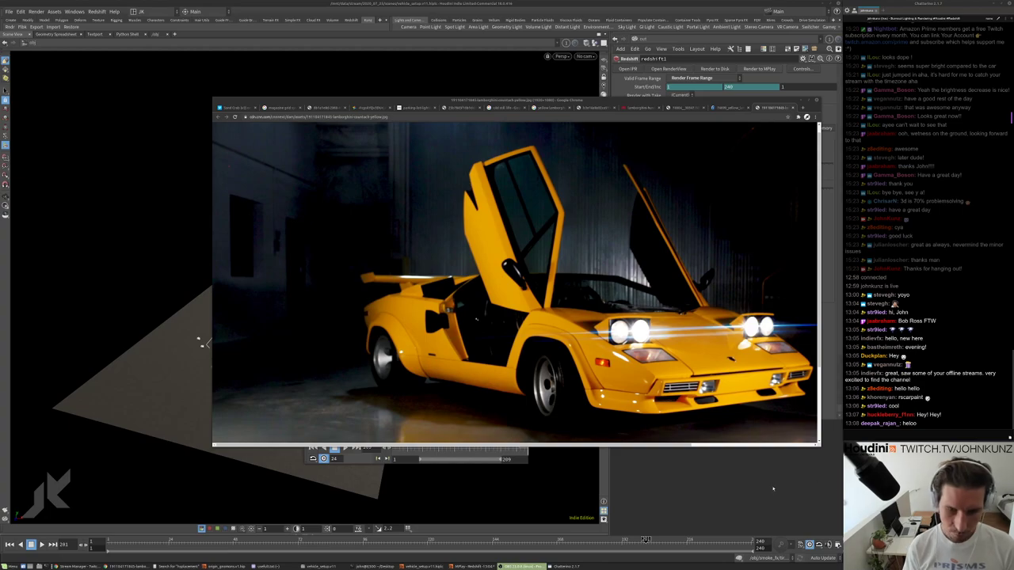
# Bring the Houdini window with the smoke and ground plane scene in front of the Lamborghini photo.
pyautogui.click(773, 488)
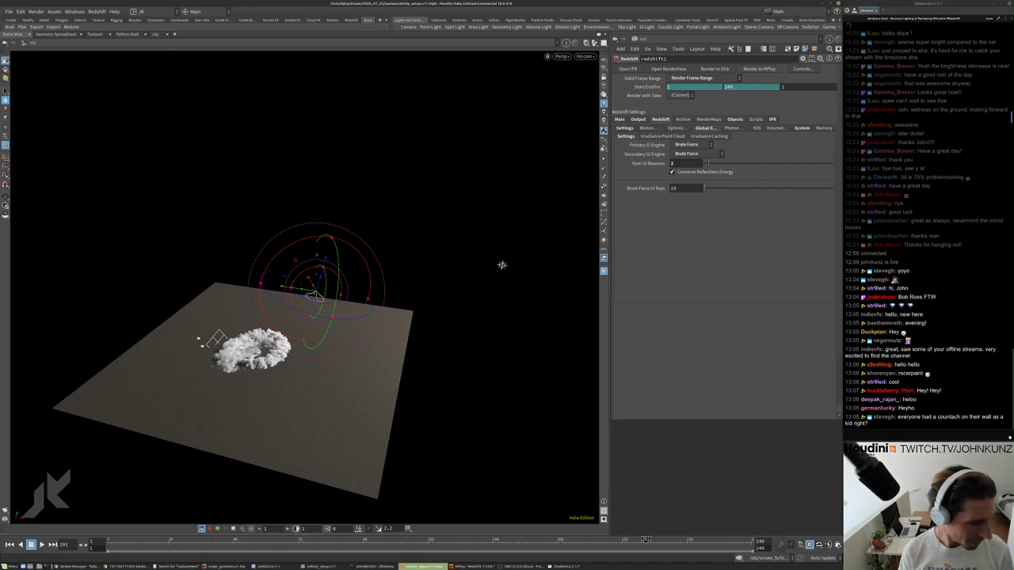
# Search Google for 'countach' in a new Chrome tab and show the image results.
pyautogui.hotkey('alt', 'Tab')
pyautogui.hotkey('ctrl', 't')
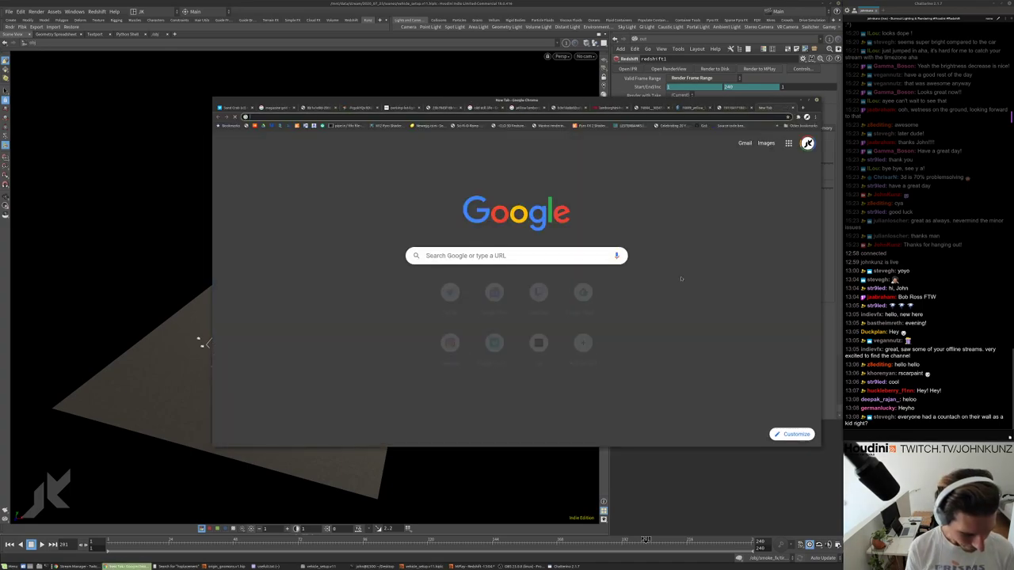
pyautogui.write('countach')
pyautogui.press('Return')
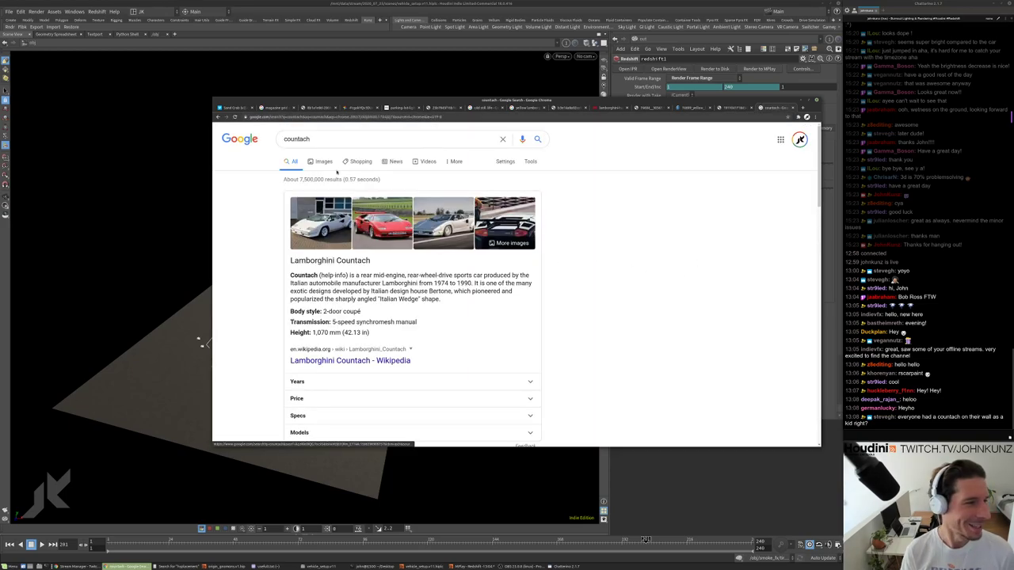
pyautogui.click(324, 161)
# Scroll through the Countach image results and preview the E.V.E. Concept picture.
pyautogui.scroll(-3, 480, 285)
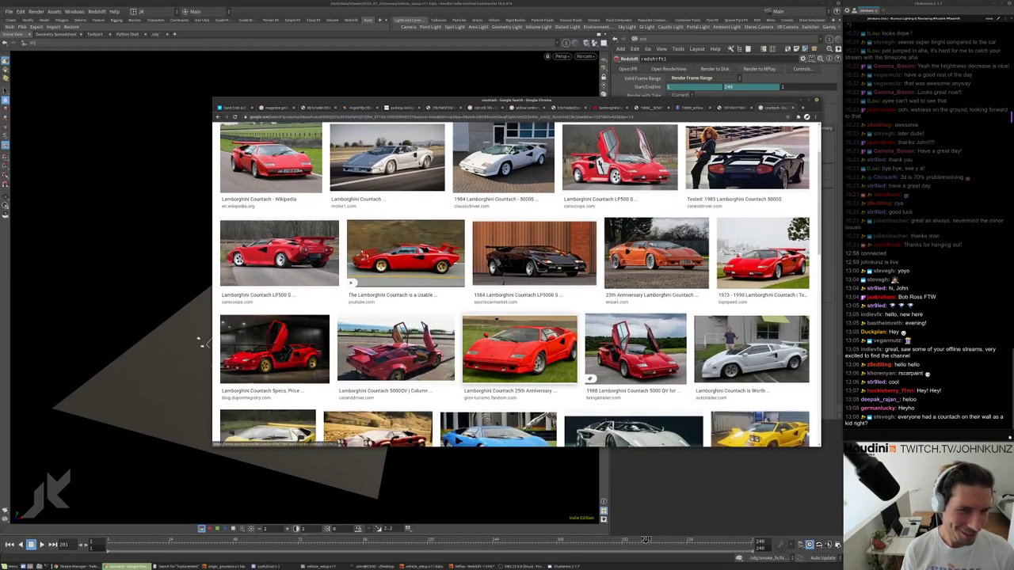
pyautogui.scroll(1, 520, 304)
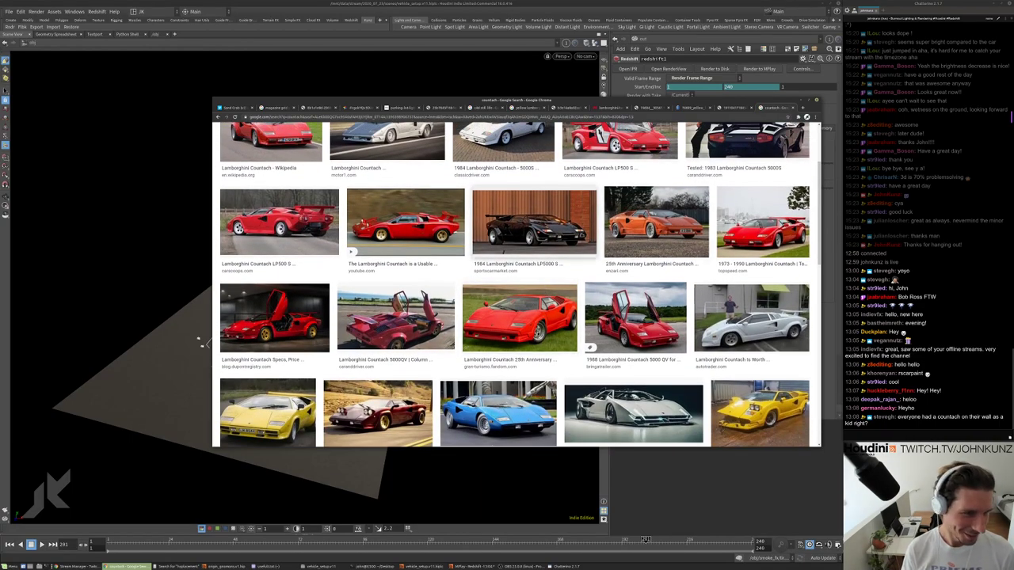
pyautogui.scroll(-1, 634, 356)
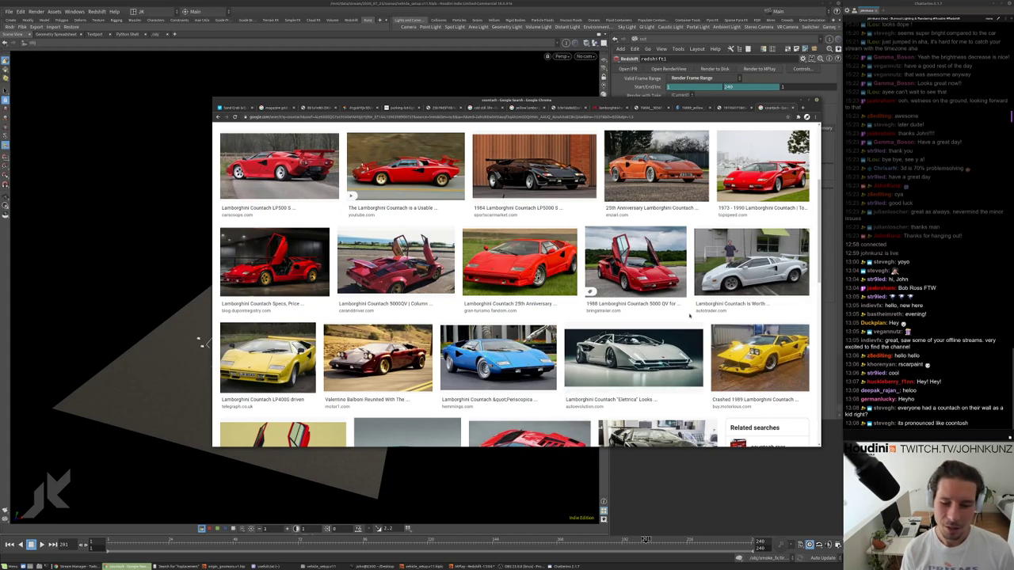
pyautogui.scroll(-3, 686, 313)
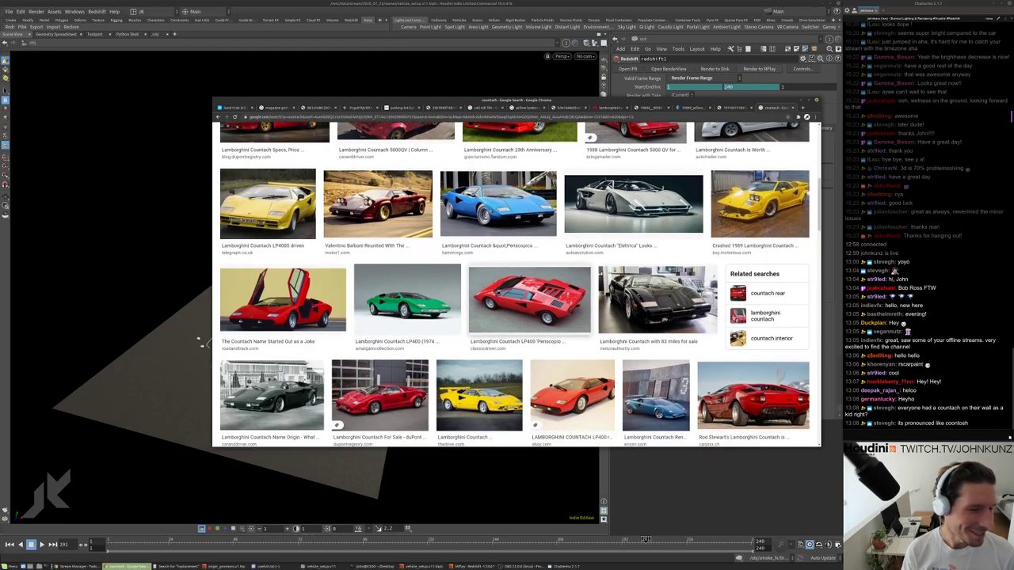
pyautogui.scroll(-1, 467, 302)
pyautogui.scroll(-1, 515, 285)
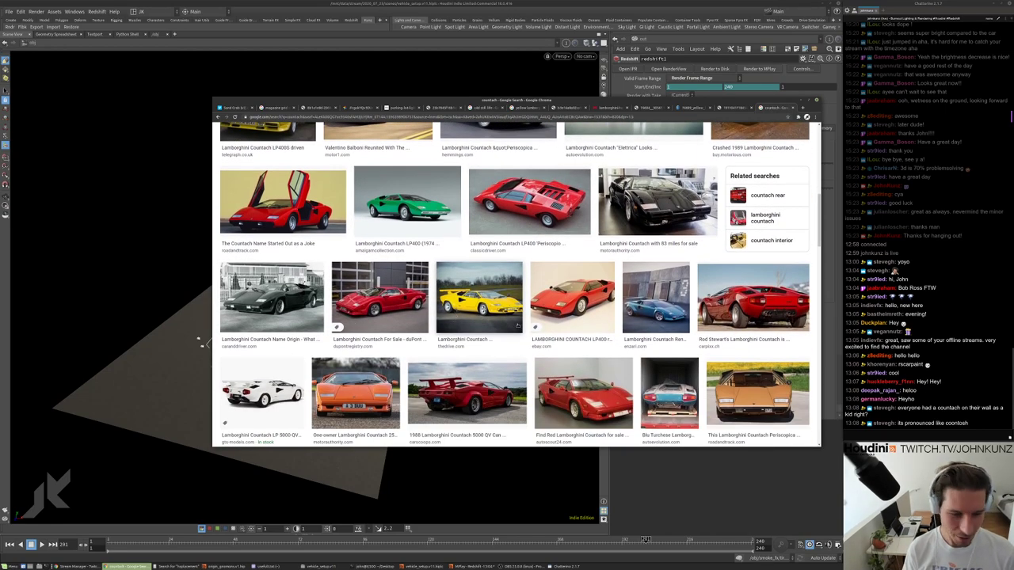
pyautogui.scroll(-3, 514, 284)
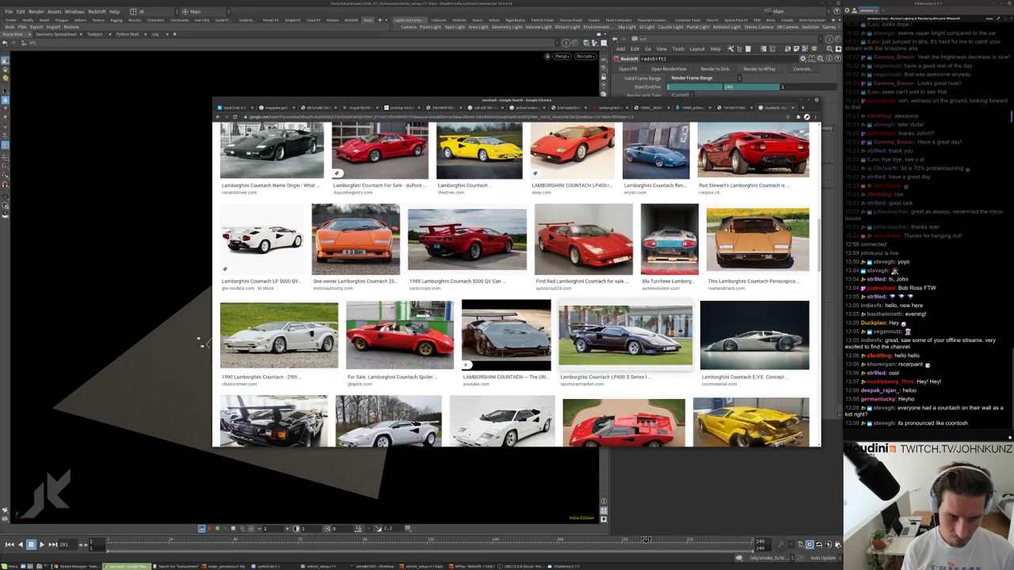
pyautogui.click(713, 336)
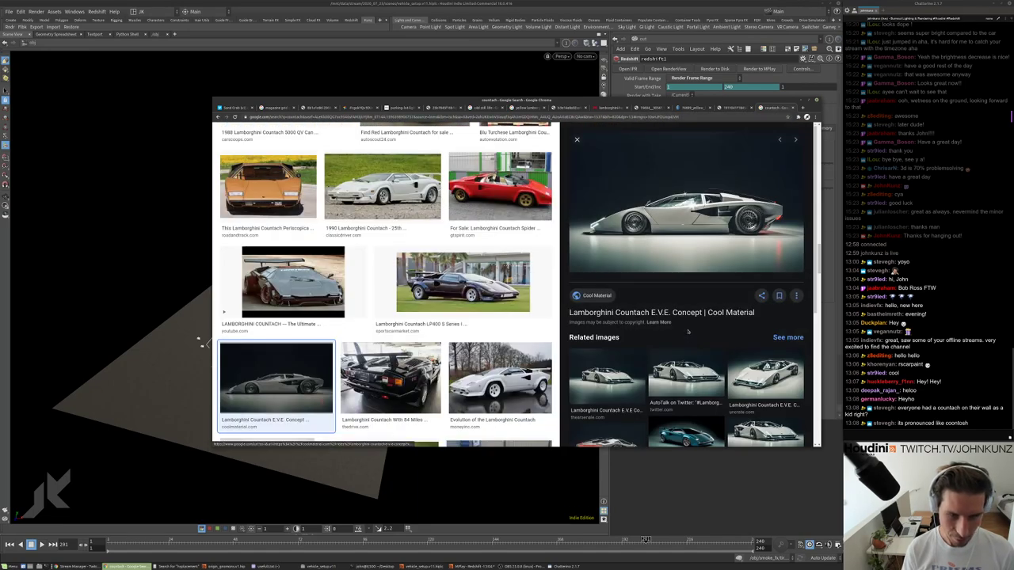
# View the related red-lit rear view and Evolution of the Countach images, returning to the E.V.E. Concept.
pyautogui.scroll(-1, 687, 332)
pyautogui.click(639, 295)
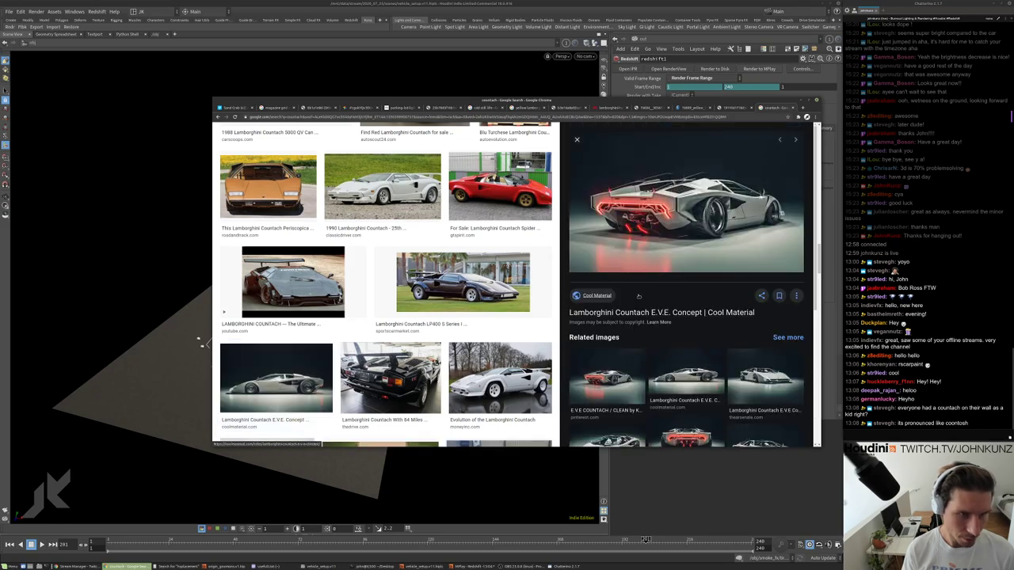
pyautogui.click(492, 361)
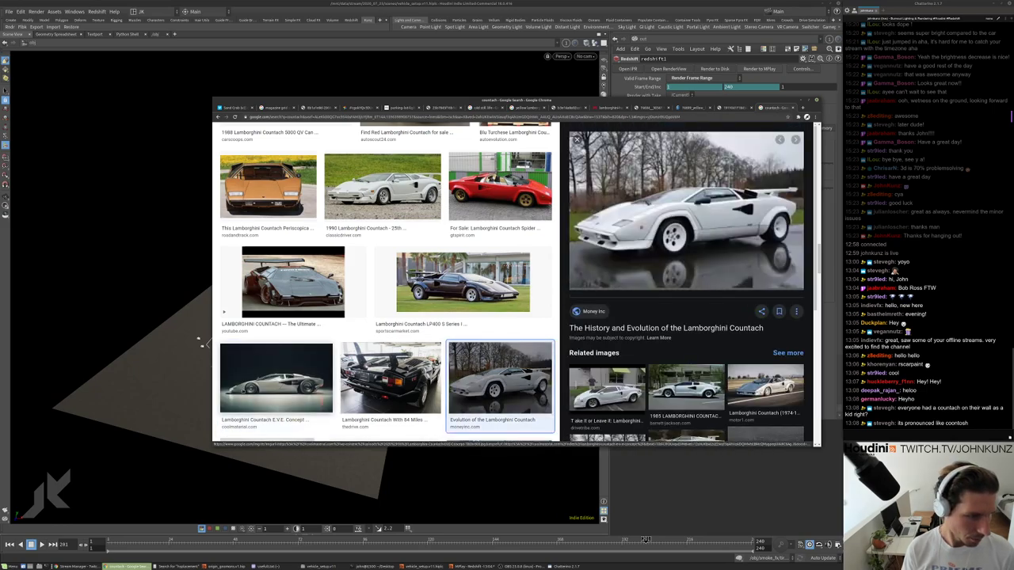
pyautogui.press('Left')
pyautogui.press('Left')
pyautogui.scroll(-1, 687, 285)
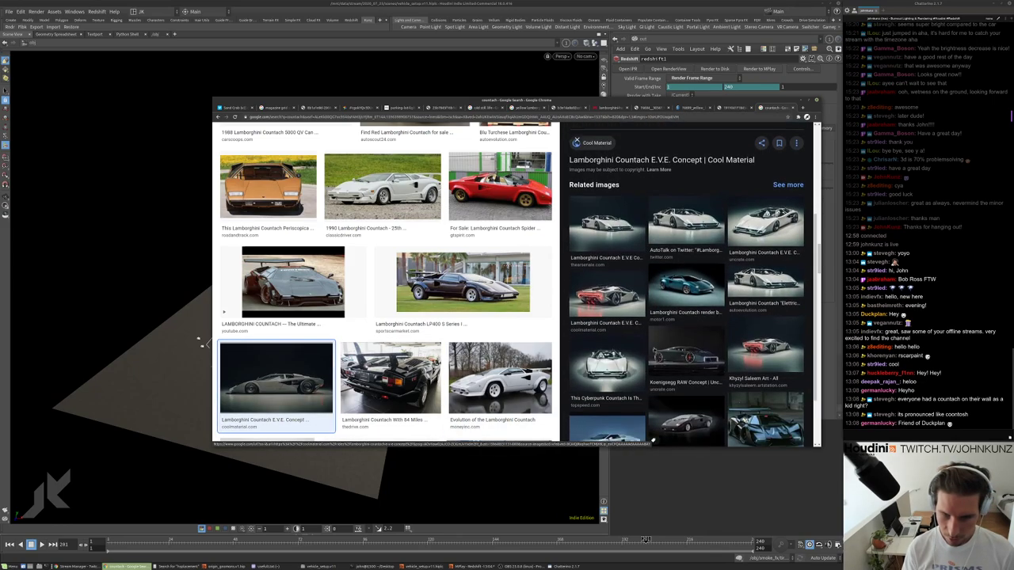
pyautogui.scroll(-1, 701, 341)
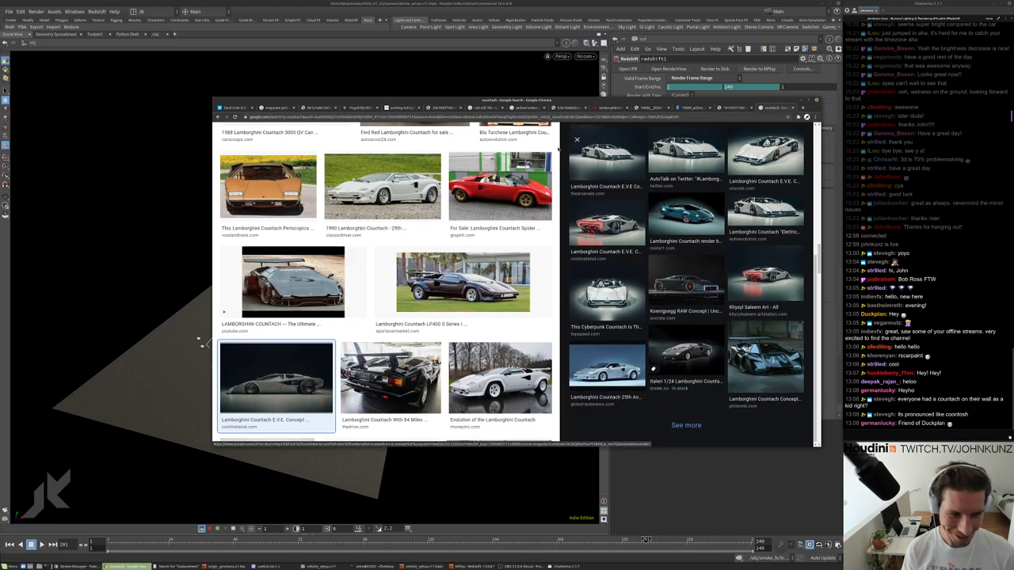
pyautogui.scroll(1, 603, 349)
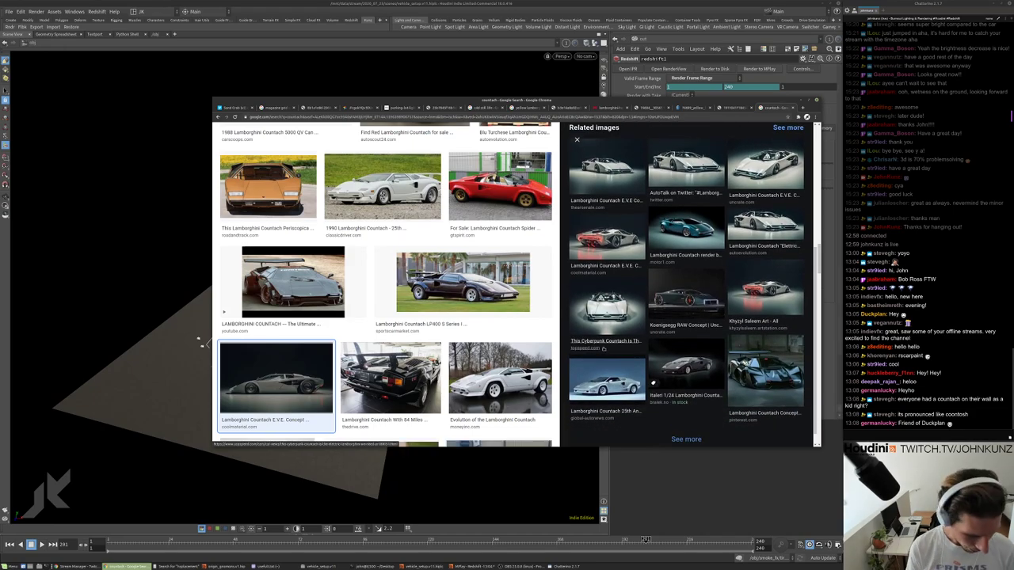
pyautogui.hotkey('ctrl', 't')
# Open the Arnold Learning Scenes page from the 'learn' suggestion and nudge the browser window larger.
pyautogui.write('learn')
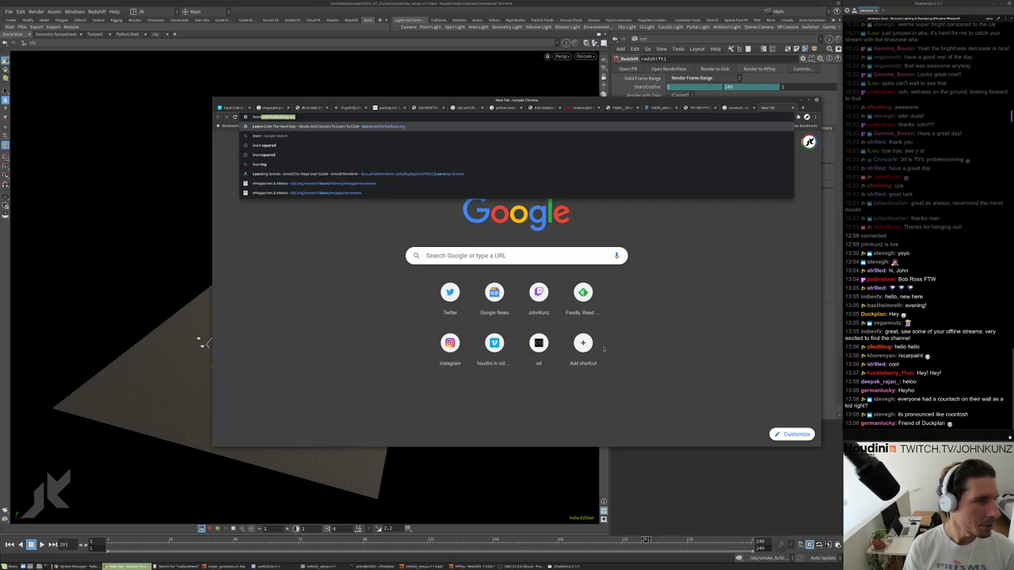
pyautogui.press('Down')
pyautogui.press('Down')
pyautogui.press('Down')
pyautogui.press('Down')
pyautogui.press('Down')
pyautogui.press('Return')
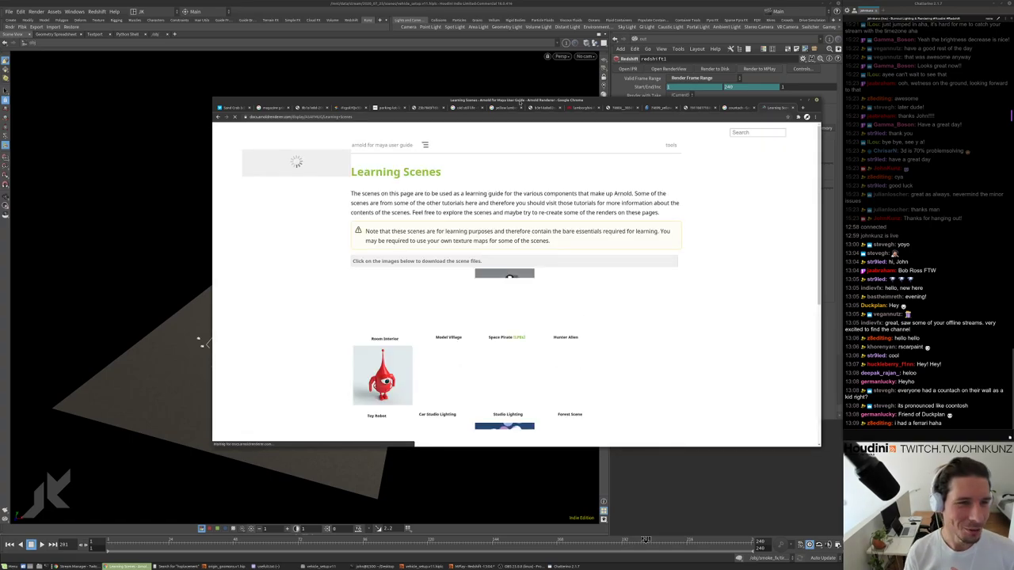
pyautogui.moveTo(516, 100); pyautogui.dragTo(524, 93)
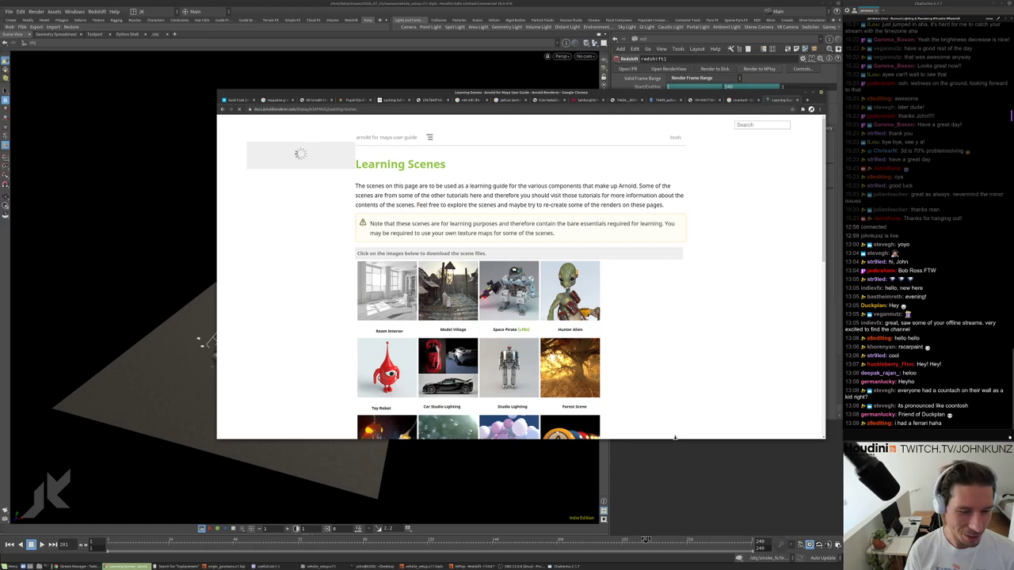
pyautogui.moveTo(675, 438); pyautogui.dragTo(674, 447)
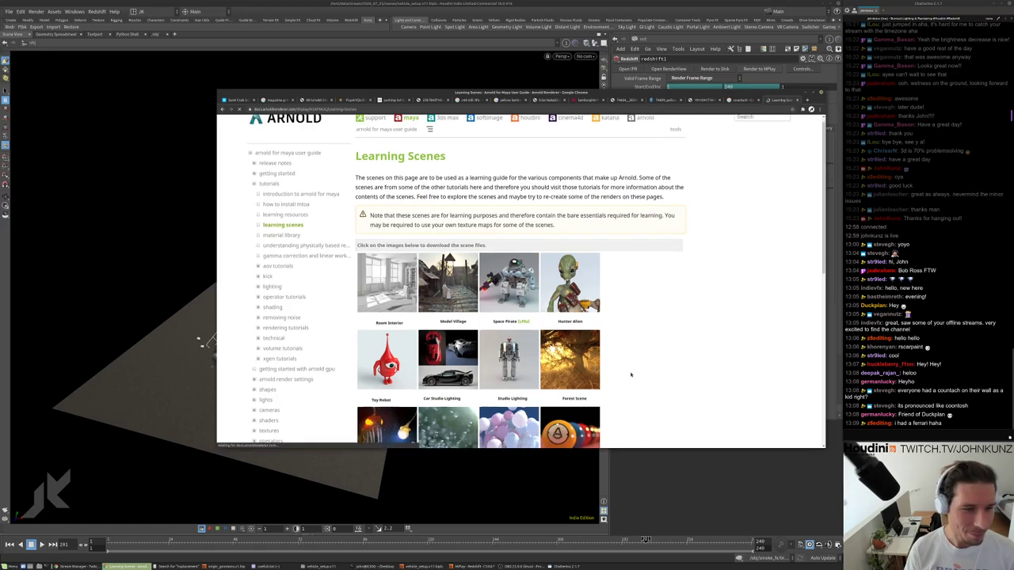
# Scroll the Learning Scenes sidebar and expand the shading tutorials list.
pyautogui.scroll(-4, 631, 374)
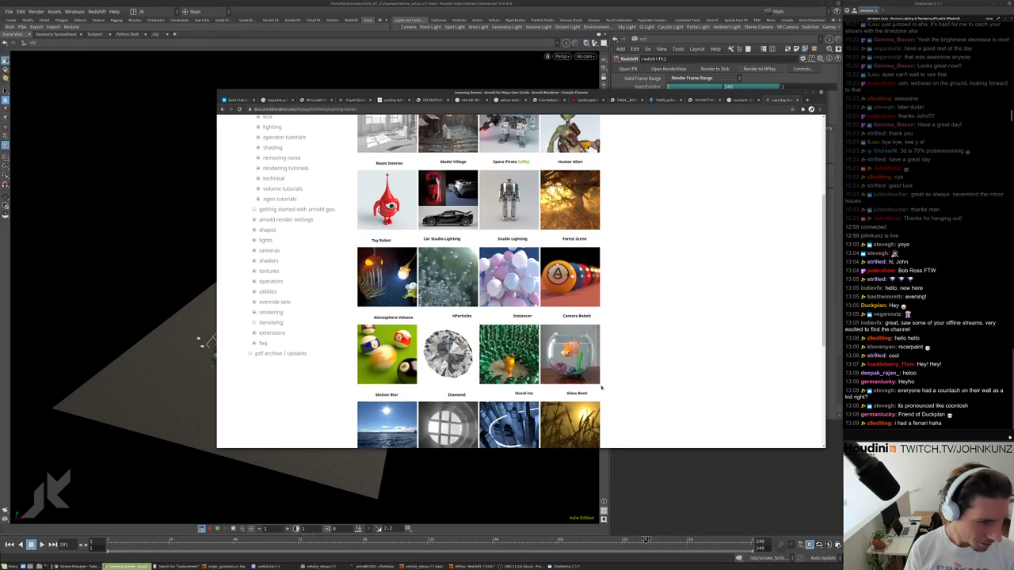
pyautogui.scroll(-1, 601, 387)
pyautogui.scroll(-1, 553, 393)
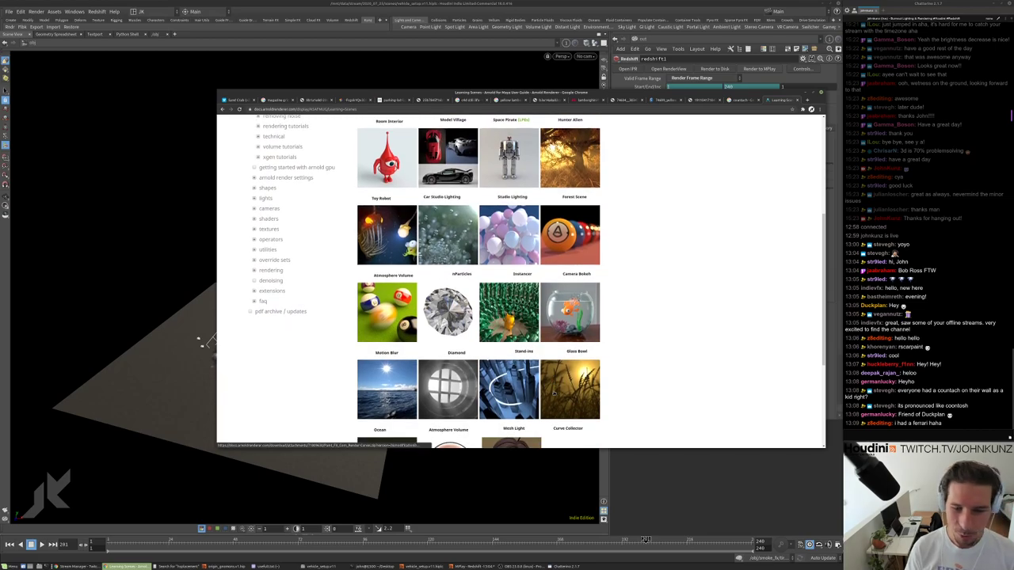
pyautogui.scroll(-2, 461, 391)
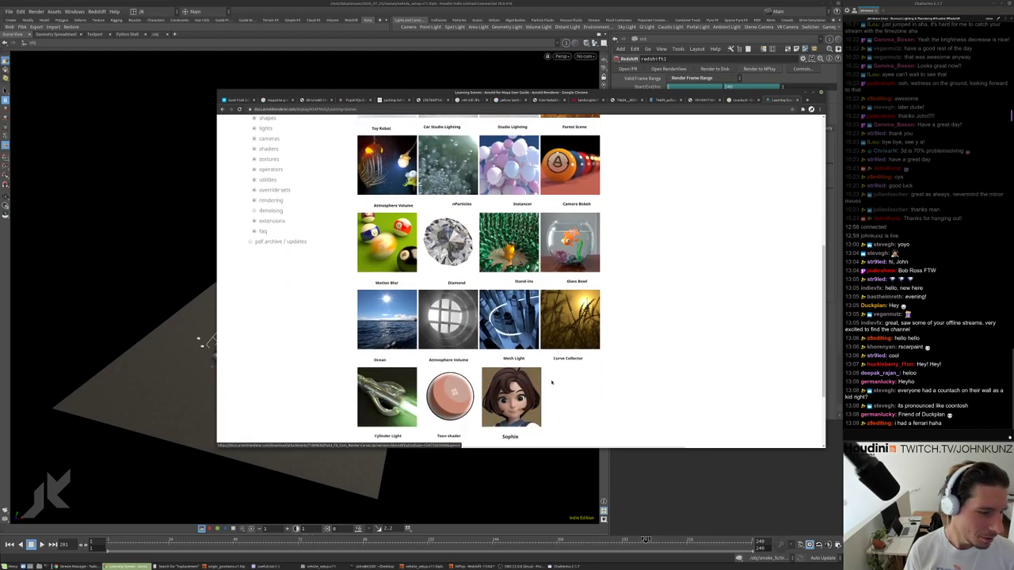
pyautogui.scroll(4, 404, 377)
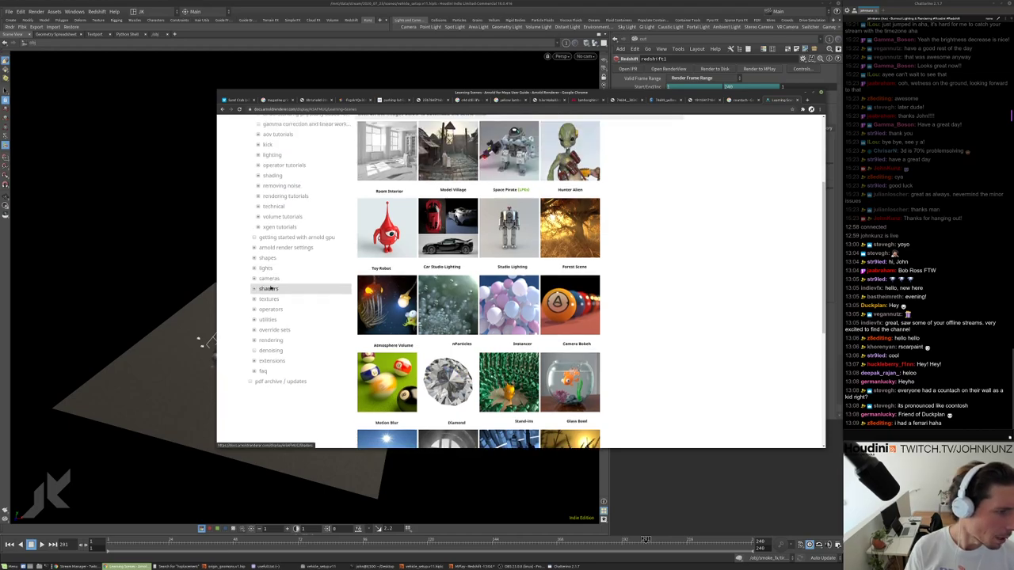
pyautogui.scroll(2, 273, 321)
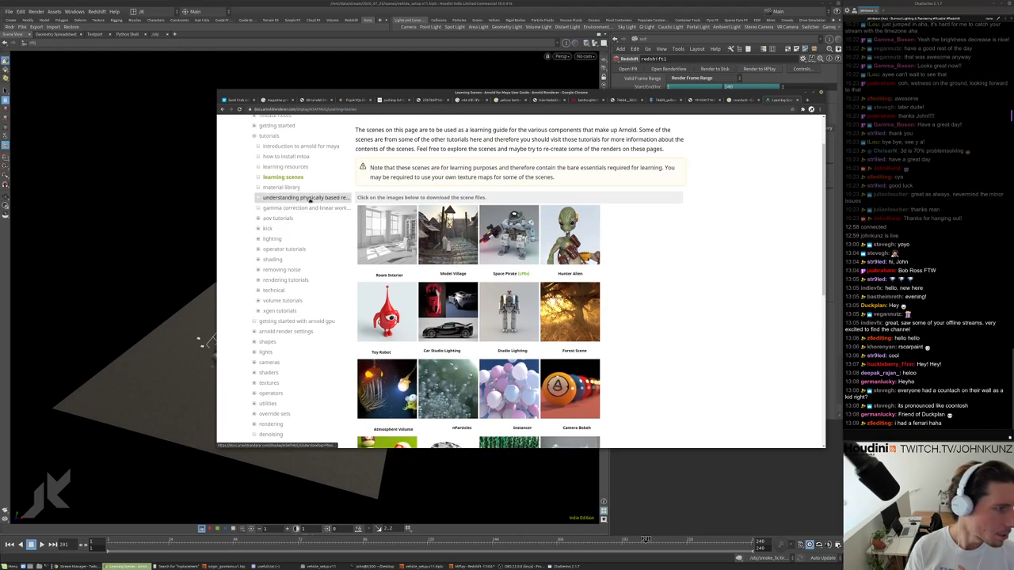
pyautogui.scroll(-1, 278, 336)
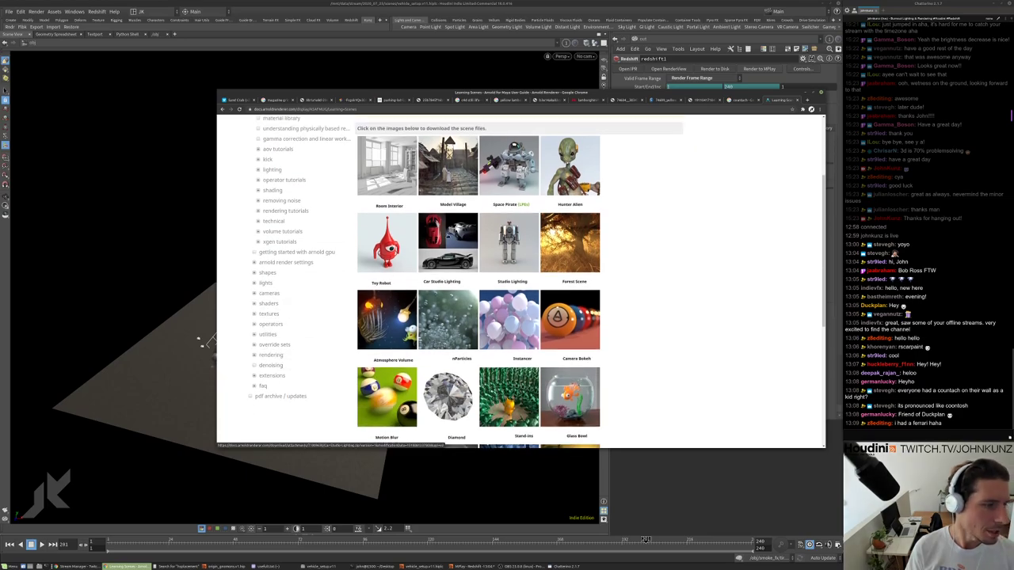
pyautogui.scroll(1, 285, 129)
pyautogui.scroll(2, 287, 156)
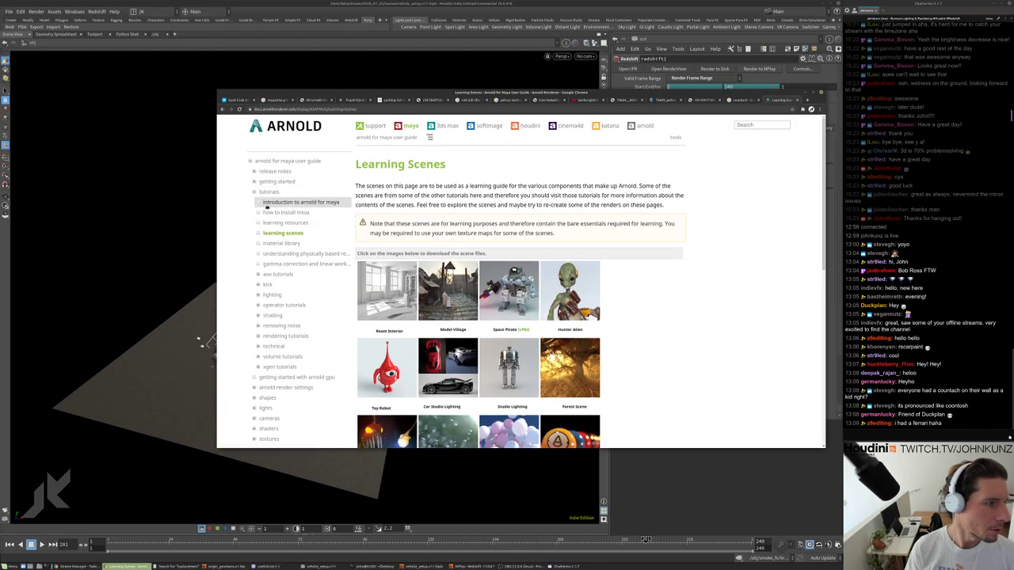
pyautogui.click(269, 316)
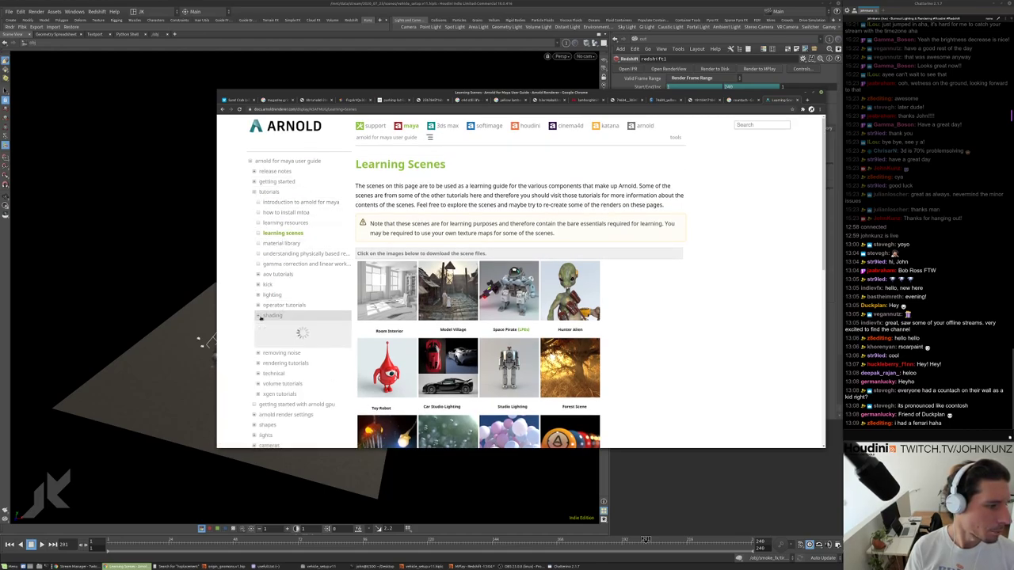
# Find the lighting tutorials and open 'studio automotive rendering'.
pyautogui.scroll(-2, 280, 333)
pyautogui.scroll(-4, 280, 333)
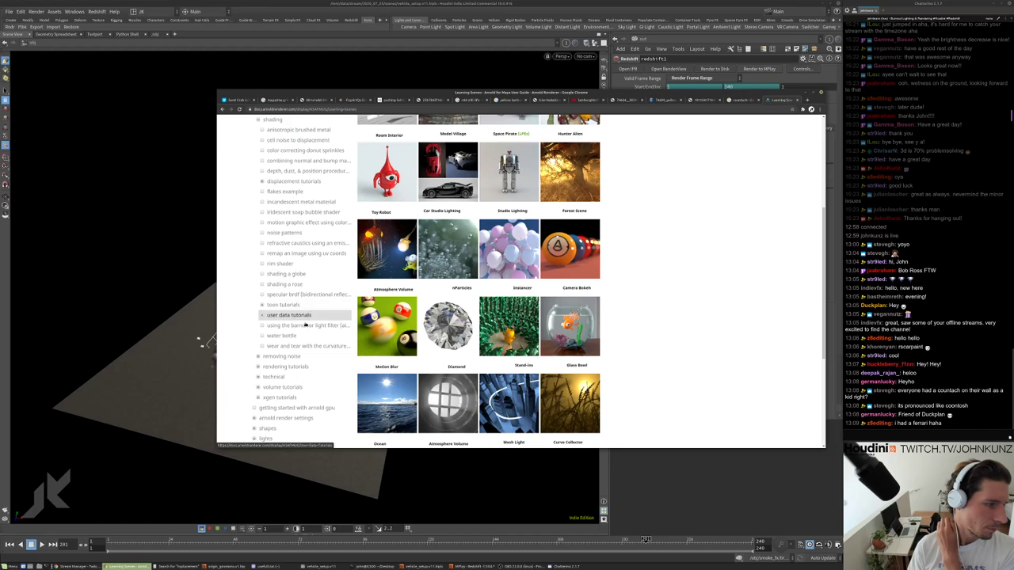
pyautogui.scroll(1, 305, 321)
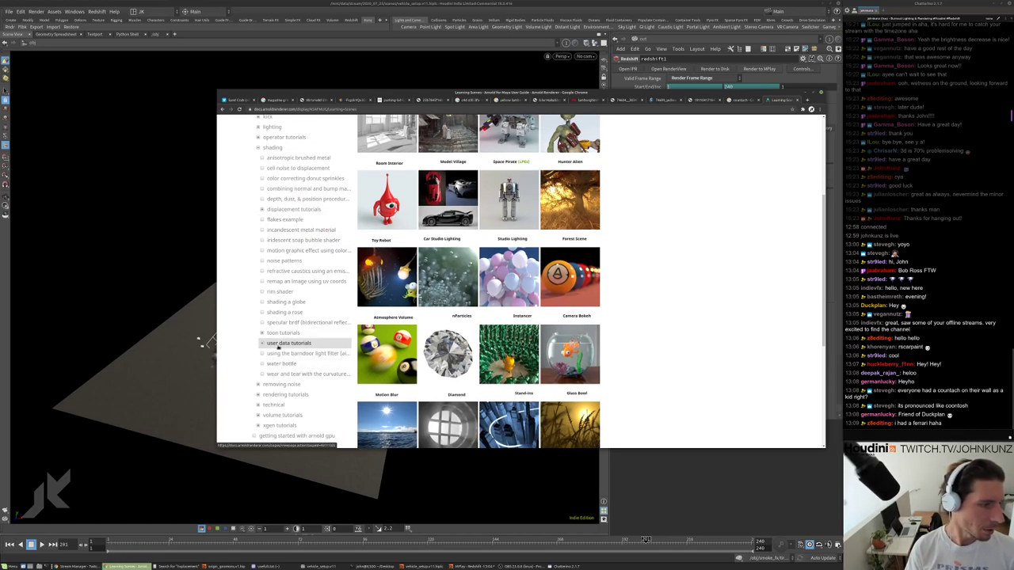
pyautogui.scroll(1, 279, 240)
pyautogui.scroll(5, 277, 241)
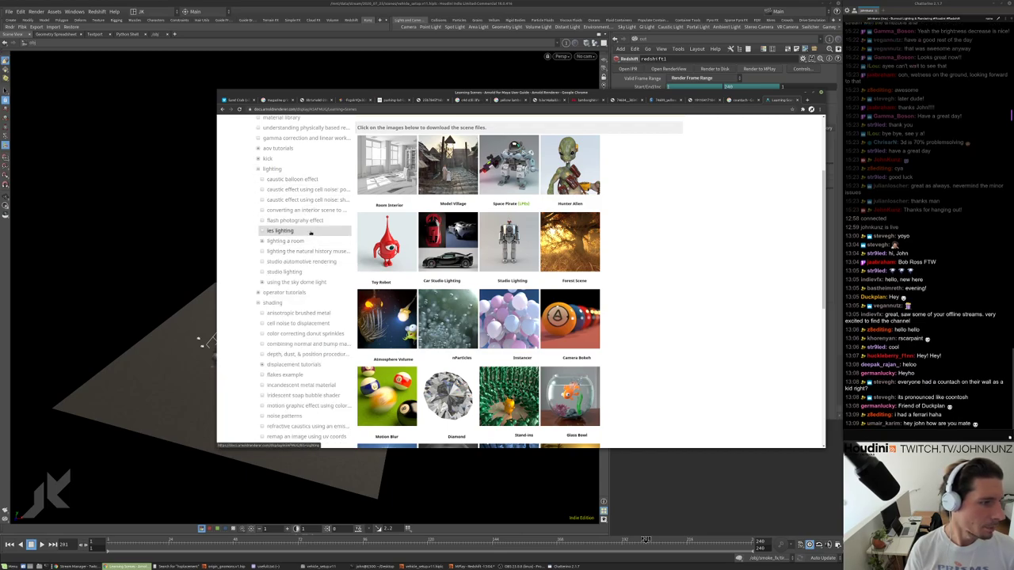
pyautogui.click(298, 265)
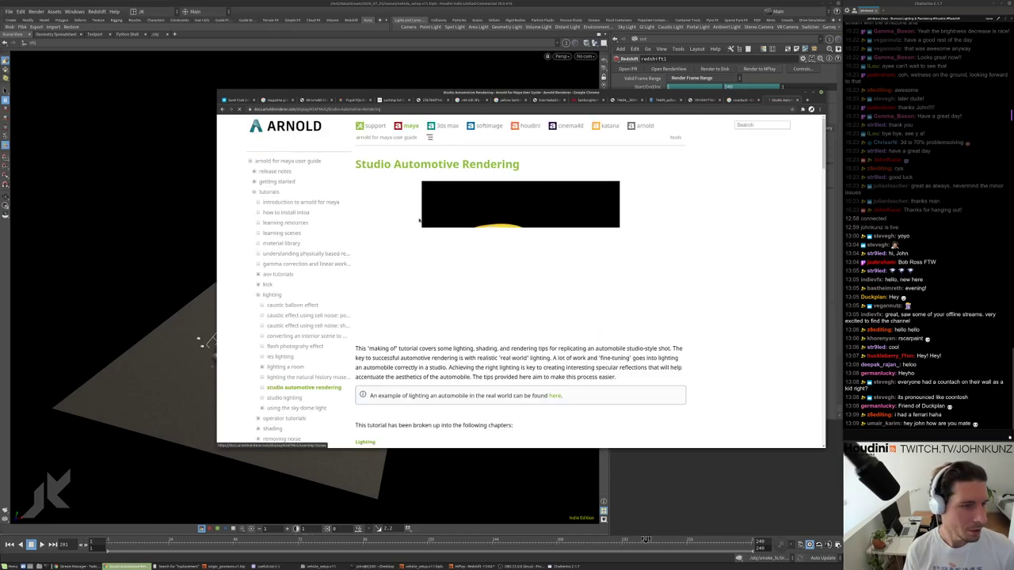
# Scroll past Quad Area Lighting, Soft Edge, Facing Ratio and Thin Film down to Utility Shaders.
pyautogui.scroll(-1, 526, 263)
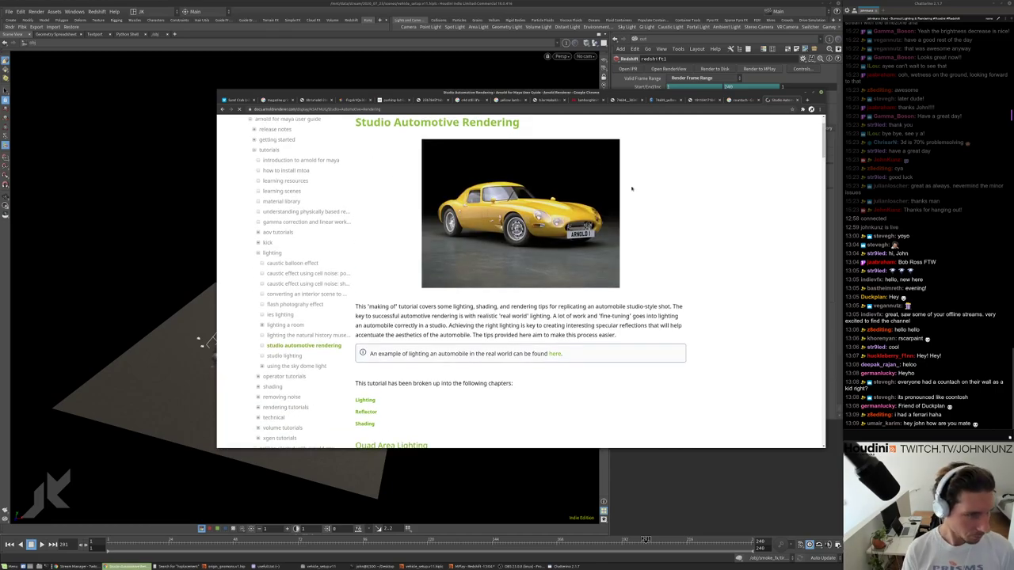
pyautogui.scroll(-12, 520, 282)
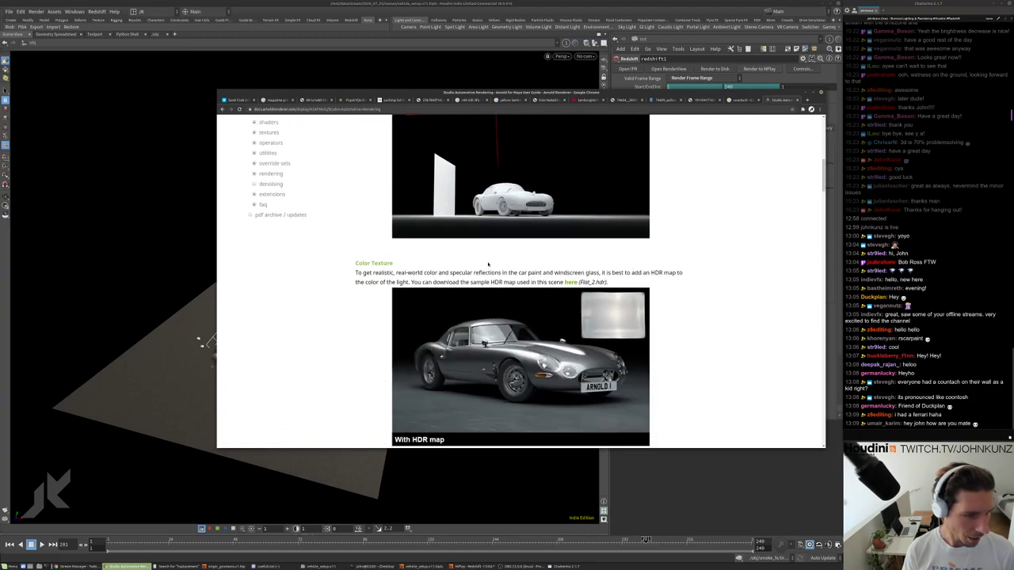
pyautogui.scroll(-8, 672, 300)
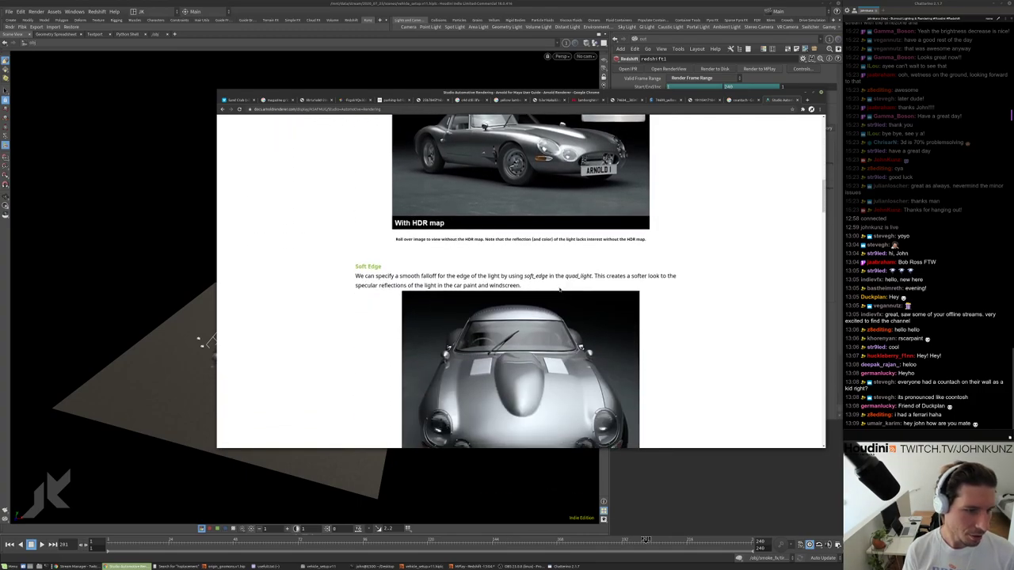
pyautogui.scroll(-20, 813, 408)
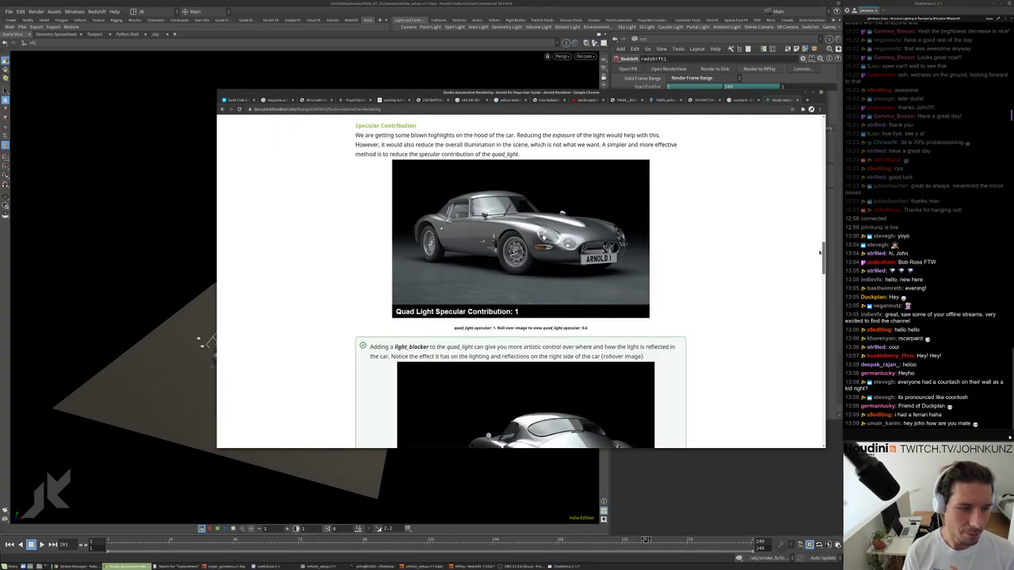
pyautogui.scroll(20, 813, 408)
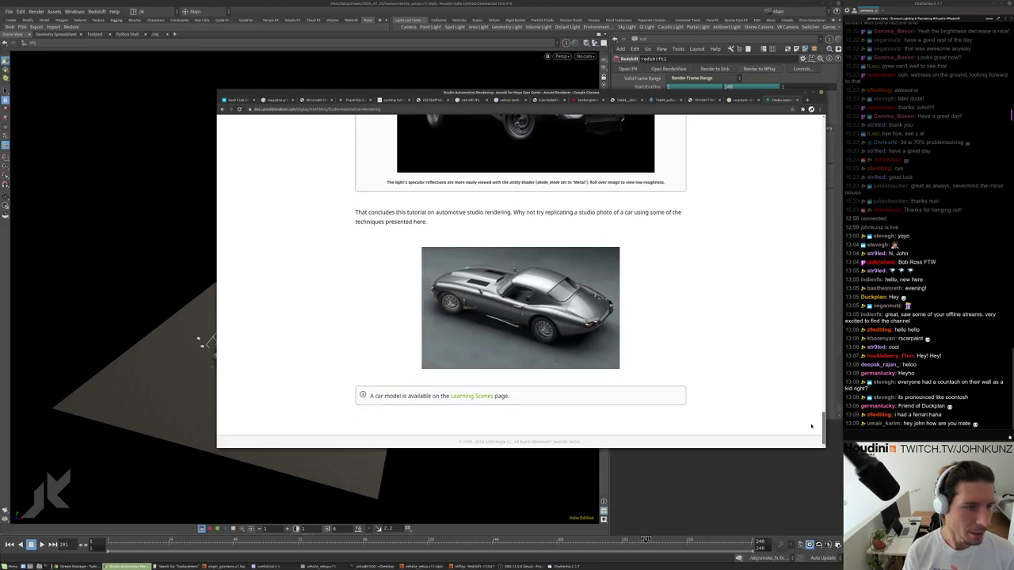
pyautogui.scroll(-15, 775, 210)
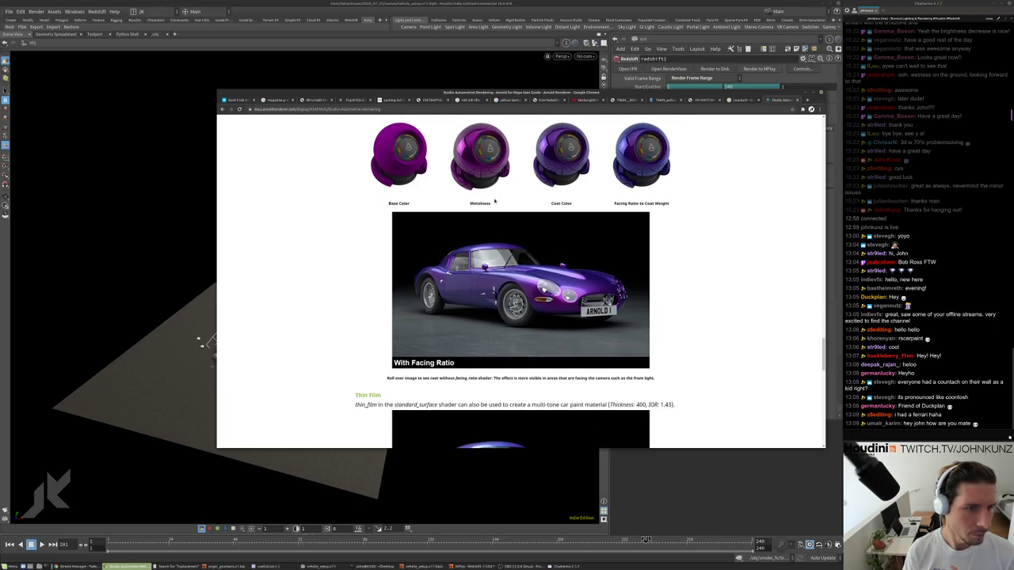
pyautogui.scroll(-1, 603, 194)
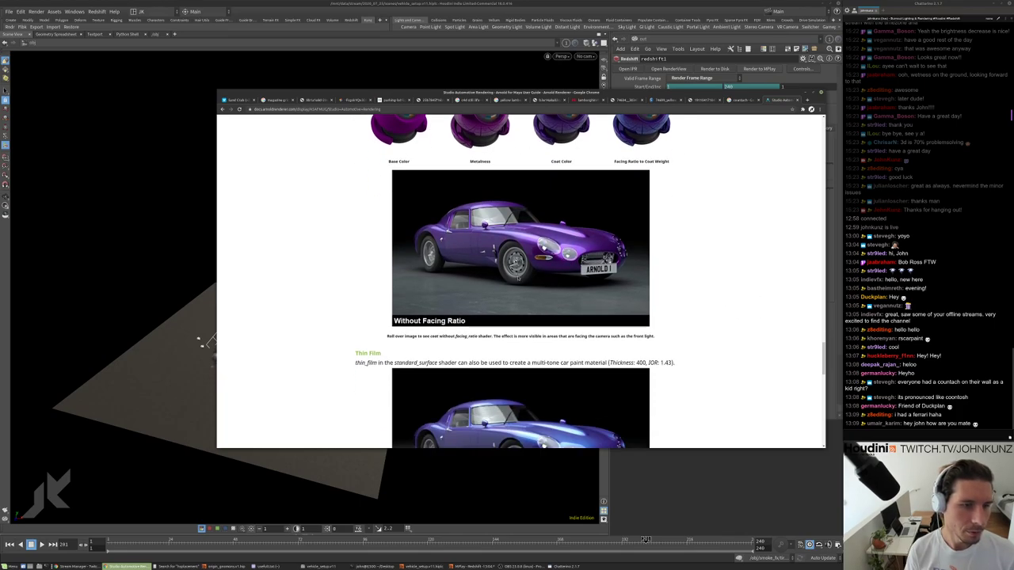
pyautogui.scroll(-3, 545, 279)
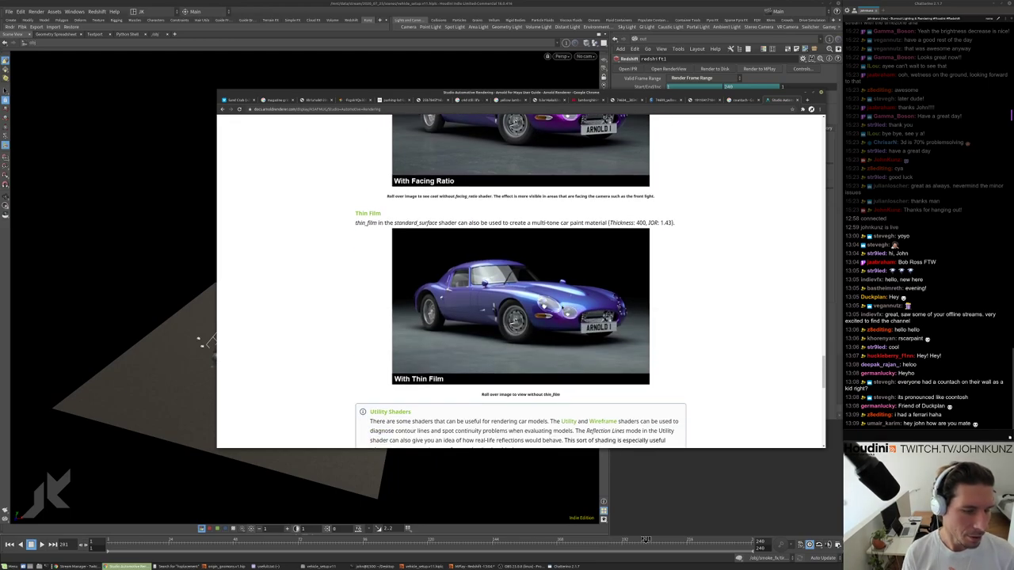
pyautogui.scroll(-3, 530, 290)
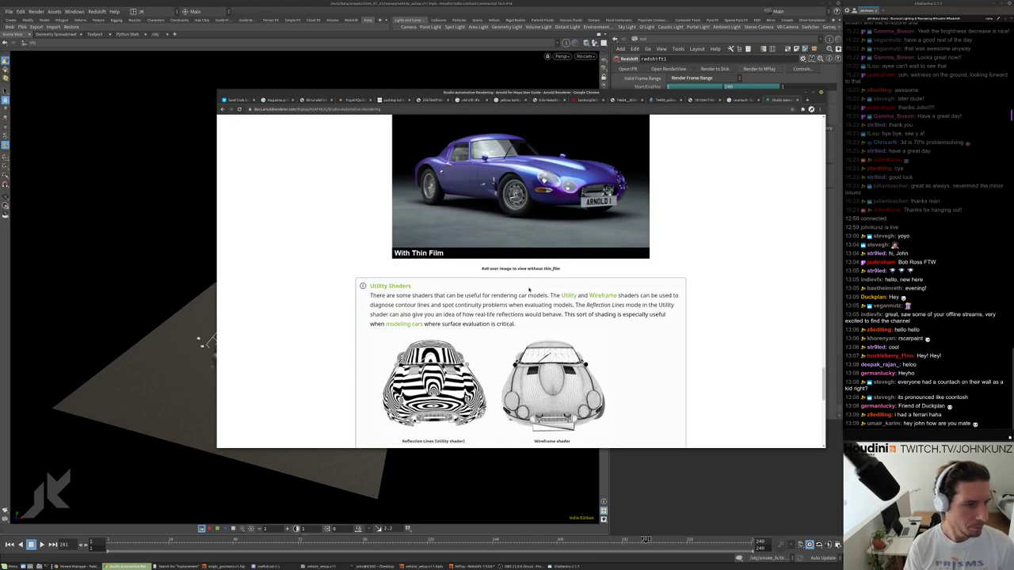
# Back in Houdini, reveal the network pane and switch its path from out to obj.
pyautogui.click(702, 514)
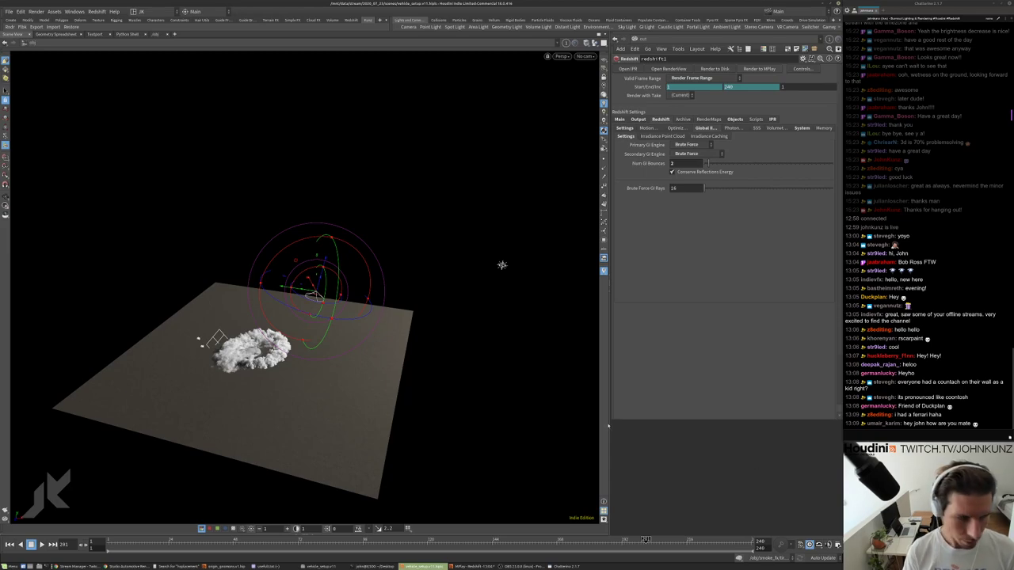
pyautogui.press('p')
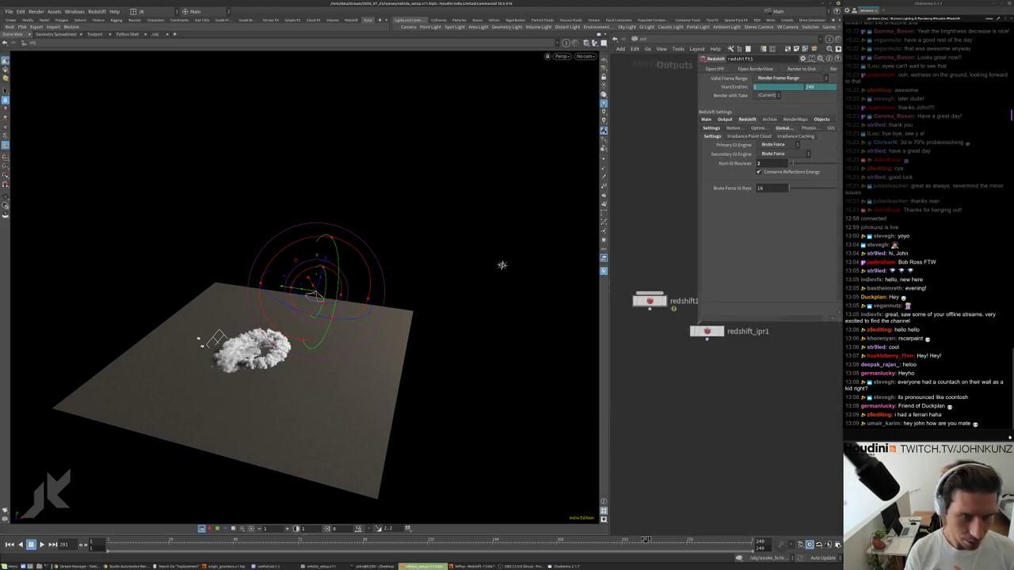
pyautogui.click(634, 39)
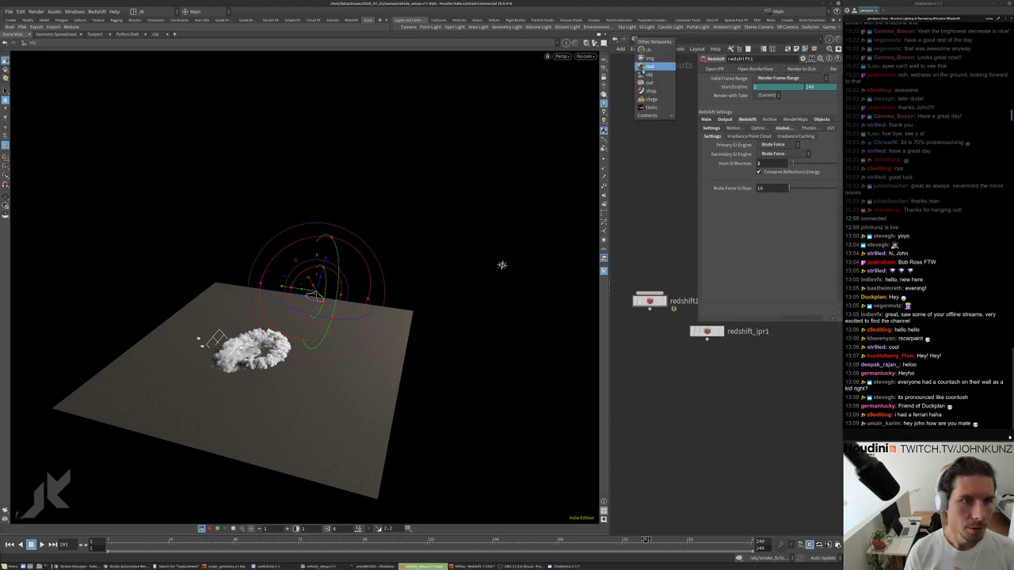
pyautogui.click(648, 82)
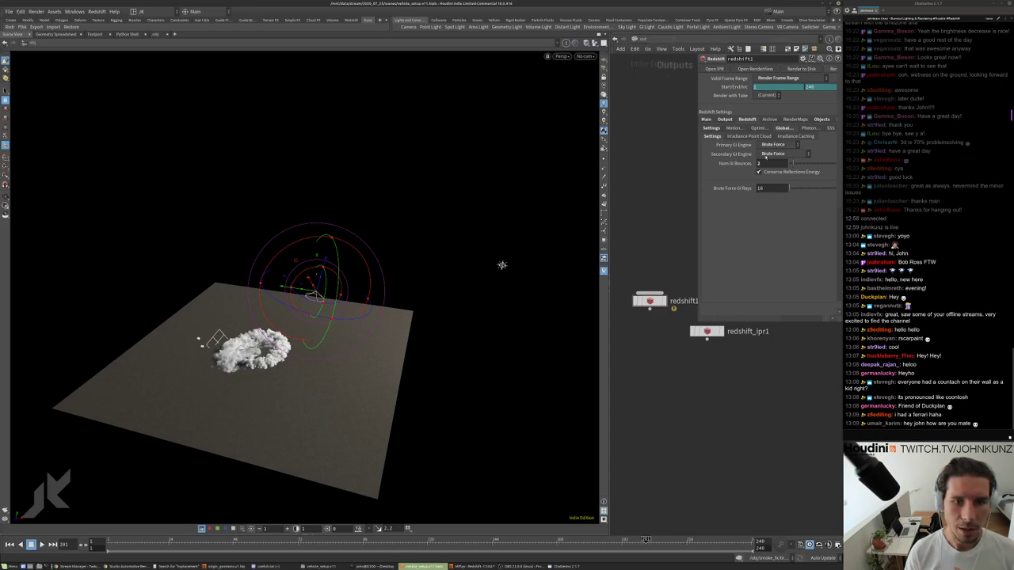
pyautogui.click(704, 119)
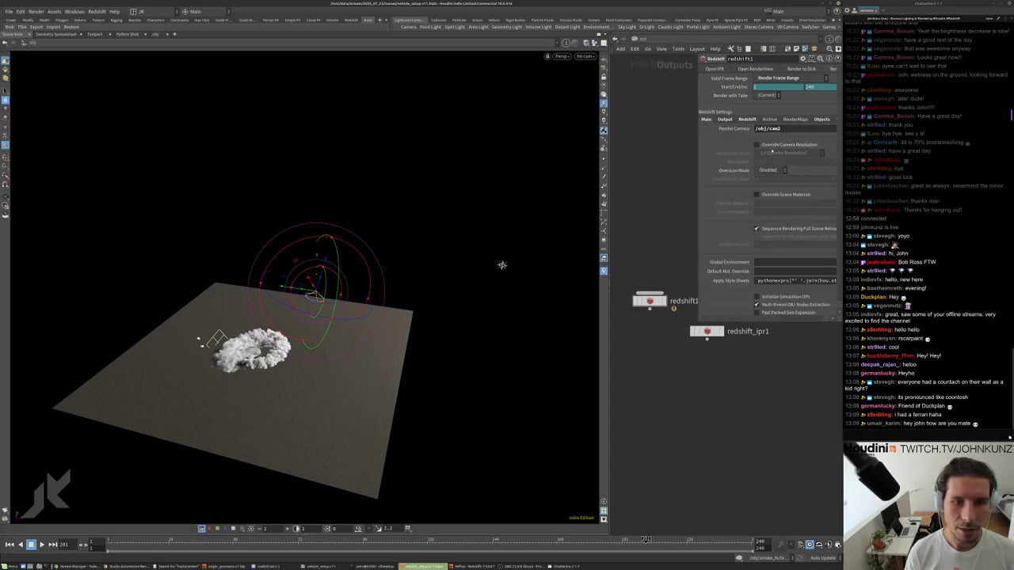
pyautogui.click(634, 39)
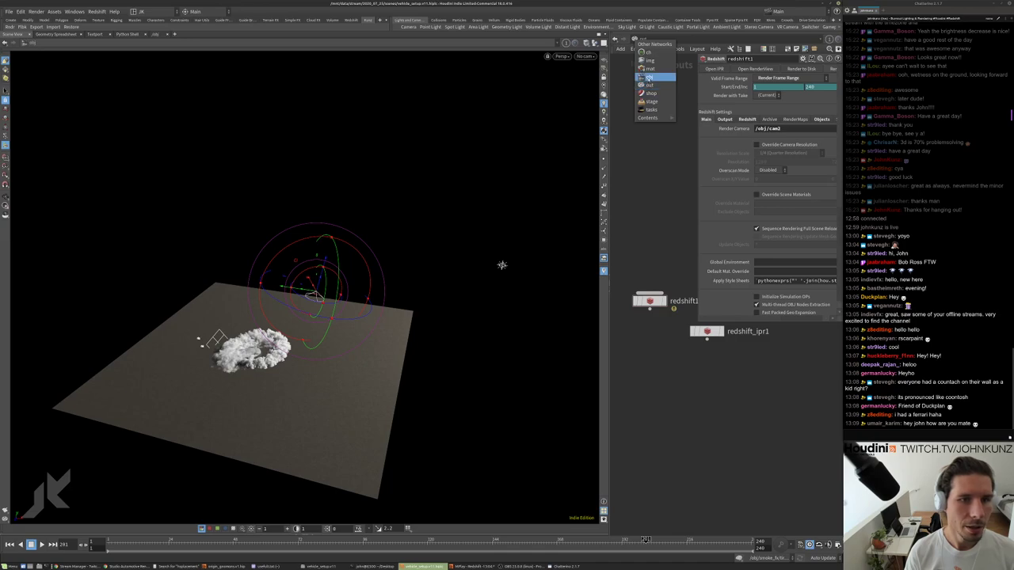
pyautogui.click(646, 78)
pyautogui.moveTo(730, 392); pyautogui.dragTo(755, 429, button='middle')
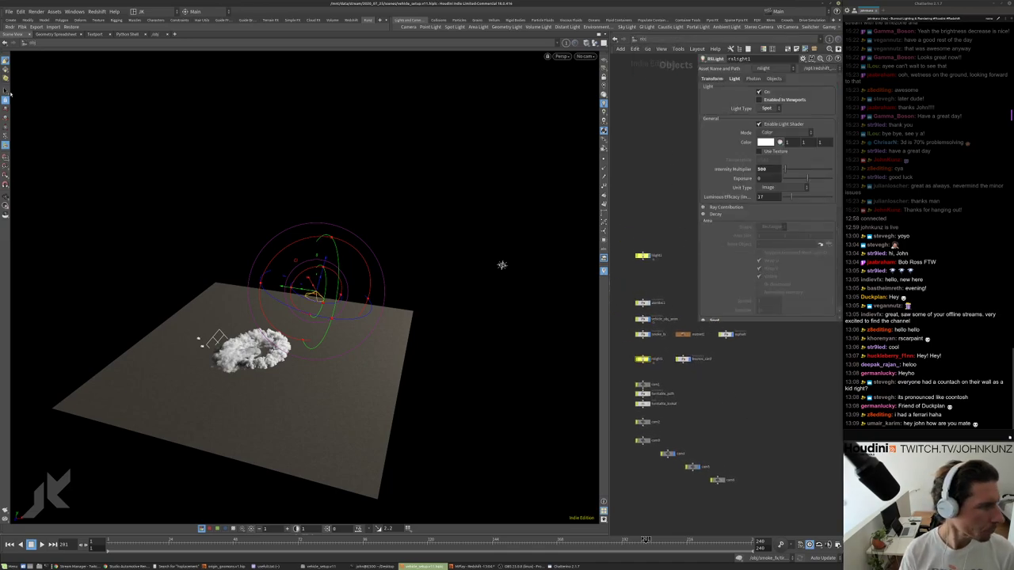
pyautogui.click(6, 92)
pyautogui.click(586, 56)
# View through cam2, hide smoke_fx while keeping vehicle_obj_anim visible, and open the Redshift Render View.
pyautogui.click(606, 100)
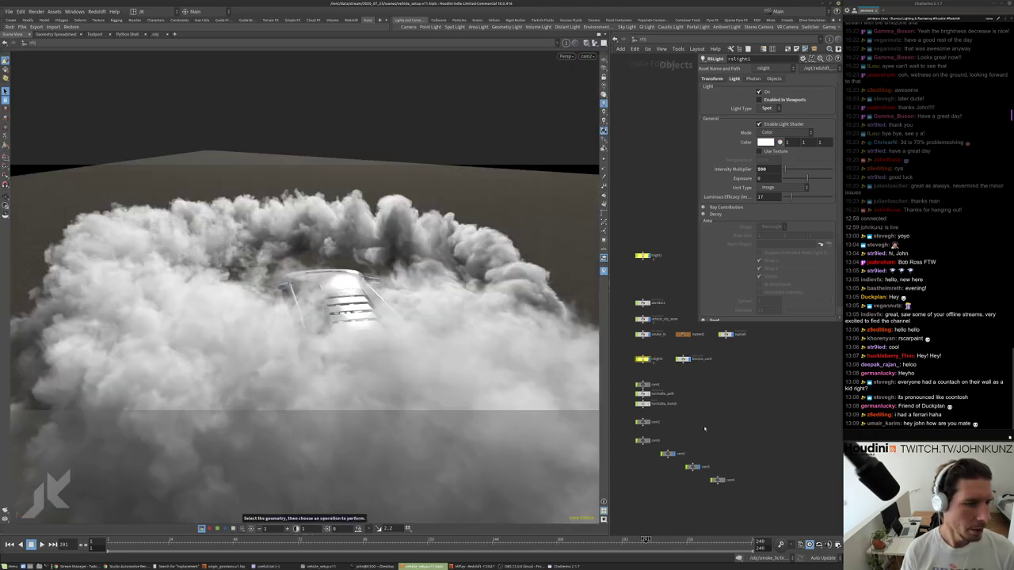
pyautogui.scroll(5, 747, 450)
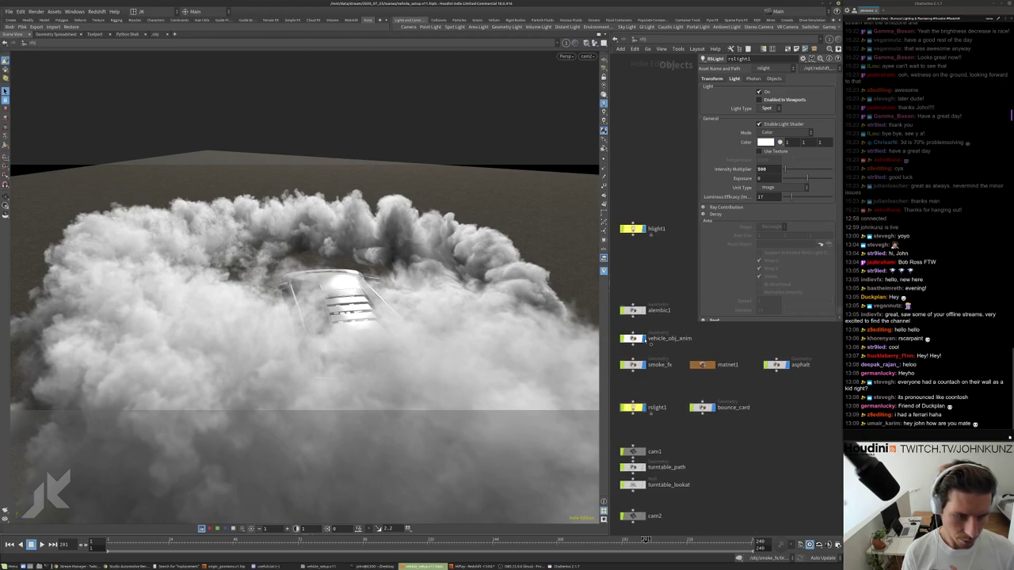
pyautogui.click(643, 338)
pyautogui.click(642, 365)
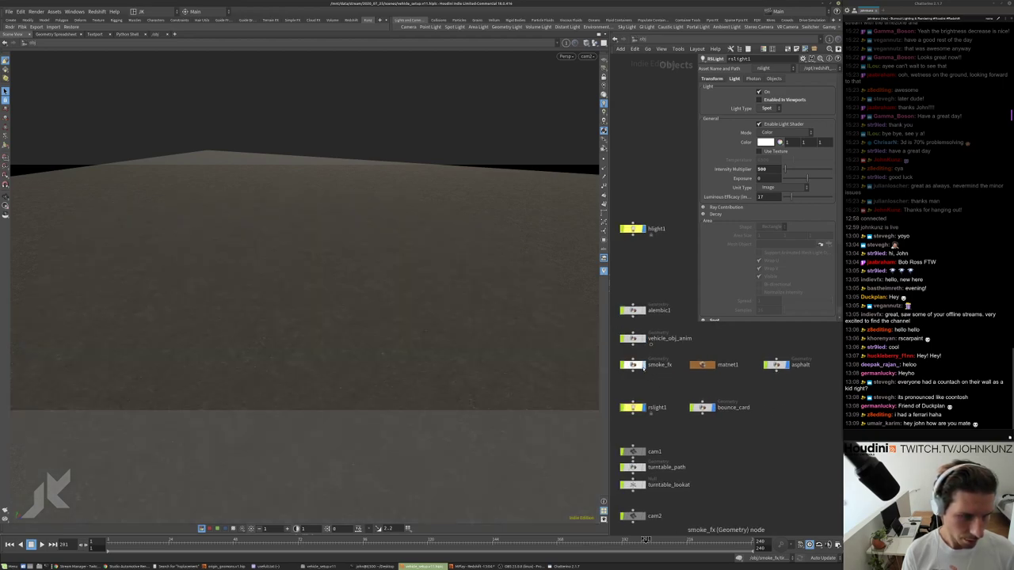
pyautogui.click(643, 338)
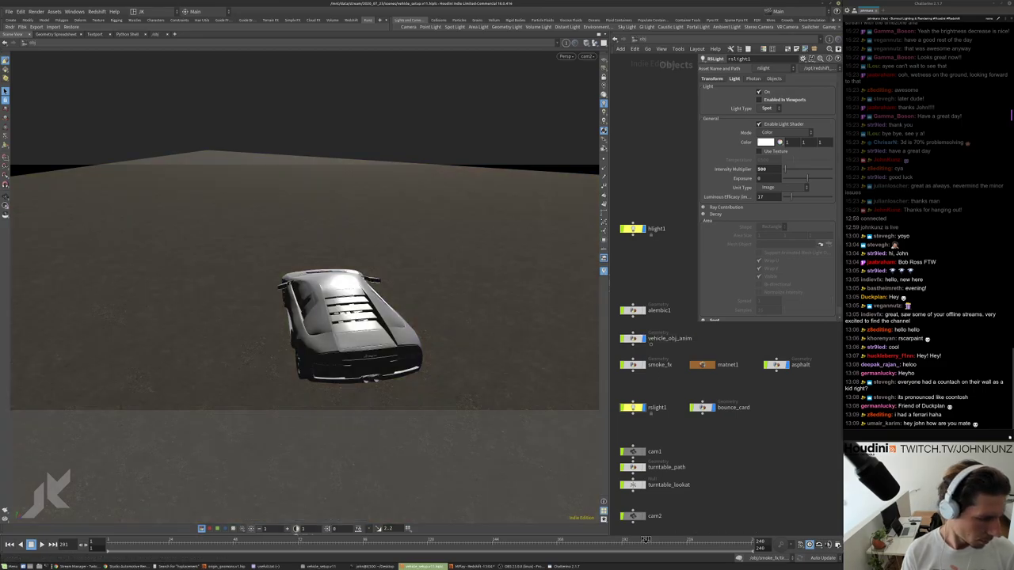
pyautogui.hotkey('ctrl', 'b')
pyautogui.scroll(4, 481, 358)
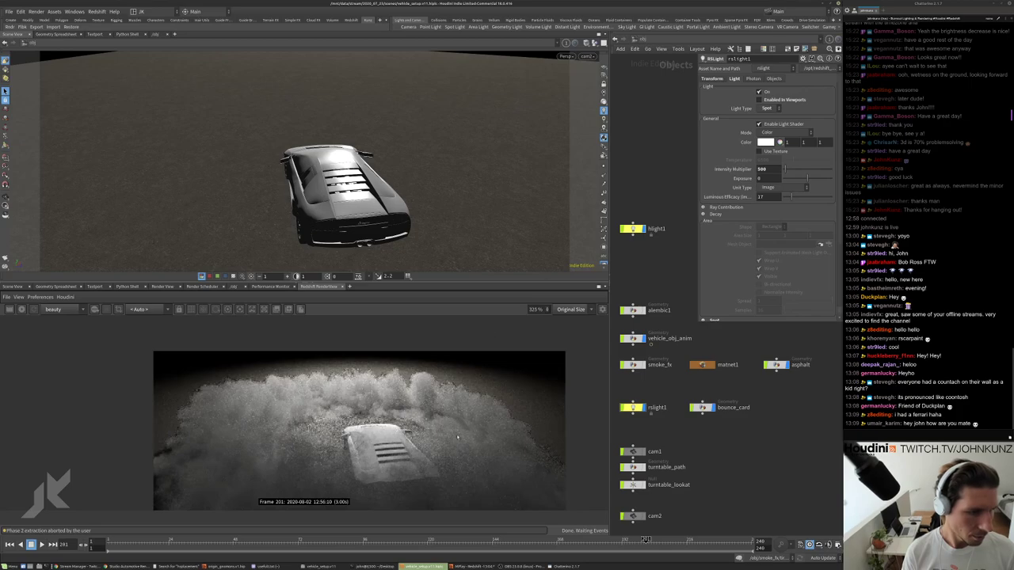
# Zoom around the Redshift render of the smokeless car at frame 201, then enter matnet1.
pyautogui.scroll(-3, 523, 396)
pyautogui.scroll(2, 557, 428)
pyautogui.scroll(1, 557, 428)
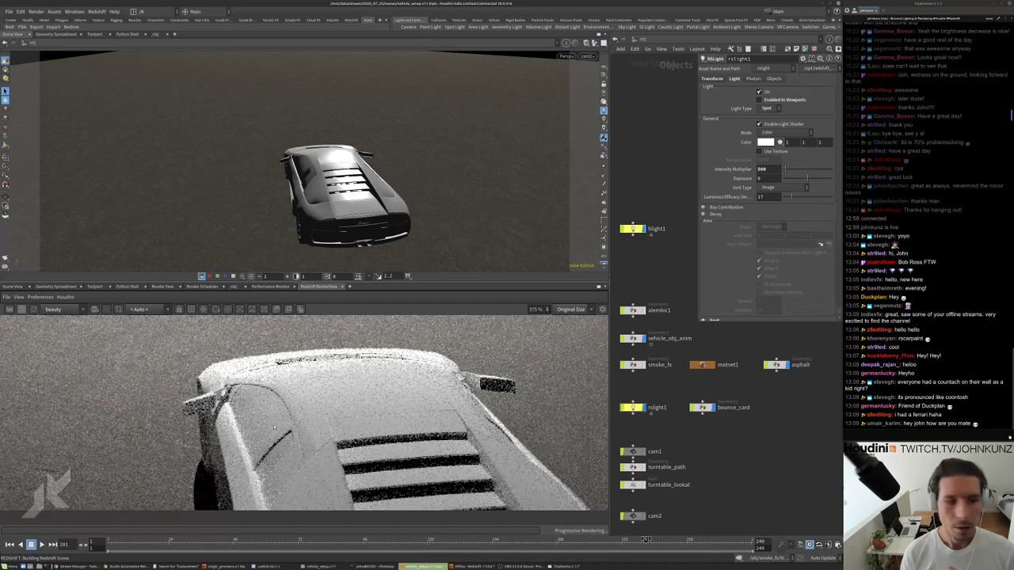
pyautogui.scroll(-8, 274, 427)
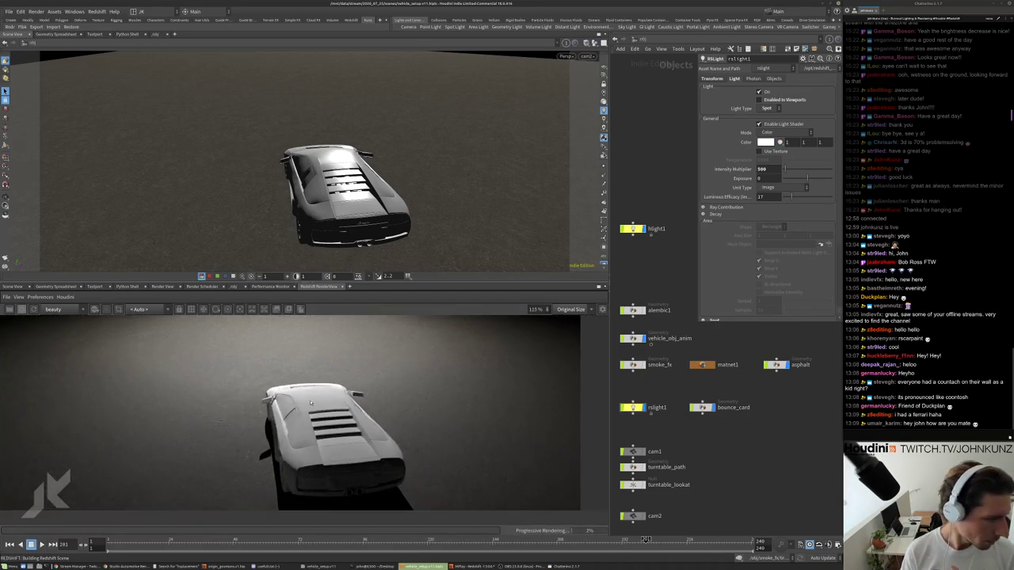
pyautogui.scroll(5, 310, 402)
pyautogui.scroll(-6, 361, 402)
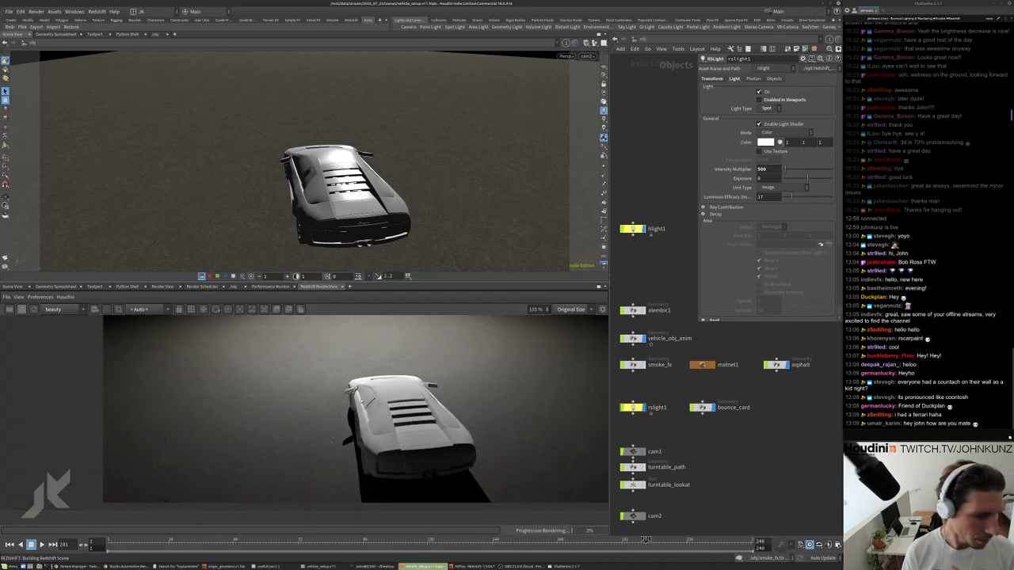
pyautogui.doubleClick(710, 365)
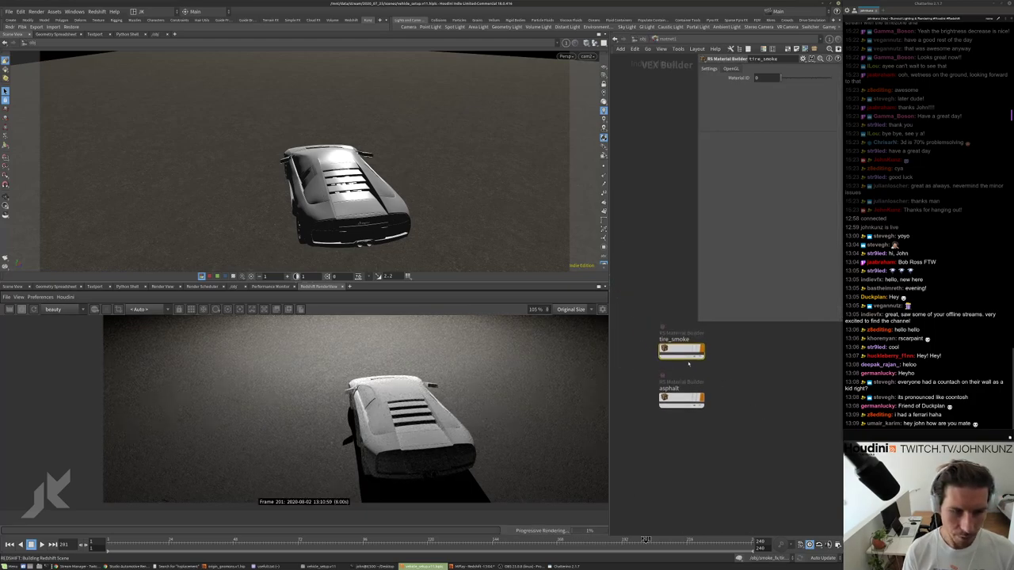
# Peek inside the asphalt material, return to matnet1, and bring the asphalt geometry node into view.
pyautogui.doubleClick(676, 398)
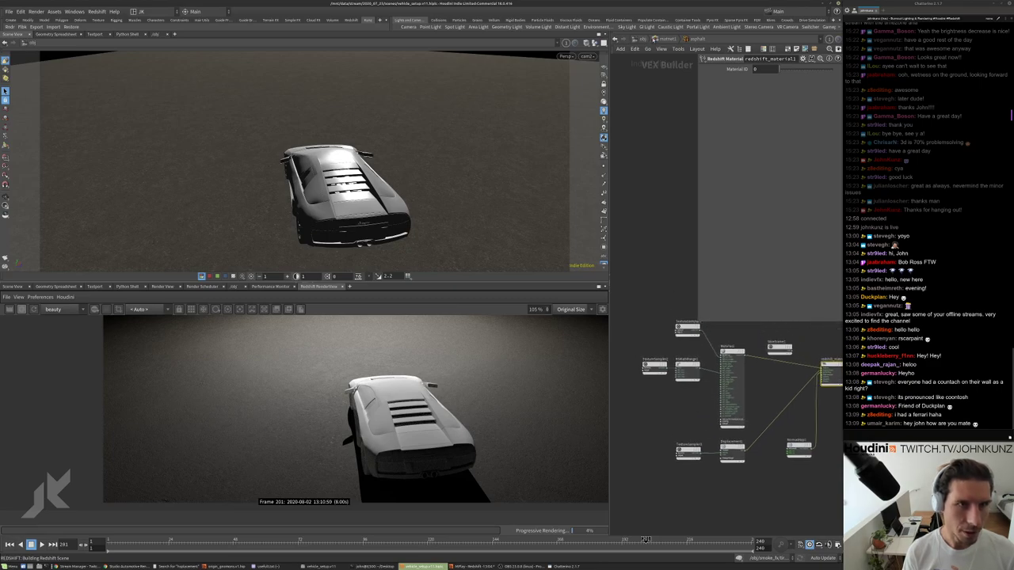
pyautogui.press('u')
pyautogui.press('u')
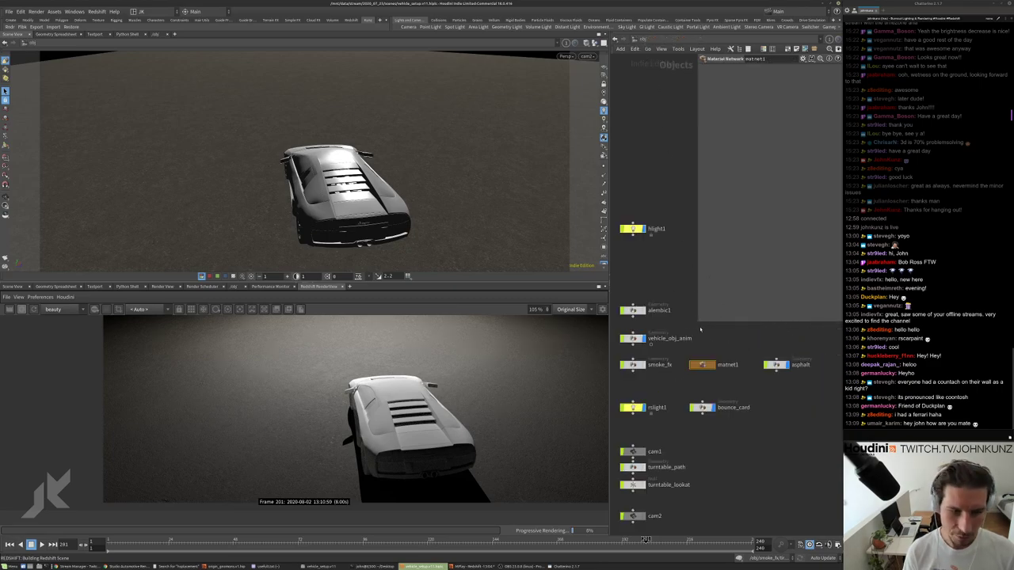
pyautogui.scroll(3, 671, 333)
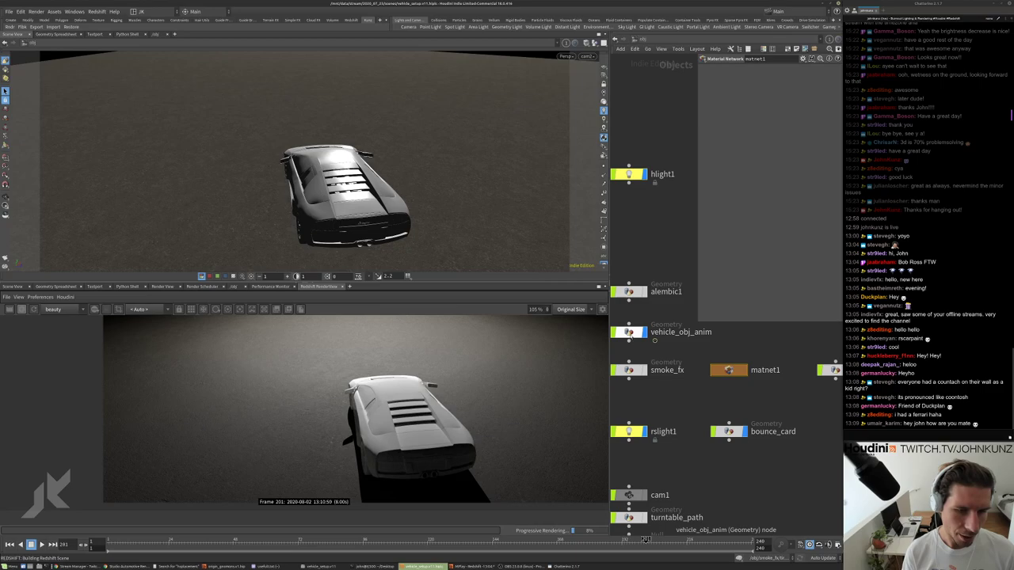
pyautogui.moveTo(831, 378); pyautogui.dragTo(745, 379, button='middle')
# Inside the asphalt geometry, raise uvproject1's Scale and restart the Redshift preview.
pyautogui.doubleClick(746, 378)
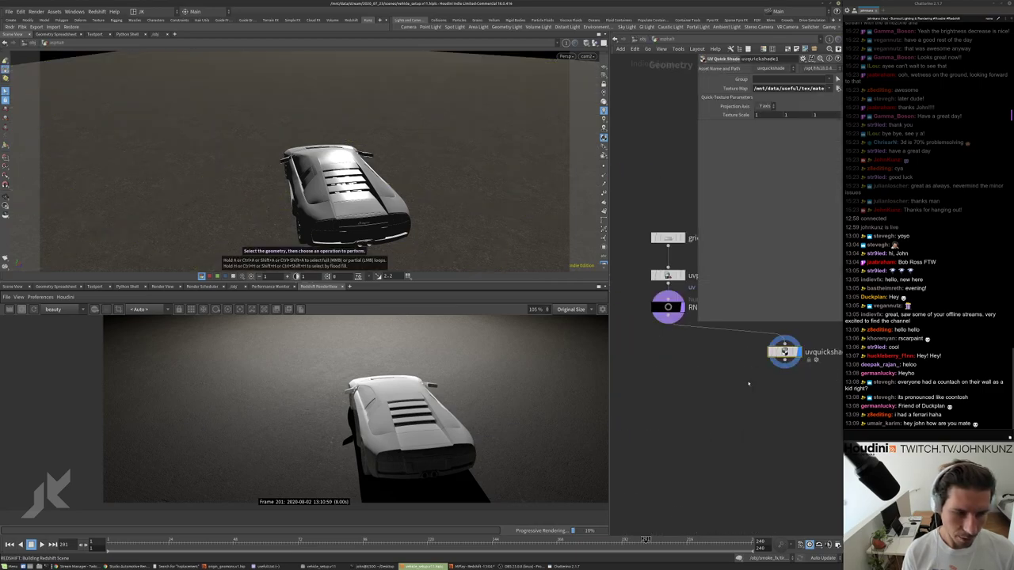
pyautogui.scroll(6, 524, 467)
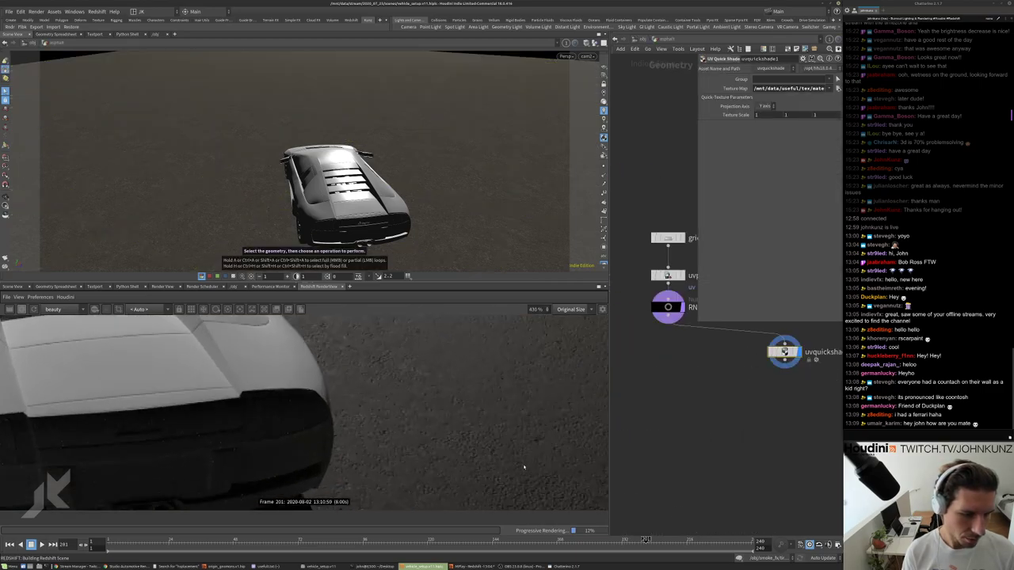
pyautogui.scroll(-5, 535, 426)
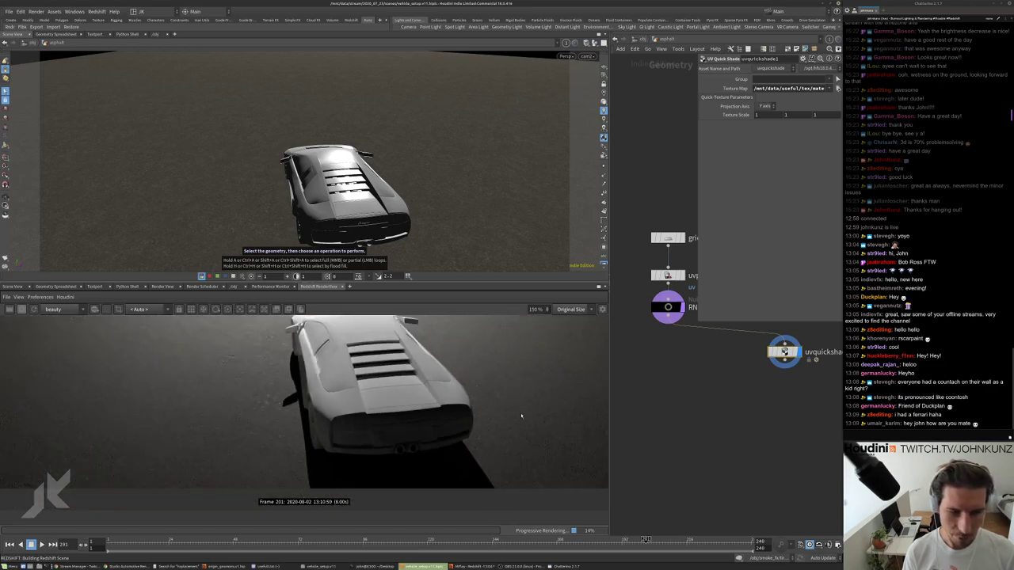
pyautogui.click(677, 347)
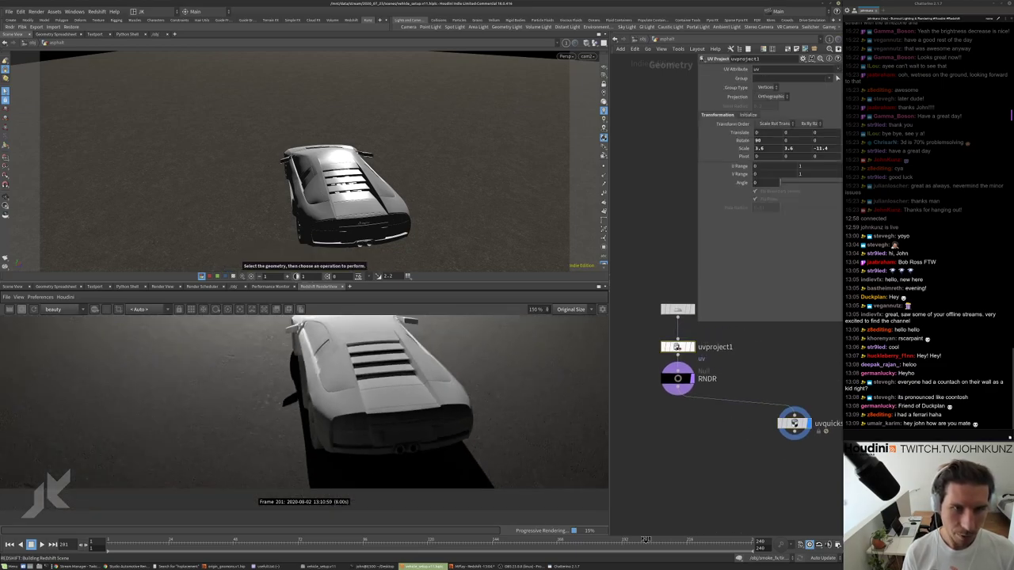
pyautogui.press('Escape')
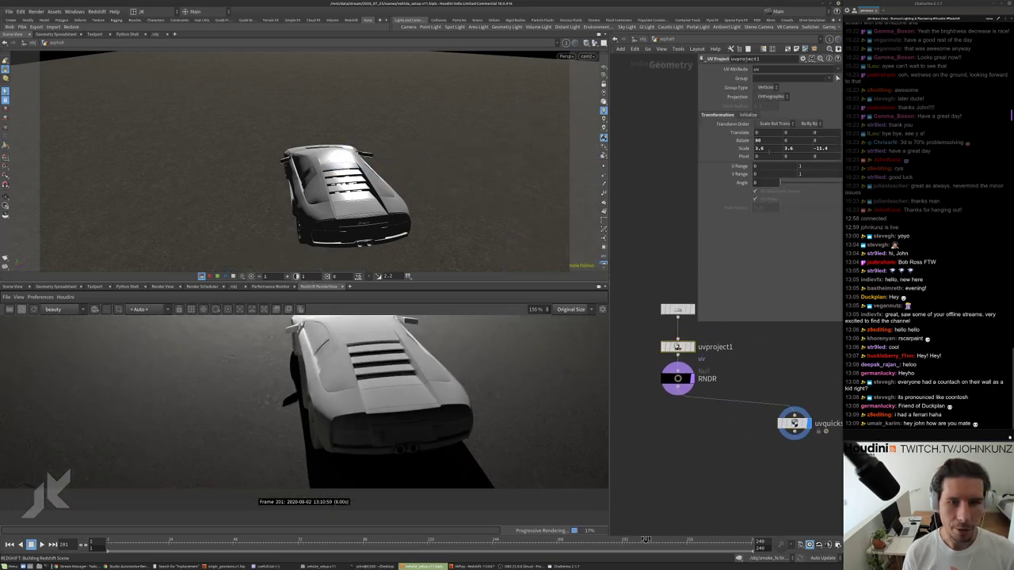
pyautogui.moveTo(743, 148); pyautogui.dragTo(792, 148, button='middle')
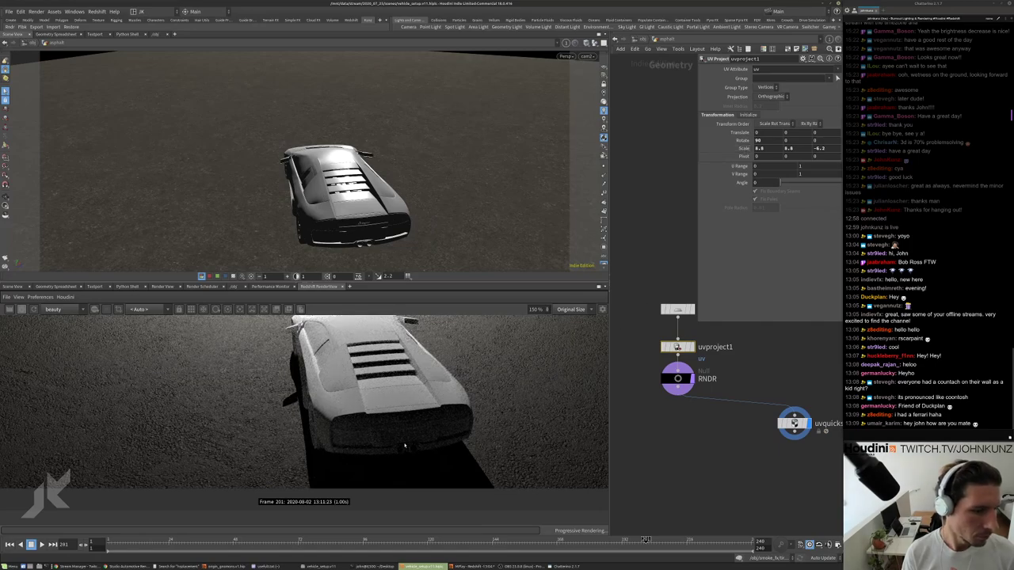
pyautogui.scroll(-3, 404, 446)
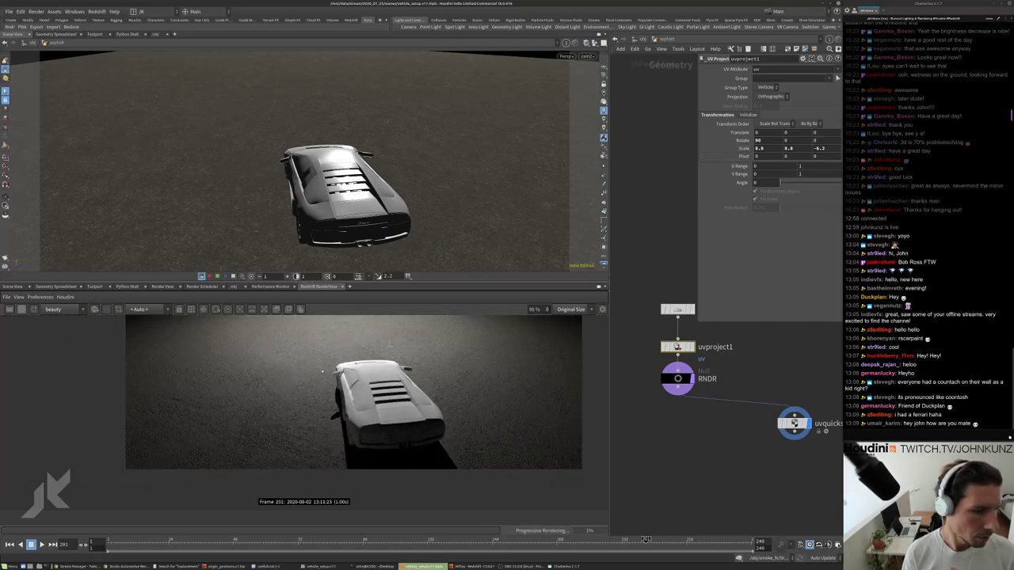
pyautogui.click(34, 309)
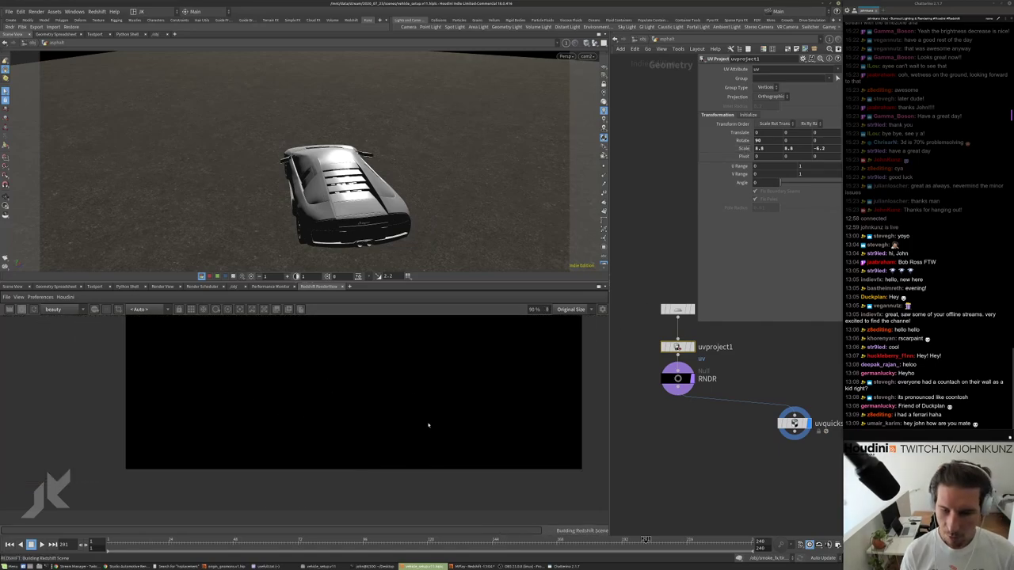
pyautogui.scroll(5, 421, 443)
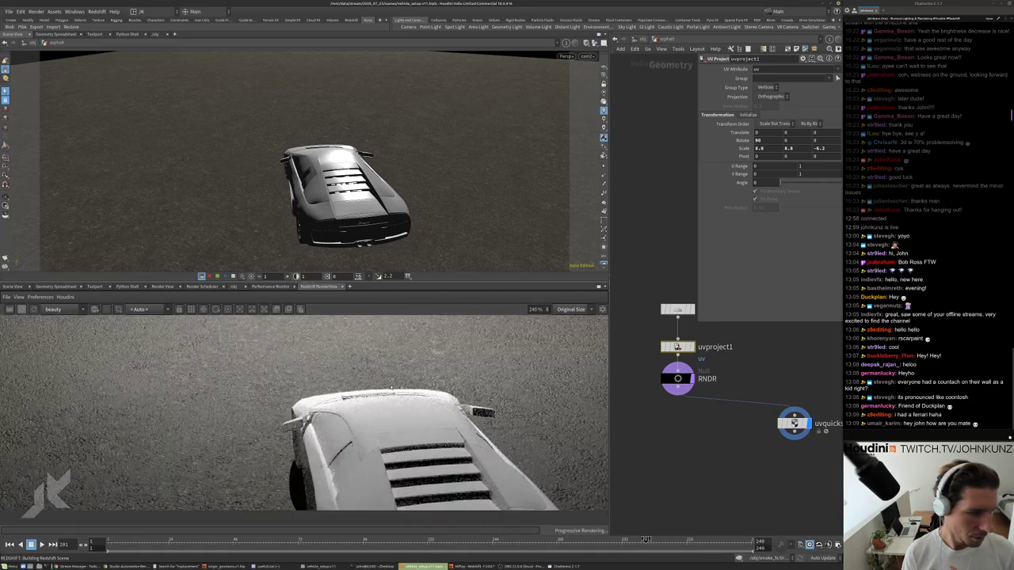
pyautogui.scroll(-3, 475, 412)
pyautogui.scroll(3, 475, 412)
pyautogui.scroll(-3, 543, 409)
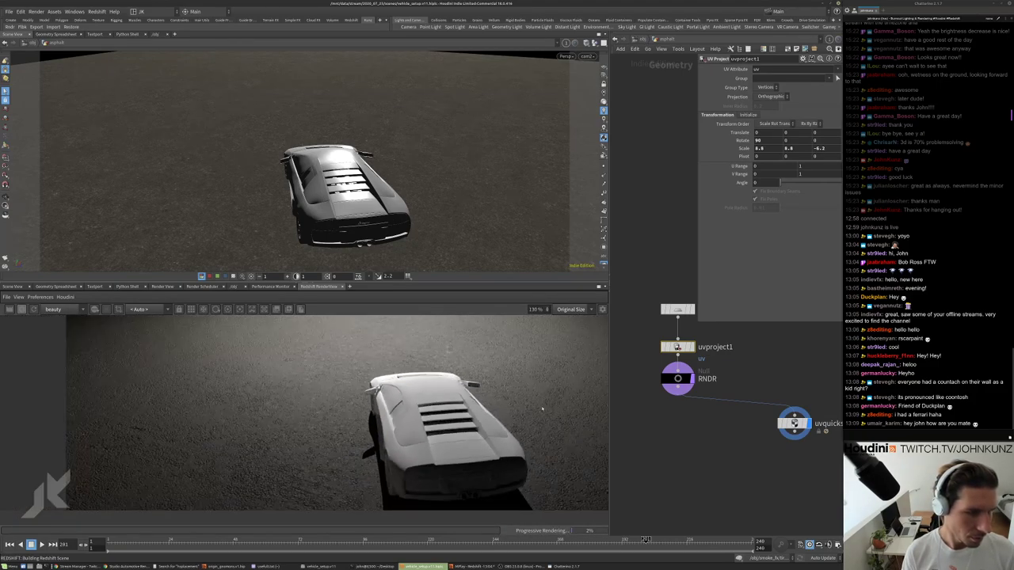
pyautogui.scroll(-2, 543, 408)
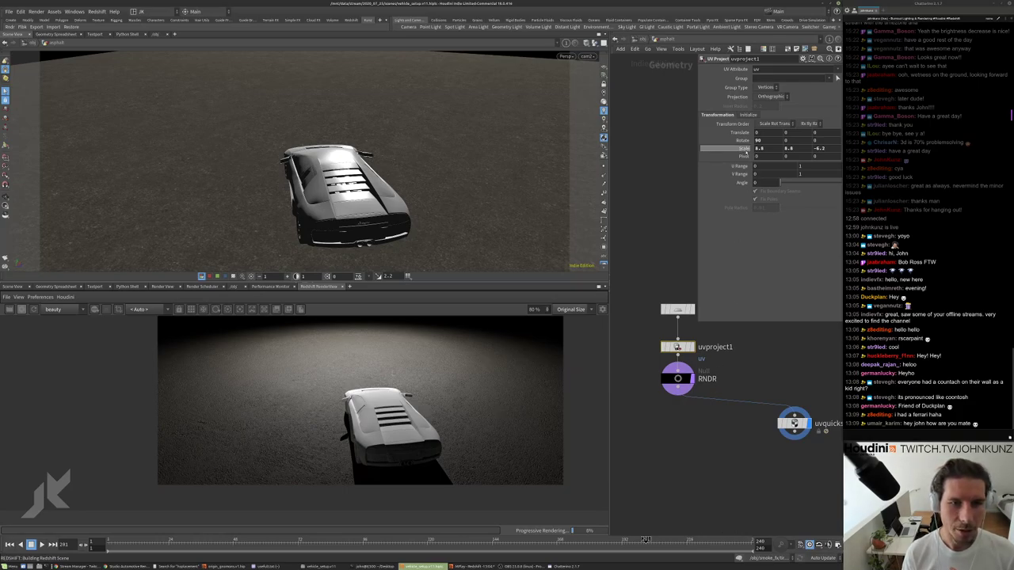
# Push uvproject1's Scale up to 22.6, 22.6, 7.0, then return to matnet1.
pyautogui.moveTo(743, 149)
pyautogui.mouseDown(button='middle')
pyautogui.moveTo(745, 132)
pyautogui.moveTo(744, 142)
pyautogui.mouseUp(button='middle')
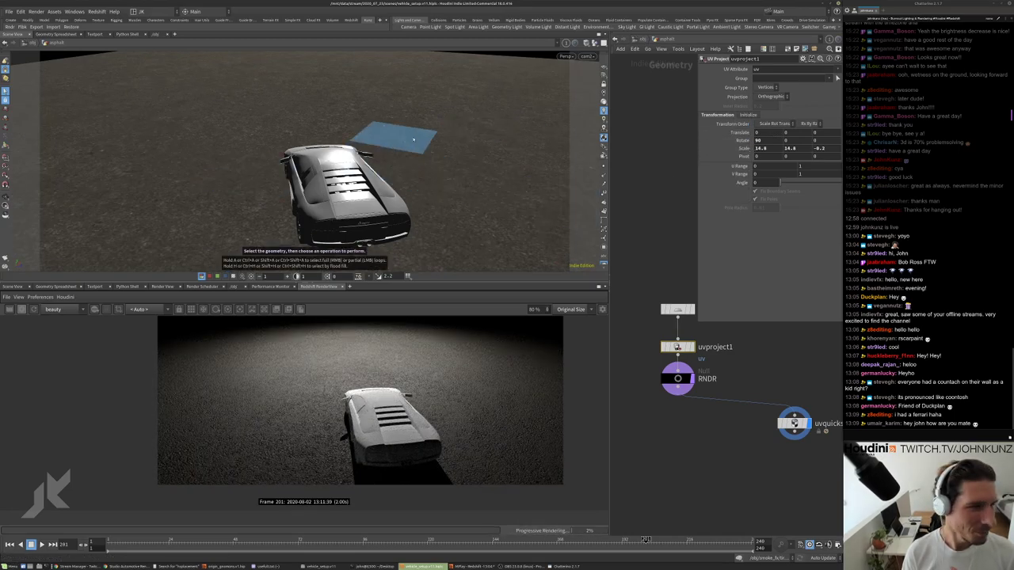
pyautogui.scroll(2, 426, 388)
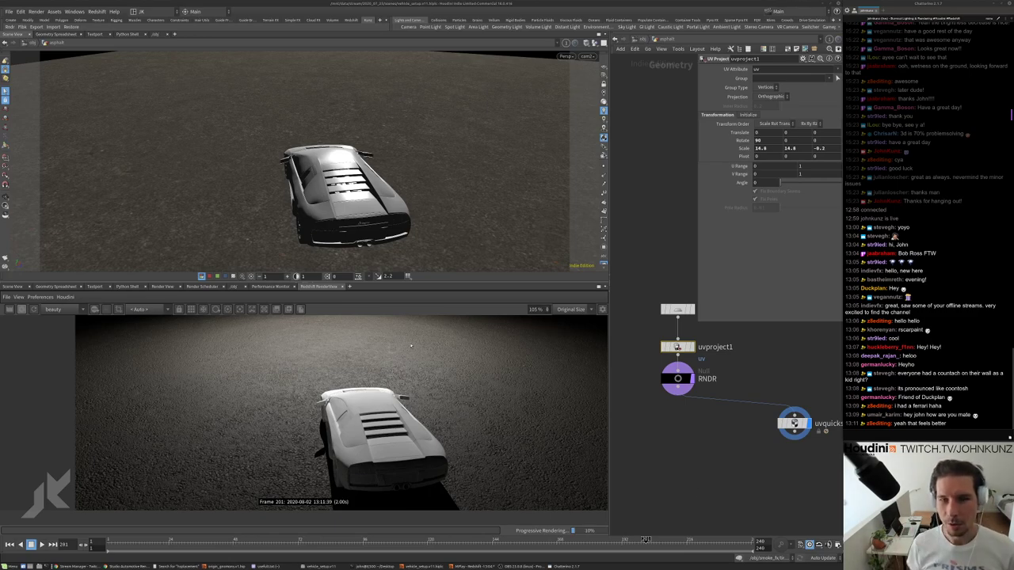
pyautogui.moveTo(743, 132); pyautogui.dragTo(764, 133, button='middle')
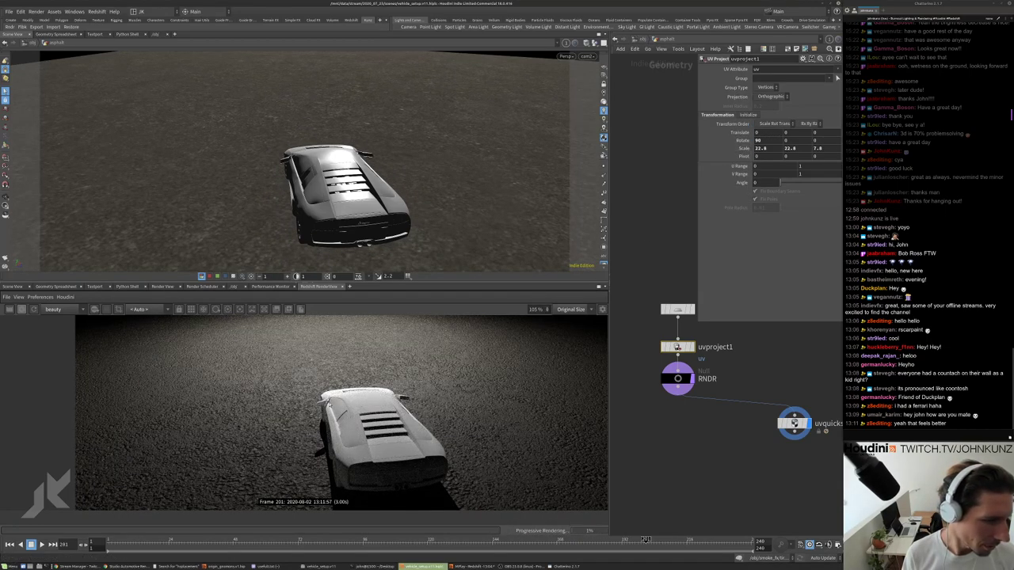
pyautogui.scroll(4, 304, 412)
pyautogui.scroll(-4, 430, 417)
pyautogui.scroll(5, 430, 418)
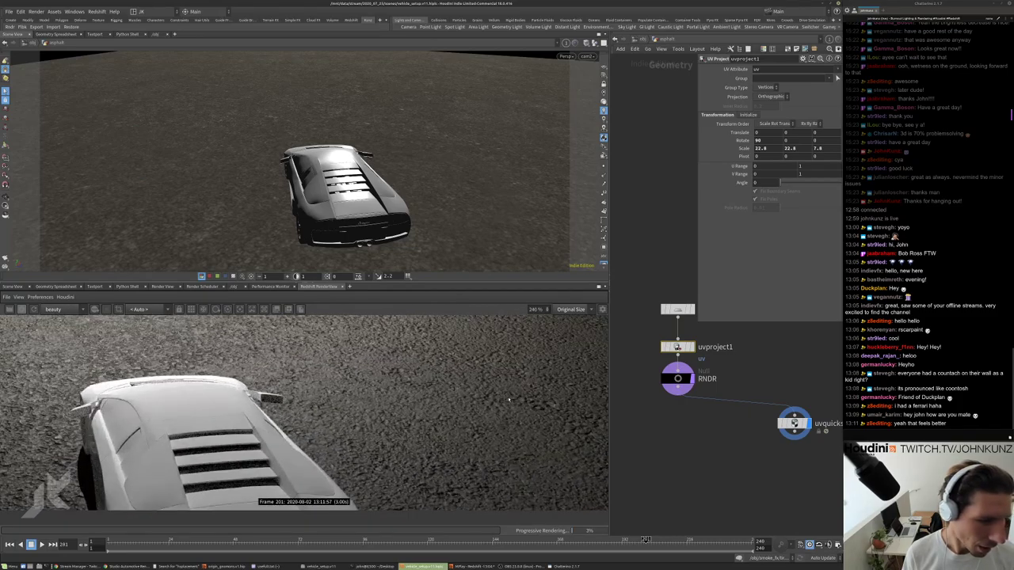
pyautogui.scroll(-8, 536, 414)
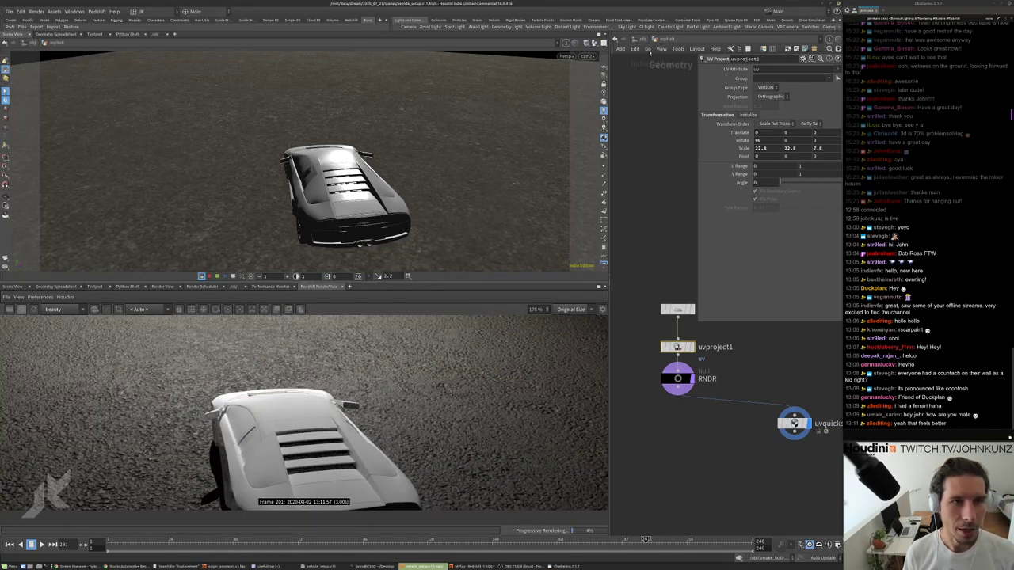
pyautogui.press('u')
pyautogui.doubleClick(656, 382)
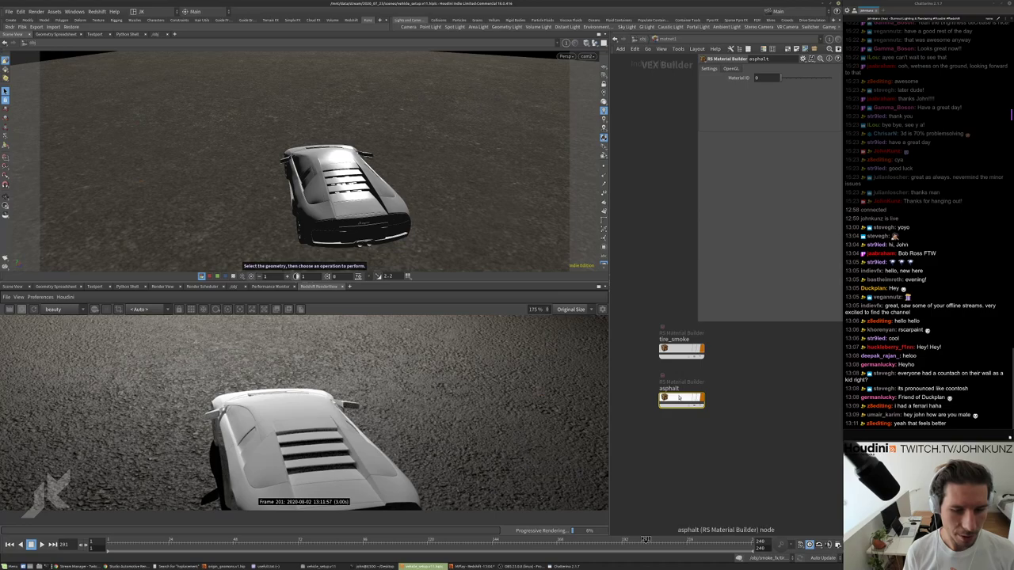
# Set the asphalt material's NormalMap1 Scale Normal from 2 to 1.
pyautogui.doubleClick(675, 393)
pyautogui.click(781, 457)
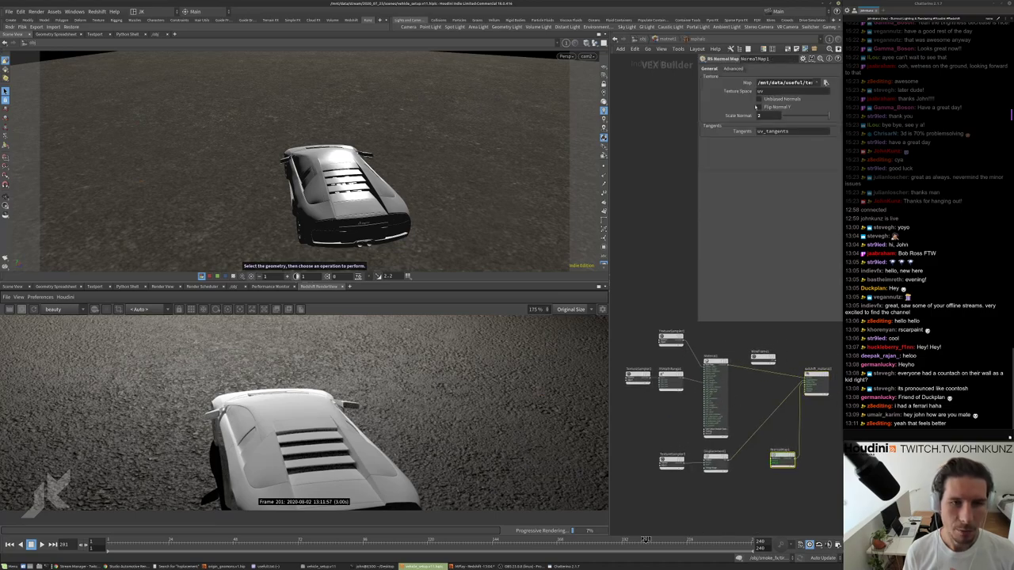
pyautogui.doubleClick(769, 116)
pyautogui.write('1')
pyautogui.press('Return')
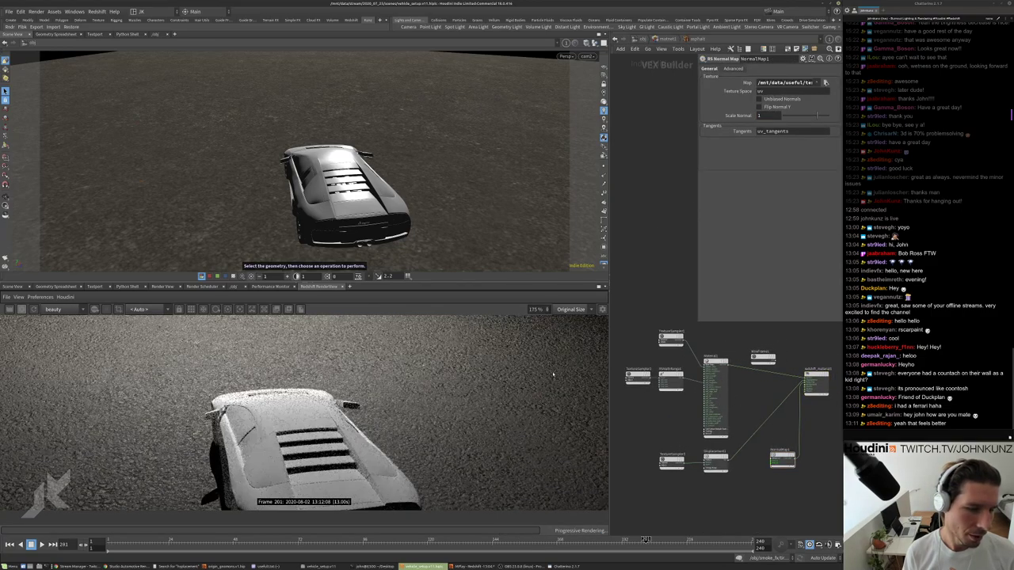
pyautogui.scroll(3, 286, 441)
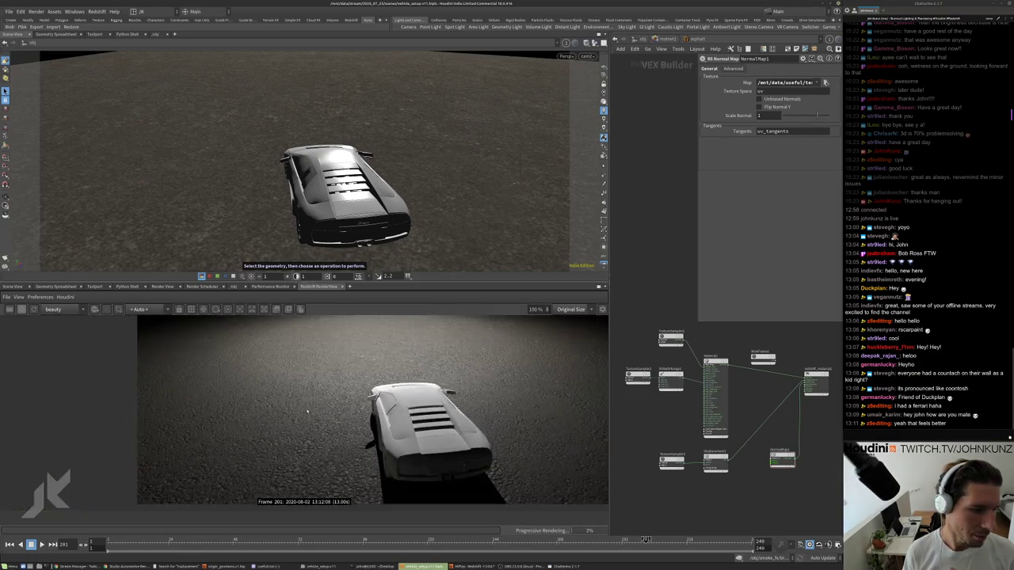
pyautogui.scroll(4, 276, 423)
pyautogui.scroll(-2, 454, 389)
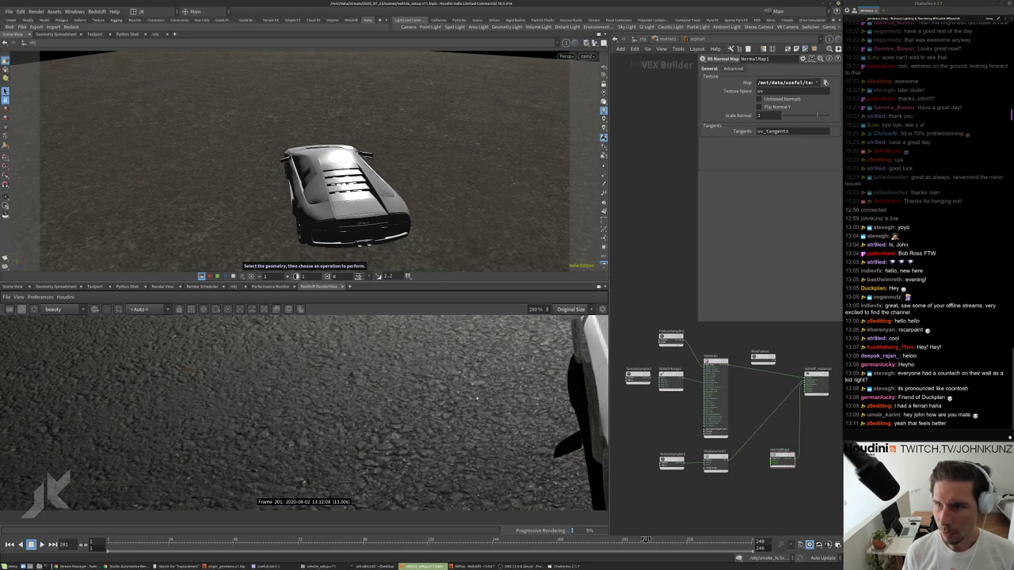
pyautogui.scroll(-3, 428, 419)
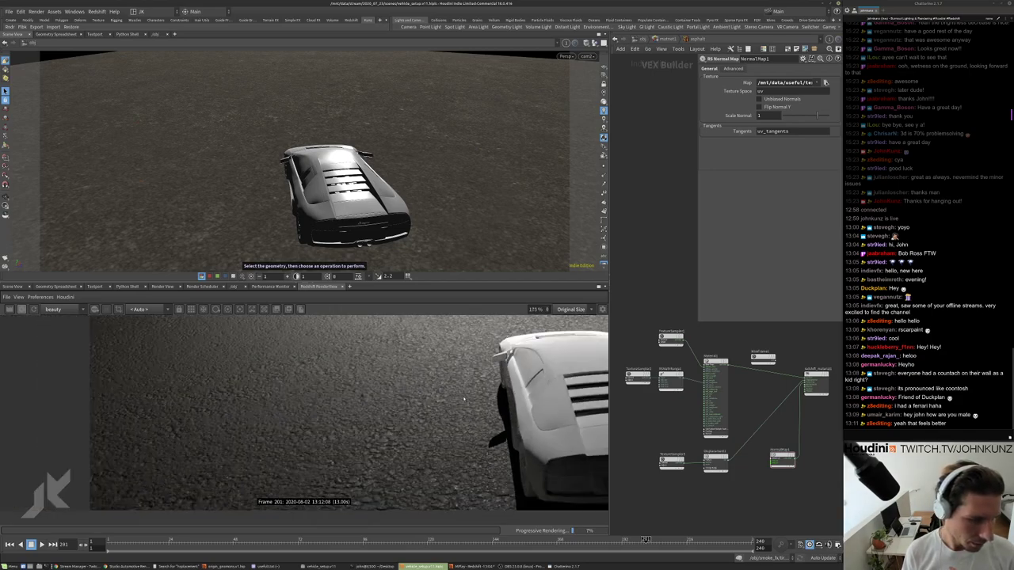
pyautogui.scroll(-3, 583, 386)
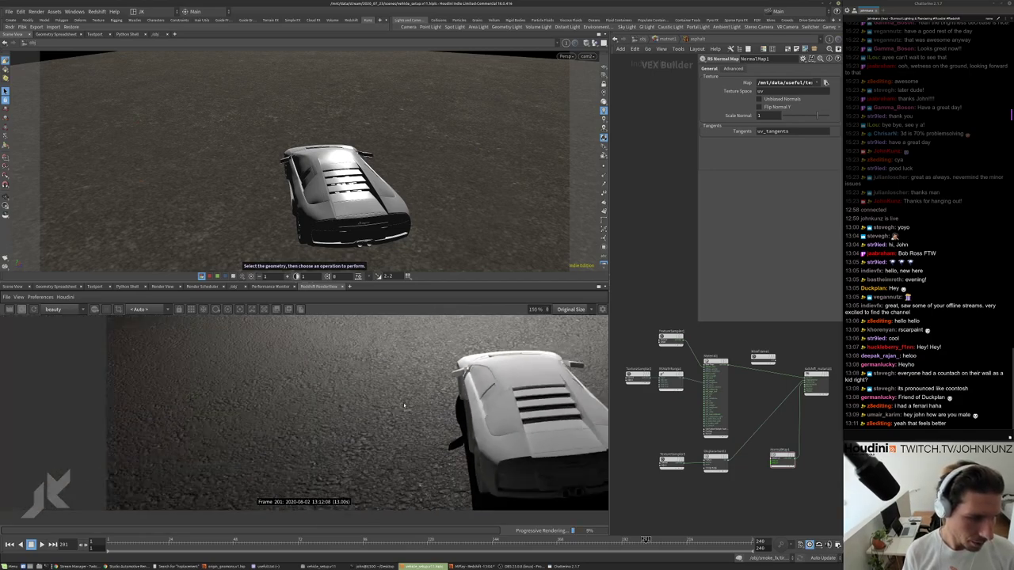
# Recentre the asphalt material nodes, then go back up to the /obj network.
pyautogui.press('u')
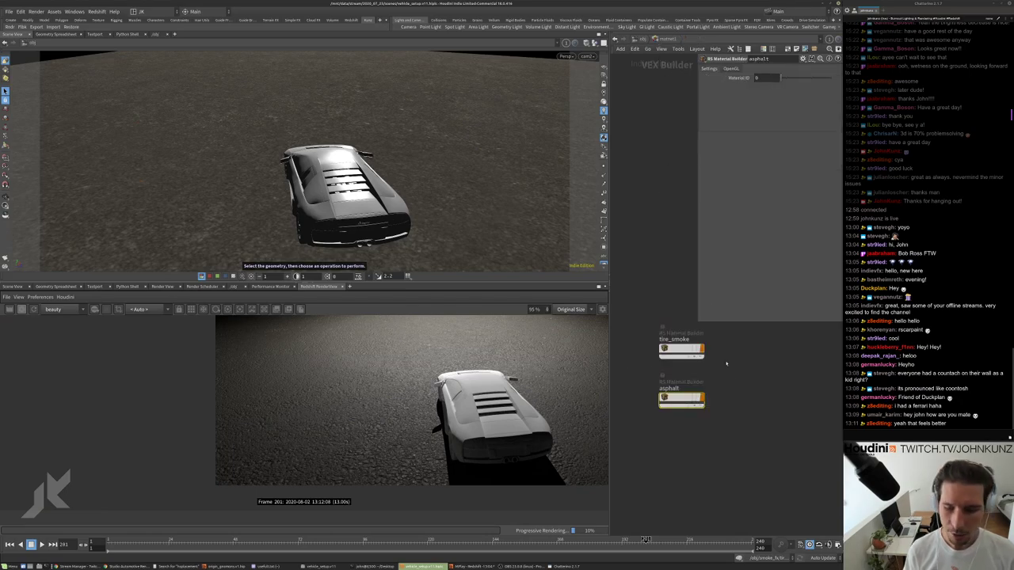
pyautogui.doubleClick(675, 393)
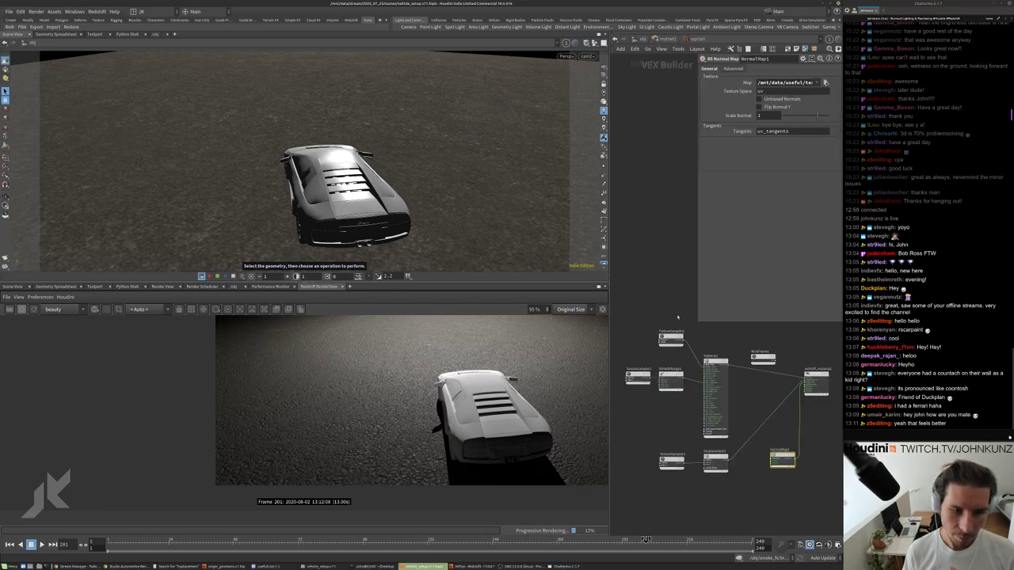
pyautogui.moveTo(677, 317); pyautogui.dragTo(730, 428, button='middle')
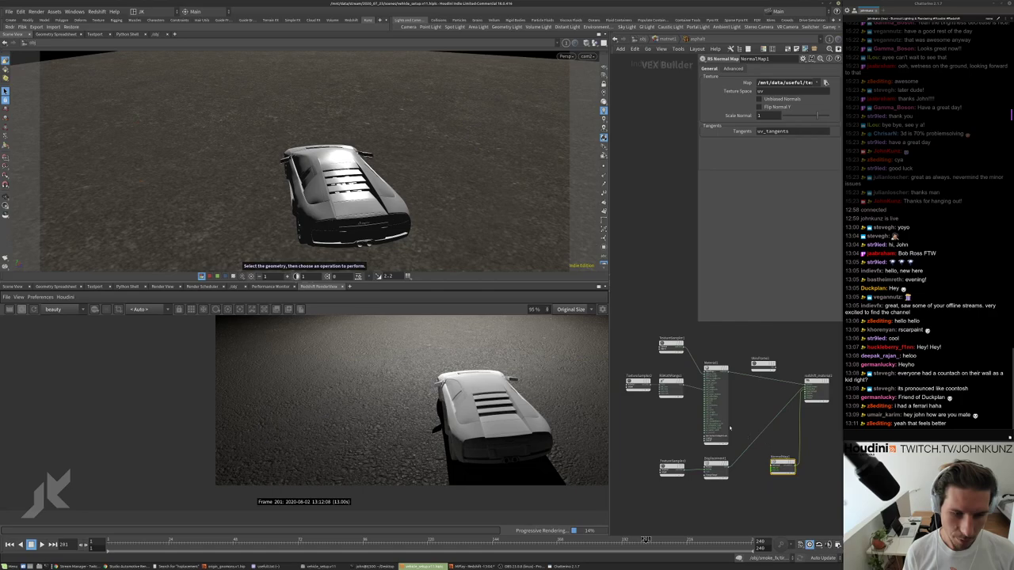
pyautogui.press('u')
pyautogui.click(640, 39)
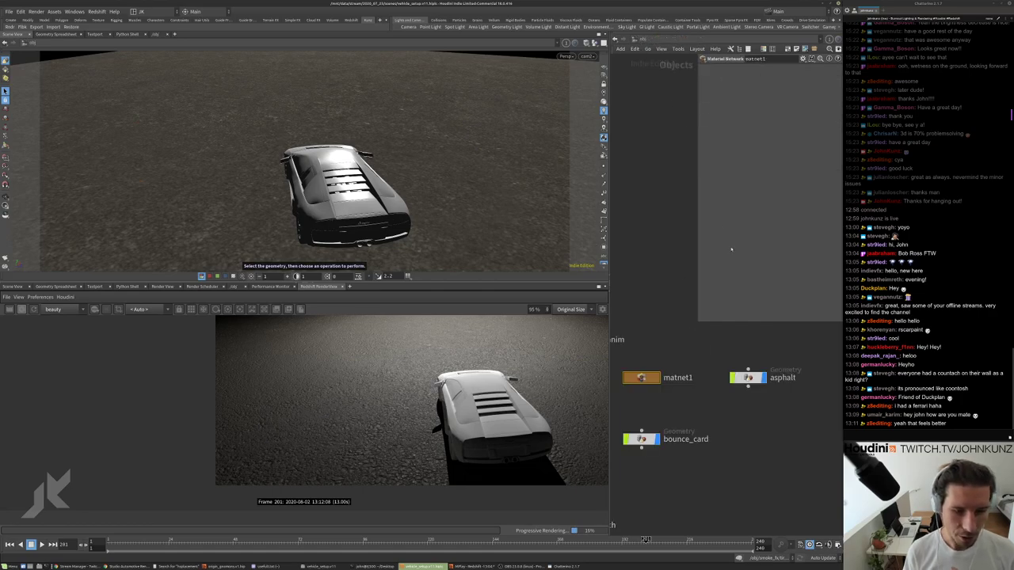
# Enter the asphalt geometry and start lowering uvproject1's Scale down from 22.8.
pyautogui.doubleClick(772, 378)
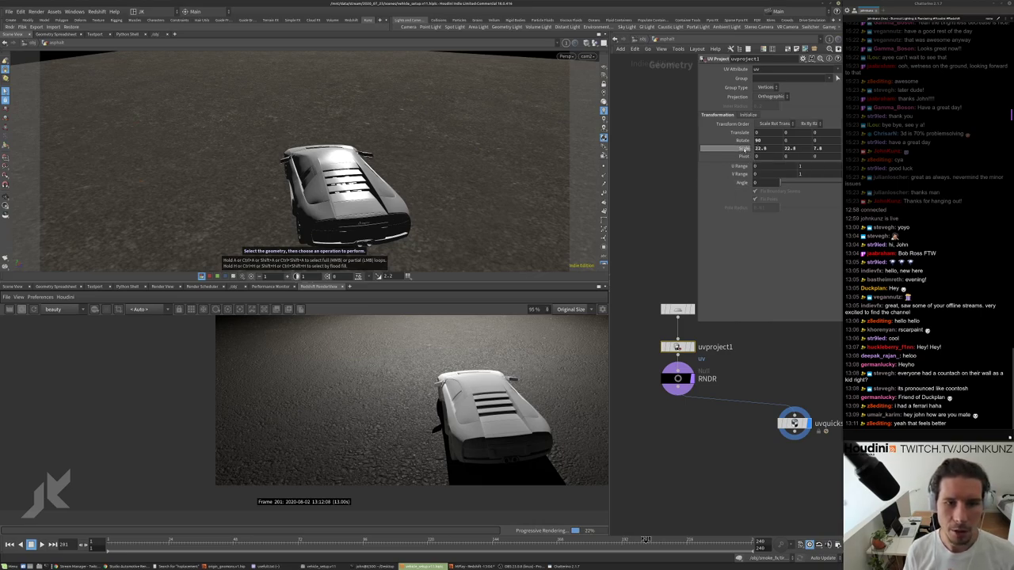
pyautogui.moveTo(743, 148); pyautogui.dragTo(716, 131, button='middle')
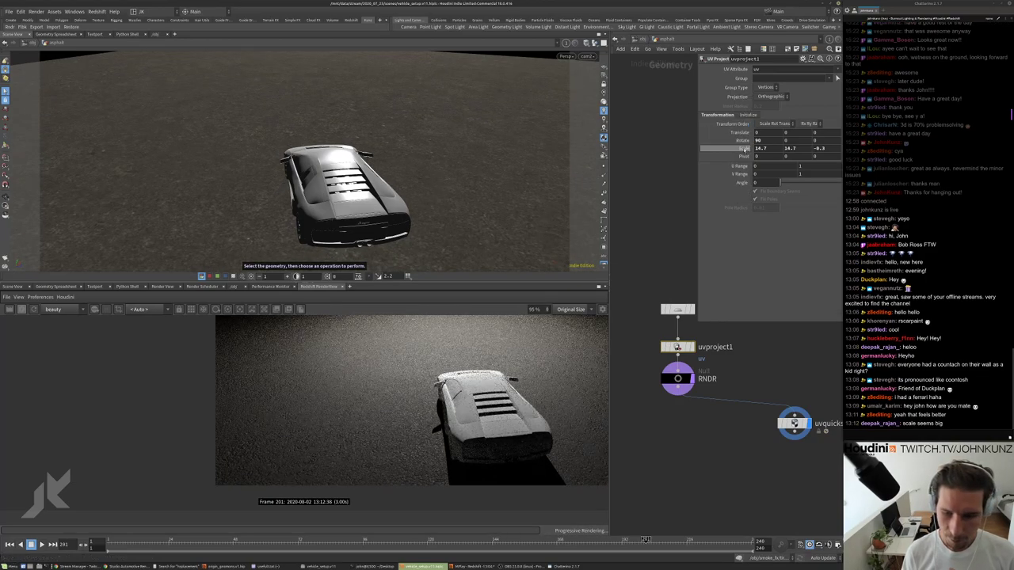
pyautogui.scroll(3, 406, 423)
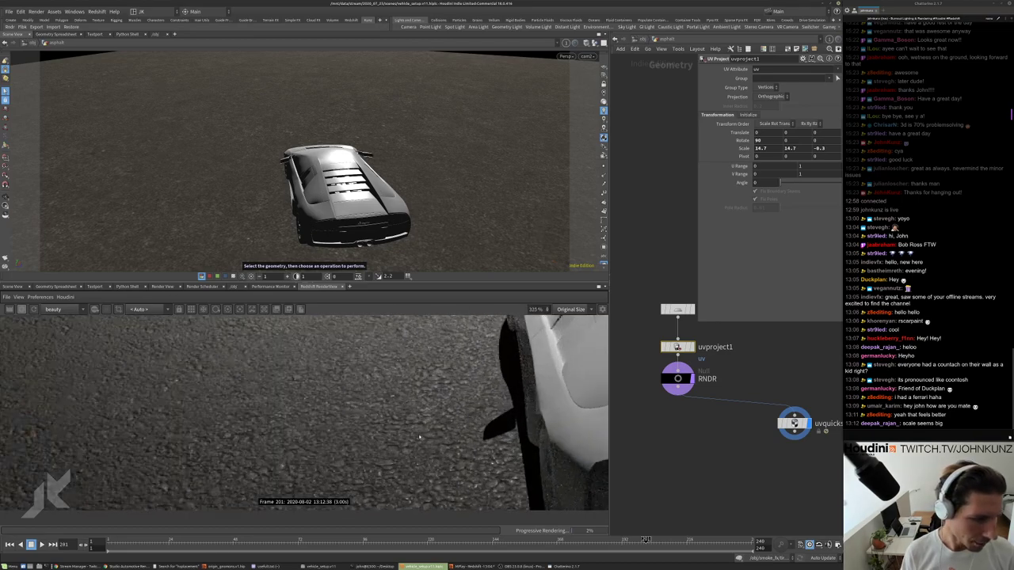
pyautogui.scroll(-3, 420, 412)
pyautogui.scroll(2, 431, 398)
pyautogui.scroll(2, 431, 397)
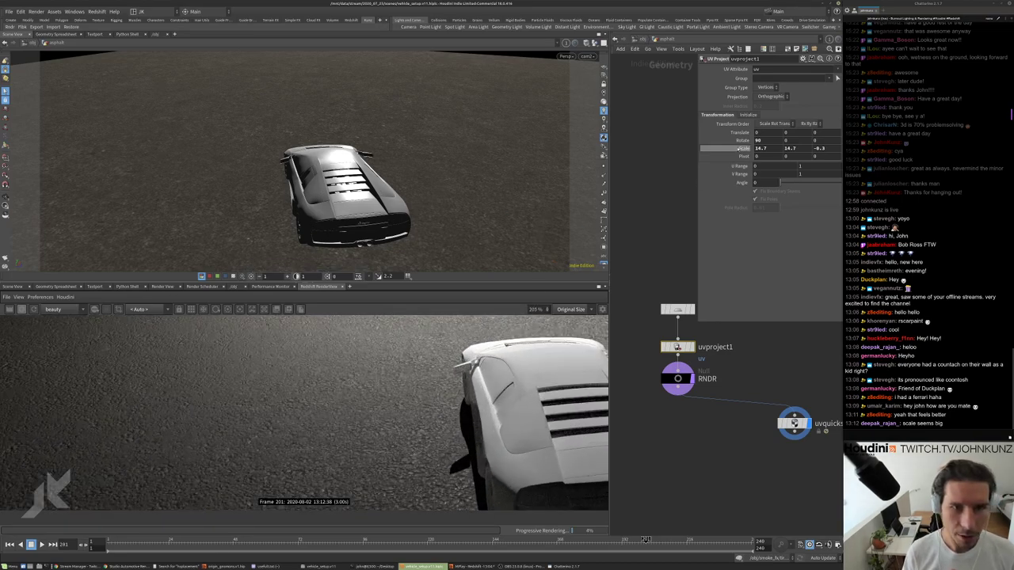
# Lower uvproject1's Scale further to 12.7 and inspect the resized ground texture in the render.
pyautogui.moveTo(739, 148); pyautogui.dragTo(722, 133, button='middle')
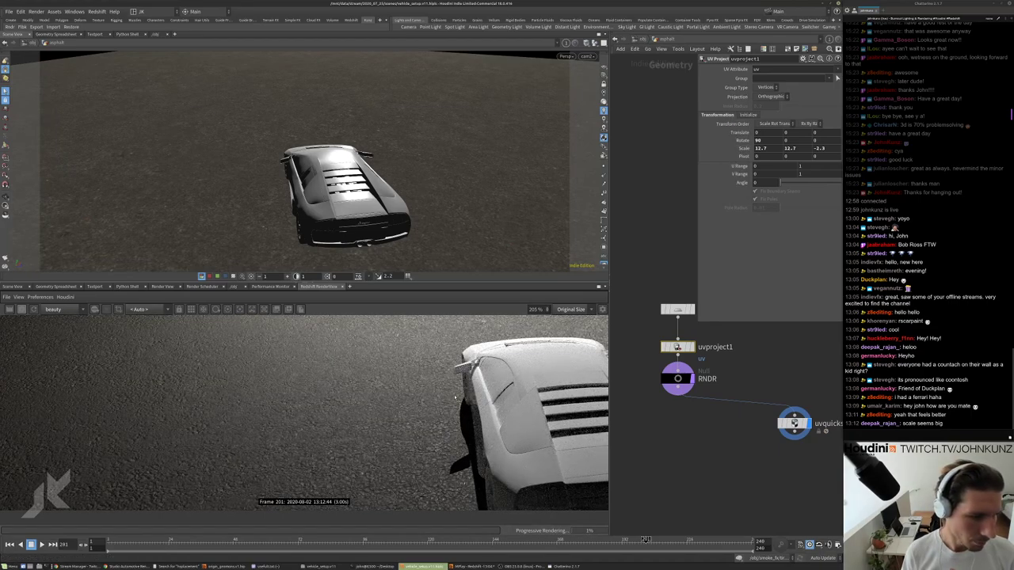
pyautogui.scroll(3, 456, 398)
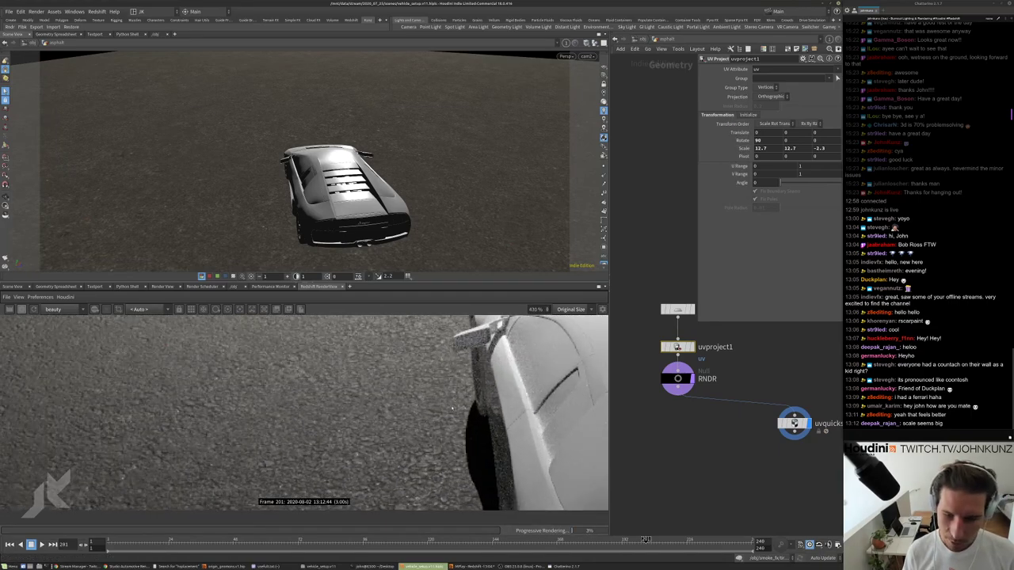
pyautogui.scroll(-4, 452, 409)
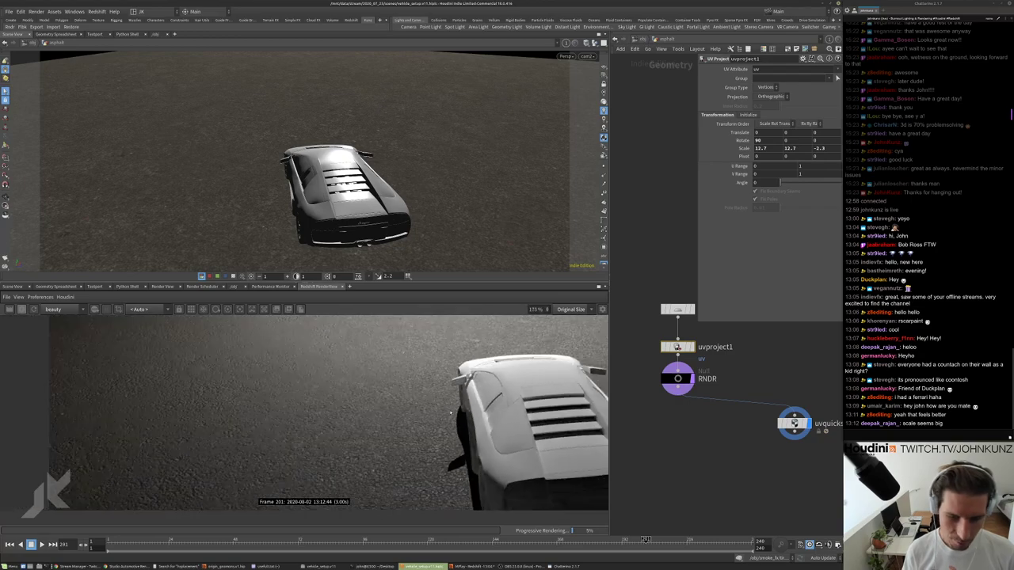
pyautogui.scroll(-4, 430, 440)
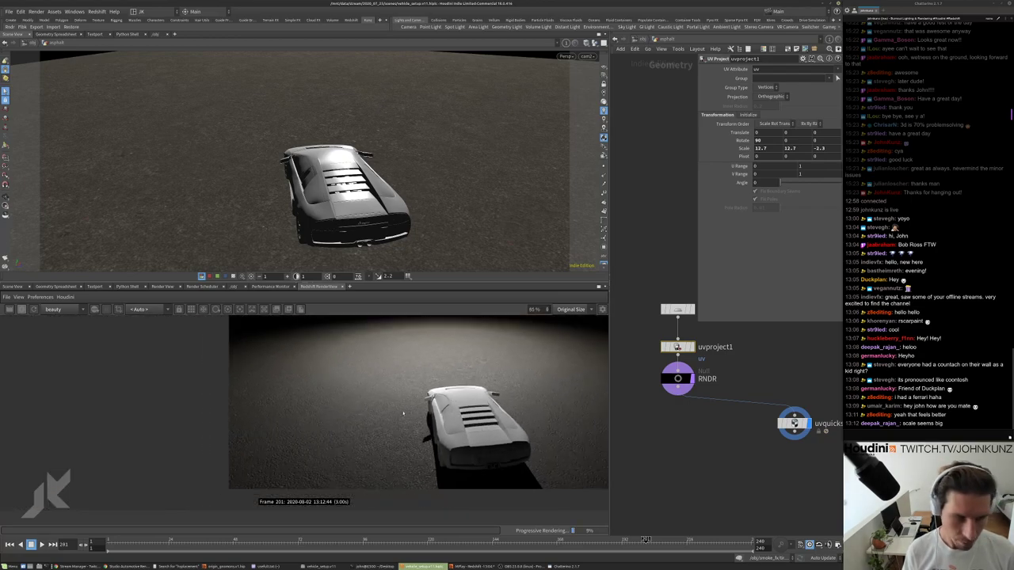
pyautogui.scroll(-1, 403, 412)
pyautogui.scroll(-1, 437, 407)
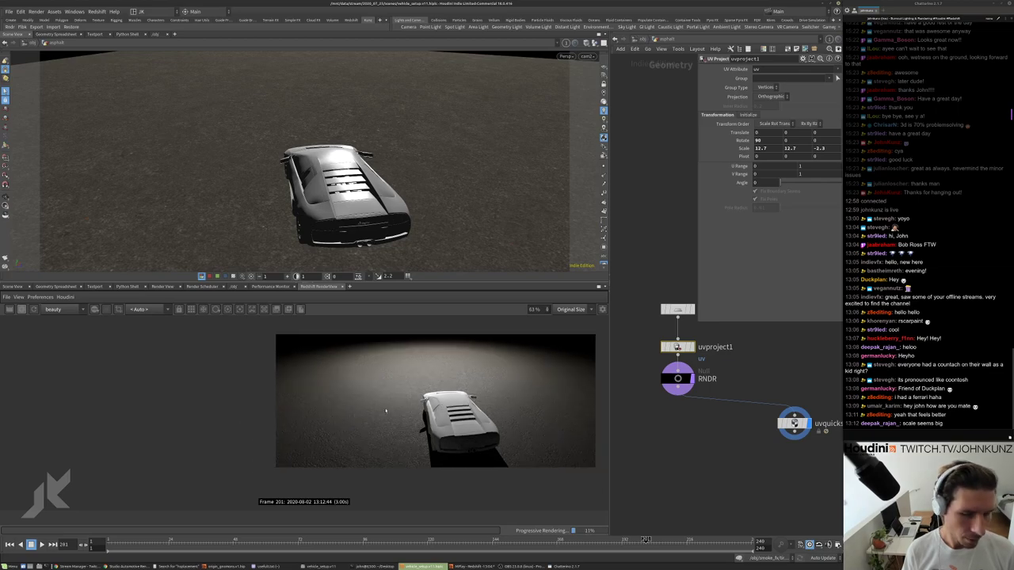
pyautogui.scroll(1, 383, 396)
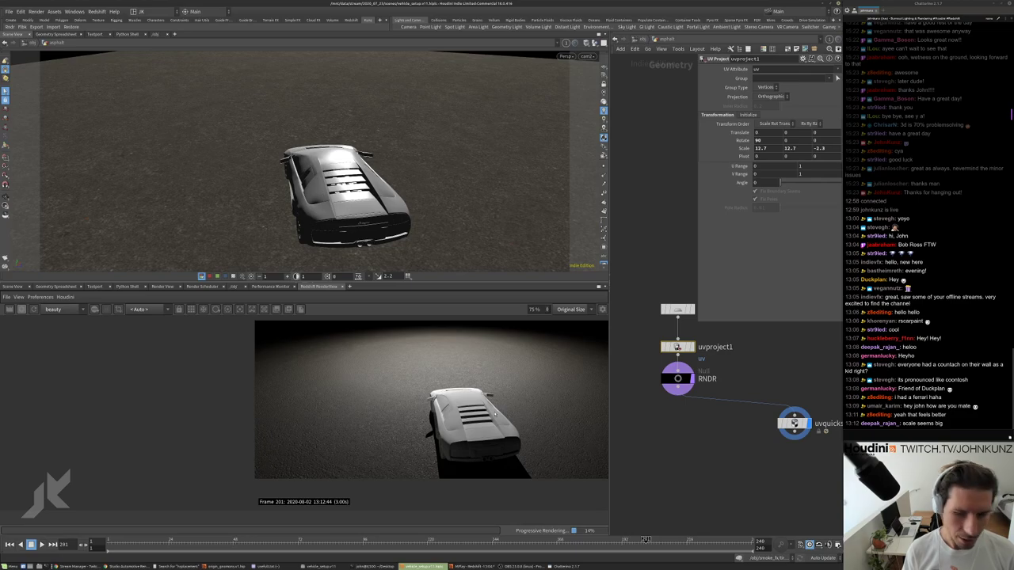
# Return to the /obj level and switch off the existing scene light.
pyautogui.press('u')
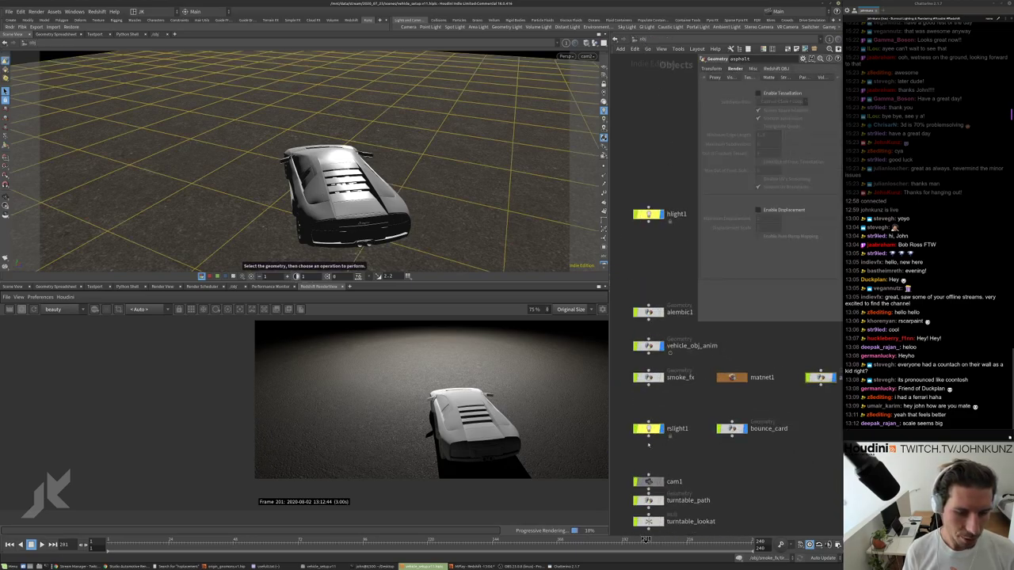
pyautogui.click(757, 92)
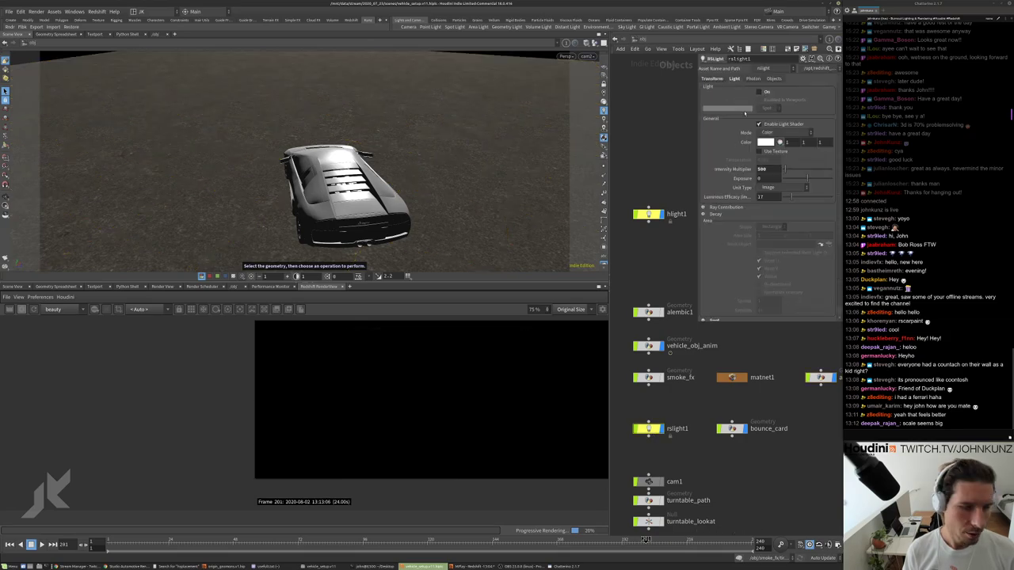
pyautogui.moveTo(773, 470); pyautogui.dragTo(745, 459, button='middle')
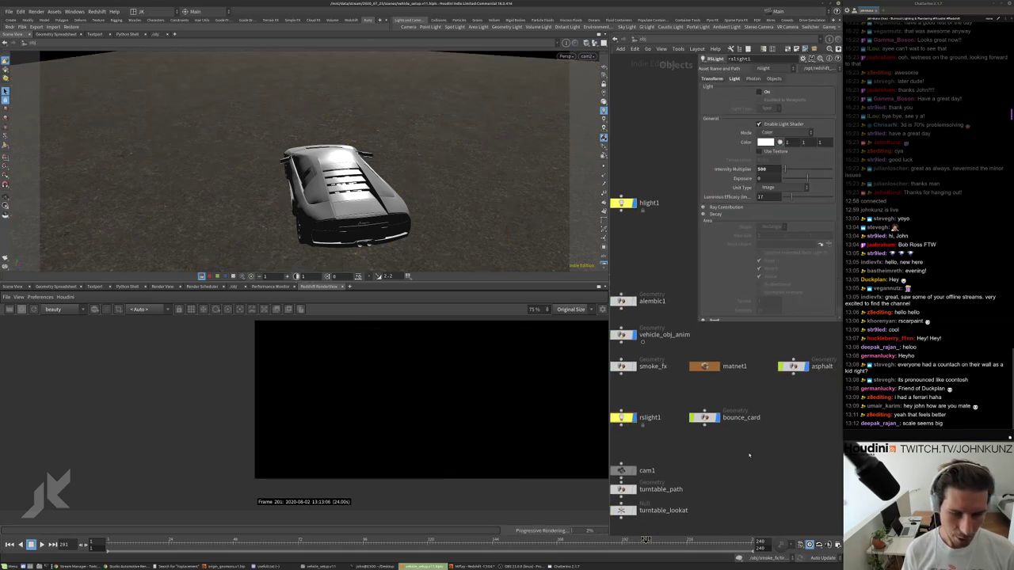
pyautogui.scroll(3, 618, 456)
# Add an RS Light Dome node, rslightdome1, and line it up with the other nodes.
pyautogui.press('Tab')
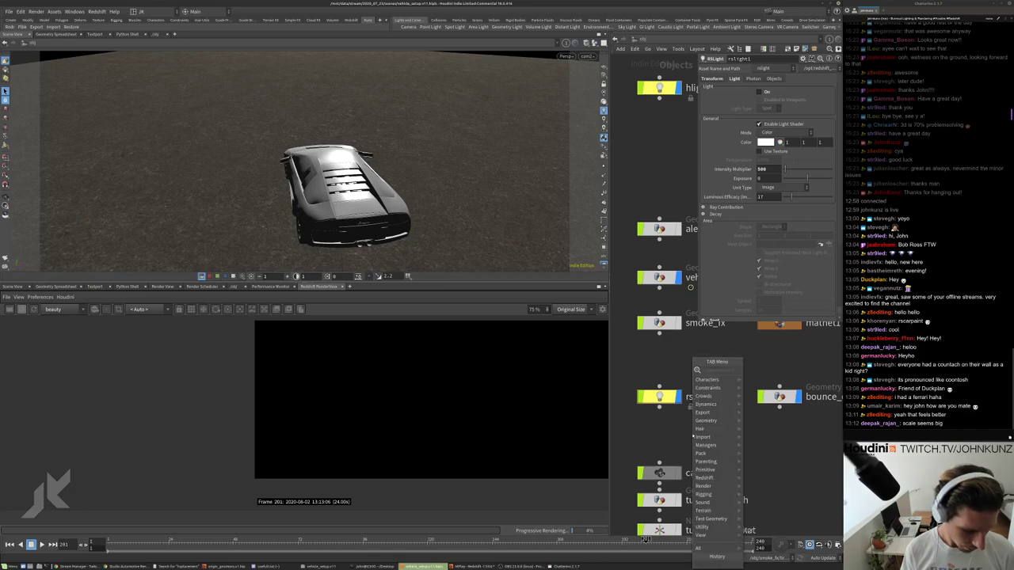
pyautogui.write('dome')
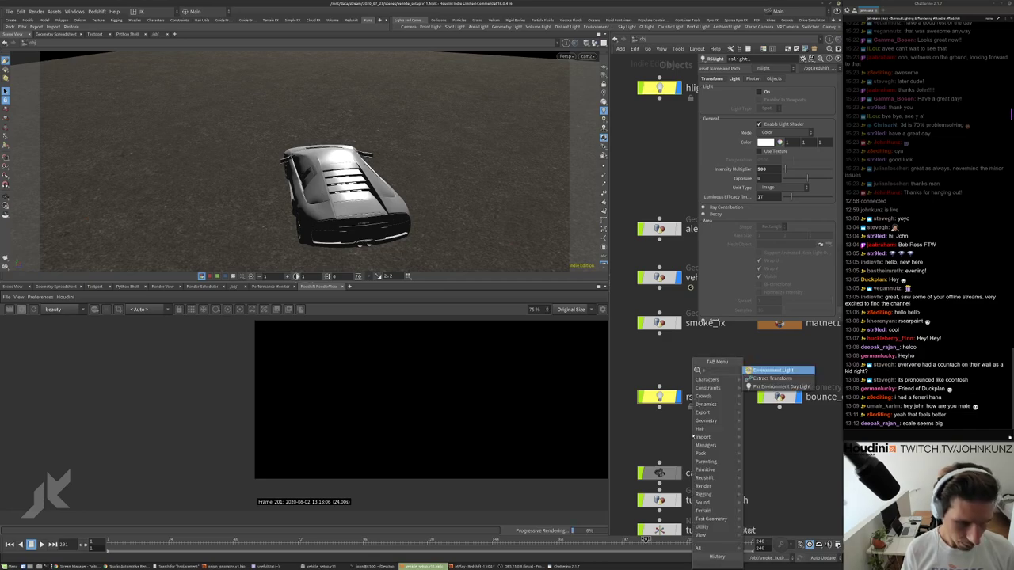
pyautogui.press('Return')
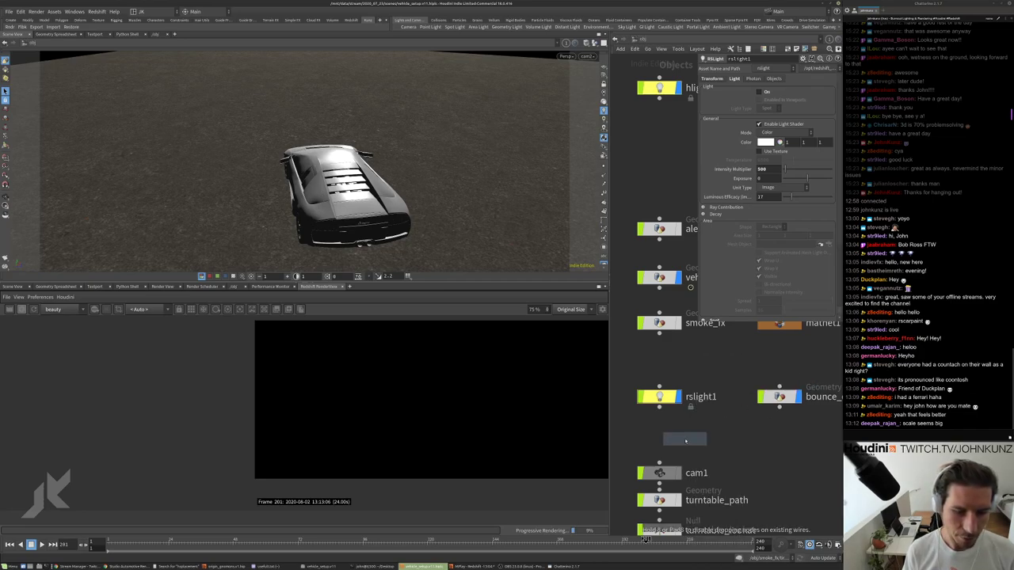
pyautogui.click(688, 441)
pyautogui.press('Tab')
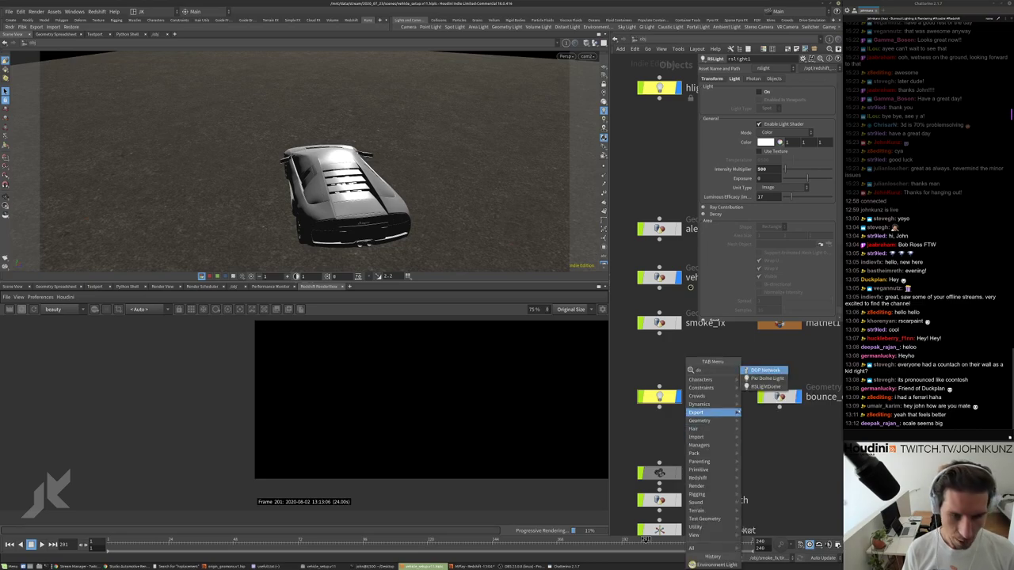
pyautogui.press('Escape')
pyautogui.click(685, 431)
pyautogui.moveTo(685, 432); pyautogui.dragTo(660, 432)
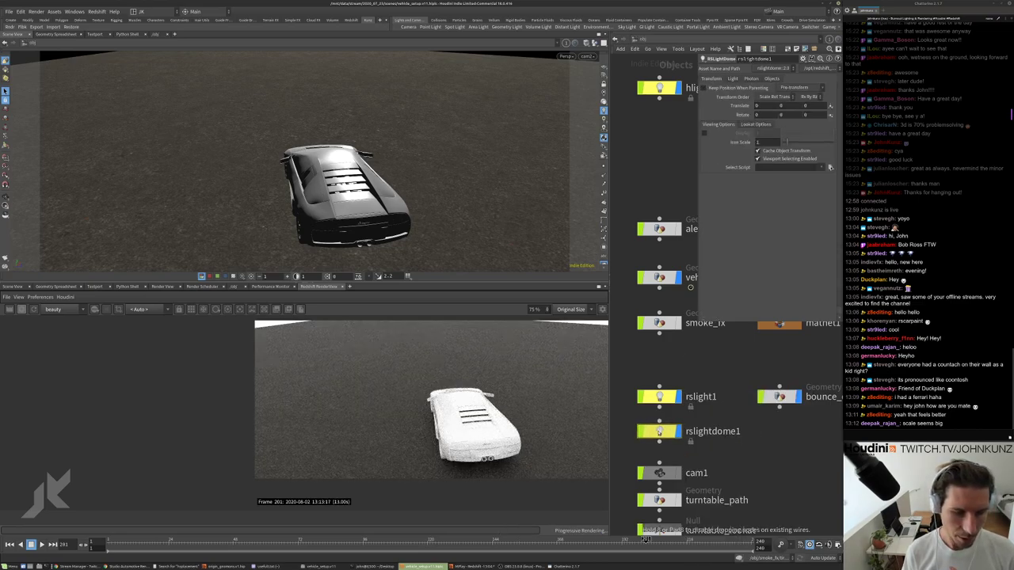
pyautogui.scroll(-2, 497, 431)
pyautogui.scroll(3, 498, 432)
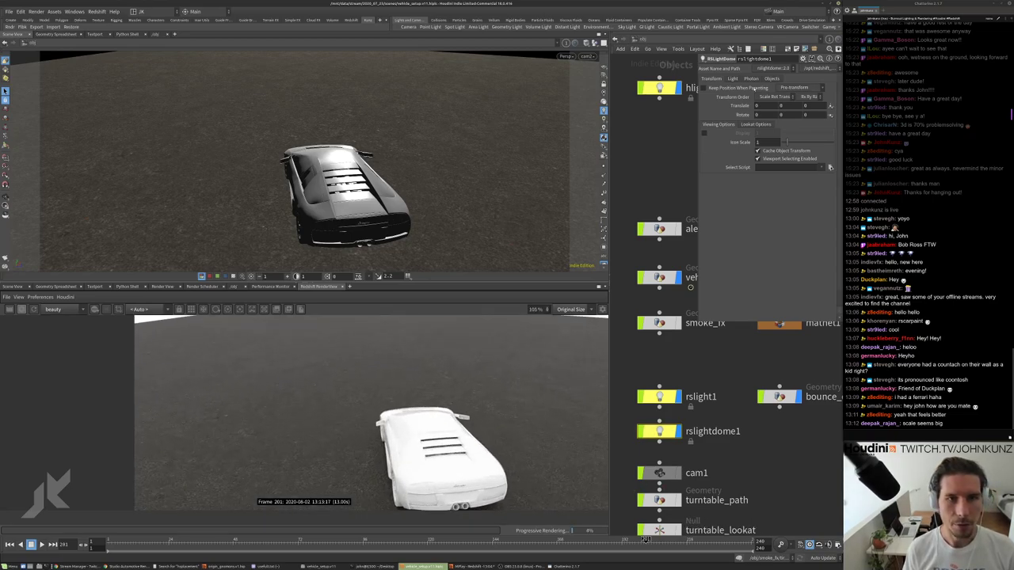
# Browse the dome light's map chooser to the hdri folder under /mnt/data/useful/tex.
pyautogui.click(732, 78)
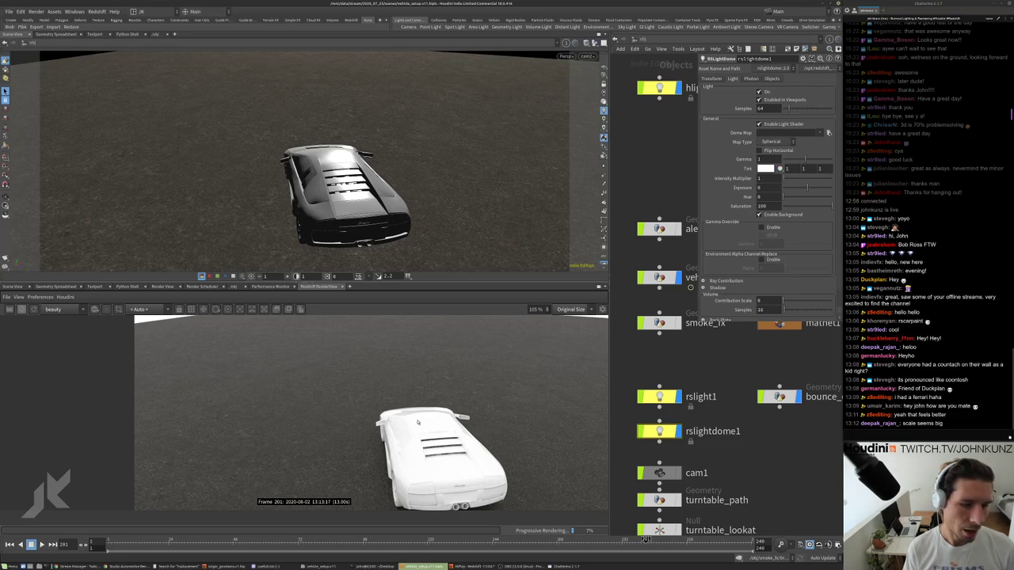
pyautogui.scroll(-1, 438, 422)
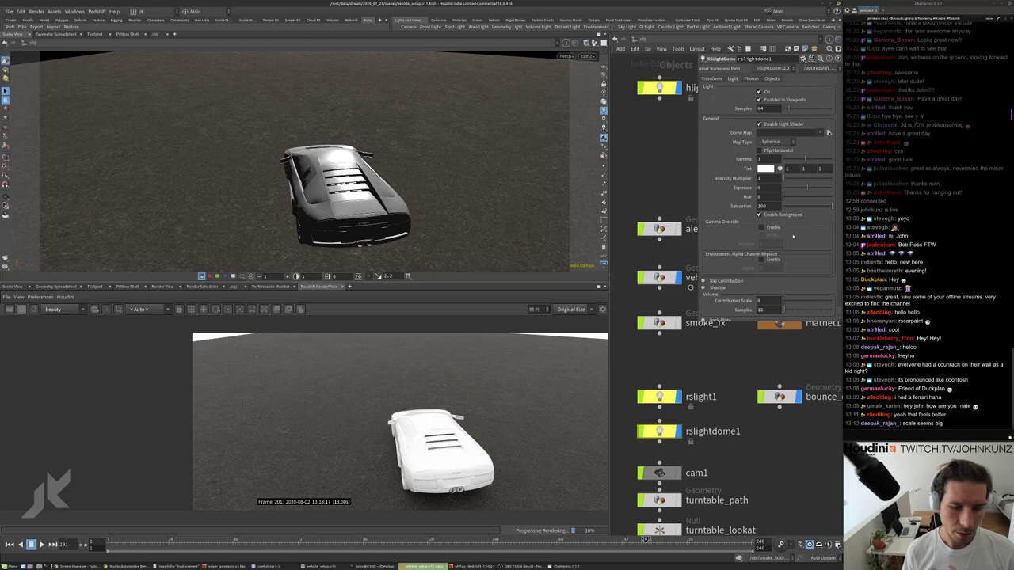
pyautogui.click(828, 133)
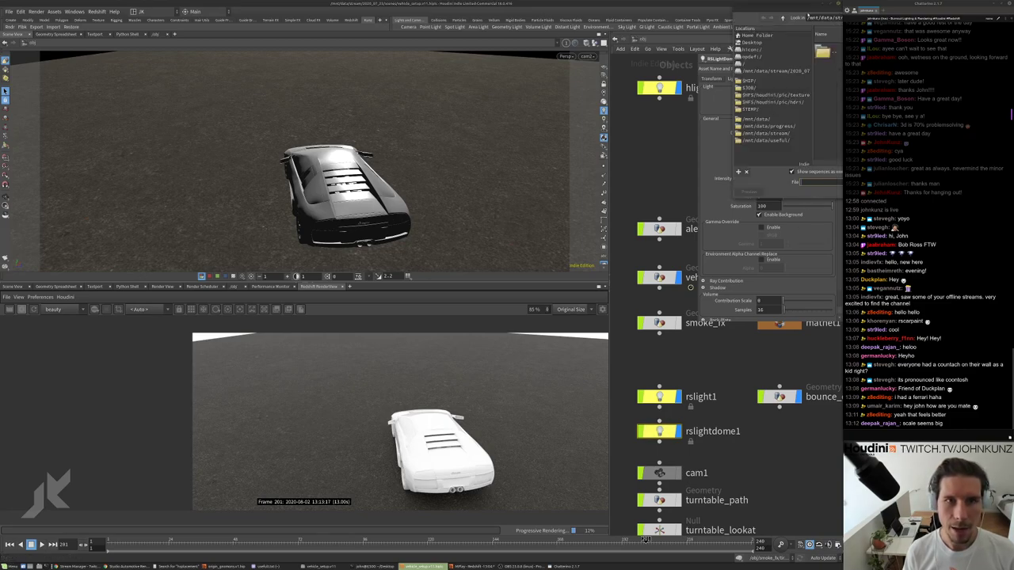
pyautogui.moveTo(806, 13); pyautogui.dragTo(593, 244)
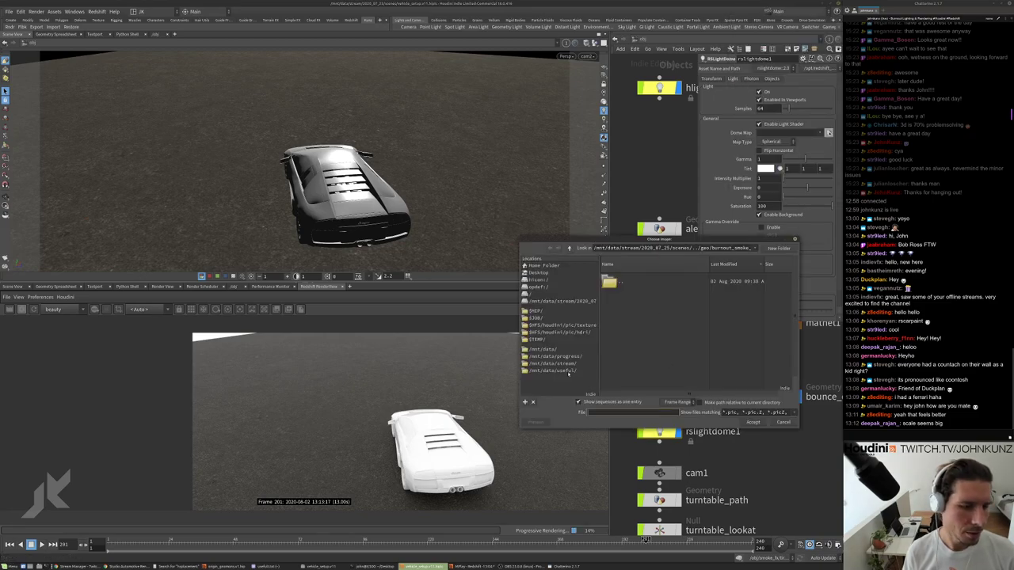
pyautogui.click(555, 370)
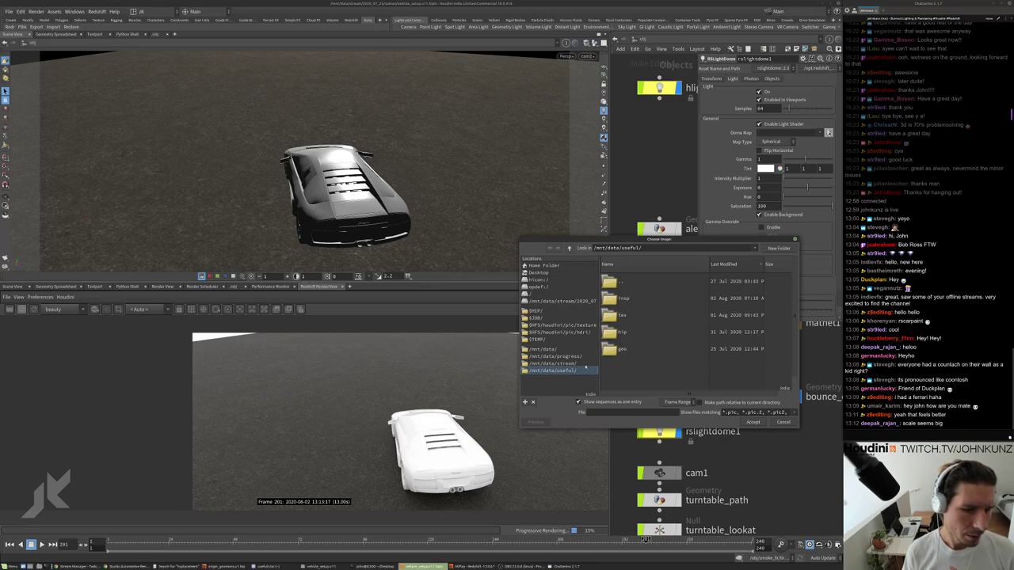
pyautogui.doubleClick(625, 315)
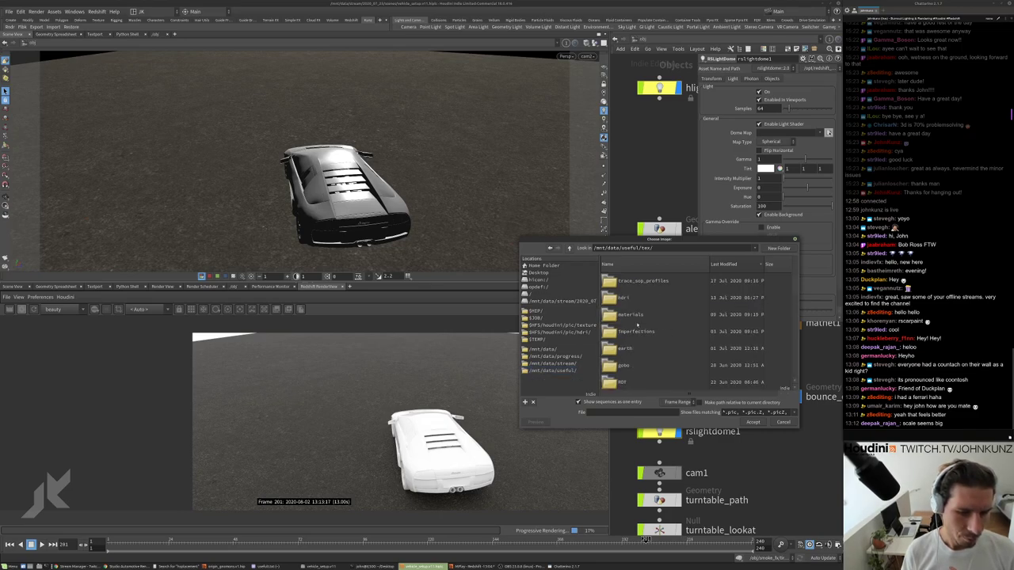
pyautogui.scroll(-5, 633, 327)
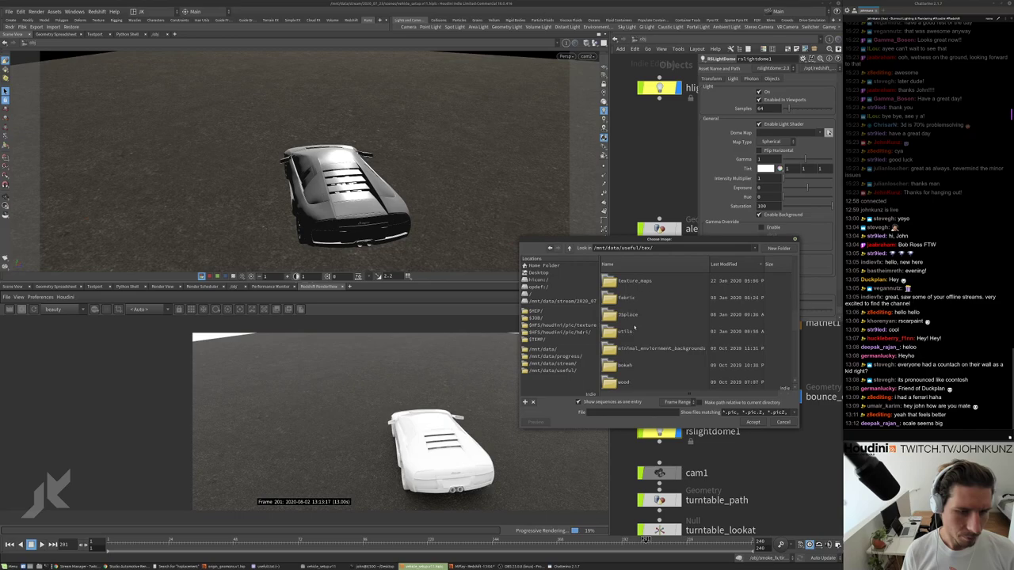
pyautogui.scroll(-1, 633, 327)
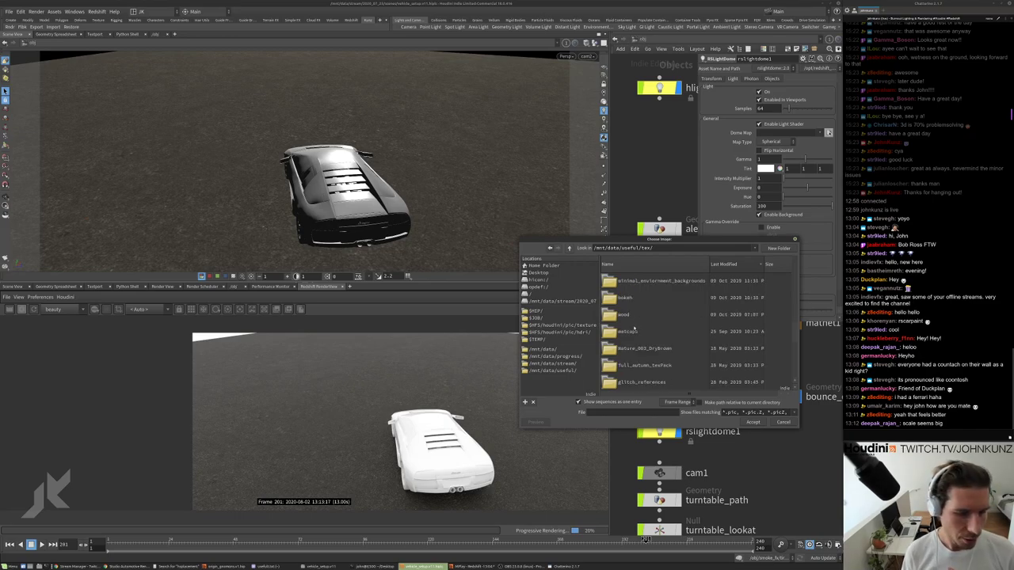
pyautogui.scroll(-3, 634, 331)
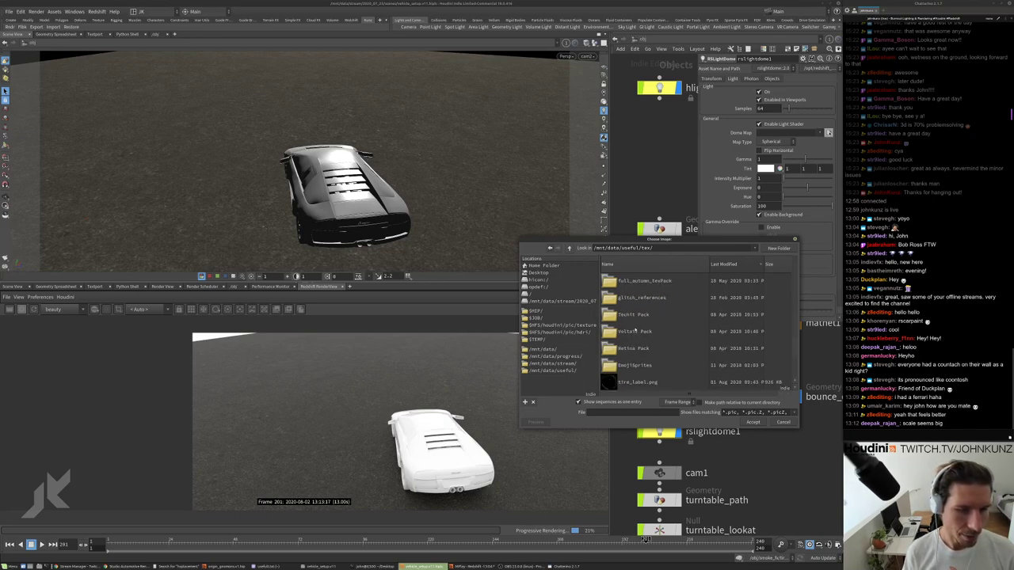
pyautogui.scroll(10, 635, 331)
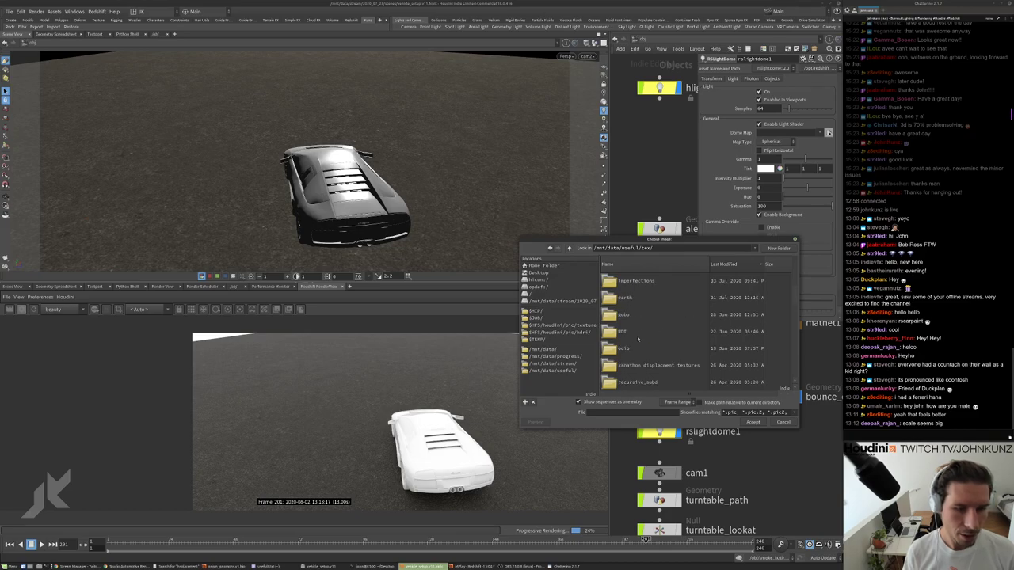
pyautogui.scroll(1, 636, 338)
pyautogui.doubleClick(627, 299)
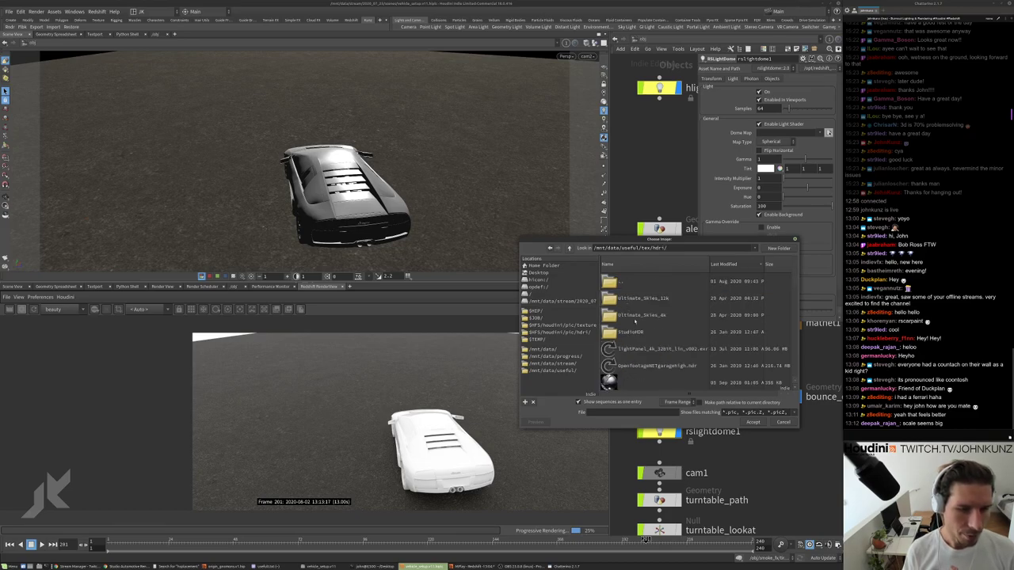
# Pick night_free_Ref.hdr from the hdri list and accept it as the dome map.
pyautogui.scroll(-3, 639, 338)
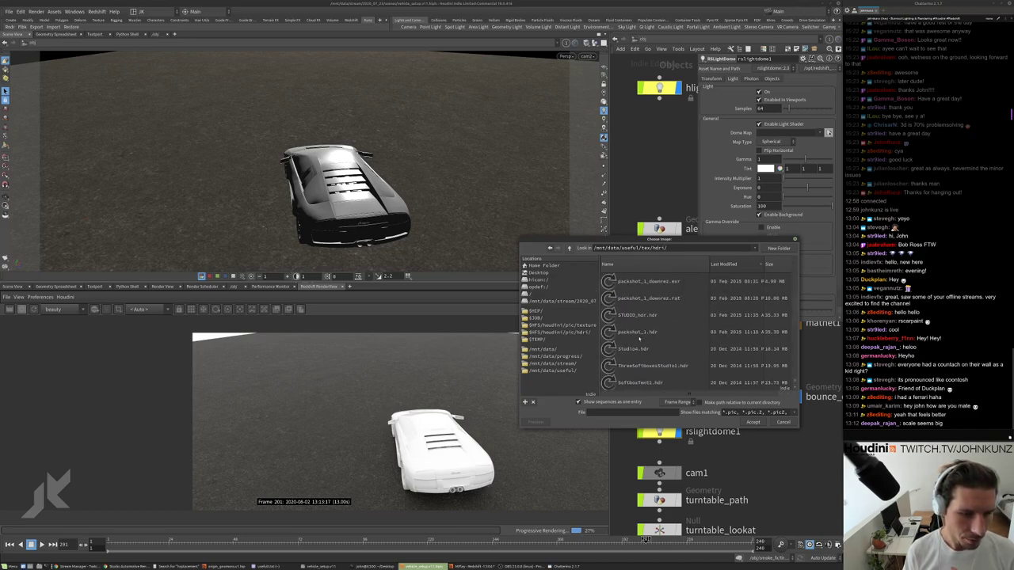
pyautogui.scroll(-5, 639, 339)
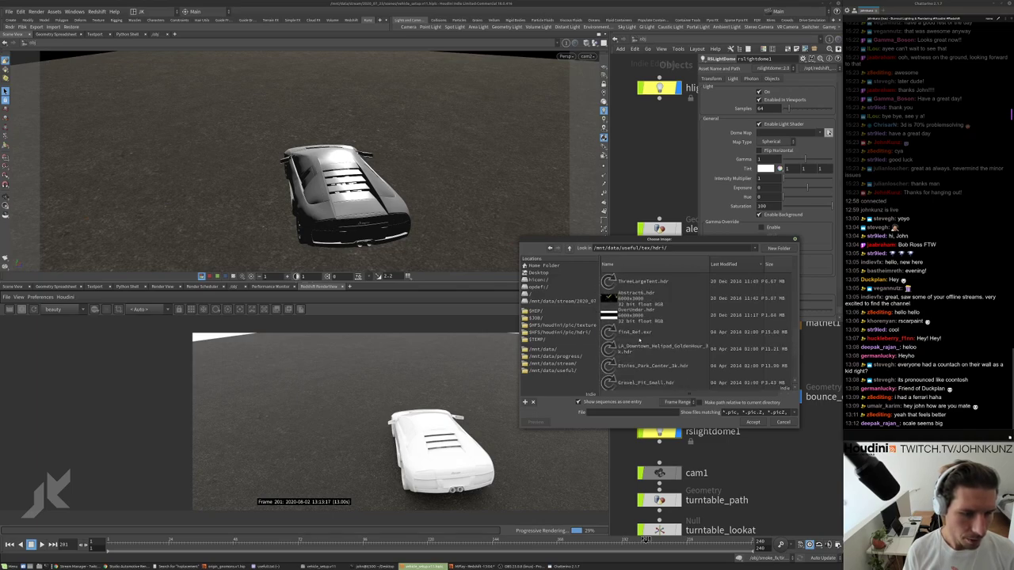
pyautogui.scroll(5, 639, 342)
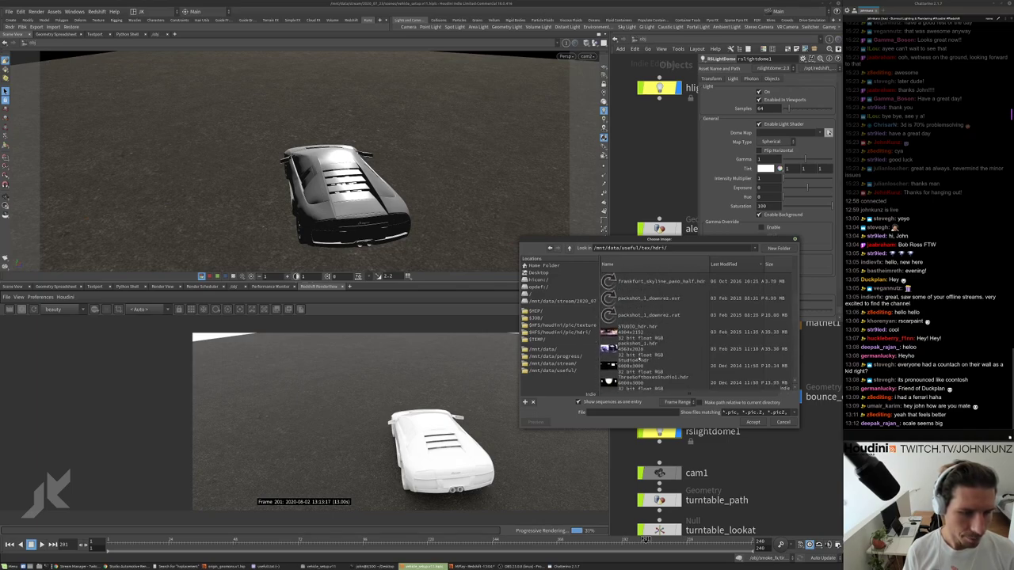
pyautogui.scroll(-5, 639, 359)
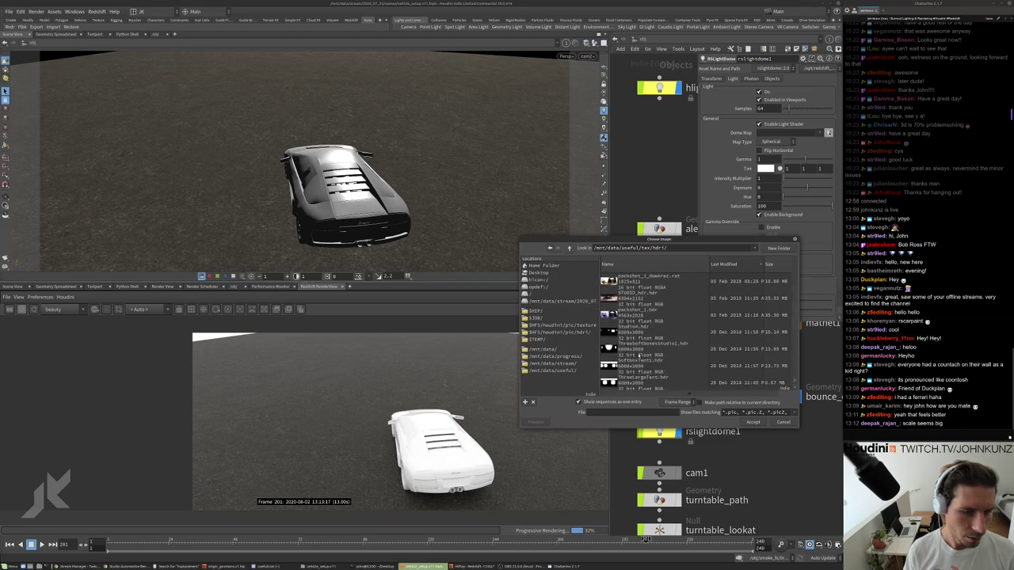
pyautogui.click(634, 348)
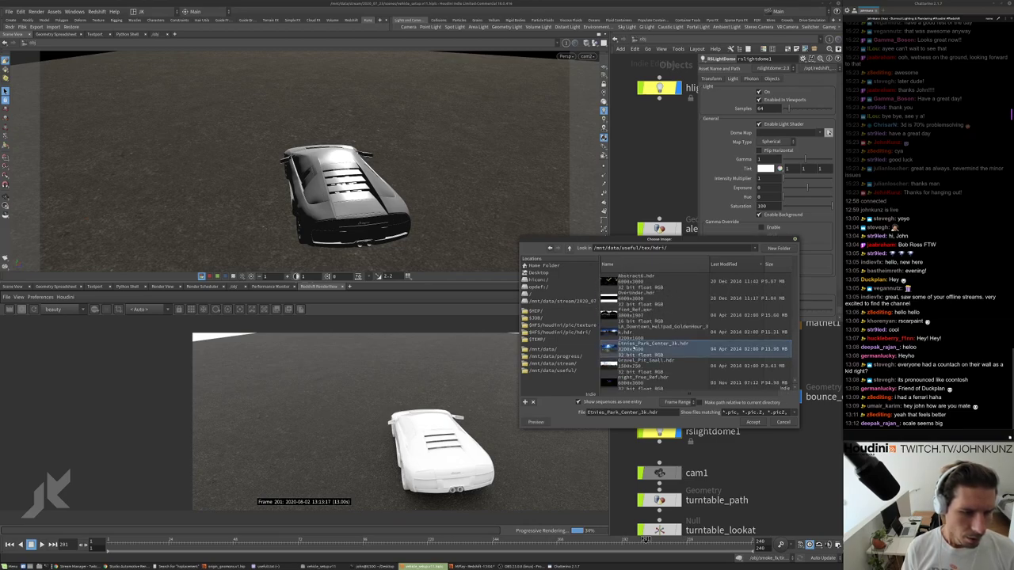
pyautogui.scroll(-3, 634, 349)
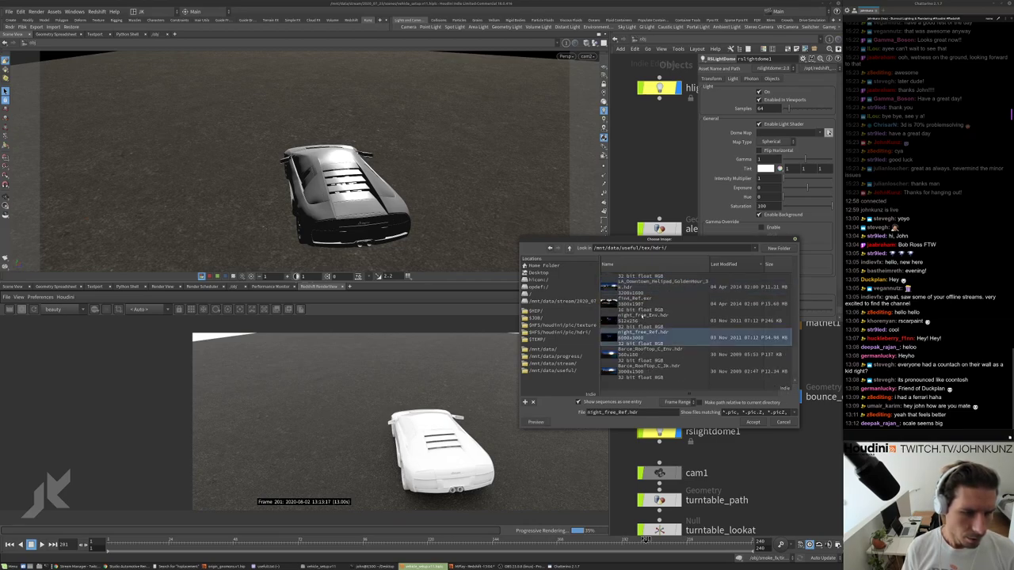
pyautogui.click(642, 319)
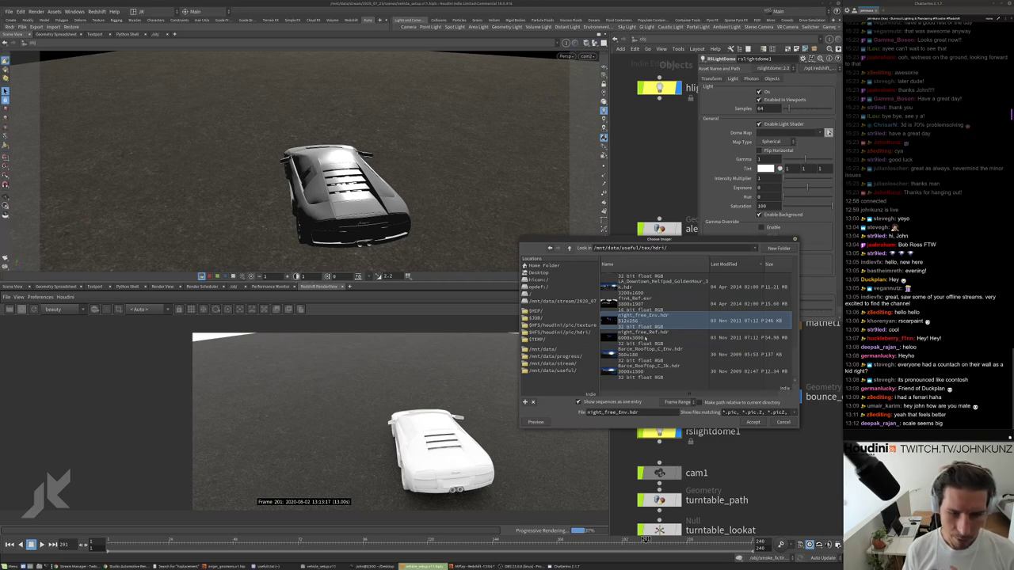
pyautogui.click(646, 338)
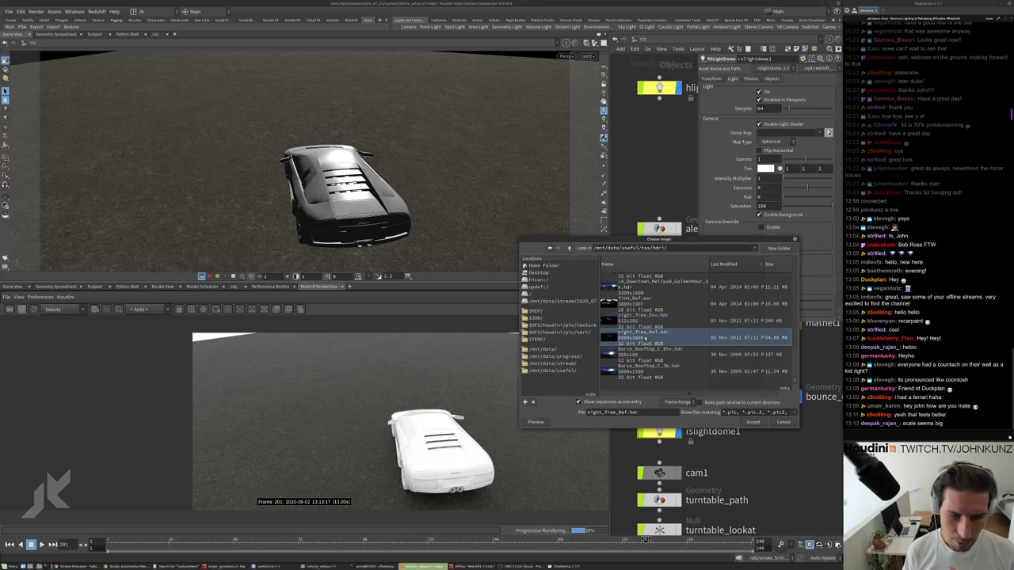
pyautogui.click(751, 422)
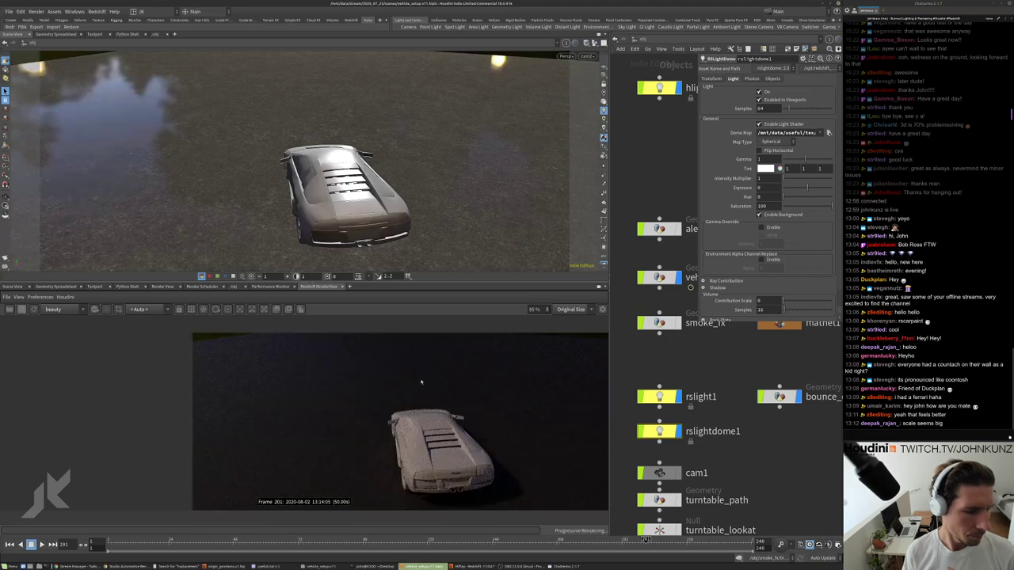
# Reopen the Dome Map file chooser on the hdri folder to try another HDR.
pyautogui.scroll(2, 405, 422)
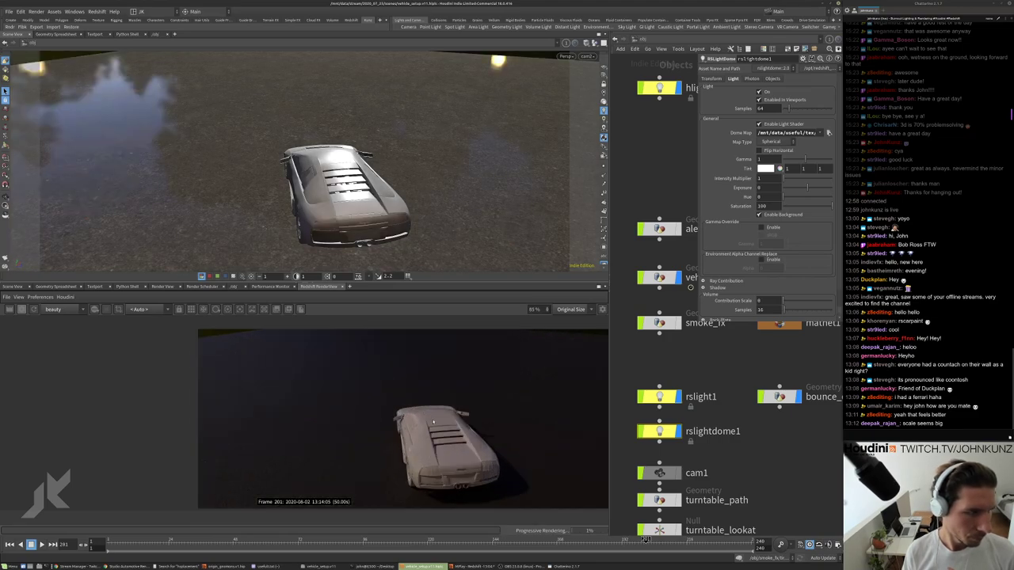
pyautogui.scroll(-1, 384, 419)
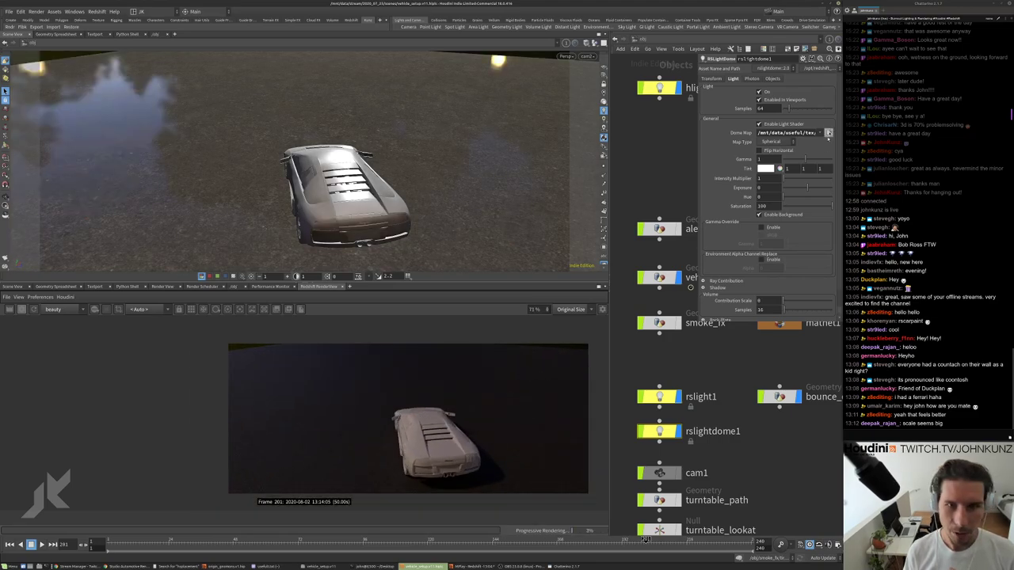
pyautogui.click(828, 132)
pyautogui.scroll(-3, 648, 330)
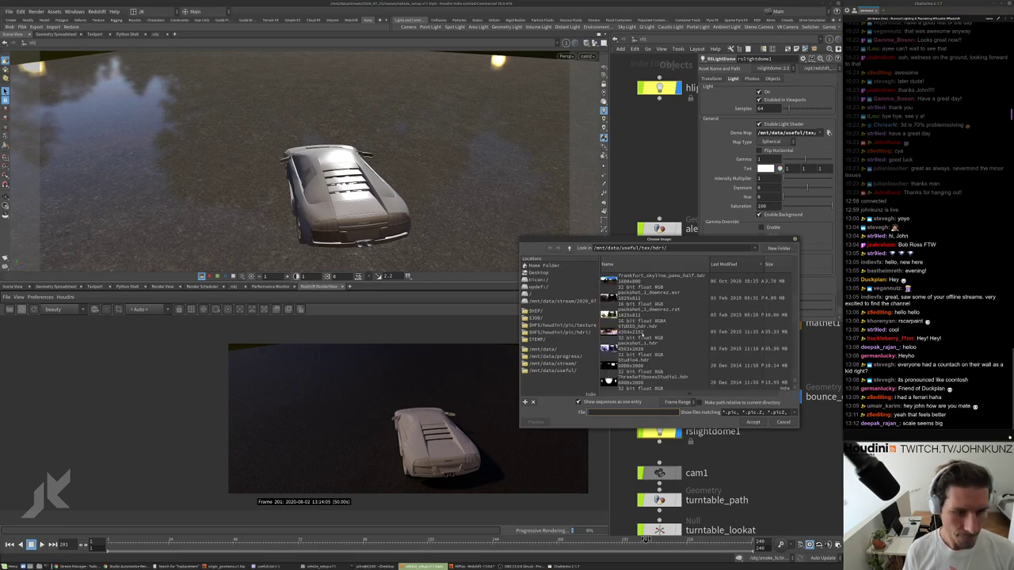
# Set the dome map to Donut-Primary-Light.hdr for soft grey studio lighting.
pyautogui.scroll(2, 641, 335)
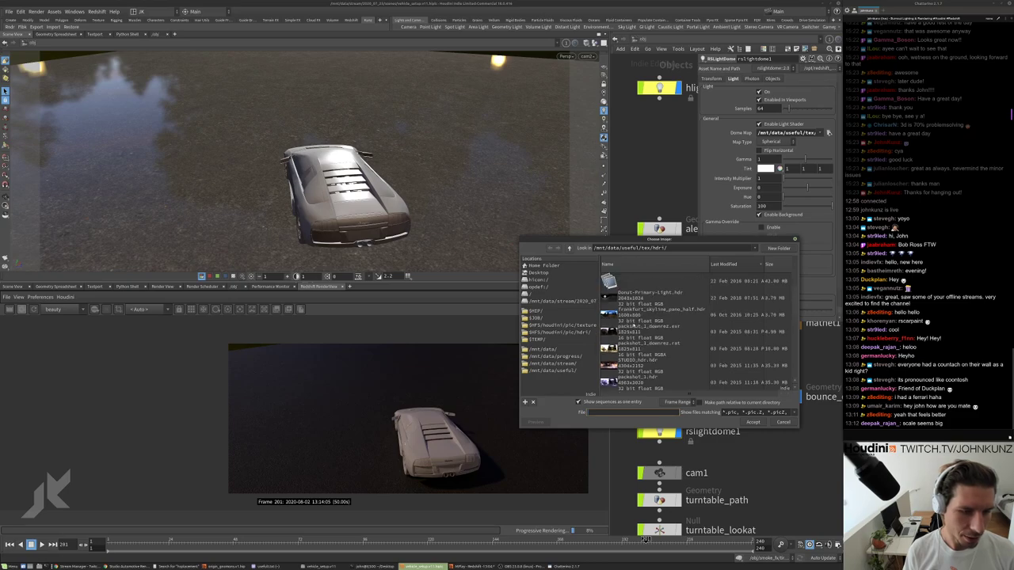
pyautogui.scroll(1, 634, 324)
pyautogui.click(636, 317)
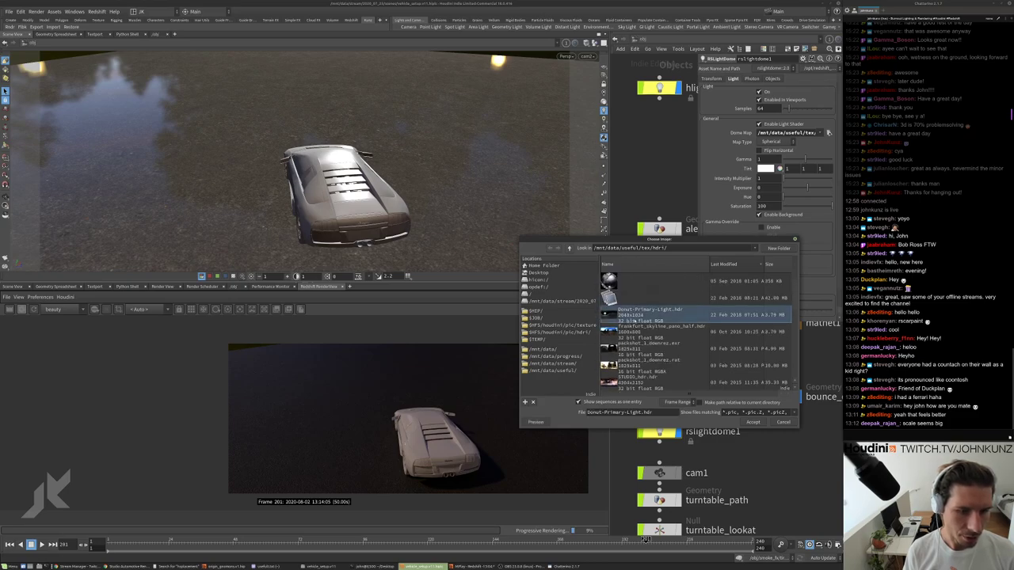
pyautogui.click(753, 422)
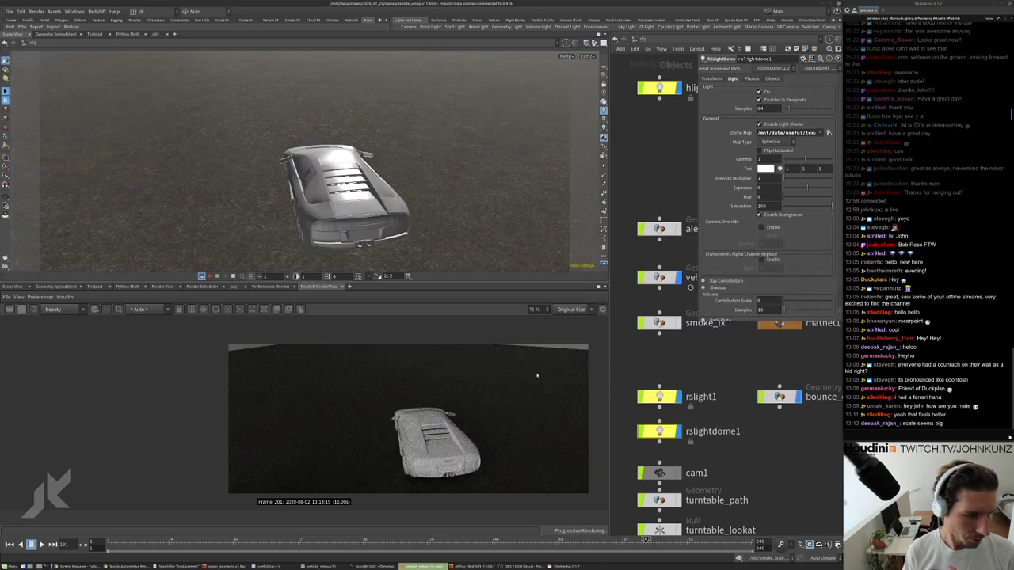
pyautogui.scroll(4, 396, 444)
pyautogui.scroll(-3, 436, 425)
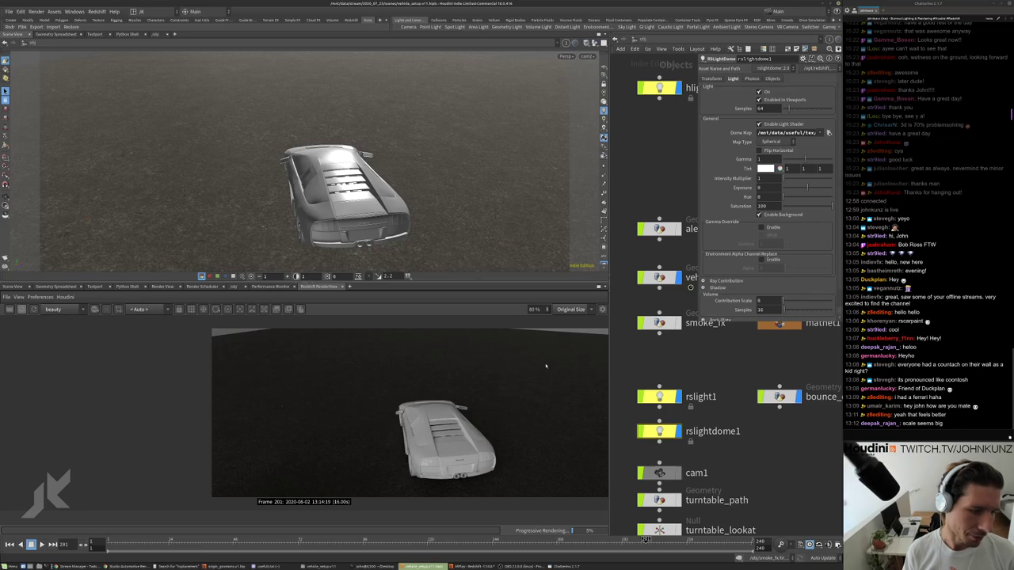
# Reopen the dome map chooser and select Etnies_Park_Center_3k.hdr instead of fin4_Ref.exr.
pyautogui.click(829, 132)
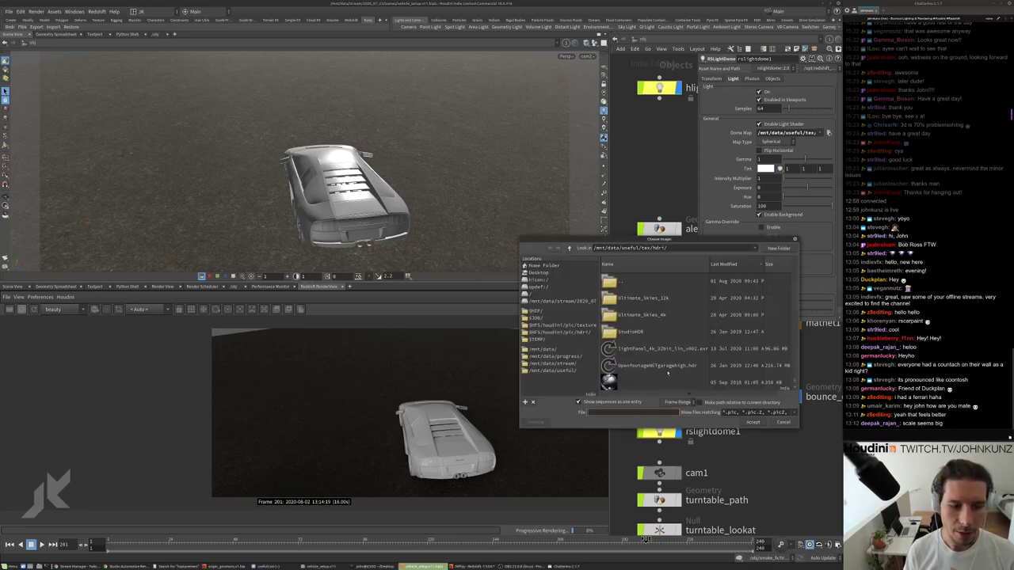
pyautogui.scroll(-2, 665, 373)
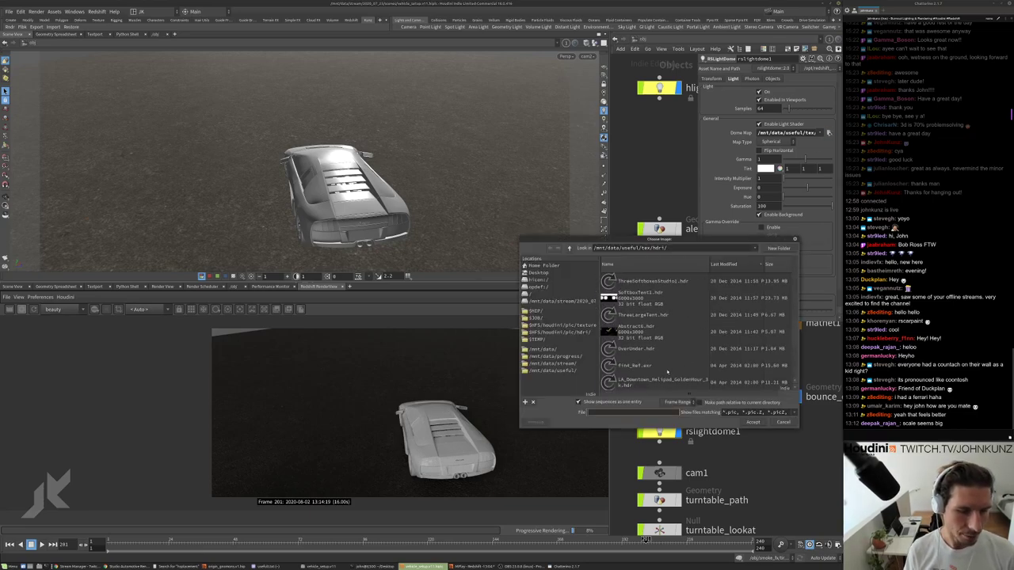
pyautogui.scroll(-3, 667, 372)
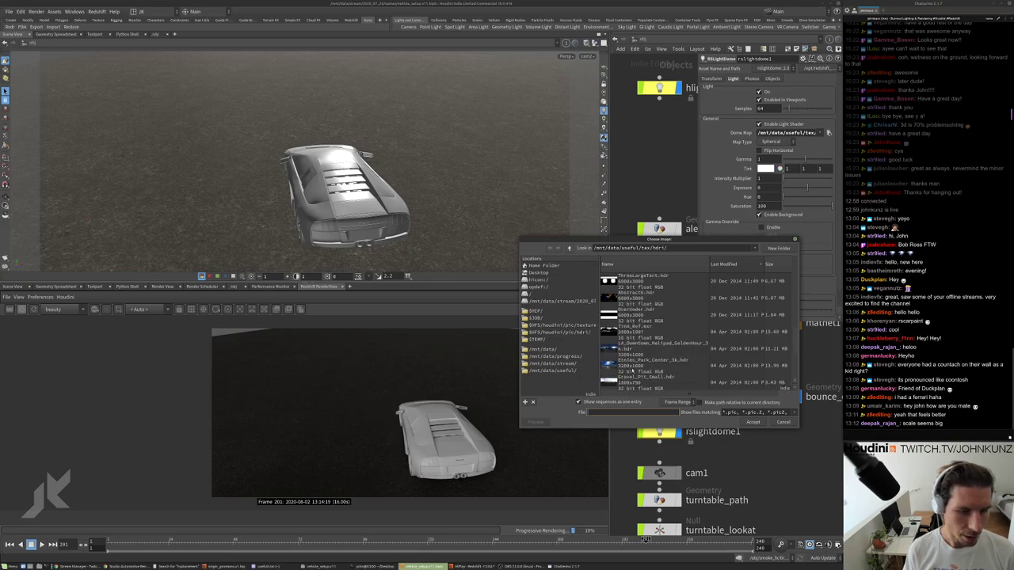
pyautogui.click(623, 350)
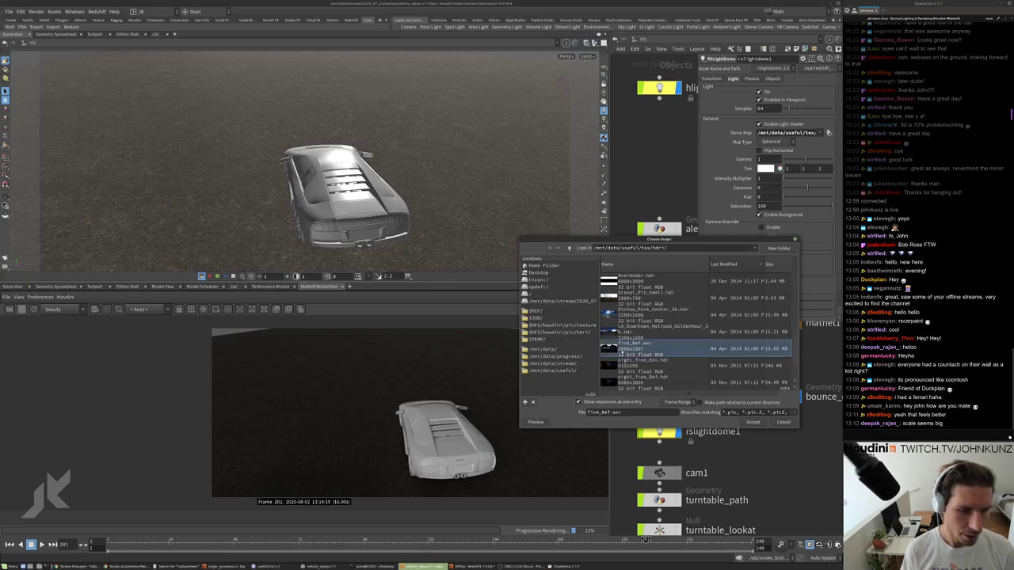
pyautogui.click(664, 316)
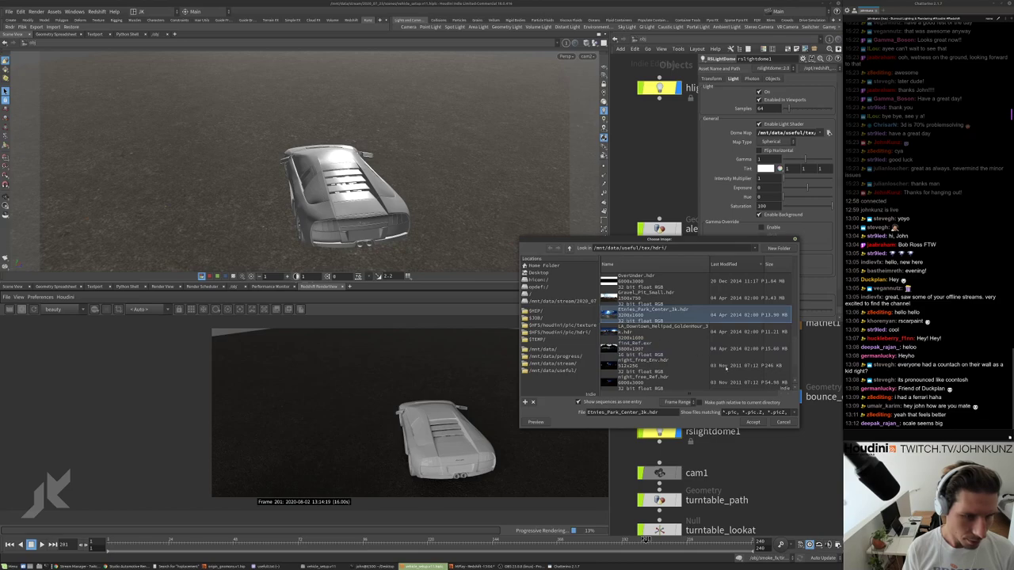
# Apply Etnies_Park_Center_3k.hdr as the dome map and set Intensity Multiplier to 2.
pyautogui.click(752, 423)
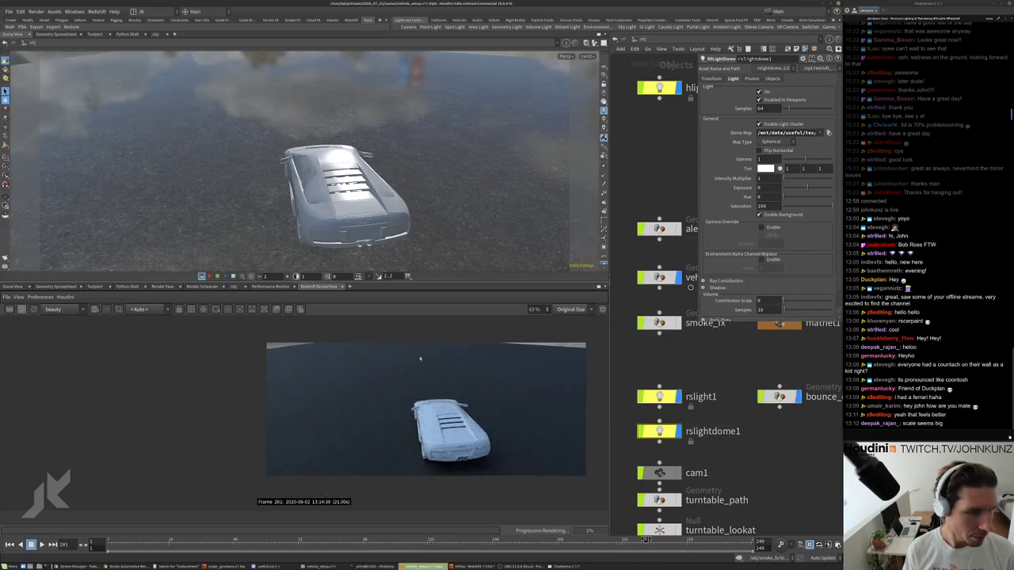
pyautogui.scroll(2, 457, 396)
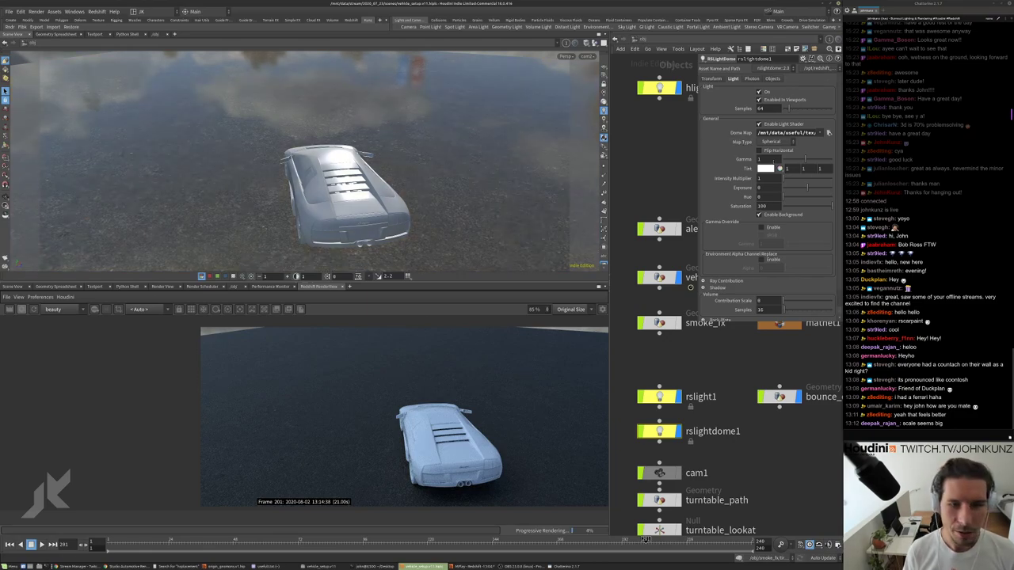
pyautogui.click(765, 178)
pyautogui.write('2')
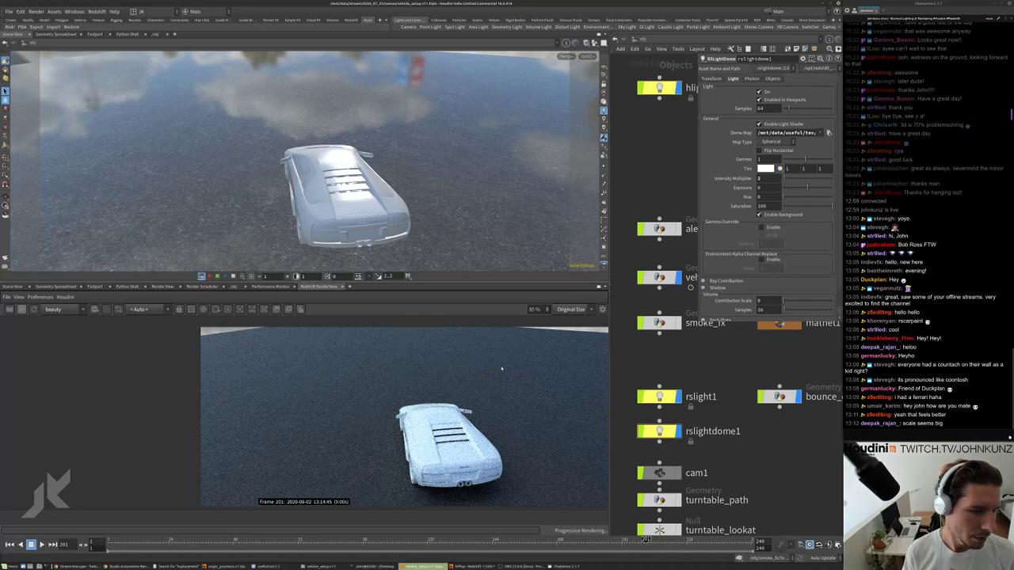
pyautogui.scroll(-2, 475, 392)
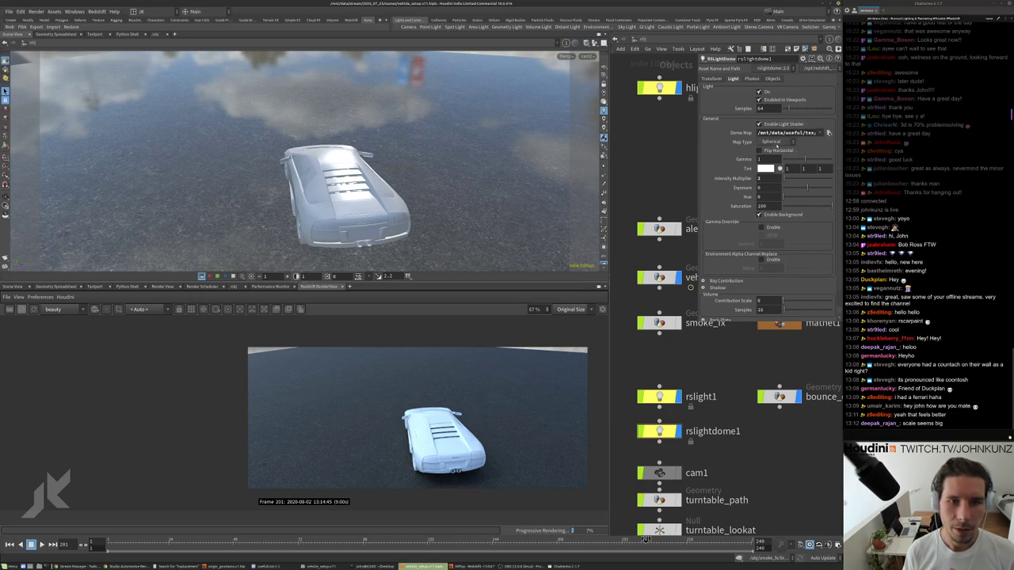
pyautogui.click(776, 146)
# Switch the dome map to Hemispherical projection and check the render.
pyautogui.click(773, 152)
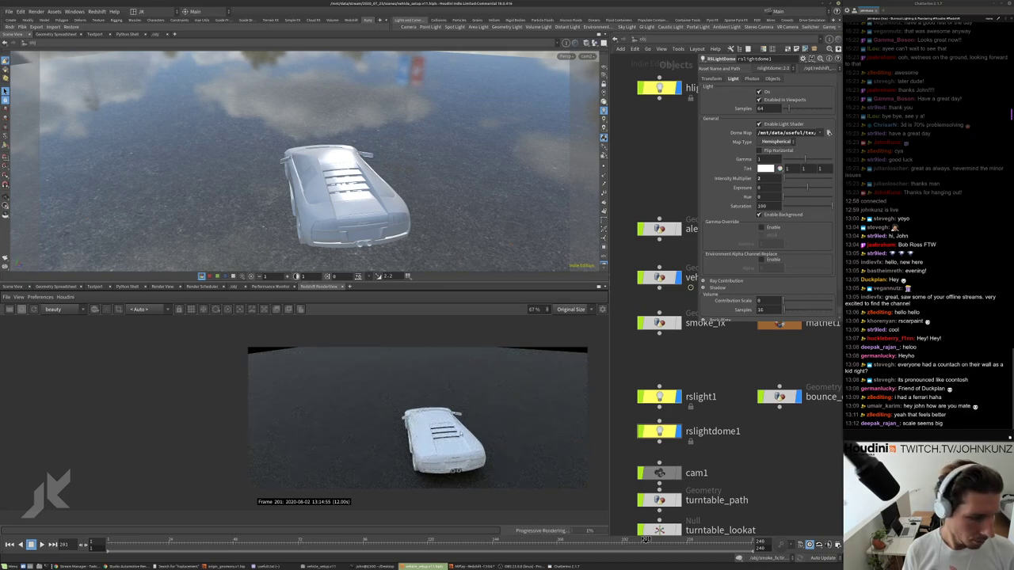
pyautogui.scroll(3, 410, 444)
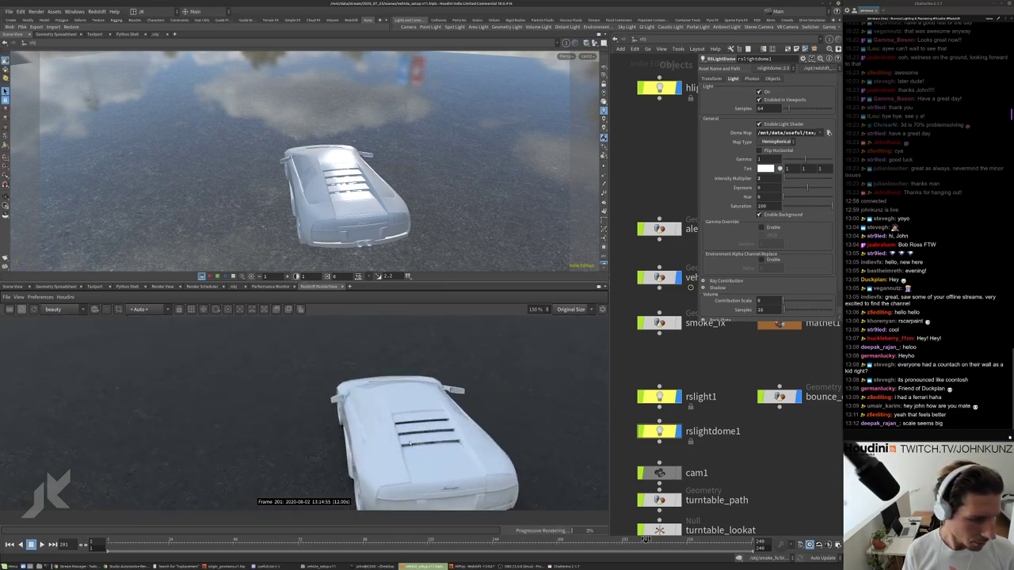
pyautogui.scroll(2, 410, 443)
pyautogui.scroll(-5, 385, 416)
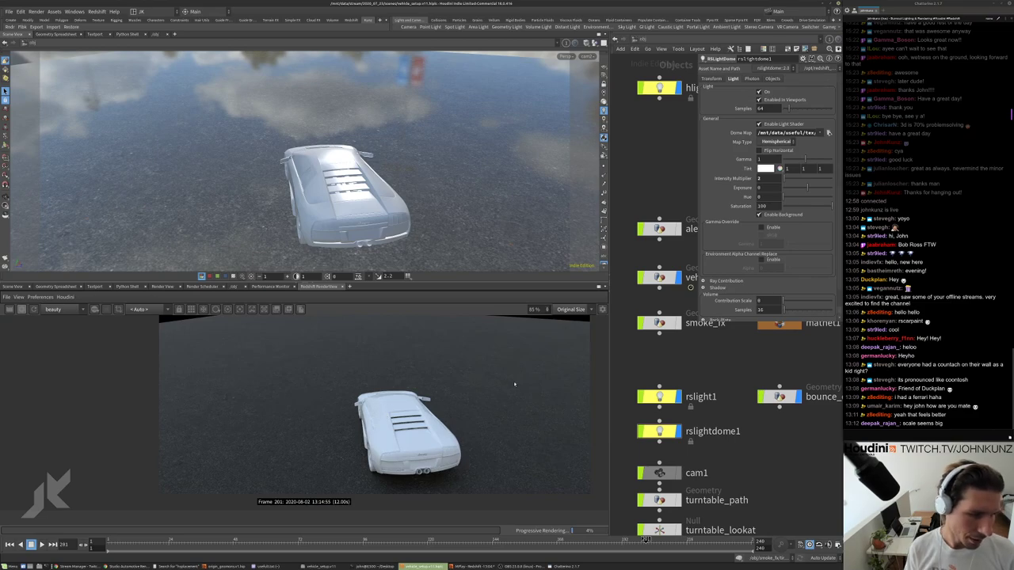
pyautogui.scroll(2, 452, 423)
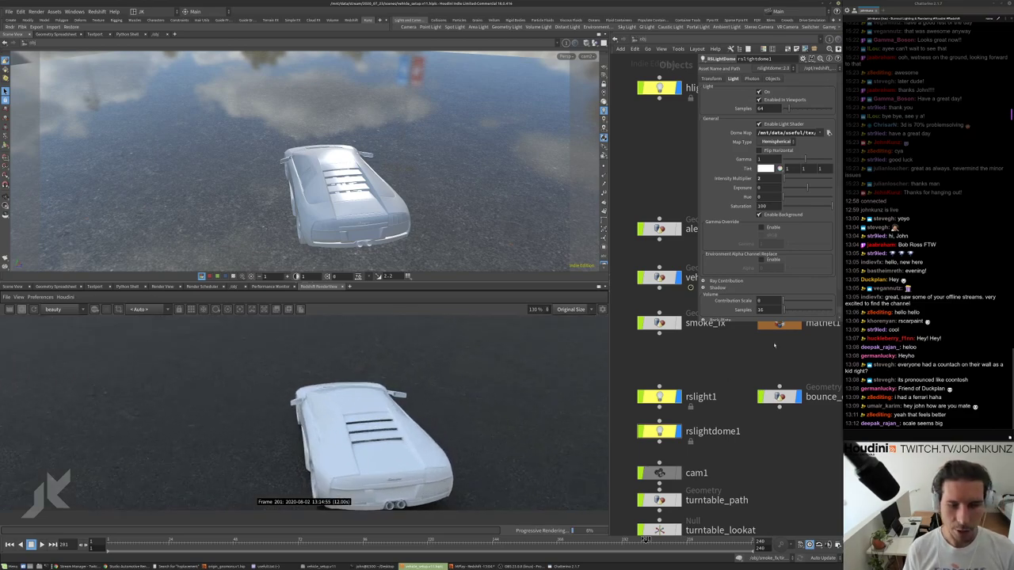
pyautogui.scroll(2, 775, 345)
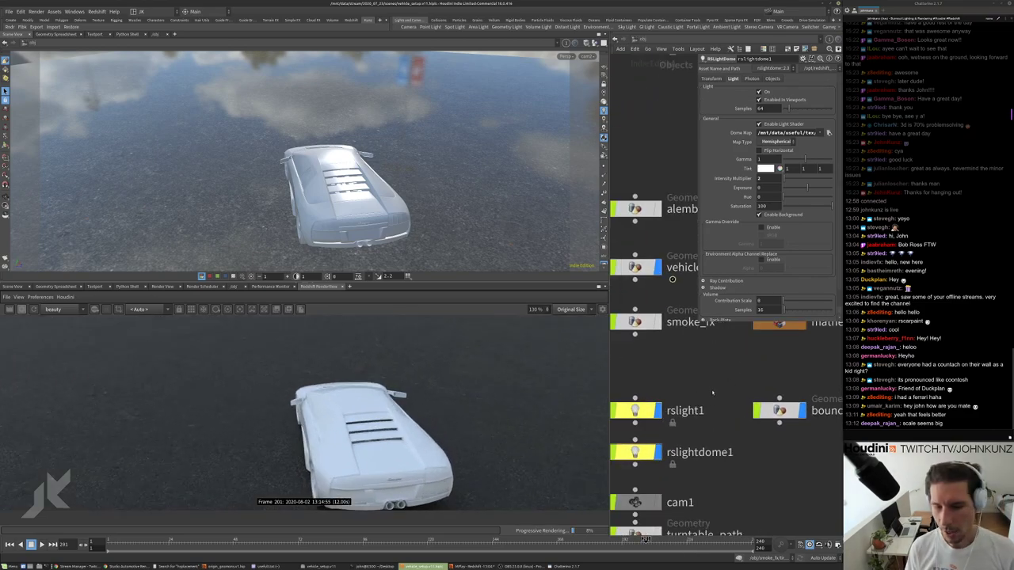
pyautogui.scroll(-2, 712, 392)
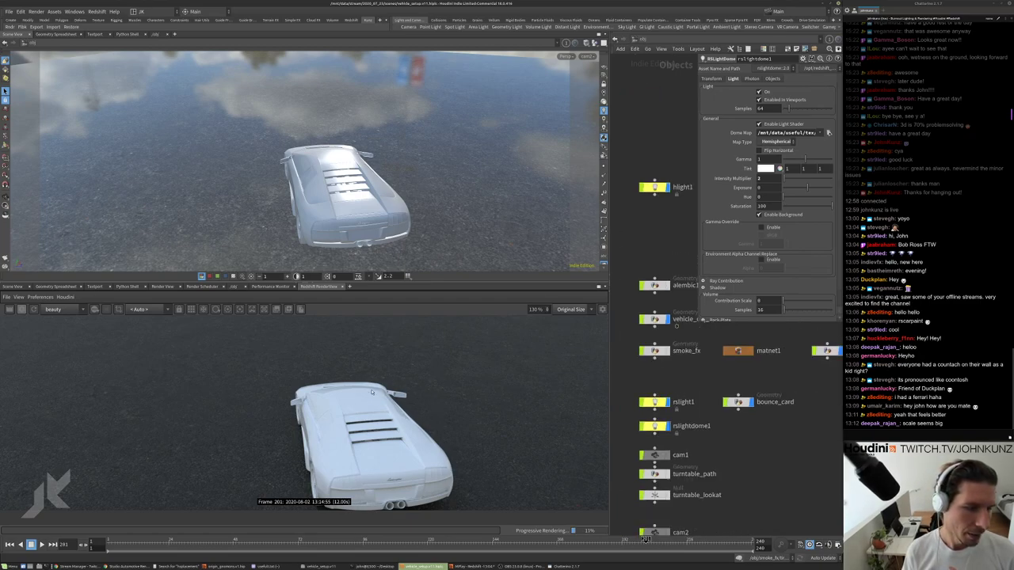
pyautogui.scroll(-2, 449, 355)
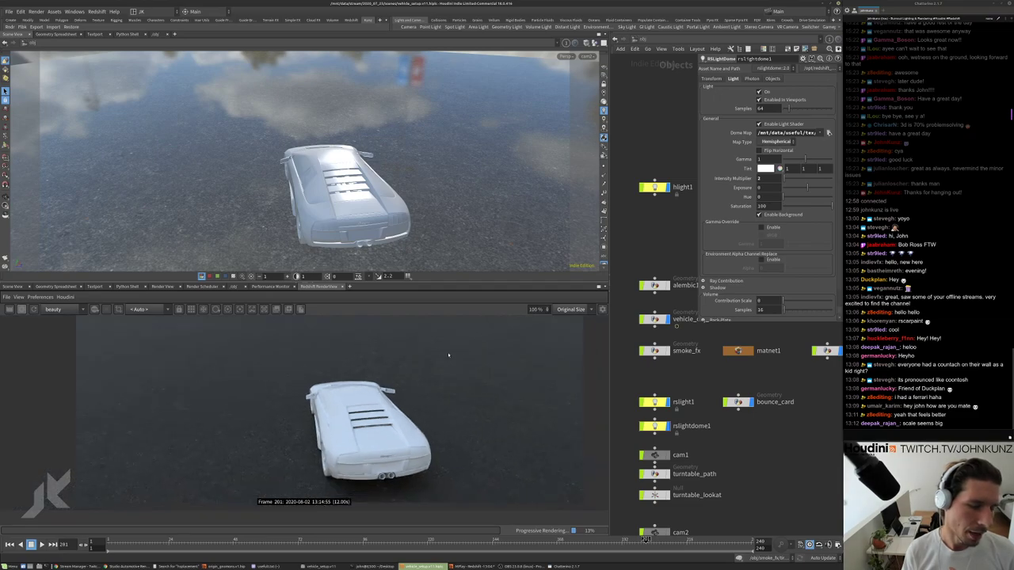
pyautogui.scroll(2, 379, 375)
# Recentre the render and network views, then select vehicle_obj_anim to show its transform settings.
pyautogui.moveTo(442, 417); pyautogui.dragTo(485, 409, button='middle')
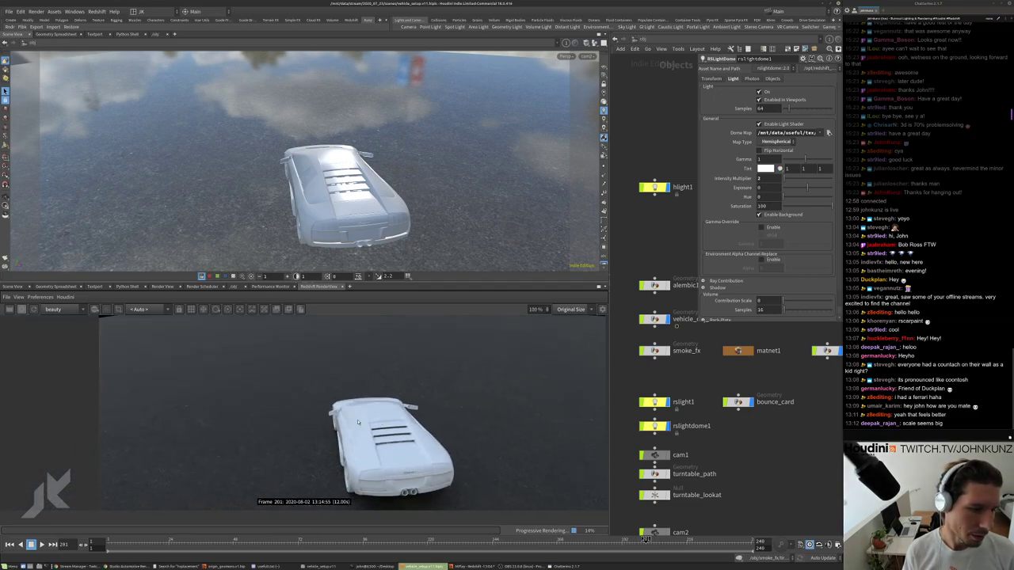
pyautogui.moveTo(781, 374); pyautogui.dragTo(765, 395, button='middle')
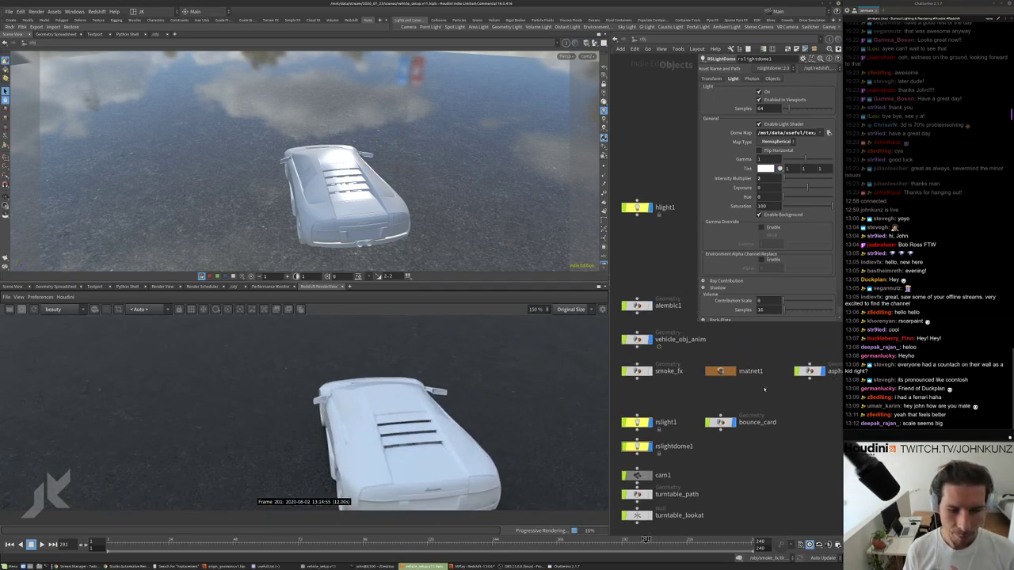
pyautogui.scroll(3, 646, 434)
pyautogui.scroll(-2, 646, 434)
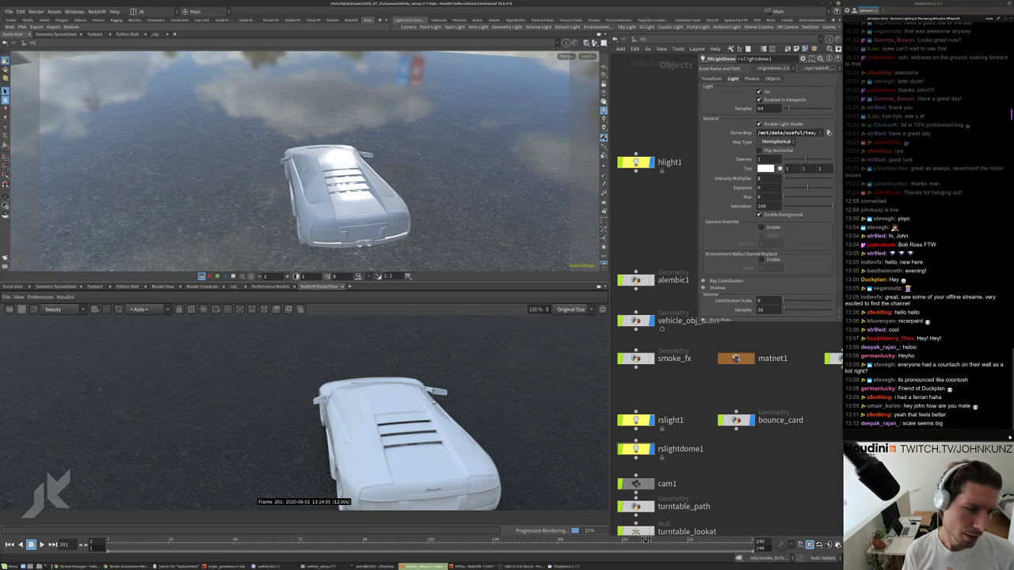
pyautogui.scroll(-1, 424, 378)
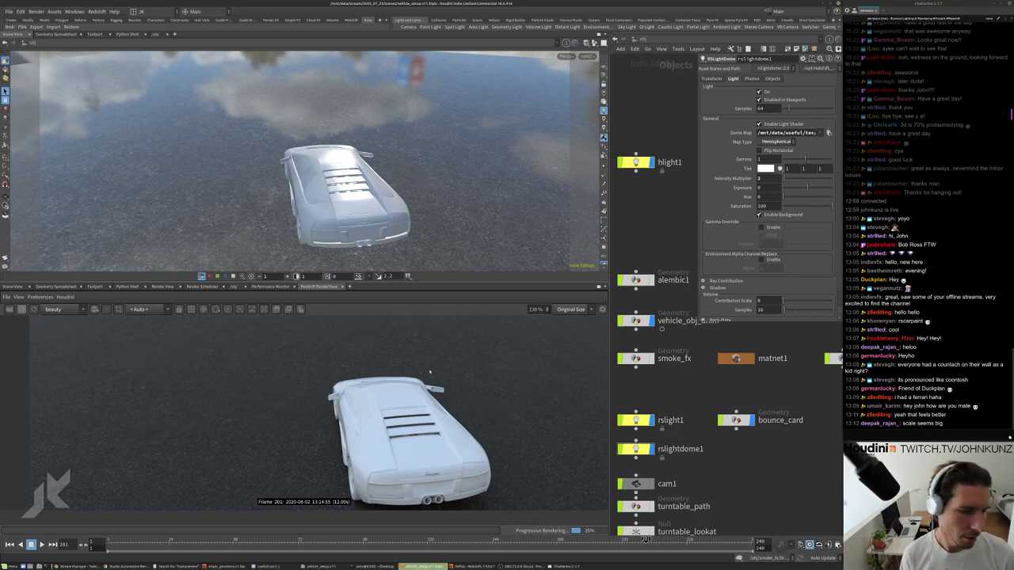
pyautogui.scroll(-1, 433, 400)
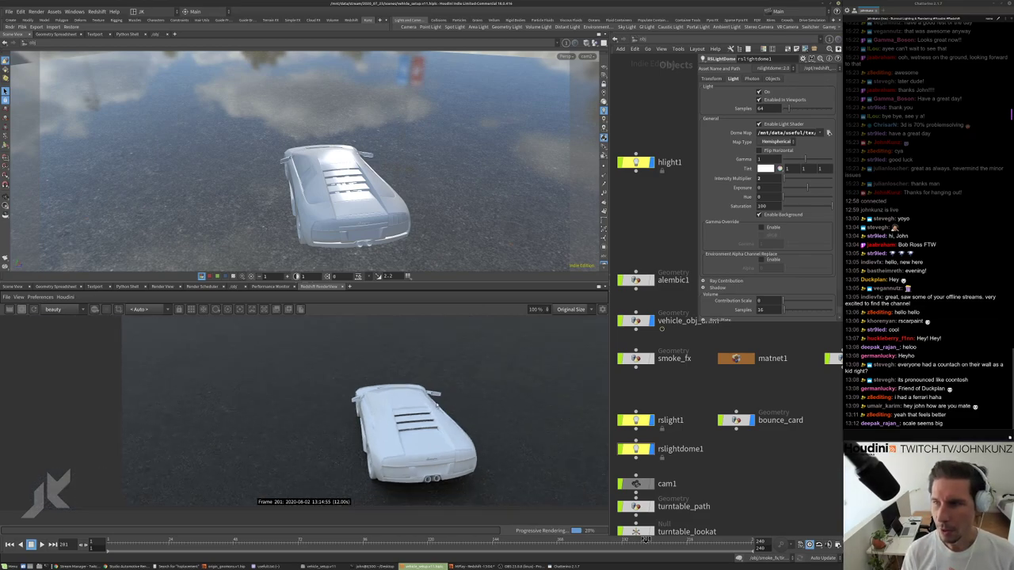
pyautogui.scroll(-1, 380, 430)
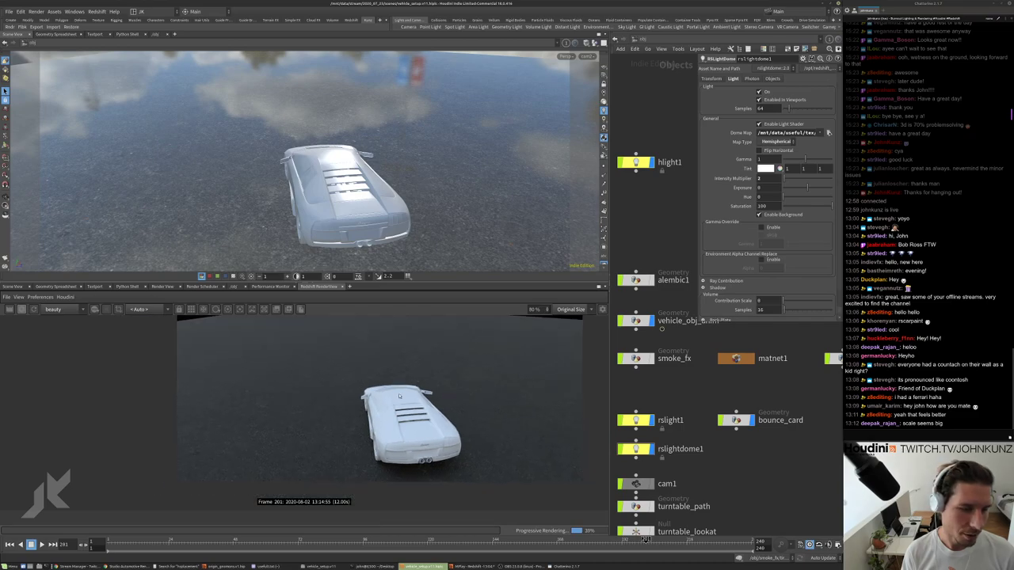
pyautogui.scroll(-3, 676, 380)
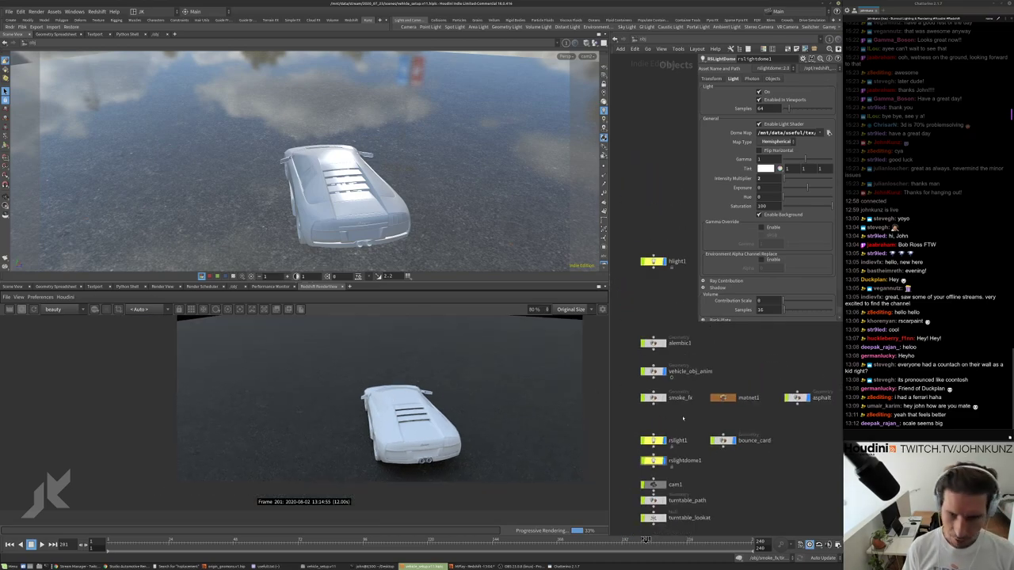
pyautogui.scroll(2, 705, 402)
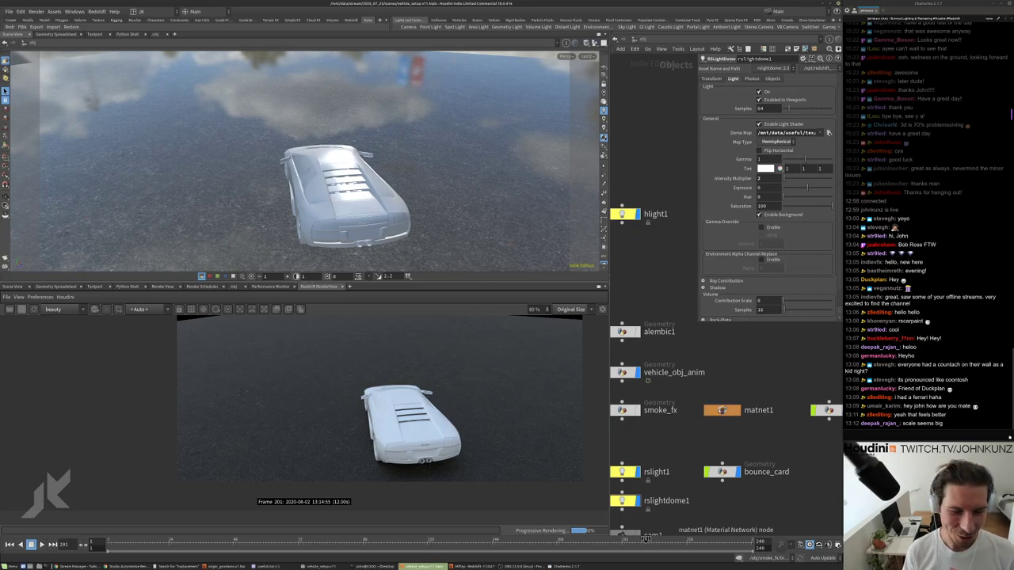
pyautogui.moveTo(698, 446); pyautogui.dragTo(684, 429, button='middle')
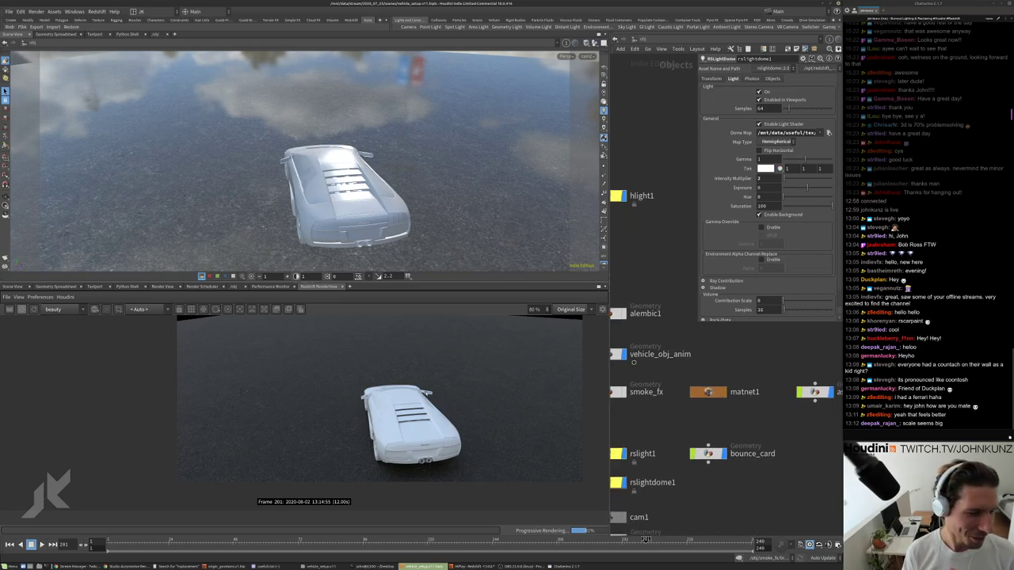
pyautogui.scroll(2, 709, 391)
pyautogui.scroll(-3, 709, 392)
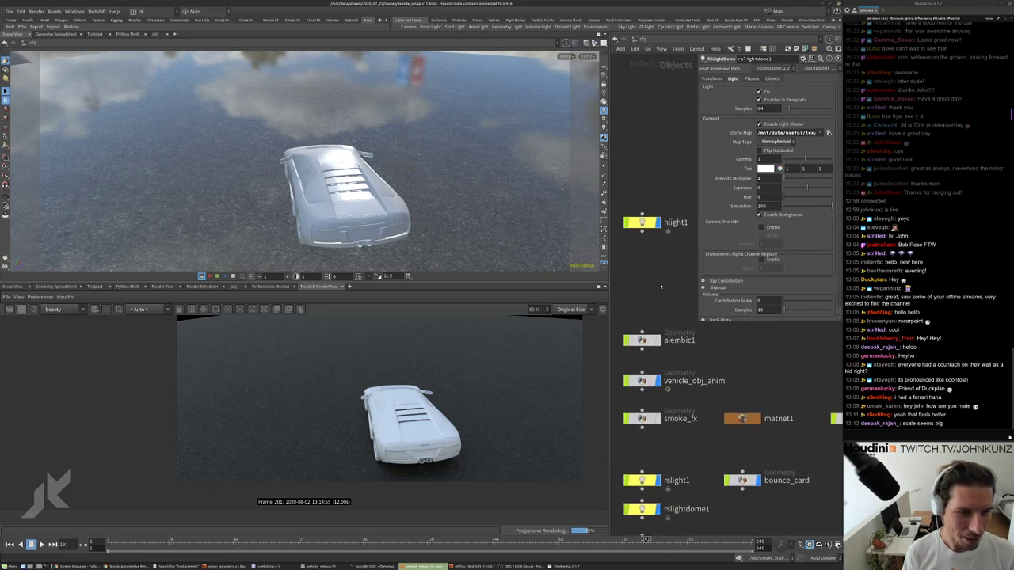
pyautogui.click(702, 295)
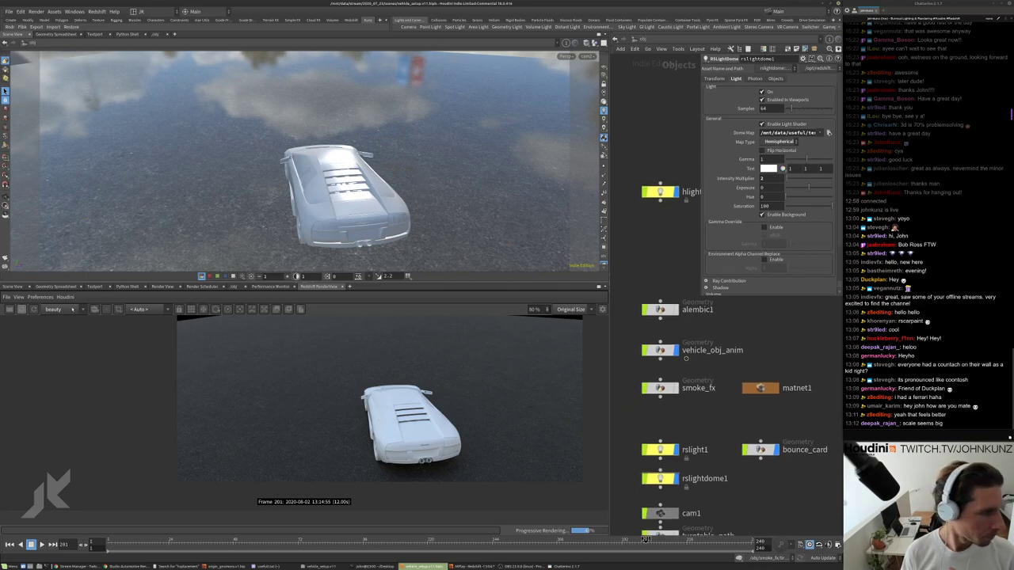
# Inside vehicle_obj_anim, delete the material1, convert4 and uvquickshade1 nodes.
pyautogui.doubleClick(661, 349)
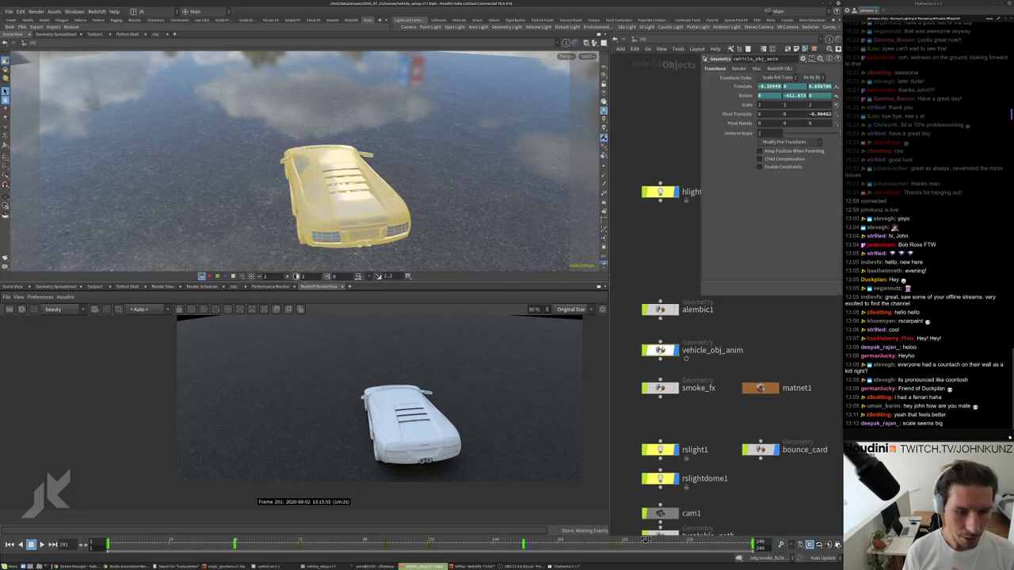
pyautogui.scroll(5, 673, 396)
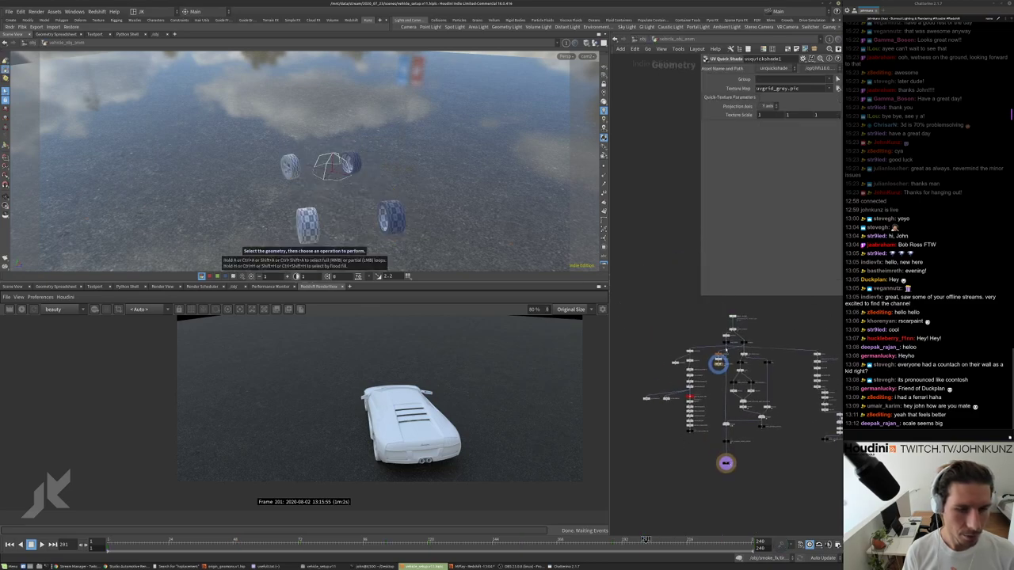
pyautogui.moveTo(705, 411); pyautogui.dragTo(697, 427, button='middle')
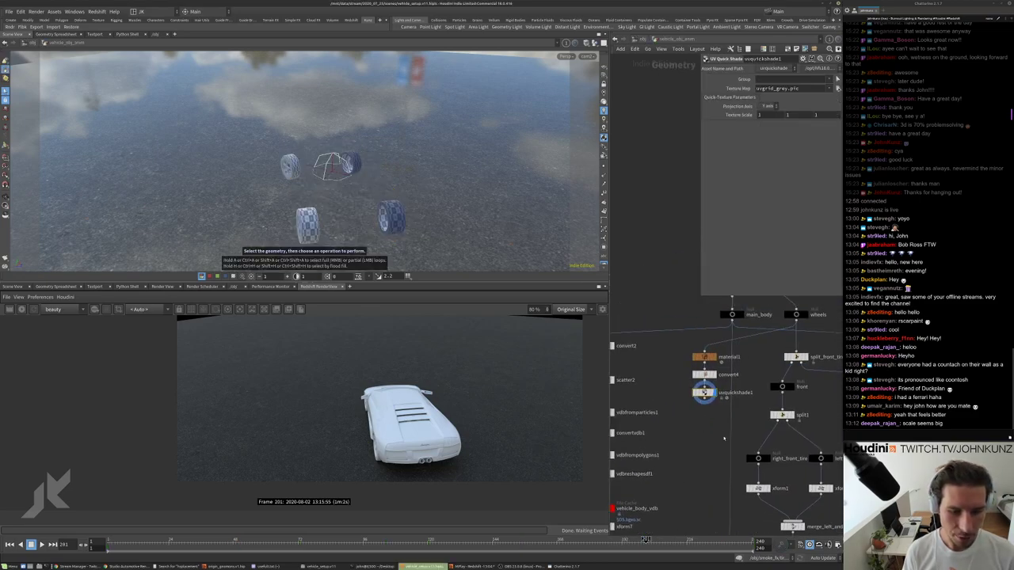
pyautogui.moveTo(724, 336); pyautogui.dragTo(691, 437)
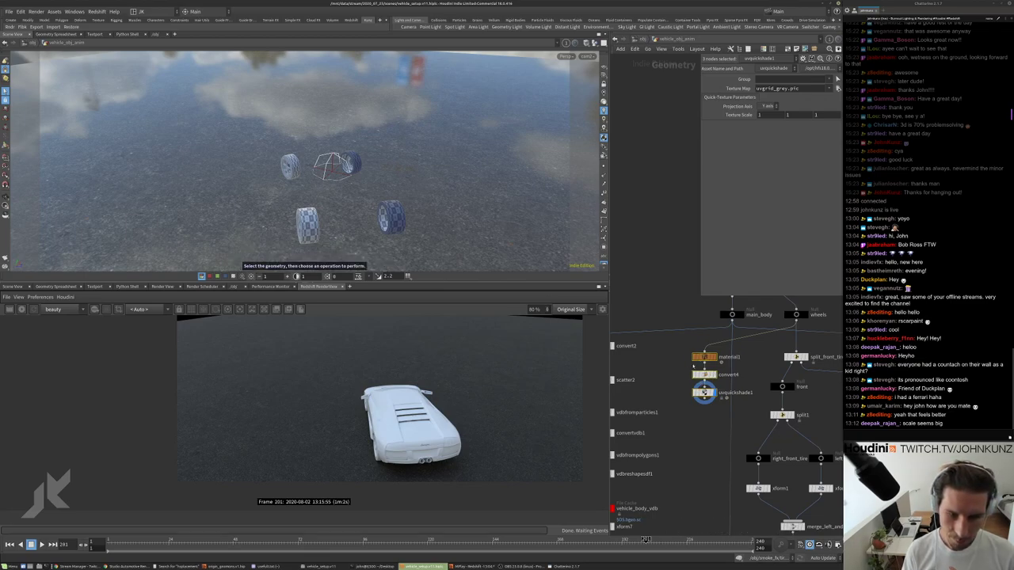
pyautogui.press('Delete')
# Check object_merge1's point and primitive counts and show its settings.
pyautogui.moveTo(701, 361); pyautogui.dragTo(694, 401, button='middle')
pyautogui.scroll(-2, 691, 388)
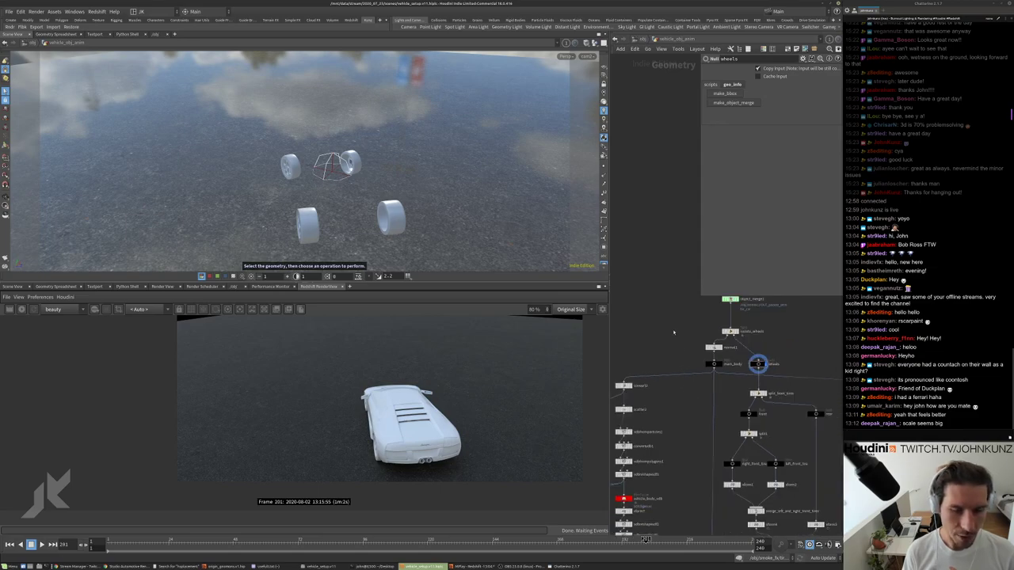
pyautogui.scroll(4, 774, 343)
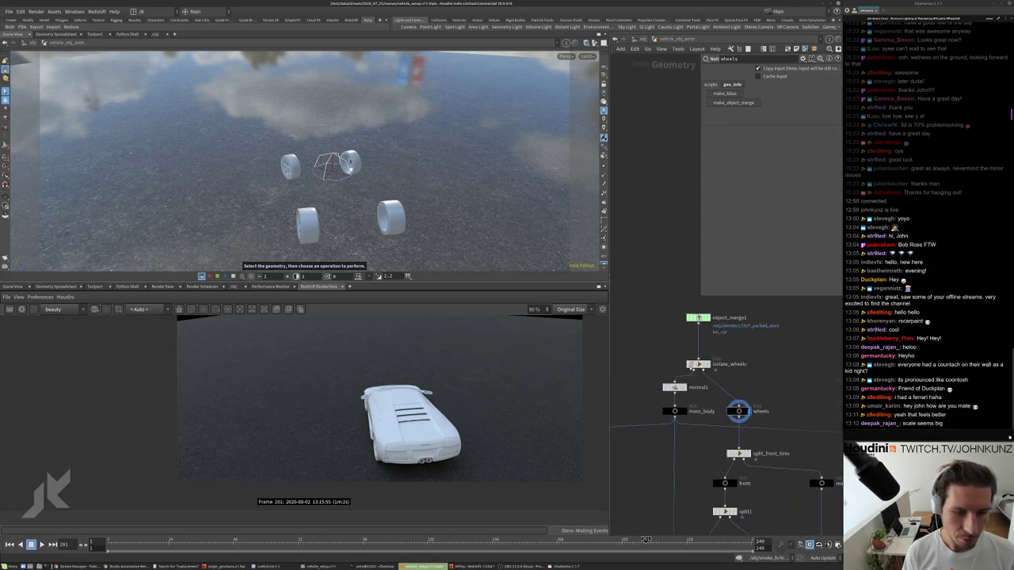
pyautogui.middleClick(700, 310)
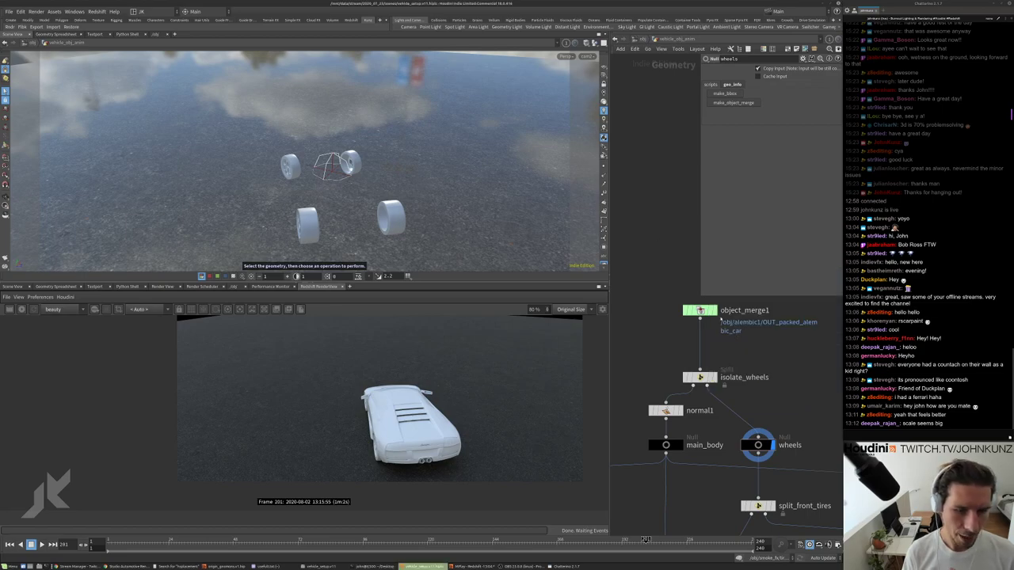
pyautogui.click(701, 310)
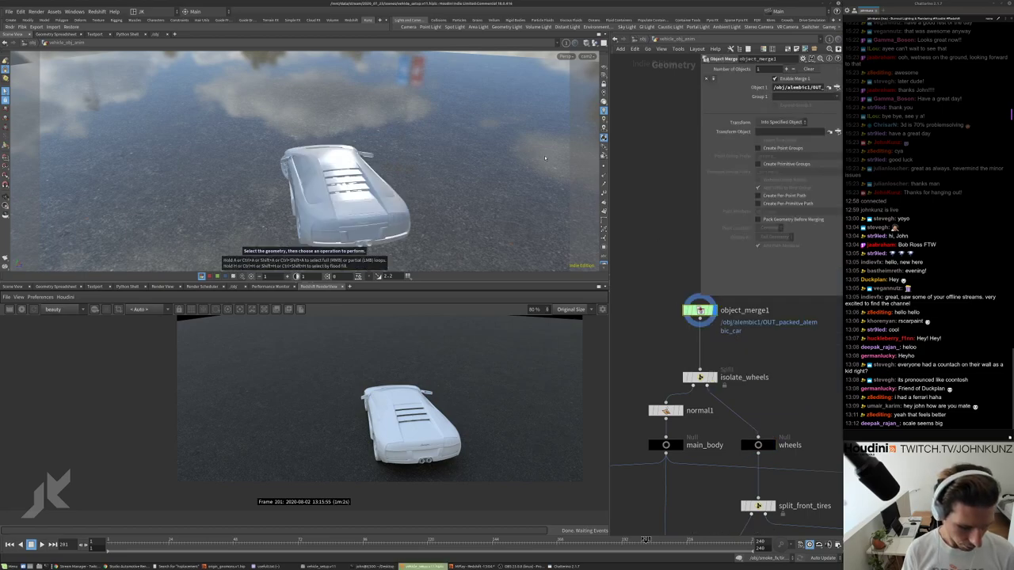
# Set up viewport group selection to list the car parts by Alembic path.
pyautogui.press('9')
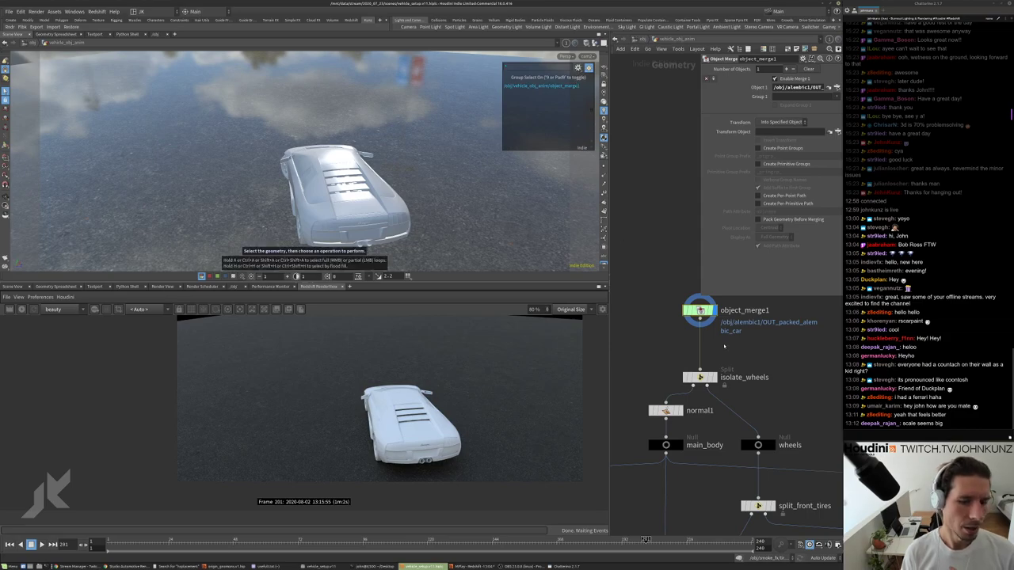
pyautogui.click(6, 144)
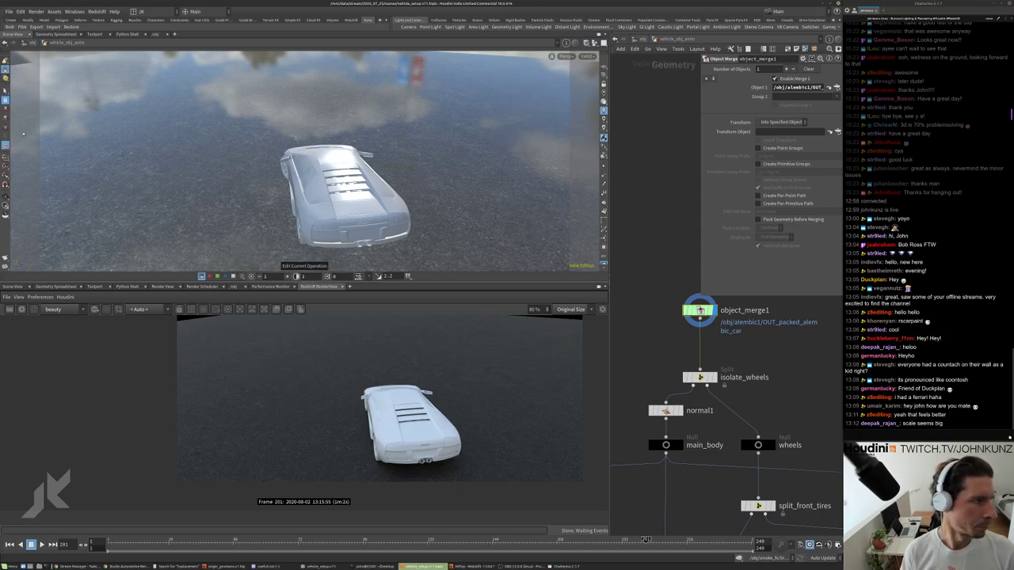
pyautogui.click(5, 91)
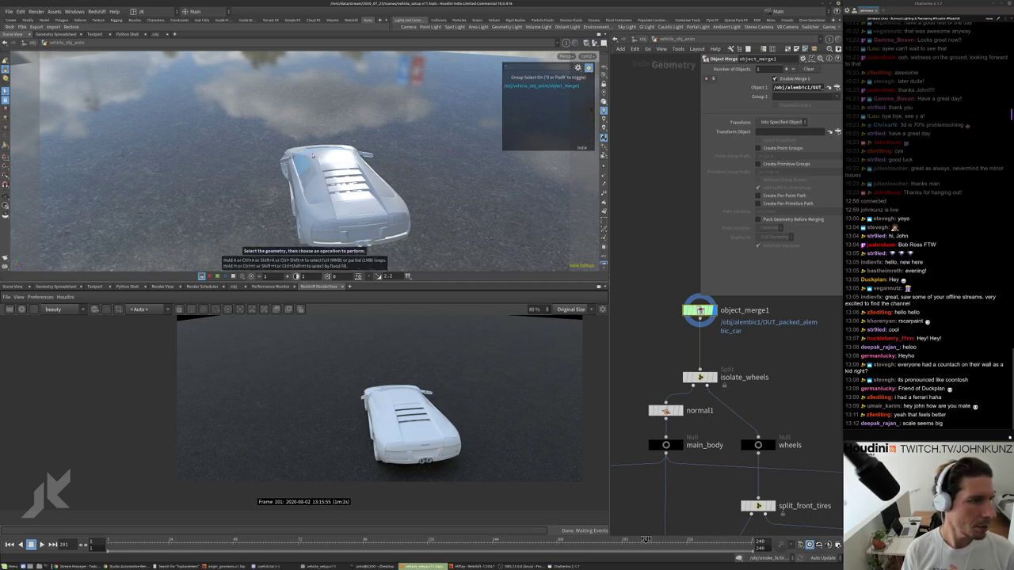
pyautogui.click(577, 68)
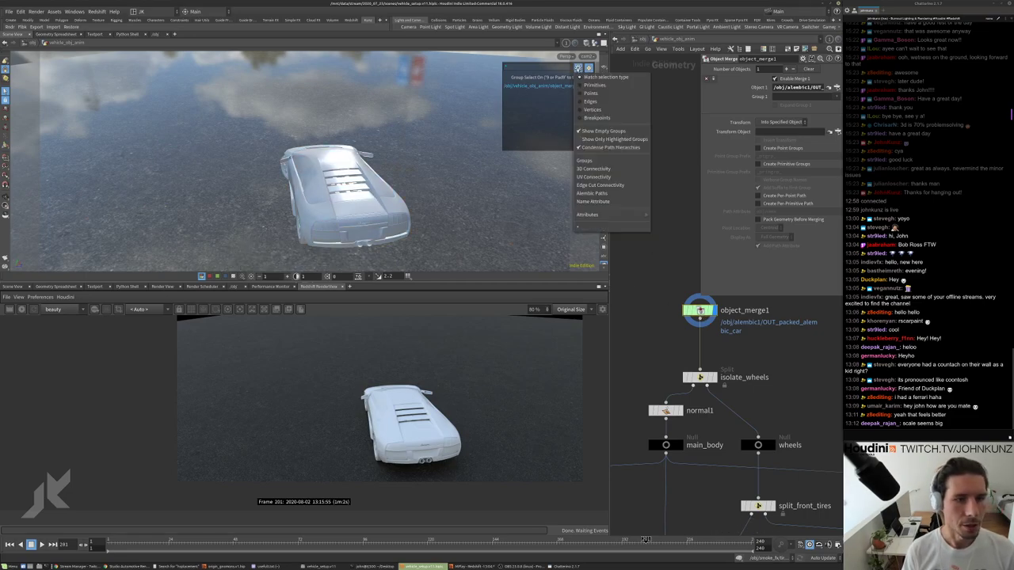
pyautogui.click(592, 193)
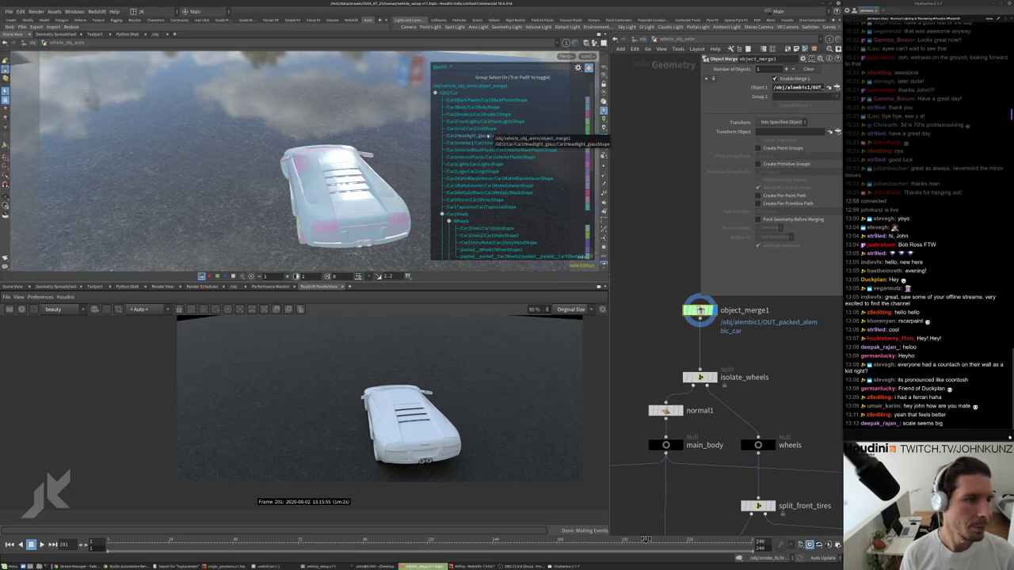
# Select Car1Body, scroll through the part paths including the four wheels, then exit group selection.
pyautogui.click(475, 108)
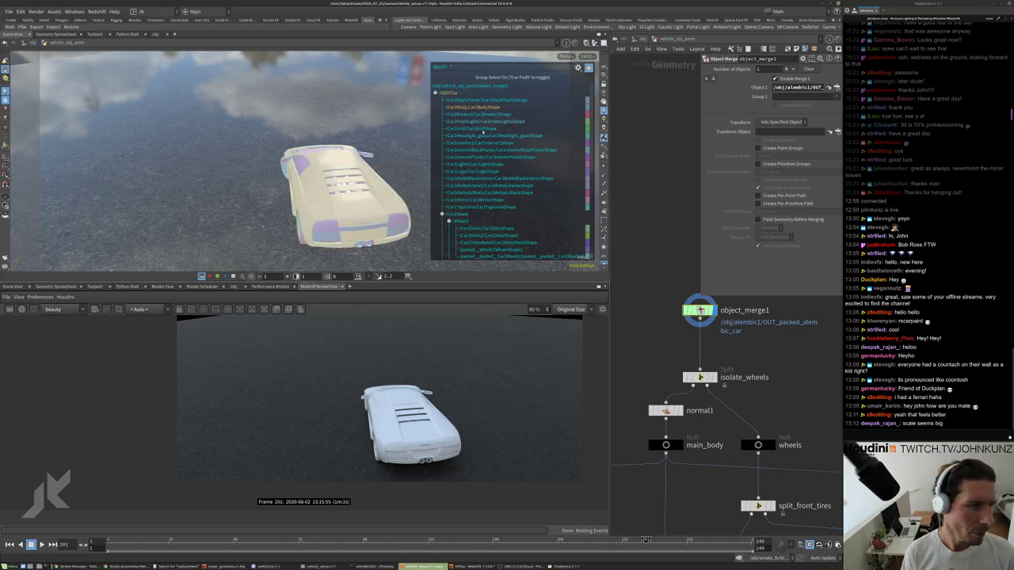
pyautogui.scroll(-3, 498, 189)
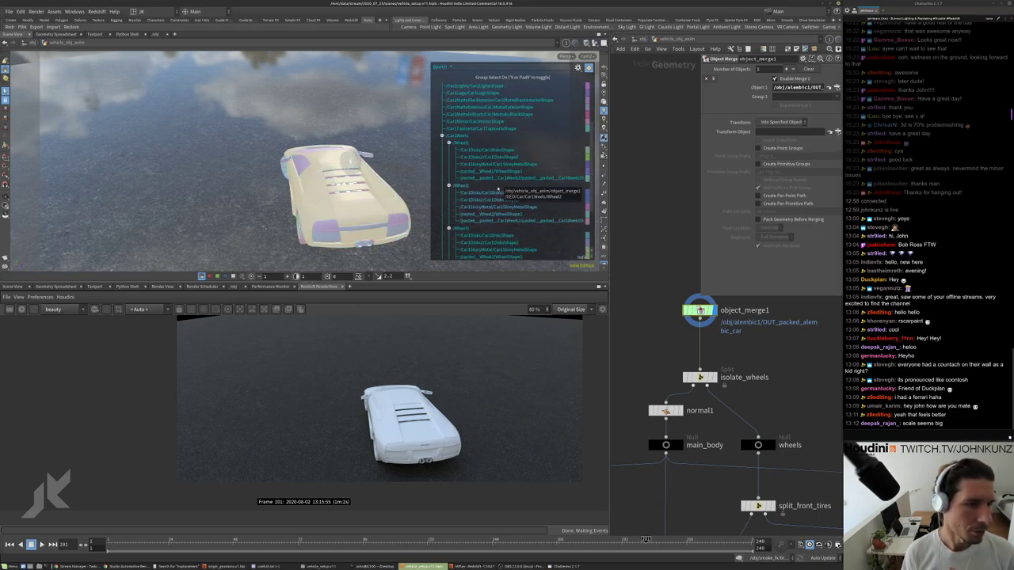
pyautogui.scroll(-2, 495, 191)
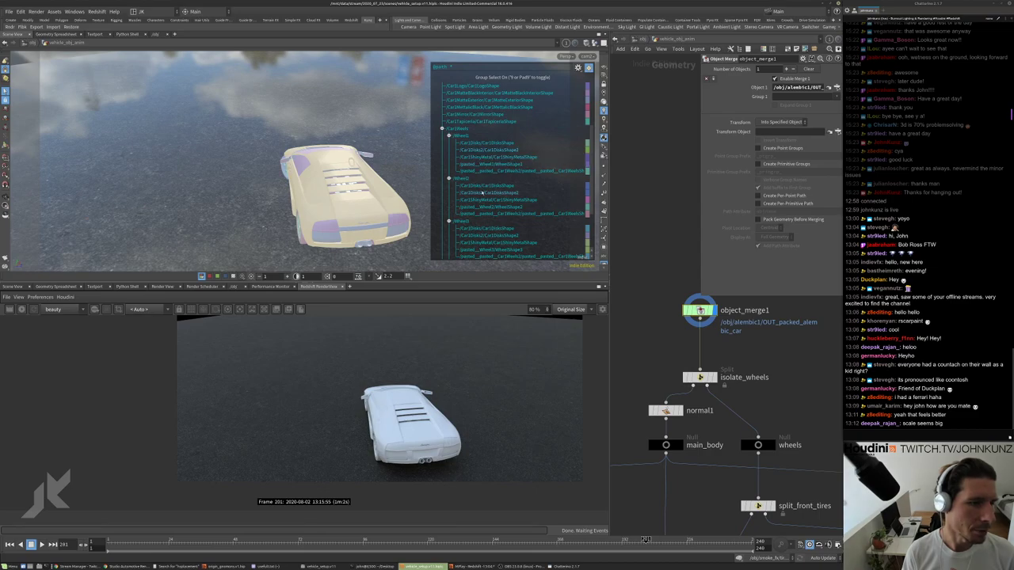
pyautogui.scroll(-1, 483, 193)
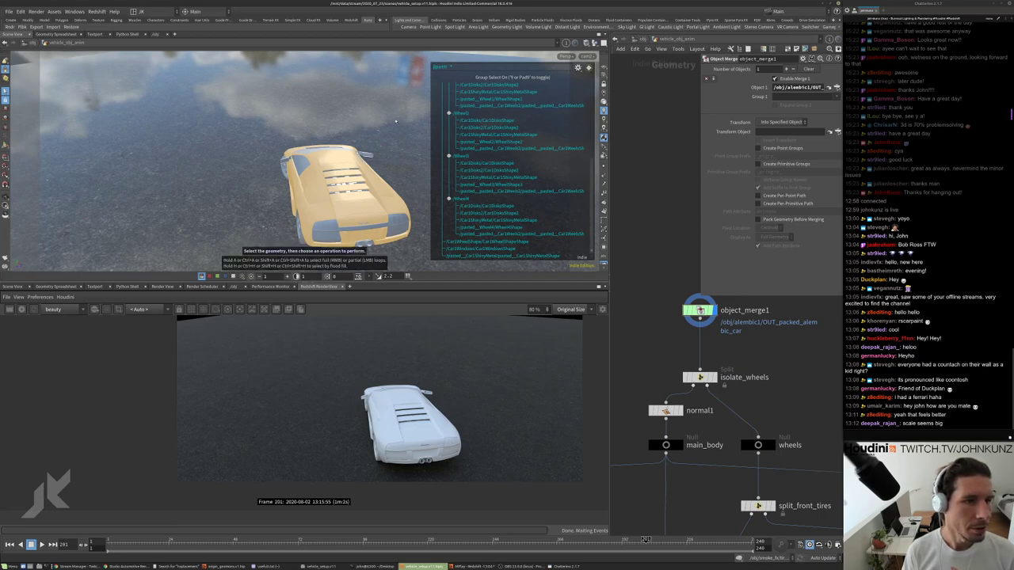
pyautogui.press('9')
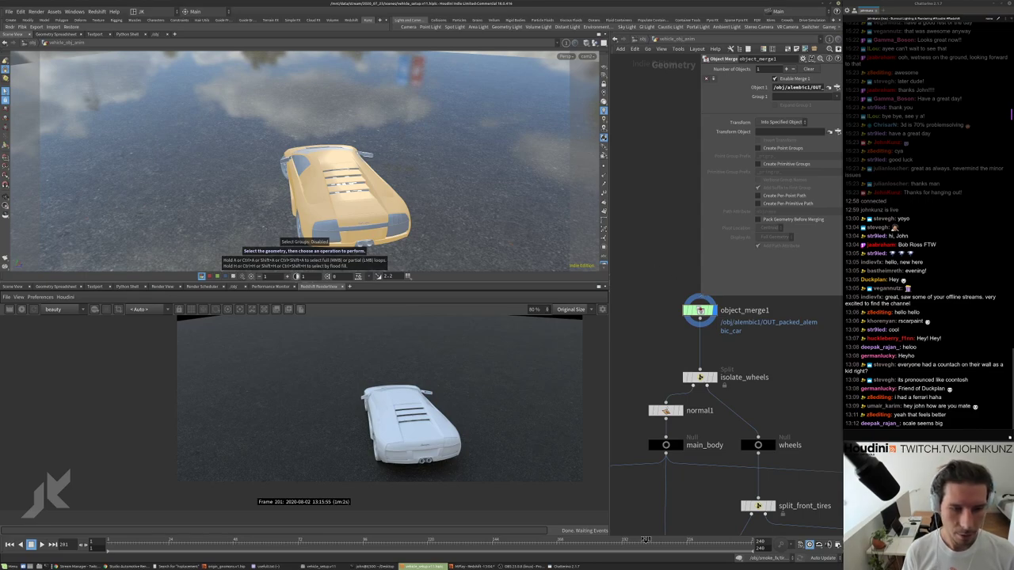
pyautogui.scroll(-5, 716, 335)
# Add packededit1 after object_merge1, show its Materials tab, and set its display flag.
pyautogui.press('Tab')
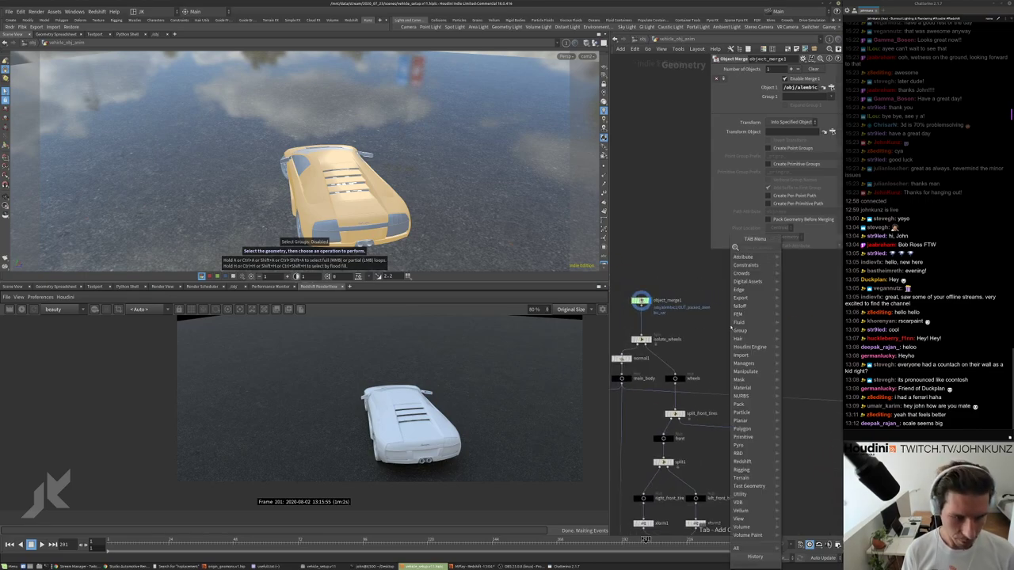
pyautogui.write('pack')
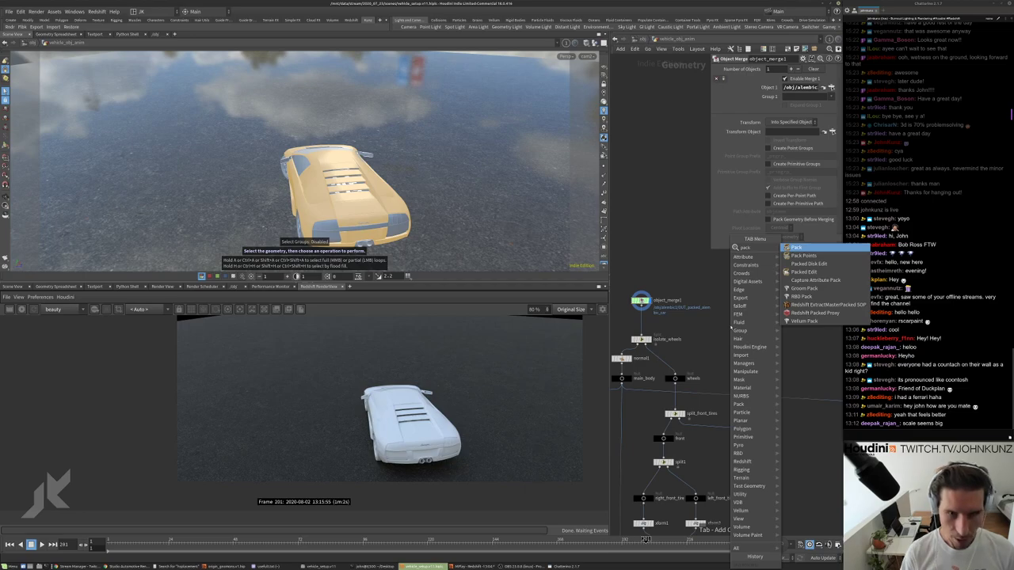
pyautogui.click(804, 272)
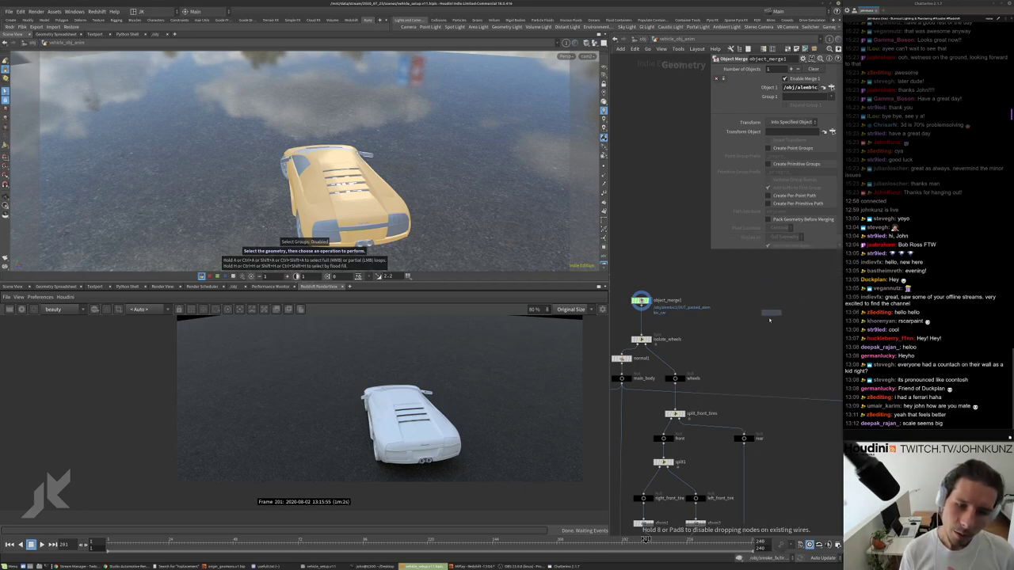
pyautogui.click(766, 324)
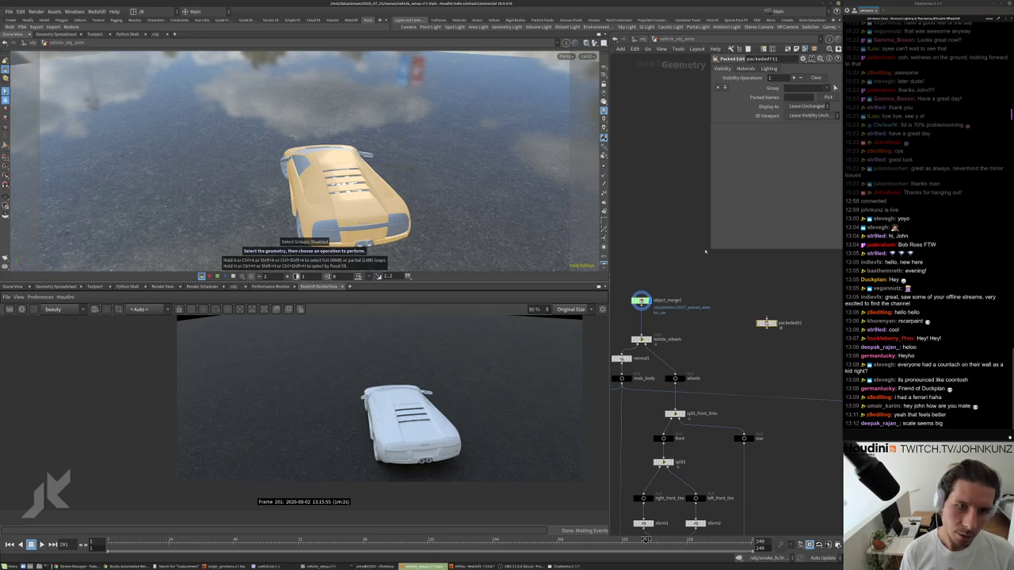
pyautogui.moveTo(711, 251); pyautogui.dragTo(664, 261)
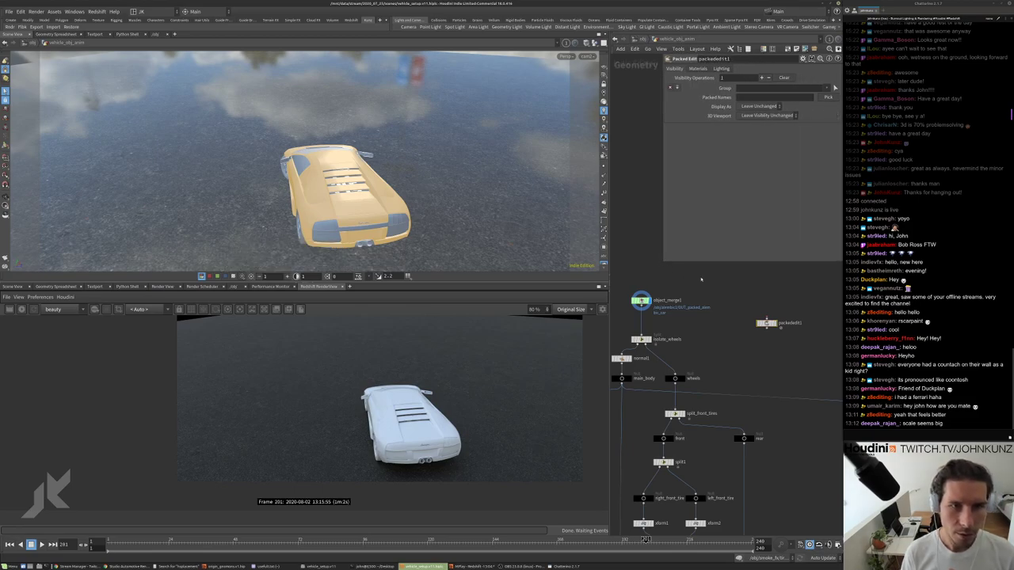
pyautogui.click(697, 70)
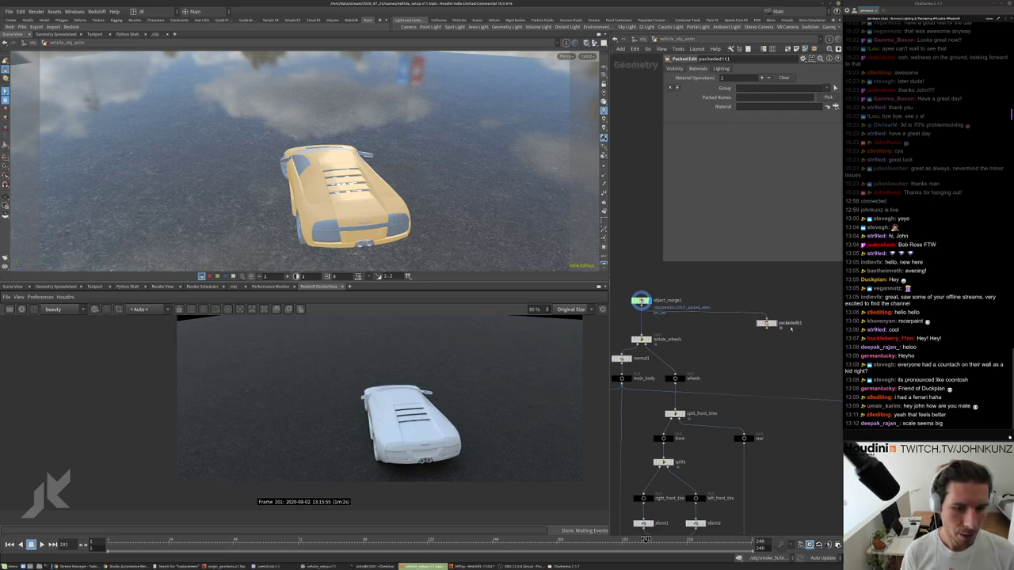
pyautogui.click(766, 322)
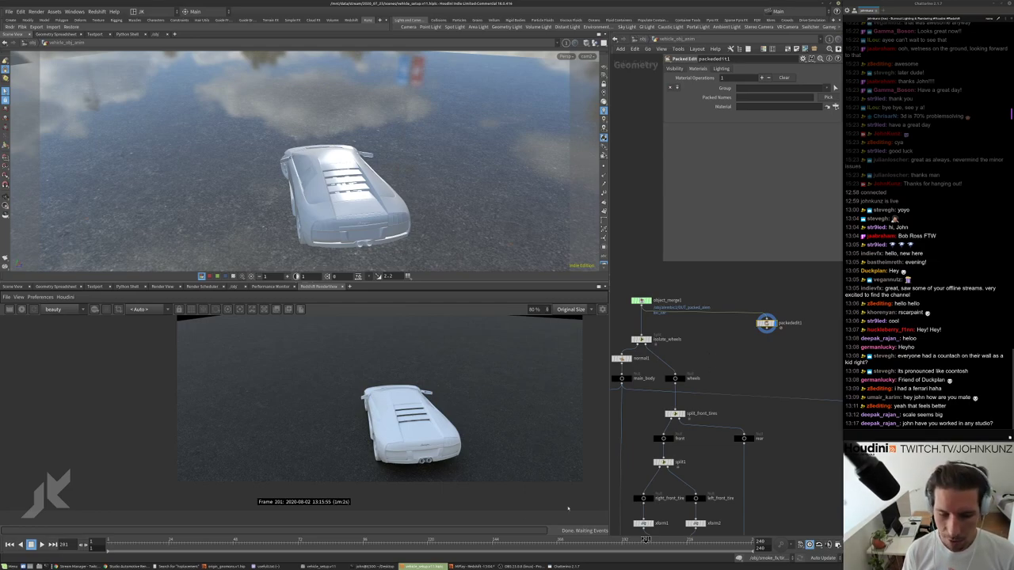
# Open the artist's website in a new Chrome tab.
pyautogui.click(119, 566)
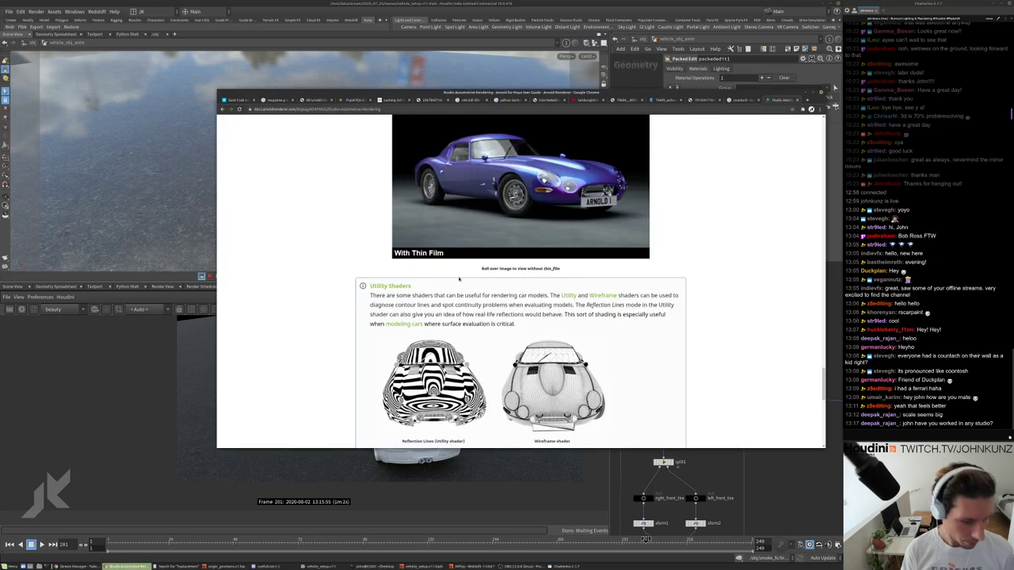
pyautogui.hotkey('ctrl', 't')
pyautogui.write('mrkunz.com/blog')
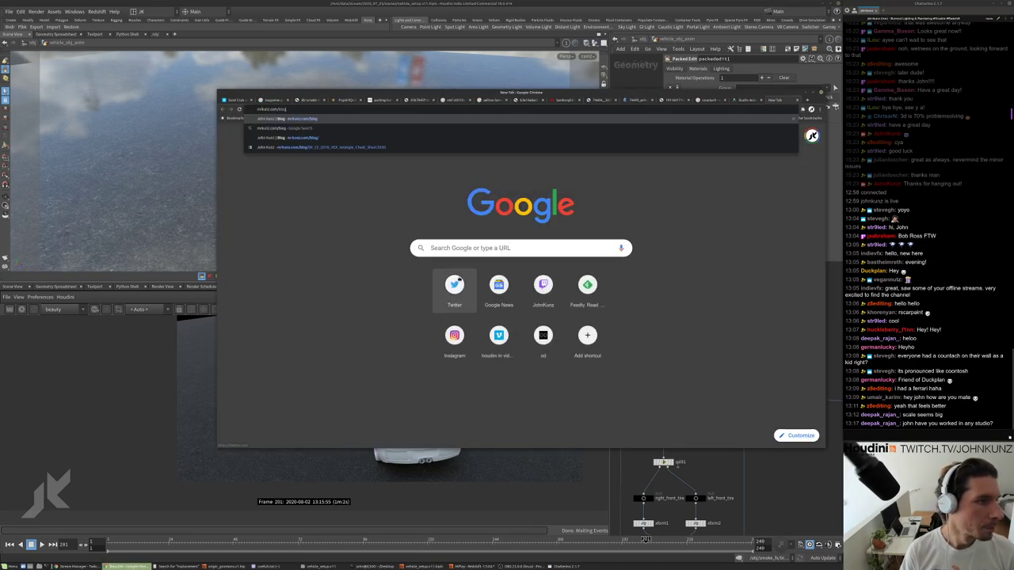
pyautogui.press('BackSpace')
pyautogui.press('BackSpace')
pyautogui.press('BackSpace')
pyautogui.press('BackSpace')
pyautogui.write('s')
pyautogui.press('Return')
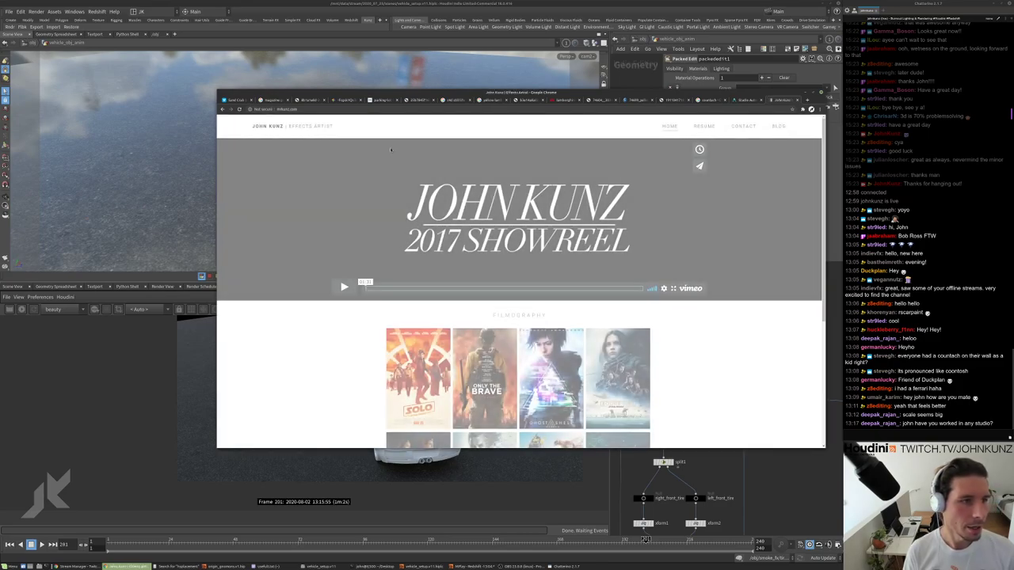
# Scroll through the Resume page's work history, then return to the rendering guide and Houdini.
pyautogui.click(703, 126)
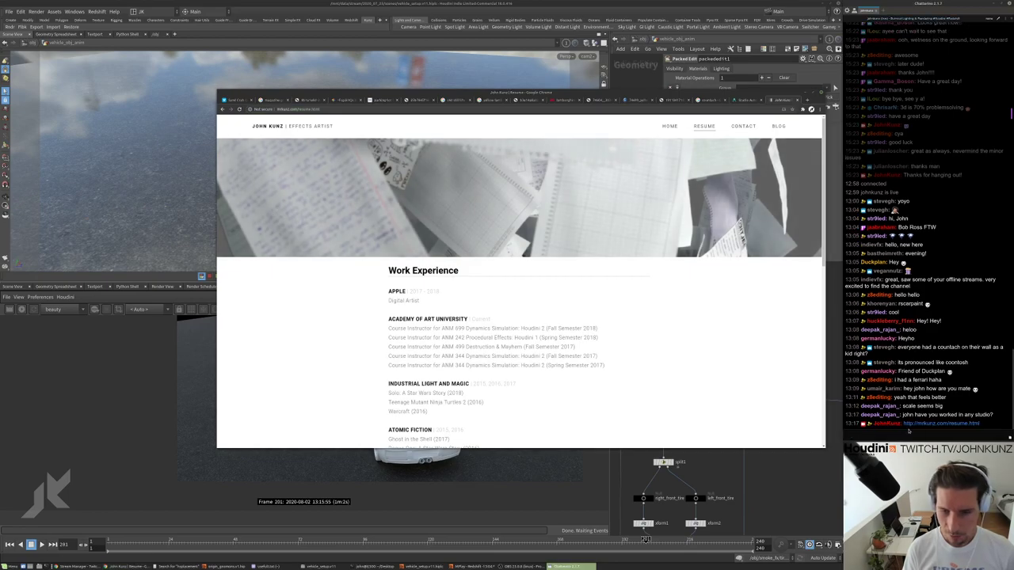
pyautogui.scroll(-3, 463, 326)
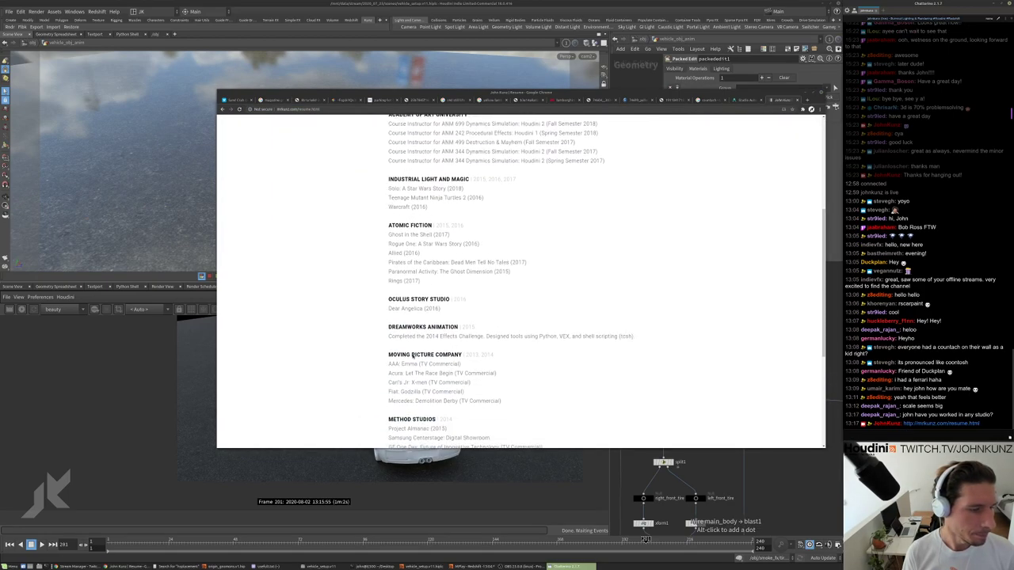
pyautogui.scroll(2, 411, 267)
pyautogui.scroll(-3, 427, 311)
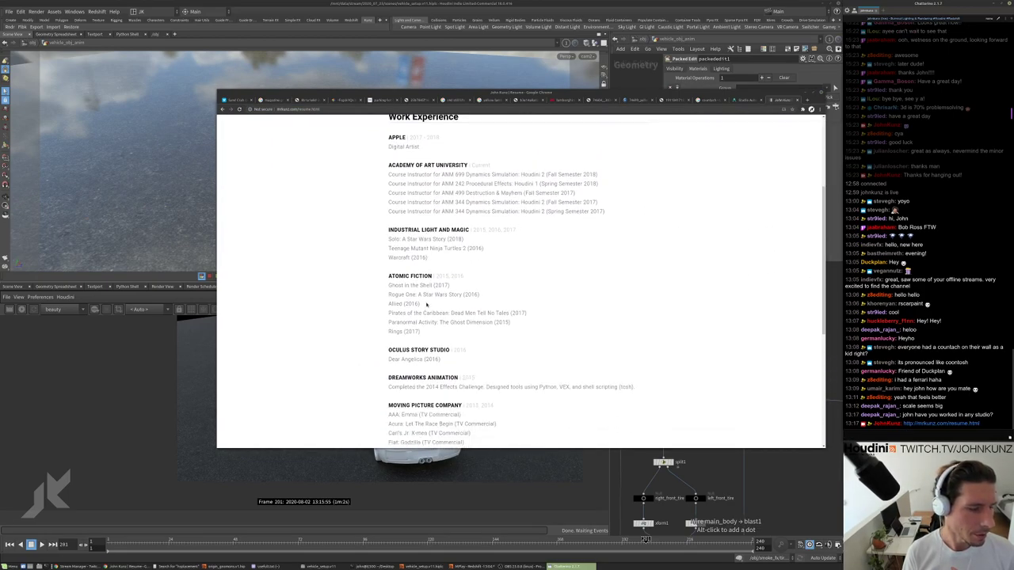
pyautogui.scroll(-2, 426, 311)
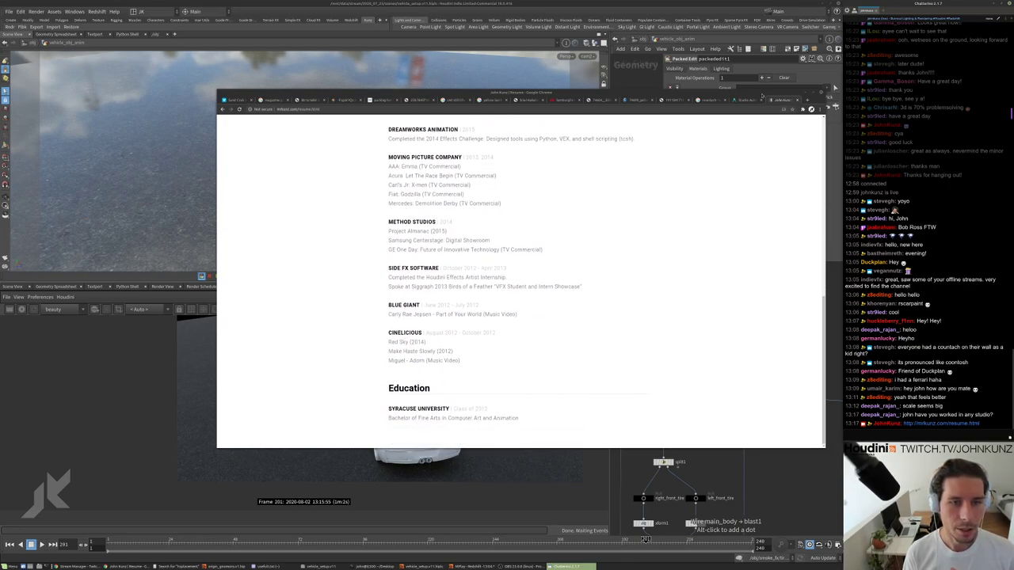
pyautogui.click(749, 100)
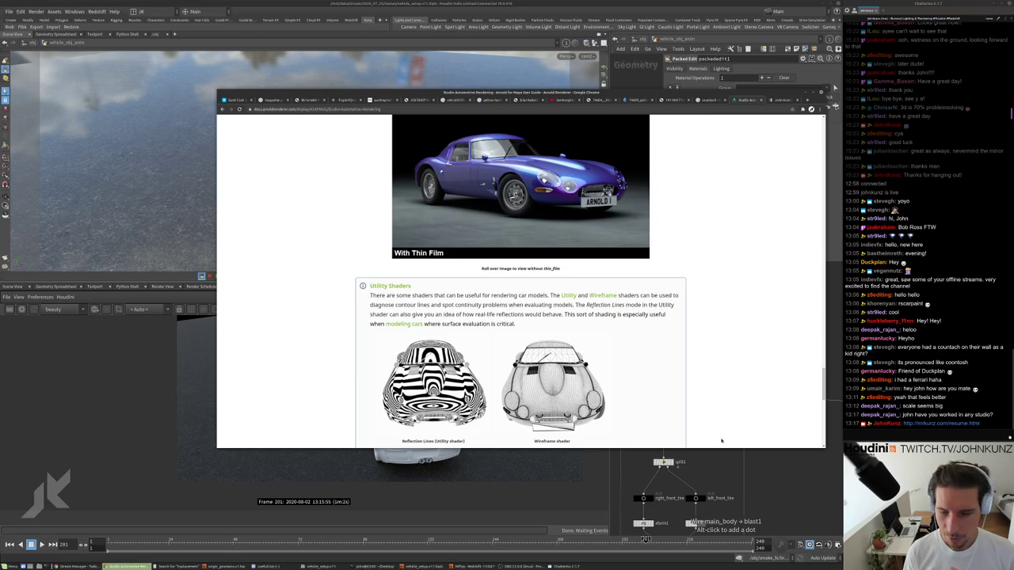
pyautogui.click(762, 467)
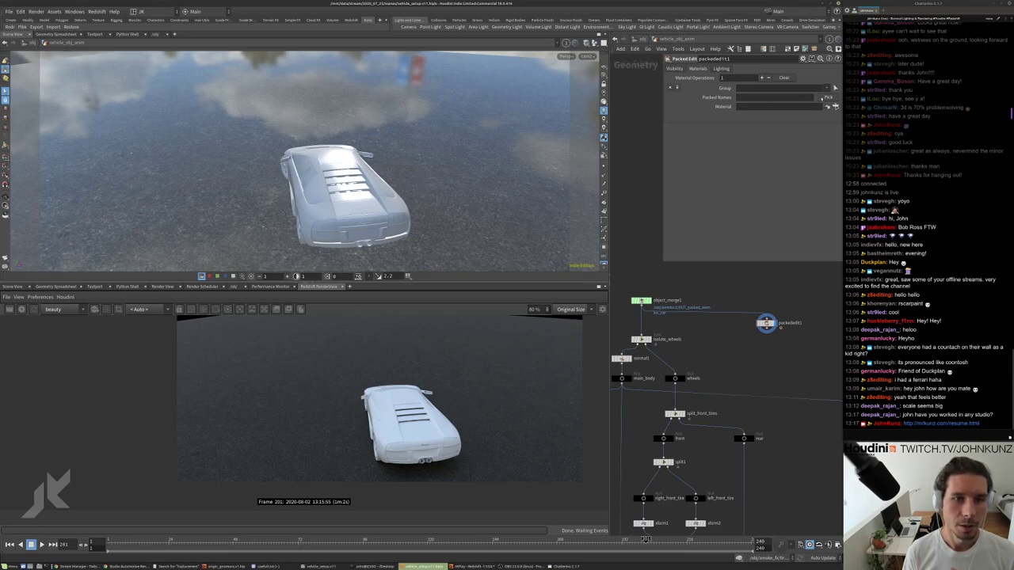
# Pick Car1InteriorBlackPlasticShape from the Car hierarchy as the material edit's Packed Names.
pyautogui.click(824, 97)
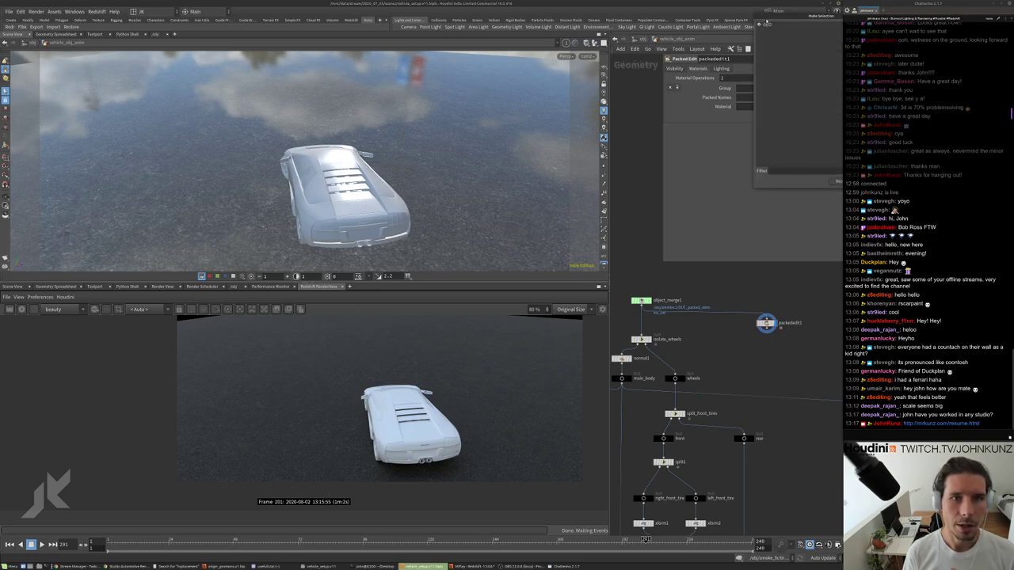
pyautogui.click(562, 173)
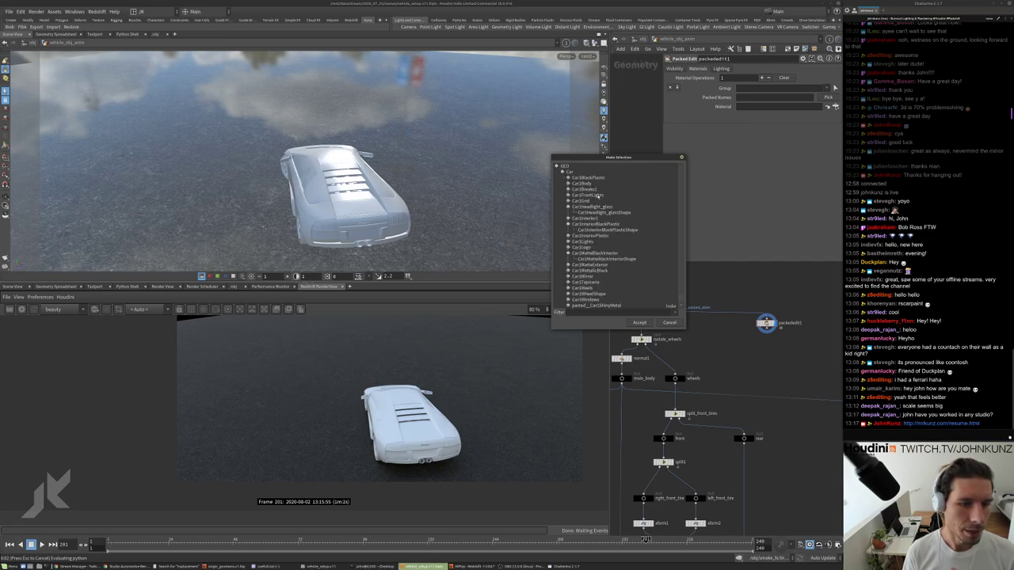
pyautogui.click(626, 230)
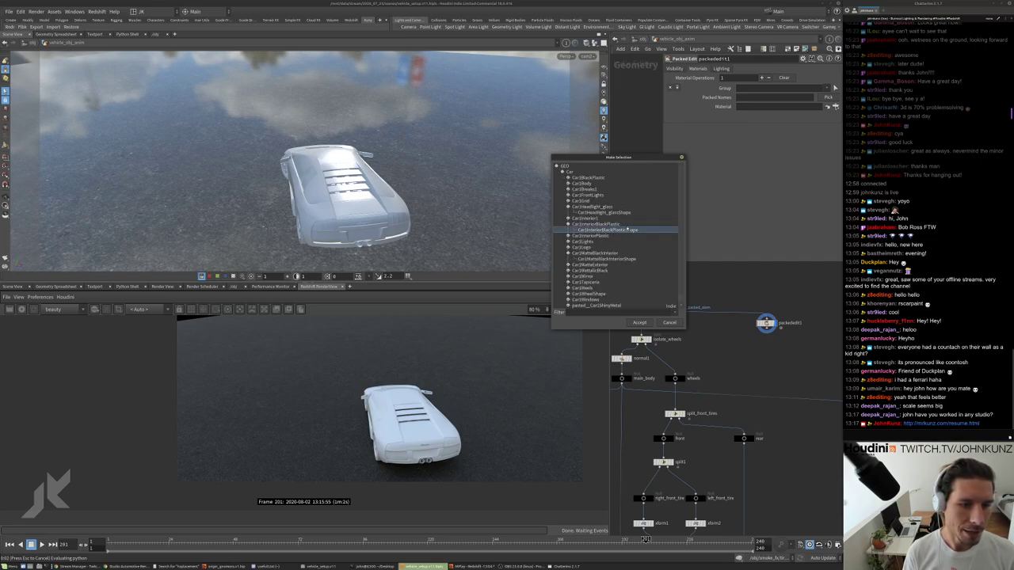
pyautogui.click(640, 323)
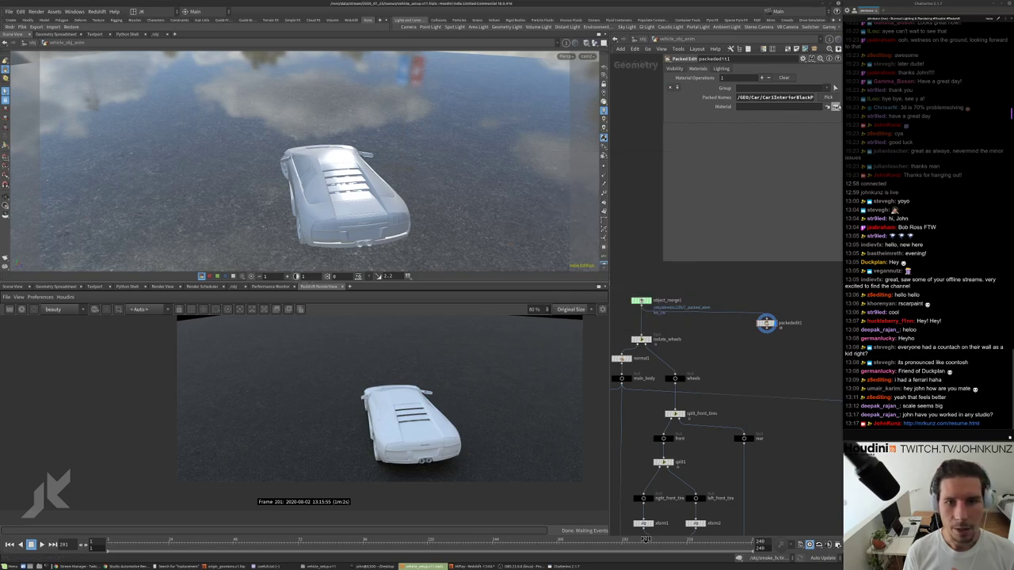
# Browse for a material to assign, then cancel without choosing one.
pyautogui.click(835, 106)
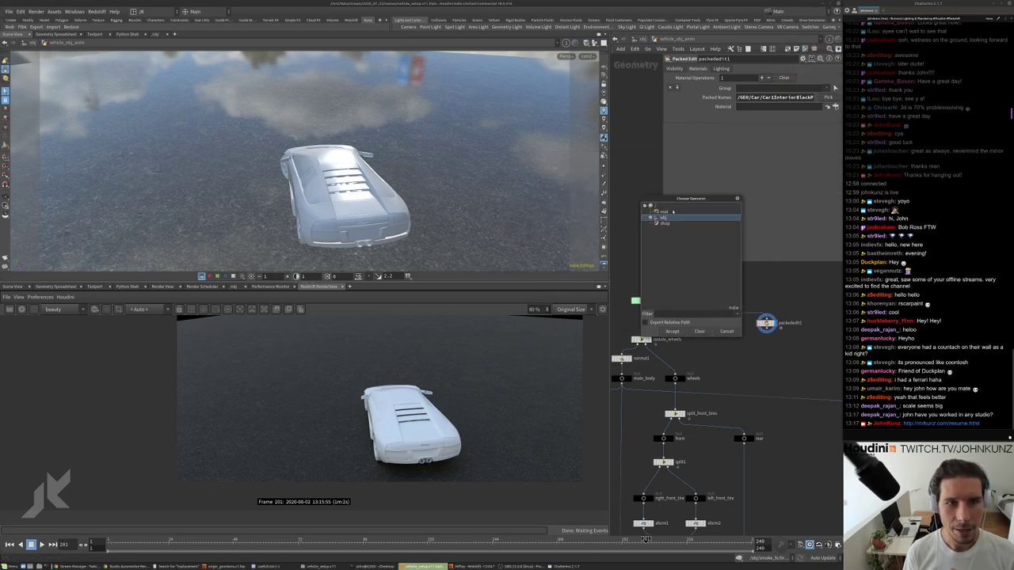
pyautogui.press('Escape')
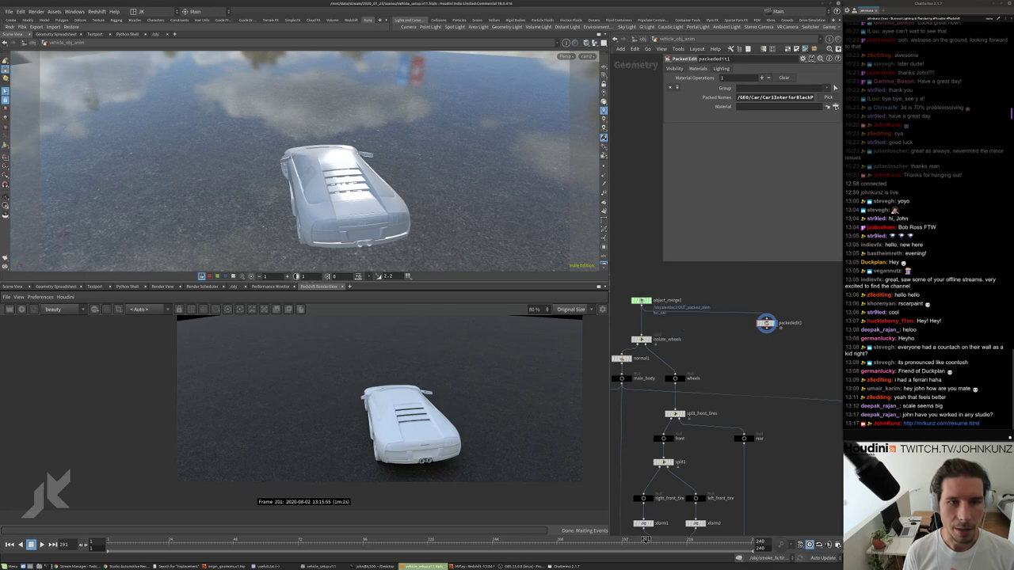
pyautogui.scroll(2, 773, 337)
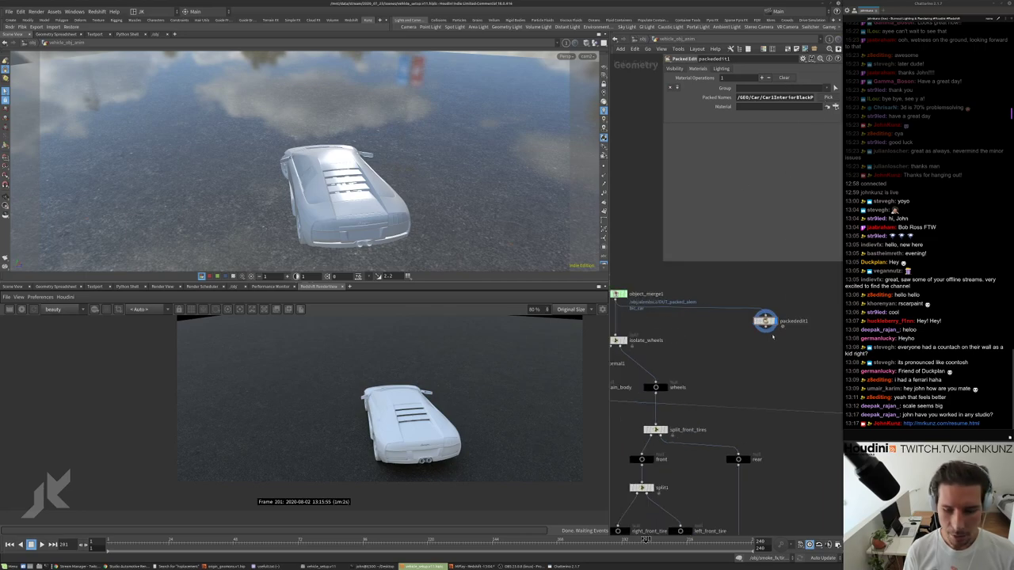
pyautogui.scroll(1, 766, 321)
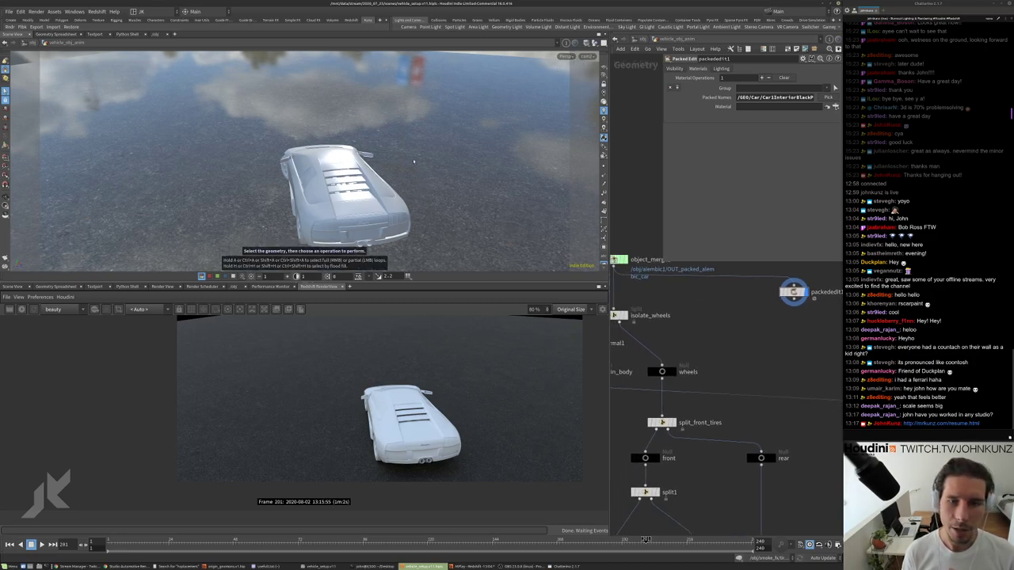
# Reopen the packed-part picker and dismiss it without choosing any names.
pyautogui.click(828, 97)
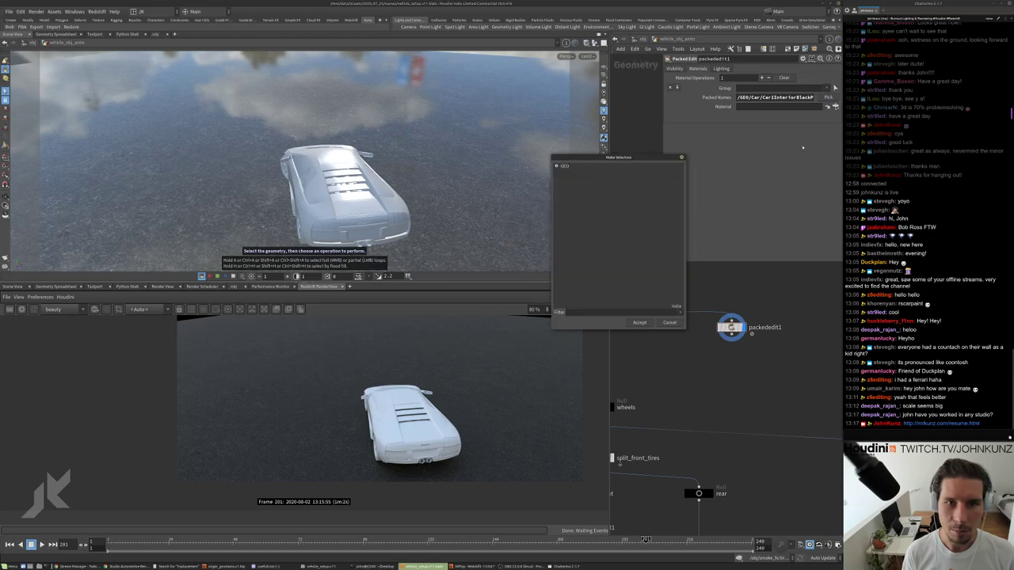
pyautogui.press('Return')
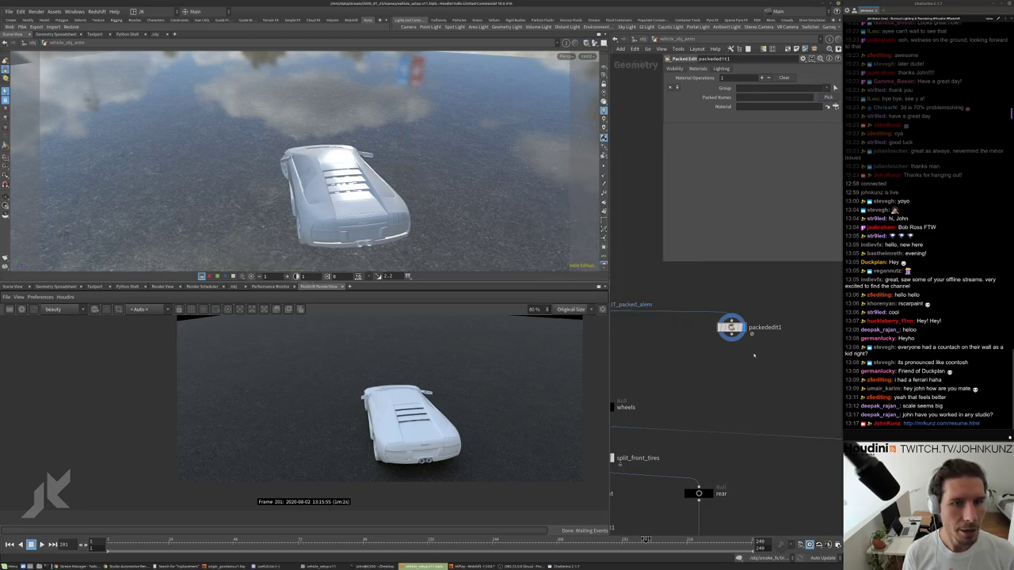
pyautogui.scroll(-3, 757, 368)
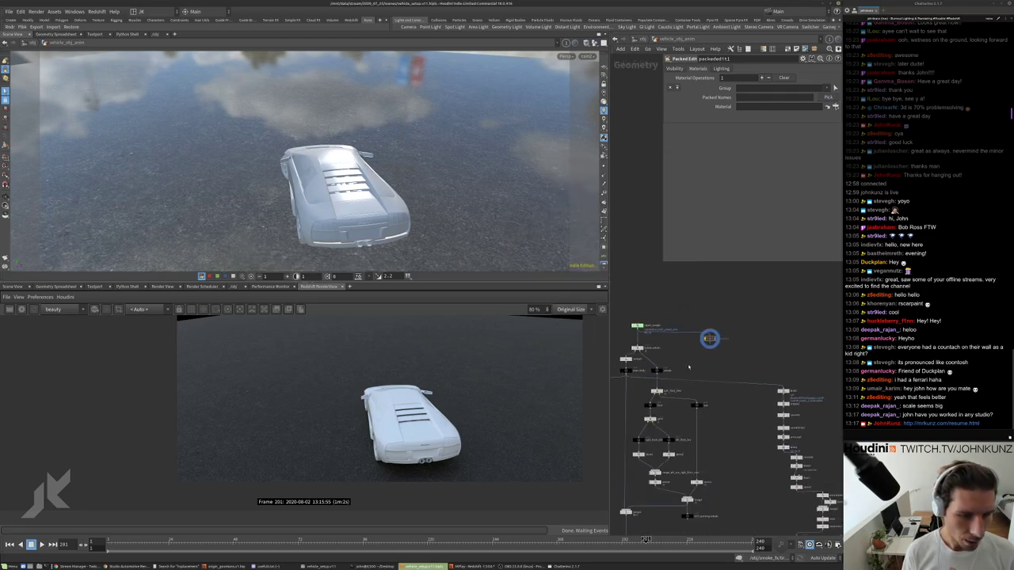
pyautogui.scroll(4, 701, 387)
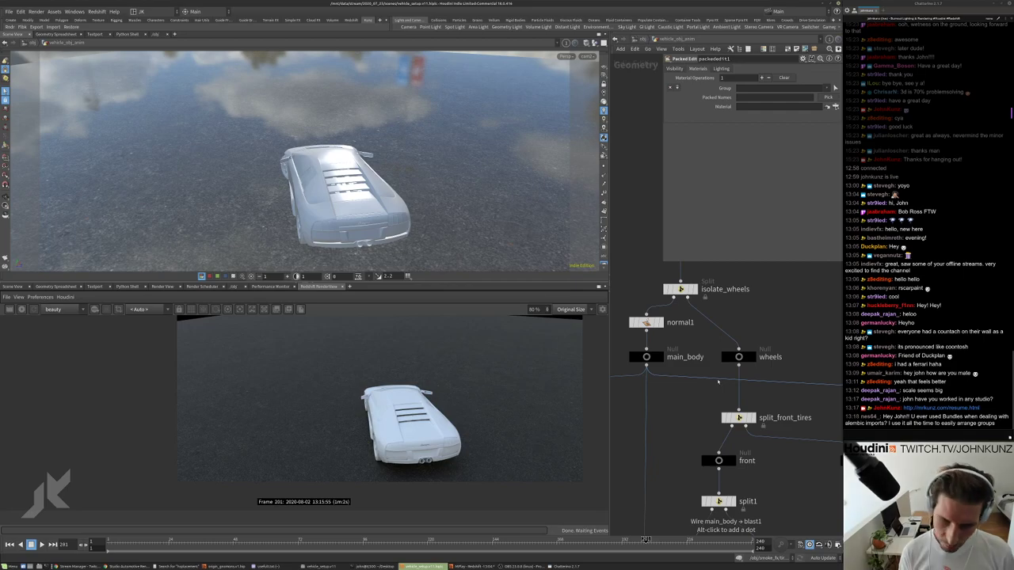
# Frame the isolate_wheels, normal1 and main_body nodes in the network editor.
pyautogui.scroll(-2, 717, 382)
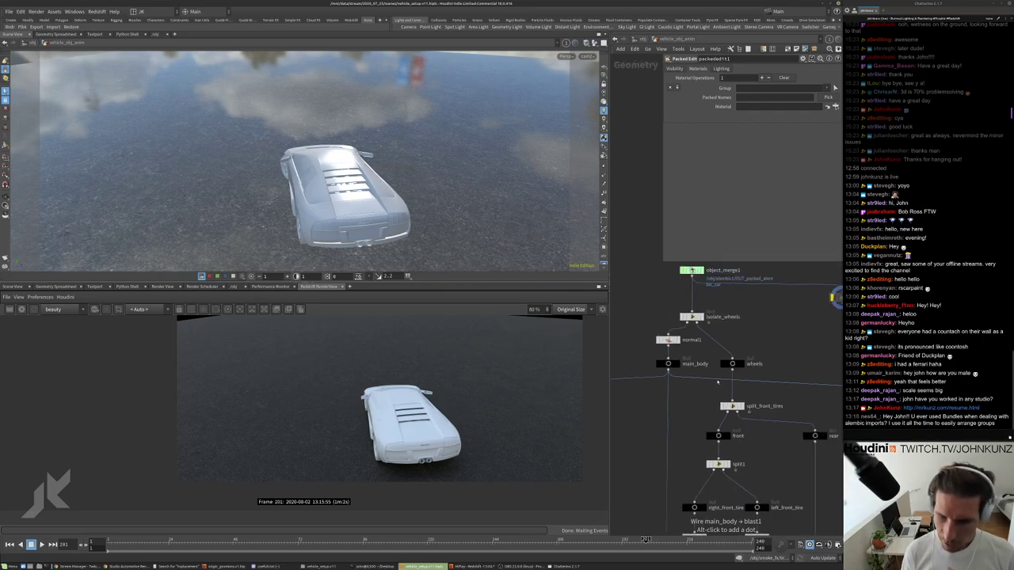
pyautogui.moveTo(718, 381); pyautogui.dragTo(700, 409, button='middle')
pyautogui.scroll(3, 700, 409)
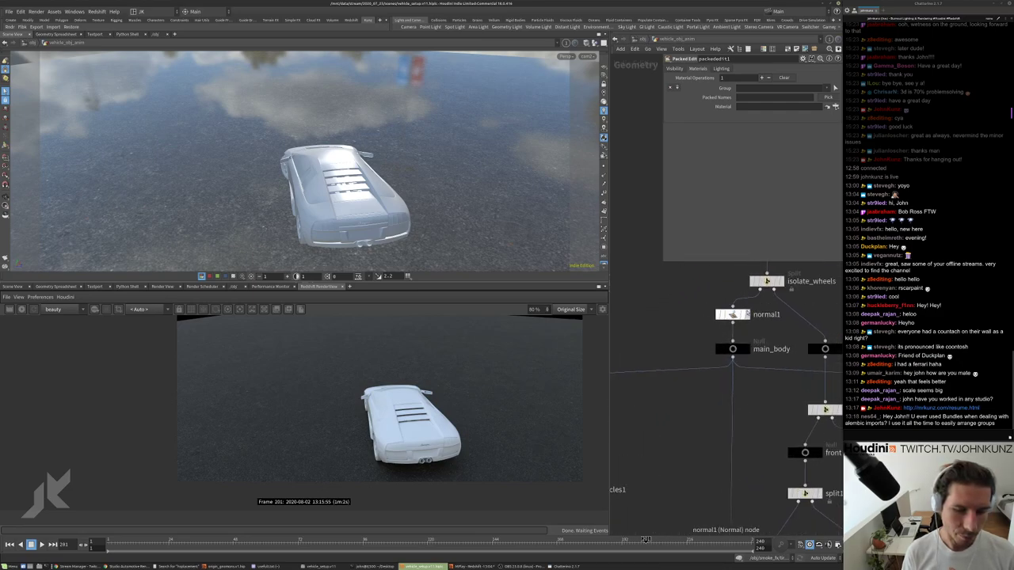
# Select normal1 and untick Display Environment Lights as Backgrounds for a black viewport backdrop.
pyautogui.click(732, 314)
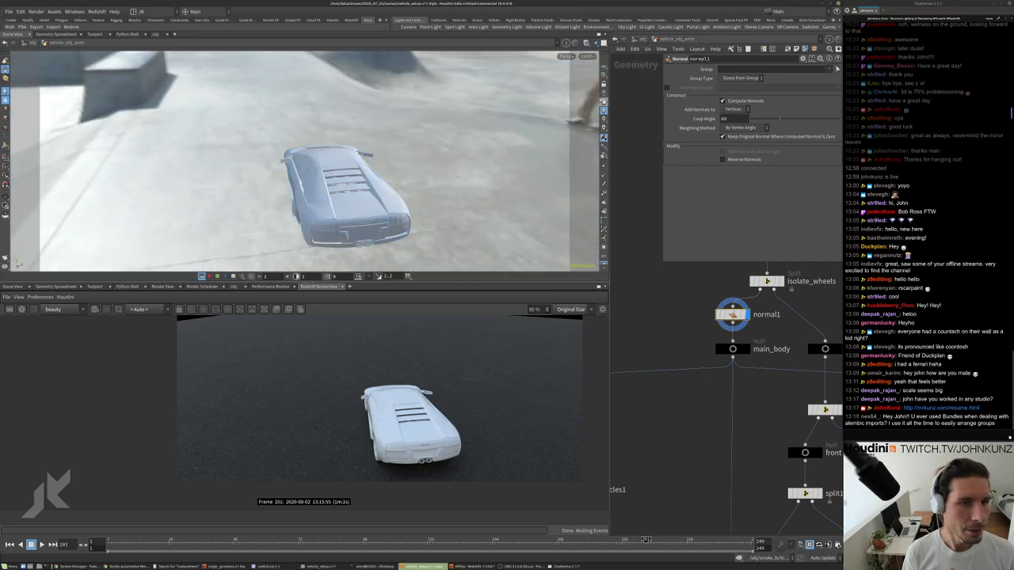
pyautogui.press('d')
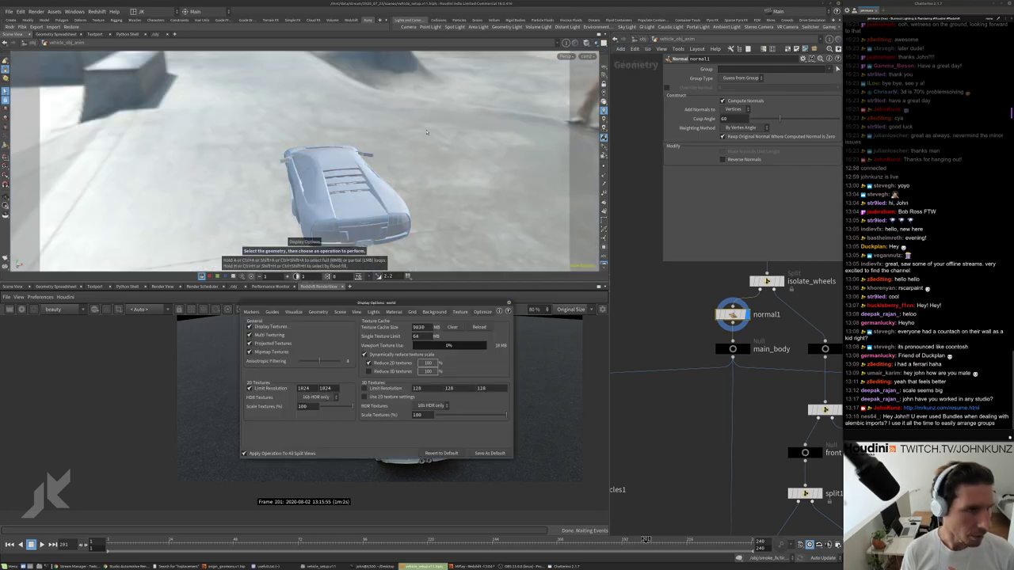
pyautogui.moveTo(384, 303); pyautogui.dragTo(516, 90)
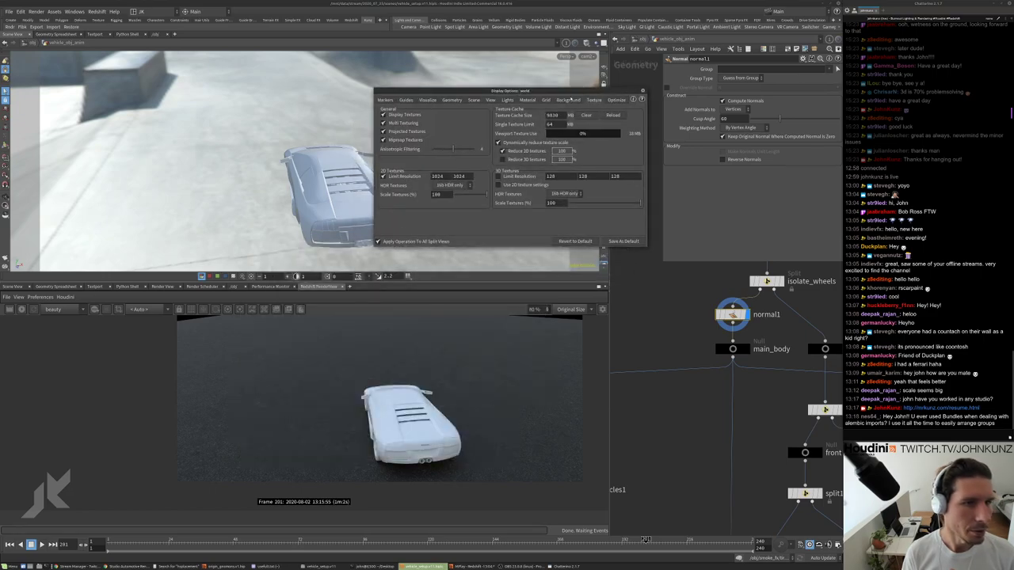
pyautogui.click(568, 100)
pyautogui.click(458, 111)
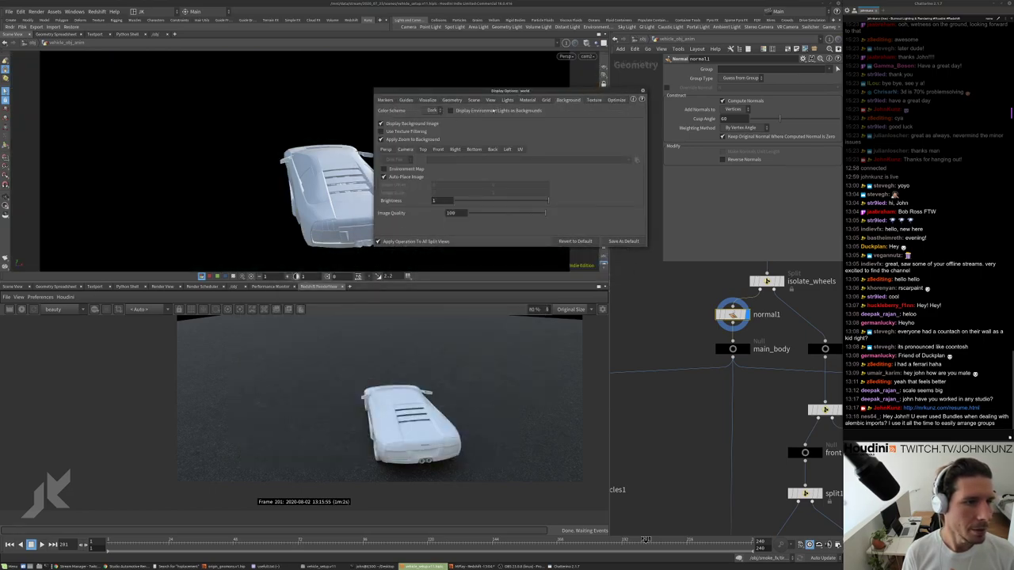
pyautogui.click(643, 92)
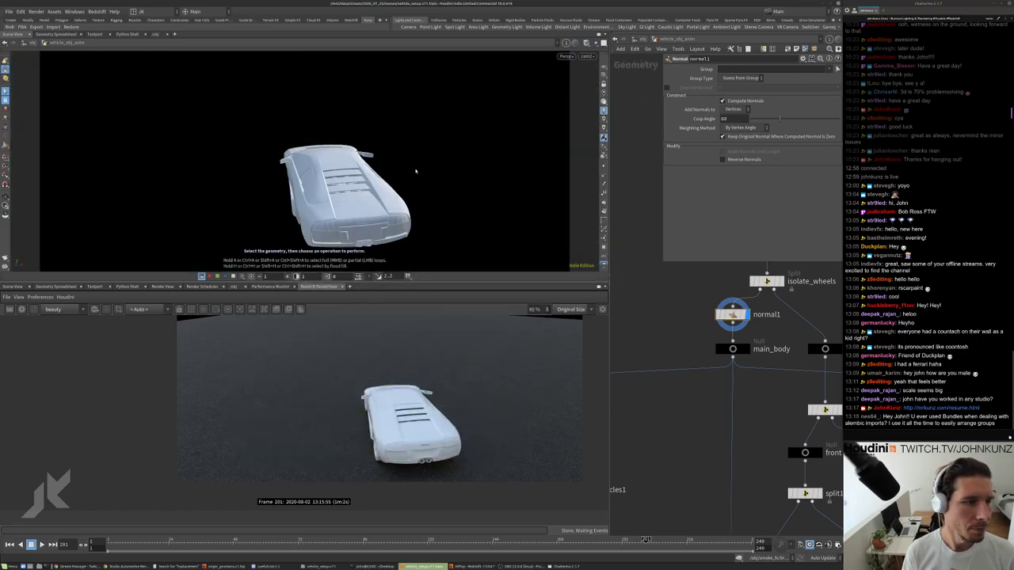
pyautogui.moveTo(412, 158); pyautogui.dragTo(480, 188)
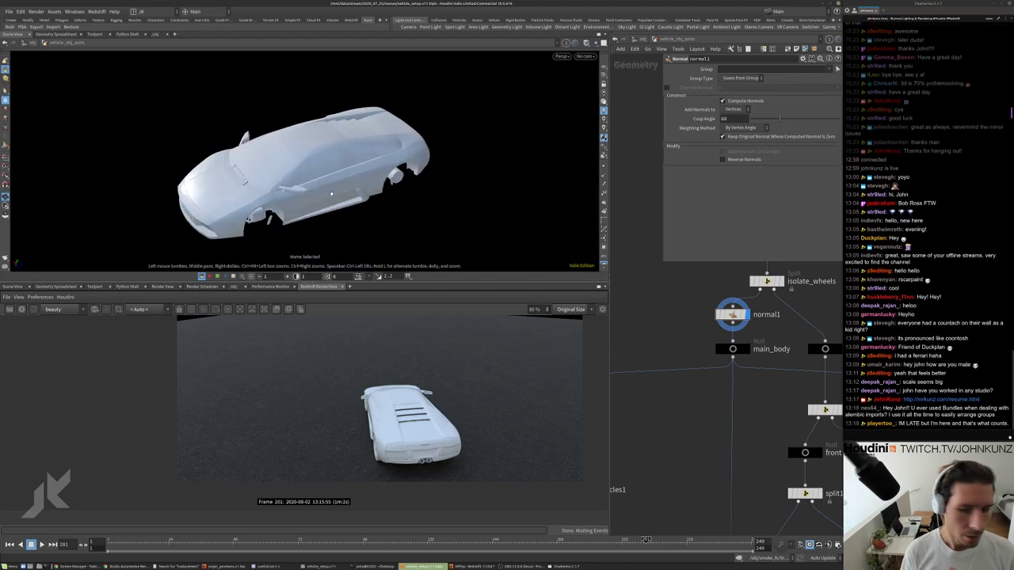
pyautogui.press('s')
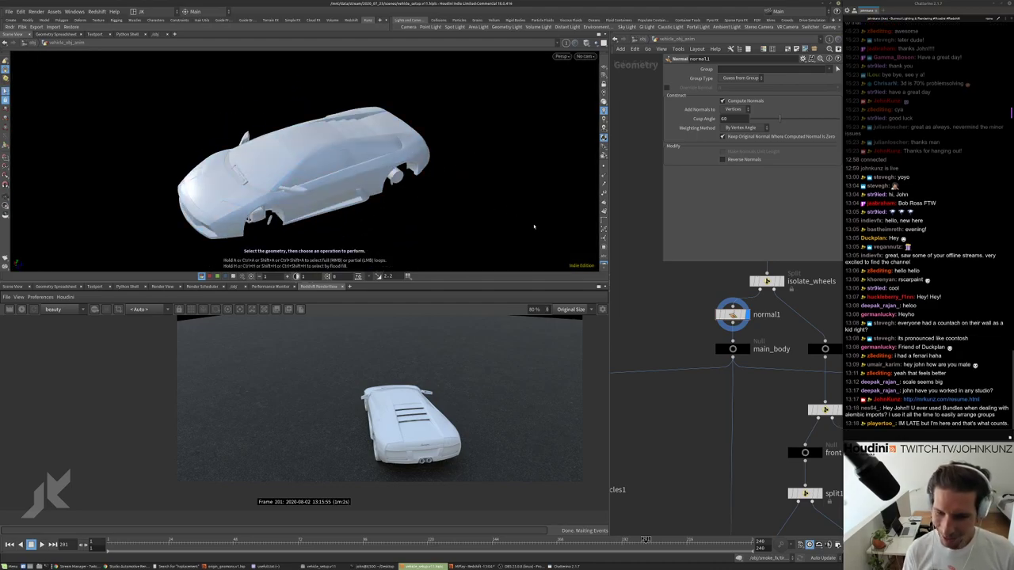
pyautogui.scroll(-4, 720, 371)
pyautogui.scroll(3, 697, 377)
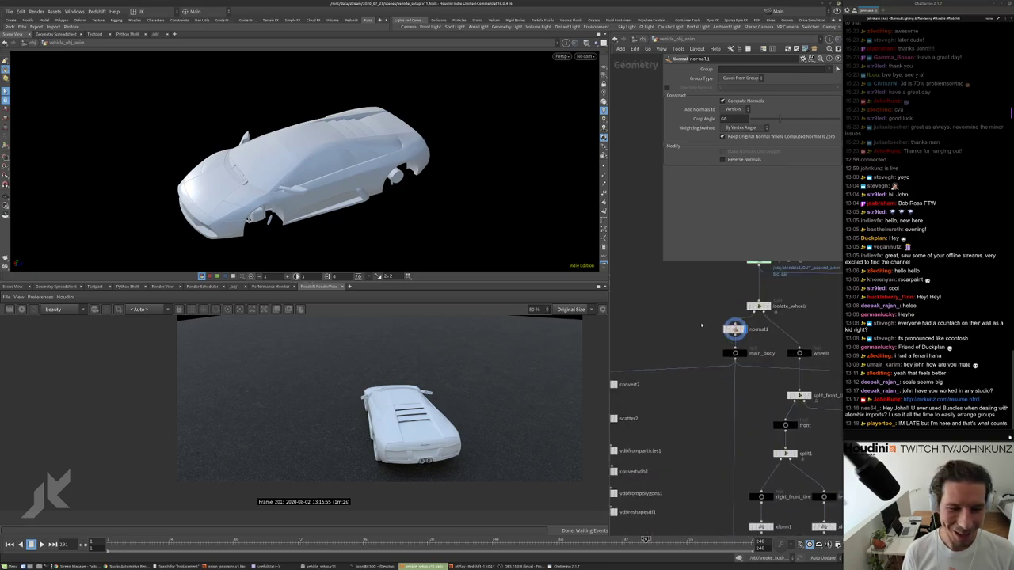
pyautogui.scroll(-2, 653, 382)
pyautogui.moveTo(653, 382); pyautogui.dragTo(682, 371, button='middle')
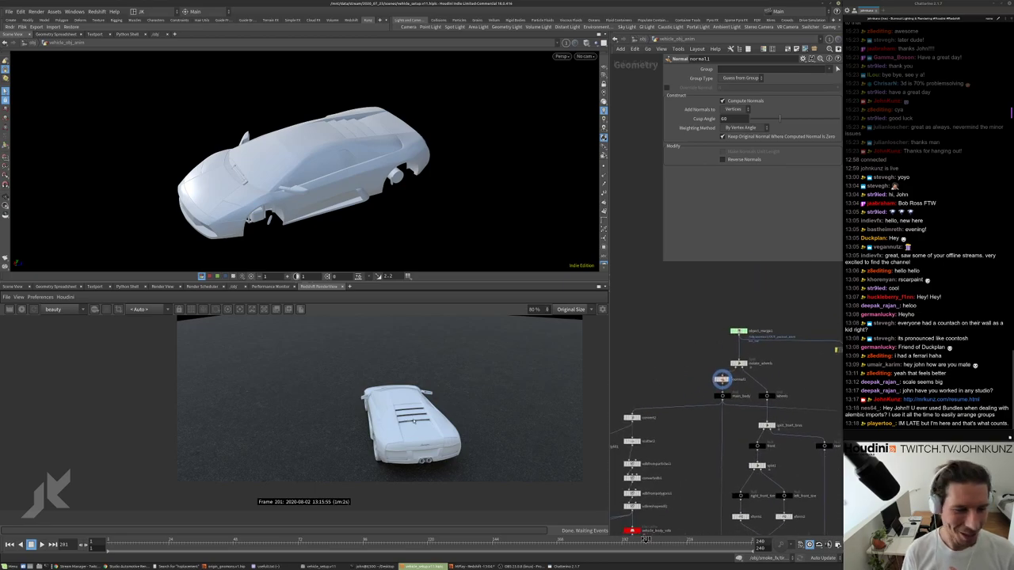
pyautogui.scroll(6, 412, 416)
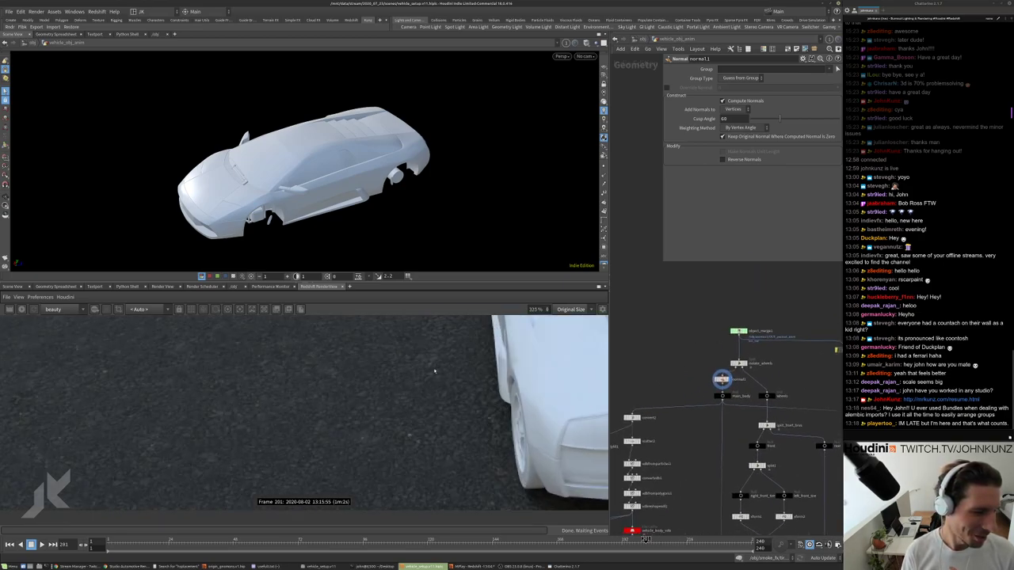
pyautogui.scroll(2, 485, 452)
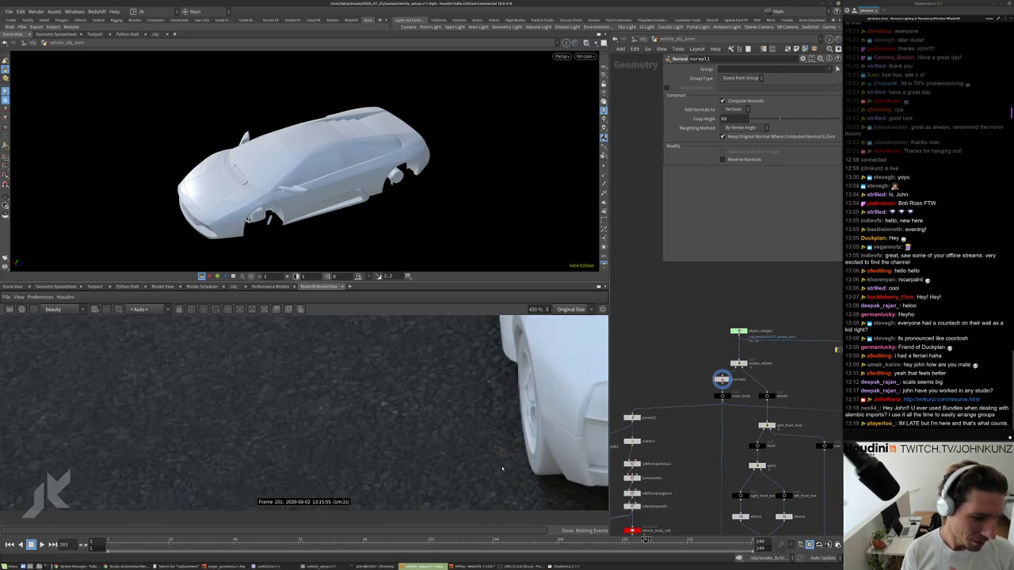
pyautogui.scroll(-3, 524, 459)
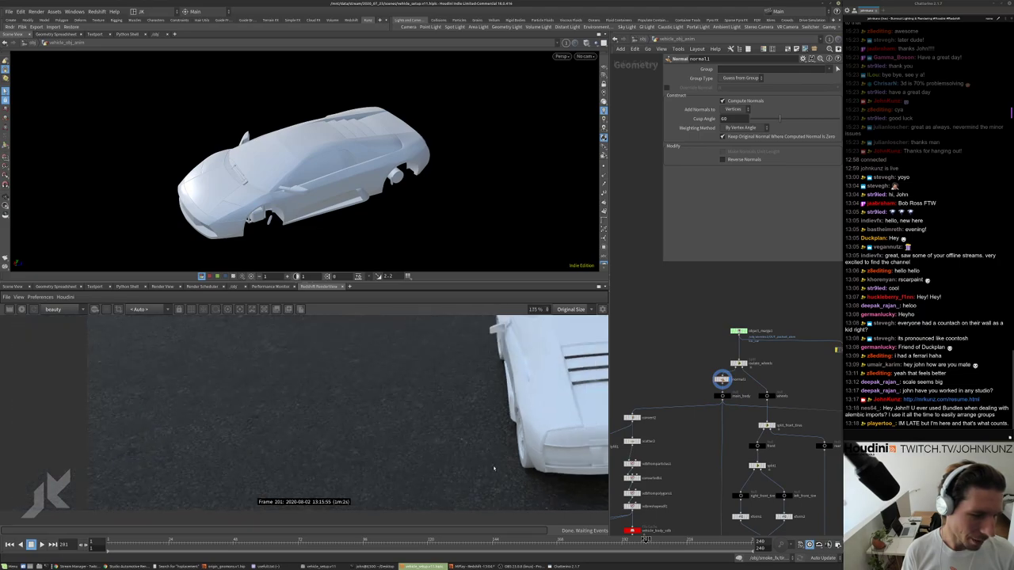
pyautogui.scroll(-2, 493, 469)
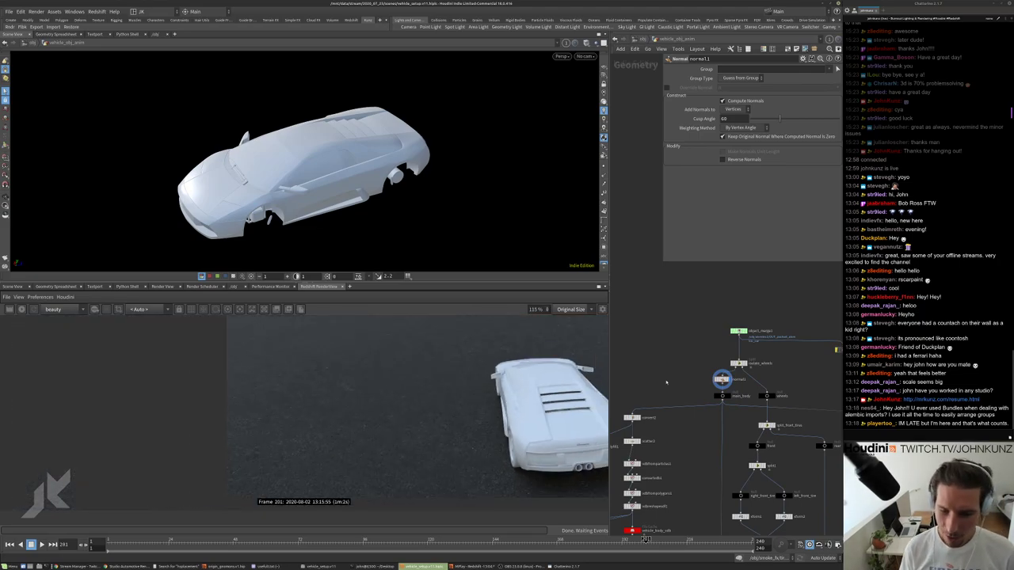
pyautogui.moveTo(680, 365); pyautogui.dragTo(688, 358, button='middle')
pyautogui.scroll(4, 688, 358)
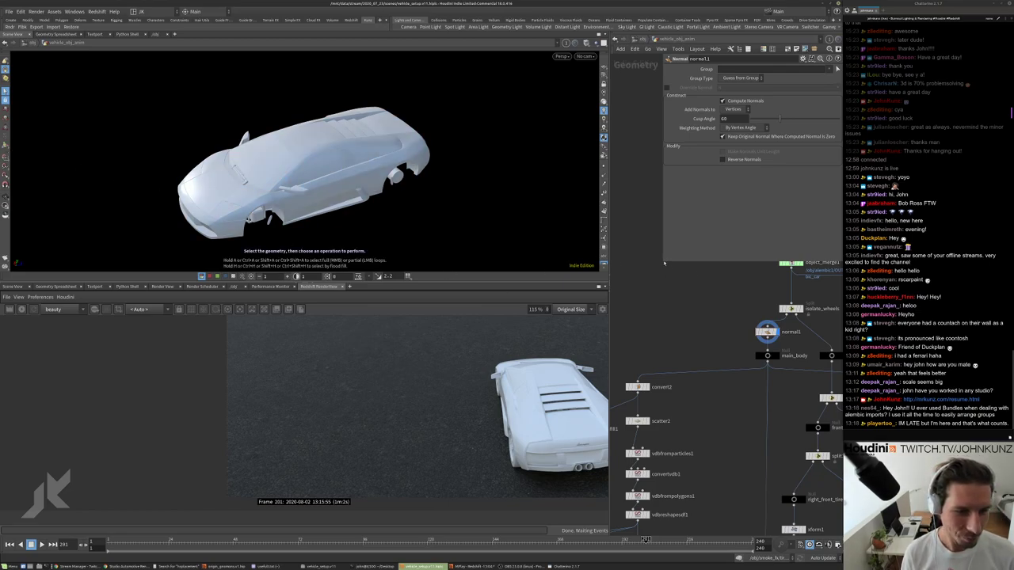
# Move four nodes upward in the network, then reselect normal1.
pyautogui.moveTo(727, 302); pyautogui.dragTo(682, 311, button='middle')
pyautogui.scroll(-4, 681, 311)
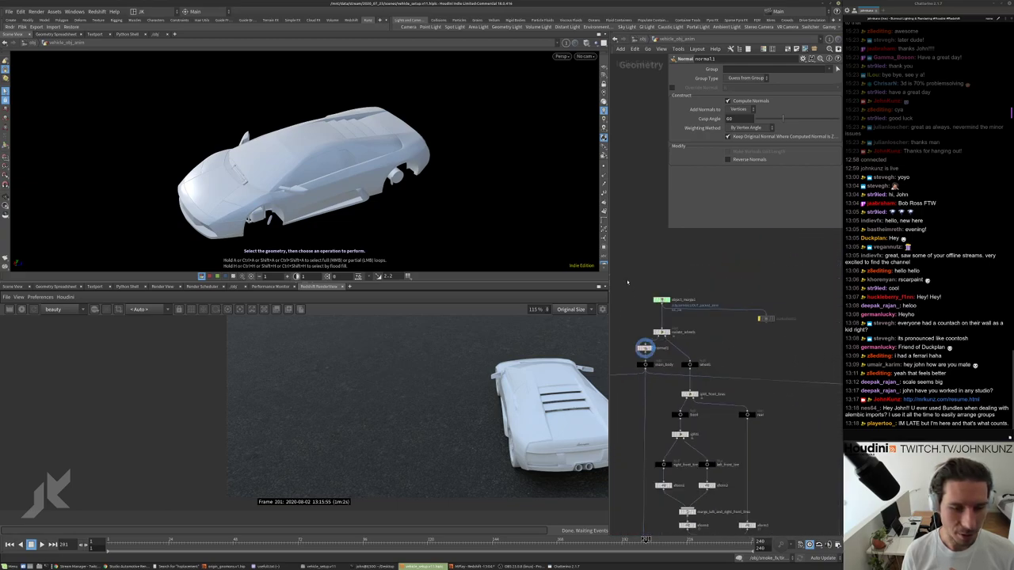
pyautogui.moveTo(626, 275); pyautogui.dragTo(789, 349)
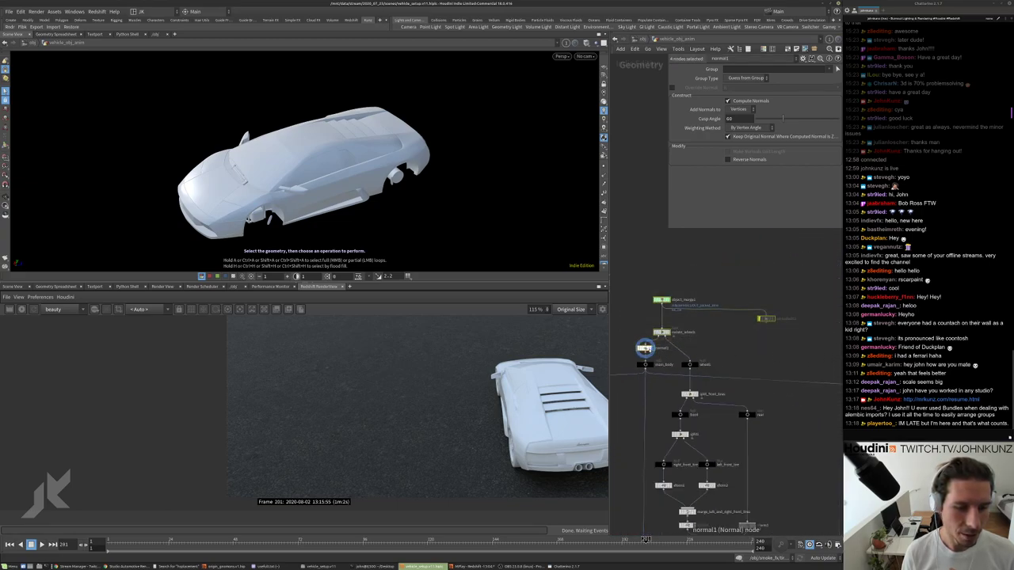
pyautogui.moveTo(645, 349); pyautogui.dragTo(647, 333)
pyautogui.moveTo(646, 332); pyautogui.dragTo(673, 328, button='middle')
pyautogui.scroll(3, 674, 328)
pyautogui.click(650, 246)
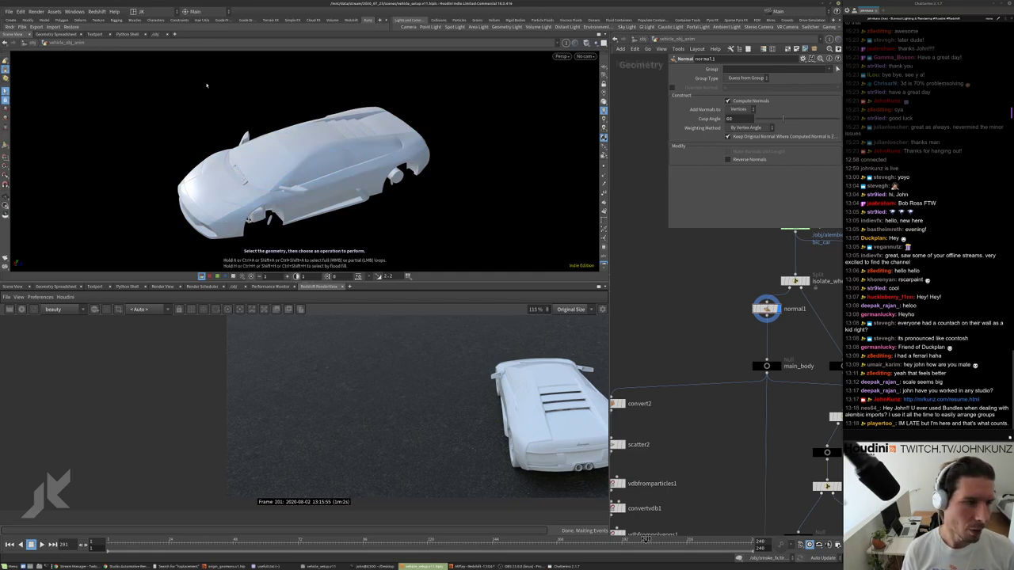
# Orbit above the car and show its shape group list for picking parts.
pyautogui.moveTo(206, 84); pyautogui.dragTo(325, 146)
pyautogui.press('s')
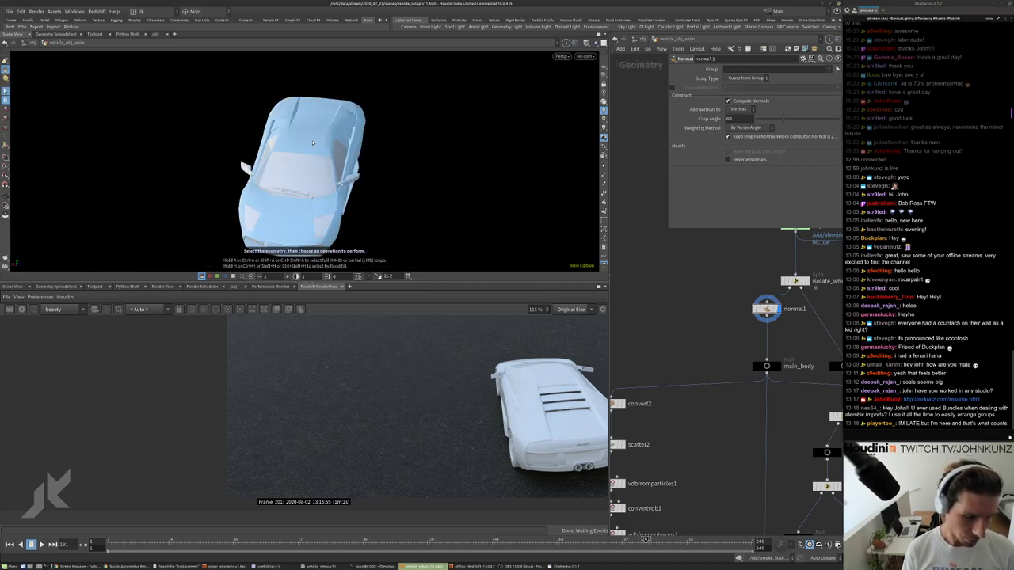
pyautogui.press('9')
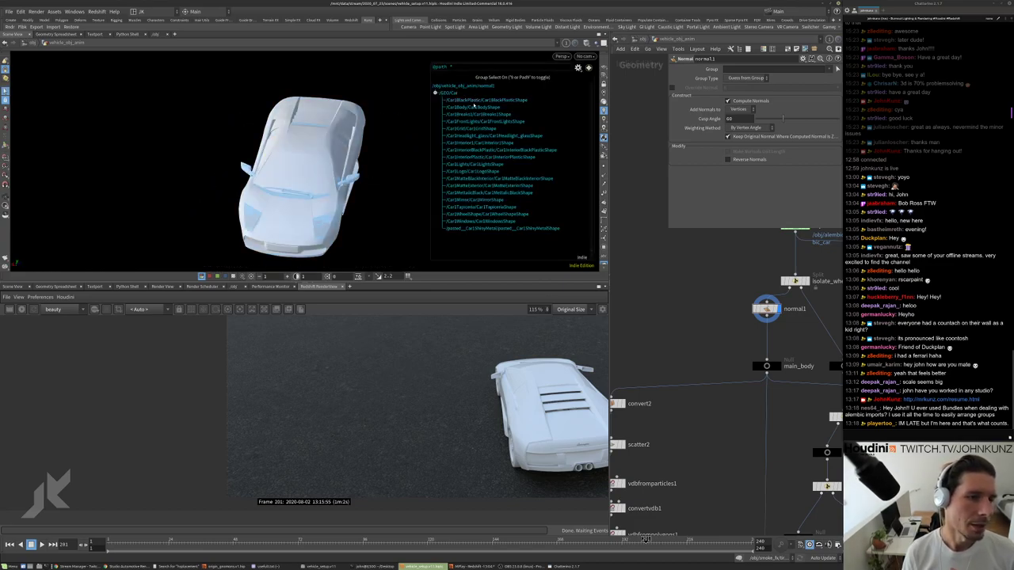
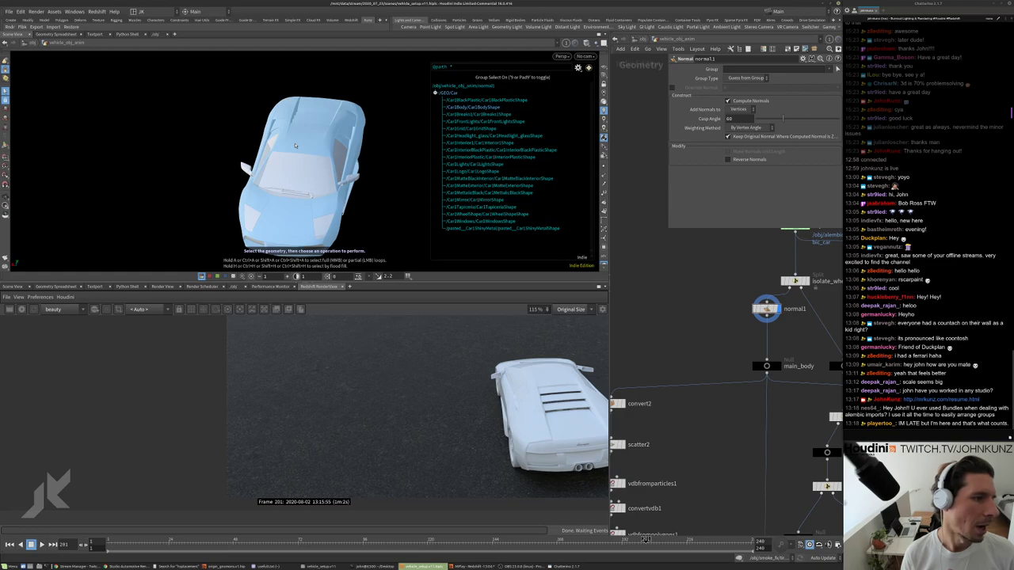
# Show the yellow Aventador side-view photo in Chrome, shrinking the window below the viewport.
pyautogui.click(296, 145)
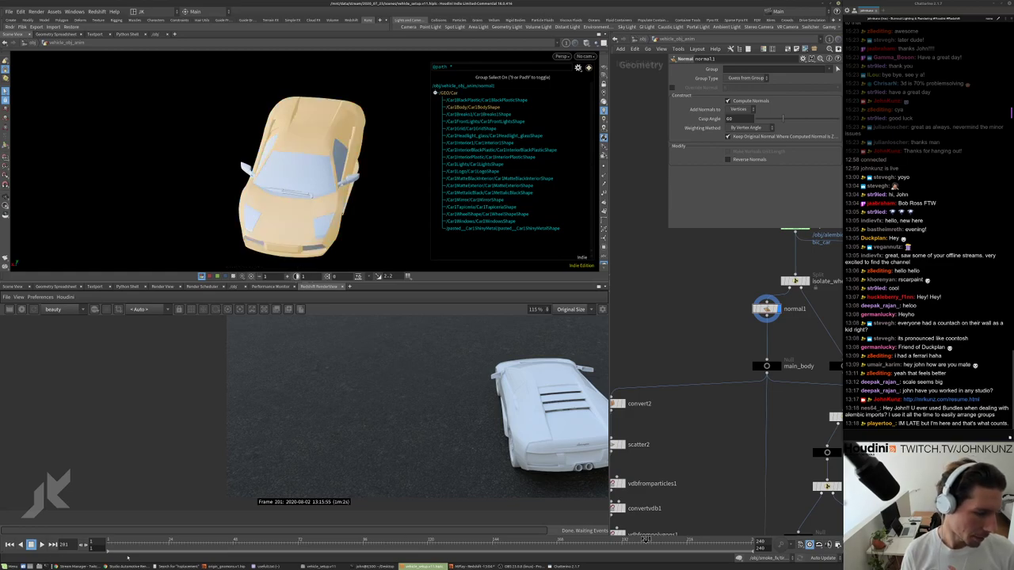
pyautogui.click(127, 566)
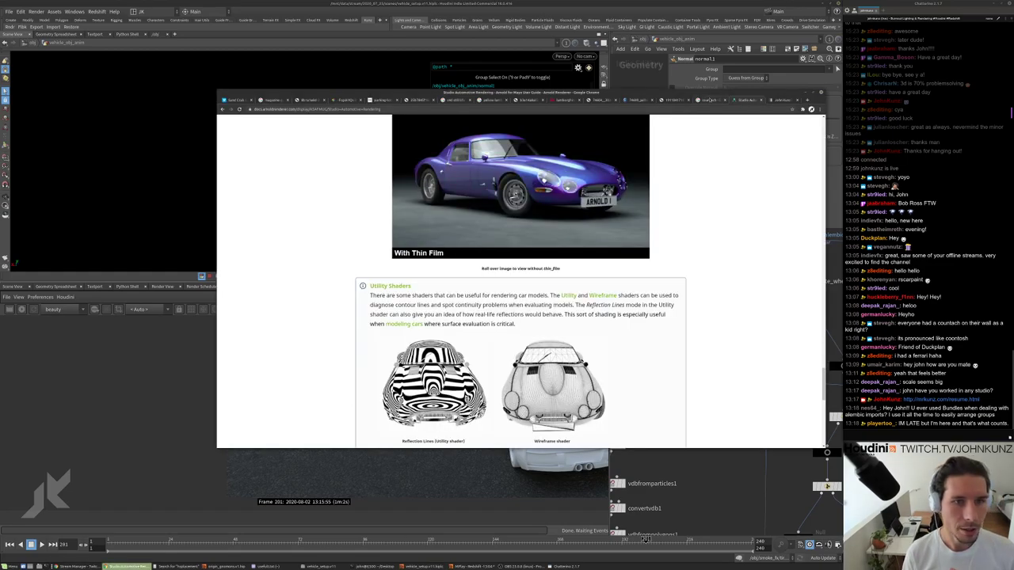
pyautogui.click(708, 100)
pyautogui.click(672, 101)
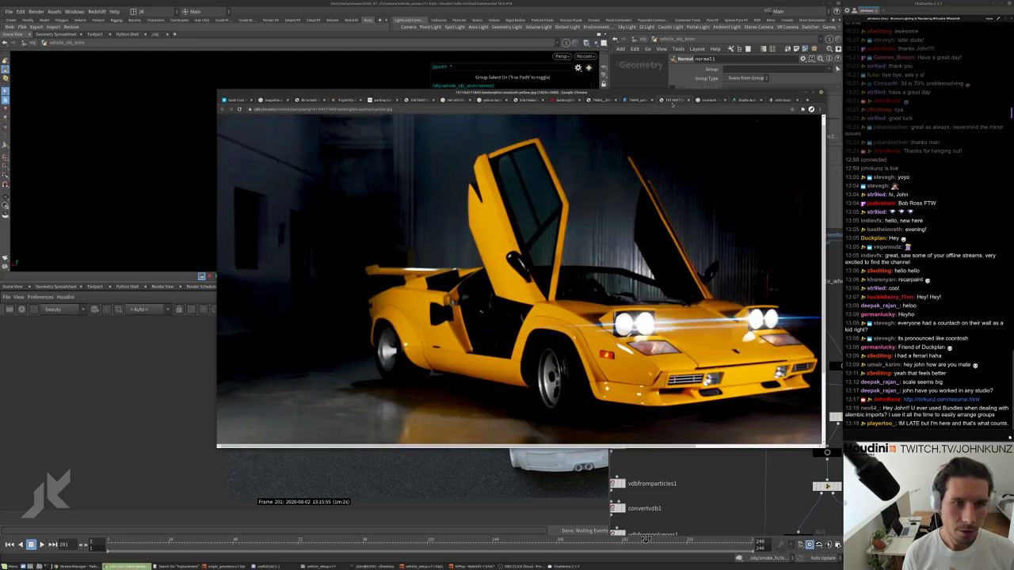
pyautogui.click(608, 101)
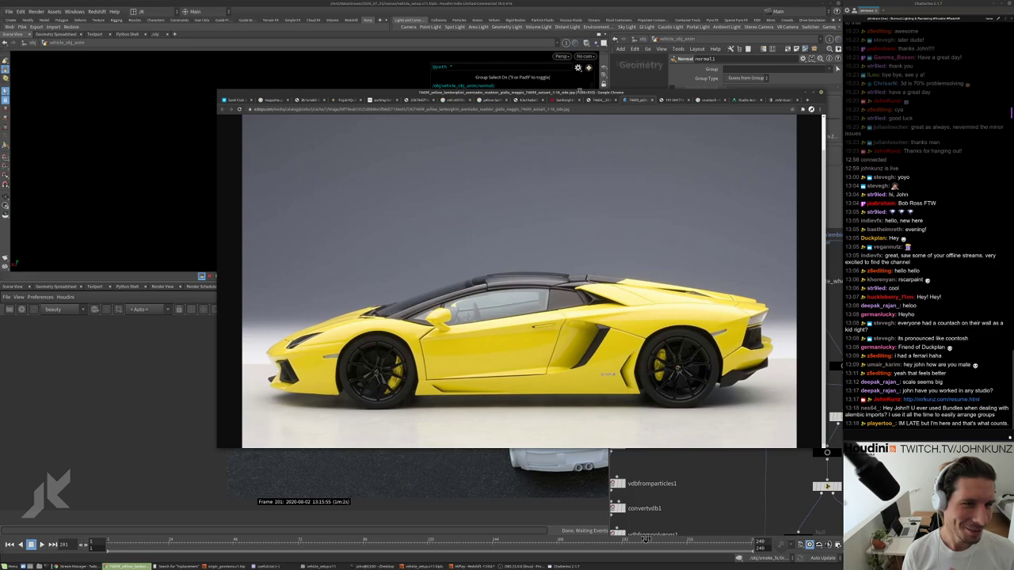
pyautogui.moveTo(580, 91); pyautogui.dragTo(430, 298)
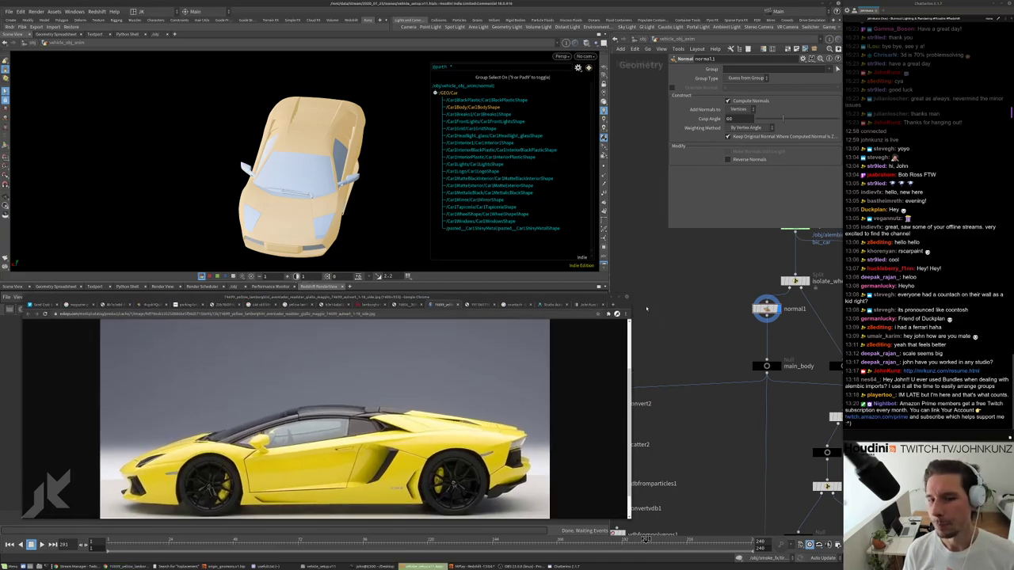
# Orbit to a side view, hide the group list, and compare the yellow Lamborghini reference tabs.
pyautogui.moveTo(214, 190); pyautogui.dragTo(374, 168)
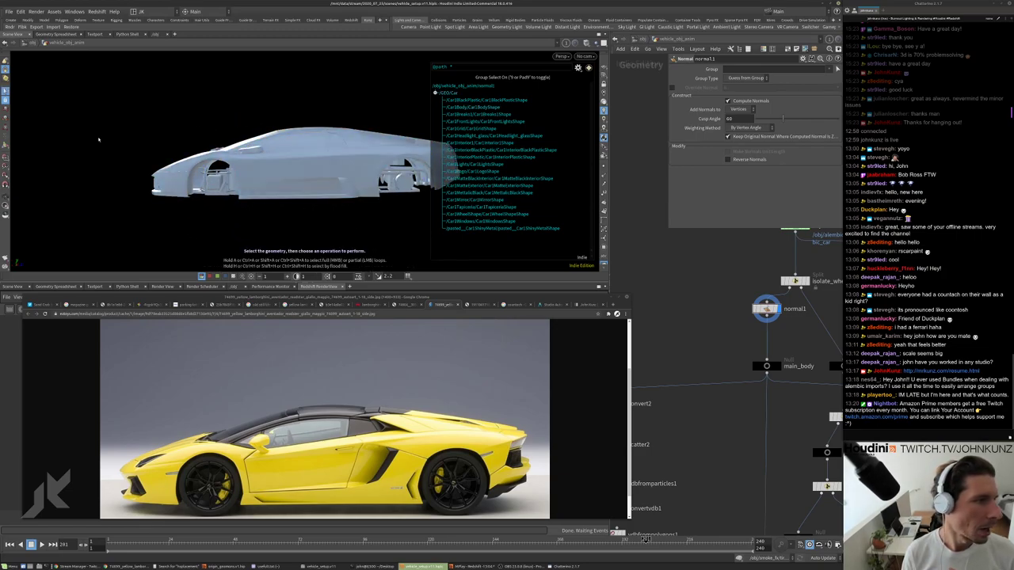
pyautogui.press('9')
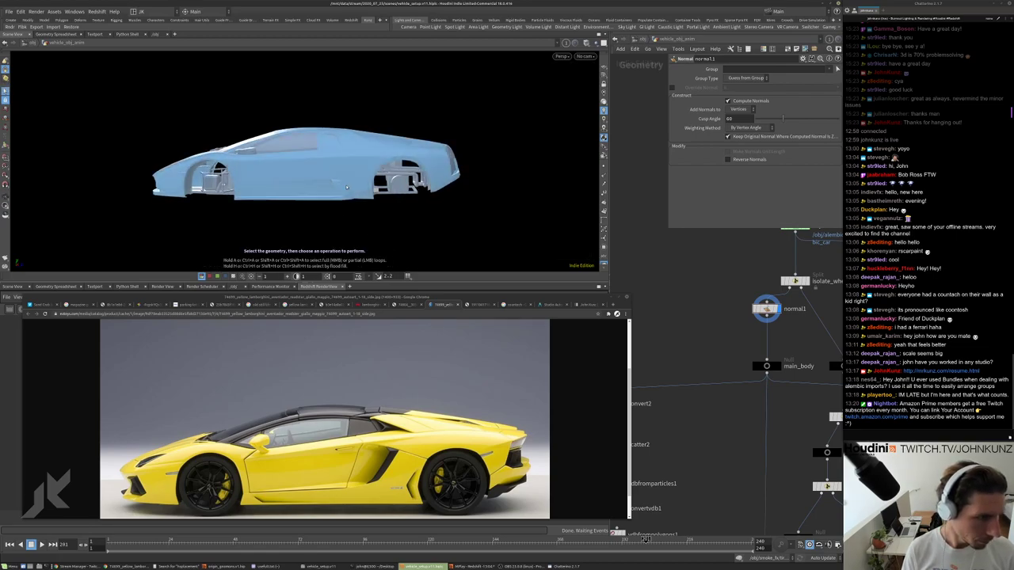
pyautogui.click(406, 305)
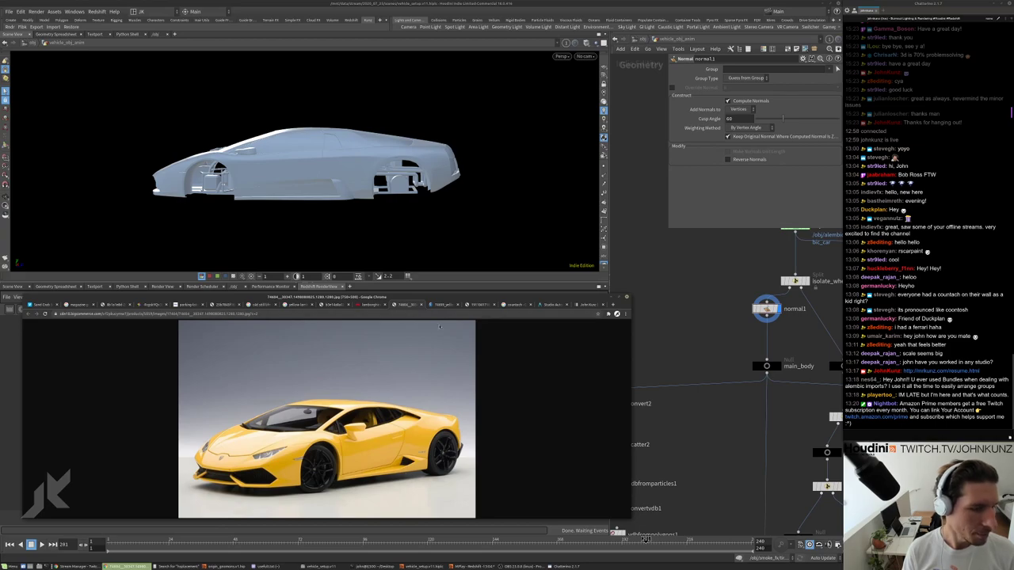
pyautogui.click(445, 306)
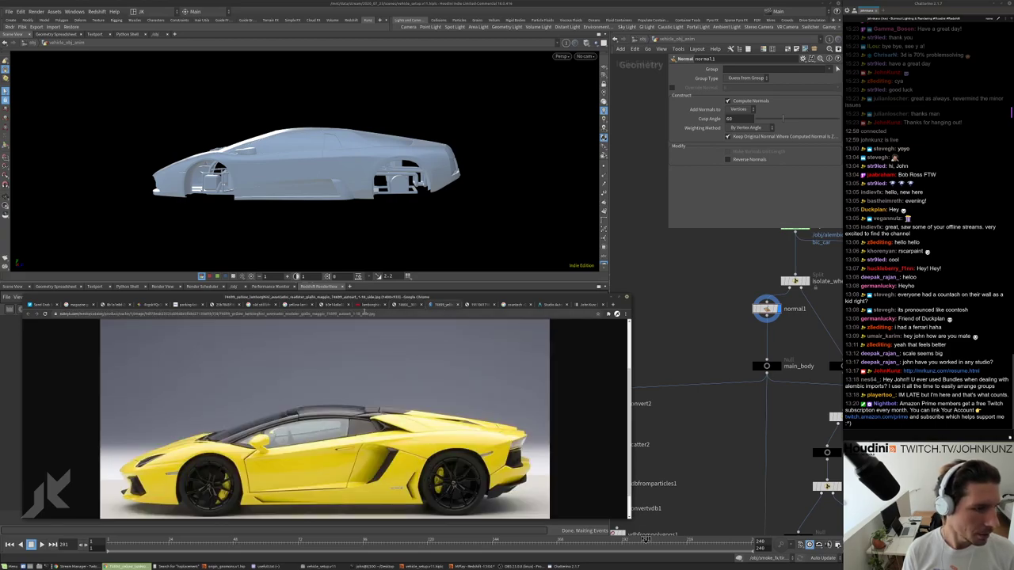
pyautogui.click(365, 306)
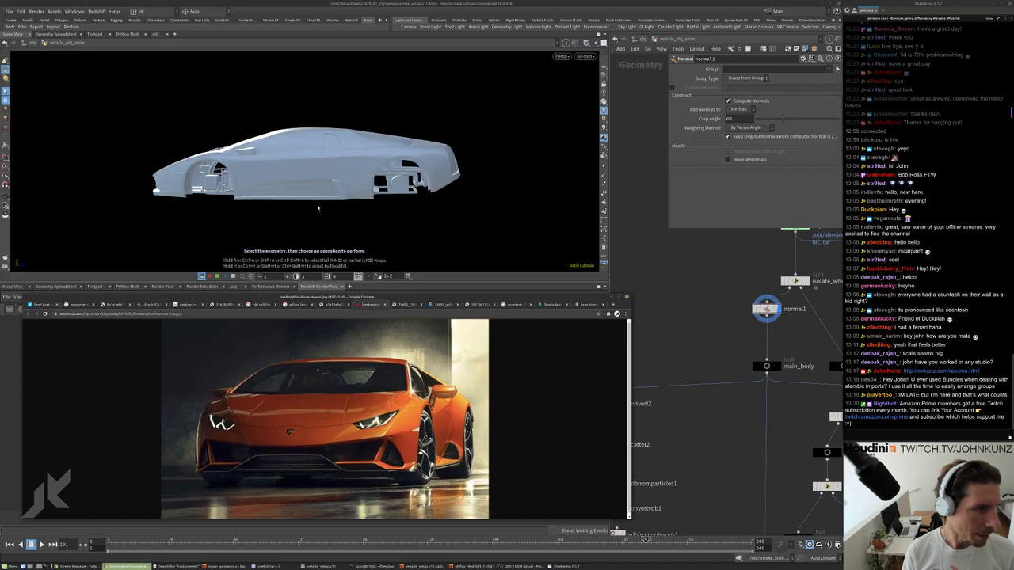
pyautogui.click(334, 306)
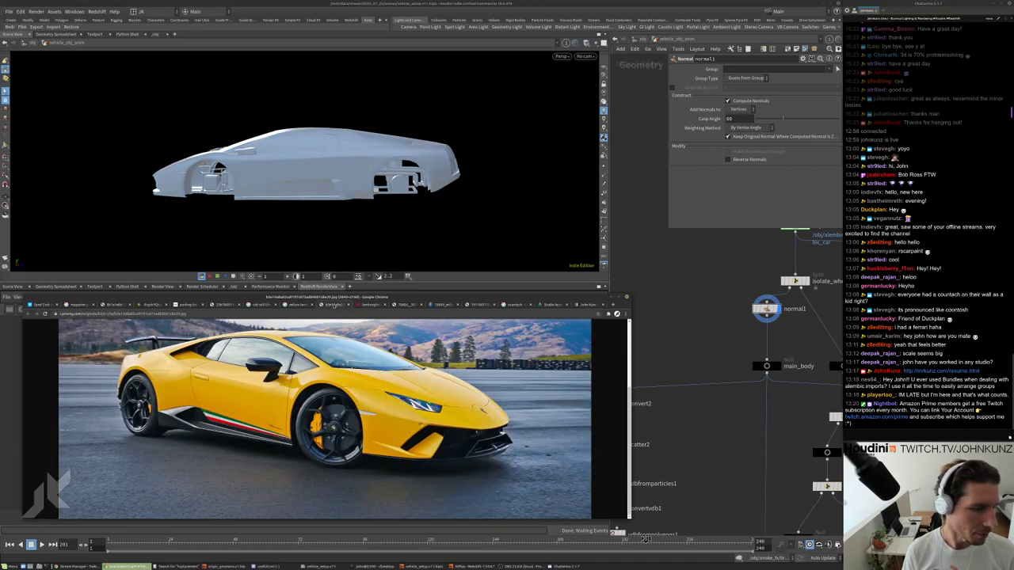
pyautogui.click(291, 306)
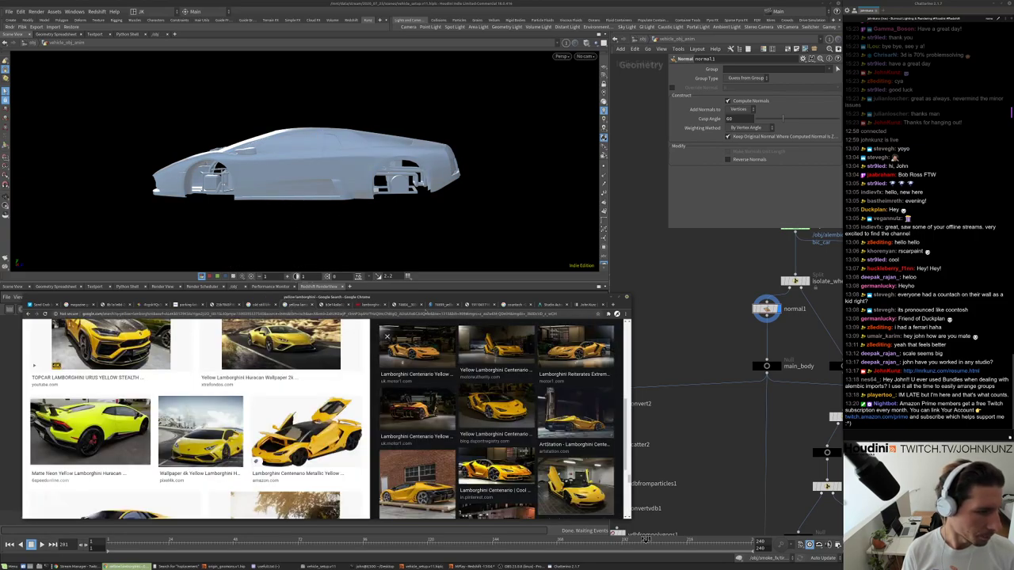
pyautogui.click(438, 306)
pyautogui.click(404, 306)
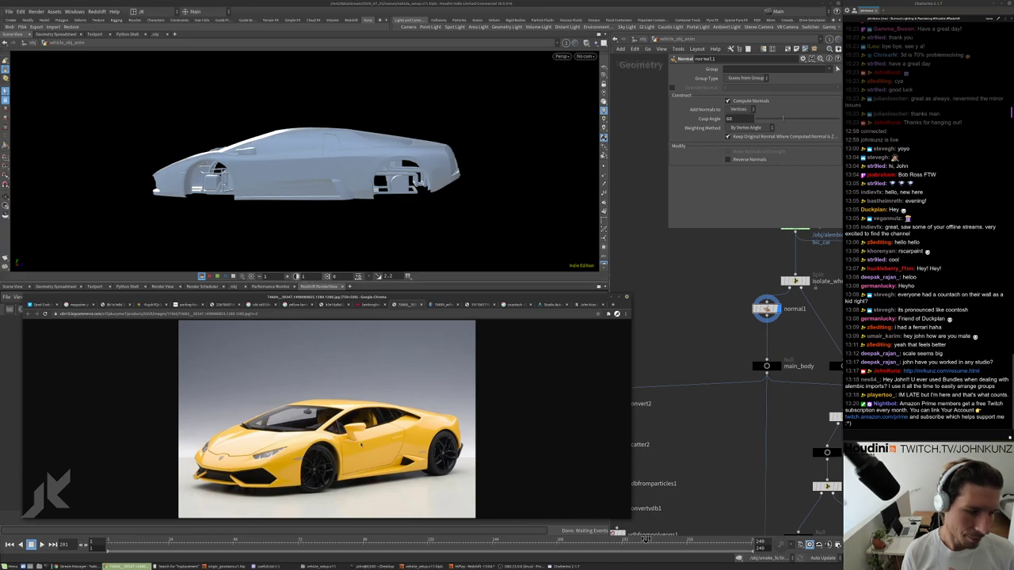
# Close in on the side window and roof, select the body there, and copy 'Murcielago' from the chat.
pyautogui.hotkey('alt', 'Tab')
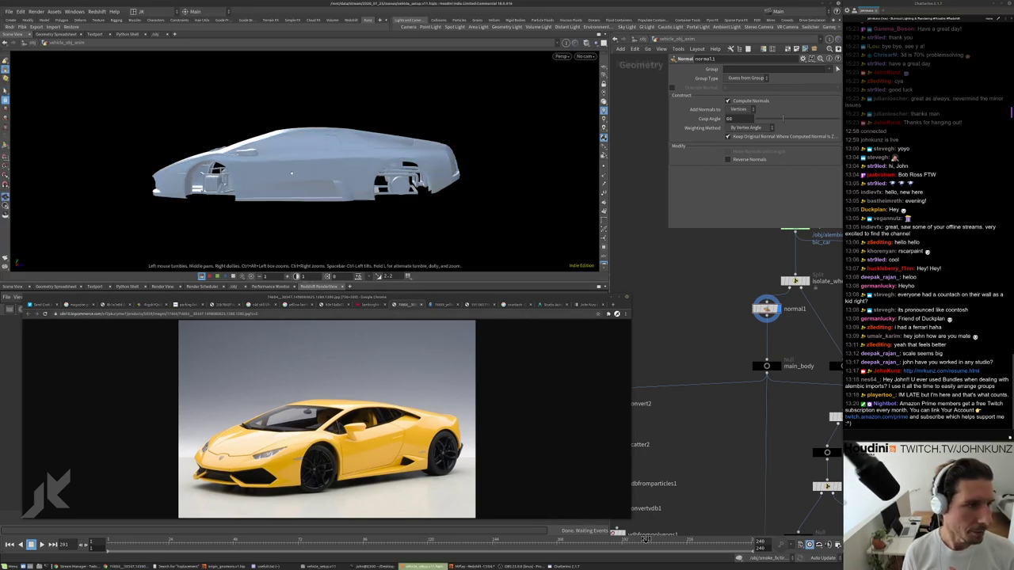
pyautogui.moveTo(292, 173); pyautogui.dragTo(34, 155)
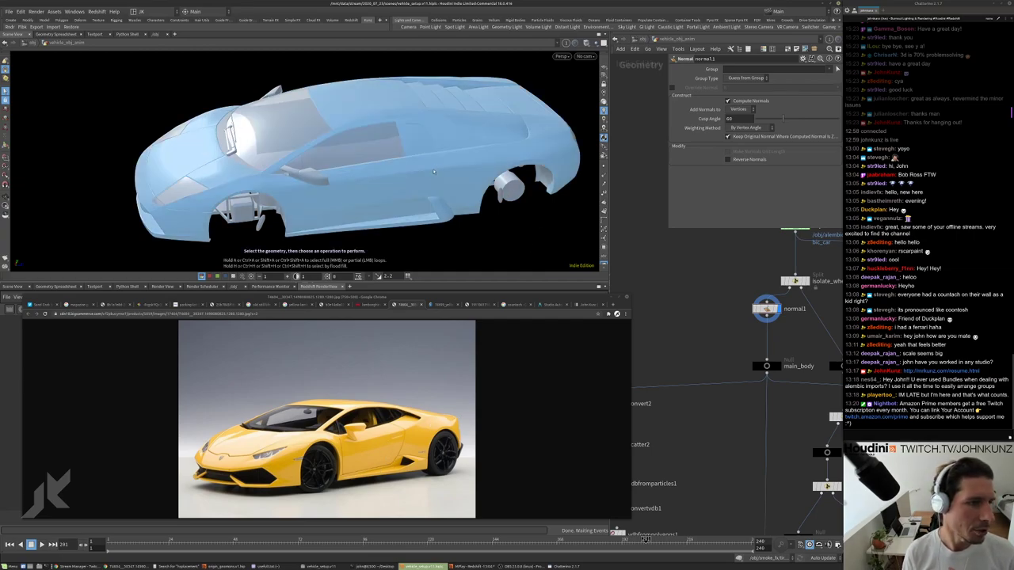
pyautogui.moveTo(433, 171); pyautogui.dragTo(506, 211)
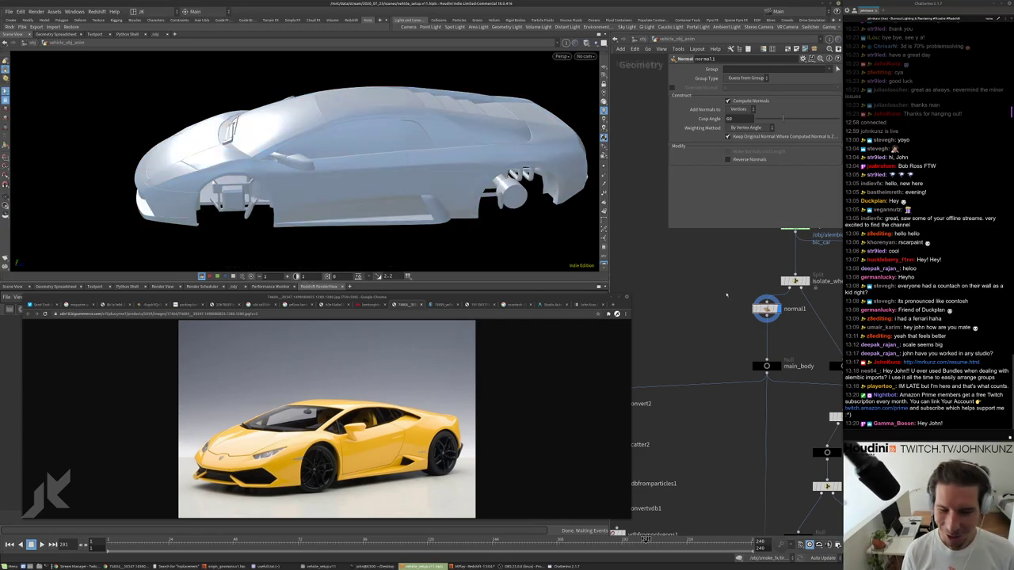
pyautogui.click(437, 168)
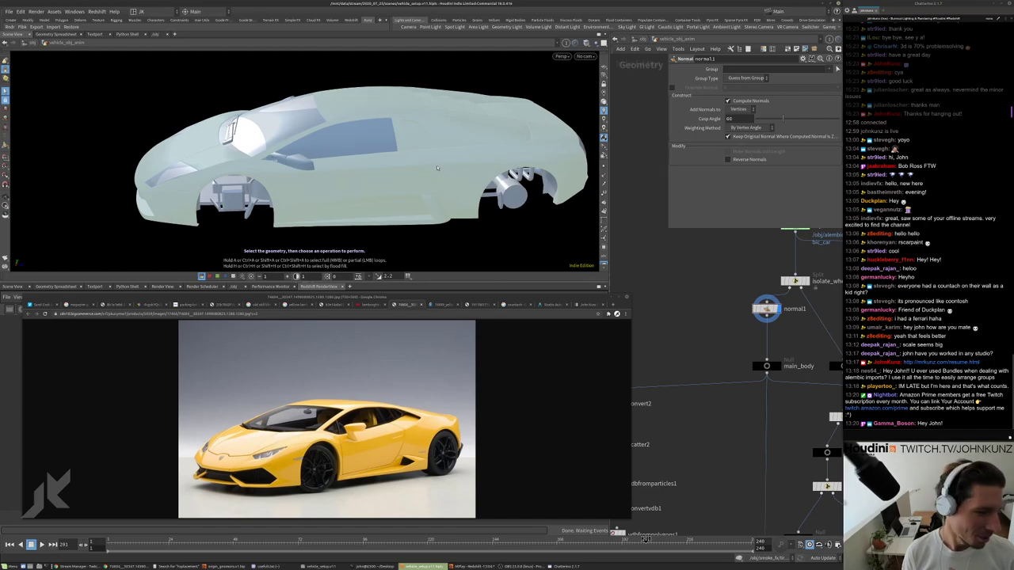
pyautogui.press('Escape')
pyautogui.moveTo(438, 96); pyautogui.dragTo(449, 134)
pyautogui.moveTo(449, 133)
pyautogui.mouseDown(button='right')
pyautogui.moveTo(413, 186)
pyautogui.moveTo(456, 138)
pyautogui.mouseUp(button='right')
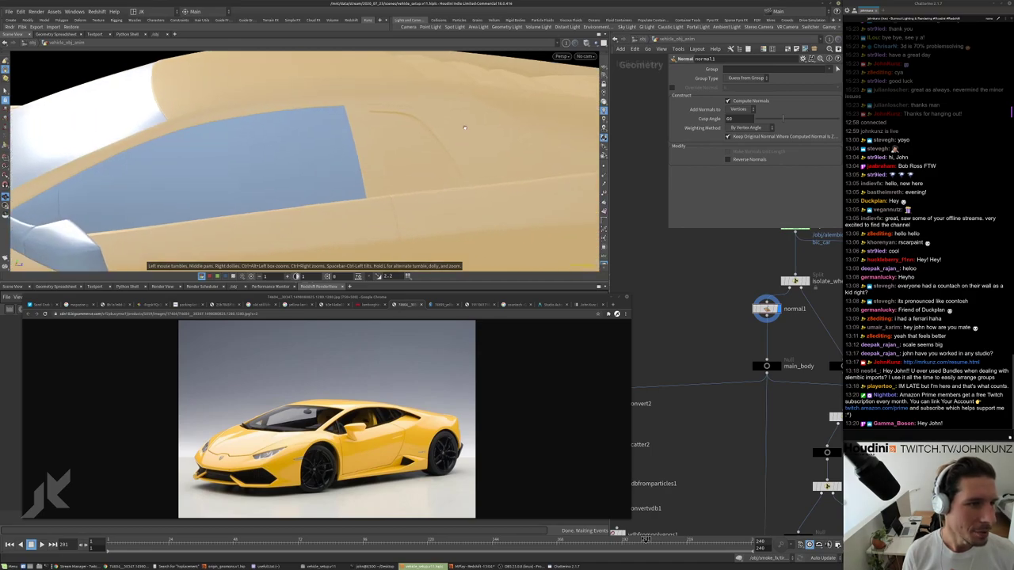
pyautogui.press('s')
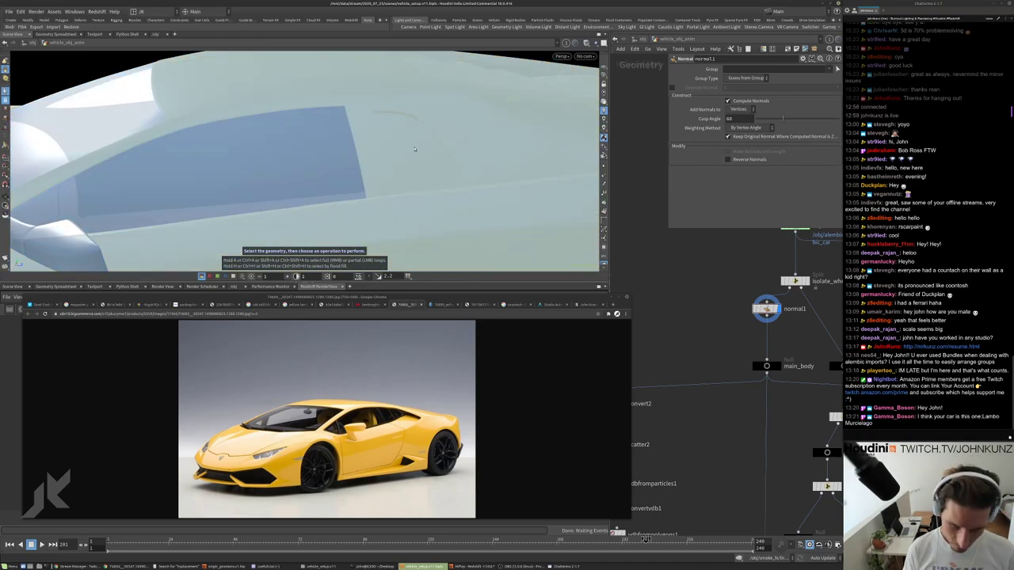
pyautogui.click(415, 154)
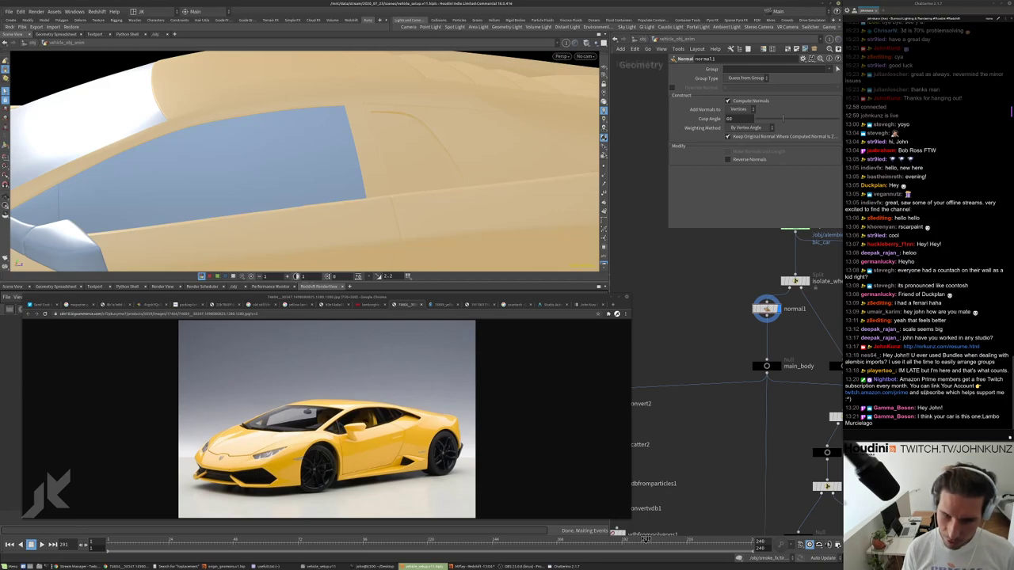
pyautogui.moveTo(874, 428); pyautogui.dragTo(845, 429)
pyautogui.hotkey('ctrl', 'c')
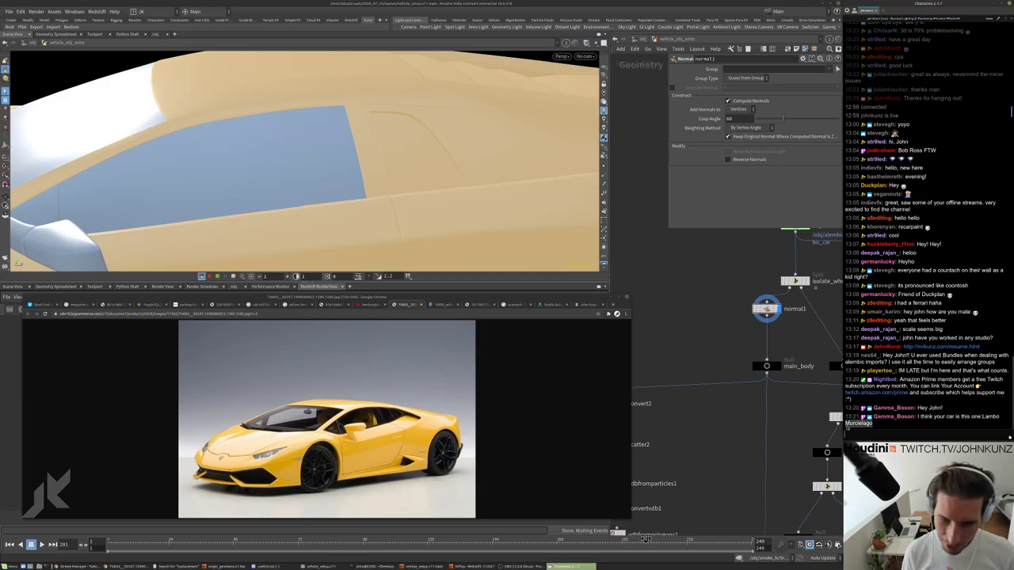
pyautogui.click(411, 315)
# Search Google Images for 'Murcielago' in a new tab and browse the results.
pyautogui.hotkey('ctrl', 't')
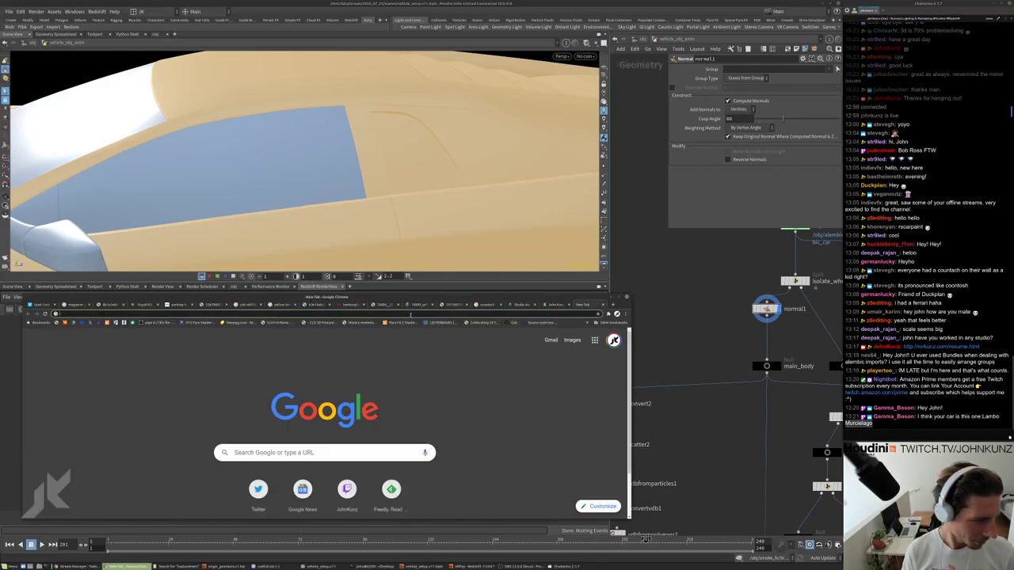
pyautogui.hotkey('ctrl', 'v')
pyautogui.press('Return')
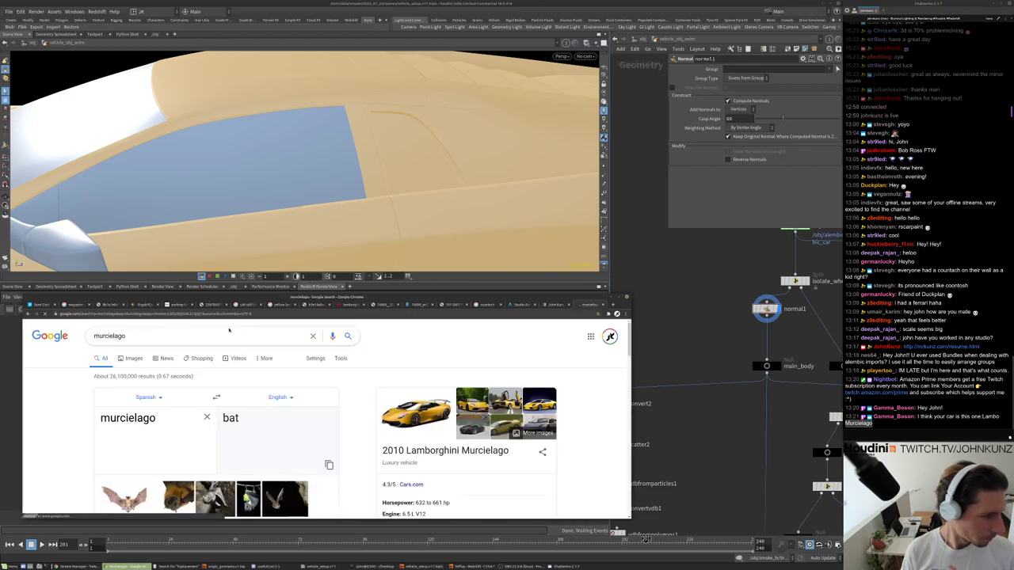
pyautogui.click(148, 364)
pyautogui.scroll(-2, 458, 358)
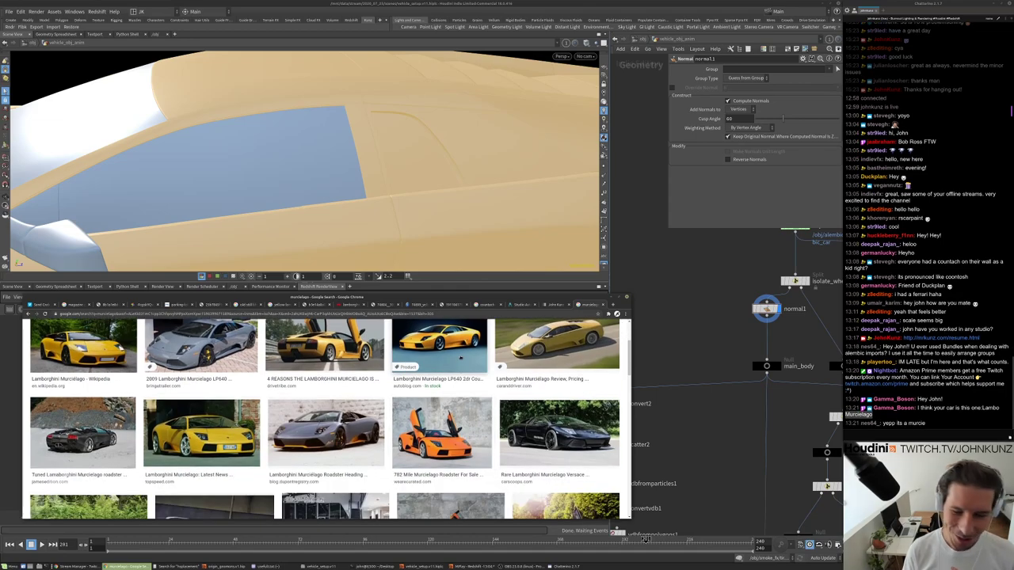
pyautogui.click(459, 358)
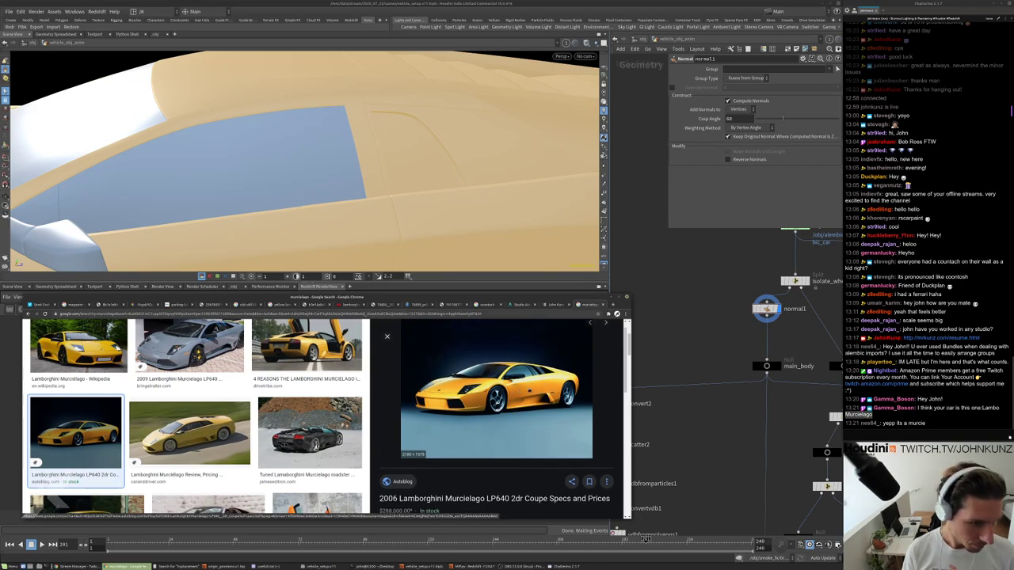
pyautogui.scroll(-1, 496, 419)
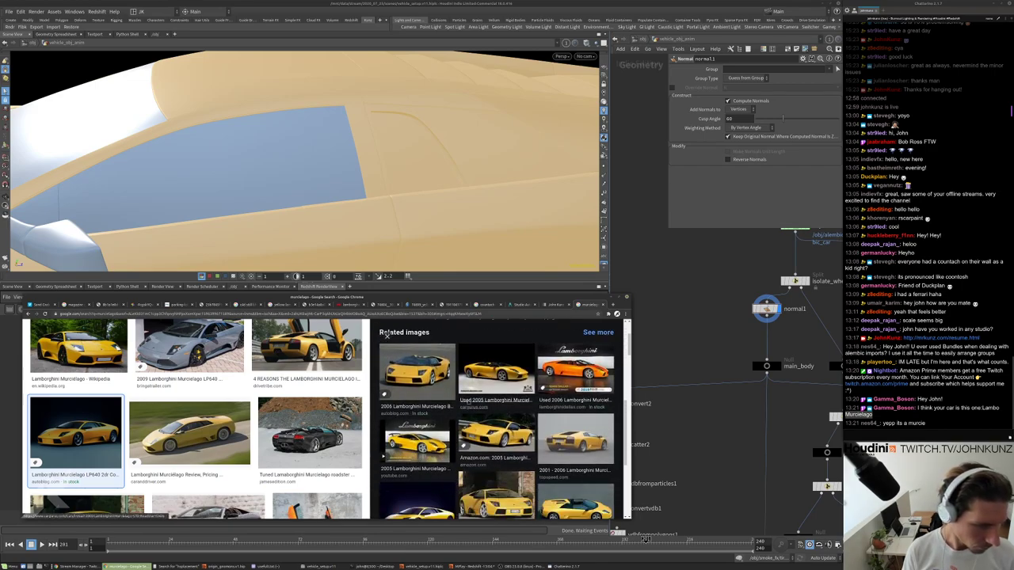
pyautogui.scroll(-1, 388, 336)
# Open the Top Gear Wiki Murciélago image and a related photo's source page at full size.
pyautogui.click(417, 468)
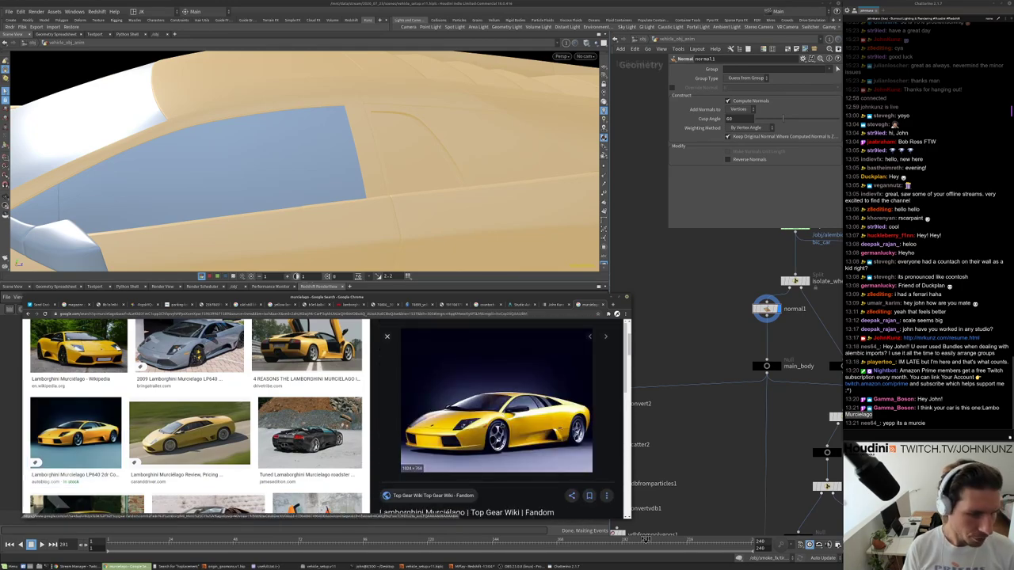
pyautogui.rightClick(469, 414)
pyautogui.click(491, 449)
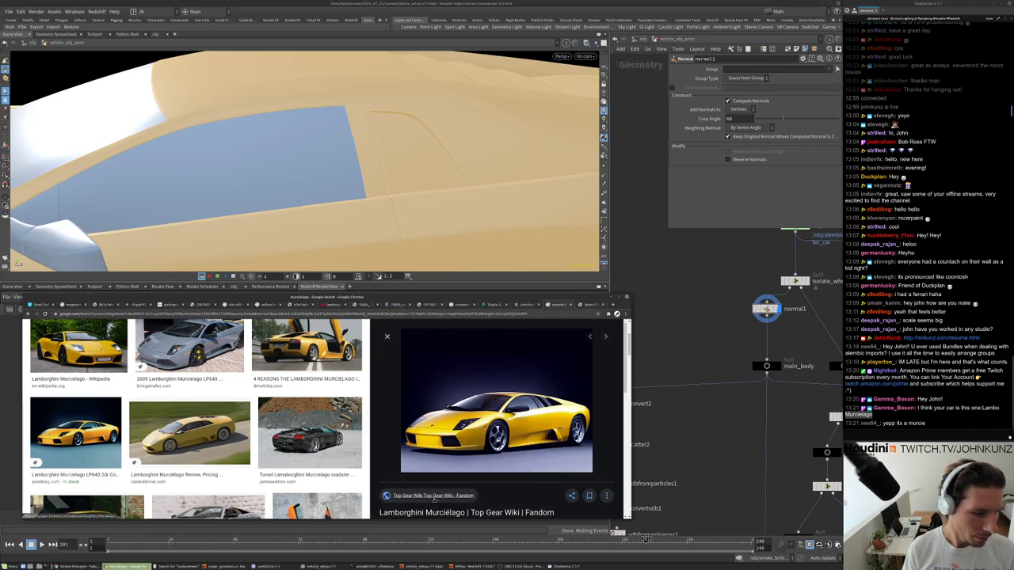
pyautogui.scroll(-1, 475, 483)
pyautogui.scroll(-4, 475, 495)
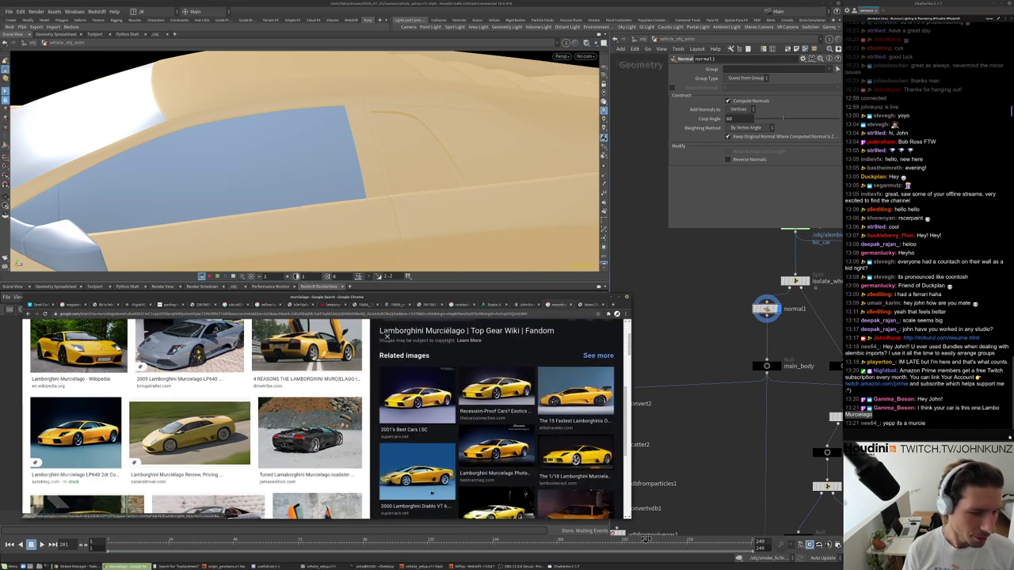
pyautogui.scroll(-3, 386, 339)
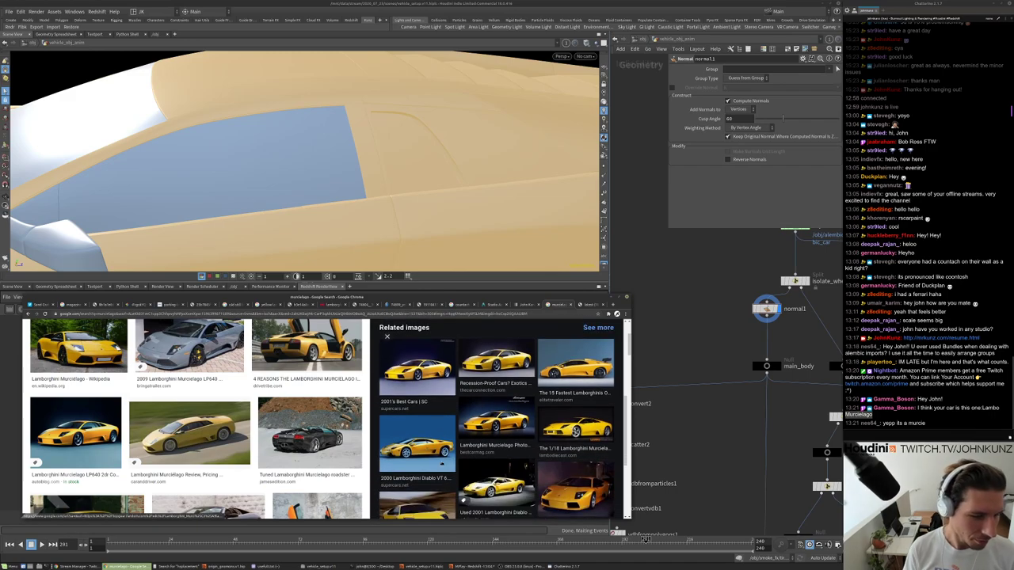
pyautogui.scroll(-3, 497, 419)
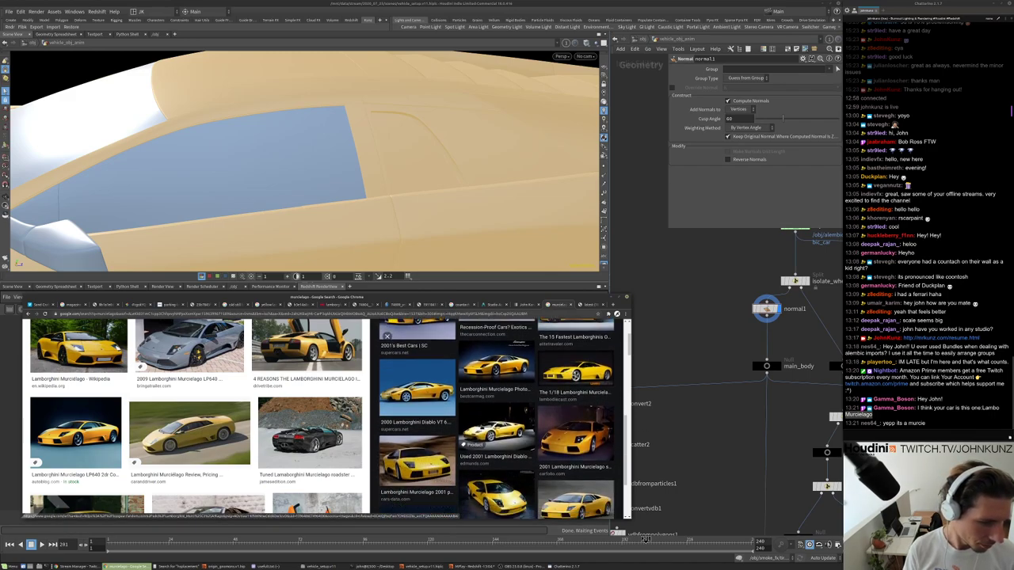
pyautogui.click(518, 408)
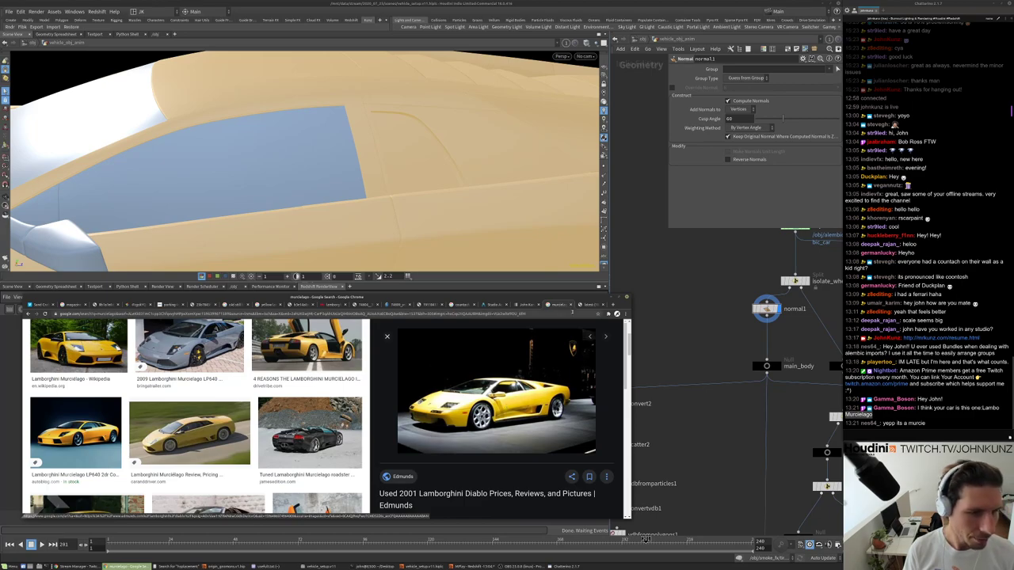
pyautogui.click(566, 362)
pyautogui.scroll(-2, 497, 406)
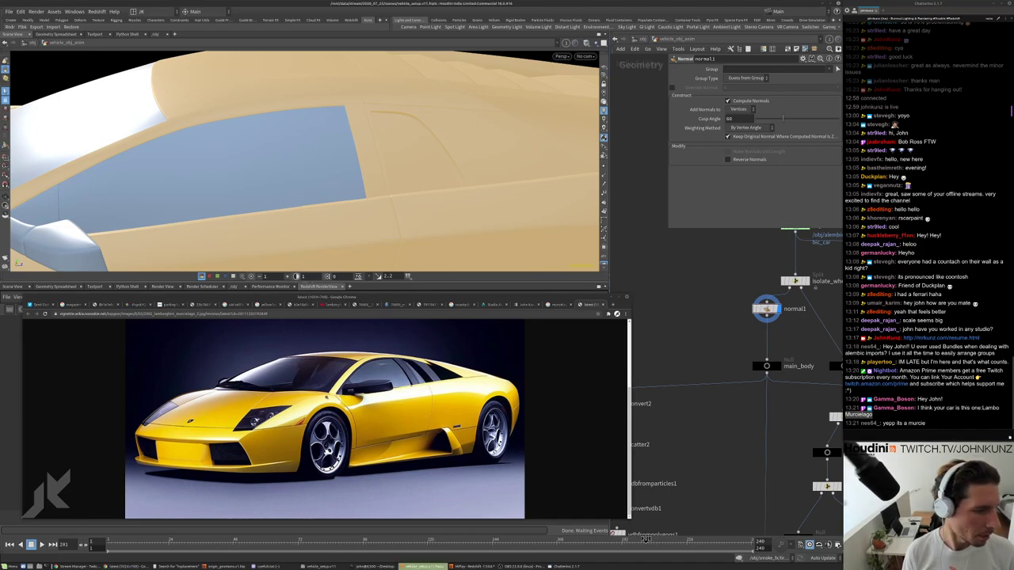
# Frame the car body in the viewport and inspect the normal1 node and left node column.
pyautogui.press('s')
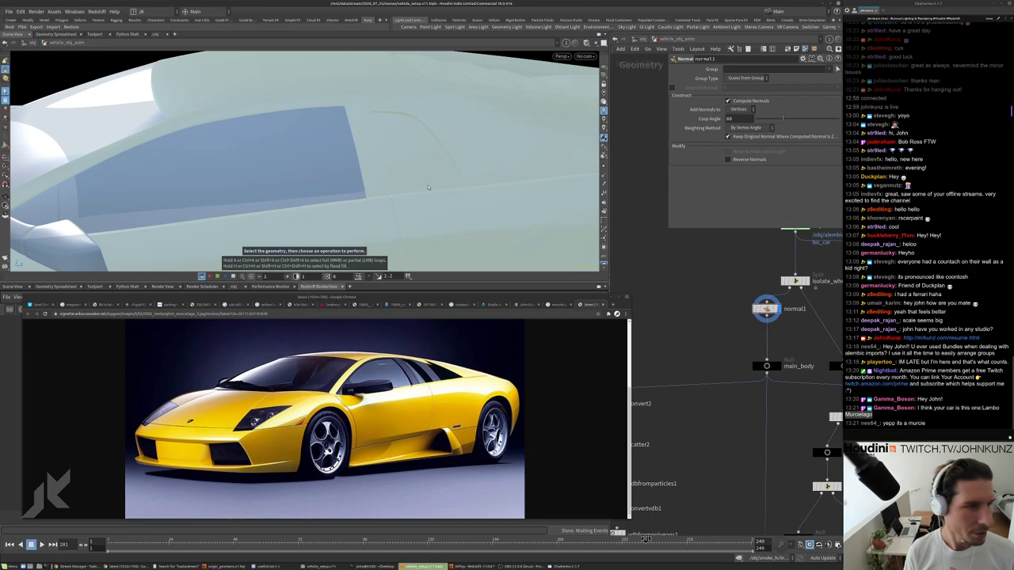
pyautogui.press('Escape')
pyautogui.moveTo(446, 200); pyautogui.dragTo(392, 192)
pyautogui.moveTo(392, 192); pyautogui.dragTo(424, 141, button='right')
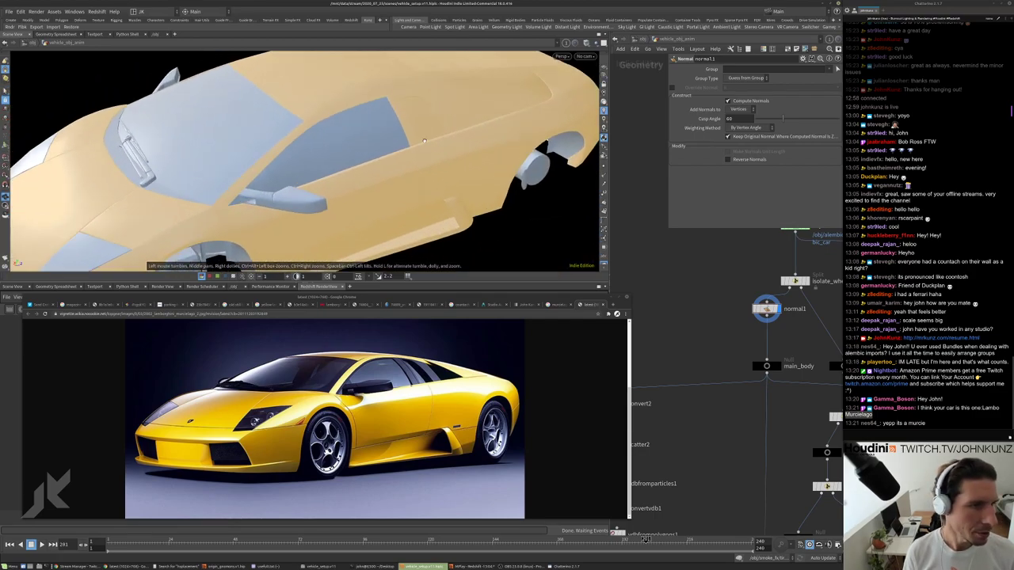
pyautogui.scroll(-5, 711, 326)
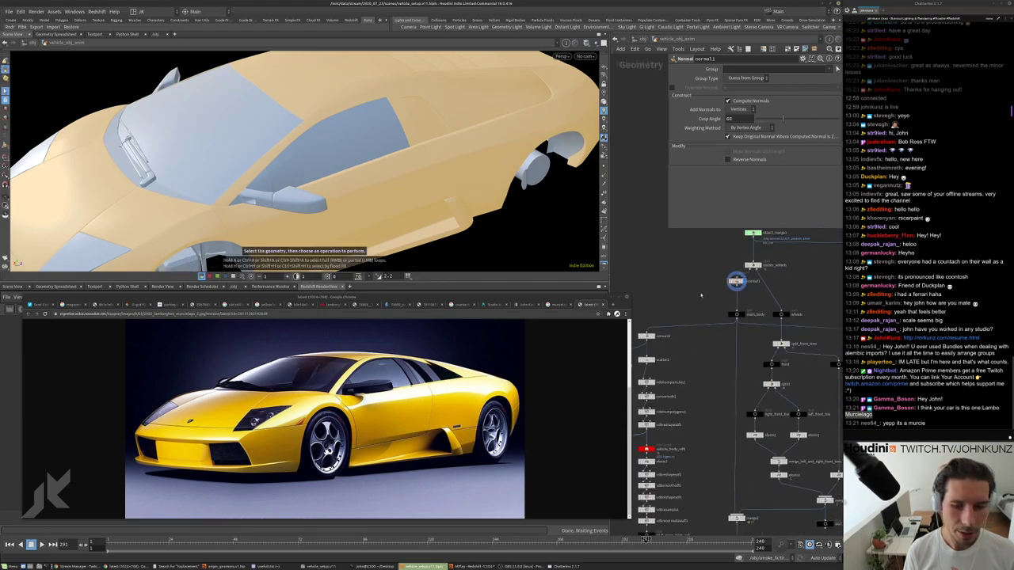
pyautogui.scroll(3, 731, 263)
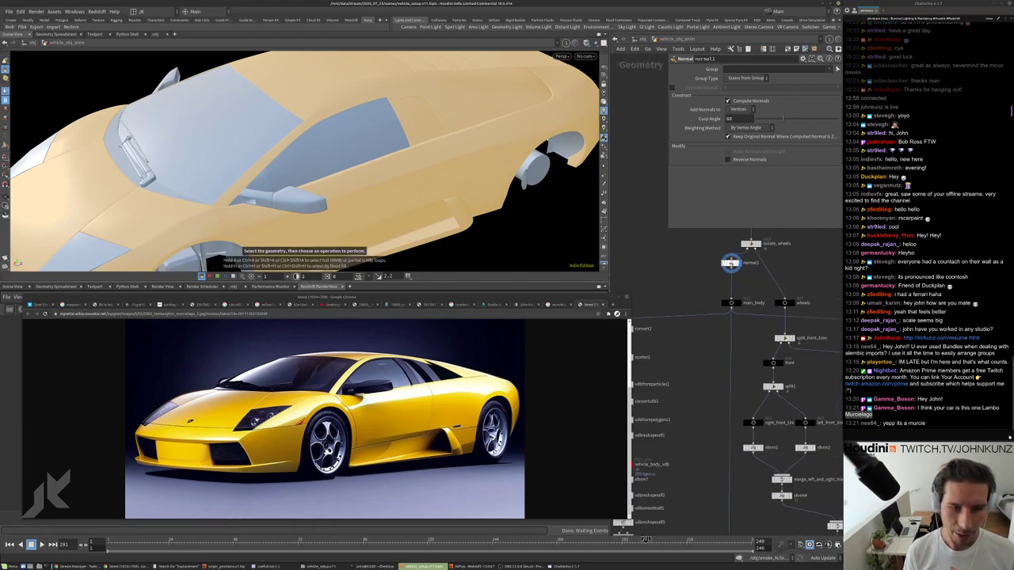
pyautogui.middleClick(730, 263)
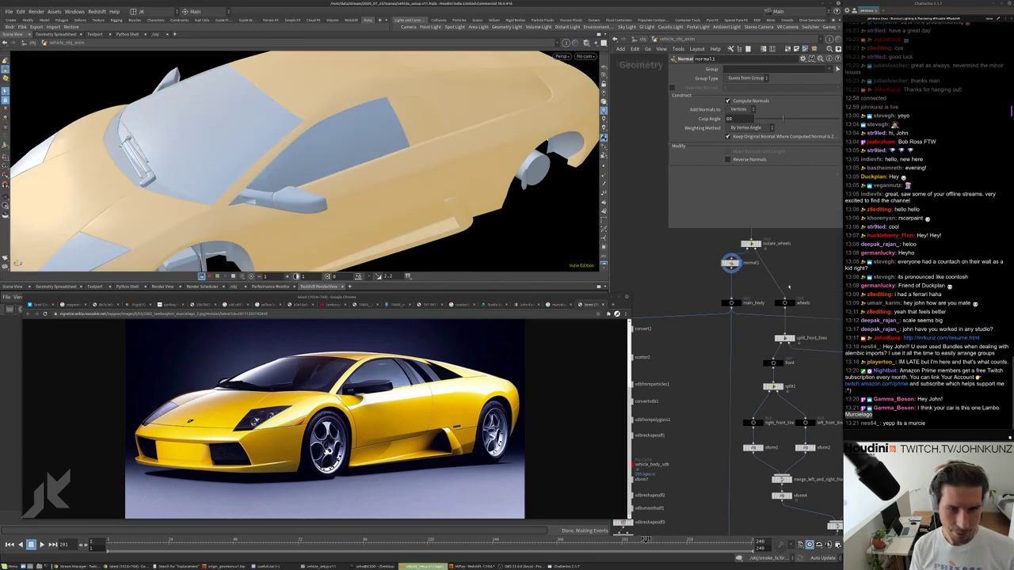
pyautogui.moveTo(679, 297); pyautogui.dragTo(681, 321, button='middle')
pyautogui.scroll(-3, 720, 317)
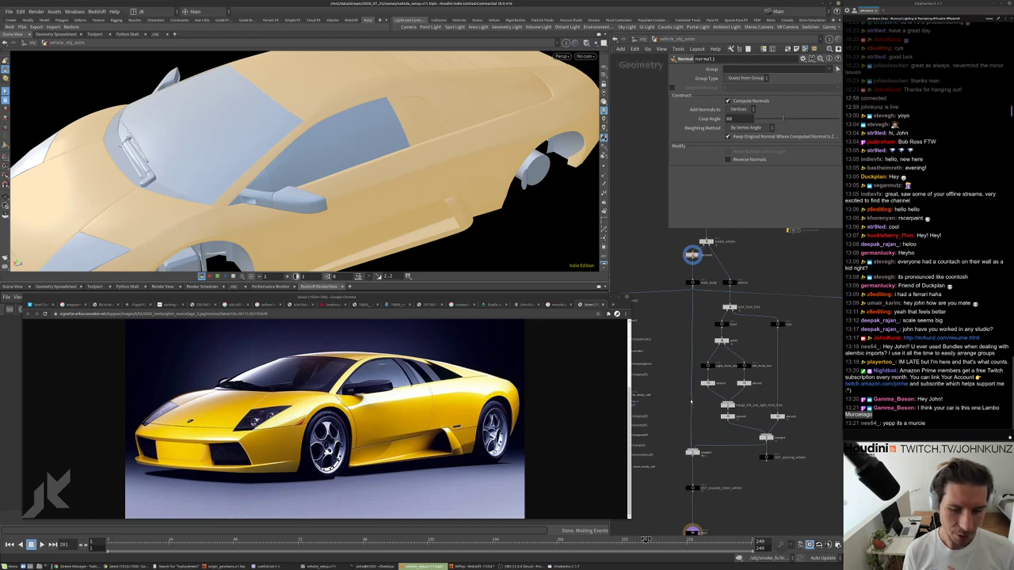
pyautogui.scroll(3, 691, 349)
pyautogui.scroll(-4, 693, 324)
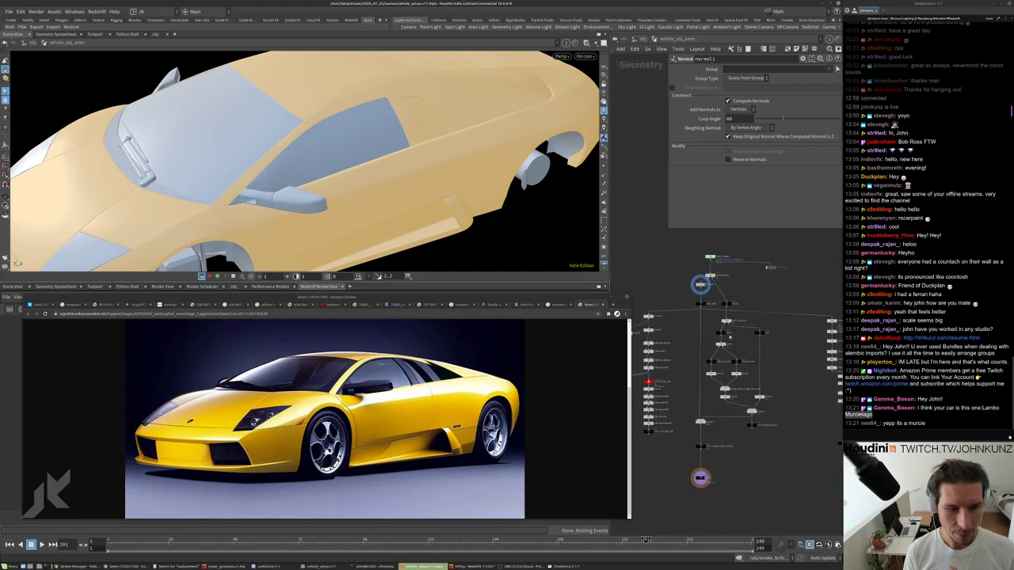
pyautogui.scroll(4, 723, 436)
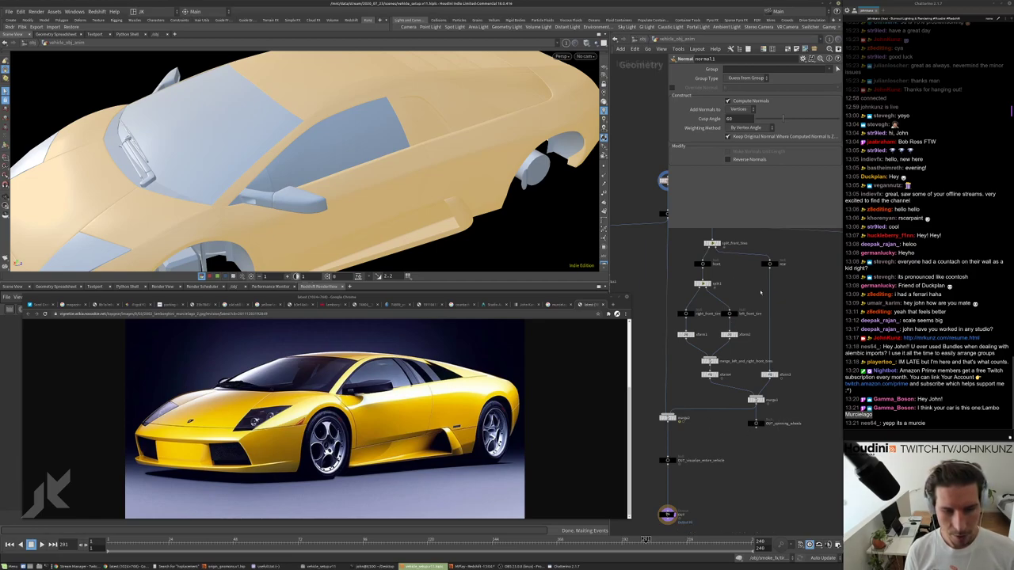
# Select the main_body null and place an Object Merge node, get_main_body, referencing it.
pyautogui.moveTo(746, 325); pyautogui.dragTo(822, 470, button='middle')
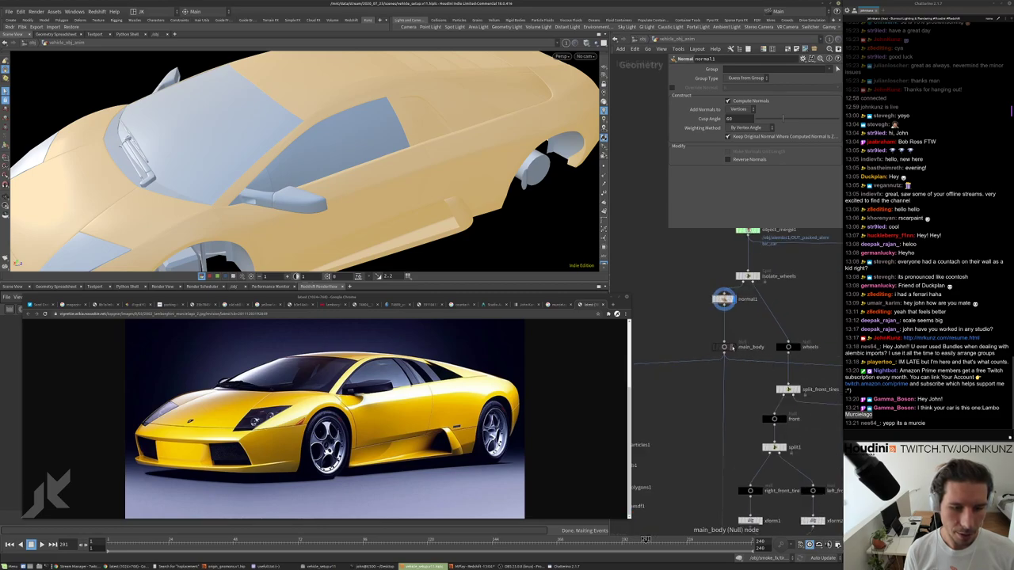
pyautogui.click(723, 347)
pyautogui.scroll(-3, 728, 342)
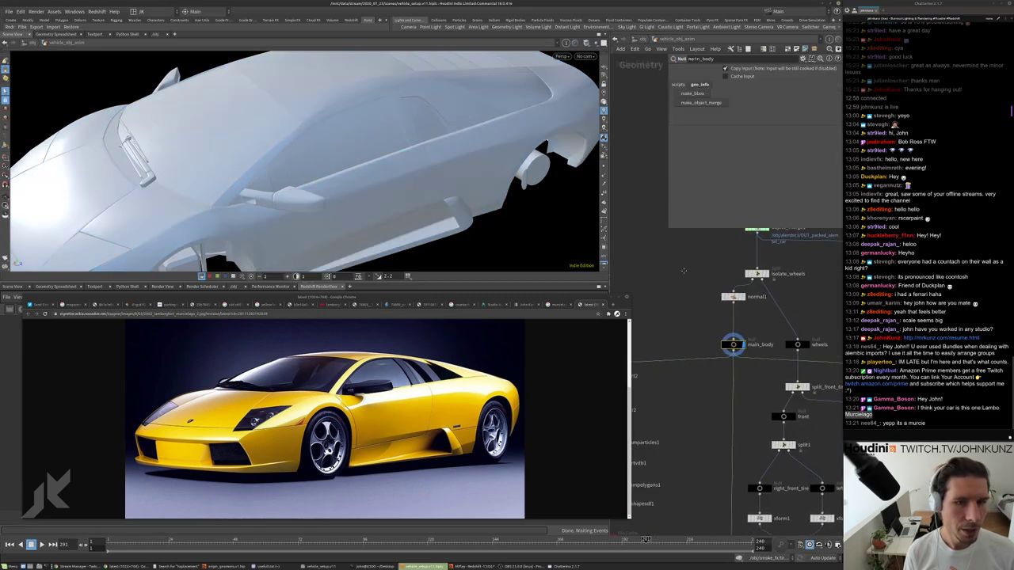
pyautogui.scroll(-2, 719, 274)
pyautogui.moveTo(721, 272); pyautogui.dragTo(745, 244, button='middle')
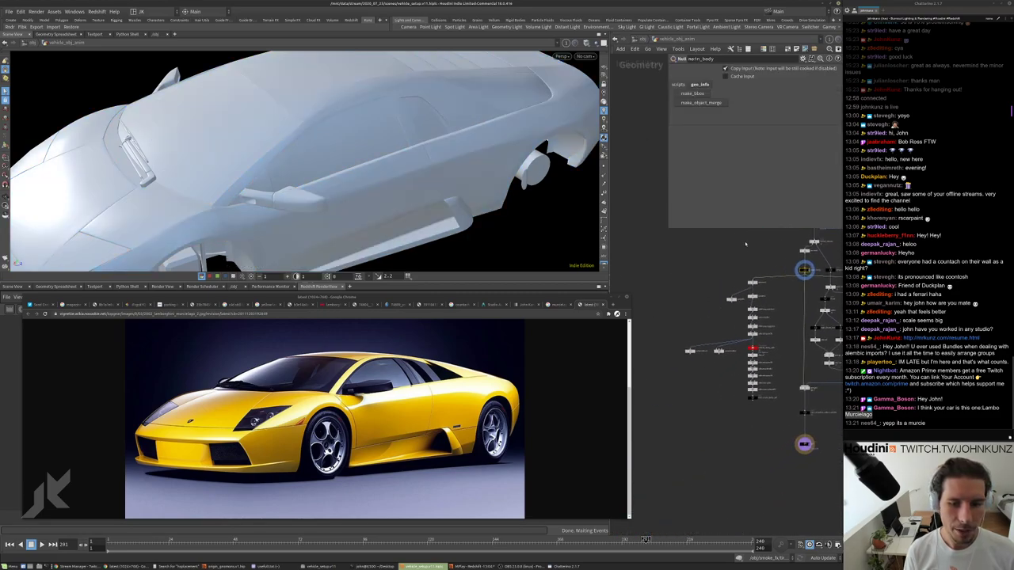
pyautogui.click(691, 104)
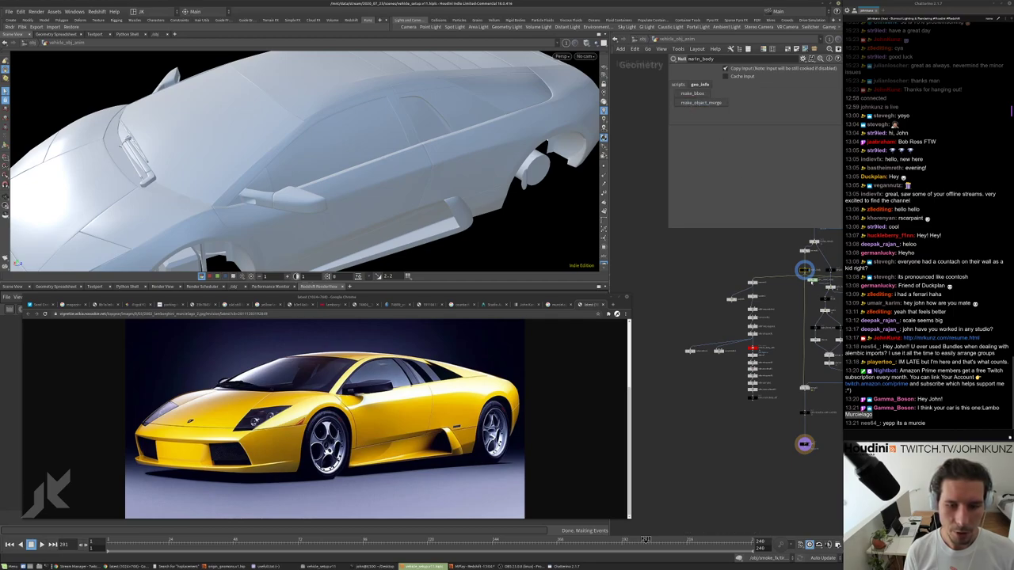
pyautogui.click(666, 258)
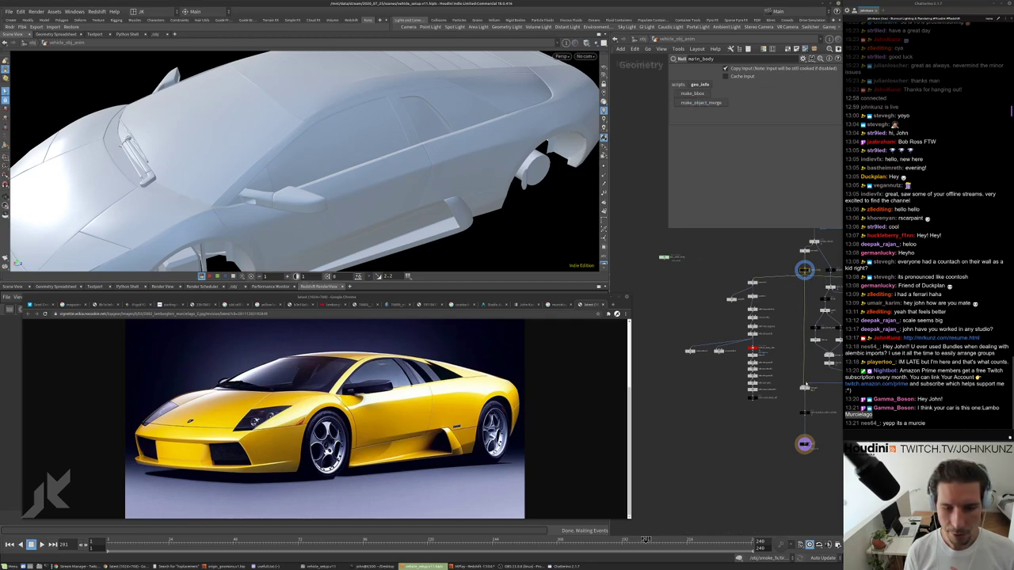
pyautogui.moveTo(696, 276); pyautogui.dragTo(673, 273, button='middle')
pyautogui.scroll(2, 673, 269)
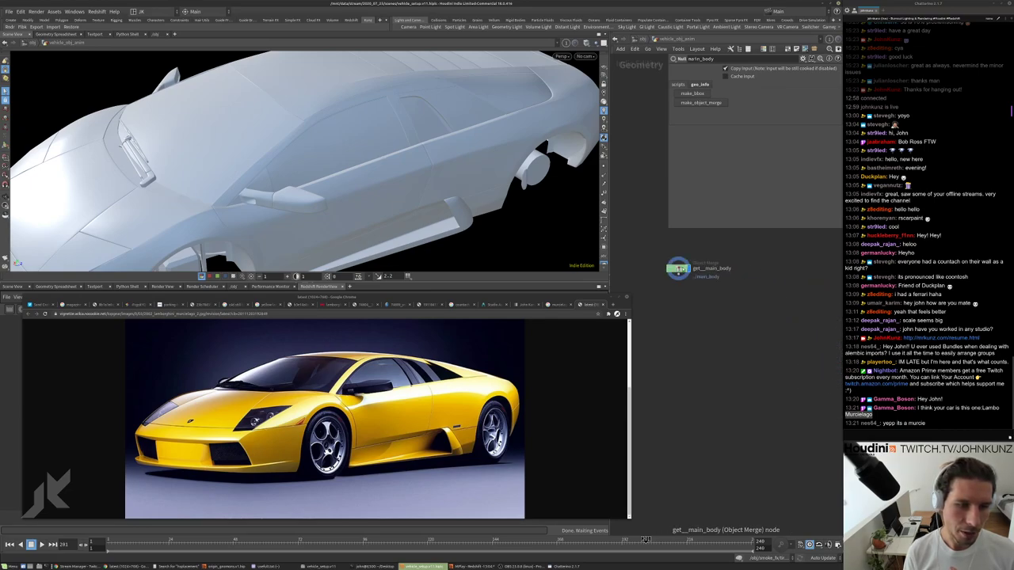
# Add a Blast node, blast4, under get_main_body using the 'blas' node search.
pyautogui.click(677, 269)
pyautogui.scroll(-3, 237, 199)
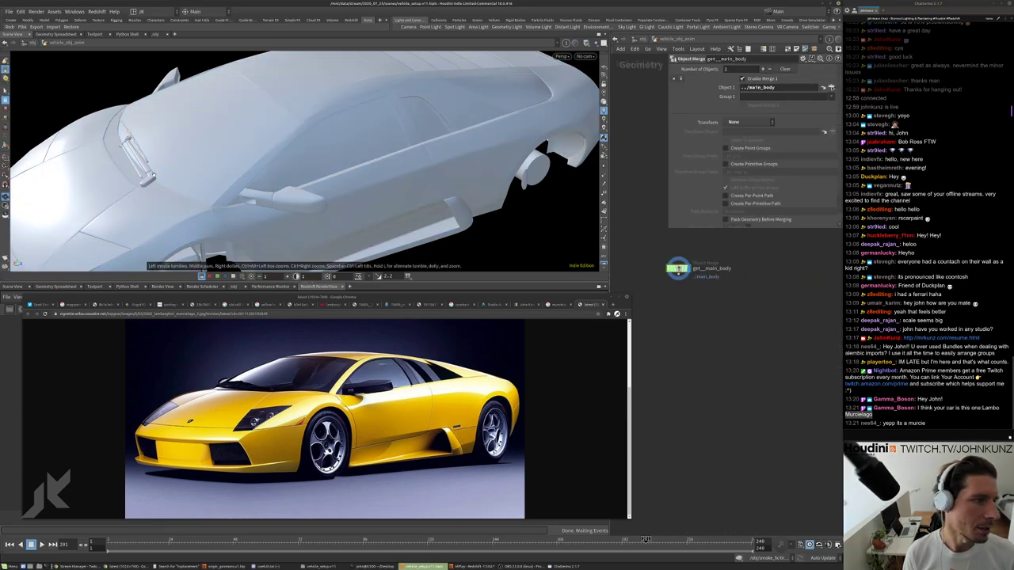
pyautogui.moveTo(206, 190); pyautogui.dragTo(237, 198)
pyautogui.scroll(-2, 236, 199)
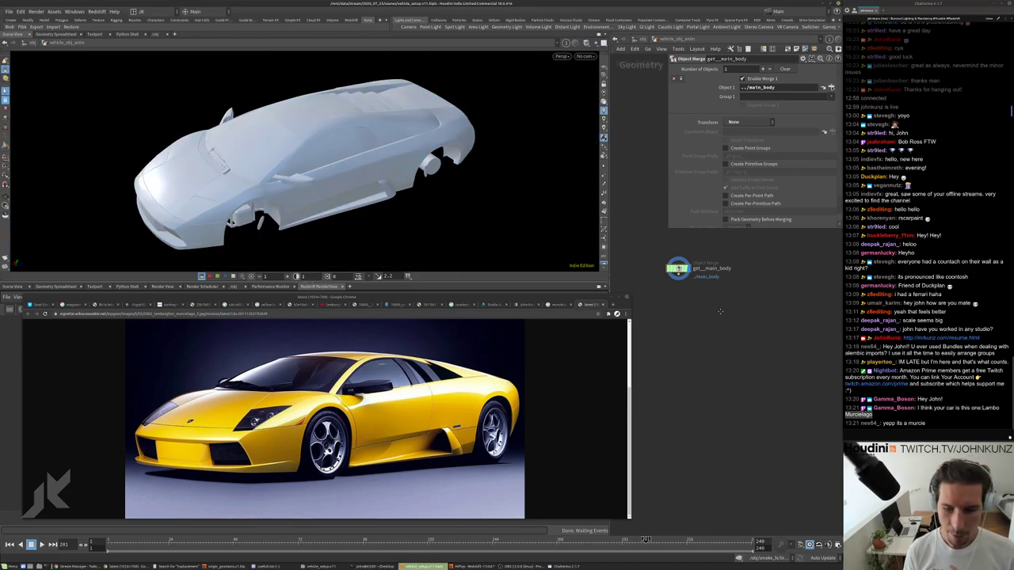
pyautogui.scroll(2, 720, 311)
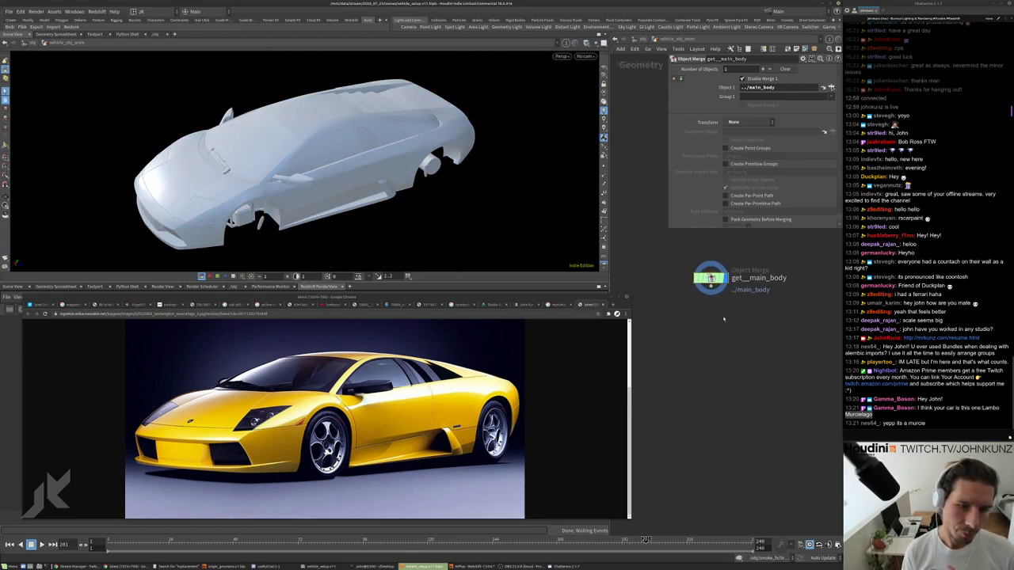
pyautogui.press('Tab')
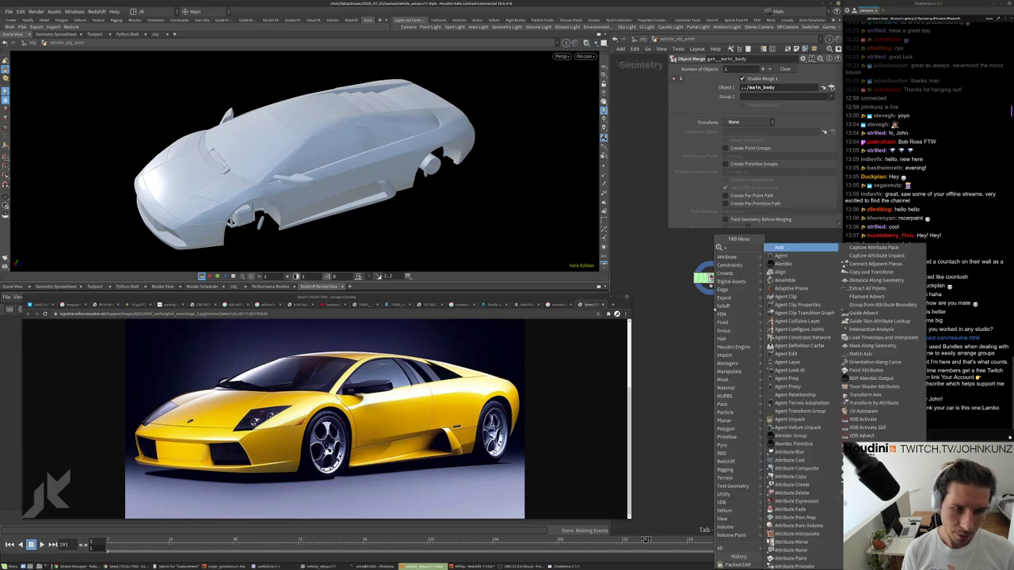
pyautogui.write('att bl')
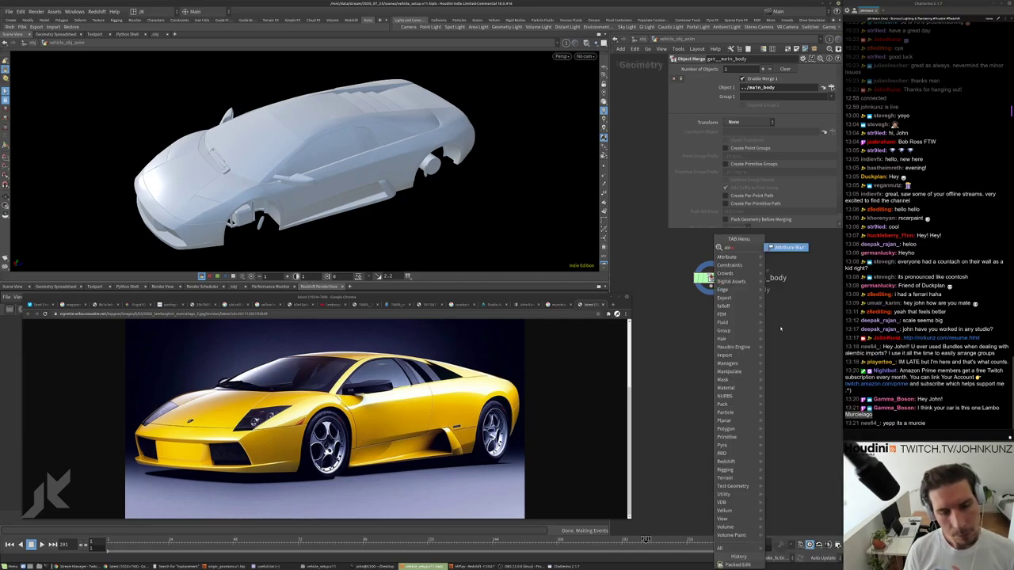
pyautogui.press('Escape')
pyautogui.press('Tab')
pyautogui.write('blas')
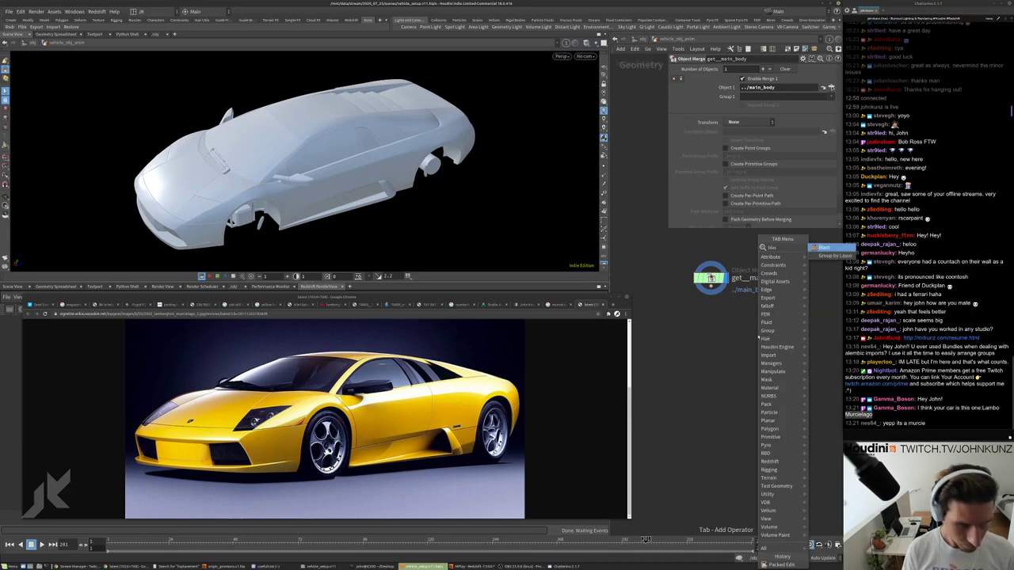
pyautogui.press('Return')
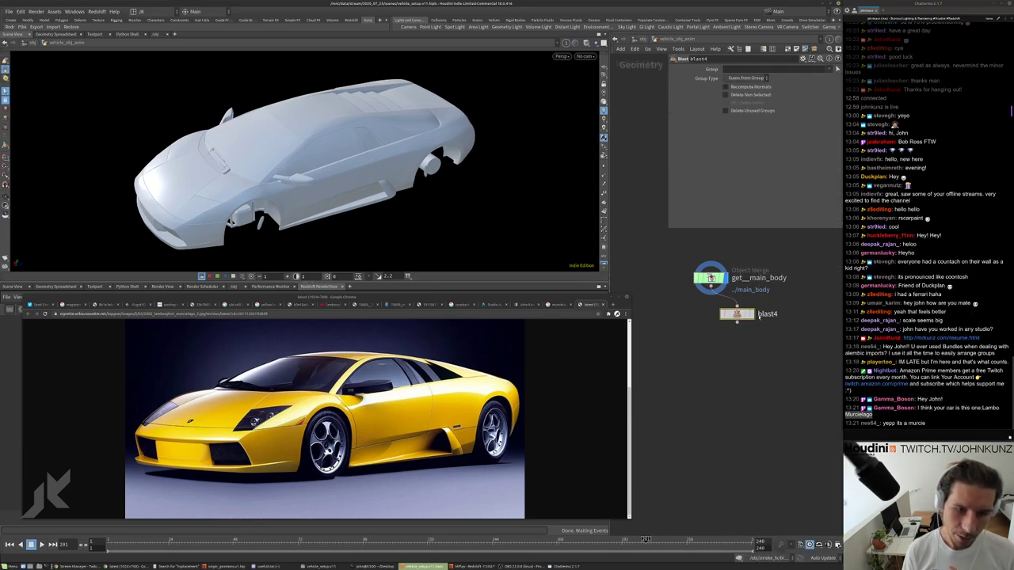
# Display blast4 and show the Geometry Spreadsheet in the lower pane.
pyautogui.click(759, 315)
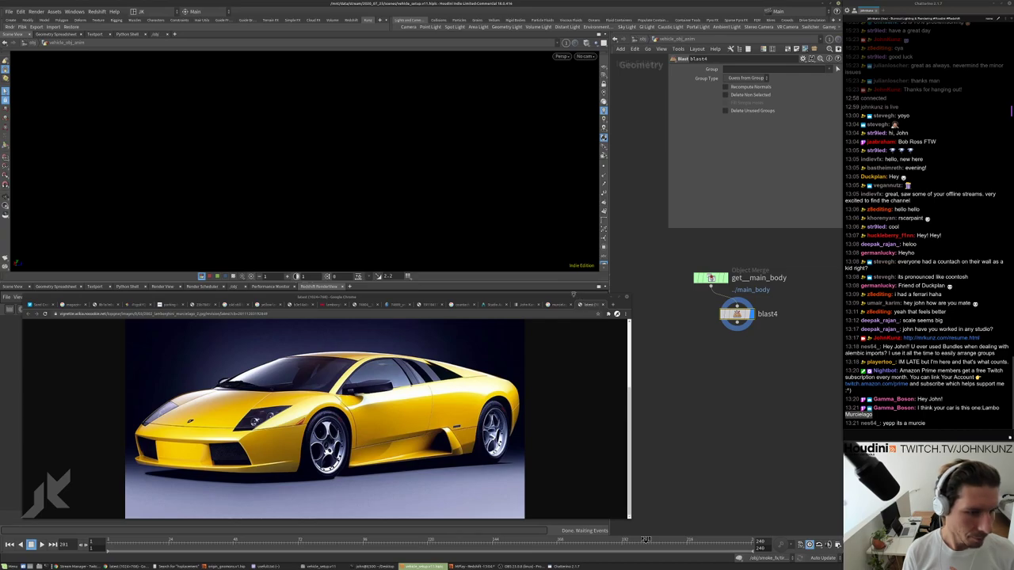
pyautogui.moveTo(579, 297); pyautogui.dragTo(579, 383)
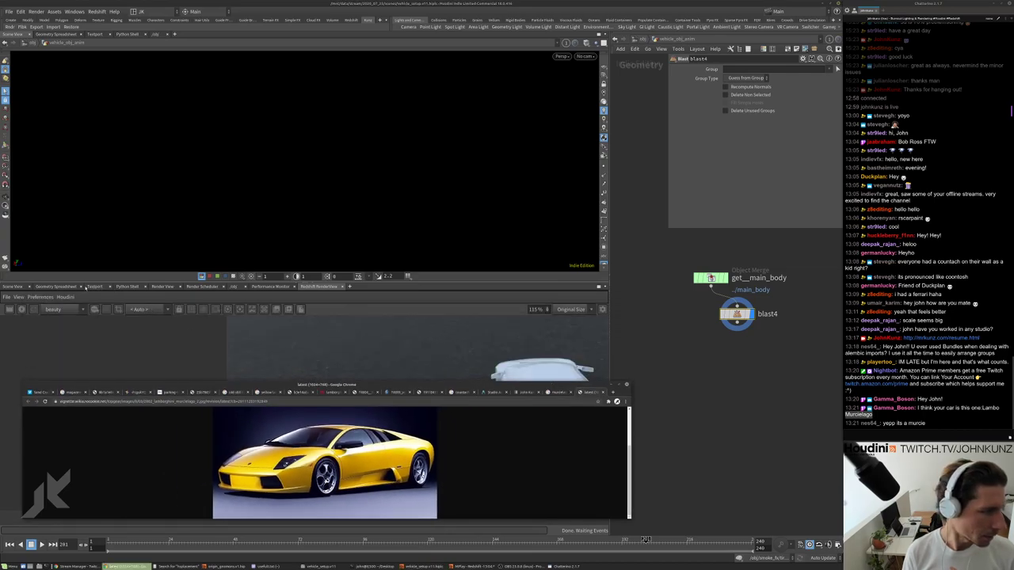
pyautogui.click(81, 287)
pyautogui.moveTo(736, 314); pyautogui.dragTo(711, 319)
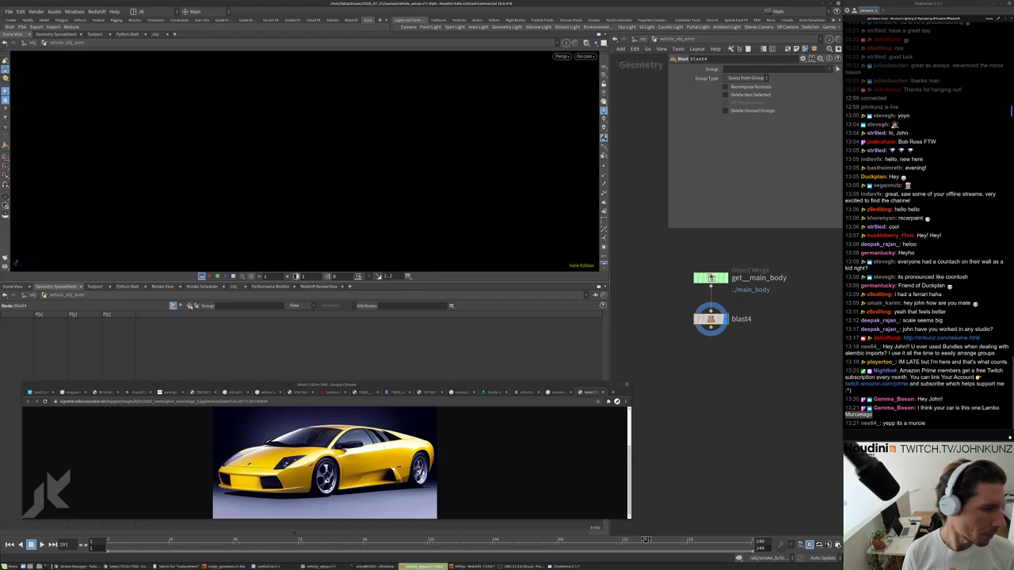
# Bypass blast4 to show the whole car and list primitives in the spreadsheet.
pyautogui.click(189, 305)
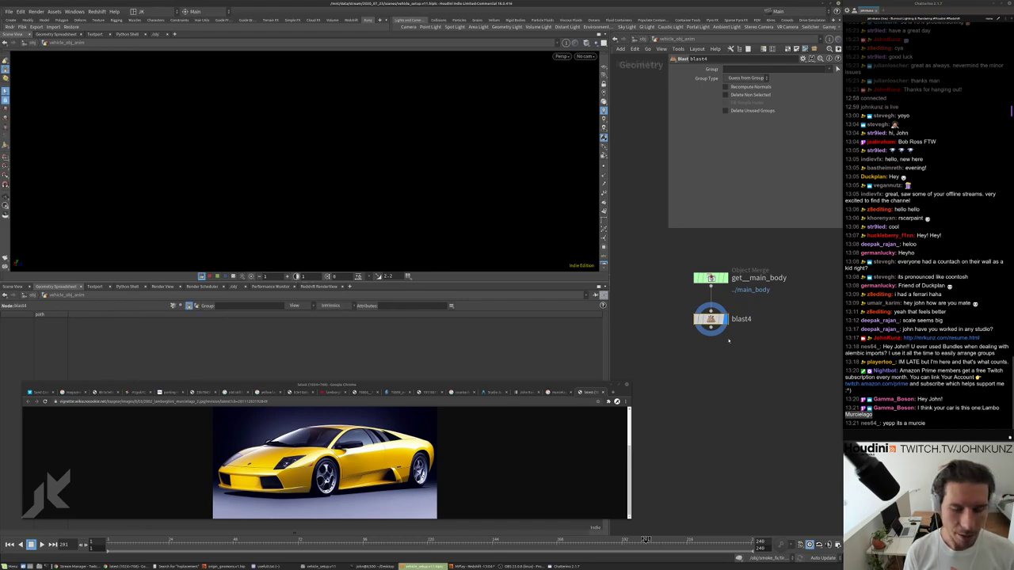
pyautogui.click(330, 306)
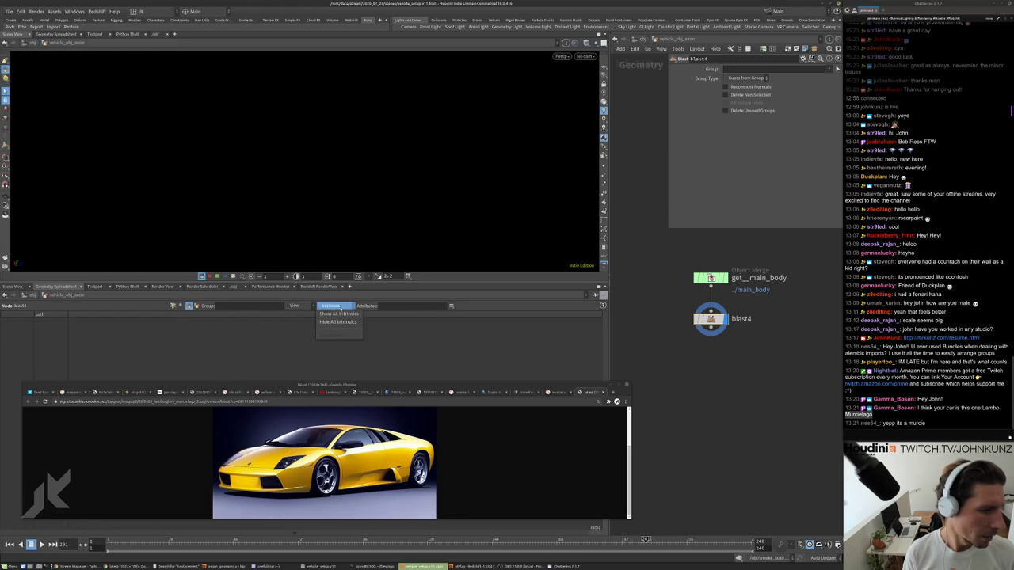
pyautogui.click(331, 306)
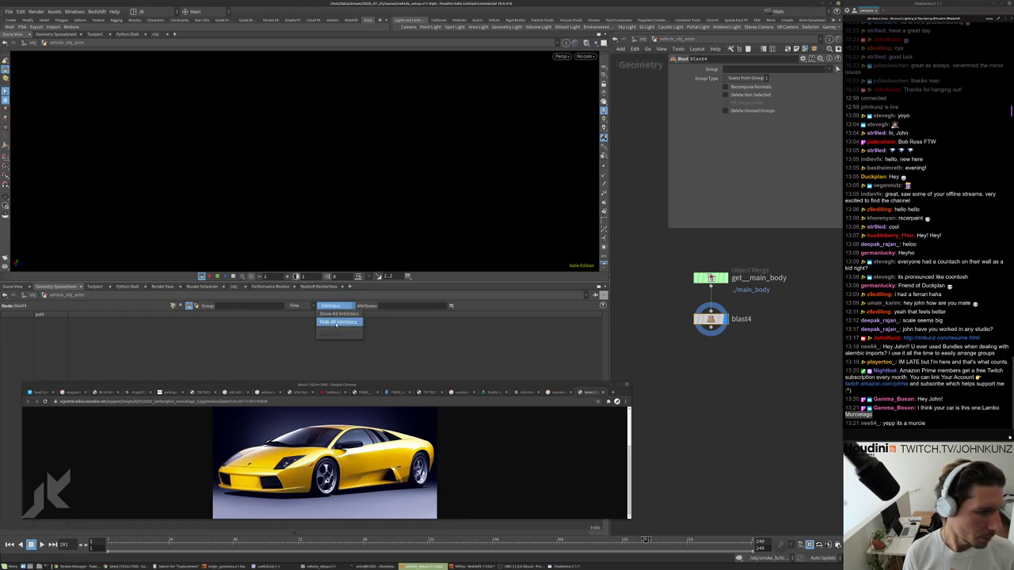
pyautogui.click(239, 354)
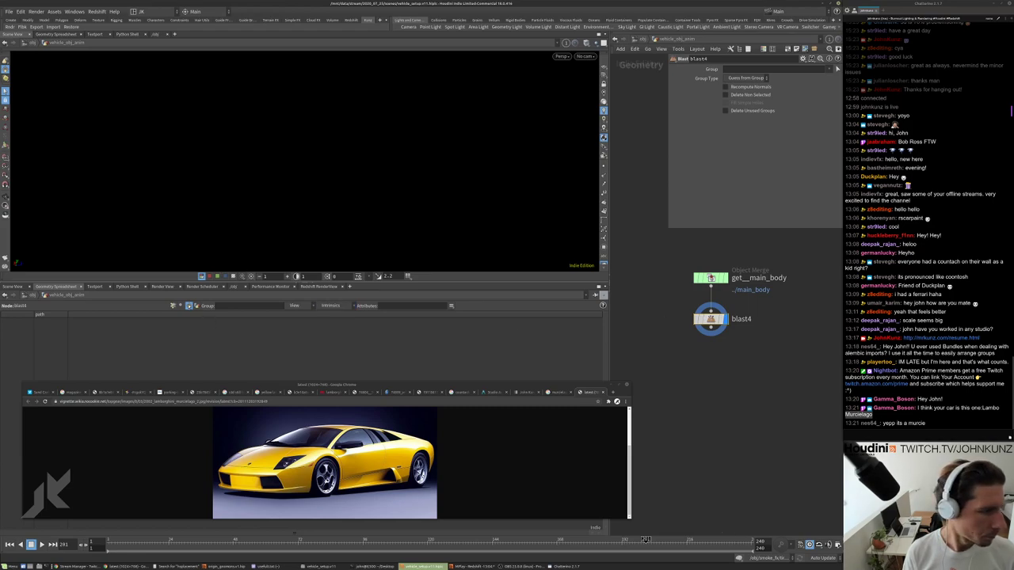
pyautogui.click(686, 376)
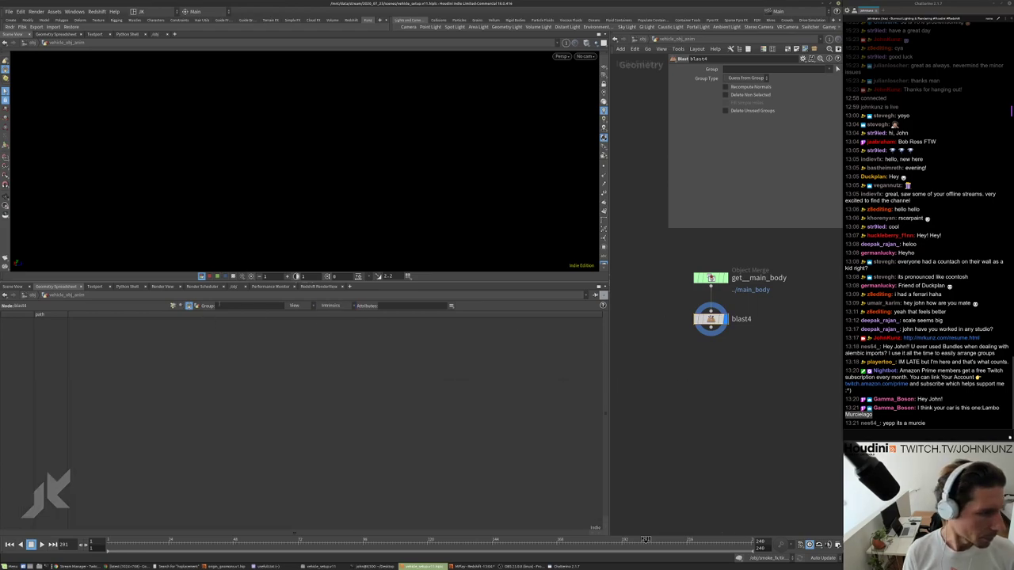
pyautogui.click(173, 306)
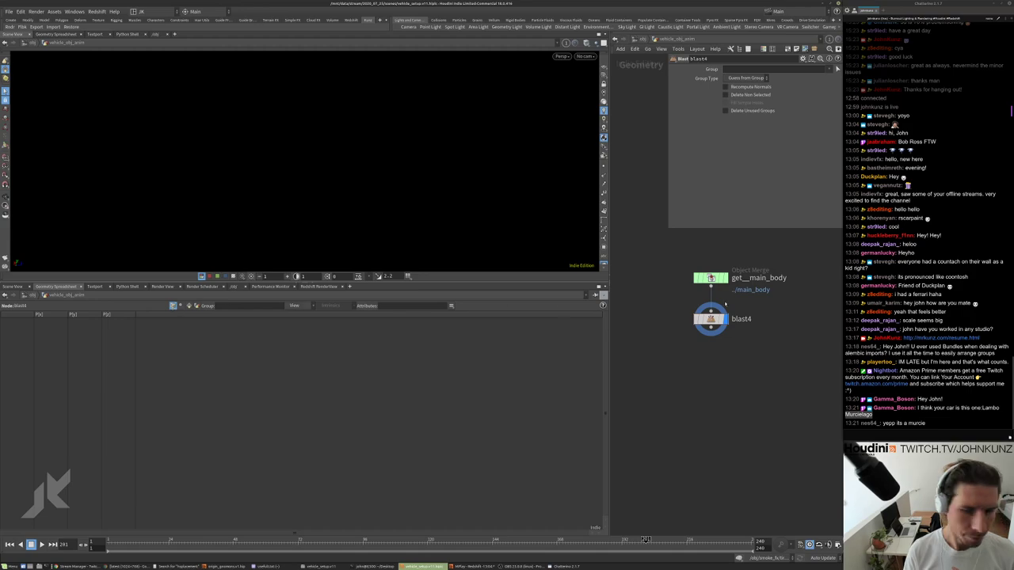
pyautogui.click(697, 320)
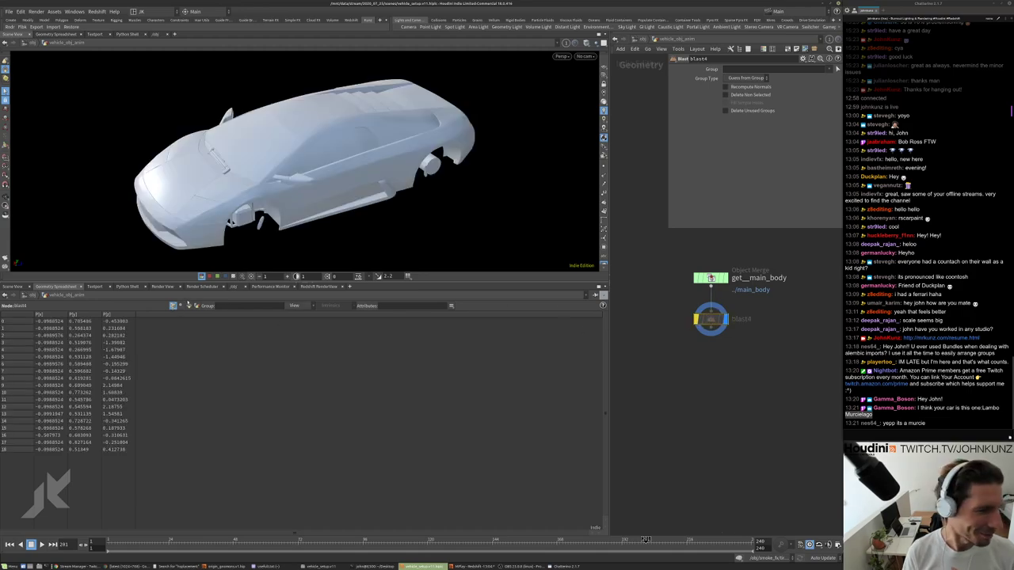
pyautogui.click(189, 306)
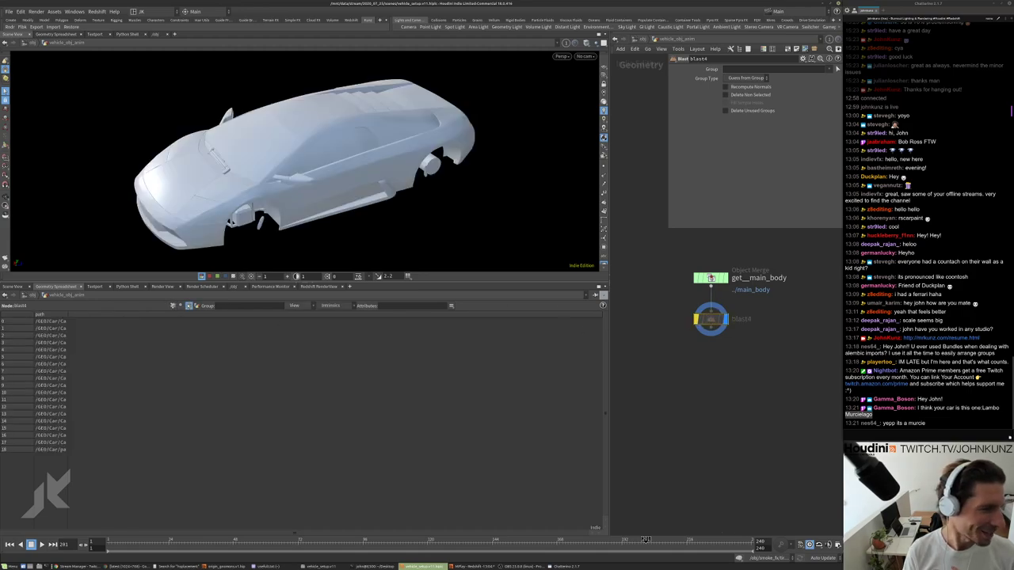
# Add measured volume, area and perimeter intrinsic columns to the spreadsheet.
pyautogui.click(325, 306)
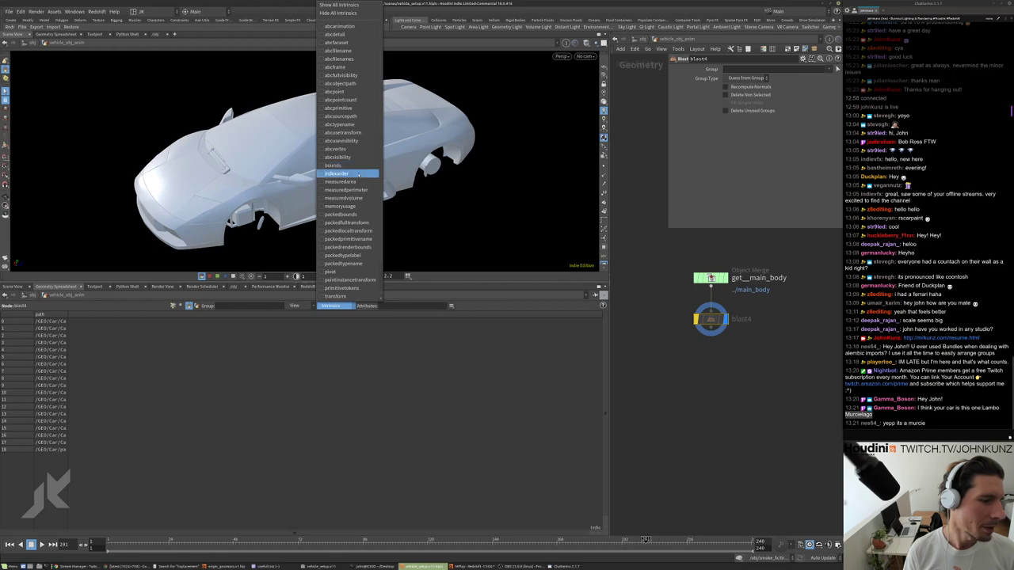
pyautogui.click(360, 199)
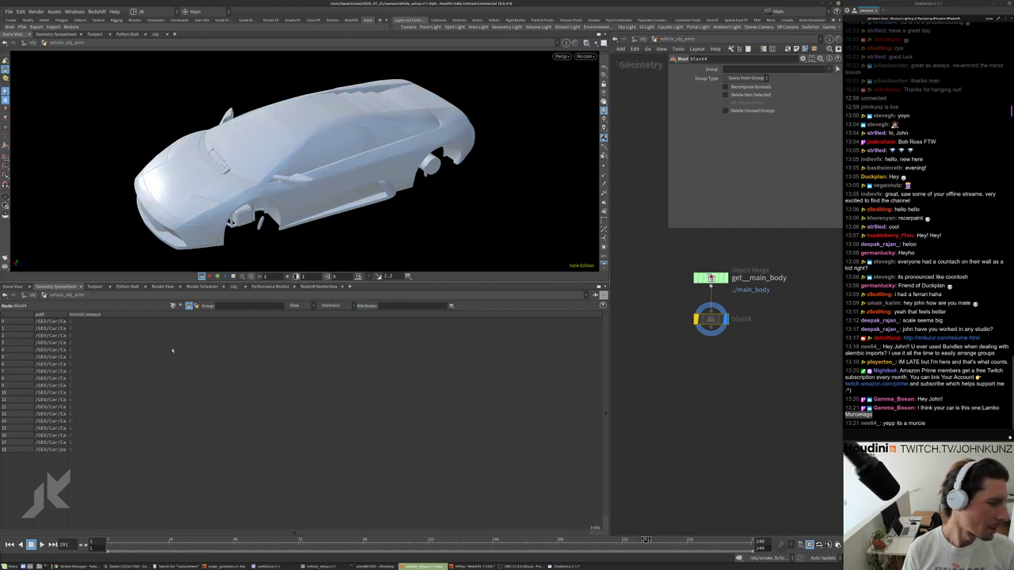
pyautogui.click(331, 305)
pyautogui.click(343, 196)
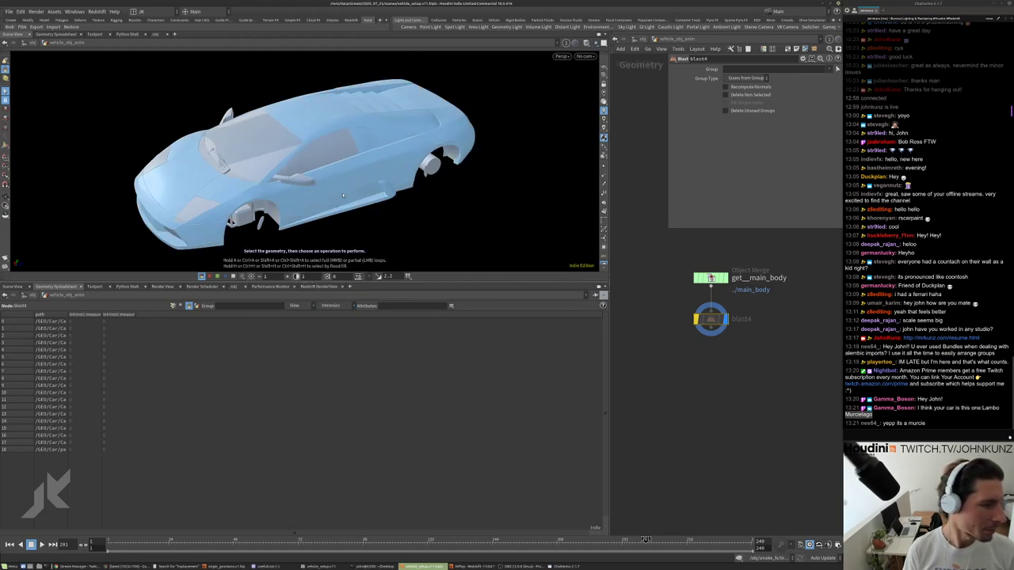
pyautogui.click(333, 305)
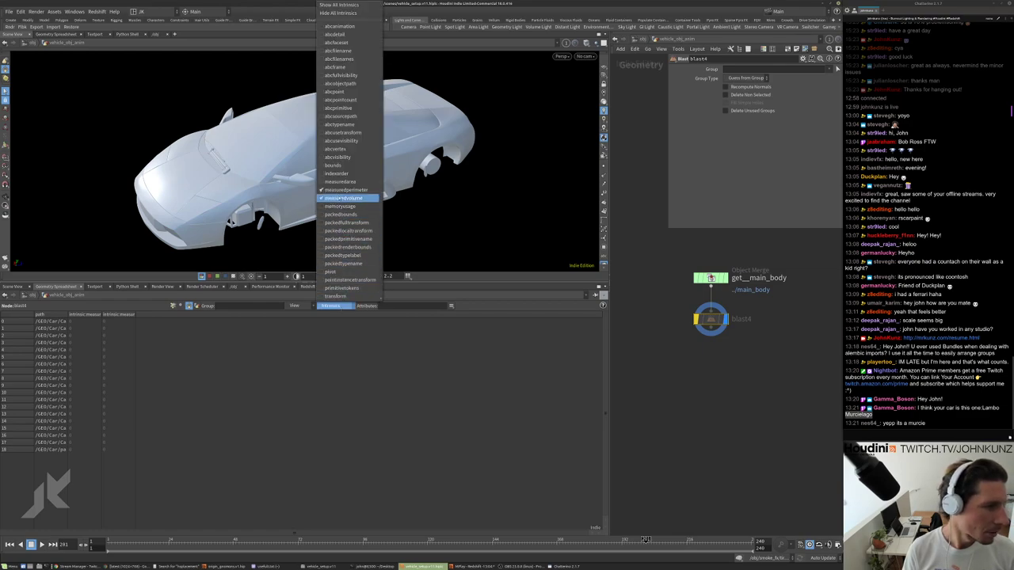
pyautogui.click(348, 183)
# Insert unpack2 above blast4 transferring the path attribute, and widen the measured columns.
pyautogui.press('l')
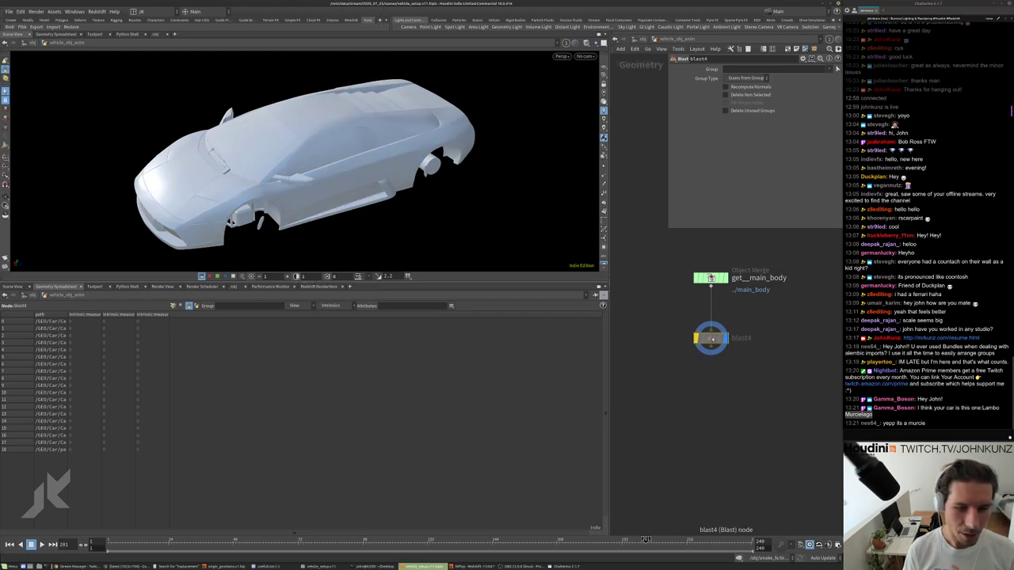
pyautogui.press('Tab')
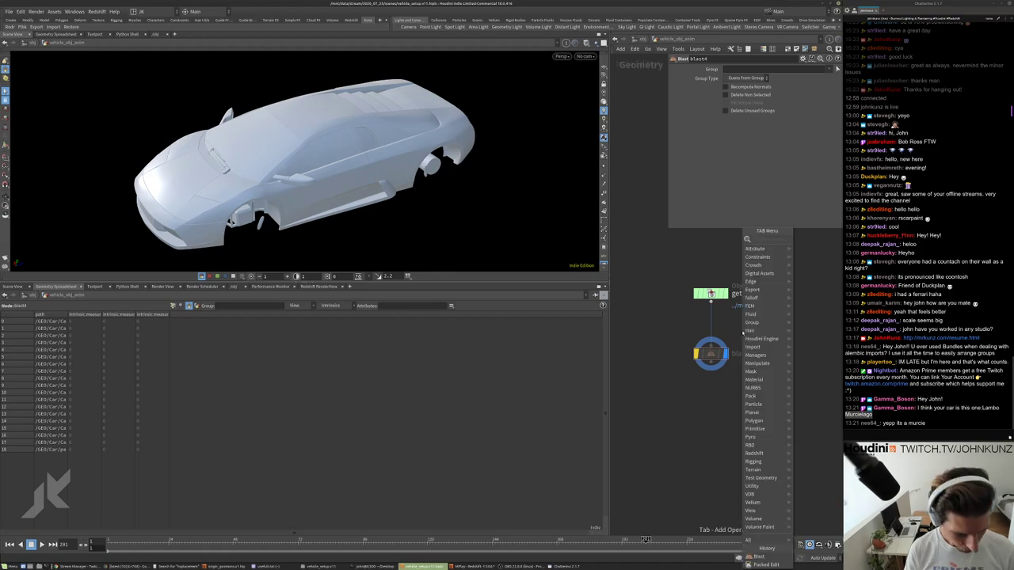
pyautogui.write('unpack')
pyautogui.press('Return')
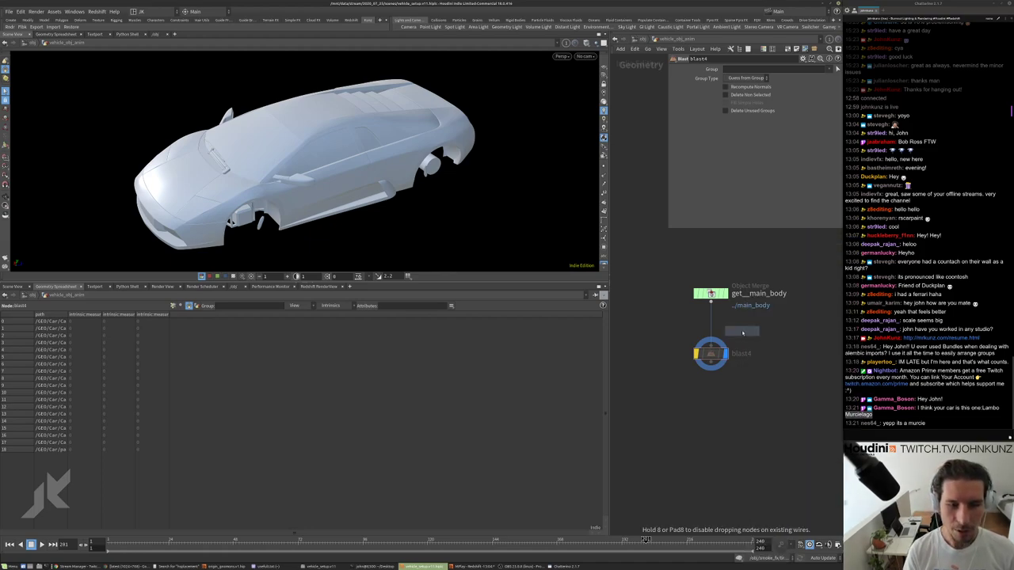
pyautogui.click(711, 324)
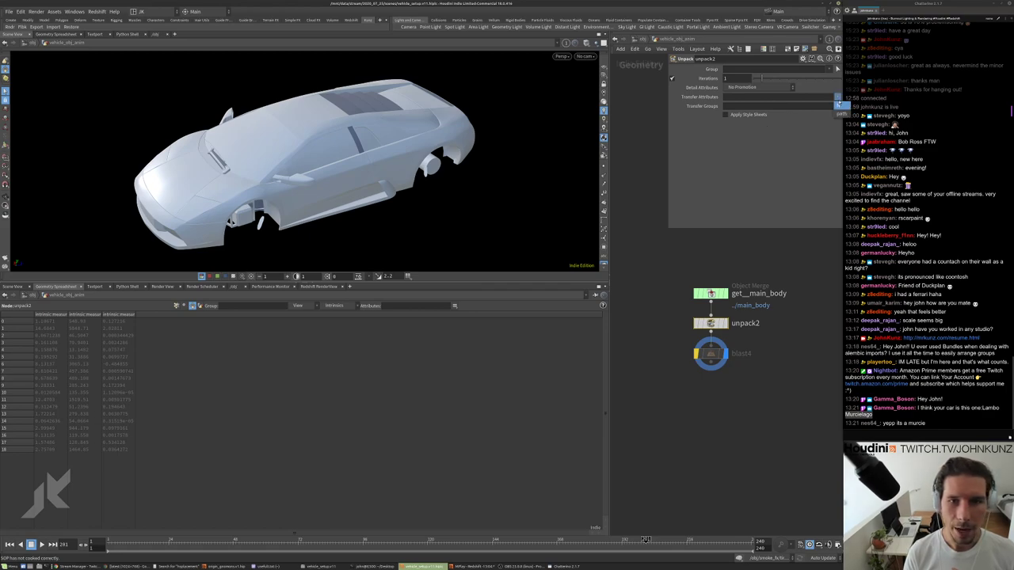
pyautogui.click(838, 96)
pyautogui.click(824, 107)
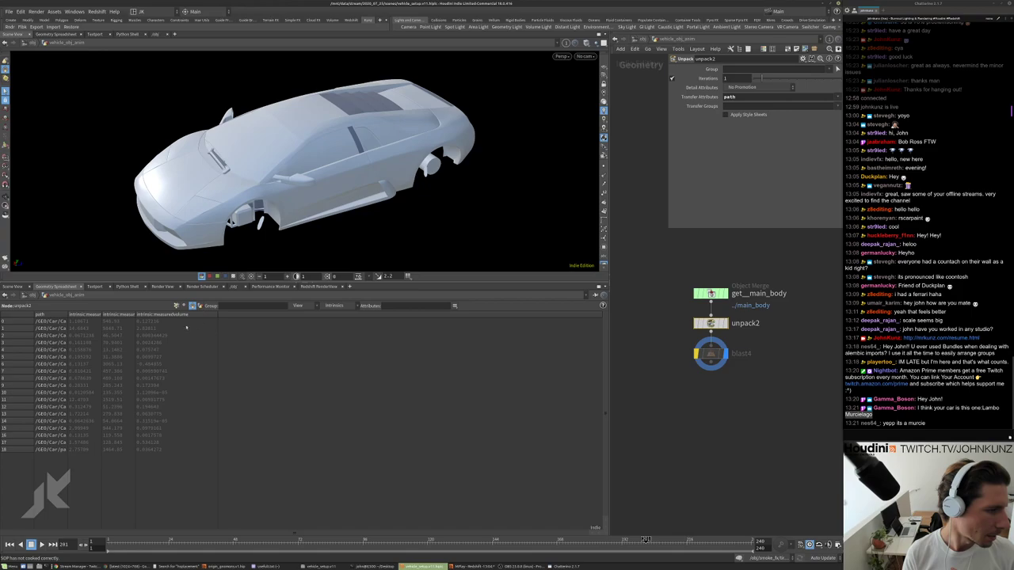
pyautogui.doubleClick(135, 315)
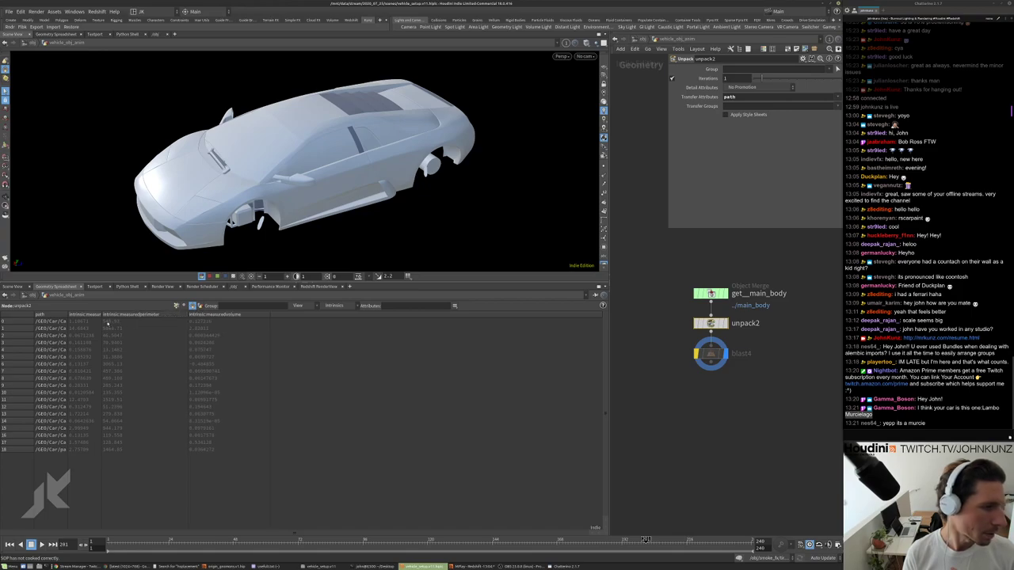
pyautogui.moveTo(101, 320); pyautogui.dragTo(180, 319)
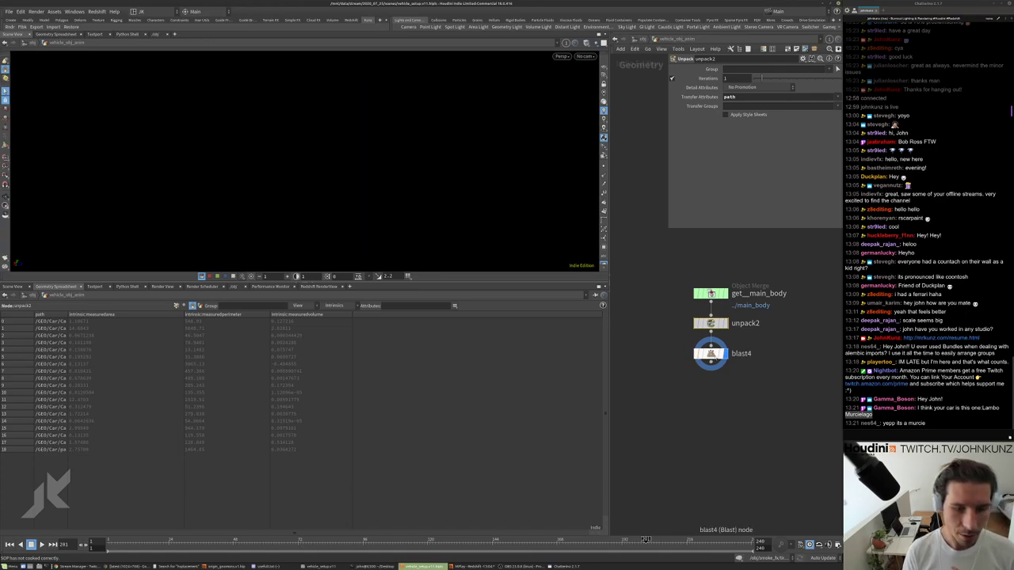
pyautogui.click(746, 70)
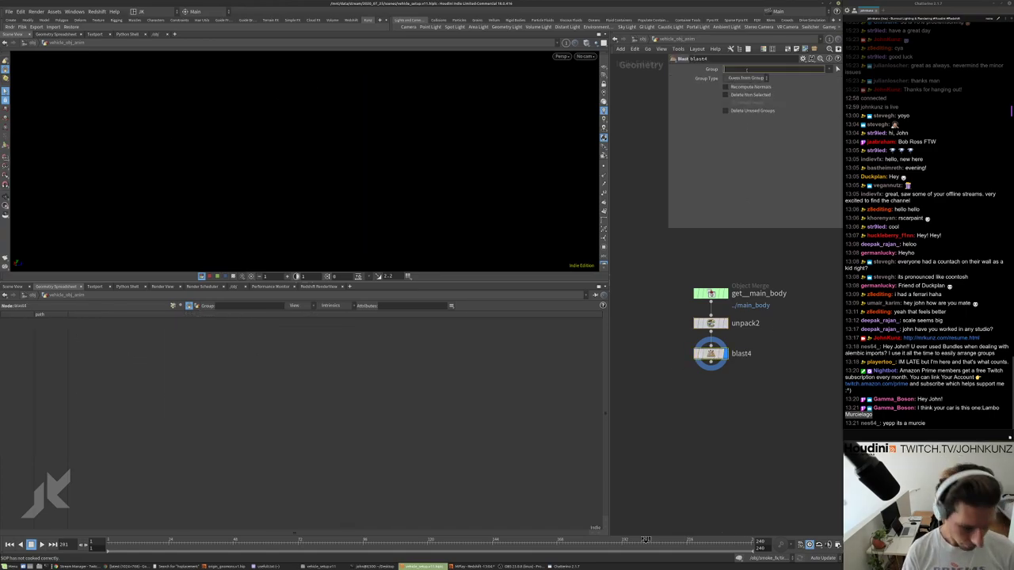
pyautogui.write('@intrinsic')
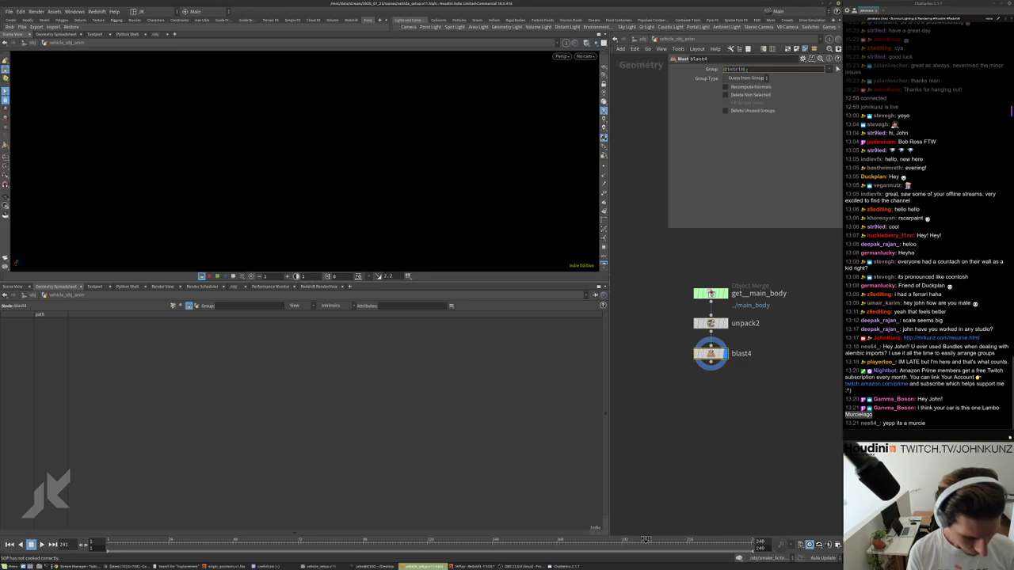
pyautogui.write(':mem')
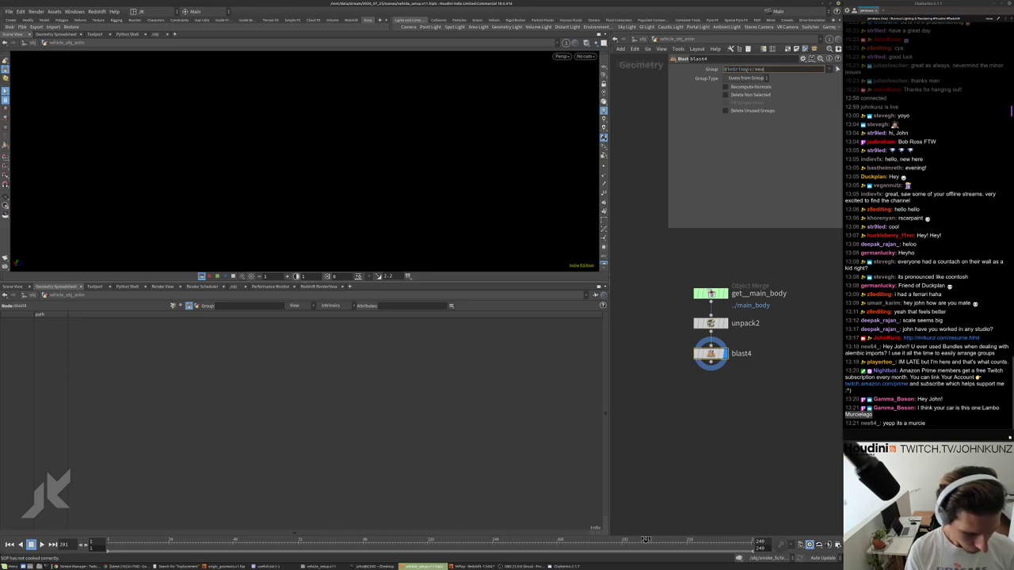
pyautogui.write('suredp')
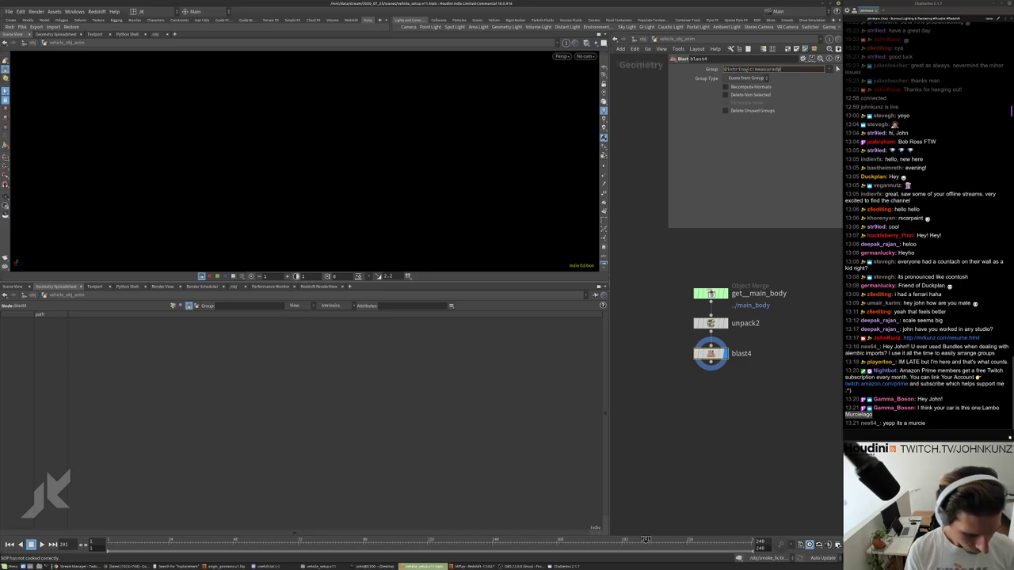
pyautogui.write('erimeter<0.5')
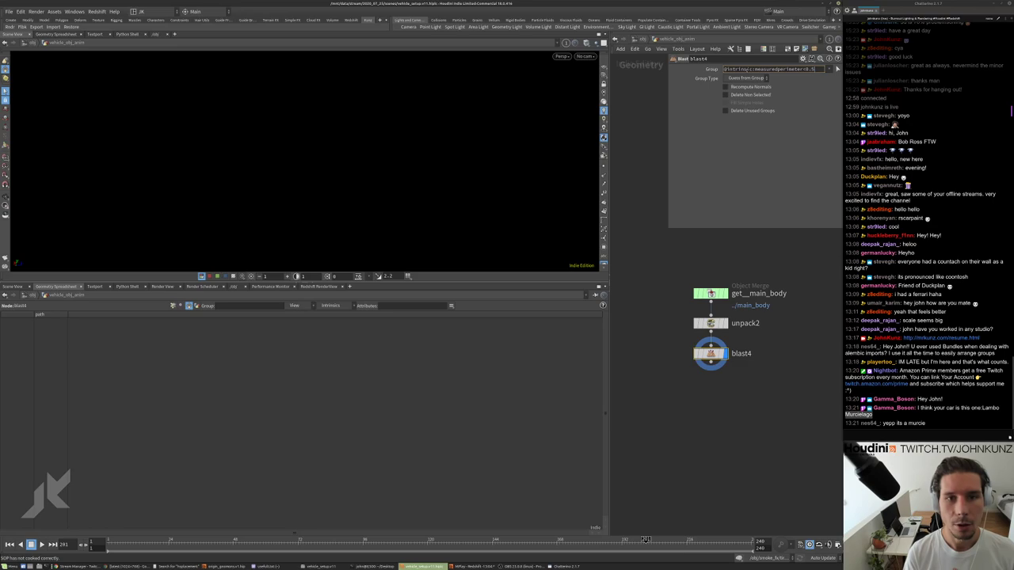
pyautogui.press('Return')
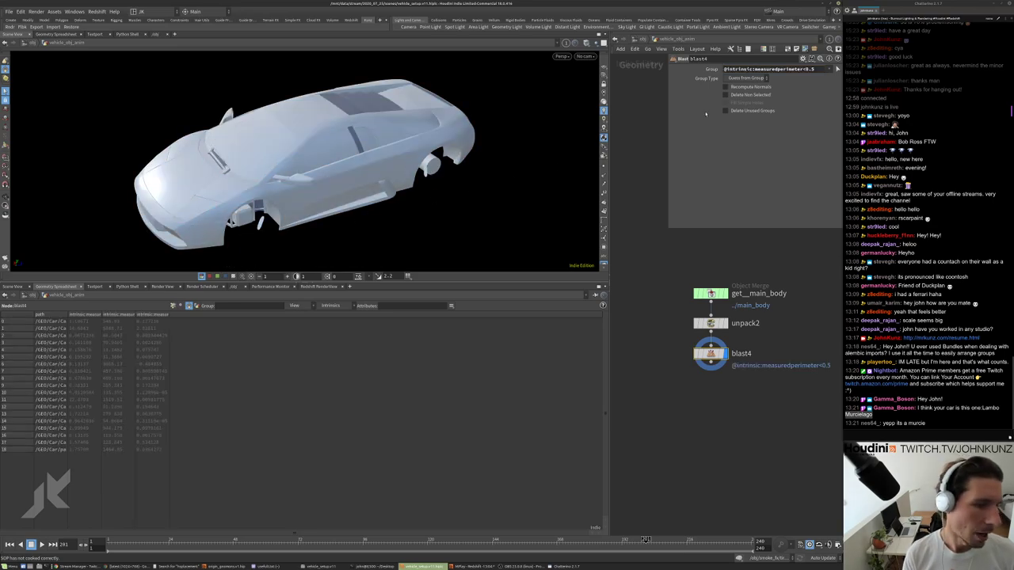
pyautogui.click(750, 96)
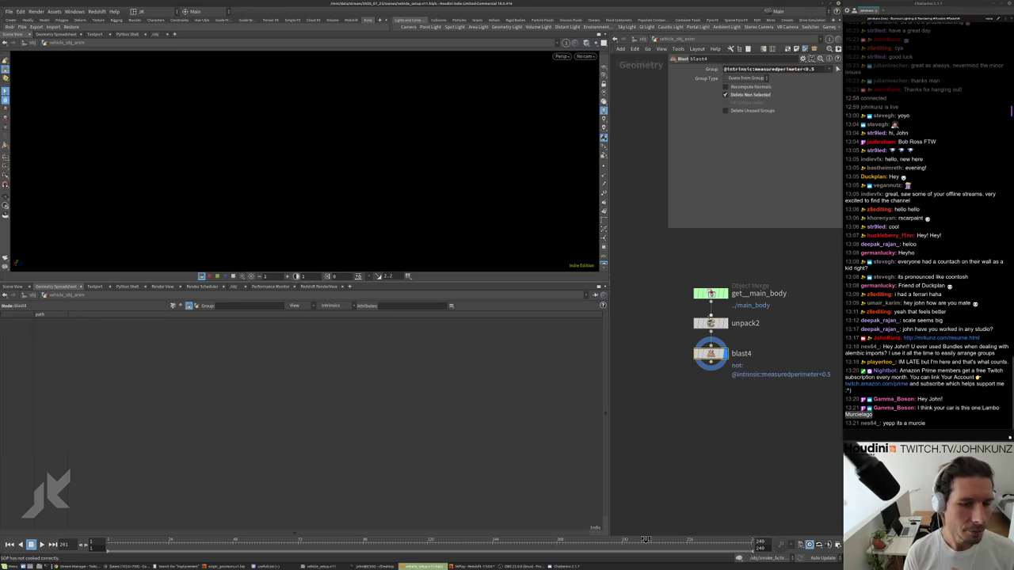
pyautogui.click(698, 354)
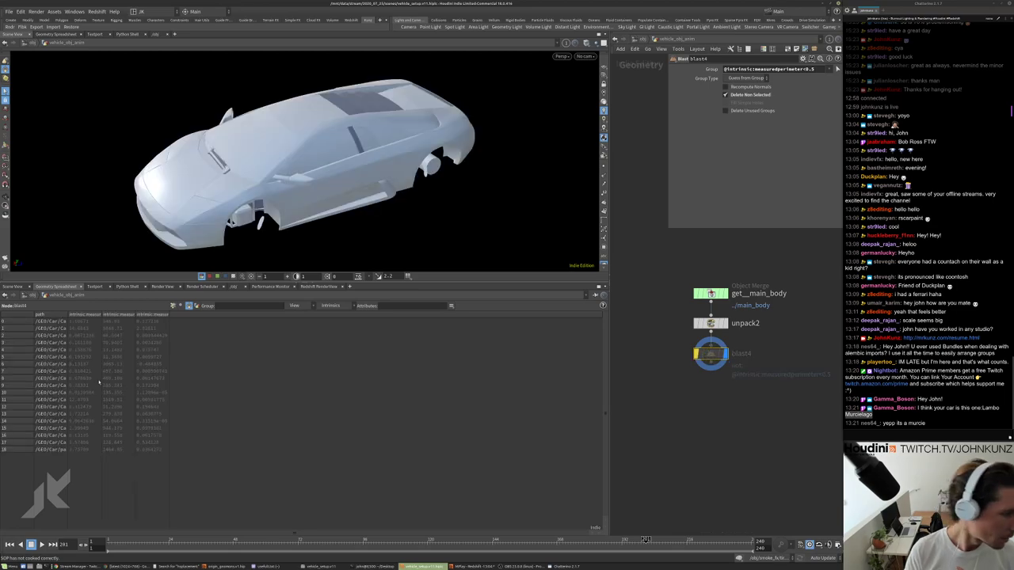
pyautogui.moveTo(101, 315); pyautogui.dragTo(230, 315)
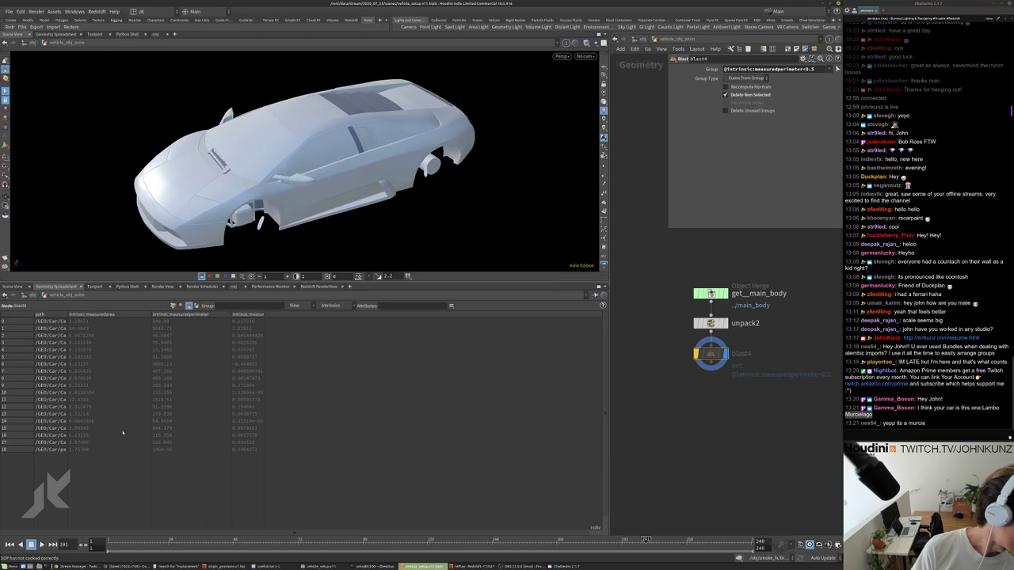
pyautogui.press('BackSpace')
pyautogui.press('BackSpace')
pyautogui.press('BackSpace')
pyautogui.write('555')
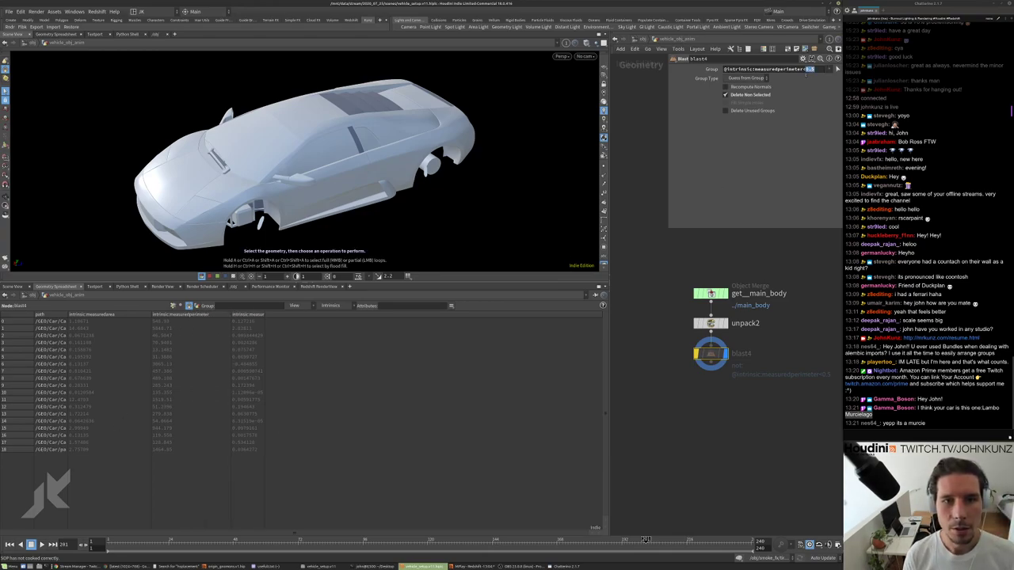
pyautogui.press('Return')
pyautogui.click(696, 354)
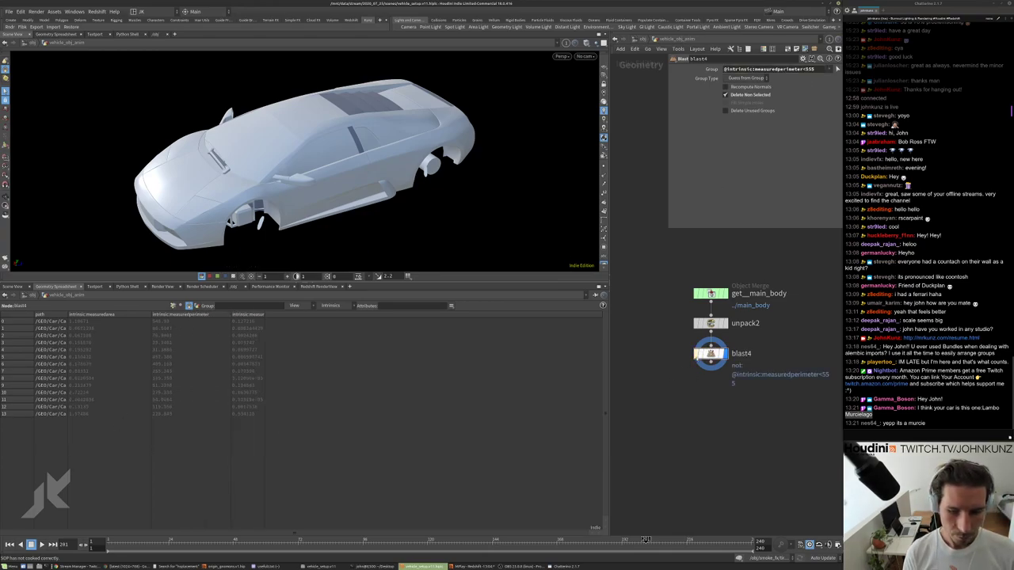
pyautogui.moveTo(332, 139); pyautogui.dragTo(411, 143)
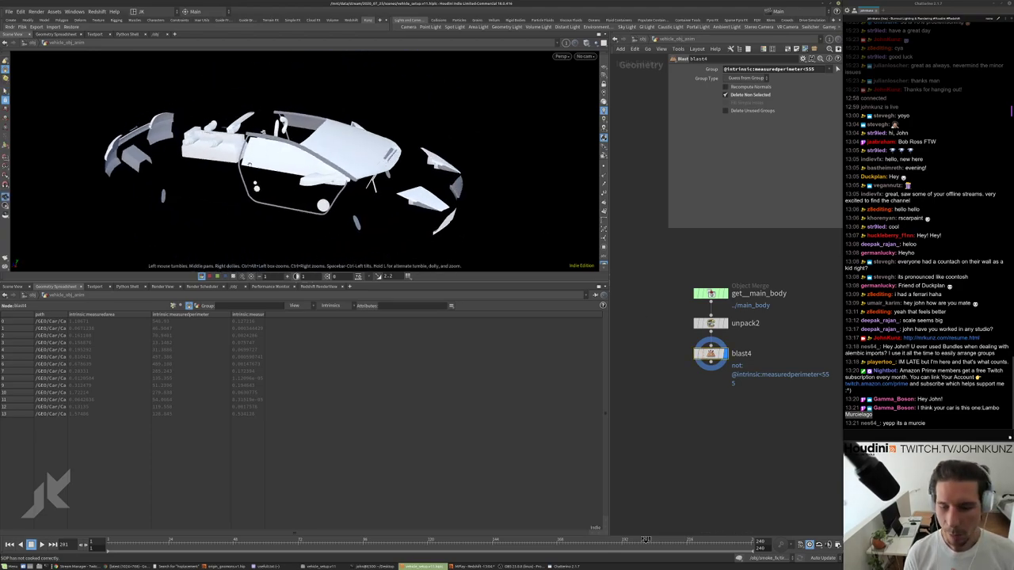
pyautogui.moveTo(256, 187); pyautogui.dragTo(357, 192)
pyautogui.scroll(5, 444, 108)
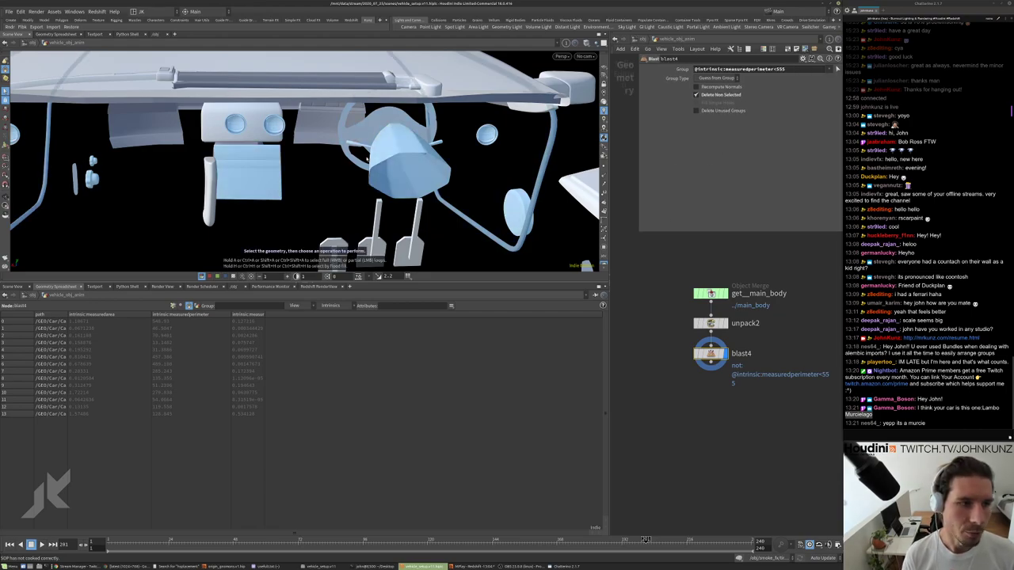
pyautogui.scroll(-5, 380, 158)
pyautogui.moveTo(288, 175); pyautogui.dragTo(256, 112)
pyautogui.moveTo(245, 169); pyautogui.dragTo(320, 218)
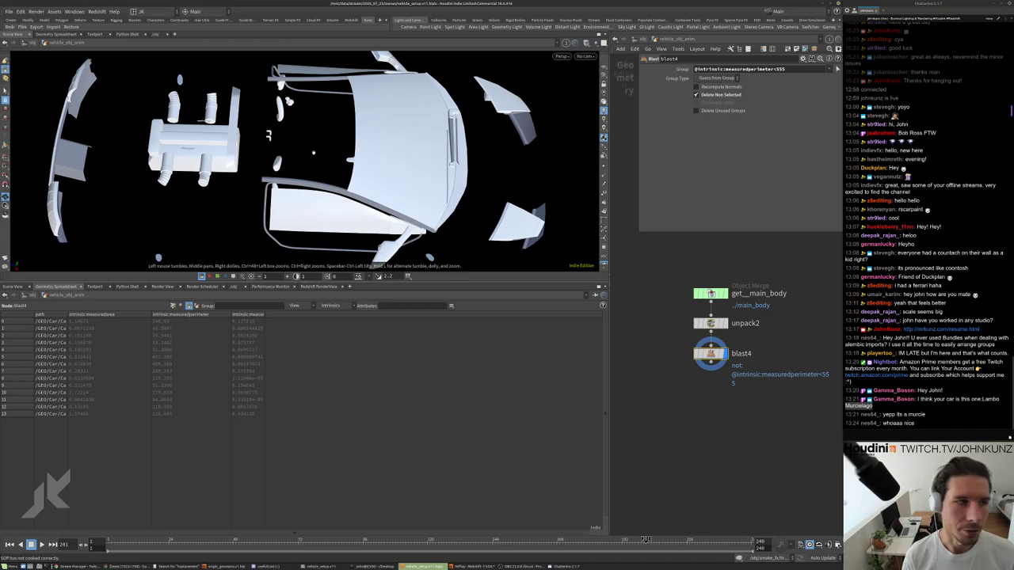
pyautogui.moveTo(290, 101); pyautogui.dragTo(333, 119)
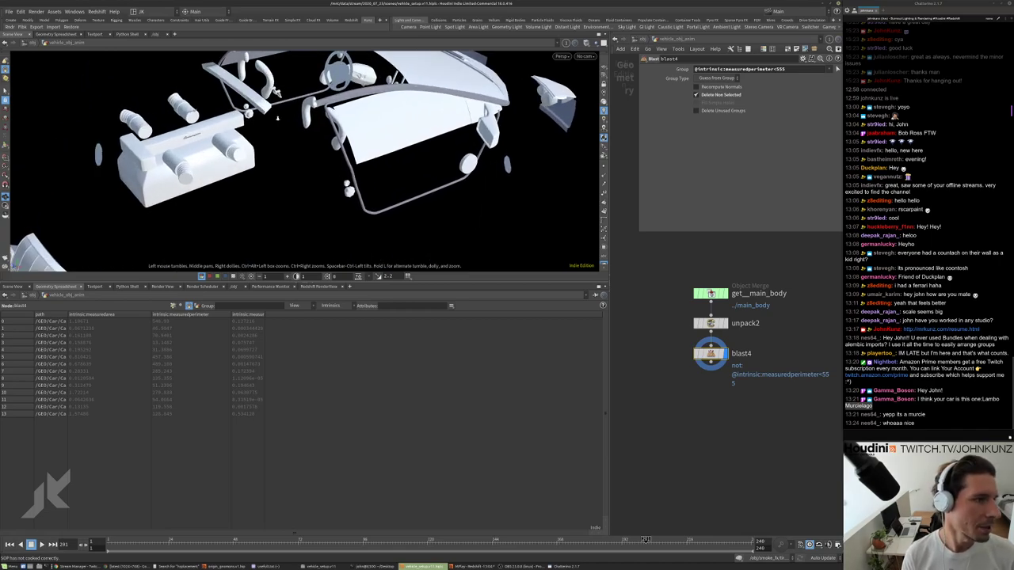
pyautogui.press('s')
pyautogui.scroll(2, 694, 355)
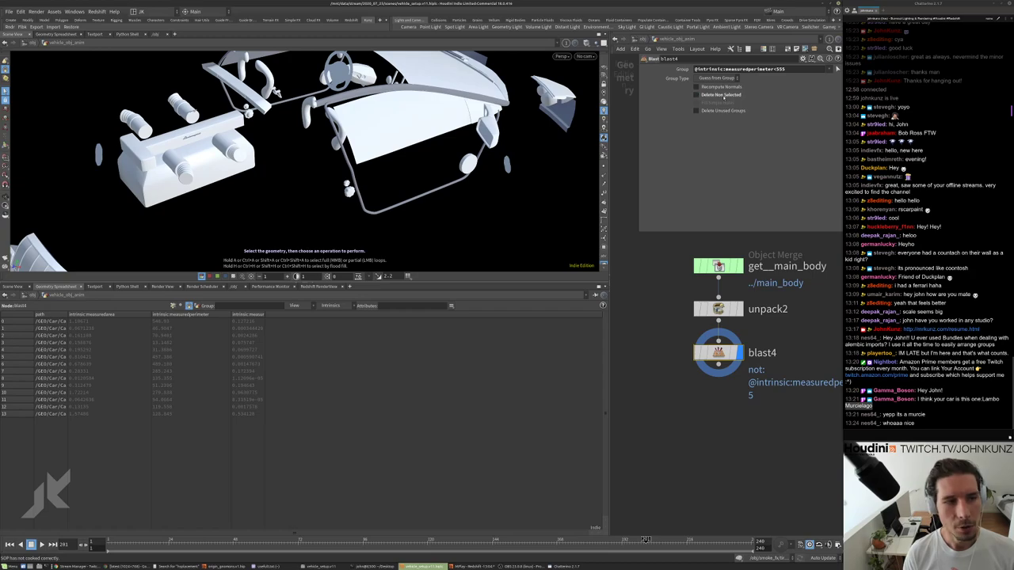
pyautogui.click(723, 97)
pyautogui.moveTo(444, 134); pyautogui.dragTo(408, 182)
pyautogui.press('h')
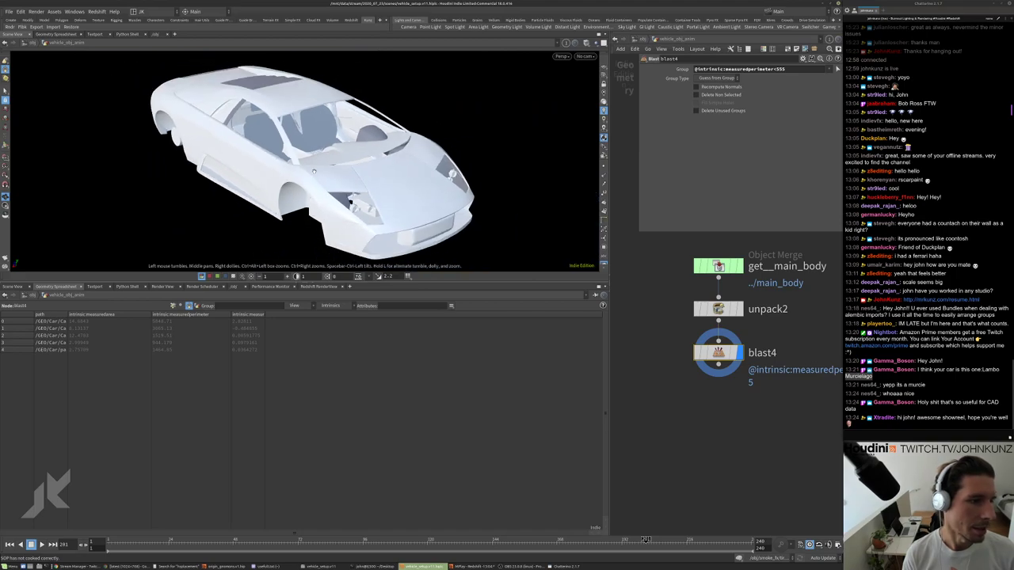
pyautogui.moveTo(314, 170); pyautogui.dragTo(230, 184)
pyautogui.middleClick(719, 352)
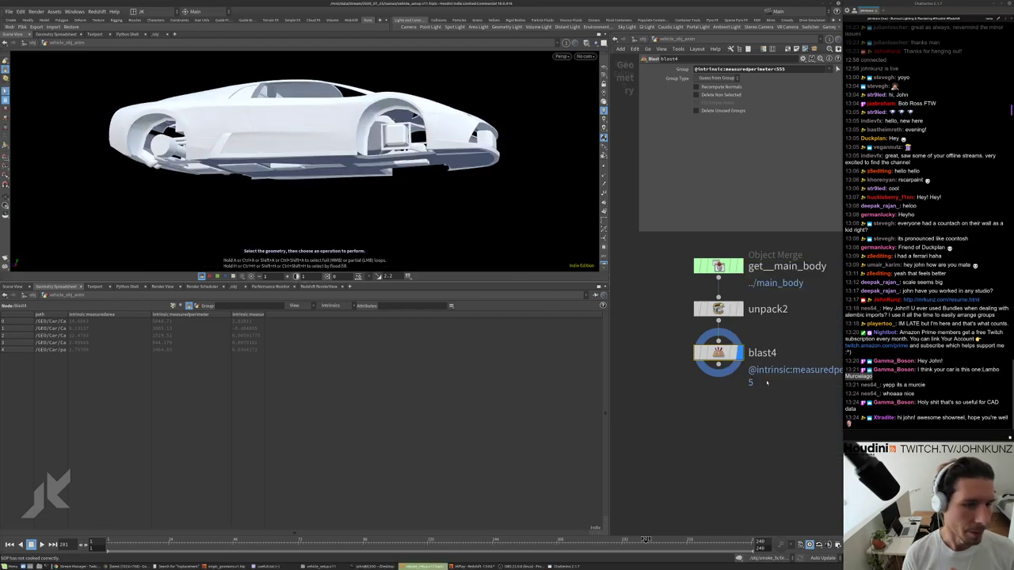
pyautogui.click(696, 95)
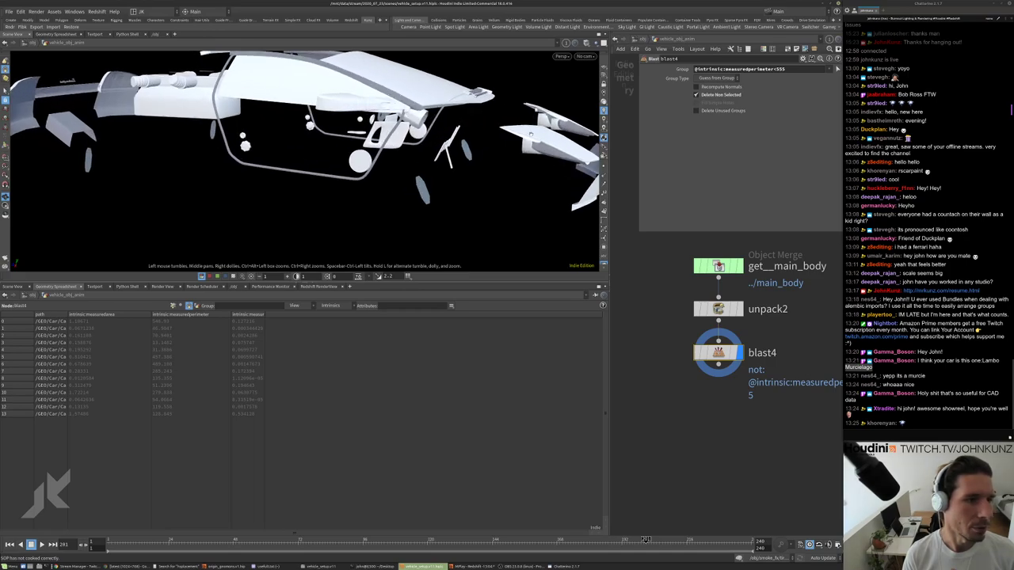
pyautogui.moveTo(443, 158); pyautogui.dragTo(500, 180)
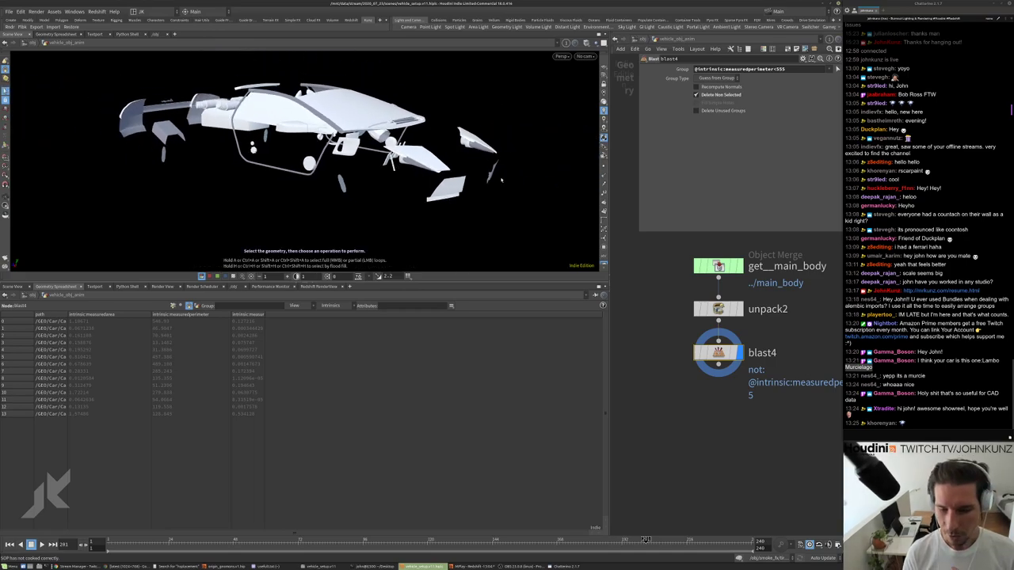
pyautogui.moveTo(704, 74); pyautogui.dragTo(755, 81)
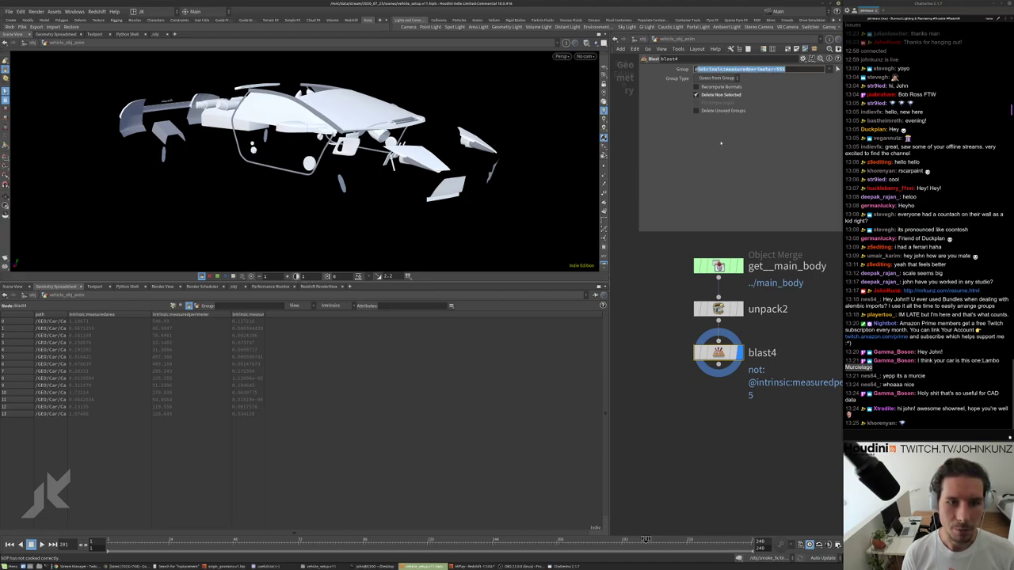
# Pick Alembic from the Tab menu and place alembic1 beside the blast4 chain.
pyautogui.press('h')
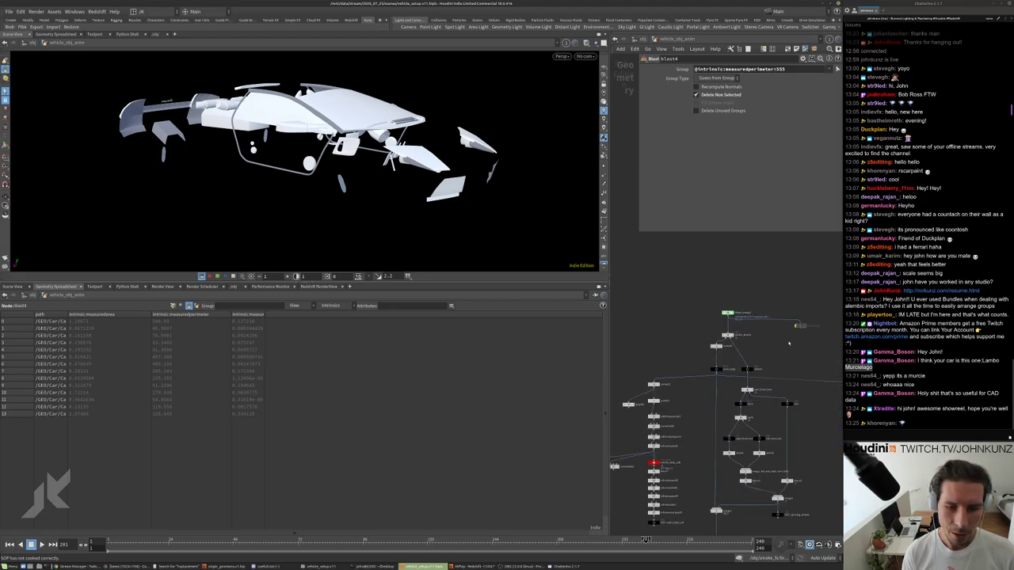
pyautogui.press('f')
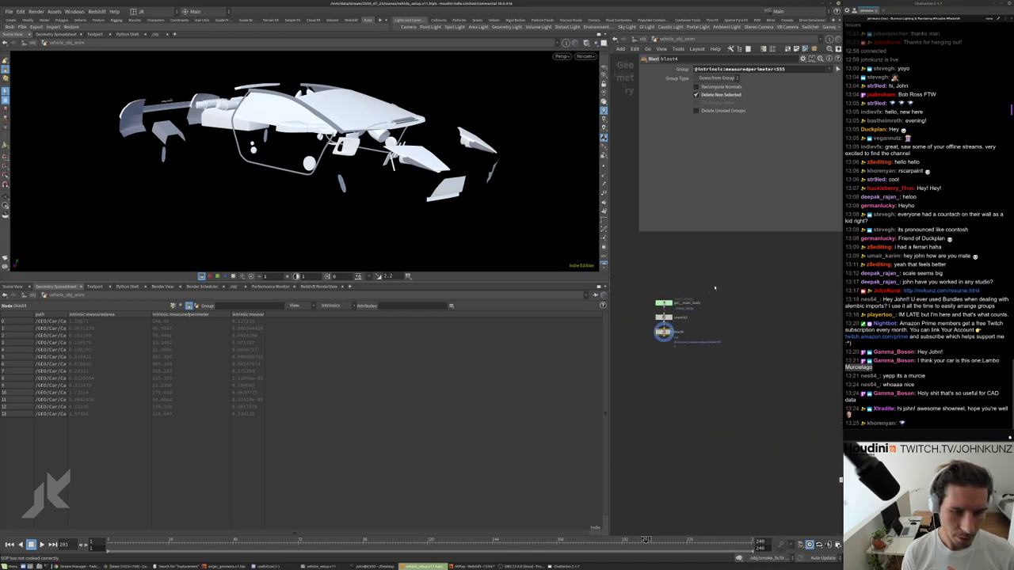
pyautogui.press('Tab')
pyautogui.write('as')
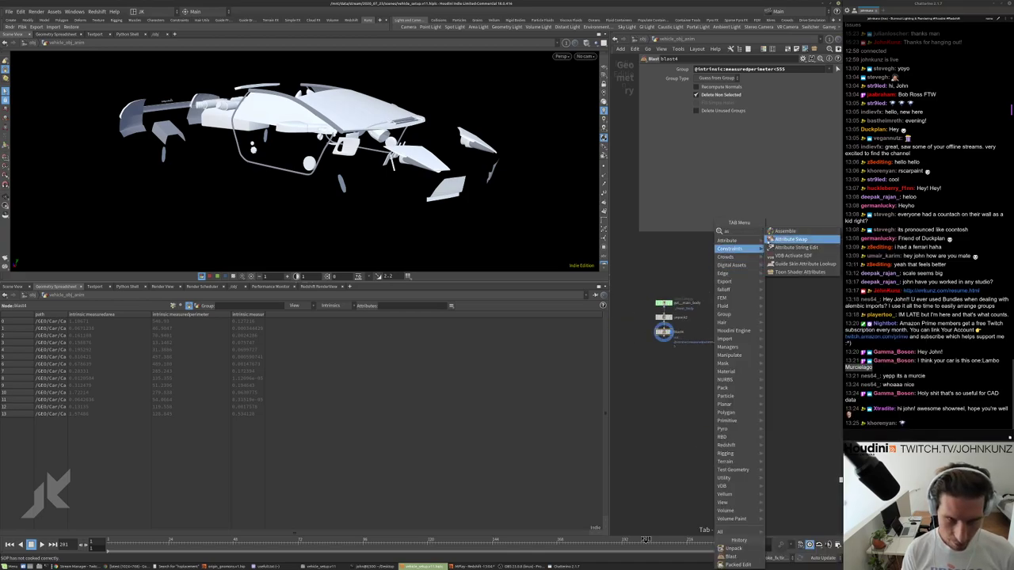
pyautogui.press('Escape')
pyautogui.press('Tab')
pyautogui.write('a')
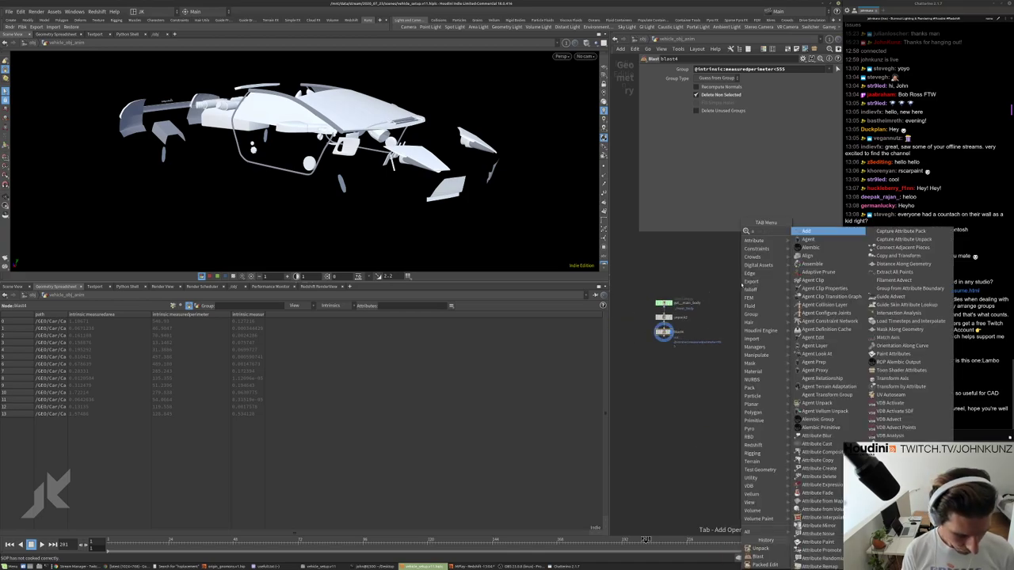
pyautogui.press('BackSpace')
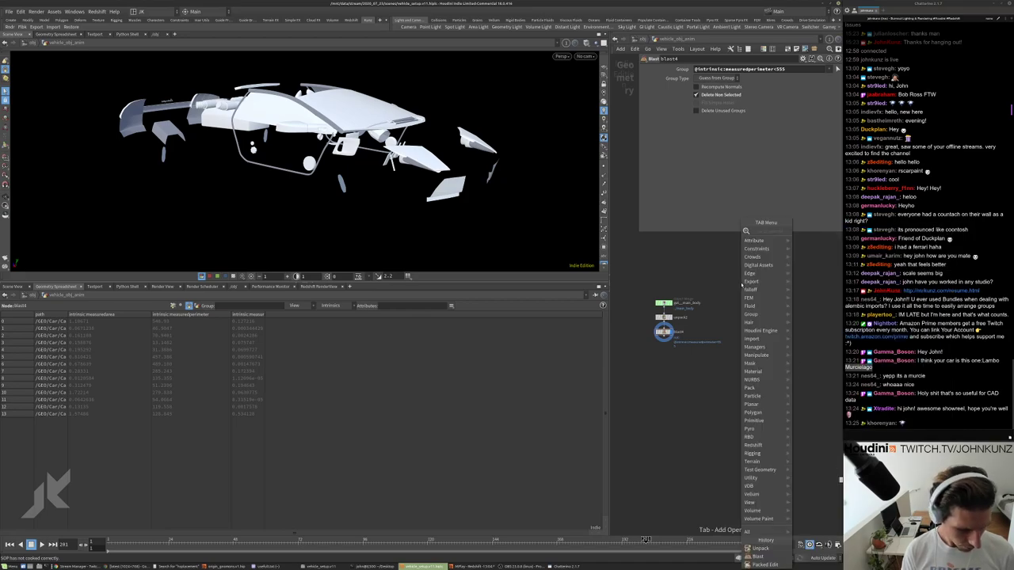
pyautogui.moveTo(757, 282)
pyautogui.click(824, 237)
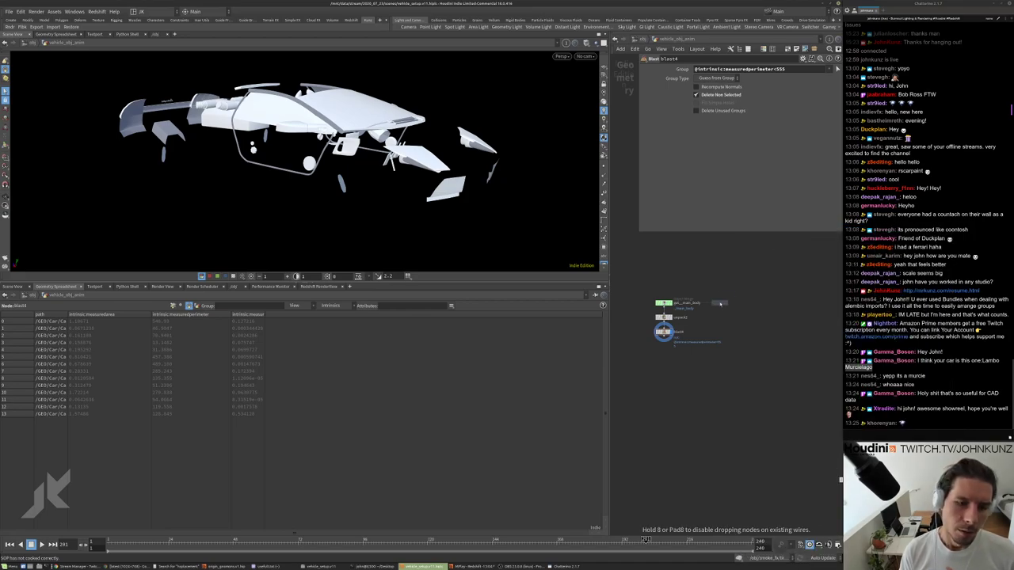
pyautogui.click(721, 304)
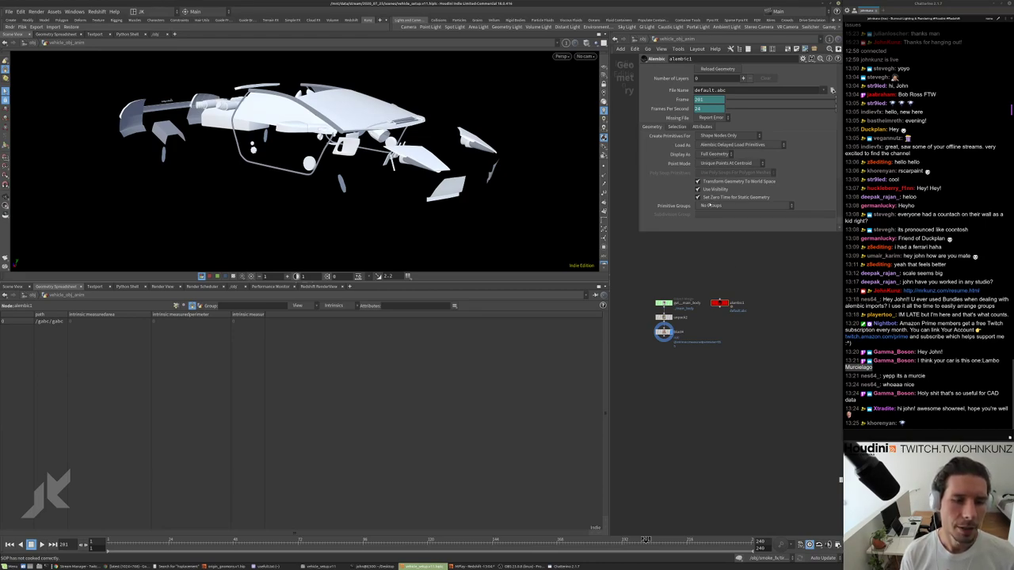
# Try alembic1's Size Culling as Bounding Area, Less Than, with size 2.94.
pyautogui.click(677, 128)
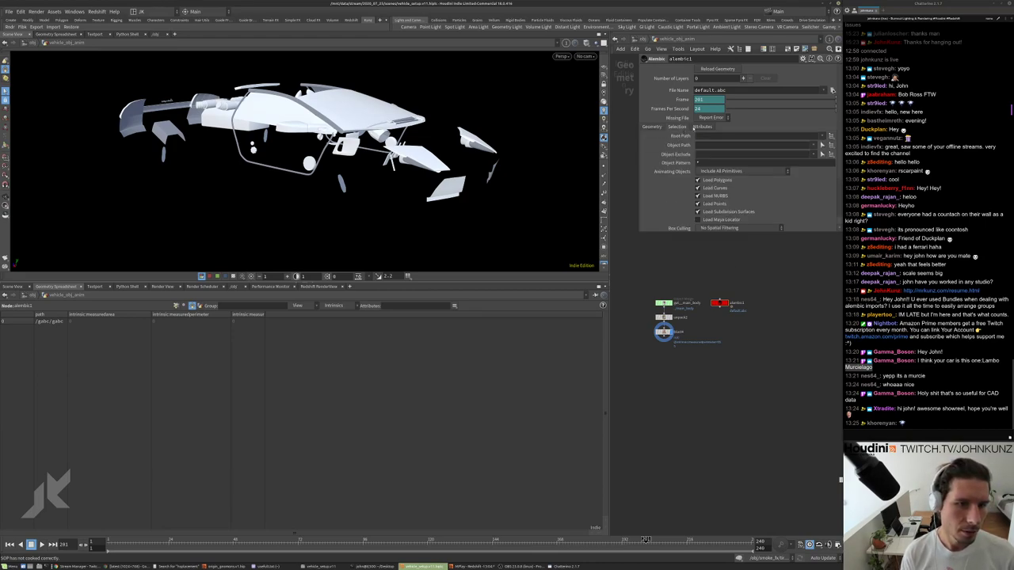
pyautogui.scroll(-2, 674, 222)
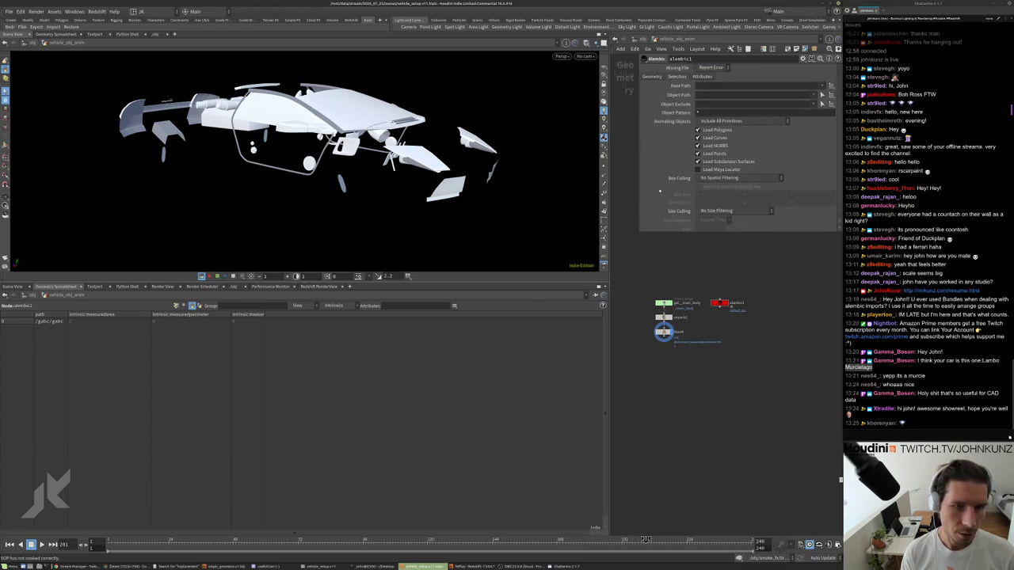
pyautogui.scroll(-1, 702, 206)
pyautogui.click(703, 206)
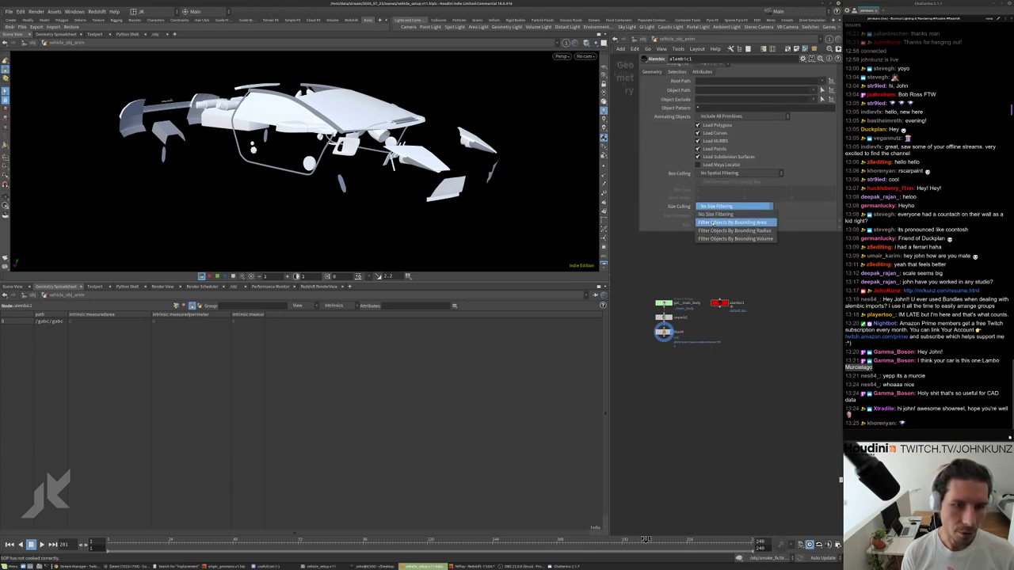
pyautogui.click(712, 222)
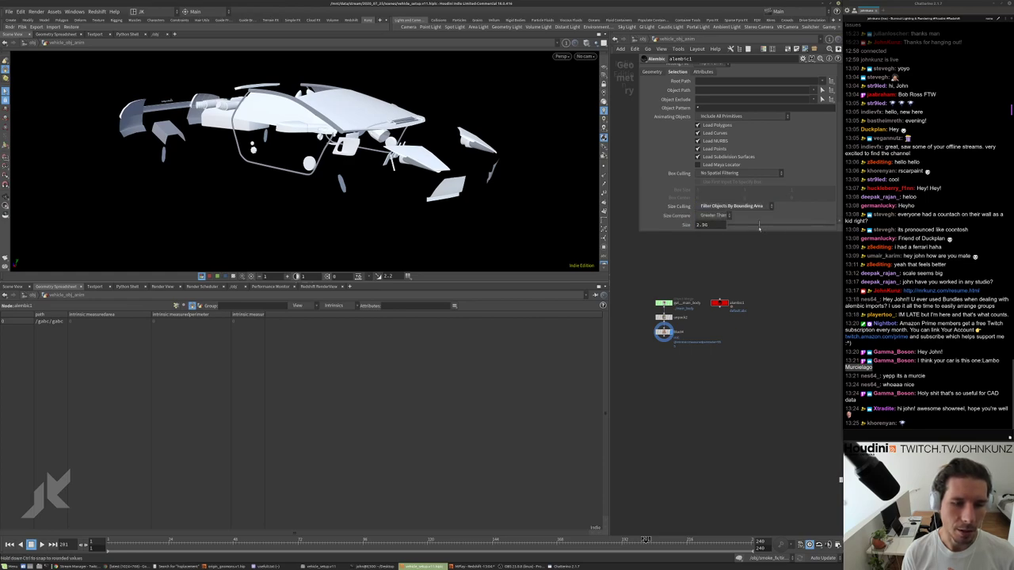
pyautogui.moveTo(759, 227); pyautogui.dragTo(758, 227)
pyautogui.scroll(3, 742, 333)
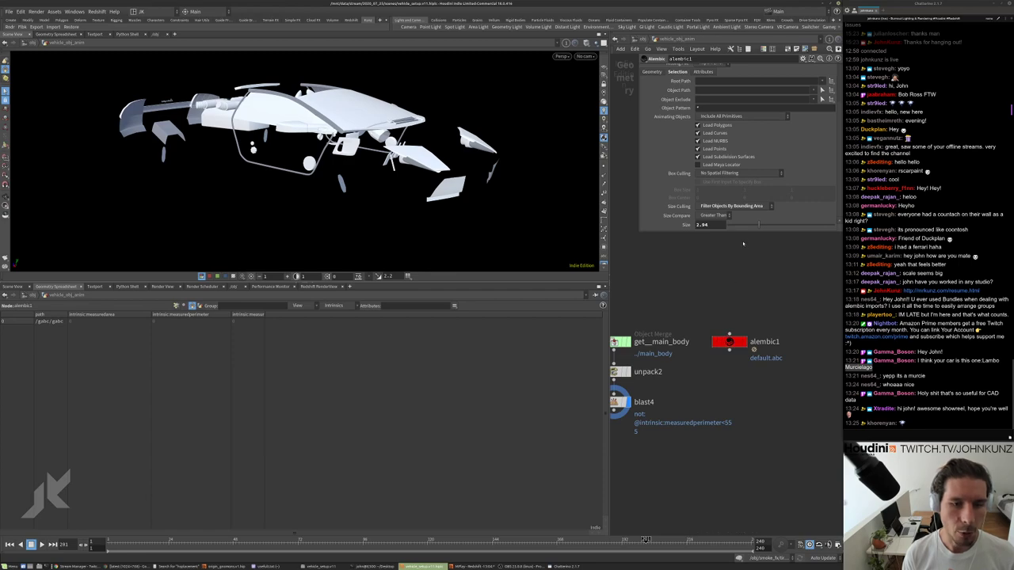
pyautogui.click(717, 216)
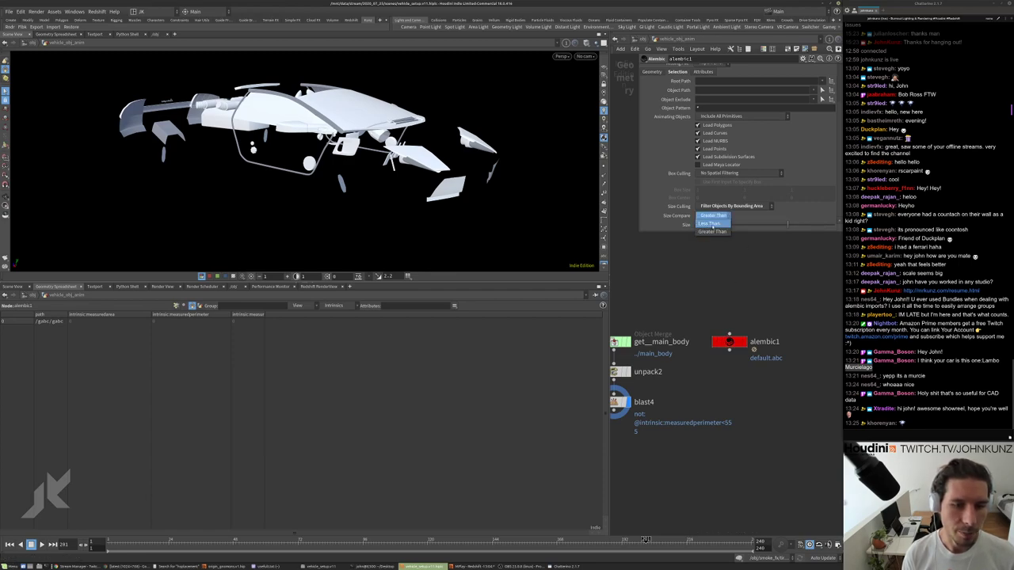
pyautogui.click(717, 222)
pyautogui.click(737, 206)
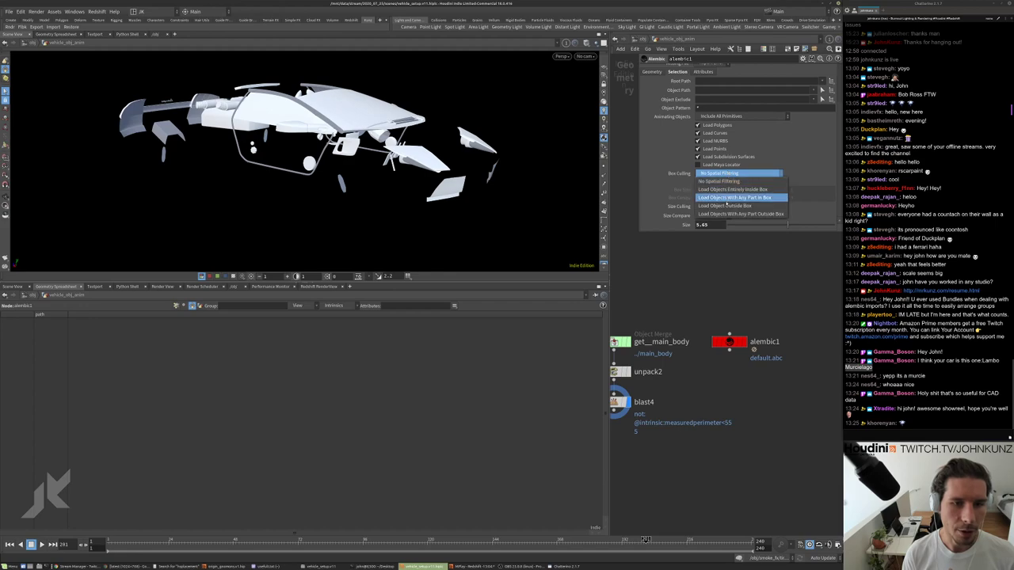
pyautogui.click(736, 207)
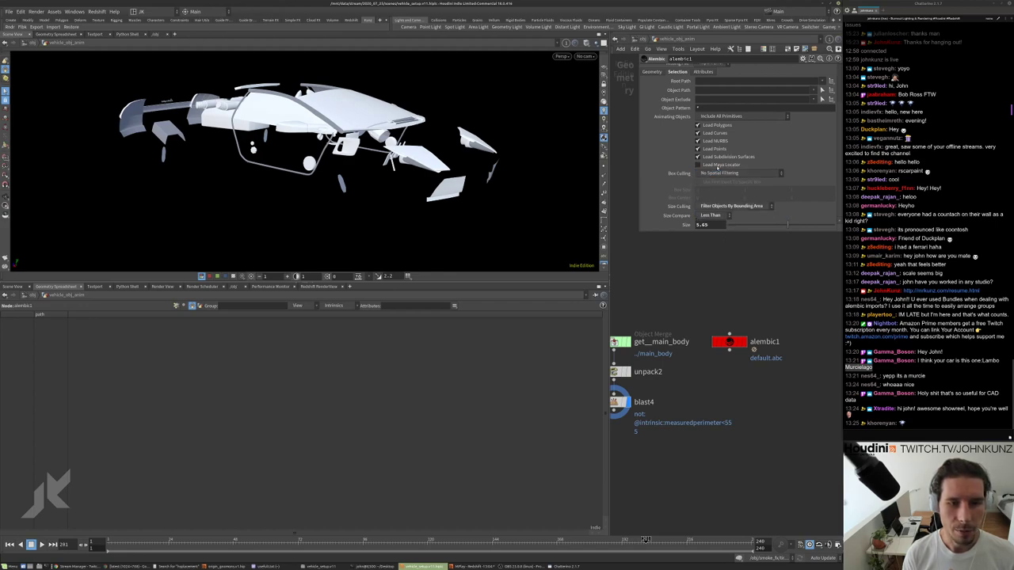
# Pan the network to alembic1 and delete it, keeping the blast chain.
pyautogui.moveTo(683, 364); pyautogui.dragTo(727, 324, button='middle')
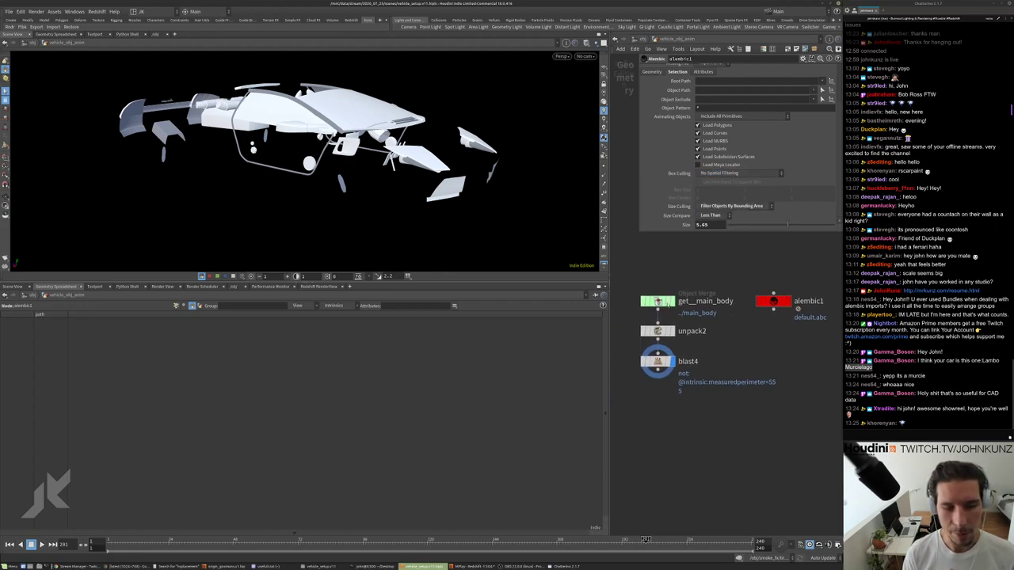
pyautogui.scroll(-2, 665, 304)
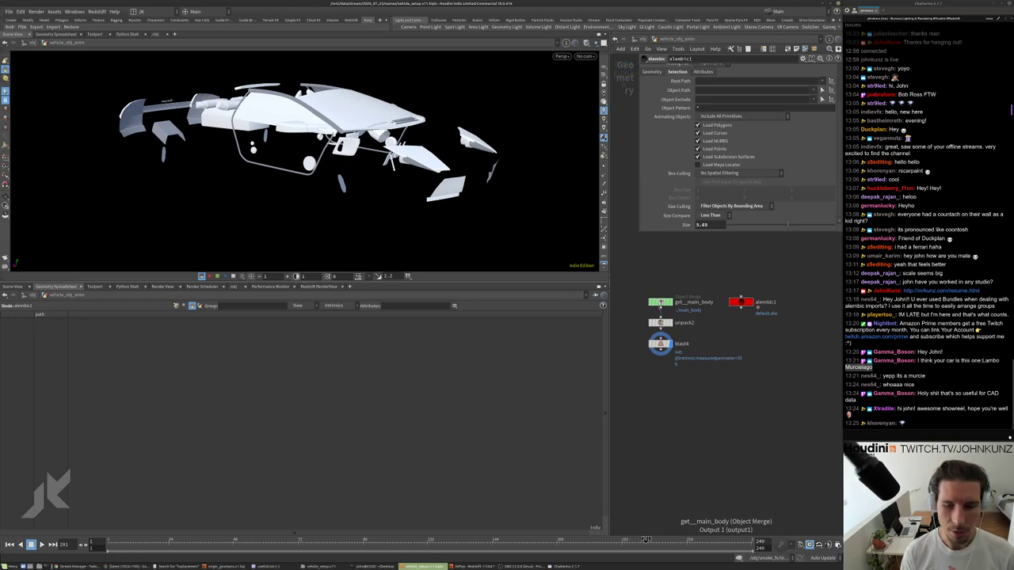
pyautogui.scroll(2, 710, 280)
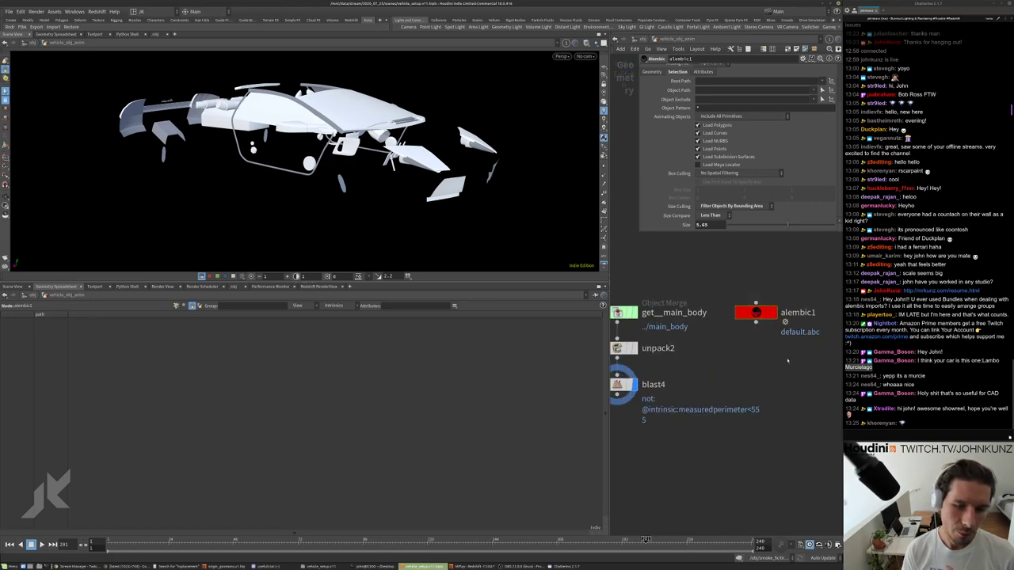
pyautogui.moveTo(782, 335); pyautogui.dragTo(649, 327, button='middle')
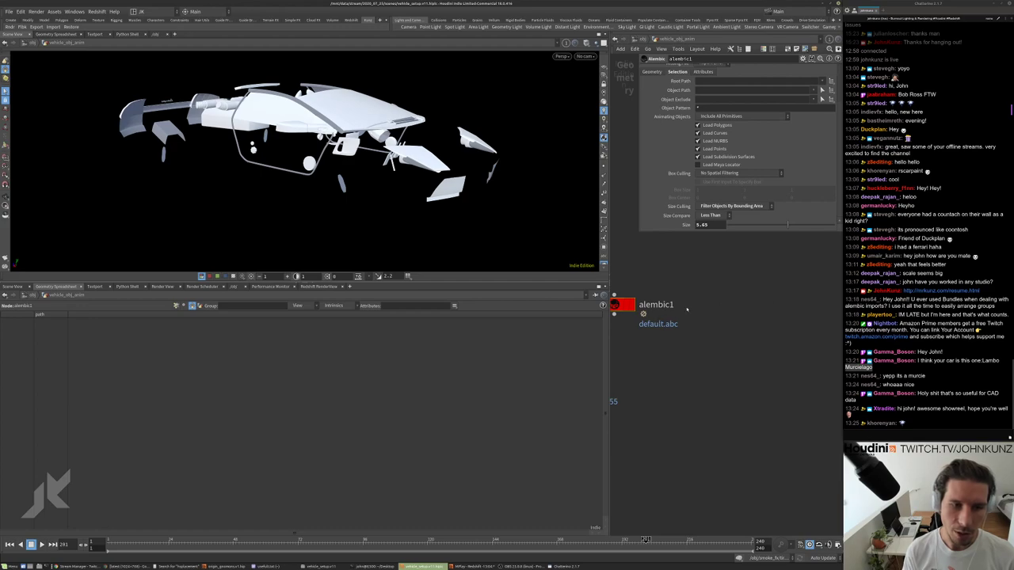
pyautogui.moveTo(733, 298); pyautogui.dragTo(770, 289, button='middle')
pyautogui.moveTo(653, 296); pyautogui.dragTo(708, 268, button='middle')
pyautogui.press('Delete')
pyautogui.scroll(-3, 725, 324)
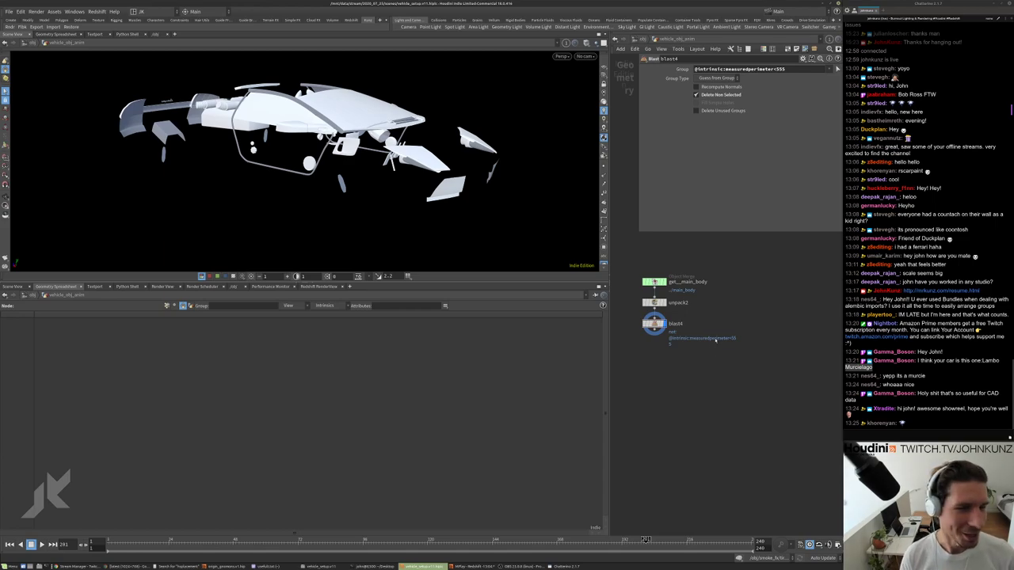
pyautogui.moveTo(687, 372); pyautogui.dragTo(719, 404, button='middle')
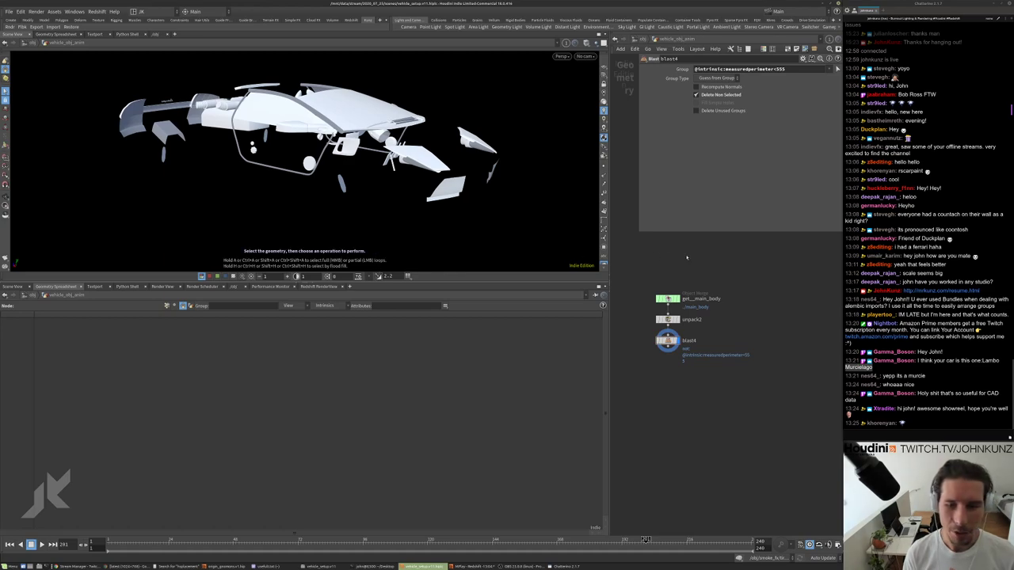
pyautogui.moveTo(672, 275); pyautogui.dragTo(685, 261, button='middle')
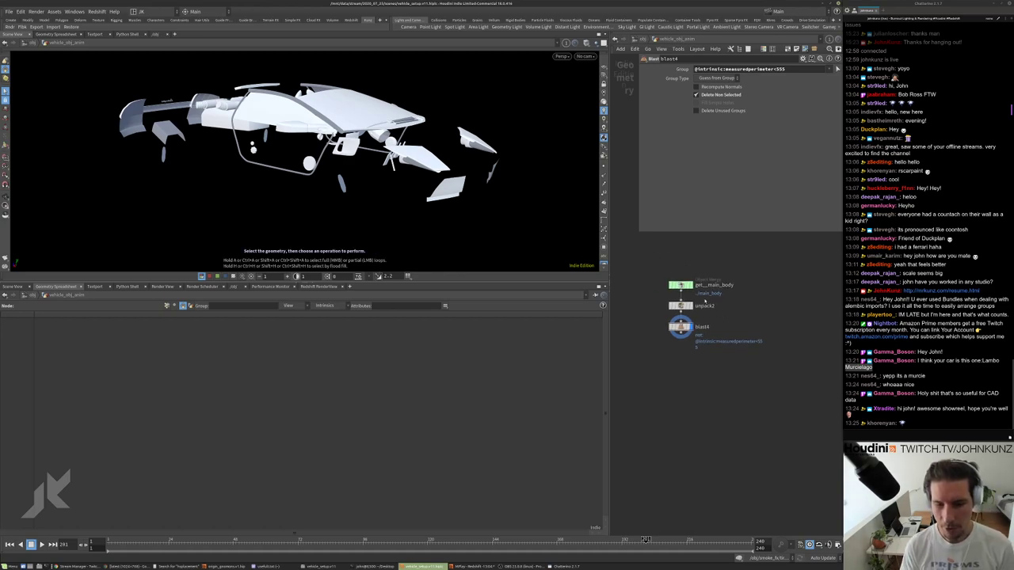
pyautogui.scroll(2, 710, 323)
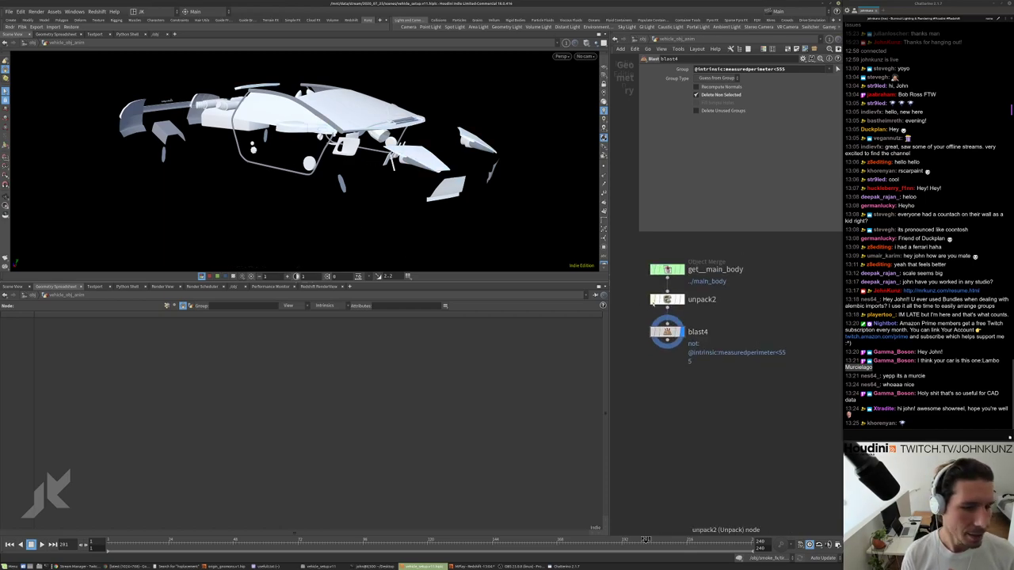
pyautogui.moveTo(317, 142); pyautogui.dragTo(278, 101)
# Display unpack2's full unpacked car and move blast4 beside it.
pyautogui.scroll(2, 678, 301)
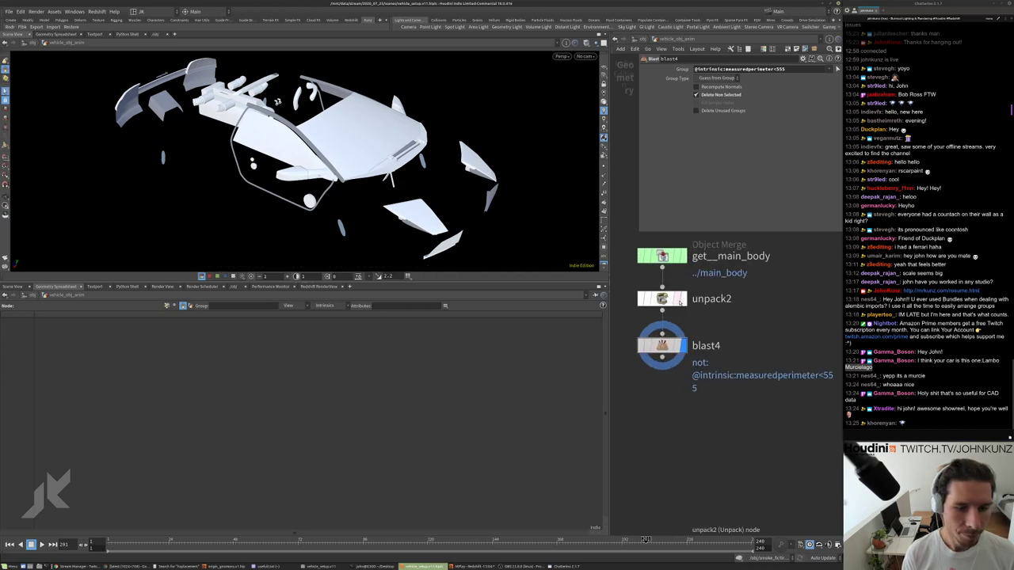
pyautogui.click(681, 299)
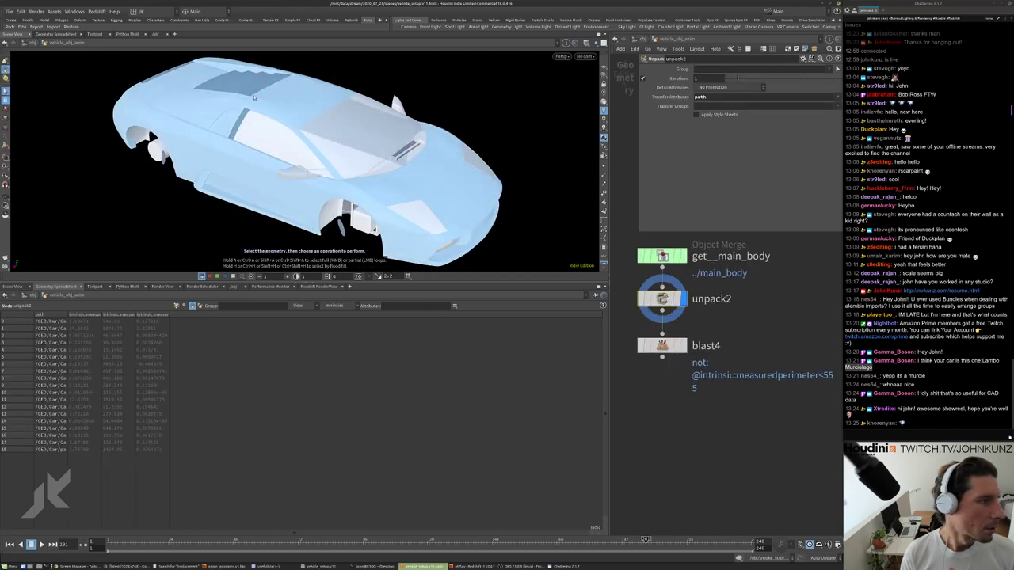
pyautogui.moveTo(663, 346)
pyautogui.mouseDown()
pyautogui.moveTo(740, 344)
pyautogui.moveTo(657, 332)
pyautogui.mouseUp()
pyautogui.scroll(-3, 768, 344)
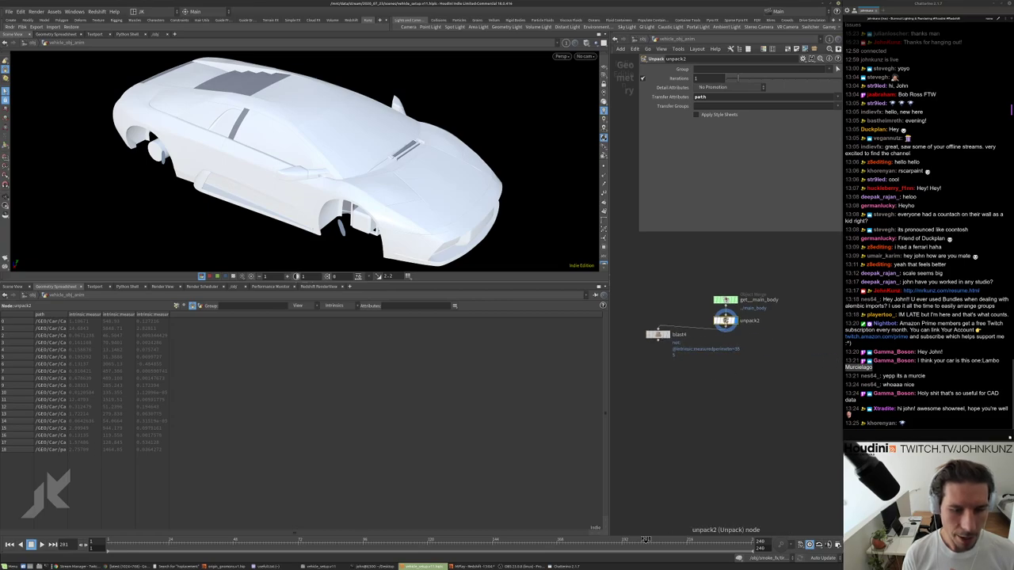
pyautogui.moveTo(652, 317); pyautogui.dragTo(652, 304, button='middle')
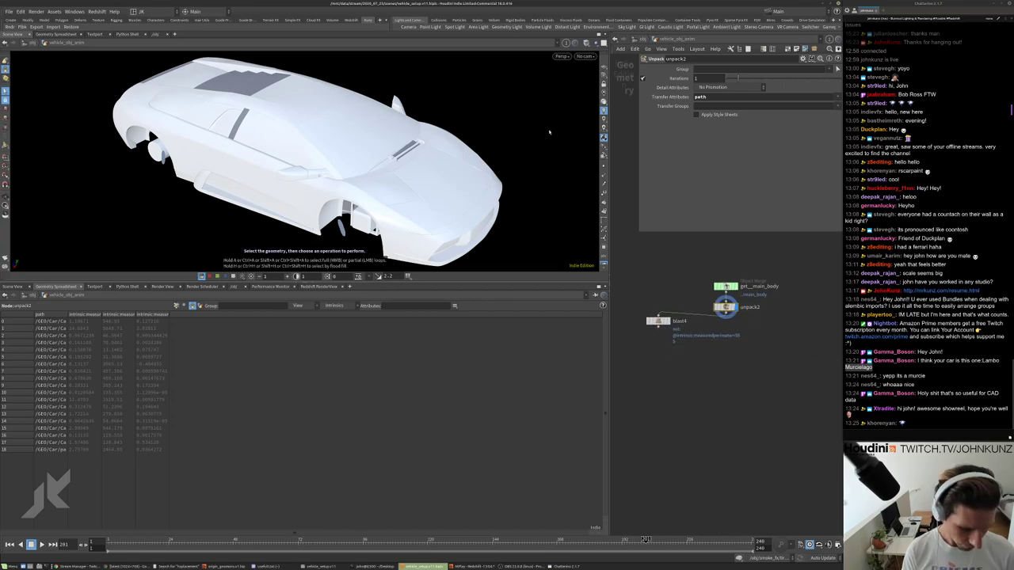
# Select the Car1Body path group and tumble around it from underside to front.
pyautogui.press('\\')
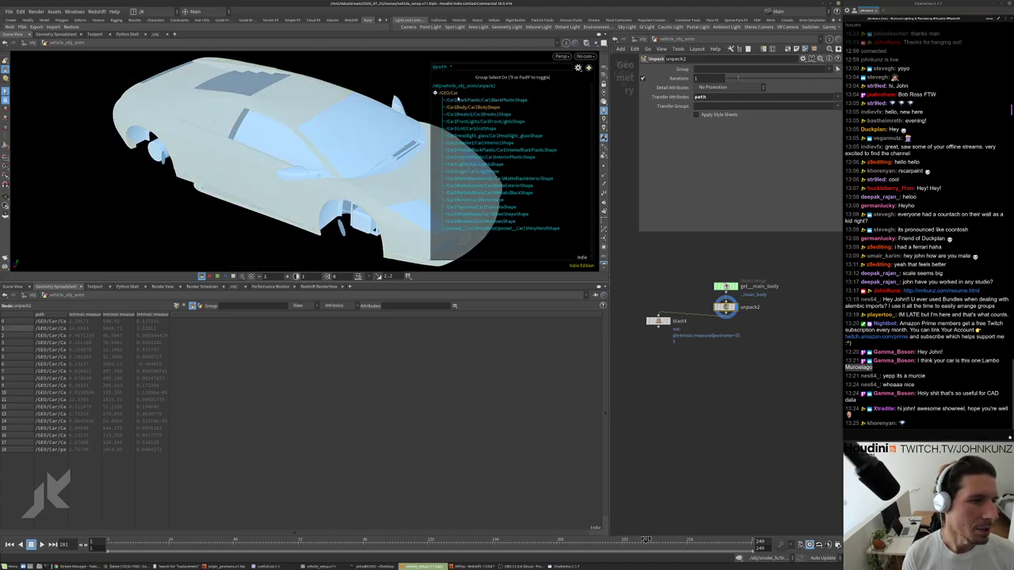
pyautogui.click(322, 96)
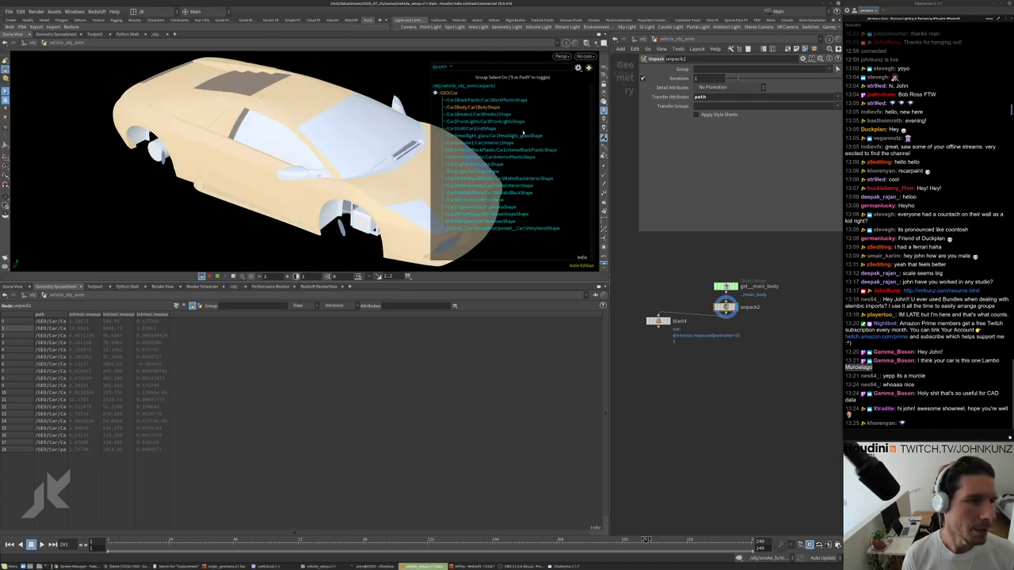
pyautogui.keyDown('alt'); pyautogui.moveTo(322, 95); pyautogui.dragTo(333, 151); pyautogui.keyUp('alt')
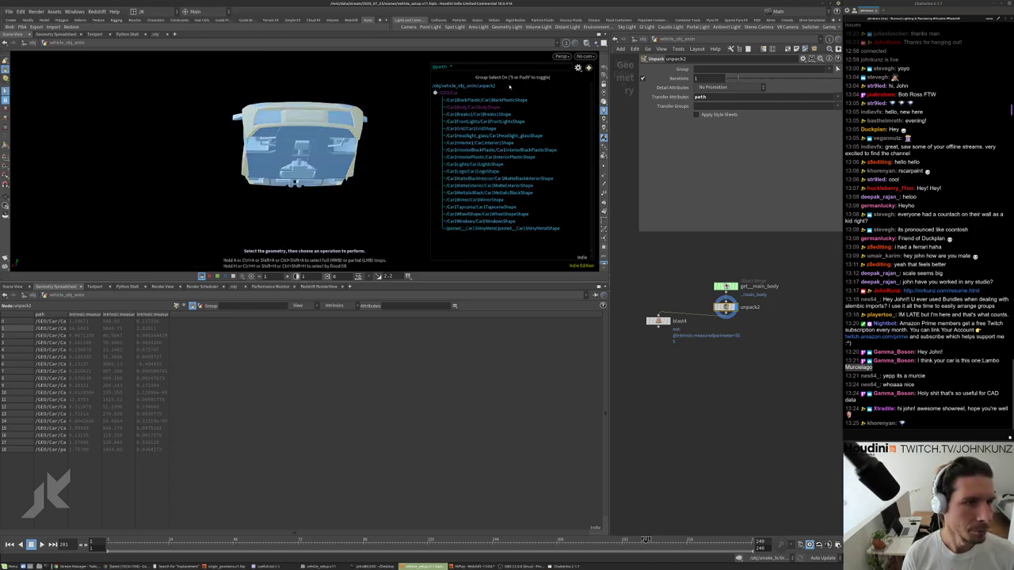
pyautogui.keyDown('alt'); pyautogui.moveTo(317, 143); pyautogui.dragTo(172, 199); pyautogui.keyUp('alt')
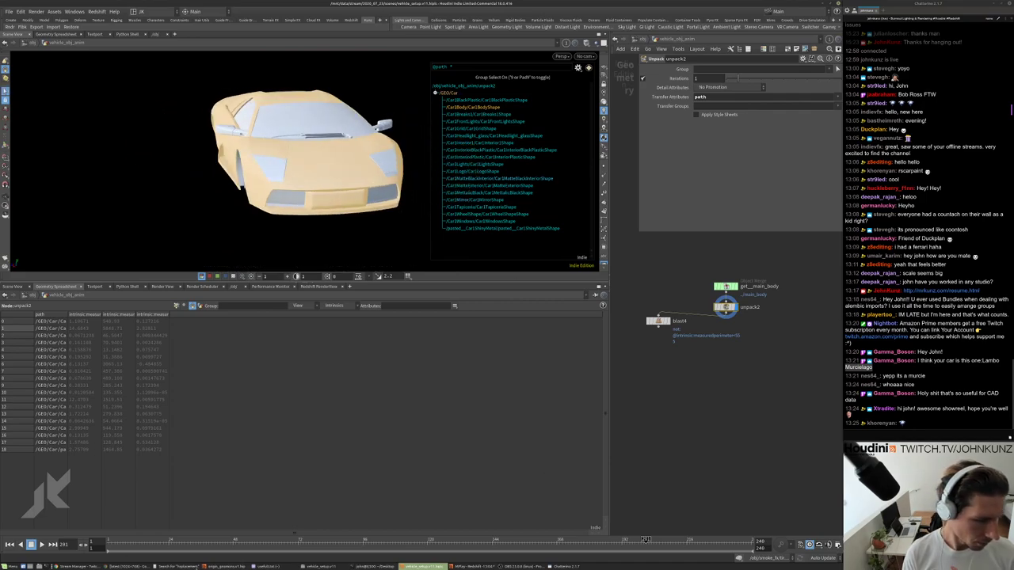
pyautogui.hotkey('alt', 'Tab')
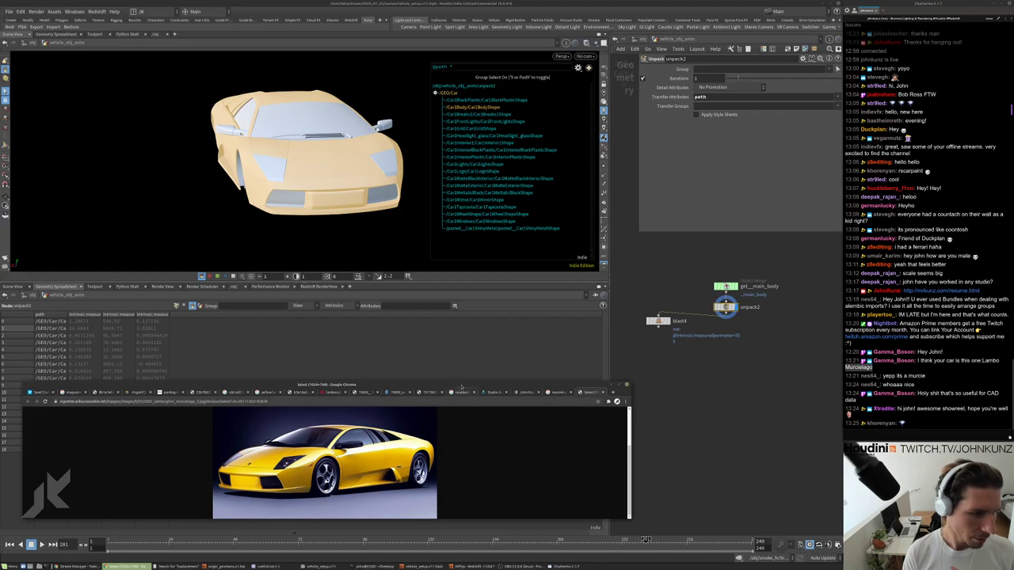
# Enlarge and reposition the Murcielago reference photo window, then tumble the car to front and side views.
pyautogui.moveTo(462, 386); pyautogui.dragTo(464, 288)
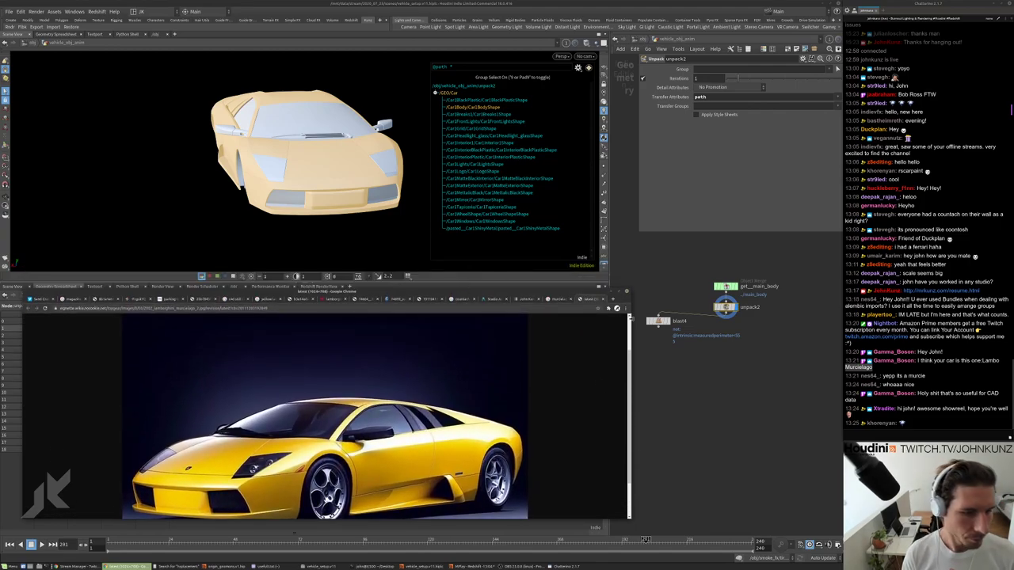
pyautogui.moveTo(631, 317); pyautogui.dragTo(441, 331)
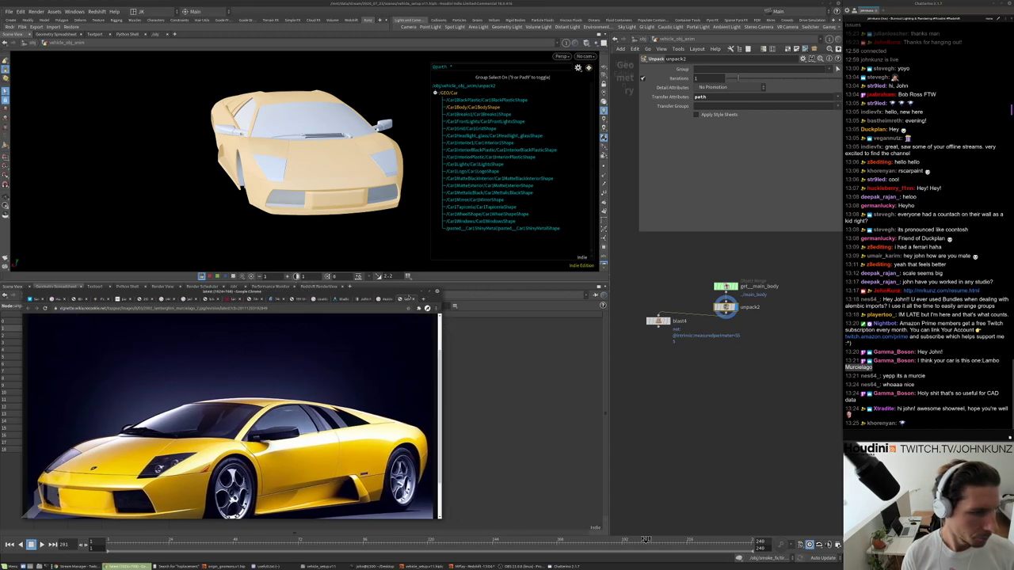
pyautogui.keyDown('alt'); pyautogui.moveTo(274, 329); pyautogui.dragTo(323, 329); pyautogui.keyUp('alt')
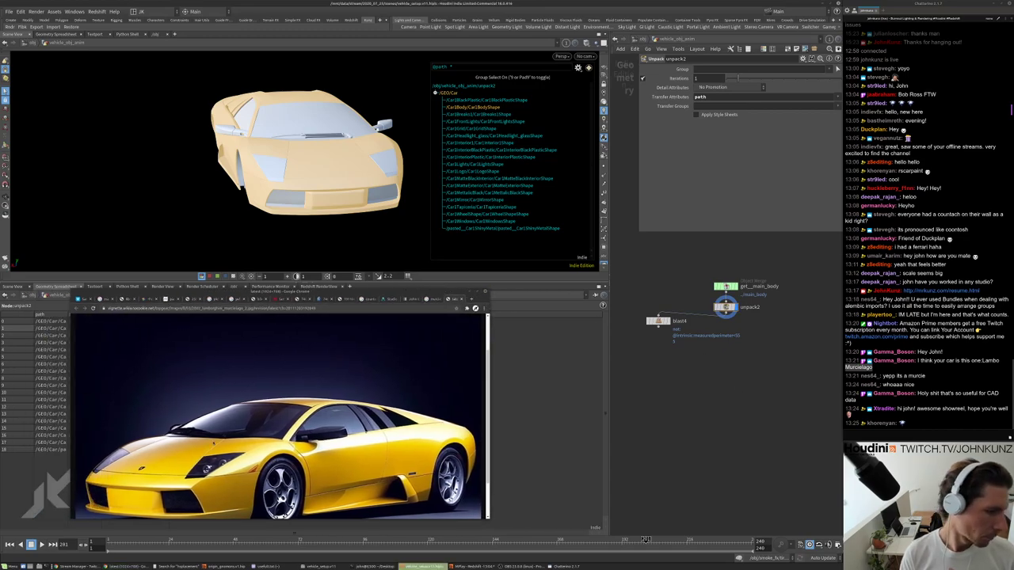
pyautogui.moveTo(261, 179); pyautogui.dragTo(238, 201)
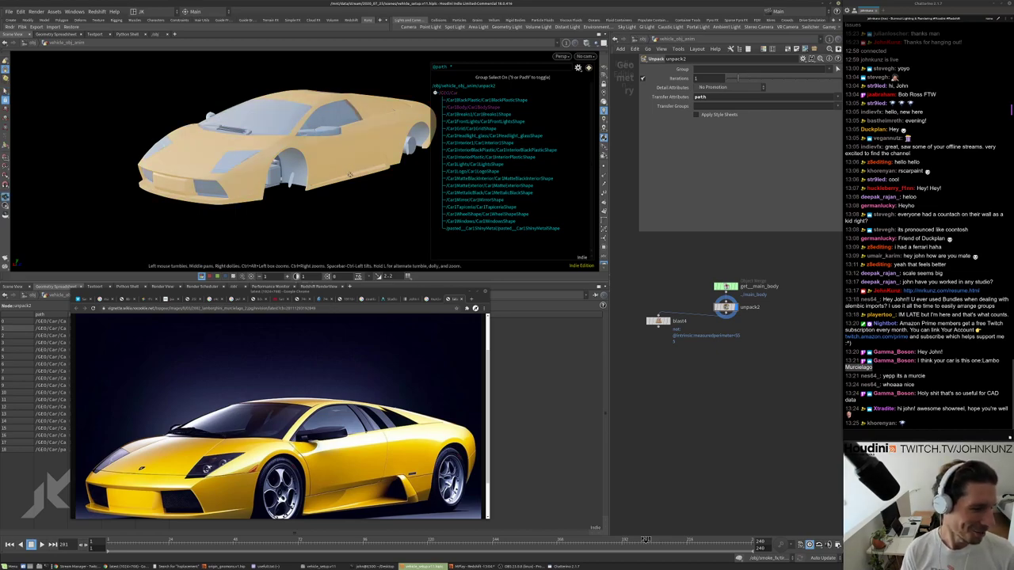
pyautogui.moveTo(334, 186); pyautogui.dragTo(351, 137)
# Create a Split node below unpack2 for the body path, with blast4 moved beside it.
pyautogui.press('Tab')
pyautogui.write('split')
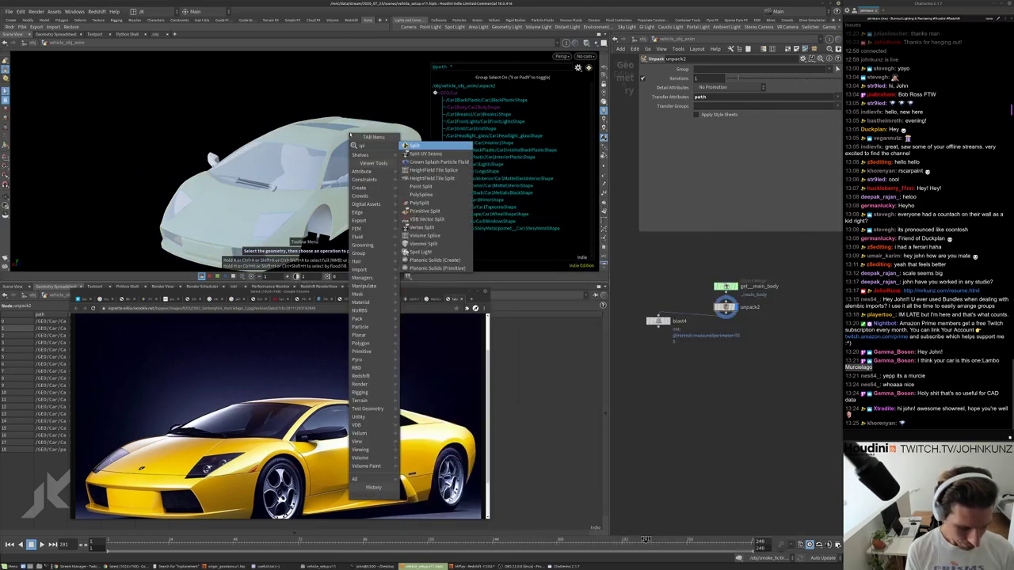
pyautogui.press('Return')
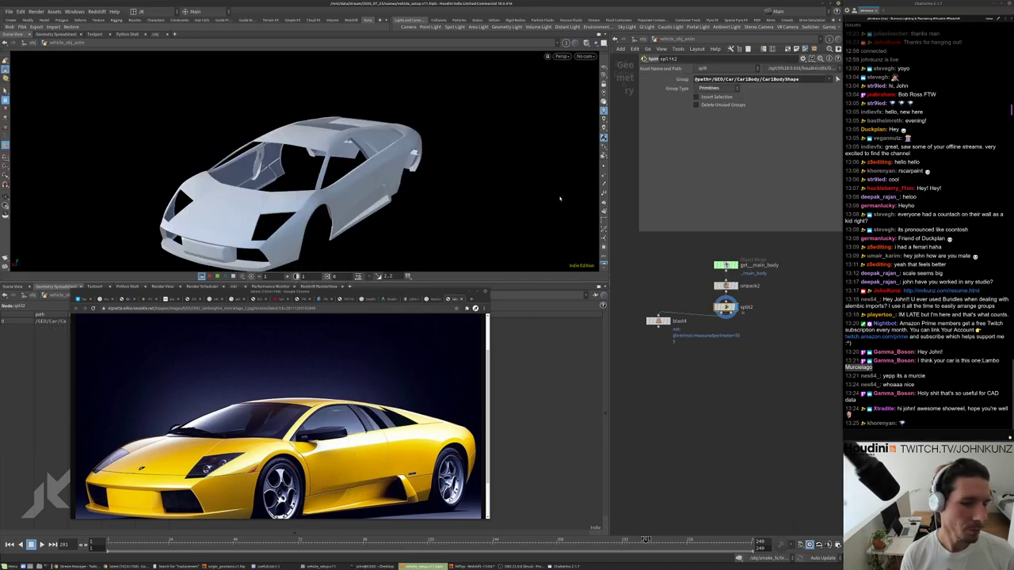
pyautogui.moveTo(657, 320); pyautogui.dragTo(661, 296)
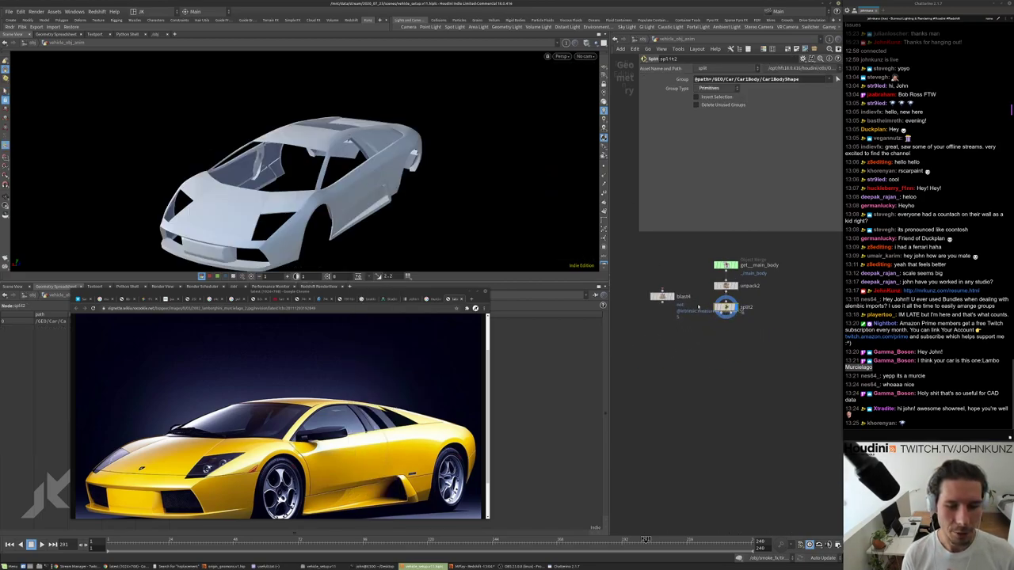
pyautogui.moveTo(727, 325); pyautogui.dragTo(727, 349)
pyautogui.press('f')
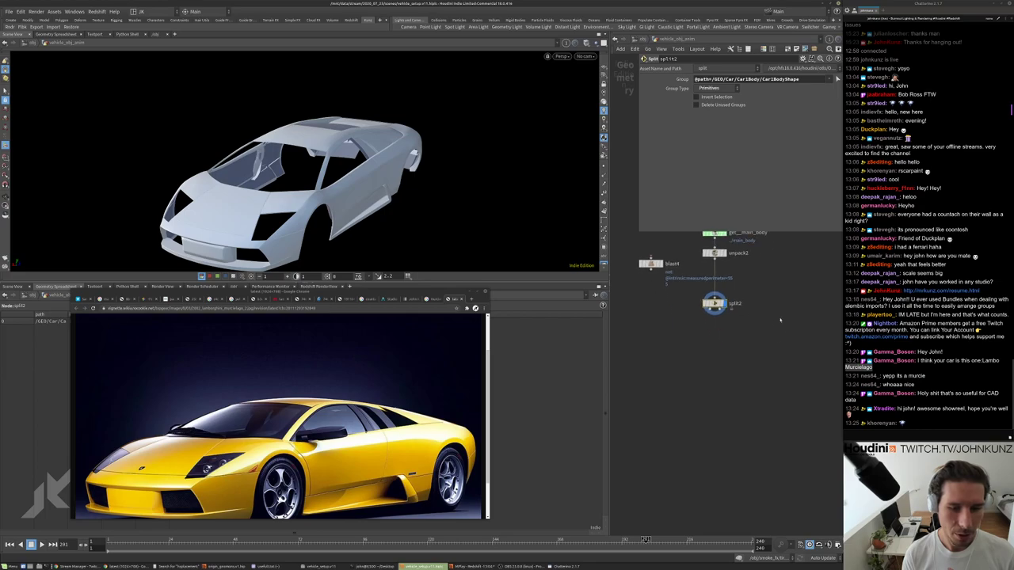
# Rename the split node to split_car_body.
pyautogui.doubleClick(732, 282)
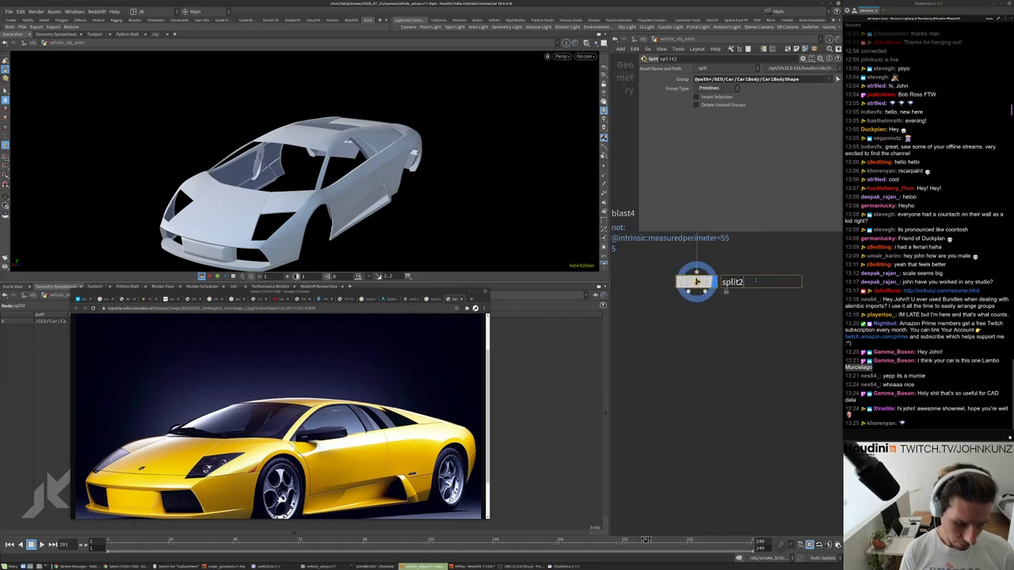
pyautogui.press('BackSpace')
pyautogui.write('_car_boy')
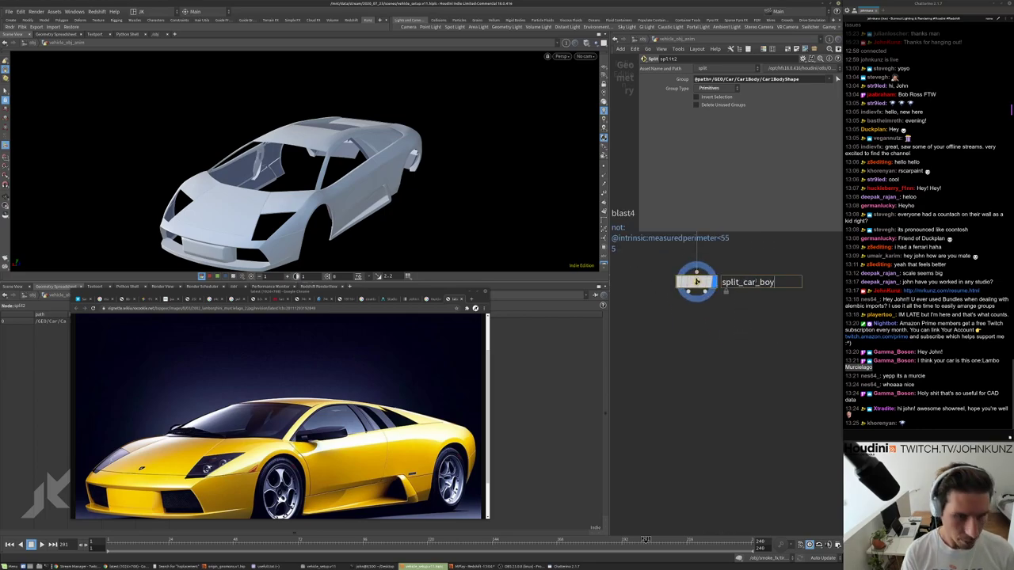
pyautogui.press('BackSpace')
pyautogui.write('dy')
pyautogui.press('Return')
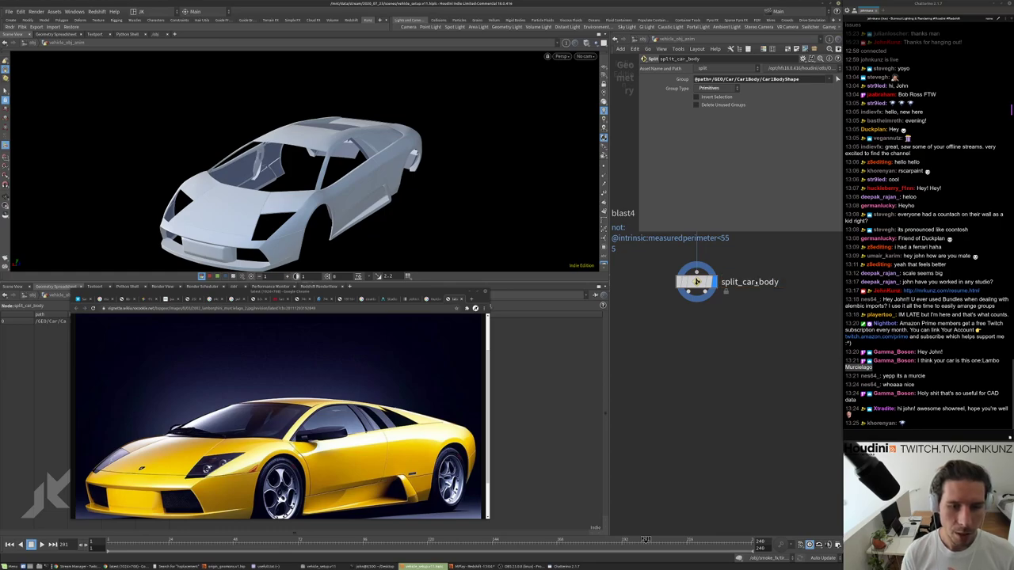
# Add a Null node after split_car_body and display null1's output.
pyautogui.moveTo(757, 283); pyautogui.dragTo(750, 257, button='middle')
pyautogui.press('Tab')
pyautogui.write('nu')
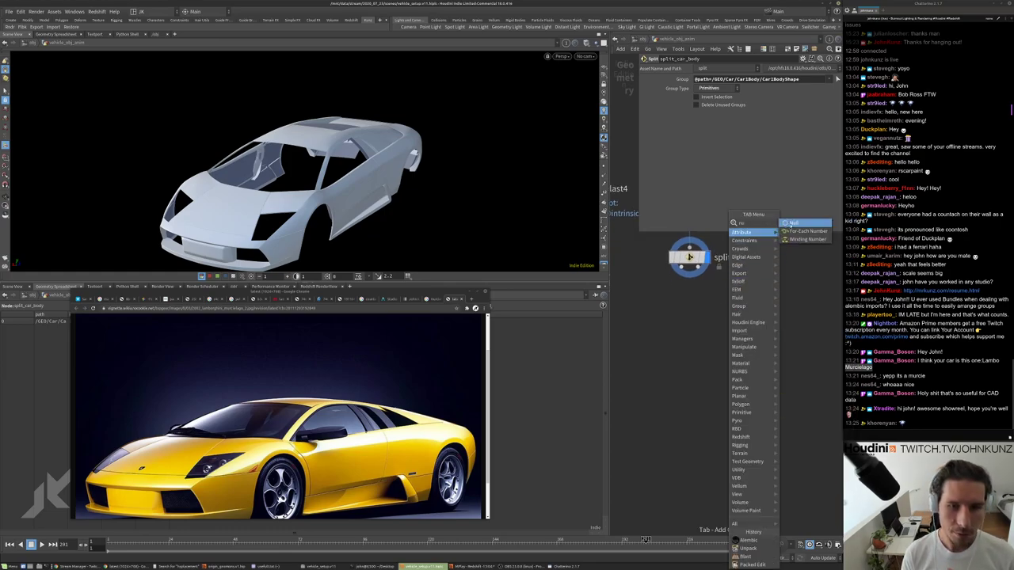
pyautogui.click(791, 225)
pyautogui.click(746, 311)
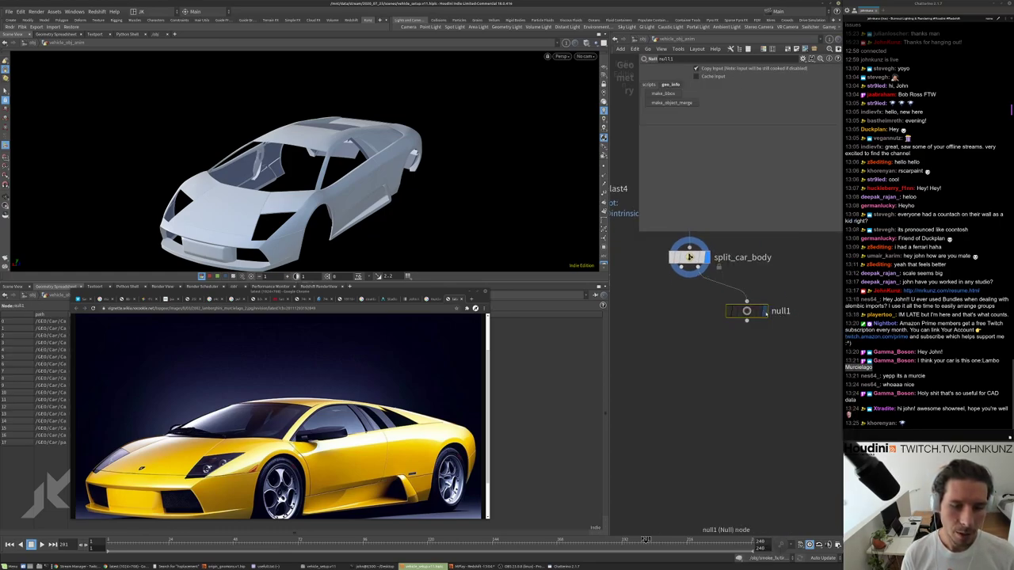
pyautogui.press('r')
pyautogui.scroll(-3, 697, 267)
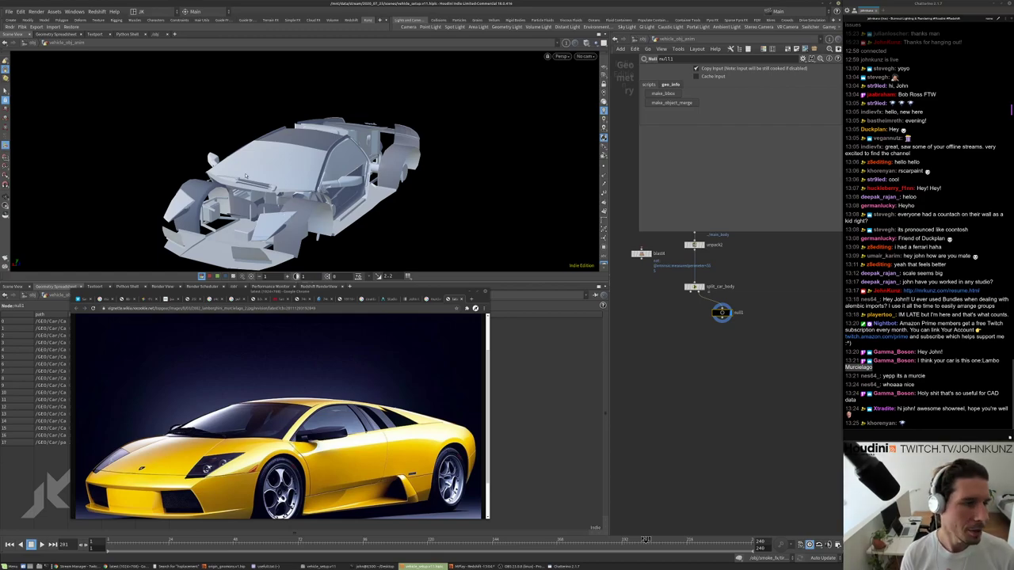
# Select split_car_body to show its settings and move null1 down to the right.
pyautogui.scroll(4, 713, 346)
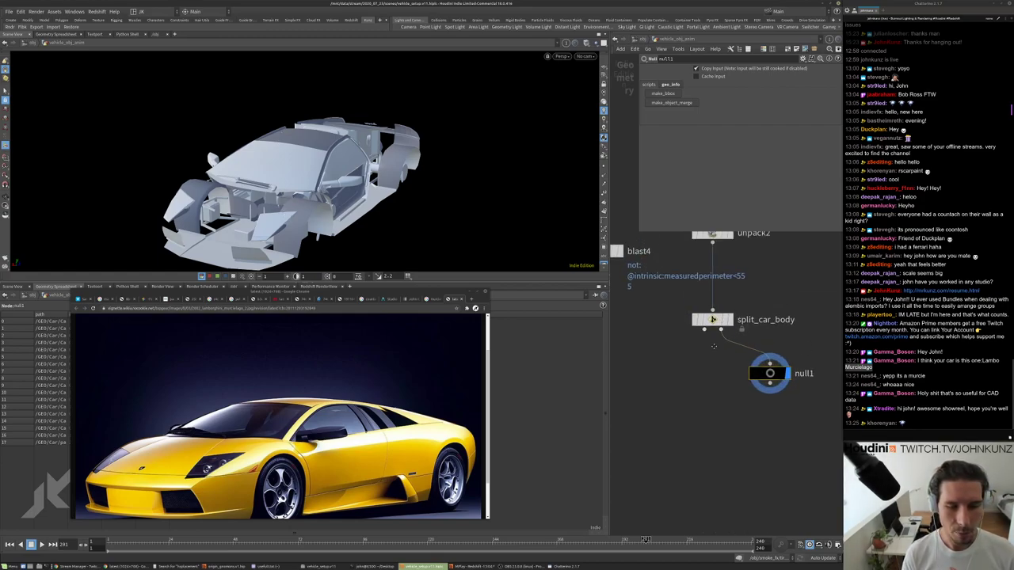
pyautogui.click(712, 319)
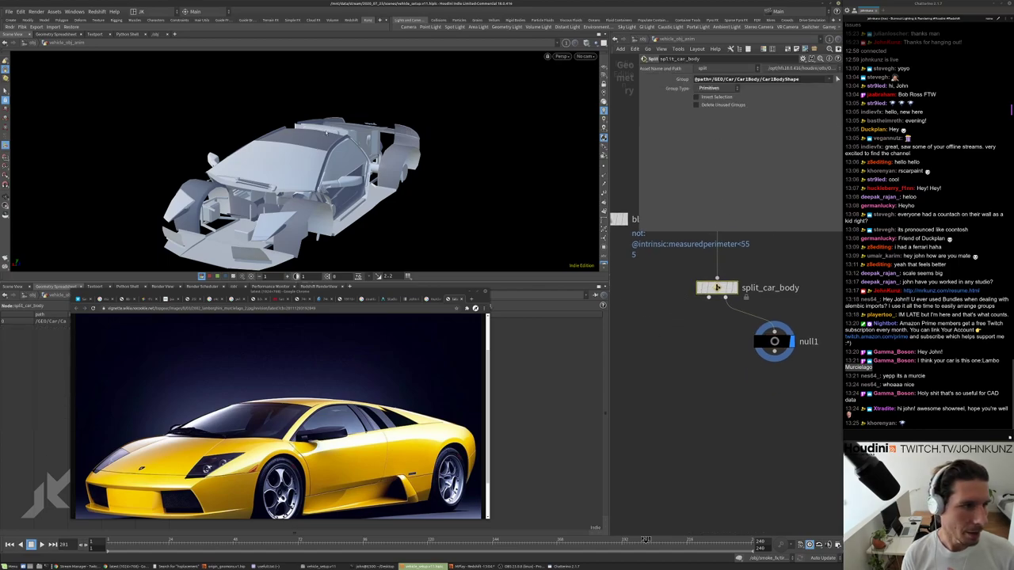
pyautogui.moveTo(768, 408); pyautogui.dragTo(709, 366, button='middle')
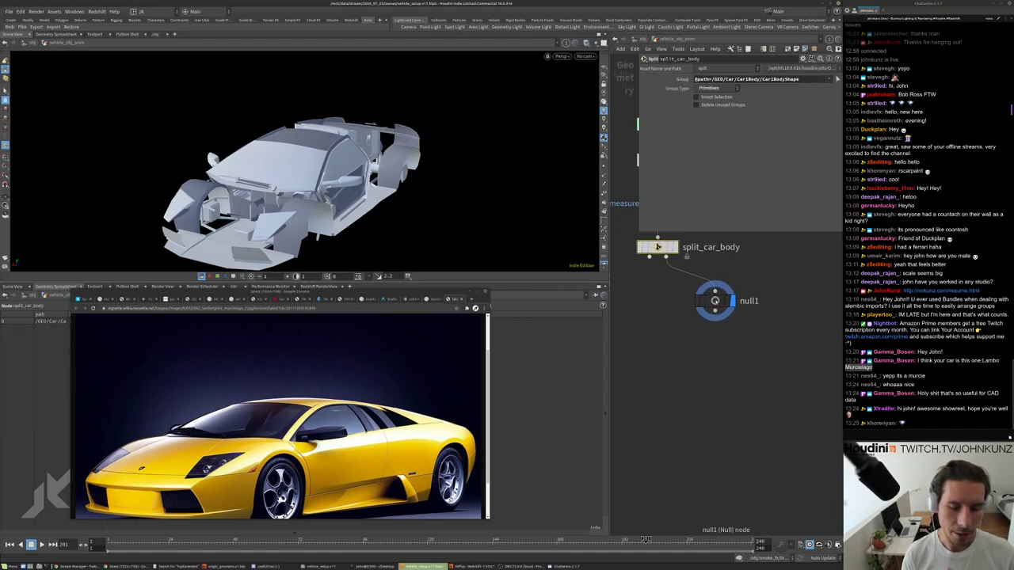
pyautogui.moveTo(715, 301); pyautogui.dragTo(742, 347)
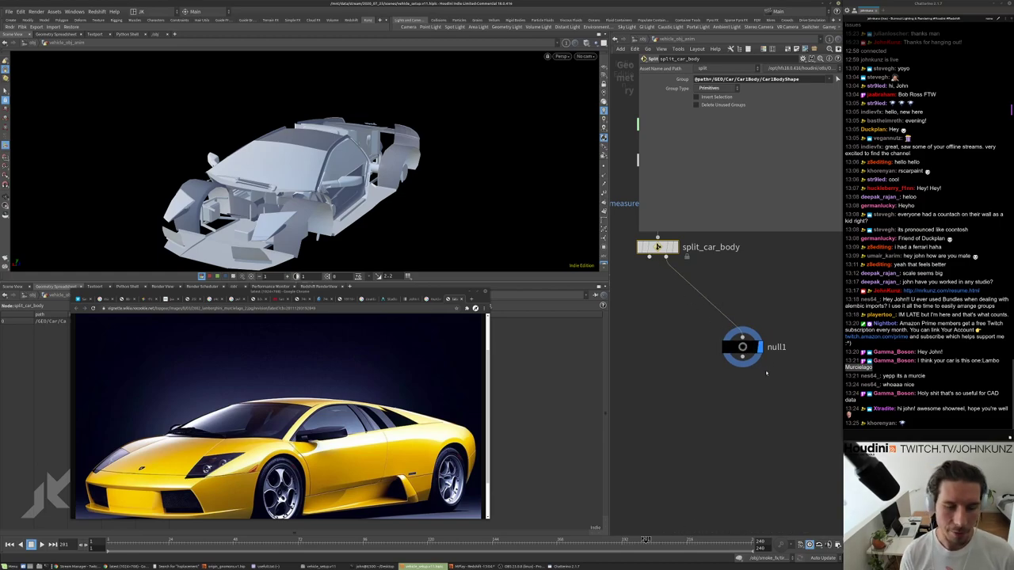
# Tumble the remaining parts to a low front view and start picking the hood.
pyautogui.moveTo(375, 226); pyautogui.dragTo(464, 199)
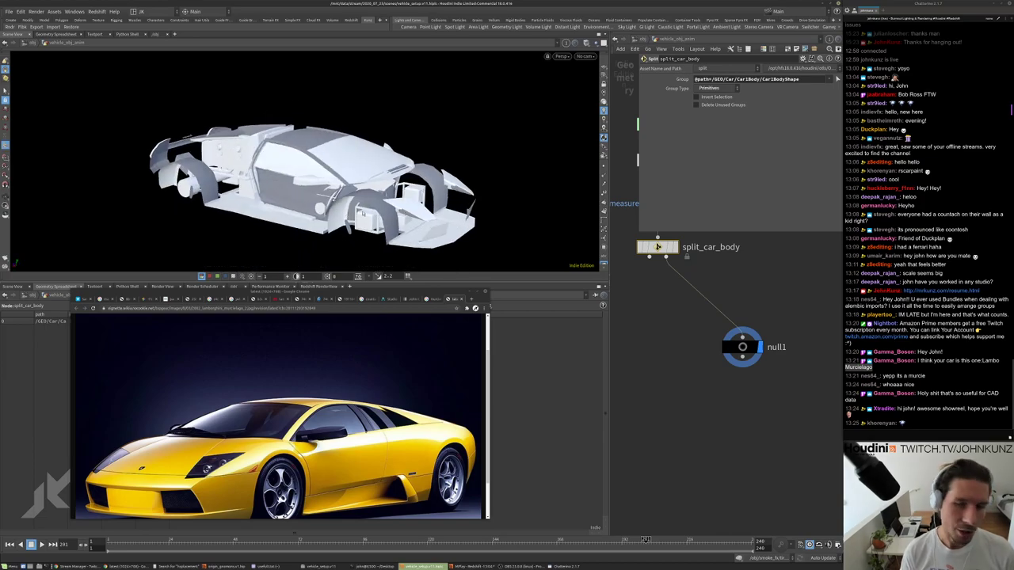
pyautogui.moveTo(317, 183); pyautogui.dragTo(391, 166)
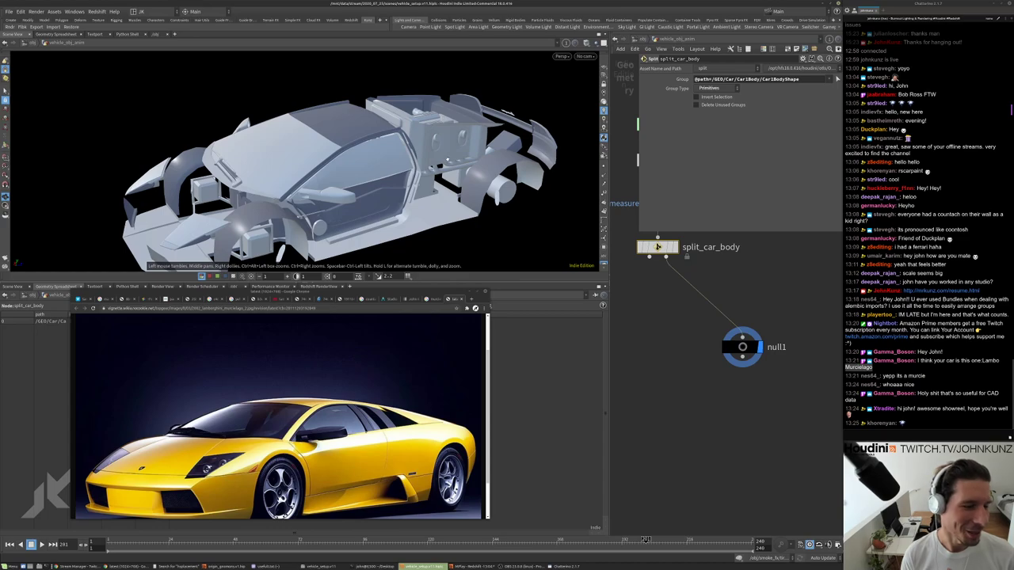
pyautogui.moveTo(279, 252); pyautogui.dragTo(372, 144)
pyautogui.scroll(5, 424, 106)
pyautogui.press('s')
# Pick the window glass and create a Split node named split_window_glass.
pyautogui.click(372, 145)
pyautogui.press('Tab')
pyautogui.write('split')
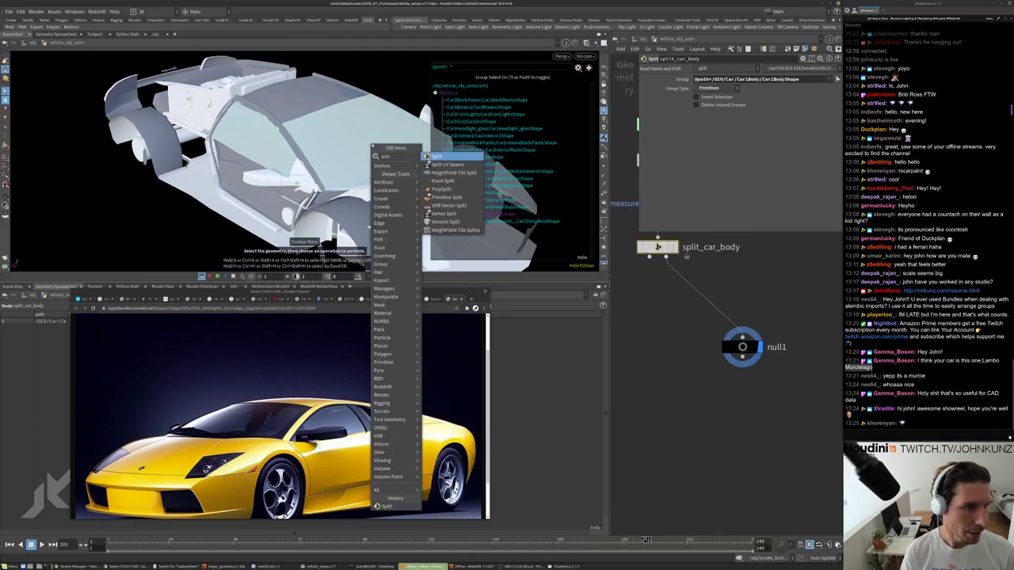
pyautogui.press('Return')
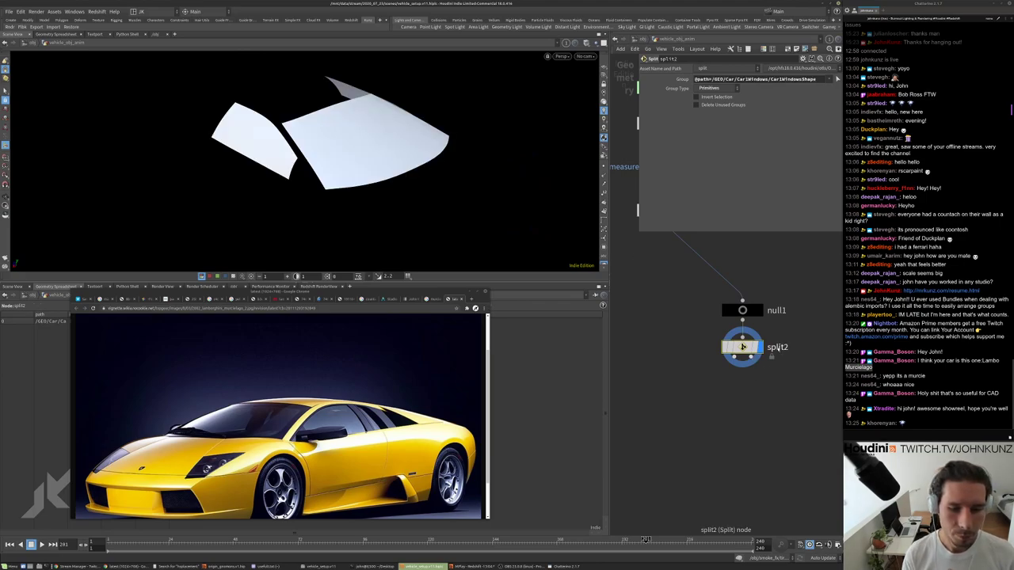
pyautogui.doubleClick(778, 347)
pyautogui.press('BackSpace')
pyautogui.write('_')
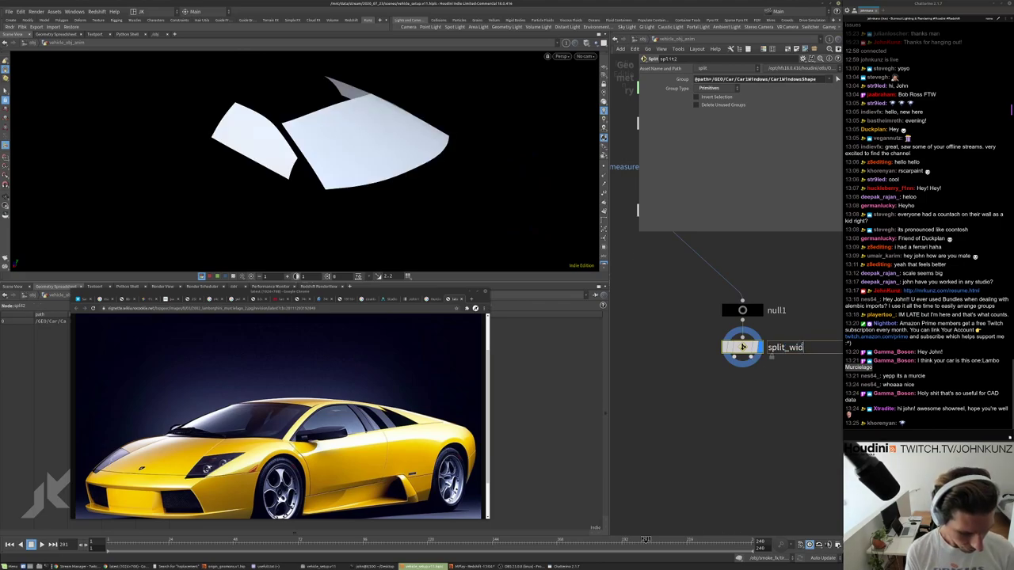
pyautogui.write('window_glas')
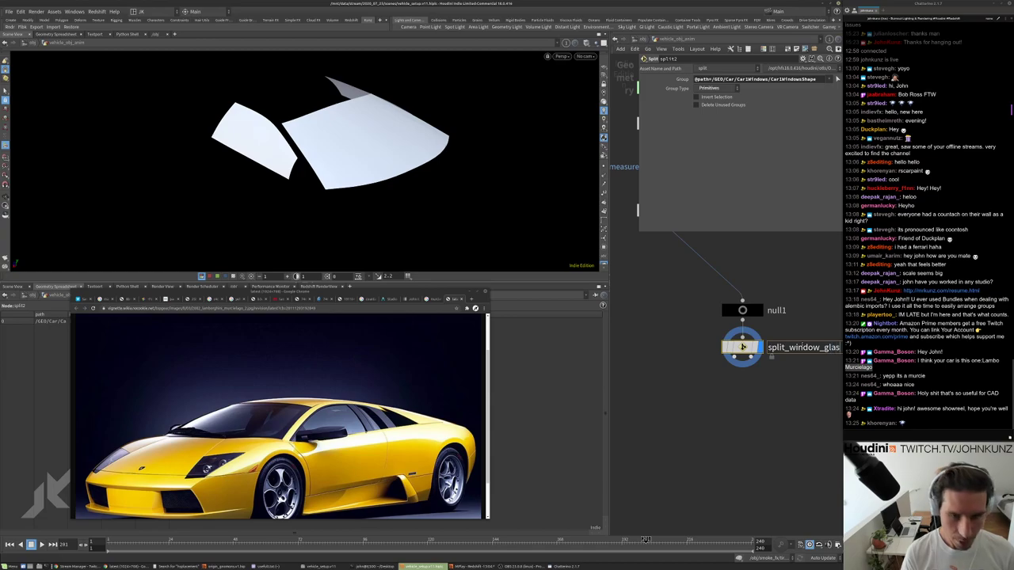
pyautogui.write('s')
pyautogui.press('Return')
# Place split_window_glass under split_car_body and display null1.
pyautogui.press('h')
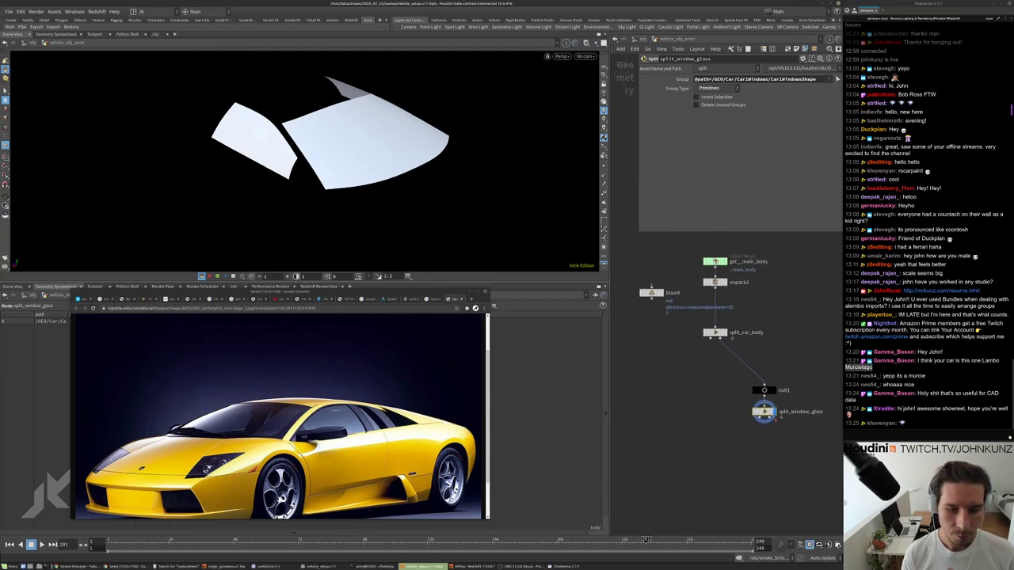
pyautogui.moveTo(764, 411); pyautogui.dragTo(732, 360)
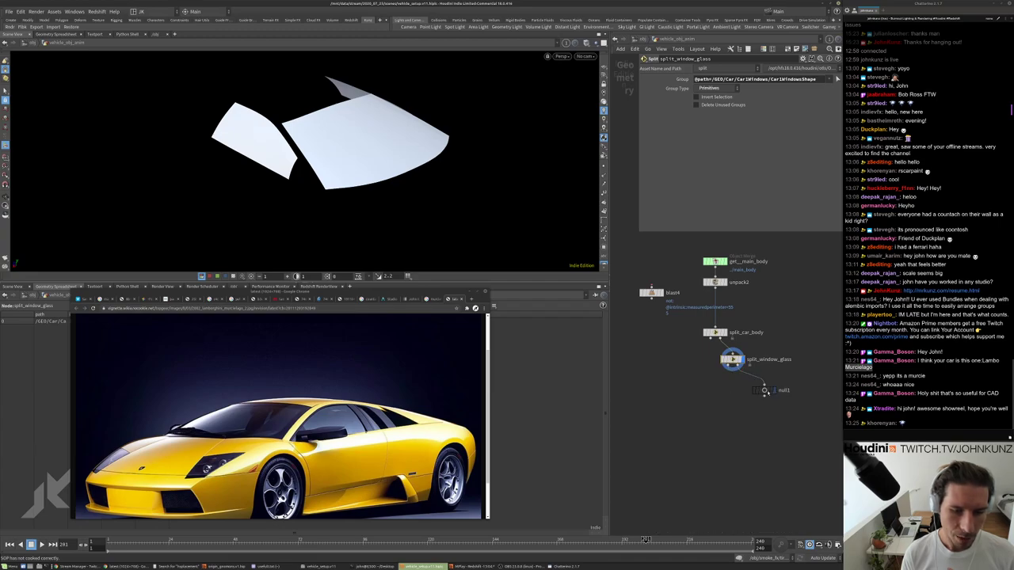
pyautogui.click(765, 391)
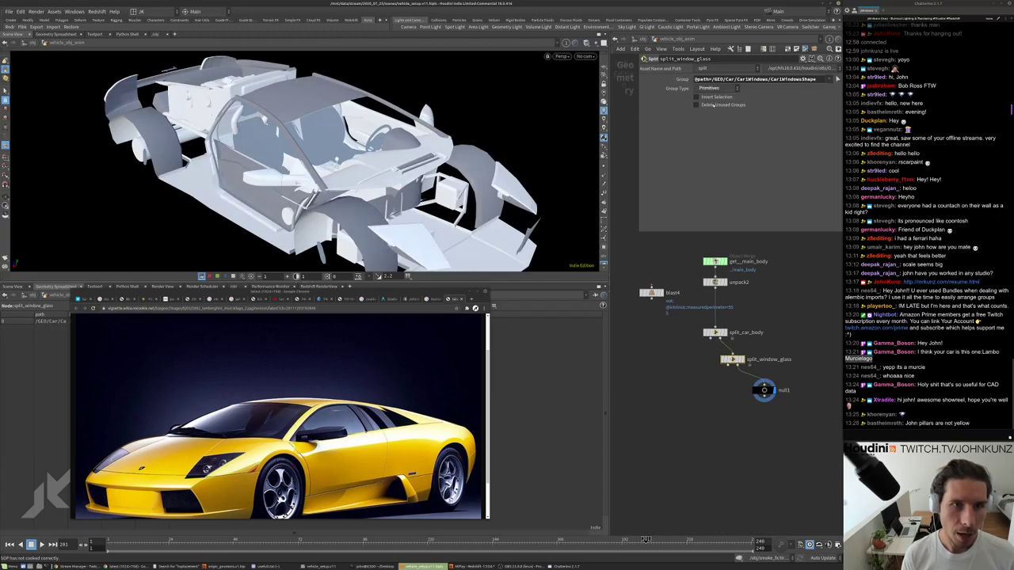
pyautogui.scroll(4, 780, 410)
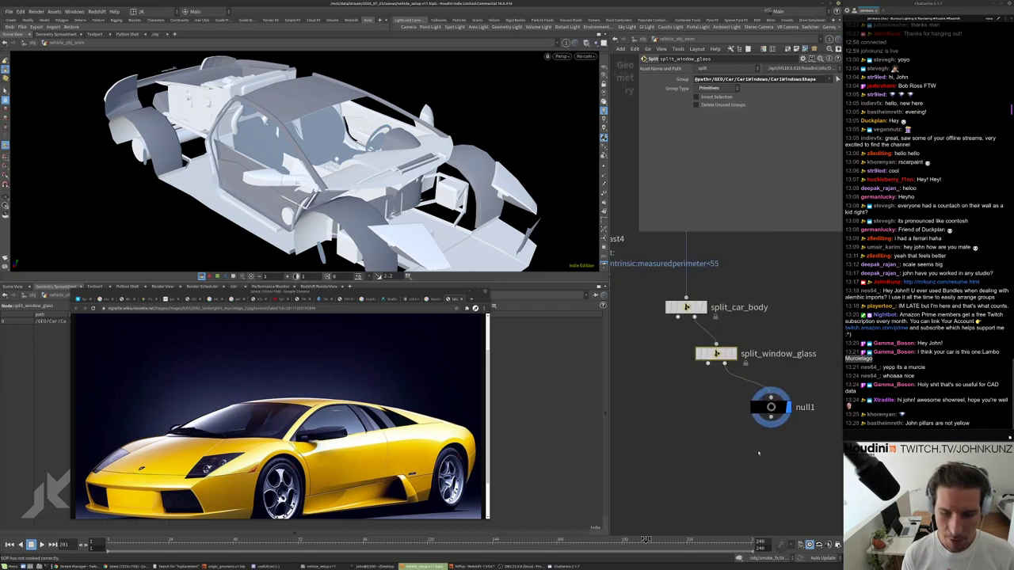
pyautogui.moveTo(725, 425); pyautogui.dragTo(737, 451, button='middle')
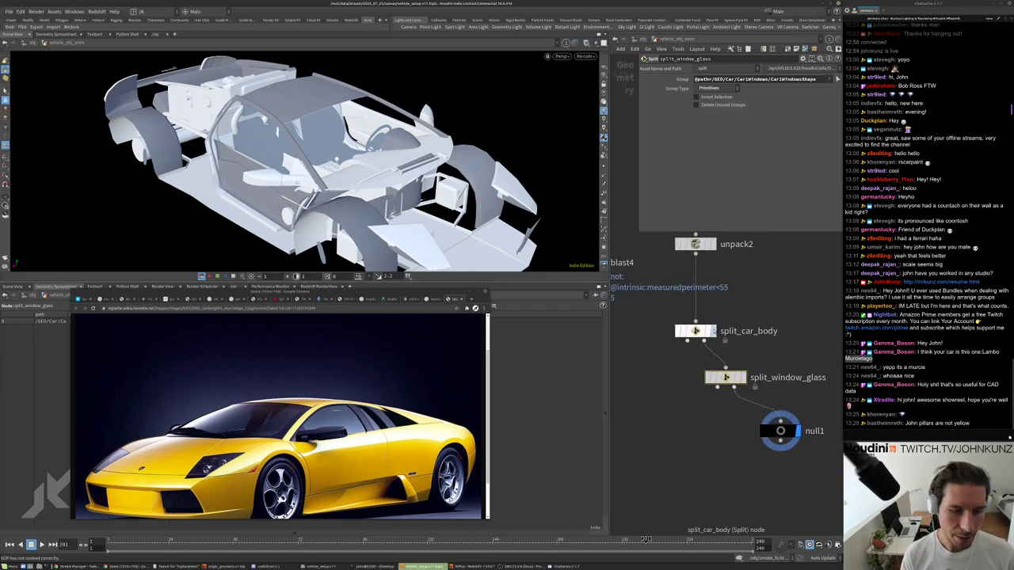
# Display split_car_body, check its point and primitive counts, and view the body from side and above.
pyautogui.click(709, 331)
pyautogui.moveTo(294, 158); pyautogui.dragTo(317, 139)
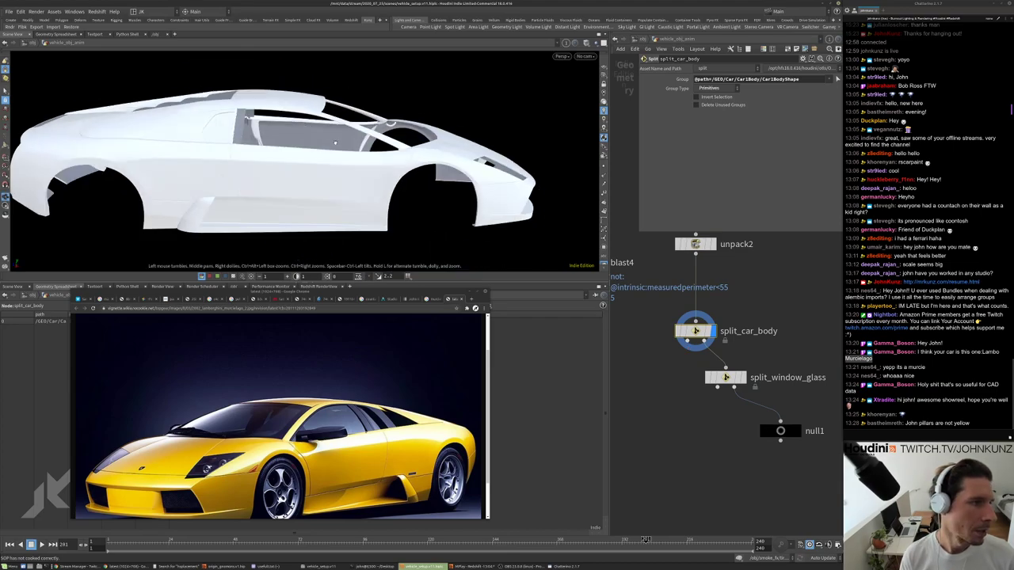
pyautogui.middleClick(697, 331)
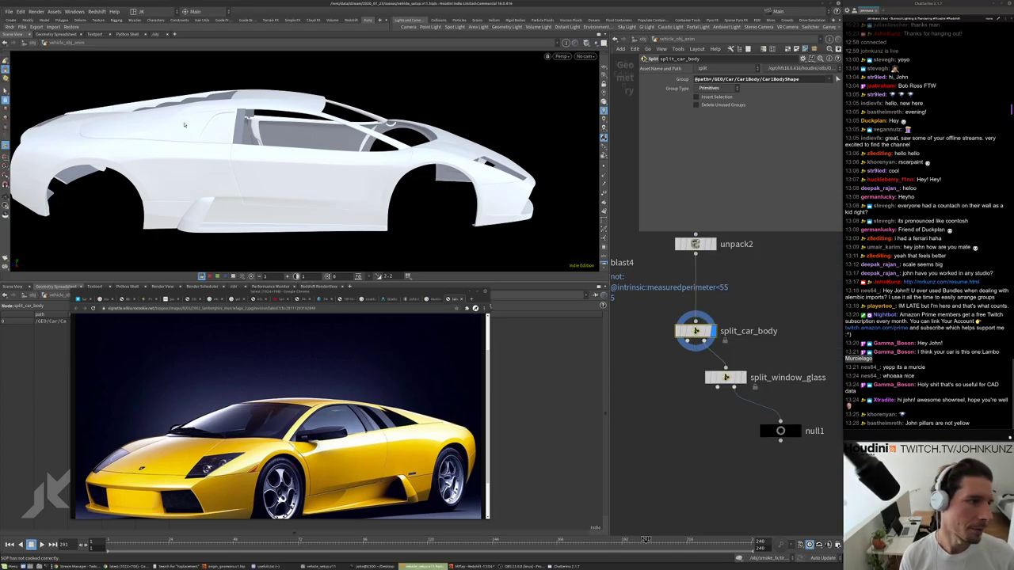
pyautogui.moveTo(263, 108); pyautogui.dragTo(241, 158)
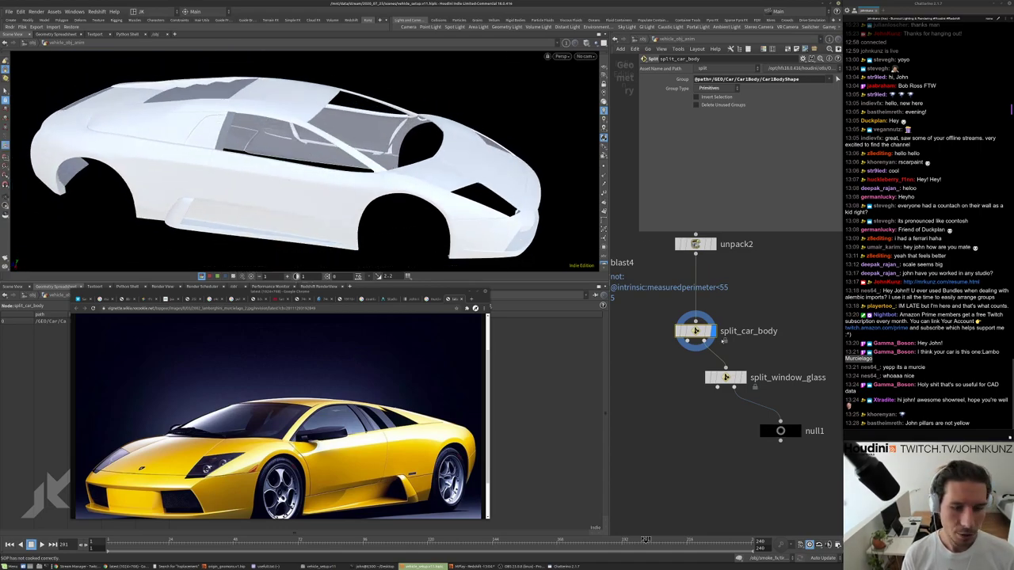
pyautogui.scroll(-2, 736, 386)
# Zoom toward the body shell, move split_window_glass down-right, and start a new selection.
pyautogui.moveTo(736, 386); pyautogui.dragTo(713, 342, button='middle')
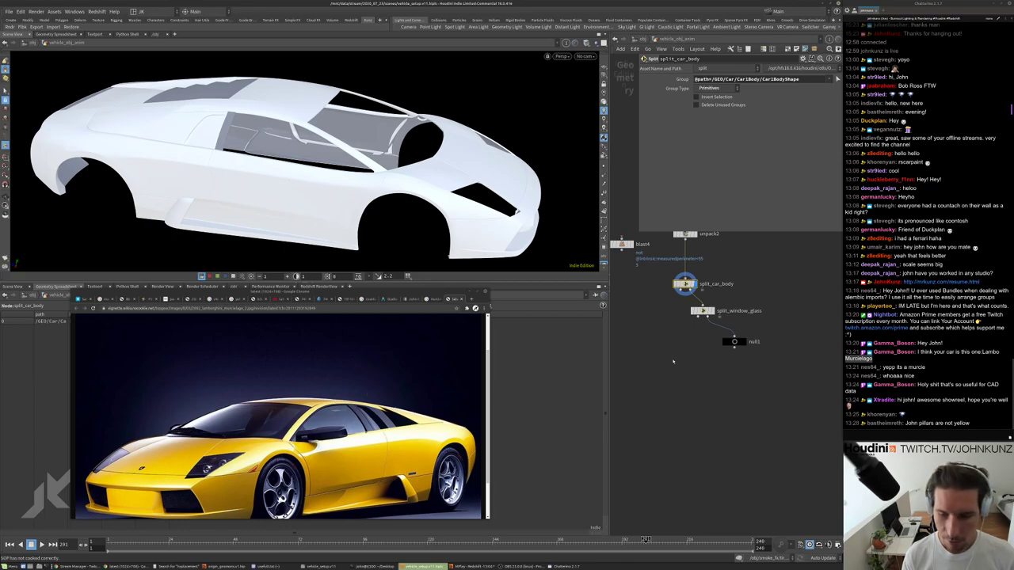
pyautogui.moveTo(300, 176); pyautogui.dragTo(254, 162, button='right')
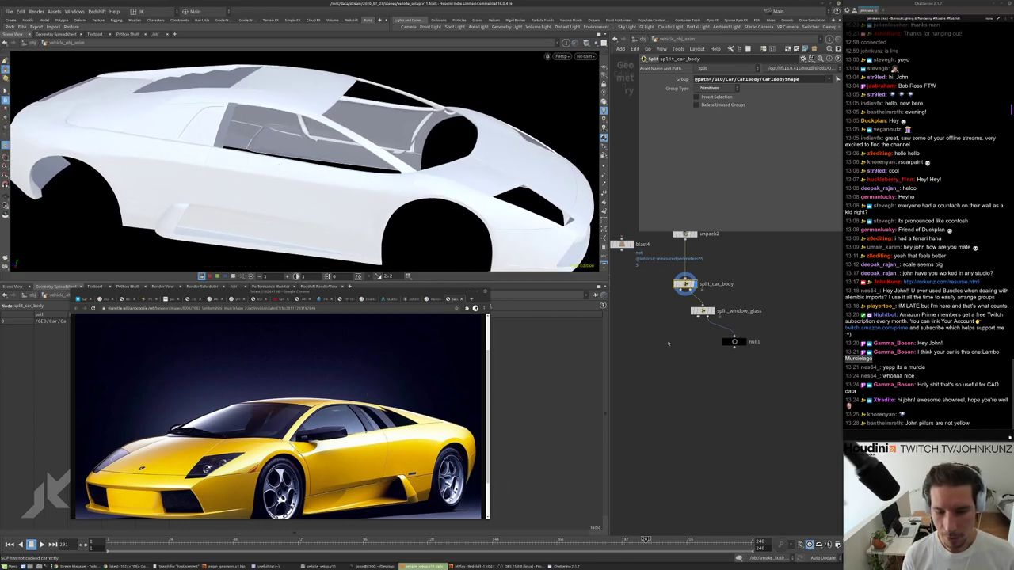
pyautogui.scroll(3, 701, 309)
pyautogui.moveTo(704, 302); pyautogui.dragTo(726, 311)
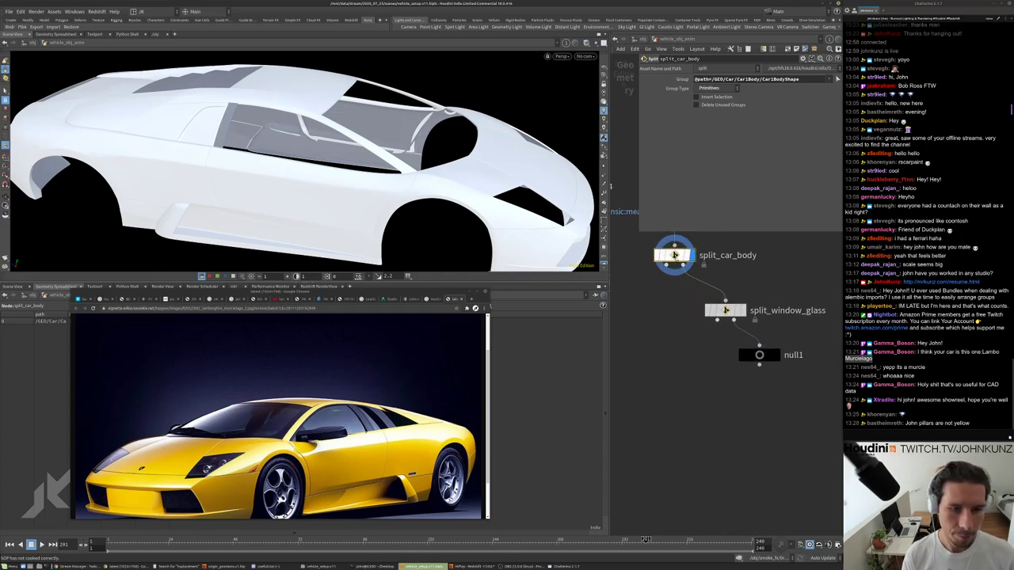
pyautogui.moveTo(681, 305); pyautogui.dragTo(669, 280, button='middle')
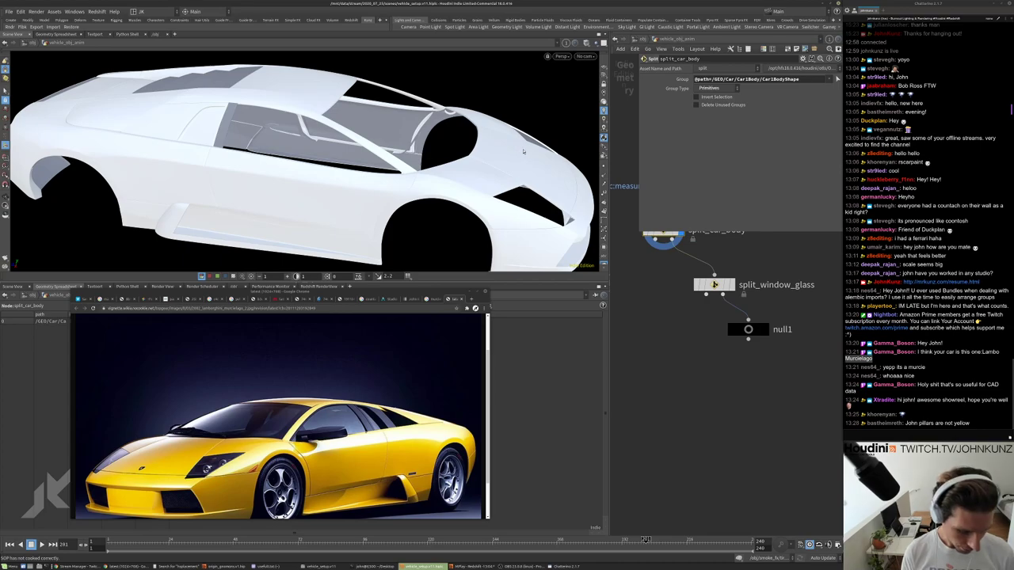
pyautogui.press('s')
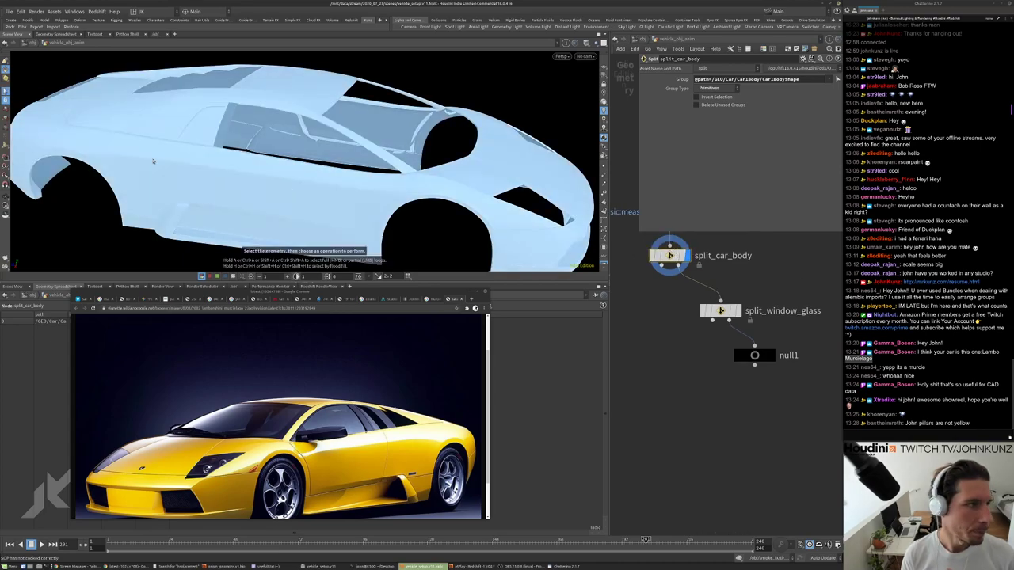
# Set Group Select to Alembic Paths and begin reselecting split_car_body's group from unpack2.
pyautogui.press('n')
pyautogui.click(579, 67)
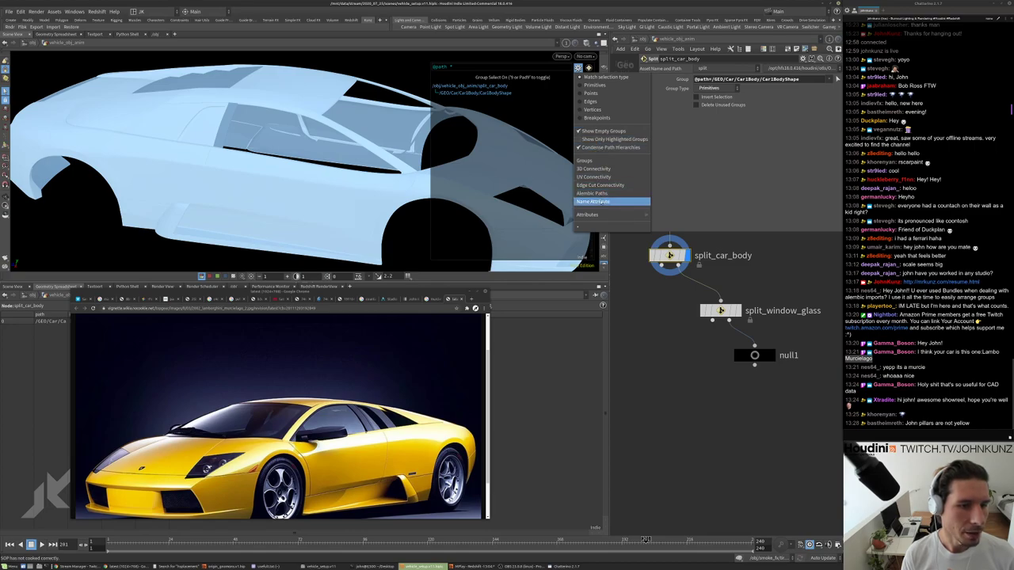
pyautogui.click(600, 194)
pyautogui.click(669, 255)
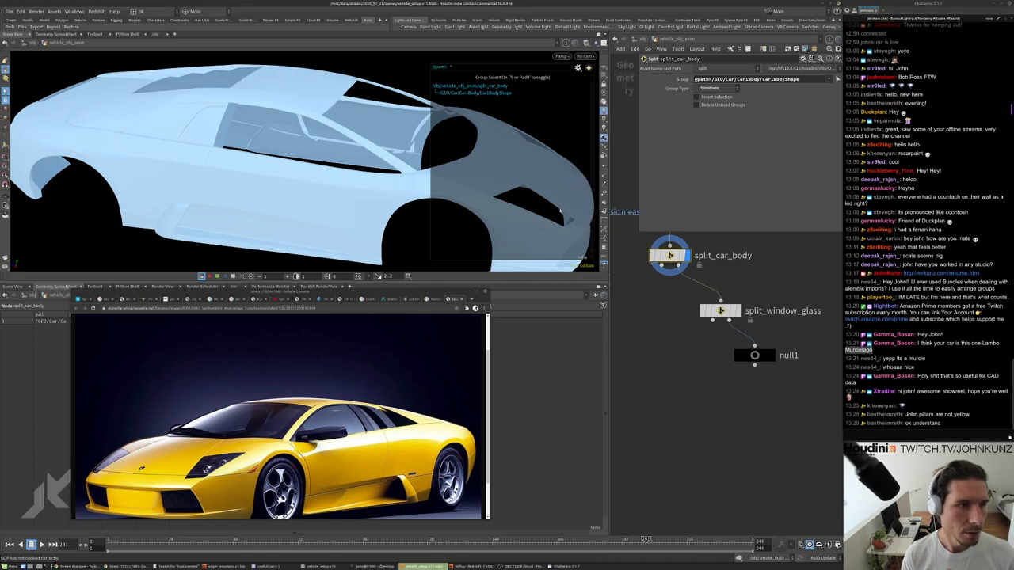
pyautogui.press('Return')
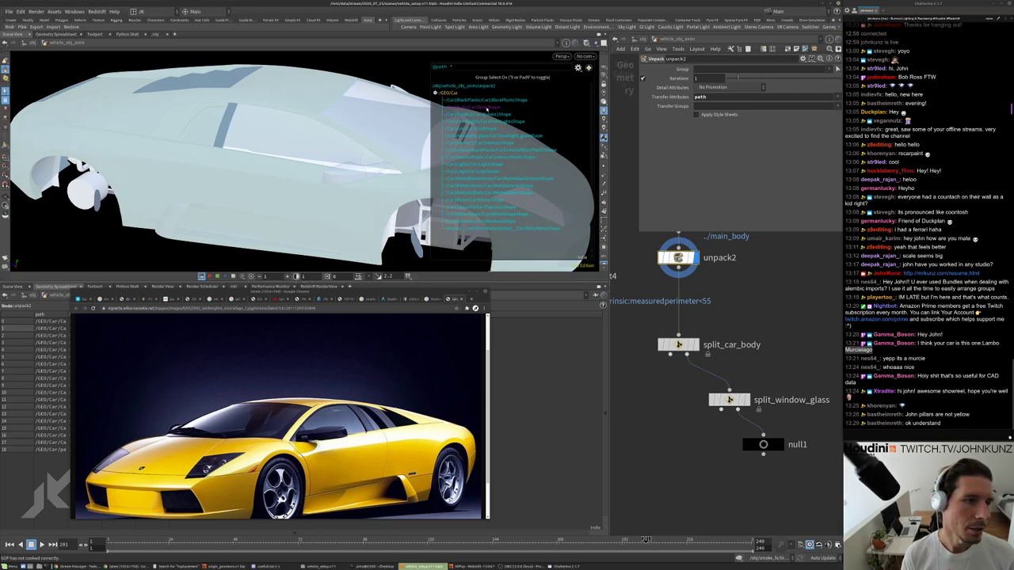
# Pick the car body paths, then nudge null1 aside and display the full car from it.
pyautogui.click(213, 150)
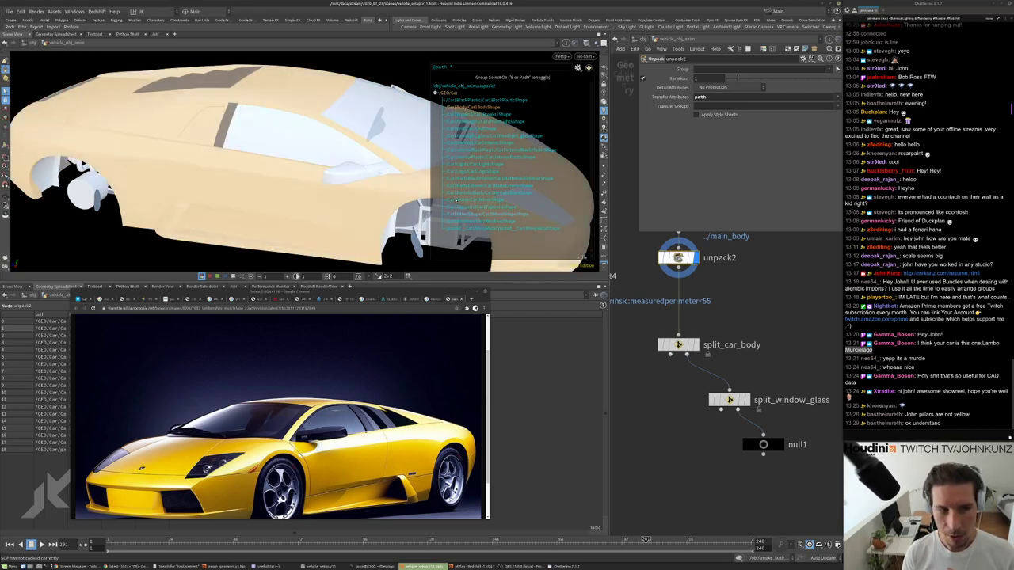
pyautogui.moveTo(723, 332); pyautogui.dragTo(717, 306, button='middle')
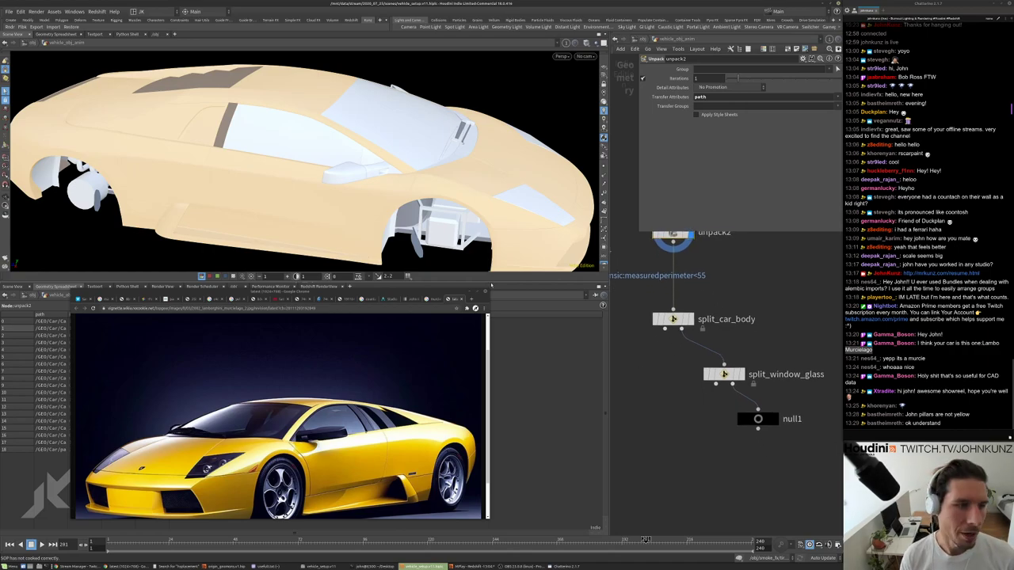
pyautogui.click(200, 129)
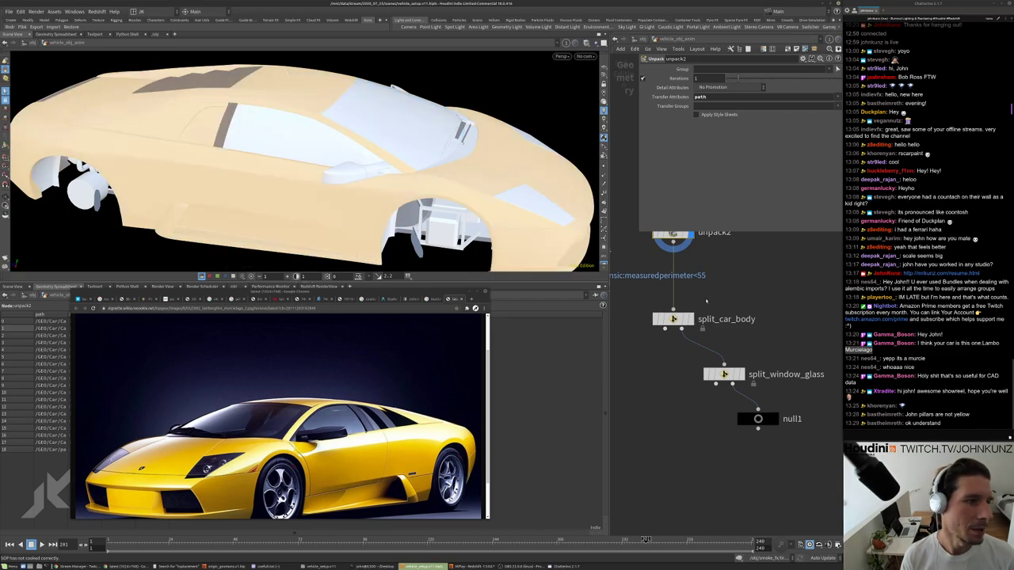
pyautogui.moveTo(694, 350); pyautogui.dragTo(717, 361)
pyautogui.click(730, 361)
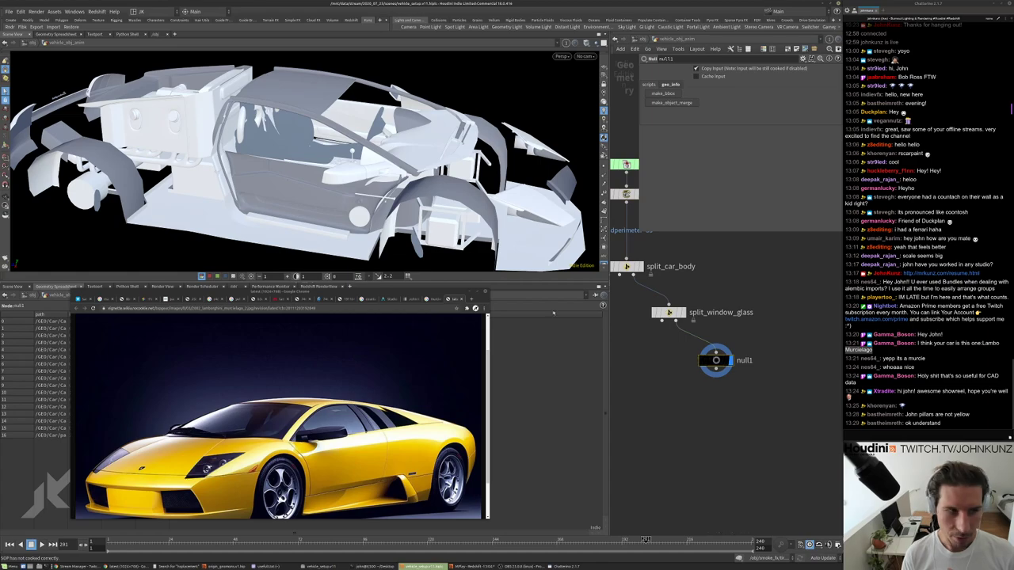
# Display split_window_glass so only the window glass pieces are shown.
pyautogui.moveTo(351, 147); pyautogui.dragTo(380, 190)
pyautogui.scroll(3, 744, 290)
pyautogui.press('r')
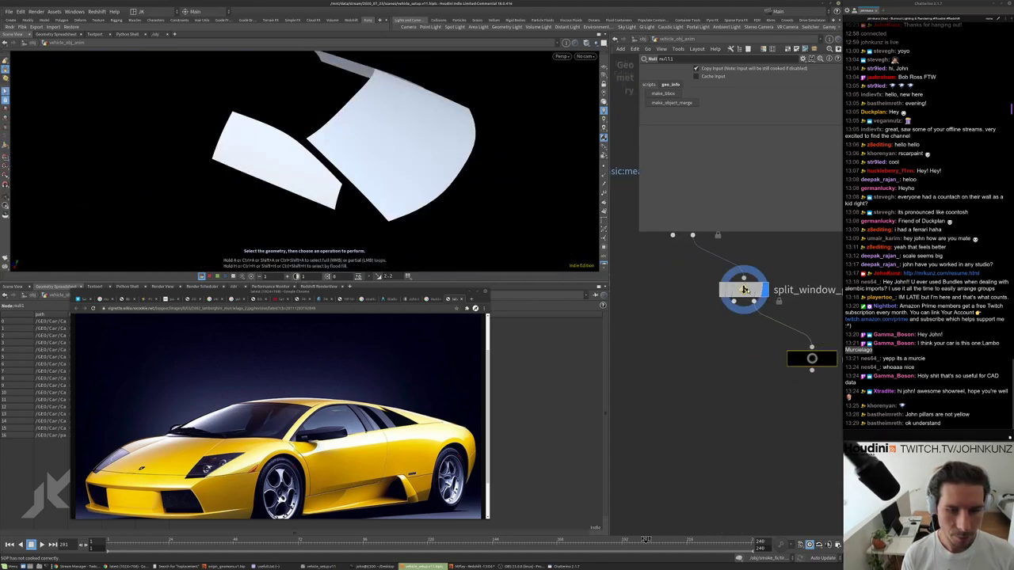
pyautogui.click(744, 290)
pyautogui.scroll(-3, 674, 299)
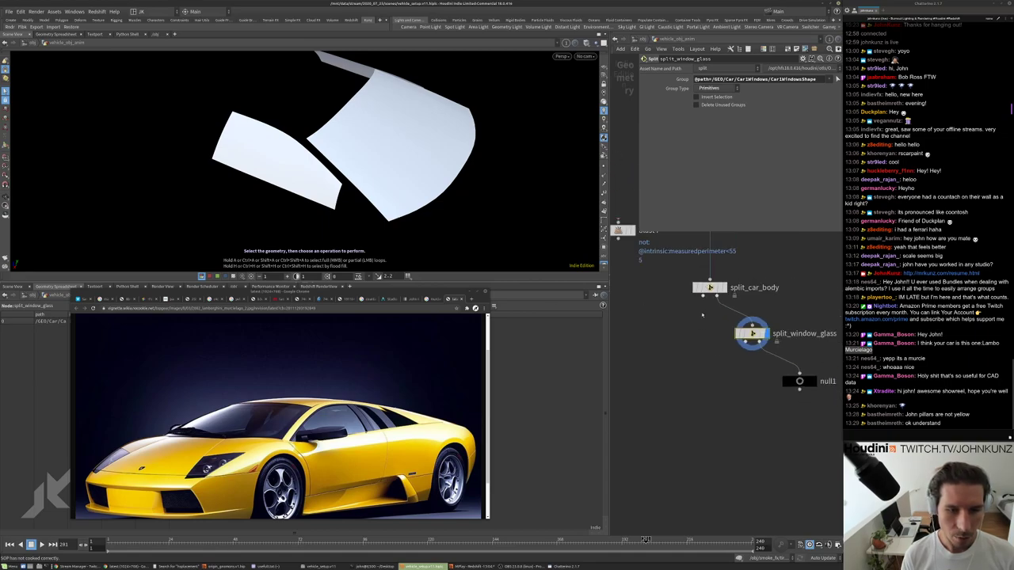
pyautogui.scroll(2, 781, 375)
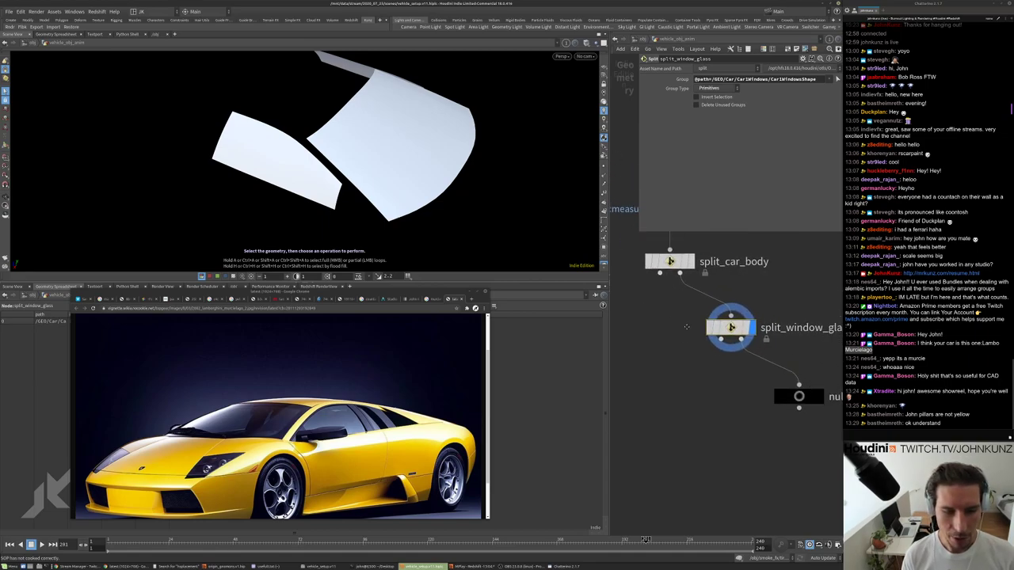
# Orbit around the isolated glass to inspect the windshield and side windows.
pyautogui.moveTo(520, 215); pyautogui.dragTo(511, 206)
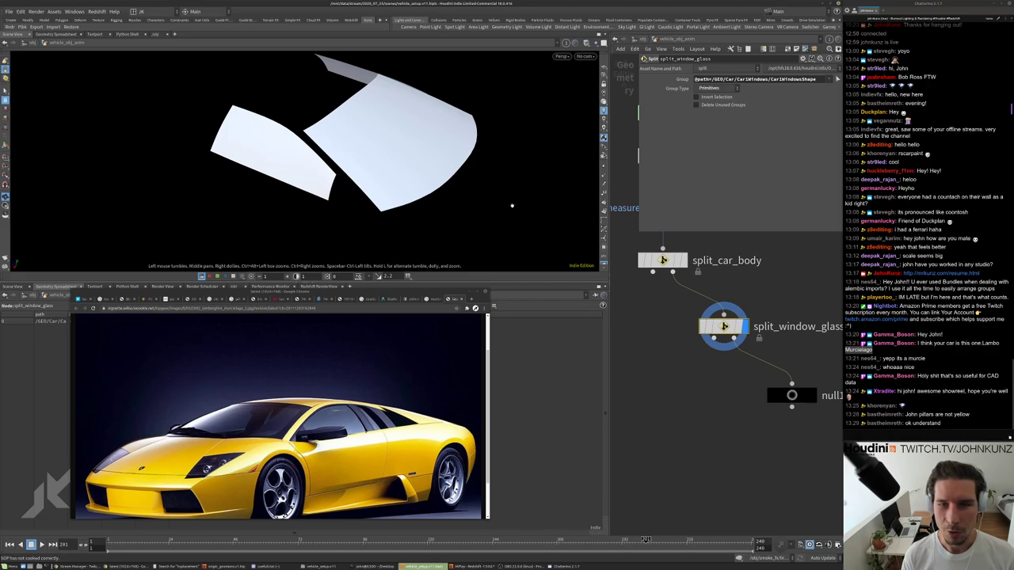
pyautogui.scroll(8, 409, 119)
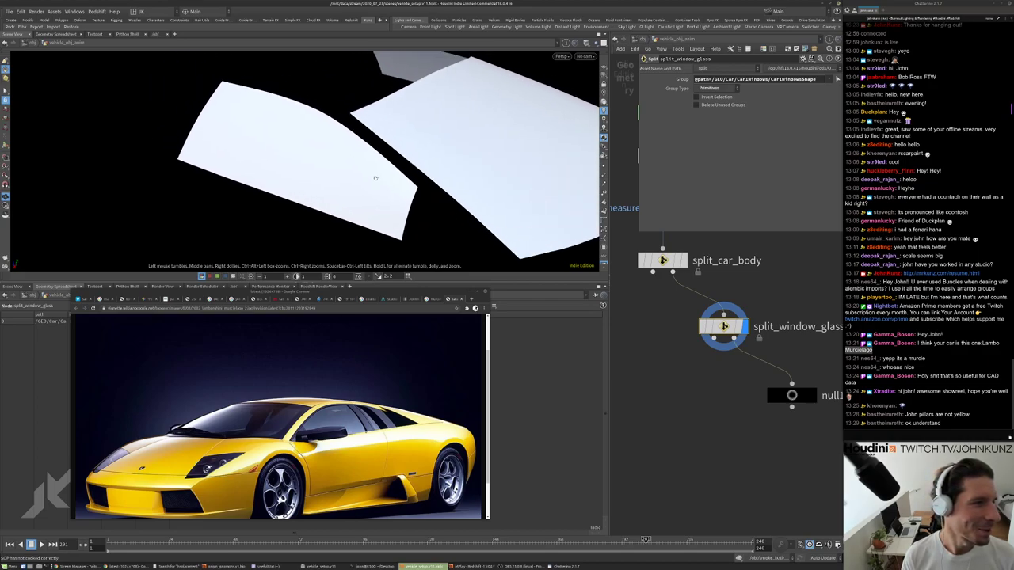
pyautogui.moveTo(392, 133); pyautogui.dragTo(360, 176)
pyautogui.press('s')
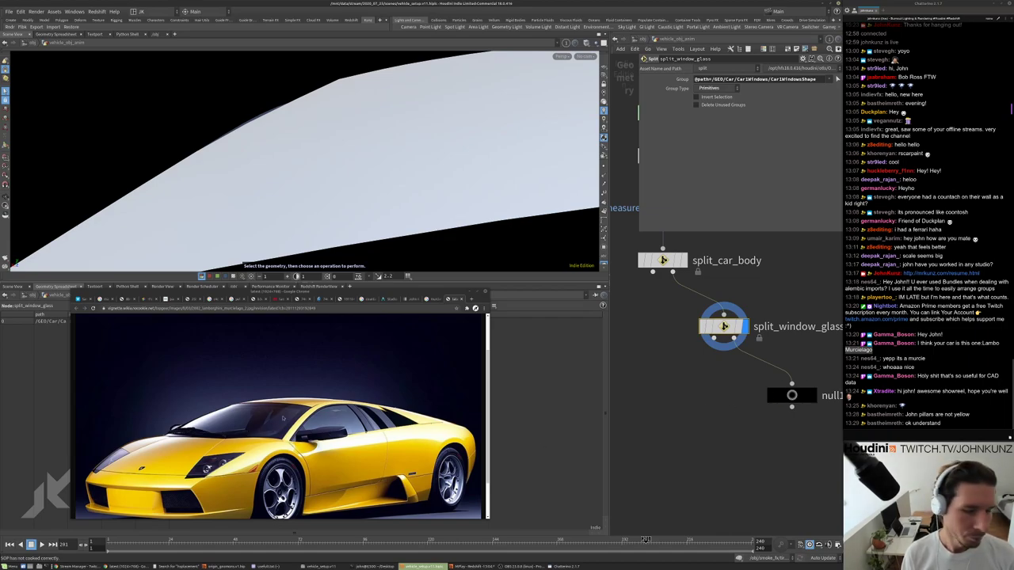
pyautogui.scroll(-2, 692, 402)
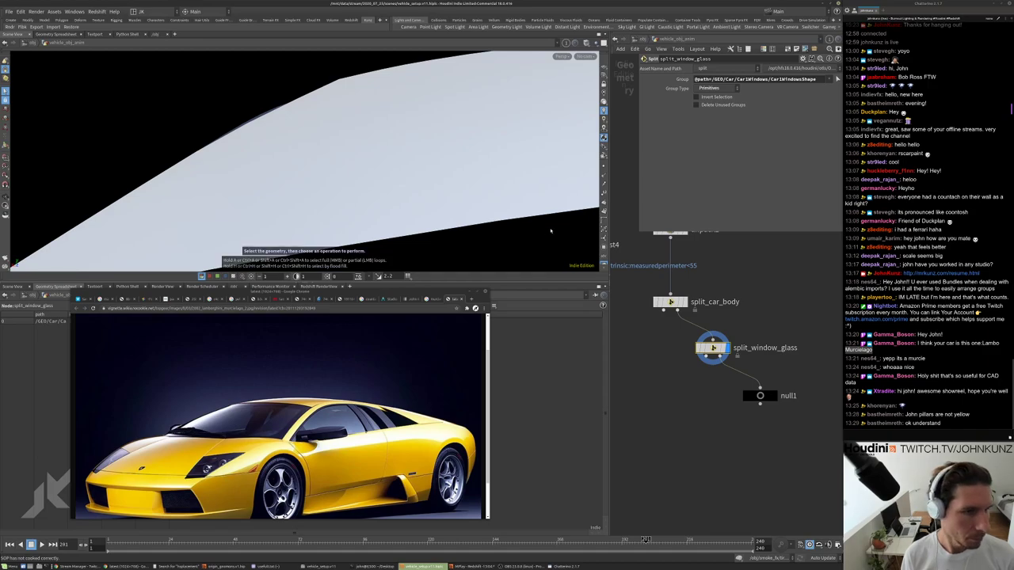
pyautogui.scroll(-10, 396, 183)
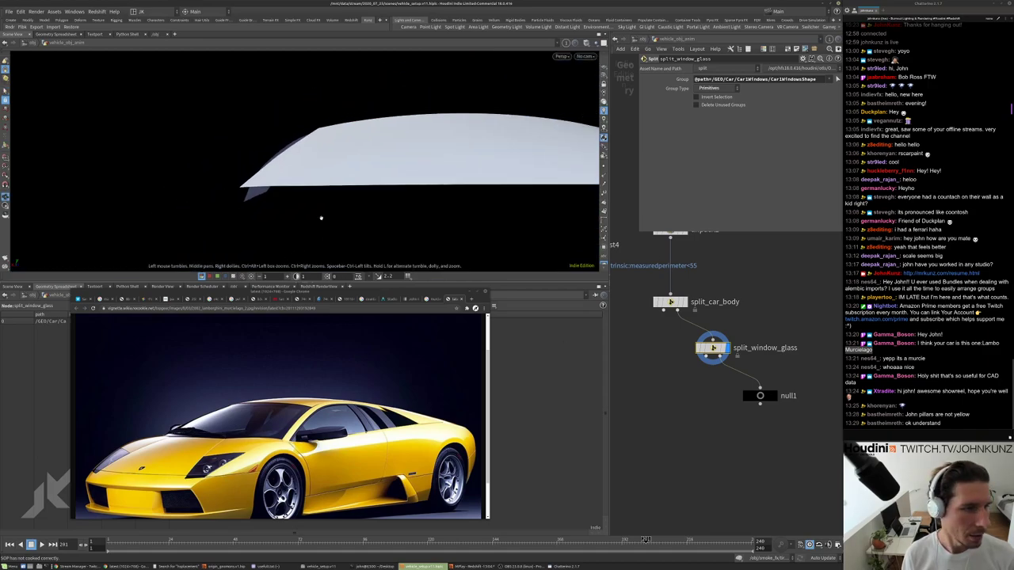
pyautogui.moveTo(396, 183); pyautogui.dragTo(475, 206)
# Display null1 and orbit closely around the remaining car parts.
pyautogui.click(775, 398)
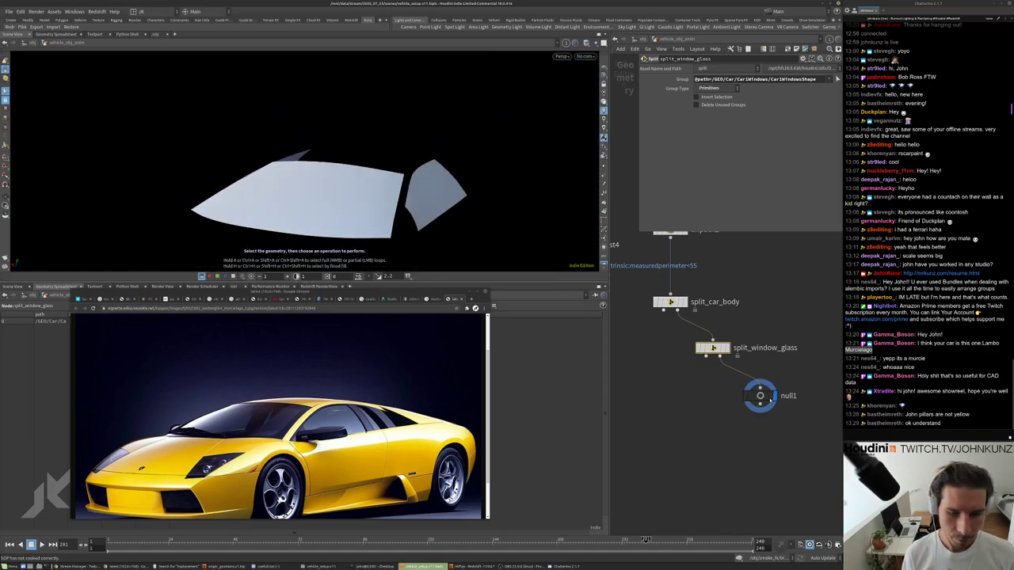
pyautogui.moveTo(412, 151); pyautogui.dragTo(364, 198)
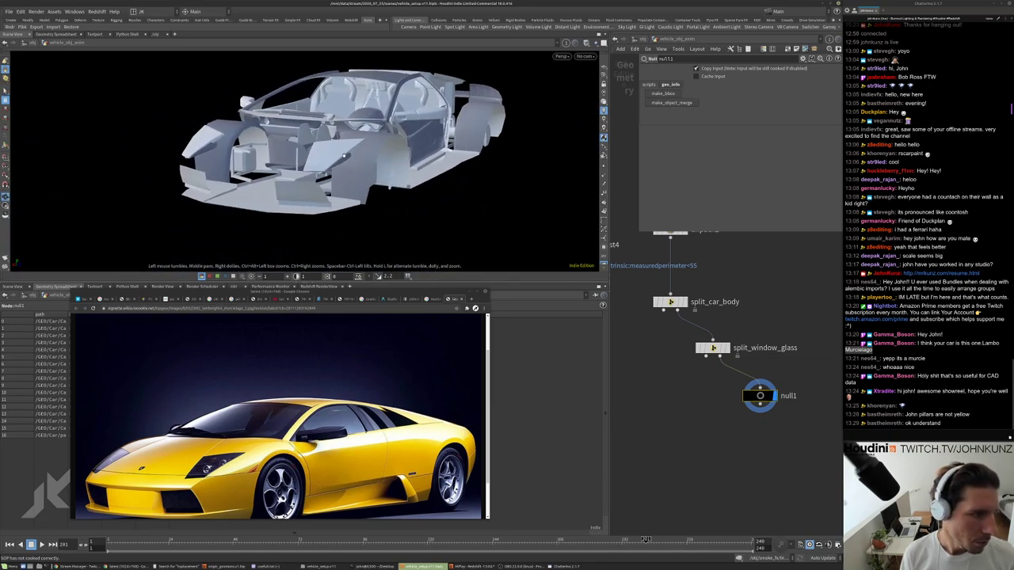
pyautogui.press('s')
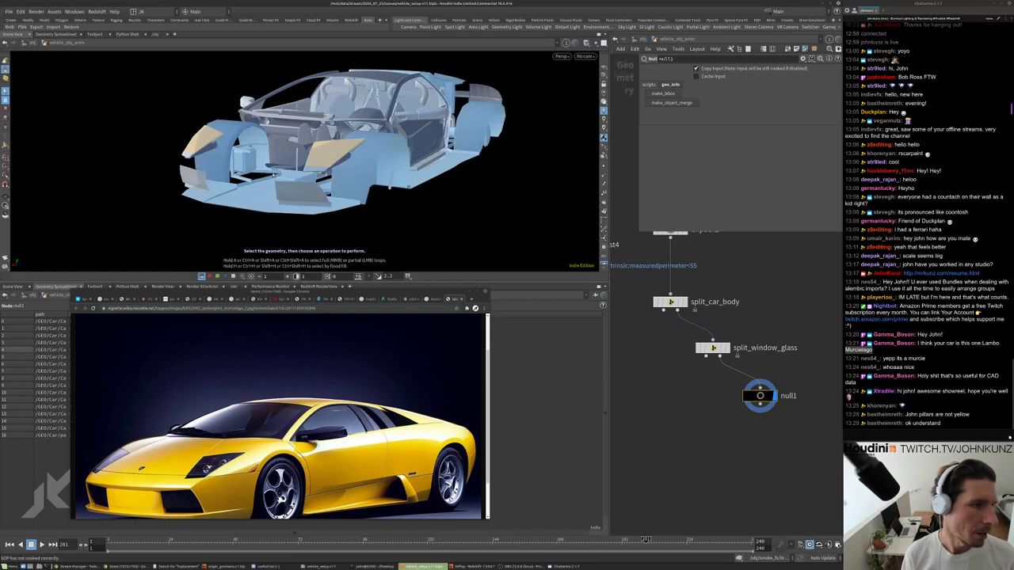
pyautogui.press('Escape')
pyautogui.moveTo(340, 159); pyautogui.dragTo(311, 139)
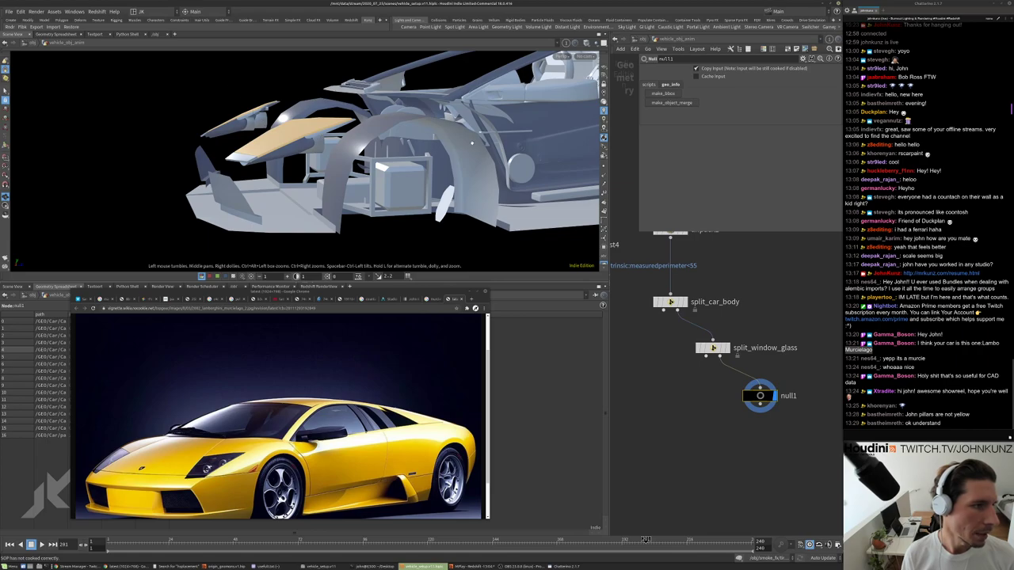
pyautogui.moveTo(473, 144); pyautogui.dragTo(426, 170)
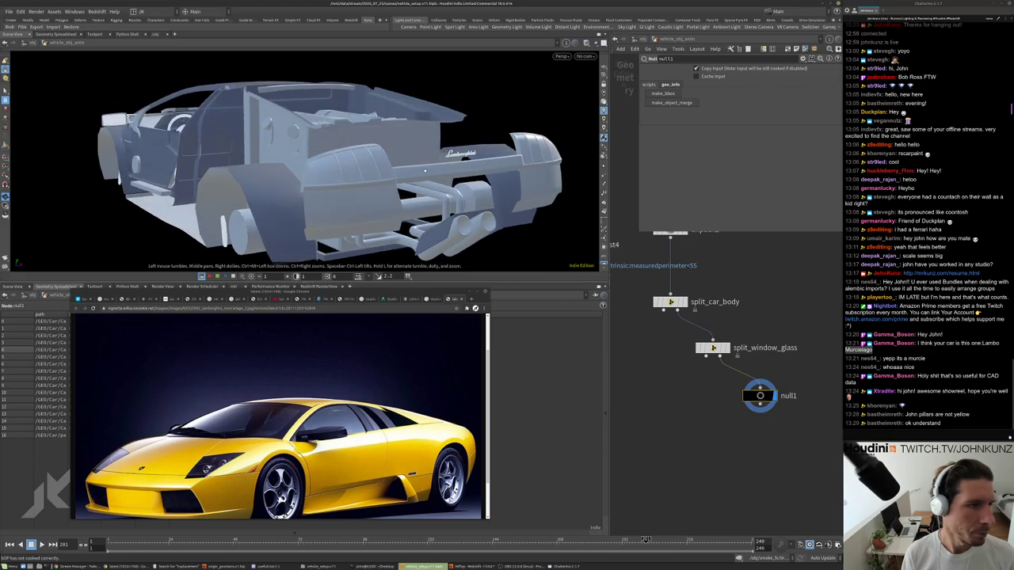
# Tumble around the car's rear, then bring up the Murcielago image results in a taller window.
pyautogui.press('s')
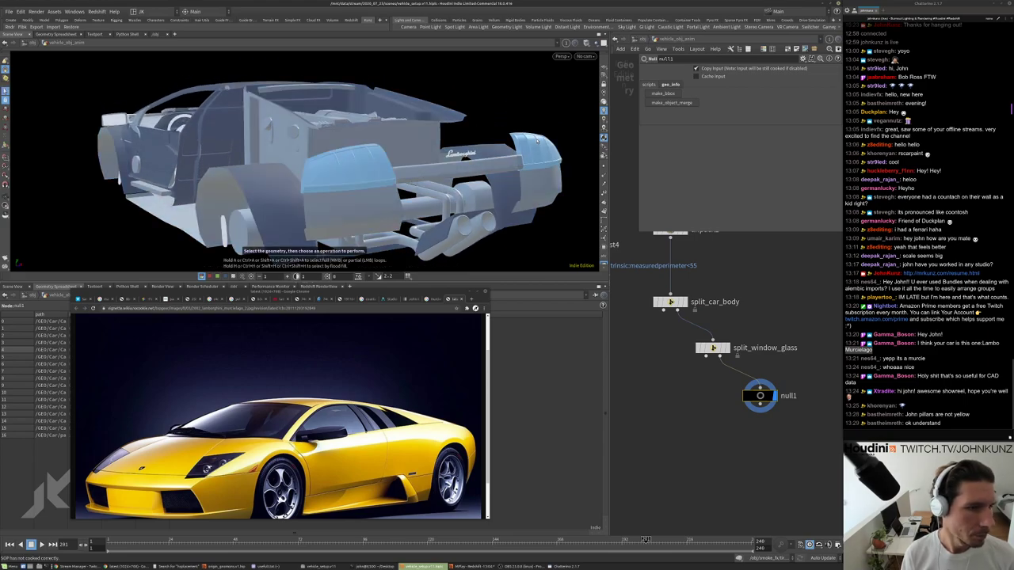
pyautogui.press('Escape')
pyautogui.moveTo(412, 186); pyautogui.dragTo(471, 183)
pyautogui.press('s')
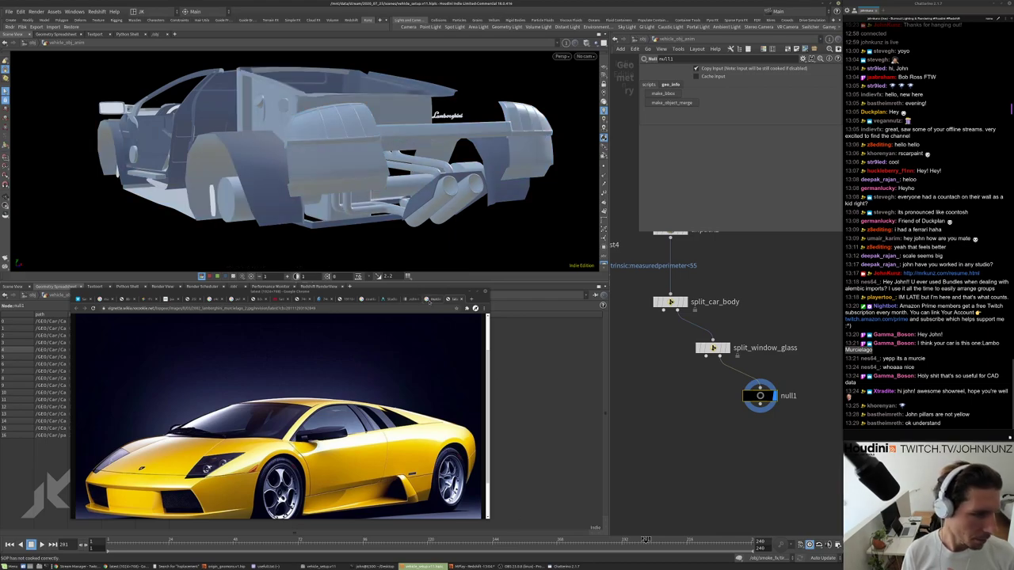
pyautogui.hotkey('ctrl', 'w')
pyautogui.moveTo(386, 287); pyautogui.dragTo(536, 240)
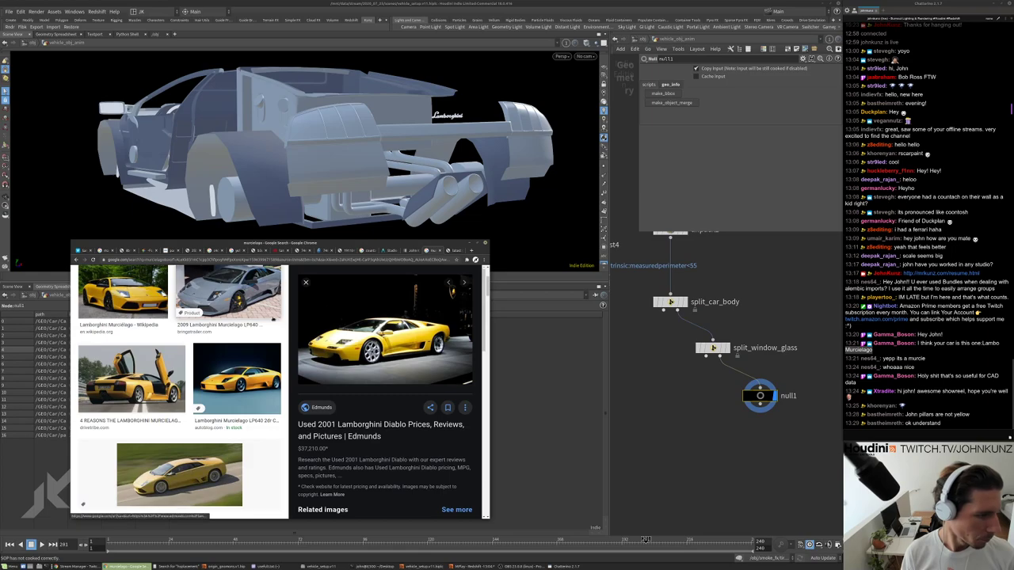
# Open the rear-view open-door Murcielago photo full size in a new tab, then orbit the car to its front.
pyautogui.click(131, 379)
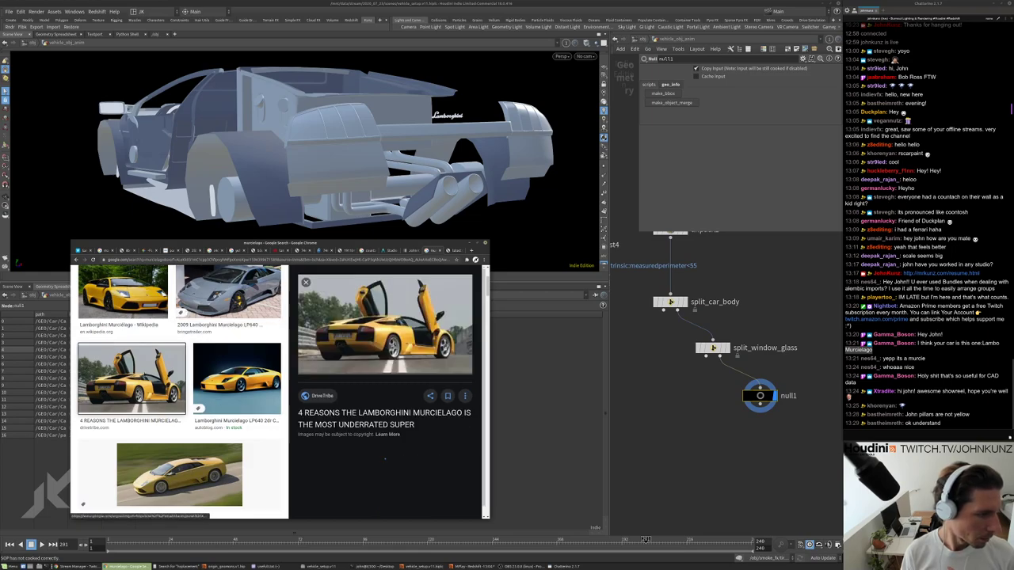
pyautogui.rightClick(357, 331)
pyautogui.click(397, 381)
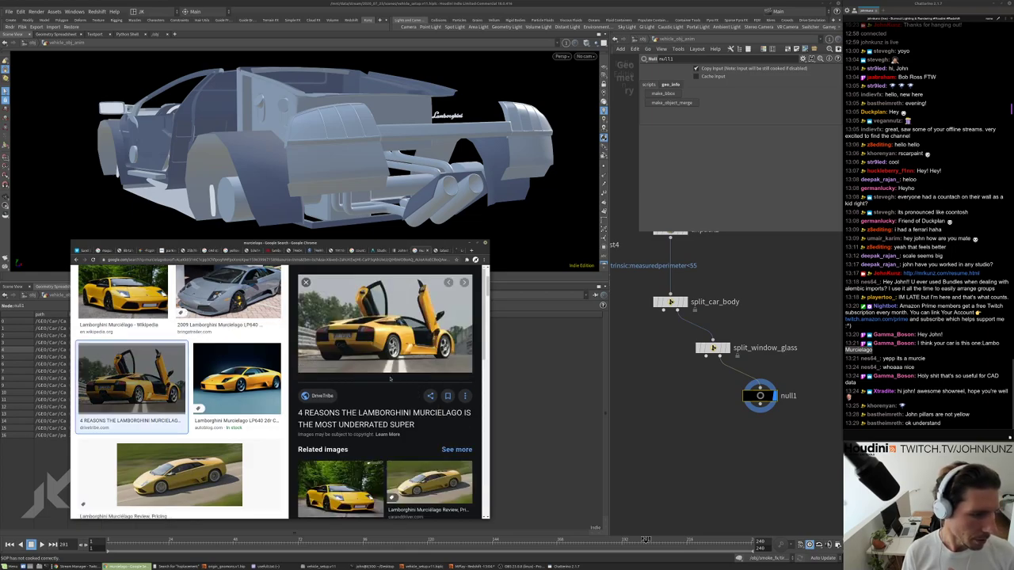
pyautogui.click(450, 251)
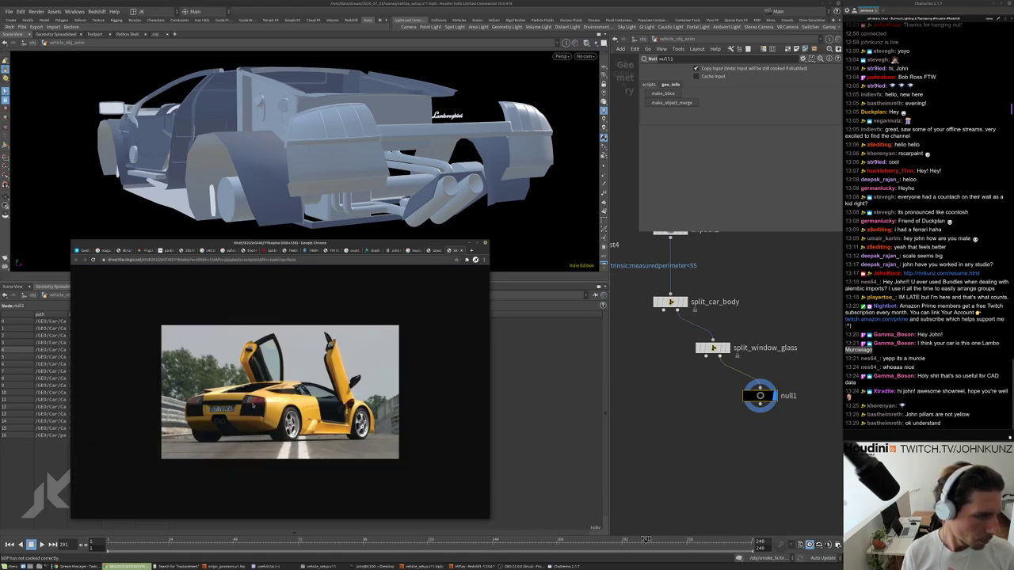
pyautogui.click(684, 361)
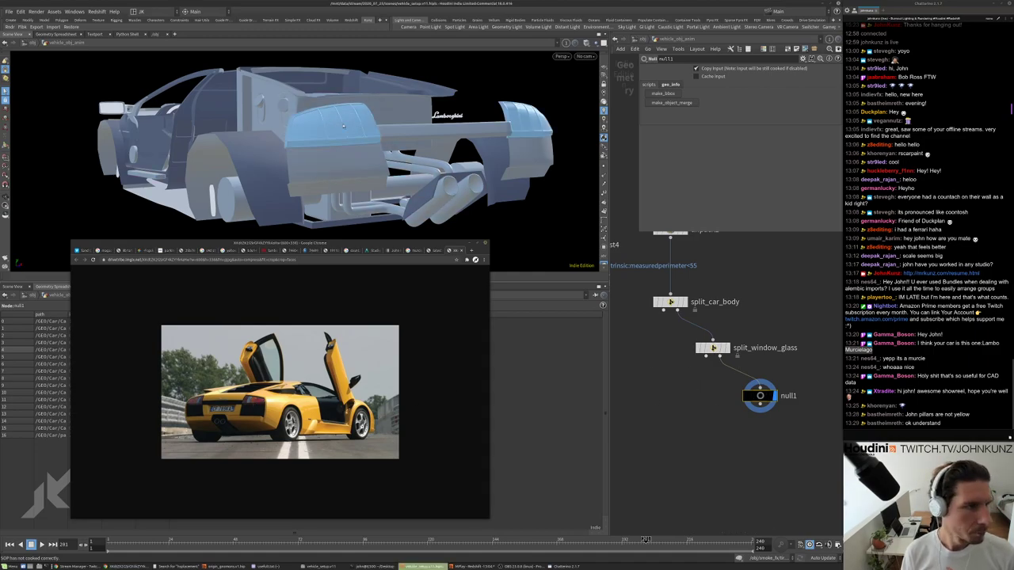
pyautogui.keyDown('alt'); pyautogui.moveTo(366, 173); pyautogui.dragTo(245, 106); pyautogui.keyUp('alt')
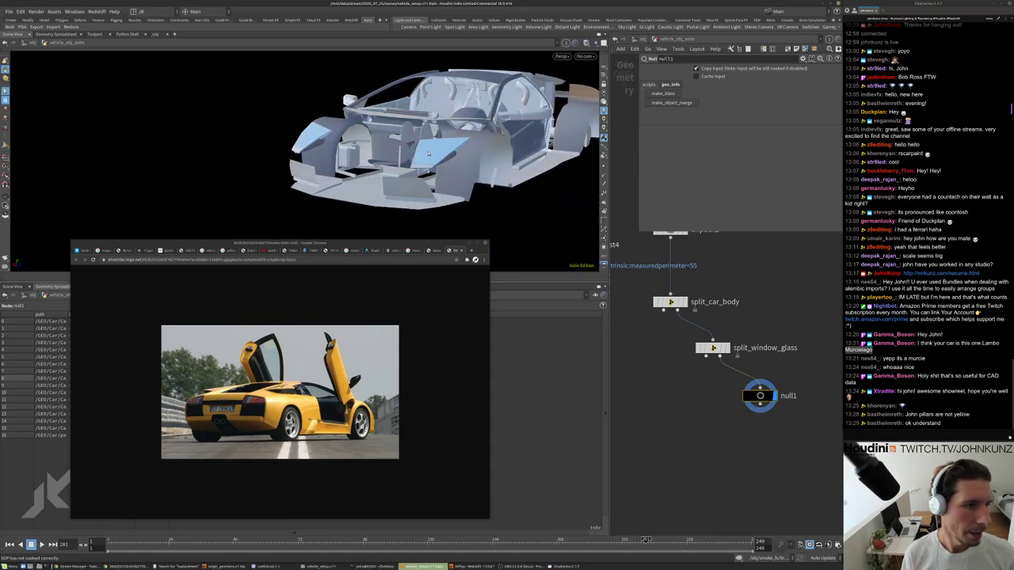
# Add a Split node with 'spl' and wire it after split_window_glass, ahead of null1.
pyautogui.press('Tab')
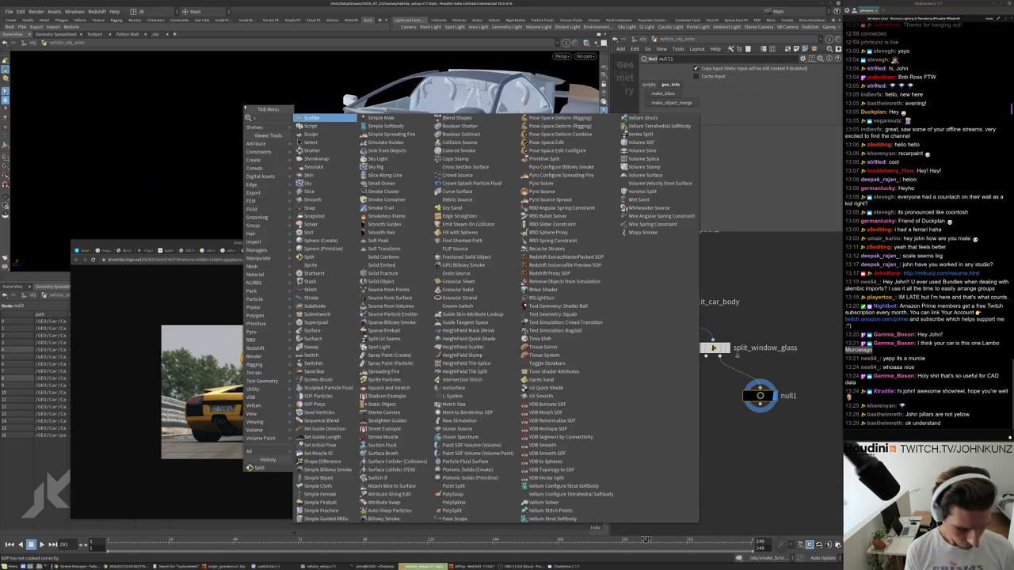
pyautogui.write('spl')
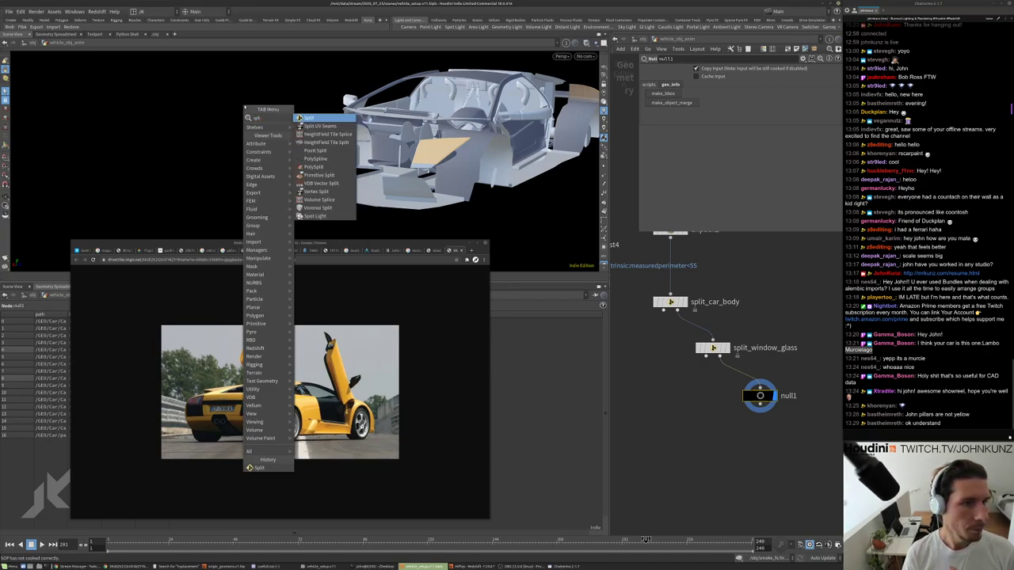
pyautogui.press('Return')
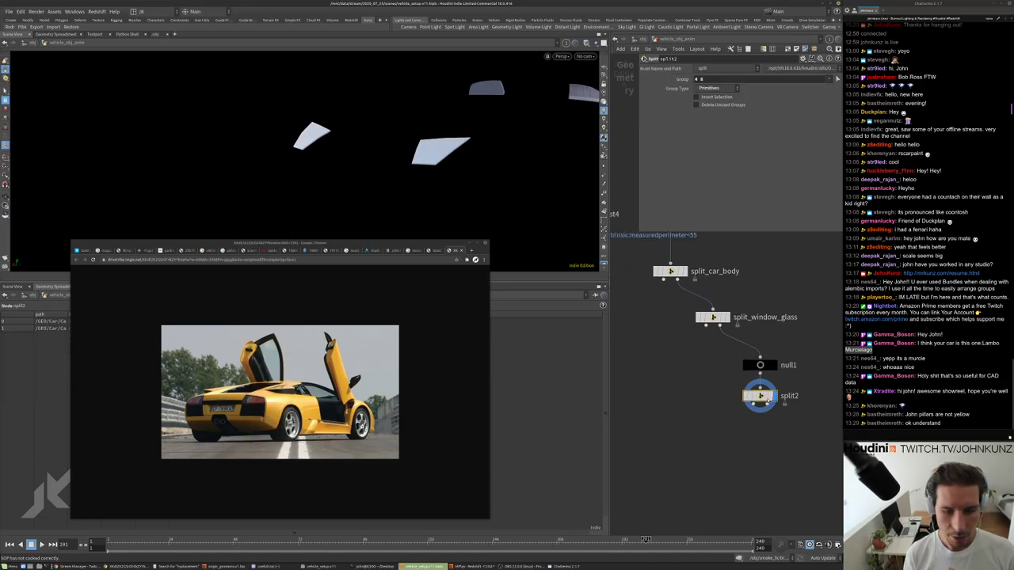
pyautogui.moveTo(760, 396); pyautogui.dragTo(690, 385)
pyautogui.moveTo(712, 324); pyautogui.dragTo(797, 414)
pyautogui.moveTo(708, 384); pyautogui.dragTo(718, 376)
# Rename the new node split_headlight_glass, tidy its position, and display null1's full car.
pyautogui.doubleClick(749, 376)
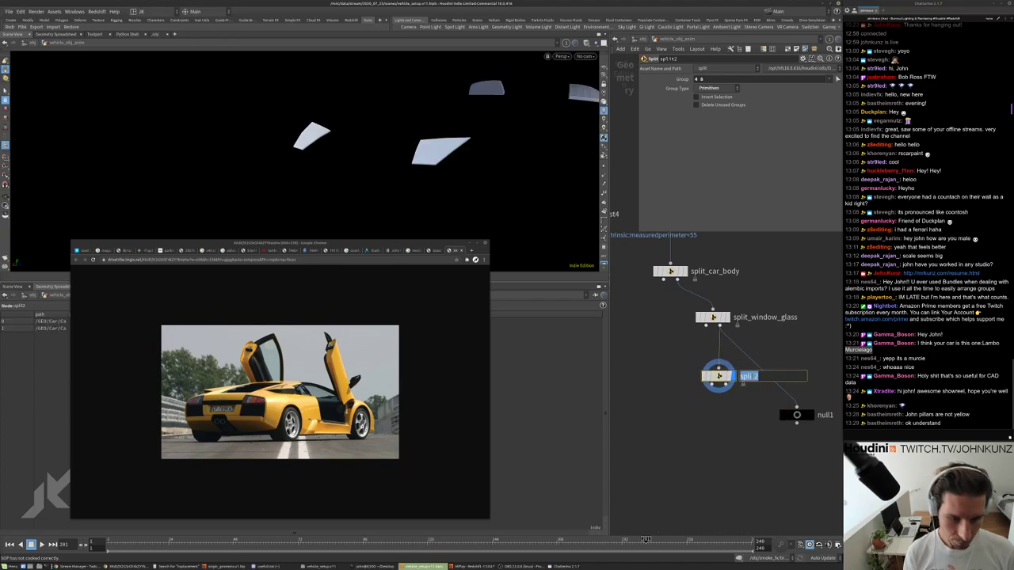
pyautogui.click(747, 376)
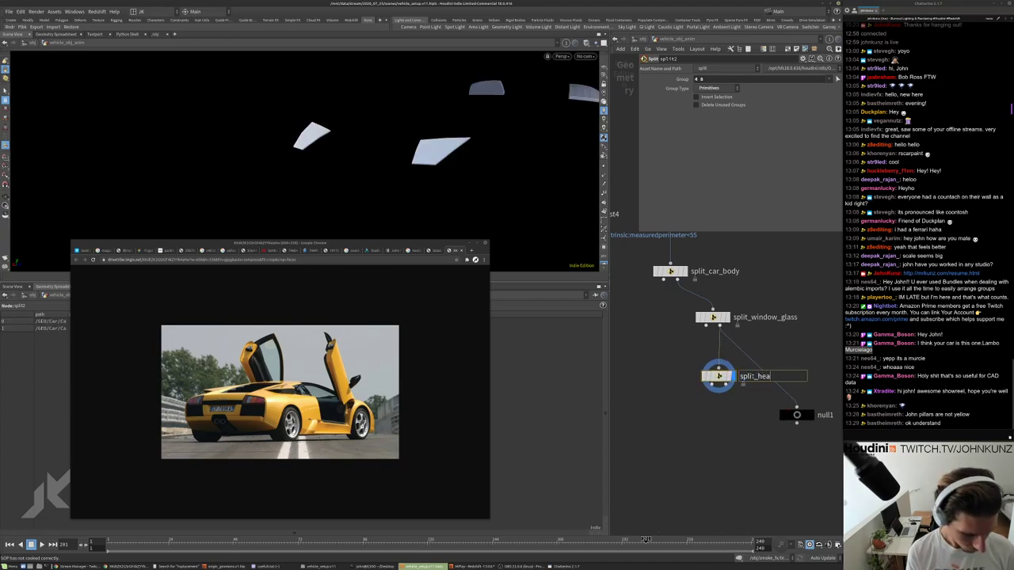
pyautogui.write('_headlight_glass')
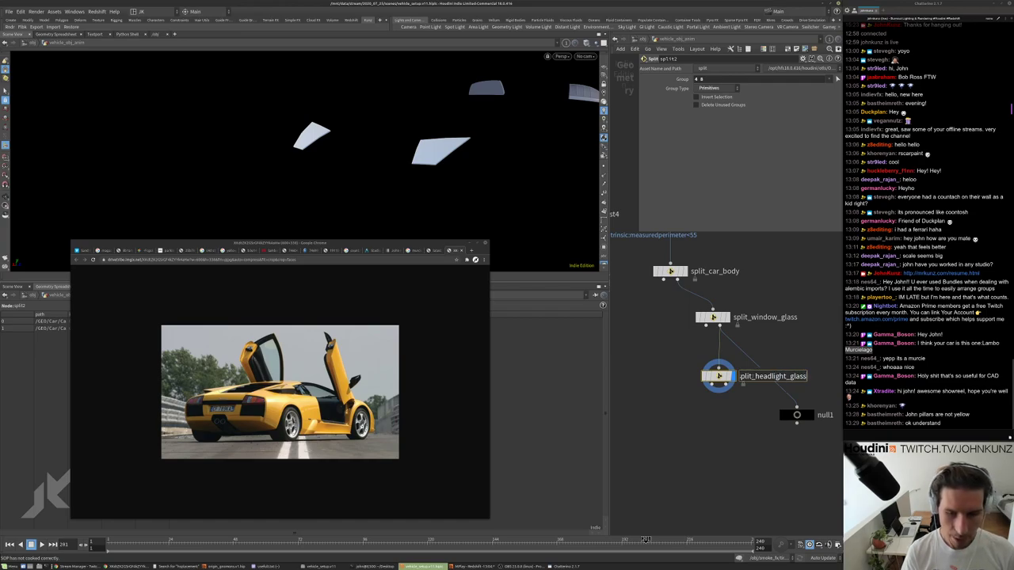
pyautogui.press('Return')
pyautogui.moveTo(718, 377); pyautogui.dragTo(737, 356)
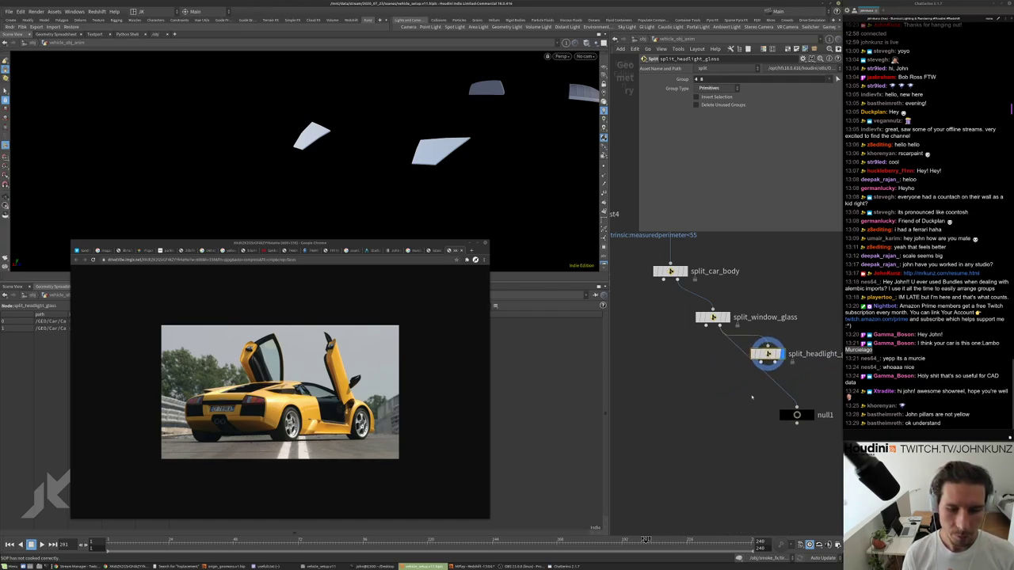
pyautogui.moveTo(818, 420); pyautogui.dragTo(792, 405, button='middle')
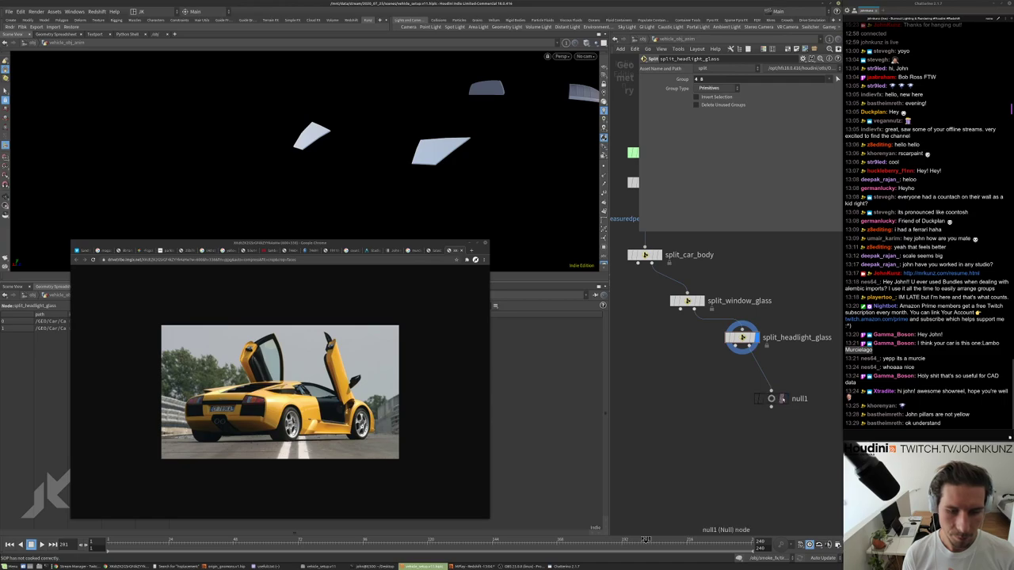
pyautogui.click(770, 398)
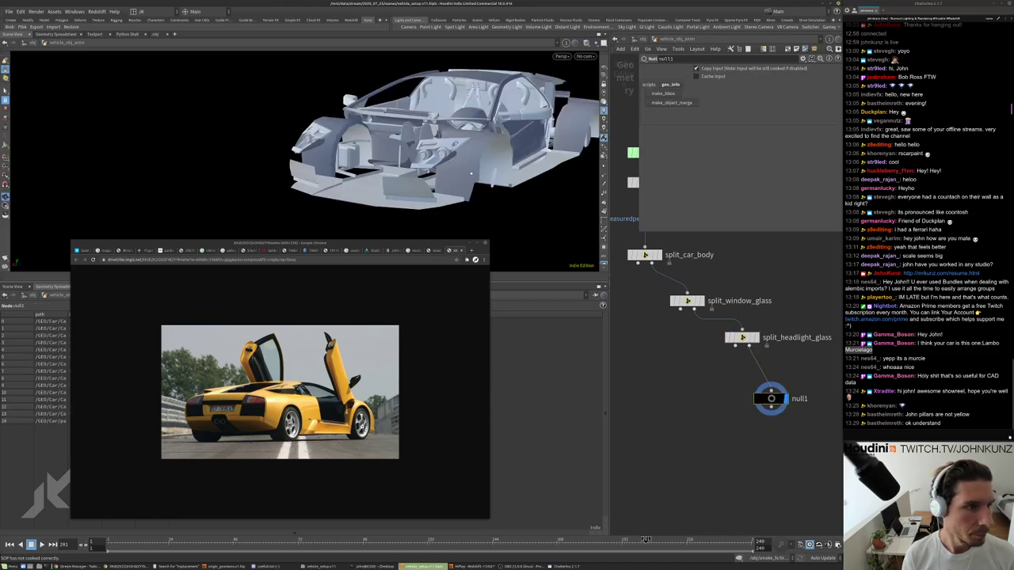
# Select the rear bumper panels, checking them against the side and rear reference photos.
pyautogui.keyDown('alt'); pyautogui.moveTo(471, 173); pyautogui.dragTo(392, 309); pyautogui.keyUp('alt')
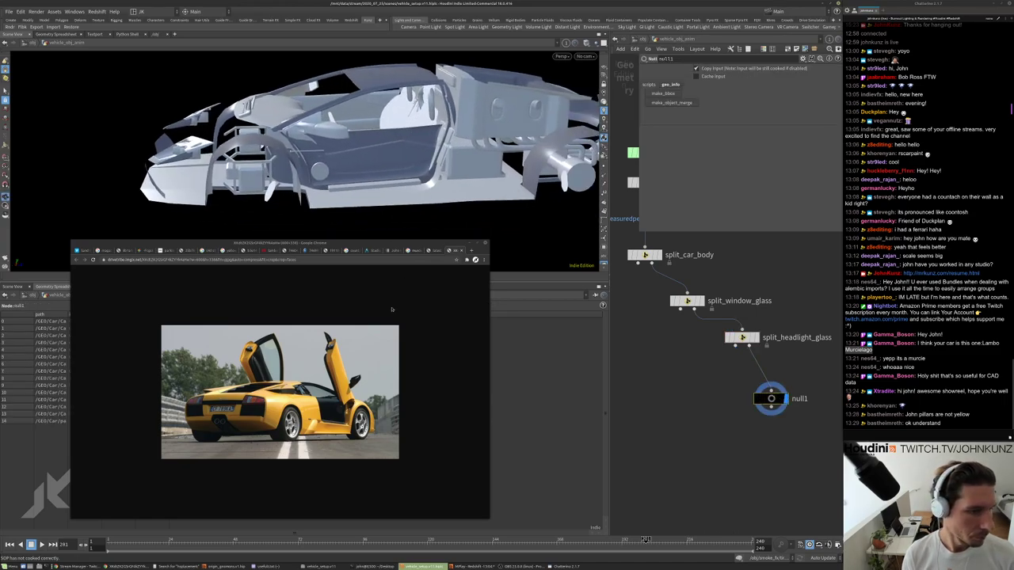
pyautogui.keyDown('alt'); pyautogui.moveTo(517, 170); pyautogui.dragTo(456, 175); pyautogui.keyUp('alt')
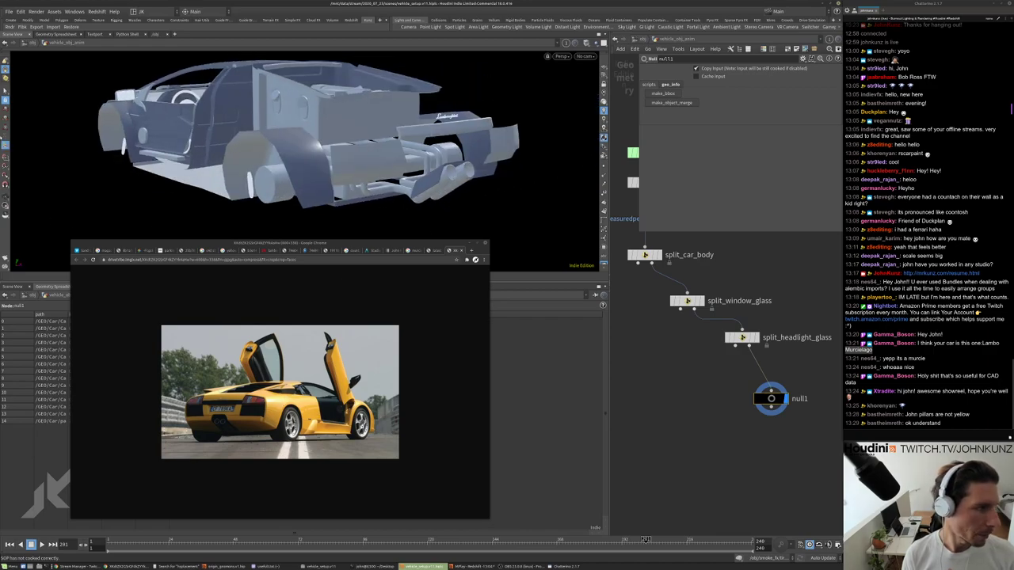
pyautogui.click(460, 141)
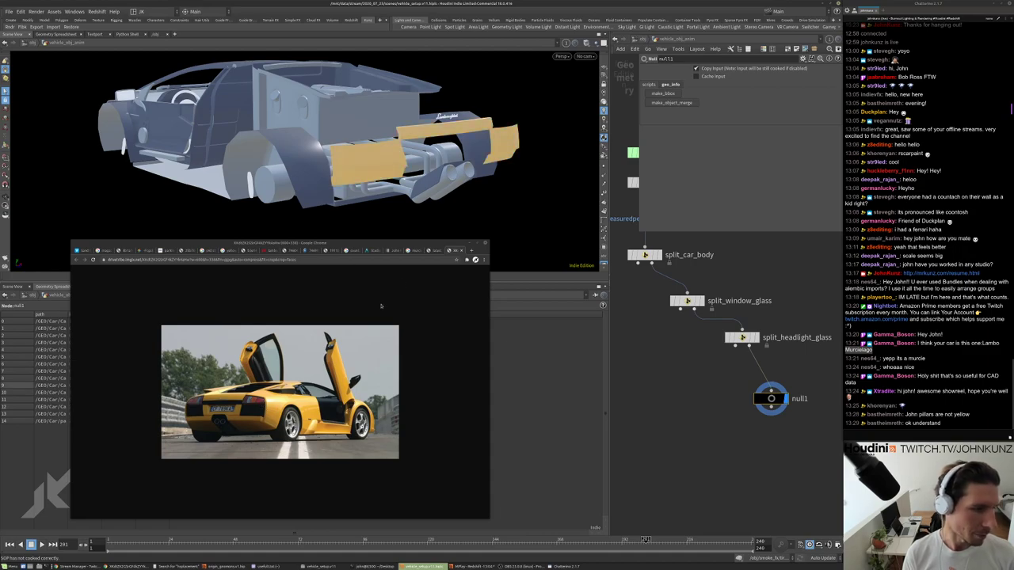
pyautogui.click(415, 251)
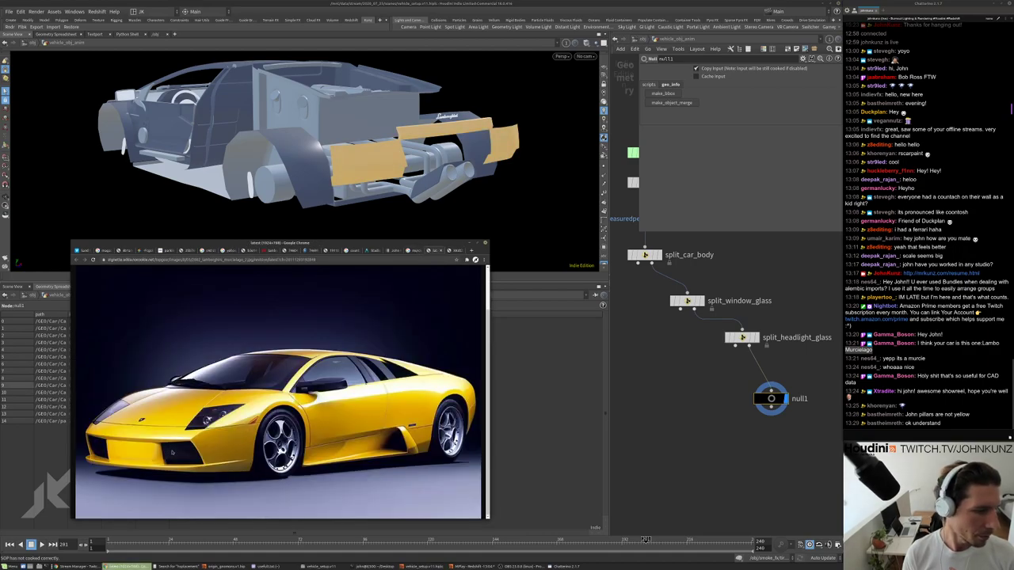
pyautogui.keyDown('shift'); pyautogui.click(394, 178); pyautogui.keyUp('shift')
pyautogui.hotkey('ctrl', 'z')
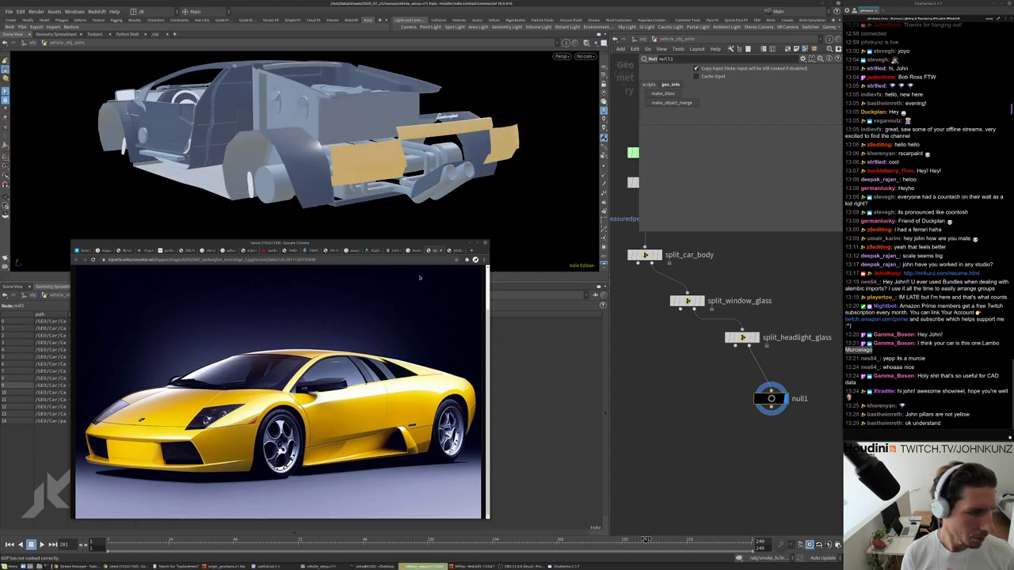
pyautogui.click(450, 252)
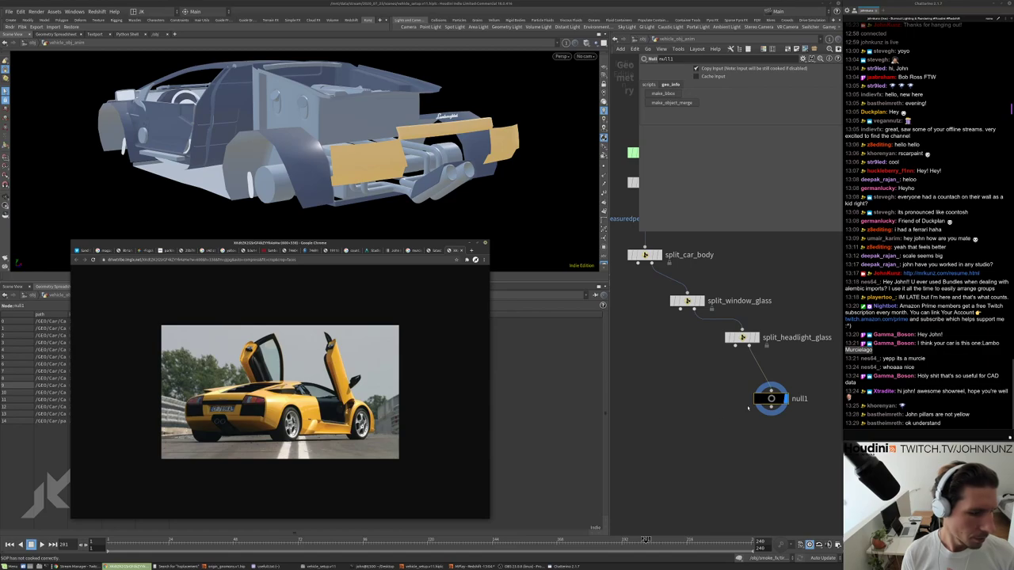
# Add the lower front bumper panels, compared with the front-view Lamborghini photo.
pyautogui.moveTo(372, 172); pyautogui.dragTo(392, 171)
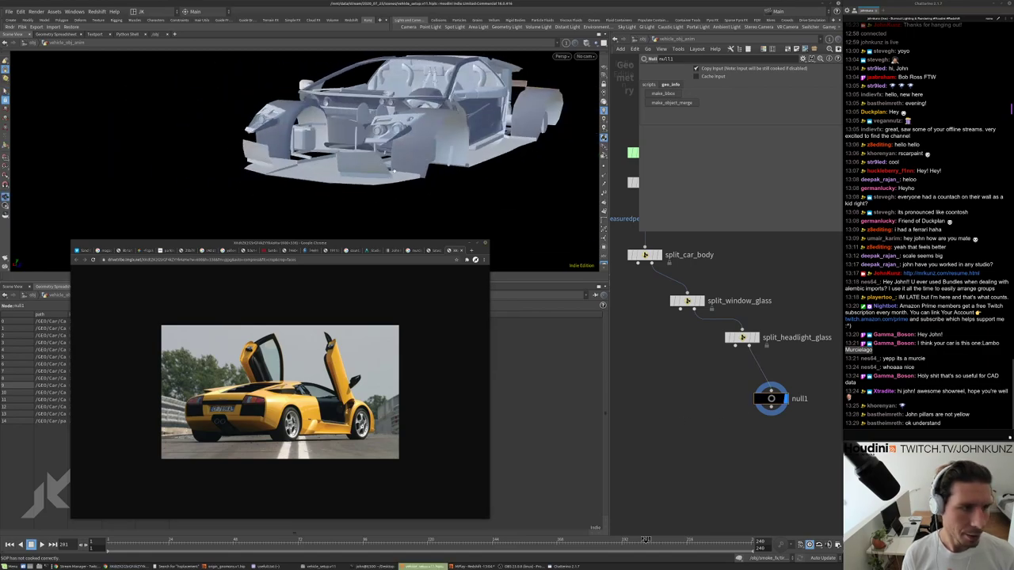
pyautogui.click(369, 168)
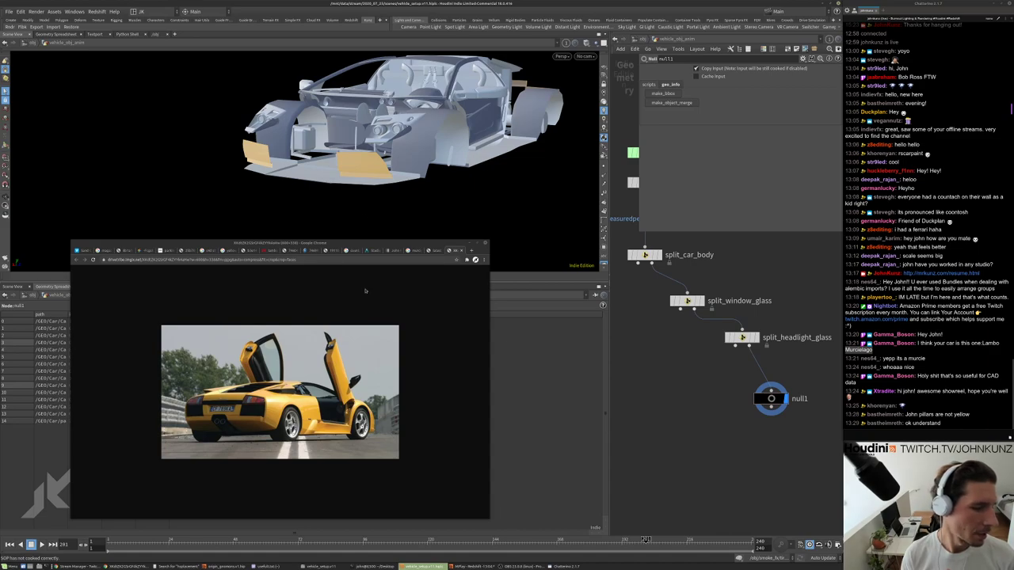
pyautogui.click(436, 250)
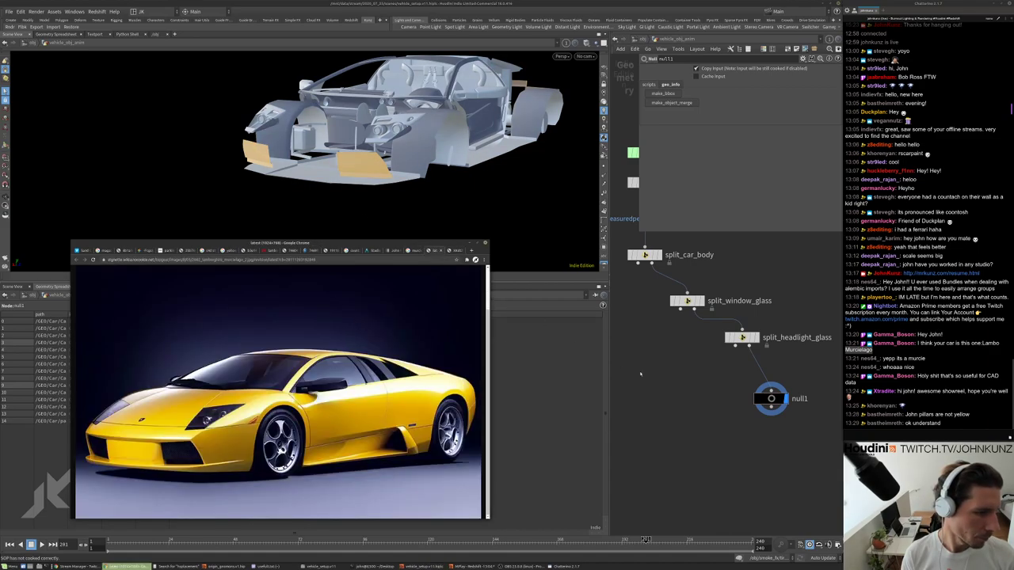
pyautogui.click(512, 206)
# Orbit around the sills and interior panels, ending at an elevated front three-quarter view.
pyautogui.moveTo(494, 171); pyautogui.dragTo(473, 179)
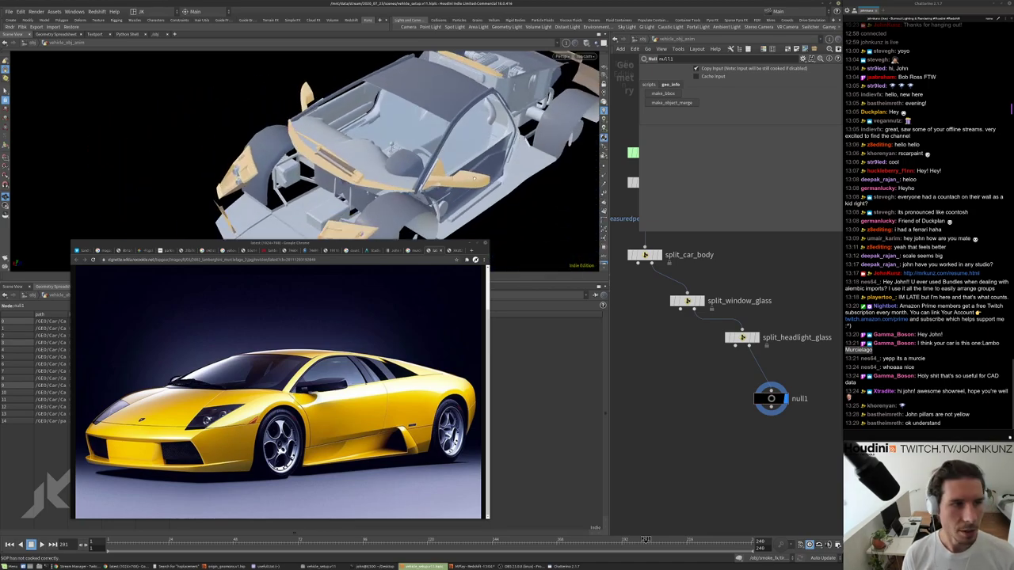
pyautogui.moveTo(474, 179); pyautogui.dragTo(469, 104, button='right')
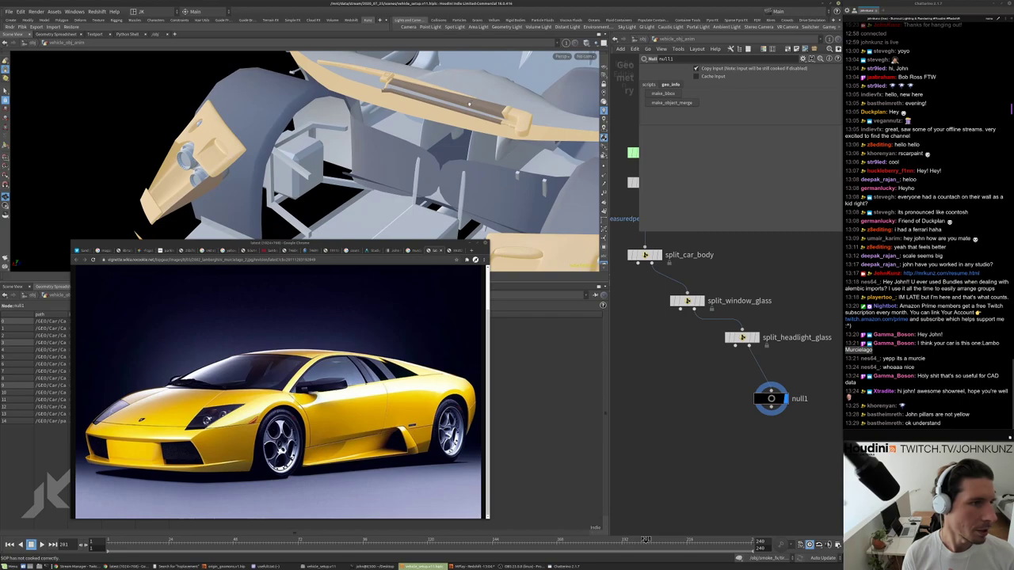
pyautogui.moveTo(469, 104); pyautogui.dragTo(408, 332)
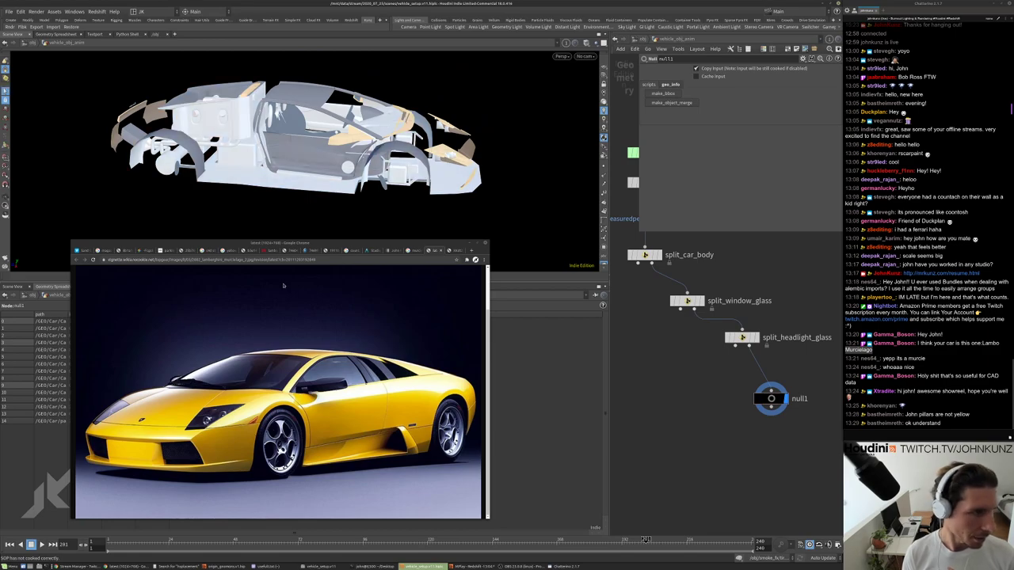
pyautogui.moveTo(335, 281); pyautogui.dragTo(289, 225)
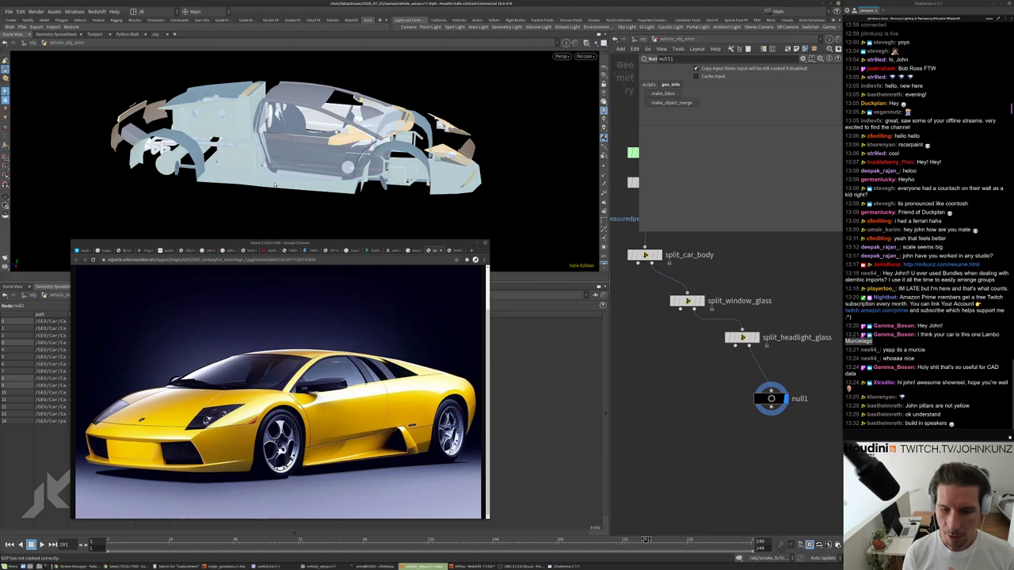
pyautogui.moveTo(277, 182); pyautogui.dragTo(479, 188)
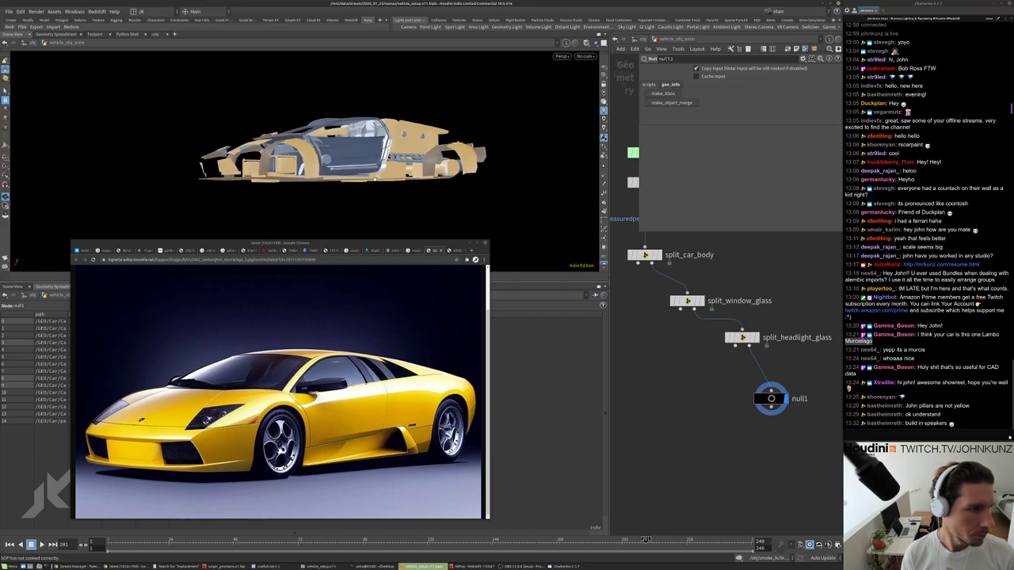
pyautogui.moveTo(374, 180); pyautogui.dragTo(306, 195)
# Create a Split node named split_black_matte after split_headlight_glass and wire null1 below it.
pyautogui.press('Tab')
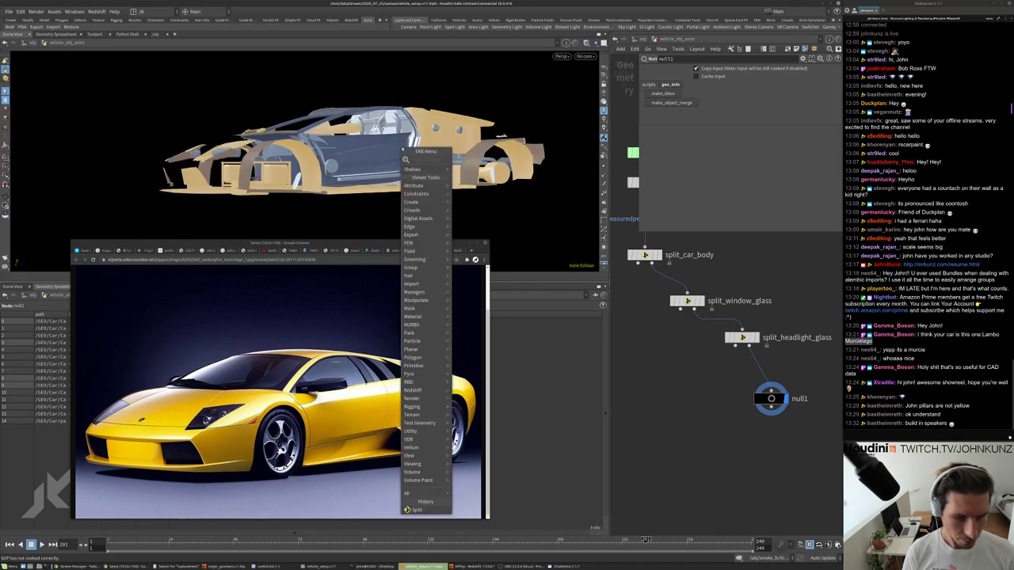
pyautogui.write('spl')
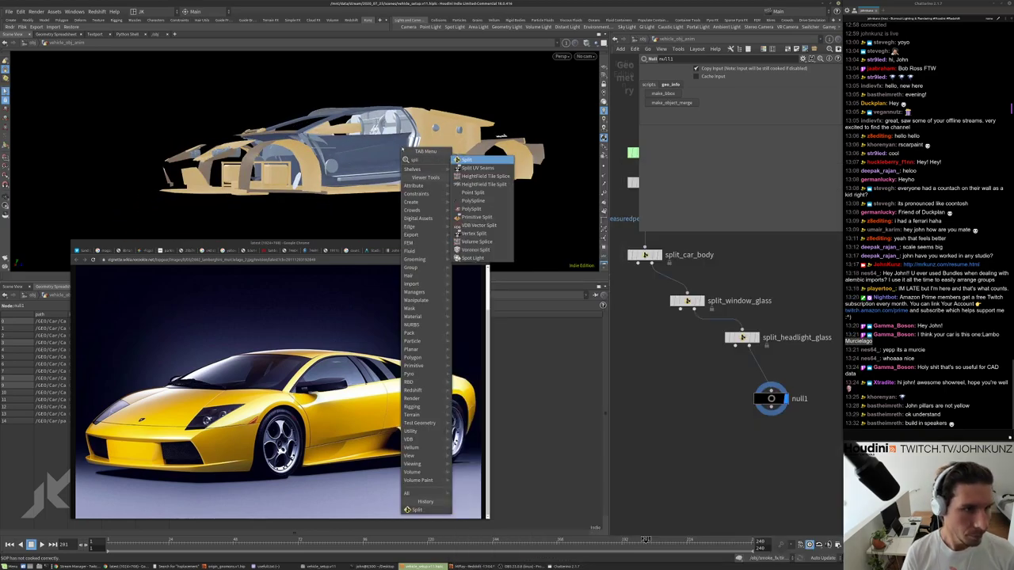
pyautogui.press('Return')
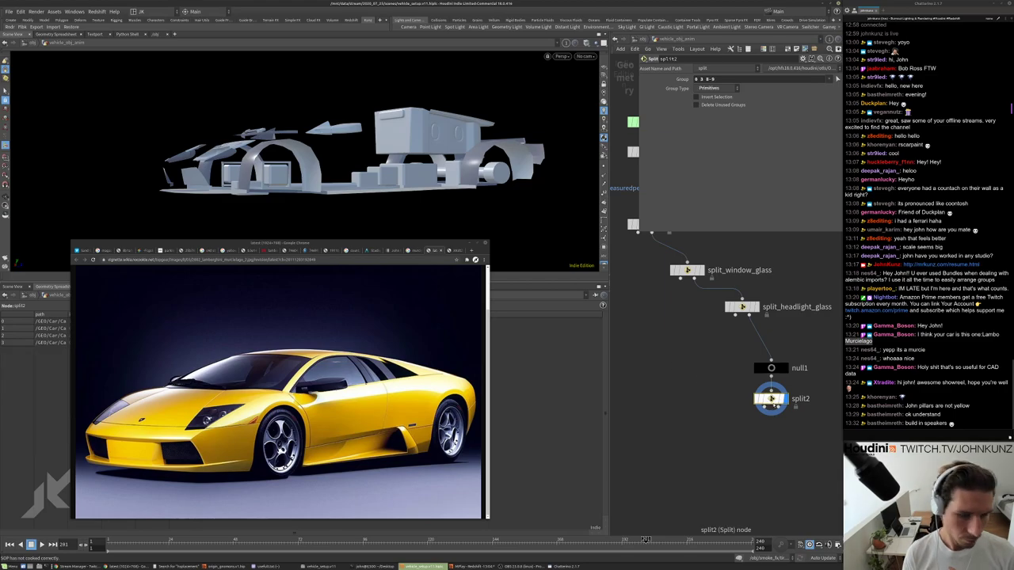
pyautogui.moveTo(771, 398); pyautogui.dragTo(796, 342)
pyautogui.scroll(3, 725, 333)
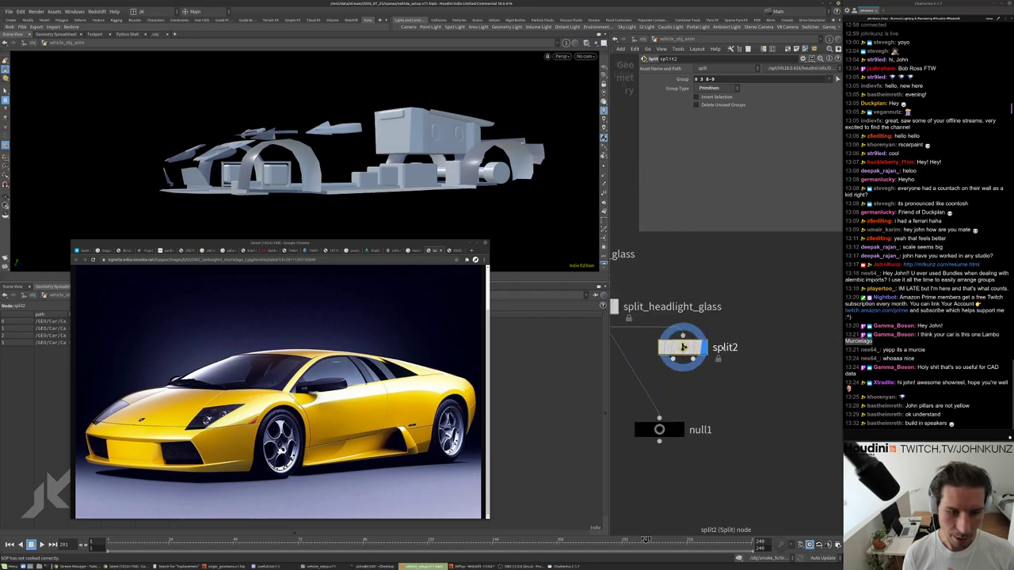
pyautogui.doubleClick(725, 347)
pyautogui.write('split_blac')
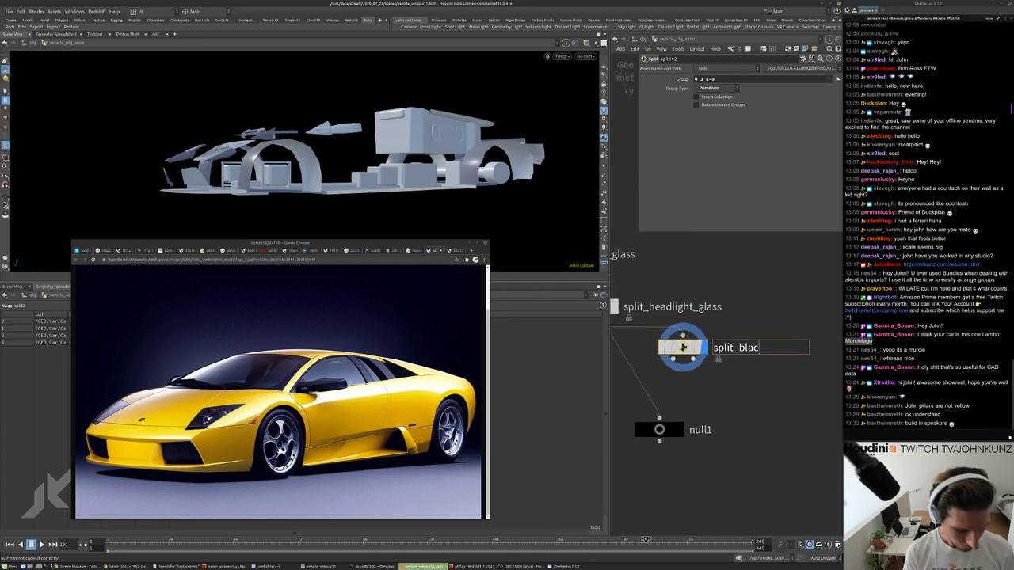
pyautogui.write('k_matte')
pyautogui.press('Return')
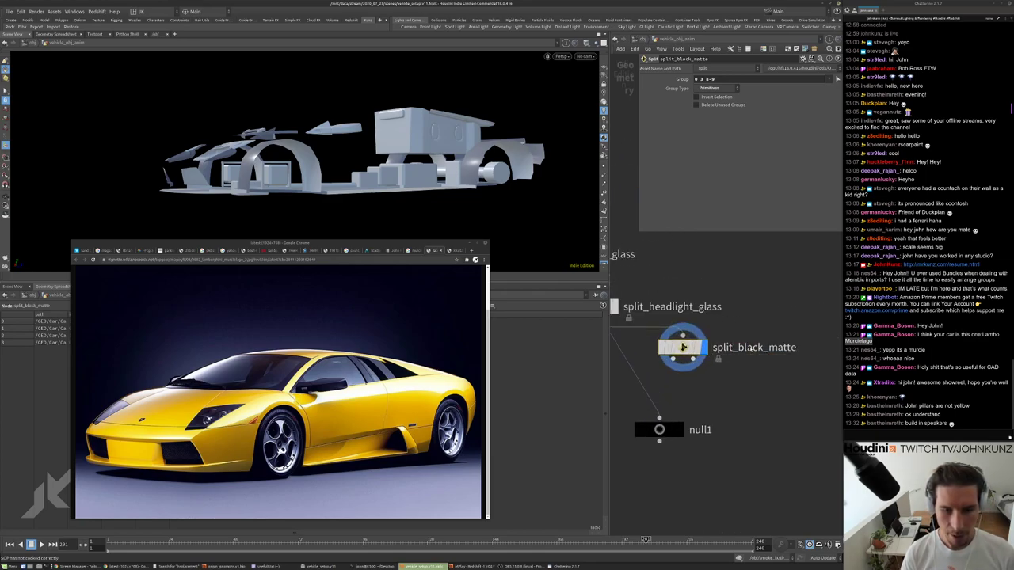
pyautogui.moveTo(672, 409); pyautogui.dragTo(677, 371, button='middle')
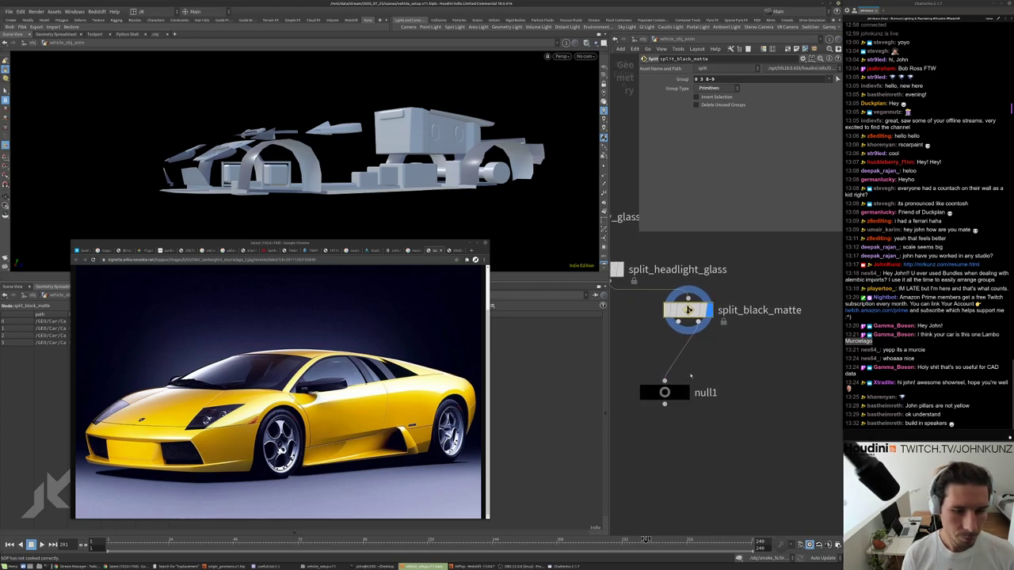
pyautogui.moveTo(675, 397); pyautogui.dragTo(734, 414)
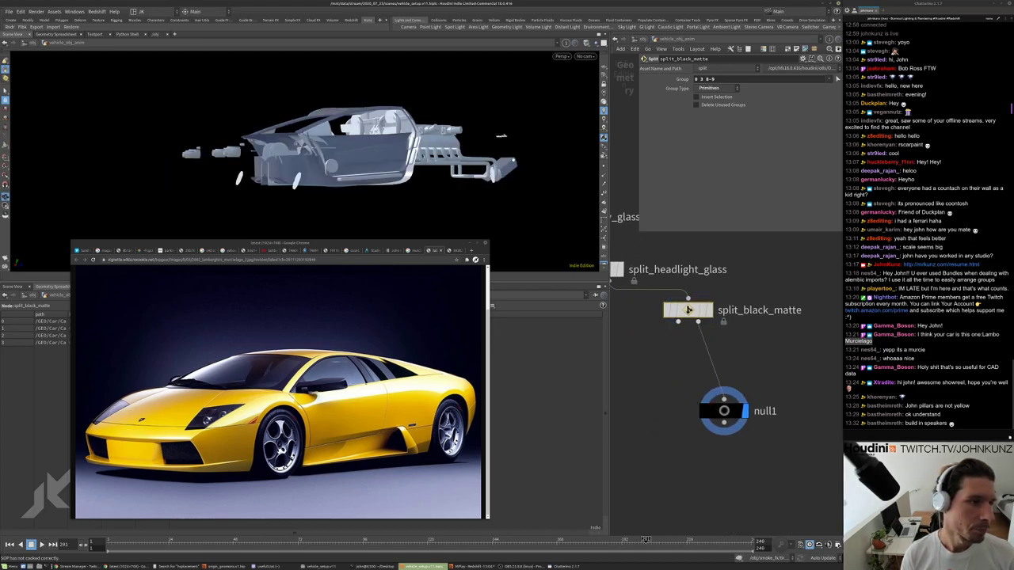
# Select the engine and exhaust parts, dropping the nearby plate, checked against the rear doors-up photo.
pyautogui.moveTo(500, 135); pyautogui.dragTo(462, 146)
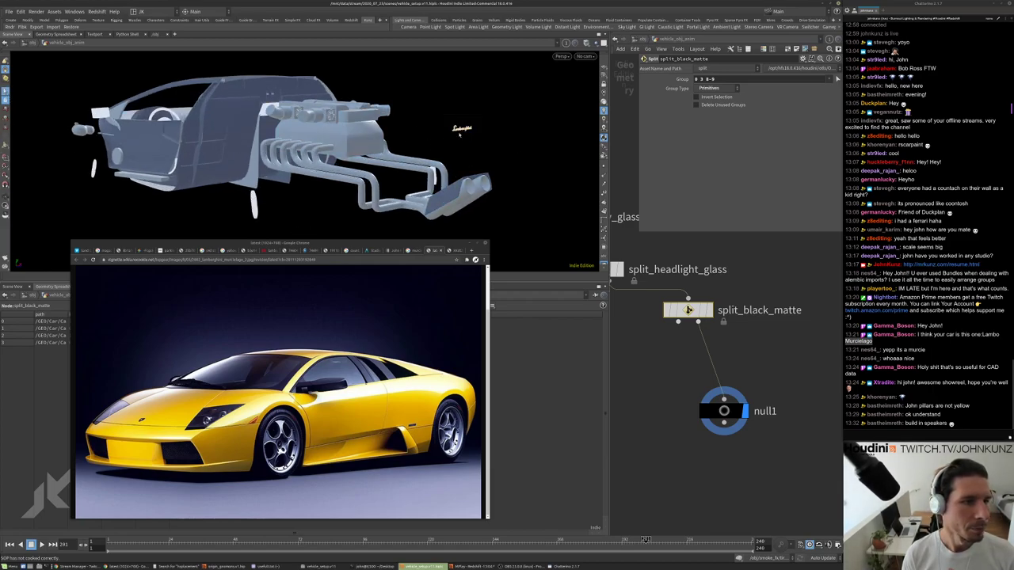
pyautogui.click(468, 193)
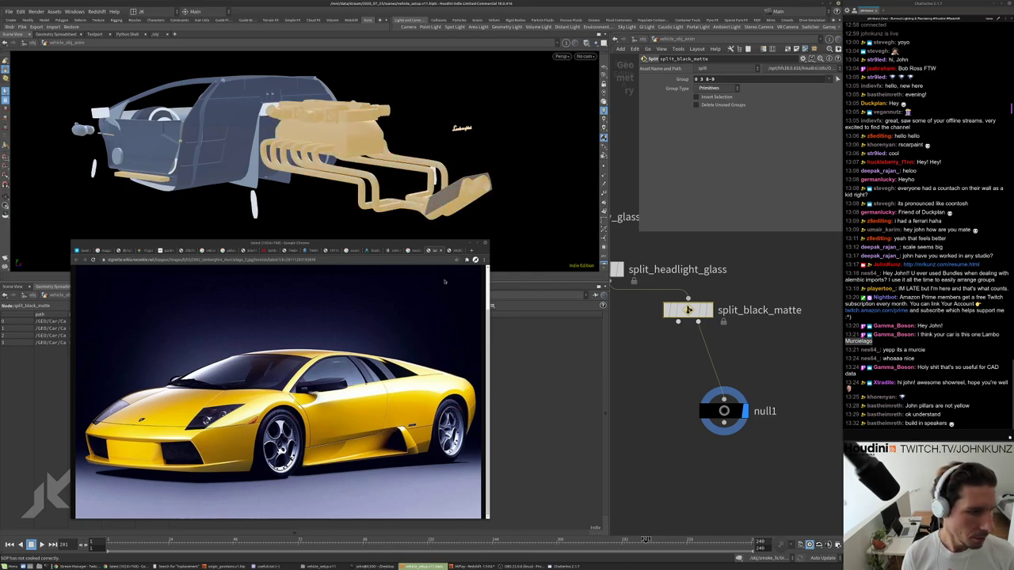
pyautogui.click(451, 252)
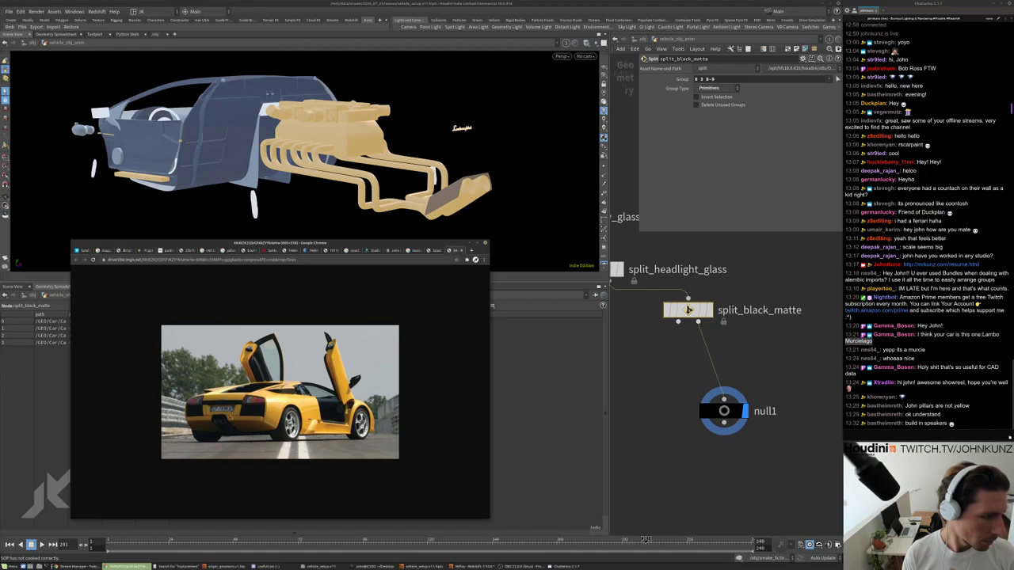
pyautogui.keyDown('ctrl'); pyautogui.click(458, 184); pyautogui.keyUp('ctrl')
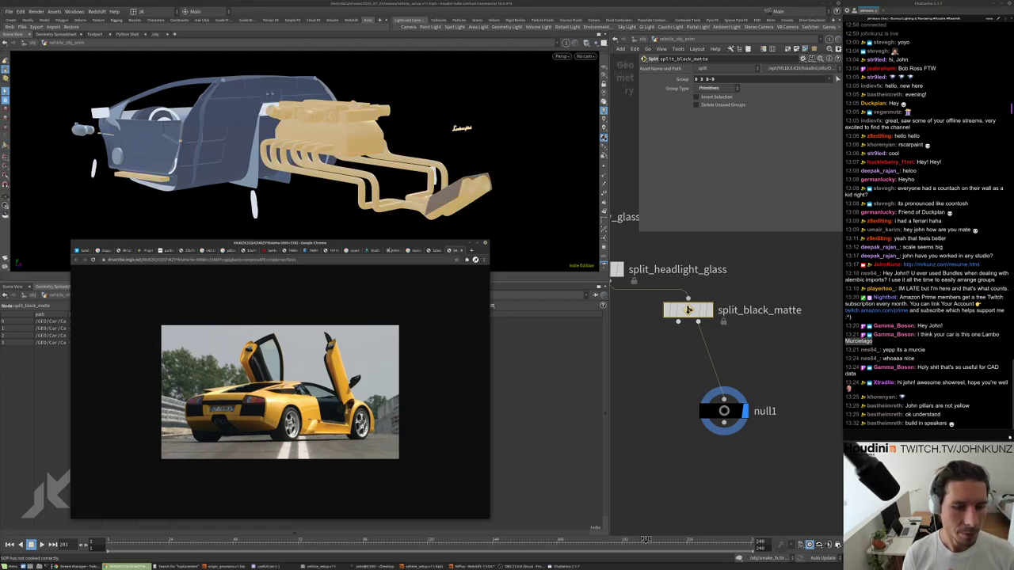
pyautogui.click(688, 310)
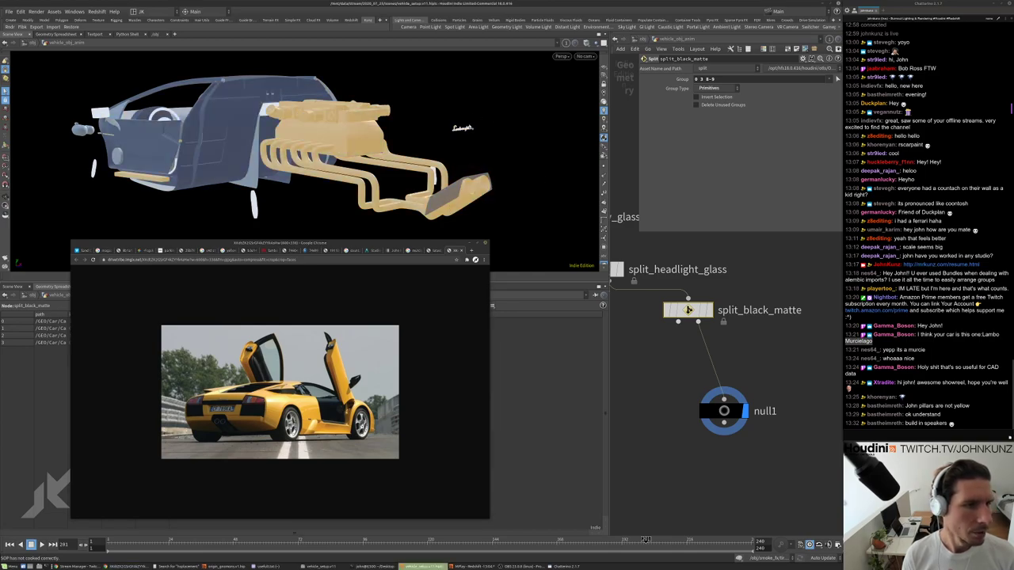
pyautogui.keyDown('alt'); pyautogui.moveTo(509, 139); pyautogui.dragTo(555, 97); pyautogui.keyUp('alt')
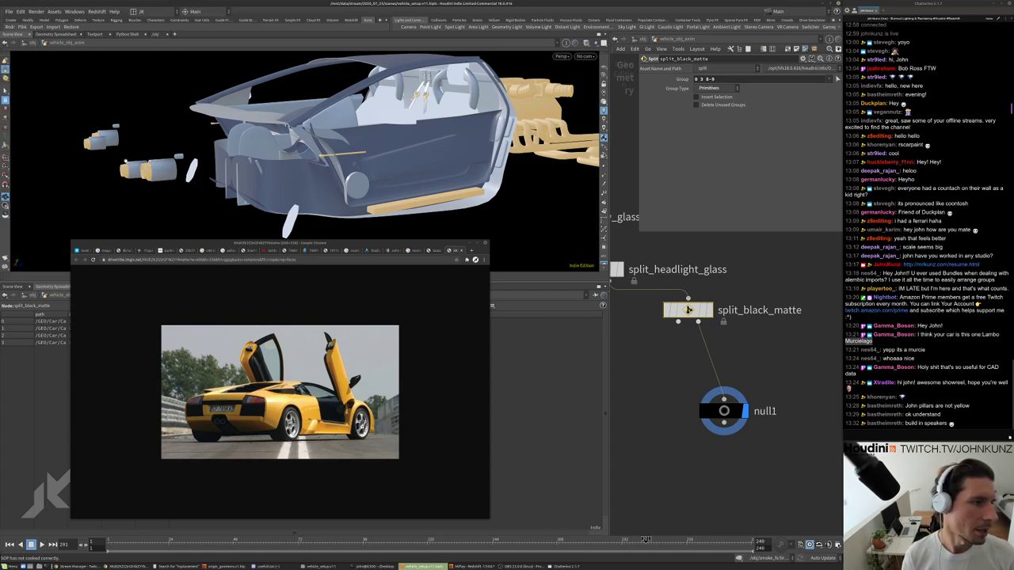
pyautogui.keyDown('alt'); pyautogui.moveTo(317, 143); pyautogui.dragTo(507, 180); pyautogui.keyUp('alt')
pyautogui.press('Tab')
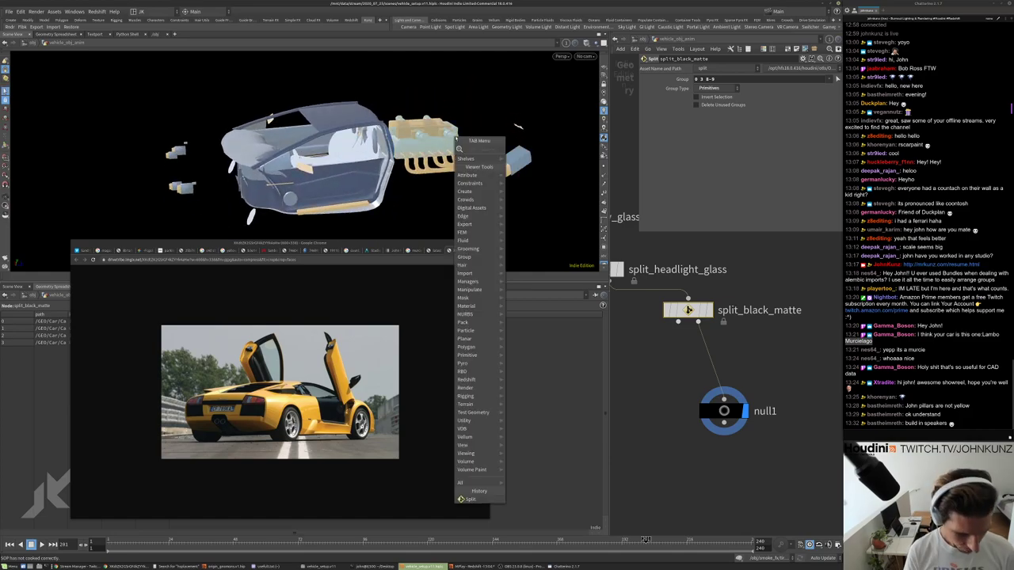
# Add split2 below null1, then review the headlight glass and window glass splits' geometry.
pyautogui.click(470, 499)
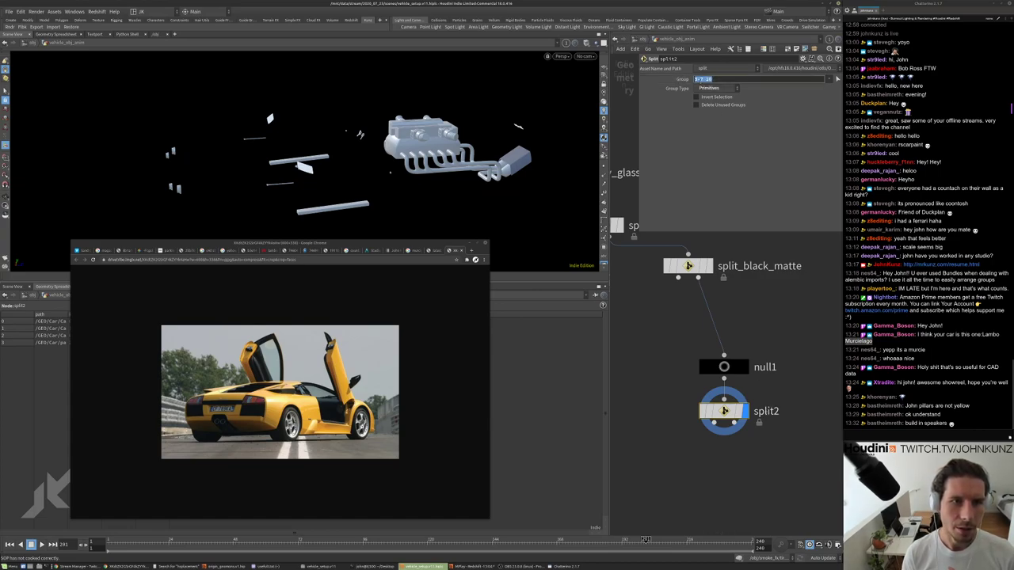
pyautogui.moveTo(722, 412); pyautogui.dragTo(719, 372, button='middle')
pyautogui.press('Up')
pyautogui.press('Up')
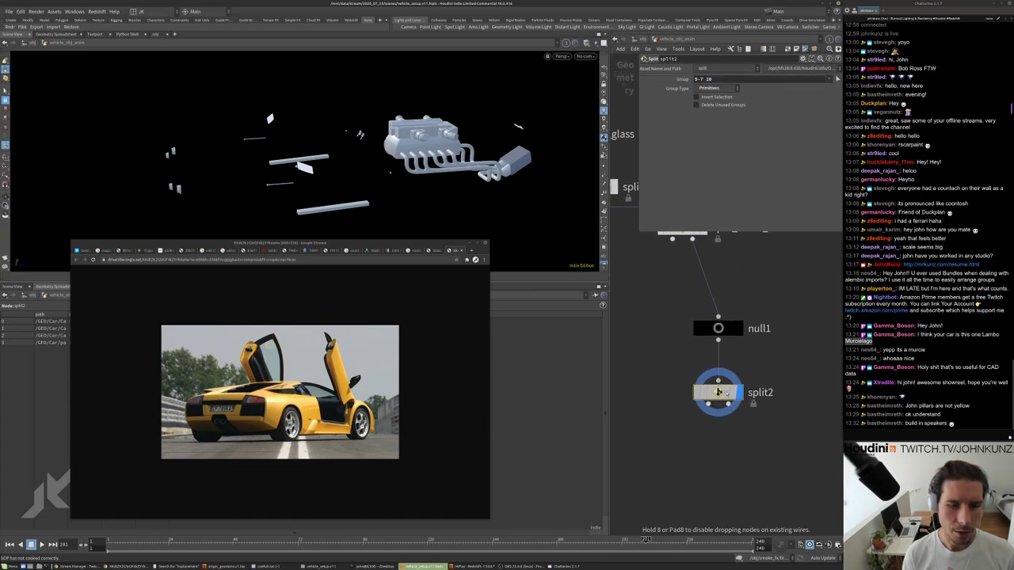
pyautogui.press('Up')
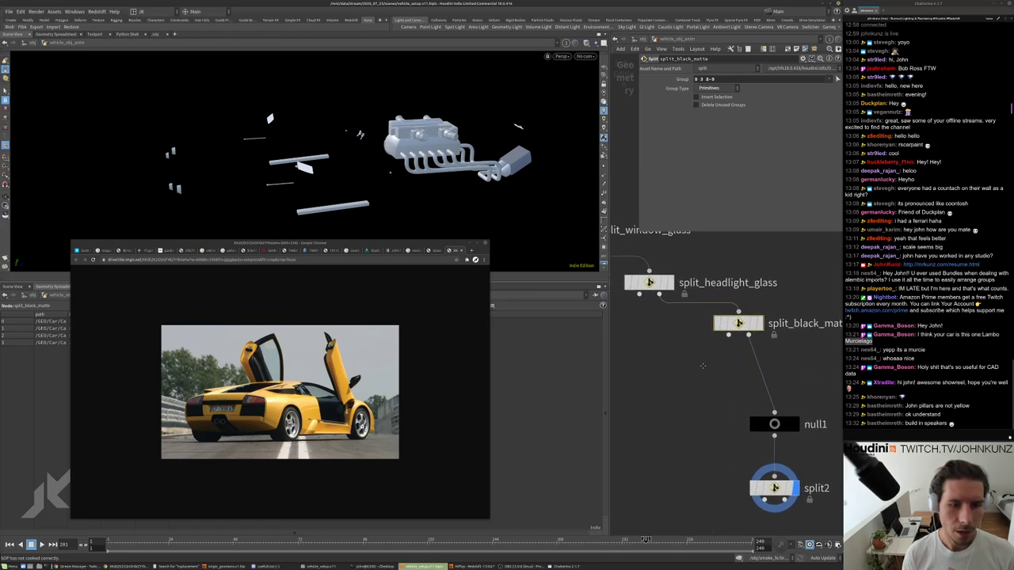
pyautogui.press('r')
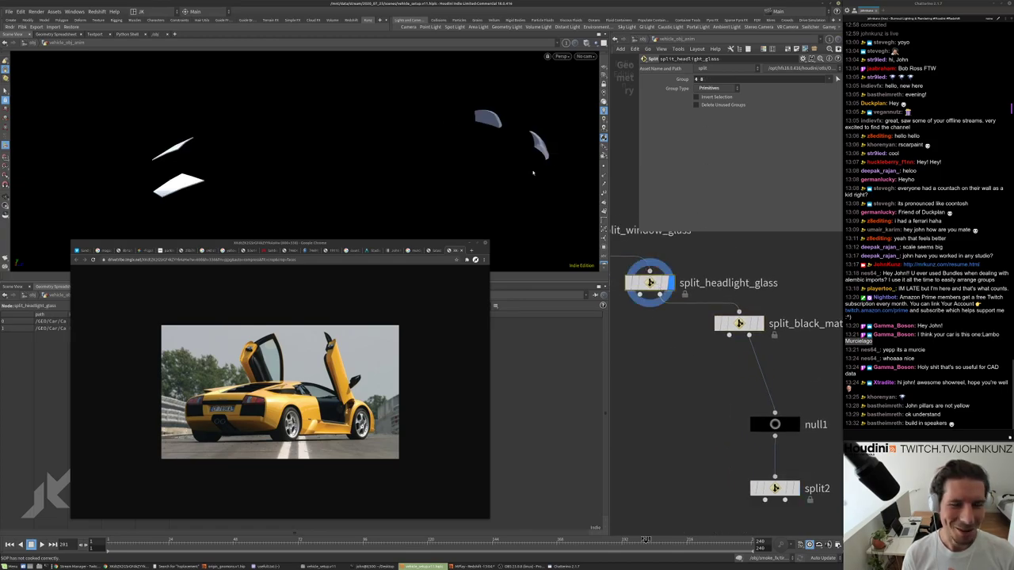
pyautogui.press('Up')
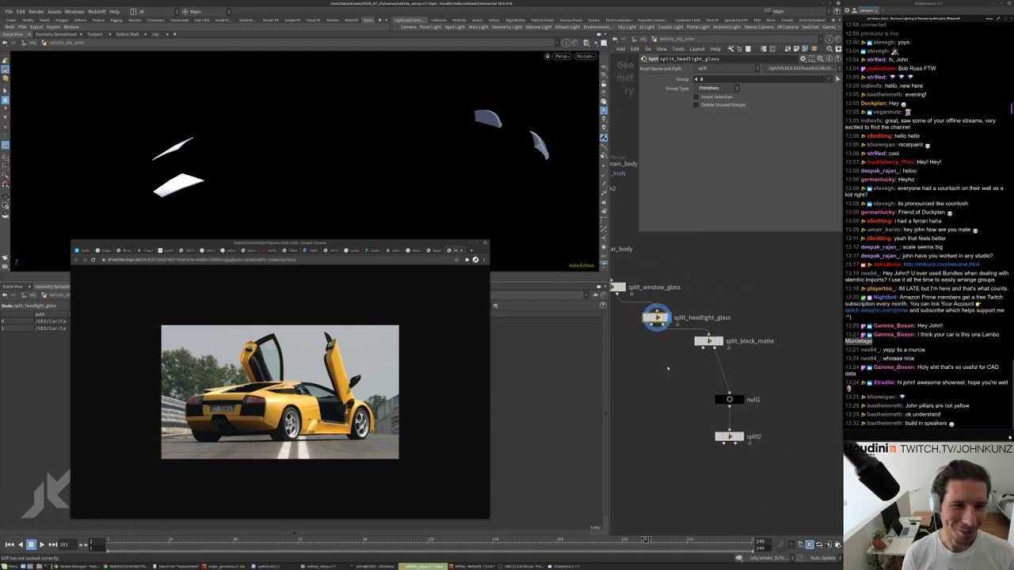
pyautogui.press('r')
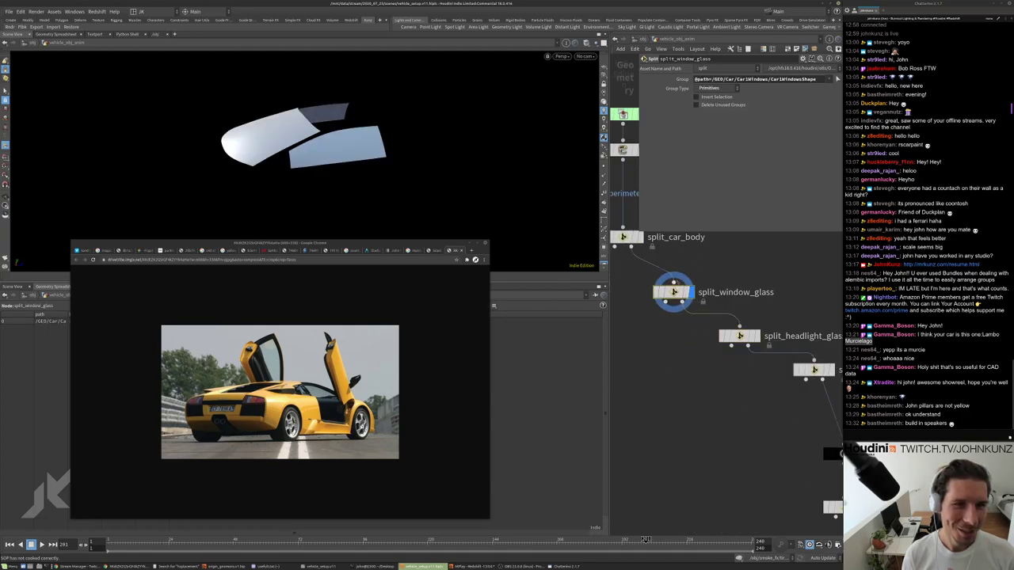
pyautogui.click(739, 336)
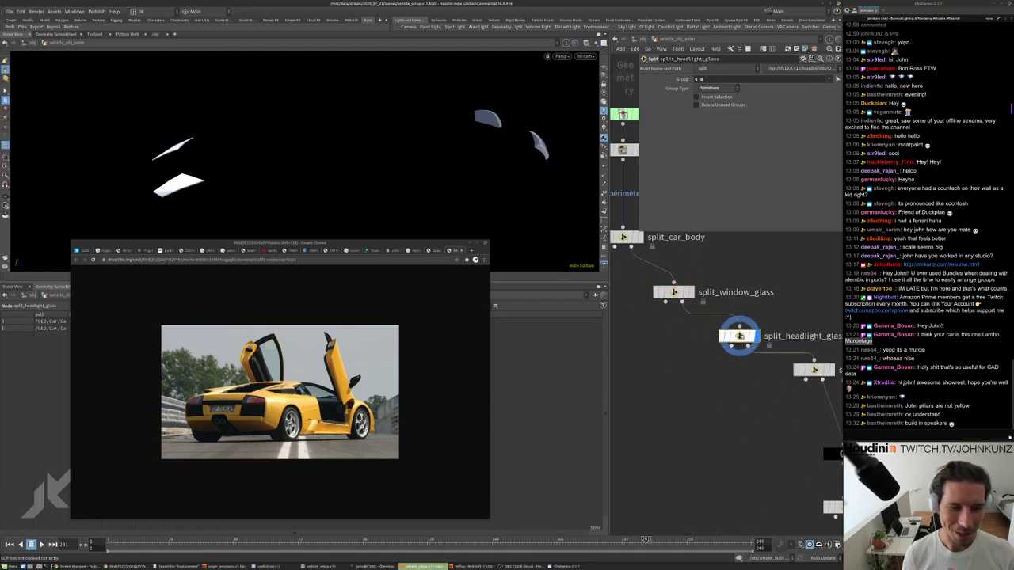
# Display split2's output and confirm its group is primitives 5-7 10.
pyautogui.scroll(-3, 624, 212)
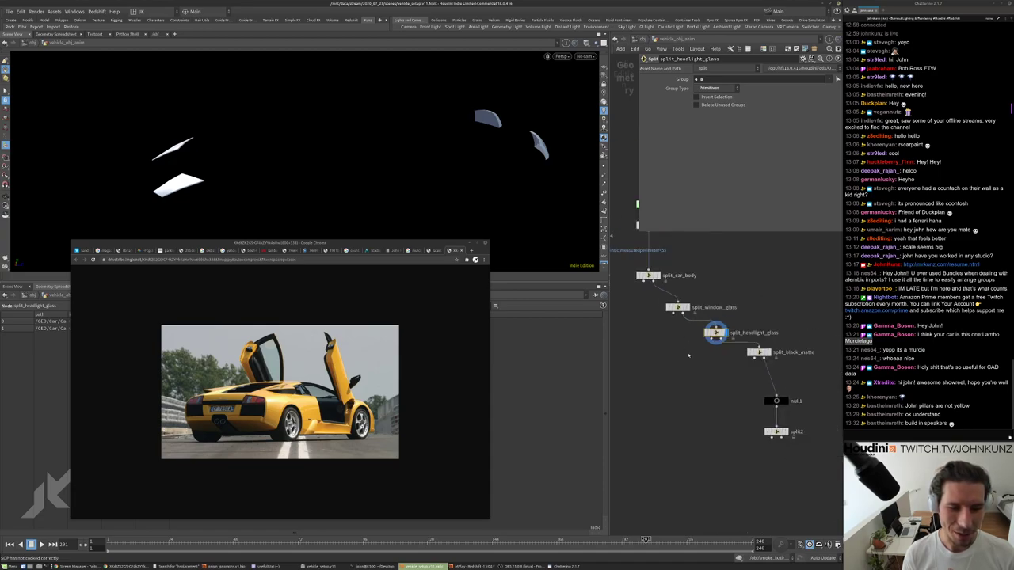
pyautogui.scroll(2, 730, 386)
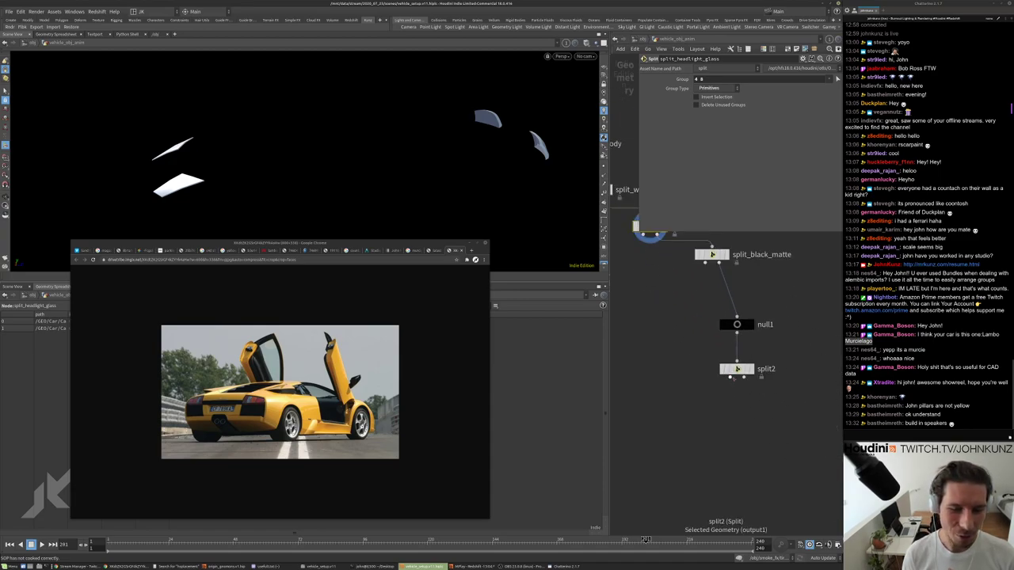
pyautogui.moveTo(737, 366); pyautogui.dragTo(774, 362)
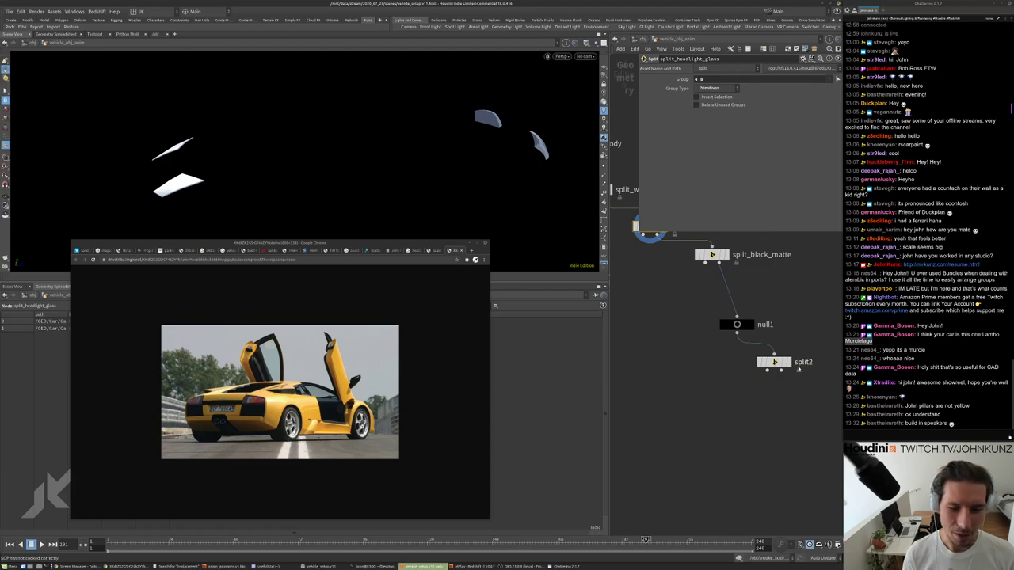
pyautogui.click(773, 362)
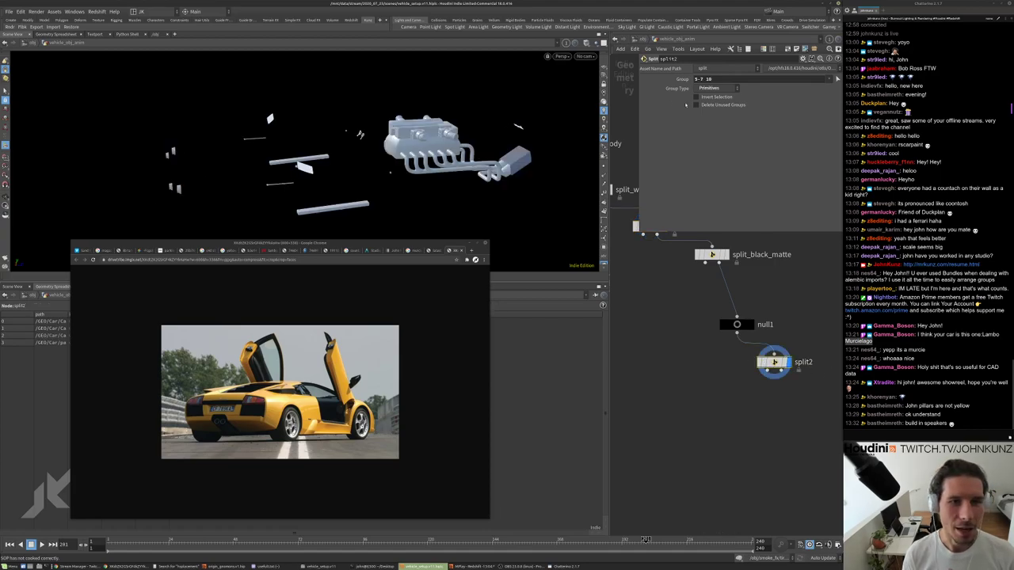
pyautogui.click(717, 79)
pyautogui.moveTo(699, 457); pyautogui.dragTo(688, 446, button='middle')
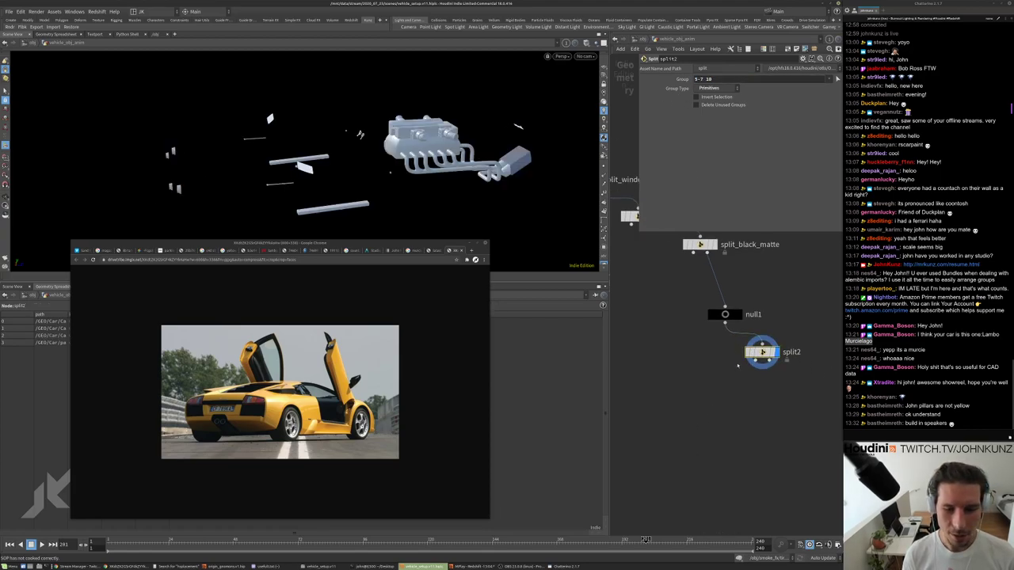
# Move null1 below split2, inspect the remaining car body, then show split2's engine parts.
pyautogui.moveTo(725, 314); pyautogui.dragTo(786, 412)
pyautogui.click(735, 430)
pyautogui.moveTo(317, 158); pyautogui.dragTo(554, 159)
pyautogui.scroll(-2, 785, 366)
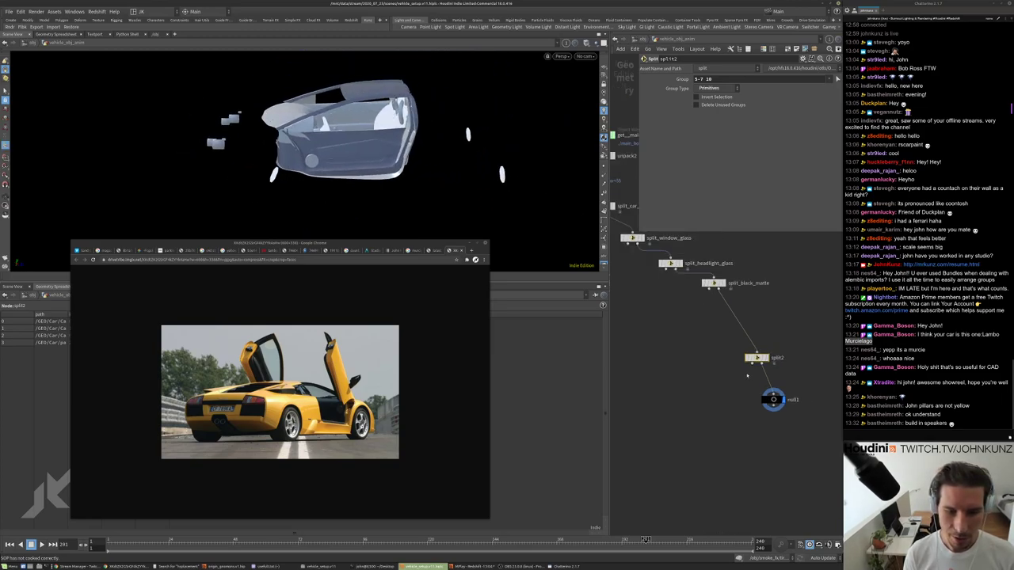
pyautogui.scroll(2, 785, 366)
pyautogui.click(751, 354)
pyautogui.moveTo(739, 354); pyautogui.dragTo(717, 309)
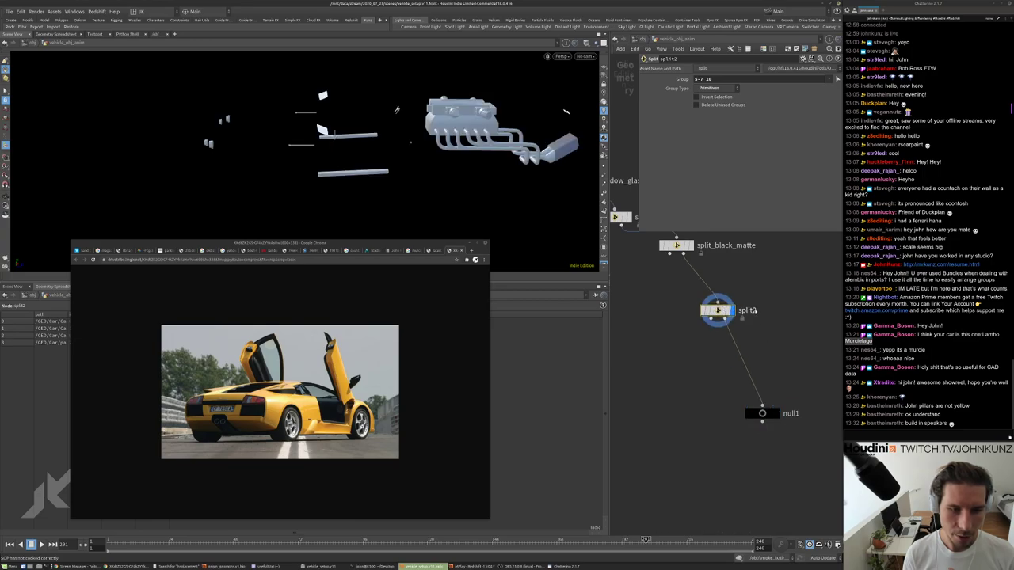
# Rename split2 to split_metal and place null1 under it as the displayed end node.
pyautogui.doubleClick(746, 311)
pyautogui.press('BackSpace')
pyautogui.write('_')
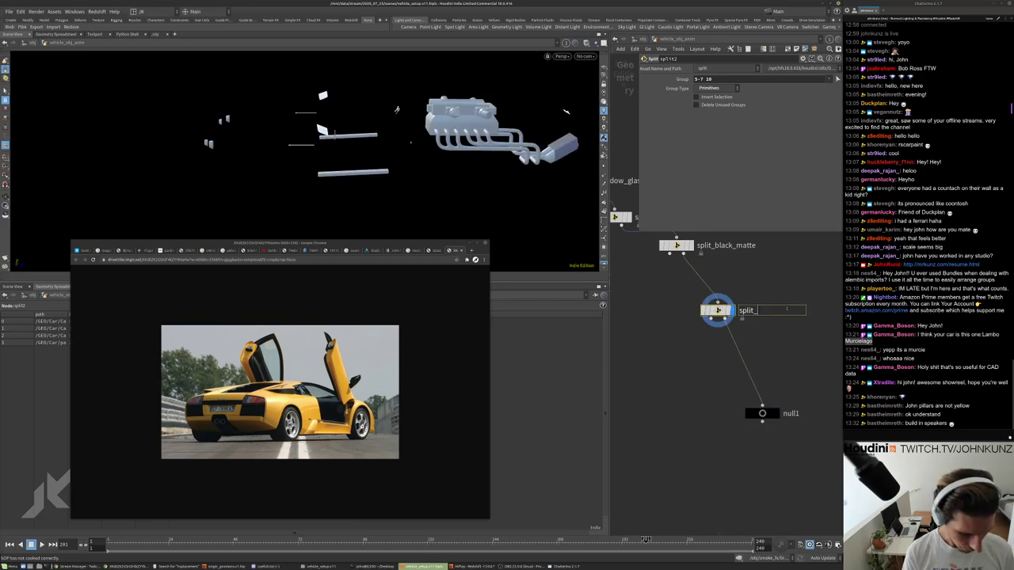
pyautogui.write('metal')
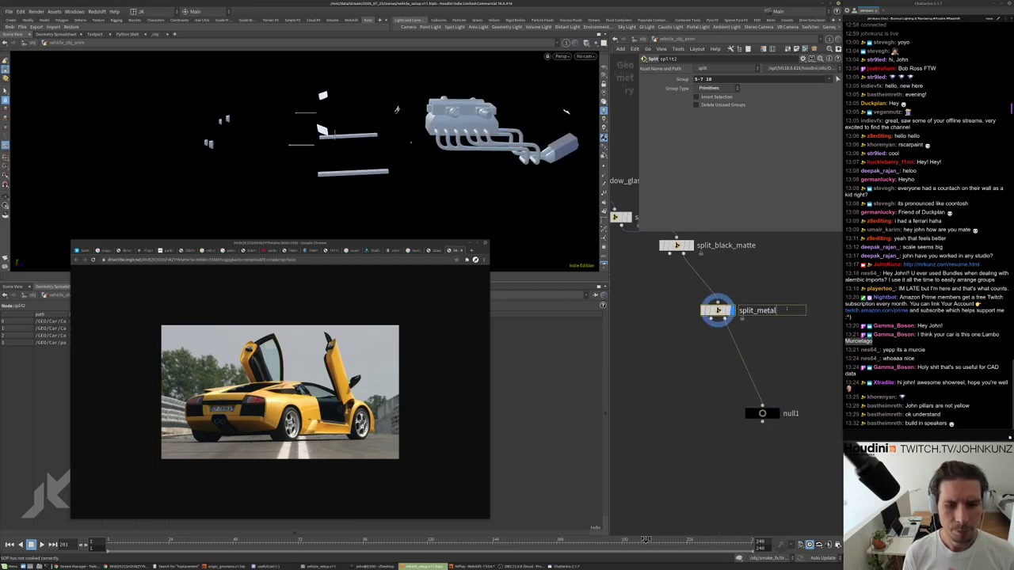
pyautogui.press('Return')
pyautogui.scroll(-2, 807, 431)
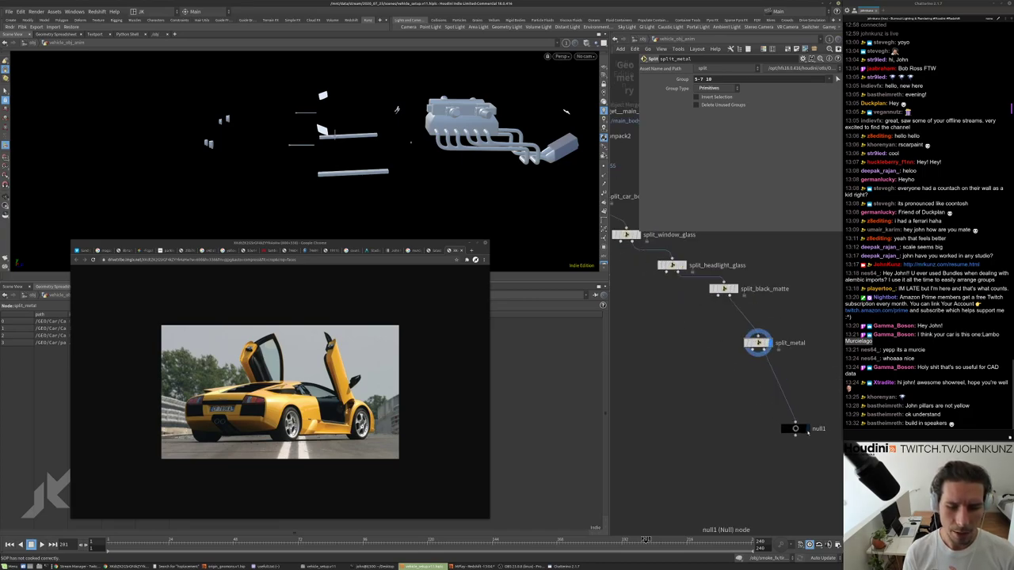
pyautogui.moveTo(807, 432); pyautogui.dragTo(828, 378)
pyautogui.click(825, 375)
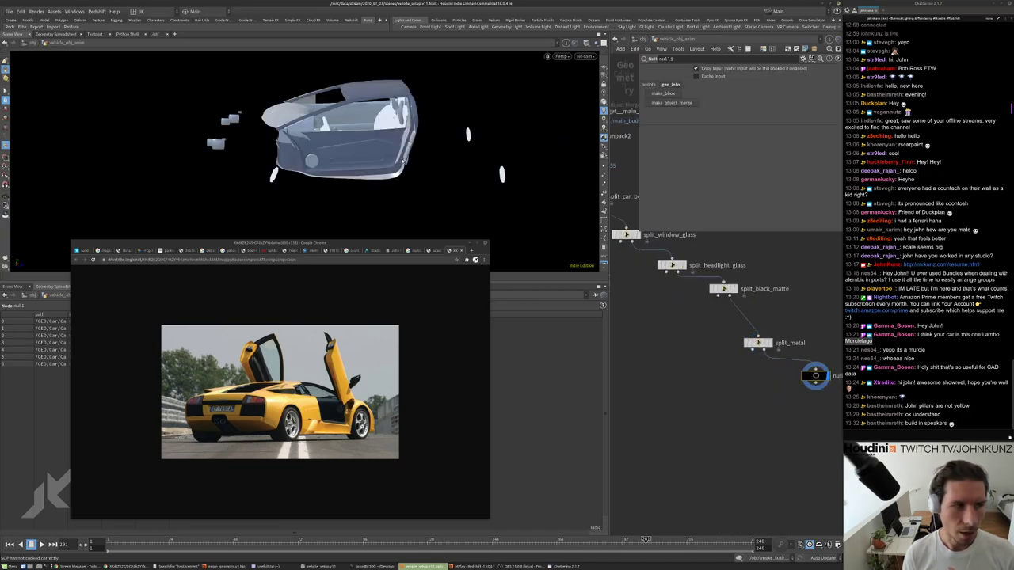
# Tidy the network, moving blast4 to the right of unpack2 and recentring on the splits.
pyautogui.scroll(-2, 753, 362)
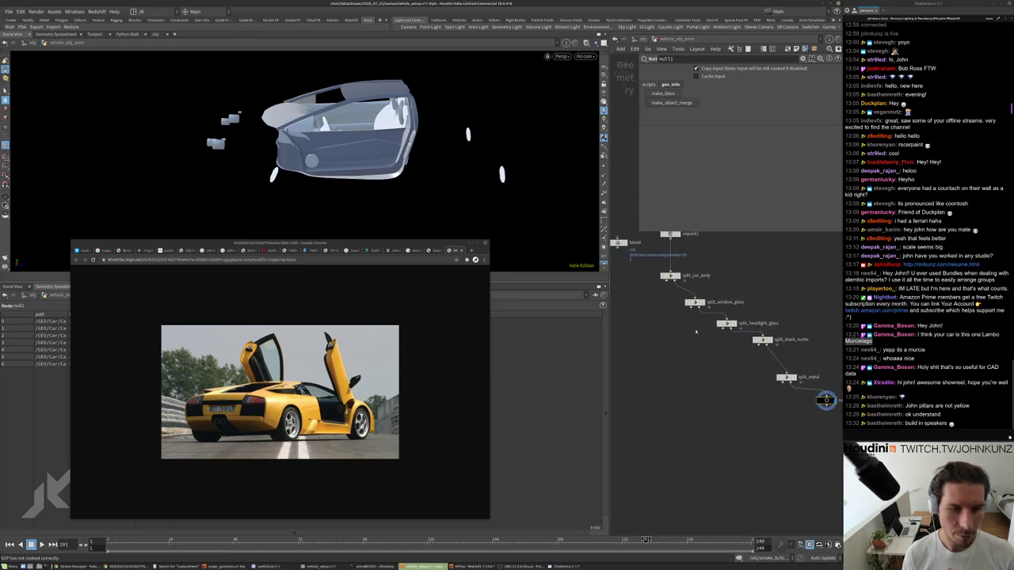
pyautogui.moveTo(629, 272); pyautogui.dragTo(678, 311, button='middle')
pyautogui.moveTo(641, 258); pyautogui.dragTo(740, 248)
pyautogui.moveTo(758, 295); pyautogui.dragTo(736, 279, button='middle')
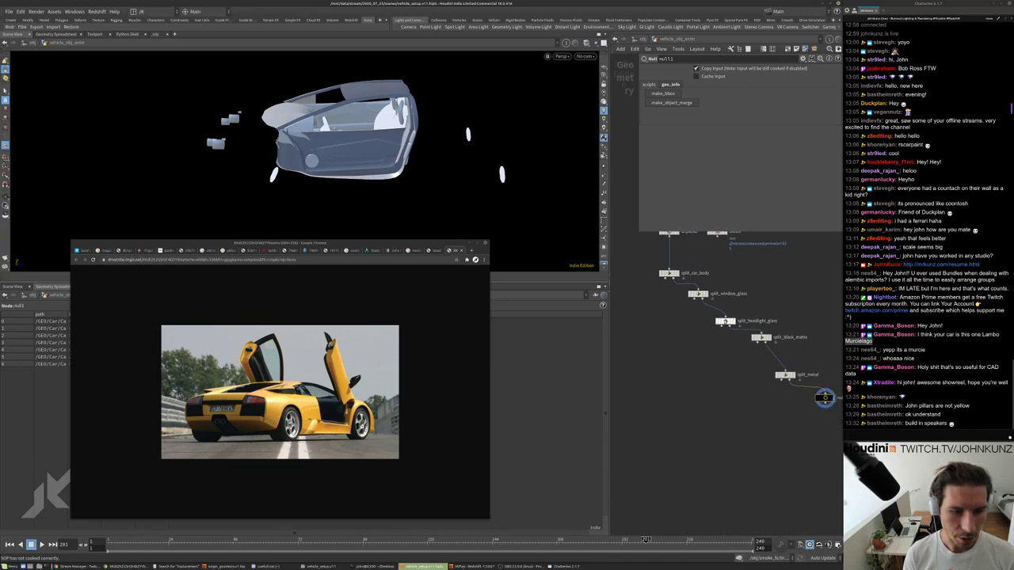
pyautogui.scroll(2, 707, 299)
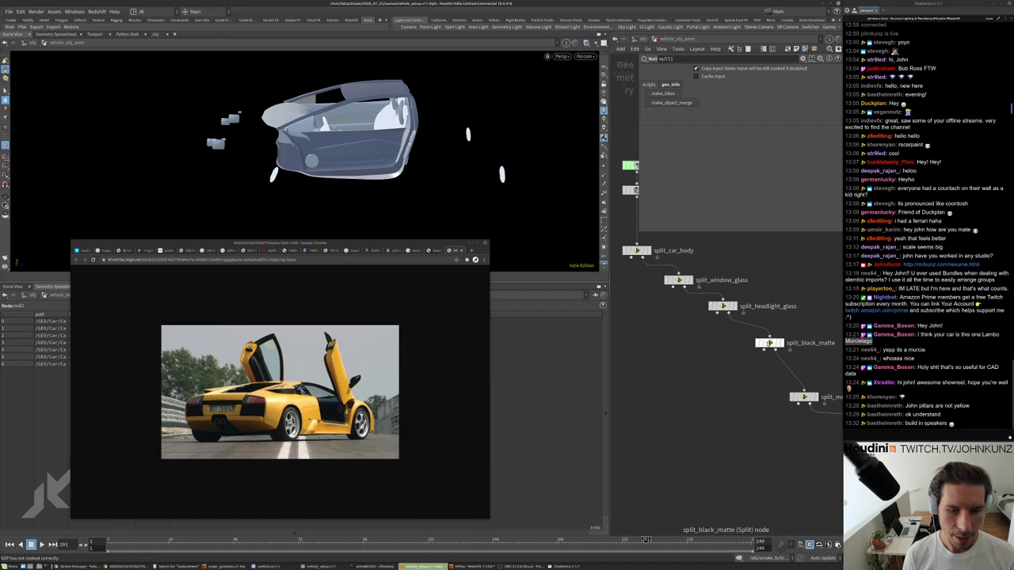
pyautogui.moveTo(804, 396); pyautogui.dragTo(782, 372, button='middle')
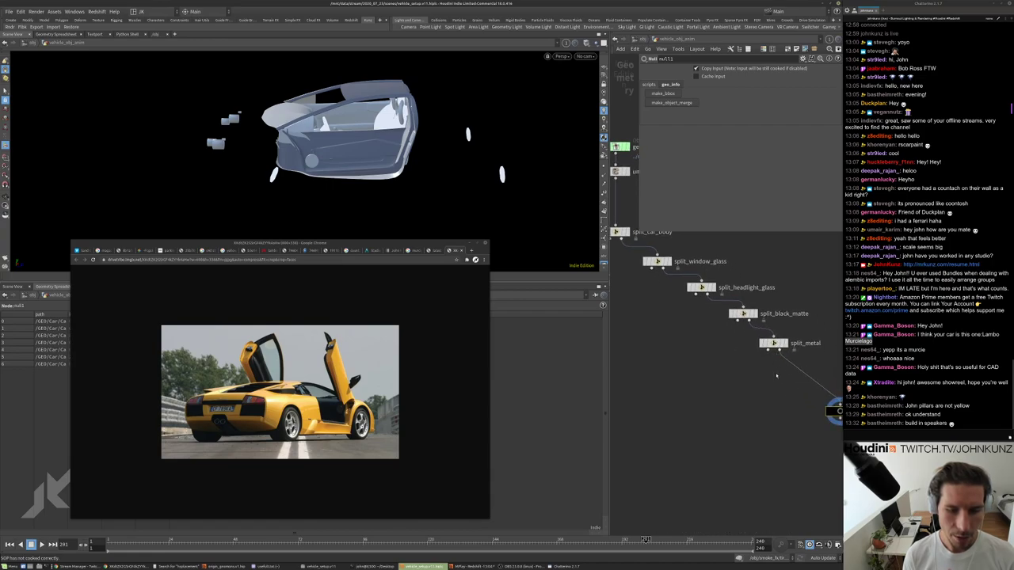
pyautogui.scroll(-3, 782, 373)
pyautogui.scroll(2, 686, 351)
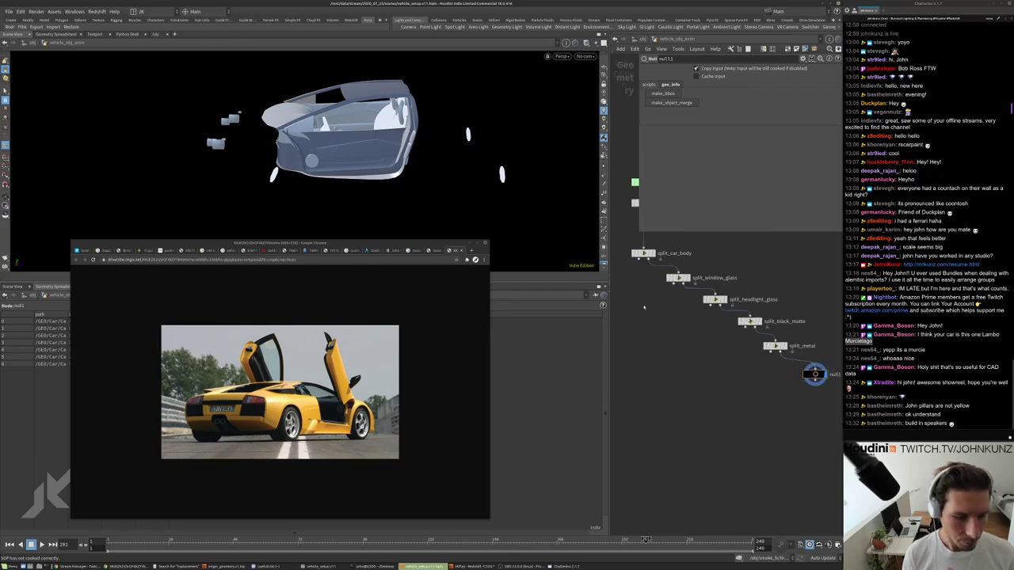
pyautogui.press('Tab')
# Create a Convert node, convert4, fed from split_car_body's output.
pyautogui.write('co')
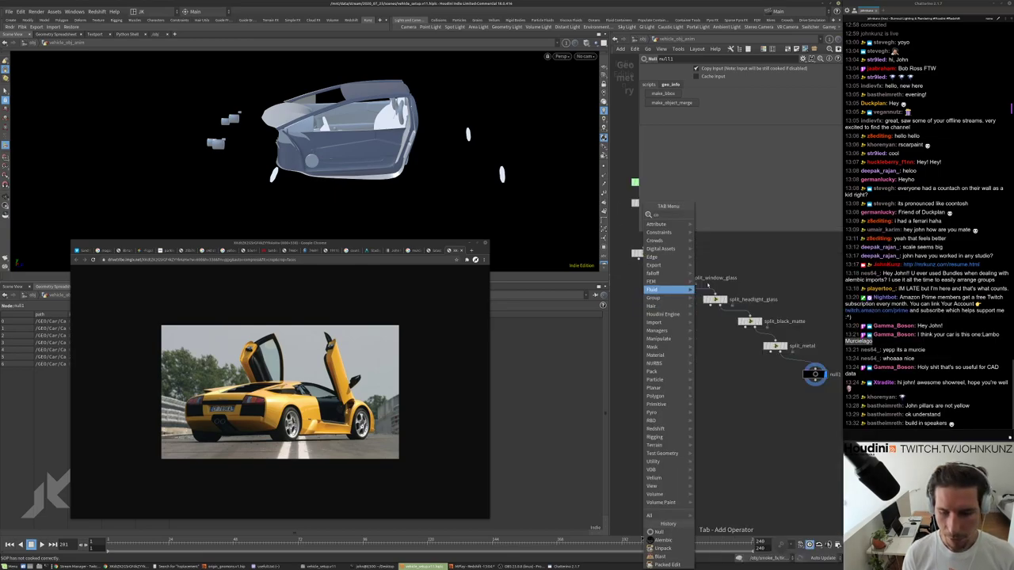
pyautogui.write('n')
pyautogui.click(722, 231)
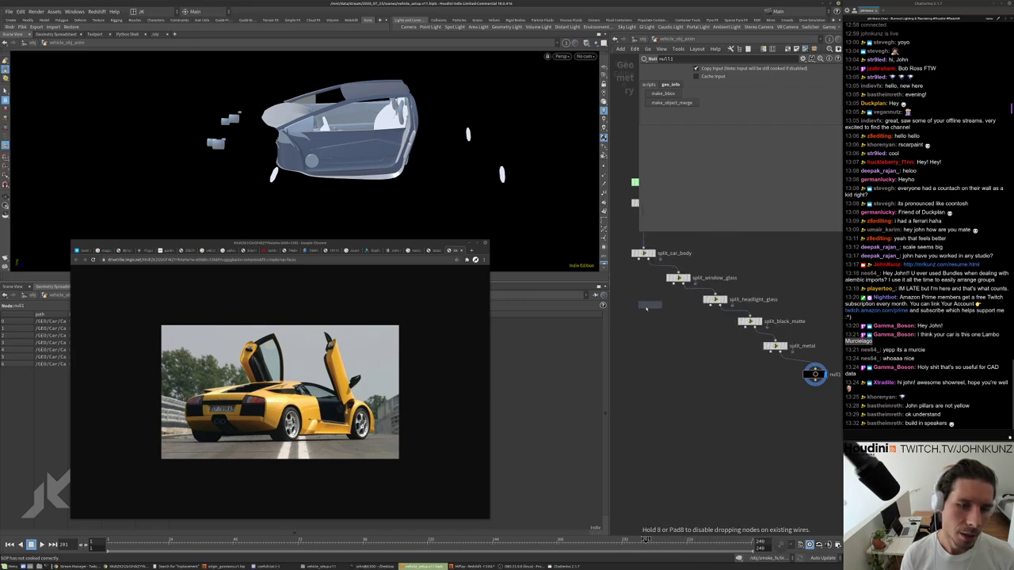
pyautogui.click(663, 348)
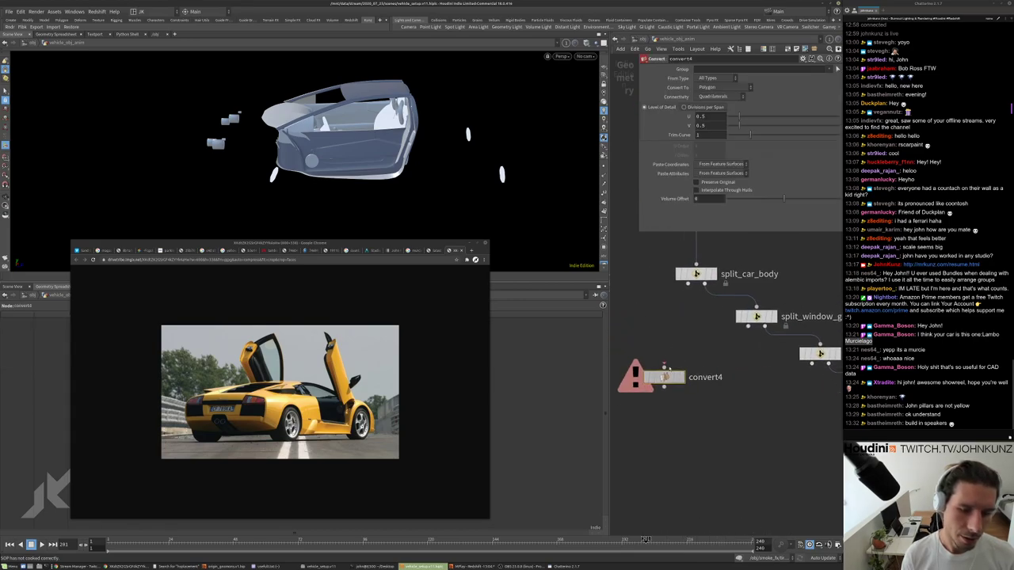
pyautogui.moveTo(659, 341); pyautogui.dragTo(695, 279)
# Compare geometry info of split_car_body and unpack2 via middle-click.
pyautogui.middleClick(695, 274)
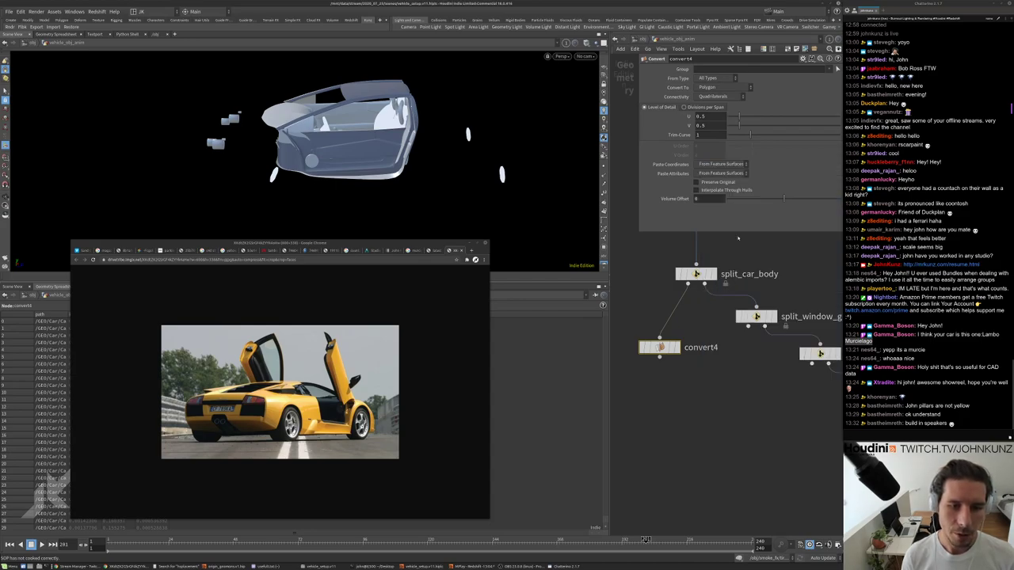
pyautogui.moveTo(681, 238); pyautogui.dragTo(691, 301, button='middle')
pyautogui.middleClick(699, 250)
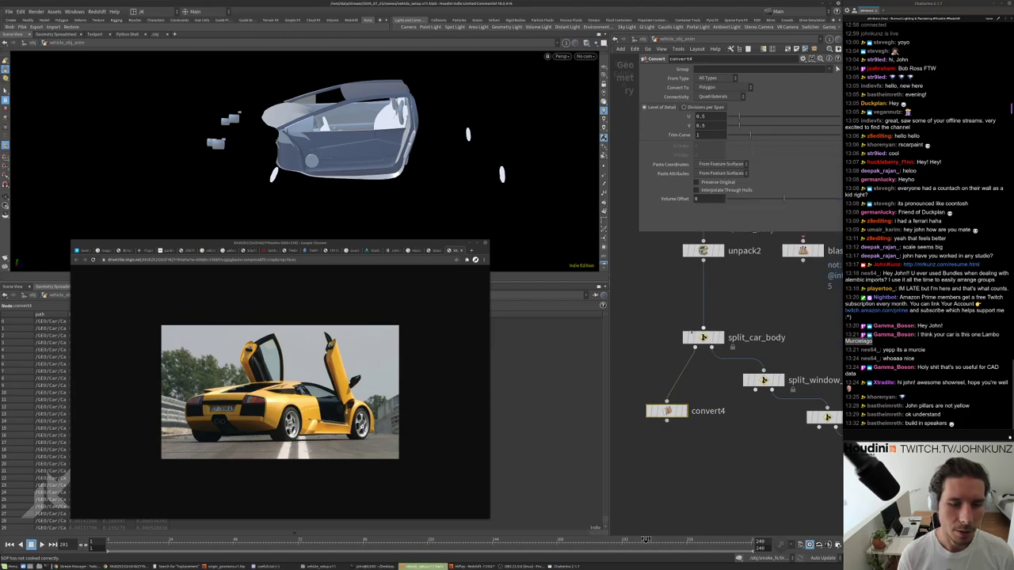
pyautogui.middleClick(698, 338)
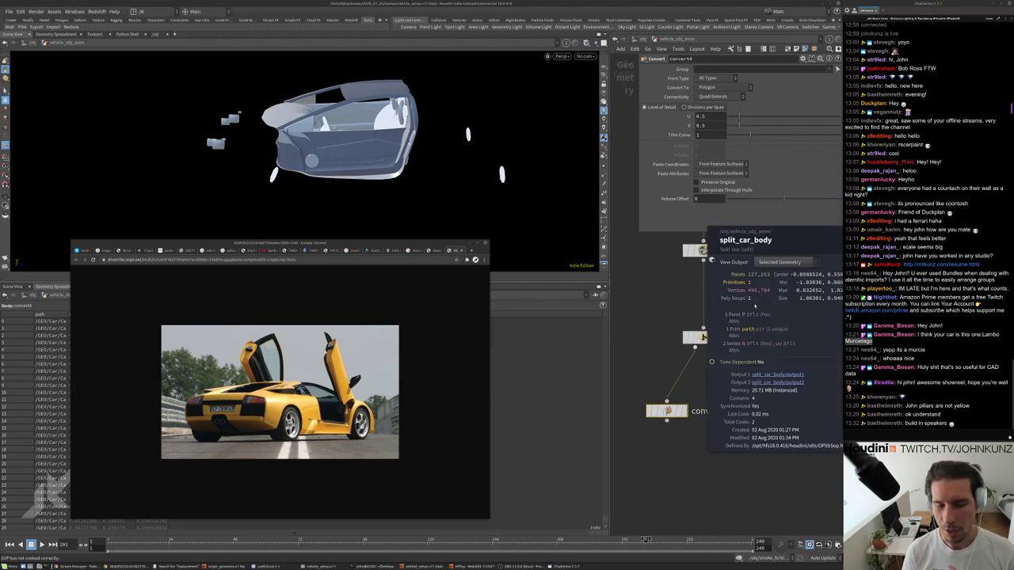
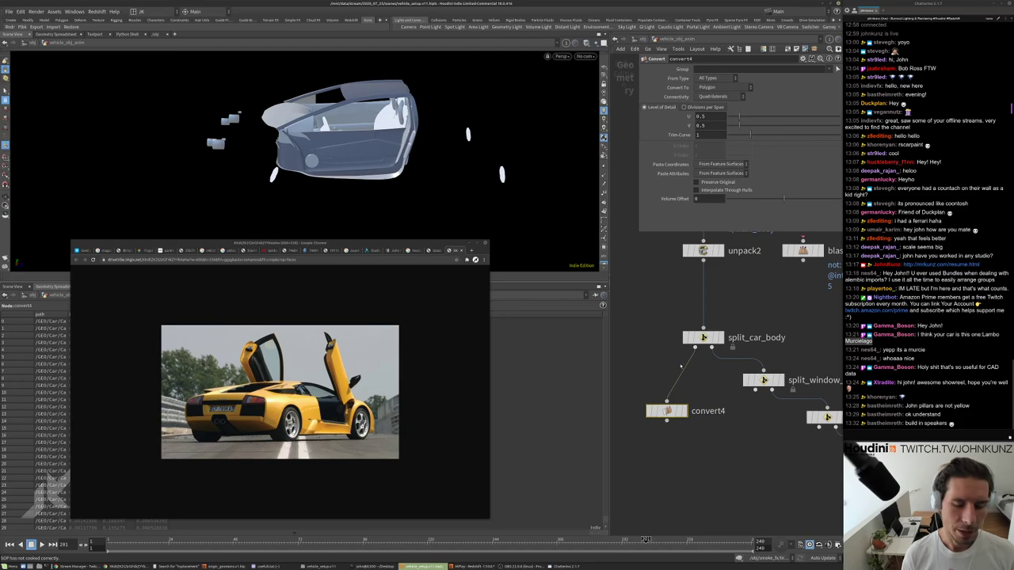
# Display convert4's output so the viewport shows the whole car body as quad polygons, and check its geometry info.
pyautogui.scroll(2, 683, 432)
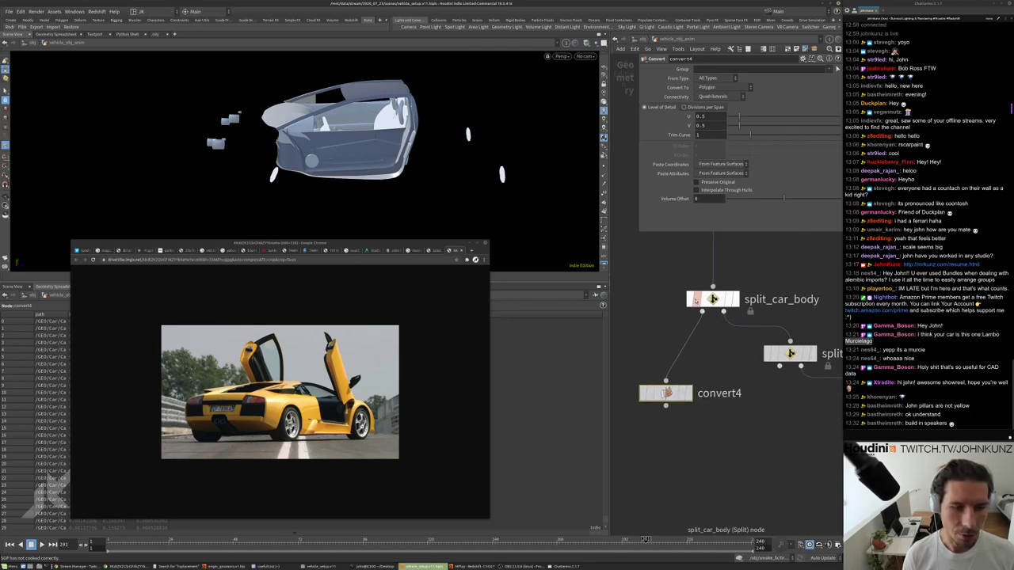
pyautogui.scroll(-3, 703, 301)
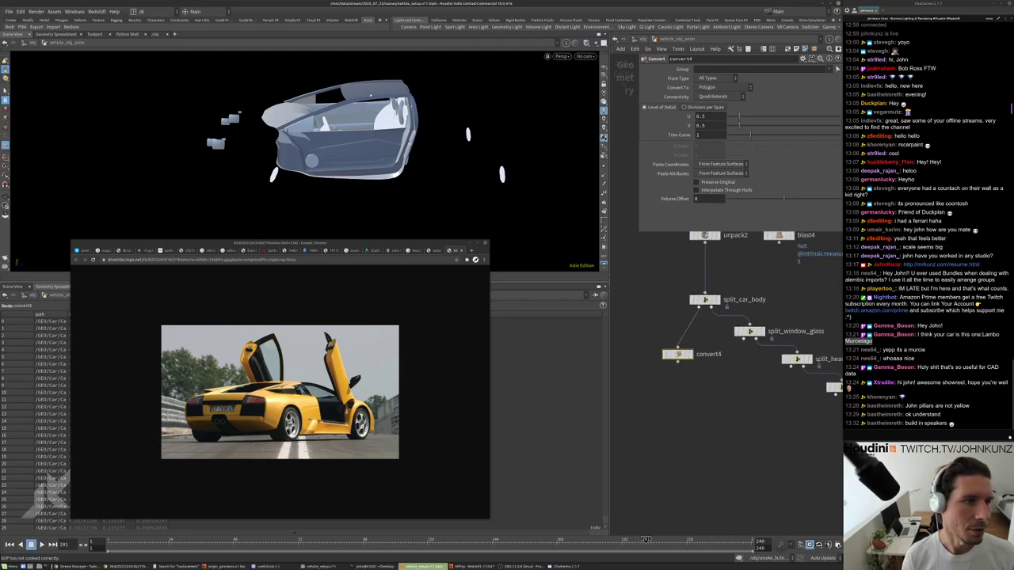
pyautogui.scroll(3, 686, 340)
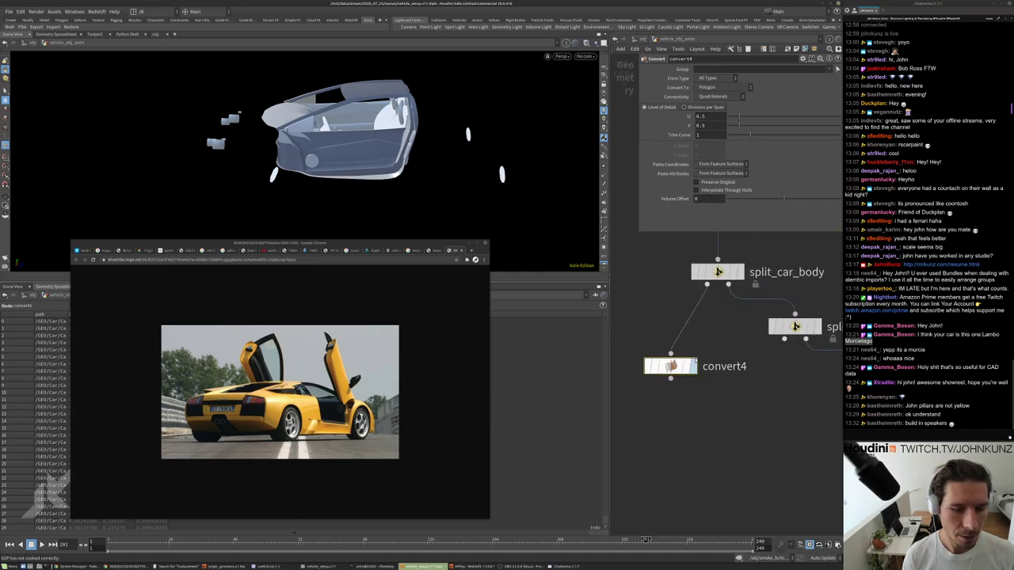
pyautogui.click(694, 366)
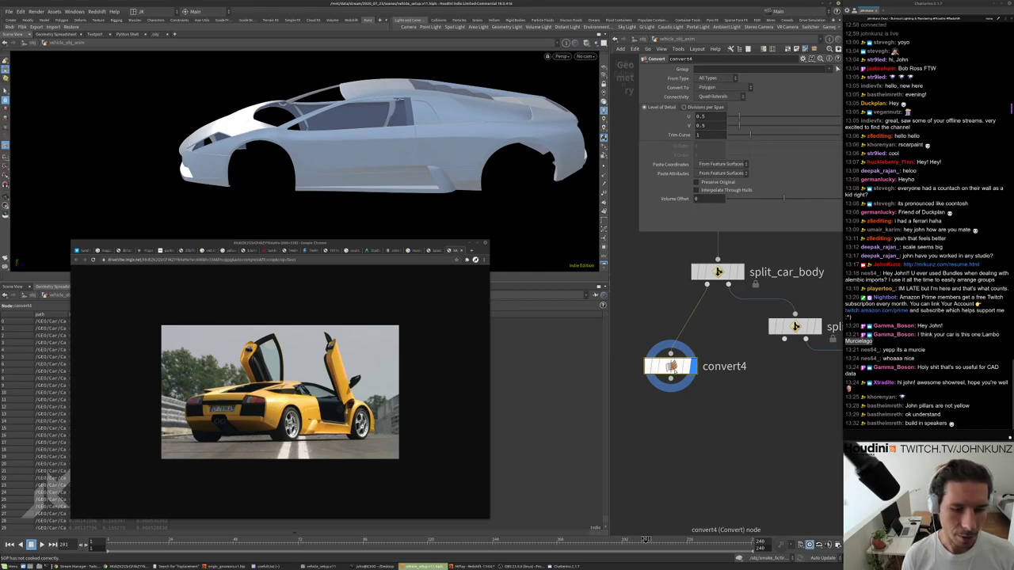
pyautogui.scroll(-1, 672, 369)
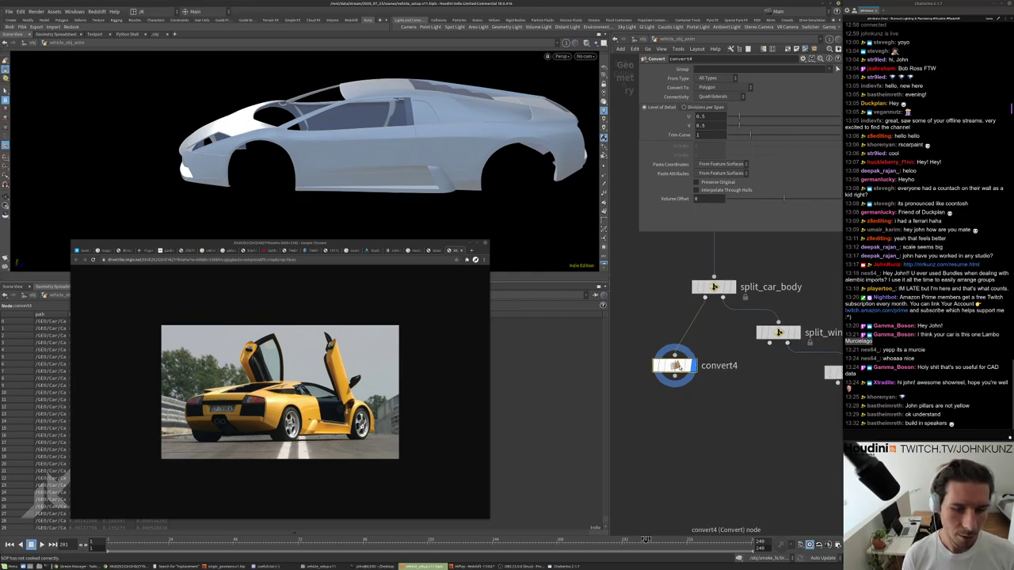
pyautogui.middleClick(677, 369)
pyautogui.moveTo(677, 330); pyautogui.dragTo(683, 301, button='middle')
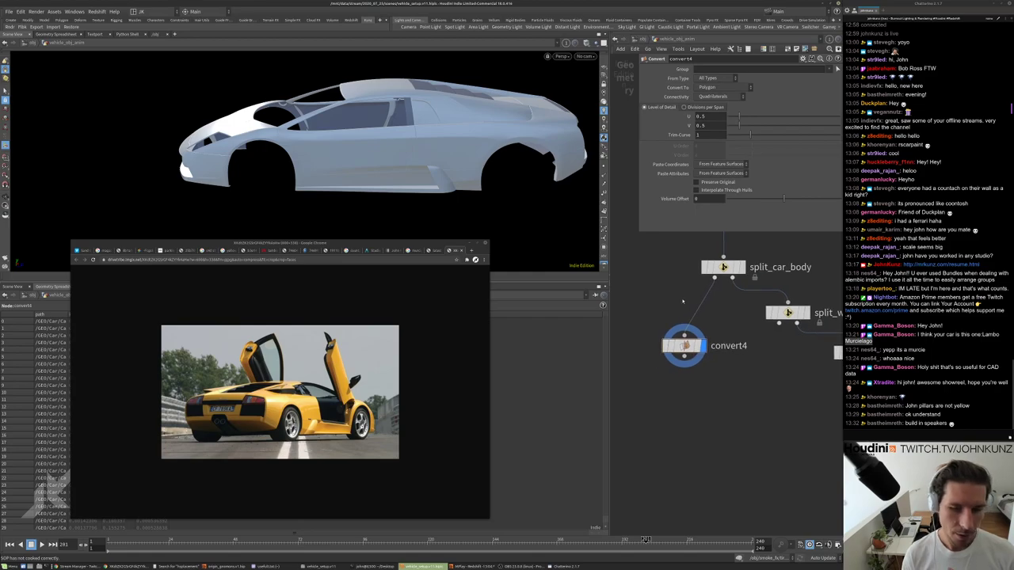
pyautogui.press('Tab')
pyautogui.write('sop')
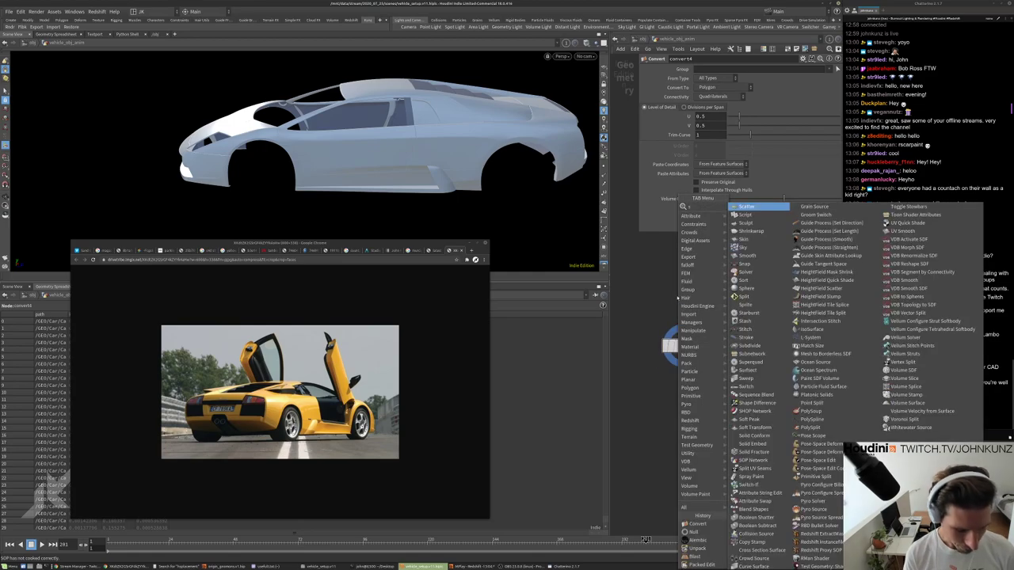
pyautogui.press('Down')
pyautogui.press('Down')
pyautogui.press('Down')
pyautogui.press('Down')
pyautogui.press('Down')
pyautogui.press('Down')
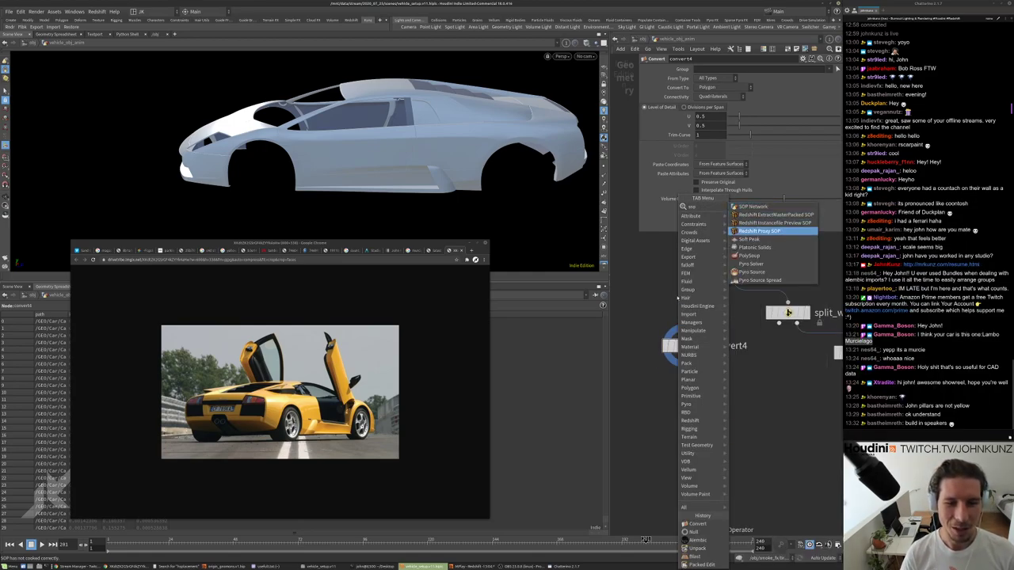
pyautogui.press('Return')
pyautogui.click(655, 290)
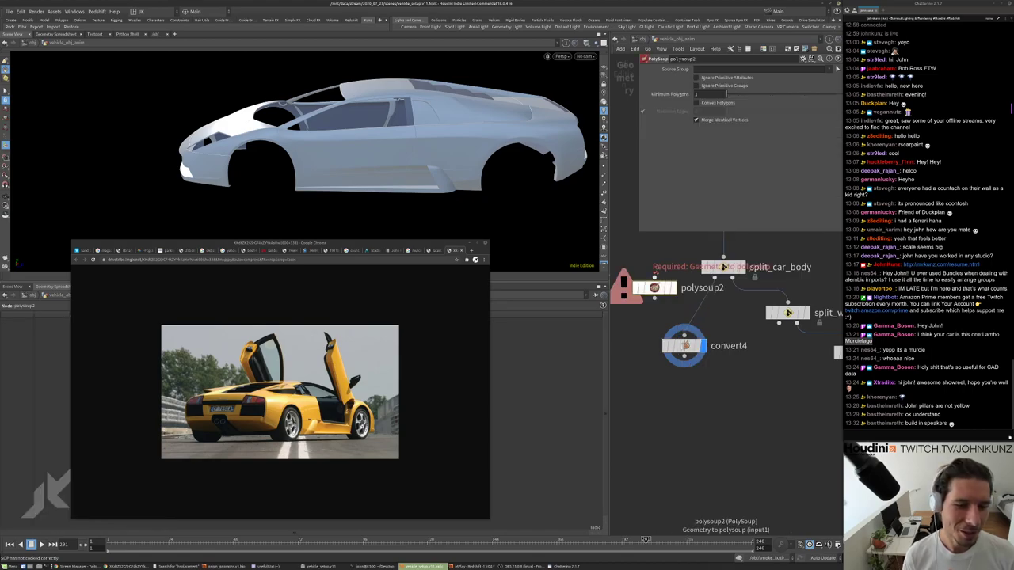
pyautogui.moveTo(714, 301); pyautogui.dragTo(690, 292)
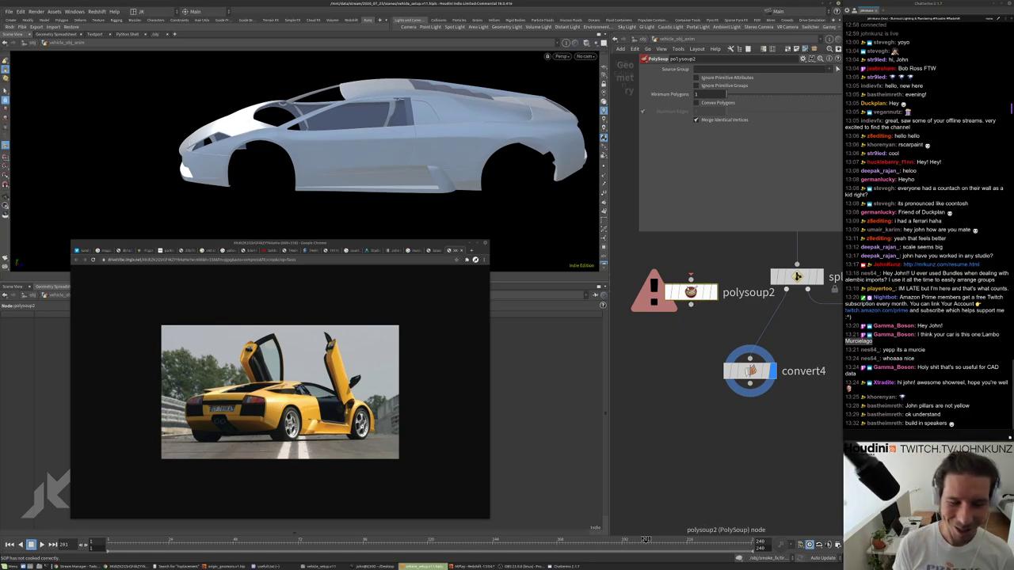
pyautogui.press('Delete')
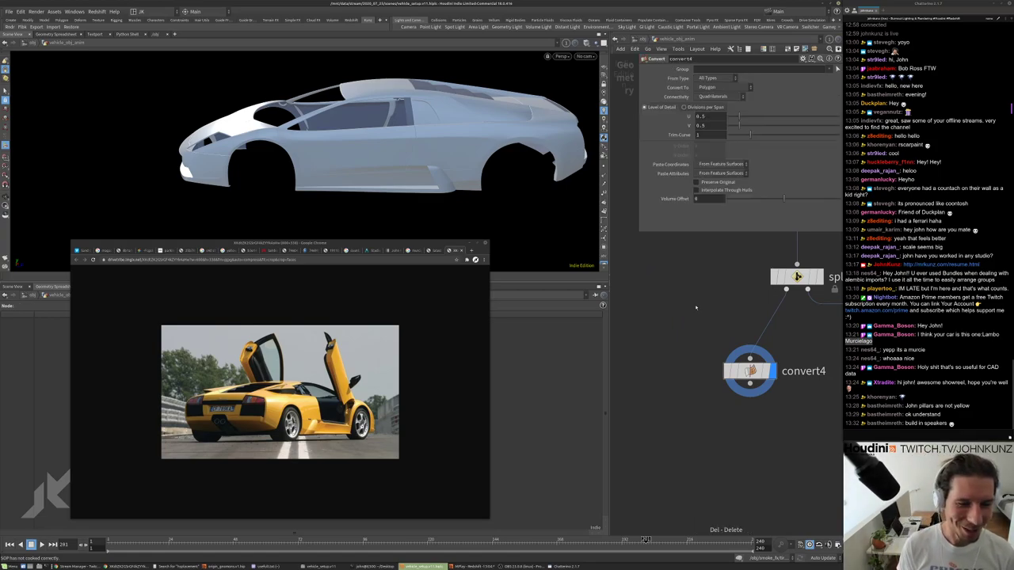
pyautogui.moveTo(695, 306); pyautogui.dragTo(665, 271, button='middle')
pyautogui.scroll(-1, 694, 301)
pyautogui.middleClick(716, 329)
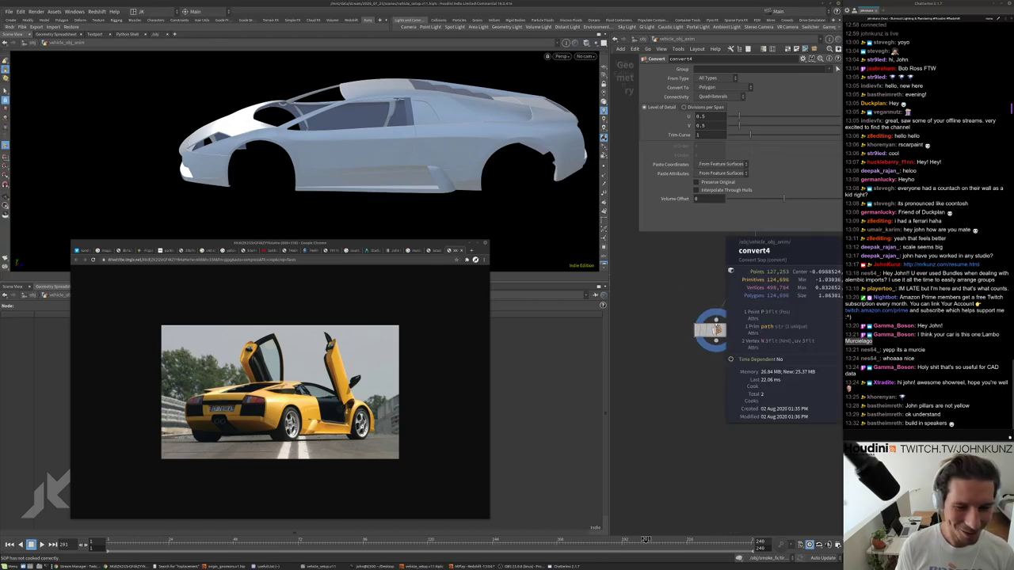
pyautogui.moveTo(716, 329); pyautogui.dragTo(659, 272, button='middle')
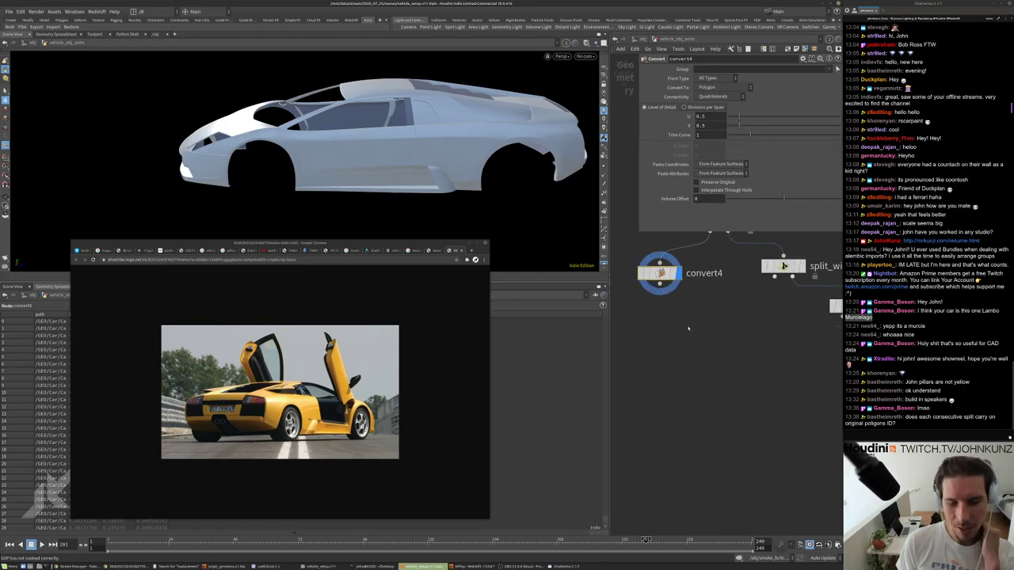
pyautogui.moveTo(688, 328); pyautogui.dragTo(690, 351, button='middle')
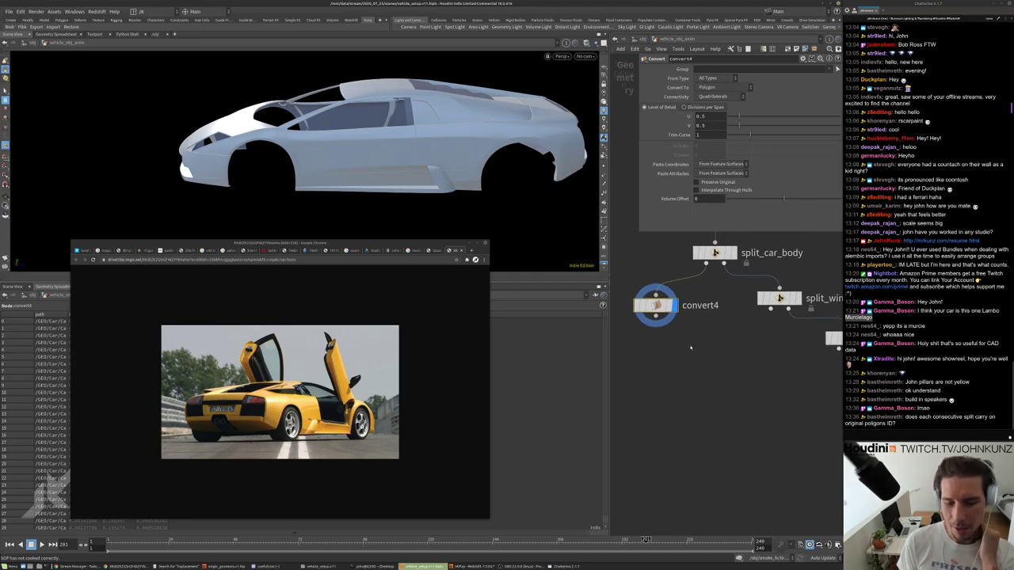
pyautogui.scroll(-3, 690, 346)
pyautogui.moveTo(690, 347); pyautogui.dragTo(693, 412, button='middle')
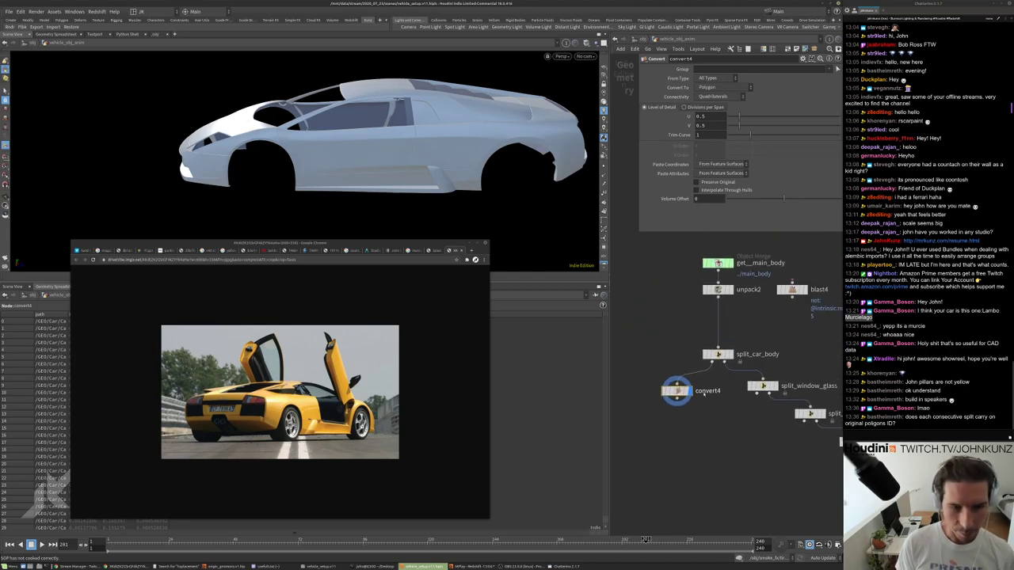
# Insert an Enumerate node, enumerate2, on the wire between unpack2 and split_car_body.
pyautogui.press('Tab')
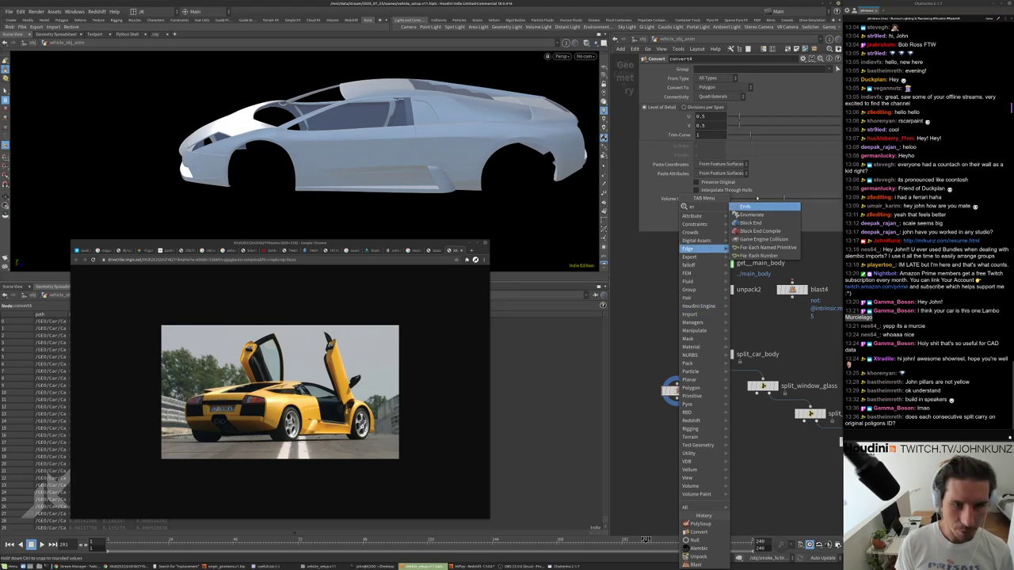
pyautogui.click(751, 214)
pyautogui.click(720, 317)
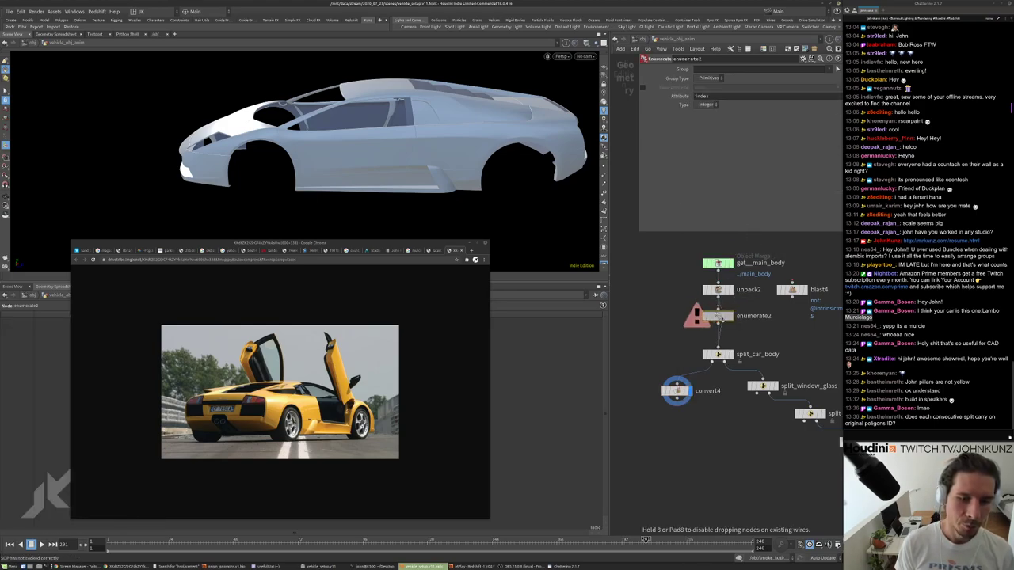
# Check enumerate2's primitive count and attributes, then move convert4 beside split_car_body.
pyautogui.scroll(2, 721, 318)
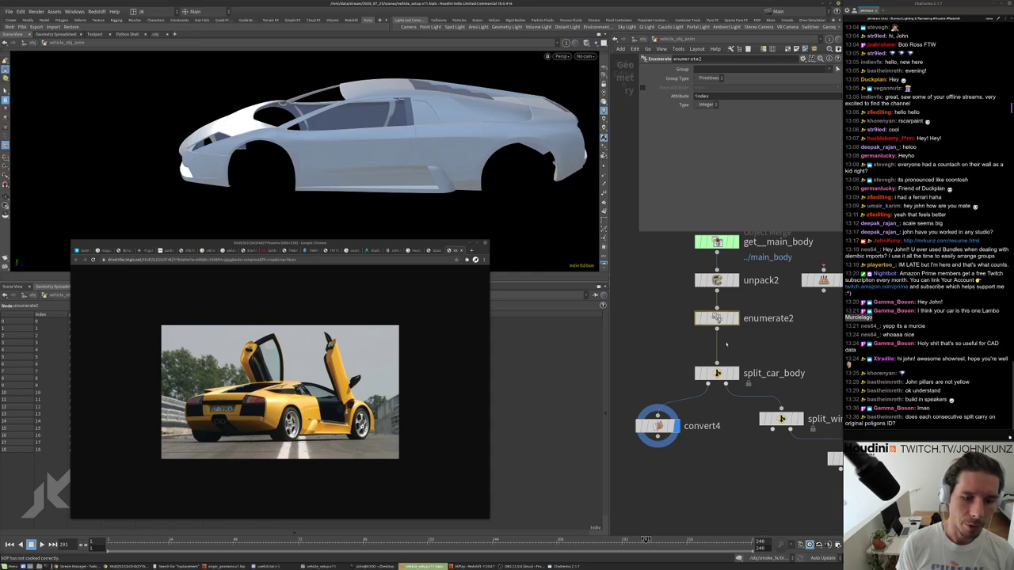
pyautogui.middleClick(717, 318)
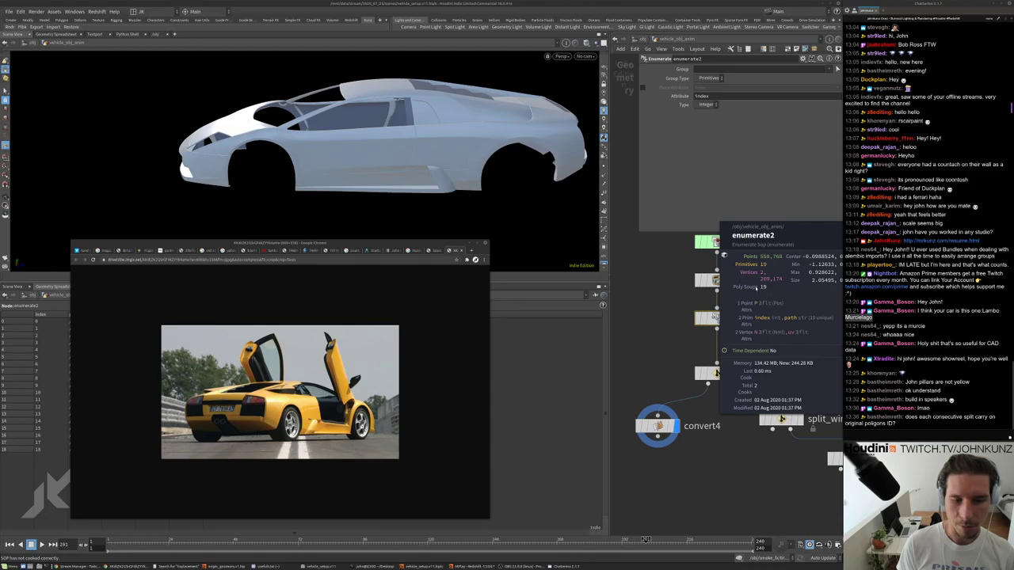
pyautogui.scroll(-2, 759, 295)
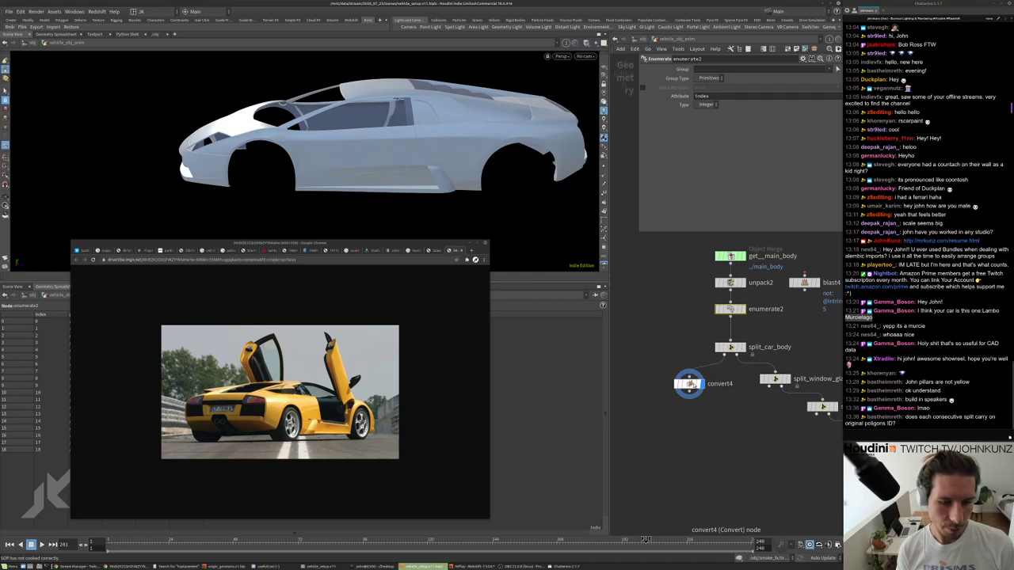
pyautogui.moveTo(688, 384); pyautogui.dragTo(683, 355)
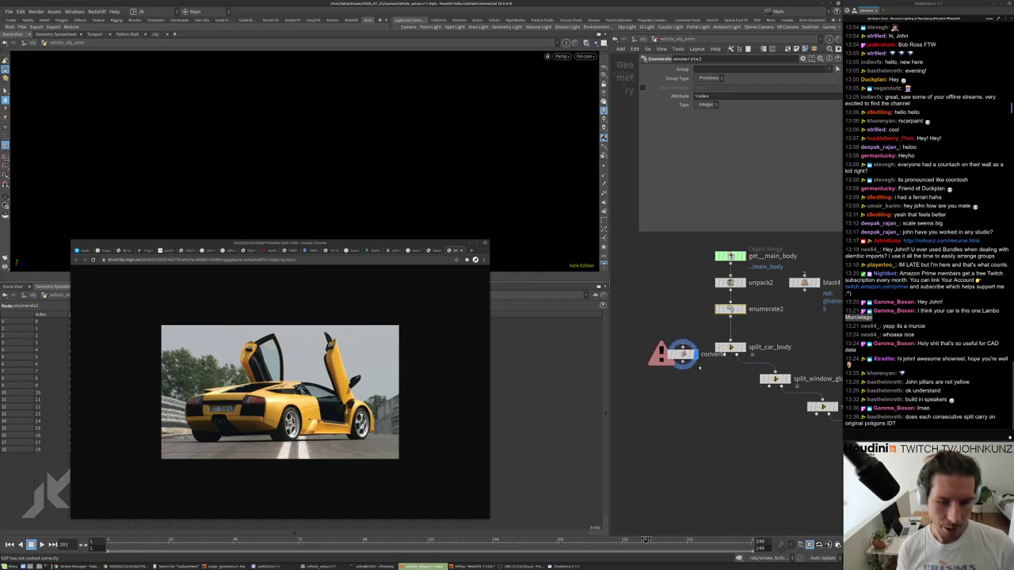
# Bring the split nodes into view and display split_headlight_glass's headlight glass geometry.
pyautogui.moveTo(700, 366); pyautogui.dragTo(606, 311, button='middle')
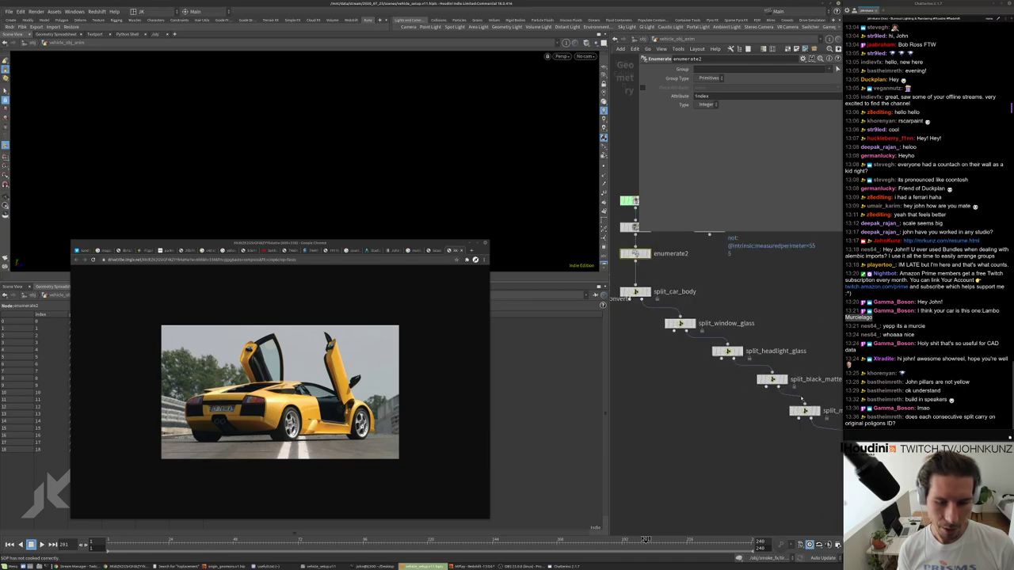
pyautogui.scroll(-5, 767, 406)
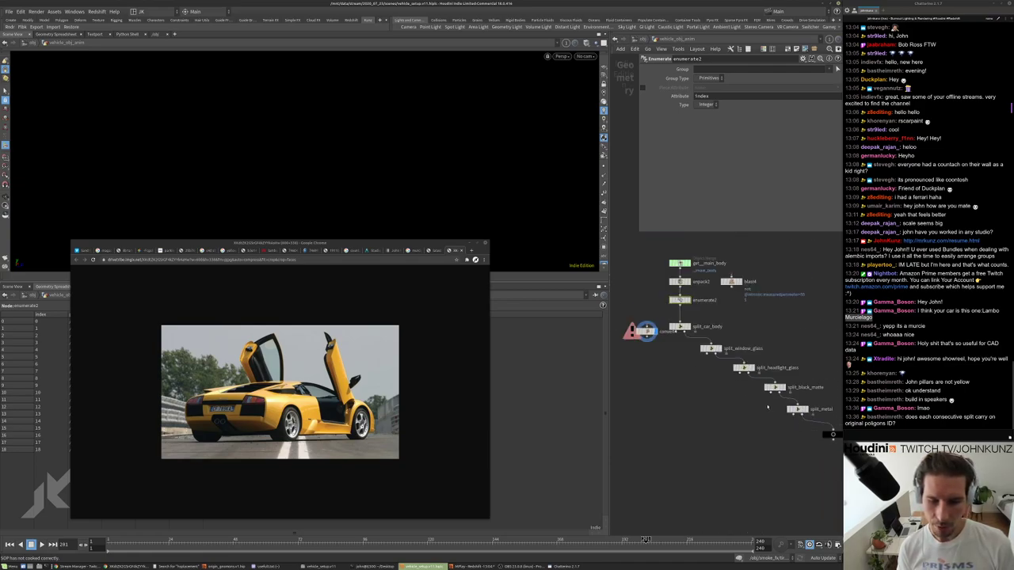
pyautogui.scroll(3, 746, 368)
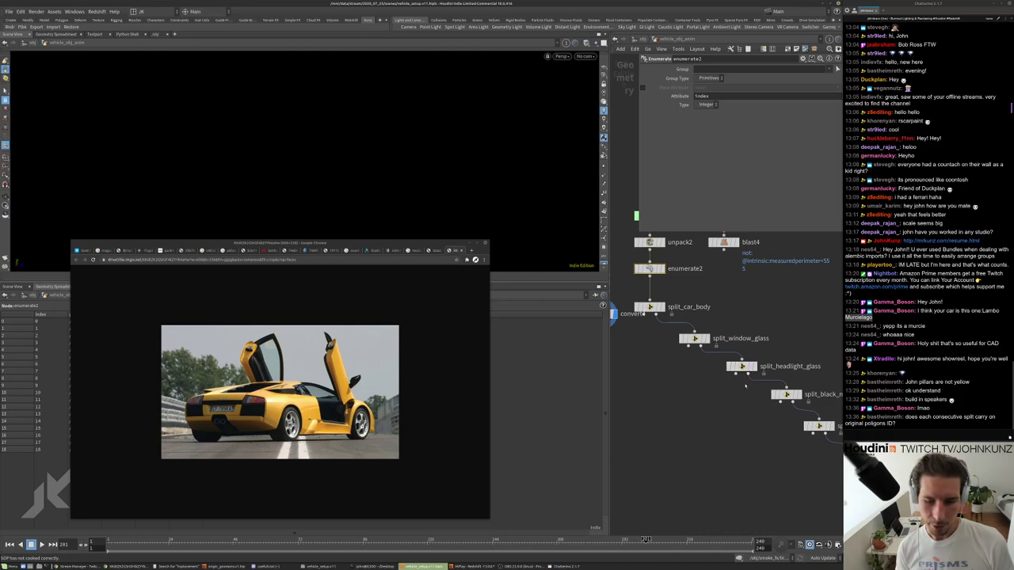
pyautogui.scroll(2, 745, 384)
pyautogui.scroll(-2, 743, 399)
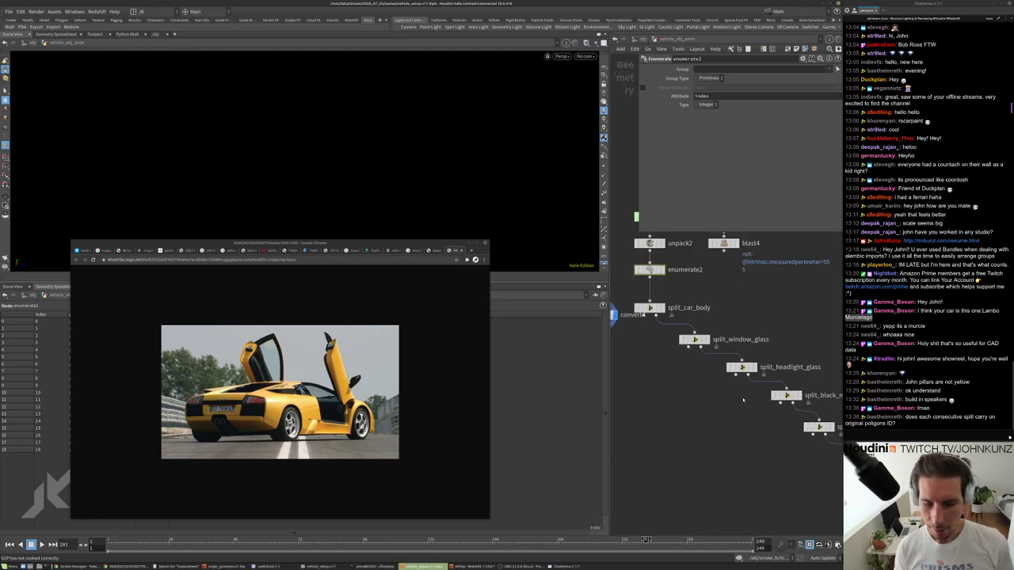
pyautogui.scroll(-1, 751, 396)
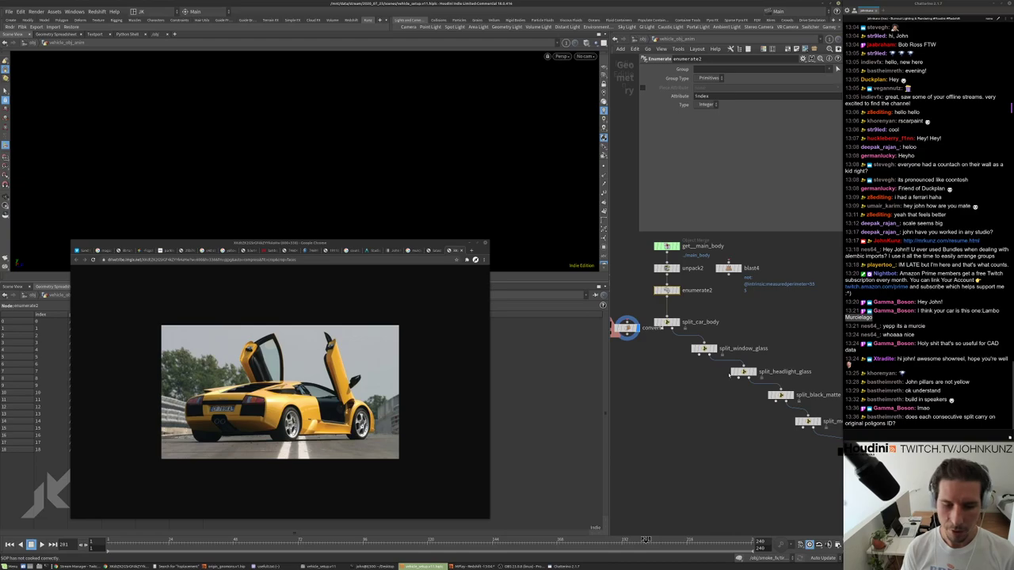
pyautogui.scroll(-4, 739, 399)
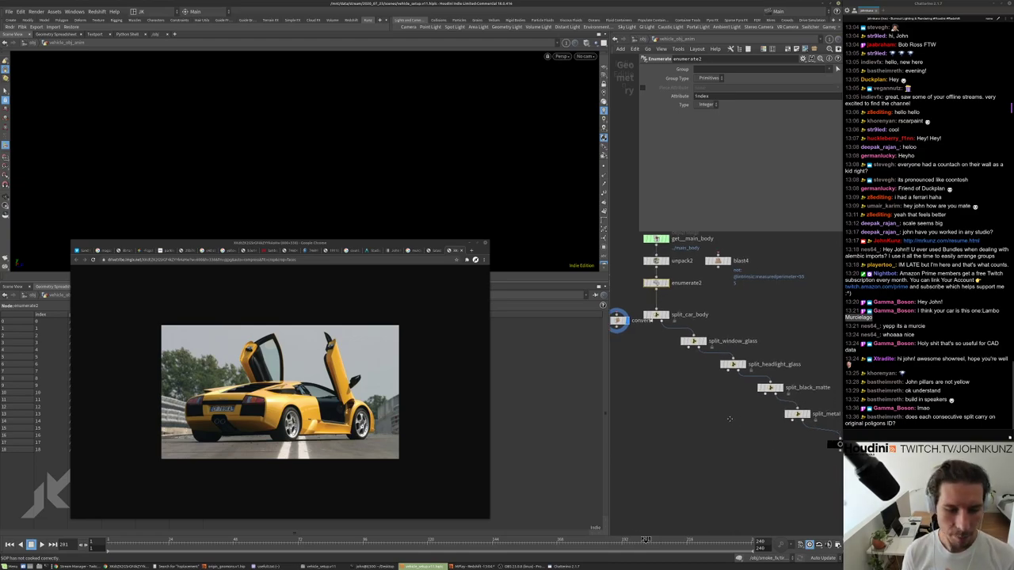
pyautogui.scroll(2, 723, 358)
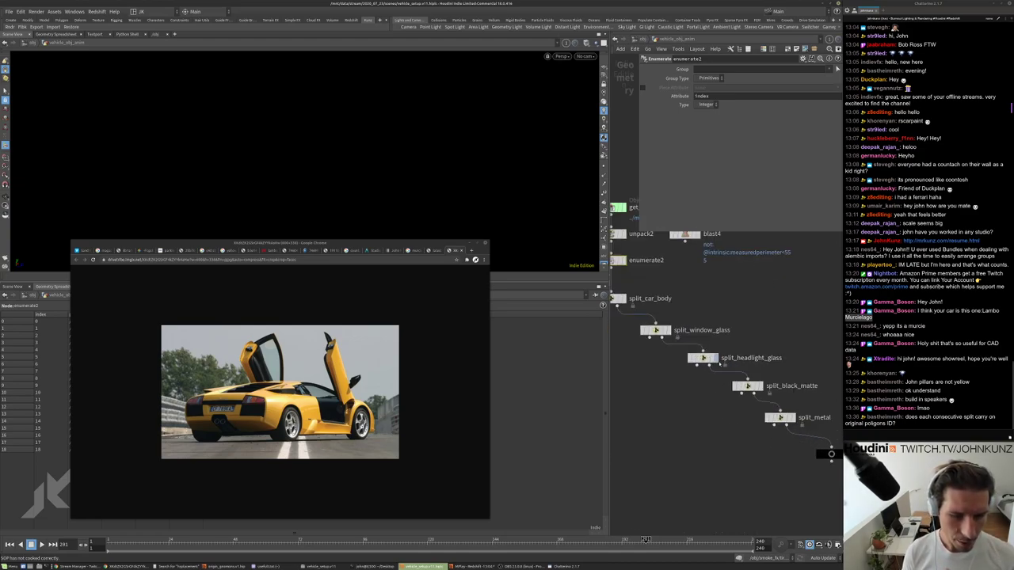
pyautogui.click(705, 358)
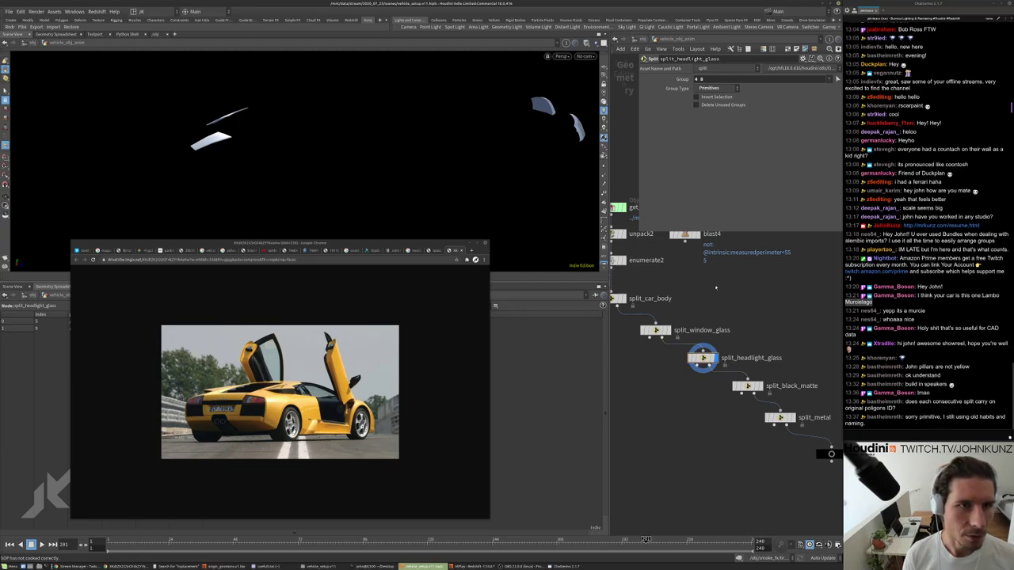
# Display split_window_glass's output and inspect its parameters.
pyautogui.moveTo(746, 329); pyautogui.dragTo(767, 351, button='middle')
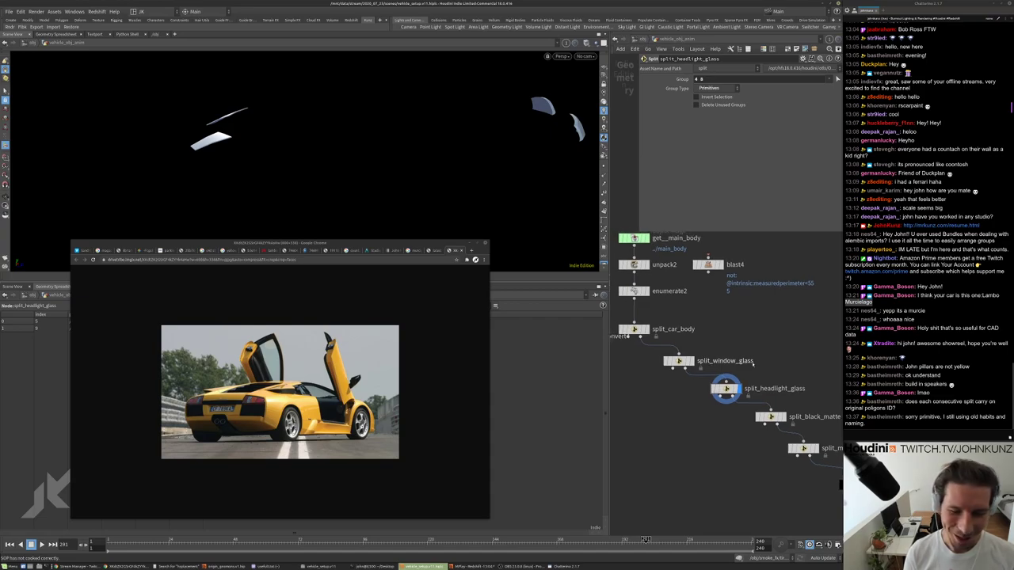
pyautogui.scroll(-2, 741, 373)
pyautogui.moveTo(715, 384); pyautogui.dragTo(702, 369, button='middle')
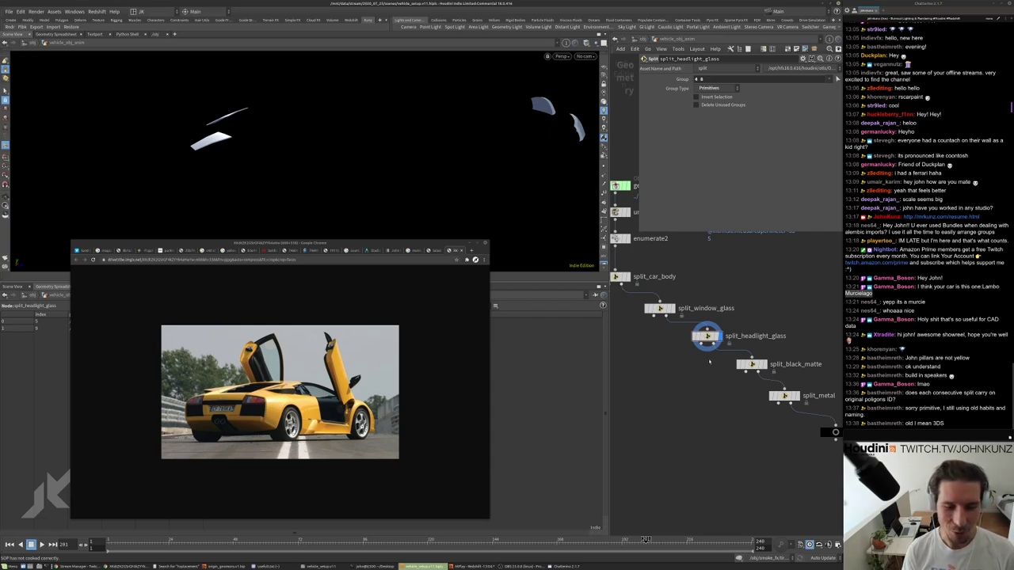
pyautogui.moveTo(709, 362); pyautogui.dragTo(679, 305, button='middle')
pyautogui.click(670, 282)
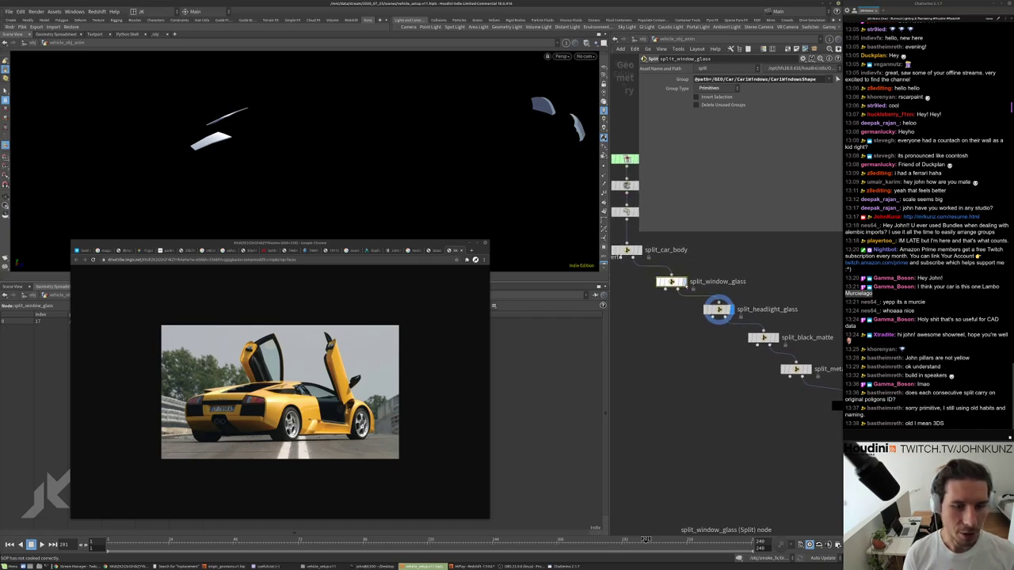
pyautogui.click(683, 282)
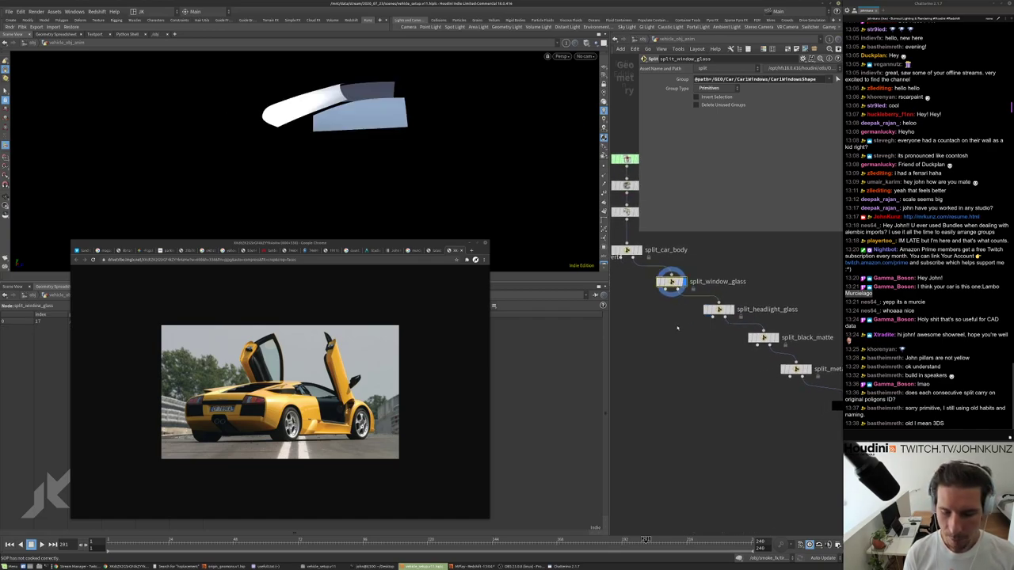
pyautogui.scroll(-5, 704, 321)
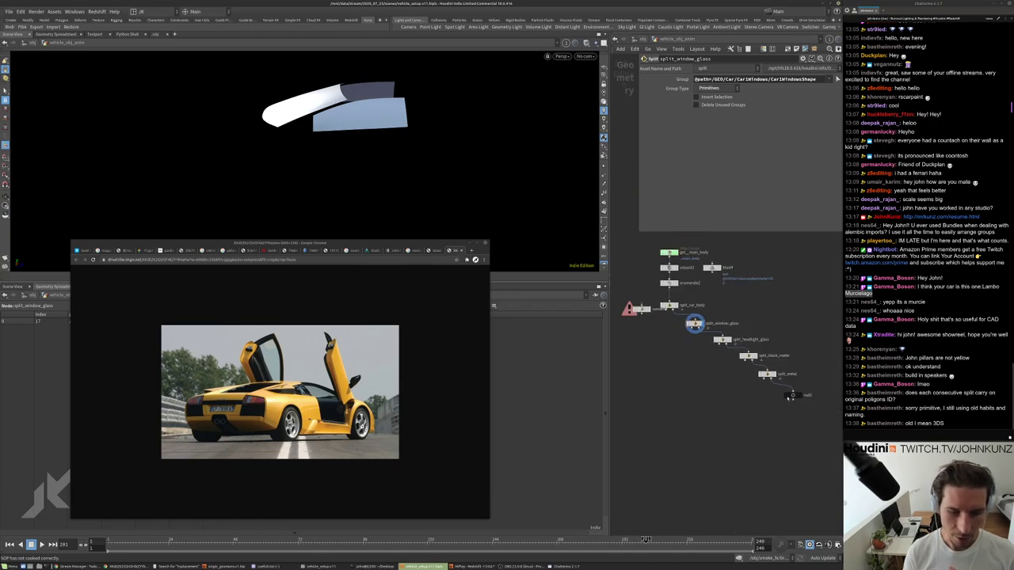
# Move null1 beside the split chain and display the whole car through it.
pyautogui.moveTo(800, 387); pyautogui.dragTo(712, 384)
pyautogui.scroll(3, 712, 383)
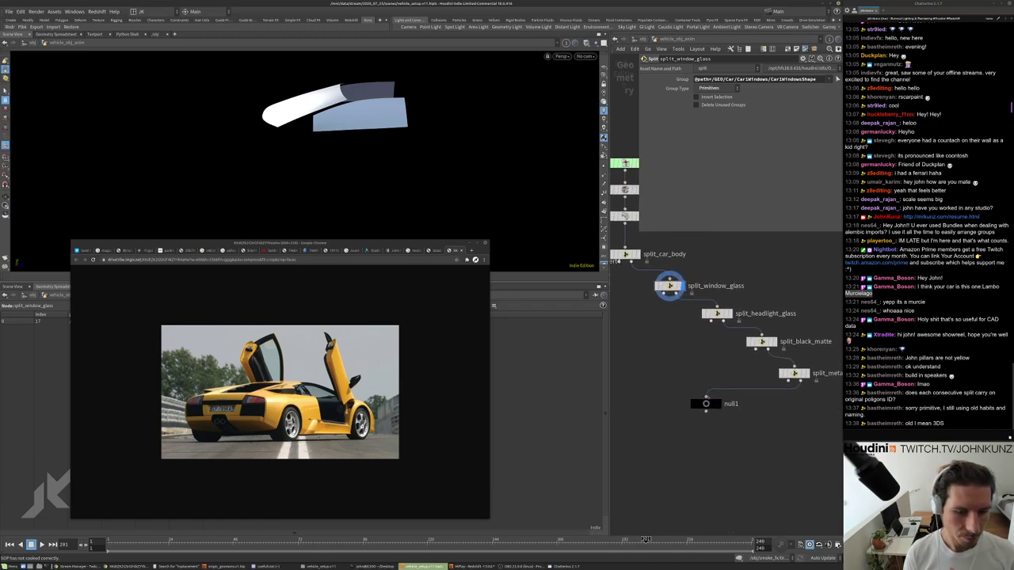
pyautogui.click(716, 403)
pyautogui.moveTo(706, 403); pyautogui.dragTo(666, 353)
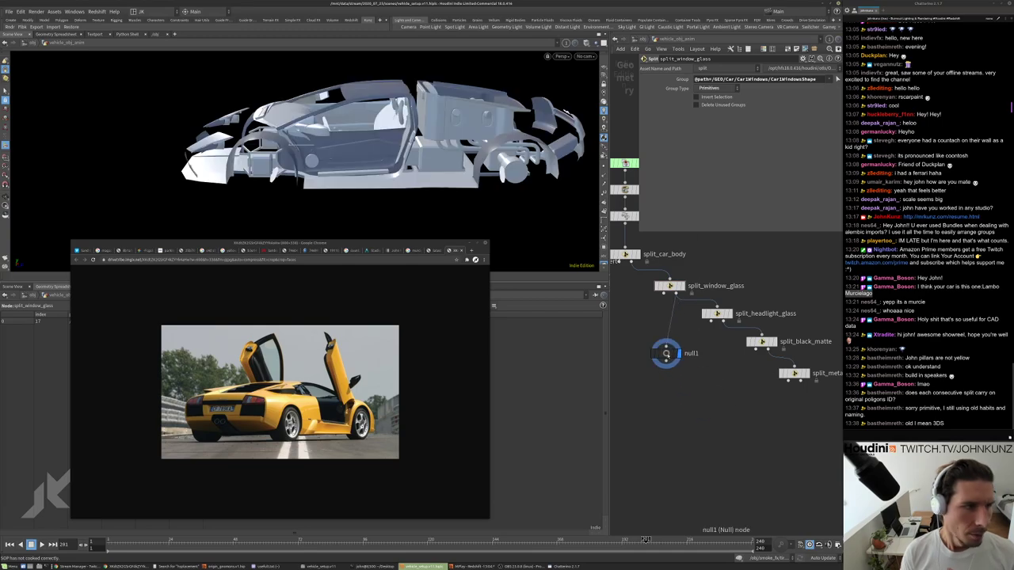
pyautogui.click(666, 354)
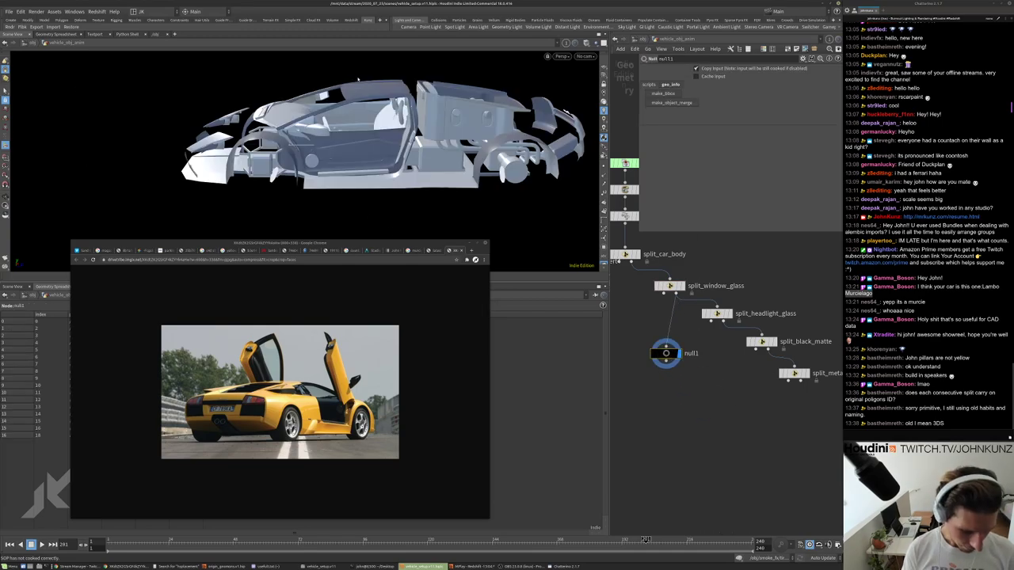
# Start shape-group picking in the viewport and select the car's headlight-glass pieces.
pyautogui.press('h')
pyautogui.keyDown('alt'); pyautogui.moveTo(228, 103); pyautogui.dragTo(326, 150); pyautogui.keyUp('alt')
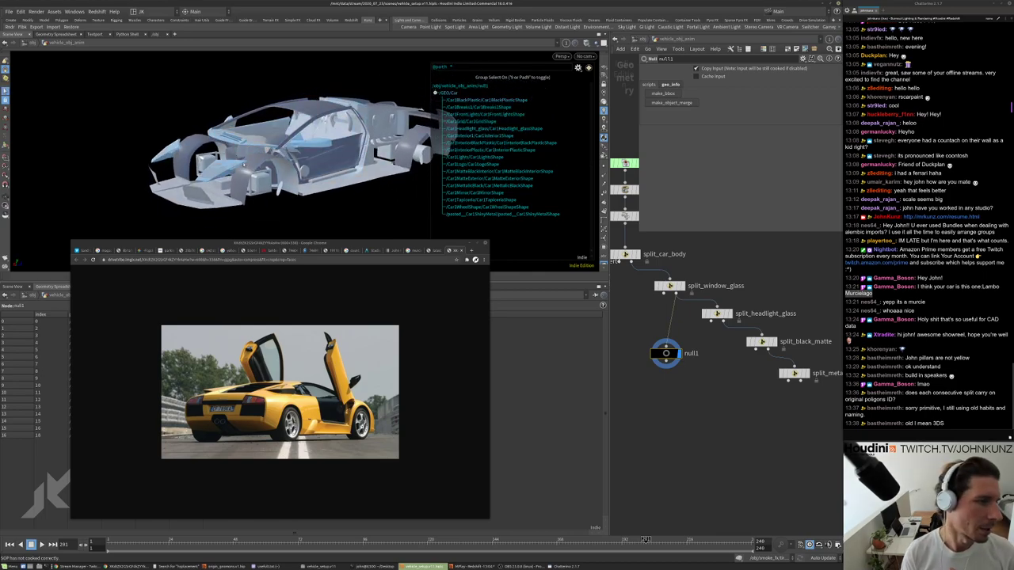
pyautogui.click(216, 169)
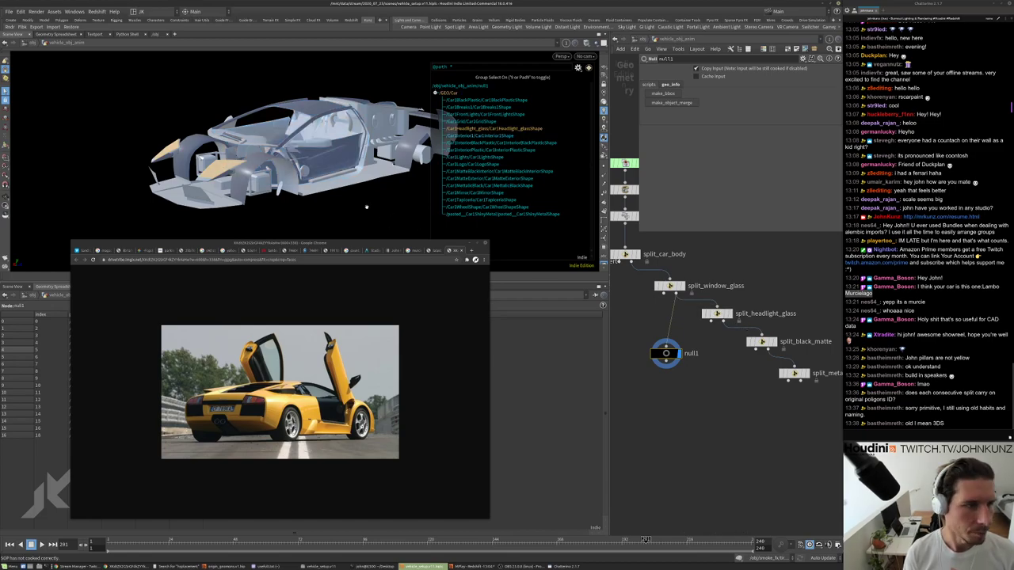
pyautogui.keyDown('alt'); pyautogui.moveTo(367, 208); pyautogui.dragTo(212, 202); pyautogui.keyUp('alt')
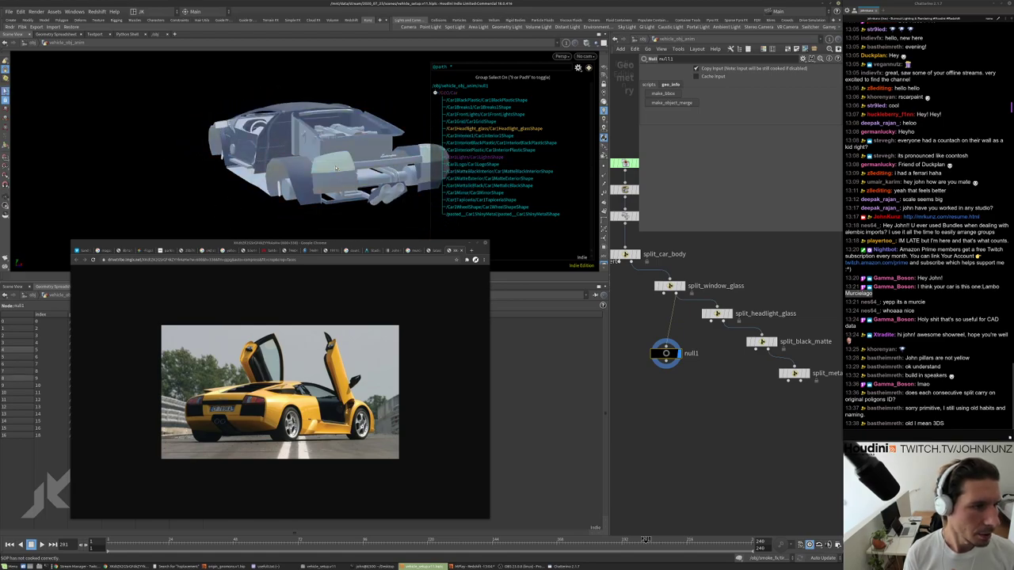
pyautogui.keyDown('alt'); pyautogui.moveTo(113, 174); pyautogui.dragTo(281, 195); pyautogui.keyUp('alt')
# Add a Split node, split2, from the headlight selection and compare its group with split_headlight_glass.
pyautogui.press('Tab')
pyautogui.write('spl')
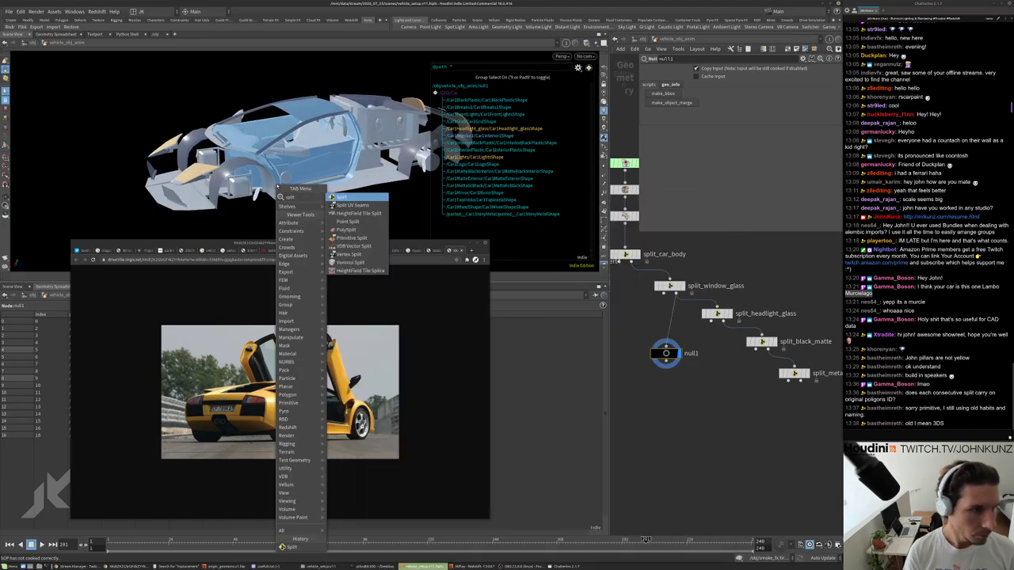
pyautogui.press('Return')
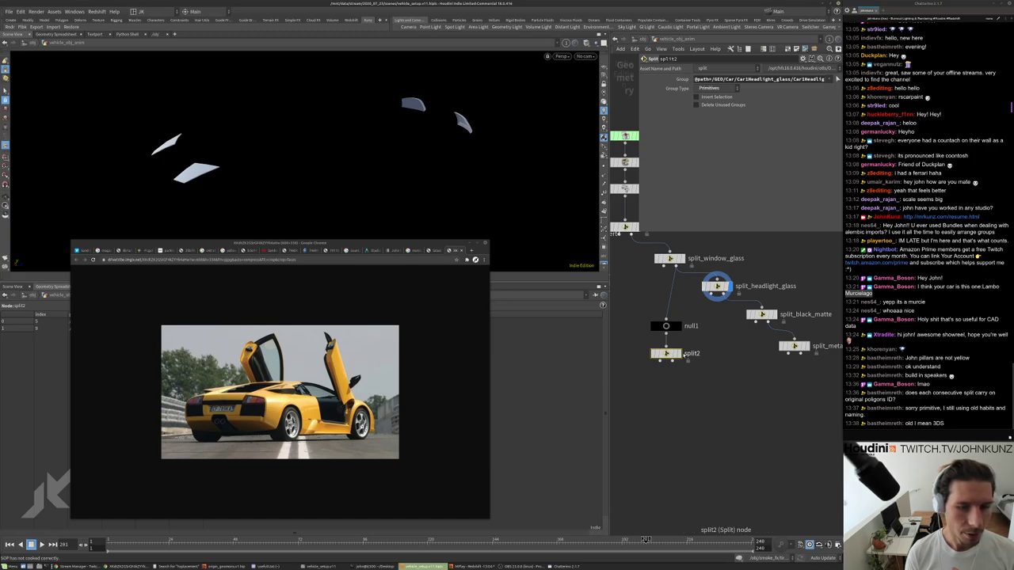
pyautogui.tripleClick(760, 79)
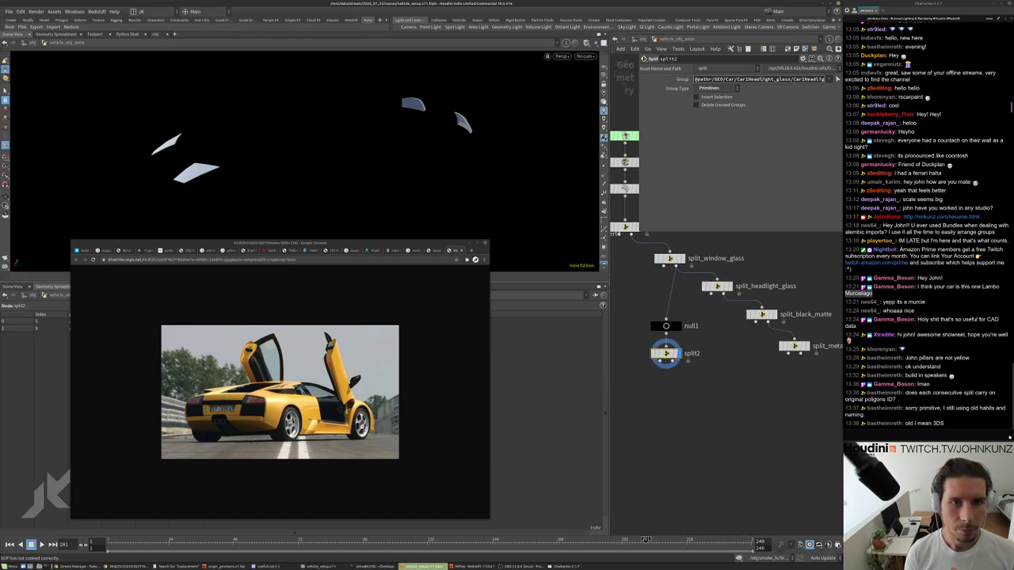
pyautogui.click(717, 286)
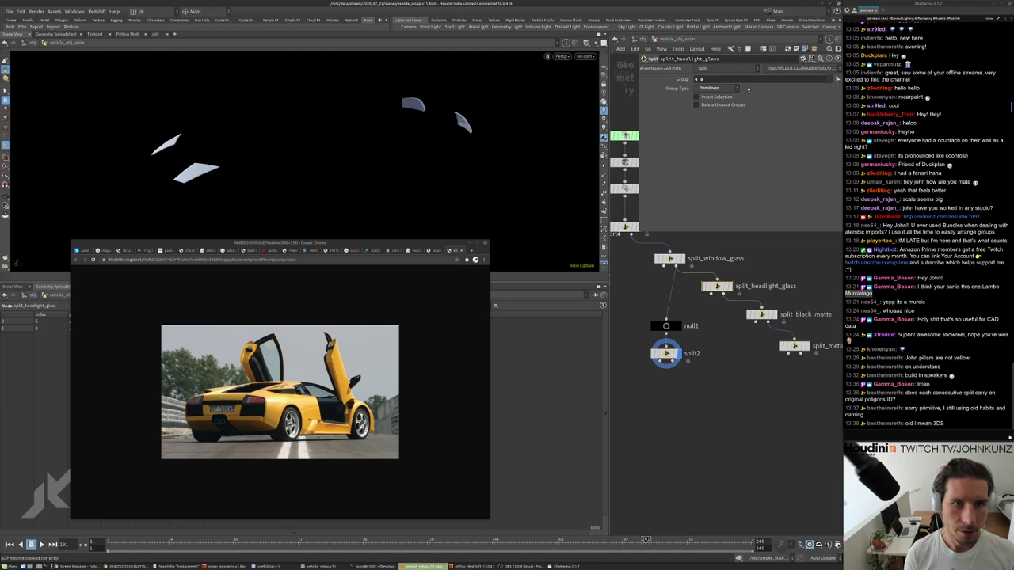
# Reposition null1 and split2 in the network and display the whole car through null1.
pyautogui.scroll(2, 731, 287)
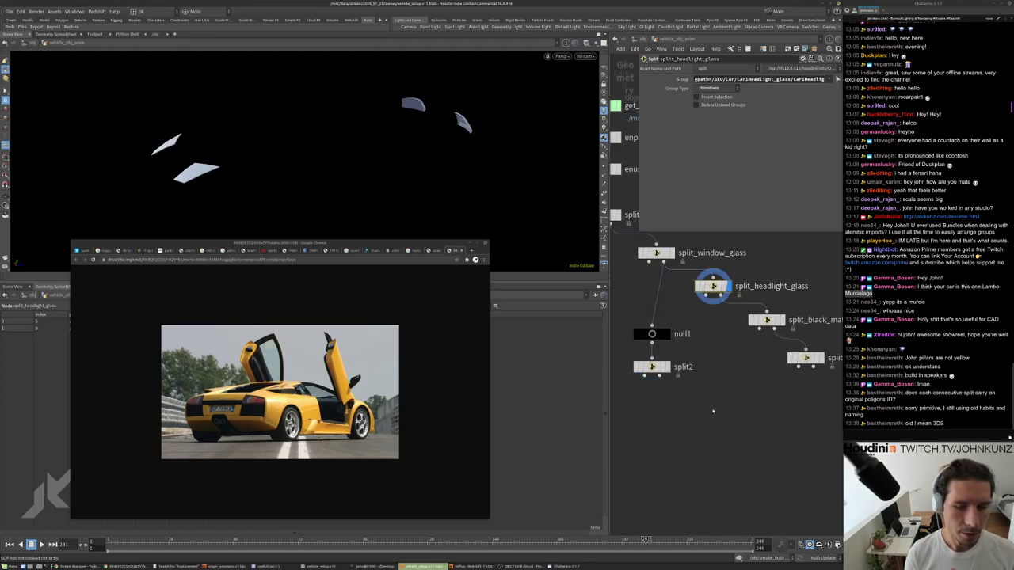
pyautogui.moveTo(712, 411); pyautogui.dragTo(690, 368, button='middle')
pyautogui.moveTo(686, 377); pyautogui.dragTo(660, 315)
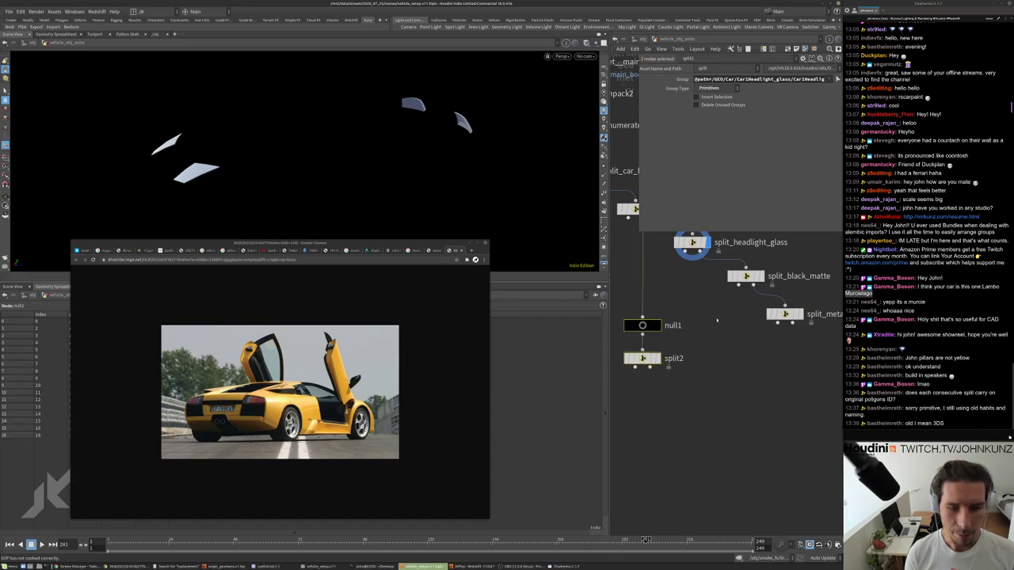
pyautogui.click(671, 319)
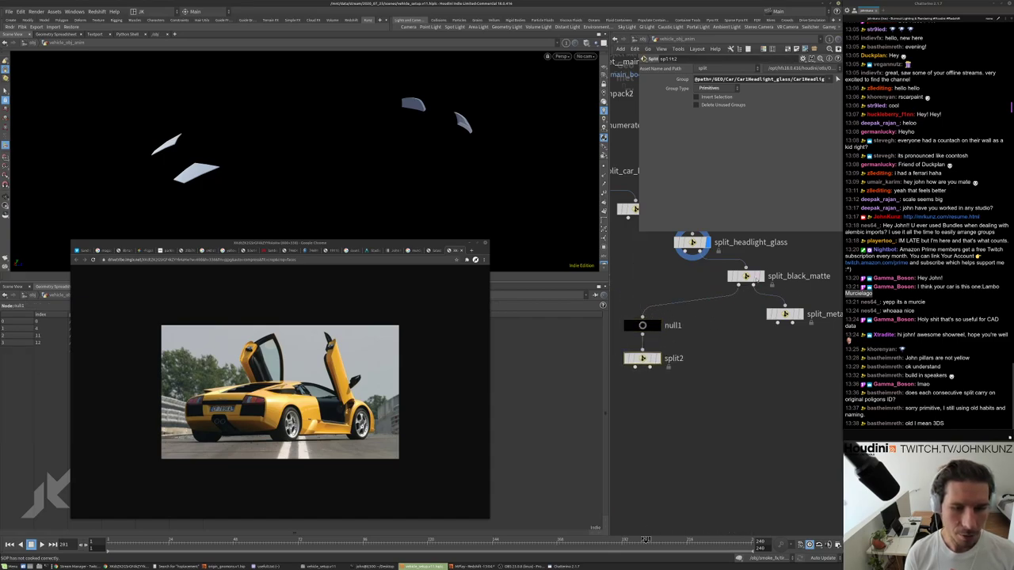
pyautogui.moveTo(698, 337); pyautogui.dragTo(714, 316, button='middle')
pyautogui.click(674, 304)
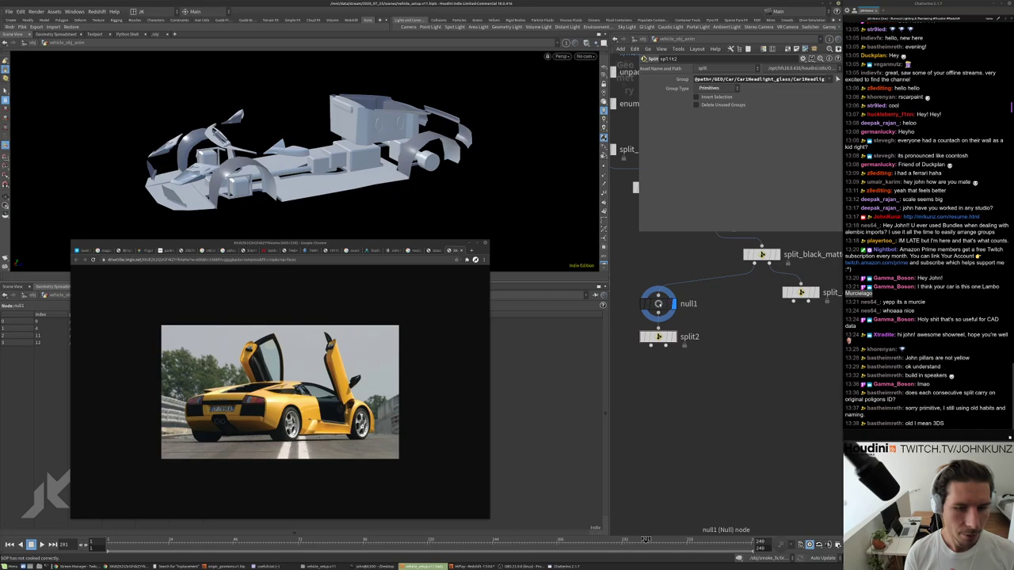
# Open split_black_matte's parameters and display its output.
pyautogui.click(761, 255)
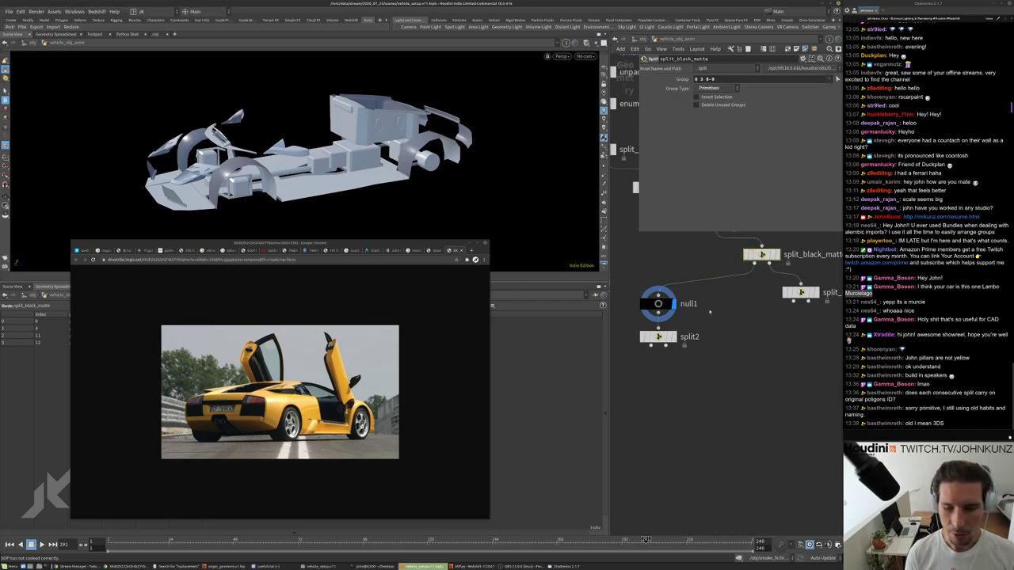
pyautogui.moveTo(709, 312); pyautogui.dragTo(705, 346, button='middle')
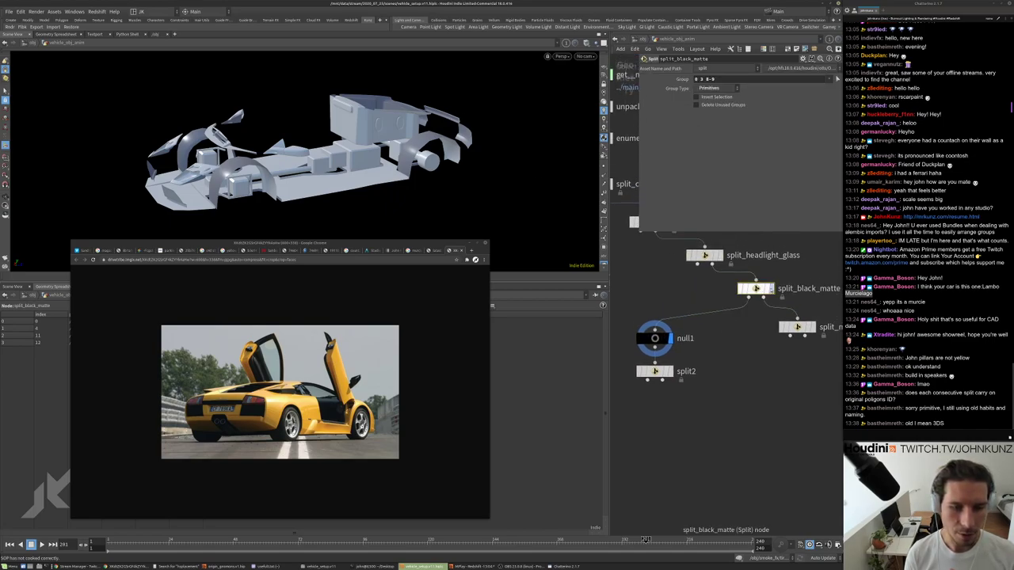
pyautogui.click(769, 288)
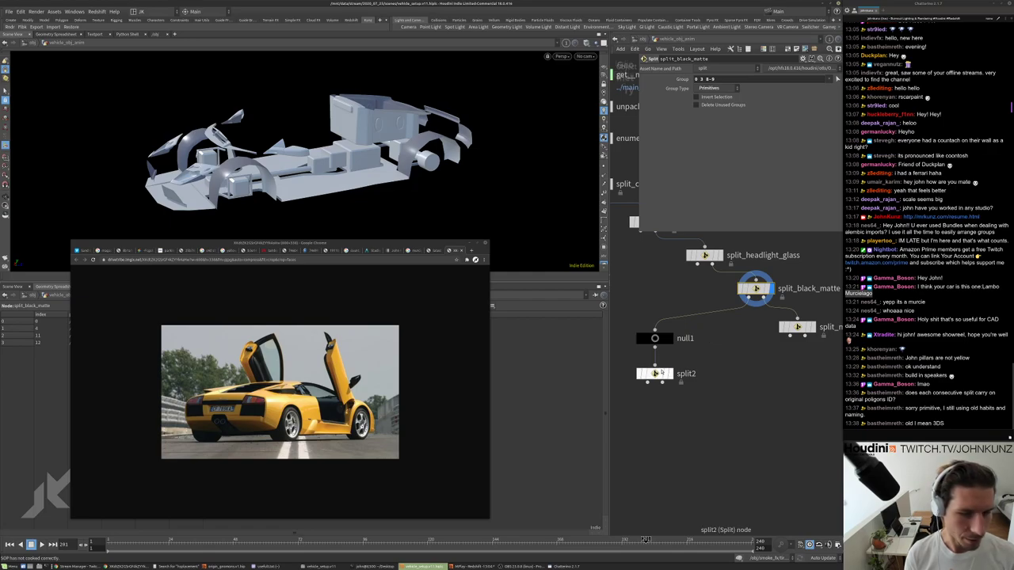
# Delete the temporary split2, redisplay null1, and review split_black_matte's group 0 3 6-9.
pyautogui.click(662, 372)
pyautogui.press('Delete')
pyautogui.click(670, 339)
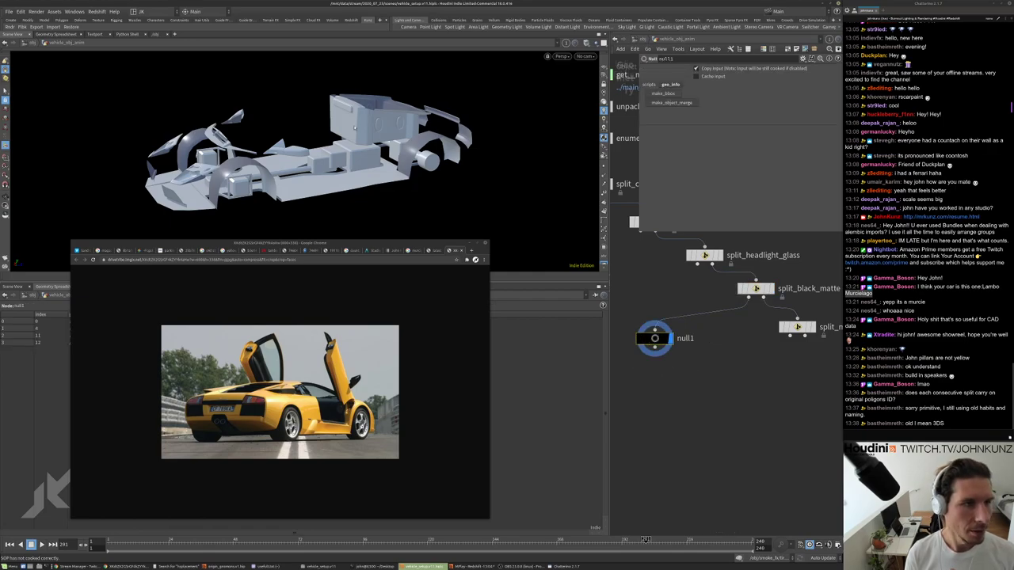
pyautogui.click(757, 288)
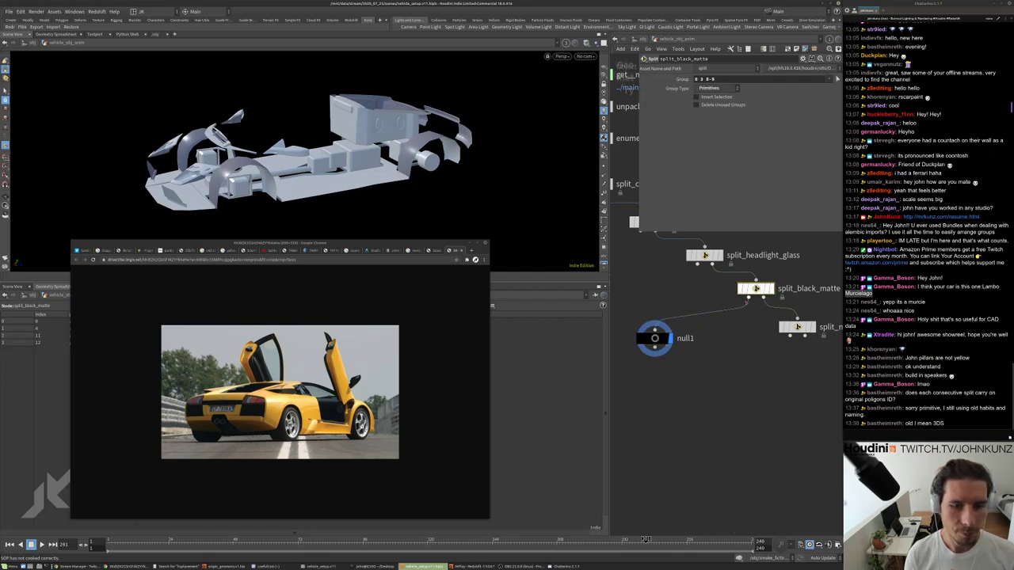
pyautogui.moveTo(717, 312); pyautogui.dragTo(702, 319, button='middle')
pyautogui.scroll(-2, 701, 317)
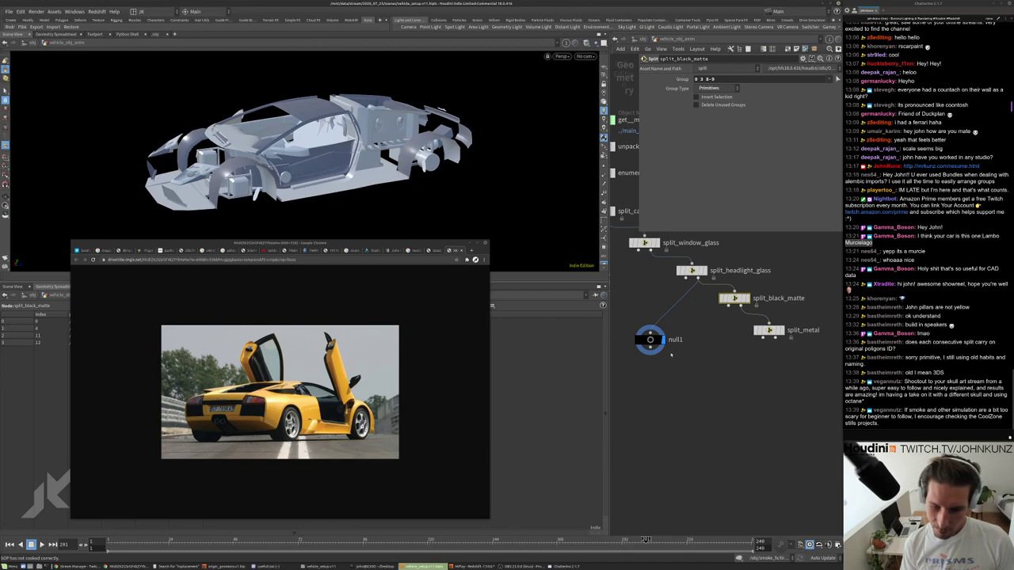
# Frame the upper split nodes in the network and orbit the car model.
pyautogui.moveTo(679, 380); pyautogui.dragTo(693, 373, button='middle')
pyautogui.scroll(2, 694, 377)
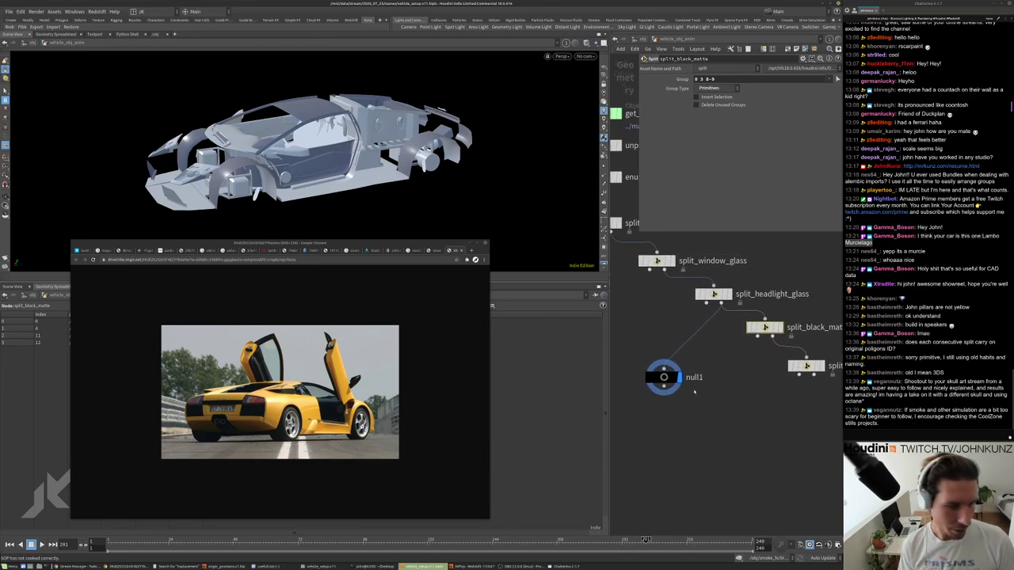
pyautogui.scroll(2, 689, 377)
pyautogui.scroll(-2, 731, 351)
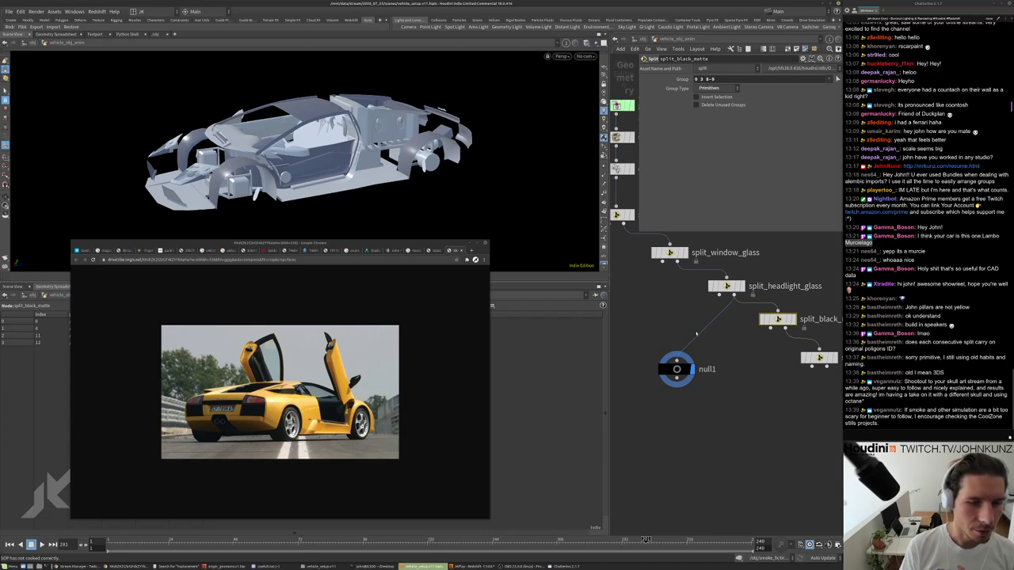
pyautogui.moveTo(728, 359); pyautogui.dragTo(717, 353, button='middle')
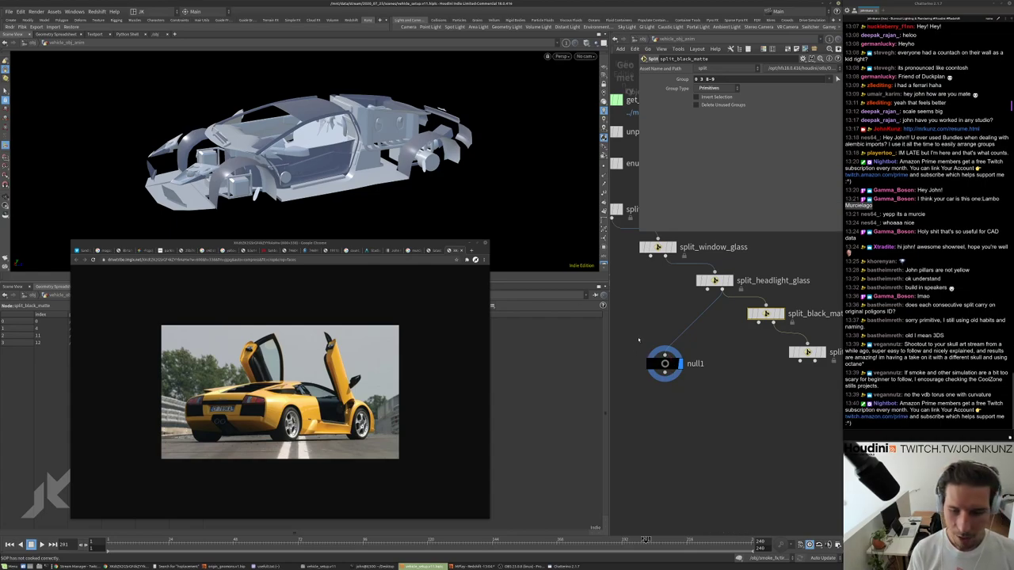
pyautogui.moveTo(333, 144); pyautogui.dragTo(229, 118)
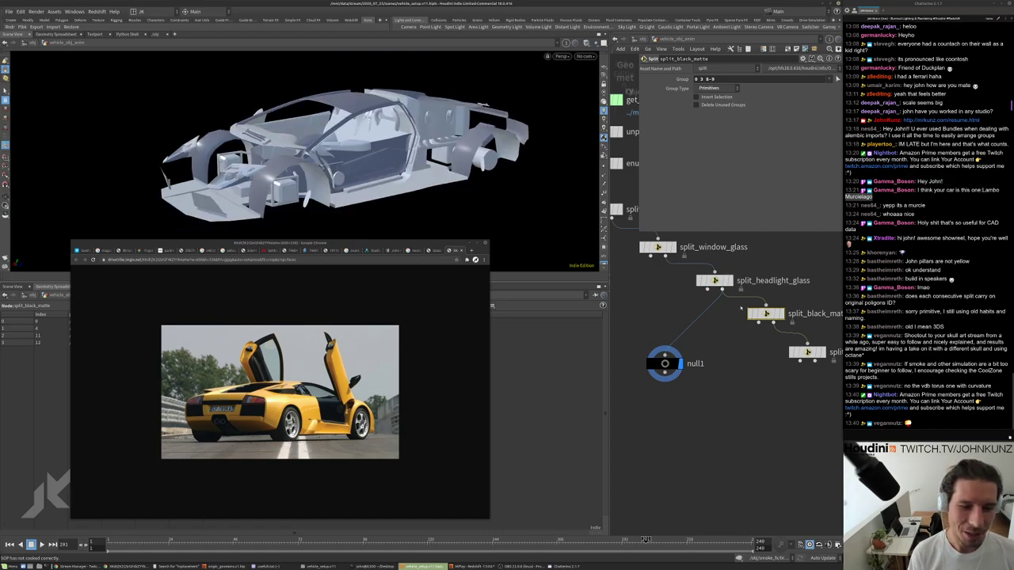
pyautogui.moveTo(741, 307); pyautogui.dragTo(697, 294, button='middle')
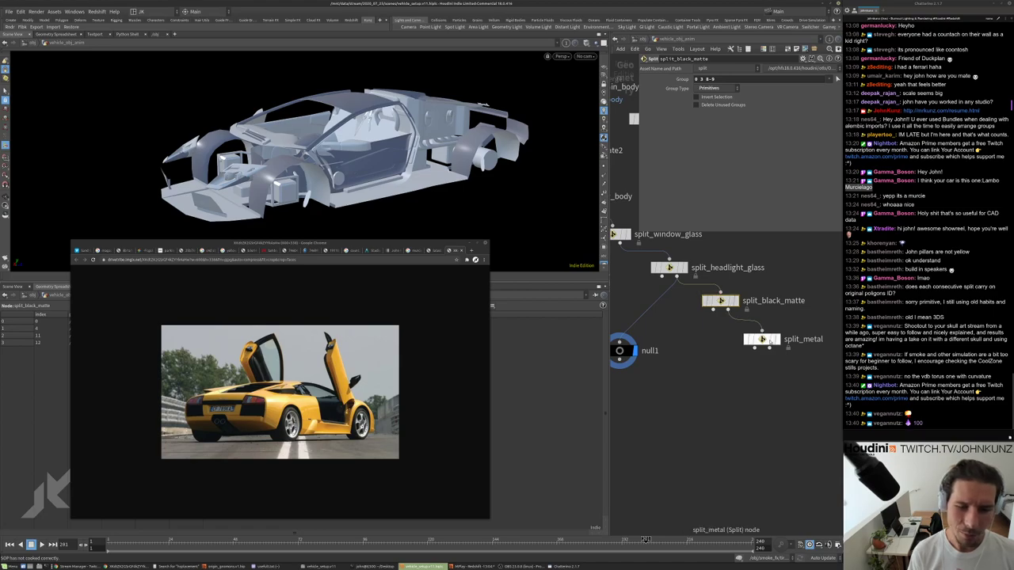
pyautogui.moveTo(709, 385); pyautogui.dragTo(744, 380, button='middle')
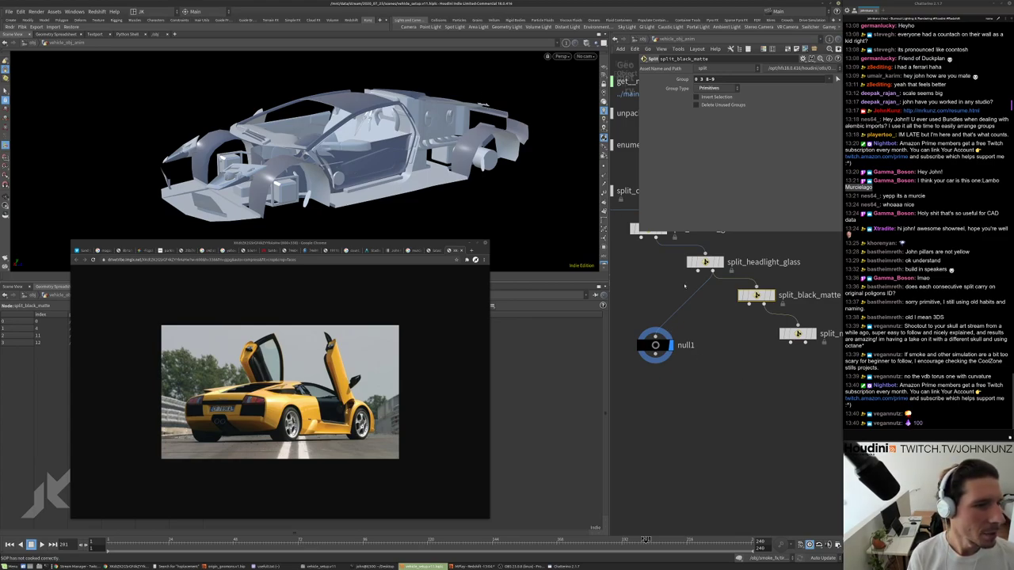
# Inspect split_headlight_glass's /GEO/Car path group, then bring up the car's group list.
pyautogui.click(705, 262)
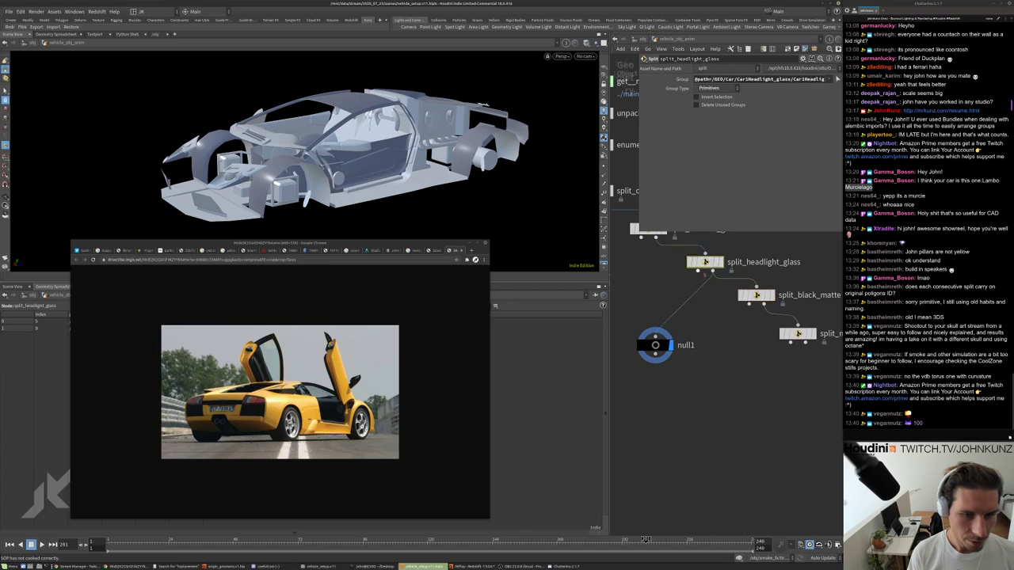
pyautogui.moveTo(784, 358); pyautogui.dragTo(736, 355, button='middle')
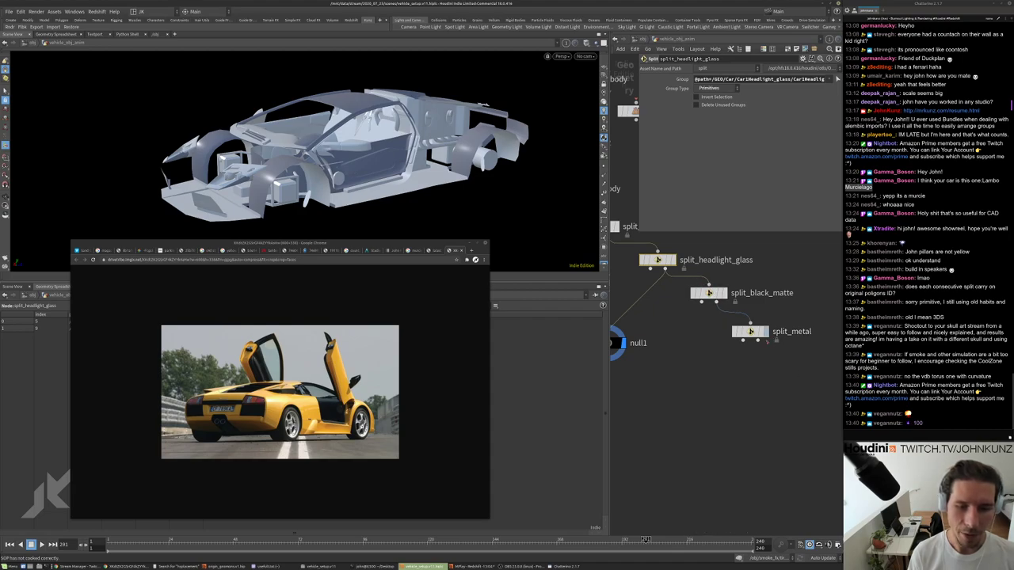
pyautogui.scroll(-2, 682, 325)
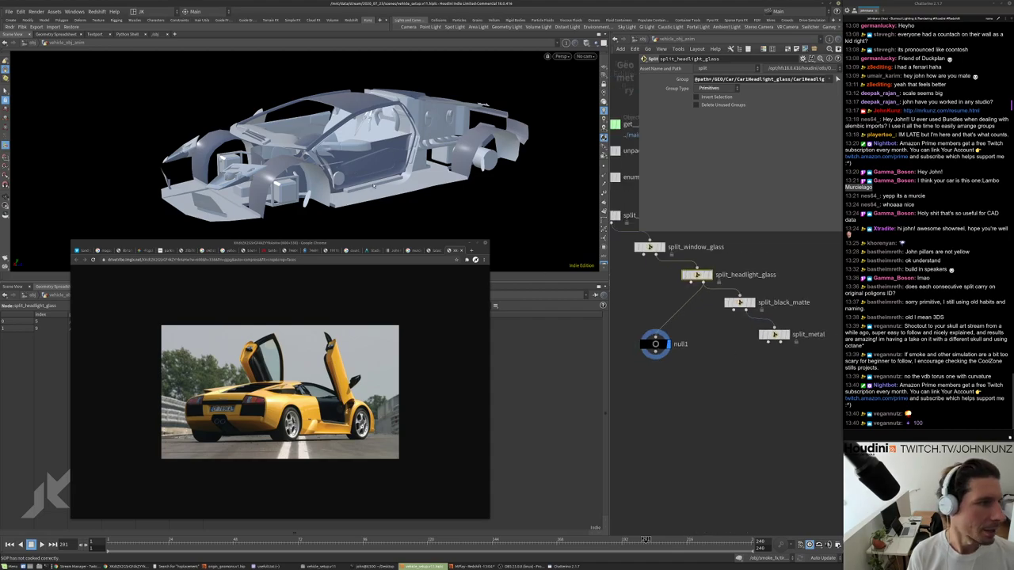
pyautogui.press('9')
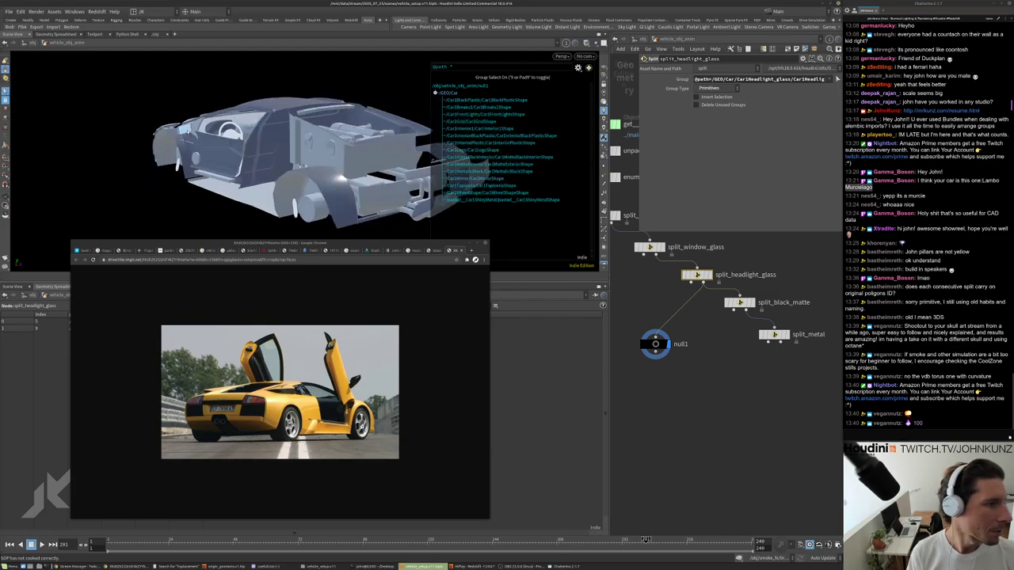
# Select the mirror and exhaust parts and create a Split node from them named split_metal1.
pyautogui.keyDown('alt'); pyautogui.moveTo(317, 150); pyautogui.dragTo(360, 149); pyautogui.keyUp('alt')
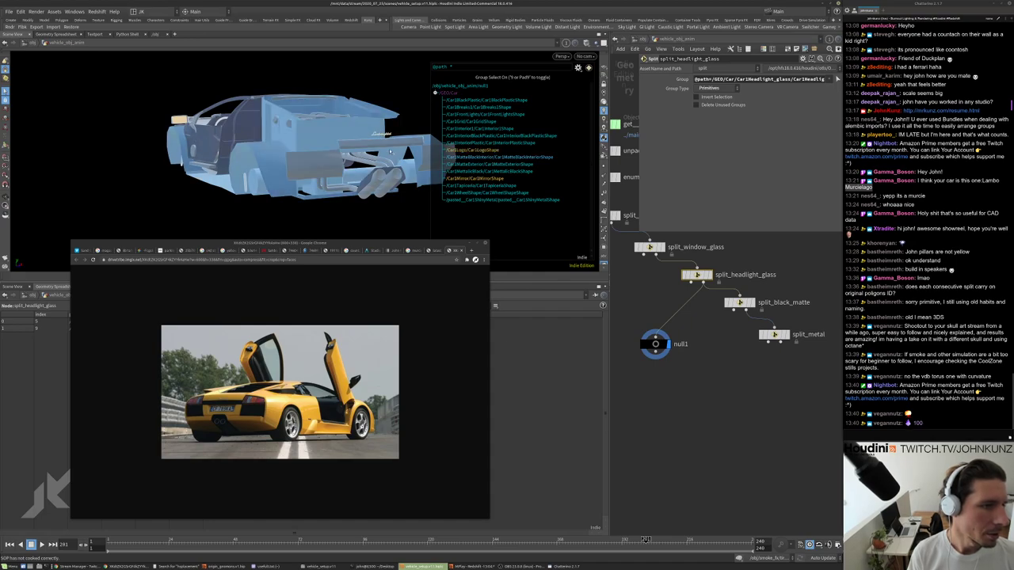
pyautogui.click(358, 156)
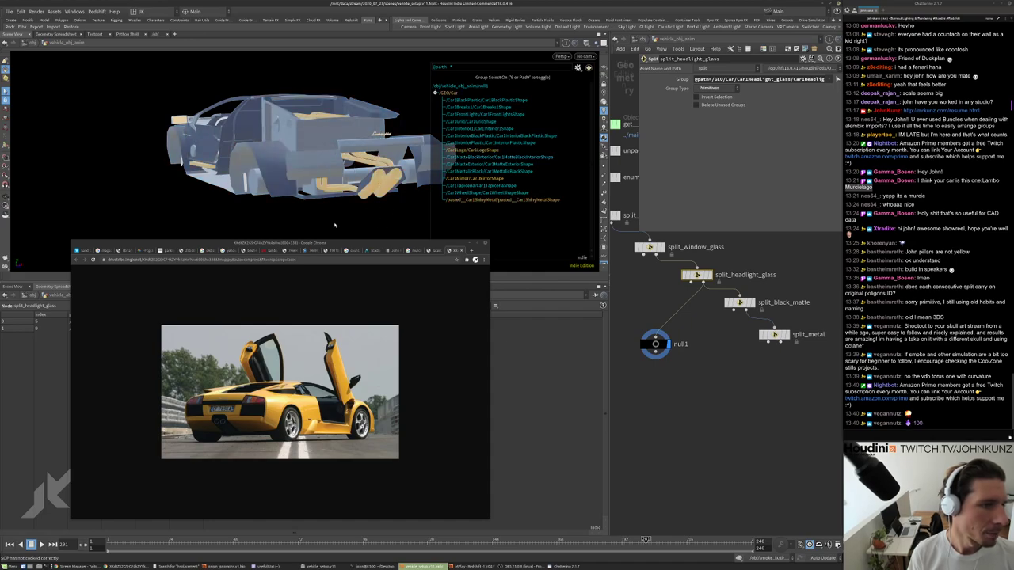
pyautogui.keyDown('alt'); pyautogui.moveTo(220, 210); pyautogui.dragTo(245, 107); pyautogui.keyUp('alt')
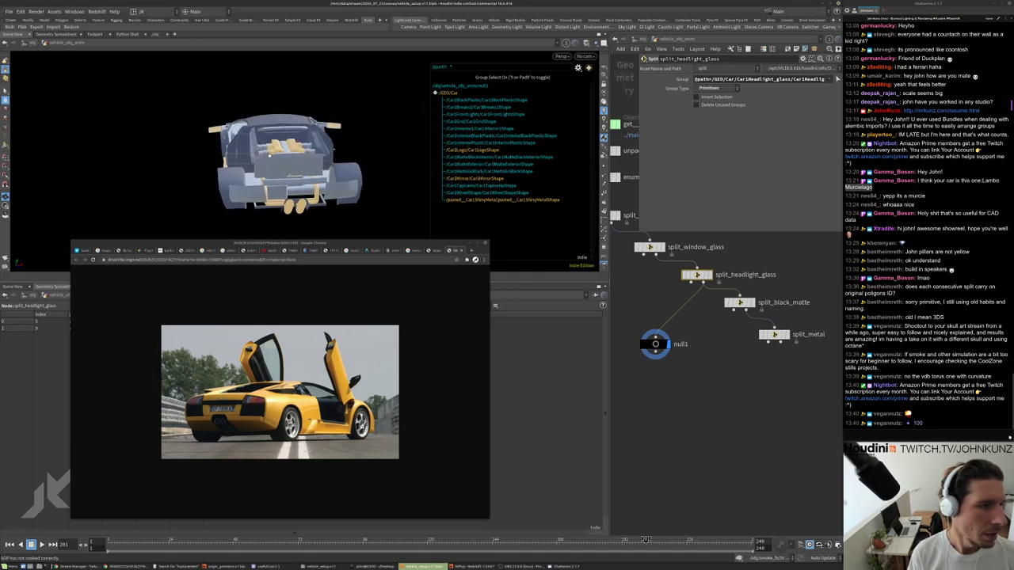
pyautogui.press('Tab')
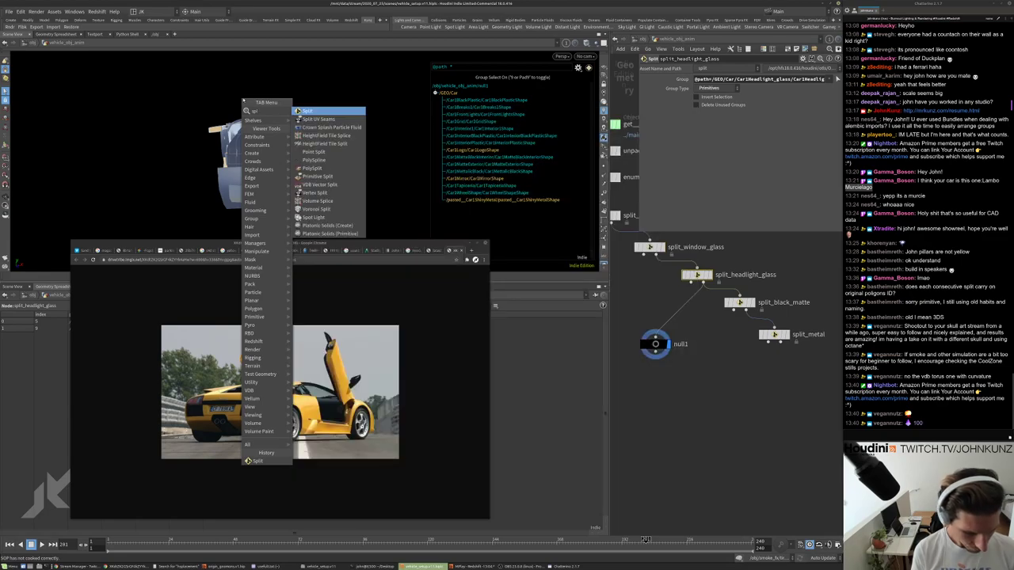
pyautogui.press('Return')
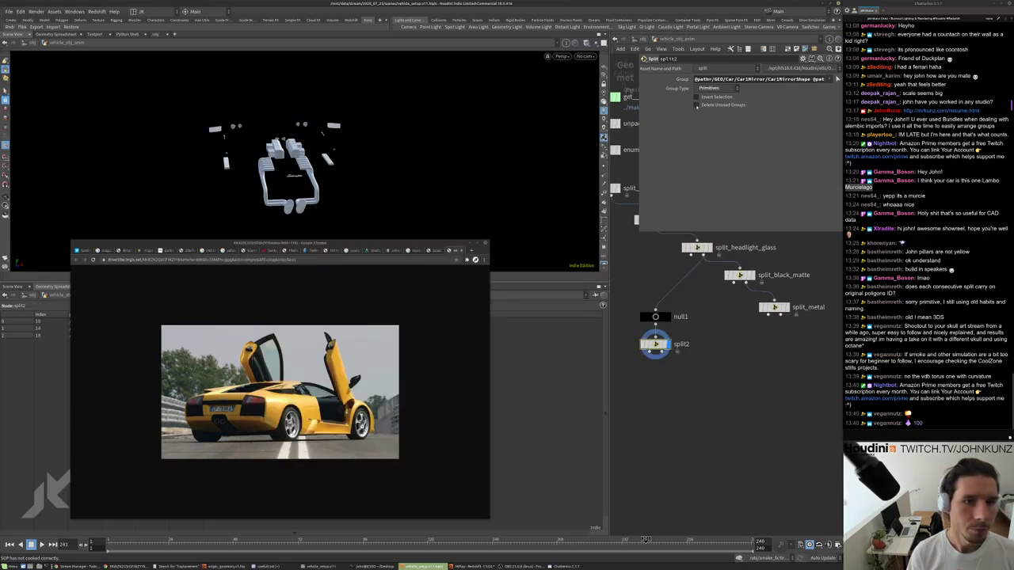
pyautogui.scroll(2, 686, 358)
pyautogui.doubleClick(681, 344)
pyautogui.write('split_')
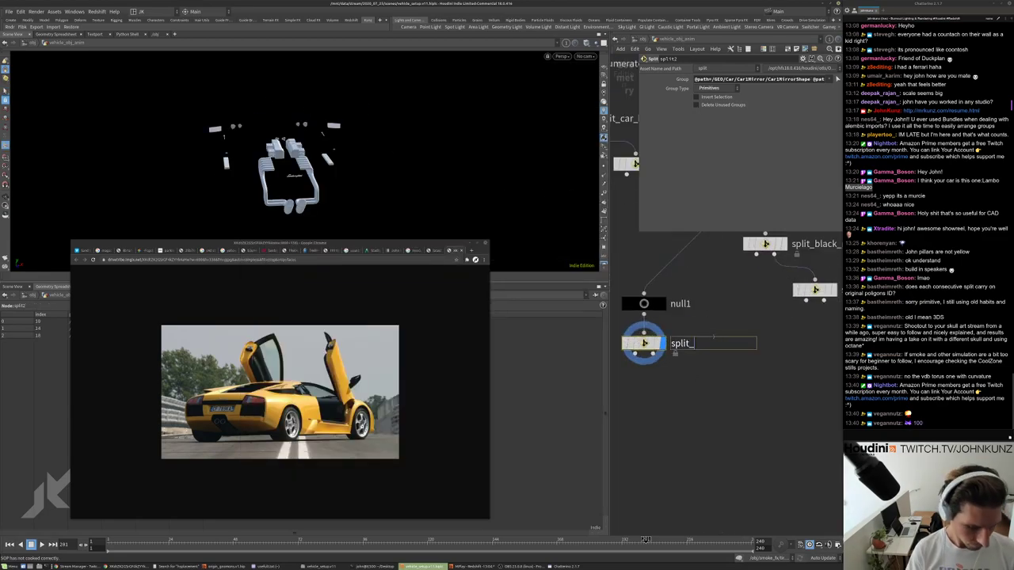
pyautogui.write('metal1')
pyautogui.press('Return')
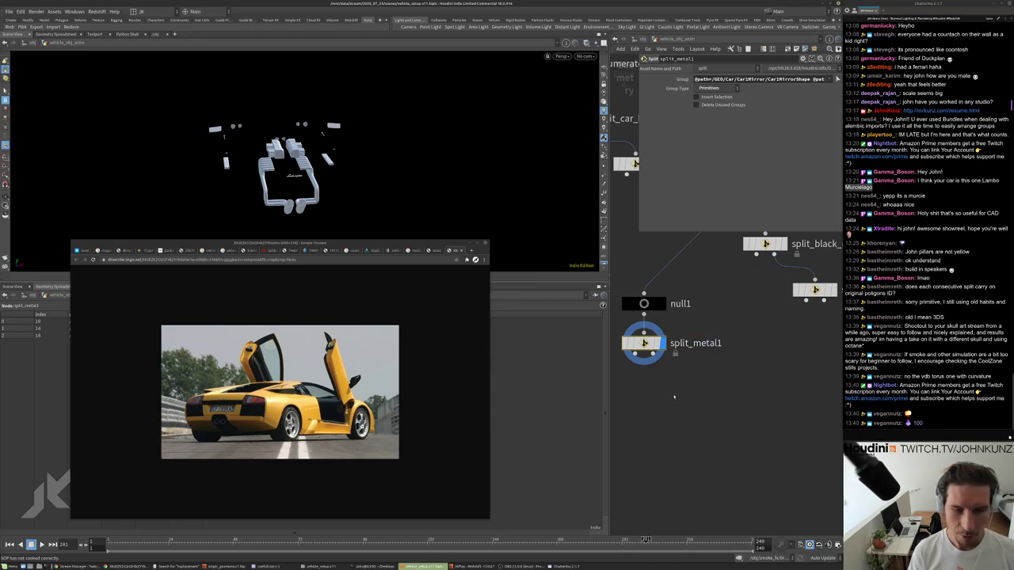
pyautogui.scroll(-3, 674, 396)
# Delete the old split_black_matte and split_metal nodes and move null1 right of the chain.
pyautogui.moveTo(773, 351); pyautogui.dragTo(718, 286)
pyautogui.press('Delete')
pyautogui.moveTo(649, 327); pyautogui.dragTo(734, 377)
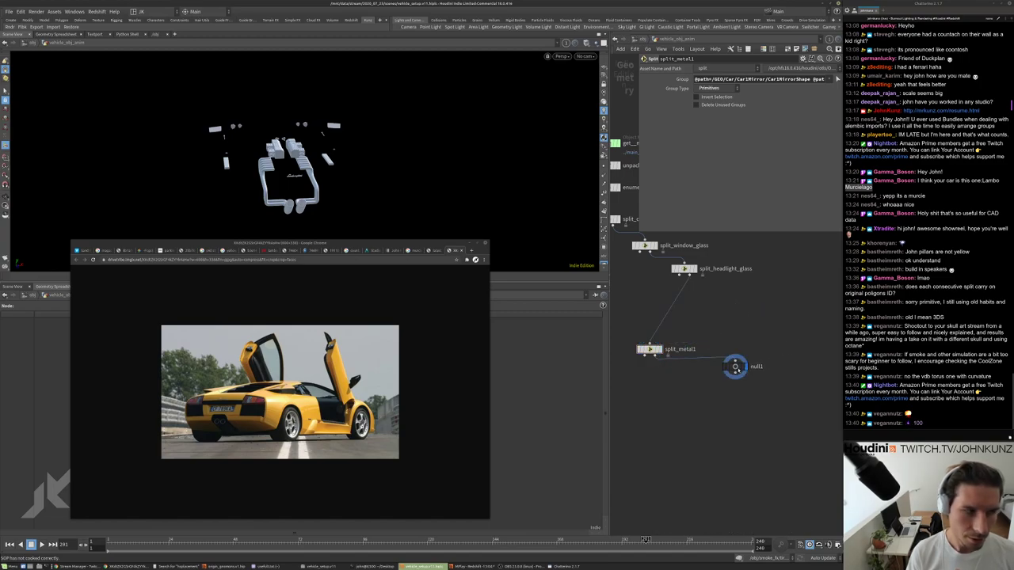
# Display the full car through null1 and rename it black_matte.
pyautogui.click(735, 367)
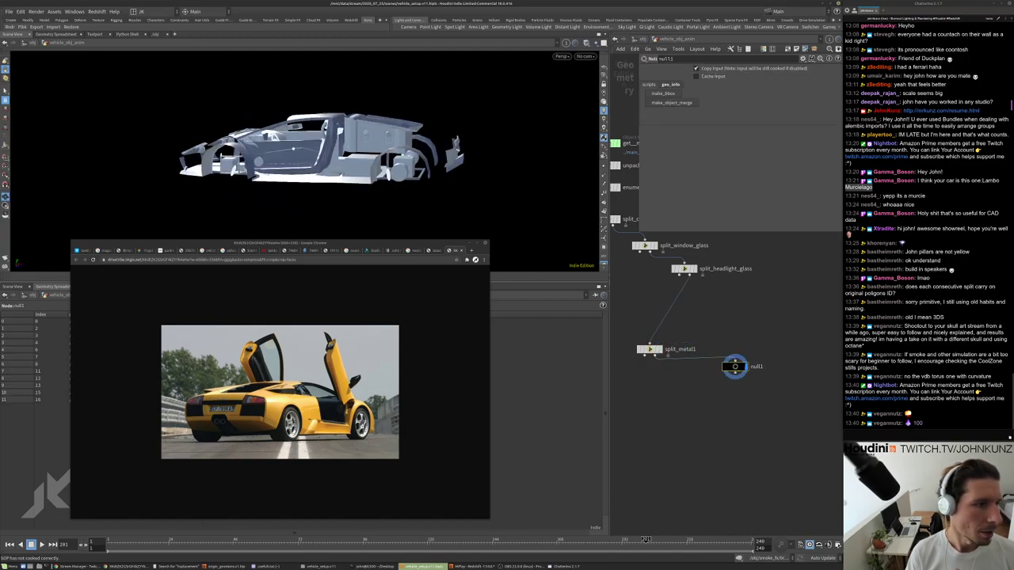
pyautogui.doubleClick(729, 58)
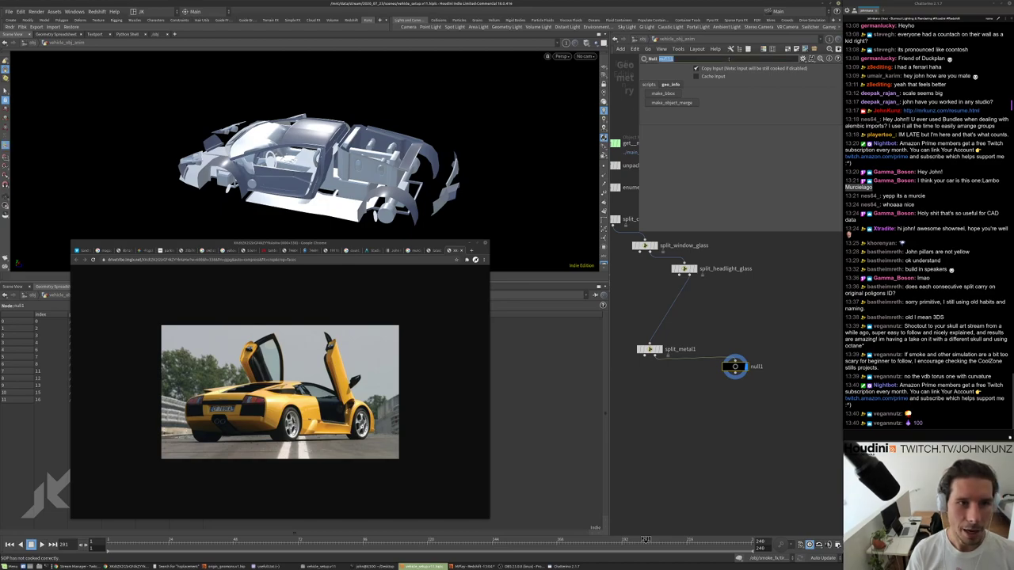
pyautogui.write('bo')
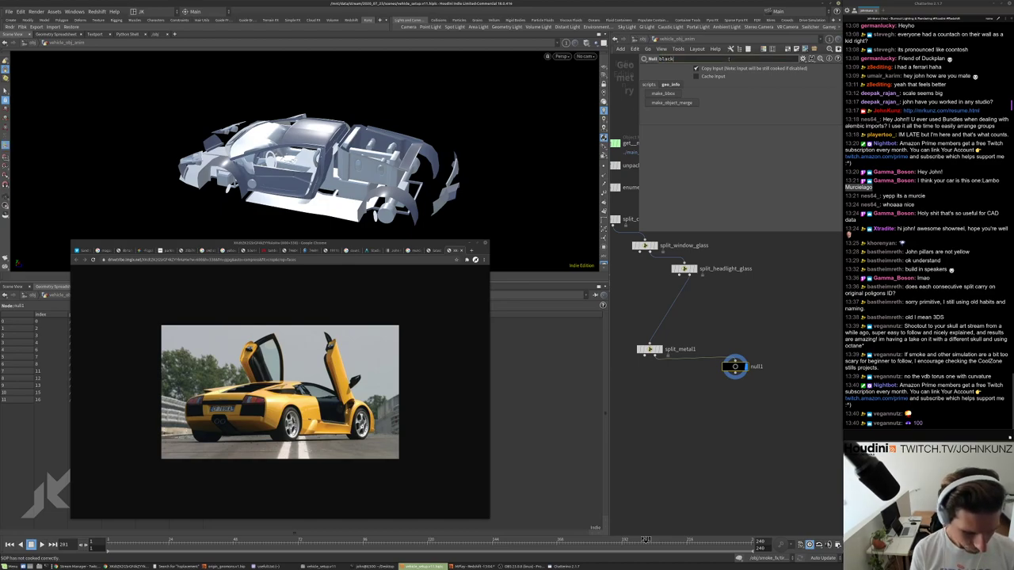
pyautogui.write('ack_matte')
pyautogui.press('Return')
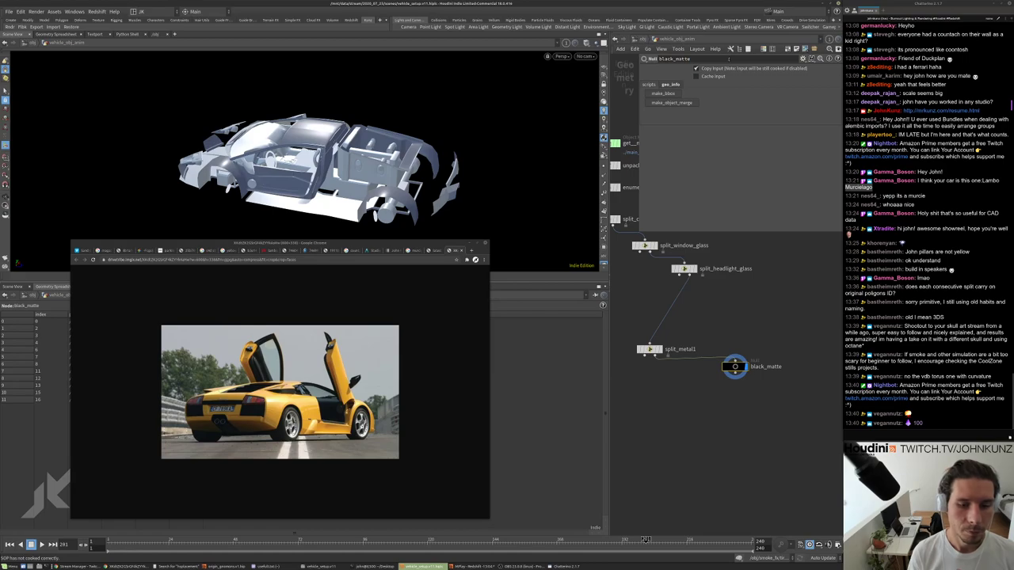
# Move split_metal1 and black_matte up, and drop convert4 onto the wire above enumerate2.
pyautogui.moveTo(670, 396); pyautogui.dragTo(742, 345)
pyautogui.moveTo(759, 415); pyautogui.dragTo(779, 383)
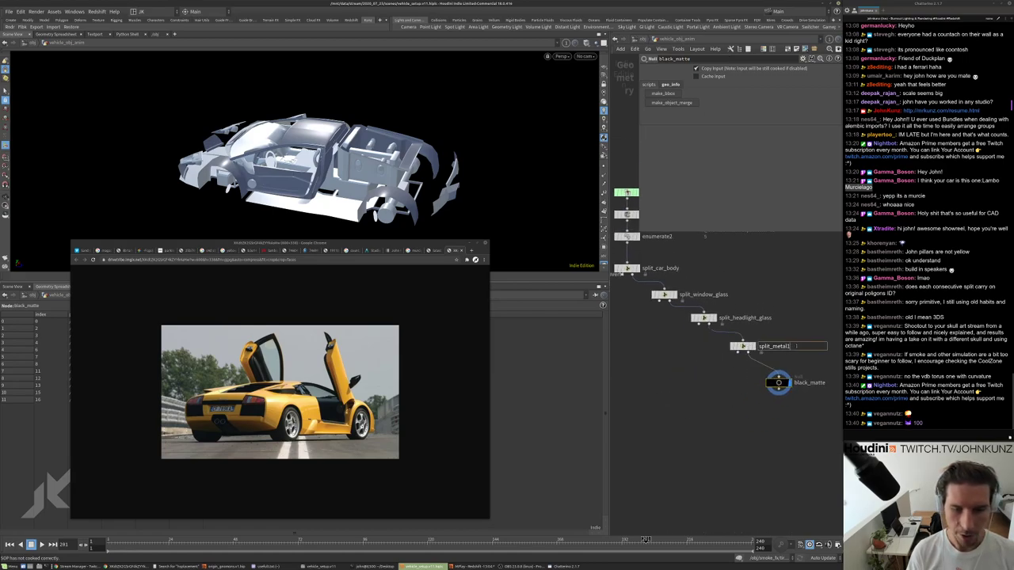
pyautogui.scroll(-5, 699, 354)
pyautogui.scroll(3, 699, 354)
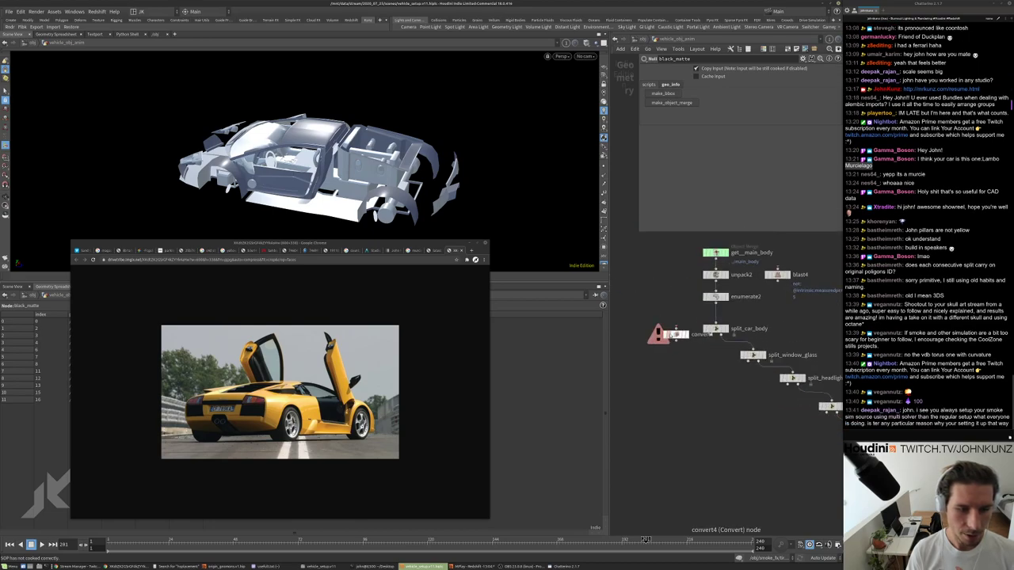
pyautogui.moveTo(679, 333); pyautogui.dragTo(705, 278)
pyautogui.scroll(3, 689, 317)
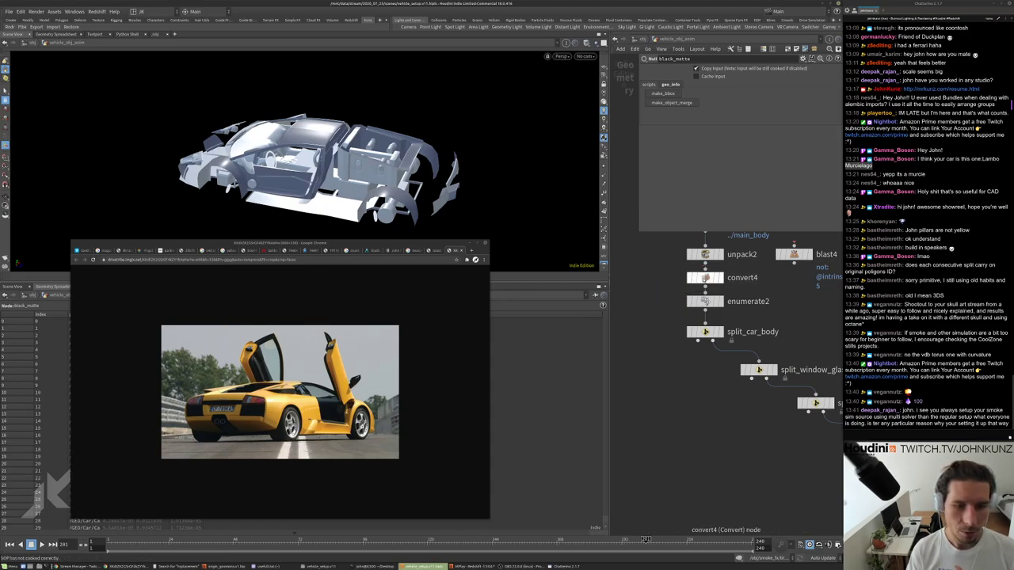
# Check convert4's info, select enumerate2, and minimise the reference photo window.
pyautogui.middleClick(705, 278)
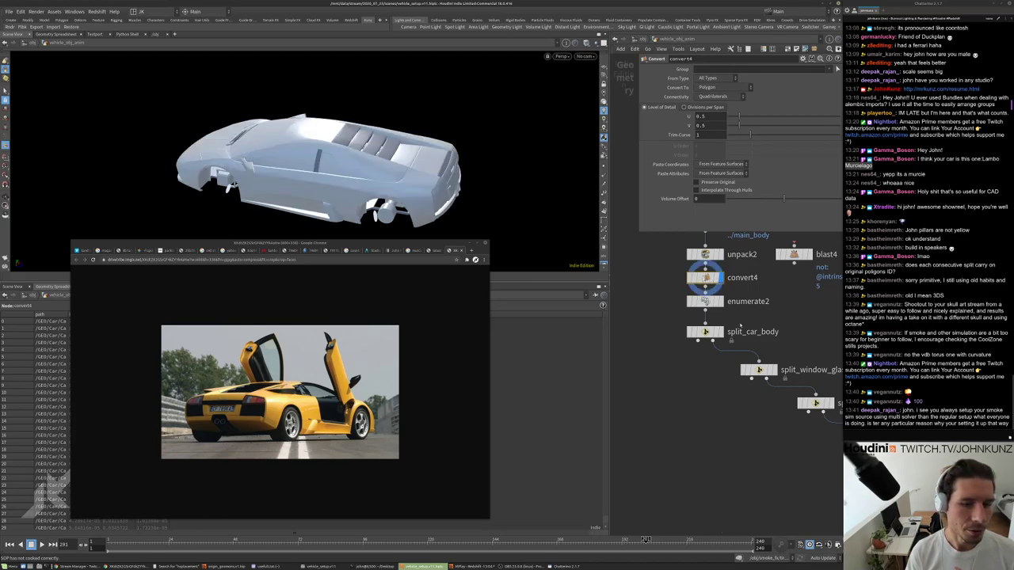
pyautogui.click(705, 301)
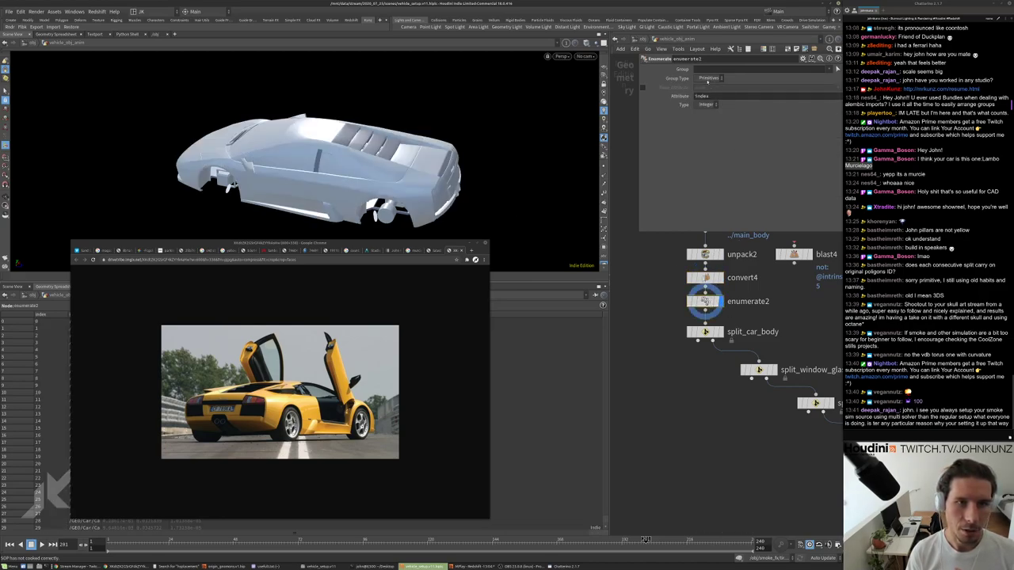
pyautogui.click(473, 245)
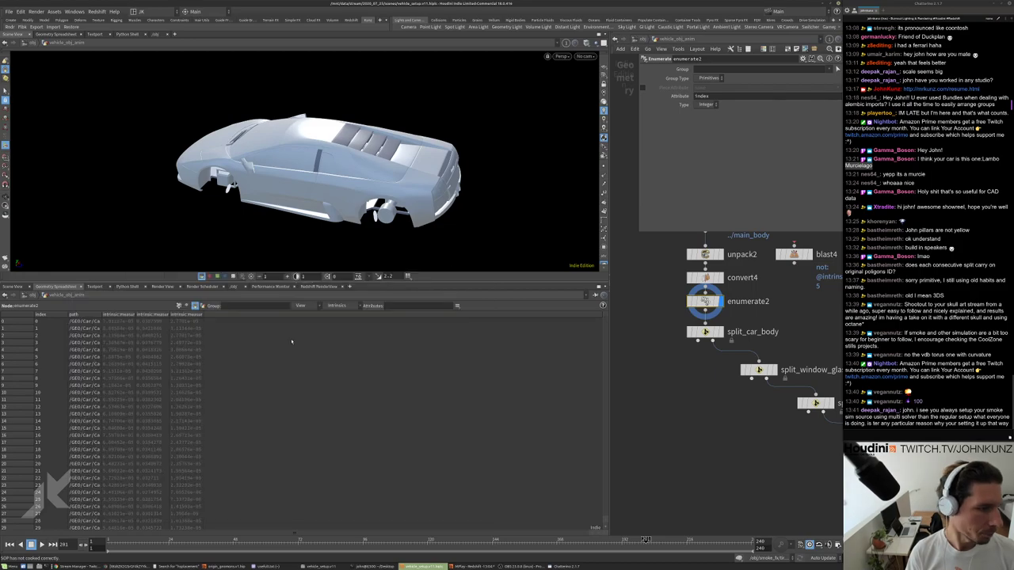
# Hide the spreadsheet's Intrinsics columns, widen the index column, and display split_car_body.
pyautogui.click(337, 306)
pyautogui.click(345, 317)
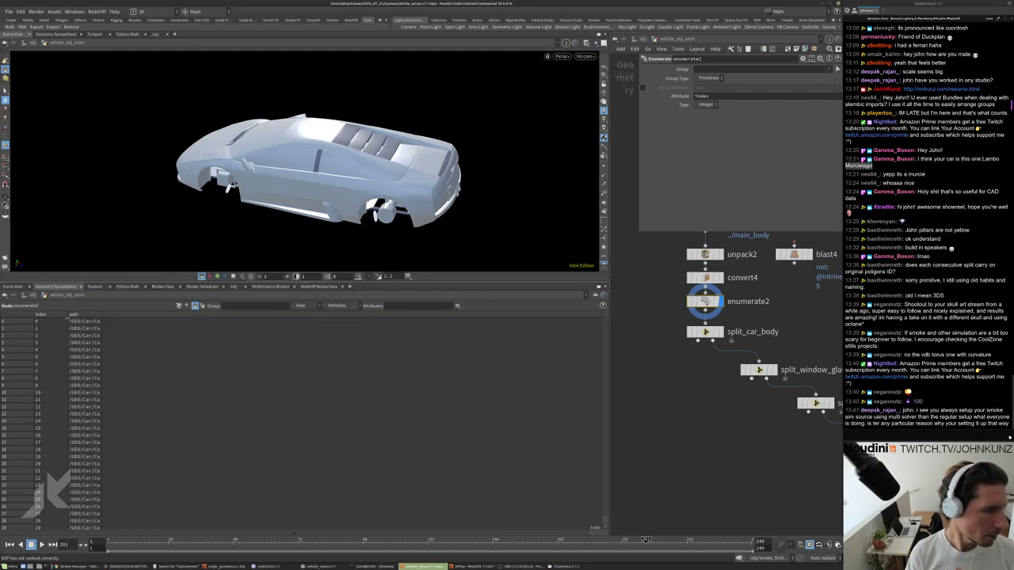
pyautogui.moveTo(66, 318); pyautogui.dragTo(84, 317)
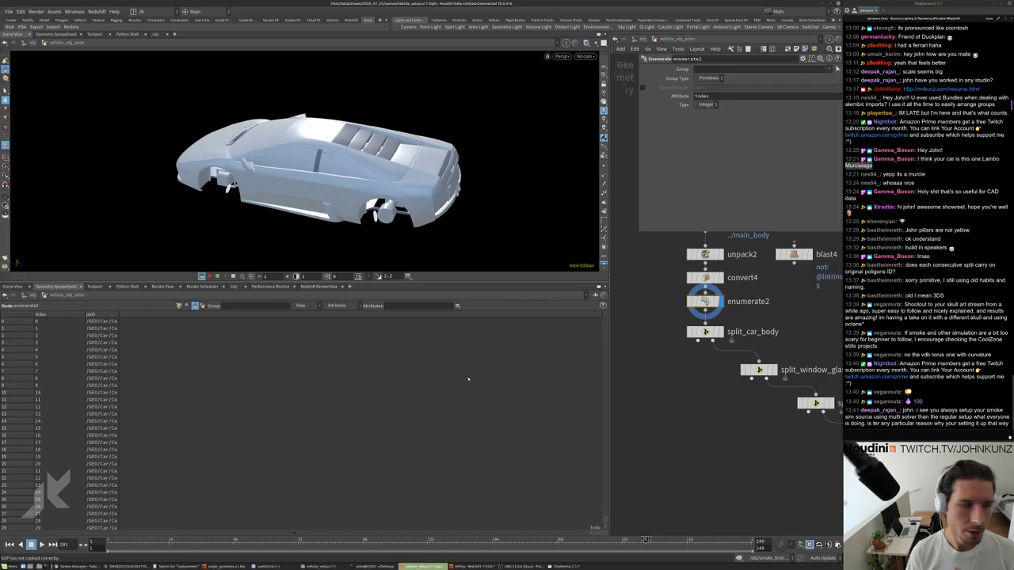
pyautogui.click(705, 331)
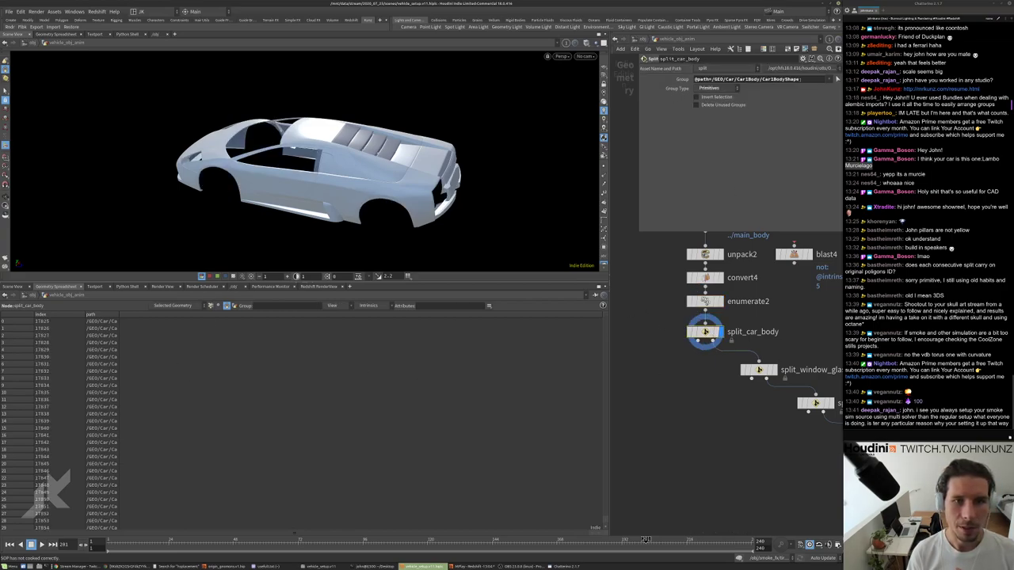
# Frame the chain and display the headlight glass, then the split_metal parts.
pyautogui.press('h')
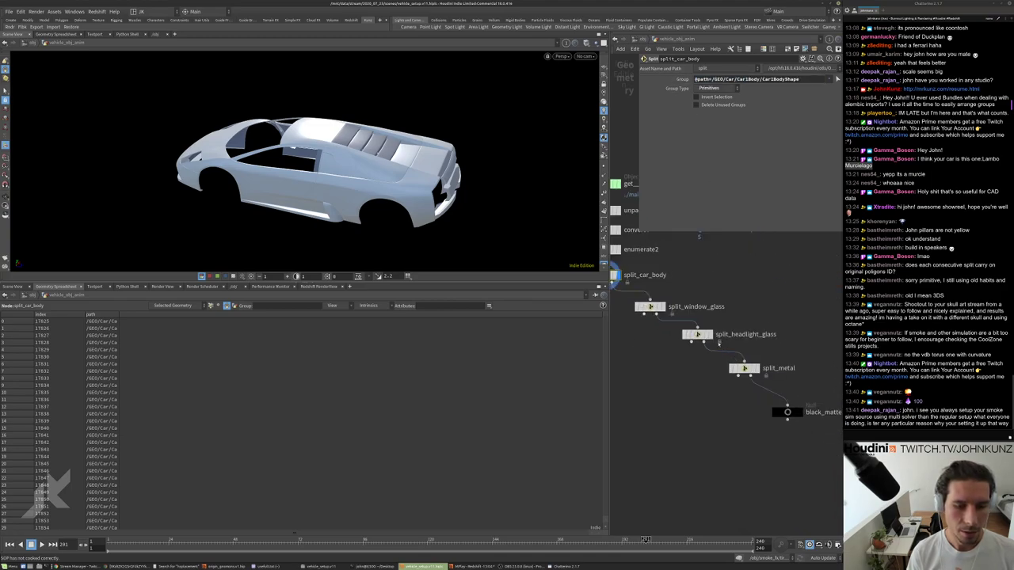
pyautogui.click(707, 334)
pyautogui.moveTo(715, 411); pyautogui.dragTo(686, 343, button='middle')
pyautogui.click(727, 300)
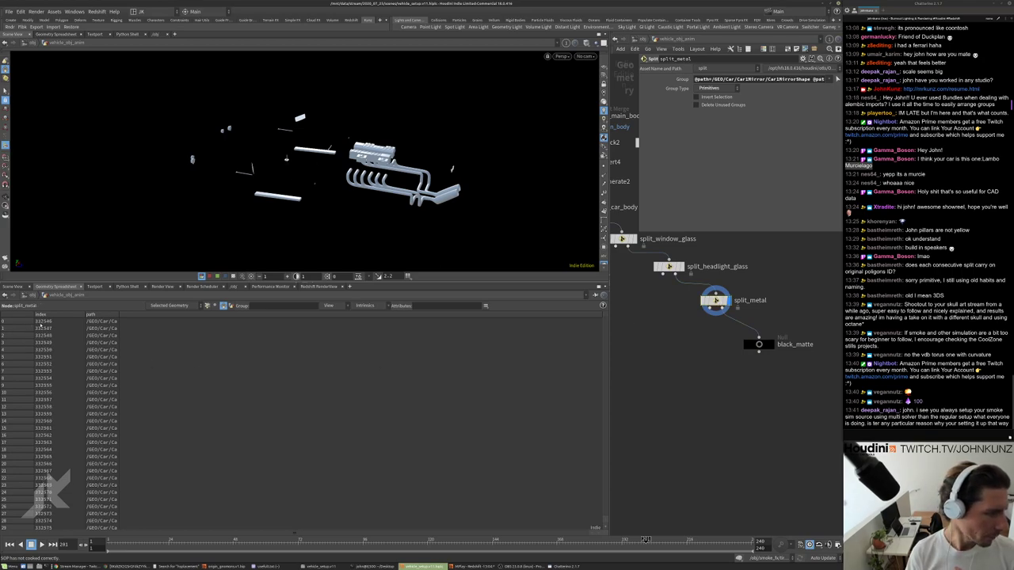
# Display the full car through black_matte and add a Merge node, merge4, beneath it.
pyautogui.scroll(-2, 51, 413)
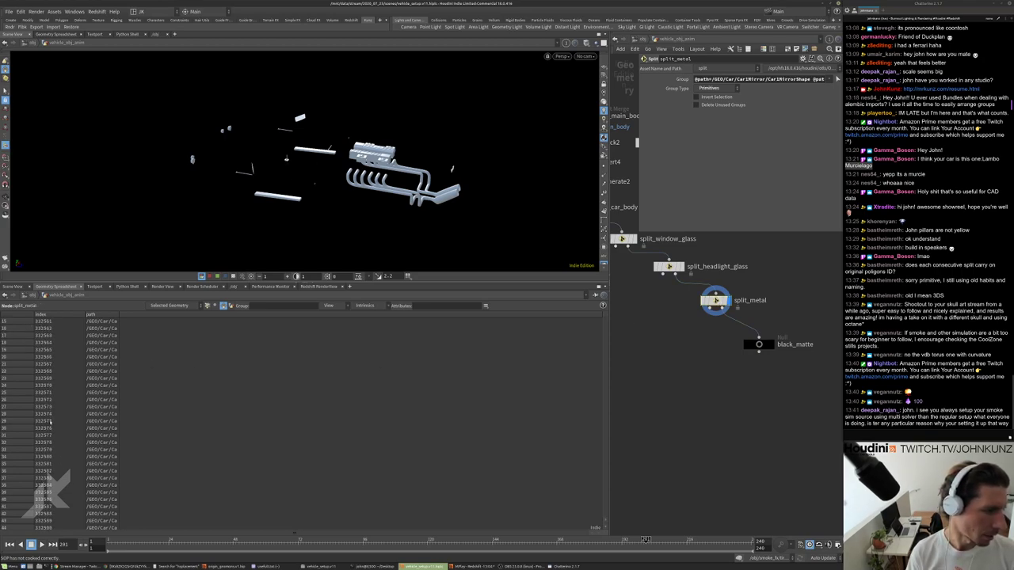
pyautogui.scroll(-3, 51, 424)
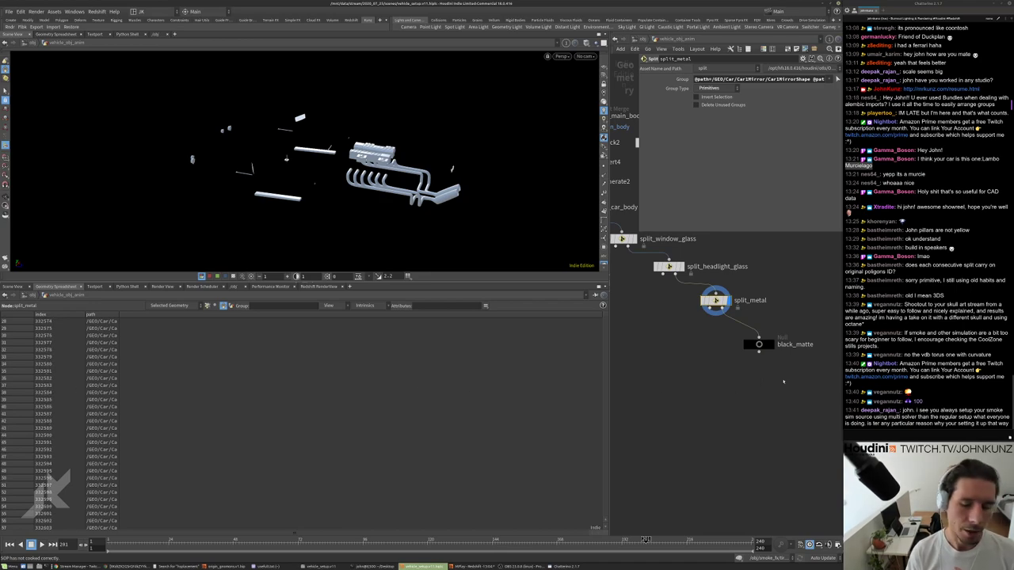
pyautogui.click(759, 344)
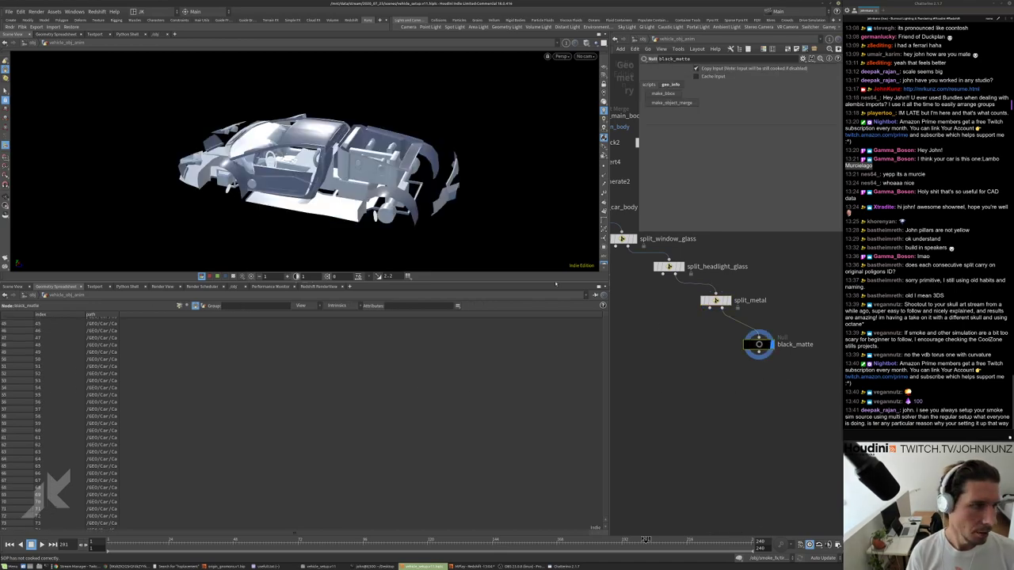
pyautogui.scroll(-3, 757, 349)
pyautogui.press('Tab')
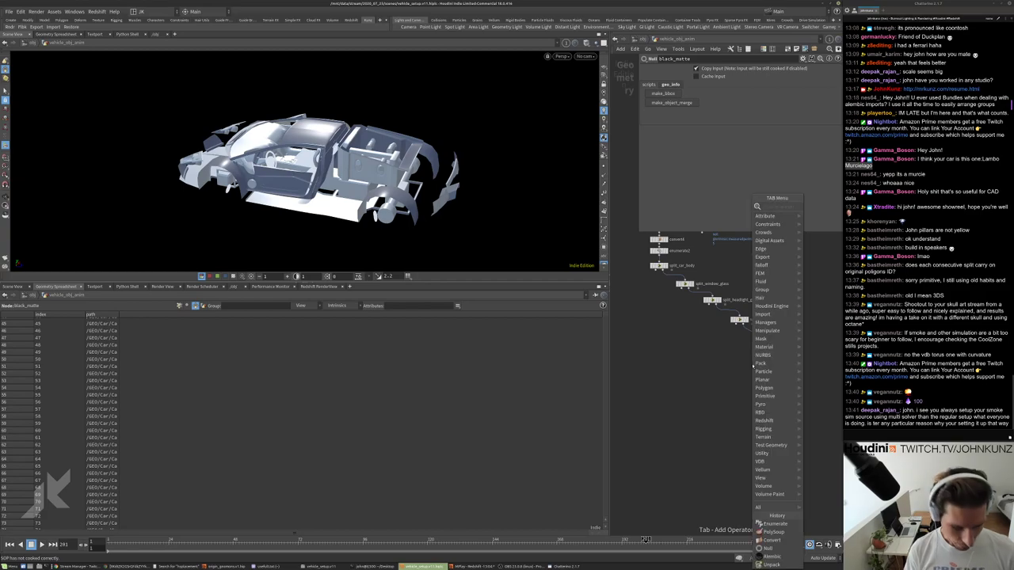
# Add merge4 below black_matte and wire in split_metal, split_headlight_glass and split_window_glass.
pyautogui.write('mer')
pyautogui.press('Return')
pyautogui.click(681, 385)
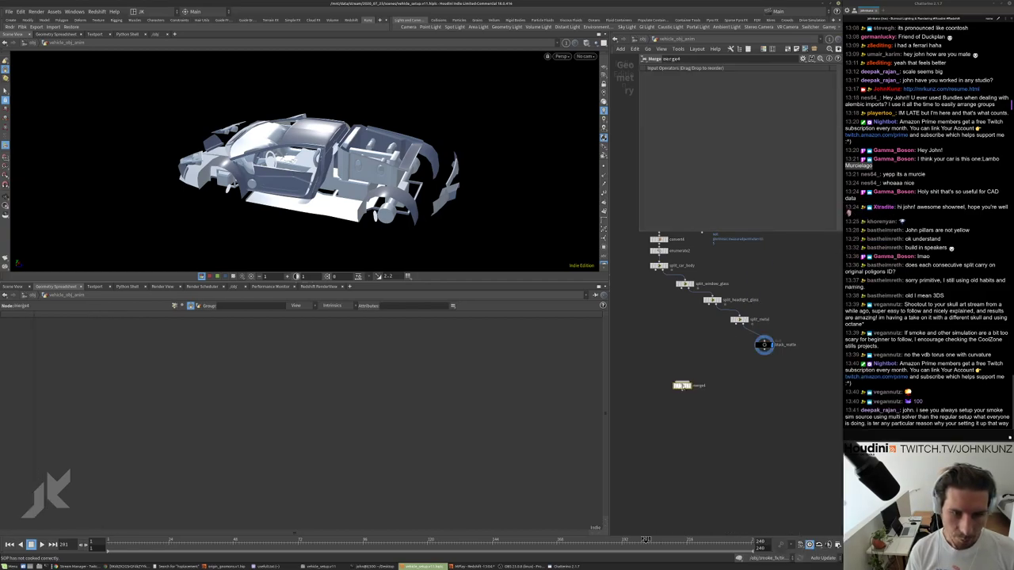
pyautogui.moveTo(682, 381); pyautogui.dragTo(738, 324)
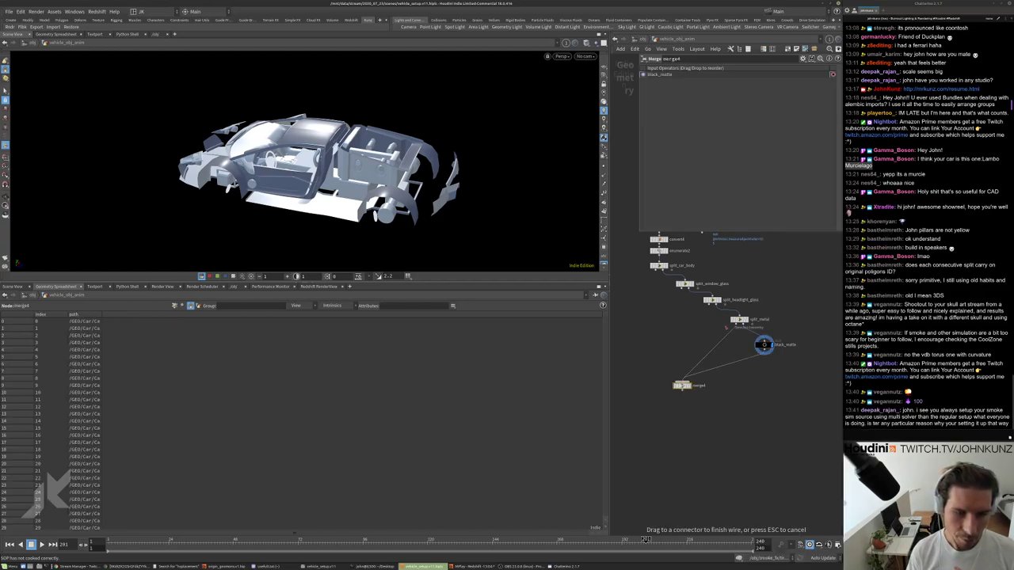
pyautogui.moveTo(681, 381); pyautogui.dragTo(659, 270)
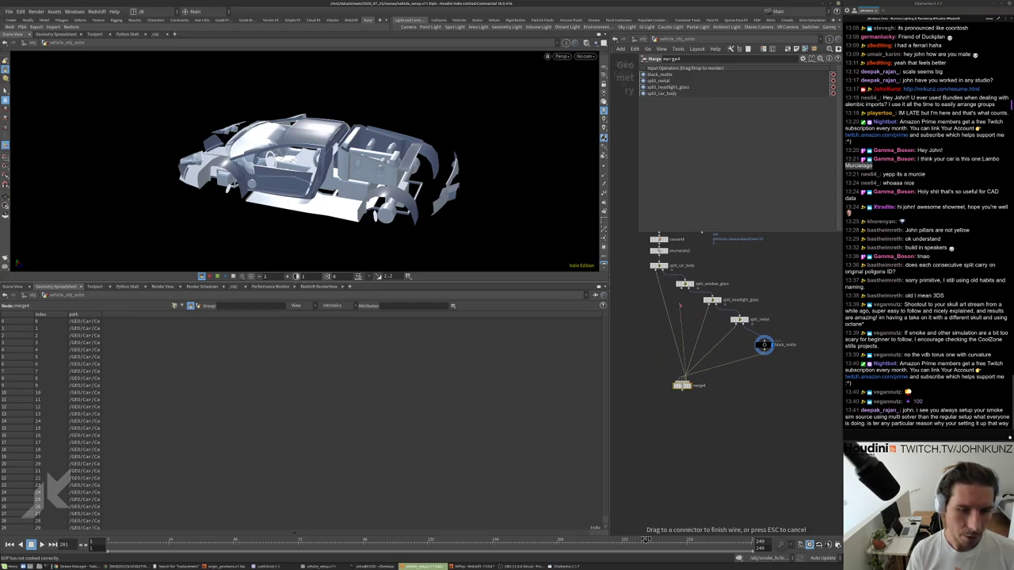
pyautogui.moveTo(681, 381); pyautogui.dragTo(684, 286)
# Set merge4's display flag so the viewport shows the reassembled car.
pyautogui.scroll(3, 681, 383)
pyautogui.click(691, 385)
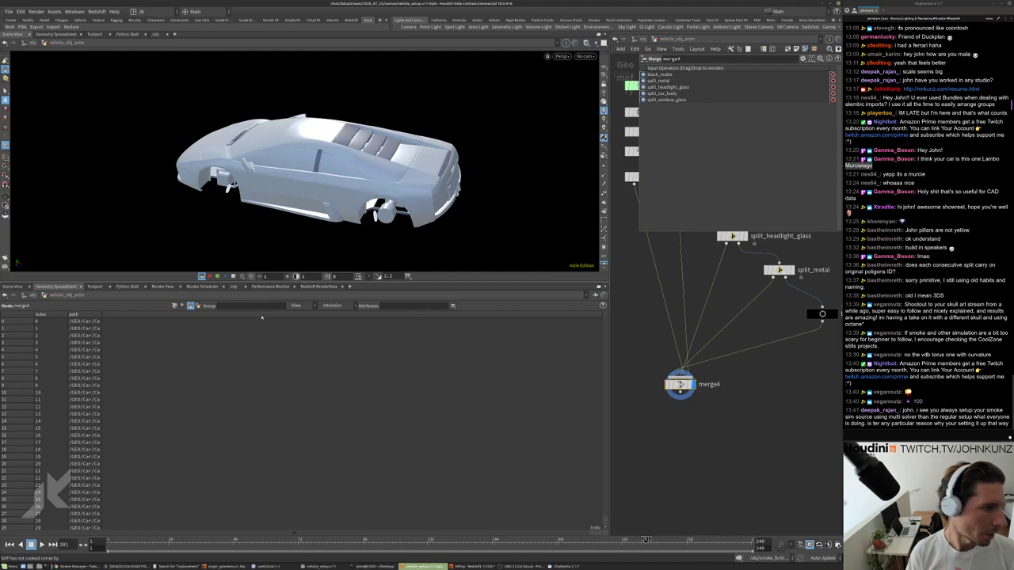
pyautogui.moveTo(601, 316); pyautogui.dragTo(107, 433)
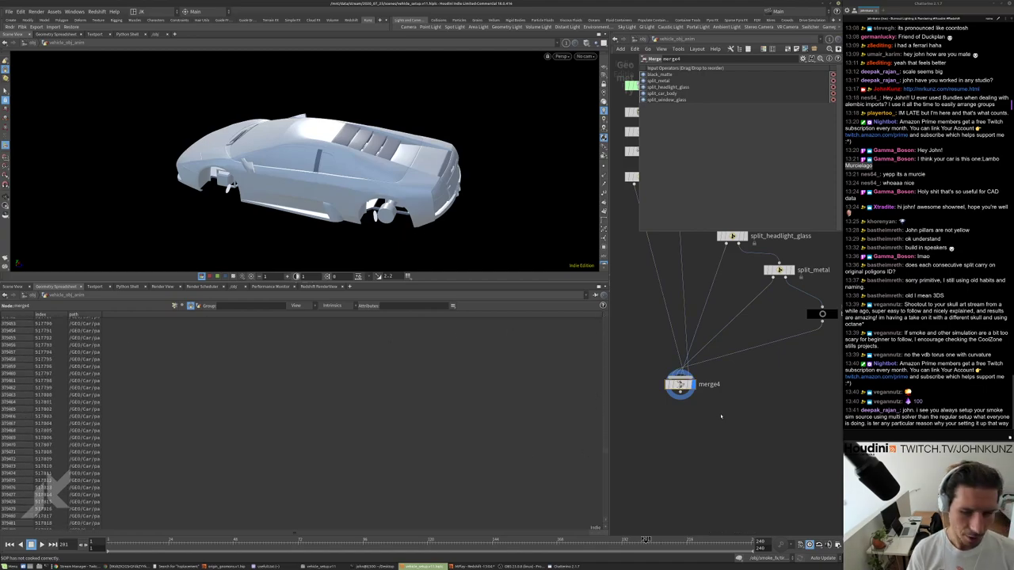
pyautogui.press('Tab')
# Add a Sort node sort1 under merge4 sorting primitives By Attribute using index.
pyautogui.write('null')
pyautogui.press('Return')
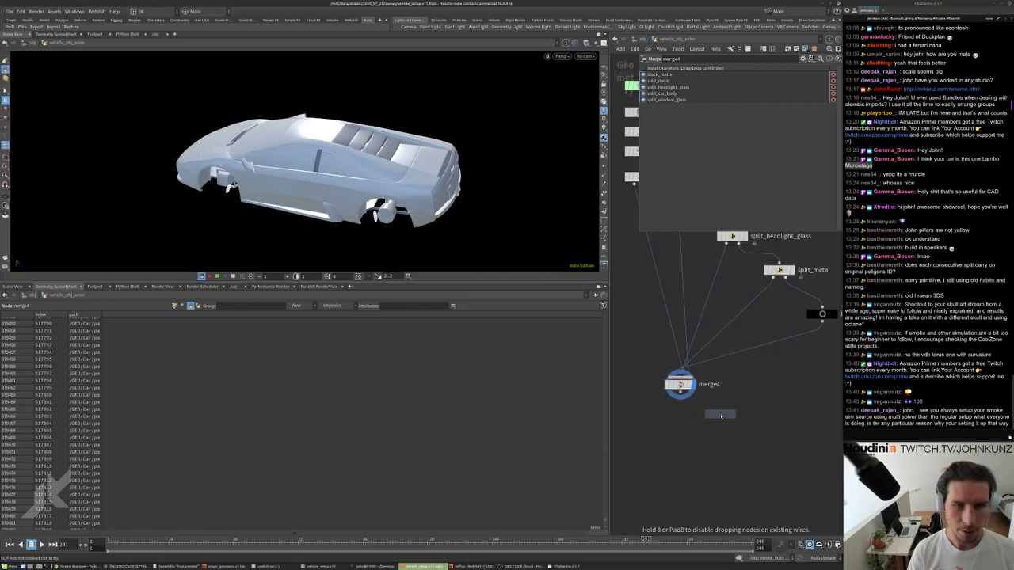
pyautogui.click(720, 415)
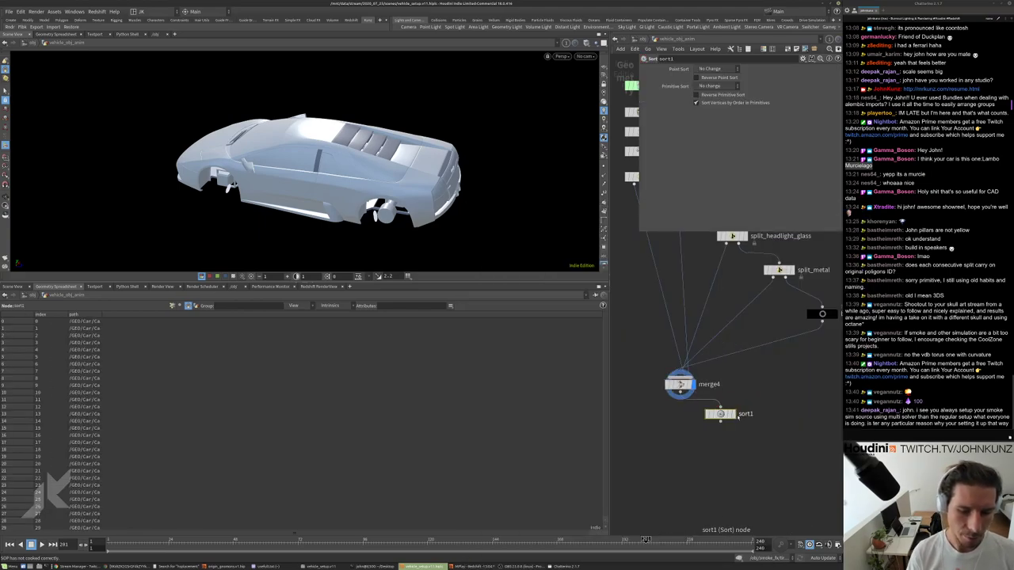
pyautogui.click(717, 69)
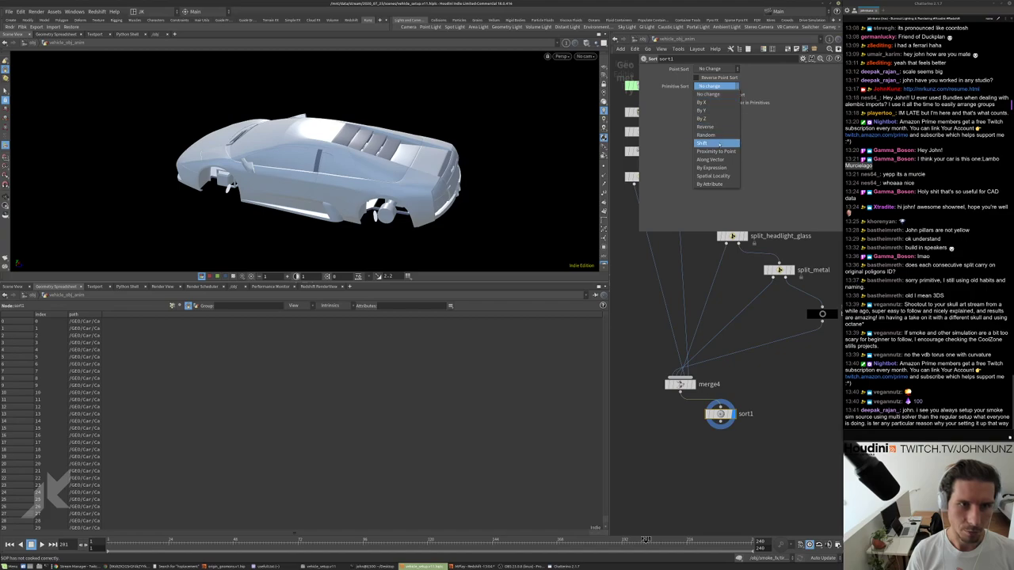
pyautogui.click(710, 184)
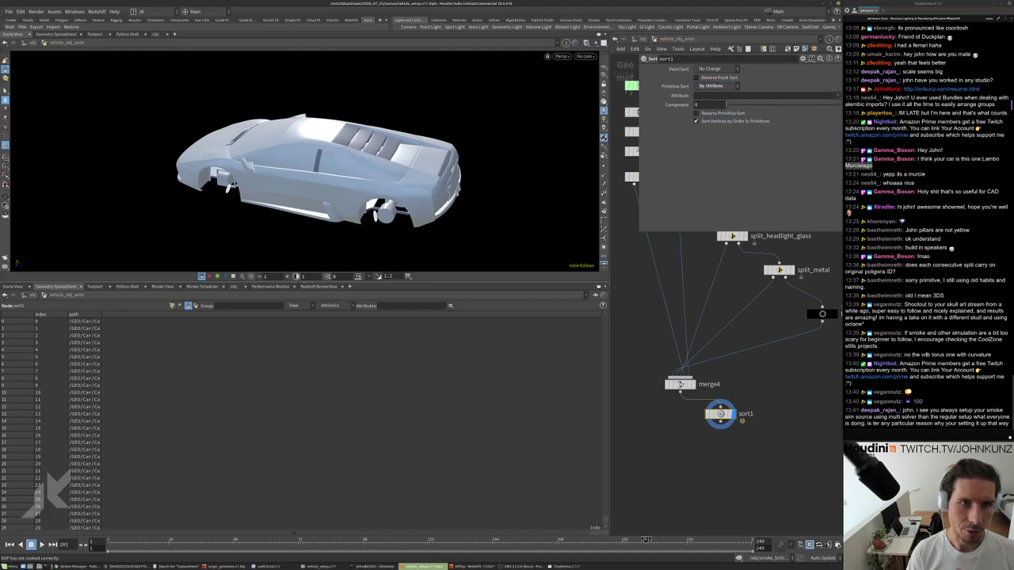
pyautogui.write('name')
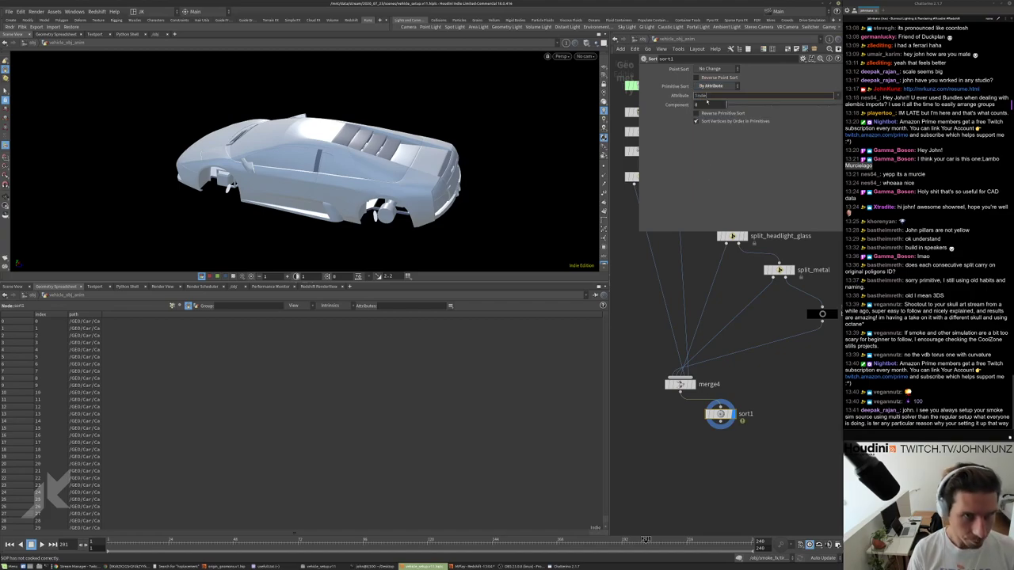
pyautogui.press('Return')
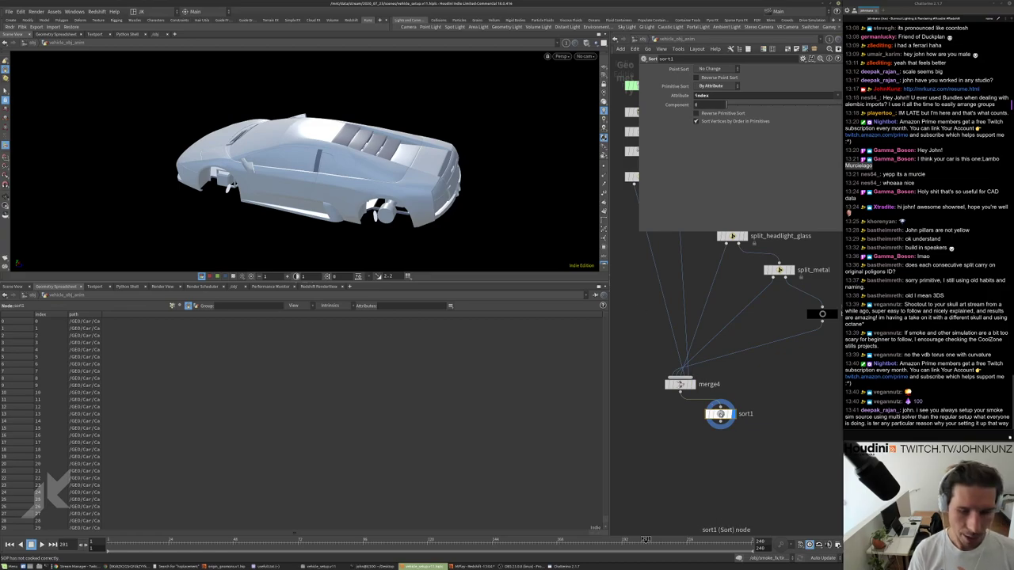
# Tuck sort1 directly under merge4 and view its geometry info summary.
pyautogui.press('l')
pyautogui.scroll(-15, 475, 469)
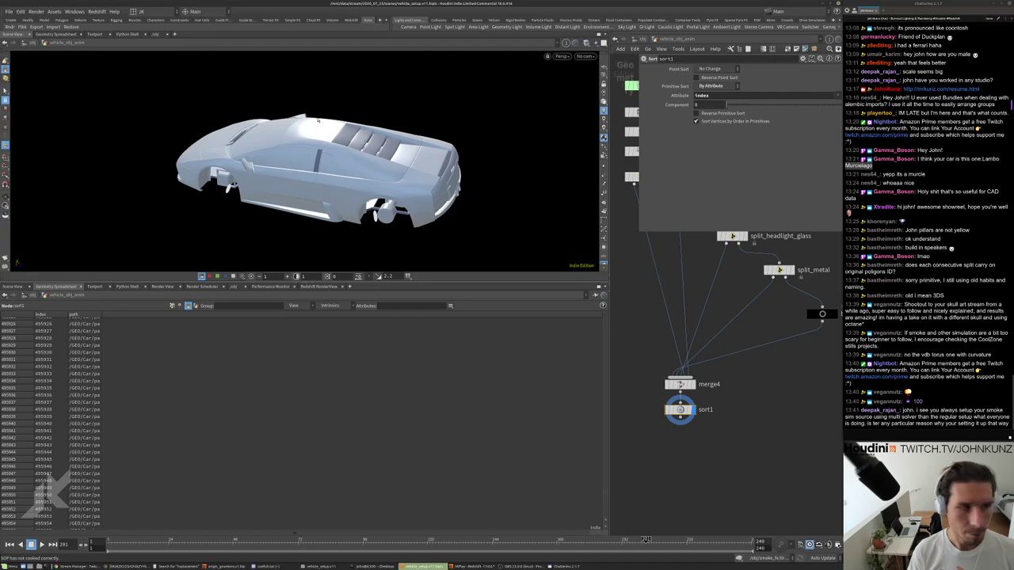
pyautogui.middleClick(679, 410)
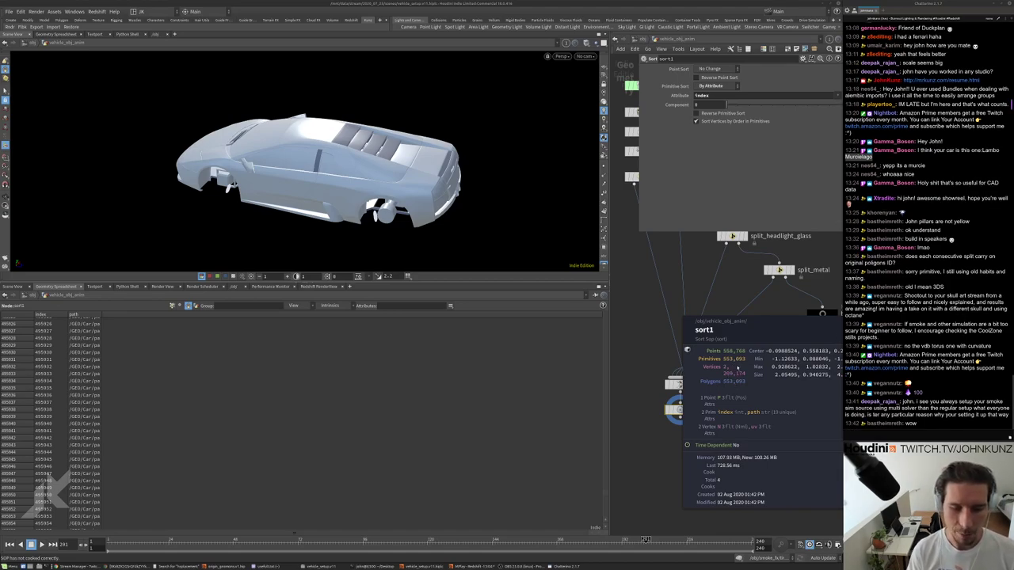
# Zoom out the network editor to see the chain from split_car_body to sort1.
pyautogui.scroll(-2, 733, 374)
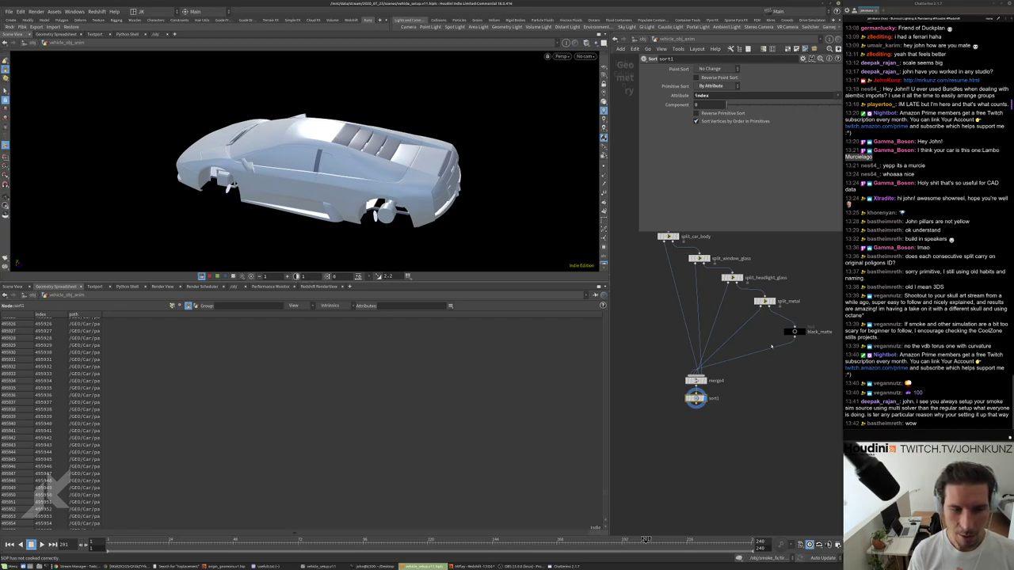
# Zoom in on the wheel arch and turn on point numbers in the viewport.
pyautogui.moveTo(289, 197); pyautogui.dragTo(426, 160, button='right')
pyautogui.moveTo(537, 215); pyautogui.dragTo(548, 96)
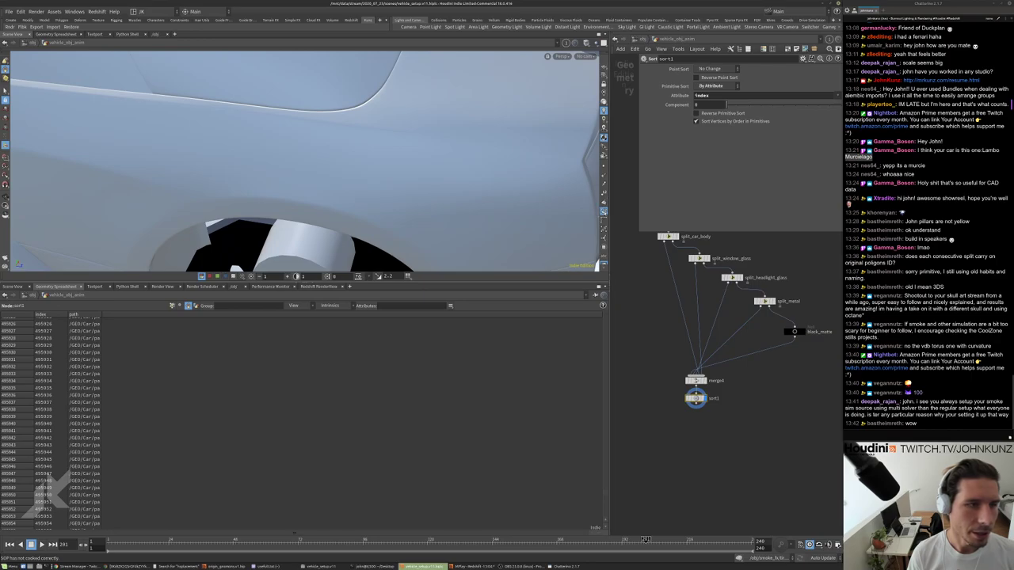
pyautogui.click(604, 211)
pyautogui.scroll(3, 368, 156)
pyautogui.scroll(5, 367, 156)
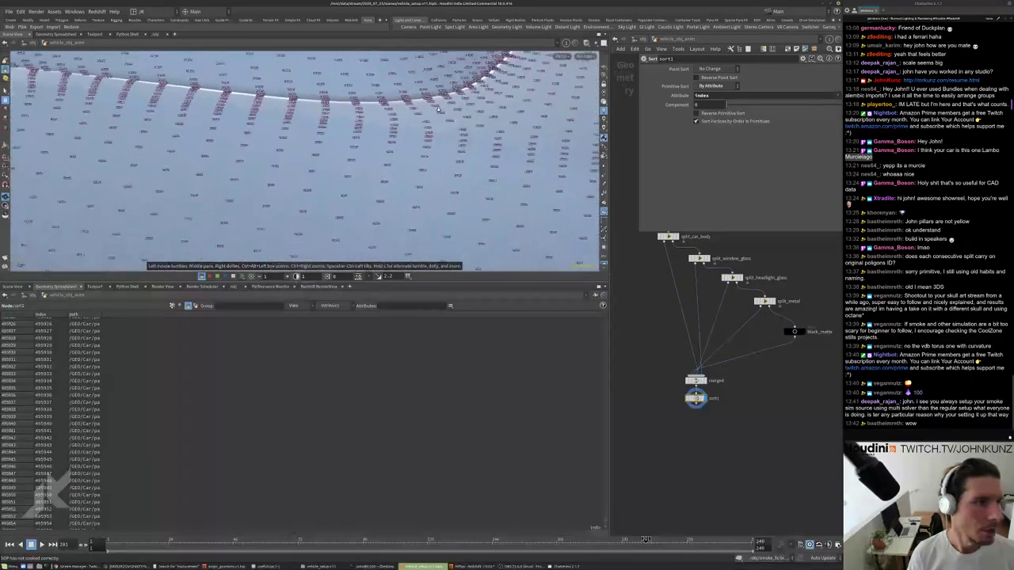
pyautogui.moveTo(383, 173); pyautogui.dragTo(427, 189)
# Set the guide font size to Large in the viewport Display Options.
pyautogui.press('d')
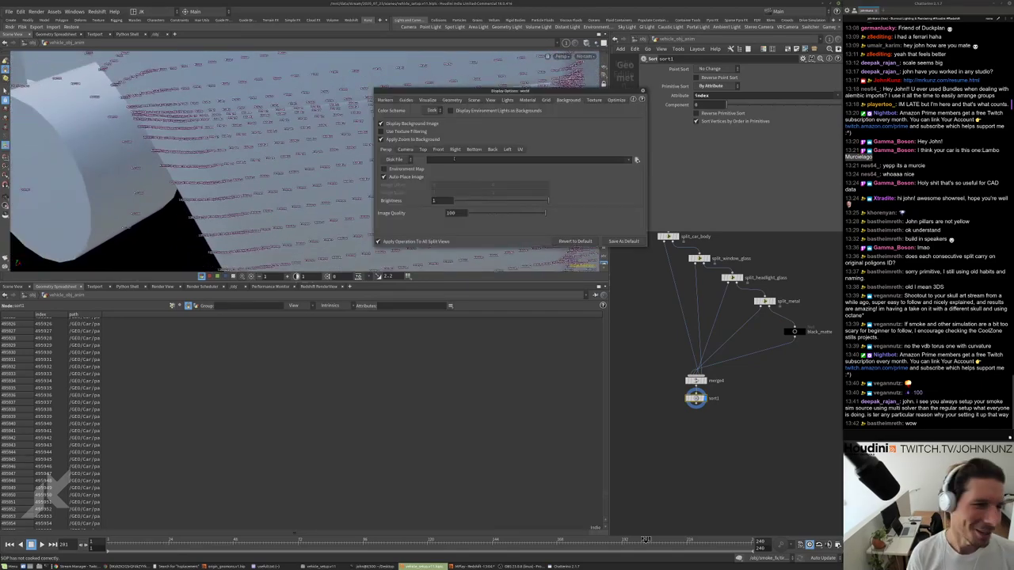
pyautogui.click(427, 99)
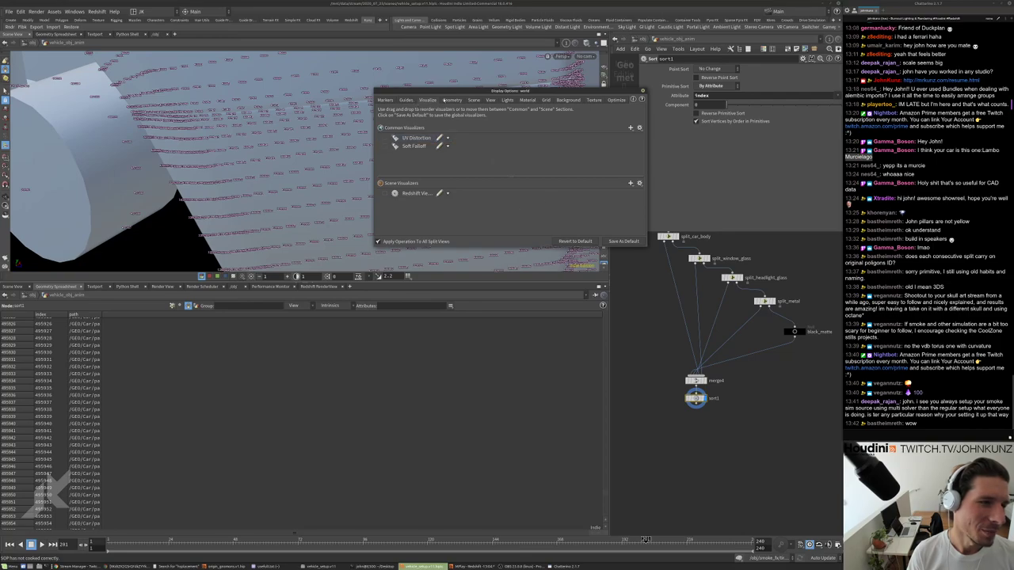
pyautogui.click(452, 100)
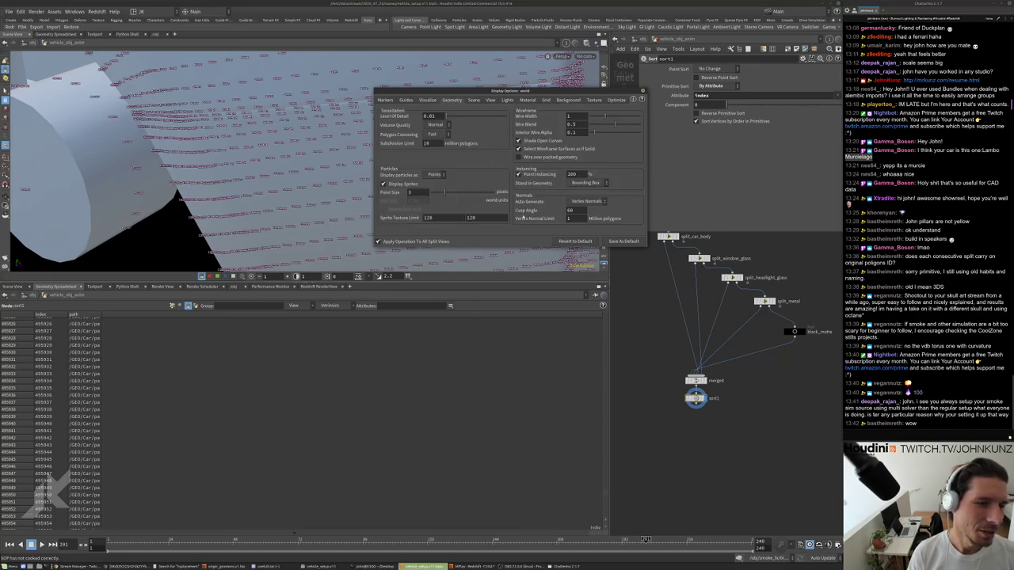
pyautogui.click(406, 101)
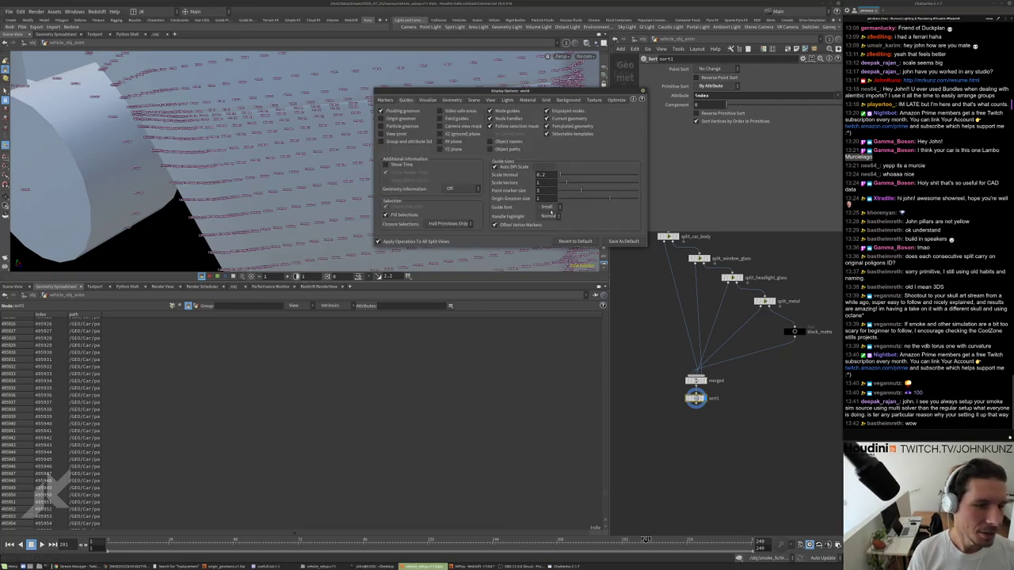
pyautogui.click(572, 241)
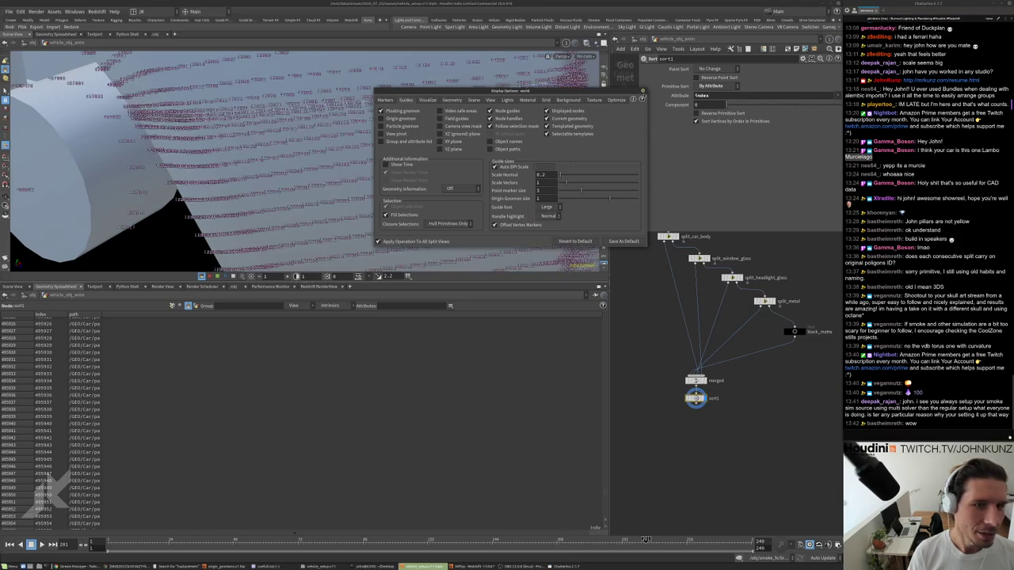
pyautogui.click(643, 91)
# Orbit the numbered geometry and set merge4's display flag.
pyautogui.scroll(3, 525, 210)
pyautogui.moveTo(525, 210); pyautogui.dragTo(515, 238)
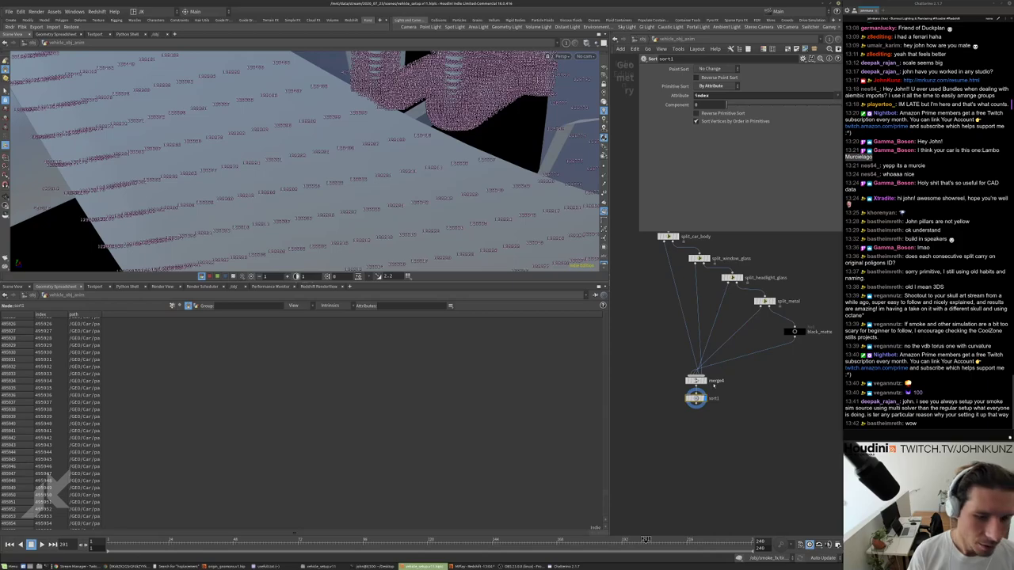
pyautogui.click(704, 381)
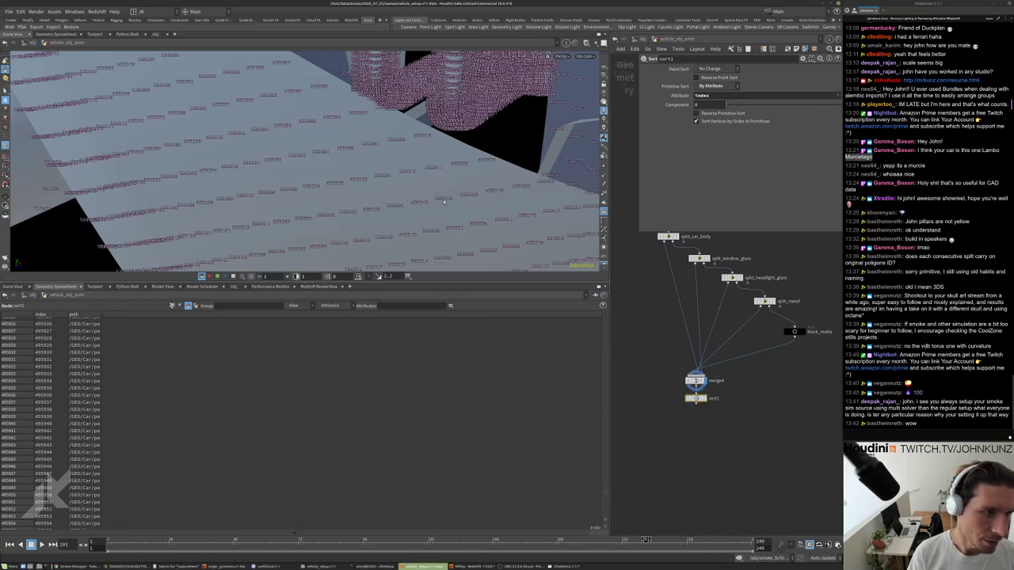
pyautogui.scroll(5, 687, 283)
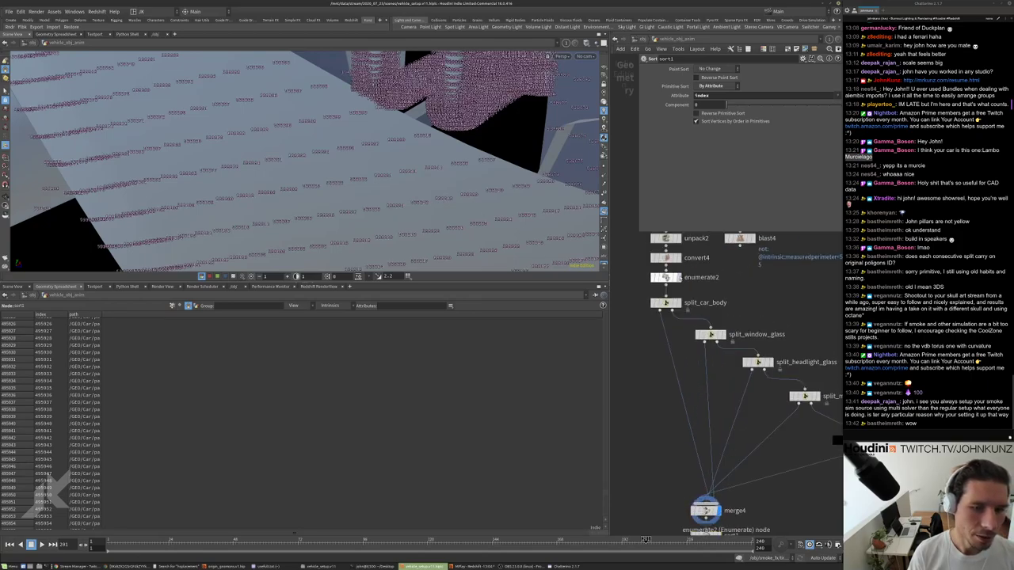
# Inspect the outputs and settings of enumerate2, sort1 and merge4.
pyautogui.click(678, 277)
pyautogui.click(667, 277)
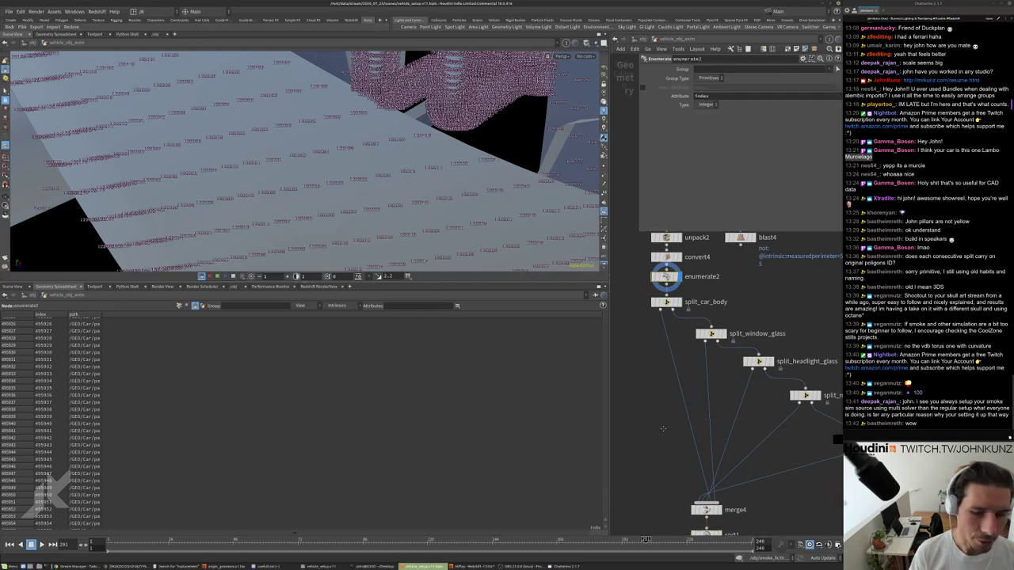
pyautogui.moveTo(719, 534); pyautogui.dragTo(712, 396, button='middle')
pyautogui.scroll(2, 711, 396)
pyautogui.click(711, 399)
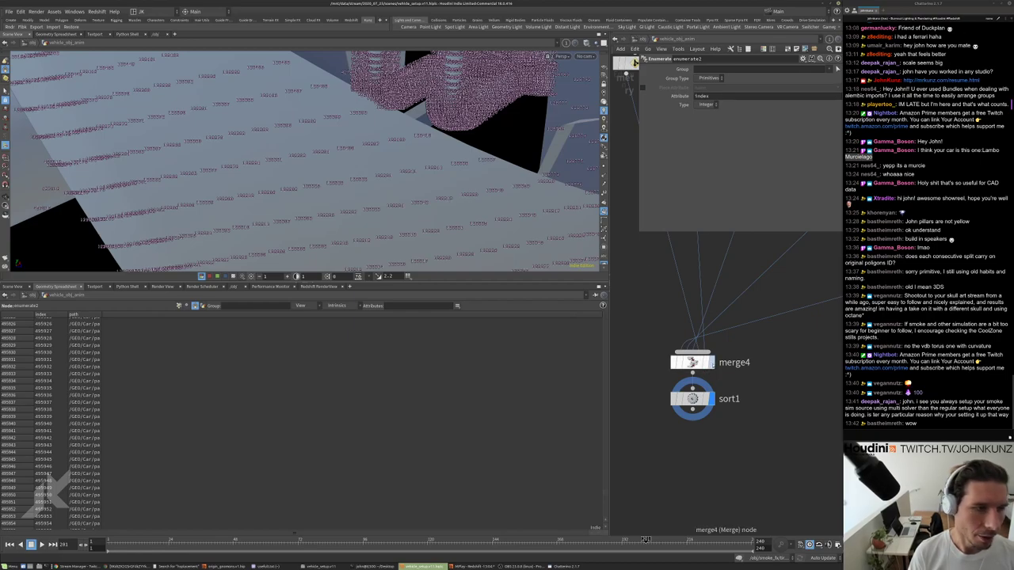
pyautogui.click(708, 362)
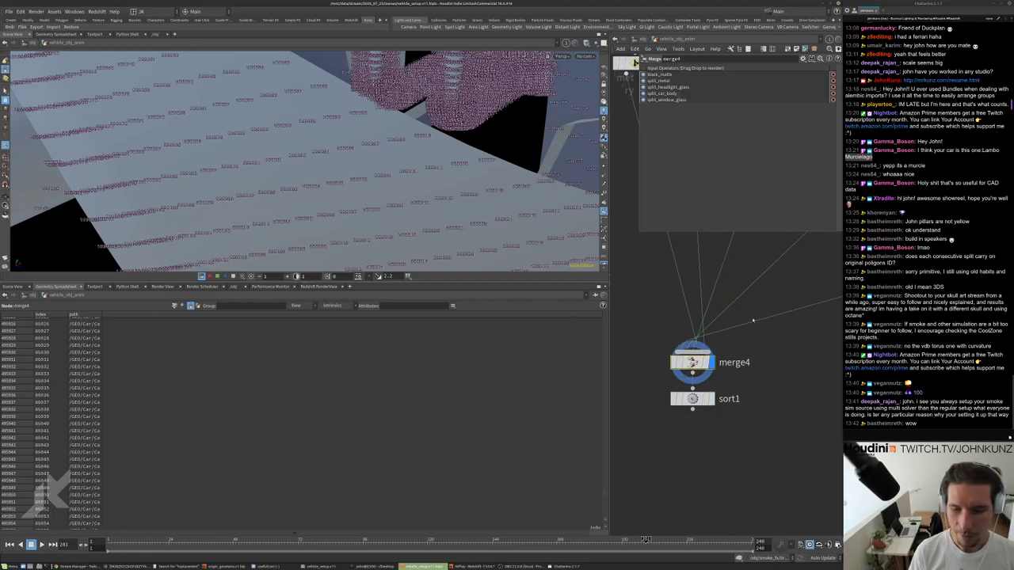
pyautogui.click(701, 399)
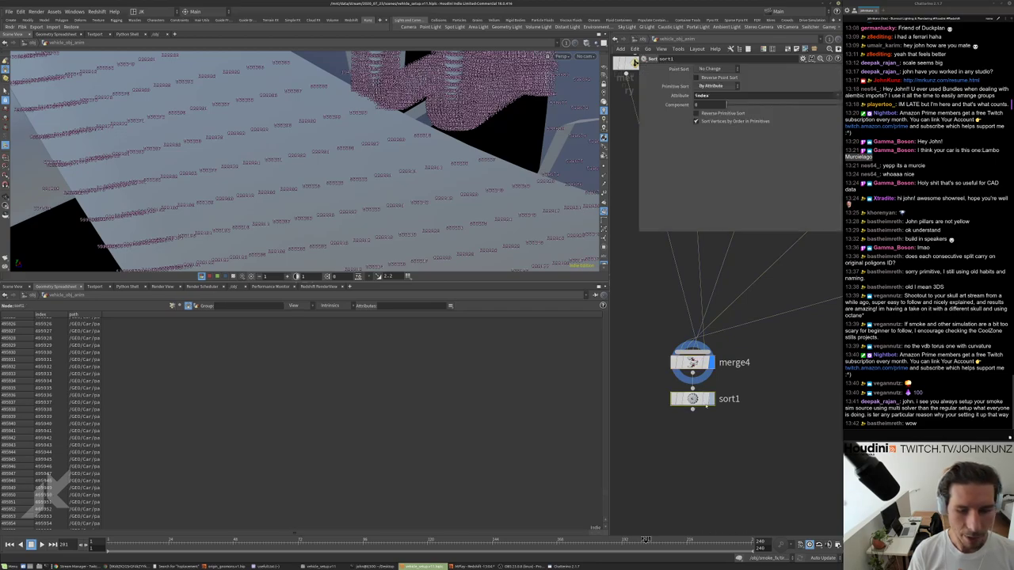
pyautogui.scroll(-3, 705, 402)
pyautogui.scroll(-2, 705, 401)
pyautogui.scroll(2, 780, 313)
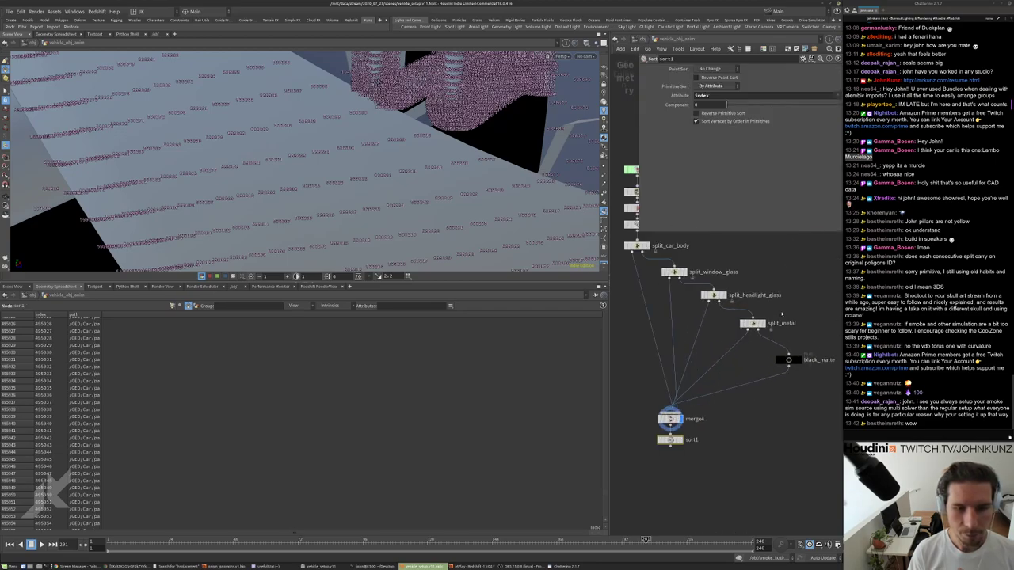
# Show split_metal's primitives in the spreadsheet and turn off viewport point numbers.
pyautogui.click(753, 324)
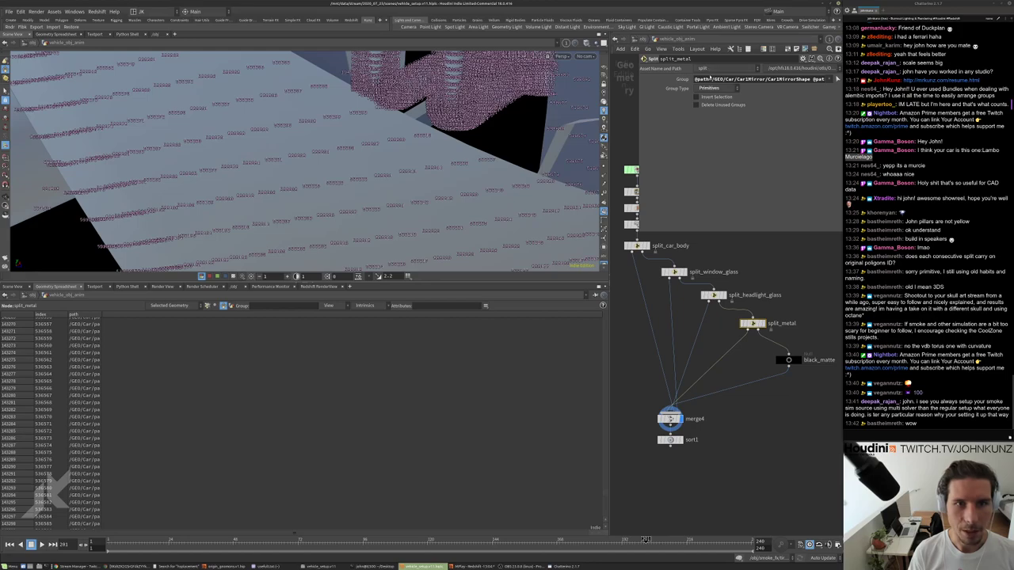
pyautogui.moveTo(828, 79); pyautogui.dragTo(905, 85)
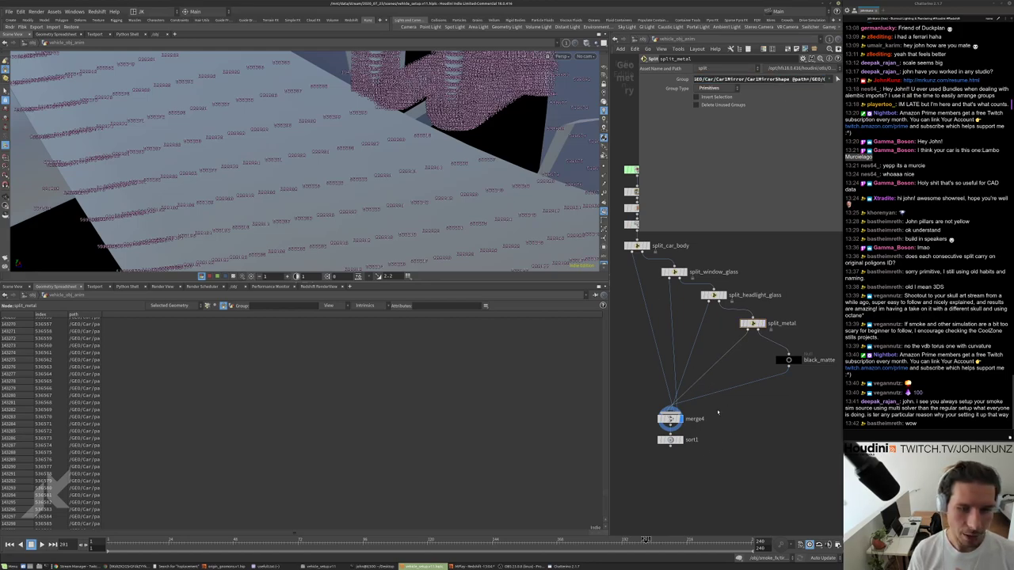
pyautogui.scroll(-2, 735, 435)
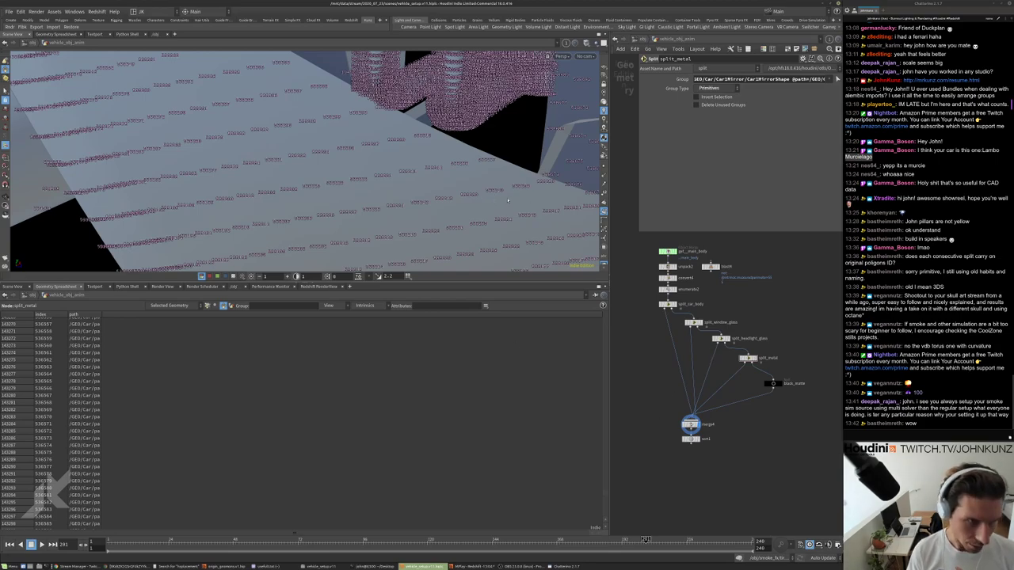
pyautogui.click(604, 211)
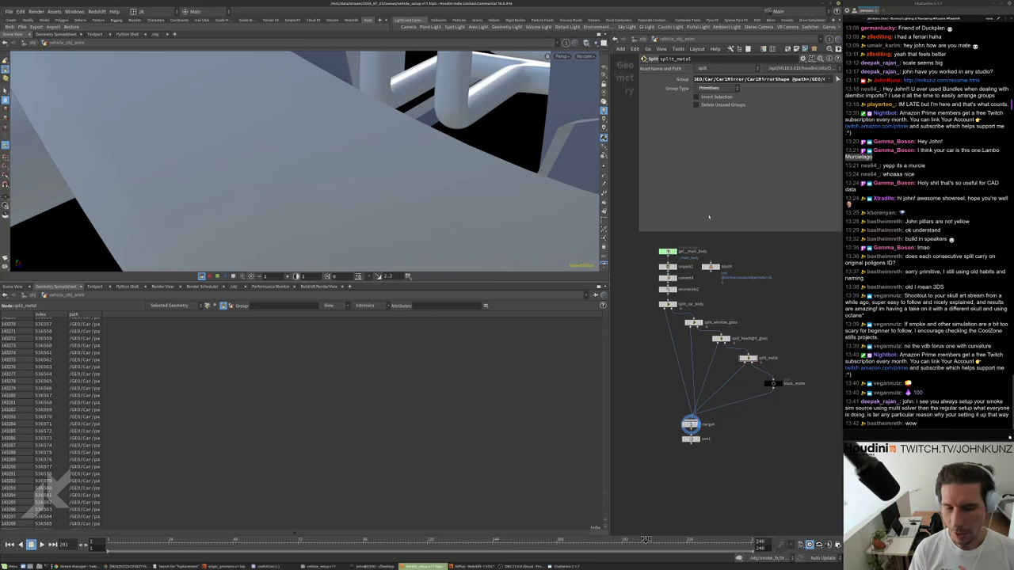
pyautogui.scroll(3, 635, 428)
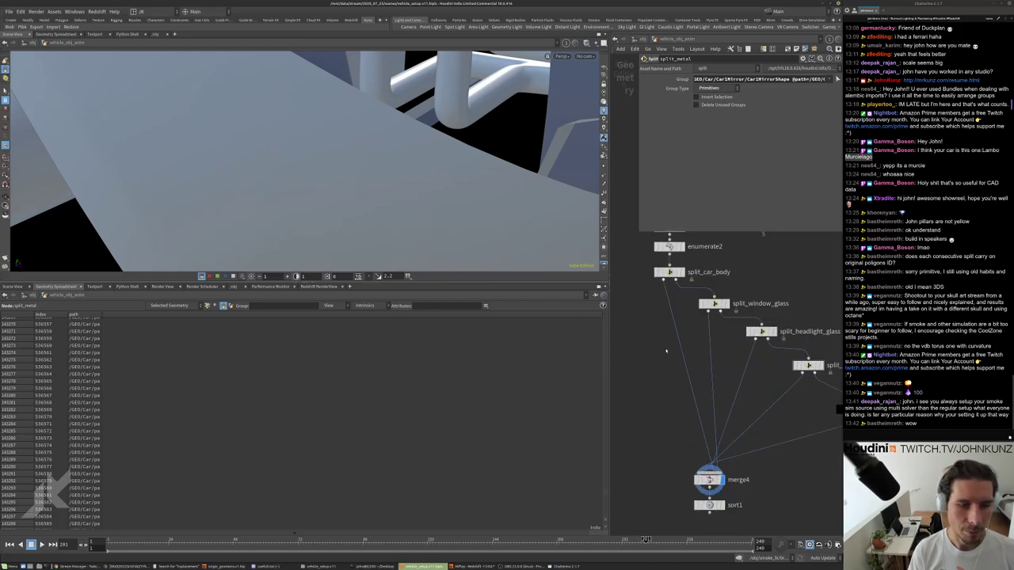
# Display split_car_body's output and frame the whole car in the viewport.
pyautogui.click(683, 258)
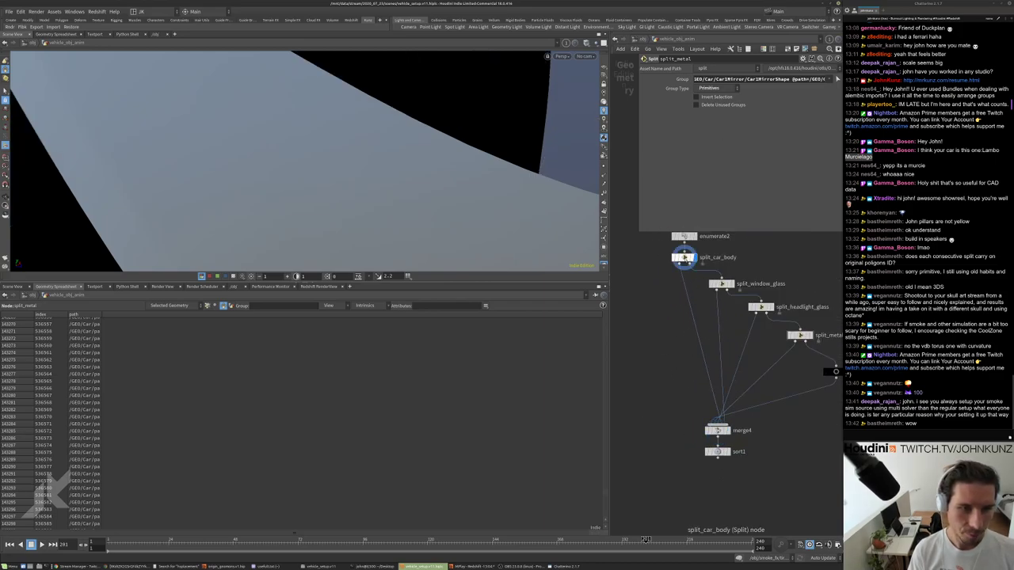
pyautogui.press('g')
pyautogui.moveTo(381, 202); pyautogui.dragTo(301, 218)
pyautogui.moveTo(668, 322); pyautogui.dragTo(668, 360, button='middle')
pyautogui.scroll(2, 683, 275)
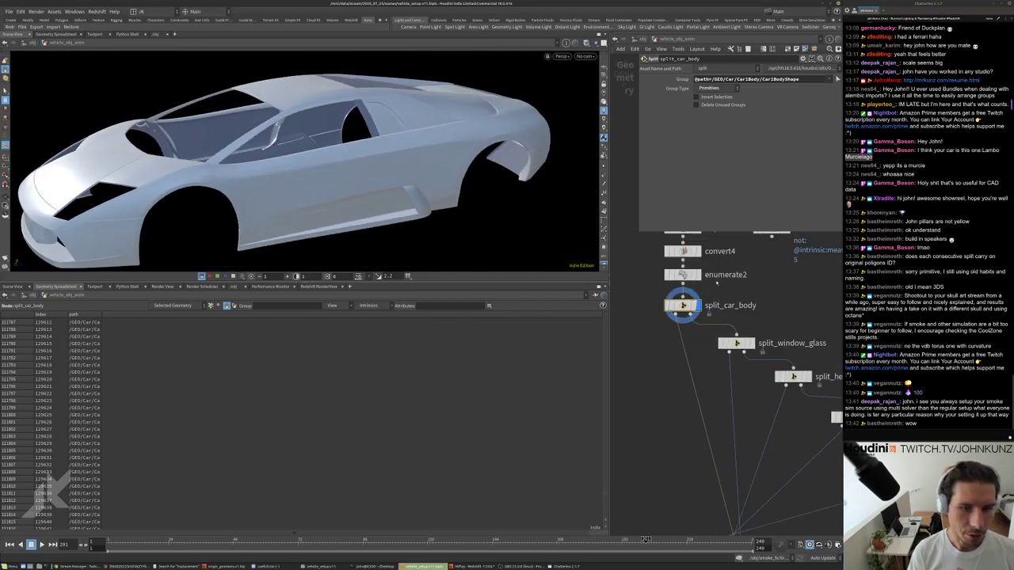
# Rename the enumerate2 node to store_face_id.
pyautogui.doubleClick(715, 275)
pyautogui.write('s')
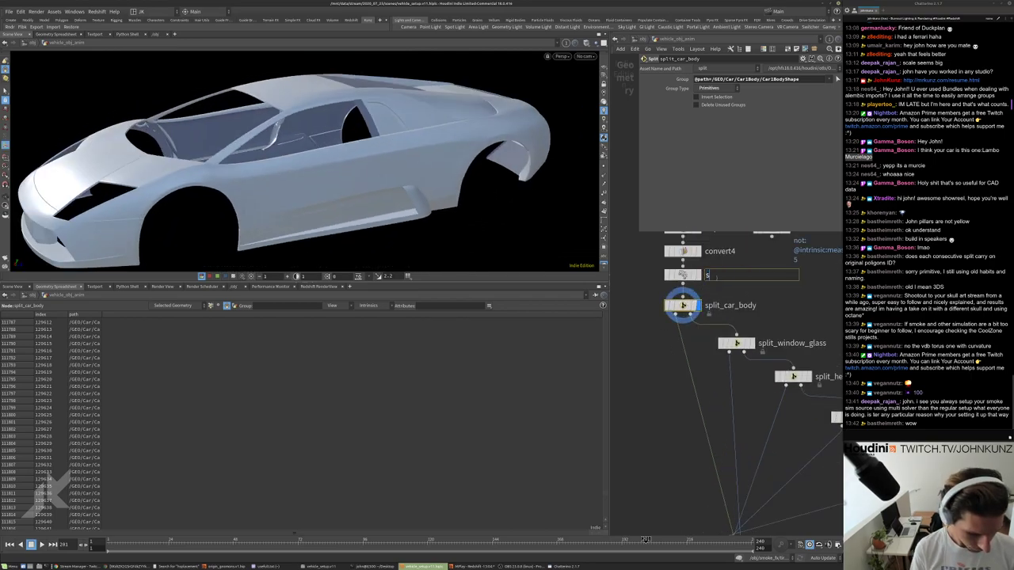
pyautogui.write('tore_face_id')
pyautogui.press('Return')
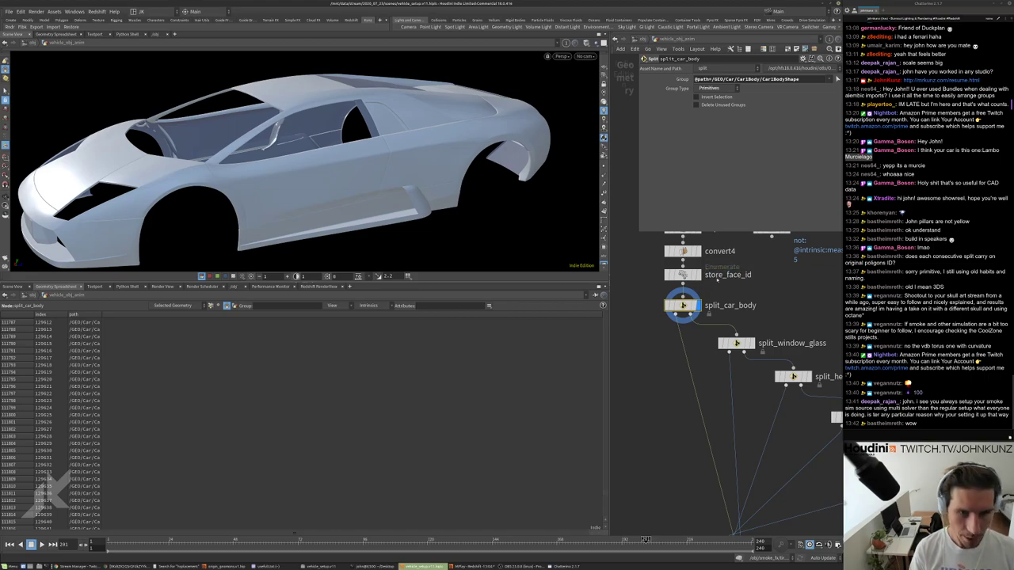
pyautogui.moveTo(728, 294); pyautogui.dragTo(752, 228, button='middle')
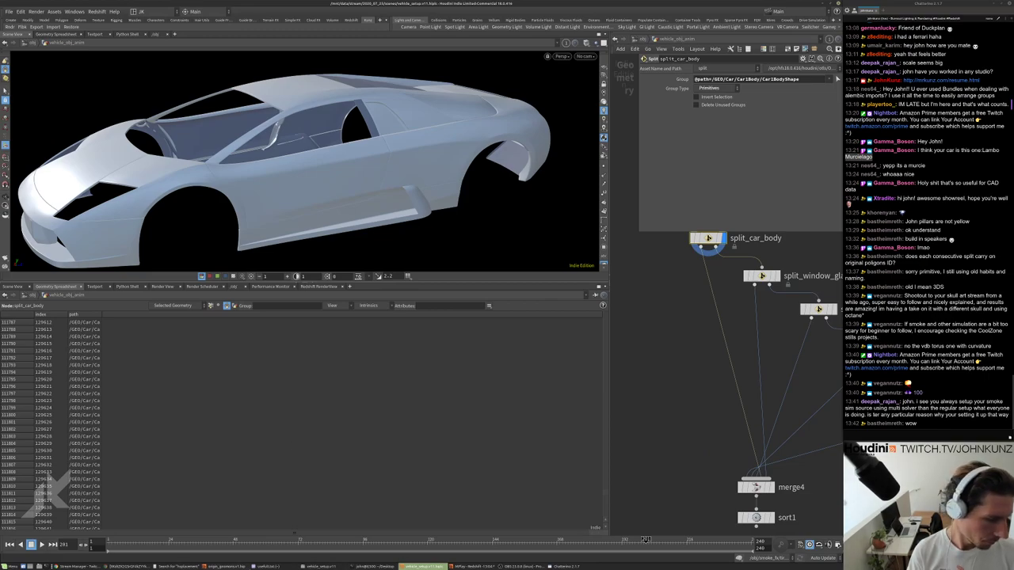
# Switch to the Chrome Lamborghini photo, move the window lower and widen it.
pyautogui.hotkey('alt', 'Tab')
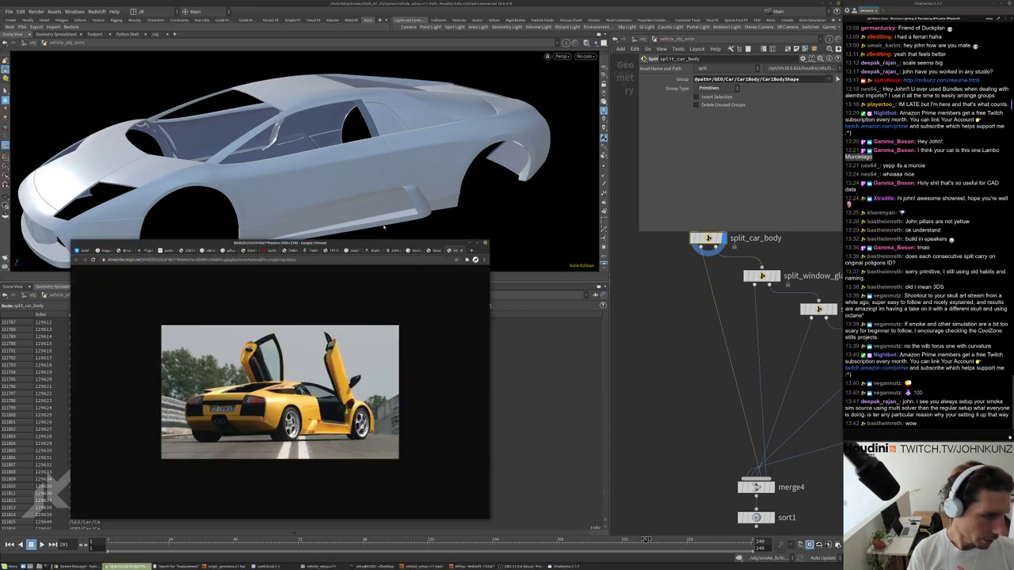
pyautogui.moveTo(405, 242); pyautogui.dragTo(405, 318)
pyautogui.moveTo(507, 365); pyautogui.dragTo(599, 365)
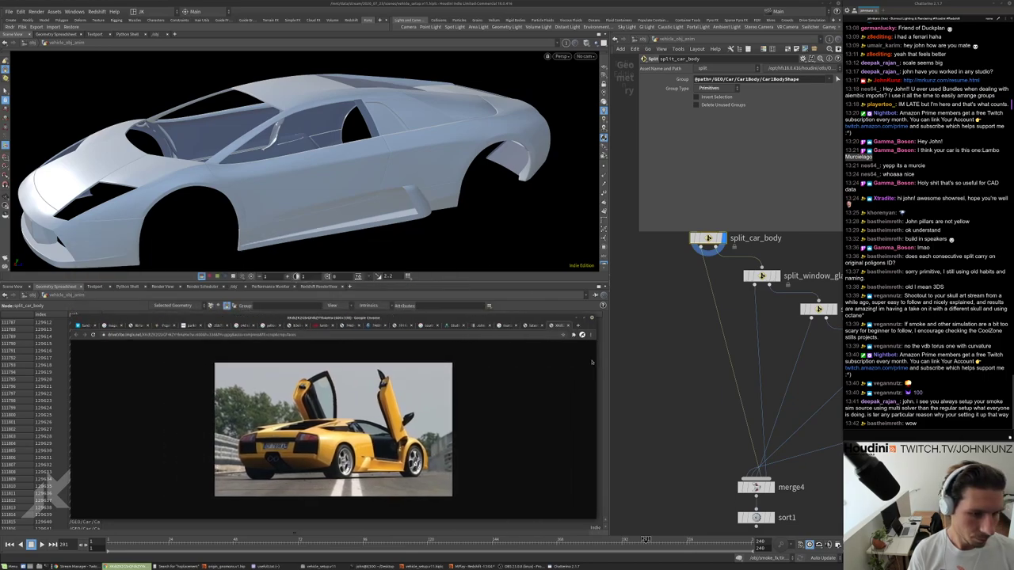
pyautogui.moveTo(555, 323); pyautogui.dragTo(545, 320)
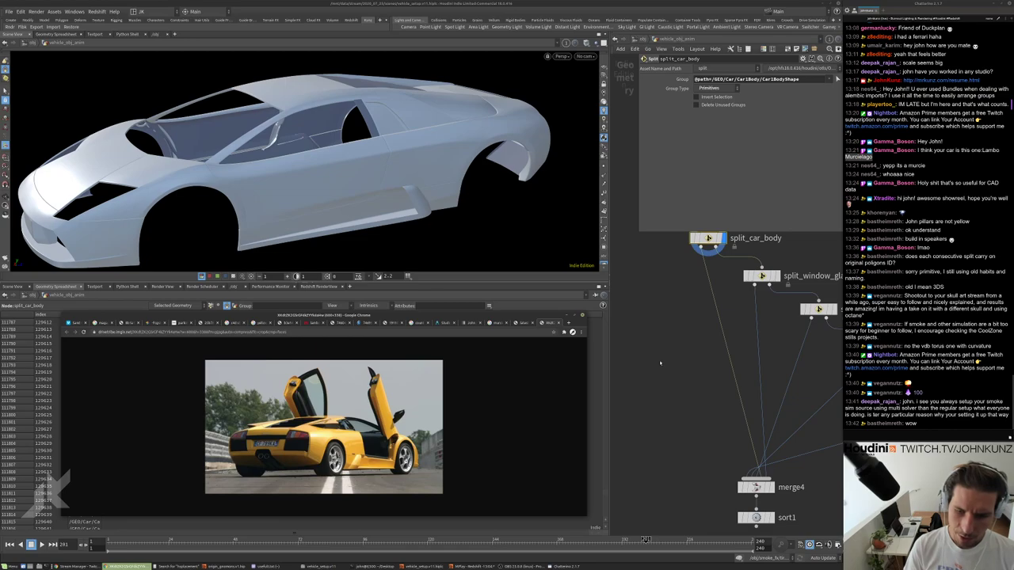
# Add a DOP Network node dopnet1 and go inside it.
pyautogui.moveTo(668, 359); pyautogui.dragTo(683, 329, button='middle')
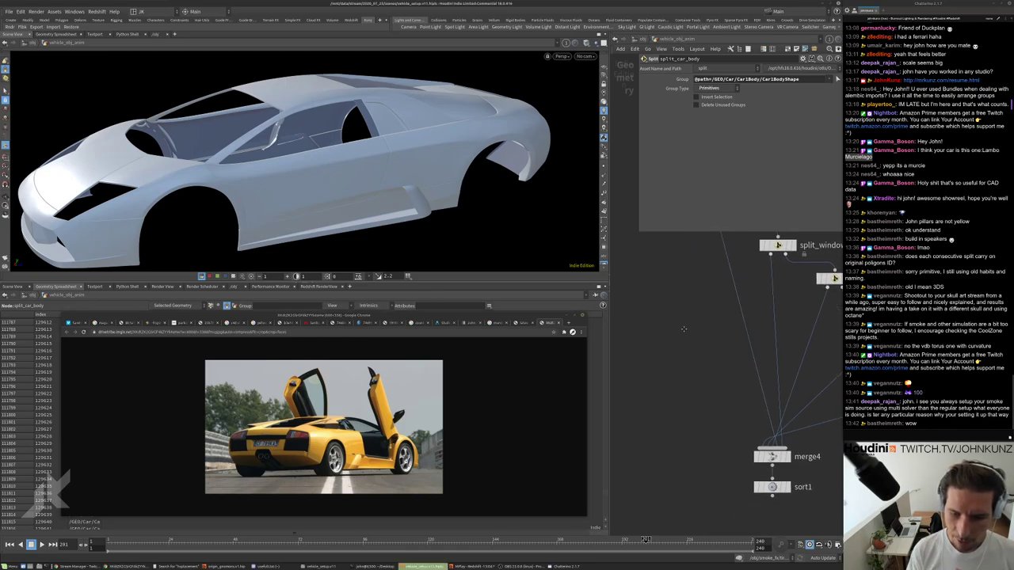
pyautogui.press('Tab')
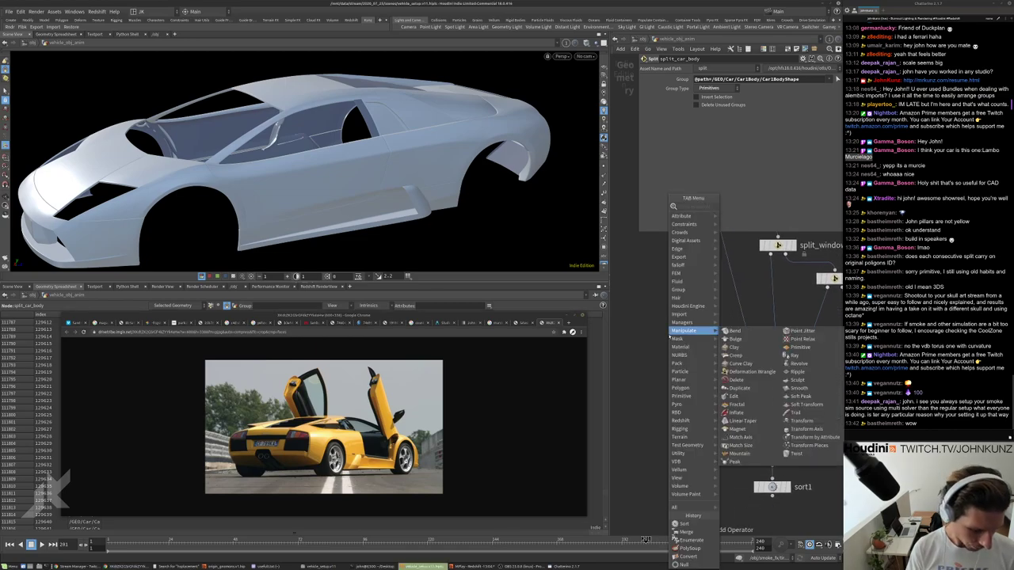
pyautogui.write('smo')
pyautogui.press('Escape')
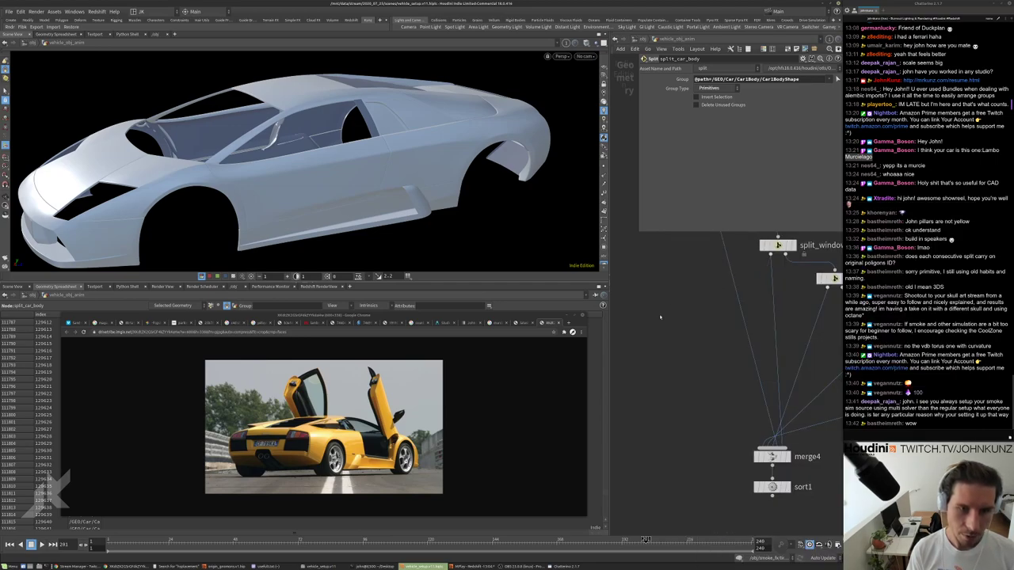
pyautogui.press('Tab')
pyautogui.write('d')
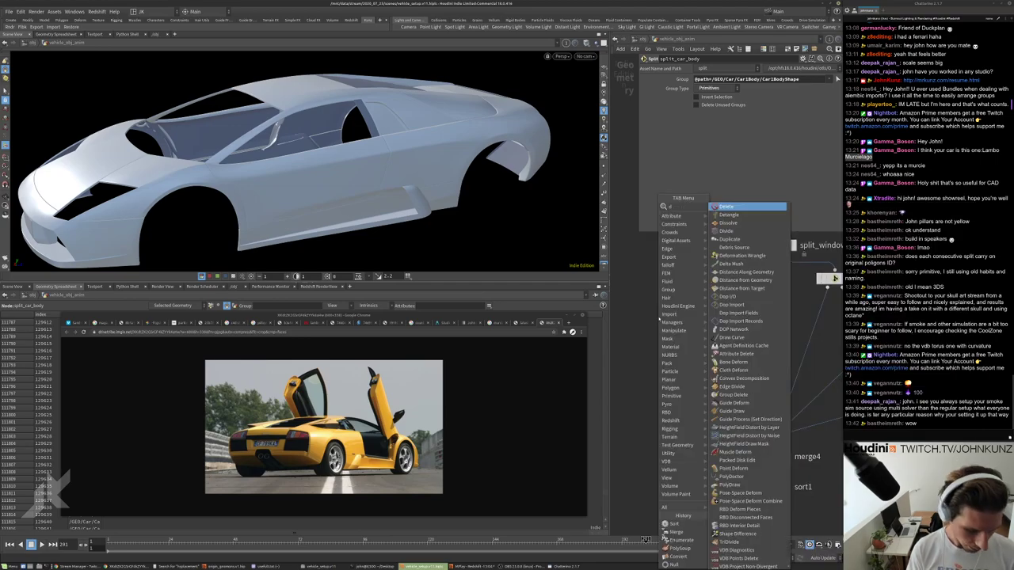
pyautogui.write('op')
pyautogui.press('Down')
pyautogui.press('Down')
pyautogui.press('Down')
pyautogui.press('Down')
pyautogui.press('Up')
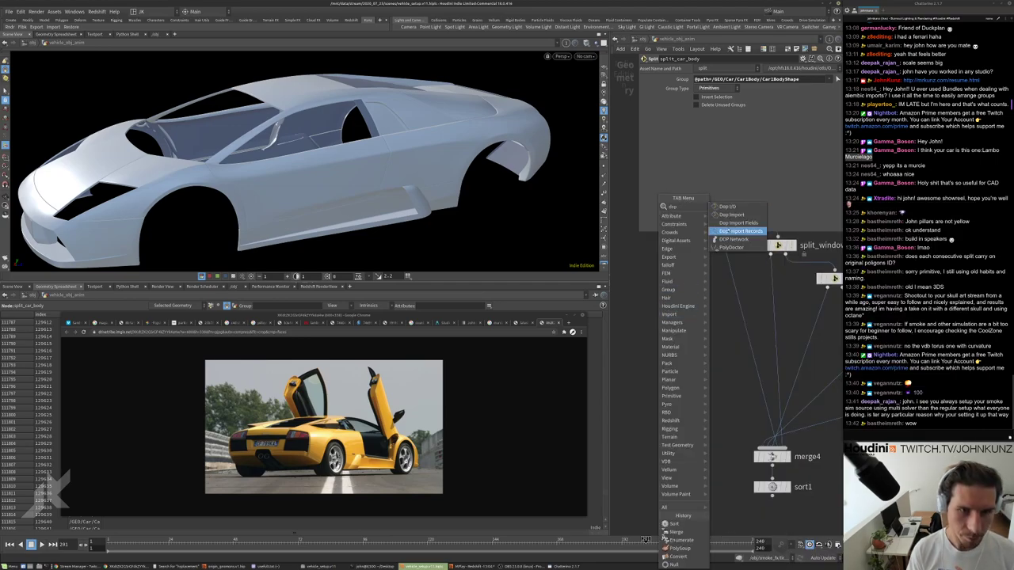
pyautogui.click(732, 238)
pyautogui.click(720, 324)
pyautogui.doubleClick(720, 324)
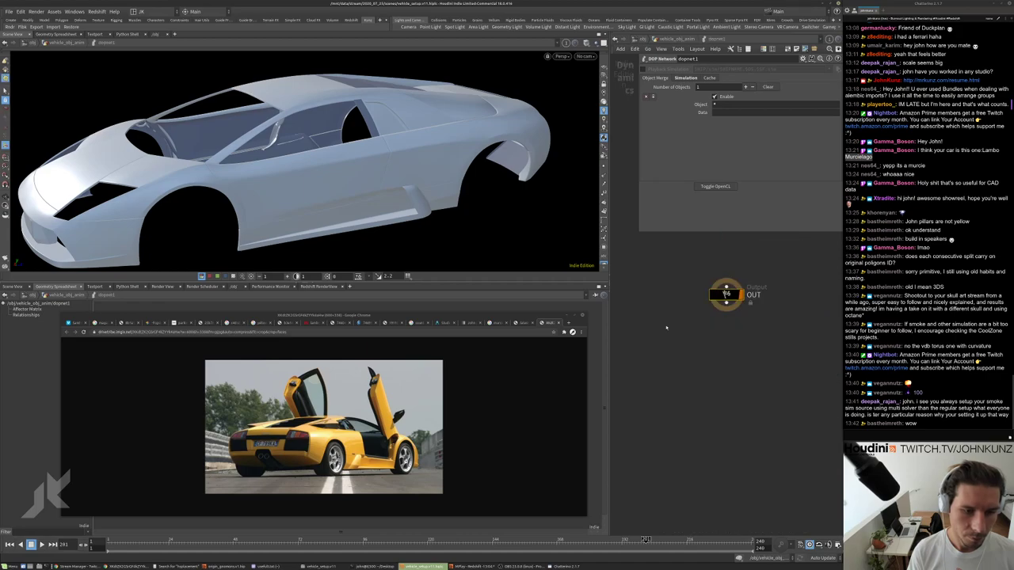
# Add a Smoke Solver (Sparse) node wired into OUT.
pyautogui.press('Tab')
pyautogui.write('sm')
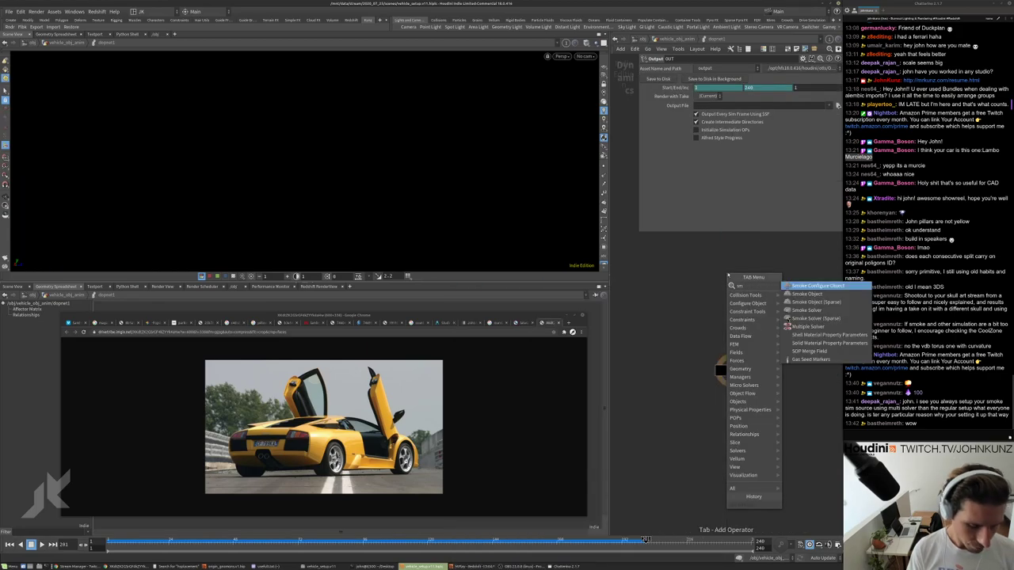
pyautogui.press('Down')
pyautogui.press('Down')
pyautogui.press('Down')
pyautogui.press('Down')
pyautogui.press('Down')
pyautogui.press('Up')
pyautogui.press('Return')
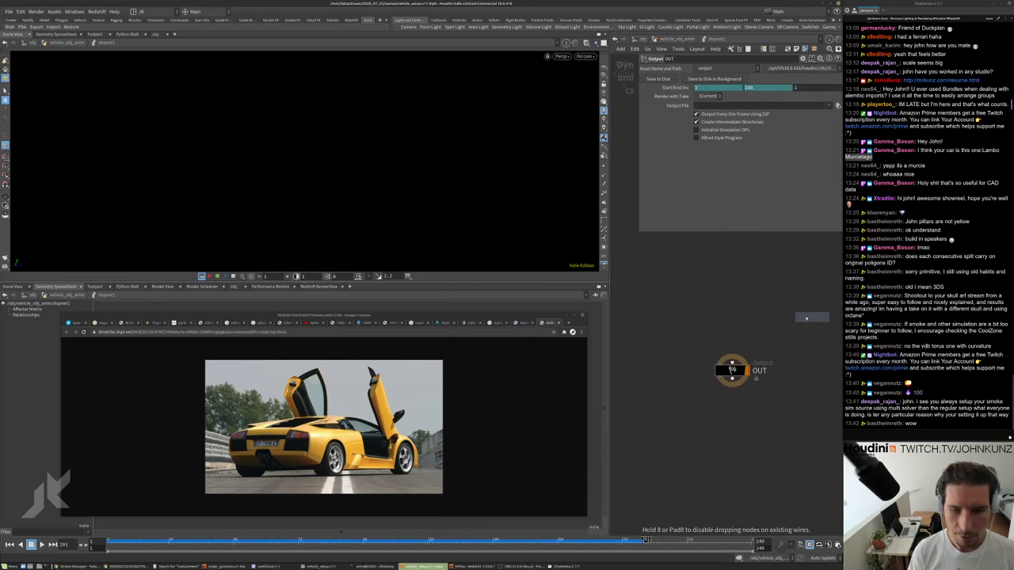
pyautogui.click(754, 309)
pyautogui.moveTo(753, 315); pyautogui.dragTo(732, 363)
pyautogui.moveTo(732, 362); pyautogui.dragTo(686, 372, button='middle')
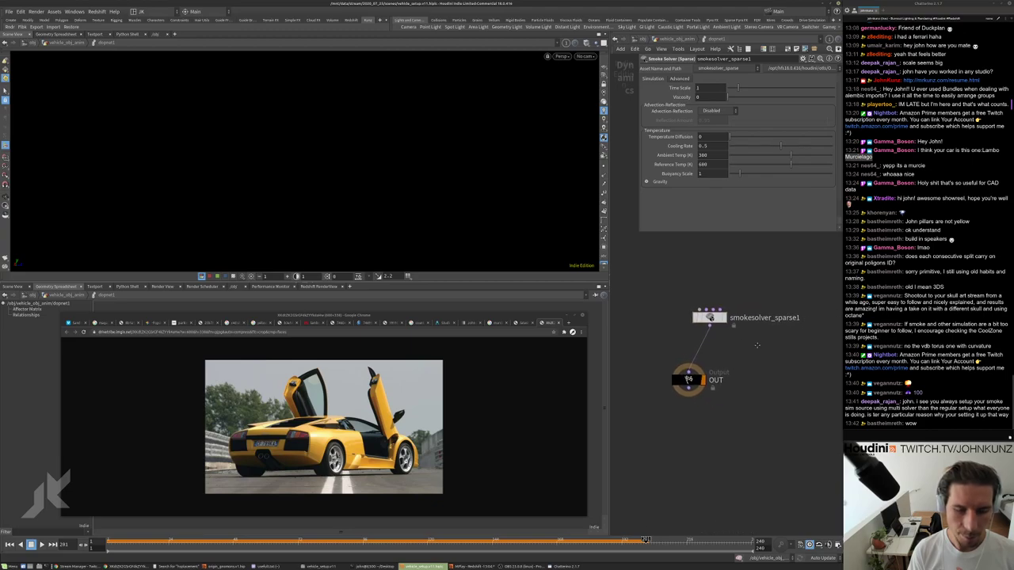
# Add a Smoke Solver node, smokesolver1, beside the network.
pyautogui.press('Tab')
pyautogui.write('smok')
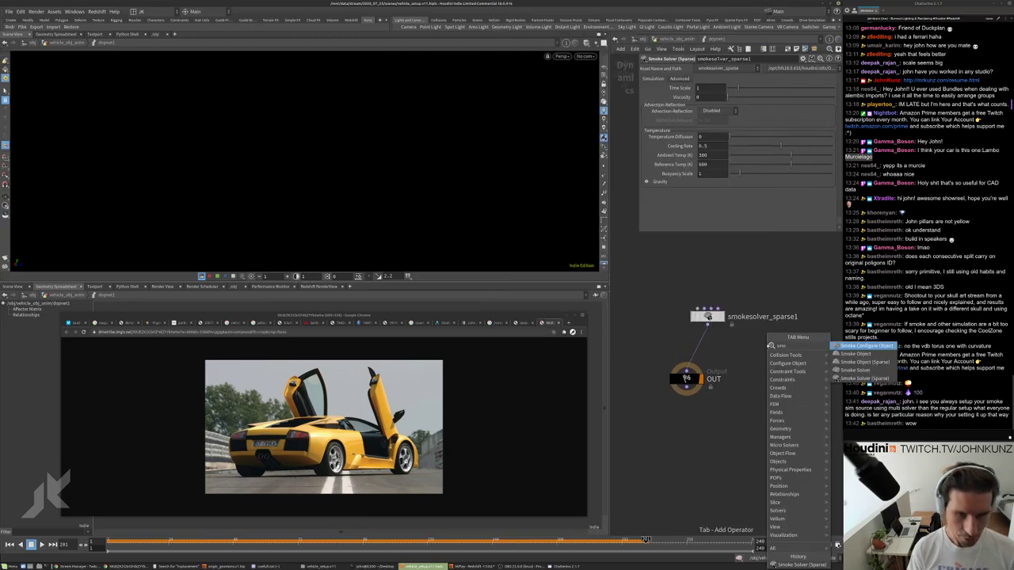
pyautogui.click(864, 370)
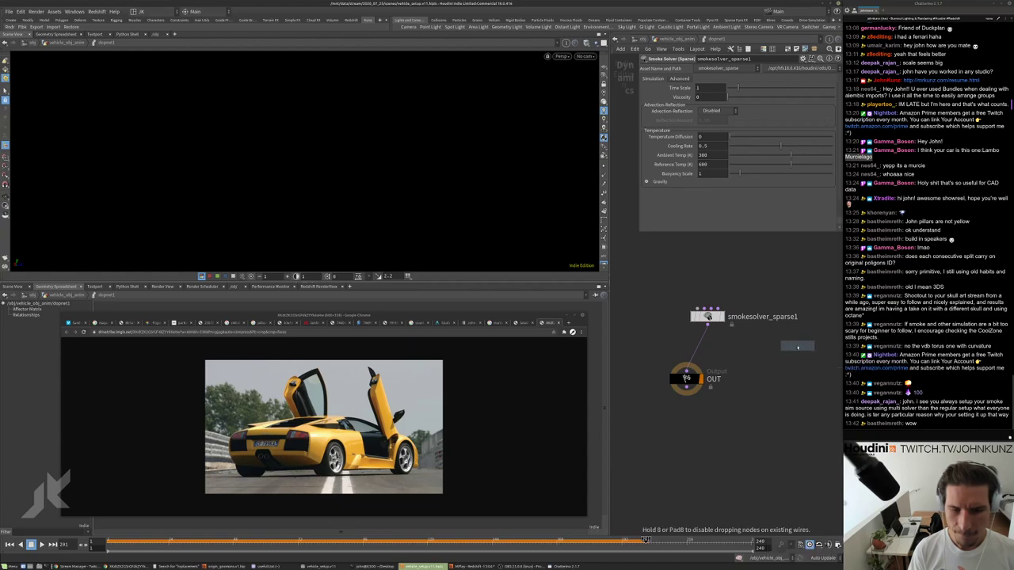
pyautogui.click(792, 346)
pyautogui.moveTo(814, 377); pyautogui.dragTo(767, 378, button='middle')
# Add a Pyro Solver node, pyrosolver1, and position it beside smokesolver1.
pyautogui.press('Tab')
pyautogui.moveTo(770, 379)
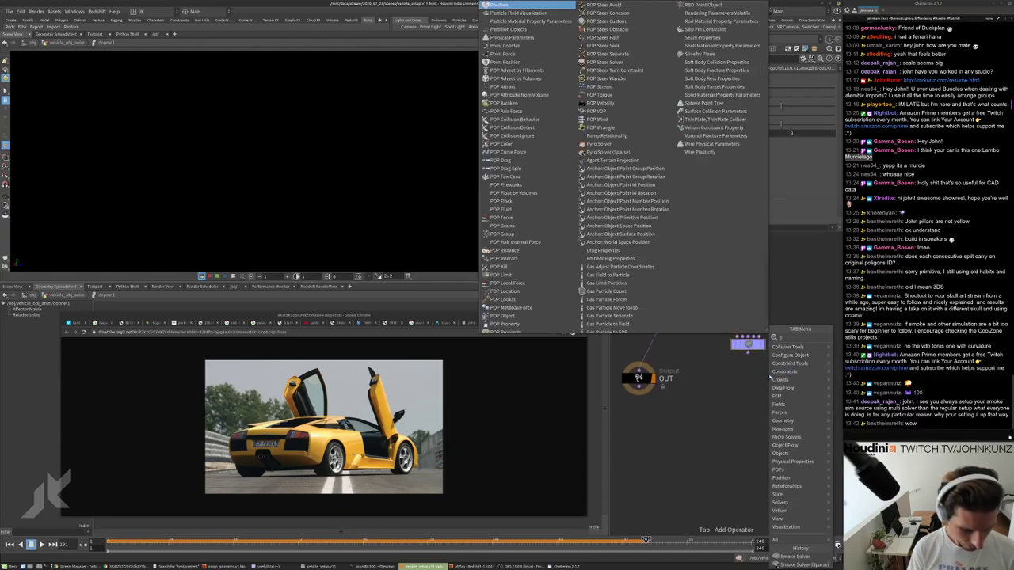
pyautogui.click(800, 365)
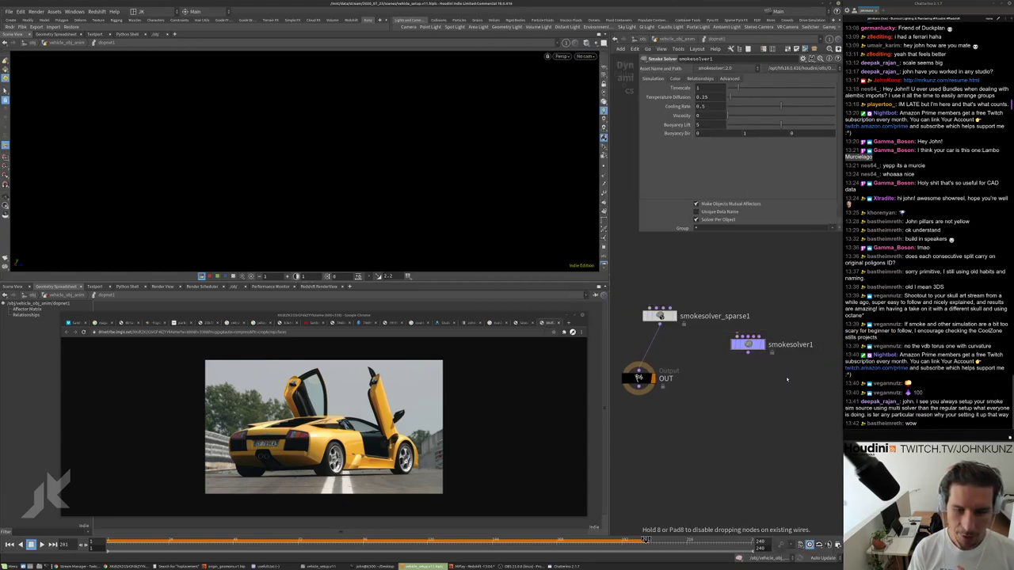
pyautogui.click(792, 372)
pyautogui.scroll(3, 804, 378)
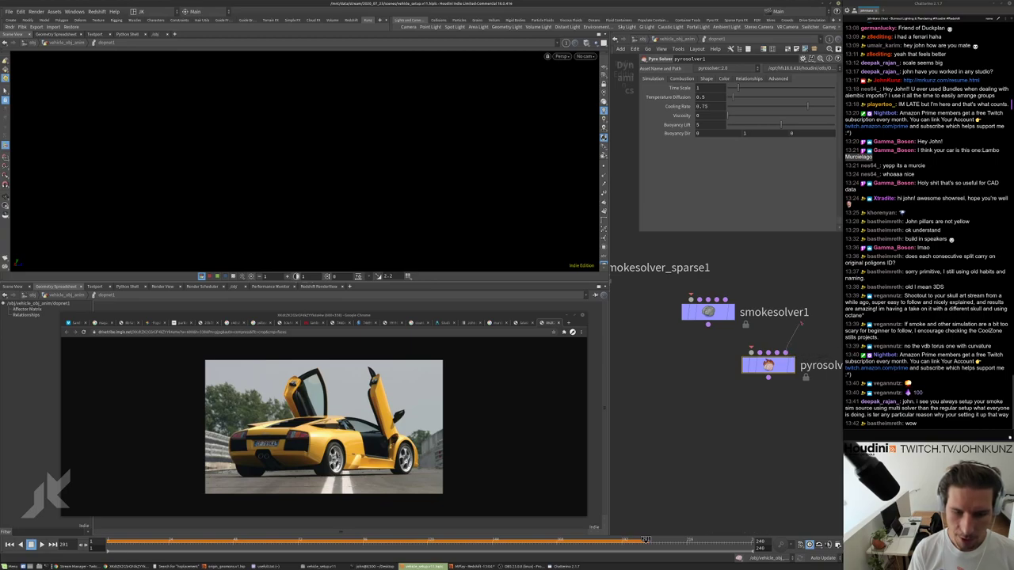
pyautogui.click(751, 352)
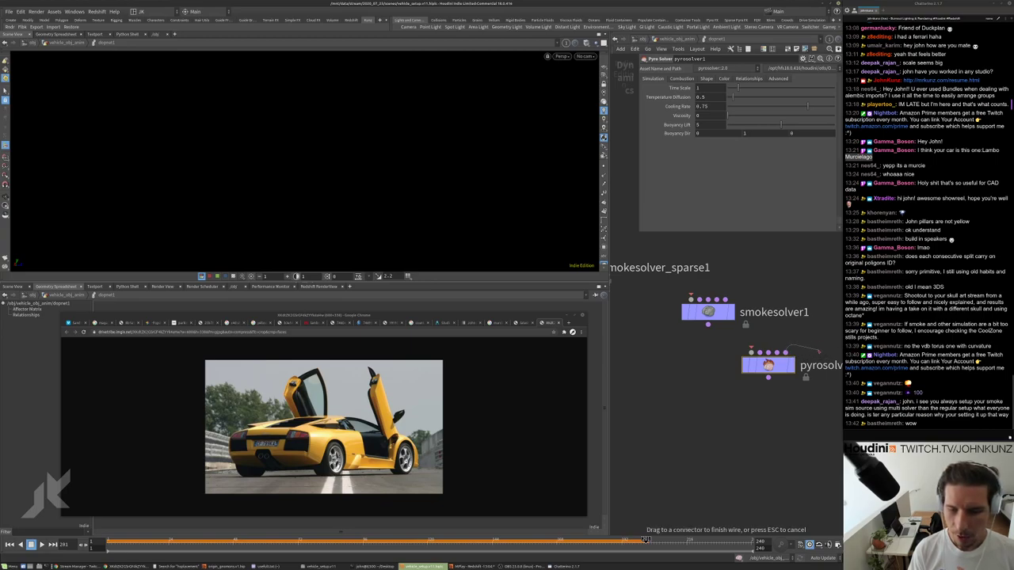
pyautogui.moveTo(818, 335); pyautogui.dragTo(772, 311)
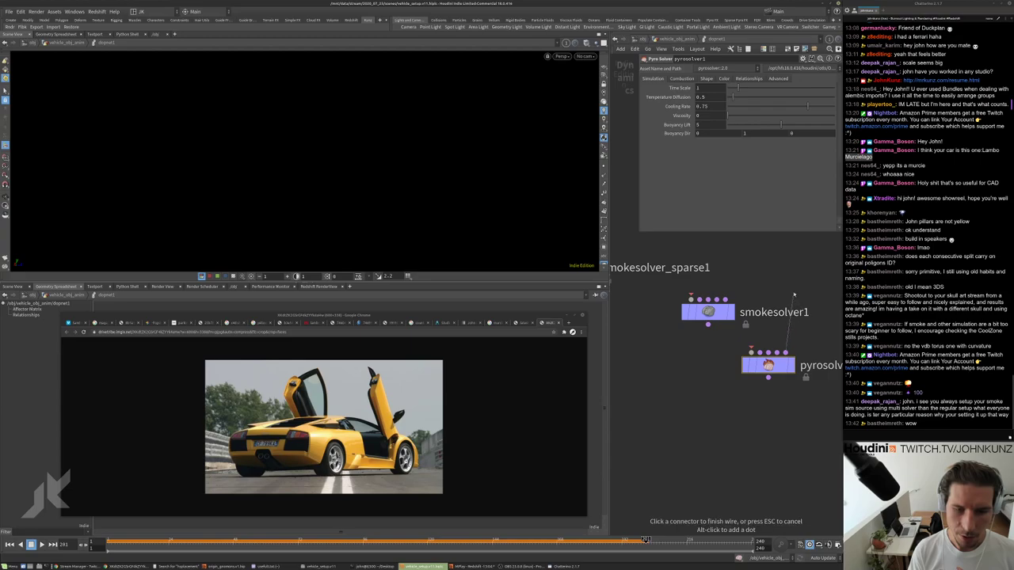
pyautogui.press('Escape')
pyautogui.moveTo(764, 366); pyautogui.dragTo(737, 411)
pyautogui.scroll(-3, 697, 396)
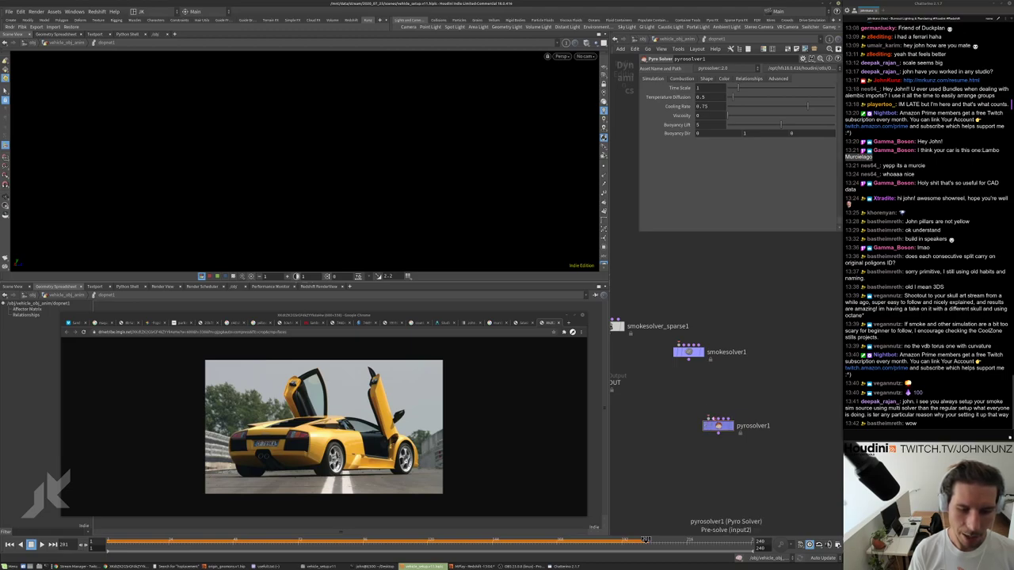
pyautogui.click(718, 418)
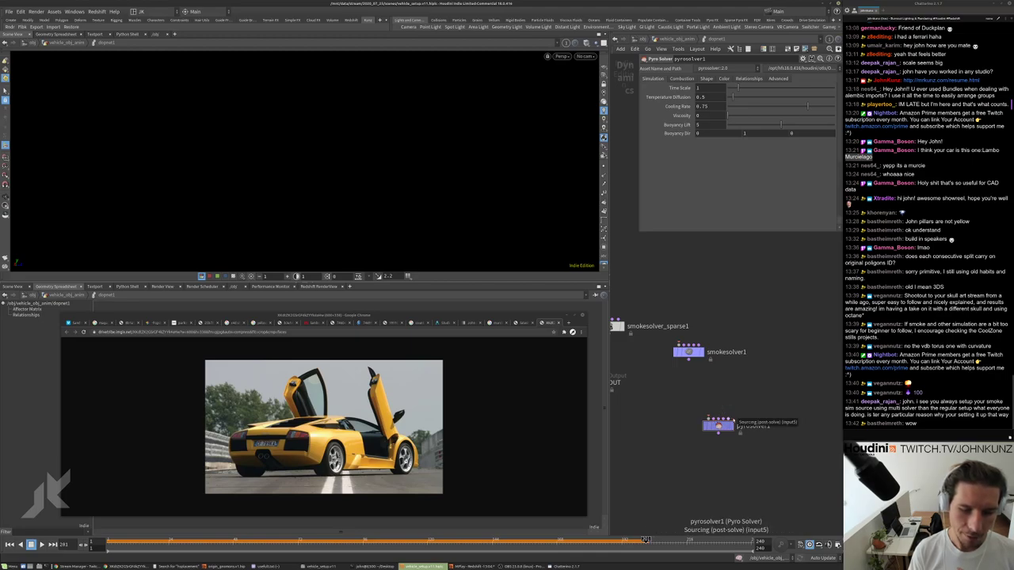
pyautogui.scroll(3, 717, 421)
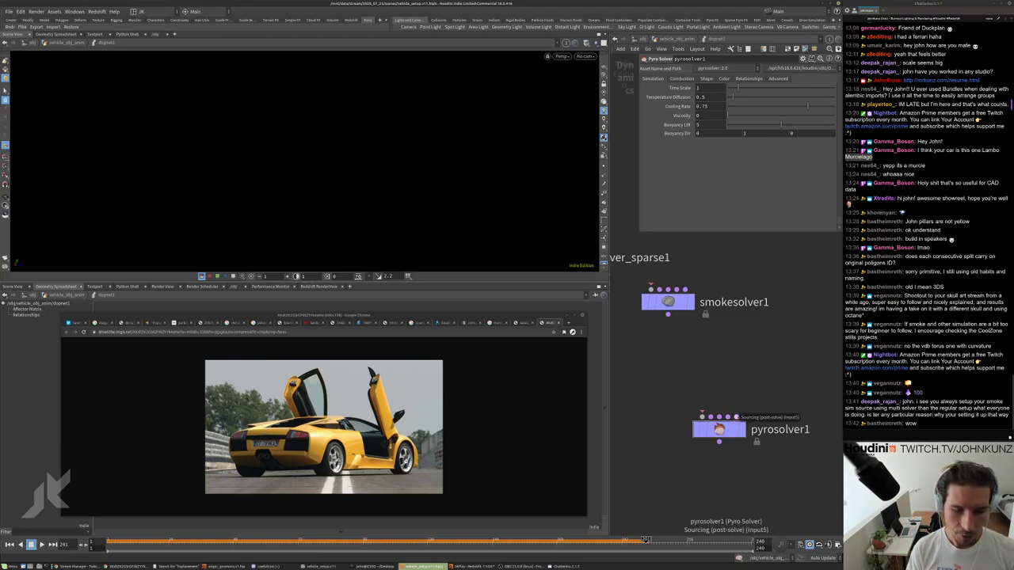
pyautogui.scroll(-3, 738, 406)
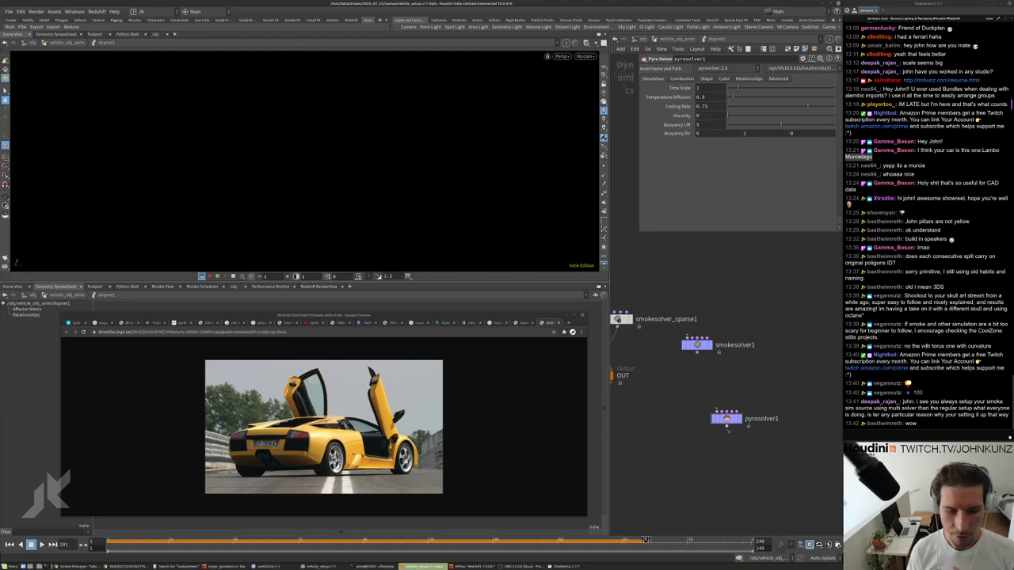
pyautogui.scroll(3, 728, 428)
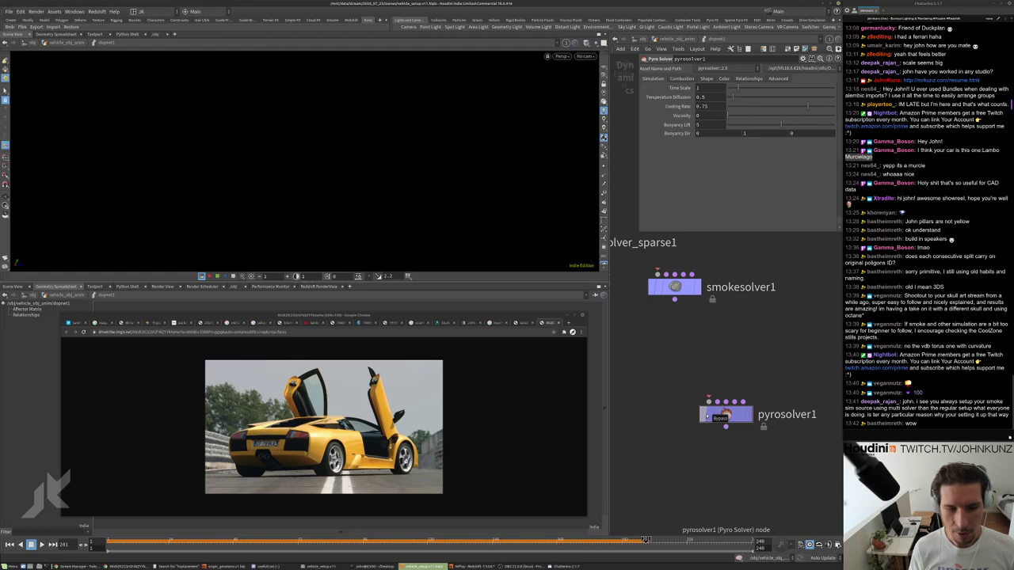
pyautogui.scroll(-3, 711, 411)
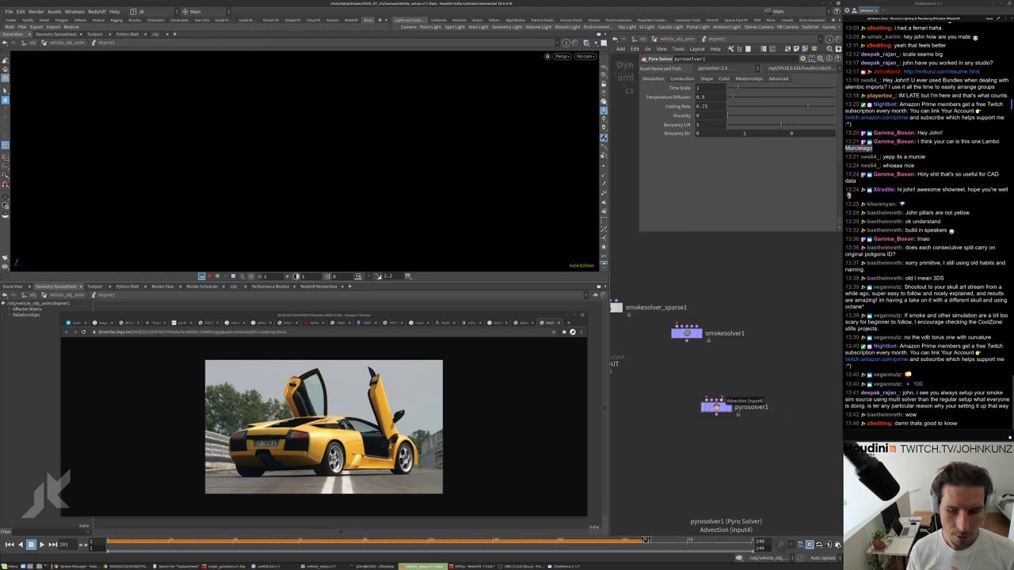
pyautogui.scroll(3, 743, 402)
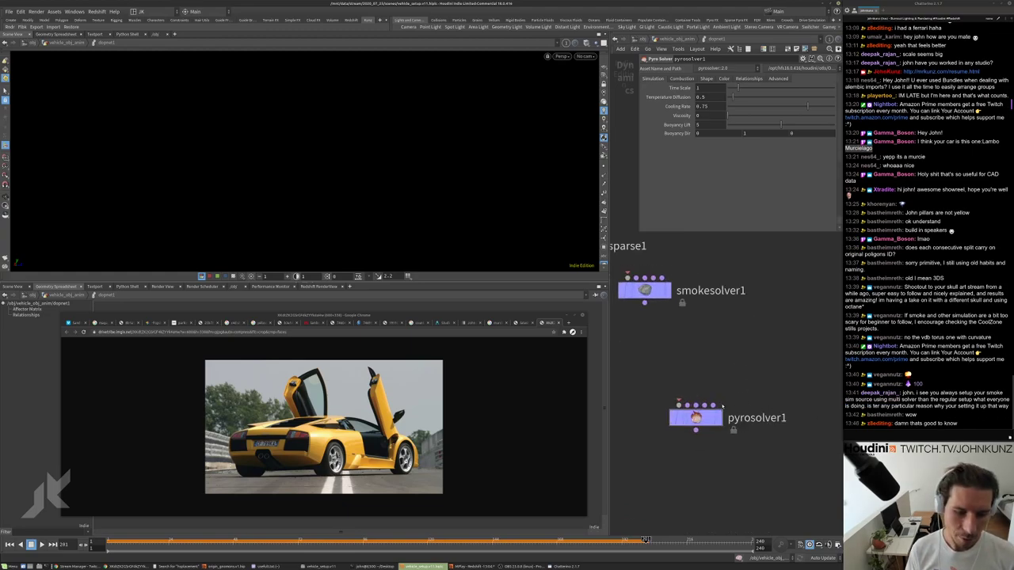
pyautogui.scroll(-2, 723, 405)
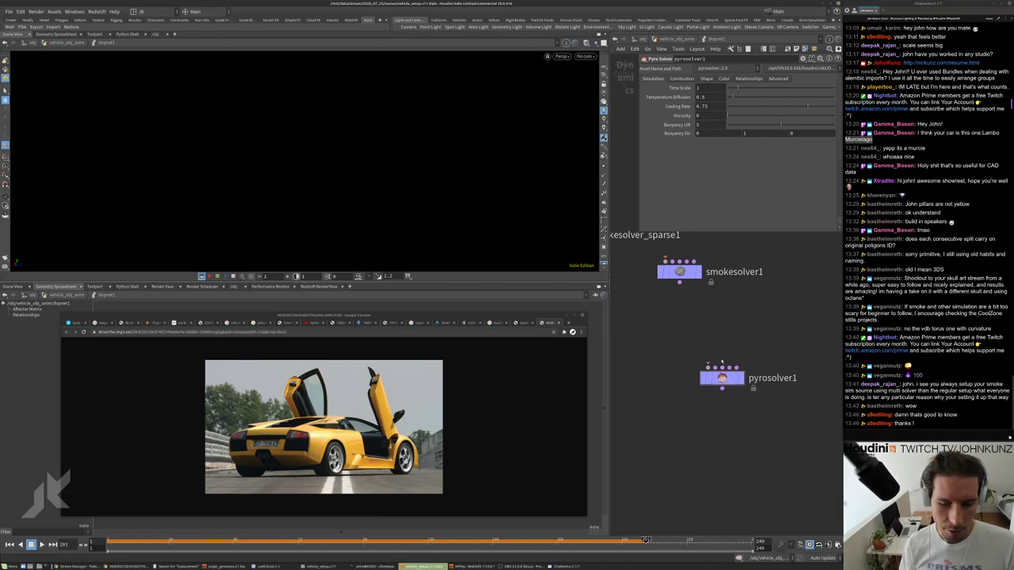
pyautogui.press('h')
pyautogui.press('h')
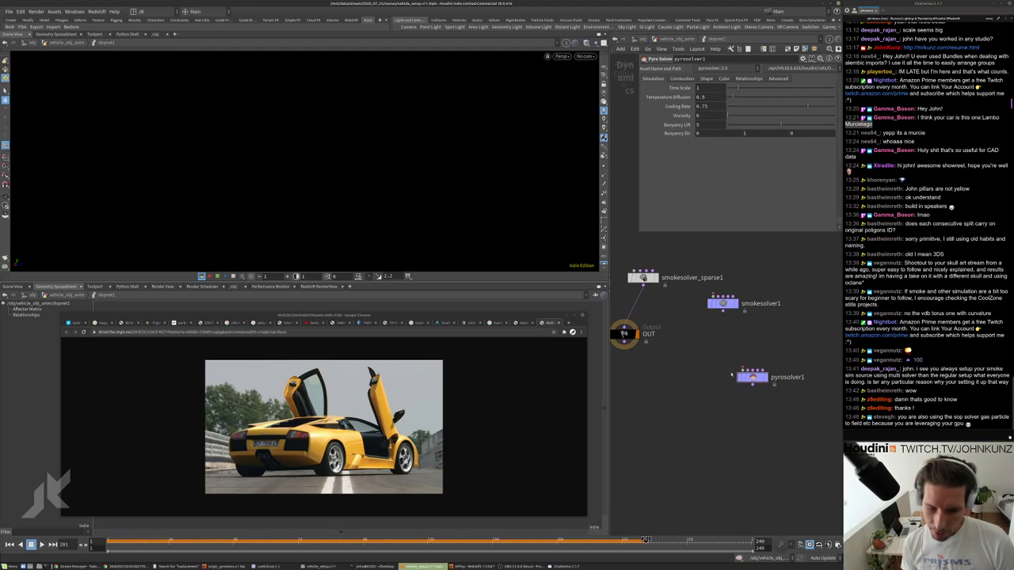
pyautogui.scroll(2, 732, 378)
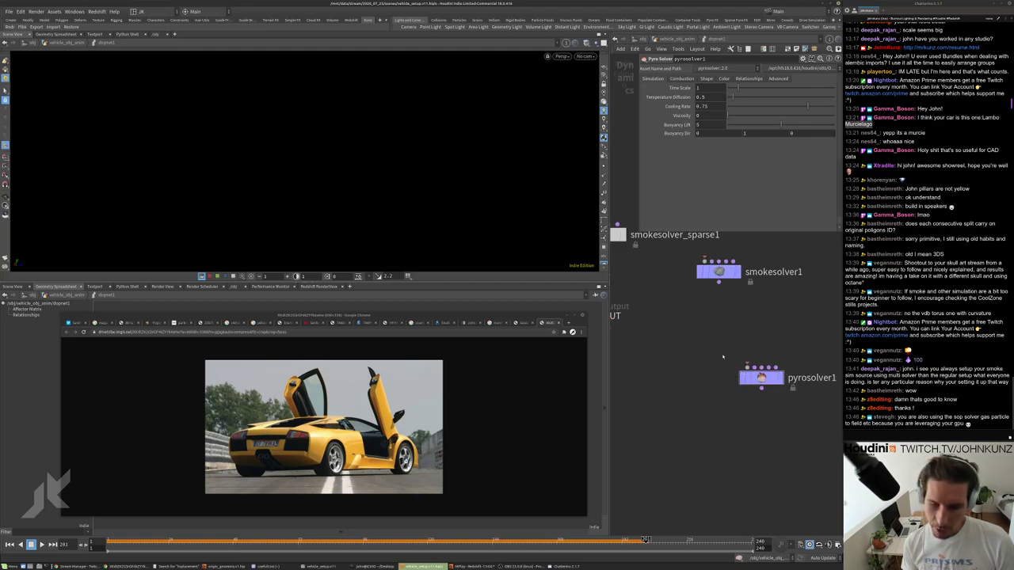
pyautogui.moveTo(723, 358); pyautogui.dragTo(716, 370, button='middle')
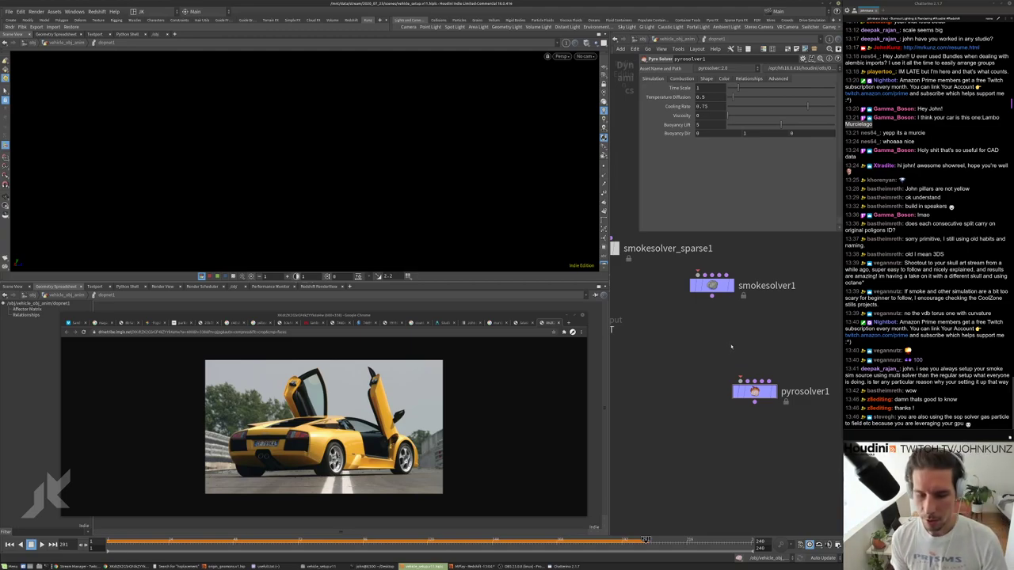
pyautogui.moveTo(733, 342); pyautogui.dragTo(736, 356, button='middle')
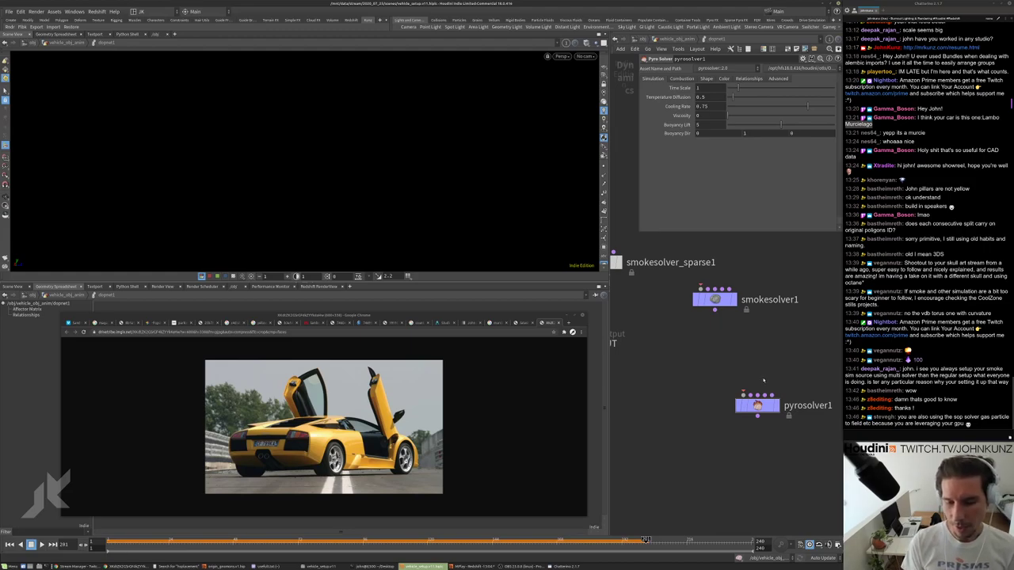
pyautogui.moveTo(765, 374); pyautogui.dragTo(759, 390, button='middle')
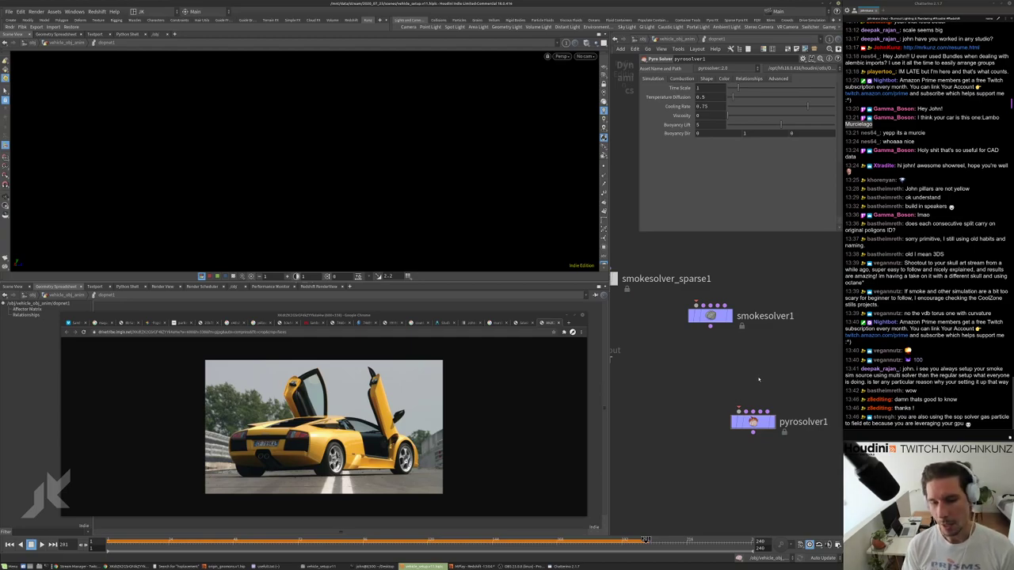
pyautogui.scroll(-2, 758, 379)
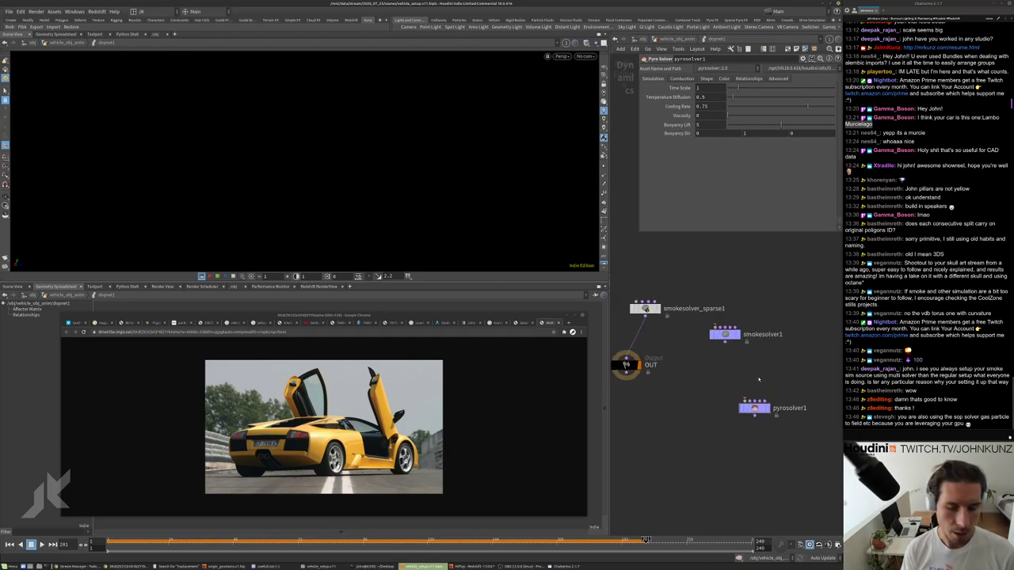
pyautogui.scroll(-2, 758, 380)
pyautogui.scroll(2, 668, 323)
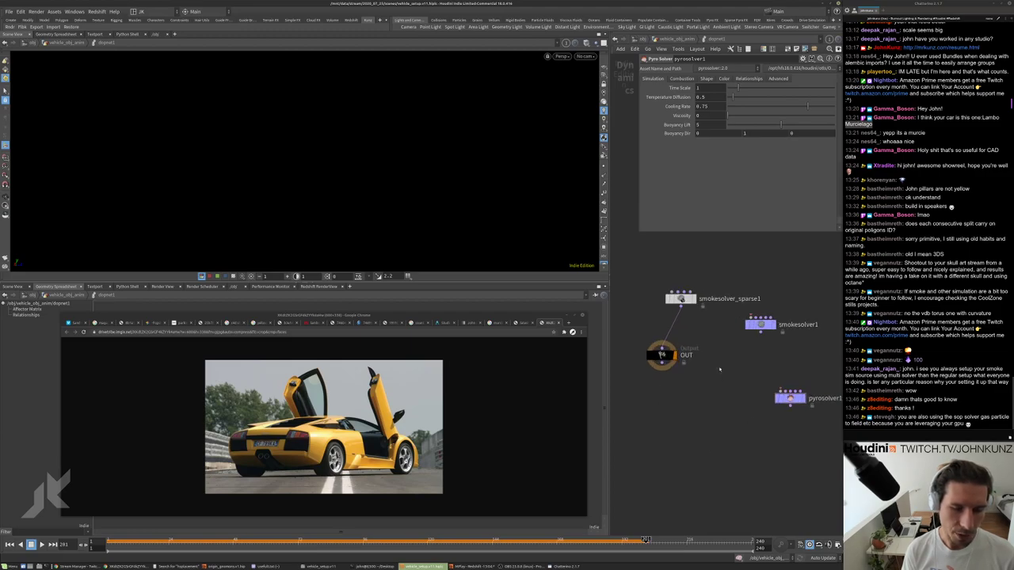
pyautogui.scroll(-1, 707, 424)
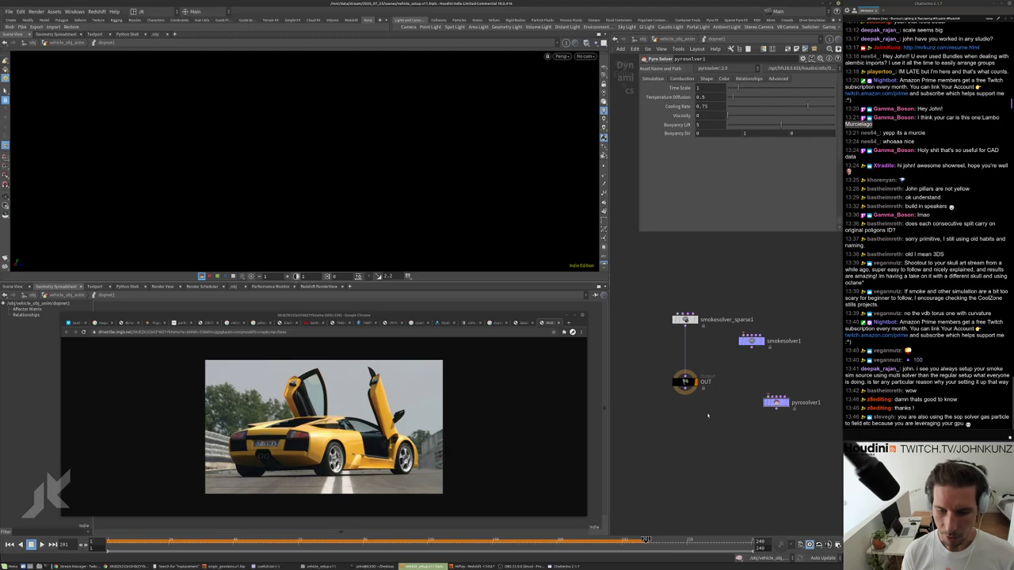
pyautogui.scroll(2, 707, 415)
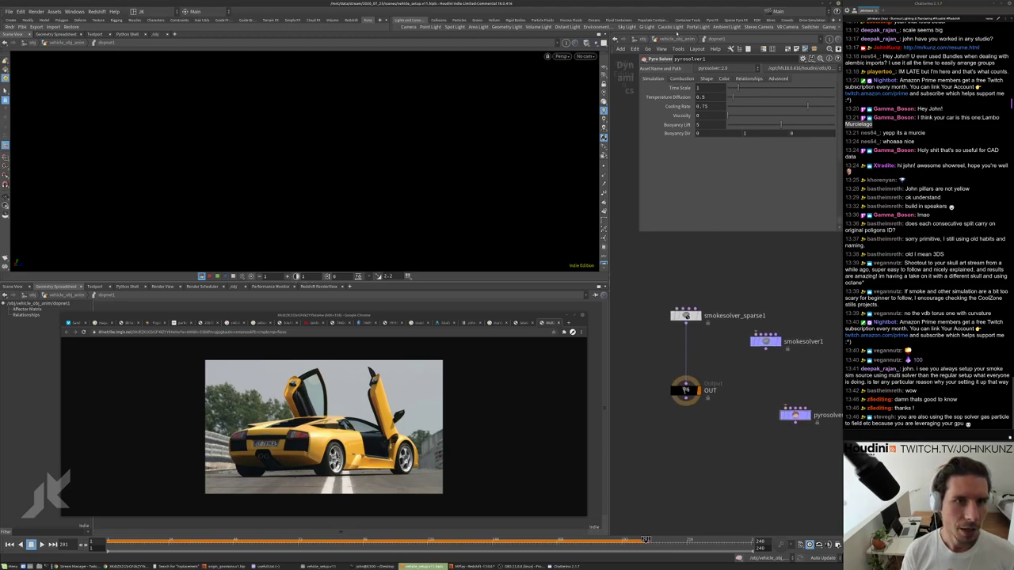
# Go up from dopnet1, delete it, and center the network on split_car_body.
pyautogui.press('u')
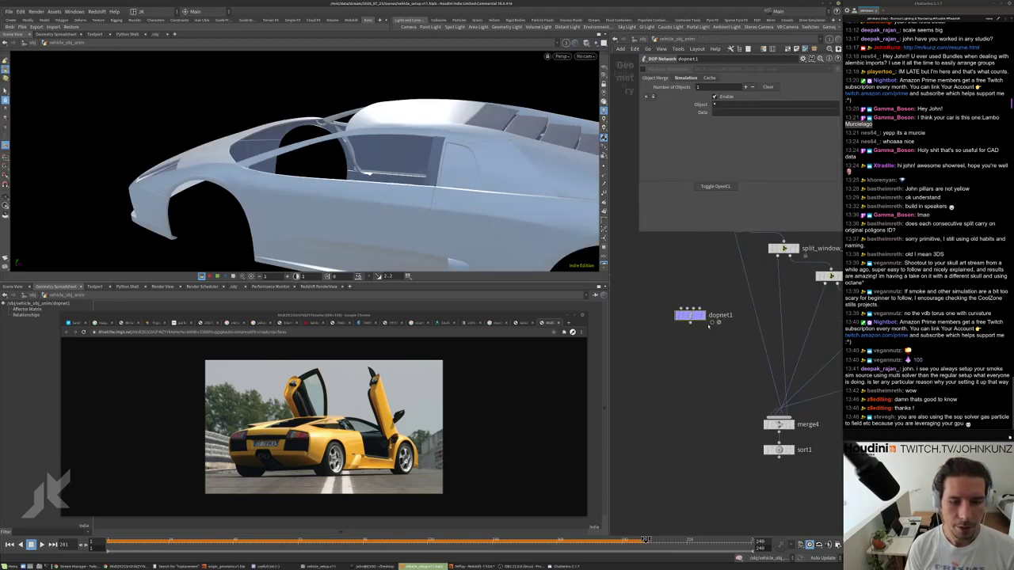
pyautogui.moveTo(689, 315); pyautogui.dragTo(689, 328)
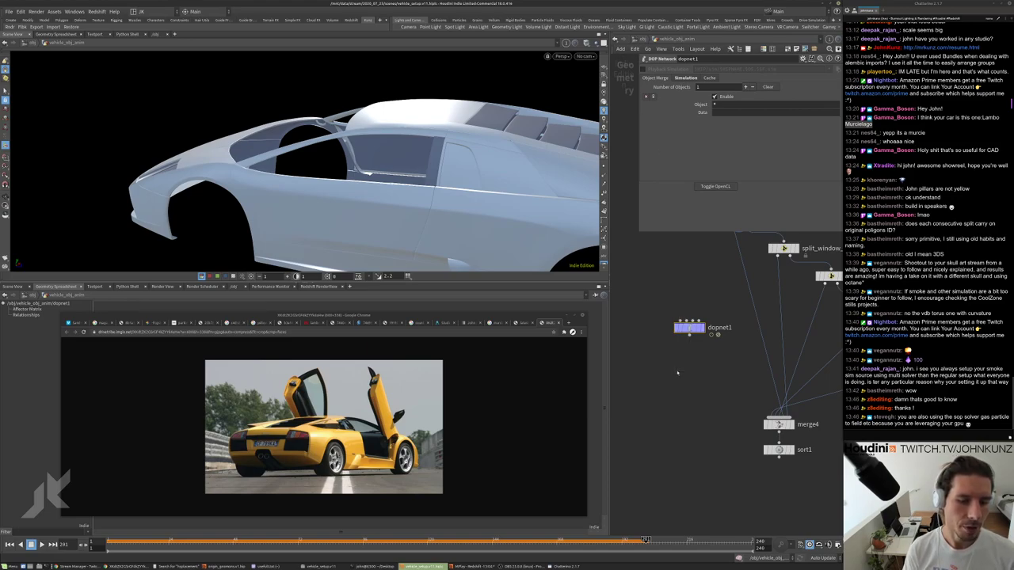
pyautogui.press('Delete')
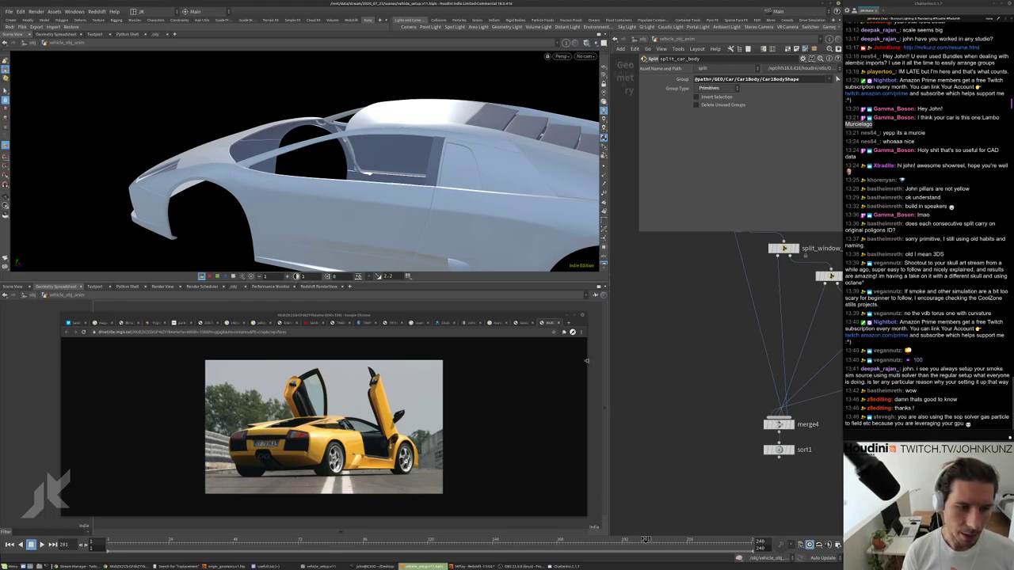
pyautogui.moveTo(587, 362); pyautogui.dragTo(572, 363)
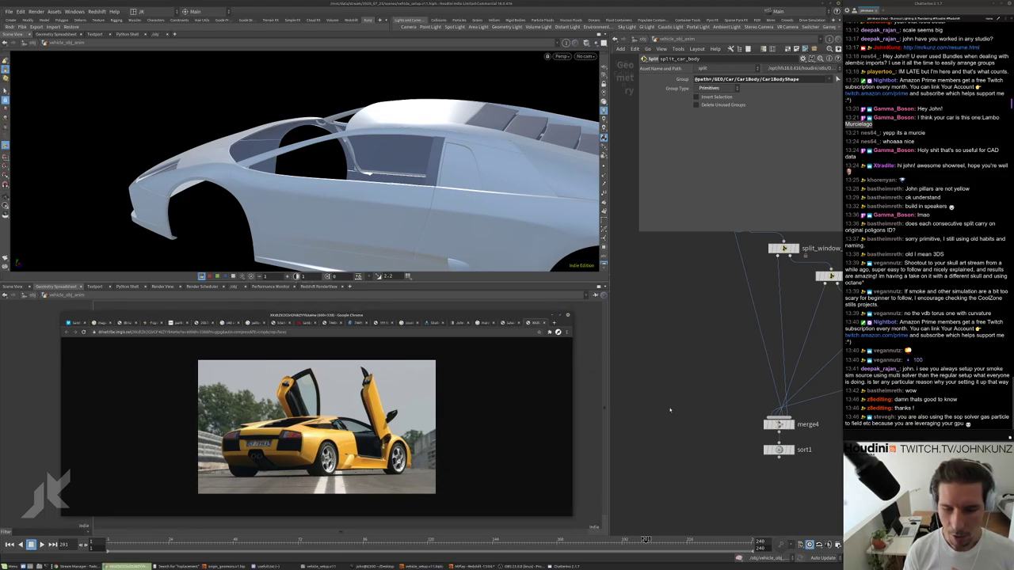
pyautogui.scroll(-3, 670, 409)
pyautogui.moveTo(686, 409); pyautogui.dragTo(674, 394, button='middle')
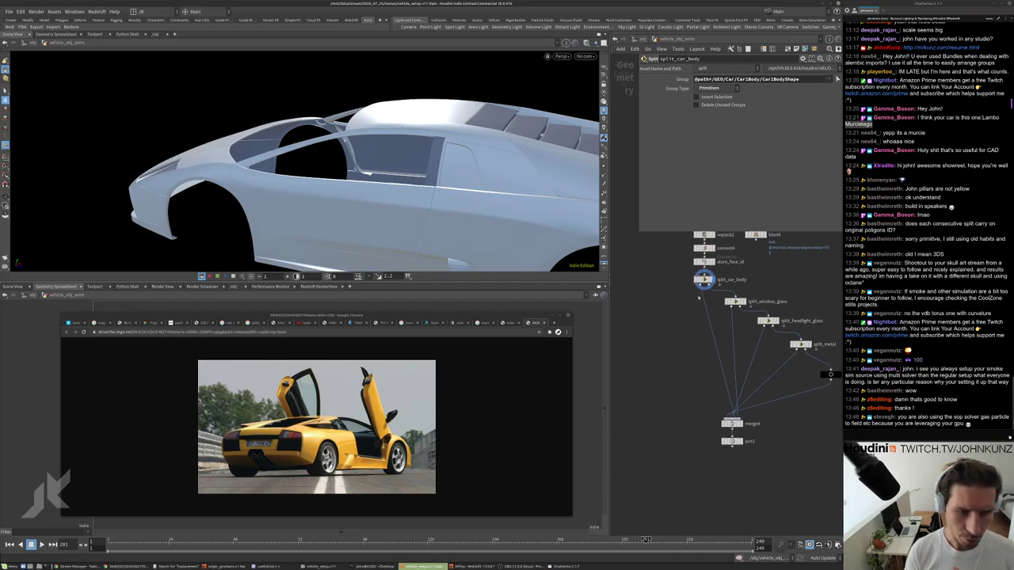
pyautogui.scroll(3, 699, 298)
pyautogui.moveTo(671, 317); pyautogui.dragTo(688, 332, button='middle')
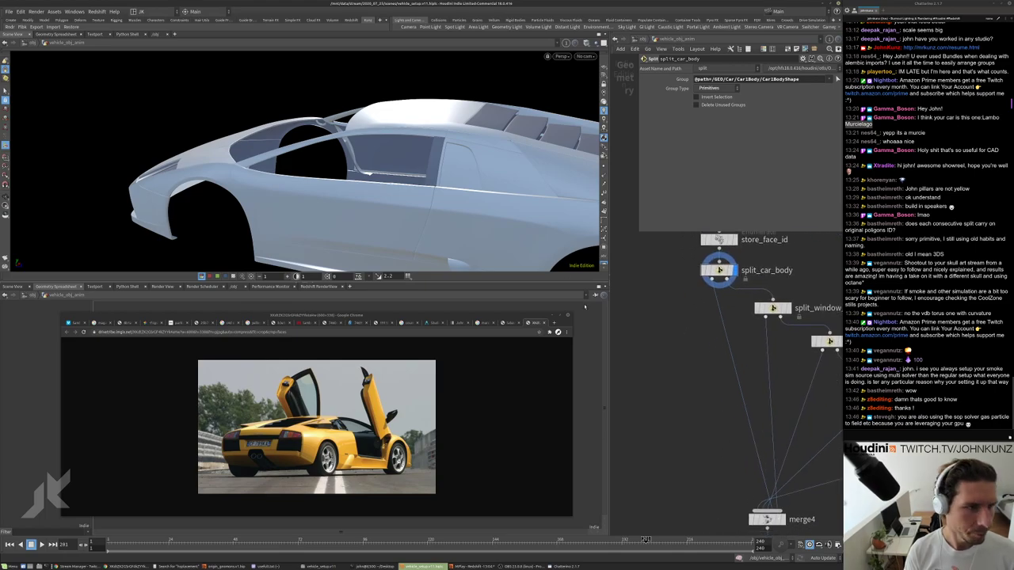
# Switch reference photos and select the car body faces for the split group.
pyautogui.click(507, 323)
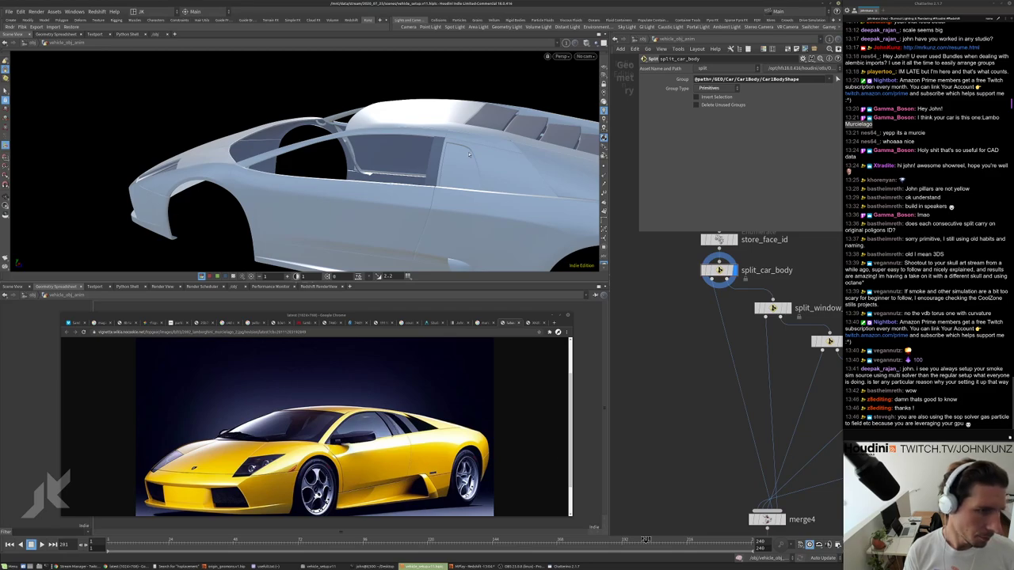
pyautogui.moveTo(715, 347); pyautogui.dragTo(721, 368, button='middle')
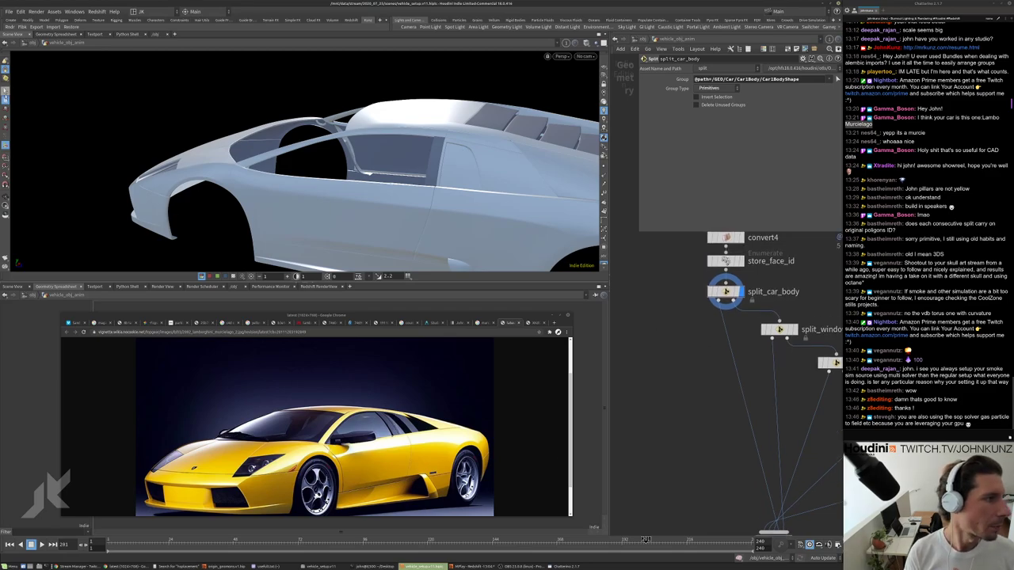
pyautogui.press('Return')
pyautogui.click(408, 167)
pyautogui.press('Return')
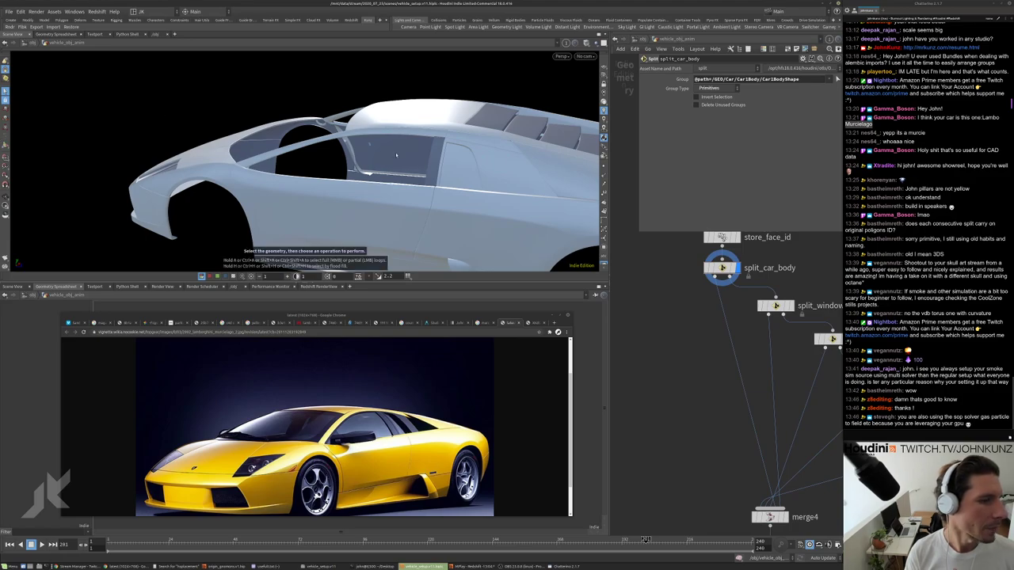
pyautogui.moveTo(447, 177); pyautogui.dragTo(470, 117)
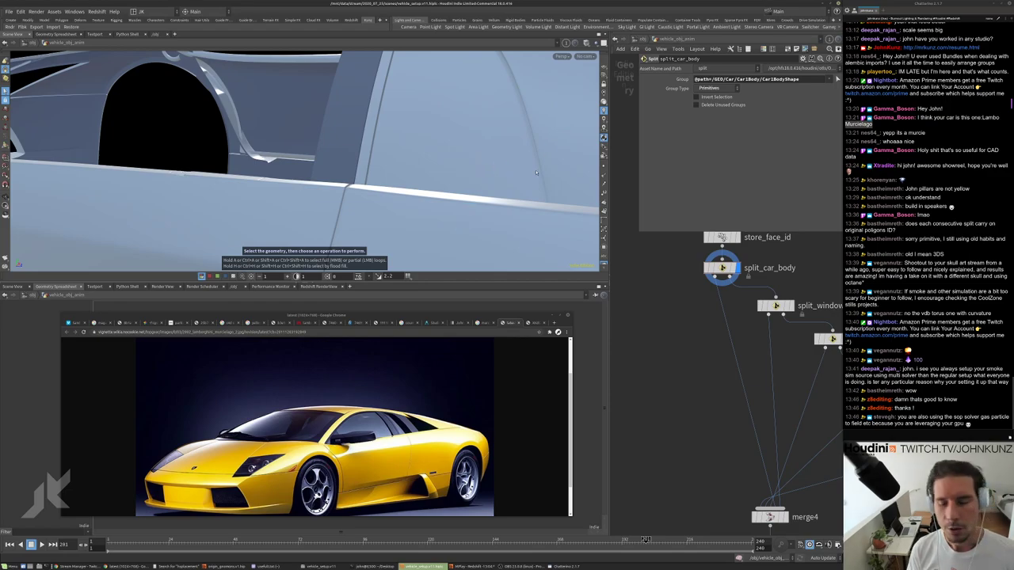
pyautogui.click(458, 150)
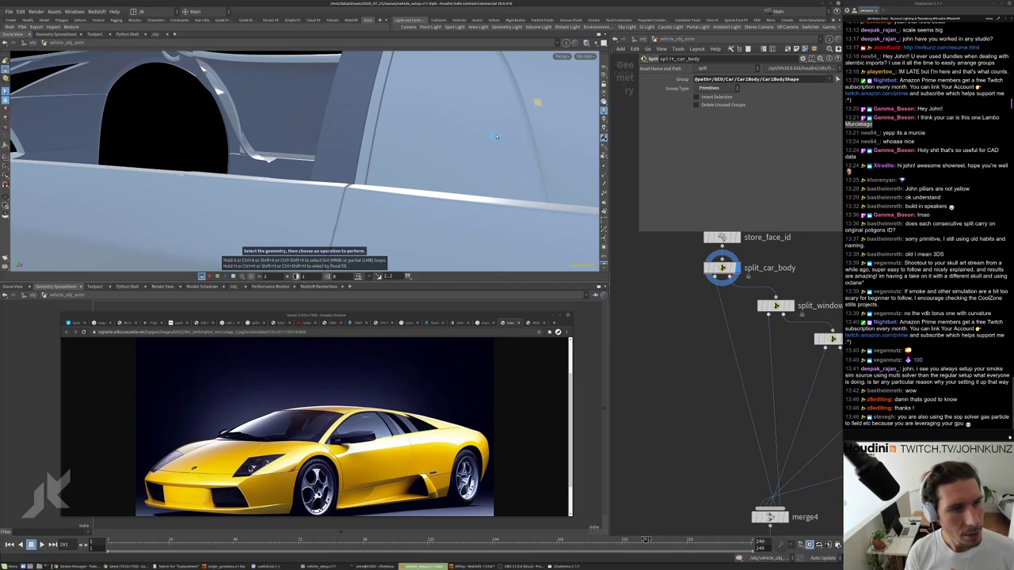
pyautogui.click(495, 136)
# Add a Connectivity node connectivity2 set to work on primitives.
pyautogui.press('Tab')
pyautogui.write('con')
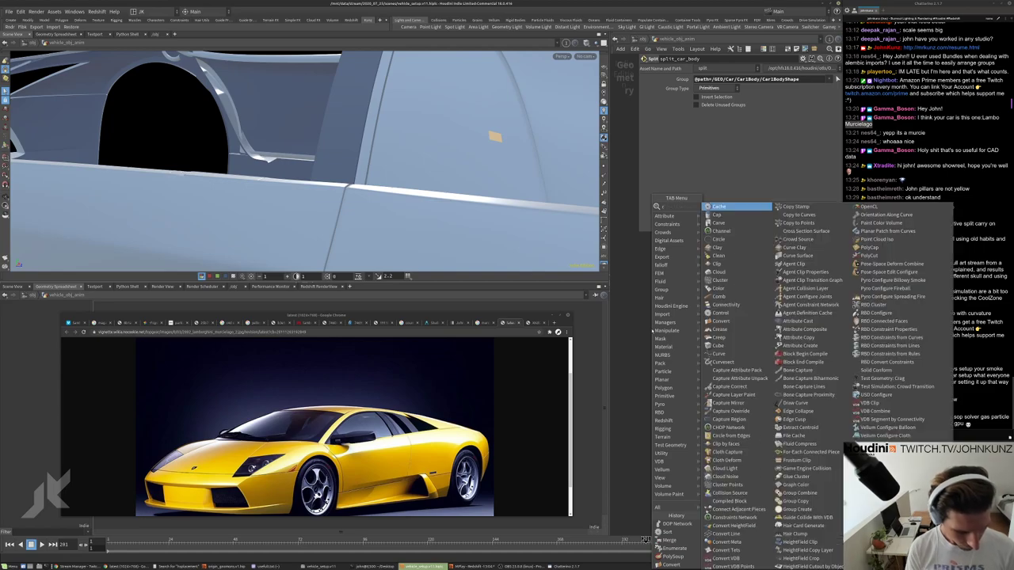
pyautogui.press('Up')
pyautogui.press('Up')
pyautogui.press('Up')
pyautogui.press('Up')
pyautogui.press('Up')
pyautogui.press('Up')
pyautogui.press('Up')
pyautogui.press('Up')
pyautogui.press('Up')
pyautogui.press('Up')
pyautogui.press('Up')
pyautogui.press('Up')
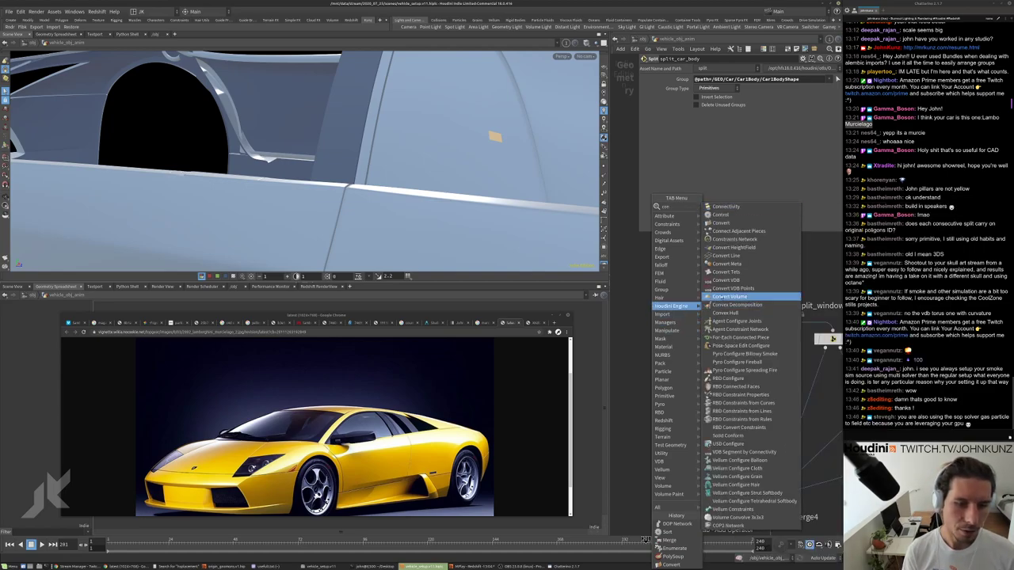
pyautogui.press('Return')
pyautogui.click(685, 301)
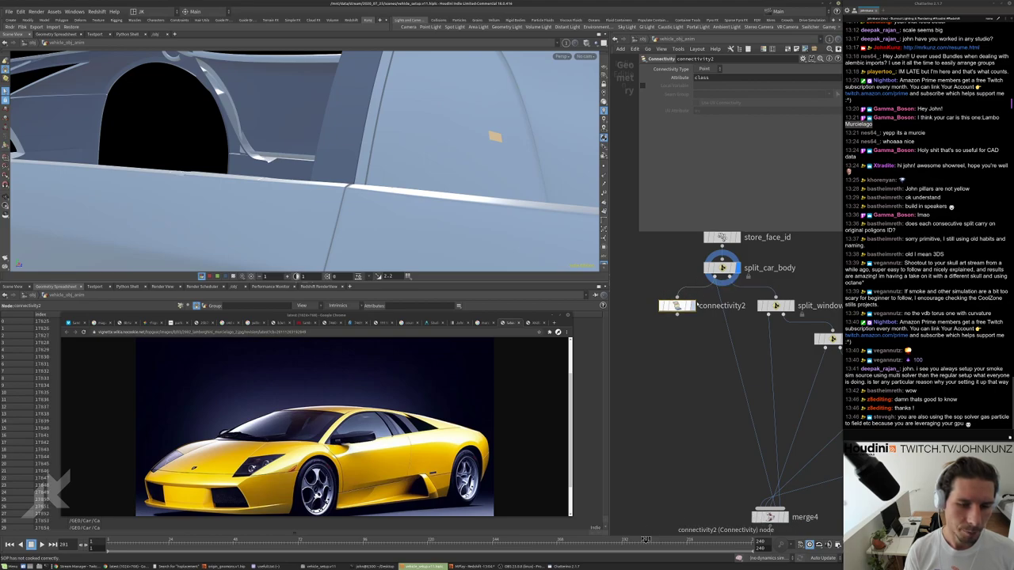
pyautogui.click(705, 69)
pyautogui.click(706, 84)
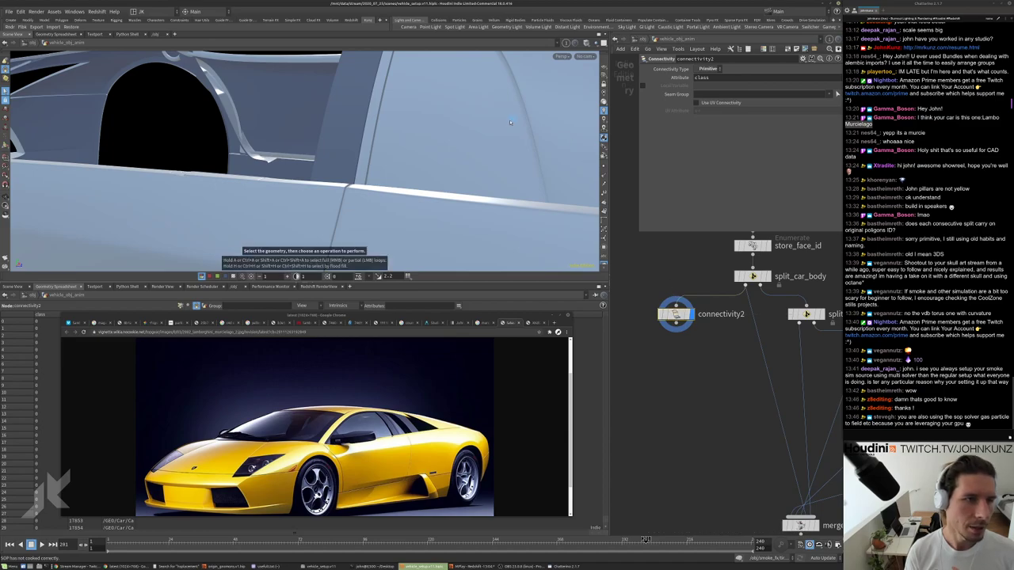
# List car pieces by the class attribute, pick a window piece, and open the group display options.
pyautogui.press('9')
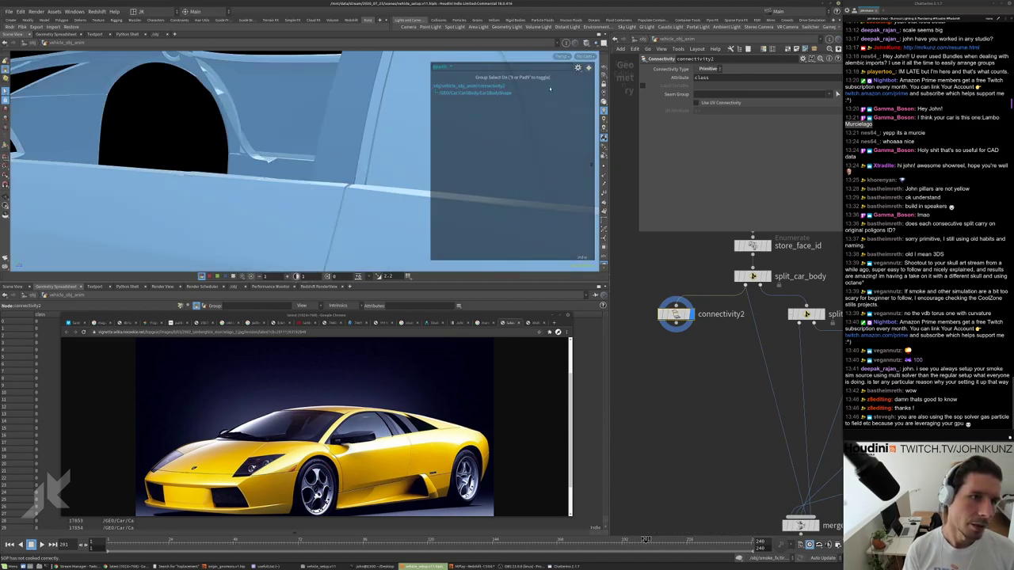
pyautogui.click(578, 67)
pyautogui.moveTo(604, 215)
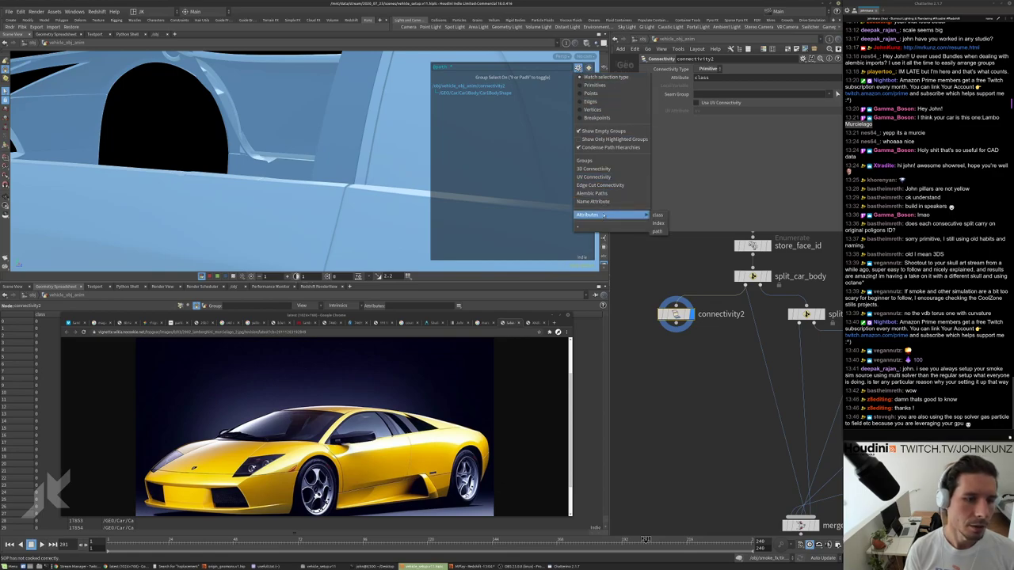
pyautogui.click(657, 215)
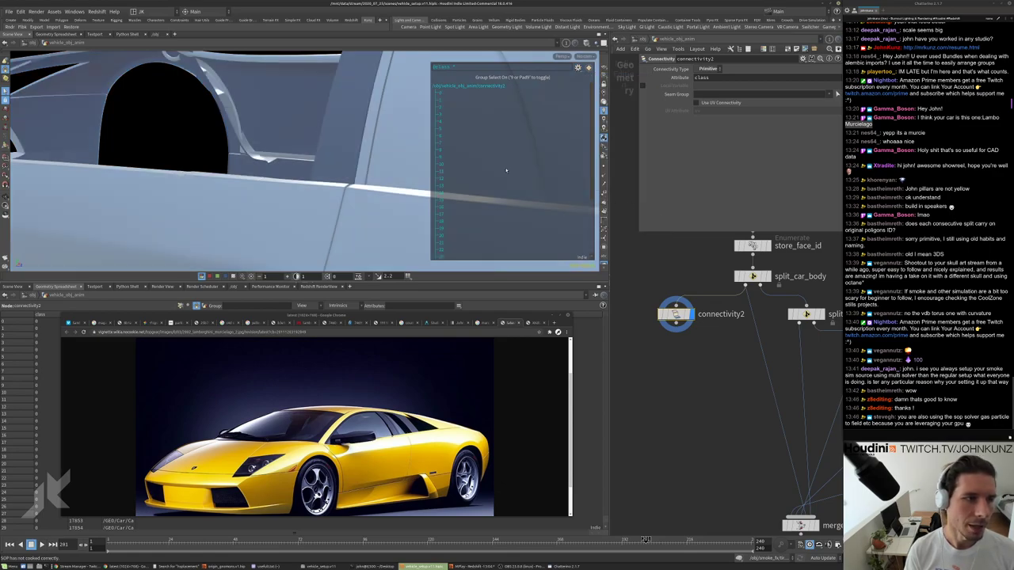
pyautogui.click(413, 136)
pyautogui.moveTo(413, 135); pyautogui.dragTo(291, 125)
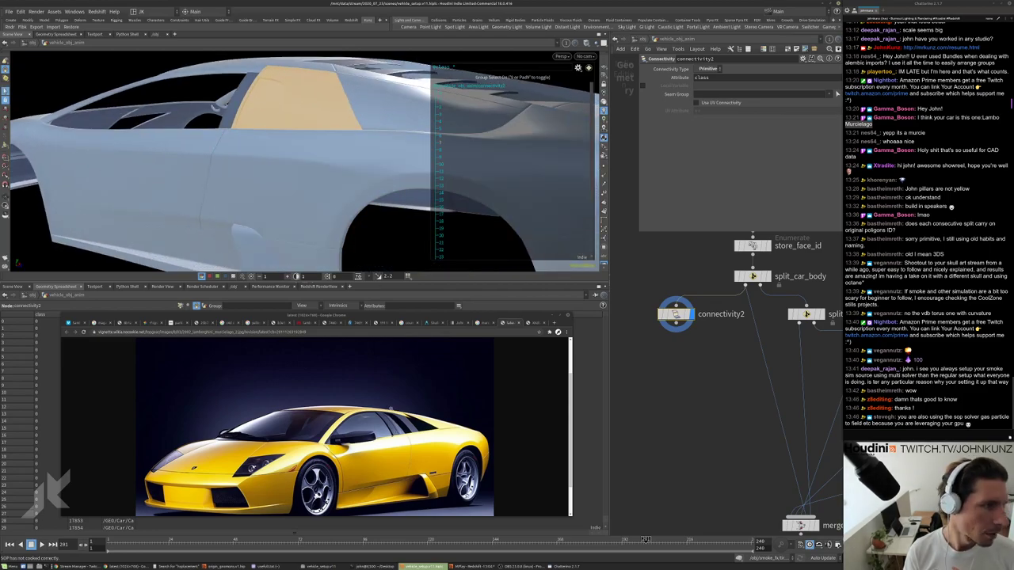
pyautogui.moveTo(223, 103); pyautogui.dragTo(352, 158)
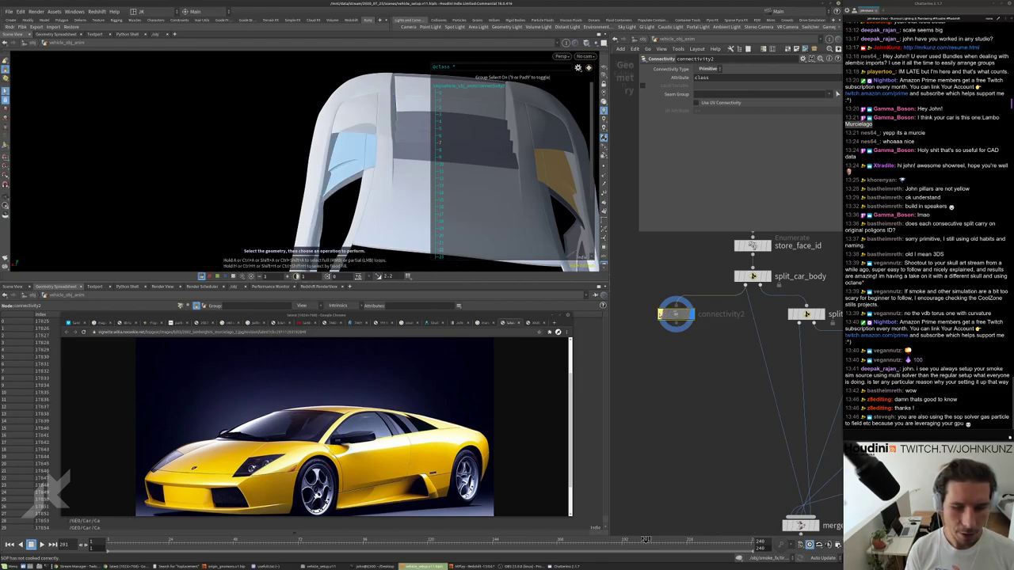
pyautogui.click(682, 316)
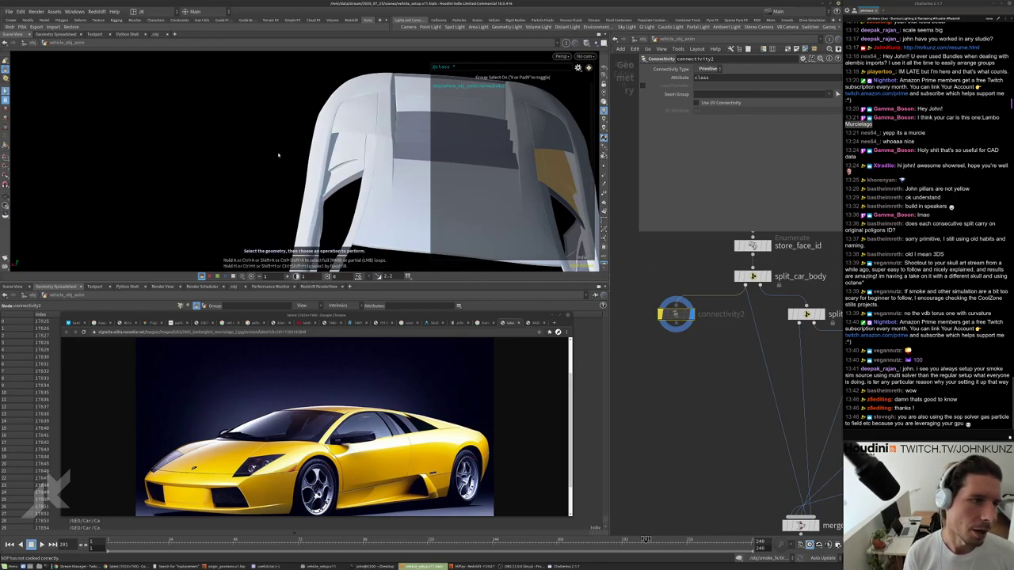
pyautogui.click(578, 68)
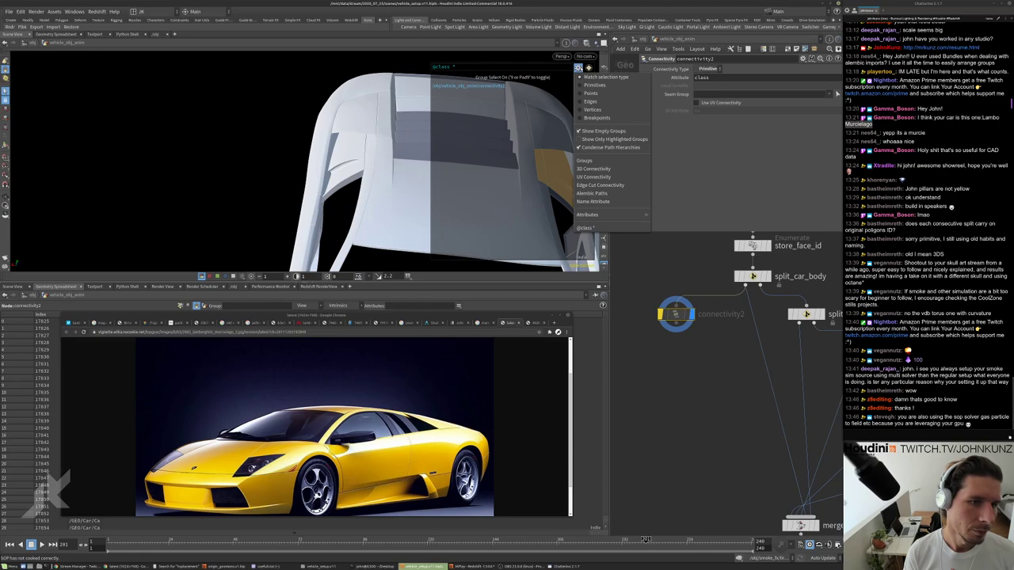
# List the car shell's UV connectivity islands for selection and pick the side-window piece.
pyautogui.click(594, 169)
pyautogui.press('s')
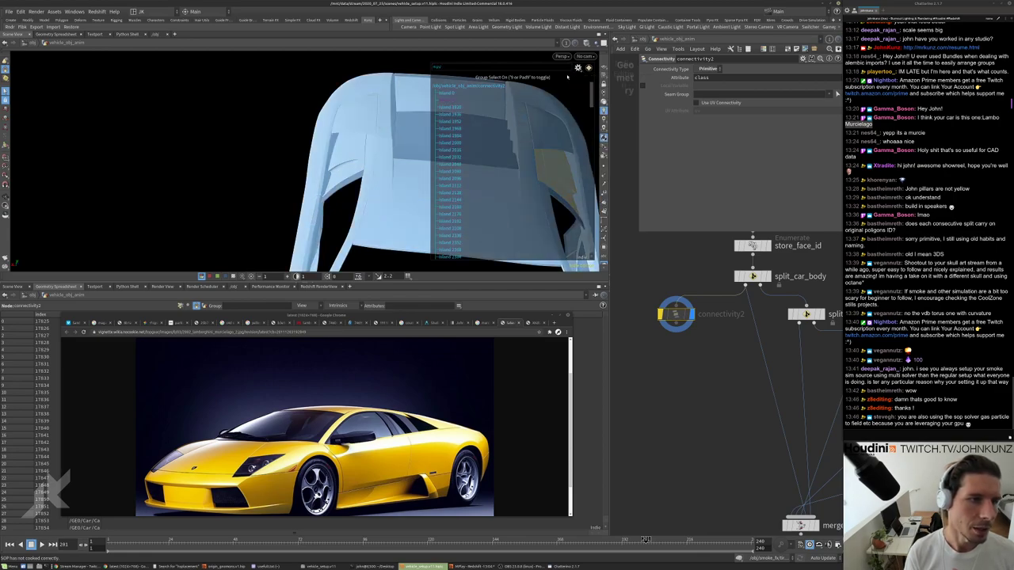
pyautogui.doubleClick(369, 185)
pyautogui.keyDown('alt'); pyautogui.moveTo(369, 184); pyautogui.dragTo(320, 164); pyautogui.keyUp('alt')
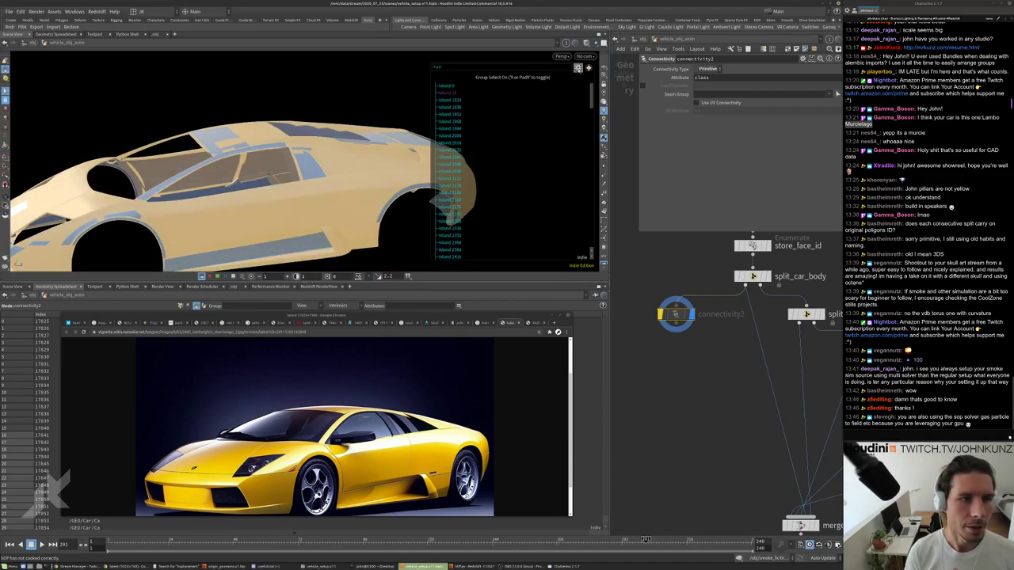
pyautogui.click(578, 68)
pyautogui.click(594, 169)
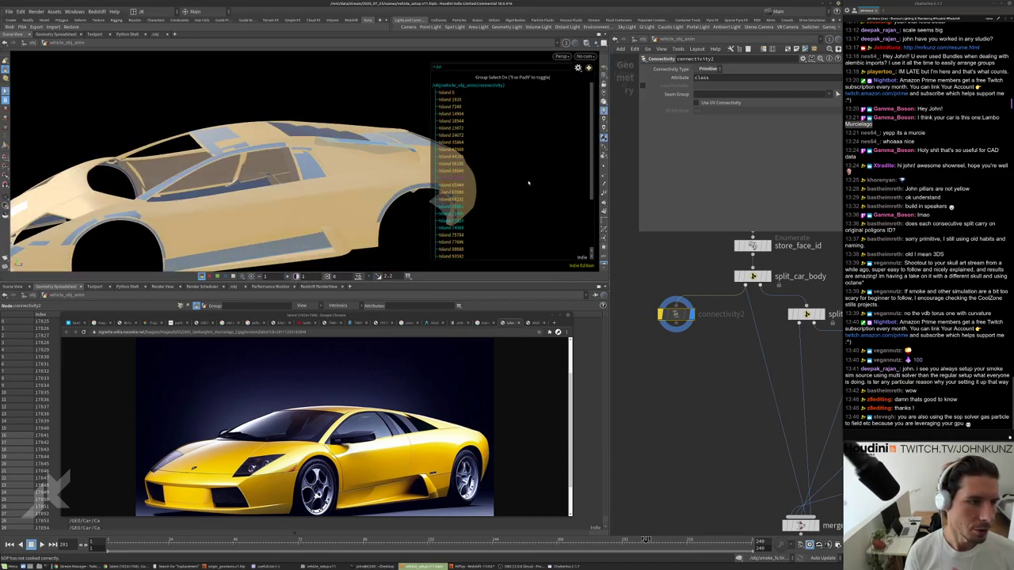
pyautogui.click(312, 170)
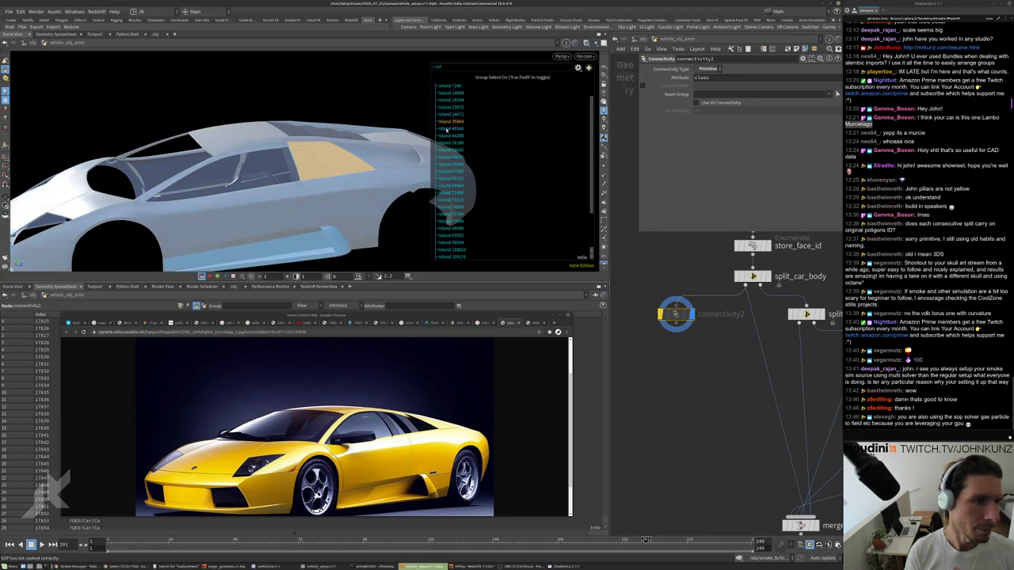
pyautogui.keyDown('alt'); pyautogui.moveTo(238, 182); pyautogui.dragTo(214, 186); pyautogui.keyUp('alt')
# Add the other matte-black side-window and roof panel islands to the selection.
pyautogui.keyDown('shift'); pyautogui.click(337, 146); pyautogui.keyUp('shift')
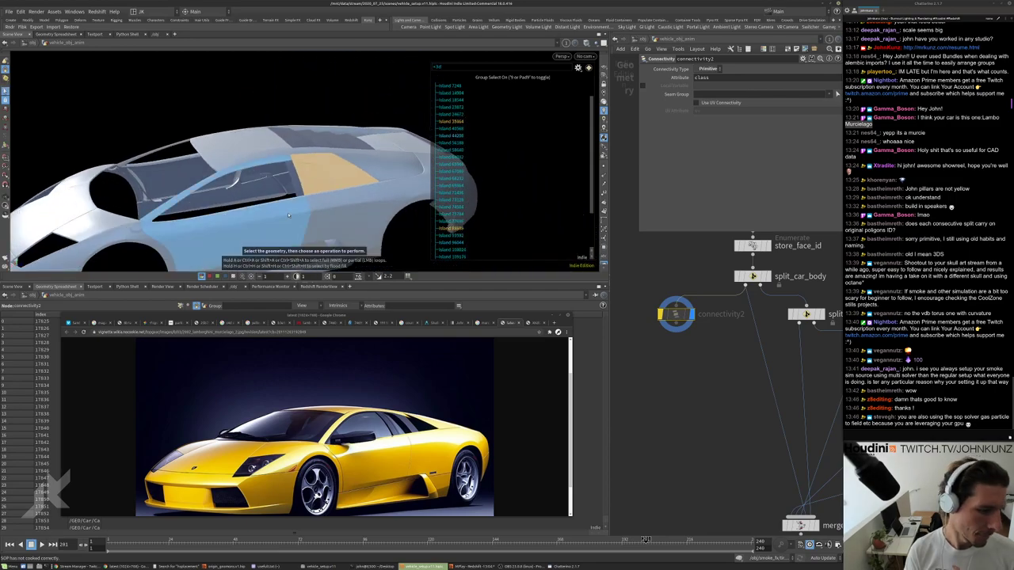
pyautogui.click(527, 324)
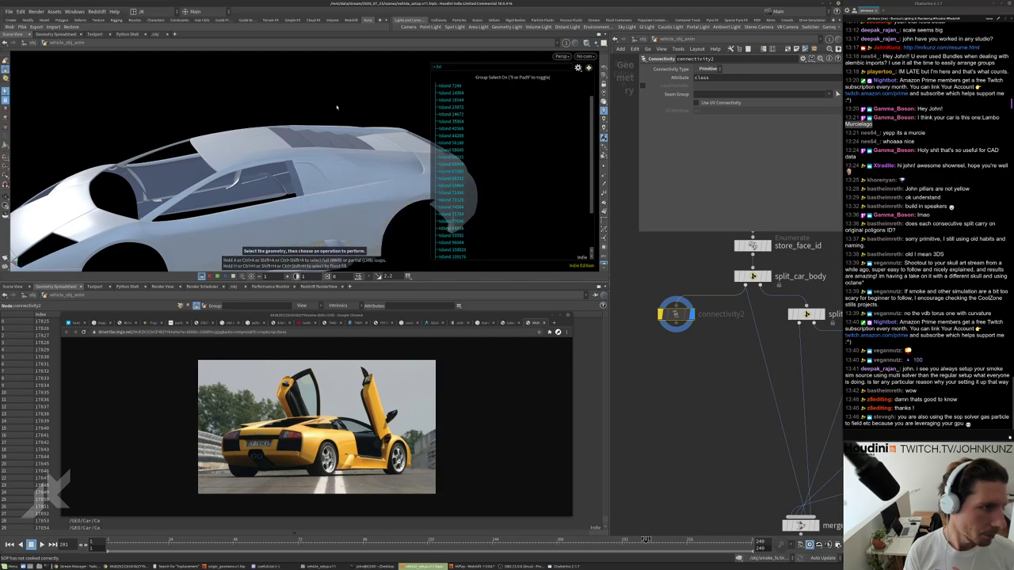
pyautogui.click(332, 169)
pyautogui.keyDown('alt'); pyautogui.moveTo(332, 169); pyautogui.dragTo(328, 160); pyautogui.keyUp('alt')
pyautogui.keyDown('shift'); pyautogui.click(384, 114); pyautogui.keyUp('shift')
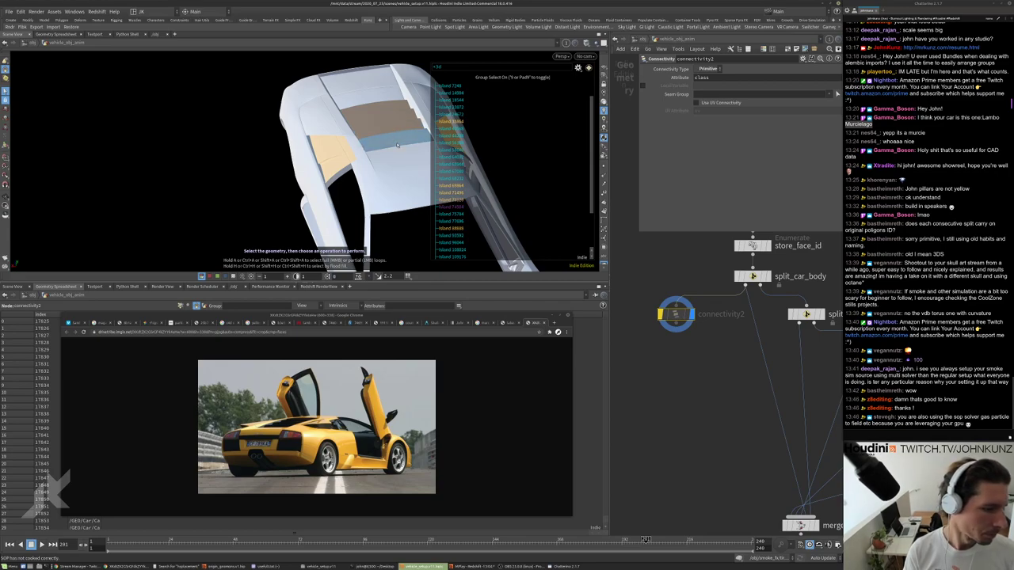
pyautogui.keyDown('alt'); pyautogui.moveTo(398, 146); pyautogui.dragTo(327, 181); pyautogui.keyUp('alt')
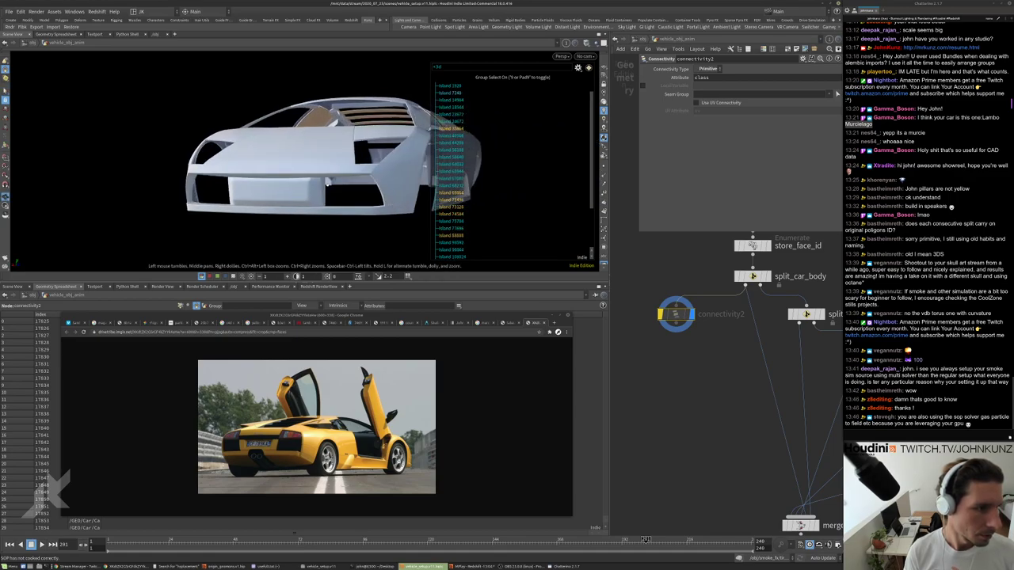
pyautogui.keyDown('alt'); pyautogui.moveTo(325, 222); pyautogui.dragTo(357, 195); pyautogui.keyUp('alt')
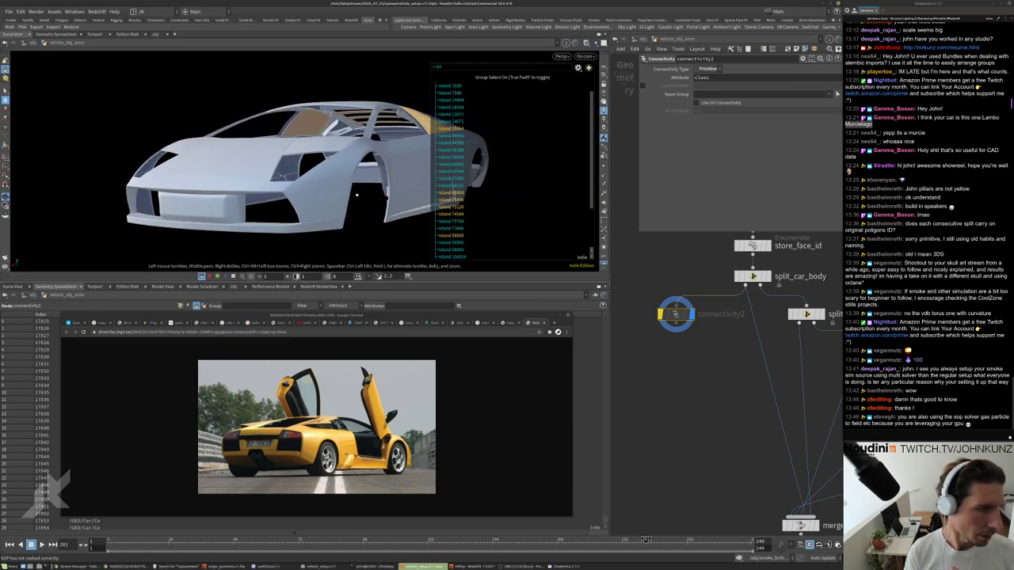
pyautogui.keyDown('alt'); pyautogui.moveTo(177, 208); pyautogui.dragTo(280, 174); pyautogui.keyUp('alt')
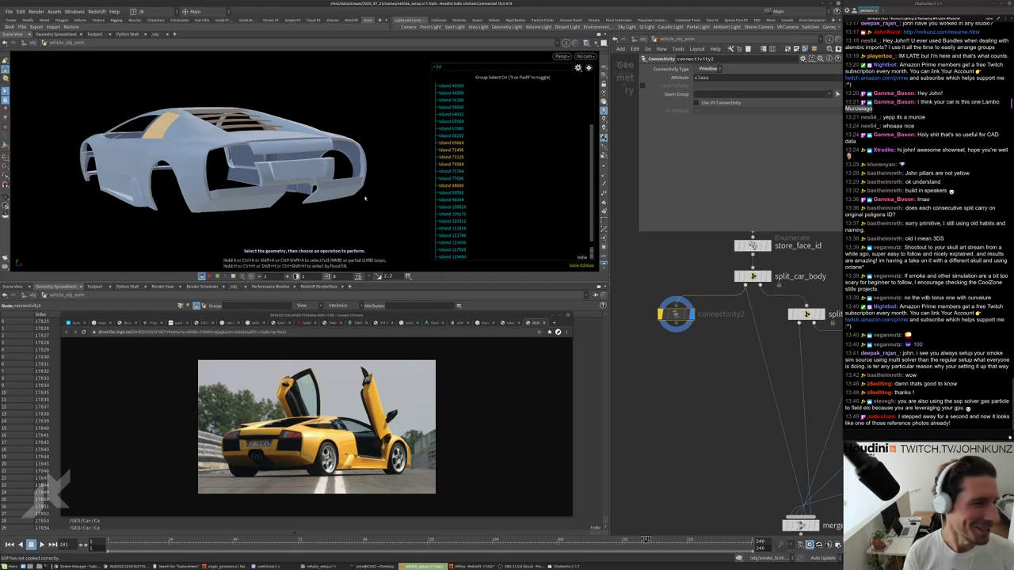
pyautogui.moveTo(341, 182); pyautogui.dragTo(322, 117)
# Create a Split node from the selected pieces and rename it split_black_matte.
pyautogui.press('Tab')
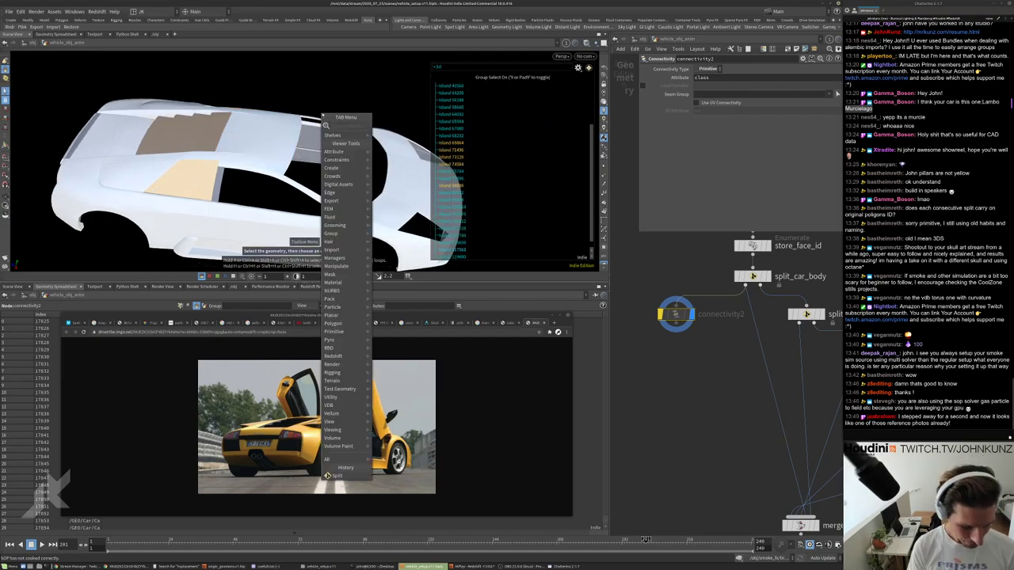
pyautogui.write('split')
pyautogui.press('Return')
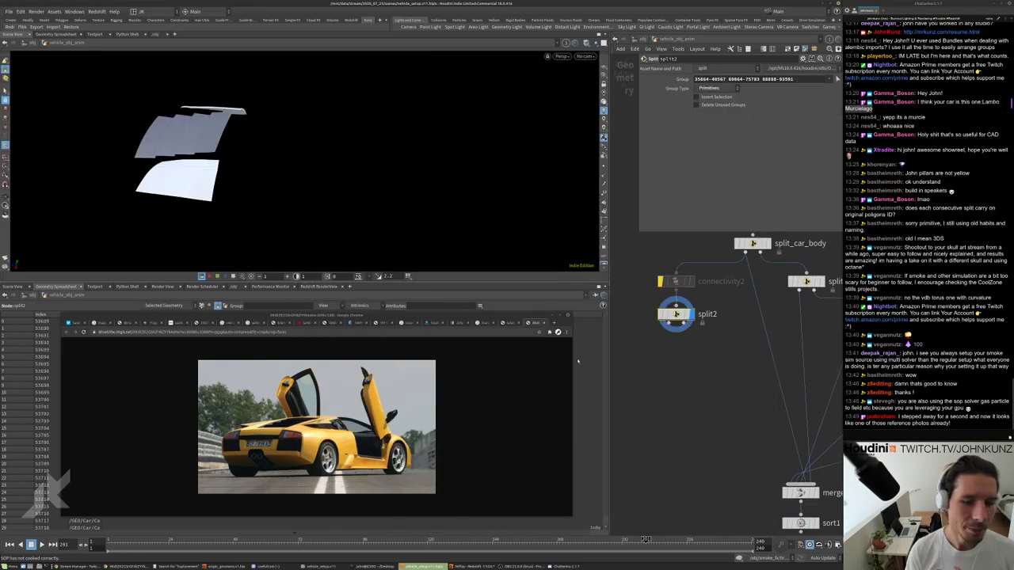
pyautogui.click(676, 314)
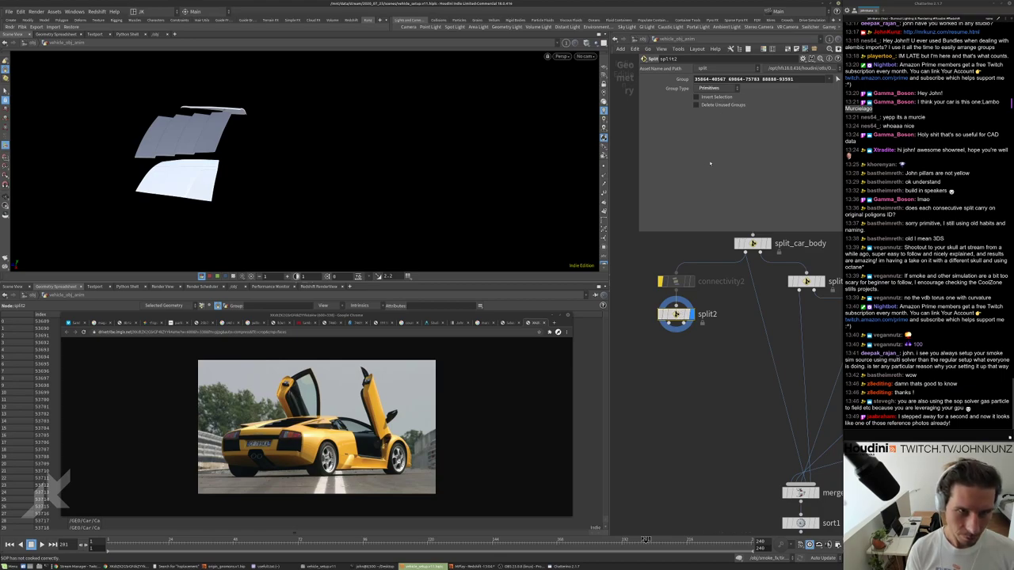
pyautogui.scroll(2, 676, 313)
pyautogui.doubleClick(704, 314)
pyautogui.press('BackSpace')
pyautogui.write('_')
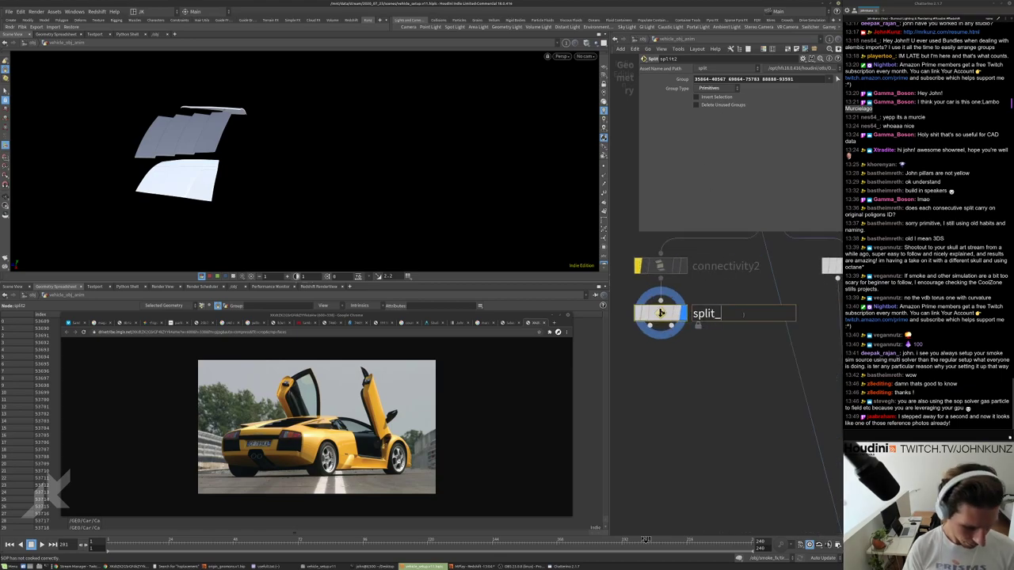
pyautogui.write('black_matte')
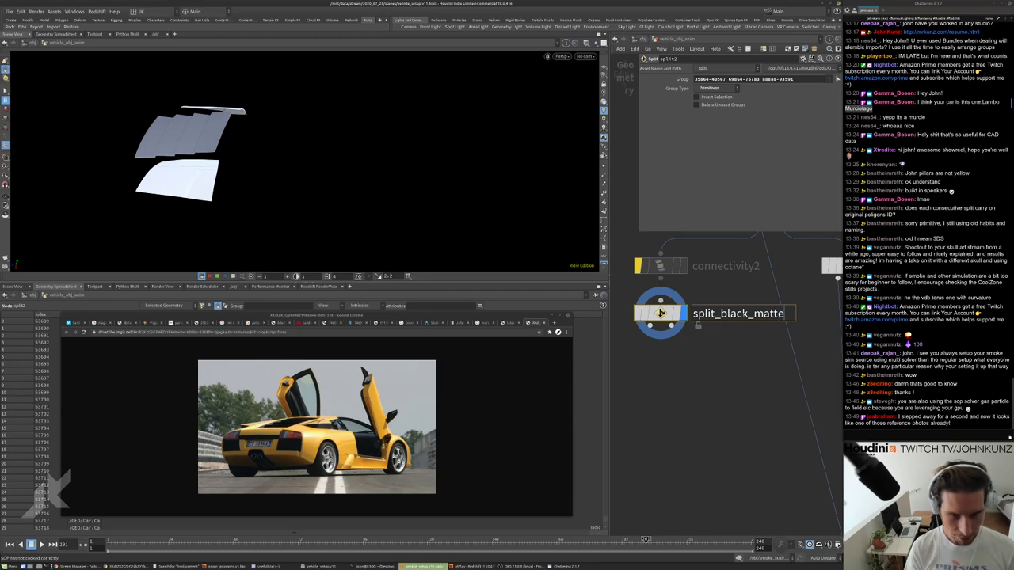
pyautogui.press('Return')
pyautogui.scroll(-3, 713, 361)
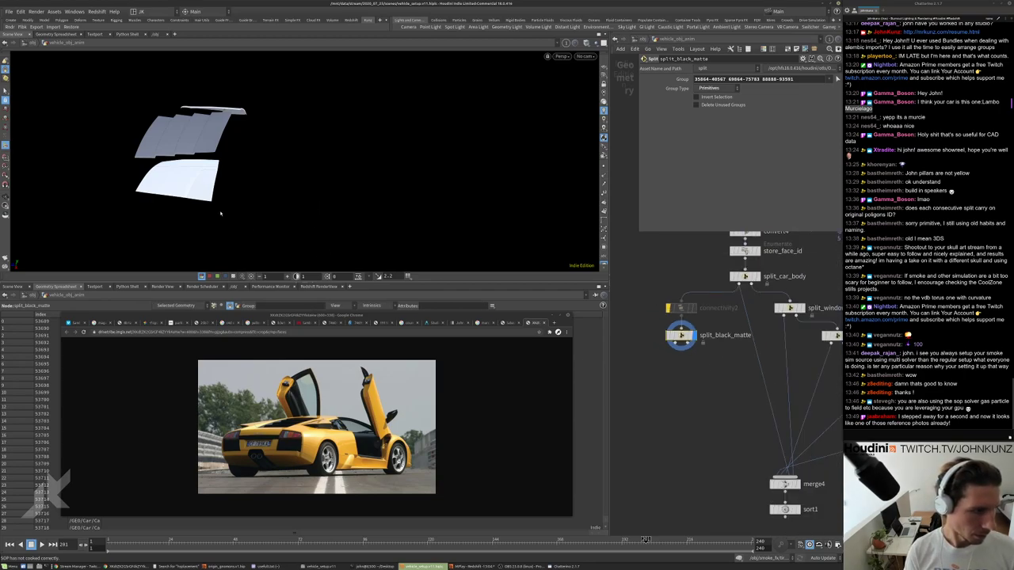
# Orbit around the isolated matte-black pieces to check the split.
pyautogui.press('Escape')
pyautogui.moveTo(181, 175); pyautogui.dragTo(230, 140)
pyautogui.scroll(5, 203, 153)
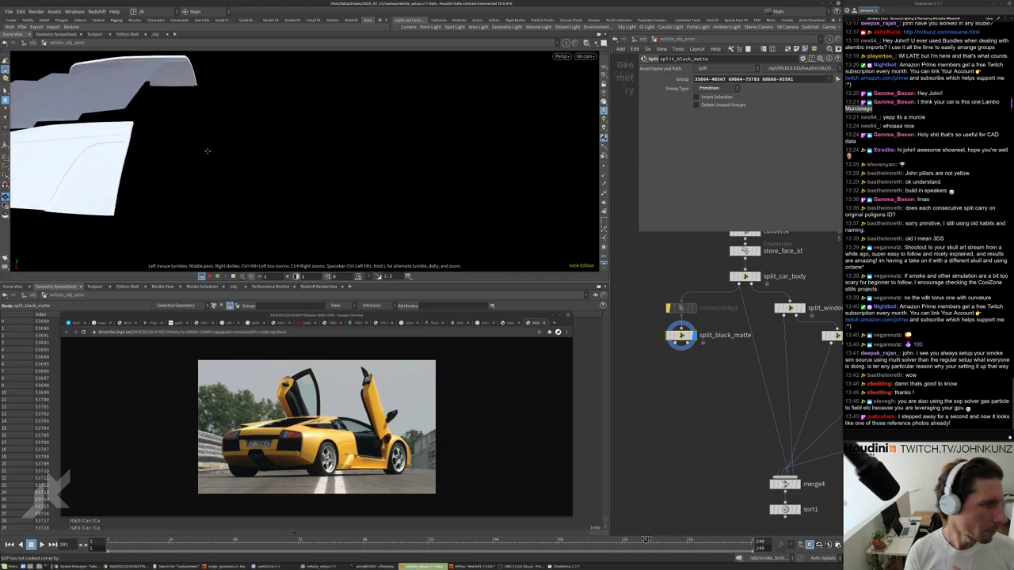
pyautogui.moveTo(313, 93); pyautogui.dragTo(157, 136)
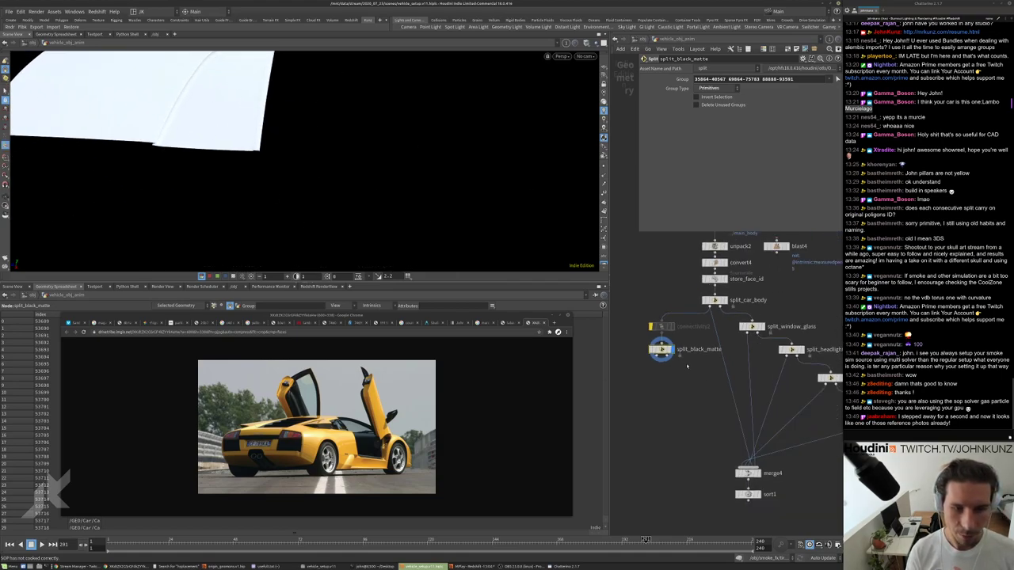
# Display the split_window_glass output, then switch to split_headlight_glass.
pyautogui.click(737, 299)
pyautogui.click(725, 298)
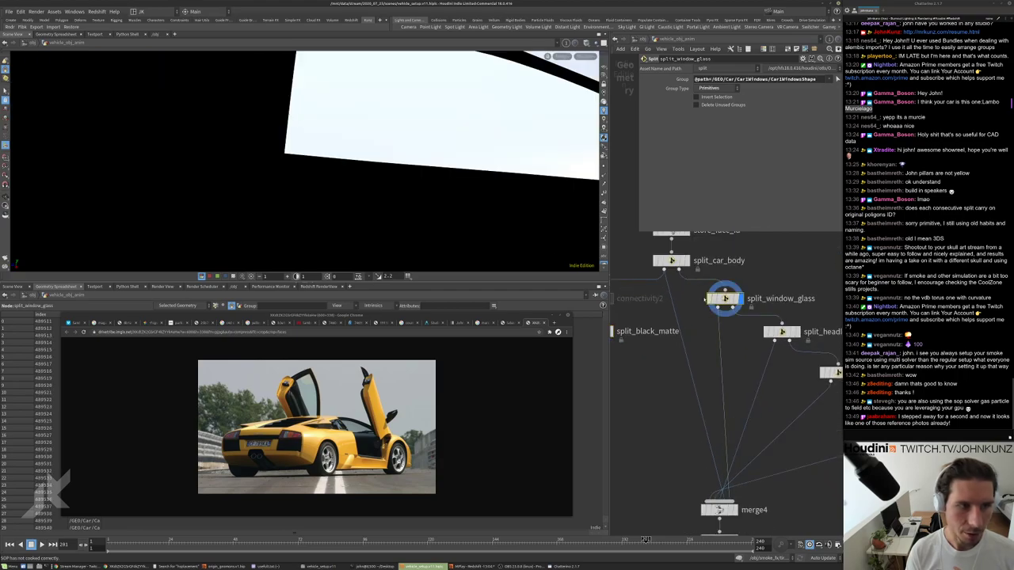
pyautogui.scroll(-3, 762, 334)
pyautogui.scroll(3, 762, 334)
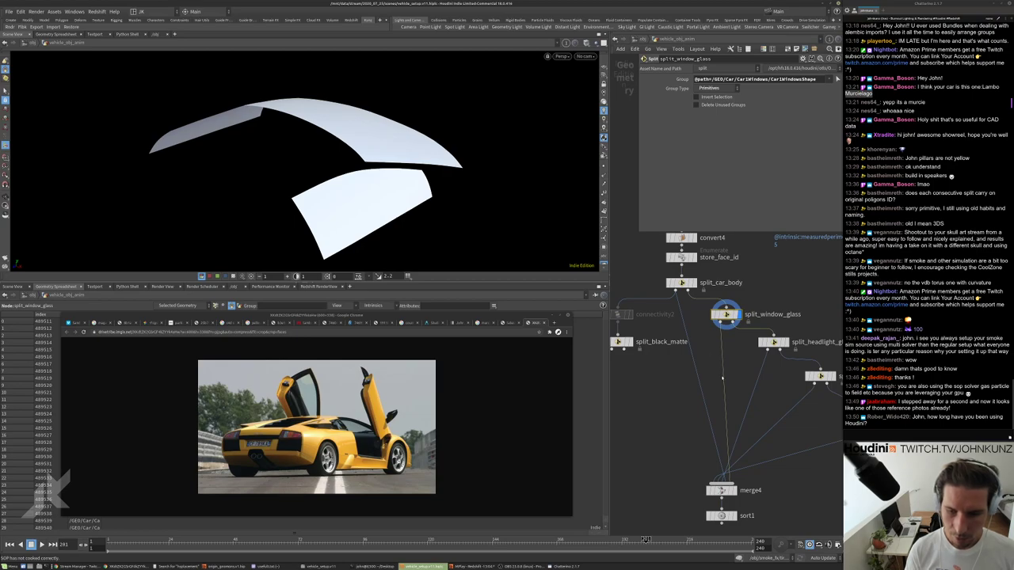
pyautogui.scroll(3, 765, 386)
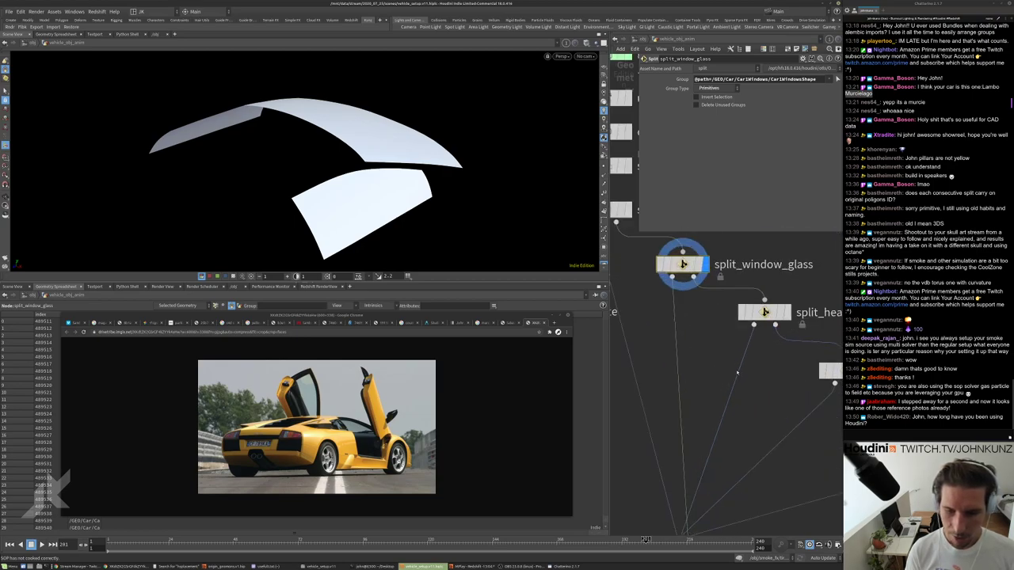
pyautogui.scroll(-3, 737, 372)
pyautogui.click(757, 329)
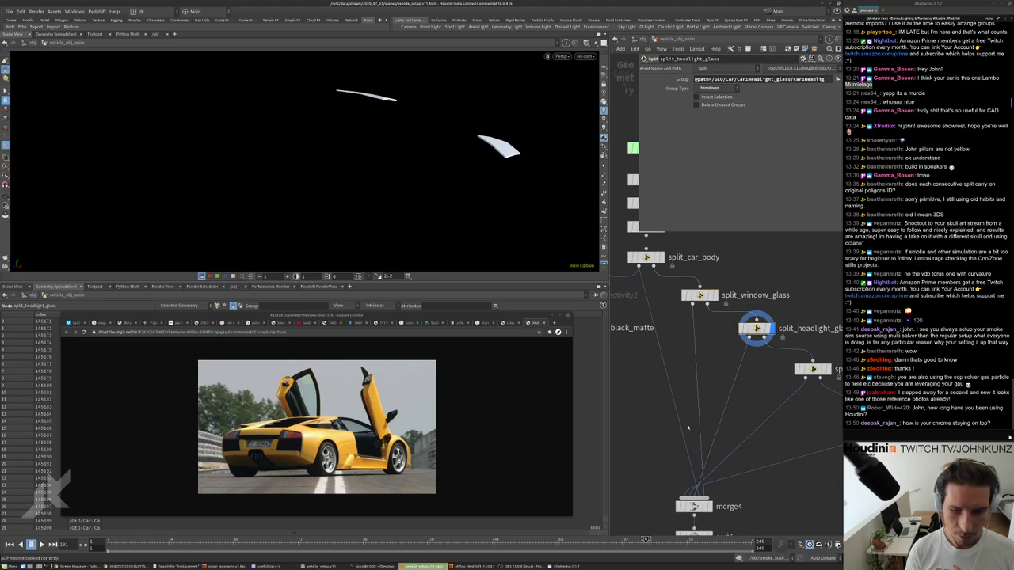
# Collapse the reference image window, move it higher, and expand it again.
pyautogui.rightClick(507, 315)
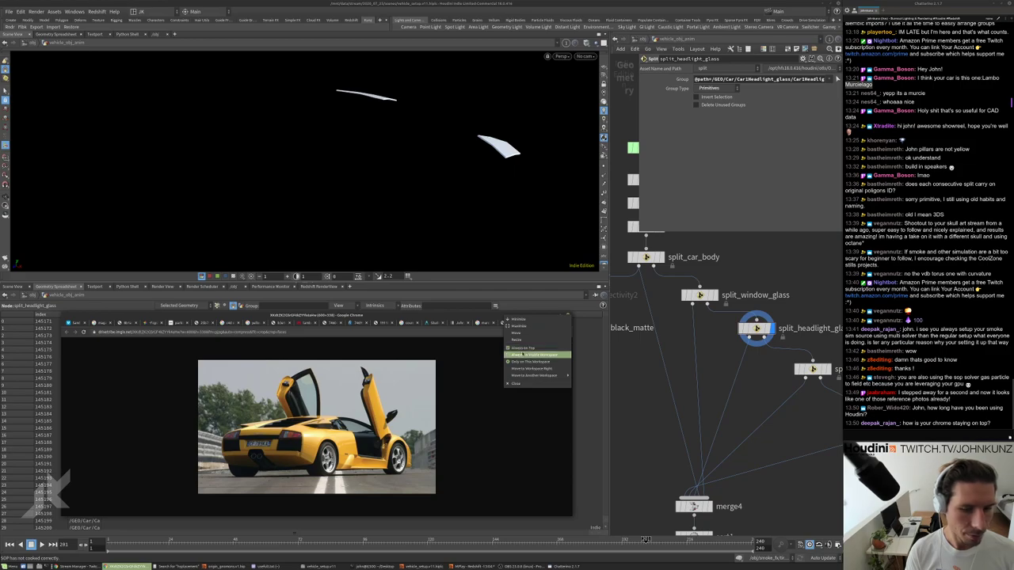
pyautogui.moveTo(534, 374)
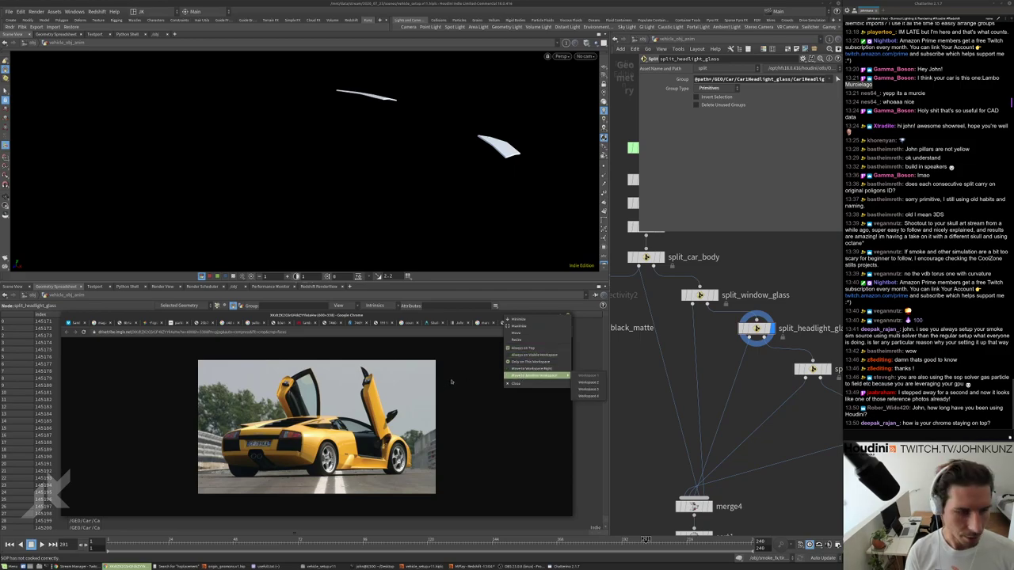
pyautogui.click(451, 383)
pyautogui.doubleClick(464, 317)
pyautogui.moveTo(464, 317); pyautogui.dragTo(486, 207)
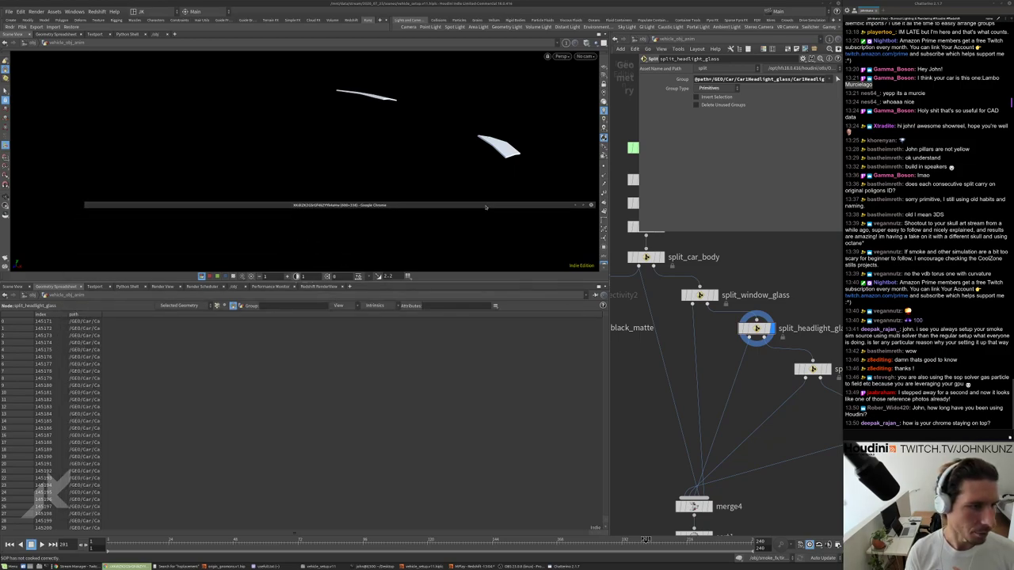
pyautogui.doubleClick(486, 206)
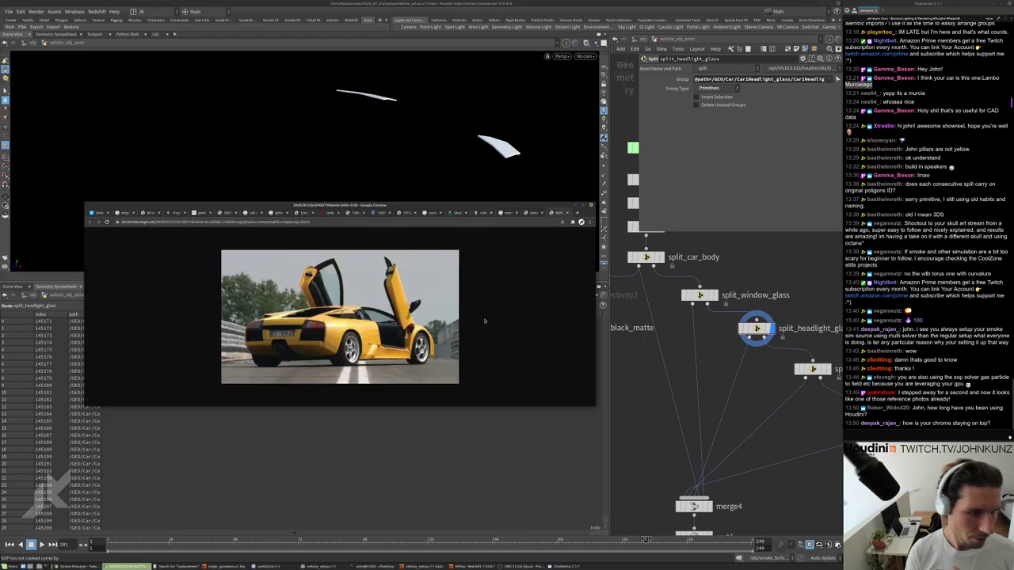
# Rearrange the front-view and car reference photo windows, moving them off the viewport.
pyautogui.click(507, 214)
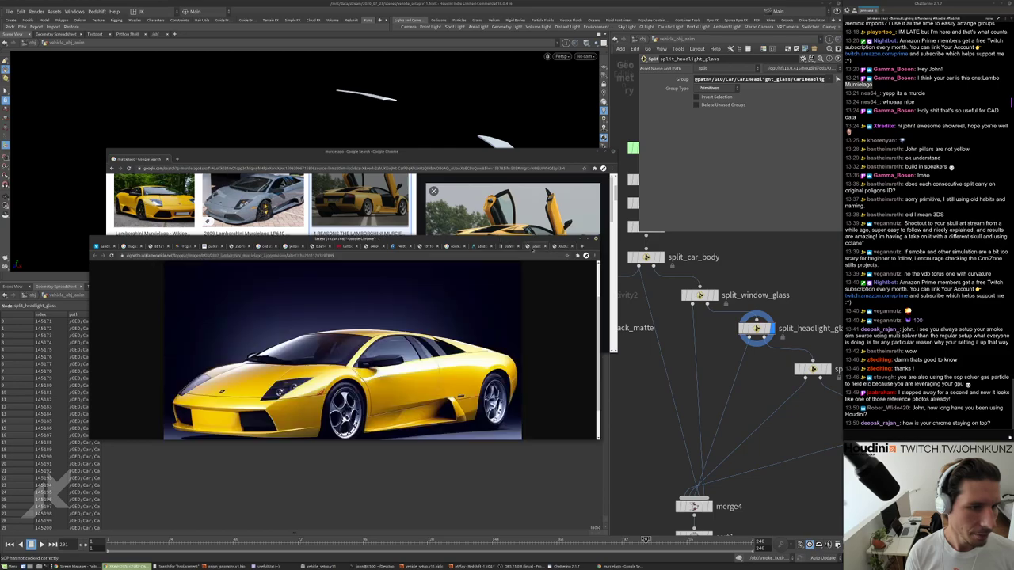
pyautogui.moveTo(522, 212); pyautogui.dragTo(546, 78)
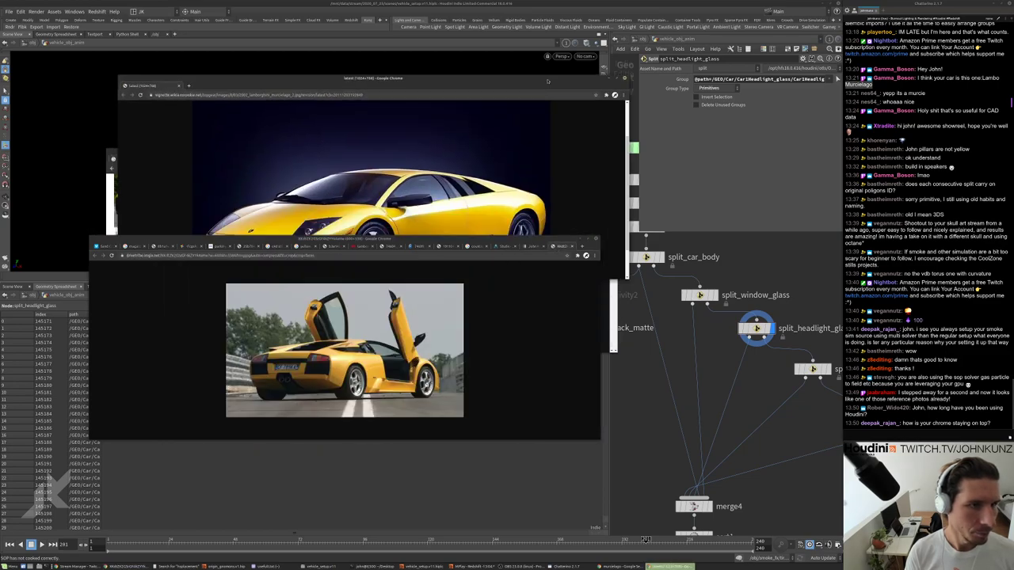
pyautogui.click(523, 159)
pyautogui.click(508, 239)
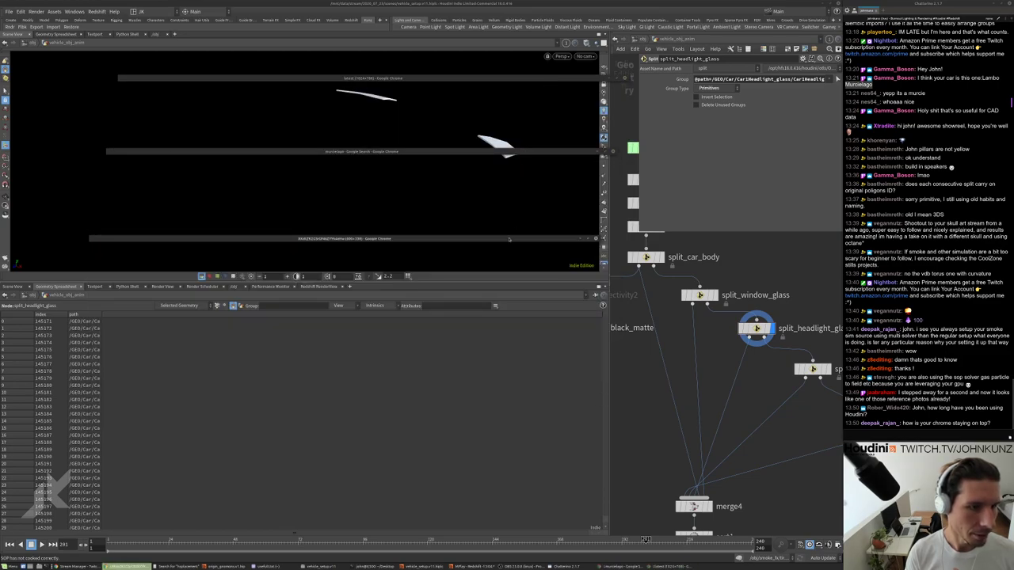
pyautogui.click(505, 149)
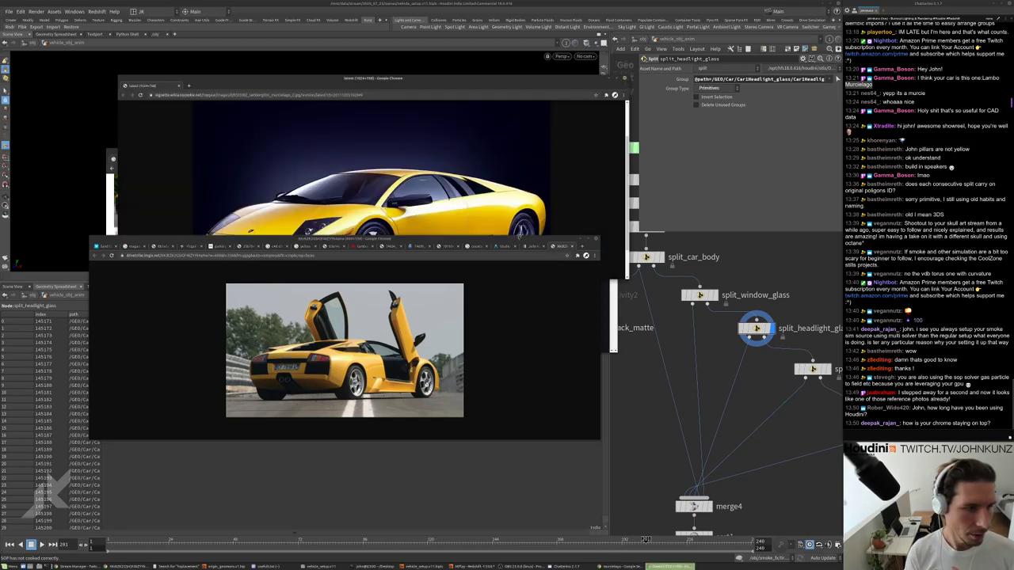
pyautogui.moveTo(674, 447); pyautogui.dragTo(671, 386, button='middle')
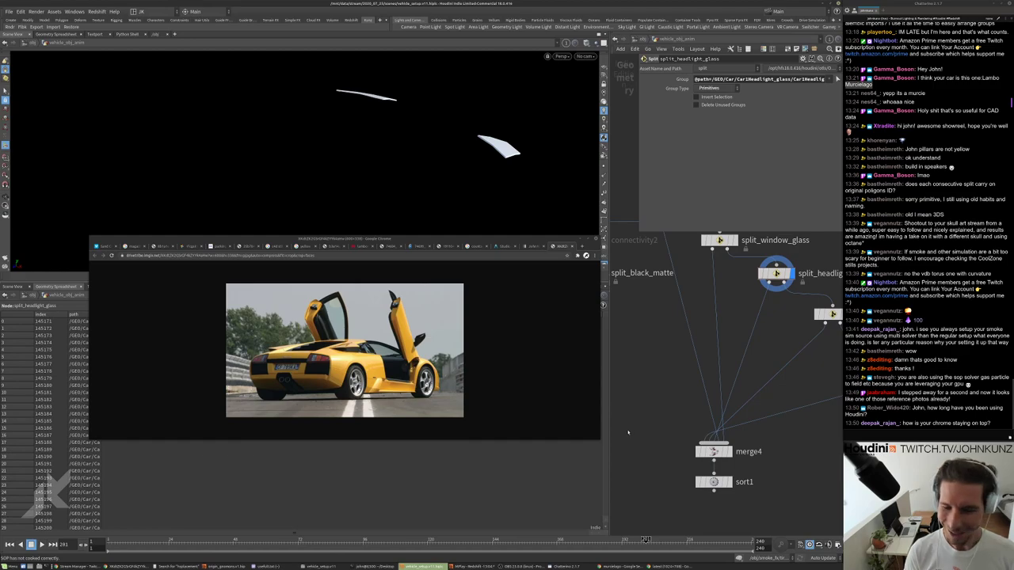
pyautogui.moveTo(496, 243); pyautogui.dragTo(466, 309)
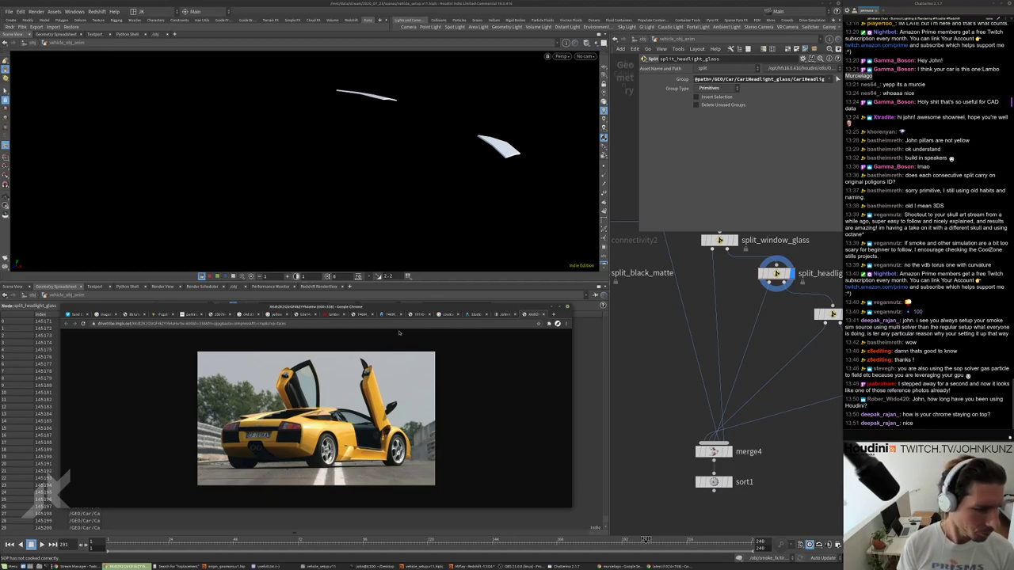
pyautogui.moveTo(456, 305); pyautogui.dragTo(471, 320)
# Bring the Murcielago image search forward and place it over the lower screen beside the network.
pyautogui.click(622, 566)
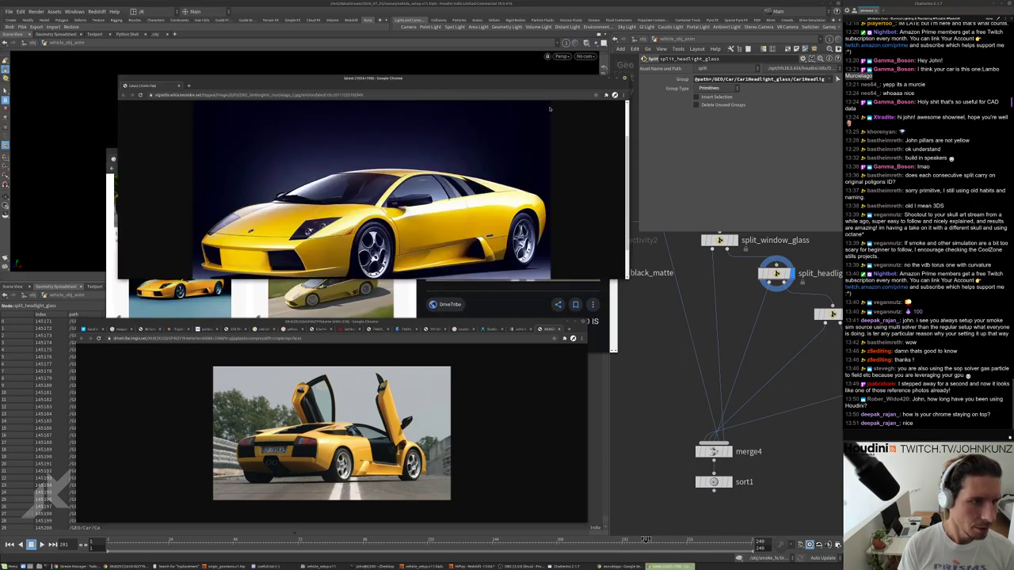
pyautogui.moveTo(197, 81); pyautogui.dragTo(158, 325)
pyautogui.moveTo(356, 151); pyautogui.dragTo(330, 322)
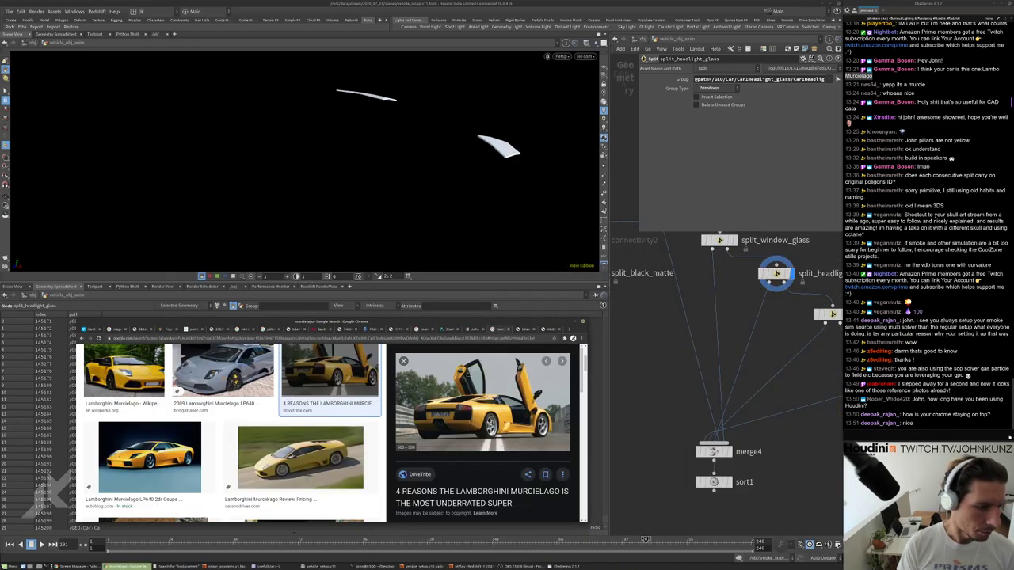
pyautogui.scroll(-1, 475, 404)
pyautogui.moveTo(718, 307); pyautogui.dragTo(734, 362, button='middle')
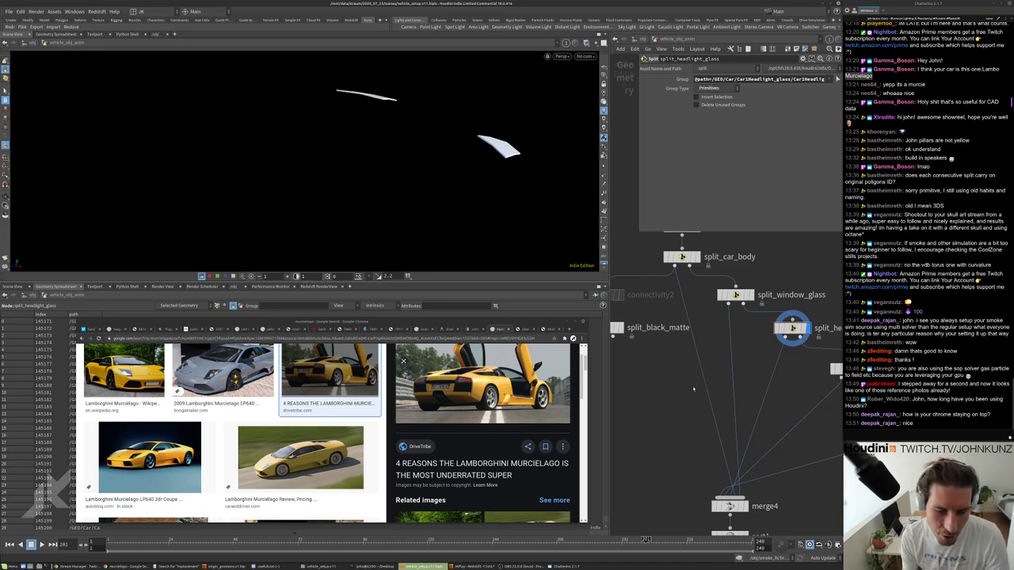
pyautogui.click(468, 320)
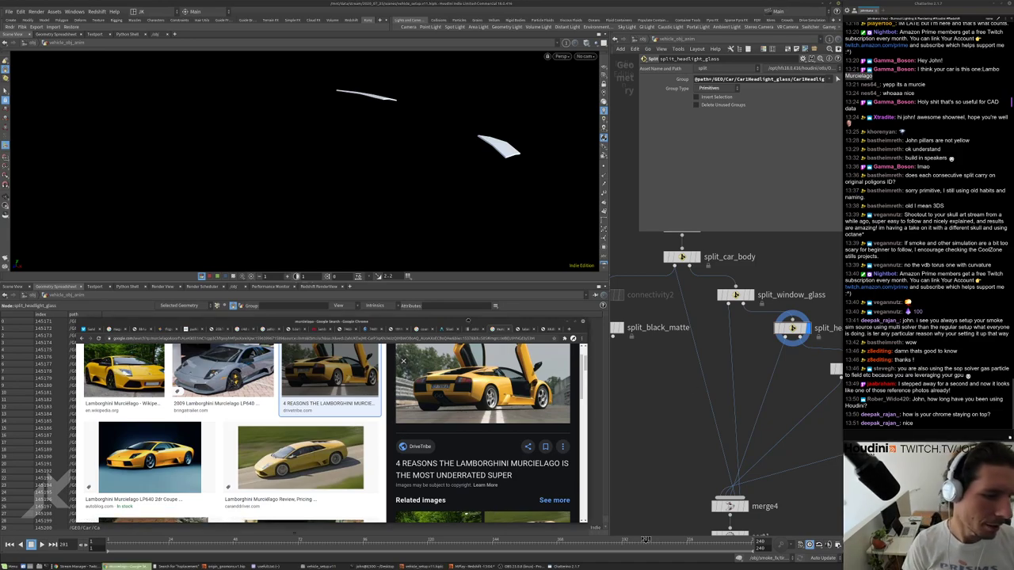
pyautogui.moveTo(468, 321); pyautogui.dragTo(477, 302)
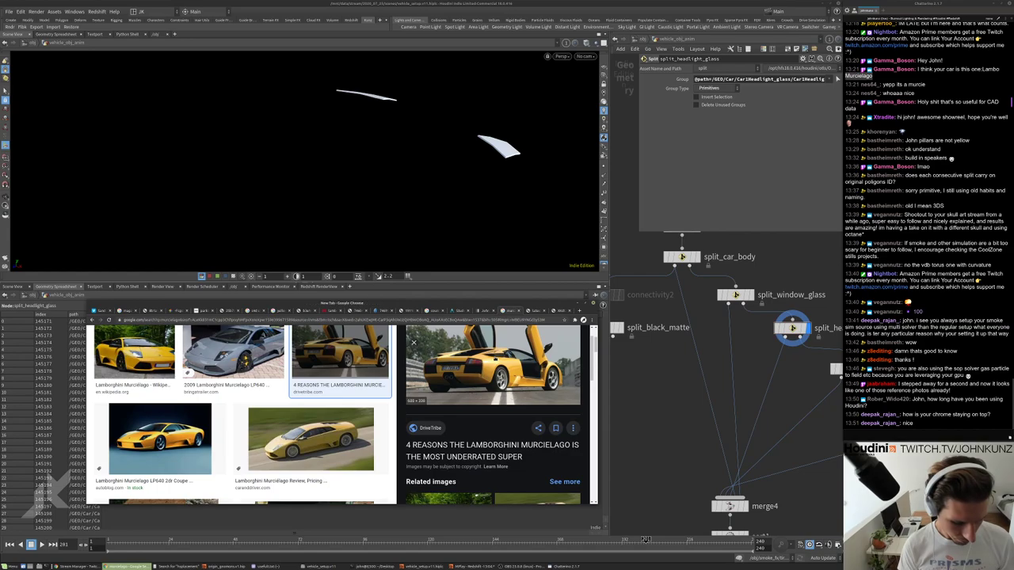
# Open the vimeo.com/kunz profile and position its window over the viewport.
pyautogui.write('vi')
pyautogui.press('Right')
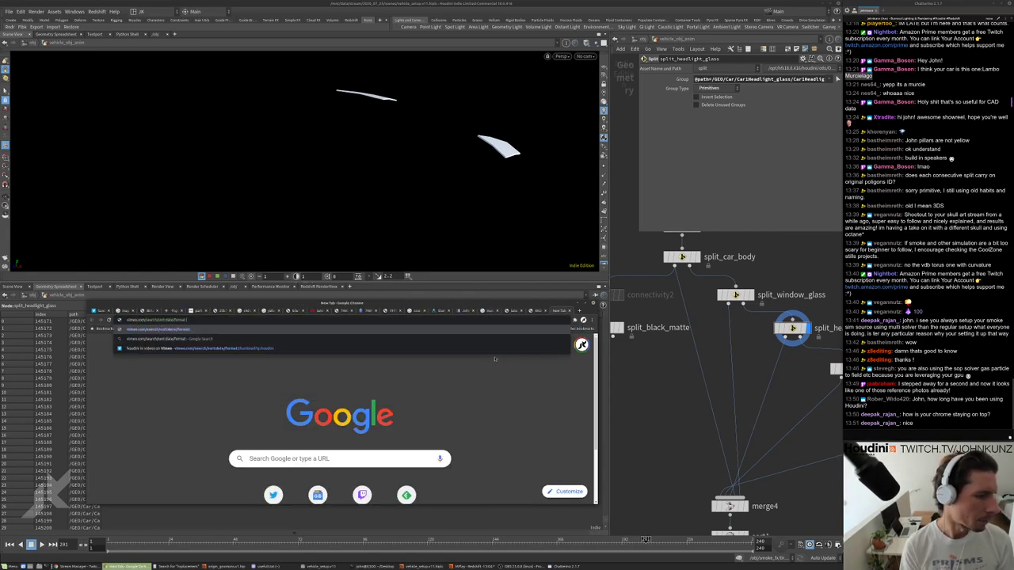
pyautogui.press('BackSpace')
pyautogui.press('BackSpace')
pyautogui.press('BackSpace')
pyautogui.press('BackSpace')
pyautogui.press('BackSpace')
pyautogui.press('BackSpace')
pyautogui.press('BackSpace')
pyautogui.press('BackSpace')
pyautogui.press('BackSpace')
pyautogui.press('BackSpace')
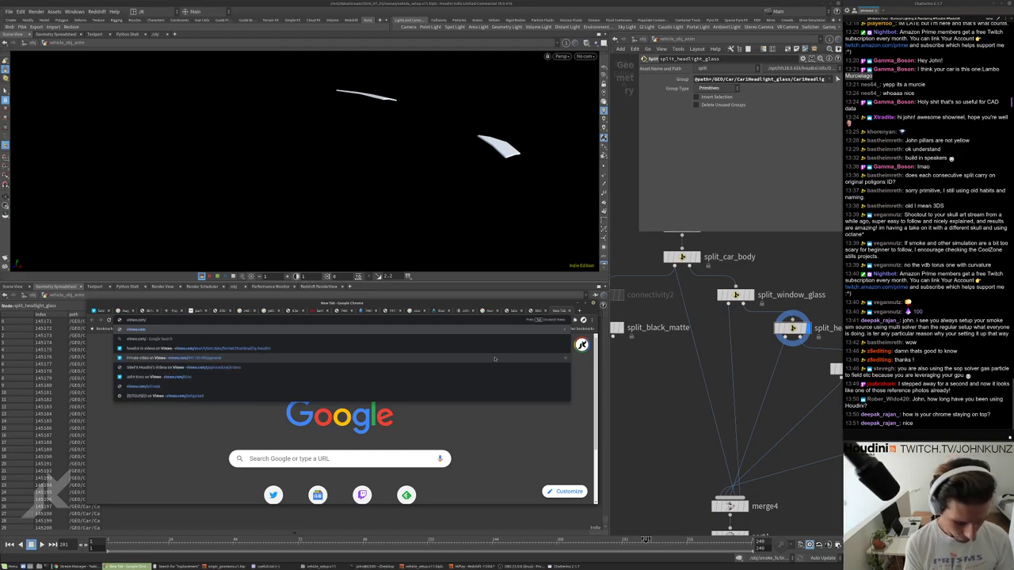
pyautogui.press('BackSpace')
pyautogui.press('BackSpace')
pyautogui.press('BackSpace')
pyautogui.press('BackSpace')
pyautogui.press('BackSpace')
pyautogui.press('BackSpace')
pyautogui.press('BackSpace')
pyautogui.press('BackSpace')
pyautogui.press('BackSpace')
pyautogui.press('BackSpace')
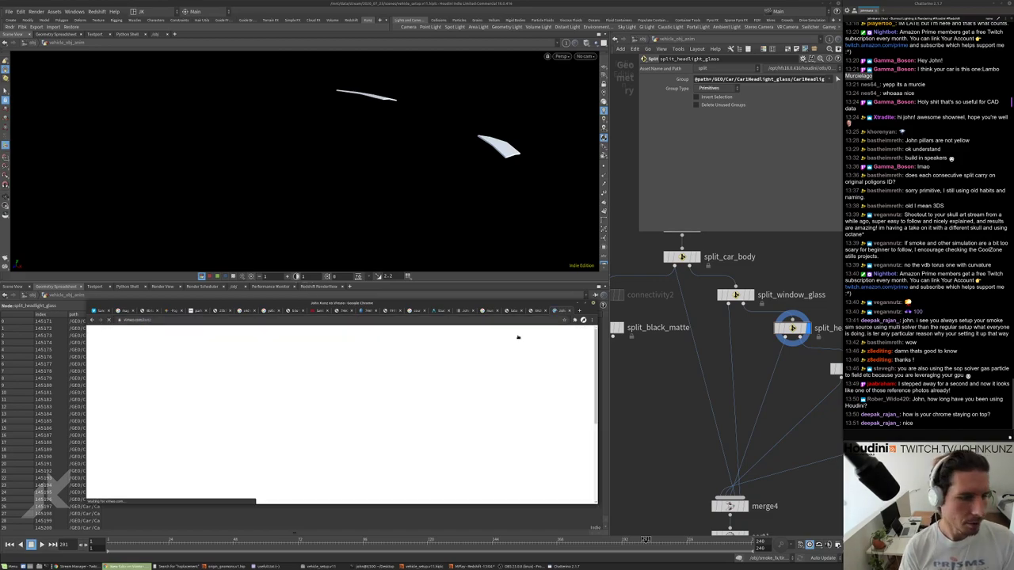
pyautogui.moveTo(420, 303); pyautogui.dragTo(525, 179)
pyautogui.scroll(-5, 526, 311)
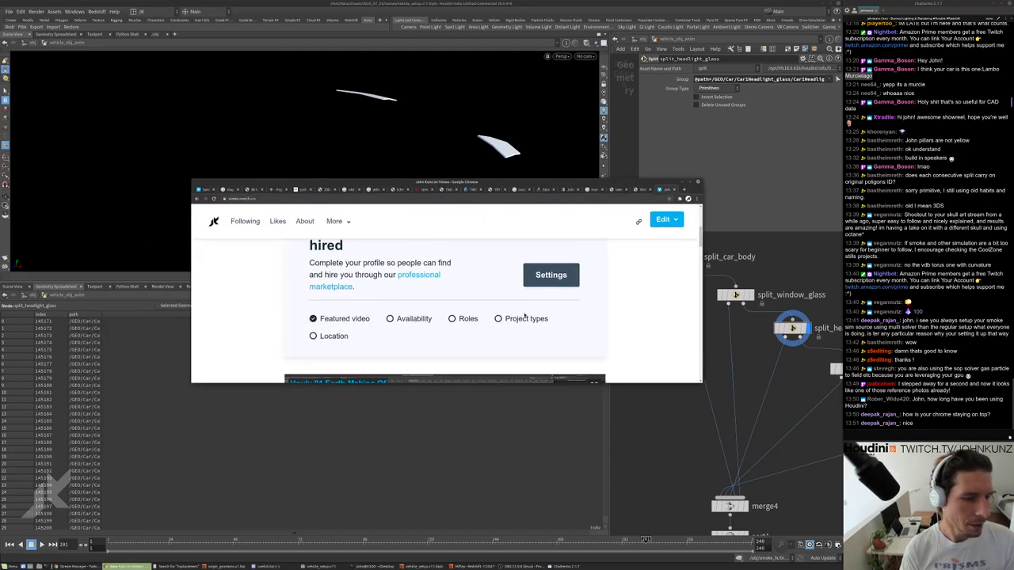
pyautogui.scroll(3, 529, 317)
pyautogui.scroll(3, 527, 326)
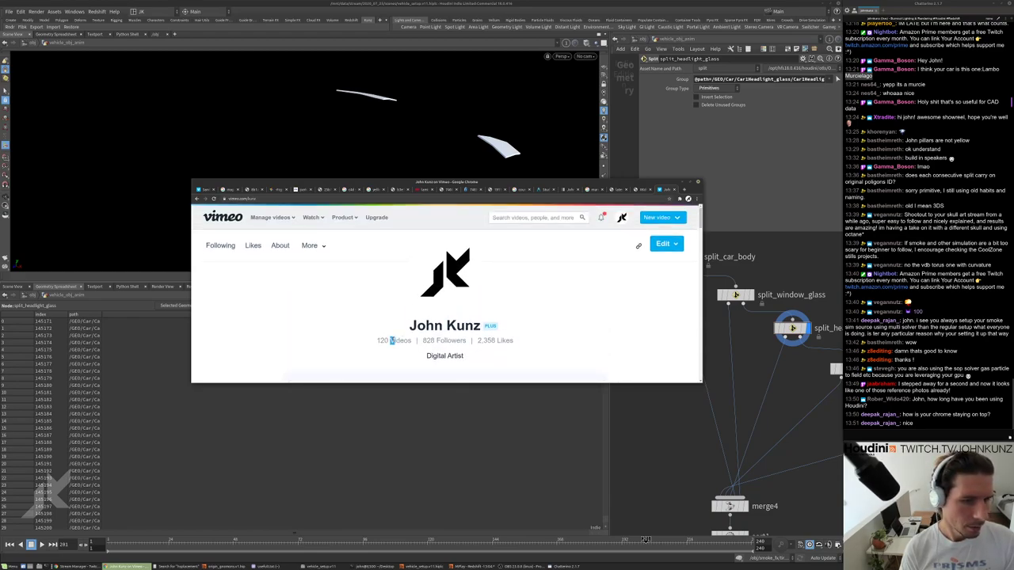
# Go to the channel's videos page and send its link to the stream chat.
pyautogui.click(297, 199)
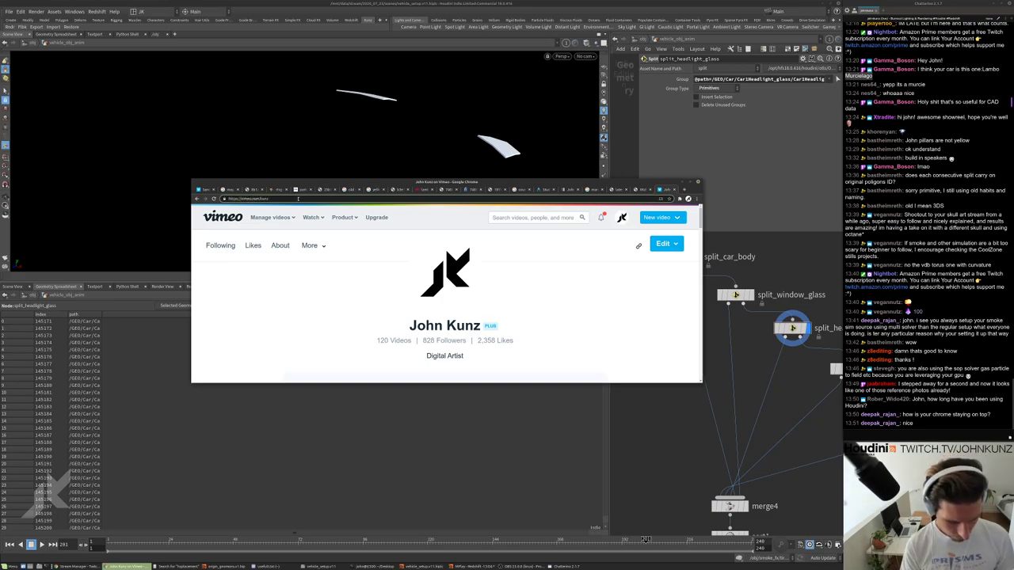
pyautogui.write('/r')
pyautogui.press('Return')
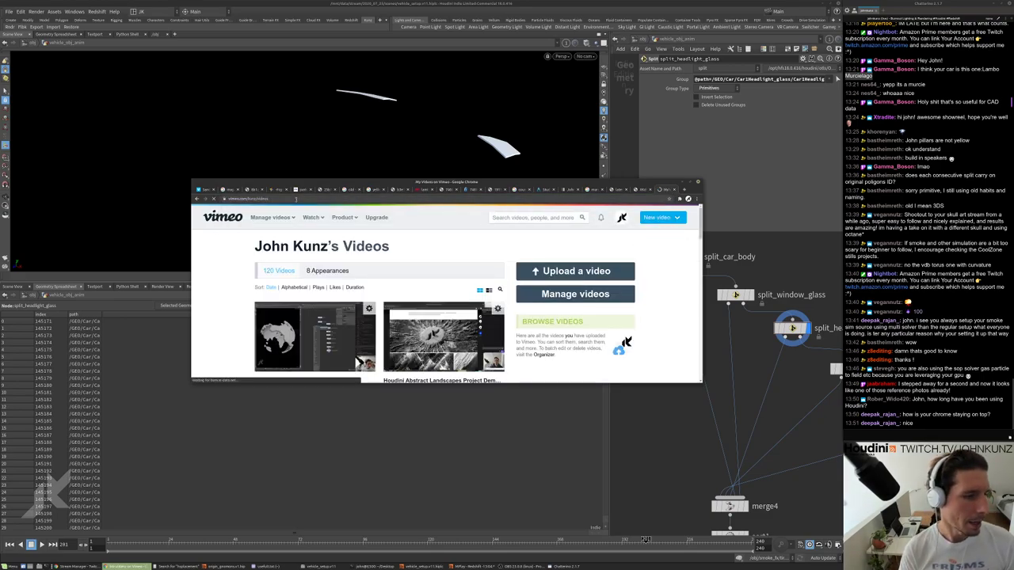
pyautogui.scroll(-3, 383, 298)
pyautogui.scroll(-10, 382, 298)
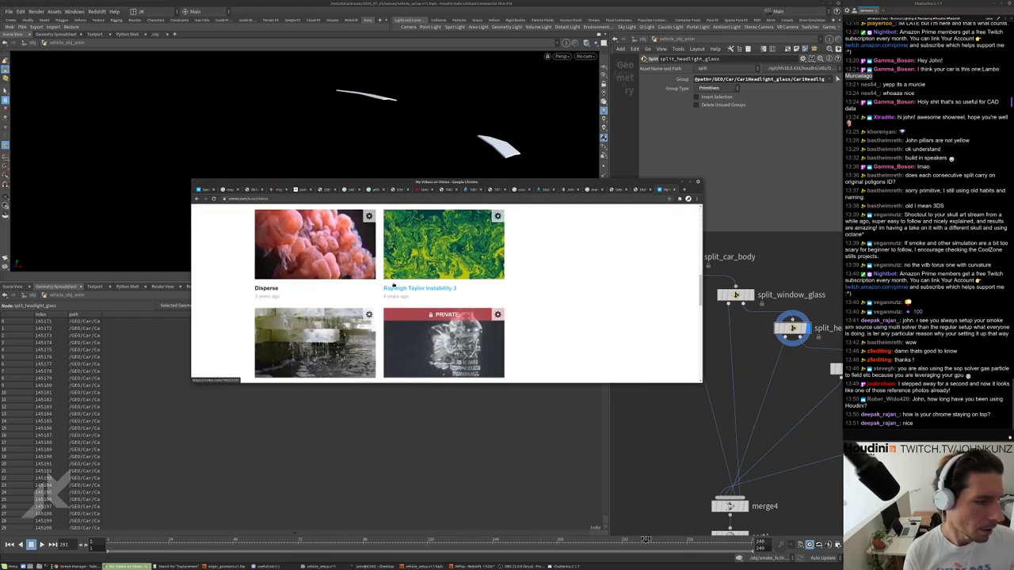
pyautogui.scroll(2, 336, 251)
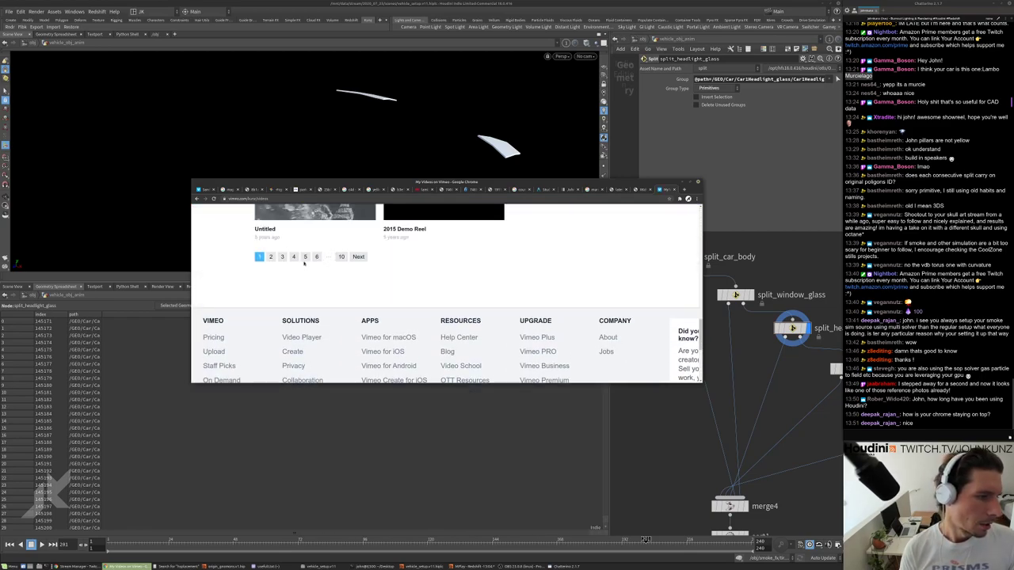
pyautogui.scroll(12, 303, 264)
pyautogui.hotkey('ctrl', 'l')
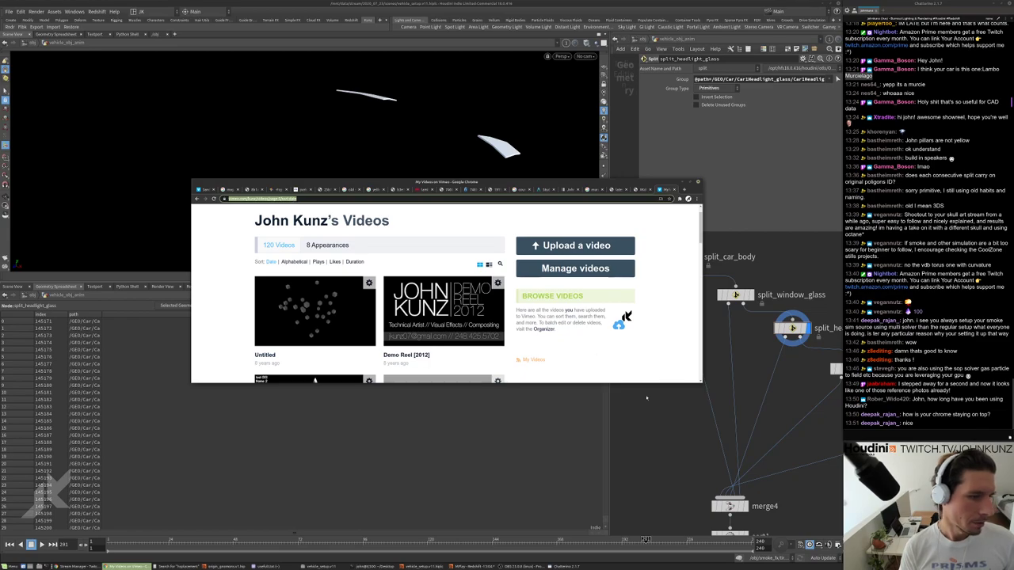
pyautogui.scroll(-3, 634, 372)
pyautogui.click(888, 434)
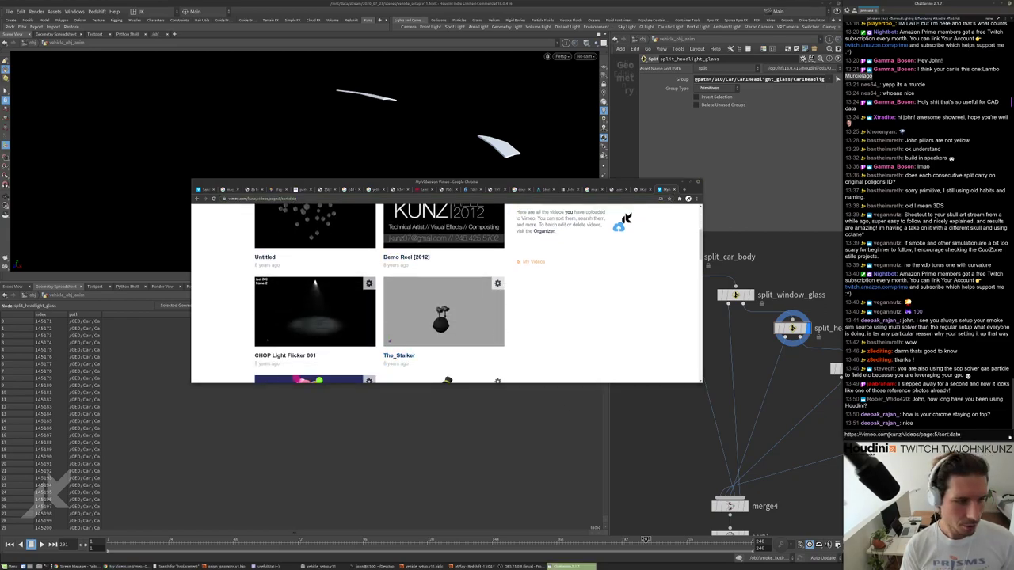
pyautogui.press('Return')
# Page through the uploaded-videos grid to find the ArmFlailer video.
pyautogui.scroll(-8, 376, 310)
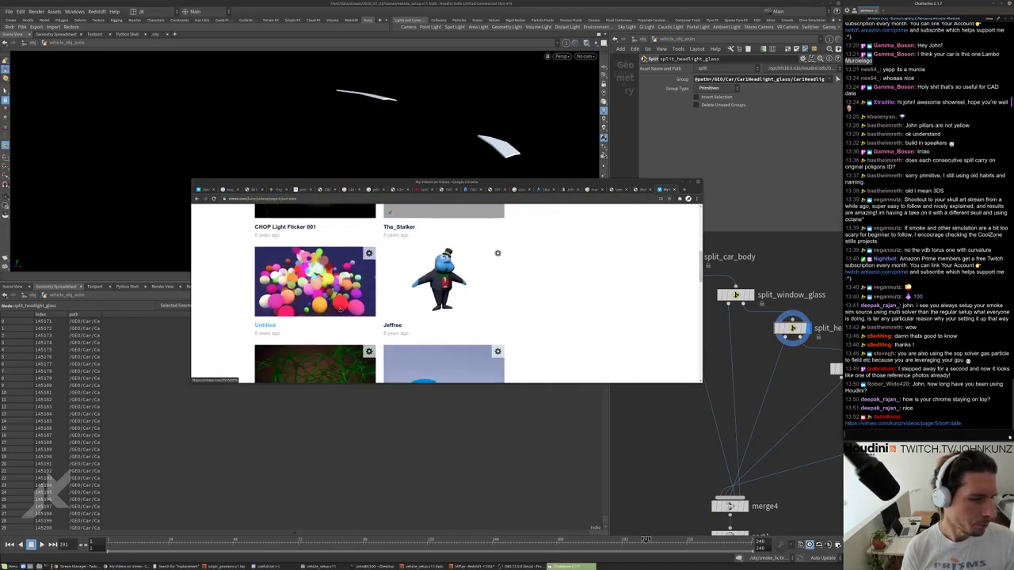
pyautogui.scroll(-2, 376, 310)
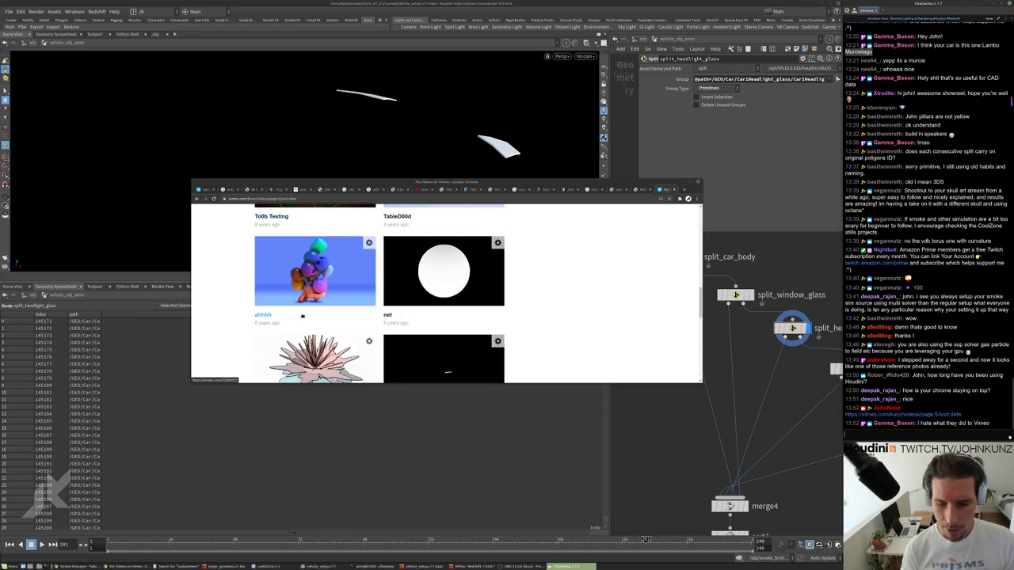
pyautogui.scroll(-5, 302, 315)
pyautogui.scroll(2, 312, 310)
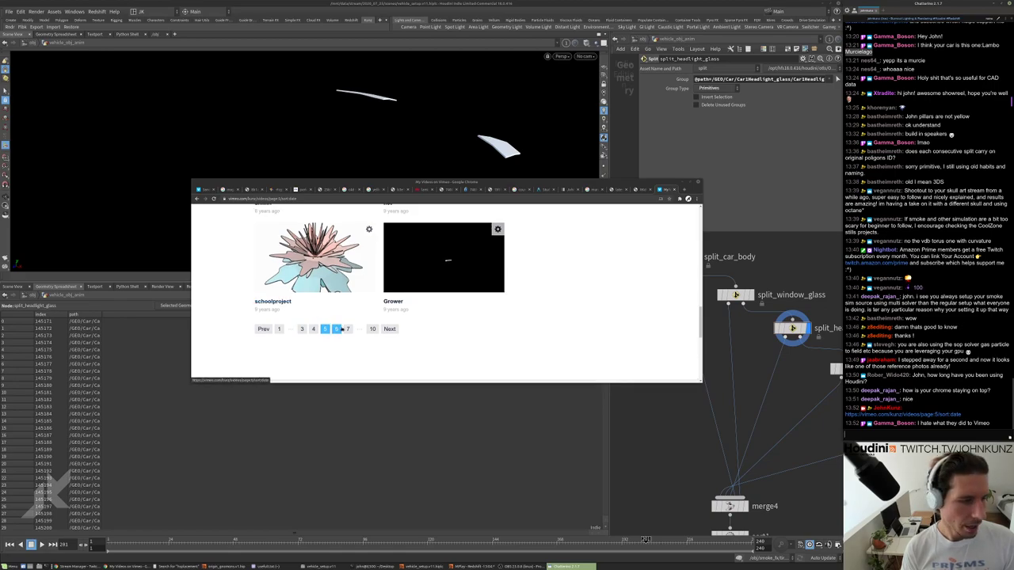
pyautogui.click(338, 328)
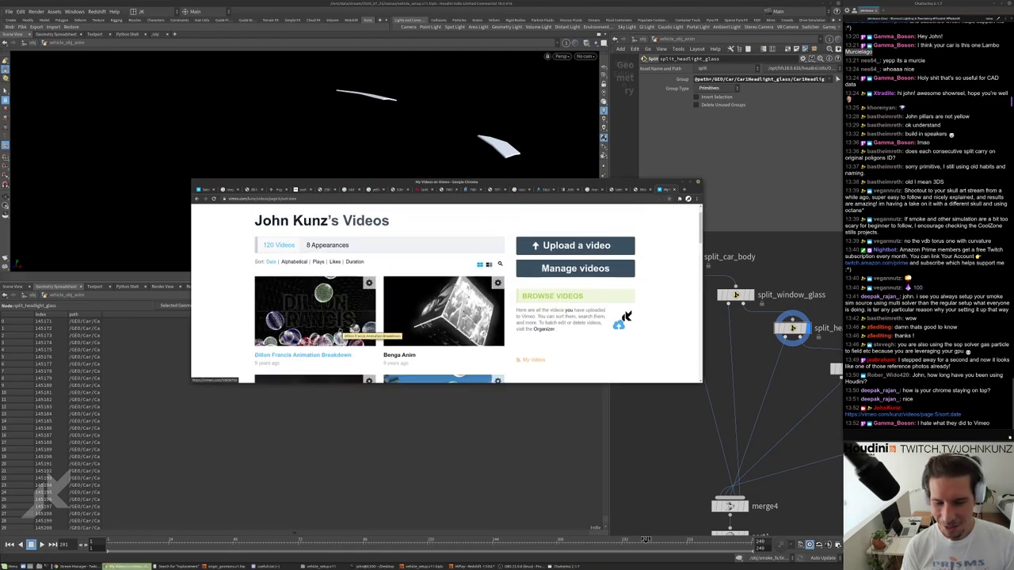
pyautogui.scroll(-7, 342, 328)
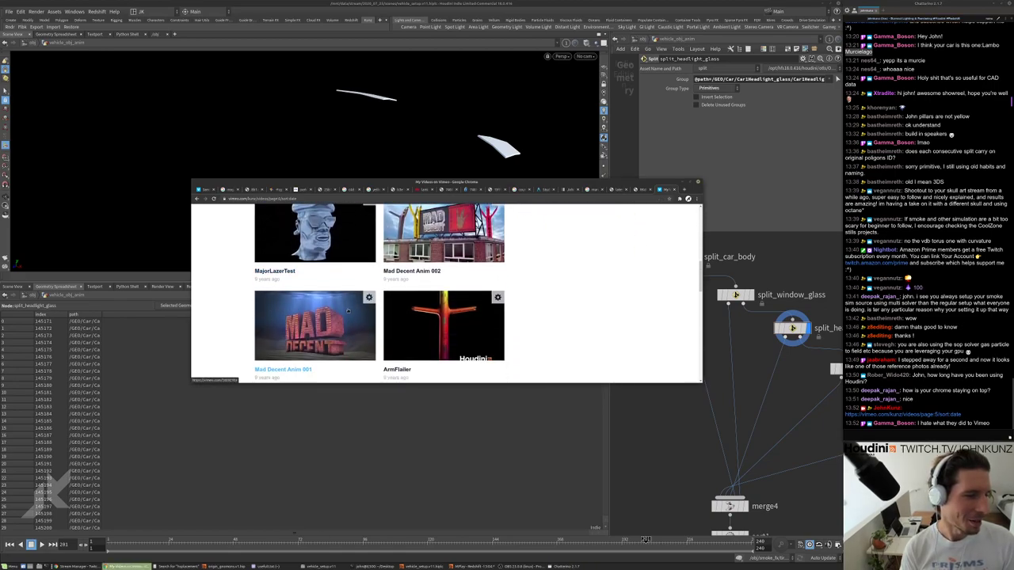
pyautogui.scroll(-5, 348, 311)
pyautogui.scroll(3, 351, 316)
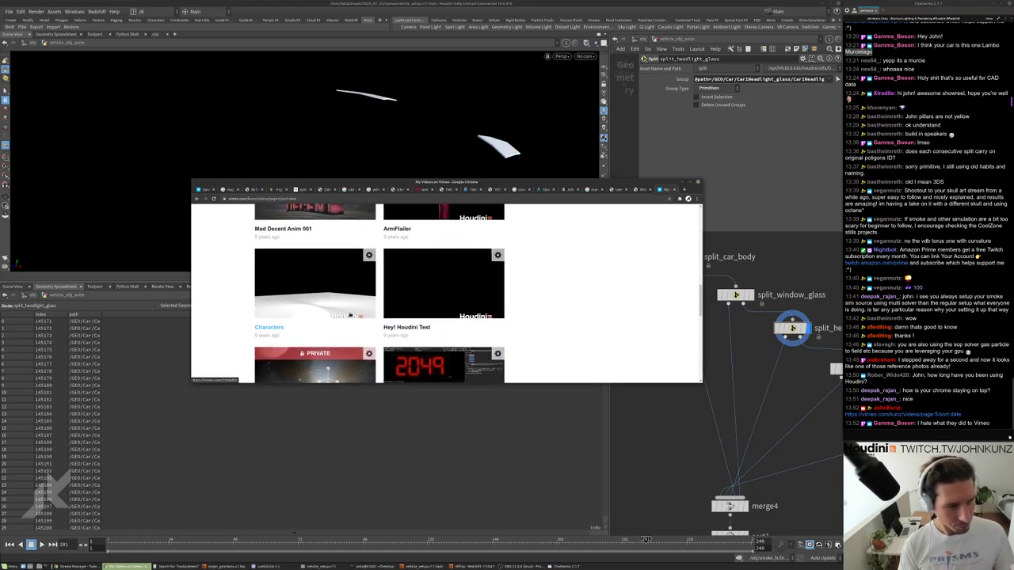
pyautogui.scroll(2, 350, 316)
pyautogui.scroll(-1, 412, 349)
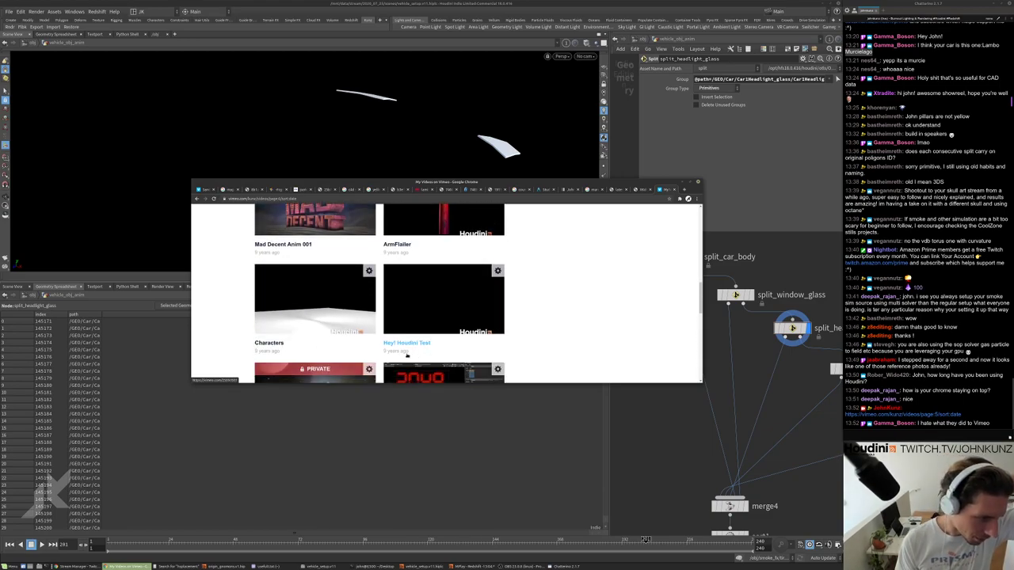
pyautogui.scroll(3, 428, 345)
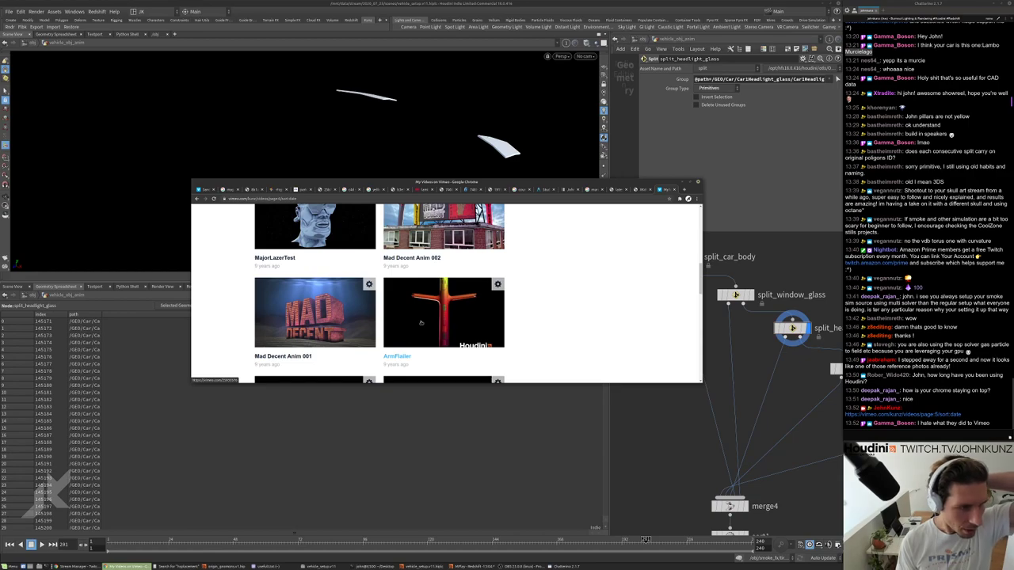
pyautogui.scroll(1, 435, 294)
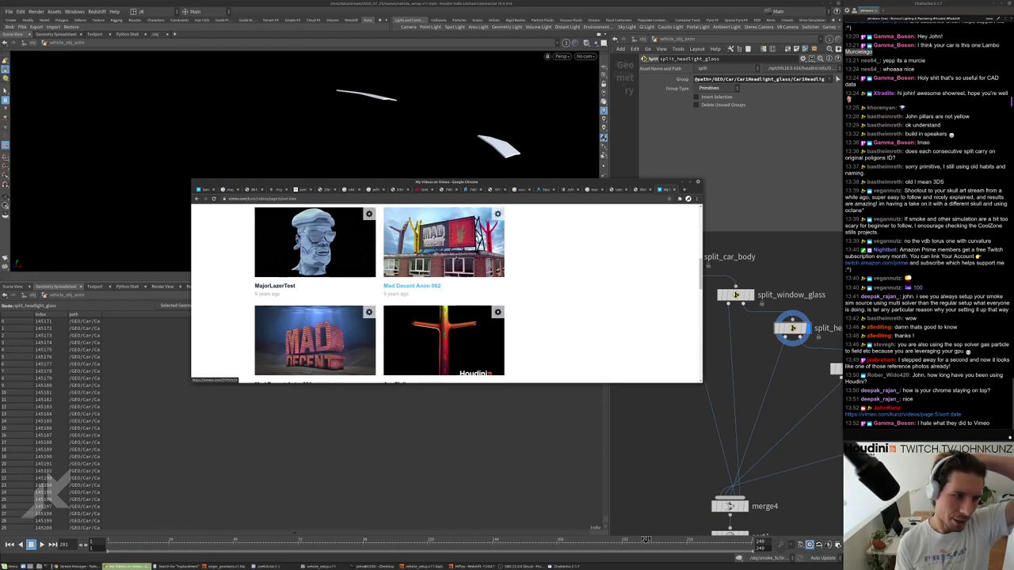
pyautogui.scroll(-2, 380, 293)
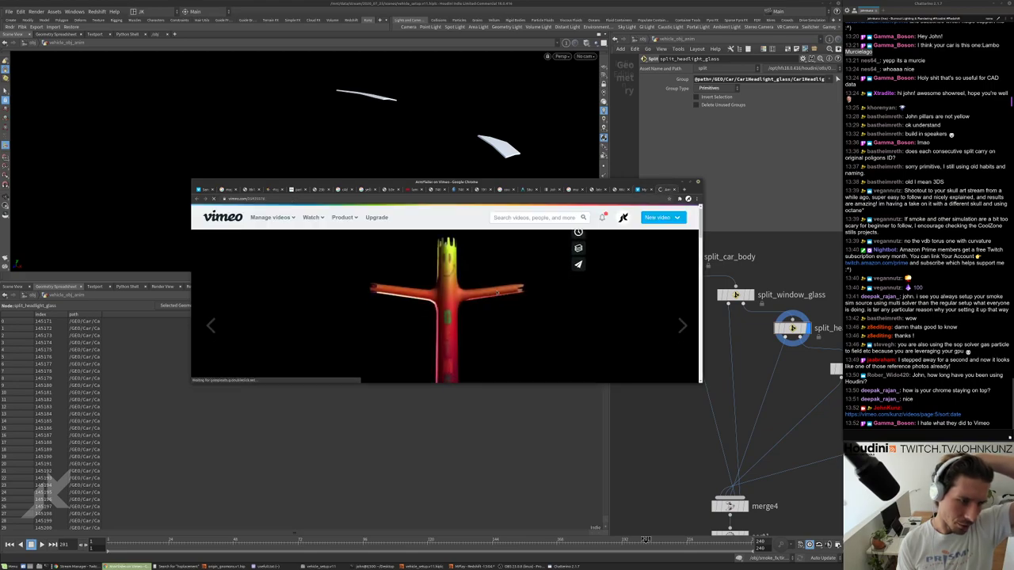
# Play ArmFlailer, then open Mad Decent Anim 001 with the browser enlarged.
pyautogui.click(321, 361)
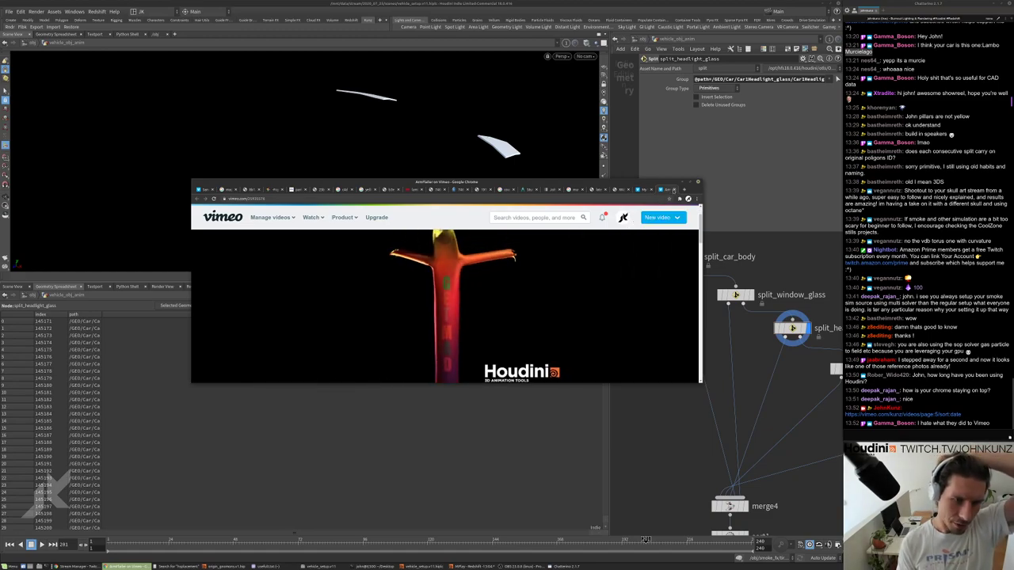
pyautogui.hotkey('alt', 'Left')
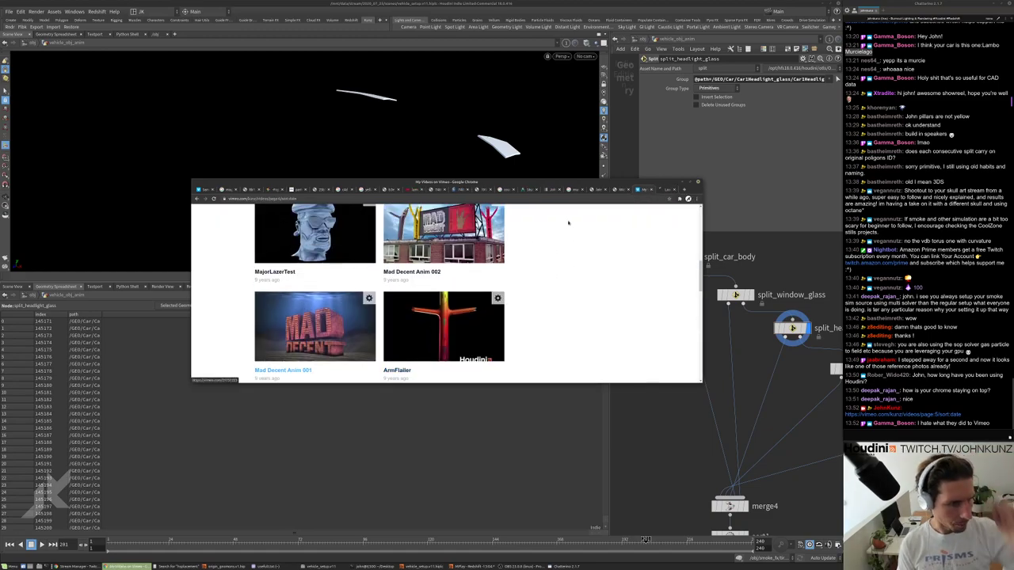
pyautogui.click(283, 370)
pyautogui.scroll(-3, 248, 312)
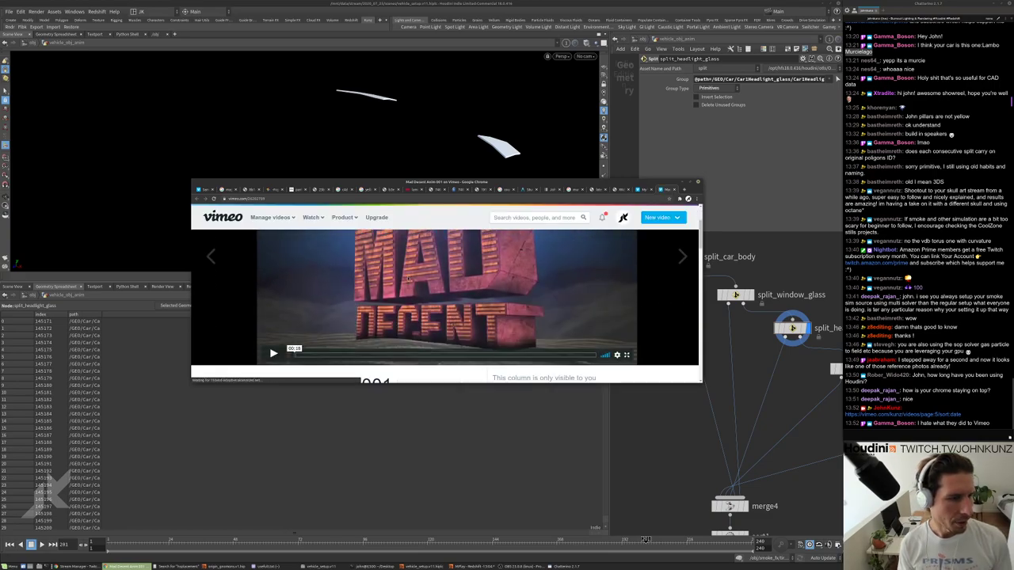
pyautogui.scroll(2, 248, 312)
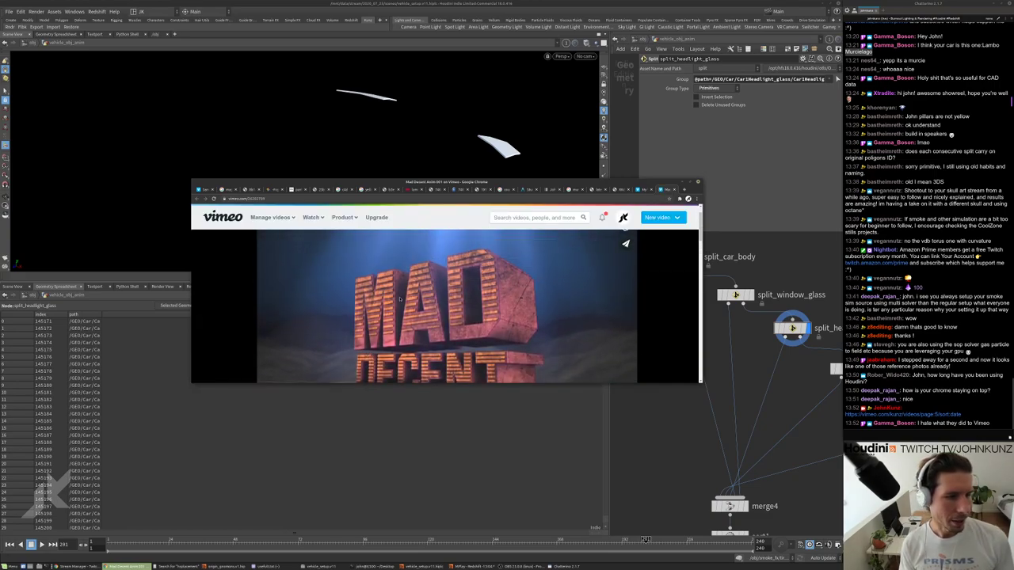
pyautogui.moveTo(635, 180); pyautogui.dragTo(634, 95)
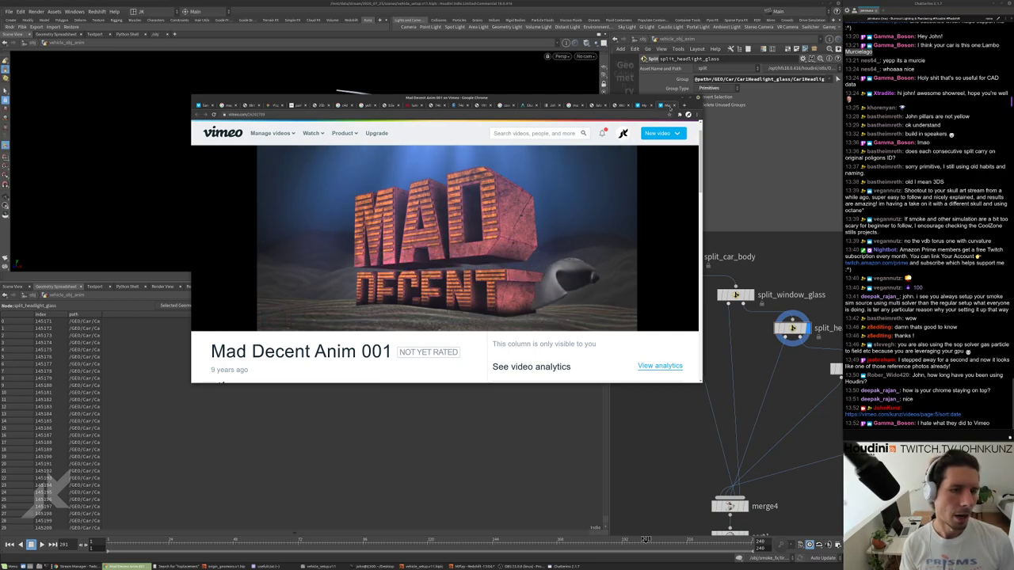
# Play the Characters video, close the Vimeo tab, and move the Lamborghini photo aside.
pyautogui.hotkey('alt', 'Left')
pyautogui.scroll(1, 280, 283)
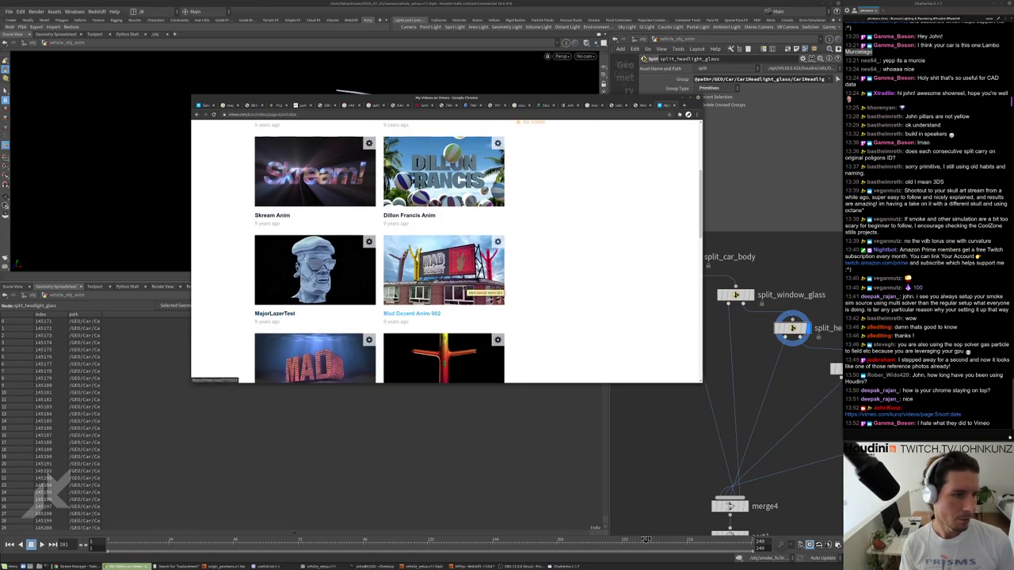
pyautogui.scroll(-4, 318, 276)
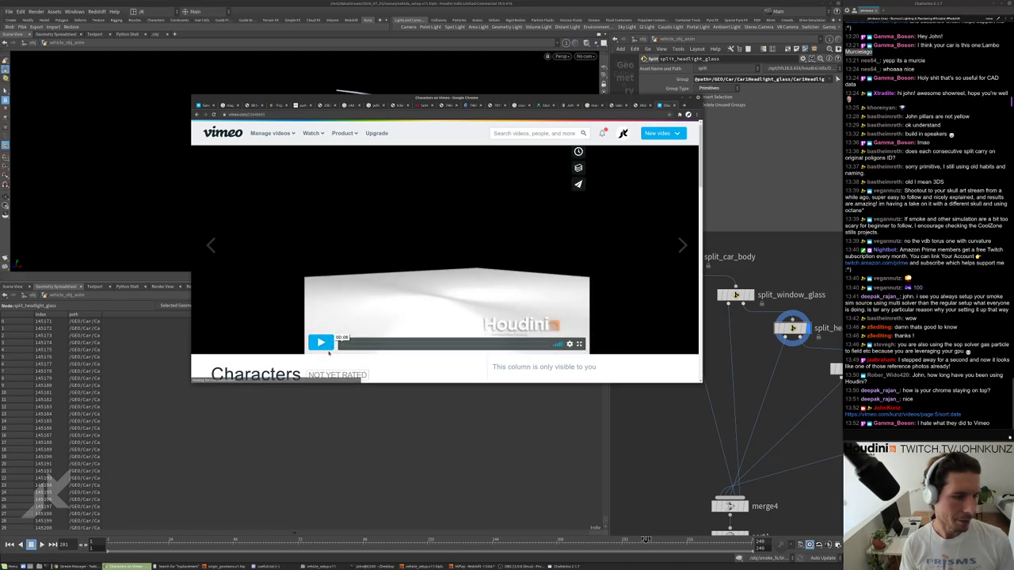
pyautogui.click(321, 334)
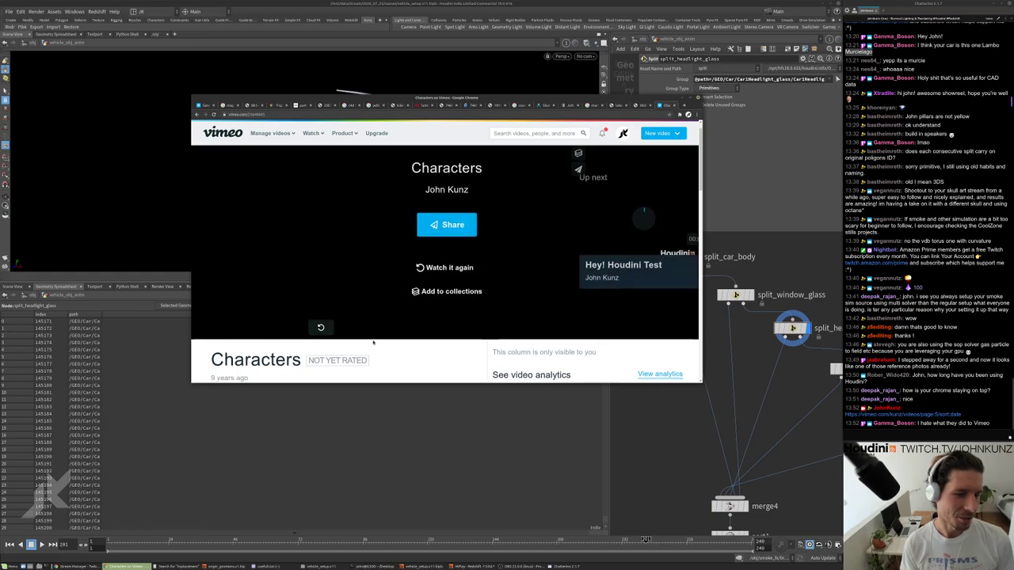
pyautogui.scroll(-2, 373, 342)
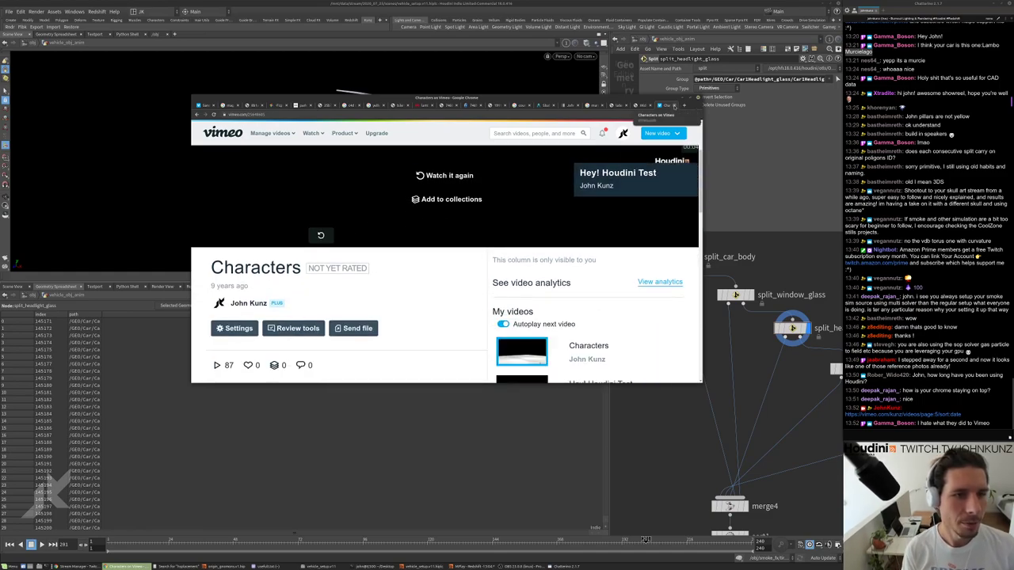
pyautogui.click(674, 105)
pyautogui.moveTo(575, 110); pyautogui.dragTo(423, 280)
# Show split_window_glass, then split_headlight_glass, framing and orbiting the headlight glass pieces.
pyautogui.click(750, 294)
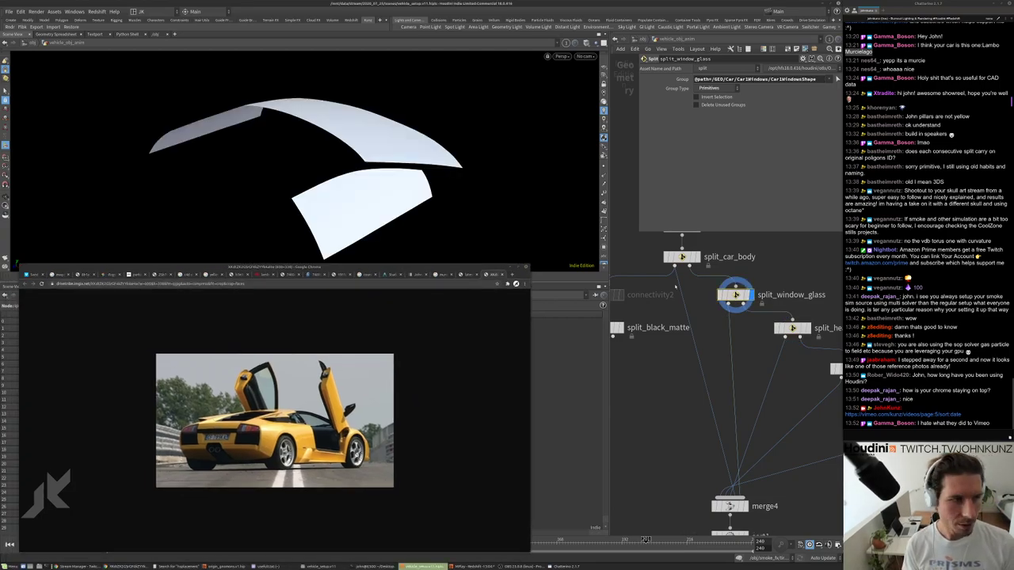
pyautogui.moveTo(723, 326); pyautogui.dragTo(672, 331, button='middle')
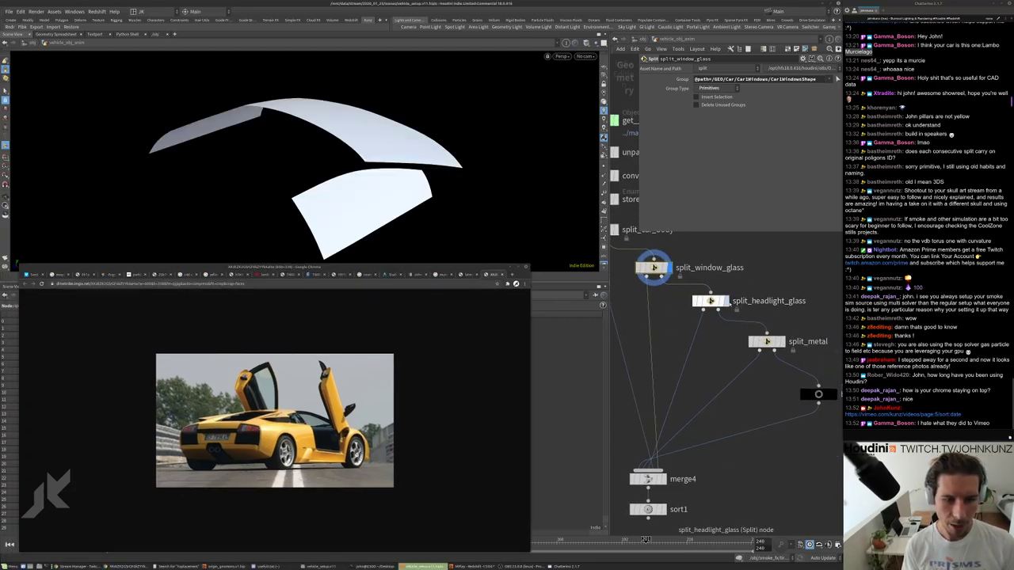
pyautogui.click(722, 302)
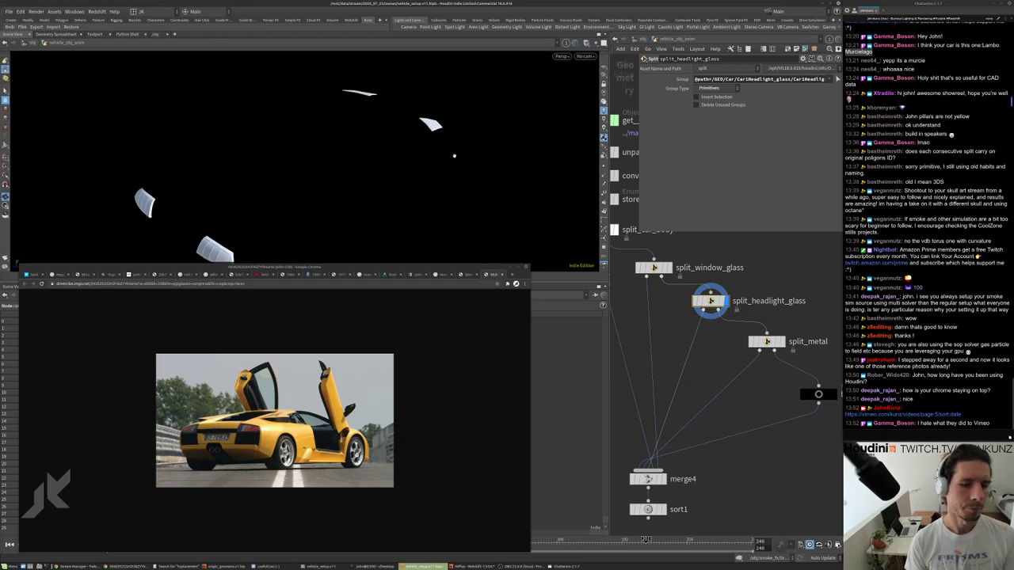
pyautogui.keyDown('alt'); pyautogui.moveTo(455, 155); pyautogui.dragTo(532, 96); pyautogui.keyUp('alt')
pyautogui.press('g')
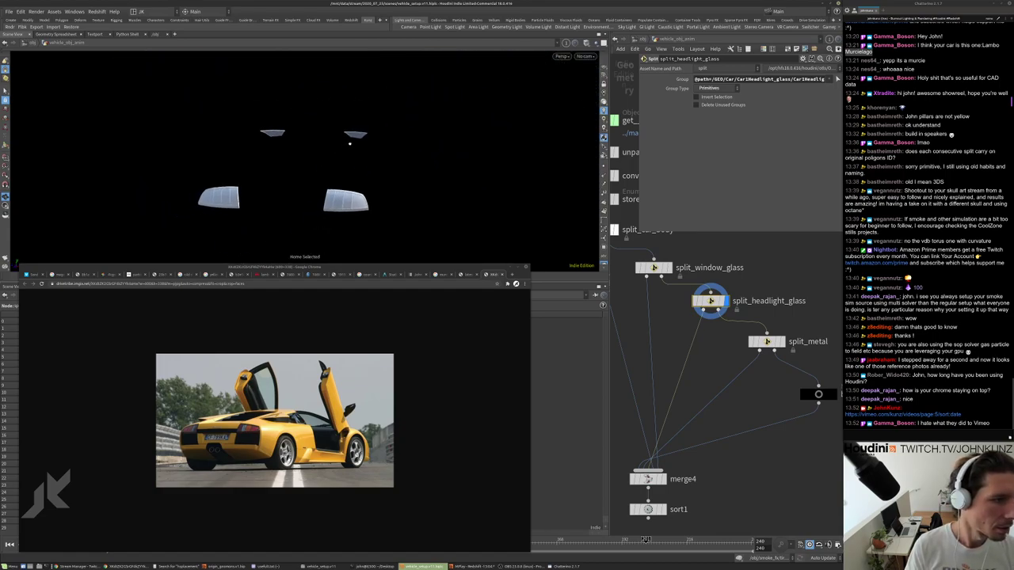
pyautogui.keyDown('alt'); pyautogui.moveTo(368, 139); pyautogui.dragTo(417, 156); pyautogui.keyUp('alt')
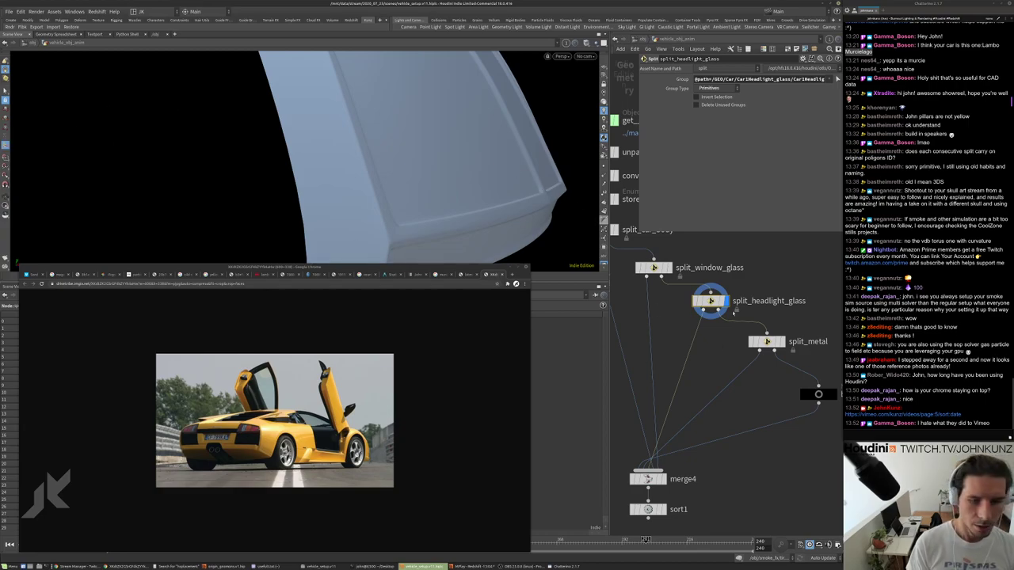
# Pick a headlight glass island to inspect, then display split_metal and black_matte outputs.
pyautogui.press('9')
pyautogui.scroll(-6, 313, 173)
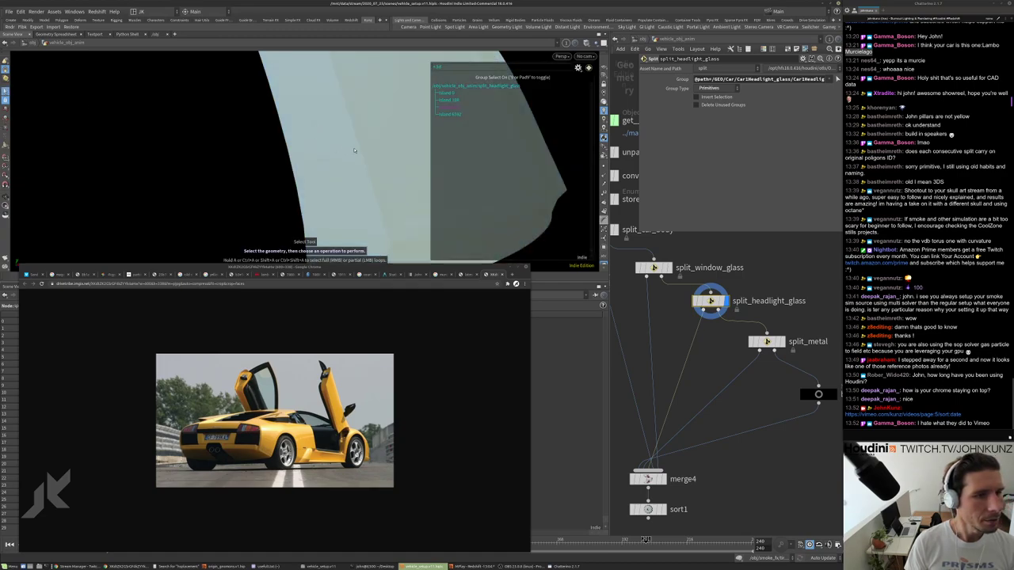
pyautogui.click(279, 163)
pyautogui.scroll(8, 279, 162)
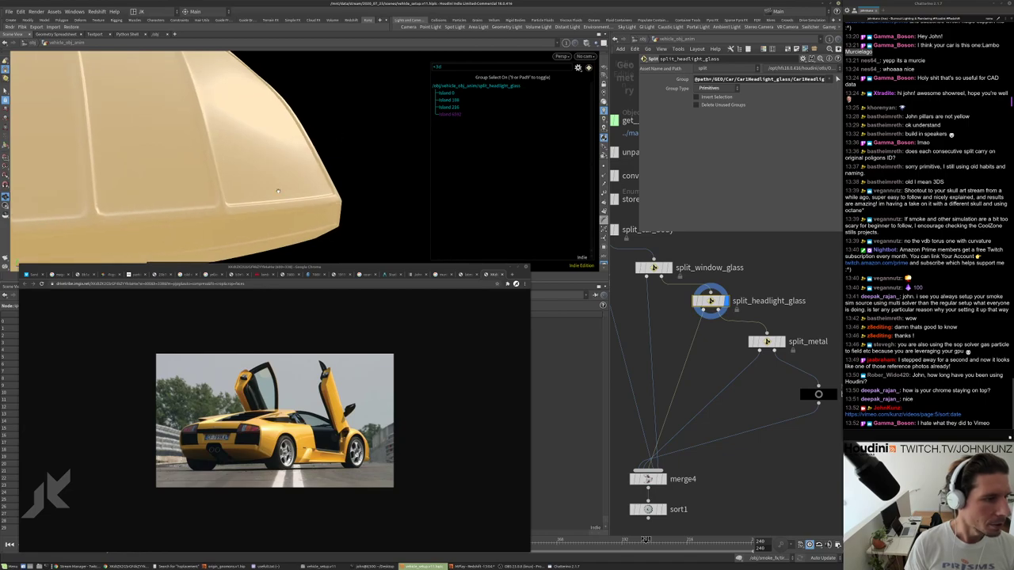
pyautogui.scroll(3, 719, 348)
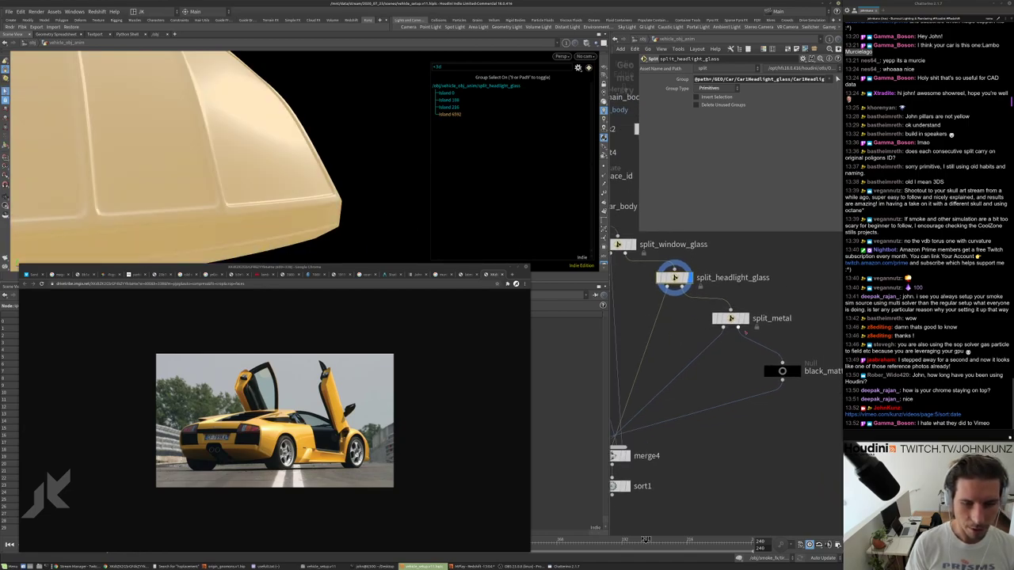
pyautogui.click(723, 315)
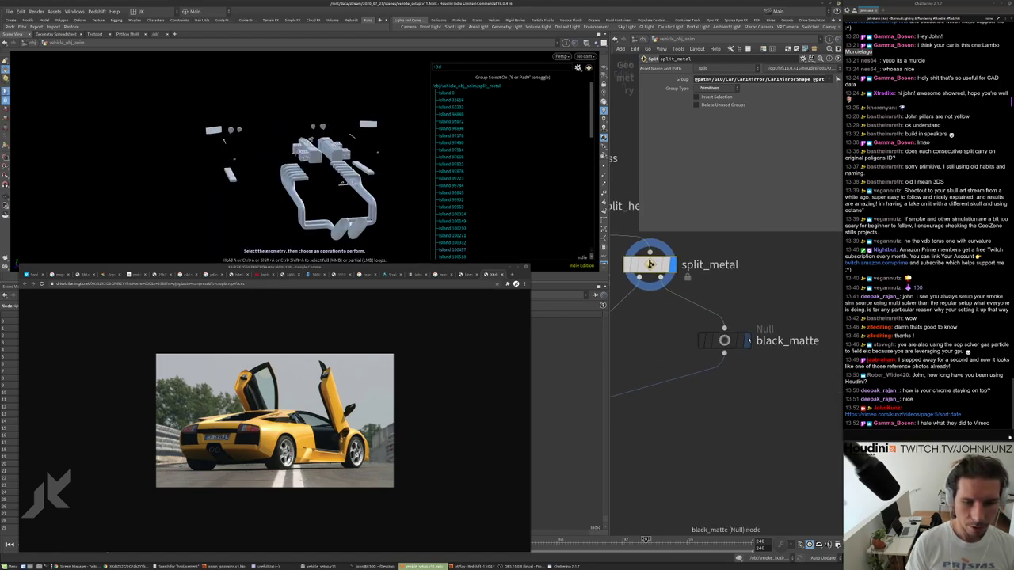
pyautogui.click(724, 341)
pyautogui.scroll(-10, 475, 171)
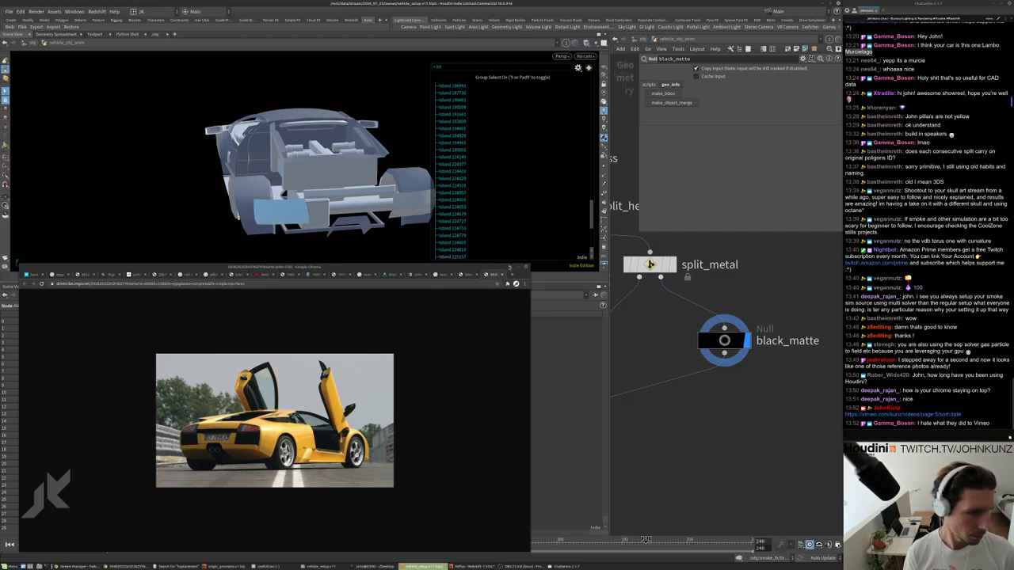
# Close the Lamborghini photo window and disconnect split_car_body from merge4.
pyautogui.click(509, 267)
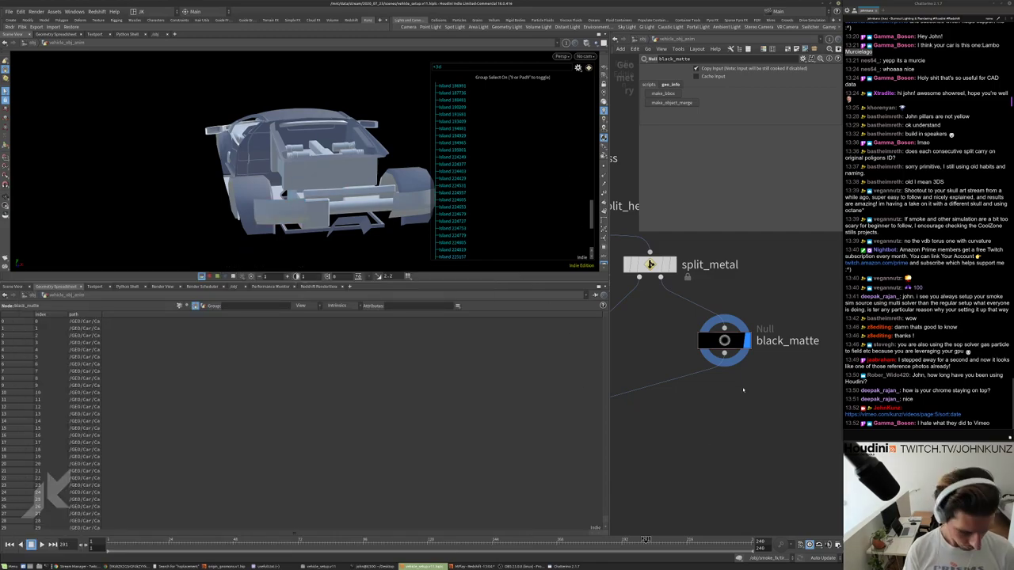
pyautogui.press('Escape')
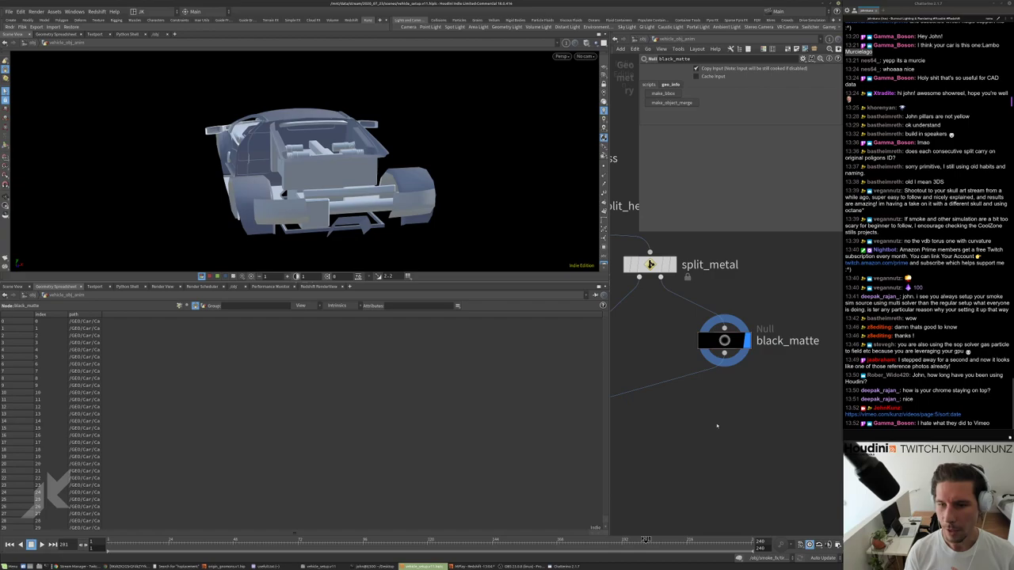
pyautogui.scroll(-5, 716, 425)
pyautogui.scroll(3, 665, 412)
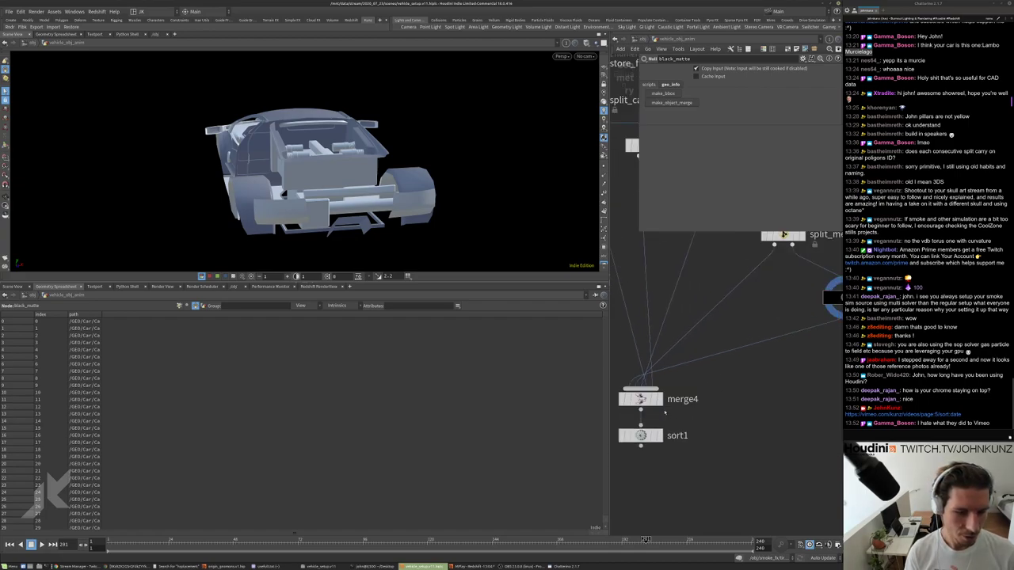
pyautogui.scroll(-5, 669, 425)
pyautogui.scroll(3, 602, 362)
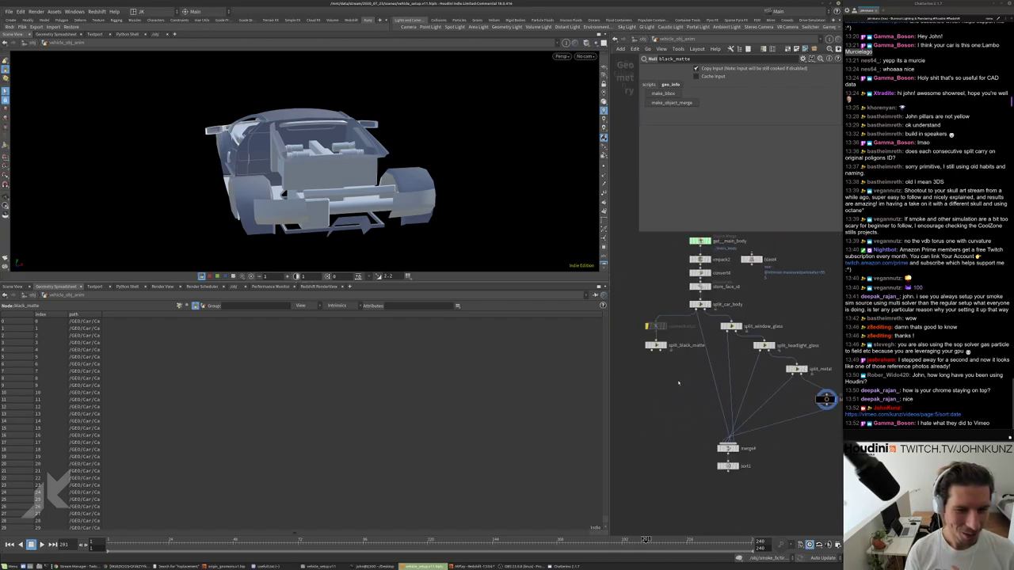
pyautogui.press('Tab')
pyautogui.press('Escape')
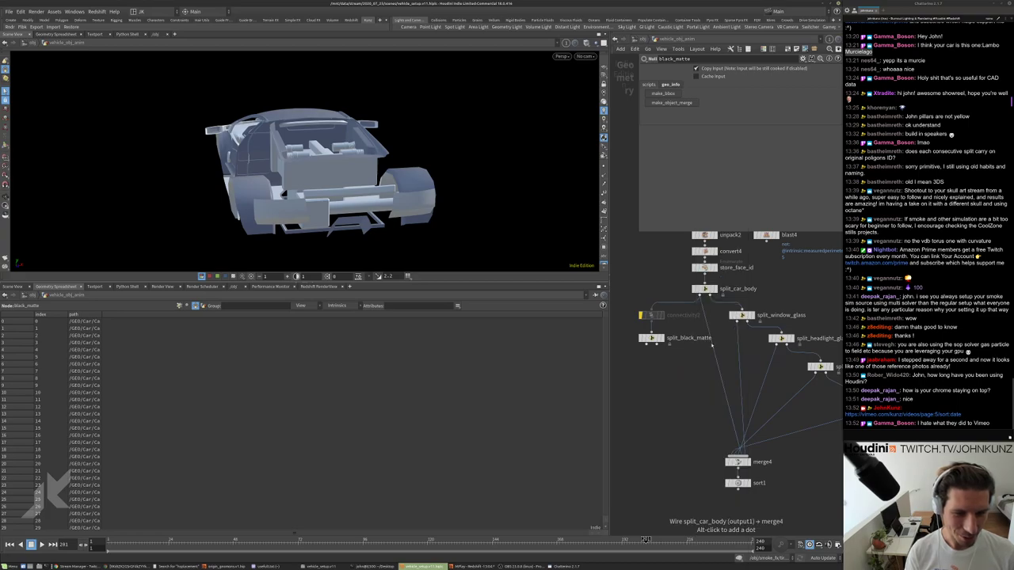
pyautogui.rightClick(714, 348)
pyautogui.click(727, 367)
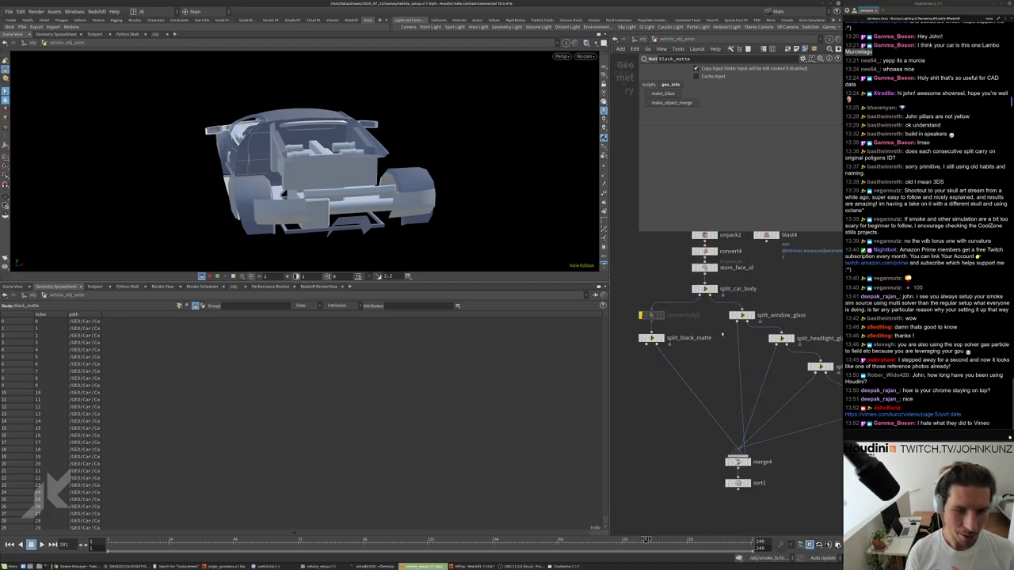
# Add a new Merge node, merge5, beside the split nodes.
pyautogui.press('Tab')
pyautogui.write('mer')
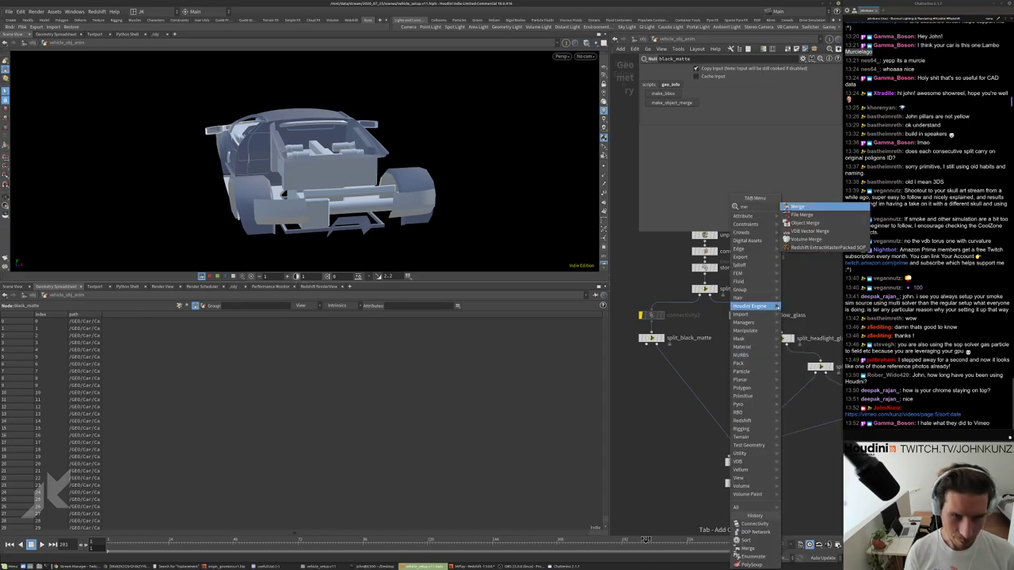
pyautogui.click(798, 208)
pyautogui.click(716, 372)
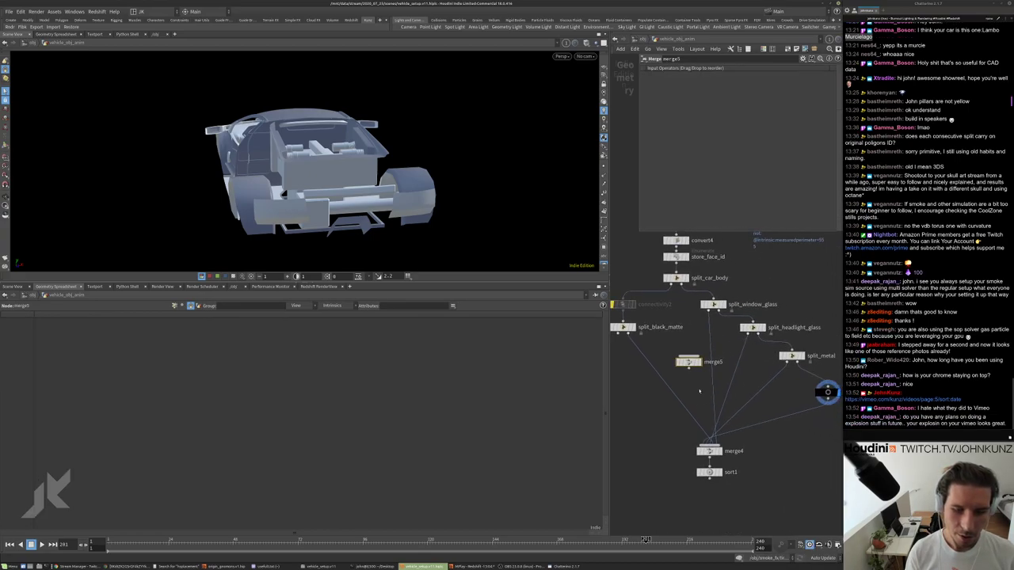
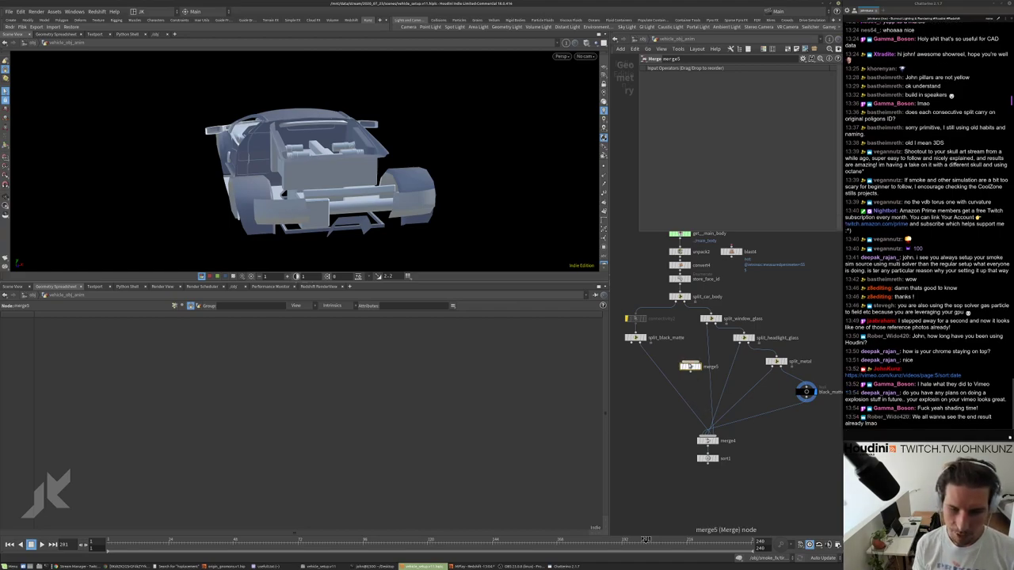
# Move merge5 beside merge4 and wire split_metal and split_black_matte into it.
pyautogui.moveTo(690, 366); pyautogui.dragTo(747, 426)
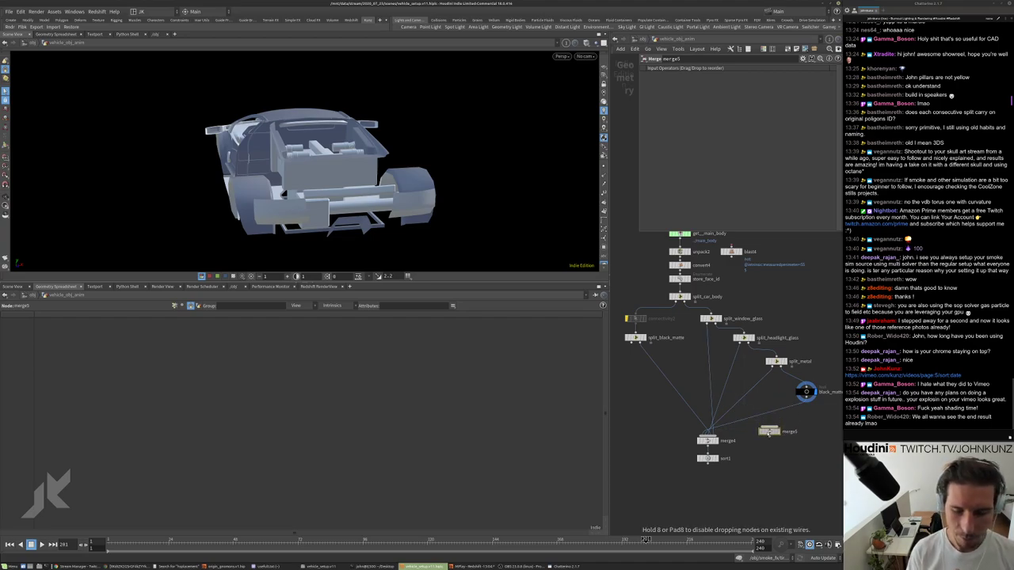
pyautogui.moveTo(769, 433); pyautogui.dragTo(769, 434)
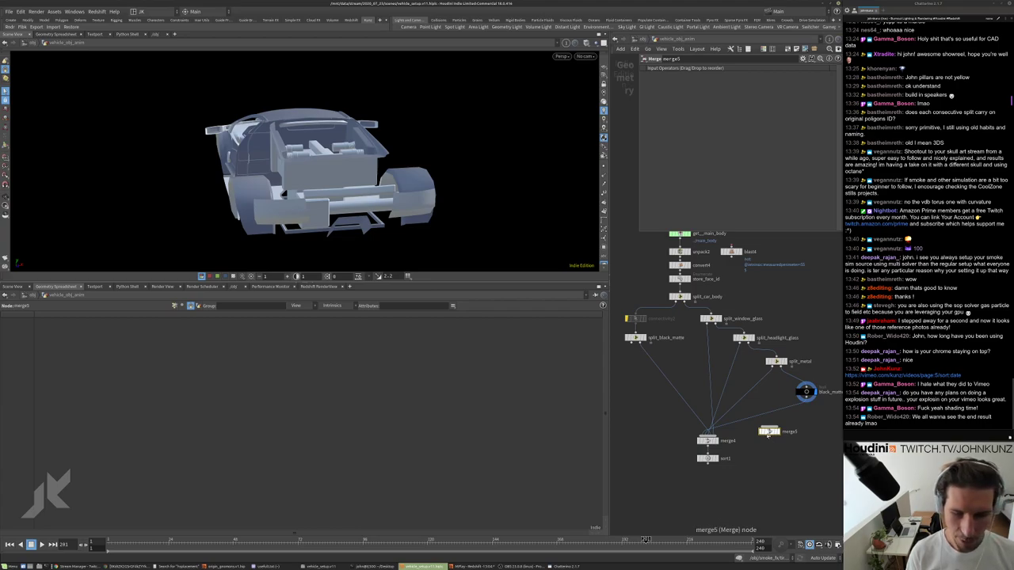
pyautogui.moveTo(768, 432); pyautogui.dragTo(799, 378)
pyautogui.click(798, 385)
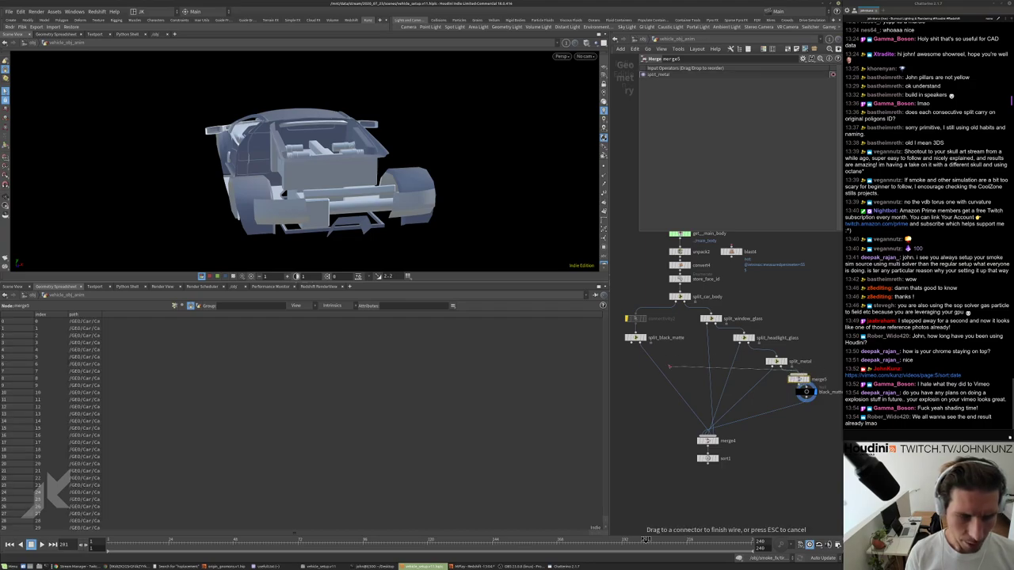
pyautogui.click(805, 391)
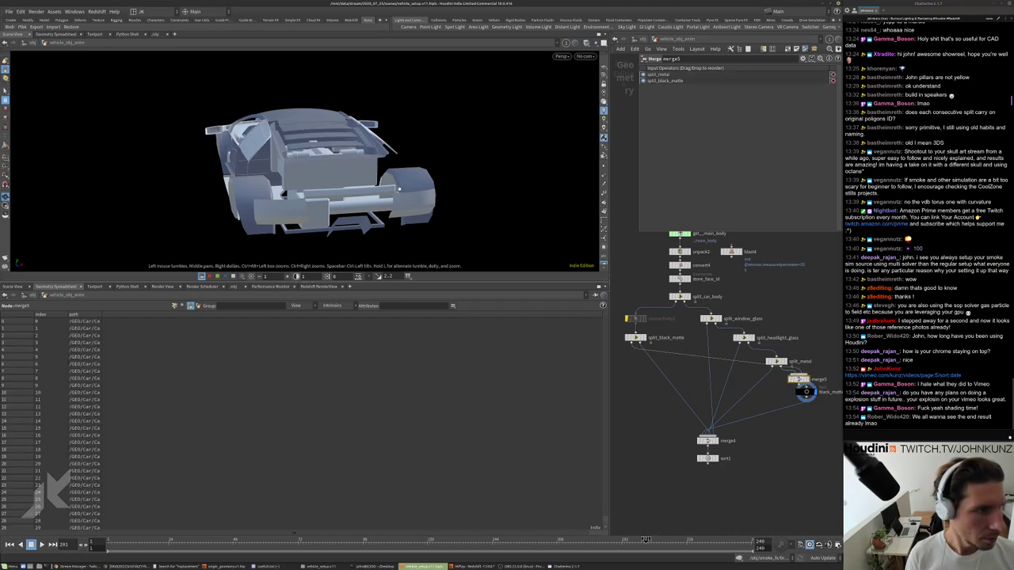
pyautogui.moveTo(317, 158); pyautogui.dragTo(473, 167)
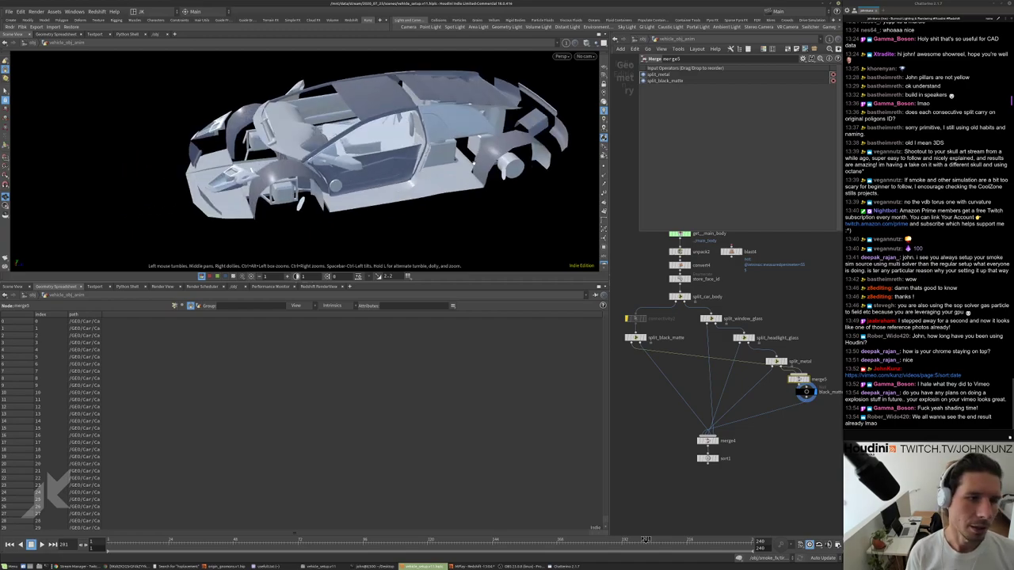
# Place merge5 just above black_matte and display merge4's fully assembled car.
pyautogui.press('s')
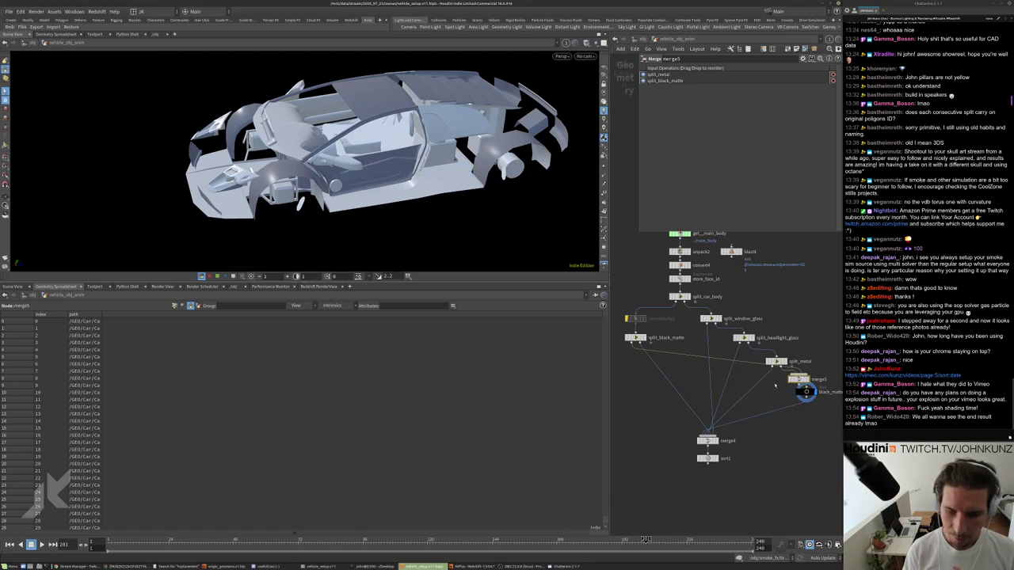
pyautogui.scroll(4, 765, 396)
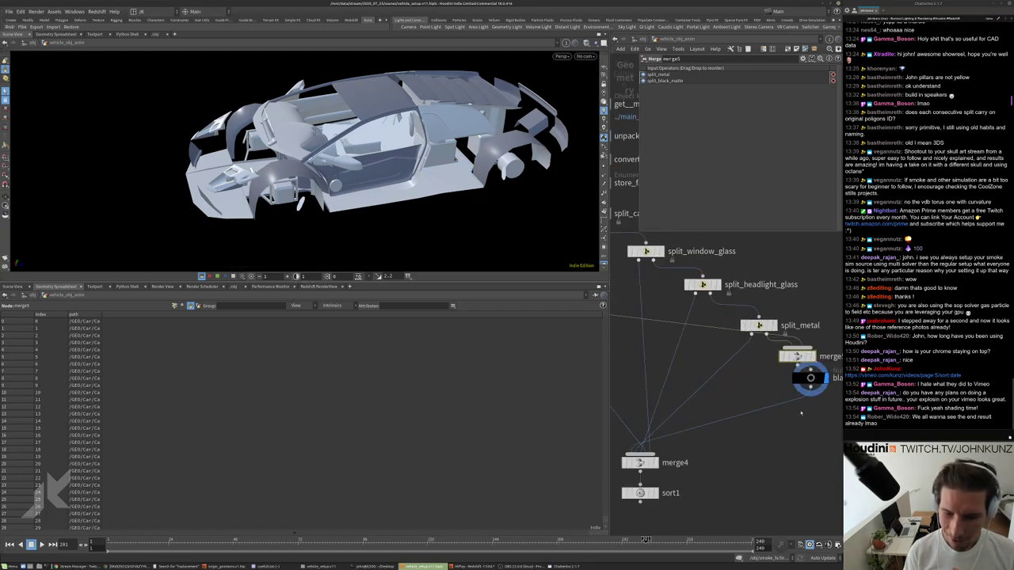
pyautogui.moveTo(754, 397); pyautogui.dragTo(754, 412)
pyautogui.moveTo(740, 374); pyautogui.dragTo(753, 380)
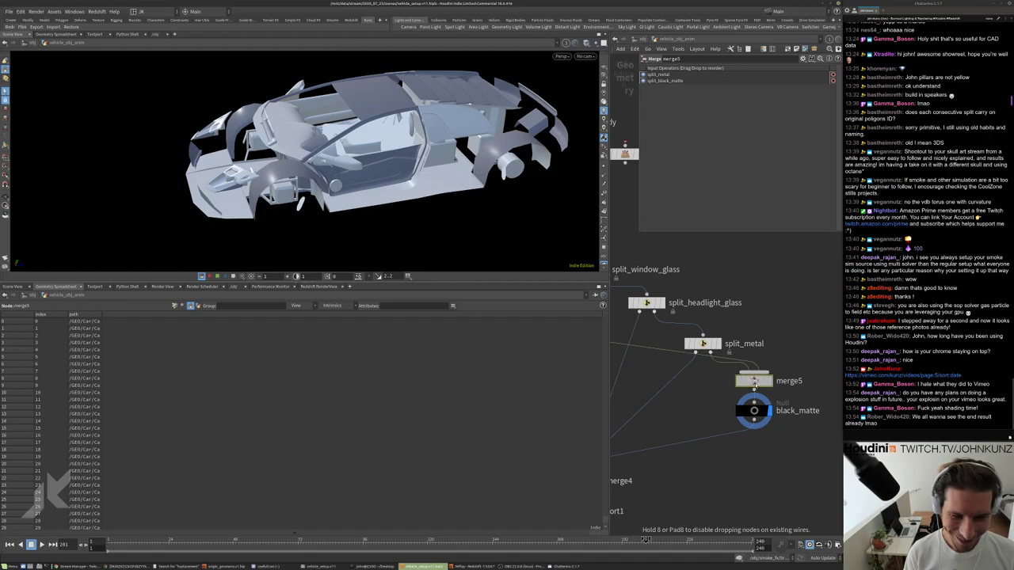
pyautogui.scroll(-4, 754, 380)
pyautogui.click(672, 431)
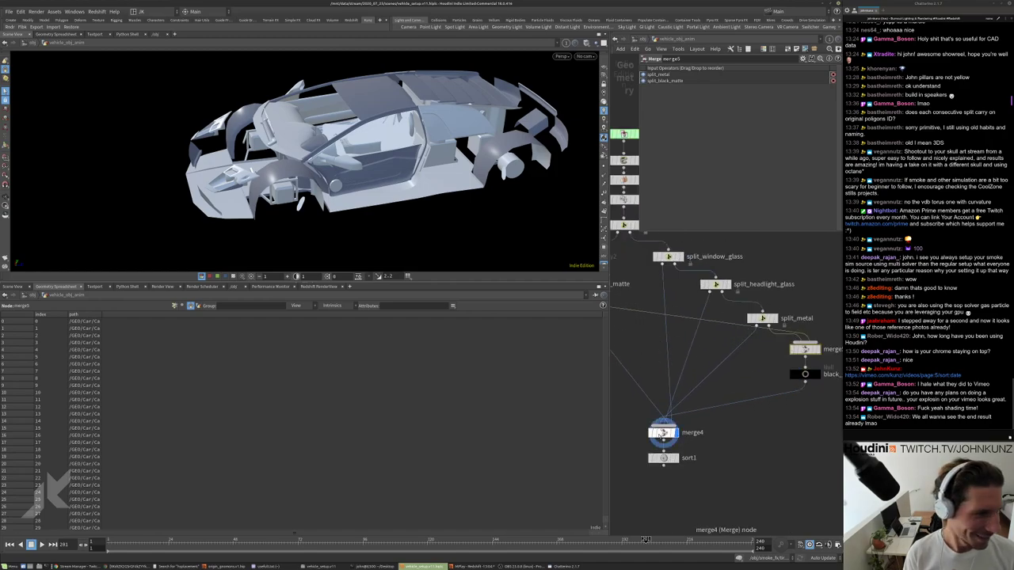
pyautogui.moveTo(503, 119); pyautogui.dragTo(534, 132)
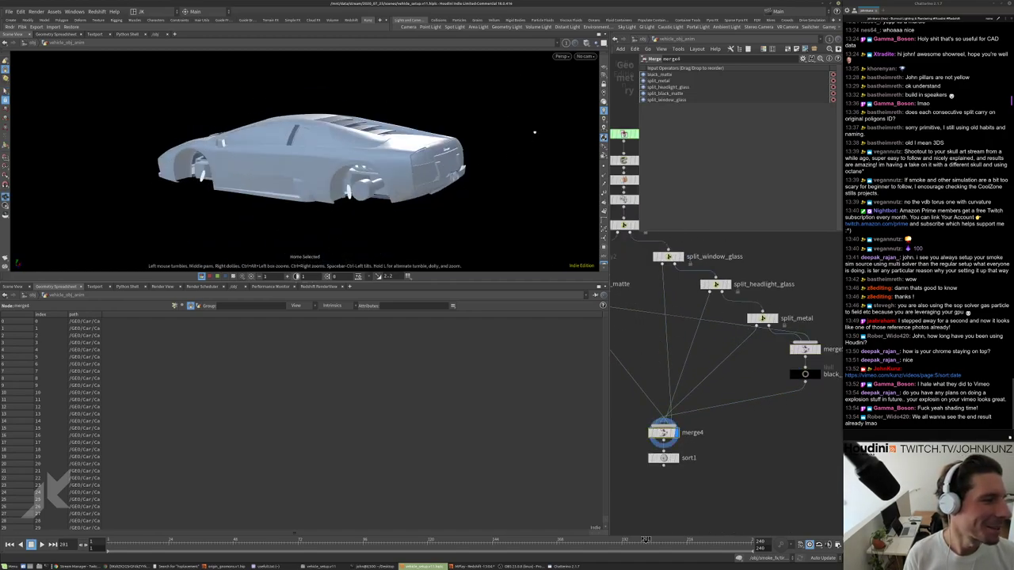
# Display split_black_matte's geometry and frame the black matte pieces in the viewport.
pyautogui.moveTo(754, 441); pyautogui.dragTo(840, 523, button='middle')
pyautogui.click(648, 338)
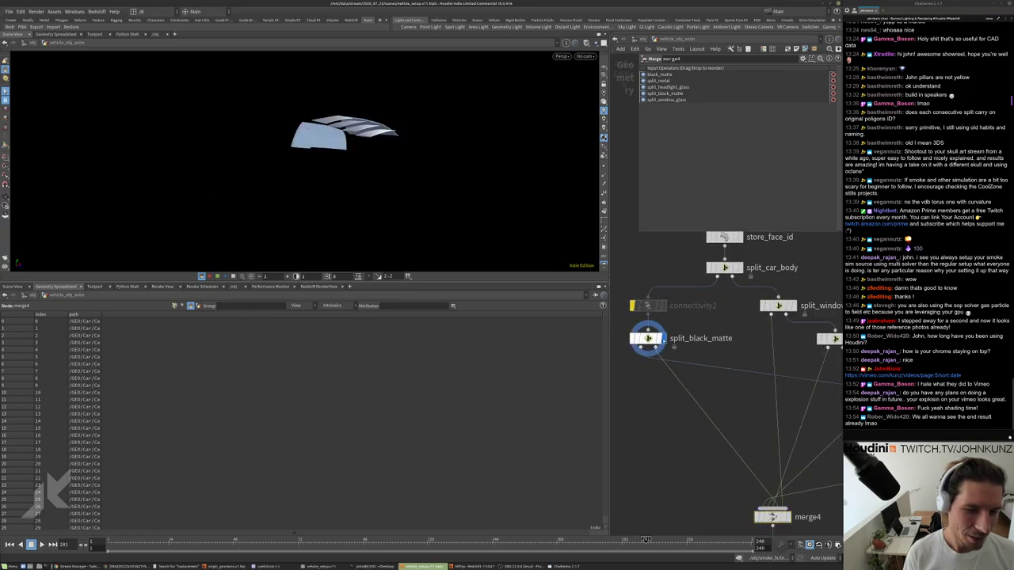
pyautogui.hotkey('space', 'h')
pyautogui.moveTo(648, 430); pyautogui.dragTo(686, 394, button='middle')
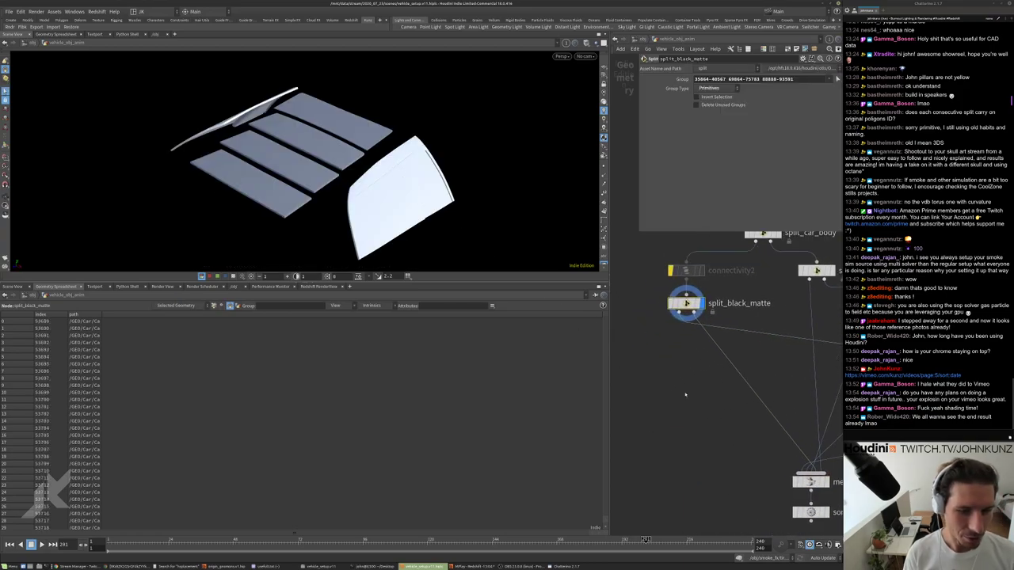
# Create material1 below split_black_matte, display it, and drop it onto the wires.
pyautogui.press('Tab')
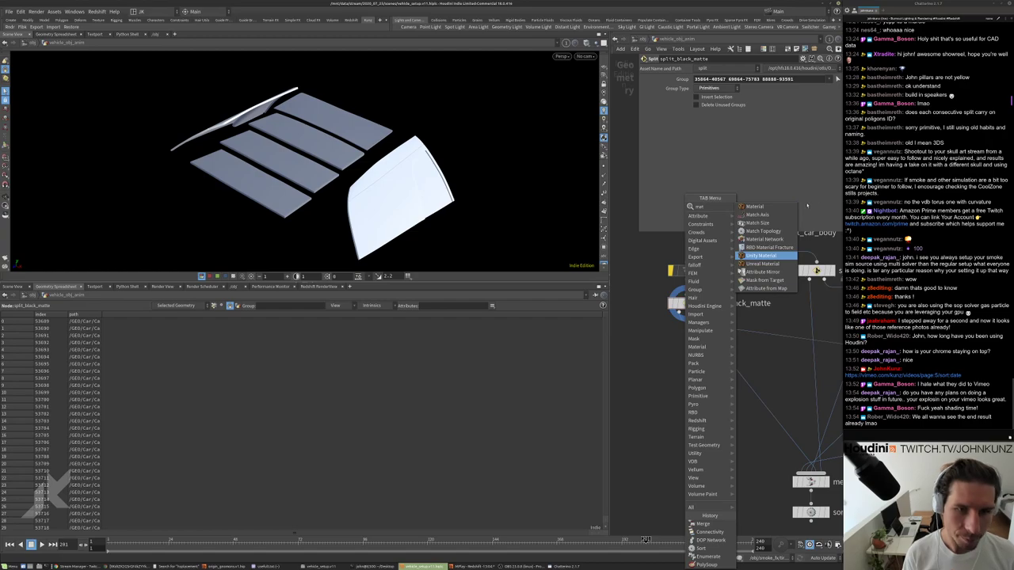
pyautogui.click(766, 255)
pyautogui.click(712, 377)
pyautogui.moveTo(678, 373)
pyautogui.mouseDown()
pyautogui.moveTo(674, 306)
pyautogui.moveTo(735, 328)
pyautogui.moveTo(664, 362)
pyautogui.mouseUp()
pyautogui.click(677, 362)
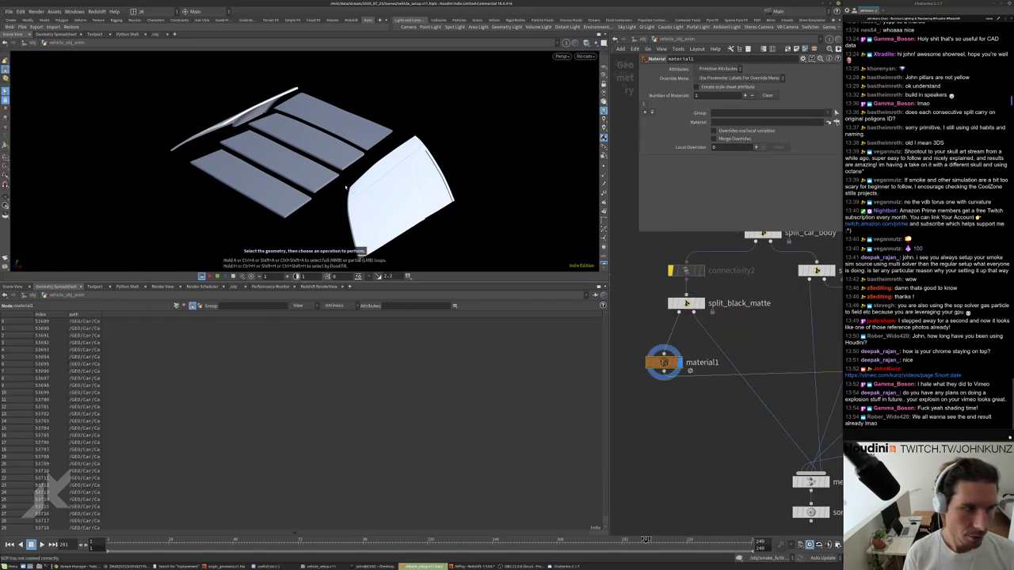
pyautogui.moveTo(385, 188); pyautogui.dragTo(515, 166)
pyautogui.press('h')
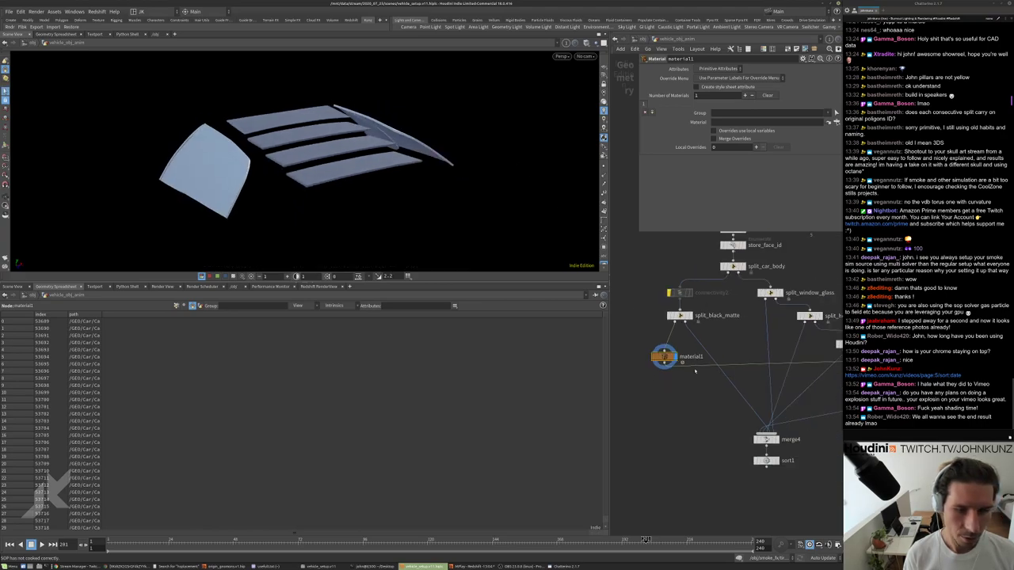
pyautogui.moveTo(643, 353)
pyautogui.mouseDown()
pyautogui.moveTo(736, 339)
pyautogui.moveTo(676, 373)
pyautogui.moveTo(639, 366)
pyautogui.mouseUp()
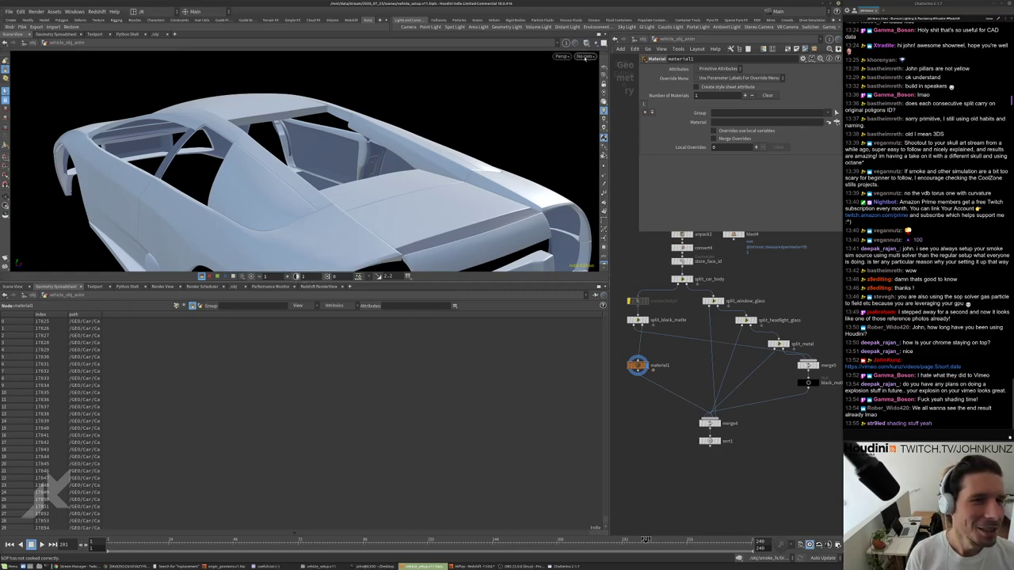
# Look through cam4, then return to a free rear three-quarter view of the car.
pyautogui.click(585, 56)
pyautogui.click(508, 96)
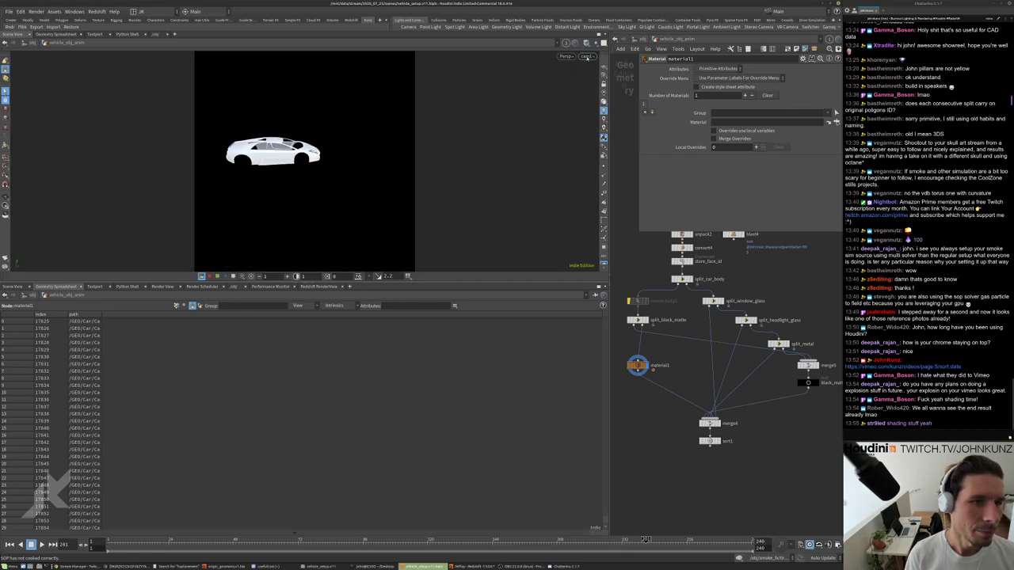
pyautogui.click(588, 56)
pyautogui.click(590, 118)
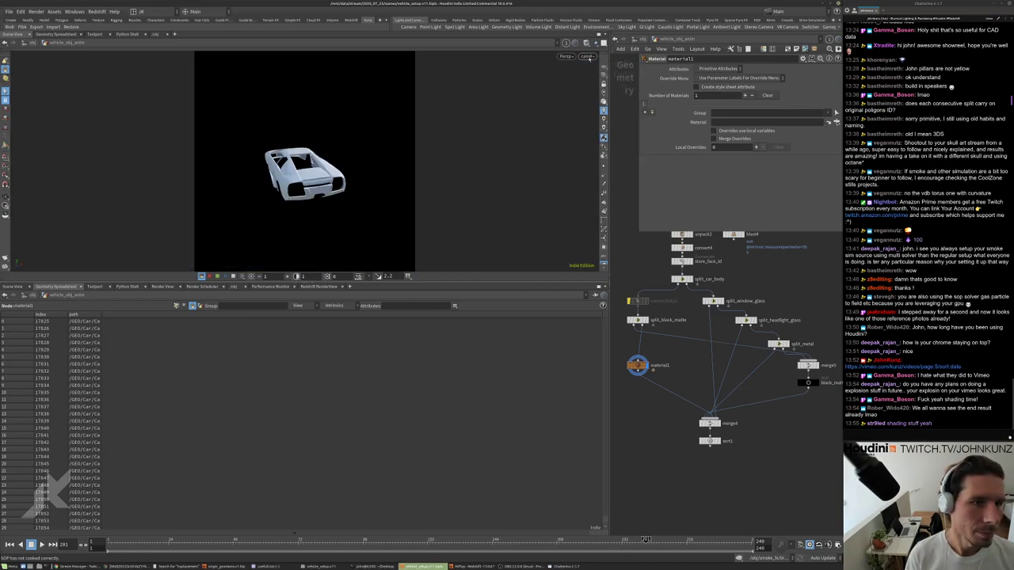
pyautogui.click(587, 56)
pyautogui.press('Escape')
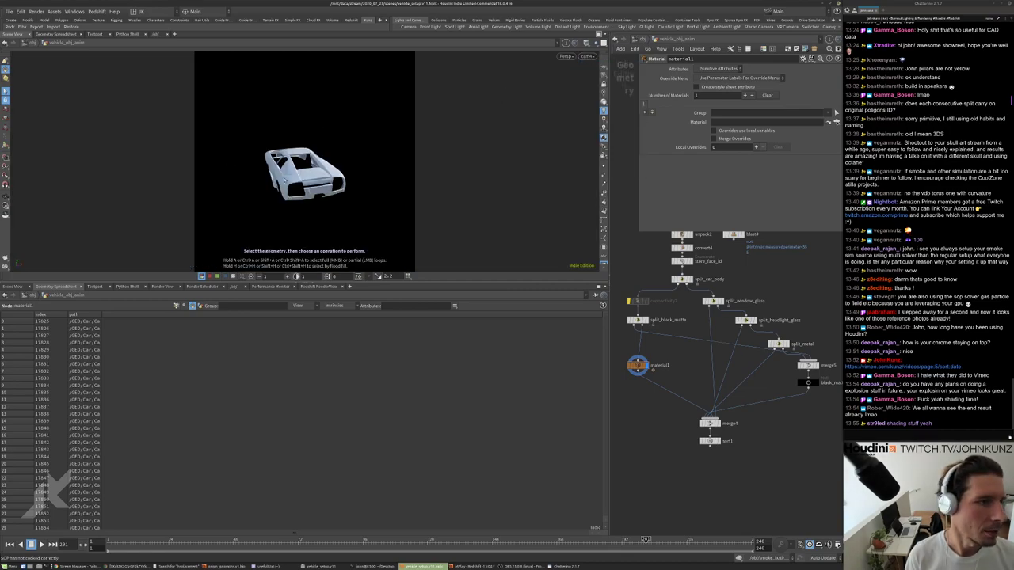
pyautogui.hotkey('space', 'g')
pyautogui.moveTo(349, 127); pyautogui.dragTo(420, 154)
pyautogui.scroll(-5, 420, 154)
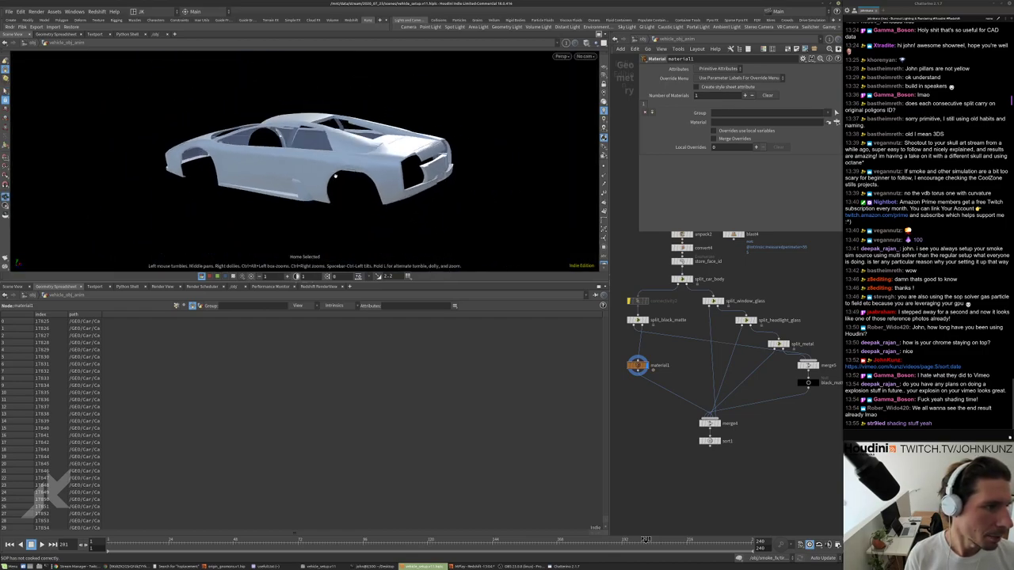
# Show the environment background and paste copies of cam1 at object level as cam2–cam7.
pyautogui.press('s')
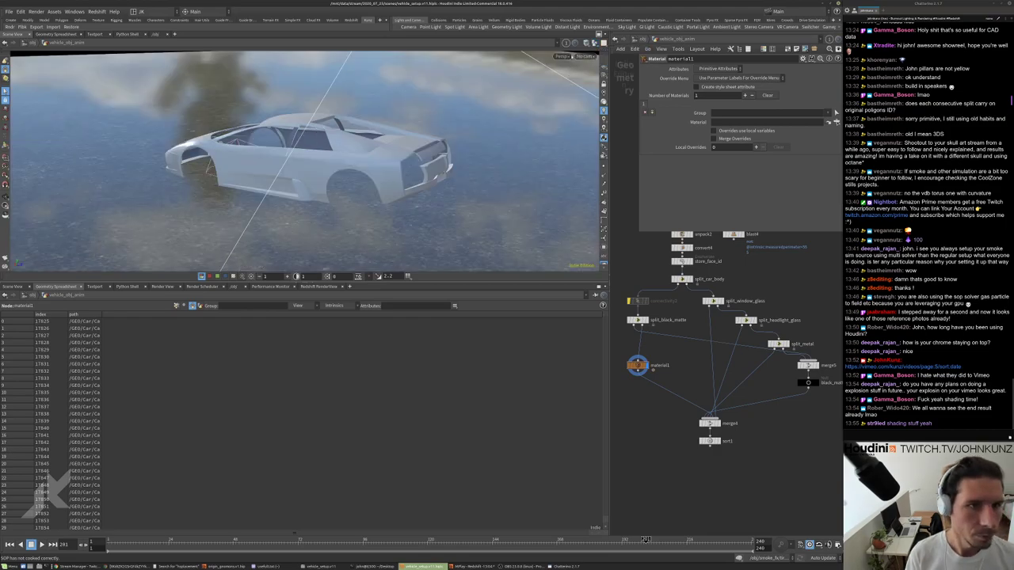
pyautogui.press('u')
pyautogui.scroll(-3, 713, 356)
pyautogui.hotkey('ctrl', 'v')
pyautogui.hotkey('ctrl', 'v')
pyautogui.hotkey('ctrl', 'v')
pyautogui.hotkey('ctrl', 'v')
pyautogui.hotkey('ctrl', 'v')
pyautogui.hotkey('ctrl', 'v')
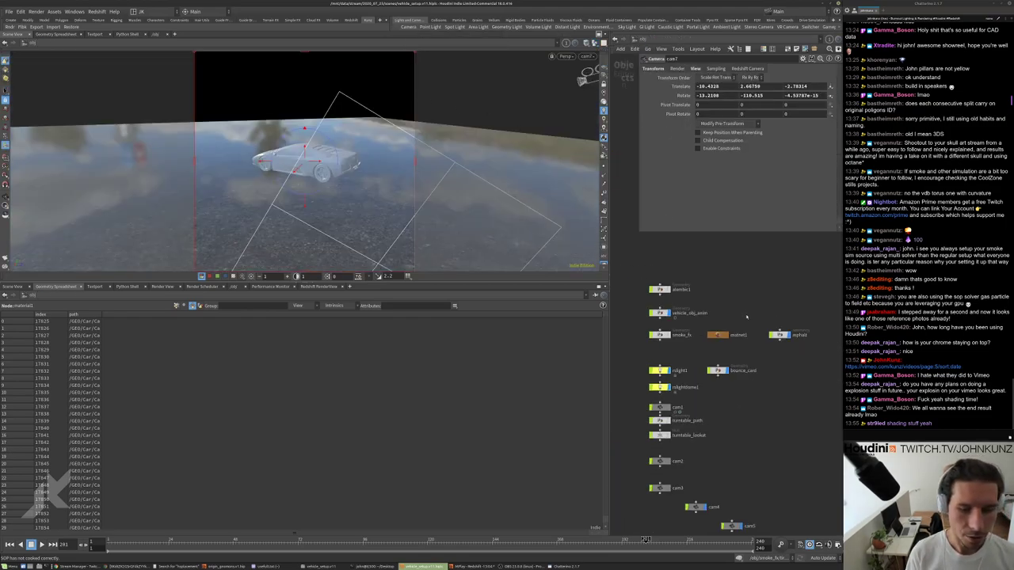
# Run the Redshift render view through cam7.
pyautogui.click(325, 287)
pyautogui.click(149, 309)
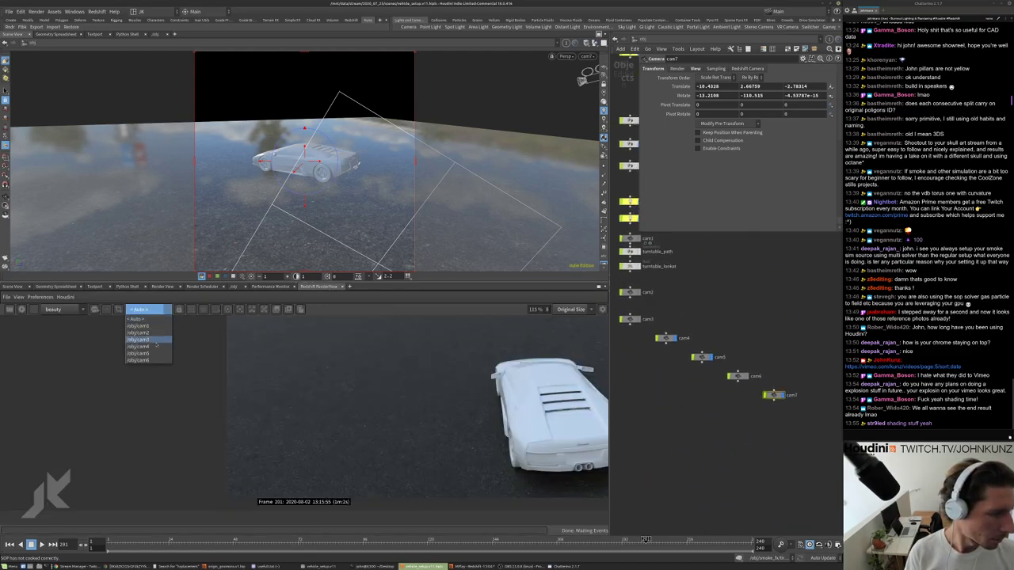
pyautogui.click(131, 320)
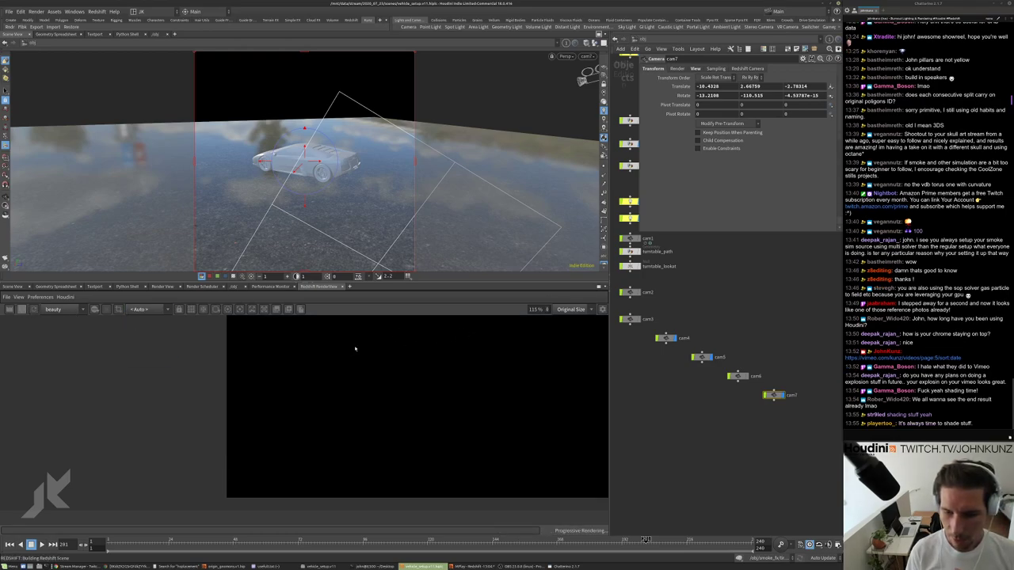
pyautogui.click(142, 309)
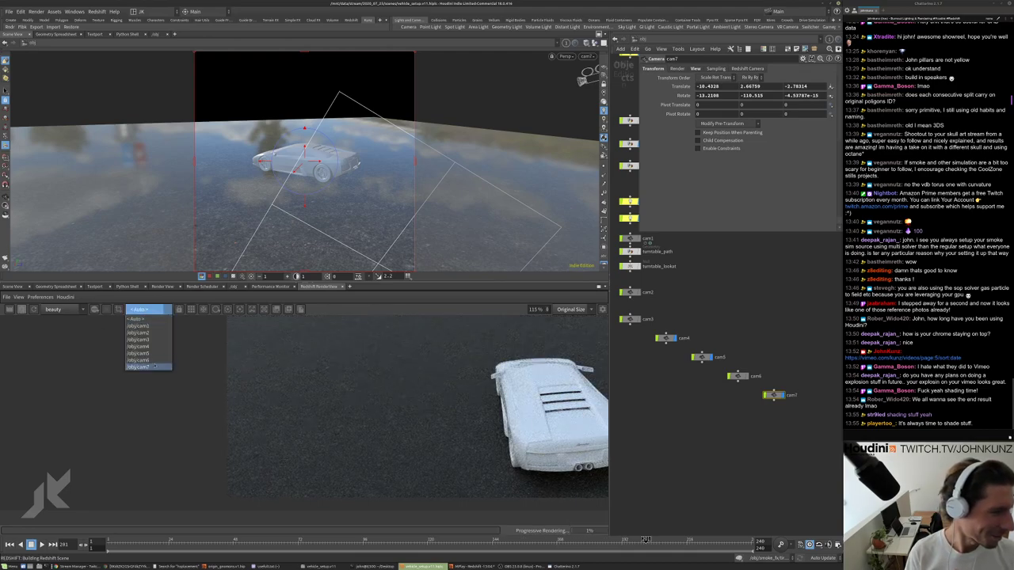
pyautogui.click(156, 315)
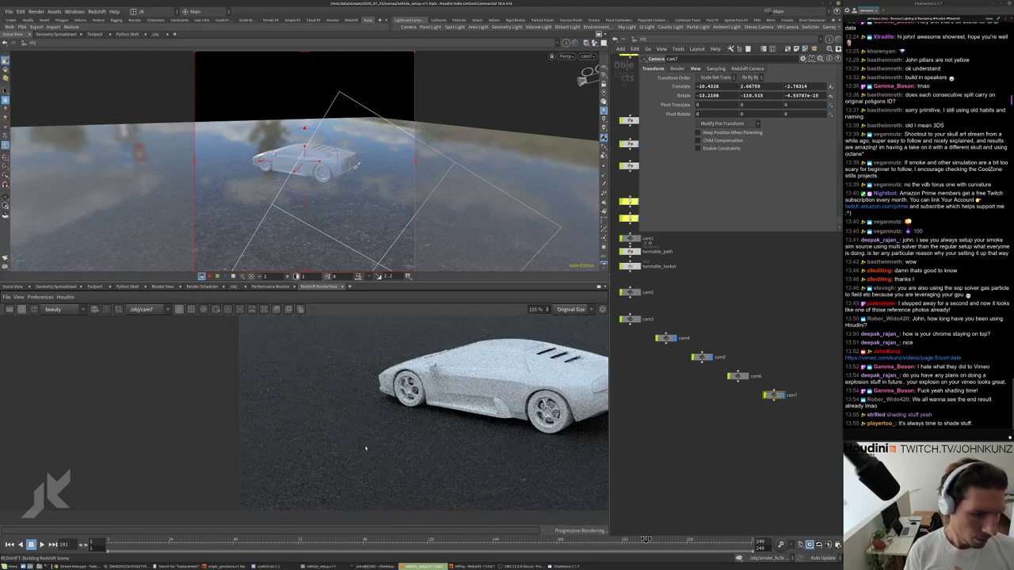
pyautogui.scroll(-5, 457, 346)
pyautogui.scroll(2, 457, 346)
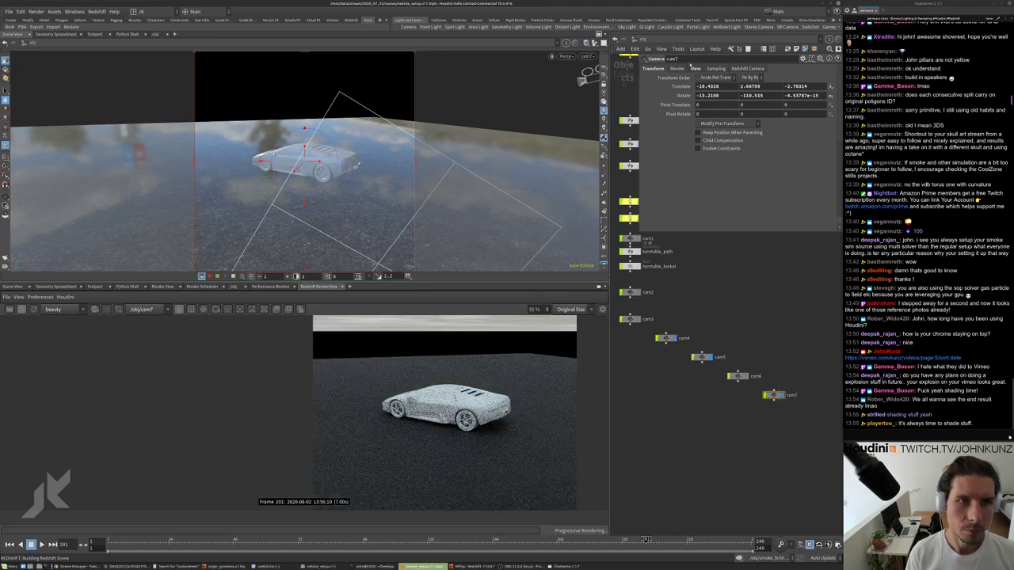
# Set cam7's aperture to 36 and its focal length to 100.
pyautogui.click(695, 69)
pyautogui.doubleClick(706, 133)
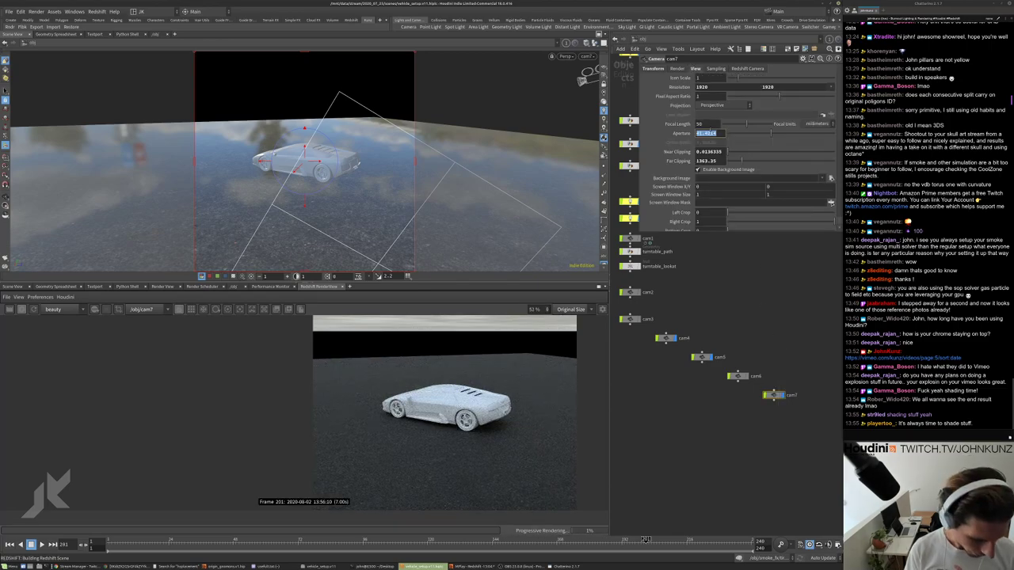
pyautogui.write('36')
pyautogui.doubleClick(707, 124)
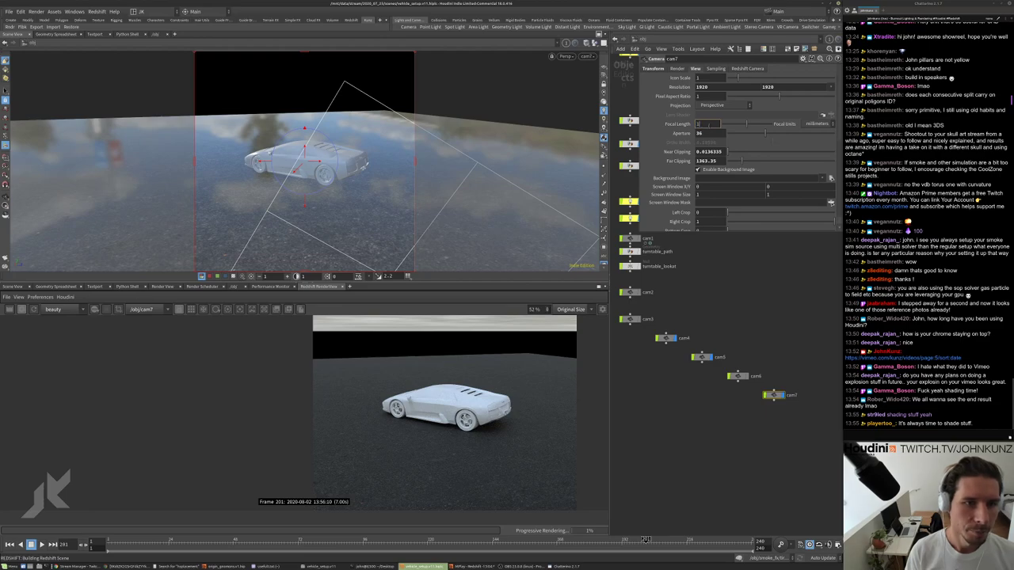
pyautogui.write('100')
pyautogui.press('Return')
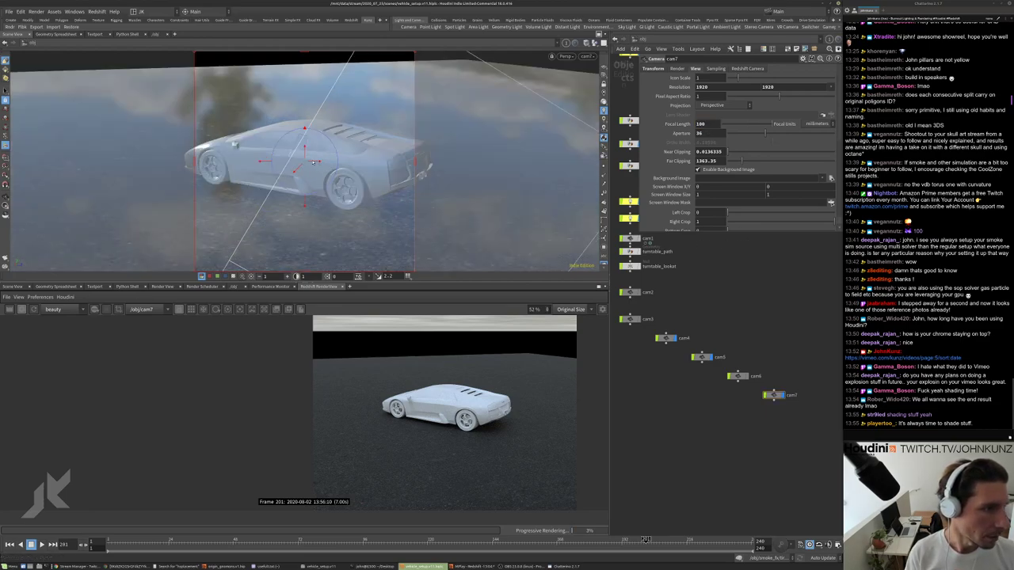
# Reframe cam7 on the car, trying focal lengths 90 and 12.5 before settling on 75.
pyautogui.keyDown('alt'); pyautogui.moveTo(314, 162); pyautogui.dragTo(292, 170); pyautogui.keyUp('alt')
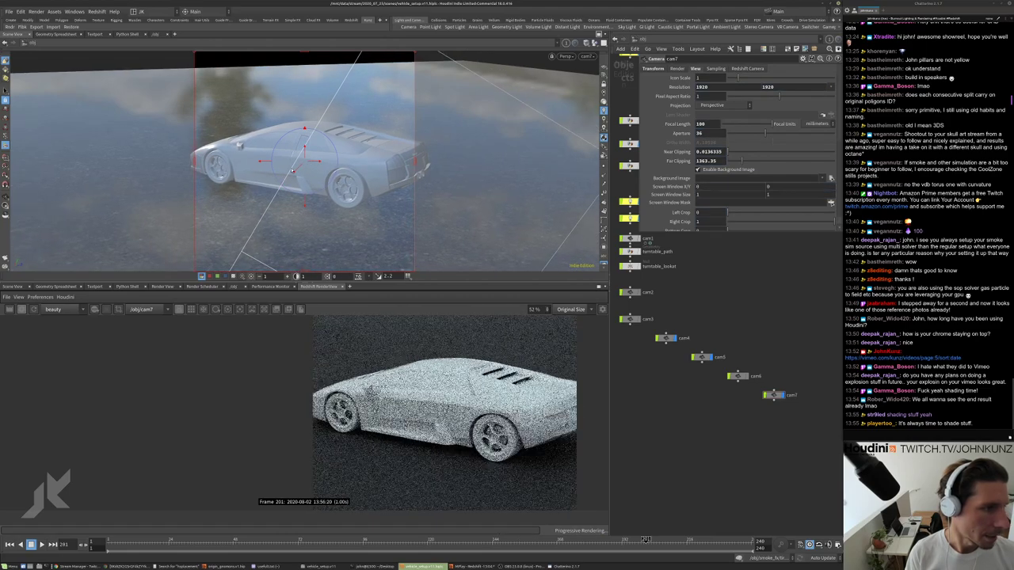
pyautogui.click(700, 123)
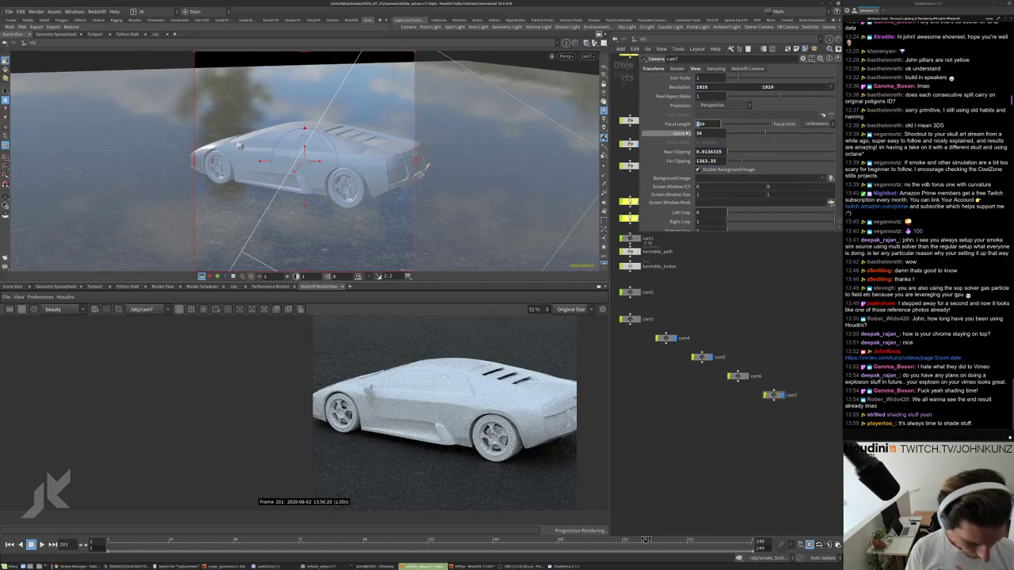
pyautogui.write('90')
pyautogui.press('Return')
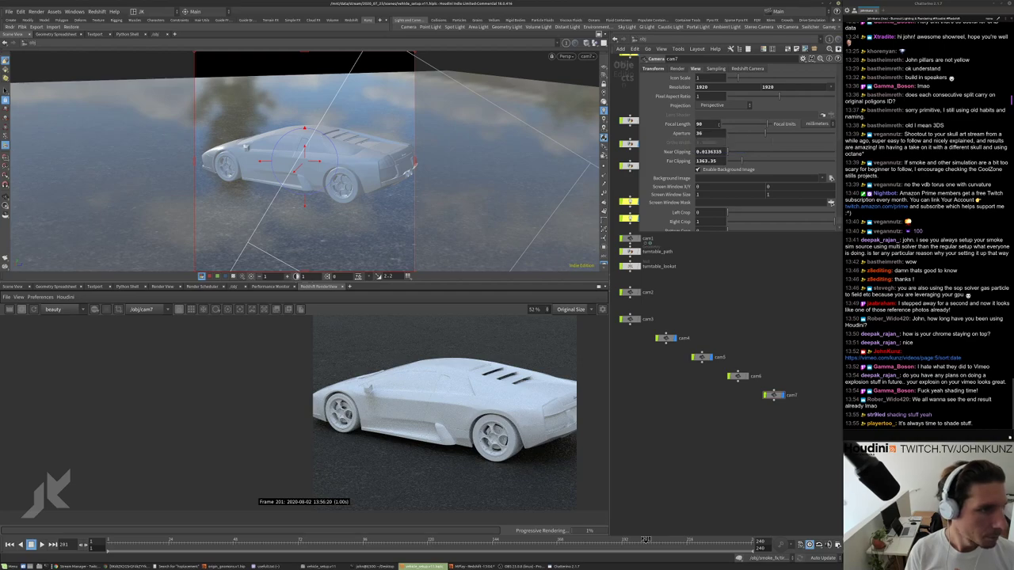
pyautogui.write('12.5')
pyautogui.press('Return')
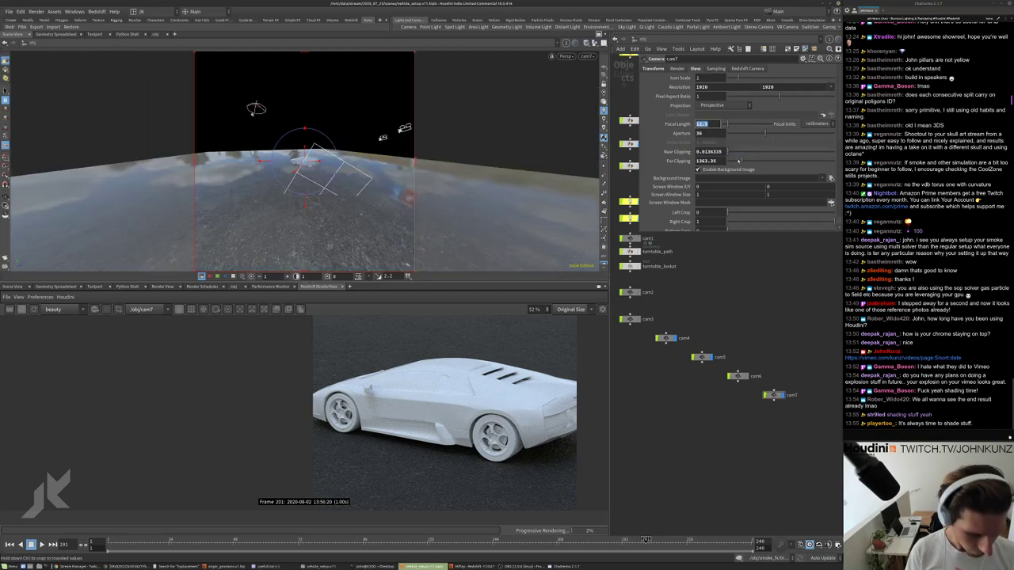
pyautogui.write('75')
pyautogui.press('Return')
pyautogui.scroll(-3, 398, 393)
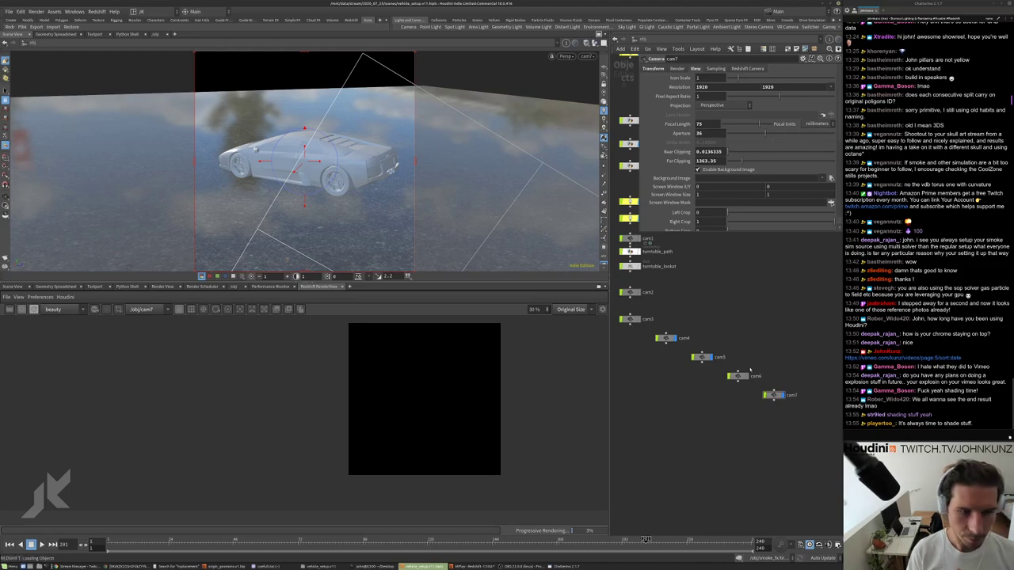
pyautogui.scroll(5, 749, 369)
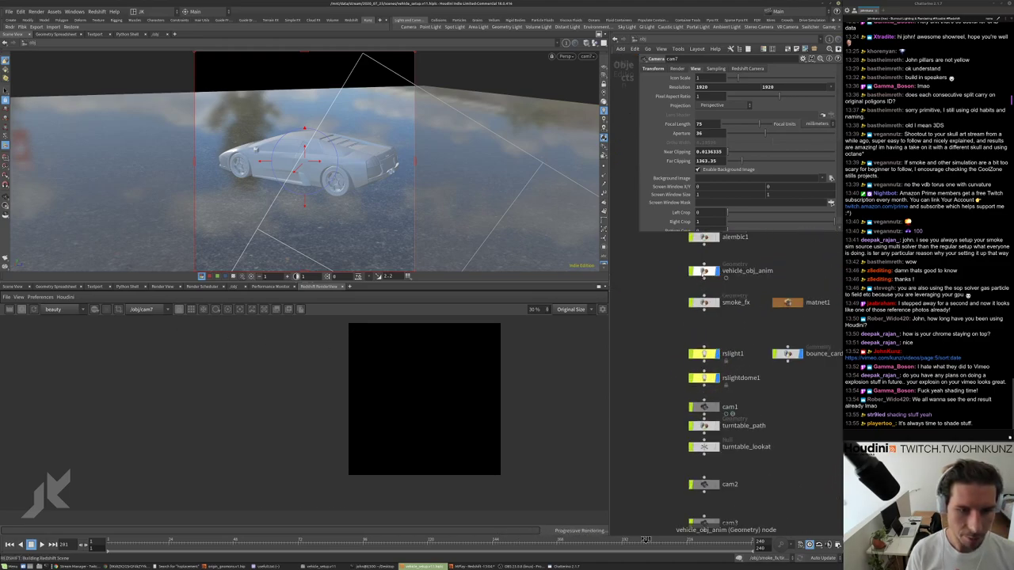
# Inside vehicle_obj_anim, add a Material Network node matnet1 next to material1.
pyautogui.doubleClick(703, 271)
pyautogui.press('Tab')
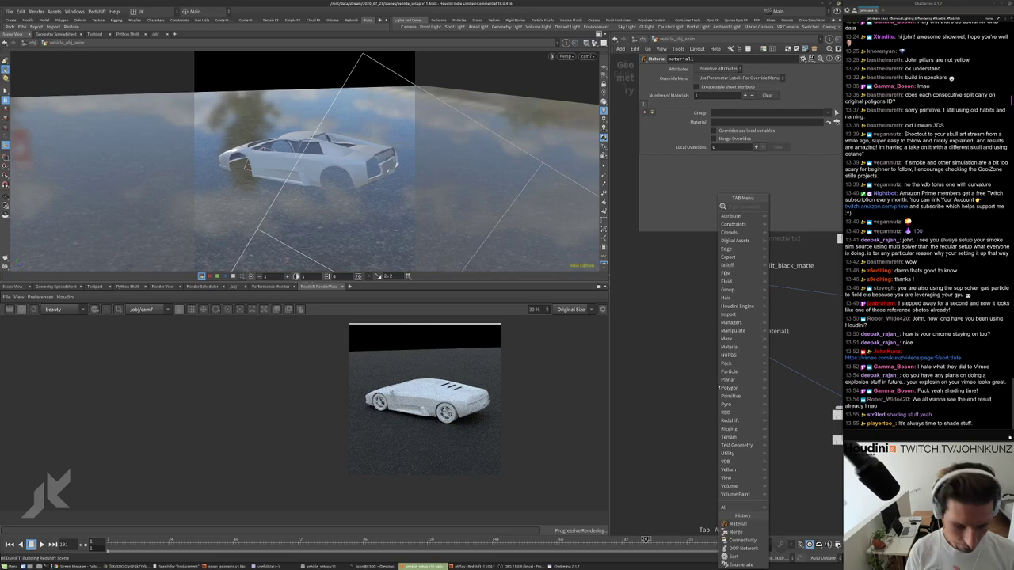
pyautogui.write('mat')
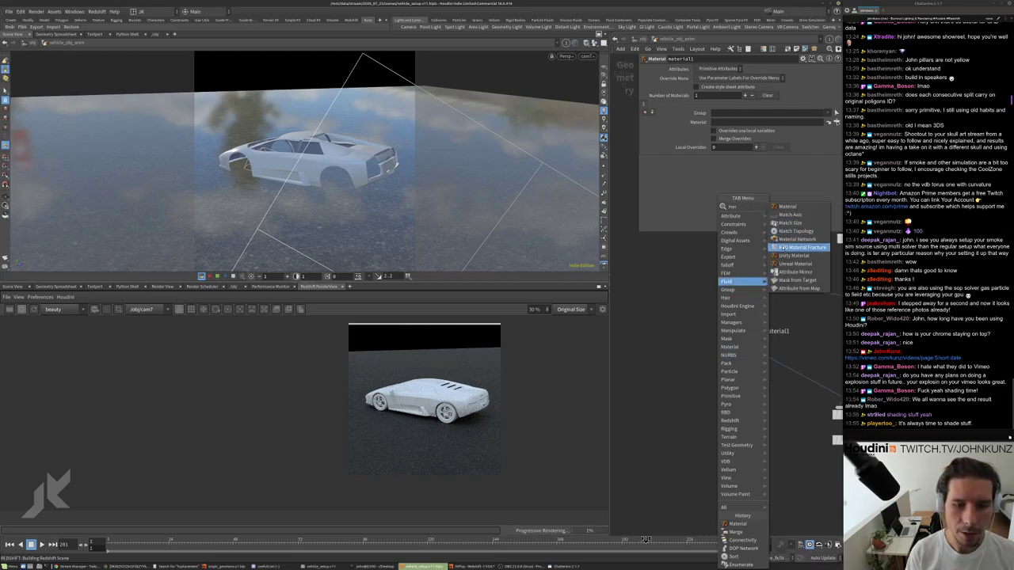
pyautogui.click(797, 240)
pyautogui.click(673, 325)
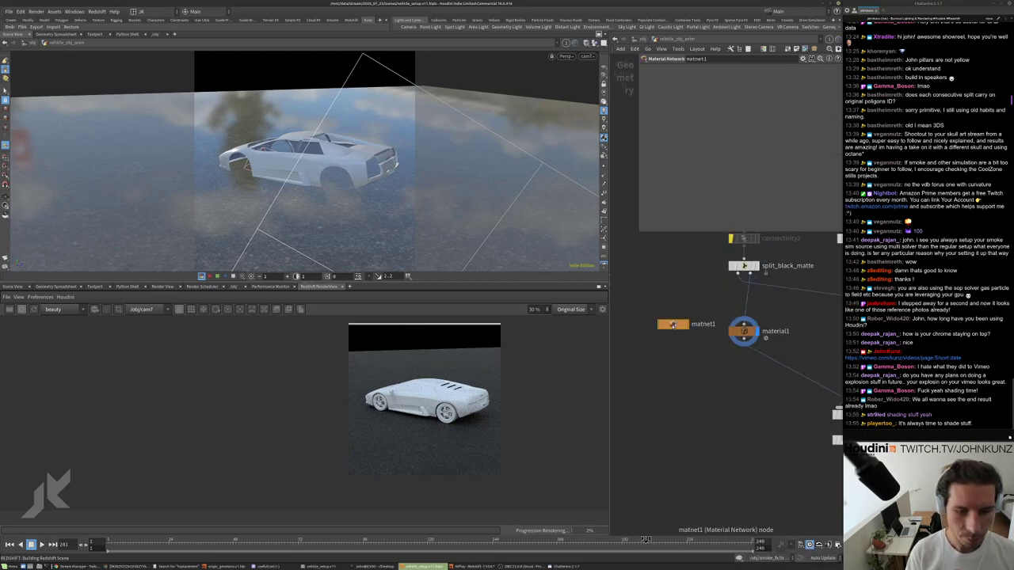
pyautogui.scroll(-5, 673, 325)
pyautogui.moveTo(711, 347); pyautogui.dragTo(643, 349, button='middle')
pyautogui.scroll(3, 643, 348)
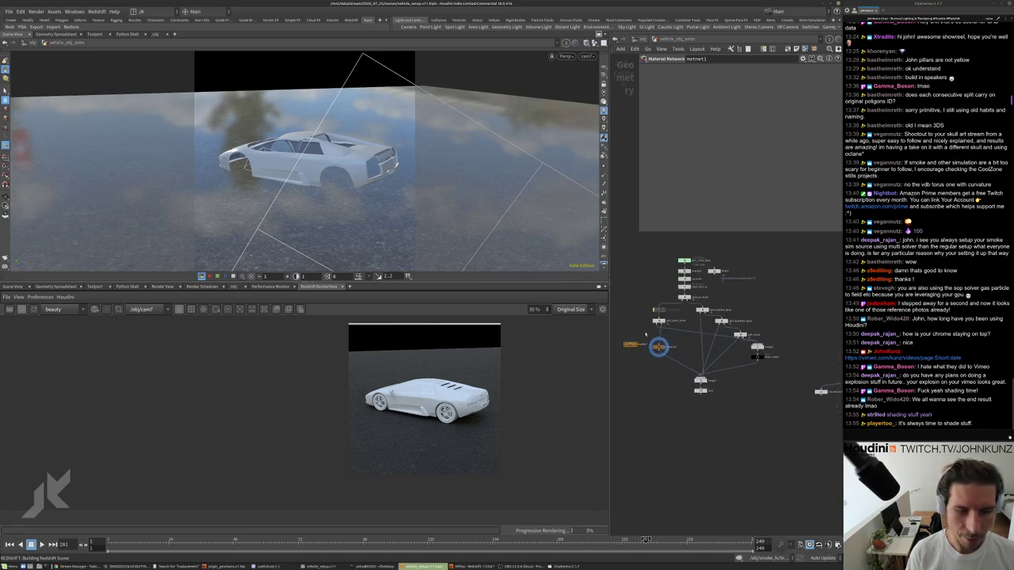
pyautogui.scroll(3, 643, 348)
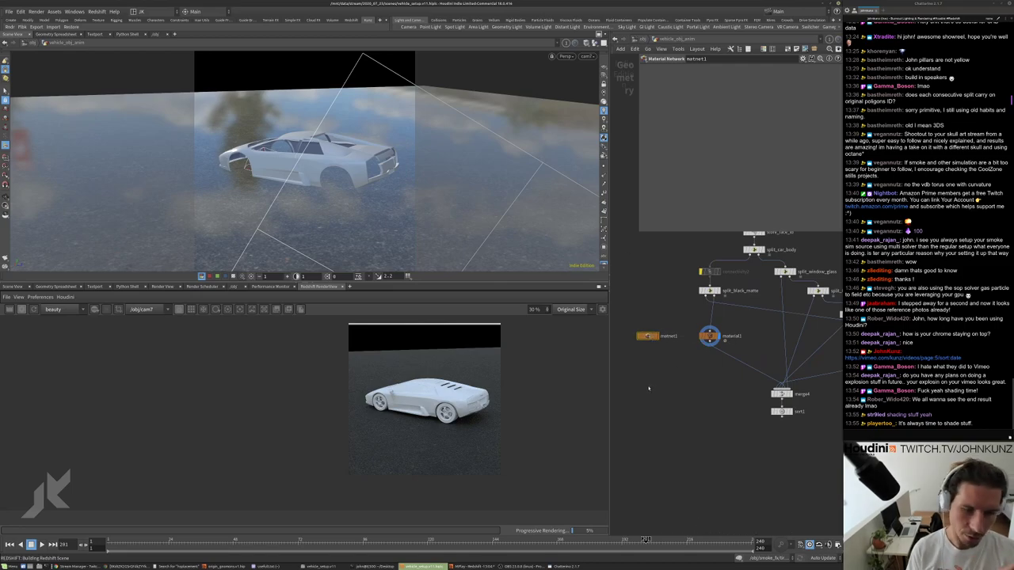
# Inside matnet1, create an RS Material Builder, redshift_vopnet1, discarding a stray RS Material node.
pyautogui.doubleClick(648, 338)
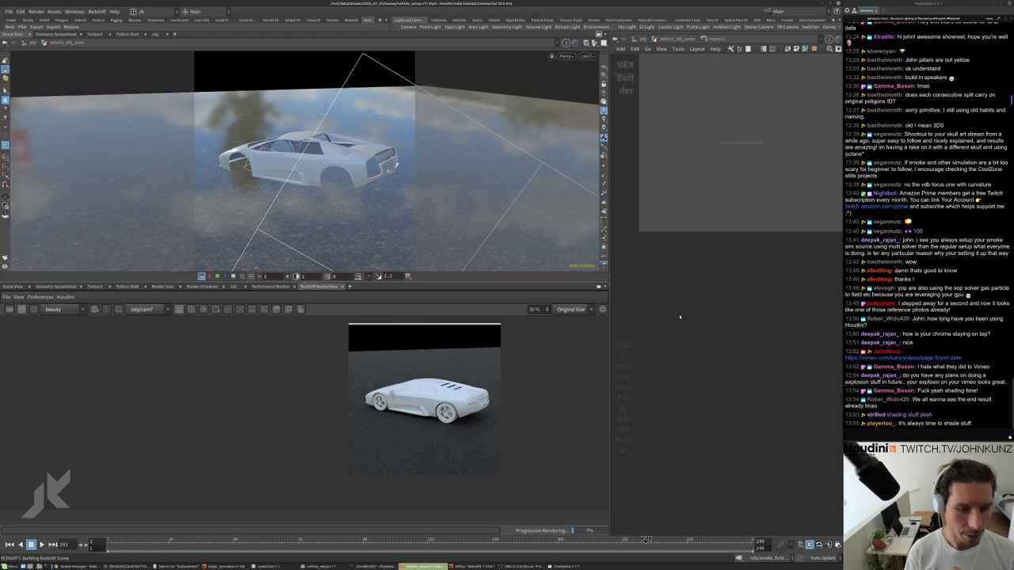
pyautogui.press('Tab')
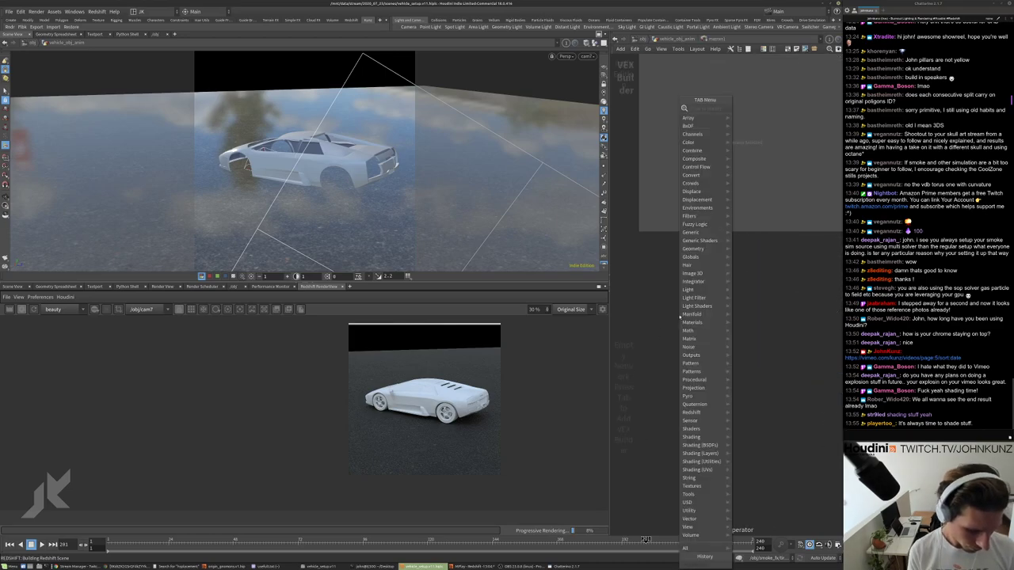
pyautogui.write('rsm')
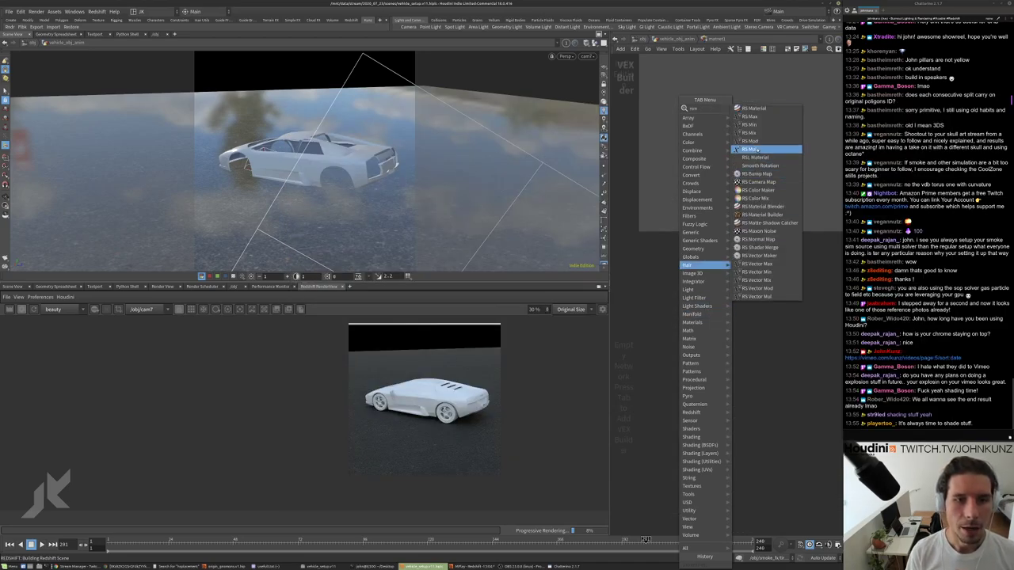
pyautogui.press('Return')
pyautogui.click(704, 332)
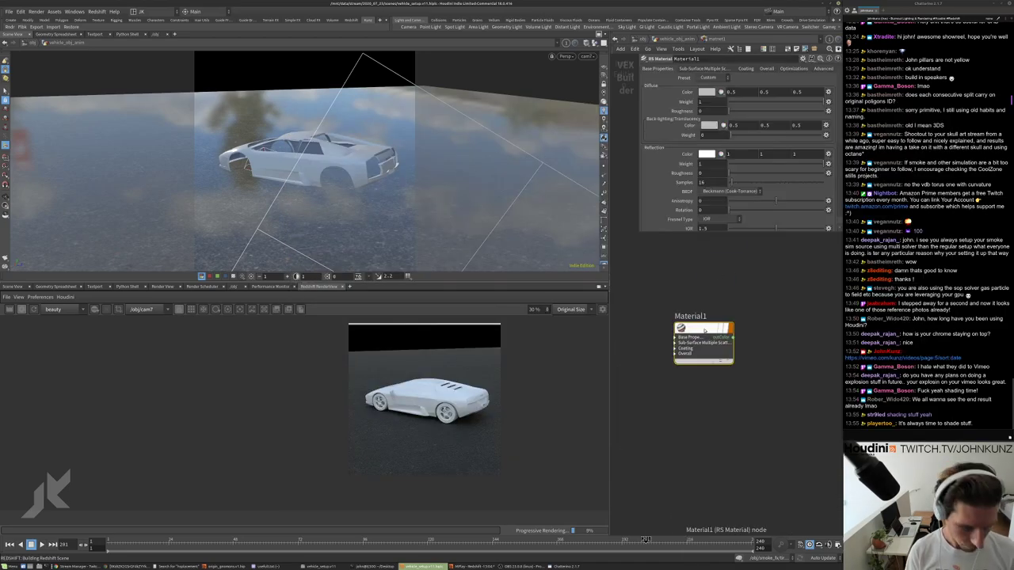
pyautogui.press('Delete')
pyautogui.press('Tab')
pyautogui.write('bu')
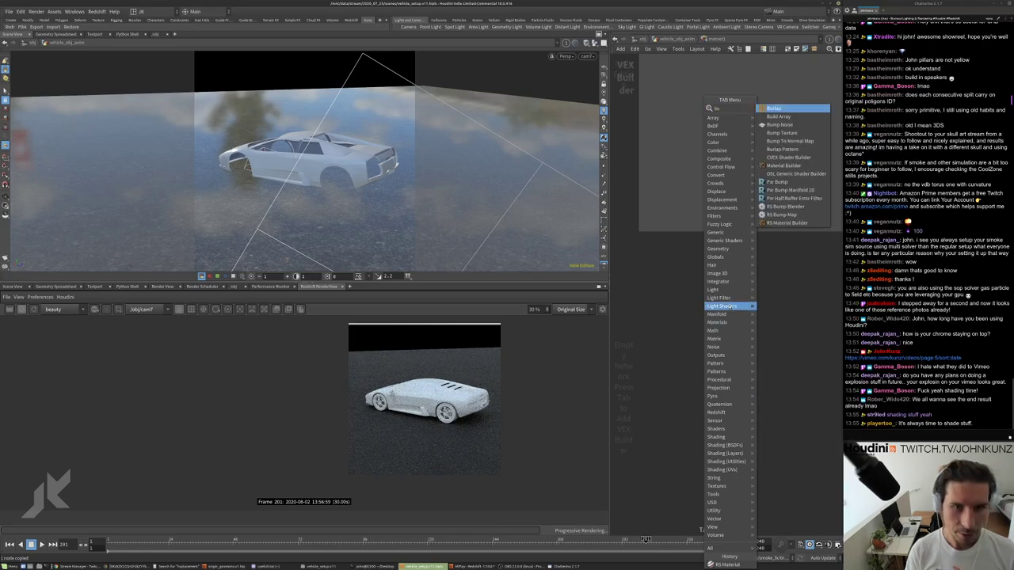
pyautogui.press('Up')
pyautogui.press('Return')
pyautogui.click(701, 309)
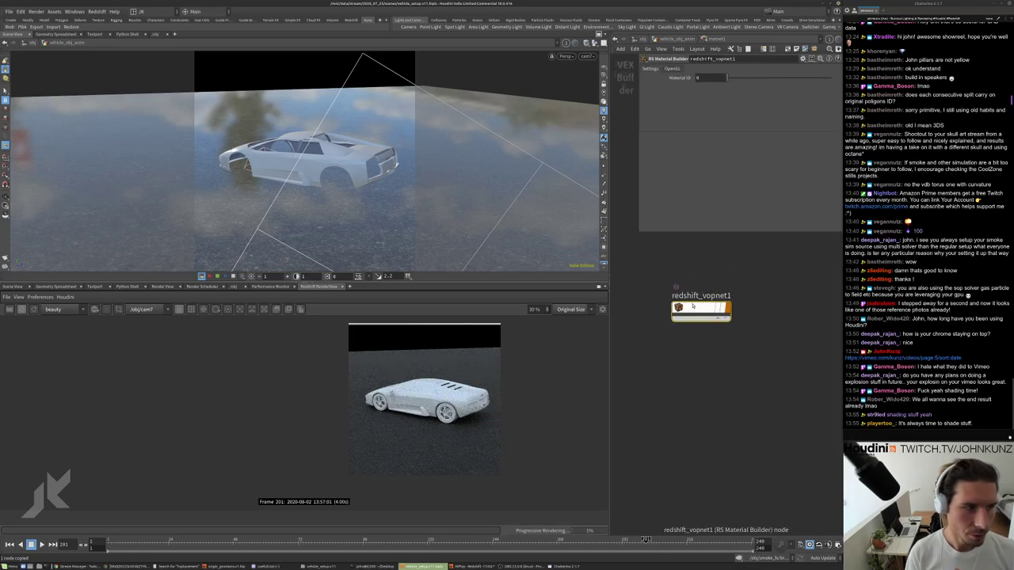
# Duplicate the material builder into three more copies, redshift_vopnet2 through redshift_vopnet4.
pyautogui.keyDown('alt'); pyautogui.moveTo(694, 310); pyautogui.dragTo(723, 345); pyautogui.keyUp('alt')
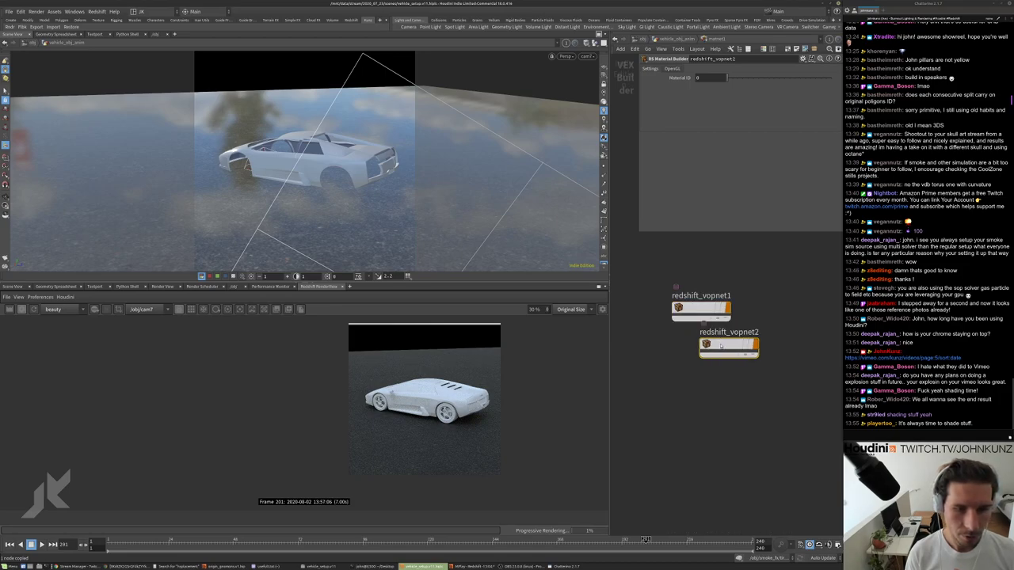
pyautogui.moveTo(723, 345); pyautogui.dragTo(696, 326, button='middle')
pyautogui.keyDown('alt'); pyautogui.moveTo(696, 327); pyautogui.dragTo(769, 398); pyautogui.keyUp('alt')
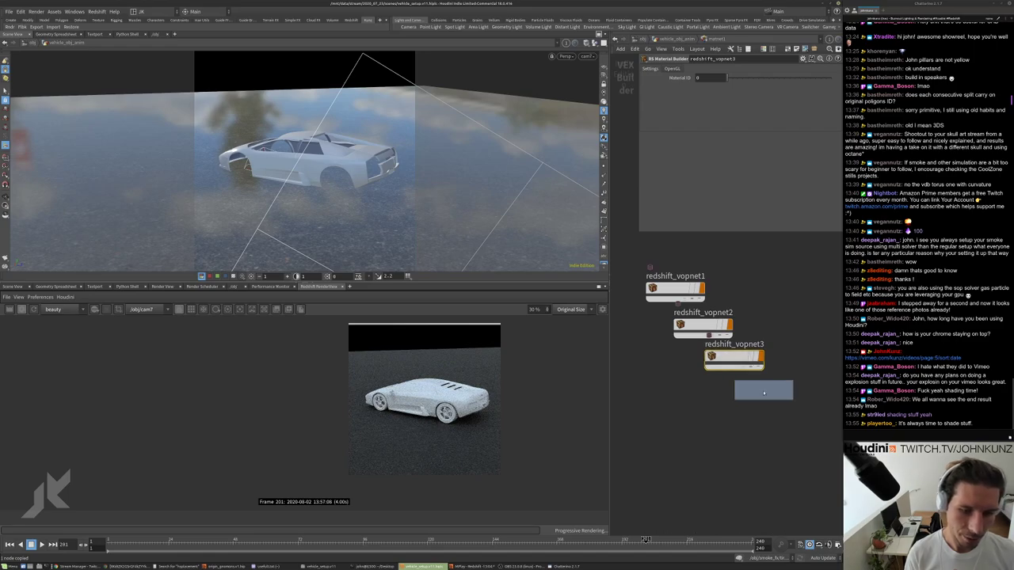
pyautogui.moveTo(777, 411); pyautogui.dragTo(763, 402, button='middle')
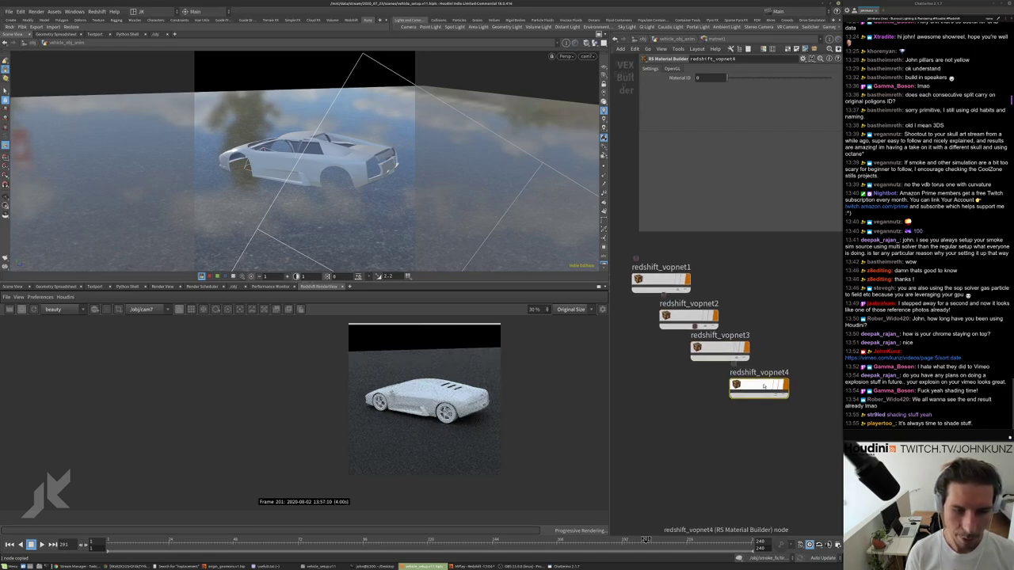
# Rename the four builders car_body, metal, glass and black.
pyautogui.doubleClick(671, 267)
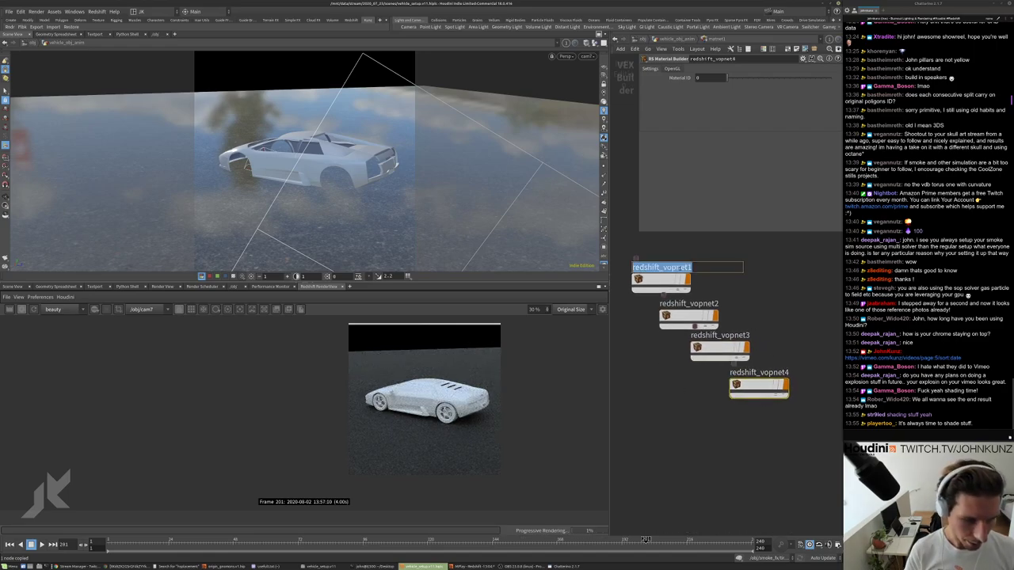
pyautogui.write('car_bo')
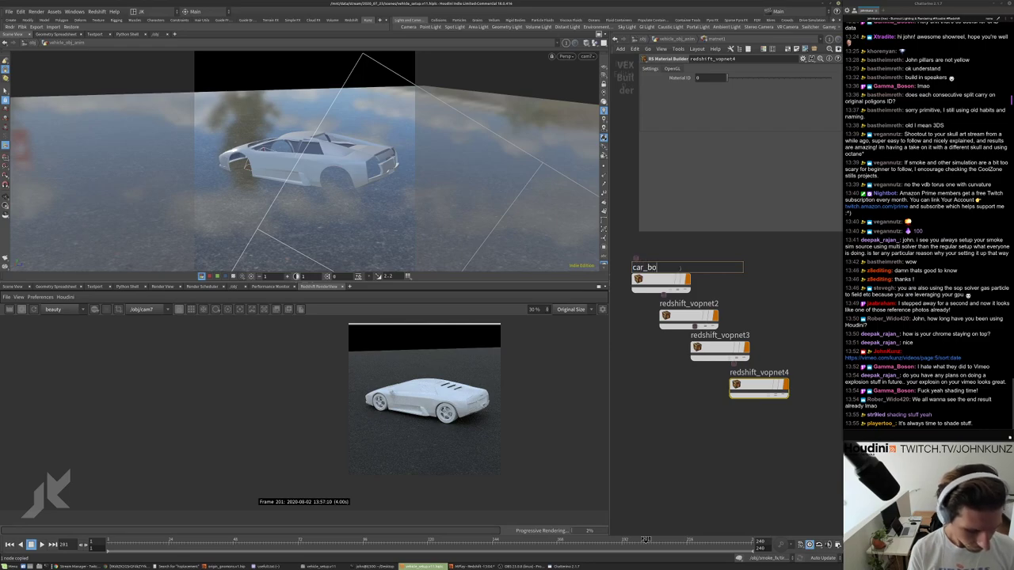
pyautogui.write('dy')
pyautogui.press('Return')
pyautogui.doubleClick(688, 304)
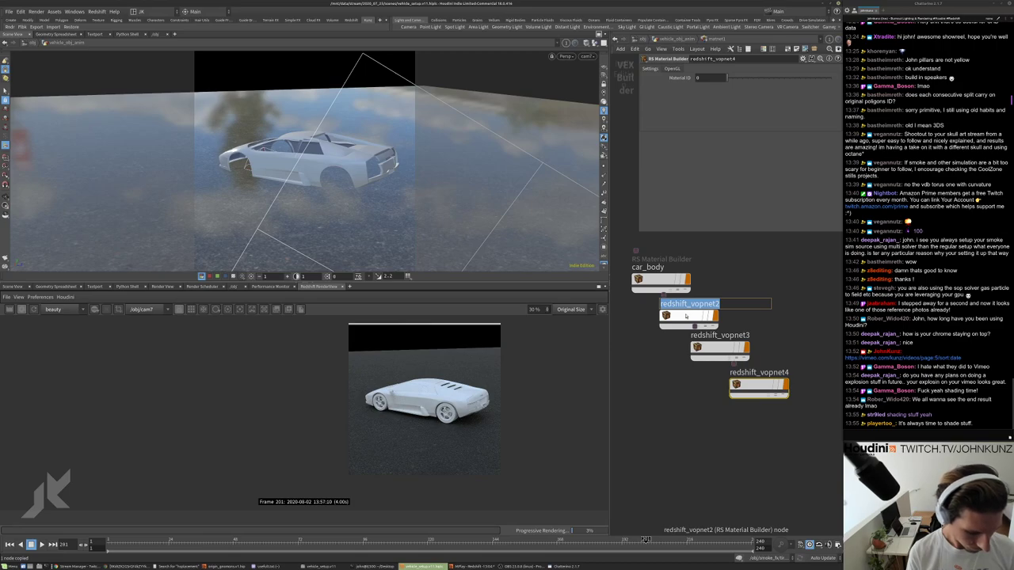
pyautogui.write('metal')
pyautogui.press('Return')
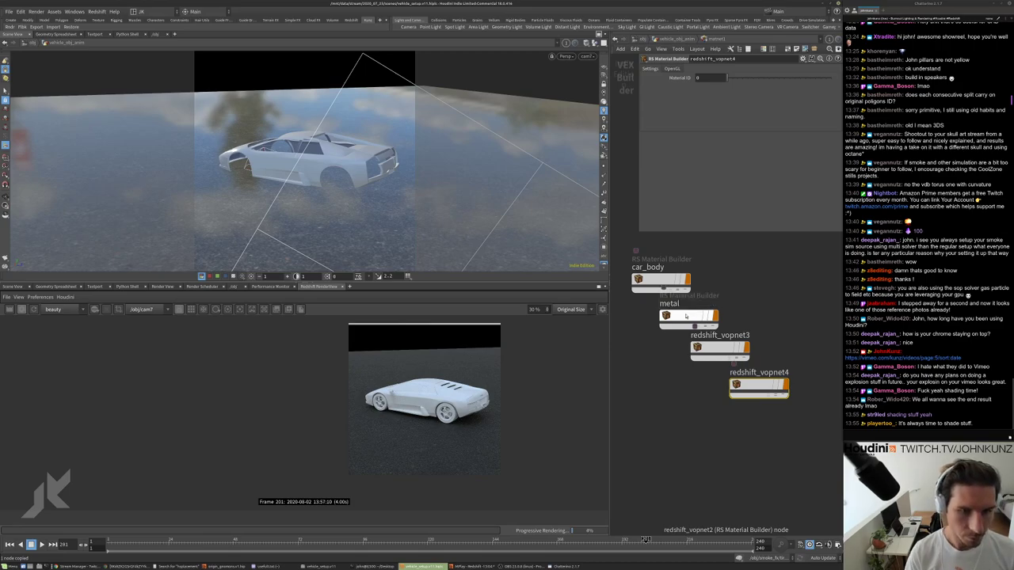
pyautogui.doubleClick(710, 335)
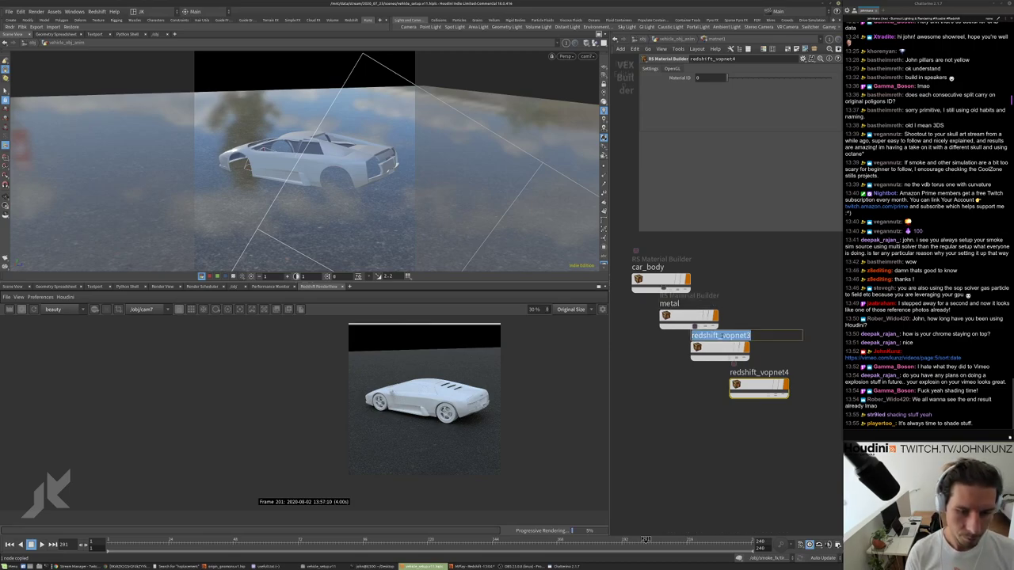
pyautogui.write('glass')
pyautogui.press('Return')
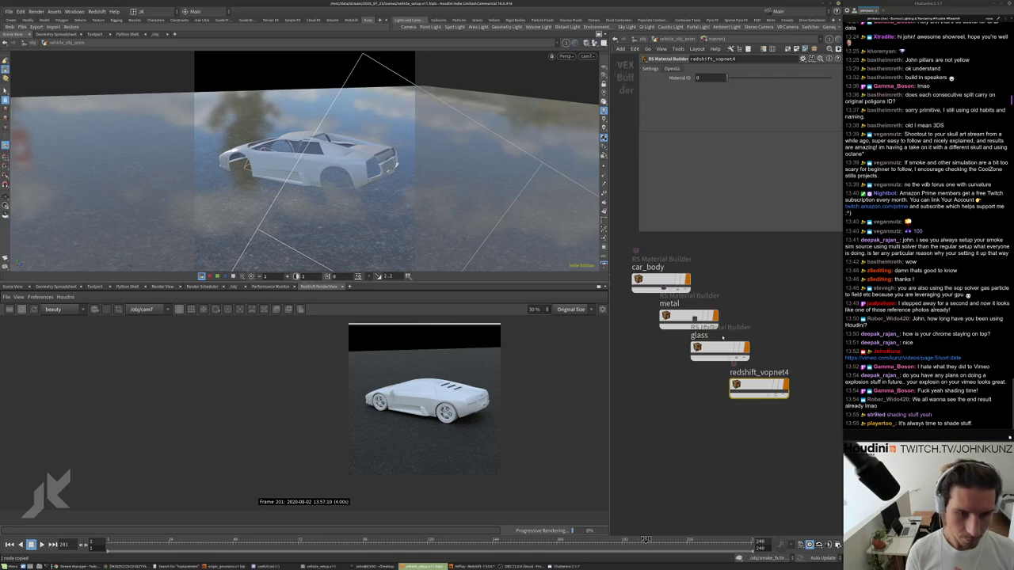
pyautogui.doubleClick(759, 372)
pyautogui.write('blac')
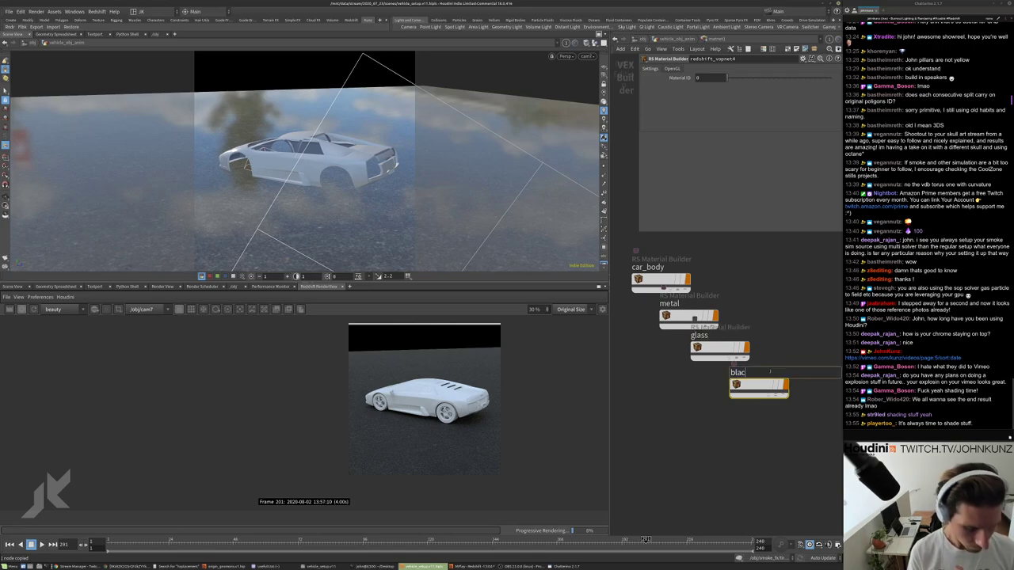
pyautogui.write('k')
pyautogui.press('Return')
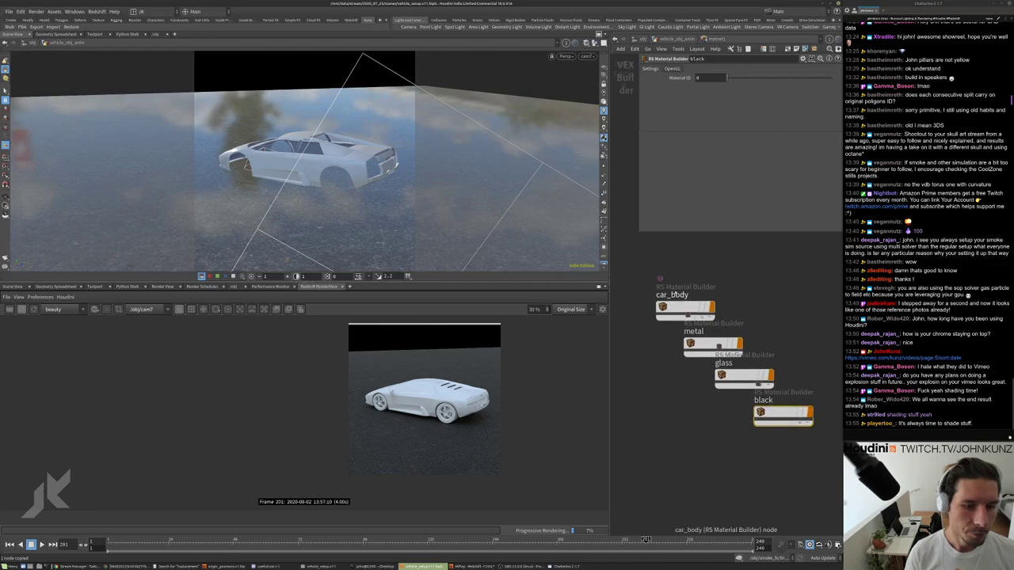
# Assign the matnet1/car_body material to material1 through the node chooser.
pyautogui.press('u')
pyautogui.click(755, 334)
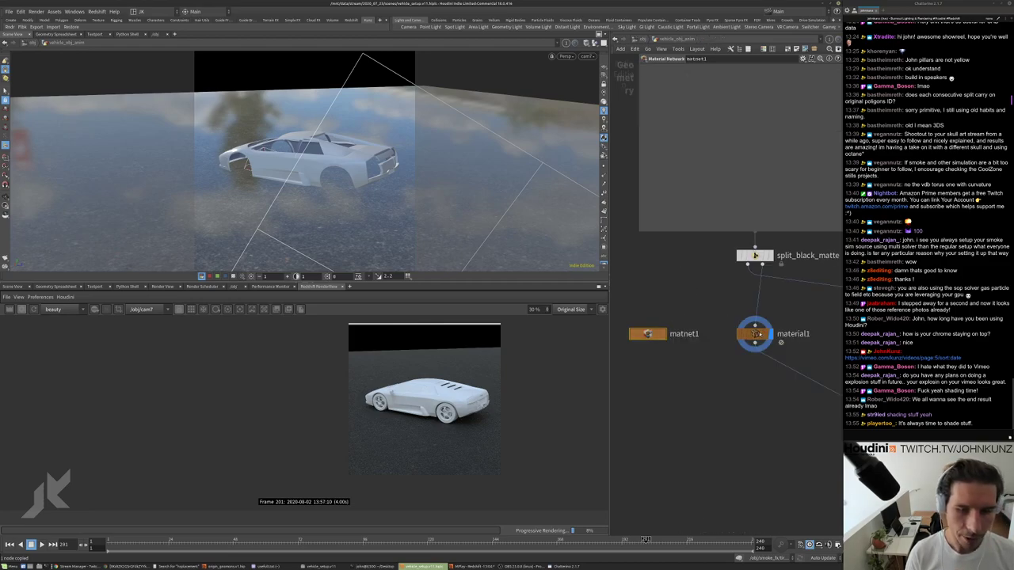
pyautogui.click(829, 122)
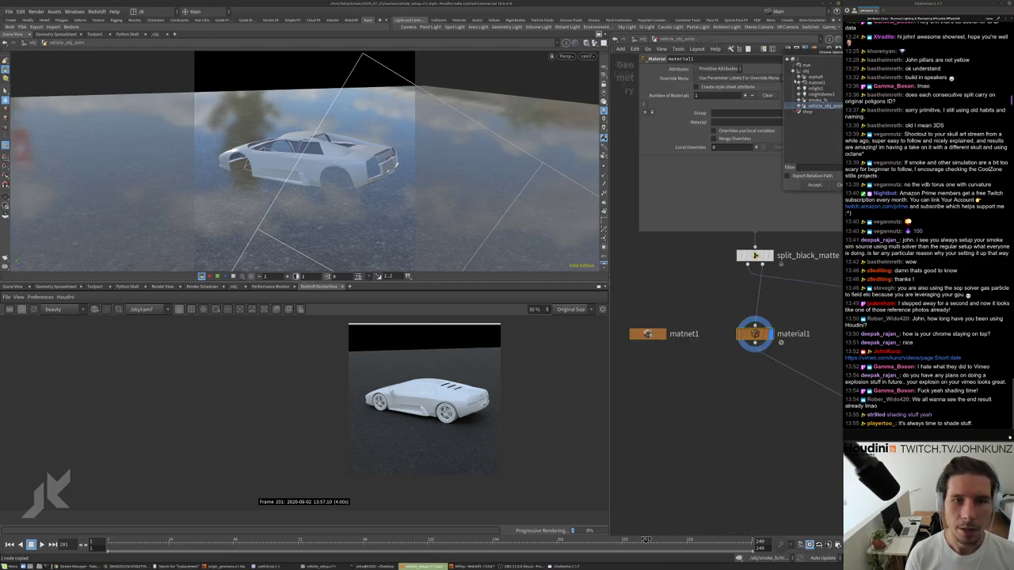
pyautogui.click(802, 82)
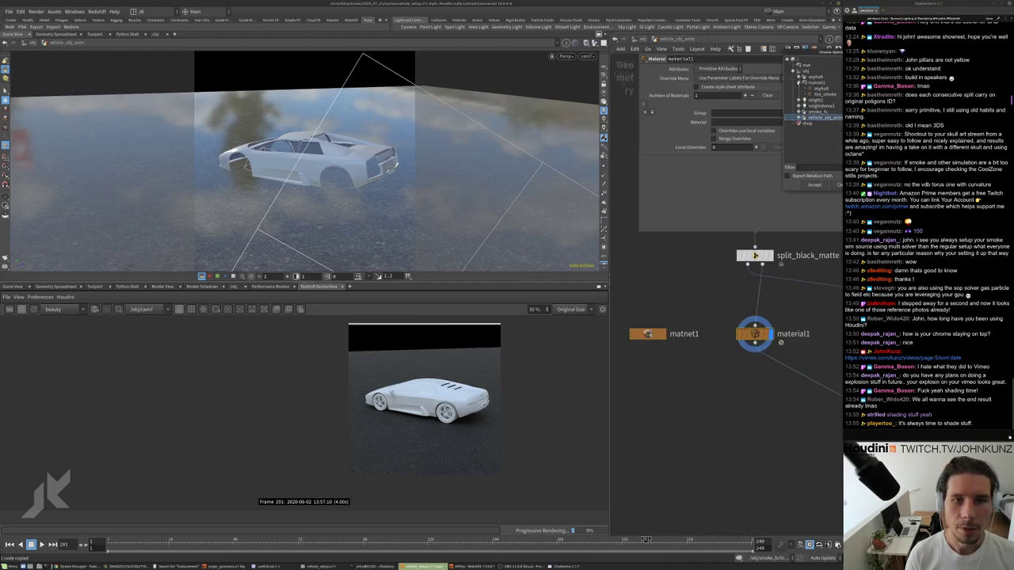
pyautogui.click(798, 82)
pyautogui.click(802, 82)
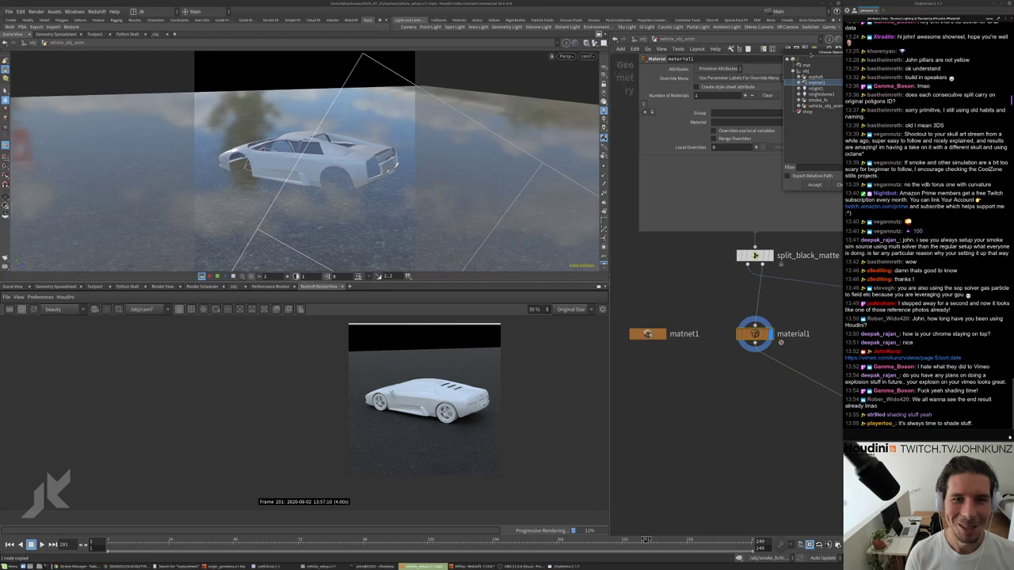
pyautogui.moveTo(811, 52); pyautogui.dragTo(734, 89)
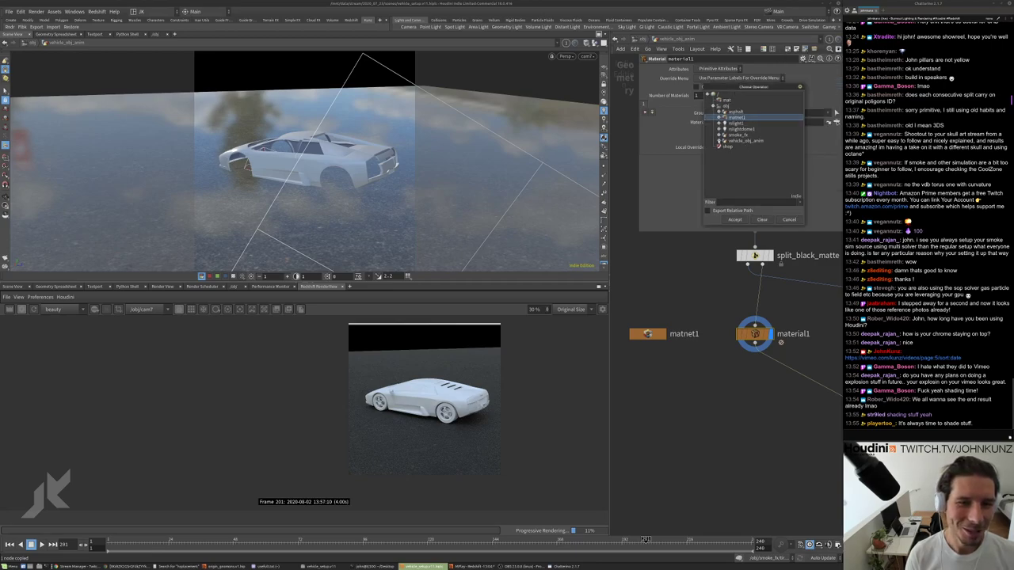
pyautogui.click(719, 141)
pyautogui.click(724, 148)
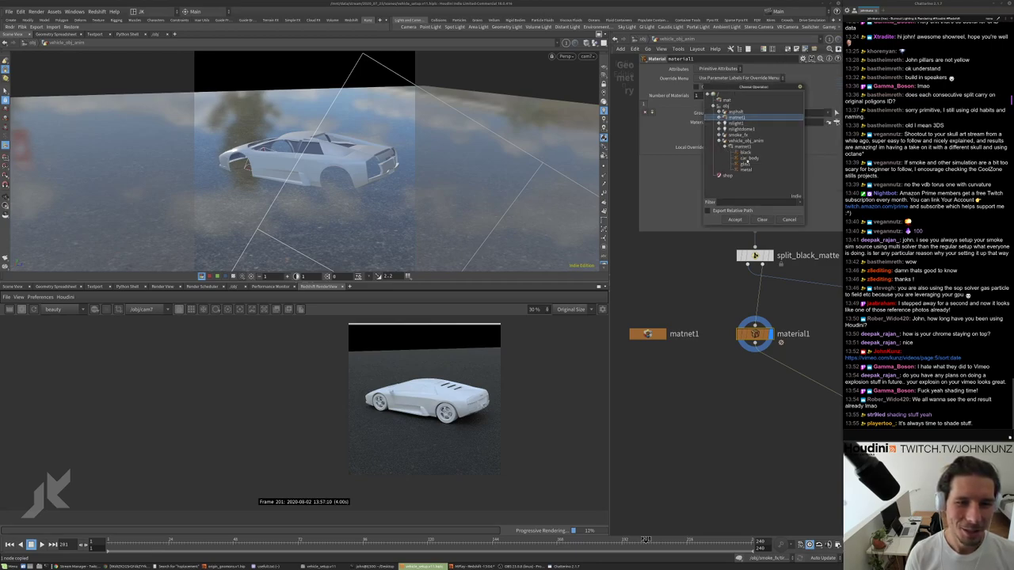
pyautogui.click(745, 159)
pyautogui.click(736, 220)
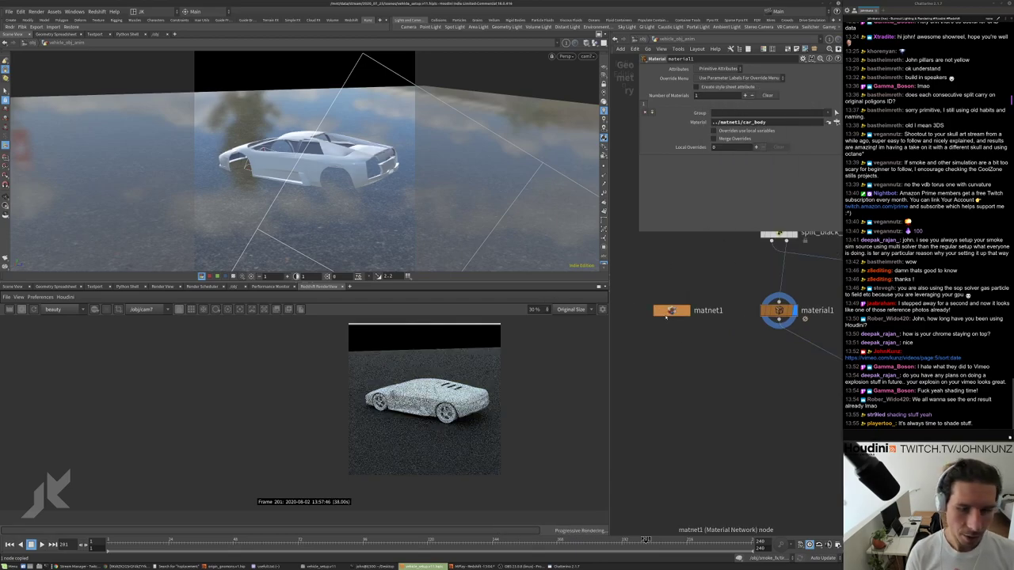
# Set car_body's diffuse colour red value to 1, then return to vehicle_obj_anim.
pyautogui.doubleClick(673, 311)
pyautogui.doubleClick(677, 310)
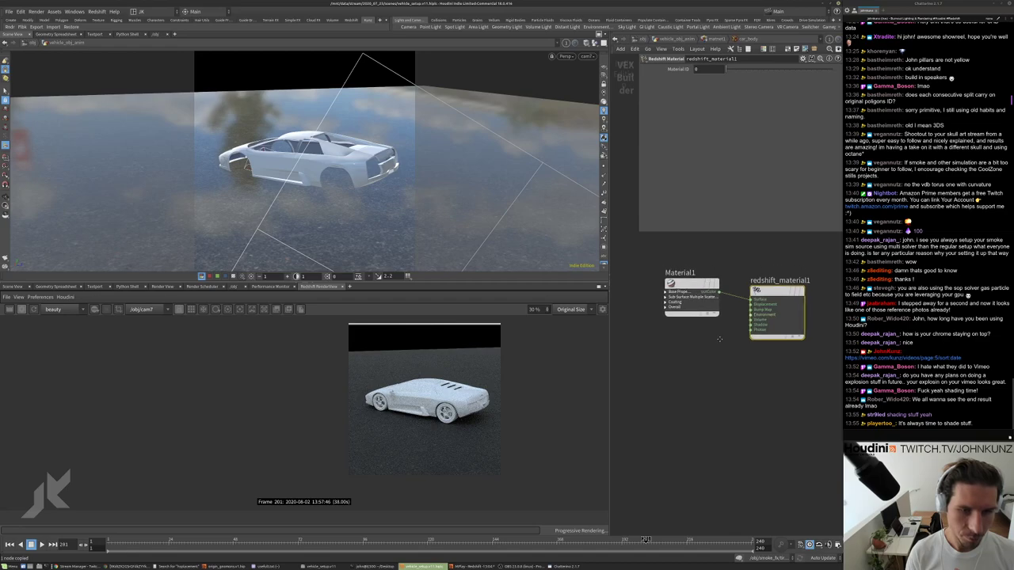
pyautogui.write('1')
pyautogui.press('Return')
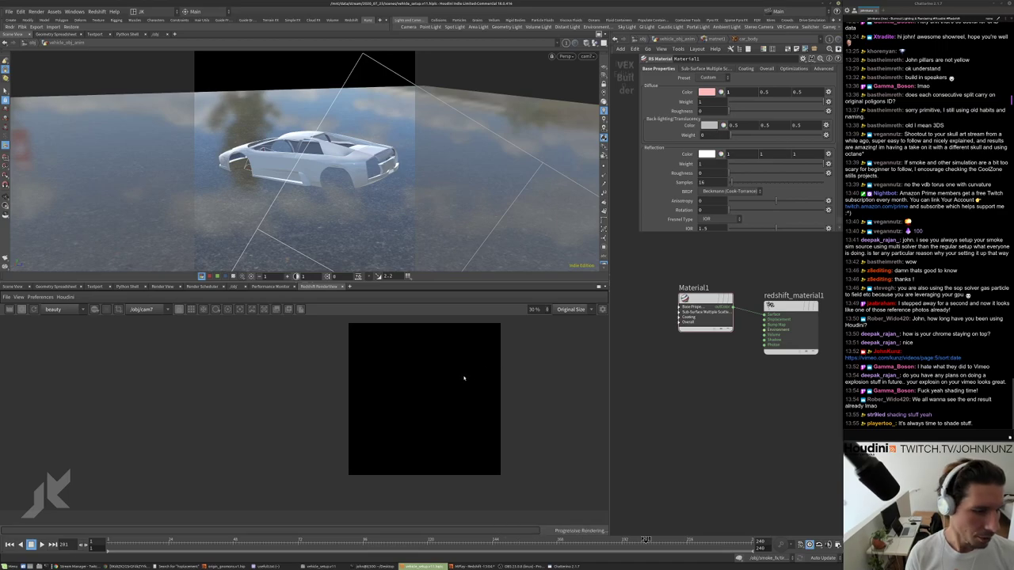
pyautogui.scroll(2, 471, 376)
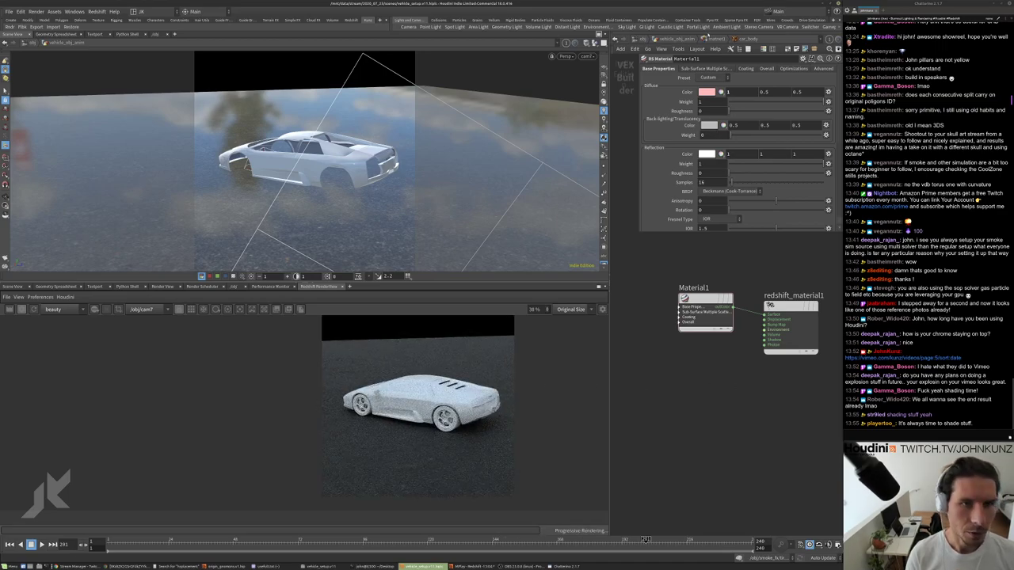
pyautogui.click(686, 39)
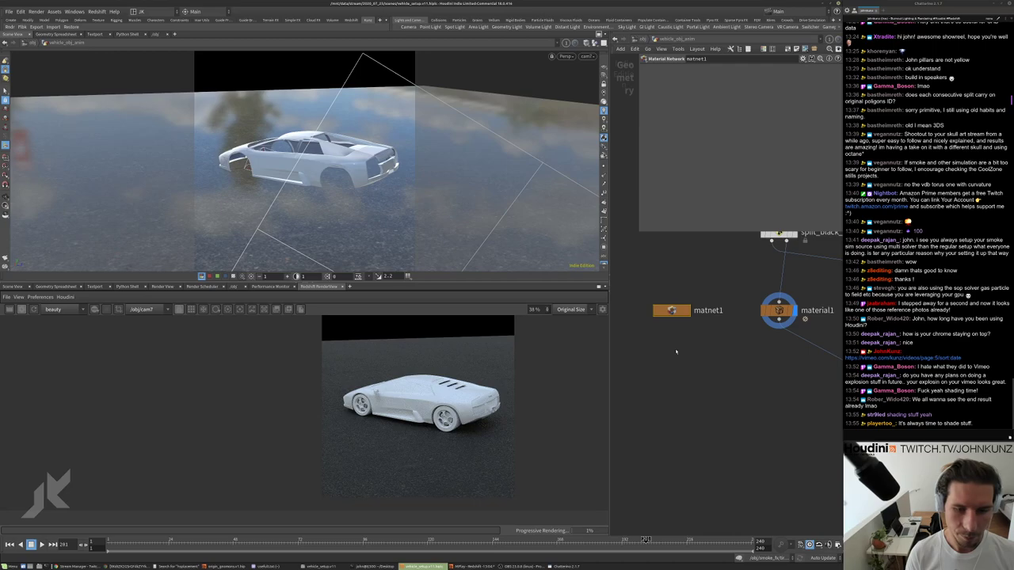
# Wire material1 into the output node so the car renders pink.
pyautogui.scroll(-5, 675, 351)
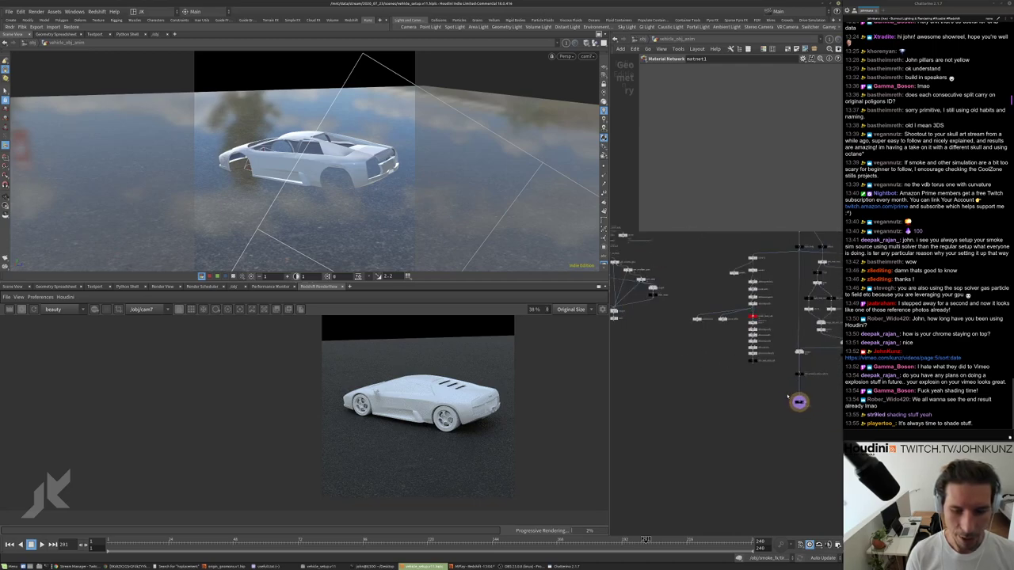
pyautogui.scroll(-2, 673, 351)
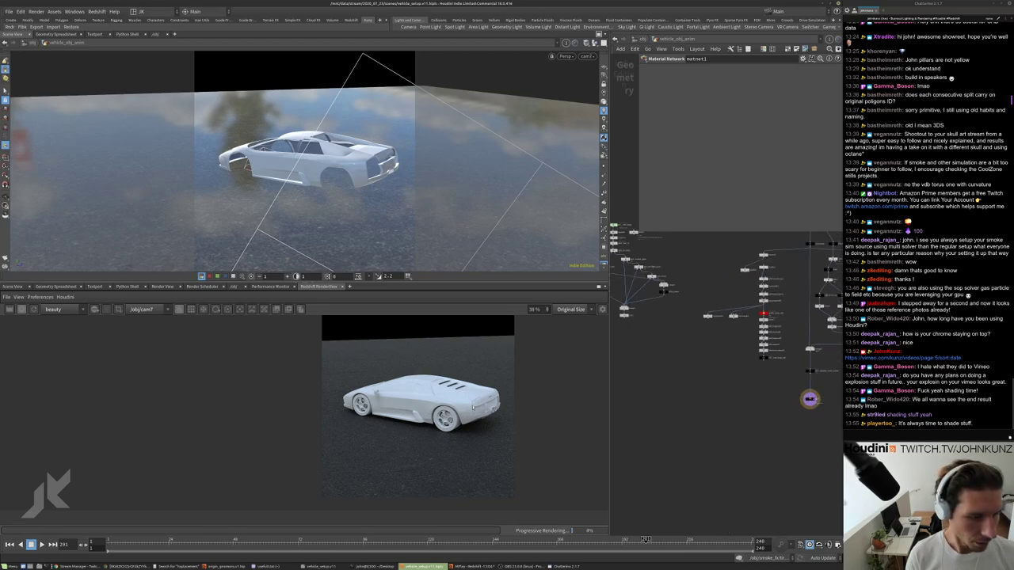
pyautogui.moveTo(808, 391); pyautogui.dragTo(673, 320)
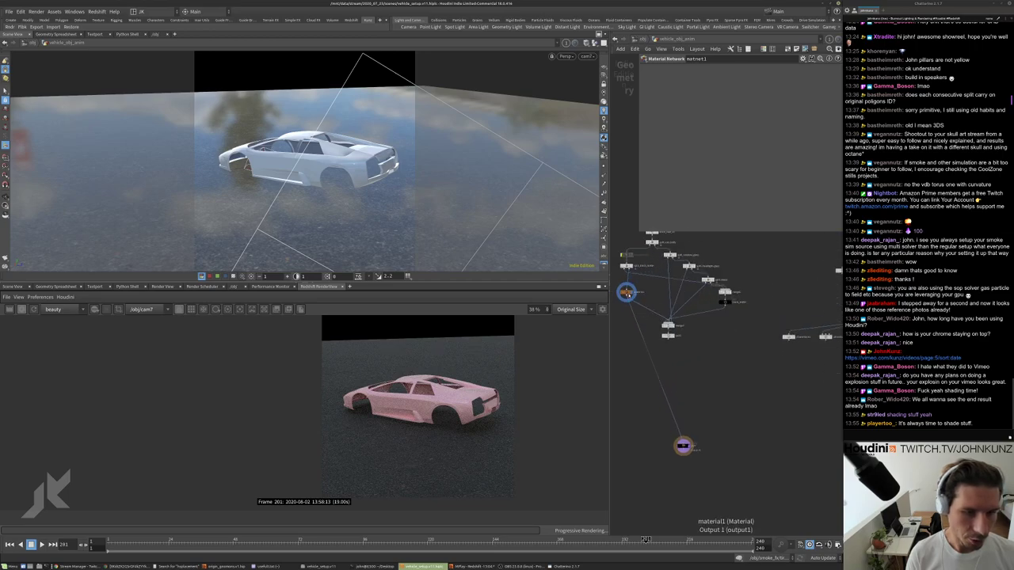
# Go into matnet1 and open the car_body material's RS Material parameters.
pyautogui.scroll(3, 661, 361)
pyautogui.doubleClick(652, 272)
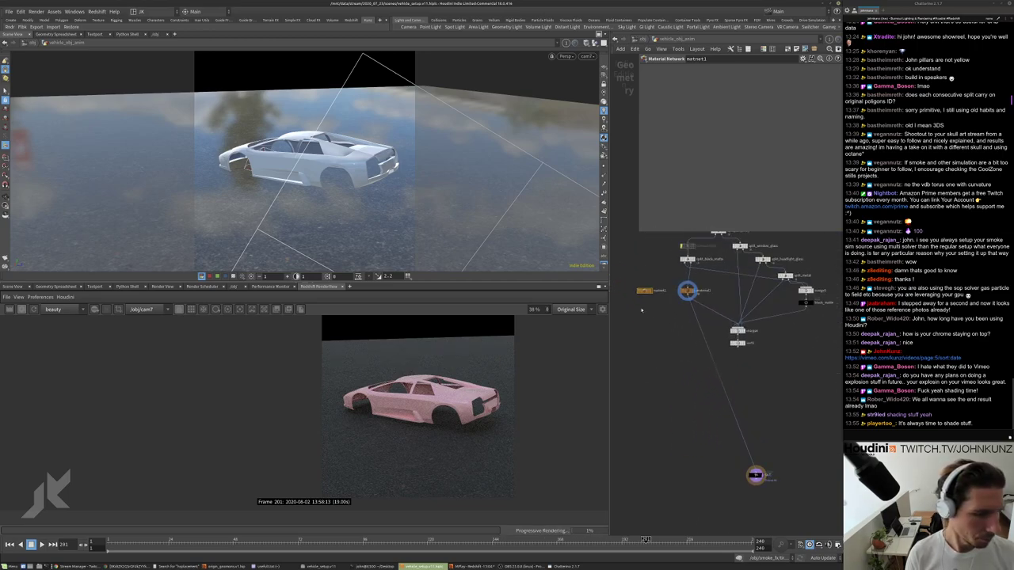
pyautogui.click(675, 306)
pyautogui.doubleClick(675, 306)
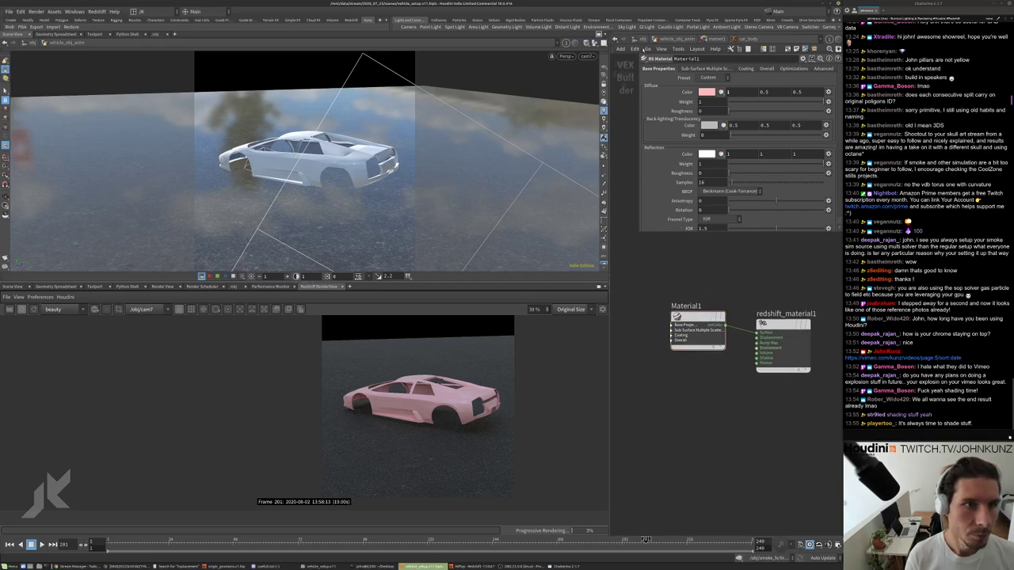
# Change the car_body diffuse colour from pink to yellow, shifted slightly greener.
pyautogui.scroll(10, 388, 381)
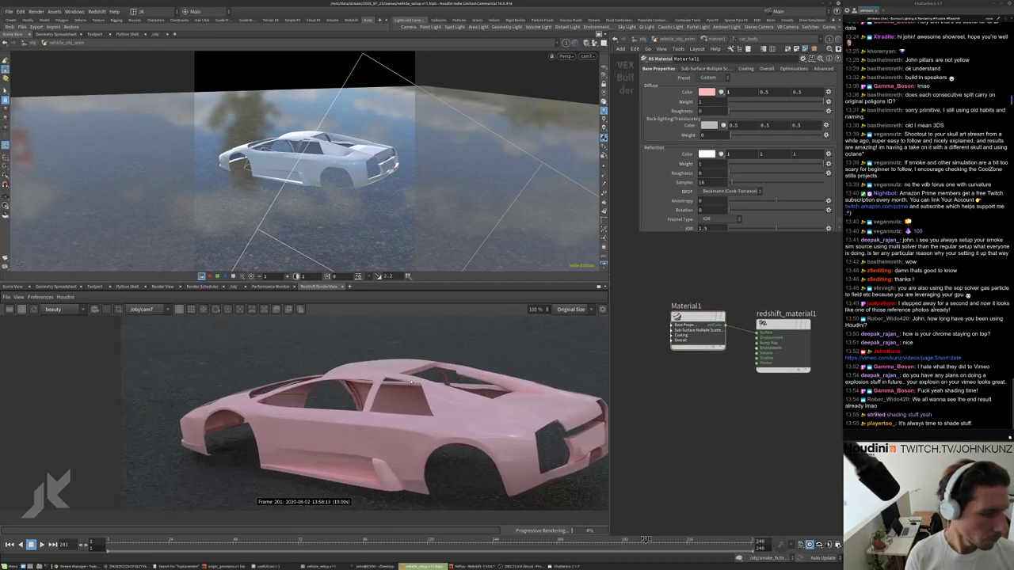
pyautogui.scroll(-4, 369, 358)
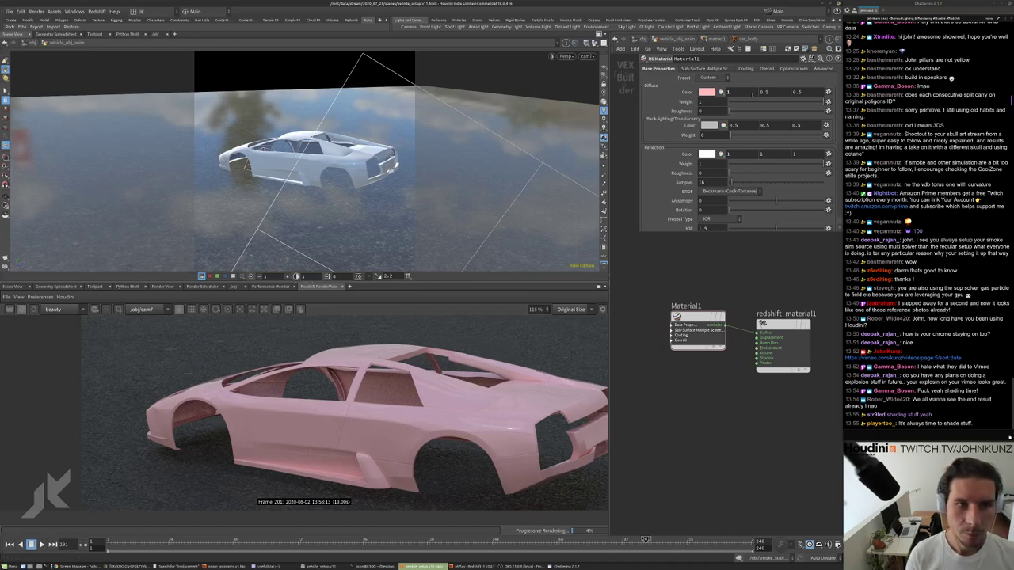
pyautogui.click(707, 92)
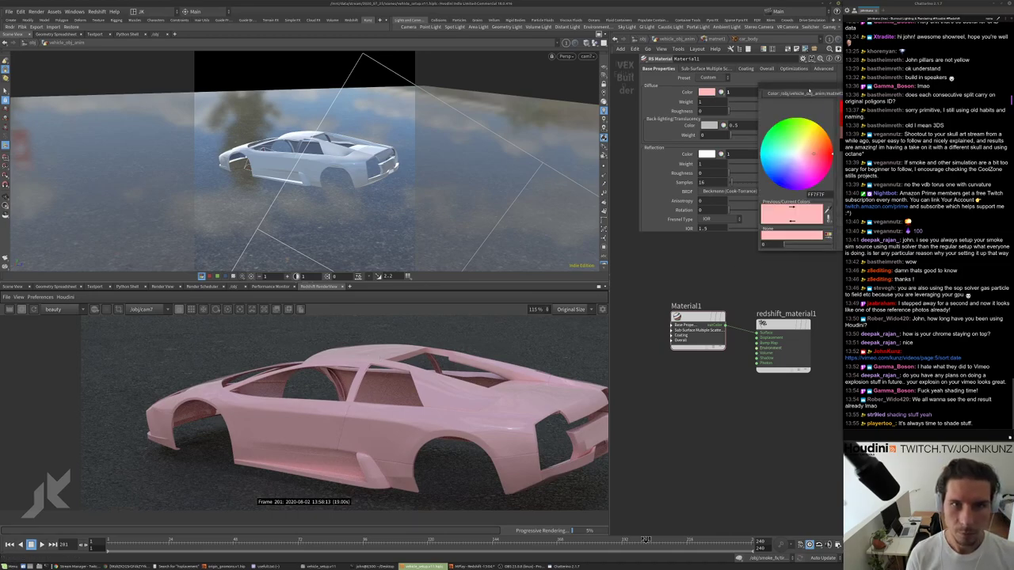
pyautogui.click(790, 90)
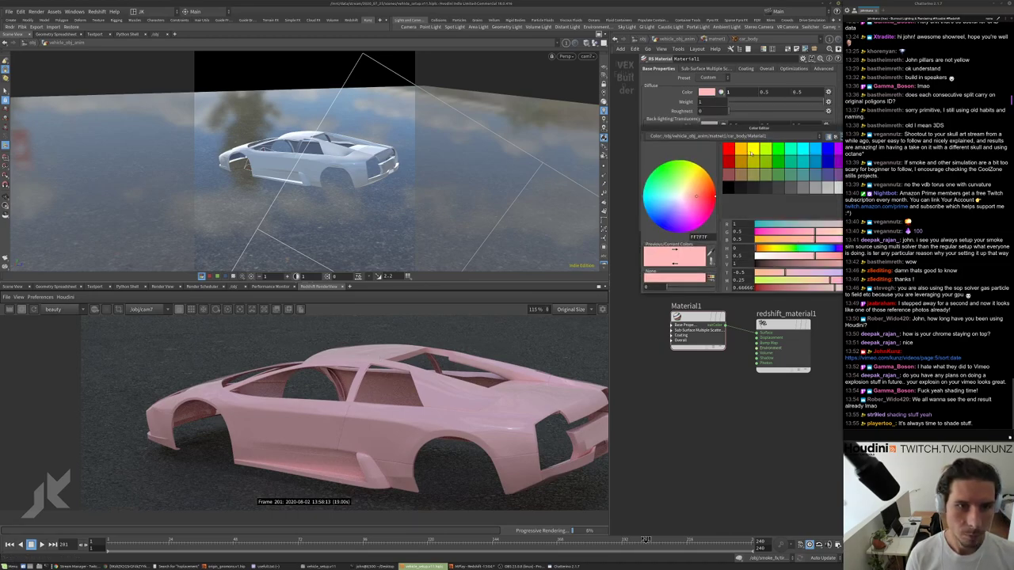
pyautogui.moveTo(696, 196); pyautogui.dragTo(697, 165)
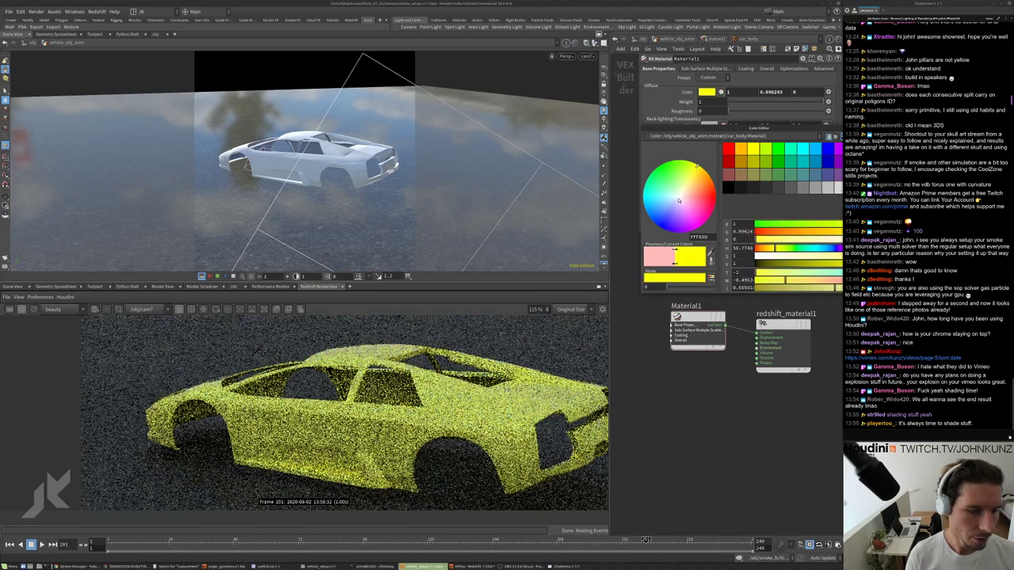
pyautogui.moveTo(778, 249); pyautogui.dragTo(779, 249)
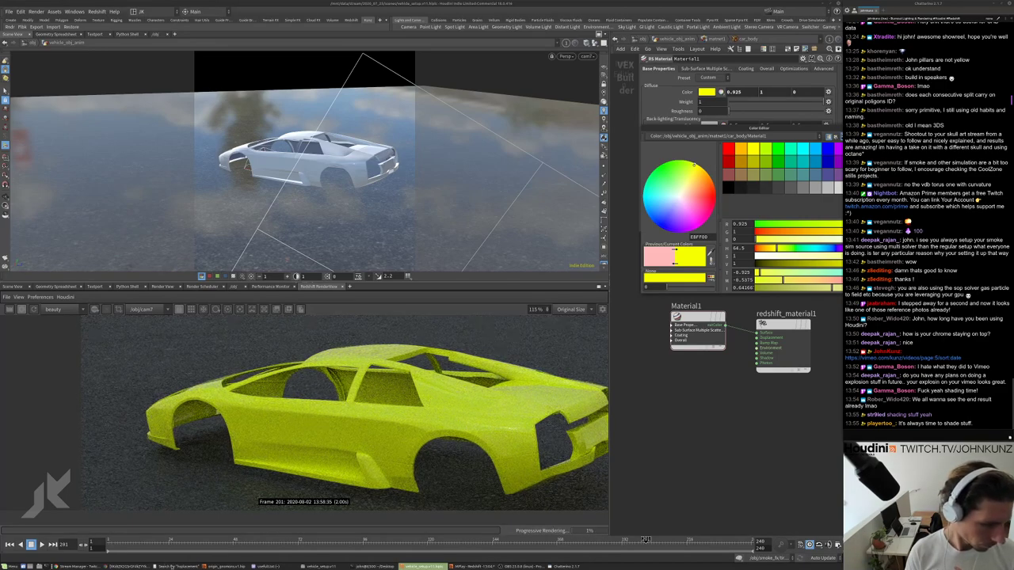
# Open a full-size yellow Murcielago reference photo and sample its paint colour.
pyautogui.click(123, 567)
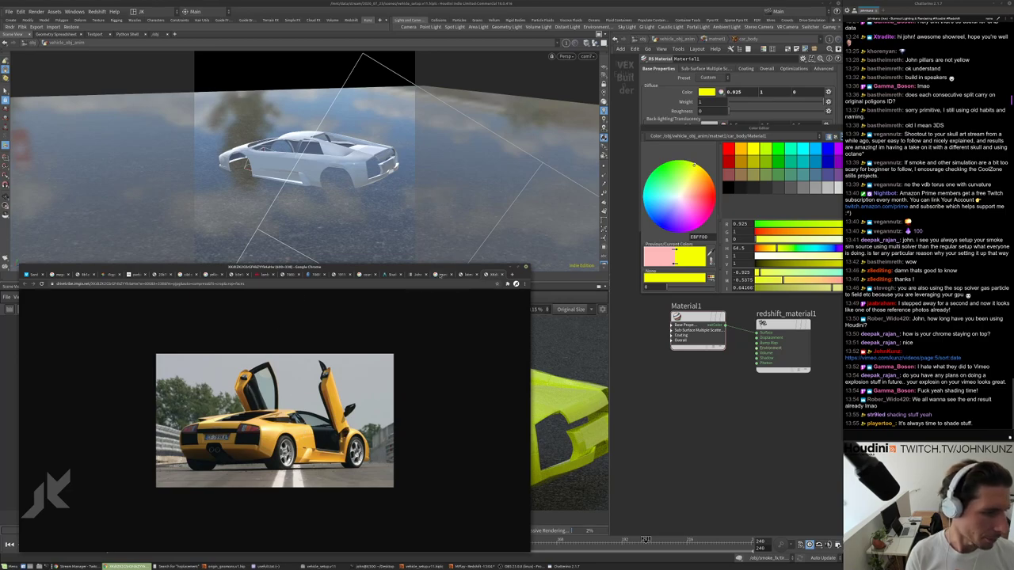
pyautogui.hotkey('alt', 'Left')
pyautogui.click(404, 350)
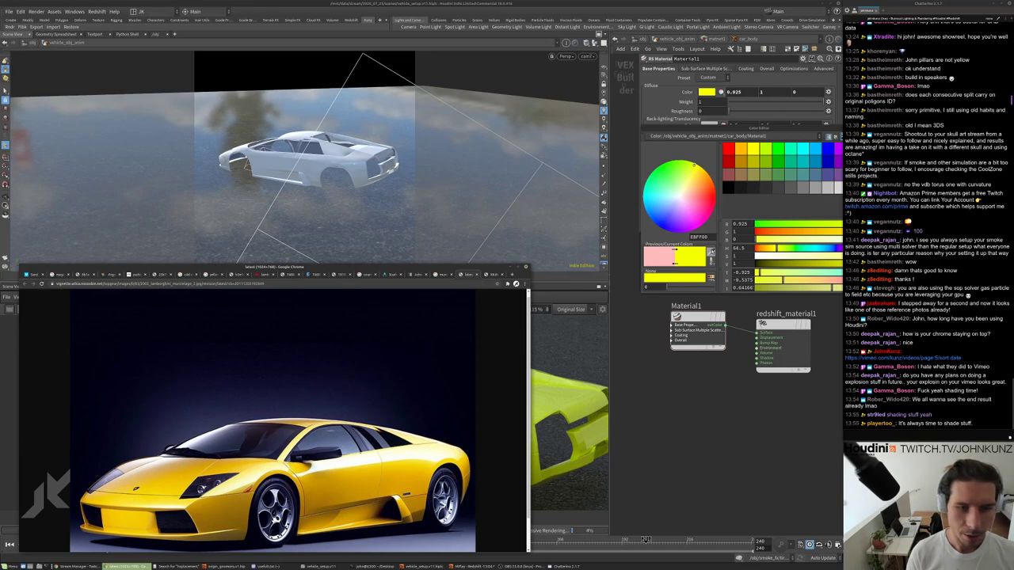
pyautogui.click(420, 457)
pyautogui.click(420, 457)
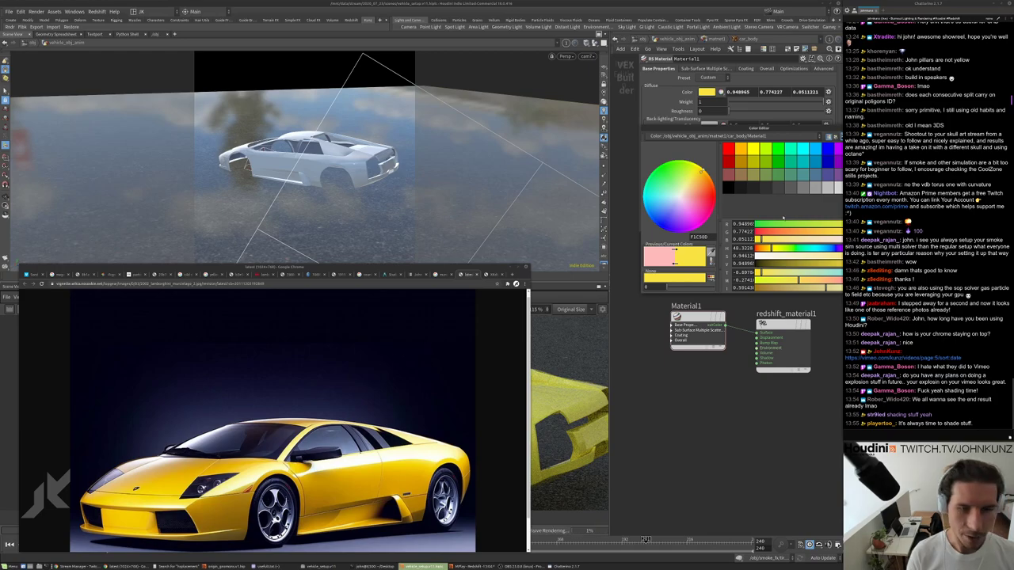
pyautogui.moveTo(759, 127); pyautogui.dragTo(679, 146)
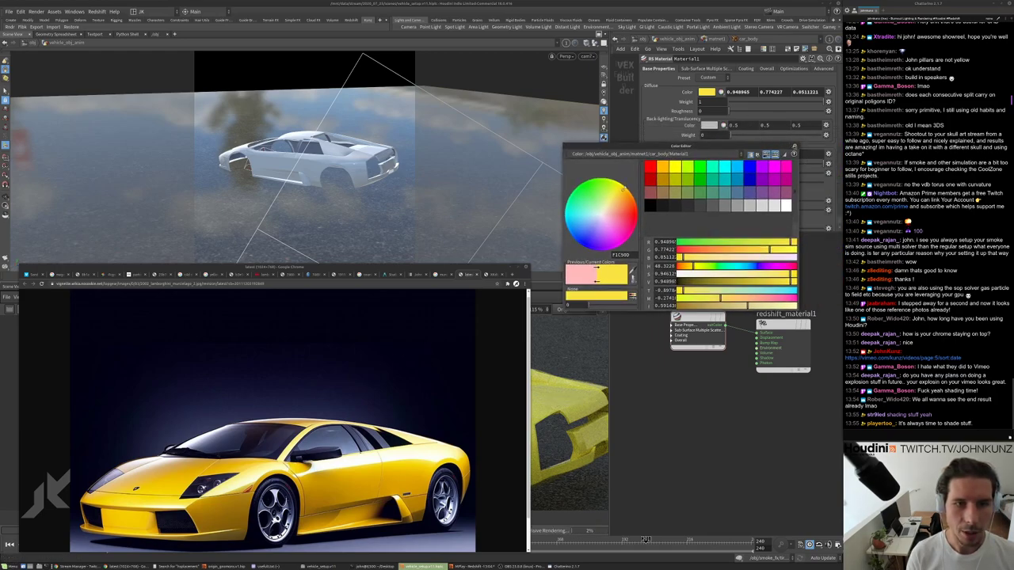
pyautogui.click(795, 147)
pyautogui.click(507, 268)
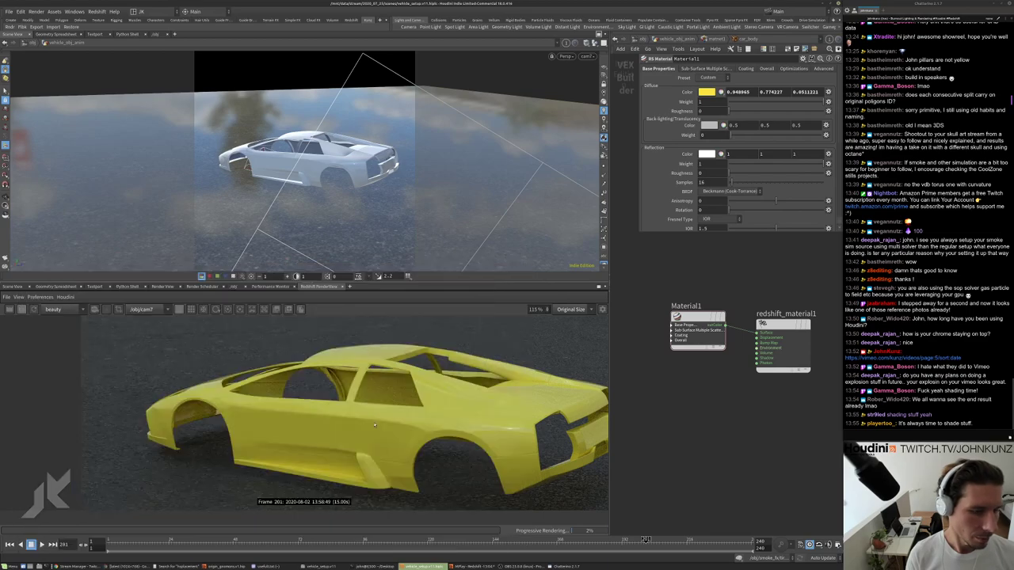
# Lower the diffuse green from 0.653 to 0.593 for a more orange yellow, then compare against the reference photo.
pyautogui.scroll(-1, 388, 411)
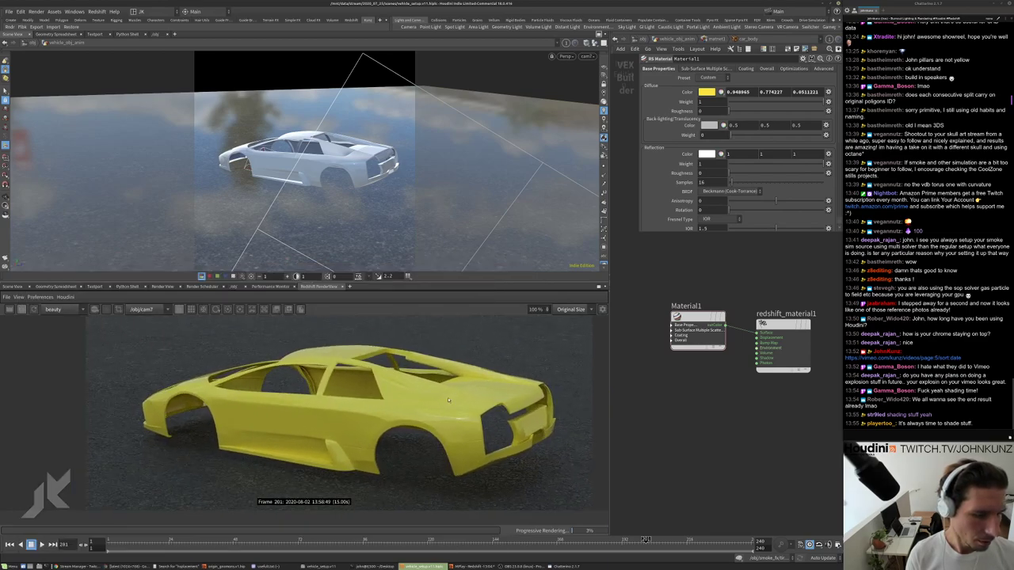
pyautogui.click(706, 92)
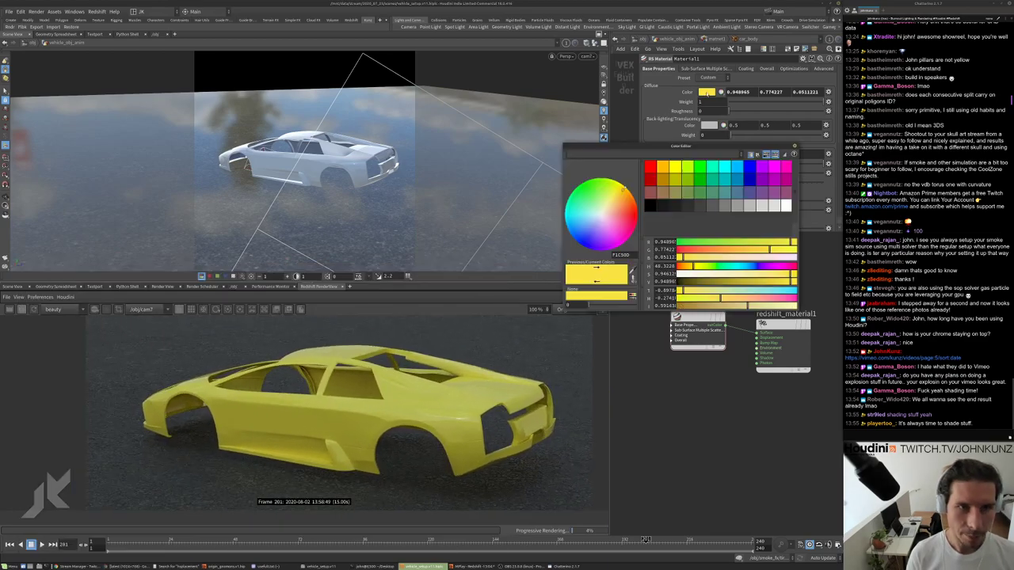
pyautogui.click(755, 250)
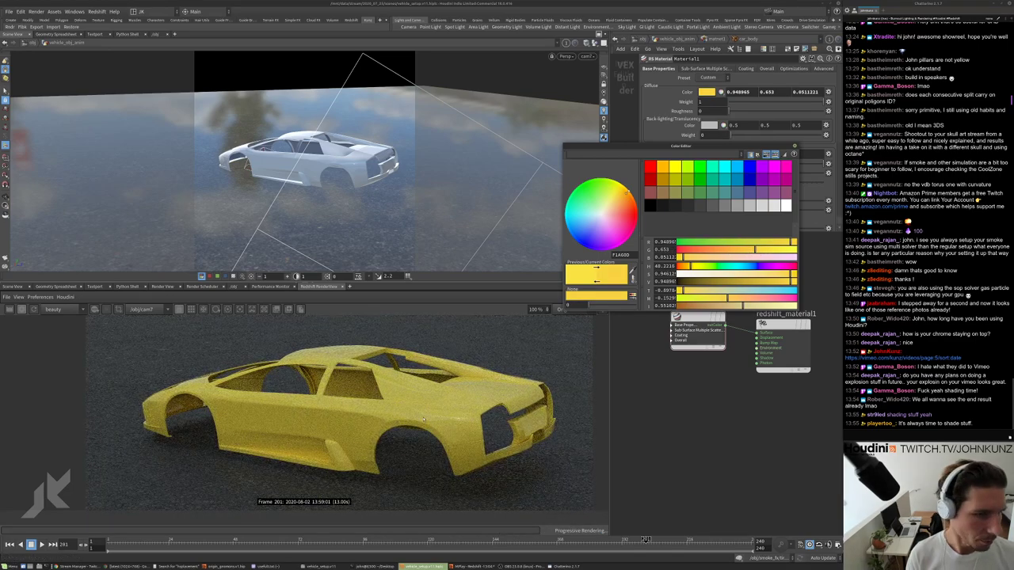
pyautogui.scroll(-2, 284, 415)
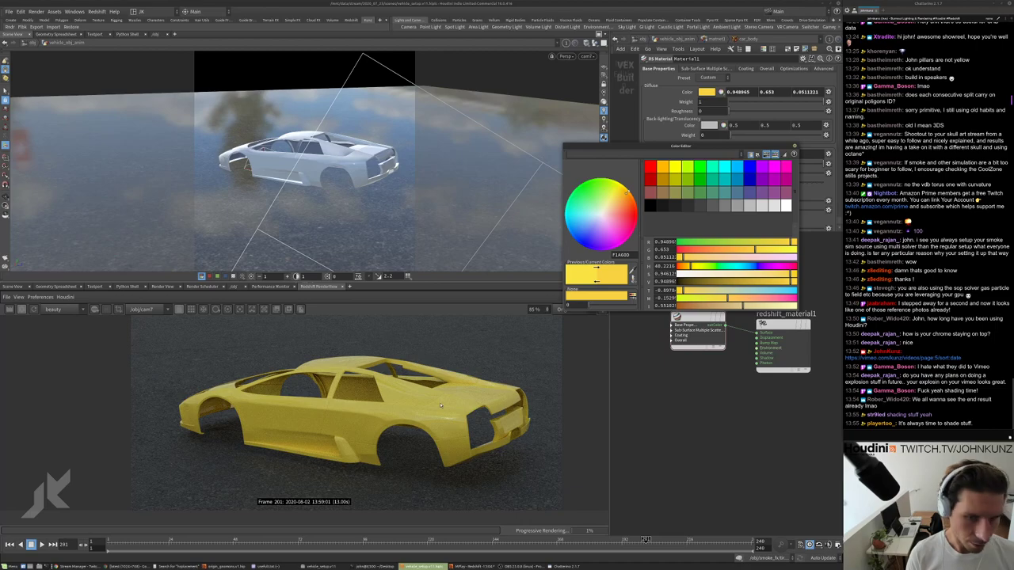
pyautogui.scroll(3, 455, 406)
pyautogui.scroll(3, 474, 410)
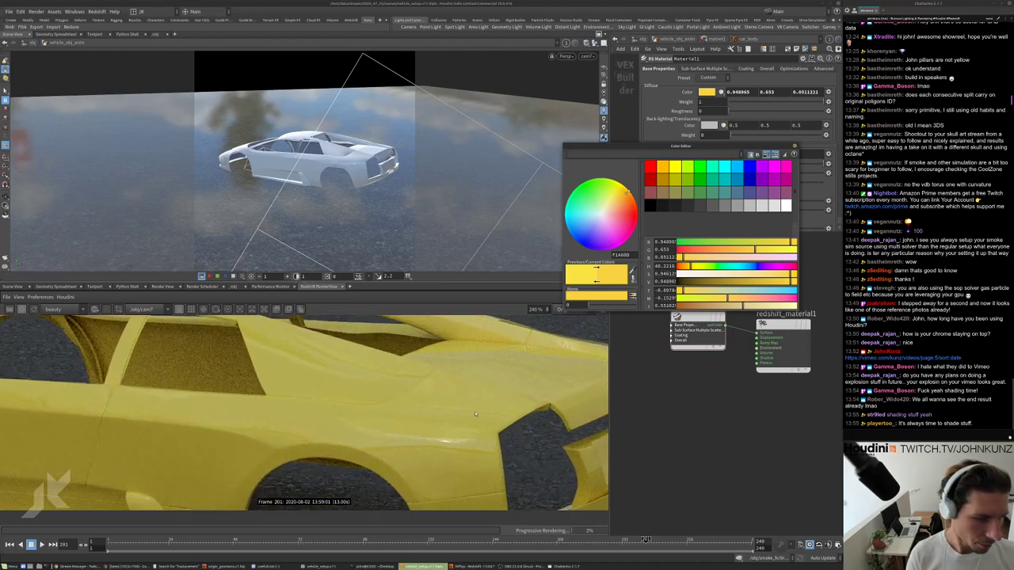
pyautogui.scroll(-3, 474, 410)
pyautogui.scroll(3, 474, 410)
pyautogui.scroll(-3, 474, 410)
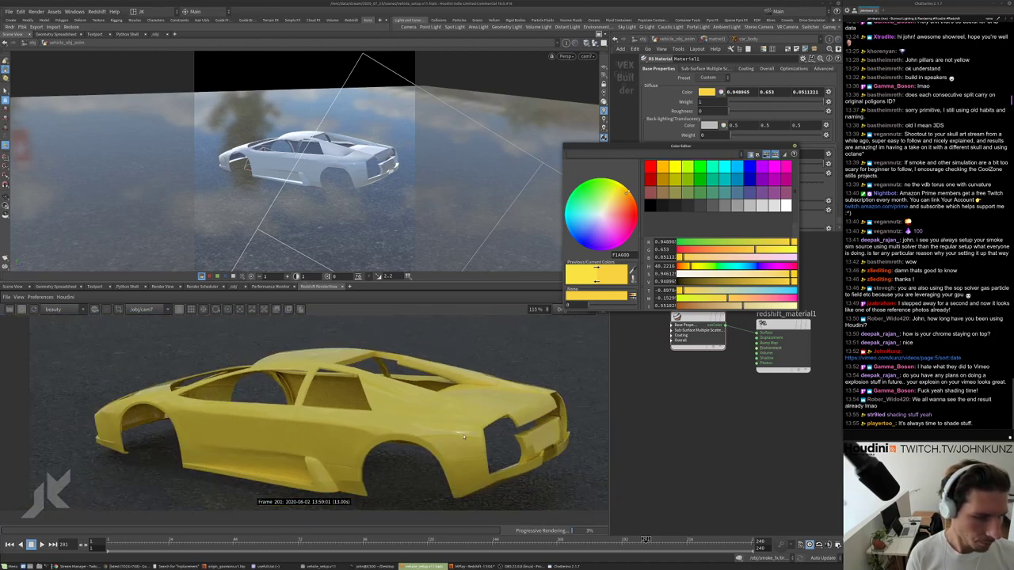
pyautogui.moveTo(755, 250); pyautogui.dragTo(748, 250)
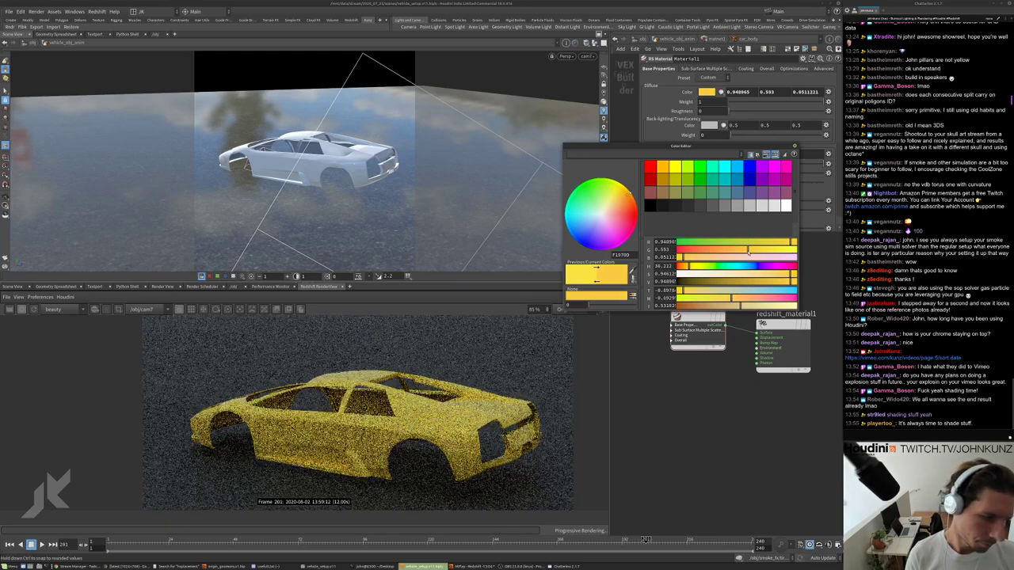
pyautogui.scroll(-3, 326, 436)
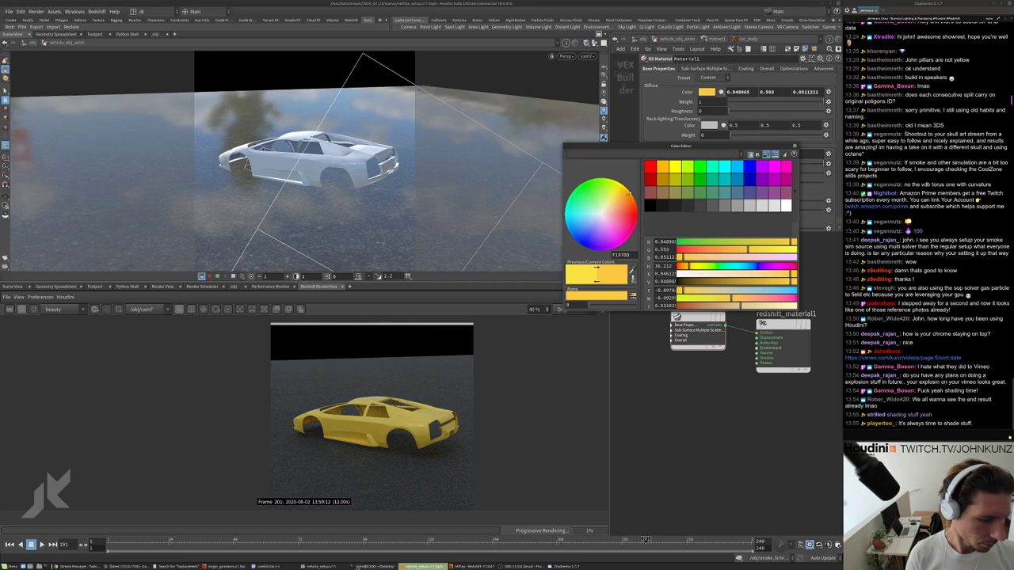
pyautogui.click(135, 567)
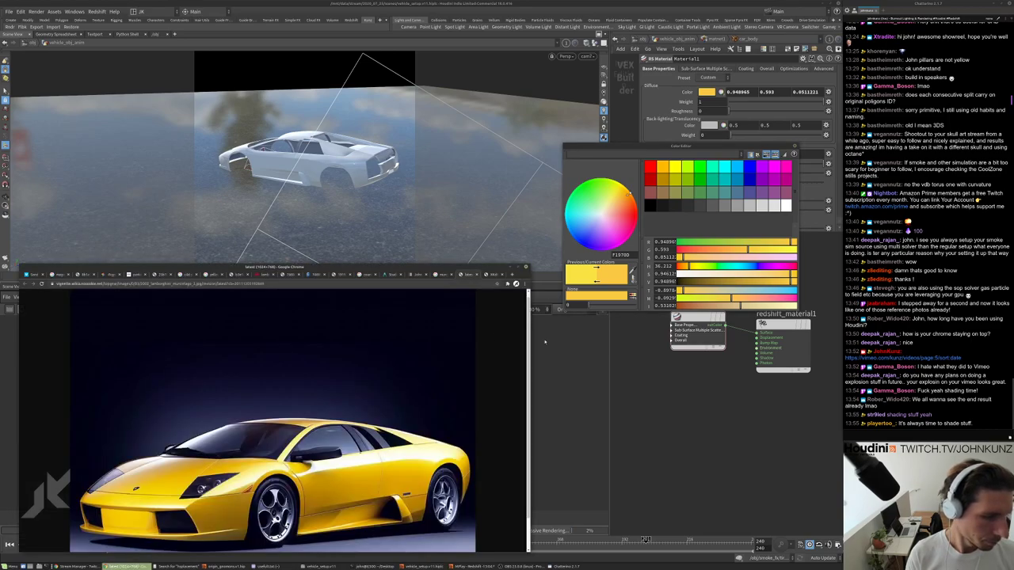
# Lower the diffuse green to 0.462, with the reference window moved aside to uncover the render.
pyautogui.click(442, 275)
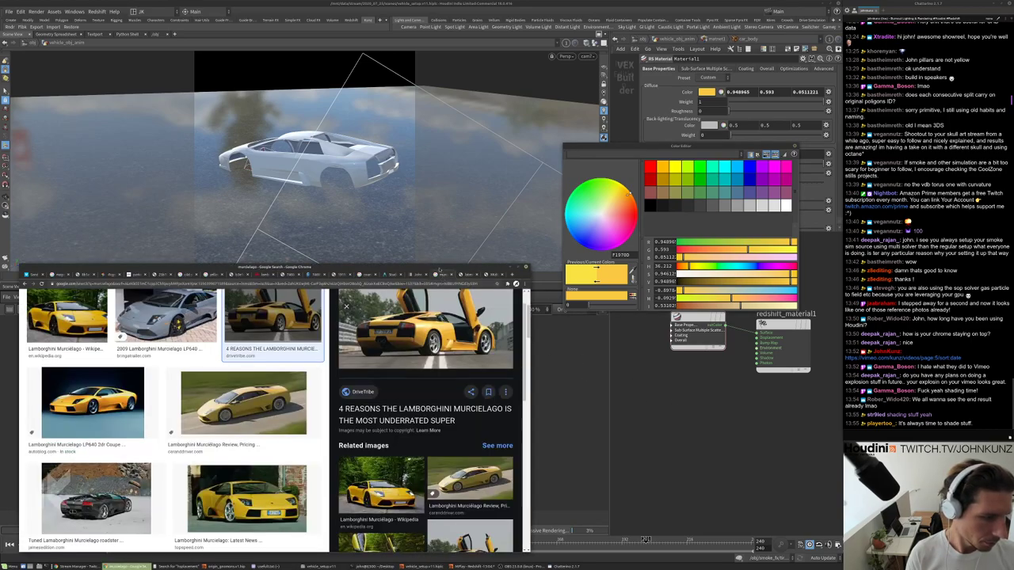
pyautogui.moveTo(421, 267); pyautogui.dragTo(341, 432)
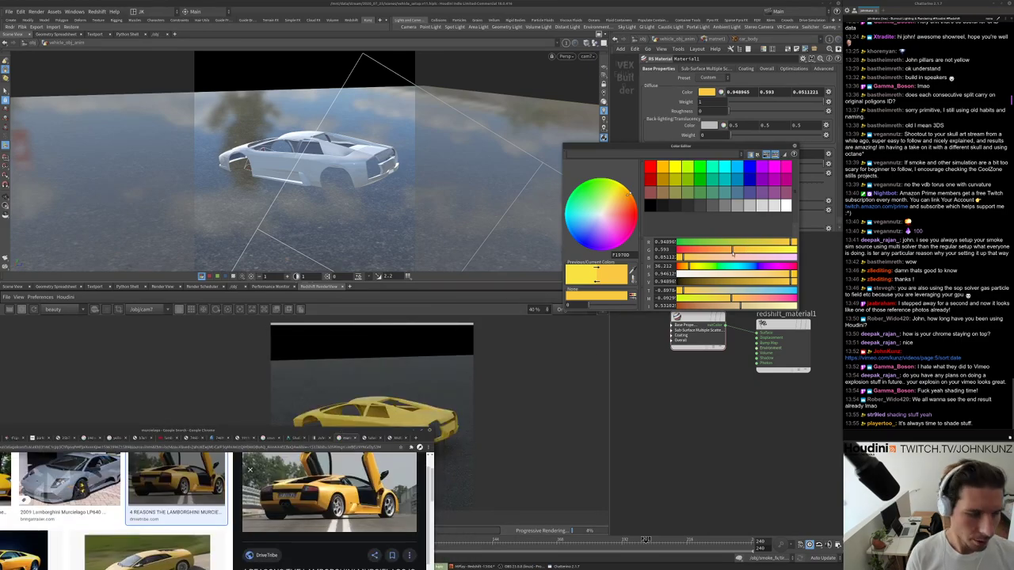
pyautogui.moveTo(749, 249); pyautogui.dragTo(733, 250)
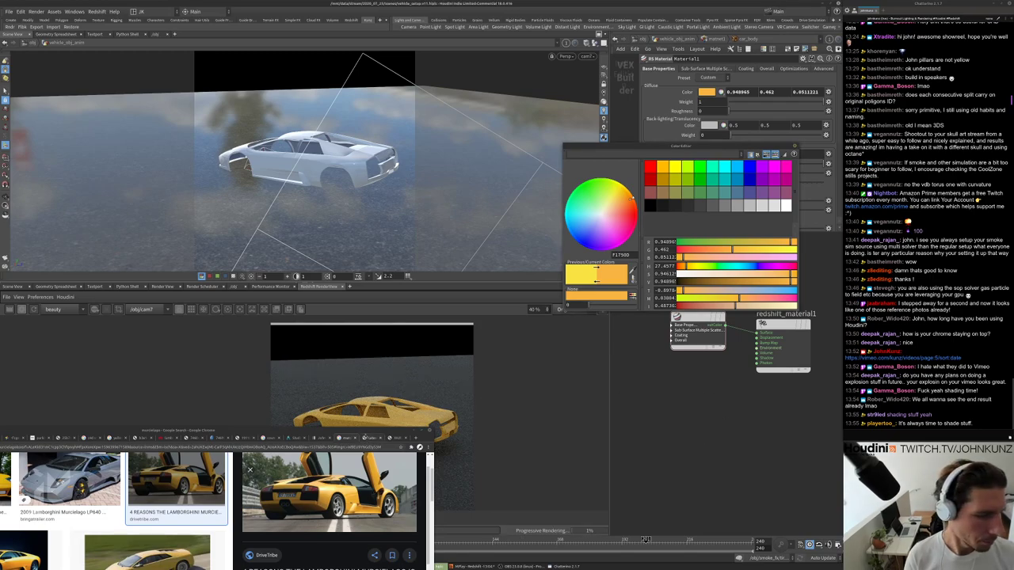
pyautogui.moveTo(380, 430); pyautogui.dragTo(380, 493)
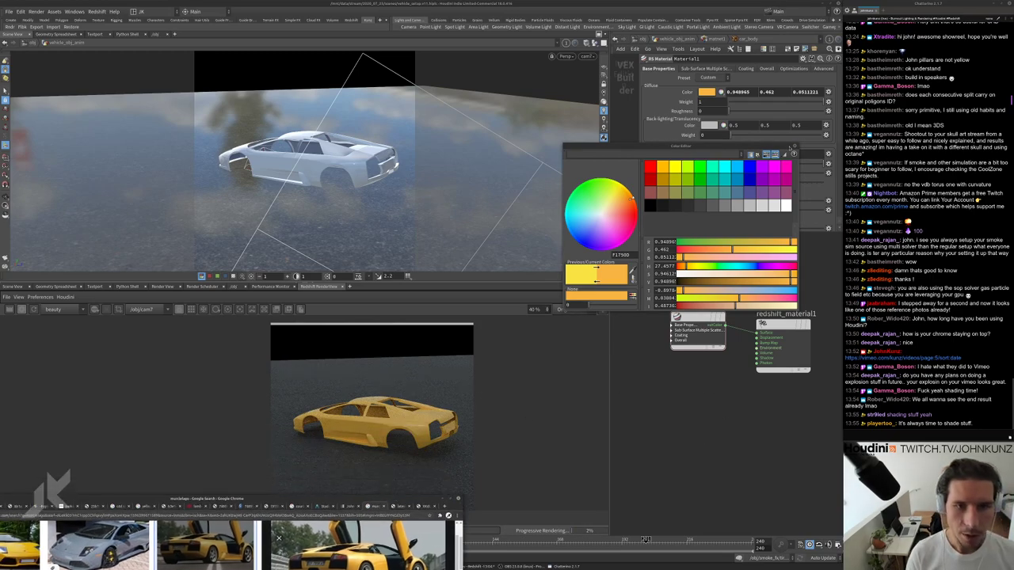
pyautogui.click(793, 148)
# Zoom the render in and out to inspect the warmer glossy yellow body.
pyautogui.scroll(4, 449, 427)
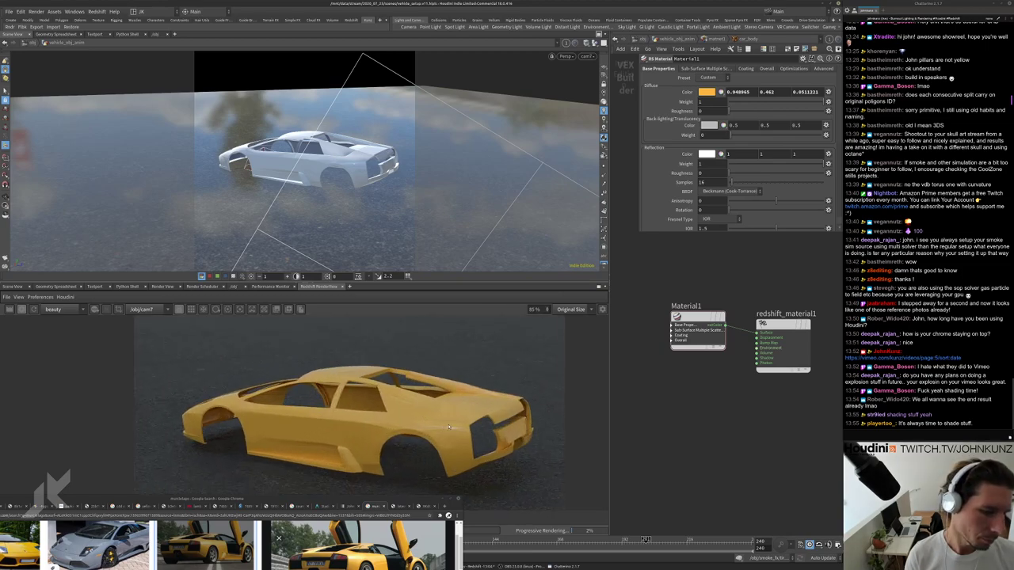
pyautogui.scroll(5, 451, 432)
pyautogui.scroll(-2, 443, 408)
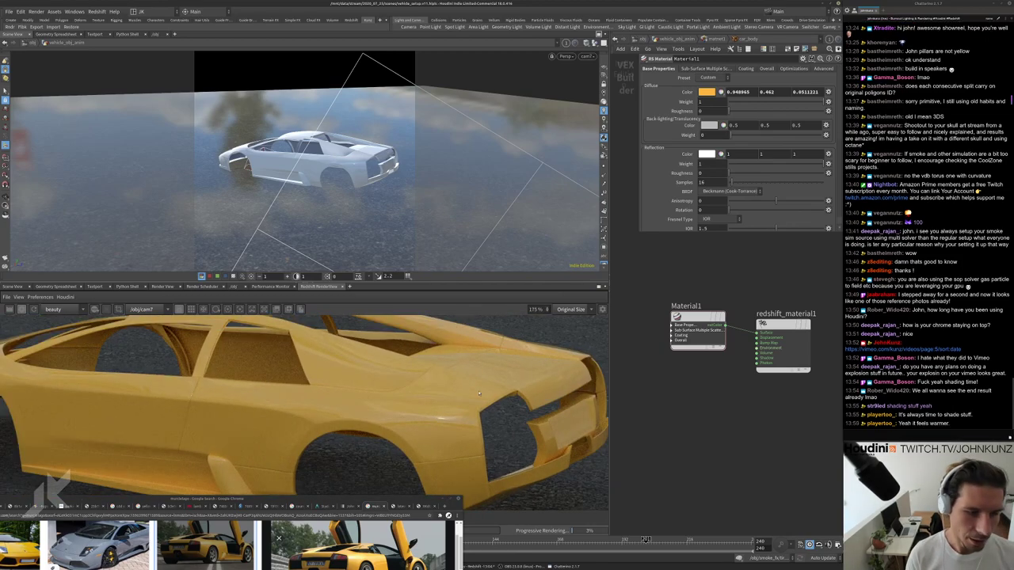
pyautogui.scroll(-3, 477, 394)
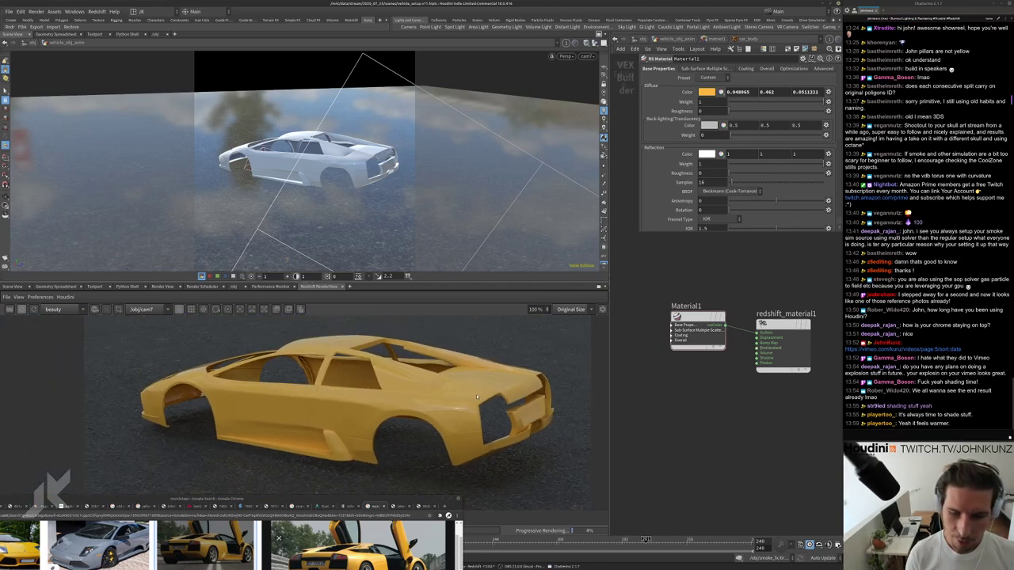
pyautogui.scroll(2, 468, 397)
pyautogui.scroll(-2, 452, 400)
pyautogui.scroll(1, 428, 405)
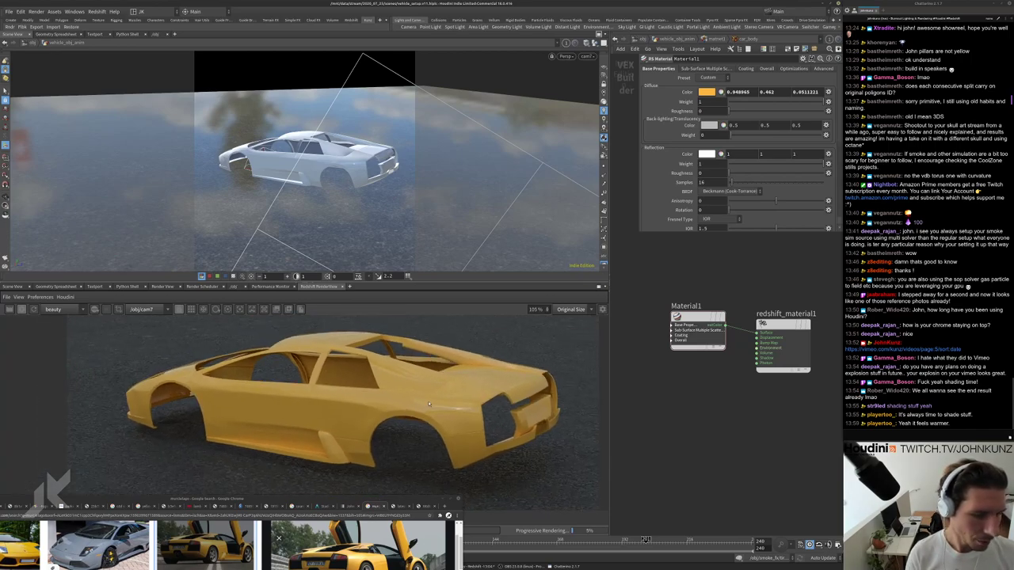
pyautogui.scroll(2, 429, 405)
pyautogui.scroll(-2, 669, 206)
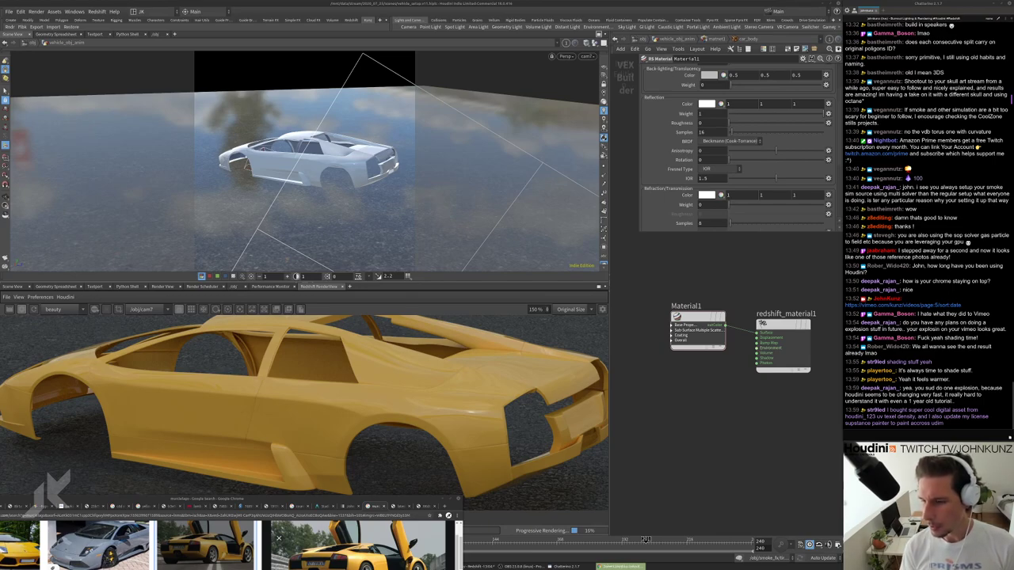
pyautogui.hotkey('alt', 'Tab')
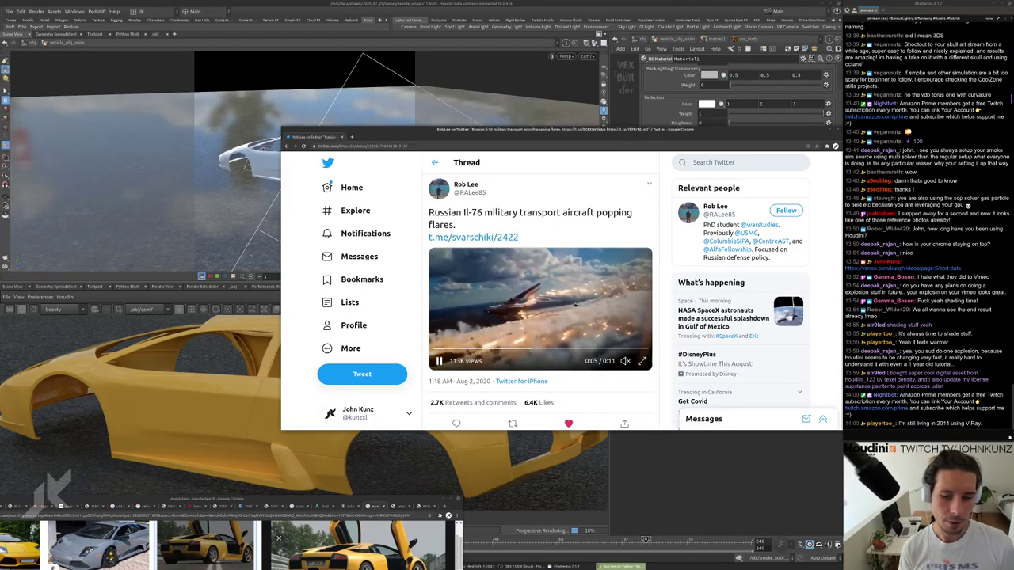
pyautogui.scroll(-1, 446, 285)
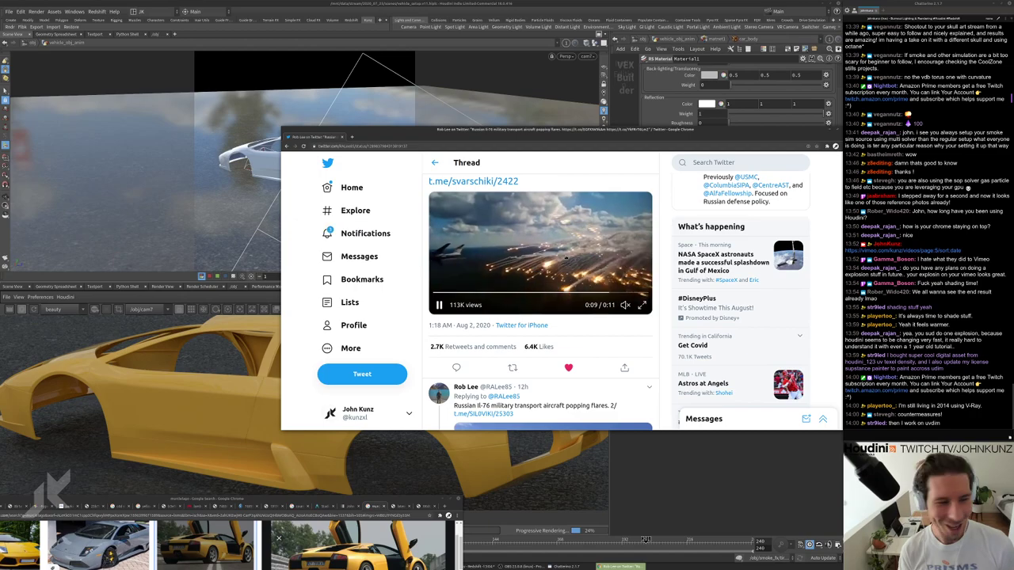
pyautogui.scroll(1, 540, 301)
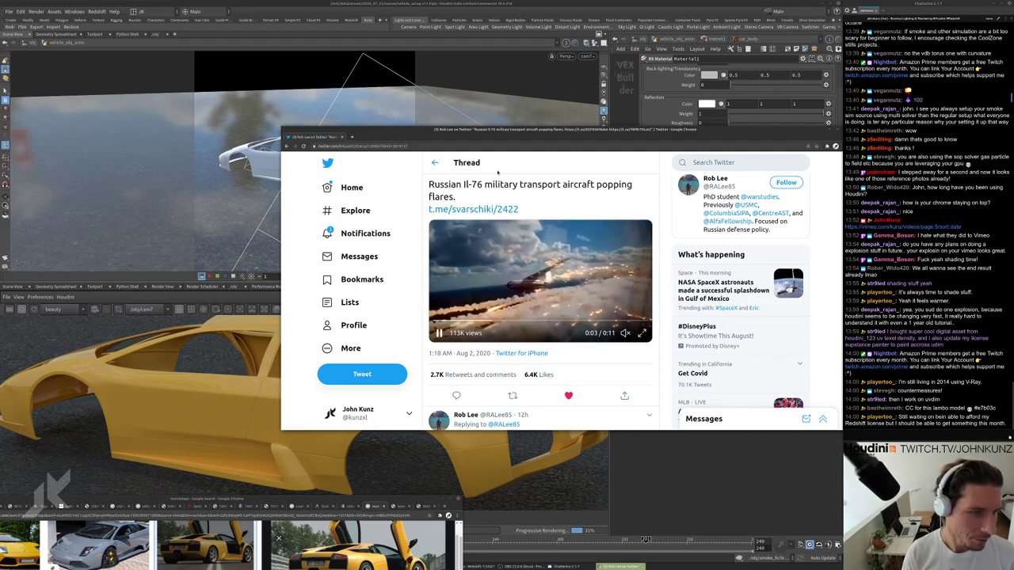
pyautogui.moveTo(498, 137); pyautogui.dragTo(1013, 139)
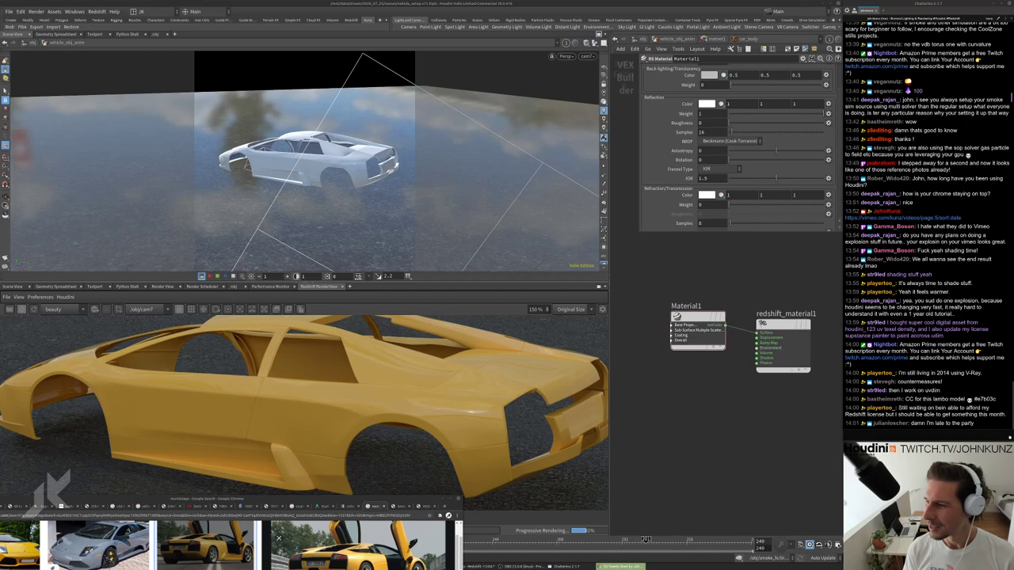
pyautogui.hotkey('alt', 'Tab')
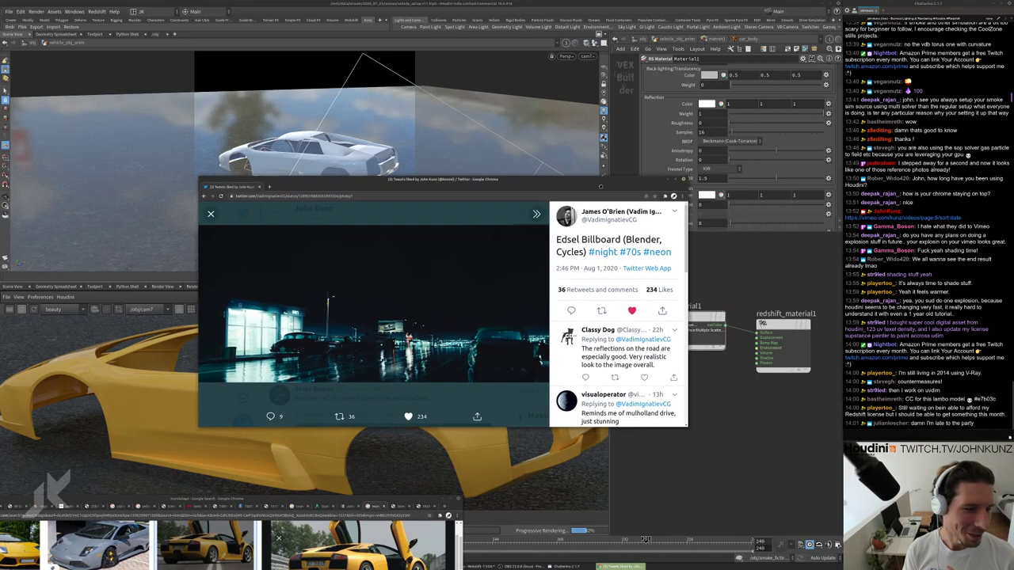
pyautogui.moveTo(589, 201); pyautogui.dragTo(655, 172)
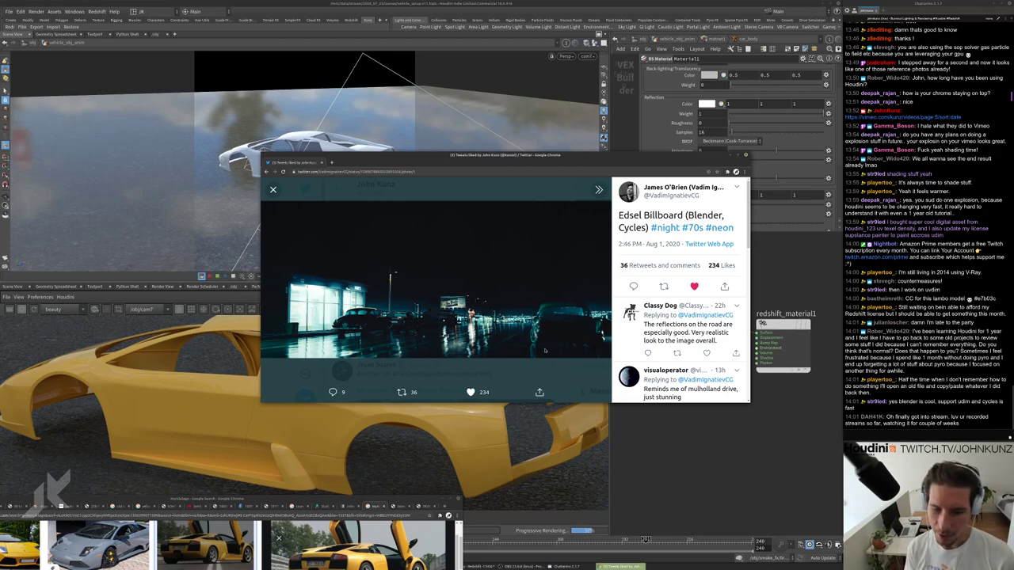
# Return to Houdini, go up to the object network and dive into matnet1.
pyautogui.hotkey('alt', 'Tab')
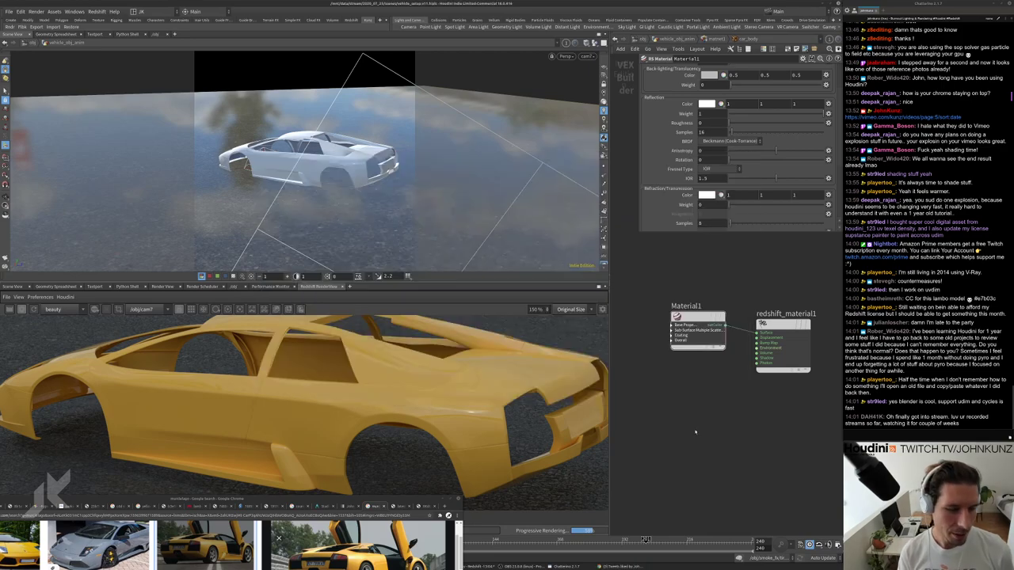
pyautogui.click(660, 39)
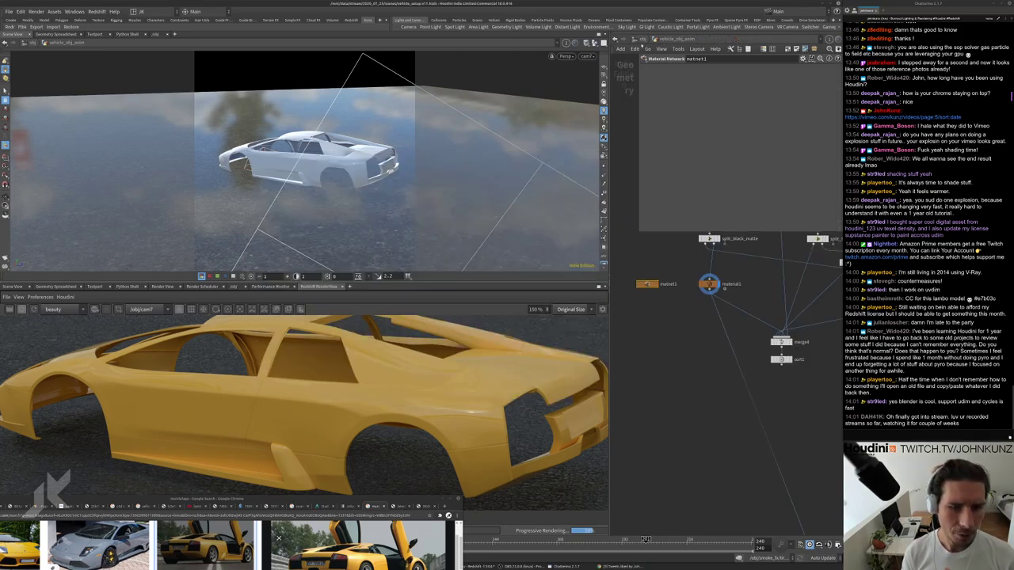
pyautogui.scroll(-5, 686, 448)
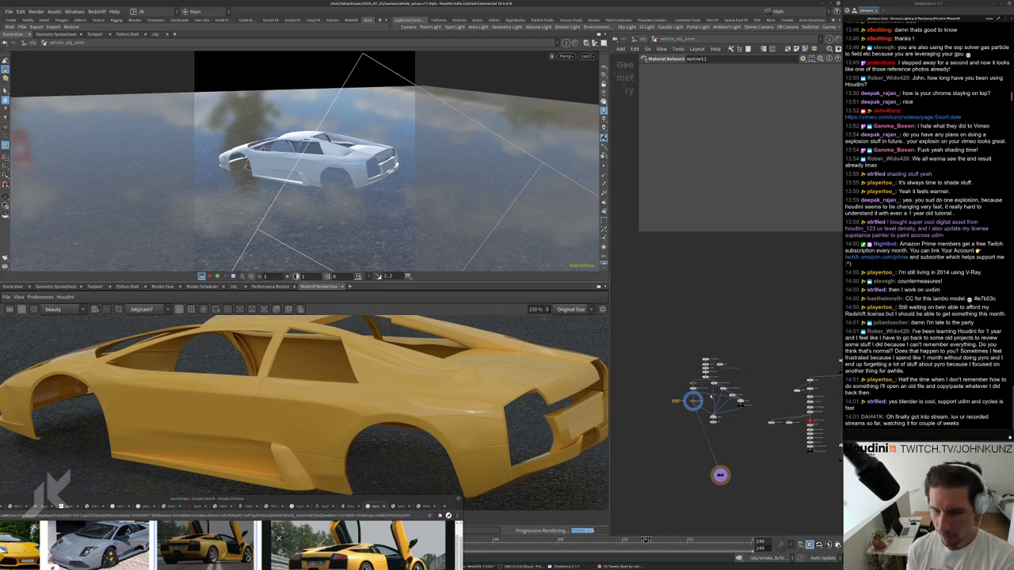
pyautogui.scroll(5, 702, 393)
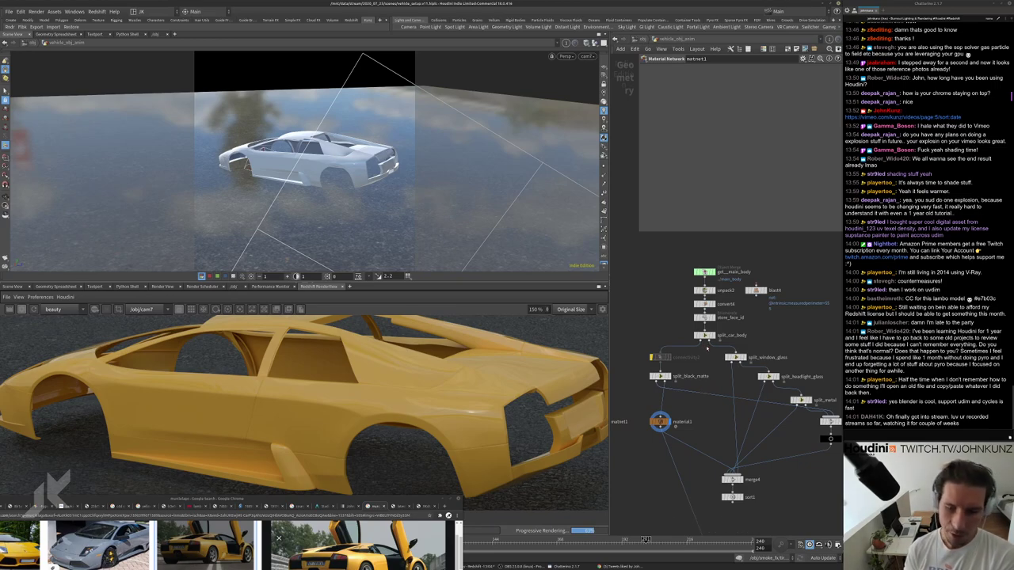
pyautogui.scroll(-4, 713, 371)
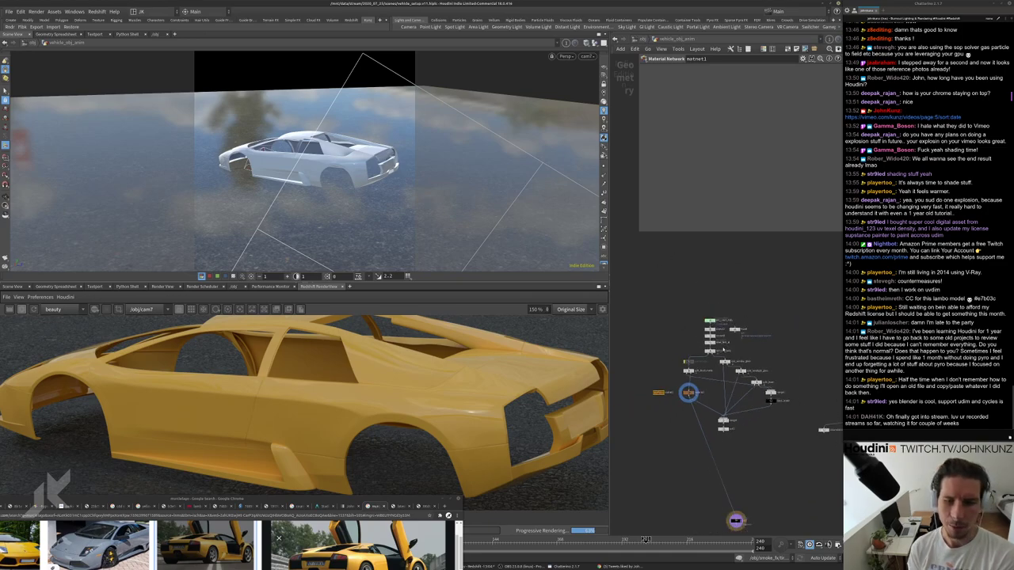
pyautogui.scroll(1, 723, 351)
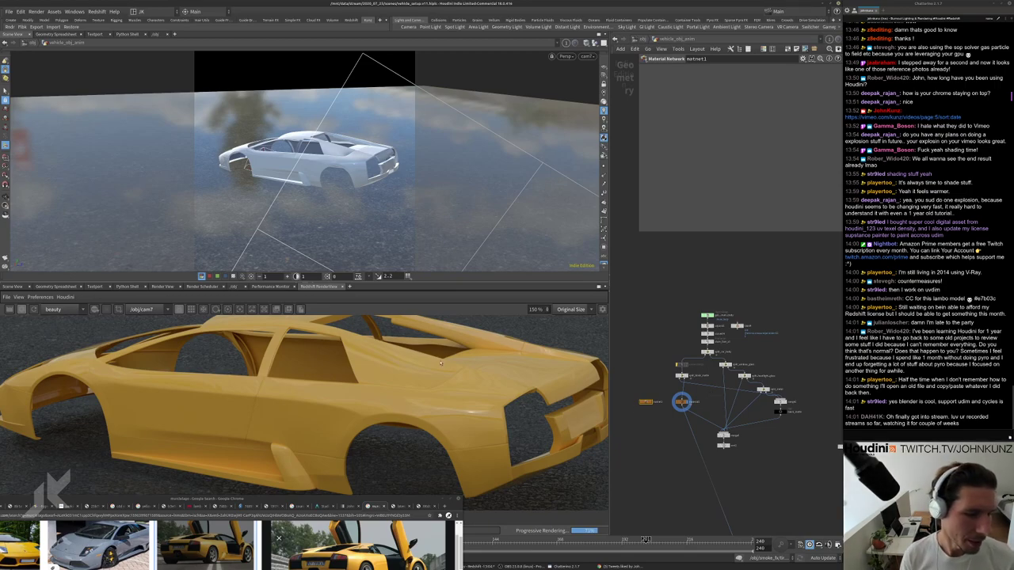
pyautogui.scroll(4, 489, 394)
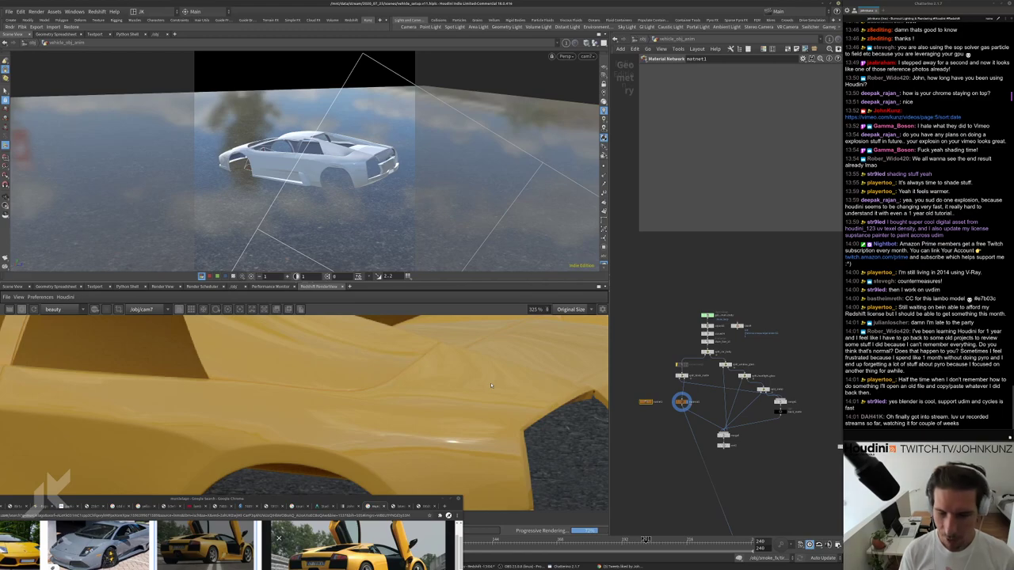
pyautogui.scroll(-2, 491, 386)
pyautogui.scroll(-3, 497, 358)
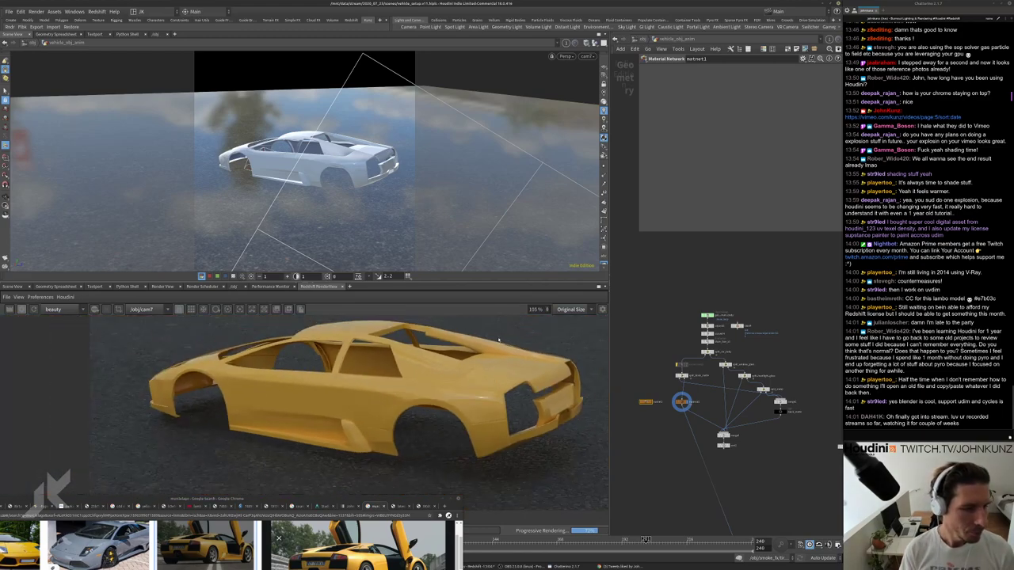
pyautogui.doubleClick(681, 402)
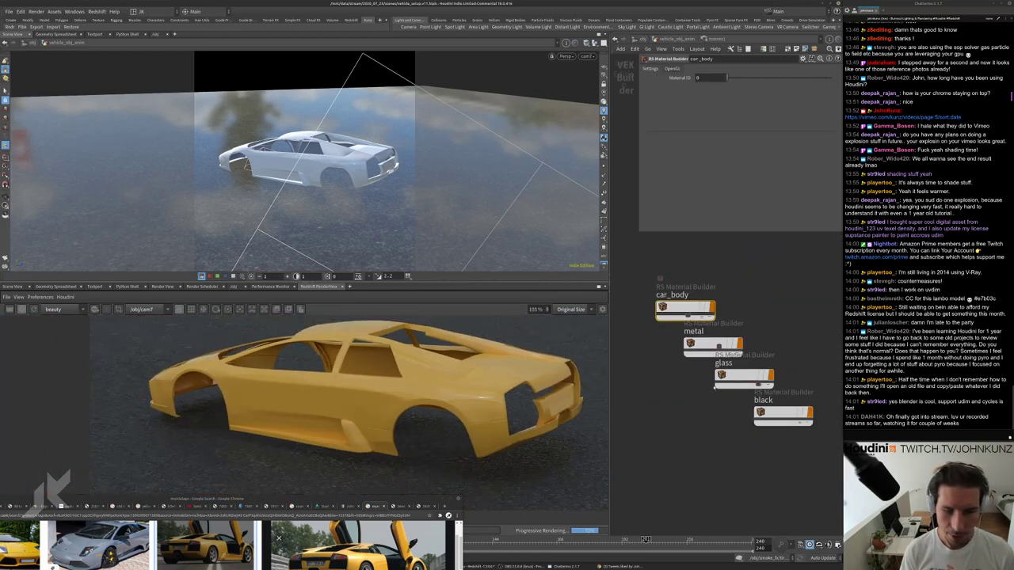
# Enter the car_body builder and frame its Material1 and redshift_material1 nodes.
pyautogui.doubleClick(675, 301)
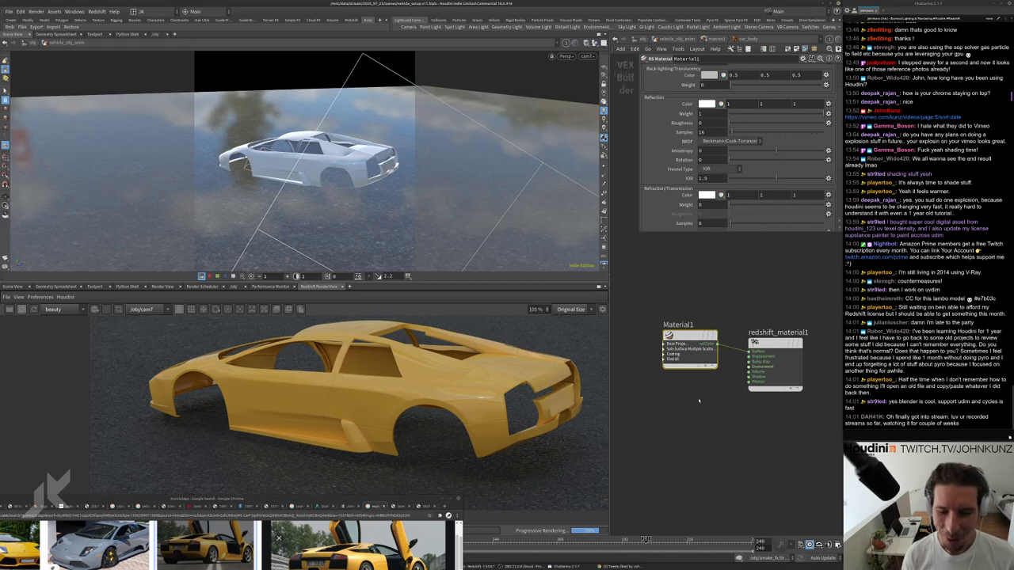
pyautogui.scroll(-3, 701, 396)
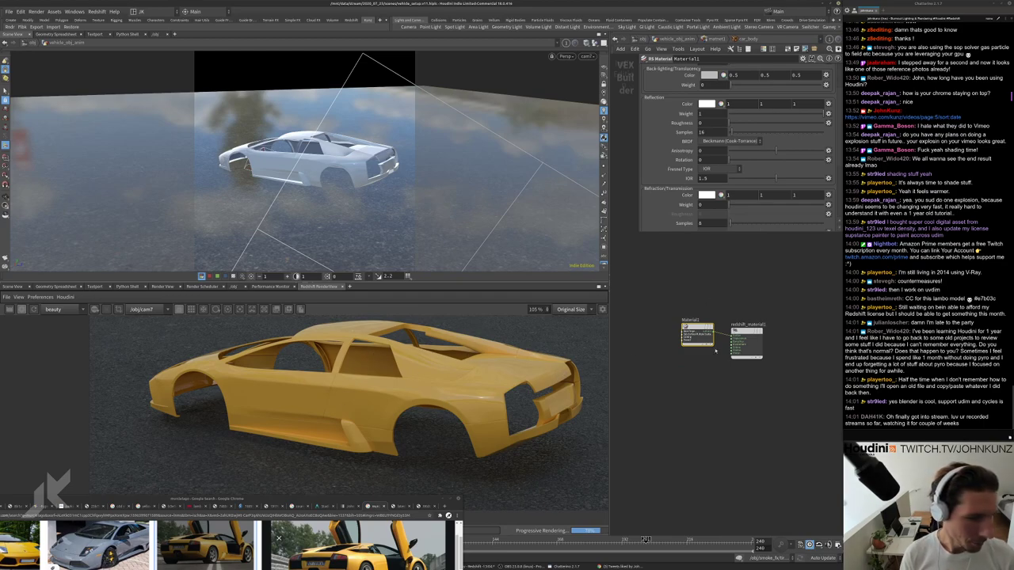
pyautogui.scroll(3, 720, 369)
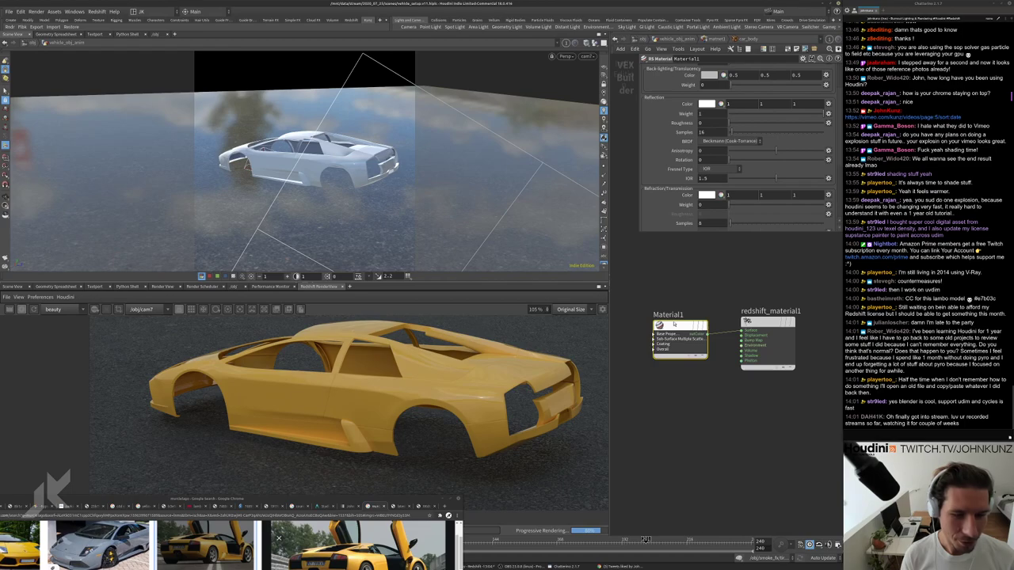
pyautogui.moveTo(674, 324); pyautogui.dragTo(674, 321)
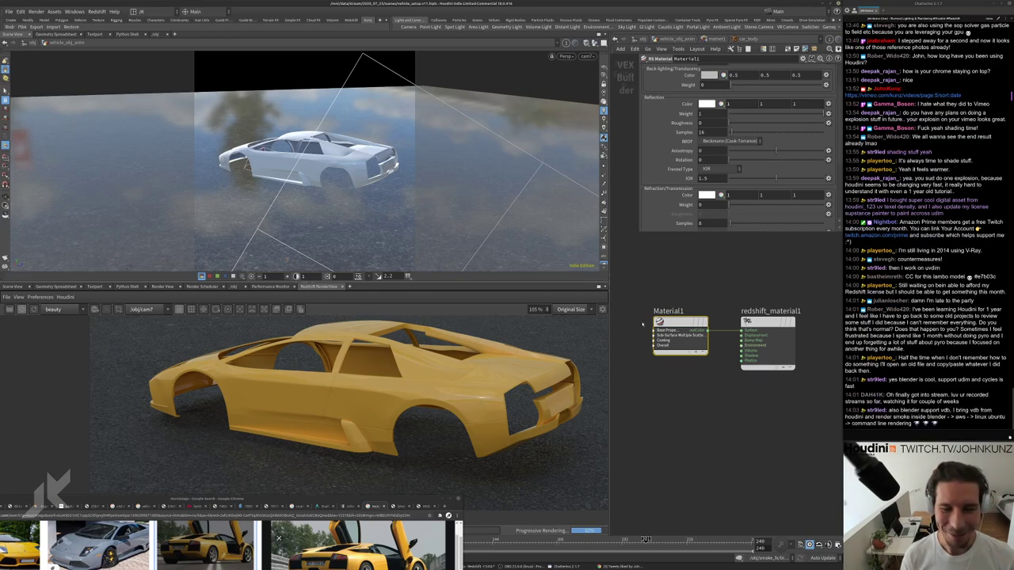
pyautogui.moveTo(679, 397); pyautogui.dragTo(689, 381, button='middle')
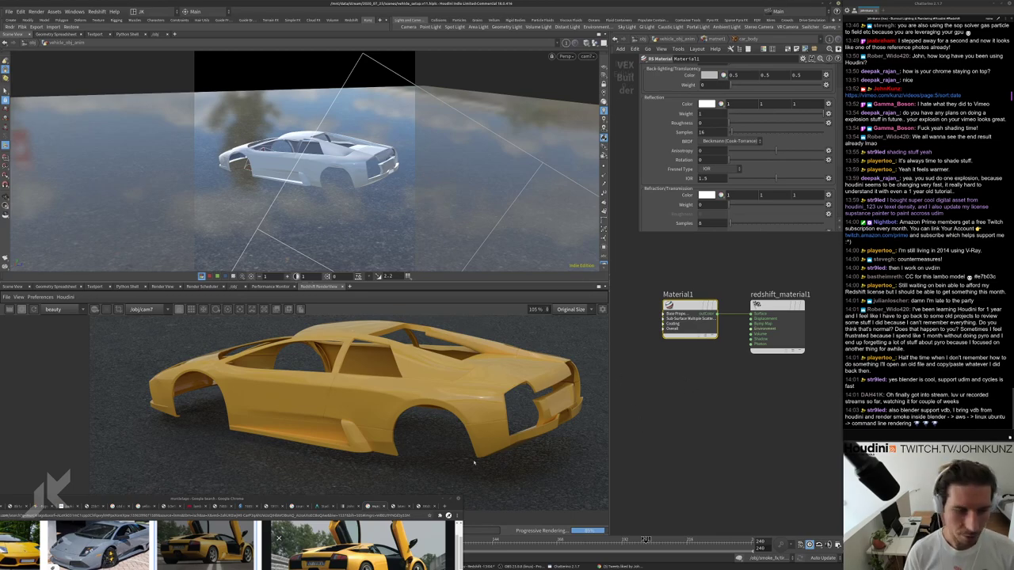
# Minimize the Chrome window and zoom the render view in on the yellow car.
pyautogui.click(442, 500)
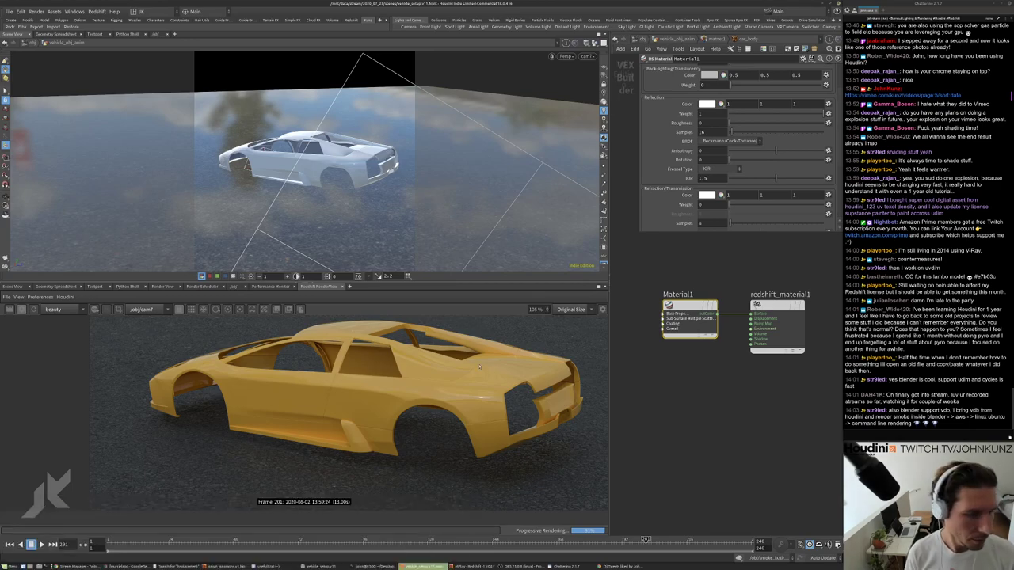
pyautogui.scroll(-3, 371, 379)
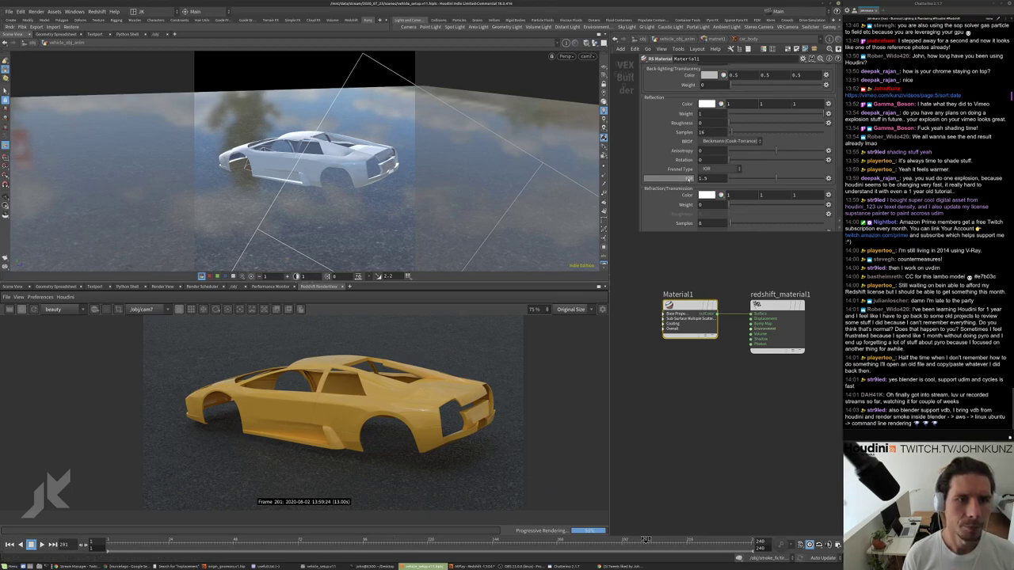
pyautogui.scroll(7, 435, 412)
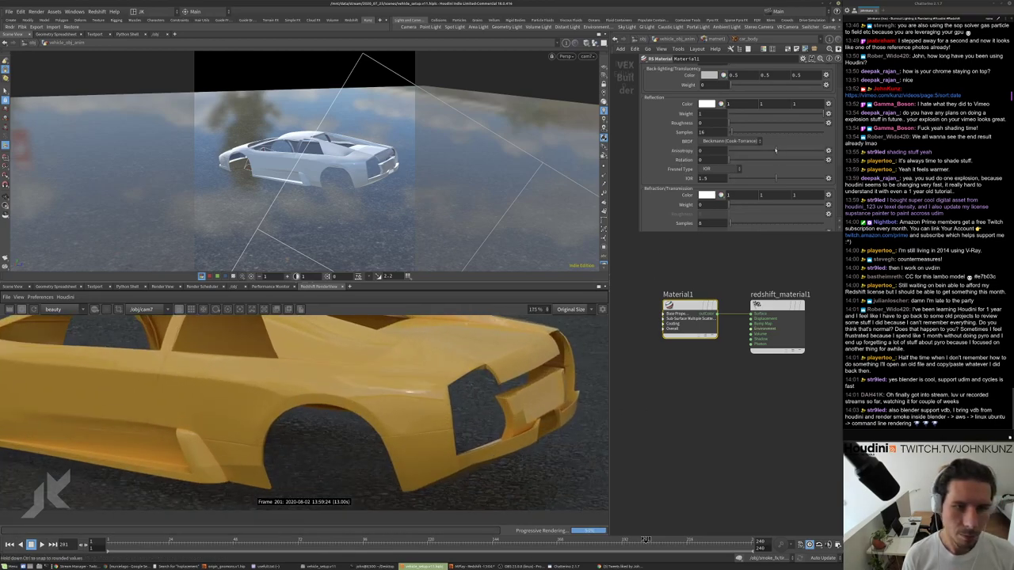
# Raise the paint's reflection roughness to about 0.489.
pyautogui.moveTo(758, 126); pyautogui.dragTo(766, 123)
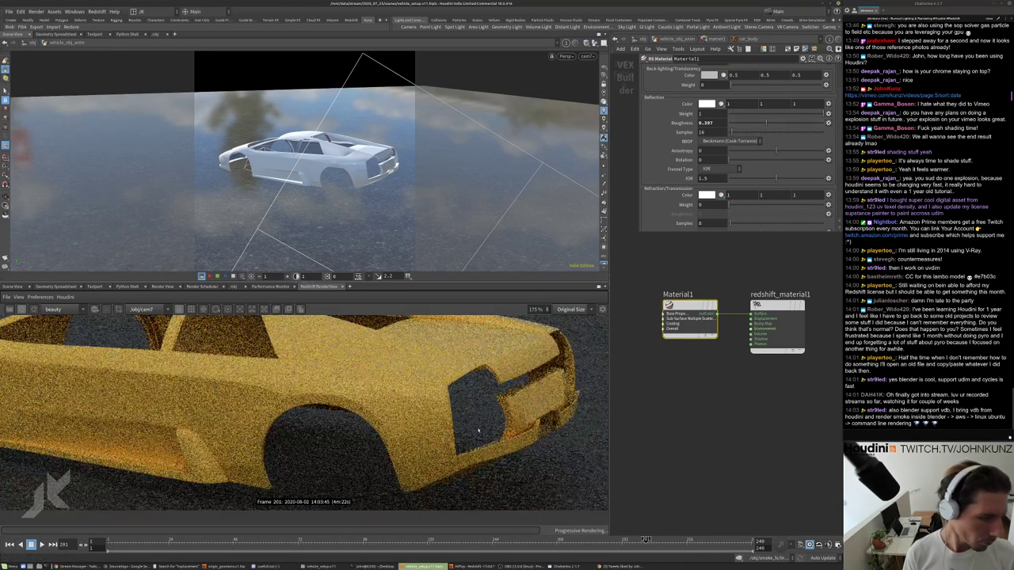
pyautogui.scroll(-4, 414, 400)
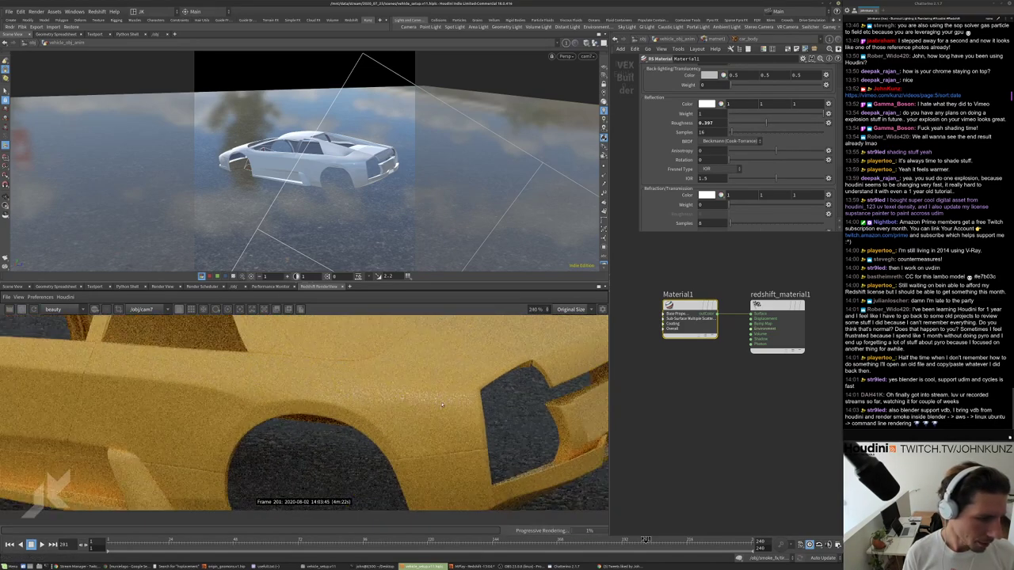
pyautogui.scroll(2, 466, 382)
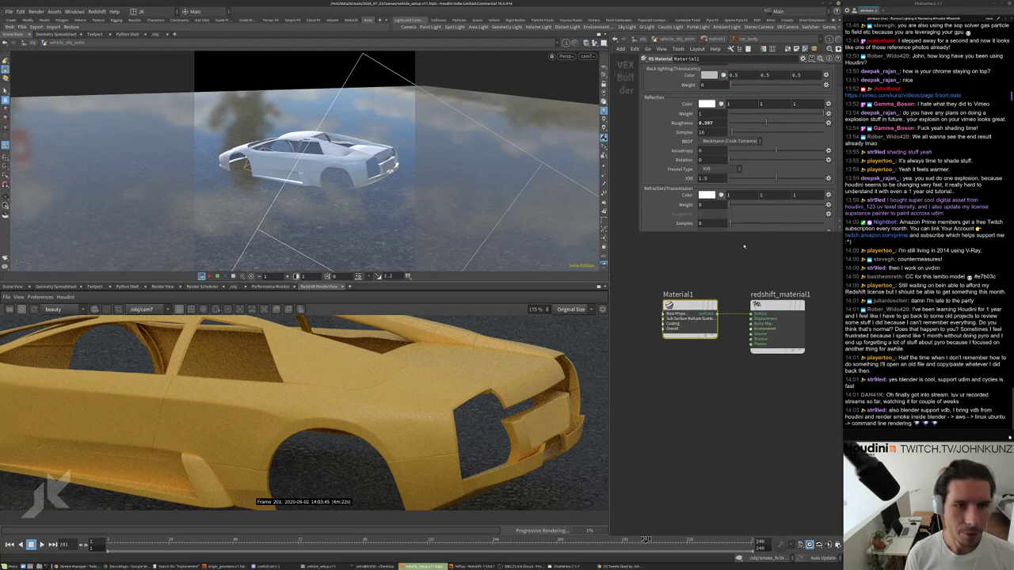
pyautogui.scroll(4, 430, 394)
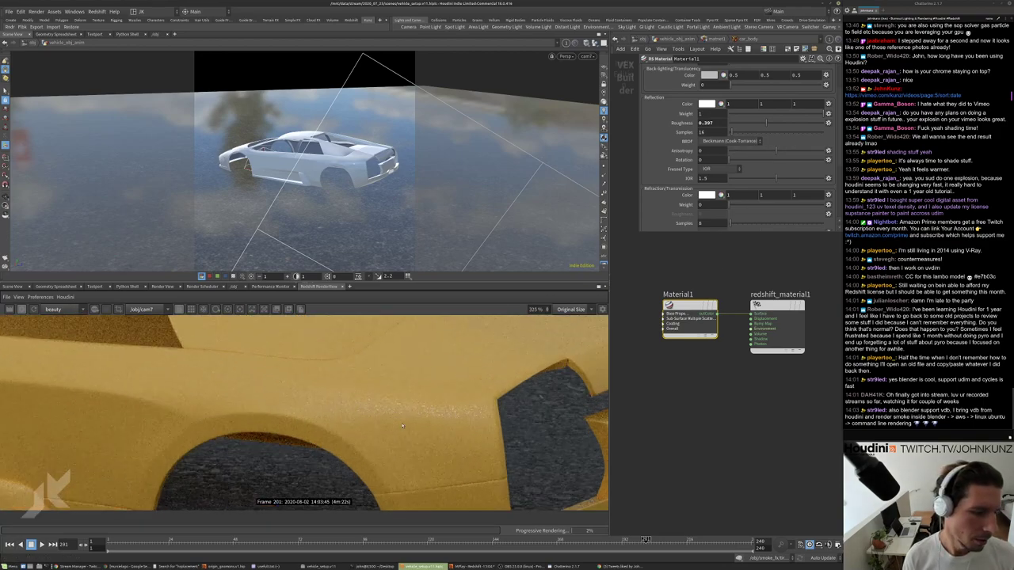
pyautogui.scroll(-4, 429, 424)
pyautogui.scroll(3, 381, 417)
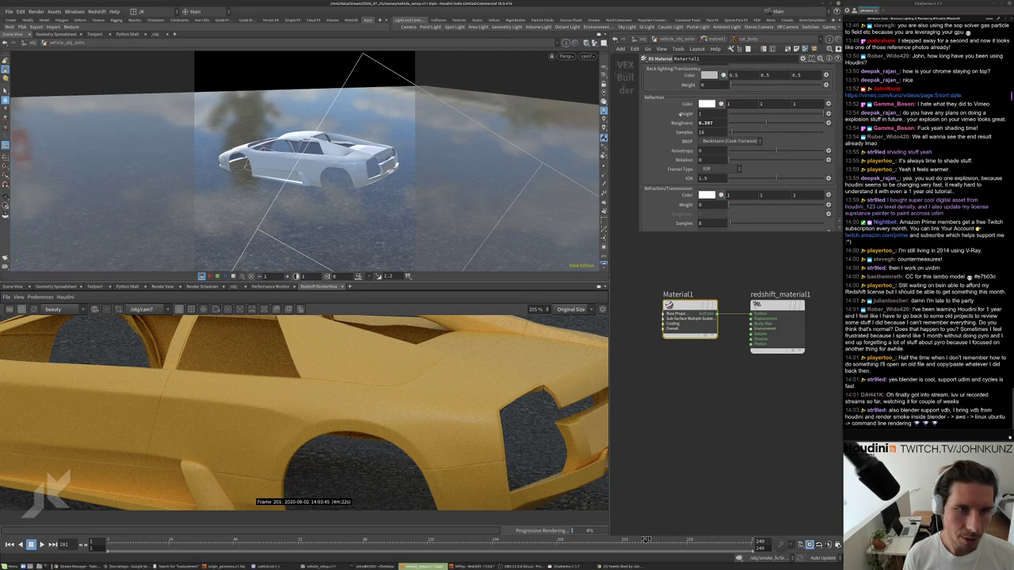
pyautogui.scroll(4, 468, 430)
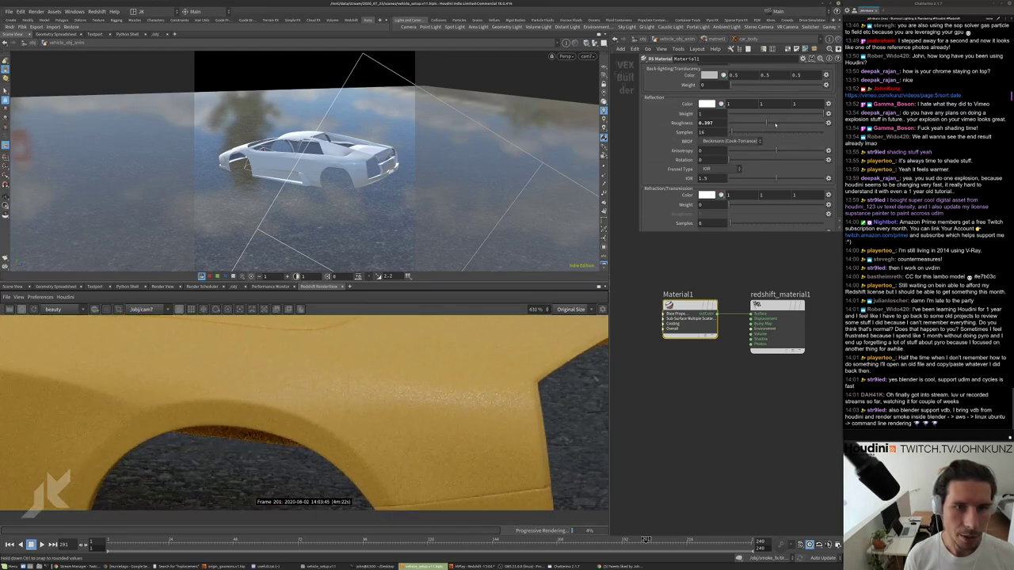
pyautogui.click(776, 124)
pyautogui.scroll(-3, 494, 428)
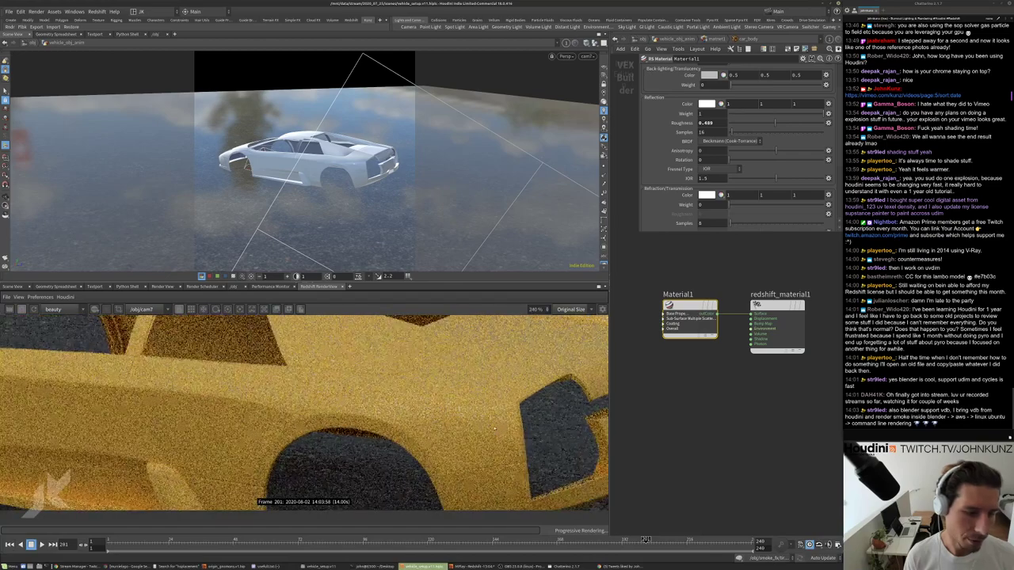
pyautogui.scroll(2, 370, 409)
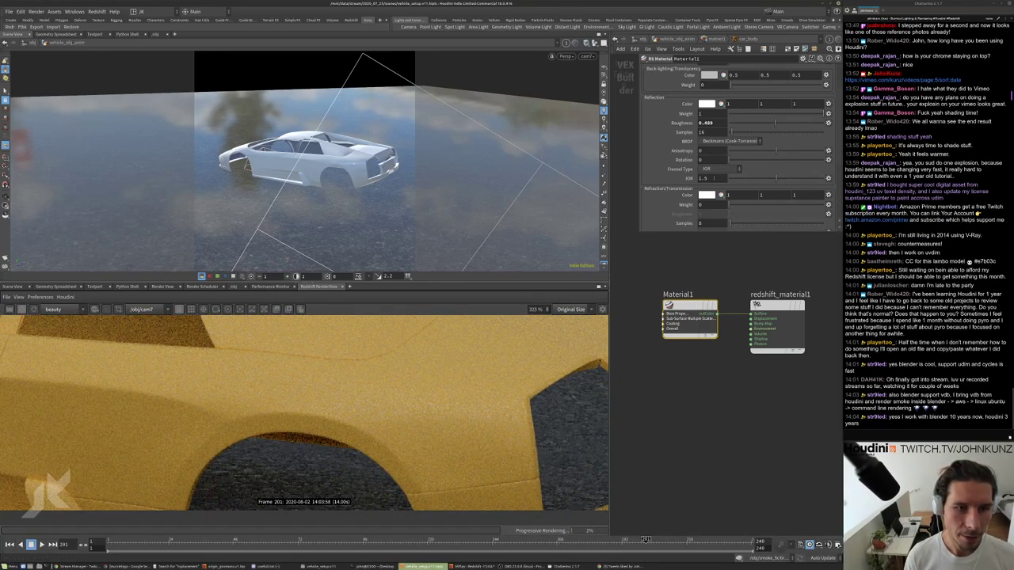
# Set the reflection IOR to 1.7 and the roughness to exactly 0.4.
pyautogui.write('7')
pyautogui.press('Return')
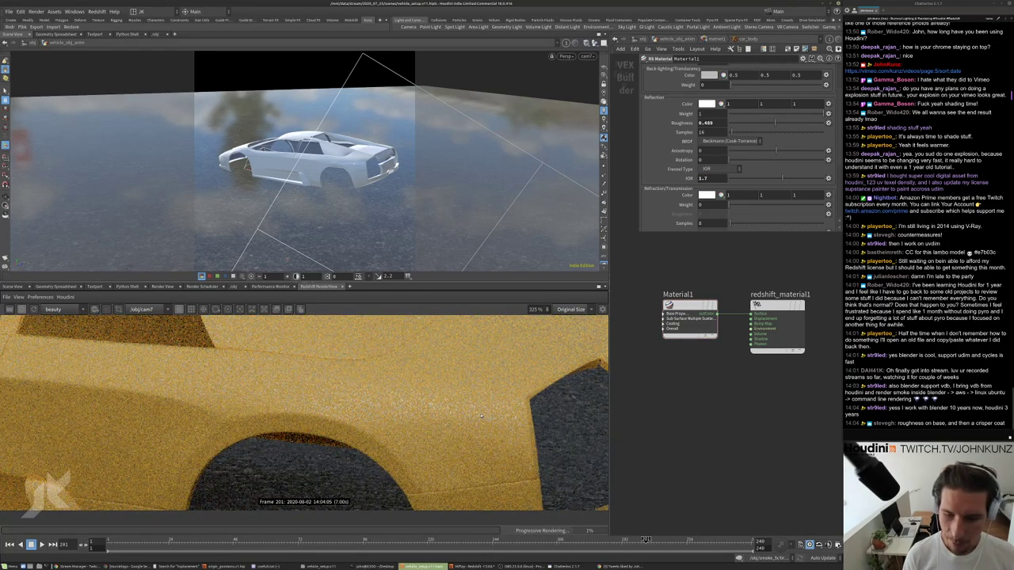
pyautogui.scroll(-6, 481, 415)
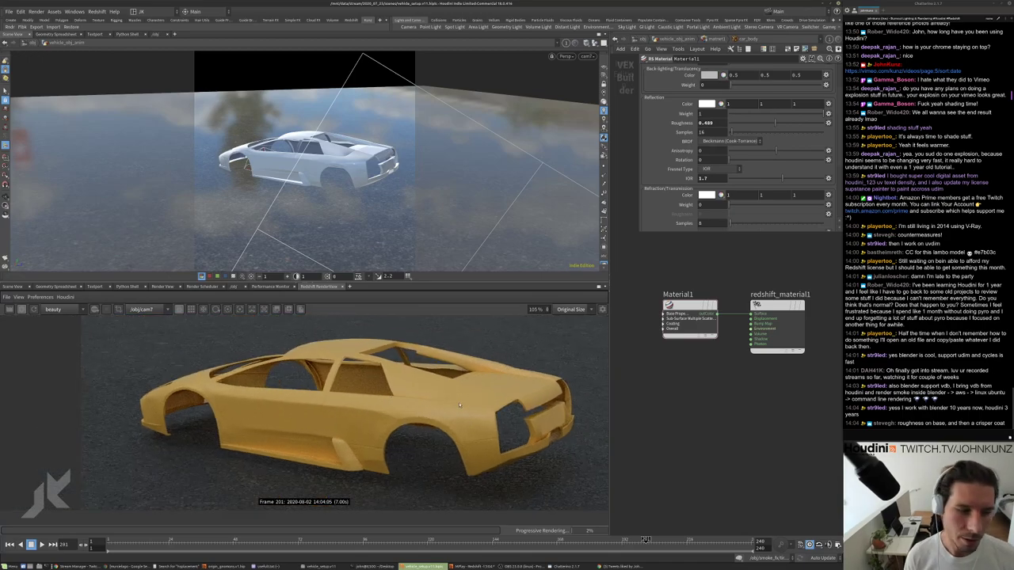
pyautogui.scroll(4, 459, 404)
pyautogui.scroll(-3, 467, 431)
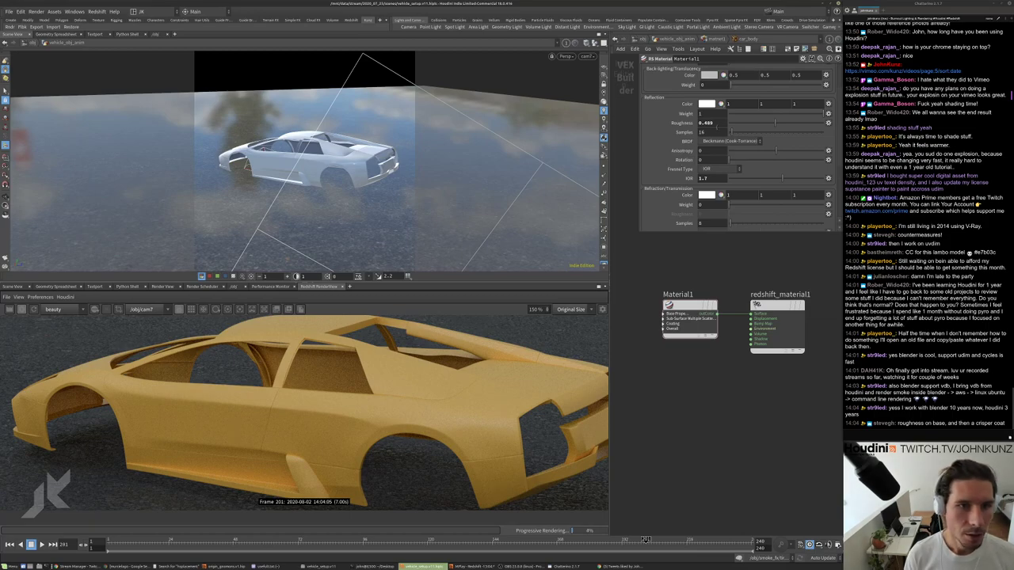
pyautogui.write('0.4')
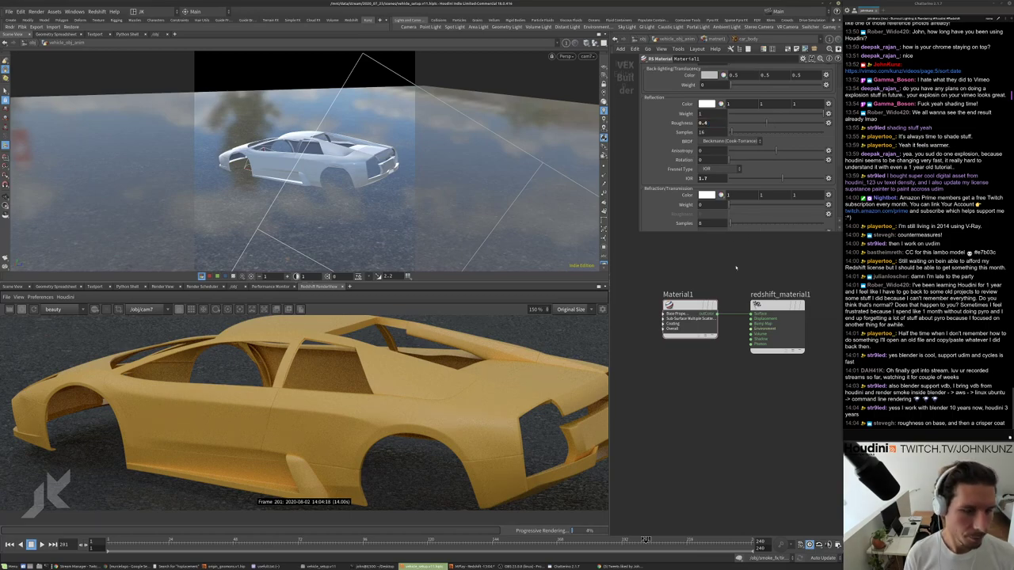
pyautogui.press('Return')
pyautogui.scroll(3, 507, 441)
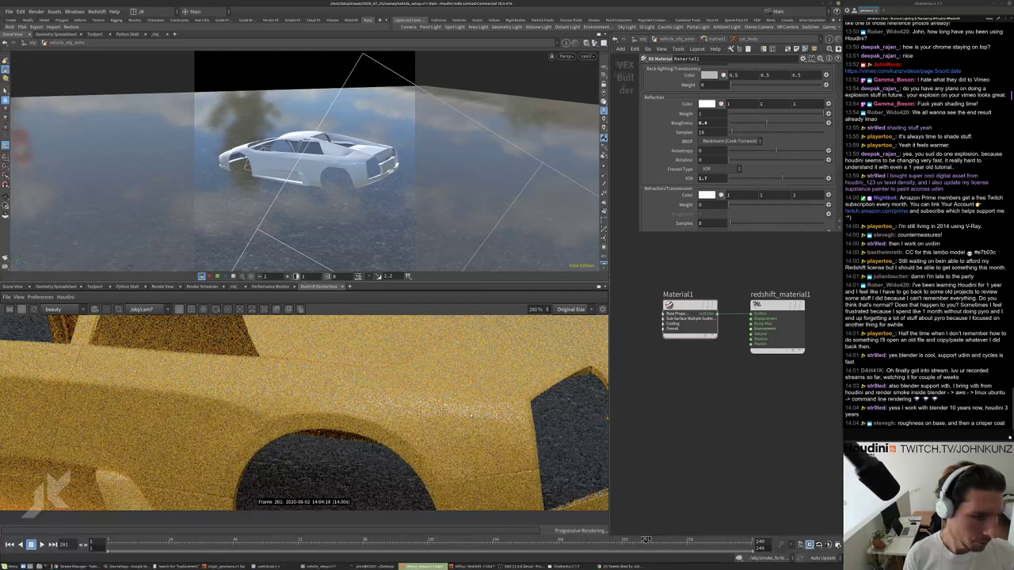
pyautogui.scroll(-4, 465, 413)
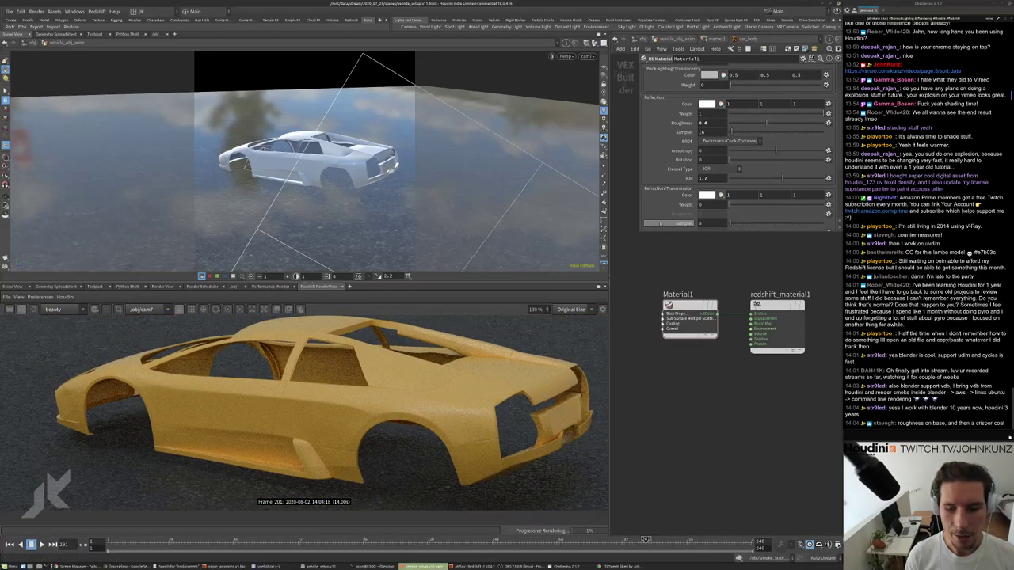
pyautogui.scroll(2, 657, 225)
# Turn on the clear coat at full weight 1 in the Coating settings.
pyautogui.scroll(1, 686, 74)
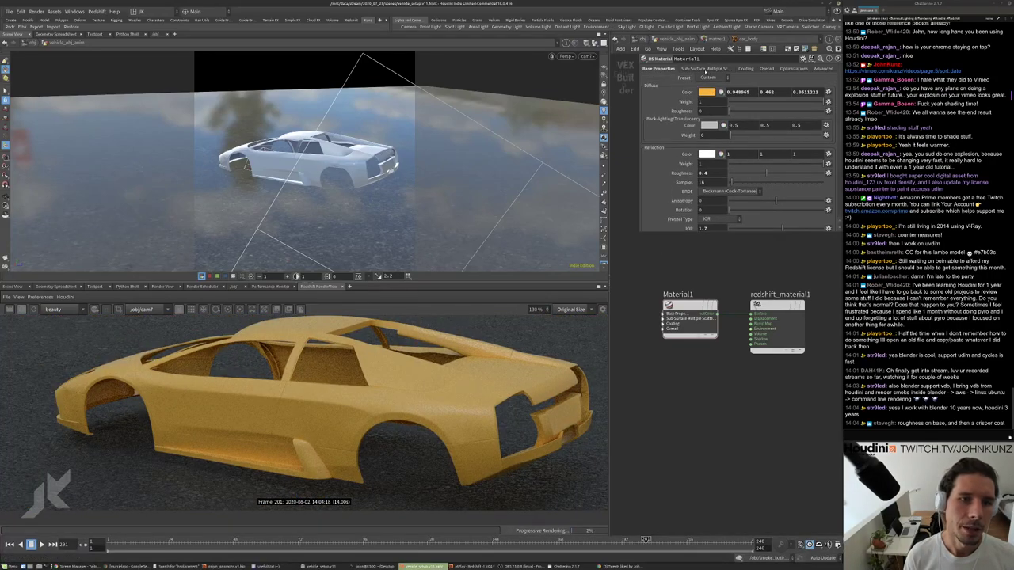
pyautogui.click(746, 68)
pyautogui.moveTo(759, 94); pyautogui.dragTo(780, 92)
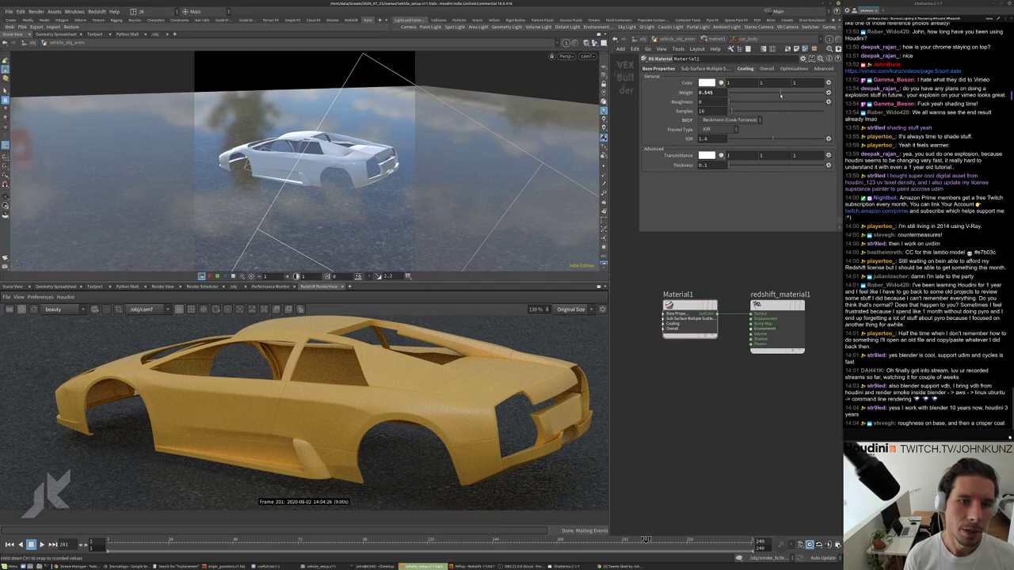
pyautogui.scroll(3, 340, 428)
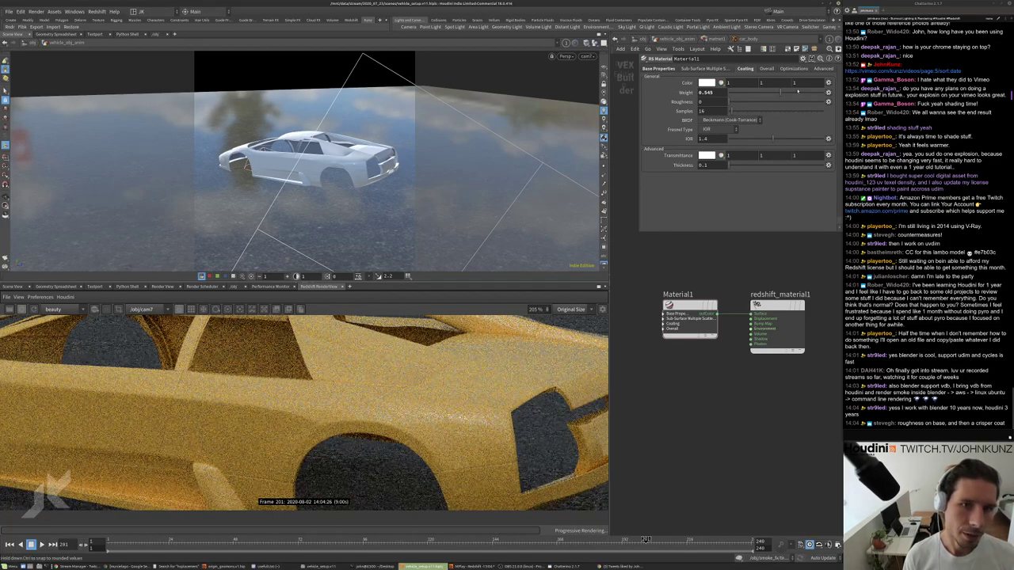
pyautogui.moveTo(794, 93); pyautogui.dragTo(820, 93)
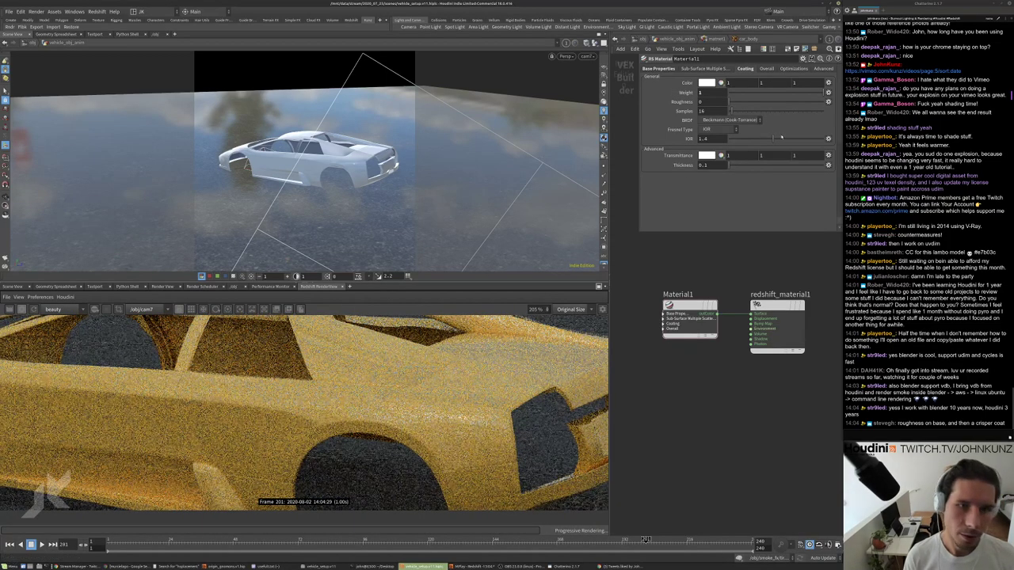
# Set the coating IOR, trying 1.57 before settling on 3.
pyautogui.moveTo(772, 139); pyautogui.dragTo(787, 139)
pyautogui.scroll(-3, 430, 431)
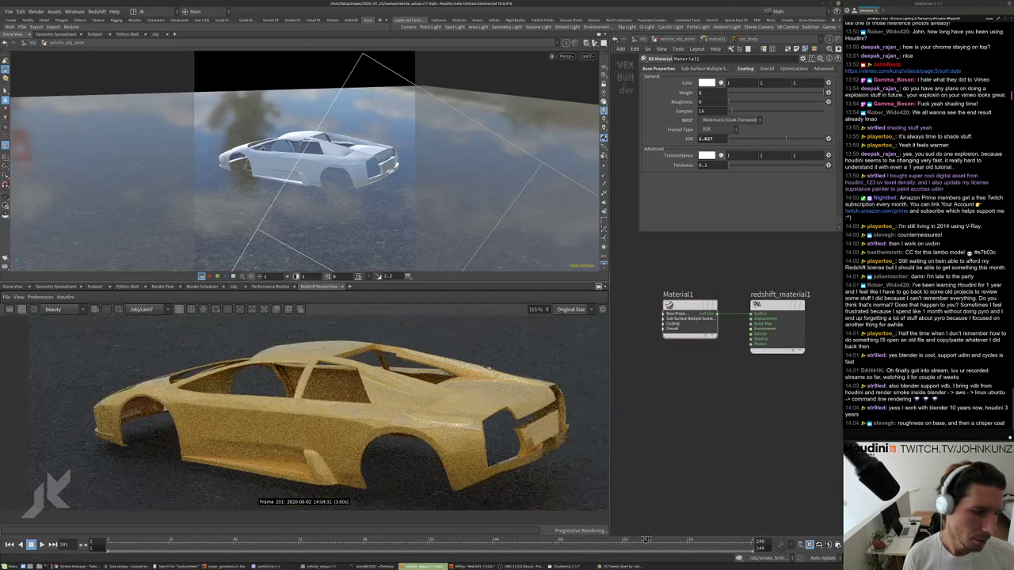
pyautogui.scroll(2, 429, 431)
pyautogui.scroll(-2, 444, 412)
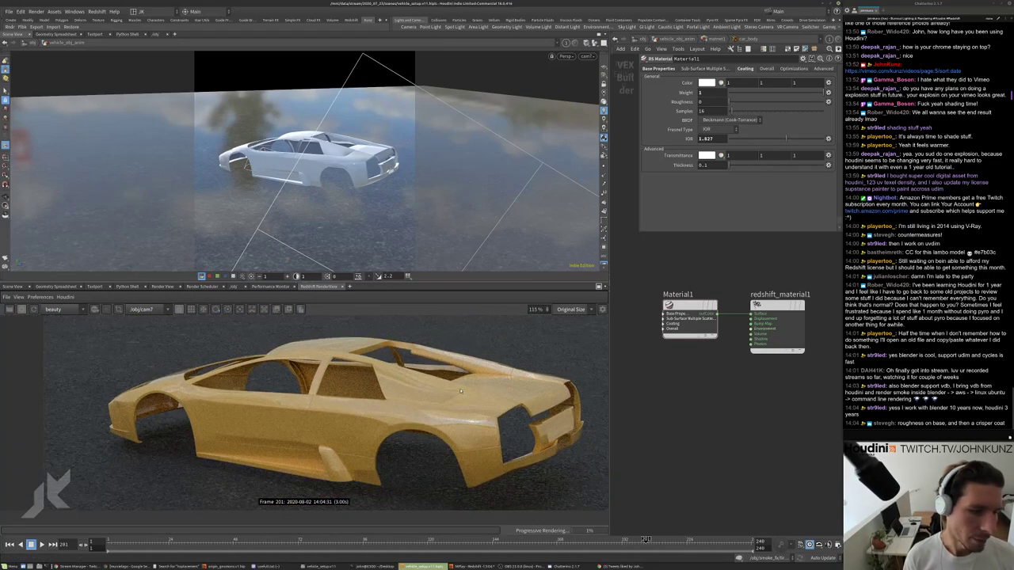
pyautogui.scroll(2, 455, 399)
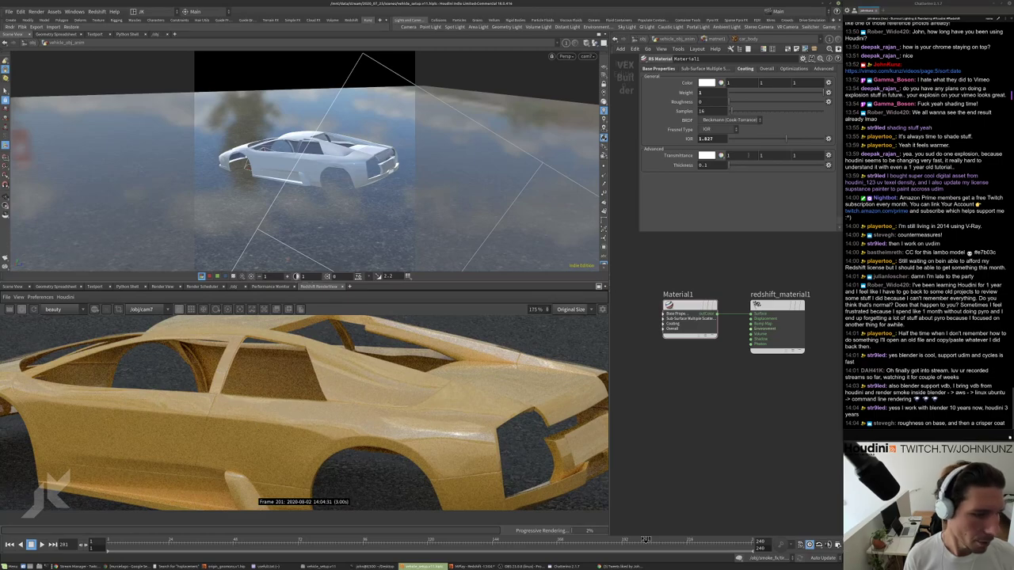
pyautogui.write('1.57')
pyautogui.press('Return')
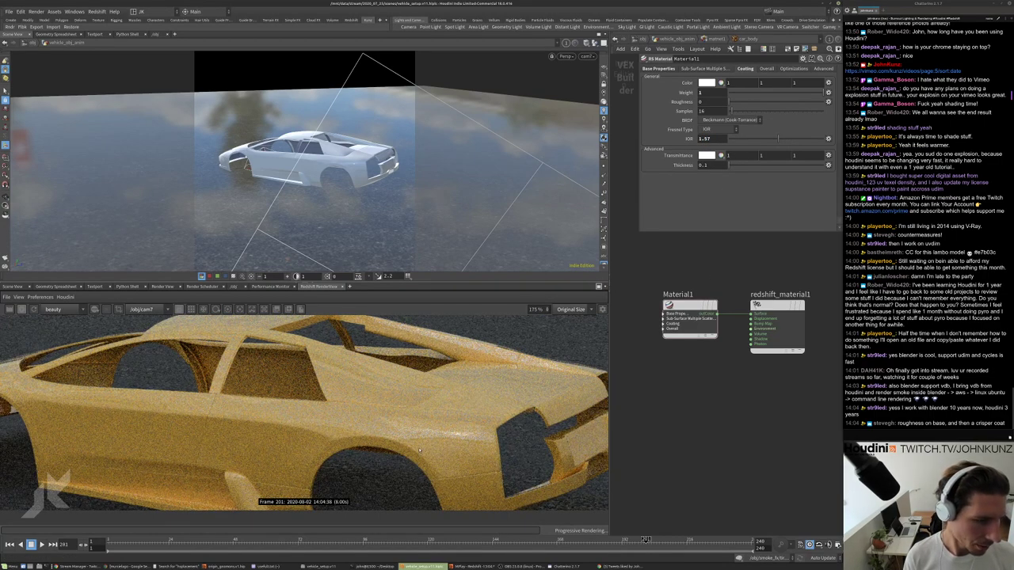
pyautogui.scroll(-3, 432, 440)
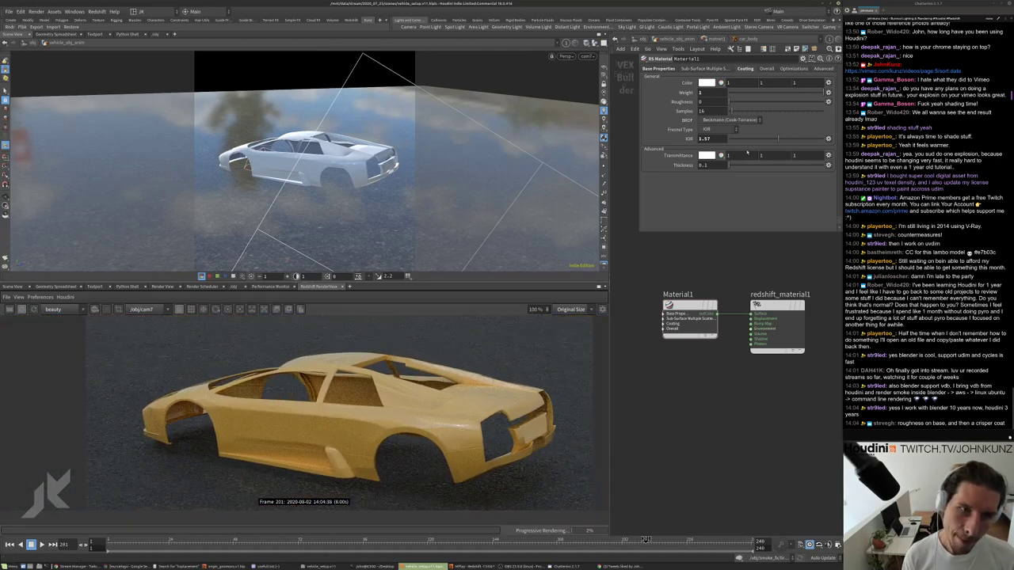
pyautogui.doubleClick(713, 139)
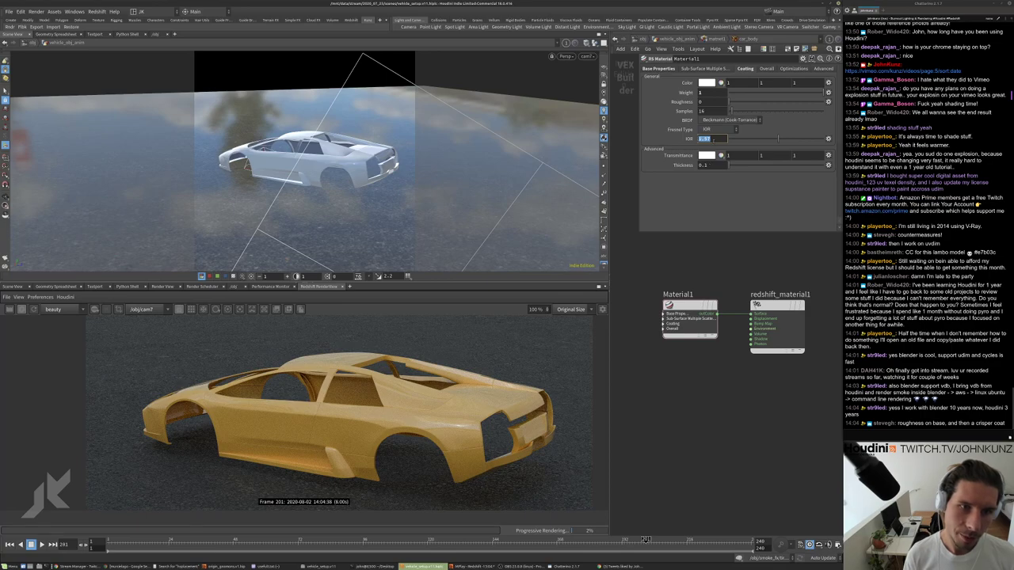
pyautogui.write('3')
pyautogui.press('Return')
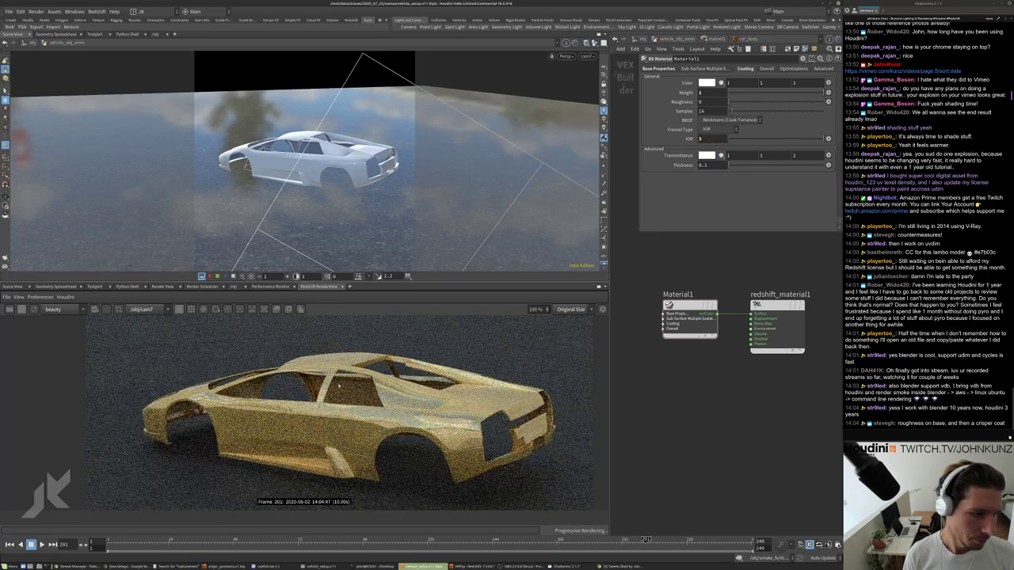
pyautogui.scroll(3, 370, 425)
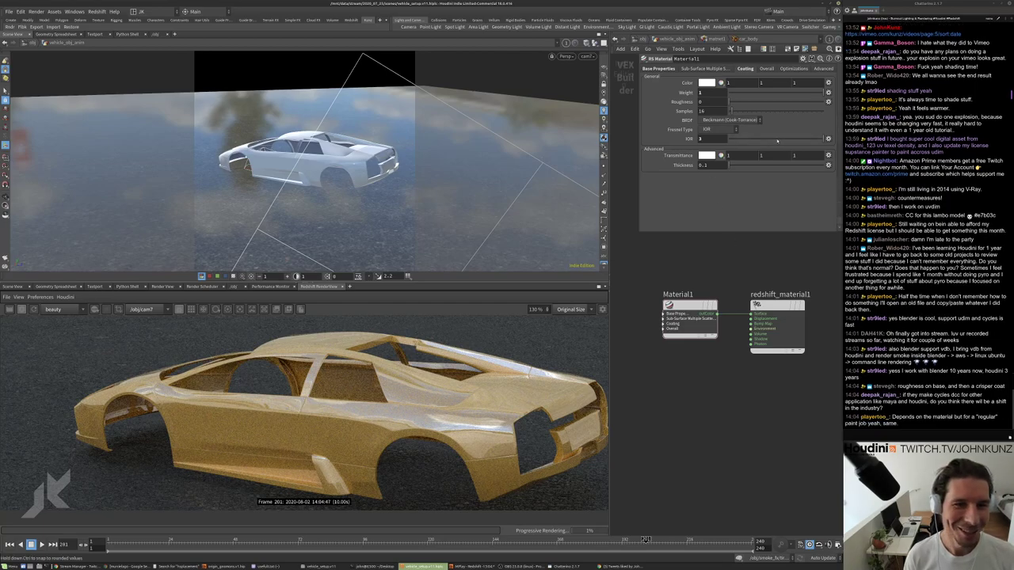
# Lower the coating IOR from 3, first to 1.75.
pyautogui.moveTo(772, 139); pyautogui.dragTo(806, 140)
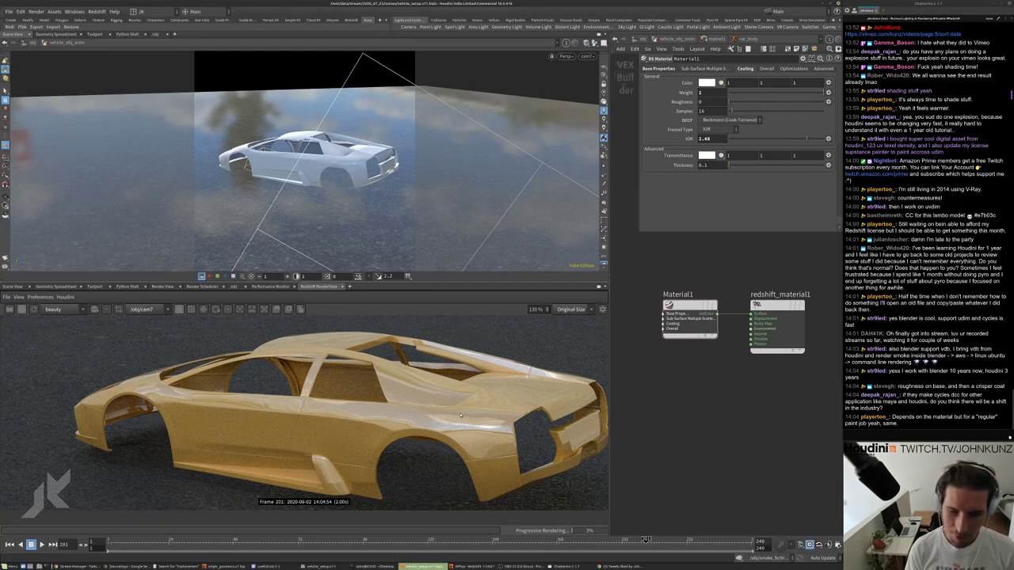
pyautogui.scroll(-2, 460, 415)
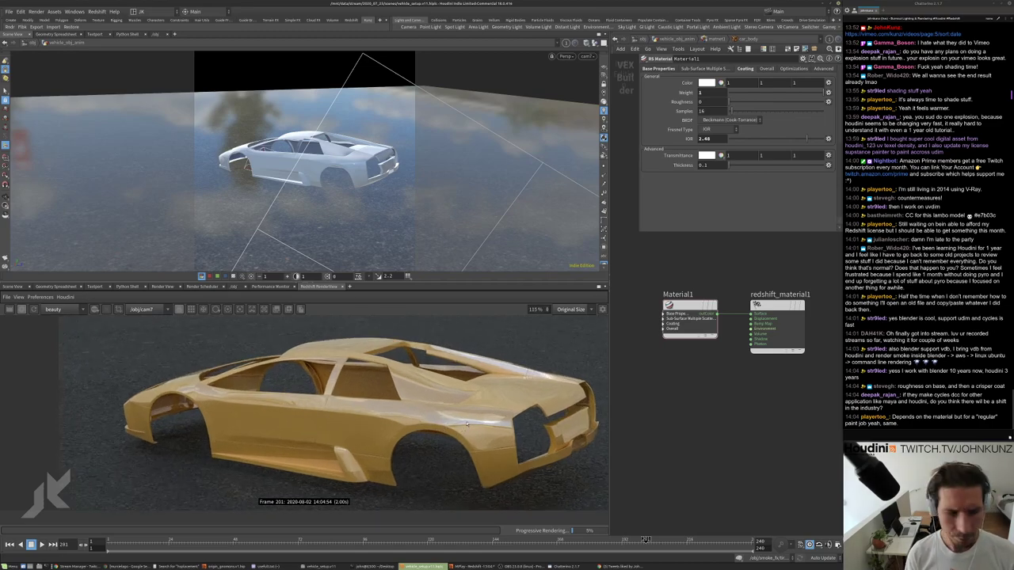
pyautogui.scroll(5, 467, 424)
pyautogui.click(705, 139)
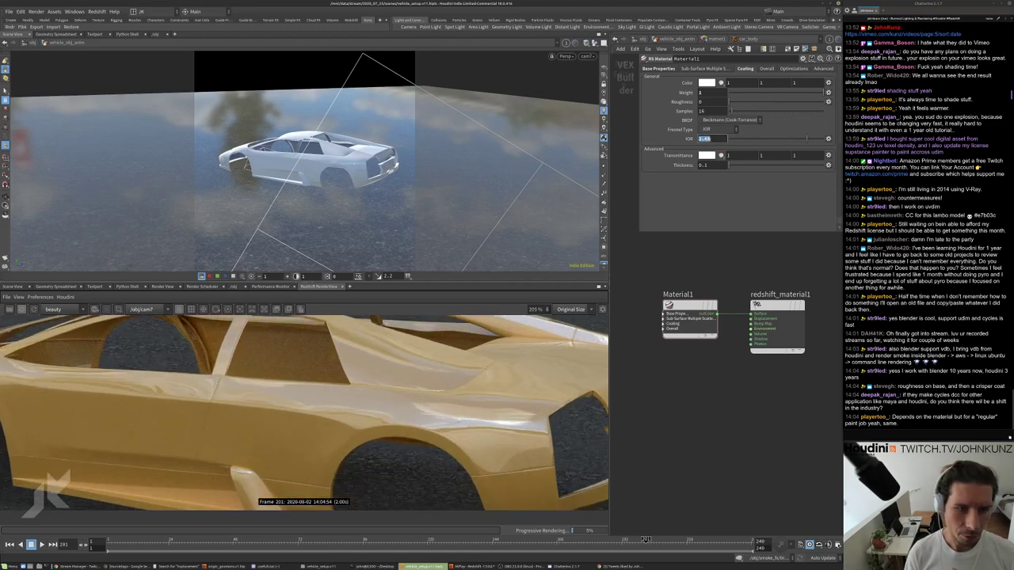
pyautogui.write('1.75')
pyautogui.press('Return')
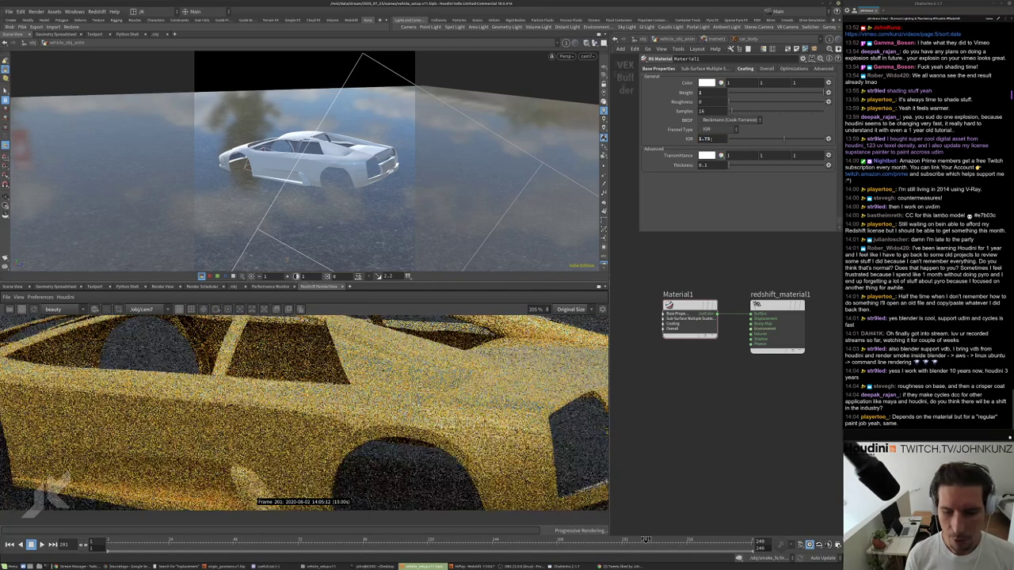
# Settle the coating IOR at 1.6 and check the re-rendered body.
pyautogui.scroll(-4, 423, 360)
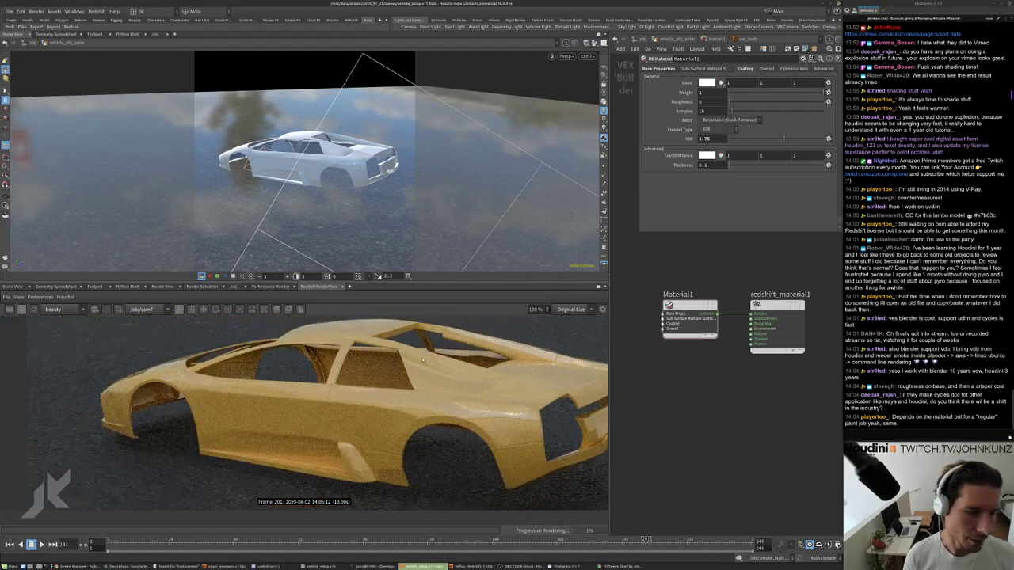
pyautogui.doubleClick(705, 139)
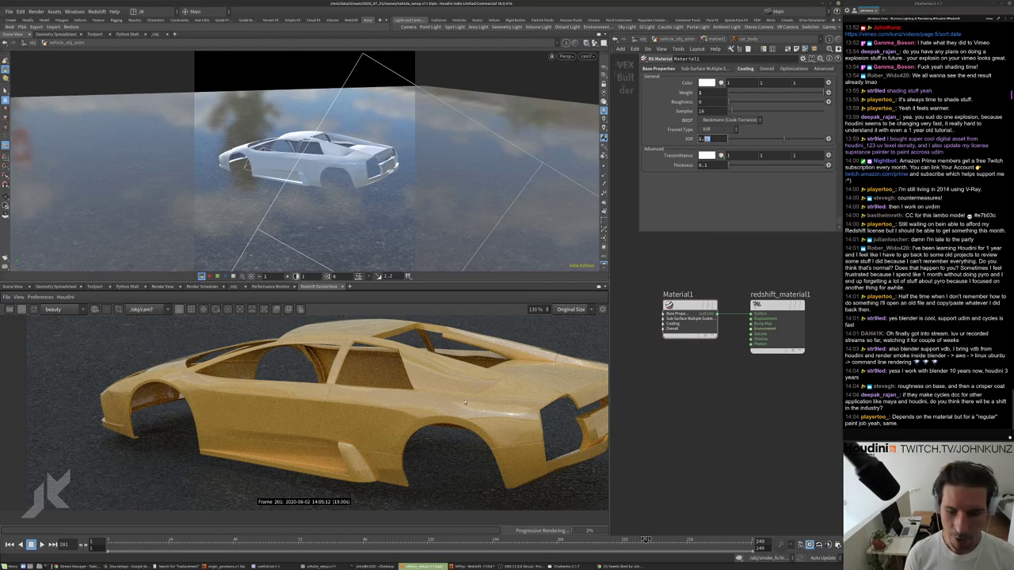
pyautogui.scroll(3, 256, 368)
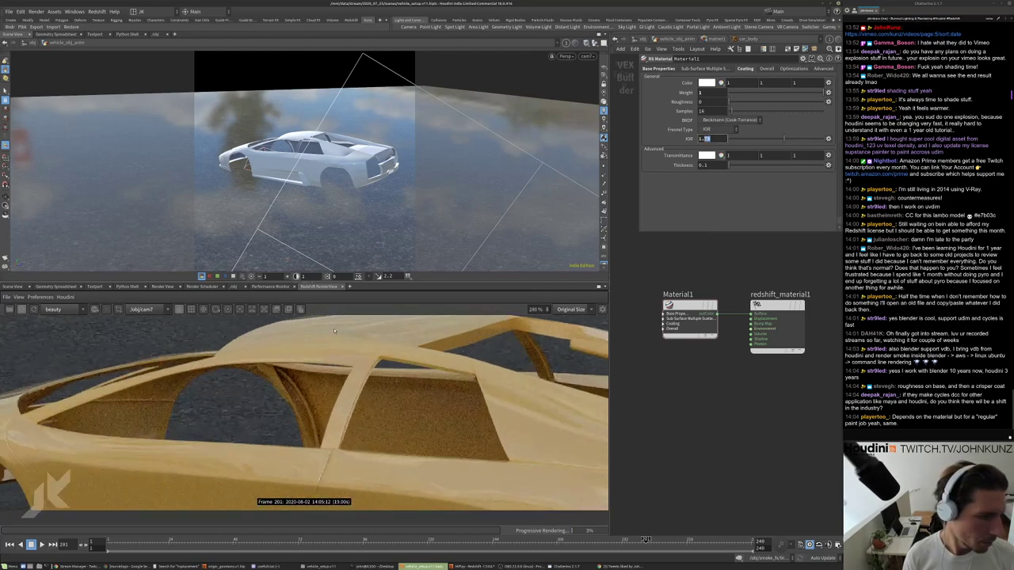
pyautogui.scroll(-3, 256, 369)
pyautogui.write('1.6')
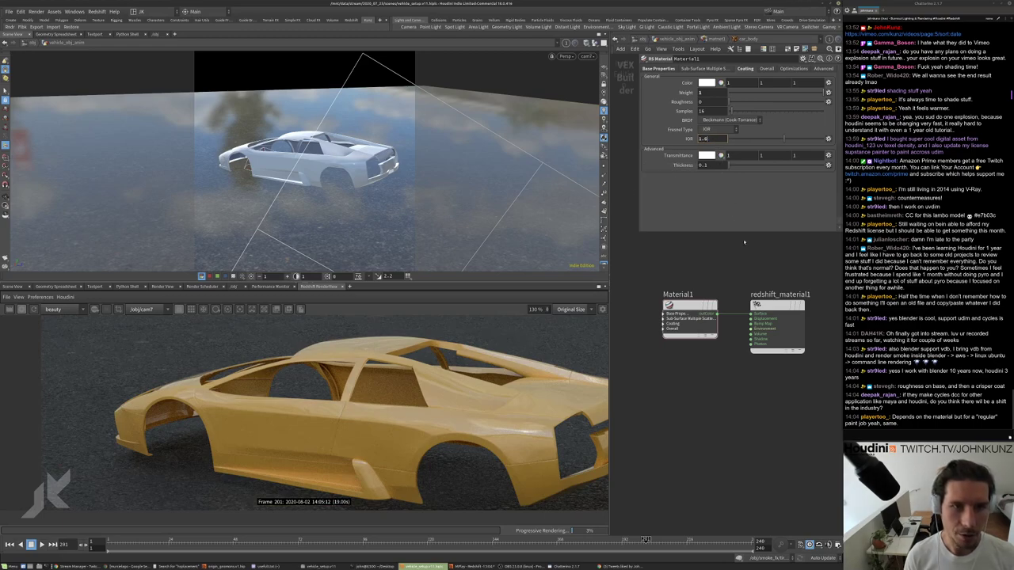
pyautogui.press('Return')
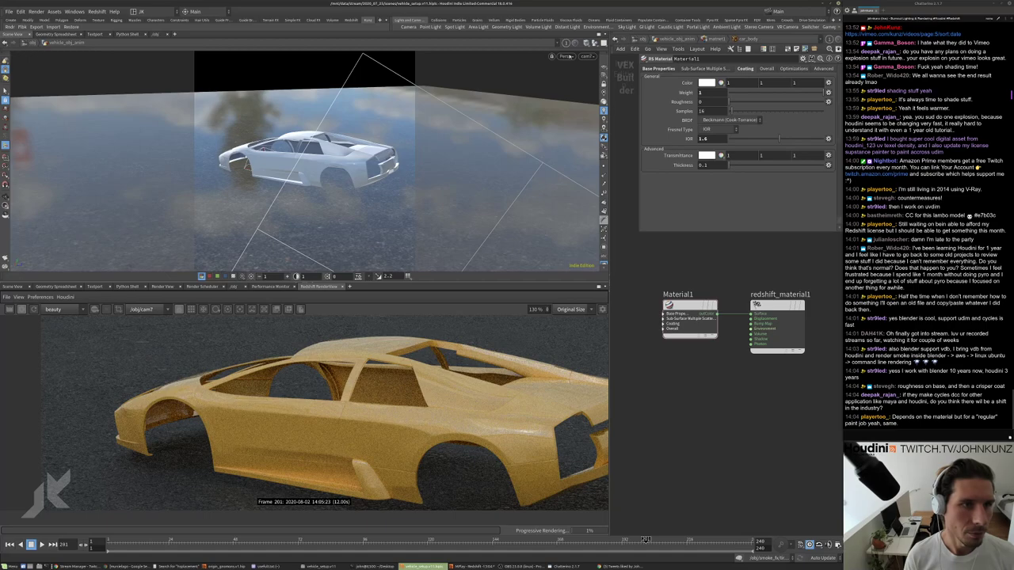
pyautogui.scroll(2, 498, 434)
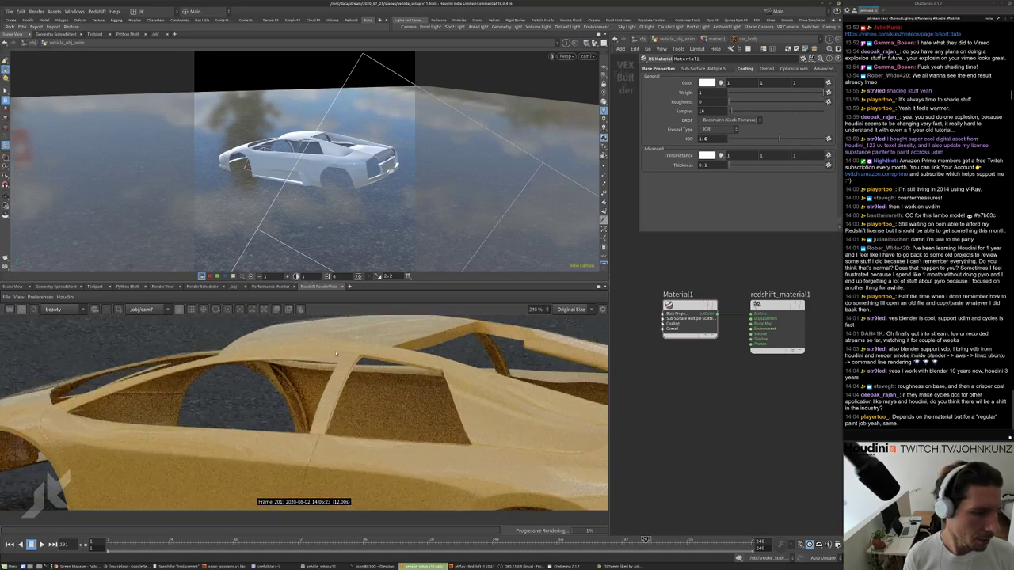
pyautogui.scroll(-4, 501, 402)
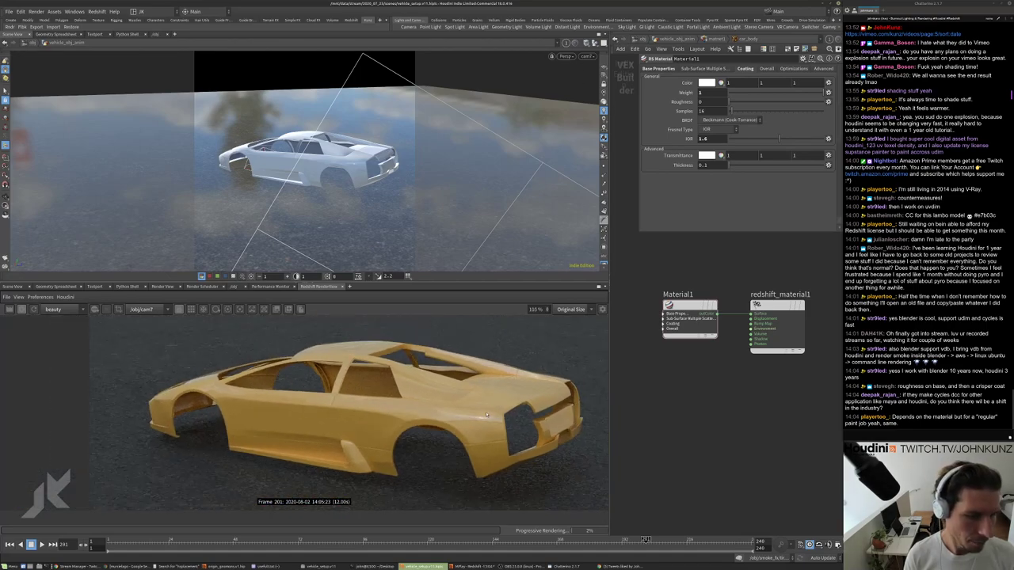
# Set the diffuse colour's green to 0.478 for a deeper orange-yellow, then compare with the Murcielago photos.
pyautogui.click(669, 69)
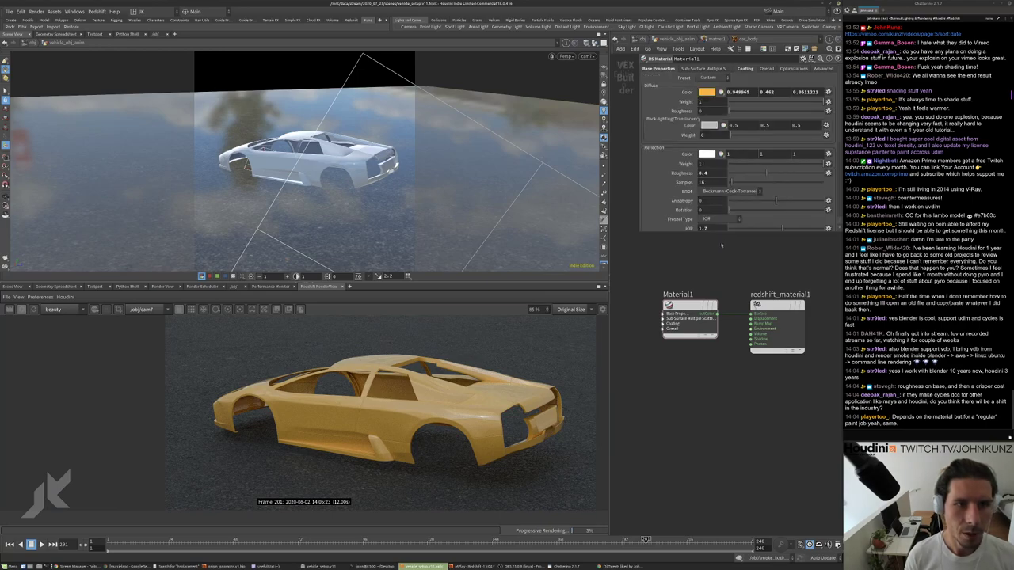
pyautogui.click(706, 92)
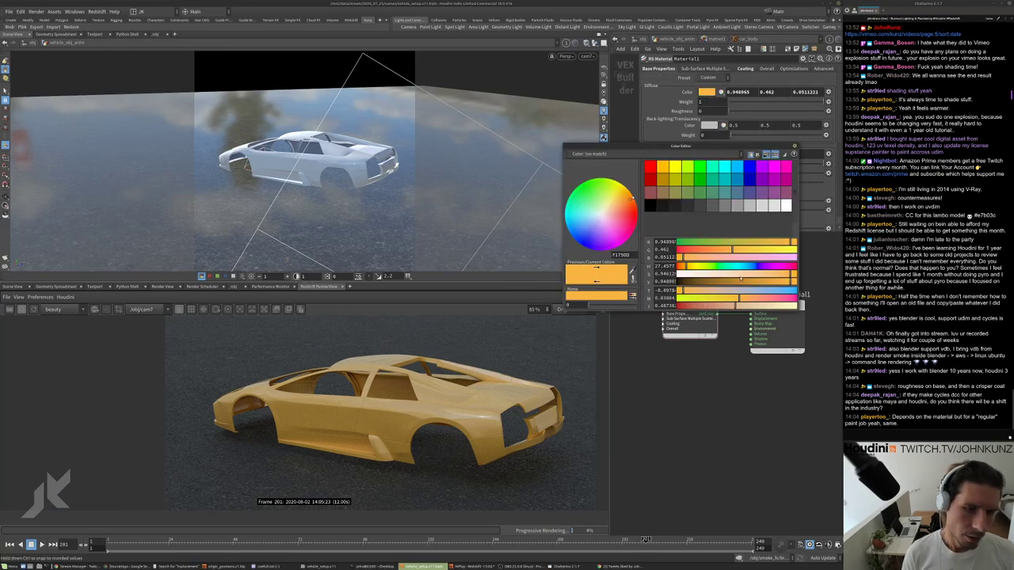
pyautogui.moveTo(728, 252); pyautogui.dragTo(721, 250)
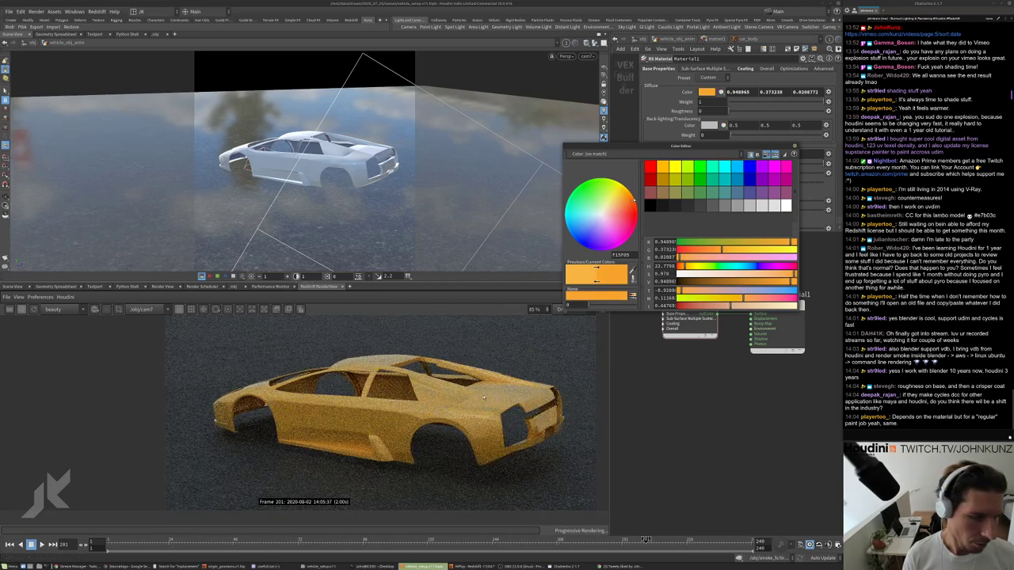
pyautogui.scroll(4, 492, 409)
pyautogui.scroll(-1, 492, 408)
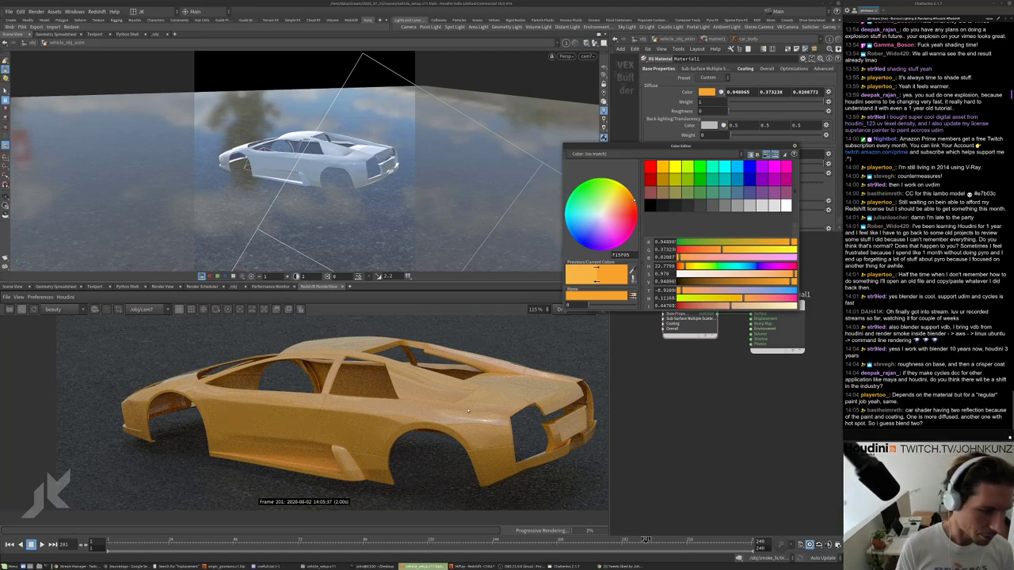
pyautogui.scroll(1, 465, 415)
pyautogui.doubleClick(664, 250)
pyautogui.write('0.478')
pyautogui.press('Return')
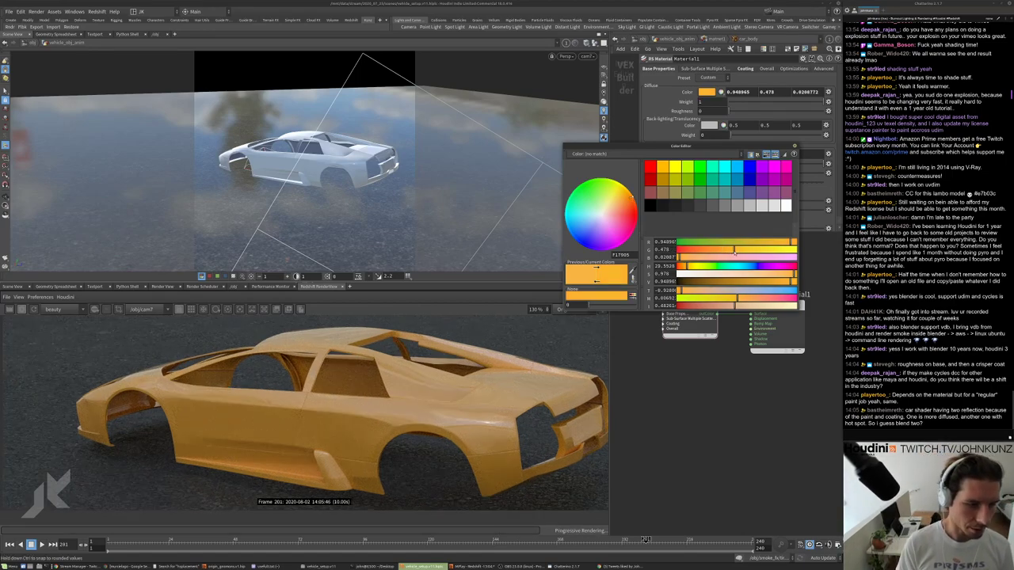
pyautogui.scroll(-3, 428, 424)
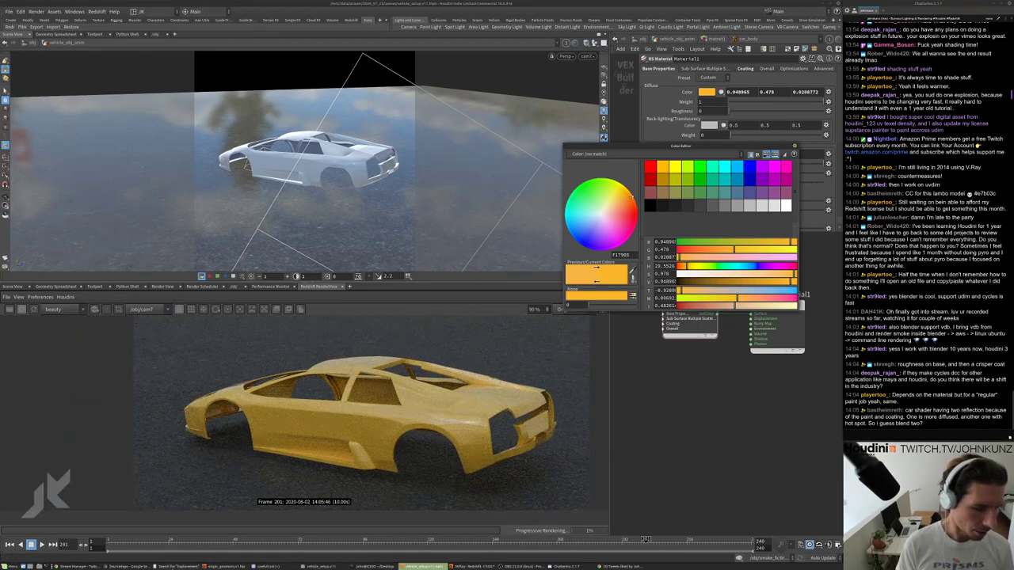
pyautogui.click(126, 566)
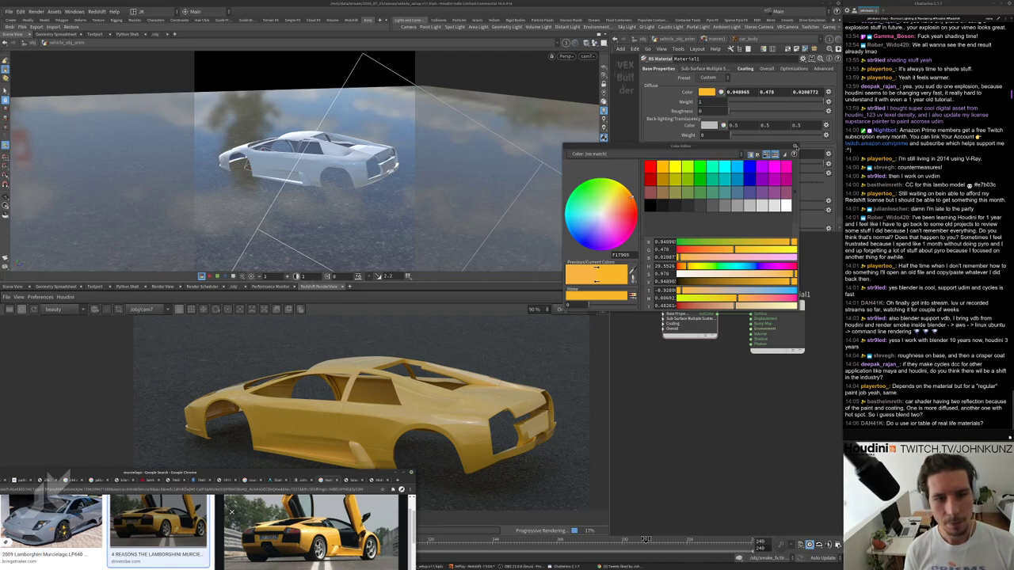
# Close the colour editor and keep the car paint's Fresnel type set to IOR.
pyautogui.click(794, 144)
pyautogui.scroll(-2, 701, 209)
pyautogui.click(719, 169)
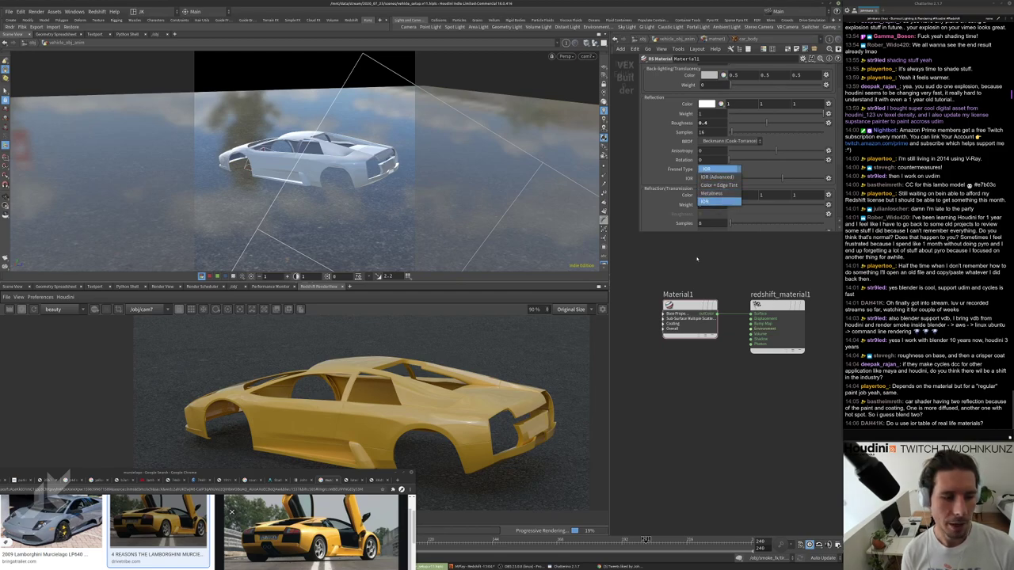
pyautogui.click(282, 337)
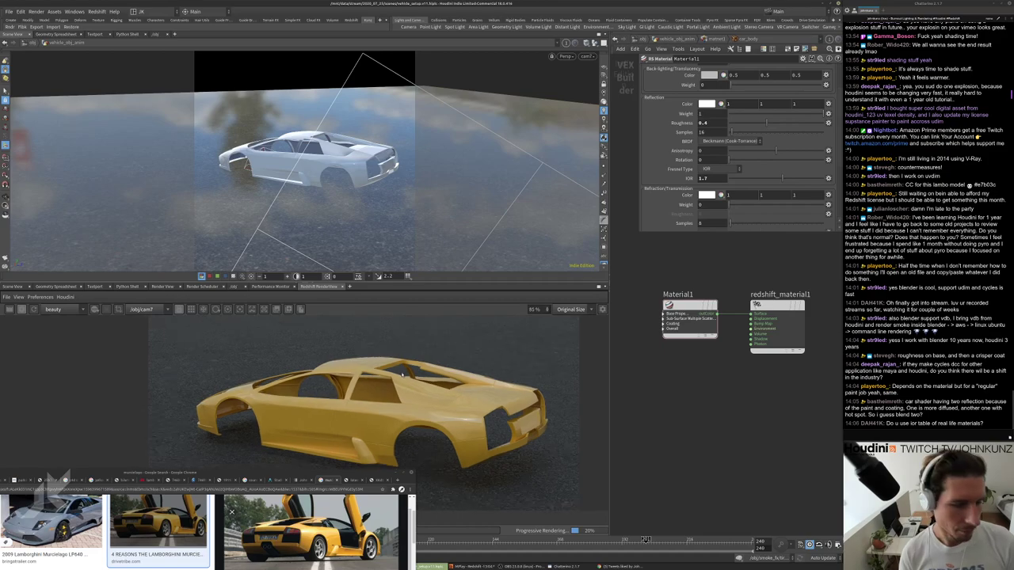
pyautogui.scroll(1, 412, 396)
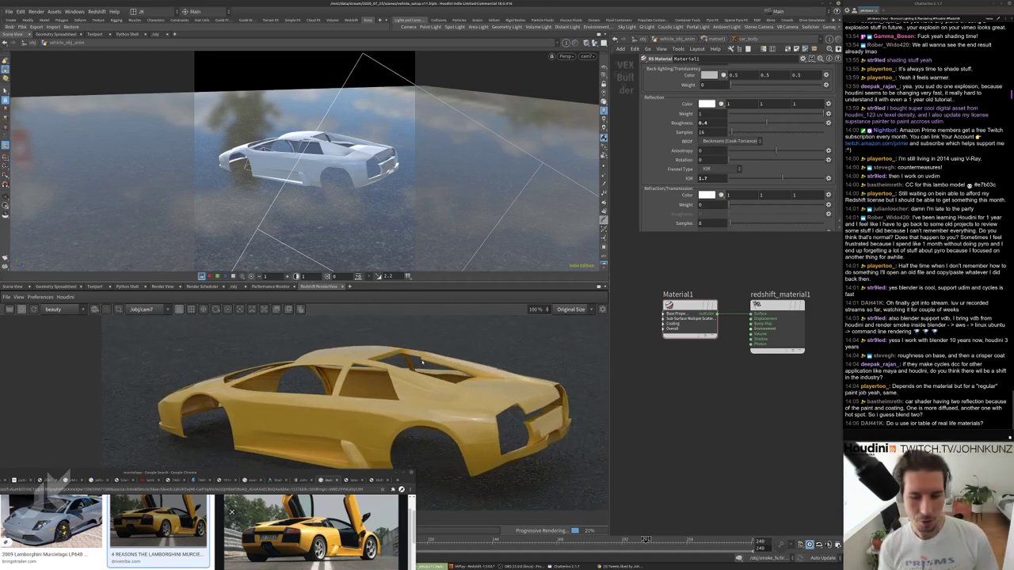
pyautogui.scroll(-1, 432, 371)
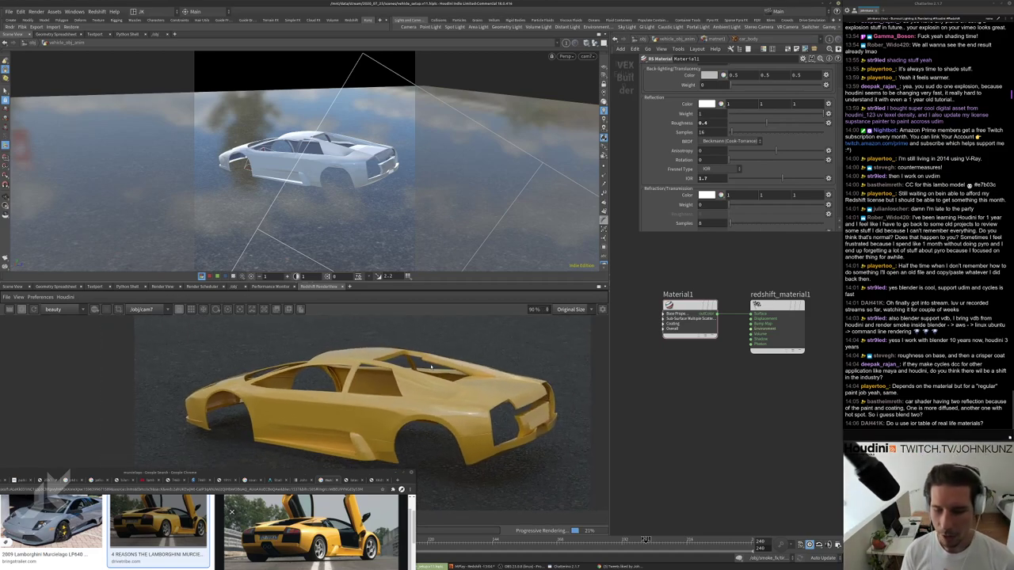
pyautogui.scroll(4, 424, 367)
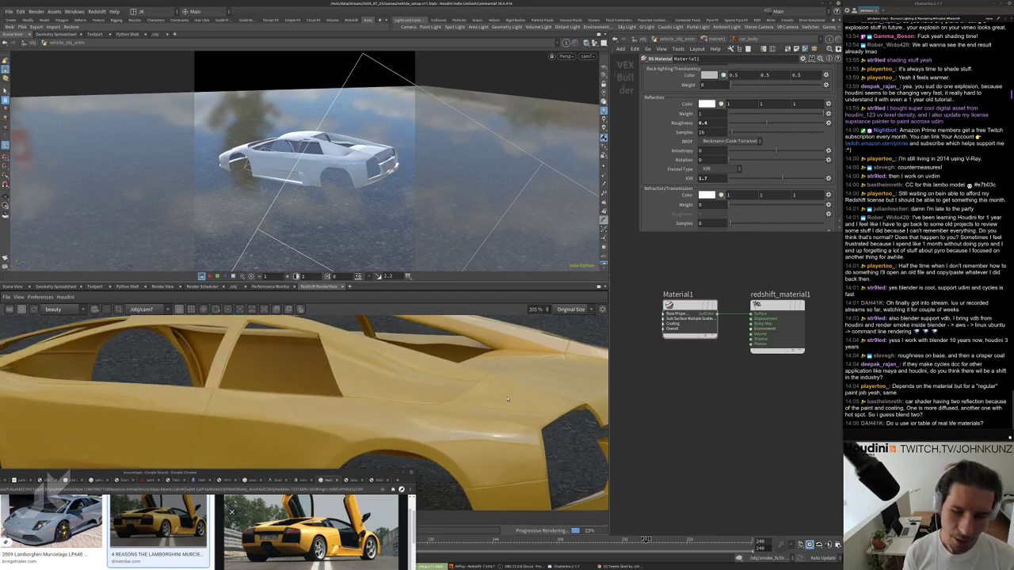
pyautogui.scroll(2, 503, 432)
pyautogui.scroll(-4, 501, 428)
pyautogui.scroll(3, 499, 426)
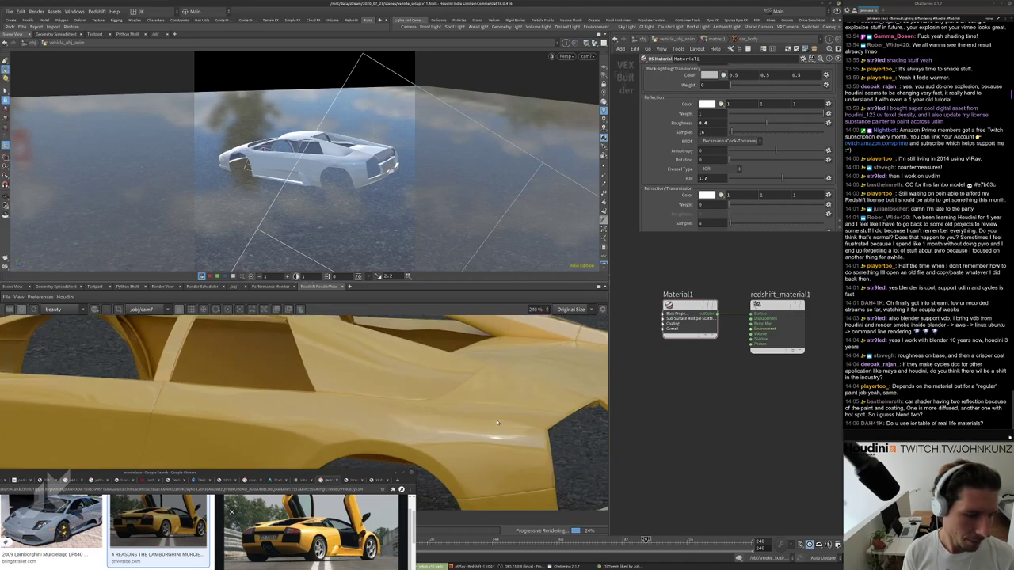
pyautogui.scroll(-2, 497, 424)
pyautogui.scroll(-1, 498, 449)
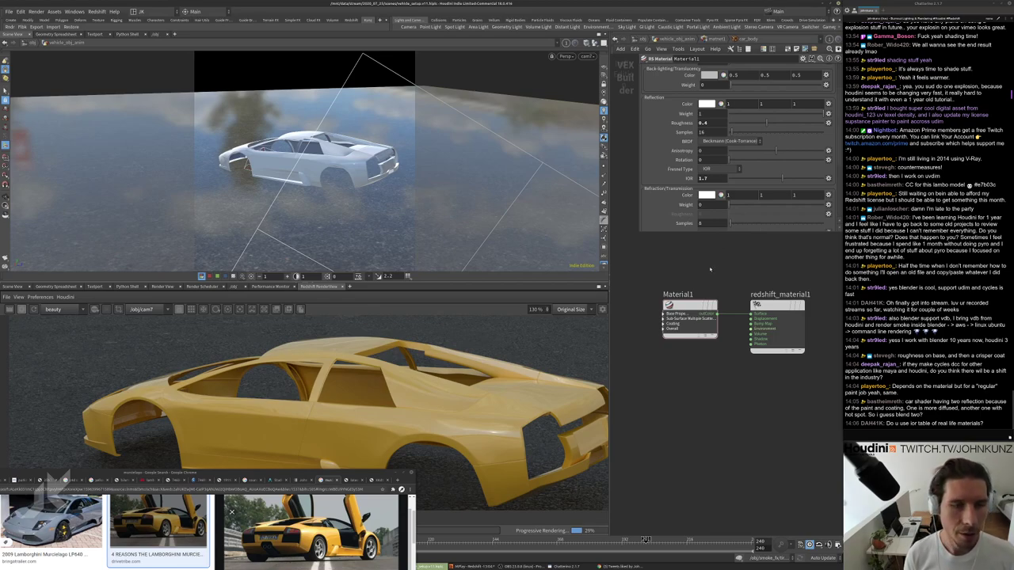
pyautogui.scroll(3, 662, 127)
pyautogui.scroll(-2, 661, 127)
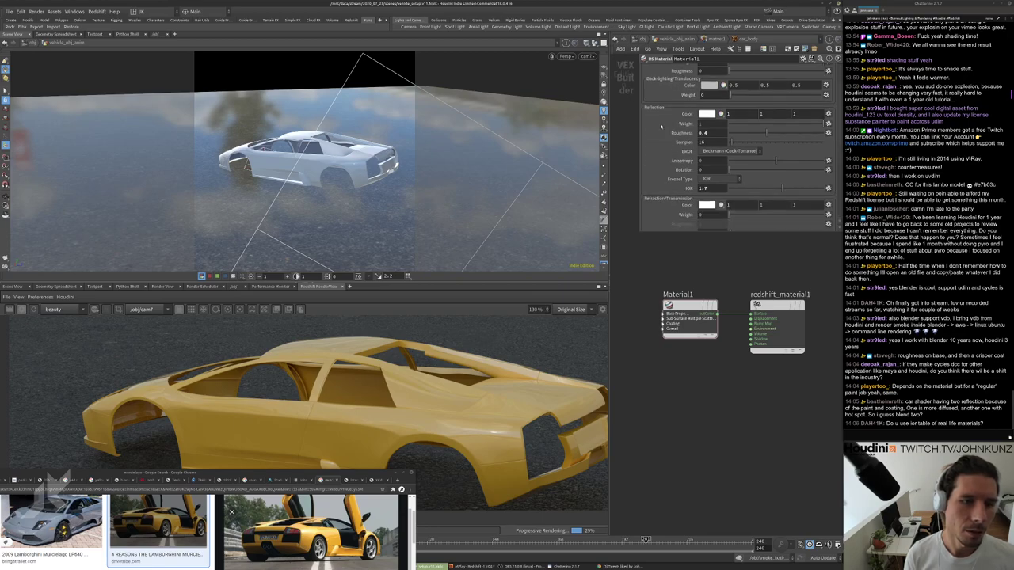
pyautogui.scroll(5, 587, 396)
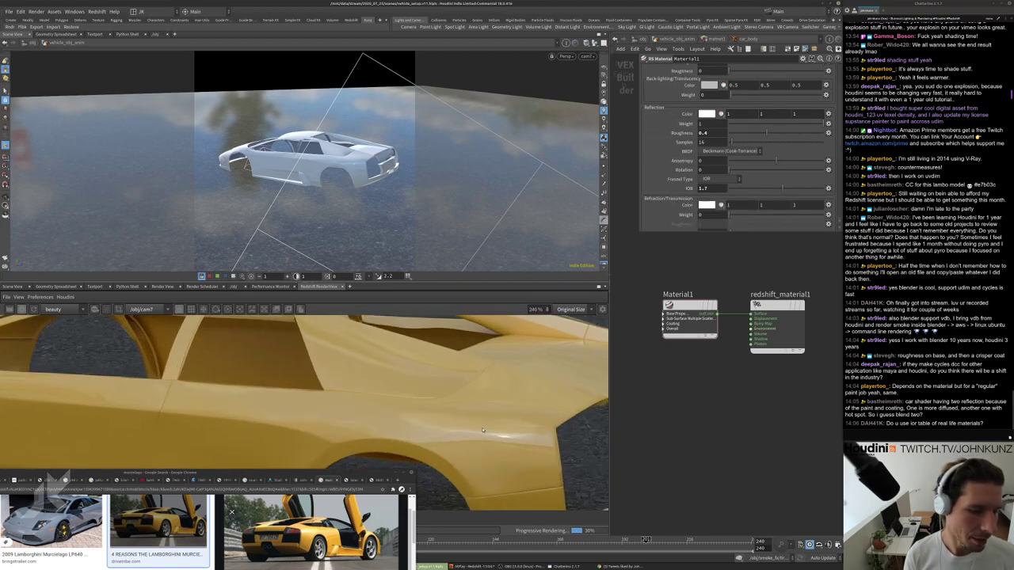
pyautogui.scroll(3, 683, 204)
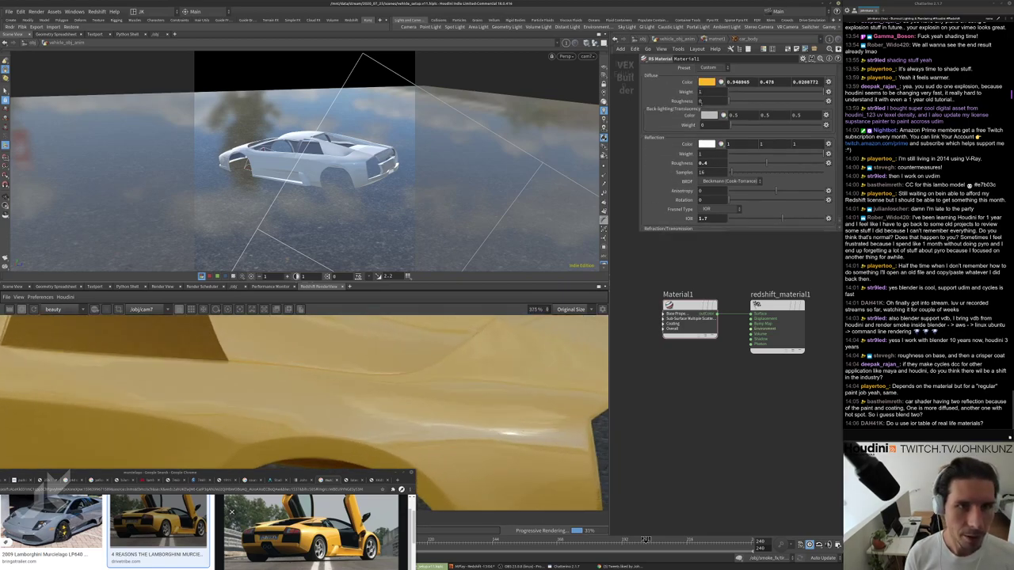
# Set the Coating tab's clear coat Weight to 1.
pyautogui.click(746, 69)
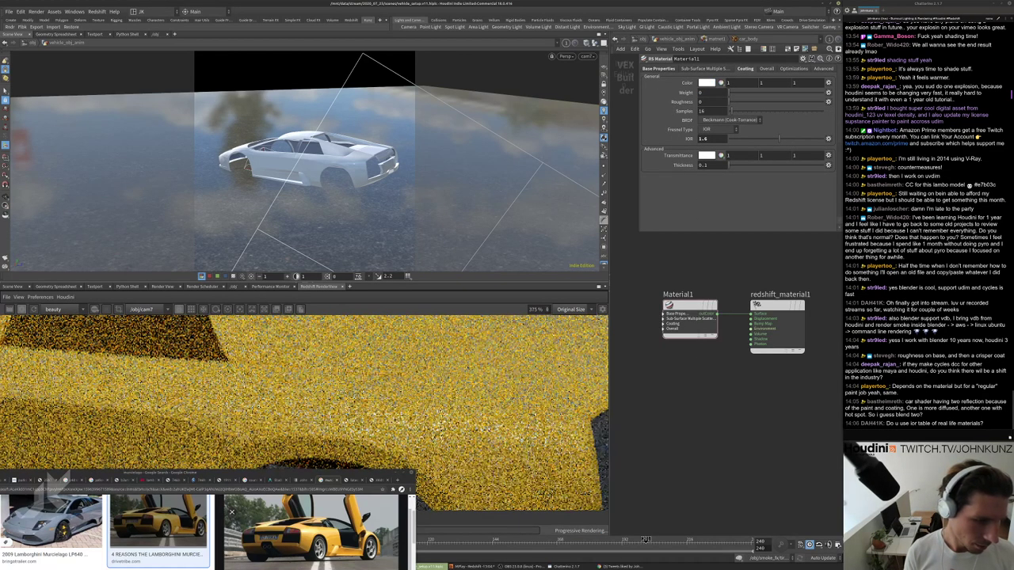
pyautogui.scroll(-4, 508, 421)
pyautogui.scroll(3, 508, 421)
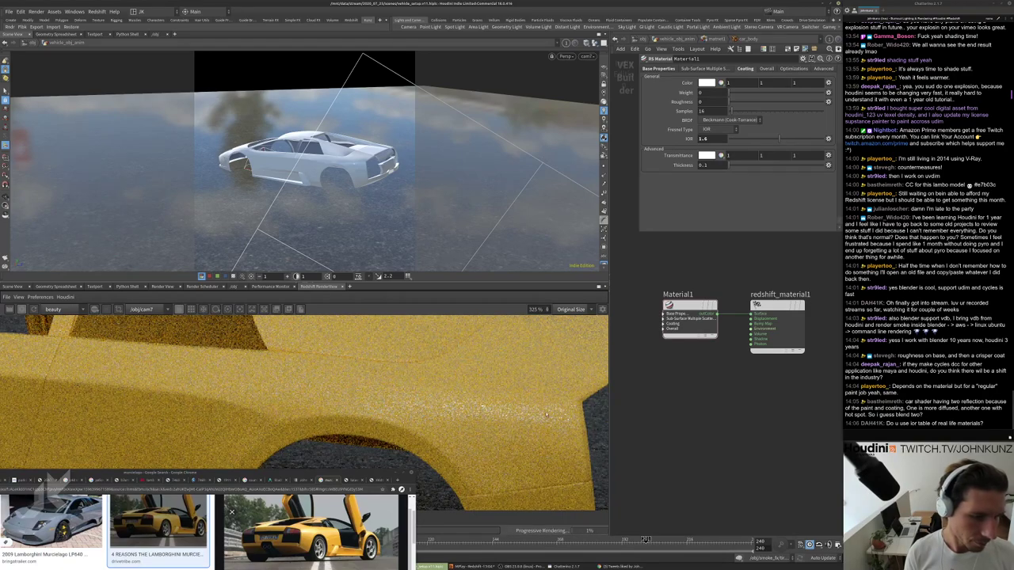
pyautogui.scroll(-1, 514, 417)
pyautogui.scroll(2, 491, 426)
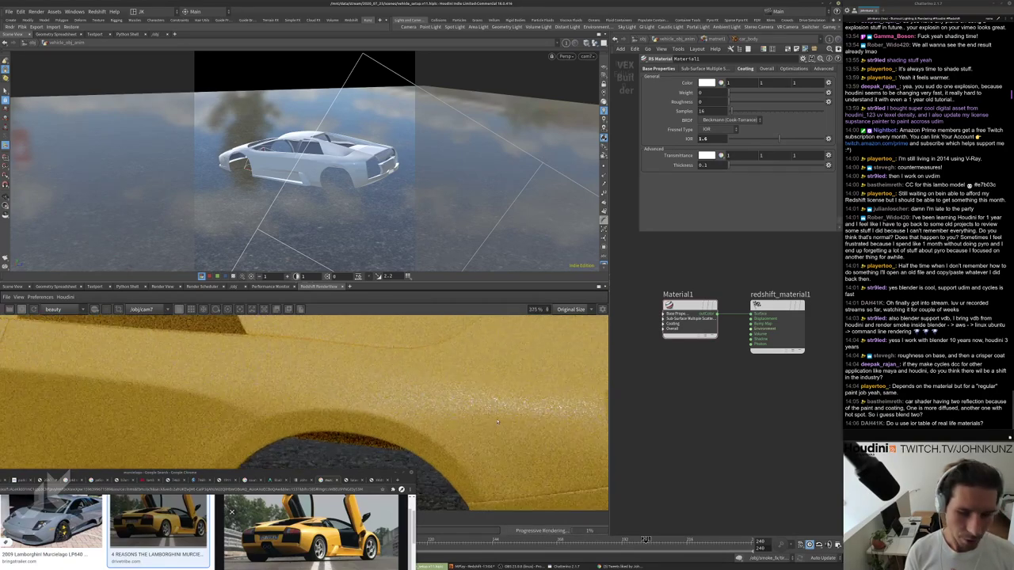
pyautogui.click(712, 92)
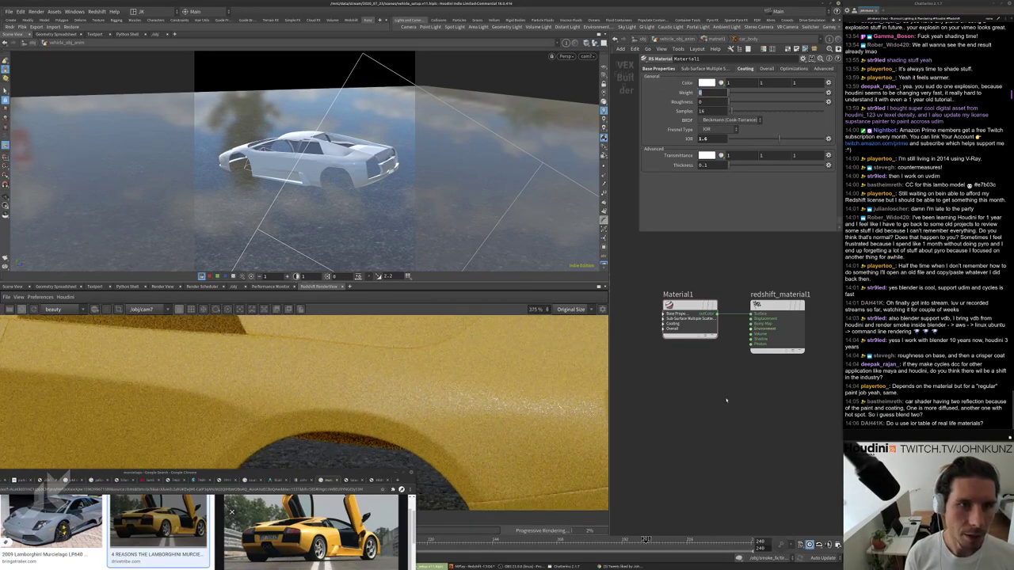
pyautogui.write('1')
pyautogui.press('Return')
pyautogui.press('Tab')
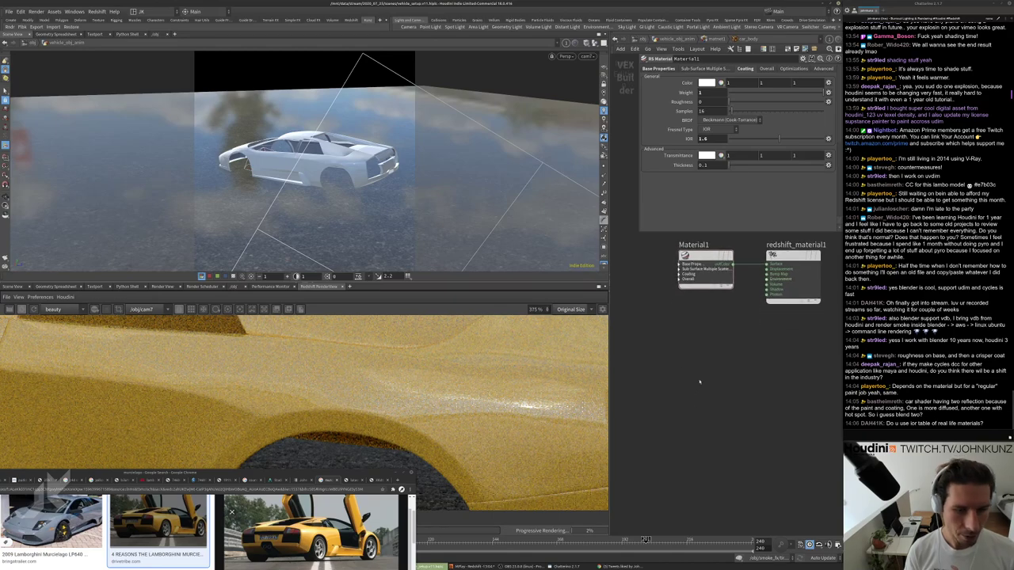
pyautogui.press('Tab')
# Place an RS Car Paint node, CarPaint1, and wire its outColor into redshift_material1's Surface.
pyautogui.write('car')
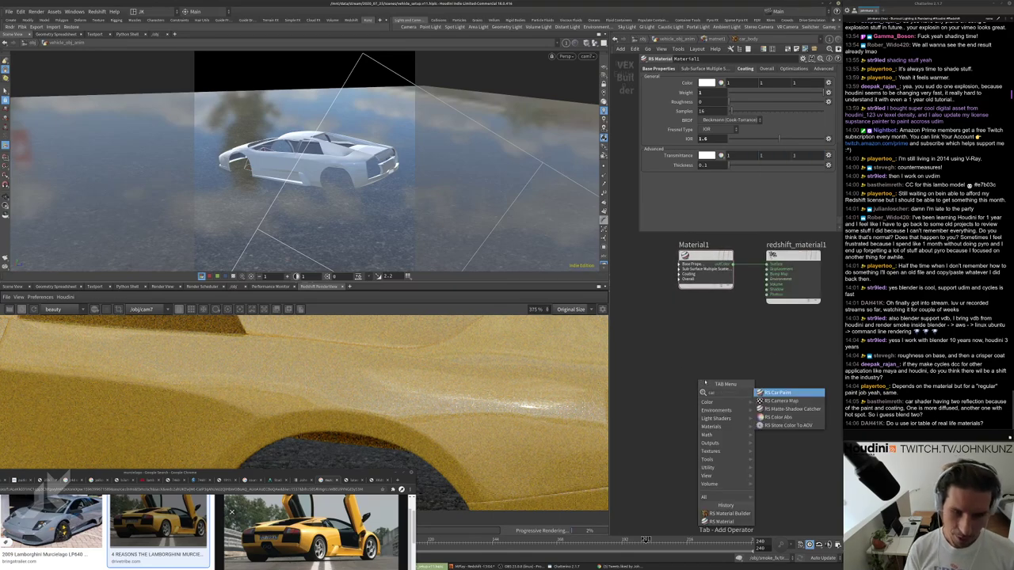
pyautogui.click(785, 393)
pyautogui.click(732, 373)
pyautogui.moveTo(772, 326); pyautogui.dragTo(766, 348, button='middle')
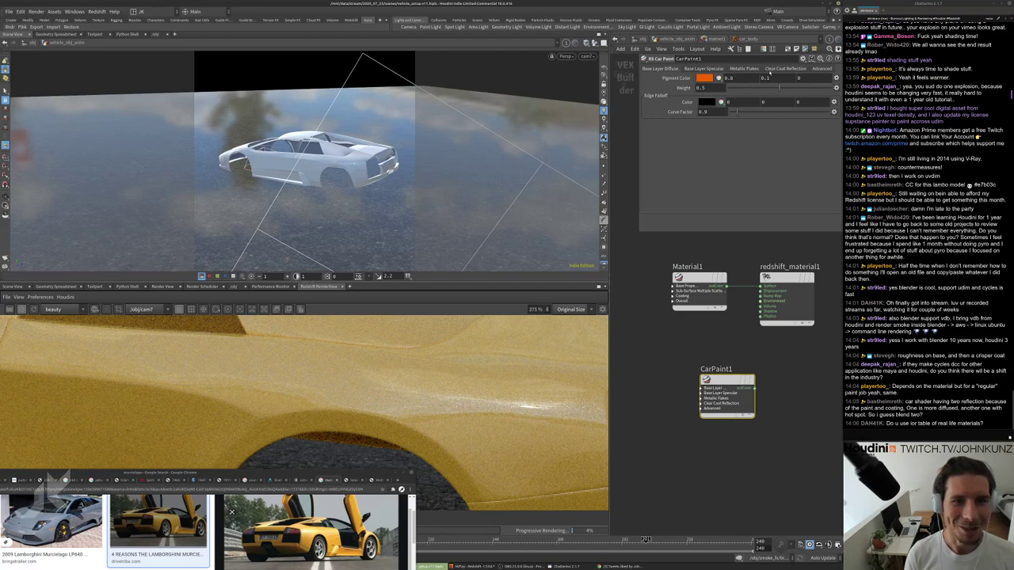
pyautogui.click(698, 69)
pyautogui.click(672, 70)
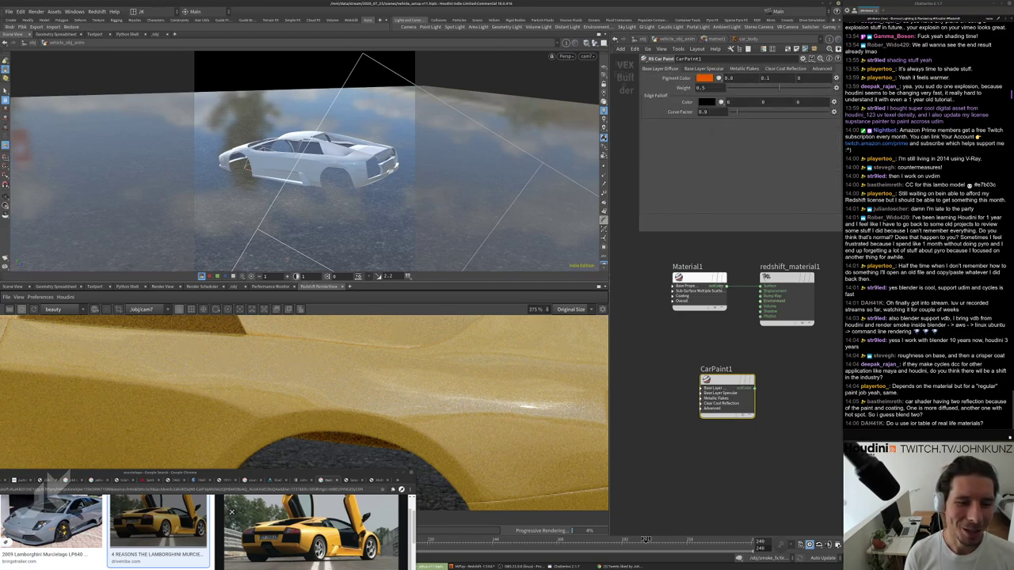
pyautogui.moveTo(718, 382); pyautogui.dragTo(762, 289)
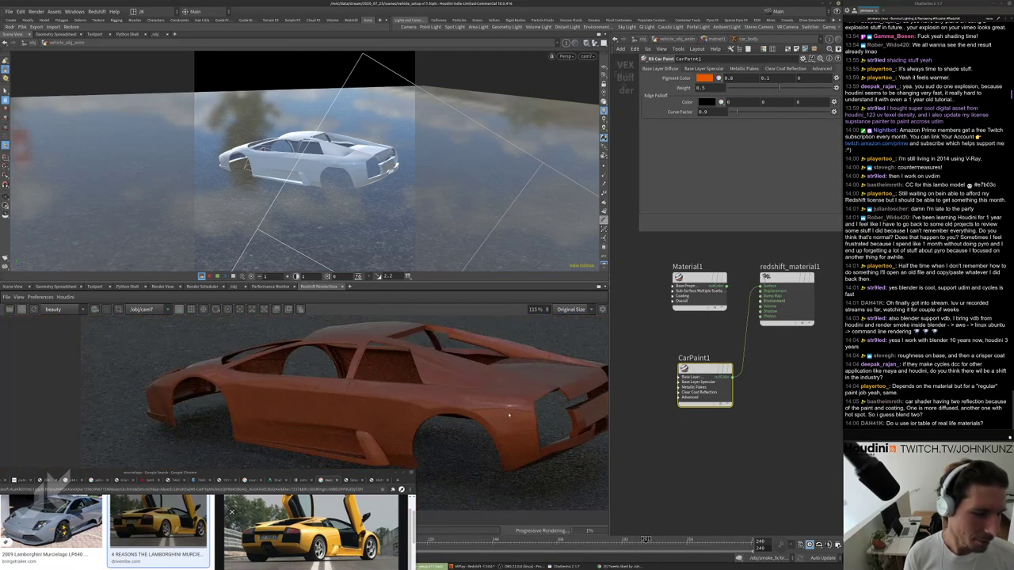
# Review CarPaint1's Base Layer, Flakes and Clear Coat settings, then select Material1.
pyautogui.scroll(5, 522, 414)
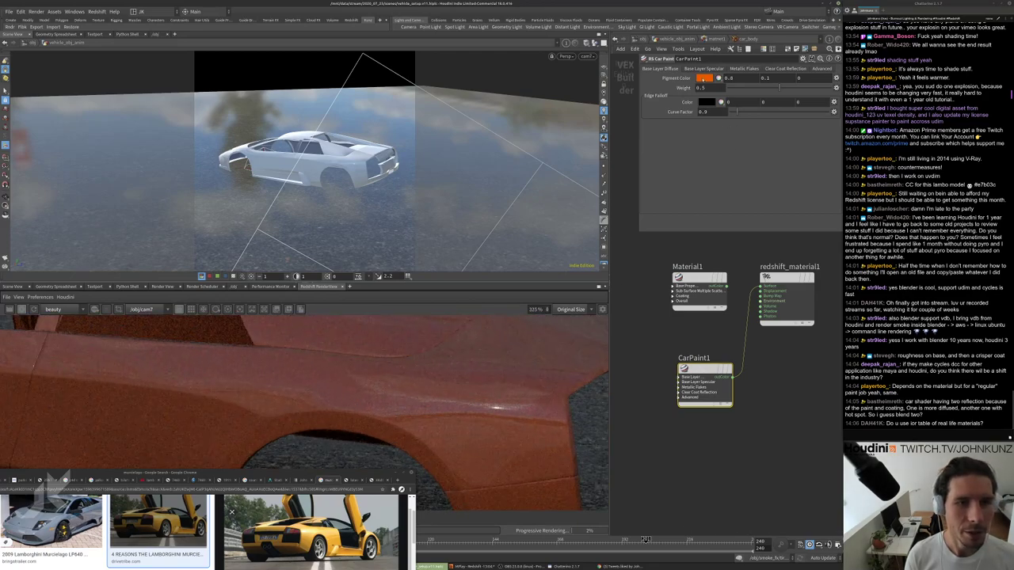
pyautogui.click(704, 68)
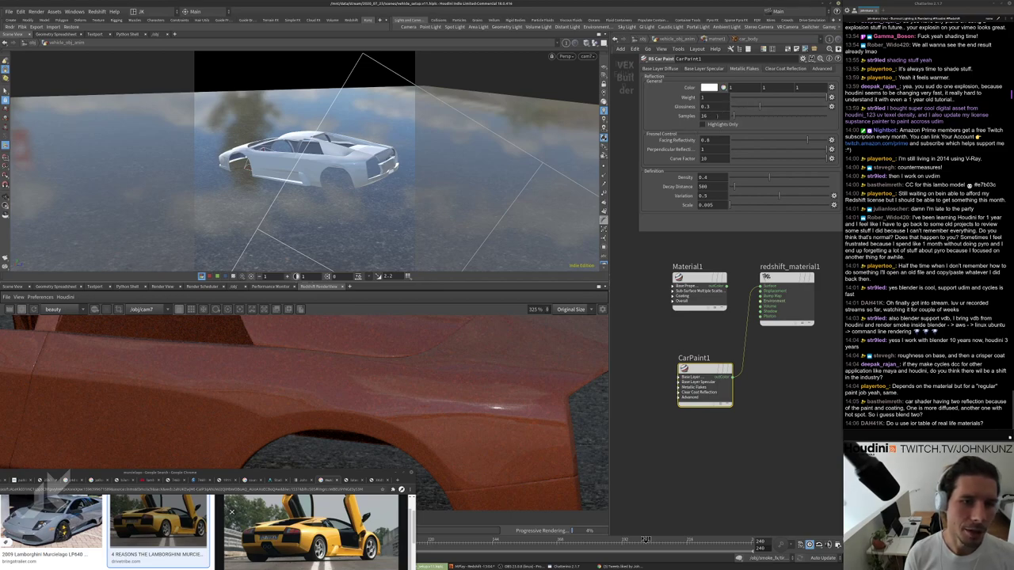
pyautogui.click(751, 69)
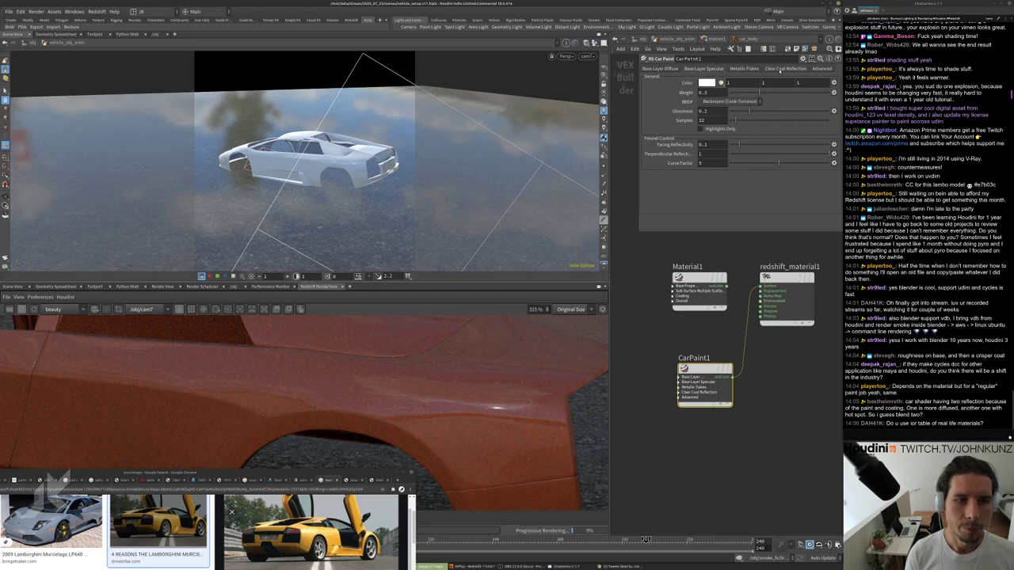
pyautogui.click(779, 70)
pyautogui.click(705, 70)
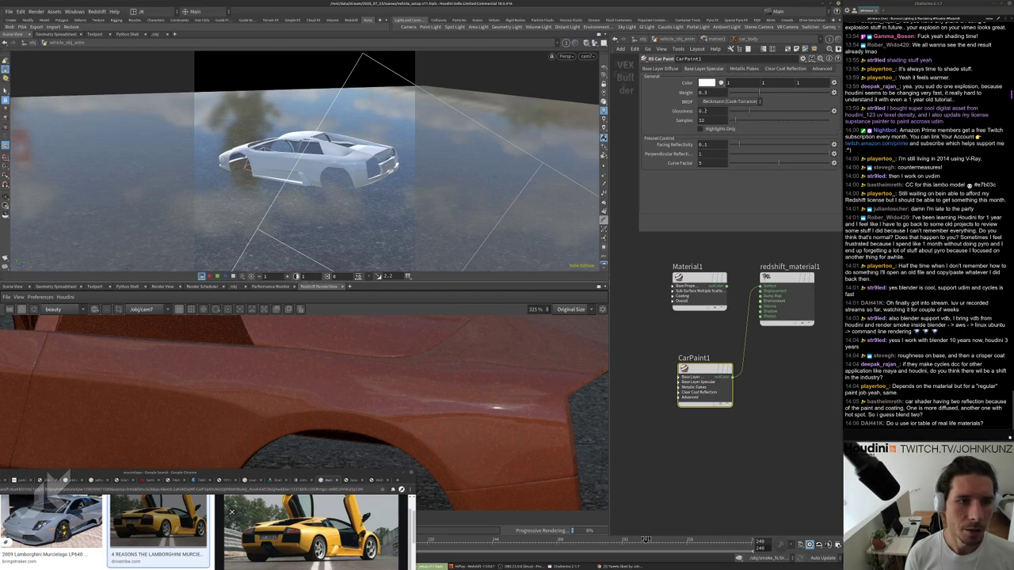
pyautogui.click(699, 289)
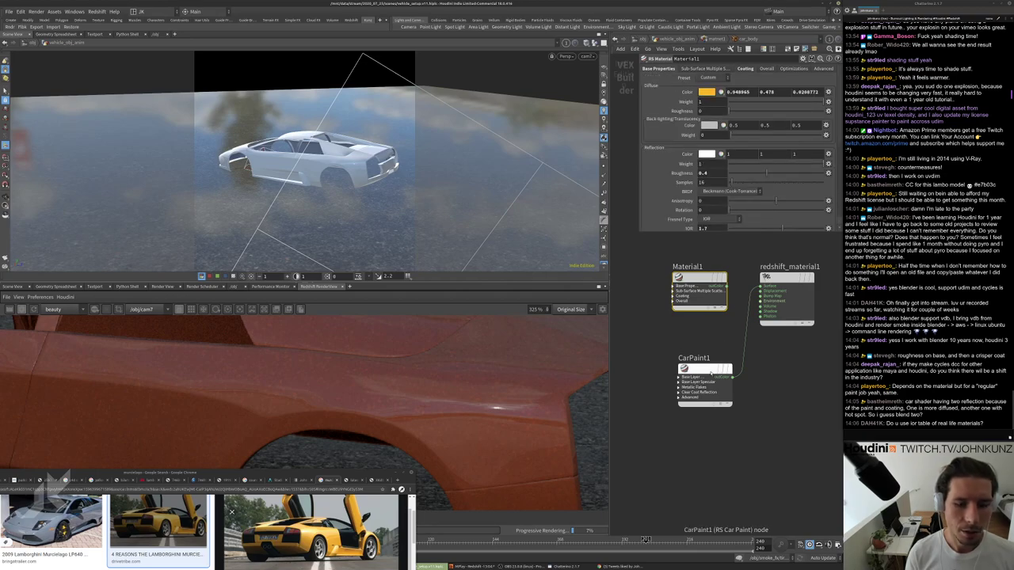
# Compare Material1 and CarPaint1 on redshift_material1's Surface, using a render region over the car front.
pyautogui.moveTo(726, 287); pyautogui.dragTo(759, 289)
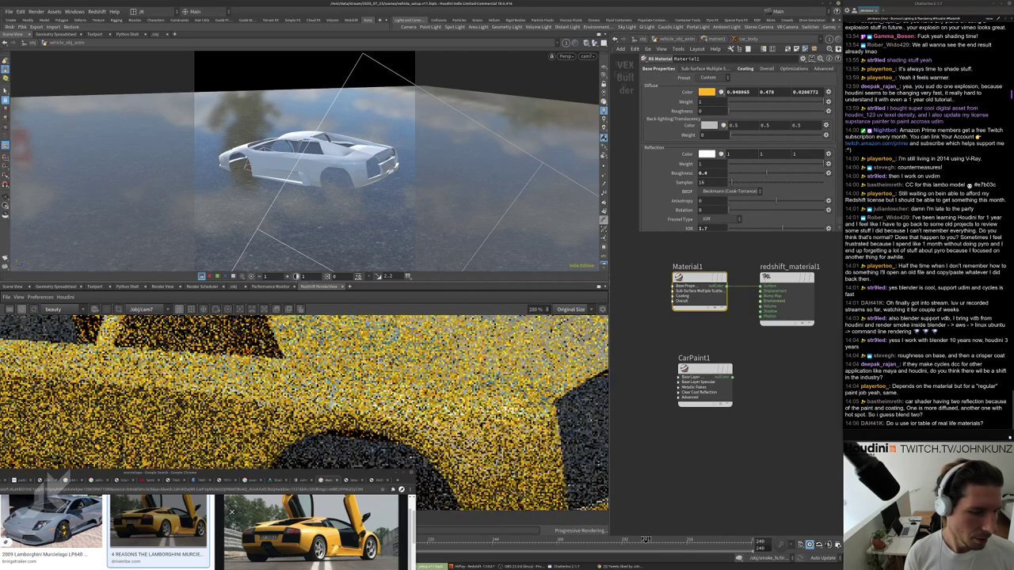
pyautogui.moveTo(732, 377); pyautogui.dragTo(762, 290)
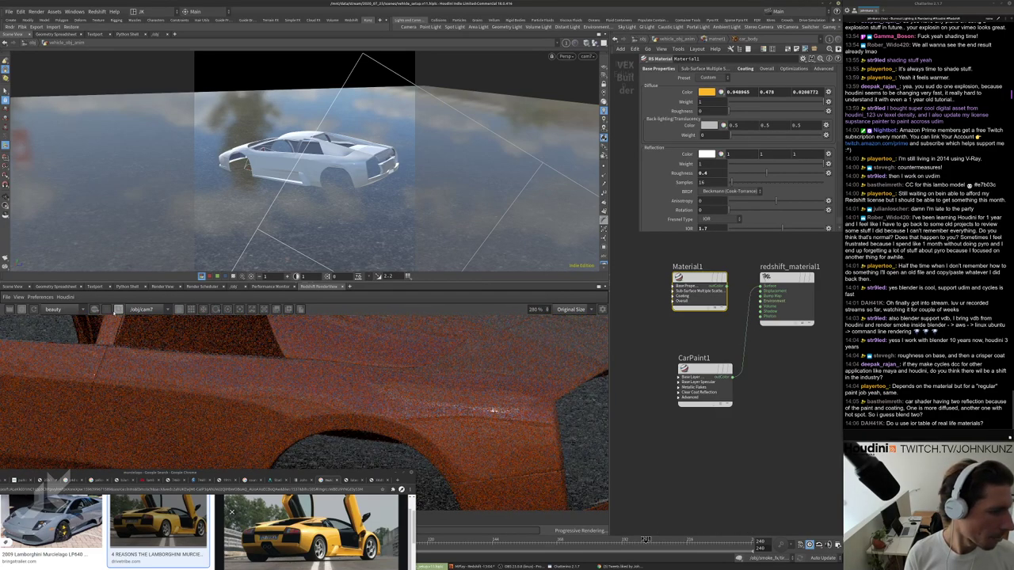
pyautogui.scroll(-5, 396, 368)
pyautogui.scroll(-3, 396, 368)
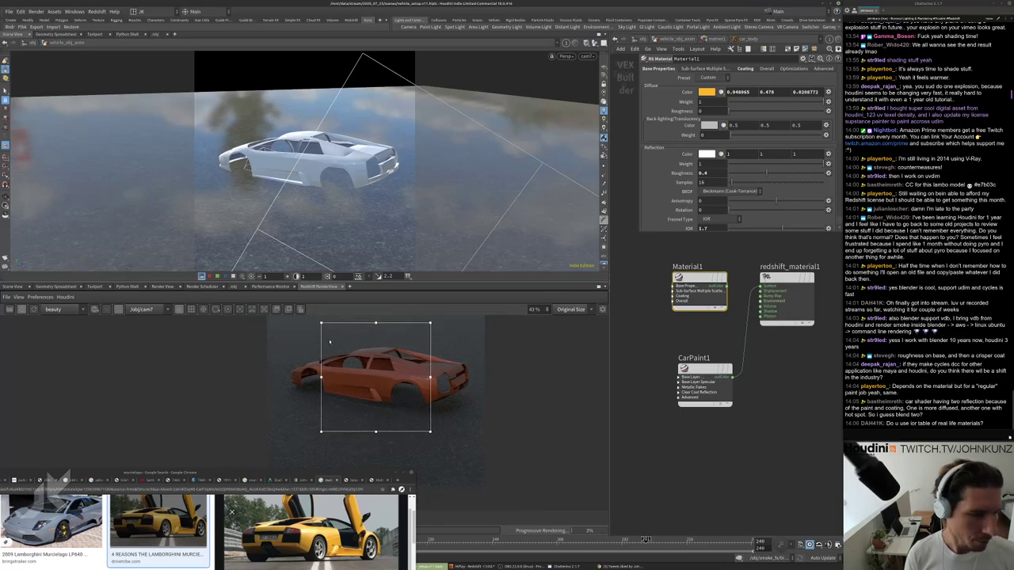
pyautogui.moveTo(322, 324); pyautogui.dragTo(424, 382)
pyautogui.scroll(3, 425, 382)
pyautogui.scroll(2, 688, 279)
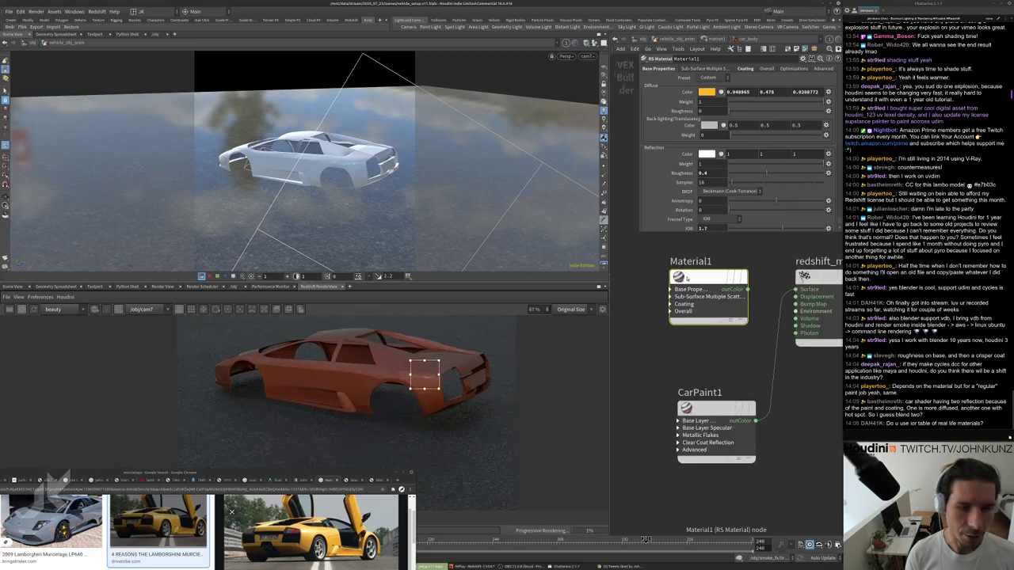
pyautogui.scroll(8, 432, 373)
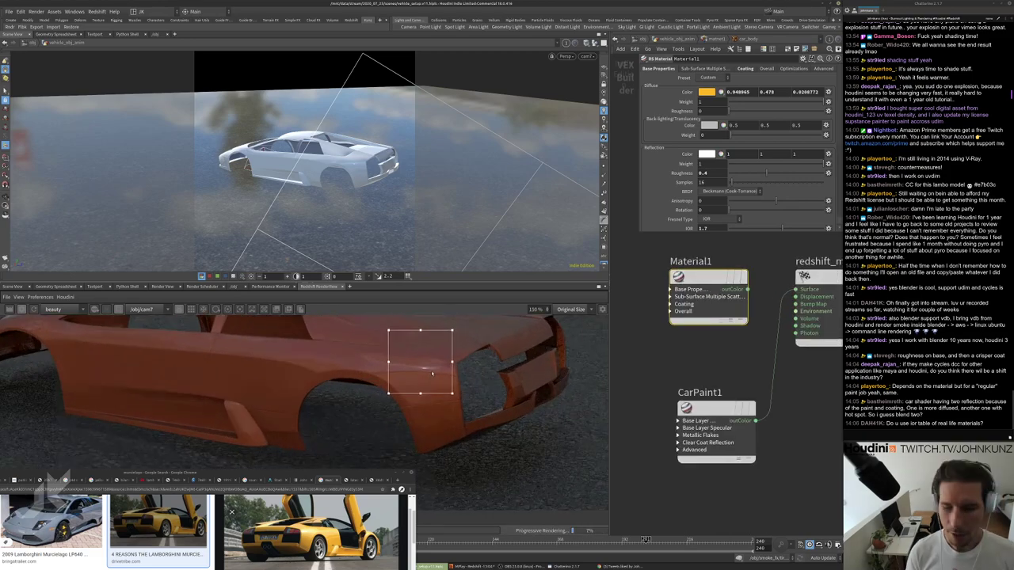
pyautogui.scroll(1, 432, 374)
pyautogui.moveTo(427, 368); pyautogui.dragTo(412, 417, button='middle')
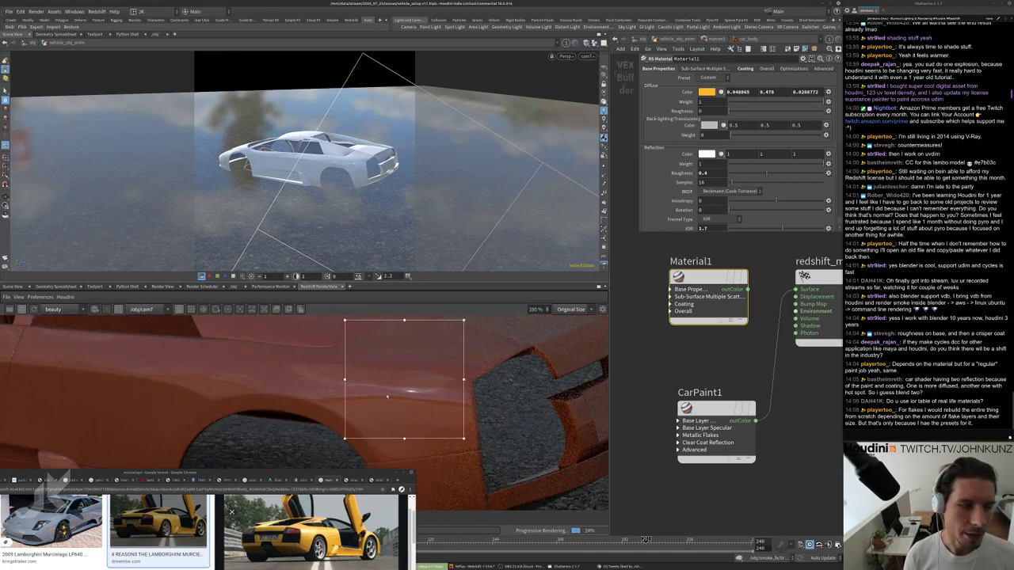
pyautogui.scroll(3, 409, 400)
pyautogui.scroll(-3, 400, 352)
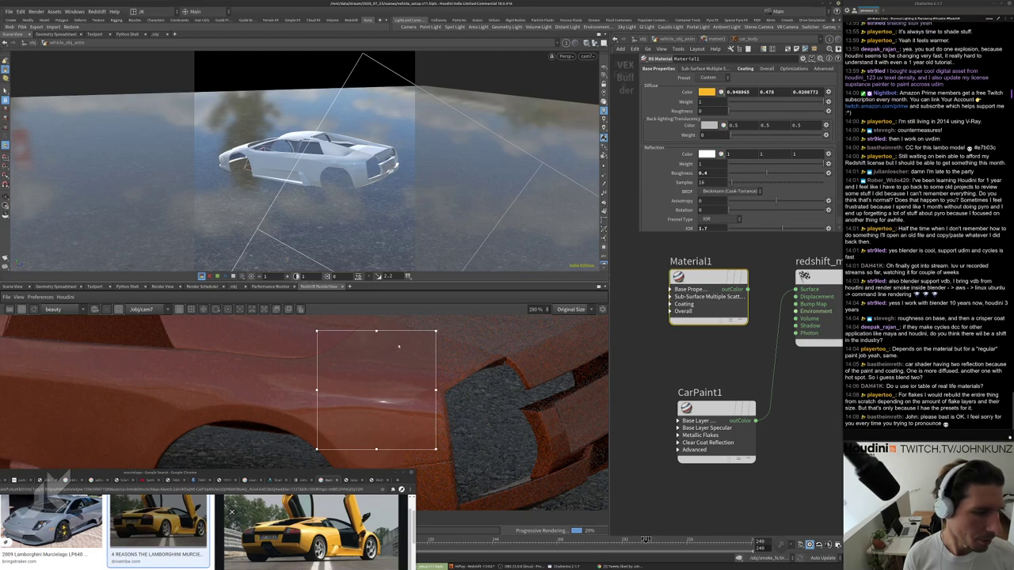
pyautogui.scroll(1, 386, 365)
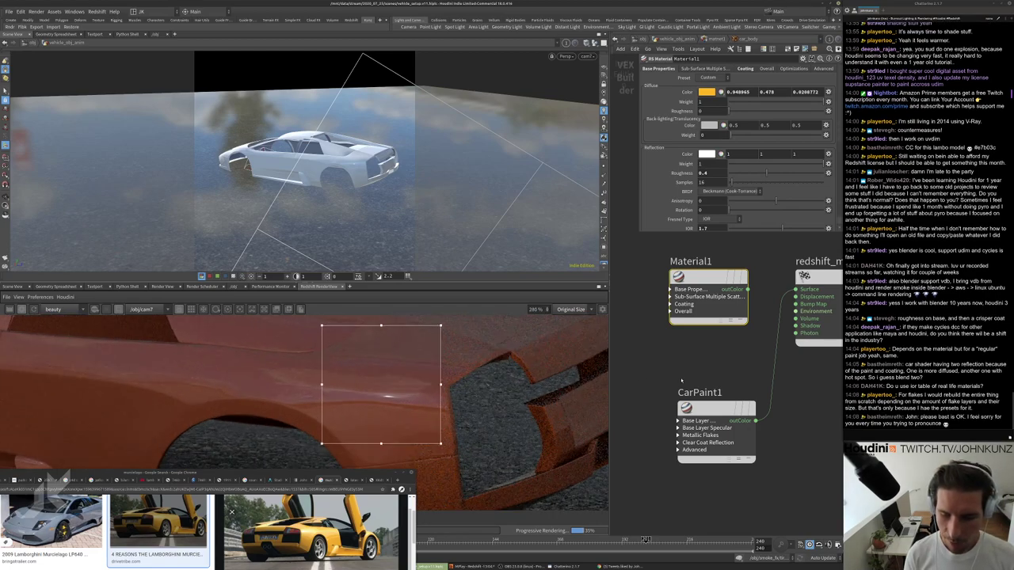
# Clear the render region for a full-frame render of the yellow car.
pyautogui.moveTo(773, 376); pyautogui.dragTo(759, 414, button='middle')
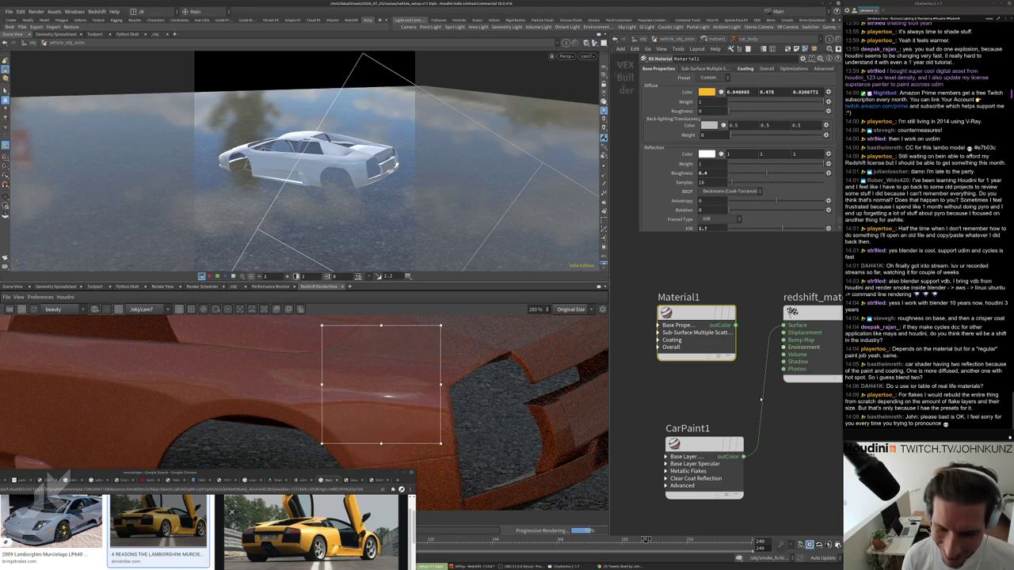
pyautogui.scroll(-2, 761, 400)
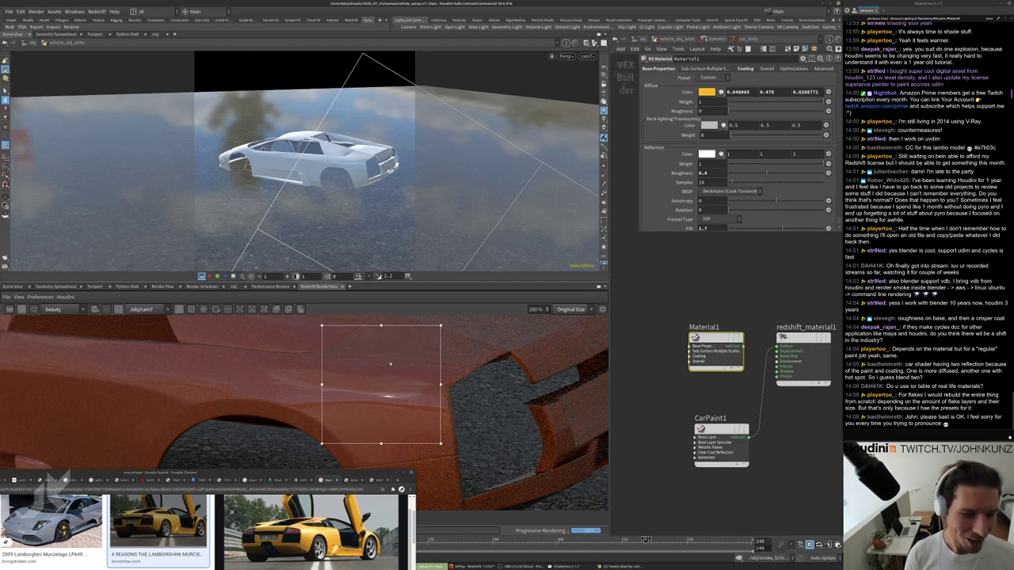
pyautogui.scroll(2, 389, 363)
pyautogui.scroll(-2, 422, 385)
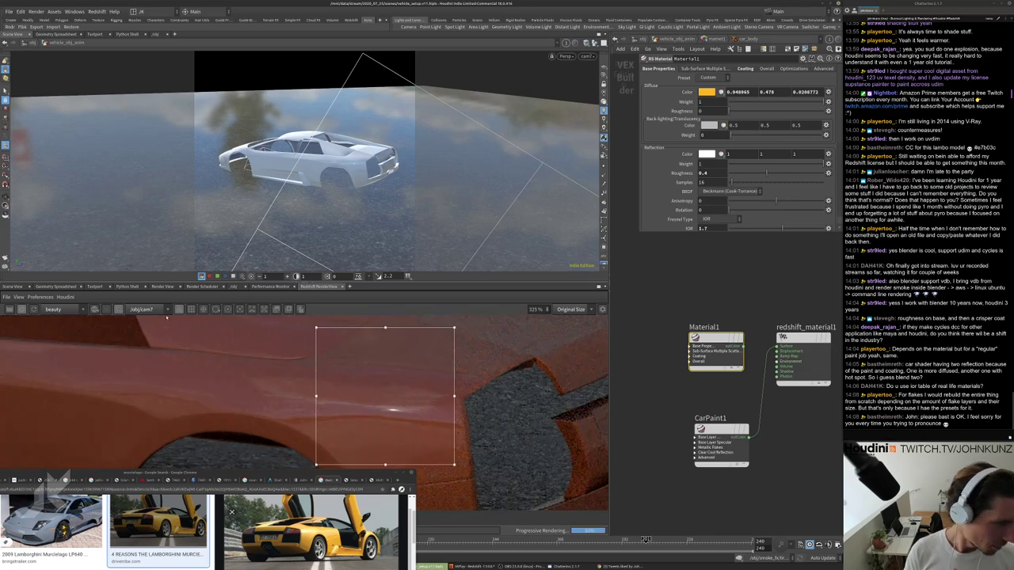
pyautogui.click(95, 309)
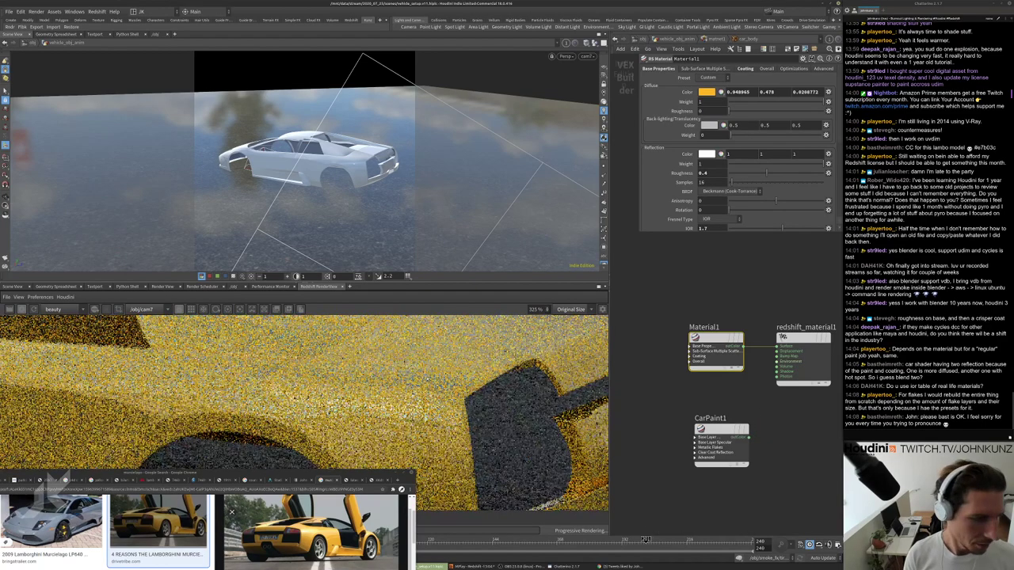
pyautogui.scroll(-2, 428, 409)
pyautogui.scroll(-2, 462, 410)
pyautogui.scroll(-1, 462, 392)
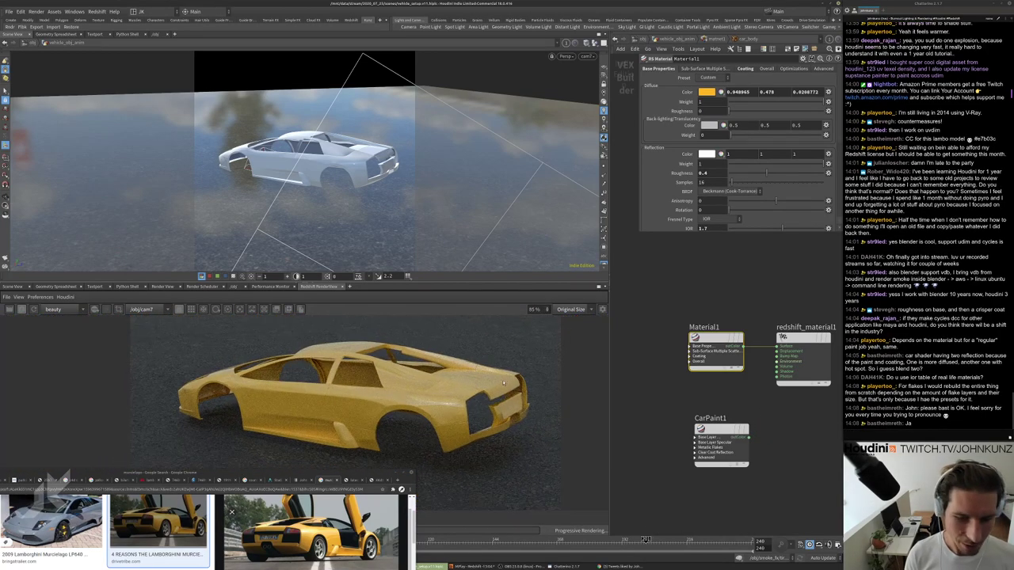
pyautogui.scroll(4, 436, 415)
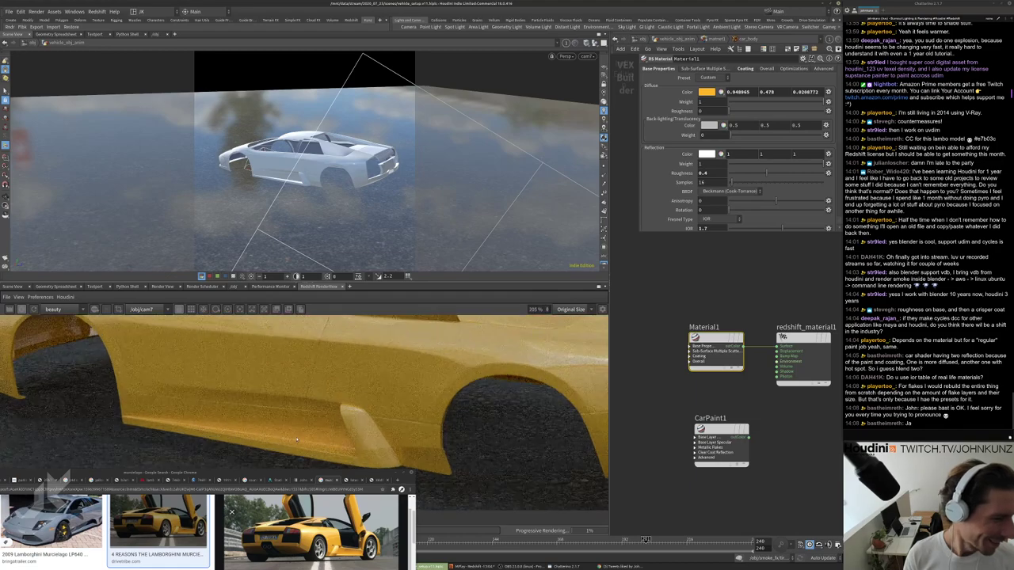
pyautogui.scroll(-4, 363, 428)
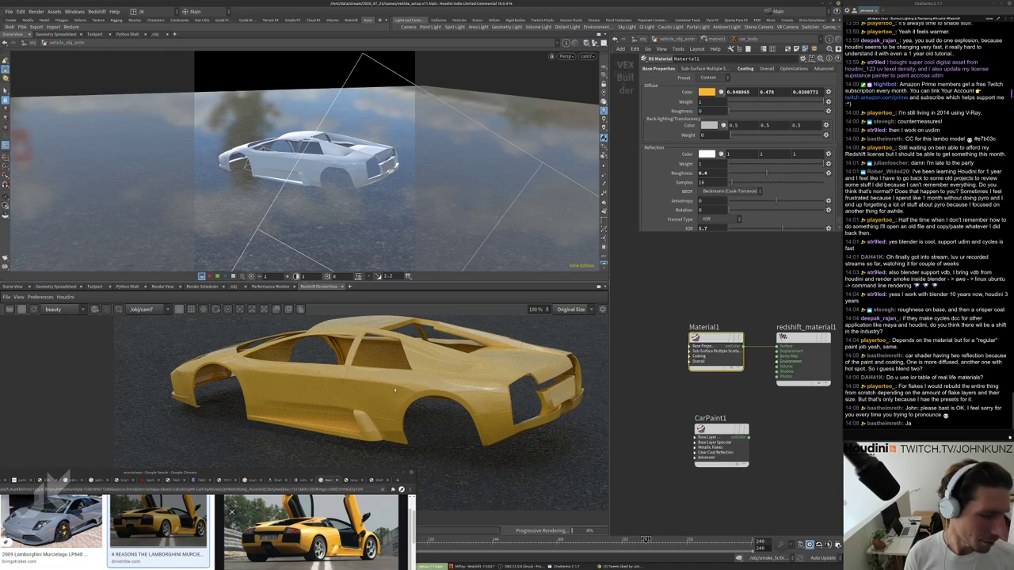
# View the render from a higher angle, check Lamborghini reference photos, and go up a level.
pyautogui.moveTo(395, 390); pyautogui.dragTo(431, 342)
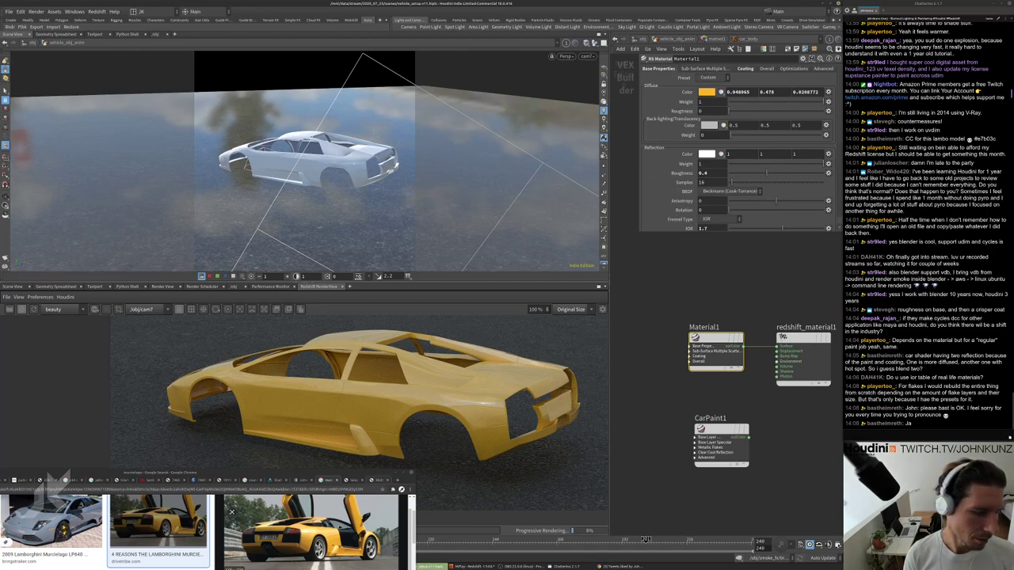
pyautogui.scroll(-3, 420, 449)
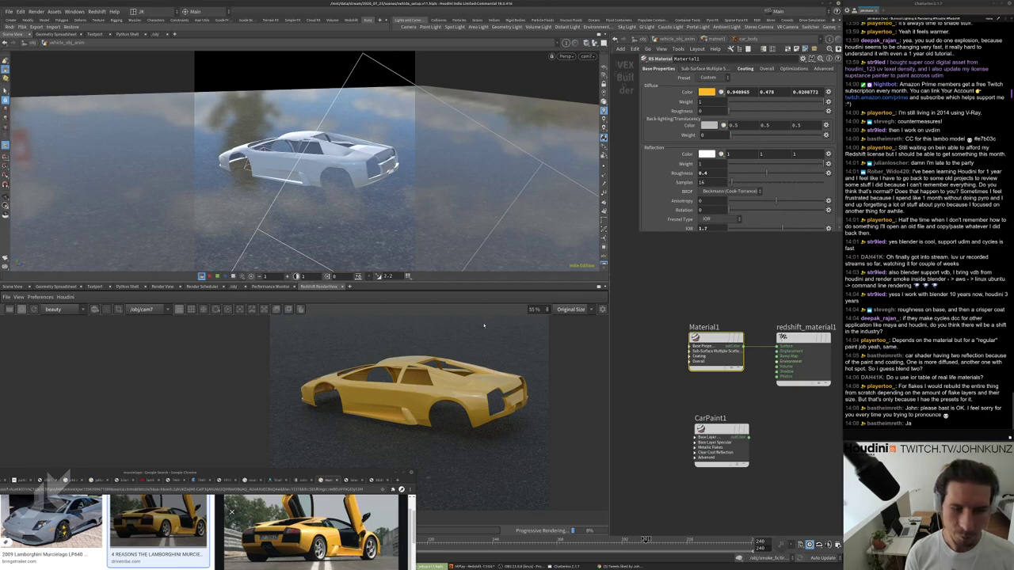
pyautogui.click(390, 511)
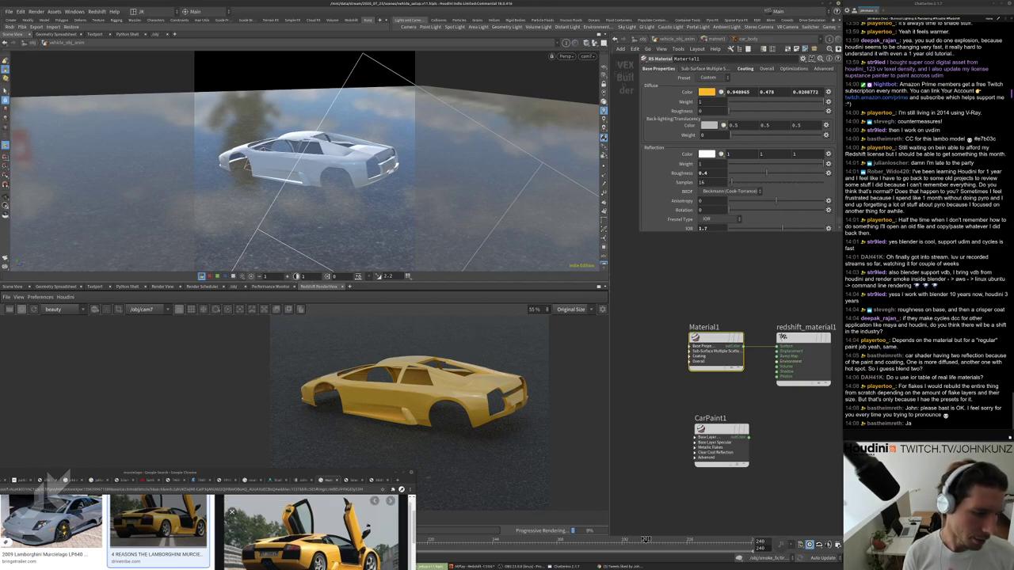
pyautogui.click(390, 511)
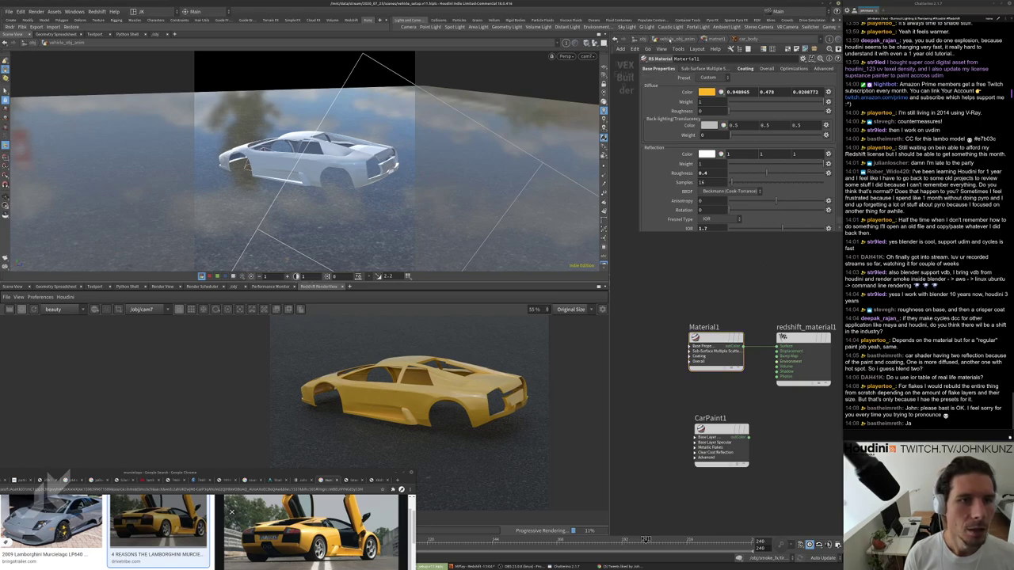
pyautogui.click(669, 38)
# Return to the geometry network with the Houdini window in front.
pyautogui.press('u')
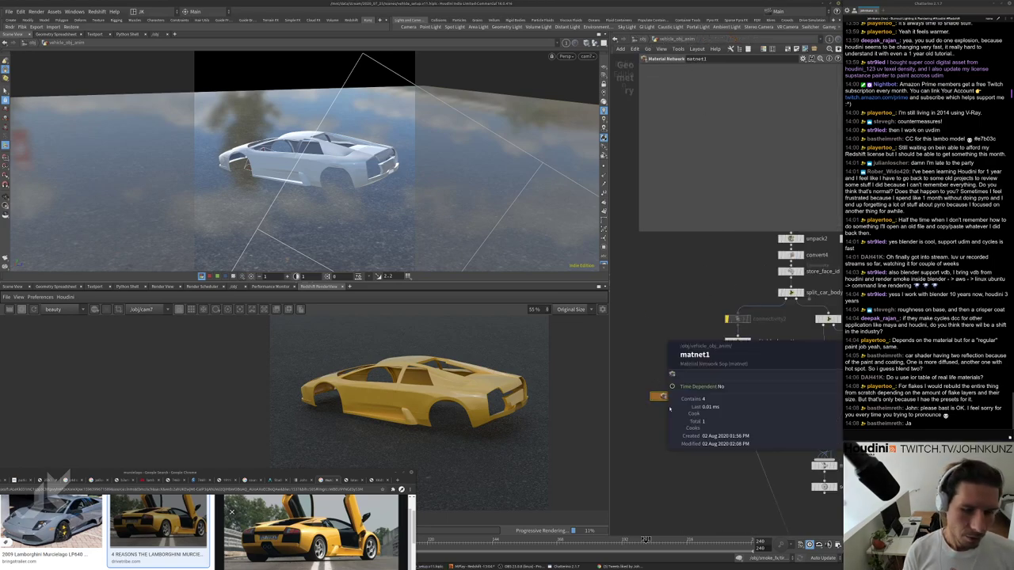
pyautogui.scroll(3, 693, 451)
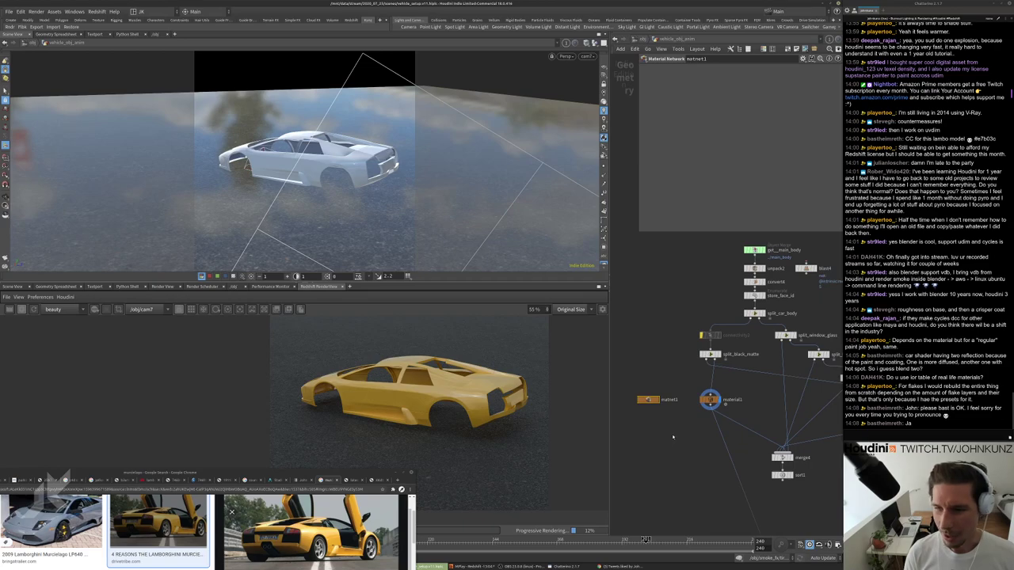
pyautogui.moveTo(689, 388); pyautogui.dragTo(679, 369, button='middle')
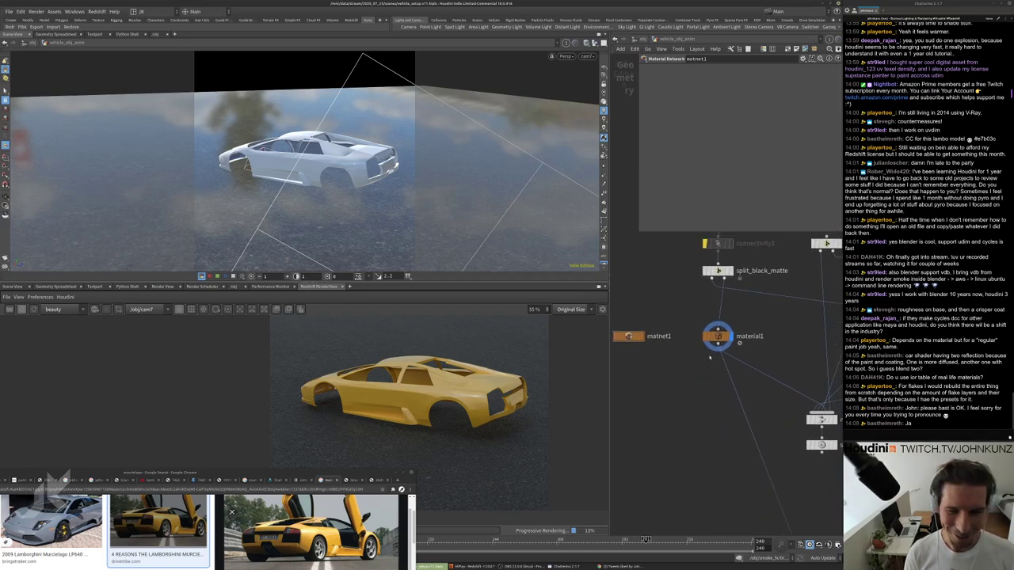
pyautogui.click(8, 11)
pyautogui.press('Escape')
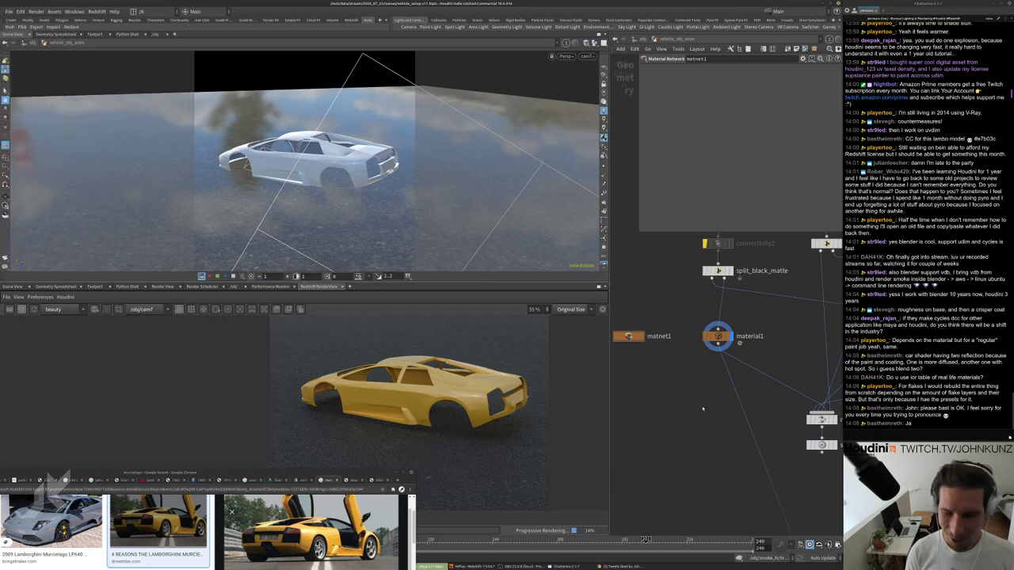
pyautogui.click(646, 539)
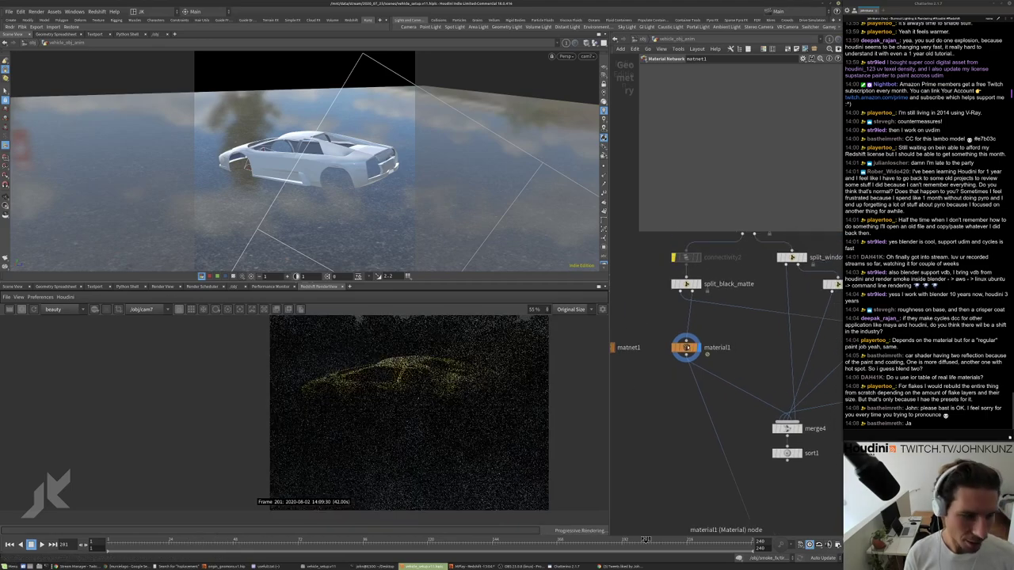
pyautogui.scroll(-3, 417, 373)
pyautogui.scroll(-1, 412, 380)
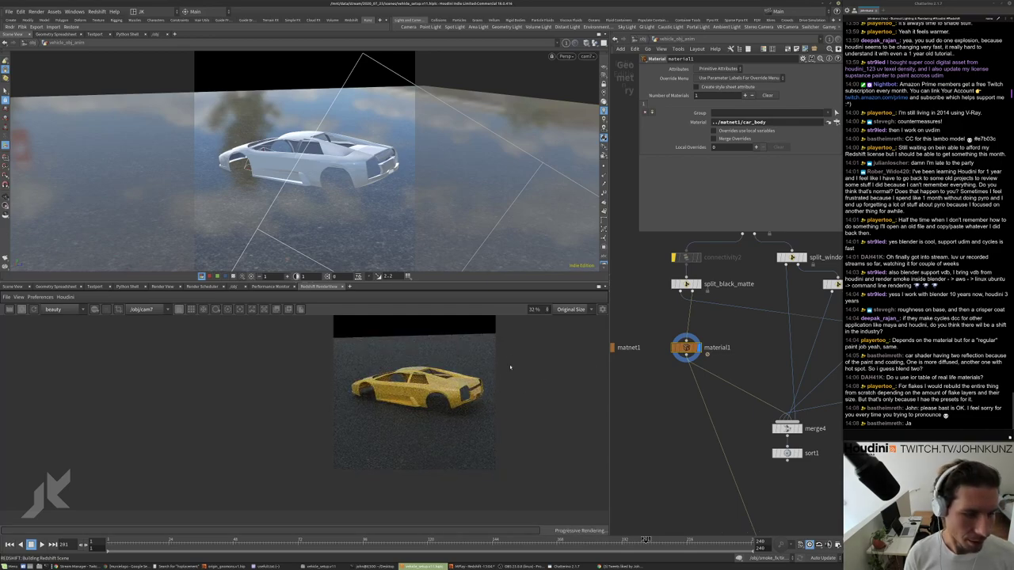
pyautogui.scroll(2, 510, 367)
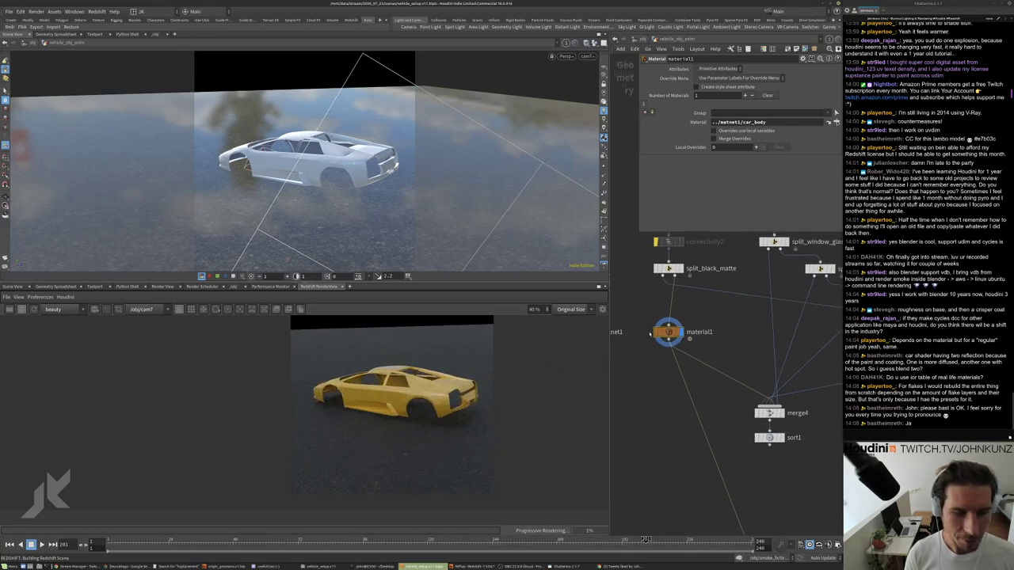
pyautogui.scroll(-2, 650, 334)
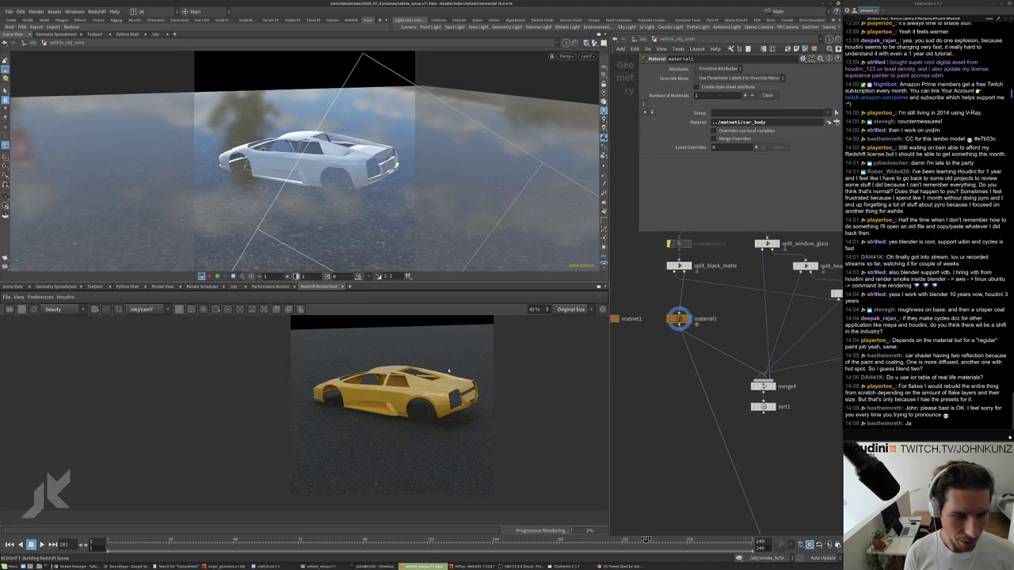
pyautogui.scroll(2, 679, 317)
pyautogui.scroll(-2, 699, 346)
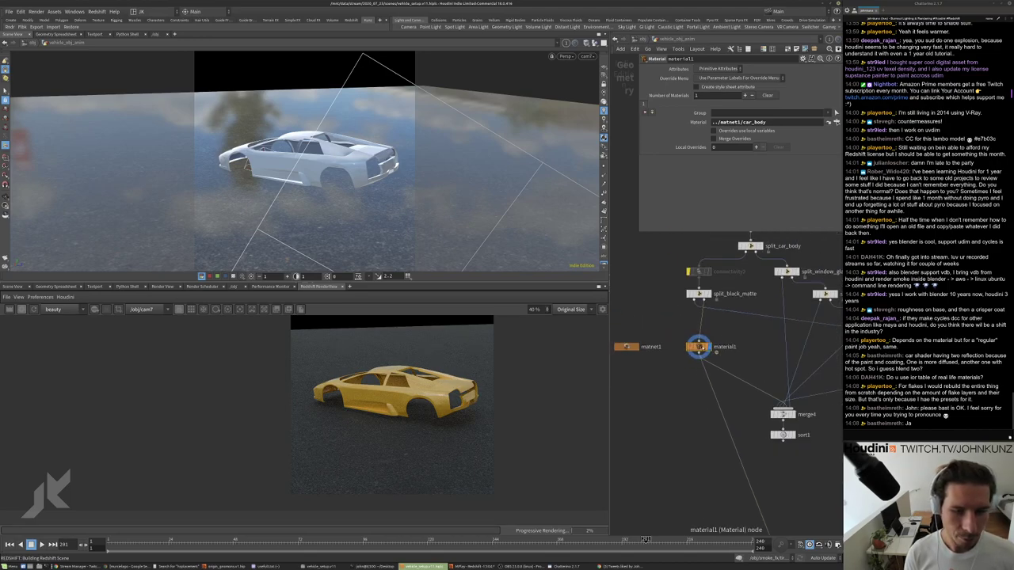
# Duplicate material1 as material2 and insert it into the black_matte branch.
pyautogui.keyDown('alt'); pyautogui.moveTo(699, 346); pyautogui.dragTo(766, 341); pyautogui.keyUp('alt')
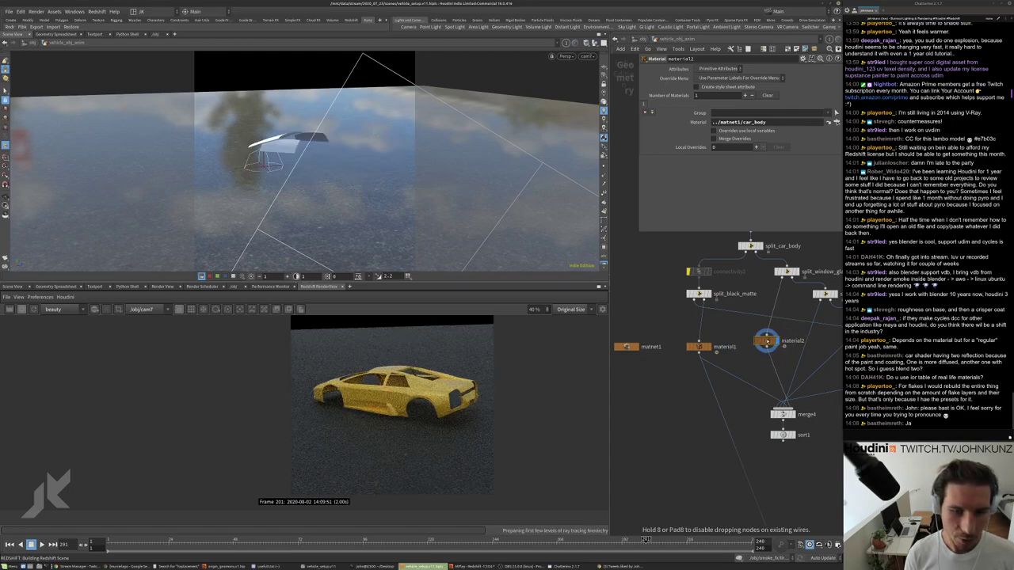
pyautogui.click(626, 347)
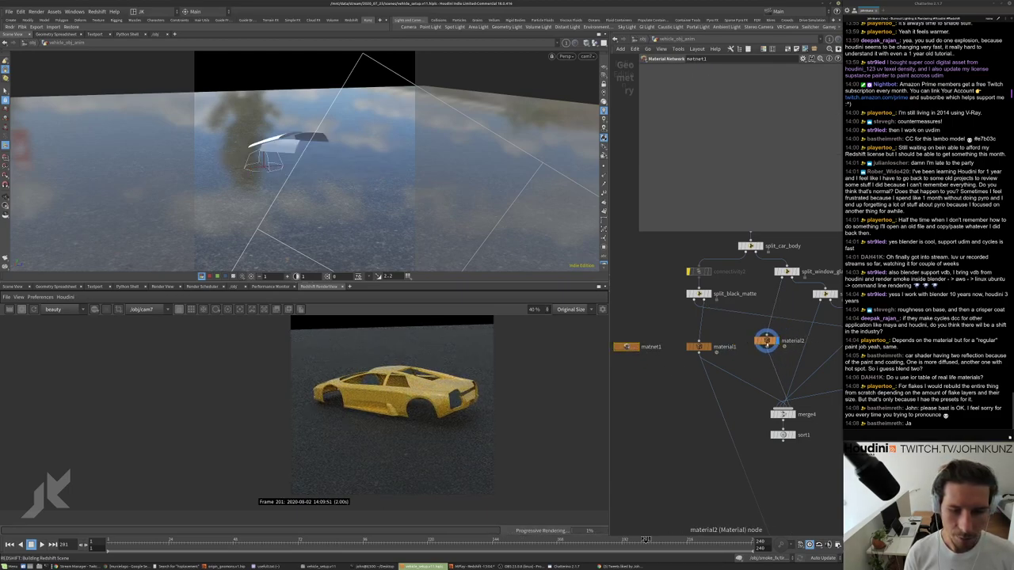
pyautogui.click(767, 340)
pyautogui.click(836, 123)
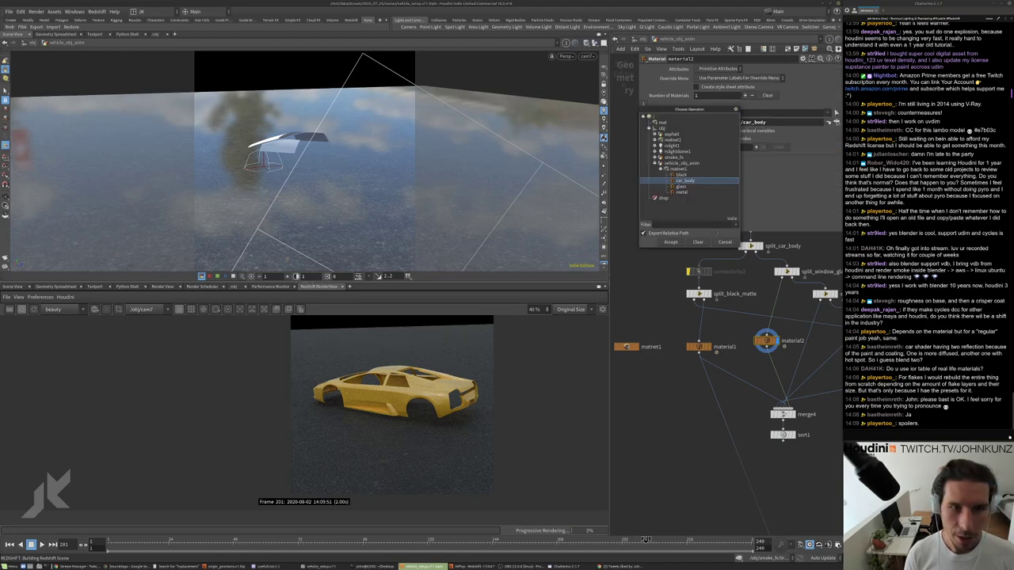
pyautogui.click(671, 242)
pyautogui.scroll(-4, 653, 281)
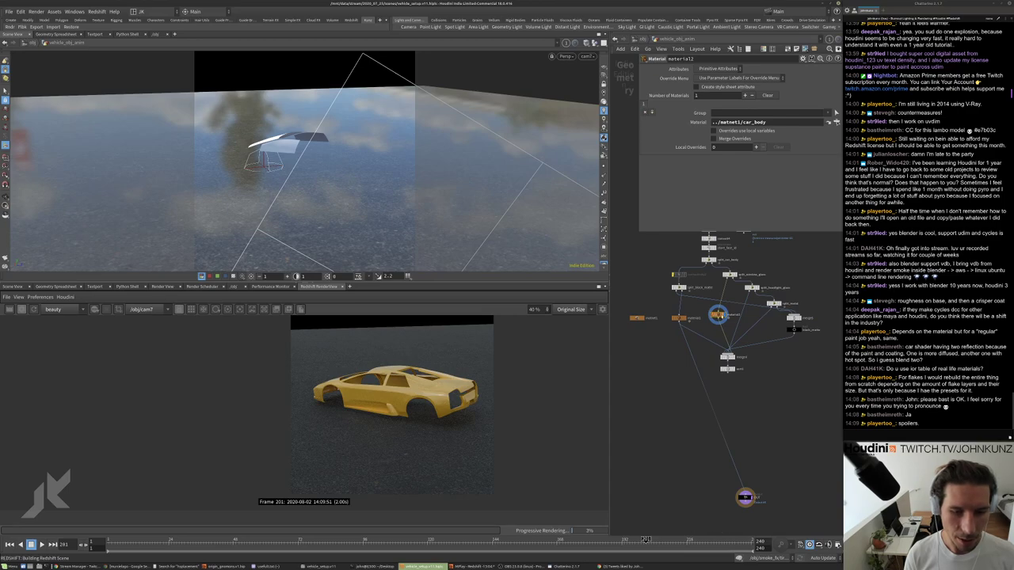
pyautogui.moveTo(717, 315); pyautogui.dragTo(789, 341)
# Set material2's Material path to ../matnet1/black and bring up the Murciélago reference images.
pyautogui.scroll(2, 792, 343)
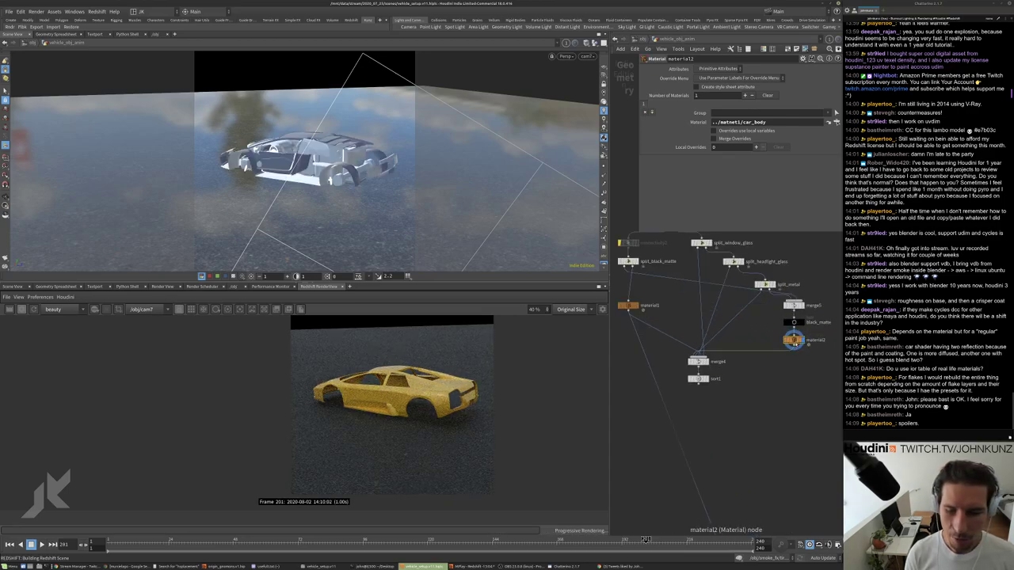
pyautogui.click(828, 122)
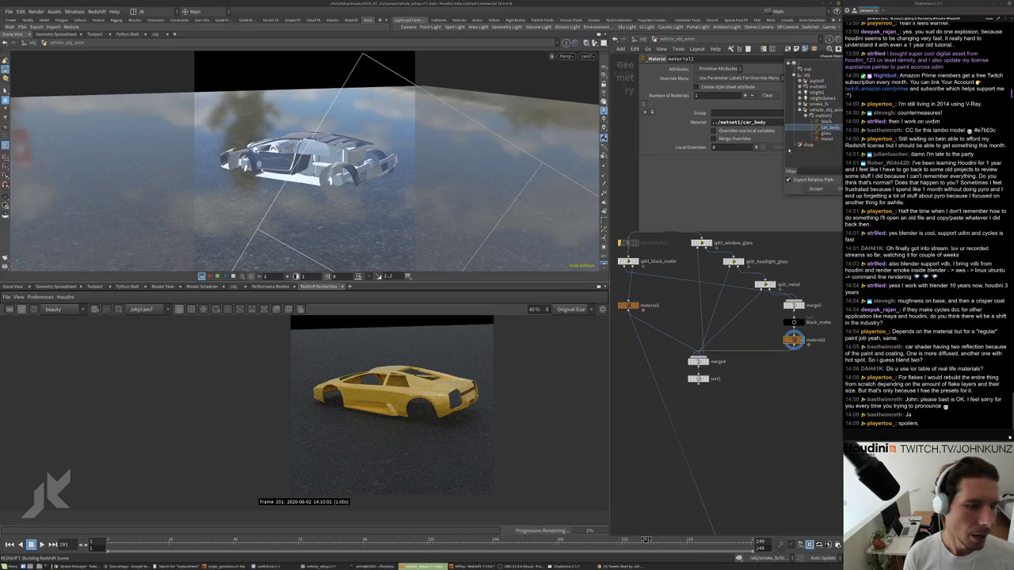
pyautogui.click(827, 139)
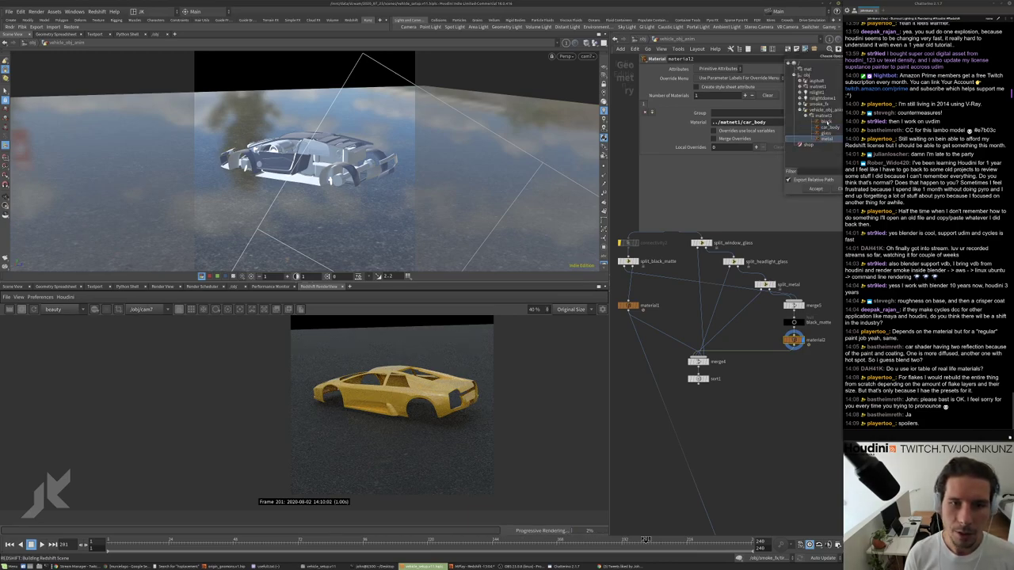
pyautogui.click(826, 122)
pyautogui.click(814, 189)
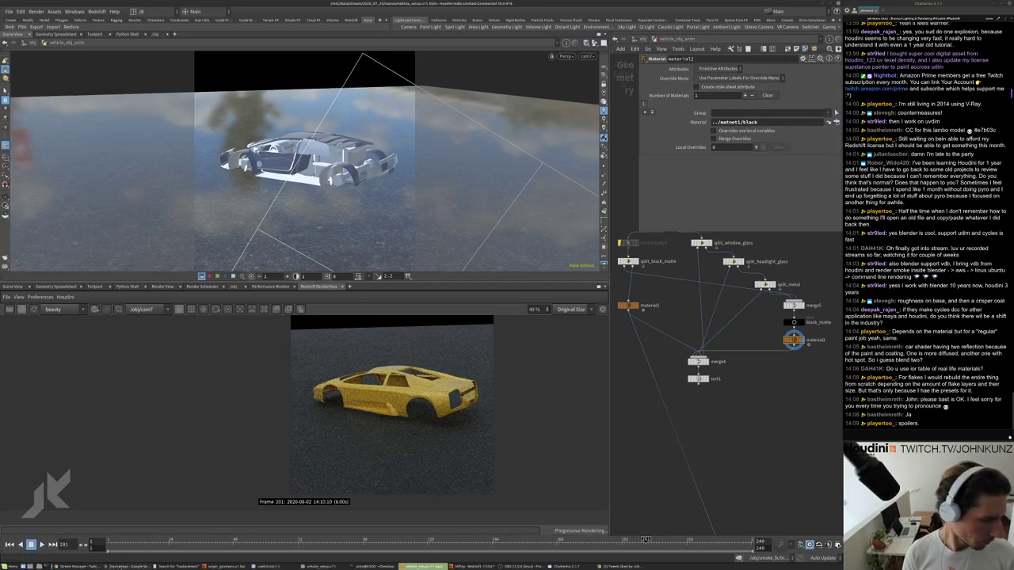
pyautogui.click(126, 567)
pyautogui.moveTo(309, 470); pyautogui.dragTo(450, 317)
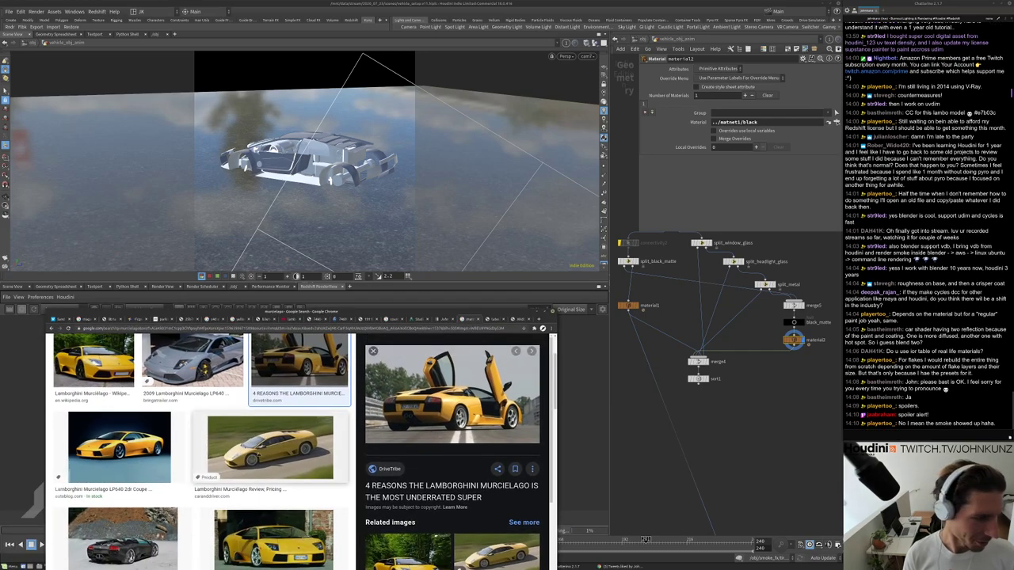
# Open the DriveTribe yellow Murciélago photo full size in a new tab, then close Chrome.
pyautogui.click(269, 468)
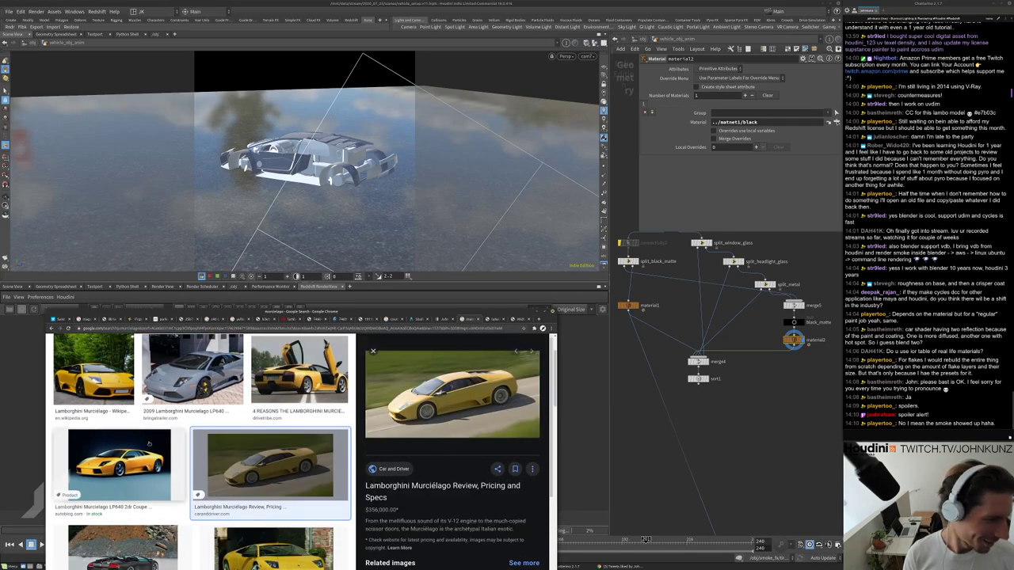
pyautogui.click(285, 377)
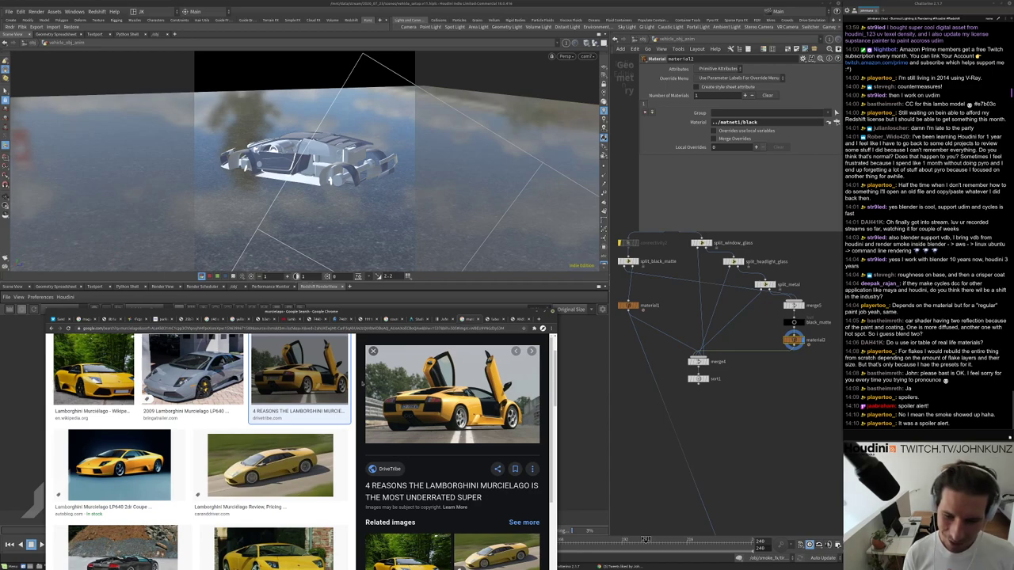
pyautogui.rightClick(439, 387)
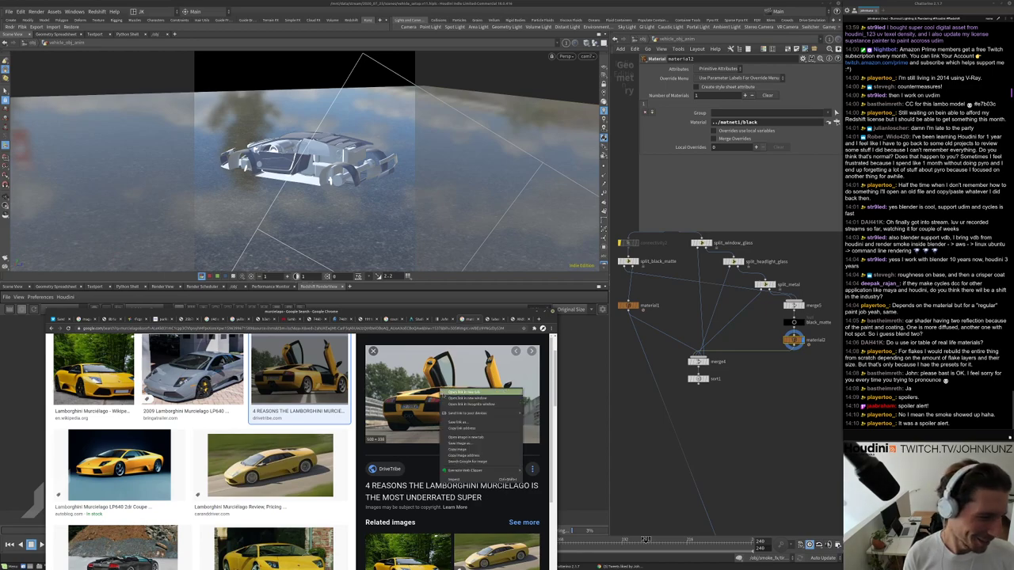
pyautogui.click(468, 437)
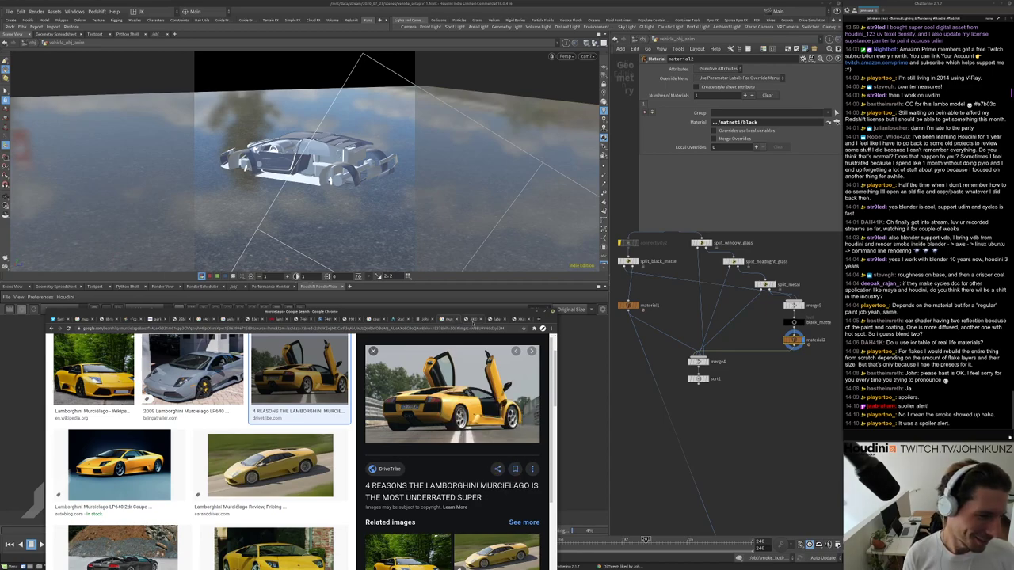
pyautogui.hotkey('ctrl', 'Tab')
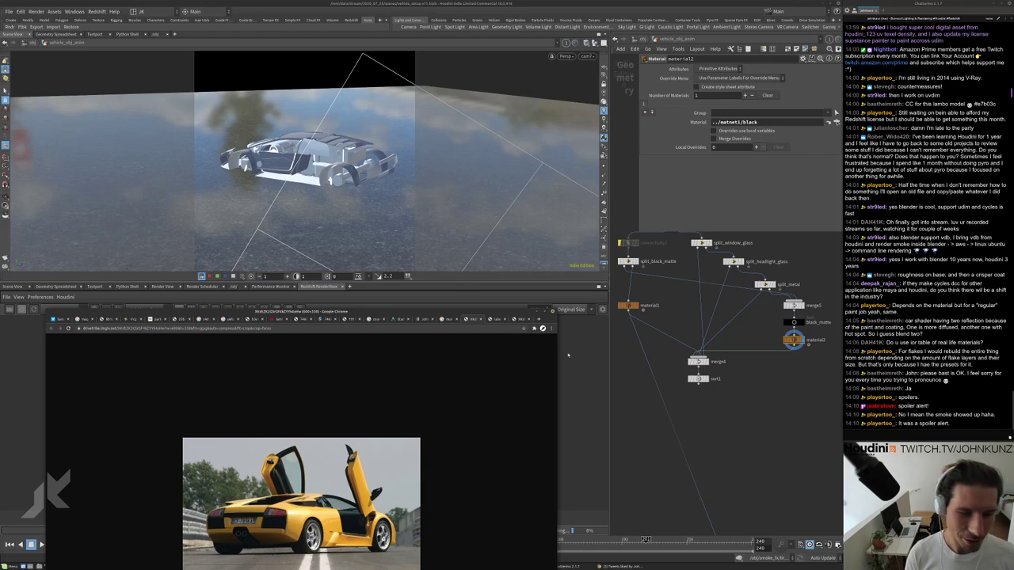
pyautogui.click(536, 315)
# Dive into matnet1 and then the black RS Material Builder to reveal Material1 and redshift_material1.
pyautogui.scroll(2, 751, 408)
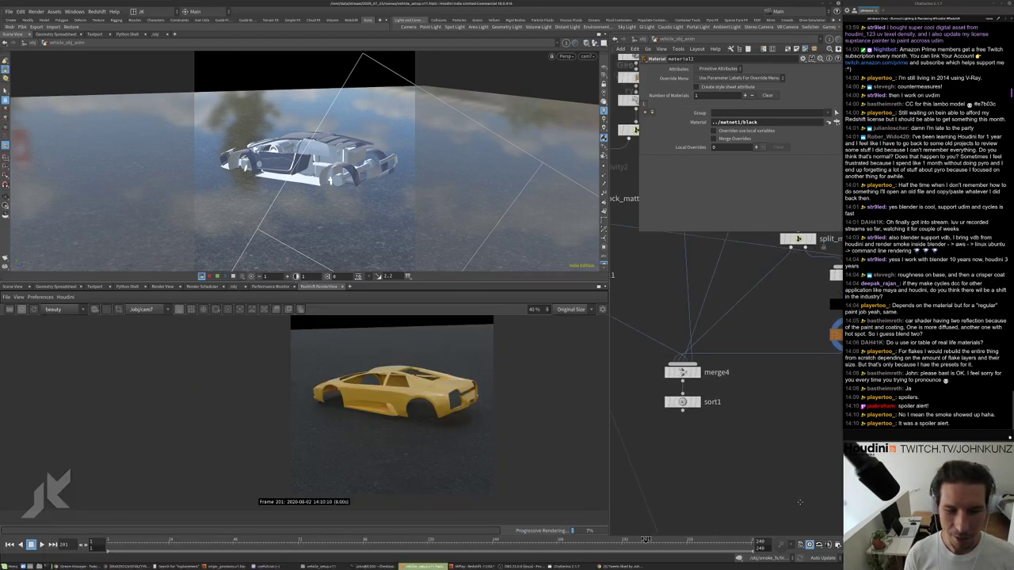
pyautogui.moveTo(697, 380); pyautogui.dragTo(642, 350, button='middle')
pyautogui.doubleClick(644, 342)
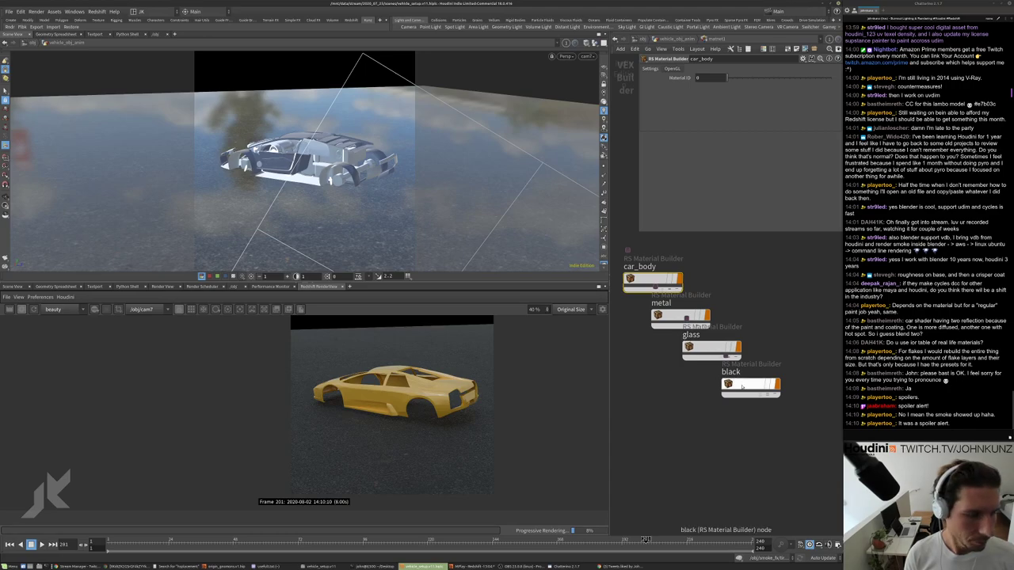
pyautogui.press('u')
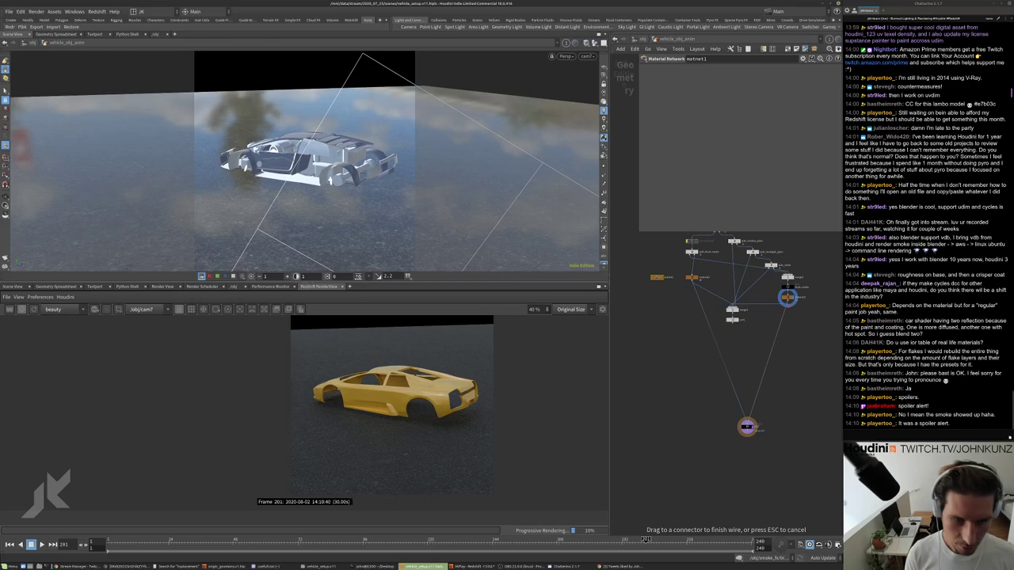
pyautogui.scroll(1, 426, 394)
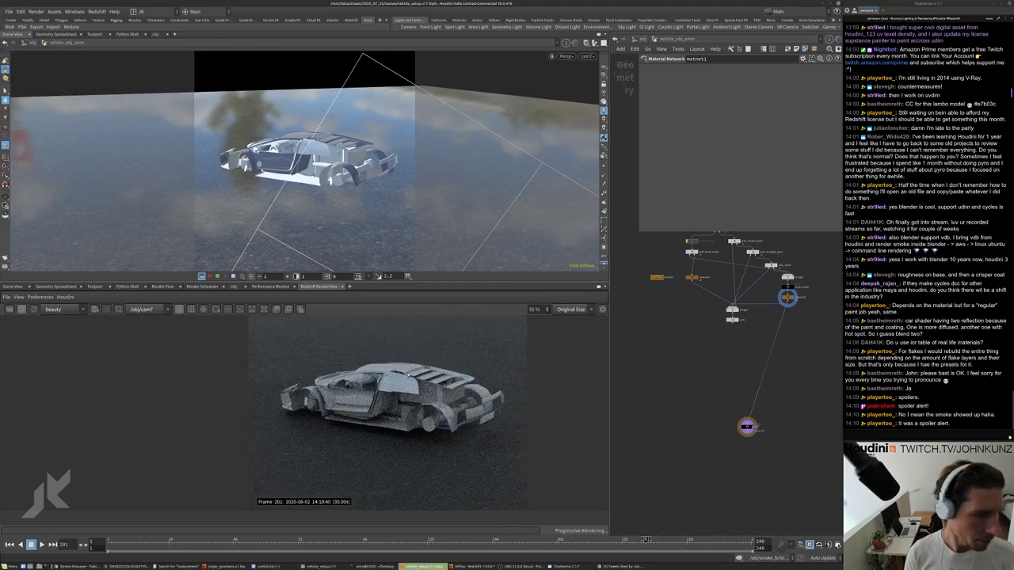
pyautogui.doubleClick(657, 277)
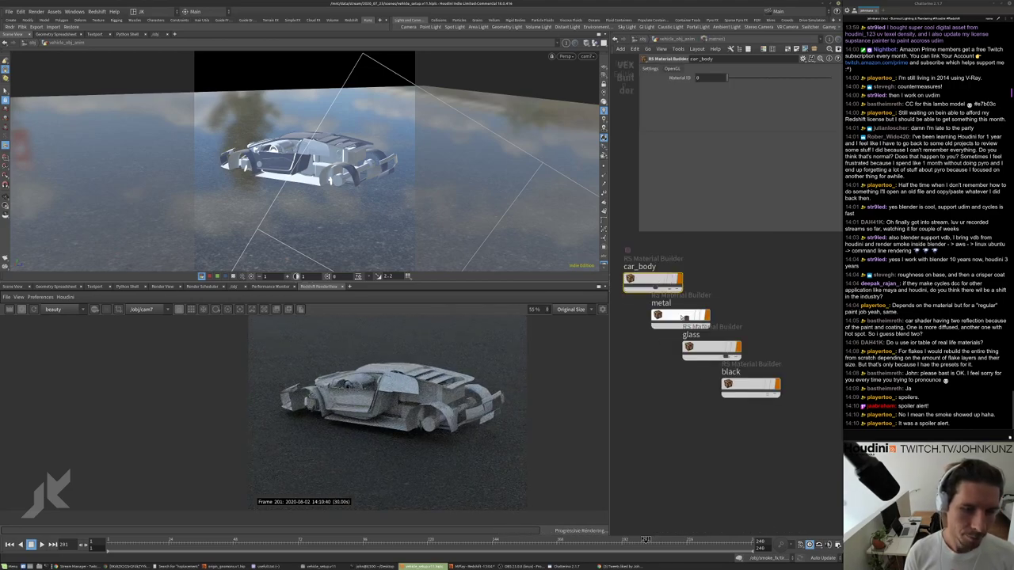
pyautogui.moveTo(746, 391); pyautogui.dragTo(743, 402)
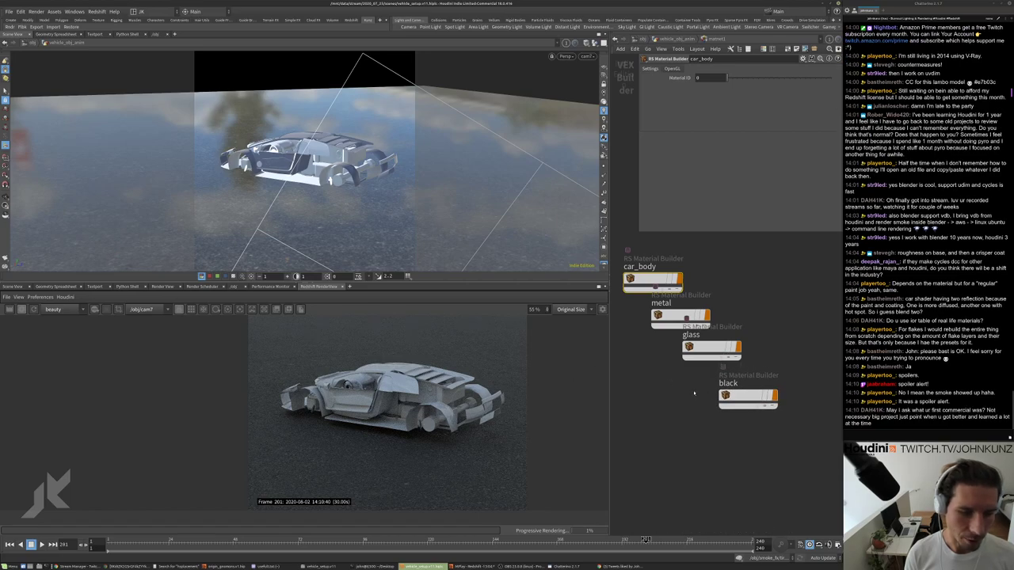
pyautogui.doubleClick(738, 400)
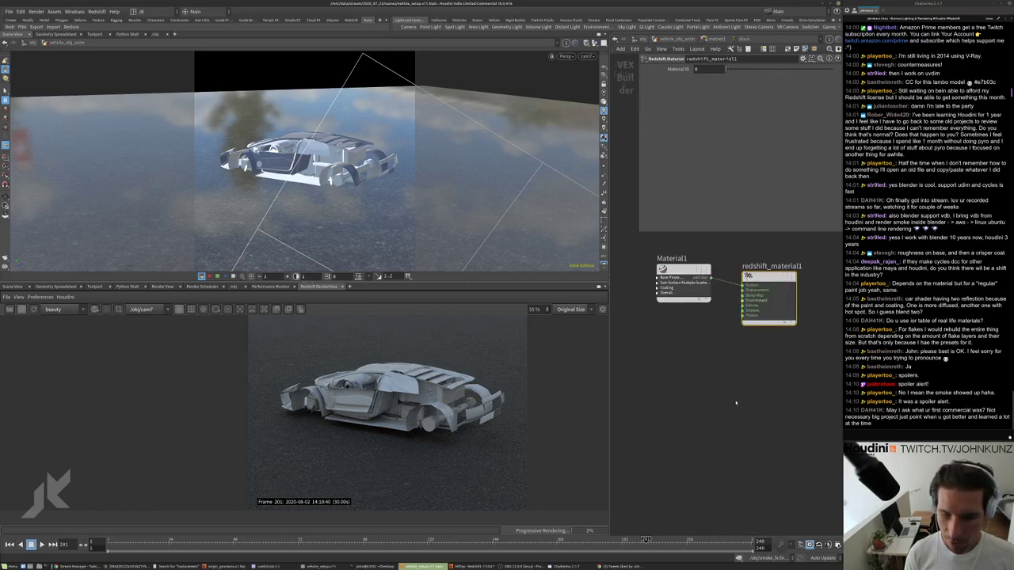
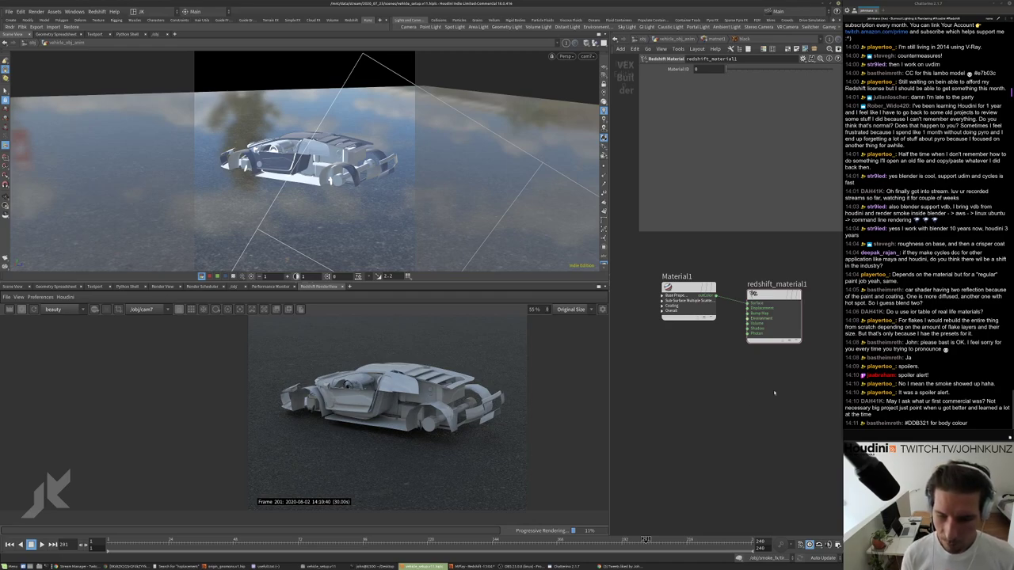
# Copy the suggested hex body colour from chat and check the yellow Lamborghini reference photo.
pyautogui.moveTo(931, 425); pyautogui.dragTo(908, 424)
pyautogui.click(741, 441)
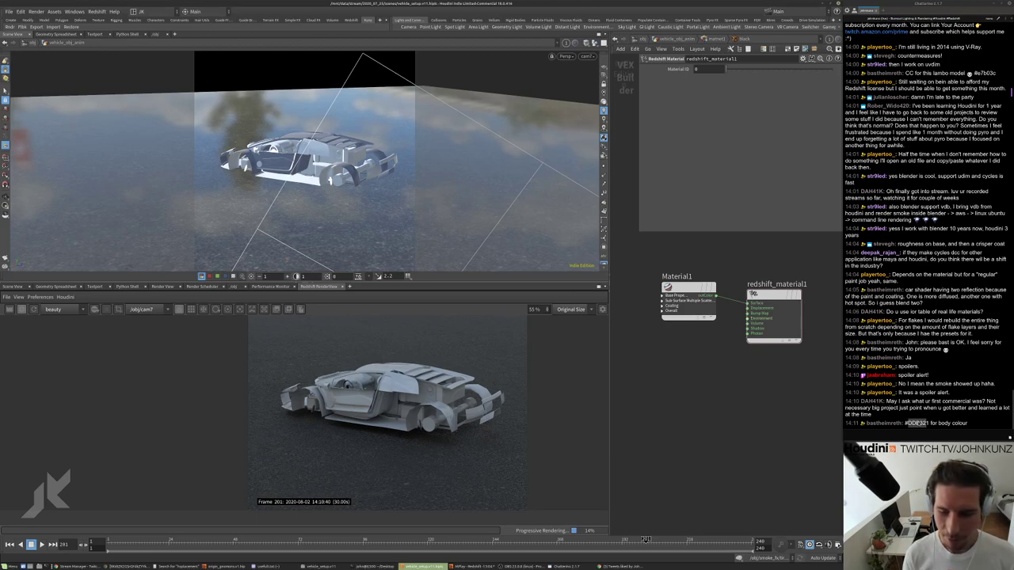
pyautogui.moveTo(933, 424); pyautogui.dragTo(908, 424)
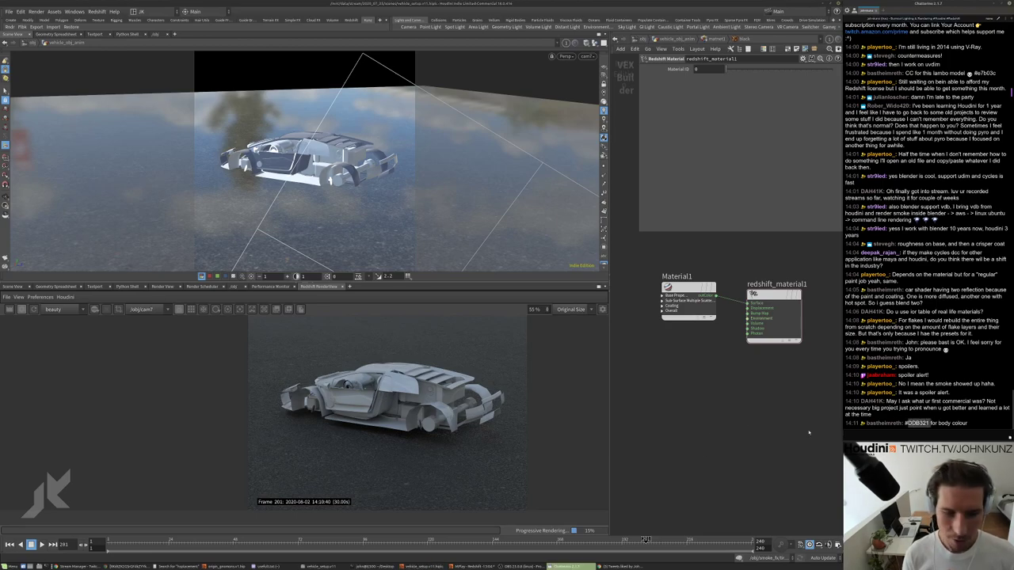
pyautogui.click(809, 433)
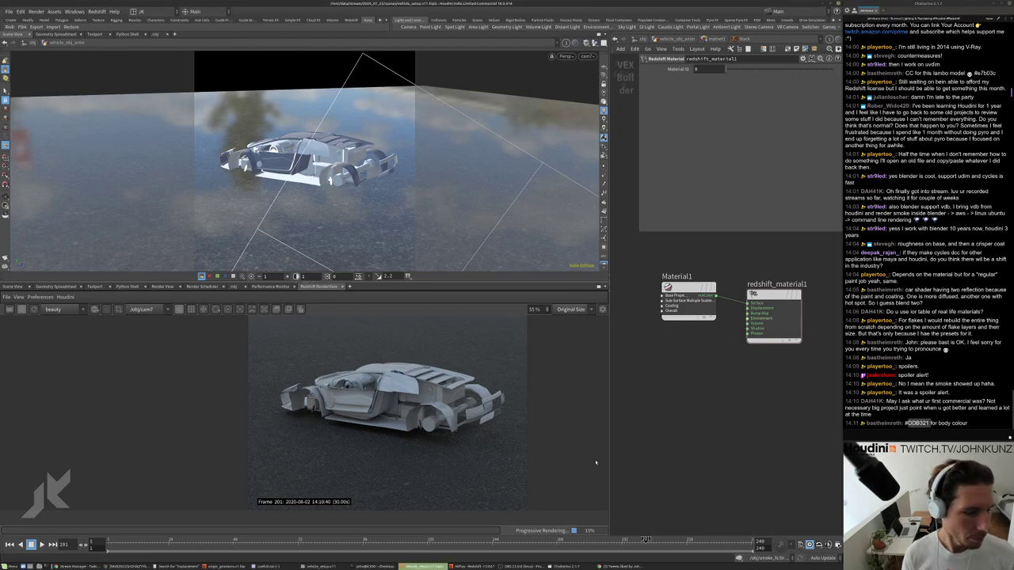
pyautogui.click(119, 566)
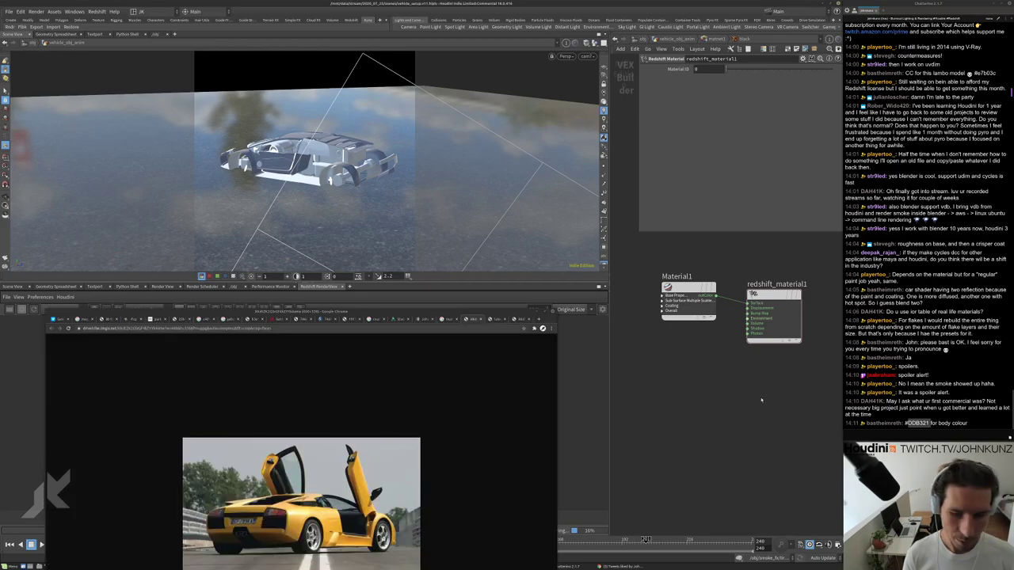
pyautogui.click(534, 313)
# Select Material1, copy the RGB values 221, 179, 33 from chat, and paste into the car_body network.
pyautogui.scroll(3, 729, 355)
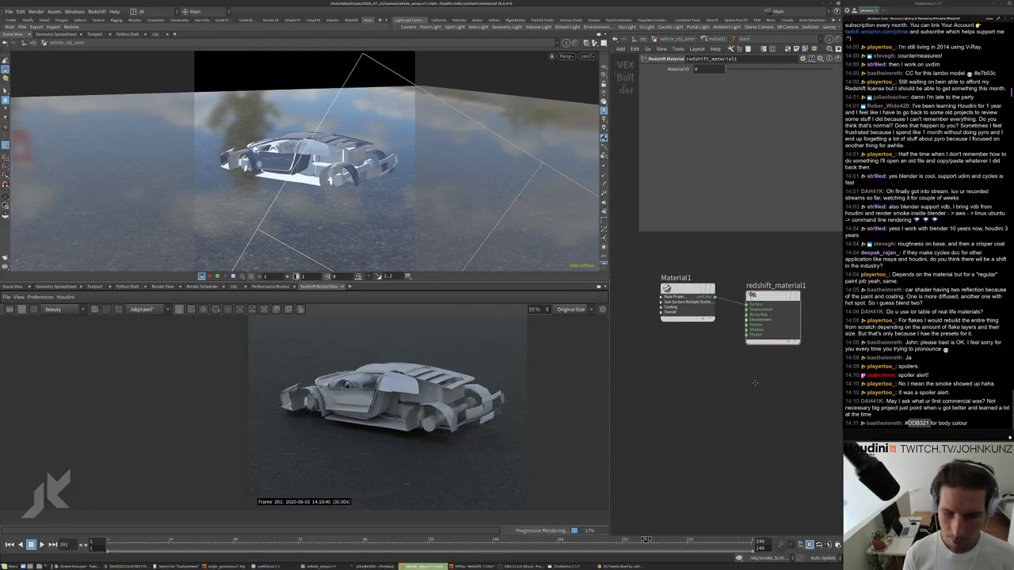
pyautogui.scroll(2, 729, 354)
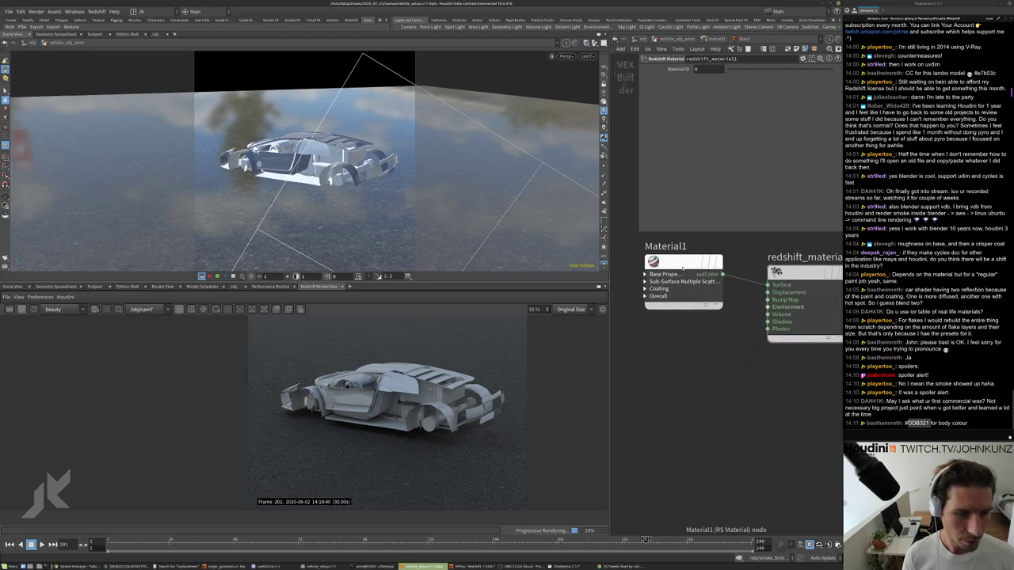
pyautogui.click(679, 290)
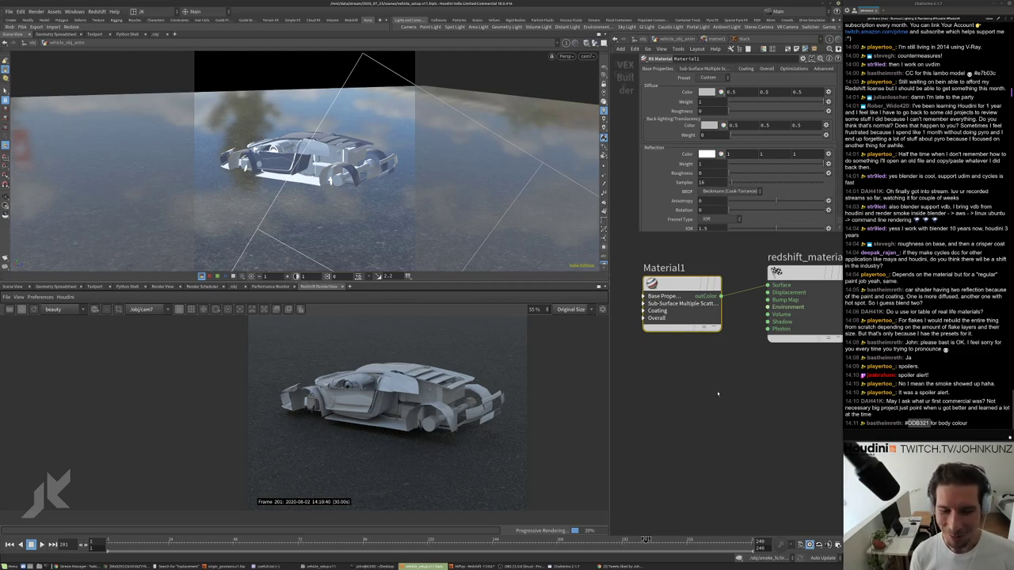
pyautogui.moveTo(680, 305); pyautogui.dragTo(676, 294)
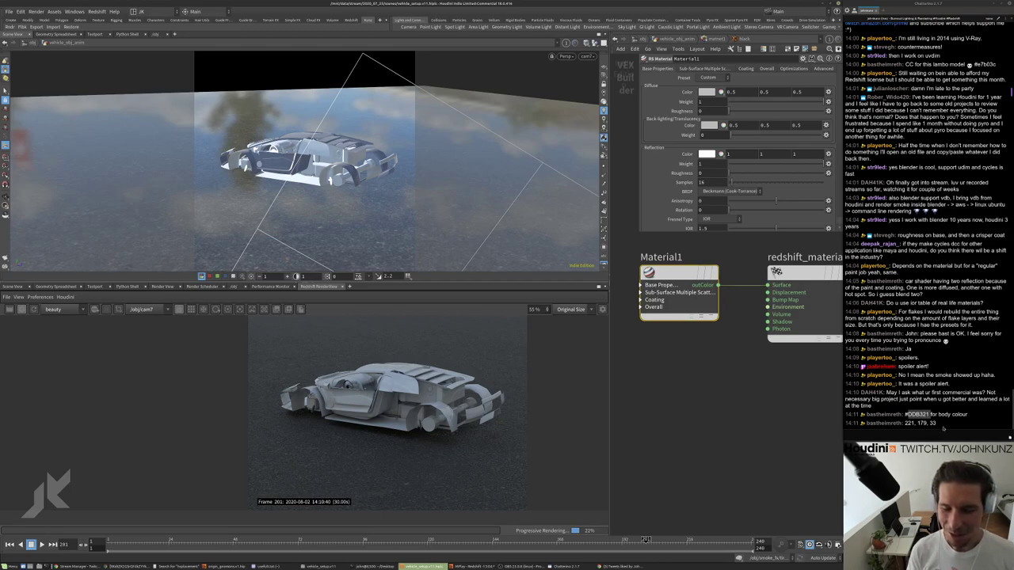
pyautogui.moveTo(942, 425); pyautogui.dragTo(845, 434)
pyautogui.hotkey('ctrl', 'c')
pyautogui.click(724, 371)
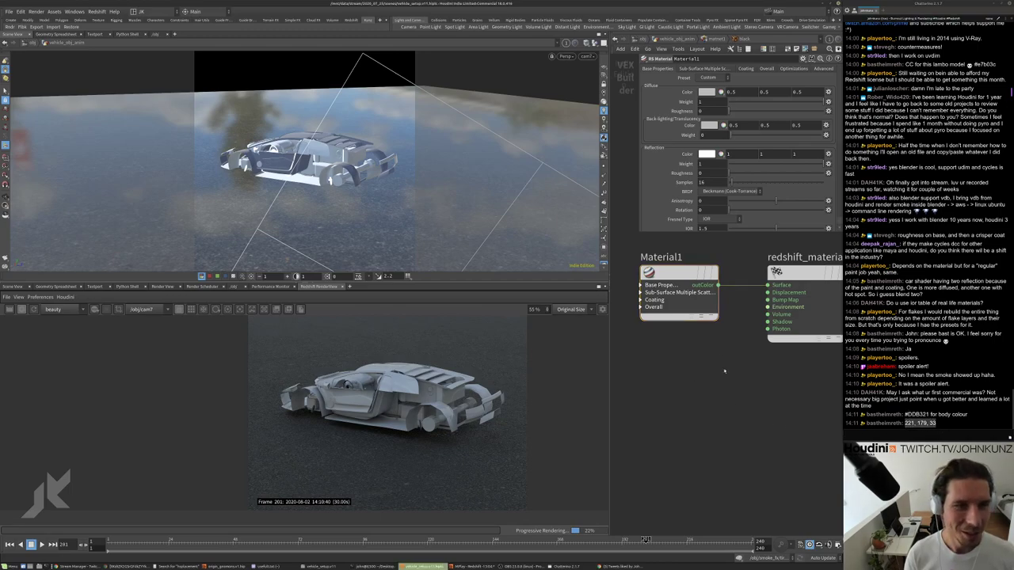
pyautogui.hotkey('ctrl', 'v')
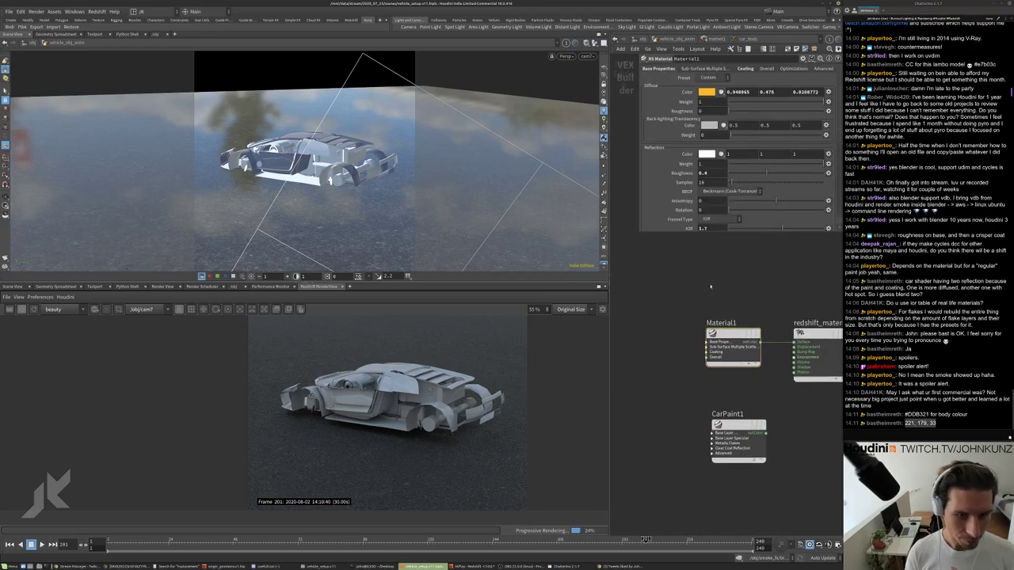
# Add an RS Color Maker node and set its Red to 221/255.
pyautogui.press('Tab')
pyautogui.write('color')
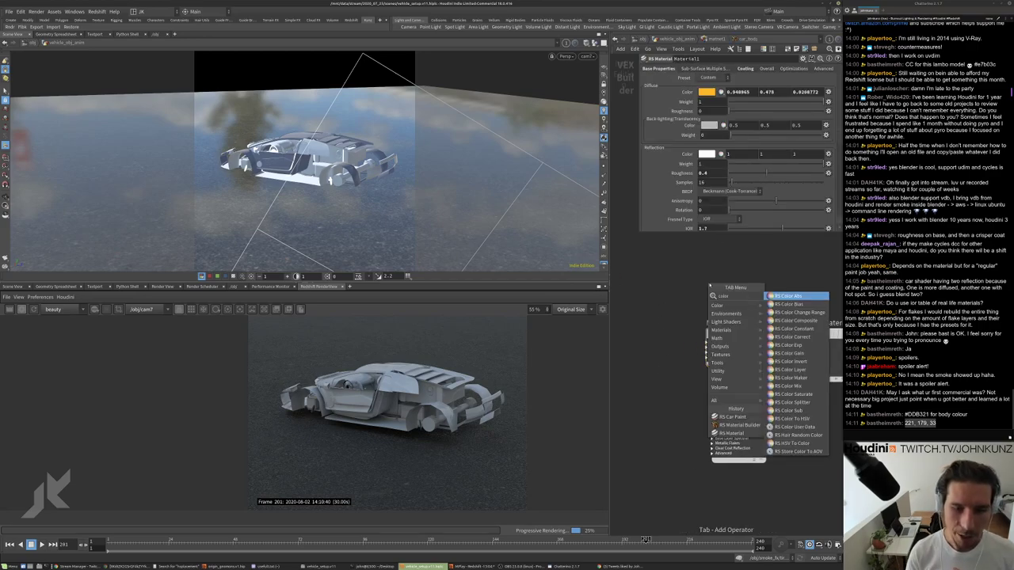
pyautogui.press('Down')
pyautogui.press('Down')
pyautogui.press('Down')
pyautogui.press('Down')
pyautogui.press('Down')
pyautogui.press('Down')
pyautogui.press('Down')
pyautogui.press('Down')
pyautogui.press('Down')
pyautogui.press('Down')
pyautogui.press('Return')
pyautogui.click(695, 277)
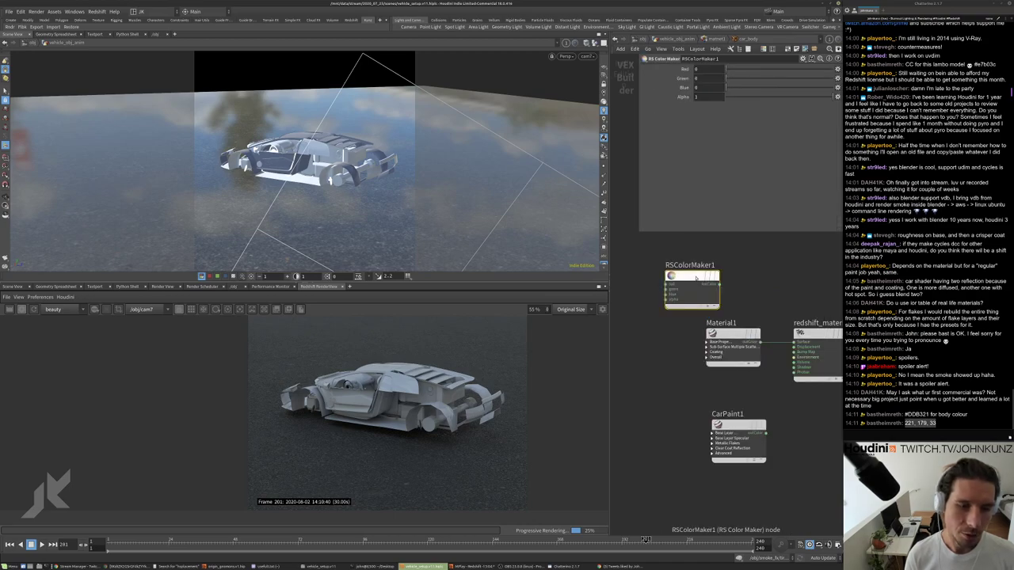
pyautogui.click(713, 69)
pyautogui.hotkey('ctrl', 'v')
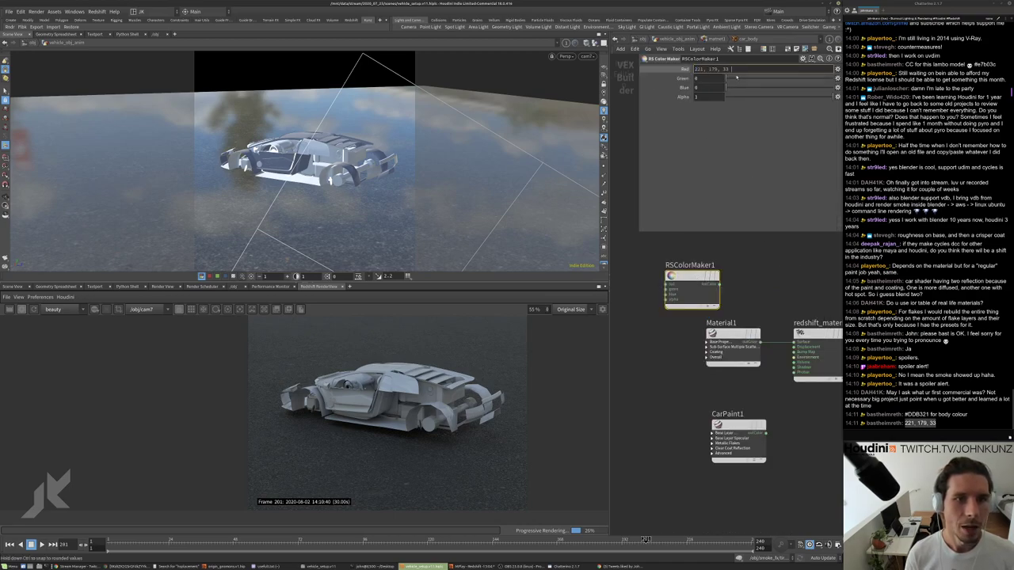
pyautogui.moveTo(732, 70); pyautogui.dragTo(702, 73)
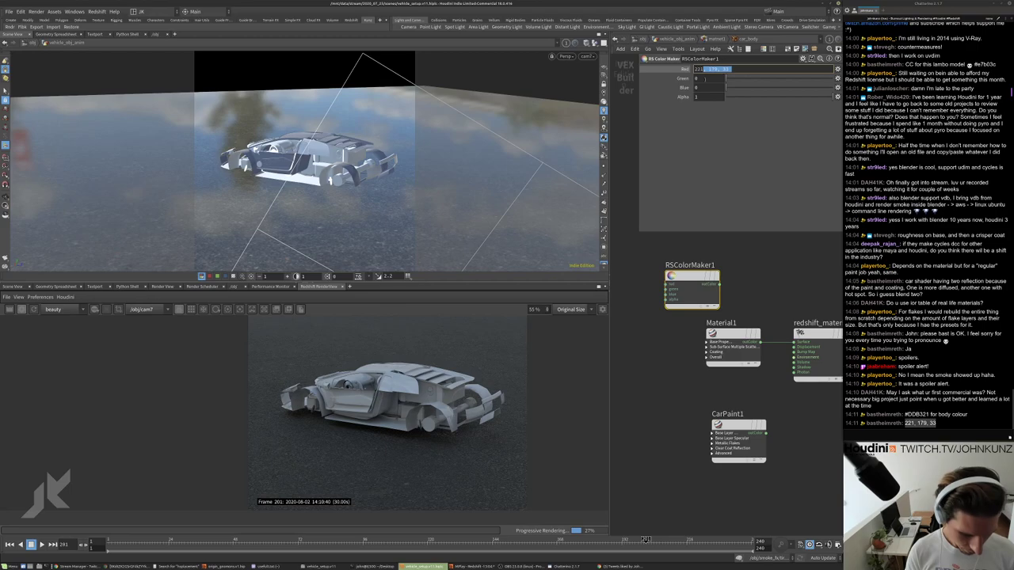
pyautogui.write('221/255')
pyautogui.press('Return')
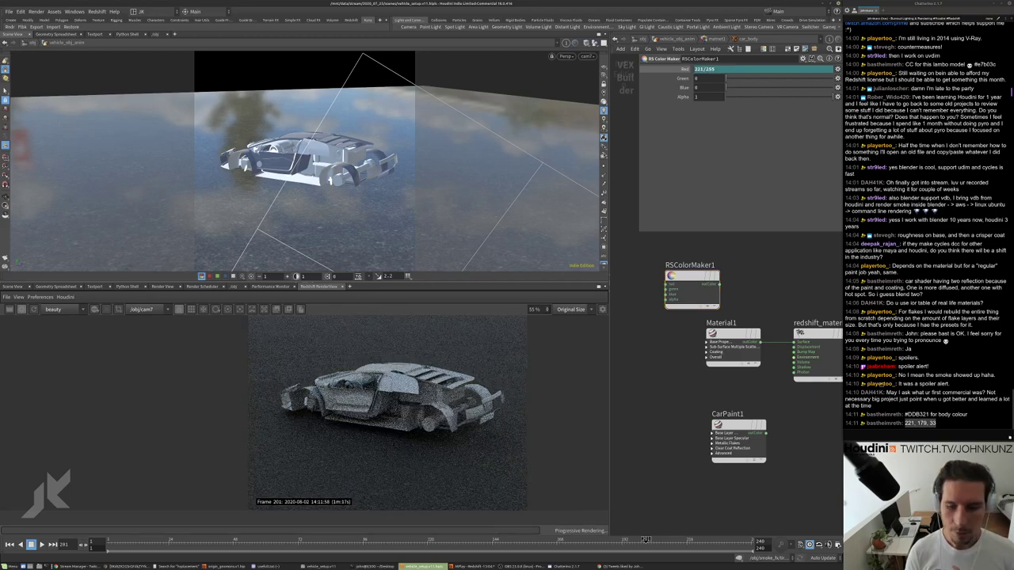
# Set RSColorMaker1's Green to 179/255 and Blue to 33/255.
pyautogui.moveTo(917, 424); pyautogui.dragTo(928, 423)
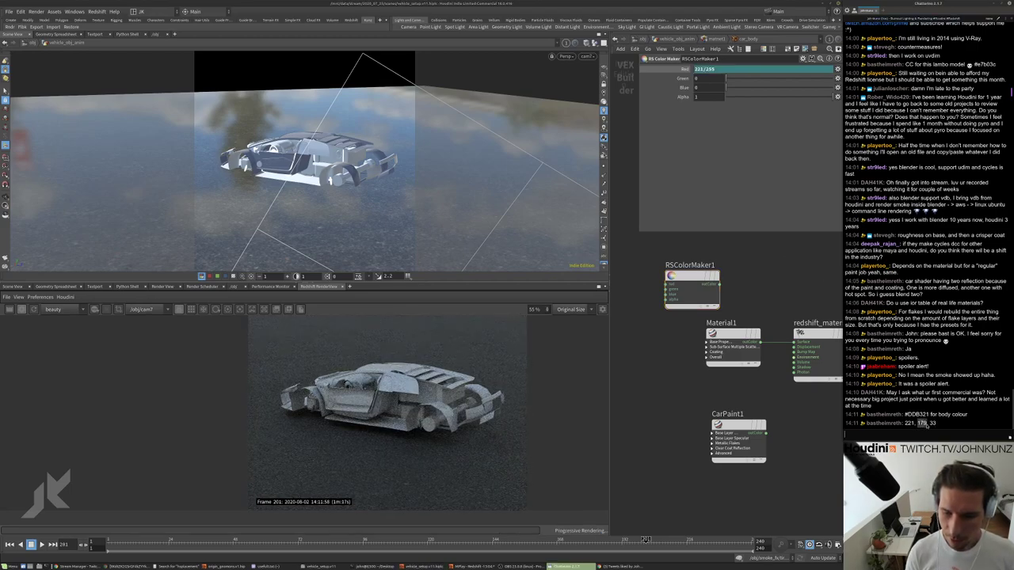
pyautogui.hotkey('ctrl', 'c')
pyautogui.click(705, 79)
pyautogui.hotkey('ctrl', 'v')
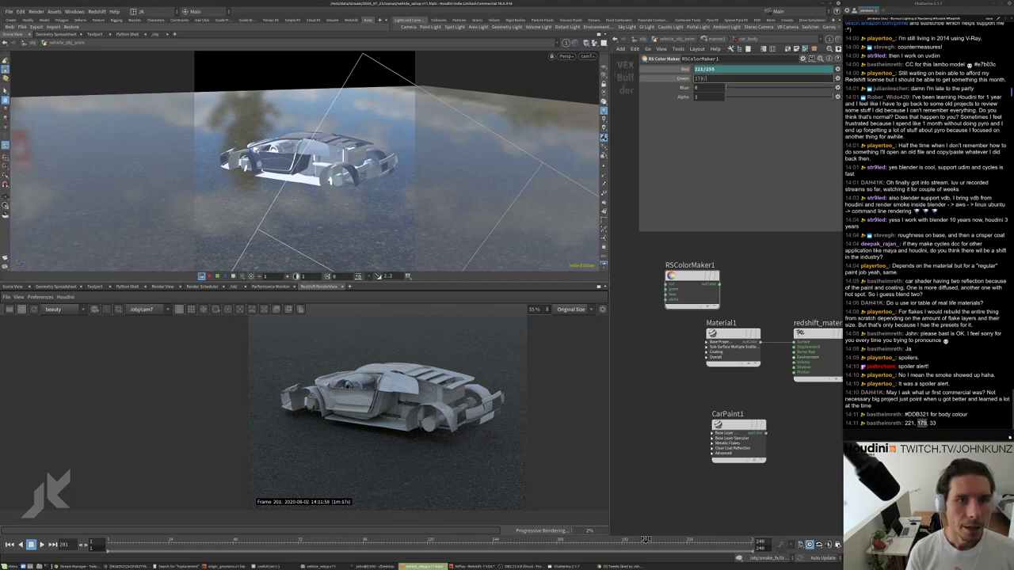
pyautogui.write('/255')
pyautogui.press('Return')
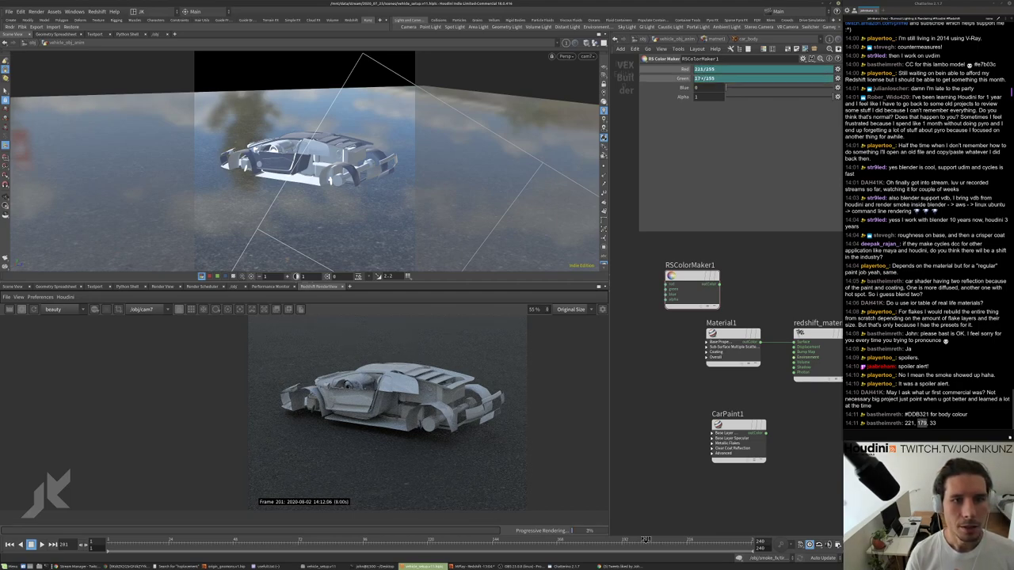
pyautogui.moveTo(930, 424); pyautogui.dragTo(935, 423)
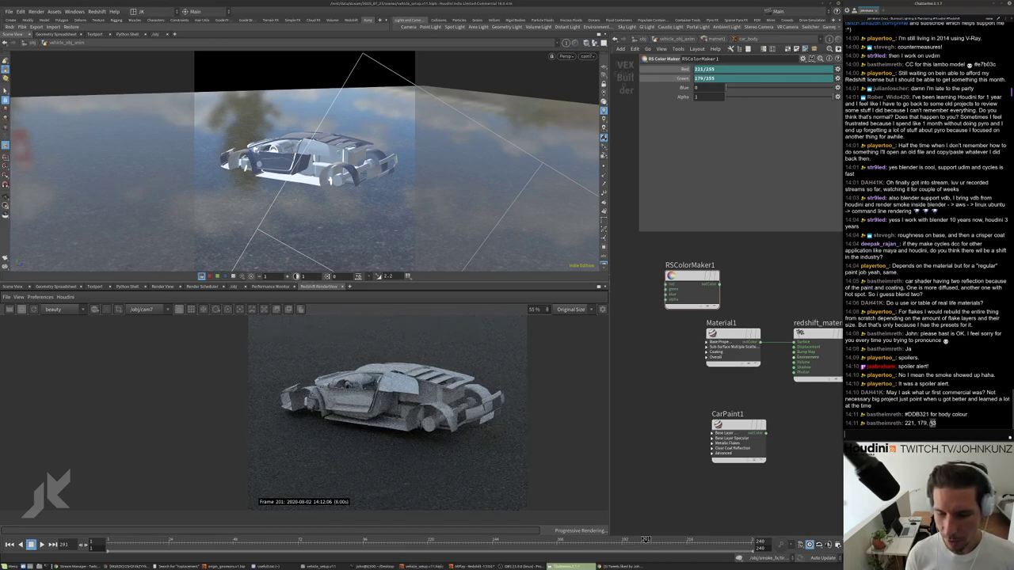
pyautogui.click(697, 88)
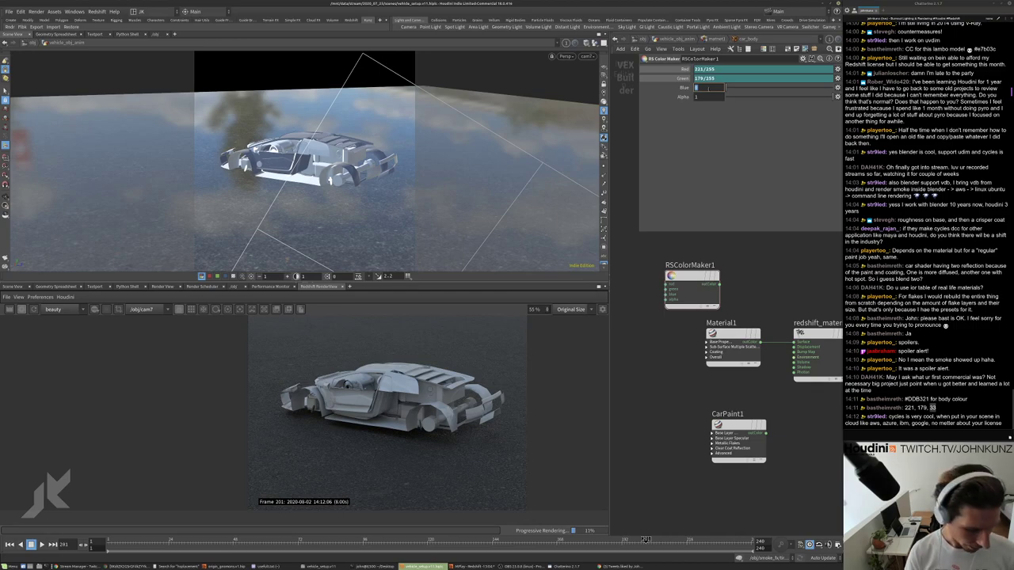
pyautogui.write('/255')
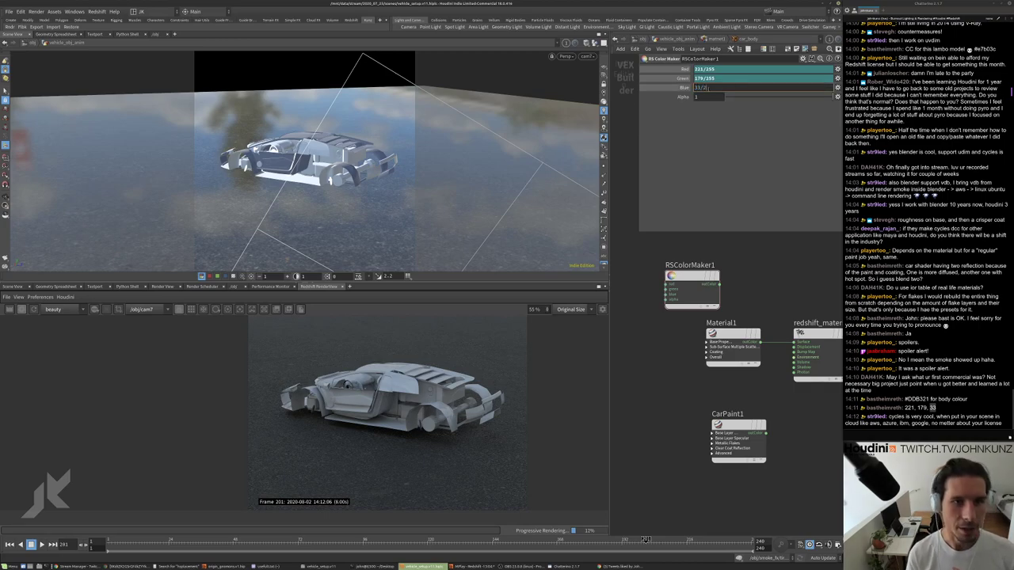
pyautogui.press('Return')
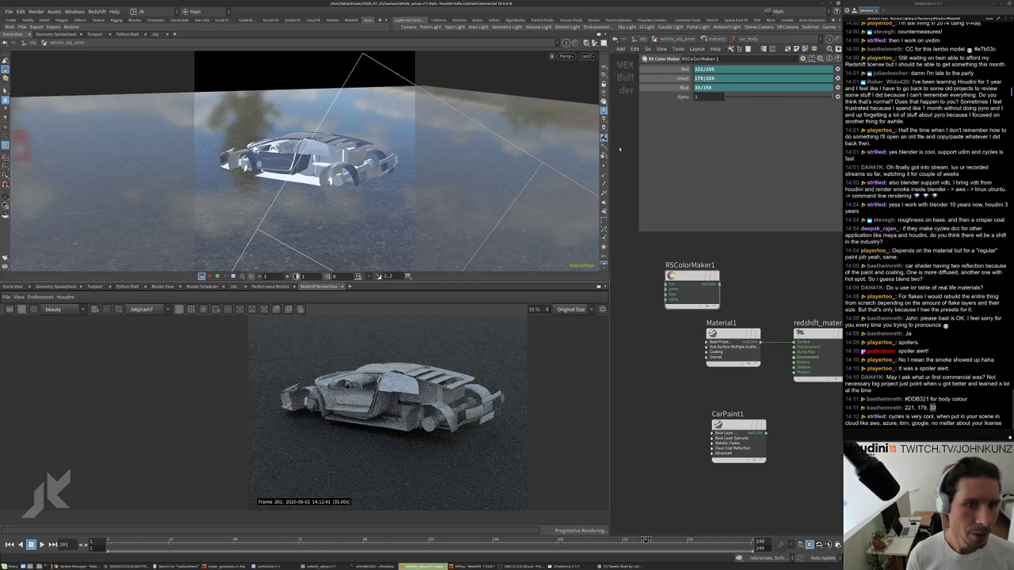
# Convert the Red, Green and Blue expressions to plain values and move RSColorMaker1 beside the other nodes.
pyautogui.keyDown('ctrl'); pyautogui.keyDown('shift'); pyautogui.click(683, 87); pyautogui.keyUp('shift'); pyautogui.keyUp('ctrl')
pyautogui.keyDown('ctrl'); pyautogui.keyDown('shift'); pyautogui.click(683, 78); pyautogui.keyUp('shift'); pyautogui.keyUp('ctrl')
pyautogui.keyDown('ctrl'); pyautogui.keyDown('shift'); pyautogui.click(686, 69); pyautogui.keyUp('shift'); pyautogui.keyUp('ctrl')
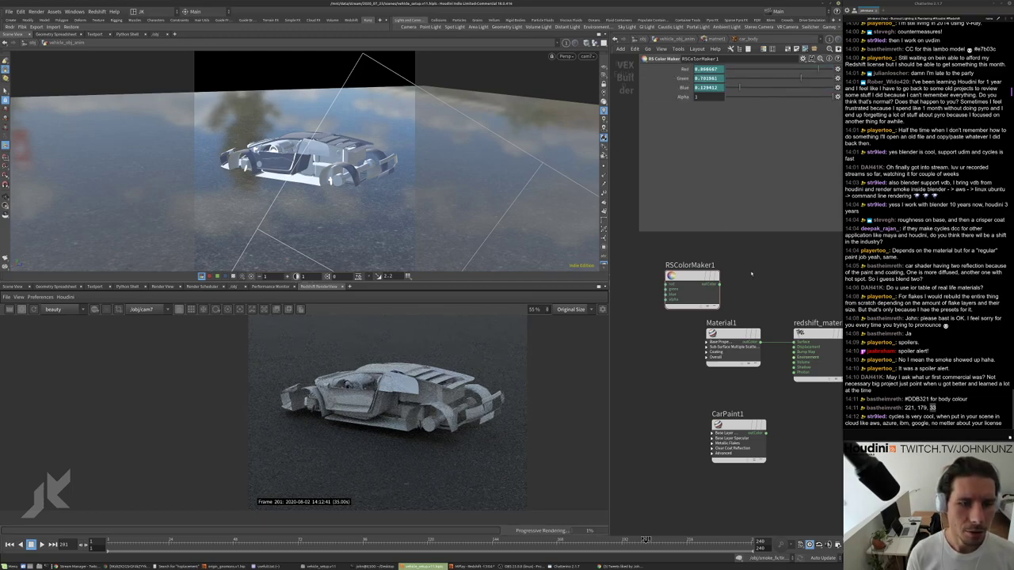
pyautogui.moveTo(750, 275); pyautogui.dragTo(783, 325, button='middle')
pyautogui.moveTo(725, 337); pyautogui.dragTo(686, 309)
# Bring up the node search left of Material1 and search 'color' for the colour mix node.
pyautogui.press('Tab')
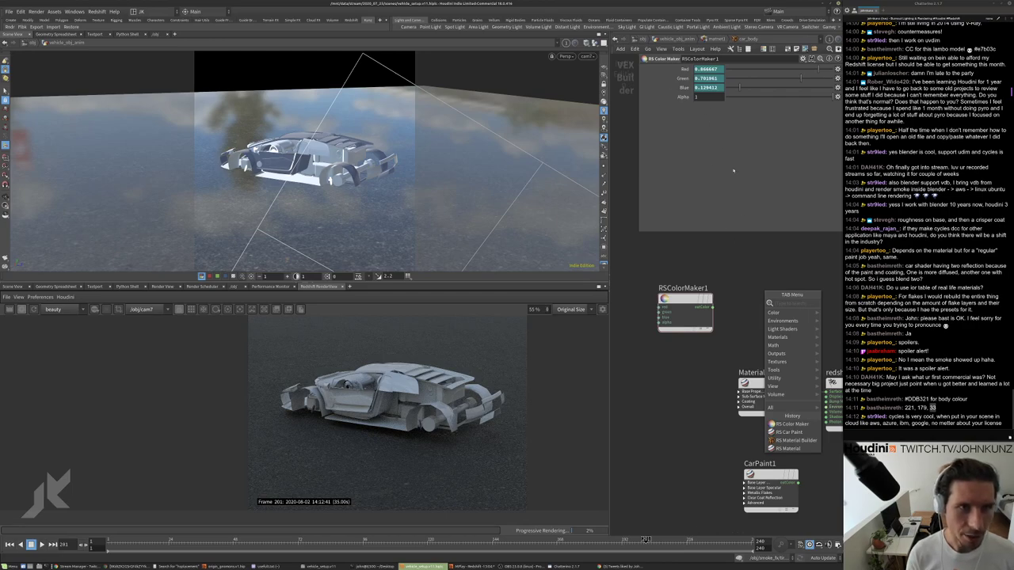
pyautogui.press('Escape')
pyautogui.press('Tab')
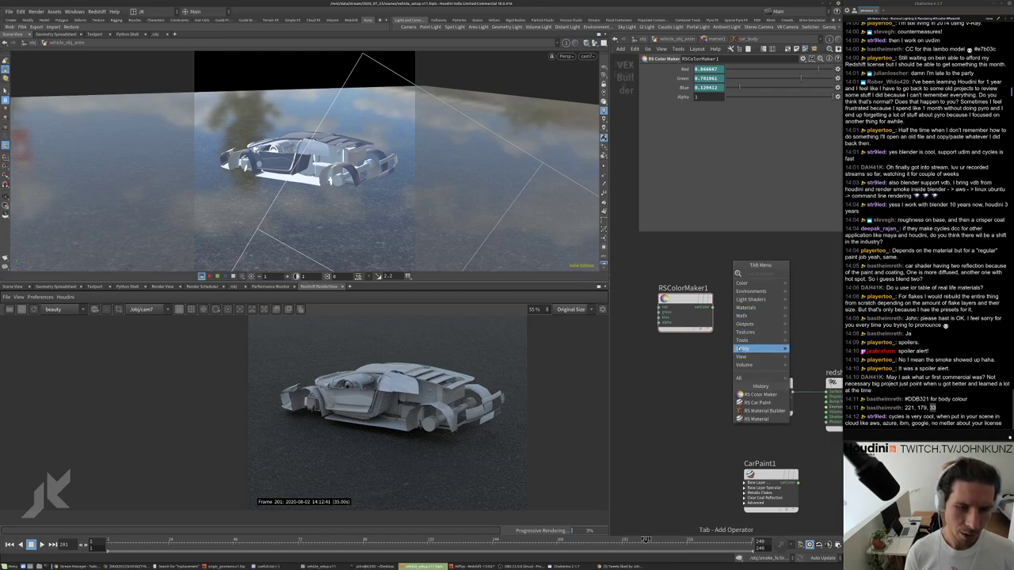
pyautogui.moveTo(745, 349)
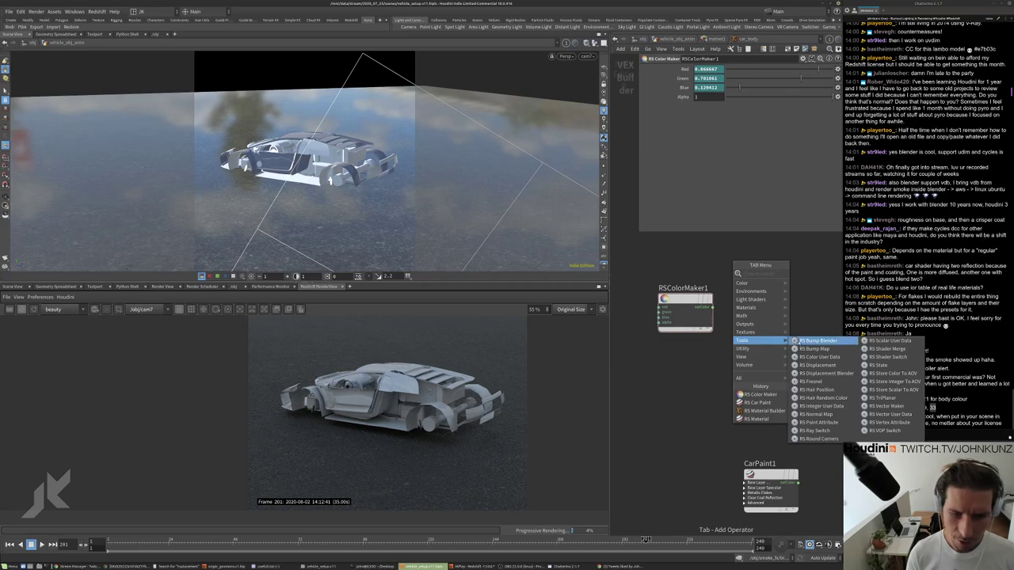
pyautogui.moveTo(776, 325)
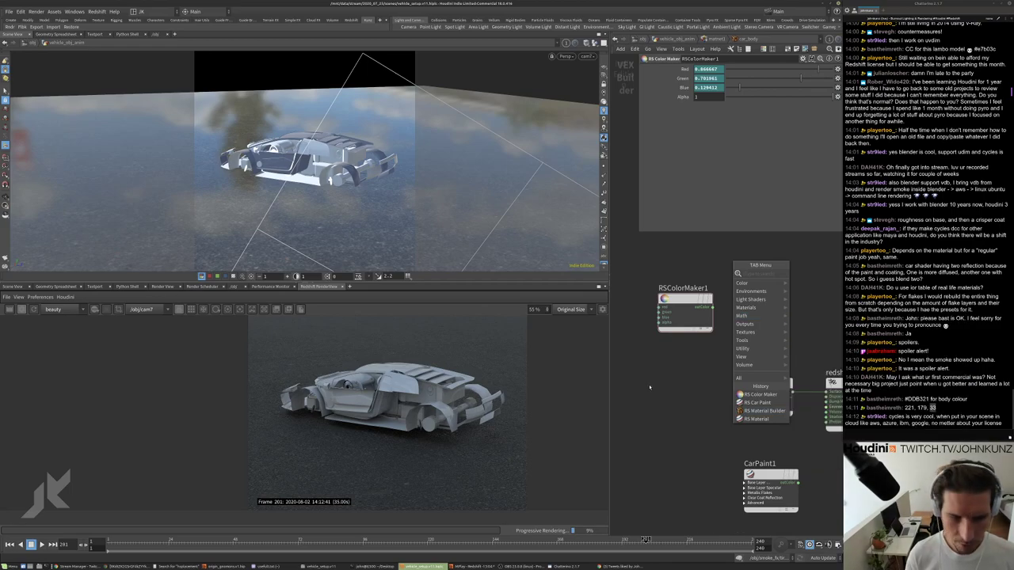
pyautogui.press('Escape')
pyautogui.press('Tab')
pyautogui.write('color')
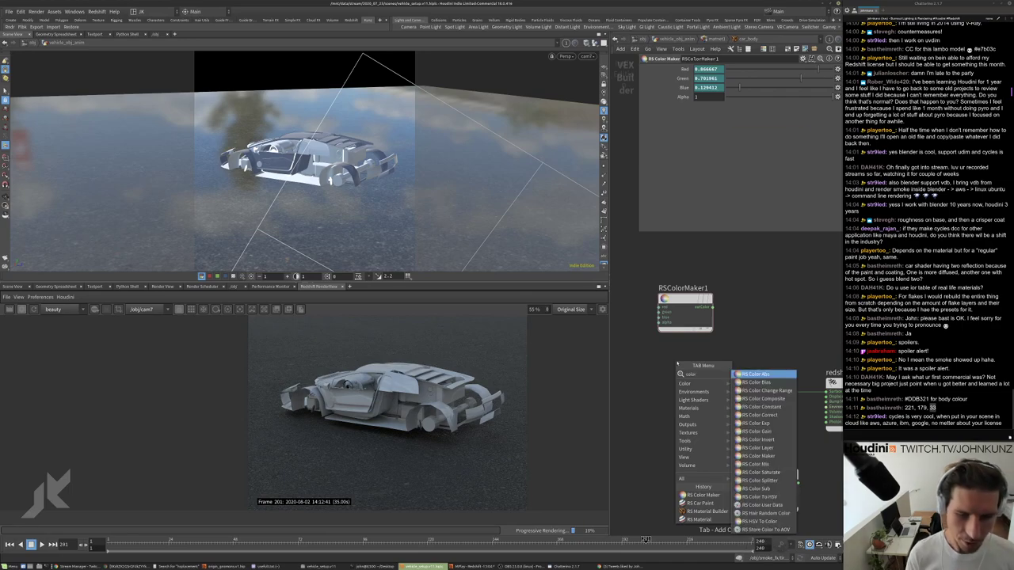
# Place RSColorMix1 left of Material1 and set Input 1 to RSColorMaker1's yellow 0.867, 0.702, 0.129.
pyautogui.click(777, 466)
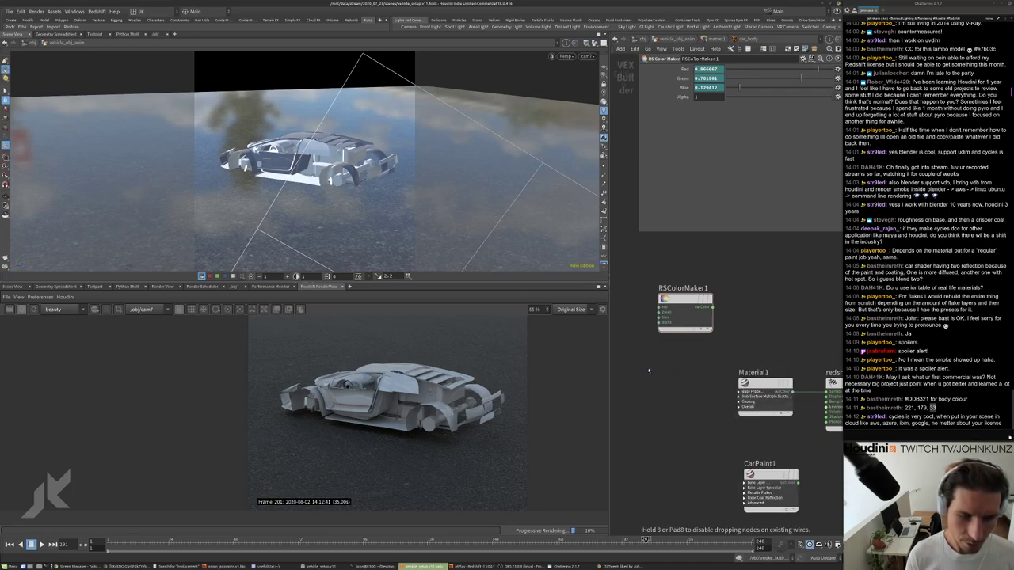
pyautogui.click(648, 377)
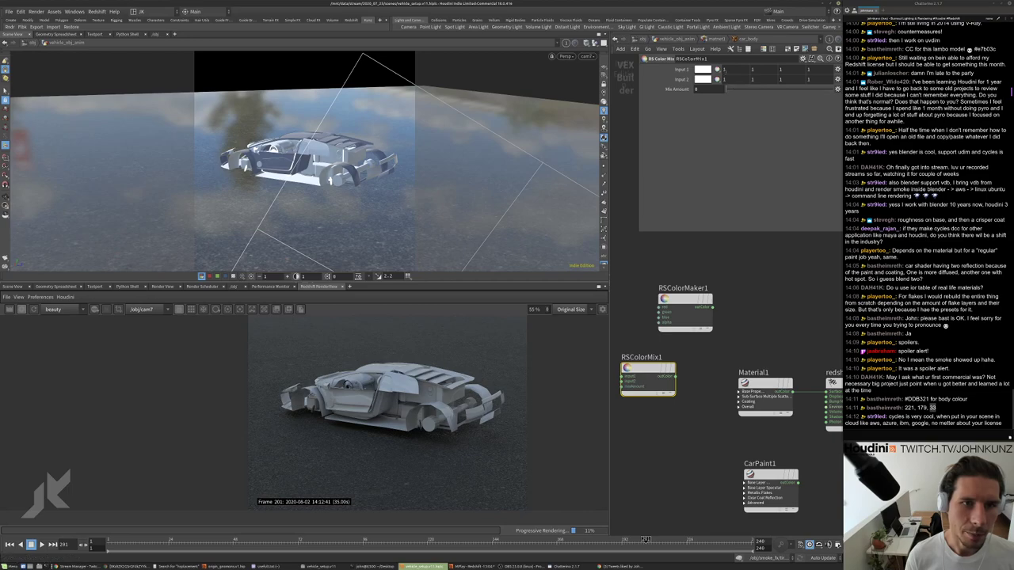
pyautogui.click(701, 70)
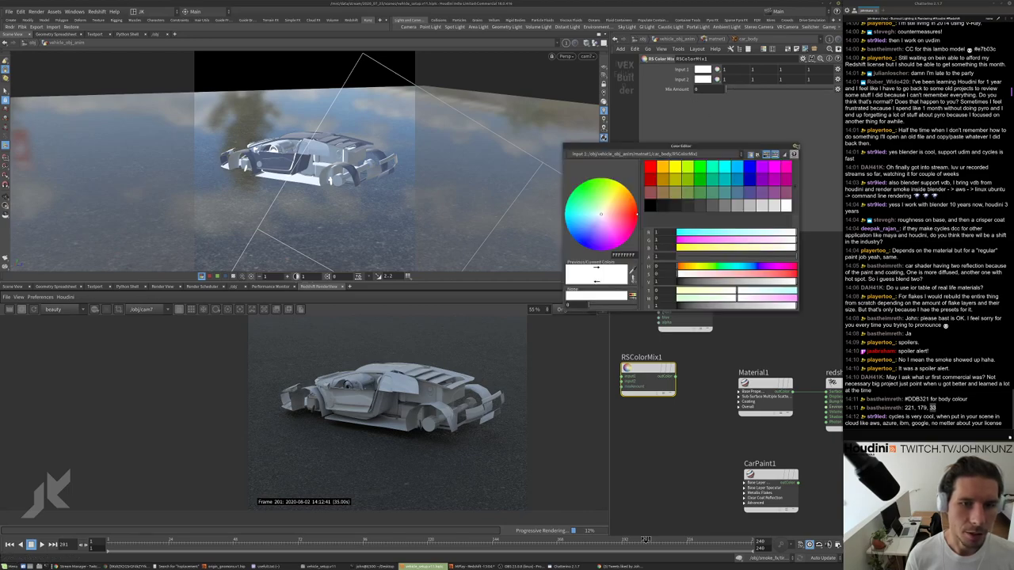
pyautogui.click(685, 302)
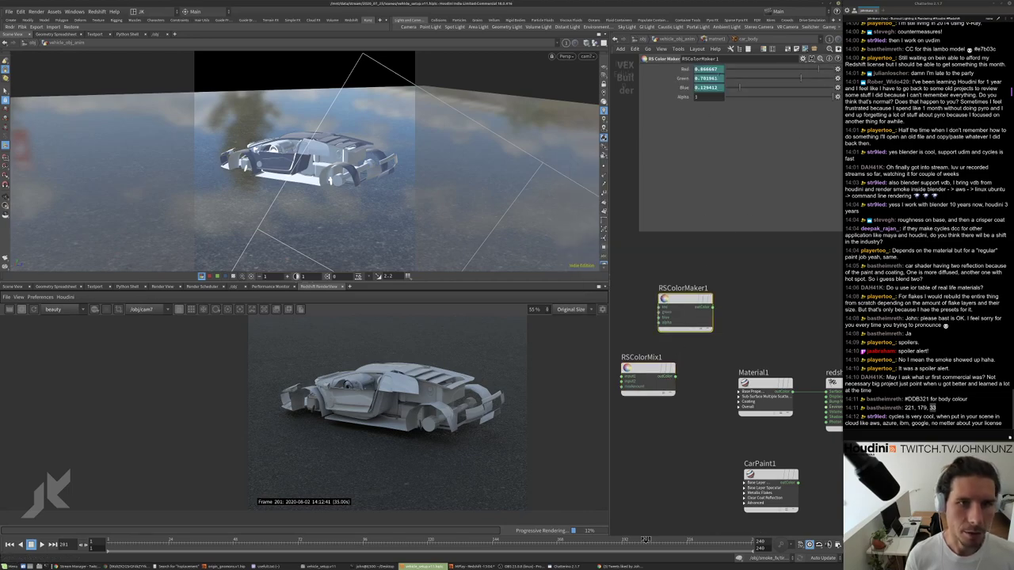
pyautogui.click(648, 370)
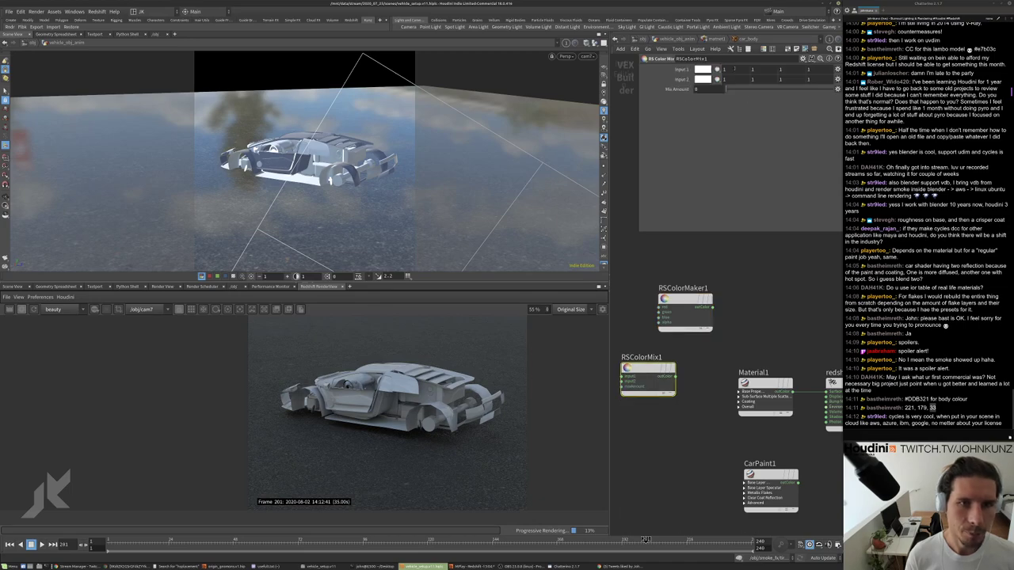
pyautogui.click(684, 303)
pyautogui.click(647, 371)
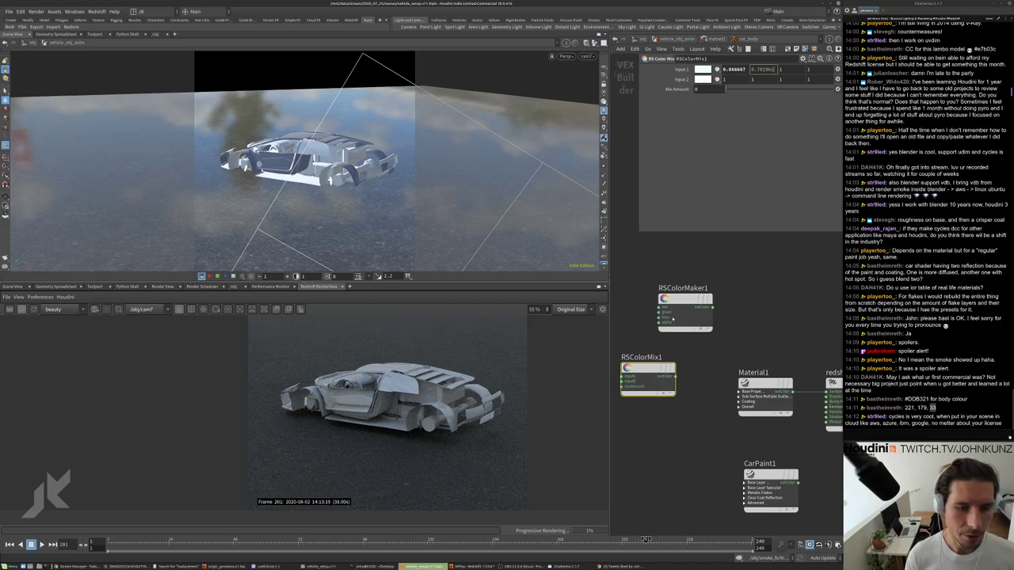
pyautogui.click(679, 300)
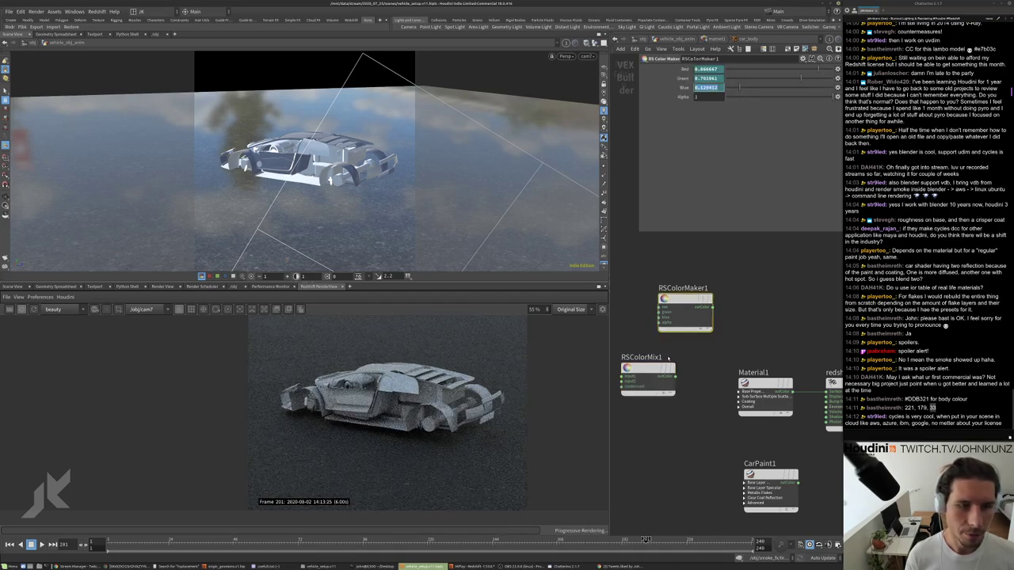
pyautogui.click(665, 366)
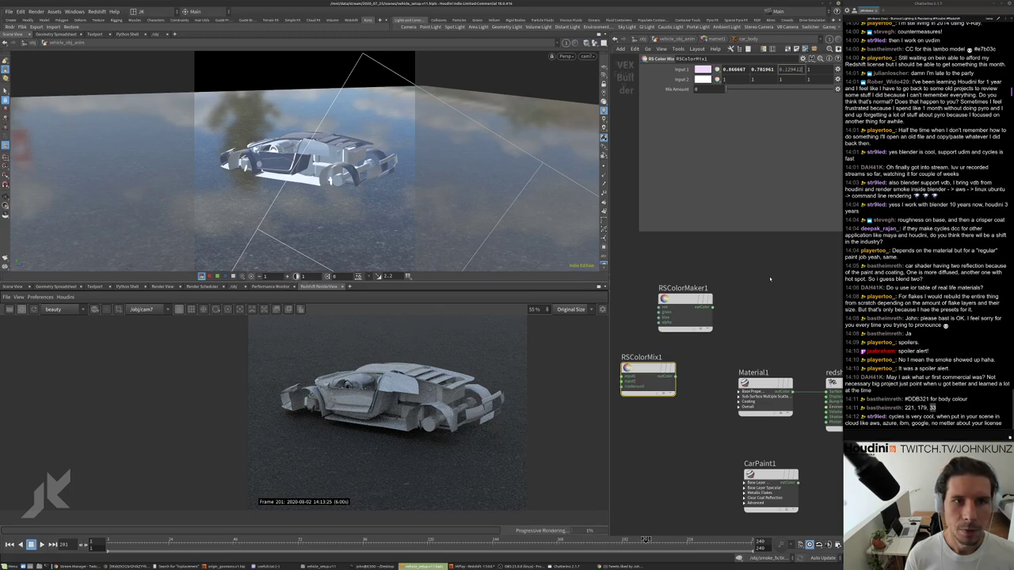
# Move RSColorMix1 above Material1 and return to the matnet1 network.
pyautogui.scroll(1, 770, 285)
pyautogui.click(765, 386)
pyautogui.scroll(1, 764, 313)
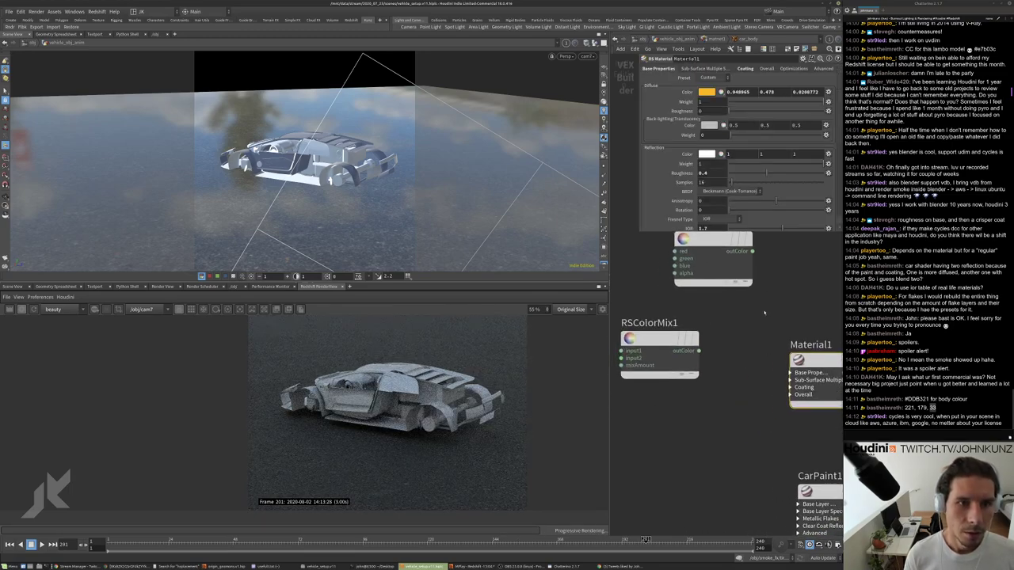
pyautogui.click(659, 343)
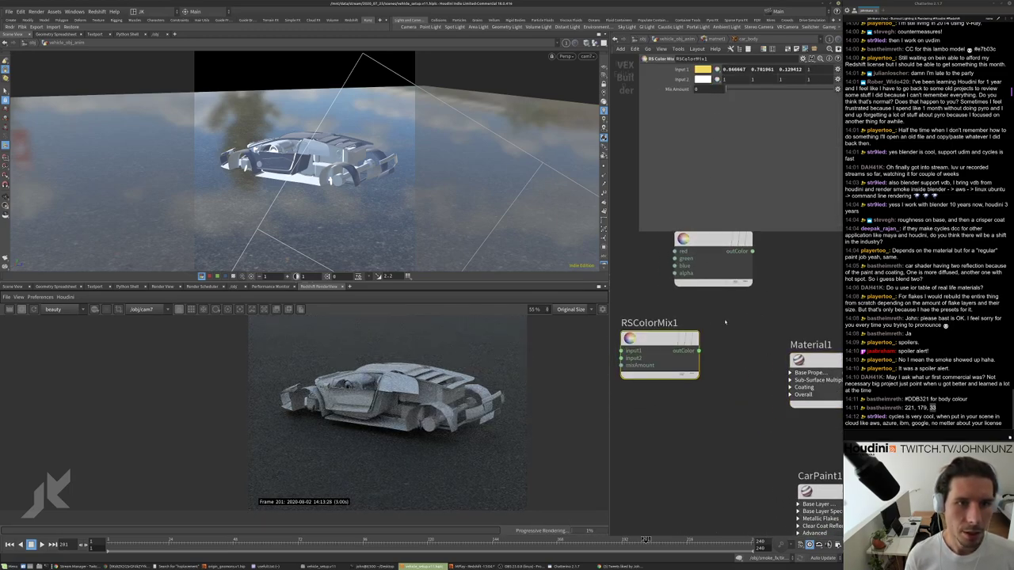
pyautogui.scroll(-2, 686, 331)
pyautogui.moveTo(689, 329); pyautogui.dragTo(780, 302)
pyautogui.scroll(2, 779, 286)
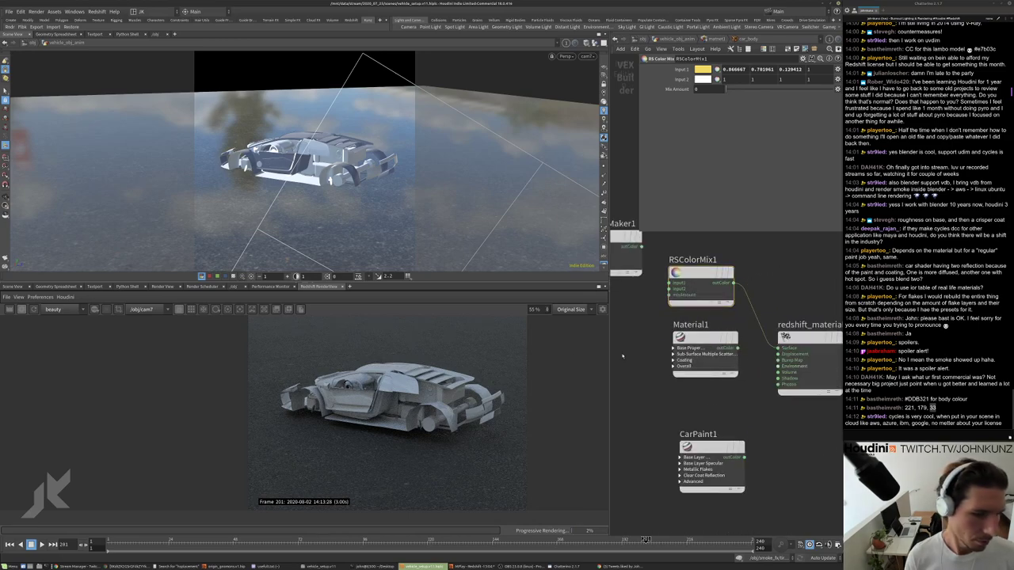
pyautogui.click(671, 38)
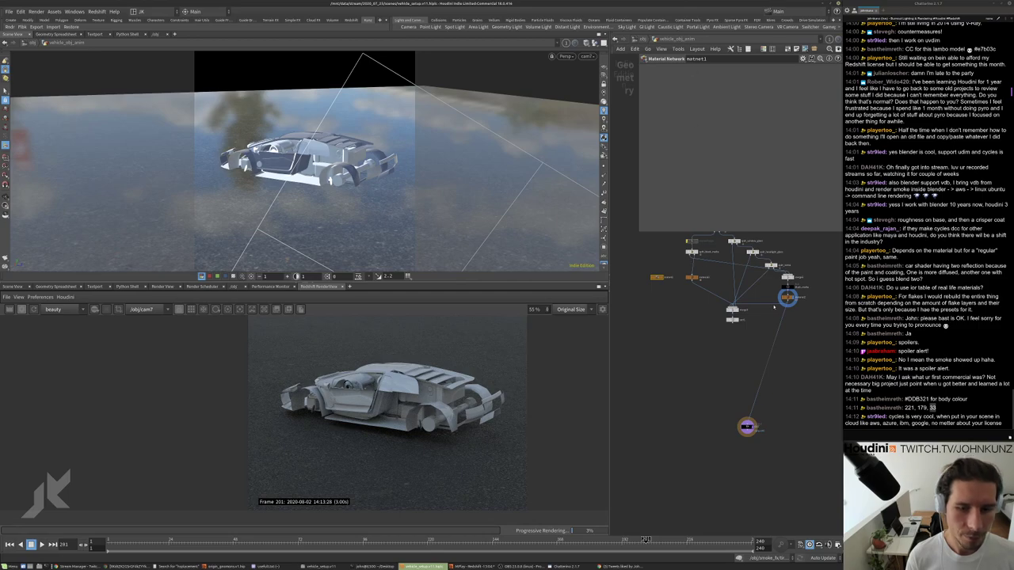
# Wire car_body into the output node and insert Material1 on the wire to redshift_material1.
pyautogui.moveTo(747, 417); pyautogui.dragTo(691, 277)
pyautogui.scroll(3, 659, 288)
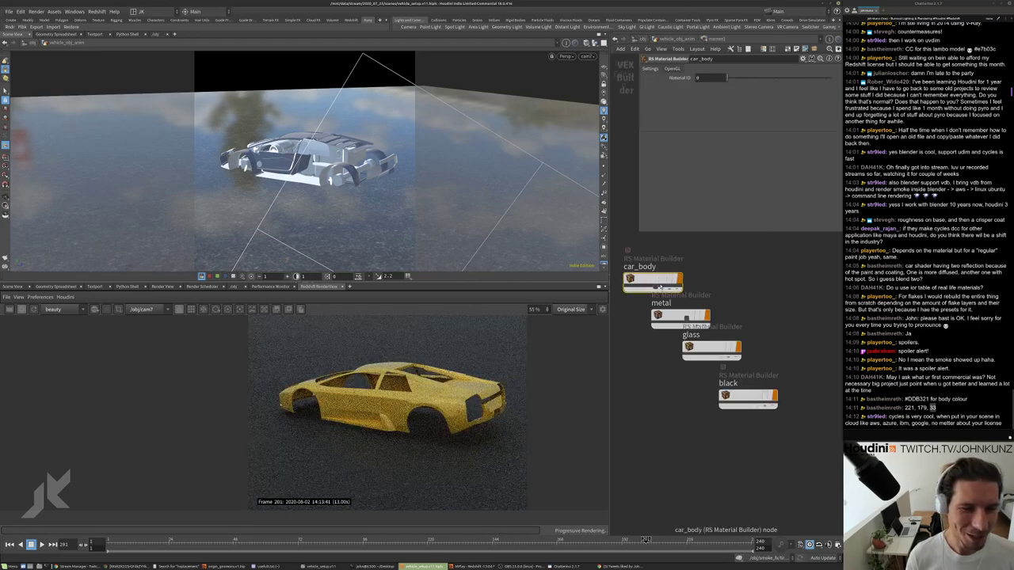
pyautogui.doubleClick(652, 279)
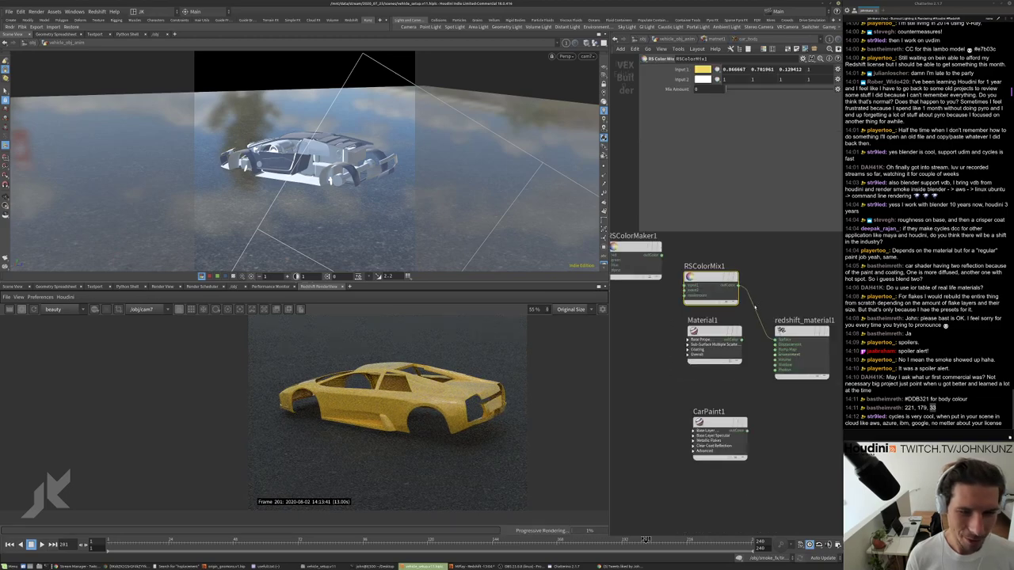
pyautogui.moveTo(742, 341); pyautogui.dragTo(761, 341)
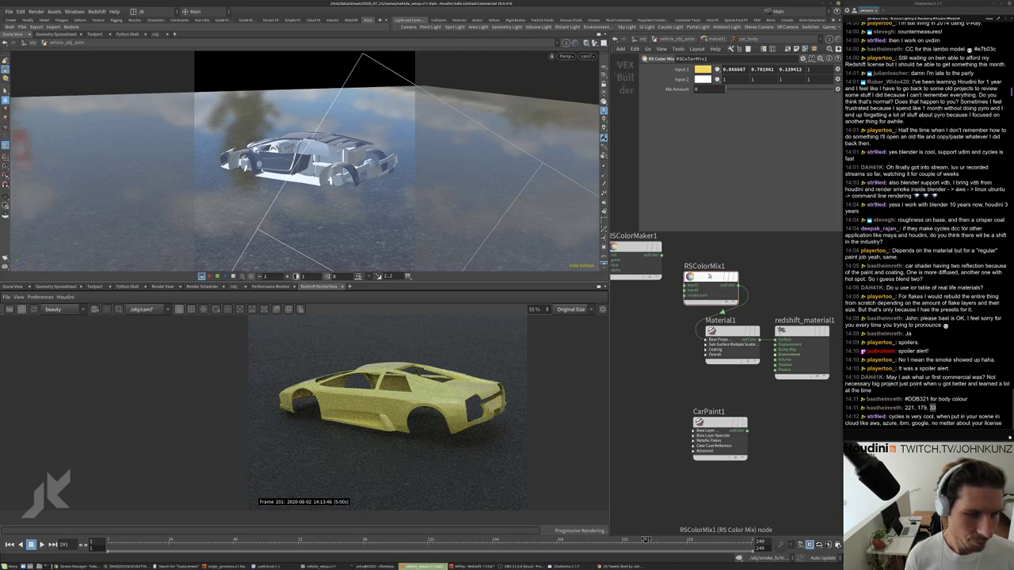
# Disconnect RSColorMix1 from Material1.
pyautogui.moveTo(710, 276); pyautogui.dragTo(626, 350)
pyautogui.scroll(5, 444, 394)
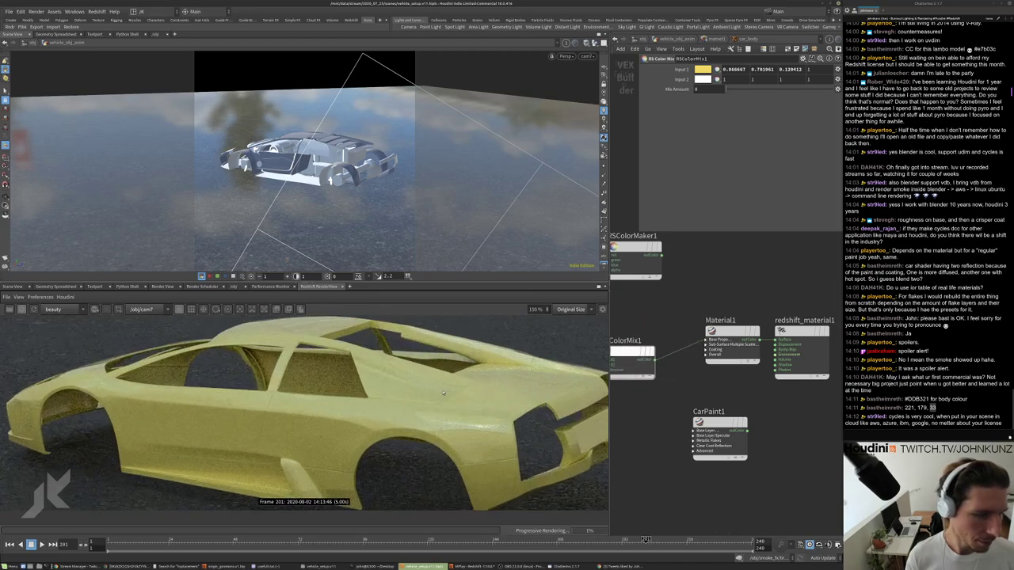
pyautogui.scroll(-2, 444, 394)
pyautogui.moveTo(621, 332); pyautogui.dragTo(687, 282, button='middle')
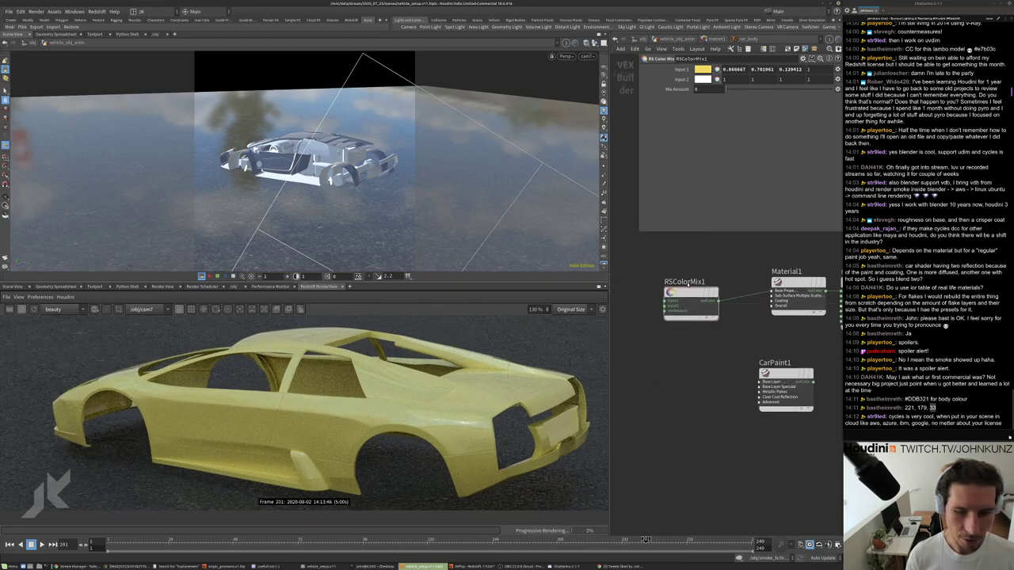
pyautogui.scroll(4, 717, 309)
pyautogui.rightClick(724, 312)
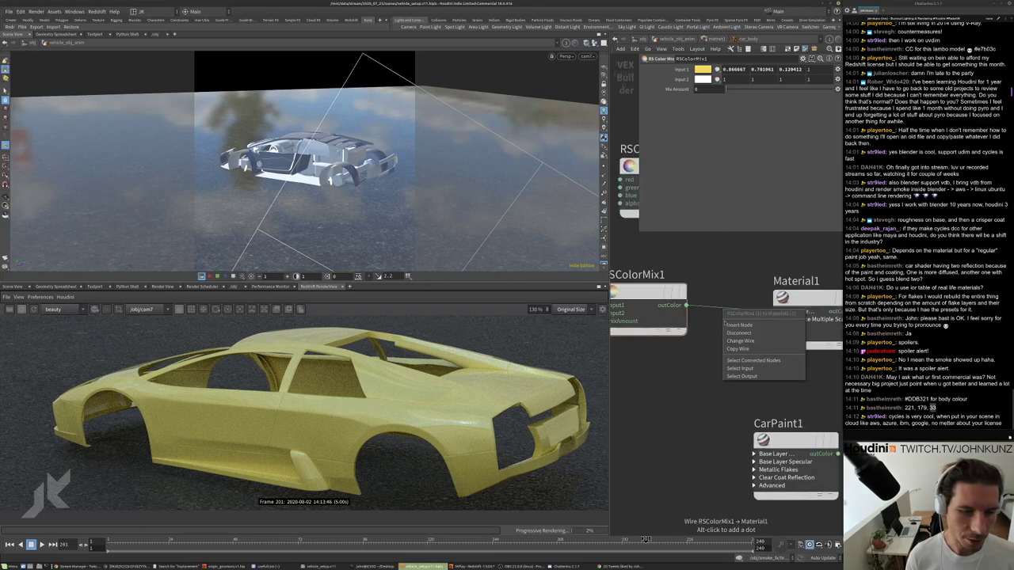
pyautogui.click(739, 333)
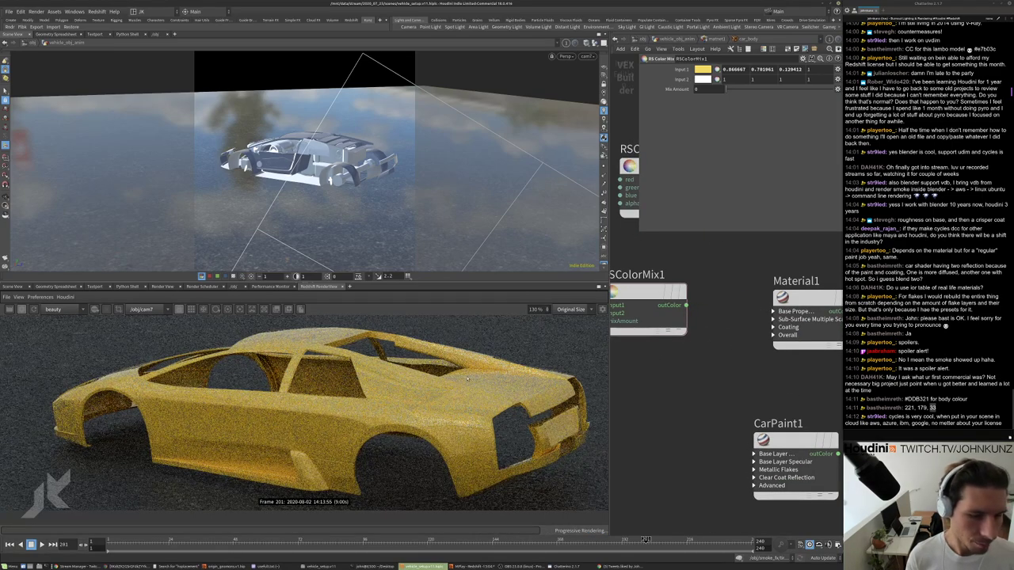
# Arrange RSColorMix1 and CarPaint1 beside Material1, then go back up to the material builders.
pyautogui.scroll(-2, 709, 346)
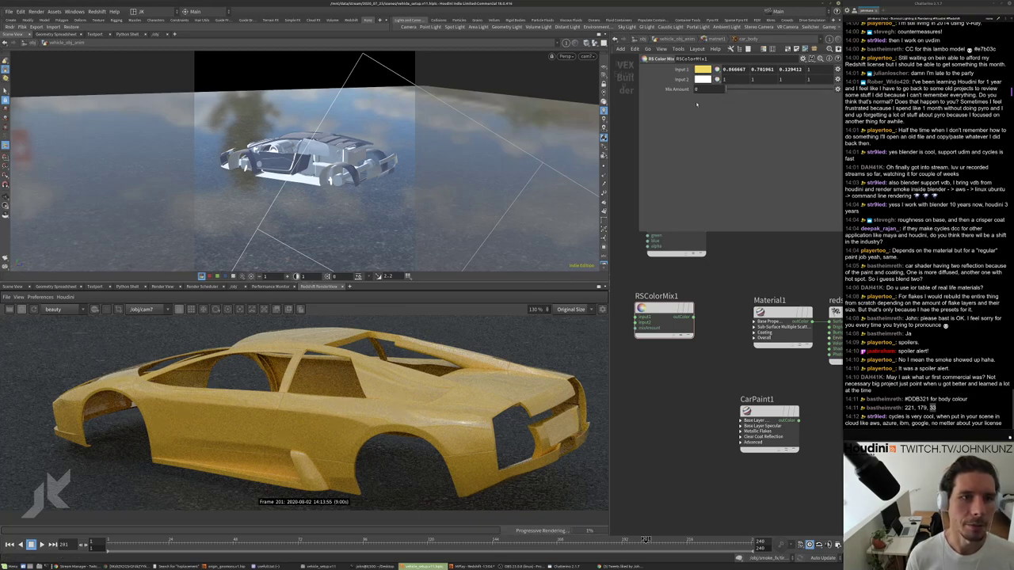
pyautogui.moveTo(713, 373); pyautogui.dragTo(719, 394, button='middle')
pyautogui.moveTo(673, 331); pyautogui.dragTo(779, 278)
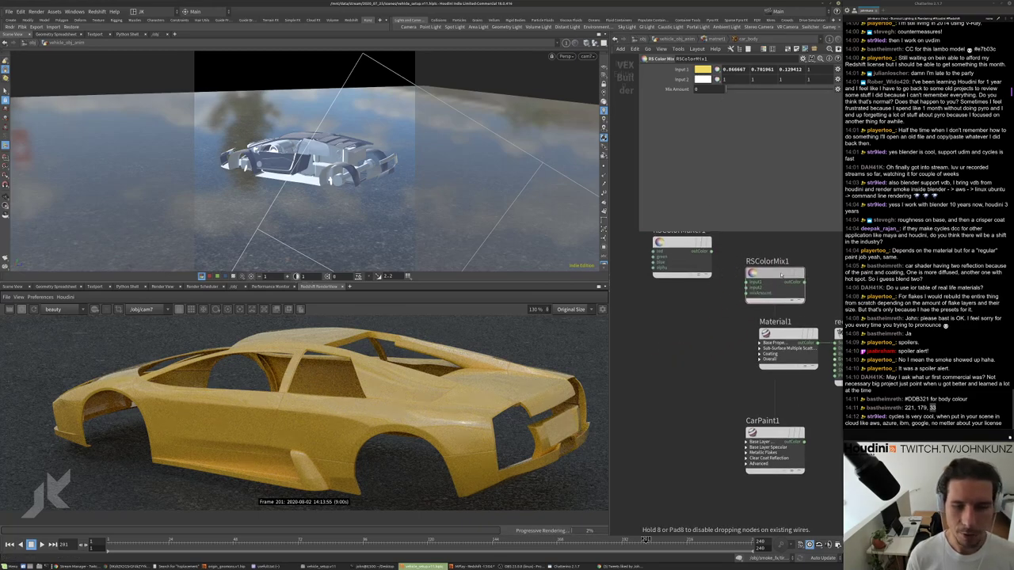
pyautogui.moveTo(781, 274); pyautogui.dragTo(738, 289, button='middle')
pyautogui.scroll(-1, 321, 408)
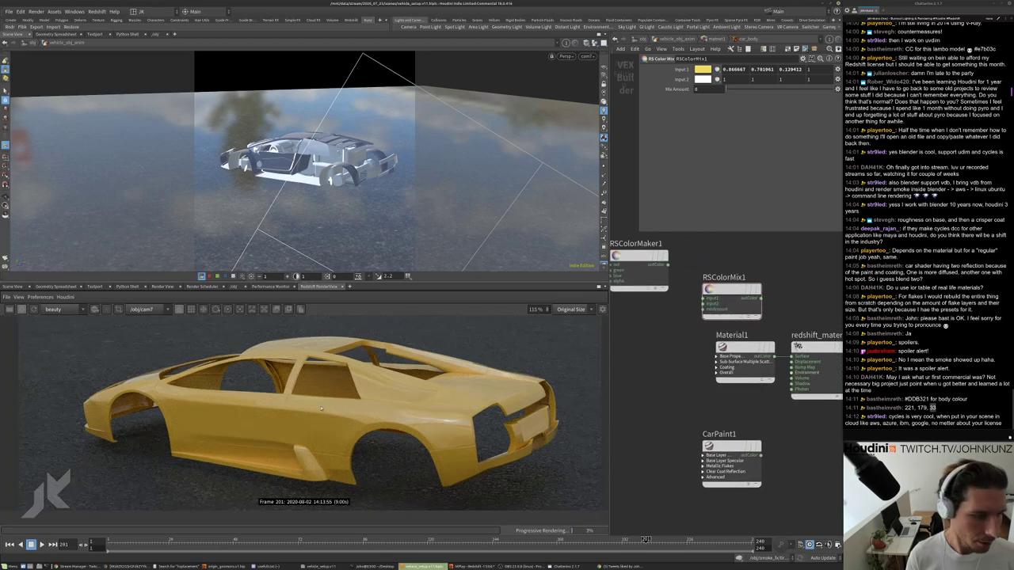
pyautogui.scroll(-1, 321, 408)
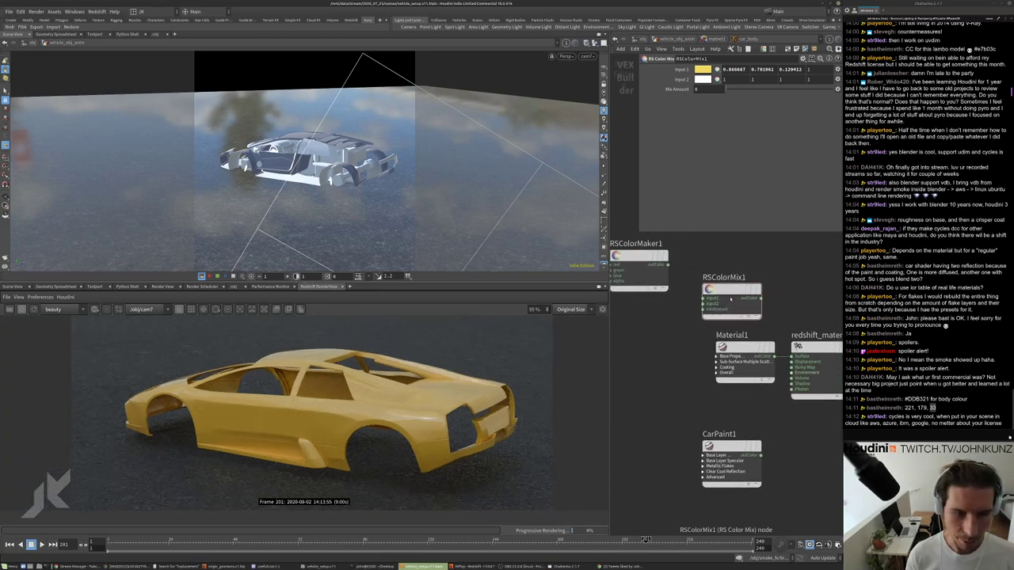
pyautogui.moveTo(725, 295); pyautogui.dragTo(667, 331)
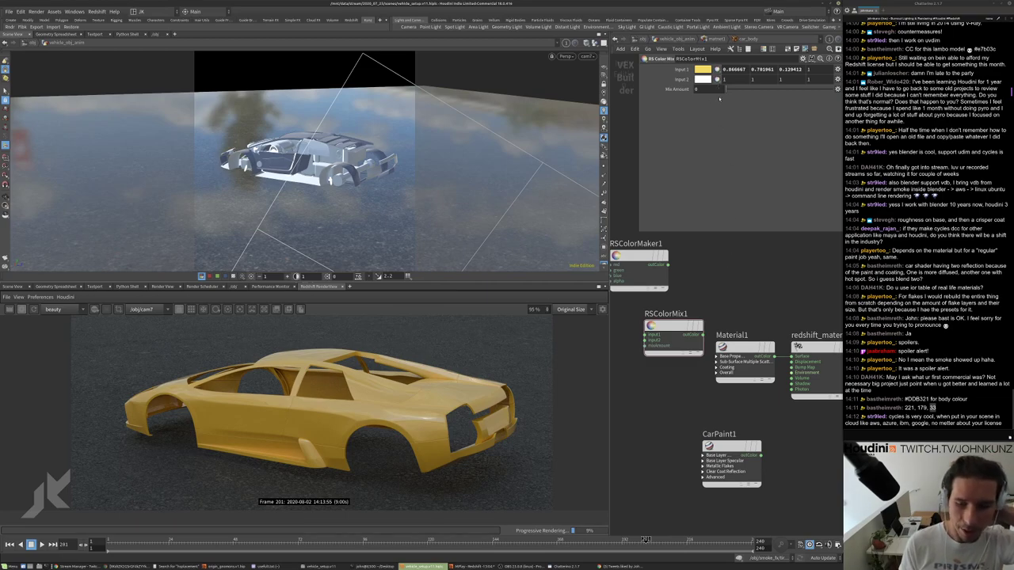
pyautogui.scroll(-2, 373, 407)
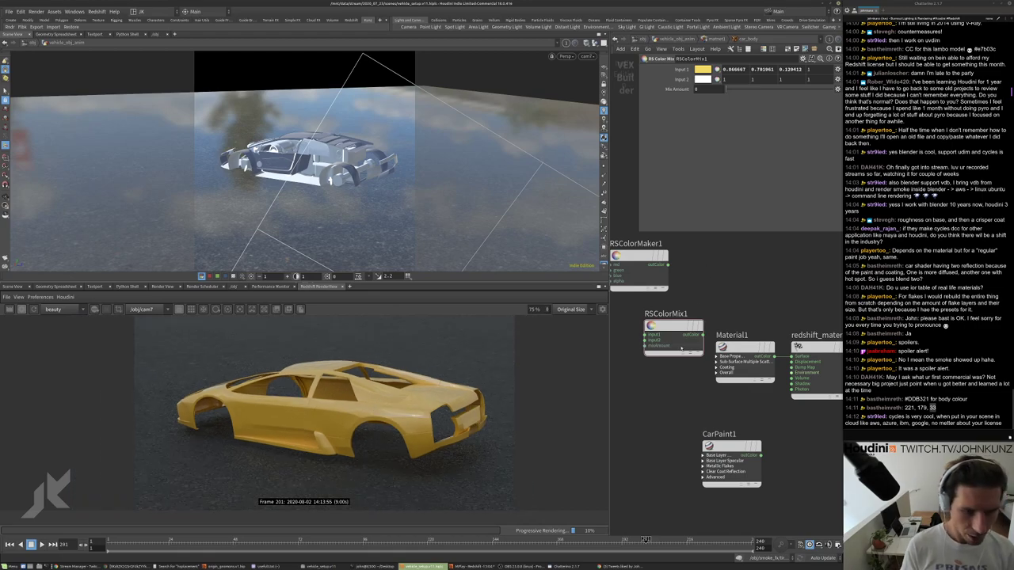
pyautogui.moveTo(720, 410); pyautogui.dragTo(696, 384, button='middle')
pyautogui.moveTo(703, 421); pyautogui.dragTo(716, 429)
pyautogui.scroll(-1, 714, 420)
pyautogui.moveTo(651, 318); pyautogui.dragTo(637, 337)
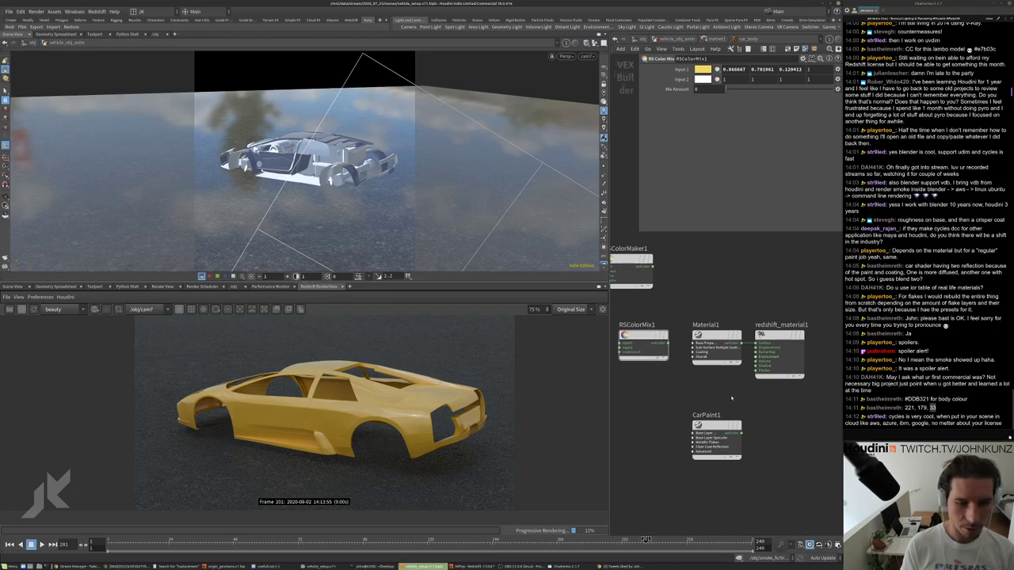
pyautogui.moveTo(725, 391); pyautogui.dragTo(725, 365, button='middle')
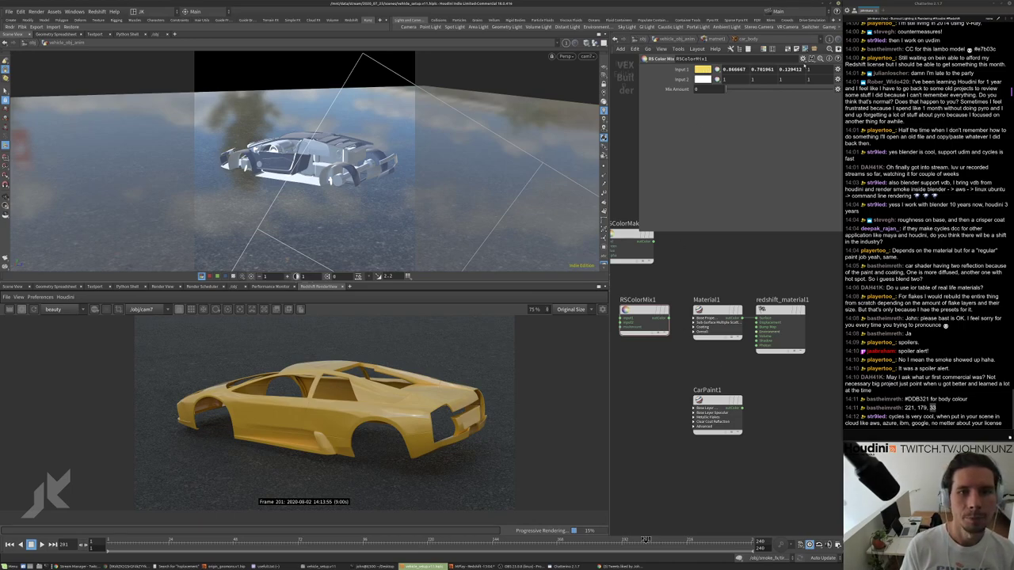
pyautogui.scroll(-2, 394, 430)
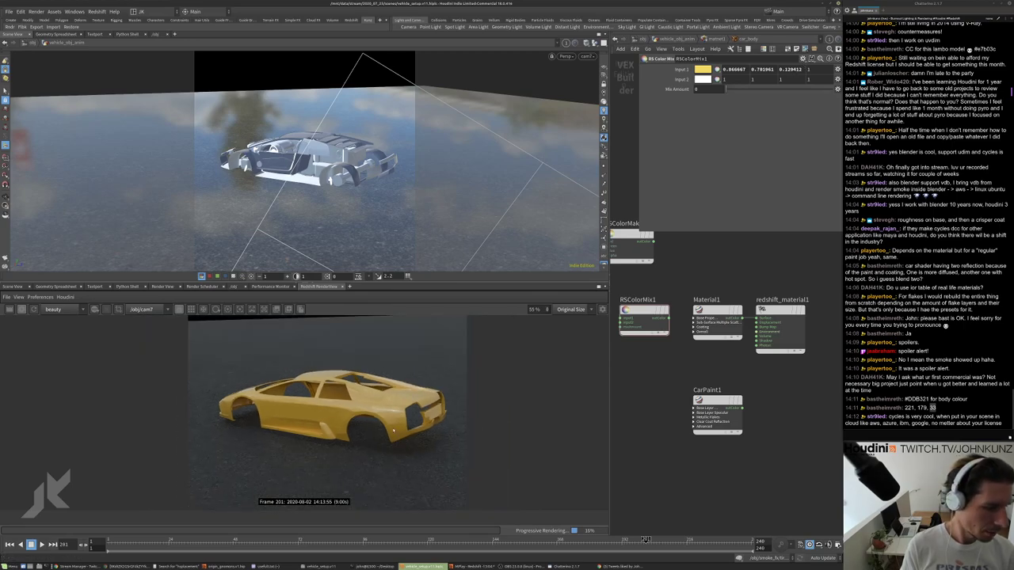
pyautogui.click(691, 38)
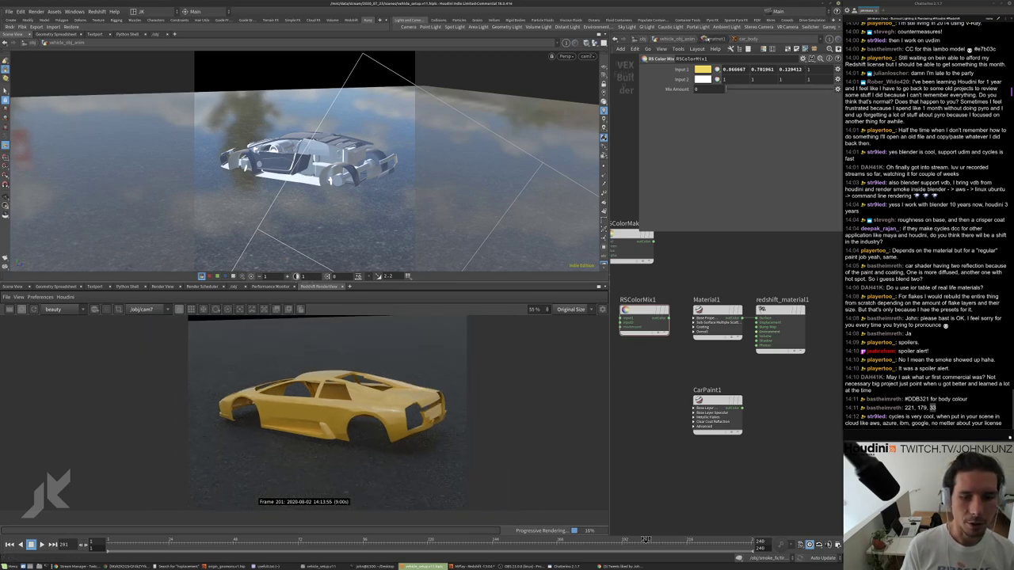
# Auto-lay out the matnet1 nodes and dive into the 'black' RS Material Builder.
pyautogui.click(668, 40)
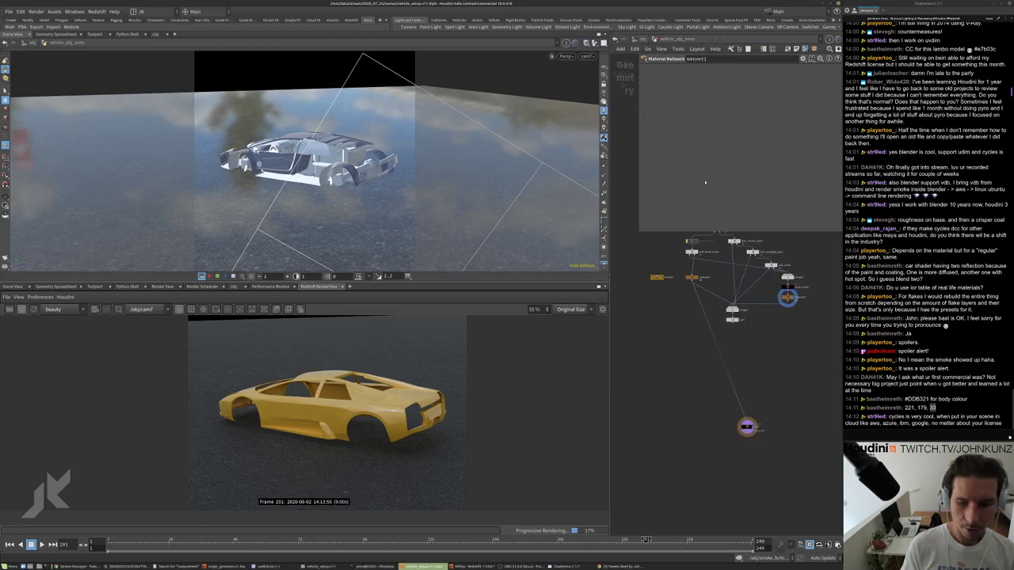
pyautogui.scroll(2, 763, 403)
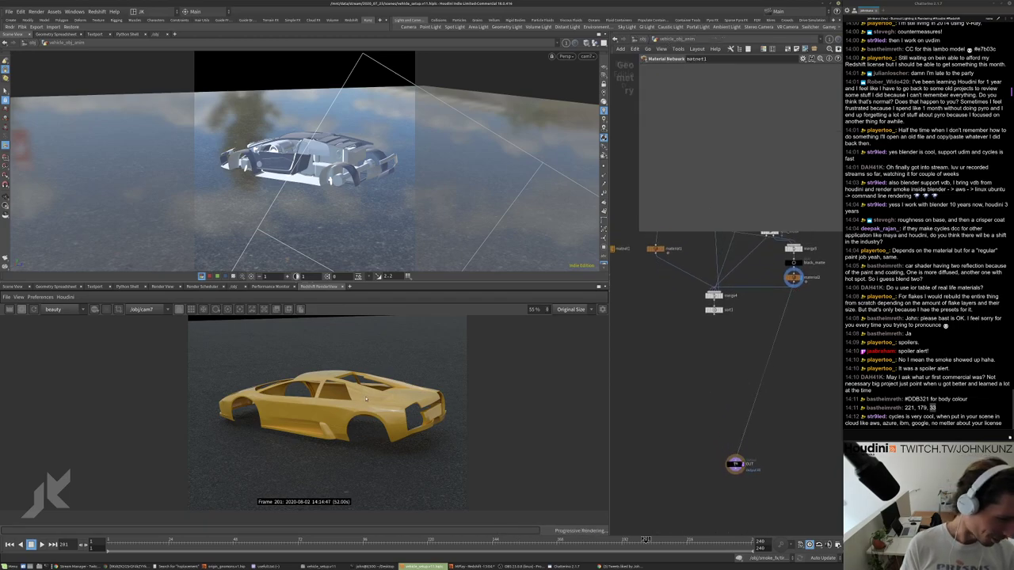
pyautogui.press('l')
pyautogui.doubleClick(665, 287)
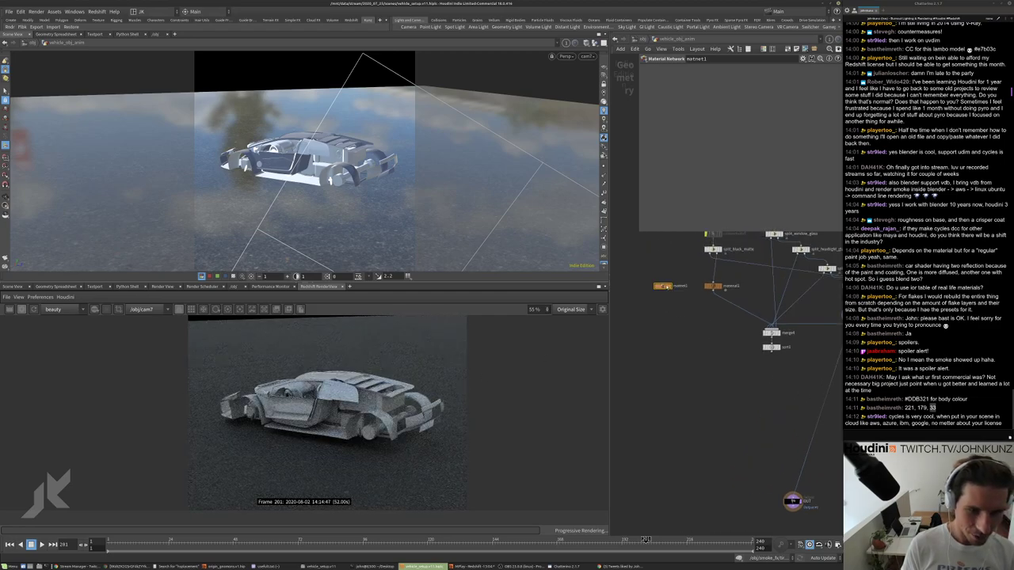
pyautogui.doubleClick(735, 393)
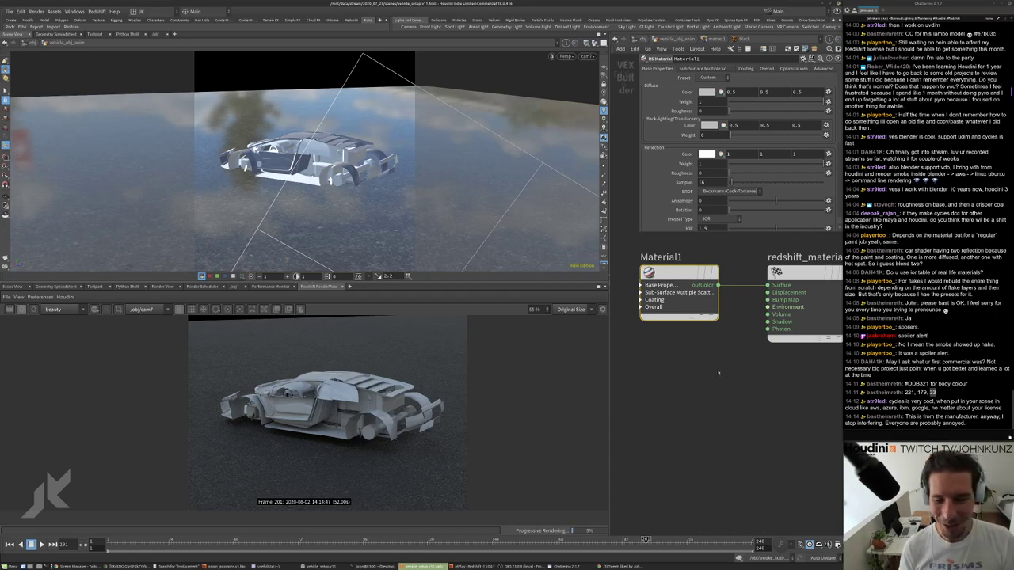
pyautogui.scroll(-4, 713, 357)
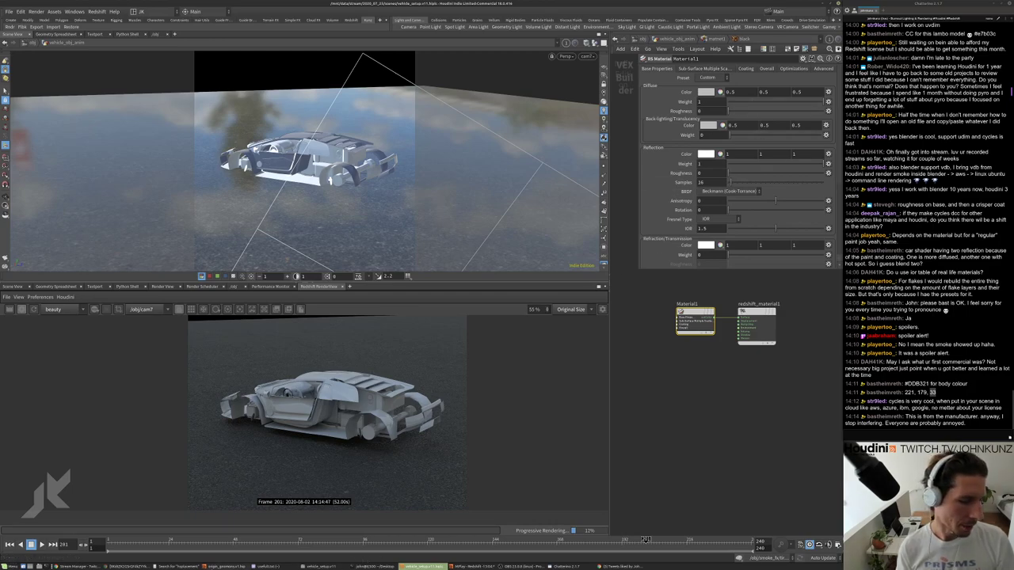
pyautogui.click(126, 568)
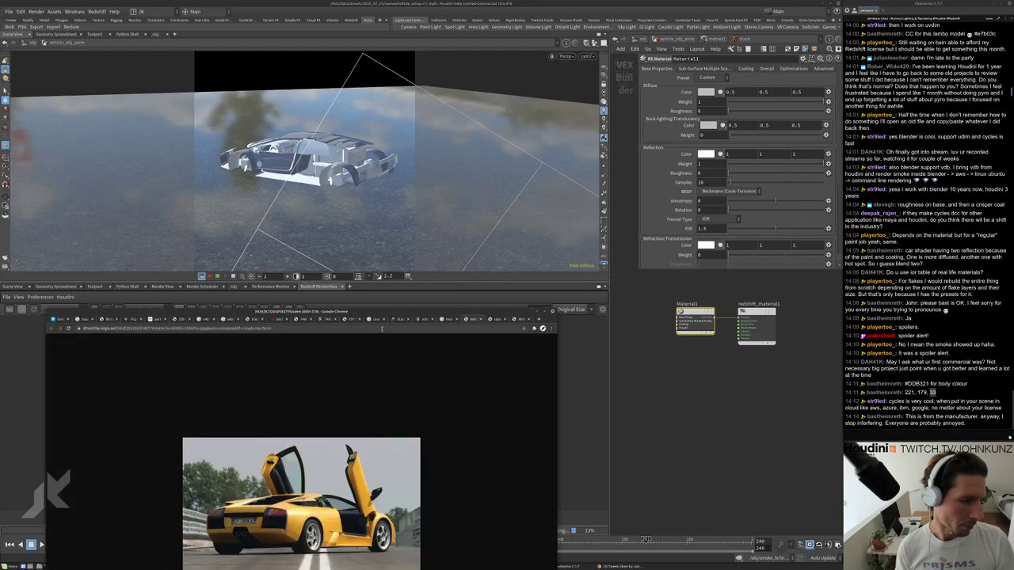
pyautogui.click(445, 320)
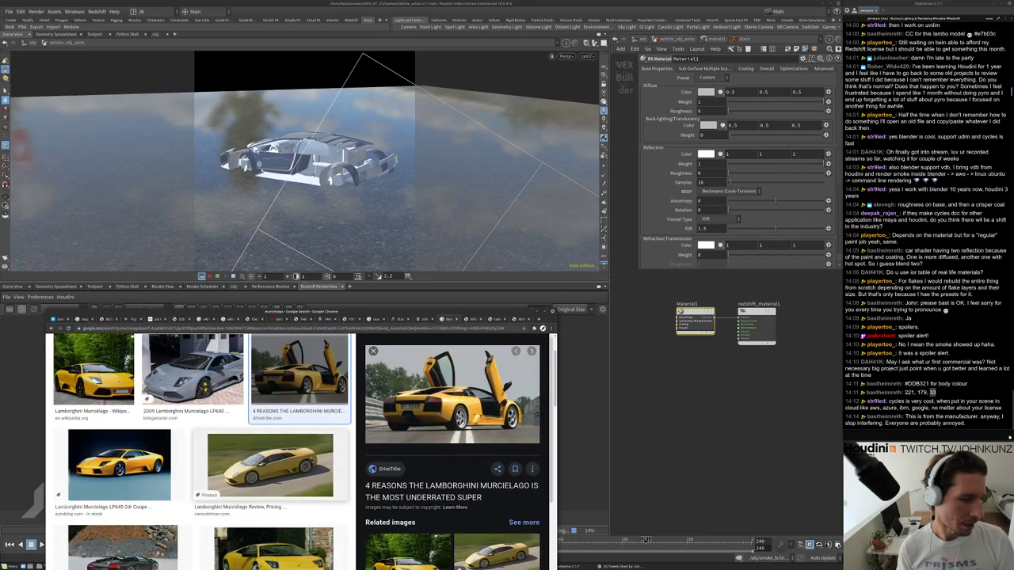
pyautogui.click(162, 475)
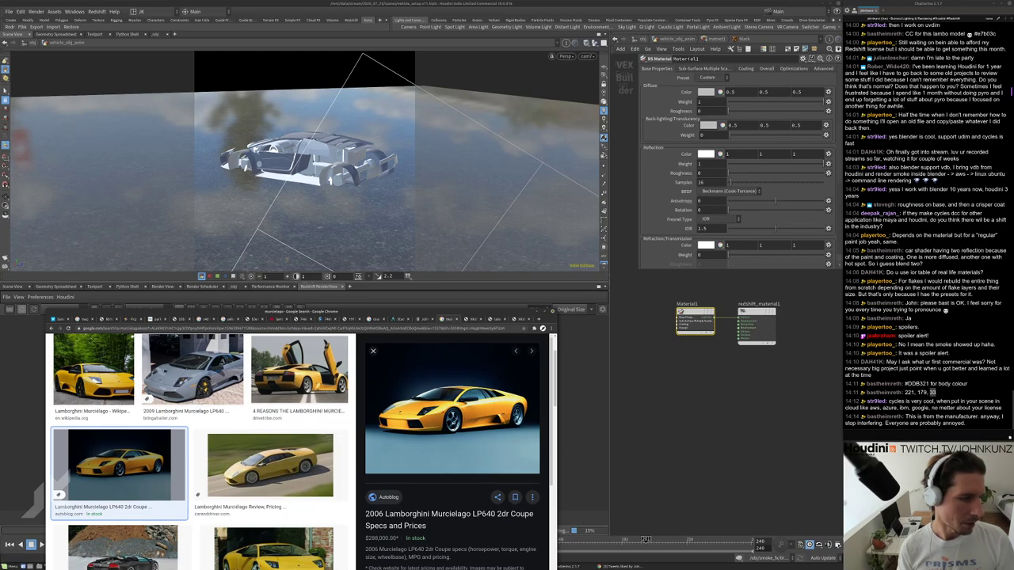
pyautogui.click(93, 370)
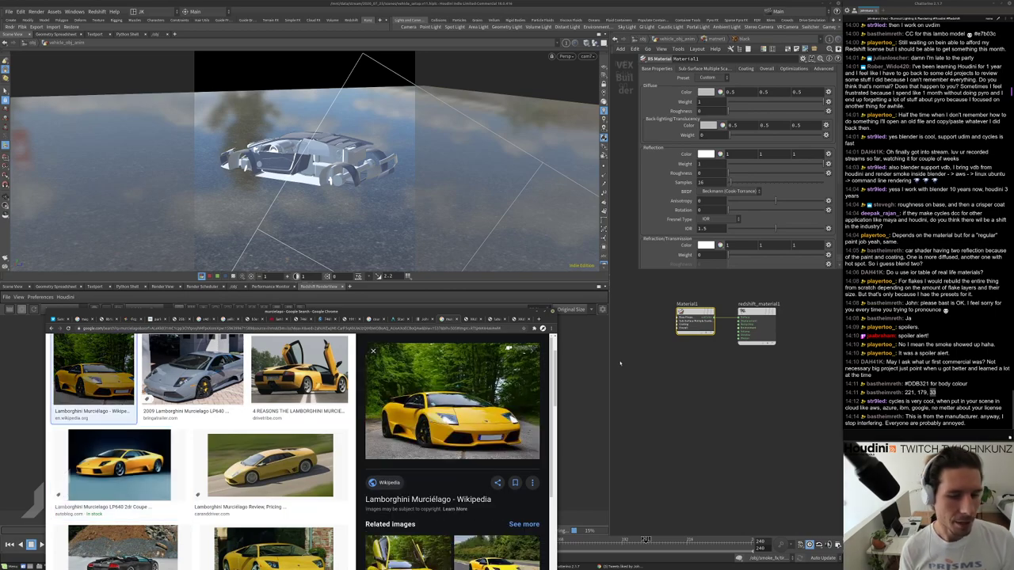
pyautogui.click(687, 363)
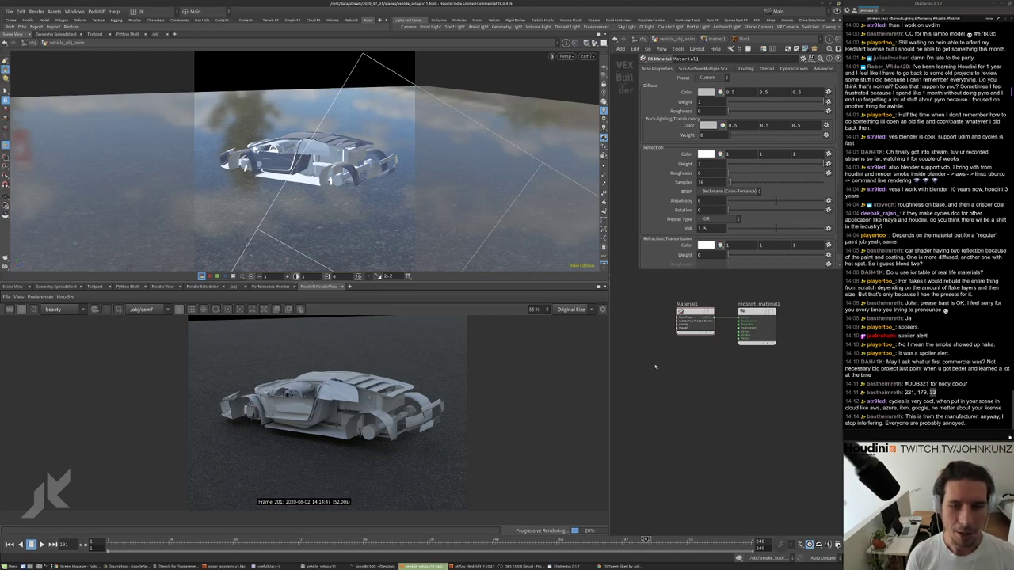
# Shift Material1 left beside redshift_material1 and inspect the darker, reflective car render.
pyautogui.scroll(2, 687, 348)
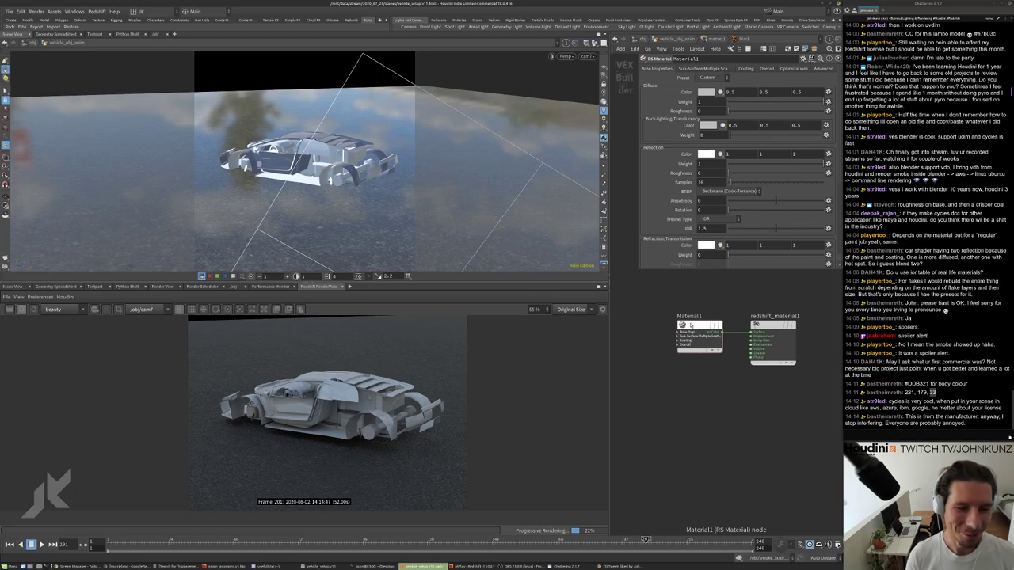
pyautogui.moveTo(691, 325); pyautogui.dragTo(670, 325)
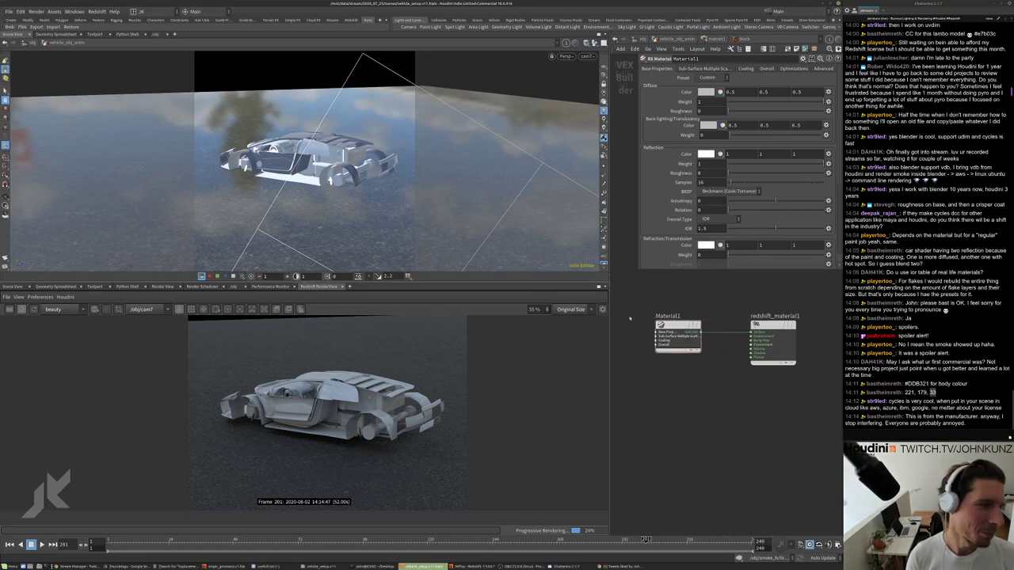
pyautogui.scroll(2, 308, 408)
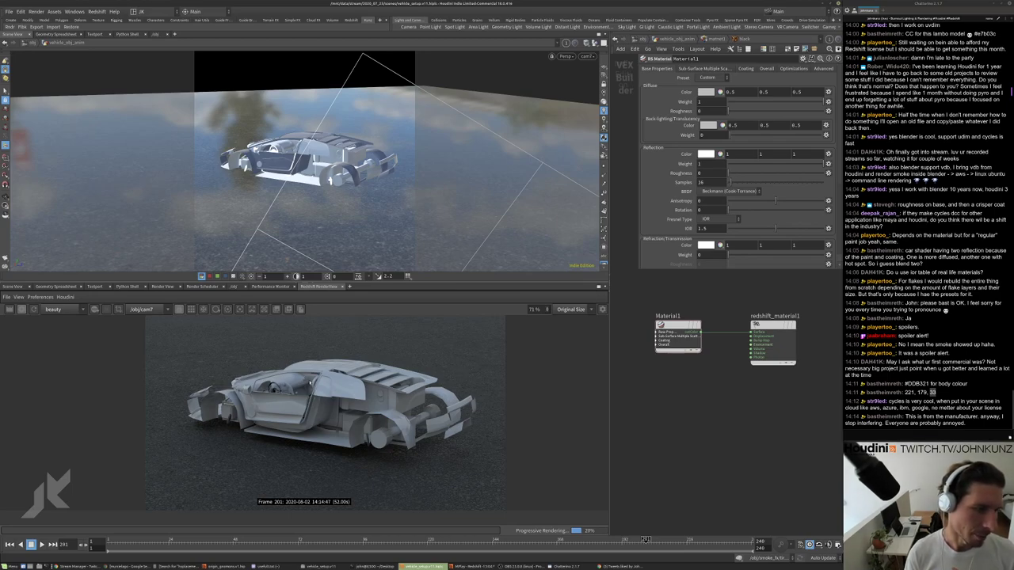
pyautogui.moveTo(616, 416); pyautogui.dragTo(622, 428, button='middle')
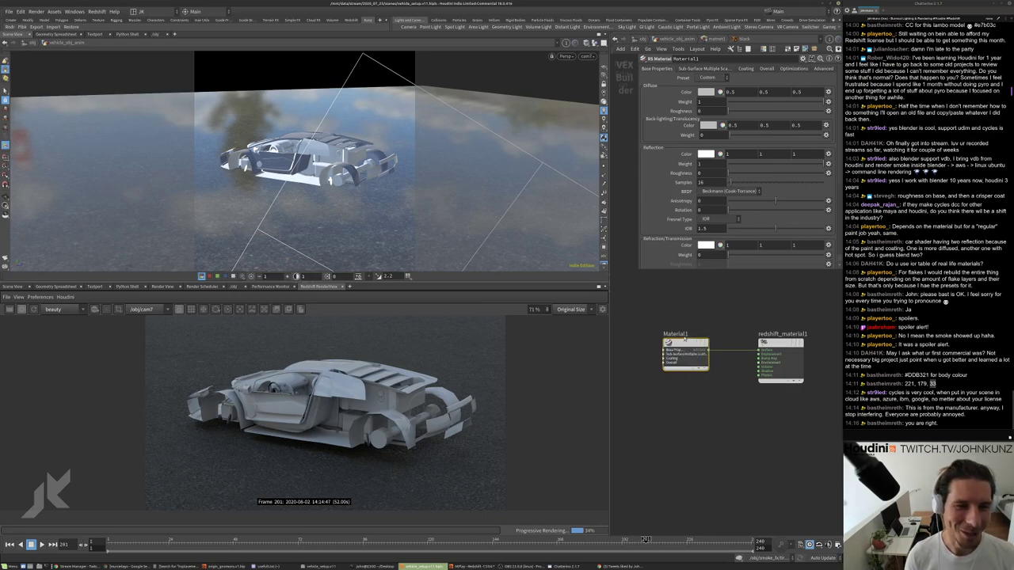
pyautogui.scroll(1, 364, 412)
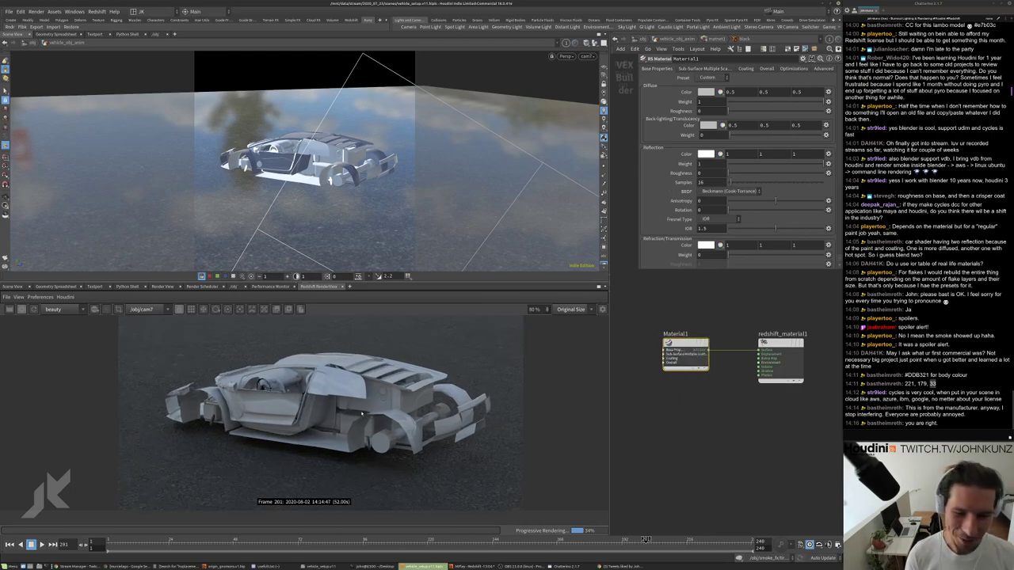
pyautogui.scroll(-1, 379, 401)
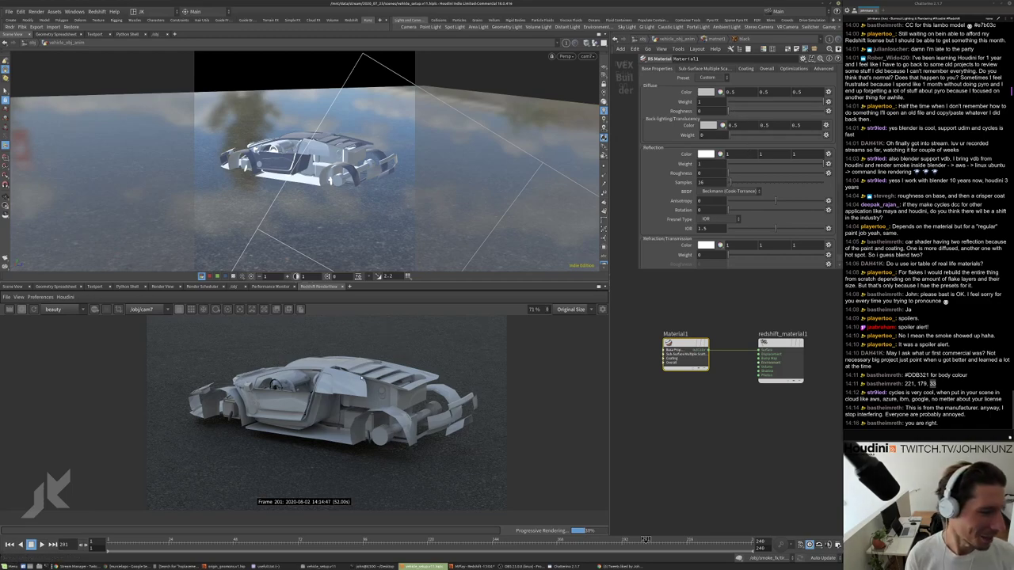
pyautogui.scroll(2, 363, 377)
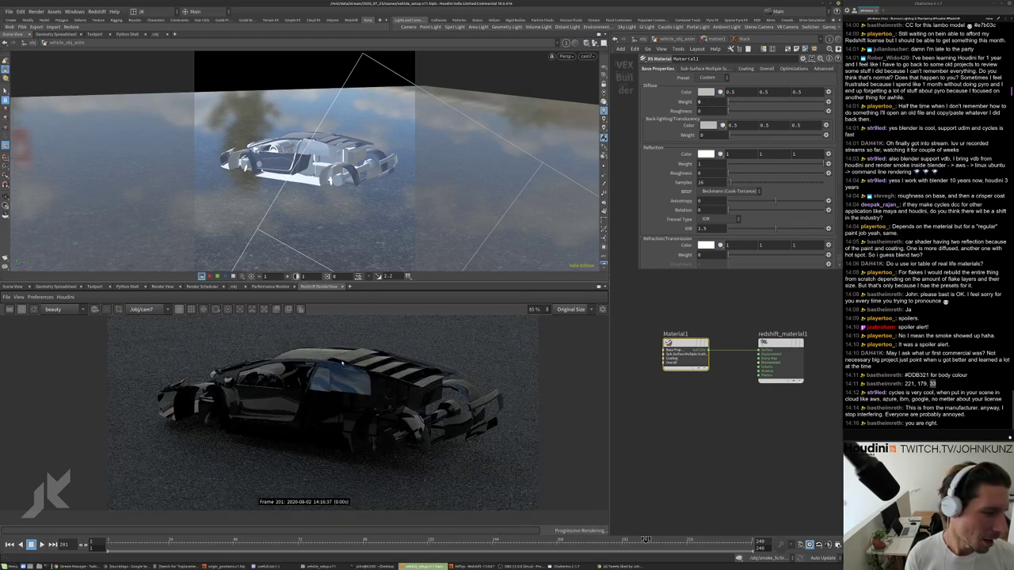
# Raise the black material's diffuse weight and apply the Silver material preset.
pyautogui.scroll(-3, 317, 412)
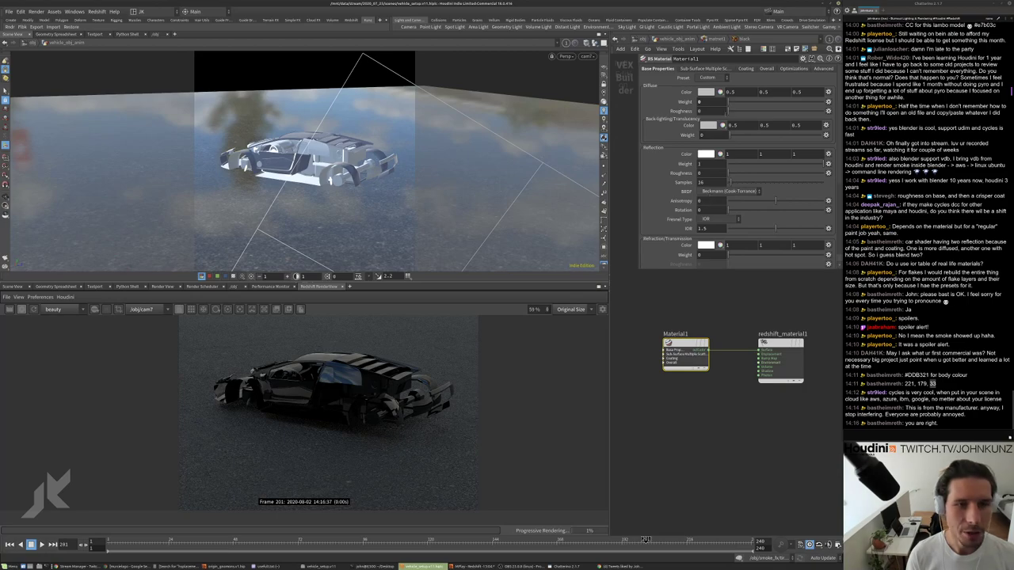
pyautogui.moveTo(765, 102); pyautogui.dragTo(808, 103)
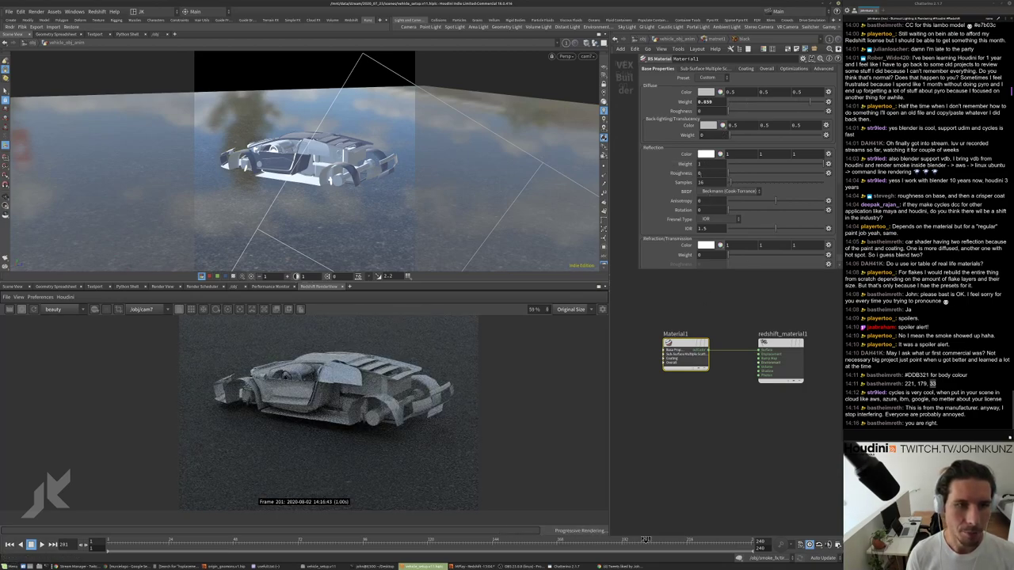
pyautogui.click(707, 77)
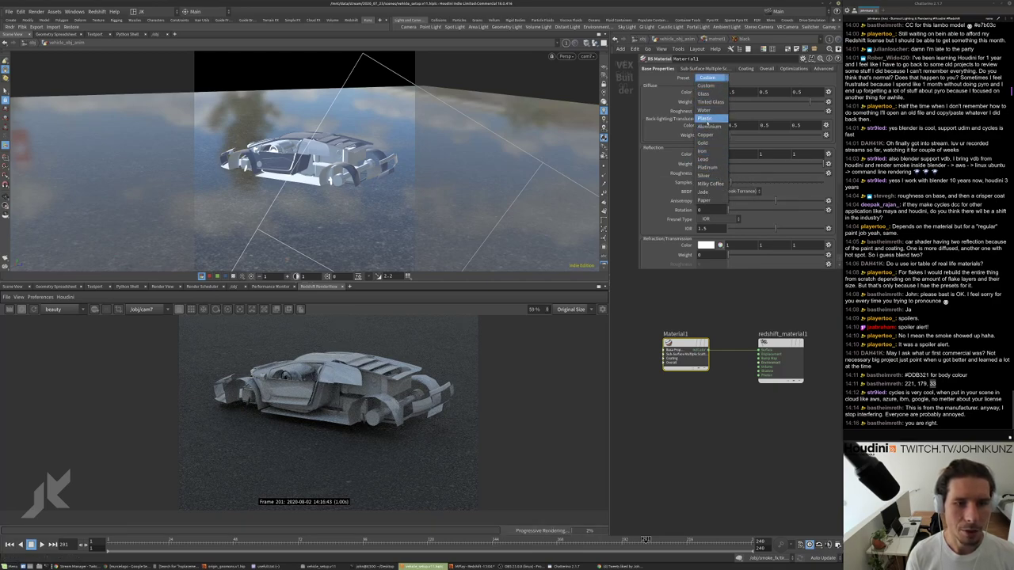
pyautogui.click(706, 175)
pyautogui.scroll(3, 449, 340)
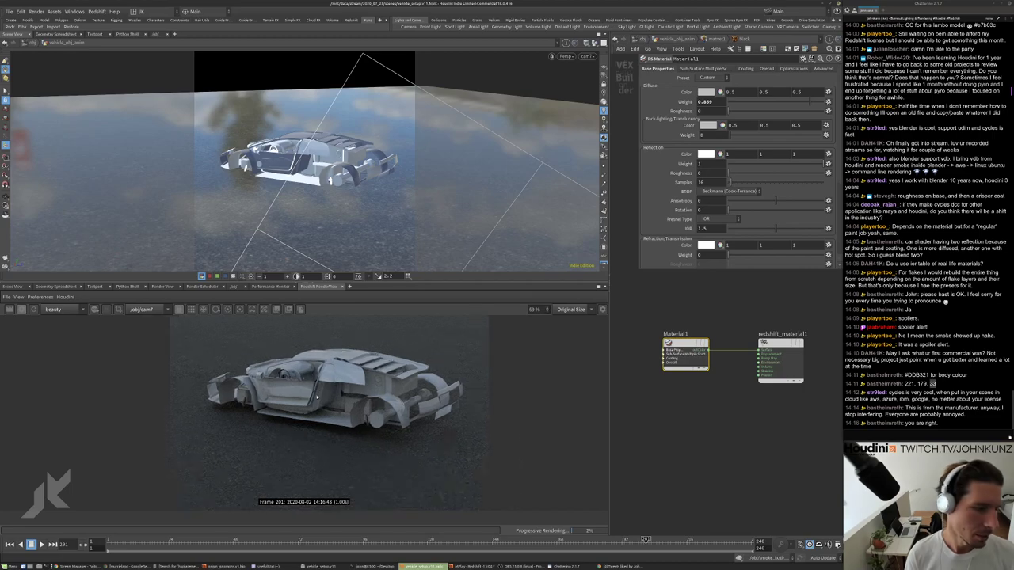
# Try diffuse weights of 0.2 and 0.4, settling on 0.05.
pyautogui.doubleClick(705, 102)
pyautogui.write('0.2')
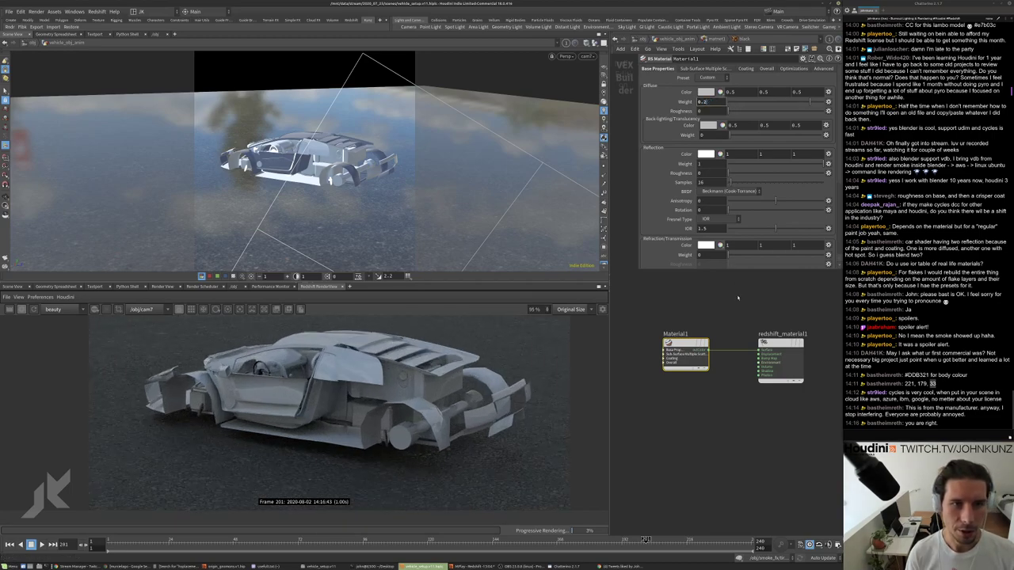
pyautogui.press('Return')
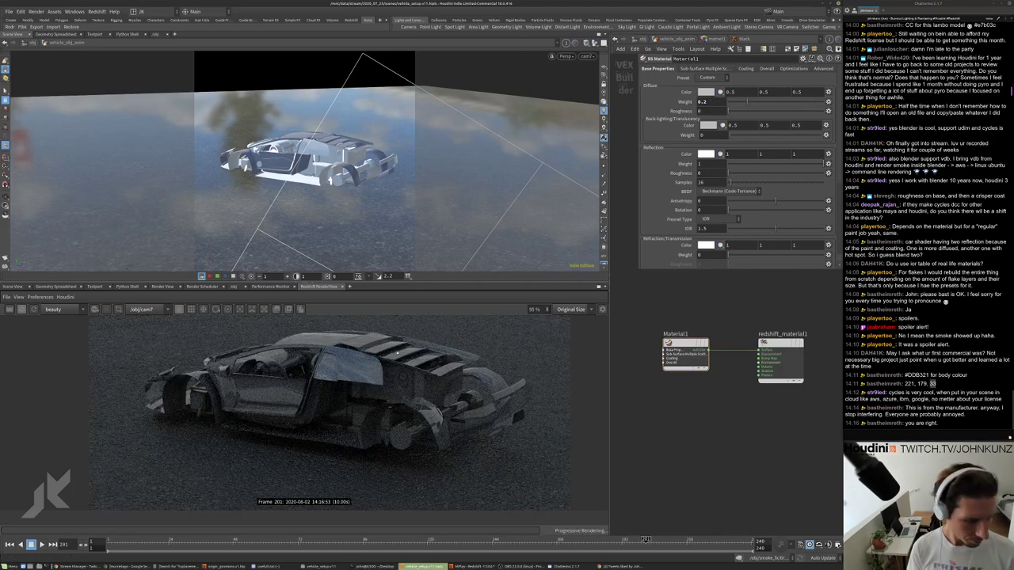
pyautogui.doubleClick(701, 102)
pyautogui.write('0.4')
pyautogui.press('Return')
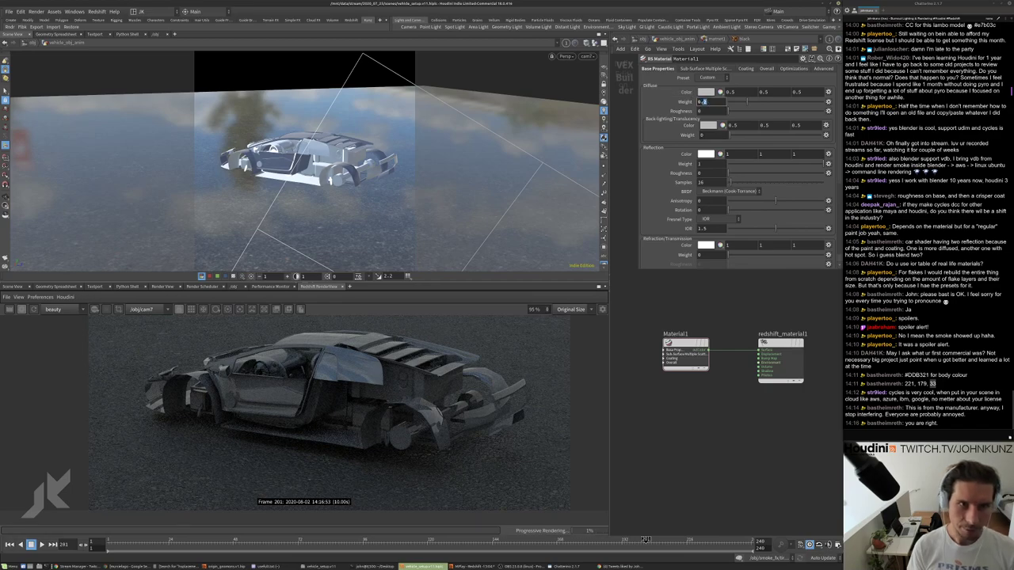
pyautogui.write('0.05')
pyautogui.press('Return')
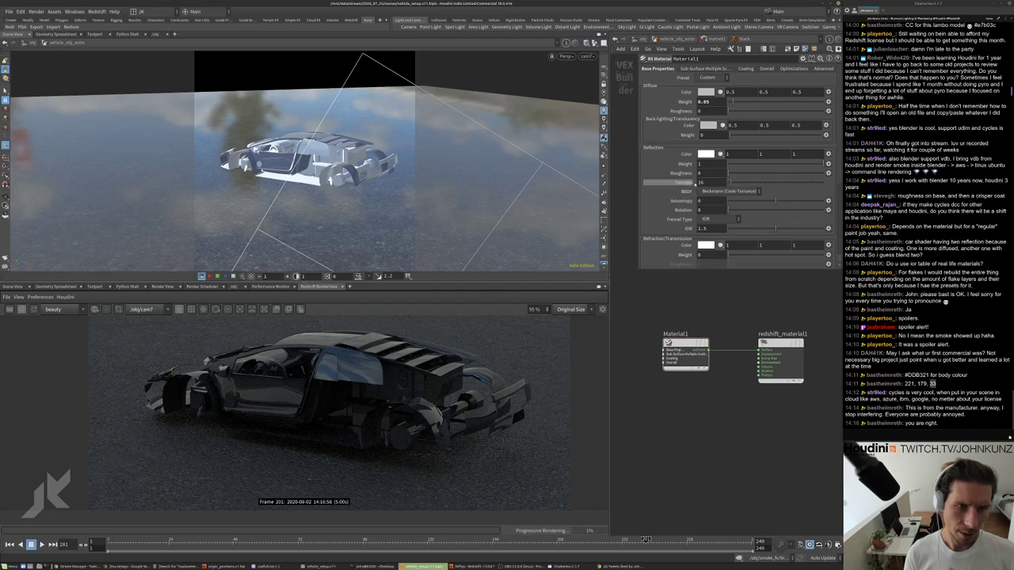
# Set reflection roughness to 0.446 and test reflection IOR values of 1.18 and 2.003.
pyautogui.moveTo(730, 173); pyautogui.dragTo(770, 172)
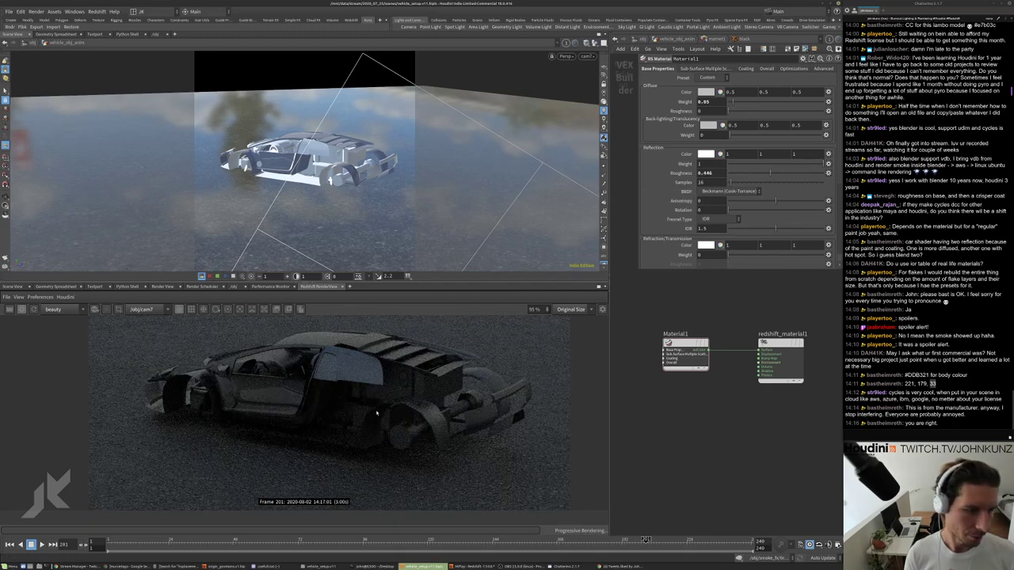
pyautogui.scroll(2, 441, 430)
pyautogui.scroll(3, 500, 360)
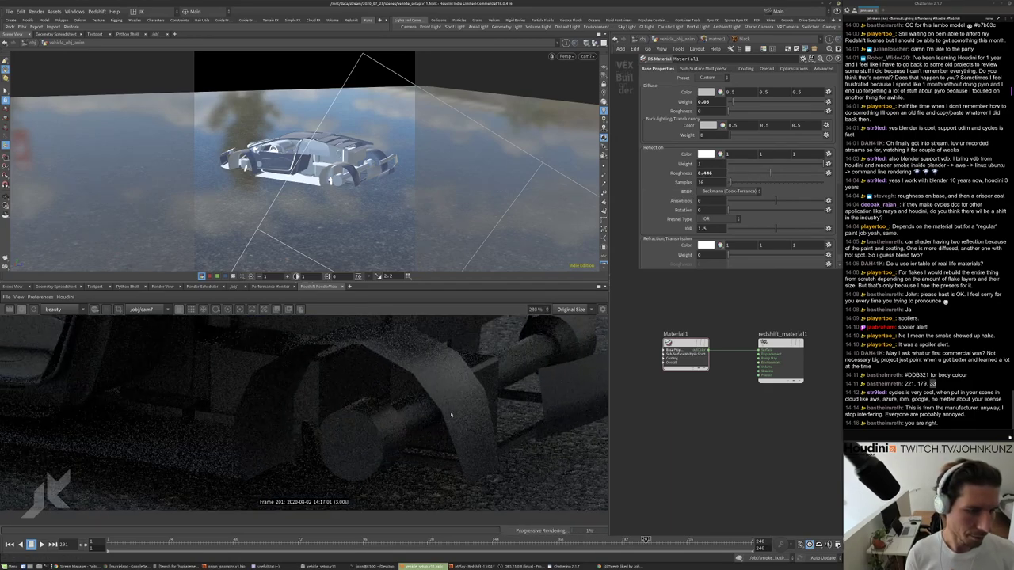
pyautogui.scroll(-3, 523, 349)
pyautogui.scroll(1, 556, 339)
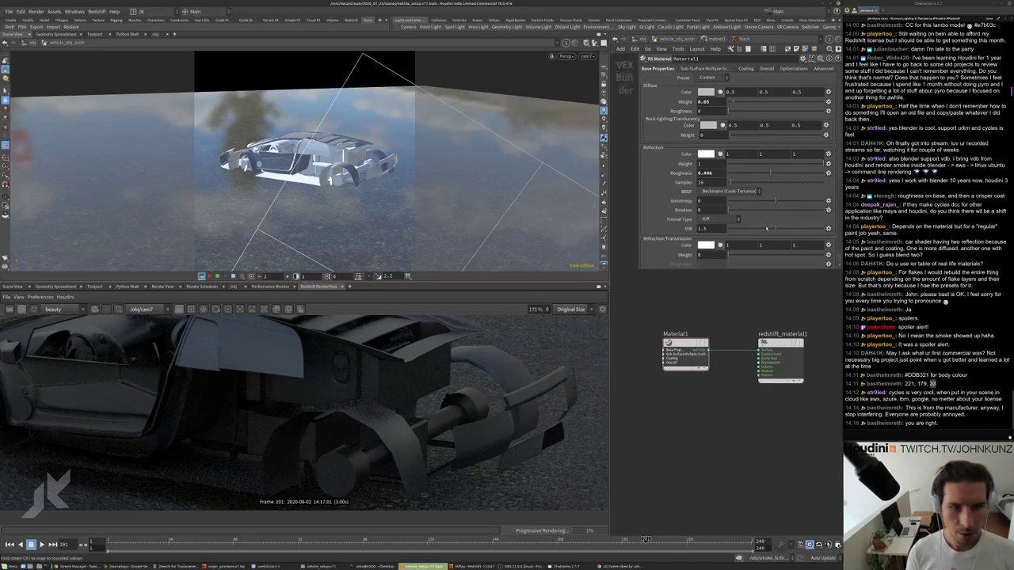
pyautogui.scroll(-3, 475, 388)
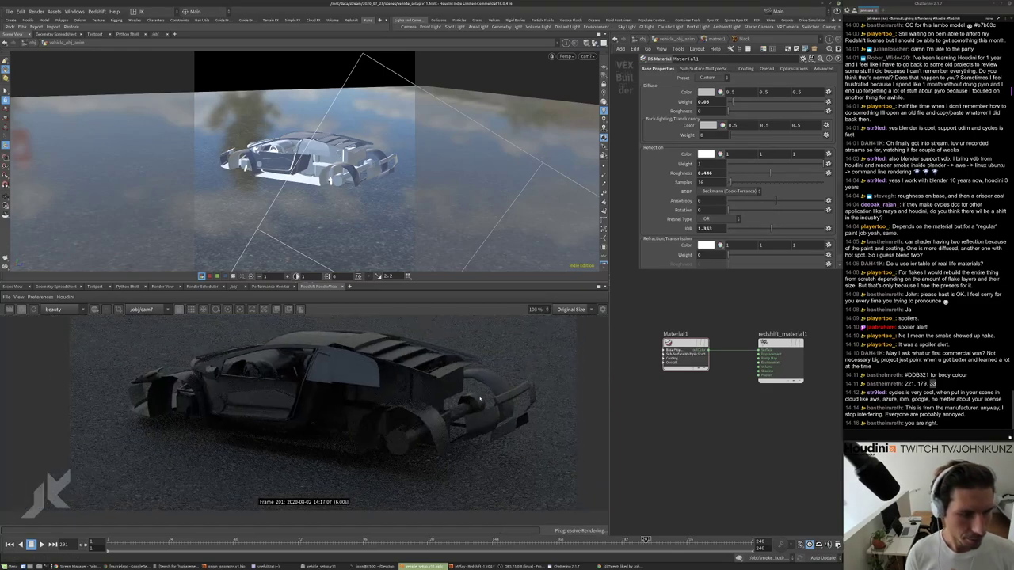
pyautogui.scroll(3, 529, 396)
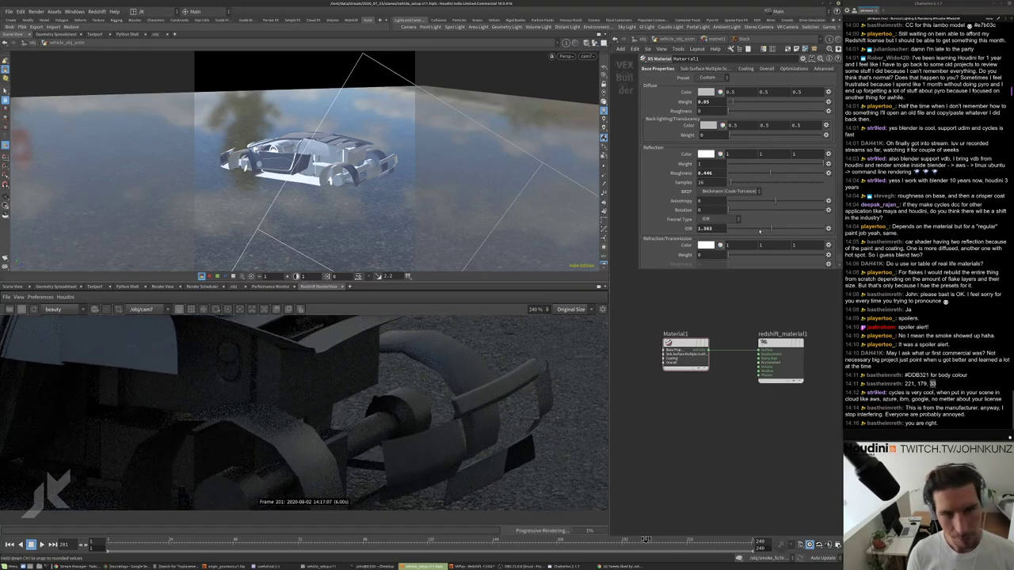
pyautogui.moveTo(766, 230); pyautogui.dragTo(749, 230)
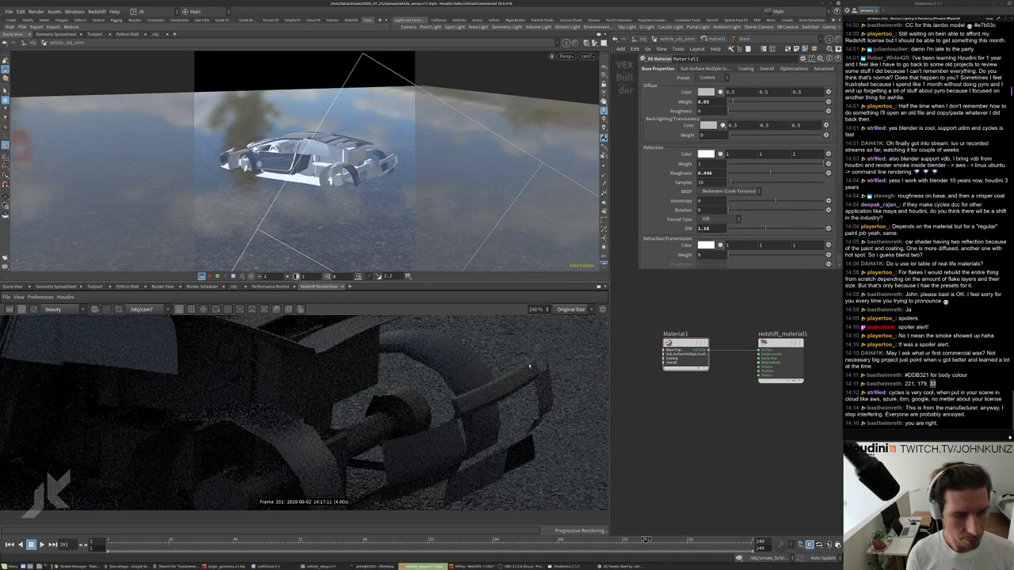
pyautogui.scroll(-3, 530, 365)
pyautogui.moveTo(765, 230); pyautogui.dragTo(791, 230)
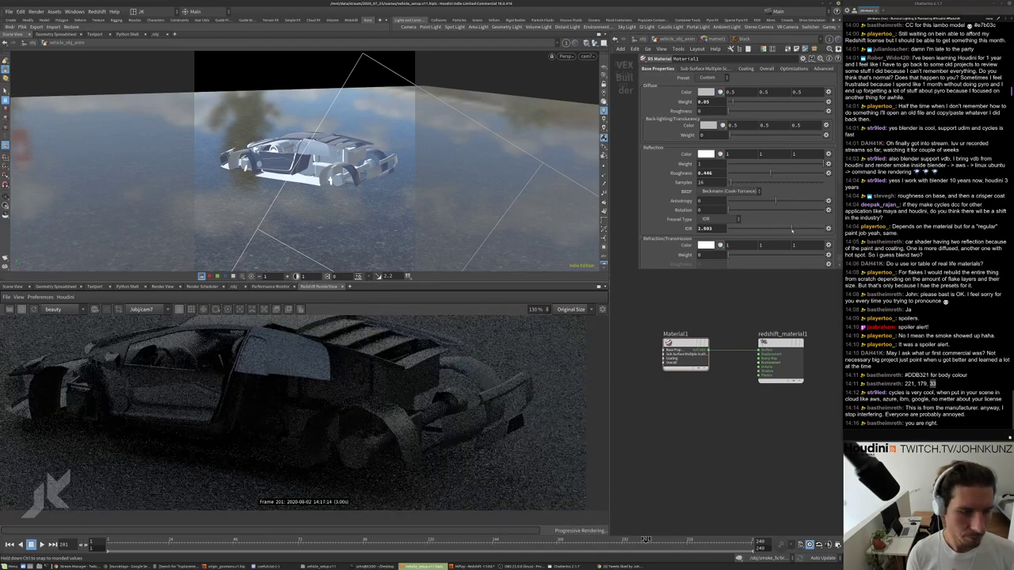
# Set the reflection IOR to 1.525 and go up to the vehicle's object network.
pyautogui.scroll(4, 423, 372)
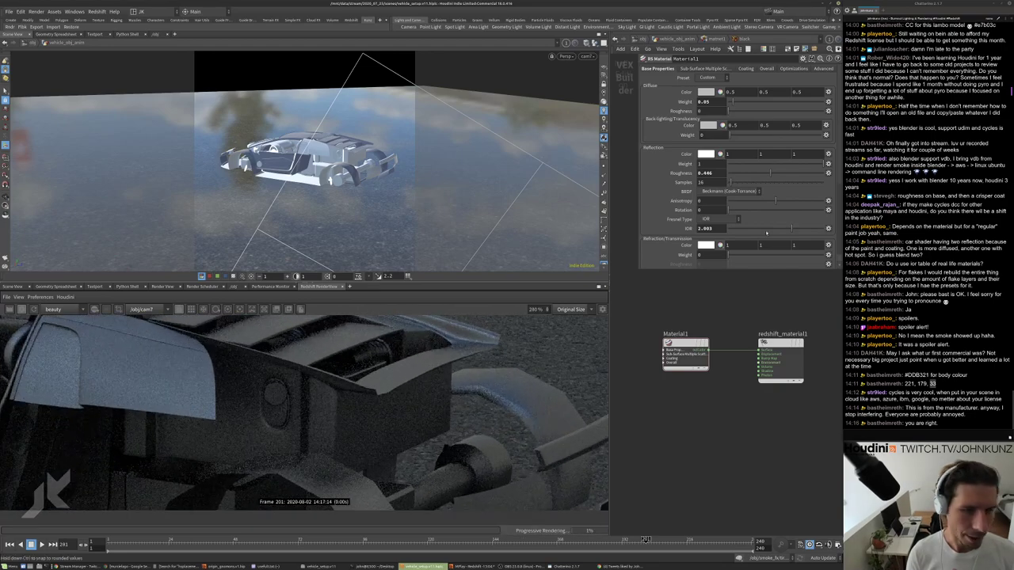
pyautogui.scroll(-2, 523, 420)
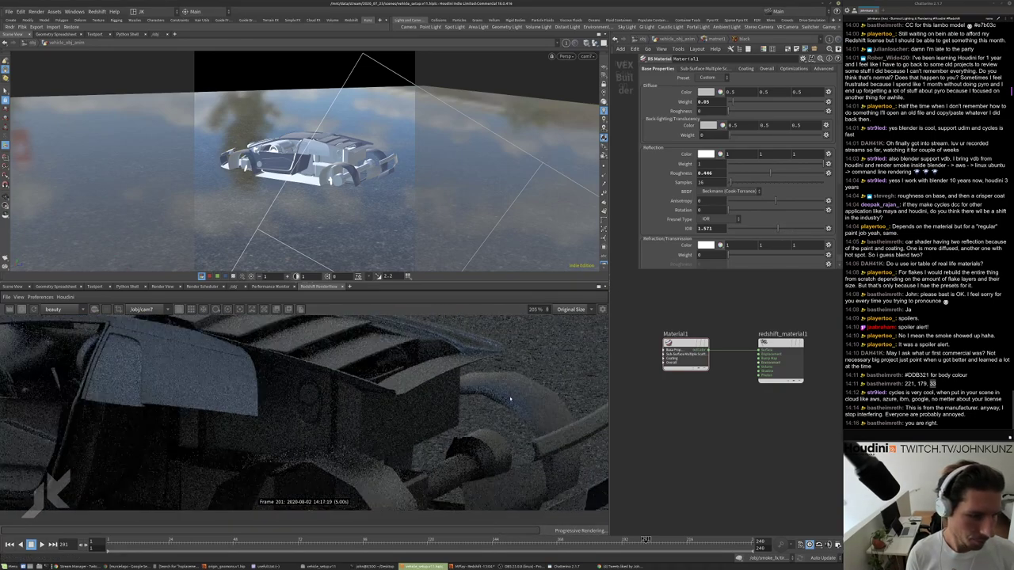
pyautogui.scroll(-2, 390, 416)
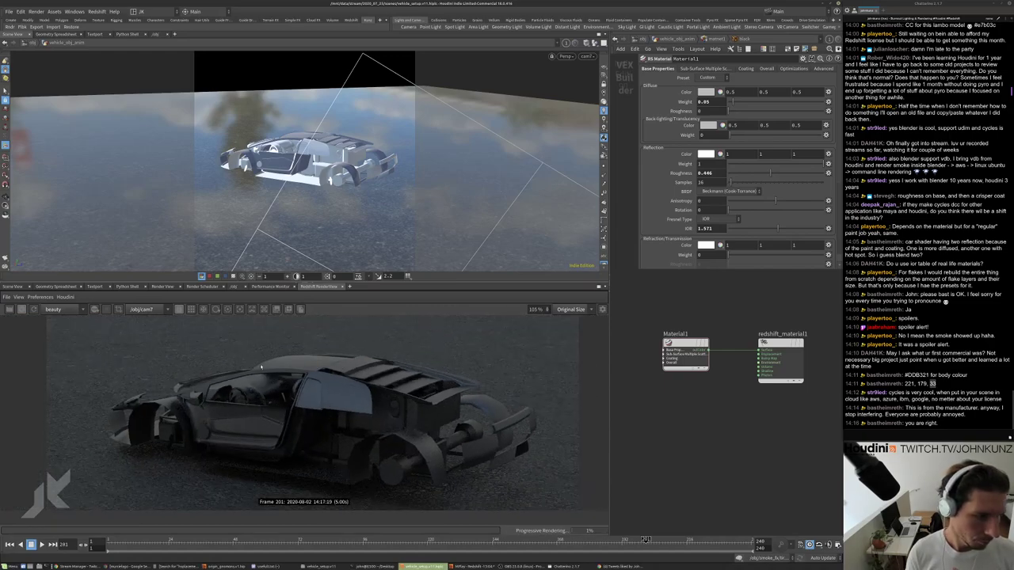
pyautogui.scroll(-1, 352, 405)
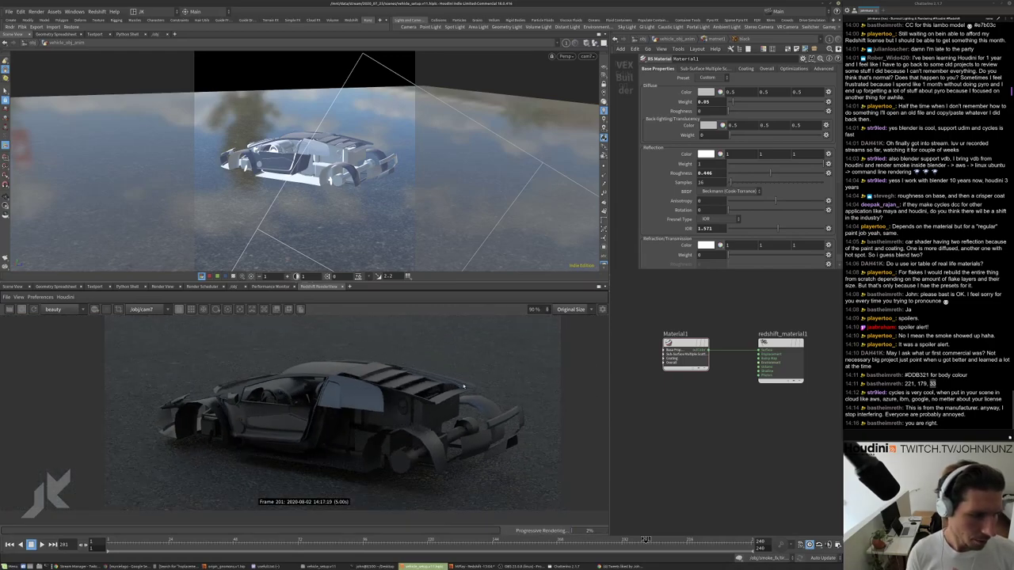
pyautogui.doubleClick(711, 228)
pyautogui.write('1.525')
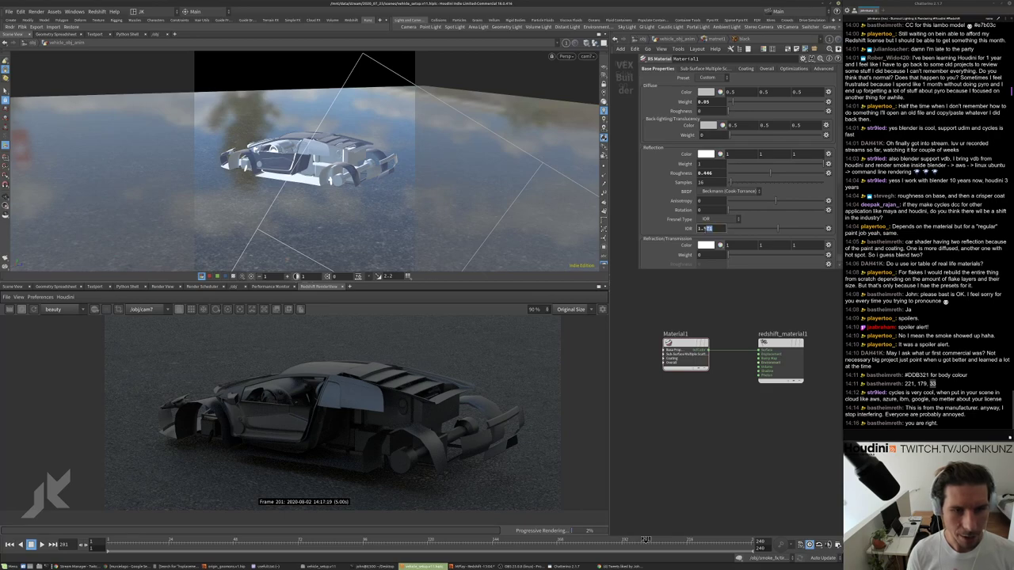
pyautogui.press('Return')
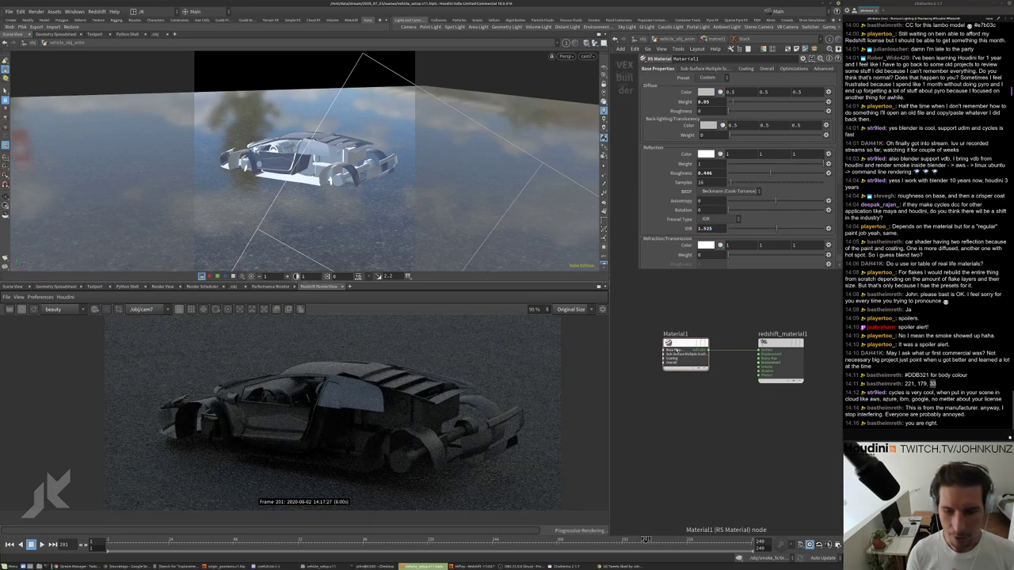
pyautogui.press('u')
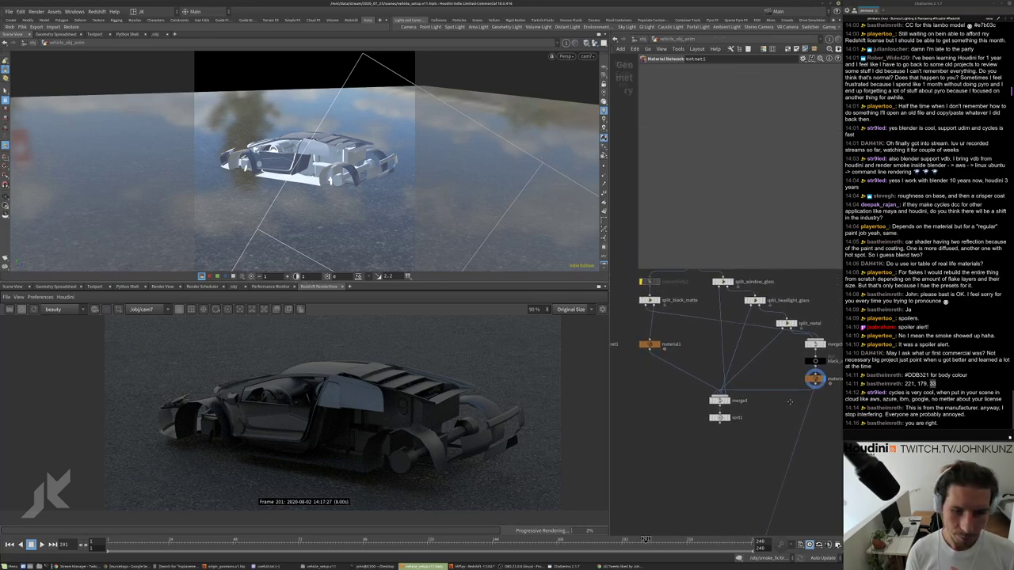
# Duplicate material2 as material3, add an OUT node below it, and enter matnet1.
pyautogui.click(779, 377)
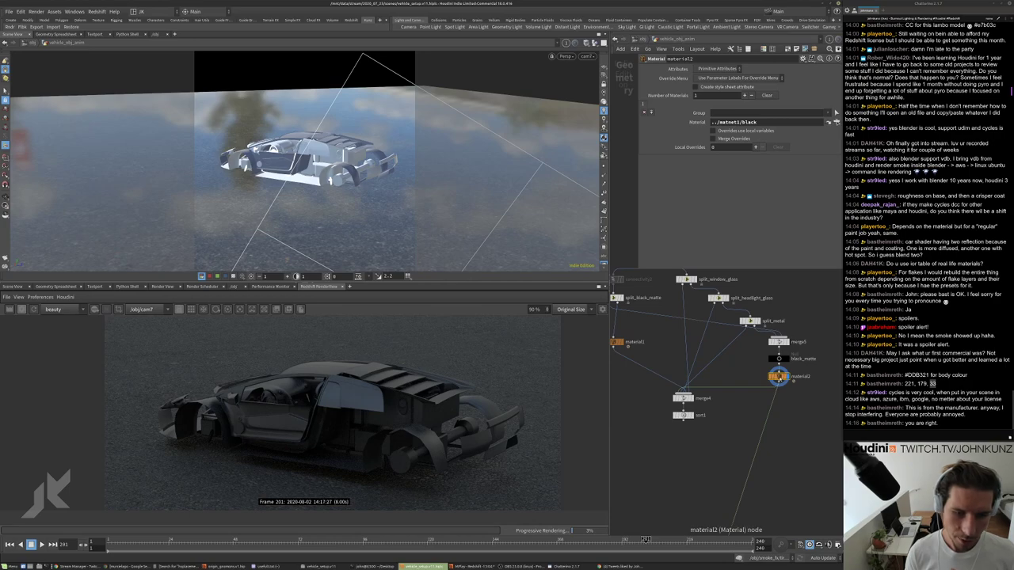
pyautogui.keyDown('alt'); pyautogui.moveTo(779, 377); pyautogui.dragTo(730, 363); pyautogui.keyUp('alt')
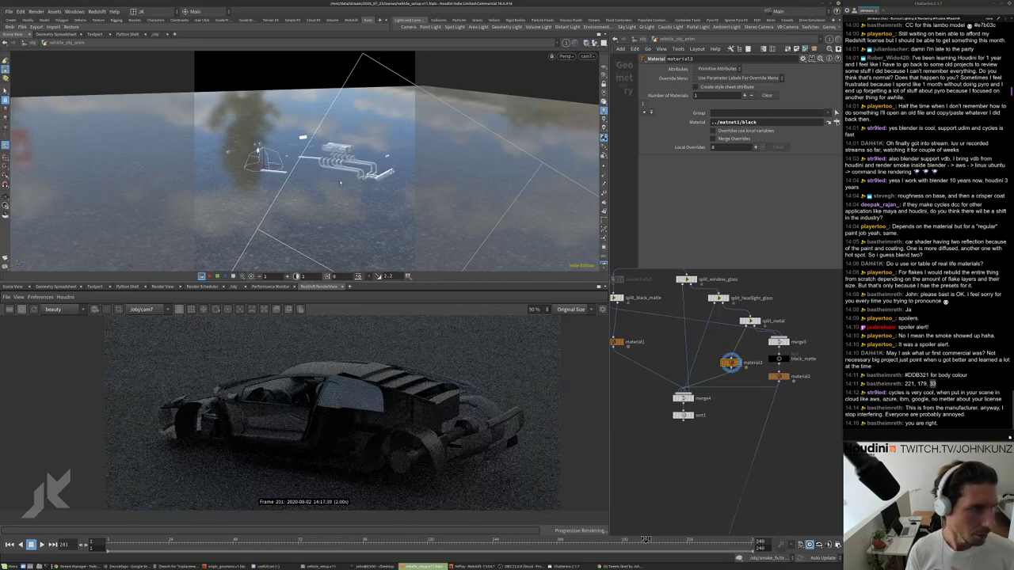
pyautogui.press('Tab')
pyautogui.write('out')
pyautogui.press('Return')
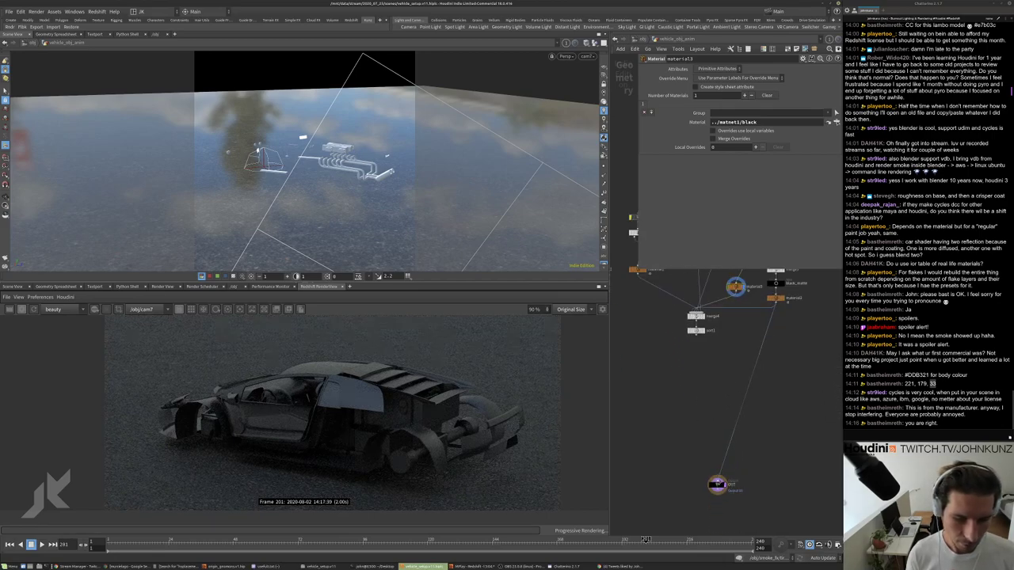
pyautogui.click(751, 417)
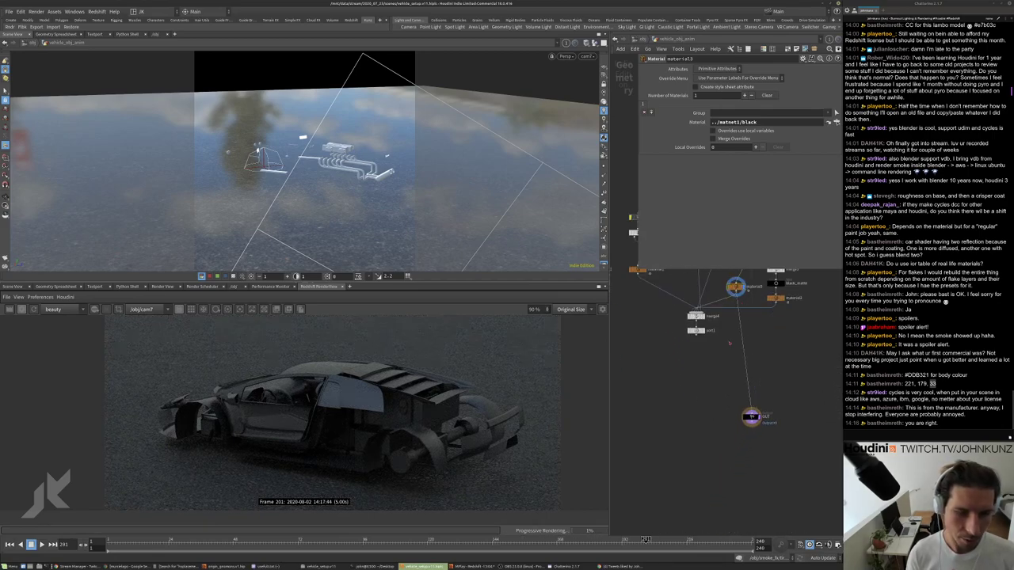
pyautogui.click(830, 122)
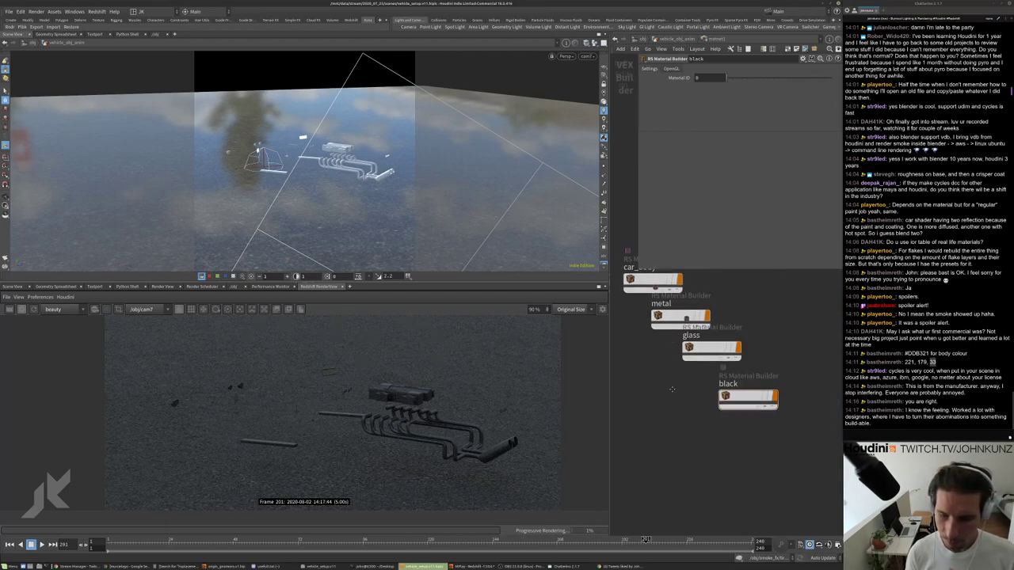
pyautogui.scroll(-2, 683, 472)
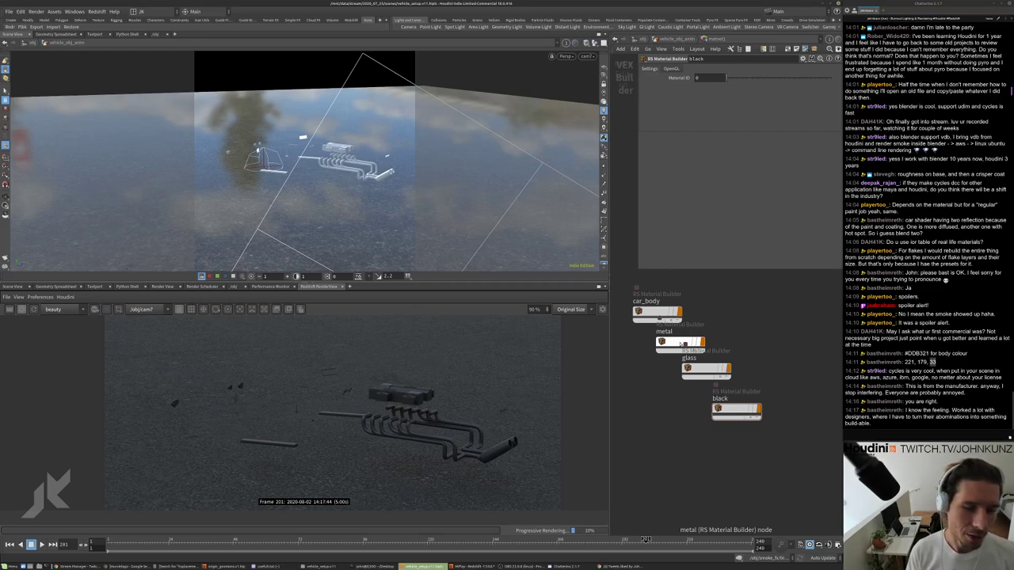
pyautogui.click(681, 344)
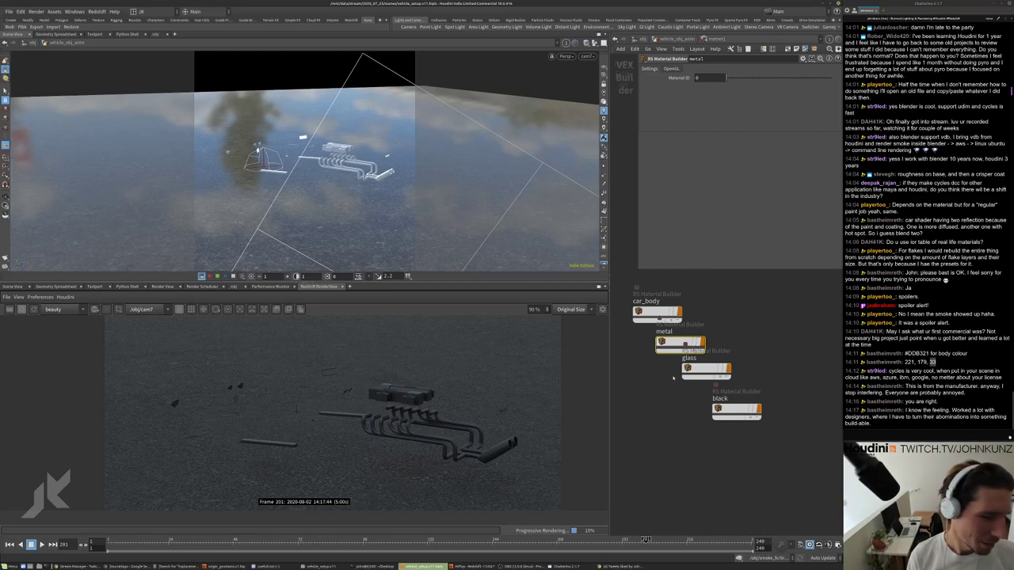
pyautogui.moveTo(697, 370); pyautogui.dragTo(693, 346, button='middle')
pyautogui.moveTo(696, 346); pyautogui.dragTo(701, 353)
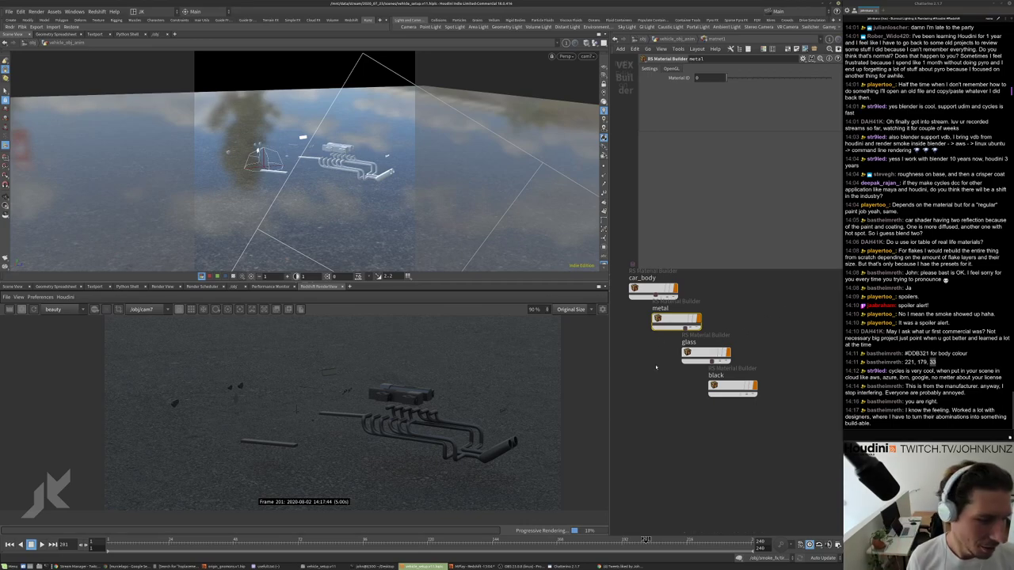
pyautogui.moveTo(659, 373); pyautogui.dragTo(681, 386, button='middle')
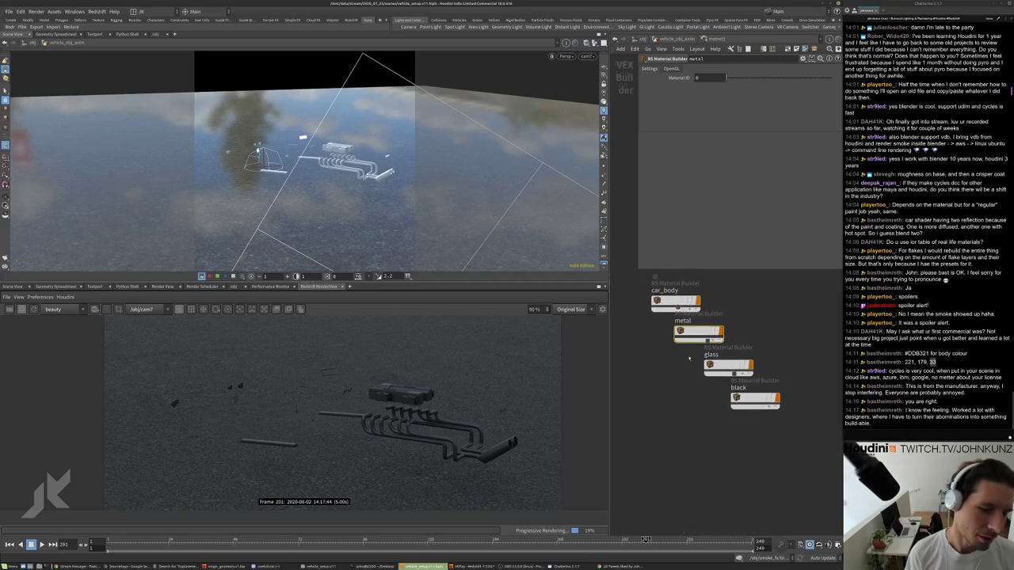
pyautogui.scroll(3, 689, 359)
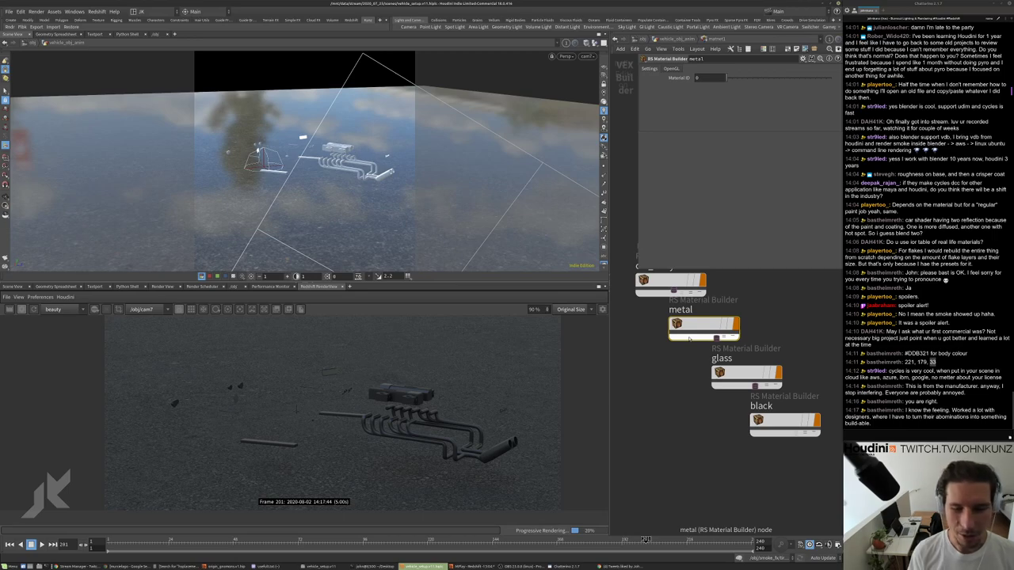
pyautogui.scroll(-2, 435, 405)
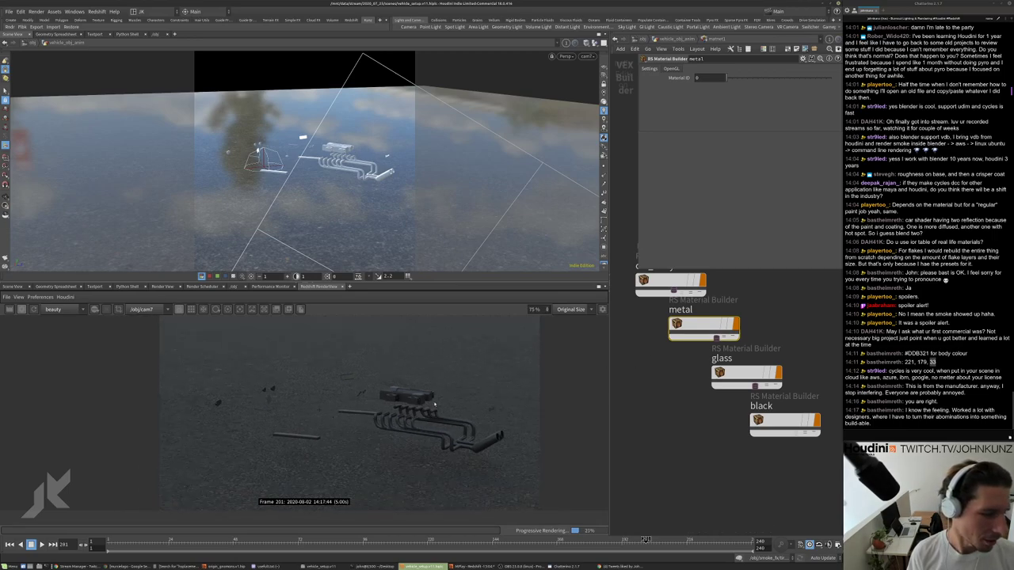
pyautogui.moveTo(655, 274); pyautogui.dragTo(657, 293, button='middle')
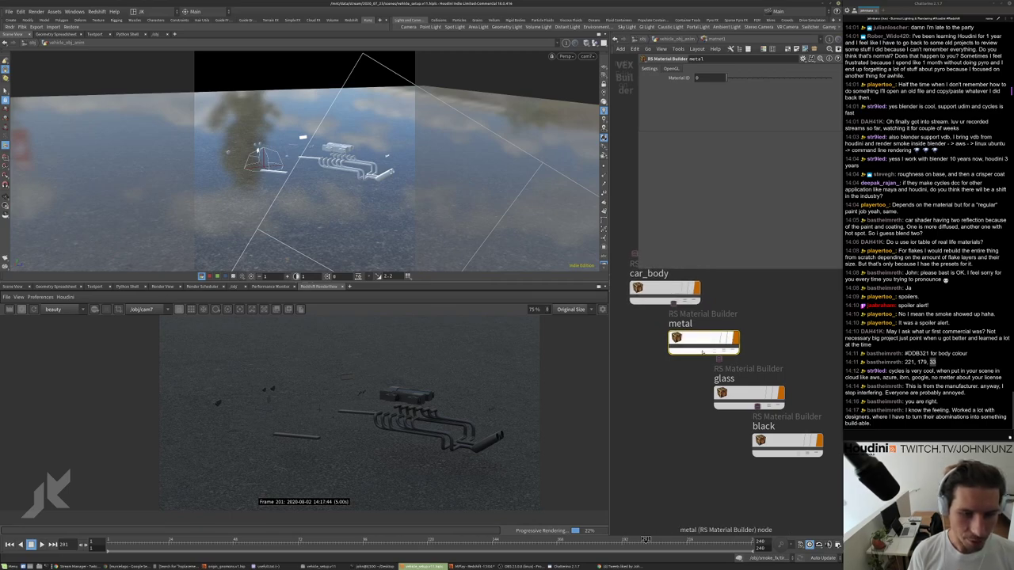
pyautogui.moveTo(704, 400); pyautogui.dragTo(652, 354, button='middle')
pyautogui.scroll(-1, 658, 361)
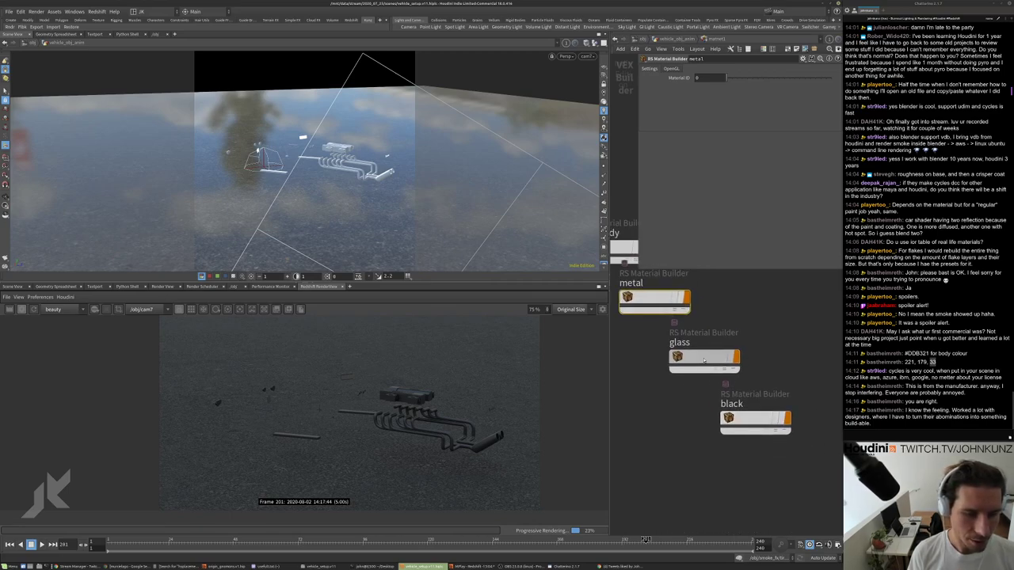
pyautogui.scroll(-2, 662, 369)
pyautogui.scroll(1, 341, 400)
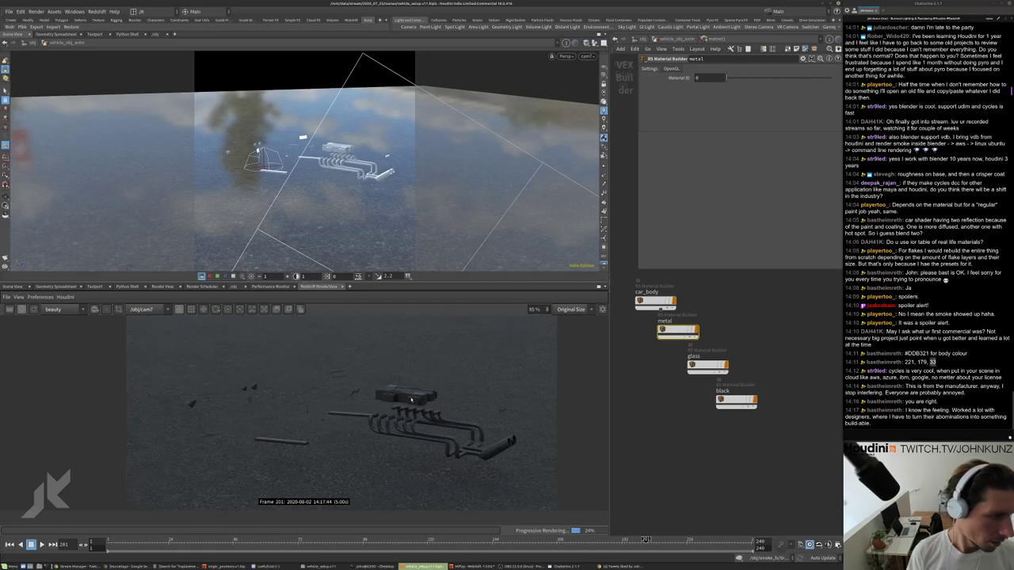
# Assign ../matnet1/metal to material3 so the engine parts render metallic, then enter matnet1.
pyautogui.doubleClick(677, 331)
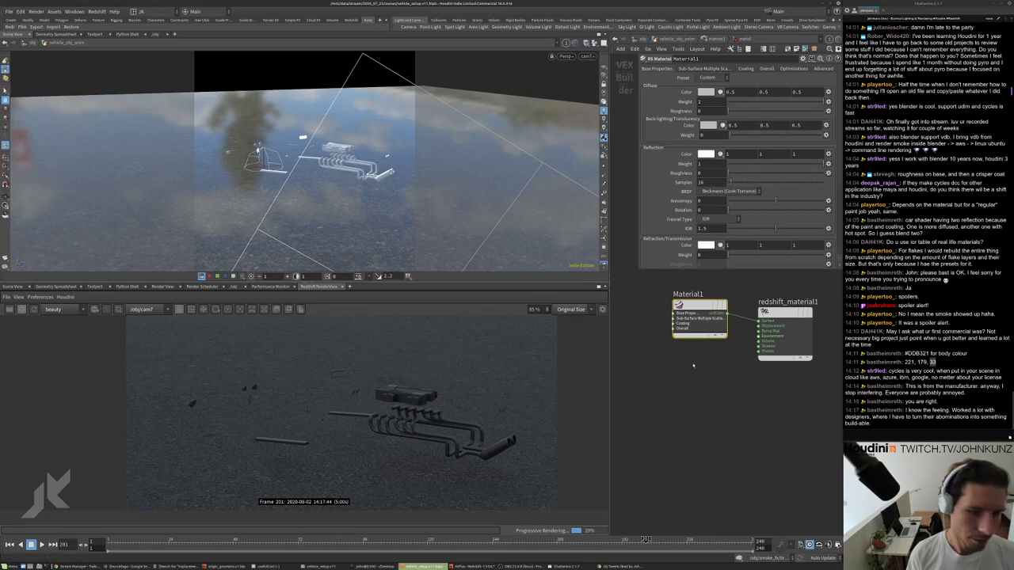
pyautogui.click(674, 39)
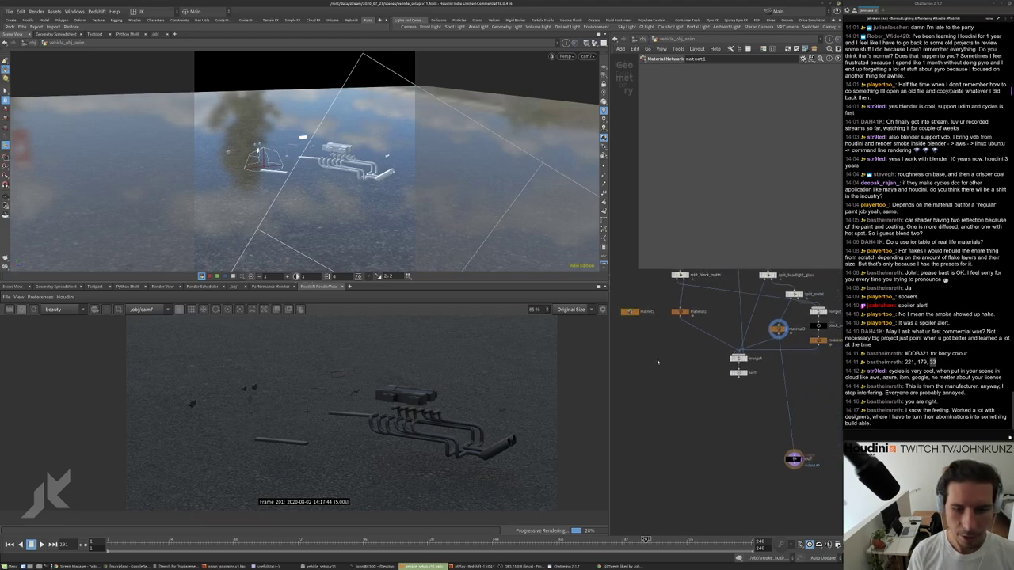
pyautogui.click(779, 327)
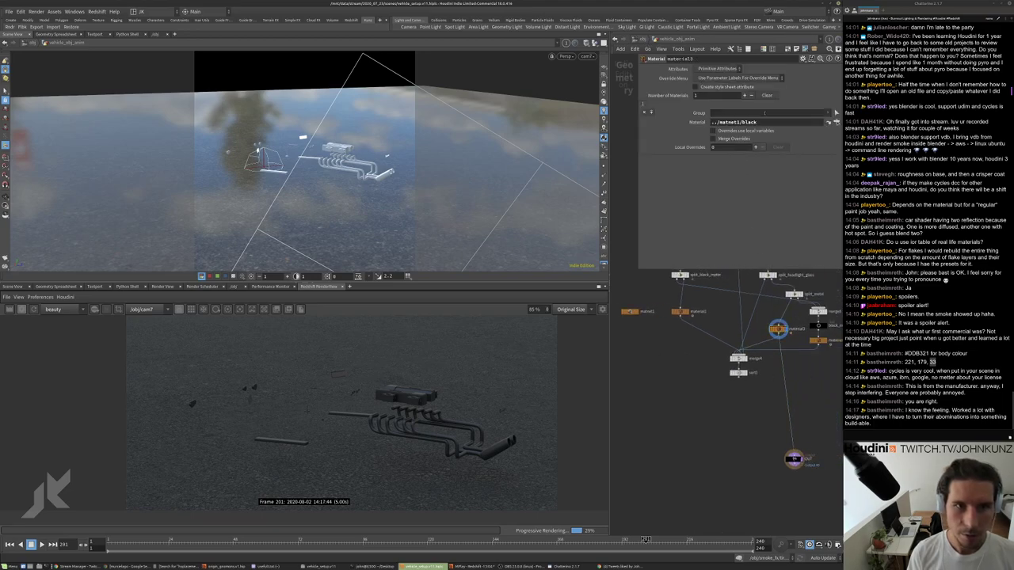
pyautogui.click(835, 122)
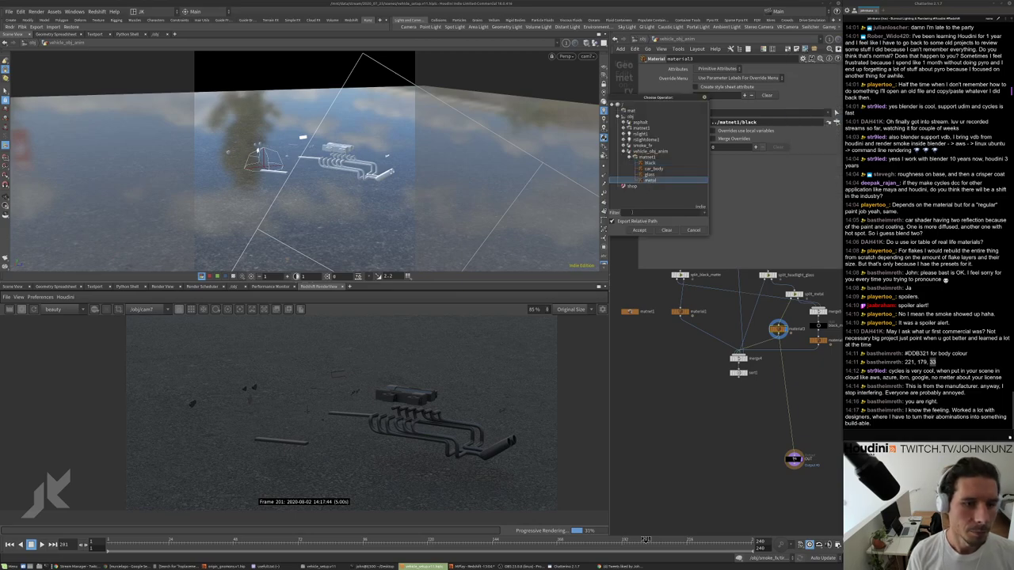
pyautogui.click(650, 180)
pyautogui.click(640, 230)
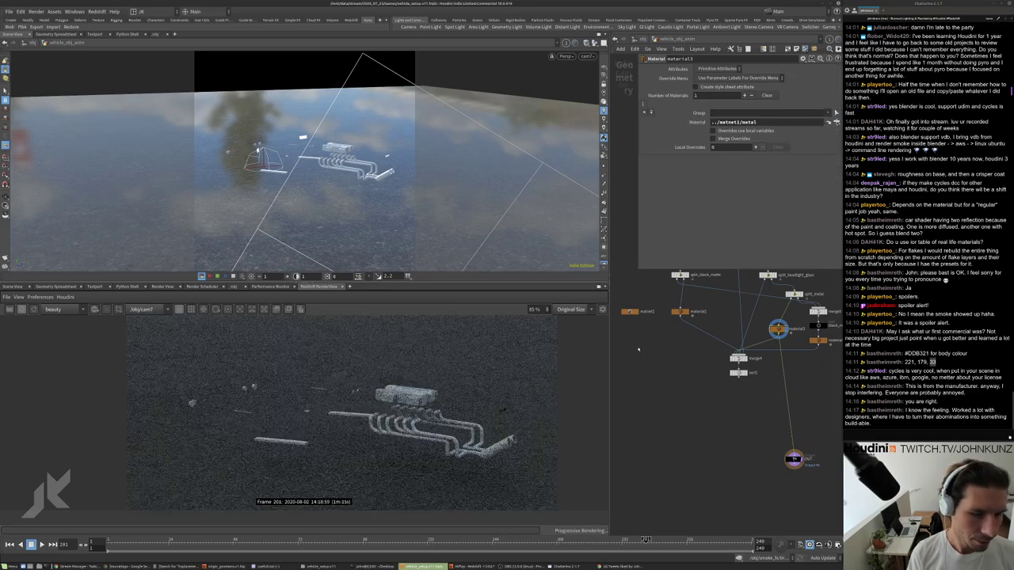
pyautogui.doubleClick(630, 311)
# Enter the metal shader network and set an IOR value of 66.
pyautogui.doubleClick(679, 332)
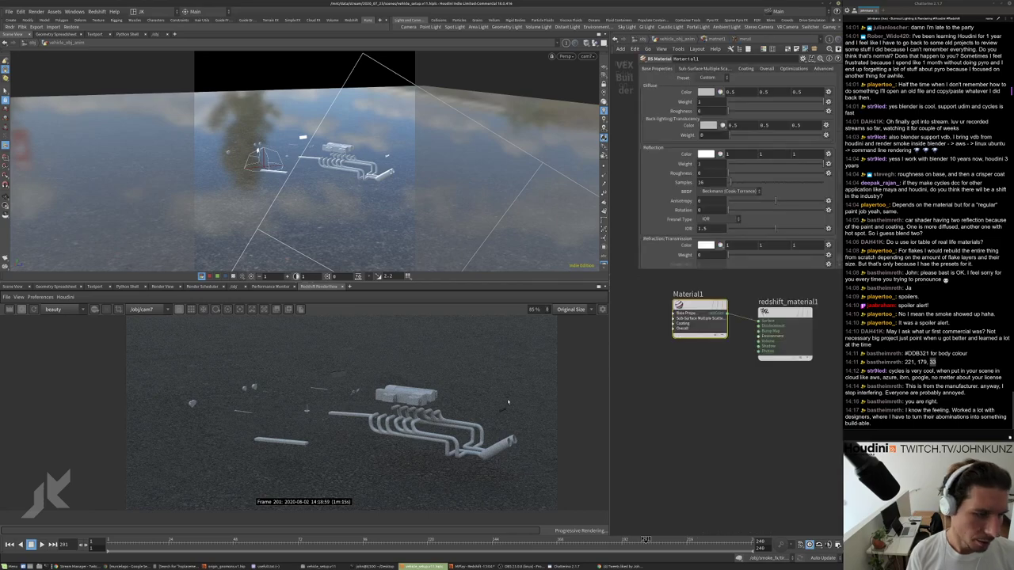
pyautogui.scroll(5, 459, 359)
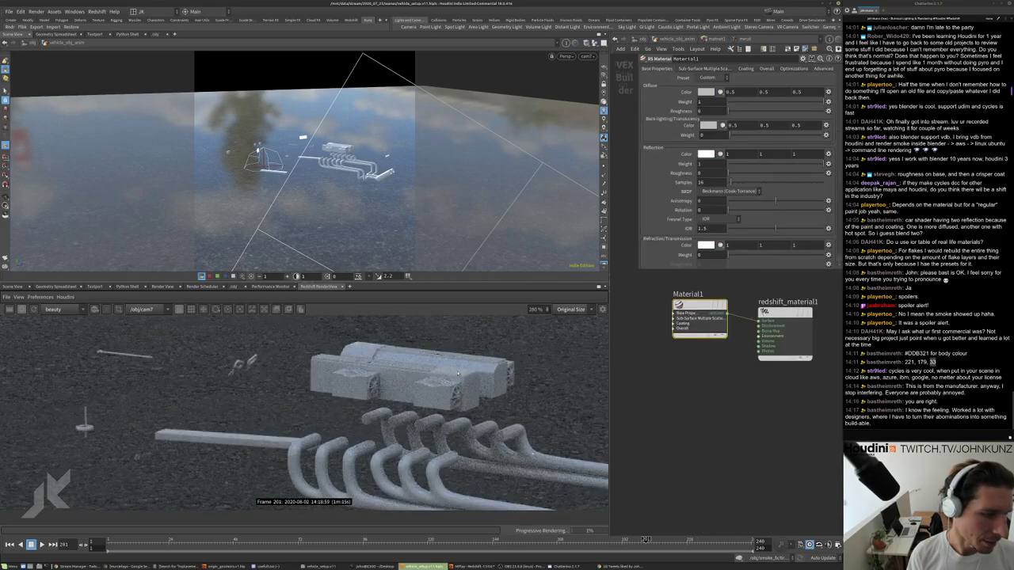
pyautogui.scroll(-3, 458, 372)
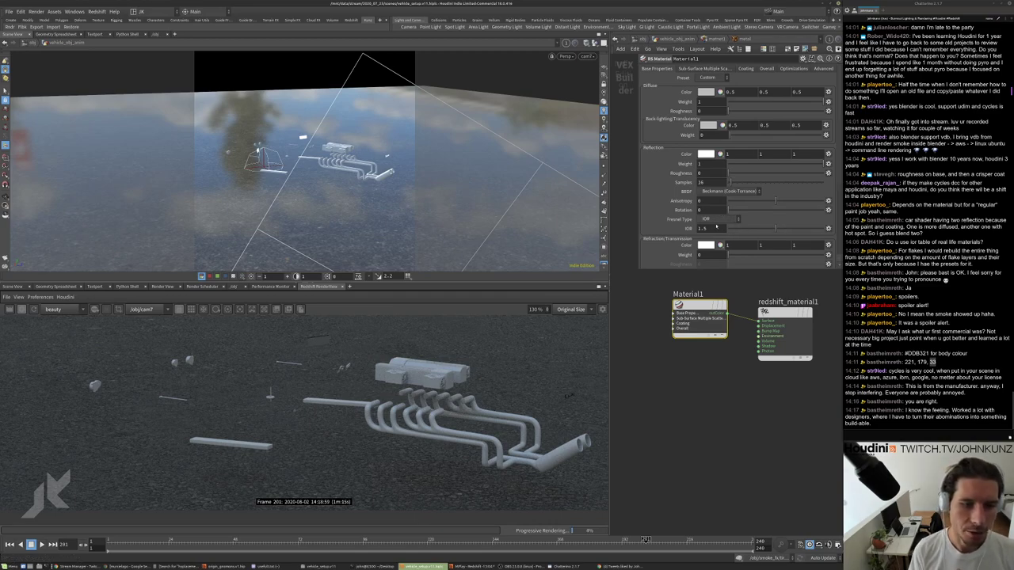
pyautogui.write('66')
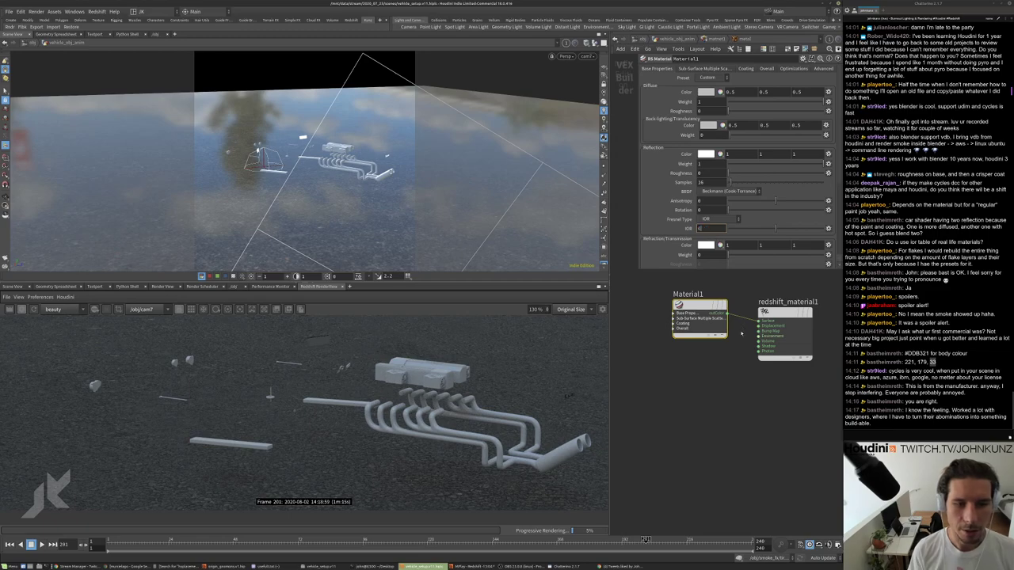
pyautogui.press('Return')
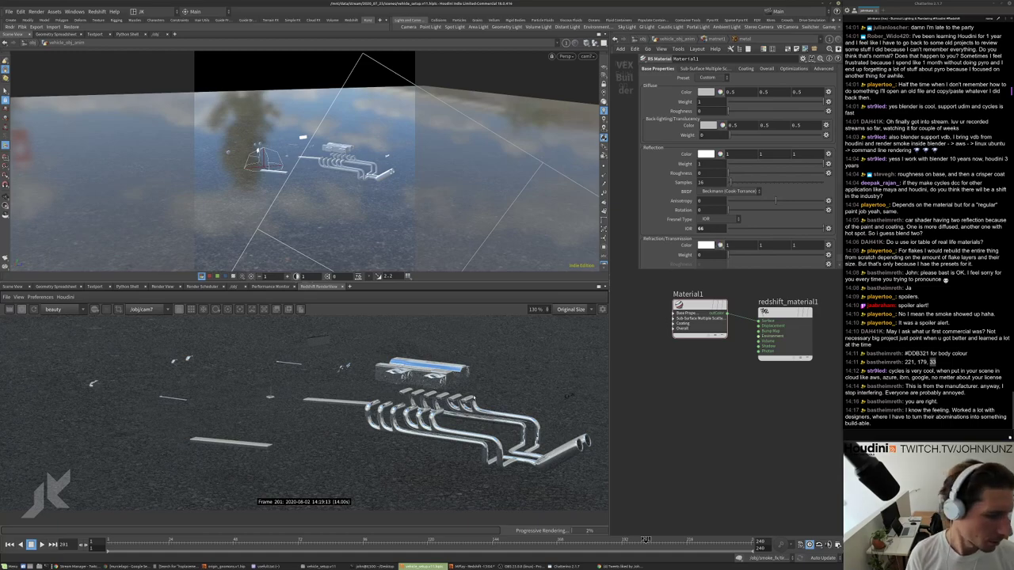
# Duplicate the Material1 shader node as Material2 with copy and paste.
pyautogui.scroll(2, 552, 476)
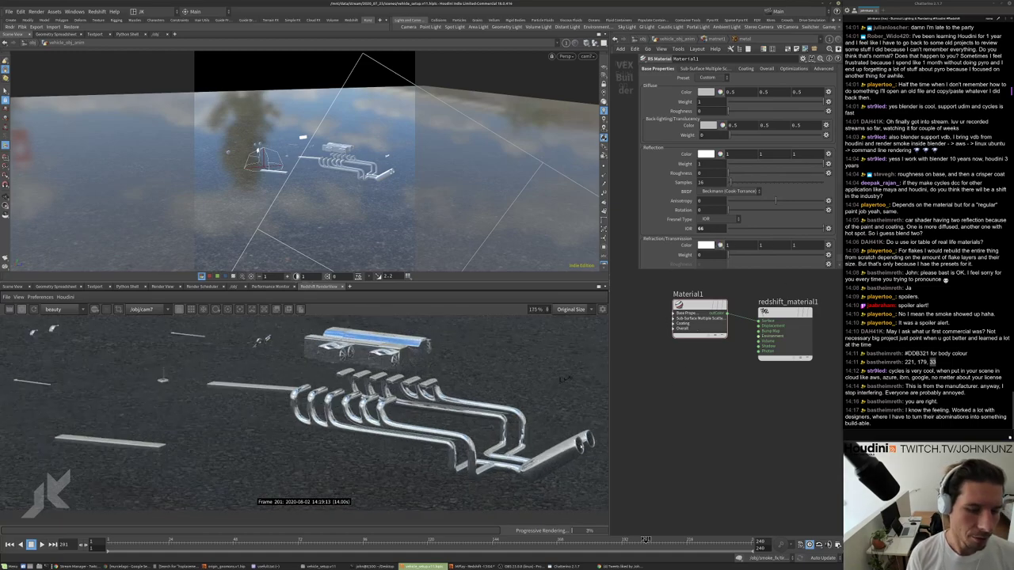
pyautogui.moveTo(255, 311); pyautogui.dragTo(430, 363, button='middle')
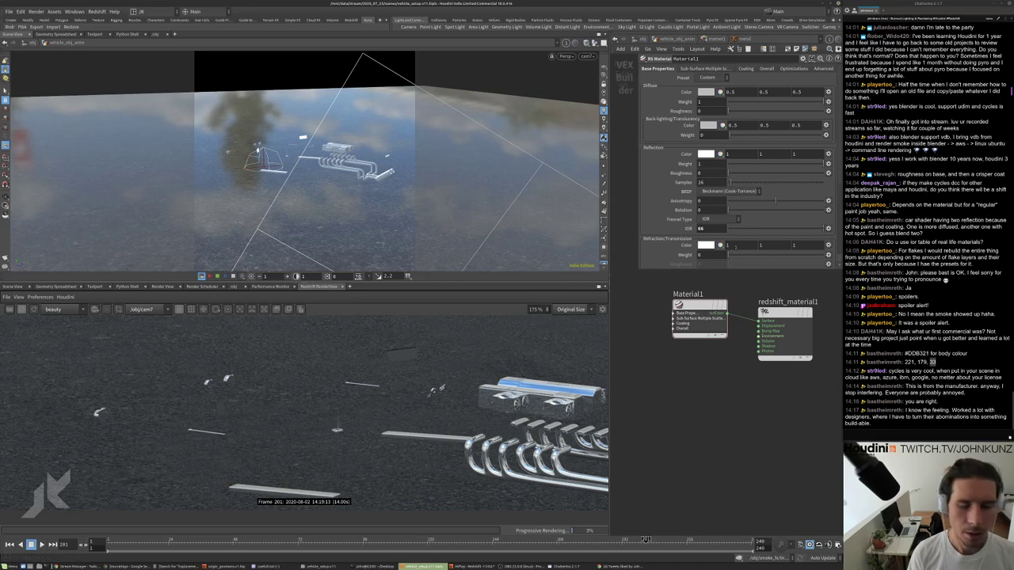
pyautogui.click(699, 304)
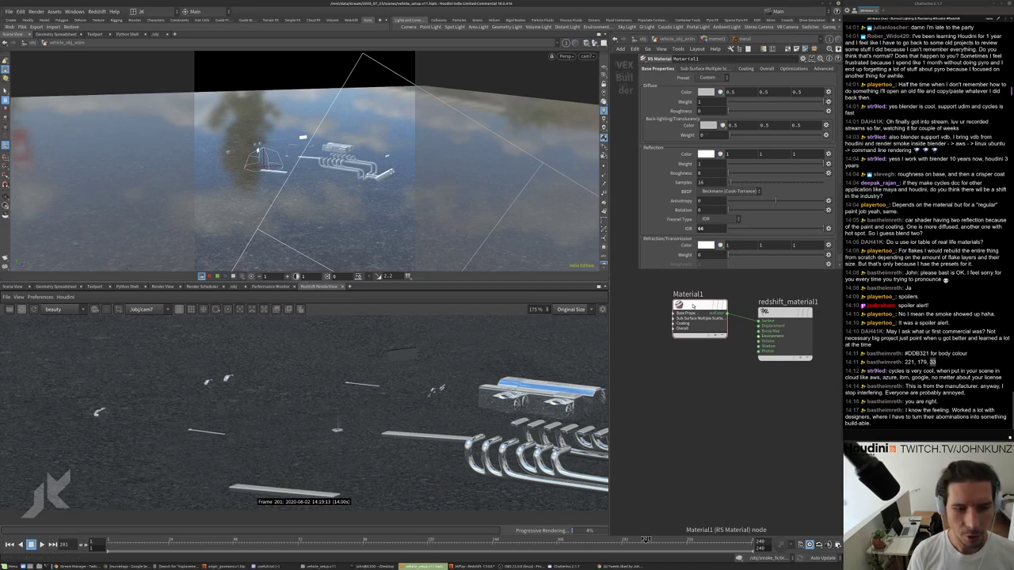
pyautogui.hotkey('ctrl', 'c')
pyautogui.hotkey('ctrl', 'v')
# Try the Silver preset with IOR Fresnel on Material2, then delete it and select Material1.
pyautogui.click(707, 78)
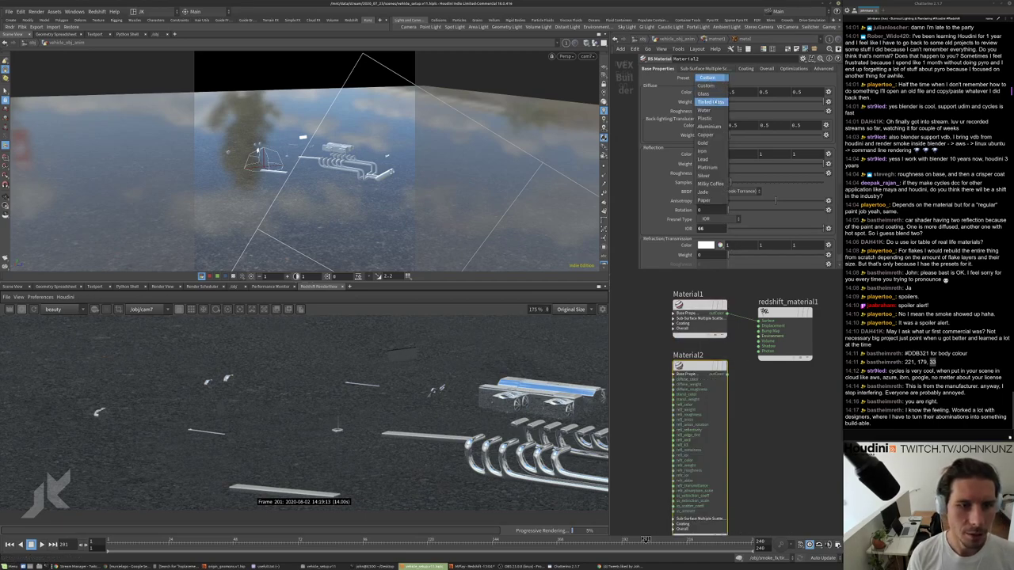
pyautogui.click(707, 175)
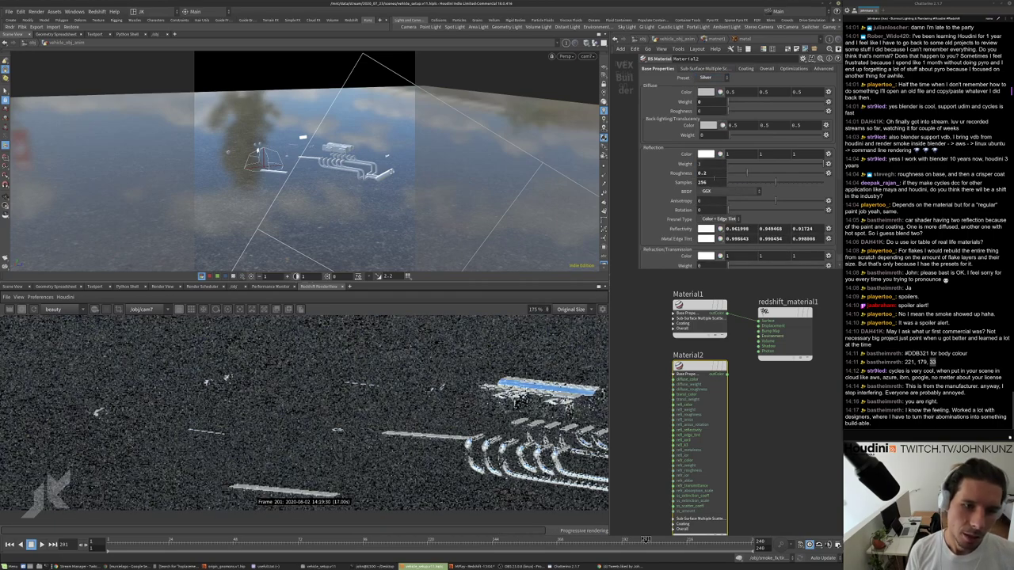
pyautogui.scroll(-1, 707, 175)
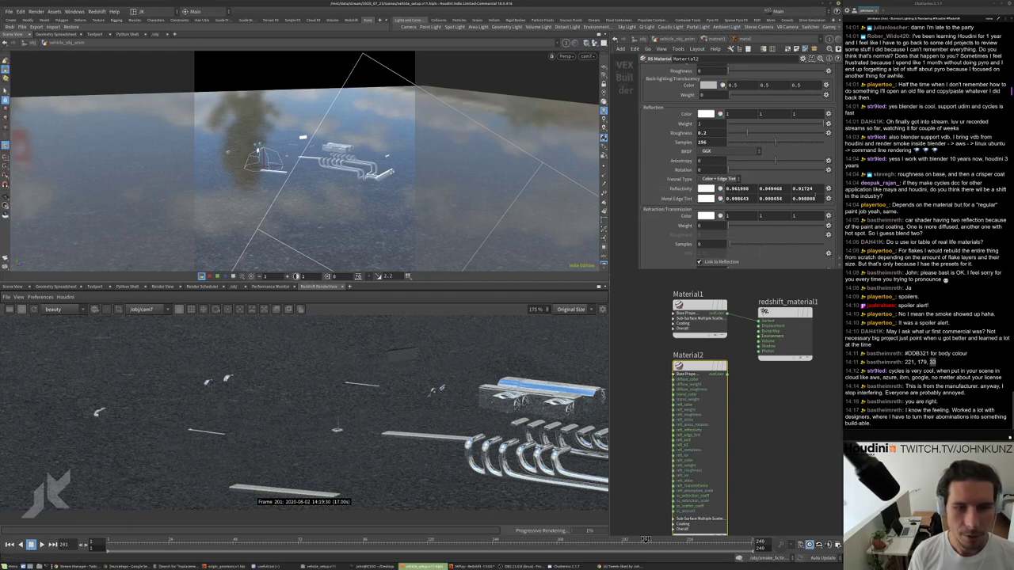
pyautogui.click(719, 180)
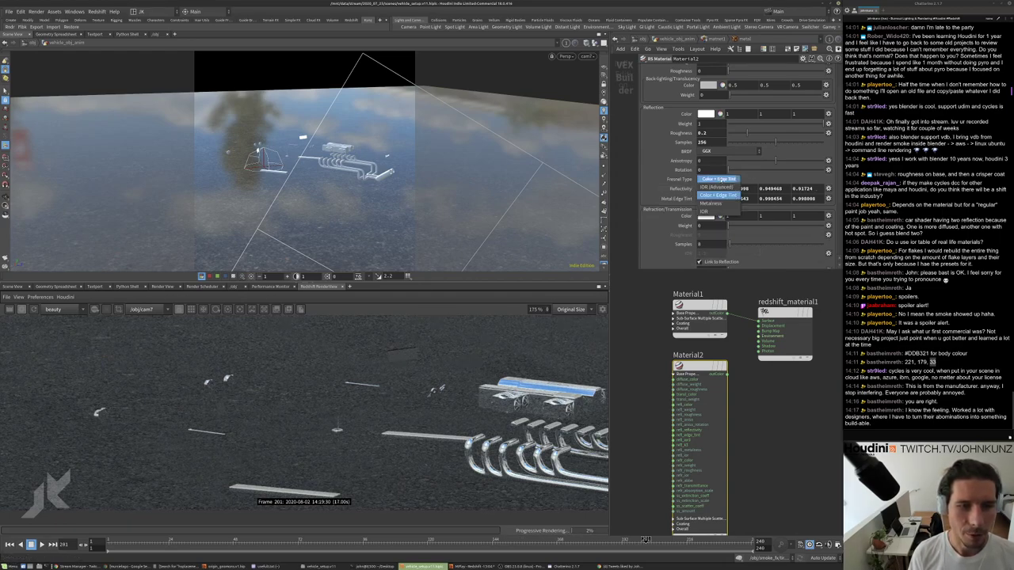
pyautogui.click(709, 213)
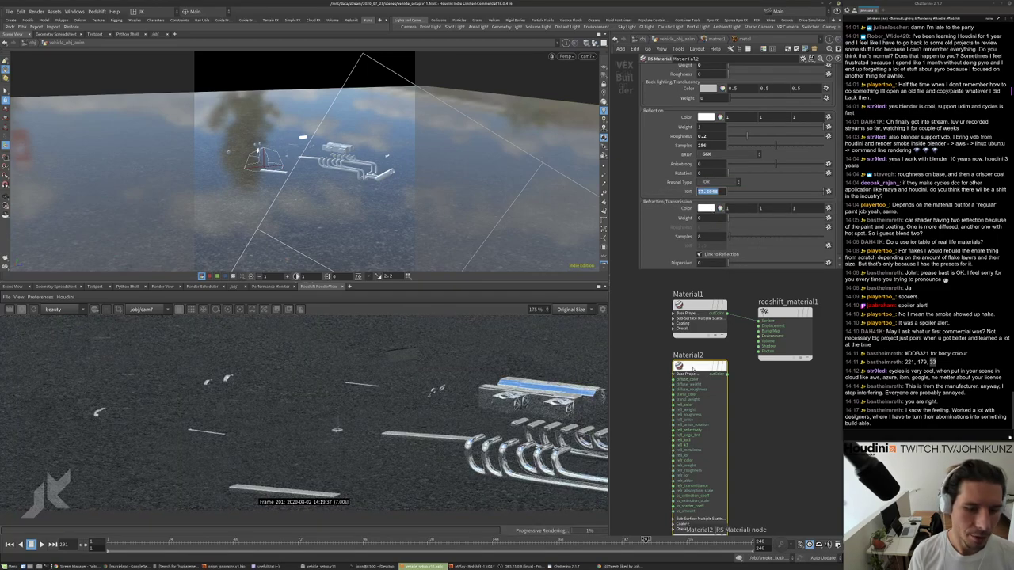
pyautogui.press('Delete')
pyautogui.click(694, 304)
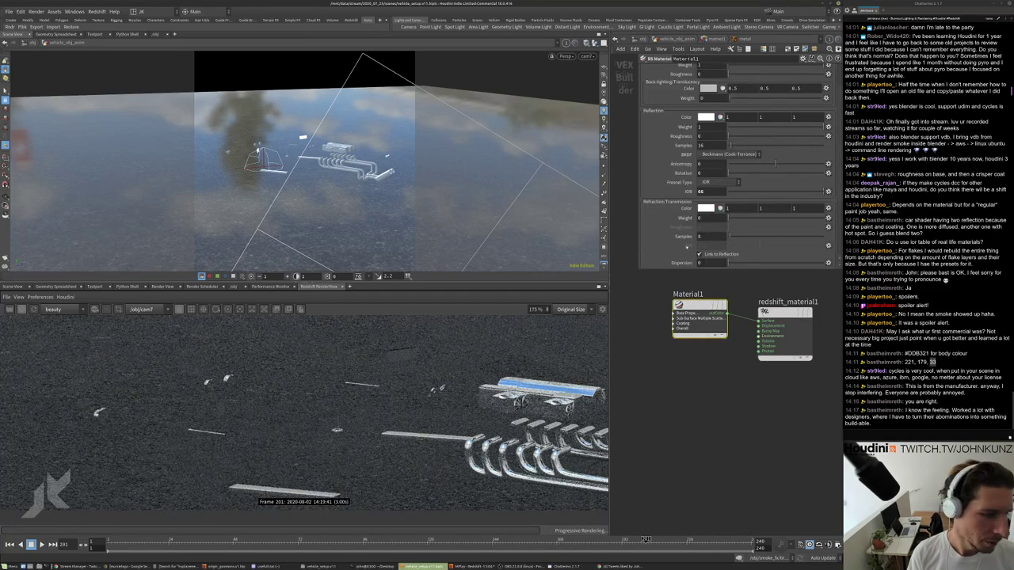
# Set Material1's reflection IOR to 1.66.
pyautogui.write('1.66')
pyautogui.press('Return')
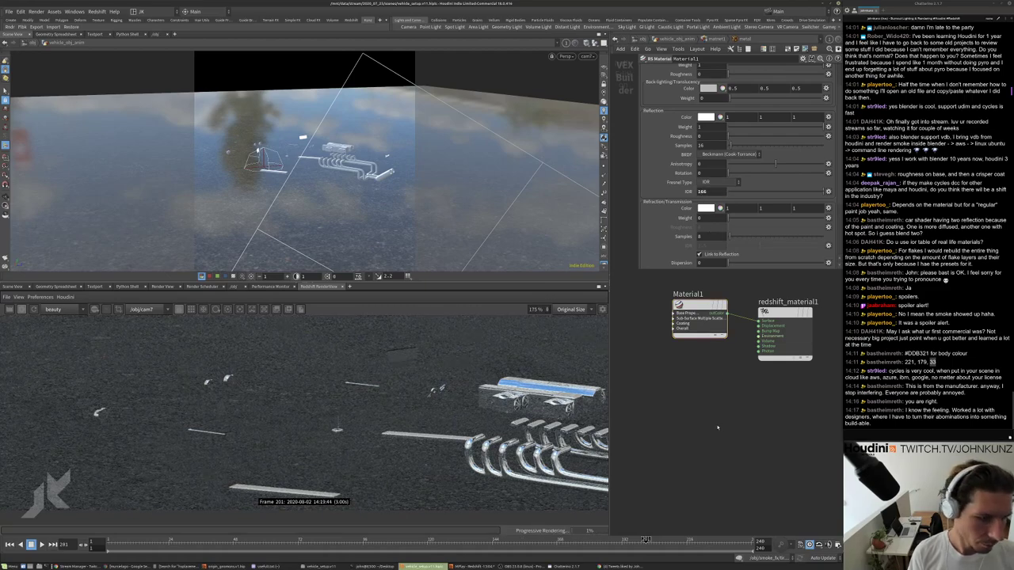
pyautogui.scroll(-4, 581, 359)
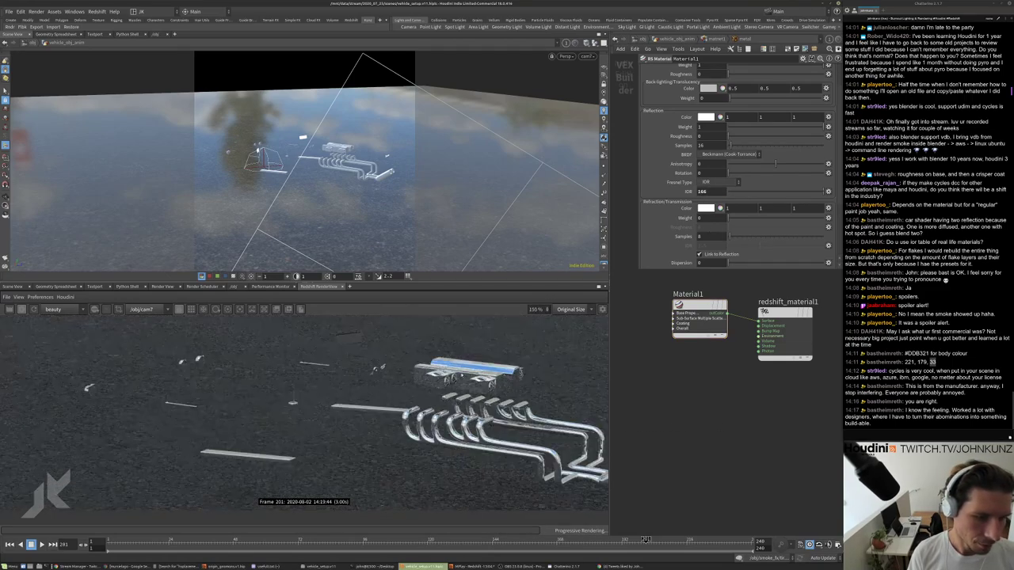
pyautogui.scroll(3, 693, 143)
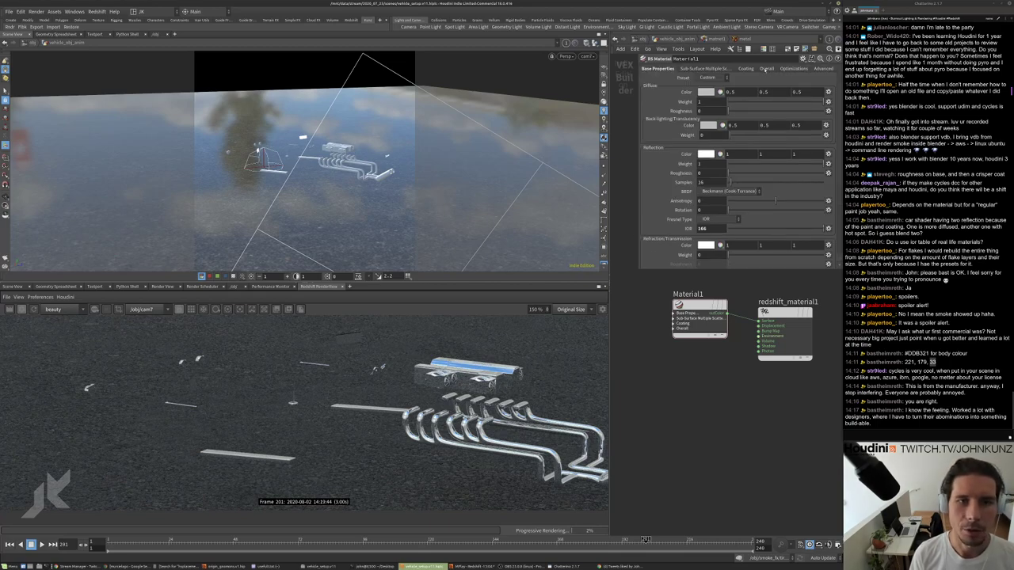
# Browse Material1's Overall, Base Properties, Coating, Optimizations and Advanced settings pages.
pyautogui.click(766, 69)
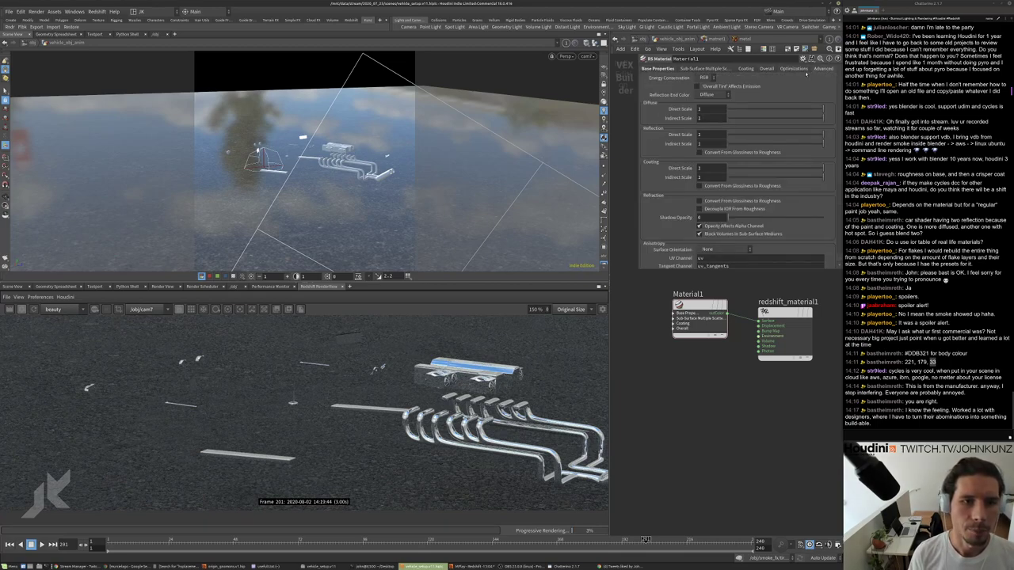
pyautogui.click(662, 69)
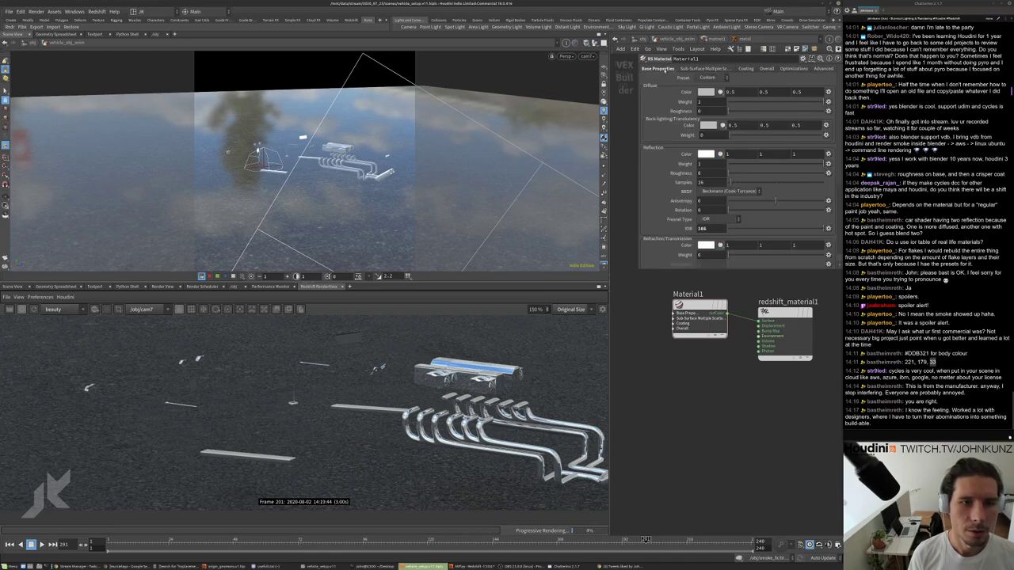
pyautogui.scroll(-4, 681, 208)
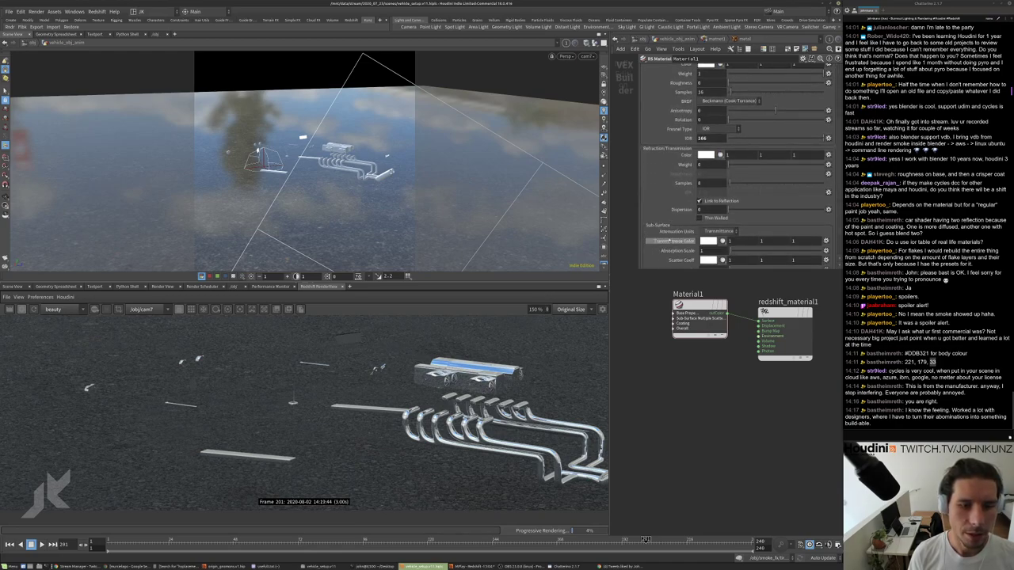
pyautogui.scroll(5, 661, 235)
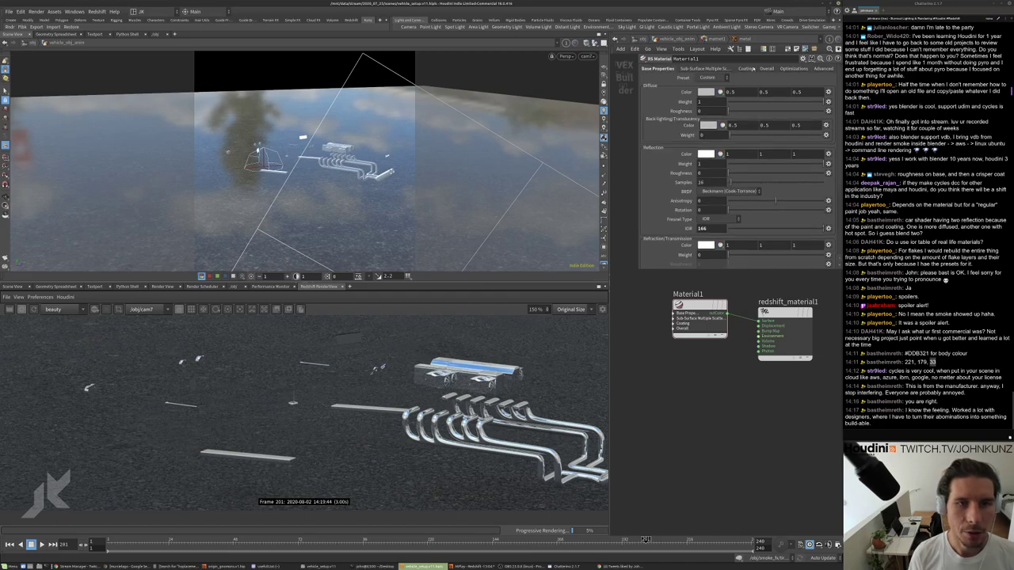
pyautogui.click(747, 69)
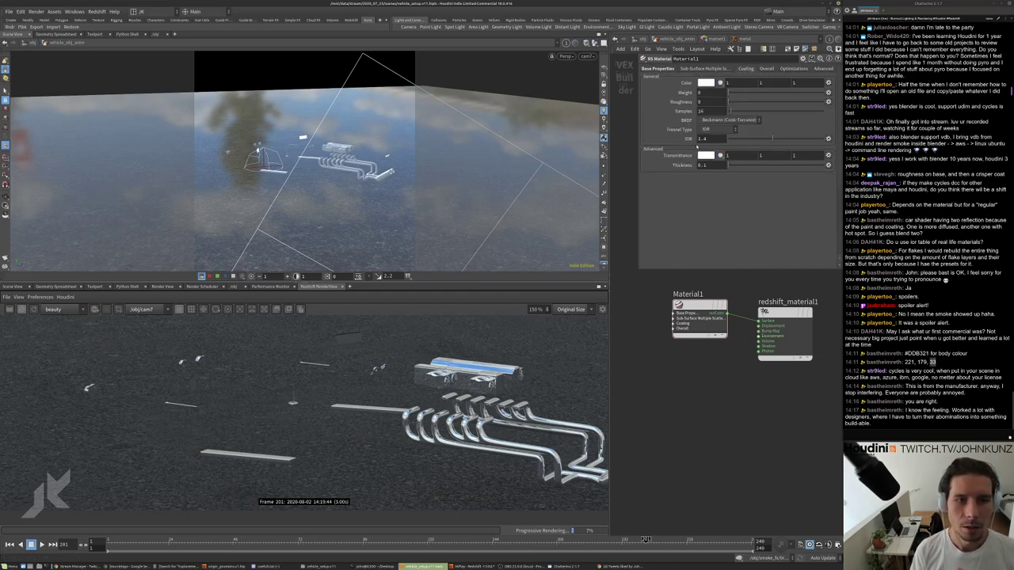
pyautogui.click(766, 70)
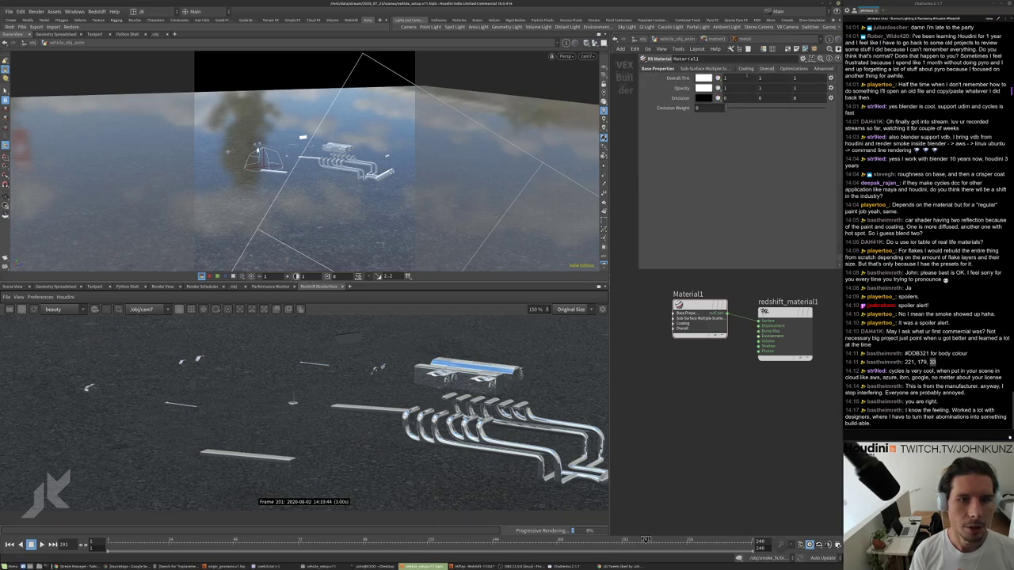
pyautogui.click(785, 69)
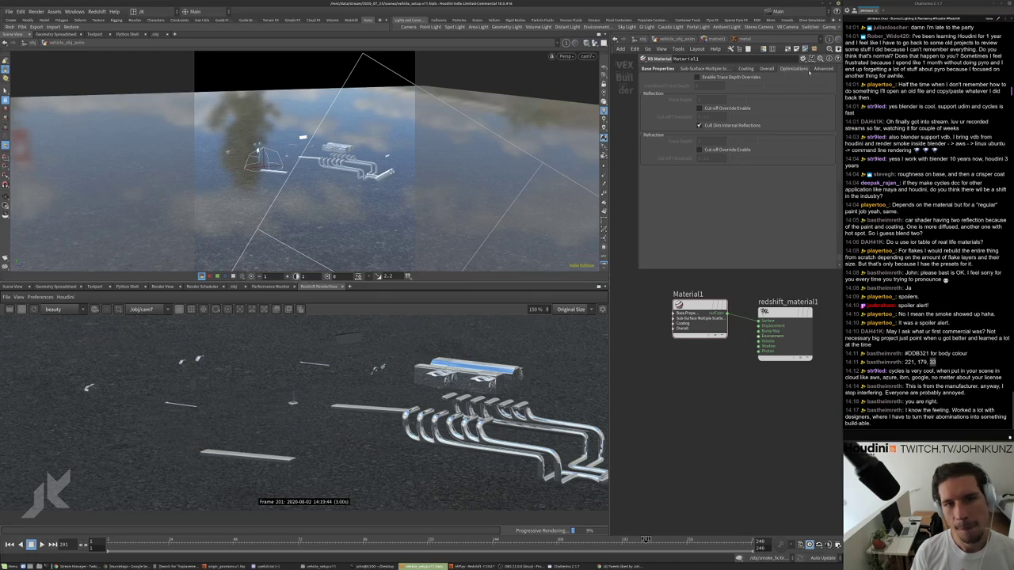
pyautogui.click(823, 69)
pyautogui.scroll(-3, 673, 206)
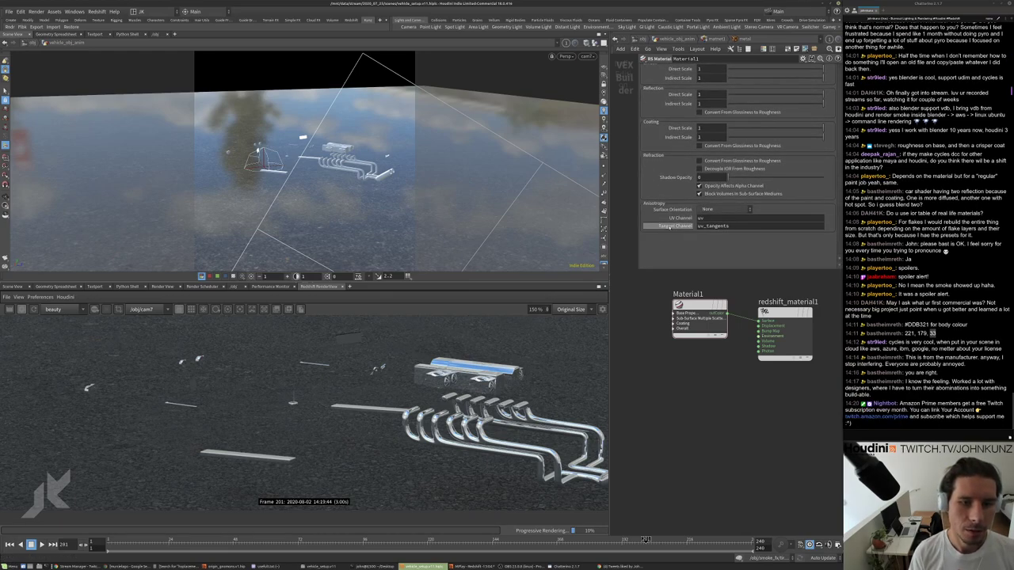
pyautogui.scroll(2, 675, 227)
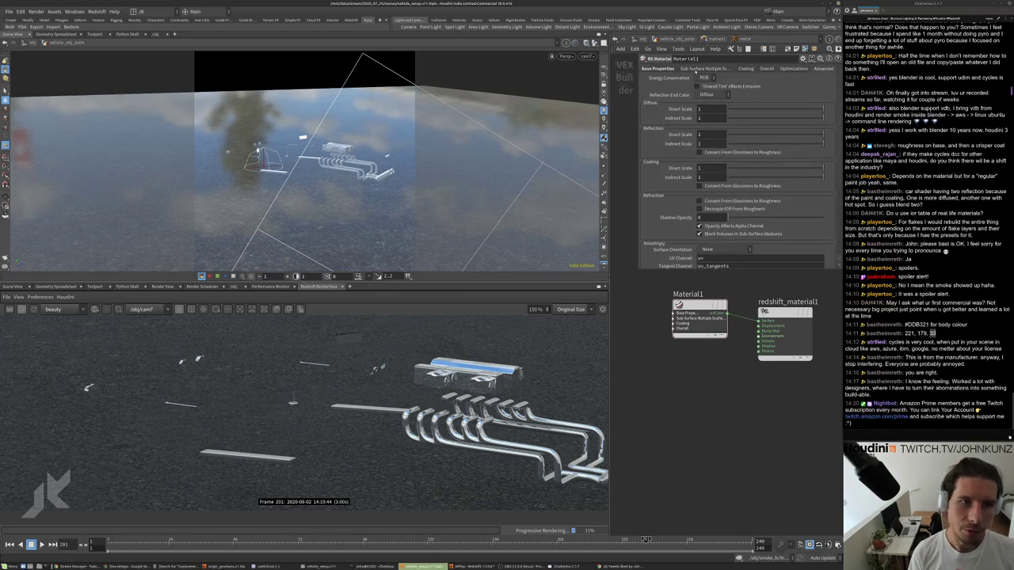
# Switch Material1's Fresnel type to Metalness and raise metalness from 0.285 to 1.
pyautogui.click(672, 70)
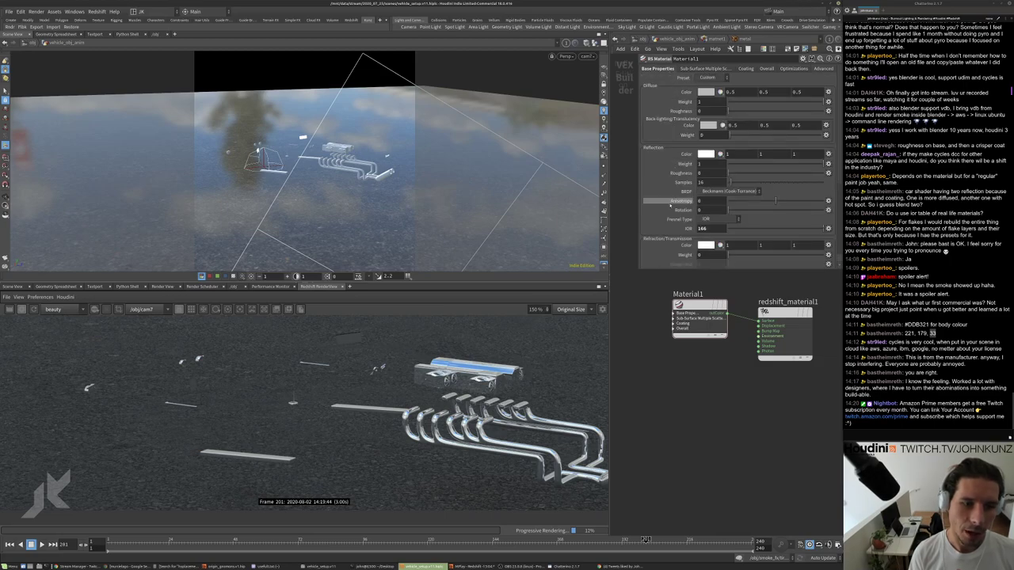
pyautogui.click(717, 219)
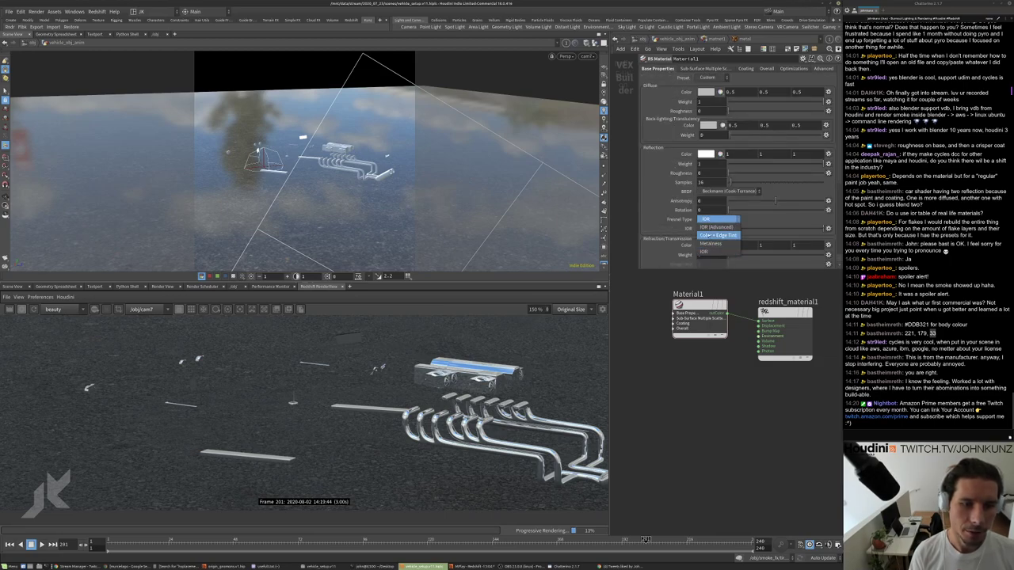
pyautogui.click(710, 243)
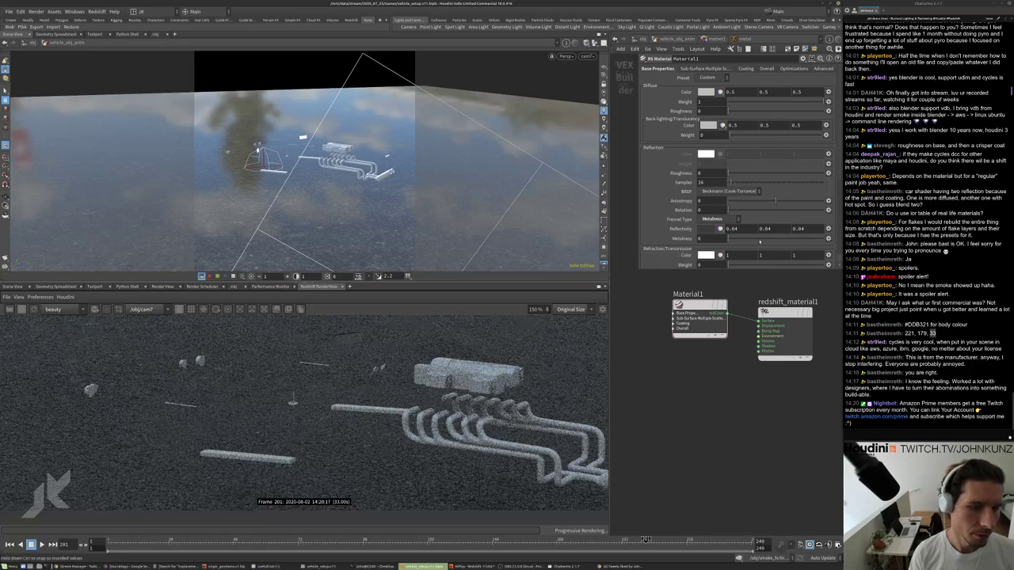
pyautogui.moveTo(730, 237)
pyautogui.mouseDown()
pyautogui.moveTo(752, 236)
pyautogui.moveTo(745, 230)
pyautogui.mouseUp()
# Set the reflectivity colour to 1, 1, 1.
pyautogui.click(744, 228)
pyautogui.write('1')
pyautogui.press('Tab')
pyautogui.write('1')
pyautogui.press('Tab')
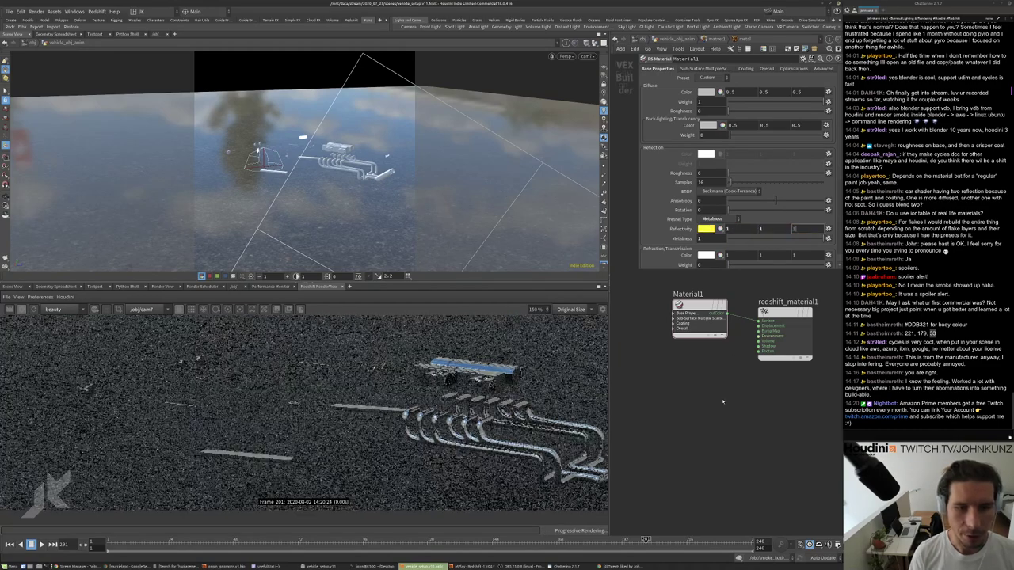
pyautogui.write('1')
pyautogui.press('Return')
# Toggle the Fresnel type to IOR and back to Metalness.
pyautogui.scroll(-3, 598, 403)
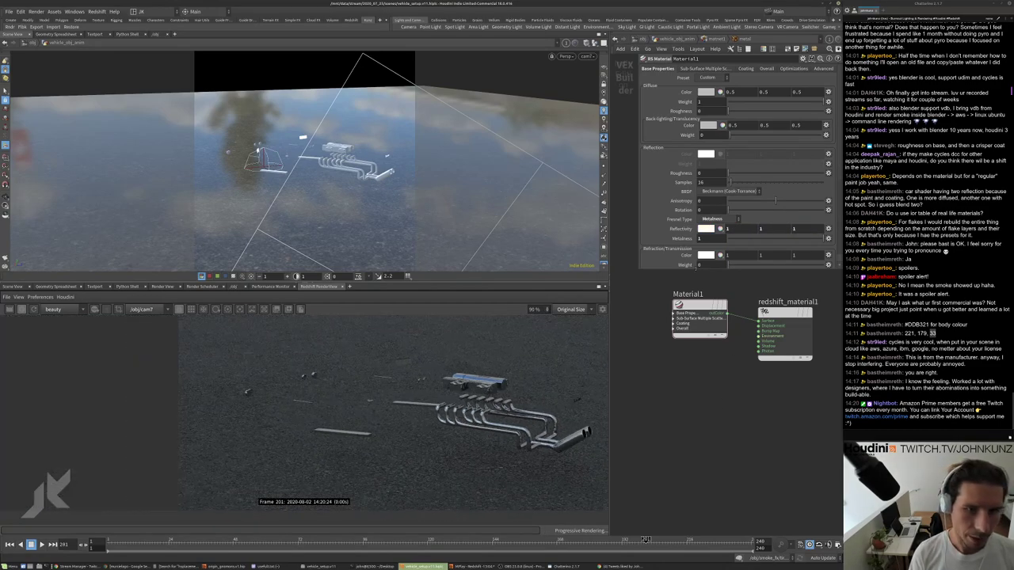
pyautogui.scroll(4, 530, 378)
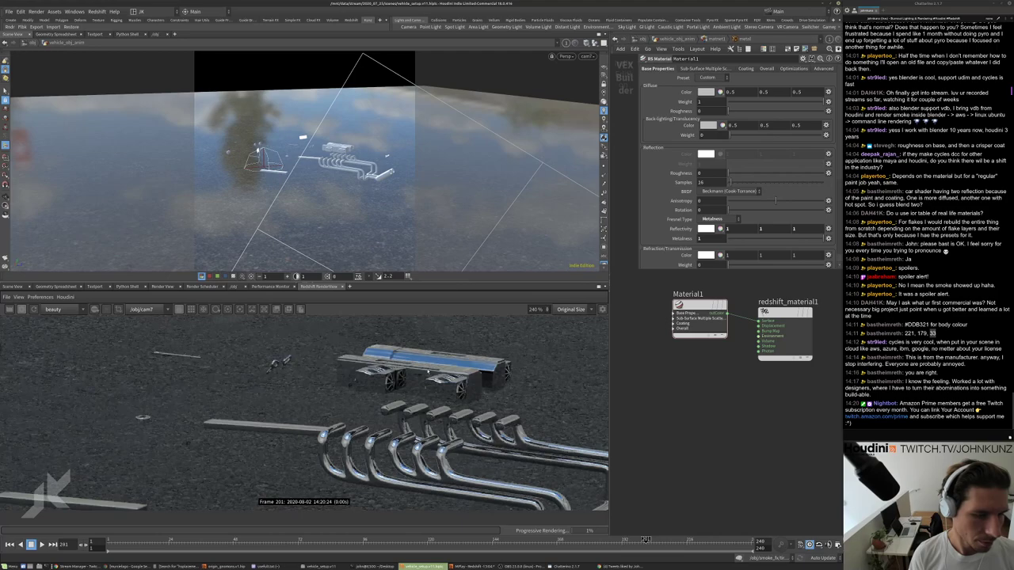
pyautogui.scroll(1, 531, 412)
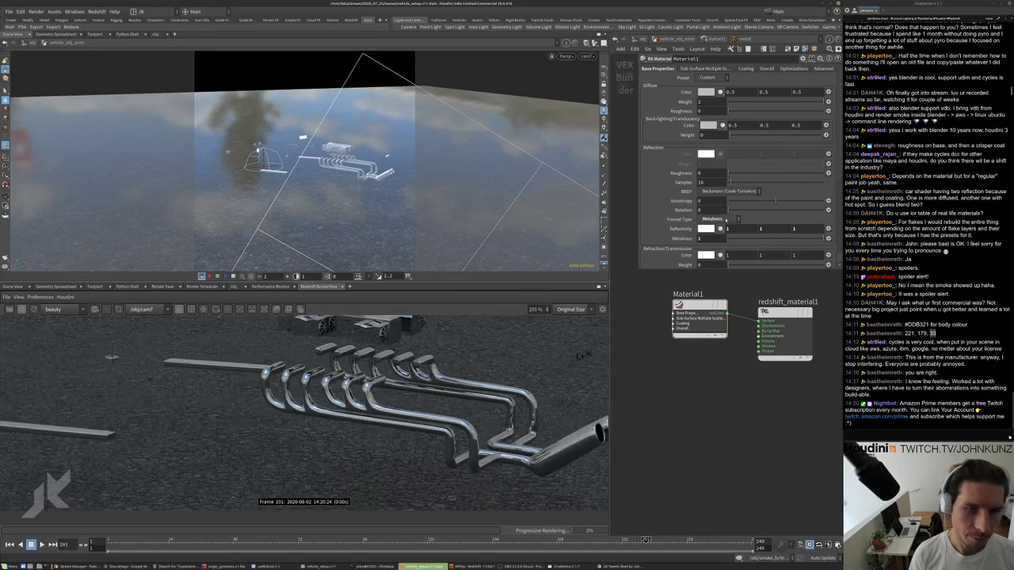
pyautogui.click(726, 221)
pyautogui.click(717, 230)
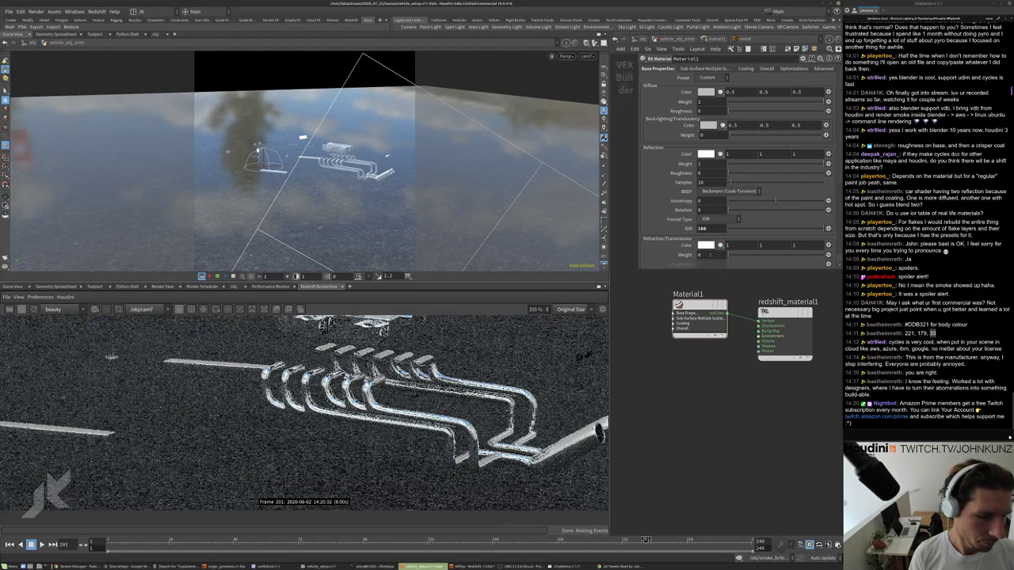
pyautogui.click(717, 220)
pyautogui.click(717, 239)
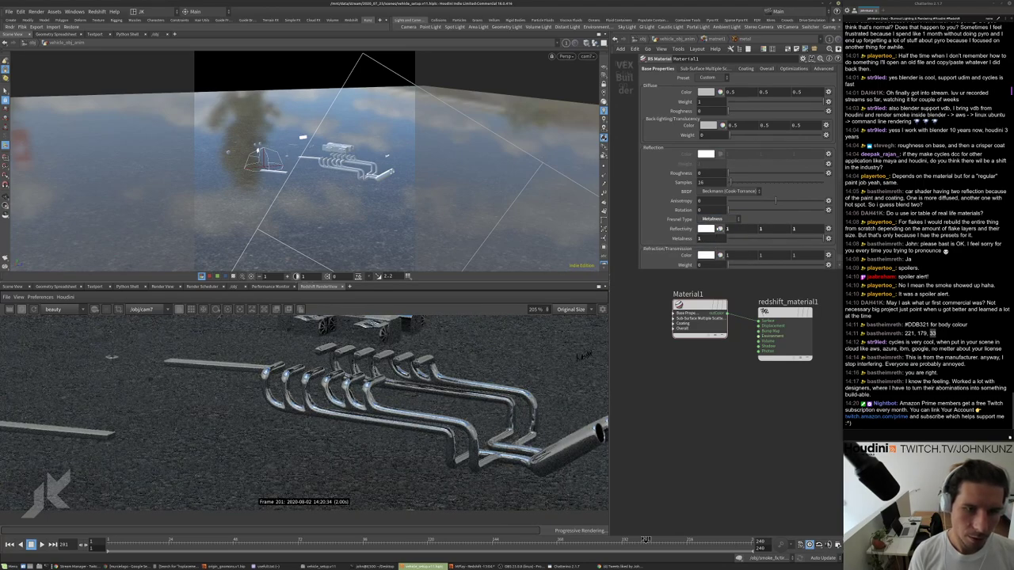
# Lower the diffuse weight to 0 and switch the reflection Fresnel to IOR.
pyautogui.moveTo(792, 102); pyautogui.dragTo(715, 102)
pyautogui.scroll(-4, 495, 420)
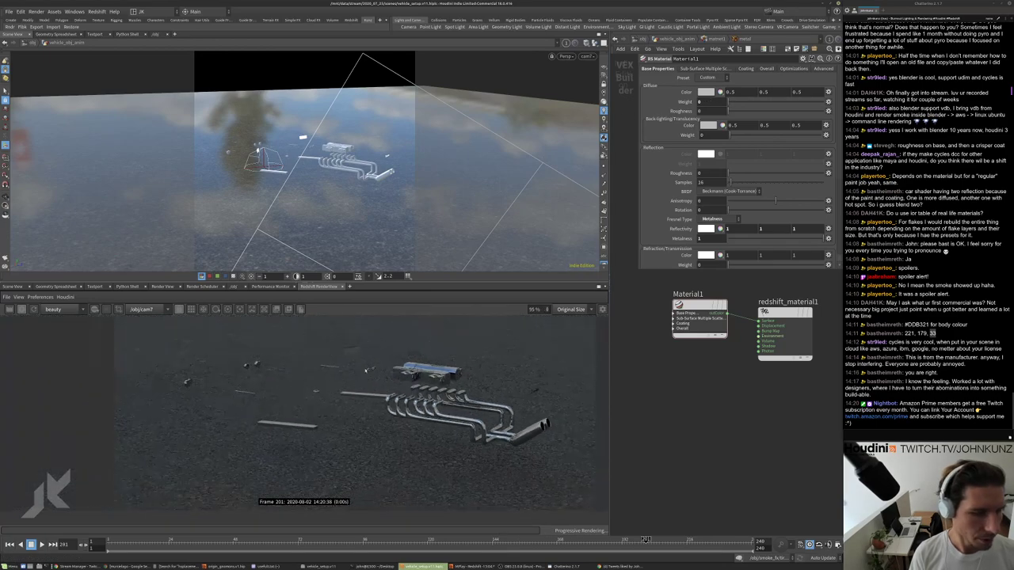
pyautogui.scroll(1, 480, 387)
pyautogui.scroll(-2, 701, 228)
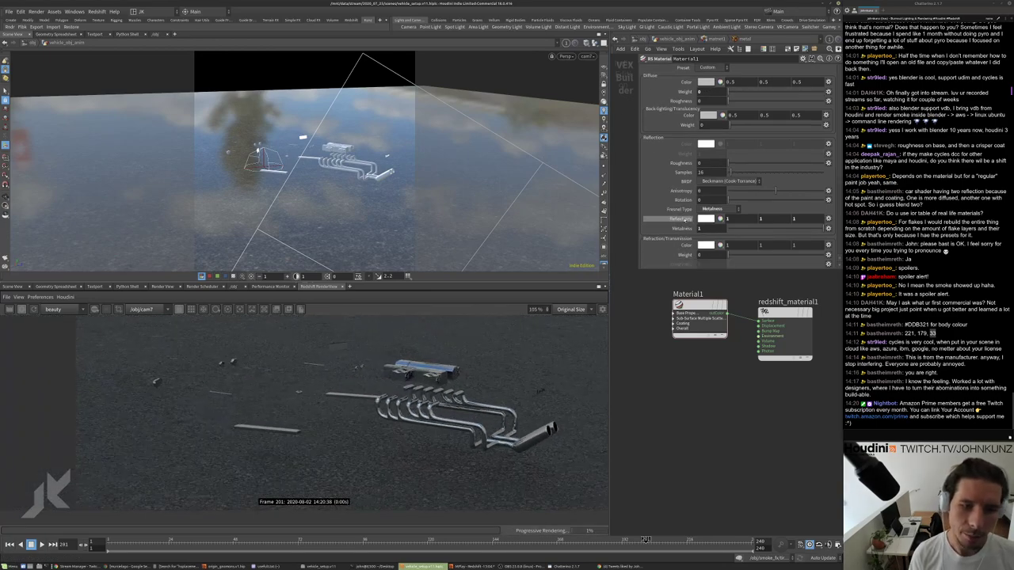
pyautogui.click(713, 199)
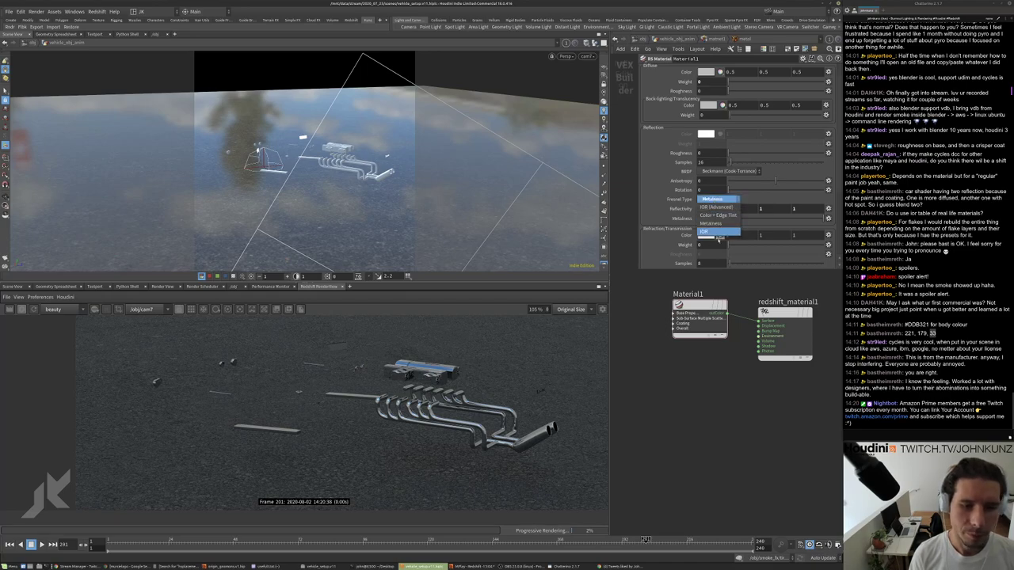
pyautogui.click(710, 211)
pyautogui.scroll(1, 443, 412)
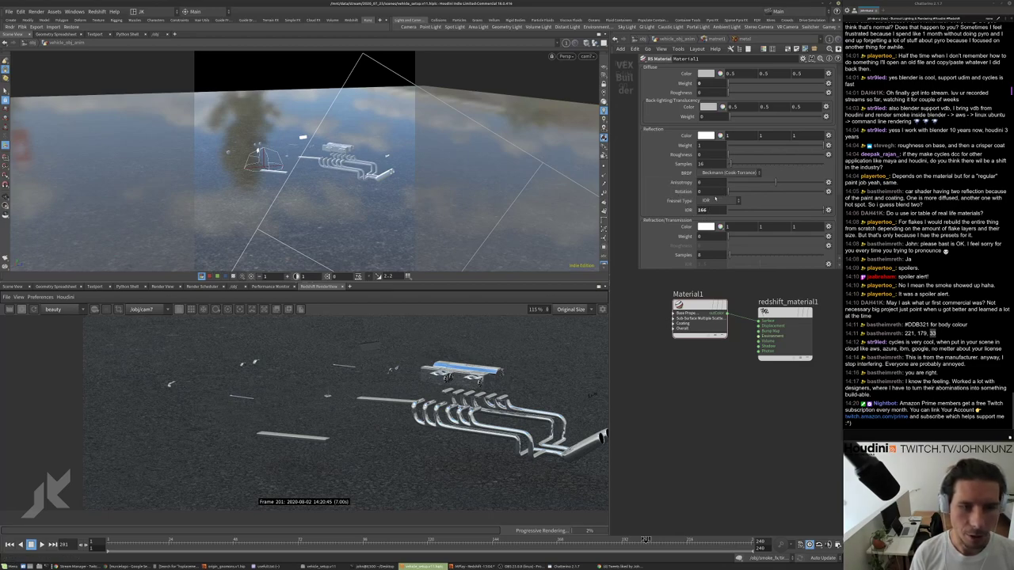
# Set the reflection IOR to 75.
pyautogui.doubleClick(702, 210)
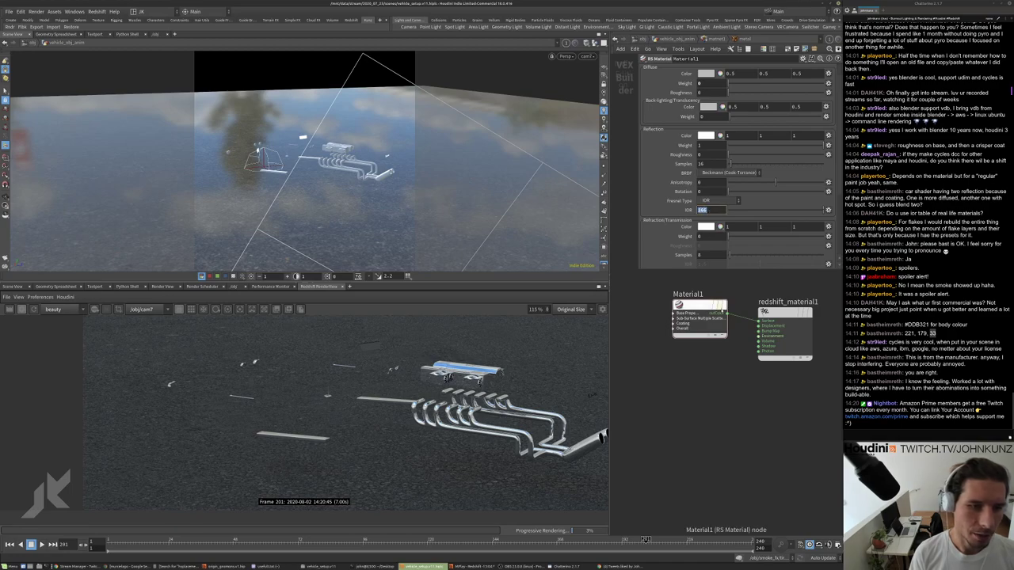
pyautogui.write('75')
pyautogui.press('Return')
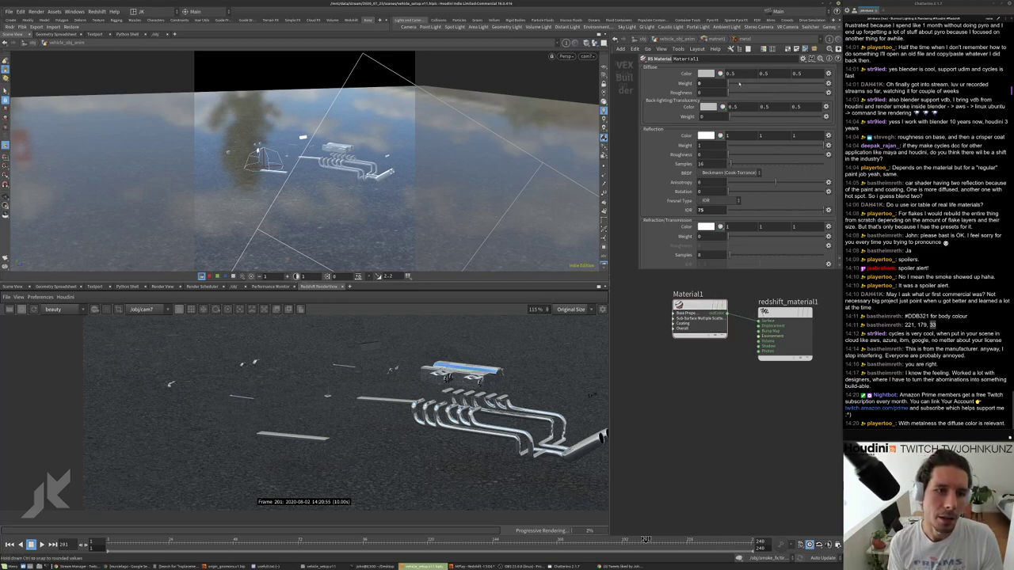
# Make the diffuse colour pure white, 1, 1, 1.
pyautogui.click(730, 72)
pyautogui.write('1')
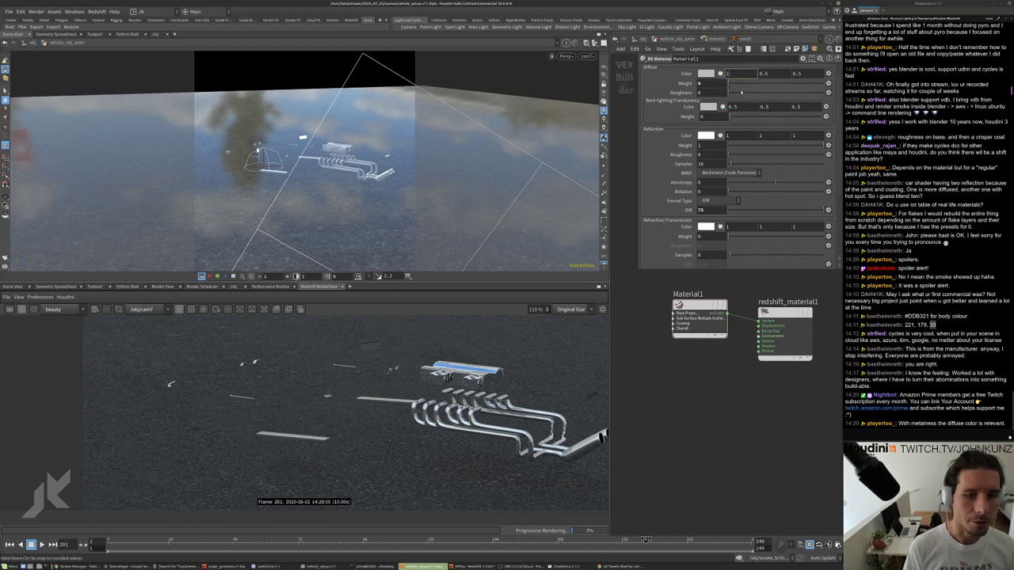
pyautogui.press('Tab')
pyautogui.write('1')
pyautogui.press('Tab')
pyautogui.write('1')
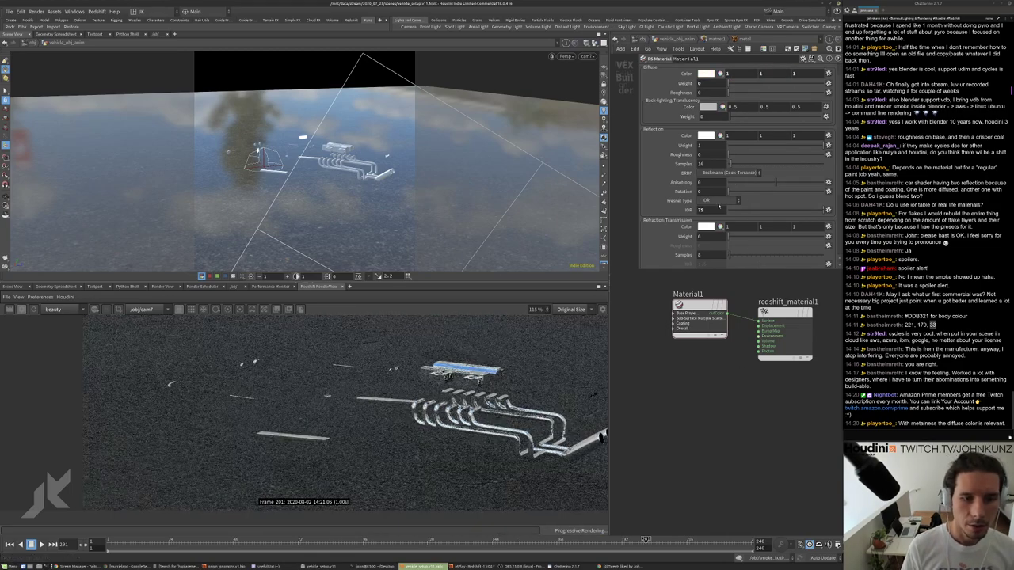
# Return the reflection Fresnel to Metalness and view the Advanced settings page.
pyautogui.click(707, 201)
pyautogui.click(710, 225)
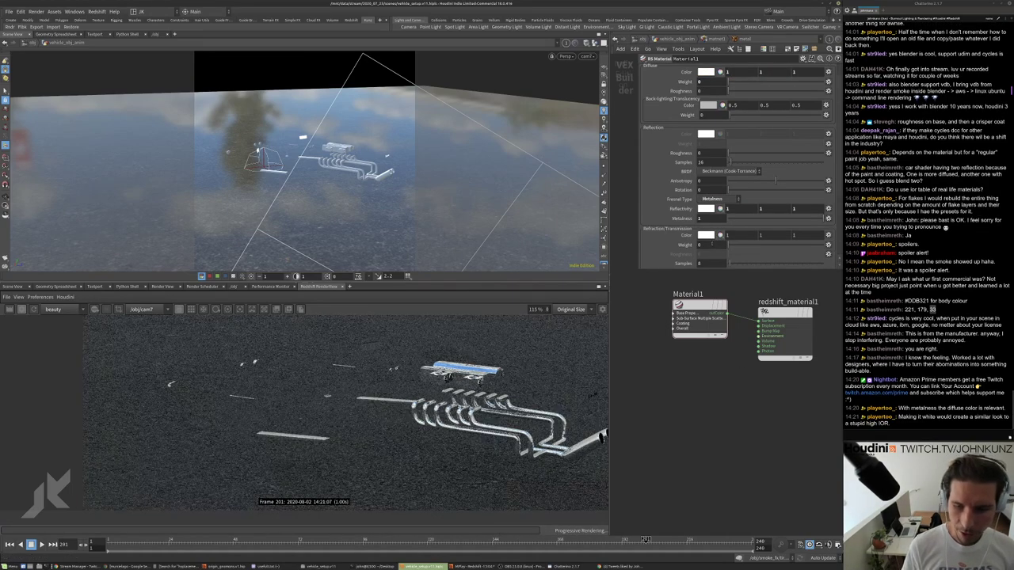
pyautogui.scroll(2, 341, 404)
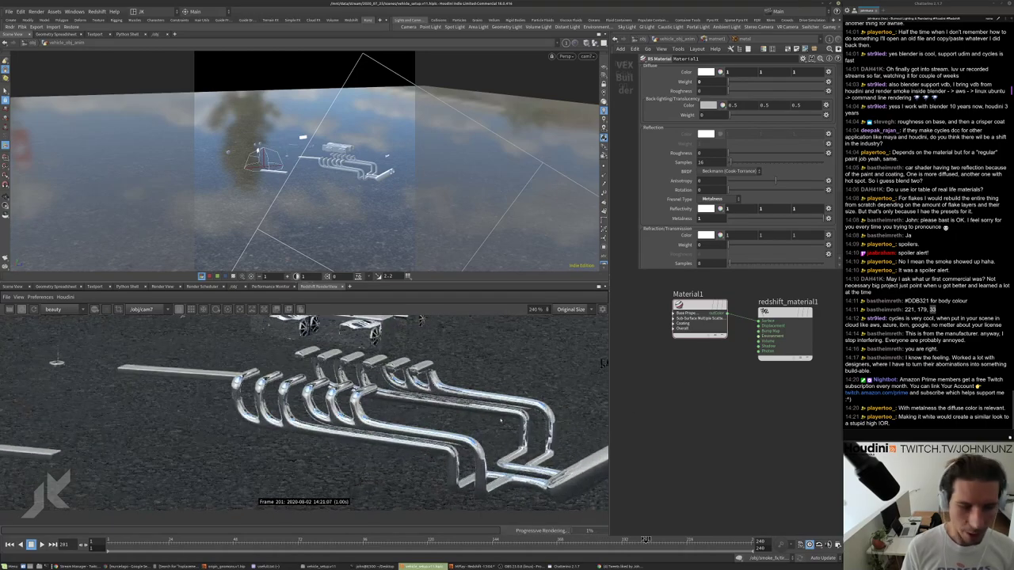
pyautogui.scroll(-3, 340, 404)
pyautogui.scroll(4, 414, 402)
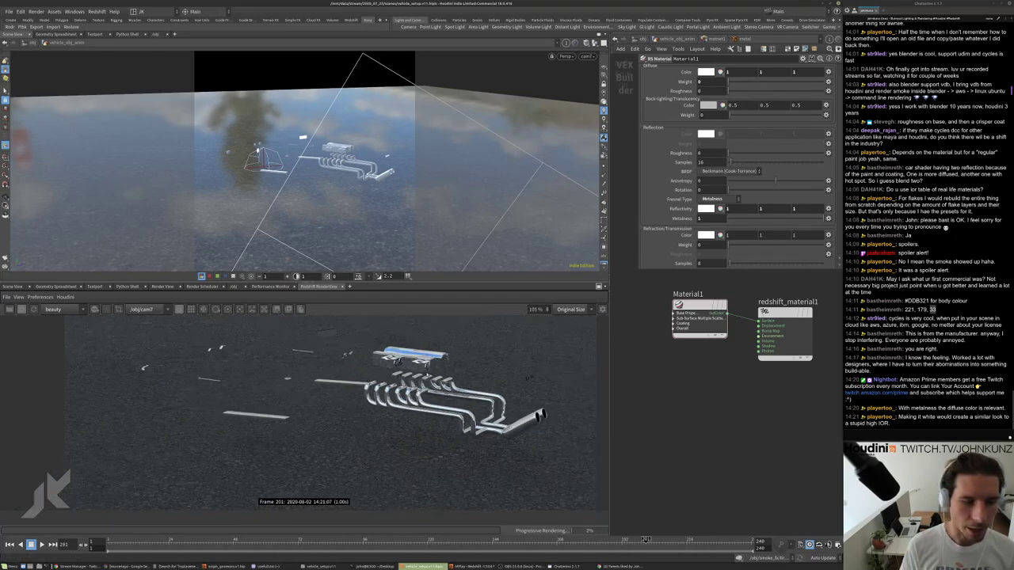
pyautogui.scroll(-1, 686, 170)
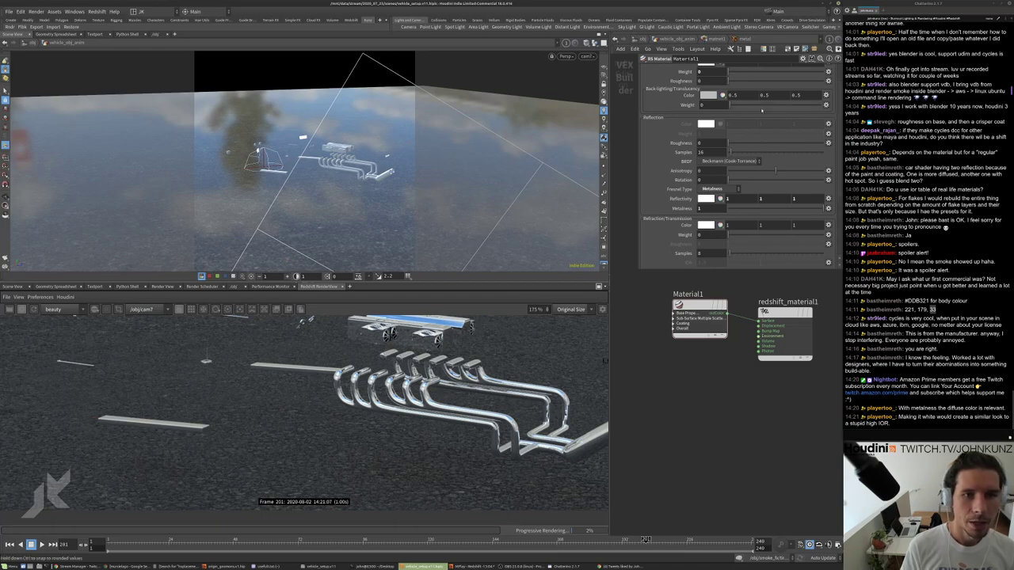
pyautogui.scroll(3, 810, 80)
pyautogui.click(822, 69)
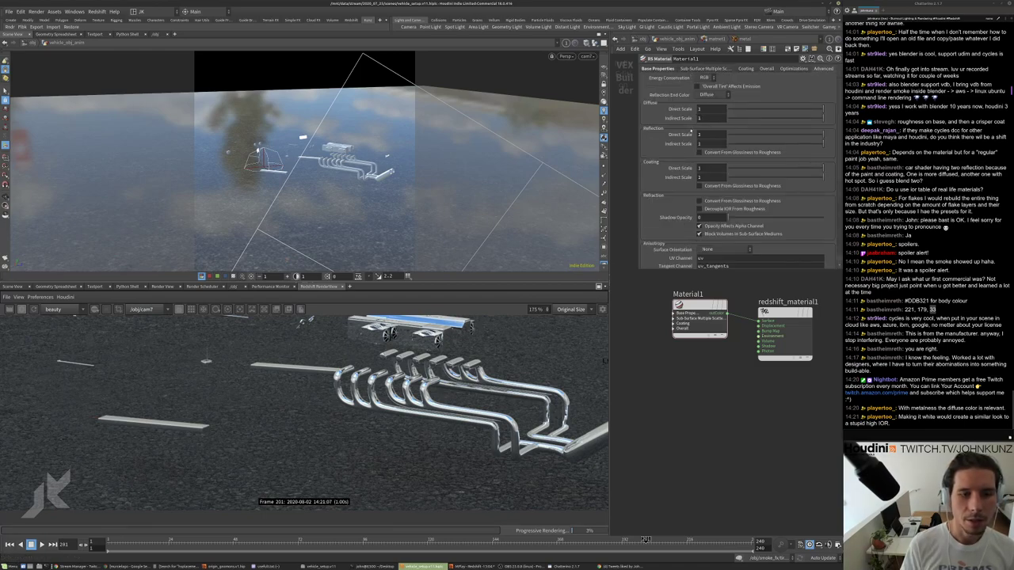
# Back on Base Properties, switch Material1's reflection Fresnel type to IOR.
pyautogui.scroll(-1, 682, 155)
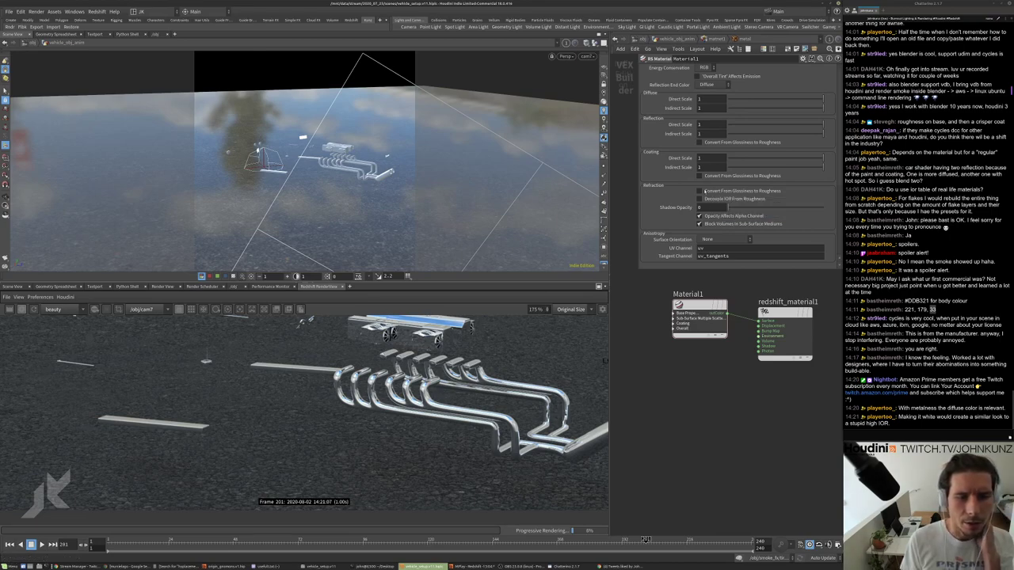
pyautogui.scroll(1, 680, 89)
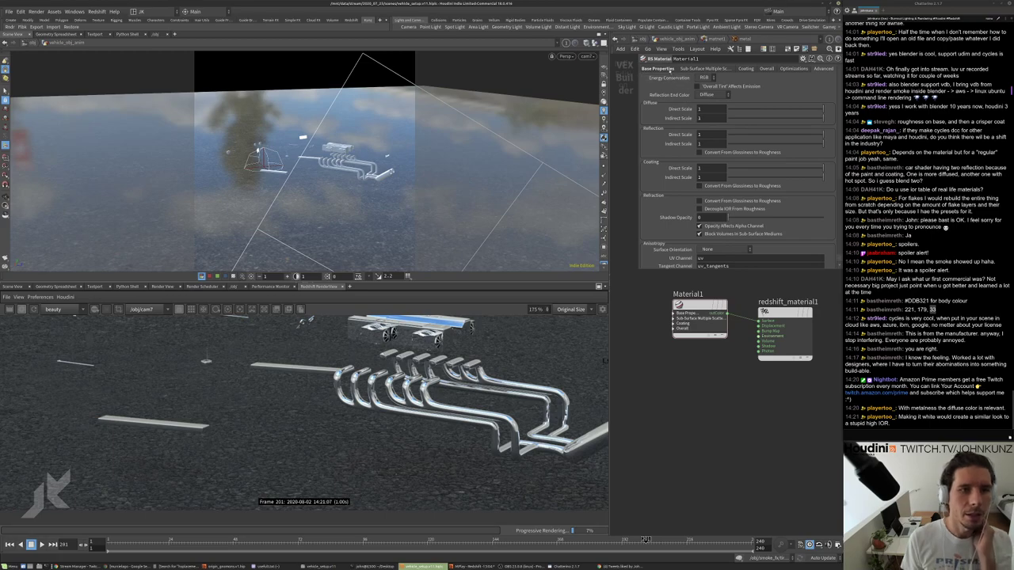
pyautogui.click(665, 69)
pyautogui.scroll(-2, 679, 182)
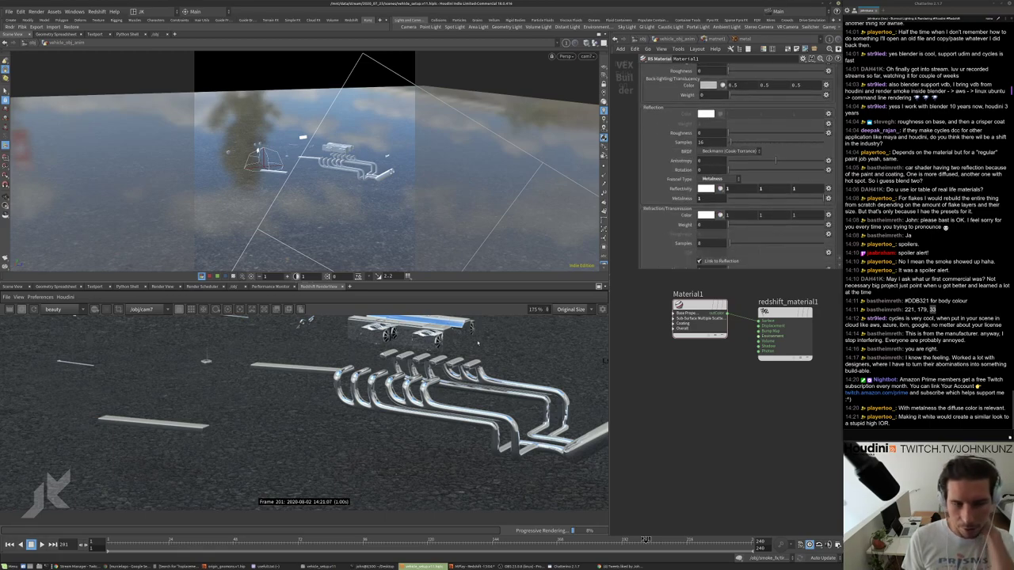
pyautogui.scroll(5, 475, 396)
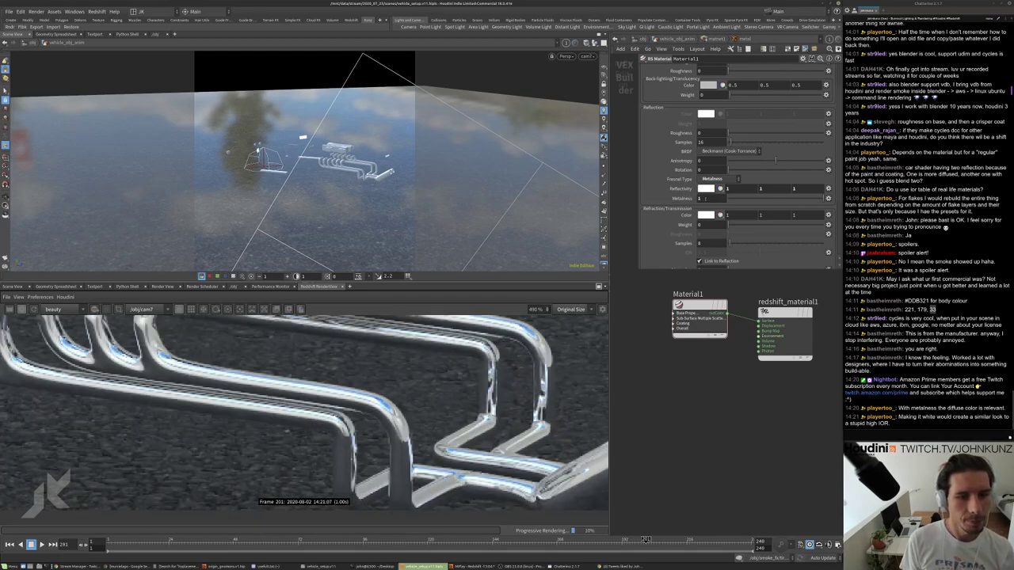
pyautogui.scroll(1, 668, 207)
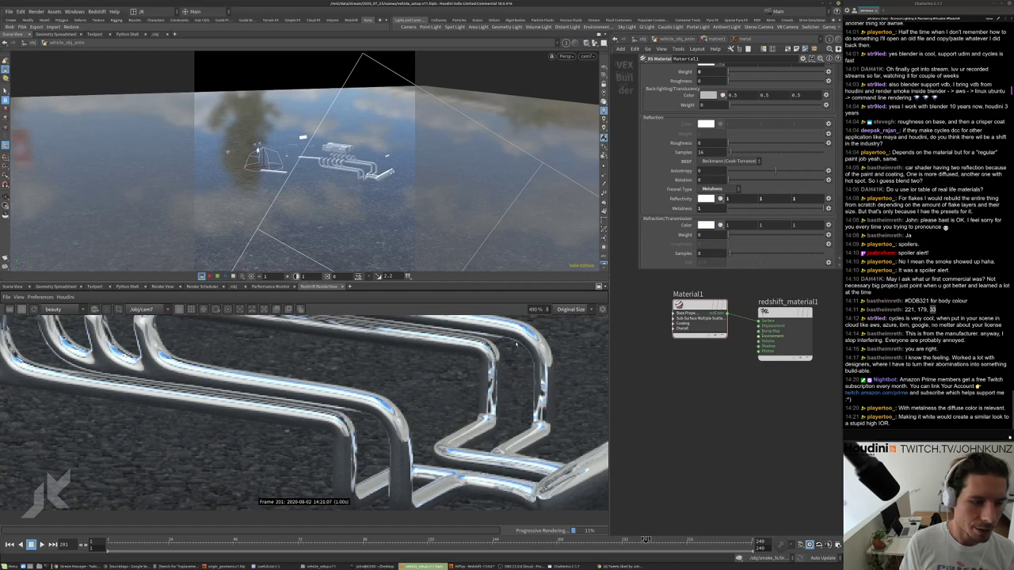
pyautogui.click(713, 189)
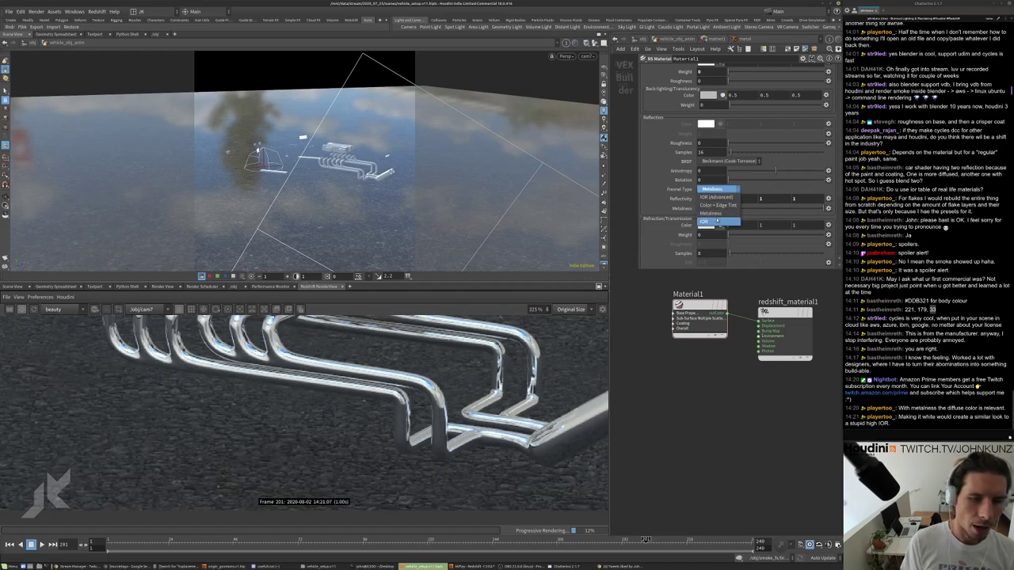
pyautogui.click(717, 216)
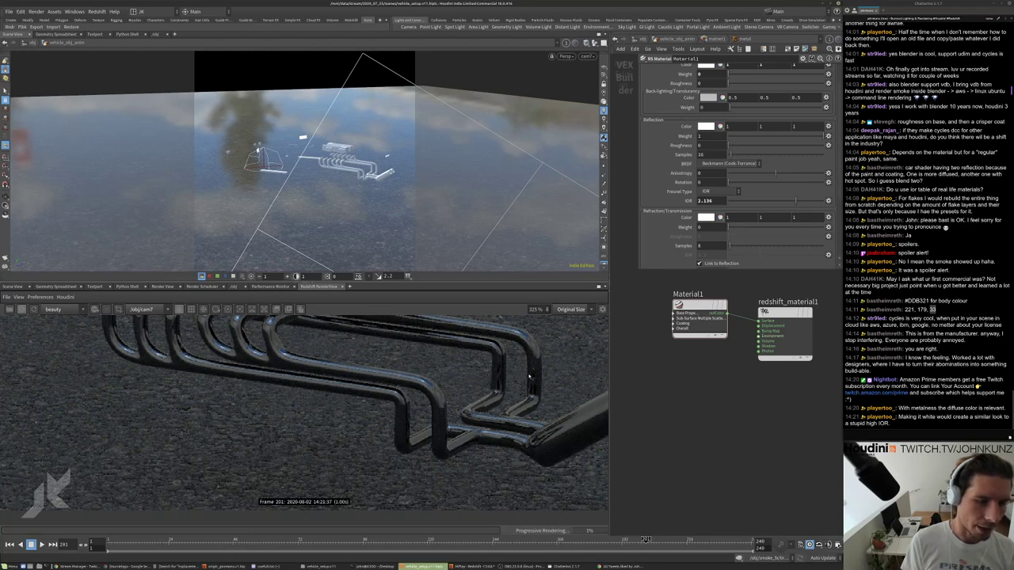
# Set the reflection IOR to 55 for bright chrome pipes.
pyautogui.scroll(-3, 547, 383)
pyautogui.doubleClick(705, 200)
pyautogui.write('55')
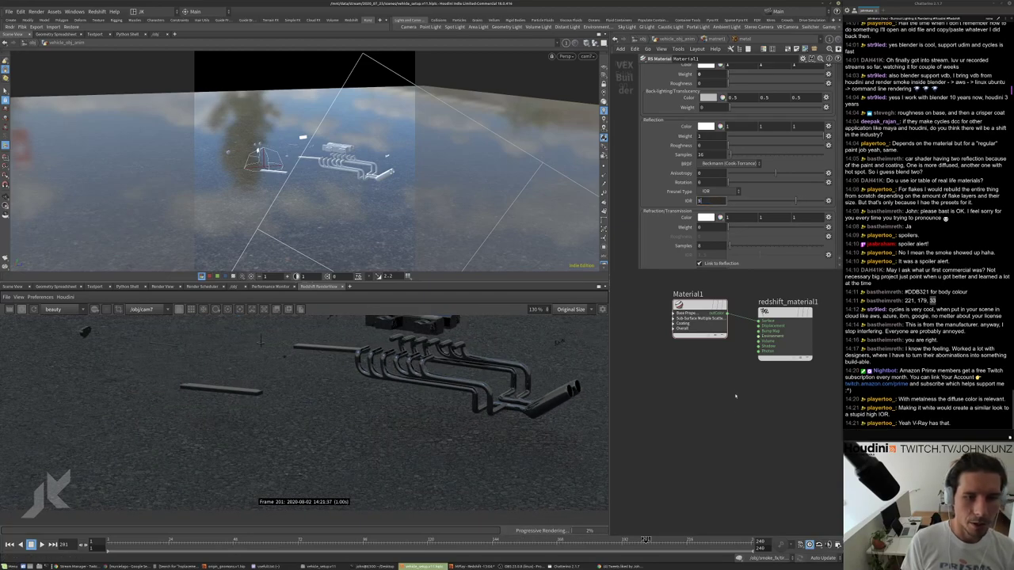
pyautogui.press('Return')
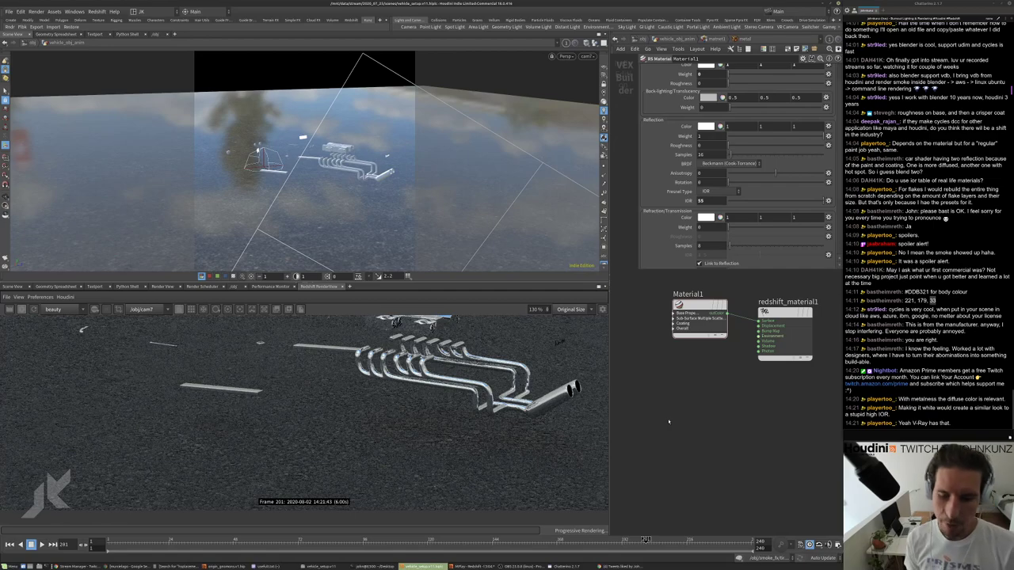
pyautogui.scroll(2, 440, 332)
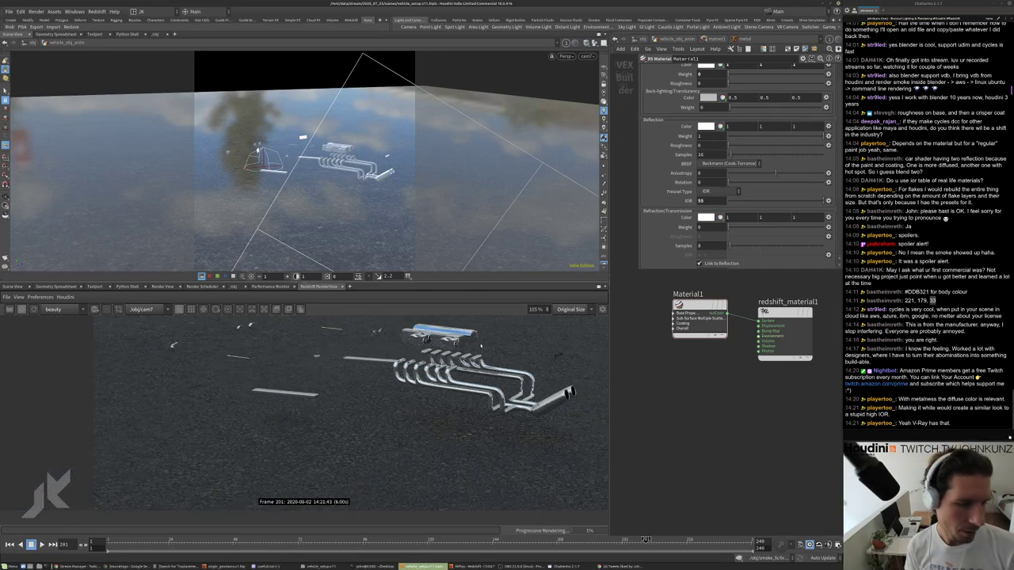
pyautogui.scroll(-3, 316, 393)
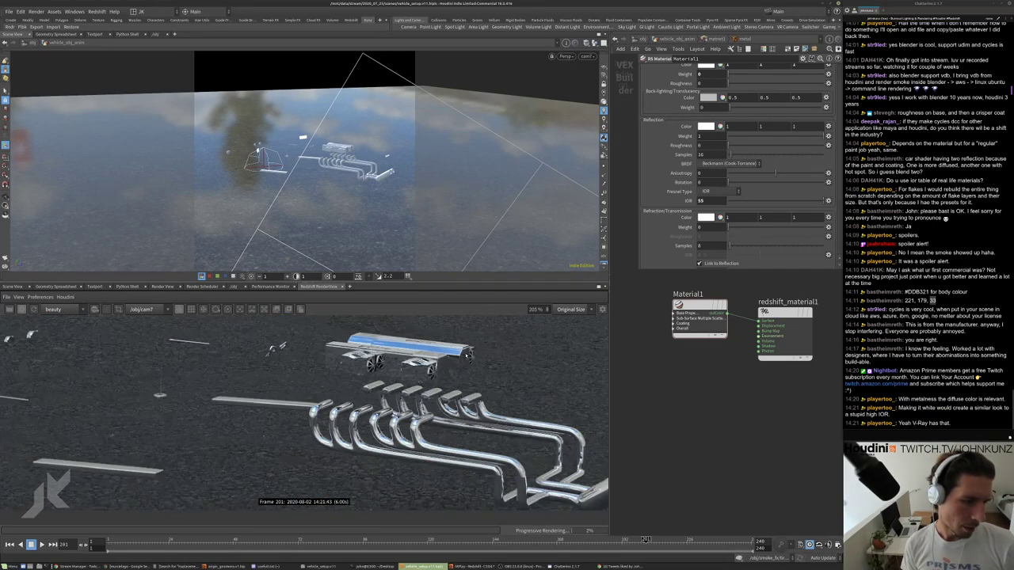
pyautogui.scroll(-1, 371, 389)
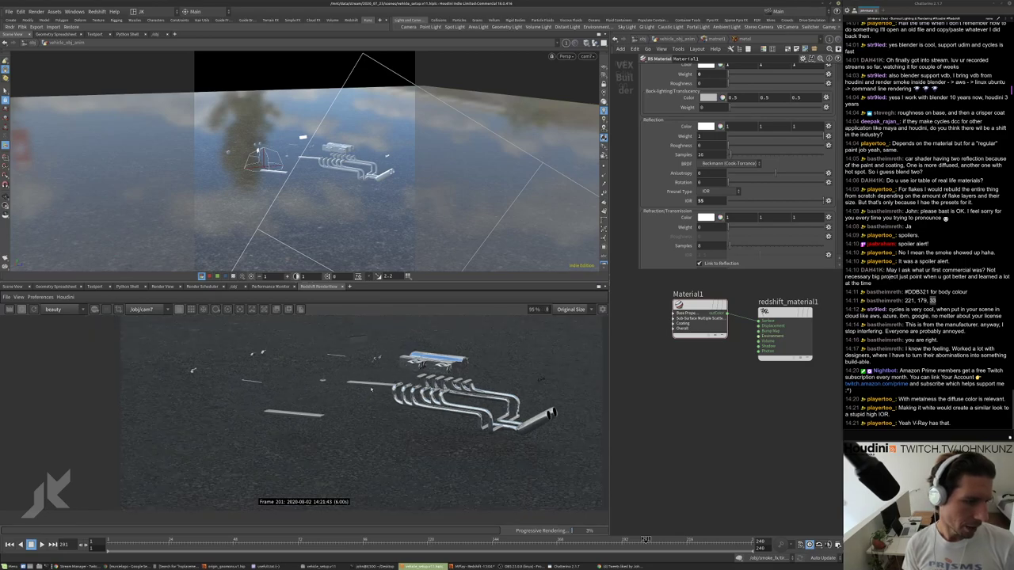
pyautogui.scroll(3, 317, 379)
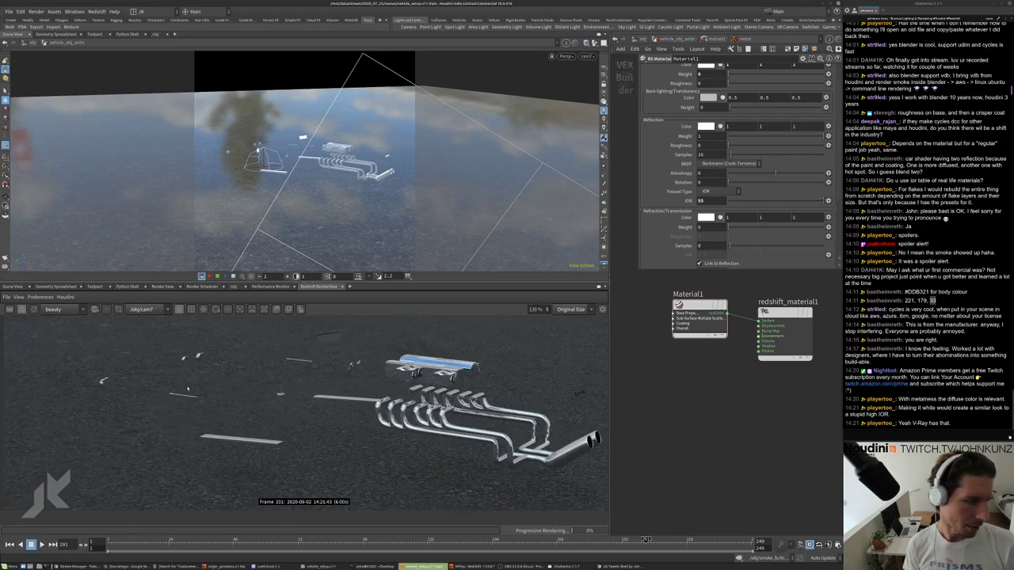
pyautogui.scroll(2, 188, 389)
pyautogui.scroll(-4, 254, 411)
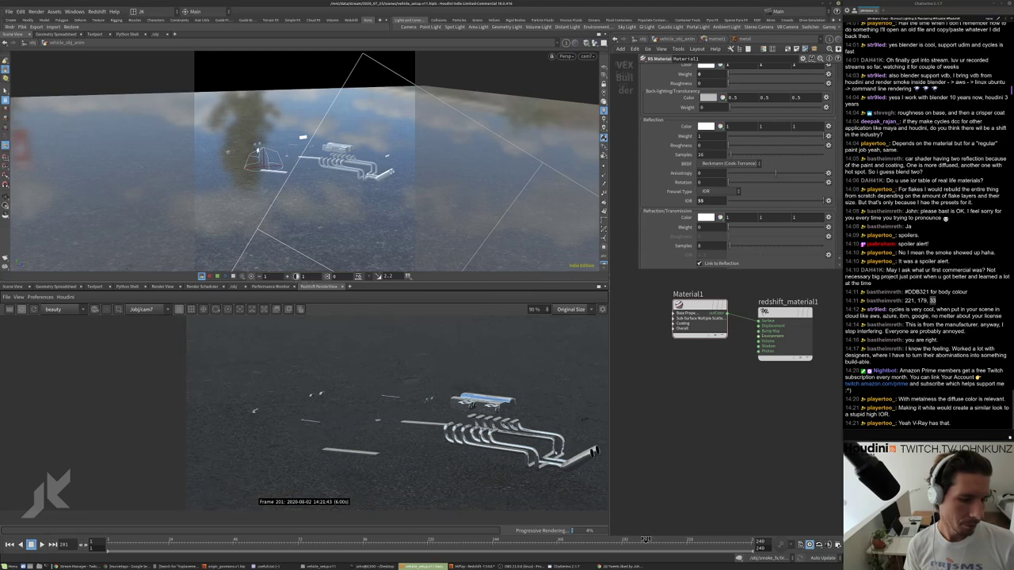
pyautogui.scroll(2, 600, 468)
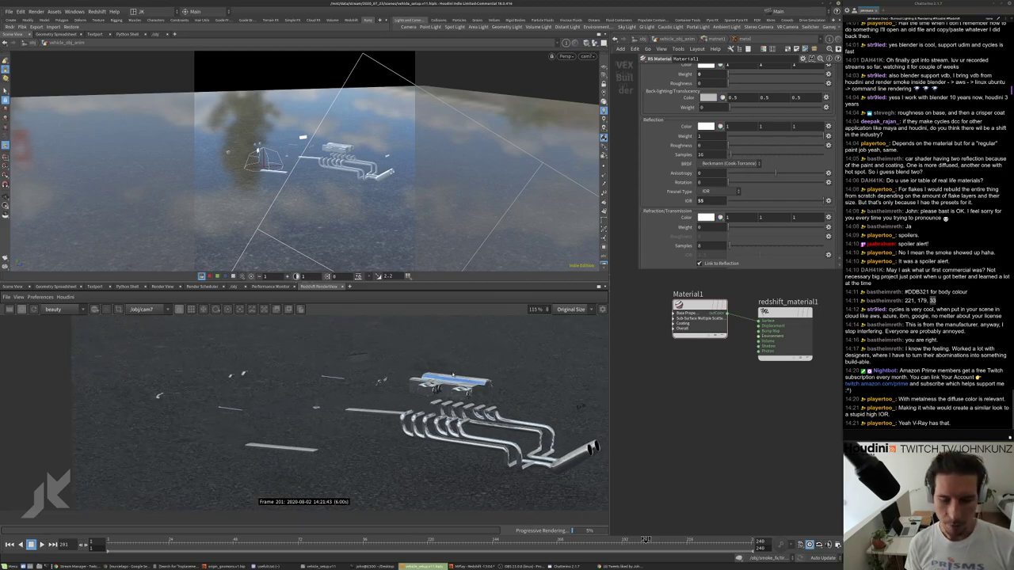
pyautogui.scroll(-1, 454, 377)
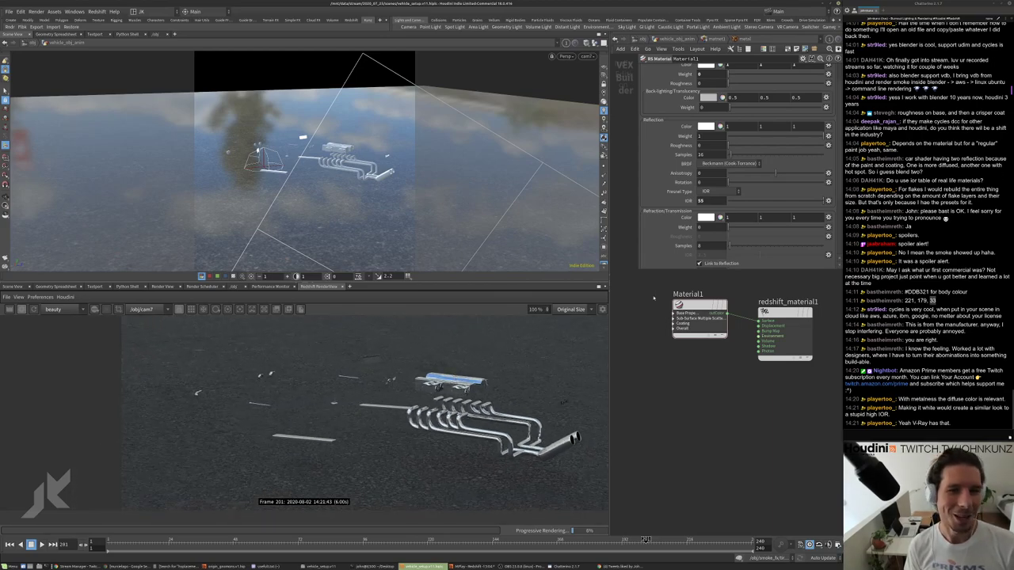
# Add a material4 node beside material3 and wire it into the OUT node.
pyautogui.click(667, 38)
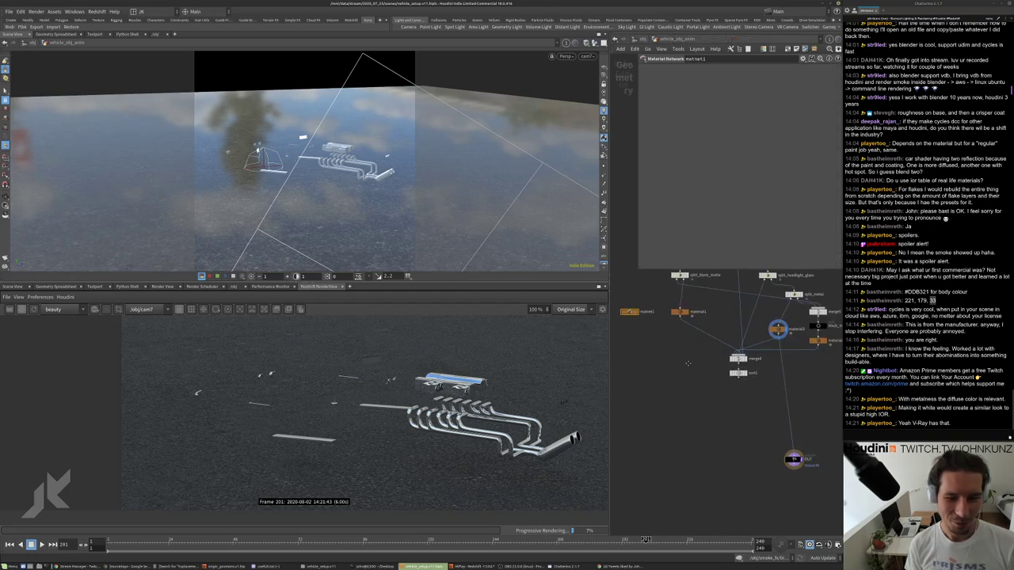
pyautogui.scroll(-3, 745, 361)
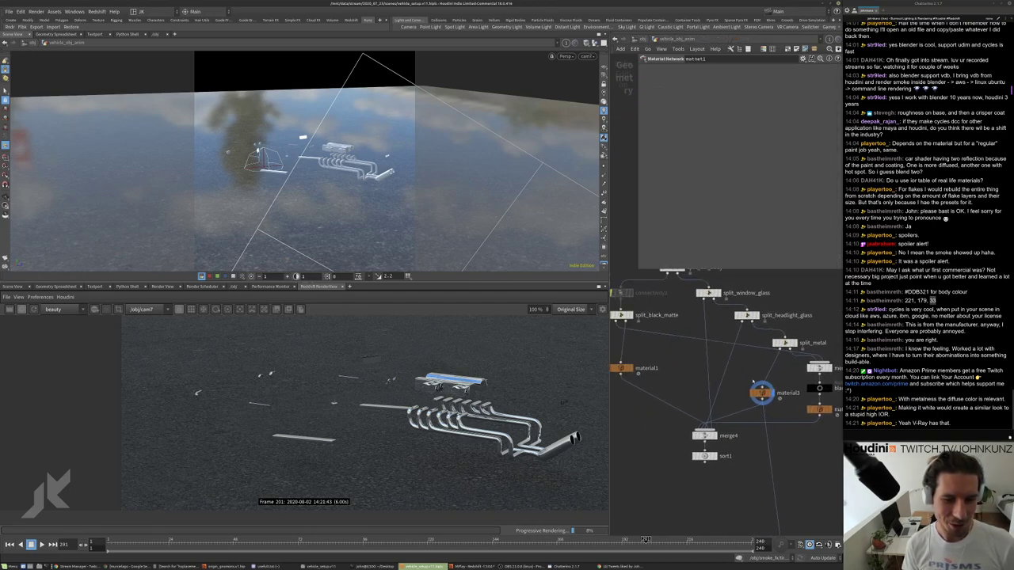
pyautogui.click(739, 377)
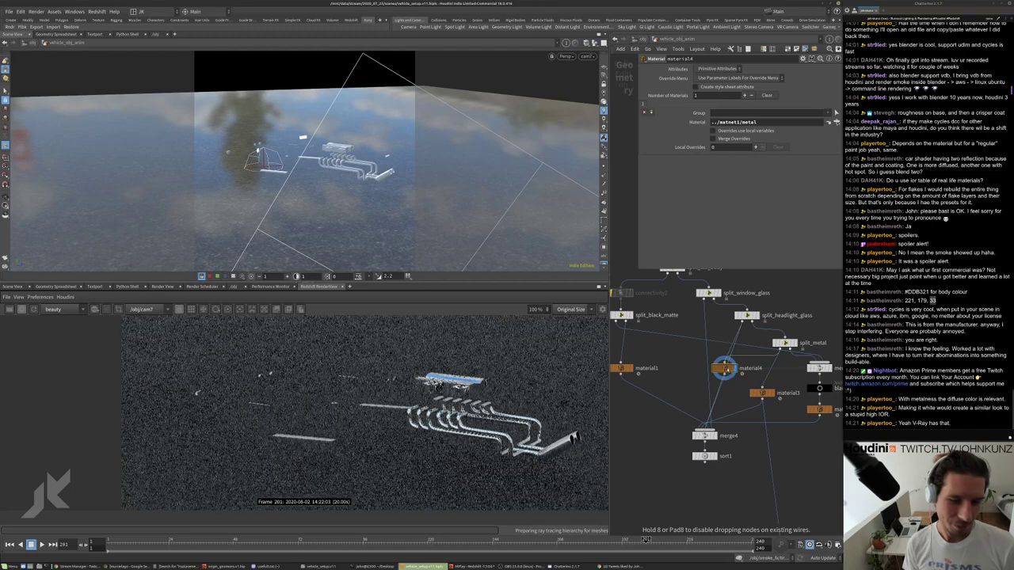
pyautogui.moveTo(666, 381); pyautogui.dragTo(696, 375, button='middle')
pyautogui.scroll(-1, 696, 375)
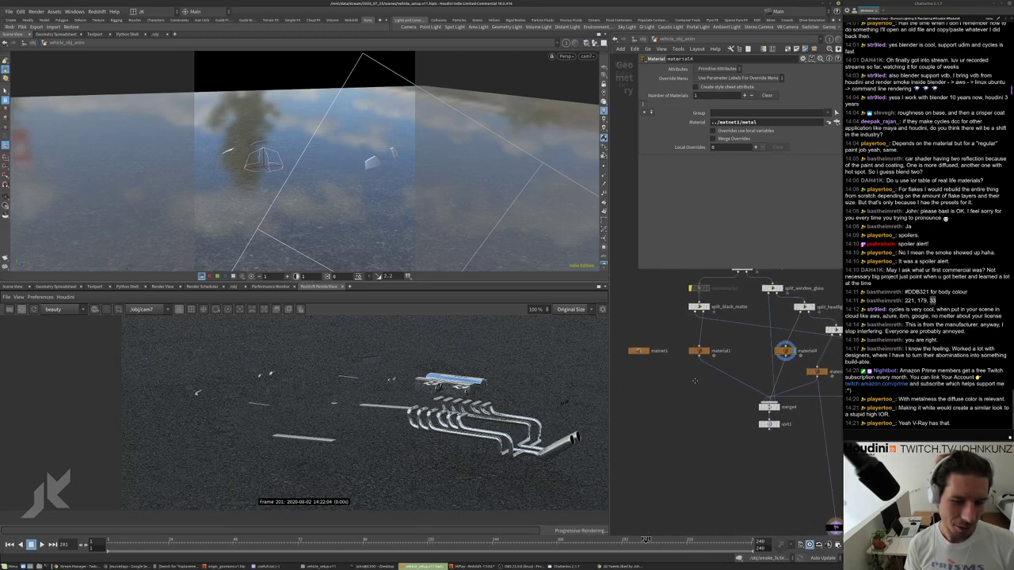
pyautogui.moveTo(791, 534); pyautogui.dragTo(791, 501, button='middle')
pyautogui.moveTo(792, 501); pyautogui.dragTo(746, 339)
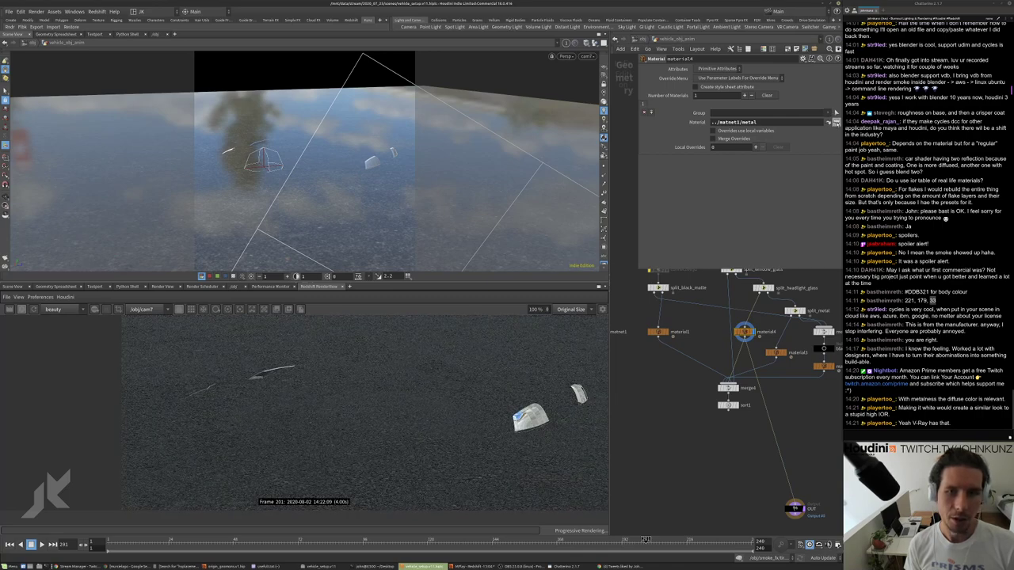
# Set material4's material to ../matnet1/glass and enter the glass shader network.
pyautogui.click(829, 121)
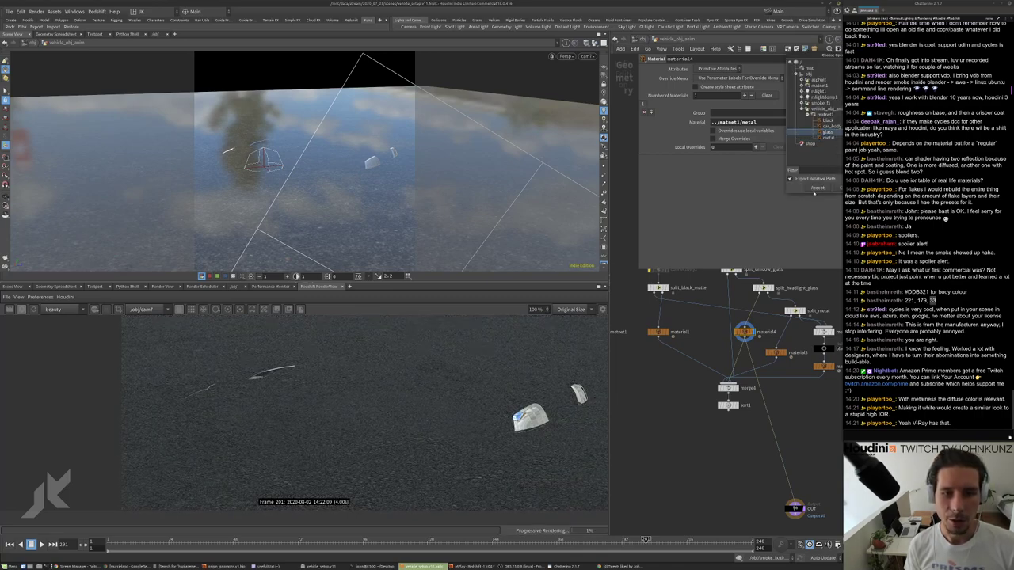
pyautogui.click(816, 189)
pyautogui.moveTo(691, 336); pyautogui.dragTo(758, 322, button='middle')
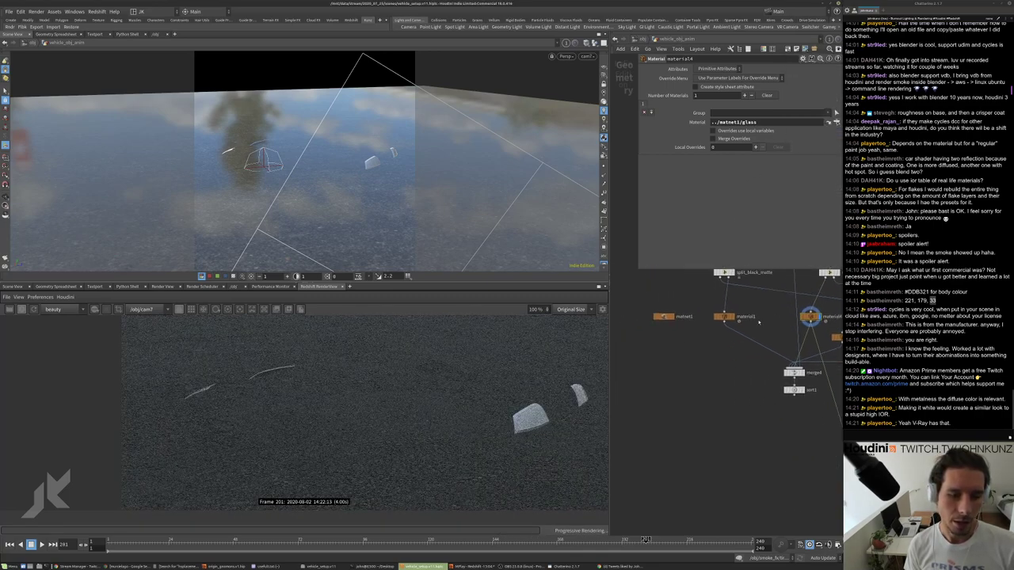
pyautogui.doubleClick(662, 316)
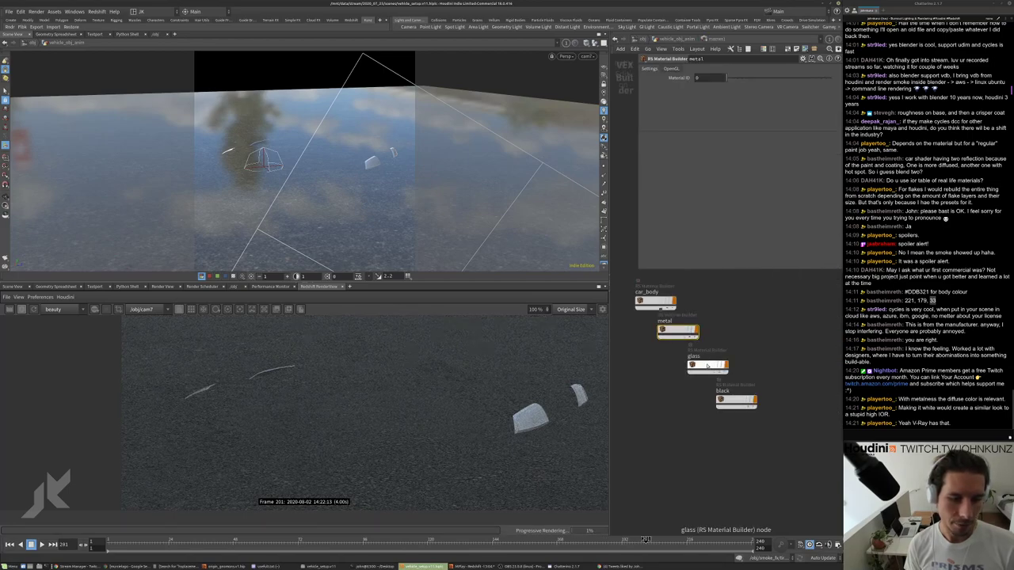
pyautogui.doubleClick(708, 366)
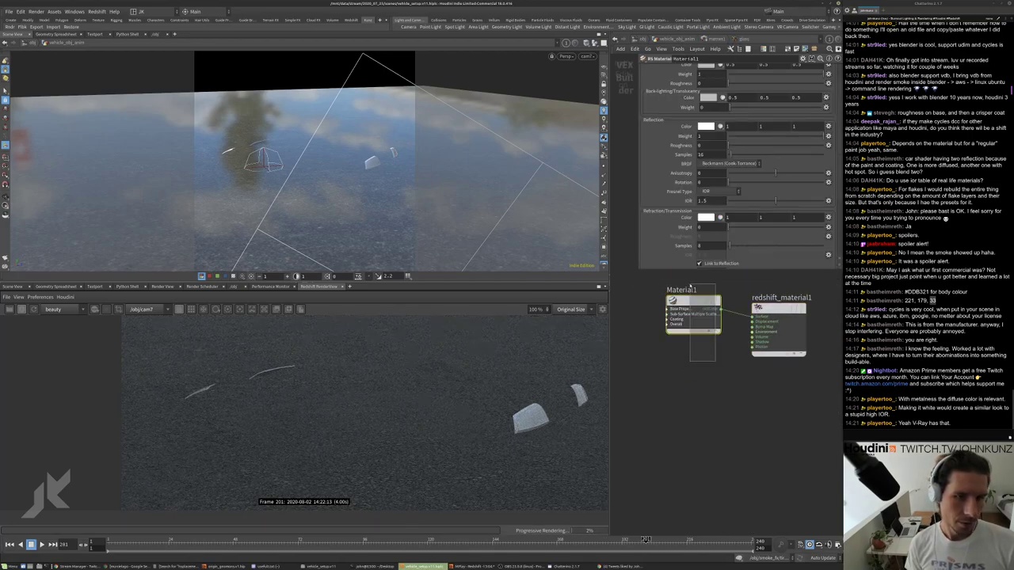
# Apply the Glass preset to the window Material1, giving IOR 1.51 and refraction weight 1.
pyautogui.scroll(2, 697, 150)
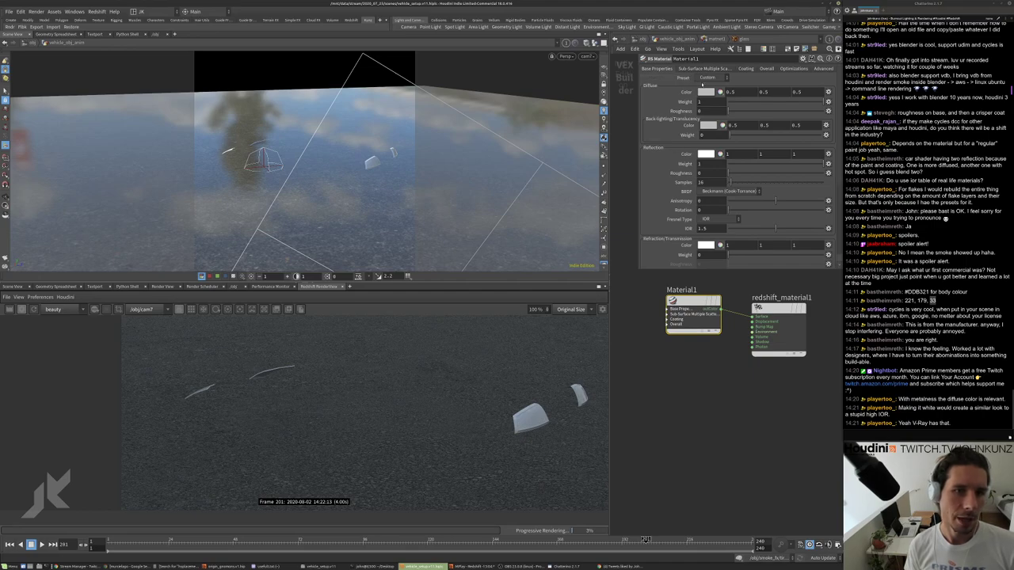
pyautogui.click(707, 77)
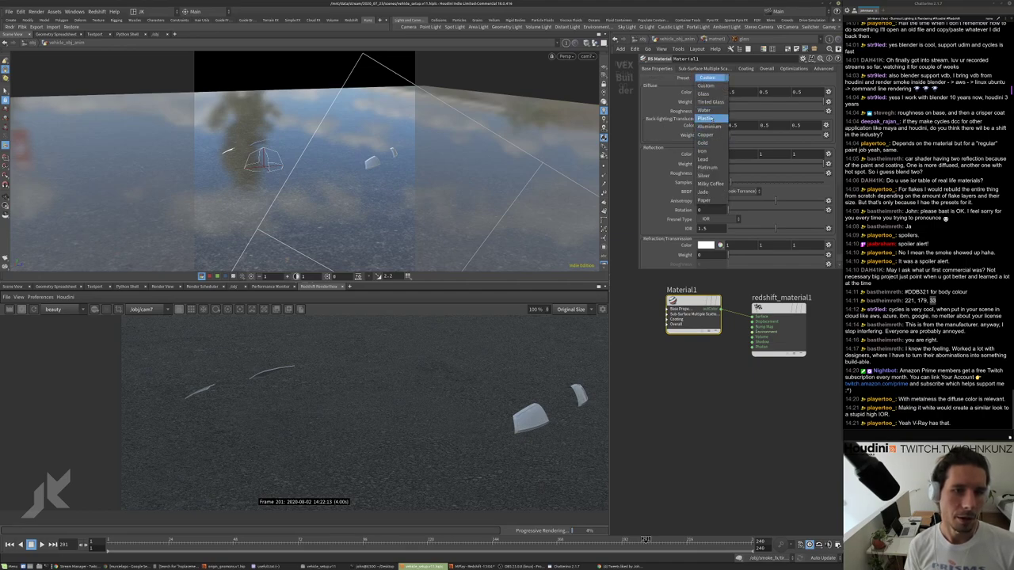
pyautogui.click(703, 94)
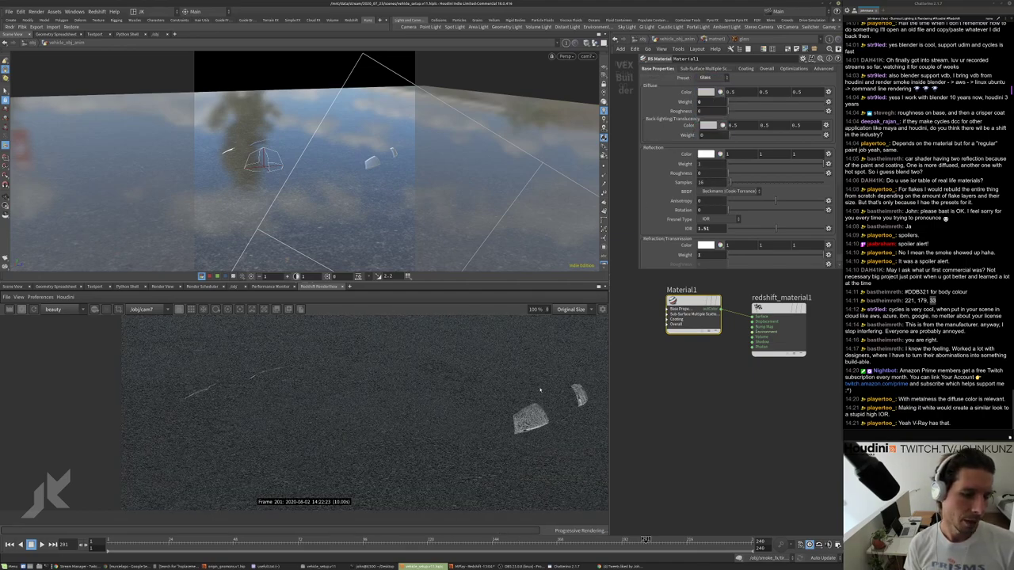
pyautogui.scroll(5, 538, 392)
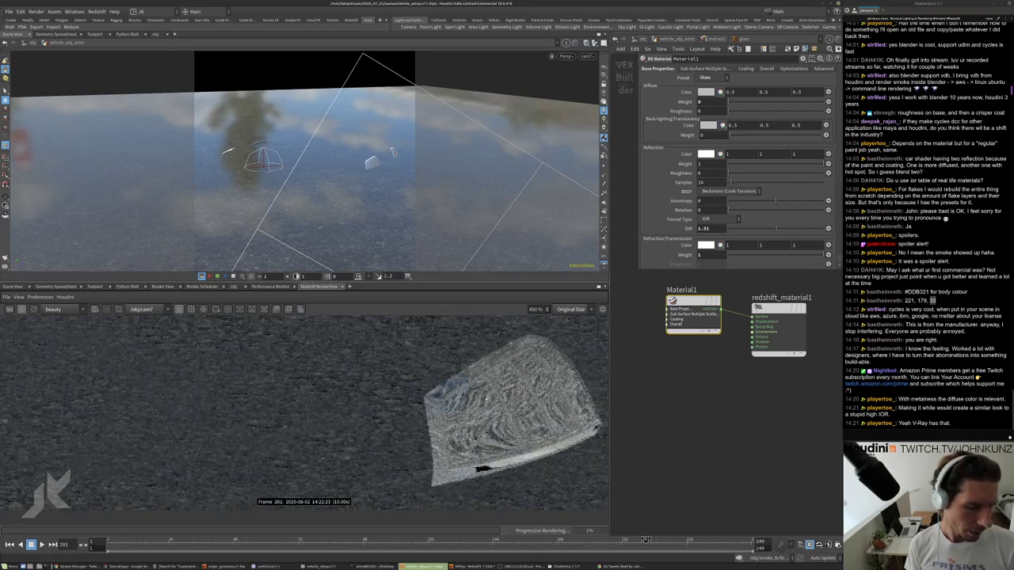
pyautogui.scroll(-3, 488, 394)
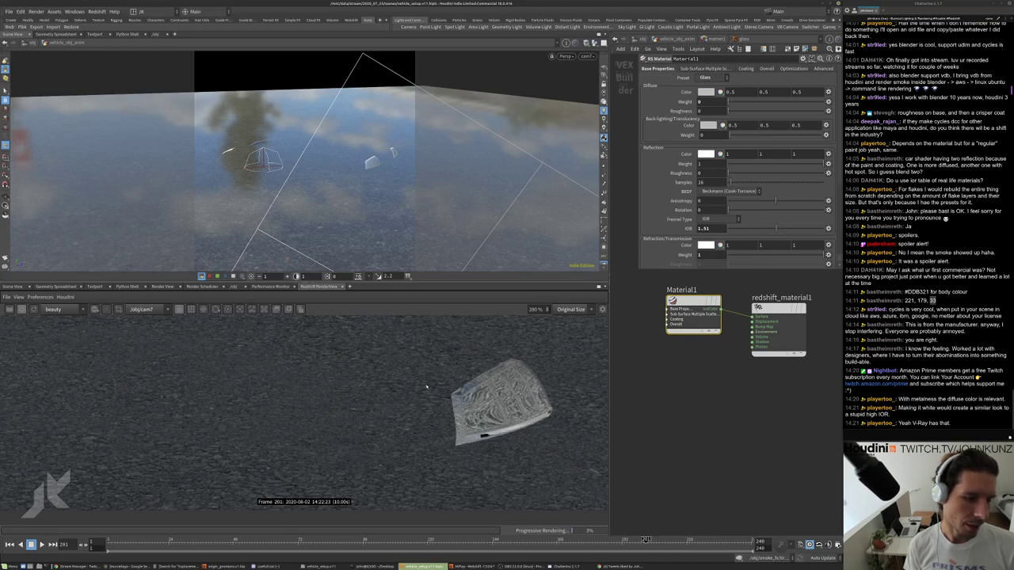
pyautogui.scroll(-5, 487, 392)
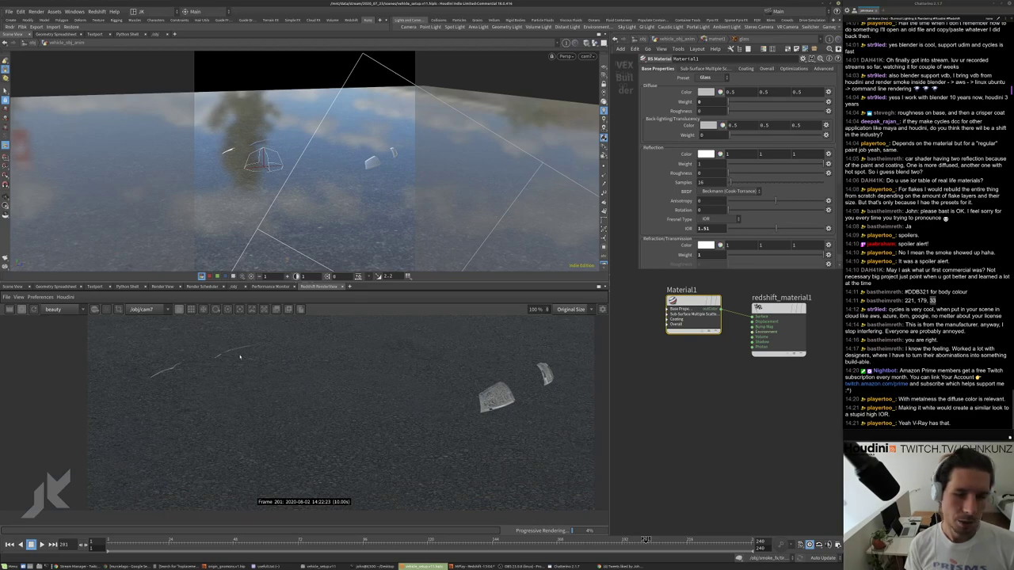
pyautogui.scroll(5, 483, 381)
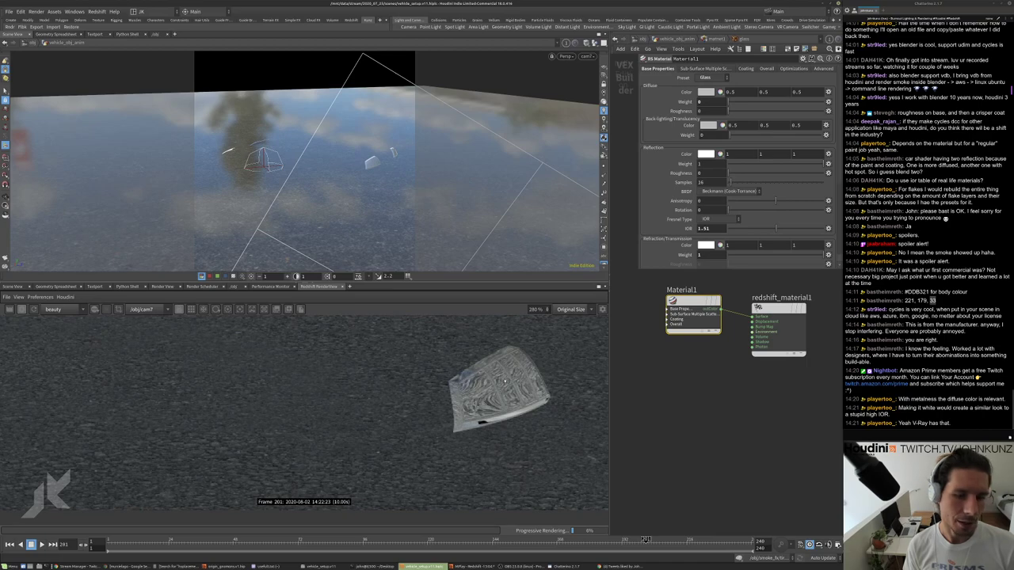
pyautogui.scroll(-6, 481, 426)
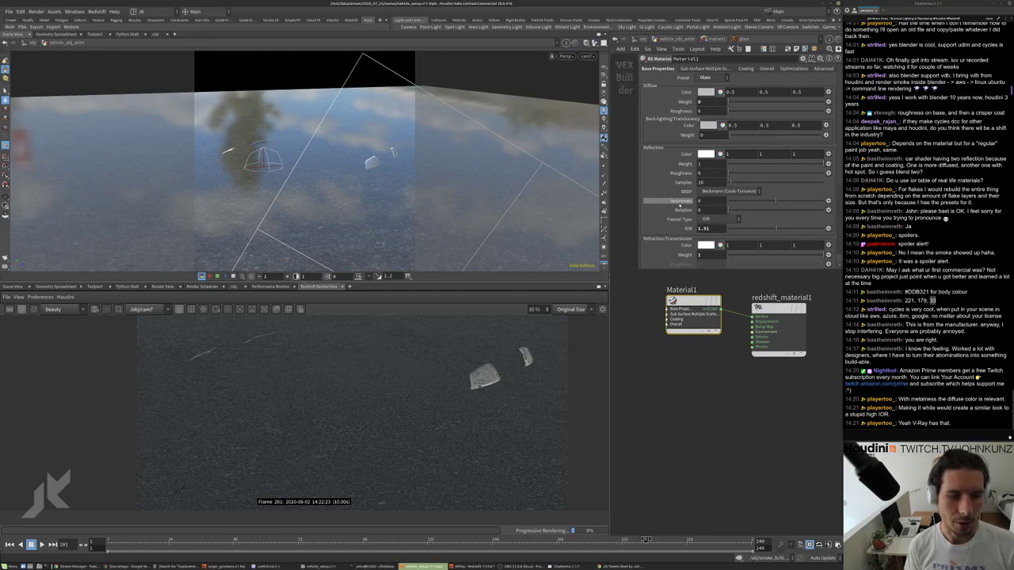
pyautogui.scroll(8, 483, 385)
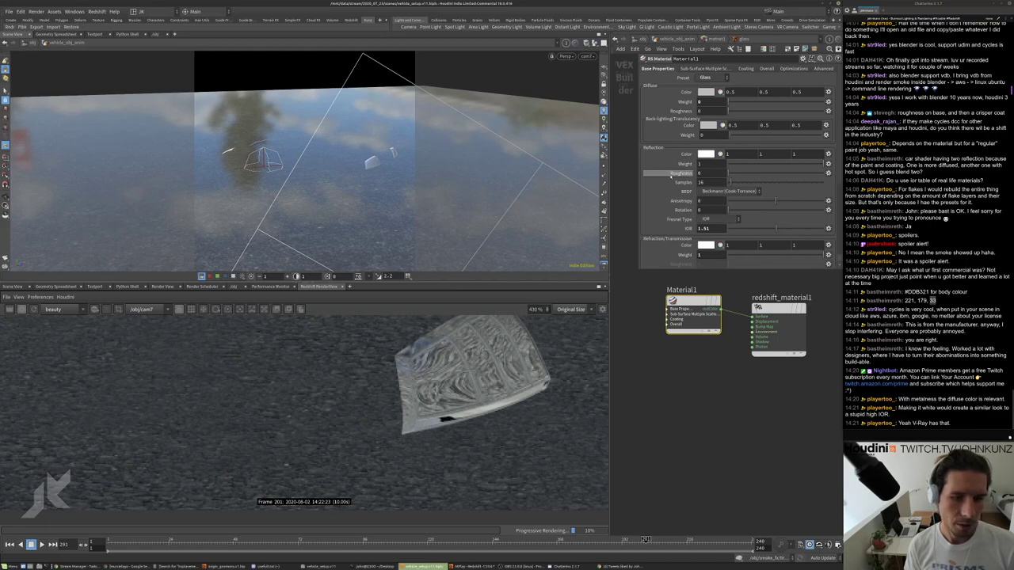
pyautogui.scroll(-3, 670, 181)
pyautogui.scroll(-1, 669, 180)
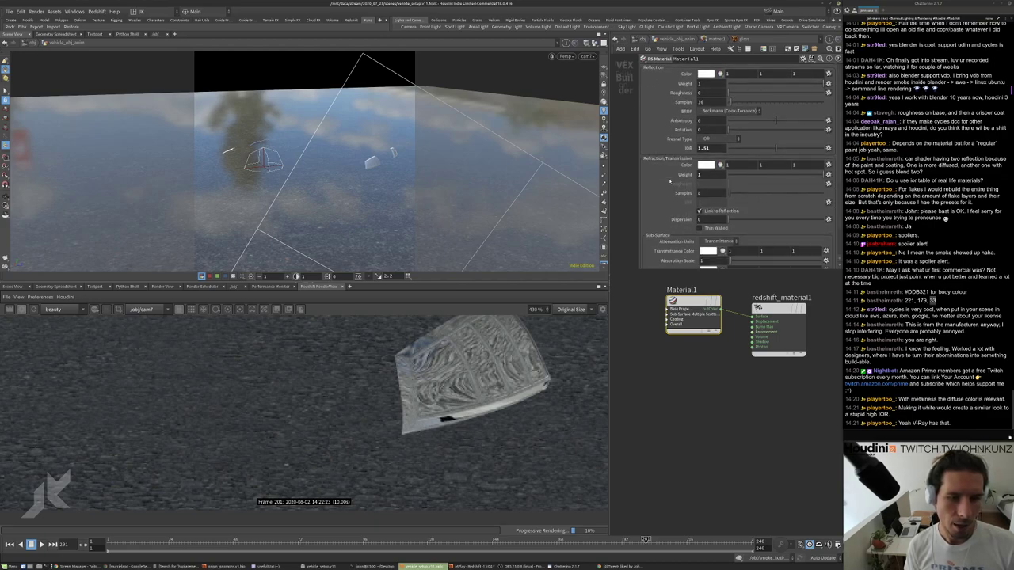
# Enable Thin Walled on the glass material's refraction.
pyautogui.click(700, 227)
pyautogui.scroll(-4, 532, 363)
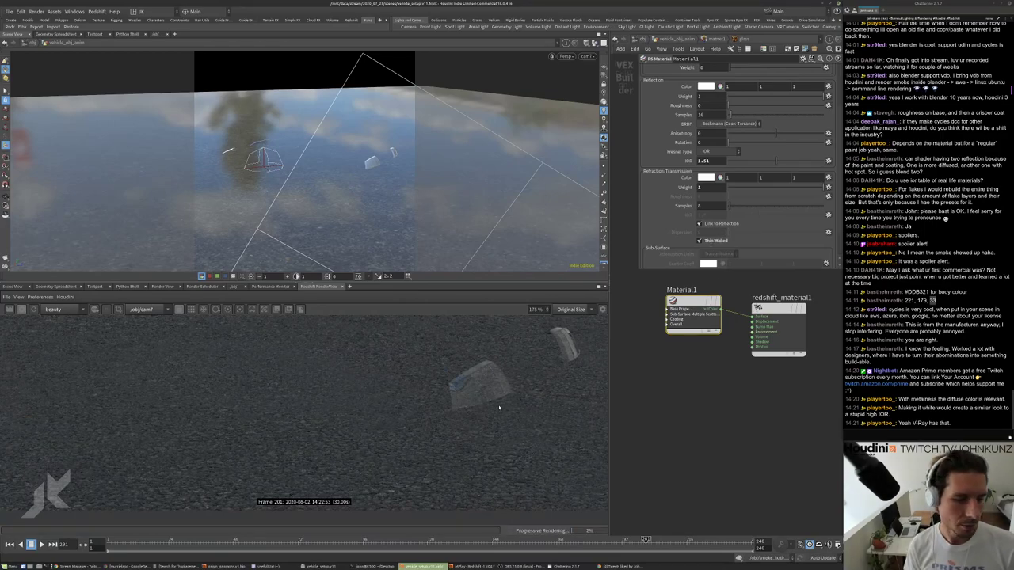
pyautogui.scroll(-3, 499, 408)
pyautogui.scroll(5, 491, 396)
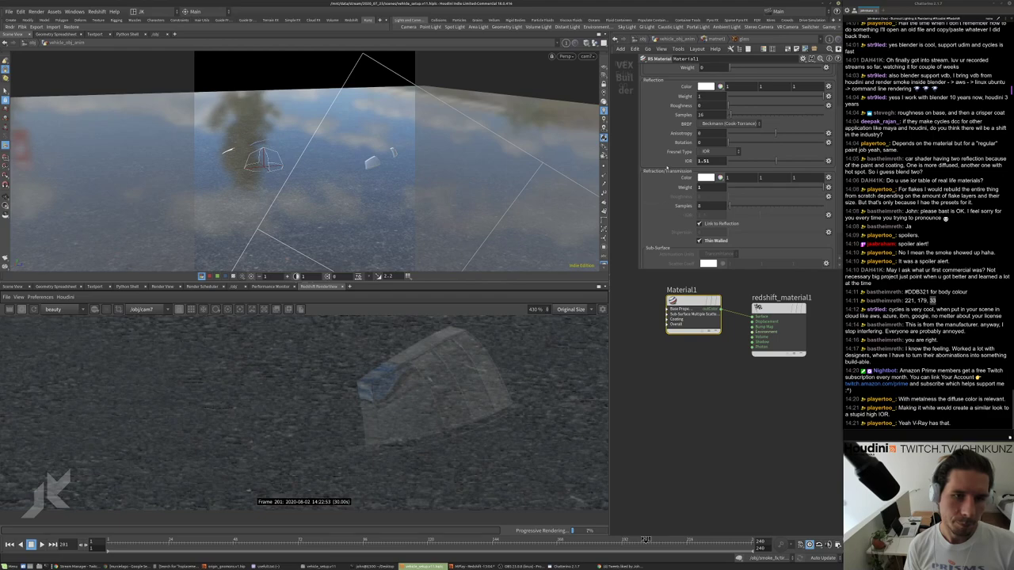
pyautogui.scroll(2, 667, 167)
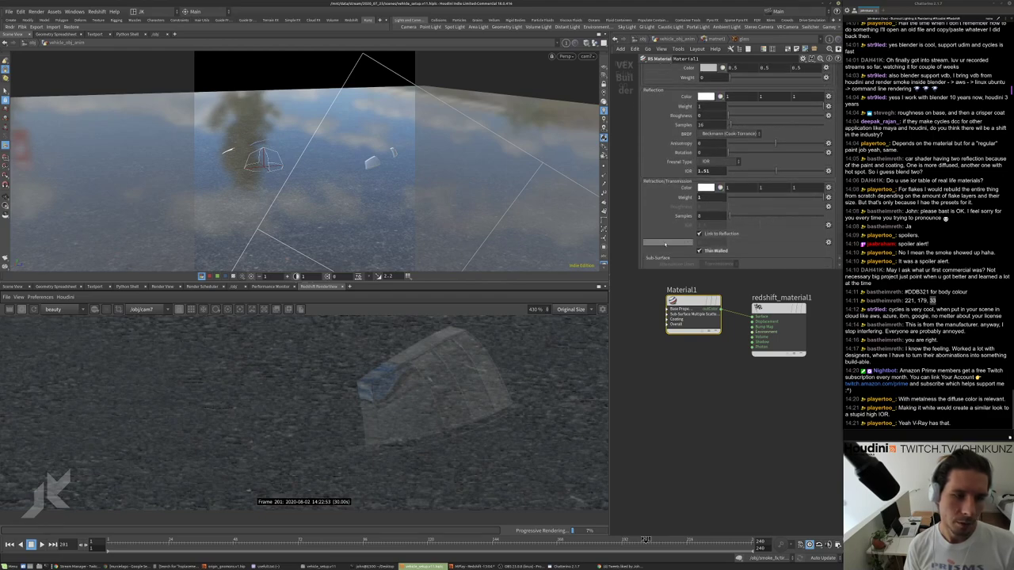
pyautogui.scroll(3, 667, 222)
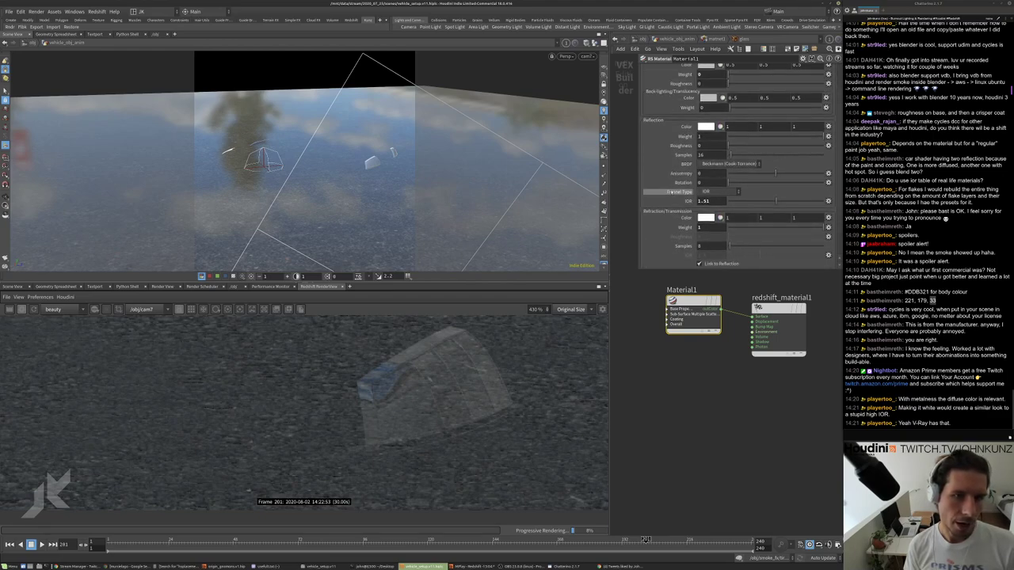
pyautogui.scroll(-2, 667, 222)
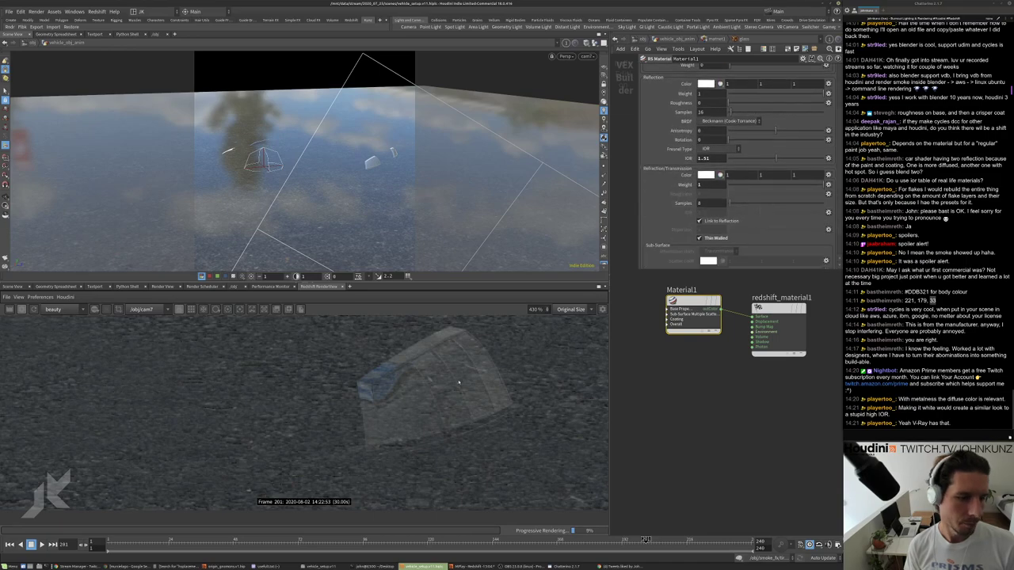
pyautogui.scroll(-5, 453, 409)
pyautogui.scroll(5, 443, 410)
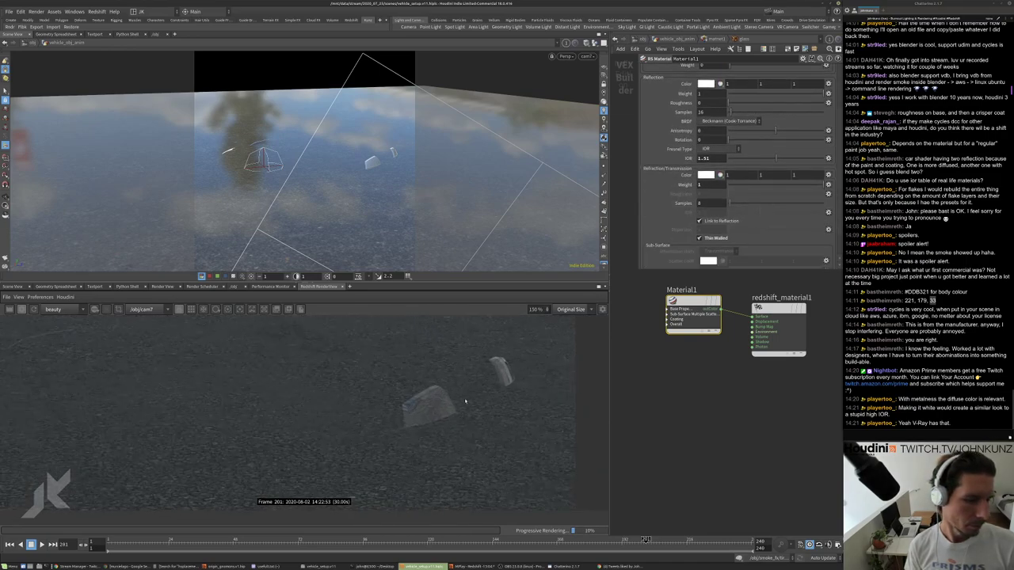
# Set the glass IOR to 1.945.
pyautogui.moveTo(737, 155); pyautogui.dragTo(793, 157)
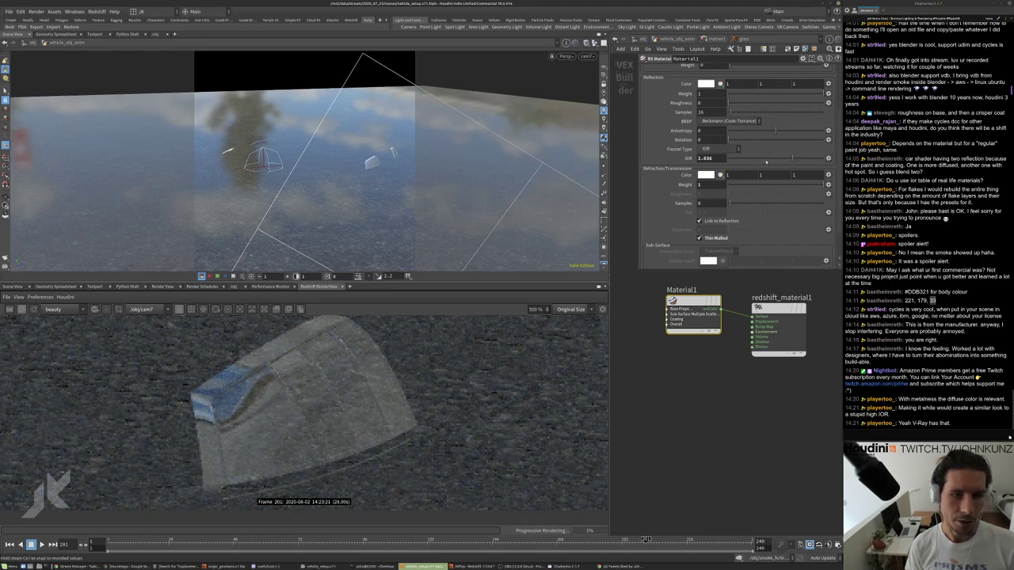
pyautogui.click(765, 158)
pyautogui.click(790, 158)
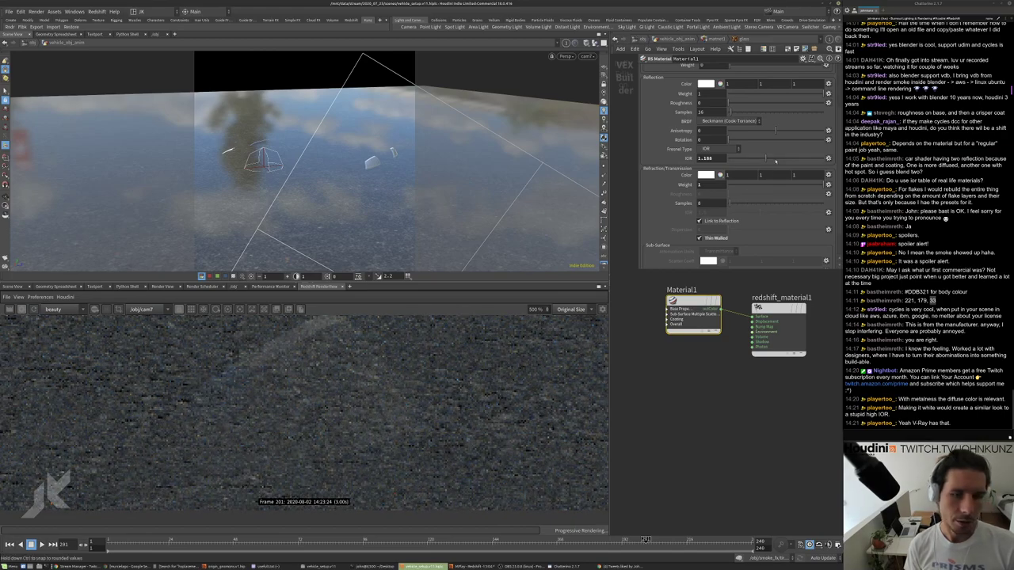
pyautogui.scroll(-2, 456, 458)
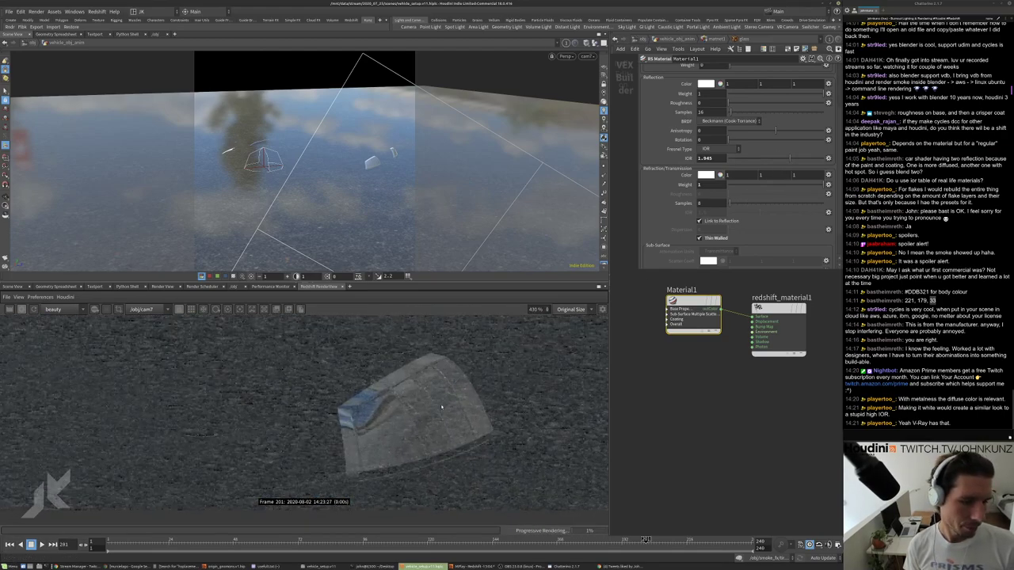
pyautogui.scroll(-10, 494, 395)
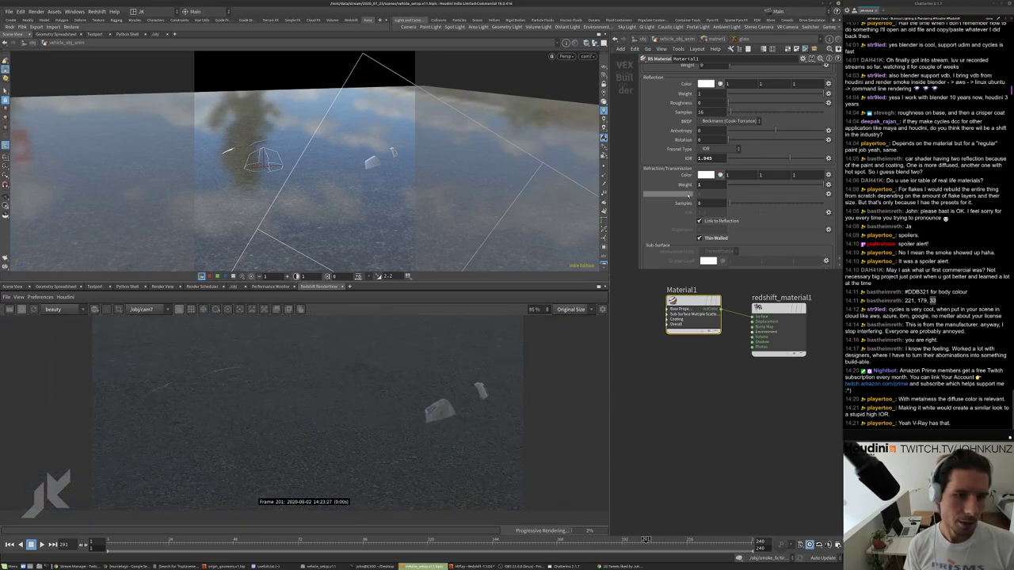
pyautogui.scroll(1, 755, 240)
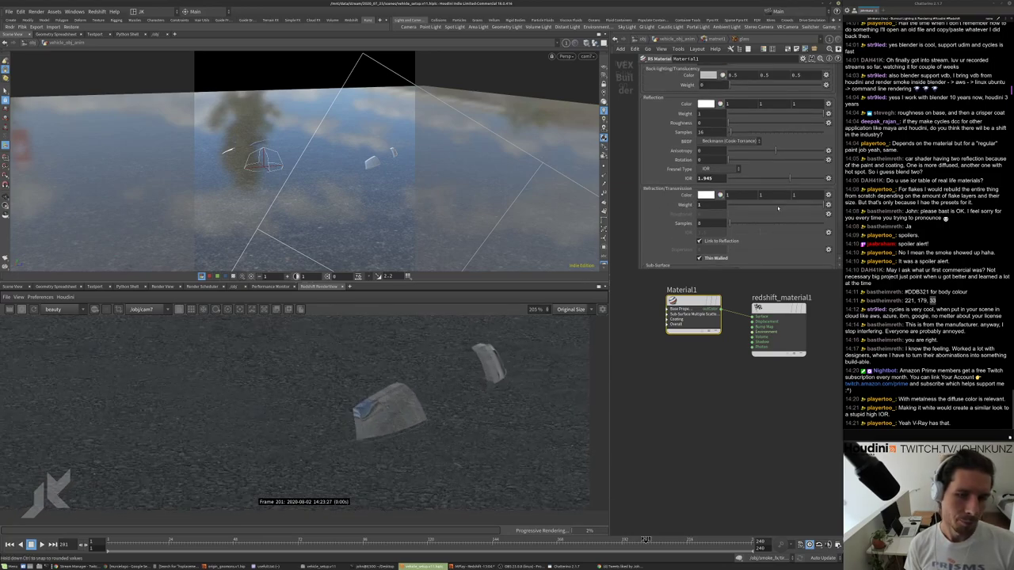
# Set the glass material's Refraction Weight to 1 for full refraction.
pyautogui.click(777, 208)
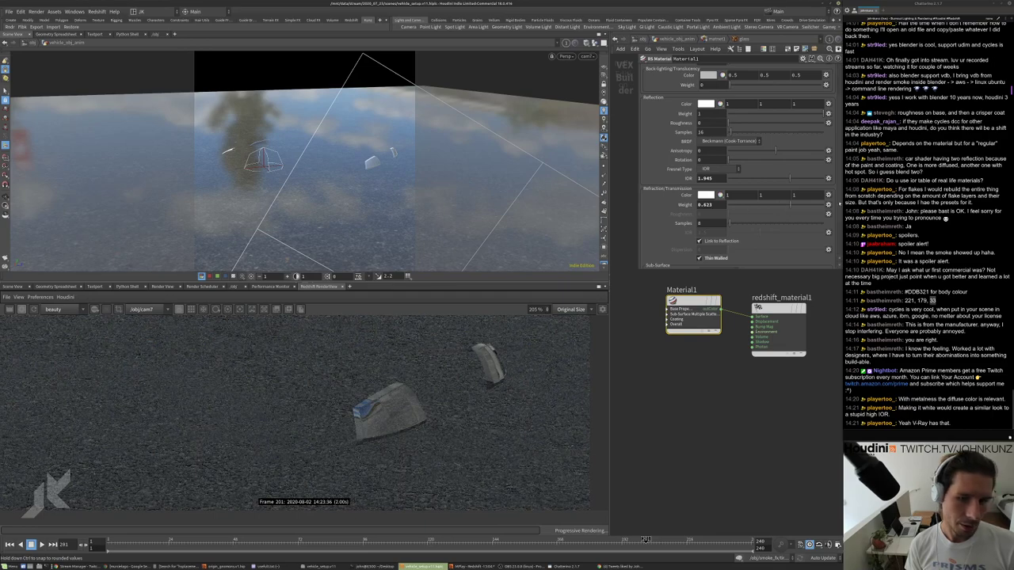
pyautogui.moveTo(839, 205); pyautogui.dragTo(840, 205)
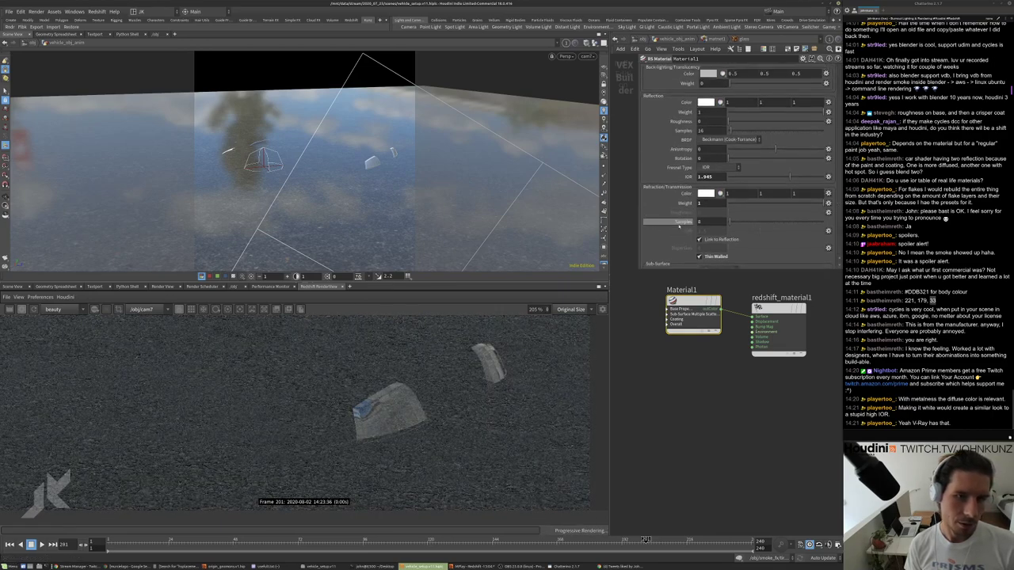
pyautogui.scroll(1, 679, 225)
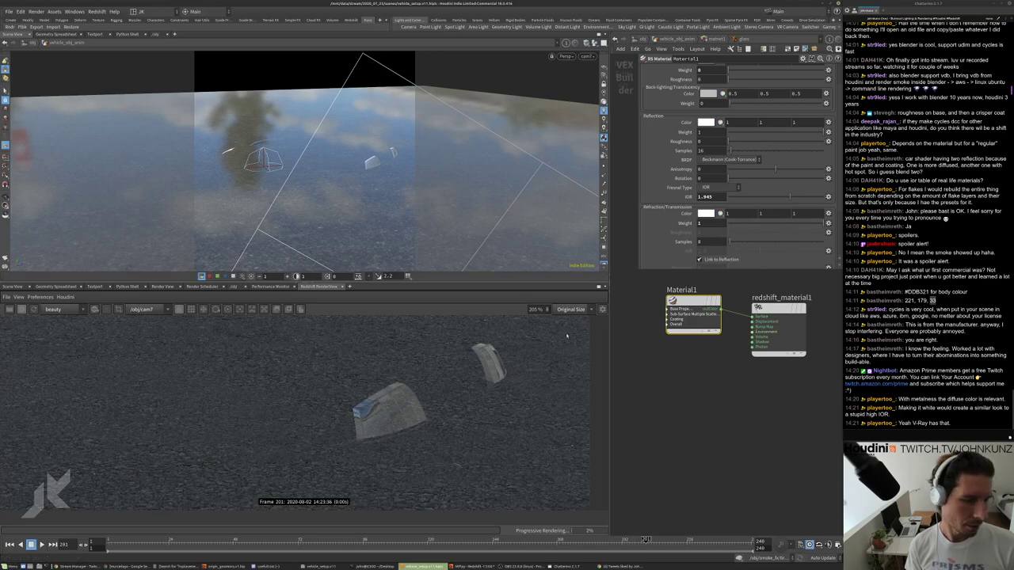
pyautogui.scroll(4, 412, 424)
pyautogui.click(758, 222)
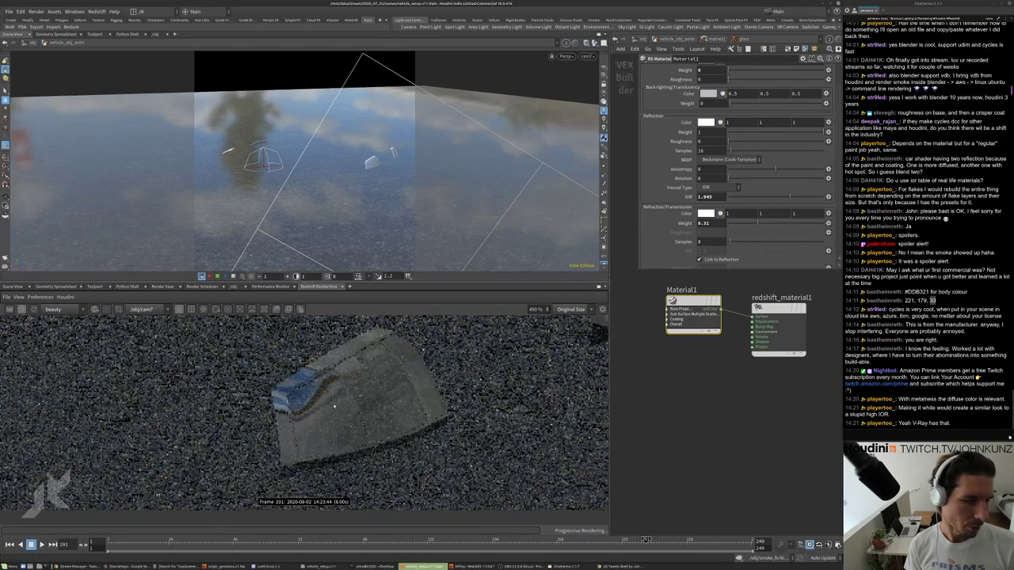
pyautogui.scroll(-5, 396, 400)
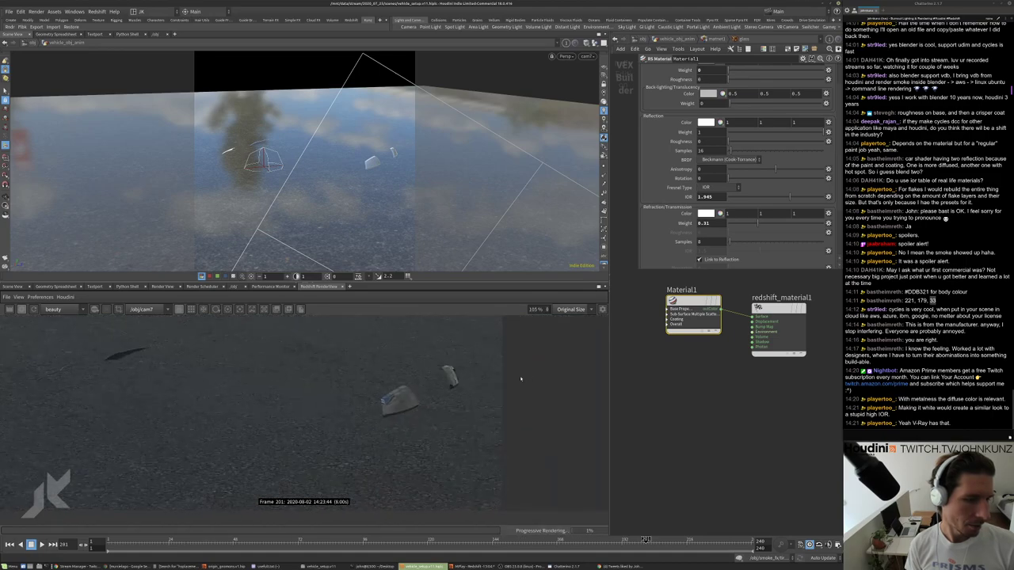
pyautogui.click(810, 224)
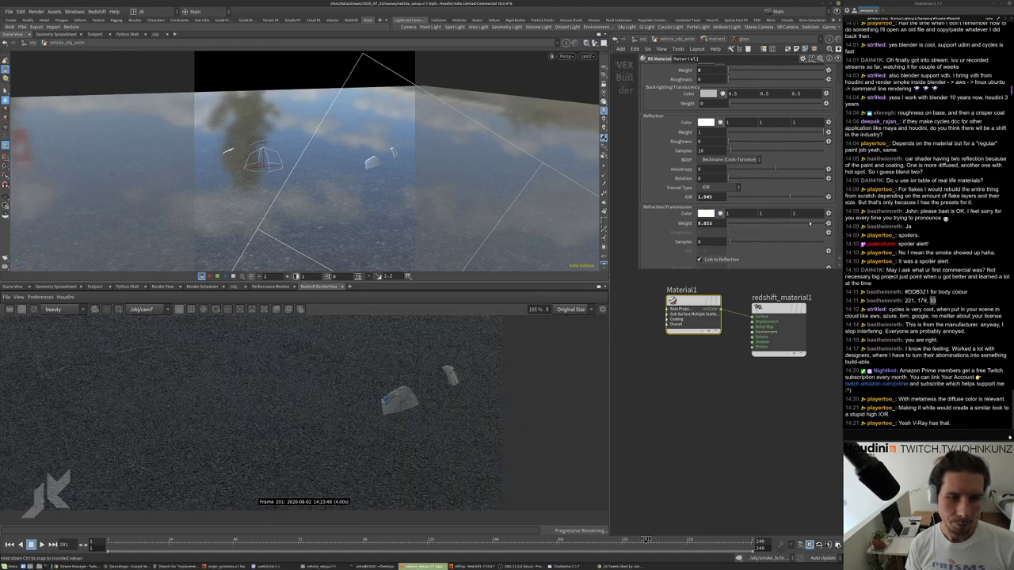
pyautogui.hotkey('ctrl', 'z')
pyautogui.hotkey('ctrl', 'z')
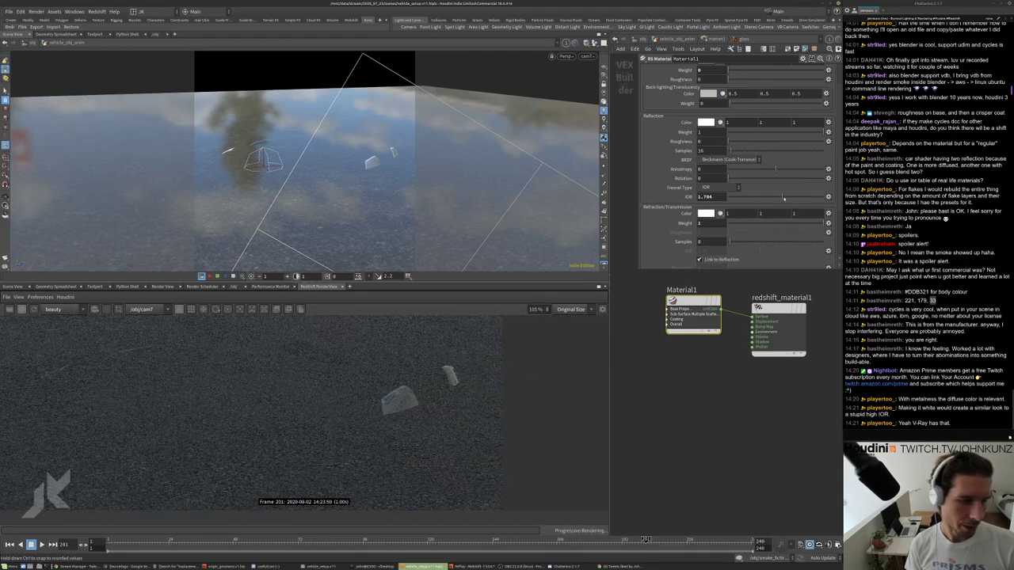
# Adjust the glass IOR and settle it at 1.637.
pyautogui.scroll(5, 455, 372)
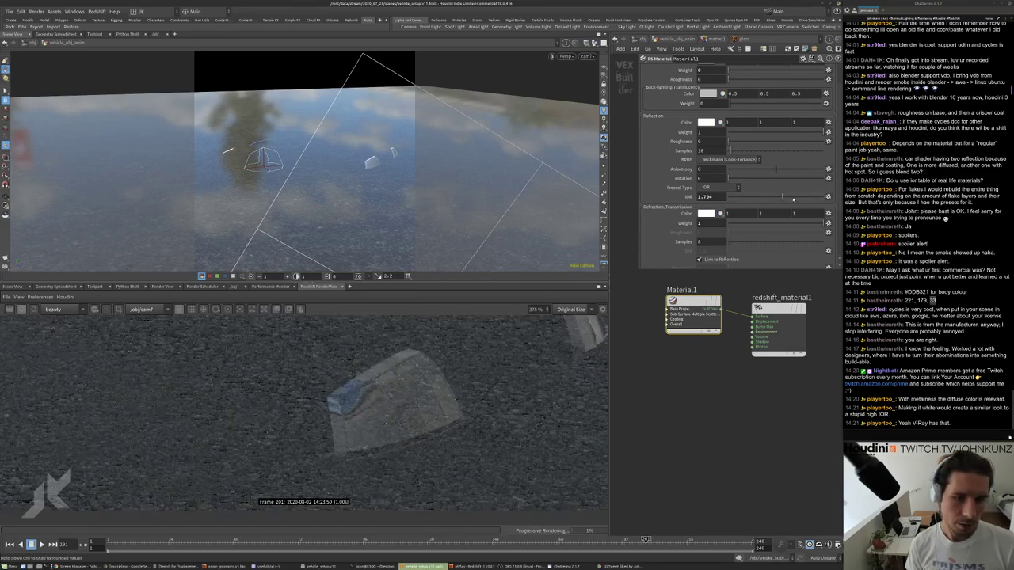
pyautogui.click(776, 198)
pyautogui.moveTo(777, 199); pyautogui.dragTo(797, 197)
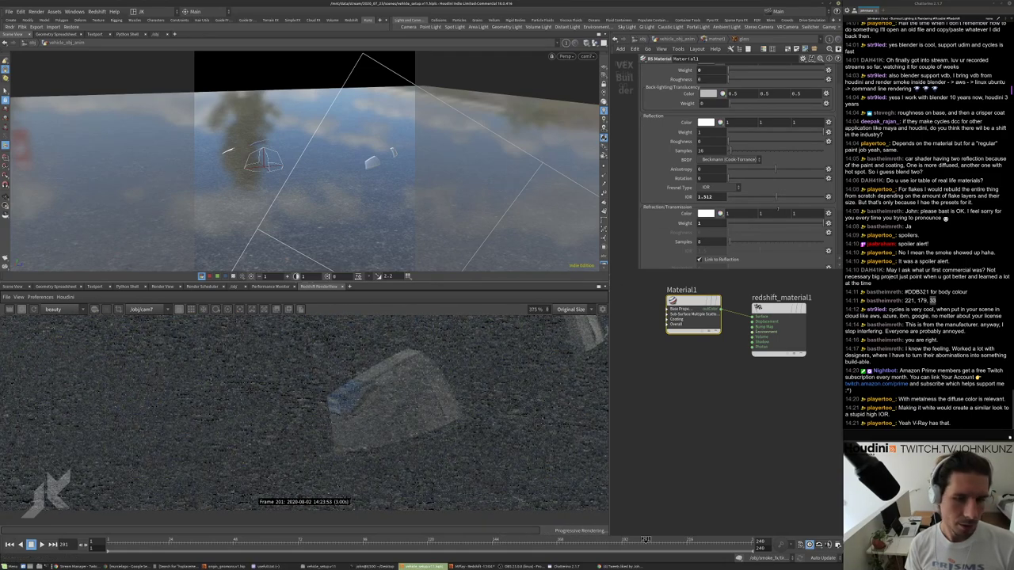
pyautogui.moveTo(797, 198); pyautogui.dragTo(780, 198)
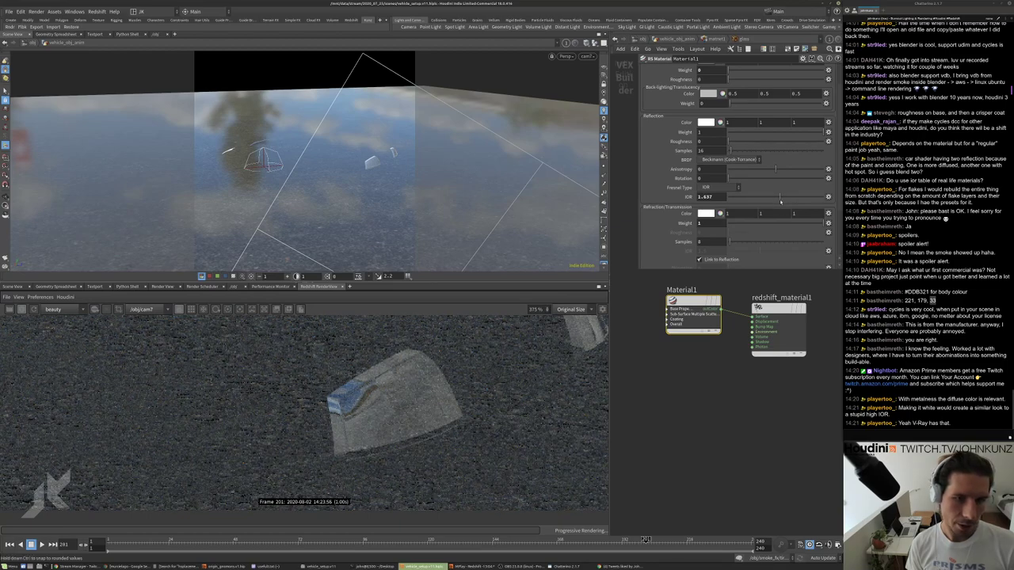
pyautogui.scroll(-5, 467, 388)
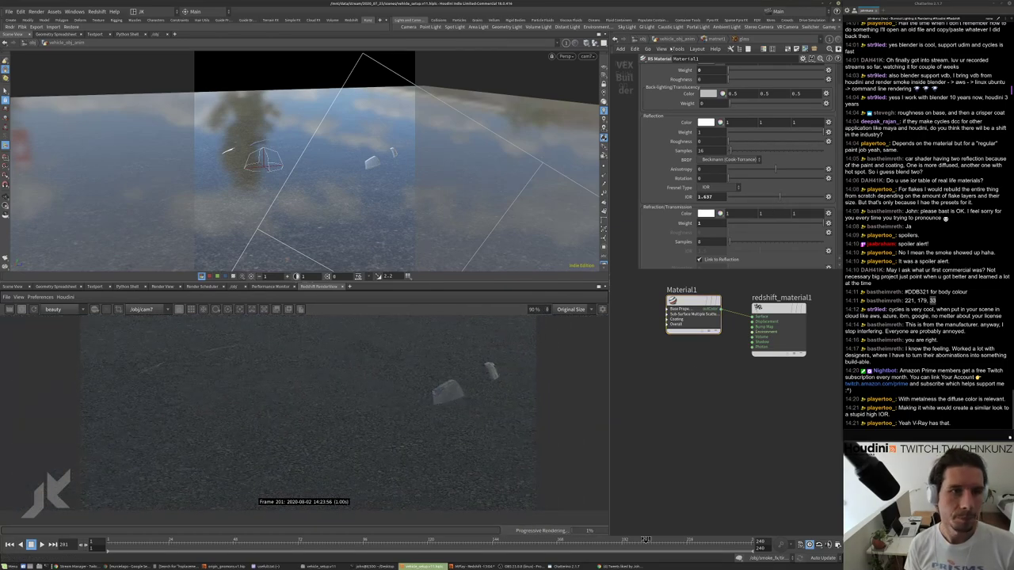
# Add a material5 node assigning ../matnet1/glass and wire sort1's output into OUT.
pyautogui.press('u')
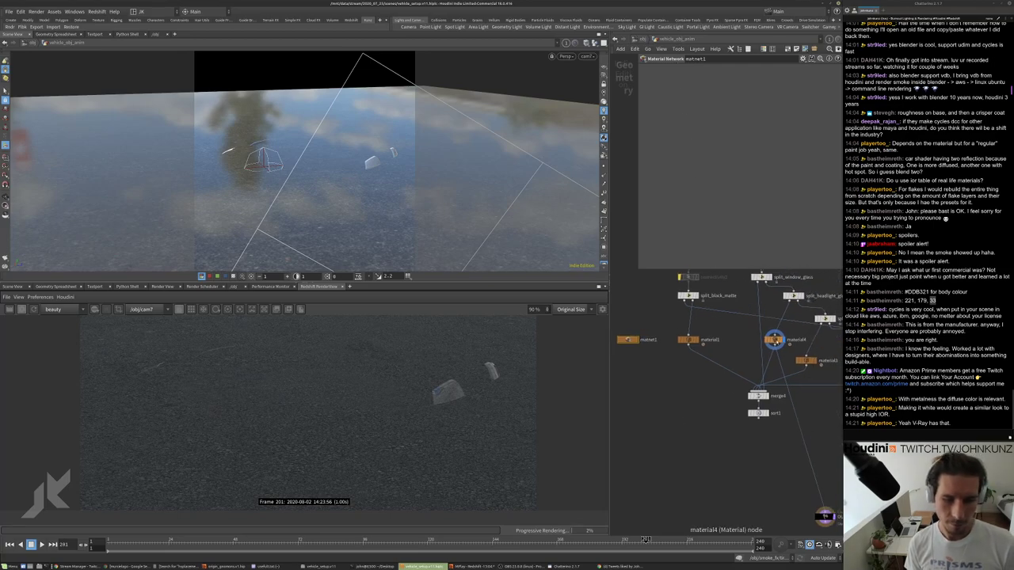
pyautogui.keyDown('alt'); pyautogui.moveTo(774, 339); pyautogui.dragTo(741, 331); pyautogui.keyUp('alt')
pyautogui.moveTo(690, 366); pyautogui.dragTo(663, 338, button='middle')
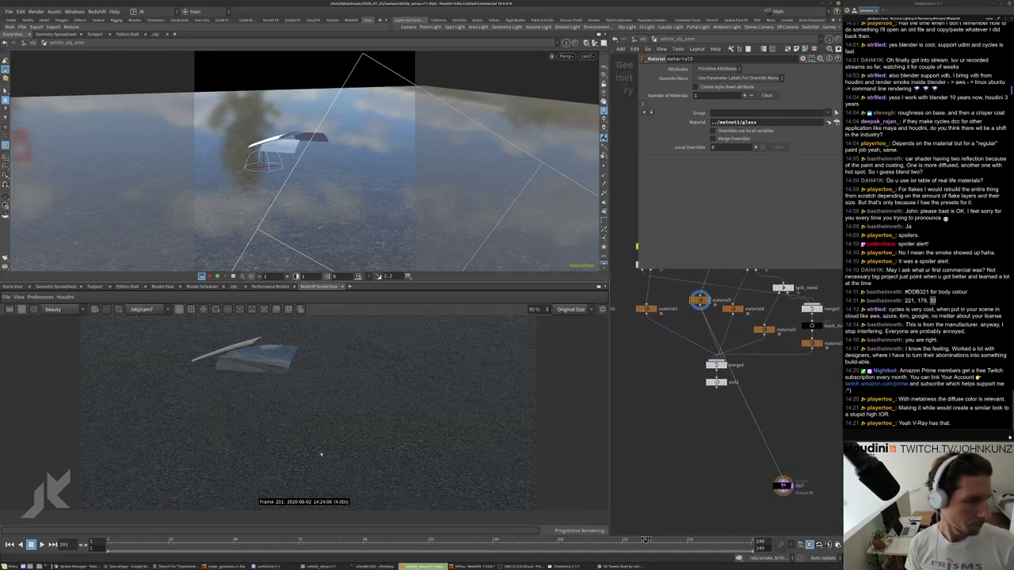
pyautogui.moveTo(709, 425); pyautogui.dragTo(686, 412, button='middle')
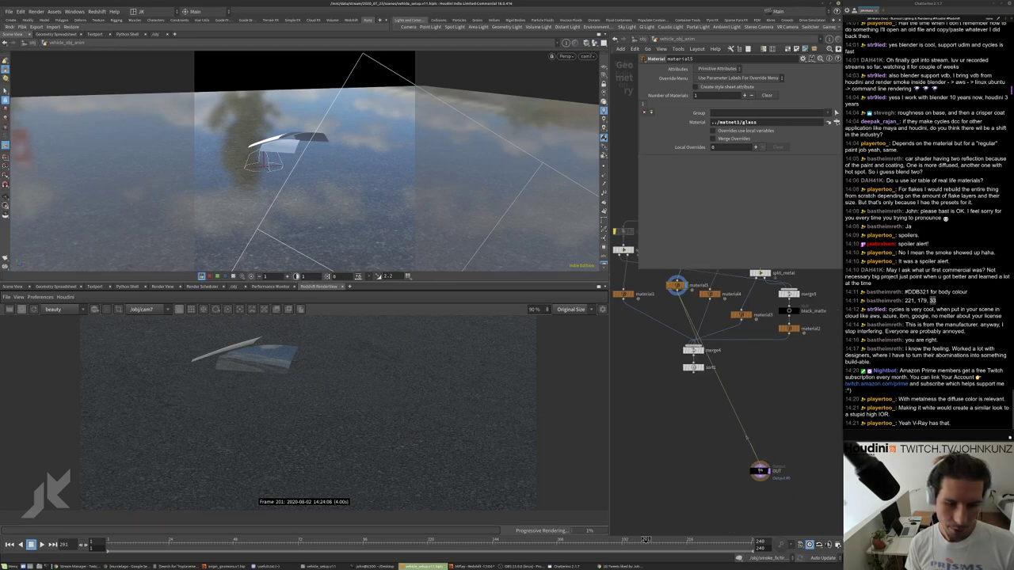
pyautogui.moveTo(765, 464); pyautogui.dragTo(698, 381)
pyautogui.click(694, 373)
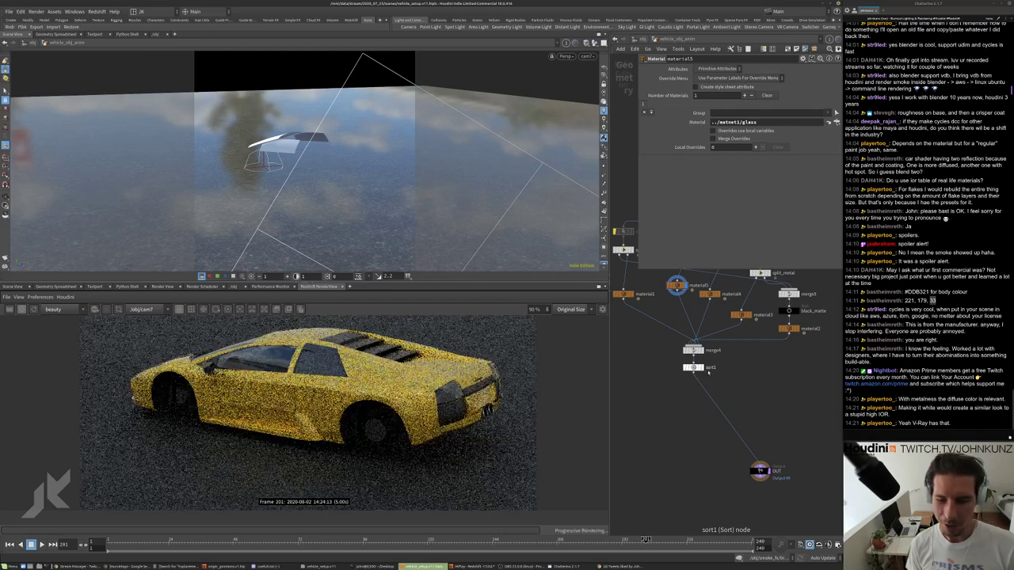
pyautogui.scroll(2, 710, 369)
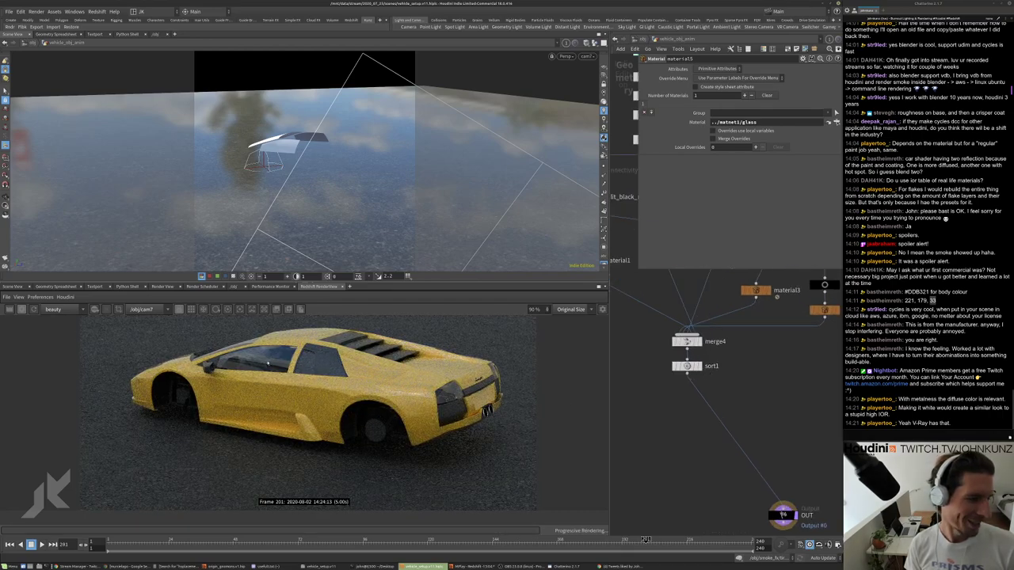
pyautogui.scroll(4, 267, 365)
pyautogui.scroll(-1, 346, 406)
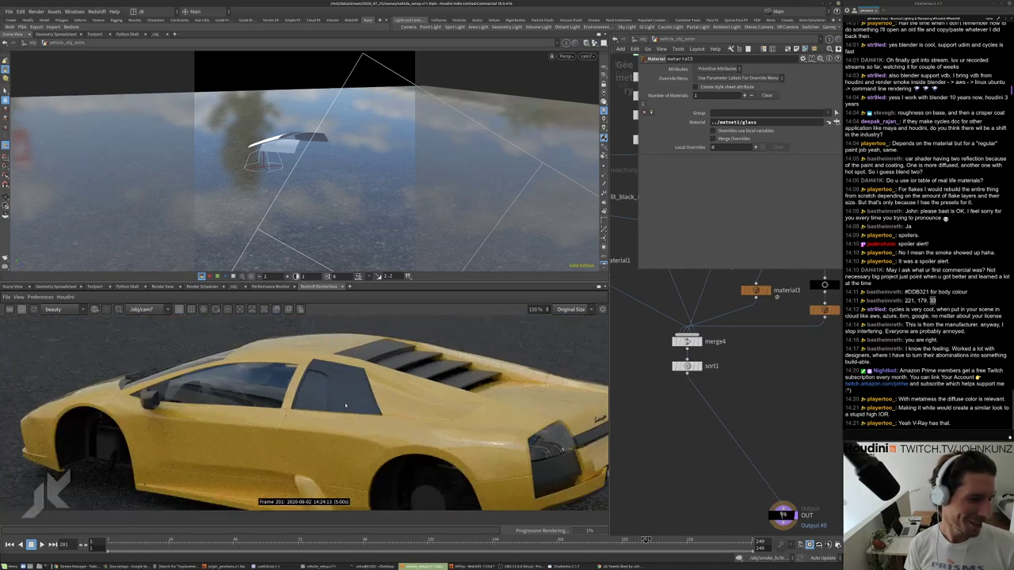
pyautogui.scroll(3, 342, 359)
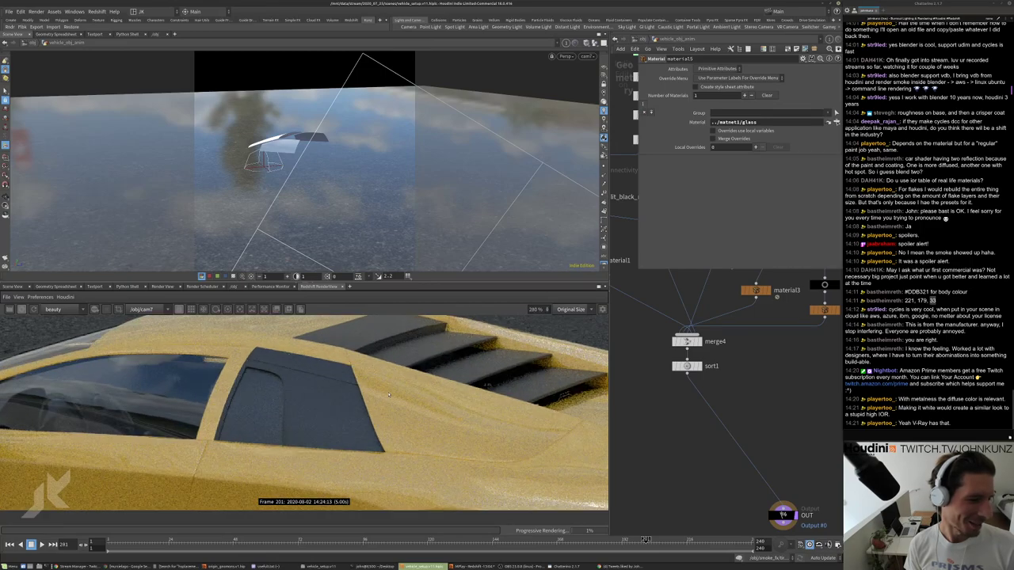
pyautogui.scroll(-6, 389, 395)
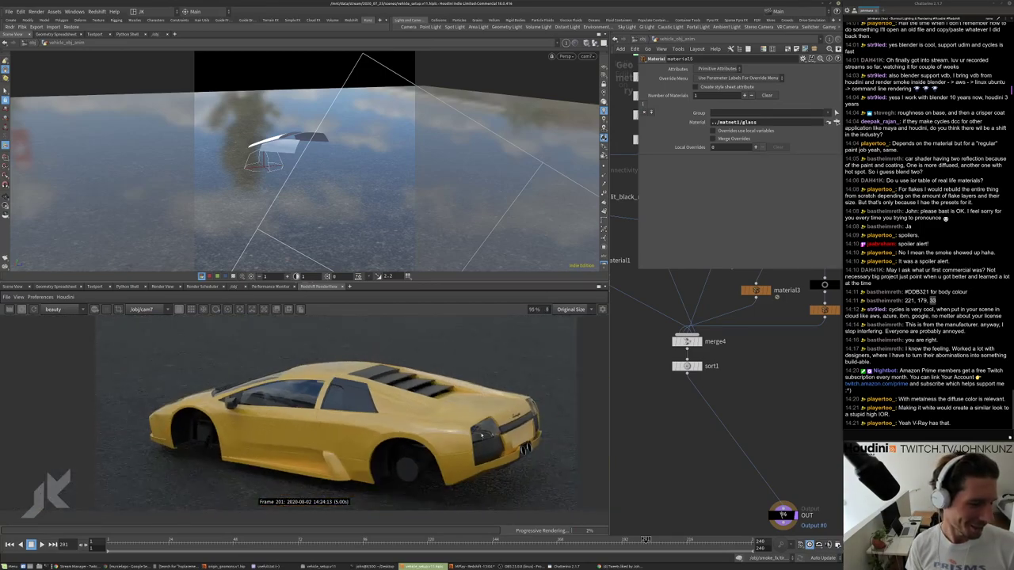
pyautogui.scroll(1, 504, 435)
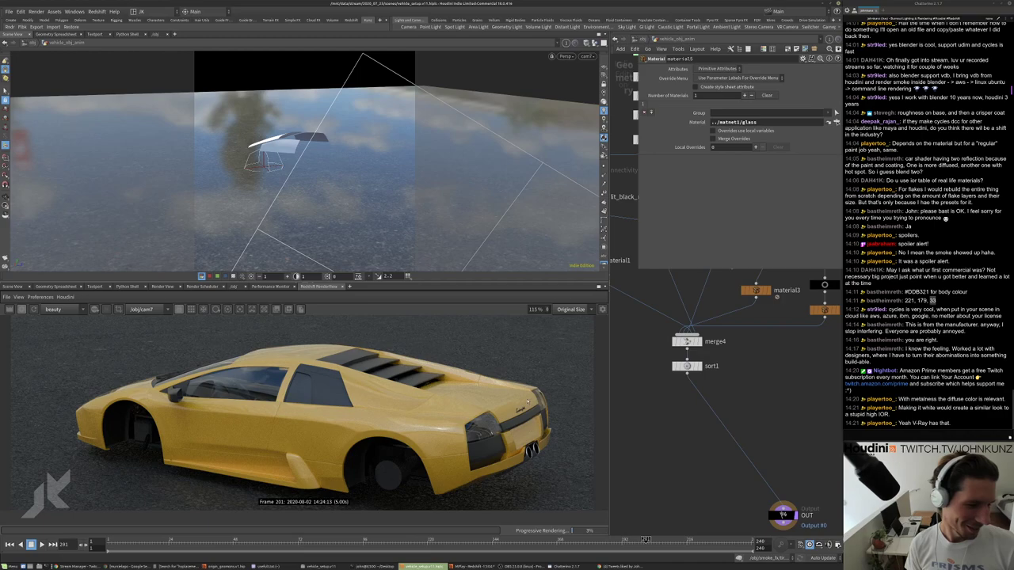
pyautogui.scroll(3, 261, 396)
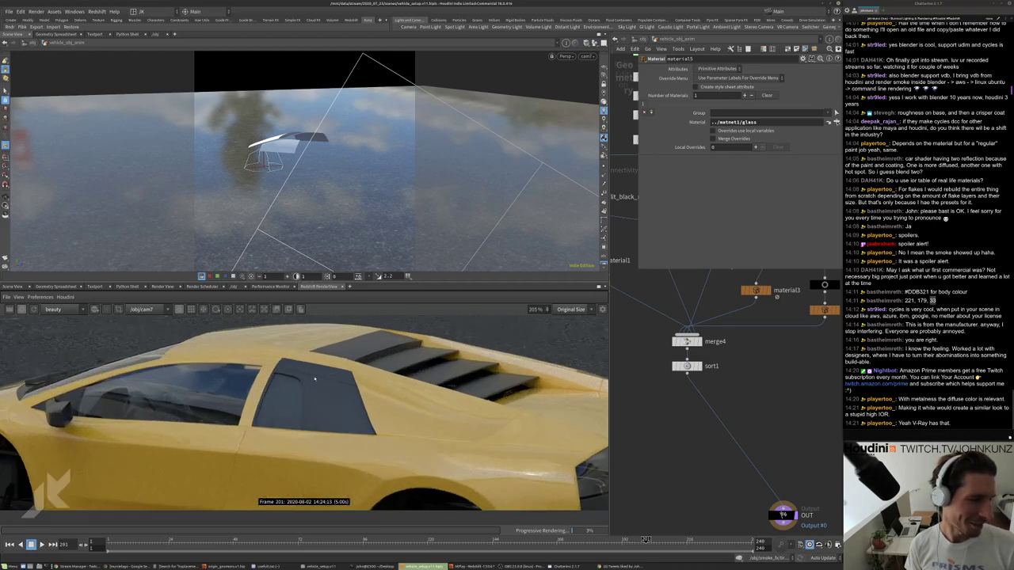
pyautogui.scroll(-4, 312, 384)
pyautogui.scroll(6, 304, 381)
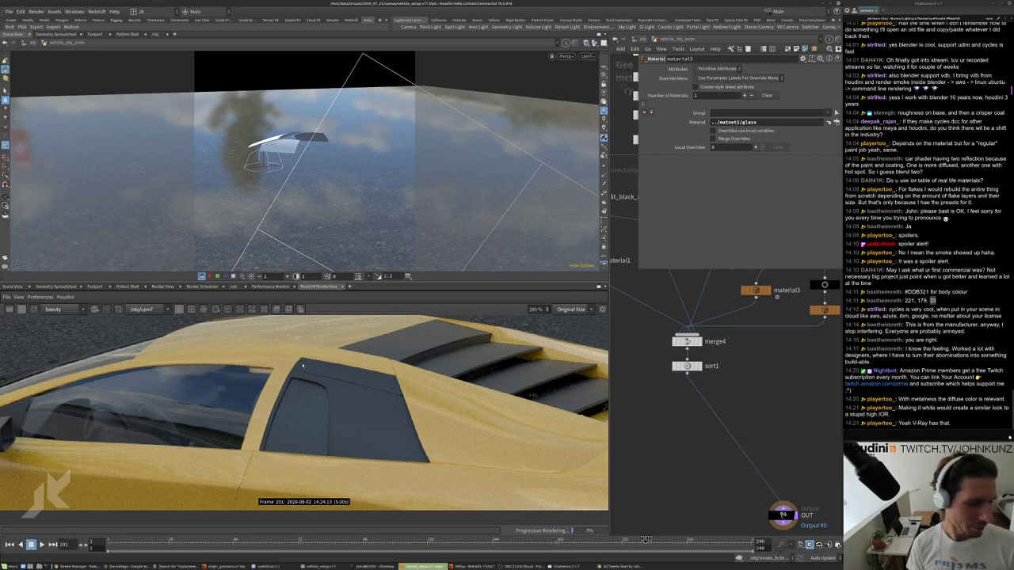
pyautogui.scroll(-2, 409, 386)
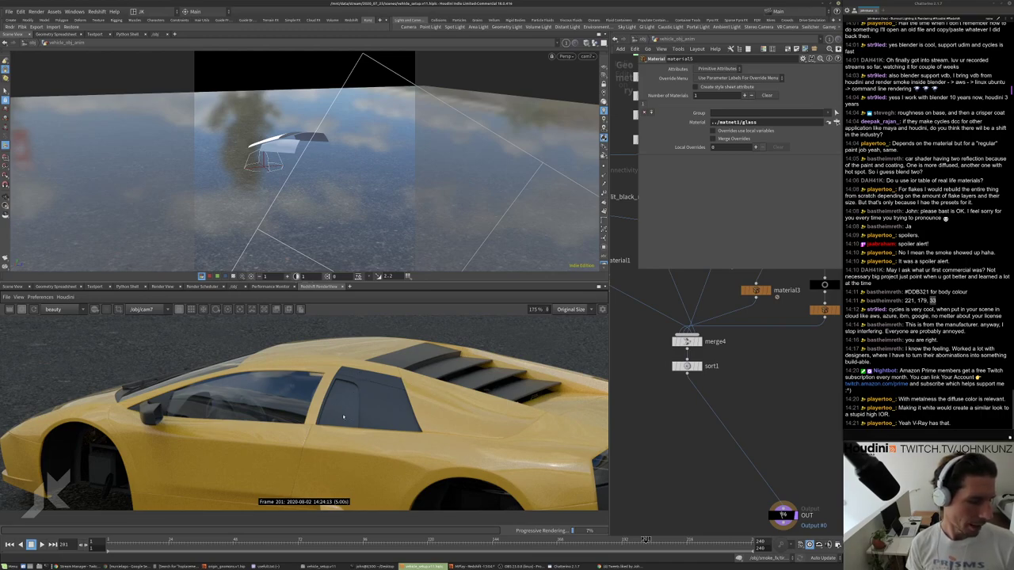
pyautogui.scroll(-3, 343, 418)
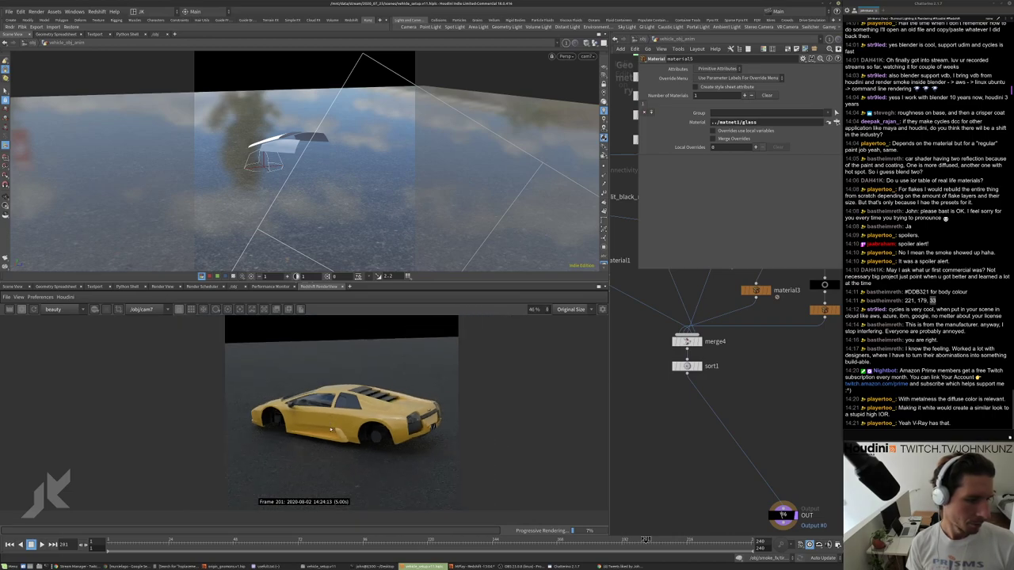
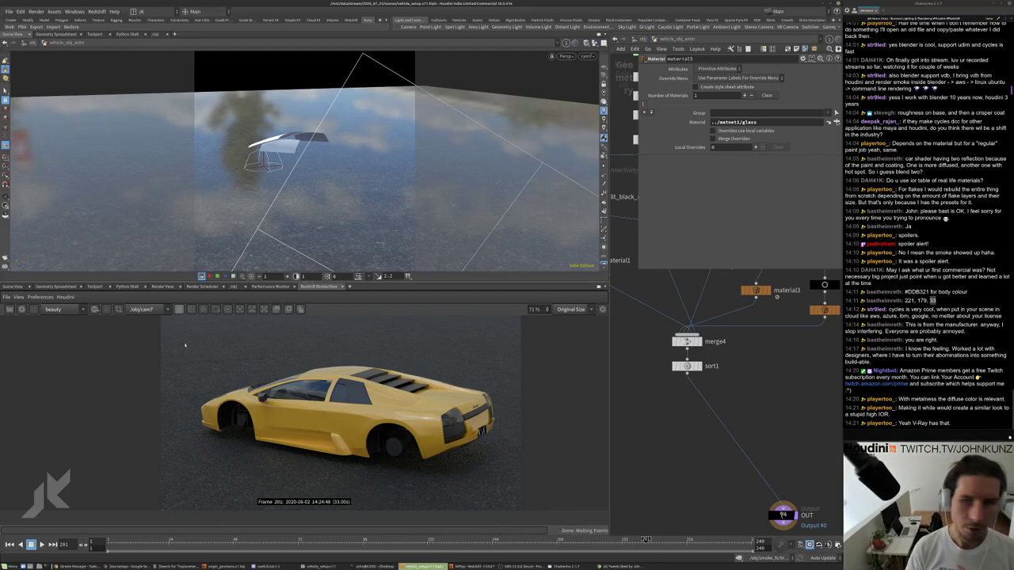
# Frame the upstream split nodes and inspect split_window_glass's parameters.
pyautogui.press('f')
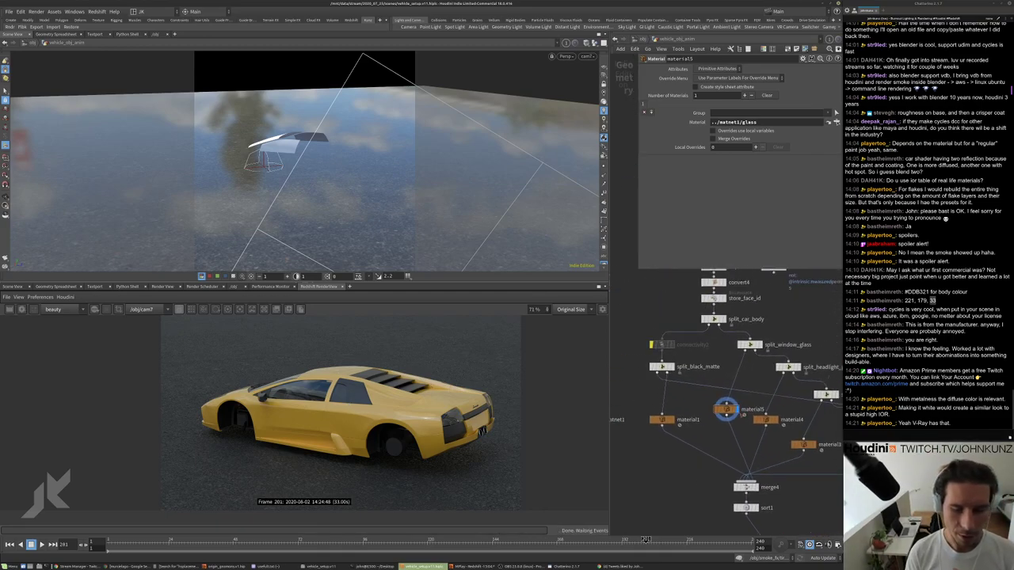
pyautogui.click(741, 349)
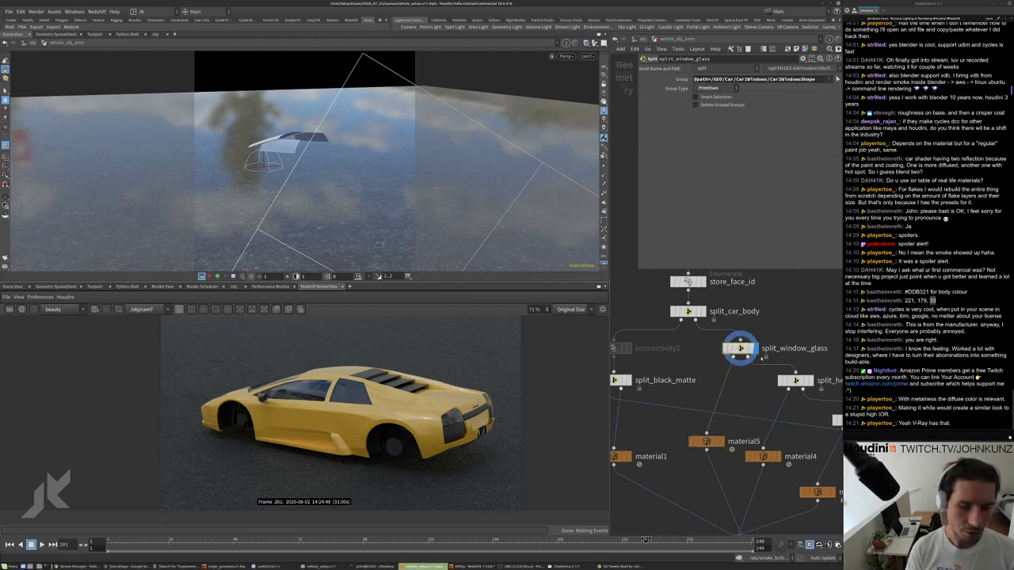
pyautogui.scroll(-2, 489, 387)
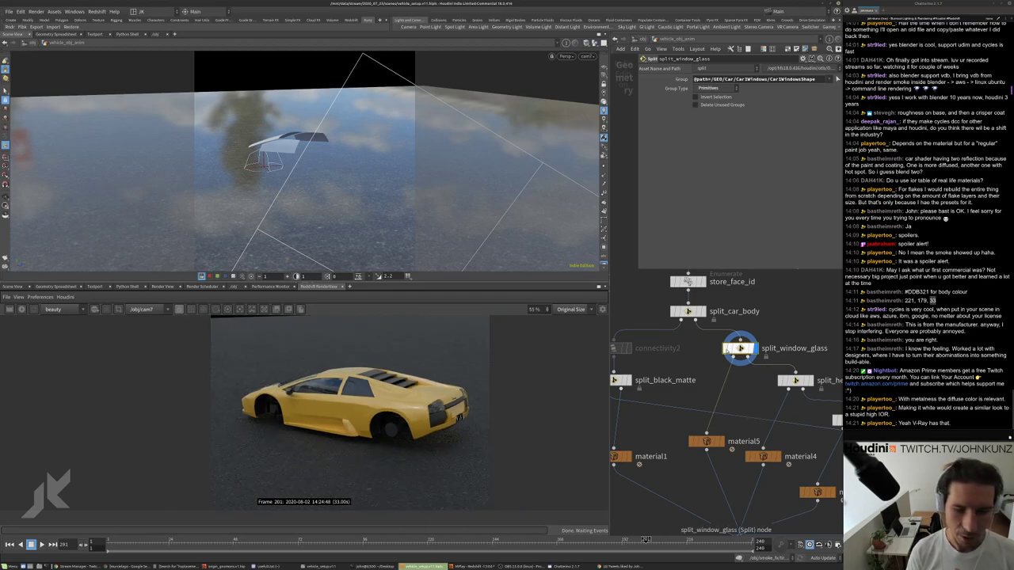
pyautogui.scroll(3, 711, 461)
pyautogui.scroll(-1, 674, 313)
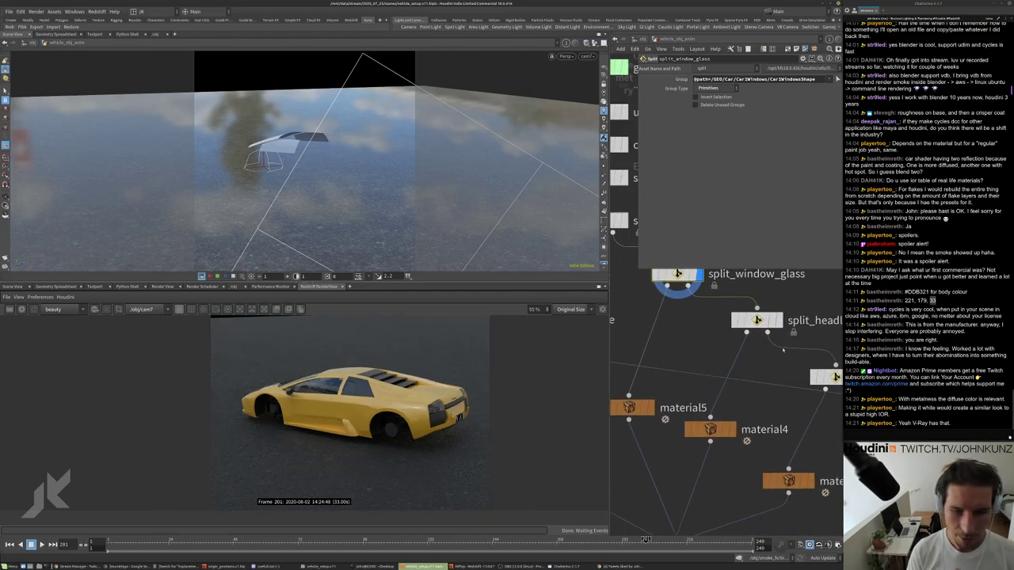
pyautogui.scroll(-5, 793, 410)
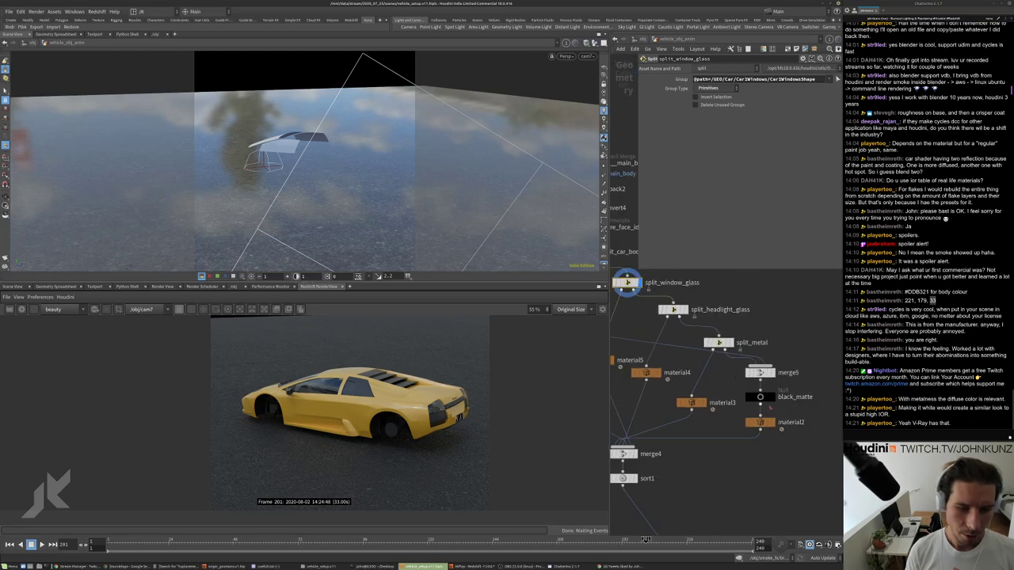
pyautogui.scroll(2, 773, 396)
pyautogui.scroll(1, 687, 363)
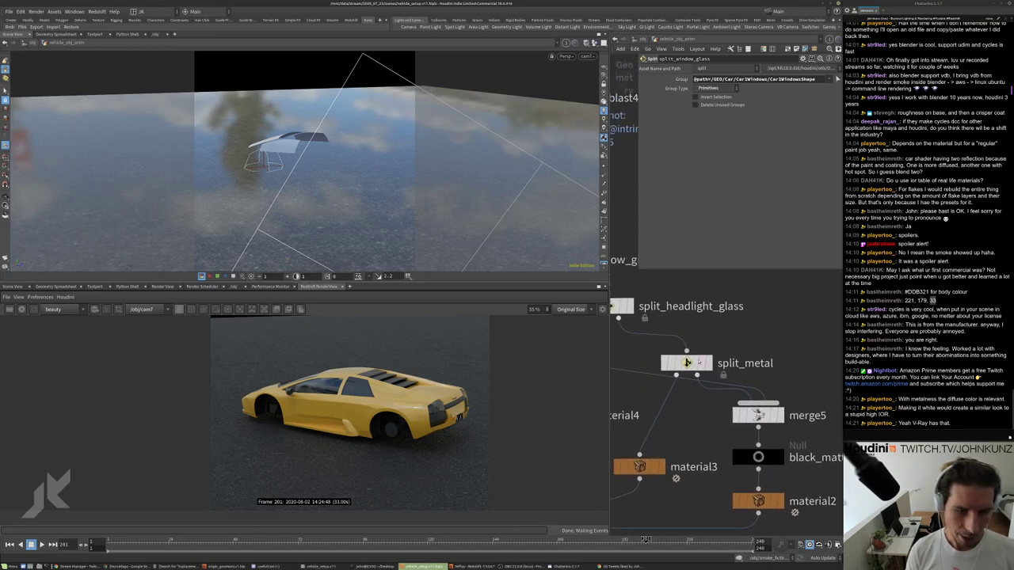
# Display split_metal in the viewport, then set the display flag on split_black_matte and view its parameters.
pyautogui.moveTo(687, 363); pyautogui.dragTo(715, 337)
pyautogui.click(738, 337)
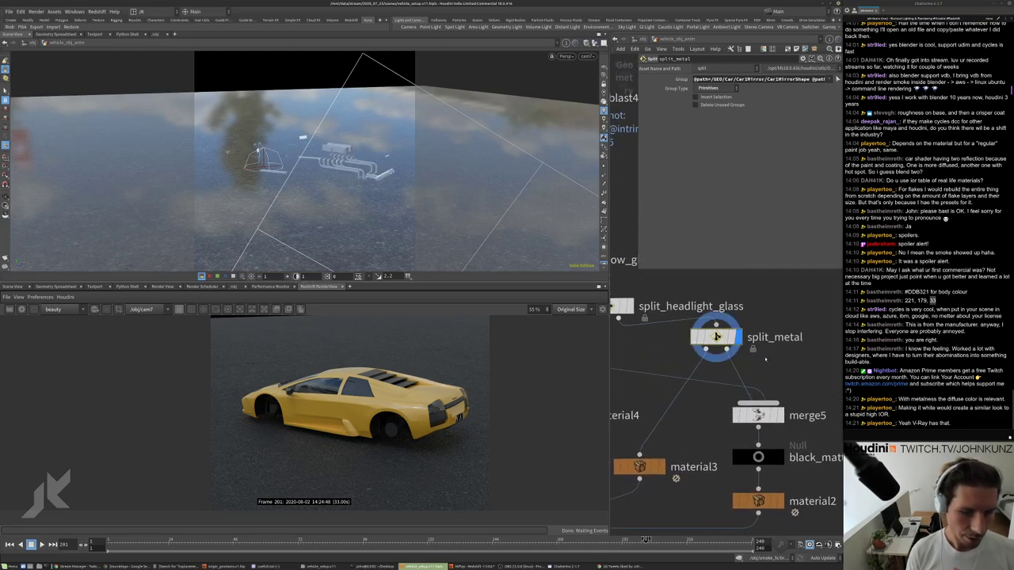
pyautogui.scroll(-2, 766, 359)
pyautogui.scroll(2, 654, 335)
pyautogui.click(653, 335)
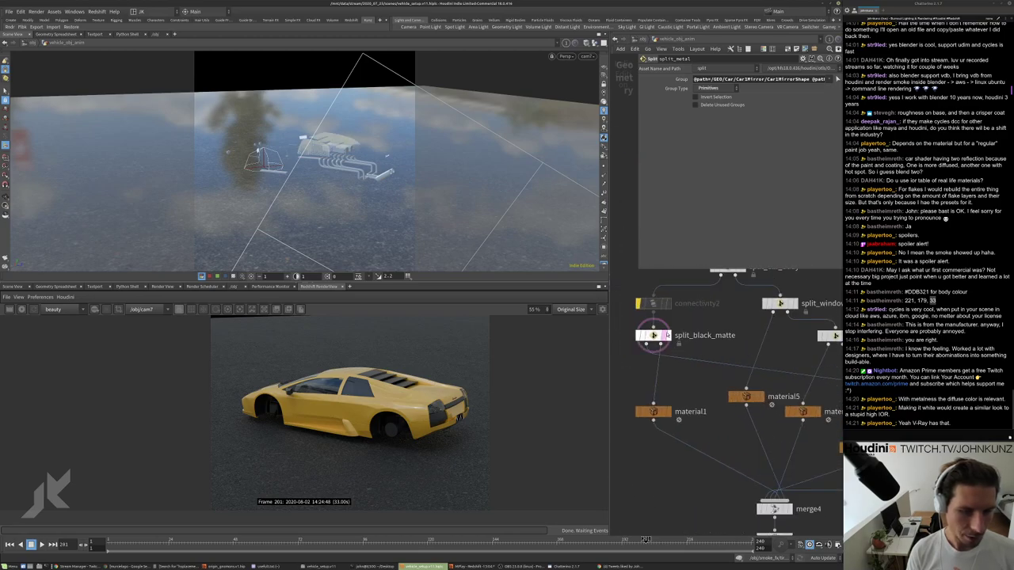
pyautogui.click(653, 335)
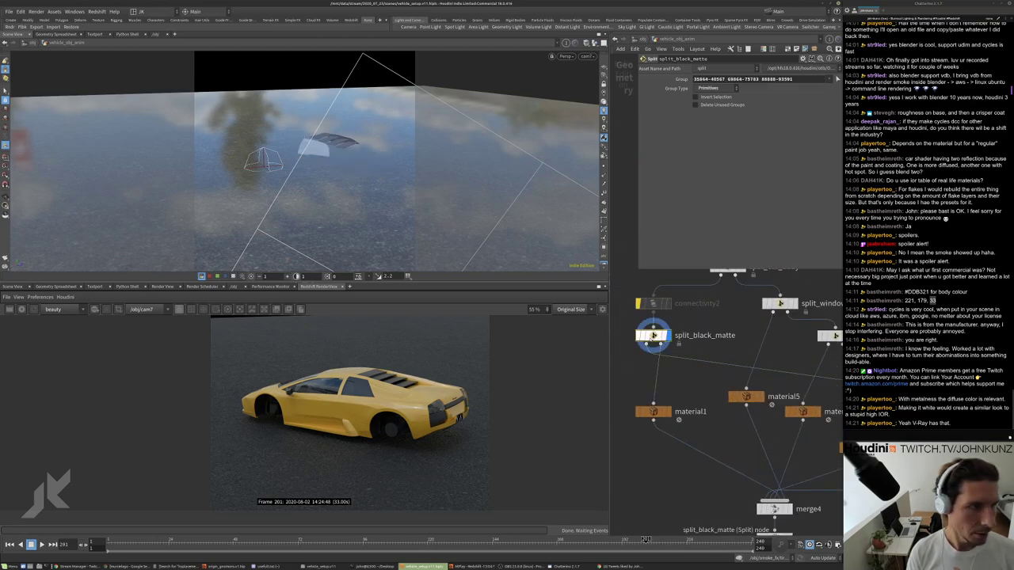
pyautogui.moveTo(698, 387); pyautogui.dragTo(719, 375, button='middle')
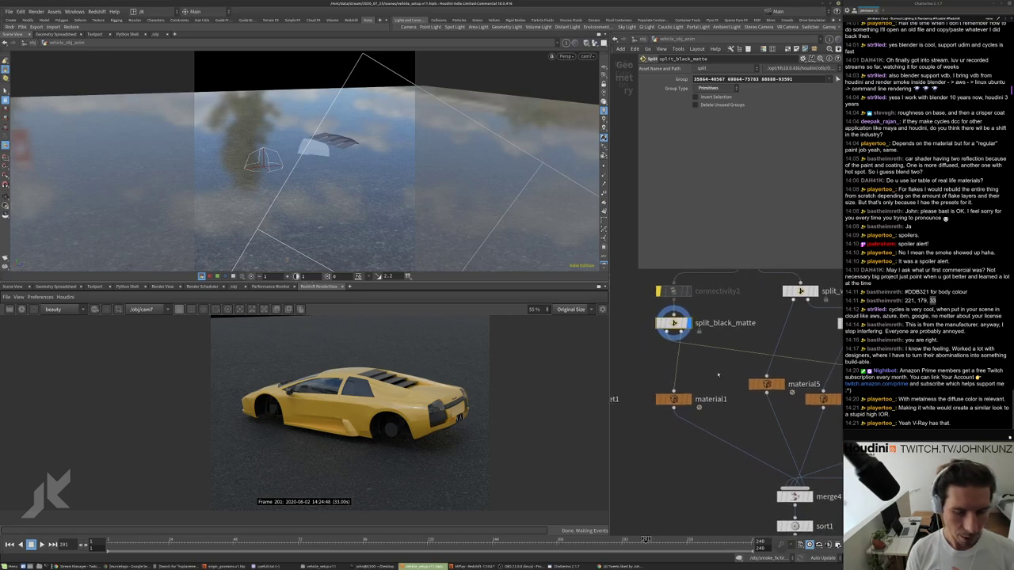
pyautogui.moveTo(648, 356); pyautogui.dragTo(696, 351, button='middle')
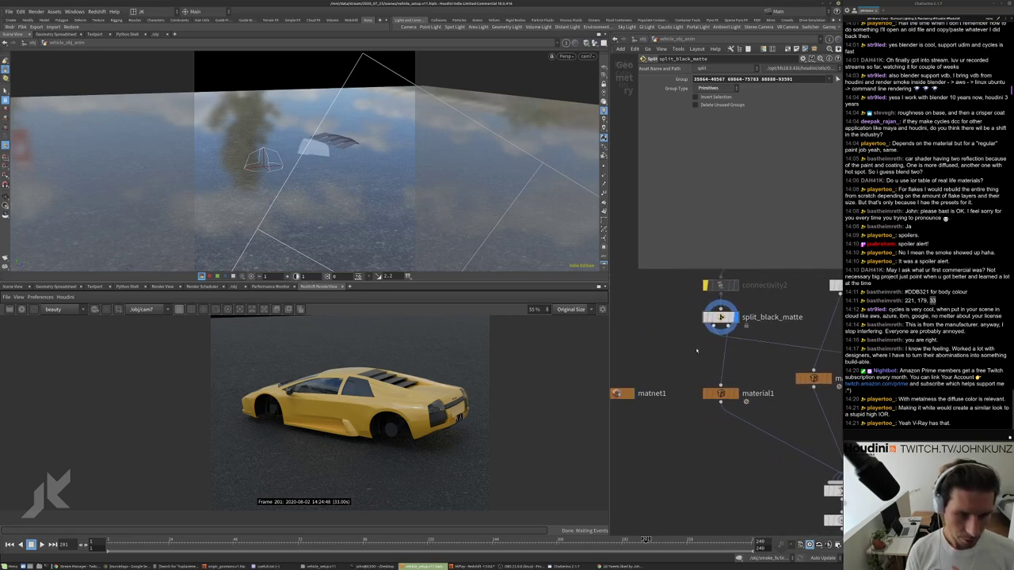
pyautogui.press('Tab')
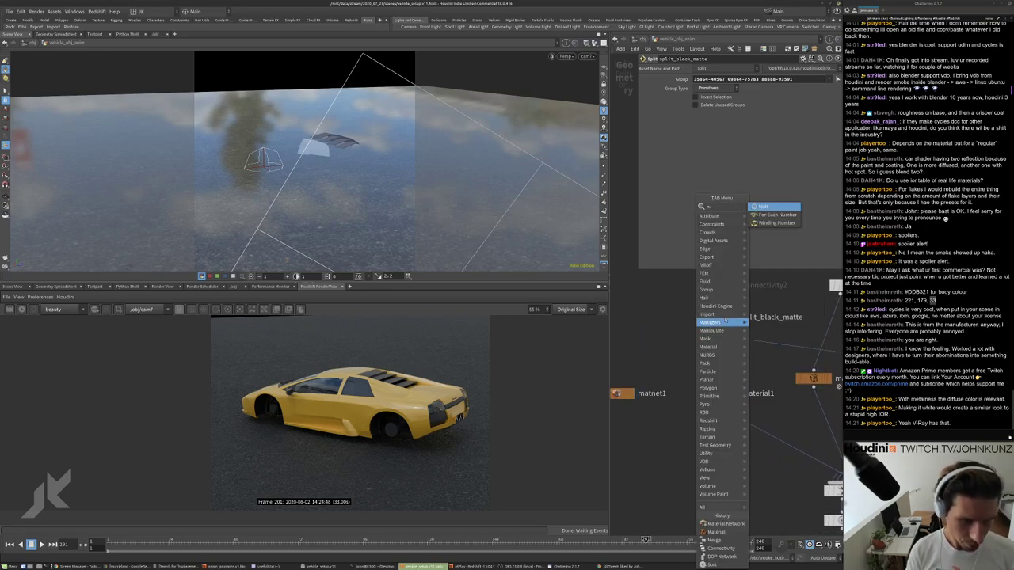
# Add null1 below split_black_matte, shift it left, and orbit to inspect the rear louvers.
pyautogui.press('Escape')
pyautogui.press('Tab')
pyautogui.write('null')
pyautogui.press('Return')
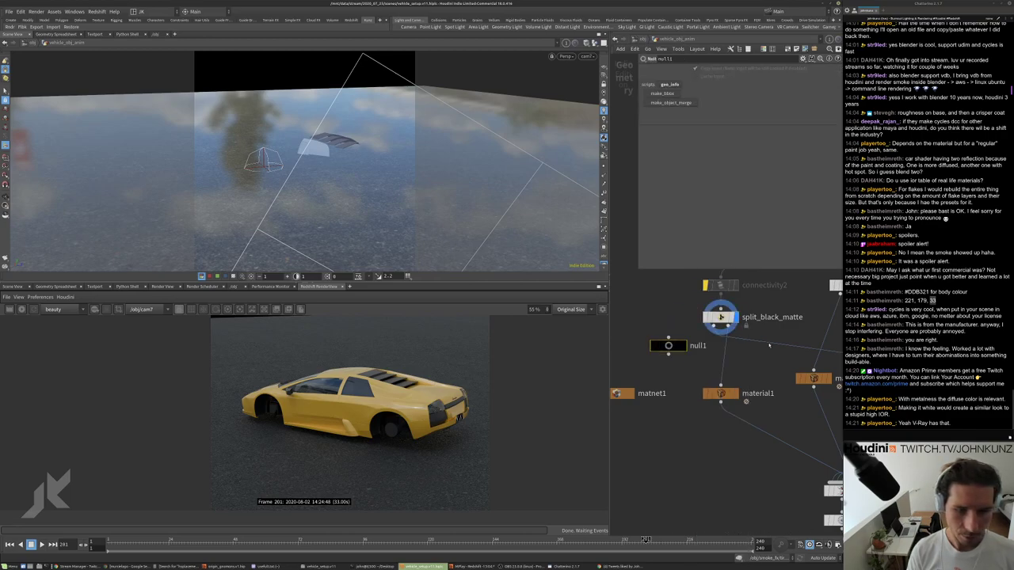
pyautogui.click(753, 343)
pyautogui.moveTo(753, 343); pyautogui.dragTo(665, 345)
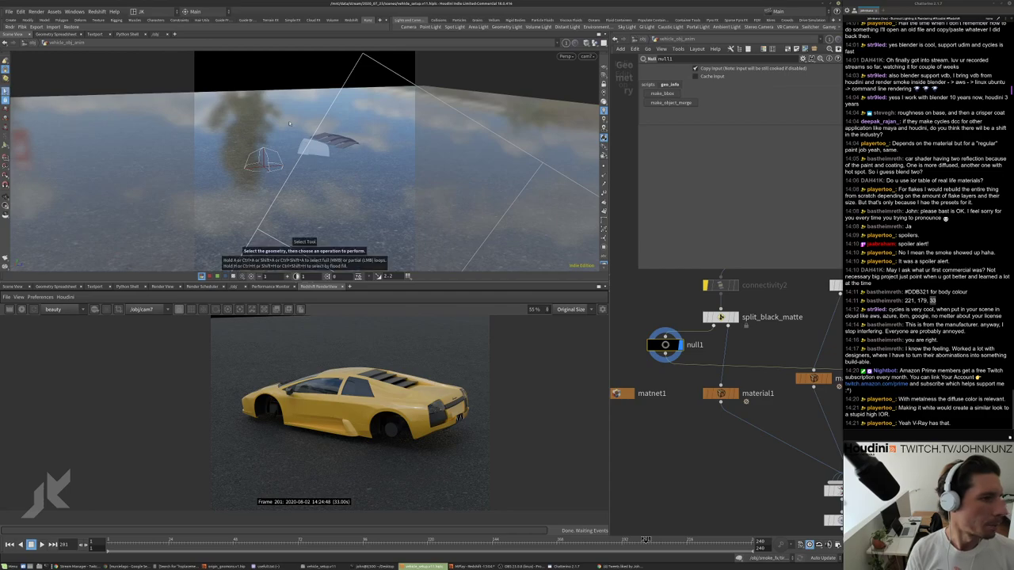
pyautogui.scroll(5, 407, 188)
pyautogui.moveTo(407, 189); pyautogui.dragTo(458, 134)
pyautogui.moveTo(518, 130); pyautogui.dragTo(394, 151)
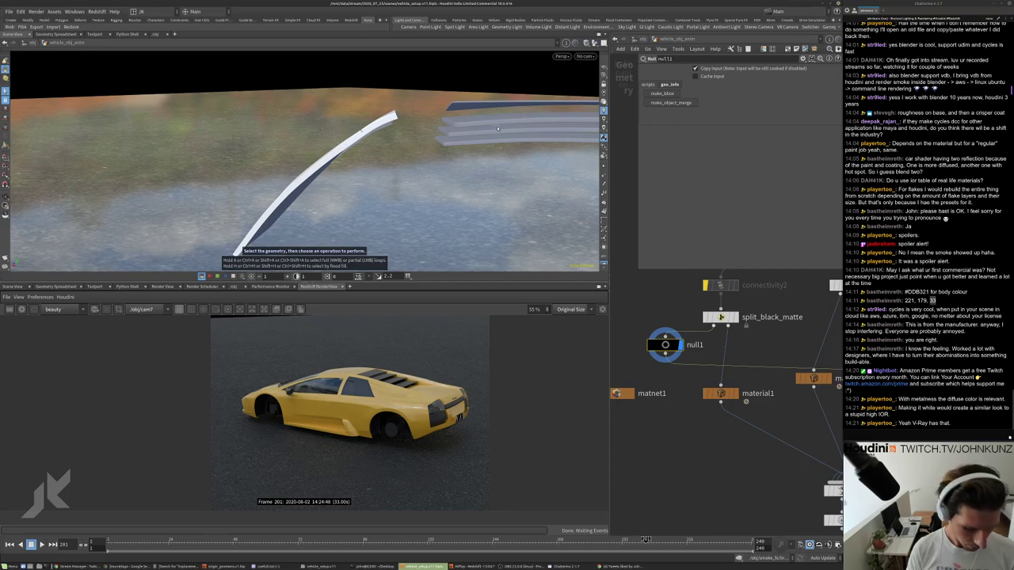
# Try UV Connectivity and 3D Connectivity group selection in the viewport, then turn it off.
pyautogui.press('y')
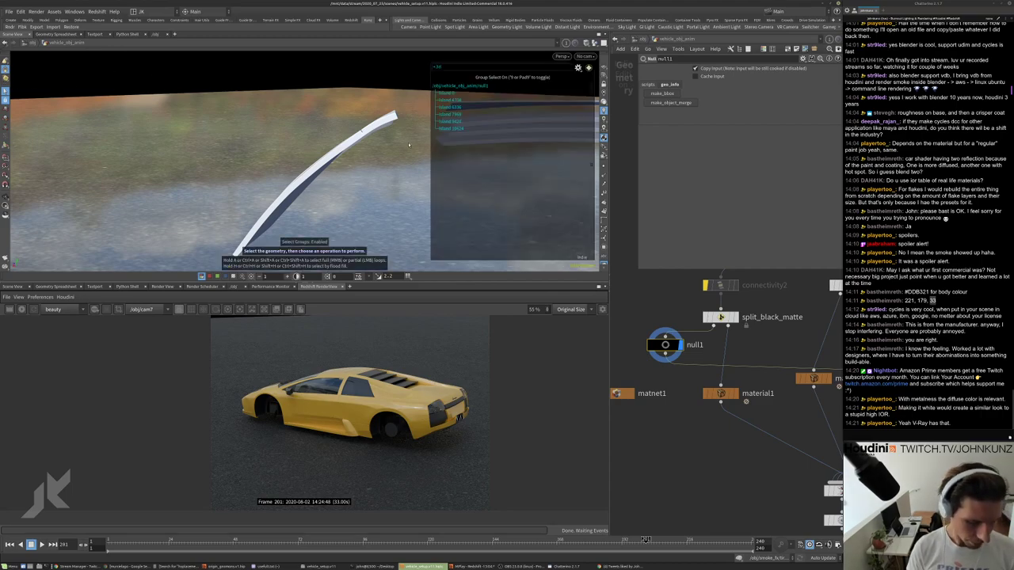
pyautogui.click(579, 68)
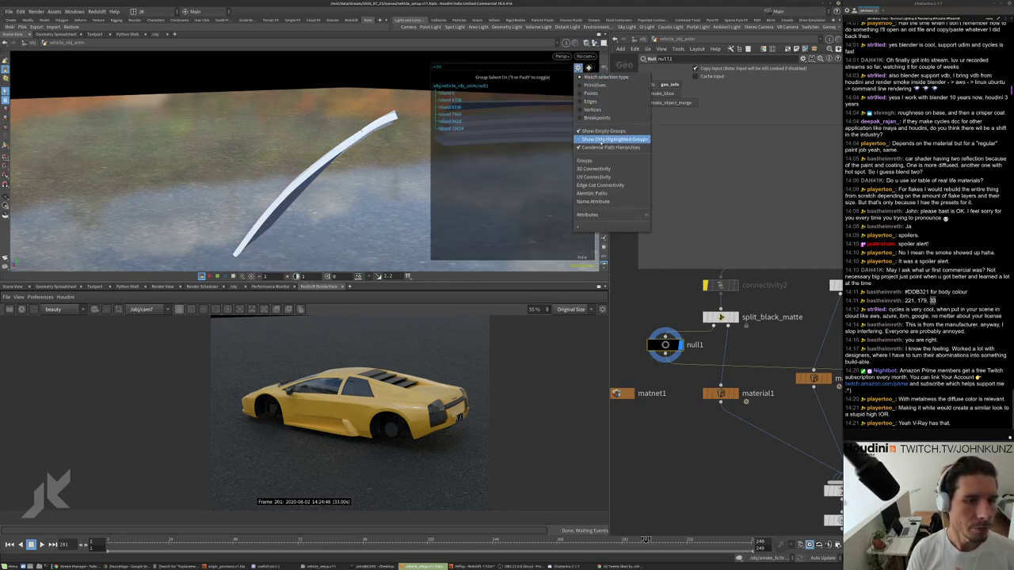
pyautogui.click(606, 177)
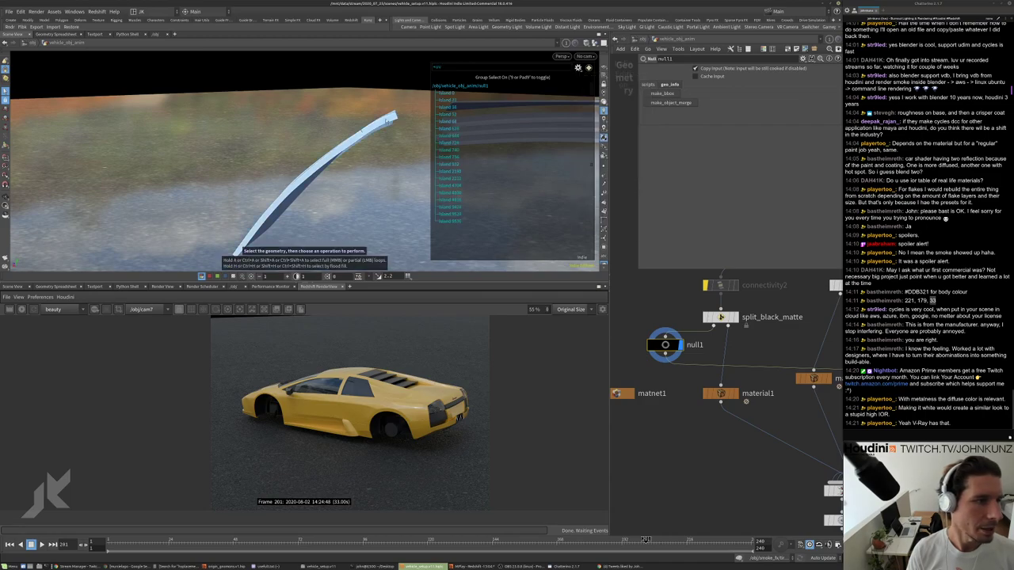
pyautogui.scroll(5, 411, 153)
pyautogui.keyDown('alt'); pyautogui.moveTo(410, 153); pyautogui.dragTo(475, 130); pyautogui.keyUp('alt')
pyautogui.click(578, 68)
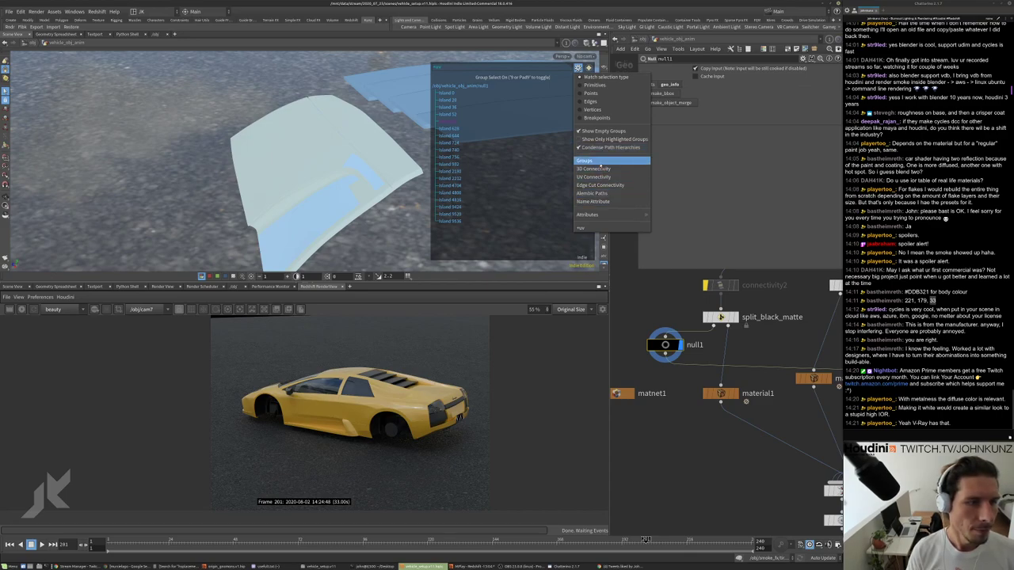
pyautogui.click(599, 169)
pyautogui.click(579, 69)
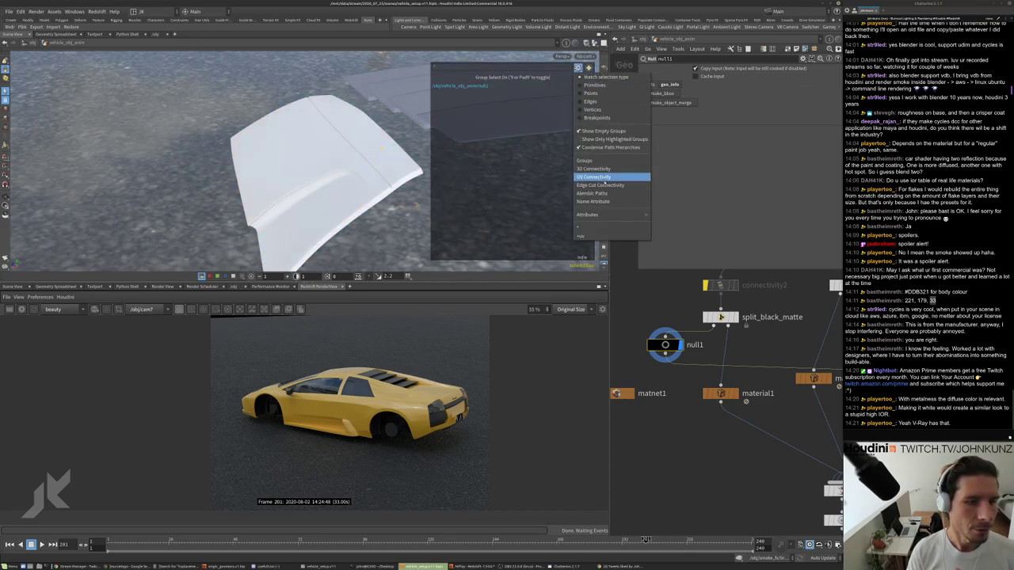
pyautogui.click(595, 229)
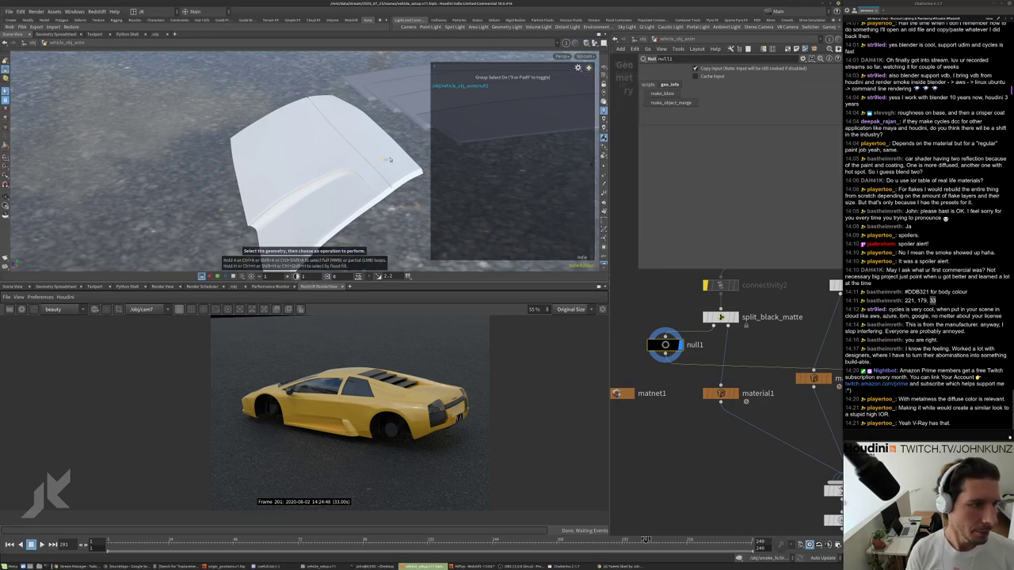
pyautogui.press('9')
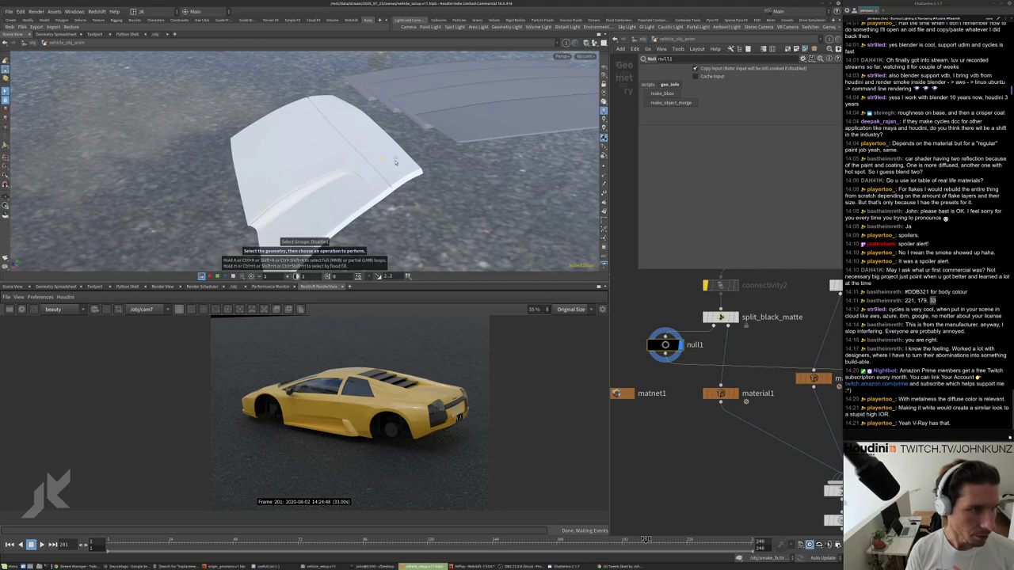
pyautogui.press('Escape')
# Switch the viewport background to plain black and orbit around the hood.
pyautogui.moveTo(395, 162); pyautogui.dragTo(415, 127)
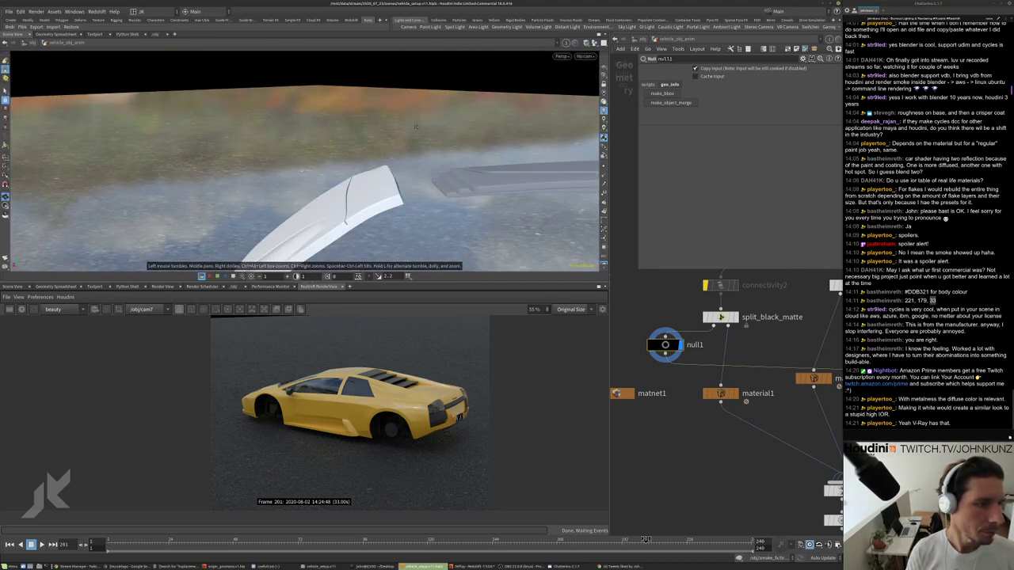
pyautogui.press('s')
pyautogui.click(594, 43)
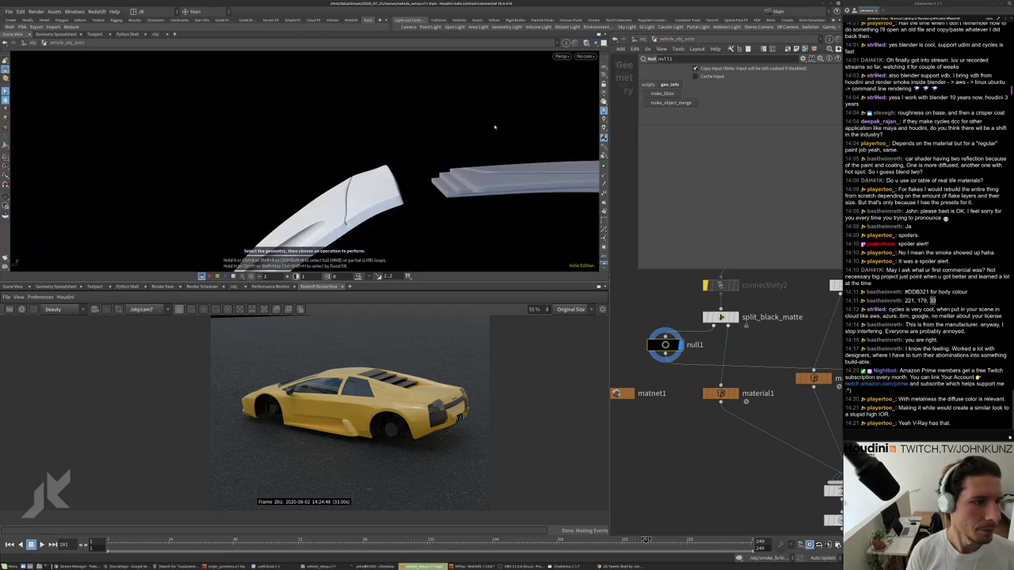
pyautogui.press('Escape')
pyautogui.moveTo(494, 127); pyautogui.dragTo(384, 159)
# Check the selection mode options and orbit to frame the hood with nearby panels.
pyautogui.rightClick(5, 70)
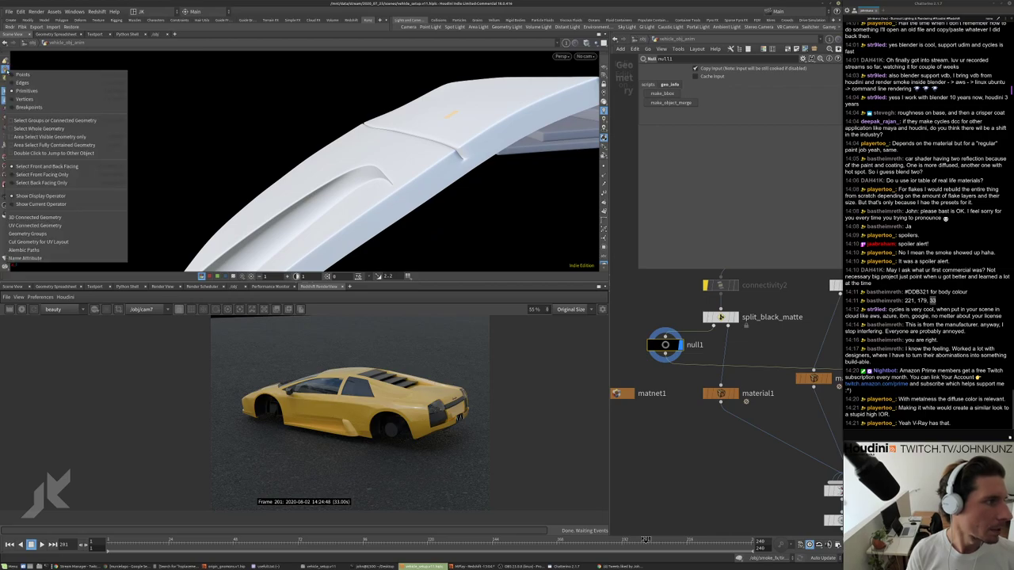
pyautogui.click(157, 121)
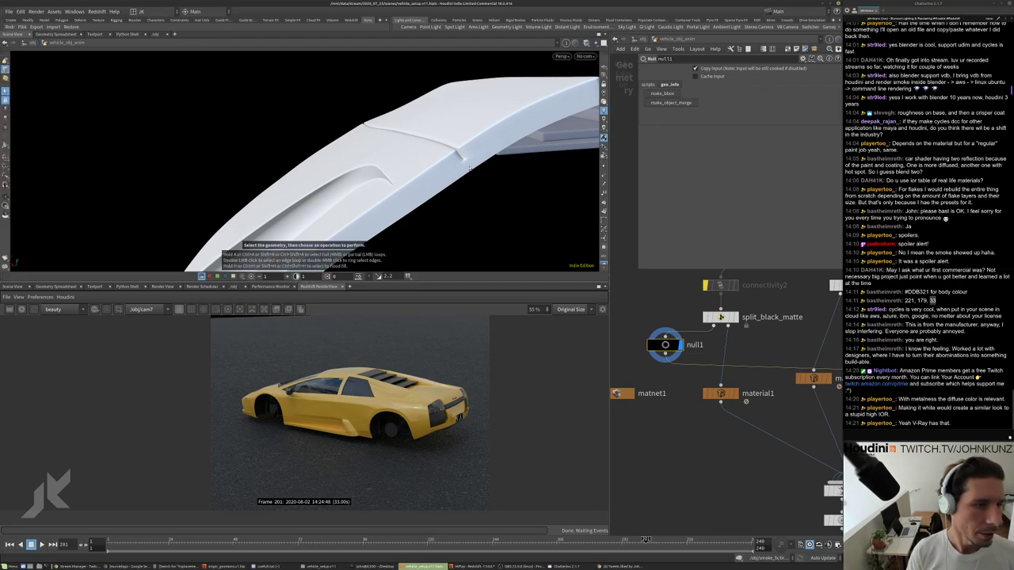
pyautogui.press('Escape')
pyautogui.moveTo(468, 168); pyautogui.dragTo(499, 149)
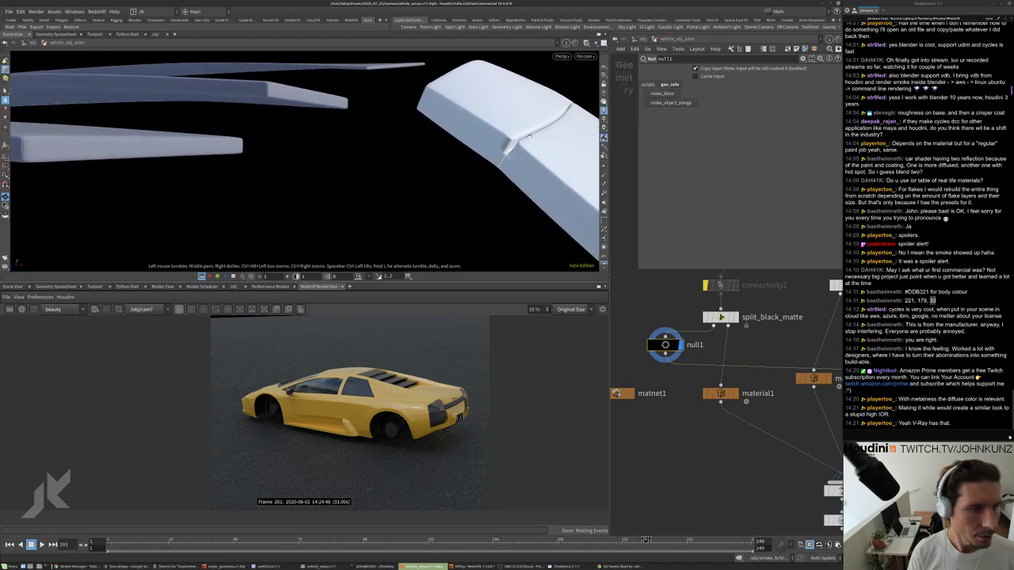
pyautogui.press('s')
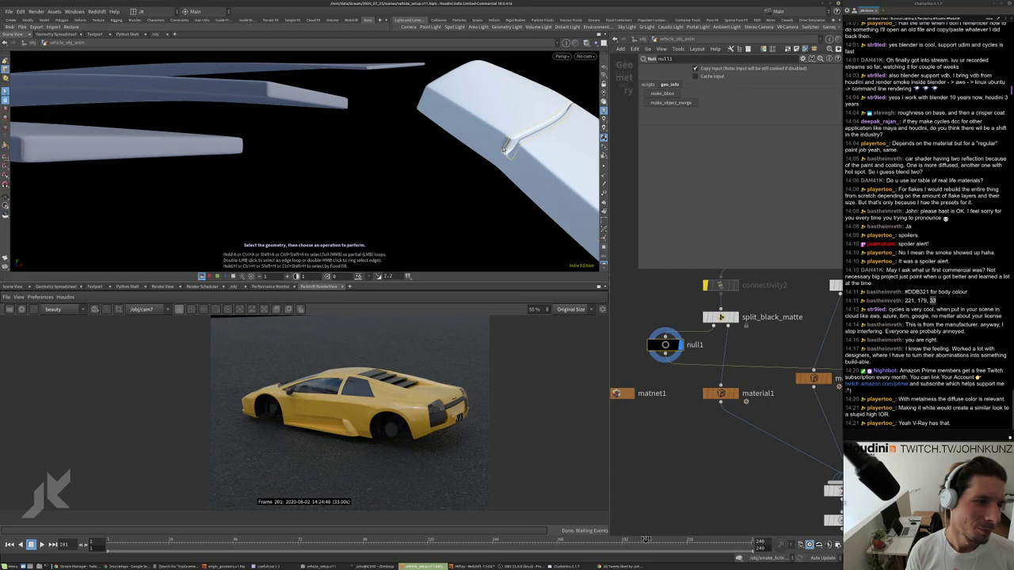
pyautogui.moveTo(500, 156); pyautogui.dragTo(491, 154)
# Convert the selection to primitives and select the whole wing-shaped part's connected geometry.
pyautogui.rightClick(491, 155)
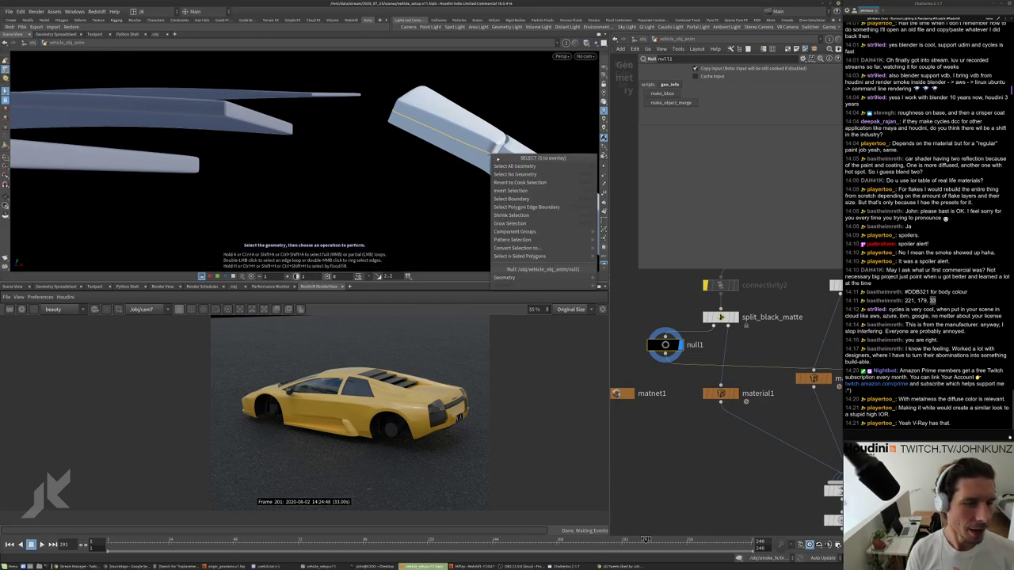
pyautogui.moveTo(574, 248)
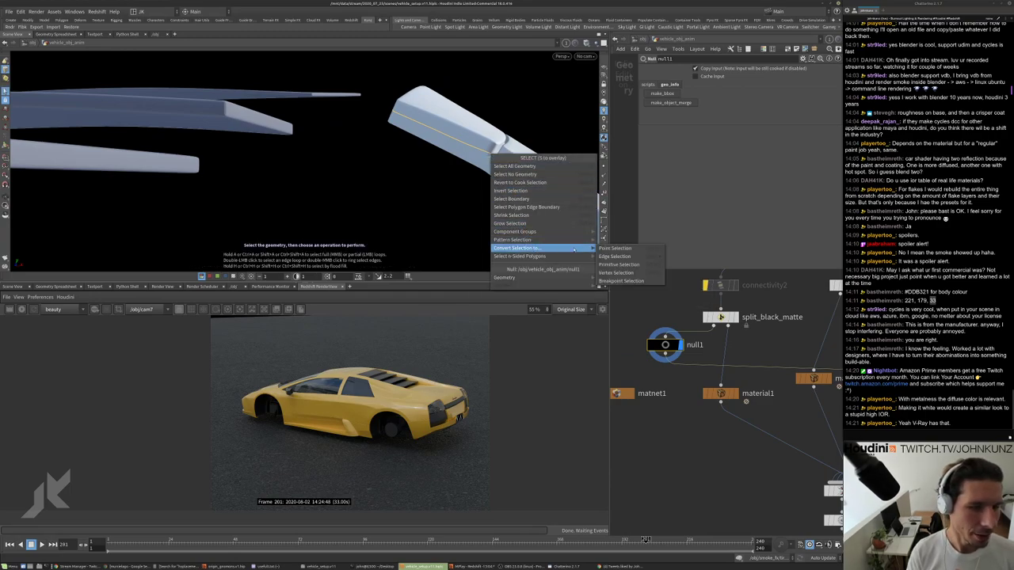
pyautogui.click(615, 265)
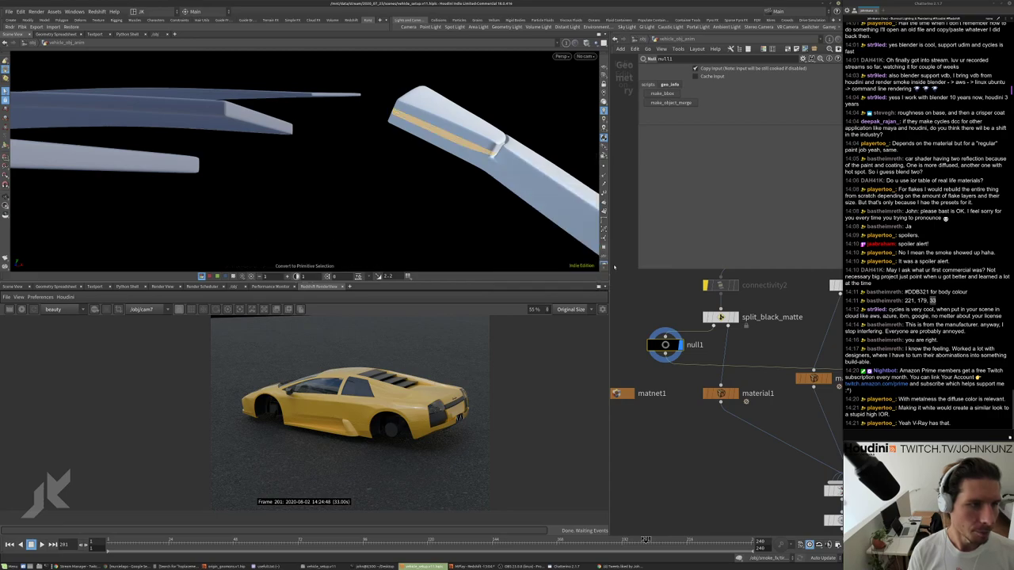
pyautogui.moveTo(428, 143); pyautogui.dragTo(452, 118)
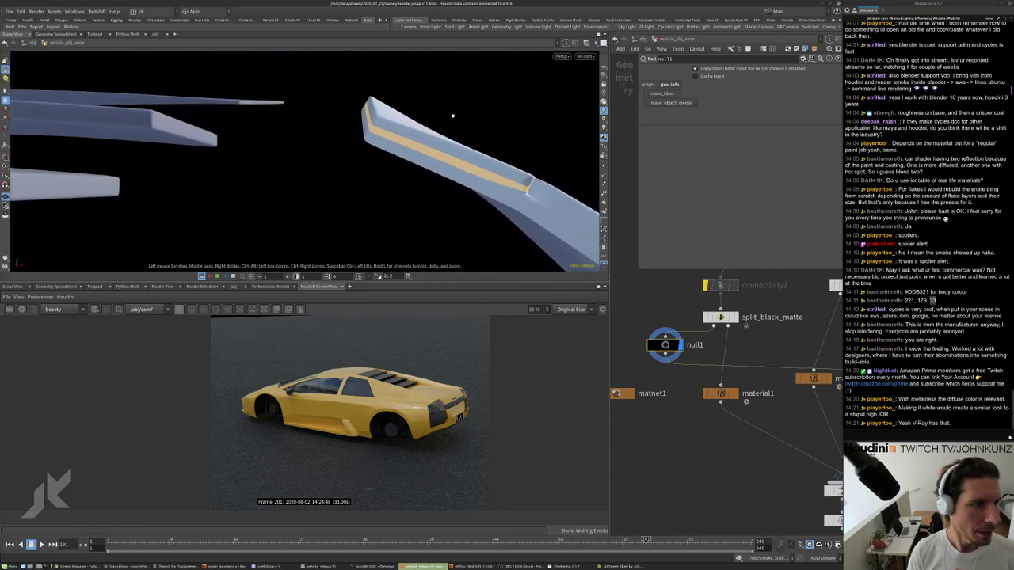
pyautogui.doubleClick(403, 127)
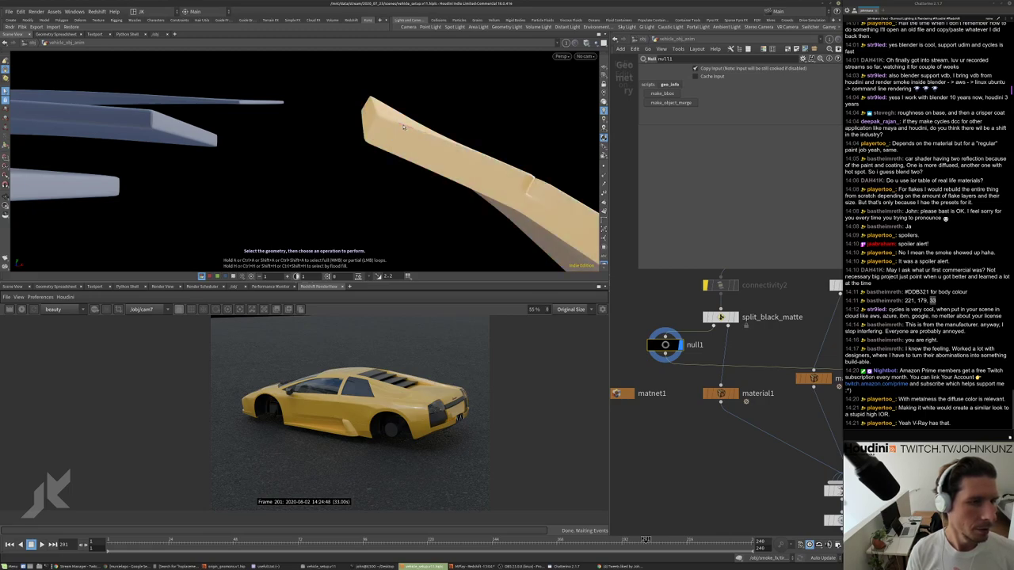
pyautogui.moveTo(403, 127); pyautogui.dragTo(382, 170)
pyautogui.press('s')
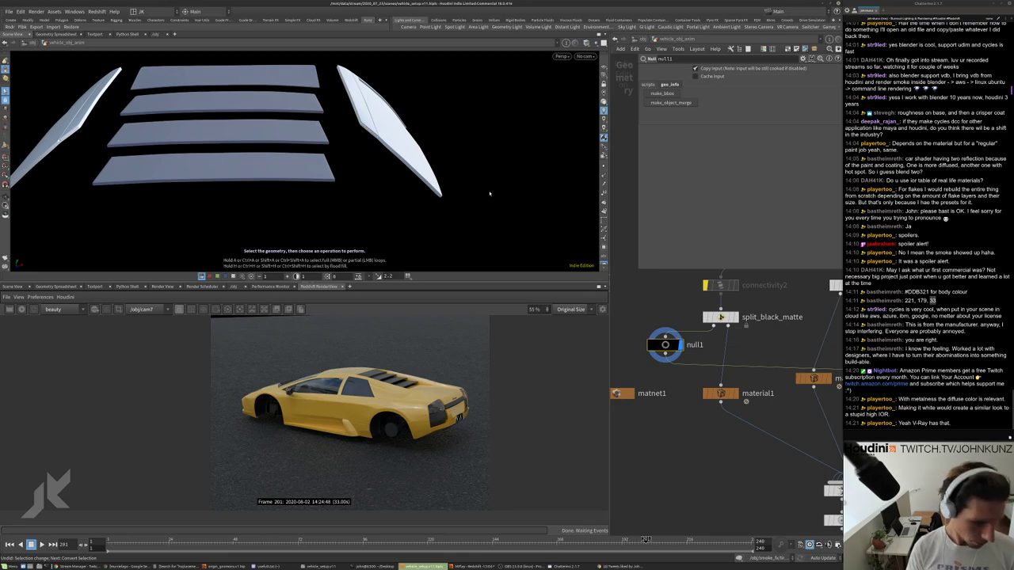
# Show the UV viewport and zoom and pan to inspect the body parts' UV layout.
pyautogui.press('5')
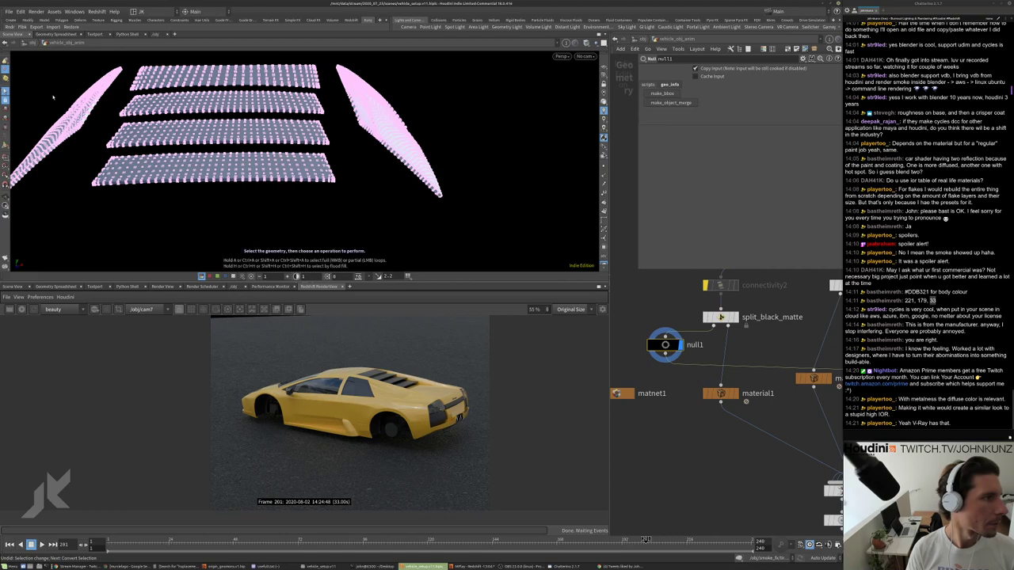
pyautogui.press('Escape')
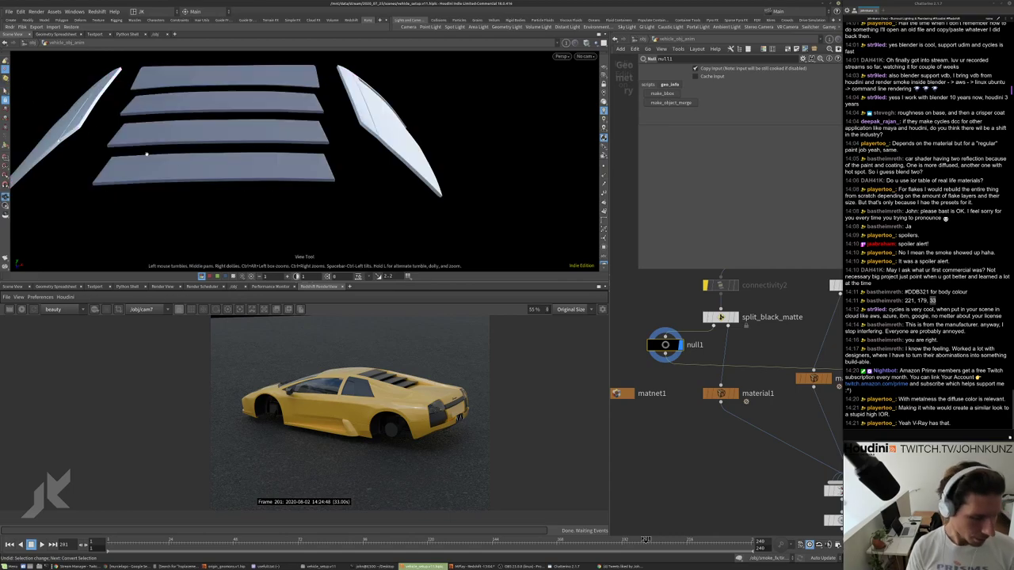
pyautogui.hotkey('space', '5')
pyautogui.press('s')
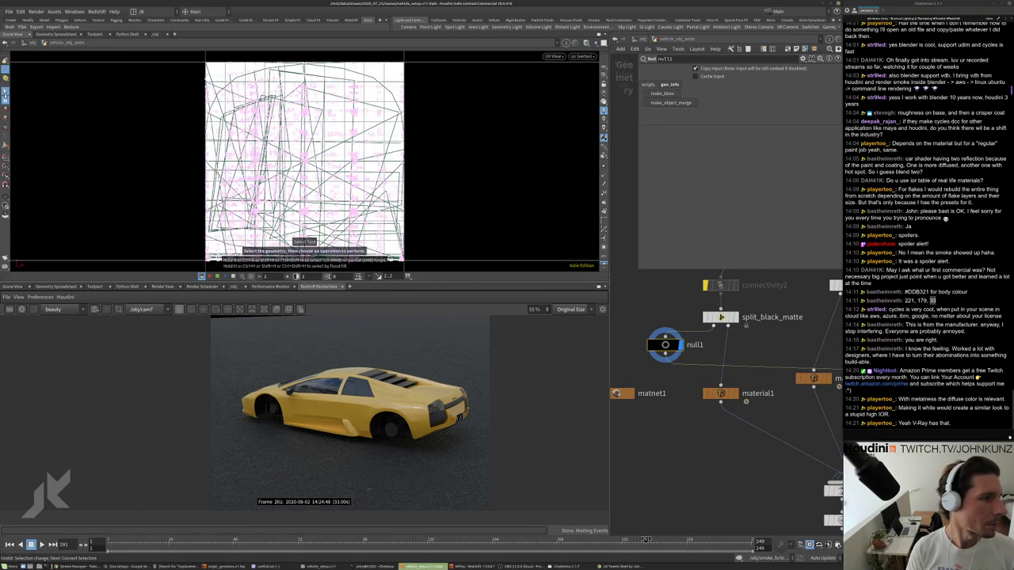
pyautogui.hotkey('space', 'h')
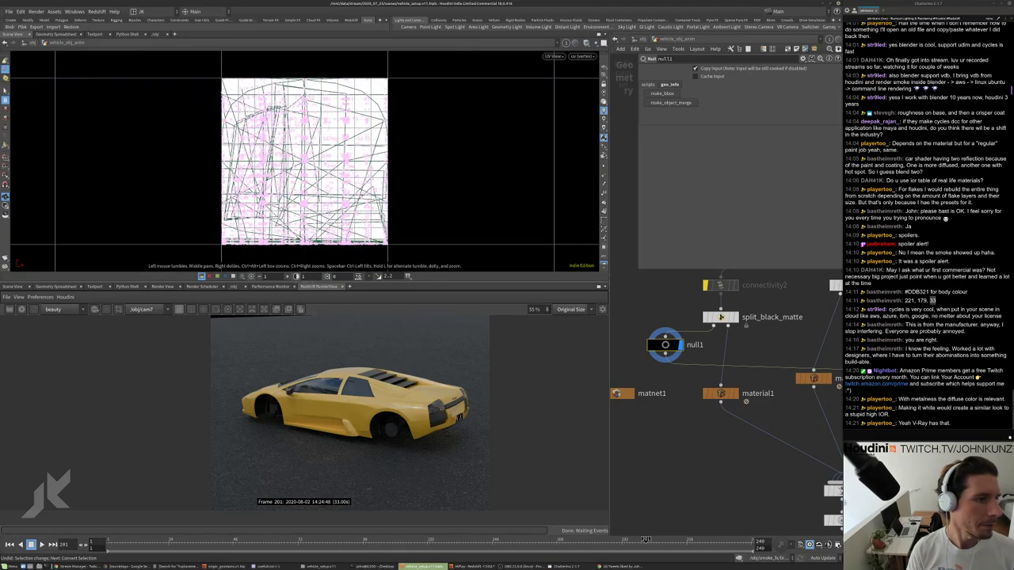
pyautogui.scroll(10, 366, 147)
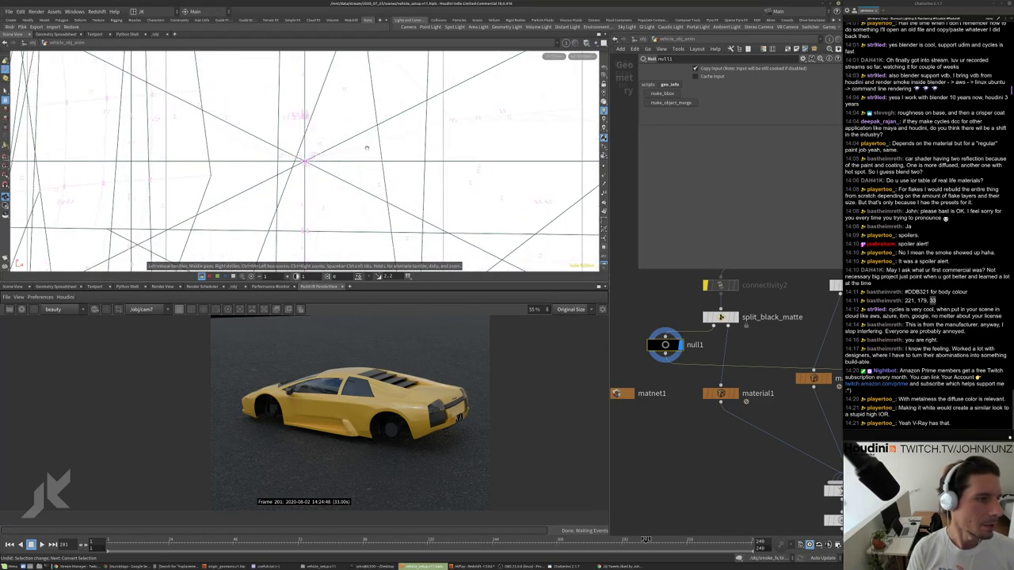
pyautogui.scroll(-10, 360, 149)
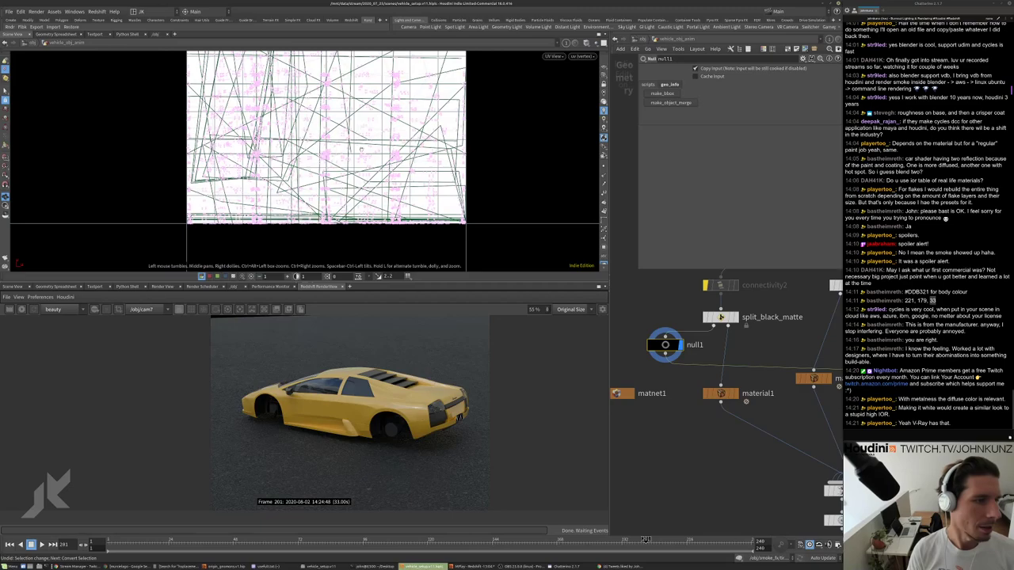
pyautogui.scroll(4, 341, 230)
pyautogui.moveTo(465, 172); pyautogui.dragTo(457, 151, button='middle')
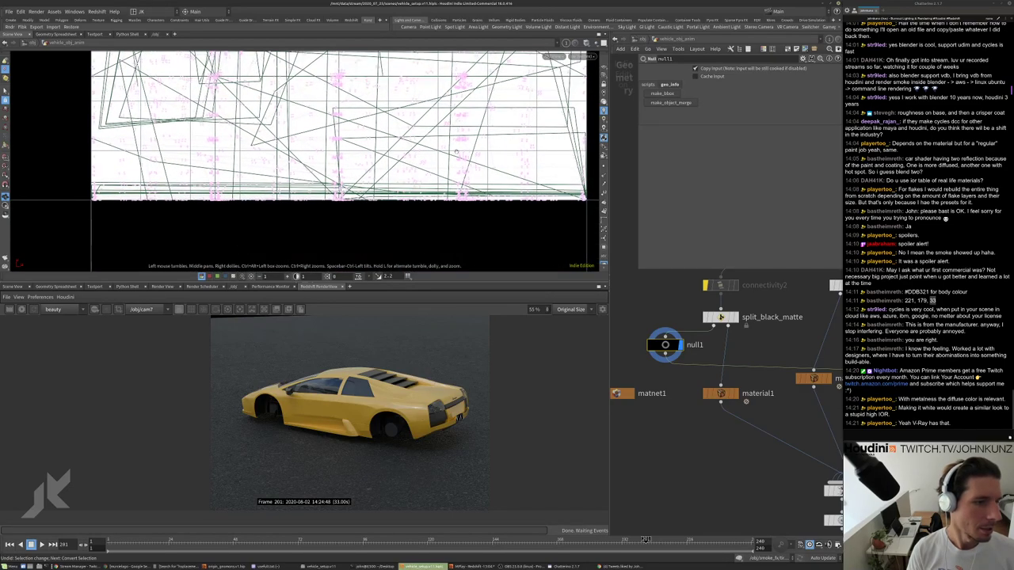
pyautogui.moveTo(498, 212); pyautogui.dragTo(496, 267, button='middle')
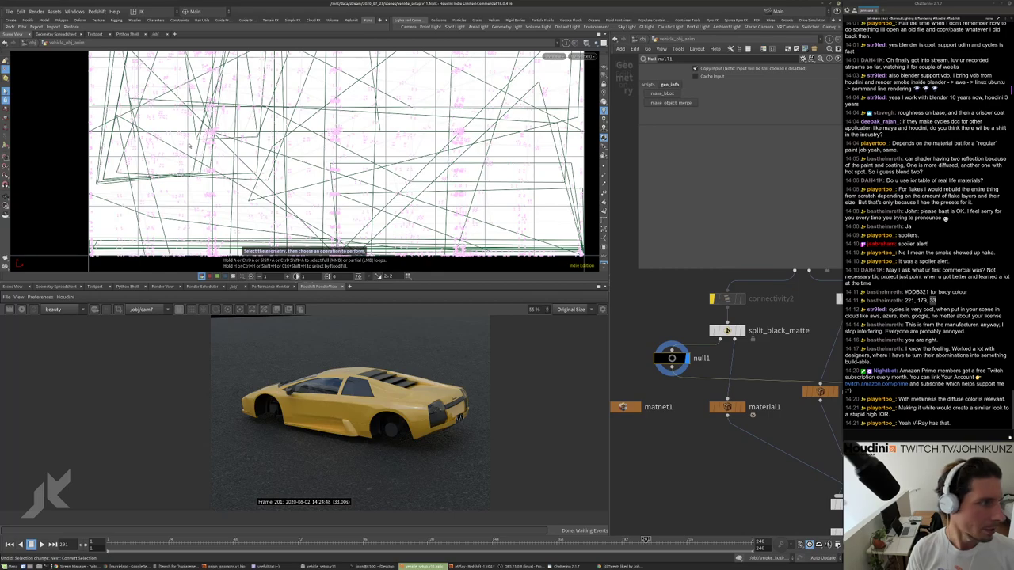
# Step up to /obj, go back inside vehicle_obj_anim, and return to Perspective view.
pyautogui.press('u')
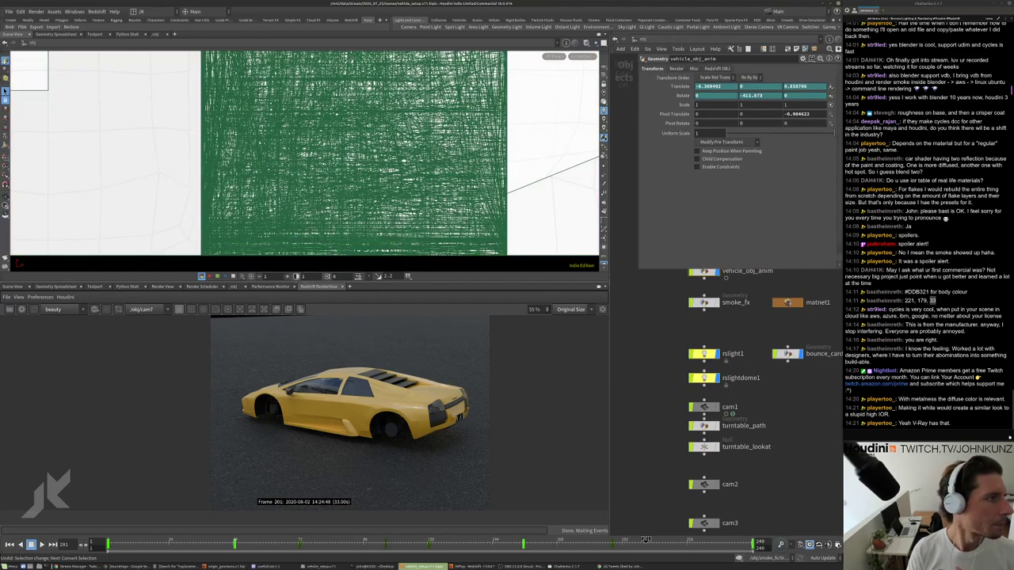
pyautogui.press('i')
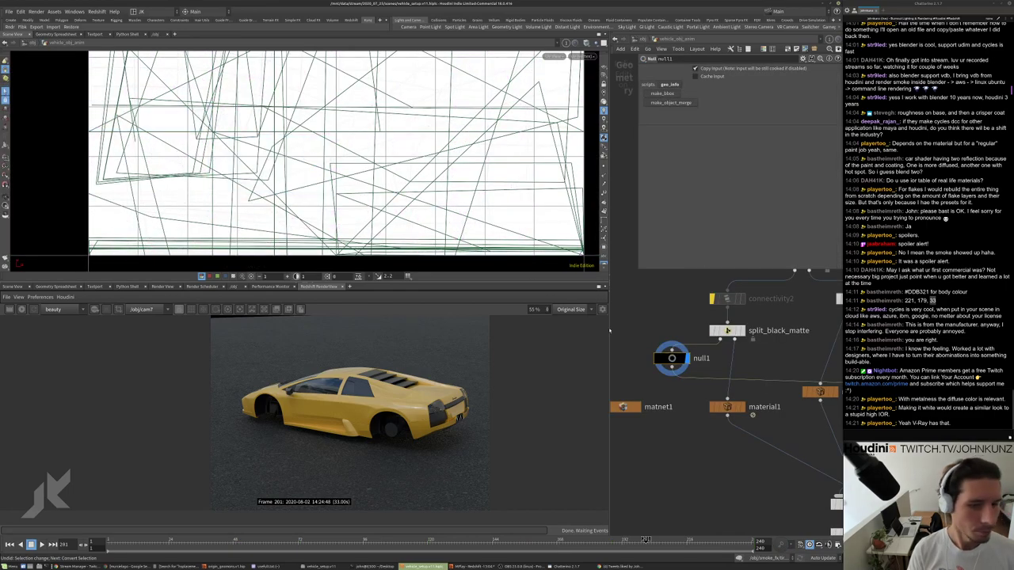
pyautogui.scroll(2, 656, 366)
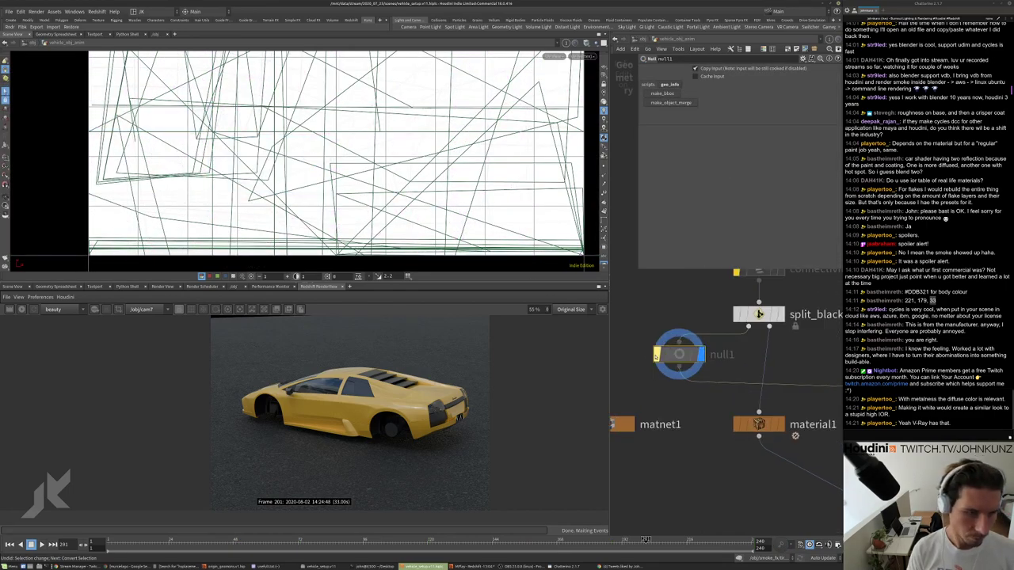
pyautogui.press('s')
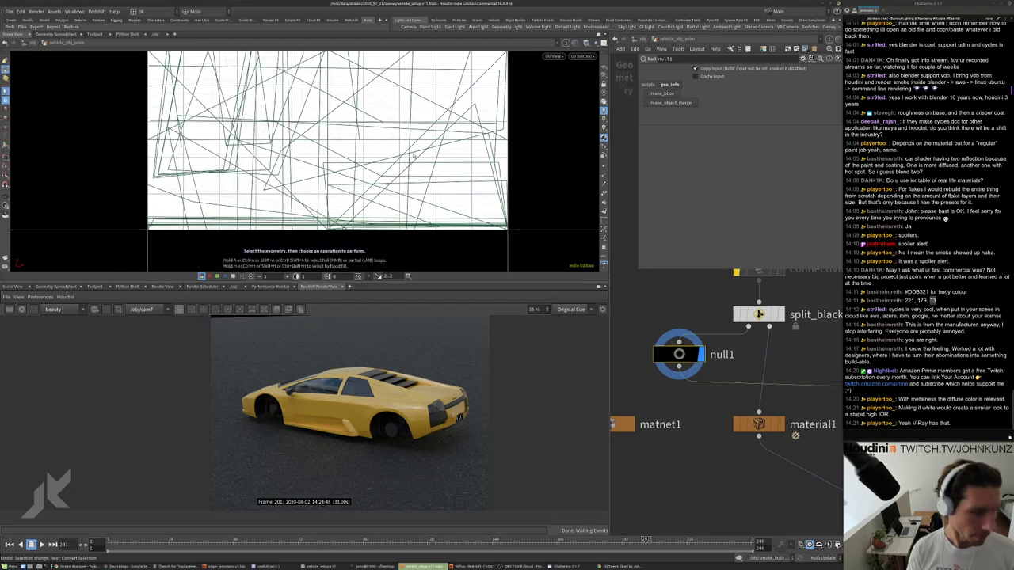
pyautogui.click(396, 154)
pyautogui.press('u')
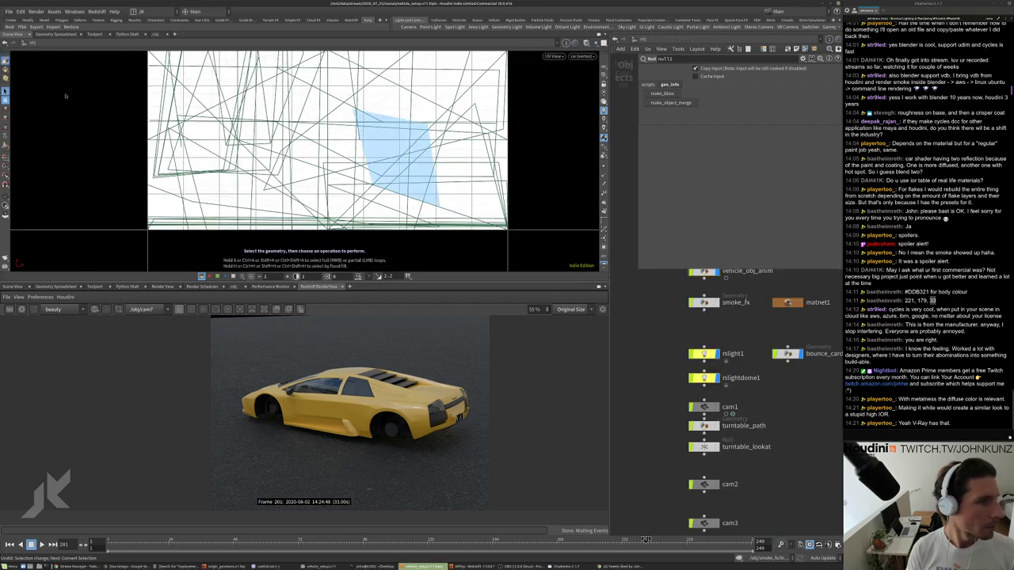
pyautogui.scroll(3, 699, 307)
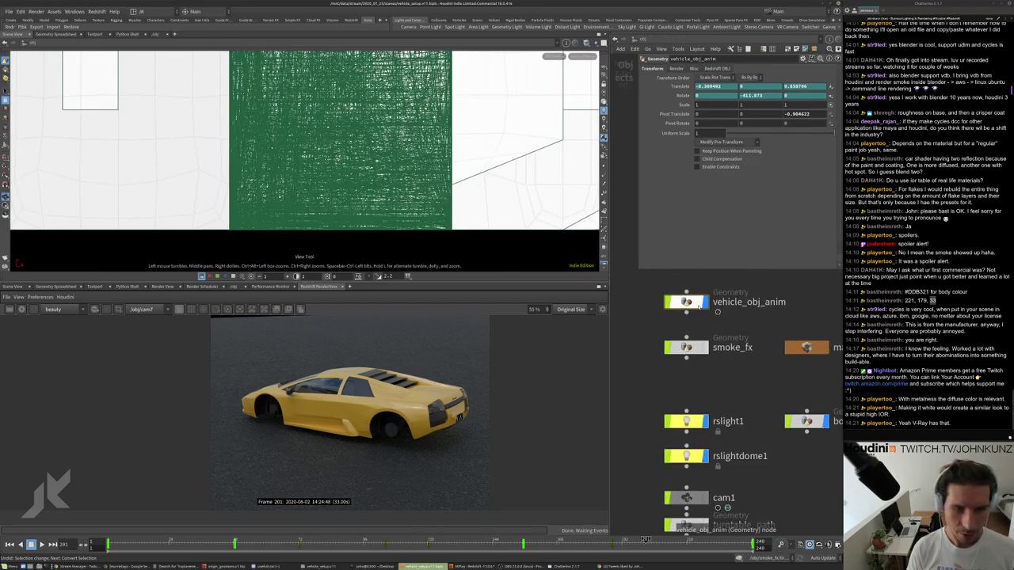
pyautogui.scroll(-2, 700, 307)
pyautogui.scroll(3, 689, 313)
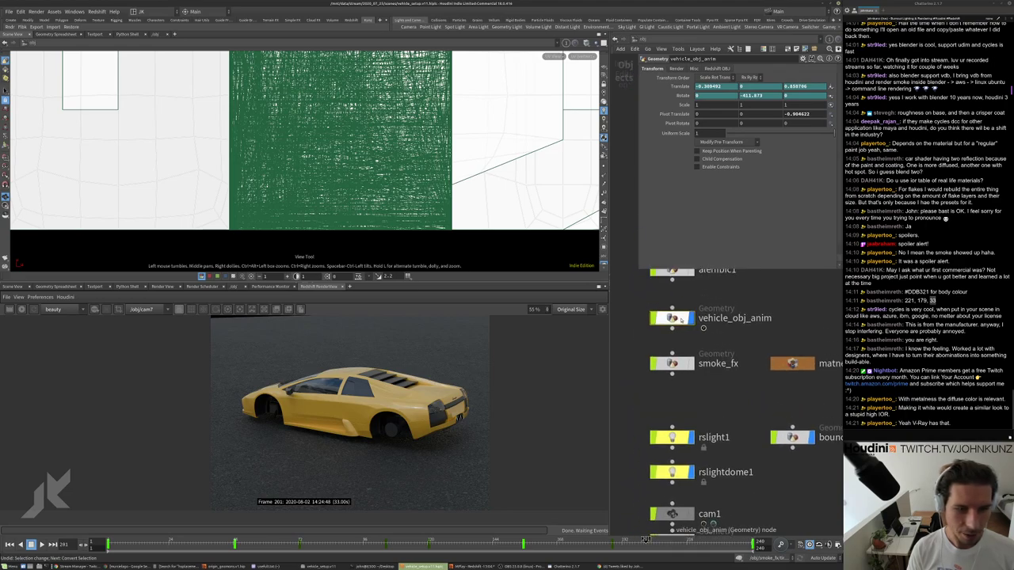
pyautogui.doubleClick(678, 319)
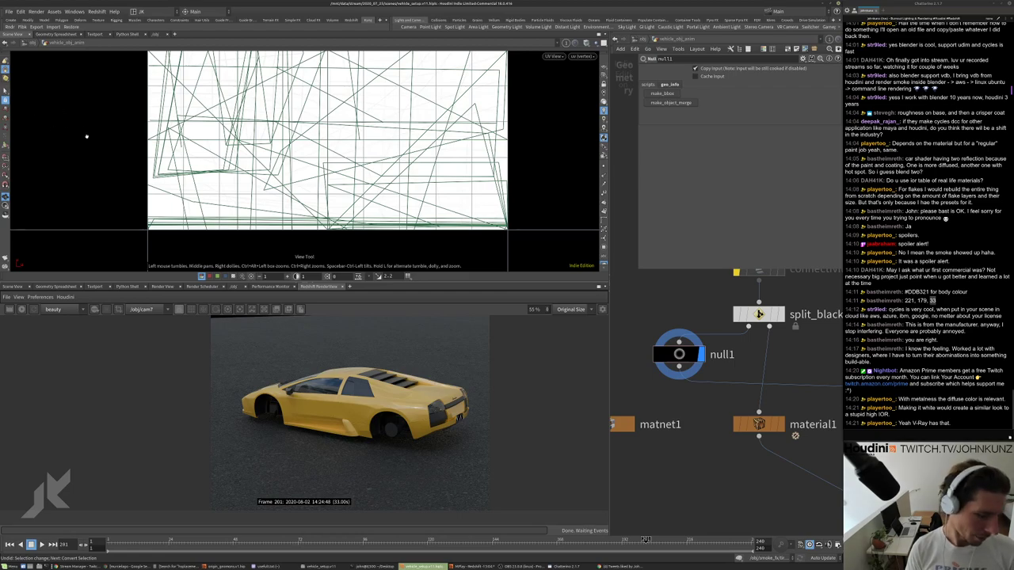
pyautogui.hotkey('space', '1')
pyautogui.moveTo(365, 146); pyautogui.dragTo(396, 219)
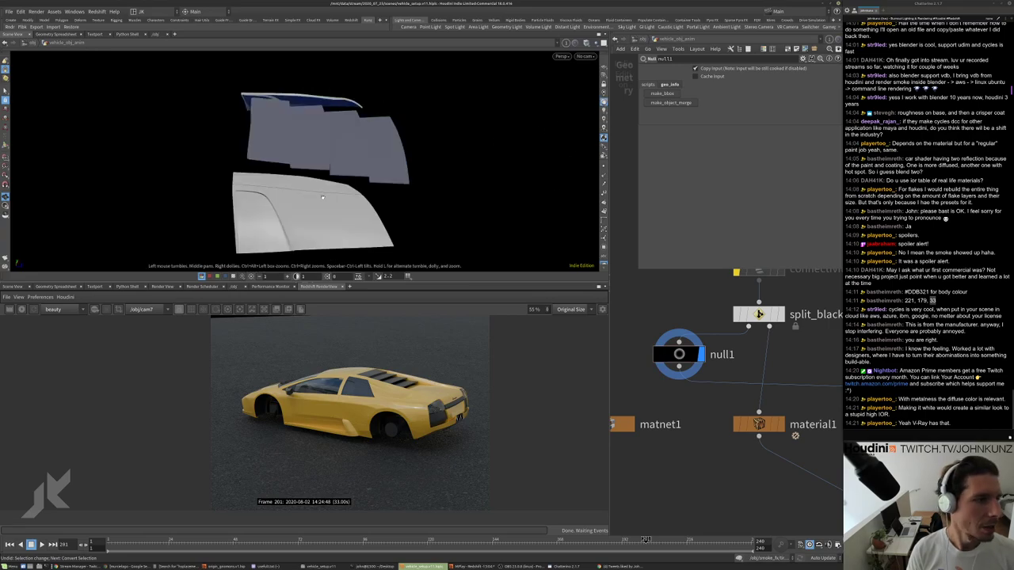
# Display the geometry as wireframe and orbit to view the panels from another angle.
pyautogui.press('f')
pyautogui.click(603, 76)
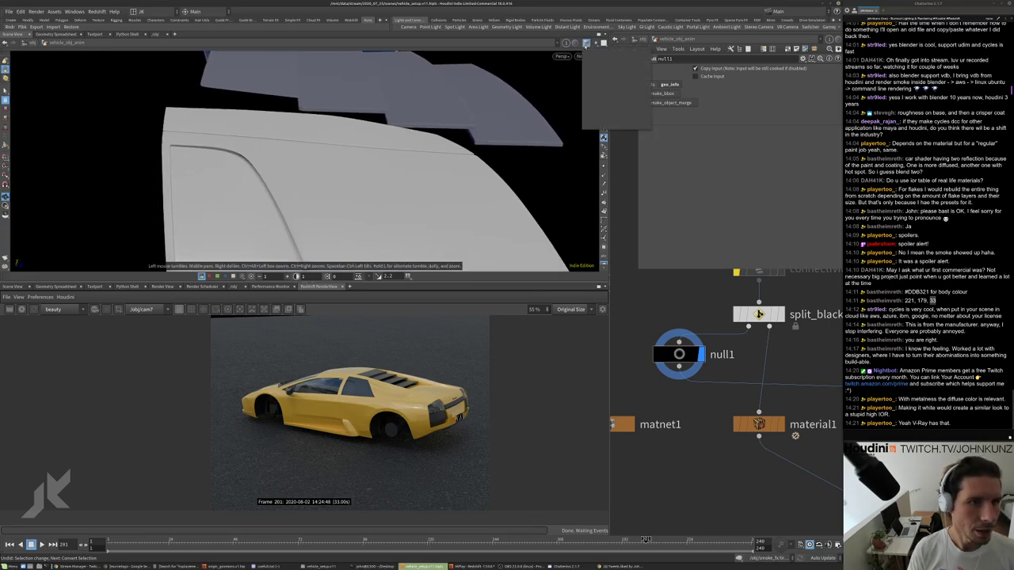
pyautogui.click(621, 72)
pyautogui.moveTo(443, 157); pyautogui.dragTo(228, 197)
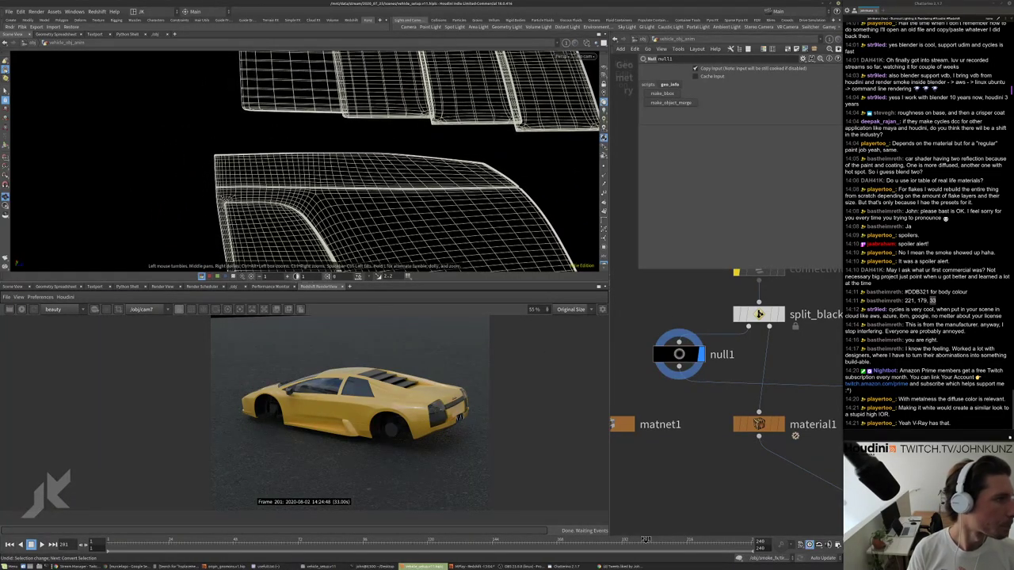
# Box-select the hood panel's top edges in edge mode and frame the view on them.
pyautogui.rightClick(6, 69)
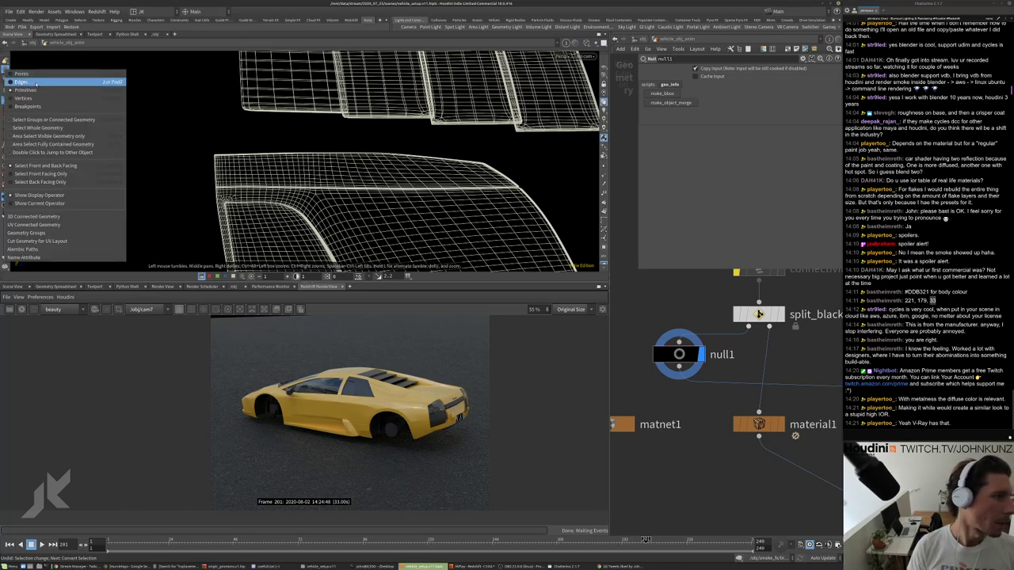
pyautogui.click(24, 82)
pyautogui.rightClick(6, 92)
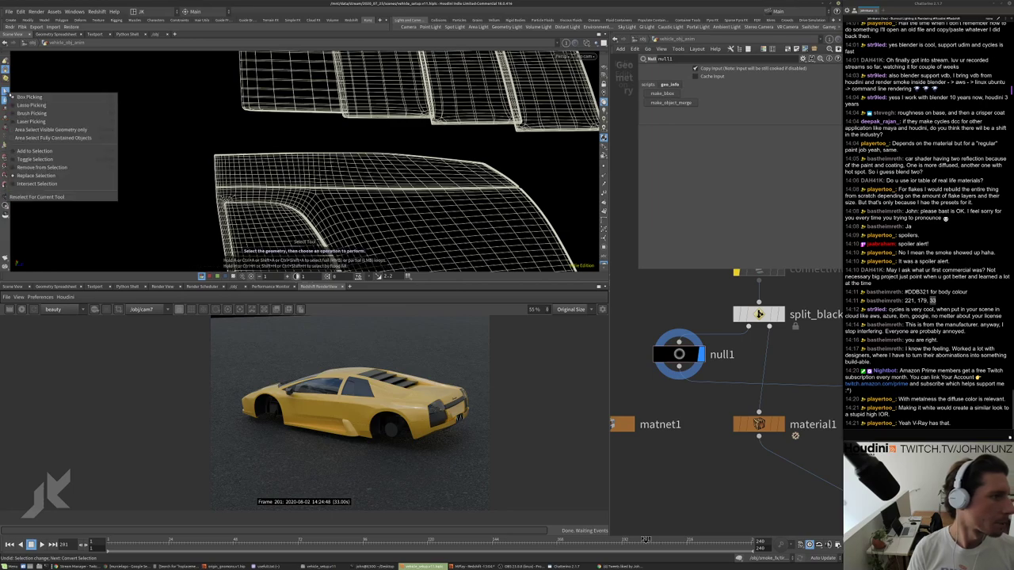
pyautogui.click(24, 98)
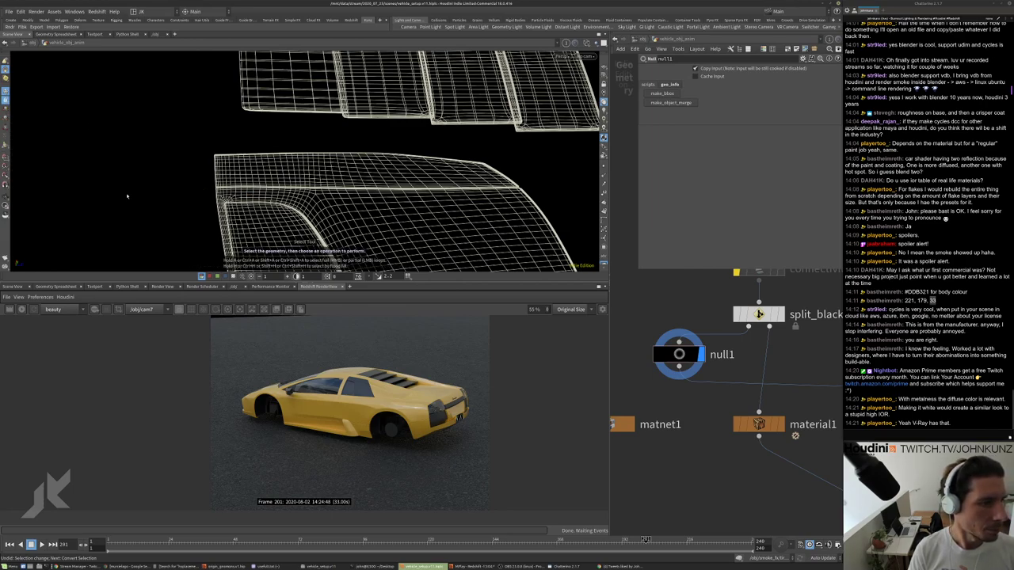
pyautogui.moveTo(130, 165)
pyautogui.mouseDown()
pyautogui.moveTo(263, 137)
pyautogui.moveTo(442, 142)
pyautogui.moveTo(492, 148)
pyautogui.moveTo(522, 163)
pyautogui.moveTo(530, 182)
pyautogui.moveTo(334, 190)
pyautogui.mouseUp()
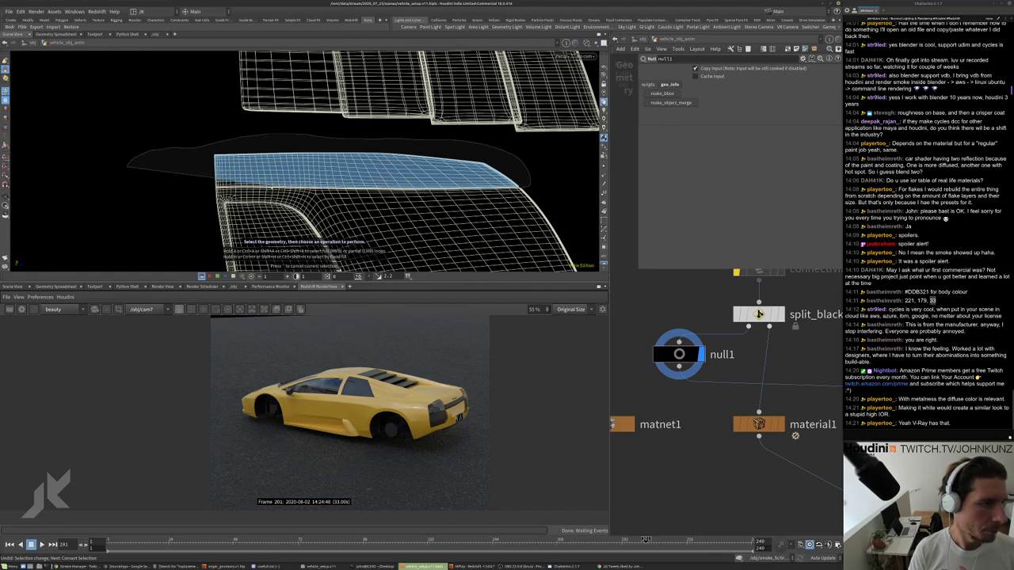
pyautogui.click(183, 188)
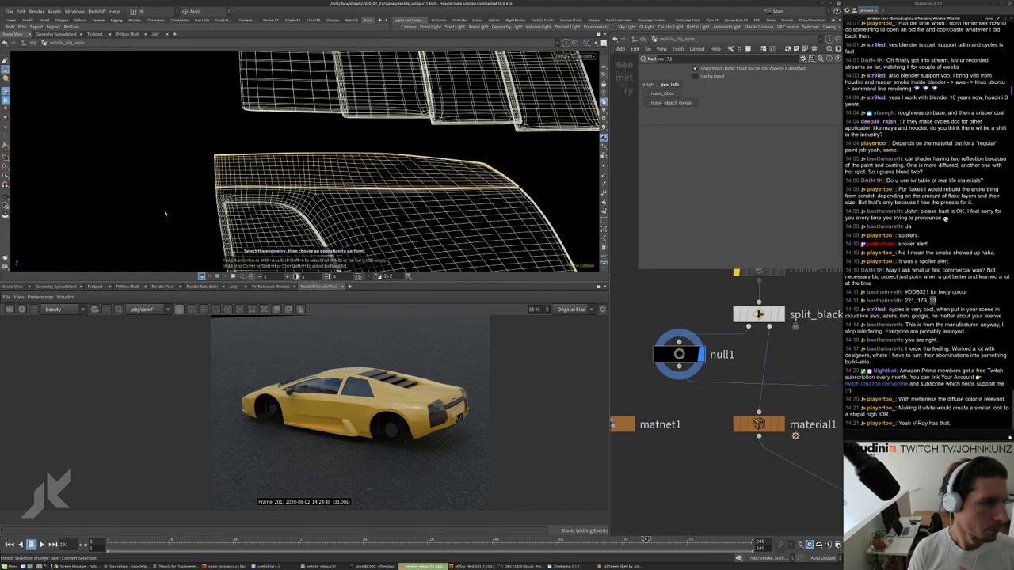
pyautogui.press('g')
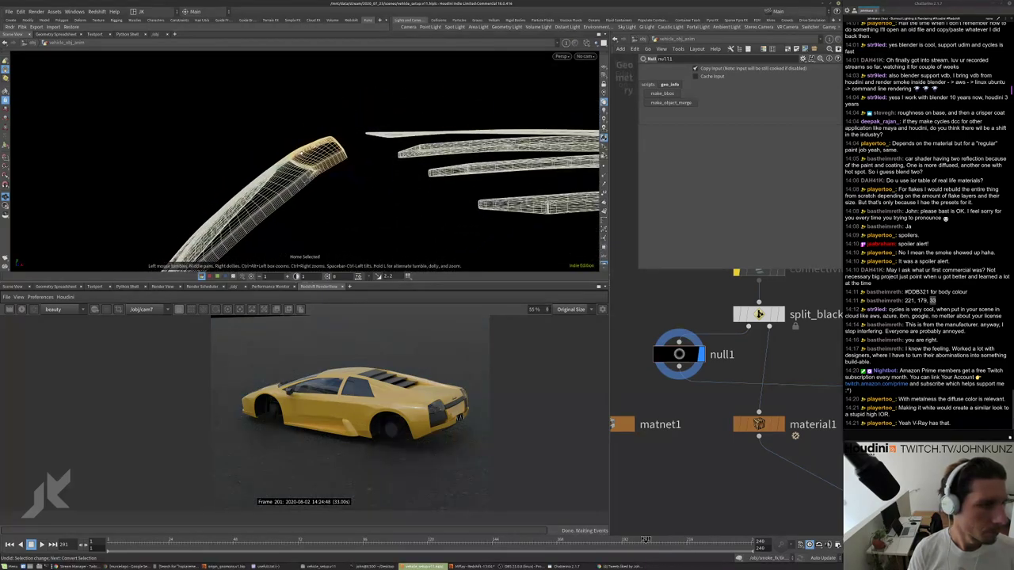
pyautogui.moveTo(316, 163); pyautogui.dragTo(285, 176)
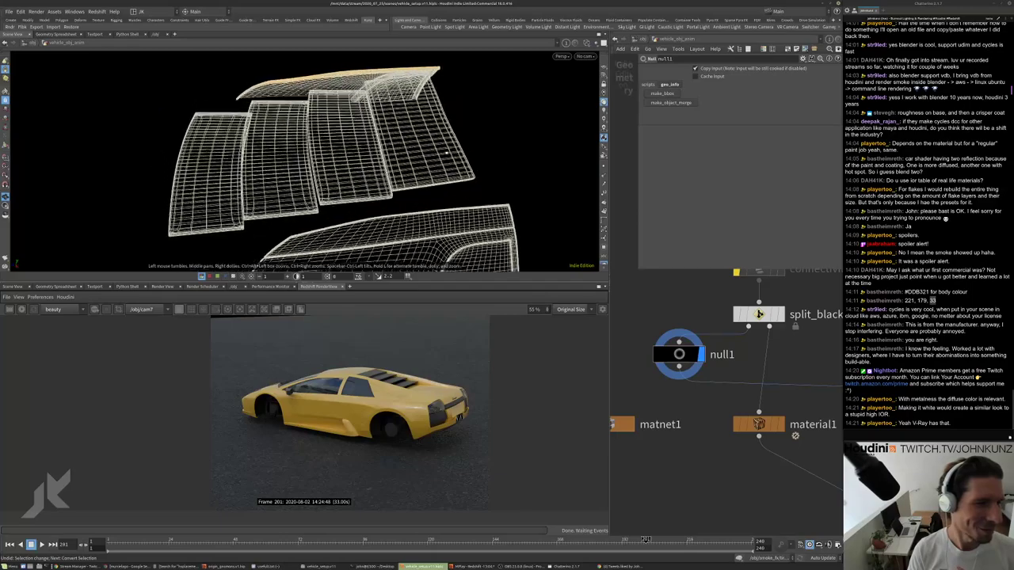
pyautogui.moveTo(448, 152); pyautogui.dragTo(403, 160)
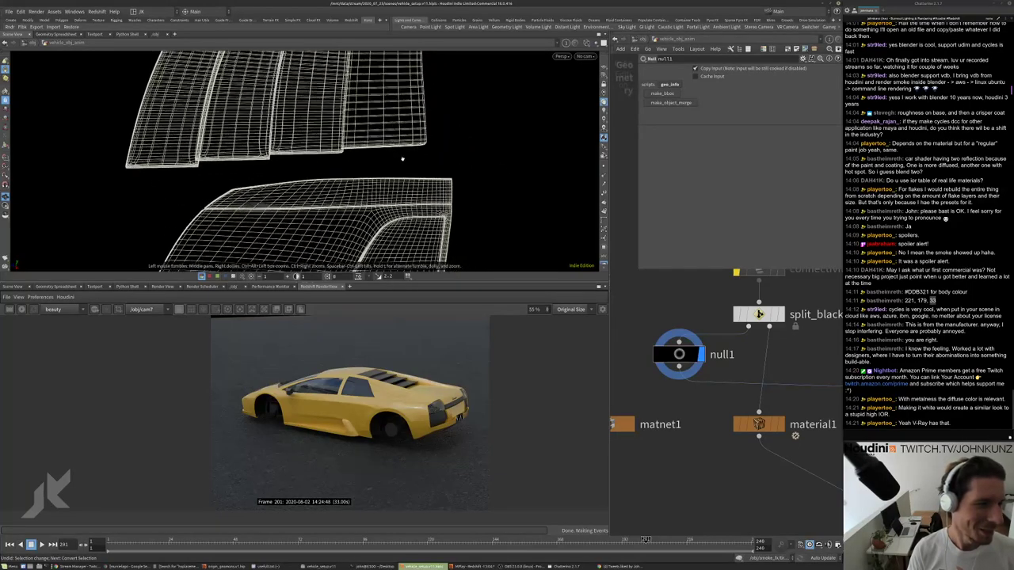
# Box-select the faces across the upper hood pieces.
pyautogui.press('Escape')
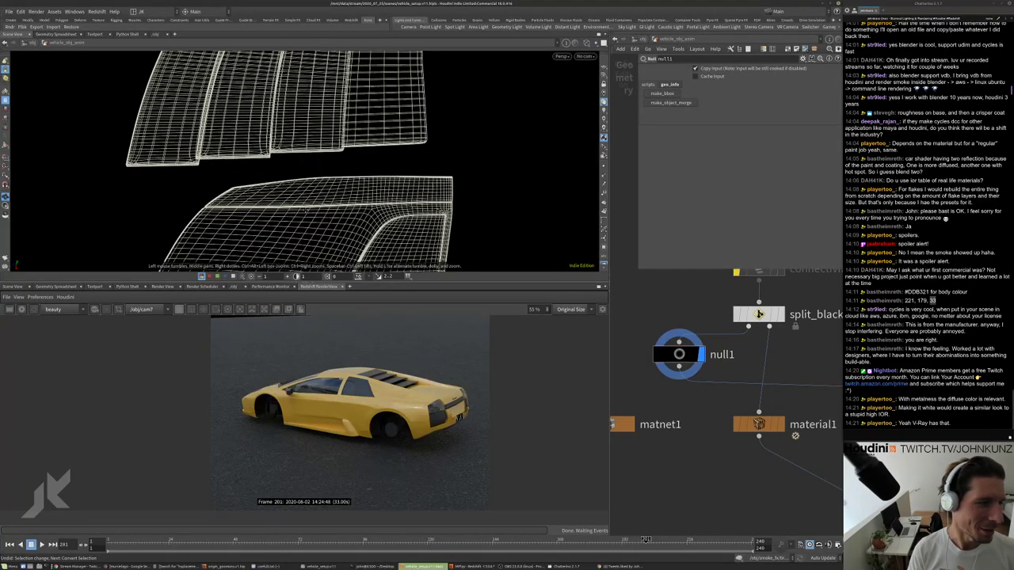
pyautogui.scroll(5, 402, 158)
pyautogui.moveTo(462, 171); pyautogui.dragTo(204, 168)
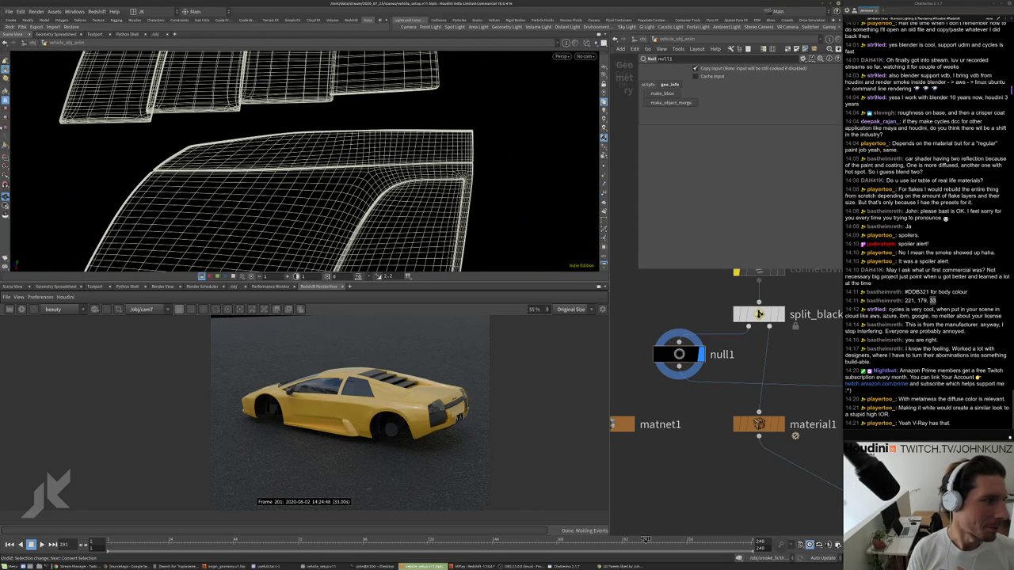
pyautogui.click(5, 91)
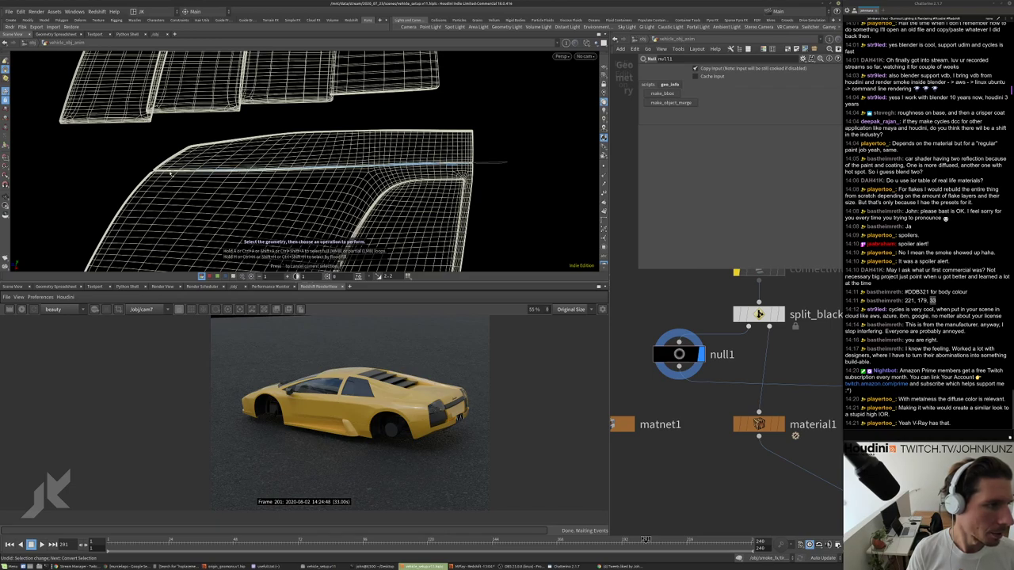
pyautogui.moveTo(169, 174)
pyautogui.mouseDown()
pyautogui.moveTo(139, 170)
pyautogui.moveTo(180, 137)
pyautogui.moveTo(233, 131)
pyautogui.moveTo(516, 110)
pyautogui.moveTo(522, 133)
pyautogui.mouseUp()
pyautogui.scroll(-5, 460, 125)
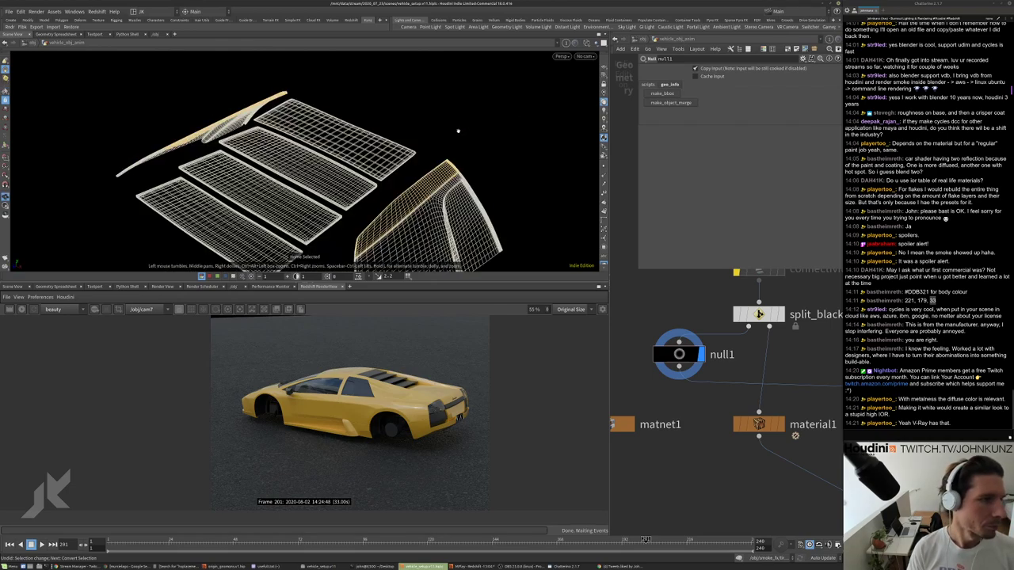
pyautogui.press('Tab')
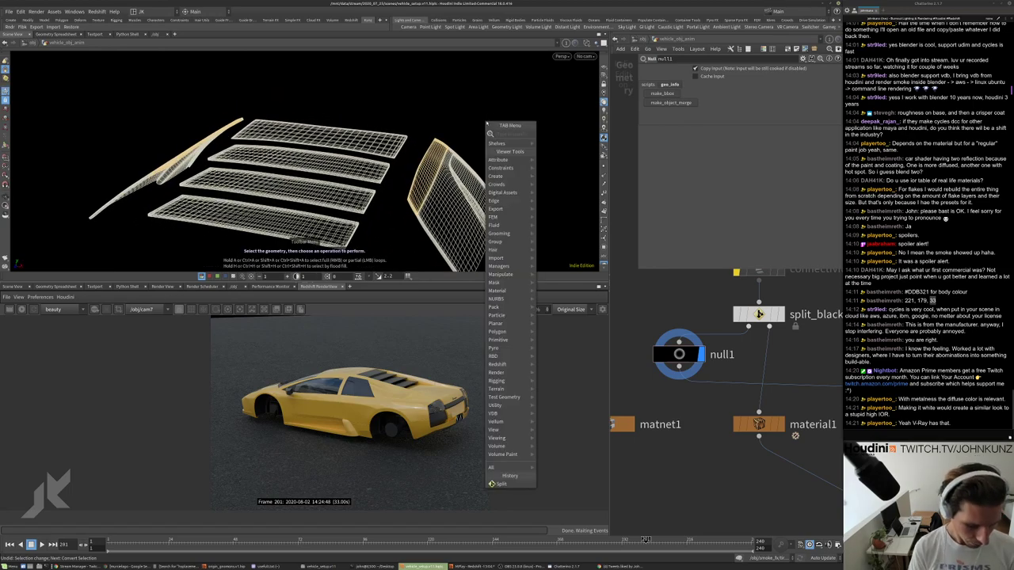
# Split the selected faces into split2 and rearrange material1, null1 and split2 in the network.
pyautogui.press('Escape')
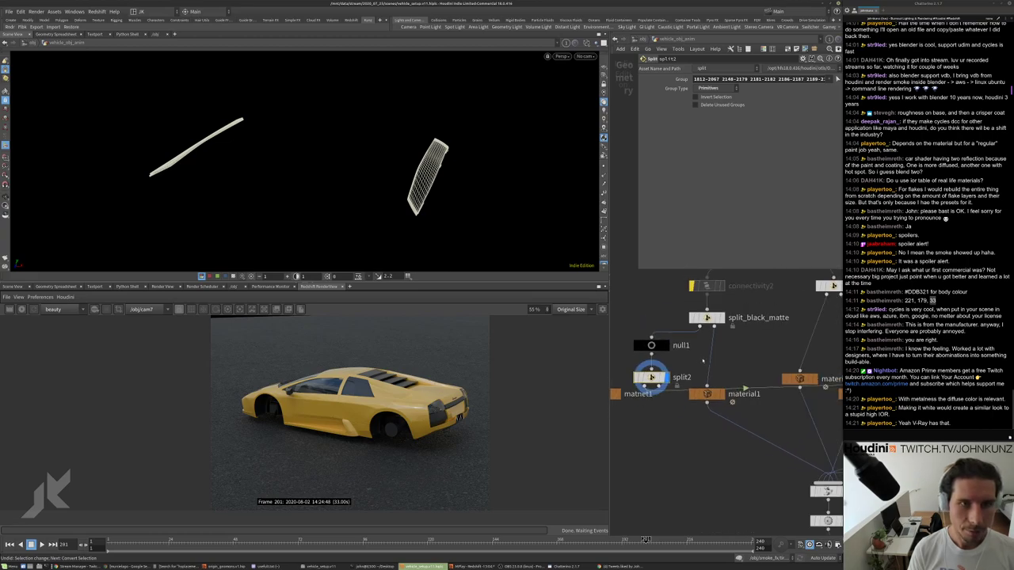
pyautogui.moveTo(711, 400); pyautogui.dragTo(715, 430)
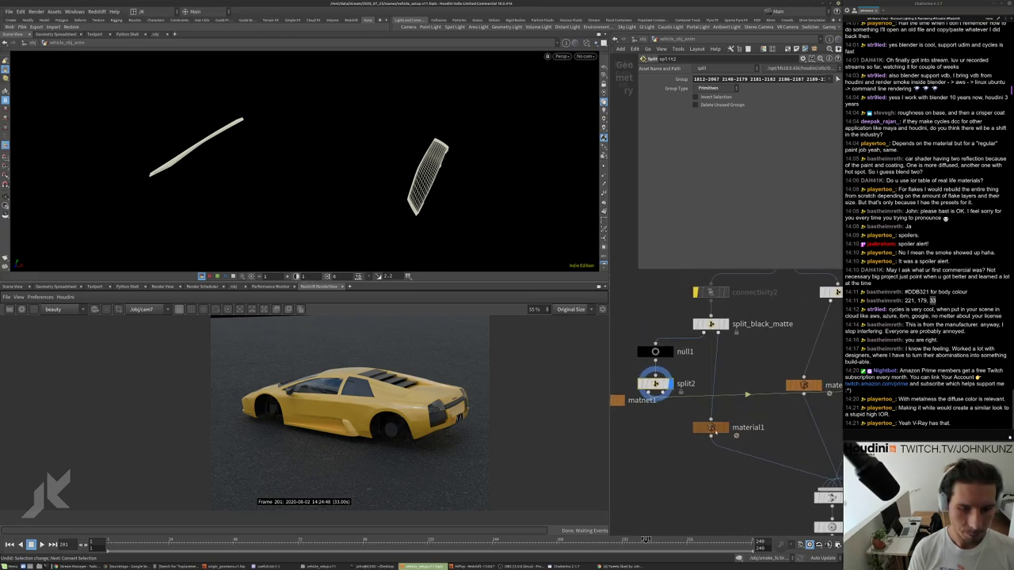
pyautogui.moveTo(688, 339); pyautogui.dragTo(676, 383)
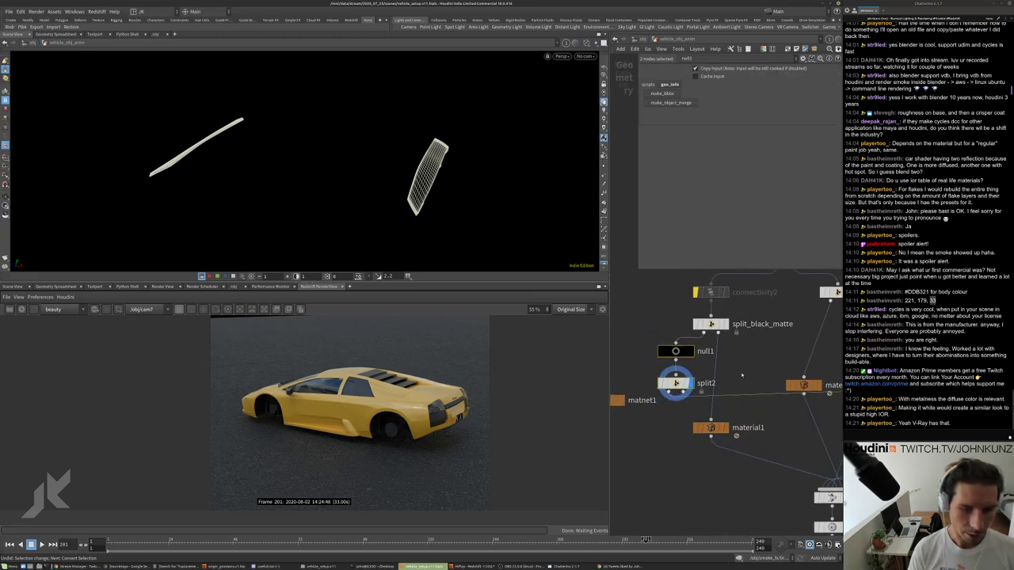
pyautogui.click(742, 376)
# Add a Merge node, merge6, wire split2's output into it, and display merge6.
pyautogui.press('Tab')
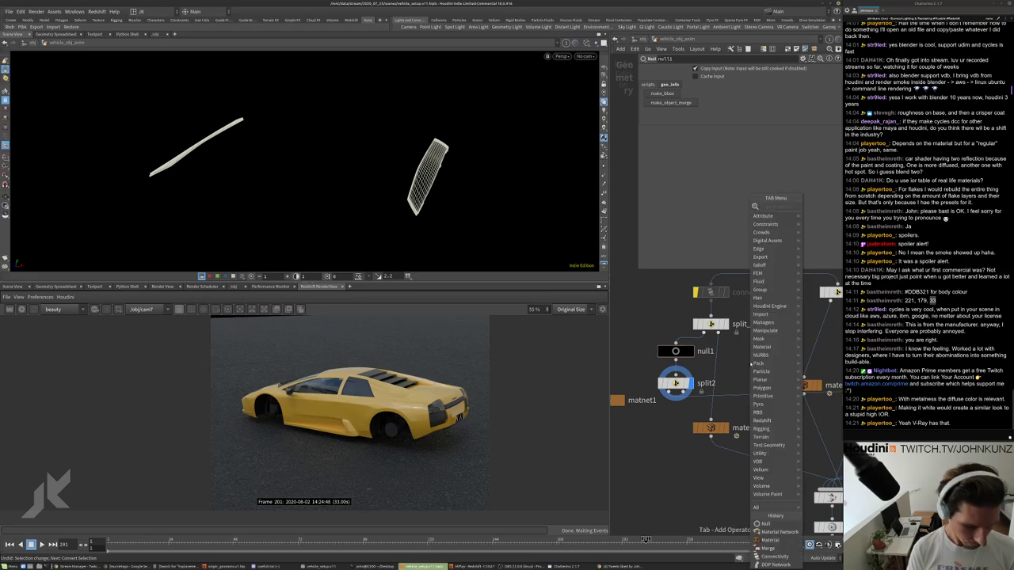
pyautogui.write('mer')
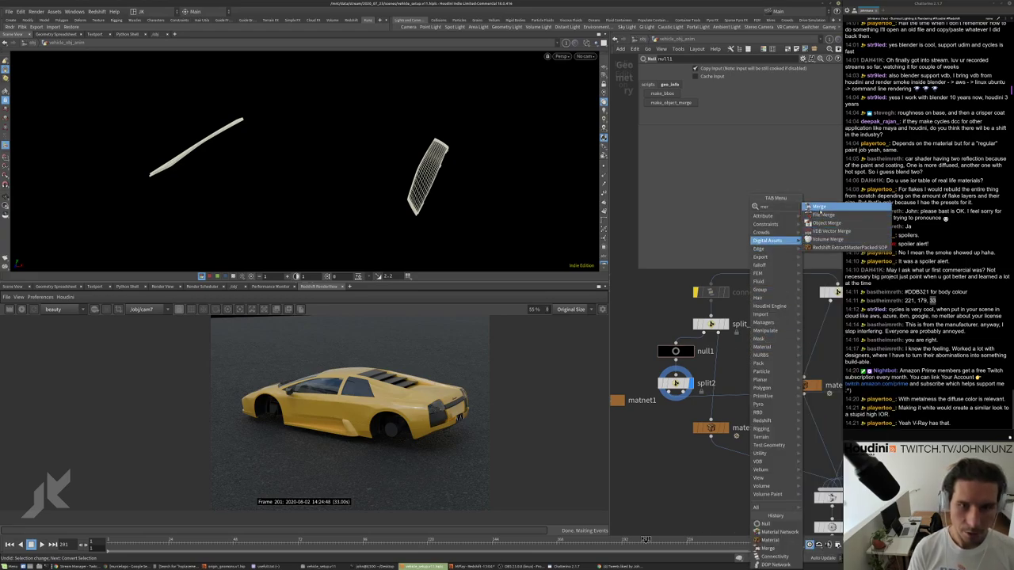
pyautogui.click(819, 207)
pyautogui.click(717, 379)
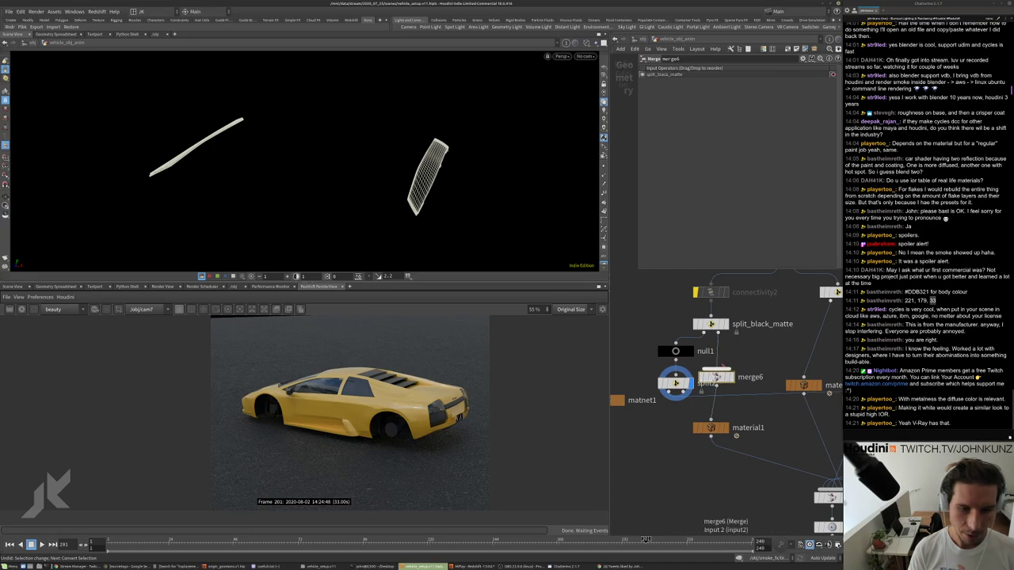
pyautogui.scroll(-2, 736, 397)
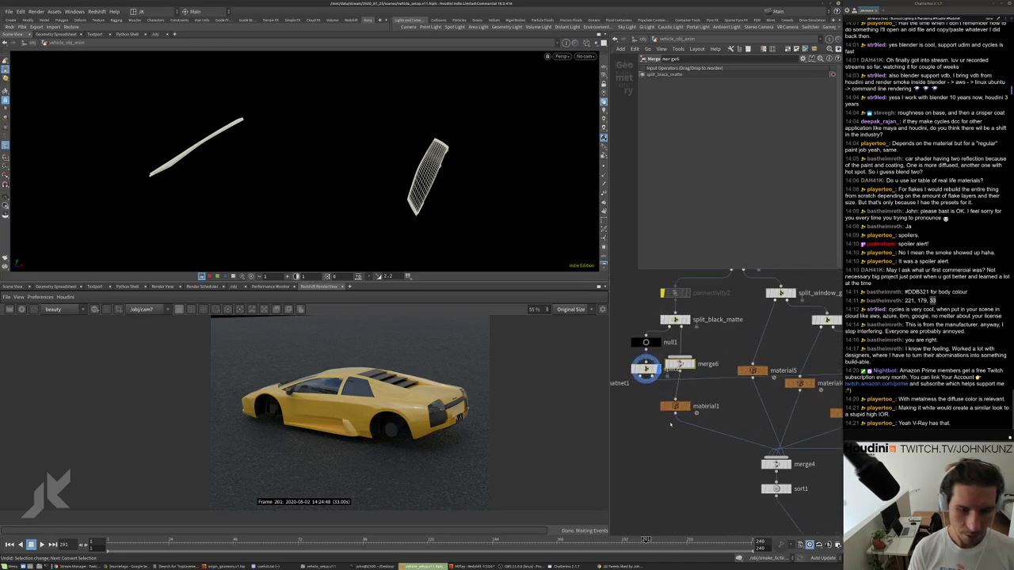
pyautogui.moveTo(683, 363); pyautogui.dragTo(675, 400)
pyautogui.click(651, 377)
pyautogui.click(695, 358)
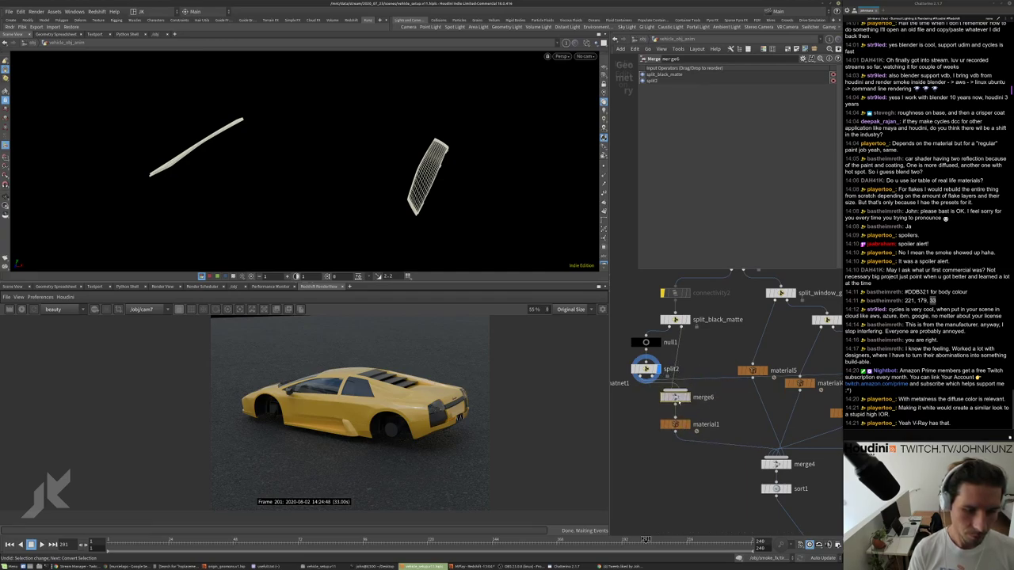
pyautogui.click(685, 400)
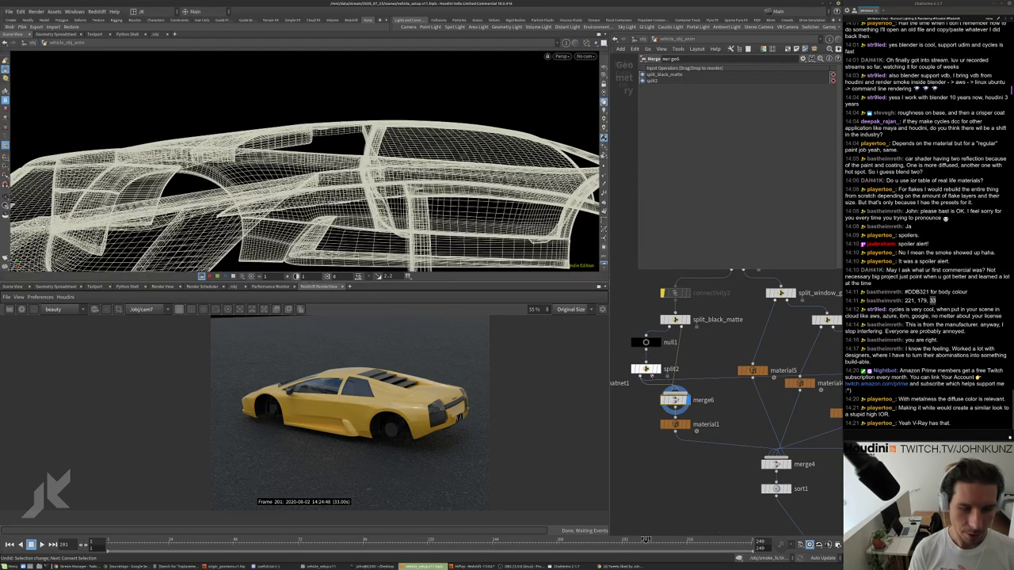
# Disconnect split2's wire from merge5 and connect merge6's output downstream.
pyautogui.click(645, 377)
pyautogui.scroll(-3, 650, 374)
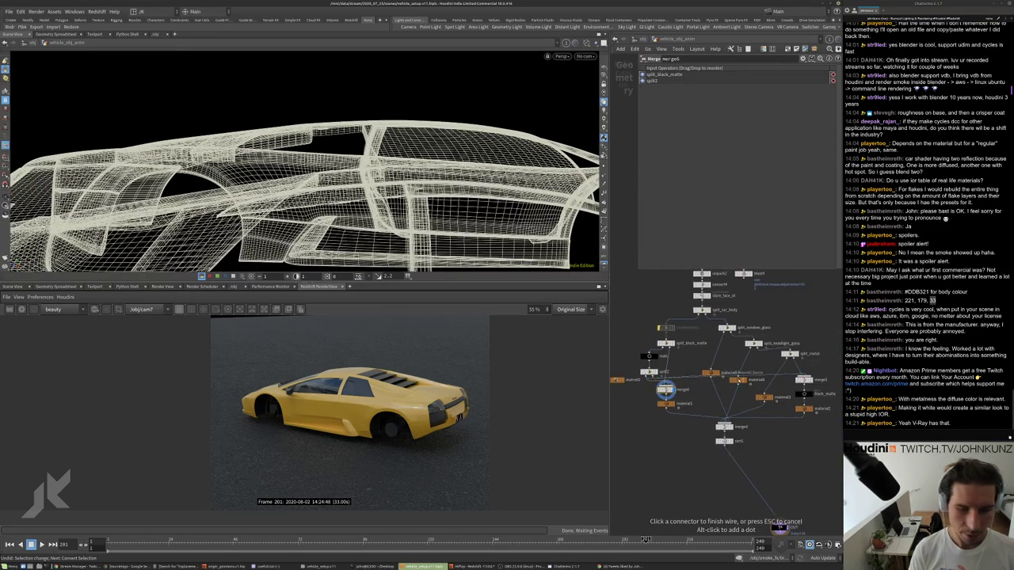
pyautogui.rightClick(694, 379)
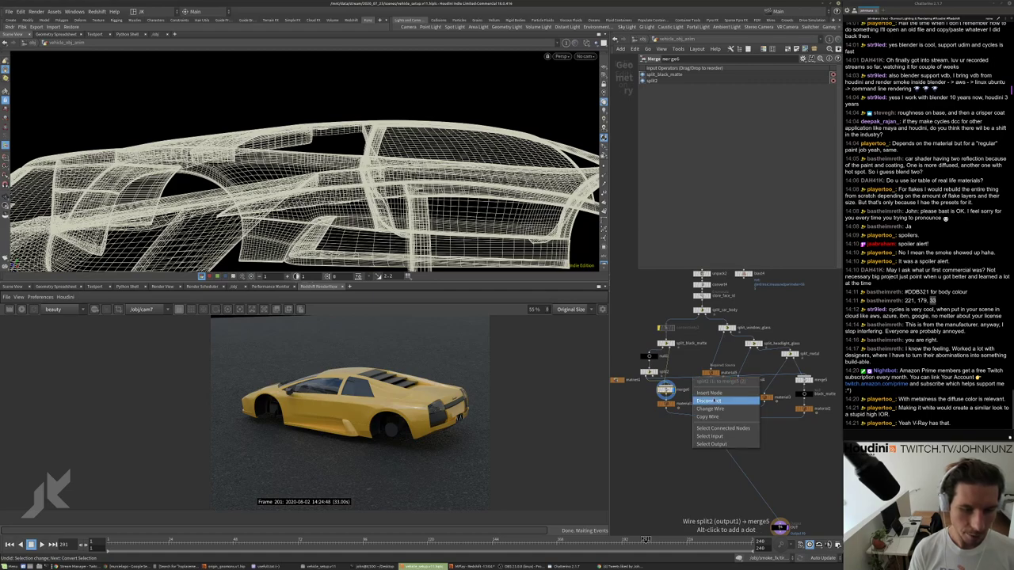
pyautogui.click(703, 406)
pyautogui.click(665, 381)
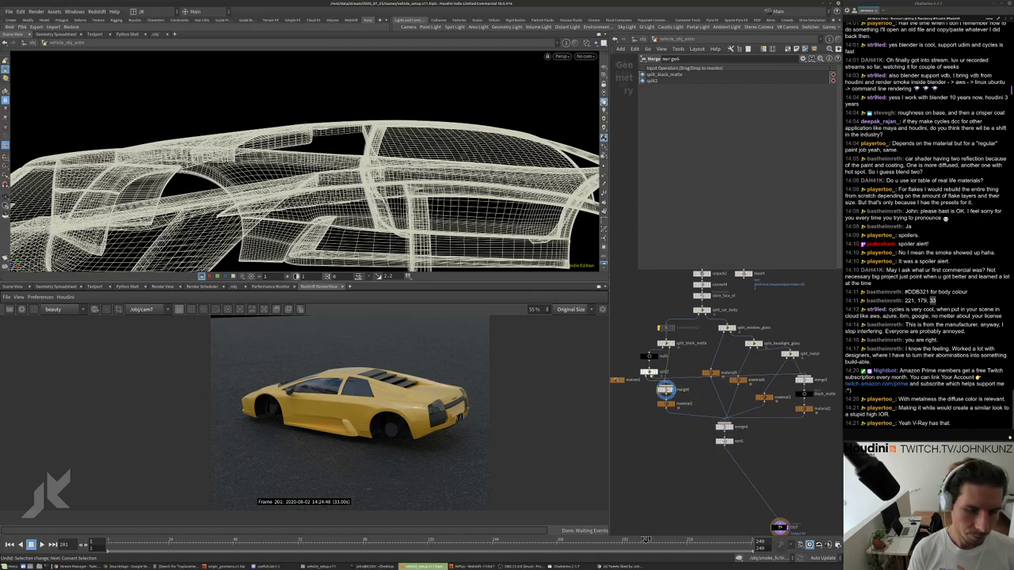
pyautogui.click(648, 367)
pyautogui.scroll(3, 664, 370)
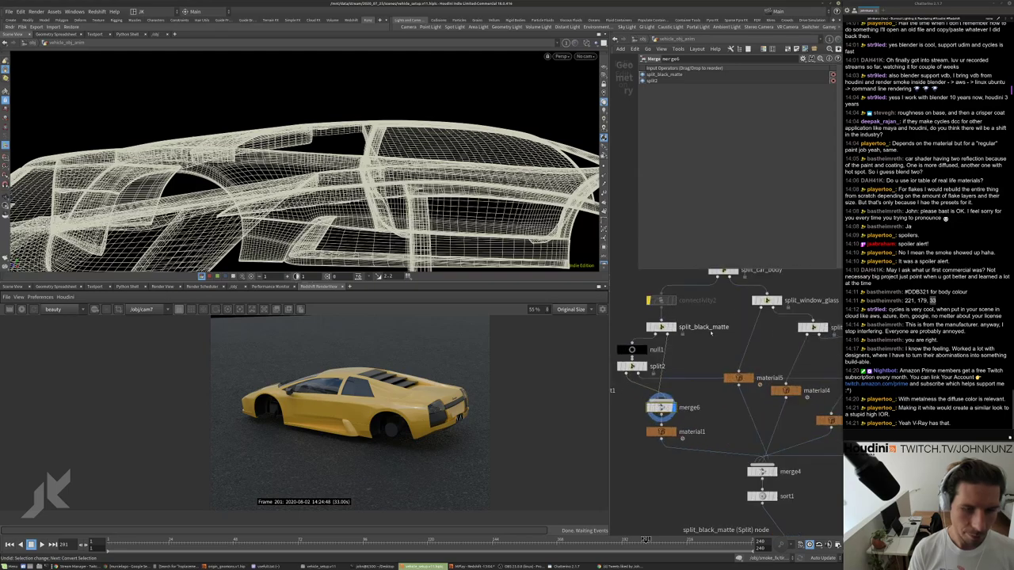
# Rename split2 to split_black_matte1.
pyautogui.doubleClick(708, 327)
pyautogui.hotkey('ctrl', 'c')
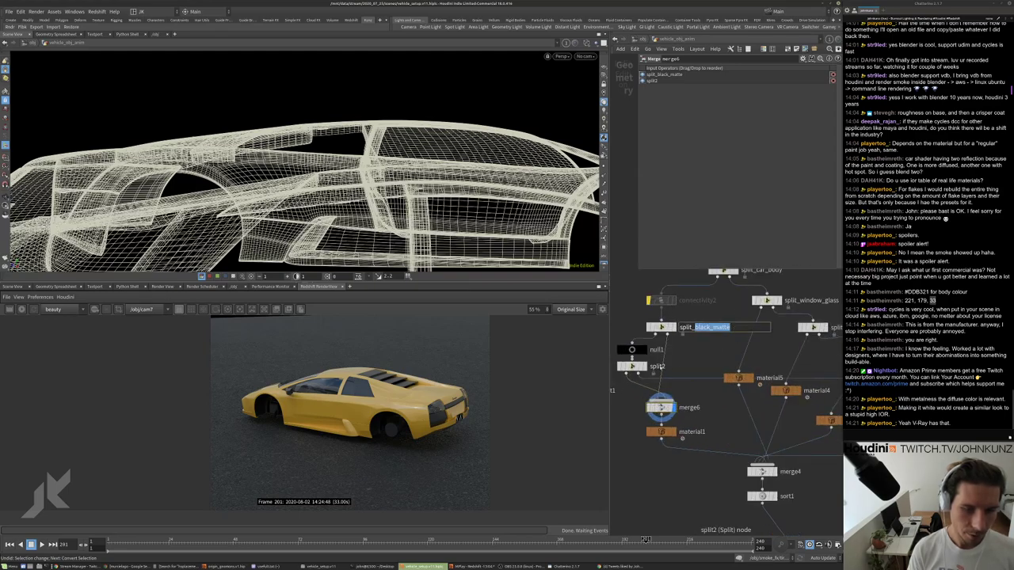
pyautogui.click(663, 365)
pyautogui.doubleClick(659, 367)
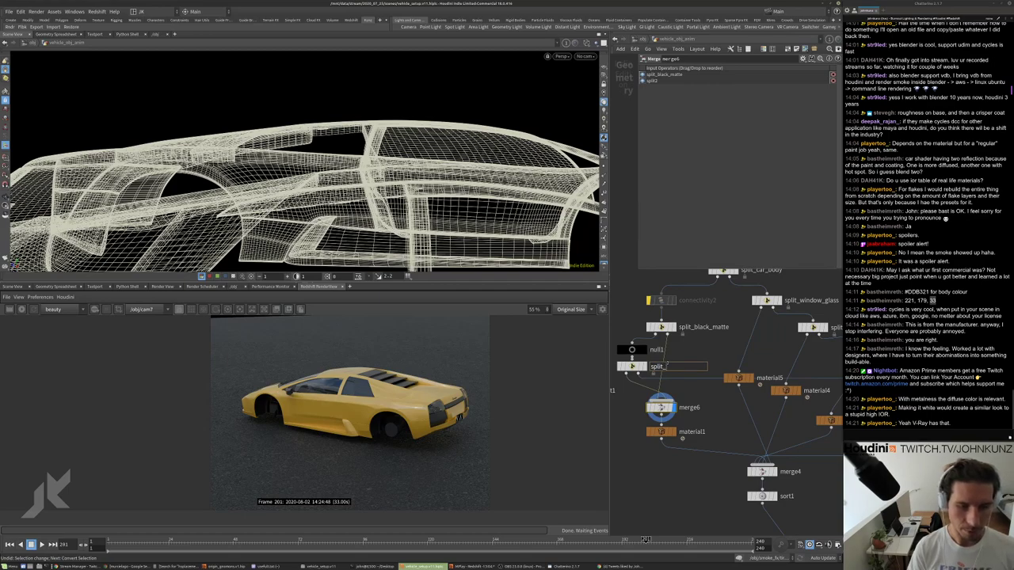
pyautogui.write('split_')
pyautogui.hotkey('ctrl', 'v')
pyautogui.press('Return')
pyautogui.scroll(-3, 666, 378)
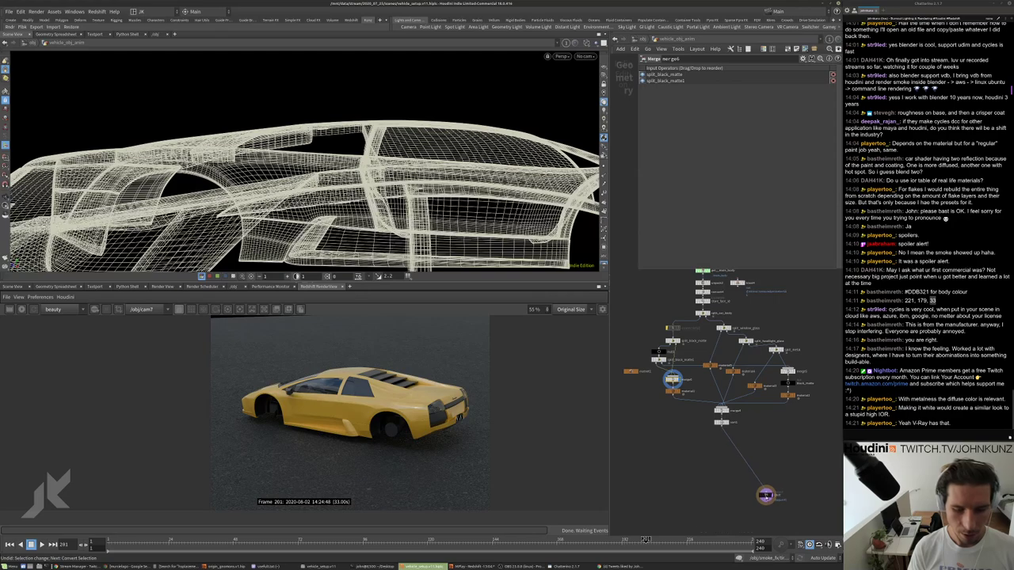
# Rename material1 to body and material5 to glass.
pyautogui.scroll(3, 692, 434)
pyautogui.doubleClick(682, 358)
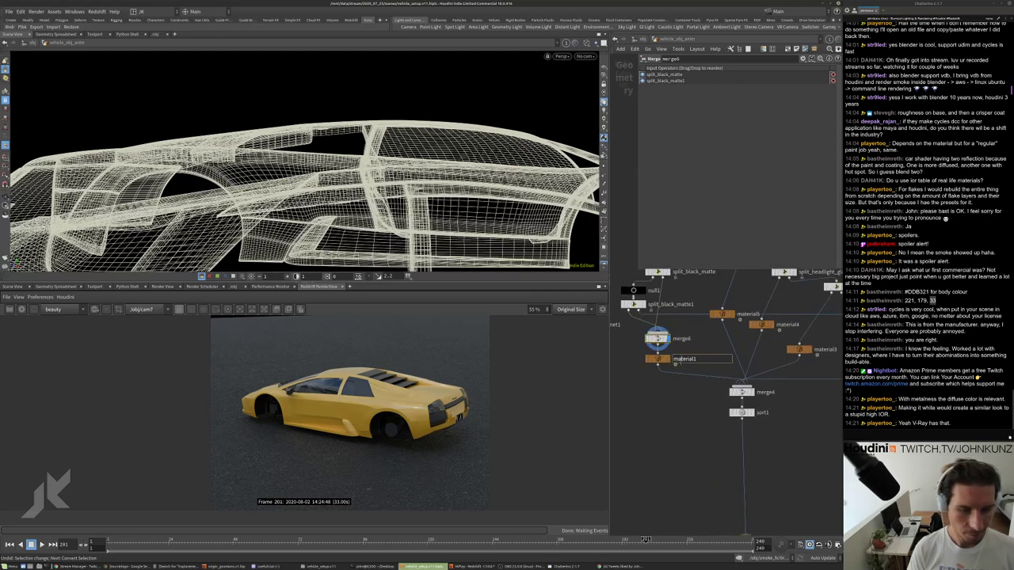
pyautogui.write('body')
pyautogui.press('Return')
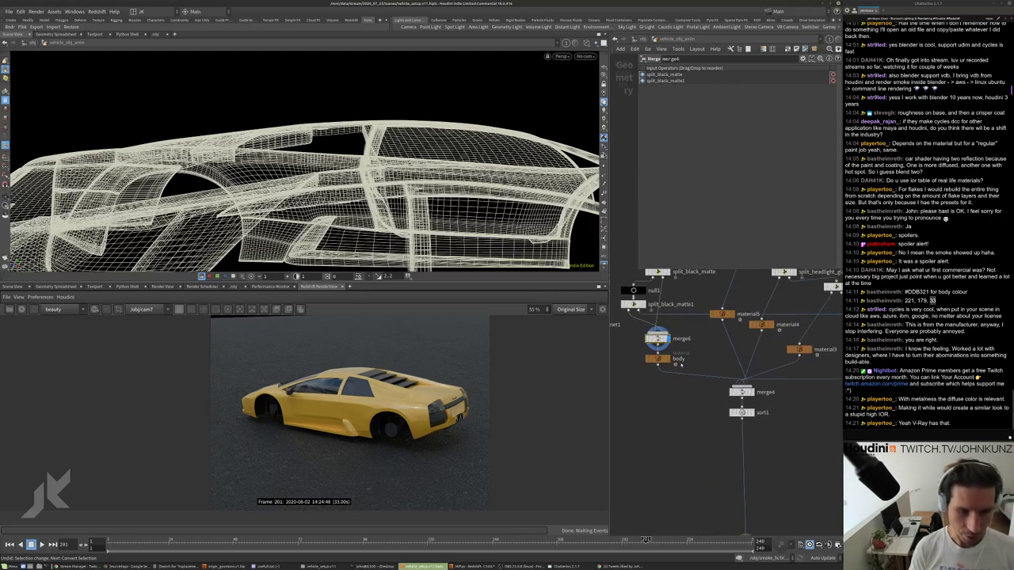
pyautogui.moveTo(721, 315); pyautogui.dragTo(712, 349)
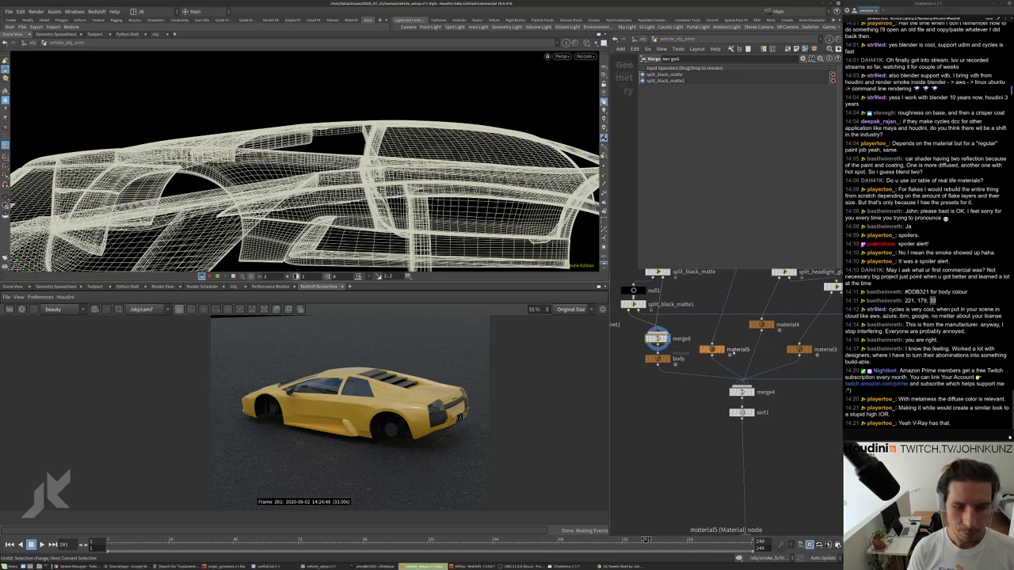
pyautogui.doubleClick(739, 350)
pyautogui.press('Return')
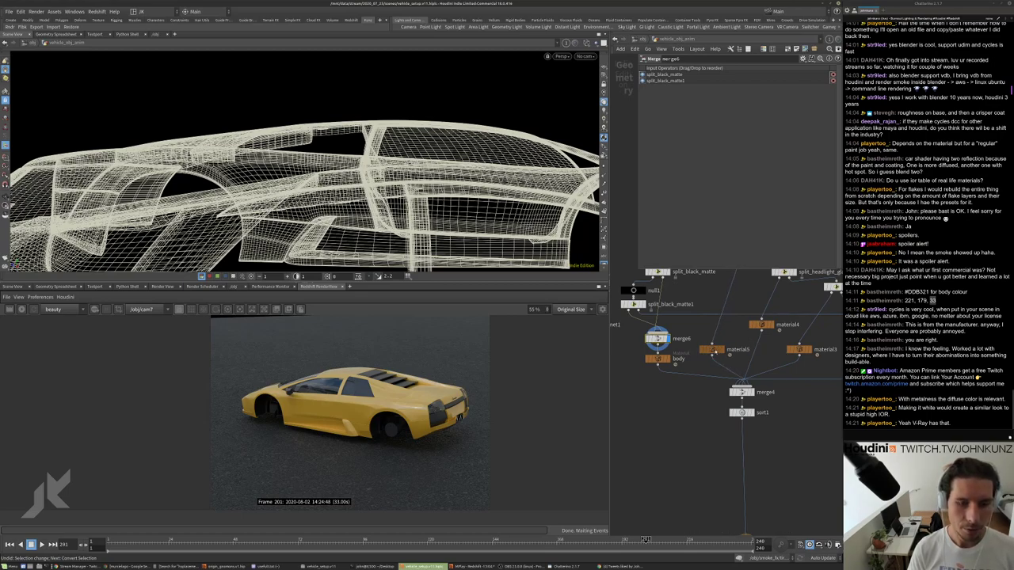
pyautogui.click(713, 349)
pyautogui.doubleClick(739, 349)
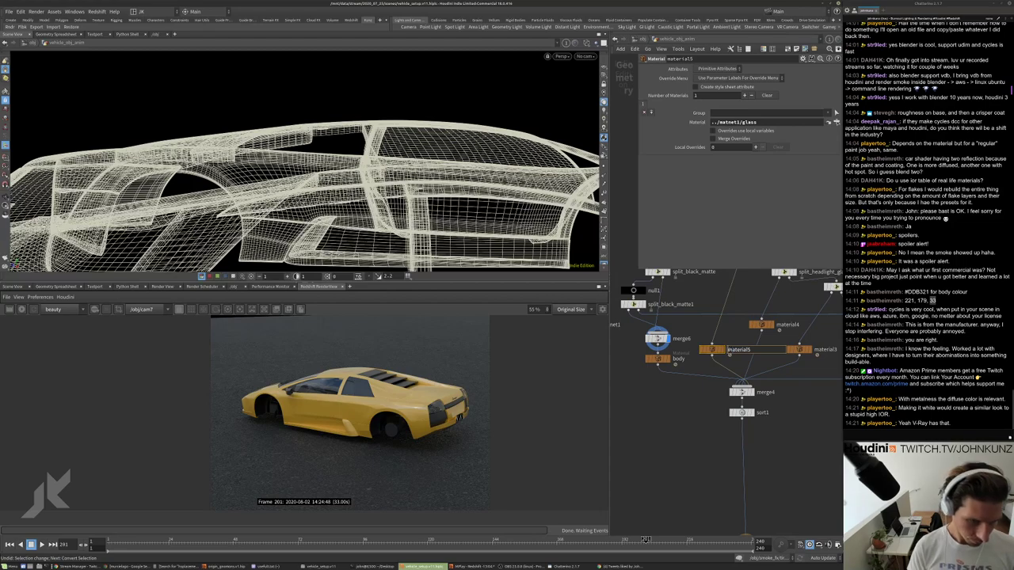
pyautogui.write('glass')
pyautogui.press('Return')
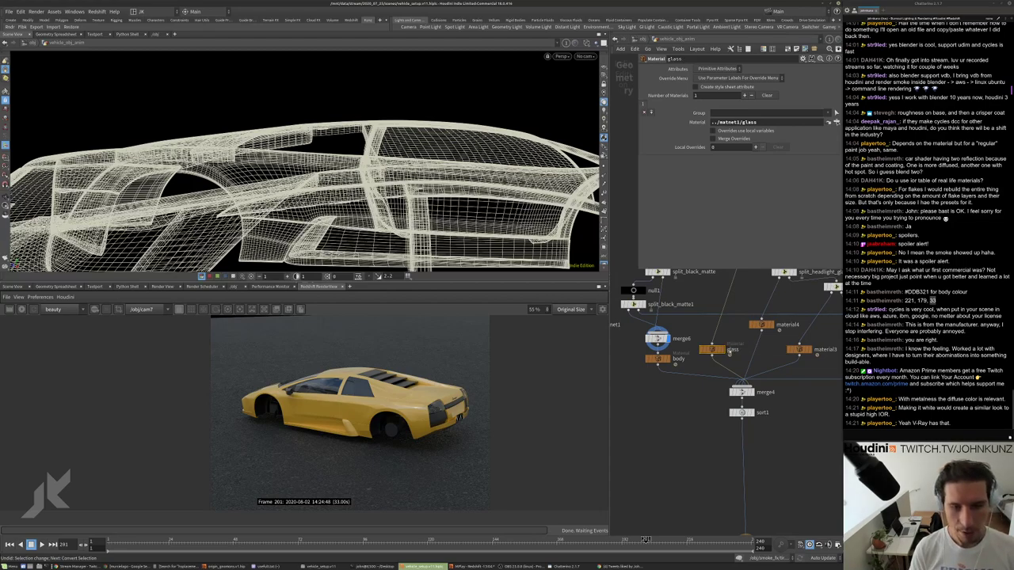
# Rename material4 to glass1, material3 to metal, and the next material node to black_matte.
pyautogui.moveTo(760, 325); pyautogui.dragTo(748, 335)
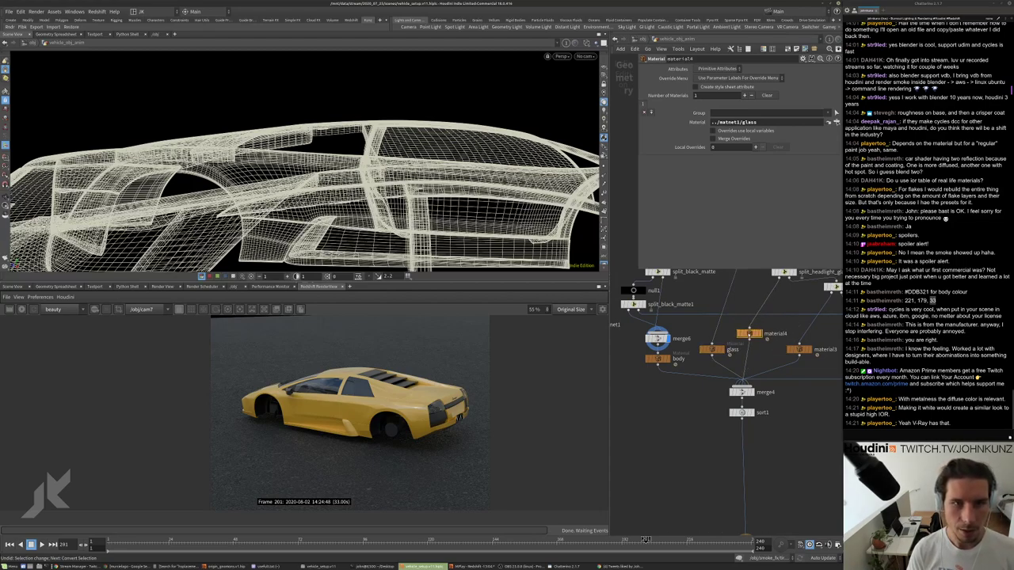
pyautogui.doubleClick(765, 333)
pyautogui.write('gla')
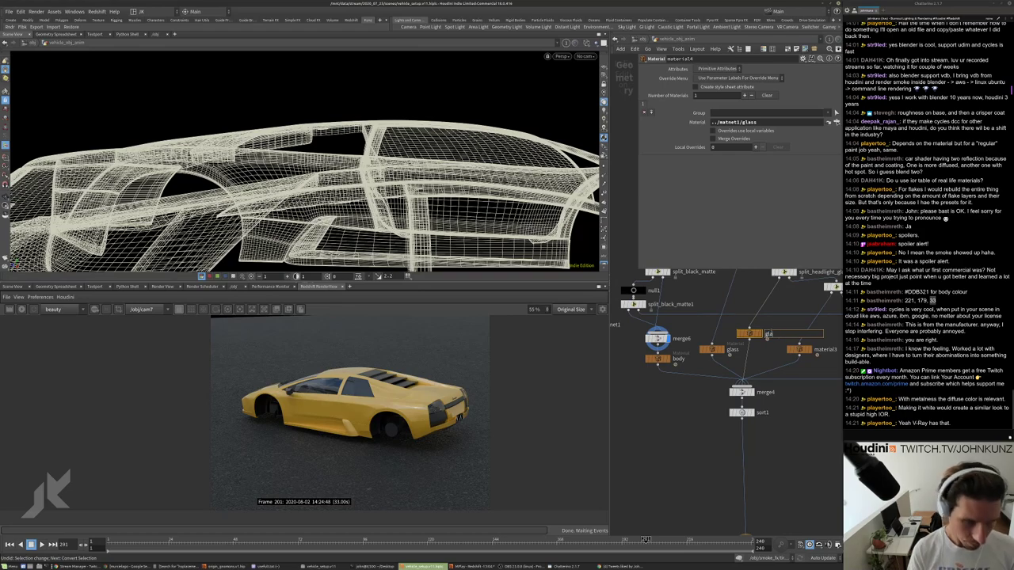
pyautogui.write('ss')
pyautogui.press('Return')
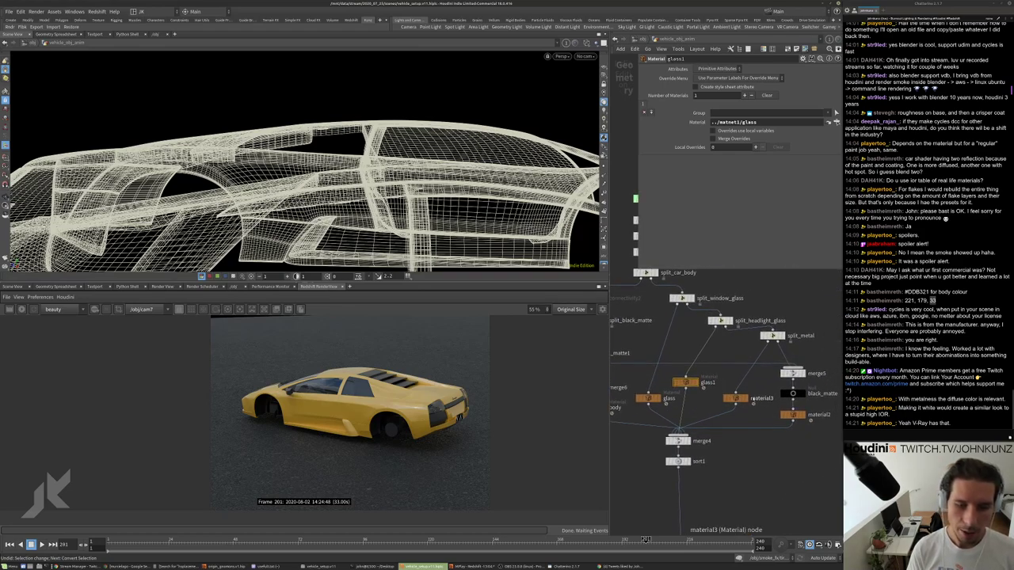
pyautogui.doubleClick(762, 398)
pyautogui.moveTo(751, 399); pyautogui.dragTo(767, 399)
pyautogui.write('m')
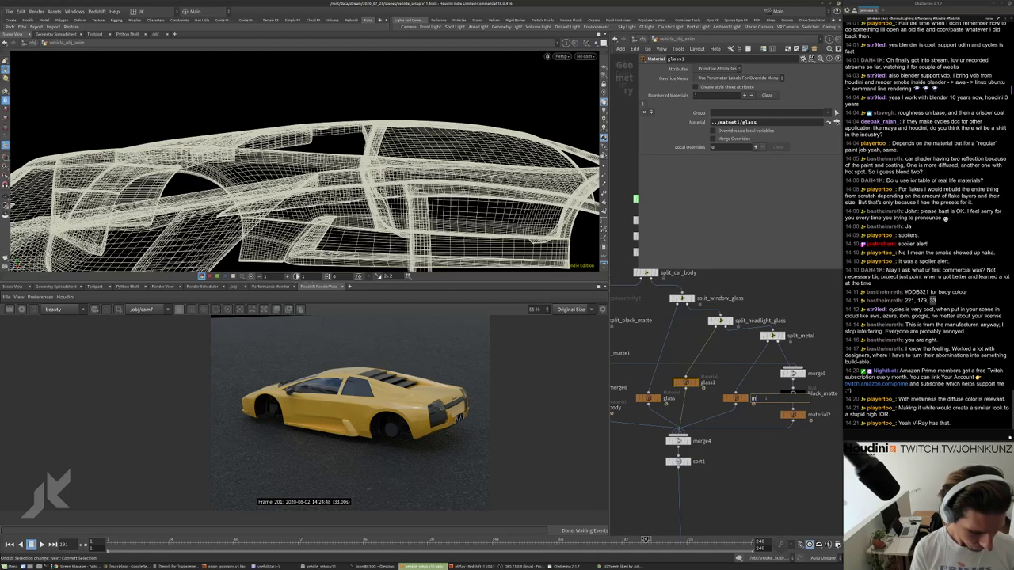
pyautogui.write('etal')
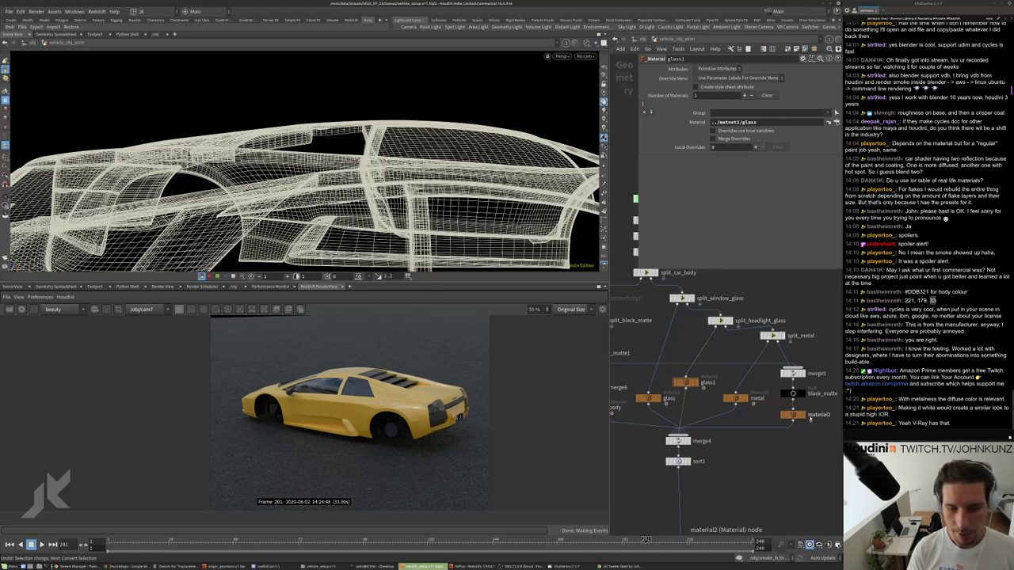
pyautogui.press('Tab')
pyautogui.write('bla')
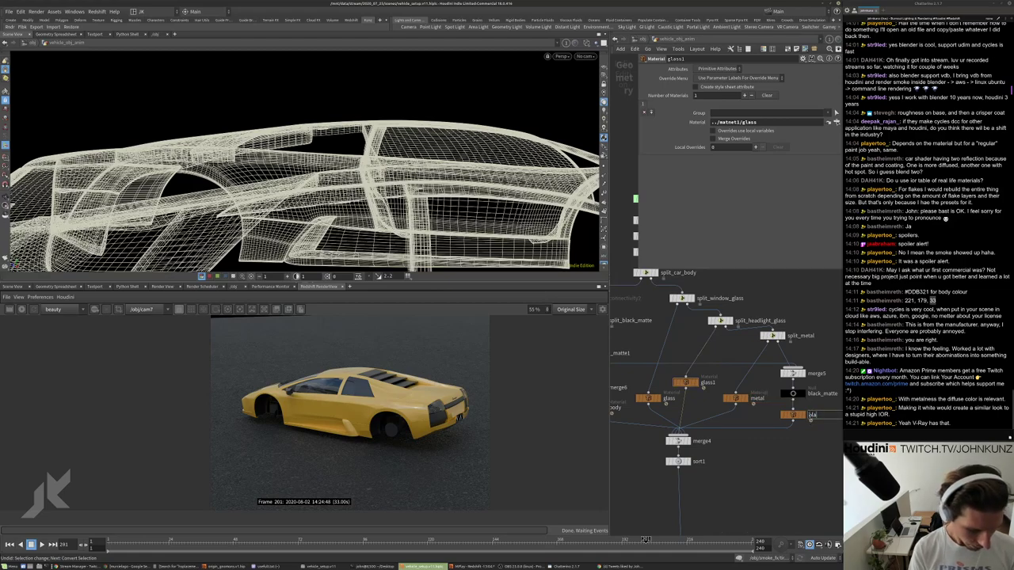
pyautogui.write('ck_matt')
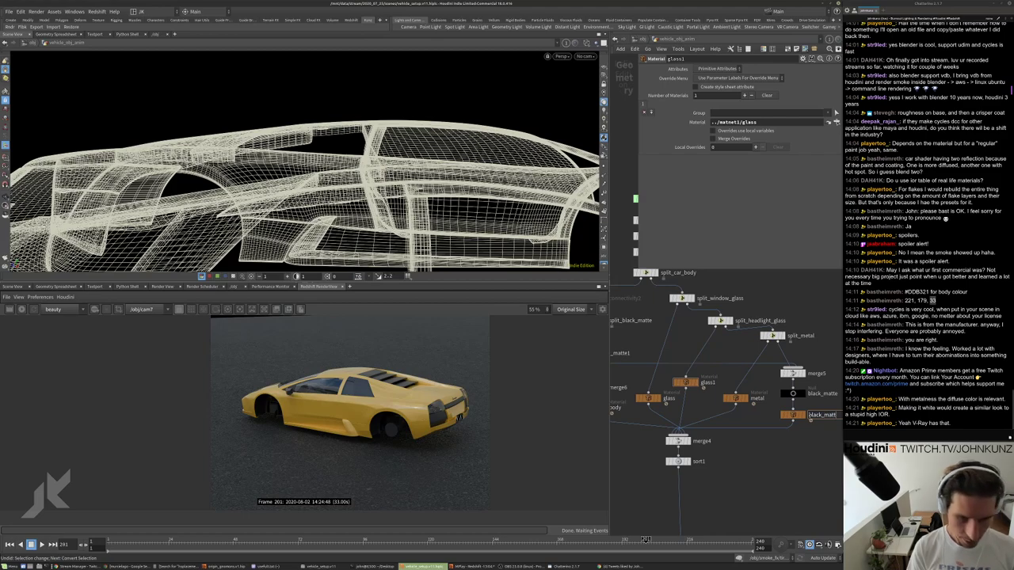
pyautogui.write('e')
pyautogui.press('Return')
# Frame all nodes and move the OUT node next to OUT_spinning_wheels.
pyautogui.scroll(-3, 703, 381)
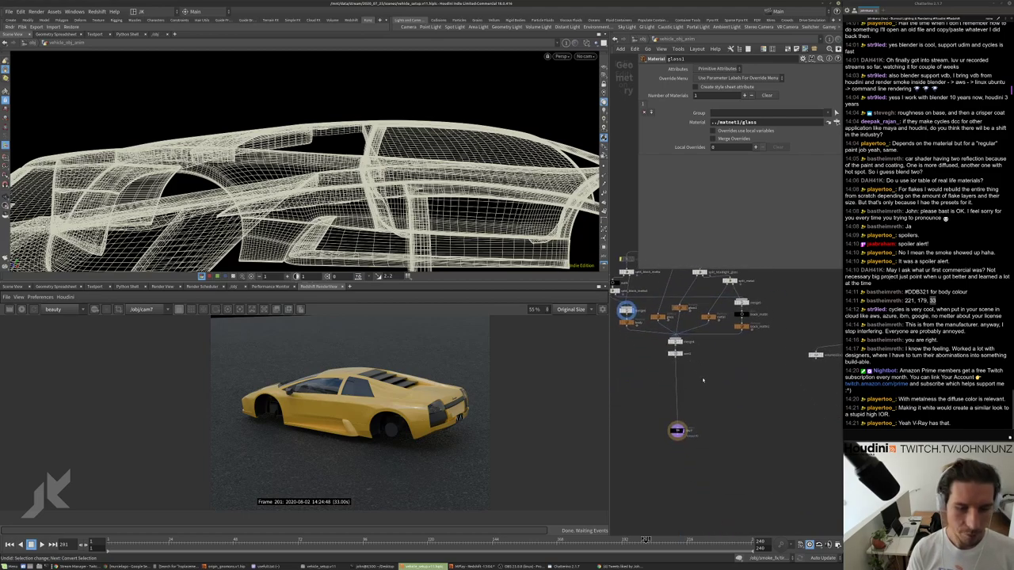
pyautogui.scroll(2, 691, 384)
pyautogui.moveTo(675, 439); pyautogui.dragTo(673, 350)
pyautogui.press('h')
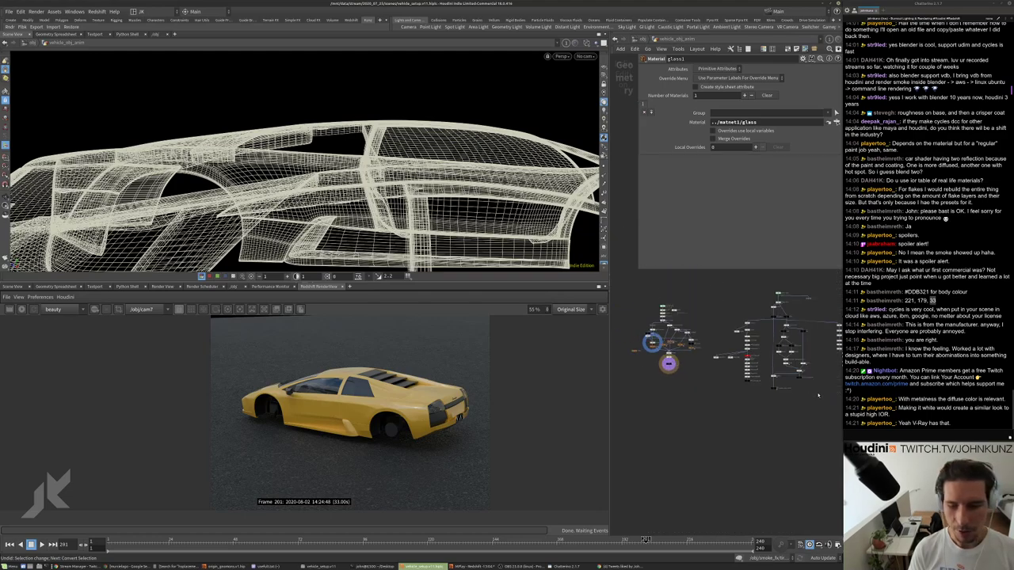
pyautogui.scroll(3, 816, 393)
pyautogui.moveTo(781, 419); pyautogui.dragTo(839, 413, button='middle')
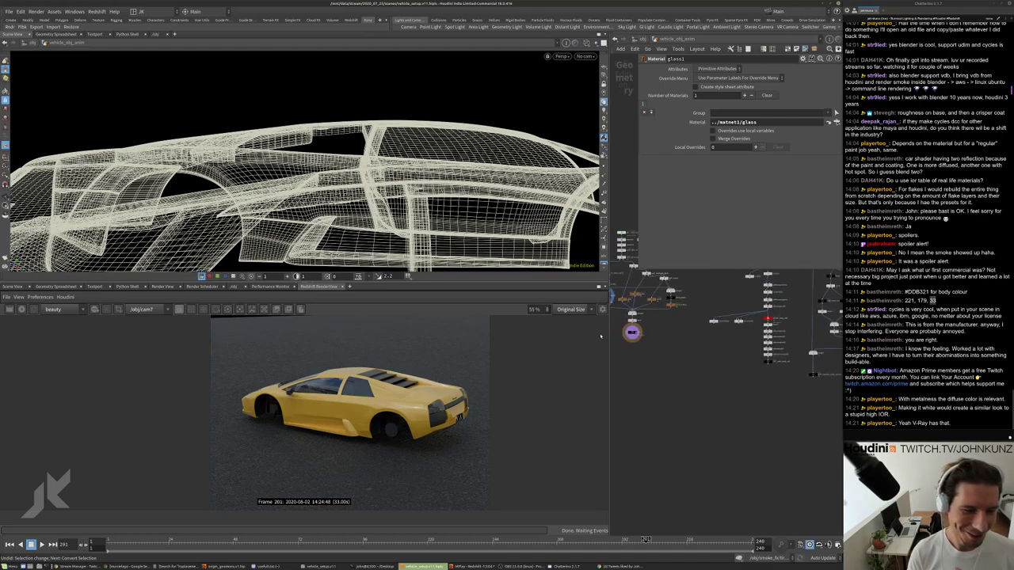
pyautogui.moveTo(632, 332); pyautogui.dragTo(726, 407)
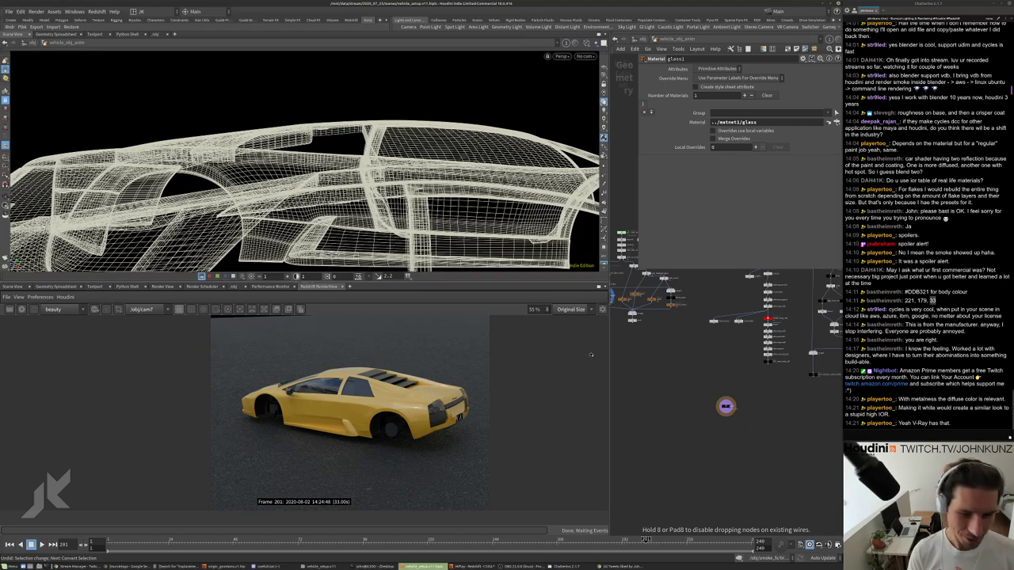
pyautogui.moveTo(725, 407); pyautogui.dragTo(751, 406)
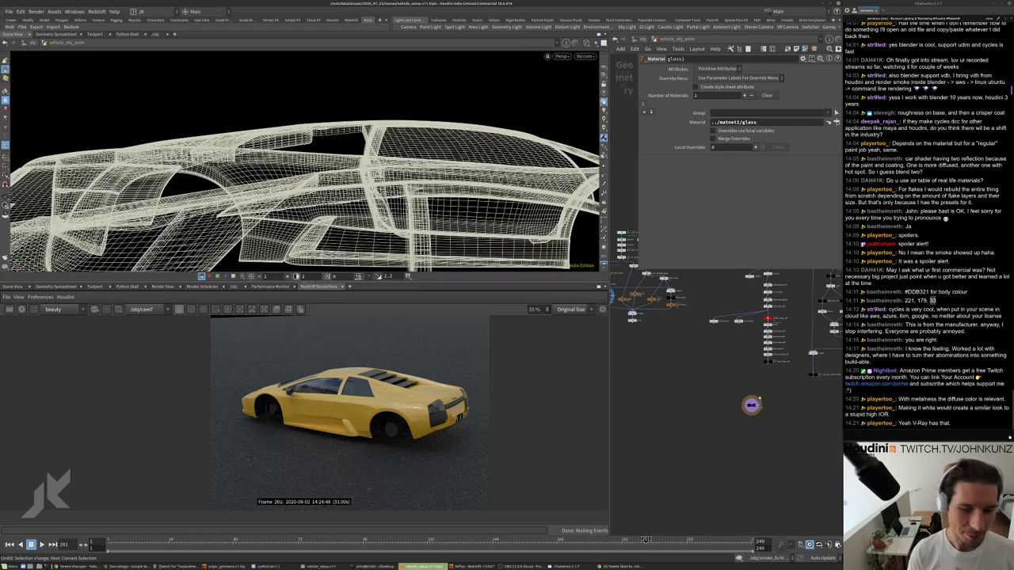
pyautogui.moveTo(758, 400); pyautogui.dragTo(675, 404, button='middle')
pyautogui.moveTo(666, 412); pyautogui.dragTo(685, 426)
pyautogui.scroll(4, 776, 416)
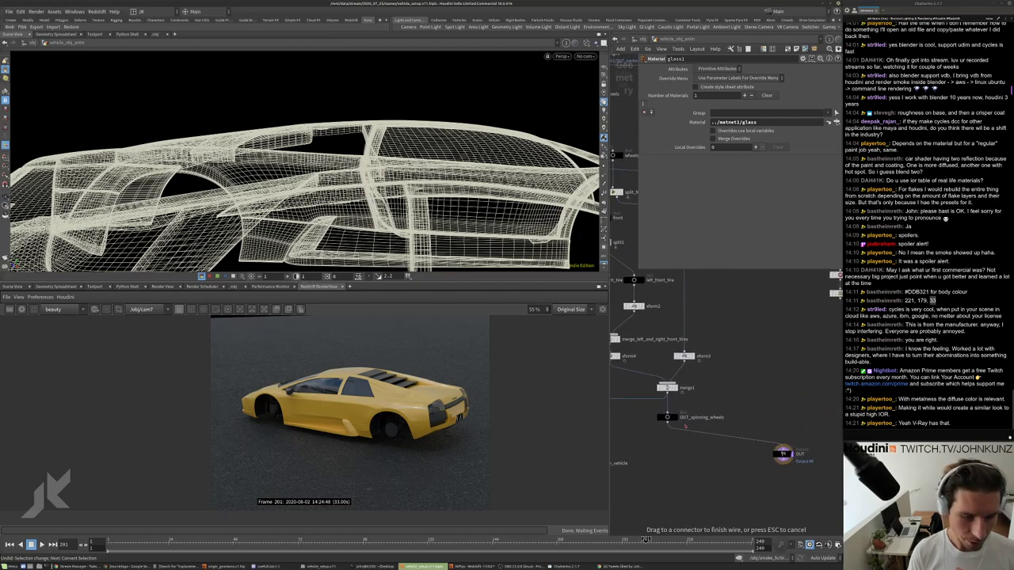
# Display only OUT_spinning_wheels in Smooth Shaded mode.
pyautogui.scroll(3, 665, 416)
pyautogui.click(659, 413)
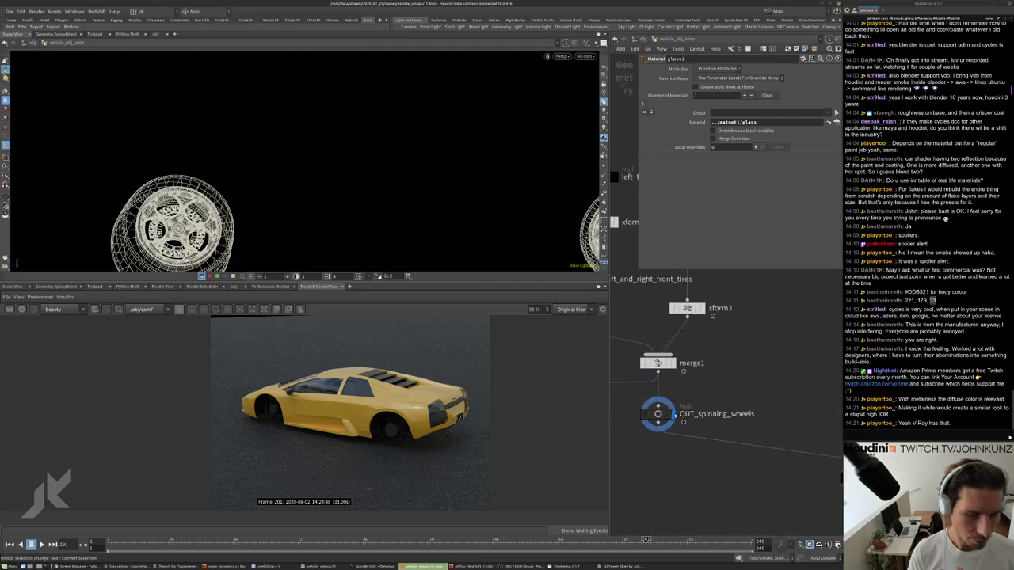
pyautogui.click(586, 43)
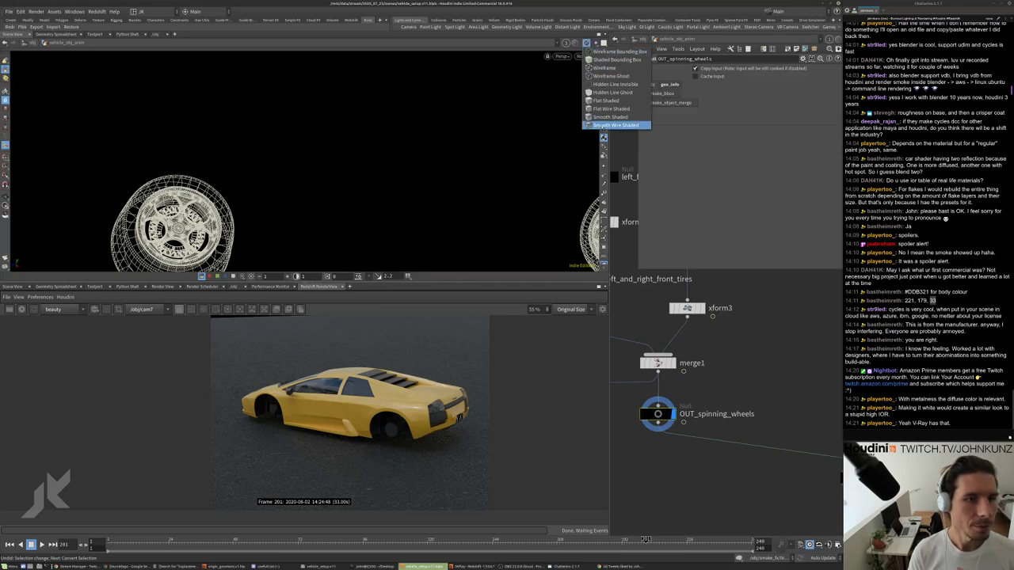
pyautogui.click(614, 119)
# Orbit until the wheels line up, then bring up the Murciélago image search in Chrome.
pyautogui.moveTo(431, 171); pyautogui.dragTo(343, 181)
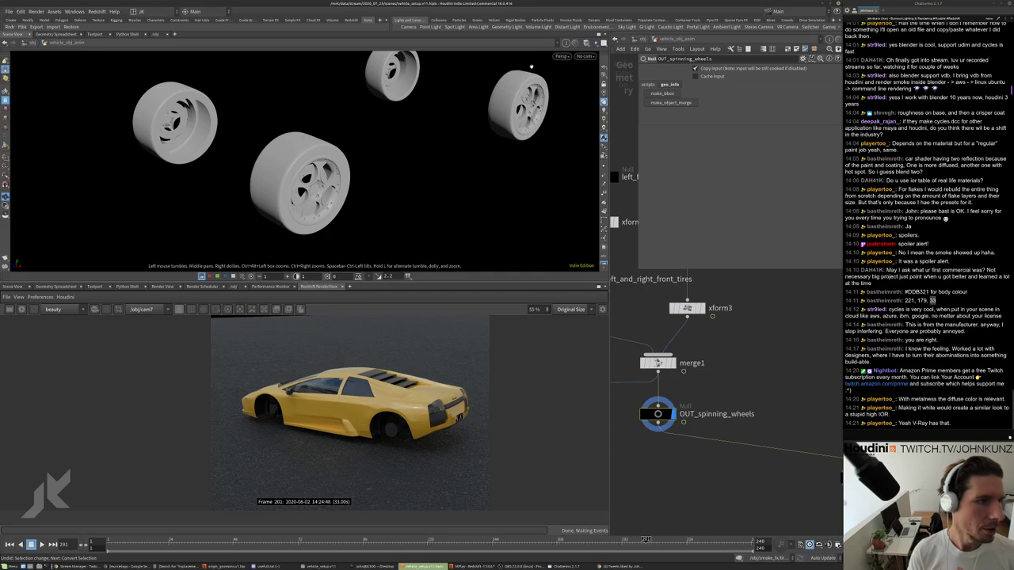
pyautogui.moveTo(531, 67); pyautogui.dragTo(518, 170)
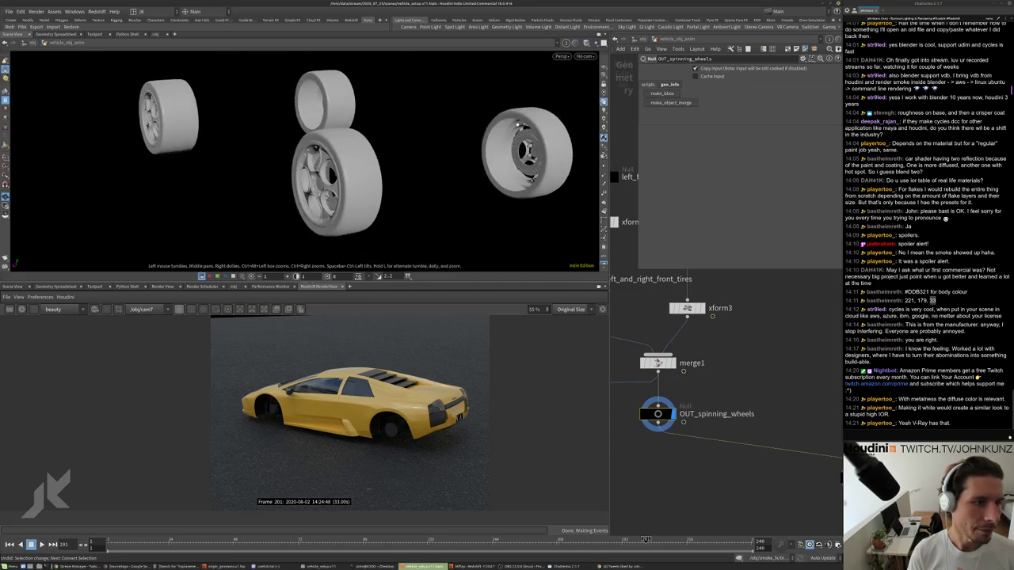
pyautogui.moveTo(517, 125); pyautogui.dragTo(487, 135)
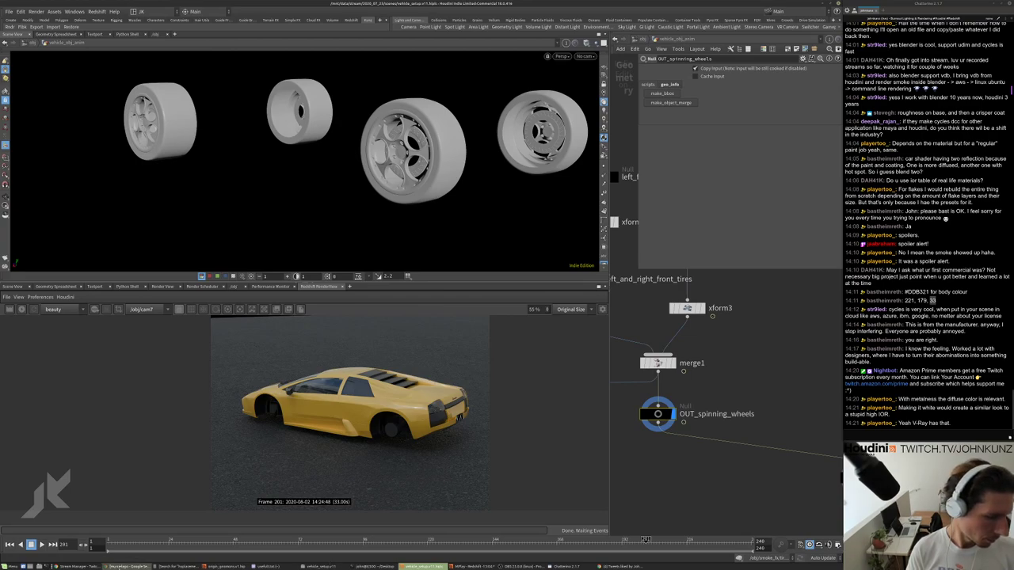
pyautogui.click(127, 567)
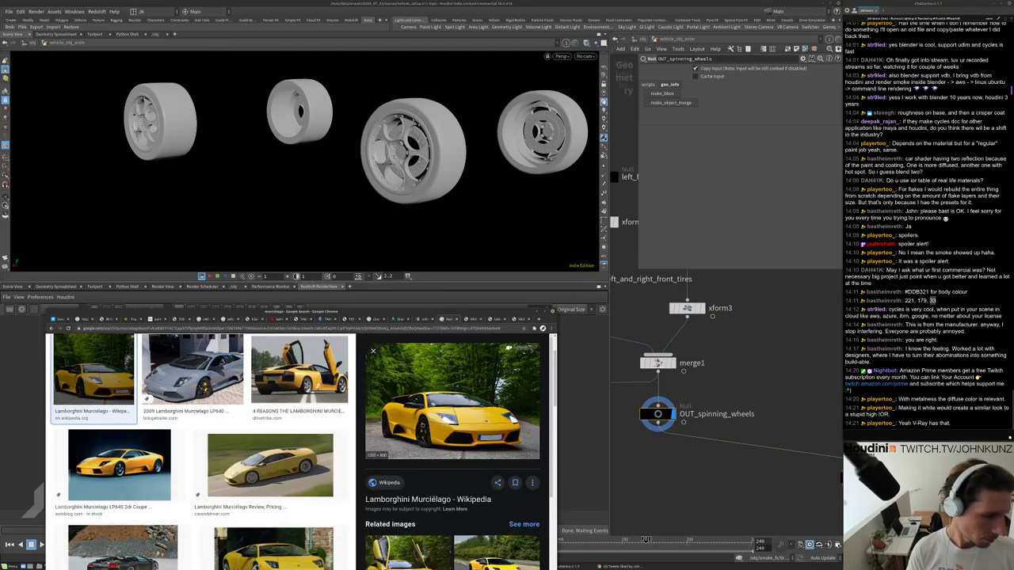
# Preview Murciélago photos, including the Wikipedia one, and browse its related yellow Murciélago images.
pyautogui.click(299, 370)
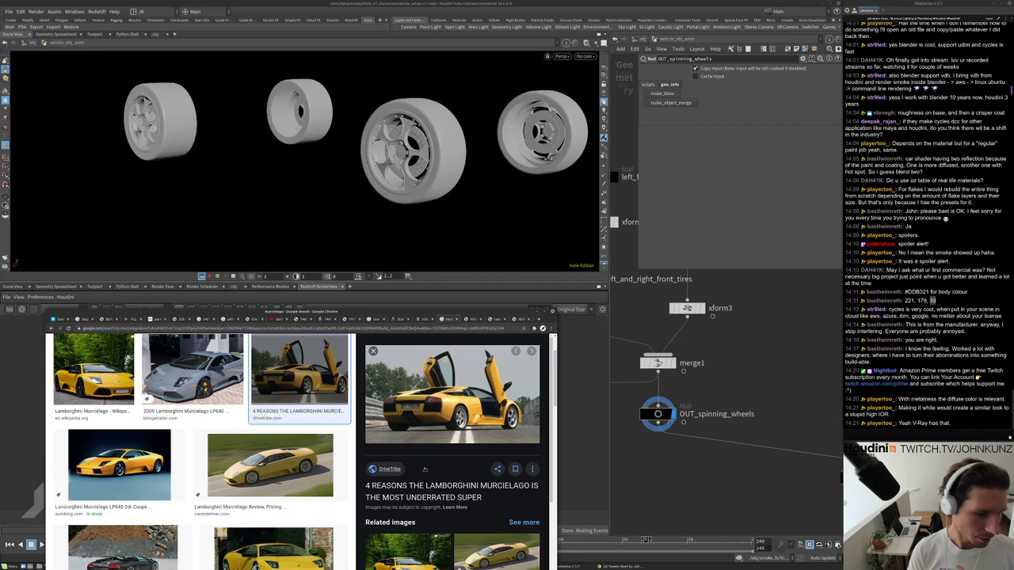
pyautogui.scroll(-3, 425, 469)
pyautogui.click(417, 432)
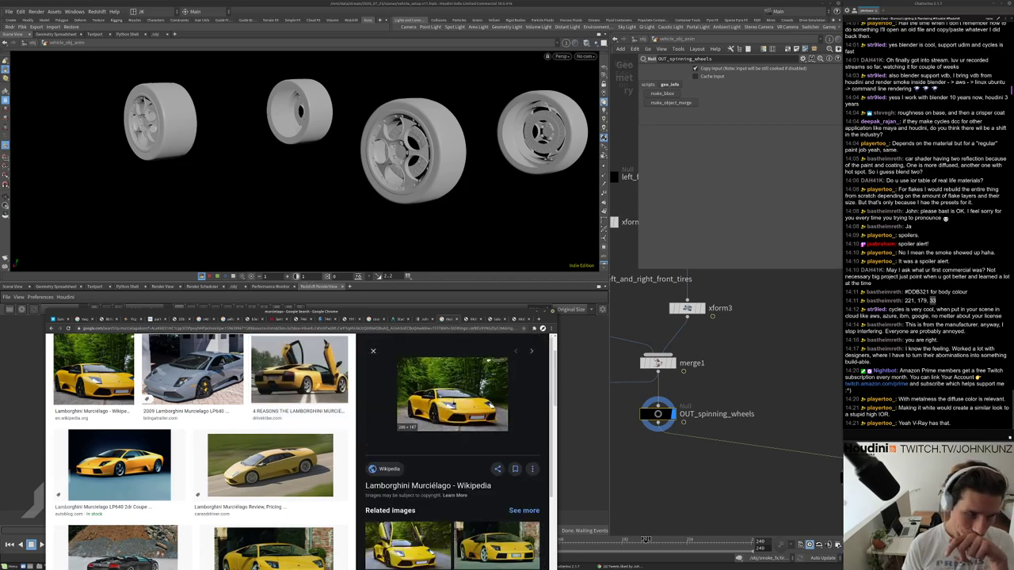
pyautogui.scroll(-2, 449, 400)
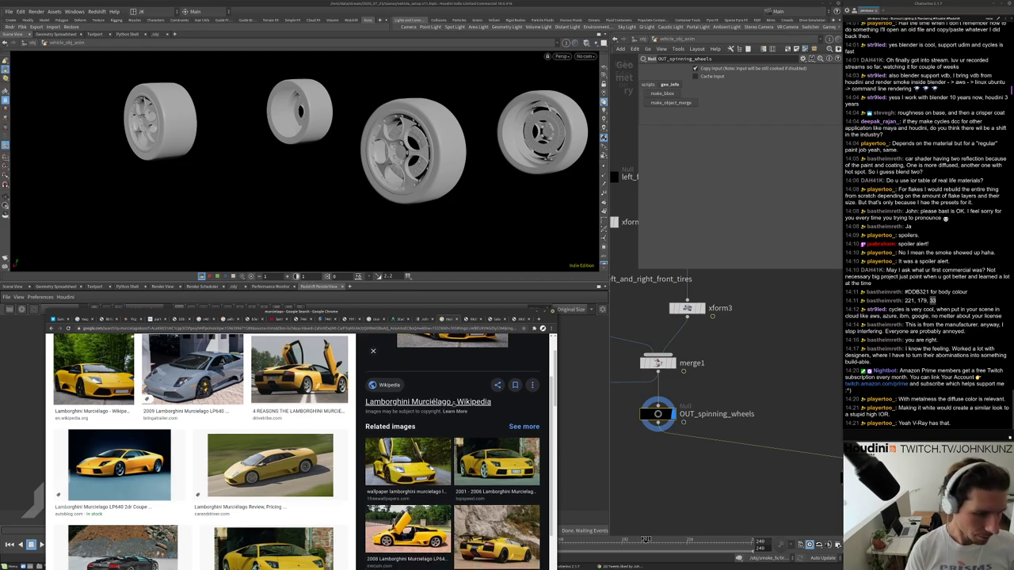
pyautogui.scroll(-1, 462, 428)
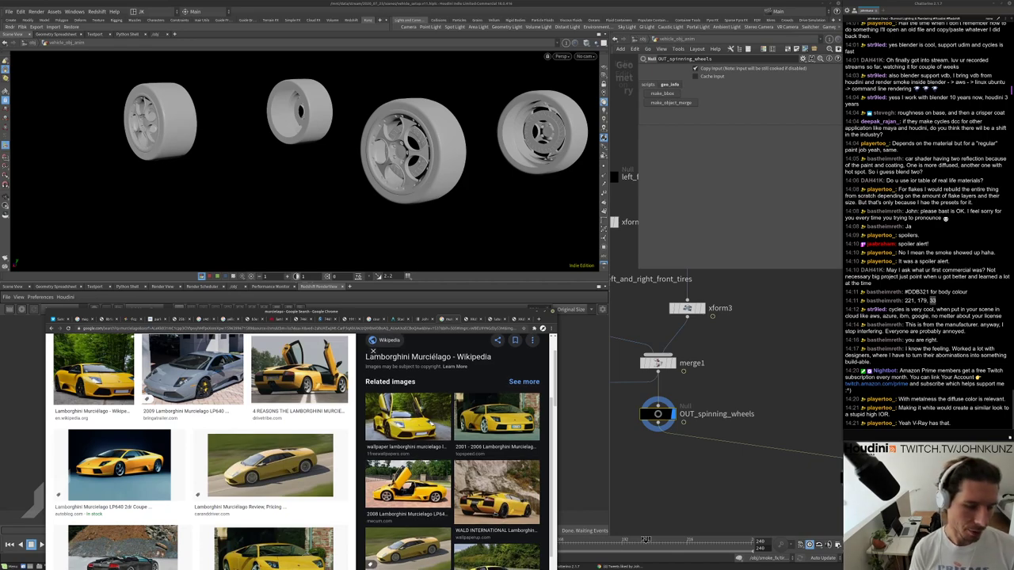
pyautogui.scroll(-1, 459, 452)
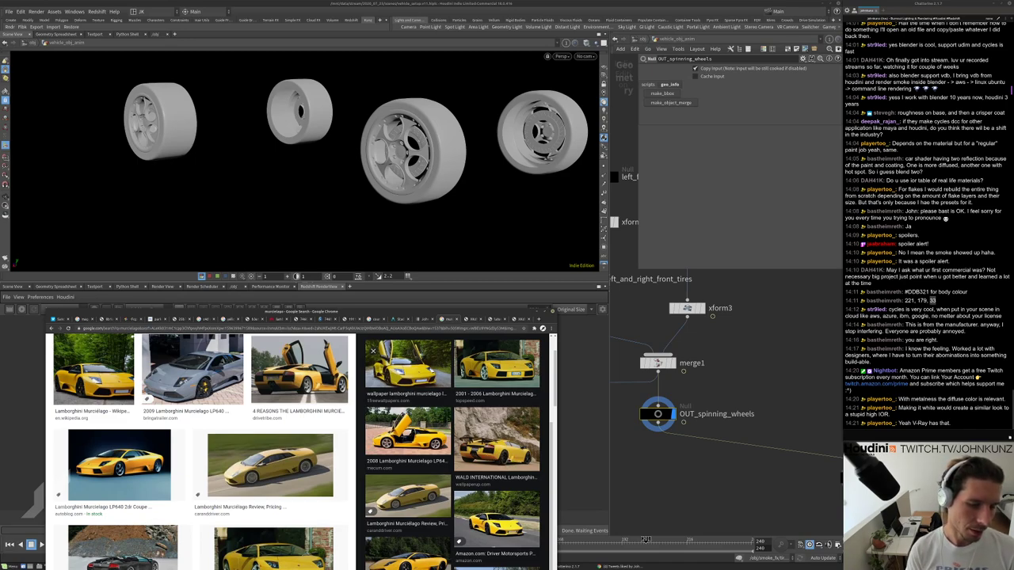
pyautogui.scroll(5, 459, 452)
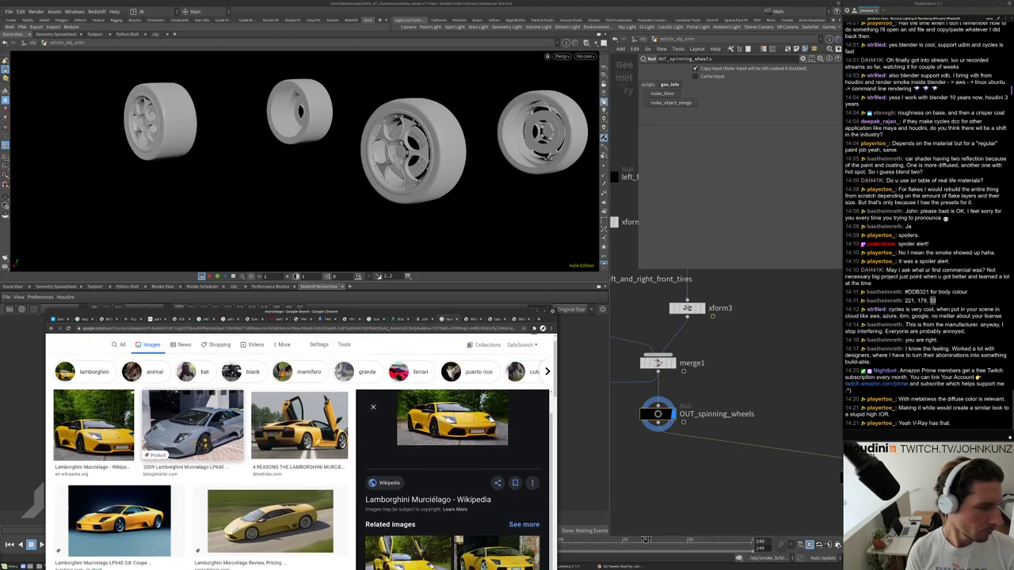
pyautogui.scroll(-2, 458, 452)
pyautogui.scroll(-3, 452, 451)
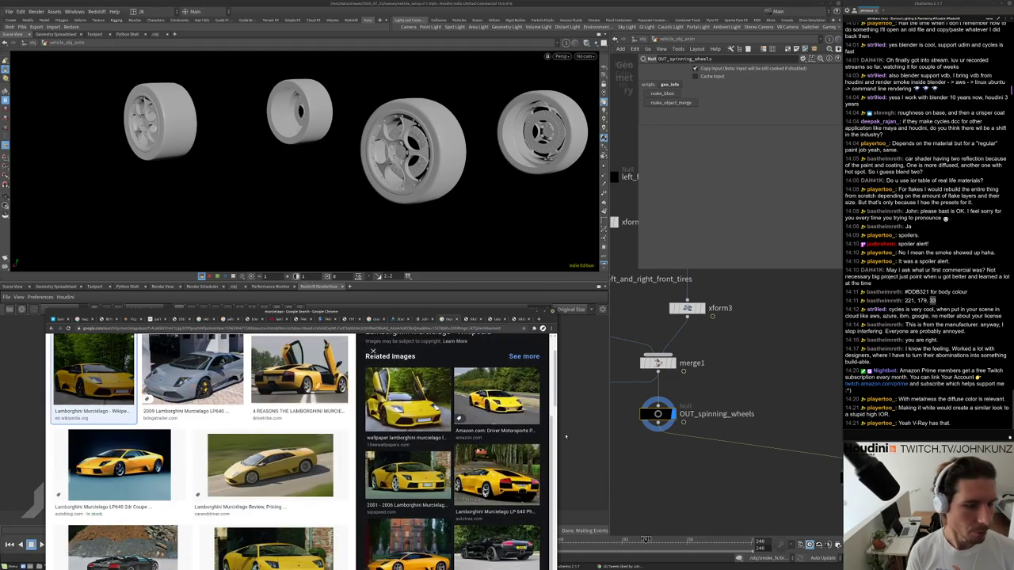
pyautogui.scroll(-3, 373, 351)
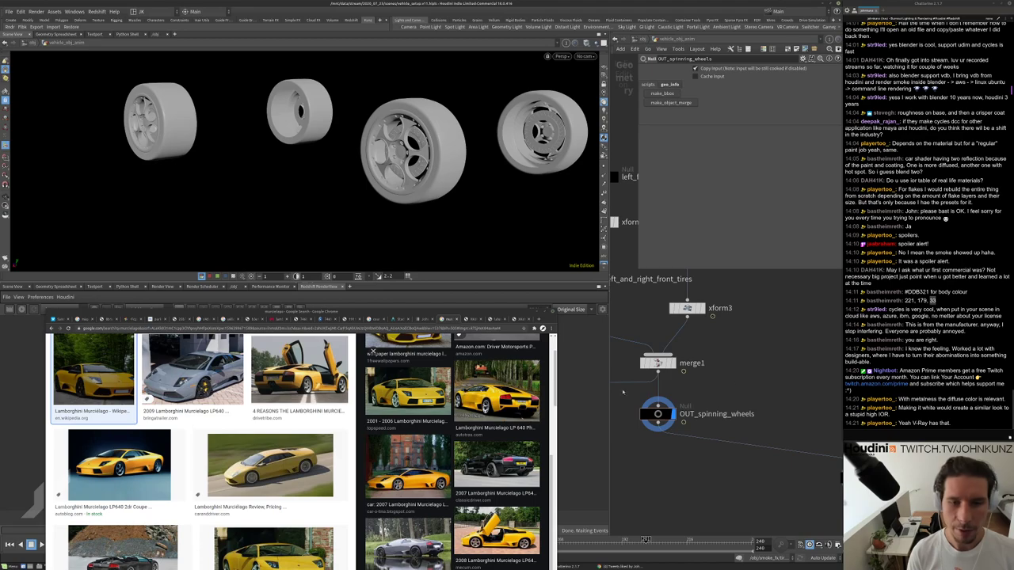
# Return to Houdini from Chrome and orbit around the wheels.
pyautogui.click(536, 314)
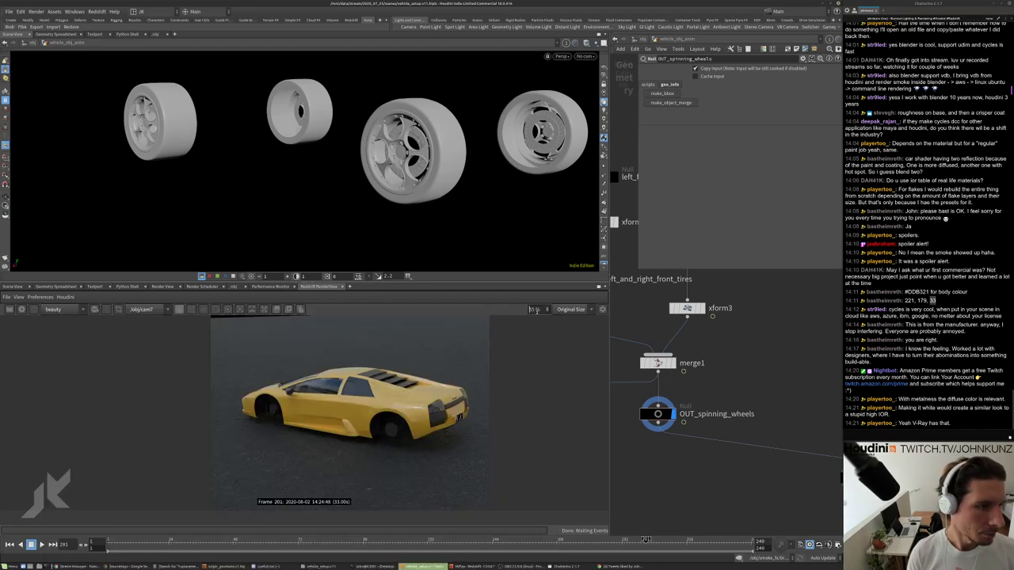
pyautogui.moveTo(467, 154); pyautogui.dragTo(498, 127)
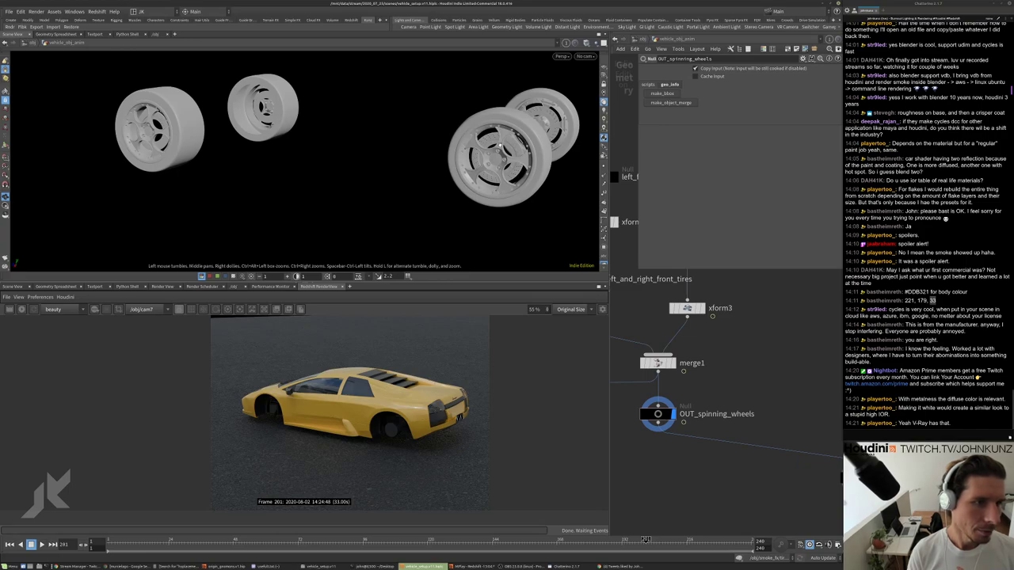
pyautogui.press('s')
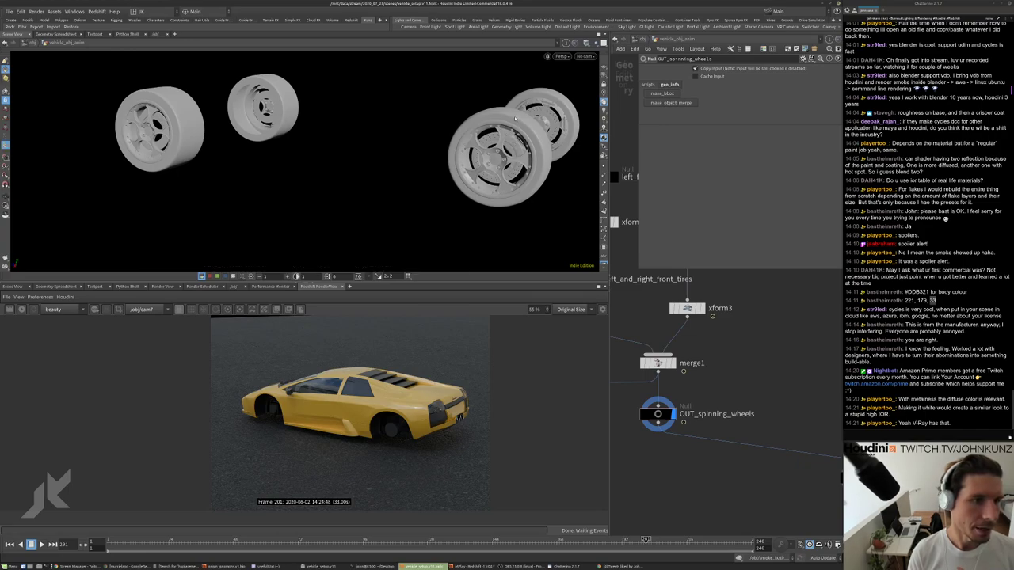
pyautogui.scroll(-5, 736, 433)
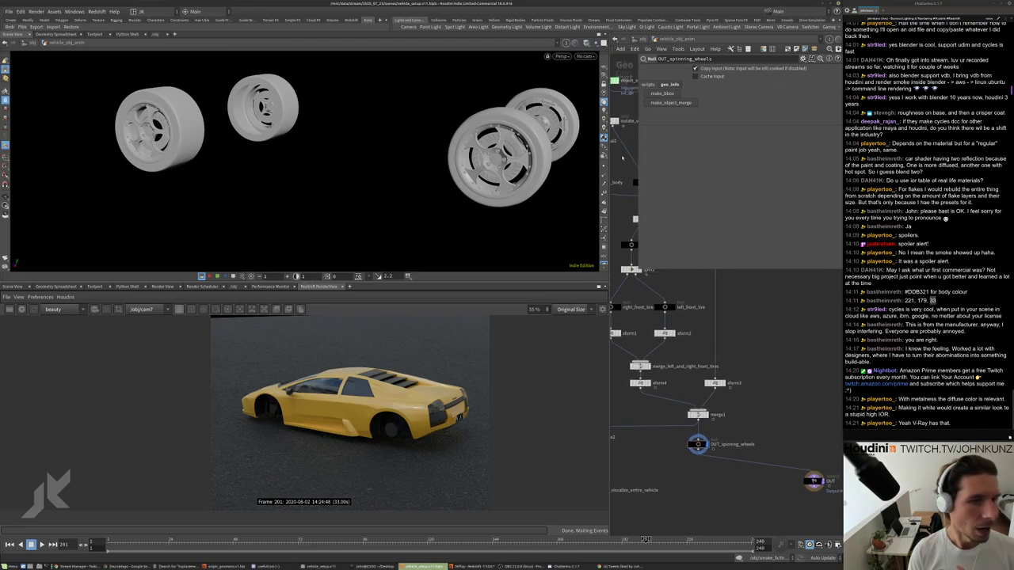
pyautogui.scroll(2, 746, 369)
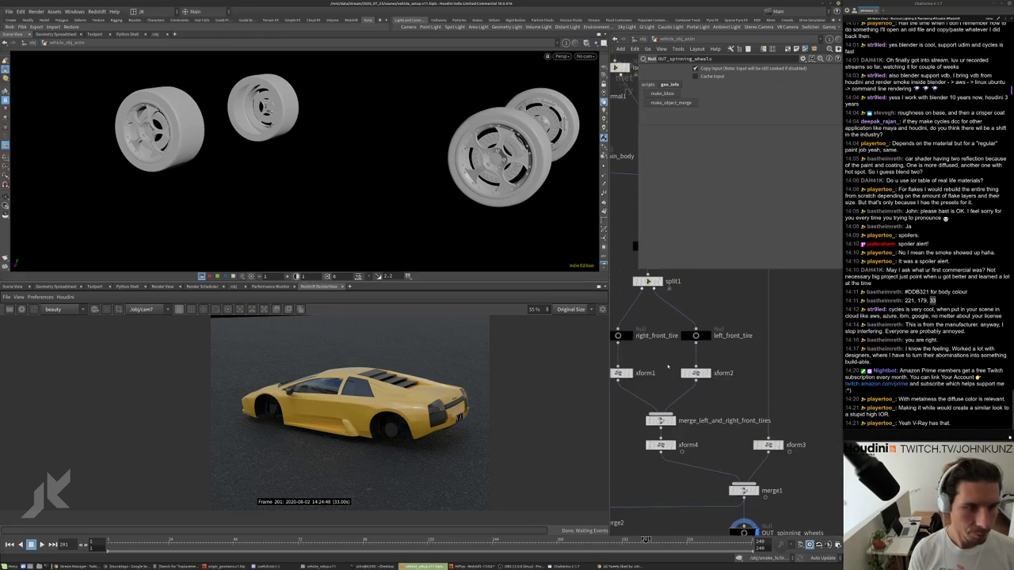
# Check the split1 node info and set the display flag on the 'rear' Null node.
pyautogui.scroll(4, 538, 157)
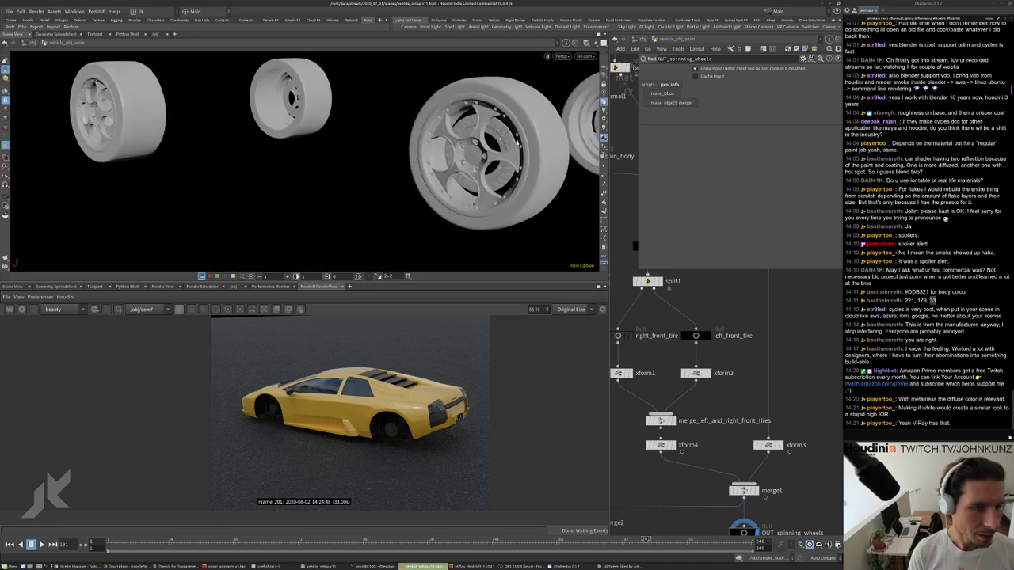
pyautogui.scroll(-1, 697, 237)
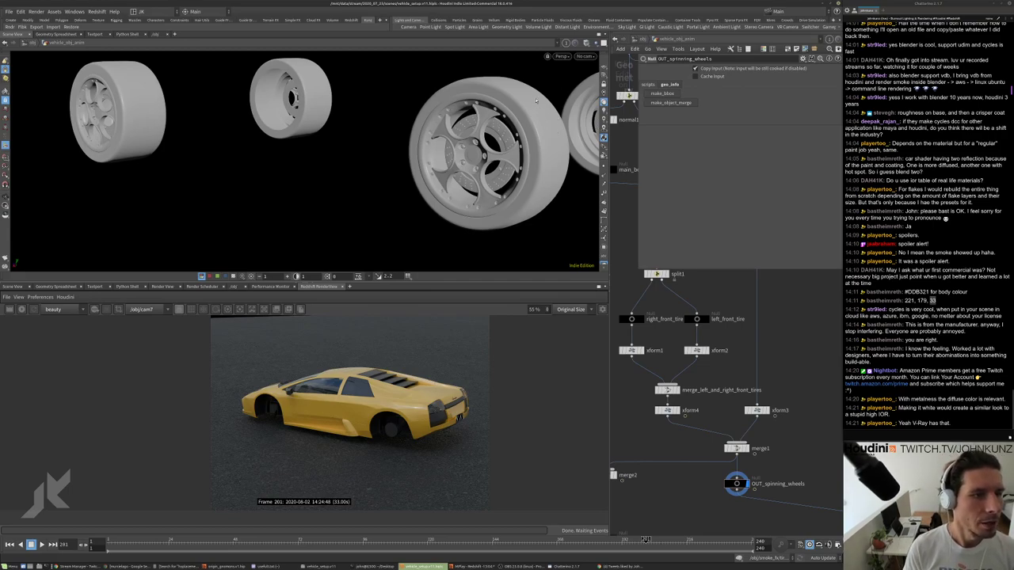
pyautogui.moveTo(767, 345); pyautogui.dragTo(754, 326, button='middle')
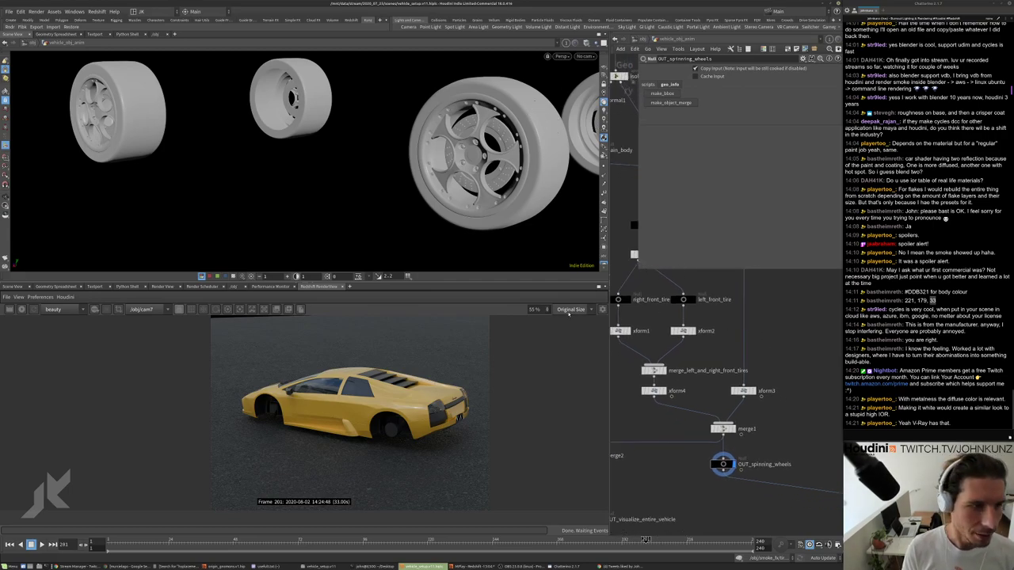
pyautogui.scroll(-2, 800, 408)
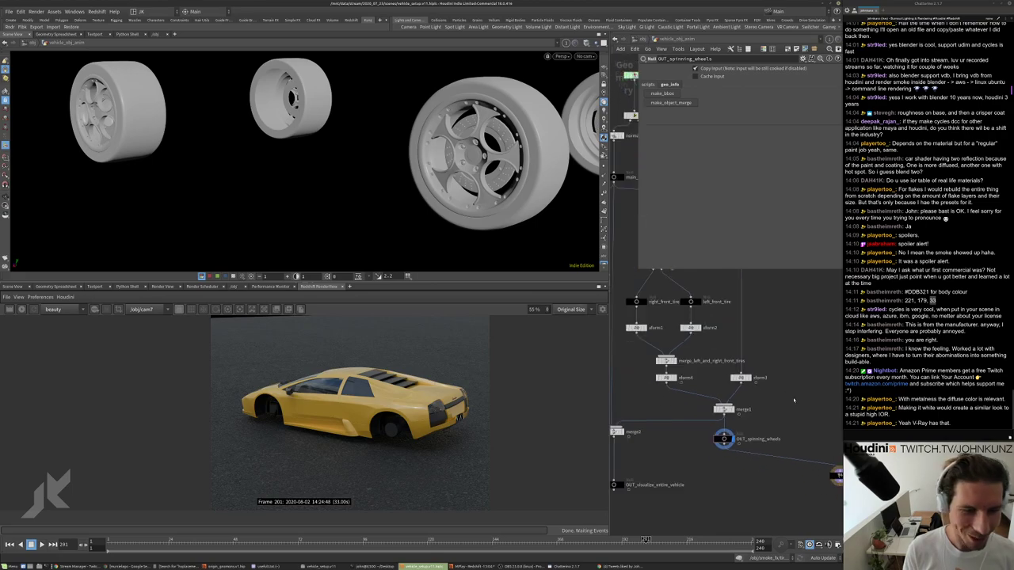
pyautogui.scroll(2, 687, 265)
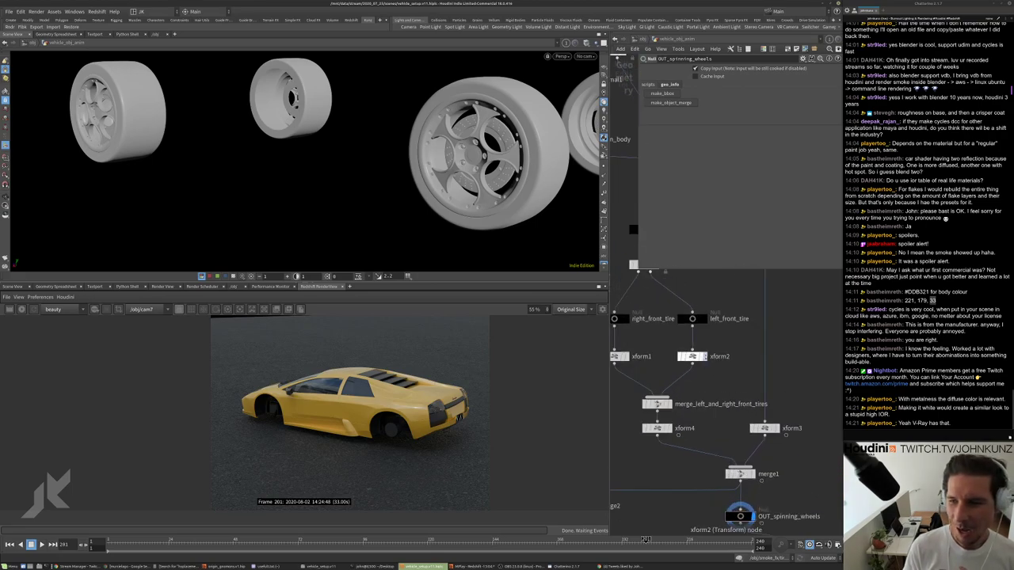
pyautogui.middleClick(699, 386)
pyautogui.scroll(3, 743, 369)
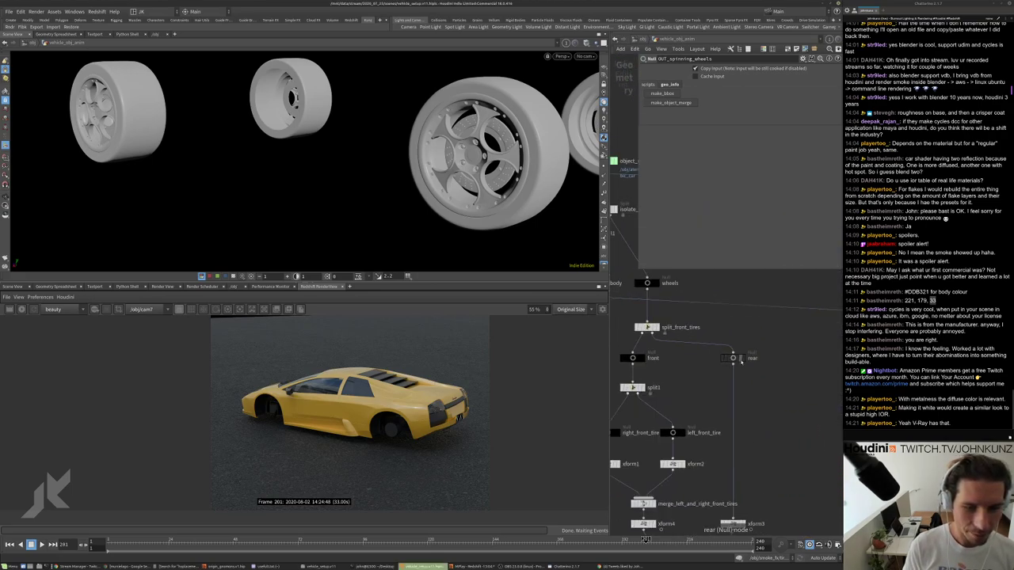
pyautogui.click(734, 358)
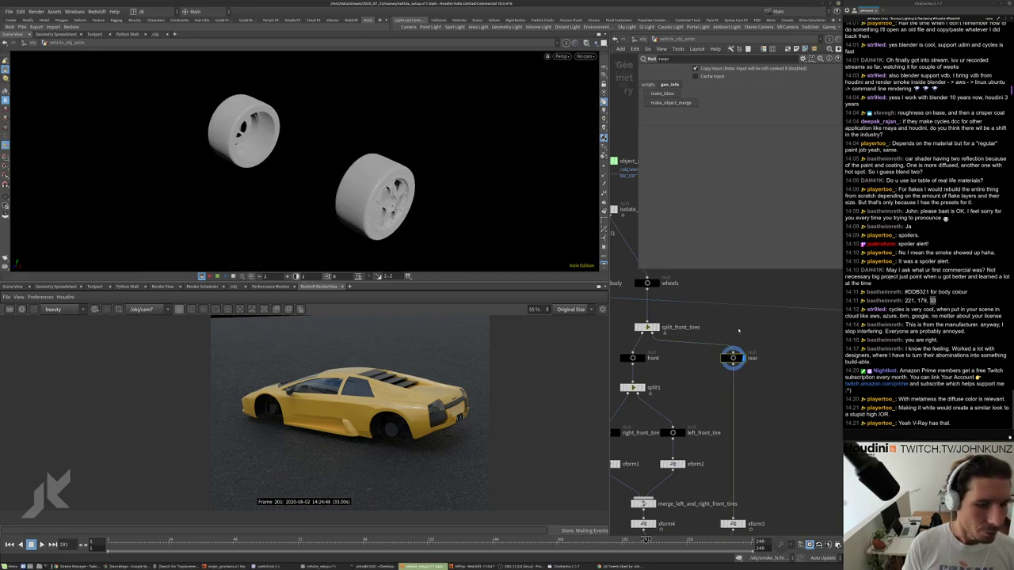
pyautogui.scroll(2, 674, 333)
# Display split_front_tires, read its primitive paths in the Geometry Spreadsheet, then return to RenderView.
pyautogui.click(656, 344)
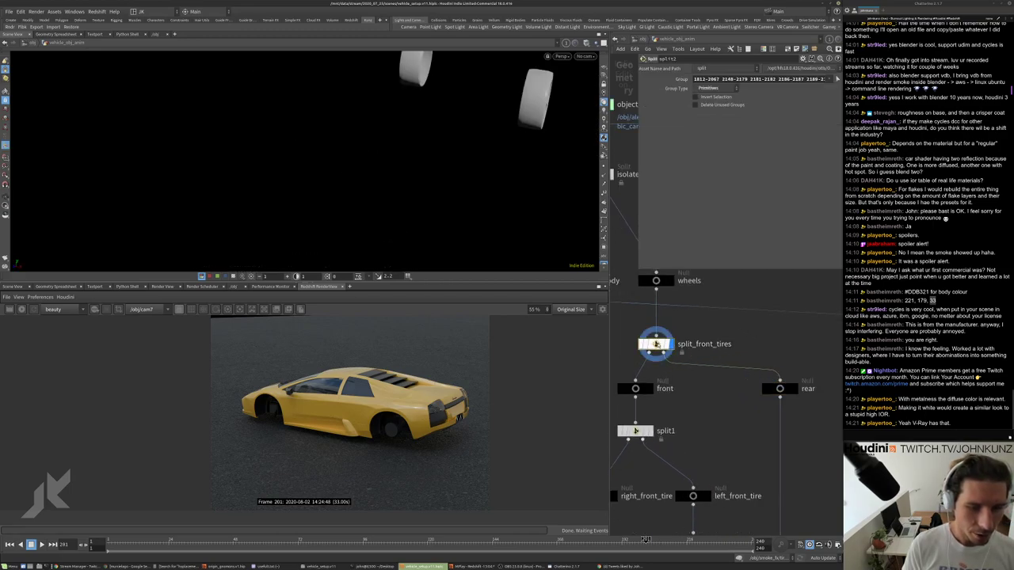
pyautogui.click(68, 287)
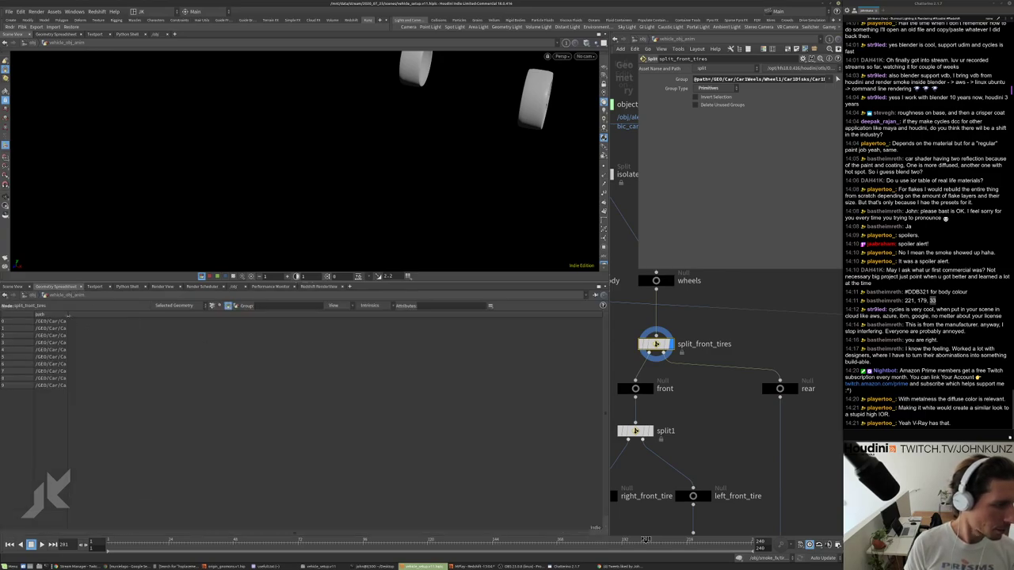
pyautogui.doubleClick(68, 315)
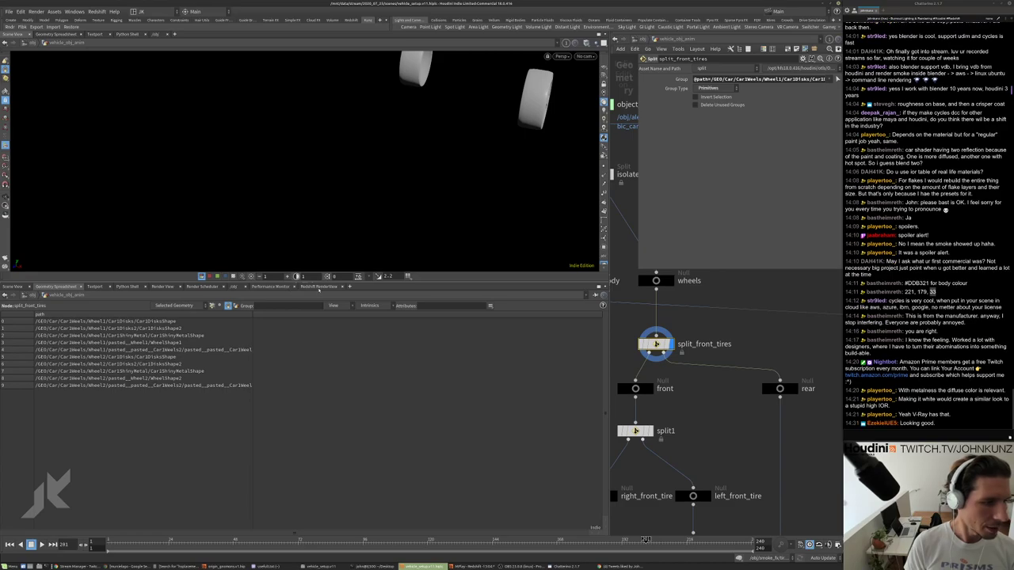
pyautogui.click(317, 286)
# Place the OUT node directly below OUT_spinning_wheels.
pyautogui.scroll(-2, 681, 427)
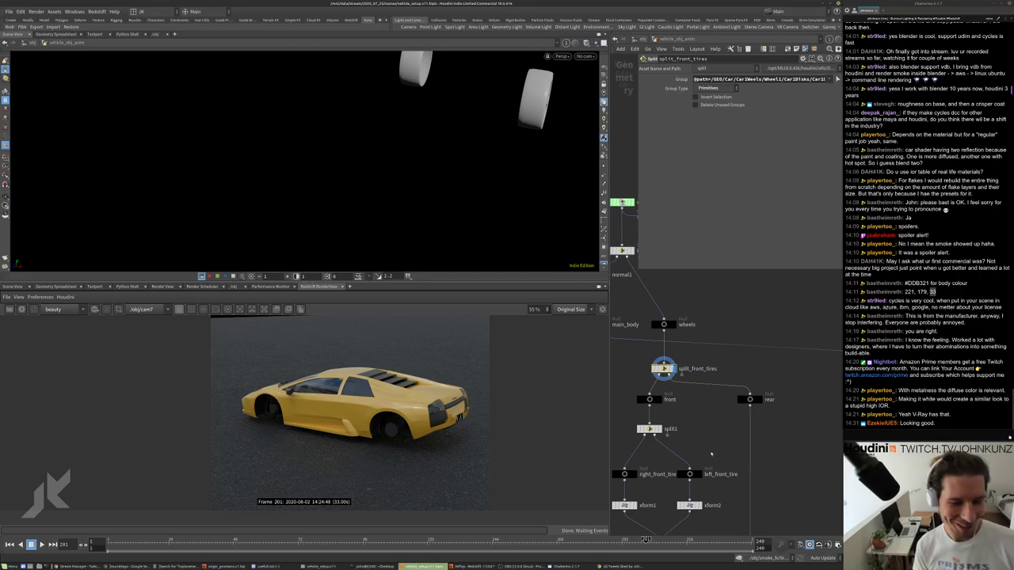
pyautogui.moveTo(711, 454); pyautogui.dragTo(689, 317, button='middle')
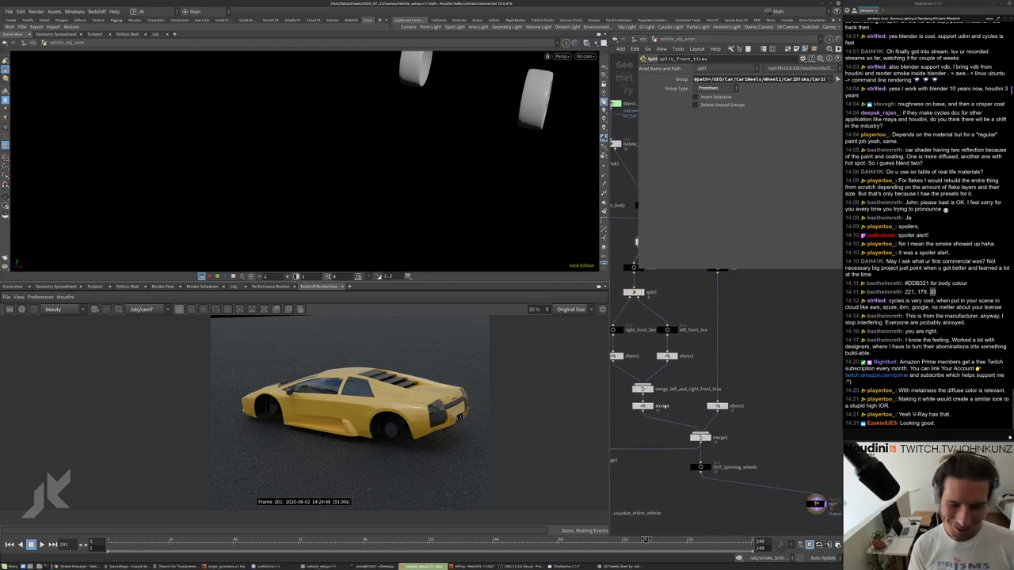
pyautogui.moveTo(720, 496); pyautogui.dragTo(704, 431, button='middle')
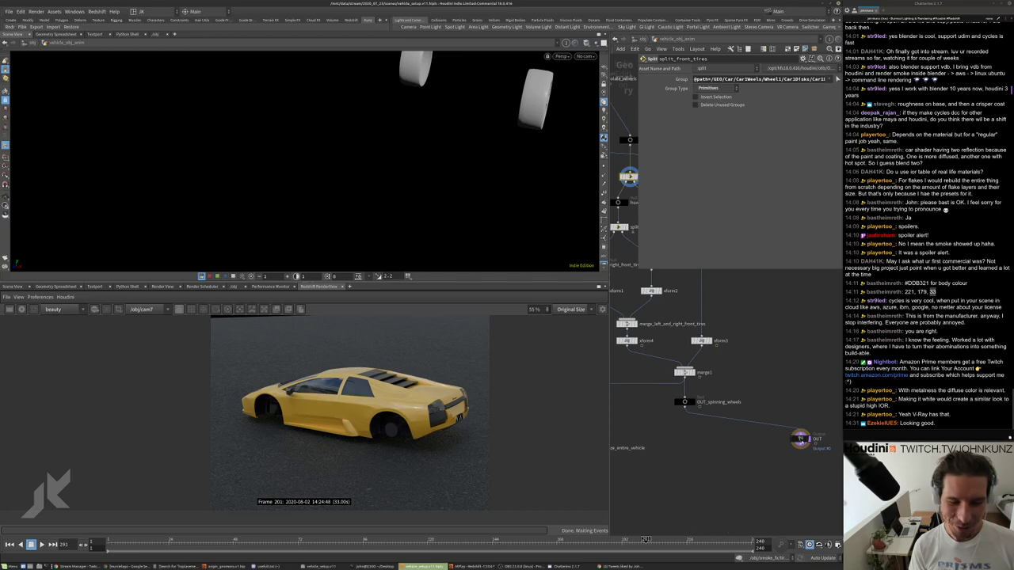
pyautogui.moveTo(801, 439); pyautogui.dragTo(771, 484)
pyautogui.moveTo(770, 485); pyautogui.dragTo(775, 446, button='middle')
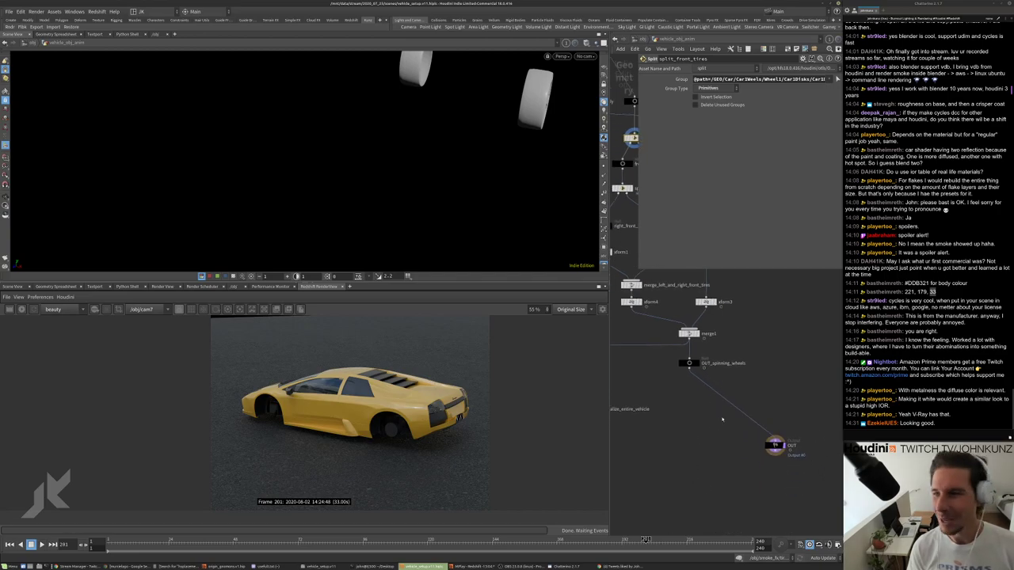
pyautogui.scroll(3, 721, 420)
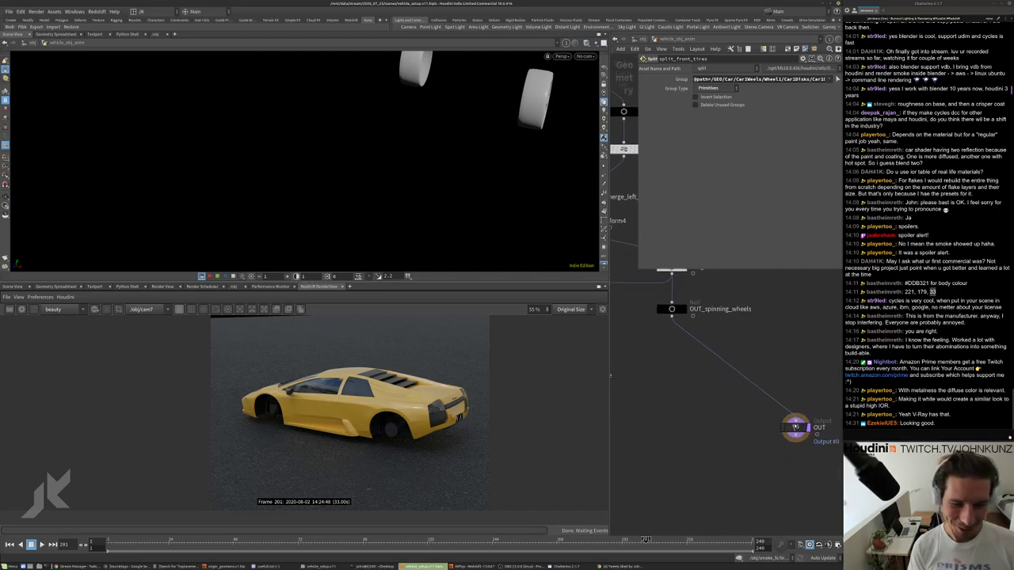
pyautogui.moveTo(795, 427); pyautogui.dragTo(675, 493)
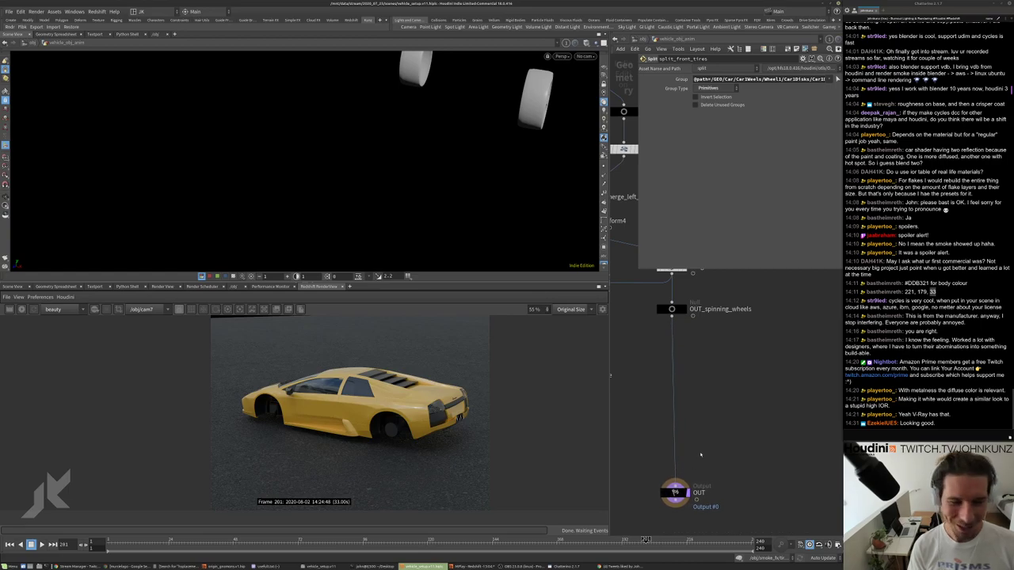
pyautogui.moveTo(700, 455); pyautogui.dragTo(708, 418, button='middle')
# Set the display flag on OUT_spinning_wheels so all four wheels show.
pyautogui.moveTo(681, 445); pyautogui.dragTo(680, 464)
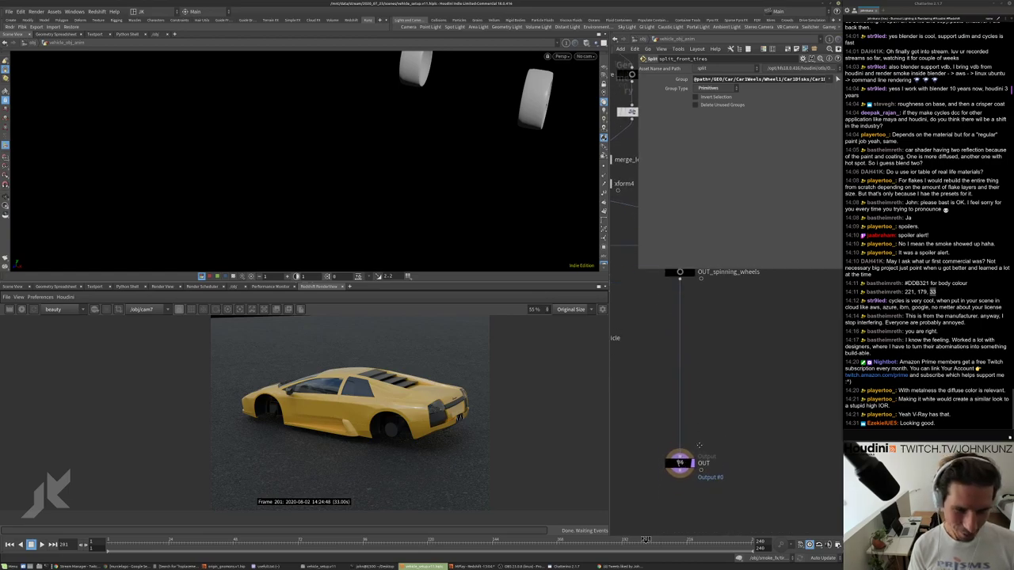
pyautogui.moveTo(690, 301); pyautogui.dragTo(693, 432, button='middle')
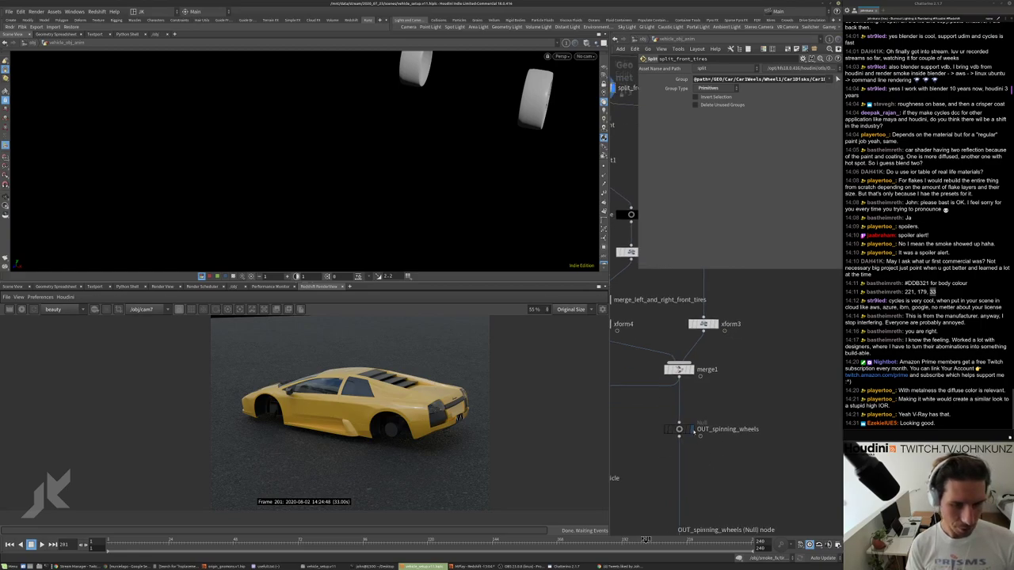
pyautogui.moveTo(693, 430); pyautogui.dragTo(693, 490)
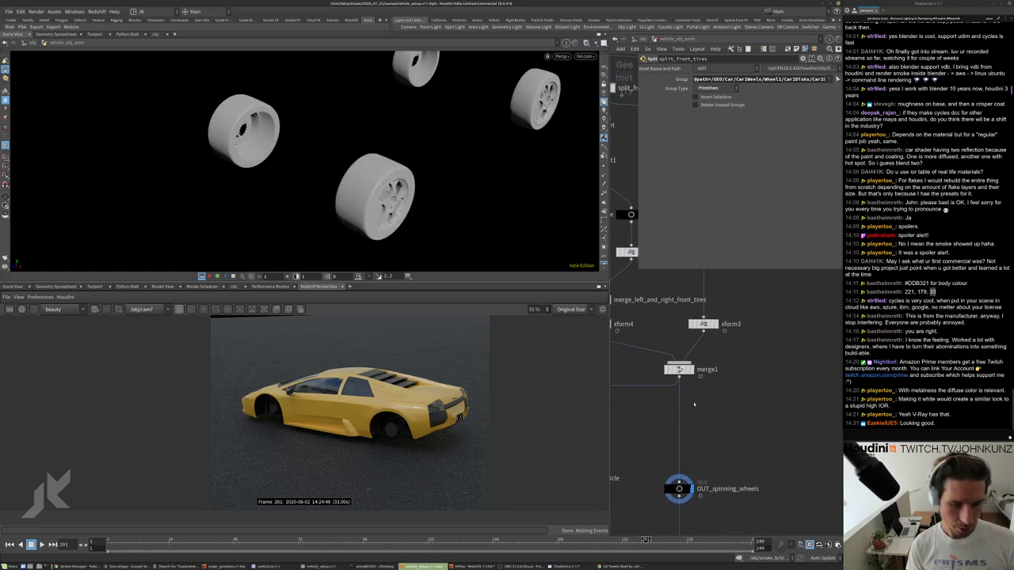
pyautogui.scroll(-3, 694, 405)
pyautogui.moveTo(670, 474); pyautogui.dragTo(718, 442, button='middle')
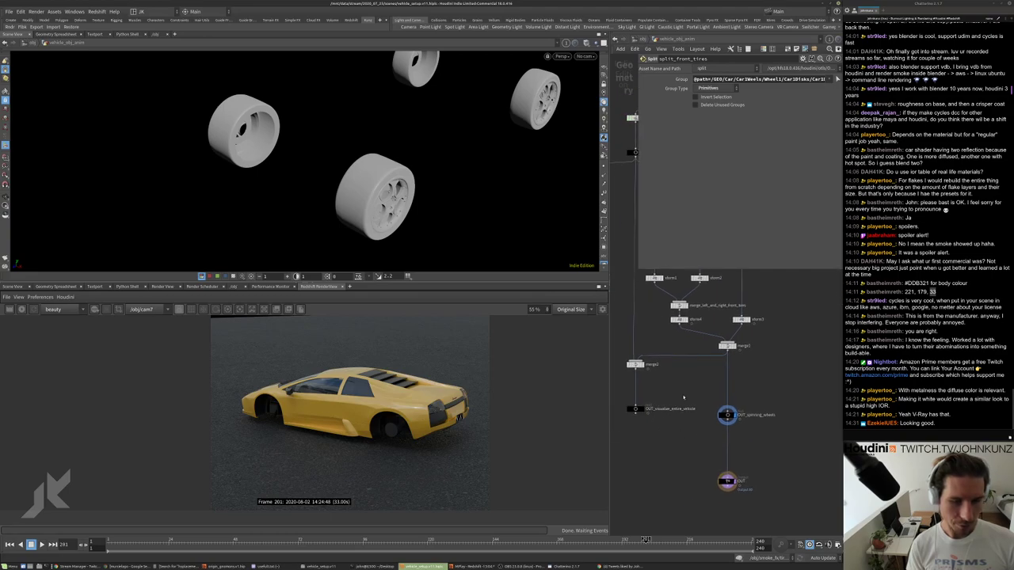
pyautogui.scroll(3, 745, 385)
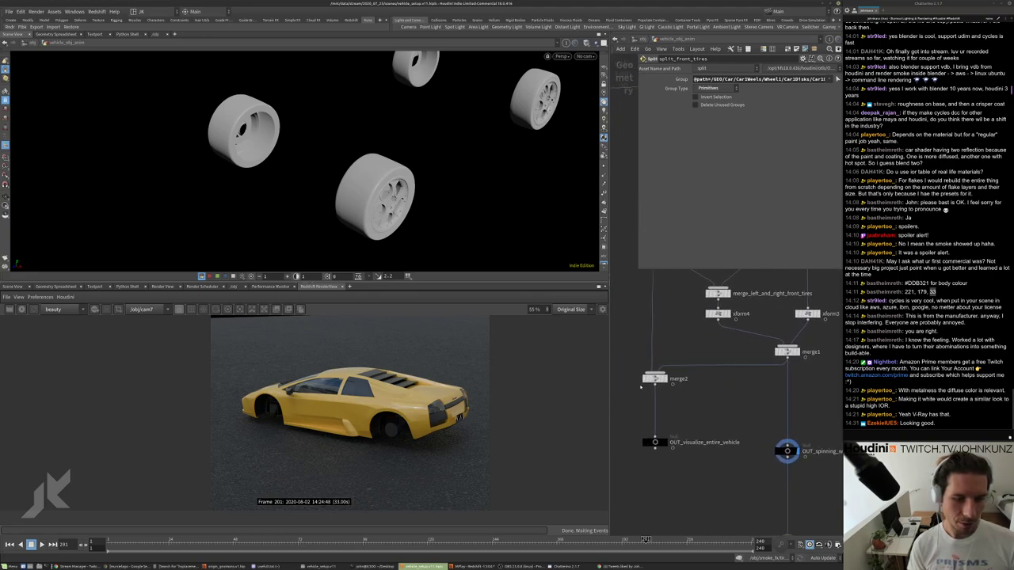
pyautogui.scroll(-3, 641, 387)
pyautogui.scroll(2, 701, 431)
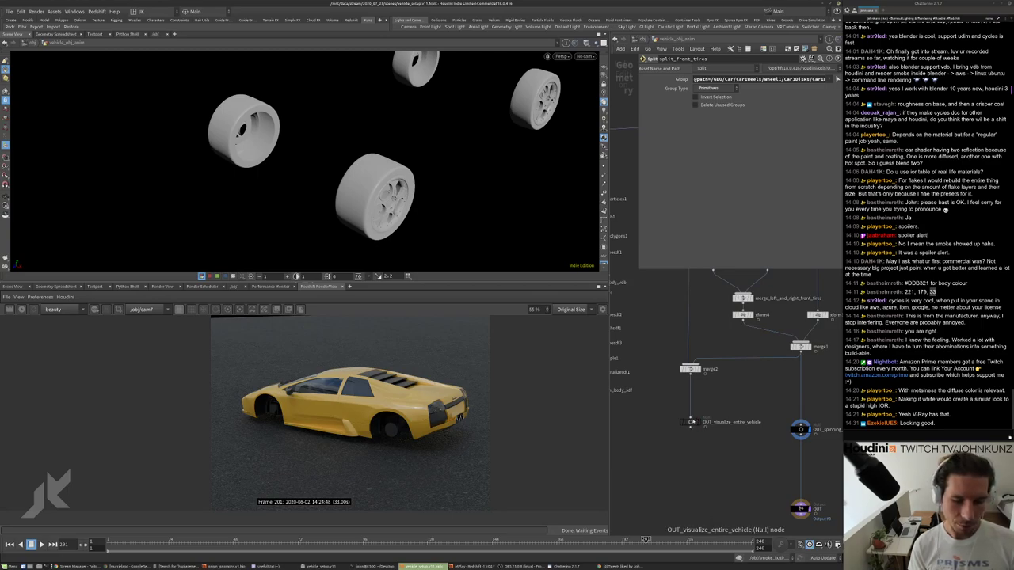
pyautogui.moveTo(799, 399); pyautogui.dragTo(744, 395, button='middle')
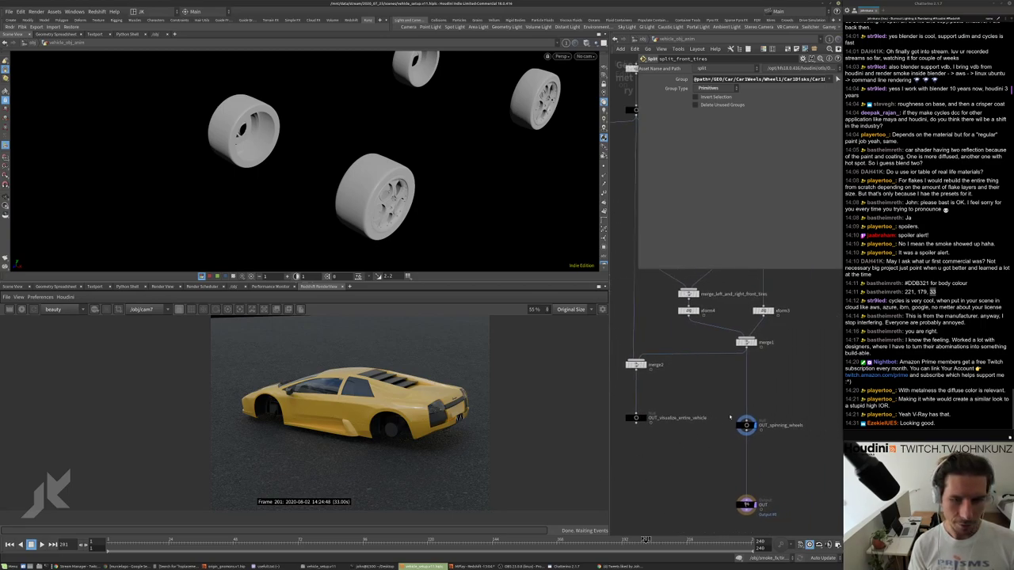
pyautogui.scroll(3, 730, 418)
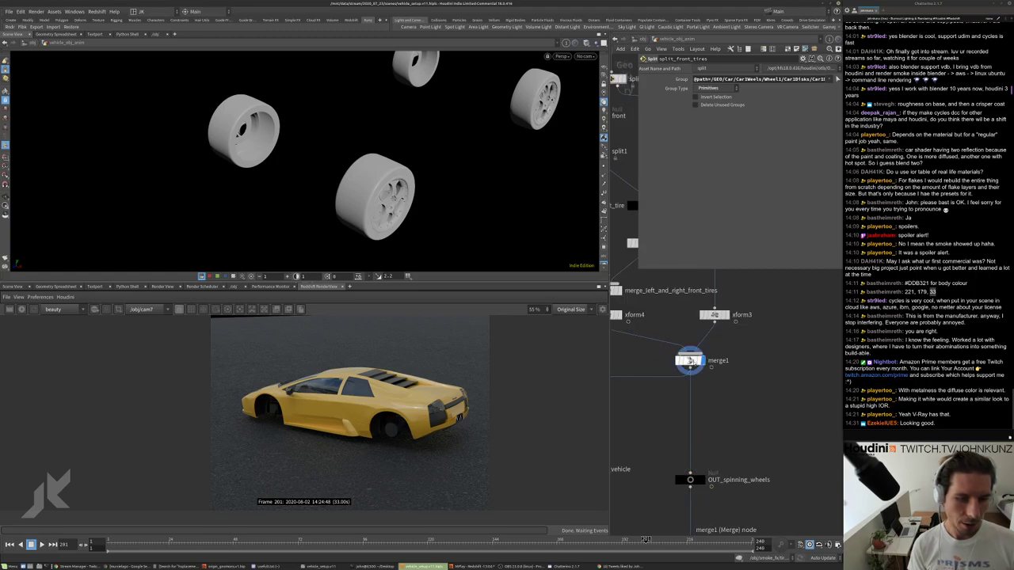
# Select merge1, enter viewport selection with group picking, and set selection type to Name Attribute.
pyautogui.click(690, 361)
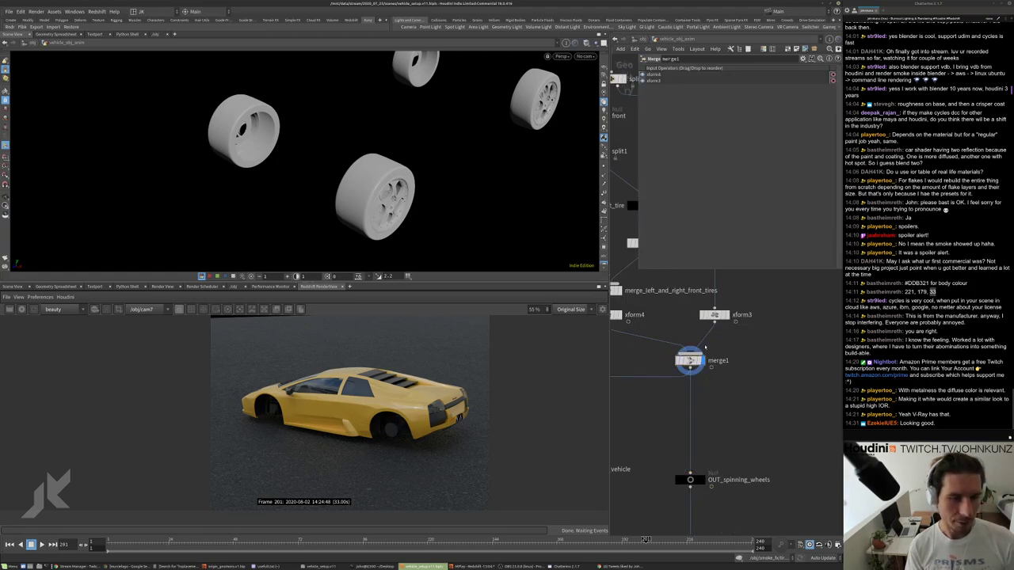
pyautogui.press('s')
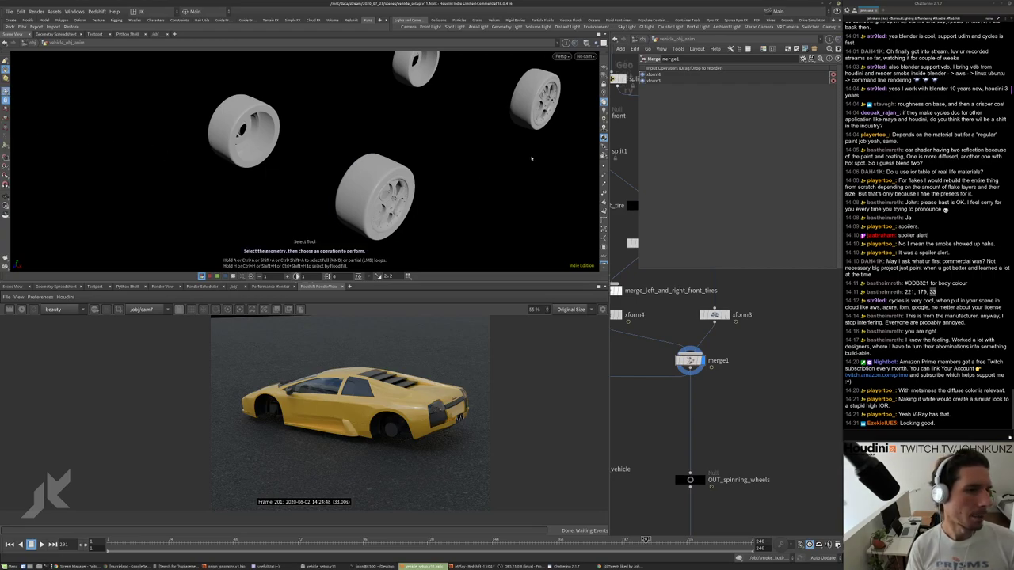
pyautogui.keyDown('alt'); pyautogui.moveTo(531, 159); pyautogui.dragTo(542, 89); pyautogui.keyUp('alt')
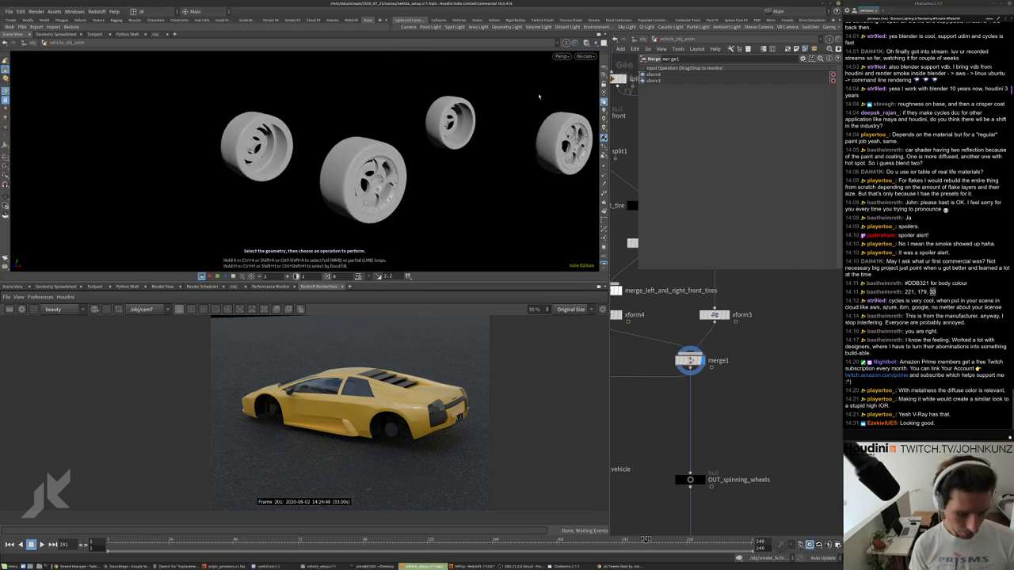
pyautogui.press('9')
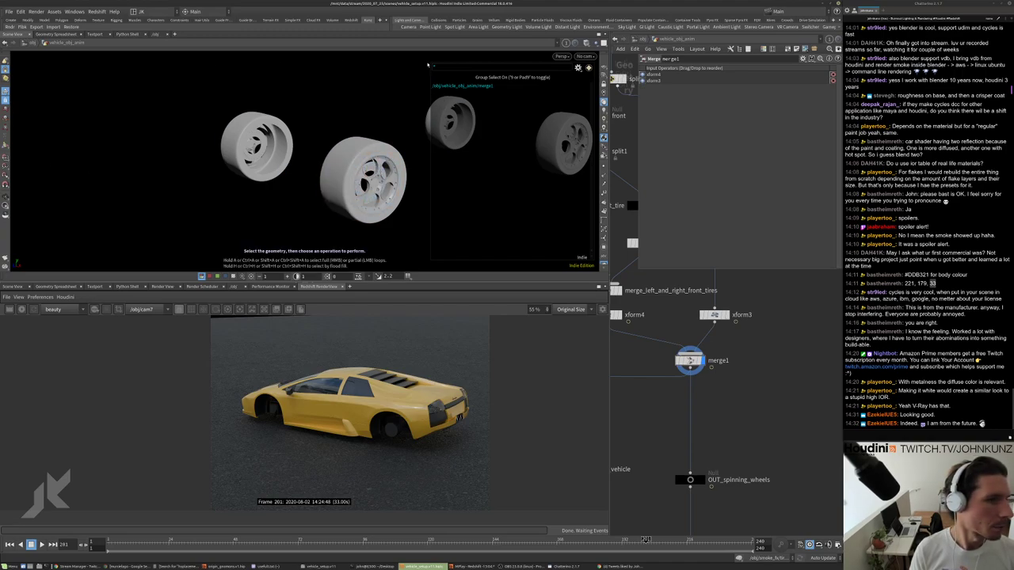
pyautogui.click(578, 67)
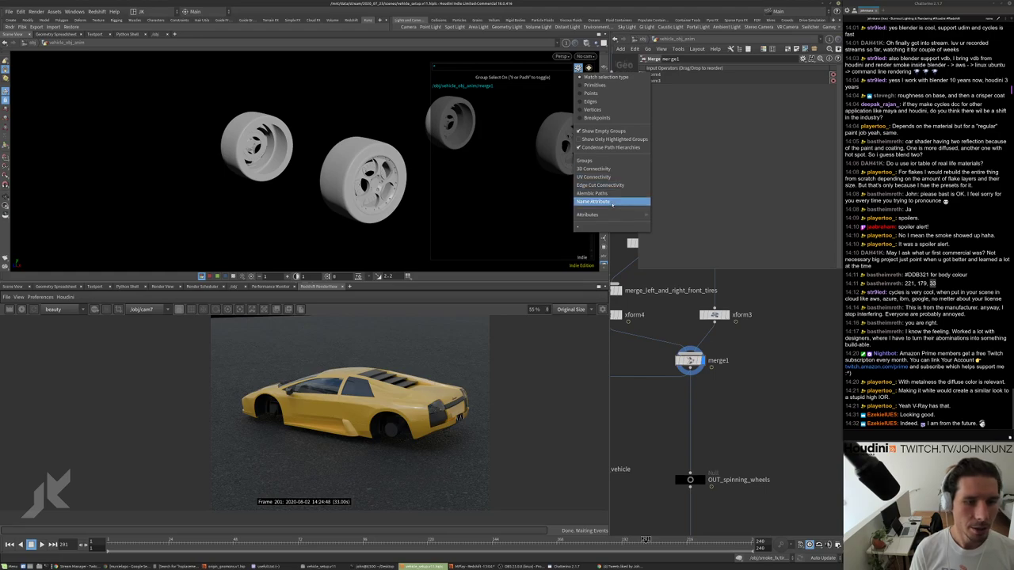
pyautogui.click(611, 202)
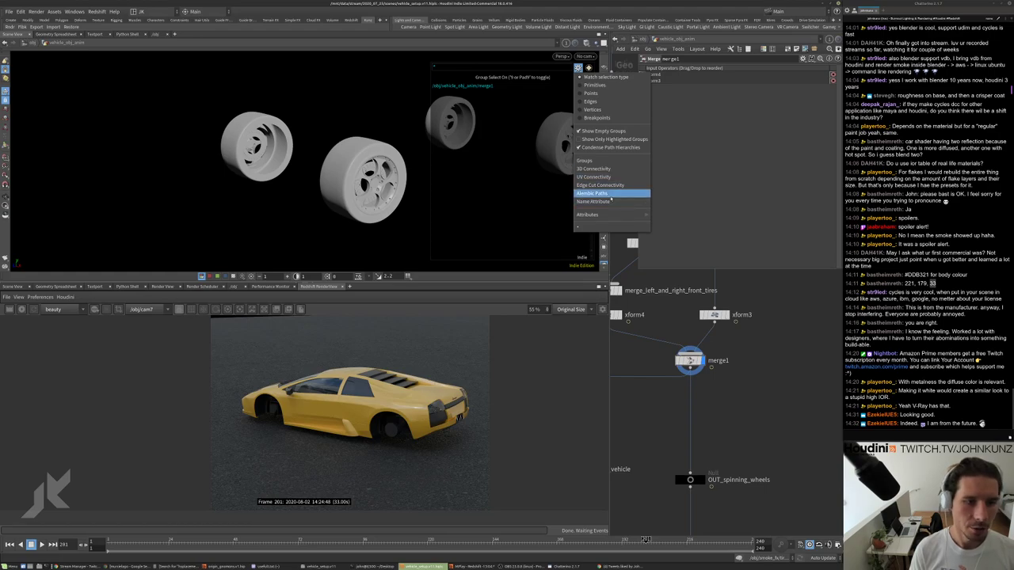
# Select the tires of the right, left and a third wheel.
pyautogui.click(363, 180)
pyautogui.keyDown('shift'); pyautogui.click(239, 155); pyautogui.keyUp('shift')
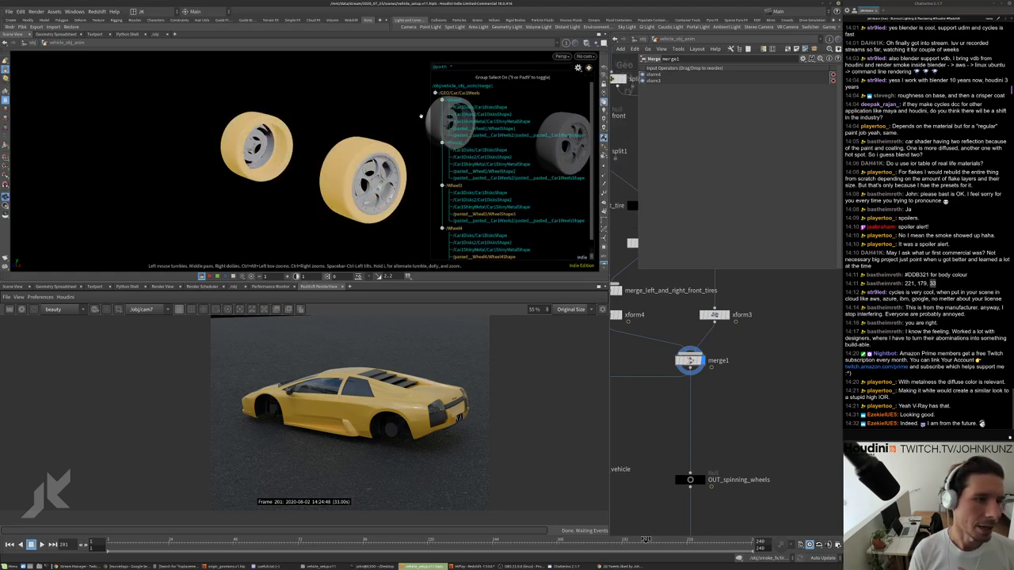
pyautogui.moveTo(240, 155); pyautogui.dragTo(348, 159, button='middle')
pyautogui.keyDown('shift'); pyautogui.click(350, 156); pyautogui.keyUp('shift')
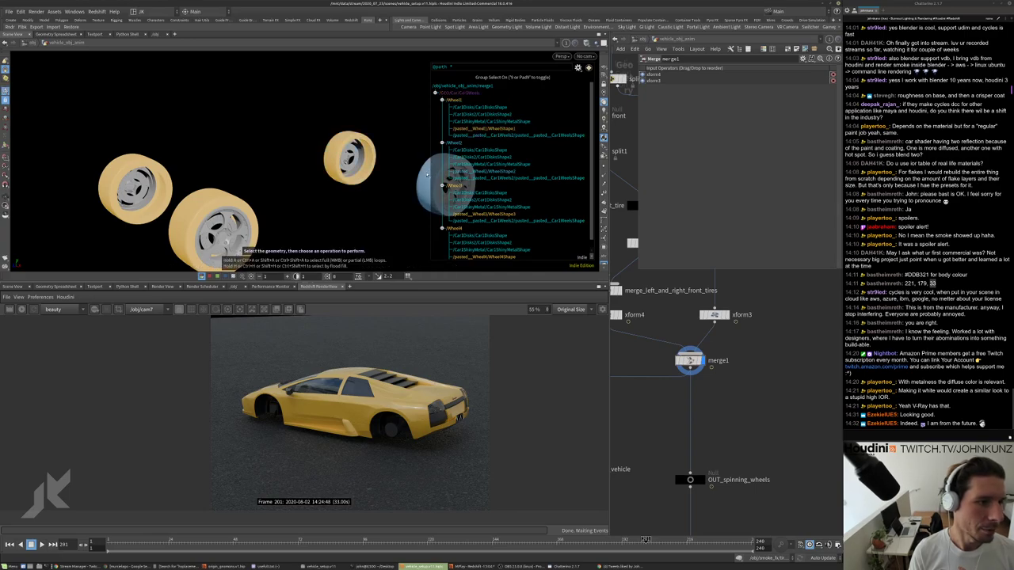
pyautogui.moveTo(406, 157); pyautogui.dragTo(376, 182)
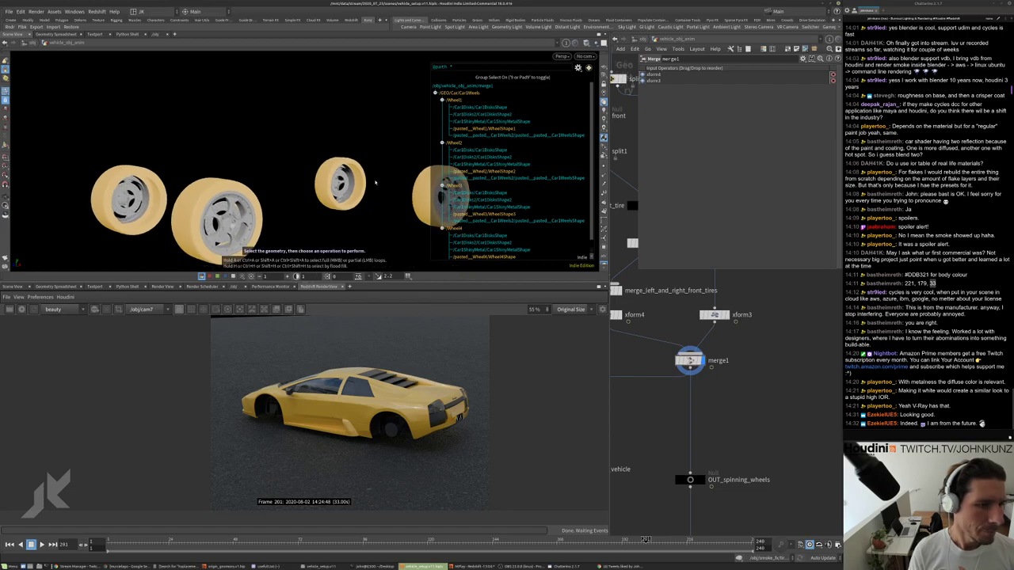
# Add a Material SOP, material1, after merge1 and place it beneath merge1.
pyautogui.press('Tab')
pyautogui.write('mater')
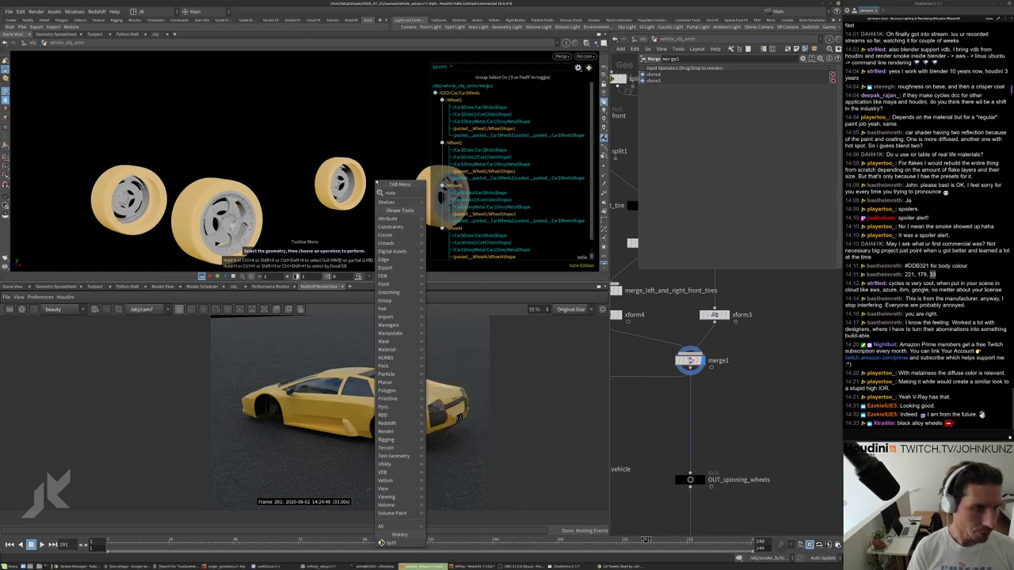
pyautogui.press('Return')
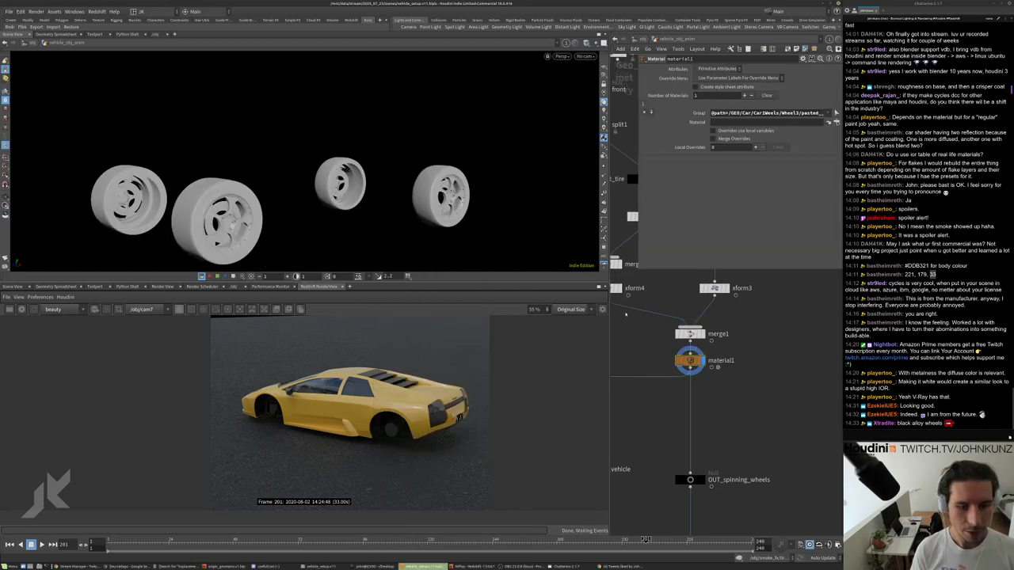
pyautogui.moveTo(675, 357); pyautogui.dragTo(693, 327, button='middle')
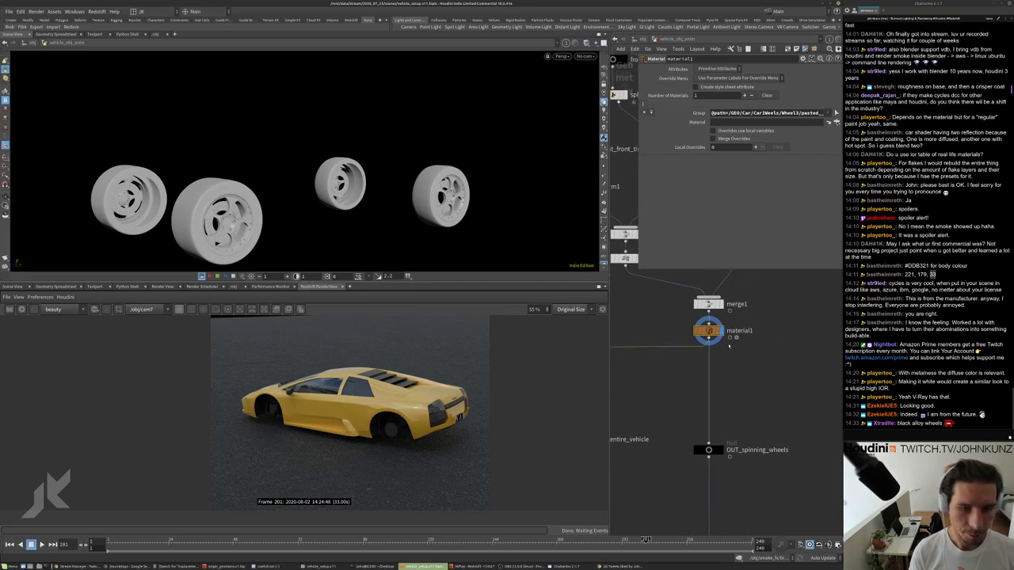
pyautogui.moveTo(708, 332); pyautogui.dragTo(709, 362)
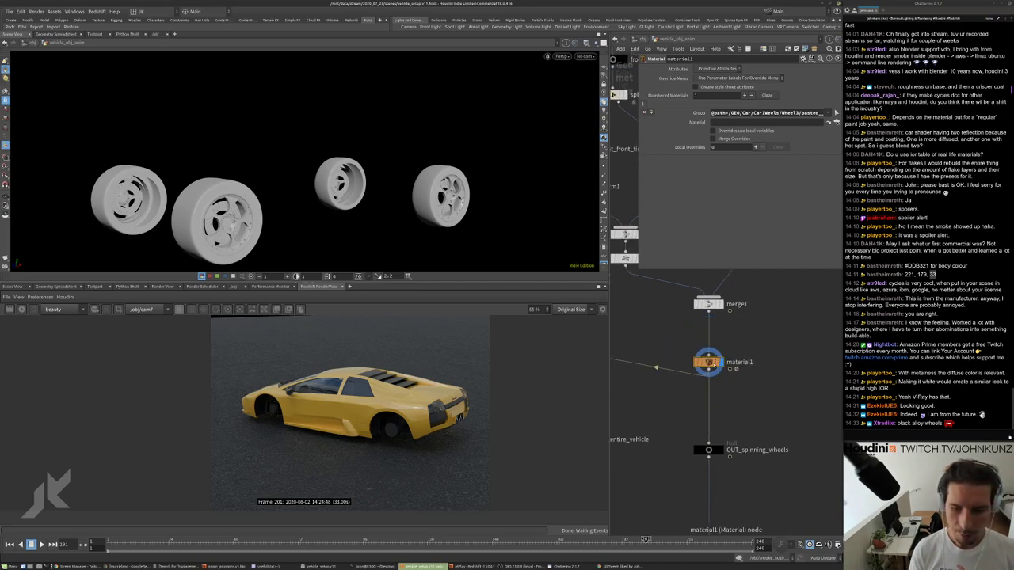
pyautogui.scroll(2, 708, 363)
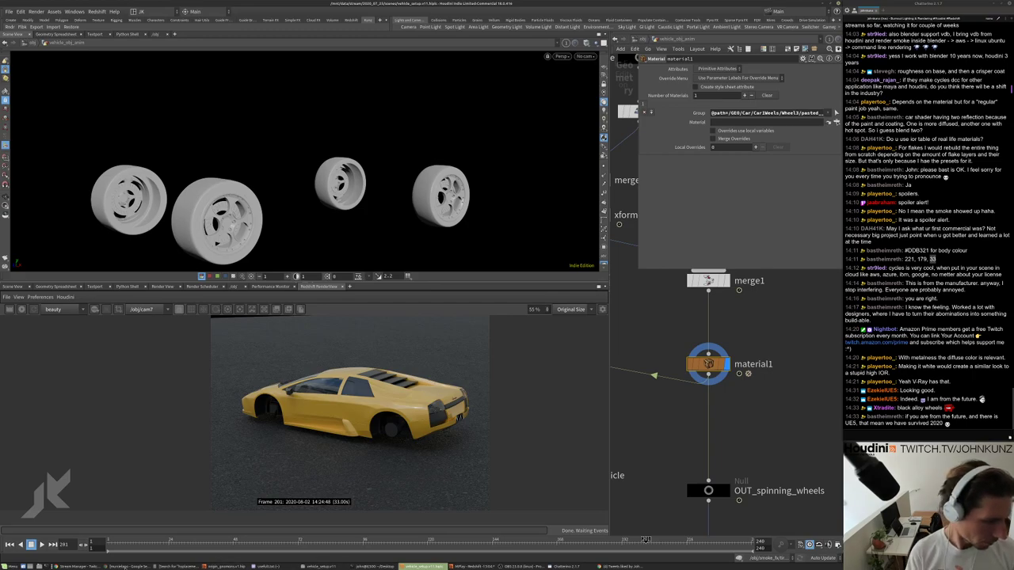
pyautogui.click(127, 568)
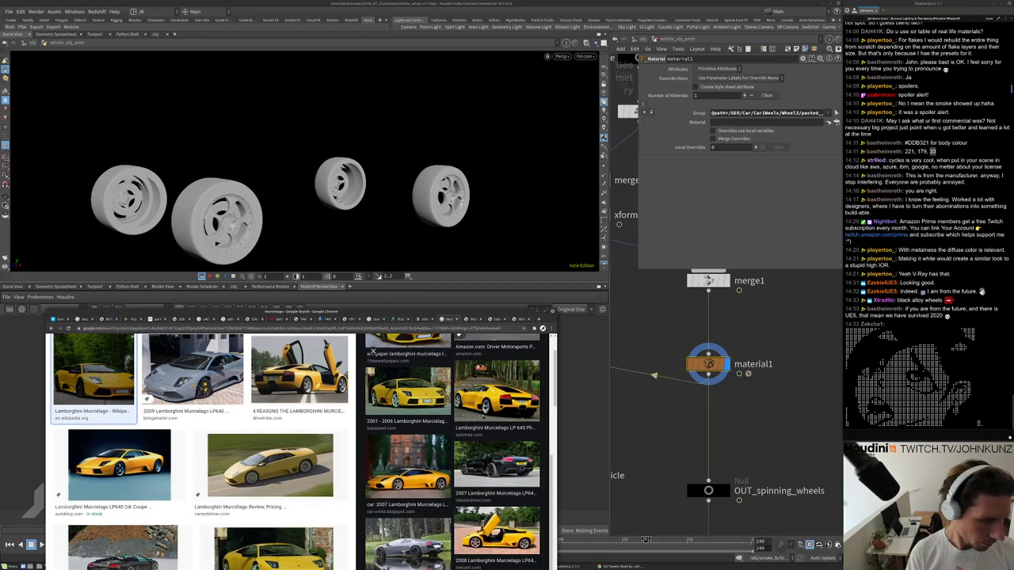
pyautogui.click(497, 463)
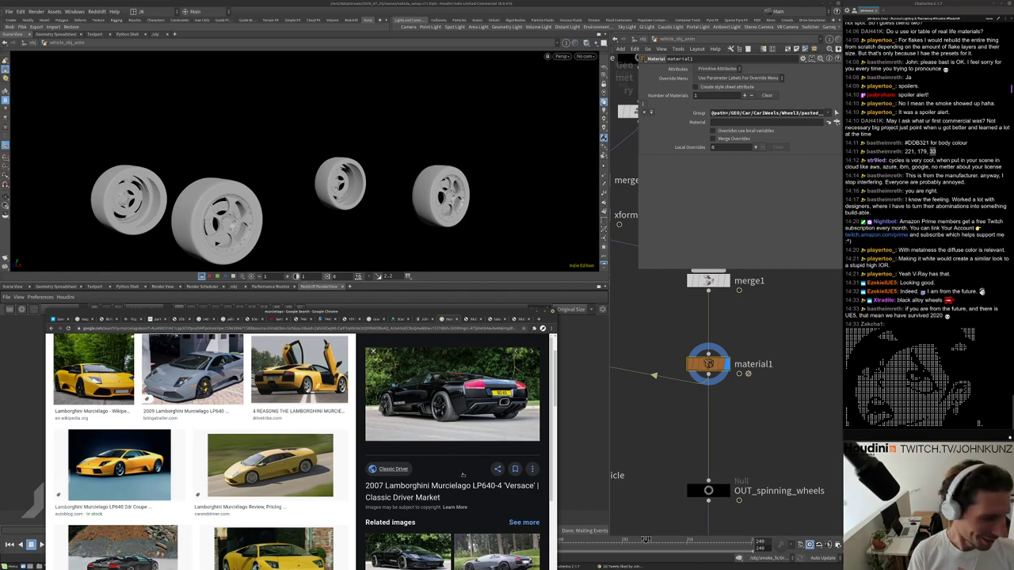
pyautogui.scroll(-2, 488, 446)
pyautogui.scroll(1, 475, 452)
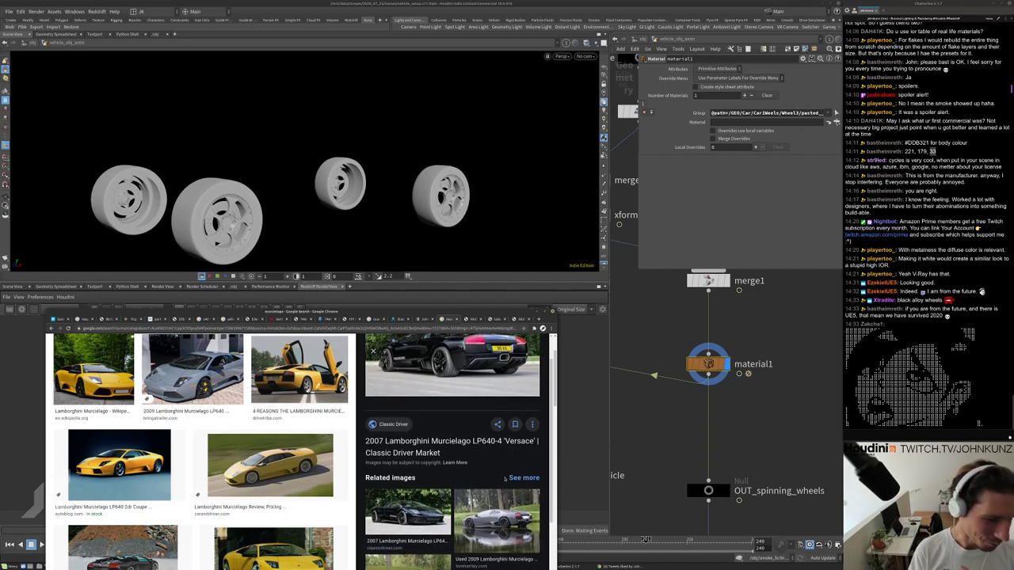
pyautogui.scroll(-1, 476, 452)
pyautogui.click(496, 463)
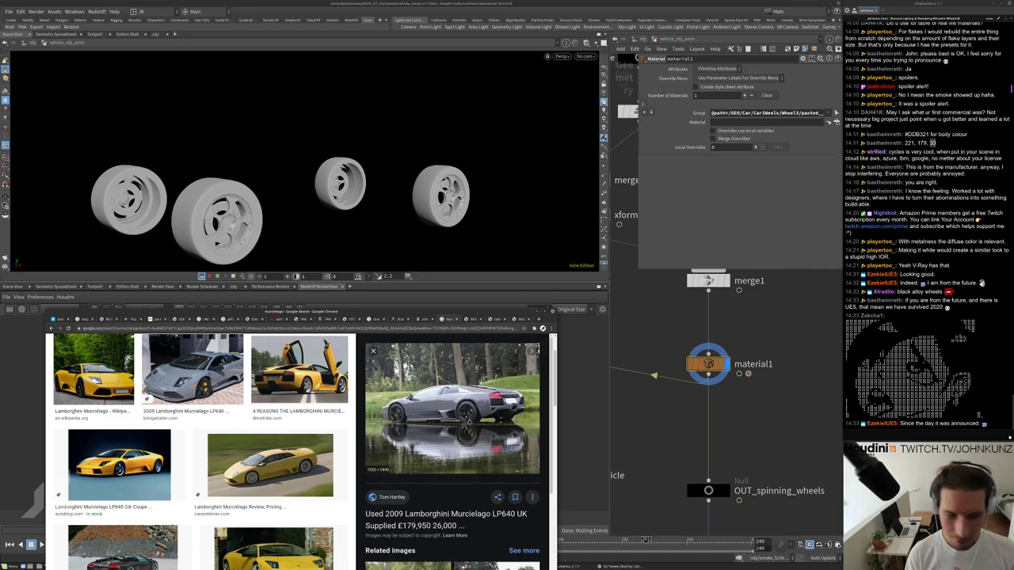
pyautogui.scroll(-2, 471, 420)
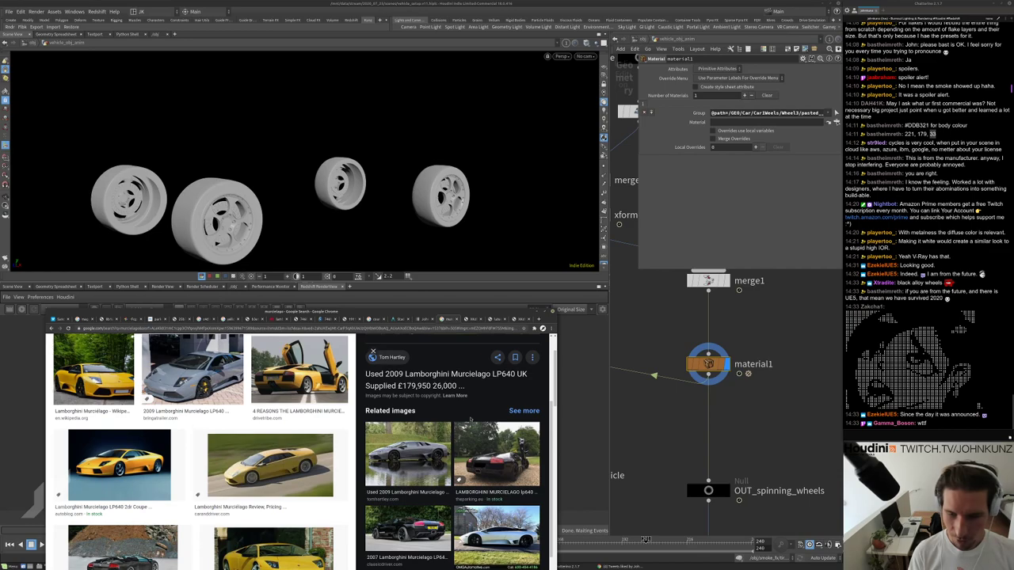
pyautogui.scroll(-1, 372, 353)
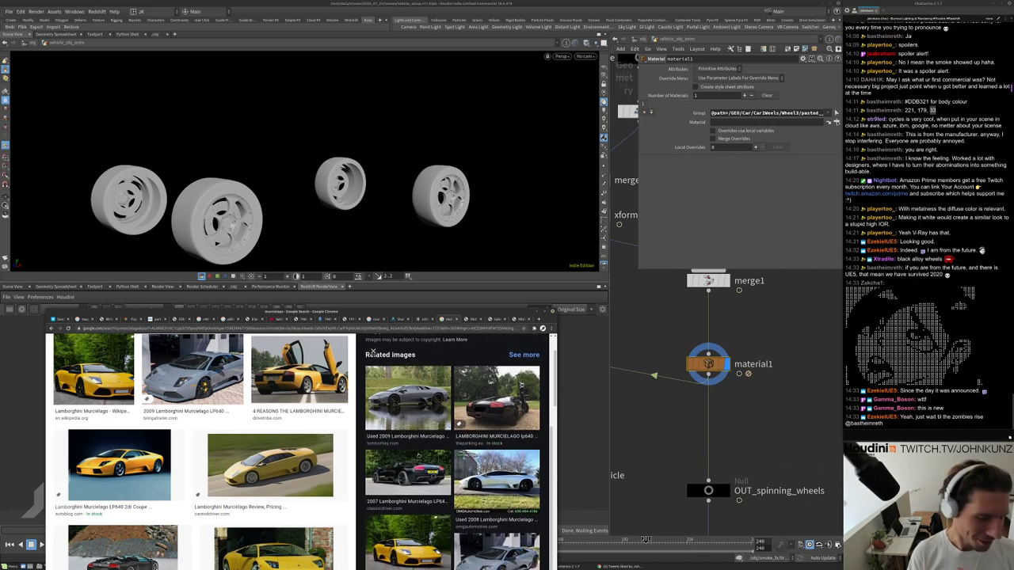
pyautogui.click(475, 467)
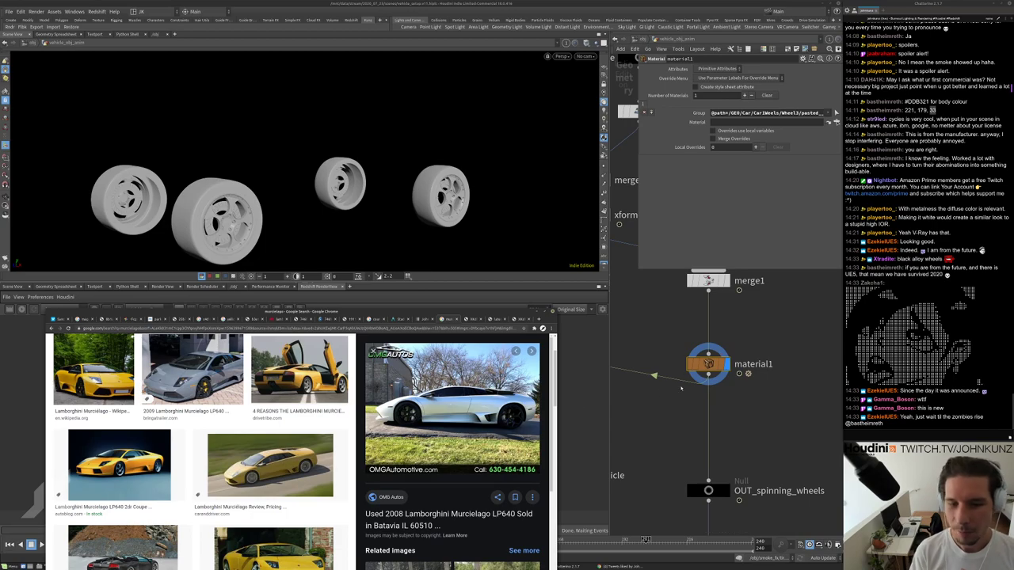
pyautogui.scroll(-3, 395, 420)
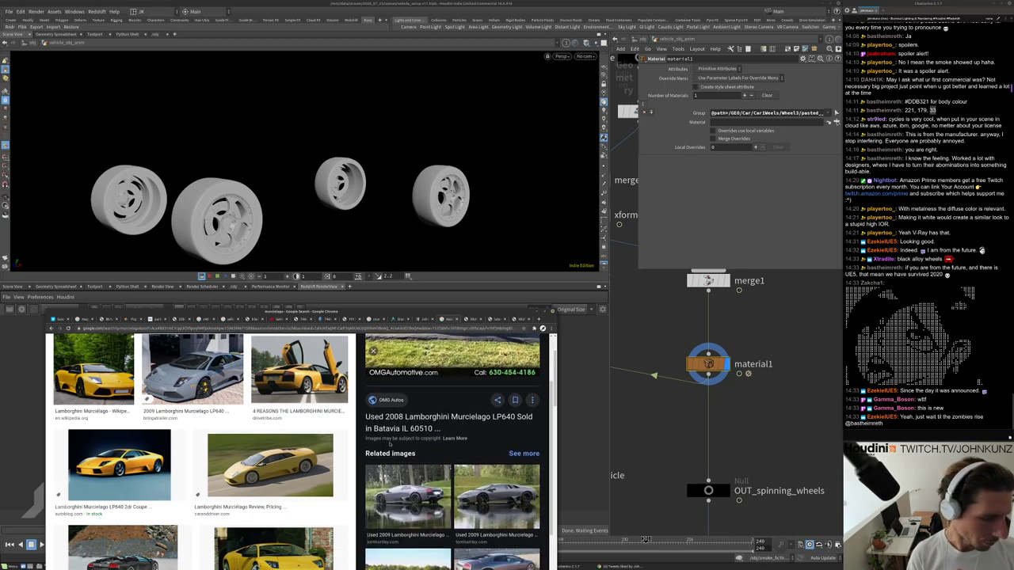
pyautogui.click(450, 430)
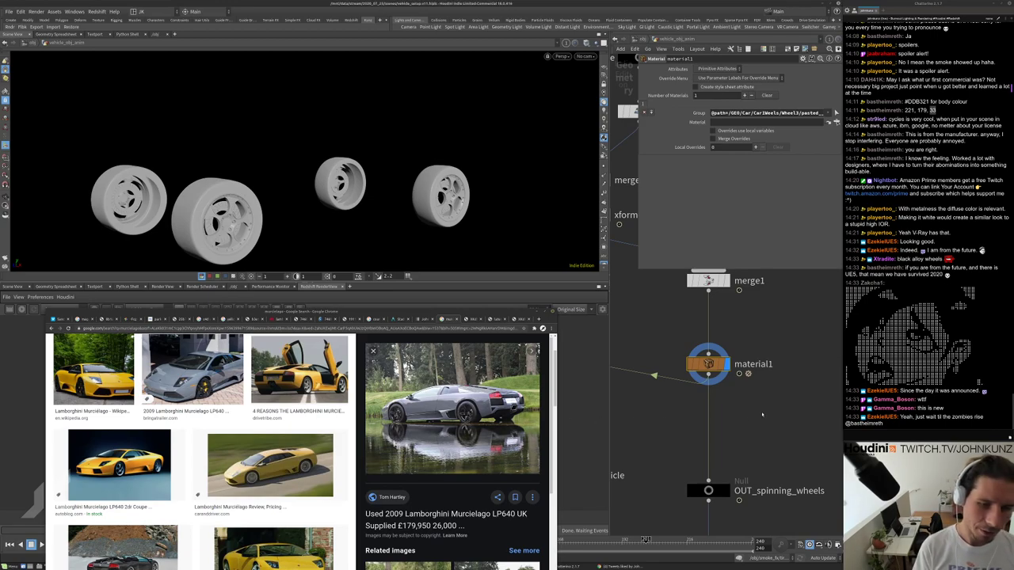
pyautogui.click(542, 312)
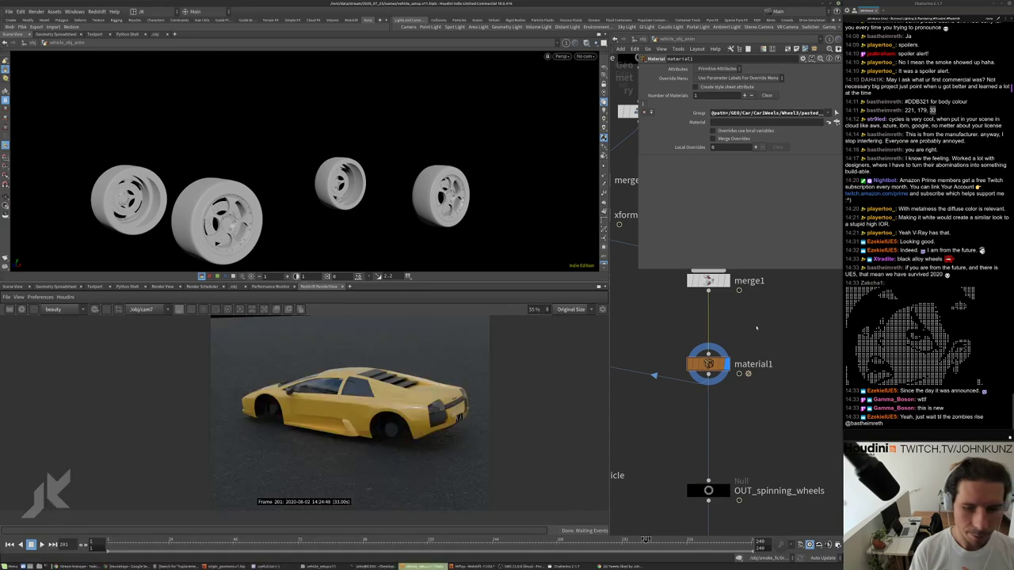
# Create a Material node, material2, on the wire between merge1 and material1.
pyautogui.moveTo(752, 330); pyautogui.dragTo(739, 361, button='middle')
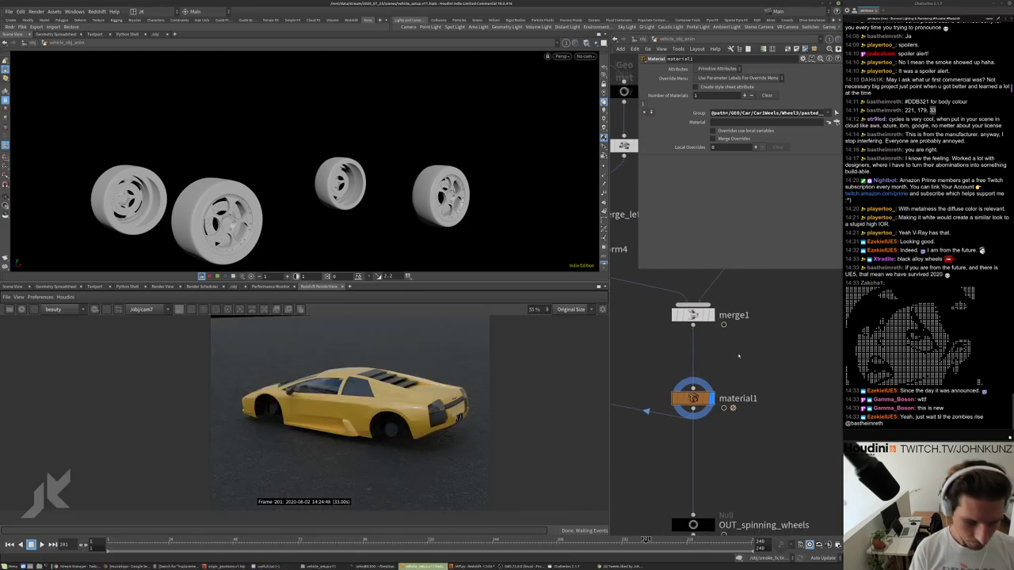
pyautogui.press('Tab')
pyautogui.write('mater')
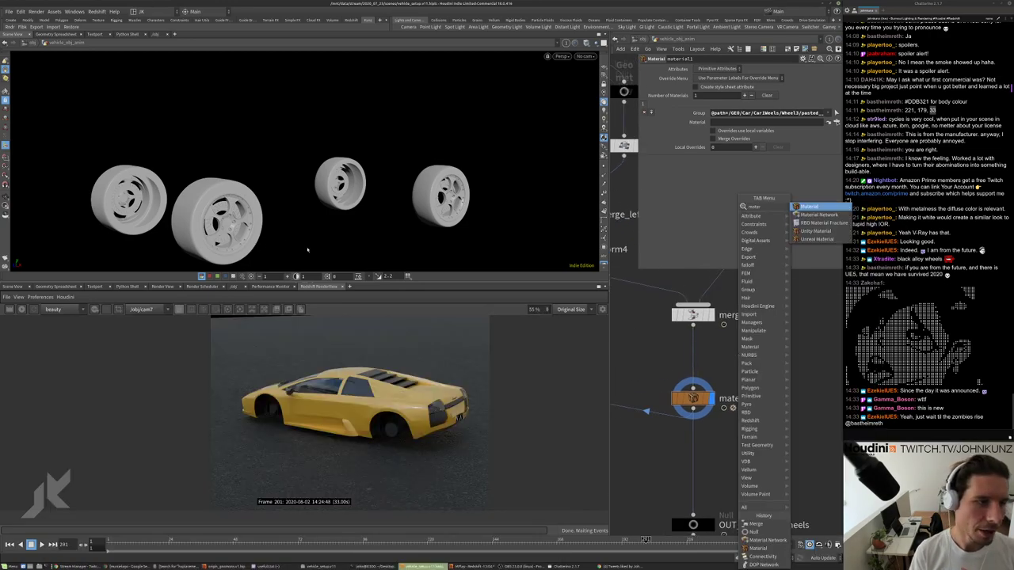
pyautogui.press('Return')
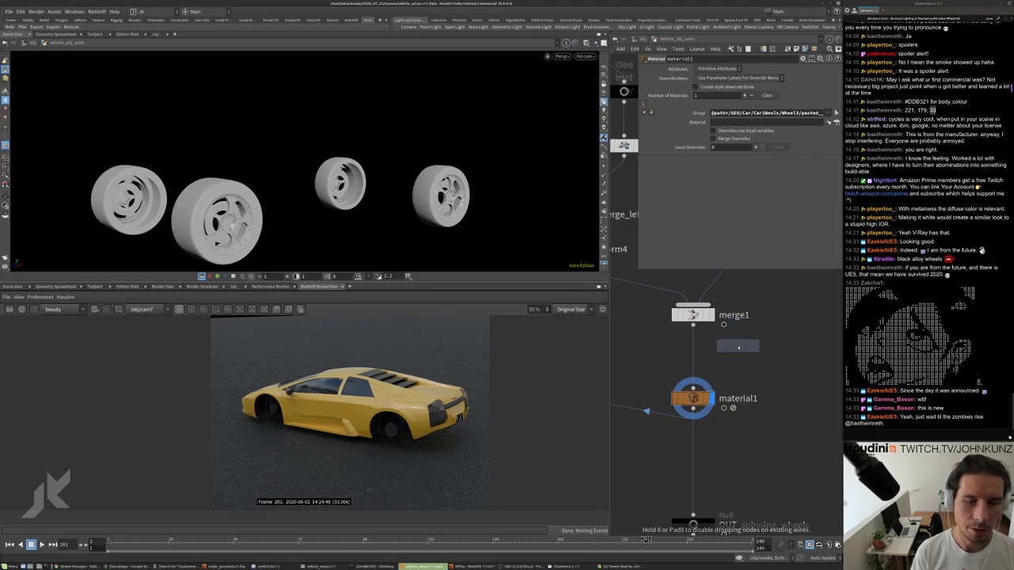
pyautogui.click(695, 354)
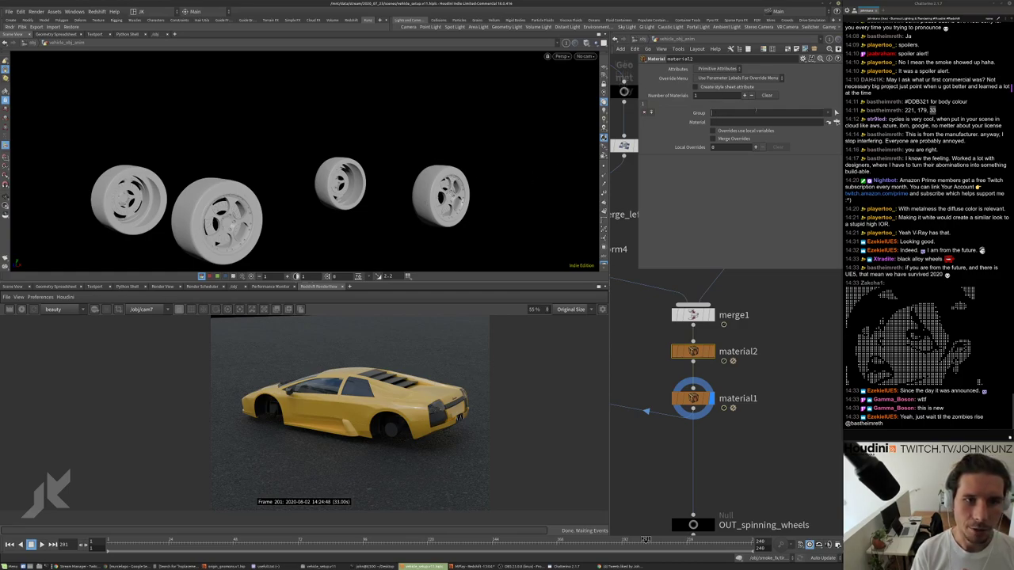
# Copy material1's group path and paste it into material2's Group field.
pyautogui.click(693, 397)
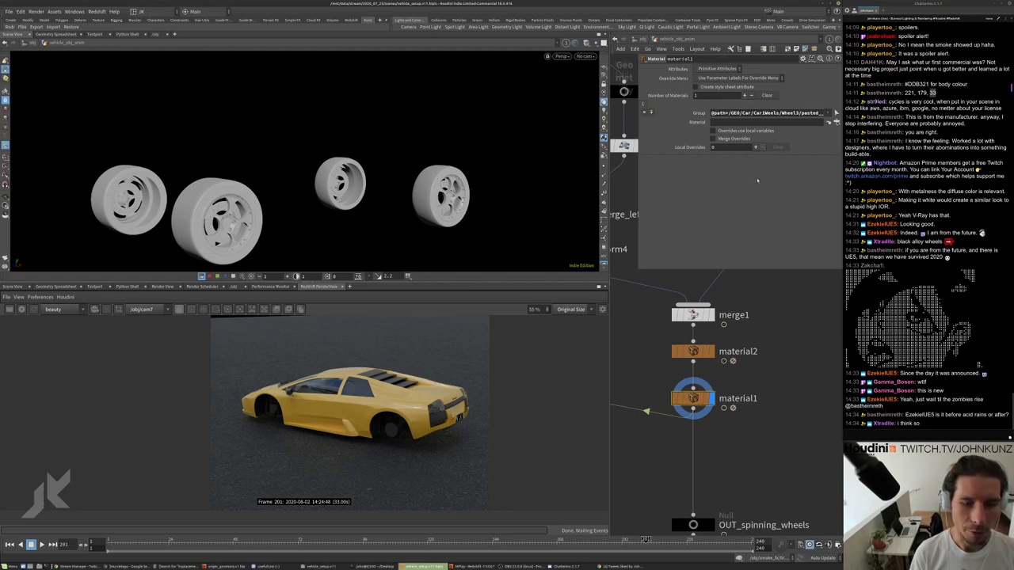
pyautogui.scroll(-3, 680, 378)
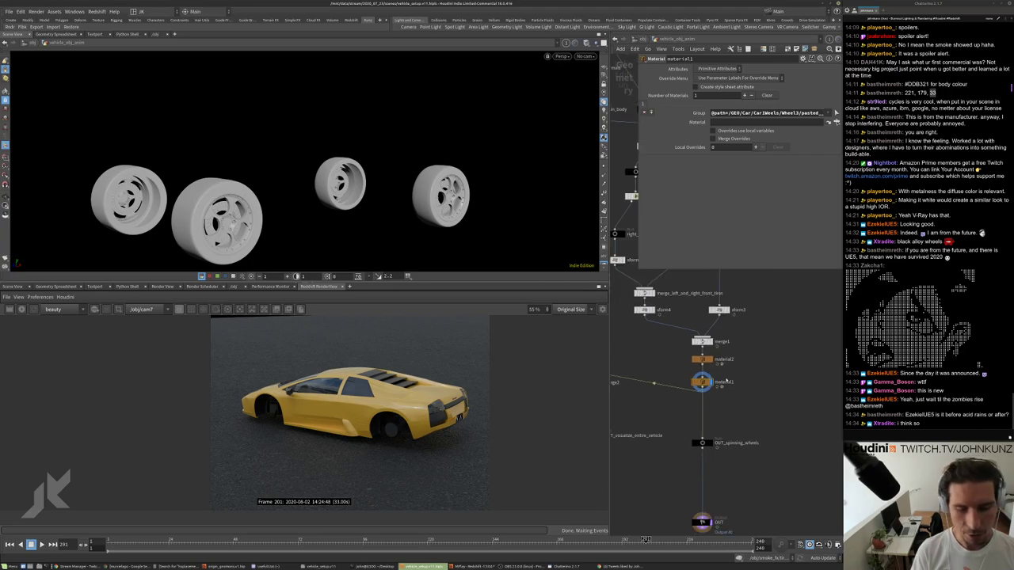
pyautogui.scroll(-5, 683, 372)
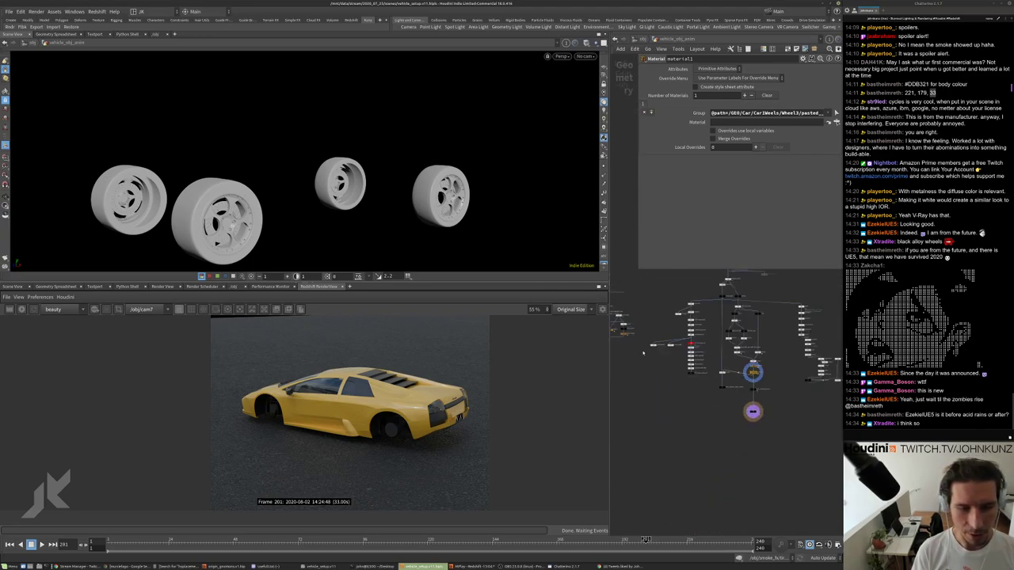
pyautogui.press('f')
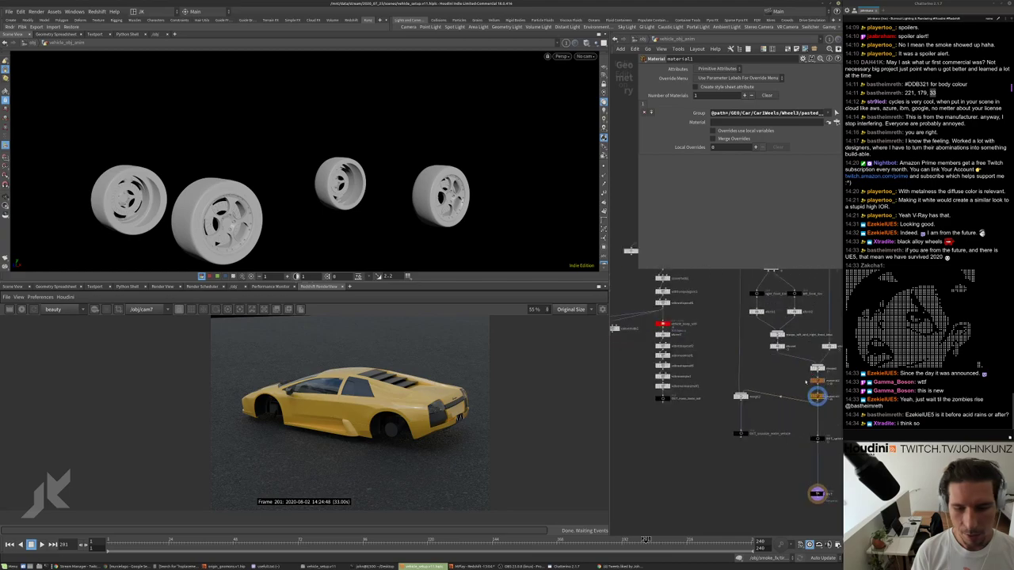
pyautogui.moveTo(769, 351); pyautogui.dragTo(778, 351)
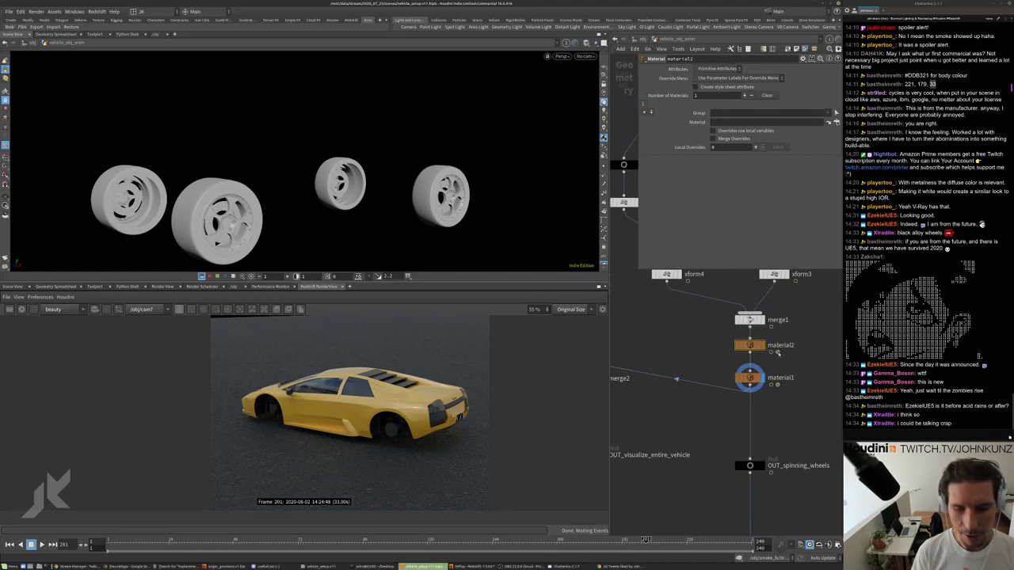
pyautogui.hotkey('ctrl', 'v')
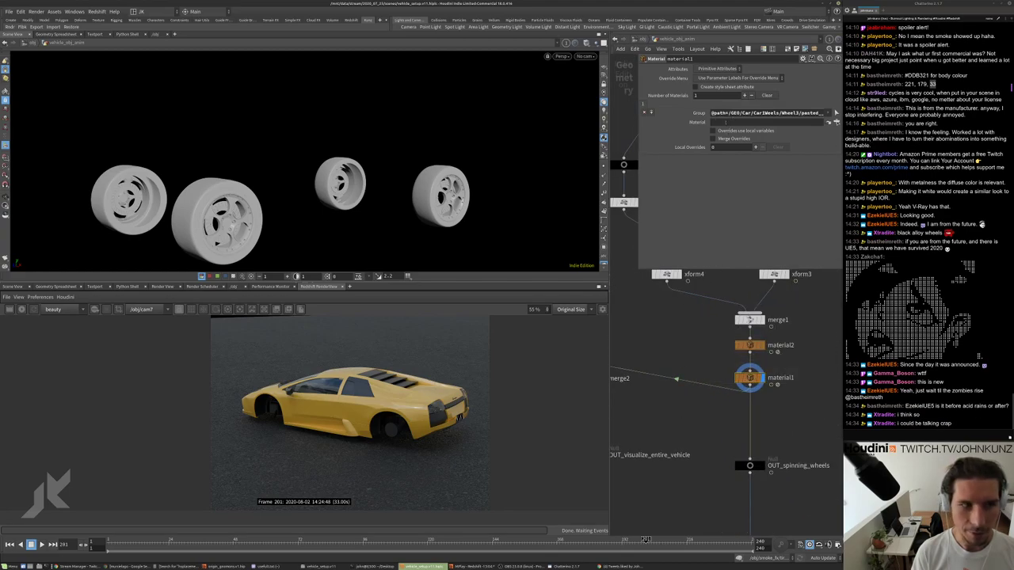
pyautogui.moveTo(806, 412); pyautogui.dragTo(786, 382, button='middle')
pyautogui.scroll(-10, 786, 383)
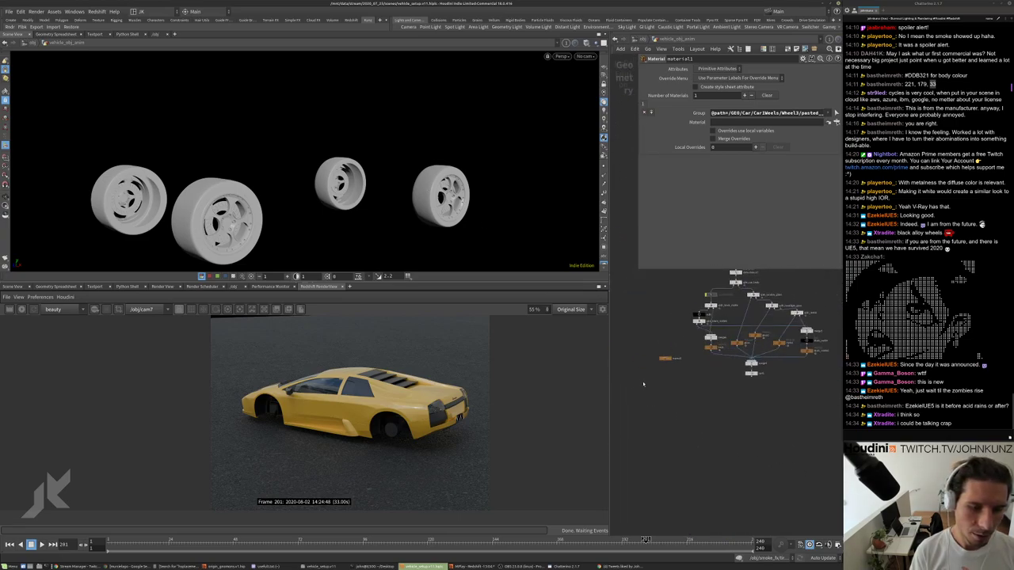
# Inside matnet1, make two copies of the black material builder.
pyautogui.doubleClick(668, 354)
pyautogui.click(736, 400)
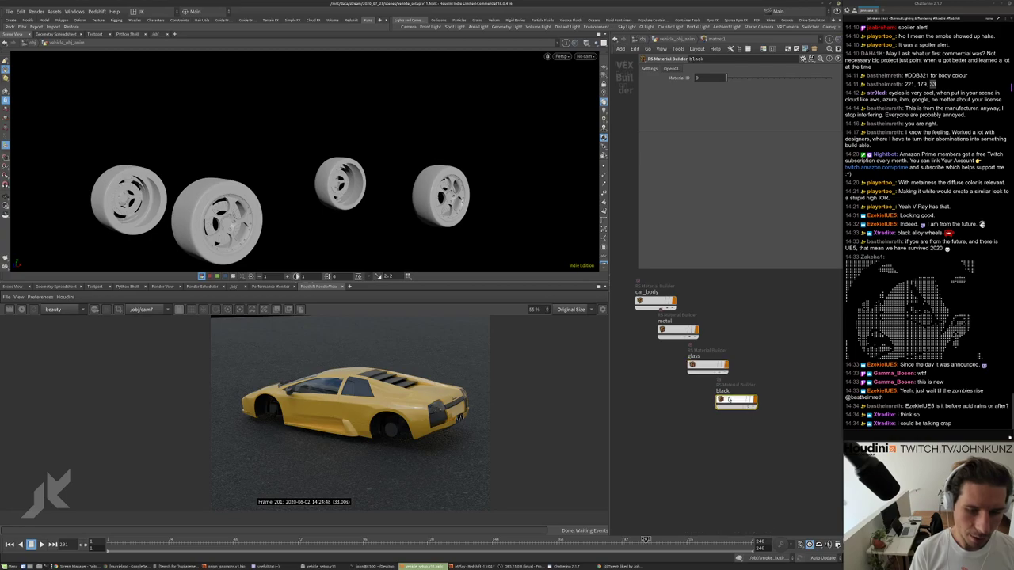
pyautogui.moveTo(767, 407); pyautogui.dragTo(725, 409, button='middle')
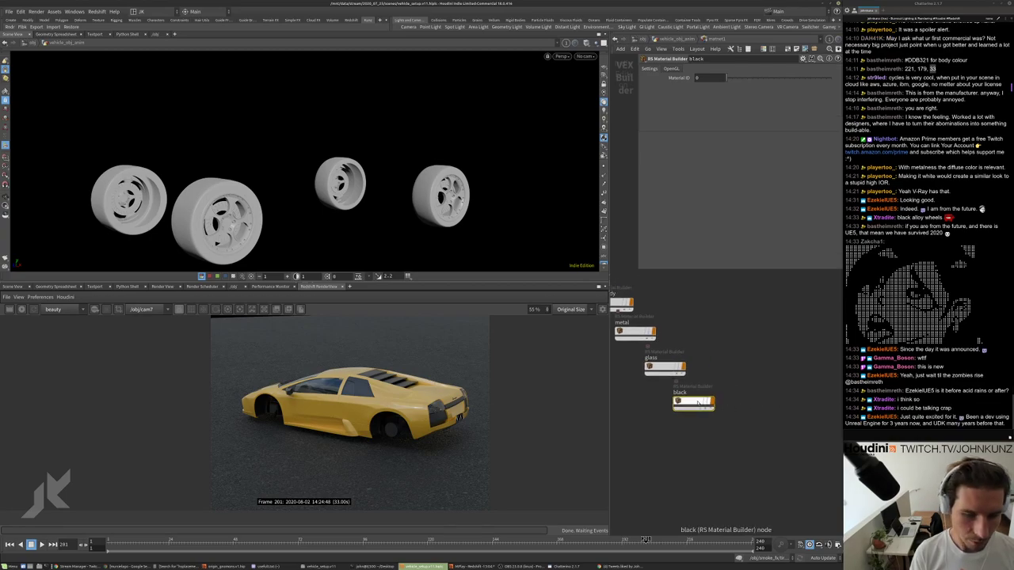
pyautogui.keyDown('alt'); pyautogui.moveTo(683, 402); pyautogui.dragTo(795, 339); pyautogui.keyUp('alt')
pyautogui.moveTo(795, 339); pyautogui.dragTo(720, 318, button='middle')
pyautogui.keyDown('alt'); pyautogui.moveTo(720, 317); pyautogui.dragTo(748, 345); pyautogui.keyUp('alt')
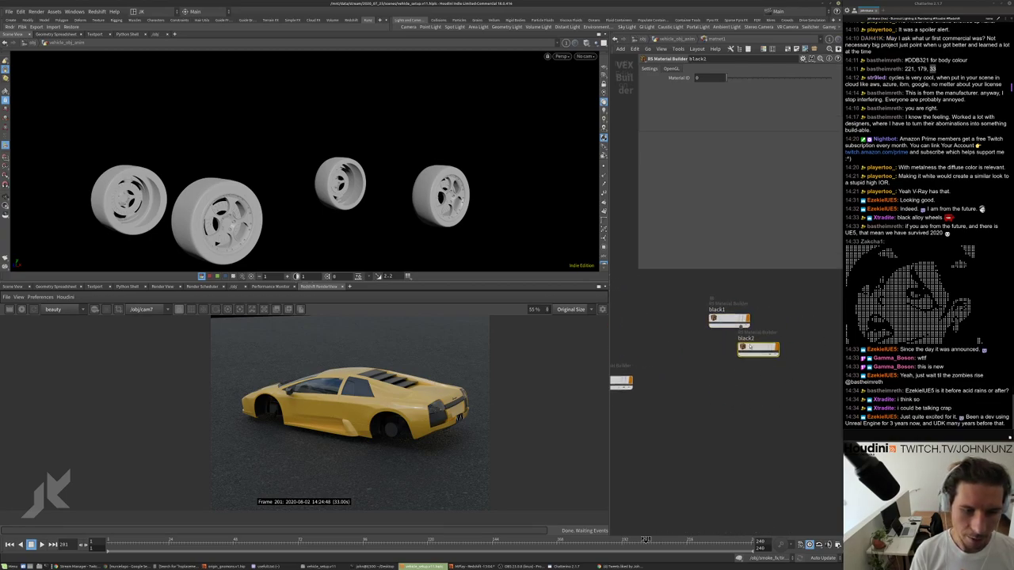
pyautogui.scroll(2, 729, 321)
# Rename the copies black_alloy and tire, then go up a level with U.
pyautogui.doubleClick(709, 311)
pyautogui.write('_alloy')
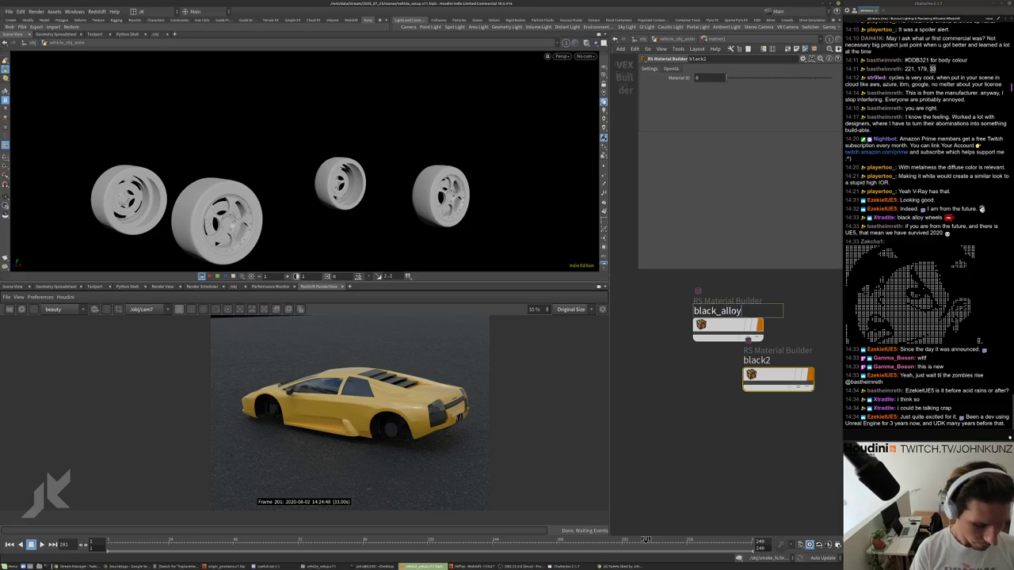
pyautogui.press('Return')
pyautogui.moveTo(734, 311); pyautogui.dragTo(719, 283, button='middle')
pyautogui.moveTo(752, 333); pyautogui.dragTo(742, 350)
pyautogui.doubleClick(741, 350)
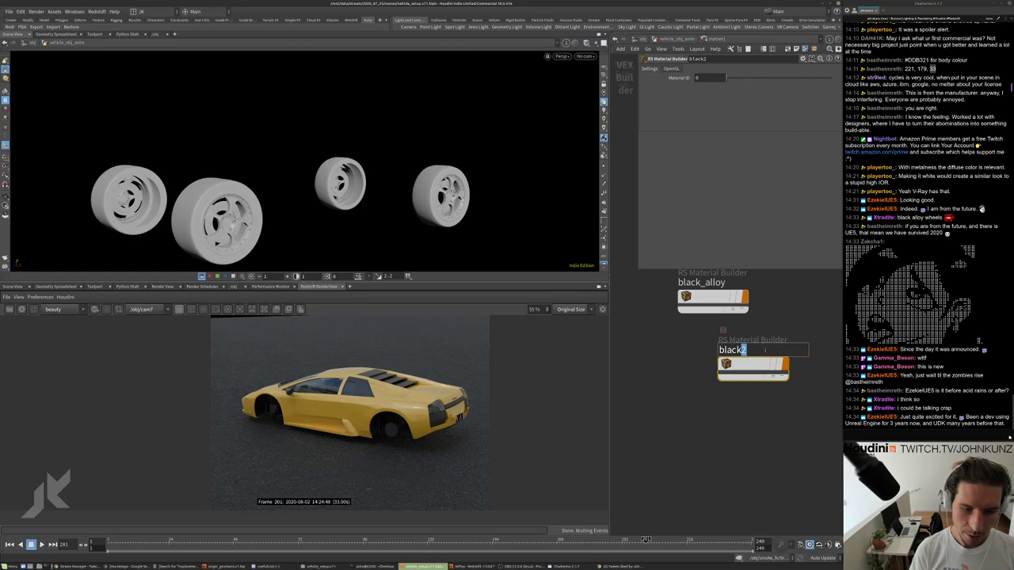
pyautogui.write('_')
pyautogui.write('ire')
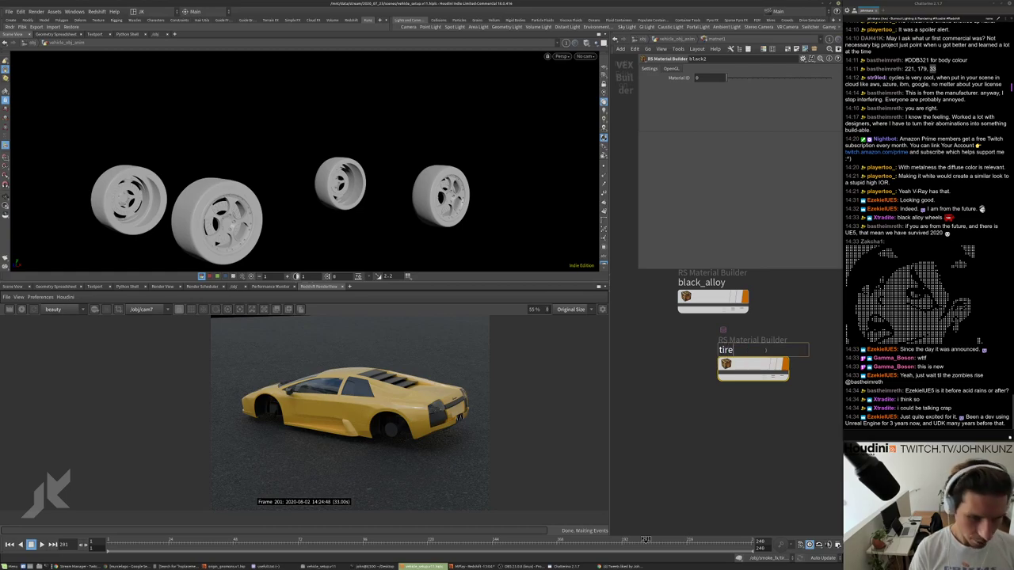
pyautogui.press('Return')
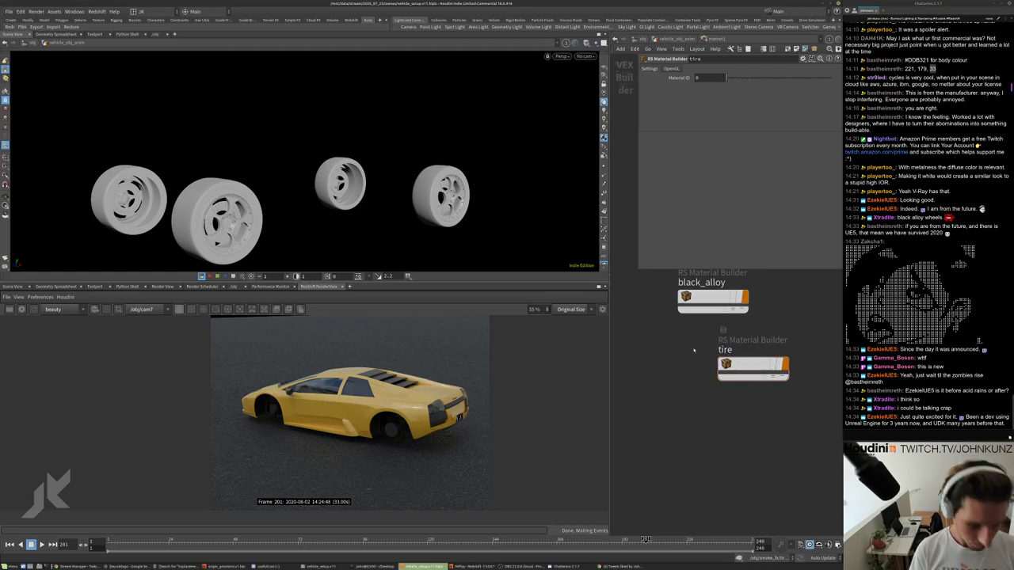
pyautogui.press('u')
pyautogui.scroll(10, 747, 407)
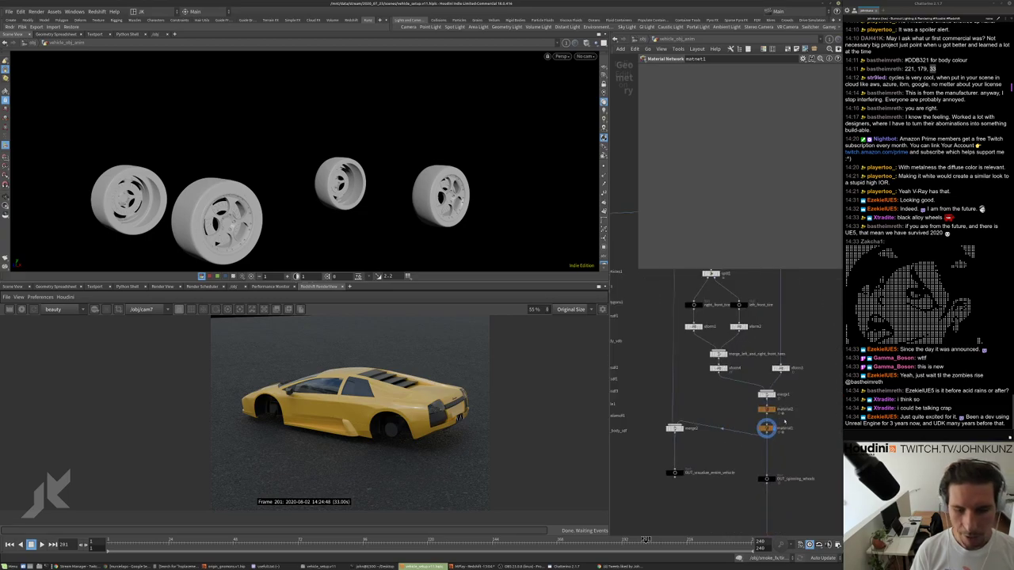
# Assign ../matnet1/black_alloy as the material on the material2 node.
pyautogui.click(757, 399)
pyautogui.scroll(5, 758, 511)
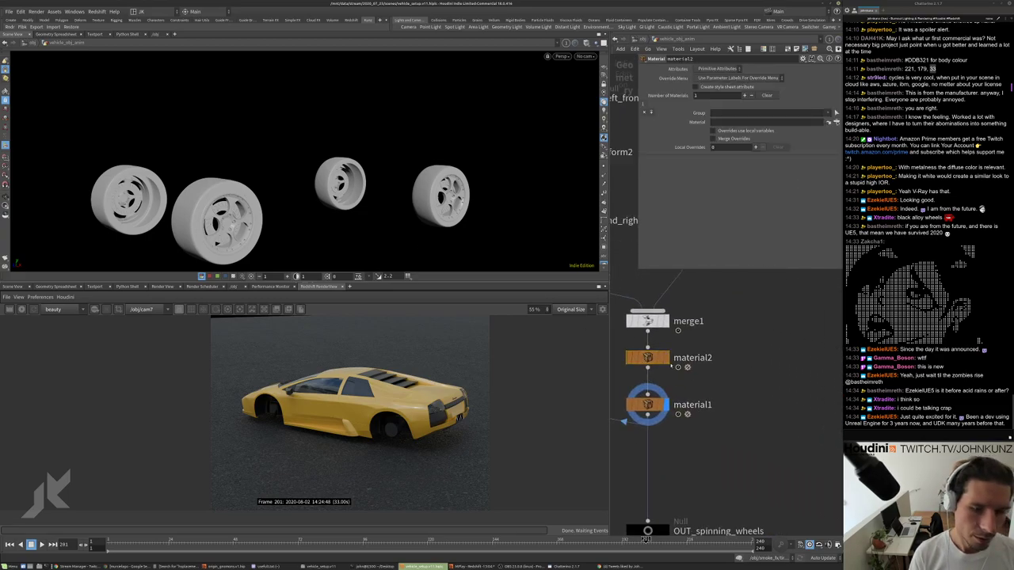
pyautogui.click(830, 121)
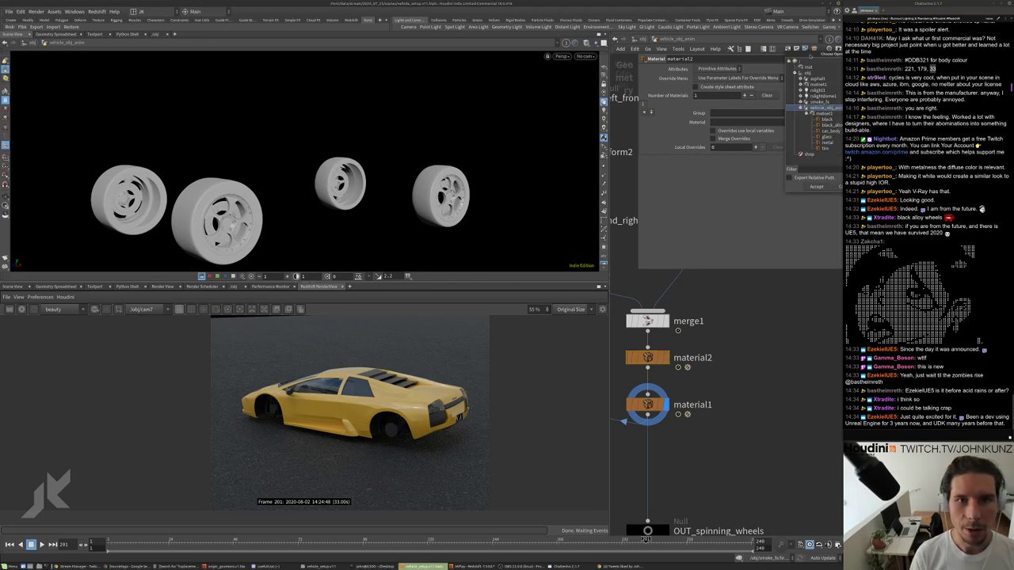
pyautogui.moveTo(808, 58); pyautogui.dragTo(742, 73)
pyautogui.click(747, 143)
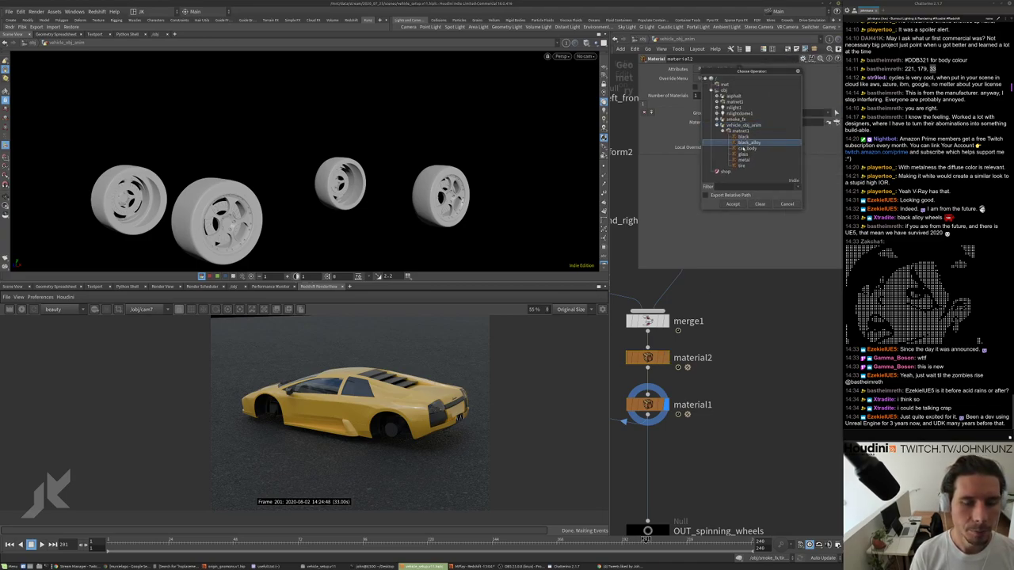
pyautogui.click(732, 203)
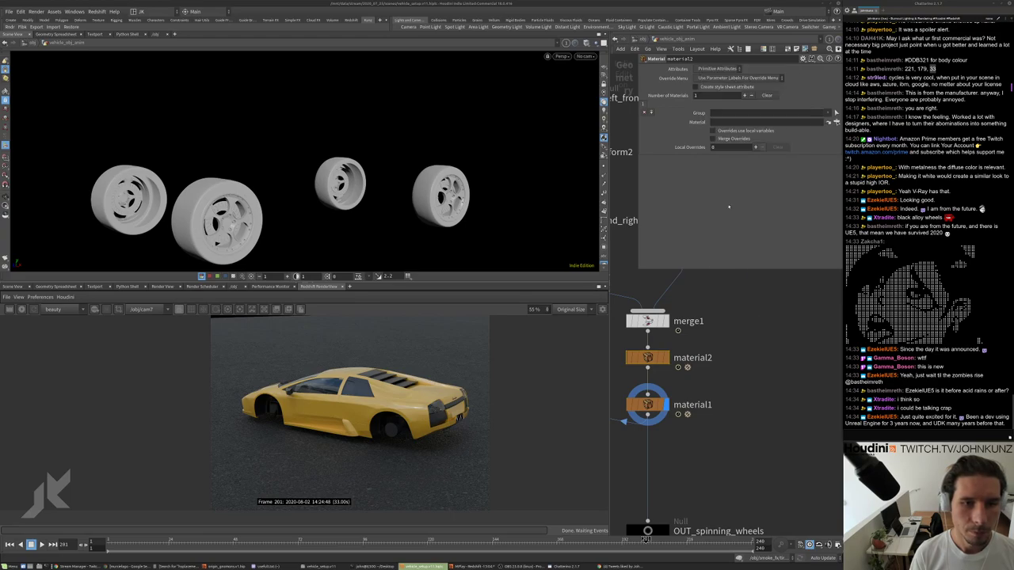
# Restart the Redshift RenderView so the wheels render with black_alloy.
pyautogui.scroll(2, 686, 504)
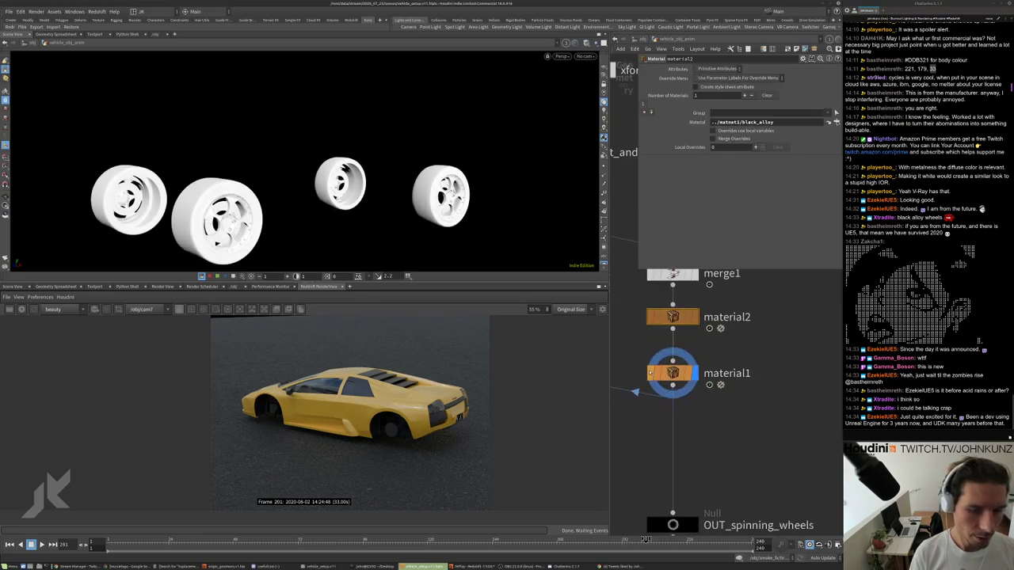
pyautogui.scroll(-3, 669, 421)
pyautogui.moveTo(670, 421); pyautogui.dragTo(733, 346, button='middle')
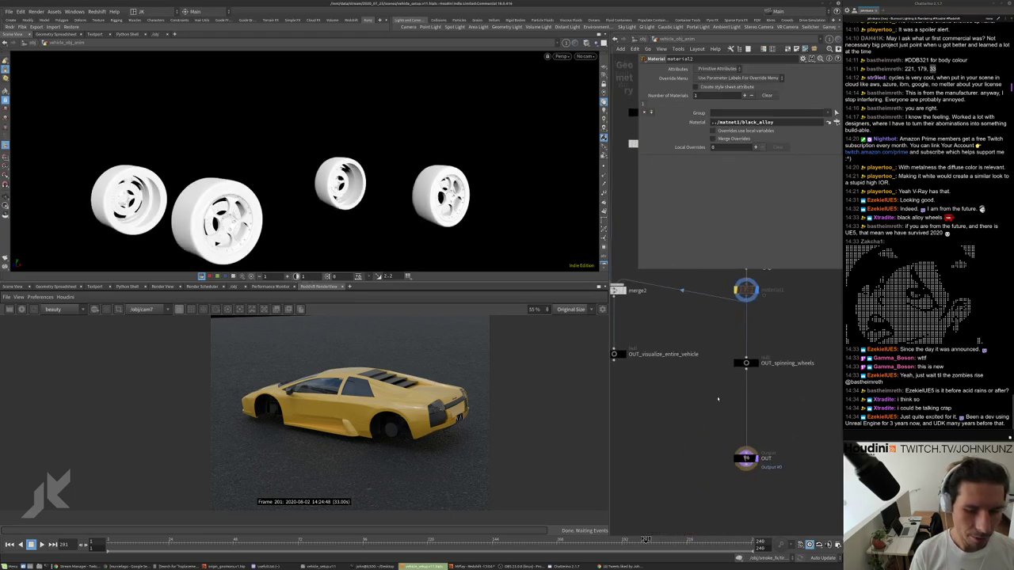
pyautogui.scroll(-5, 752, 420)
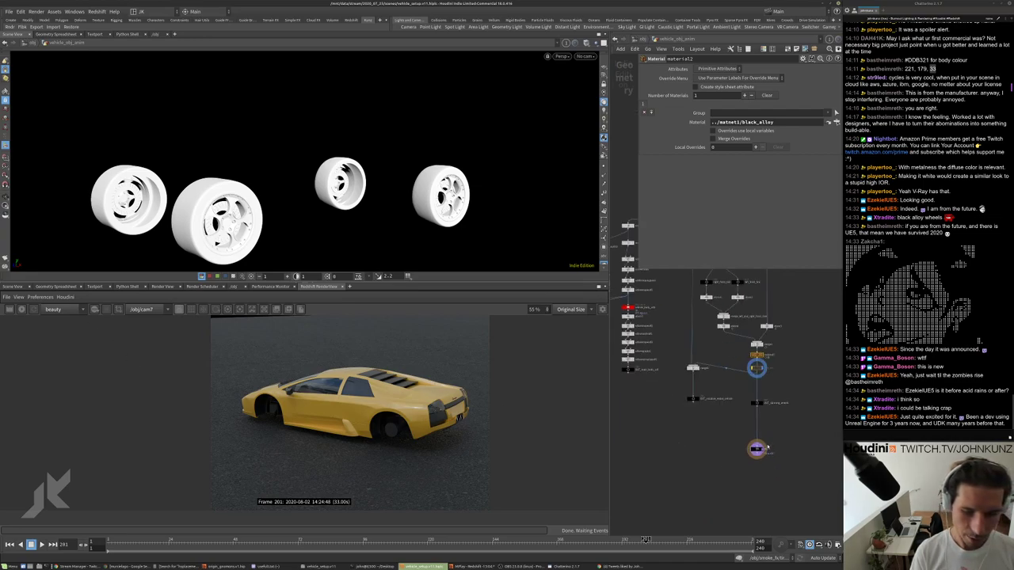
pyautogui.scroll(3, 752, 420)
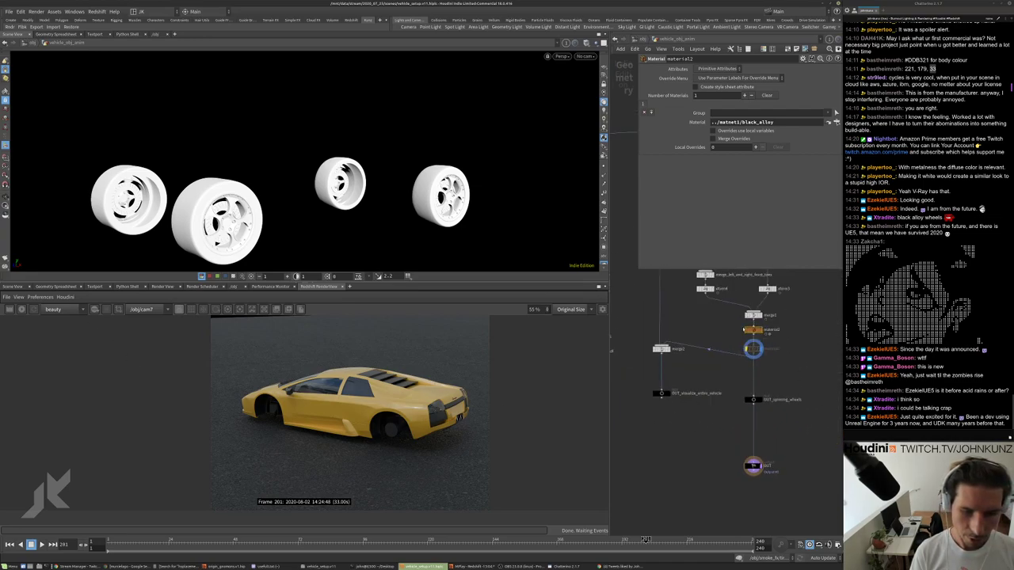
pyautogui.click(21, 309)
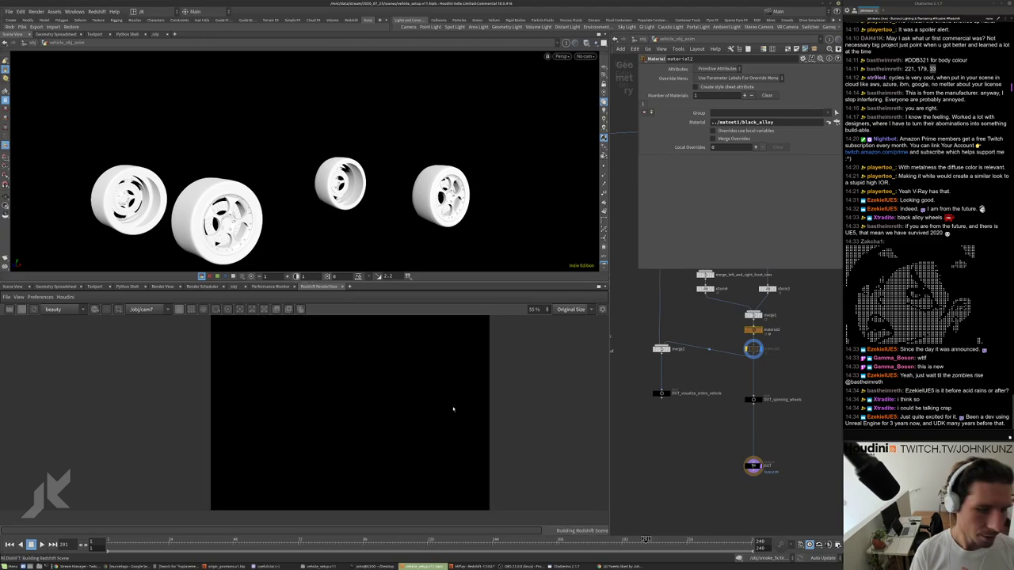
pyautogui.scroll(6, 336, 412)
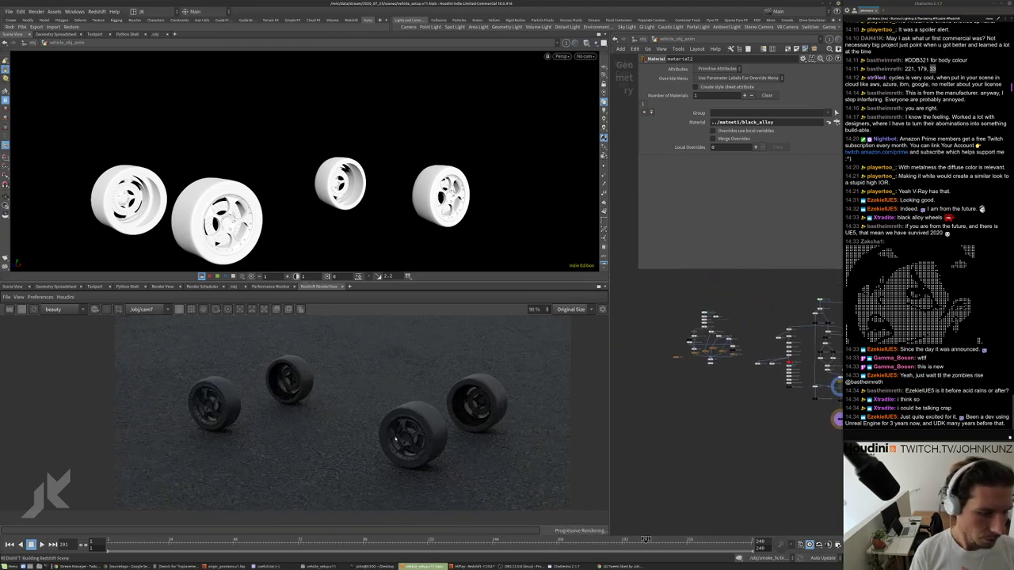
pyautogui.scroll(2, 418, 444)
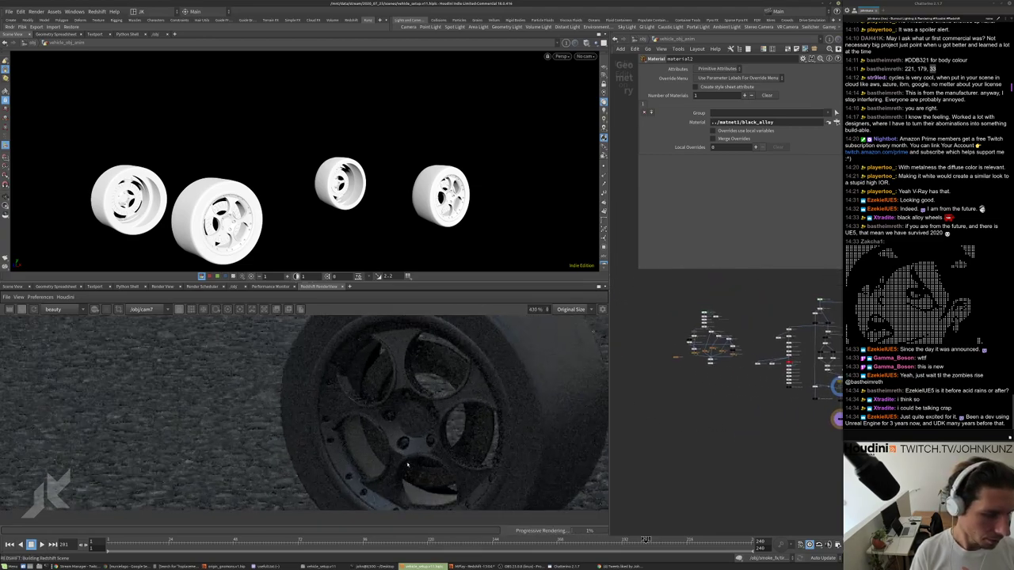
pyautogui.doubleClick(642, 356)
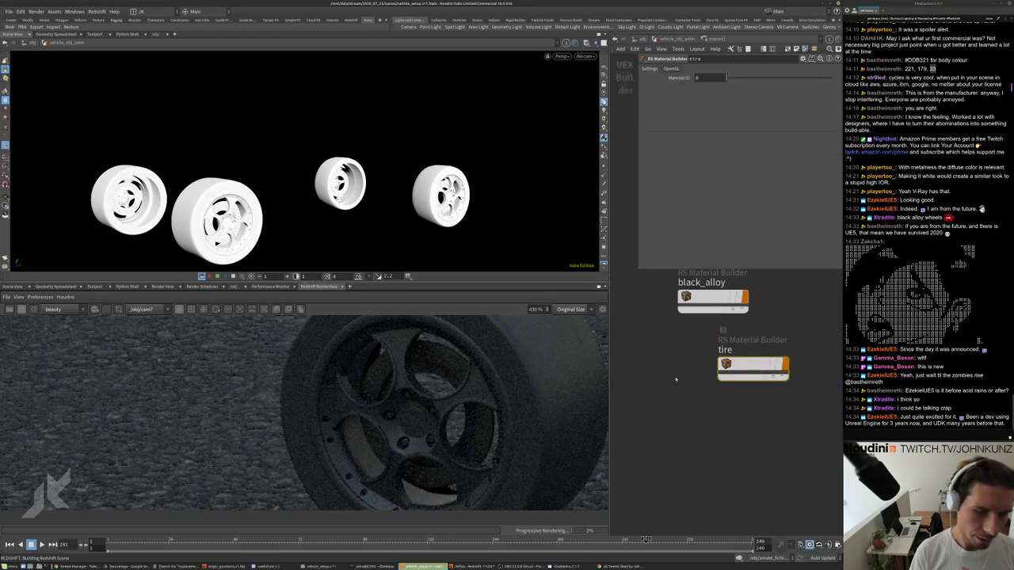
# Inside the black_alloy builder, set the RS Material reflection roughness to 0.25.
pyautogui.doubleClick(737, 366)
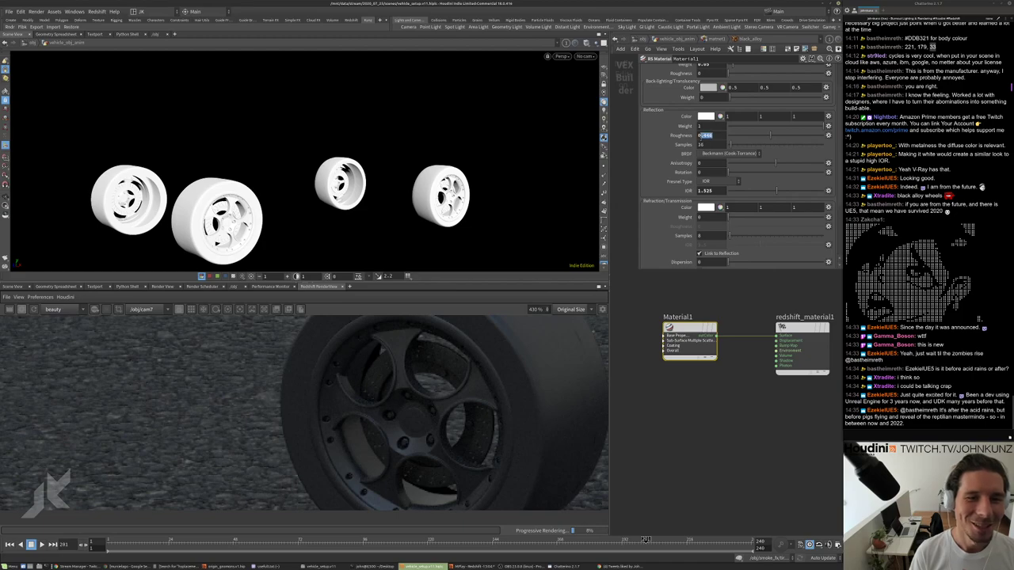
pyautogui.doubleClick(705, 135)
pyautogui.write('0.25')
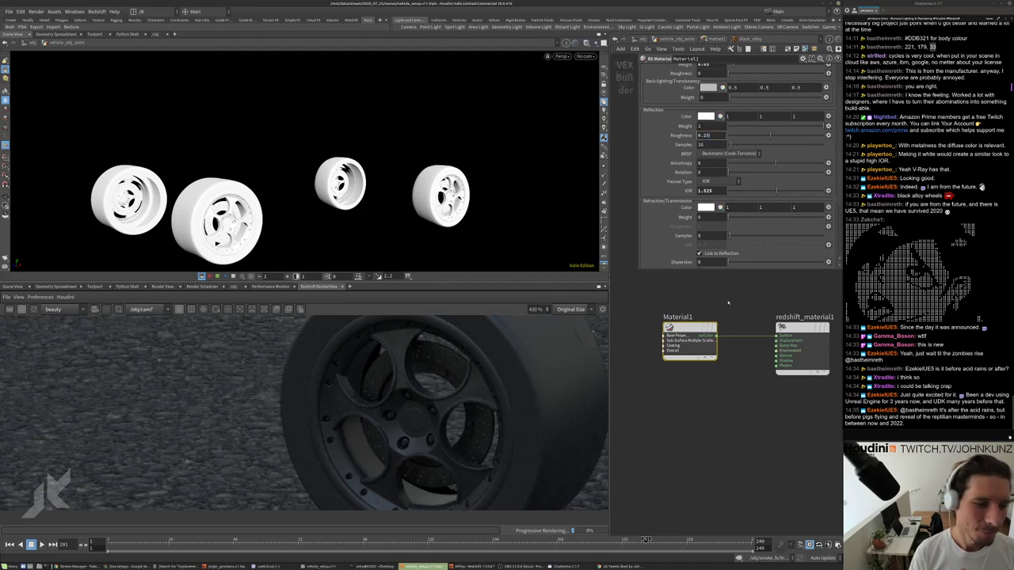
pyautogui.press('Return')
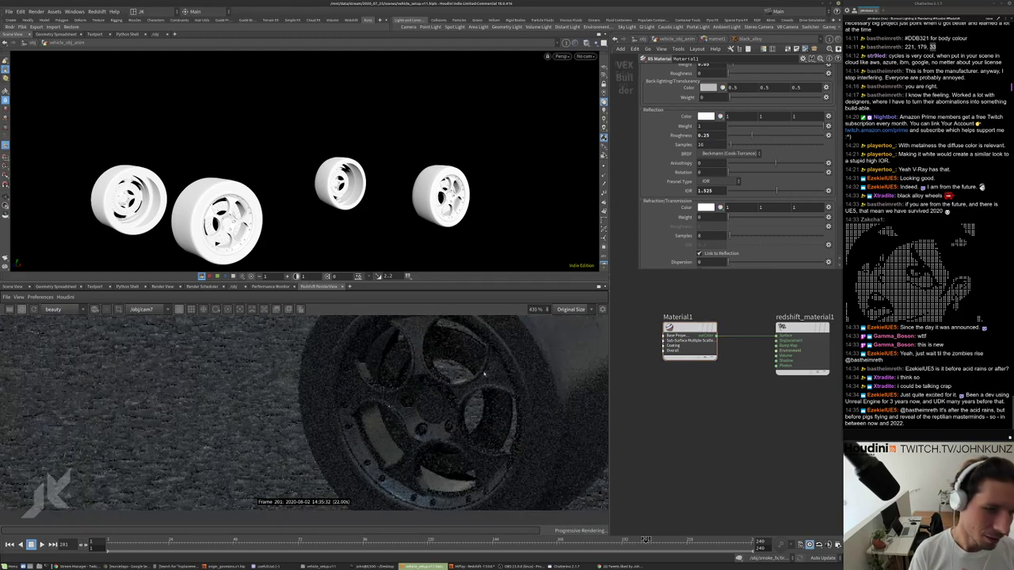
# Set the black_alloy reflection IOR to 2.169.
pyautogui.moveTo(776, 190); pyautogui.dragTo(809, 190)
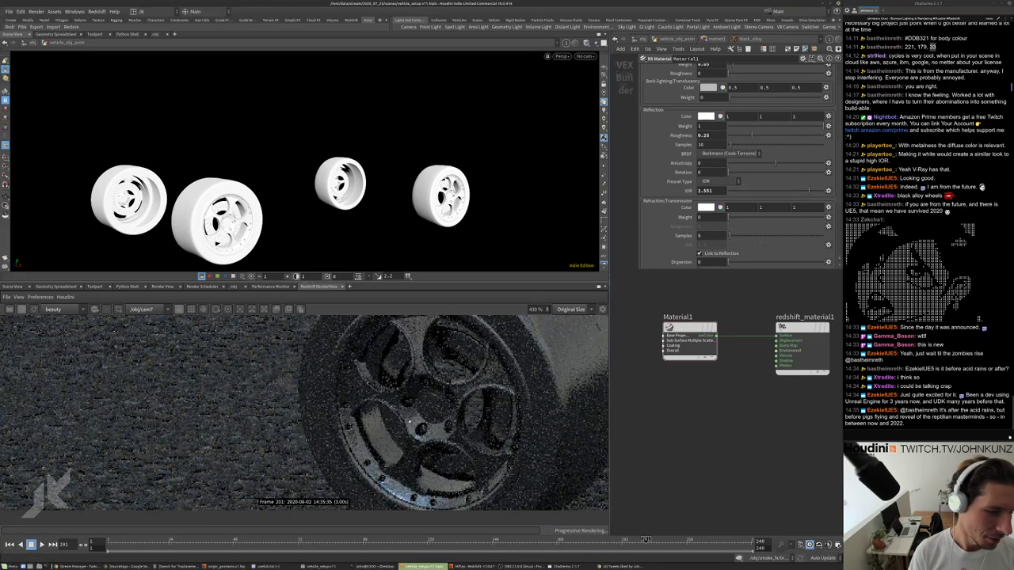
pyautogui.scroll(-2, 410, 438)
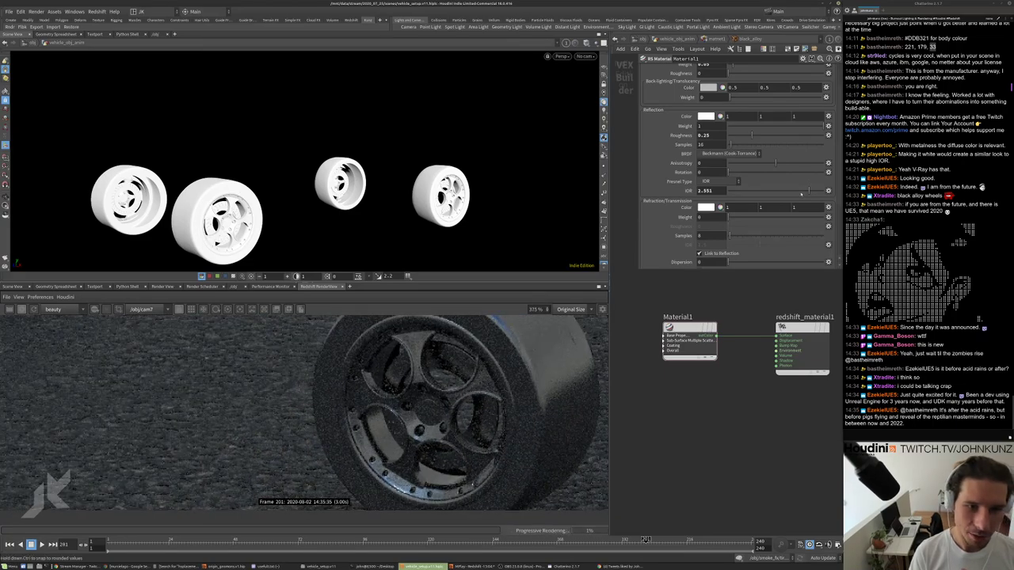
pyautogui.click(797, 191)
pyautogui.scroll(2, 522, 475)
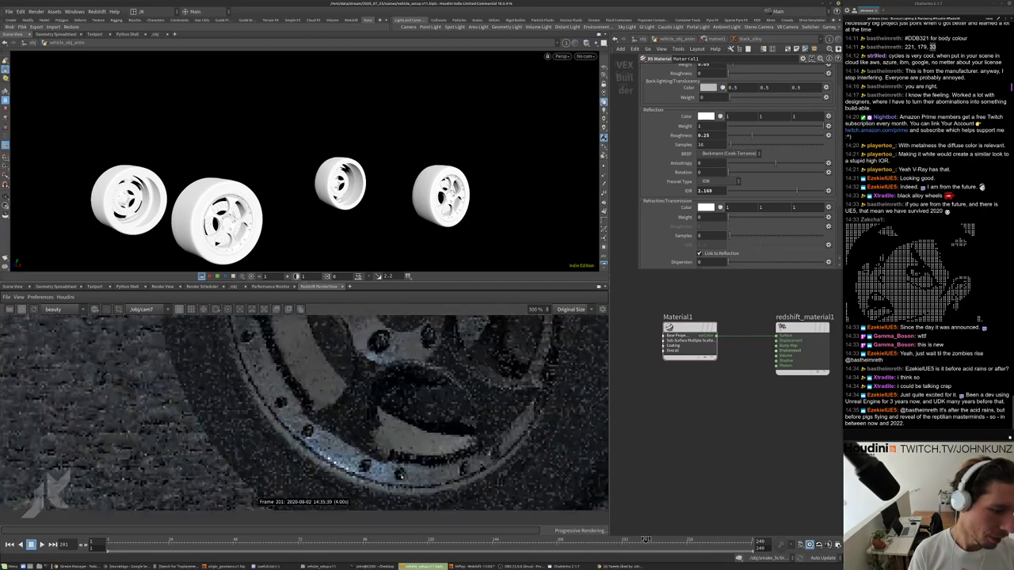
pyautogui.scroll(-5, 400, 427)
pyautogui.scroll(3, 399, 428)
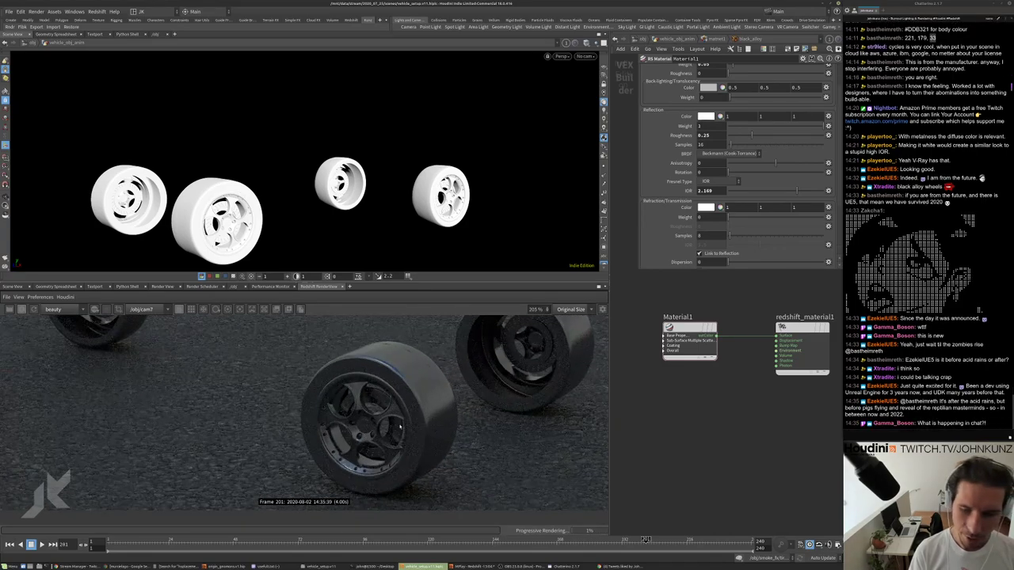
pyautogui.scroll(1, 399, 428)
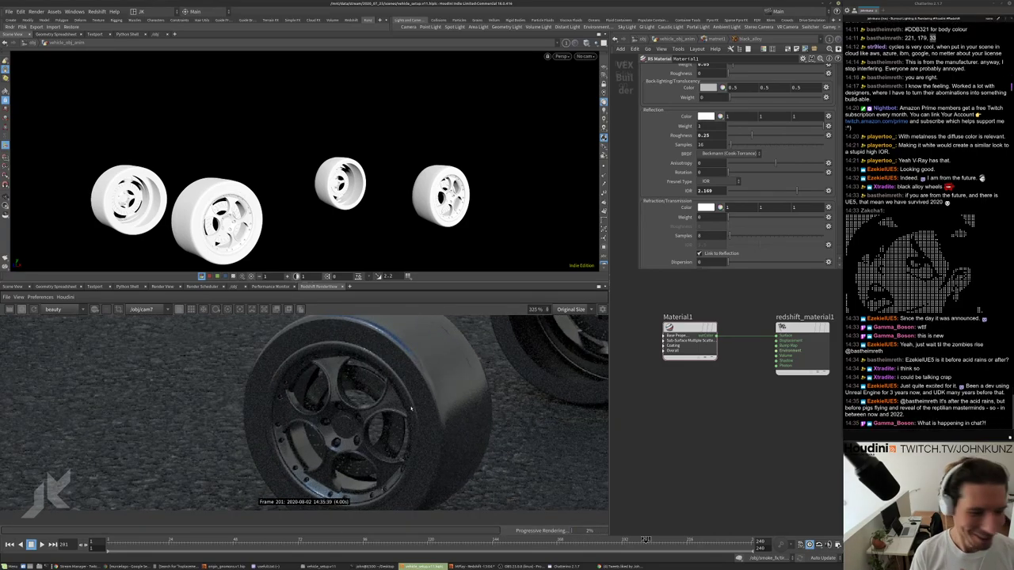
pyautogui.scroll(2, 348, 454)
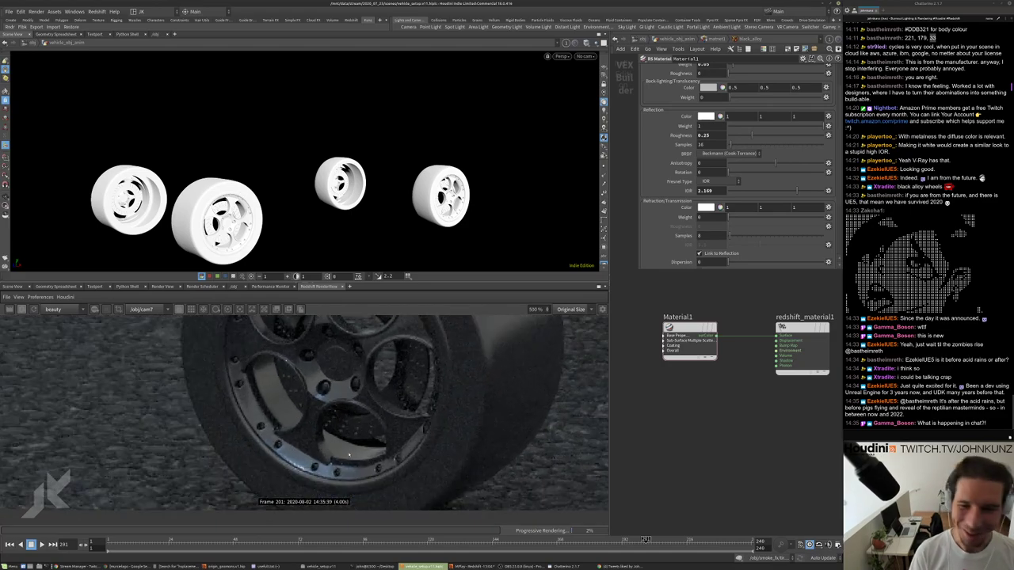
pyautogui.scroll(1, 297, 466)
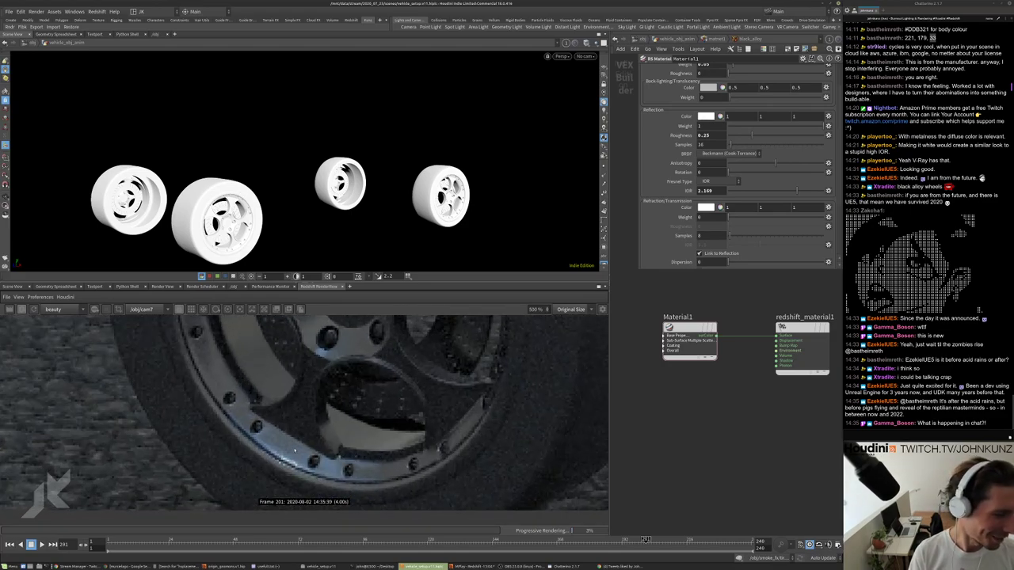
pyautogui.scroll(1, 294, 450)
pyautogui.scroll(-2, 295, 450)
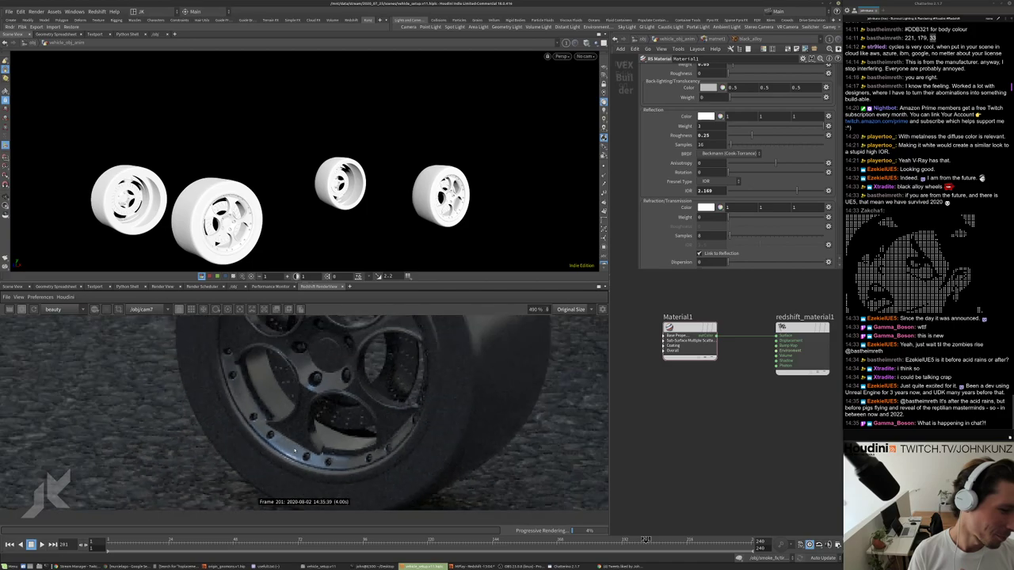
pyautogui.scroll(-2, 277, 355)
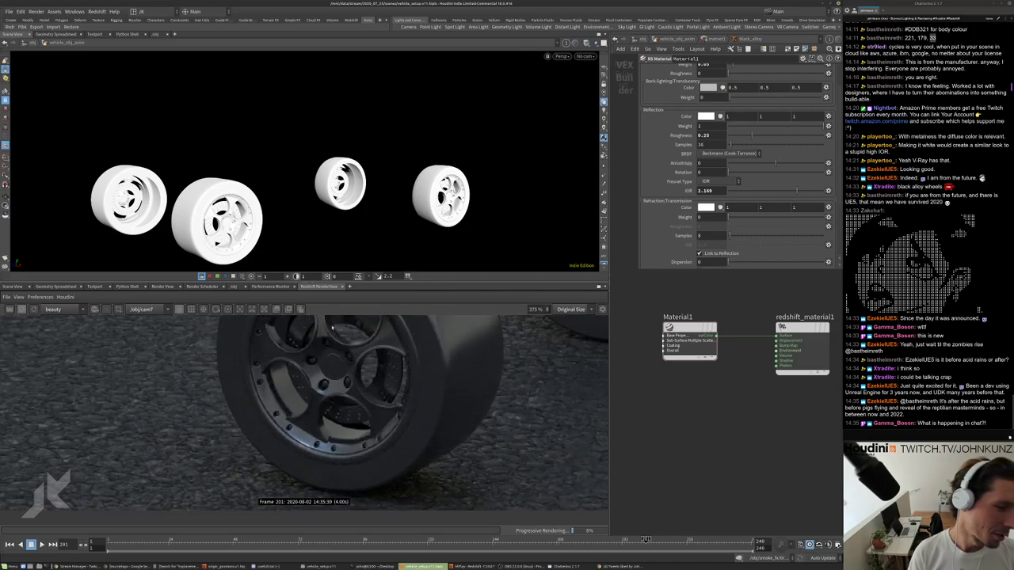
pyautogui.scroll(1, 349, 372)
pyautogui.scroll(-2, 340, 396)
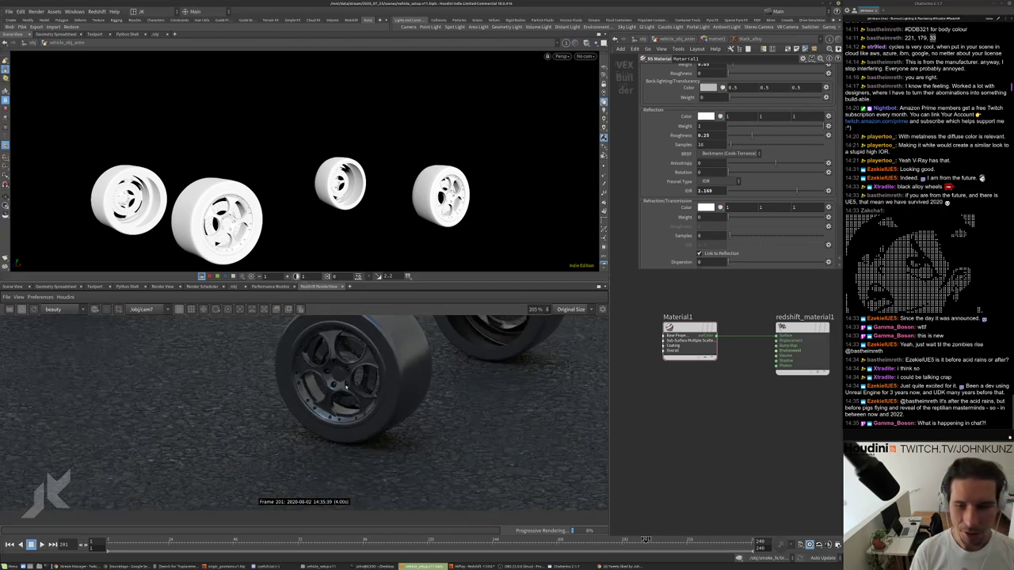
pyautogui.scroll(2, 323, 425)
pyautogui.scroll(1, 312, 430)
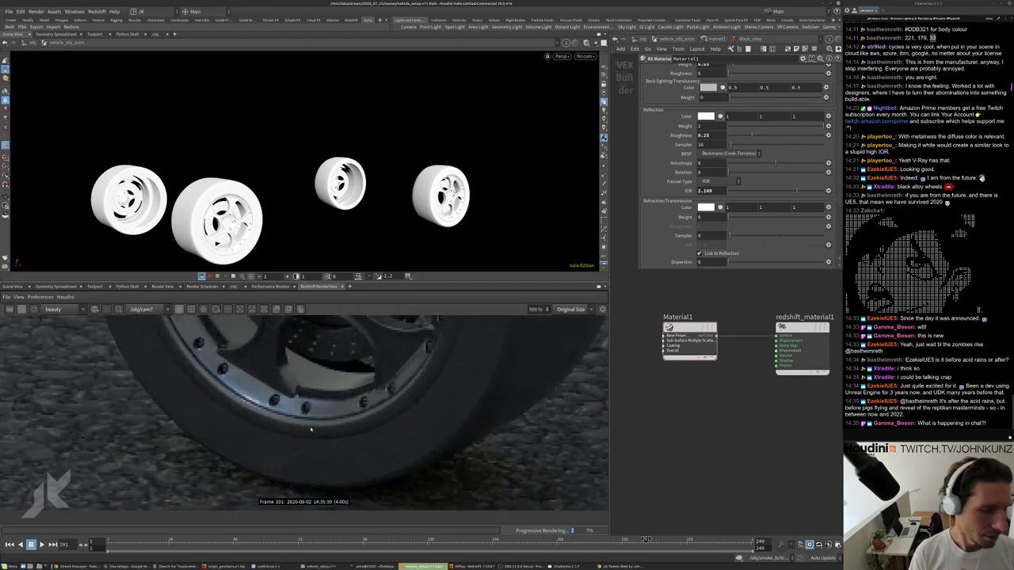
pyautogui.scroll(-4, 311, 430)
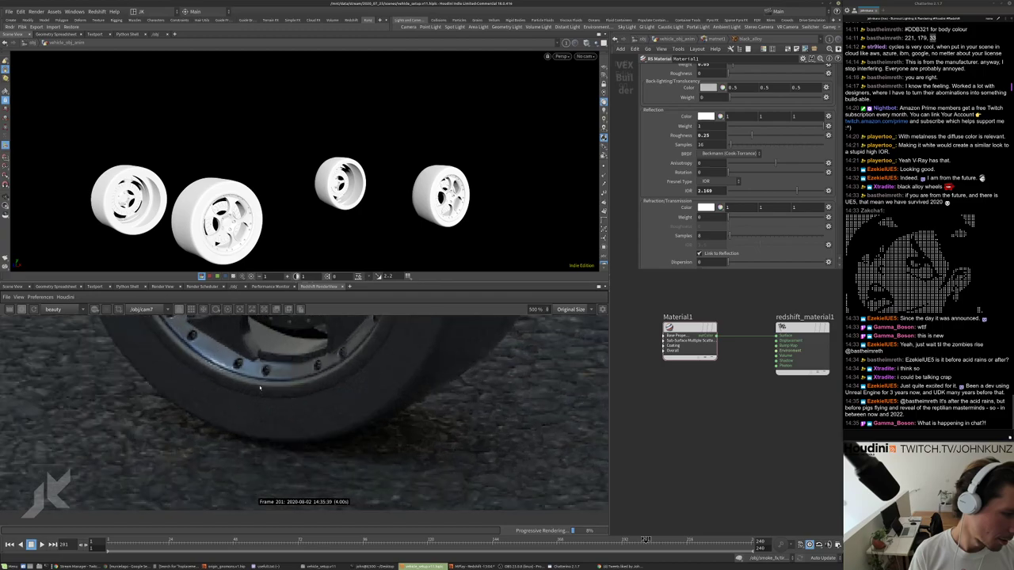
pyautogui.scroll(-2, 307, 443)
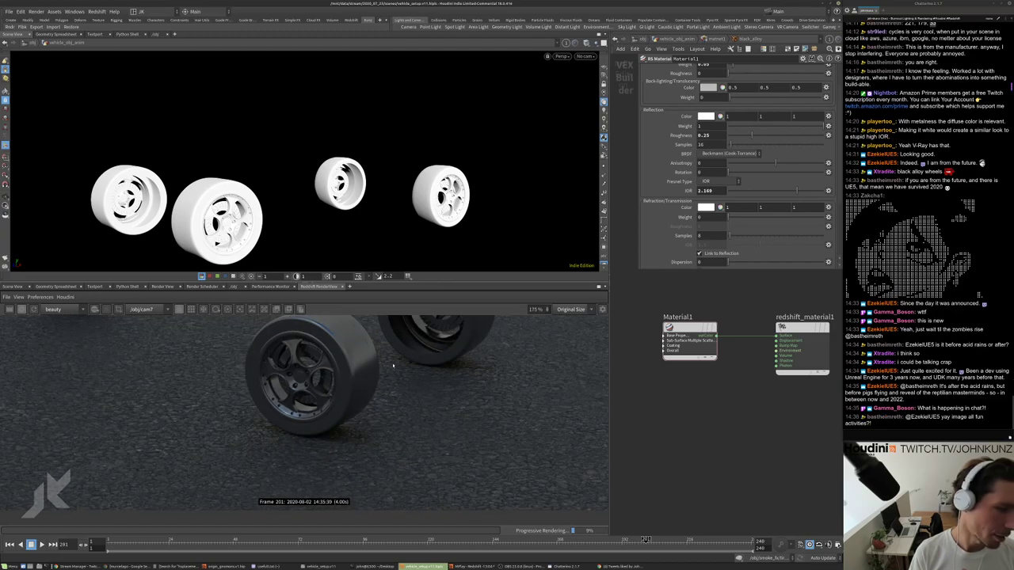
pyautogui.scroll(5, 298, 352)
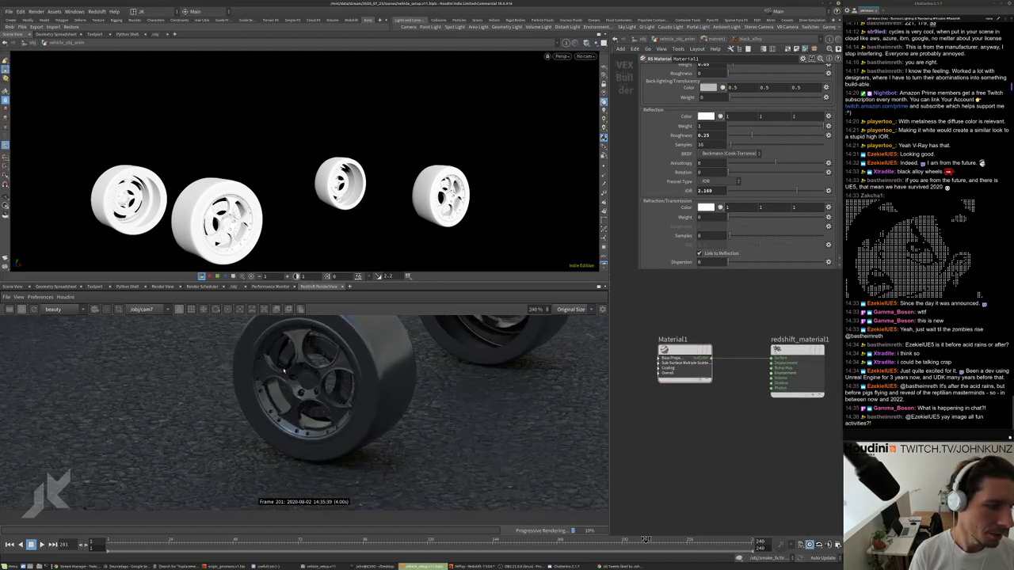
pyautogui.scroll(2, 711, 181)
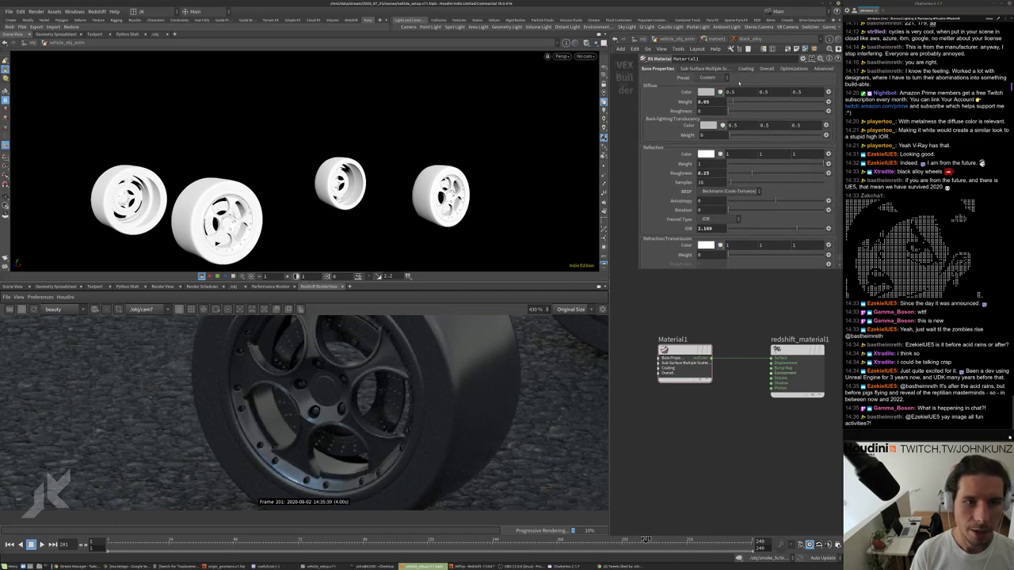
# Set black_alloy's Diffuse Weight to 0.001 and Reflection Roughness to 0.2.
pyautogui.press('BackSpace')
pyautogui.write('1')
pyautogui.press('Return')
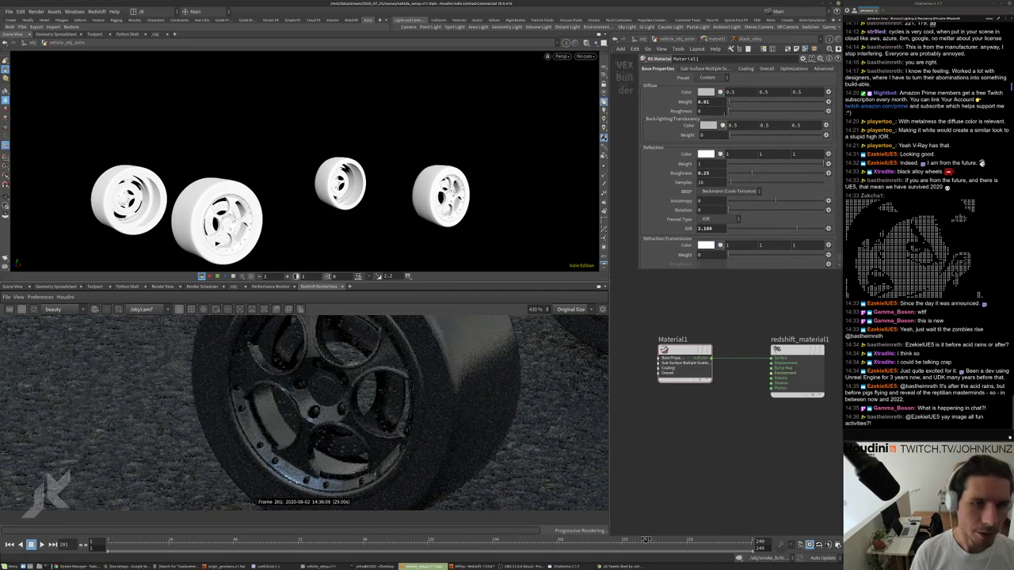
pyautogui.click(718, 101)
pyautogui.write('0.001')
pyautogui.press('Return')
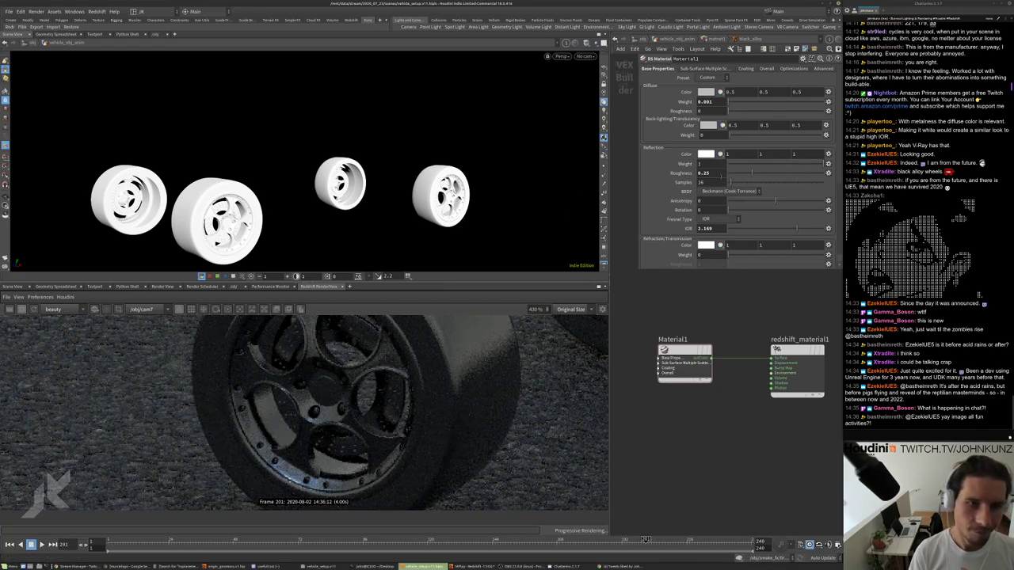
pyautogui.click(709, 173)
pyautogui.press('BackSpace')
pyautogui.press('Return')
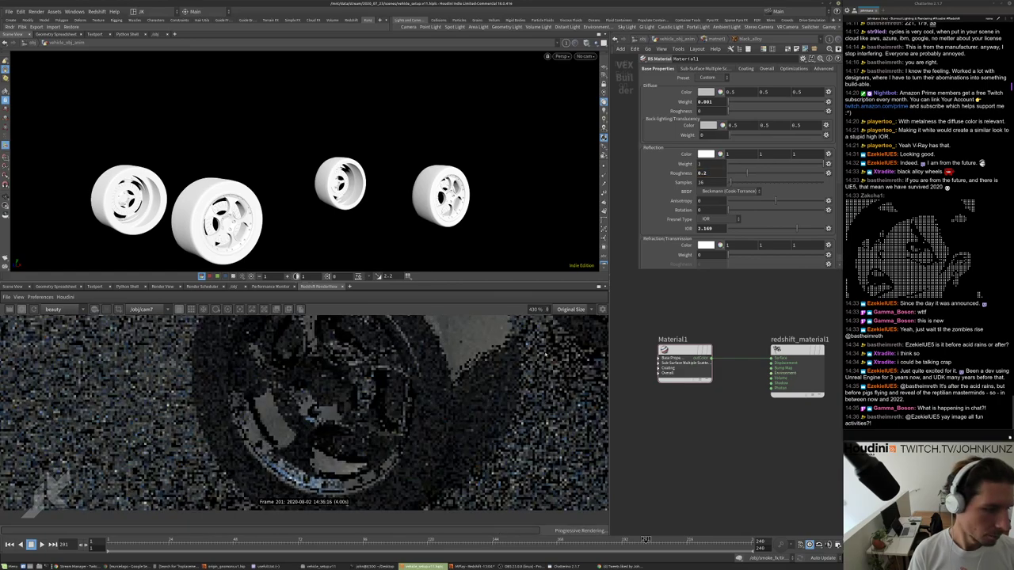
pyautogui.scroll(-5, 320, 420)
pyautogui.scroll(-3, 325, 423)
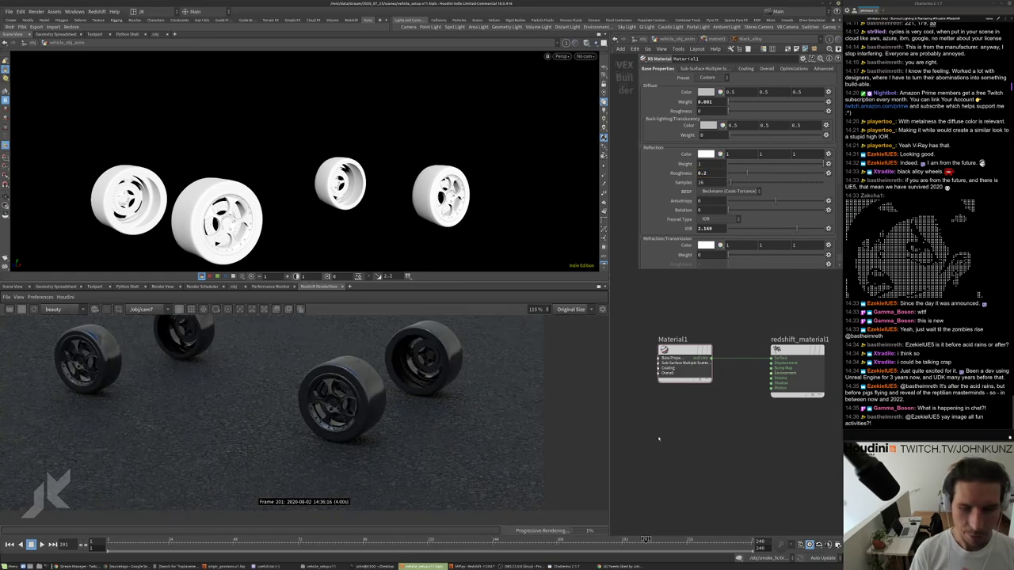
# Return up to the wheel SOP network and select the material1 node.
pyautogui.press('u')
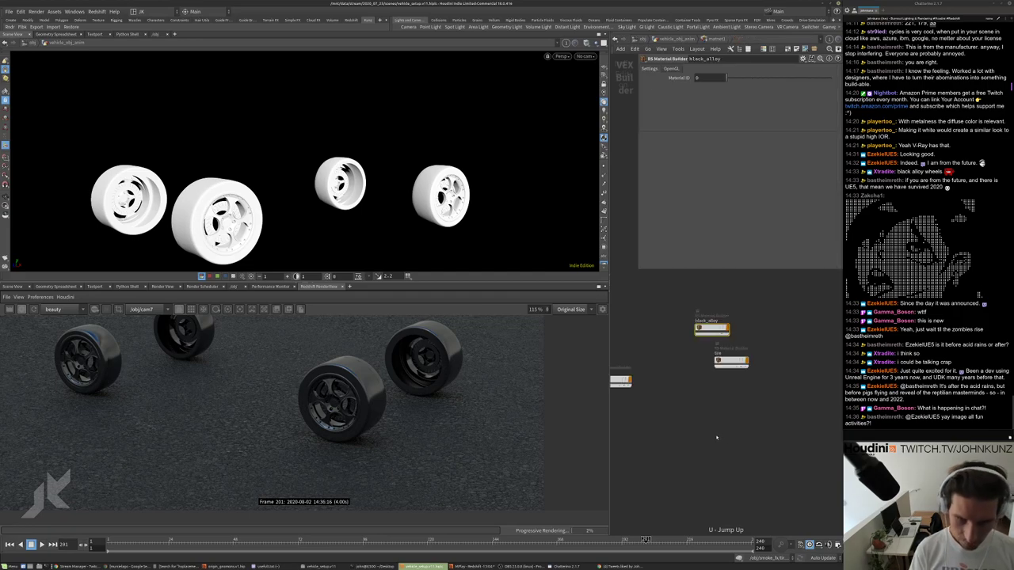
pyautogui.scroll(3, 724, 412)
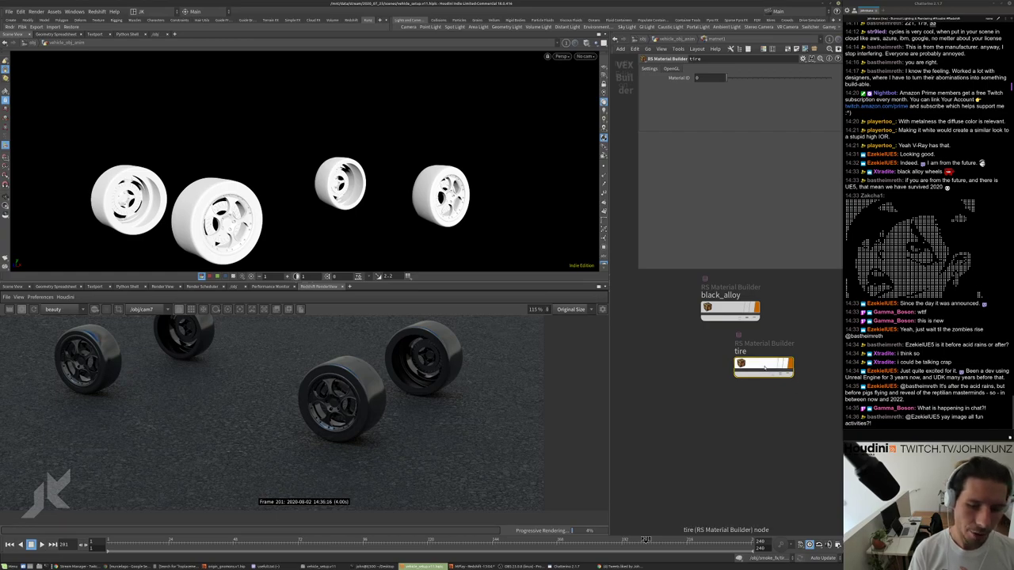
pyautogui.press('u')
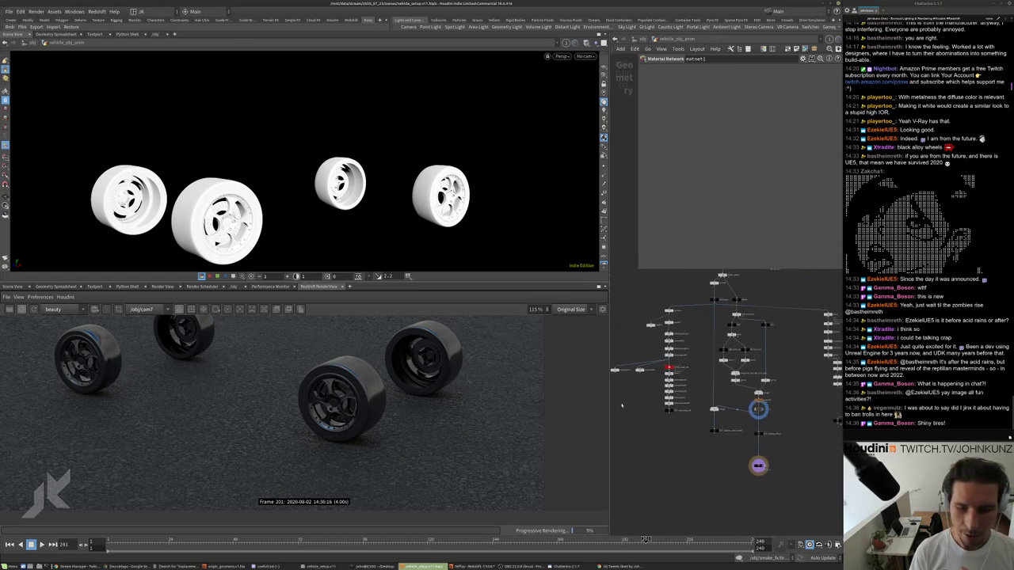
pyautogui.scroll(3, 771, 428)
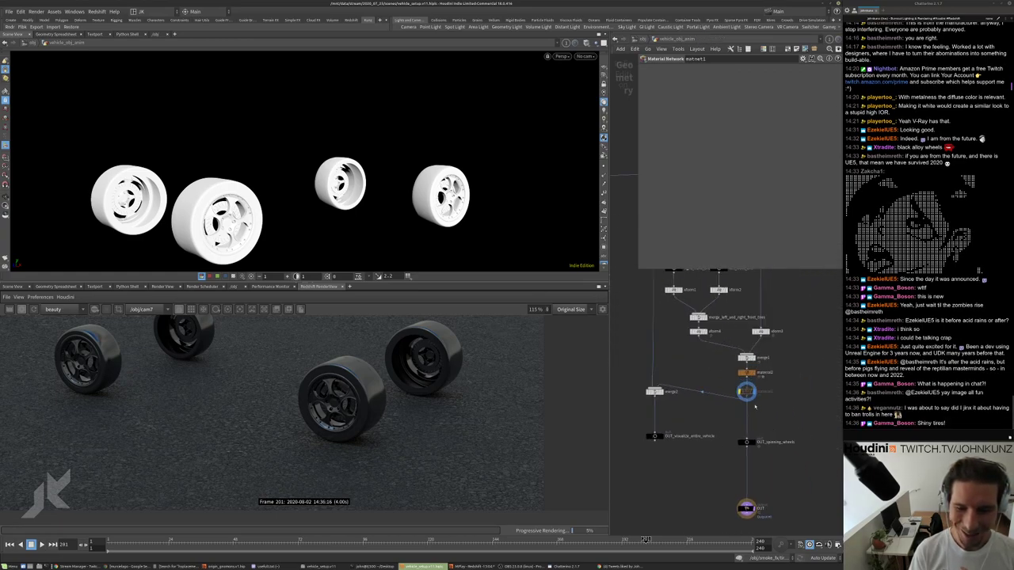
pyautogui.scroll(3, 755, 407)
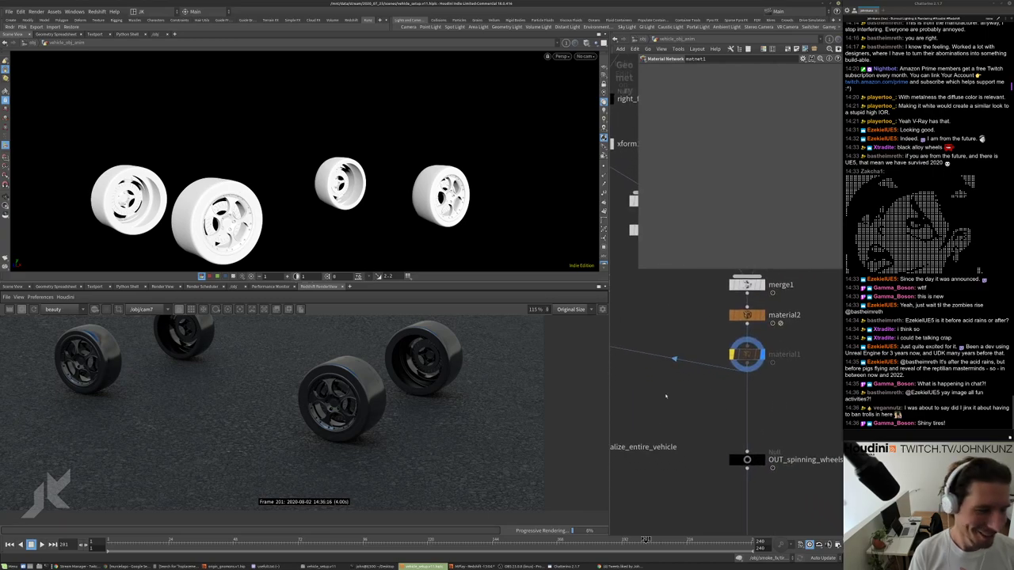
pyautogui.click(735, 355)
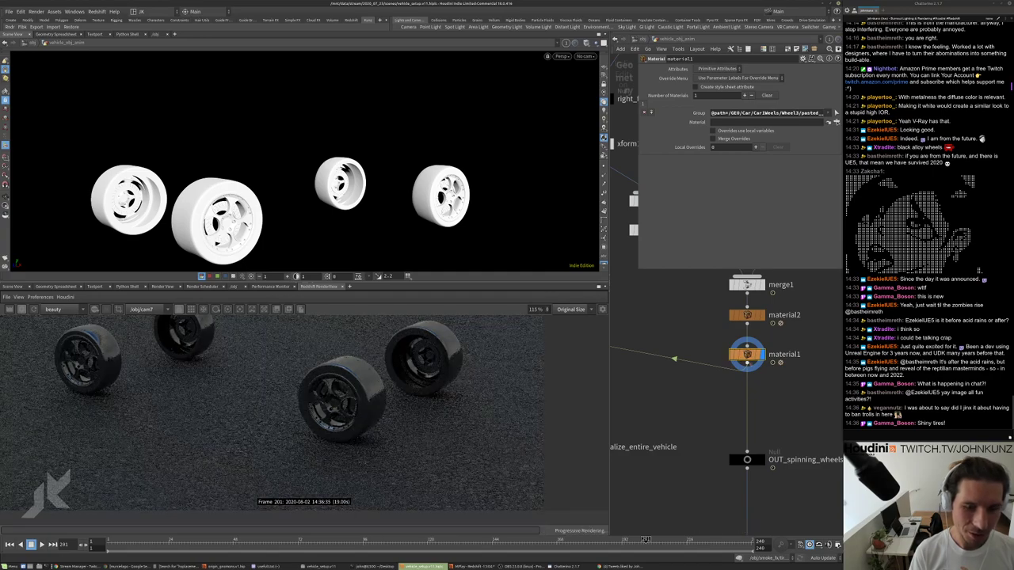
pyautogui.scroll(-3, 744, 391)
pyautogui.scroll(-5, 744, 391)
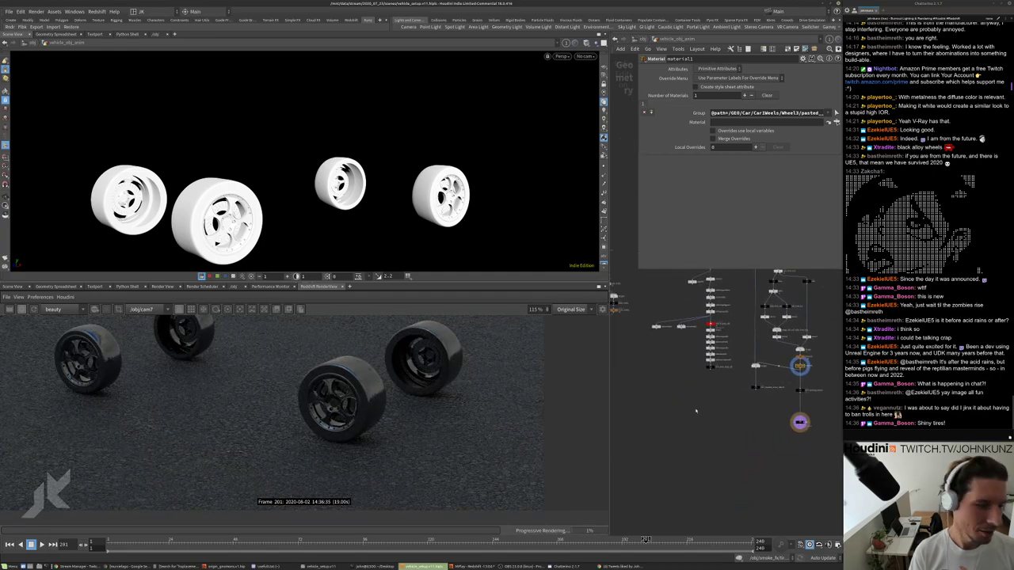
pyautogui.moveTo(686, 457); pyautogui.dragTo(698, 450, button='middle')
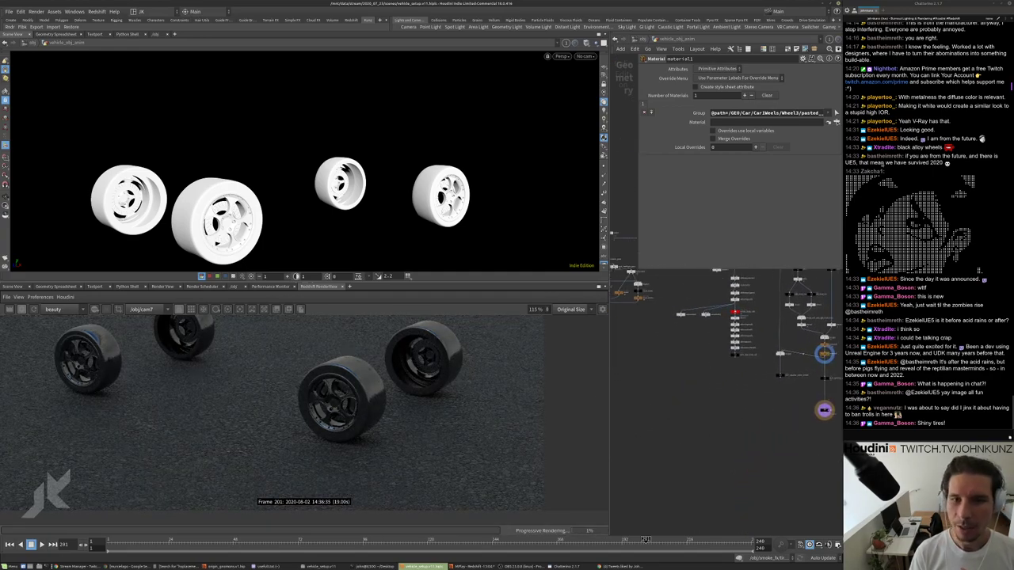
# Ban a chat viewer from the channel and clear the leftover reply text.
pyautogui.click(878, 168)
pyautogui.click(875, 171)
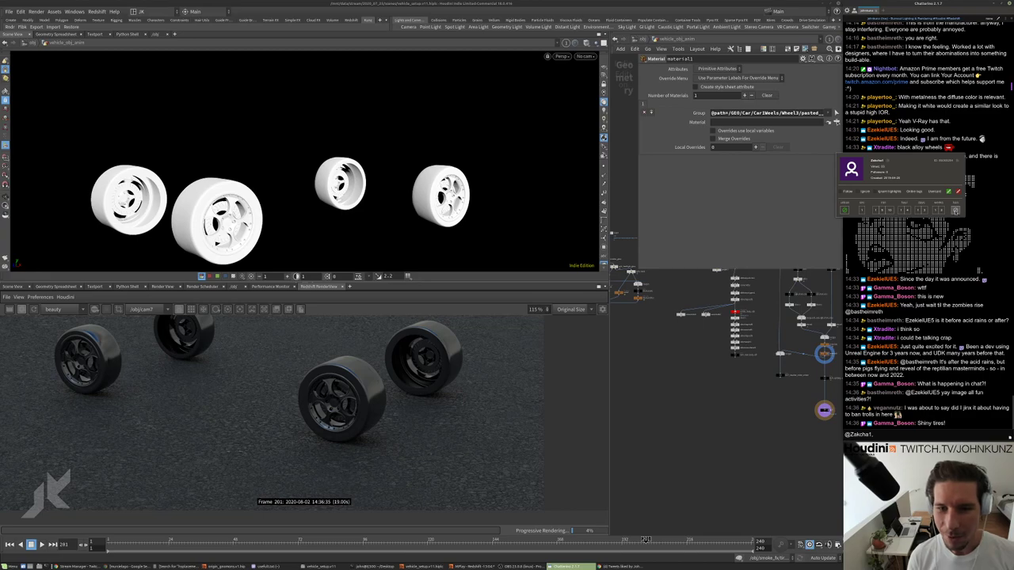
pyautogui.click(955, 211)
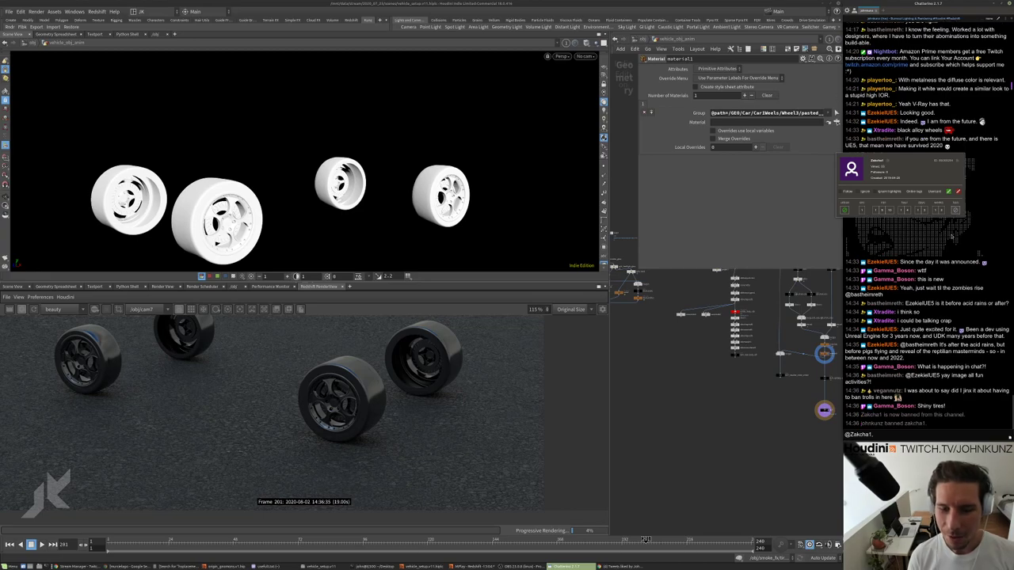
pyautogui.click(981, 166)
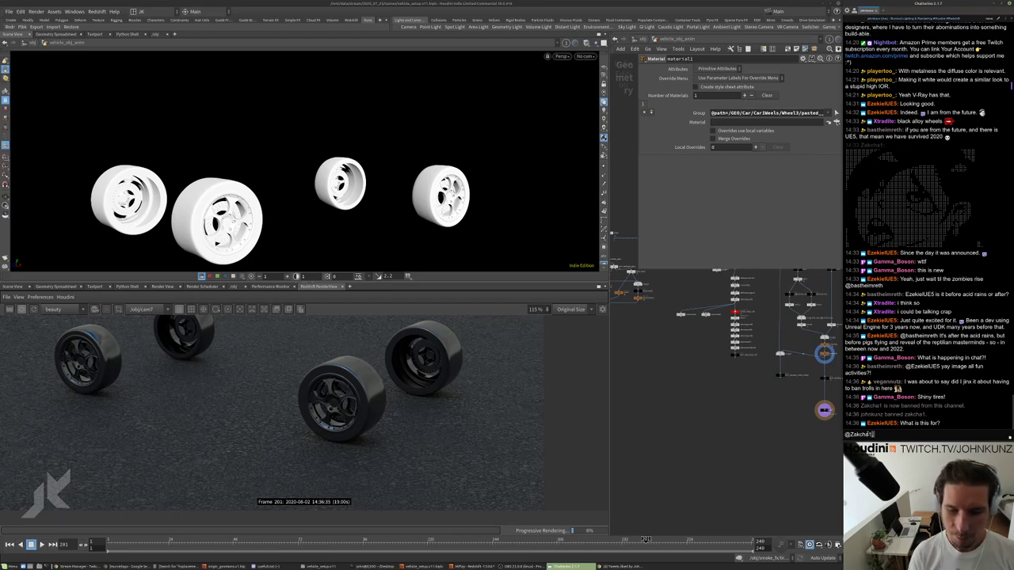
pyautogui.hotkey('ctrl', 'a')
pyautogui.press('BackSpace')
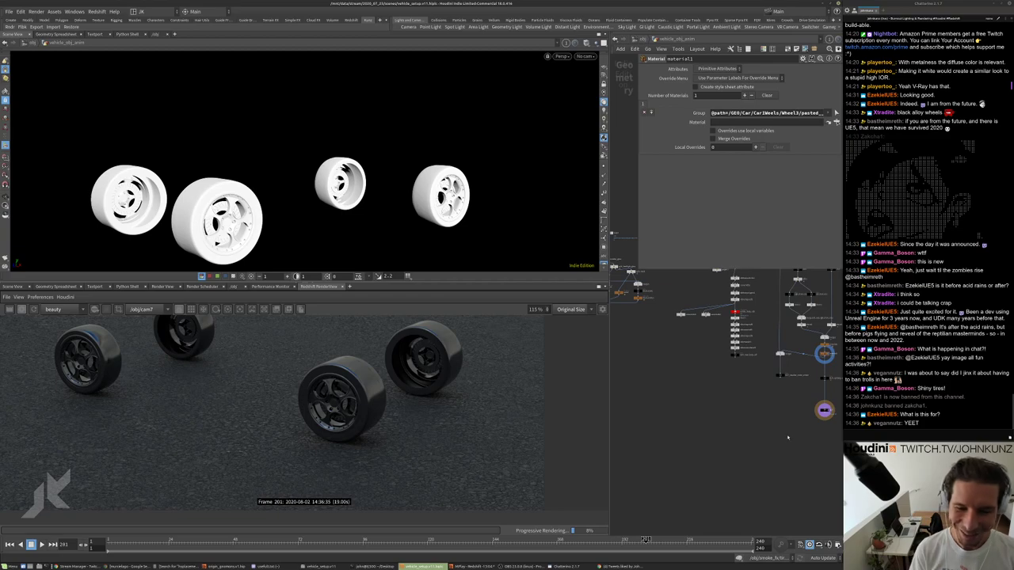
# Check matnet1's black_alloy and tire materials, then return to material1's network.
pyautogui.scroll(-2, 788, 437)
pyautogui.moveTo(700, 443); pyautogui.dragTo(716, 423, button='middle')
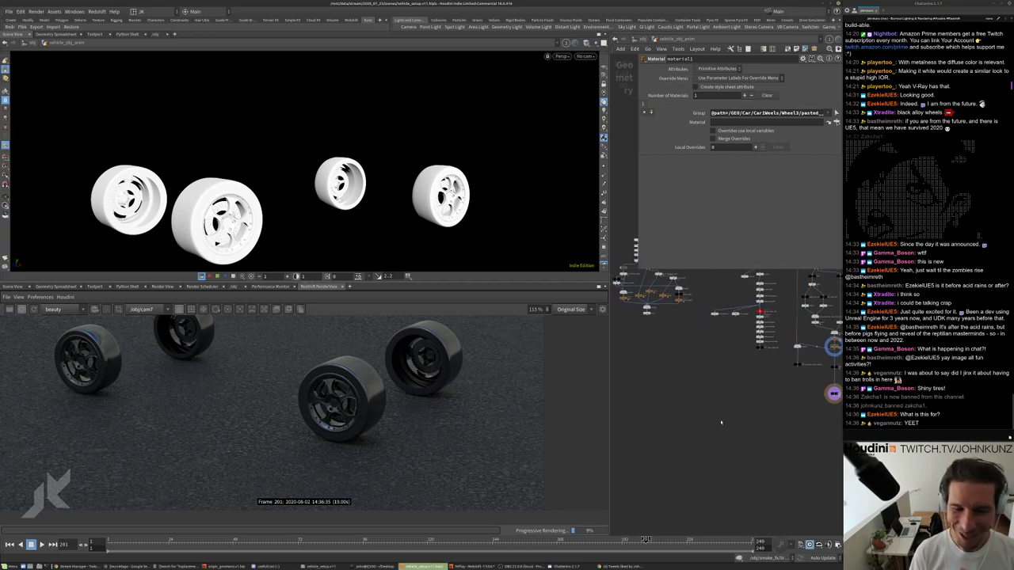
pyautogui.scroll(-2, 713, 419)
pyautogui.press('u')
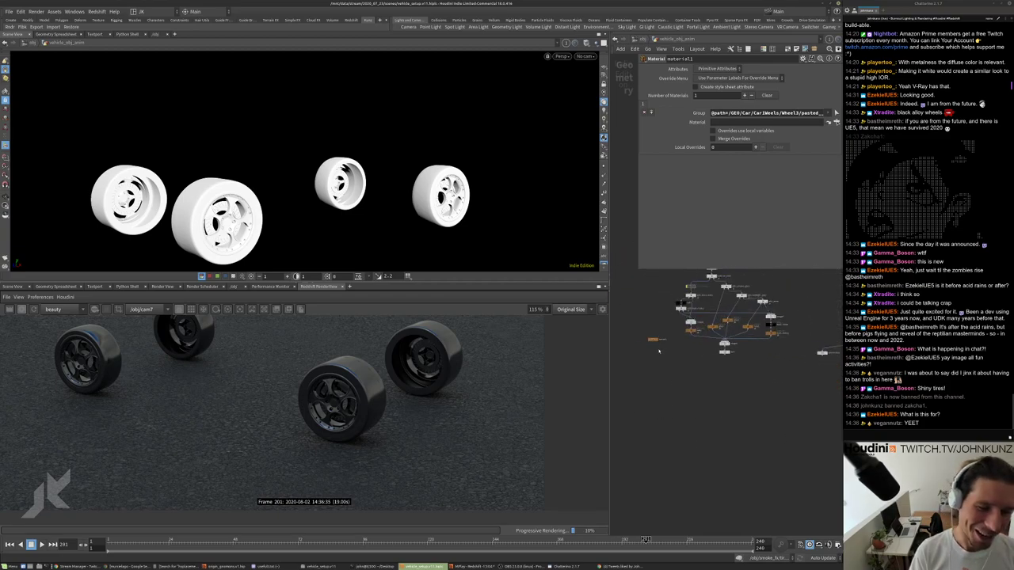
pyautogui.doubleClick(646, 358)
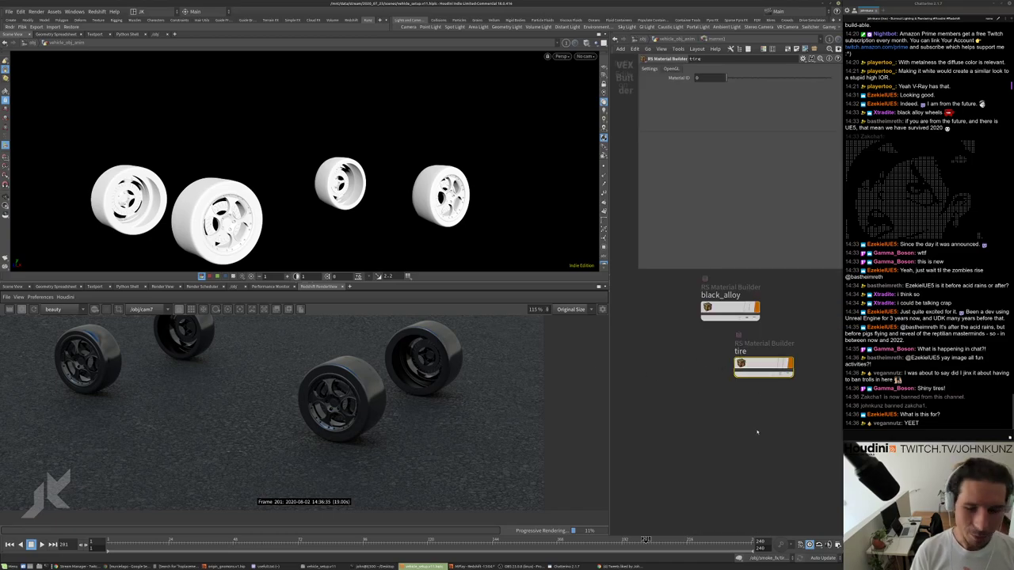
pyautogui.press('u')
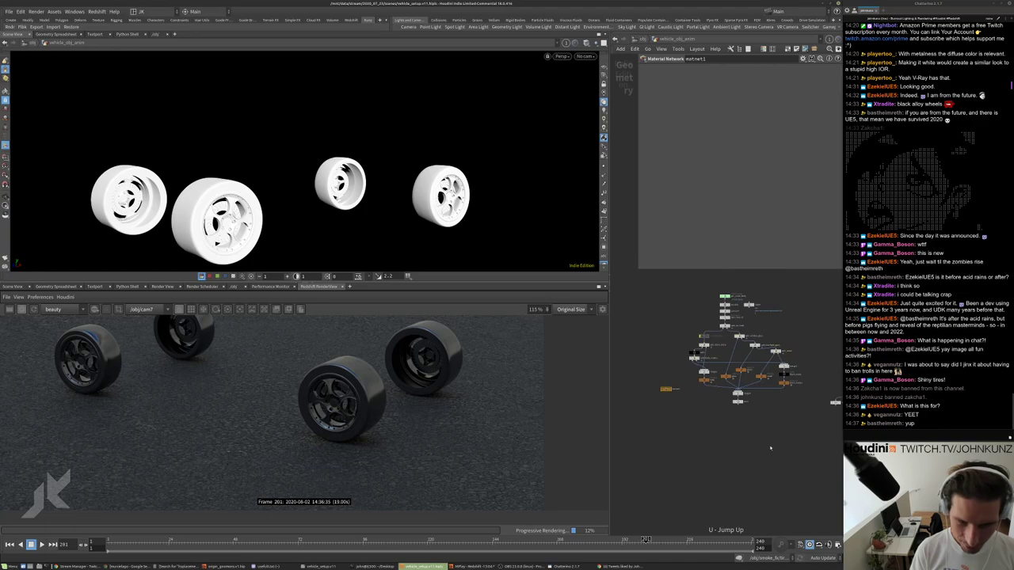
pyautogui.scroll(6, 749, 437)
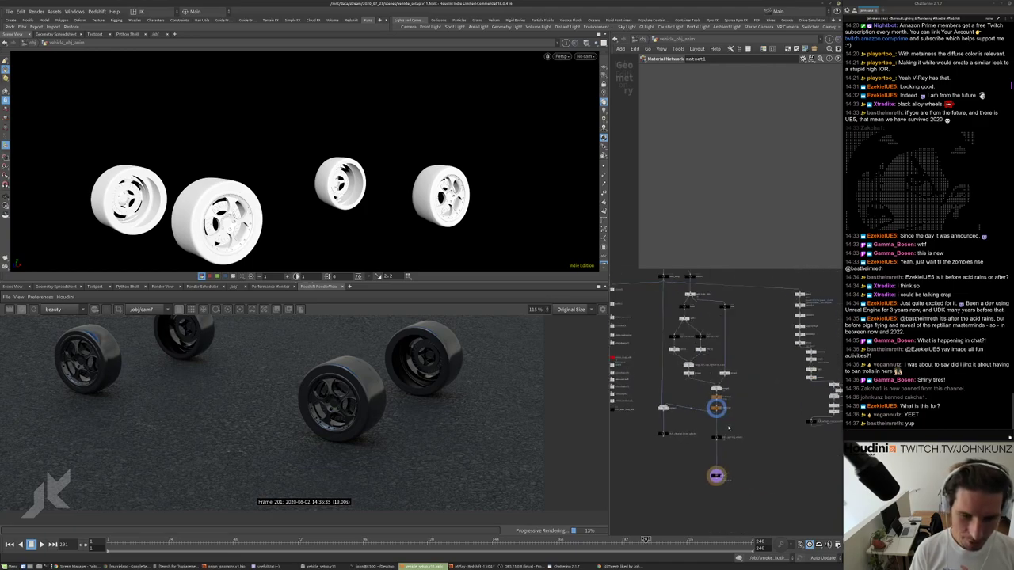
pyautogui.scroll(3, 729, 427)
# Assign ../matnet1/tire as the material on the material1 node.
pyautogui.click(698, 389)
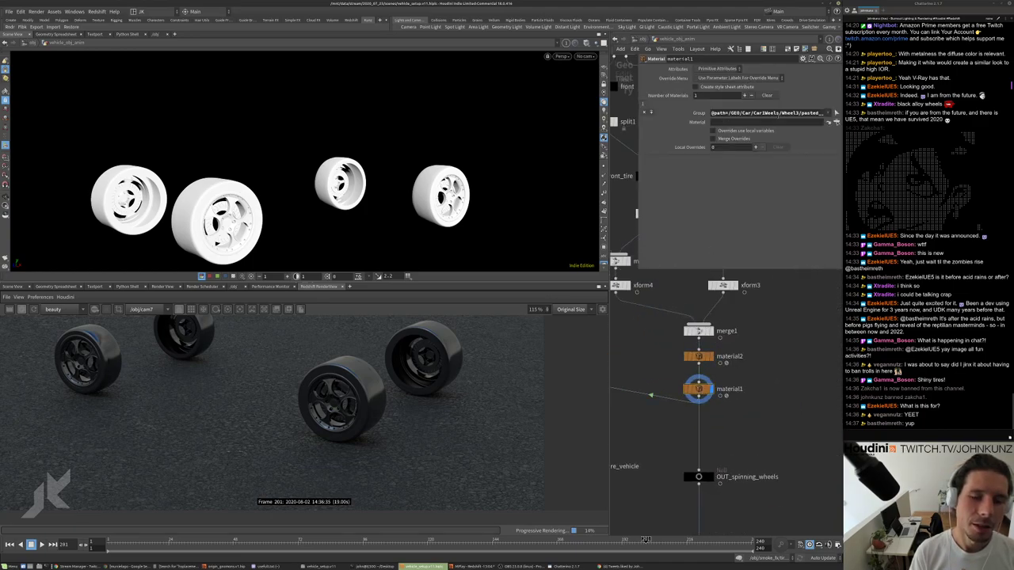
pyautogui.click(837, 113)
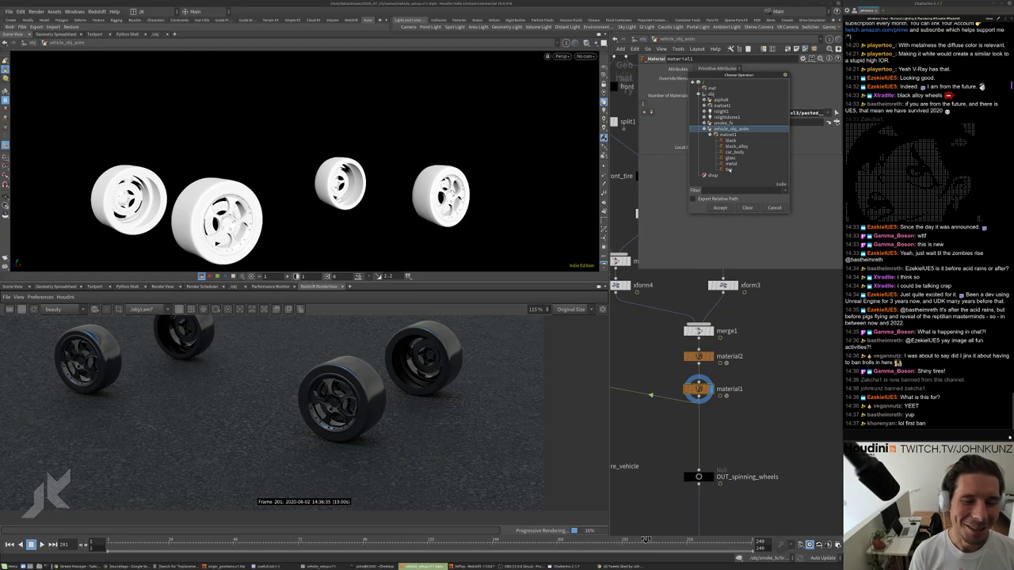
pyautogui.click(728, 169)
pyautogui.click(720, 208)
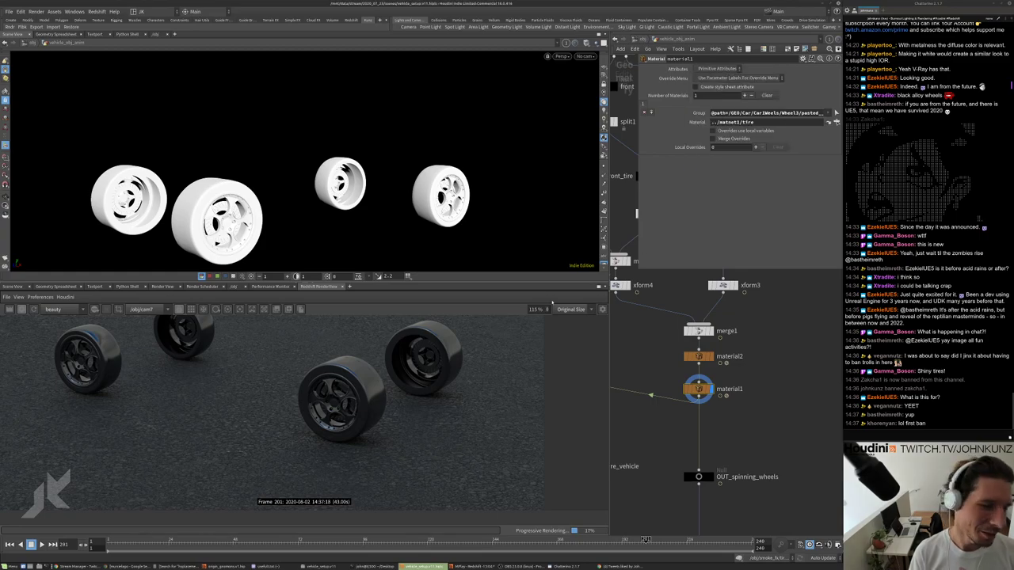
pyautogui.scroll(-6, 806, 401)
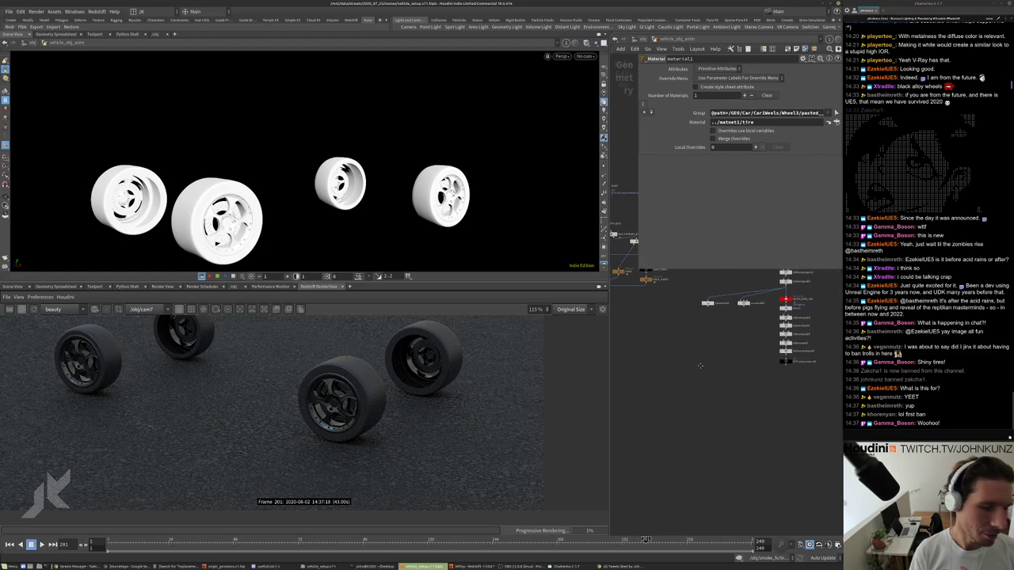
# In the tire builder, add an RS Texture node and wire TextureSampler1 into redshift_material1's Surface.
pyautogui.doubleClick(635, 276)
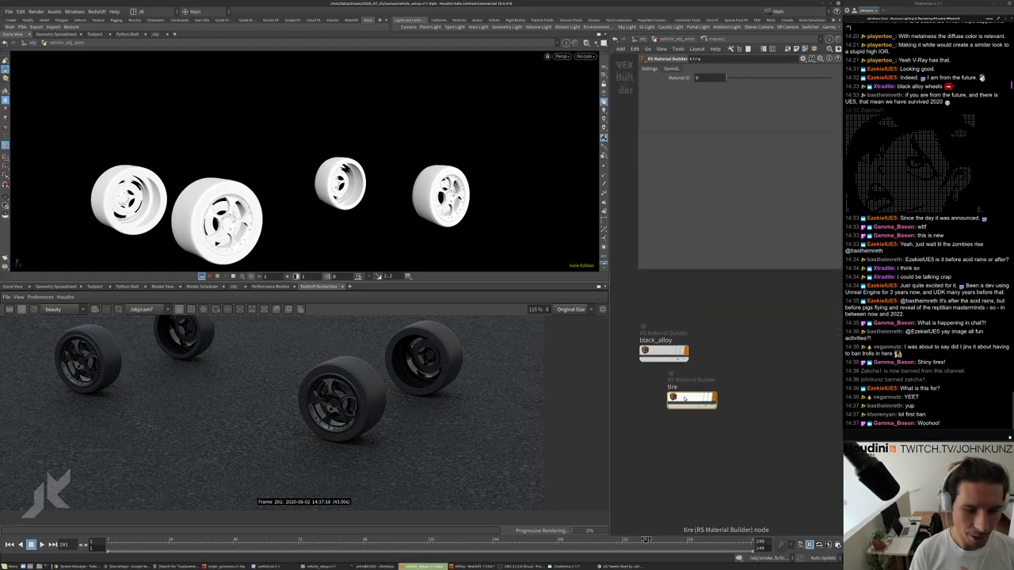
pyautogui.doubleClick(683, 398)
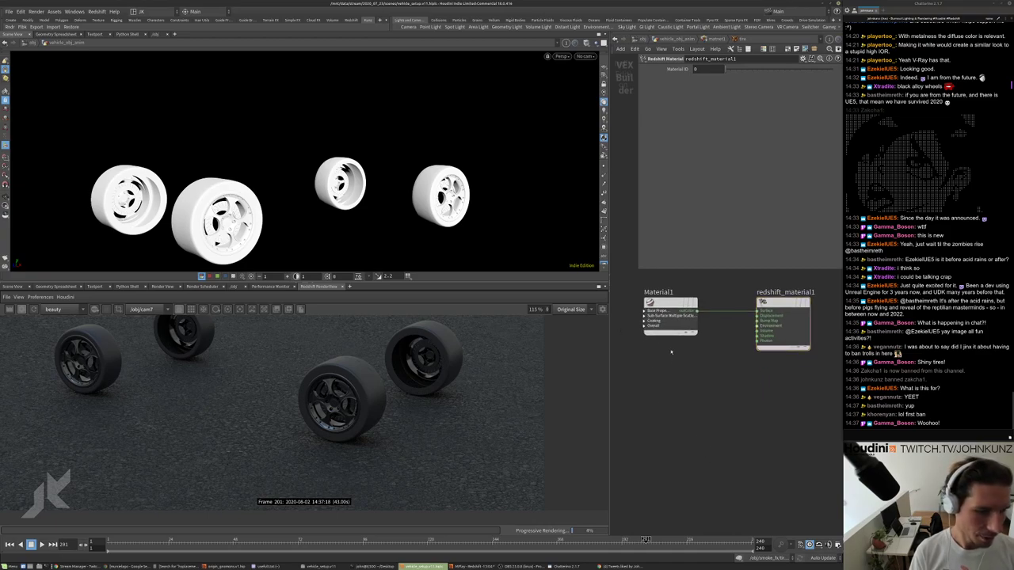
pyautogui.press('Tab')
pyautogui.write('te')
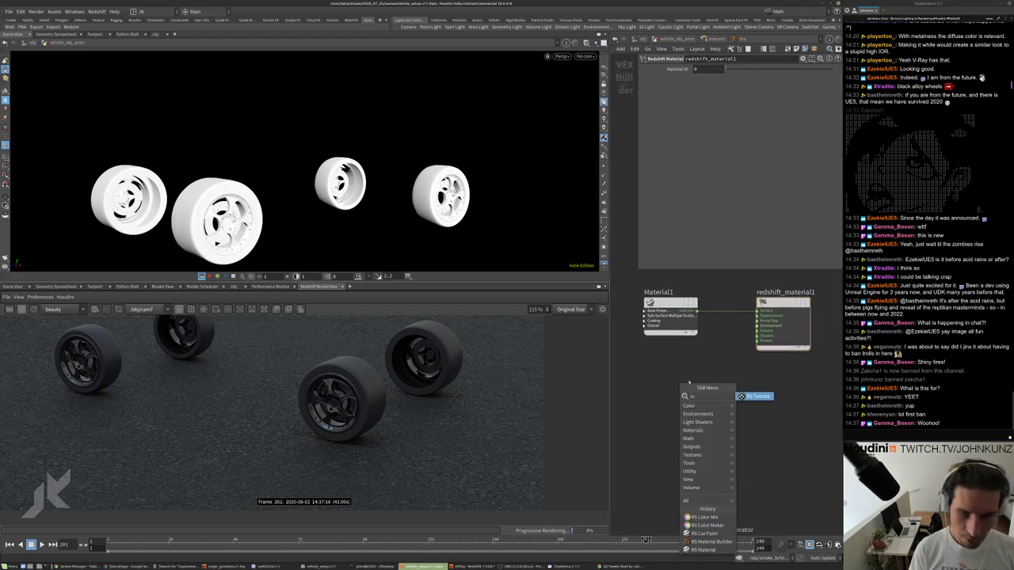
pyautogui.click(740, 395)
pyautogui.click(670, 394)
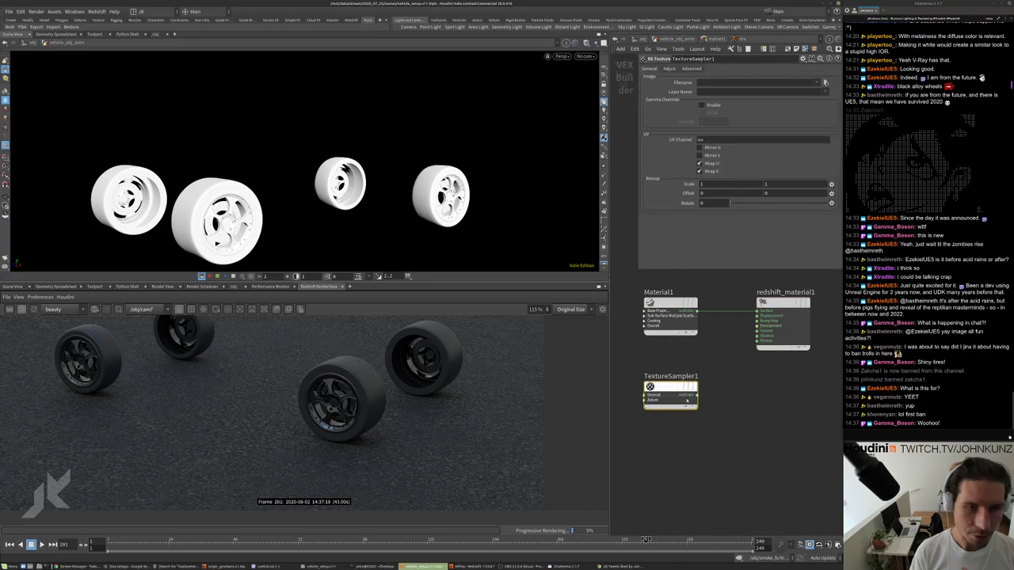
pyautogui.moveTo(697, 393); pyautogui.dragTo(758, 314)
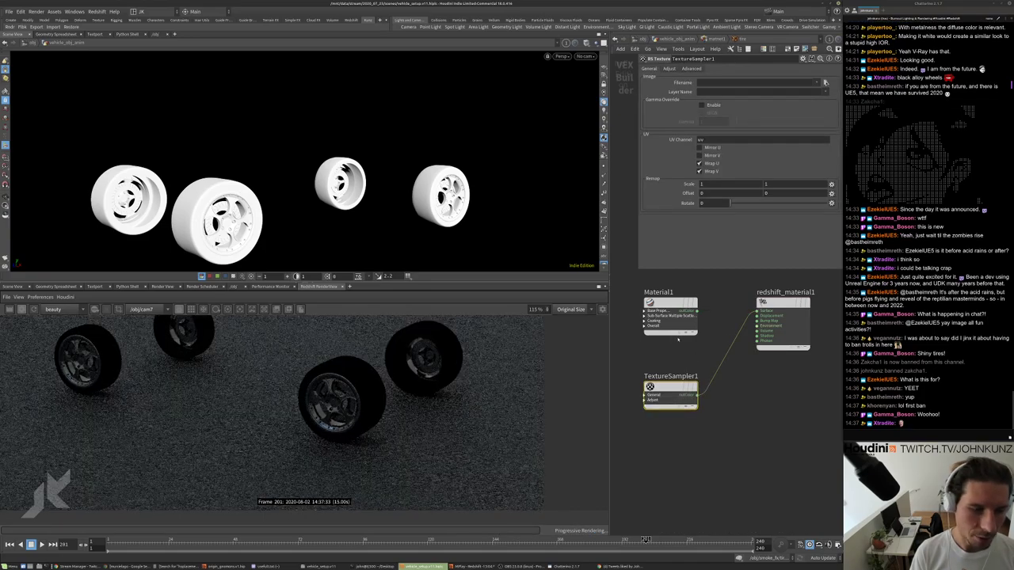
pyautogui.click(824, 82)
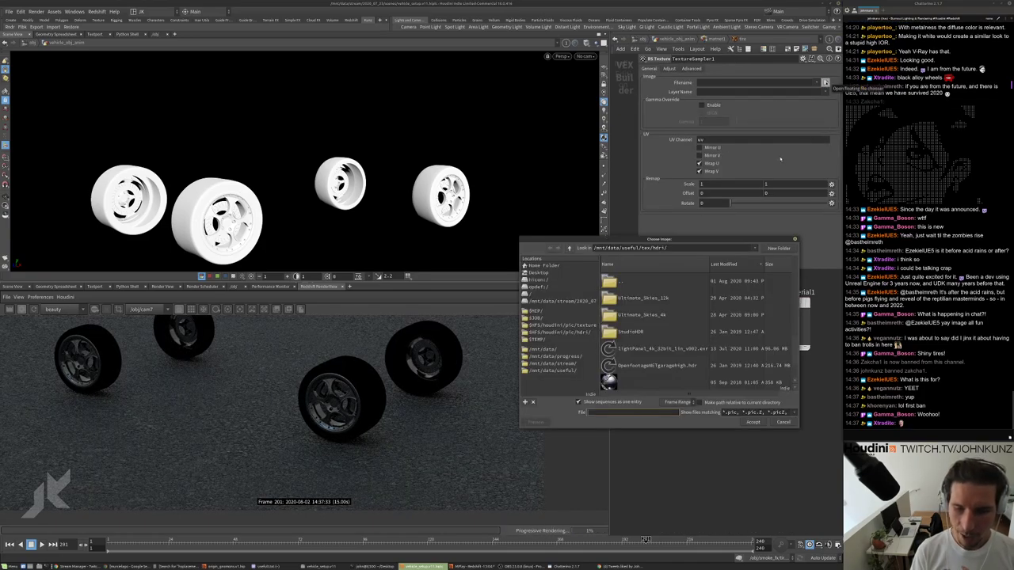
# Load /mnt/data/useful/tex/uv_value_map_01.png into TextureSampler1, then reopen the image chooser.
pyautogui.scroll(-3, 671, 369)
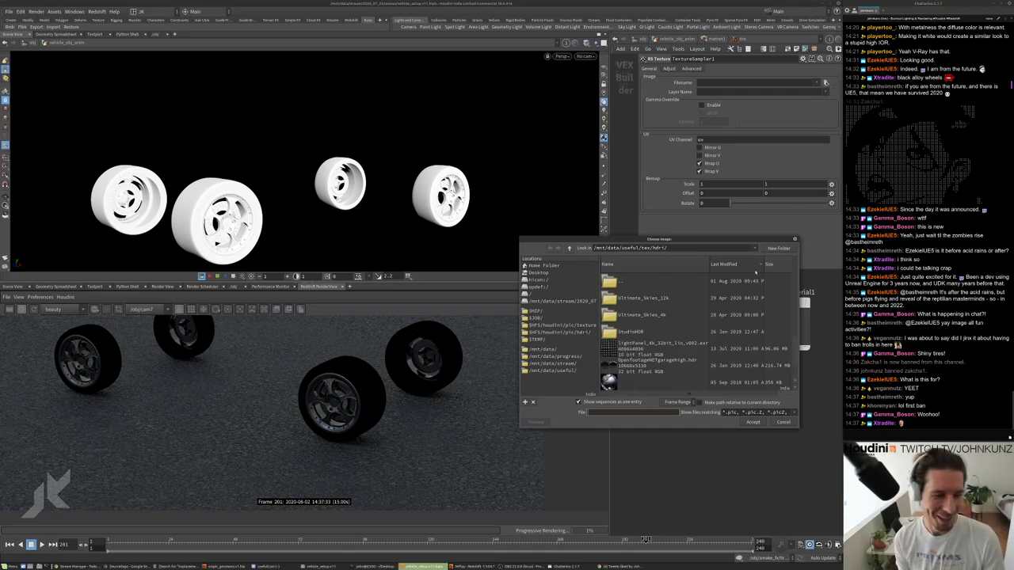
pyautogui.scroll(-5, 671, 369)
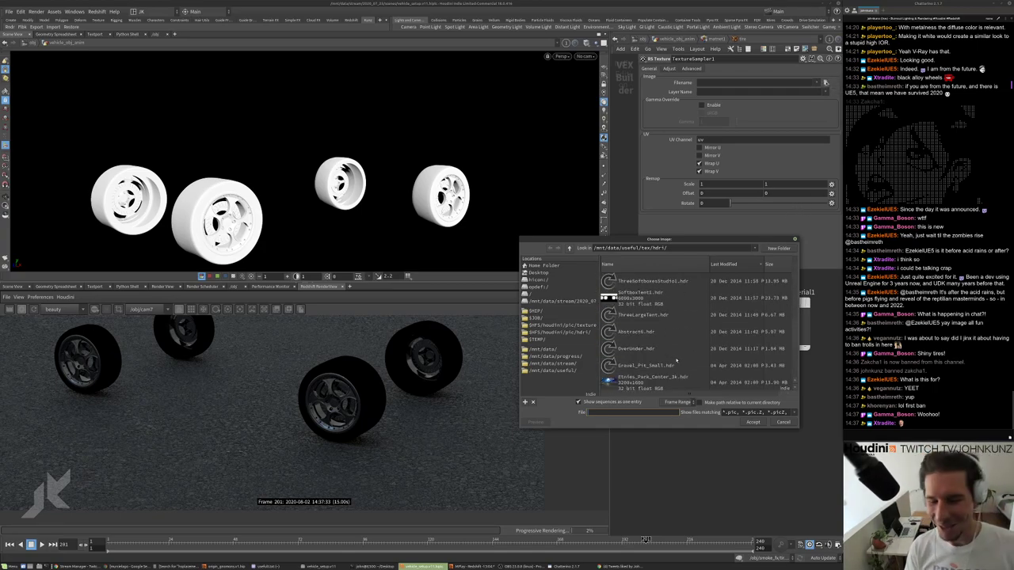
pyautogui.scroll(-3, 665, 343)
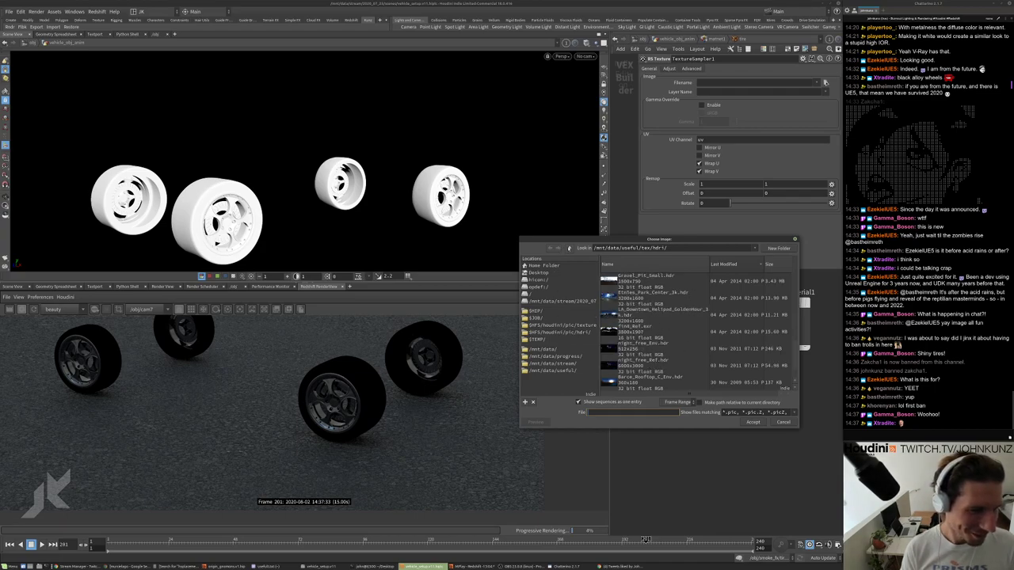
pyautogui.click(569, 248)
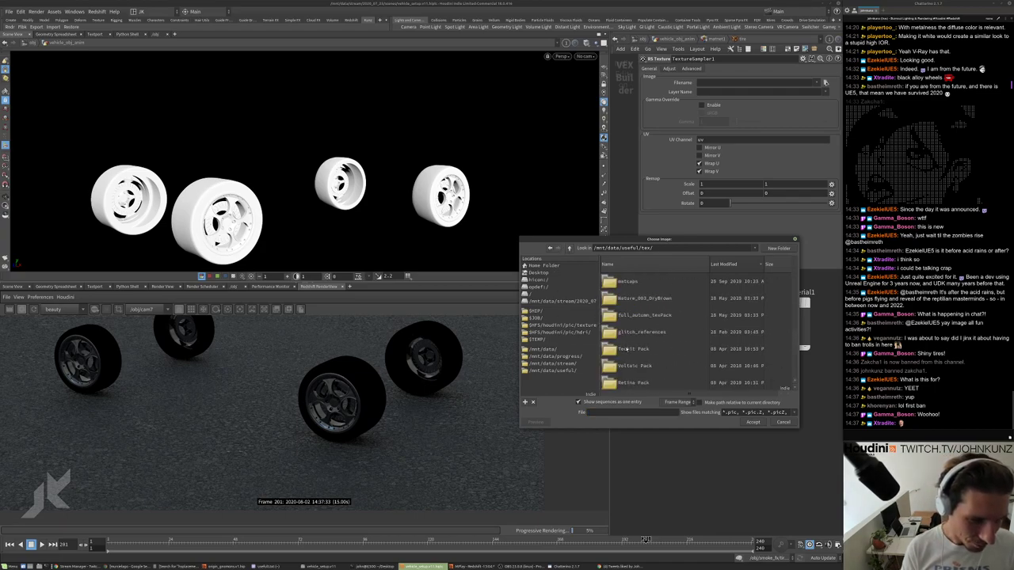
pyautogui.scroll(-5, 622, 352)
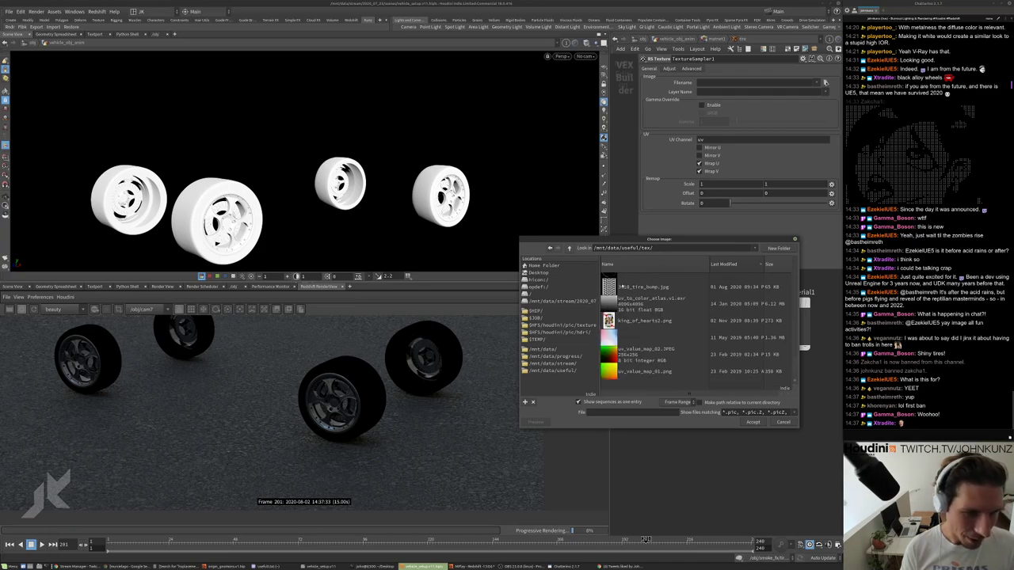
pyautogui.click(627, 357)
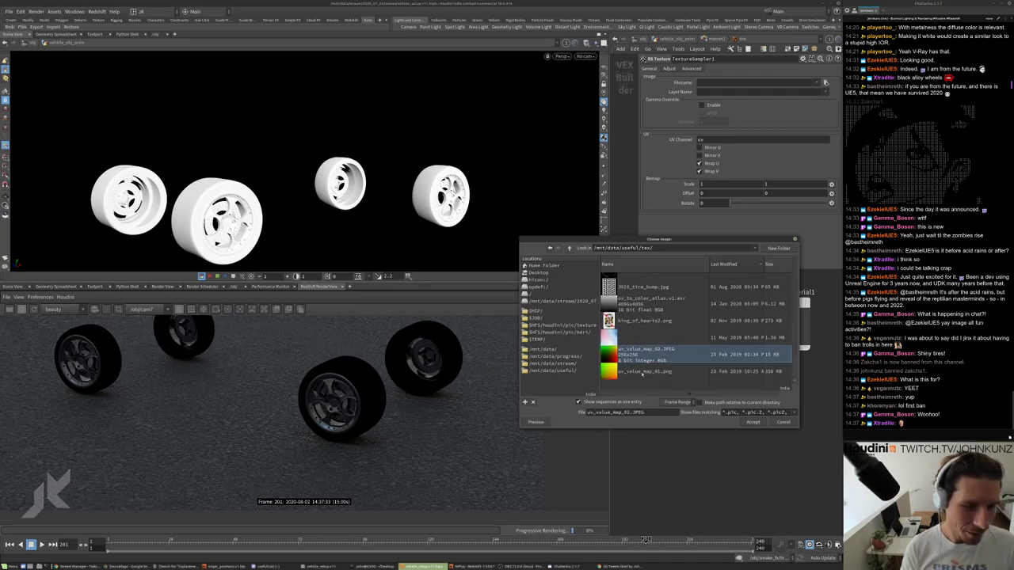
pyautogui.click(642, 374)
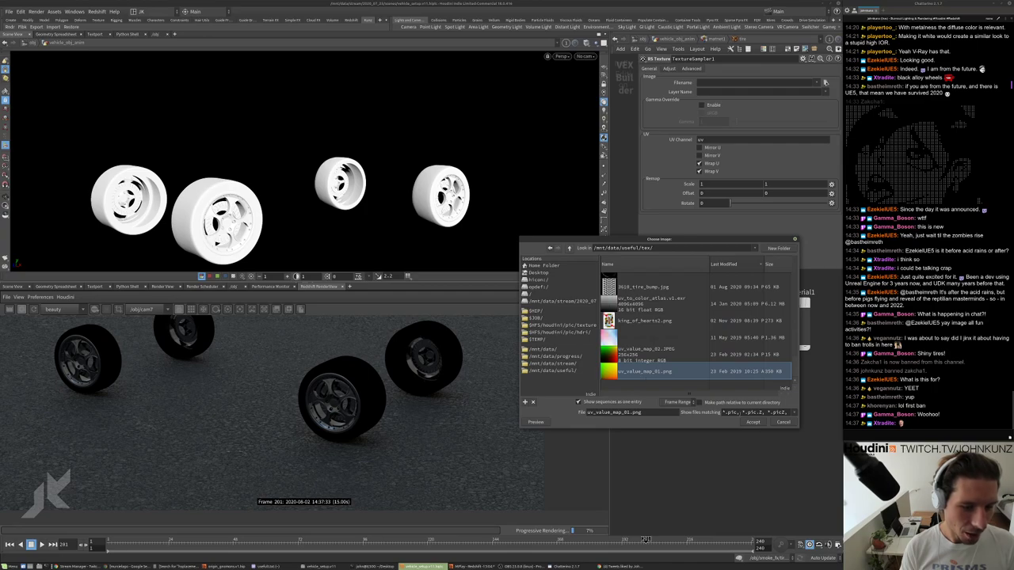
pyautogui.click(753, 421)
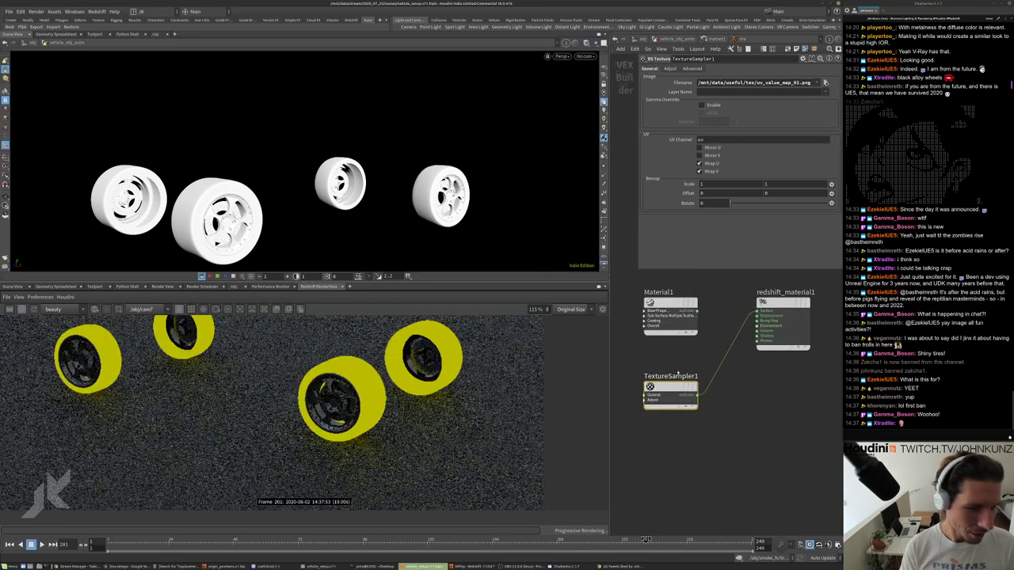
pyautogui.scroll(-2, 195, 394)
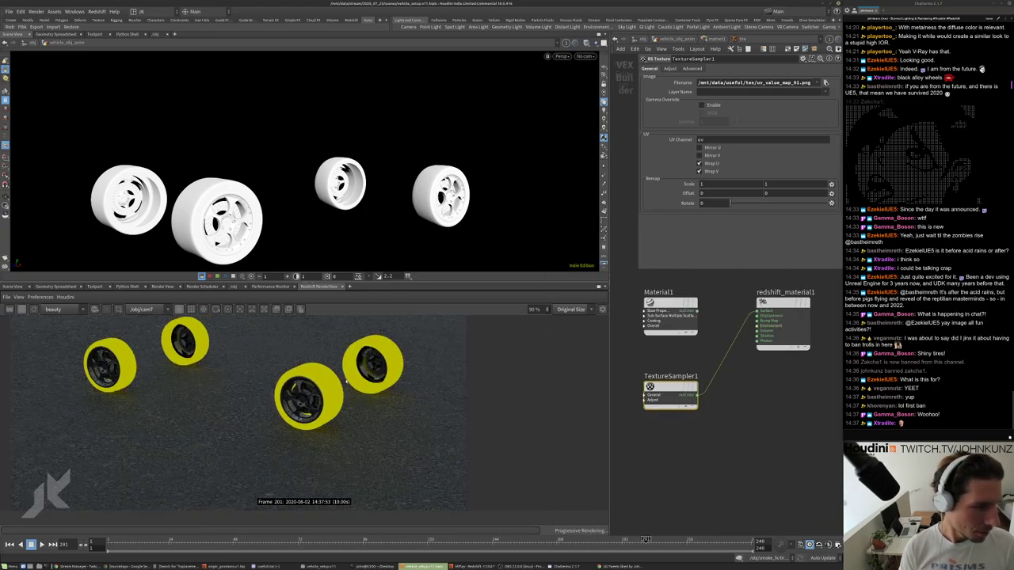
pyautogui.scroll(1, 656, 400)
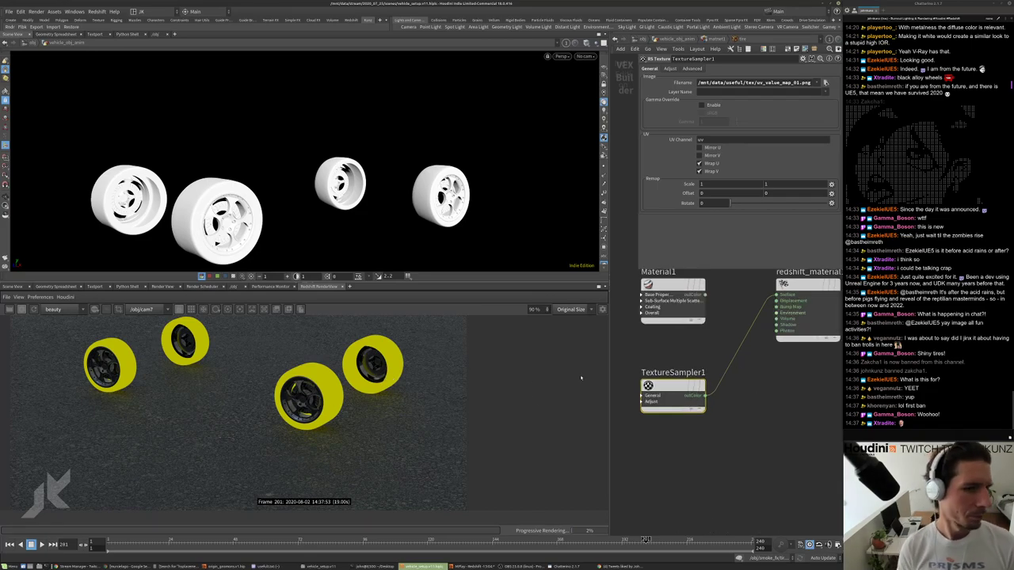
pyautogui.click(826, 82)
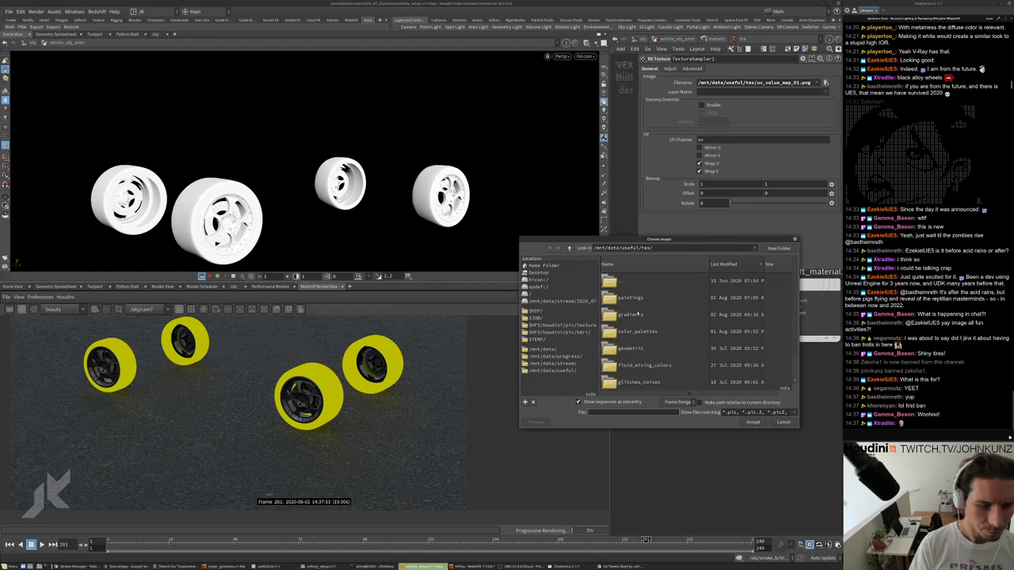
# Swap TextureSampler1's image to 3610_tire_bump.jpg and re-render the tire close-up.
pyautogui.scroll(-3, 790, 312)
pyautogui.scroll(-5, 793, 313)
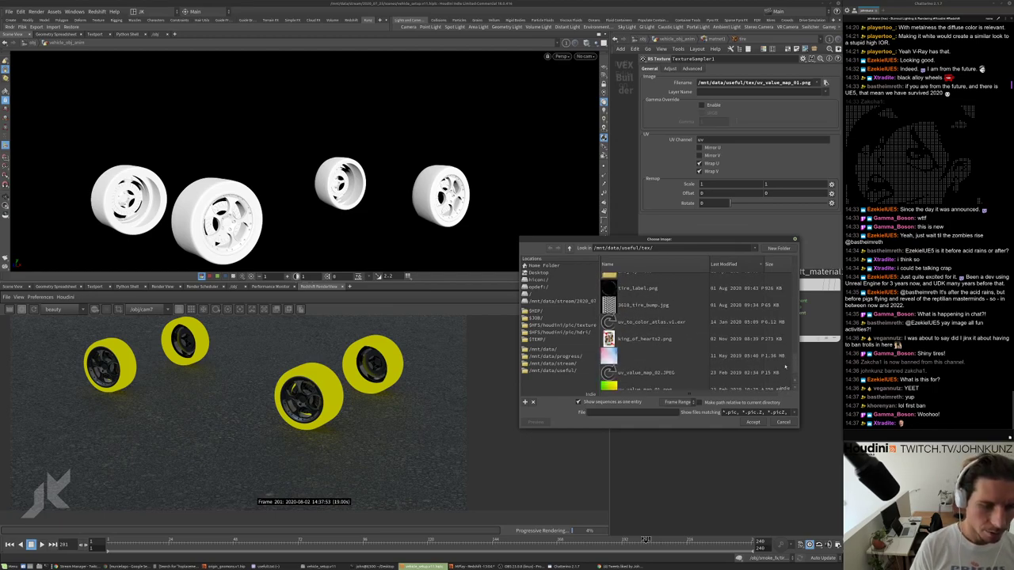
pyautogui.click(644, 304)
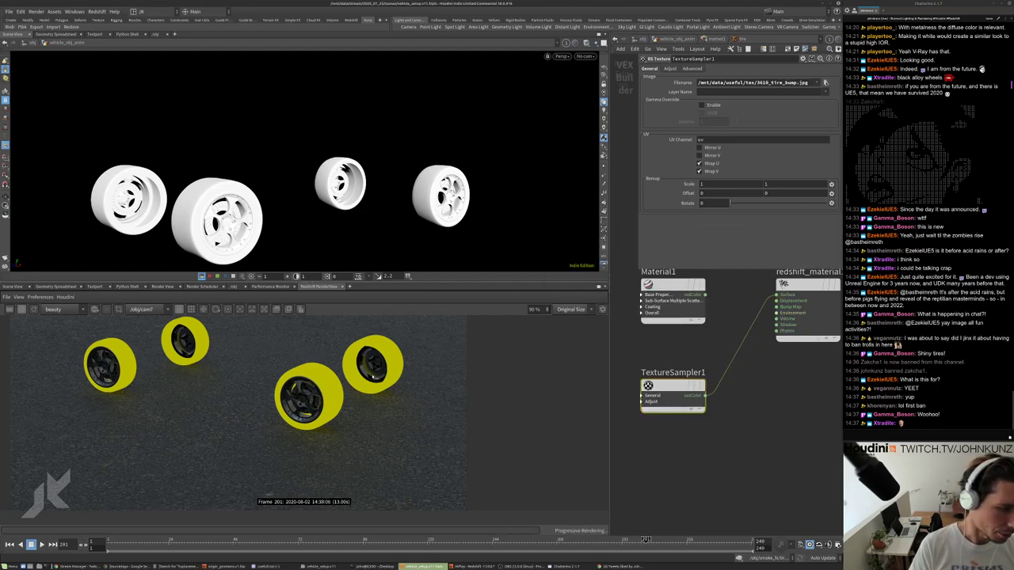
pyautogui.scroll(6, 346, 386)
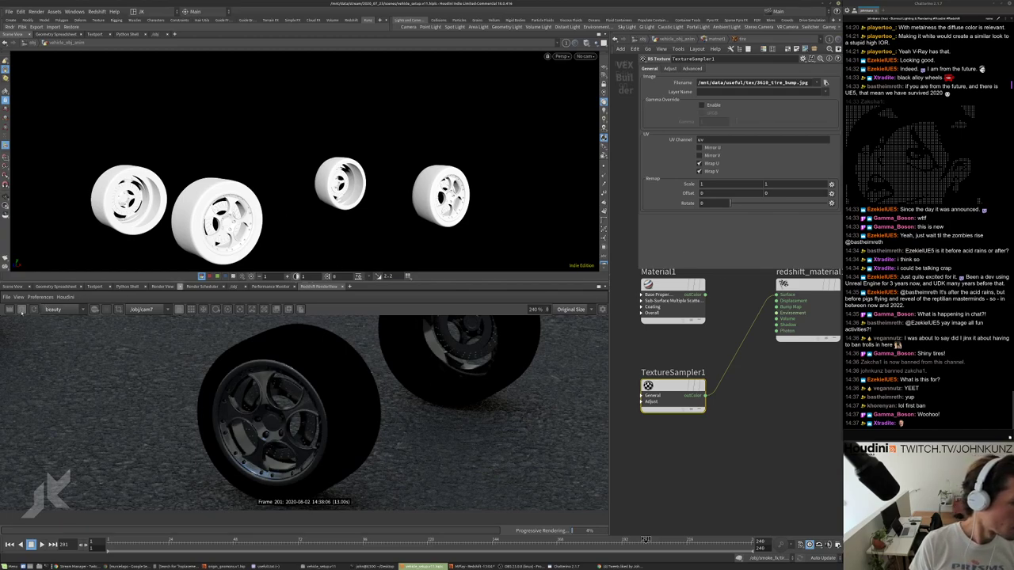
pyautogui.click(22, 309)
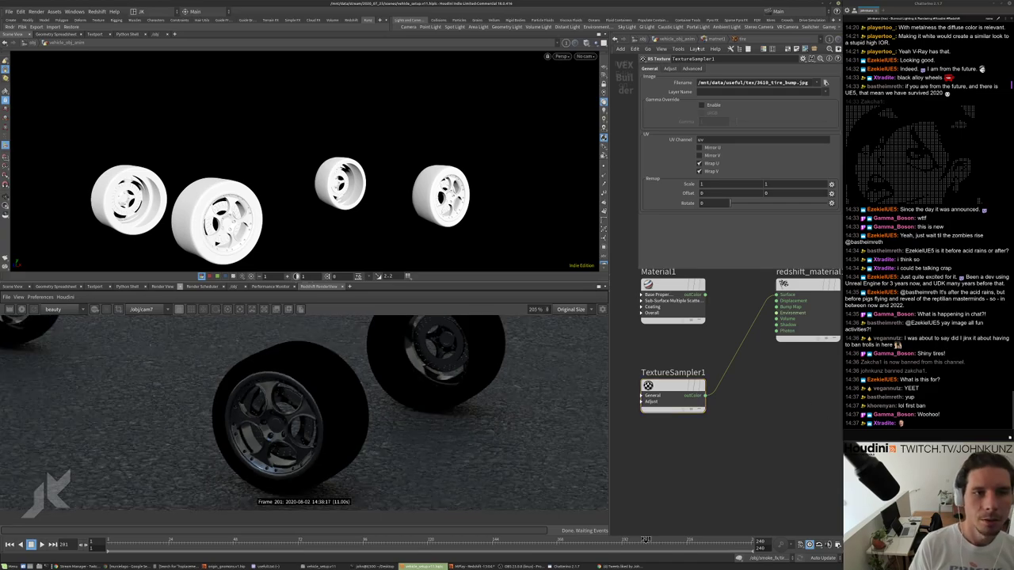
# Make the wheels null the displayed node, select it, and bring up the chat window.
pyautogui.press('u')
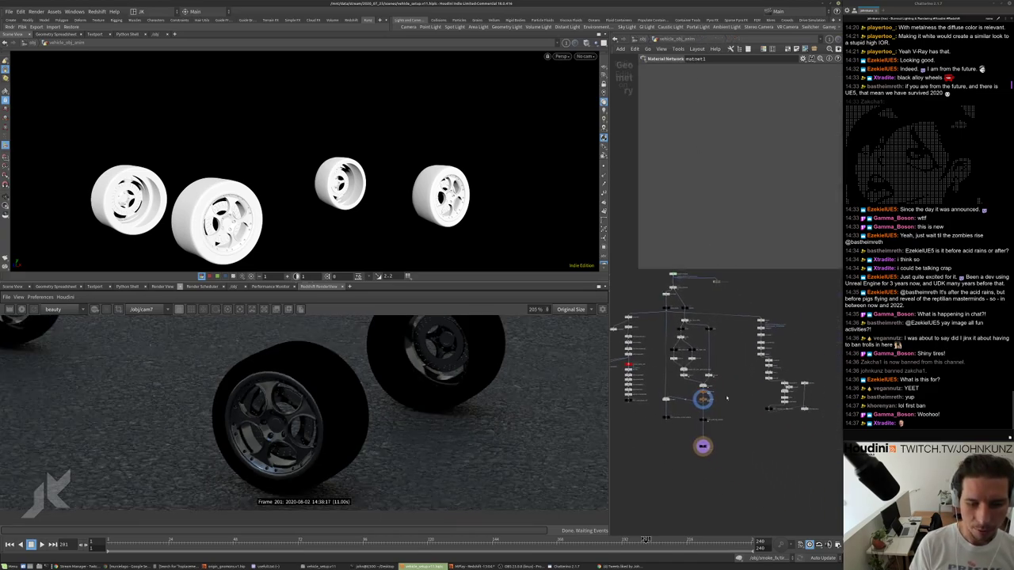
pyautogui.scroll(5, 674, 279)
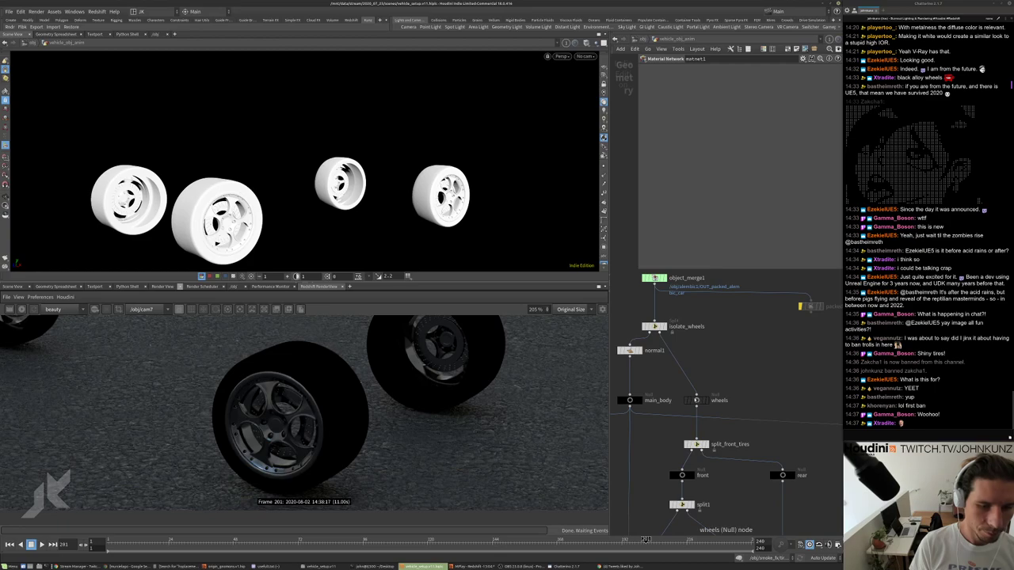
pyautogui.moveTo(707, 405); pyautogui.dragTo(707, 366)
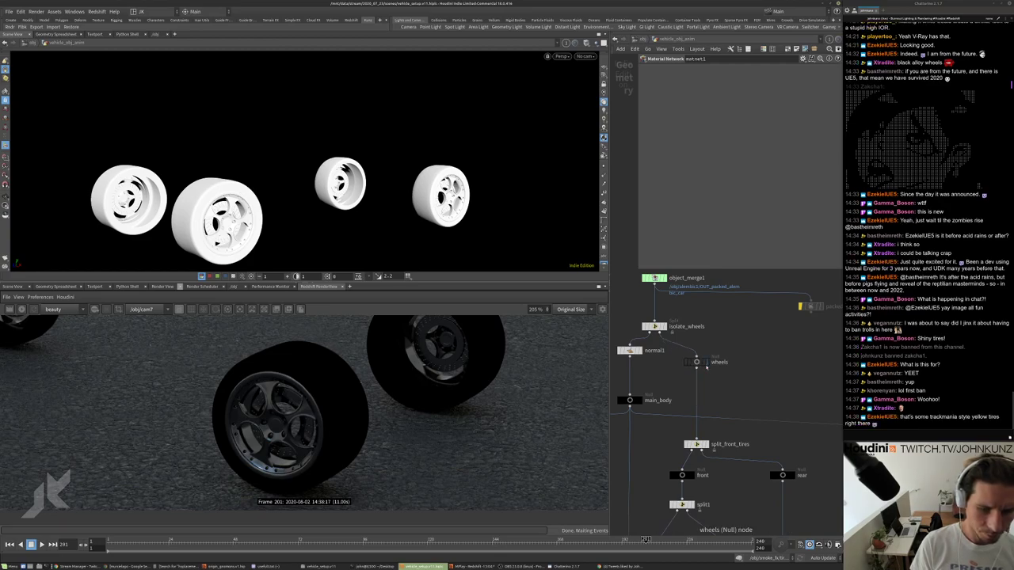
pyautogui.click(702, 363)
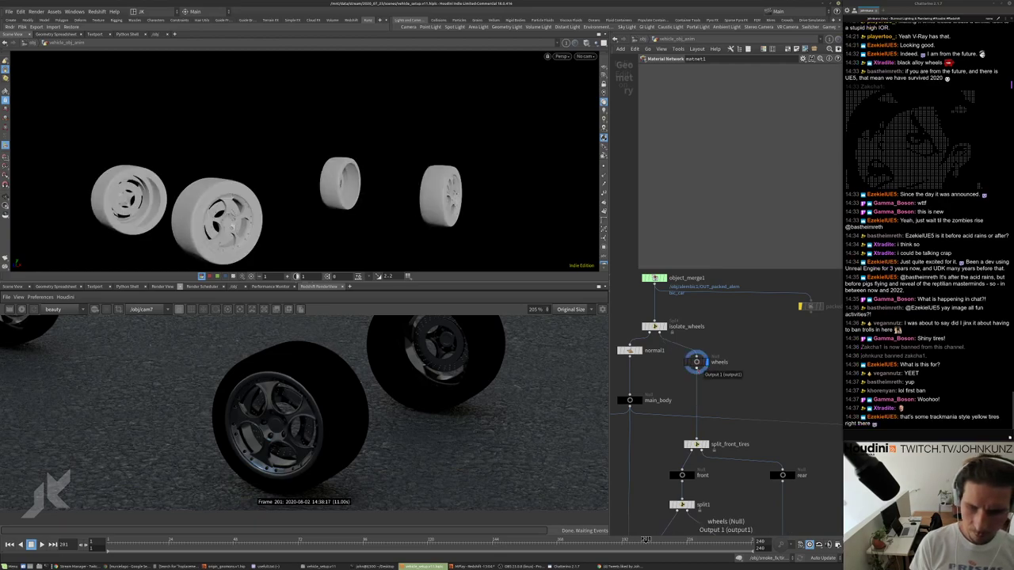
pyautogui.click(696, 362)
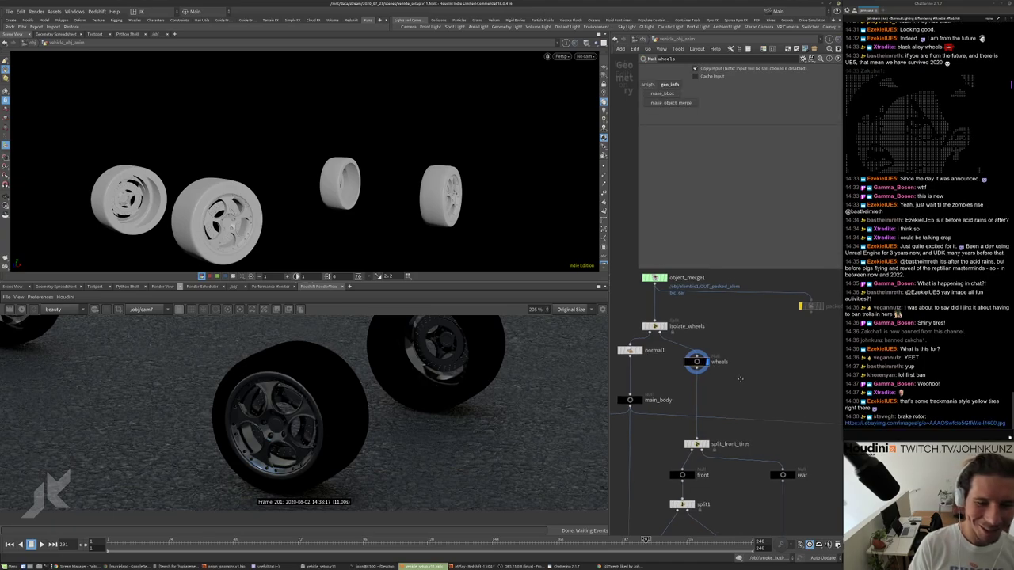
pyautogui.moveTo(740, 380); pyautogui.dragTo(747, 366, button='middle')
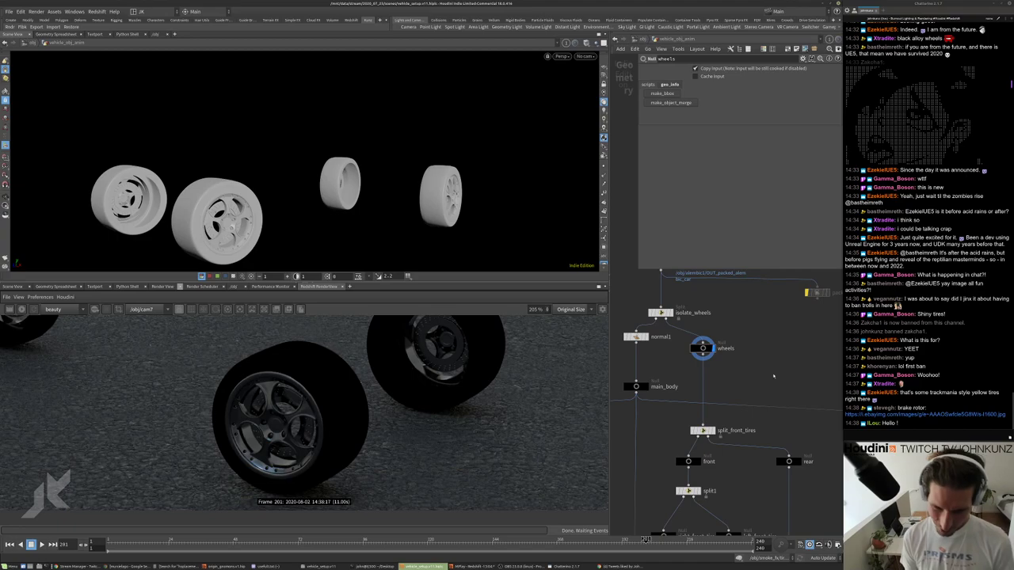
pyautogui.click(911, 413)
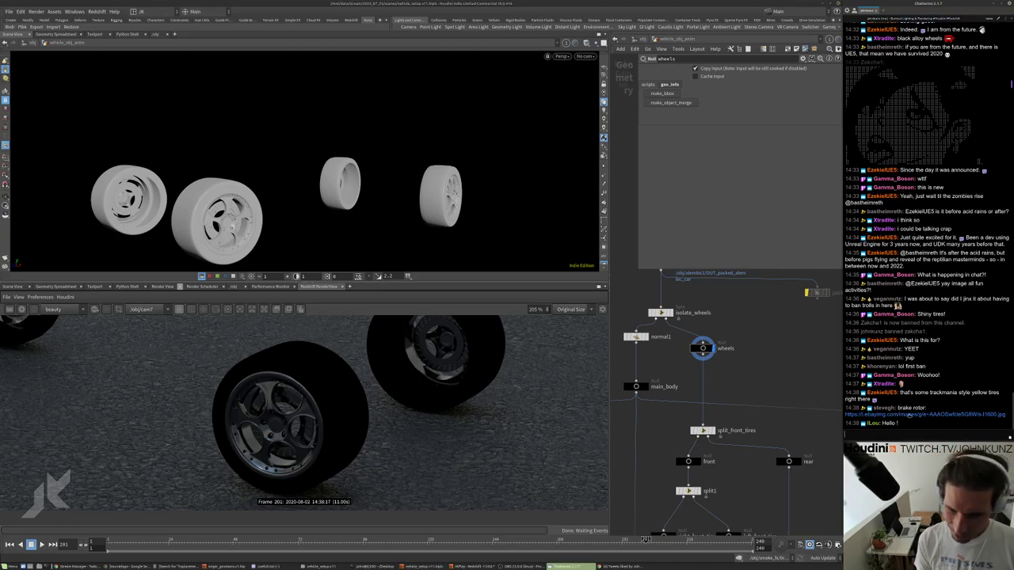
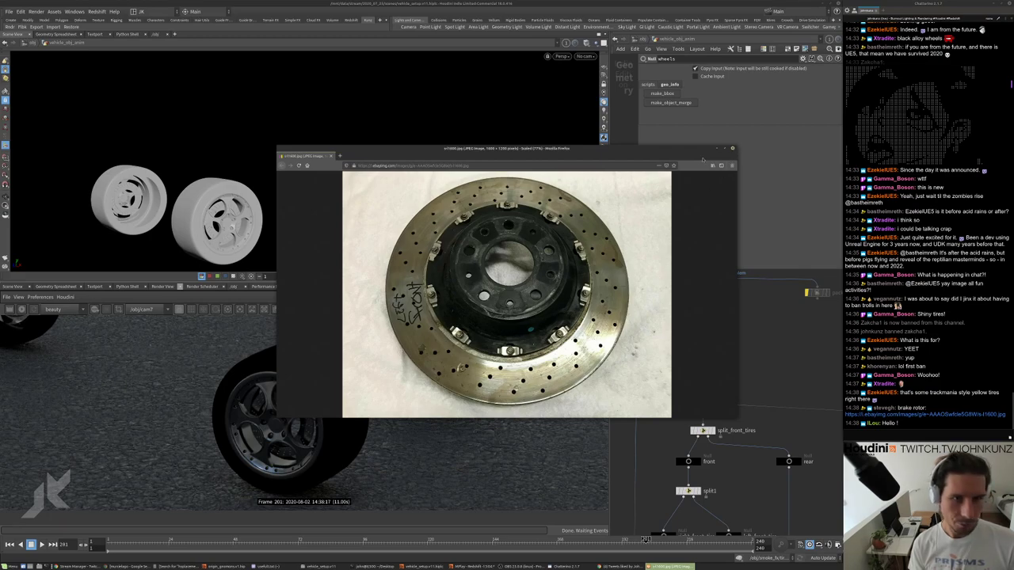
# Close the Firefox brake rotor reference photo to return to Houdini's wheel node network.
pyautogui.click(732, 148)
pyautogui.moveTo(763, 430); pyautogui.dragTo(733, 222, button='middle')
pyautogui.scroll(3, 685, 503)
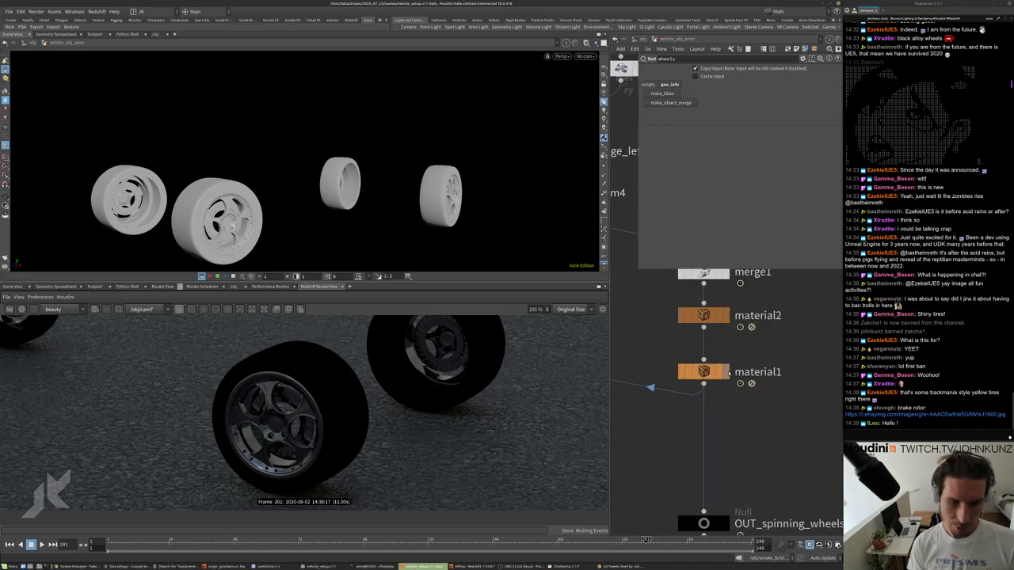
# Display material1 and pick the second wheel's disc geometry in the viewport.
pyautogui.click(728, 372)
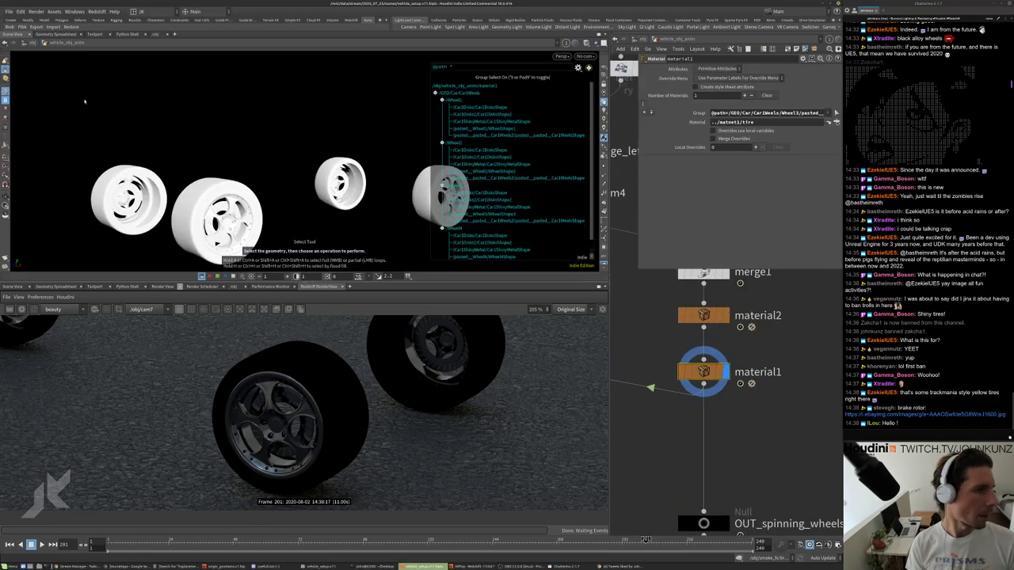
pyautogui.click(219, 222)
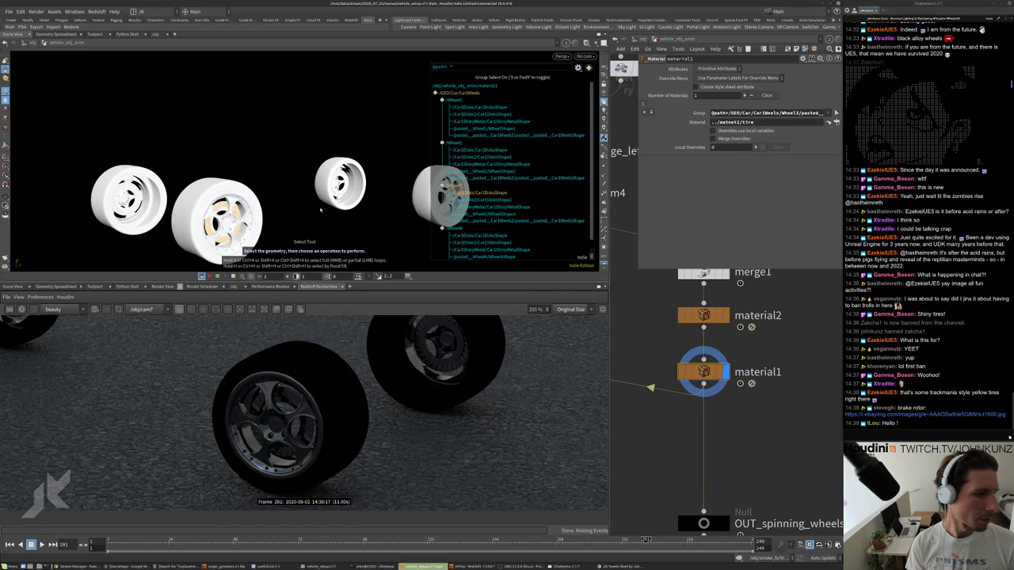
pyautogui.press('Escape')
pyautogui.moveTo(321, 210); pyautogui.dragTo(343, 166)
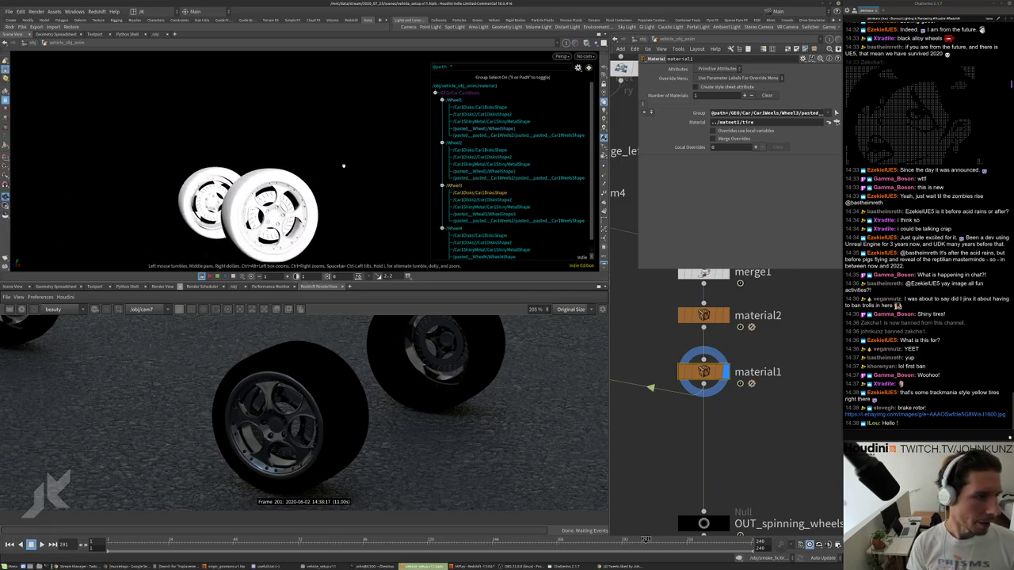
pyautogui.scroll(2, 343, 165)
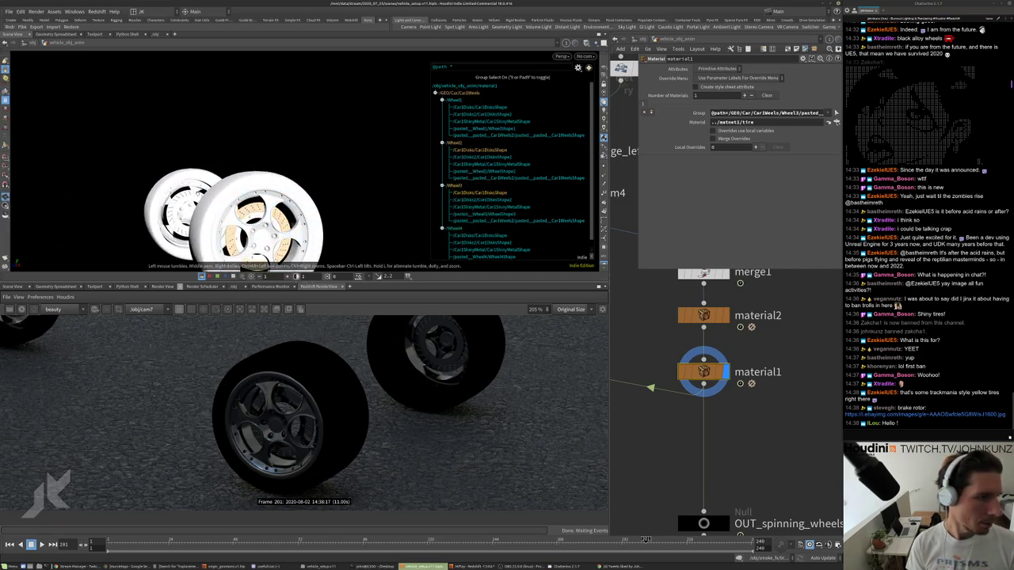
pyautogui.press('h')
pyautogui.press('s')
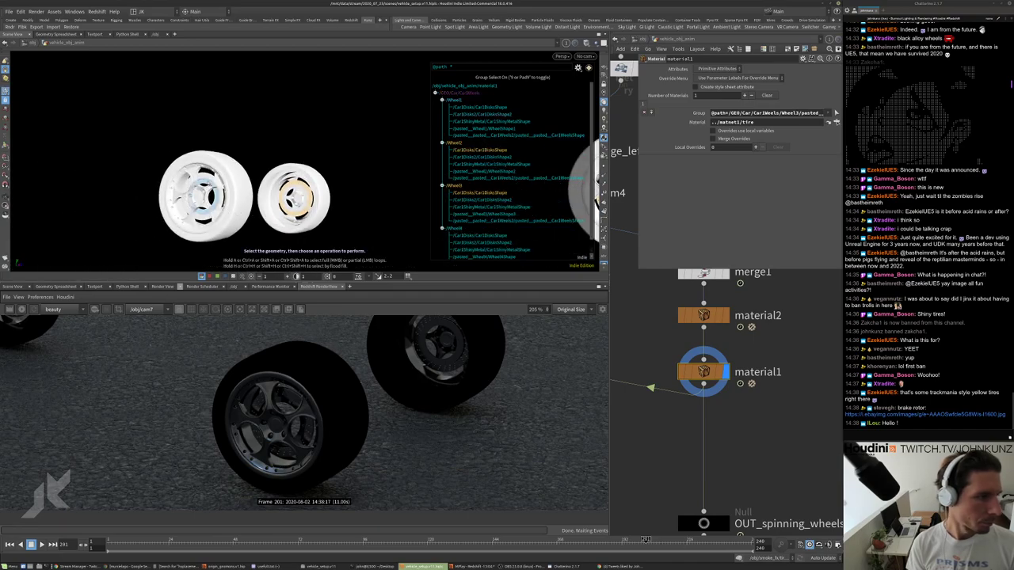
pyautogui.press('Escape')
pyautogui.moveTo(202, 196); pyautogui.dragTo(216, 193)
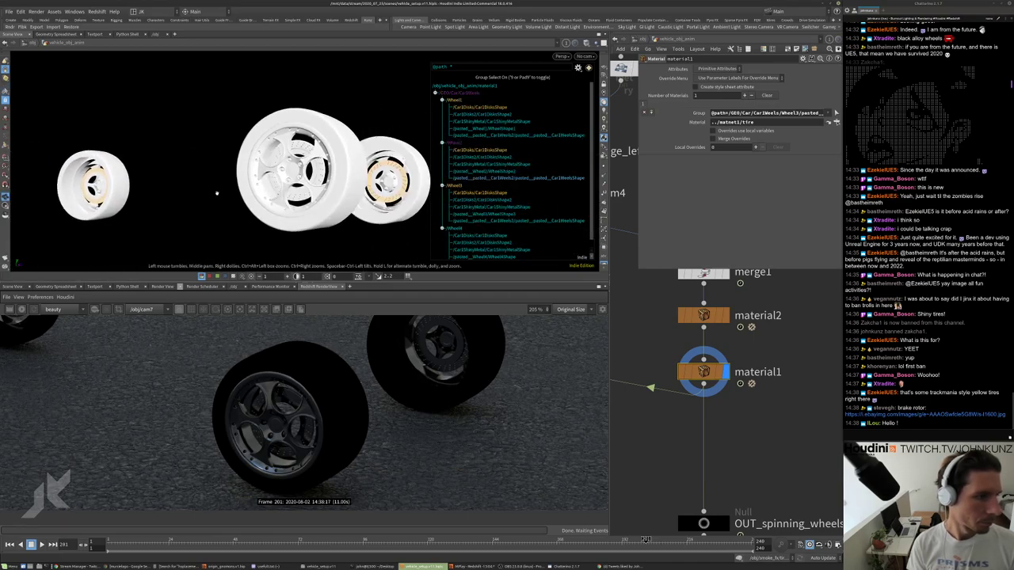
pyautogui.press('s')
# Add a Material node (material3) assigning ../matnet1/metal to the picked disc.
pyautogui.press('Tab')
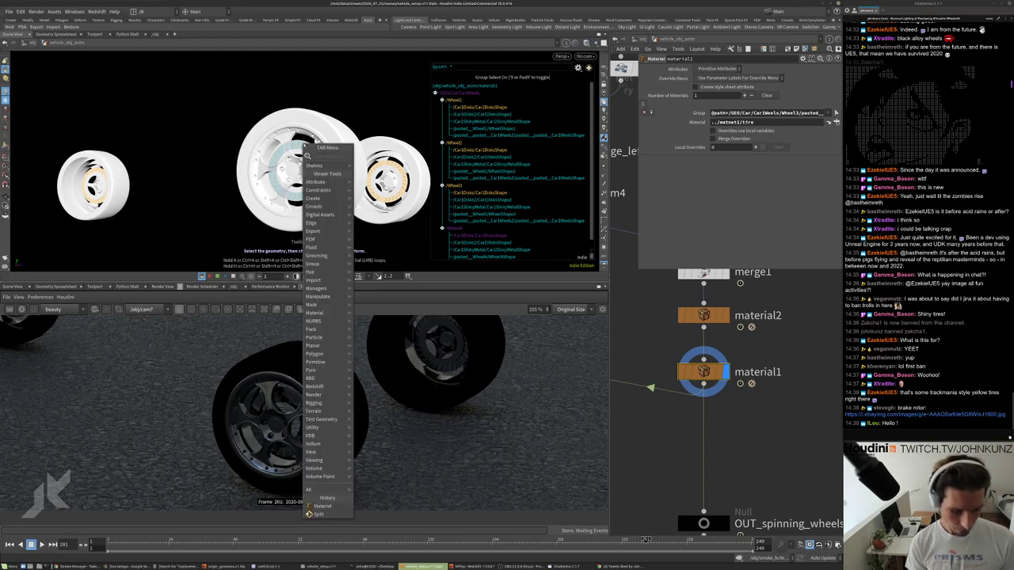
pyautogui.write('mater')
pyautogui.press('Return')
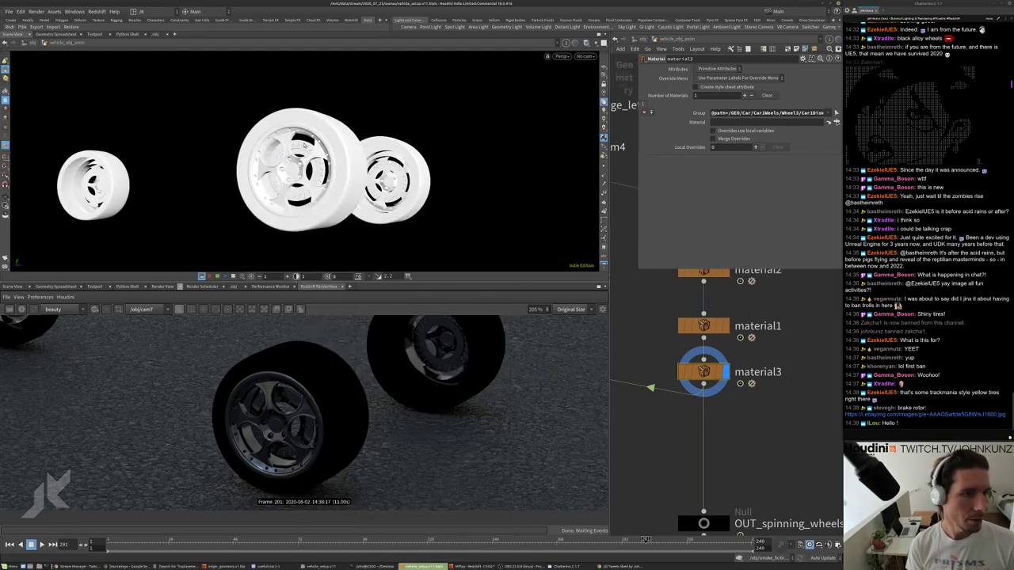
pyautogui.click(836, 122)
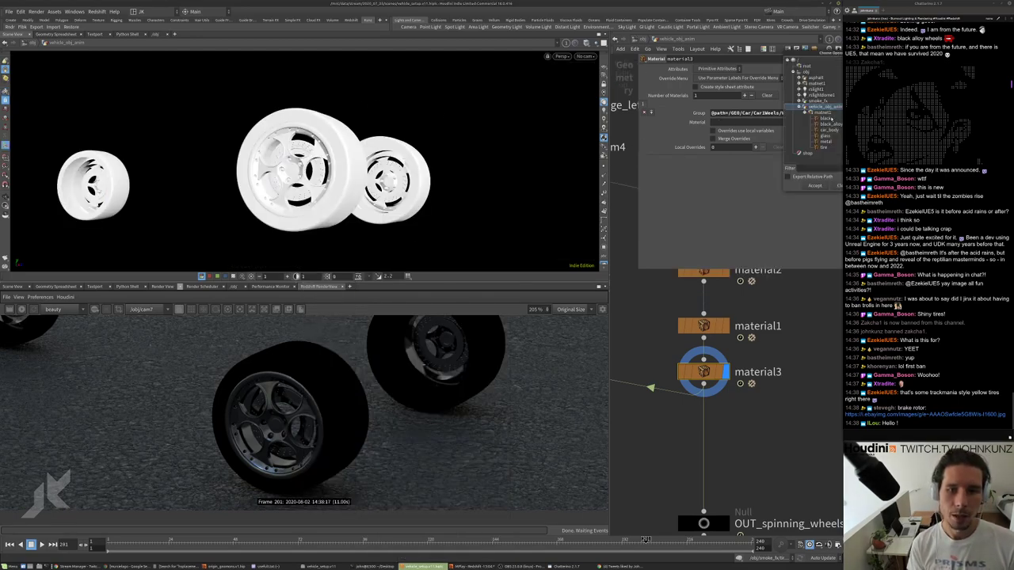
pyautogui.moveTo(798, 59); pyautogui.dragTo(730, 103)
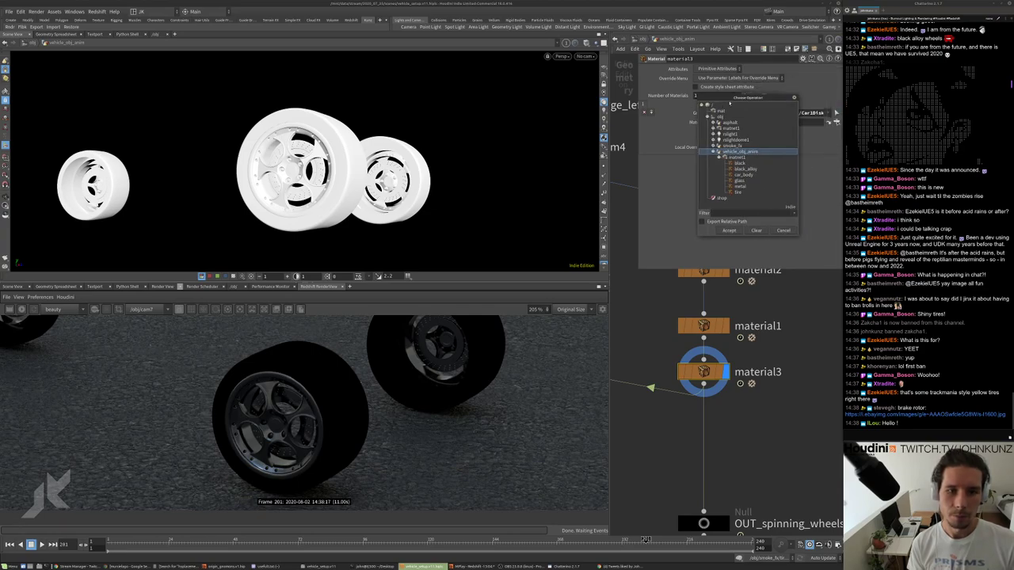
pyautogui.click(745, 187)
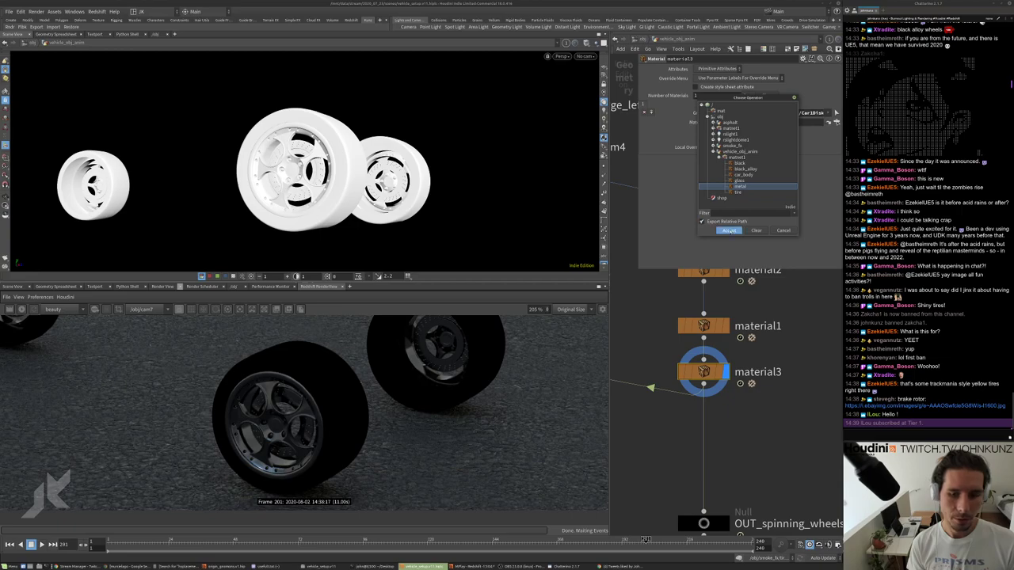
pyautogui.click(728, 230)
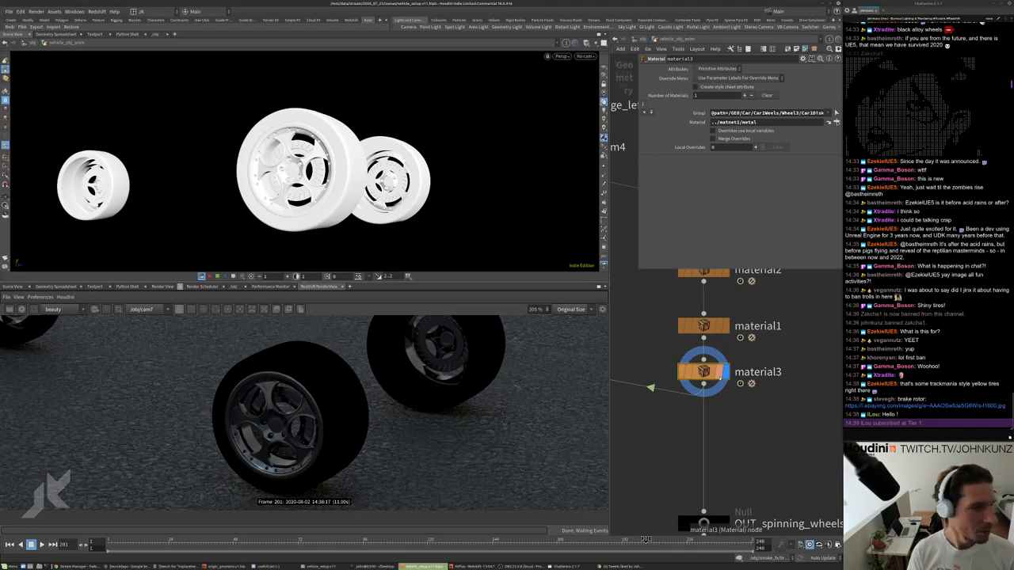
pyautogui.press('g')
pyautogui.moveTo(400, 206); pyautogui.dragTo(364, 177)
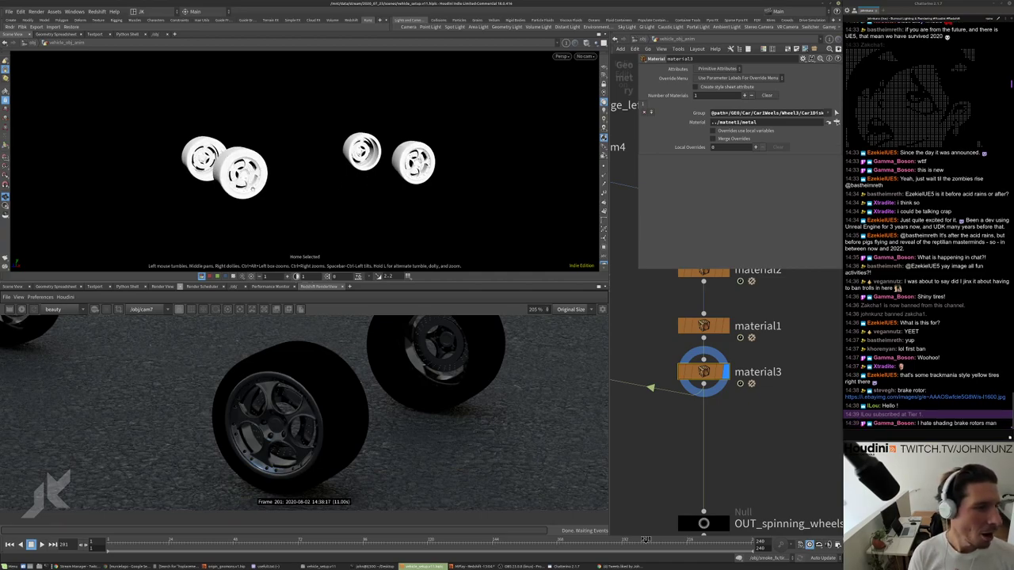
pyautogui.moveTo(258, 193); pyautogui.dragTo(402, 196)
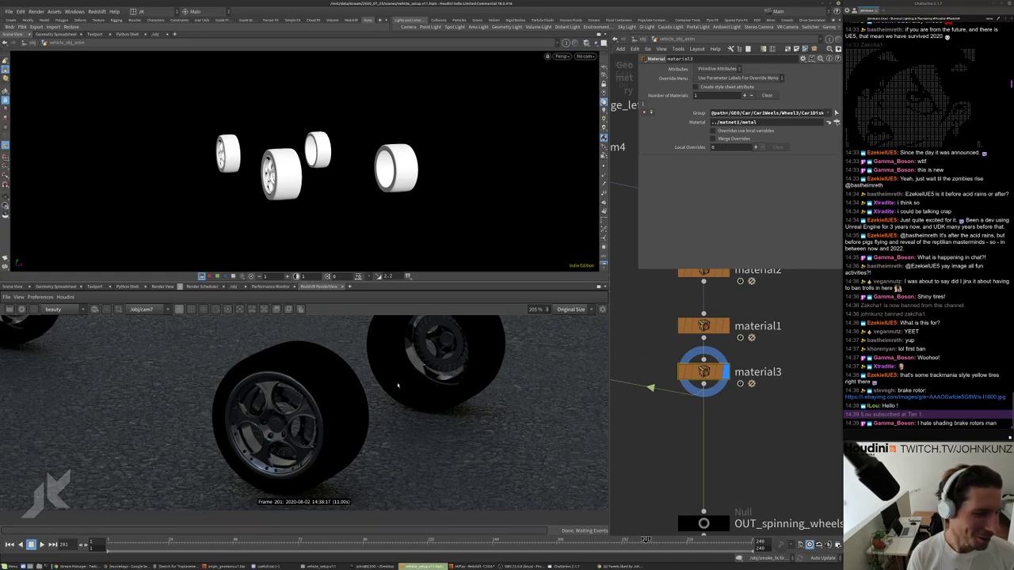
pyautogui.scroll(-5, 713, 431)
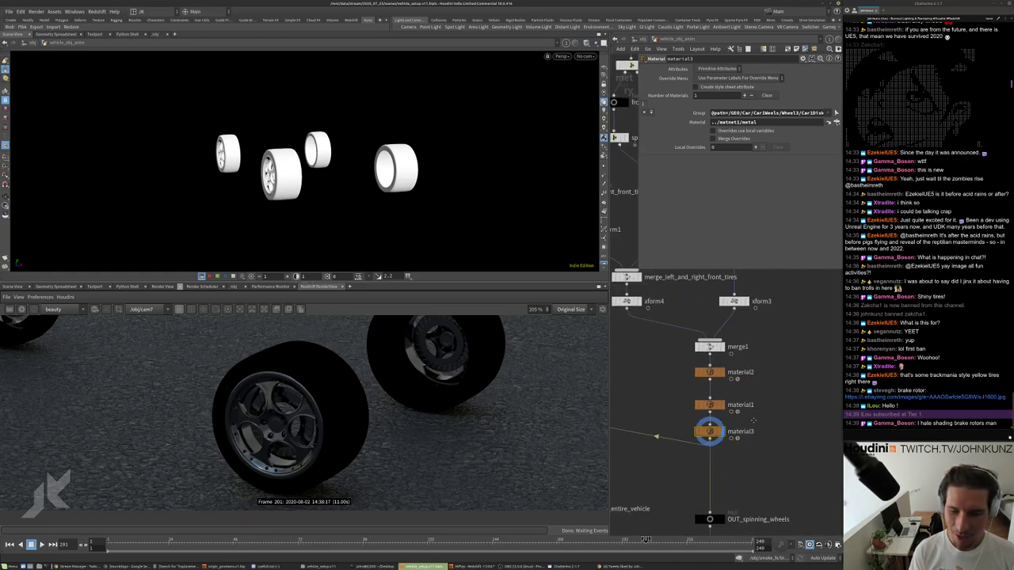
pyautogui.scroll(5, 702, 373)
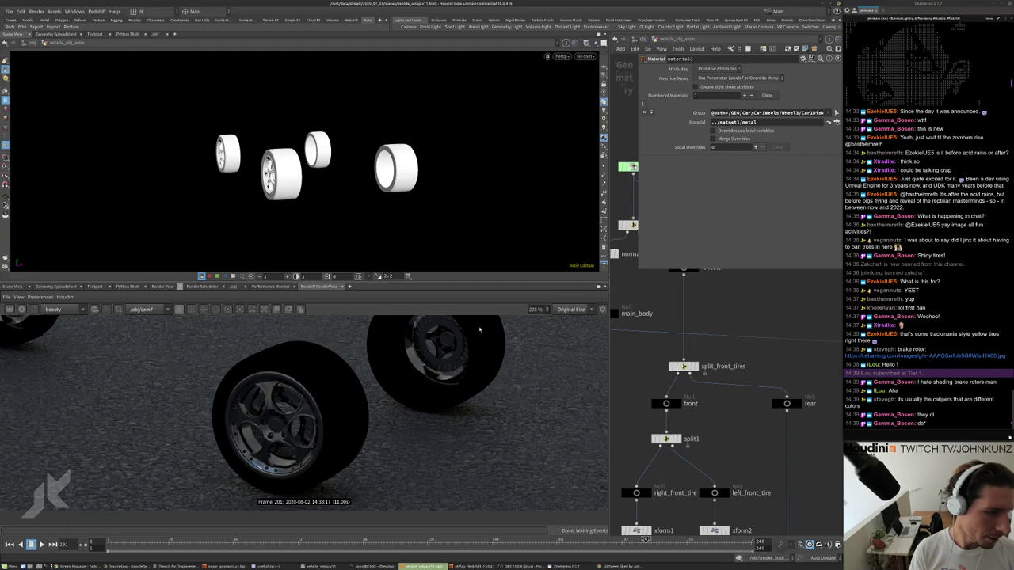
pyautogui.scroll(-3, 778, 426)
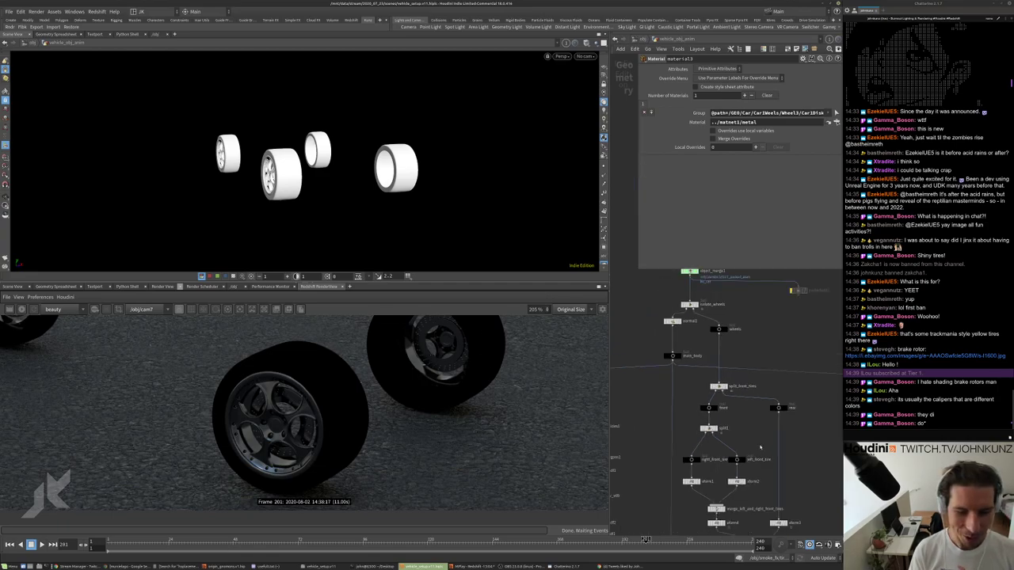
pyautogui.scroll(5, 762, 333)
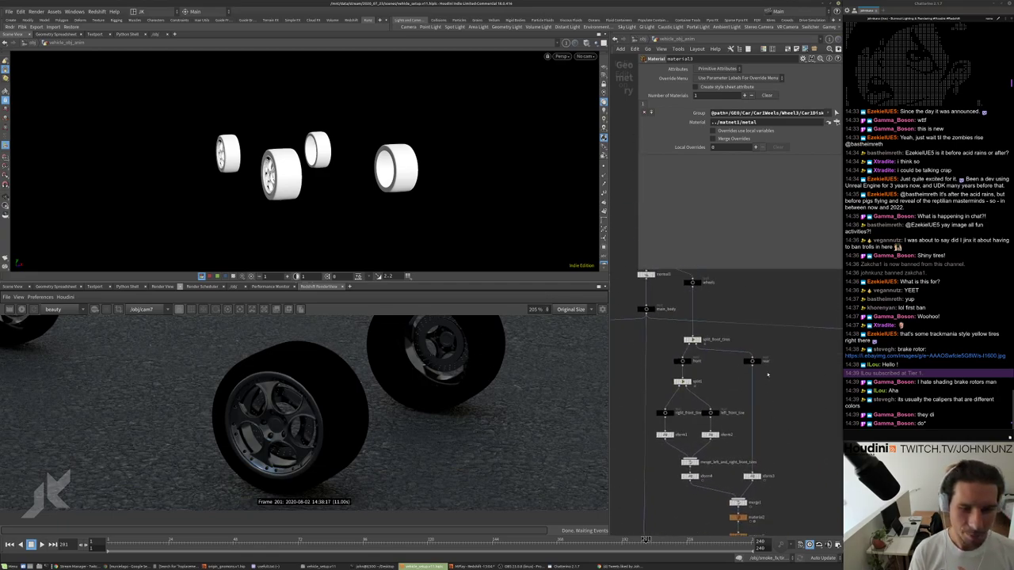
# Add a UV Quick Shade node fed by the wheels null and display its checker result.
pyautogui.click(678, 326)
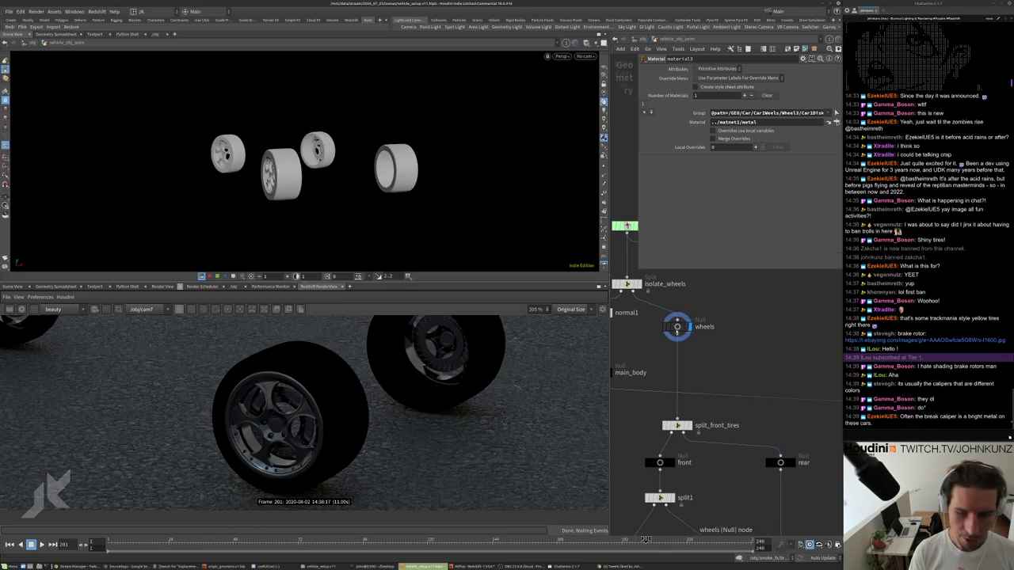
pyautogui.moveTo(403, 121); pyautogui.dragTo(333, 178)
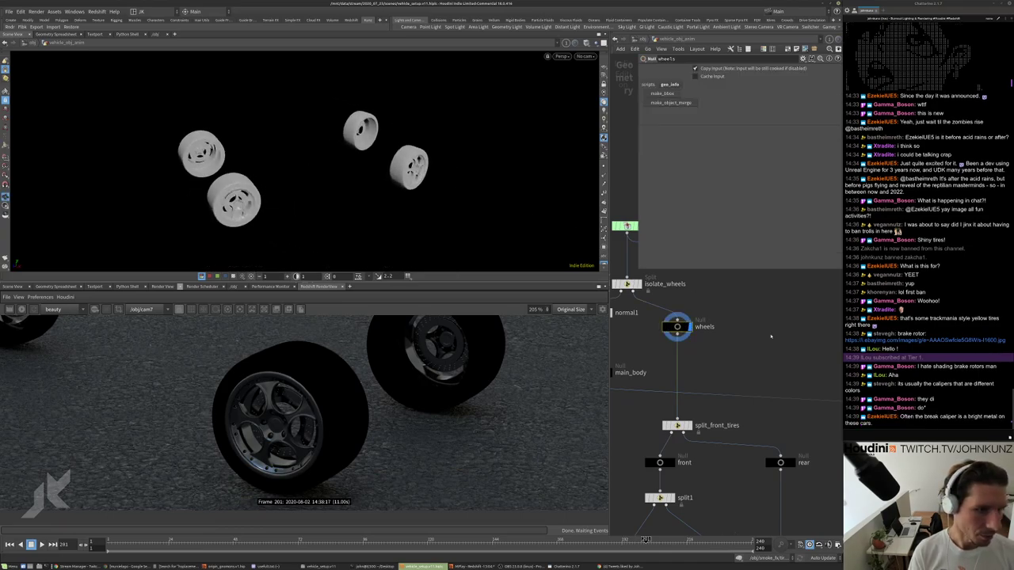
pyautogui.press('Tab')
pyautogui.write('qui')
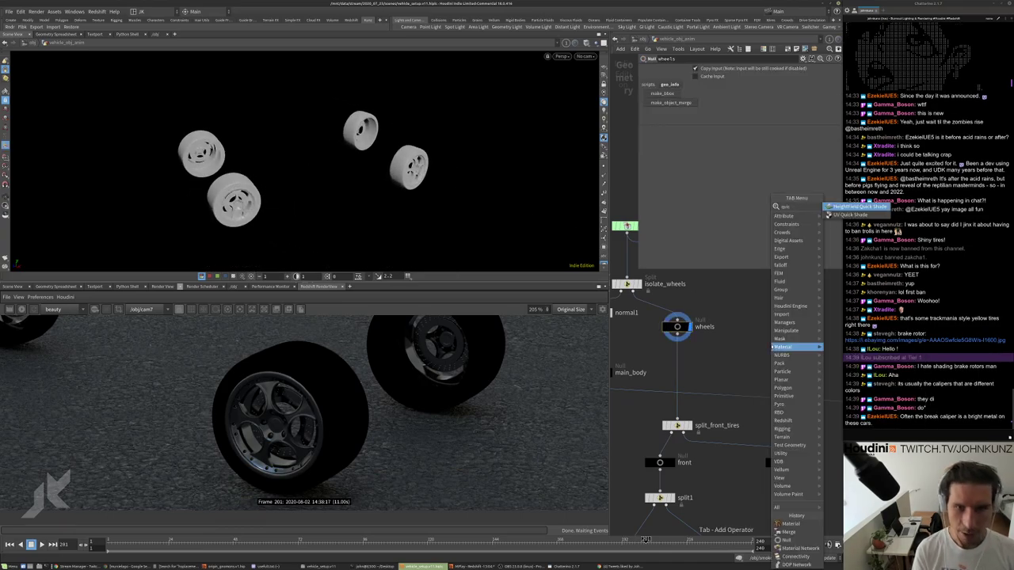
pyautogui.press('Down')
pyautogui.press('Return')
pyautogui.click(771, 339)
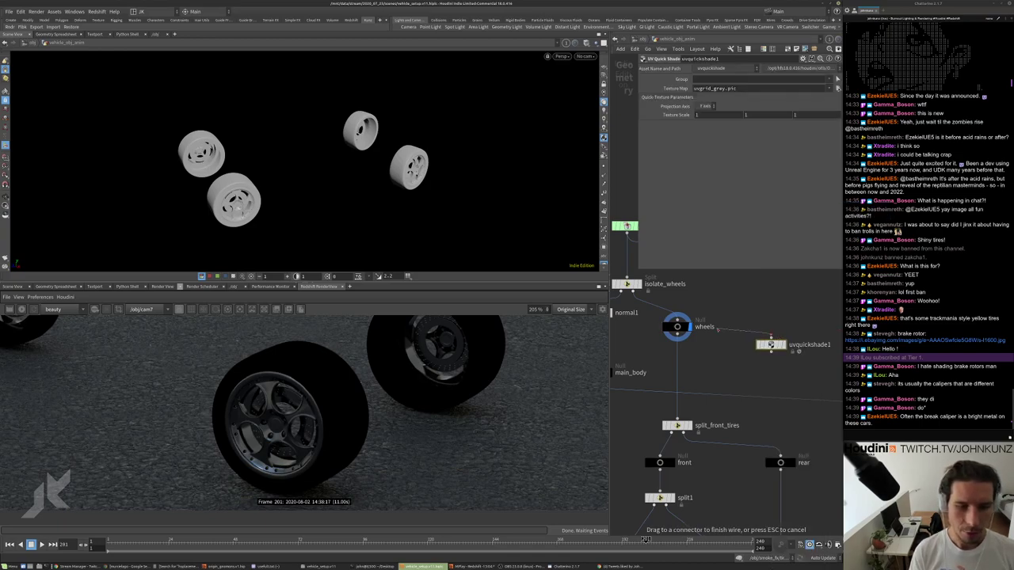
pyautogui.click(680, 333)
pyautogui.click(770, 344)
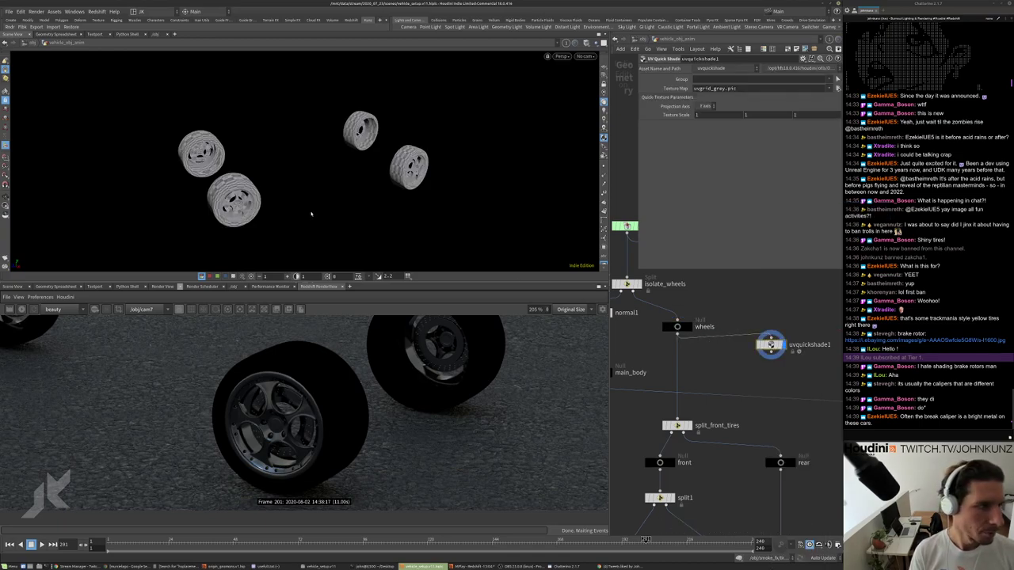
# Reposition uvquickshade1 below material3 beside OUT_spinning_wheels.
pyautogui.moveTo(310, 218); pyautogui.dragTo(468, 125)
pyautogui.moveTo(307, 158); pyautogui.dragTo(348, 181)
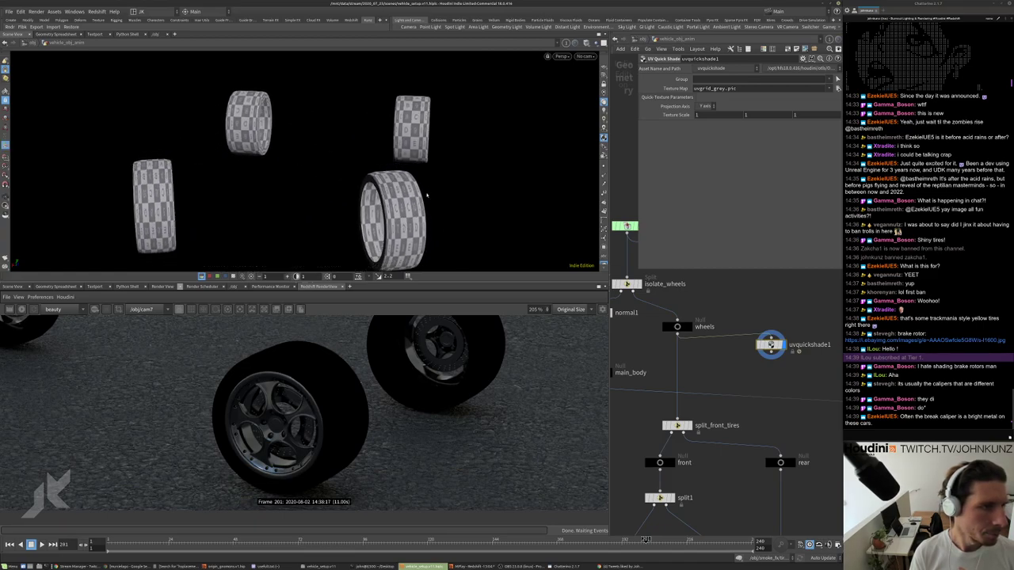
pyautogui.scroll(-5, 738, 388)
pyautogui.scroll(6, 729, 393)
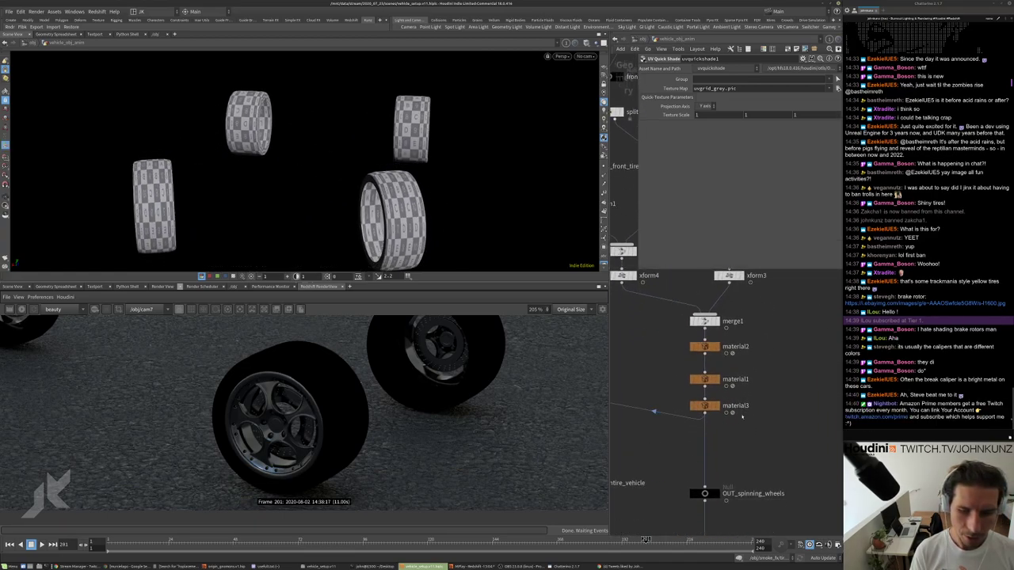
pyautogui.click(713, 404)
pyautogui.scroll(-6, 710, 444)
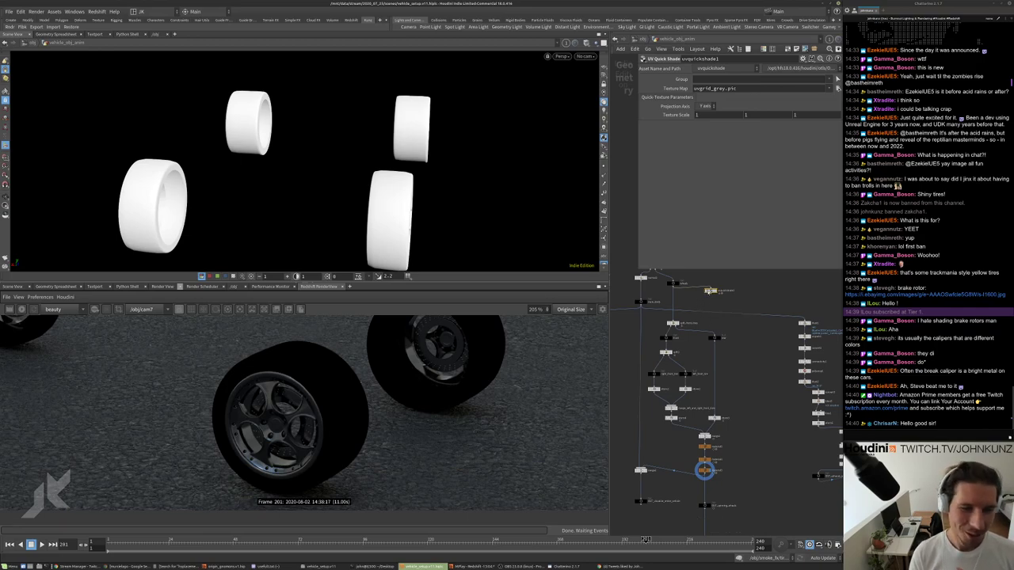
pyautogui.click(723, 490)
pyautogui.scroll(4, 723, 489)
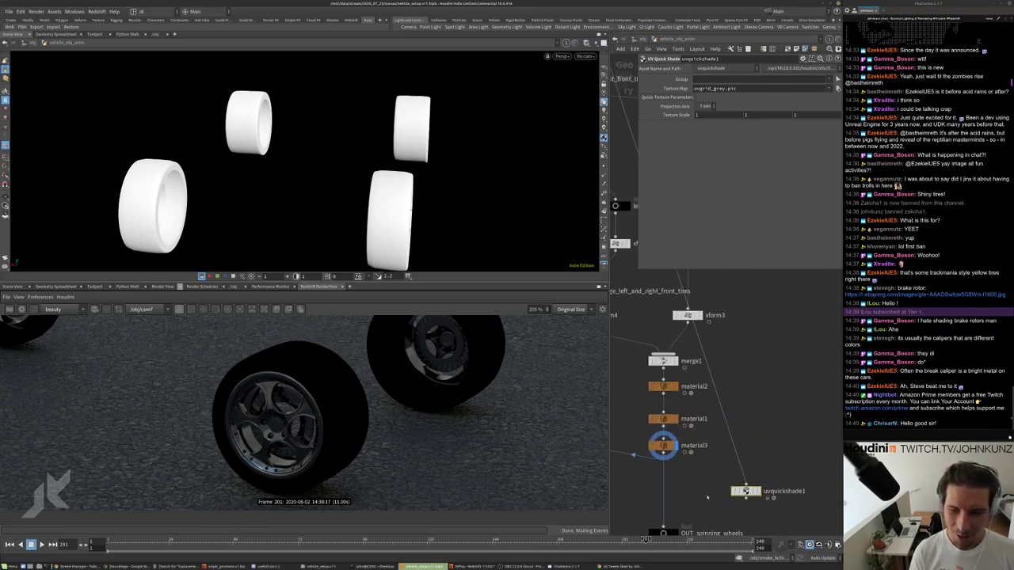
pyautogui.moveTo(708, 496); pyautogui.dragTo(719, 461, button='middle')
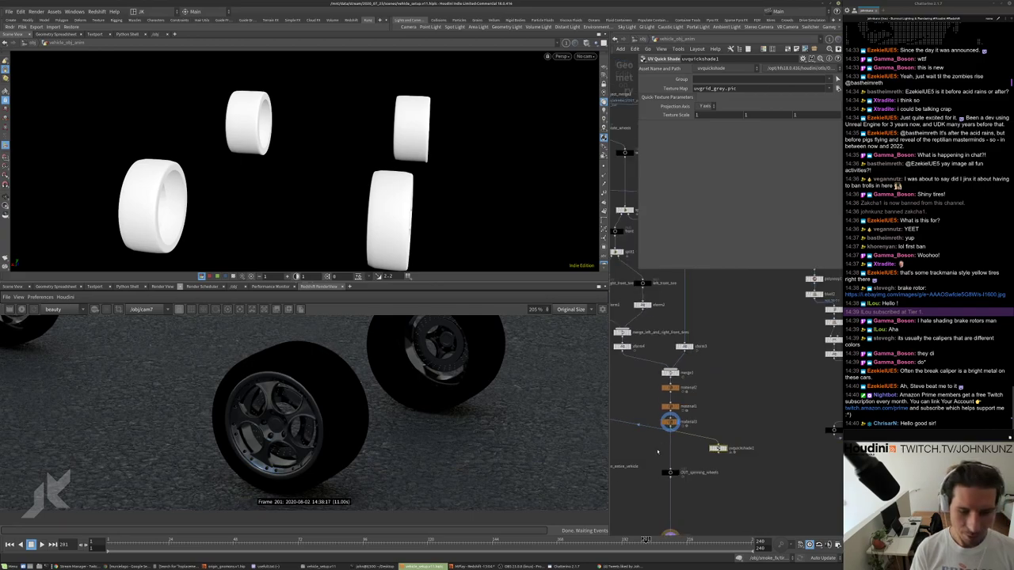
pyautogui.moveTo(744, 354); pyautogui.dragTo(690, 318, button='middle')
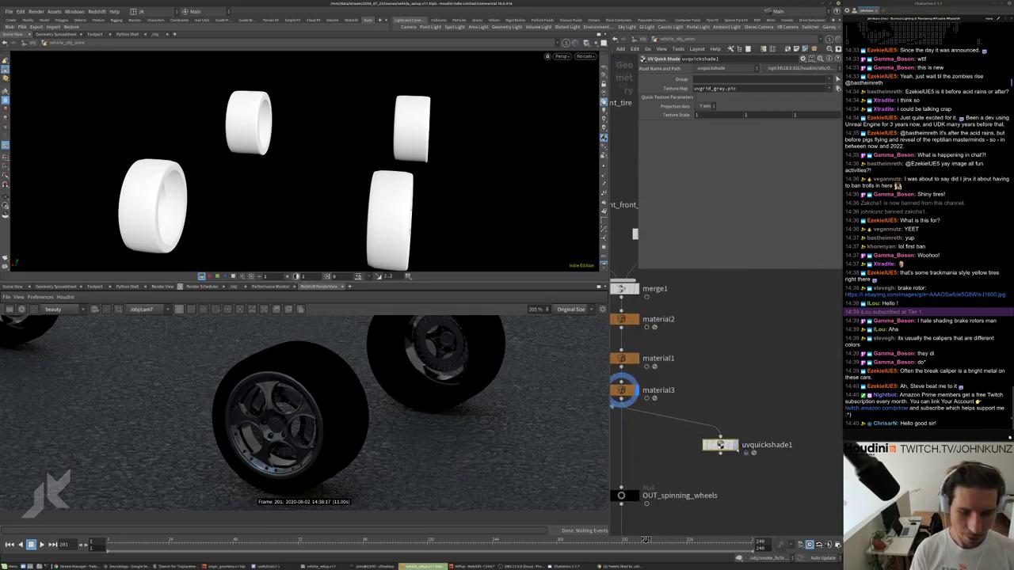
pyautogui.scroll(2, 720, 445)
# Display the uvgrid_grey.pic checker on the tires, then pan to the tire split nodes.
pyautogui.click(735, 445)
pyautogui.moveTo(306, 212); pyautogui.dragTo(463, 192)
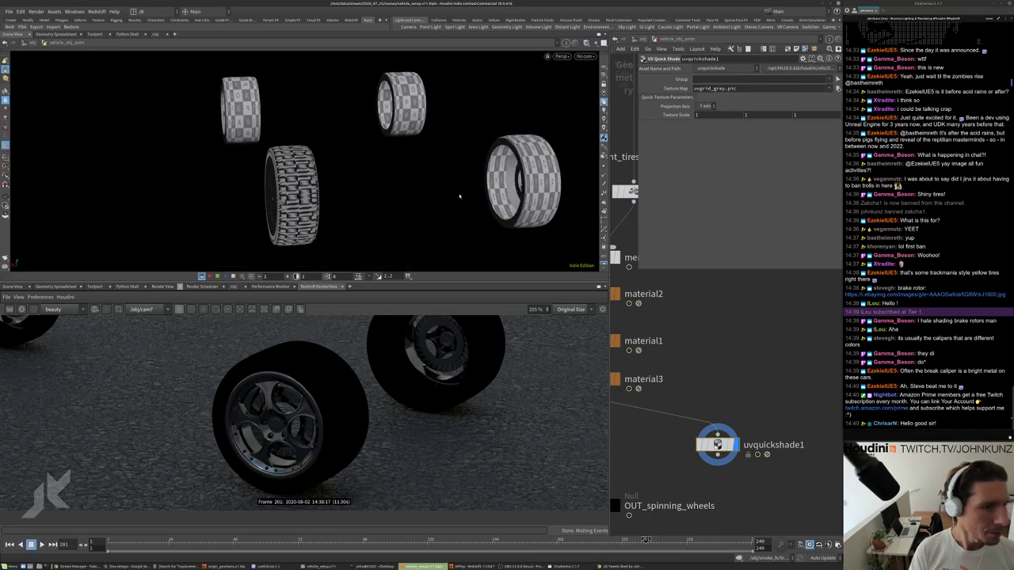
pyautogui.scroll(-3, 729, 351)
pyautogui.moveTo(729, 351); pyautogui.dragTo(672, 402, button='middle')
pyautogui.moveTo(641, 370); pyautogui.dragTo(627, 140, button='middle')
# Add a Convert node (convert5) and place it beside uvquickshade1.
pyautogui.press('Tab')
pyautogui.write('con')
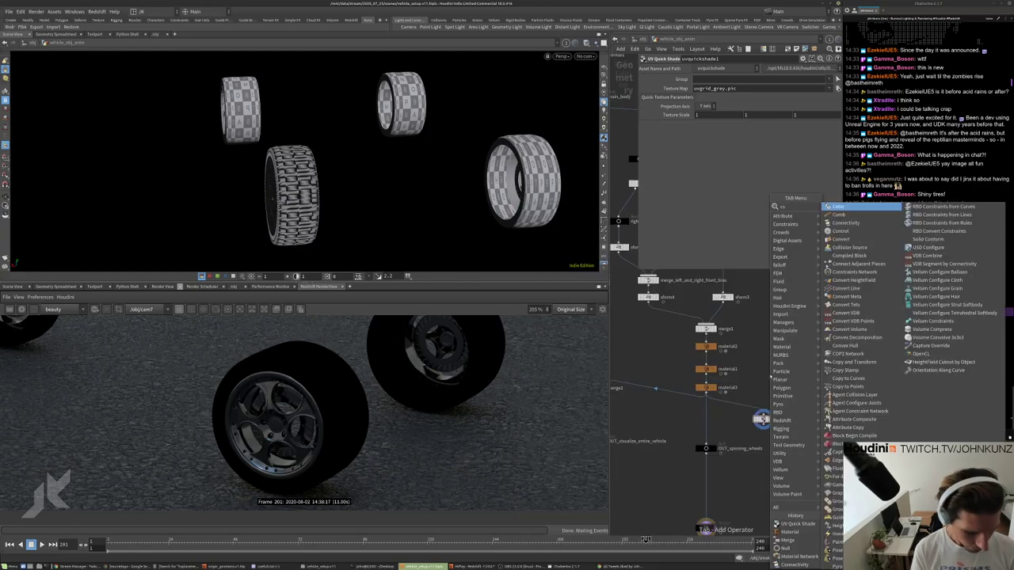
pyautogui.press('Down')
pyautogui.press('Down')
pyautogui.press('Return')
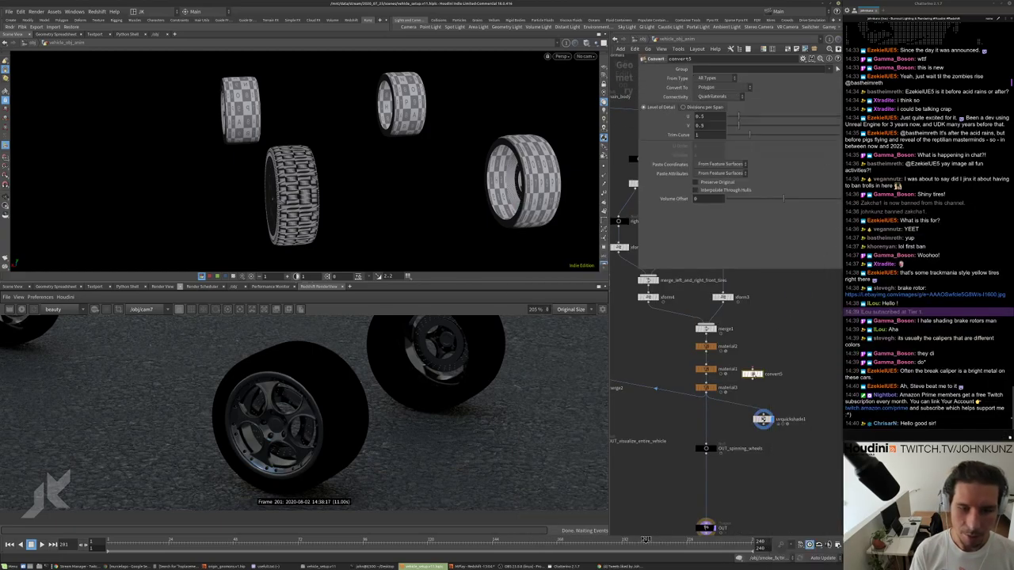
pyautogui.click(744, 402)
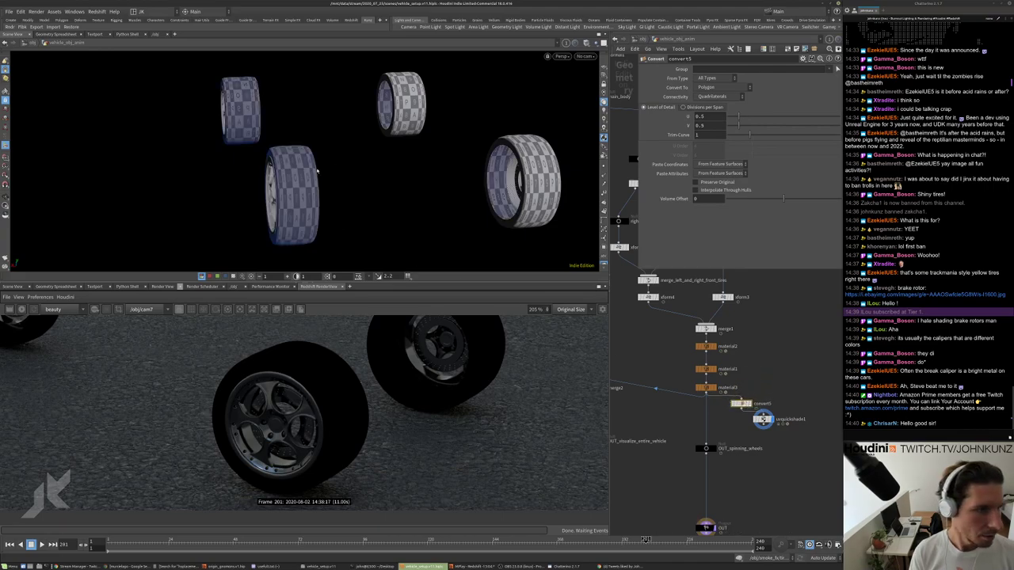
pyautogui.moveTo(724, 412); pyautogui.dragTo(721, 396, button='middle')
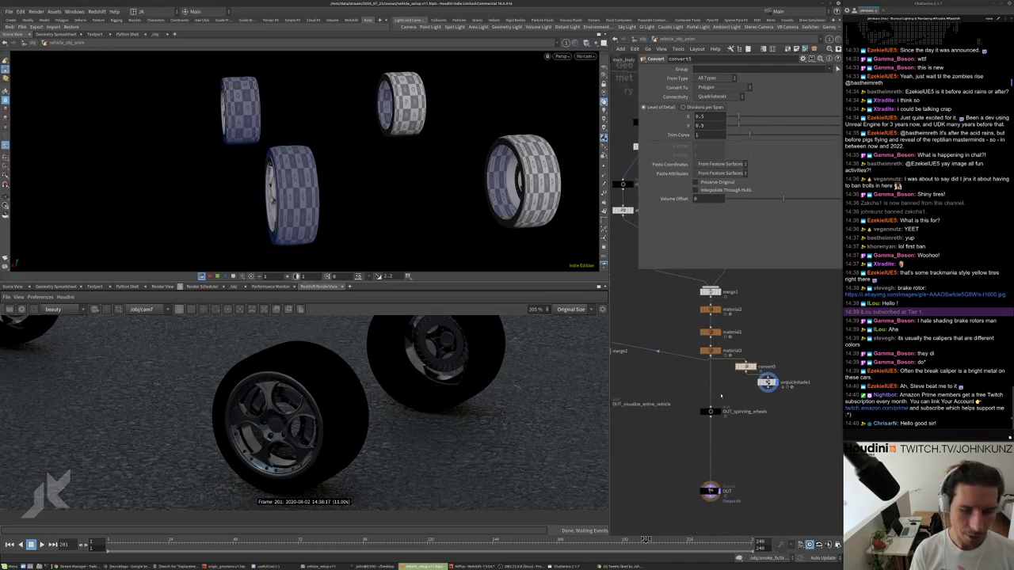
pyautogui.moveTo(746, 368); pyautogui.dragTo(710, 391)
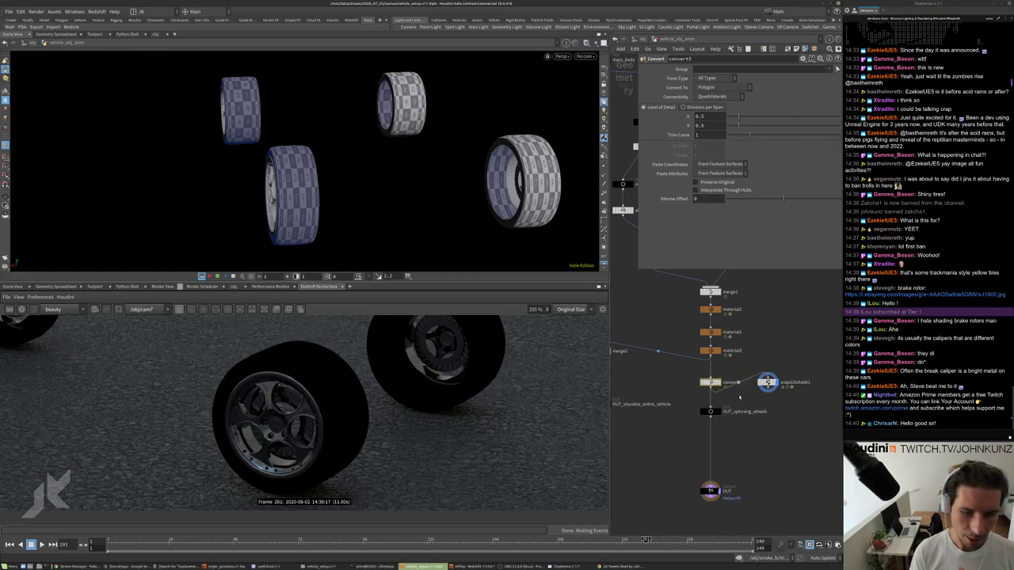
# Frame the whole network and restart the Redshift render.
pyautogui.press('h')
pyautogui.scroll(-5, 663, 416)
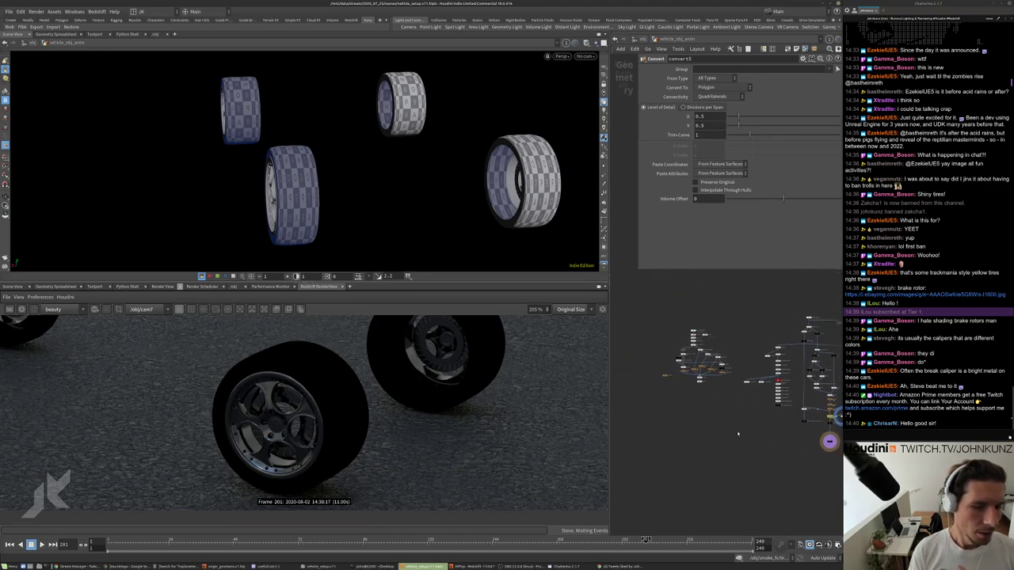
pyautogui.scroll(5, 679, 386)
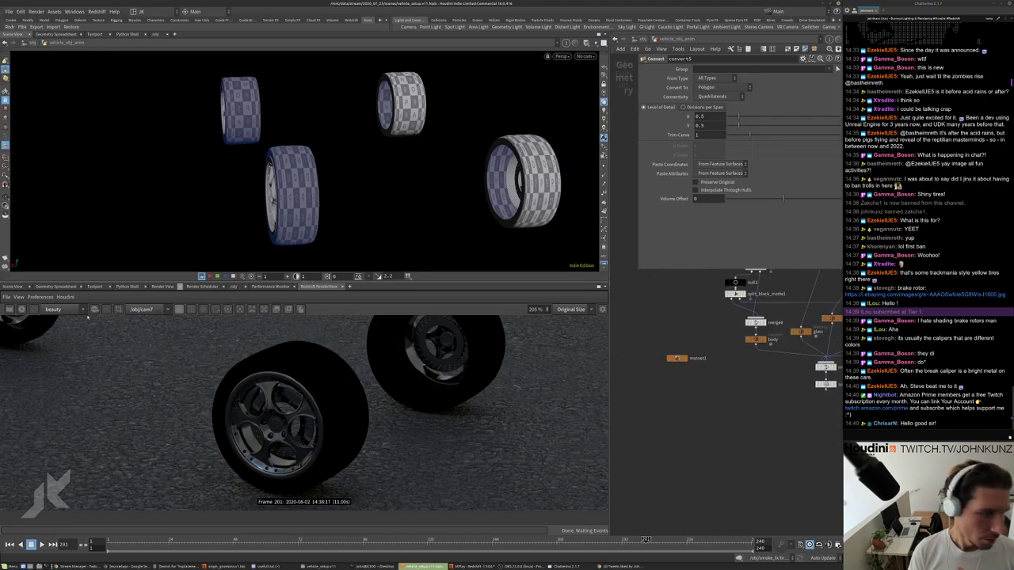
pyautogui.click(23, 309)
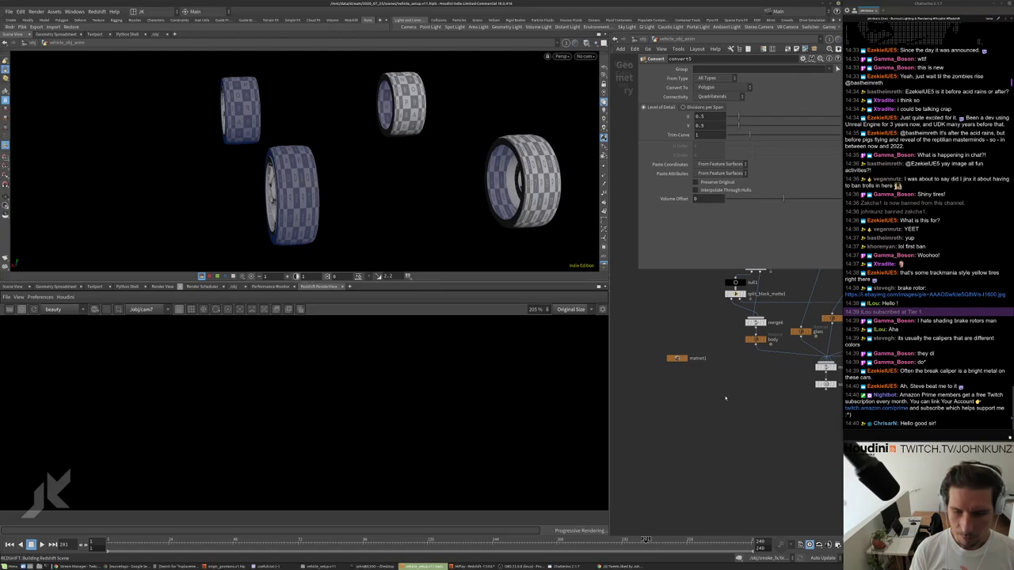
pyautogui.scroll(-5, 661, 426)
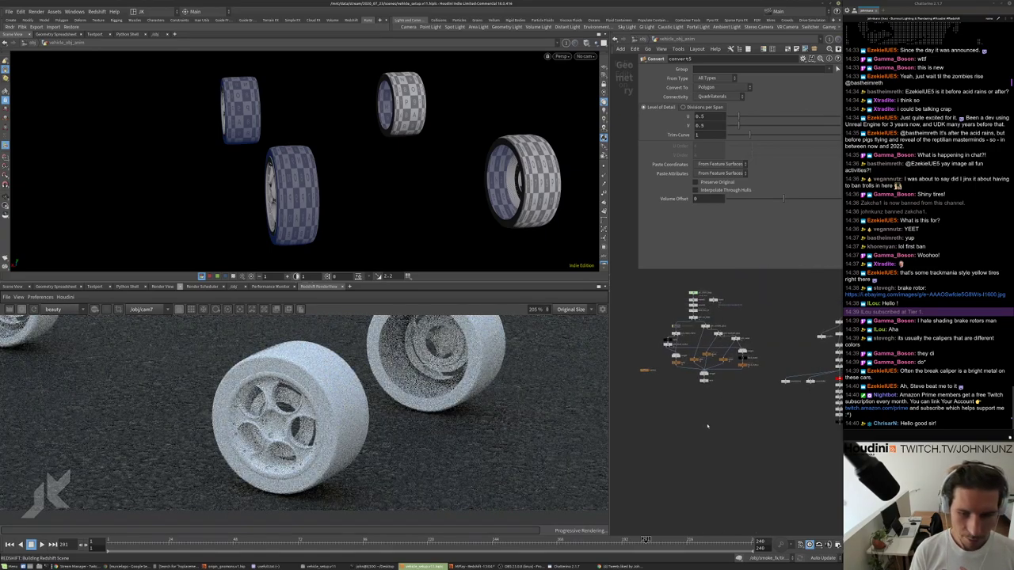
pyautogui.scroll(5, 697, 392)
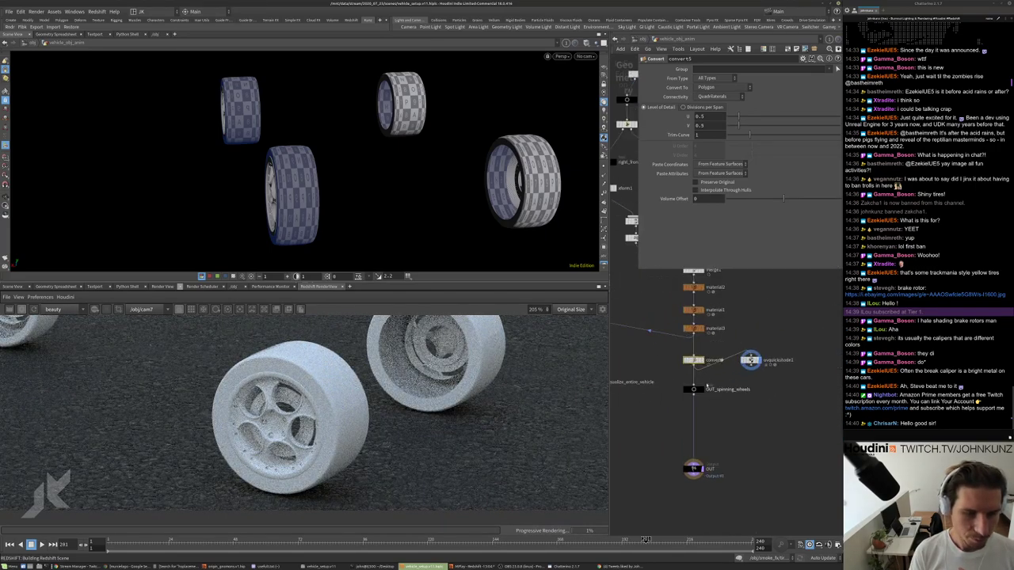
# Insert convert5 between merge1 and material2, then check material2's black_alloy and material1's tire materials.
pyautogui.moveTo(718, 367)
pyautogui.mouseDown()
pyautogui.moveTo(690, 412)
pyautogui.moveTo(654, 399)
pyautogui.moveTo(752, 378)
pyautogui.mouseUp()
pyautogui.moveTo(626, 335)
pyautogui.mouseDown()
pyautogui.moveTo(741, 396)
pyautogui.moveTo(722, 410)
pyautogui.mouseUp()
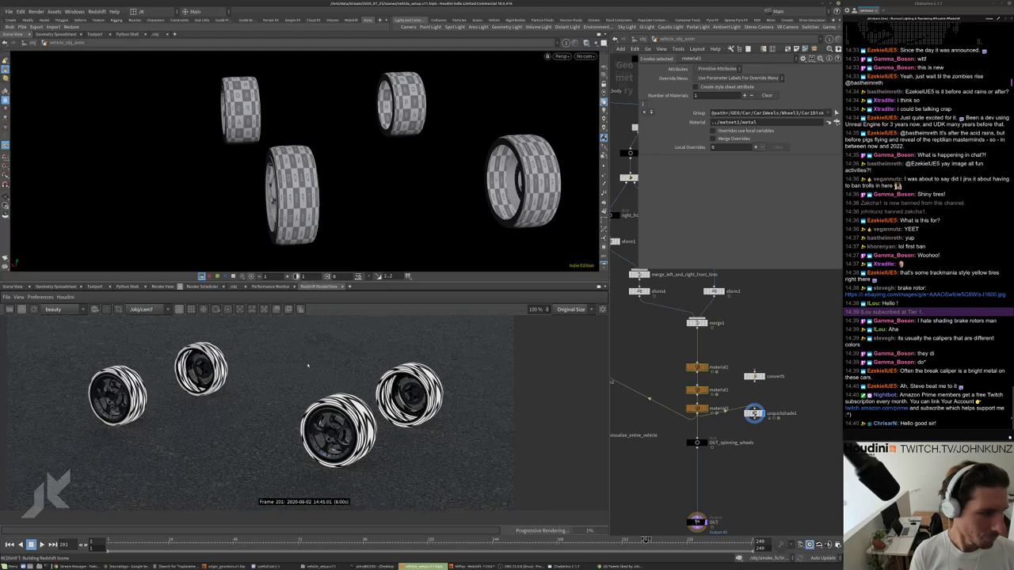
pyautogui.moveTo(754, 377); pyautogui.dragTo(697, 345)
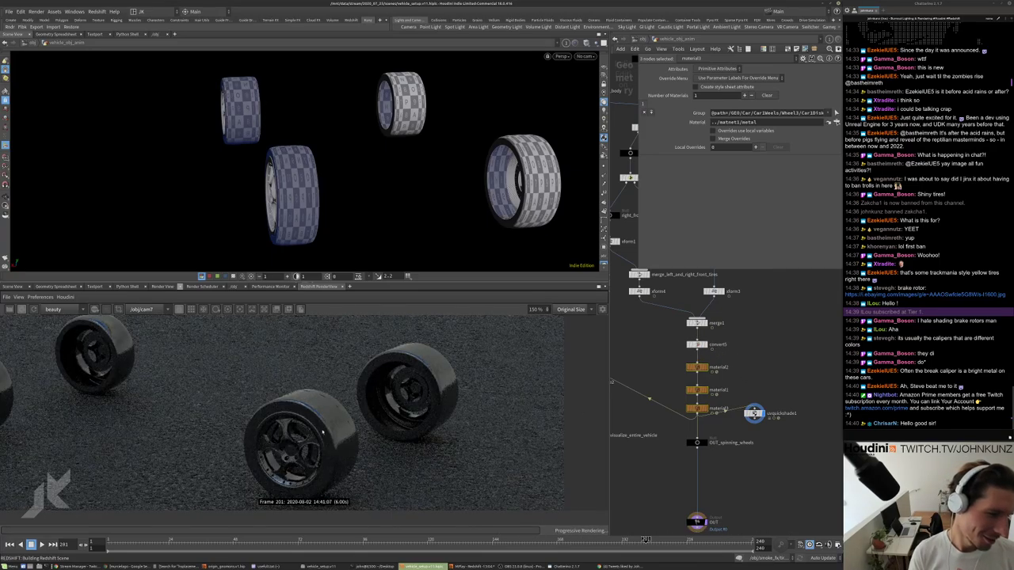
pyautogui.scroll(2, 713, 349)
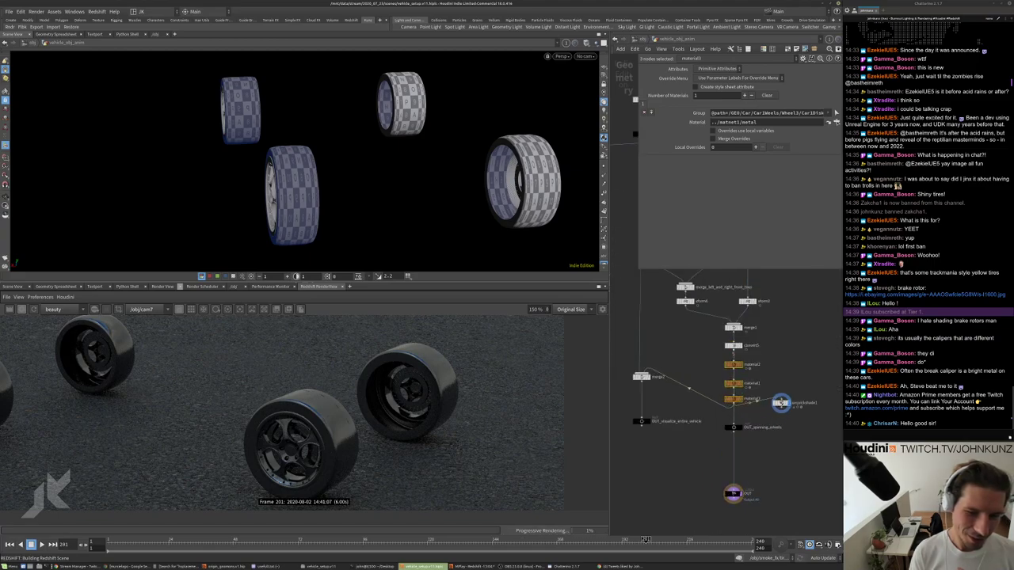
pyautogui.click(731, 372)
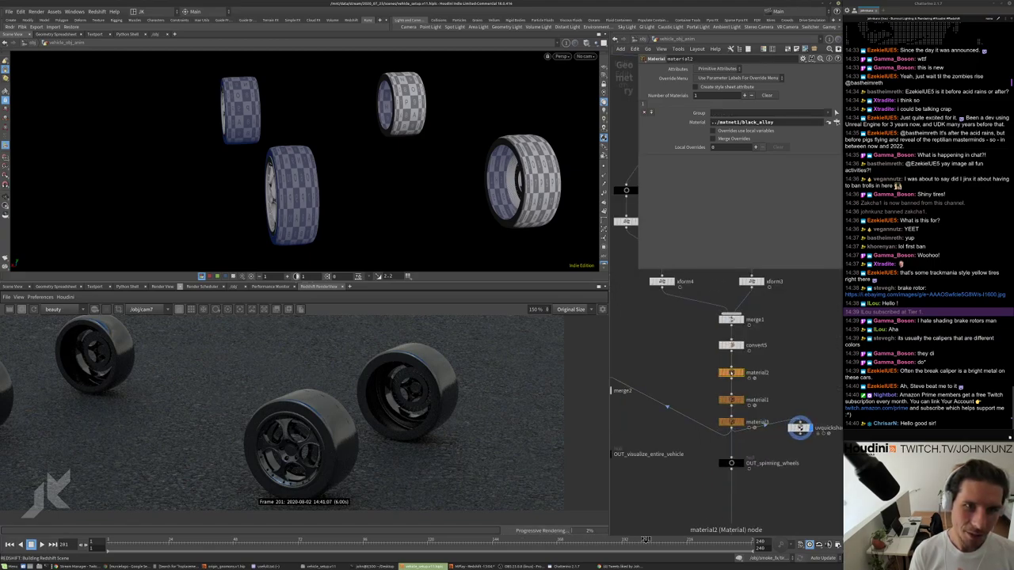
pyautogui.click(731, 400)
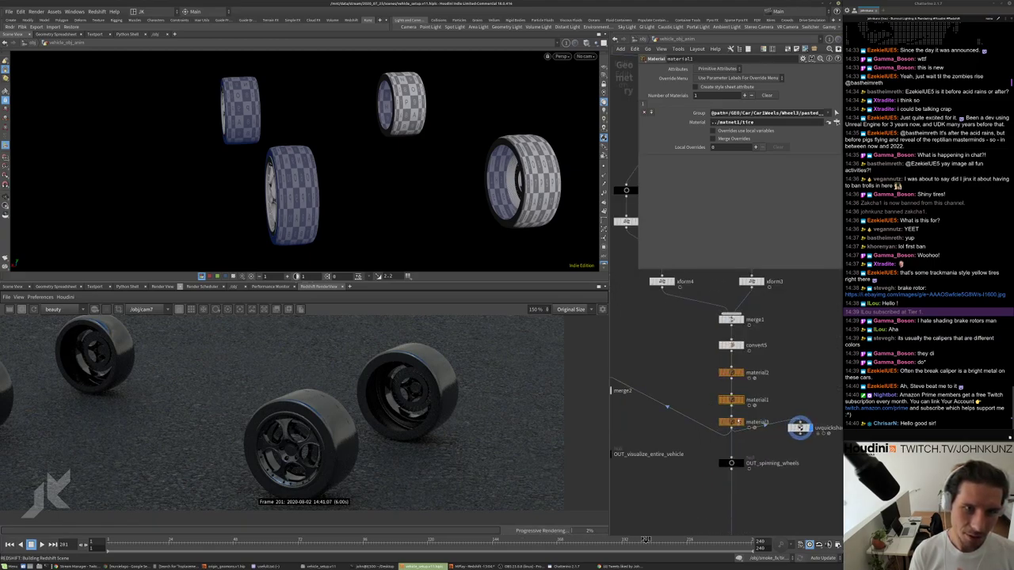
# Confirm material3 uses ../matnet1/metal, then auto-lay out the node network.
pyautogui.click(731, 422)
pyautogui.moveTo(707, 371); pyautogui.dragTo(701, 349, button='middle')
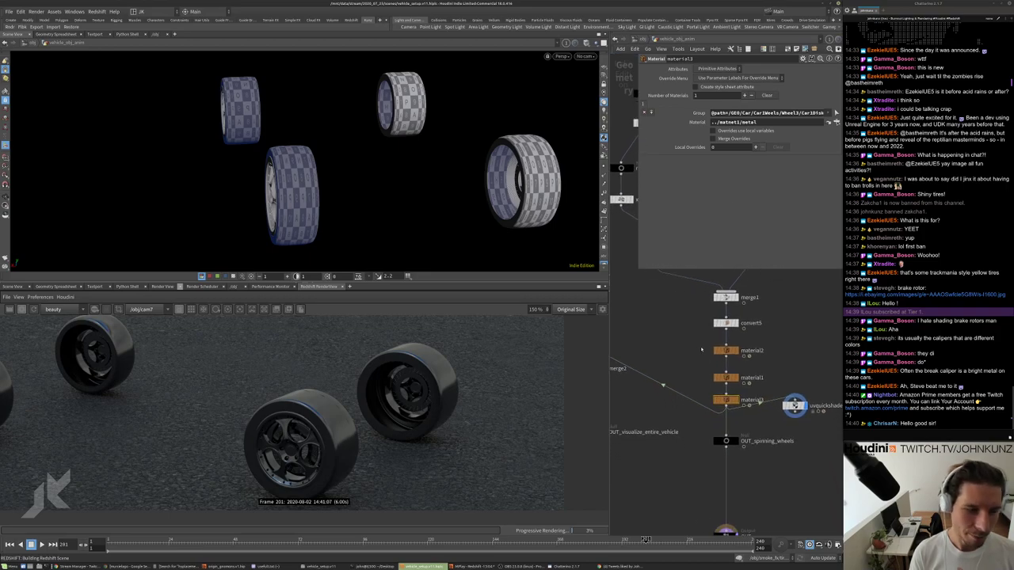
pyautogui.scroll(2, 701, 350)
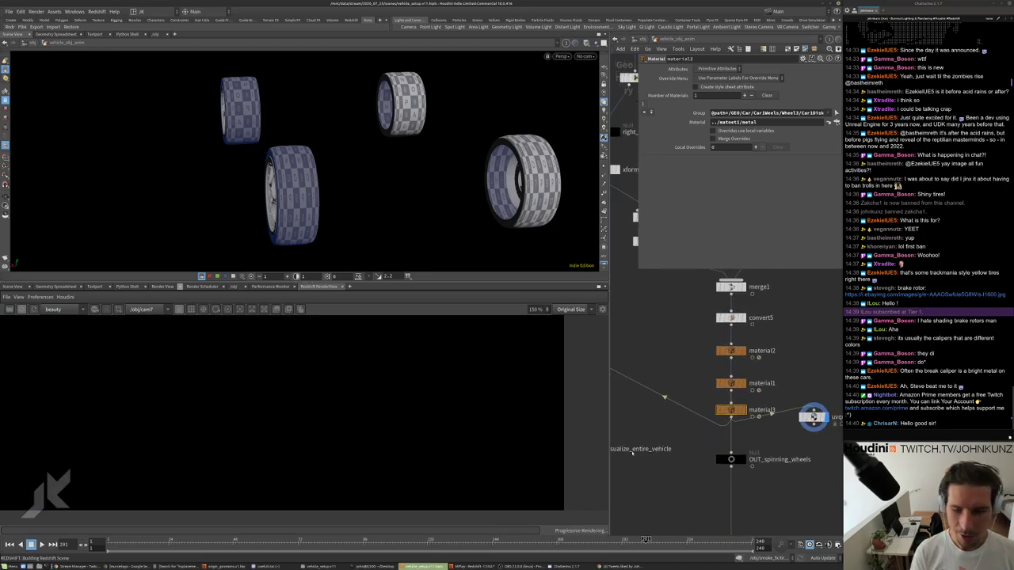
pyautogui.press('h')
pyautogui.scroll(4, 430, 410)
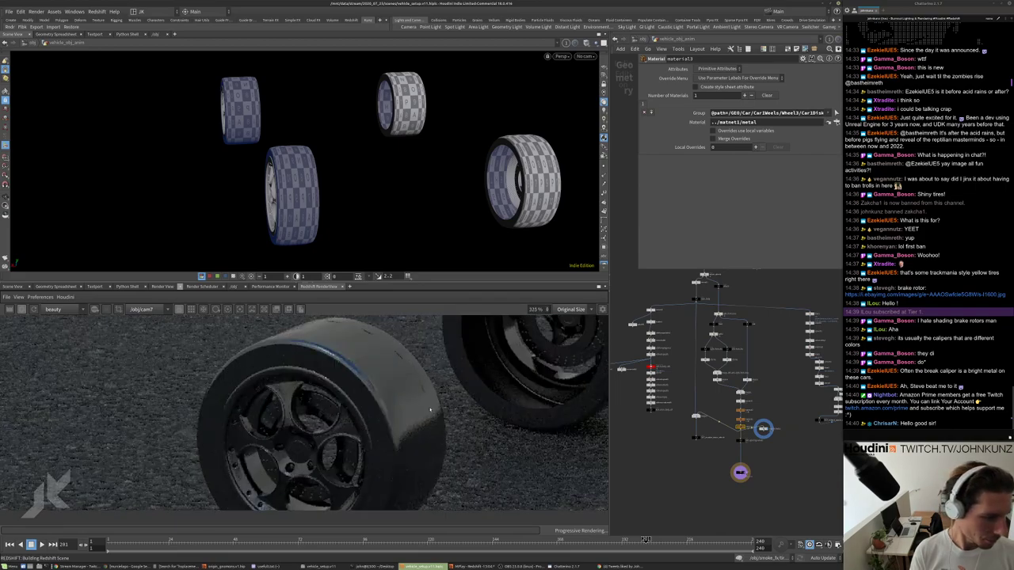
pyautogui.scroll(-4, 430, 410)
pyautogui.scroll(4, 388, 427)
pyautogui.scroll(3, 763, 429)
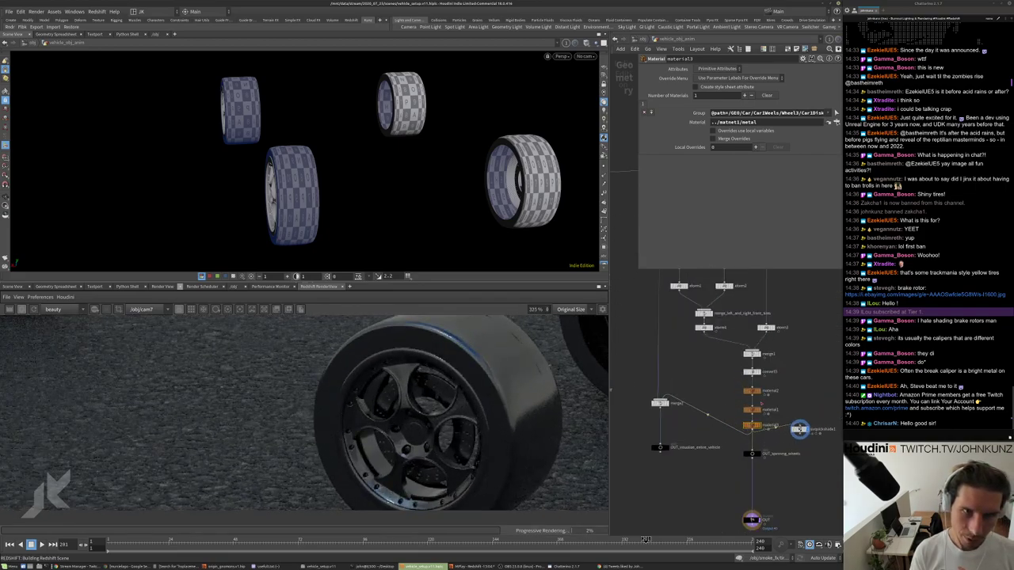
pyautogui.scroll(-2, 499, 447)
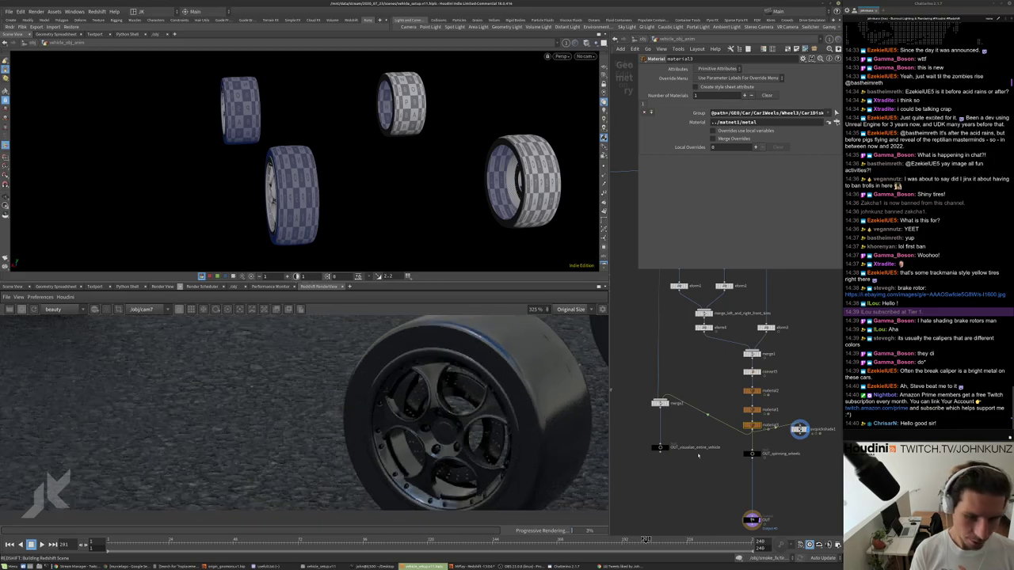
pyautogui.moveTo(707, 481); pyautogui.dragTo(703, 459, button='middle')
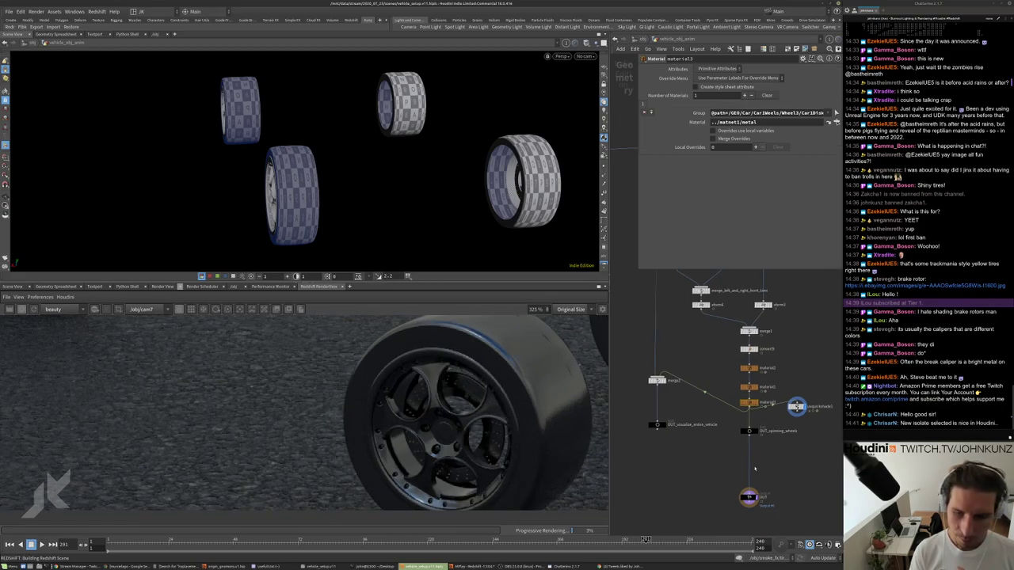
pyautogui.scroll(-2, 758, 461)
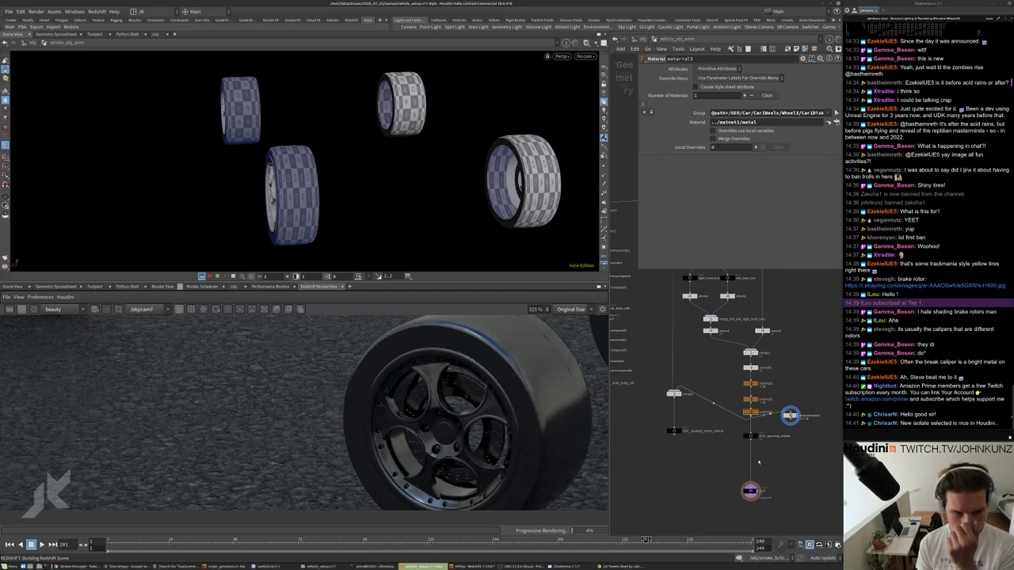
pyautogui.press('l')
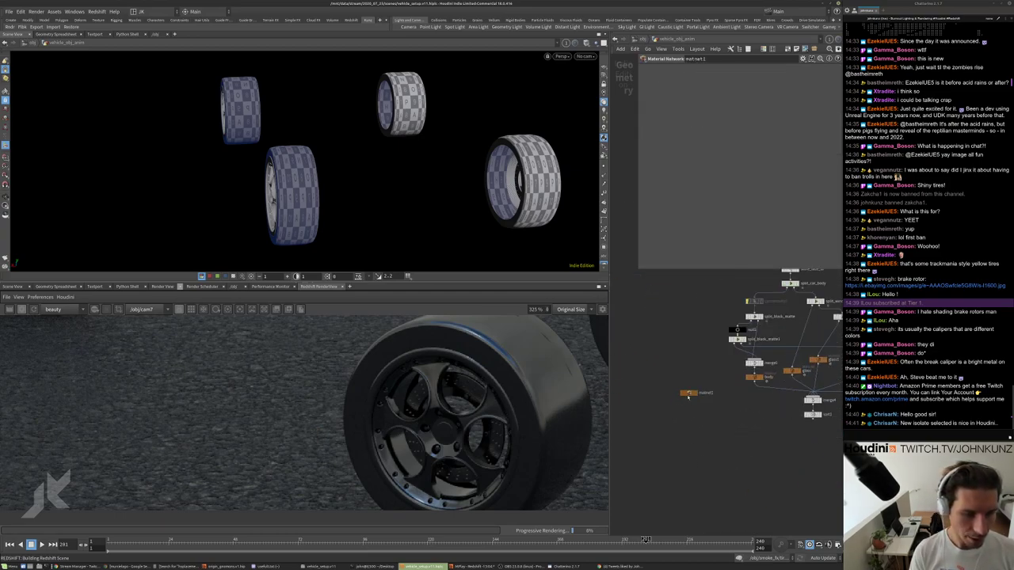
# Review the matnet1 shaders, shift the OUT node right, and restart the Redshift render.
pyautogui.doubleClick(685, 399)
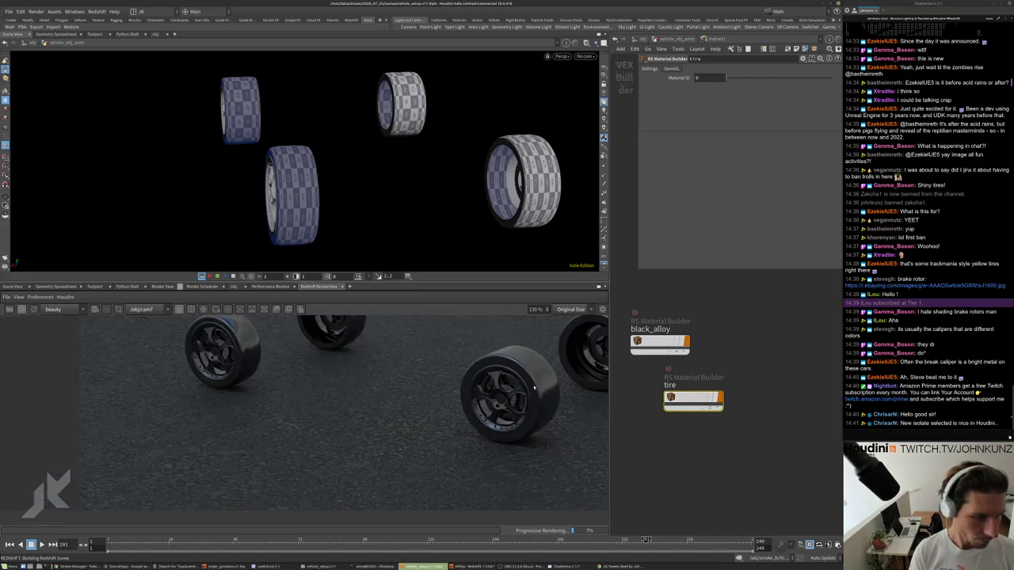
pyautogui.press('u')
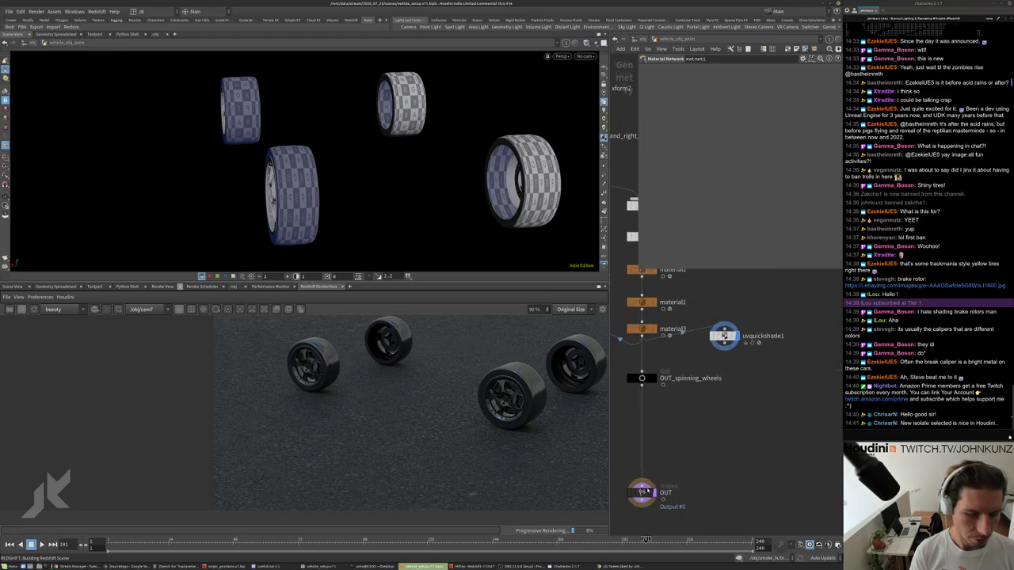
pyautogui.moveTo(686, 512); pyautogui.dragTo(769, 465)
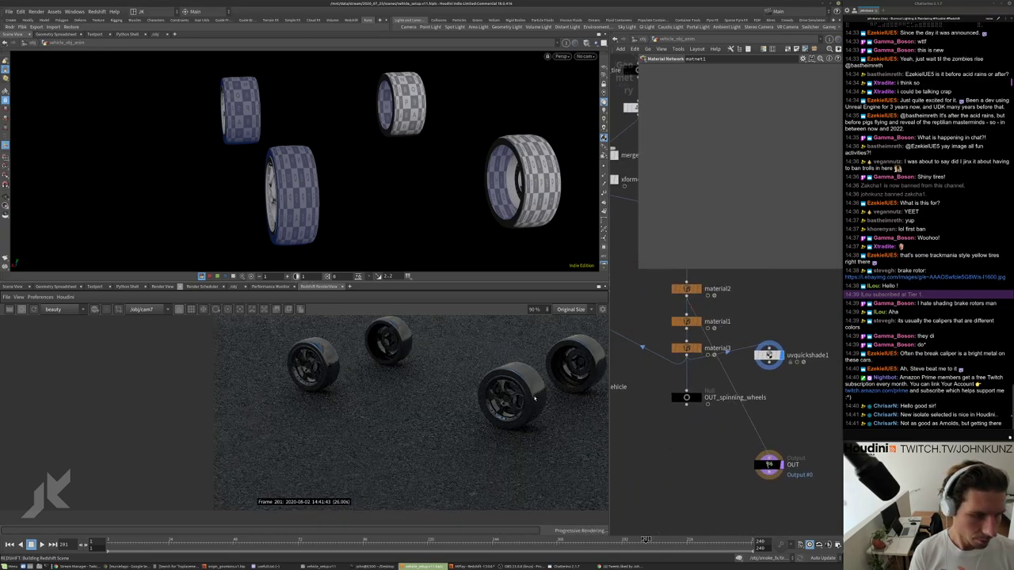
pyautogui.click(35, 309)
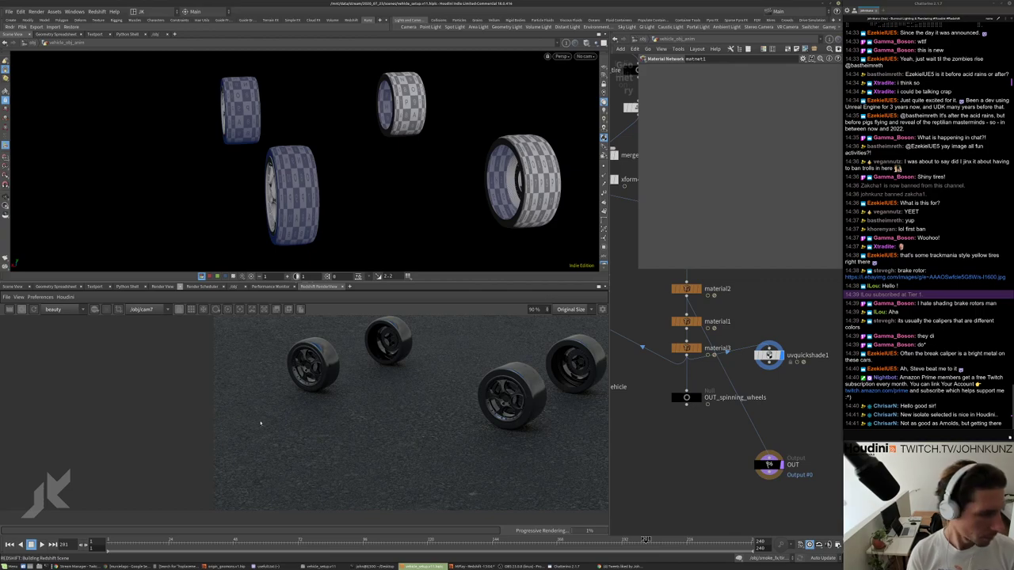
# Turn off the UV Quick Shade checker preview on the wheels.
pyautogui.scroll(-2, 325, 433)
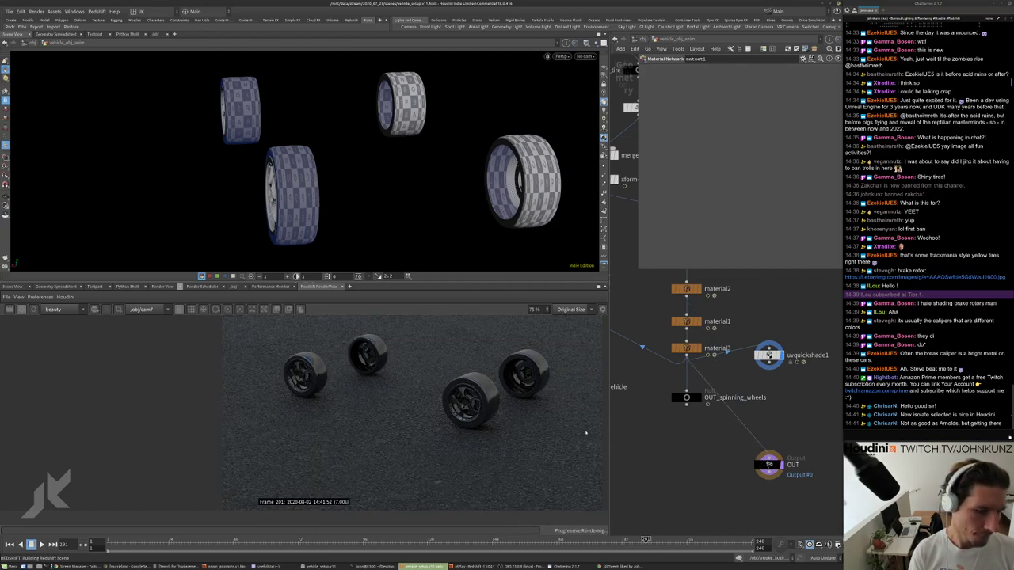
pyautogui.scroll(-3, 737, 444)
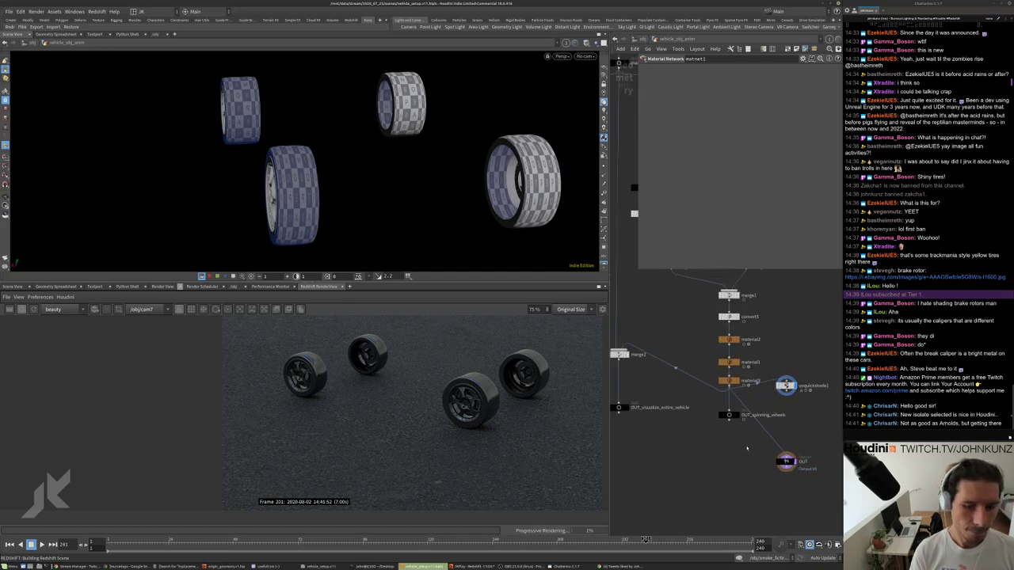
pyautogui.scroll(1, 774, 409)
pyautogui.click(788, 373)
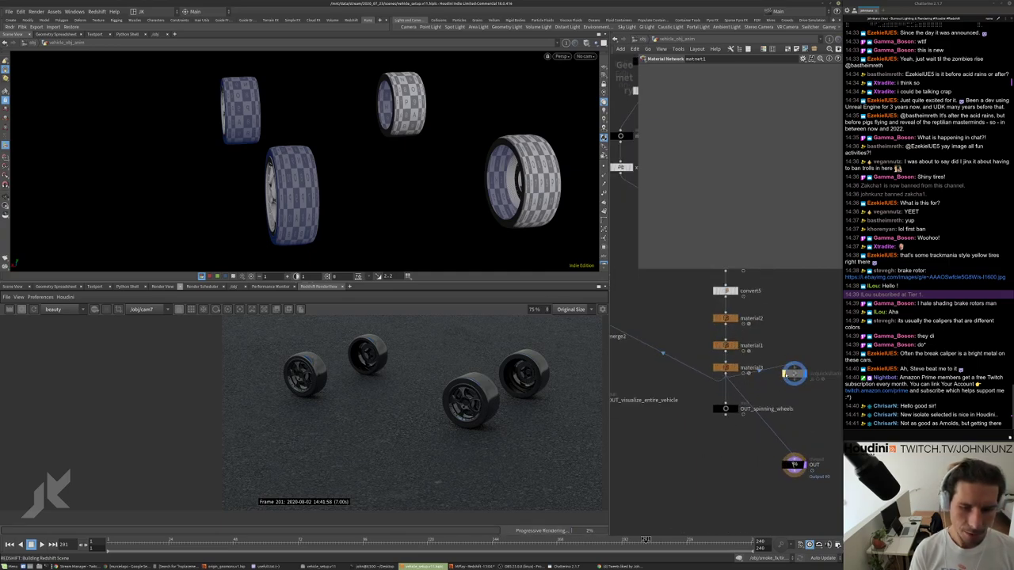
pyautogui.scroll(3, 709, 446)
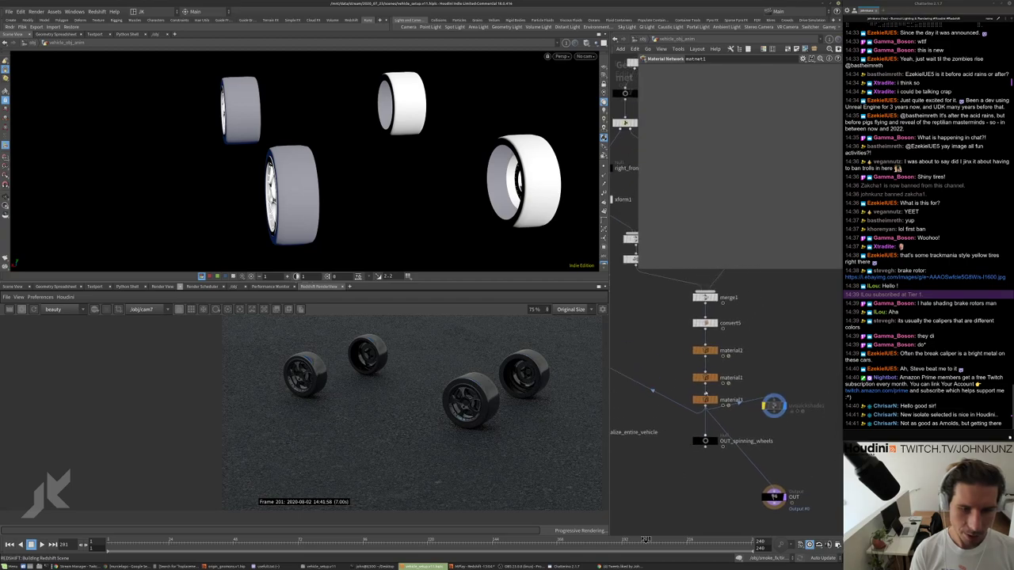
# Check the geometry info of convert5, material2 and material1.
pyautogui.middleClick(699, 275)
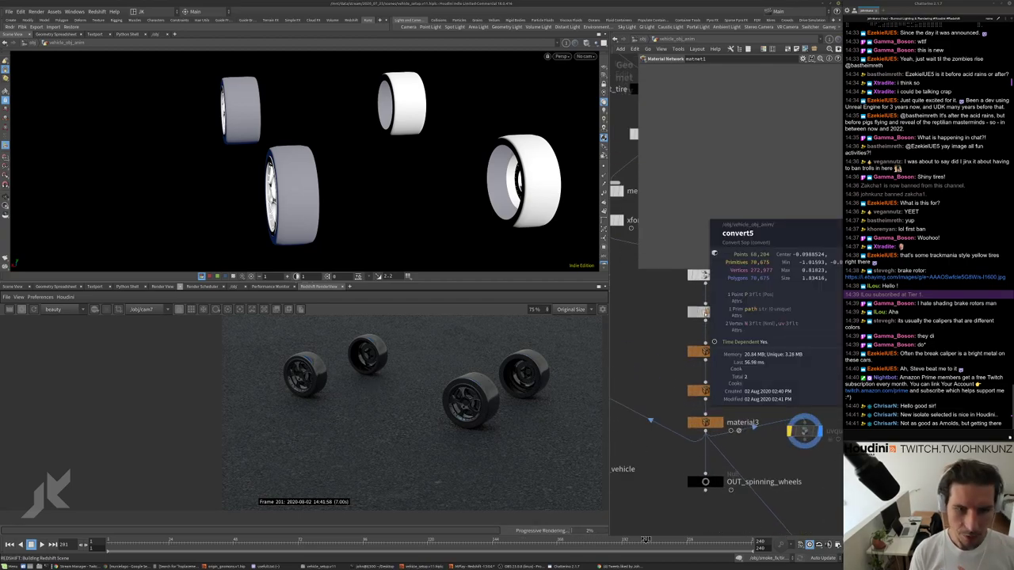
pyautogui.middleClick(698, 311)
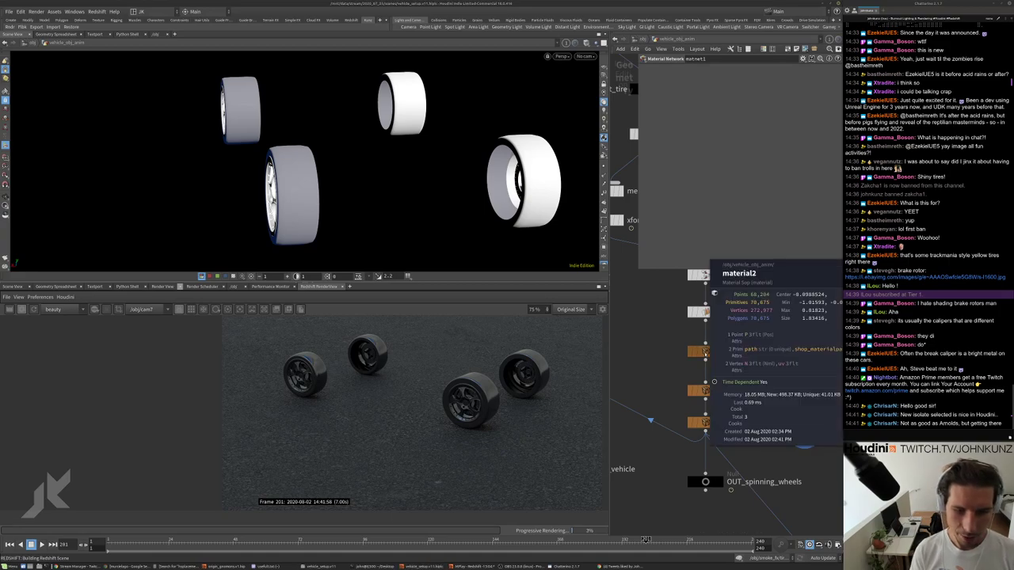
pyautogui.middleClick(694, 311)
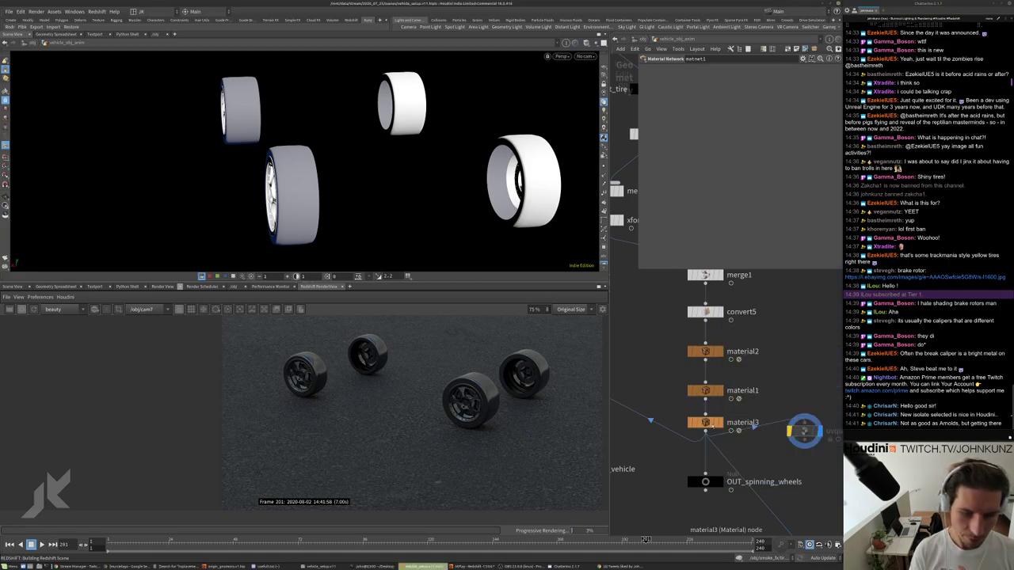
pyautogui.middleClick(695, 391)
pyautogui.scroll(-2, 705, 394)
pyautogui.scroll(2, 727, 397)
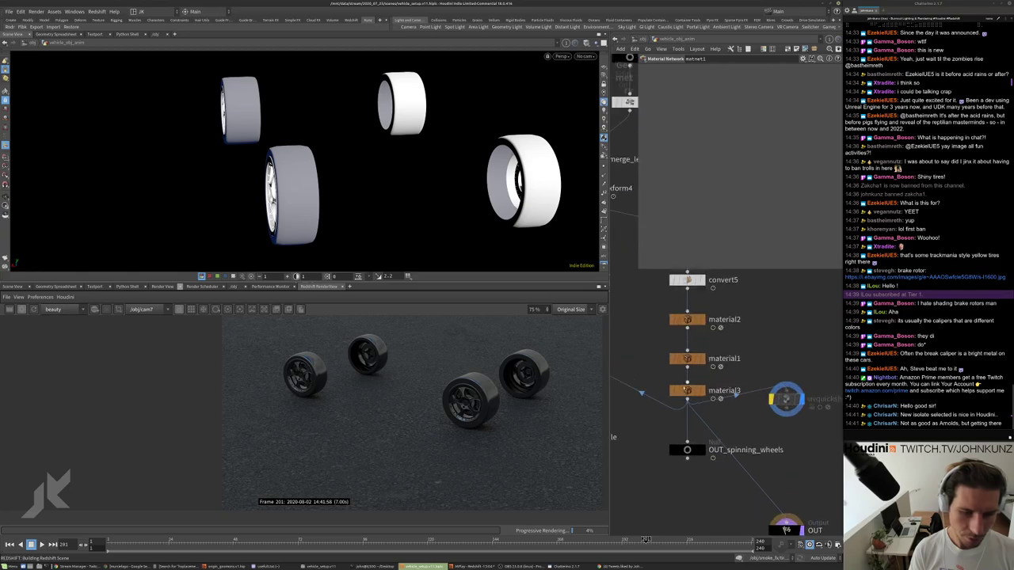
# Bypass material3 and material1 so material2's black_alloy shades the wheels, then re-render.
pyautogui.click(672, 391)
pyautogui.click(672, 359)
pyautogui.click(687, 319)
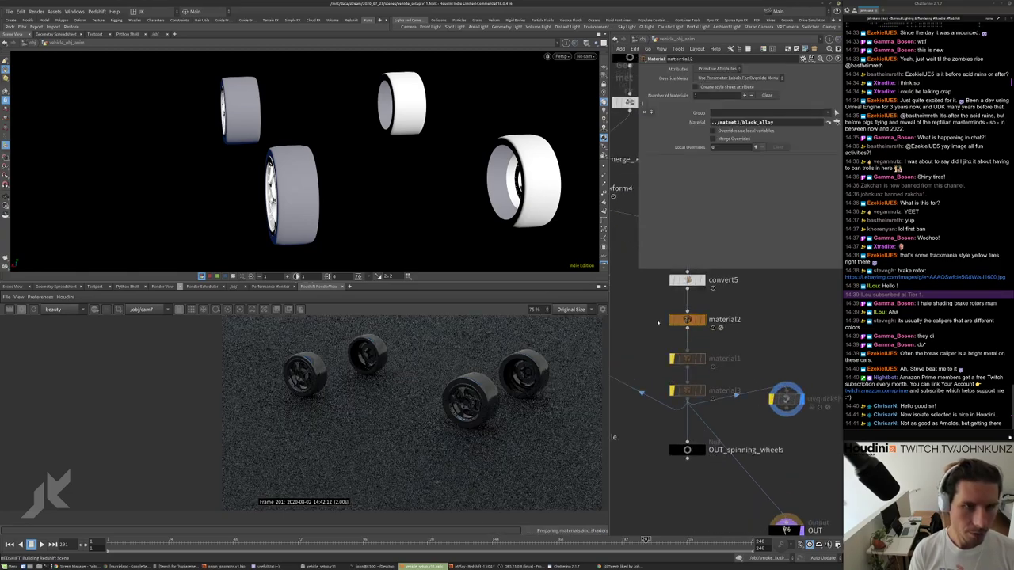
pyautogui.click(34, 309)
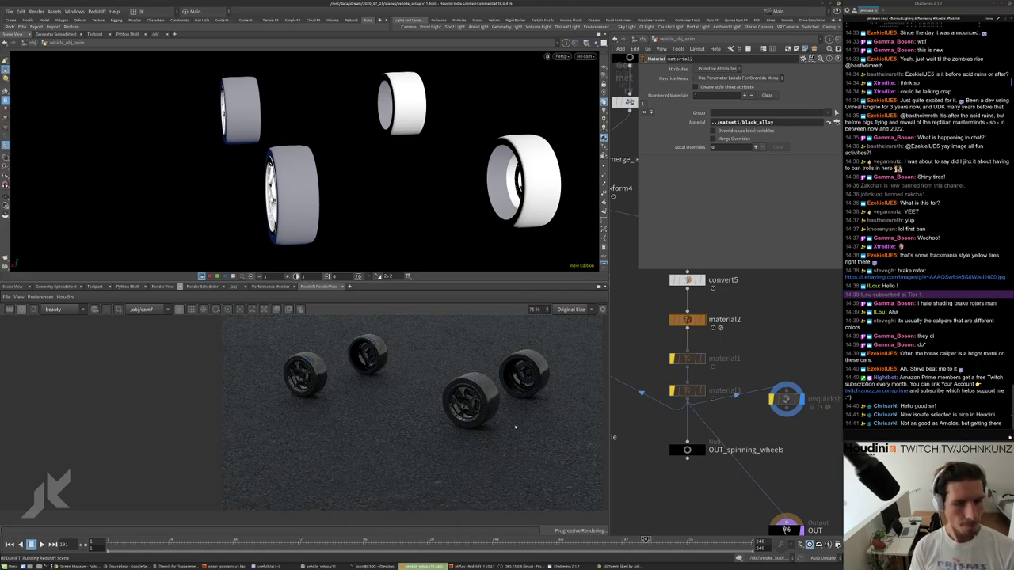
pyautogui.click(675, 281)
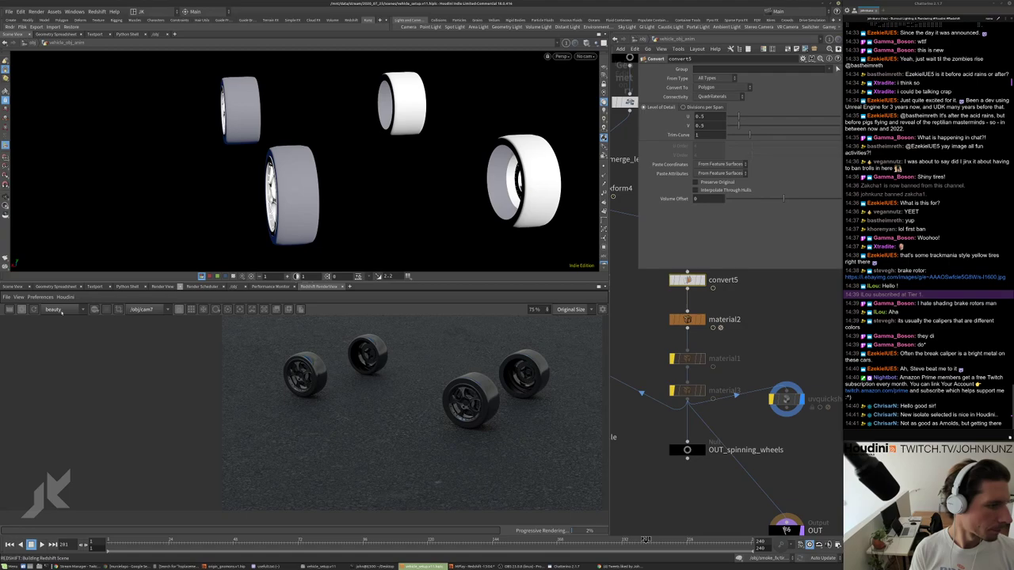
# In the Geometry Spreadsheet, inspect merge1's primitive paths and convert5's geometry data.
pyautogui.click(56, 286)
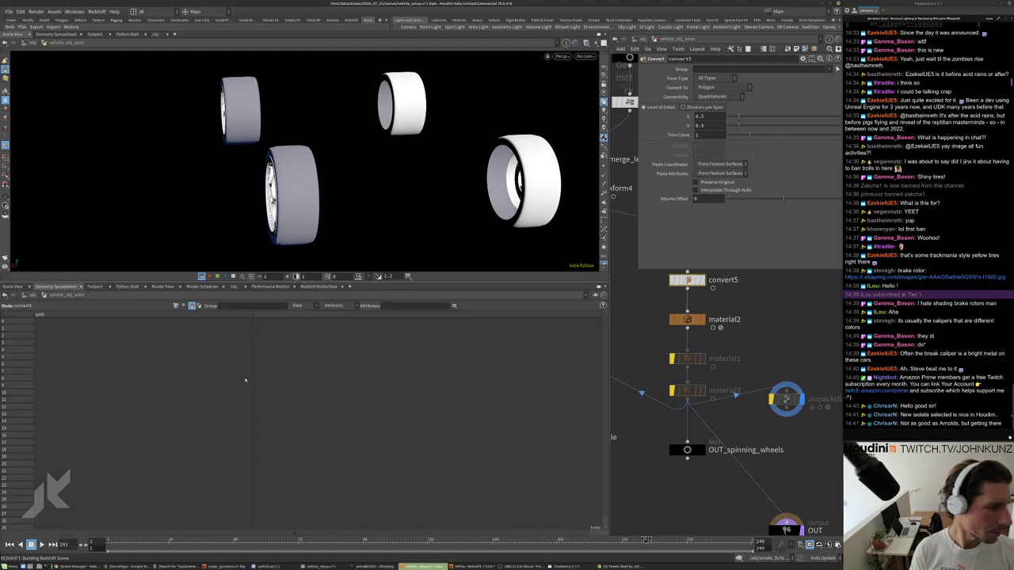
pyautogui.moveTo(698, 301); pyautogui.dragTo(702, 400, button='middle')
pyautogui.click(694, 341)
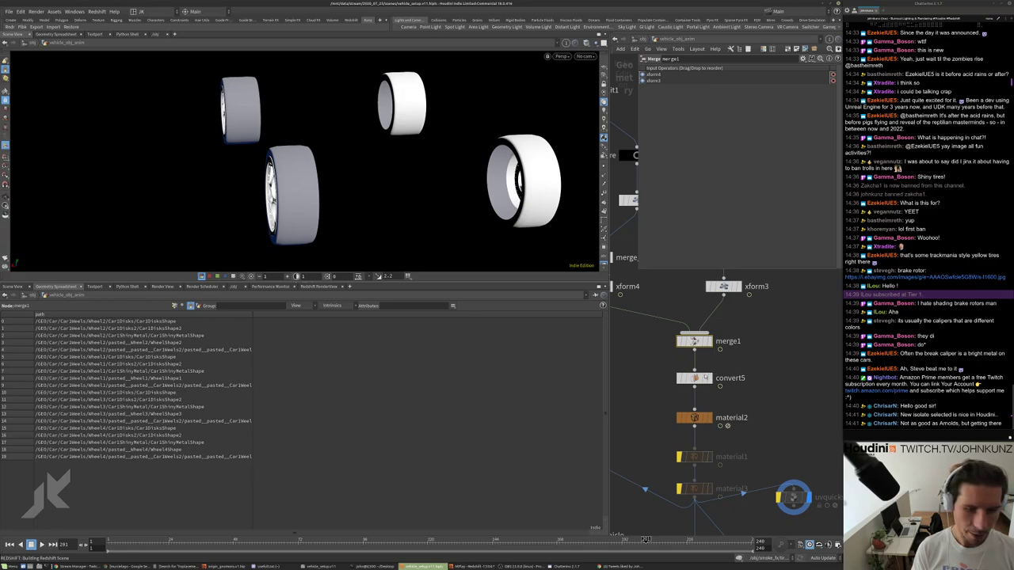
pyautogui.click(694, 377)
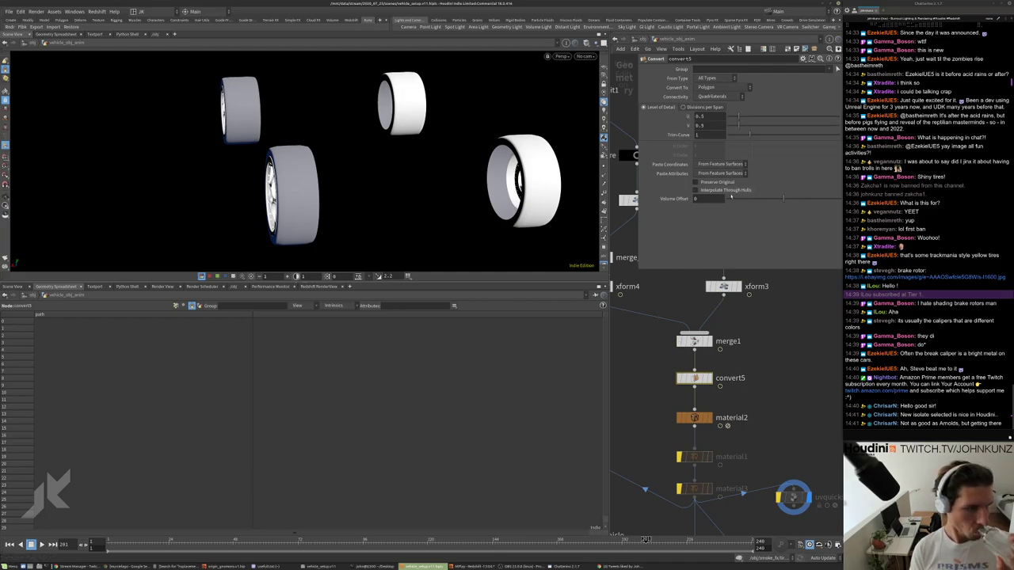
pyautogui.scroll(-4, 697, 443)
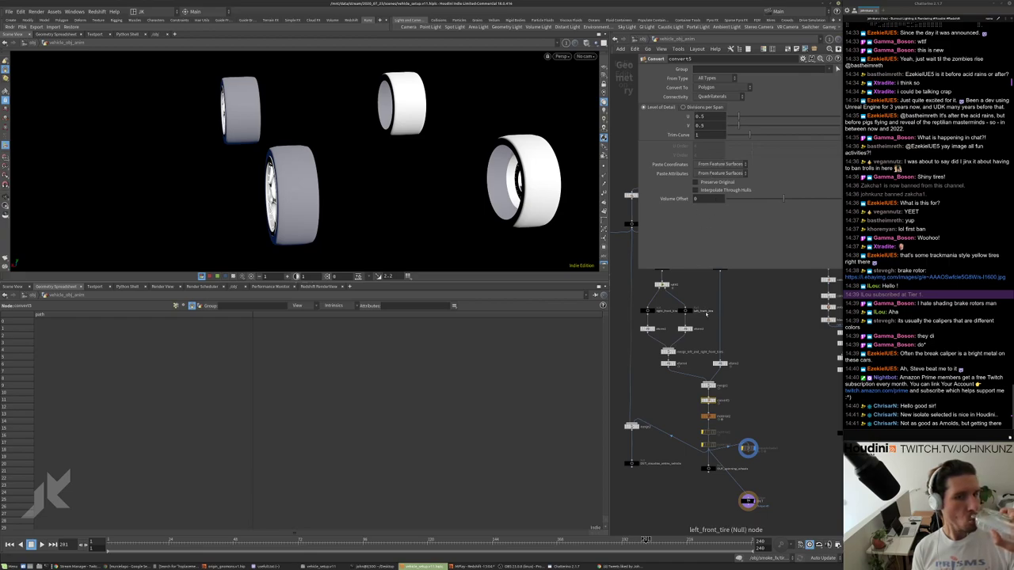
pyautogui.scroll(2, 673, 317)
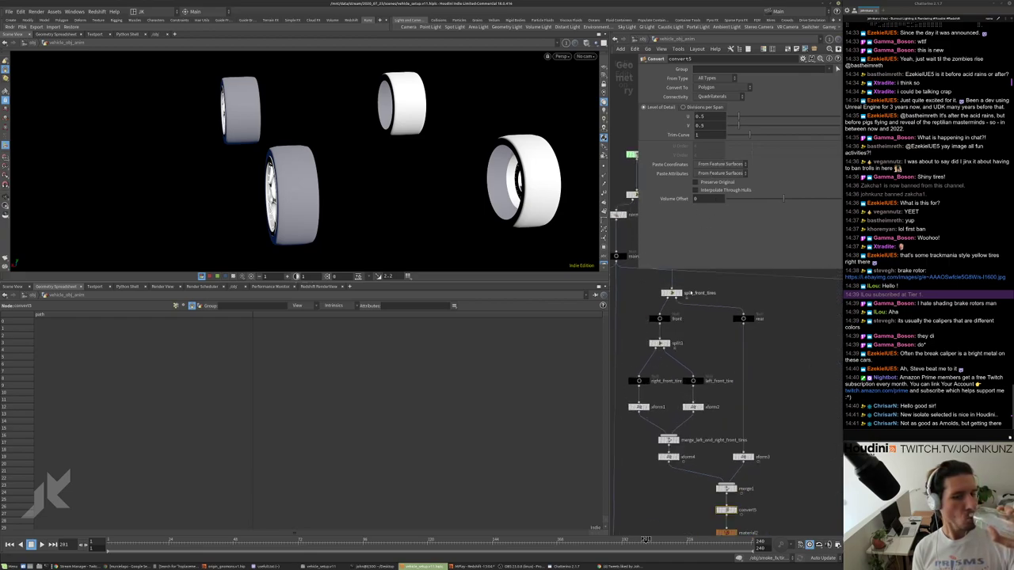
# Inspect split_front_tires, split1, and the xform1–xform3 transform settings.
pyautogui.click(672, 293)
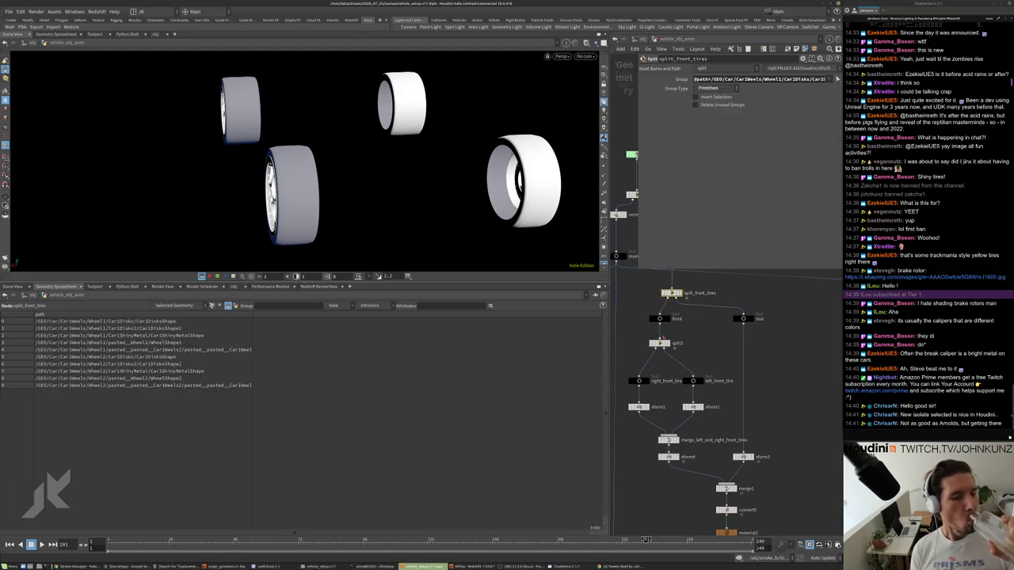
pyautogui.click(662, 343)
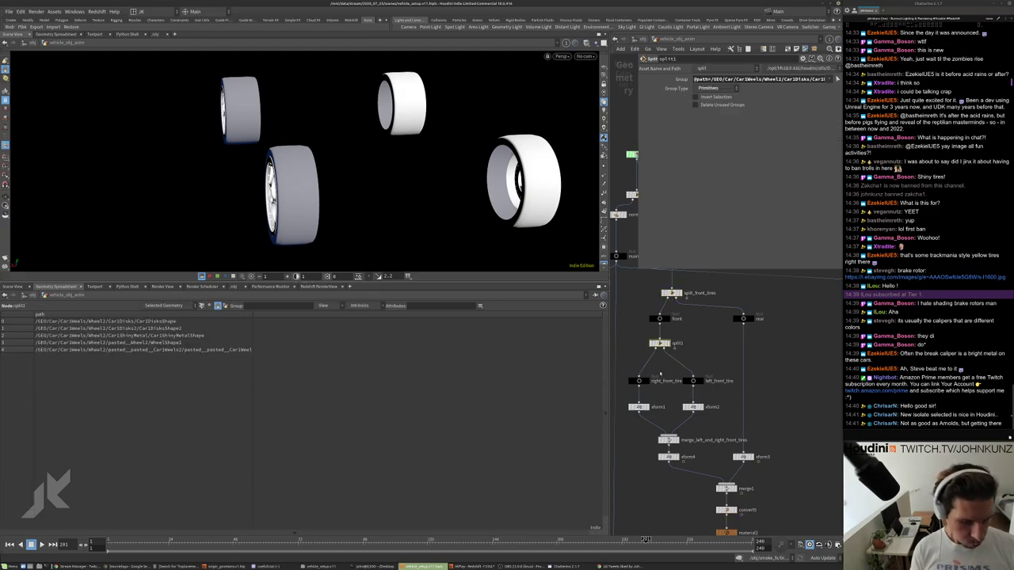
pyautogui.click(638, 407)
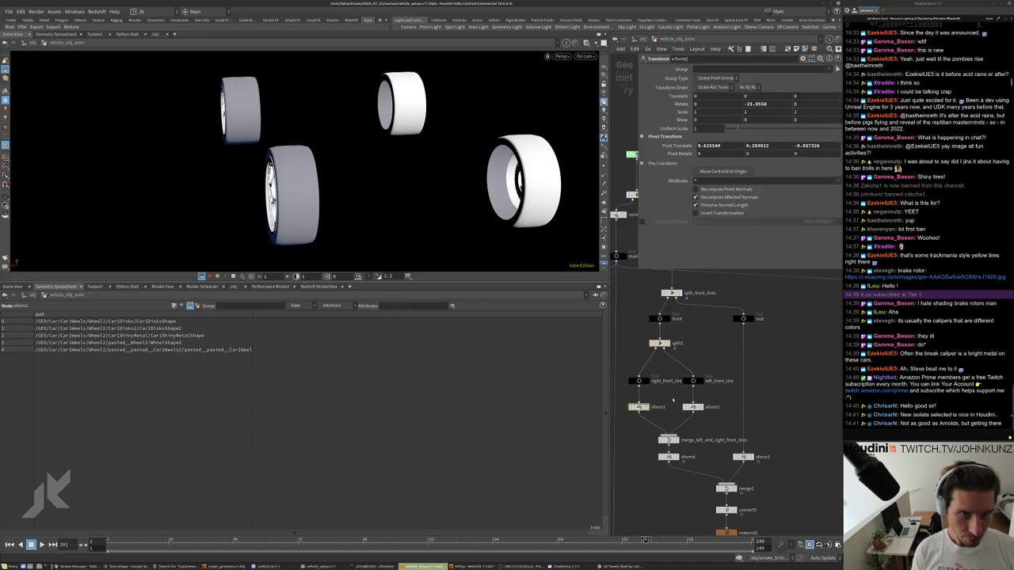
pyautogui.click(692, 407)
pyautogui.scroll(2, 677, 467)
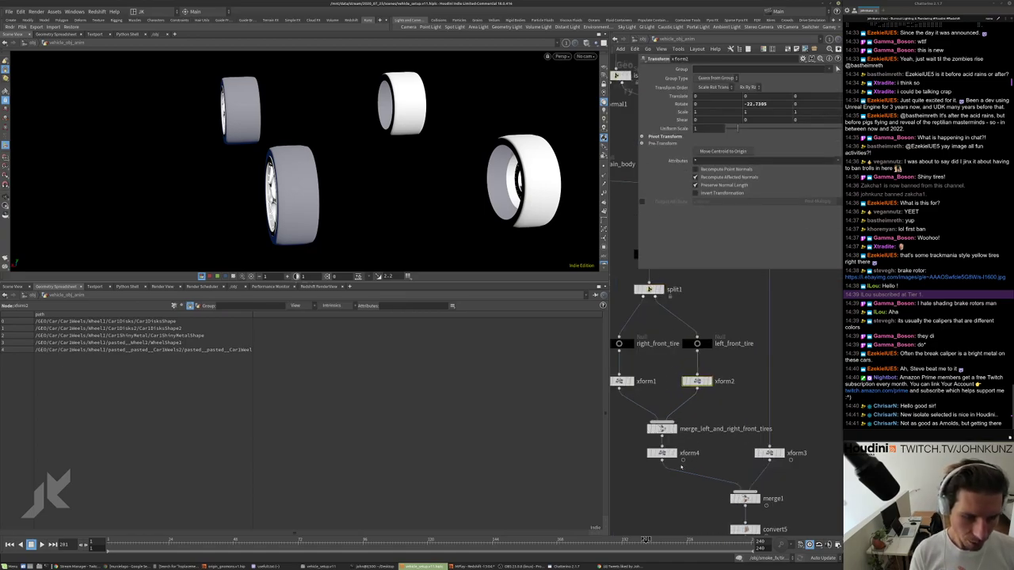
pyautogui.click(768, 453)
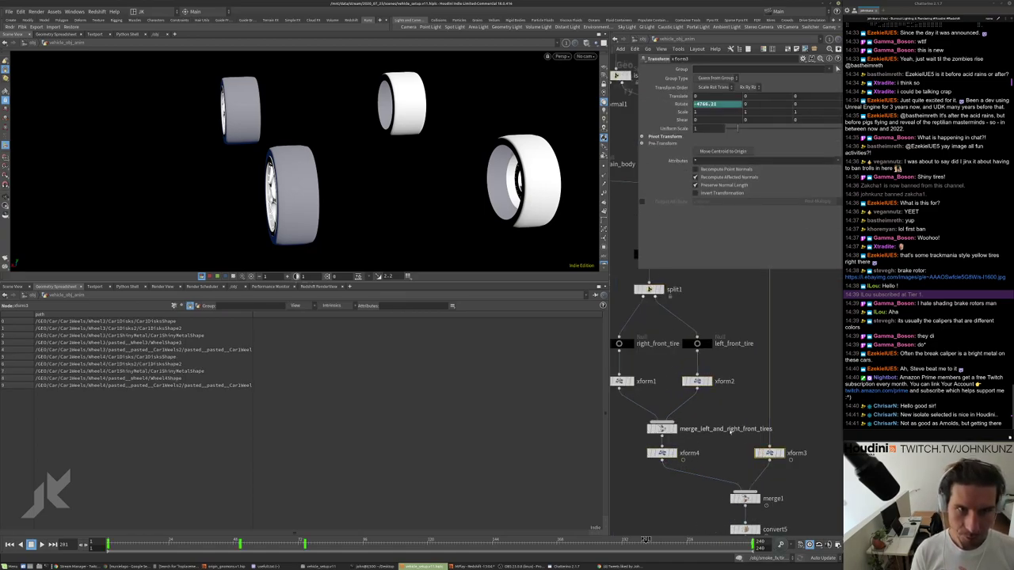
pyautogui.scroll(-3, 729, 458)
pyautogui.scroll(2, 784, 431)
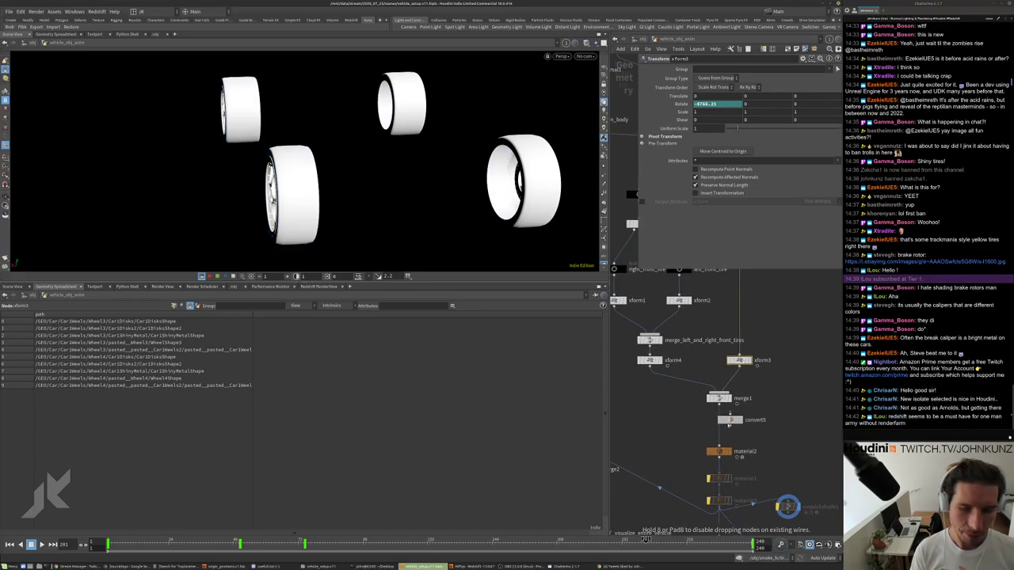
pyautogui.scroll(-4, 787, 430)
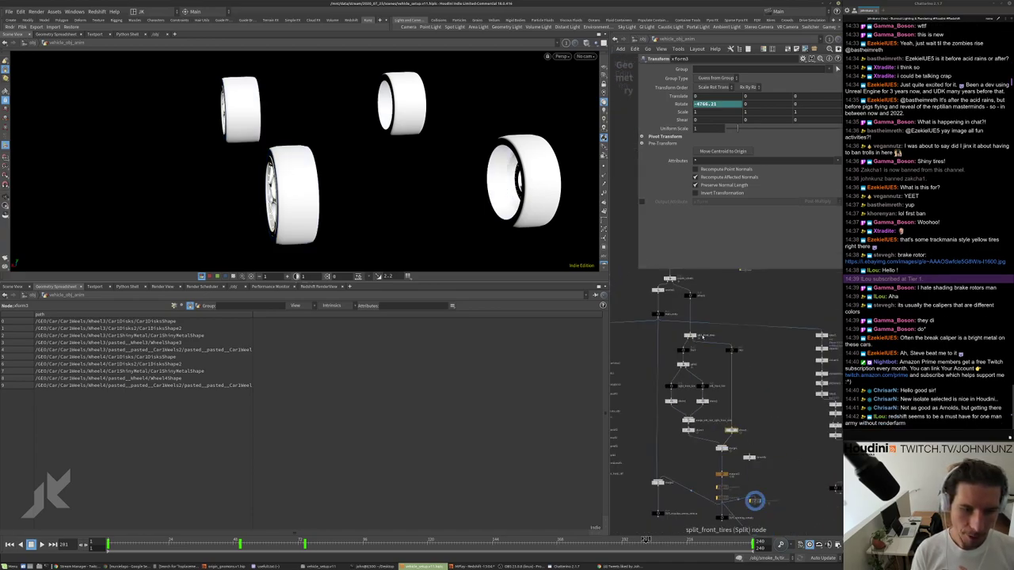
pyautogui.scroll(3, 693, 348)
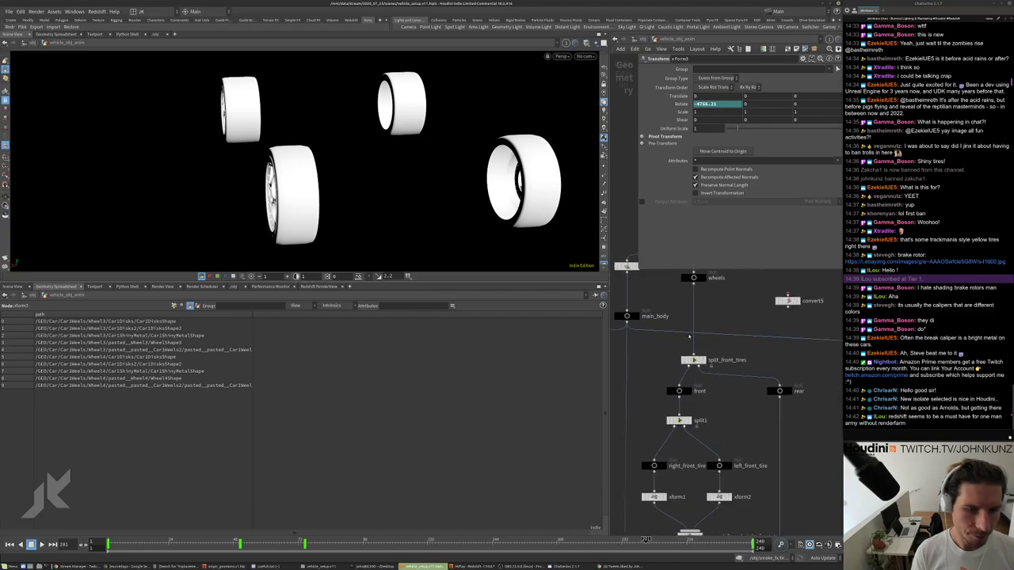
pyautogui.click(693, 360)
pyautogui.moveTo(693, 360); pyautogui.dragTo(687, 401, button='middle')
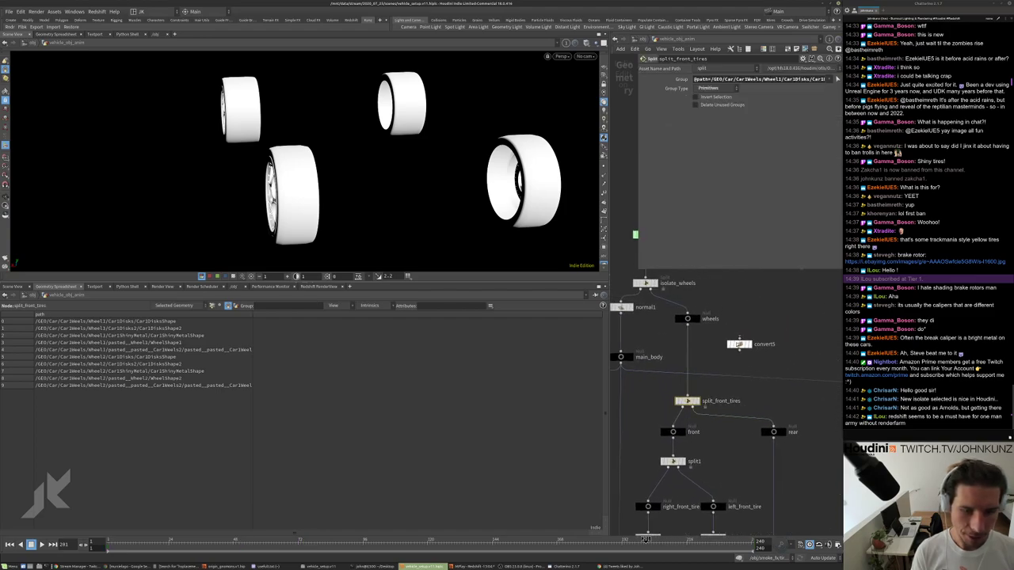
# Wrap convert5 in a For-Each Named Primitive loop between foreach_begin1 and foreach_end1.
pyautogui.click(740, 343)
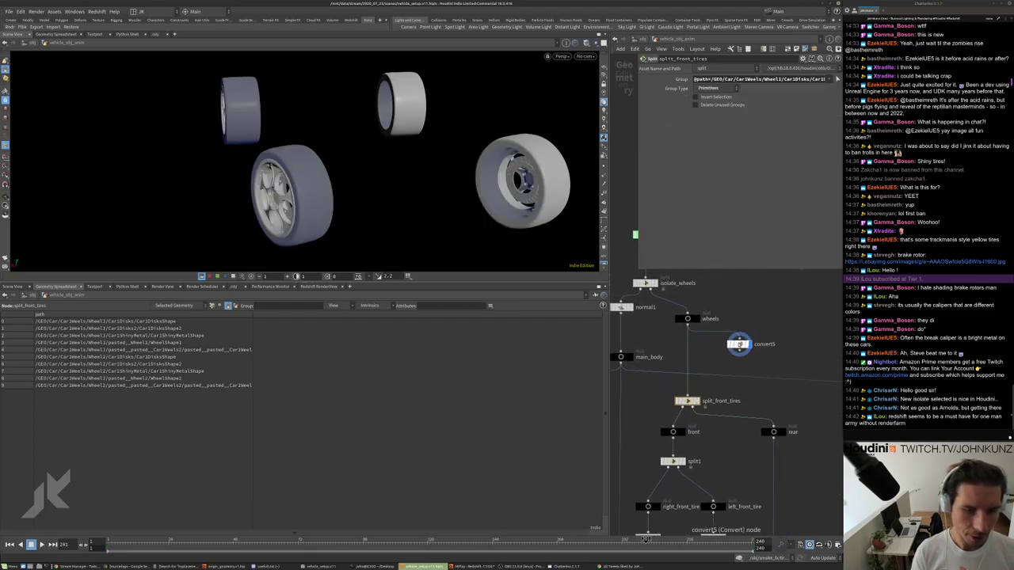
pyautogui.press('Tab')
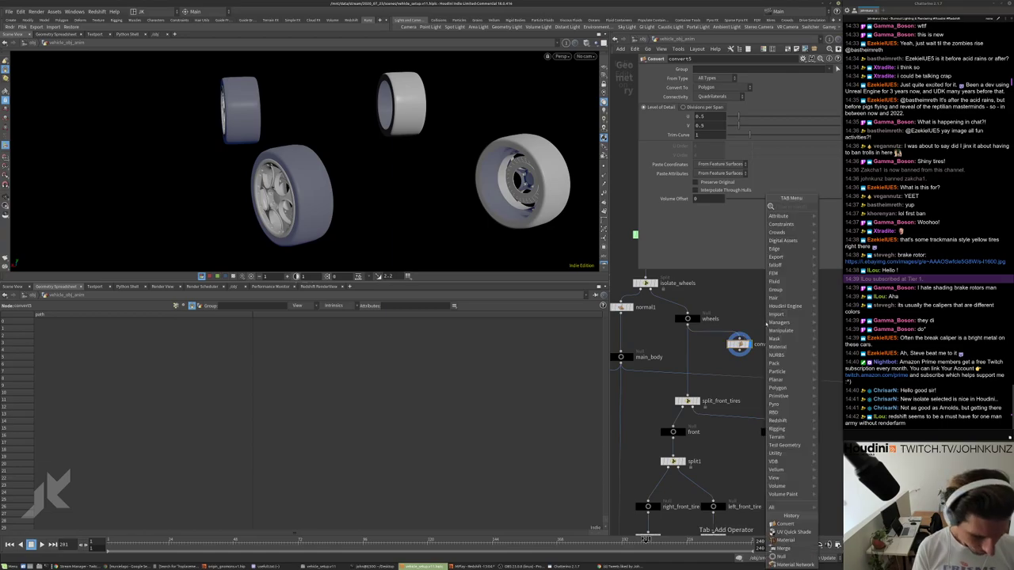
pyautogui.write('for')
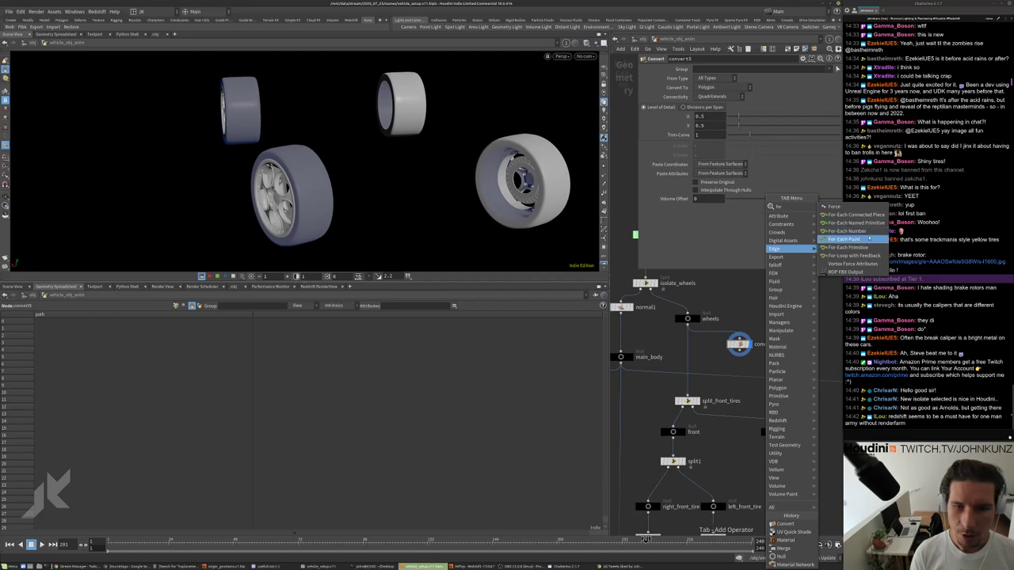
pyautogui.click(847, 222)
pyautogui.click(773, 313)
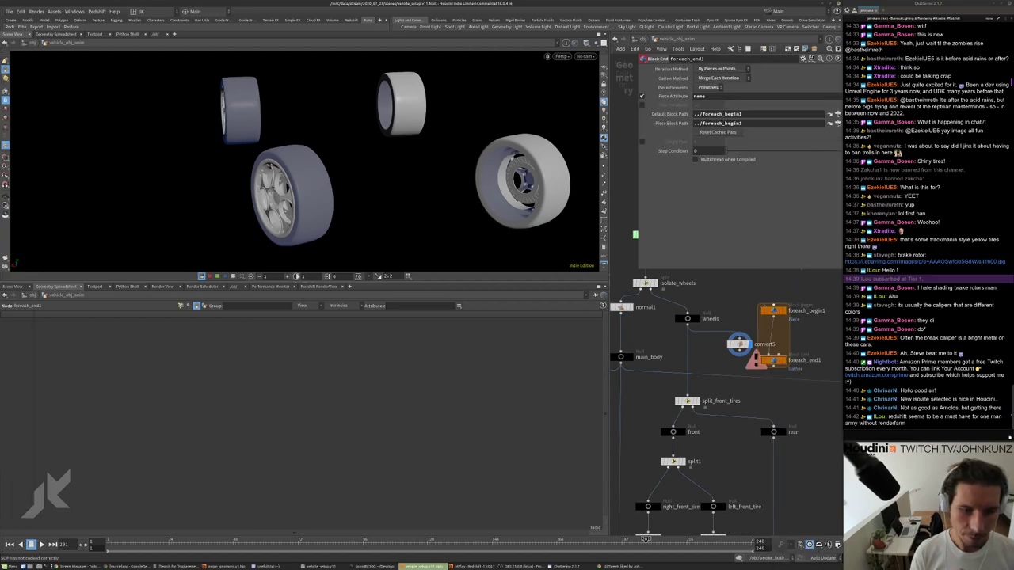
pyautogui.click(774, 311)
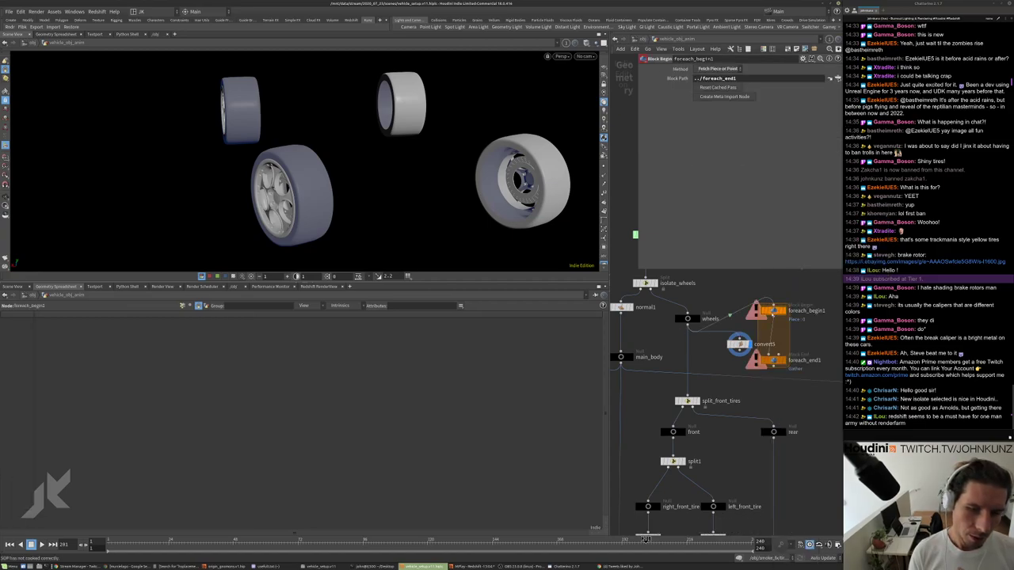
pyautogui.click(784, 362)
pyautogui.moveTo(739, 344); pyautogui.dragTo(773, 334)
# Set the loop's piece attribute to path and preview single pieces, such as piece 2.
pyautogui.click(780, 361)
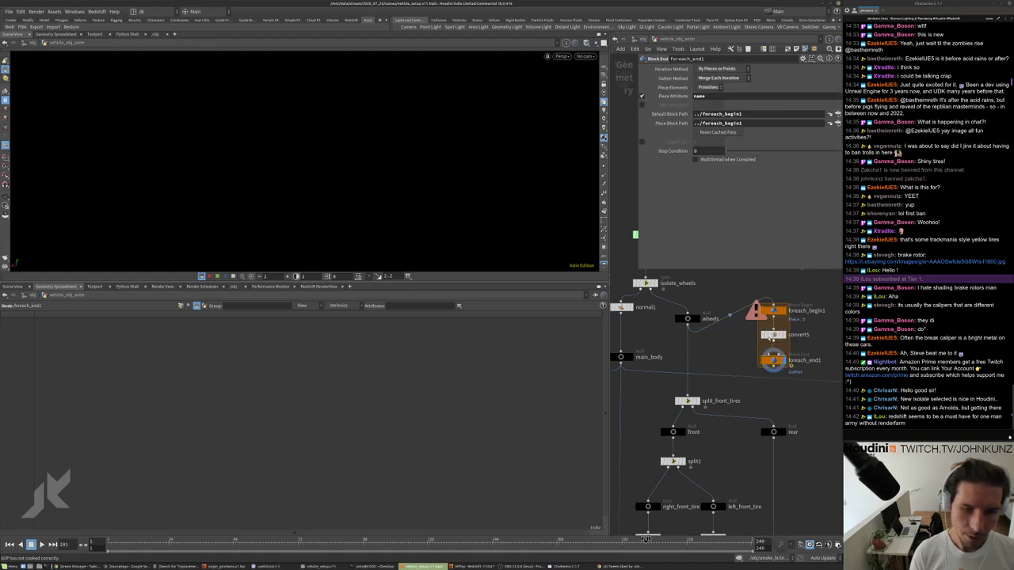
pyautogui.click(775, 310)
pyautogui.click(781, 360)
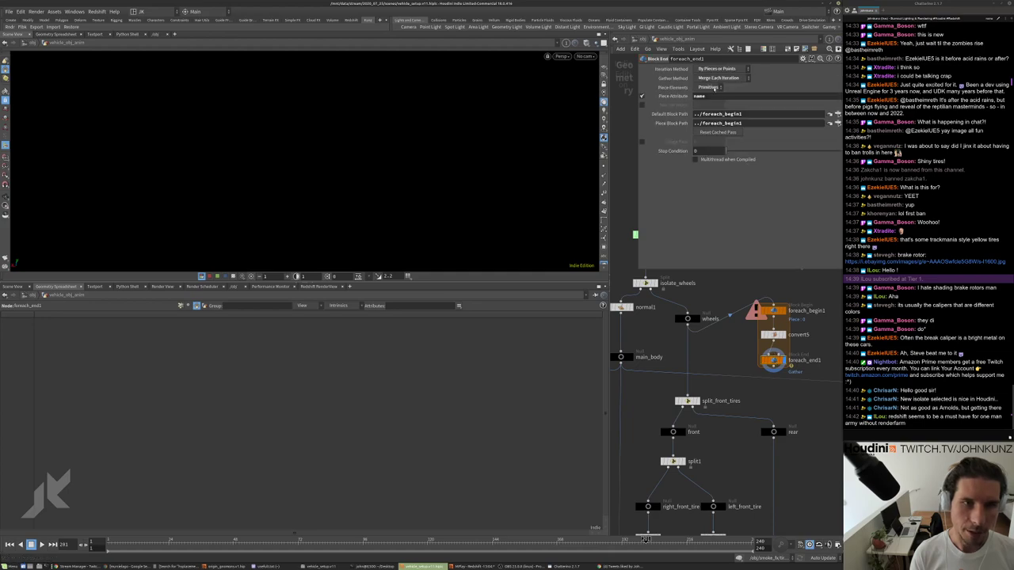
pyautogui.doubleClick(710, 94)
pyautogui.write('path')
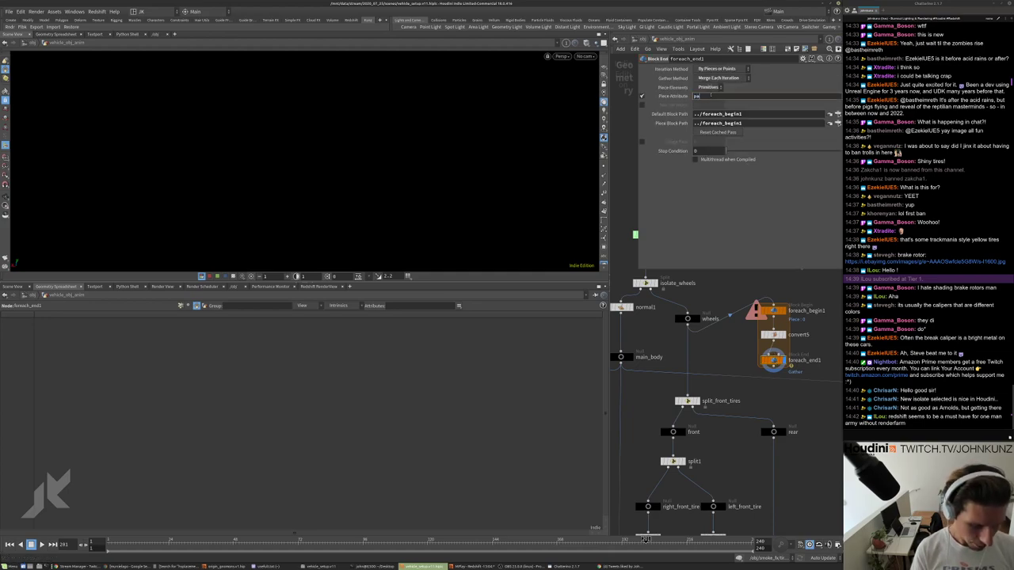
pyautogui.press('Return')
pyautogui.click(642, 141)
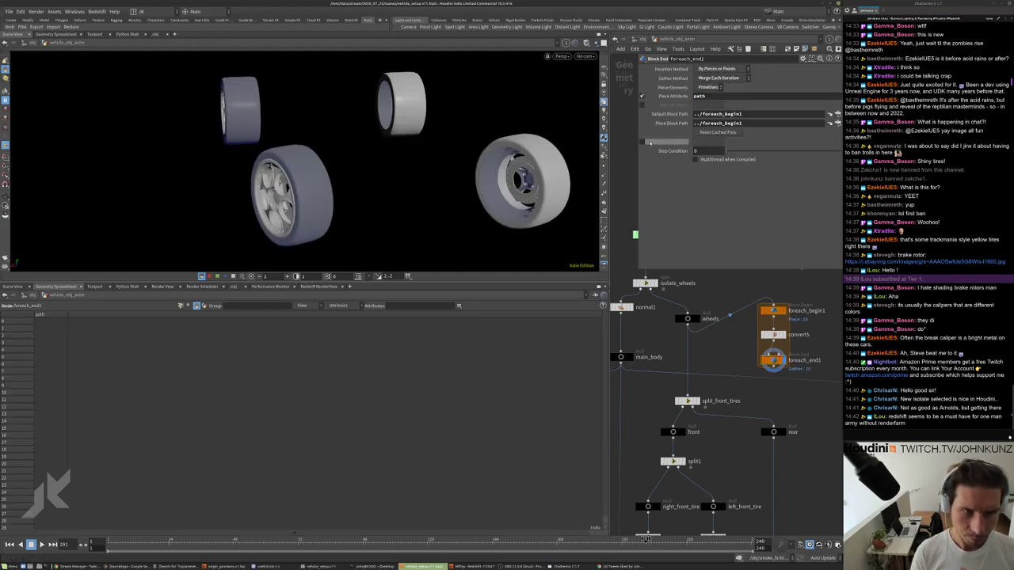
pyautogui.moveTo(750, 148)
pyautogui.mouseDown()
pyautogui.moveTo(812, 151)
pyautogui.moveTo(749, 148)
pyautogui.mouseUp()
pyautogui.moveTo(816, 348); pyautogui.dragTo(792, 349, button='middle')
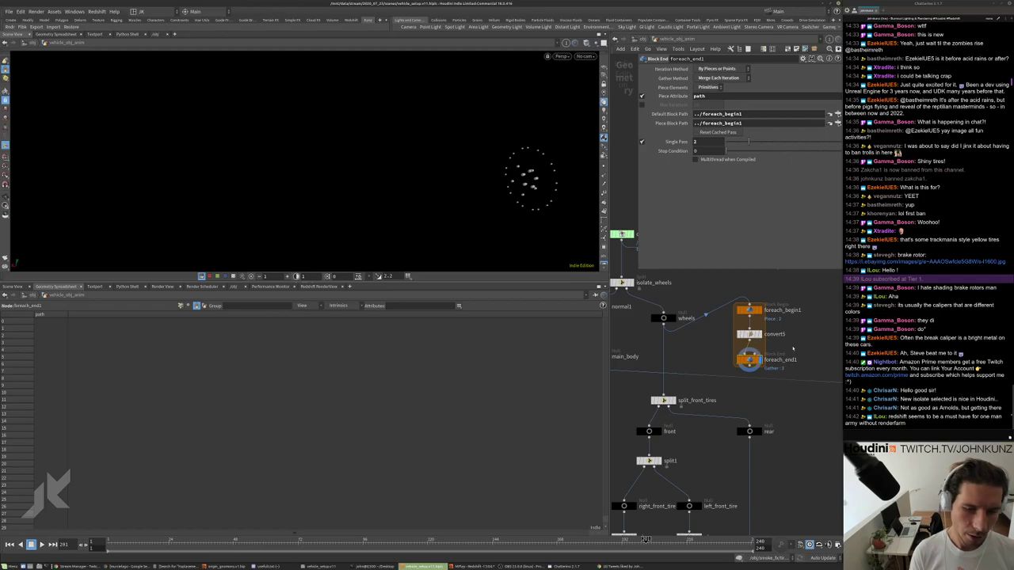
# Insert an Attribute Copy copying path before foreach_end1, and turn off Single Pass.
pyautogui.press('Tab')
pyautogui.write('copy')
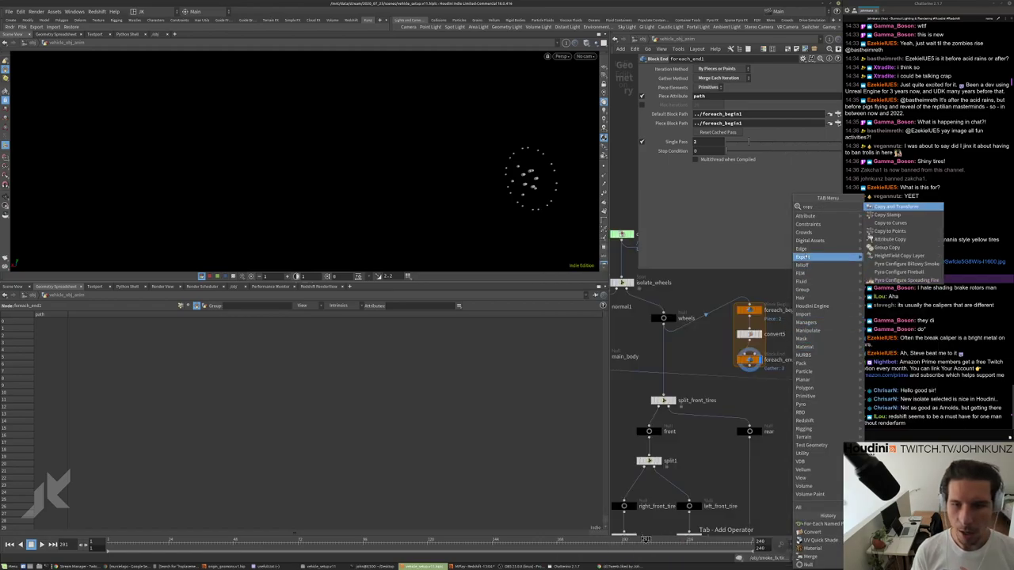
pyautogui.click(890, 240)
pyautogui.click(788, 334)
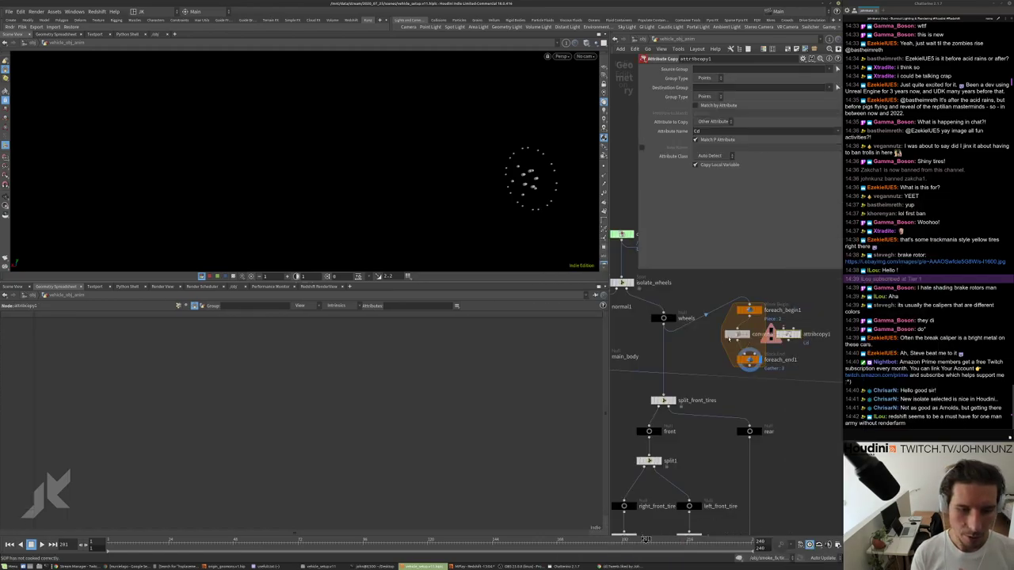
pyautogui.moveTo(789, 333); pyautogui.dragTo(750, 346)
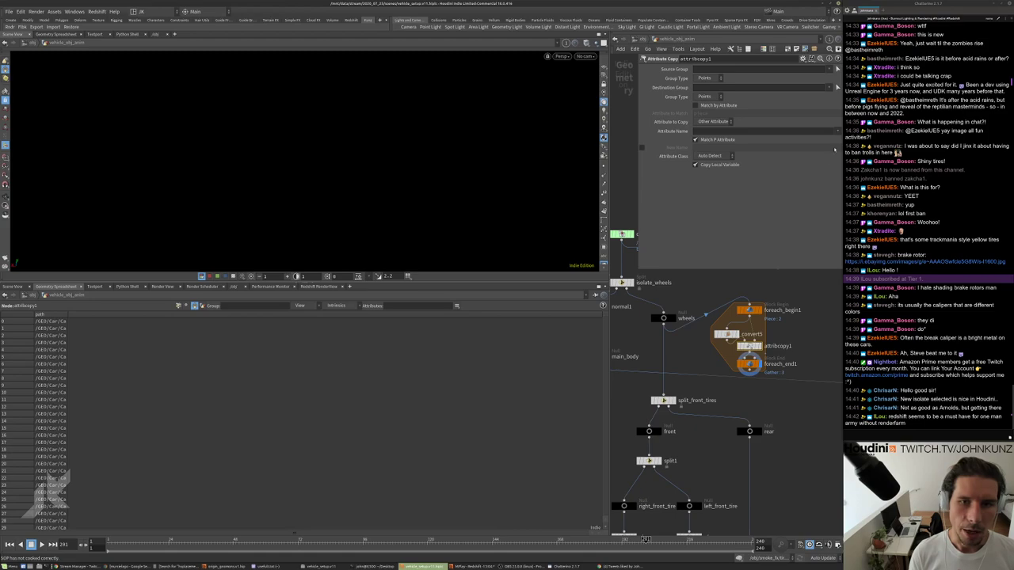
pyautogui.click(837, 131)
pyautogui.click(847, 141)
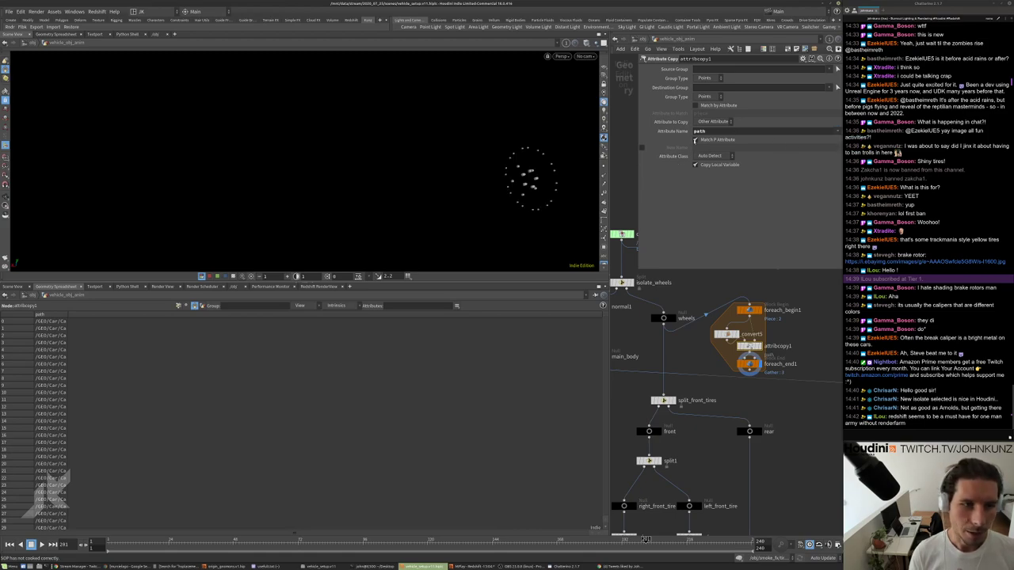
pyautogui.click(748, 364)
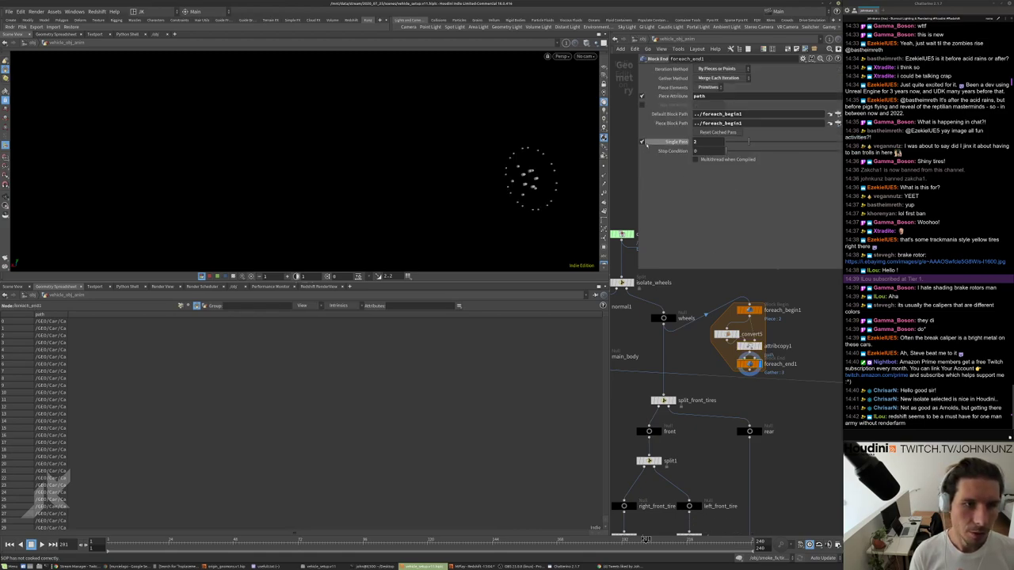
pyautogui.click(642, 142)
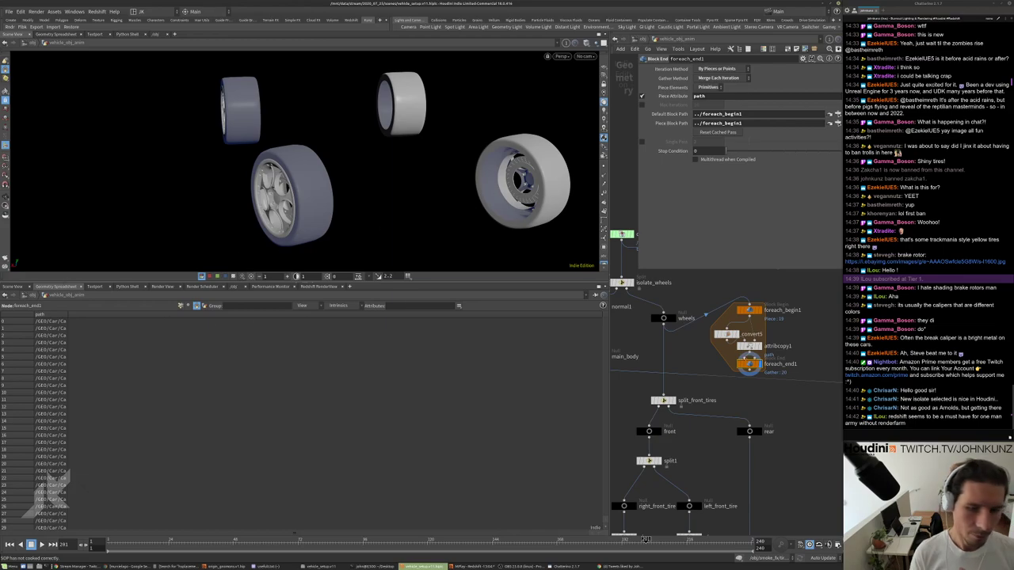
# Check the loop output's geometry info and tidy the four for-each nodes.
pyautogui.middleClick(749, 364)
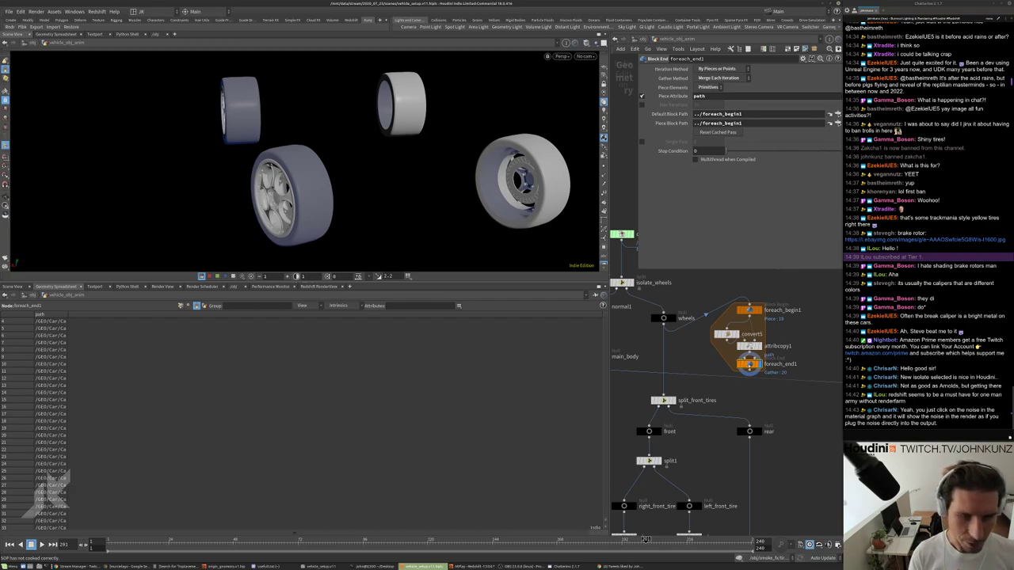
pyautogui.moveTo(727, 333); pyautogui.dragTo(728, 327)
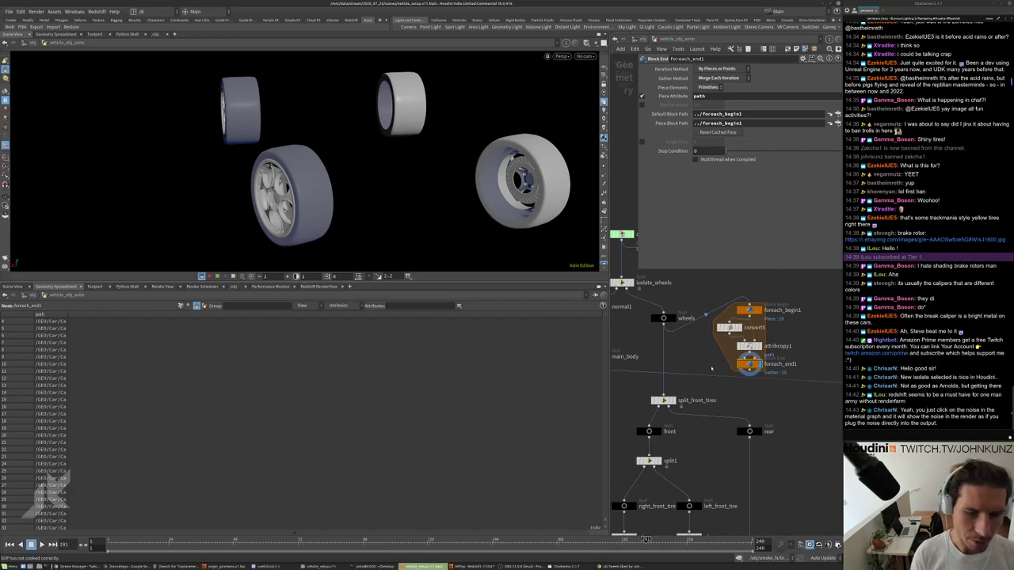
pyautogui.moveTo(682, 396)
pyautogui.mouseDown(button='middle')
pyautogui.moveTo(686, 356)
pyautogui.moveTo(686, 383)
pyautogui.mouseUp(button='middle')
pyautogui.moveTo(800, 381); pyautogui.dragTo(712, 332)
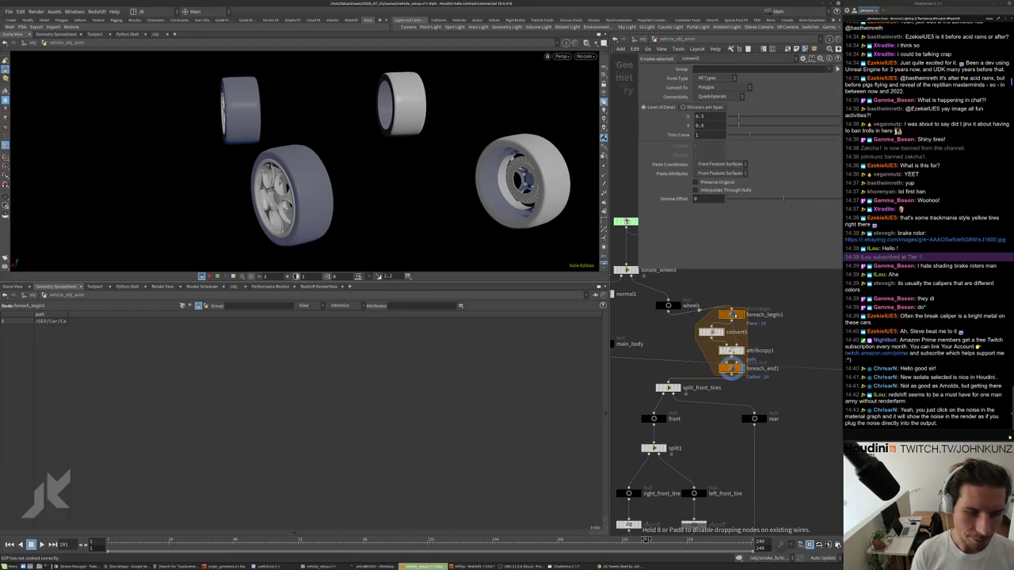
pyautogui.scroll(-10, 673, 337)
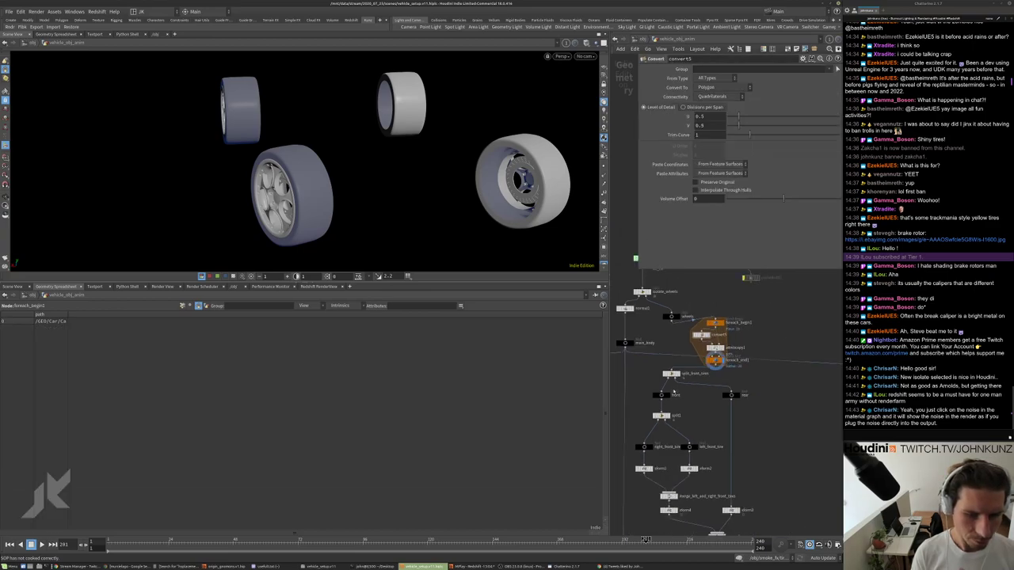
# Display xform4's output, inspect xform1, and select split1 to check its group.
pyautogui.click(675, 370)
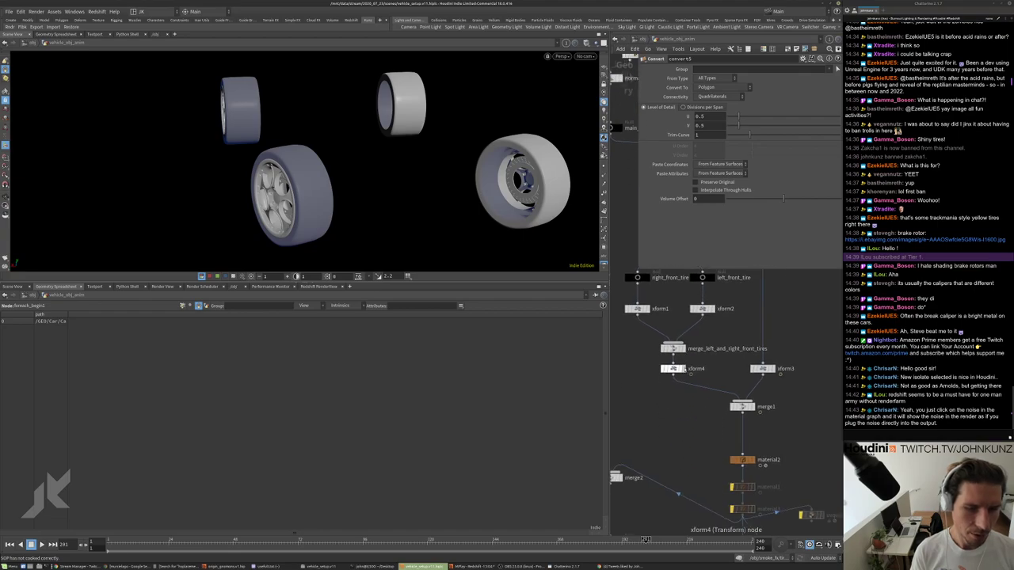
pyautogui.middleClick(656, 317)
pyautogui.scroll(6, 656, 333)
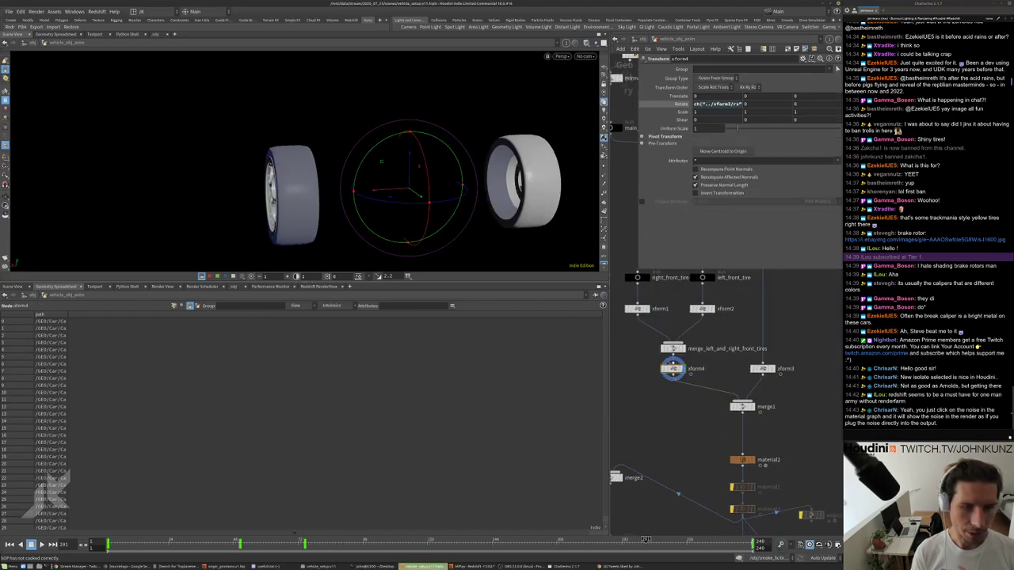
pyautogui.click(657, 371)
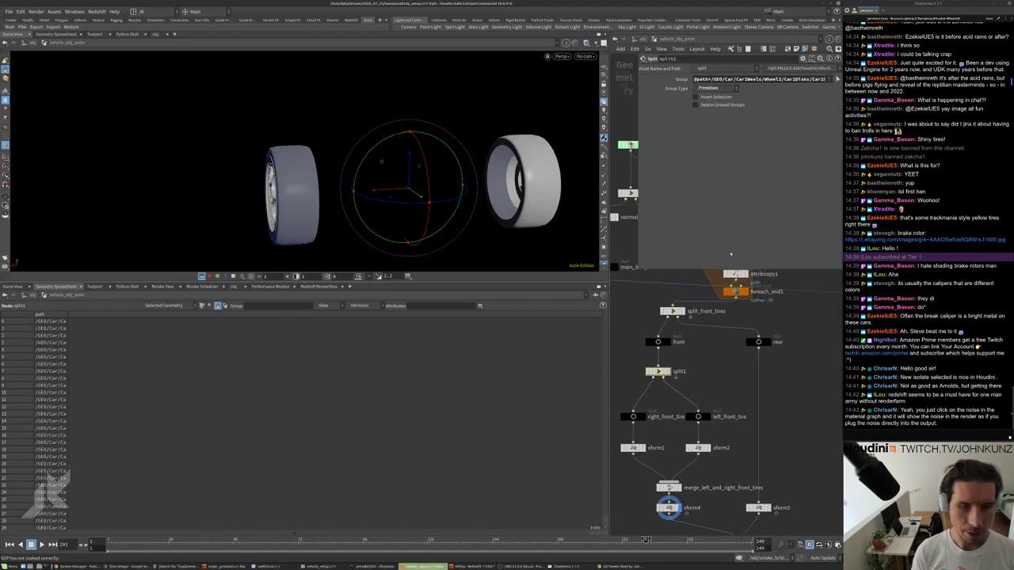
pyautogui.scroll(-2, 760, 455)
pyautogui.scroll(-2, 760, 455)
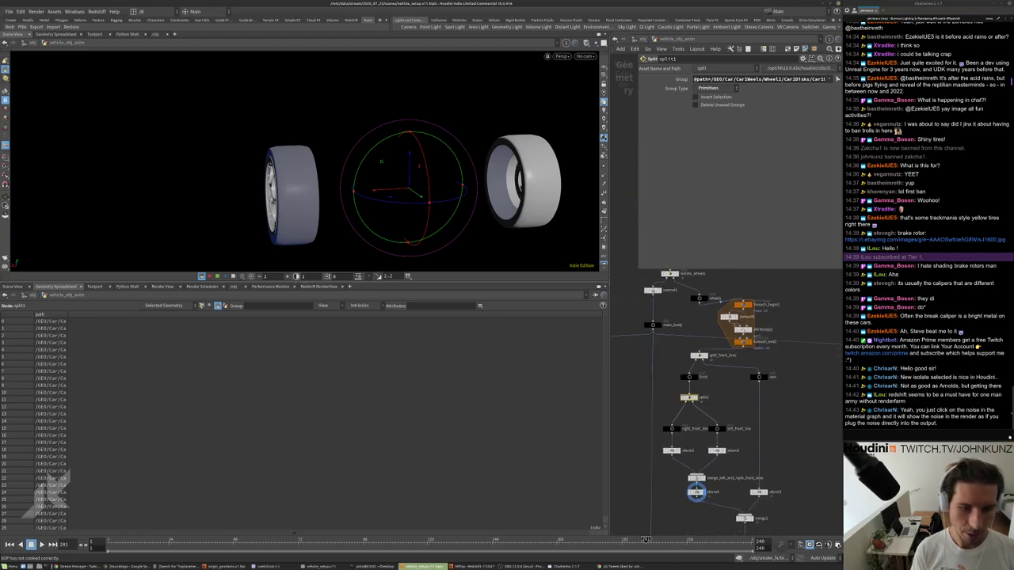
pyautogui.scroll(3, 731, 377)
# Frame the network from split1 down to the materials and bring up new pane-tab options.
pyautogui.moveTo(705, 475); pyautogui.dragTo(705, 390, button='middle')
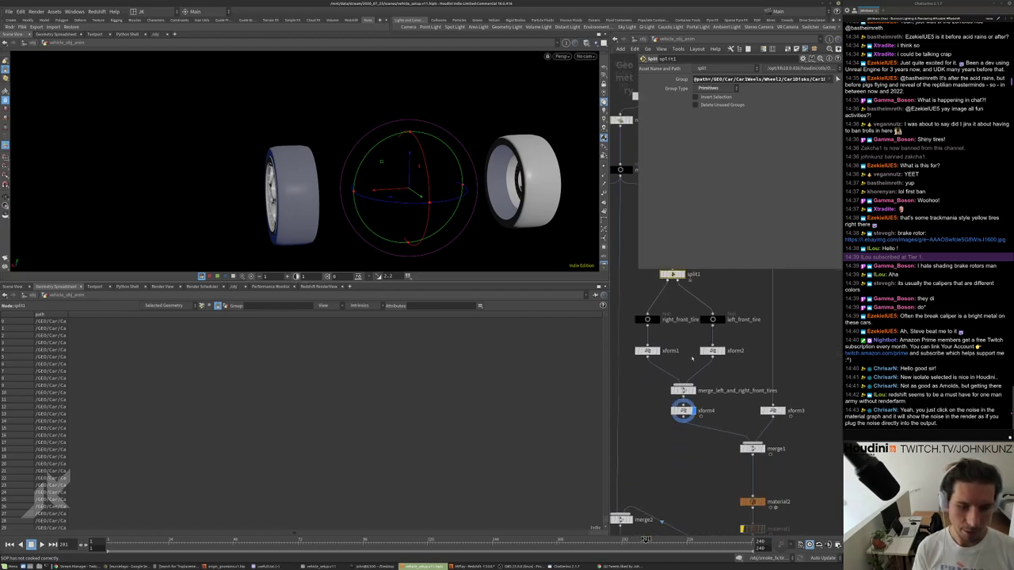
pyautogui.scroll(-2, 703, 406)
pyautogui.scroll(4, 676, 418)
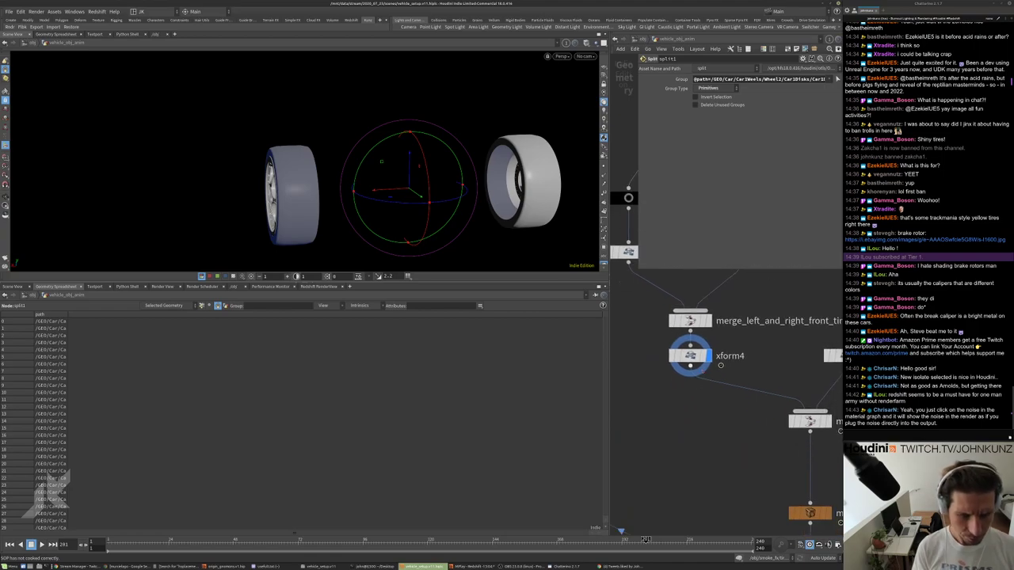
pyautogui.scroll(-2, 717, 374)
pyautogui.scroll(4, 716, 367)
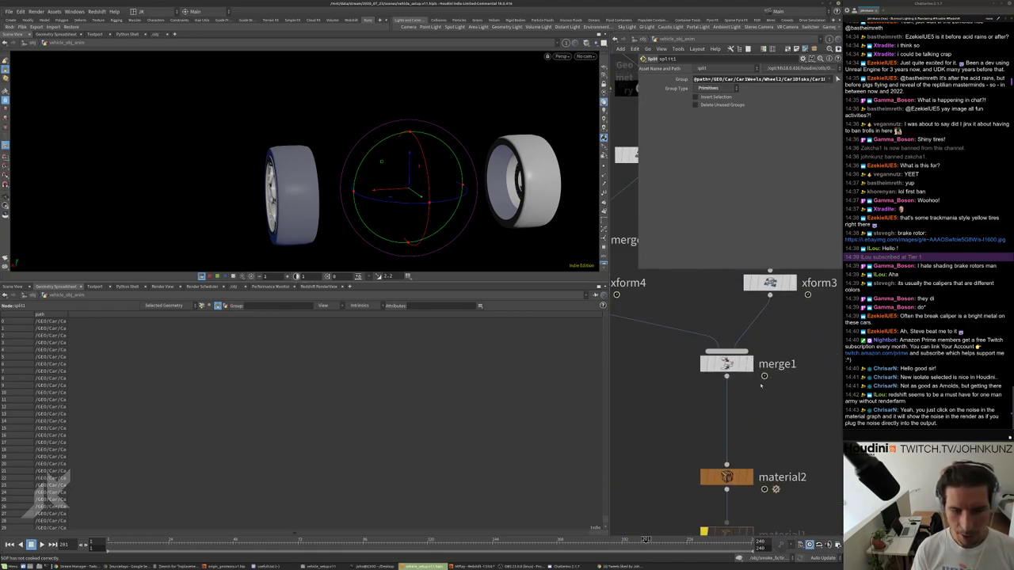
pyautogui.scroll(-6, 752, 373)
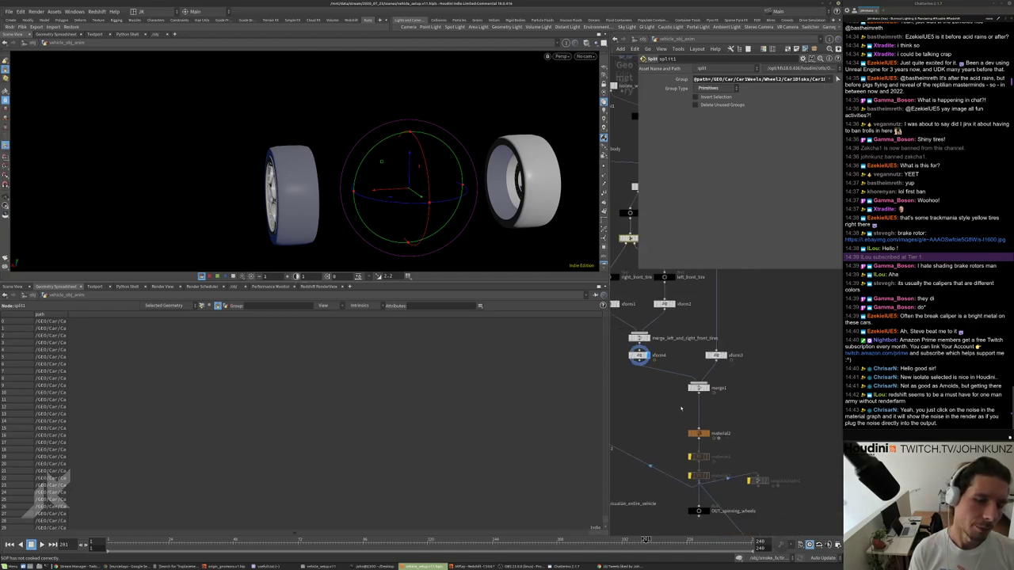
pyautogui.scroll(3, 707, 331)
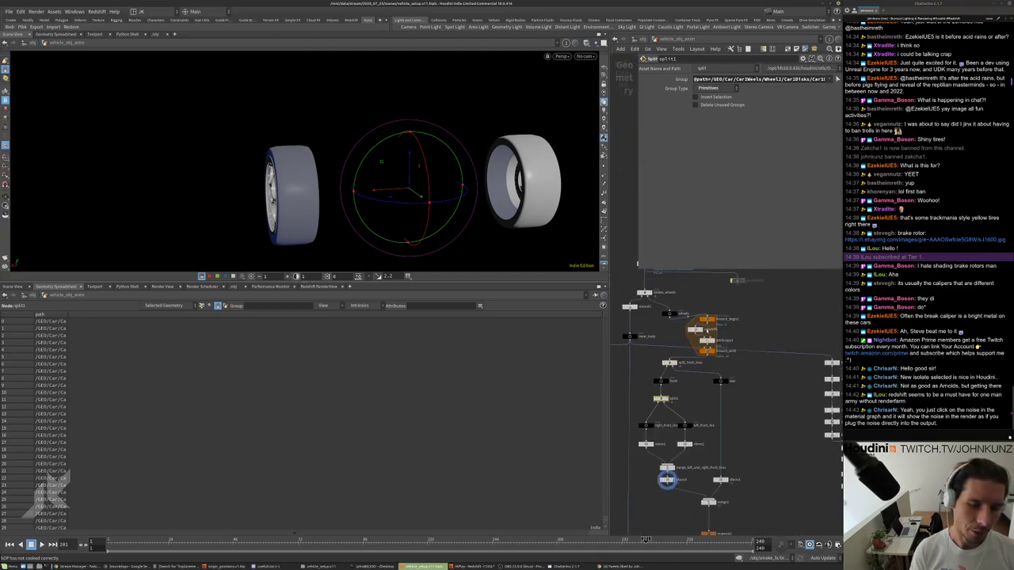
pyautogui.scroll(3, 705, 330)
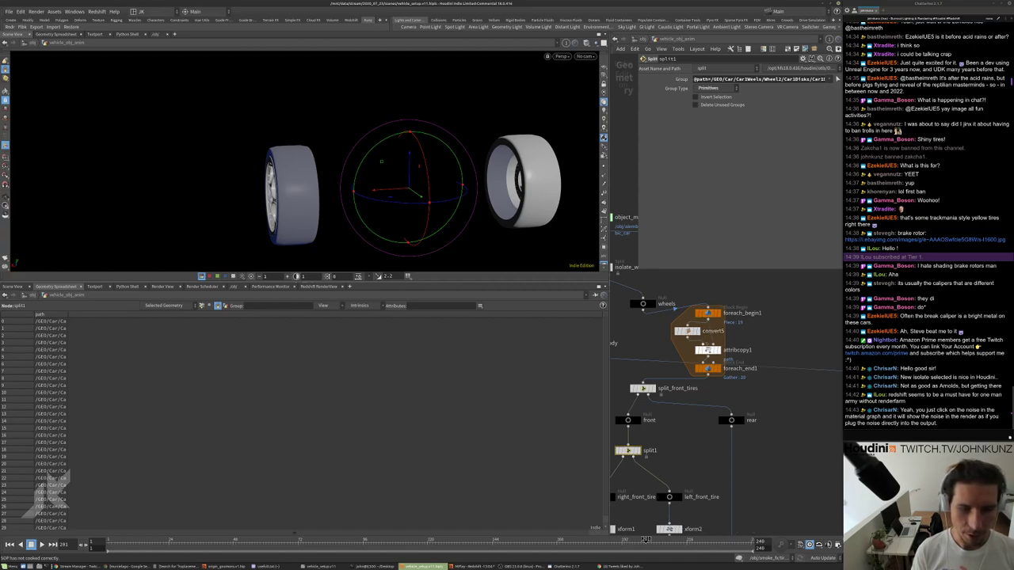
pyautogui.scroll(-5, 709, 340)
pyautogui.moveTo(749, 428); pyautogui.dragTo(741, 357, button='middle')
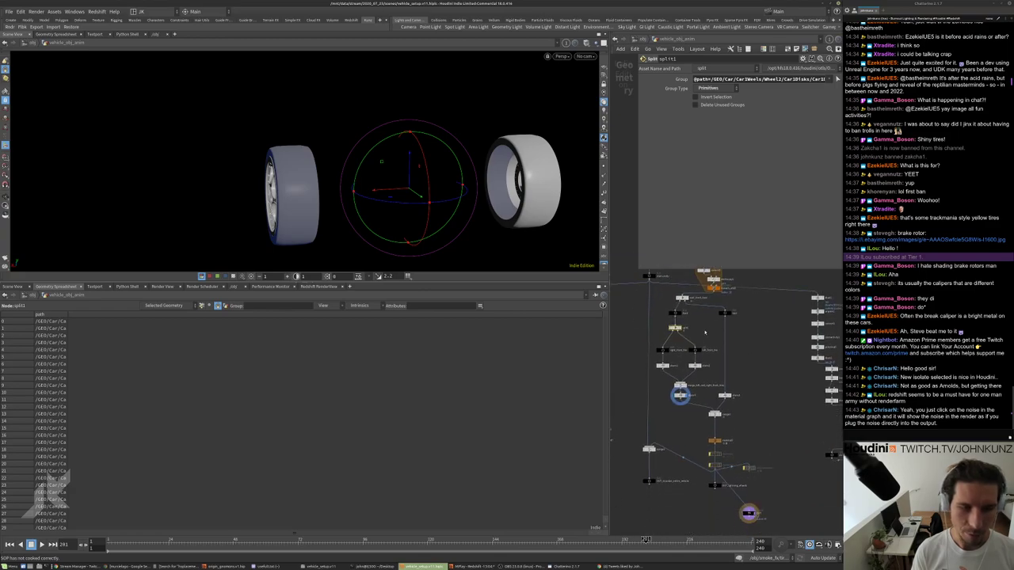
pyautogui.scroll(3, 712, 301)
pyautogui.scroll(4, 691, 341)
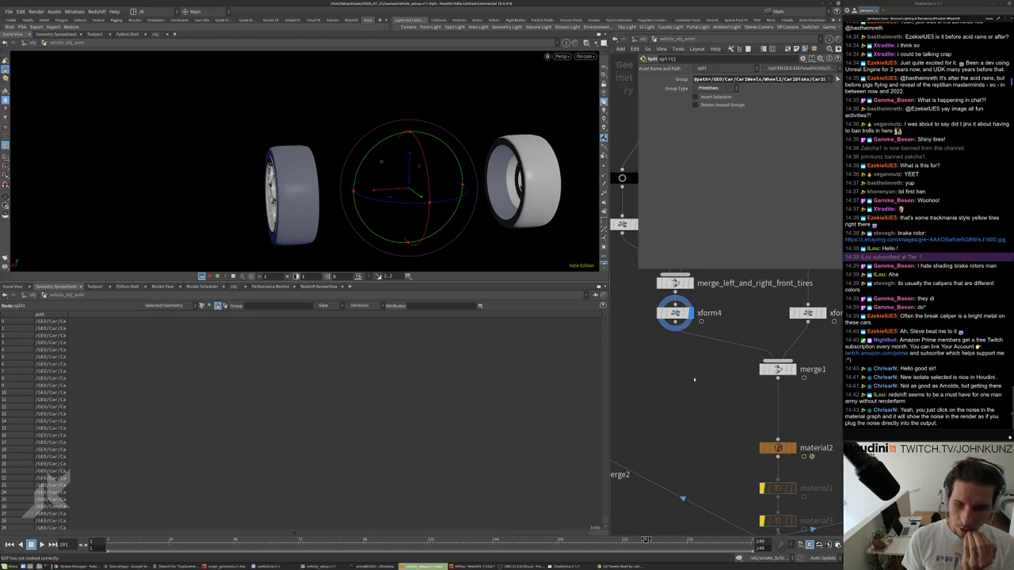
pyautogui.moveTo(691, 381); pyautogui.dragTo(686, 397, button='middle')
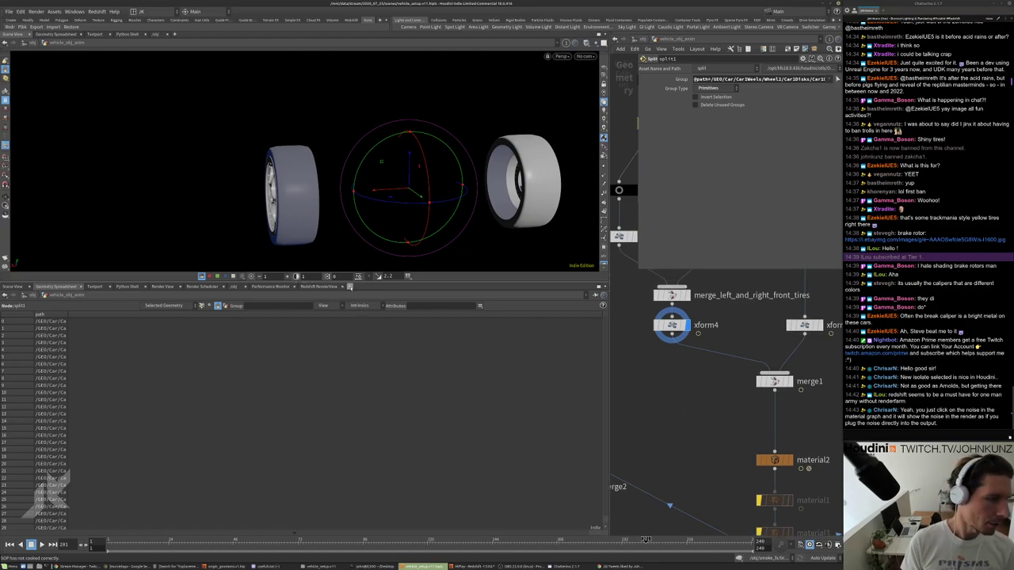
pyautogui.click(349, 286)
# Turn the lower pane into a Redshift render view and zoom in on a wheel.
pyautogui.moveTo(361, 304)
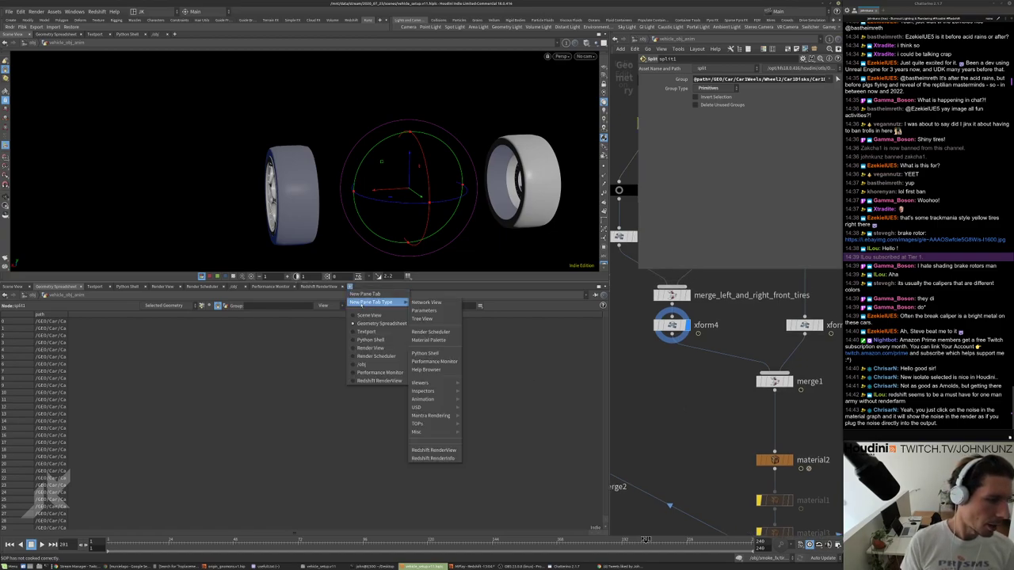
pyautogui.click(433, 458)
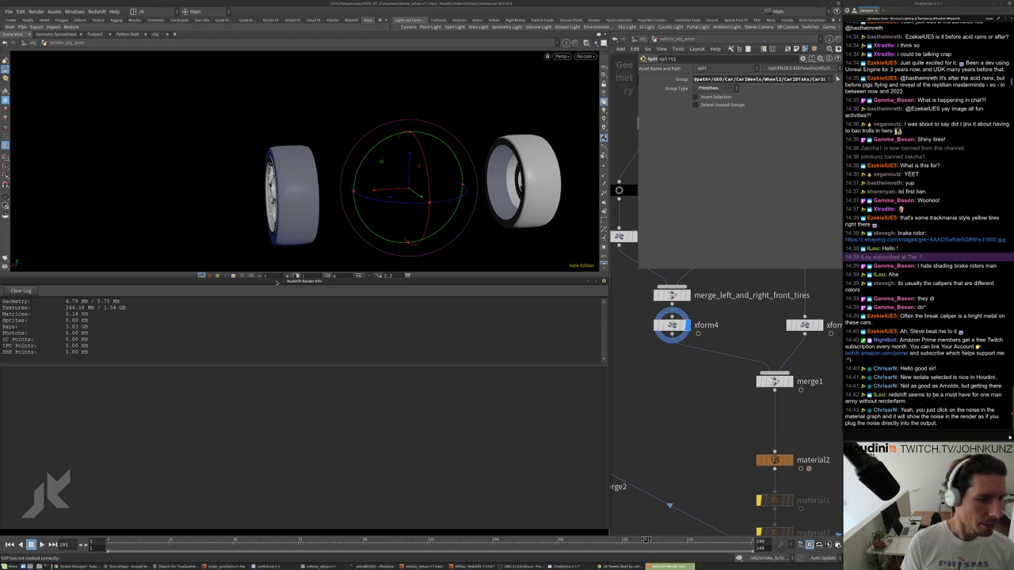
pyautogui.click(584, 280)
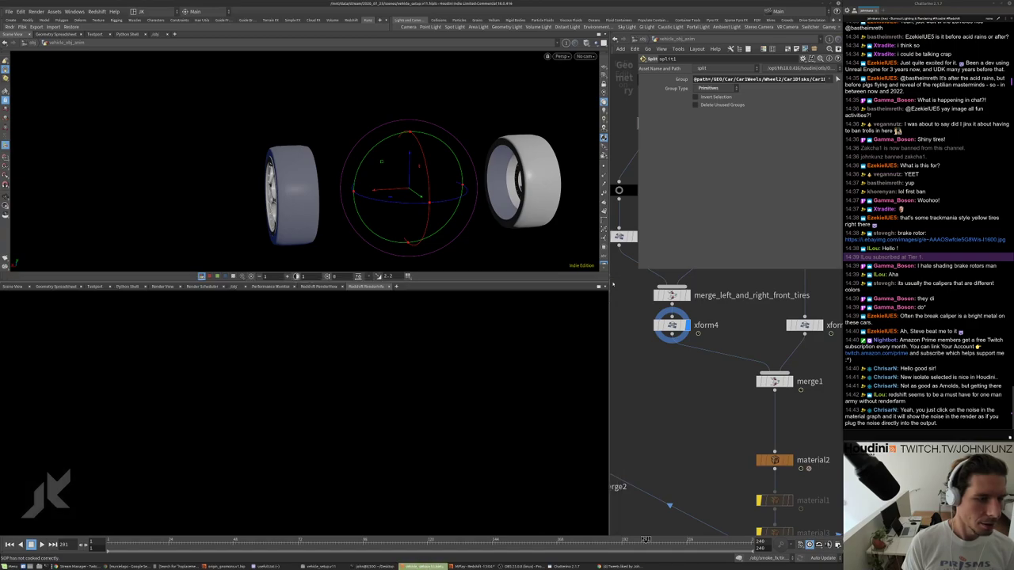
pyautogui.click(390, 287)
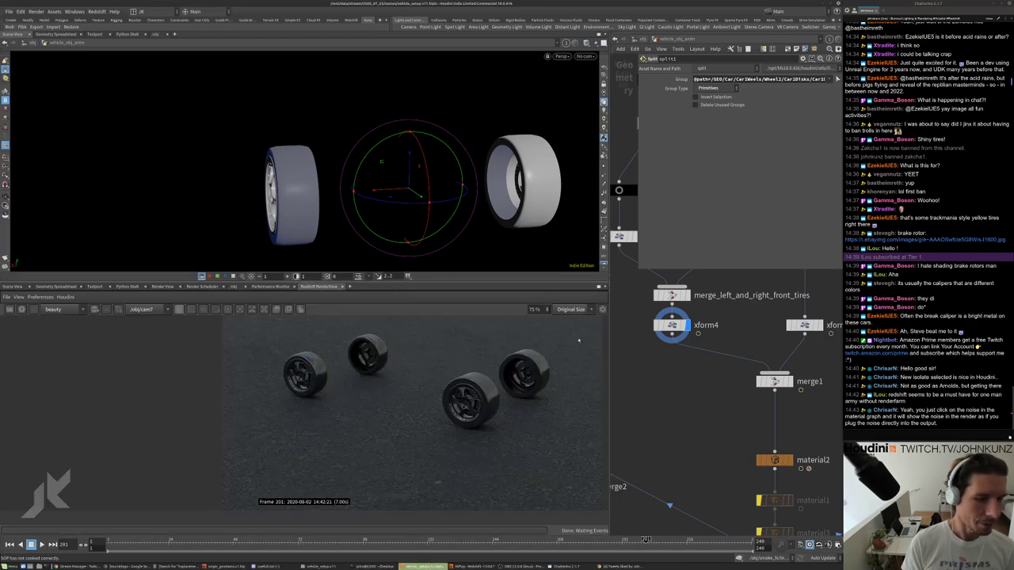
pyautogui.scroll(-3, 689, 376)
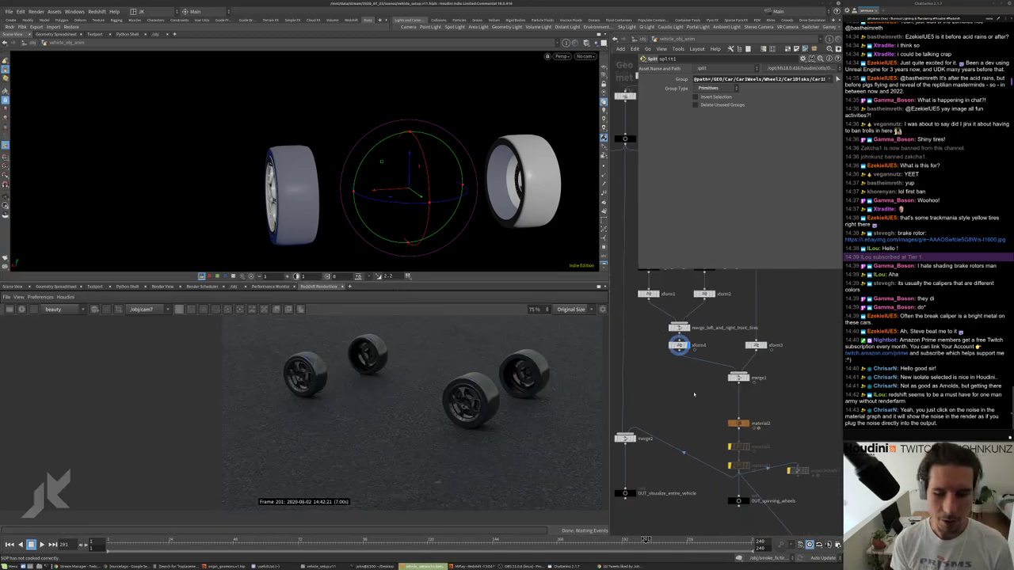
pyautogui.scroll(-2, 720, 399)
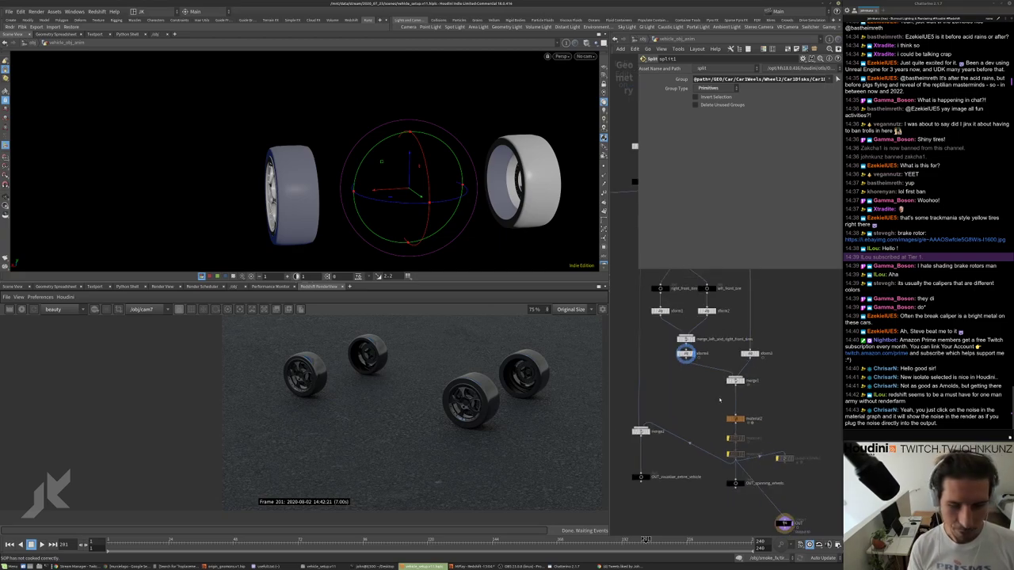
pyautogui.scroll(5, 738, 464)
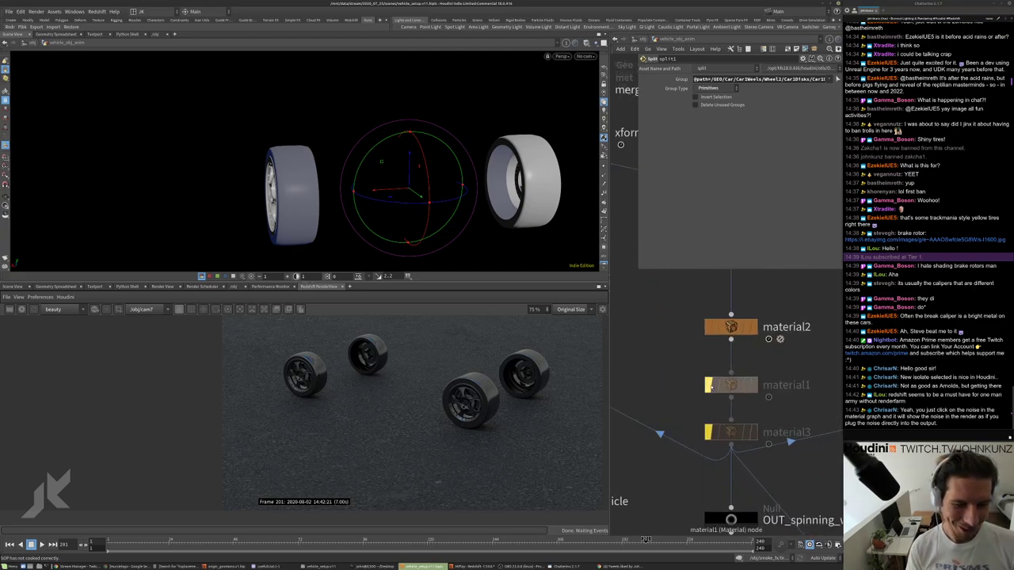
# Un-bypass material3 and examine the streaky tires in the render close-up.
pyautogui.click(709, 431)
pyautogui.scroll(-3, 731, 474)
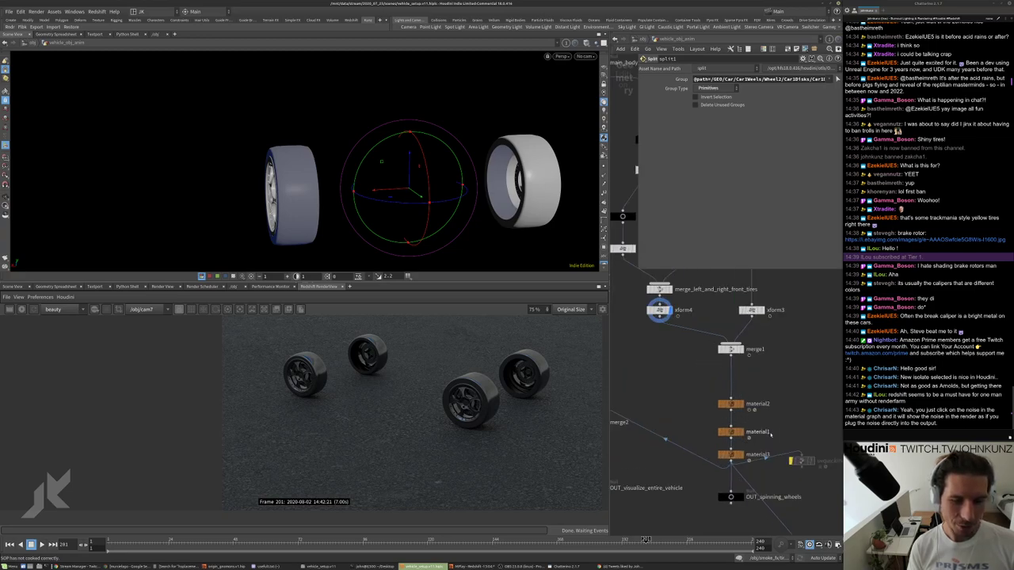
pyautogui.scroll(-2, 735, 389)
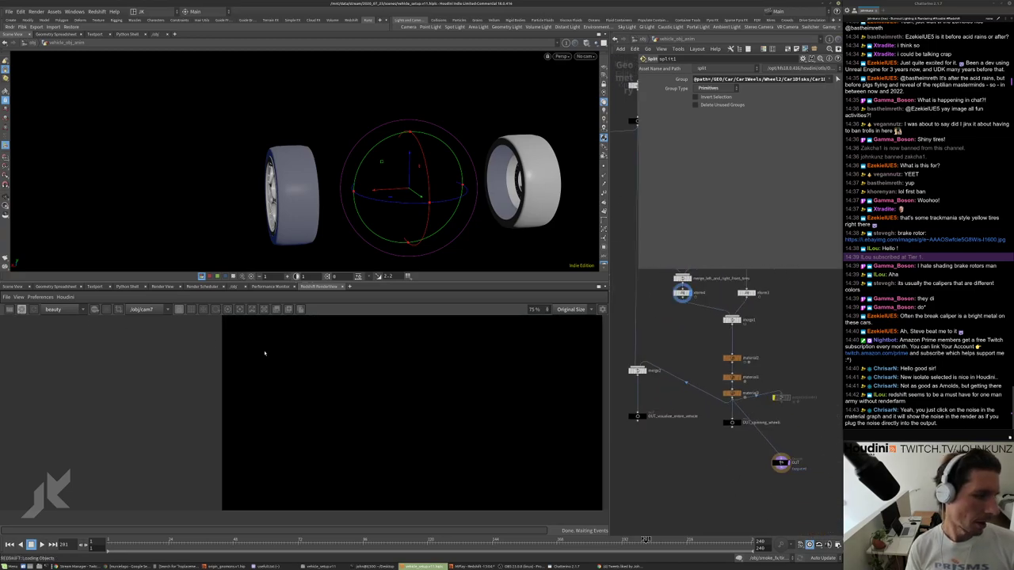
pyautogui.scroll(2, 483, 378)
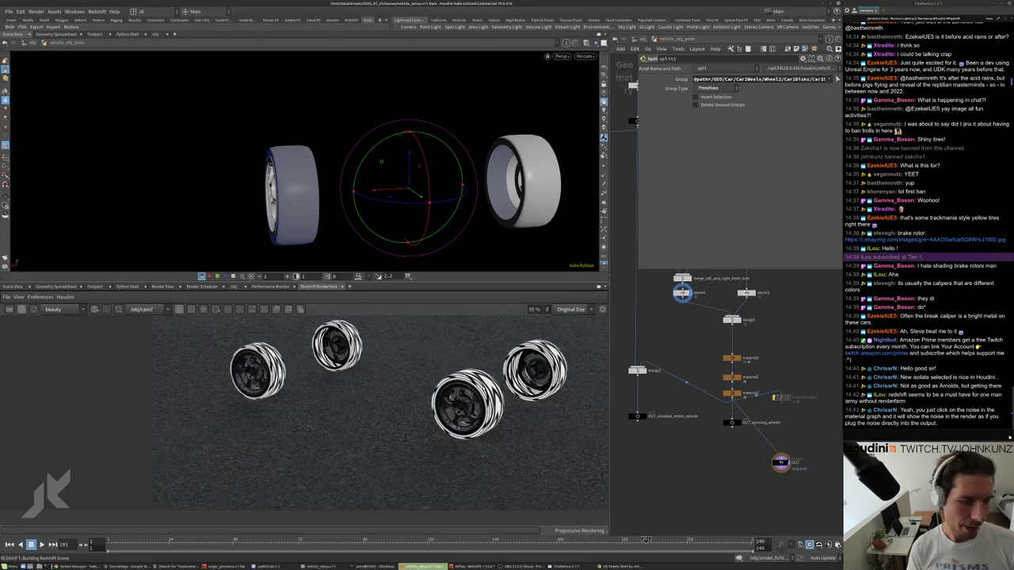
pyautogui.scroll(2, 475, 396)
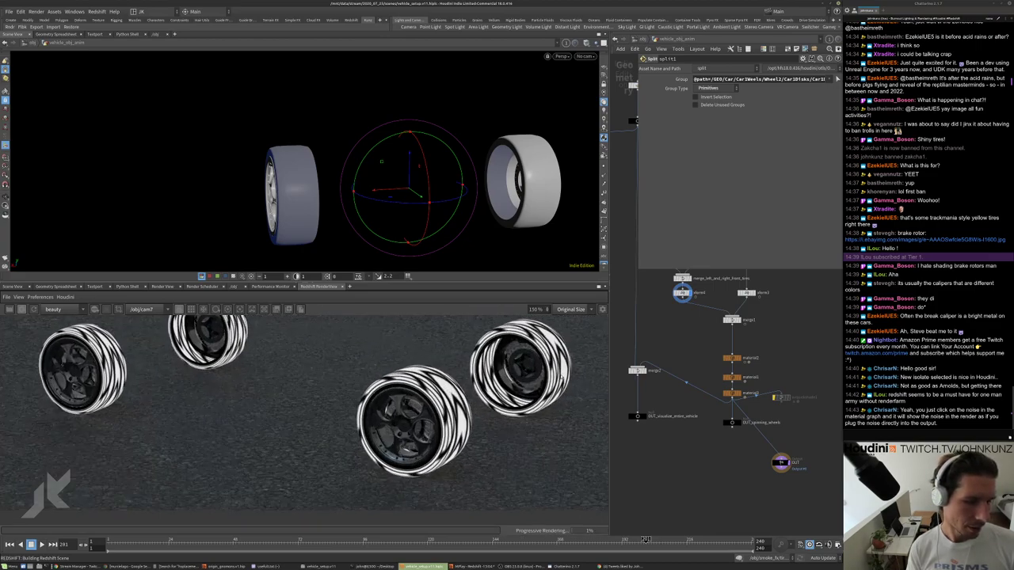
pyautogui.scroll(4, 476, 396)
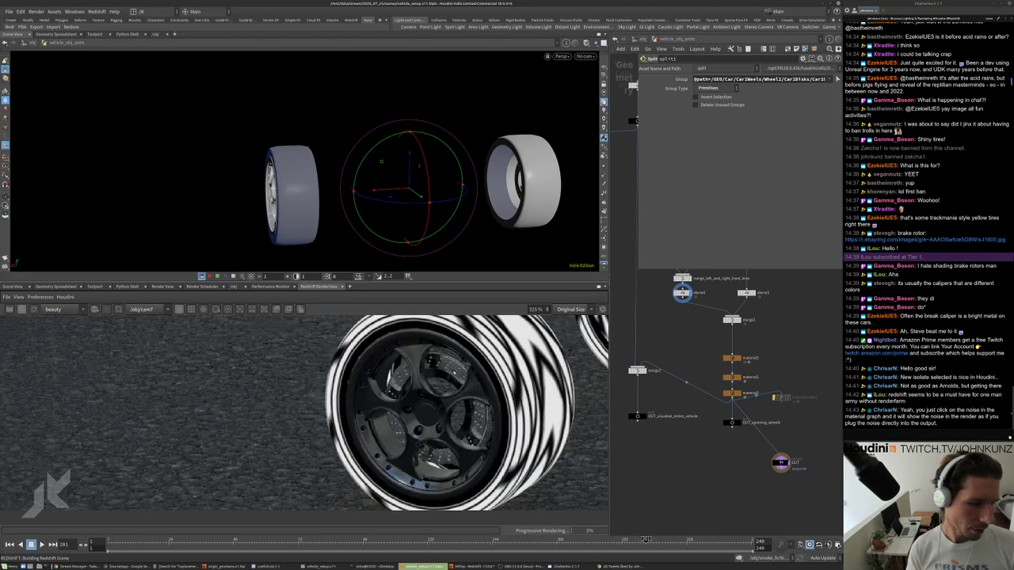
pyautogui.scroll(-2, 454, 360)
pyautogui.scroll(4, 449, 383)
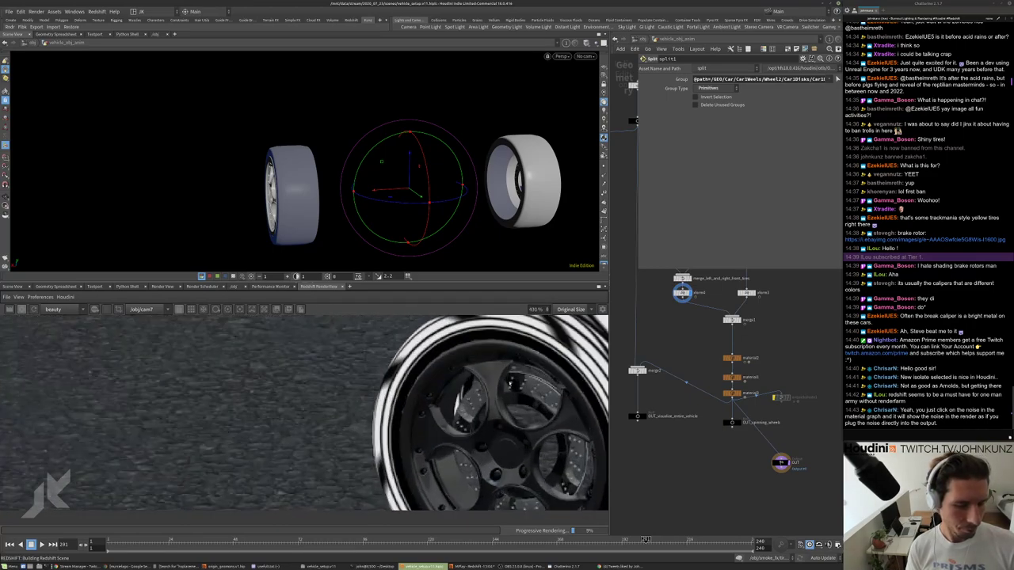
pyautogui.scroll(-6, 713, 455)
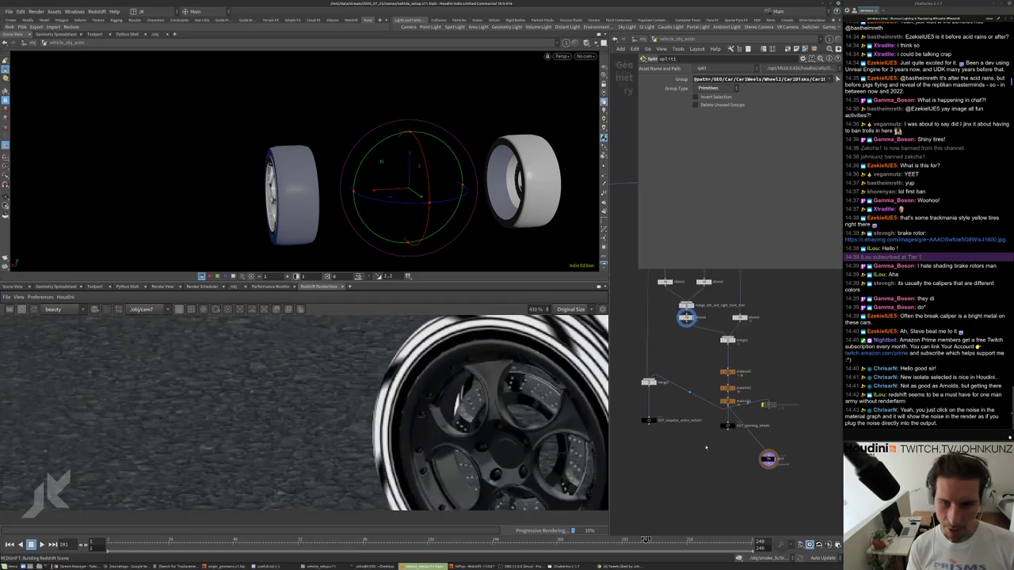
pyautogui.scroll(4, 713, 456)
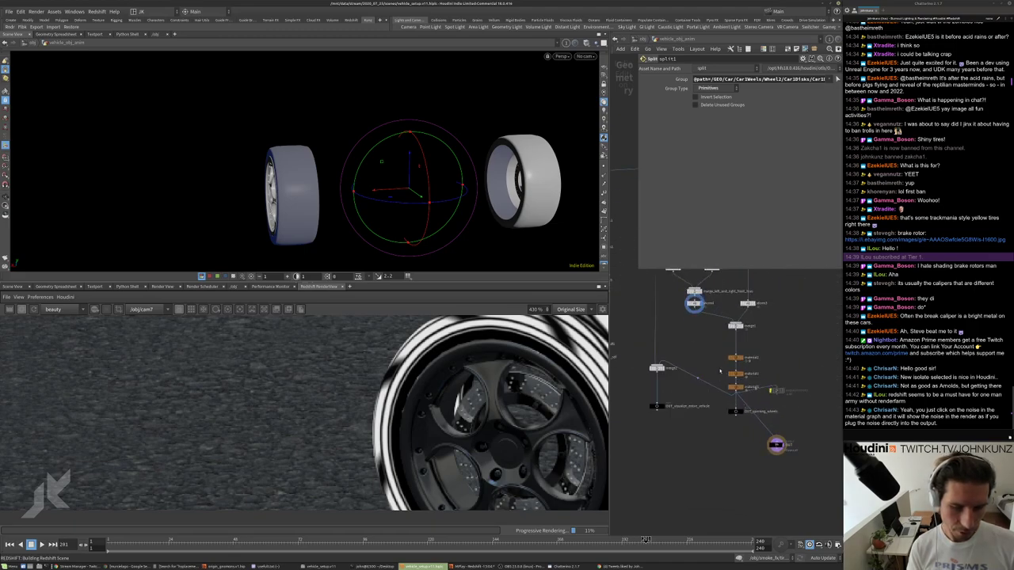
# Select the three material assignment nodes to view their parameters.
pyautogui.moveTo(748, 346); pyautogui.dragTo(711, 393)
pyautogui.scroll(-1, 734, 382)
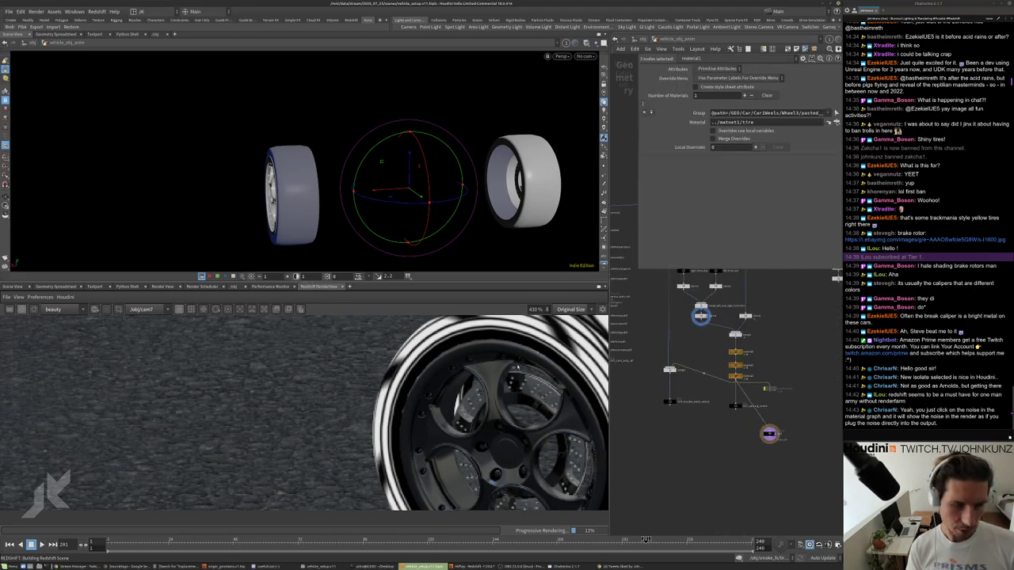
pyautogui.scroll(-2, 709, 430)
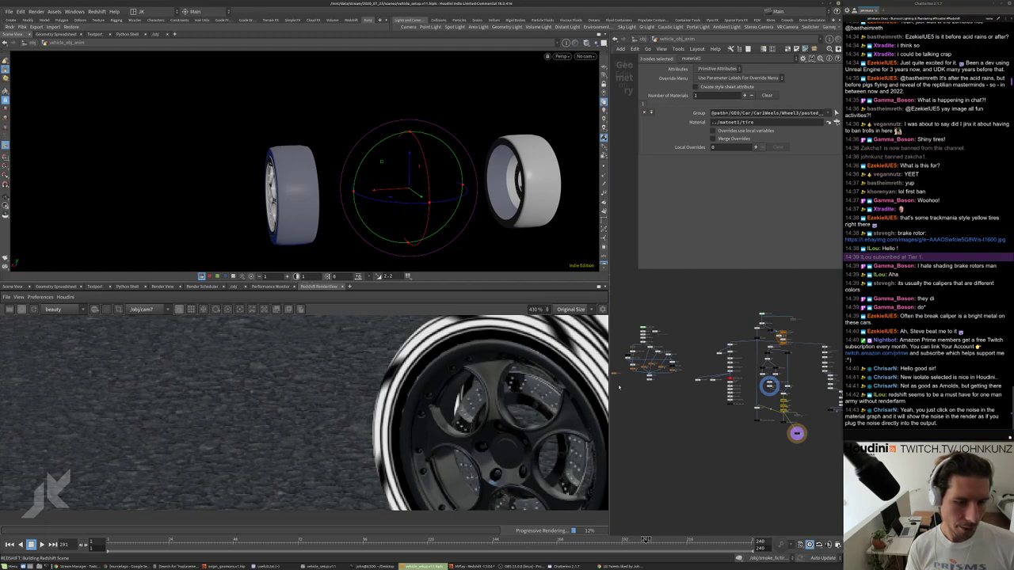
pyautogui.scroll(-2, 660, 369)
# Enter matnet1 and the tire material builder, and check the tire bump texture file.
pyautogui.doubleClick(661, 369)
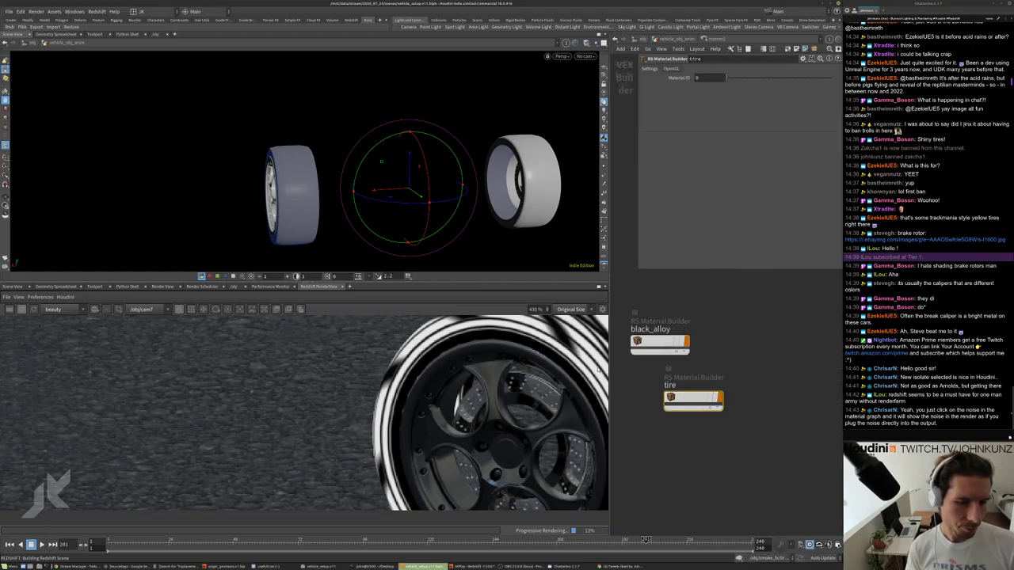
pyautogui.doubleClick(694, 398)
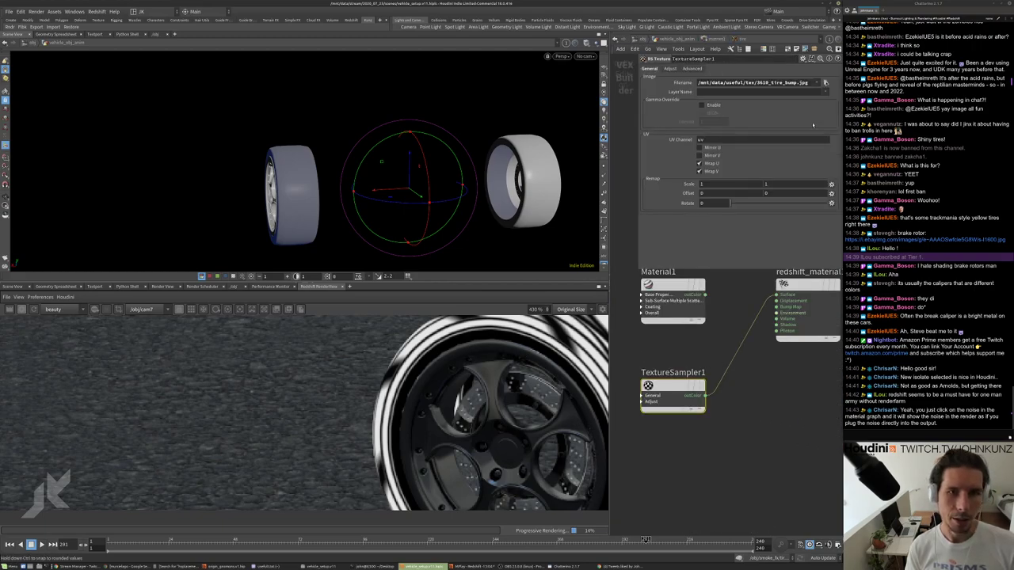
pyautogui.click(824, 82)
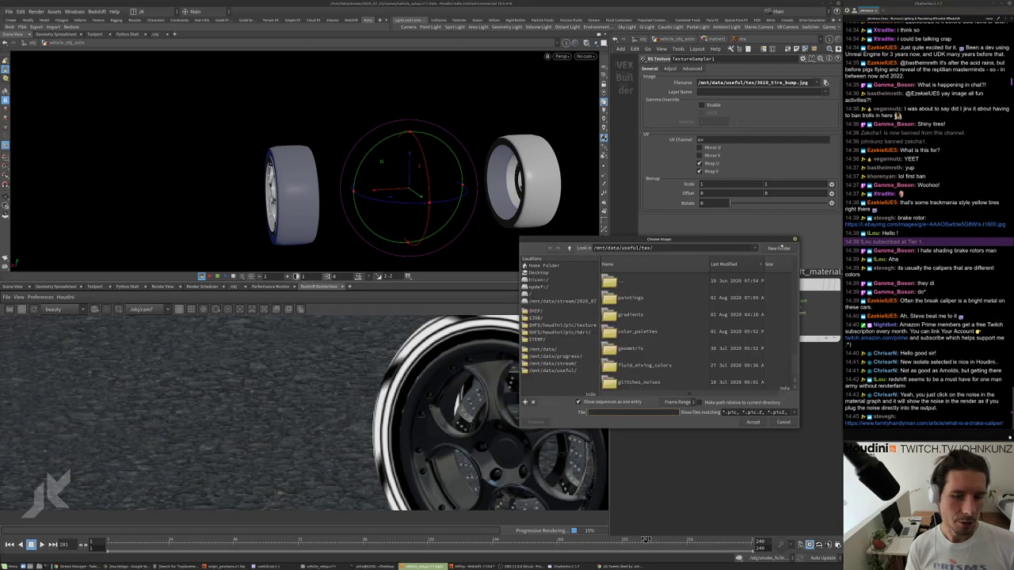
pyautogui.click(795, 239)
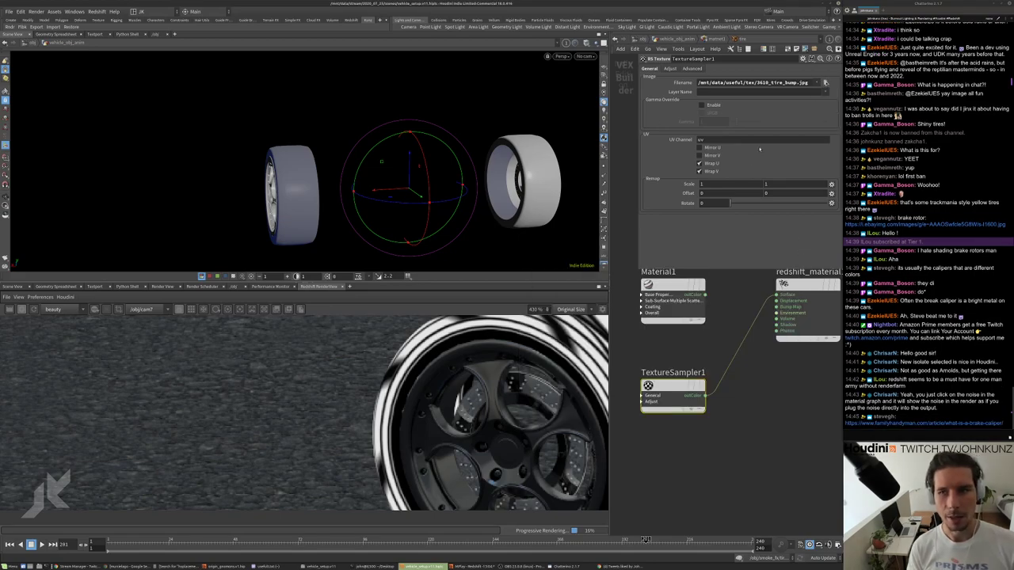
pyautogui.scroll(-5, 554, 350)
pyautogui.scroll(2, 571, 349)
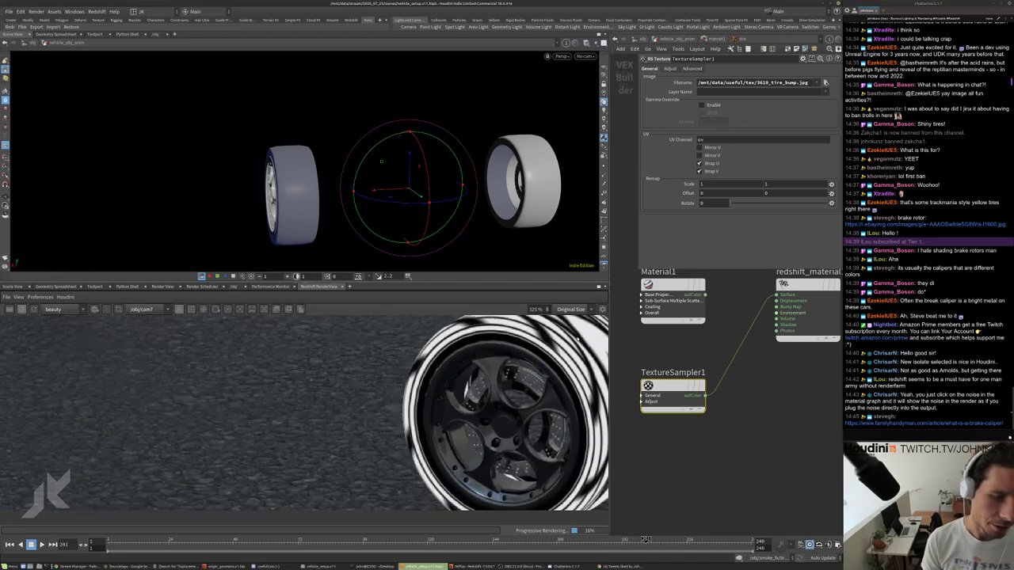
pyautogui.scroll(-4, 570, 350)
pyautogui.scroll(-3, 475, 348)
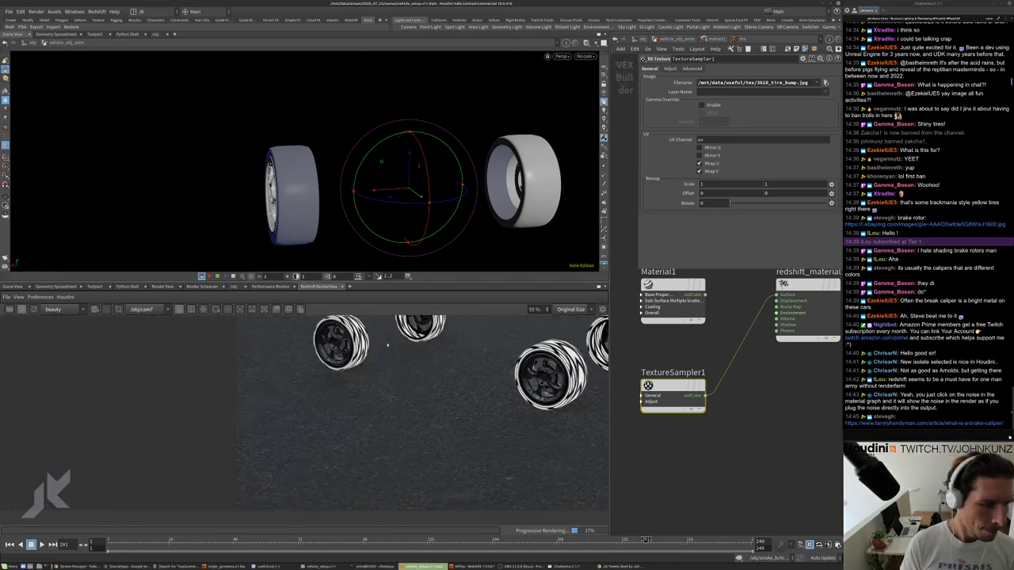
pyautogui.scroll(5, 359, 345)
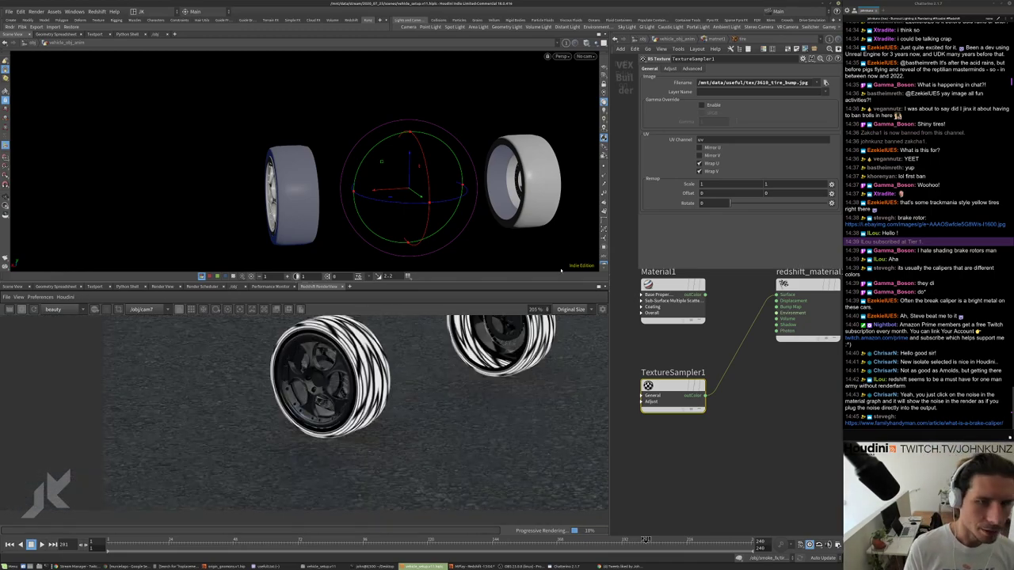
# Set TextureSampler1's UV scale to 1 by 6.
pyautogui.click(713, 183)
pyautogui.write('4')
pyautogui.press('Return')
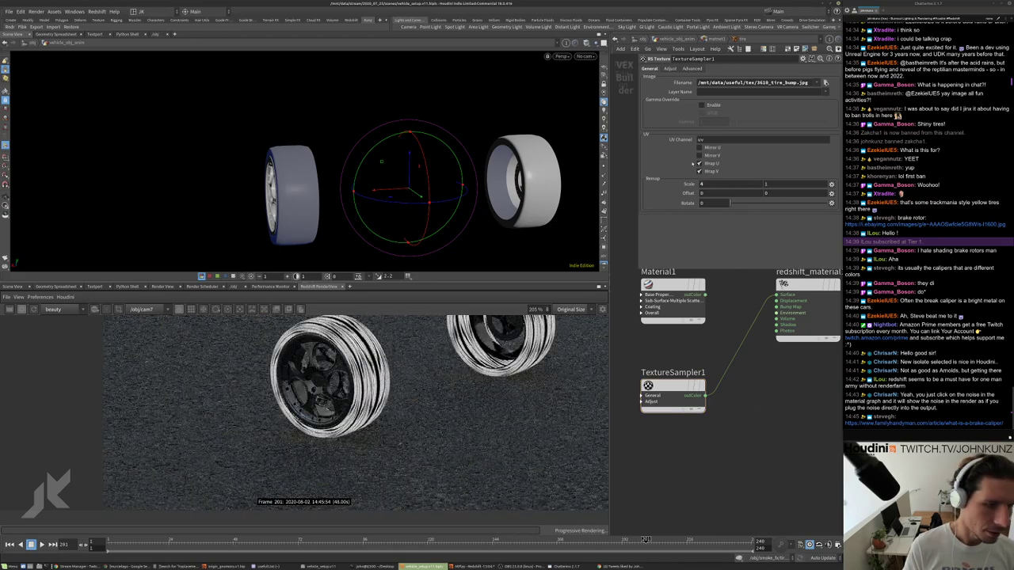
pyautogui.click(707, 184)
pyautogui.write('1')
pyautogui.press('Return')
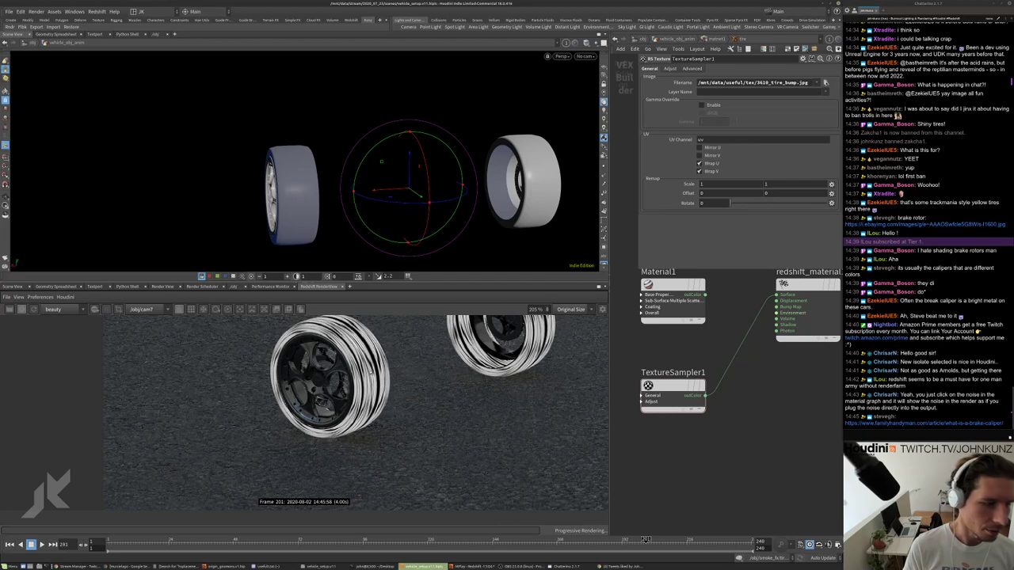
pyautogui.click(789, 184)
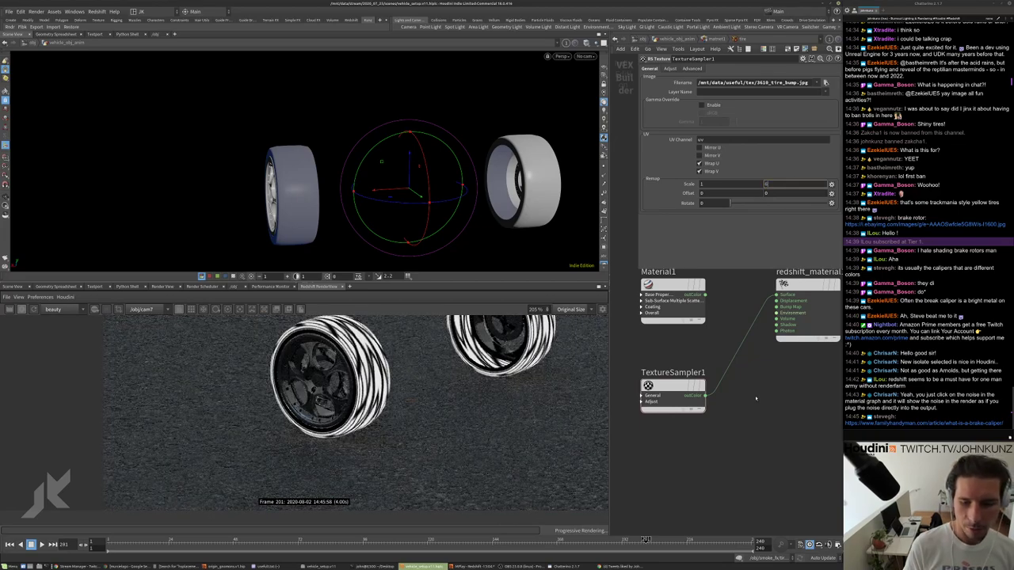
pyautogui.write('6')
pyautogui.press('Return')
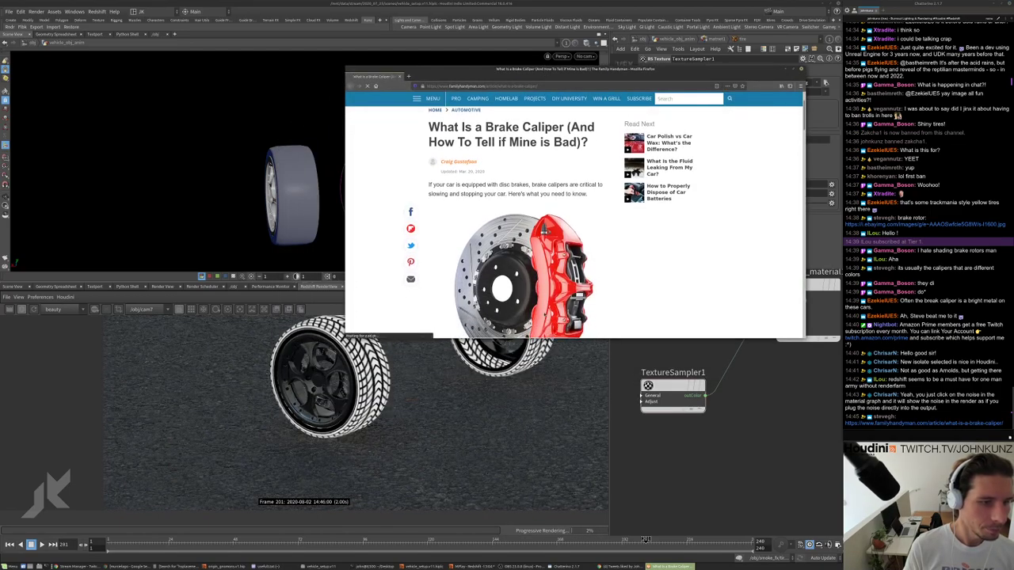
# Scroll through the brake caliper article to its red caliper photo.
pyautogui.scroll(-2, 500, 160)
pyautogui.scroll(2, 500, 160)
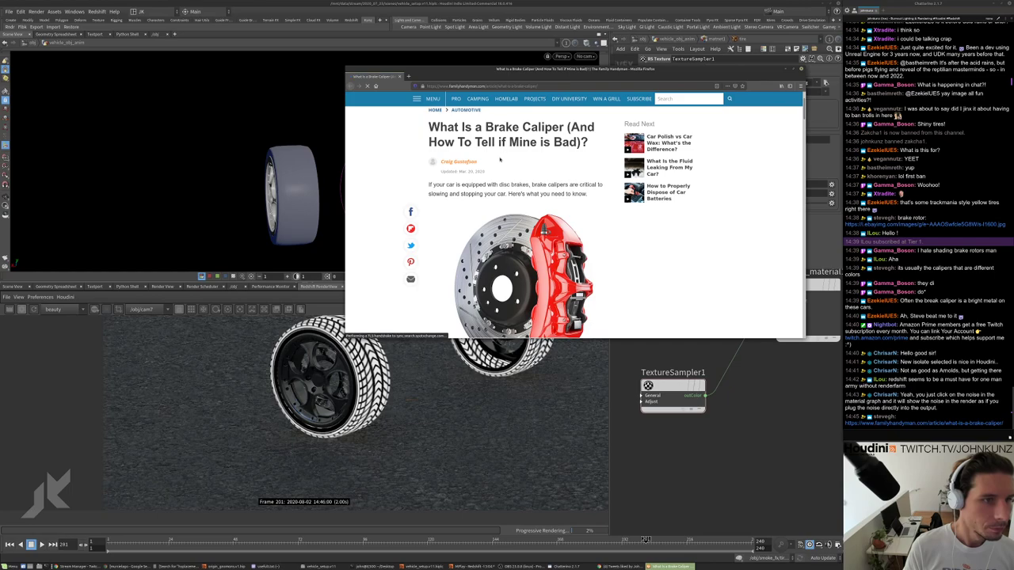
pyautogui.scroll(-2, 500, 160)
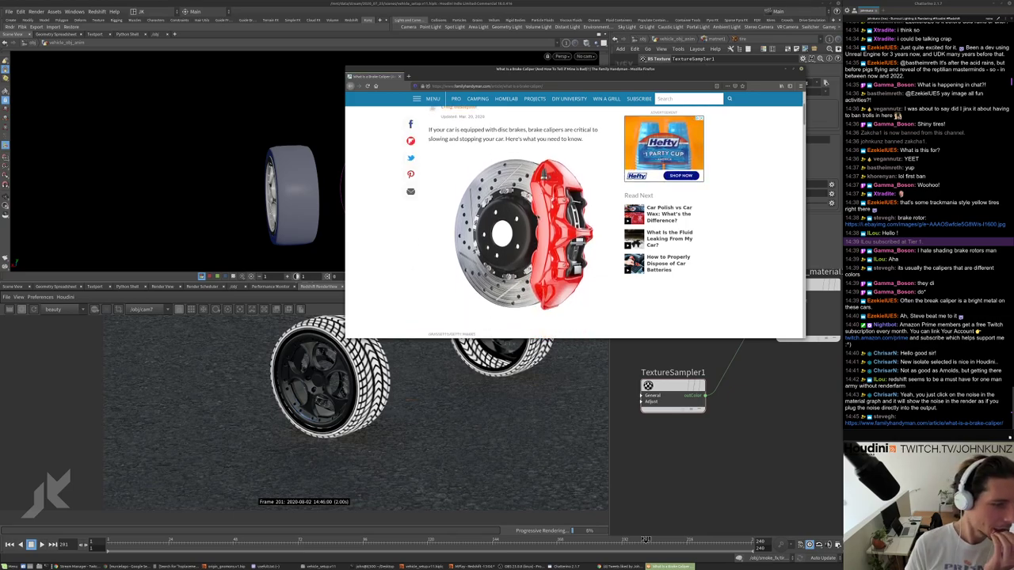
# Back in Houdini, orbit the scene and zoom the render on the treaded wheels.
pyautogui.click(604, 346)
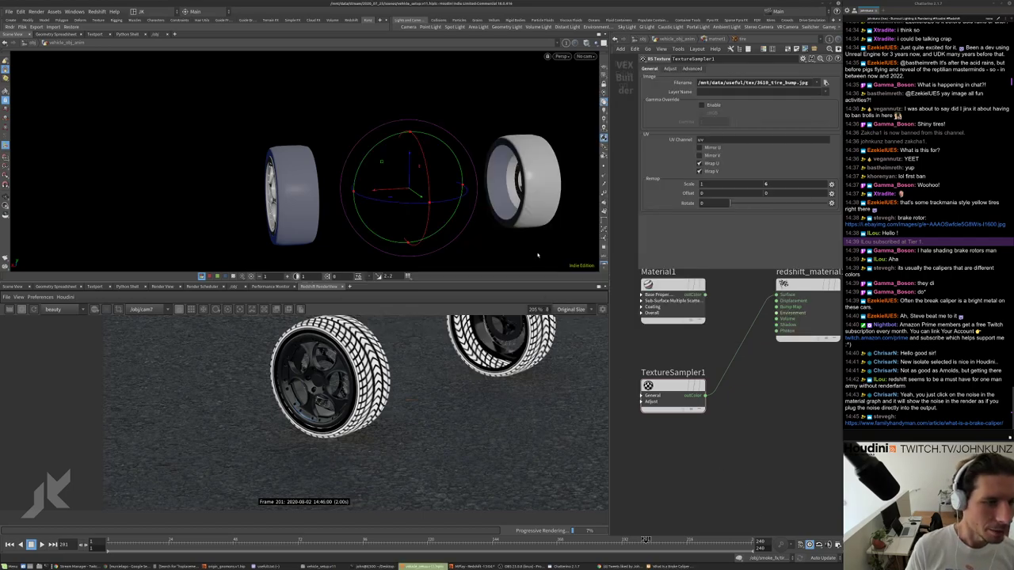
pyautogui.moveTo(389, 229); pyautogui.dragTo(460, 202)
pyautogui.scroll(-5, 744, 365)
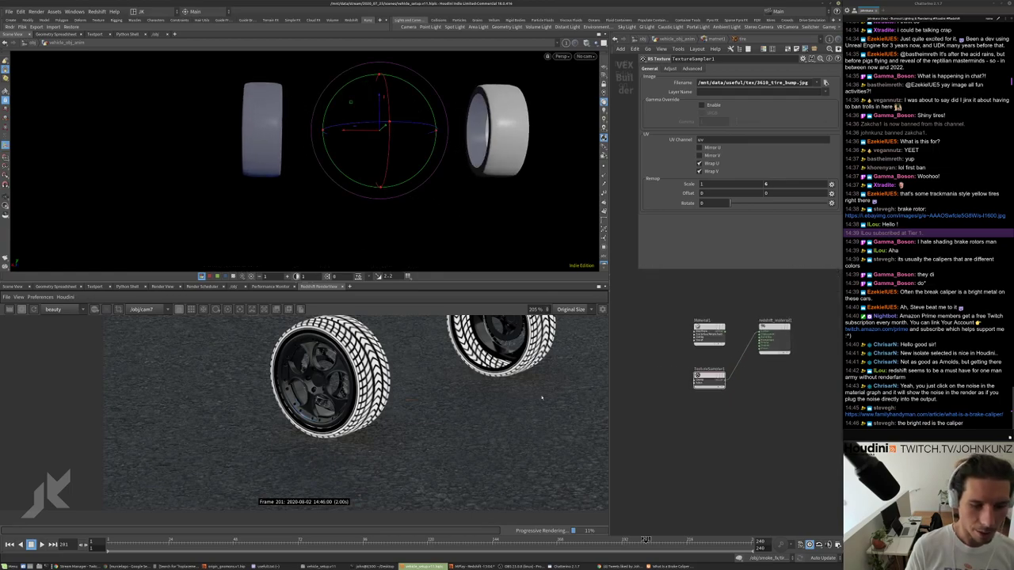
pyautogui.scroll(1, 706, 363)
pyautogui.scroll(-4, 514, 427)
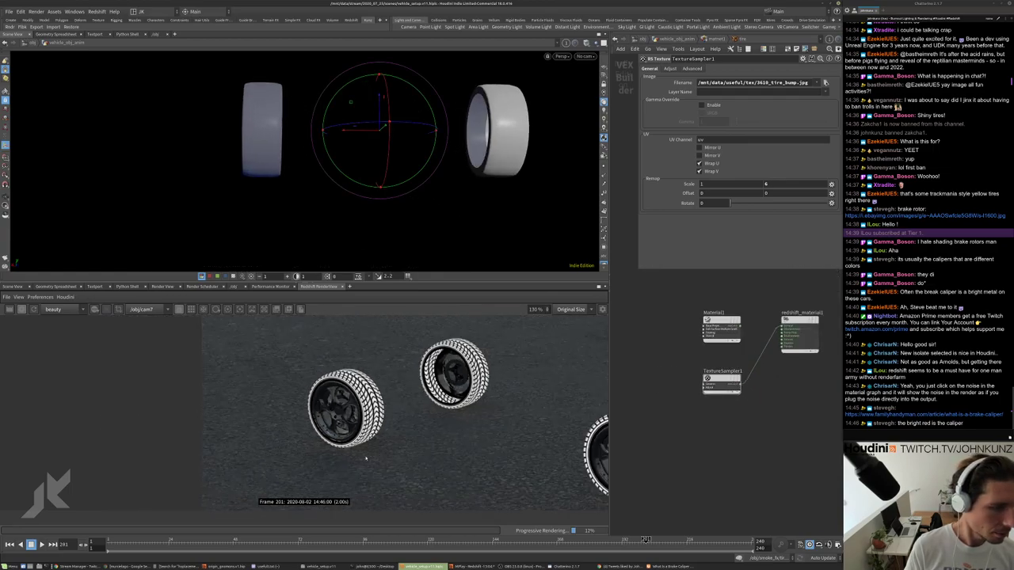
pyautogui.scroll(3, 514, 427)
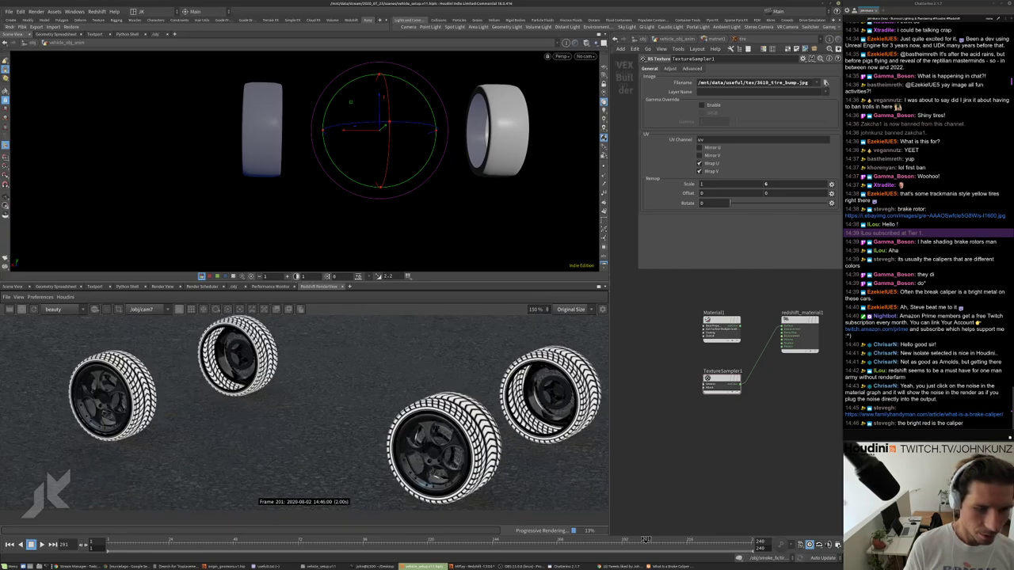
pyautogui.scroll(1, 241, 379)
pyautogui.scroll(-3, 241, 379)
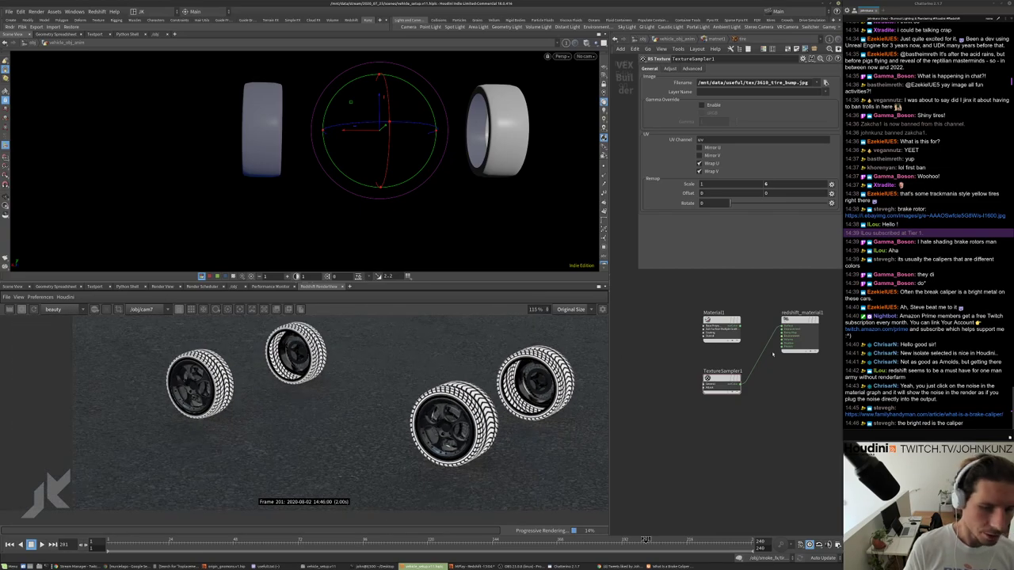
pyautogui.moveTo(753, 363); pyautogui.dragTo(713, 366, button='middle')
pyautogui.scroll(5, 453, 379)
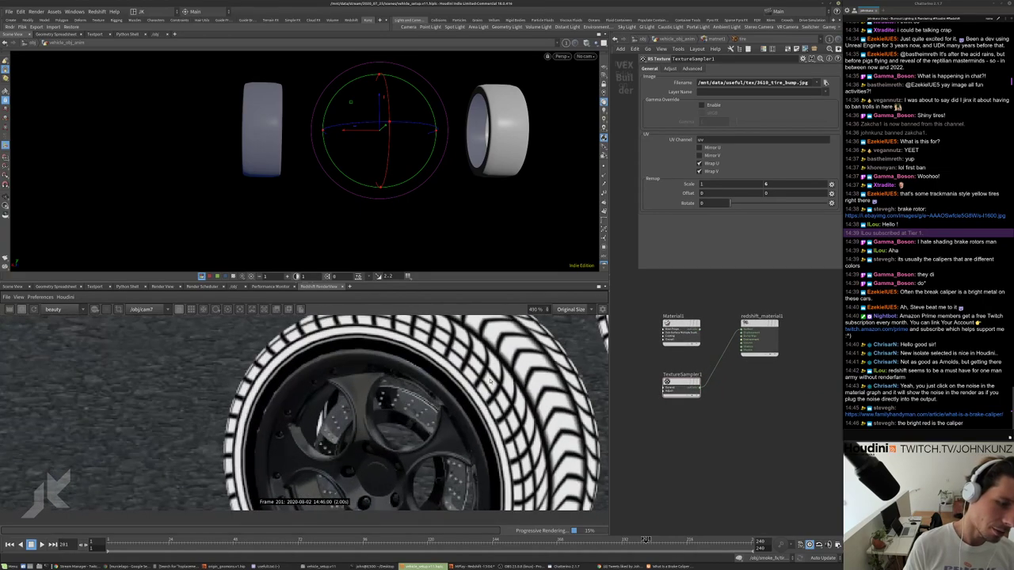
pyautogui.scroll(3, 705, 355)
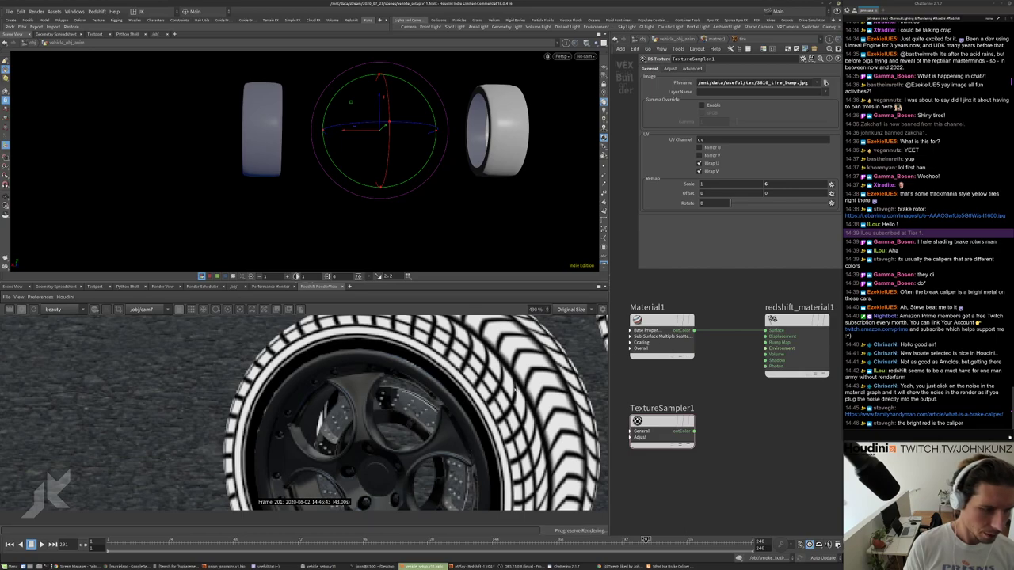
pyautogui.scroll(-3, 532, 361)
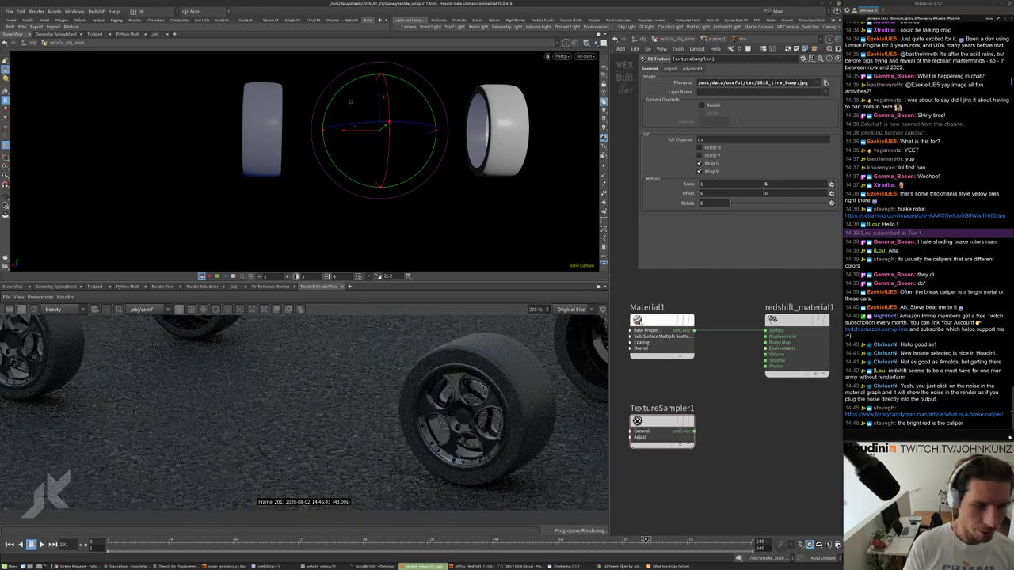
# Give the tire RS Material diffuse weight 0.015 and reflection roughness 0.1.
pyautogui.moveTo(680, 280); pyautogui.dragTo(653, 342)
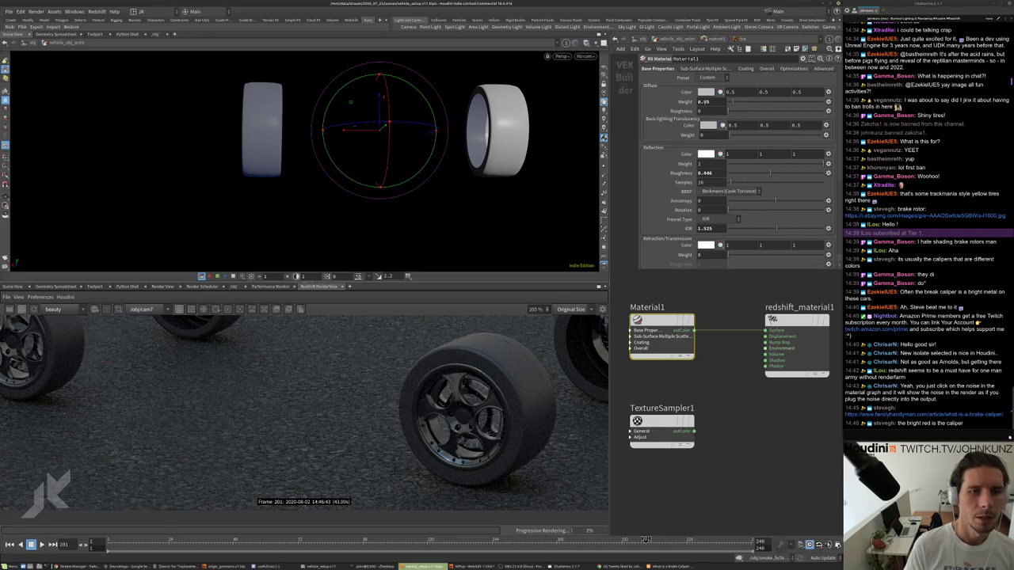
pyautogui.write('0.015')
pyautogui.press('Return')
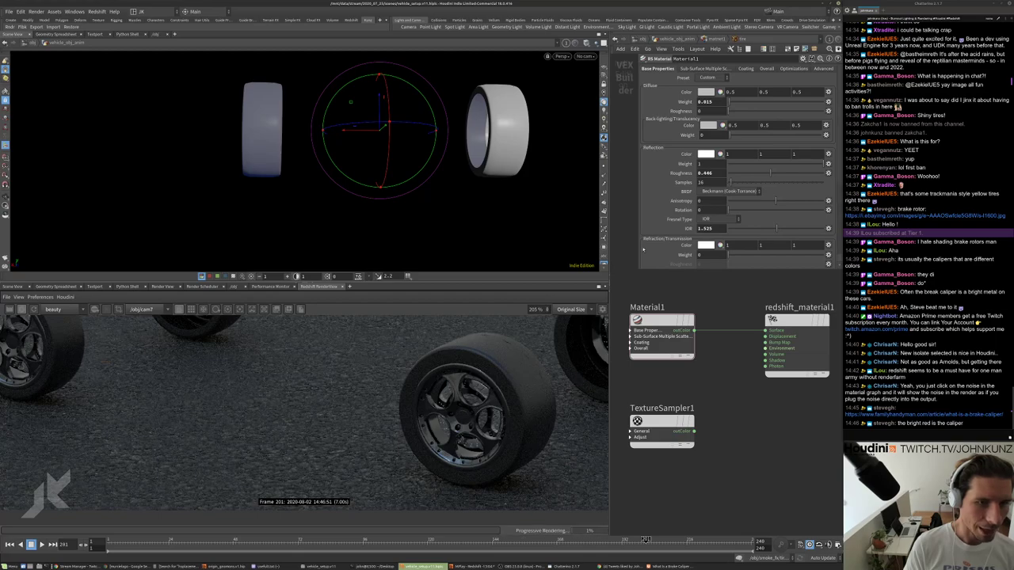
pyautogui.doubleClick(705, 172)
pyautogui.write('0.2')
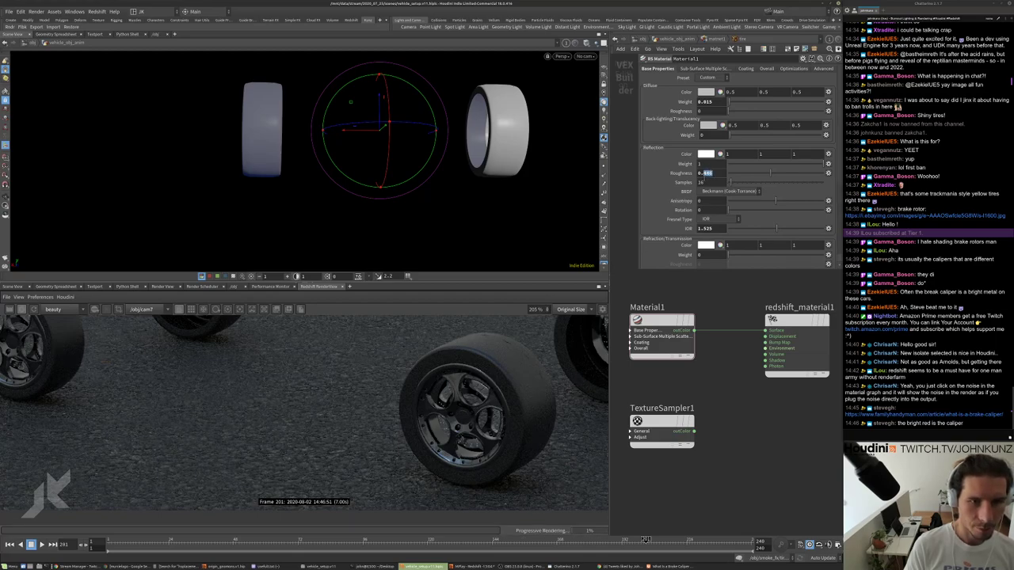
pyautogui.press('Return')
pyautogui.scroll(-3, 538, 378)
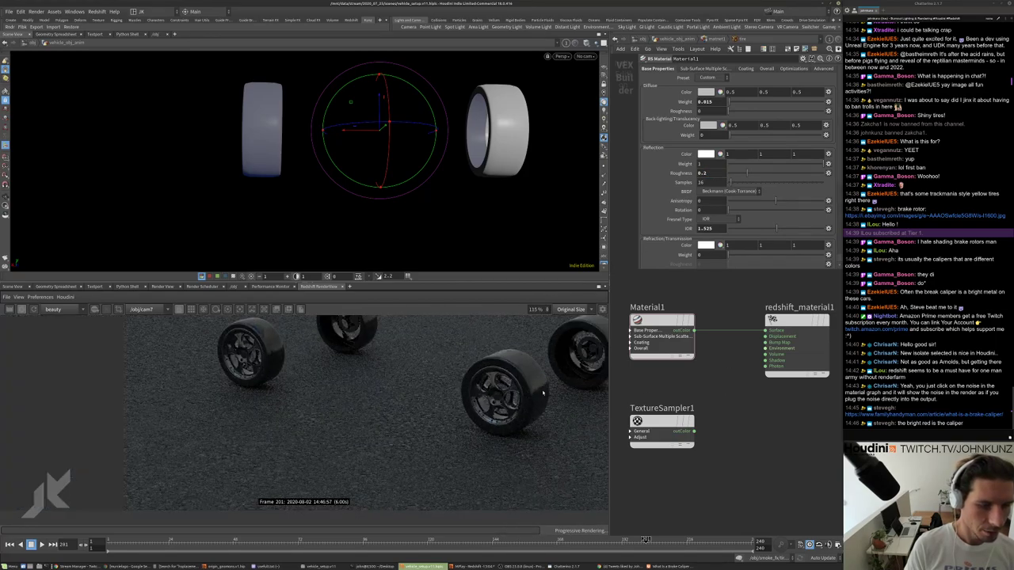
pyautogui.scroll(3, 602, 326)
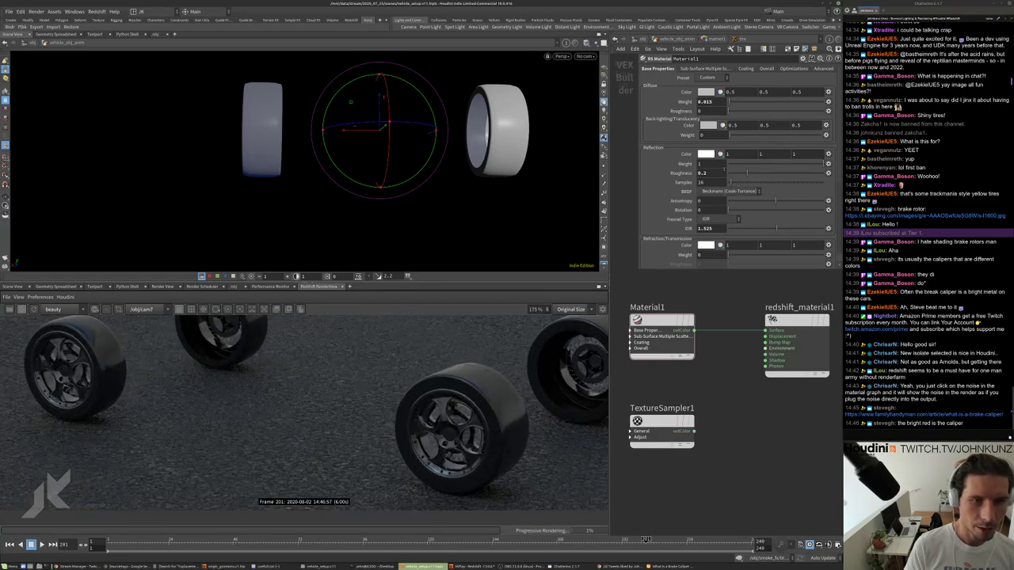
pyautogui.doubleClick(705, 173)
pyautogui.write('1')
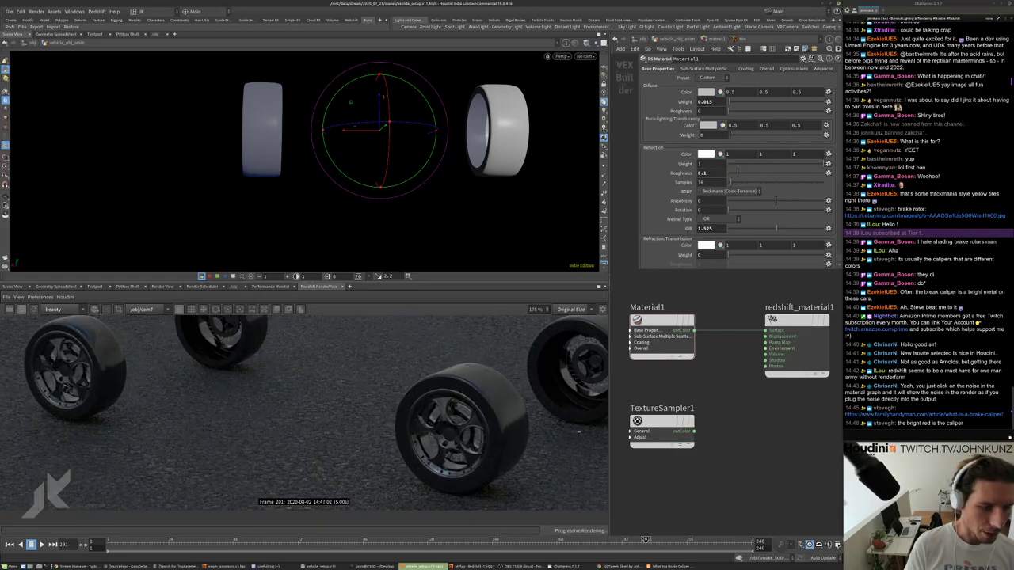
pyautogui.press('Return')
# Tidy TextureSampler1 and redshift_material1 positions in the shader network.
pyautogui.scroll(4, 485, 416)
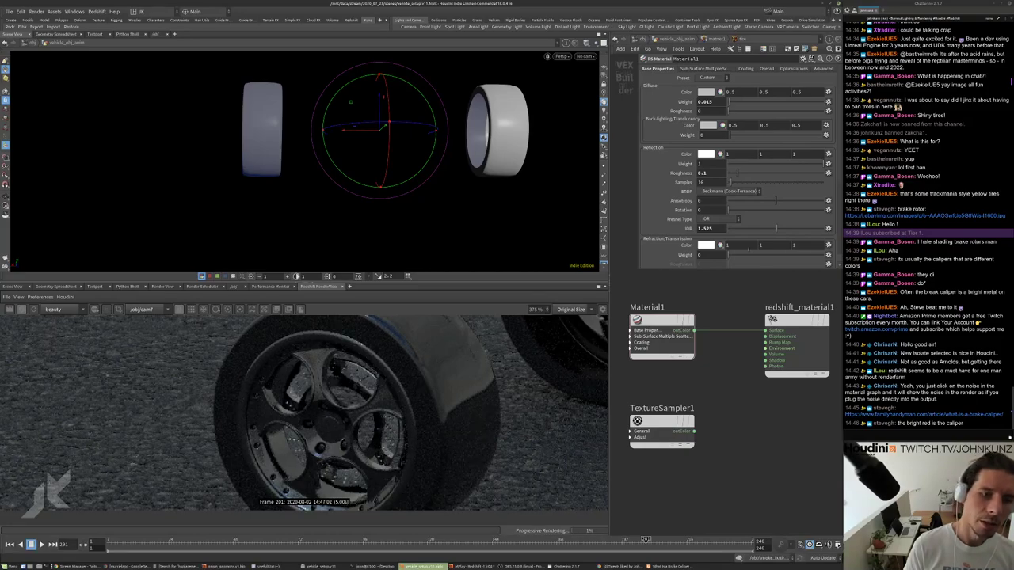
pyautogui.scroll(-2, 712, 415)
pyautogui.scroll(1, 434, 417)
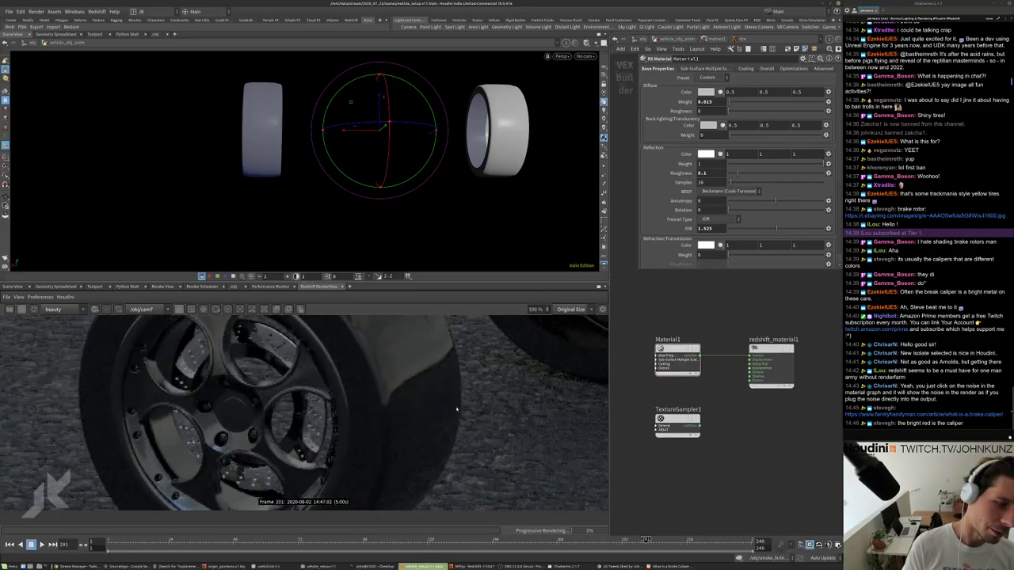
pyautogui.scroll(-4, 432, 372)
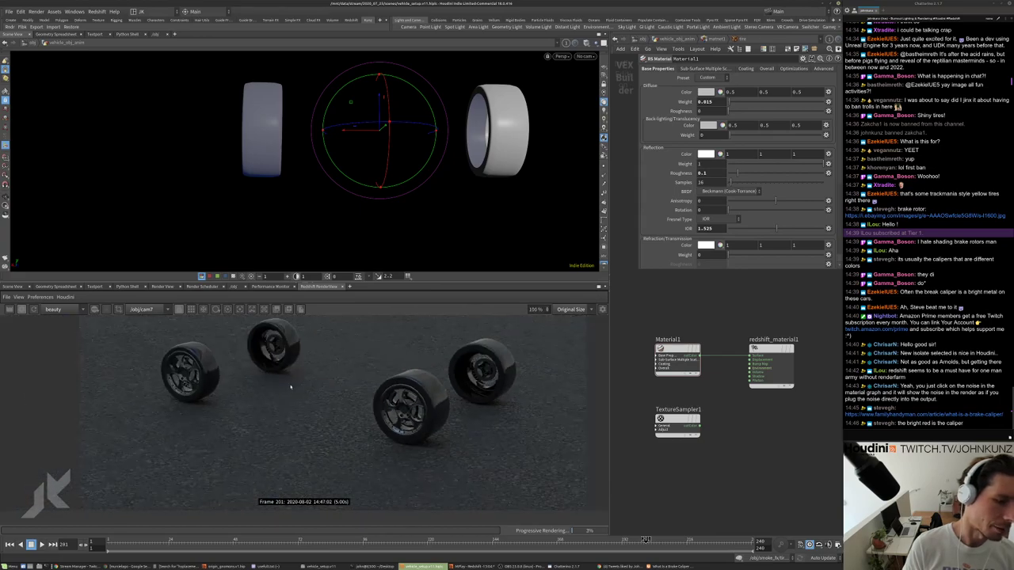
pyautogui.scroll(1, 203, 366)
pyautogui.scroll(2, 198, 353)
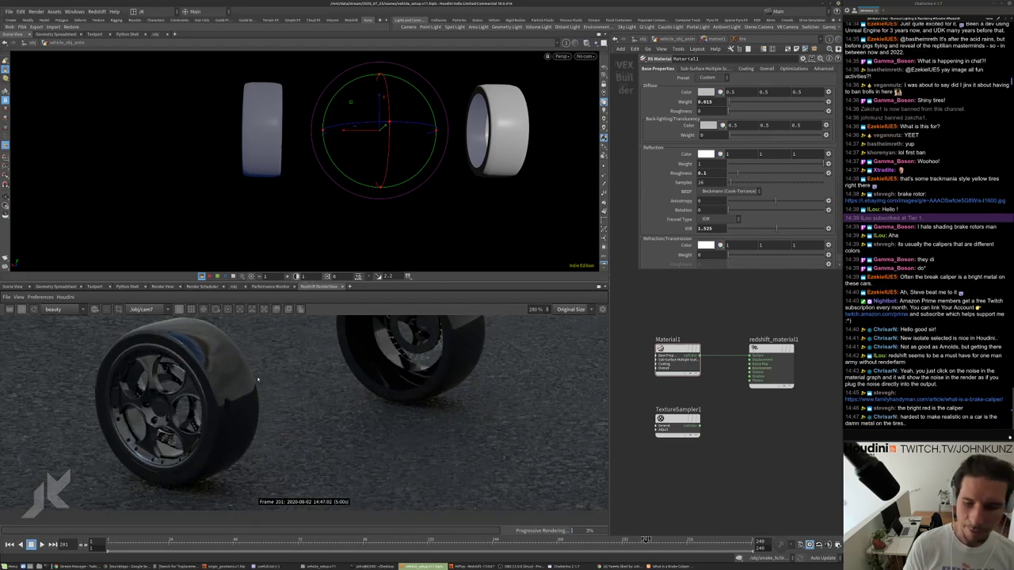
pyautogui.moveTo(740, 415); pyautogui.dragTo(695, 409, button='middle')
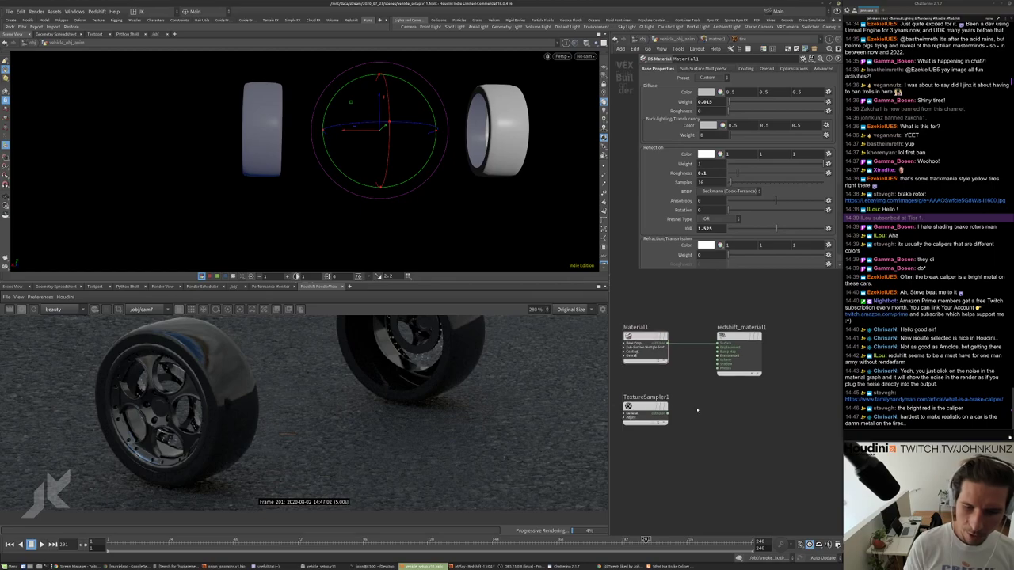
pyautogui.scroll(1, 694, 409)
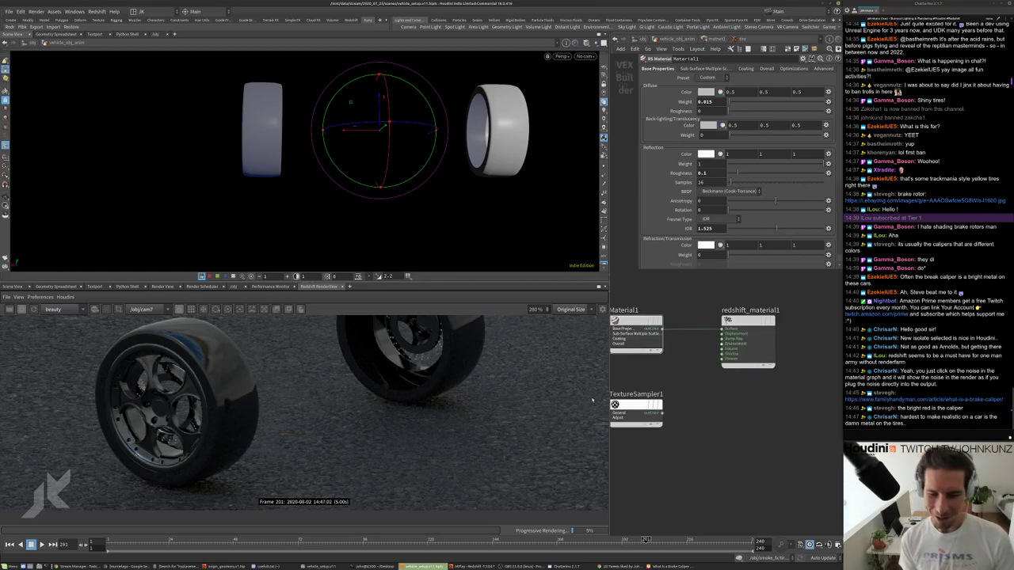
pyautogui.moveTo(640, 404); pyautogui.dragTo(645, 410)
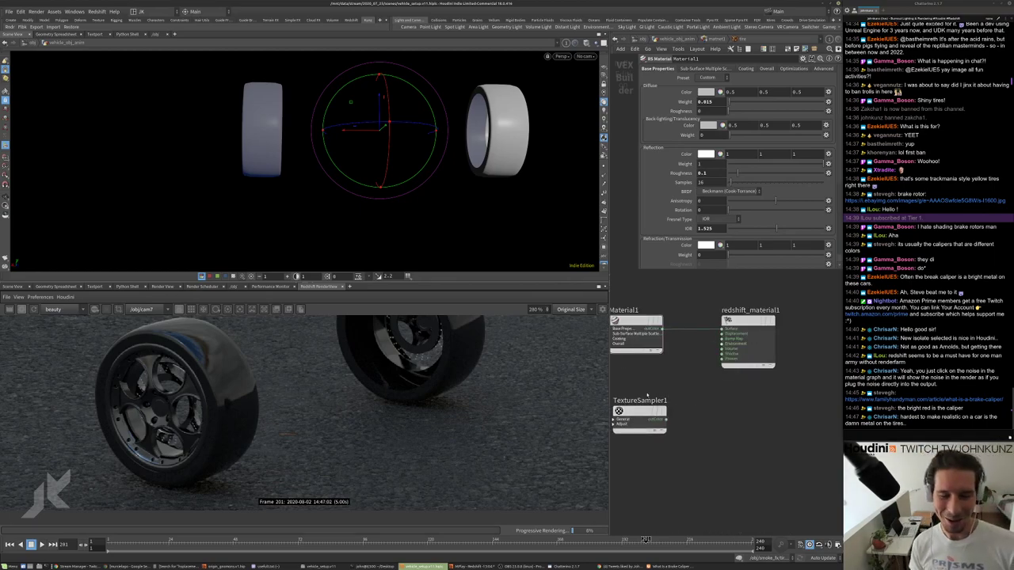
pyautogui.scroll(2, 205, 406)
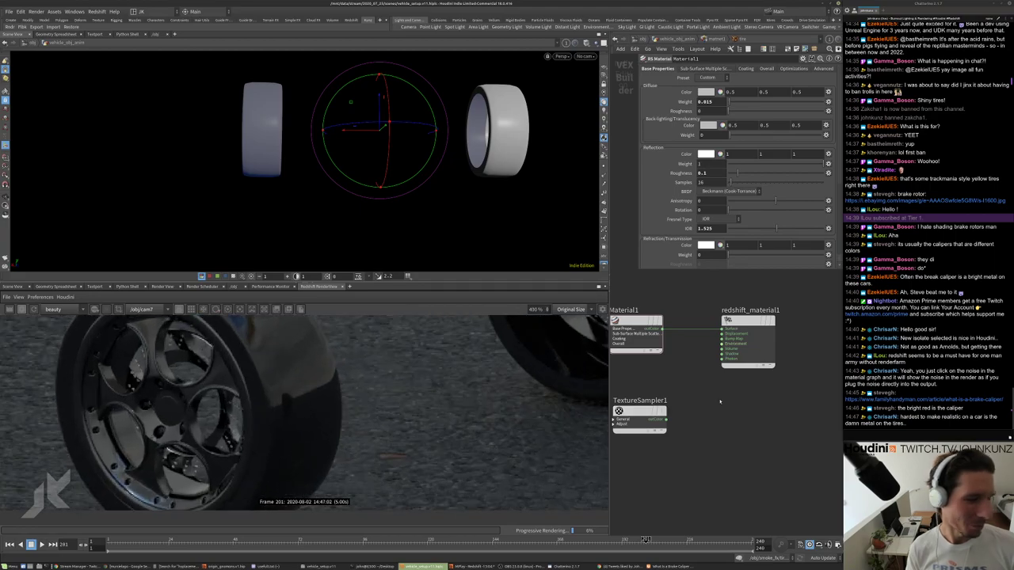
pyautogui.moveTo(675, 402); pyautogui.dragTo(697, 390, button='middle')
pyautogui.moveTo(665, 400); pyautogui.dragTo(662, 415)
pyautogui.moveTo(765, 309); pyautogui.dragTo(779, 311)
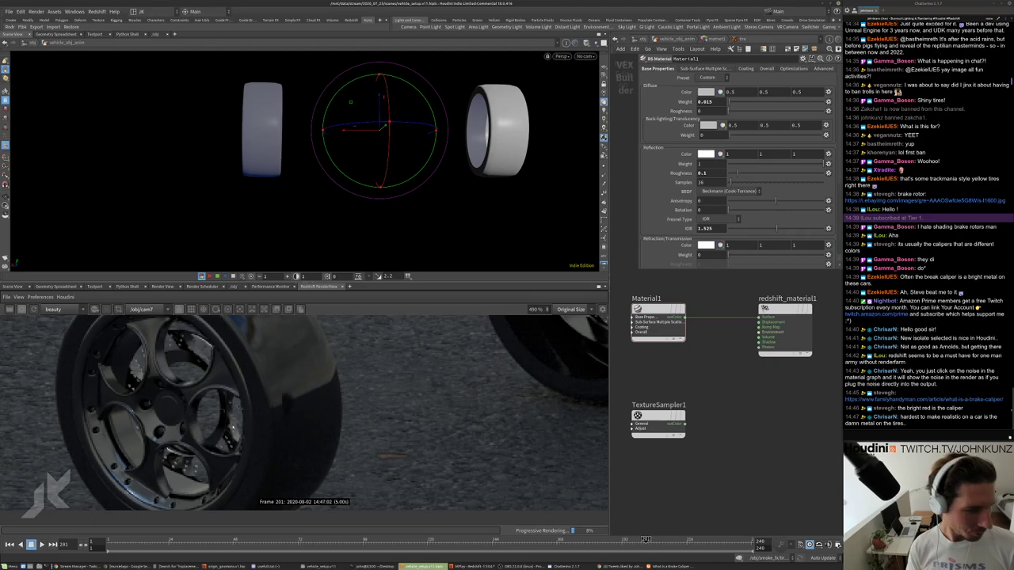
pyautogui.moveTo(702, 386); pyautogui.dragTo(656, 380, button='middle')
pyautogui.scroll(-5, 357, 404)
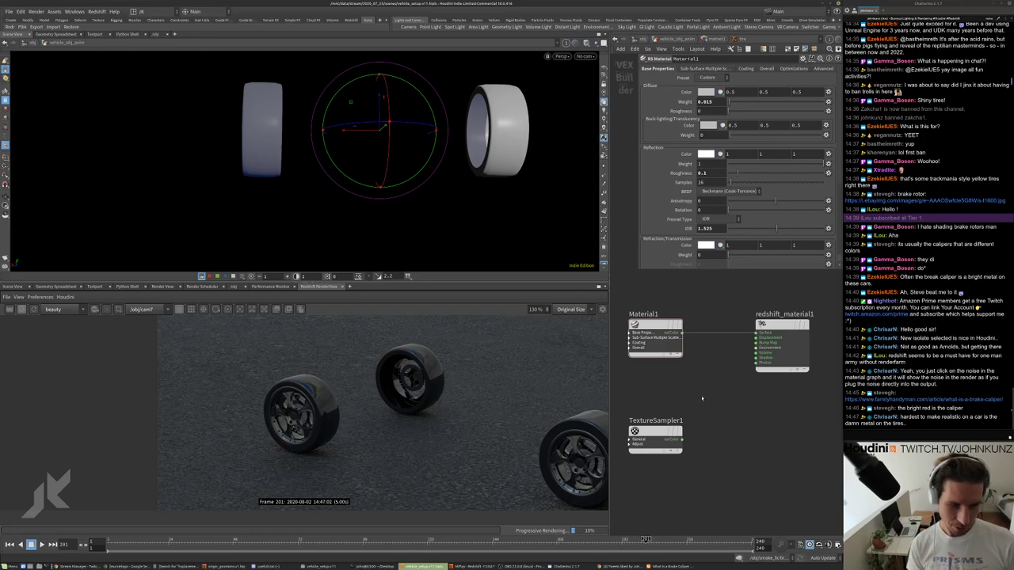
# Add an RS Displacement node to the tire shader network.
pyautogui.press('Tab')
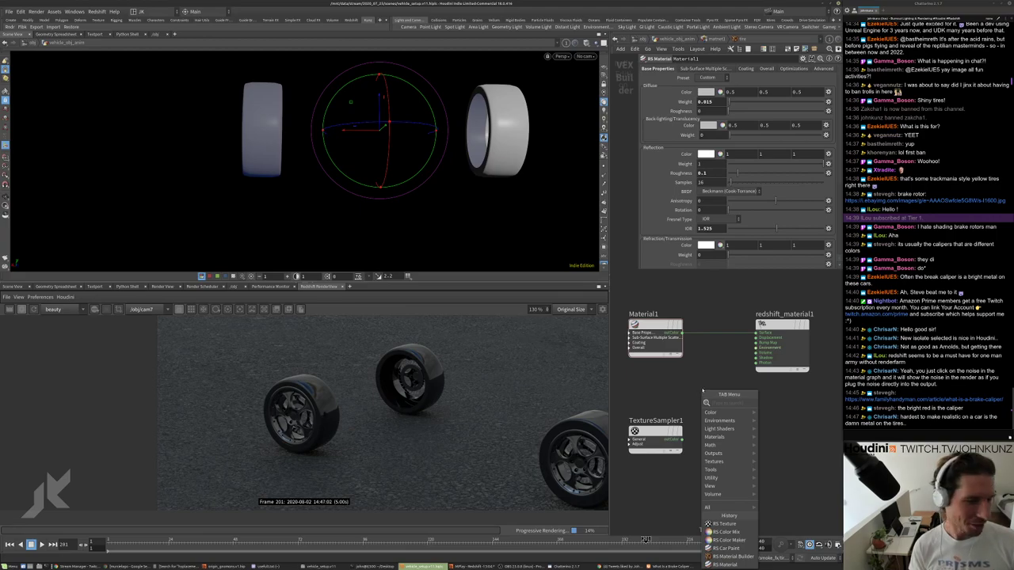
pyautogui.press('Escape')
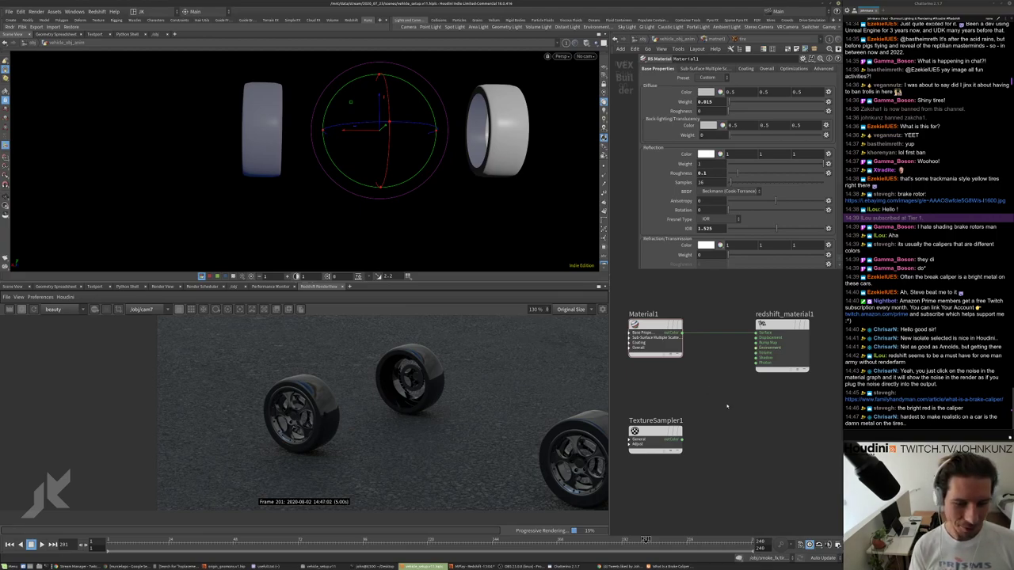
pyautogui.scroll(-3, 725, 393)
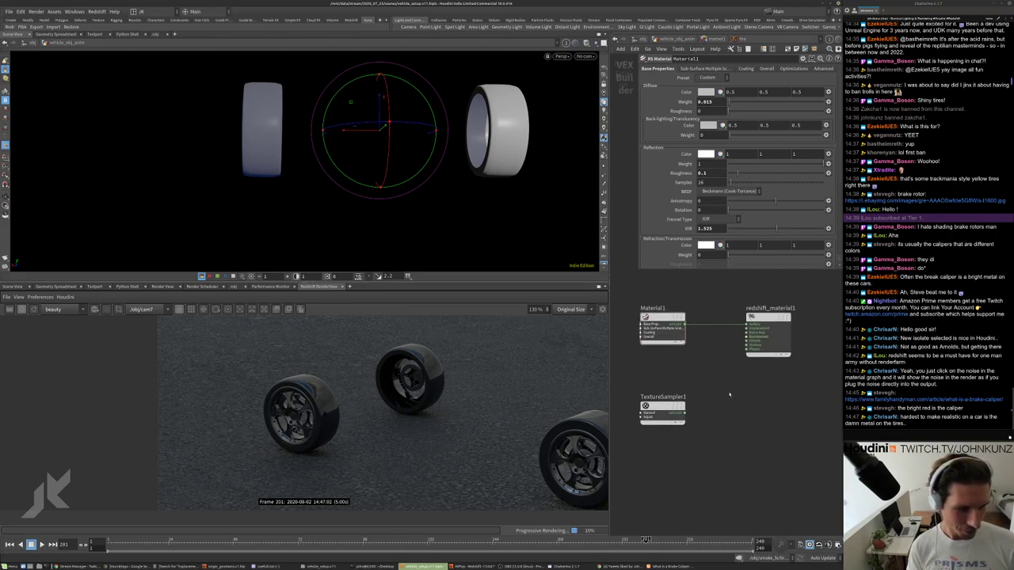
pyautogui.press('Tab')
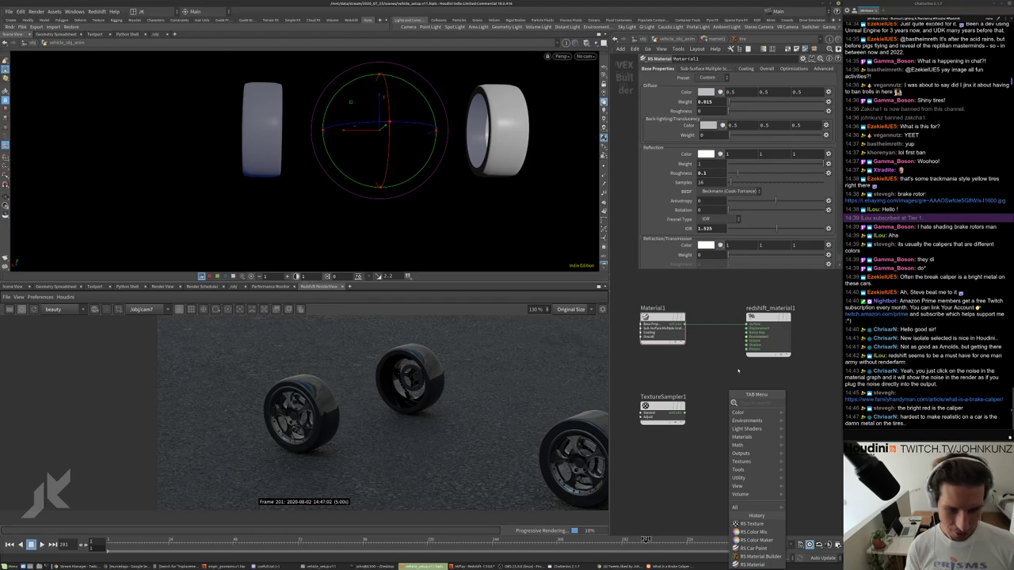
pyautogui.write('di')
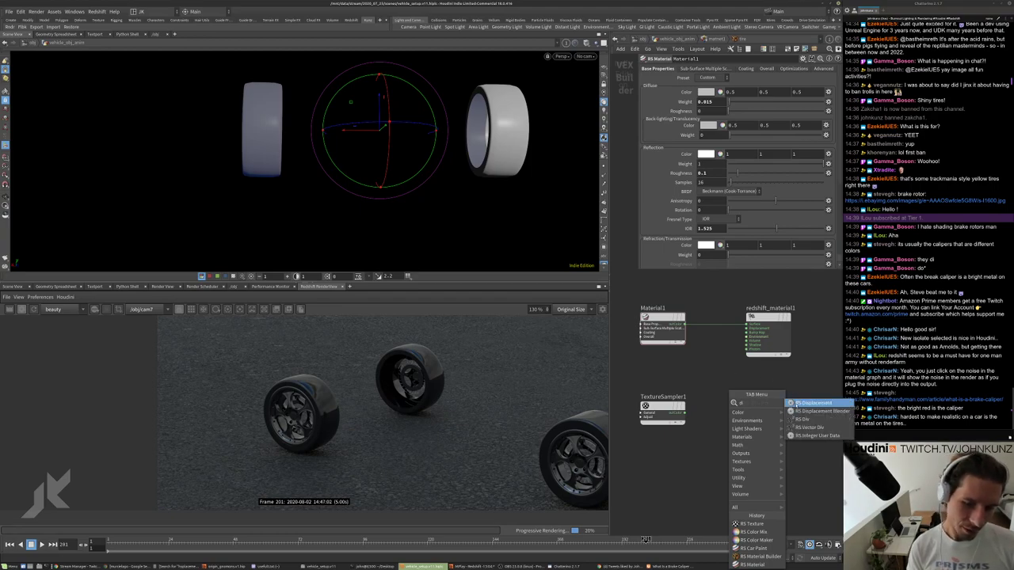
pyautogui.press('Return')
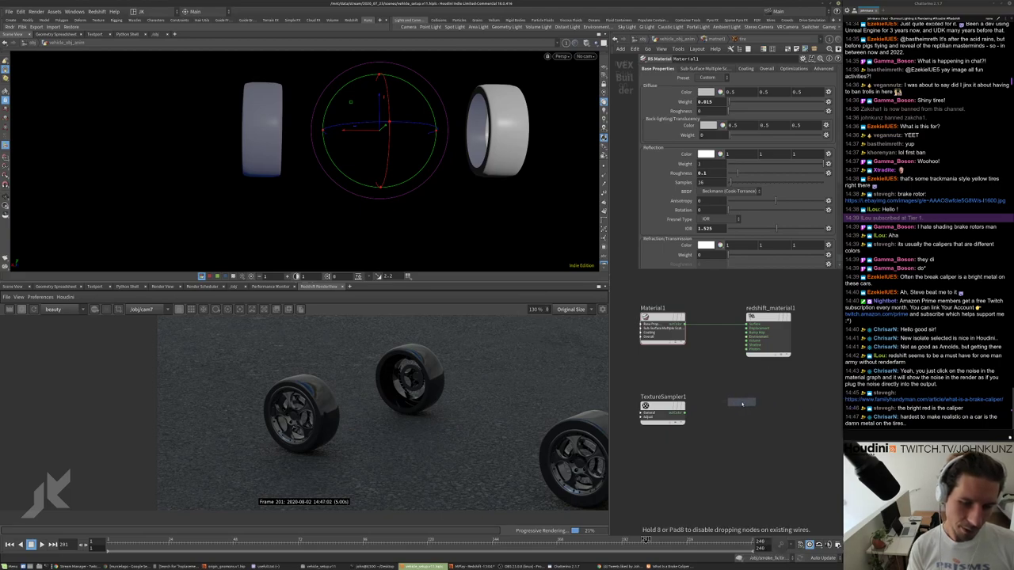
pyautogui.click(741, 404)
# Add an RS Bump Map node fed by TextureSampler1 and wire it into the material's Bump Map input.
pyautogui.scroll(1, 742, 408)
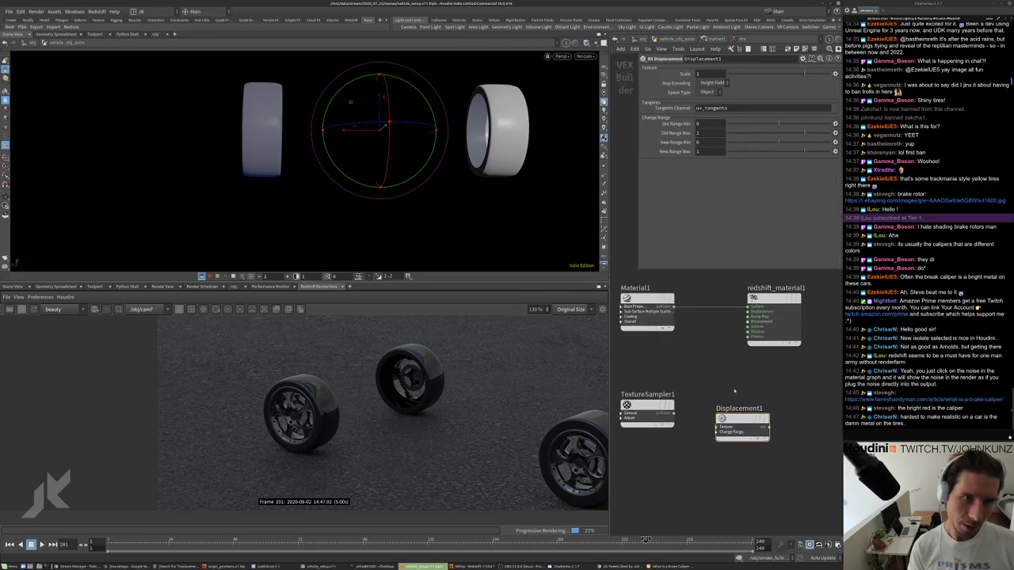
pyautogui.moveTo(735, 390); pyautogui.dragTo(733, 376, button='middle')
pyautogui.press('Tab')
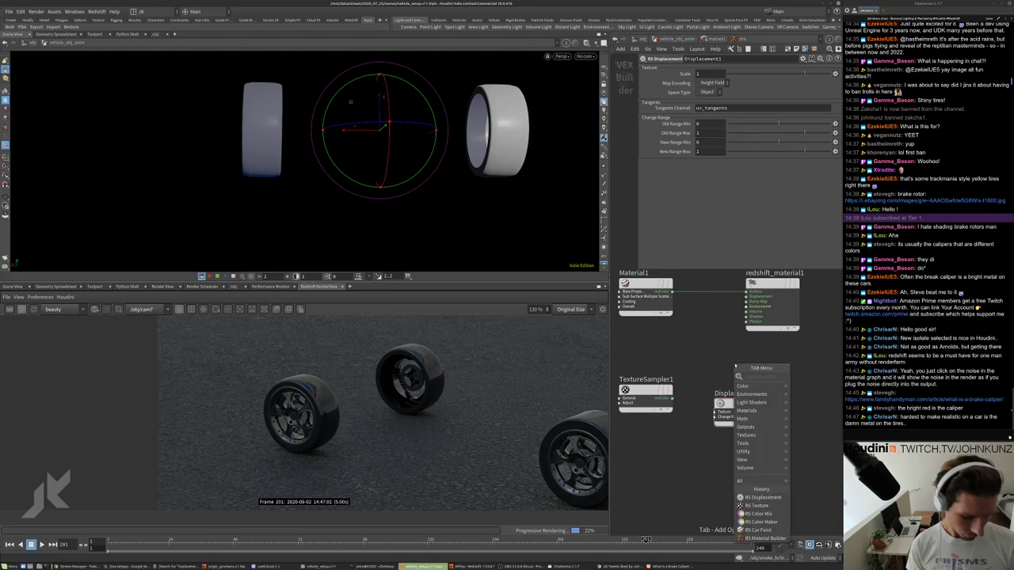
pyautogui.write('no')
pyautogui.press('BackSpace')
pyautogui.press('BackSpace')
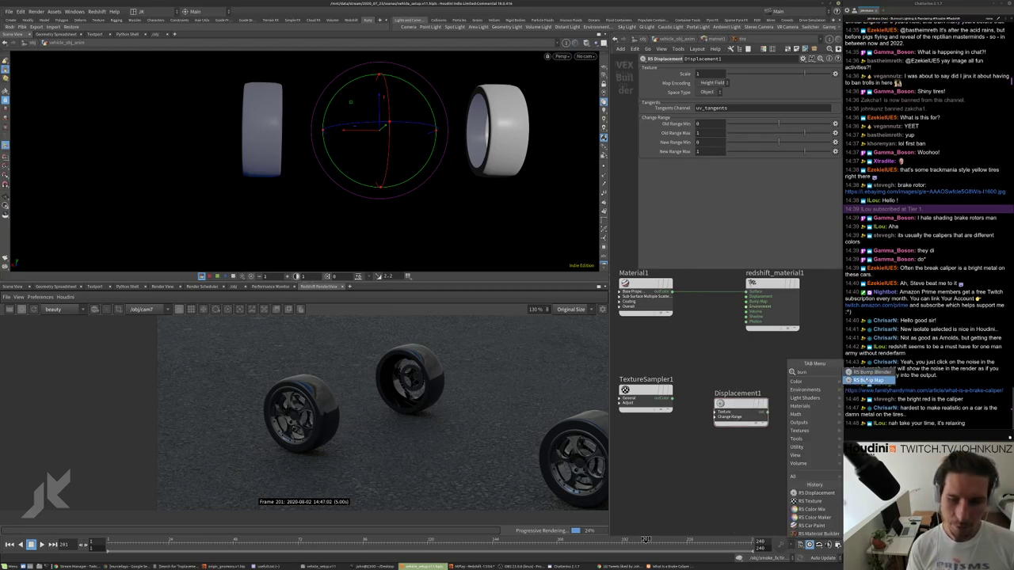
pyautogui.write('noise')
pyautogui.press('Return')
pyautogui.click(741, 360)
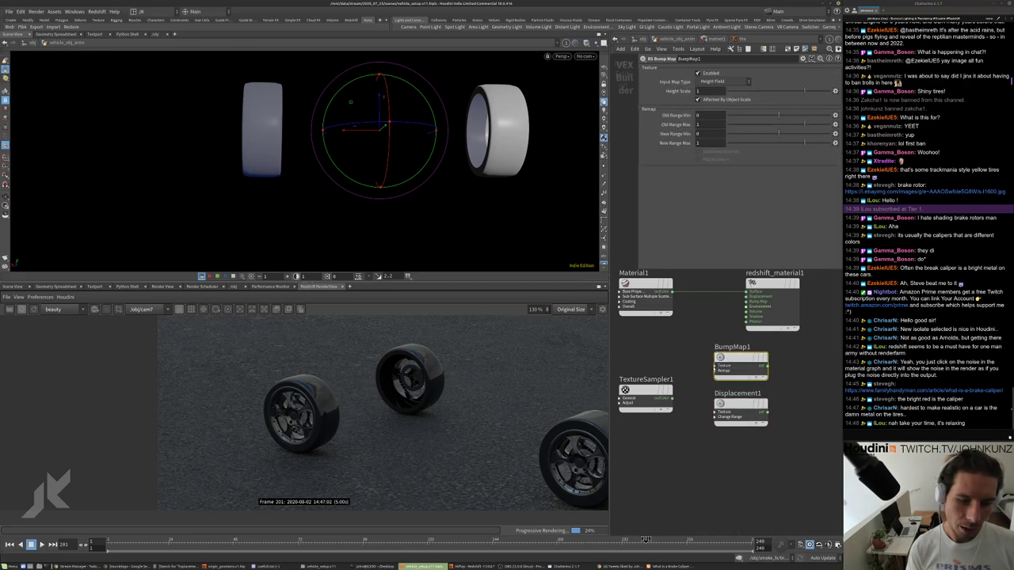
pyautogui.moveTo(718, 366); pyautogui.dragTo(738, 302)
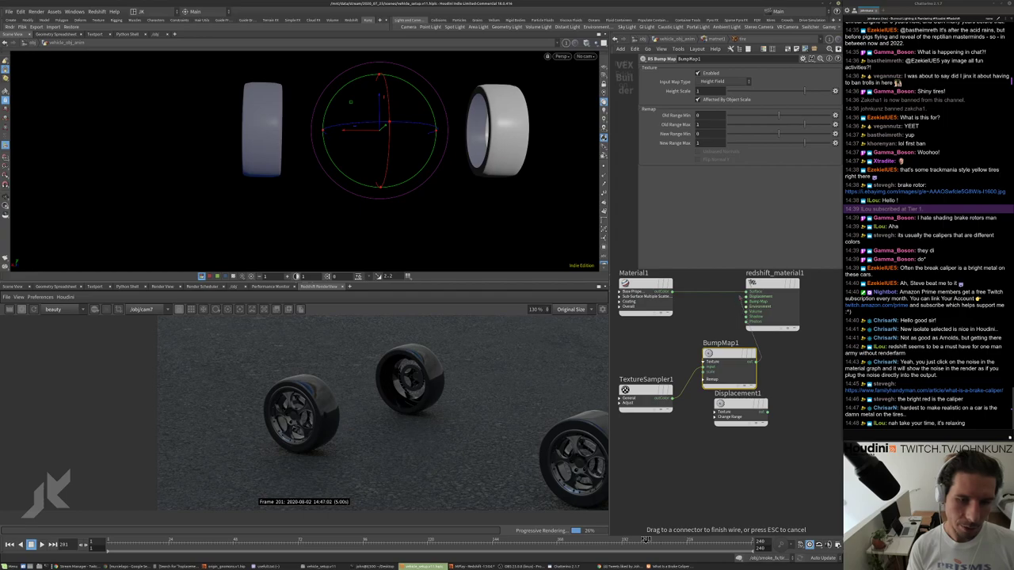
pyautogui.click(745, 302)
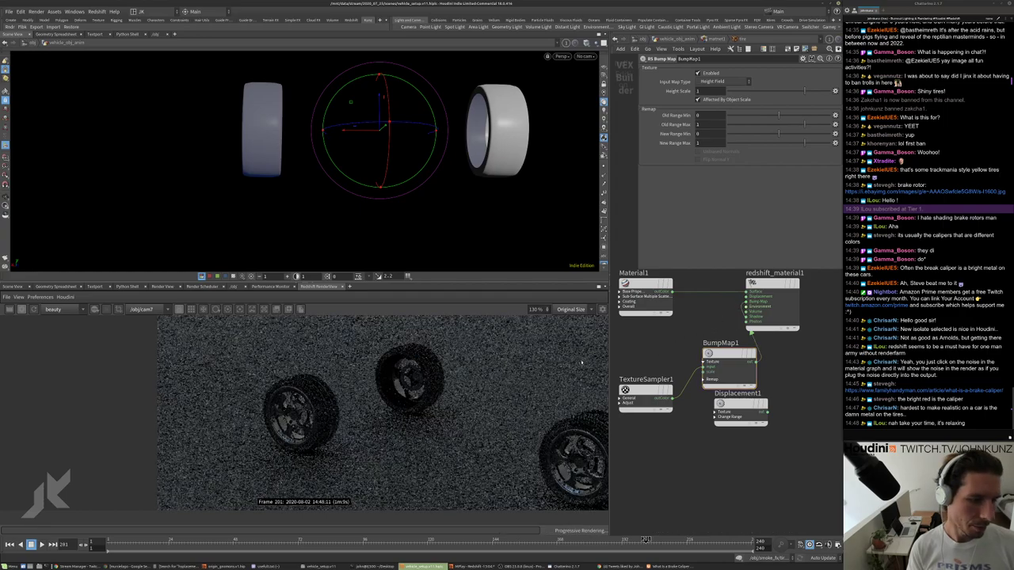
# Move redshift_material1 to the right and BumpMap1 up so they sit neatly side by side.
pyautogui.scroll(-2, 558, 435)
pyautogui.scroll(5, 558, 435)
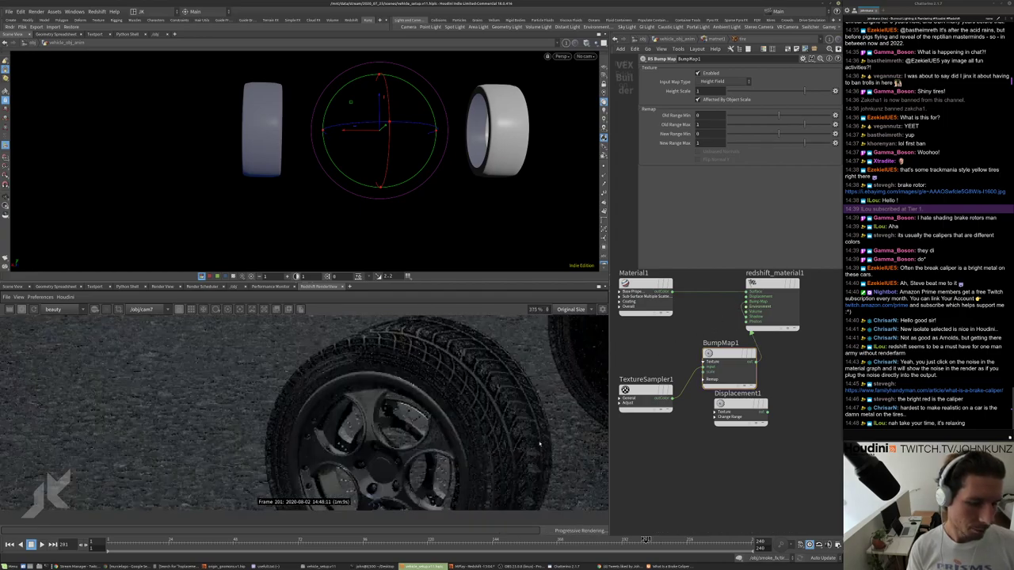
pyautogui.scroll(-2, 476, 353)
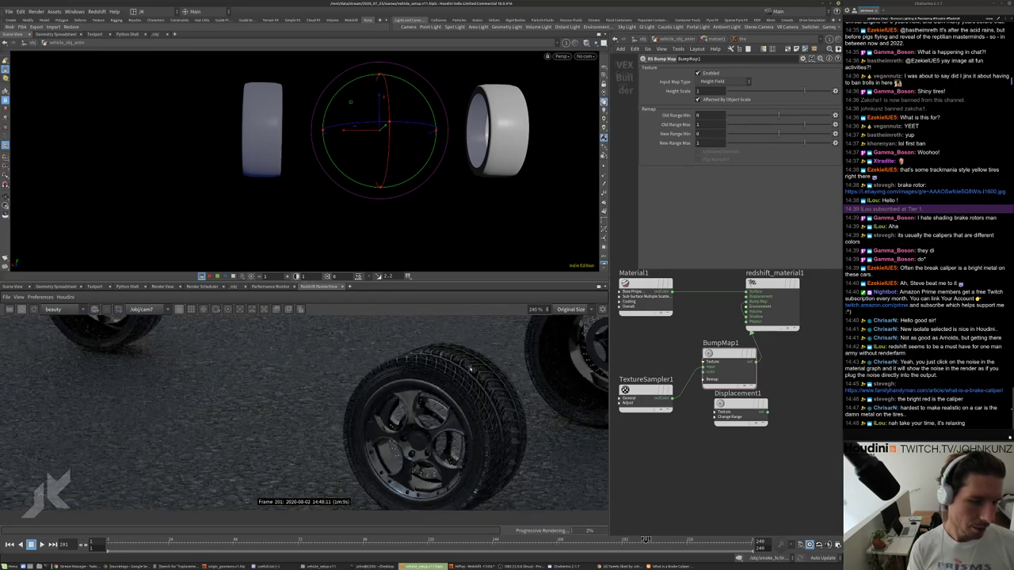
pyautogui.scroll(3, 471, 369)
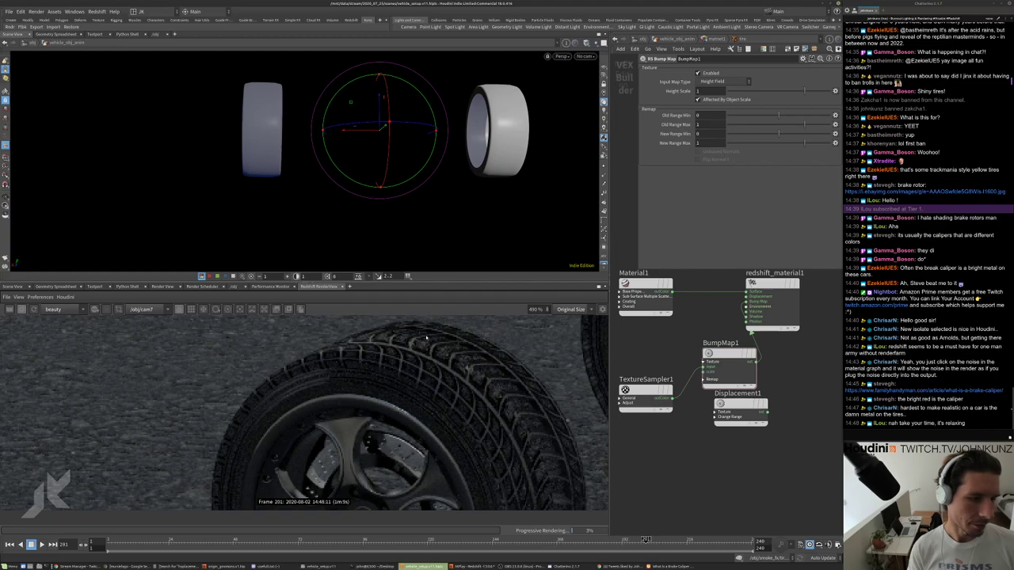
pyautogui.scroll(-4, 435, 353)
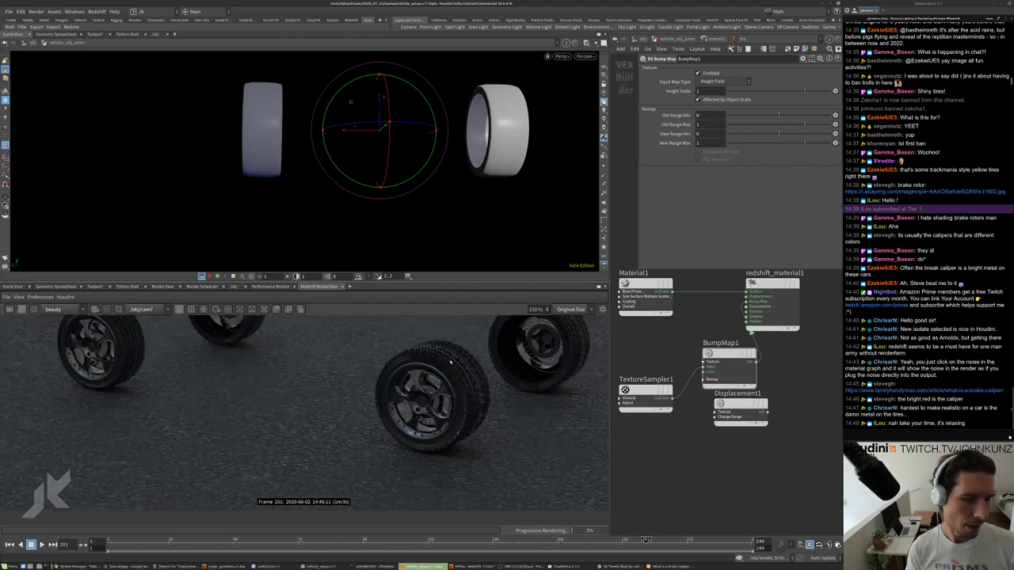
pyautogui.moveTo(670, 321); pyautogui.dragTo(631, 342, button='middle')
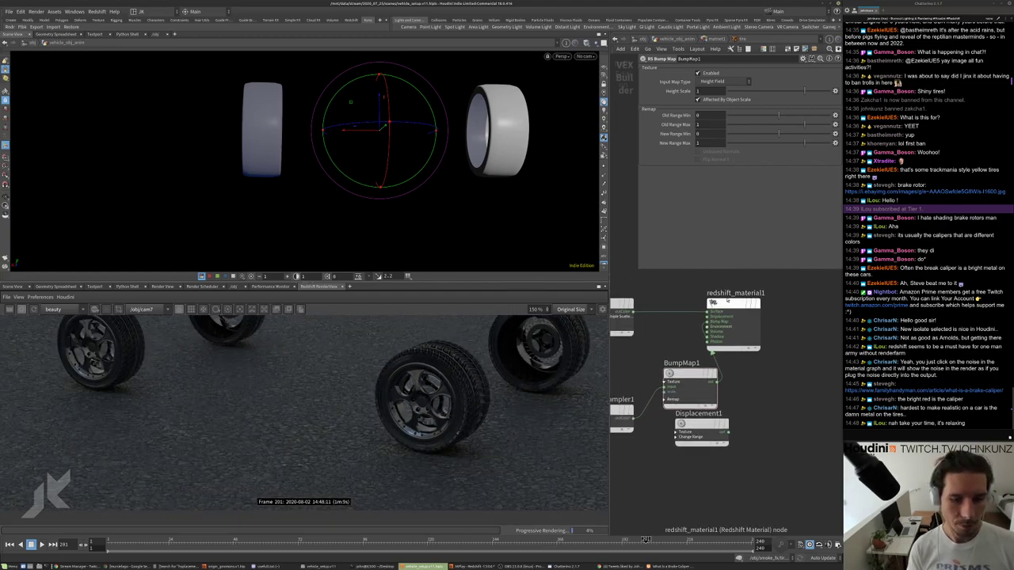
pyautogui.moveTo(716, 300); pyautogui.dragTo(756, 299)
pyautogui.moveTo(692, 378); pyautogui.dragTo(689, 362)
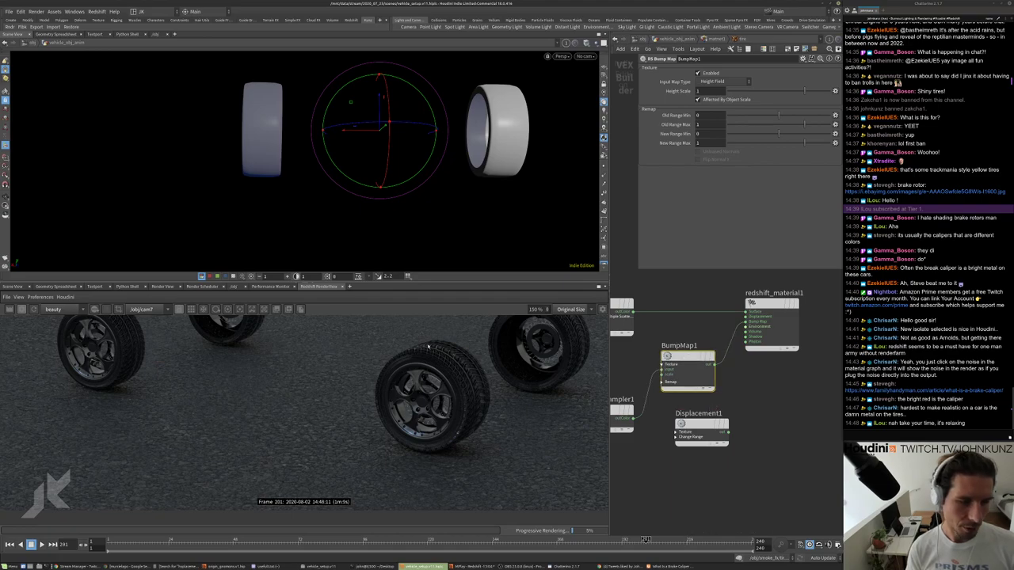
pyautogui.scroll(5, 443, 343)
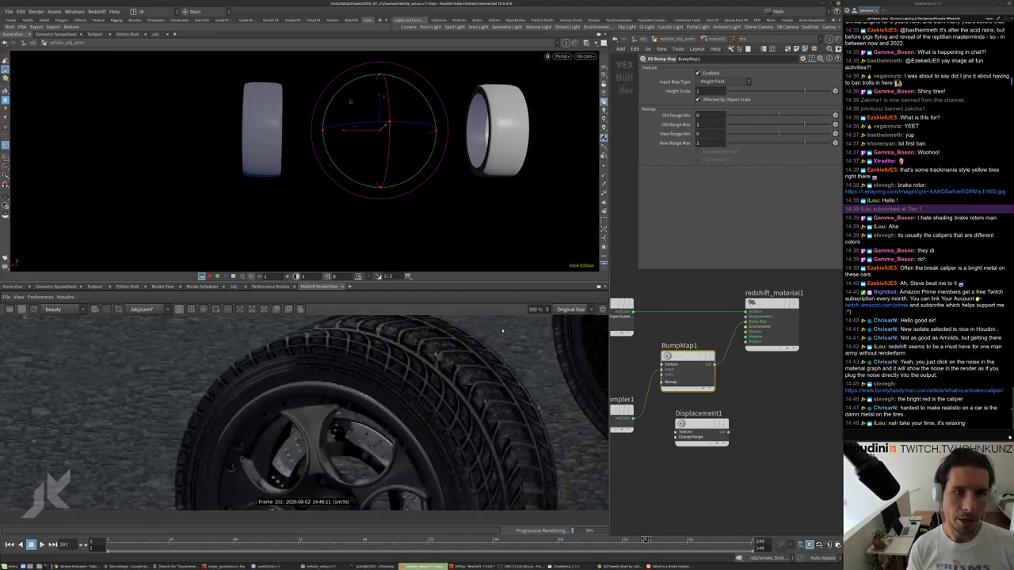
pyautogui.scroll(-1, 469, 382)
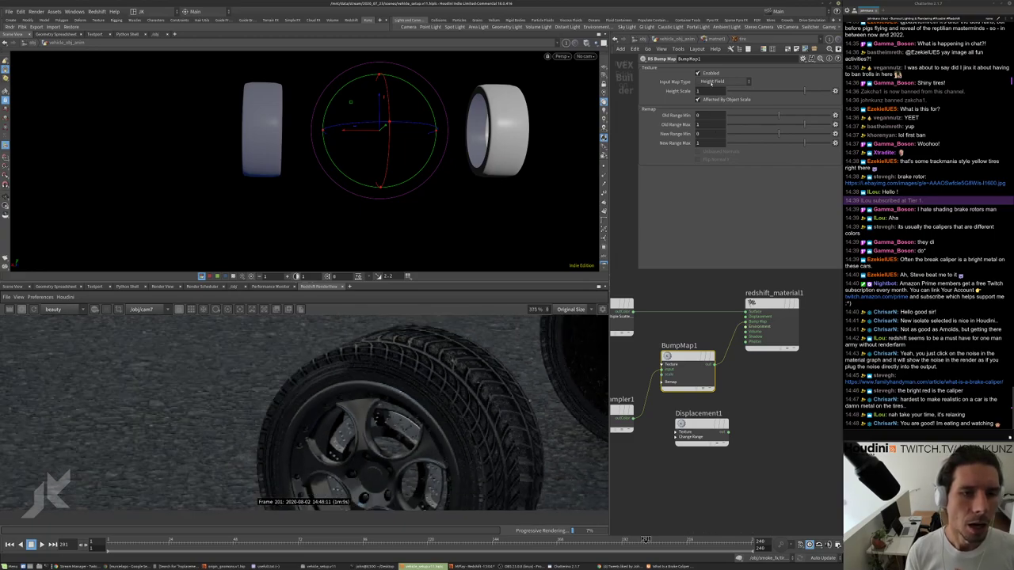
# Set BumpMap1's Height Scale to .01, then to .06.
pyautogui.click(711, 90)
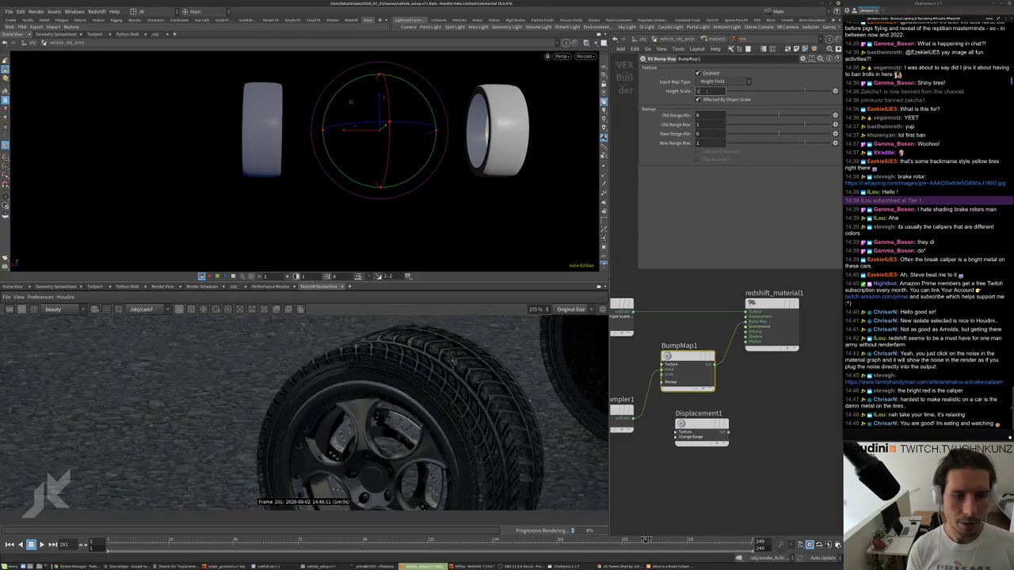
pyautogui.write('.01')
pyautogui.press('Return')
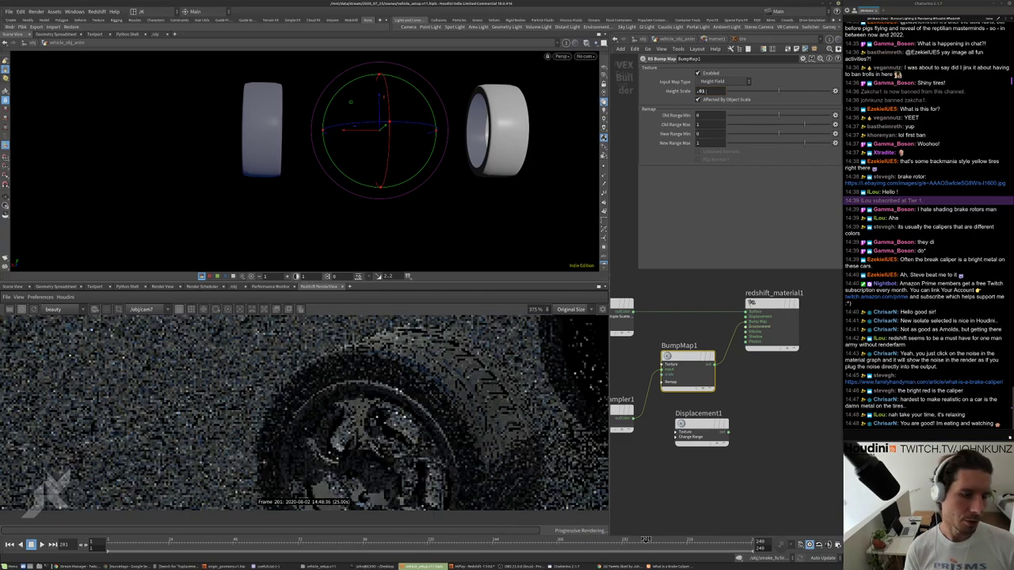
pyautogui.scroll(1, 424, 356)
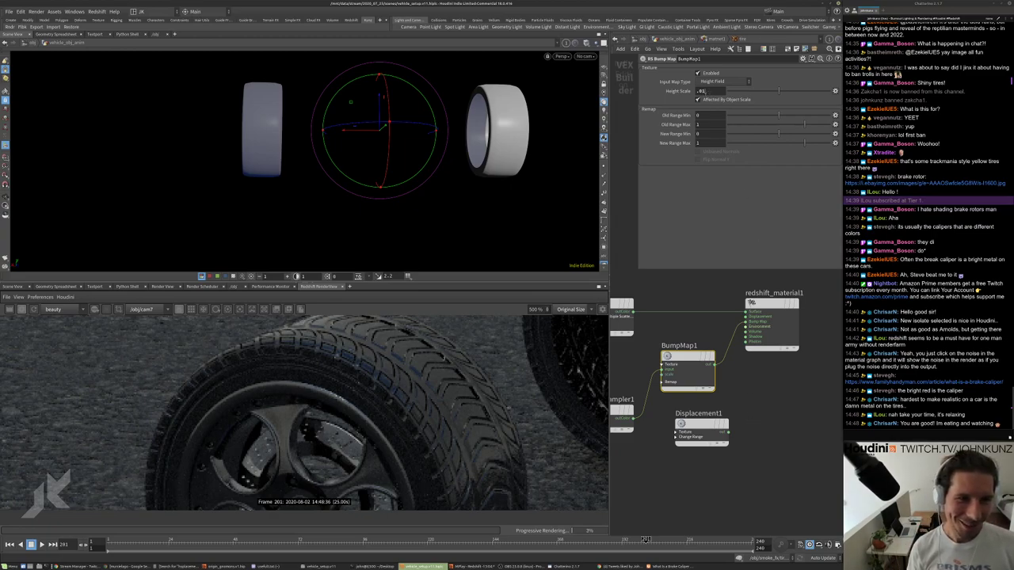
pyautogui.press('BackSpace')
pyautogui.write('6')
pyautogui.press('Return')
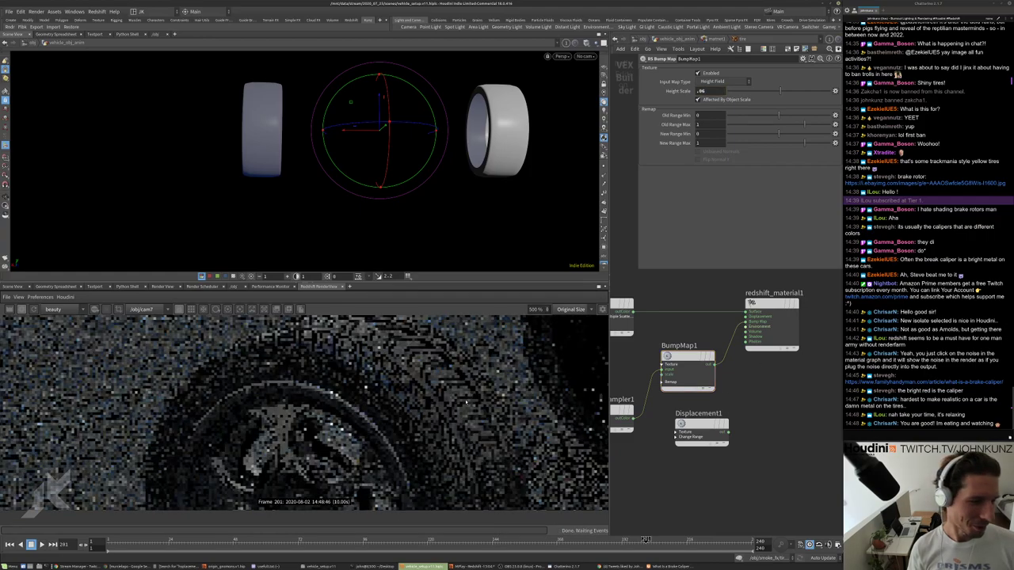
# Check the render and bring Material1 and TextureSampler1 into view in the network.
pyautogui.scroll(-3, 442, 410)
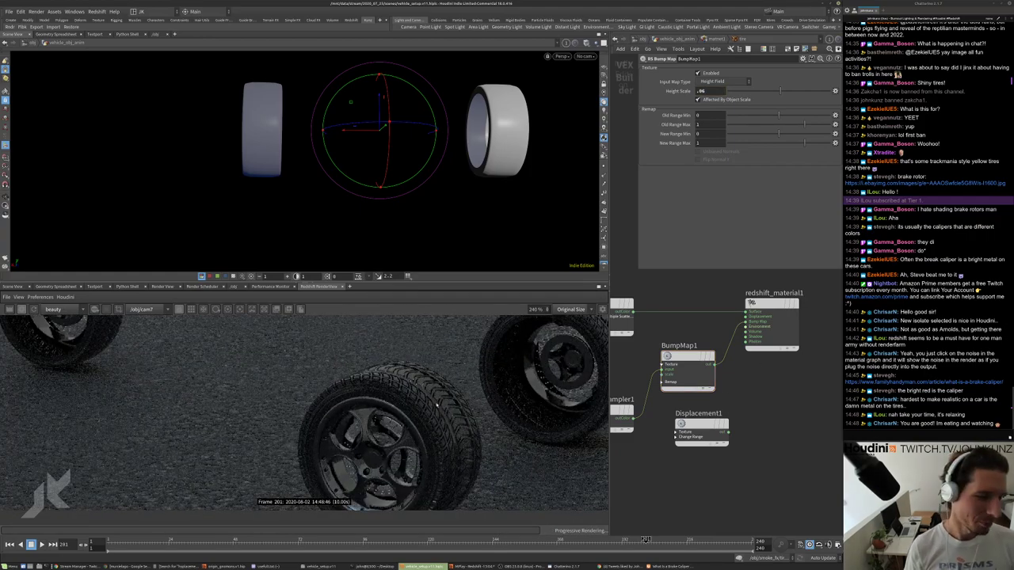
pyautogui.scroll(-1, 437, 402)
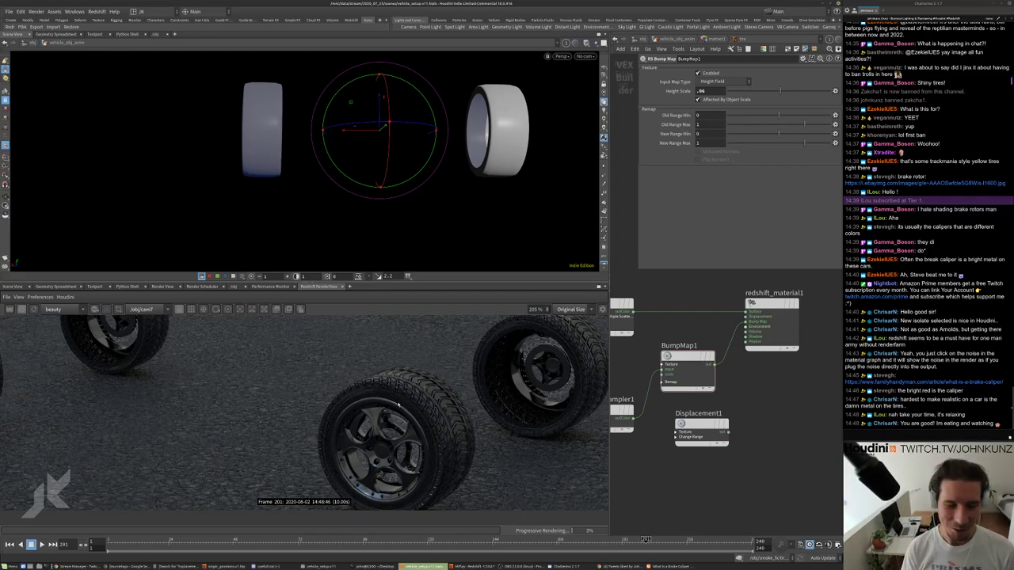
pyautogui.scroll(-1, 399, 405)
pyautogui.scroll(-2, 398, 405)
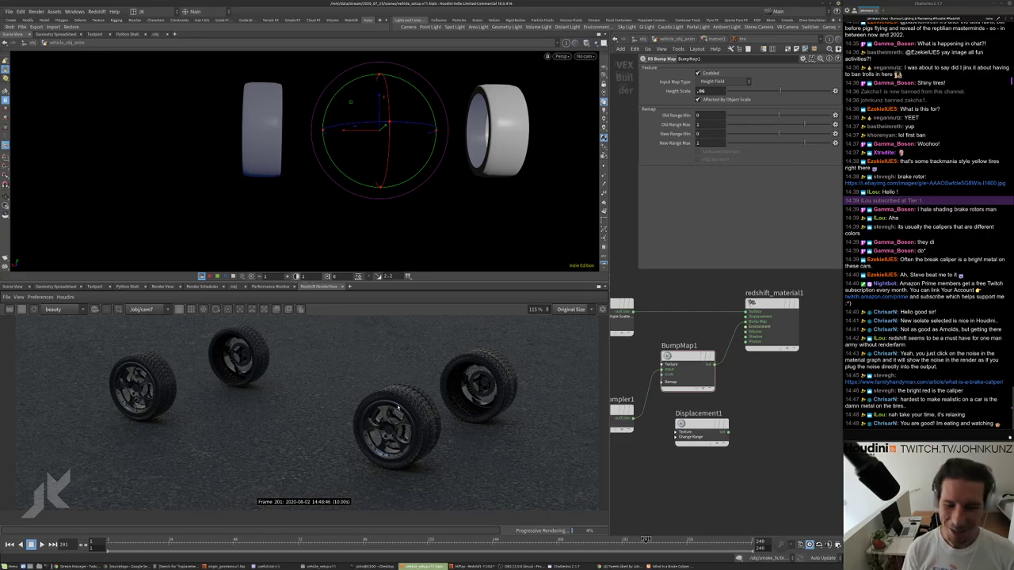
pyautogui.scroll(6, 399, 405)
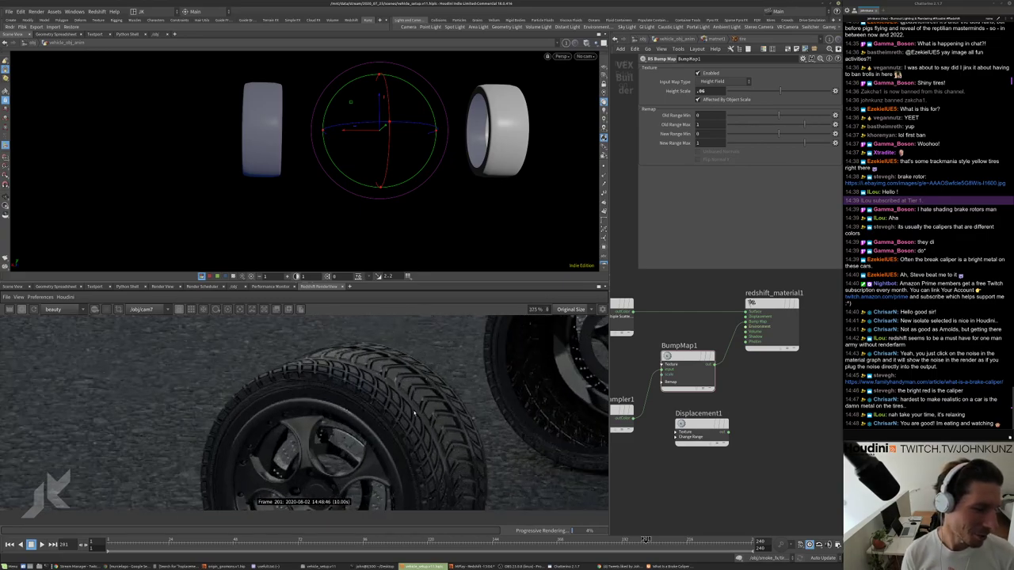
pyautogui.scroll(-3, 414, 412)
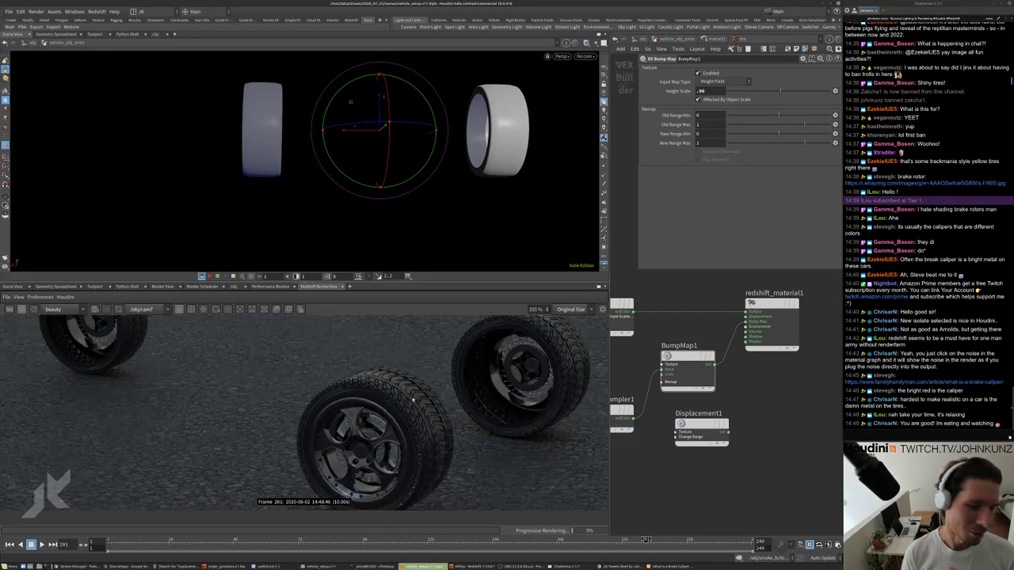
pyautogui.scroll(-1, 412, 400)
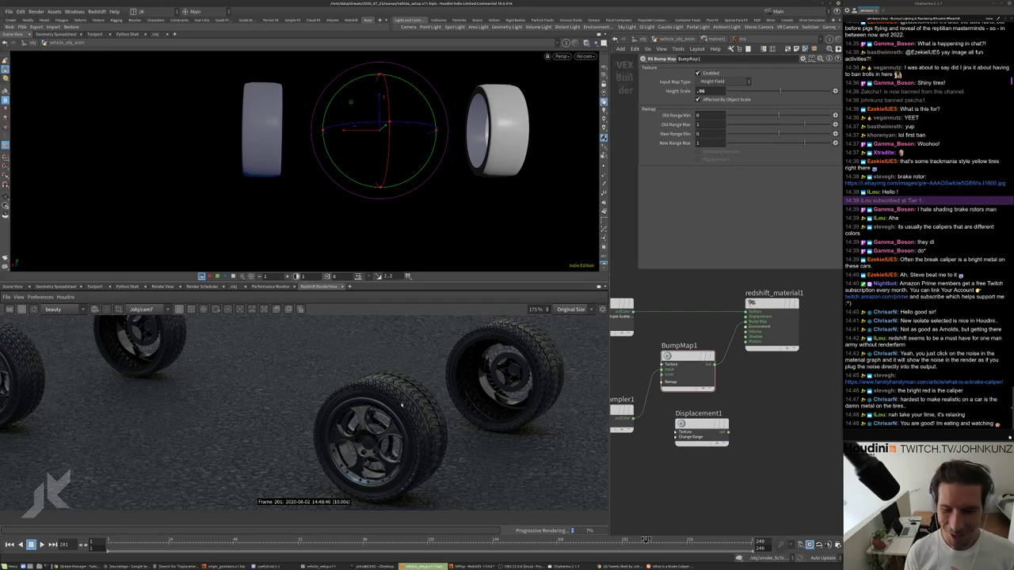
pyautogui.scroll(-1, 400, 407)
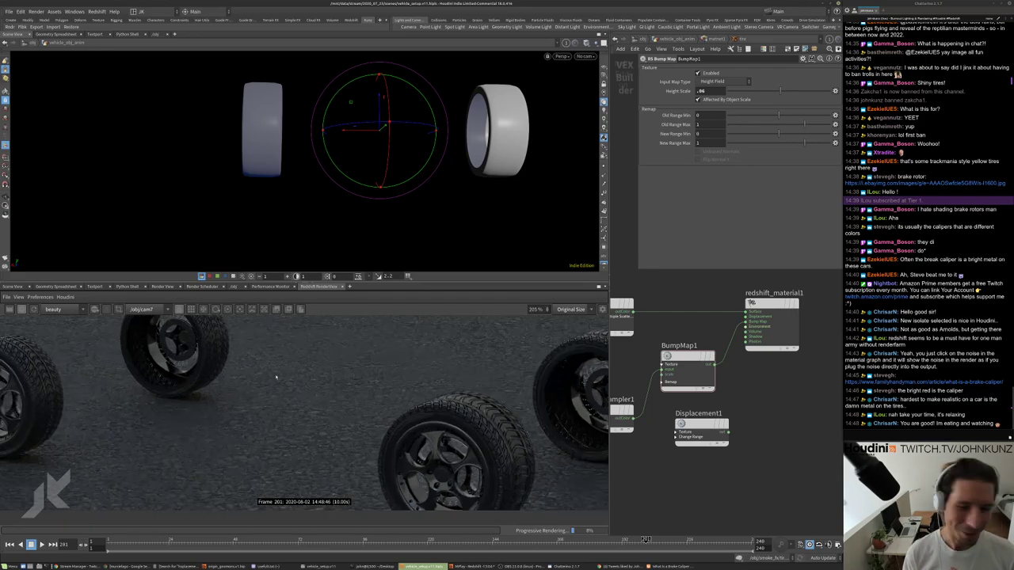
pyautogui.scroll(4, 394, 420)
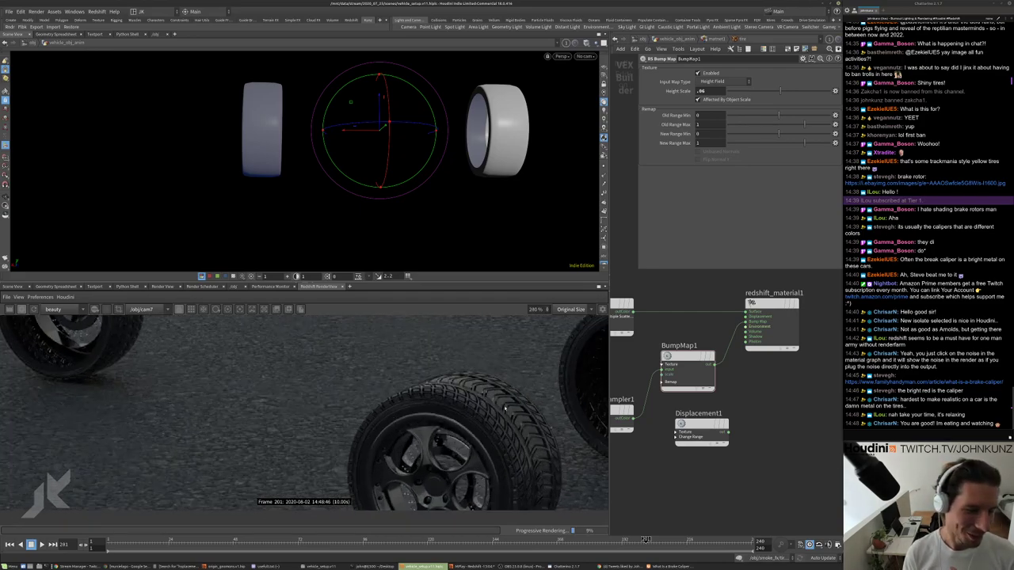
pyautogui.scroll(2, 504, 409)
pyautogui.scroll(2, 467, 386)
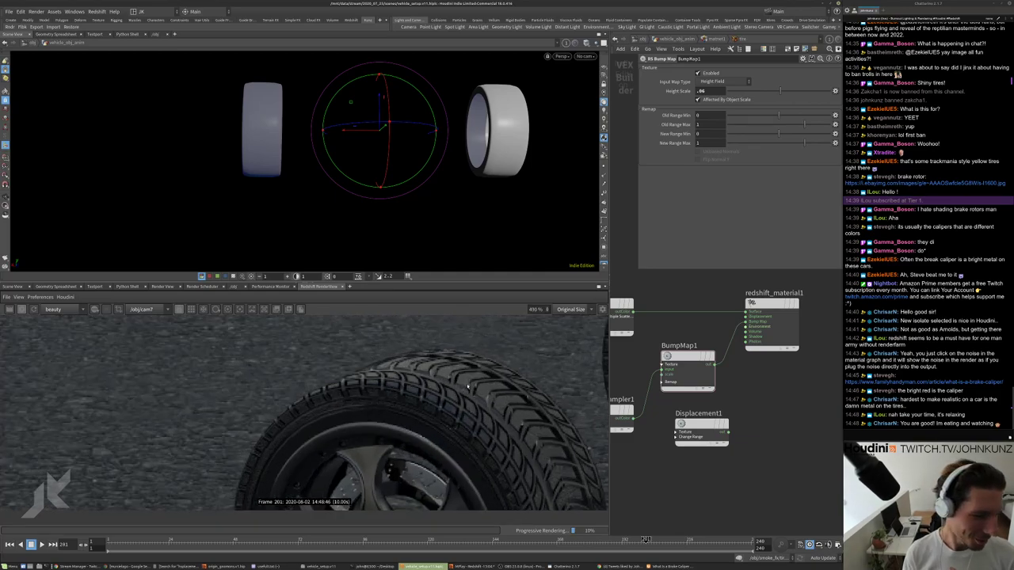
pyautogui.scroll(1, 468, 386)
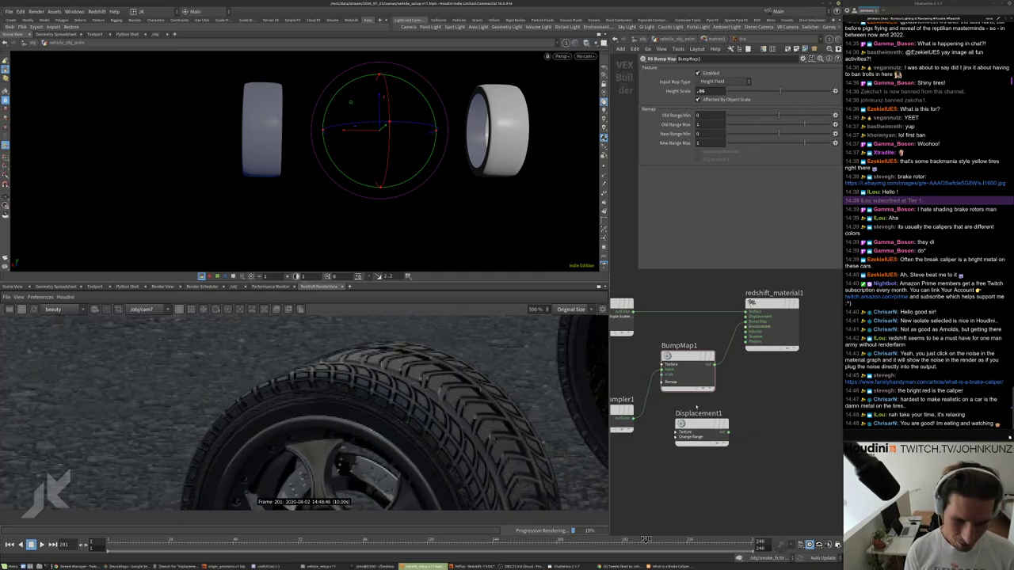
pyautogui.moveTo(696, 406); pyautogui.dragTo(758, 420, button='middle')
# Set Material1's reflection roughness to 0.175, then to 0.25.
pyautogui.click(667, 325)
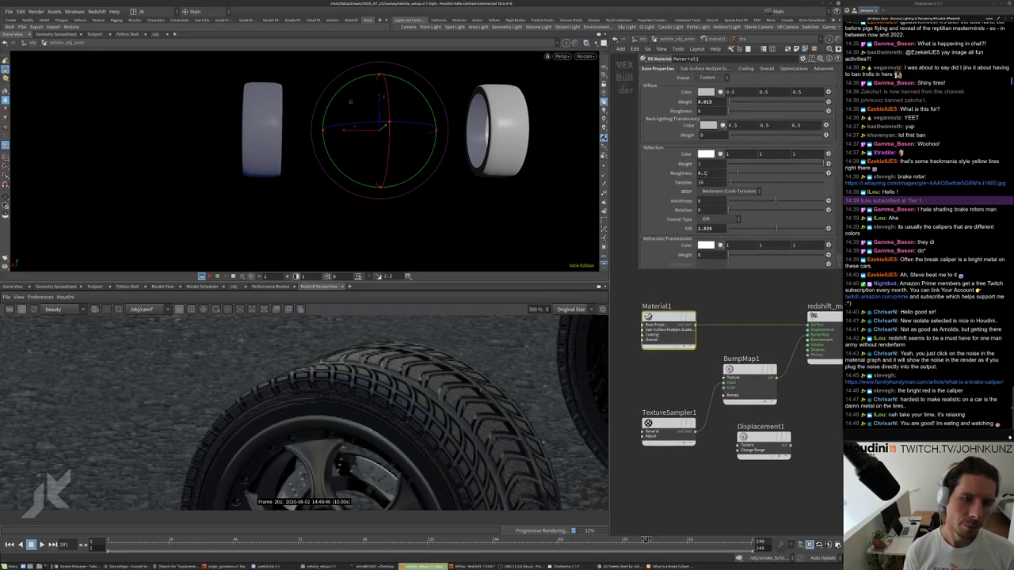
pyautogui.write('75')
pyautogui.press('Return')
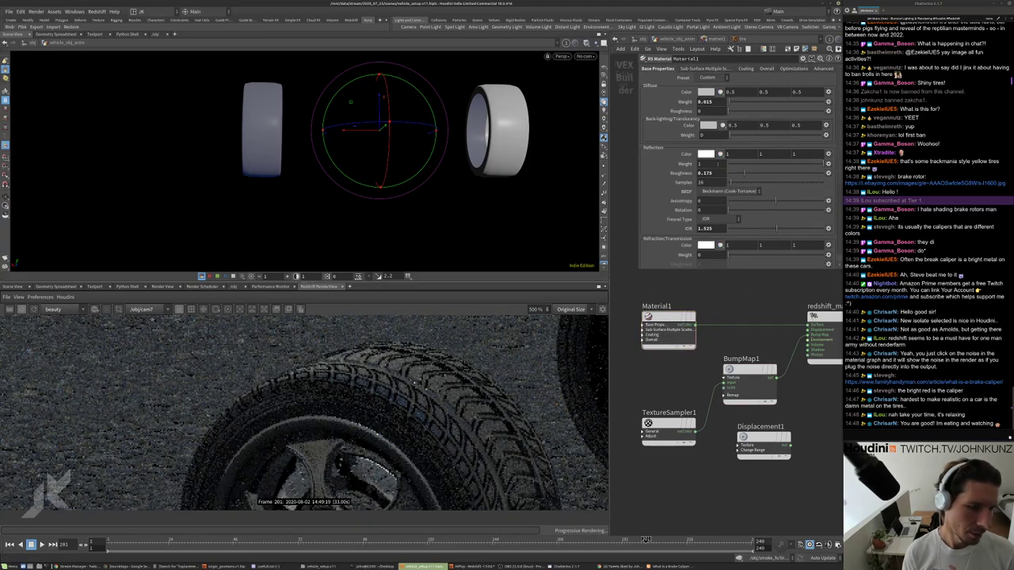
pyautogui.write('0.25')
pyautogui.press('Return')
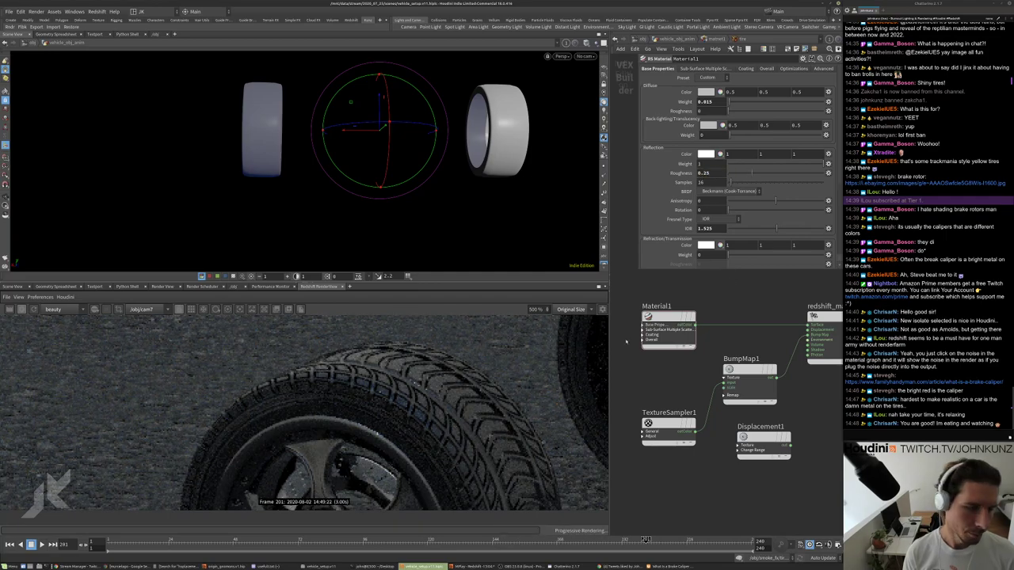
pyautogui.scroll(-5, 465, 437)
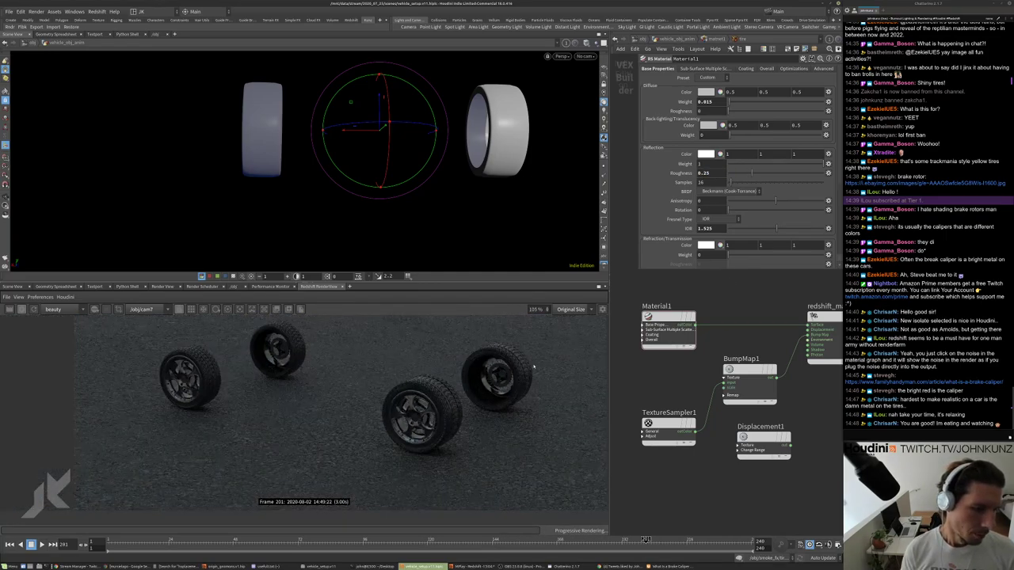
pyautogui.scroll(4, 515, 361)
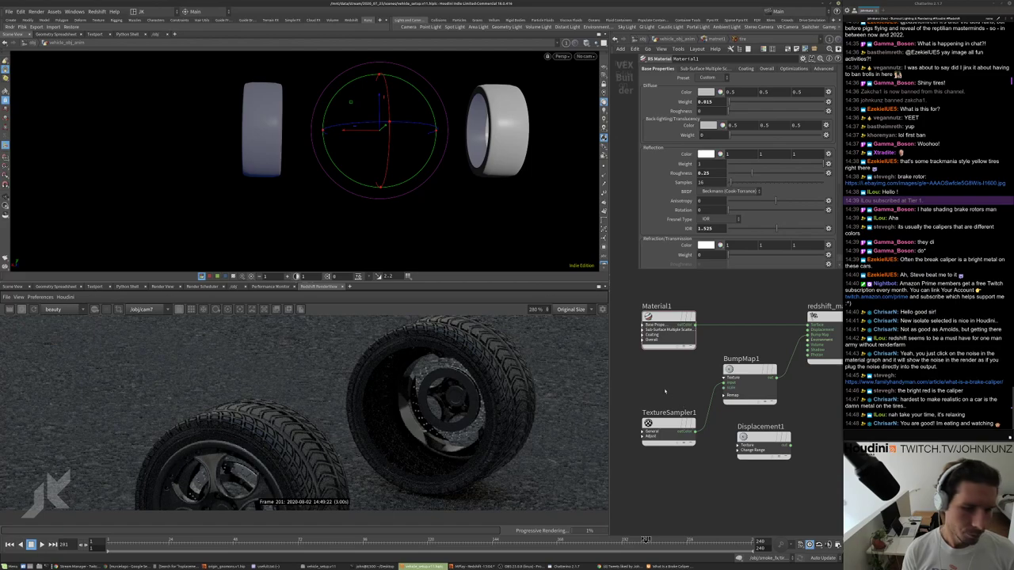
pyautogui.click(647, 434)
# Set TextureSampler1's second Scale value to -6 and its first Scale value to 3.
pyautogui.scroll(-1, 490, 334)
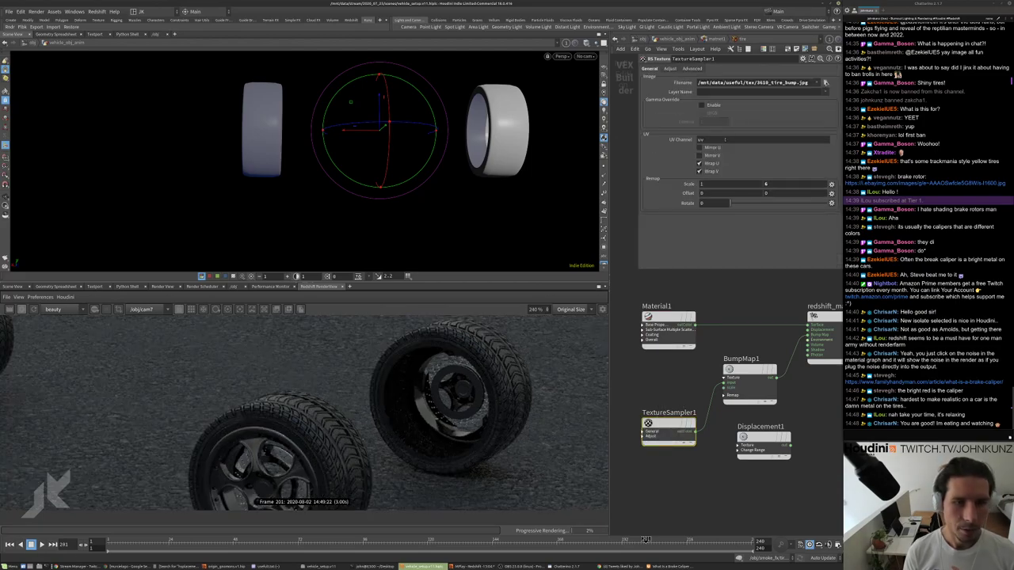
pyautogui.click(765, 184)
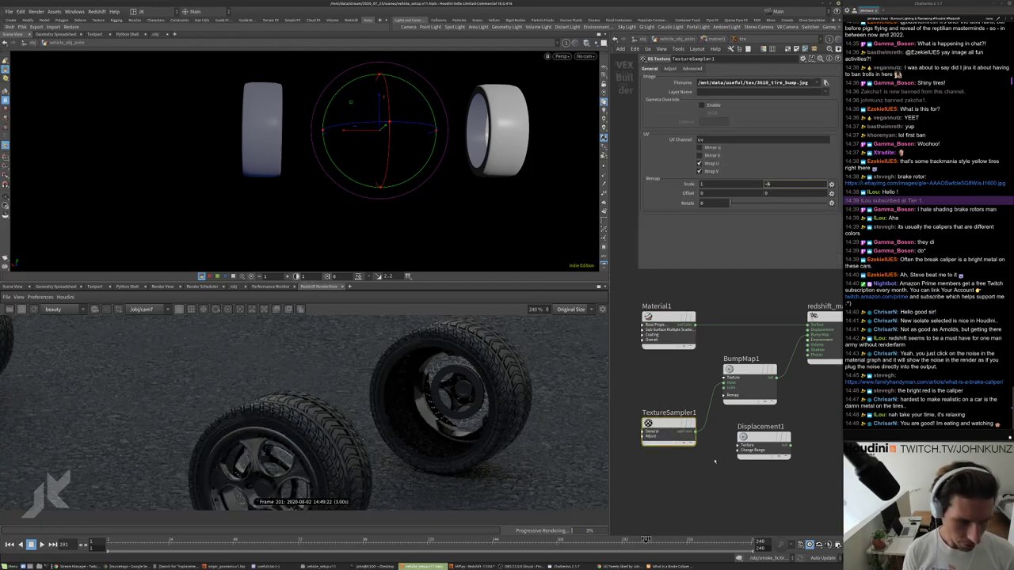
pyautogui.write('-6')
pyautogui.press('Return')
pyautogui.scroll(-6, 500, 346)
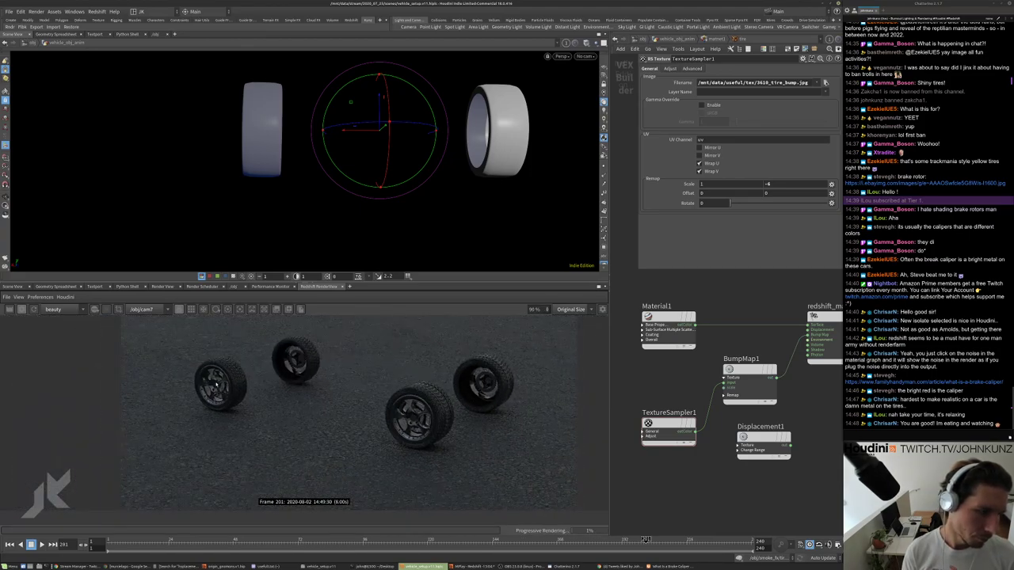
pyautogui.scroll(-2, 216, 385)
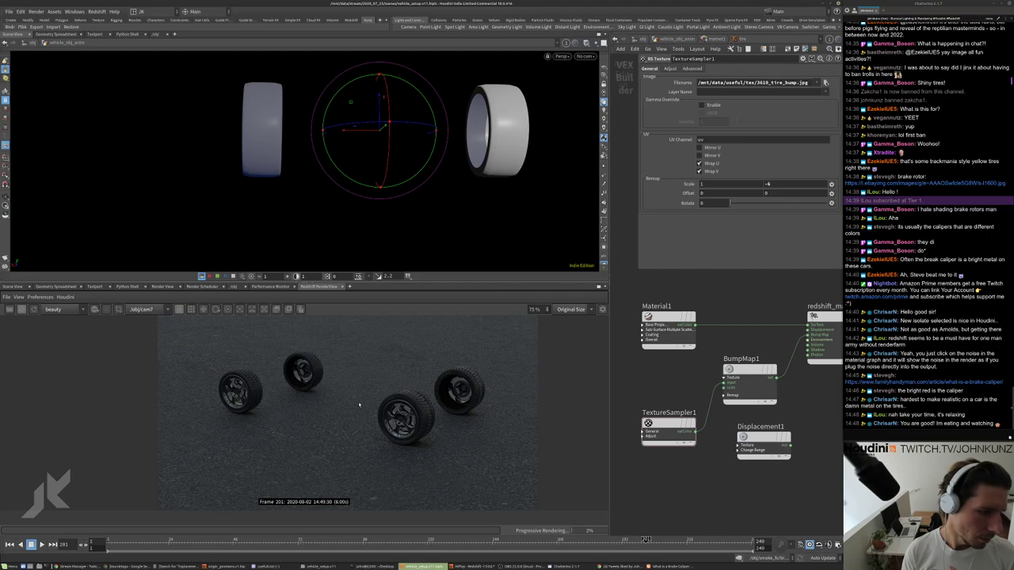
pyautogui.scroll(7, 359, 406)
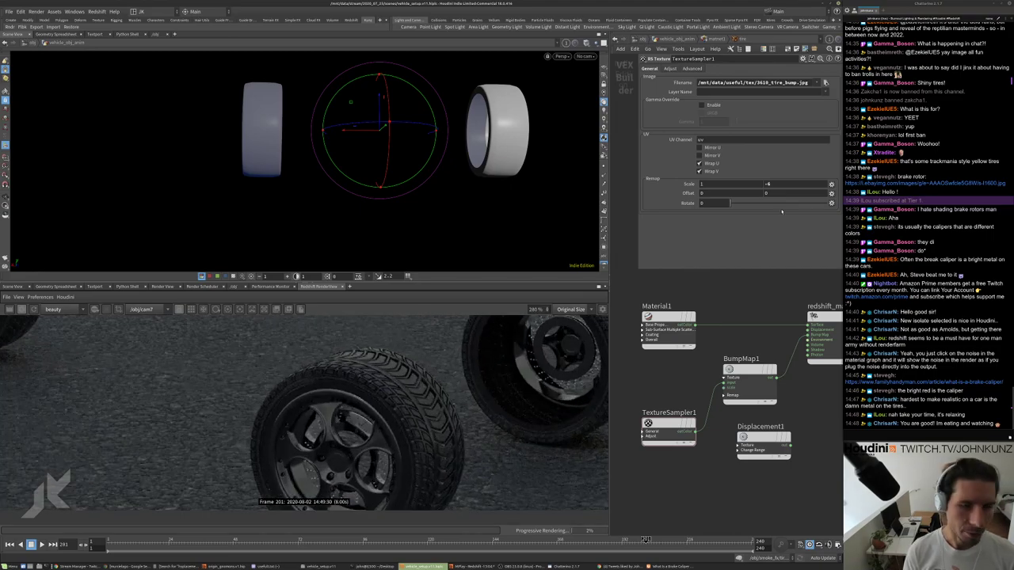
pyautogui.click(707, 184)
pyautogui.write('3')
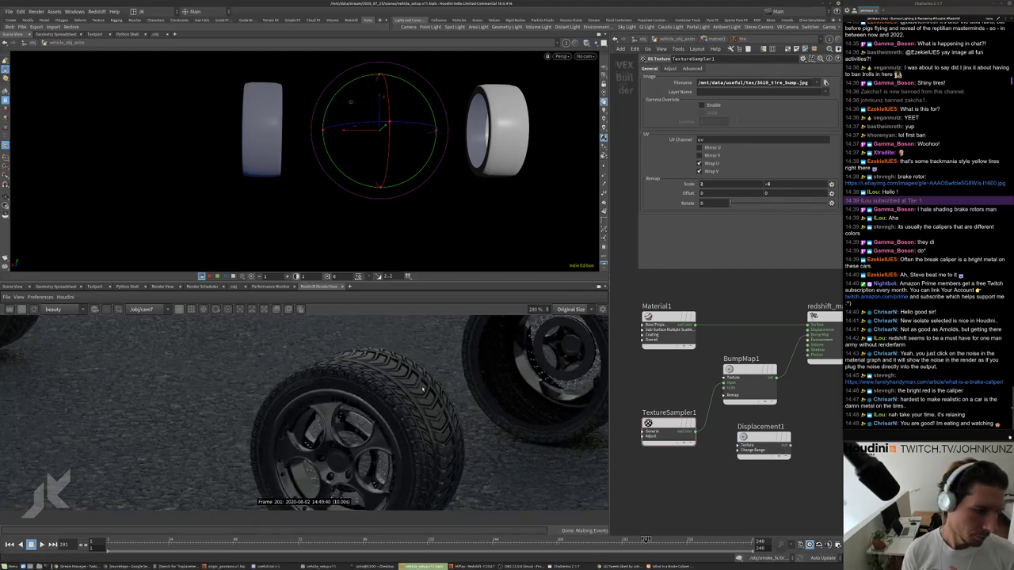
pyautogui.press('Return')
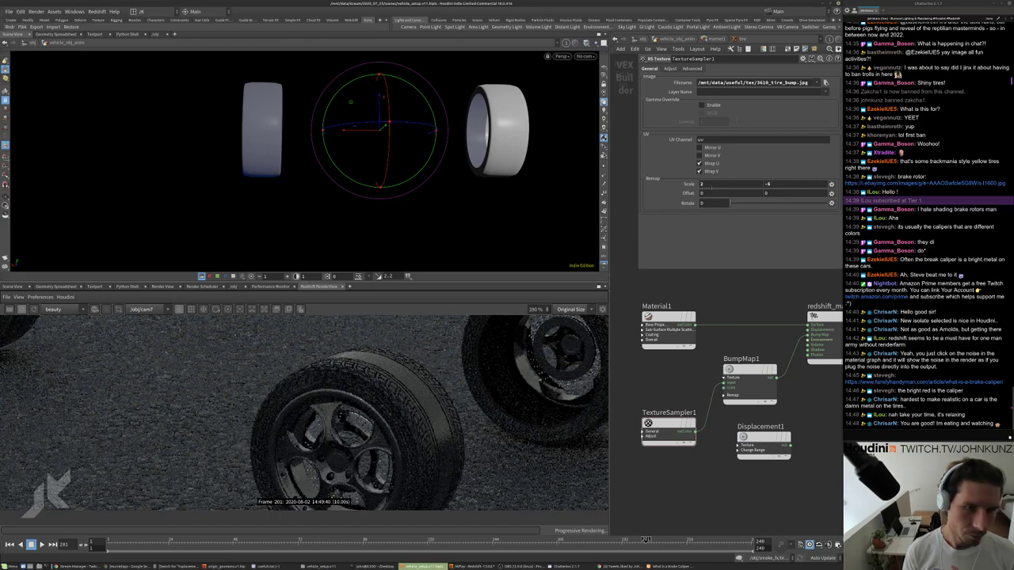
pyautogui.press('Return')
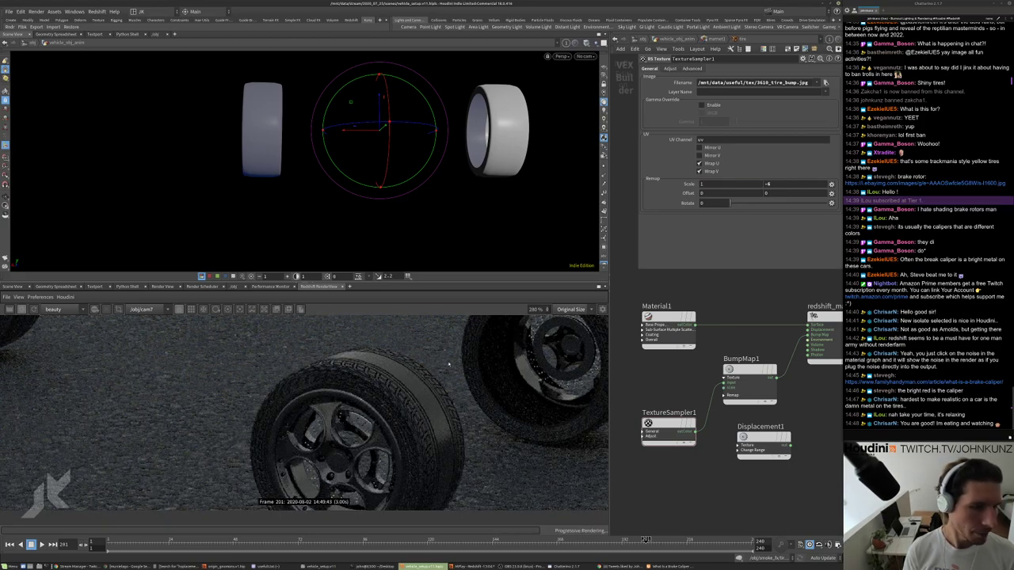
pyautogui.scroll(-5, 417, 411)
pyautogui.scroll(5, 279, 396)
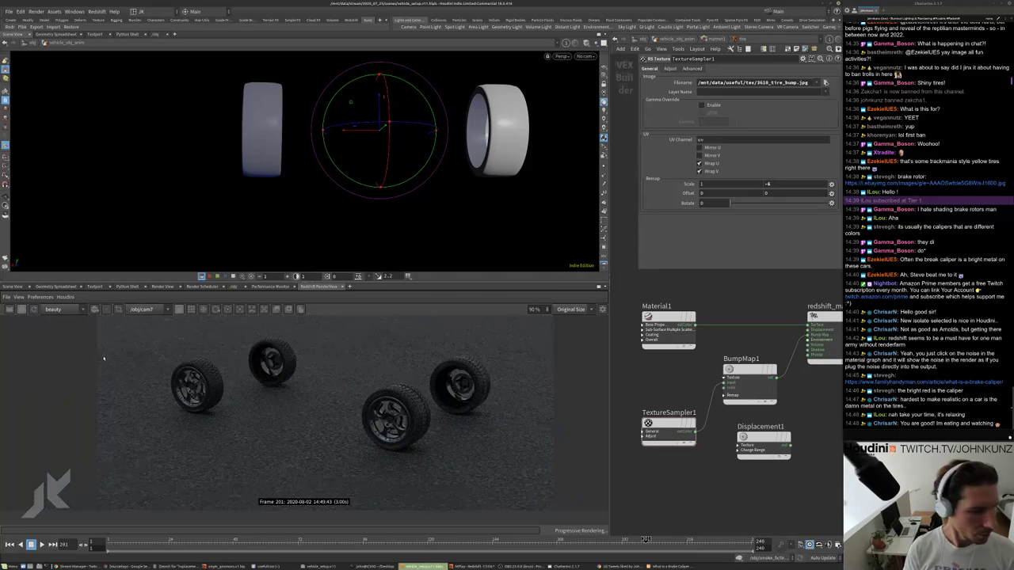
# Frame the left tire and try BumpMap1 Height Scale values of 1 and .01.
pyautogui.moveTo(783, 391); pyautogui.dragTo(764, 380, button='middle')
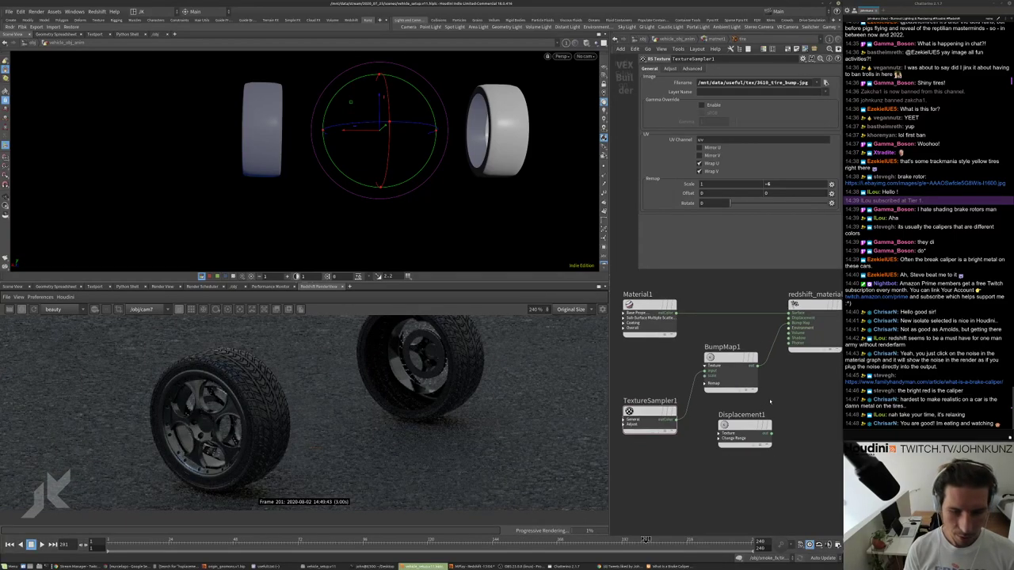
pyautogui.click(737, 368)
pyautogui.write('1')
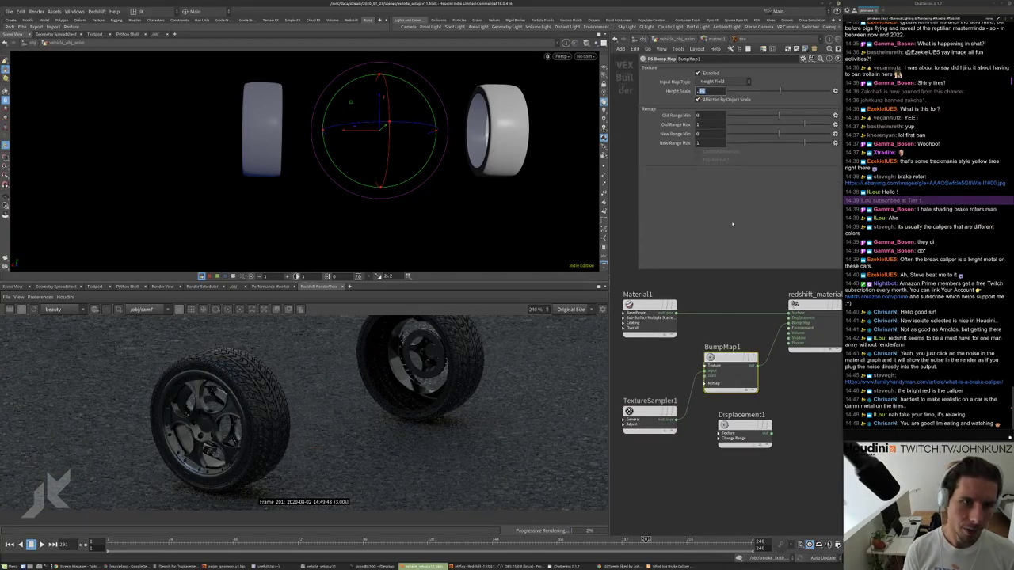
pyautogui.press('Return')
pyautogui.scroll(3, 248, 381)
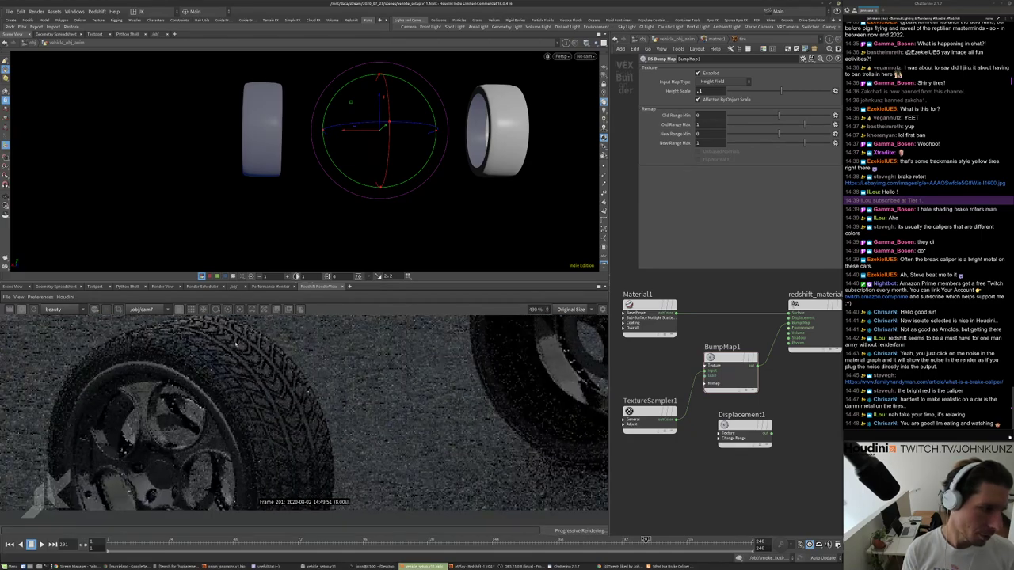
pyautogui.moveTo(248, 381); pyautogui.dragTo(454, 371, button='middle')
pyautogui.scroll(1, 388, 363)
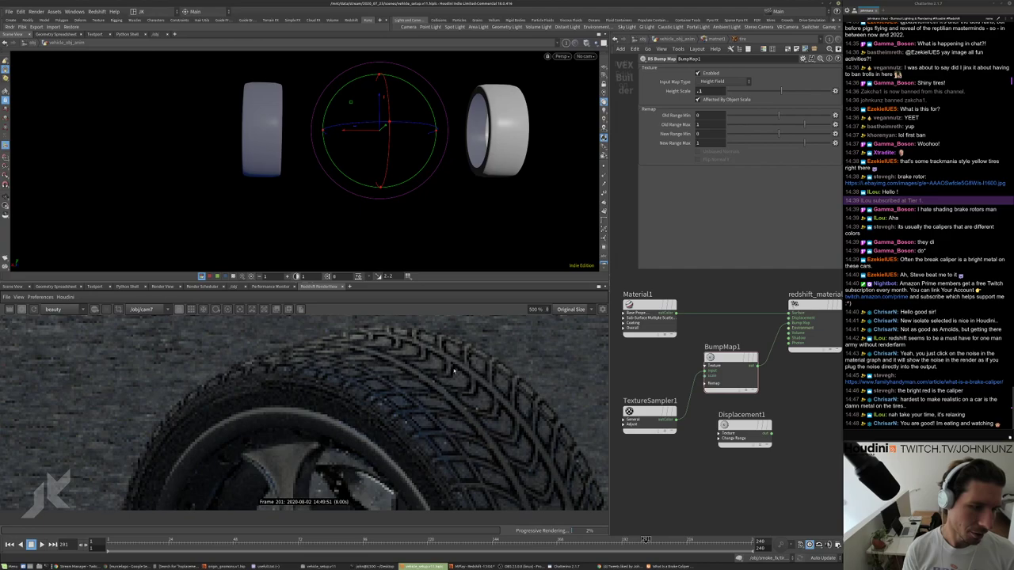
pyautogui.click(711, 92)
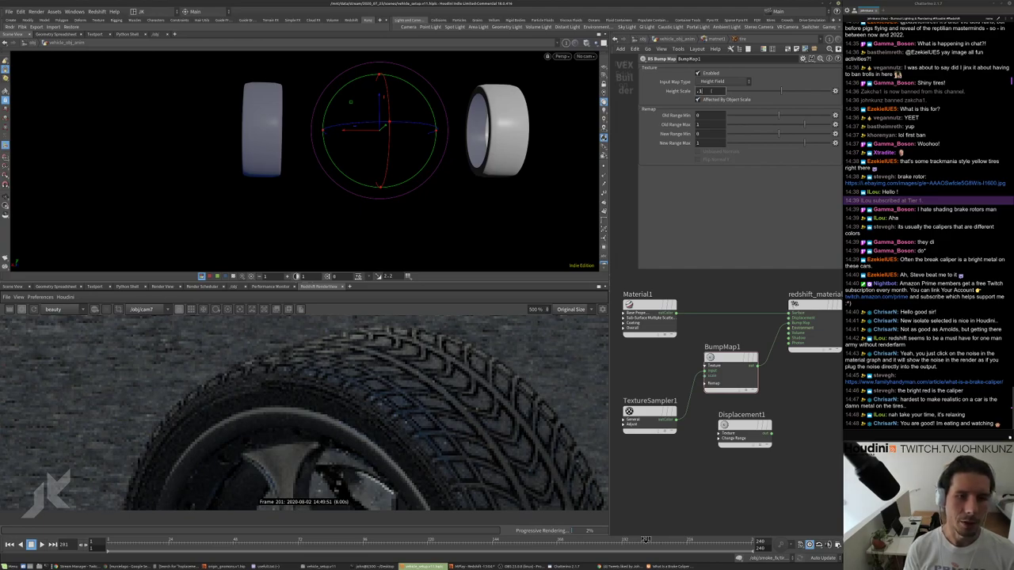
pyautogui.write('.01')
pyautogui.press('Return')
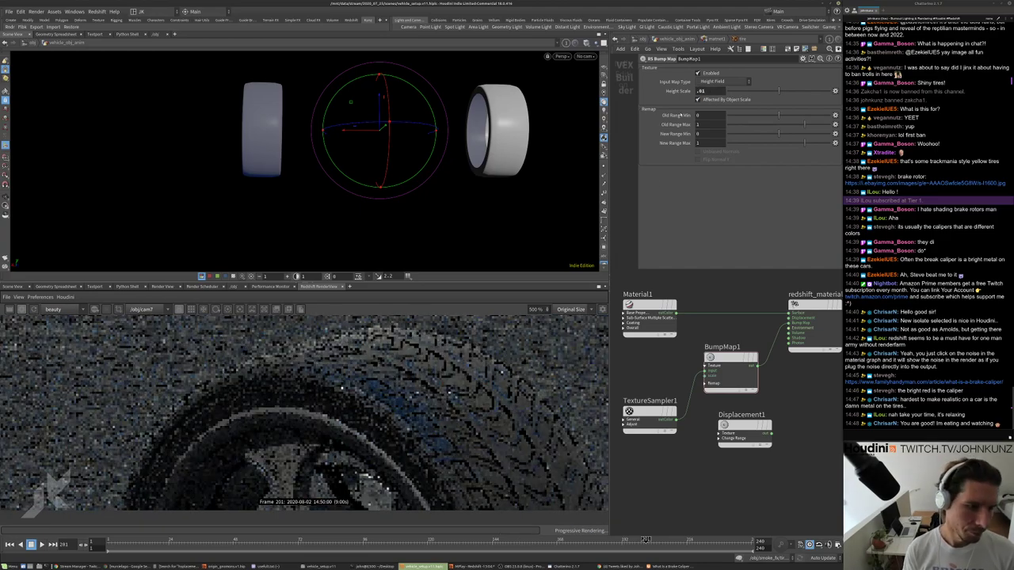
pyautogui.moveTo(452, 374); pyautogui.dragTo(389, 382, button='middle')
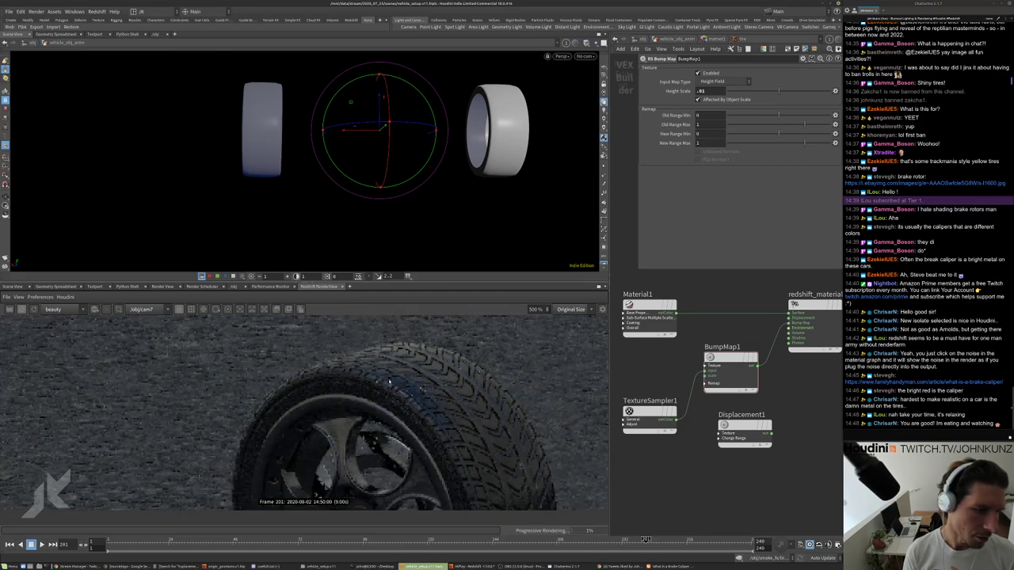
# Set BumpMap1's New Range Min to -1, then flip the range to 1 to -1.
pyautogui.click(703, 91)
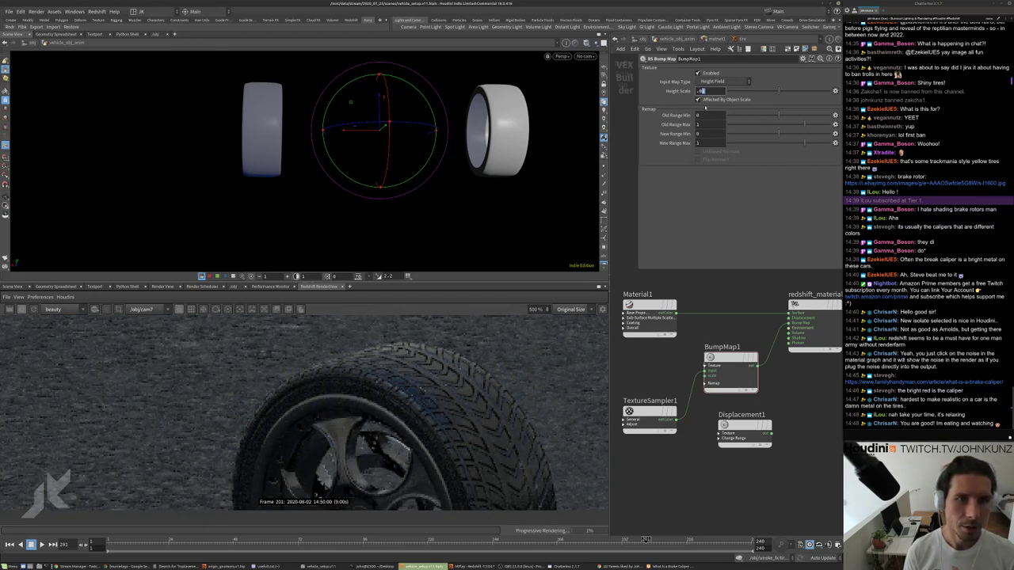
pyautogui.press('Return')
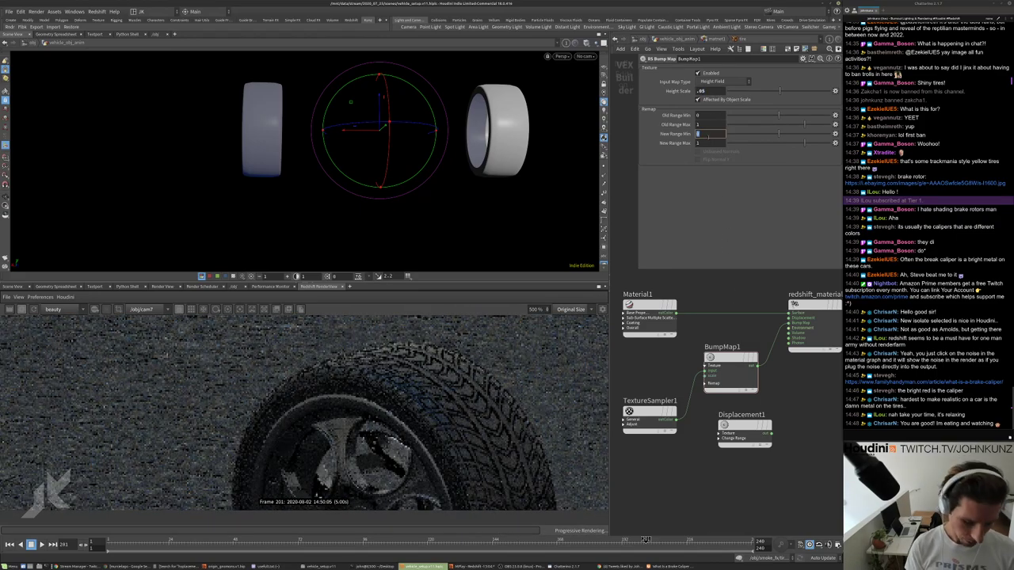
pyautogui.write('-')
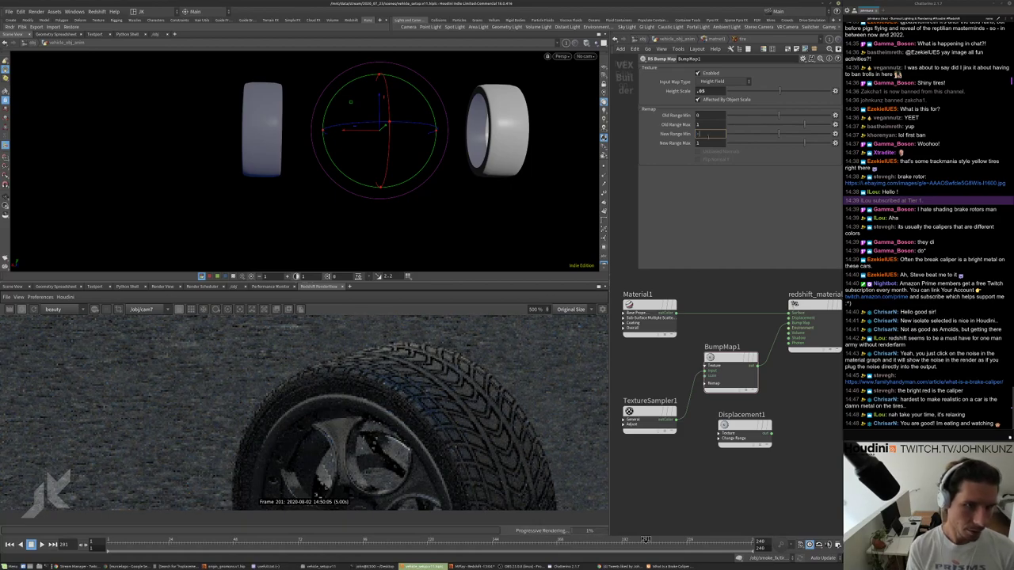
pyautogui.write('1')
pyautogui.press('Return')
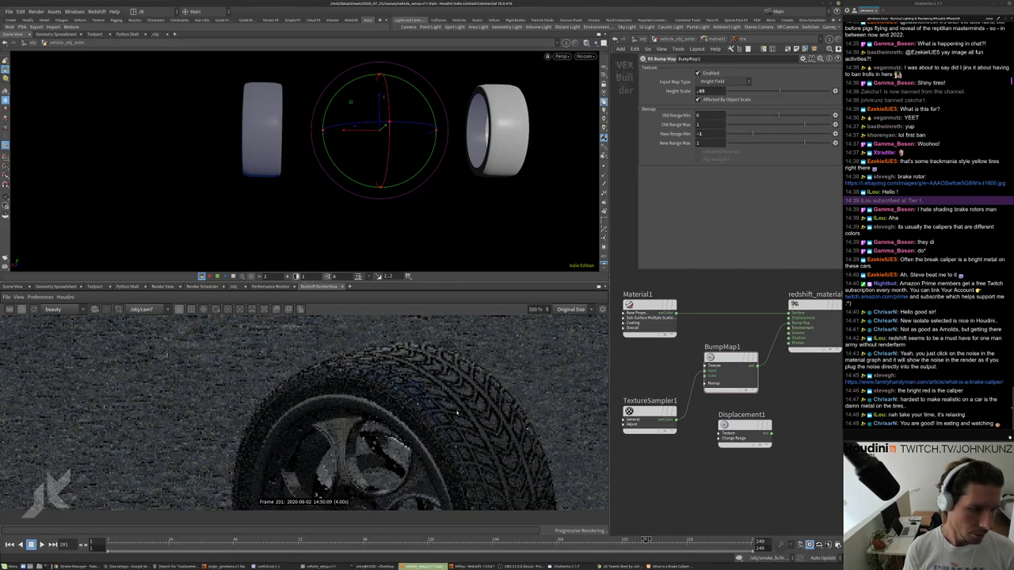
pyautogui.scroll(2, 456, 410)
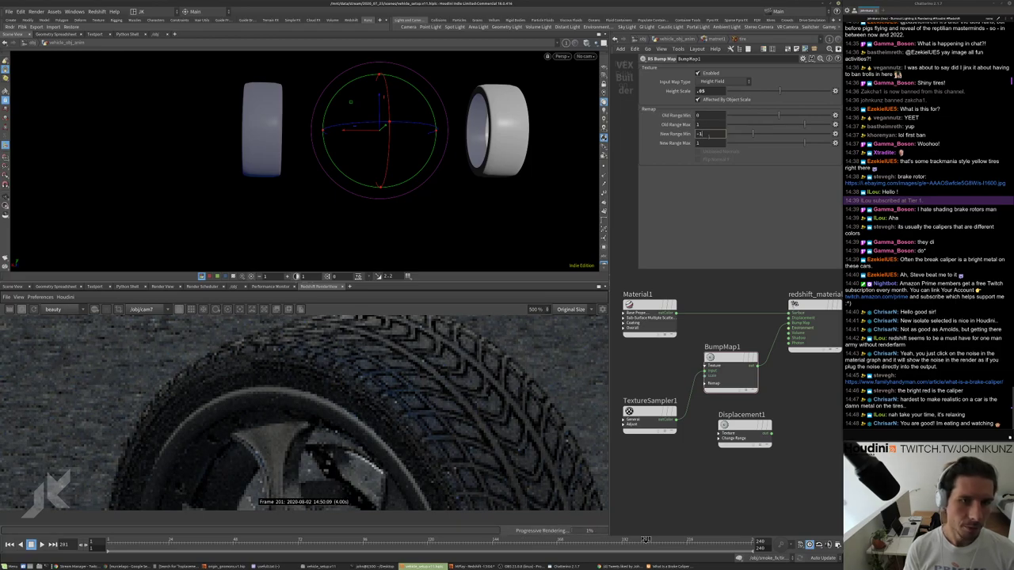
pyautogui.doubleClick(707, 134)
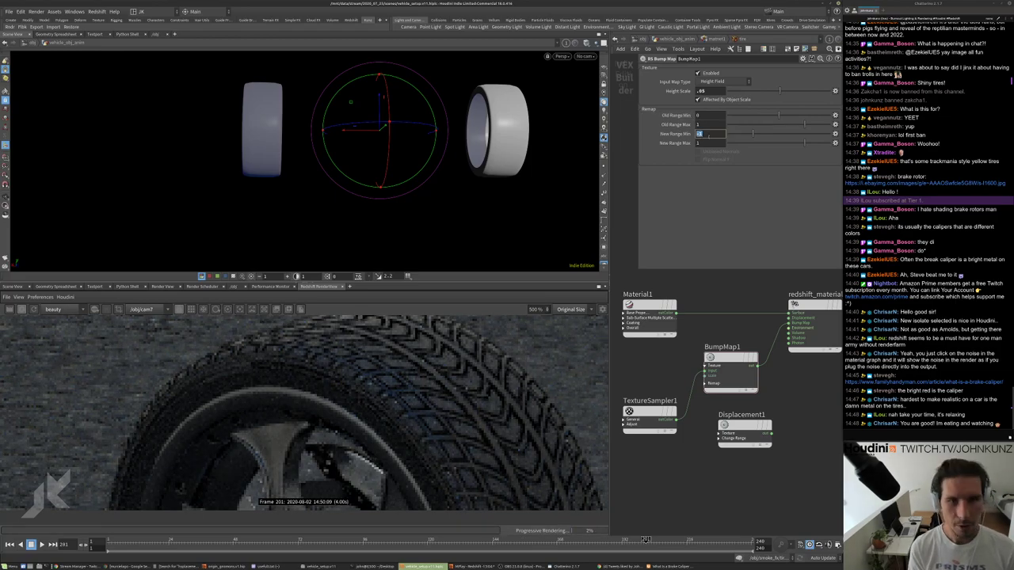
pyautogui.write('1')
pyautogui.press('Tab')
pyautogui.write('-1')
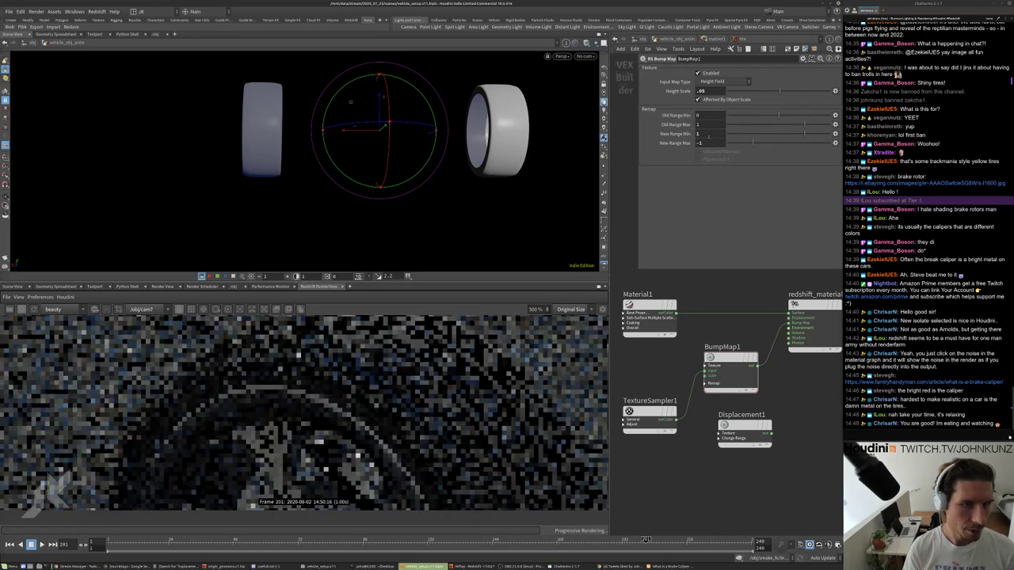
pyautogui.scroll(-4, 340, 367)
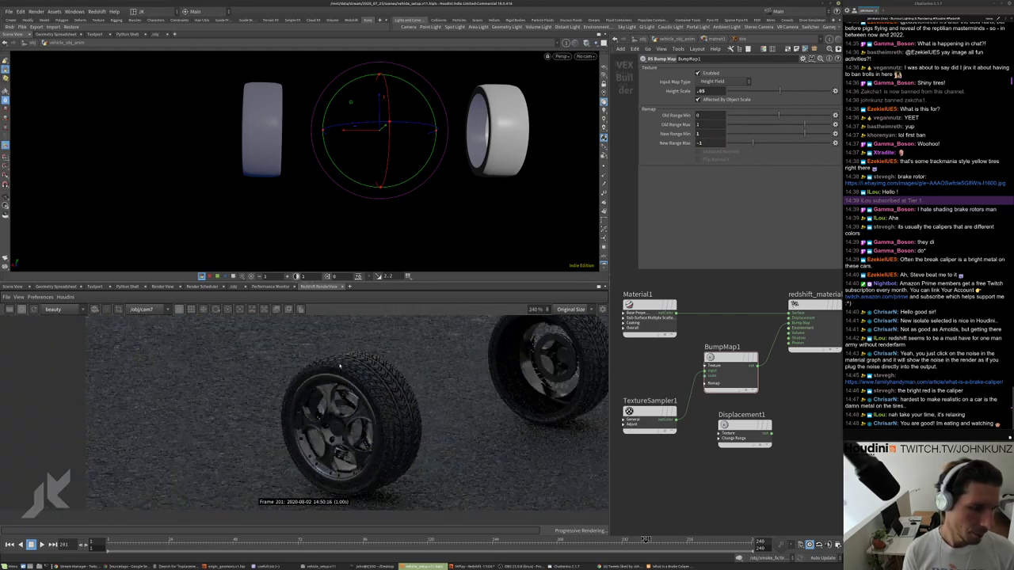
pyautogui.scroll(-2, 340, 366)
pyautogui.scroll(5, 341, 372)
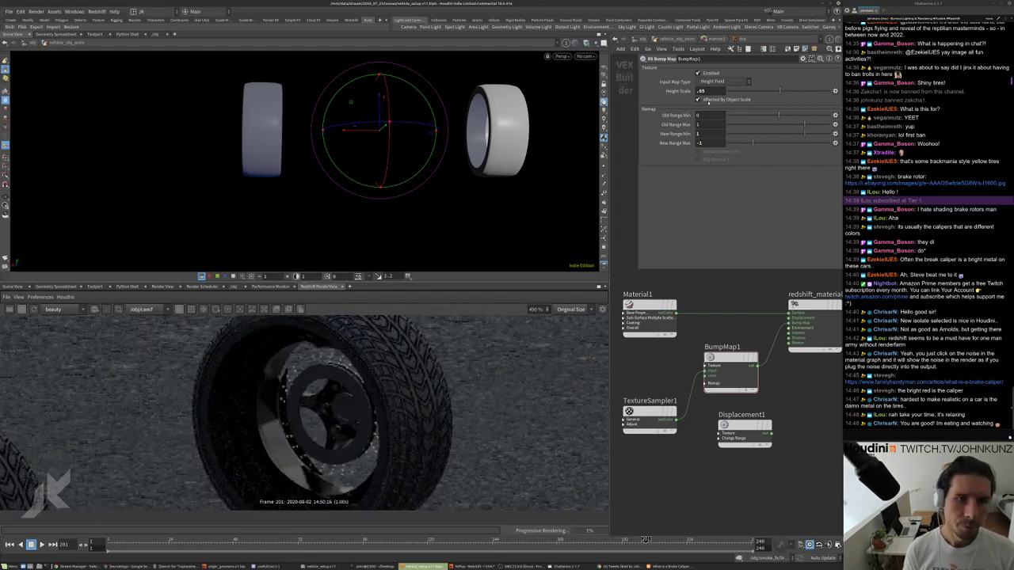
# Raise the Height Scale to .02 and restore New Range Min to -1.
pyautogui.doubleClick(702, 92)
pyautogui.write('.02')
pyautogui.press('Return')
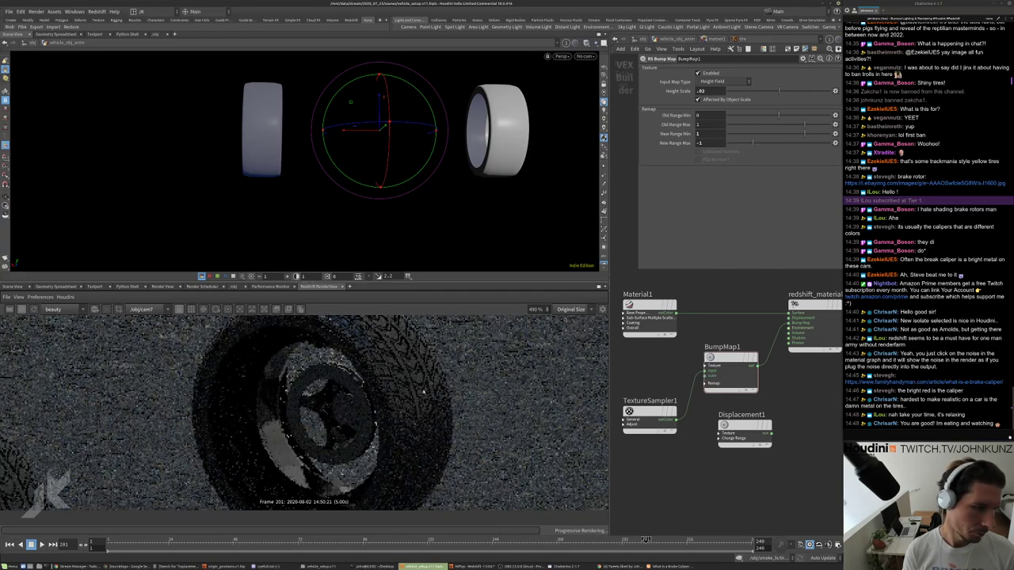
pyautogui.scroll(-5, 423, 392)
pyautogui.scroll(4, 522, 428)
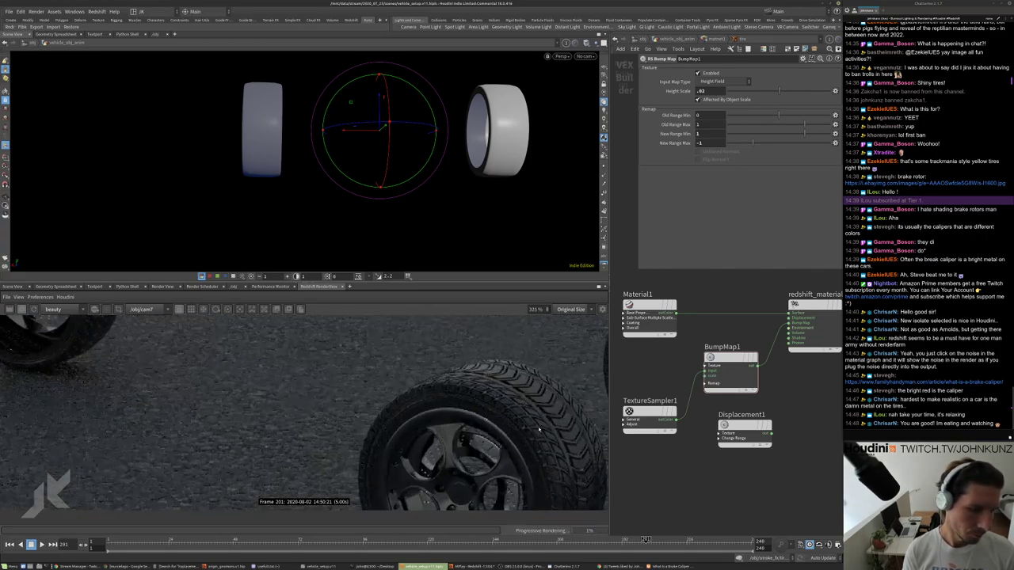
pyautogui.scroll(-2, 539, 387)
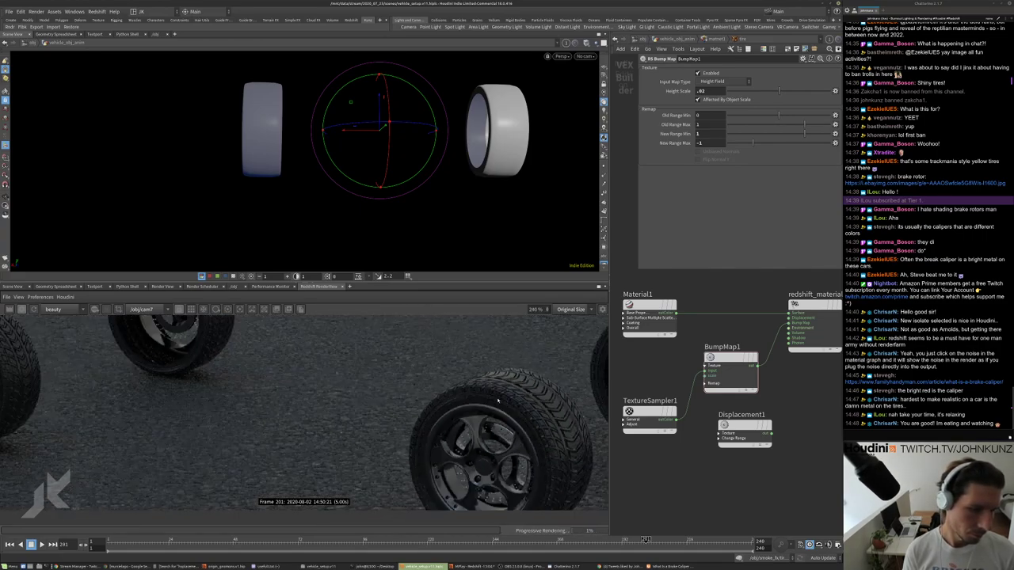
pyautogui.scroll(3, 510, 413)
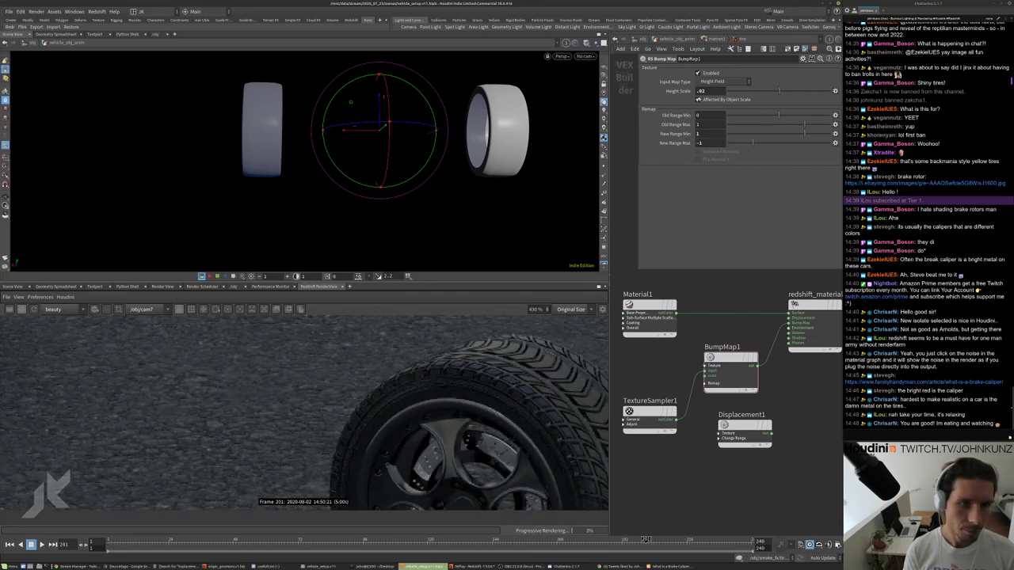
pyautogui.doubleClick(710, 133)
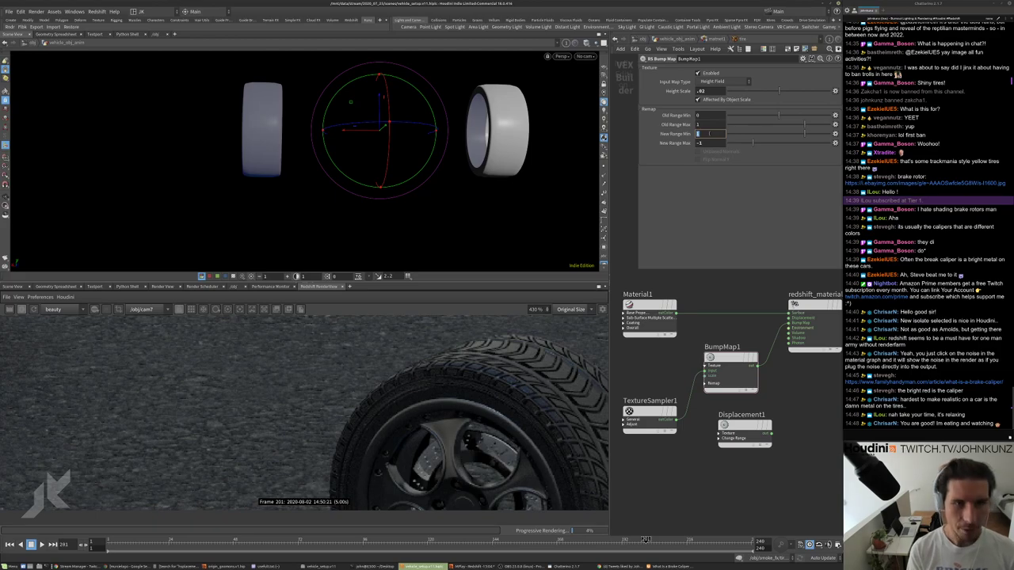
pyautogui.write('-1')
pyautogui.press('Return')
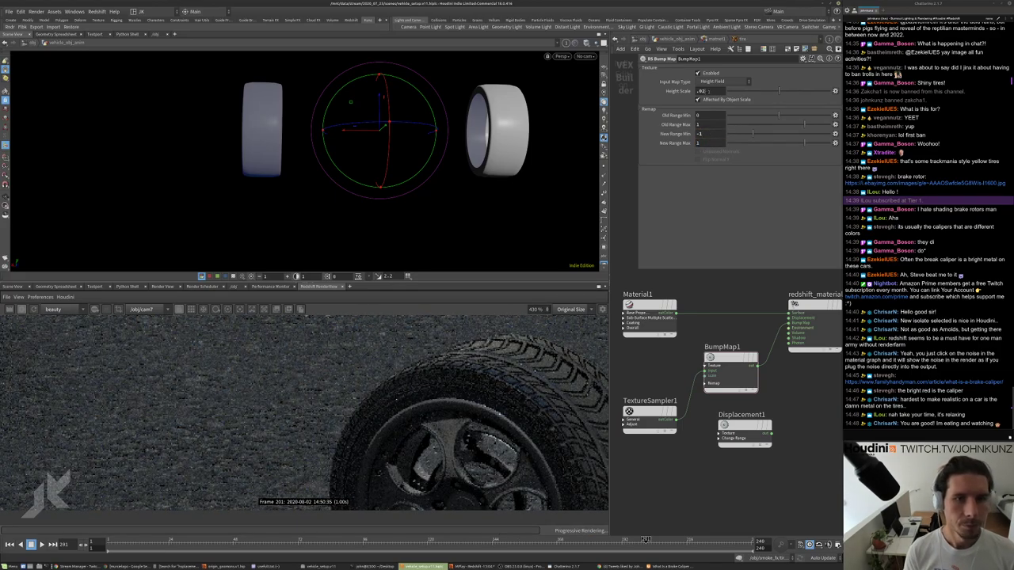
# Settle the Height Scale at .035 after trying .01, .06 and .034.
pyautogui.write('.01')
pyautogui.press('Return')
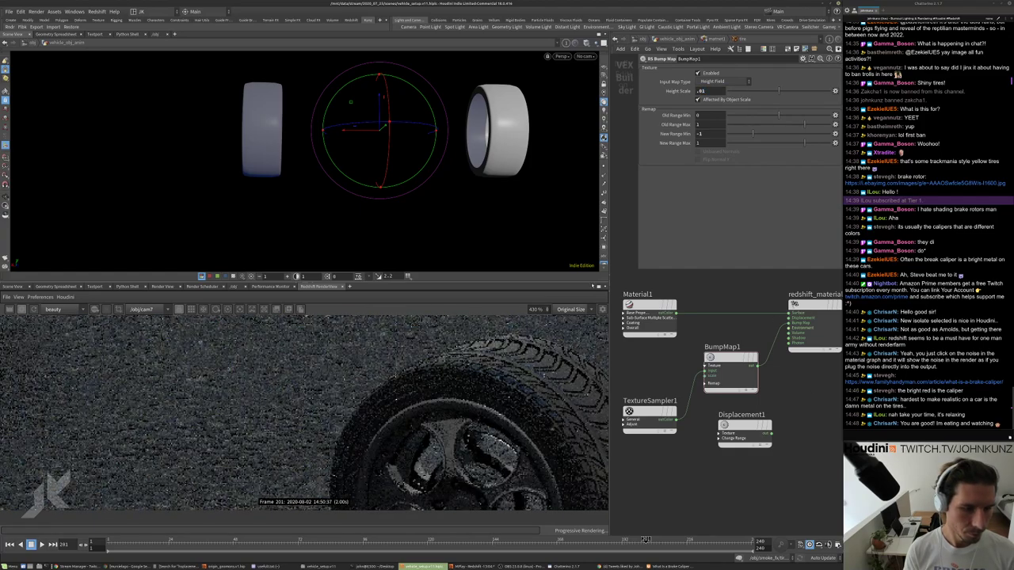
pyautogui.press('BackSpace')
pyautogui.write('6')
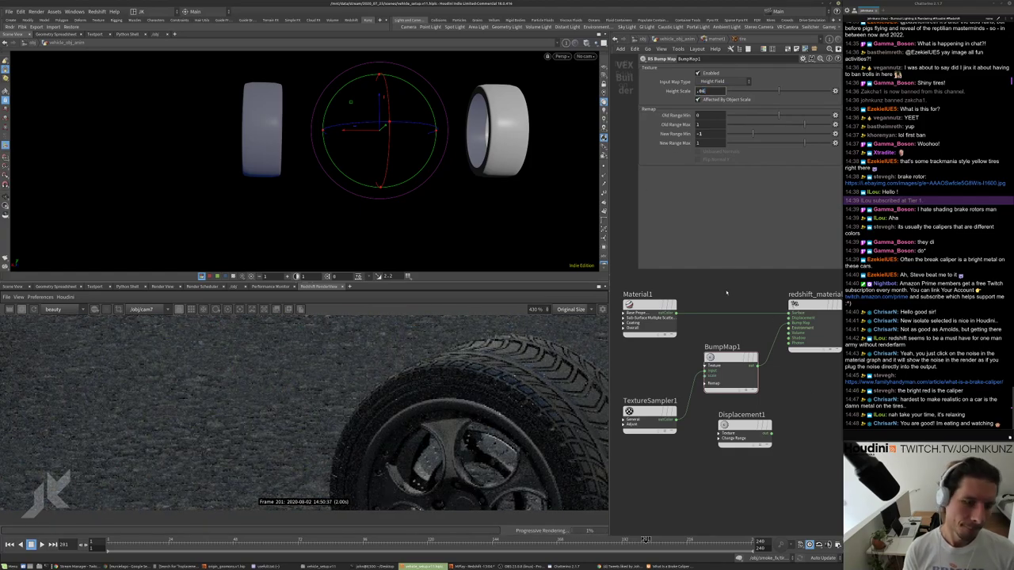
pyautogui.press('Return')
pyautogui.scroll(-5, 538, 374)
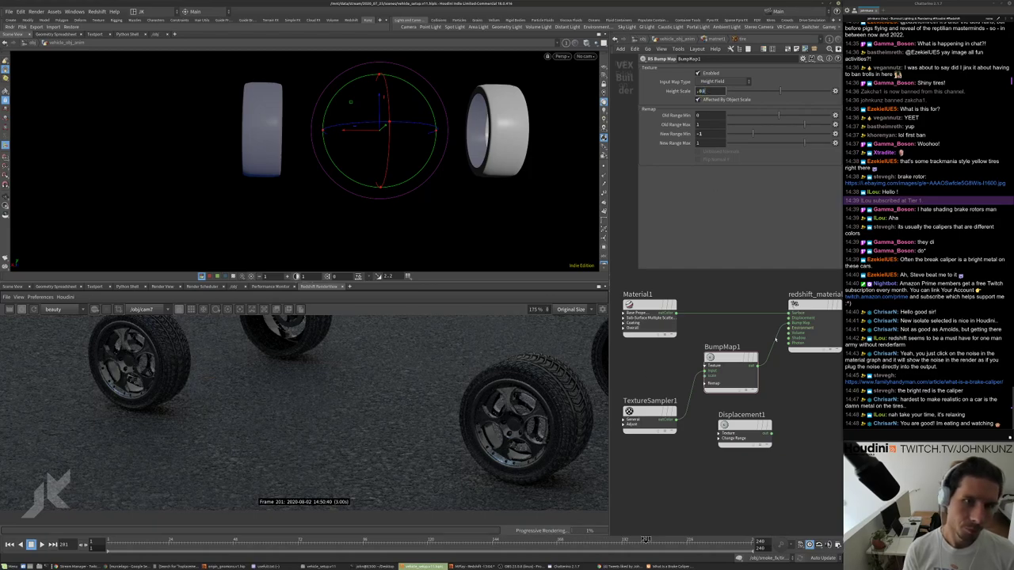
pyautogui.write('.034')
pyautogui.press('Return')
pyautogui.scroll(-3, 457, 422)
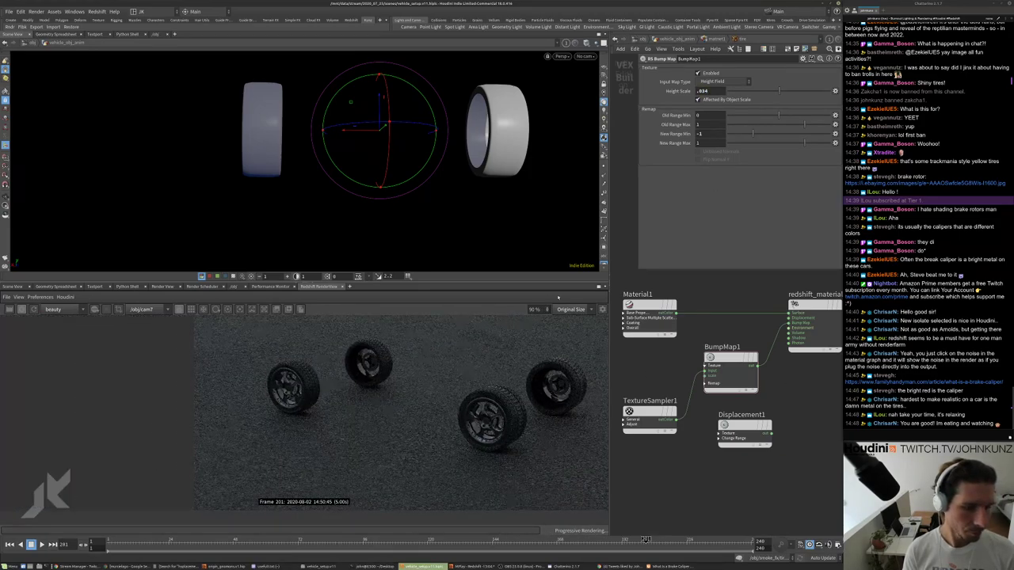
pyautogui.press('BackSpace')
pyautogui.write('5')
pyautogui.press('Return')
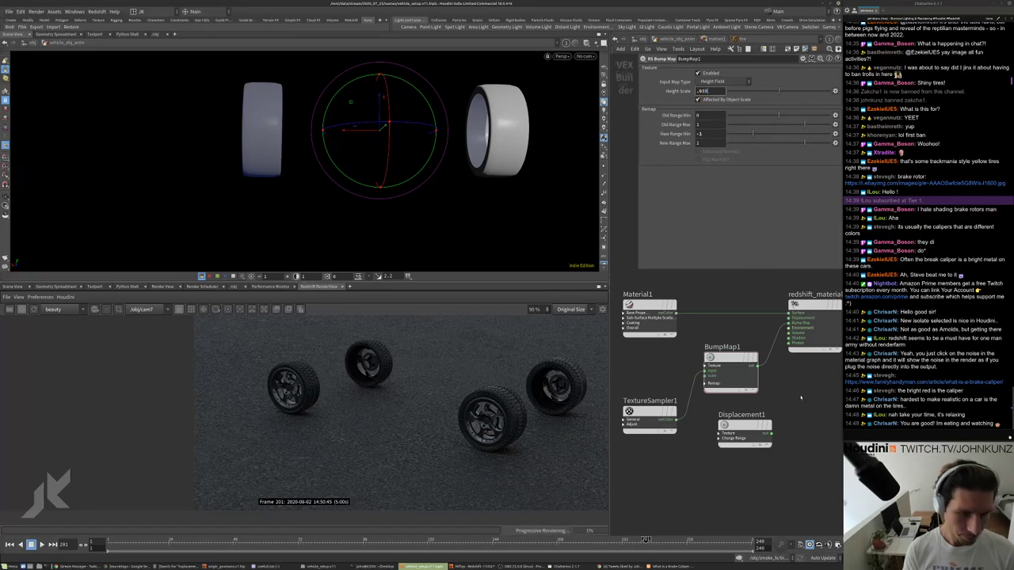
pyautogui.scroll(5, 485, 408)
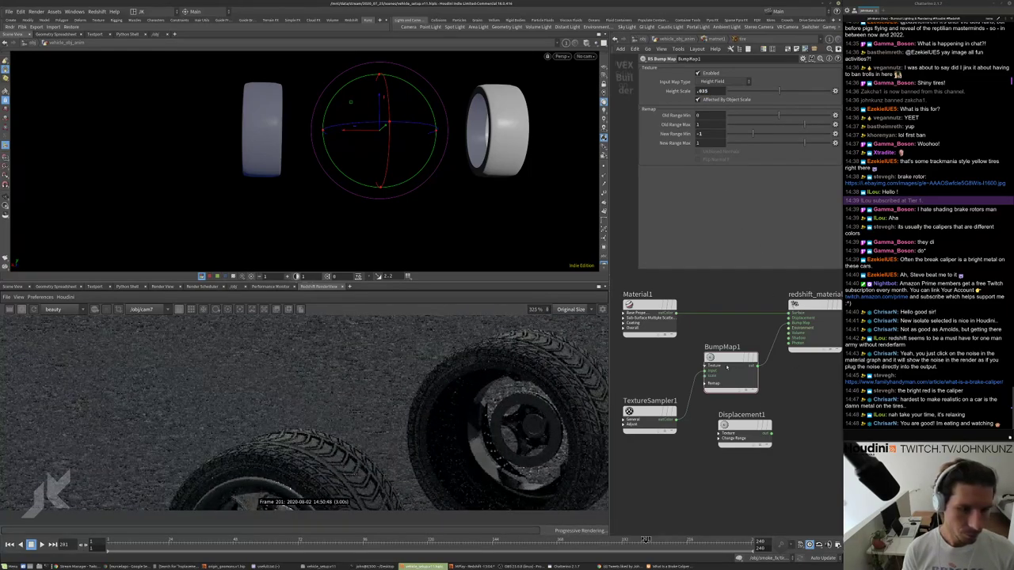
# Set Material1's reflection IOR to 1.3, after first trying 1.35.
pyautogui.click(650, 317)
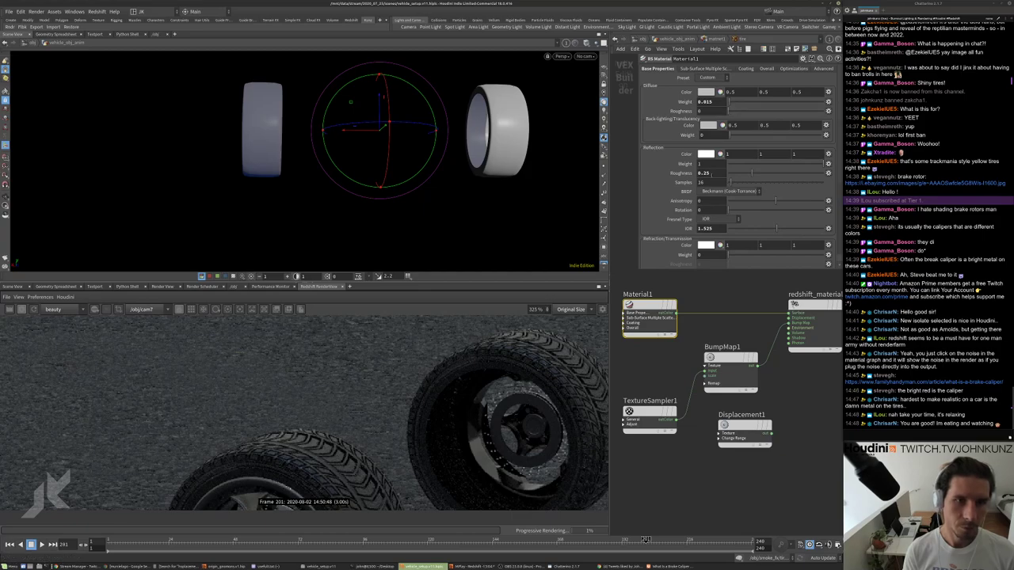
pyautogui.click(705, 229)
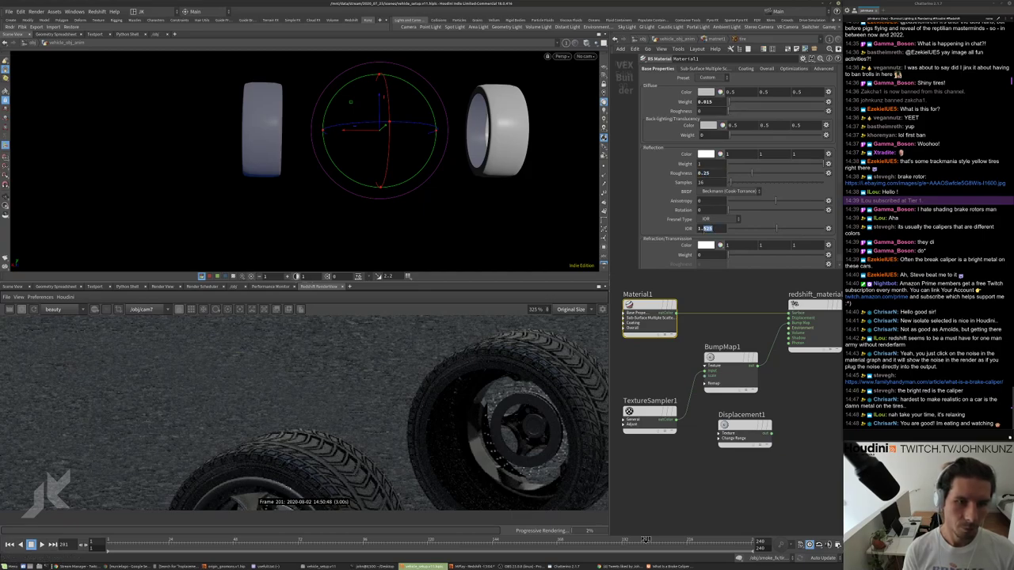
pyautogui.write('1.35')
pyautogui.press('Return')
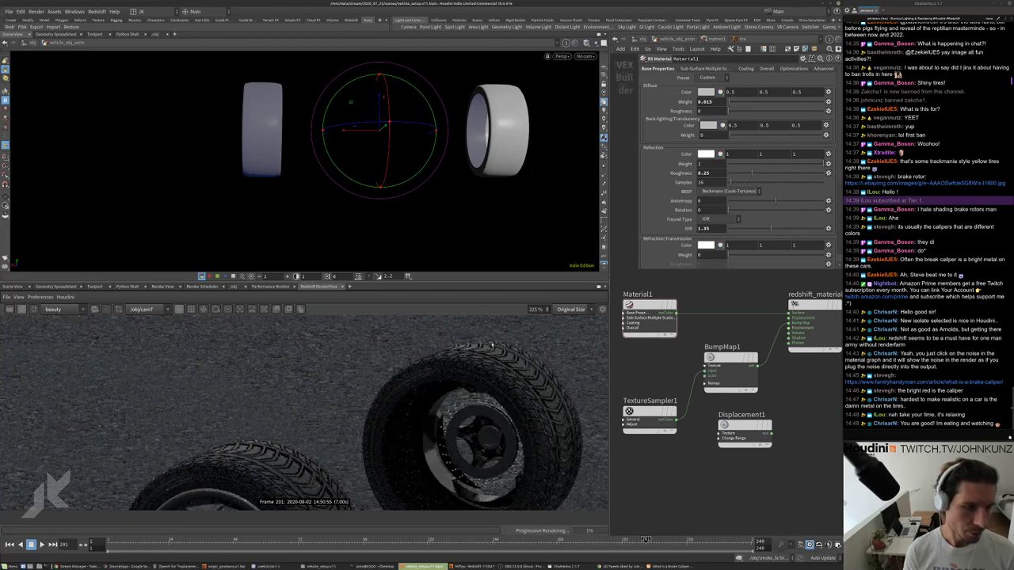
pyautogui.doubleClick(708, 228)
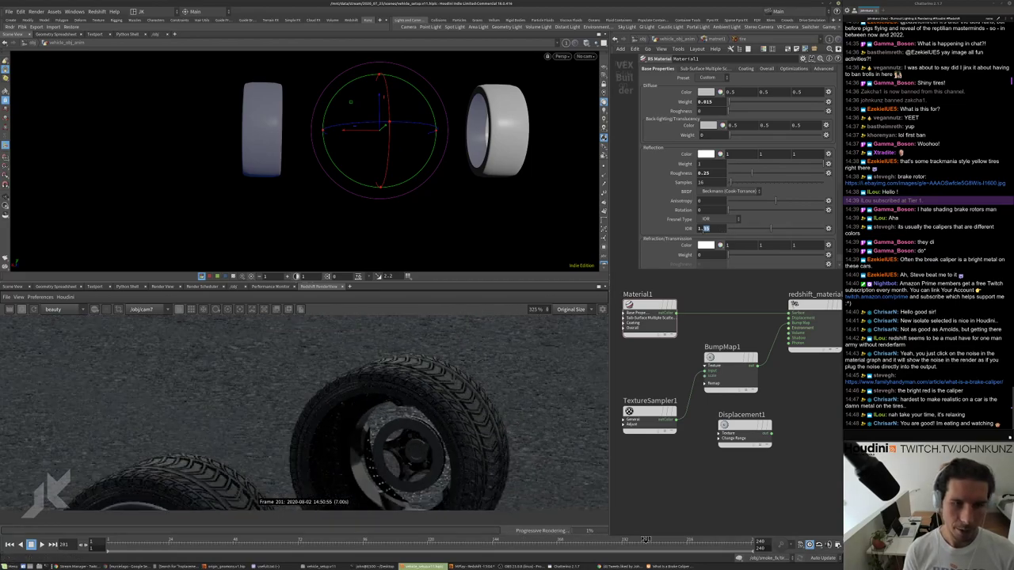
pyautogui.write('3')
pyautogui.press('Return')
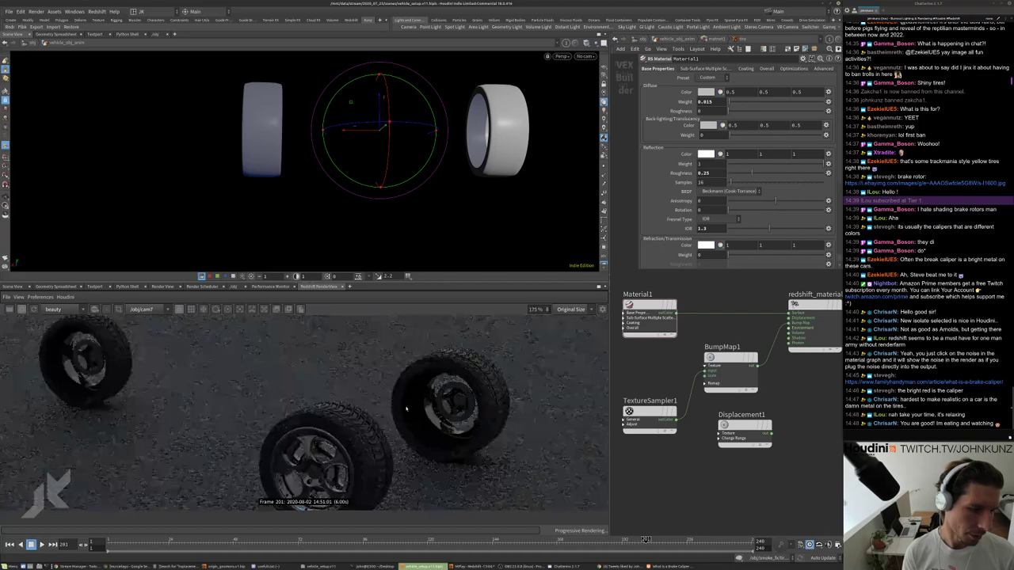
# Lower Material1's reflection roughness to 0.1 and check the render.
pyautogui.scroll(-5, 397, 399)
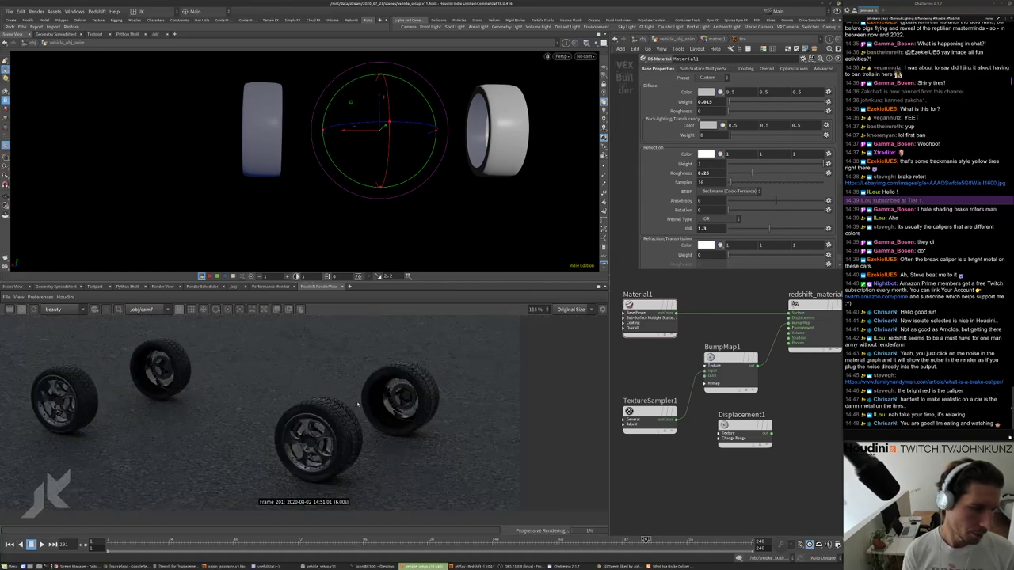
pyautogui.scroll(5, 148, 362)
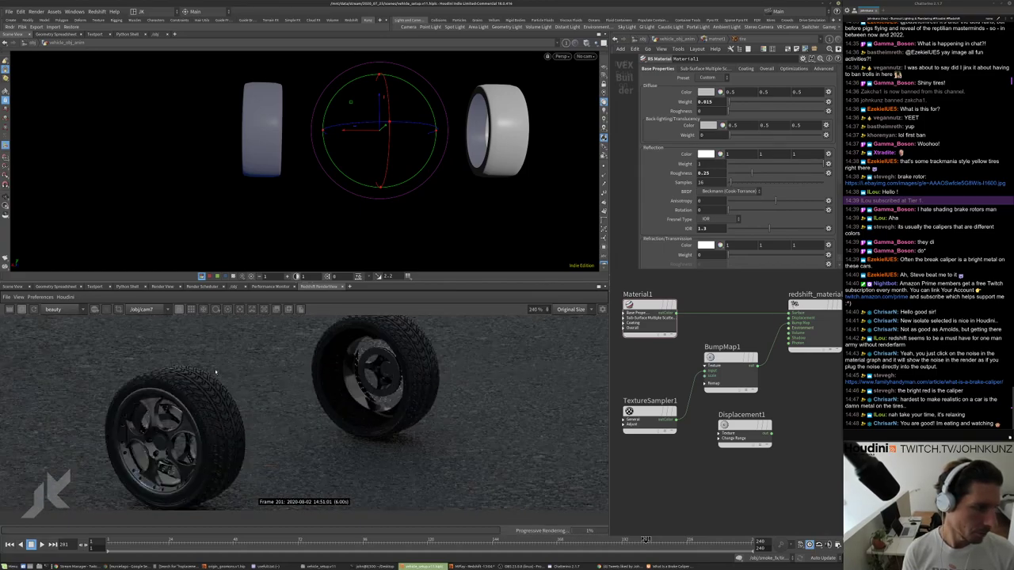
pyautogui.press('BackSpace')
pyautogui.press('BackSpace')
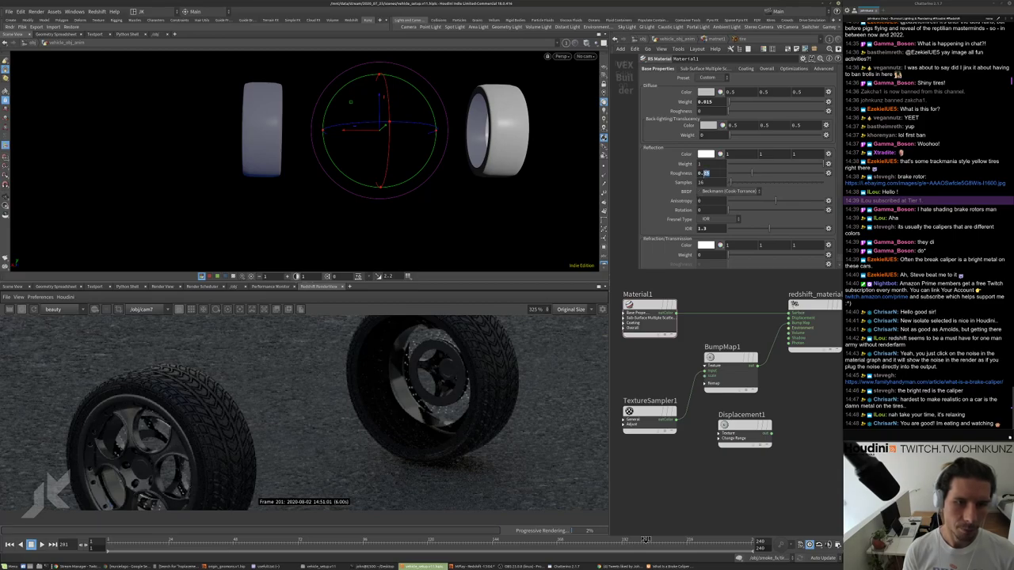
pyautogui.write('1')
pyautogui.press('Return')
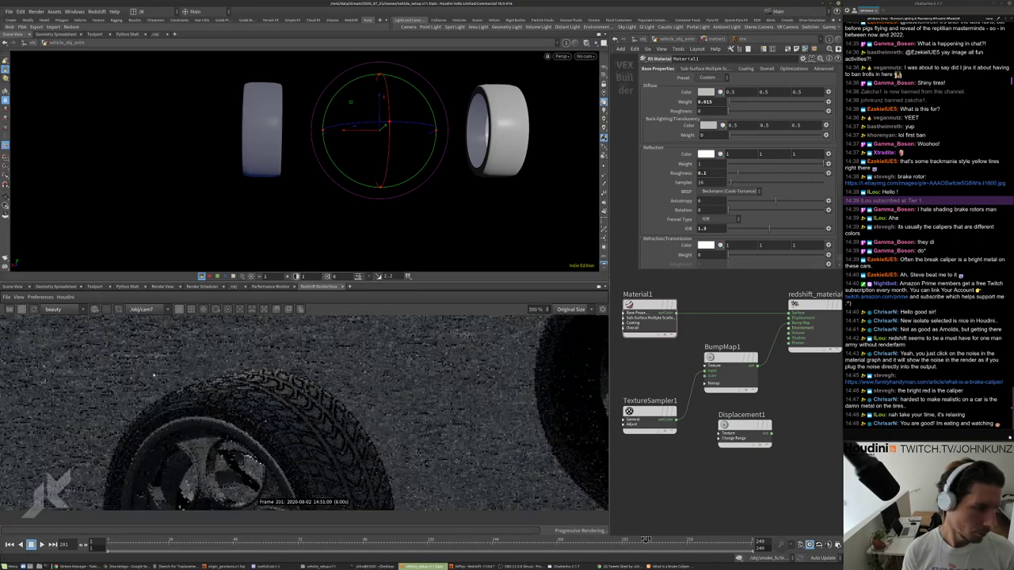
pyautogui.scroll(-5, 513, 378)
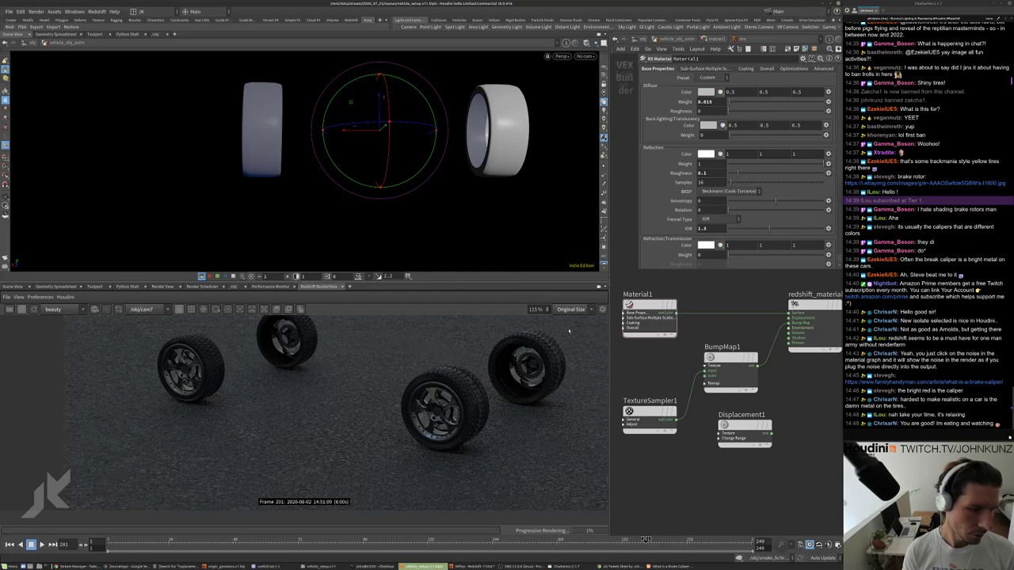
pyautogui.scroll(5, 512, 379)
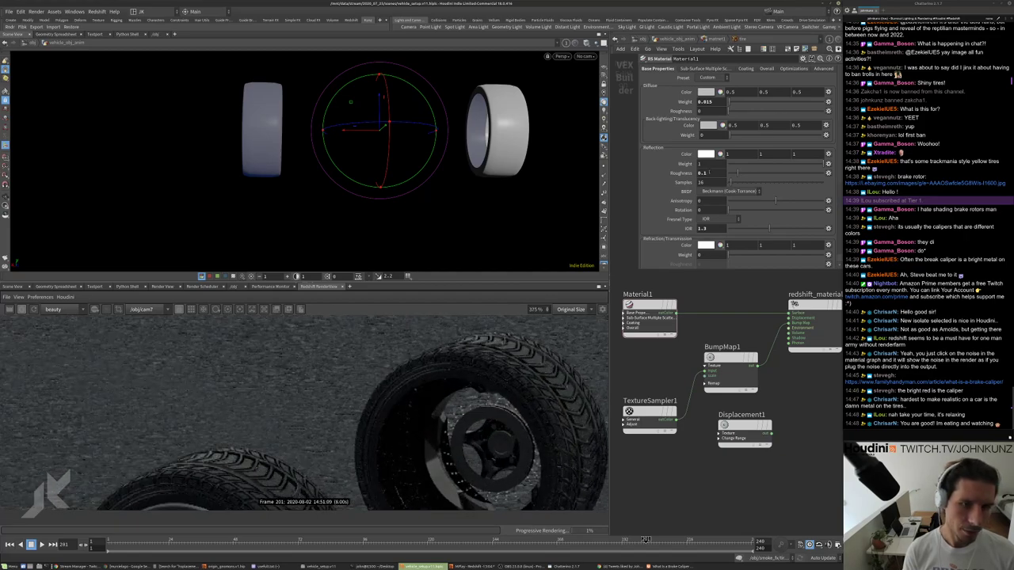
pyautogui.scroll(2, 533, 341)
pyautogui.scroll(-8, 453, 358)
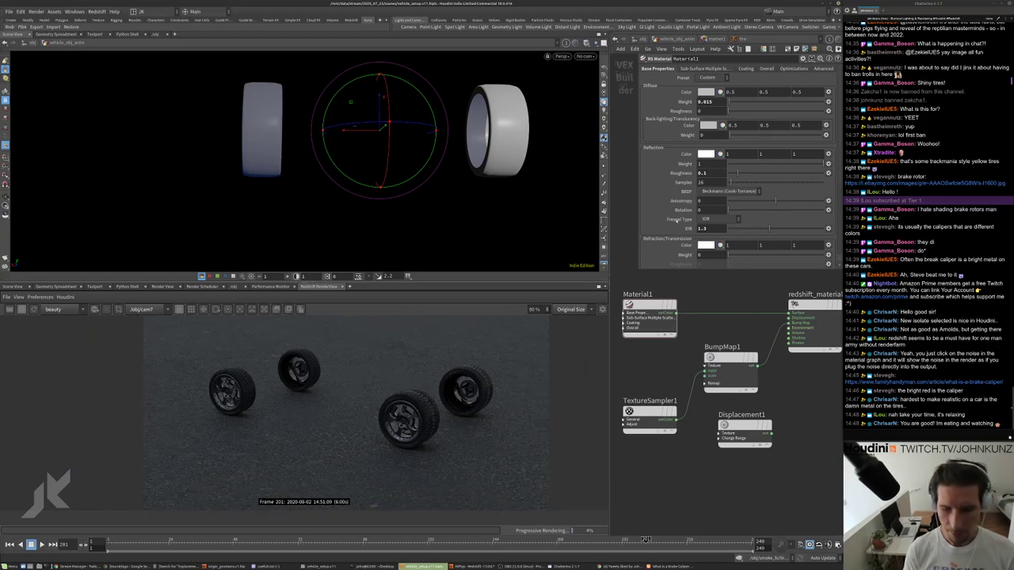
# In the vehicle geometry network, create an object merge of OUT_spinning_wheels.
pyautogui.click(656, 39)
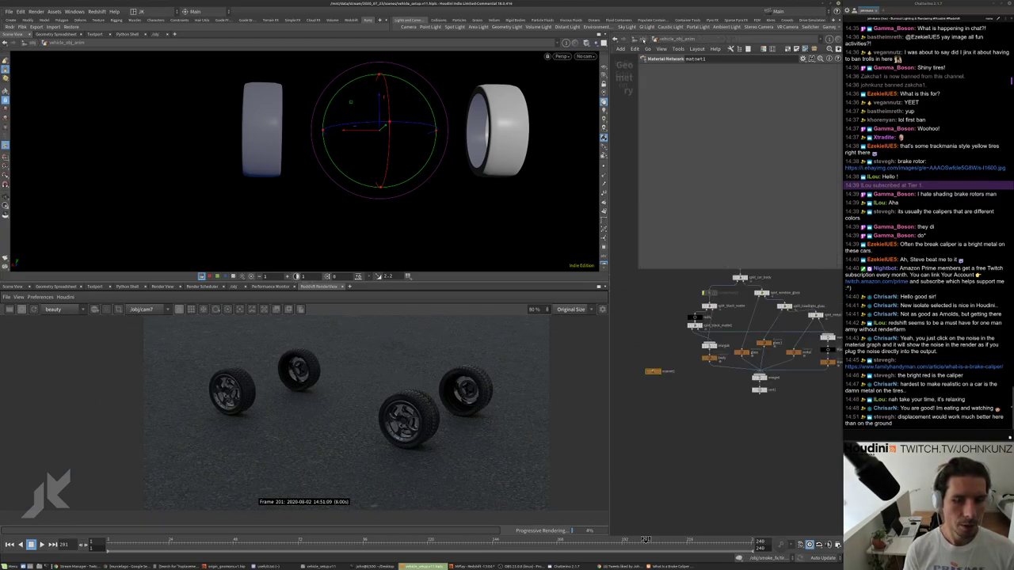
pyautogui.press('u')
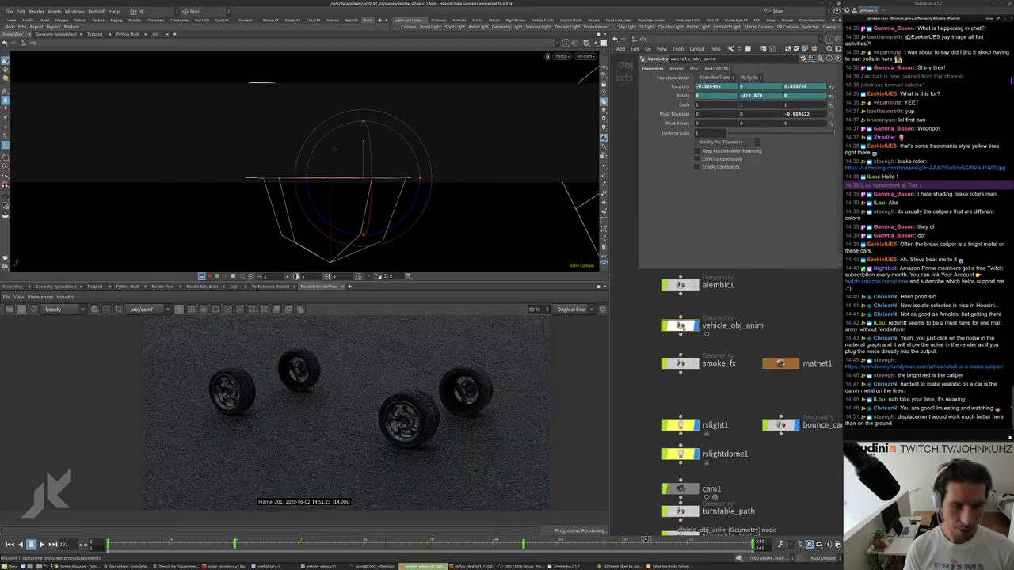
pyautogui.press('i')
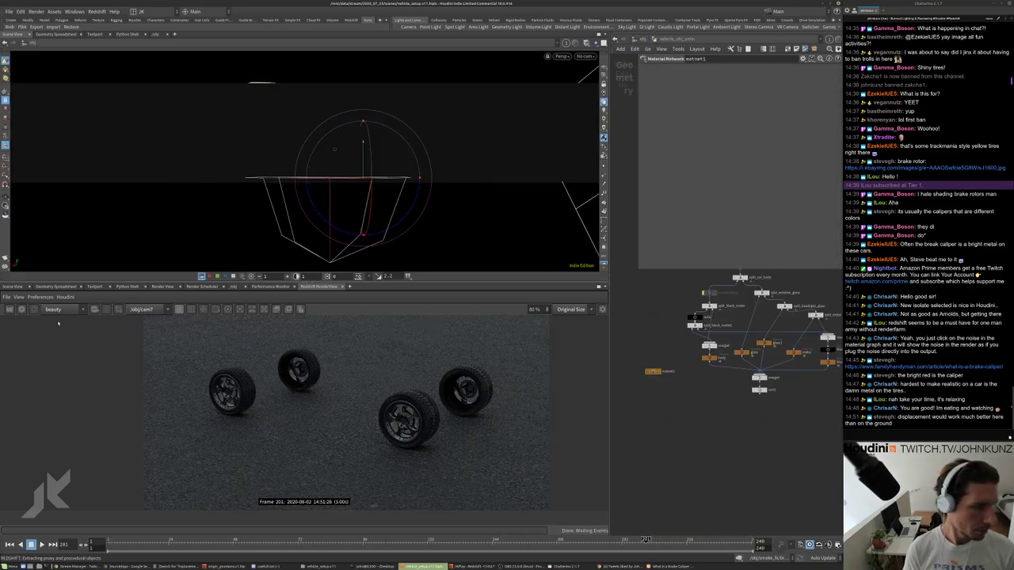
pyautogui.press('u')
pyautogui.scroll(4, 756, 434)
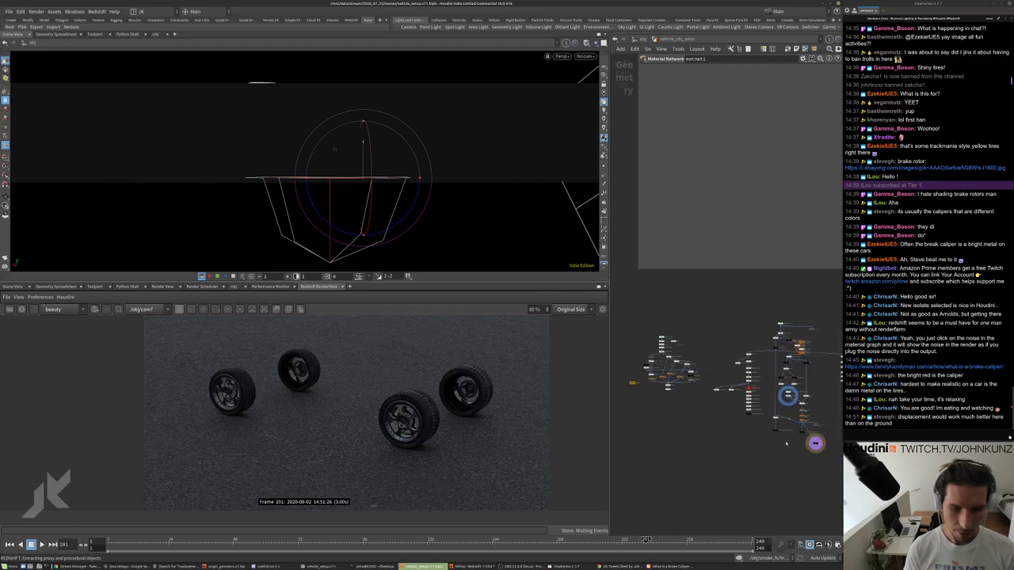
pyautogui.scroll(5, 819, 426)
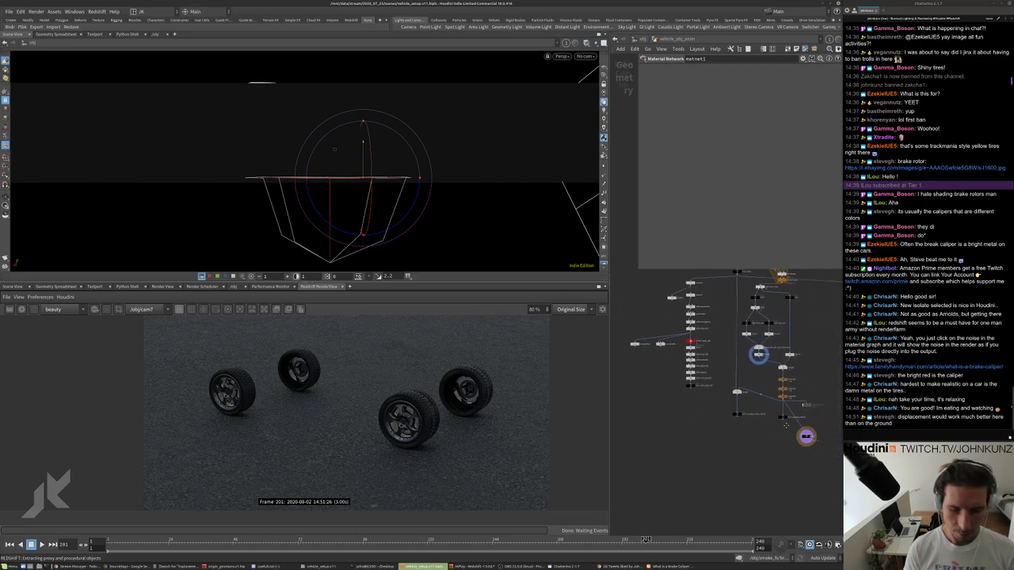
pyautogui.click(773, 408)
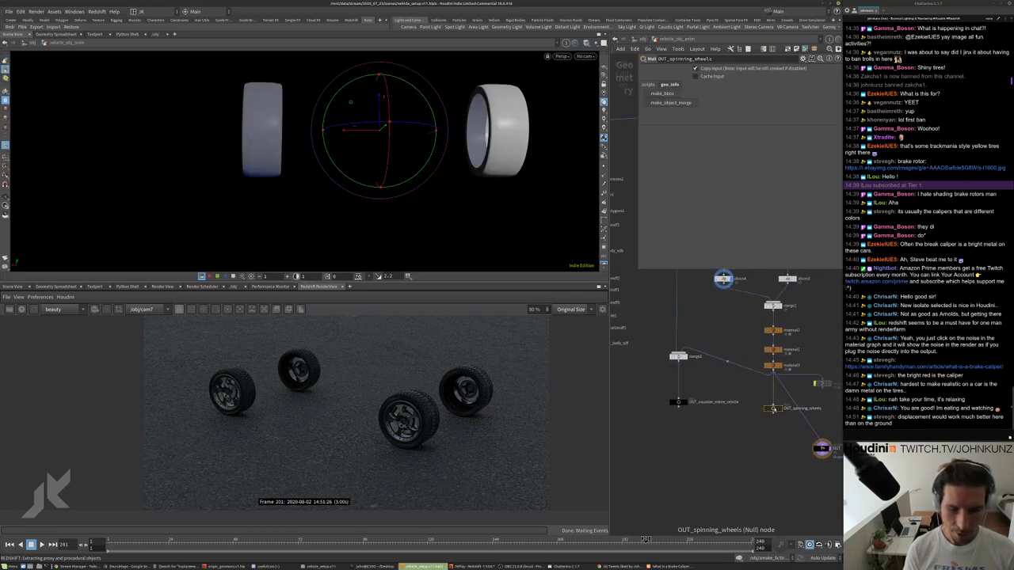
pyautogui.click(661, 94)
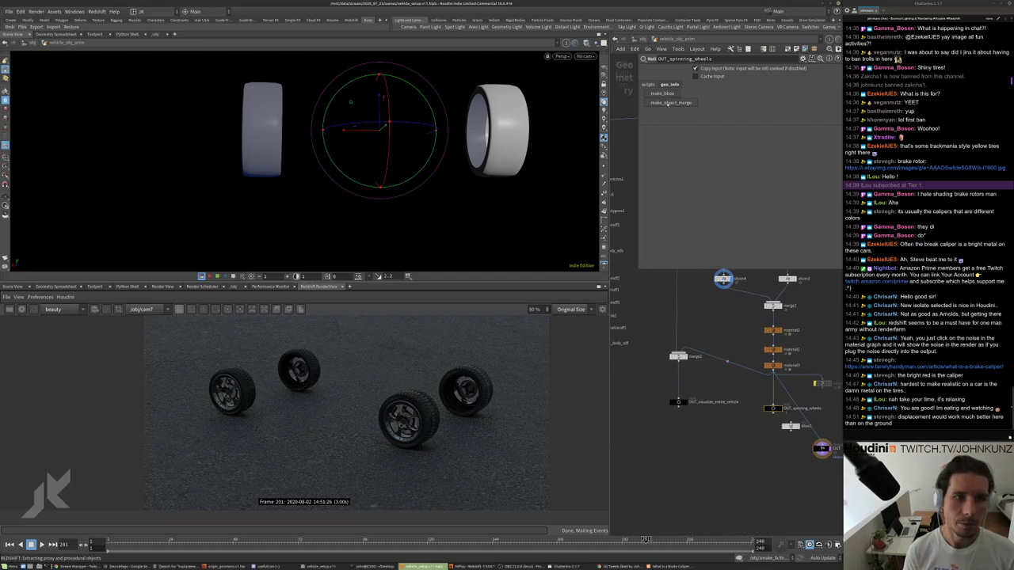
pyautogui.click(670, 102)
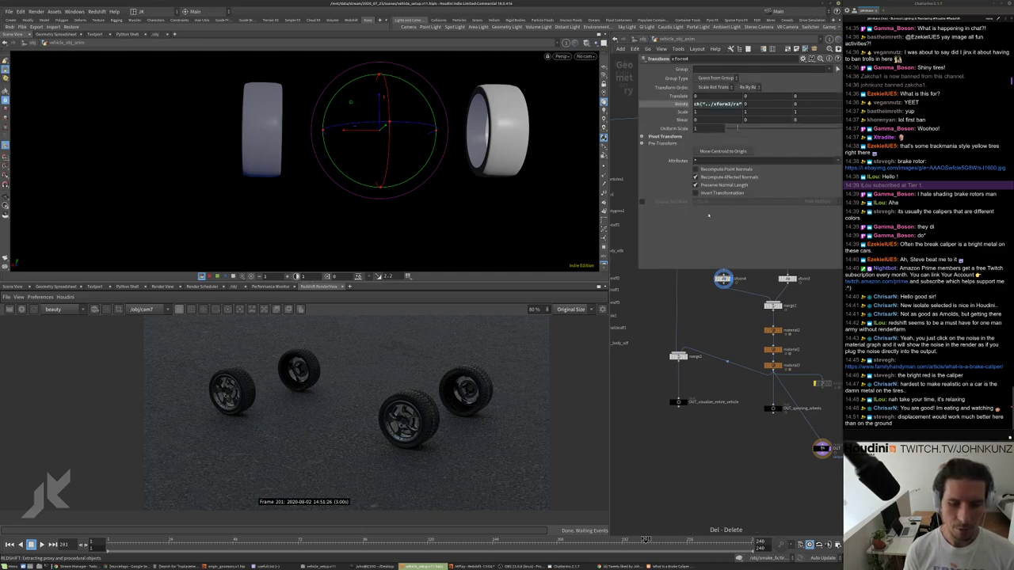
pyautogui.click(773, 409)
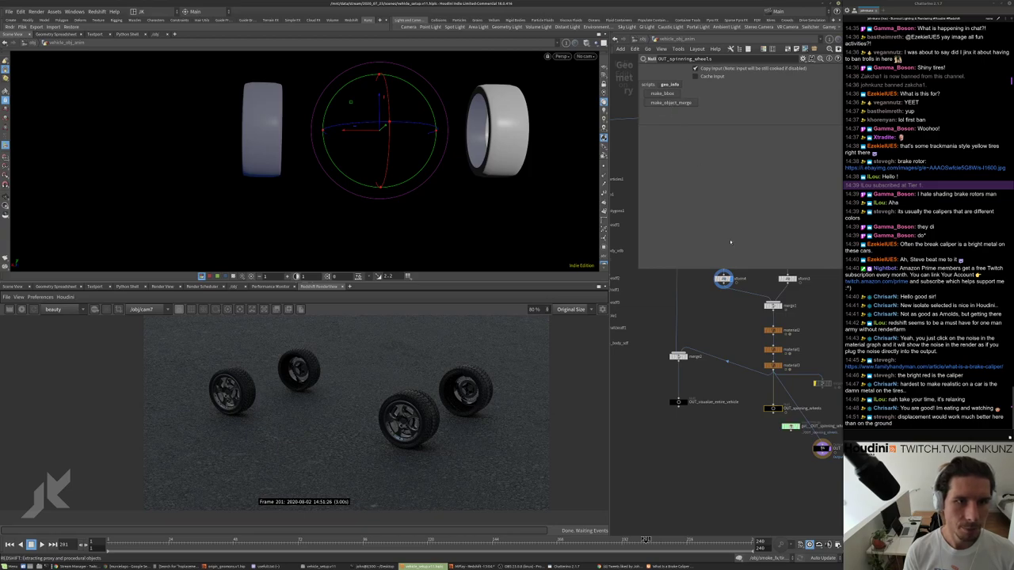
pyautogui.click(671, 103)
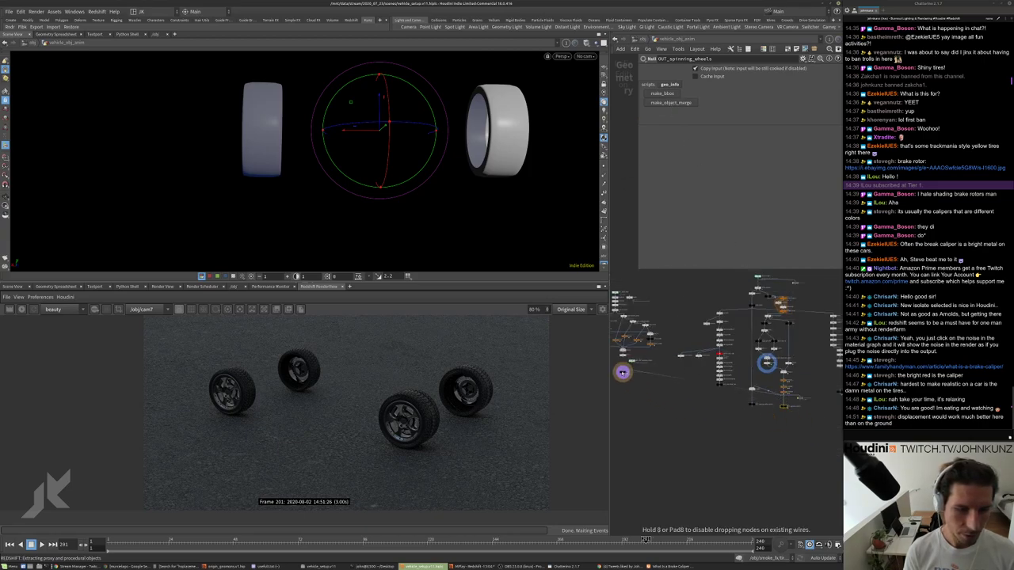
# Insert a Merge node between sort1 and OUT and wire getOUT_spinning_wheels into it.
pyautogui.scroll(5, 800, 400)
pyautogui.click(671, 364)
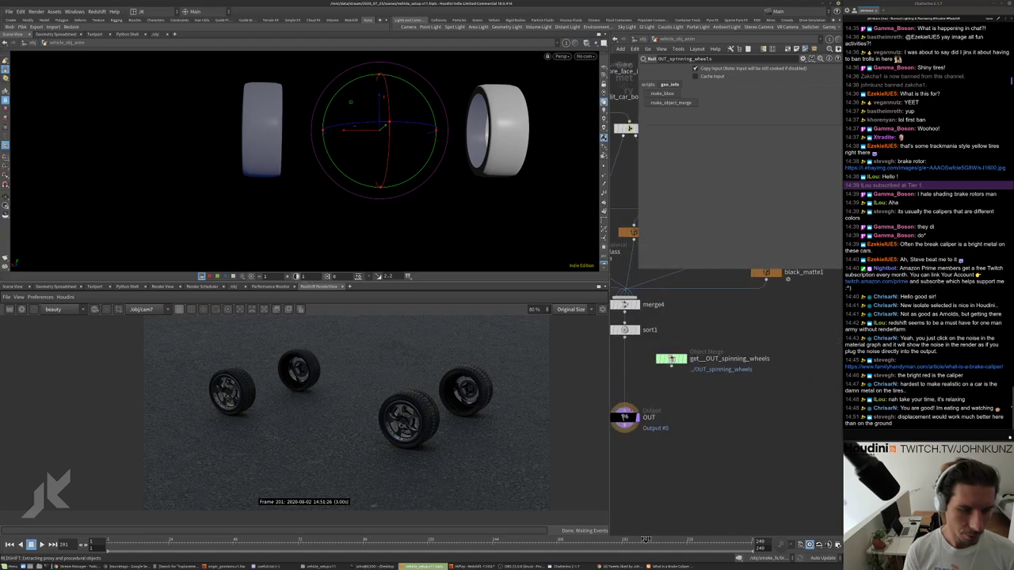
pyautogui.moveTo(710, 401); pyautogui.dragTo(762, 391, button='middle')
pyautogui.press('Tab')
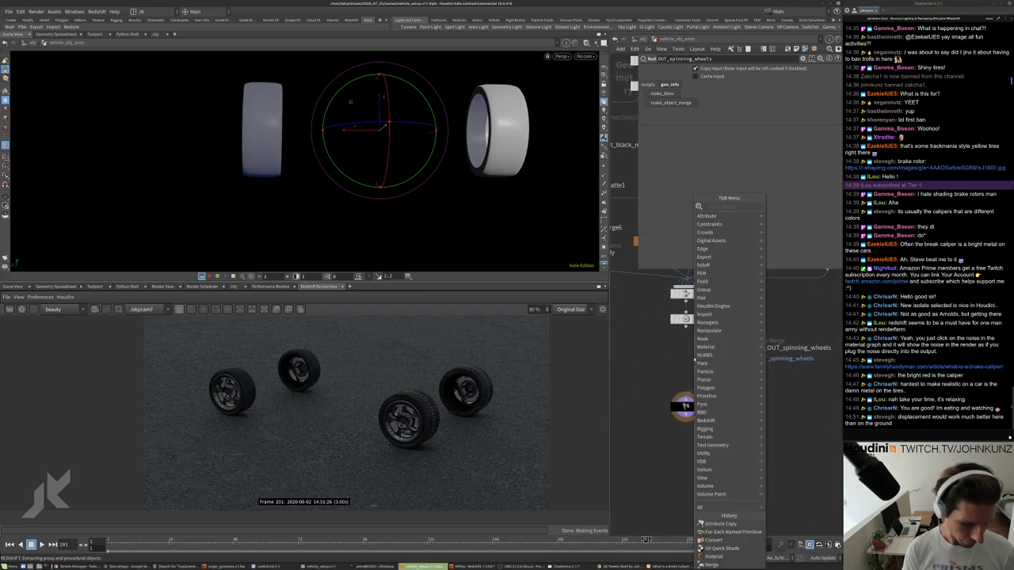
pyautogui.write('mer')
pyautogui.click(780, 206)
pyautogui.click(686, 366)
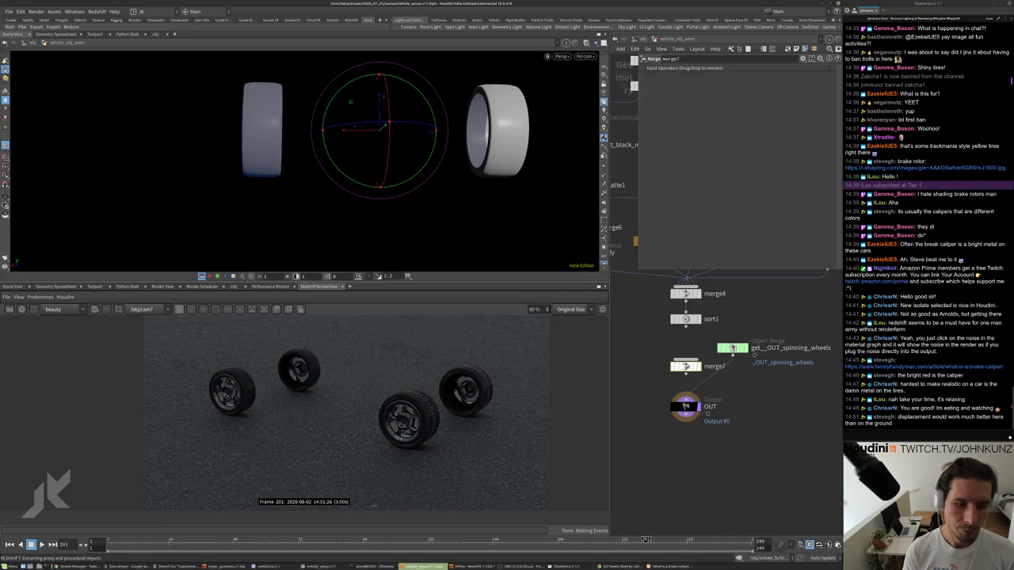
pyautogui.moveTo(733, 355); pyautogui.dragTo(686, 361)
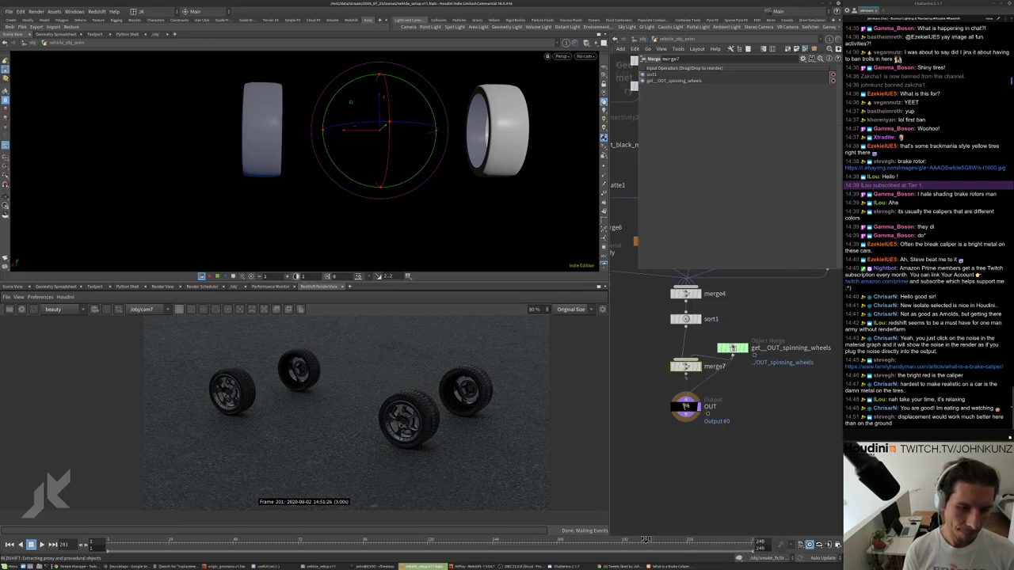
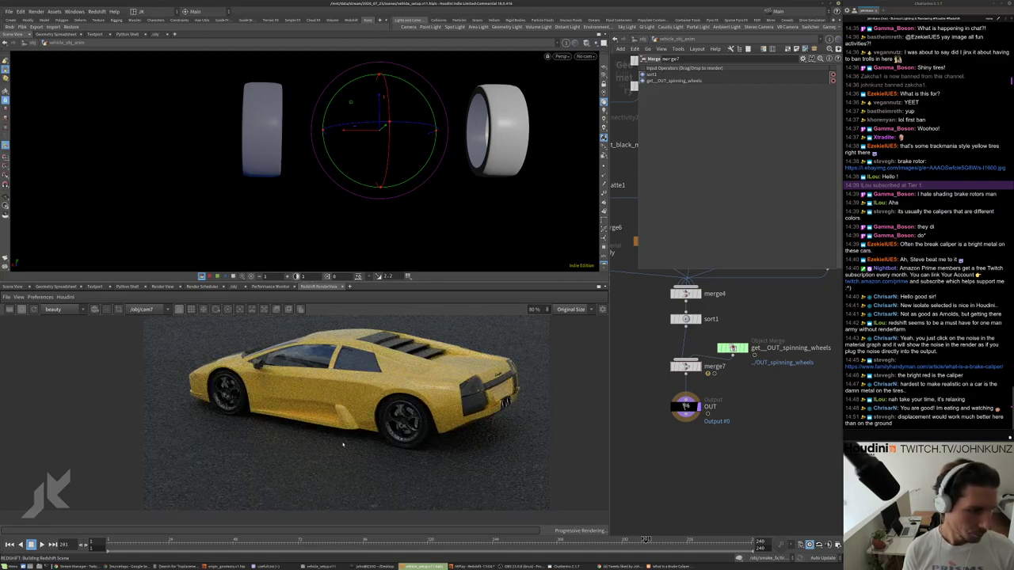
# Bring the glass and metal nodes into view and inspect merge7's info and attribute stats.
pyautogui.scroll(-1, 343, 444)
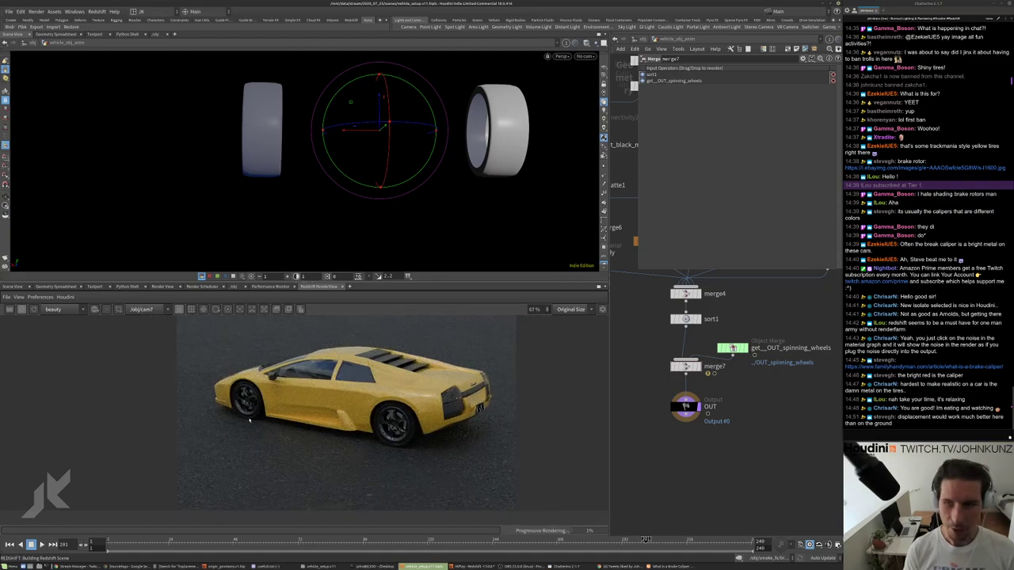
pyautogui.scroll(9, 250, 421)
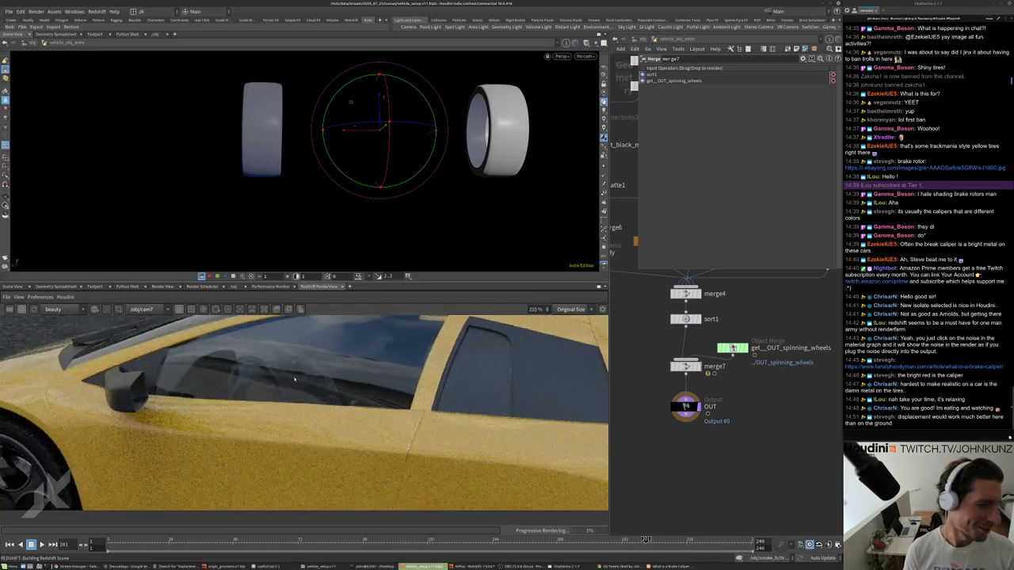
pyautogui.scroll(-8, 294, 380)
pyautogui.scroll(10, 223, 417)
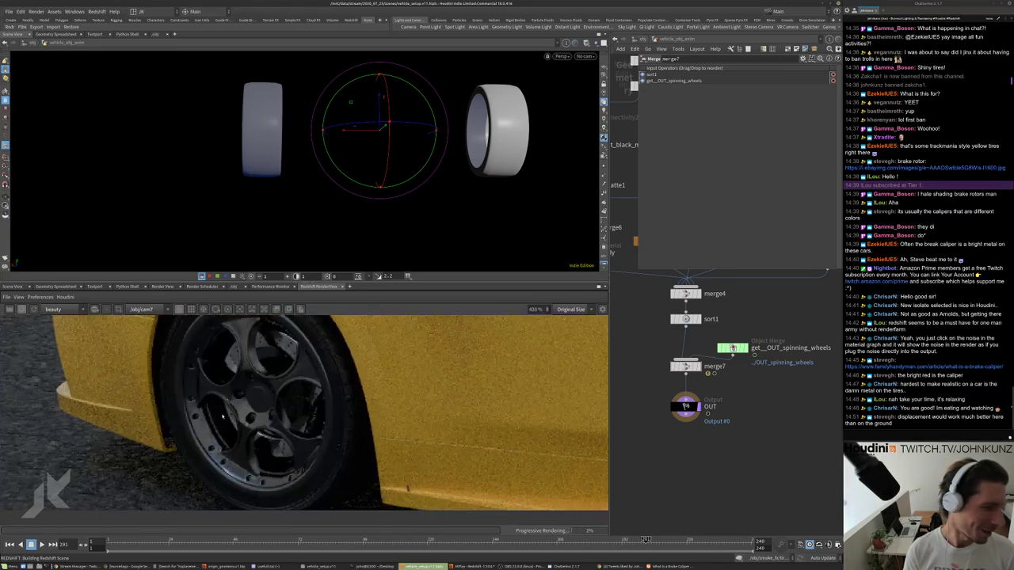
pyautogui.scroll(-5, 223, 417)
pyautogui.moveTo(703, 418); pyautogui.dragTo(695, 446, button='middle')
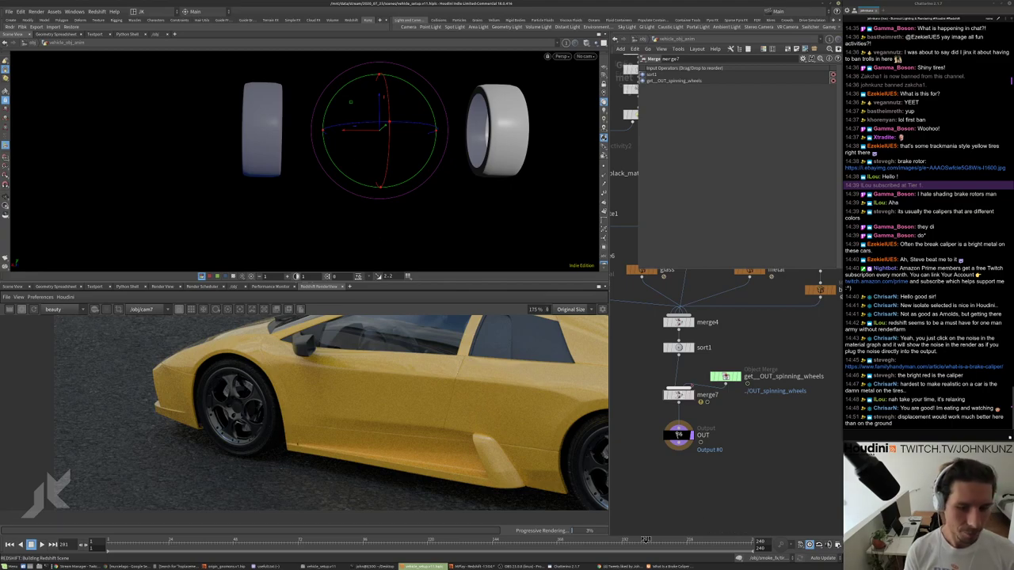
pyautogui.middleClick(678, 395)
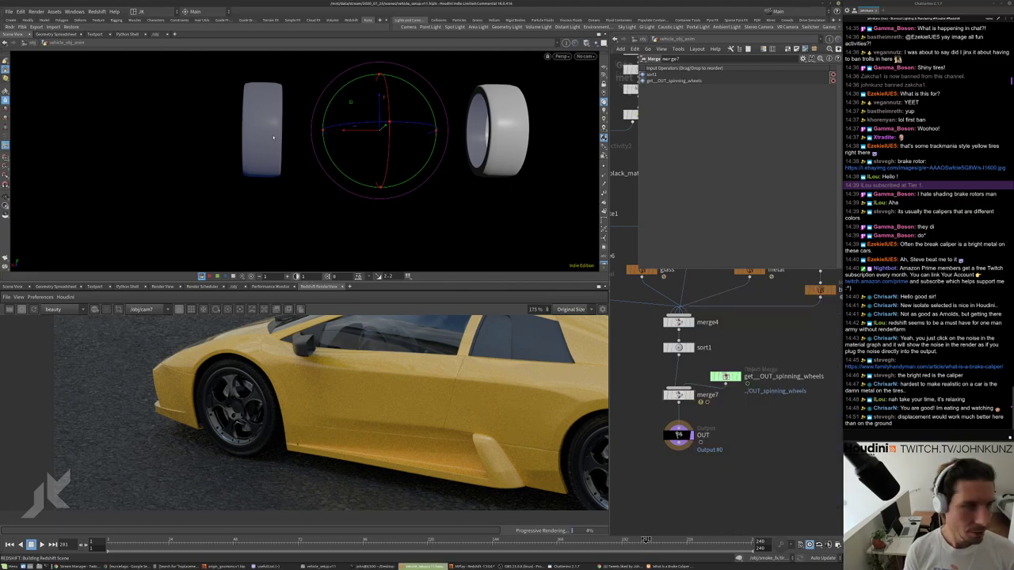
# Toggle geometry group selection on and back off in the viewport.
pyautogui.press('s')
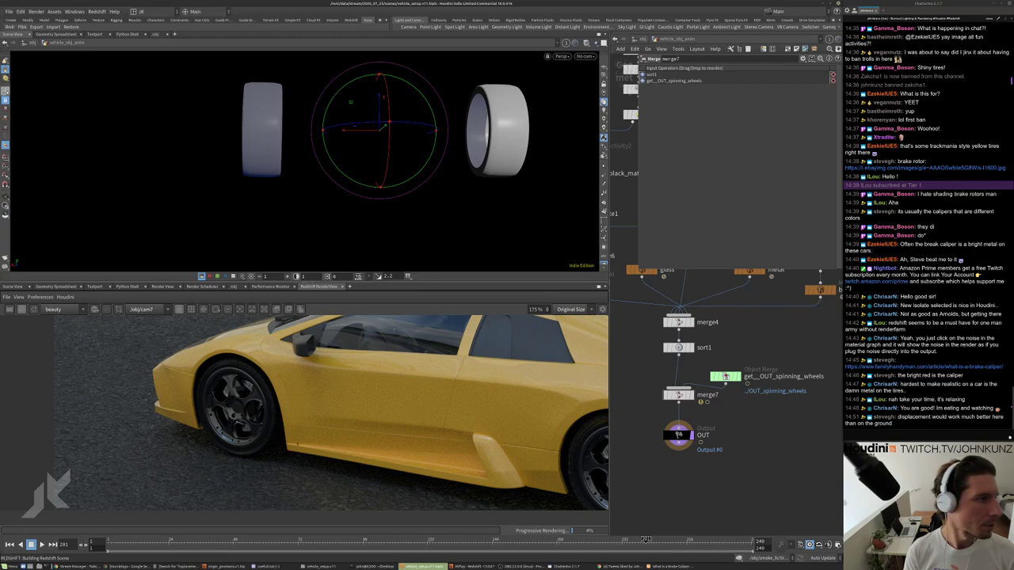
pyautogui.press('9')
pyautogui.rightClick(5, 91)
pyautogui.click(160, 102)
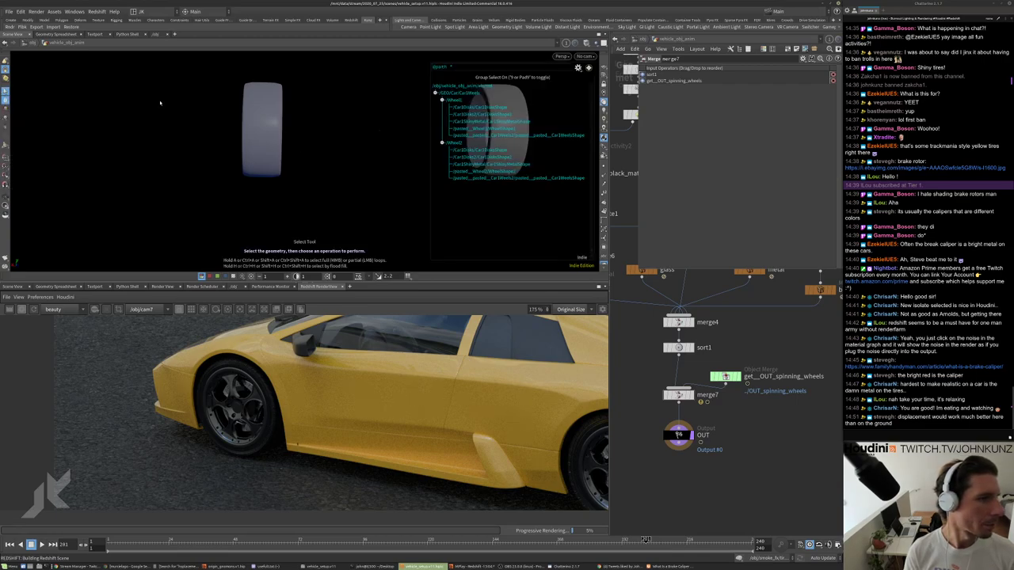
pyautogui.press('9')
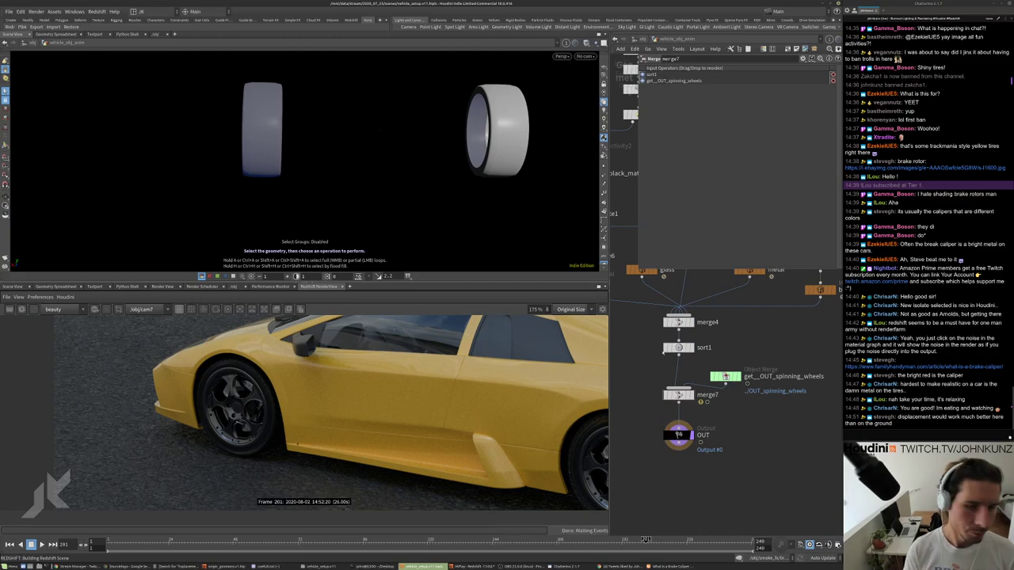
# Display sort1's output and orbit around the whole car body, including its underside.
pyautogui.click(678, 347)
pyautogui.moveTo(349, 158); pyautogui.dragTo(492, 142)
pyautogui.scroll(5, 497, 92)
pyautogui.press('s')
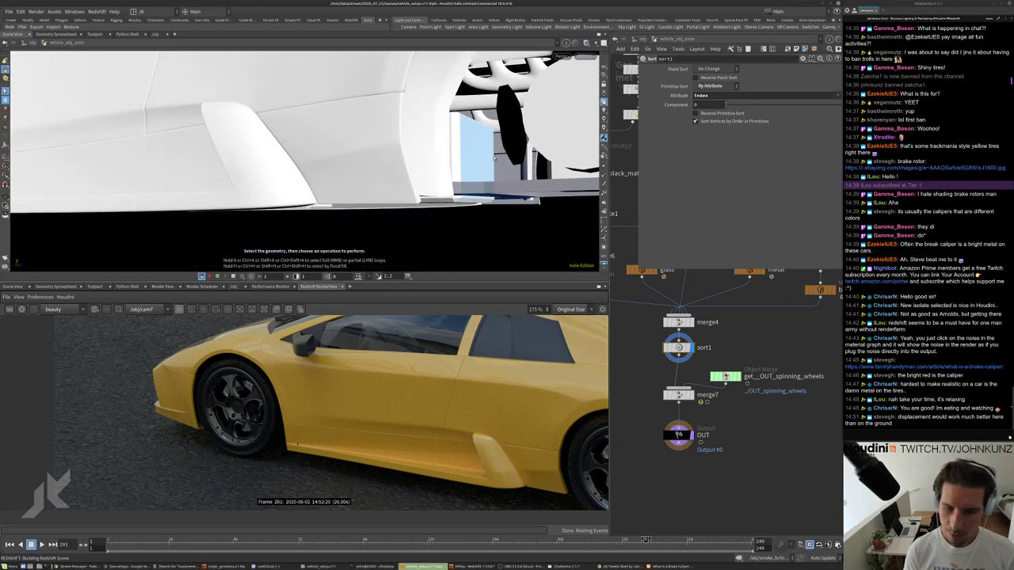
pyautogui.press('Escape')
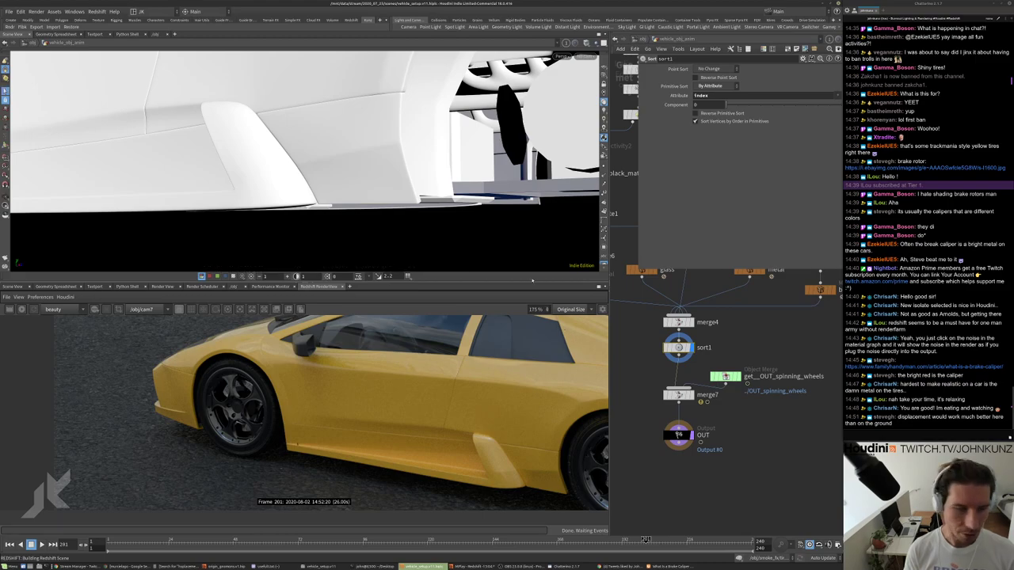
pyautogui.moveTo(511, 198); pyautogui.dragTo(503, 173)
pyautogui.scroll(-6, 499, 182)
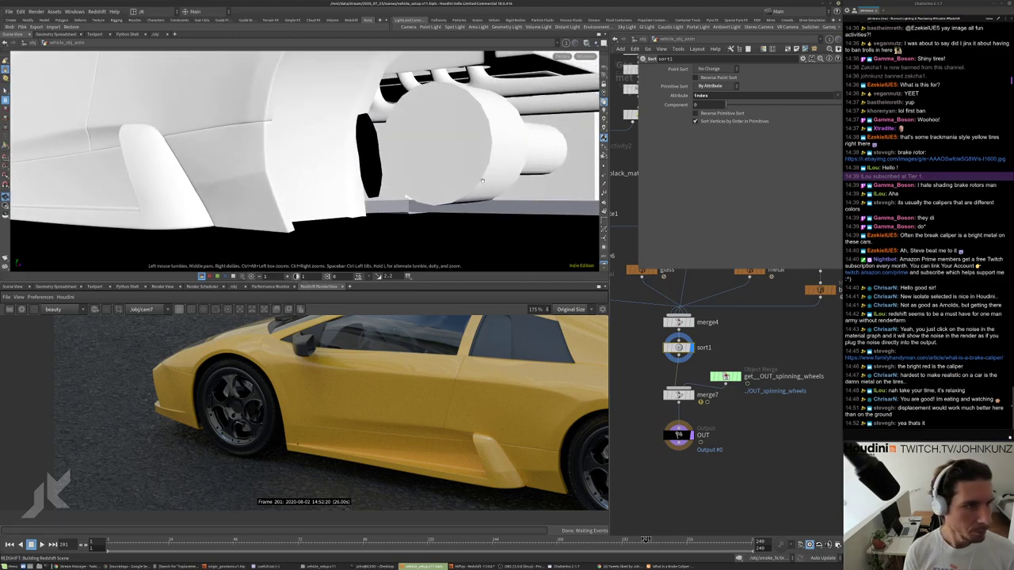
pyautogui.moveTo(242, 220); pyautogui.dragTo(388, 258)
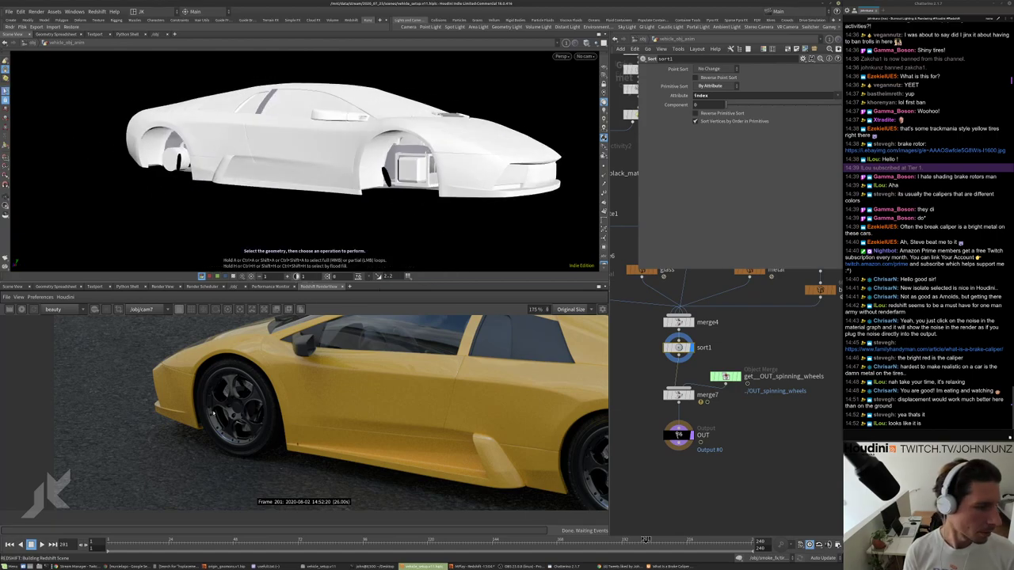
# Box-select the four nodes around merge7 and pan to the split and material nodes.
pyautogui.moveTo(673, 412); pyautogui.dragTo(681, 389, button='middle')
pyautogui.moveTo(760, 467); pyautogui.dragTo(666, 285)
pyautogui.moveTo(832, 261); pyautogui.dragTo(747, 401, button='middle')
# Display black_matte's geometry and enable shape-group selection in the viewport.
pyautogui.scroll(3, 746, 401)
pyautogui.click(749, 396)
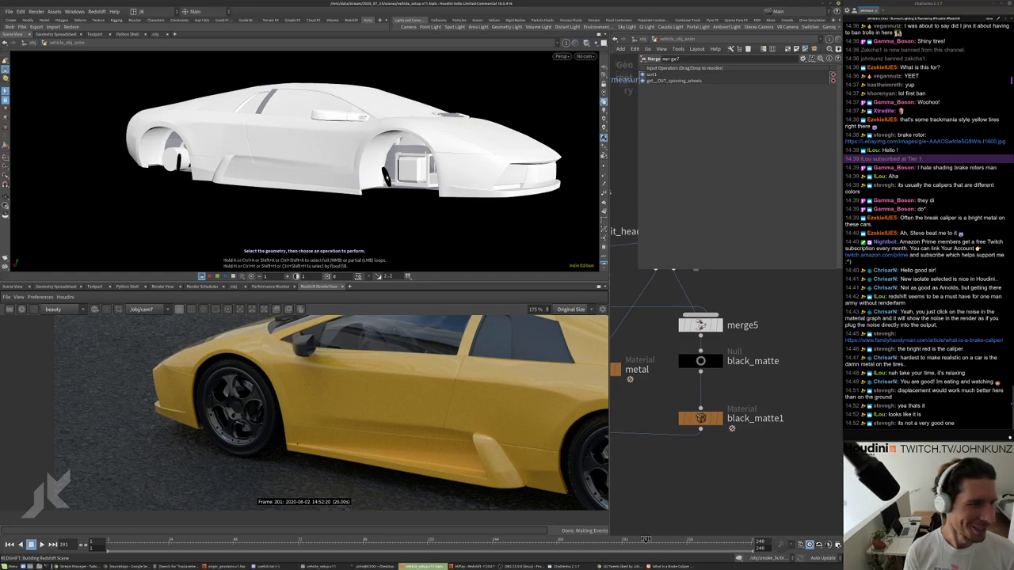
pyautogui.scroll(1, 679, 390)
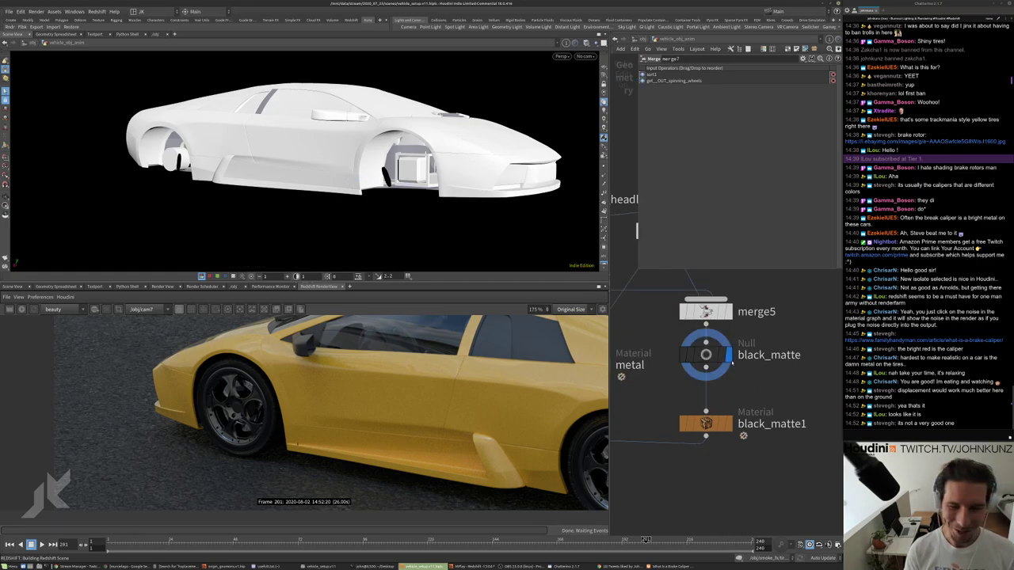
pyautogui.click(728, 355)
pyautogui.moveTo(401, 239); pyautogui.dragTo(212, 105)
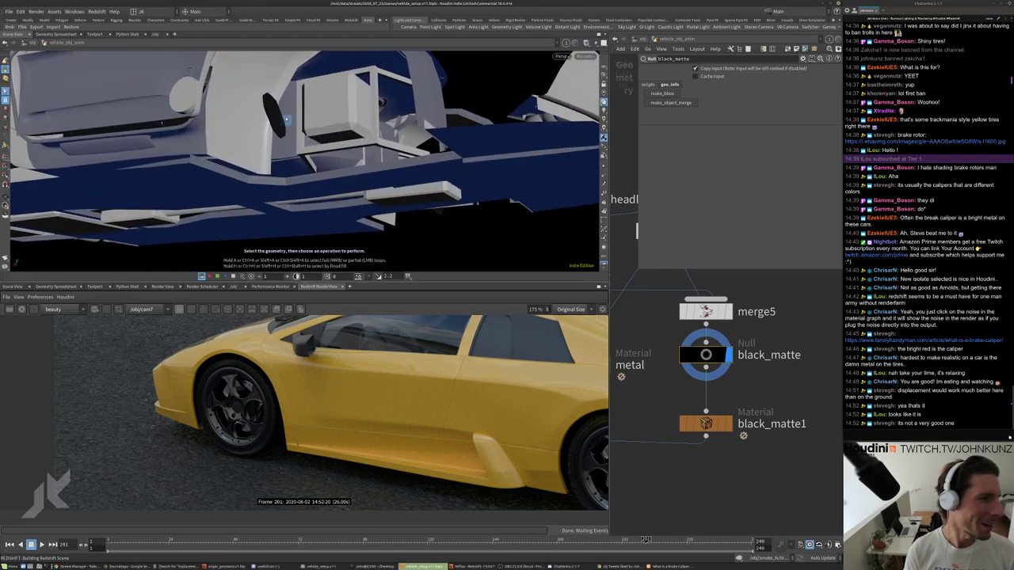
pyautogui.press('s')
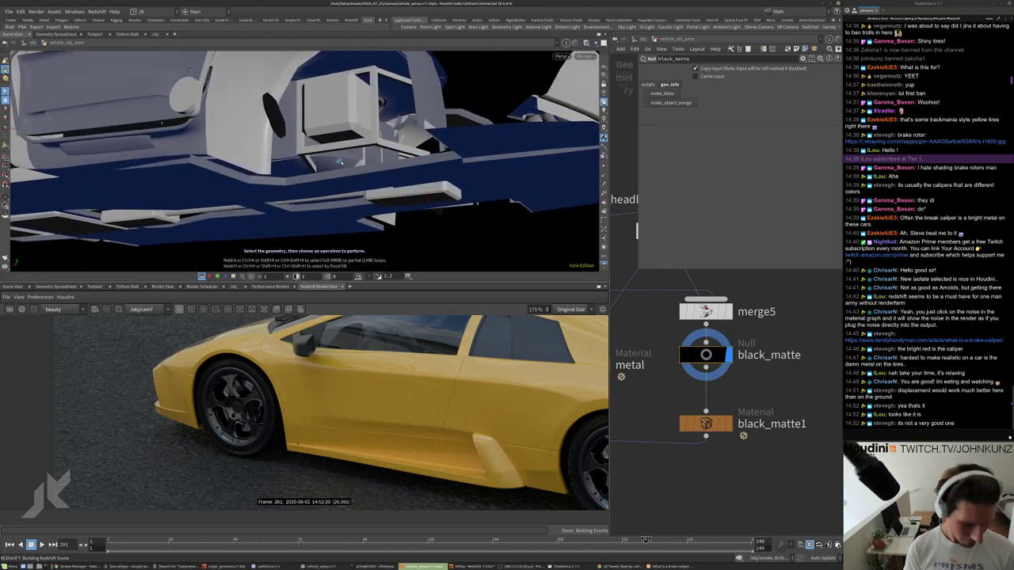
pyautogui.press('\\')
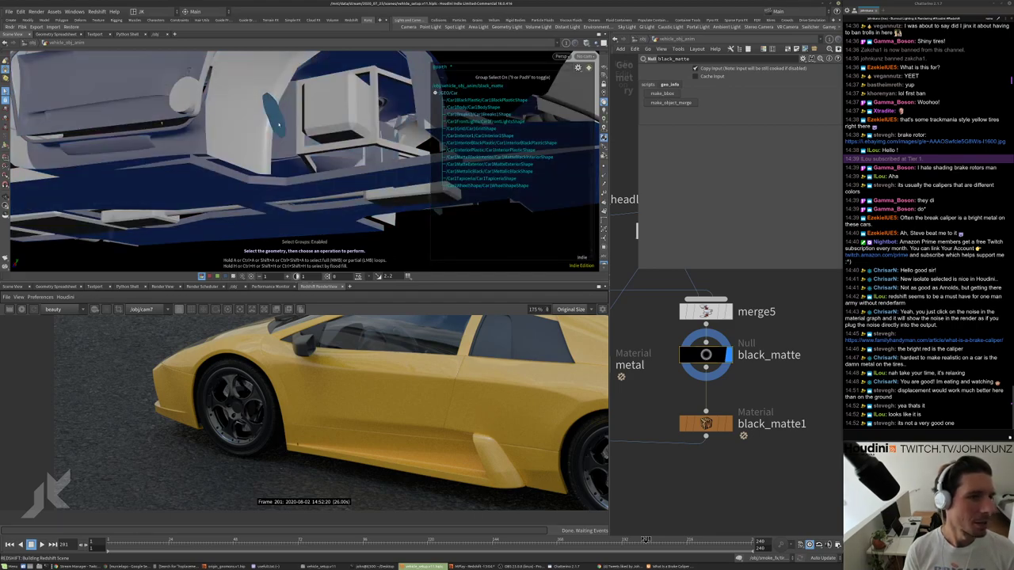
pyautogui.moveTo(278, 125); pyautogui.dragTo(282, 208)
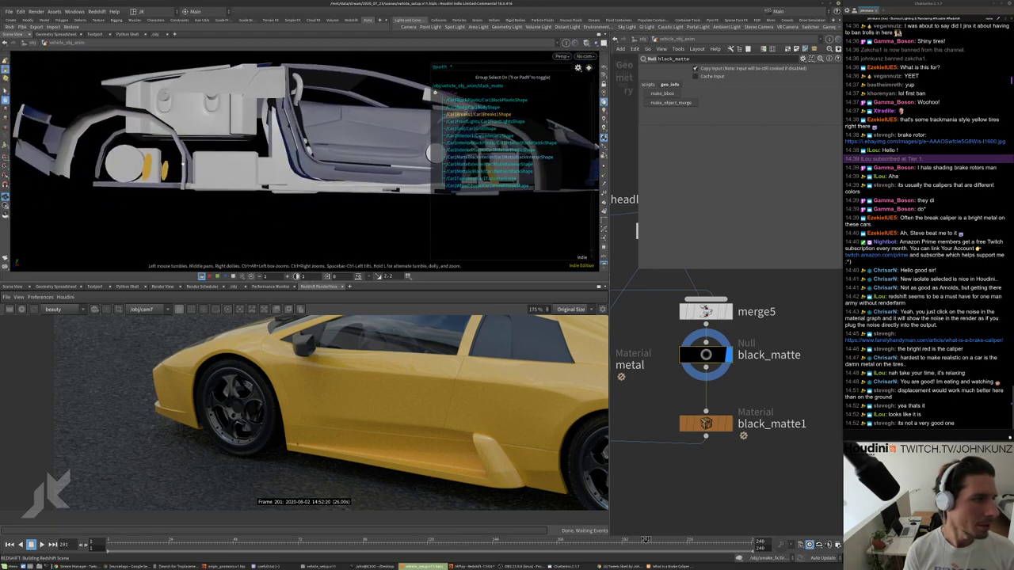
# Add a Material node named caliper under black_matte1 for the selected brake caliper group.
pyautogui.click(372, 128)
pyautogui.press('Tab')
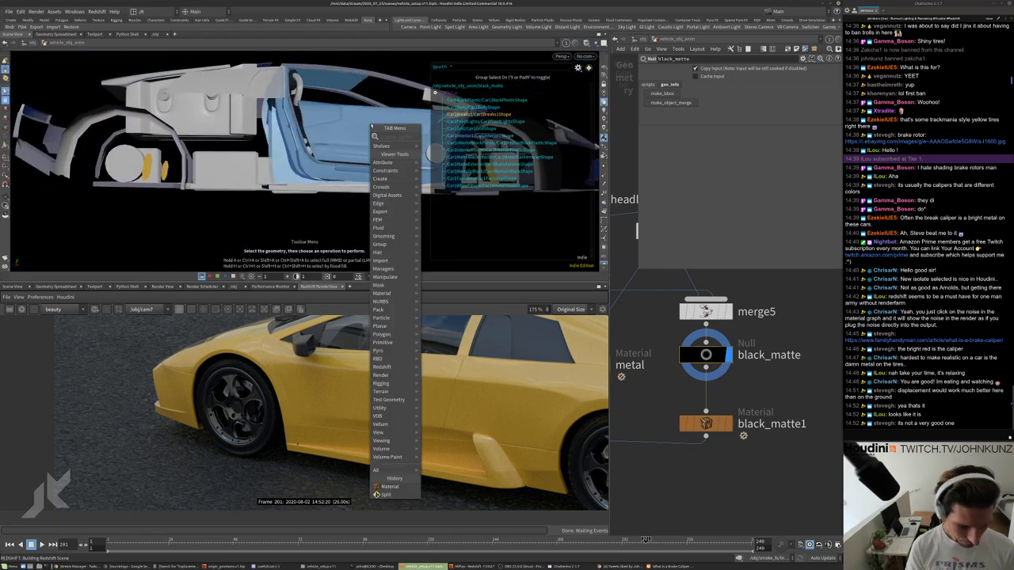
pyautogui.write('matr')
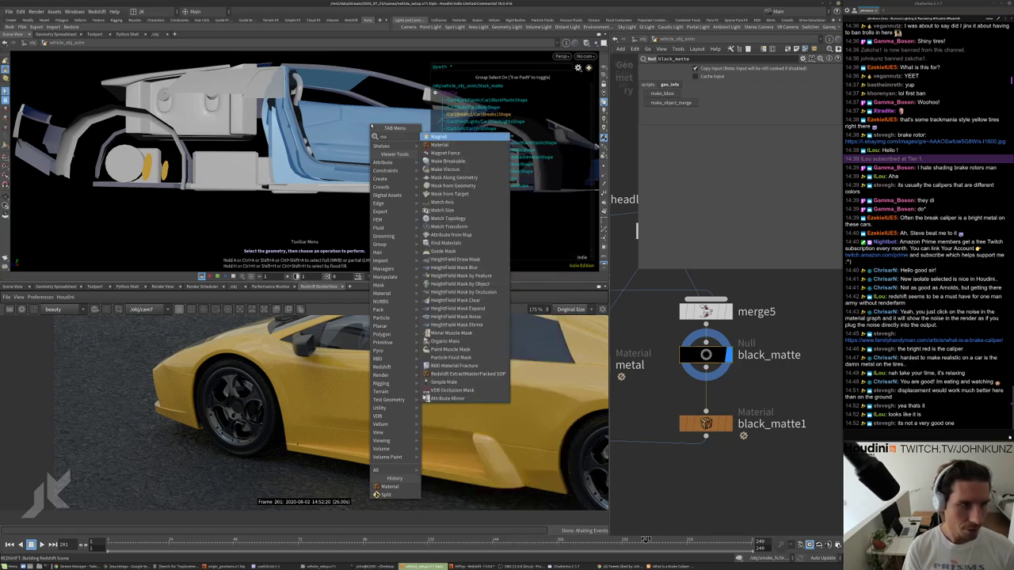
pyautogui.press('Return')
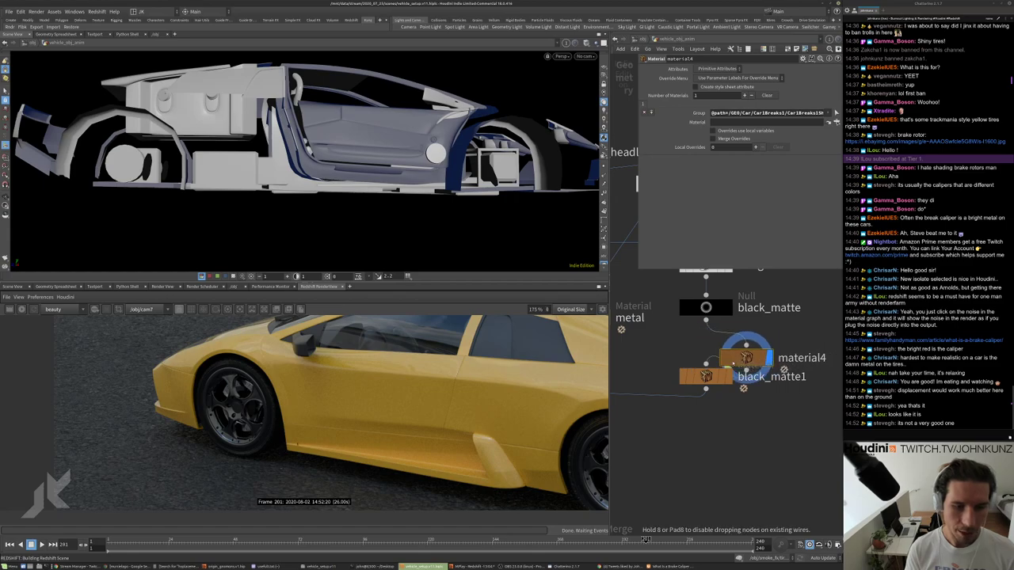
pyautogui.click(706, 412)
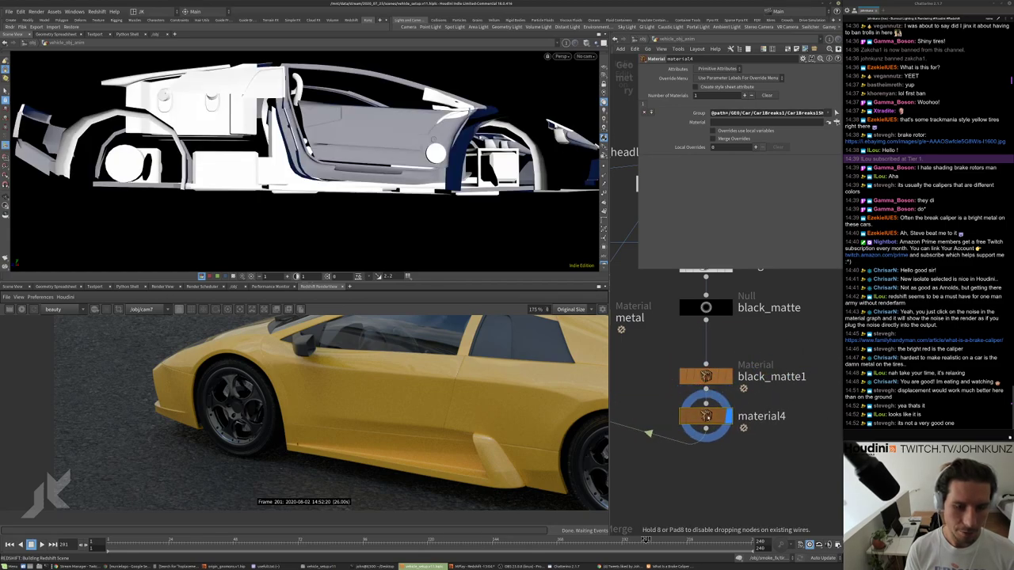
pyautogui.doubleClick(752, 390)
pyautogui.write('c')
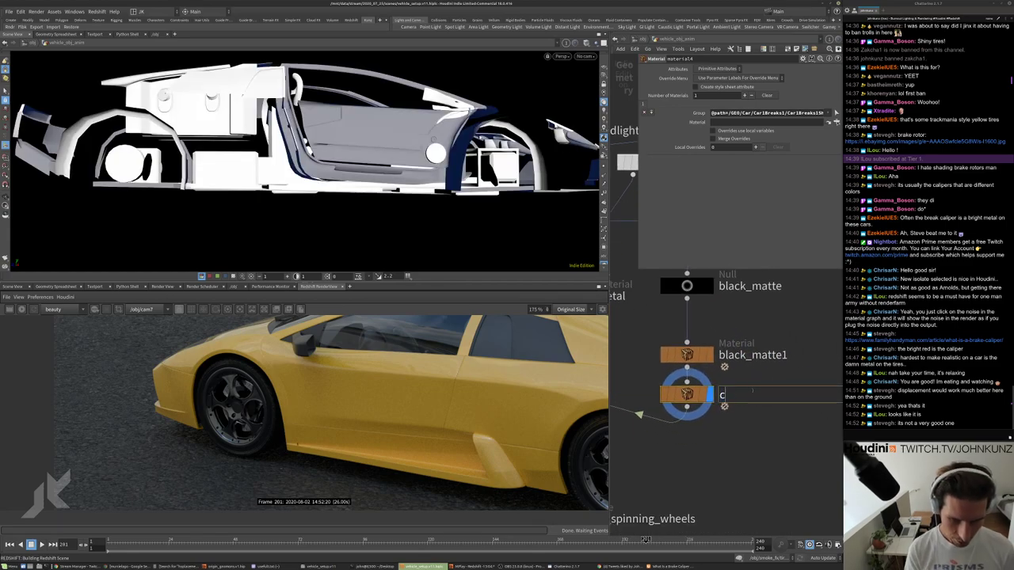
pyautogui.write('a_iper')
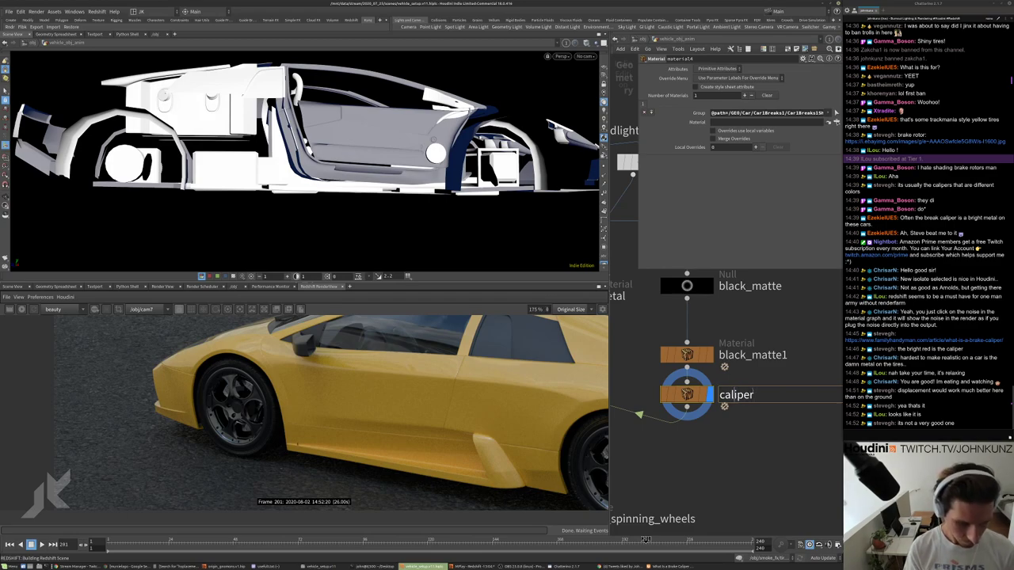
pyautogui.press('Return')
pyautogui.scroll(-3, 759, 372)
pyautogui.scroll(-5, 759, 372)
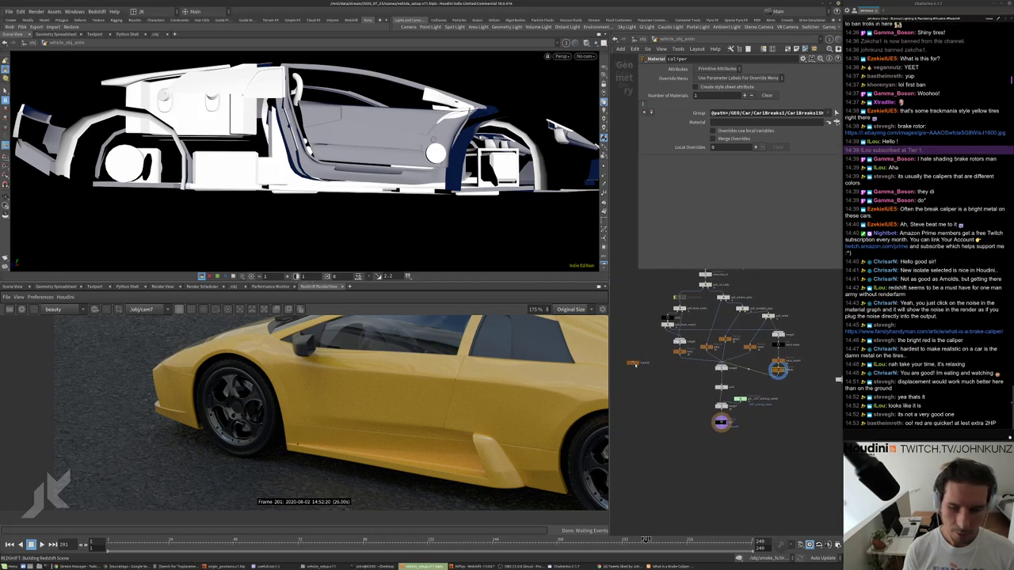
# Enter the matnet1 material network.
pyautogui.click(633, 363)
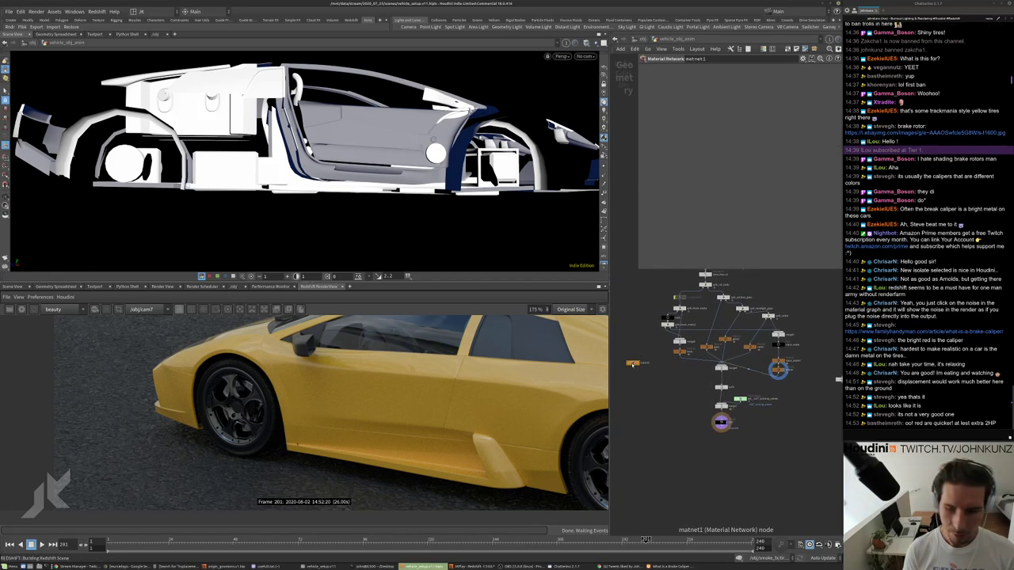
pyautogui.doubleClick(633, 364)
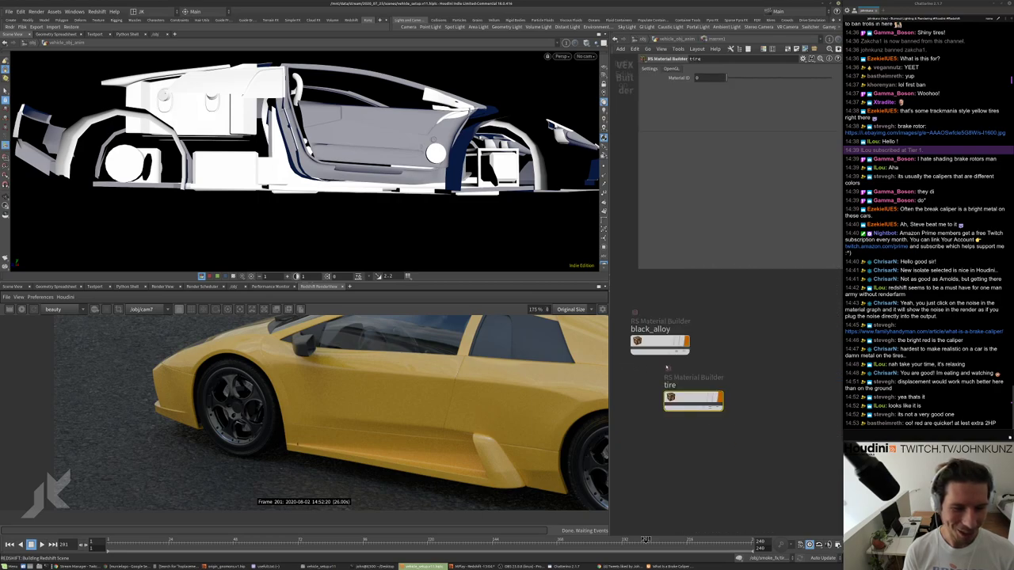
pyautogui.scroll(5, 666, 369)
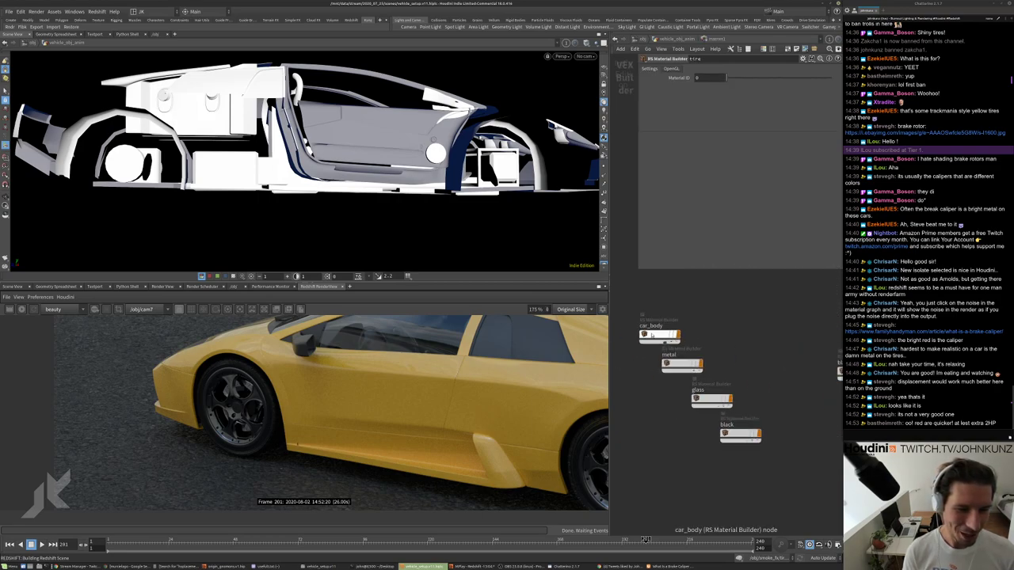
# Rename the car_body1 material builder to caliper.
pyautogui.click(714, 309)
pyautogui.doubleClick(715, 294)
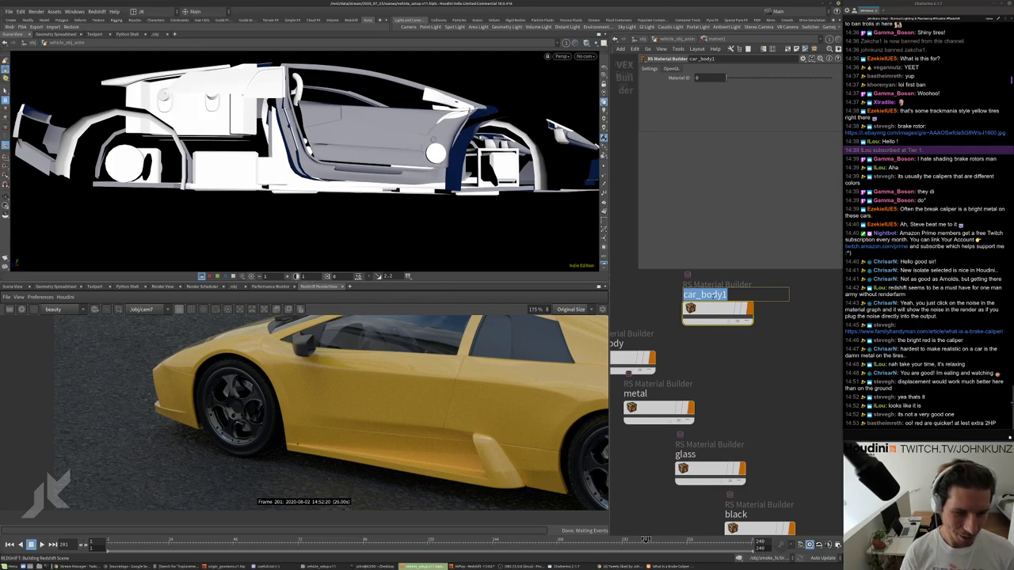
pyautogui.press('BackSpace')
pyautogui.write('cal')
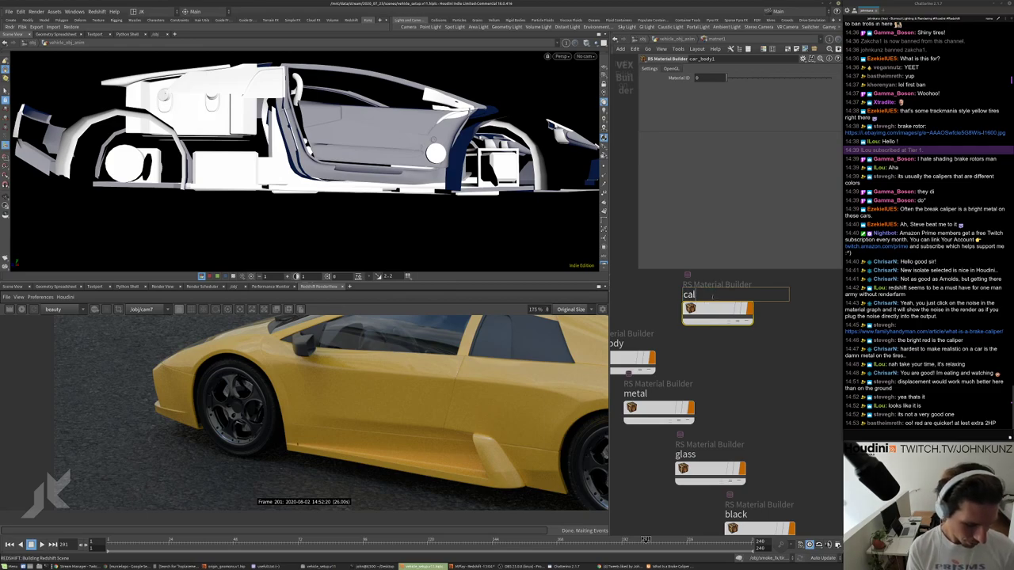
pyautogui.write('iper')
pyautogui.press('Return')
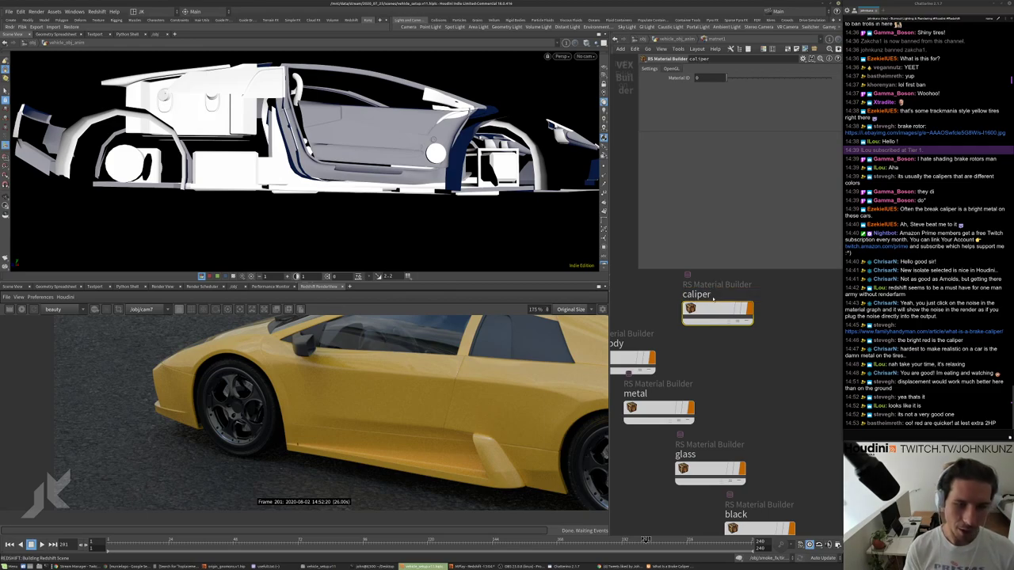
pyautogui.scroll(-5, 714, 295)
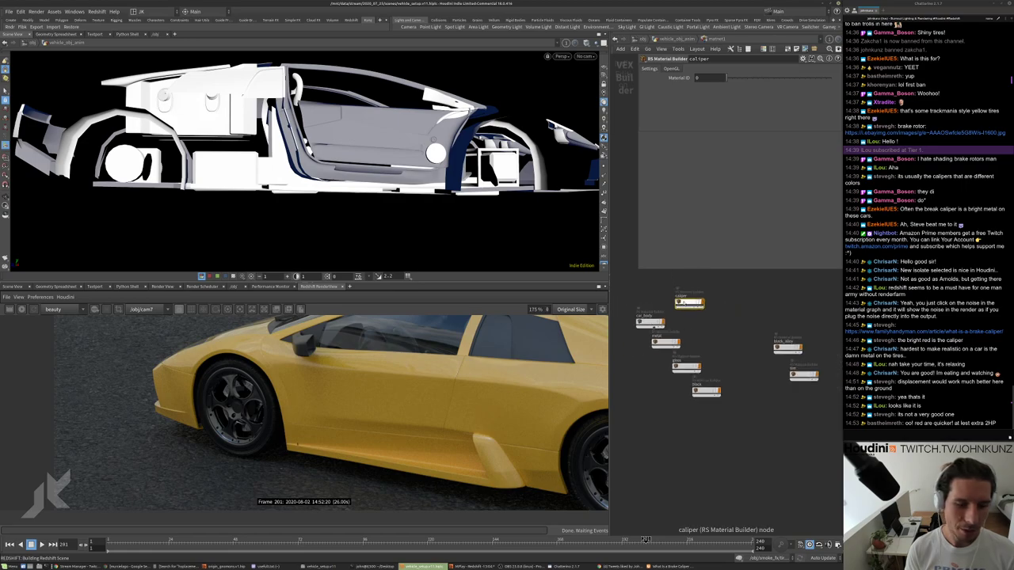
pyautogui.scroll(2, 744, 336)
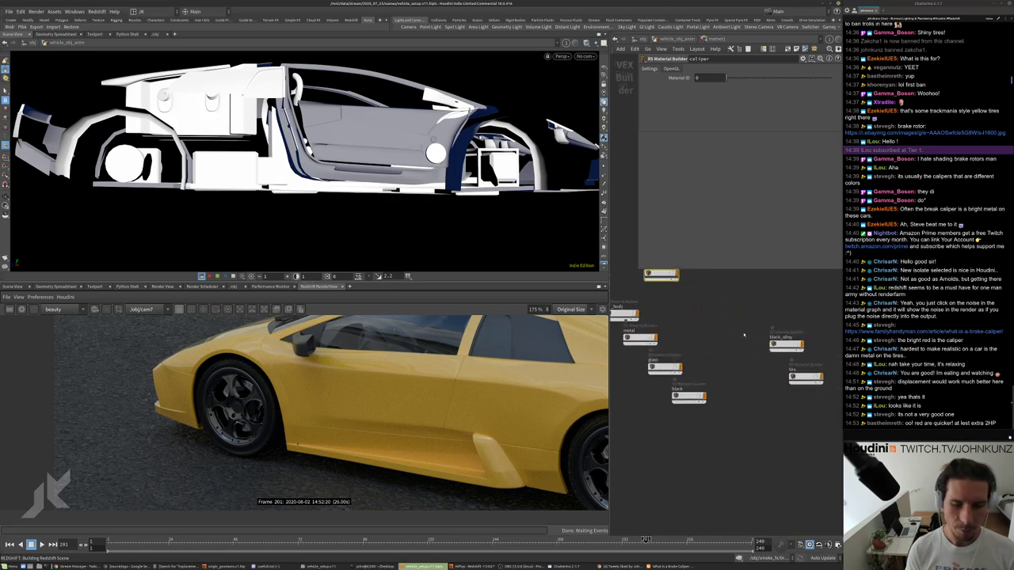
# Inside the tire material builder, line up the Displacement1 node under BumpMap1.
pyautogui.doubleClick(800, 379)
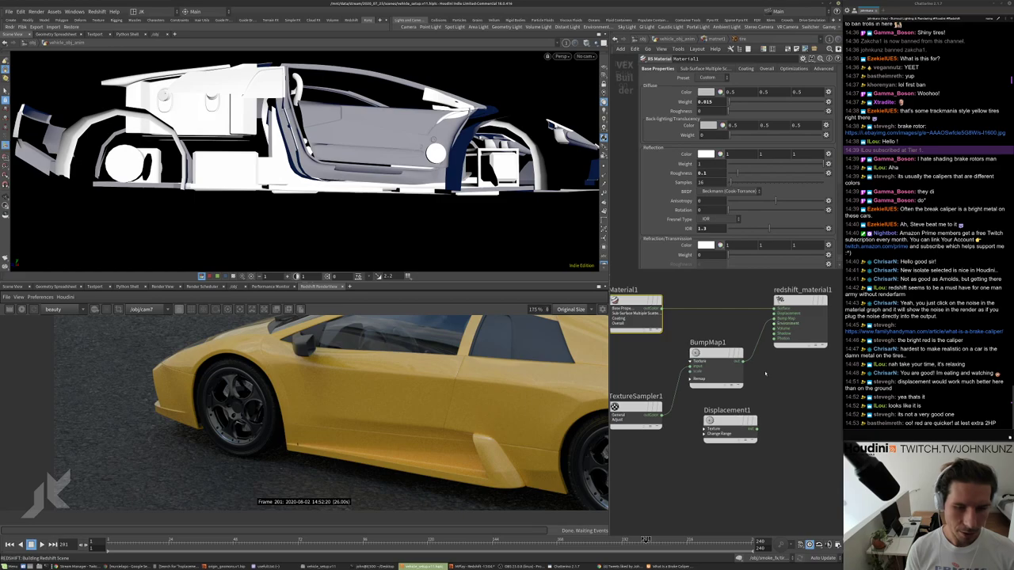
pyautogui.click(703, 434)
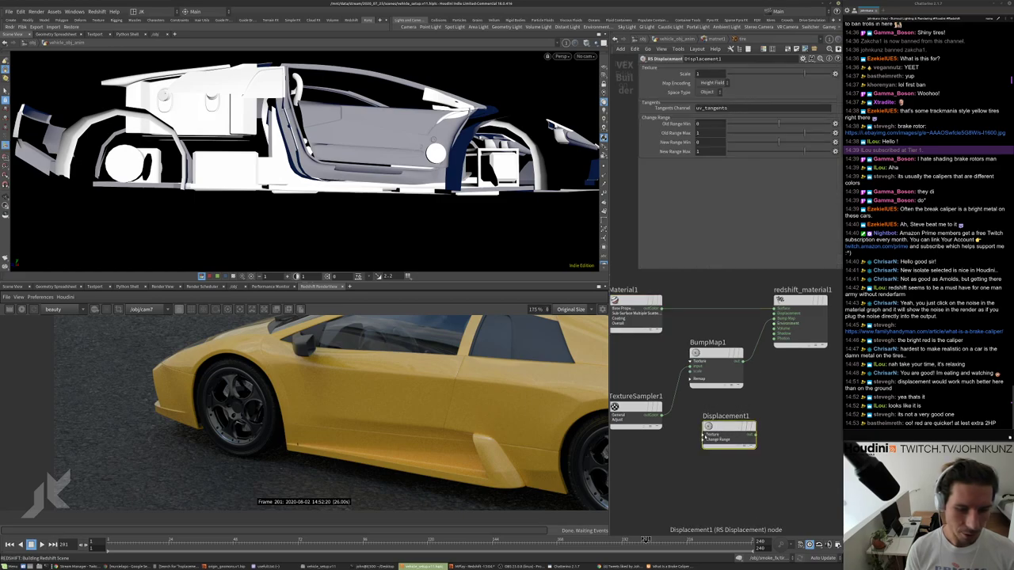
pyautogui.moveTo(717, 427); pyautogui.dragTo(713, 434)
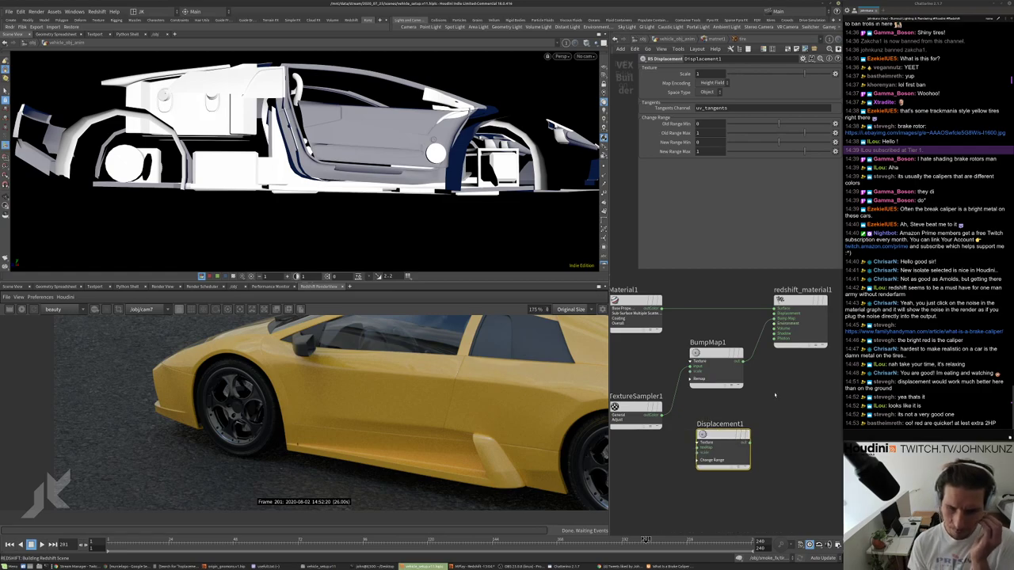
pyautogui.moveTo(780, 403); pyautogui.dragTo(769, 393, button='middle')
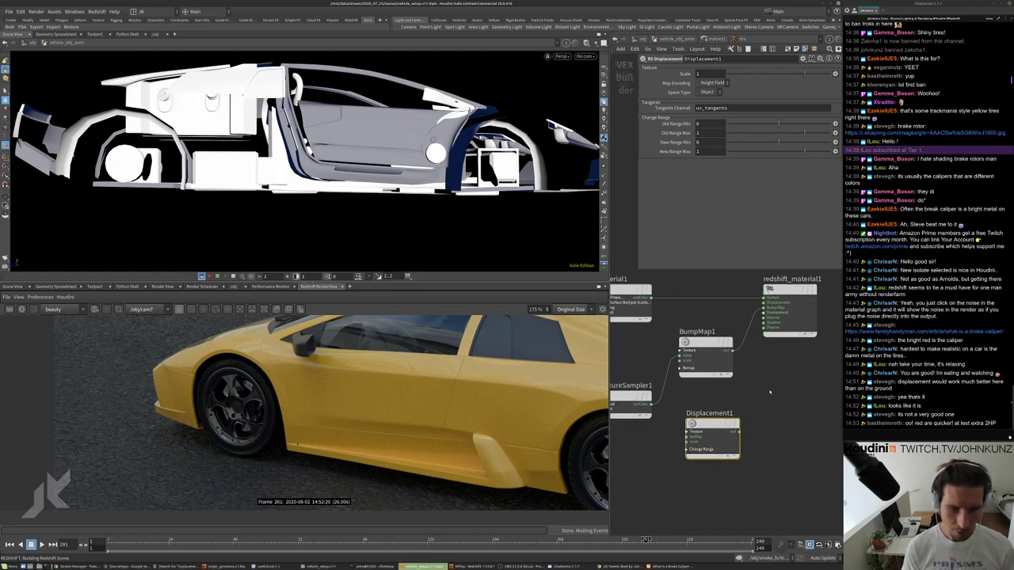
pyautogui.press('Tab')
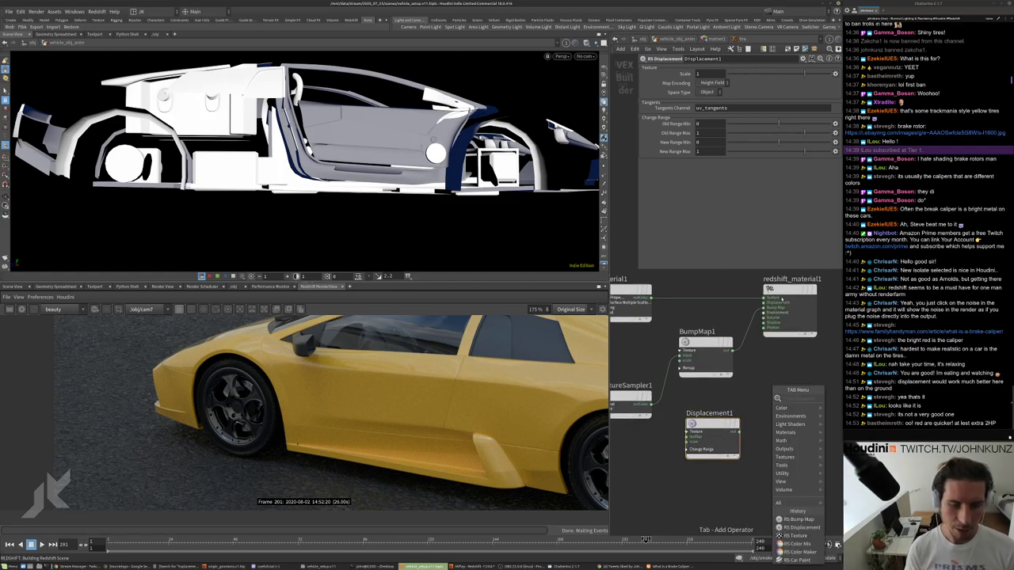
pyautogui.press('Escape')
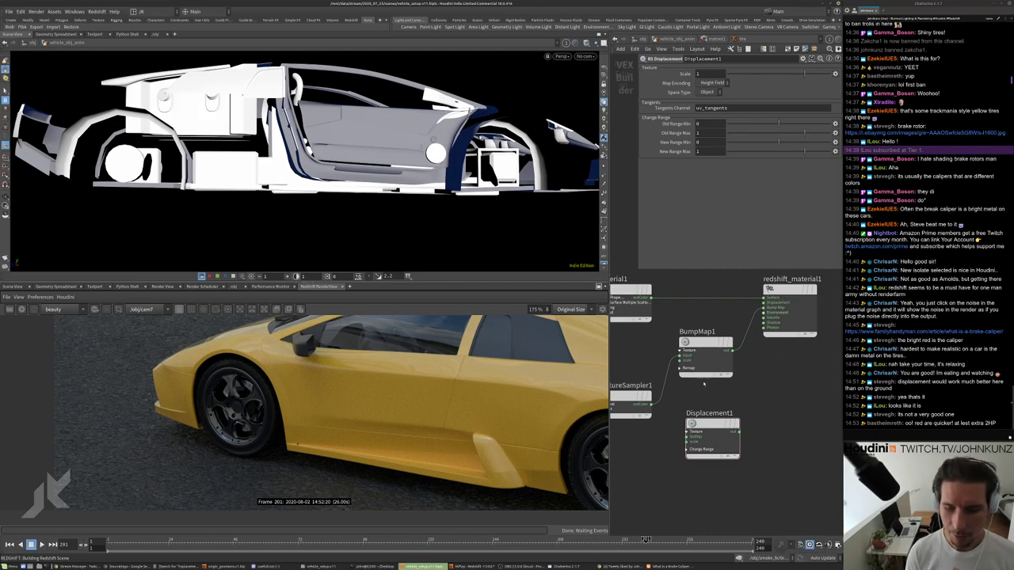
pyautogui.moveTo(713, 421); pyautogui.dragTo(706, 421)
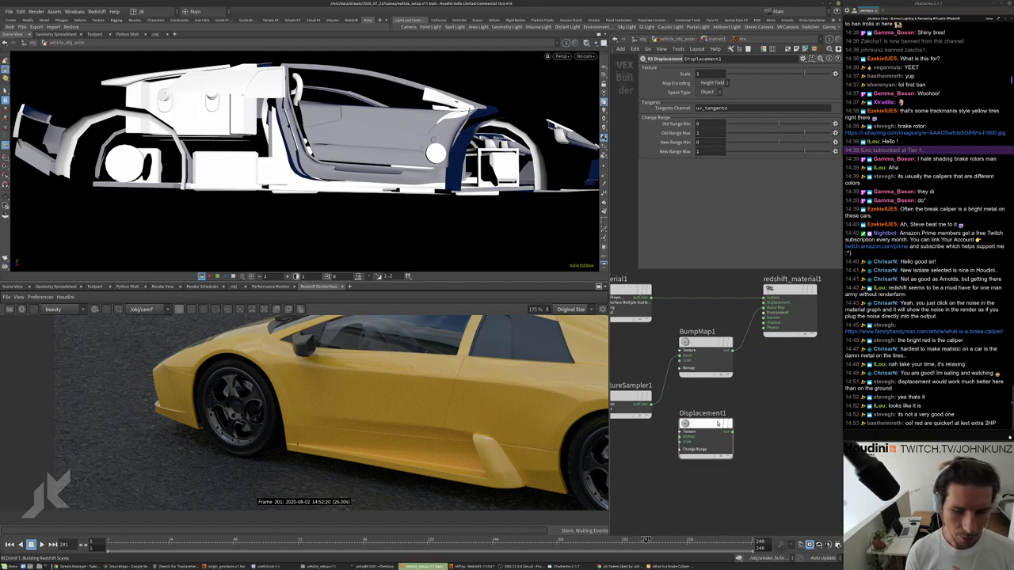
pyautogui.scroll(-1, 743, 410)
pyautogui.press('Tab')
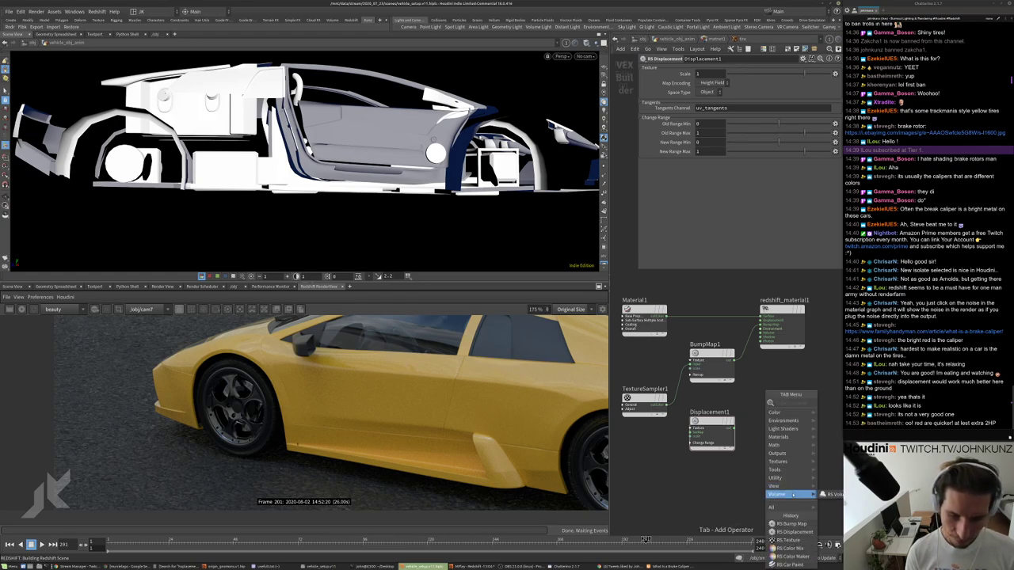
pyautogui.moveTo(793, 486)
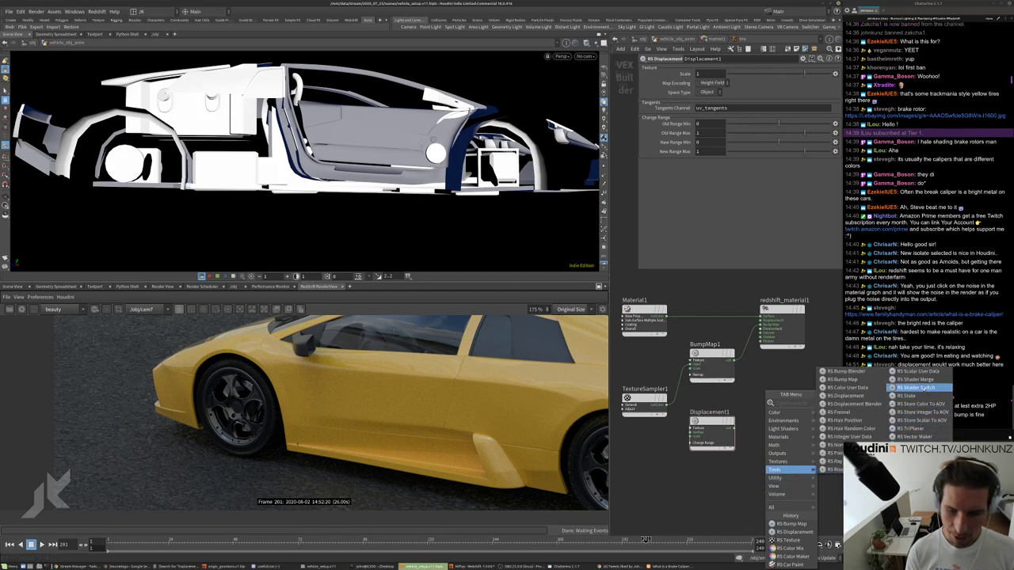
pyautogui.press('Escape')
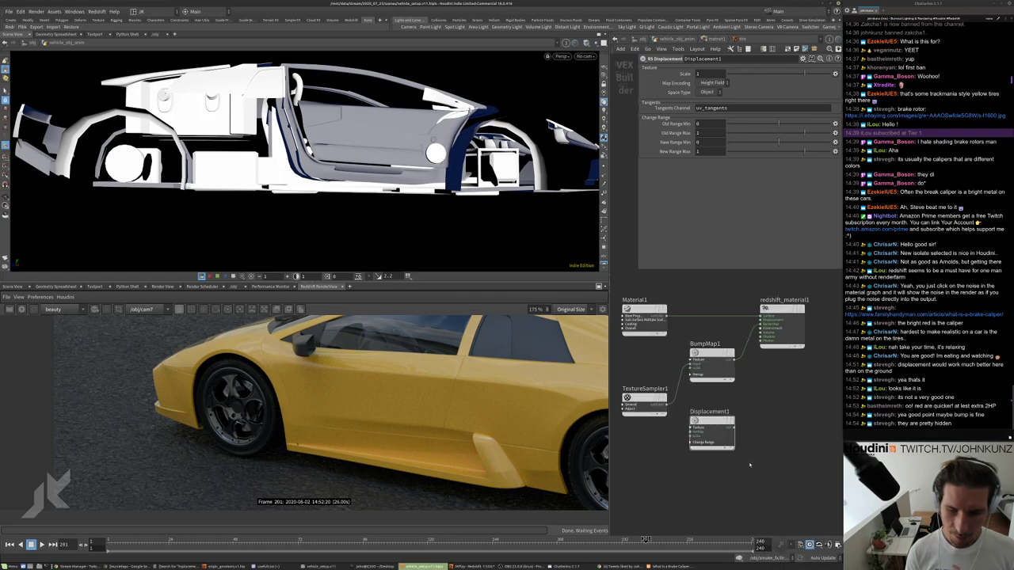
# Review vehicle_obj_anim's Redshift tessellation and displacement settings and frame all object nodes.
pyautogui.press('u')
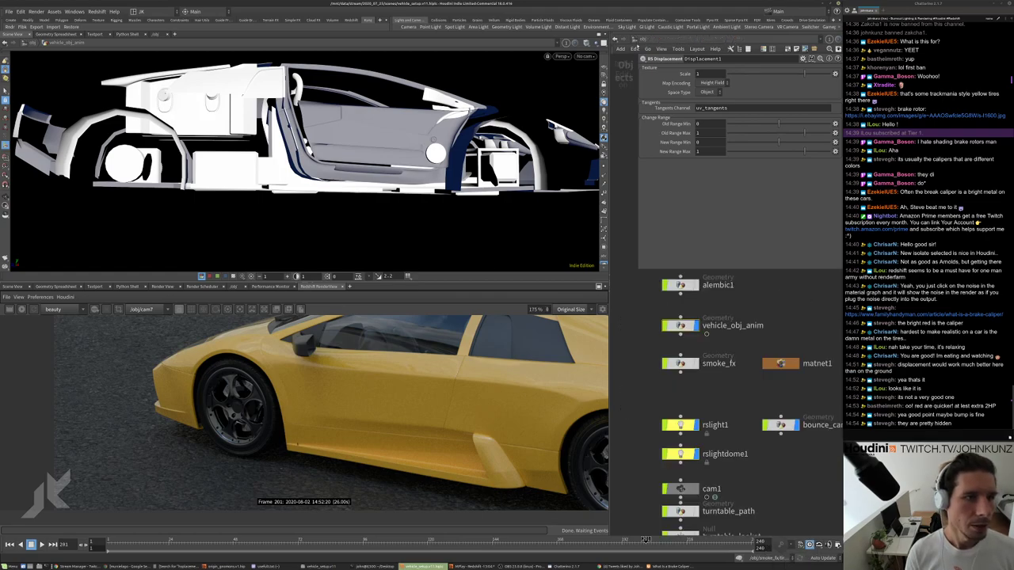
pyautogui.click(680, 324)
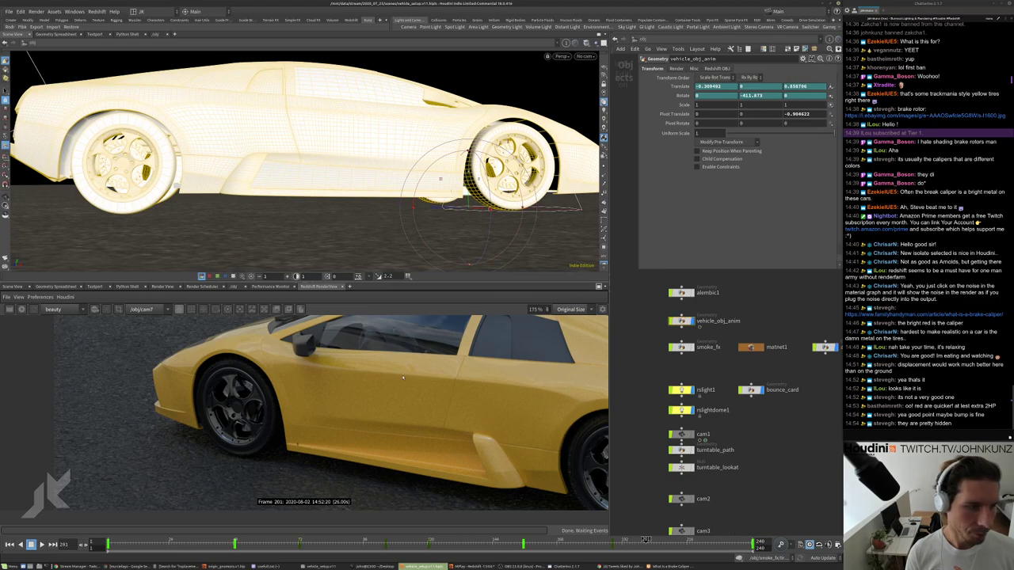
pyautogui.scroll(3, 252, 384)
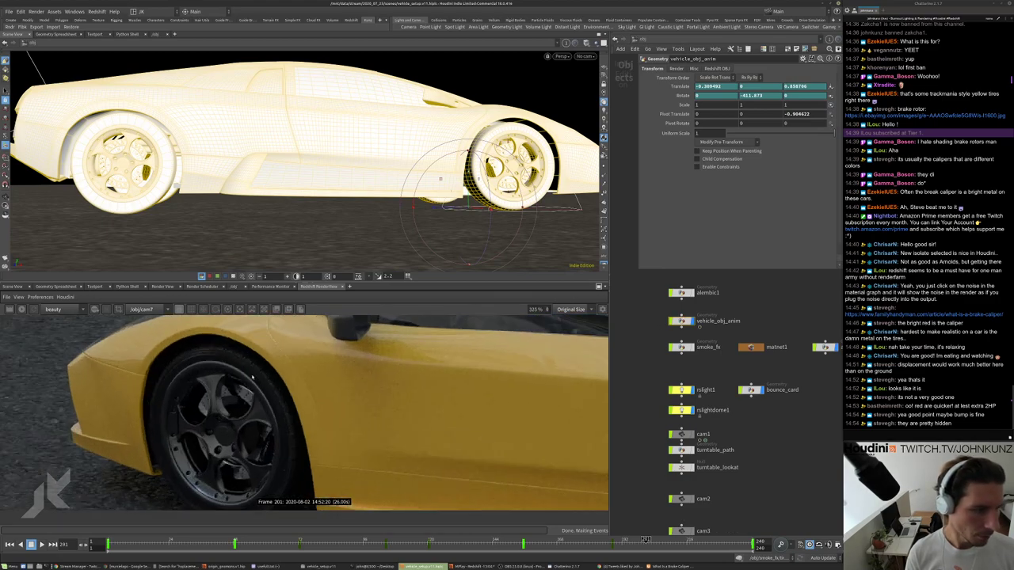
pyautogui.click(714, 68)
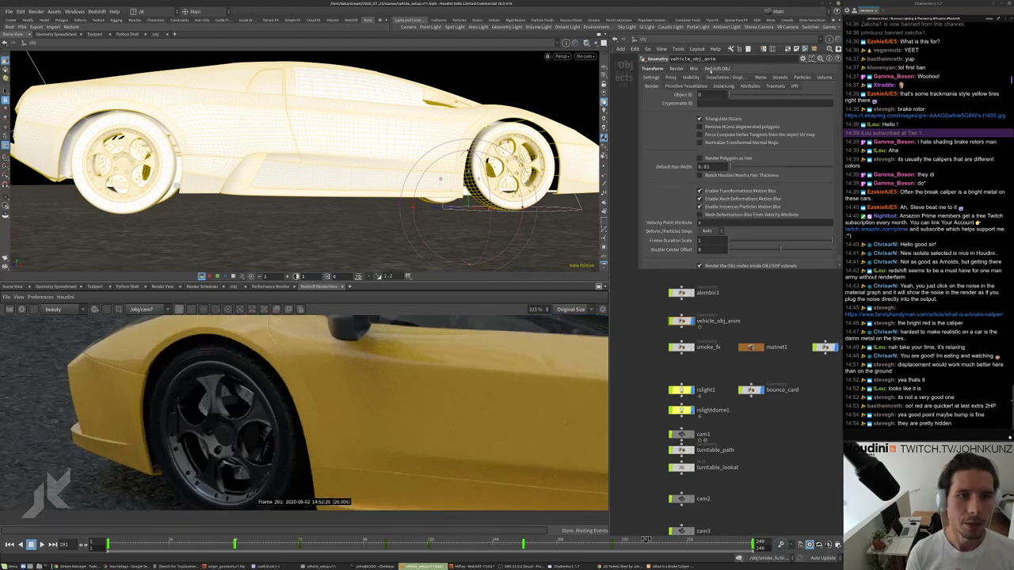
pyautogui.click(728, 78)
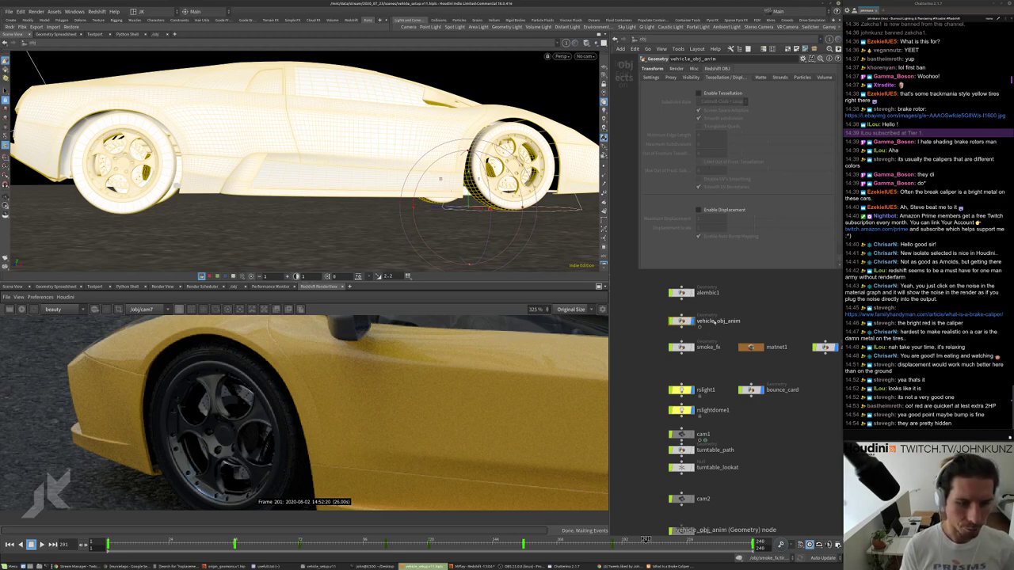
pyautogui.scroll(3, 681, 338)
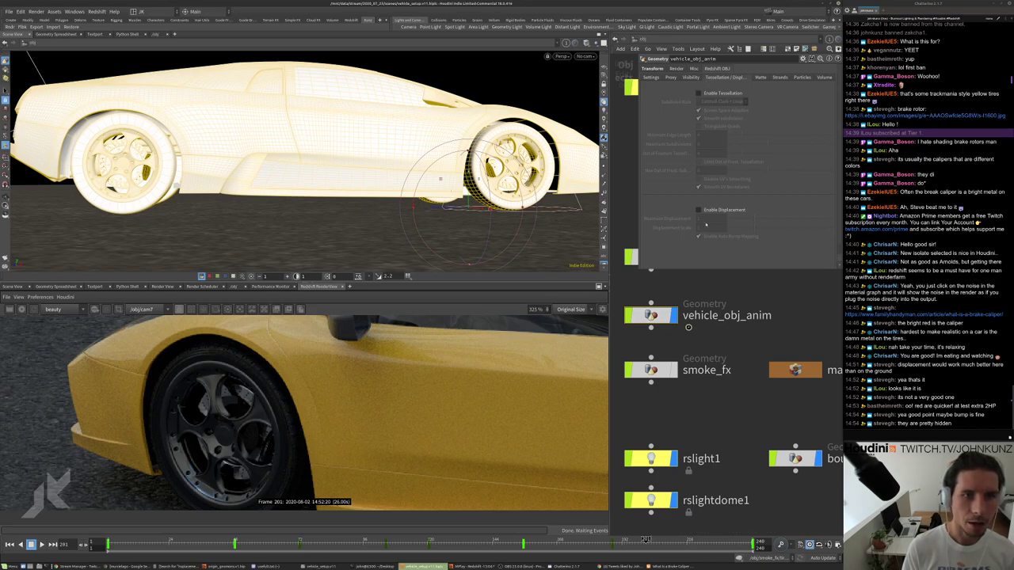
pyautogui.press('h')
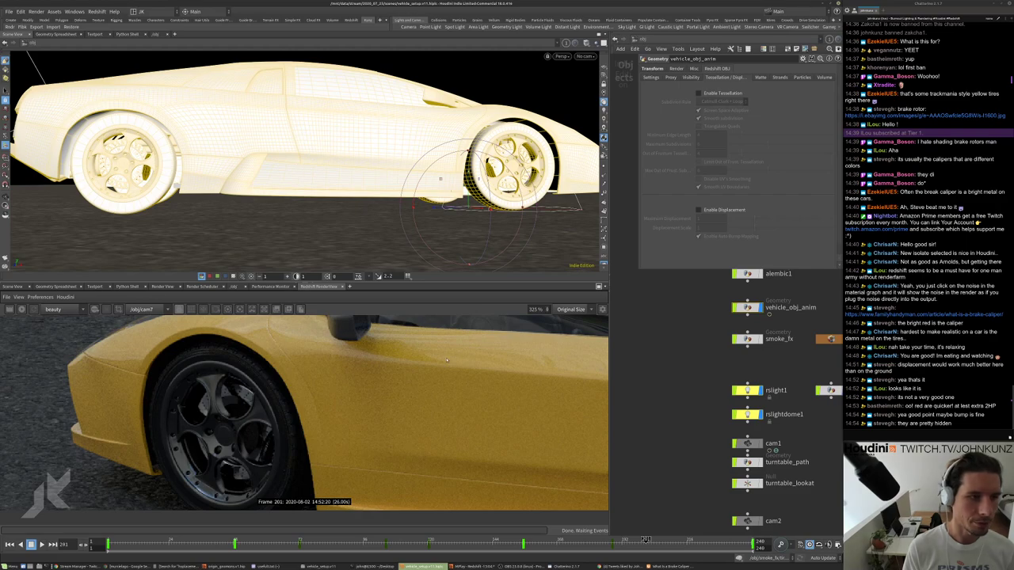
# Set the caliper material's Material1 diffuse colour to red (0.949, 0.027, 0.021).
pyautogui.press('i')
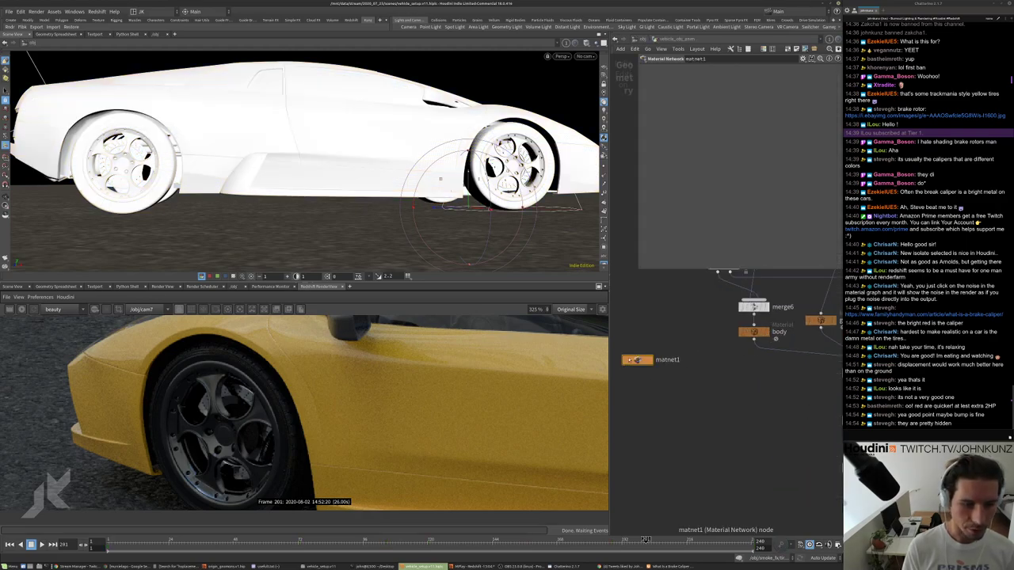
pyautogui.press('h')
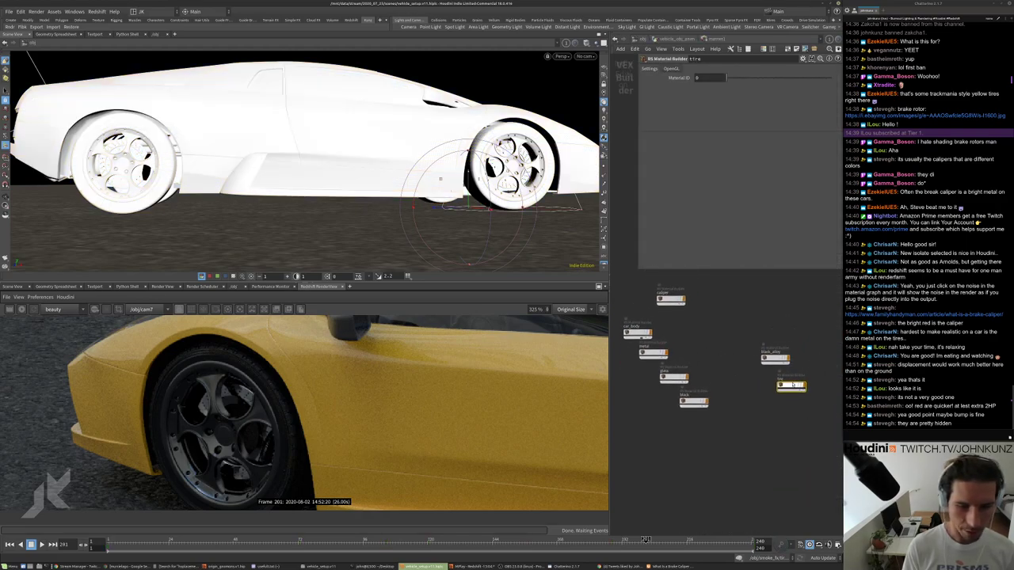
pyautogui.scroll(3, 673, 320)
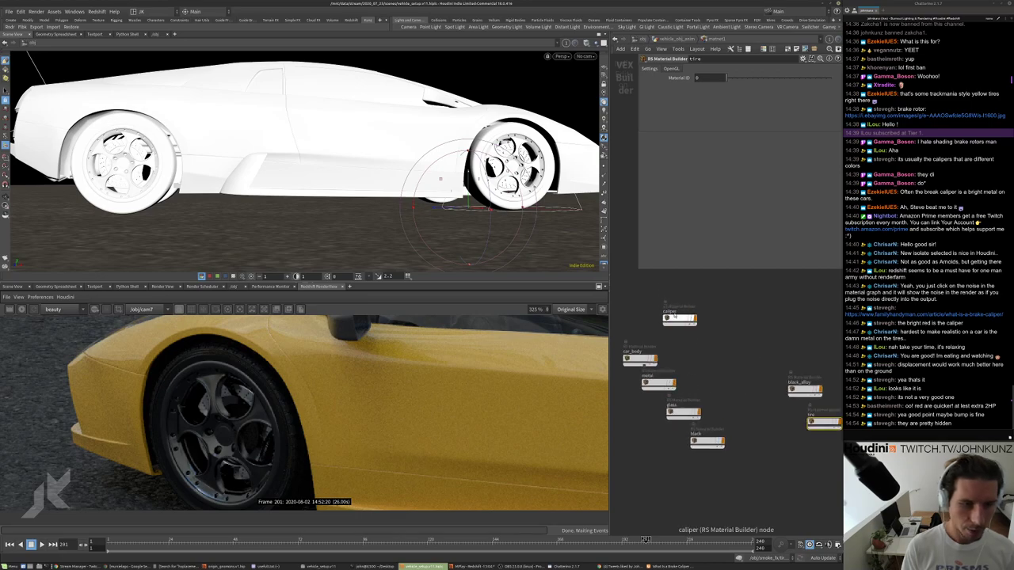
pyautogui.doubleClick(671, 319)
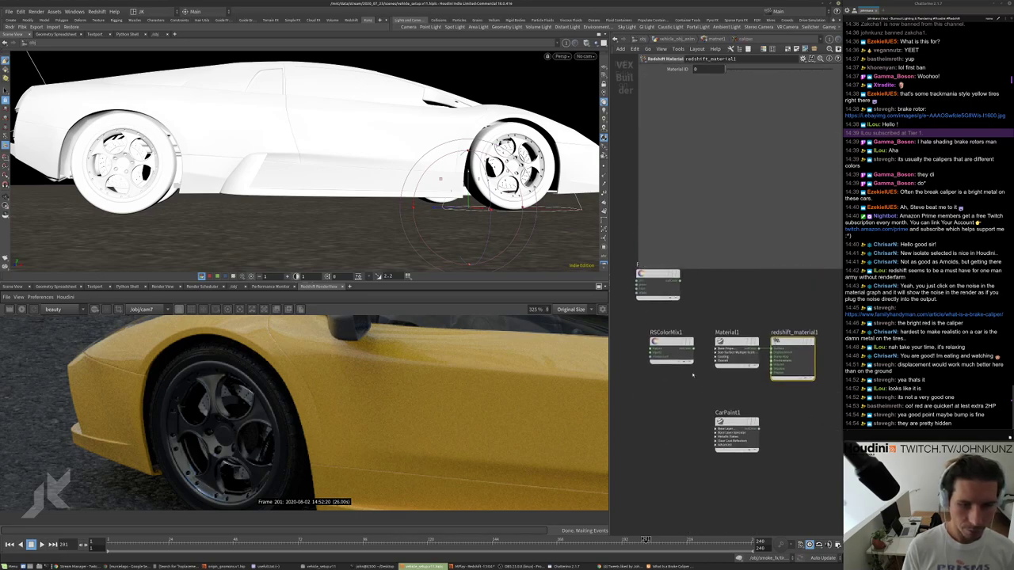
pyautogui.click(737, 360)
pyautogui.click(706, 92)
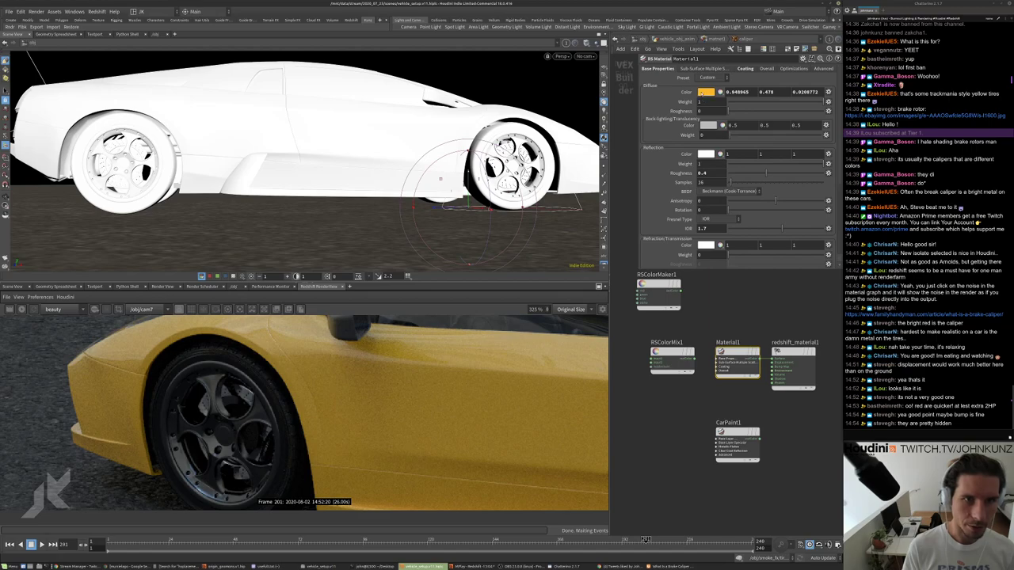
pyautogui.click(681, 250)
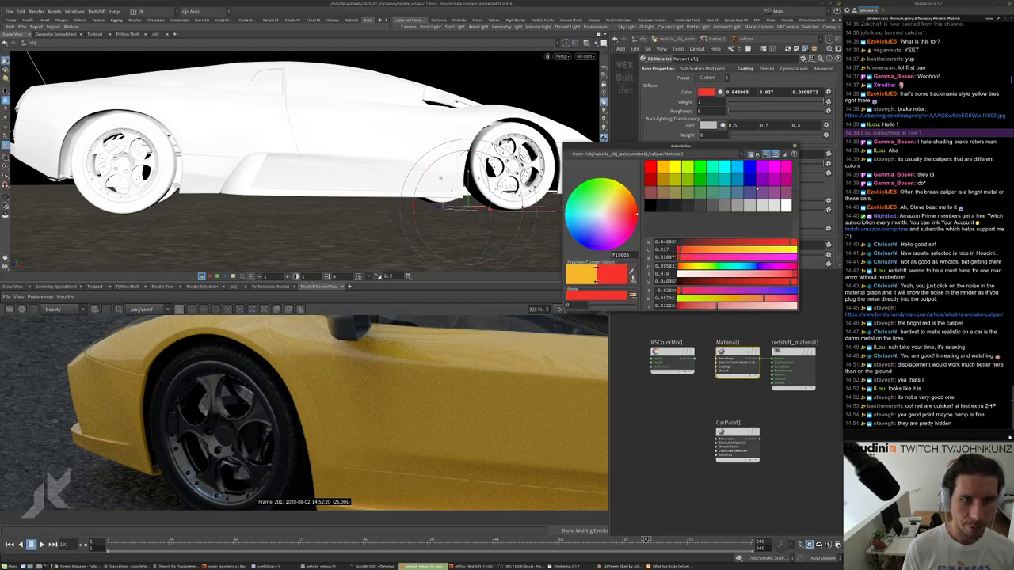
pyautogui.click(794, 154)
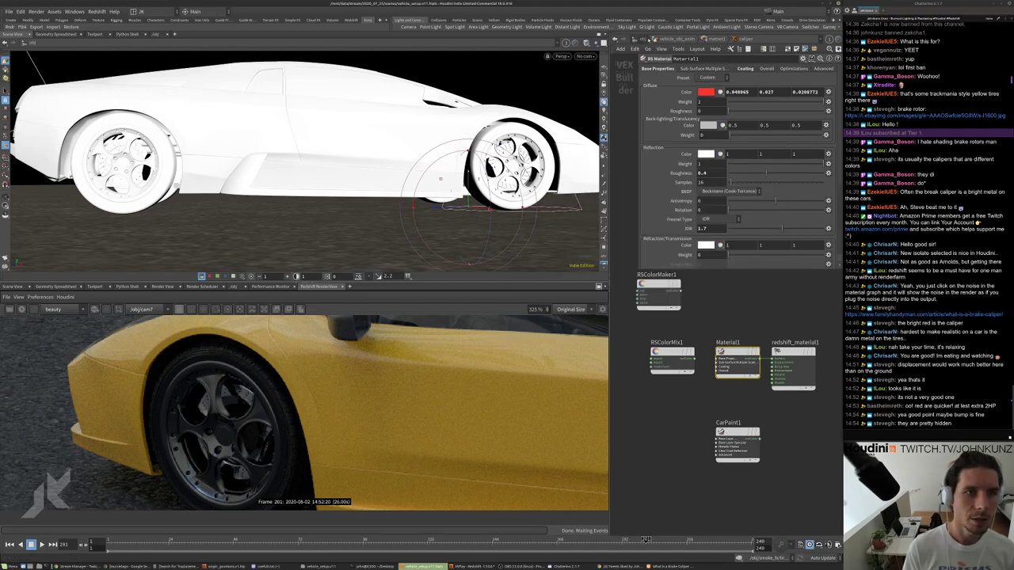
pyautogui.click(640, 38)
# Assign the caliper material to the caliper Material node in the car's network.
pyautogui.doubleClick(713, 372)
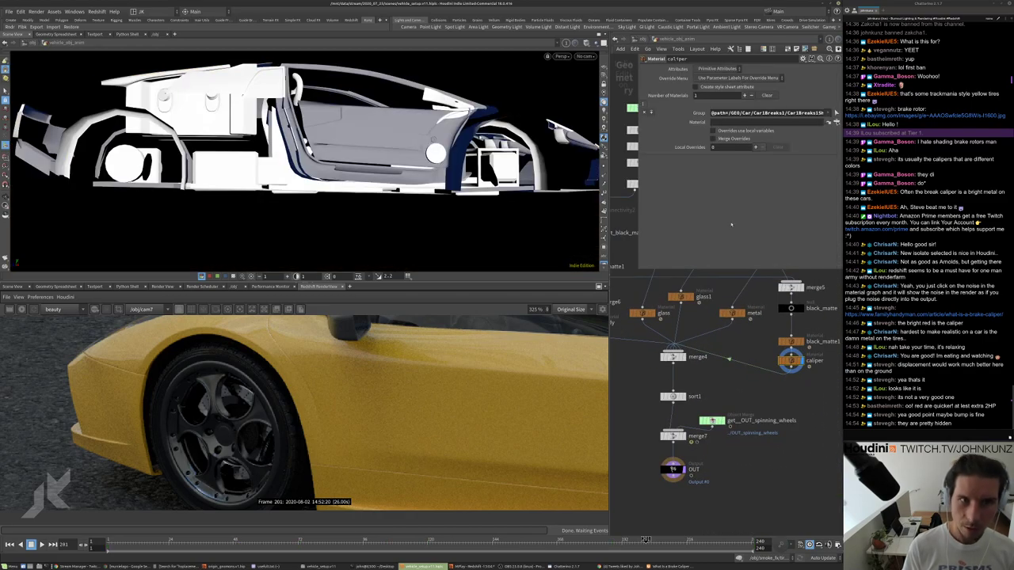
pyautogui.click(835, 114)
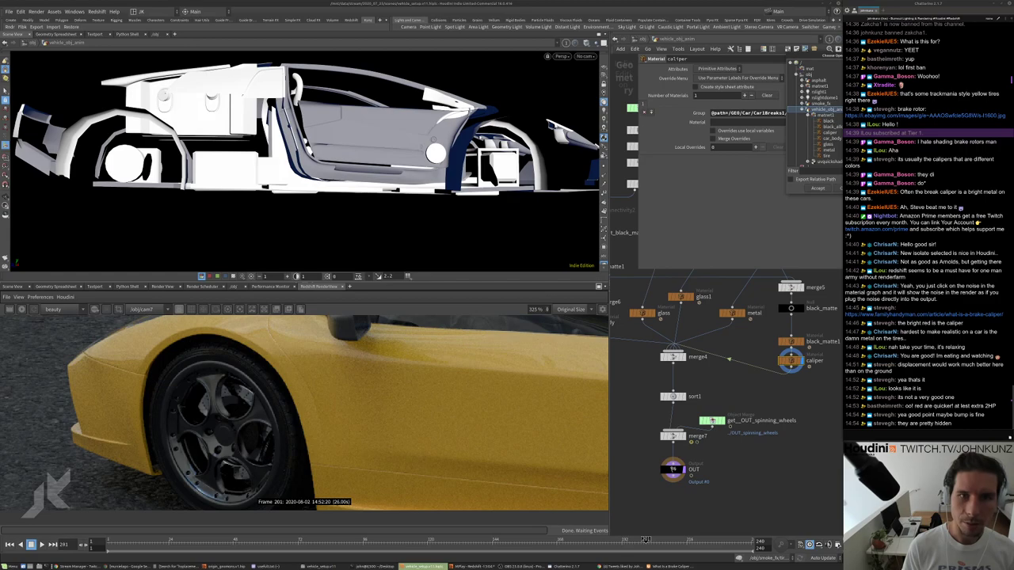
pyautogui.click(828, 133)
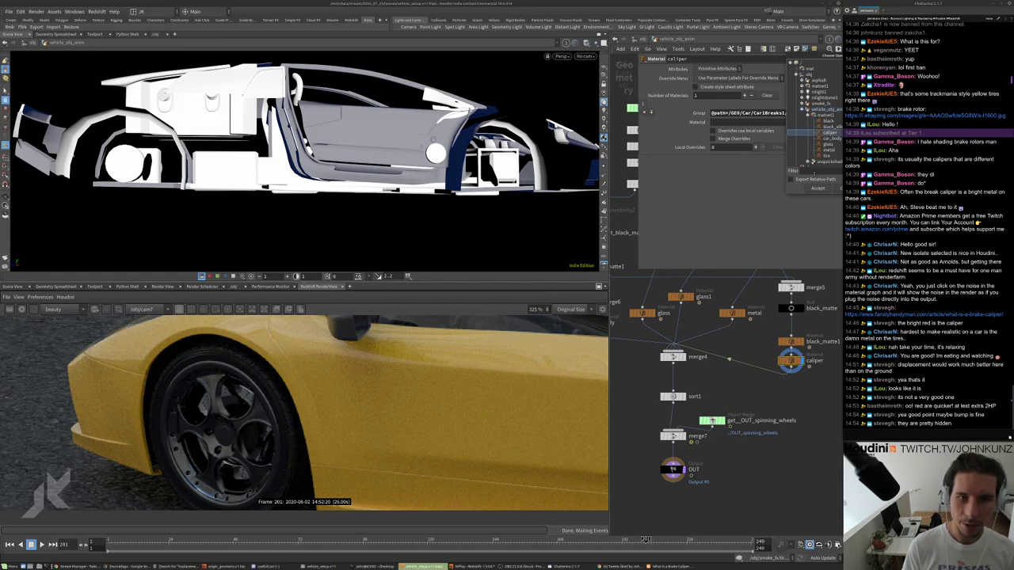
pyautogui.click(817, 188)
# Inspect the caliper builder inside matnet1, then return to the vehicle geometry network.
pyautogui.press('h')
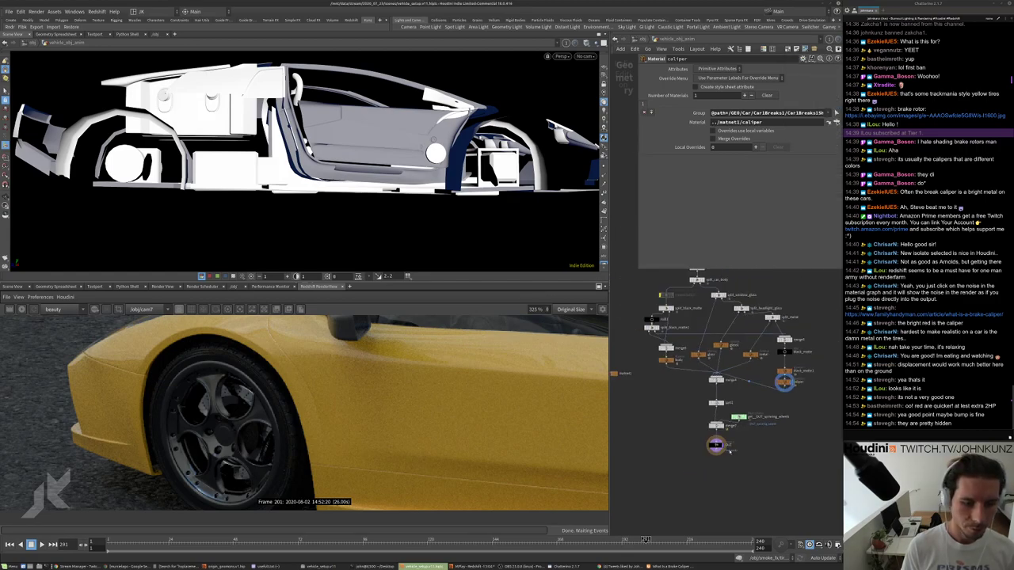
pyautogui.moveTo(713, 466); pyautogui.dragTo(810, 447, button='middle')
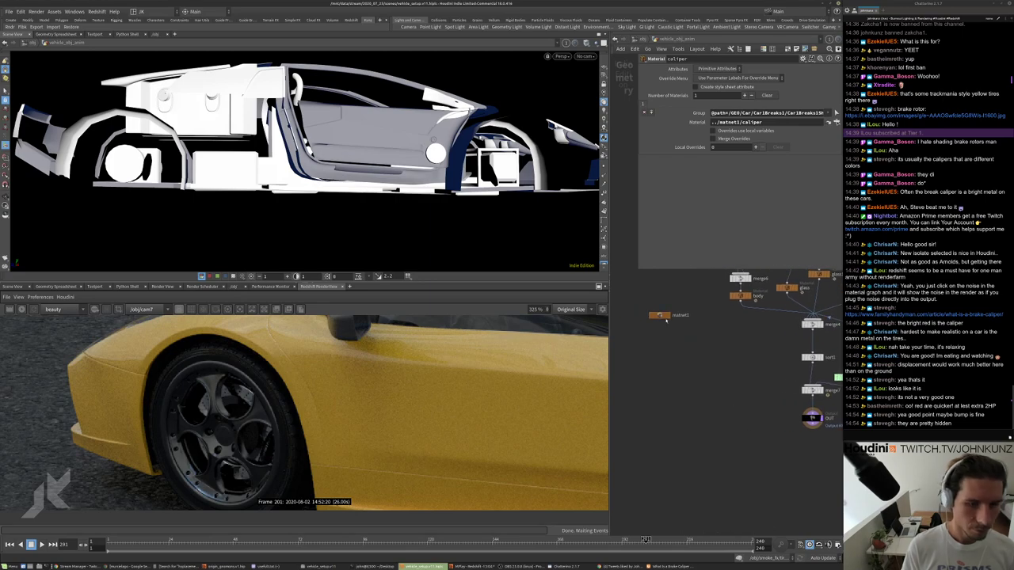
pyautogui.doubleClick(660, 315)
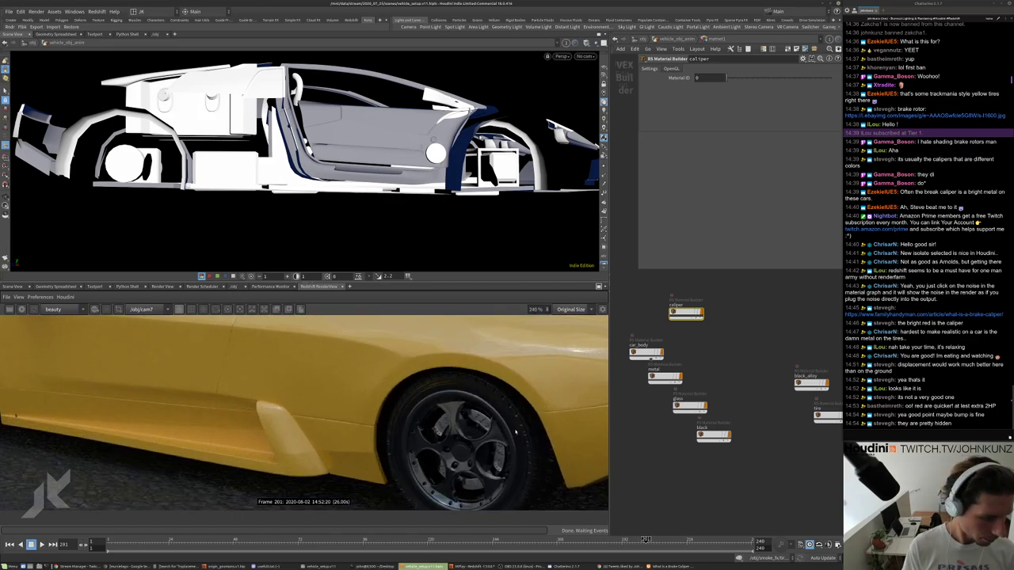
pyautogui.scroll(-5, 516, 432)
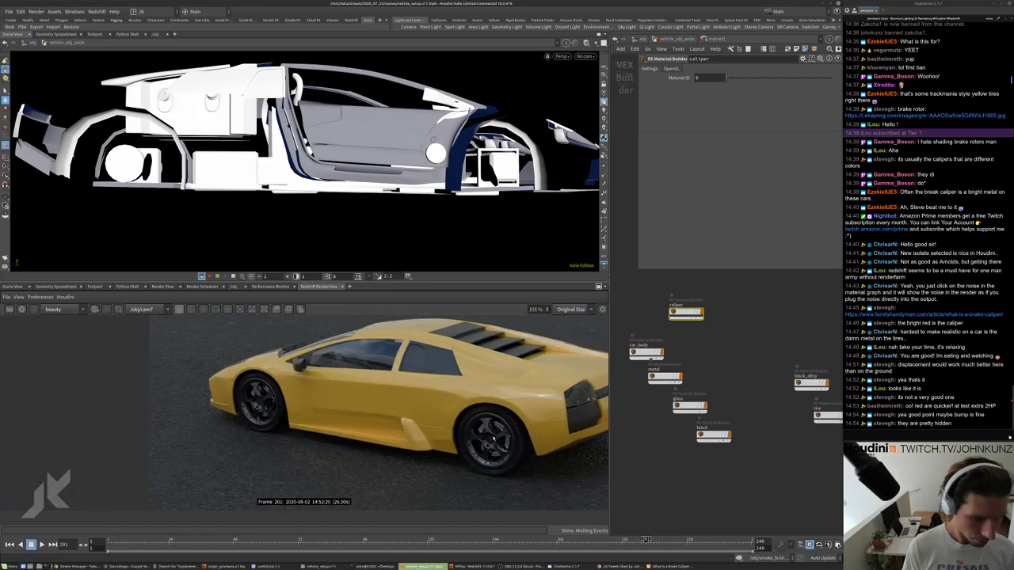
pyautogui.doubleClick(685, 310)
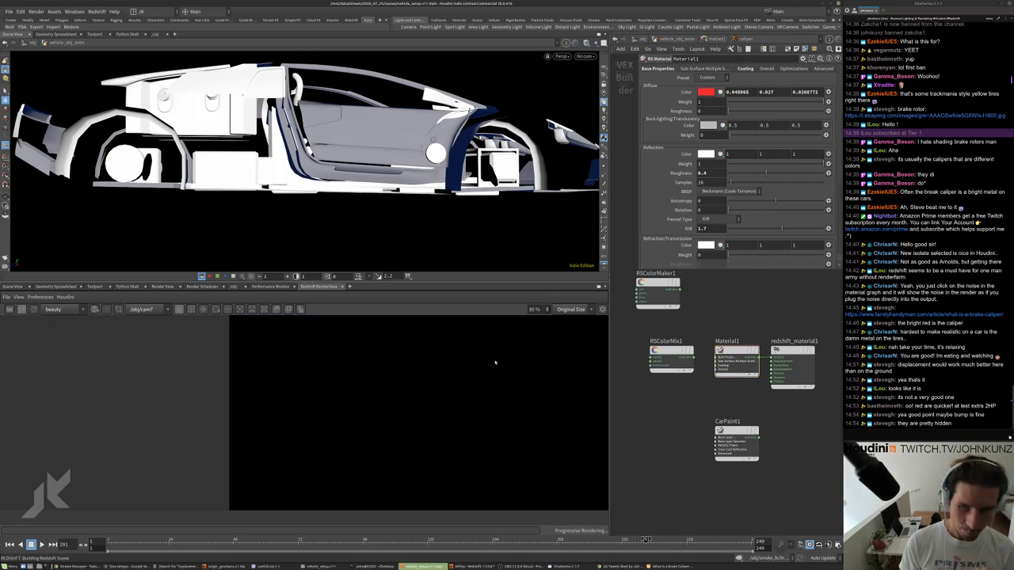
pyautogui.scroll(4, 495, 362)
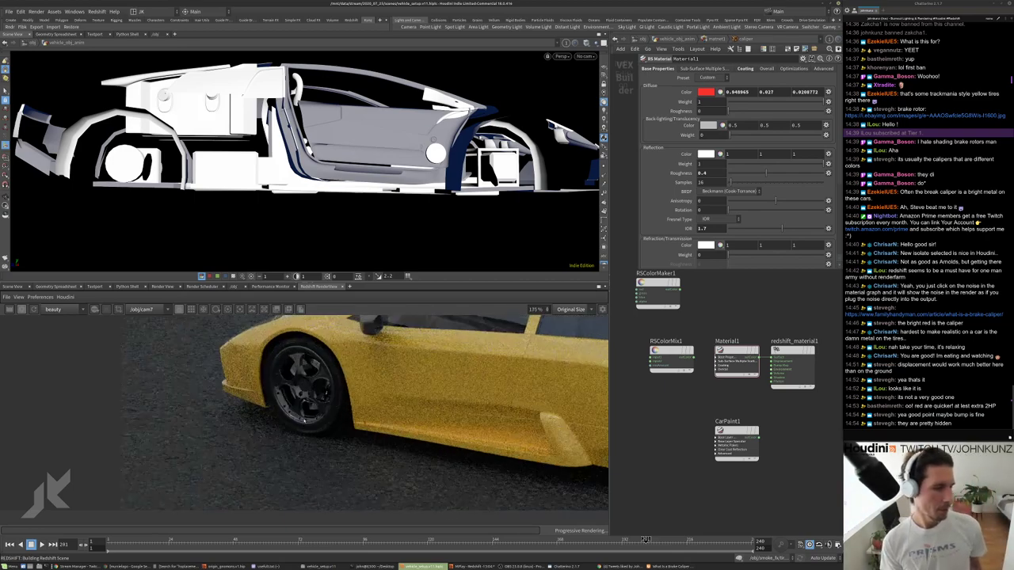
pyautogui.scroll(2, 364, 396)
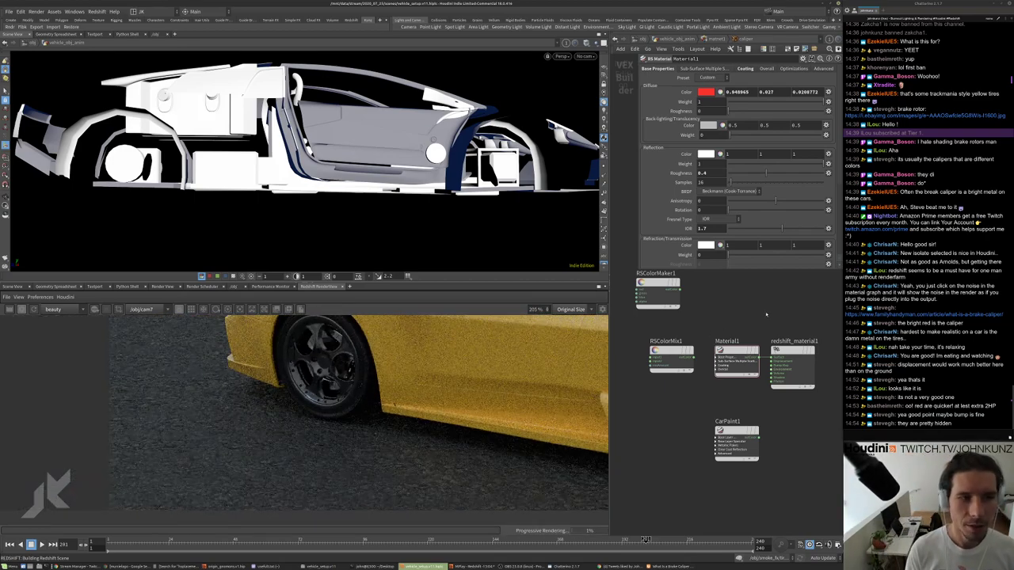
pyautogui.press('u')
pyautogui.press('u')
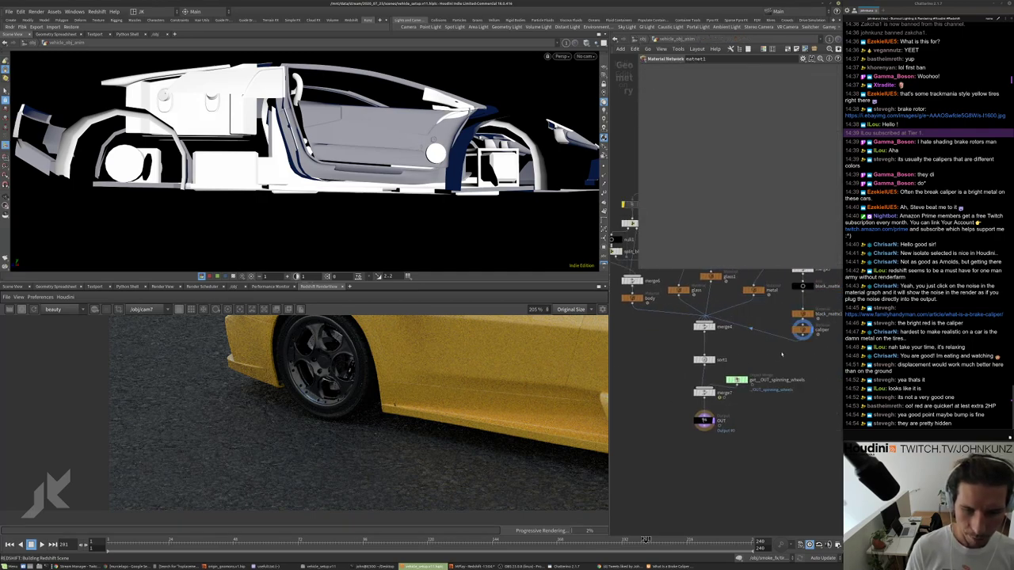
# Add a normal2 Normal node below caliper and make it the displayed output.
pyautogui.scroll(3, 782, 354)
pyautogui.click(753, 333)
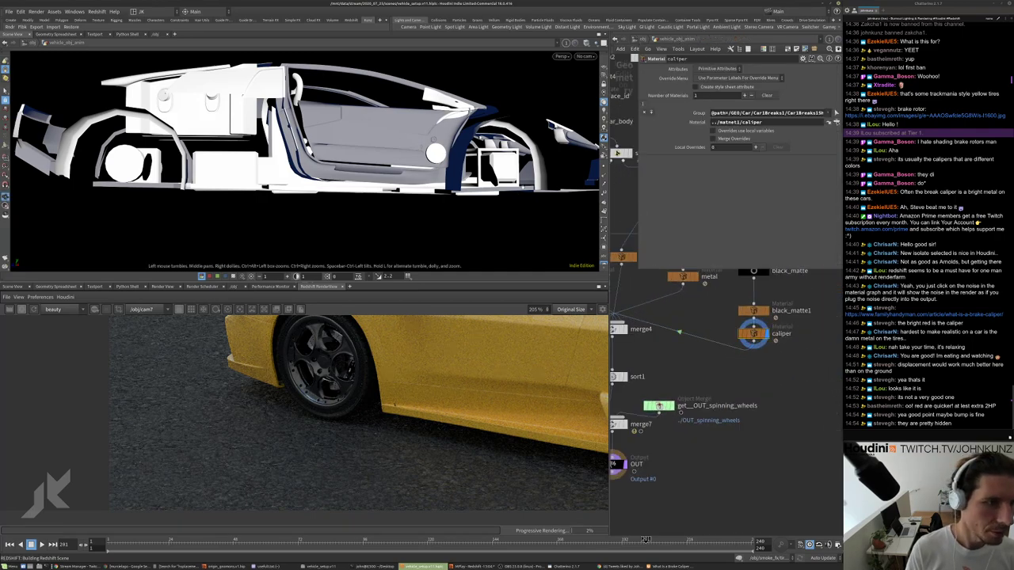
pyautogui.moveTo(333, 158); pyautogui.dragTo(465, 169)
pyautogui.moveTo(763, 385); pyautogui.dragTo(740, 357, button='middle')
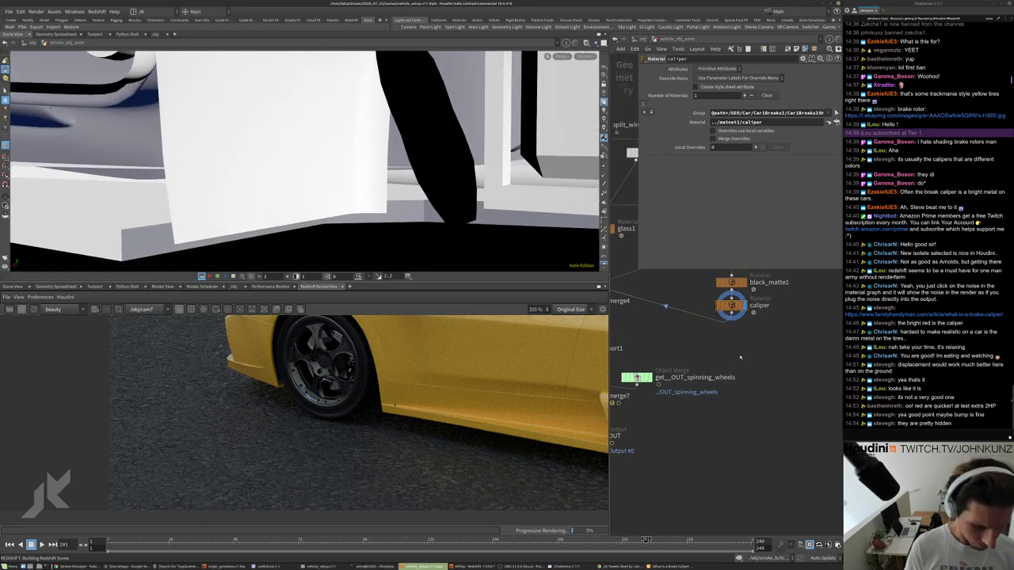
pyautogui.press('Tab')
pyautogui.click(769, 328)
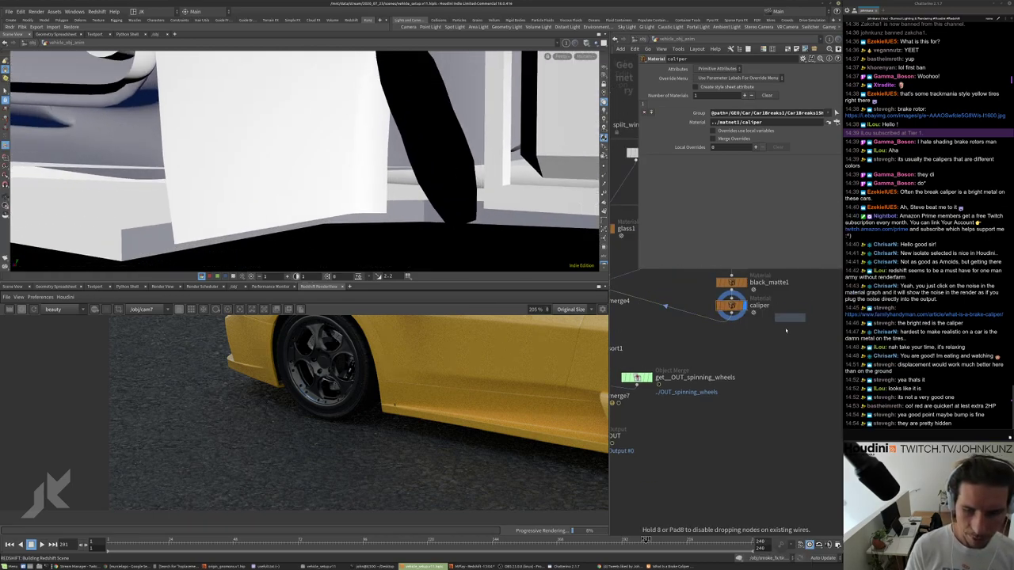
pyautogui.click(737, 317)
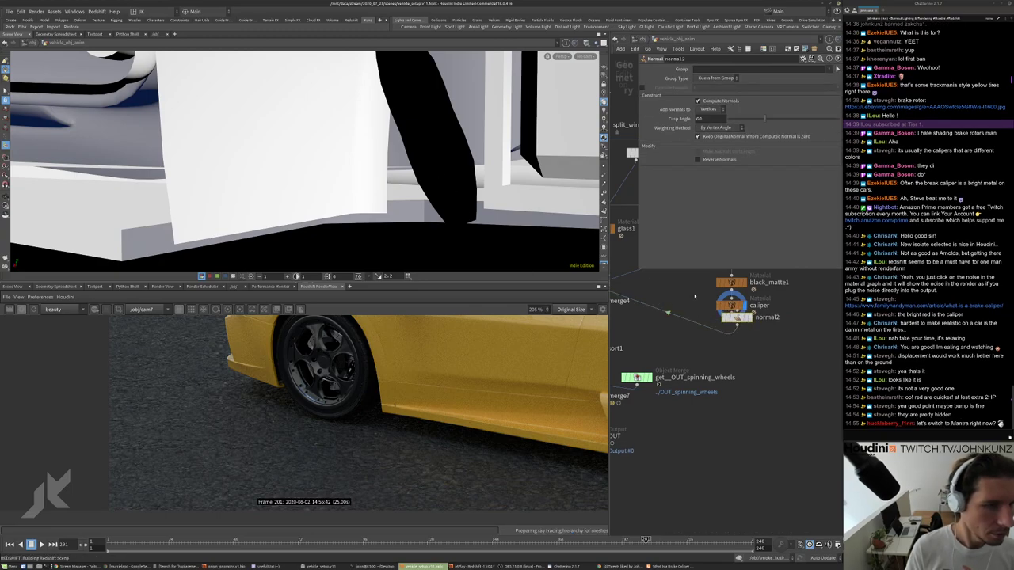
pyautogui.click(731, 329)
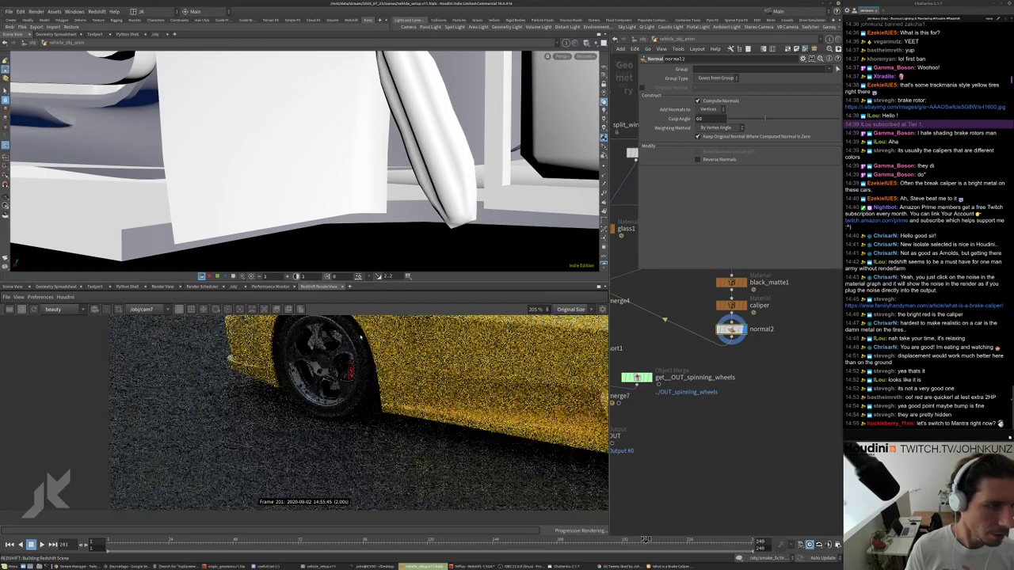
# Zoom and pan the Redshift render to inspect the red calipers on the yellow car.
pyautogui.scroll(2, 354, 386)
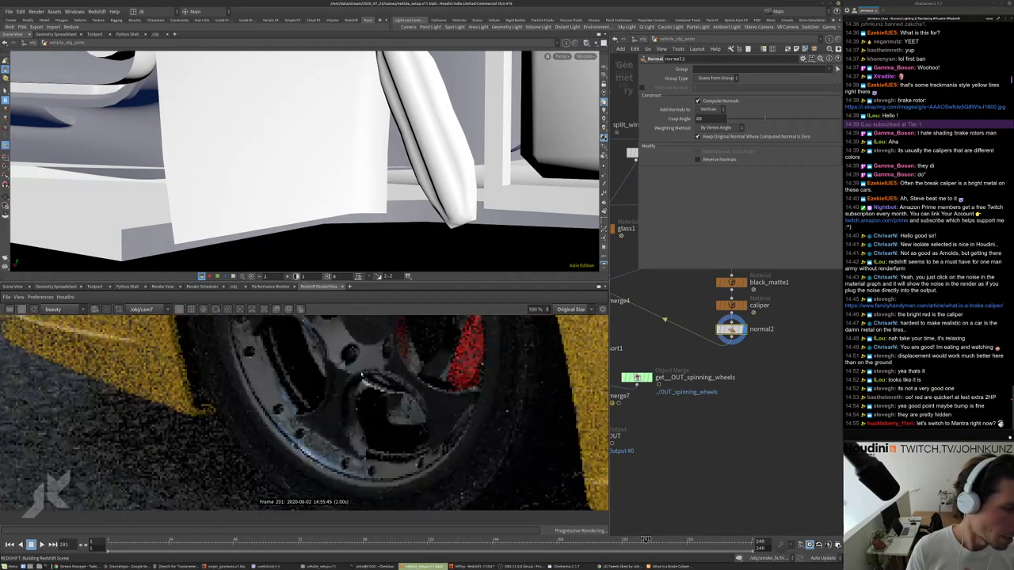
pyautogui.scroll(-6, 360, 385)
pyautogui.scroll(-2, 381, 391)
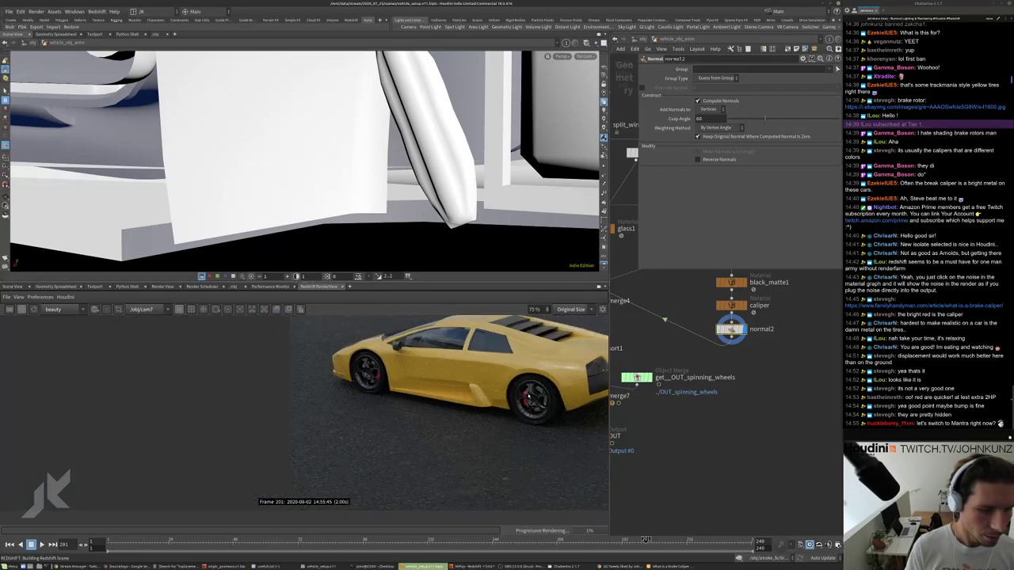
pyautogui.scroll(-1, 530, 400)
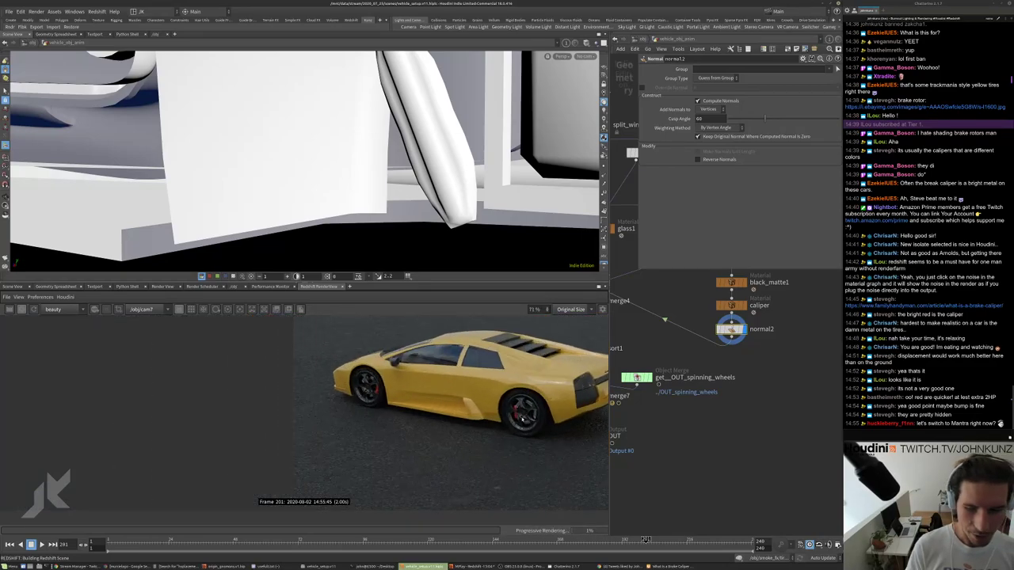
pyautogui.scroll(2, 523, 418)
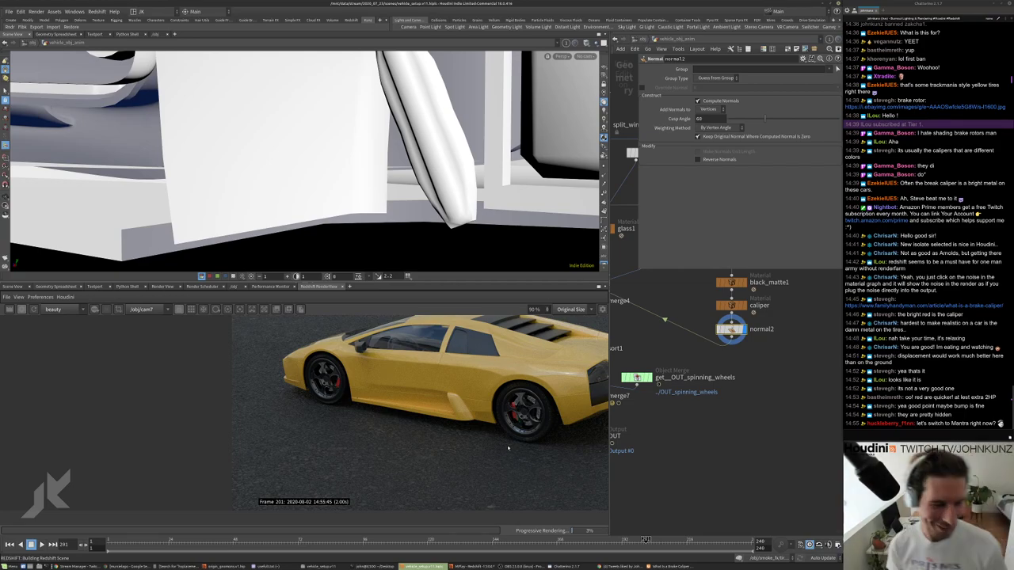
pyautogui.moveTo(520, 418); pyautogui.dragTo(507, 442)
pyautogui.scroll(5, 376, 414)
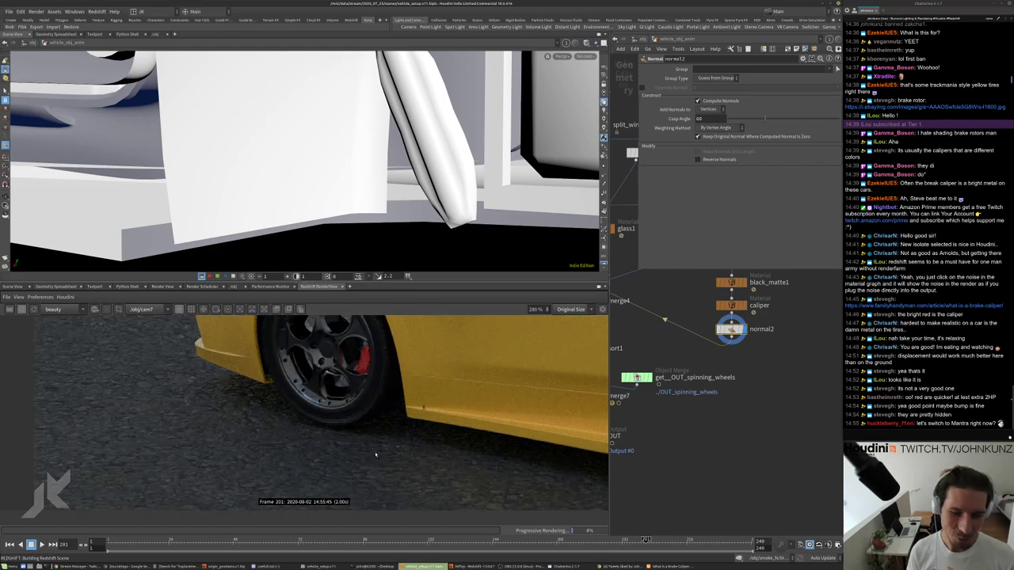
pyautogui.scroll(-3, 376, 453)
pyautogui.scroll(4, 376, 454)
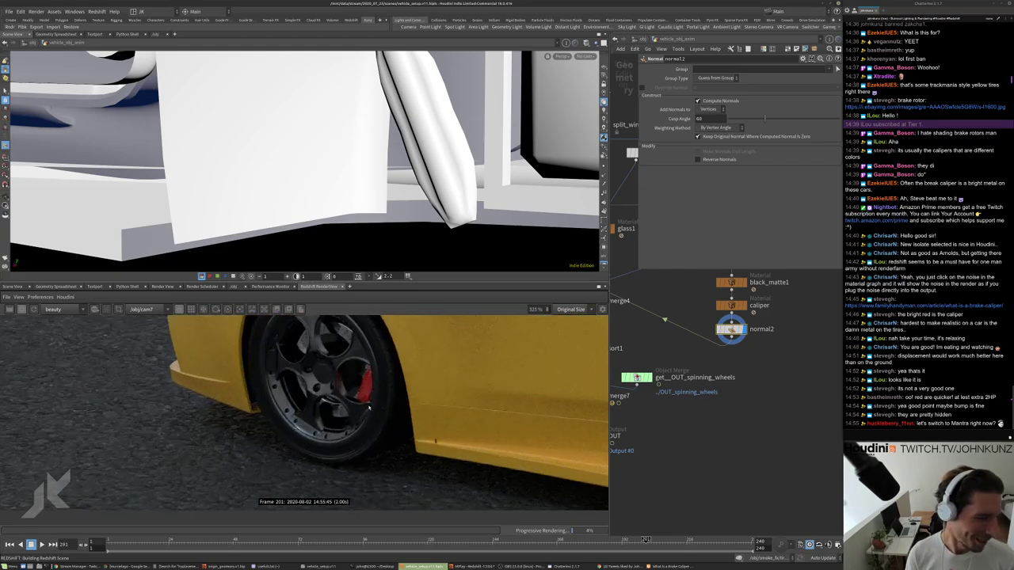
pyautogui.scroll(2, 387, 387)
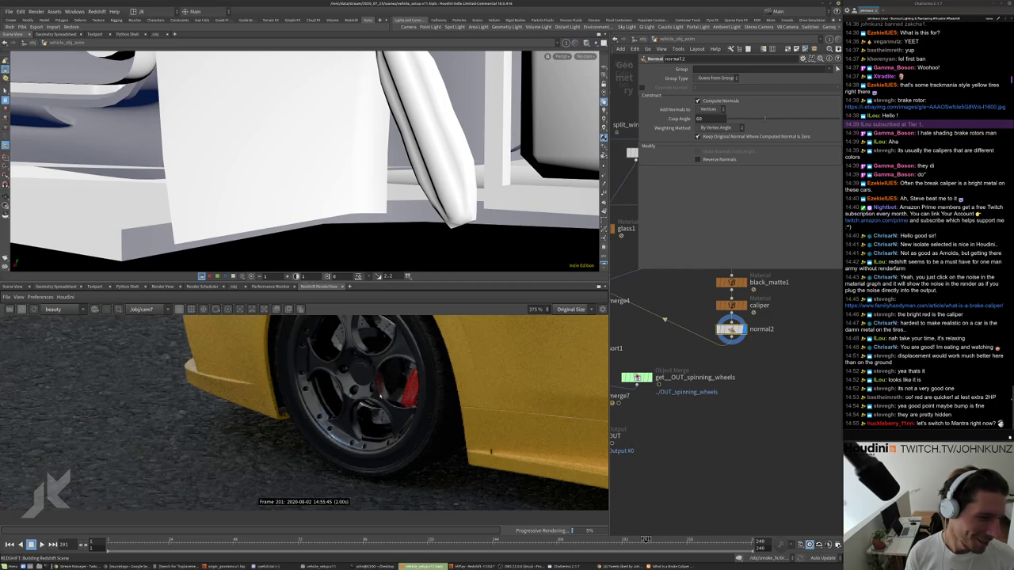
pyautogui.scroll(-4, 403, 395)
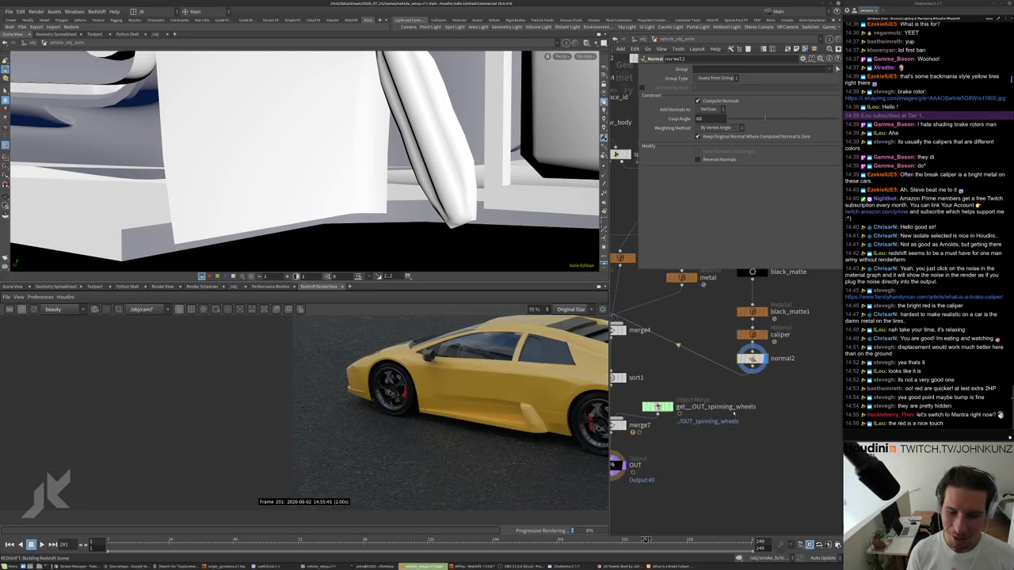
pyautogui.scroll(-2, 550, 370)
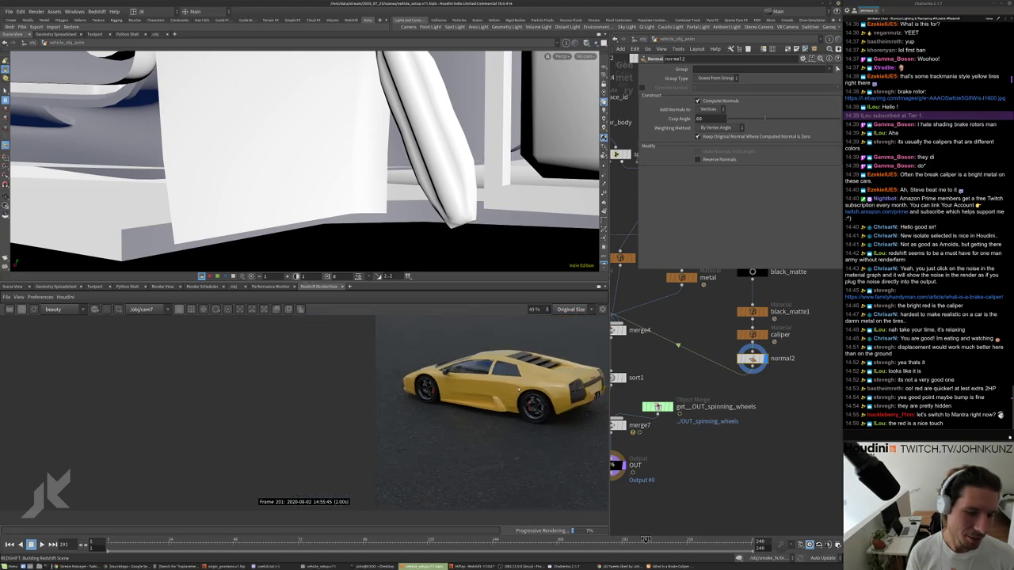
pyautogui.scroll(3, 569, 403)
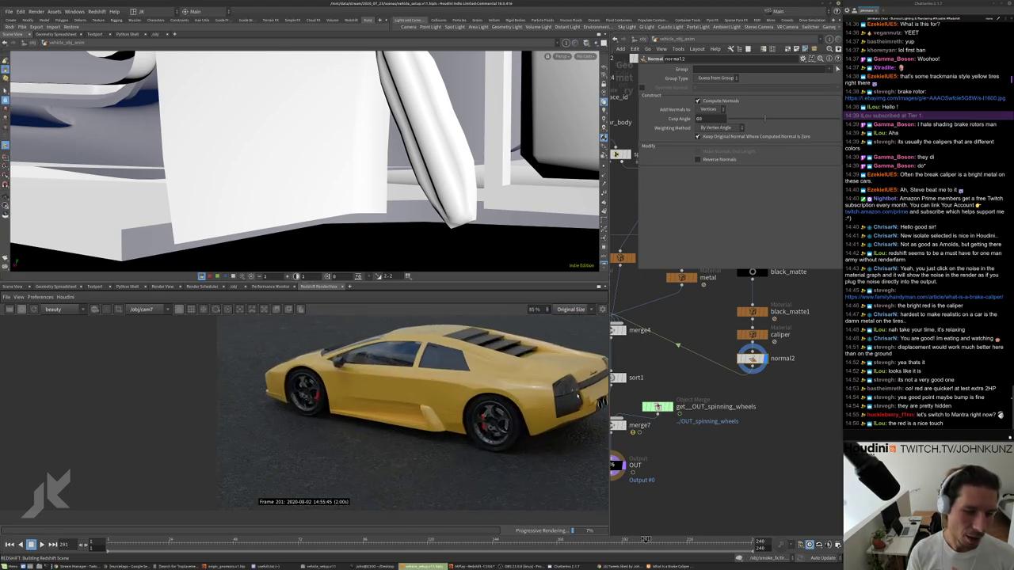
pyautogui.scroll(2, 570, 403)
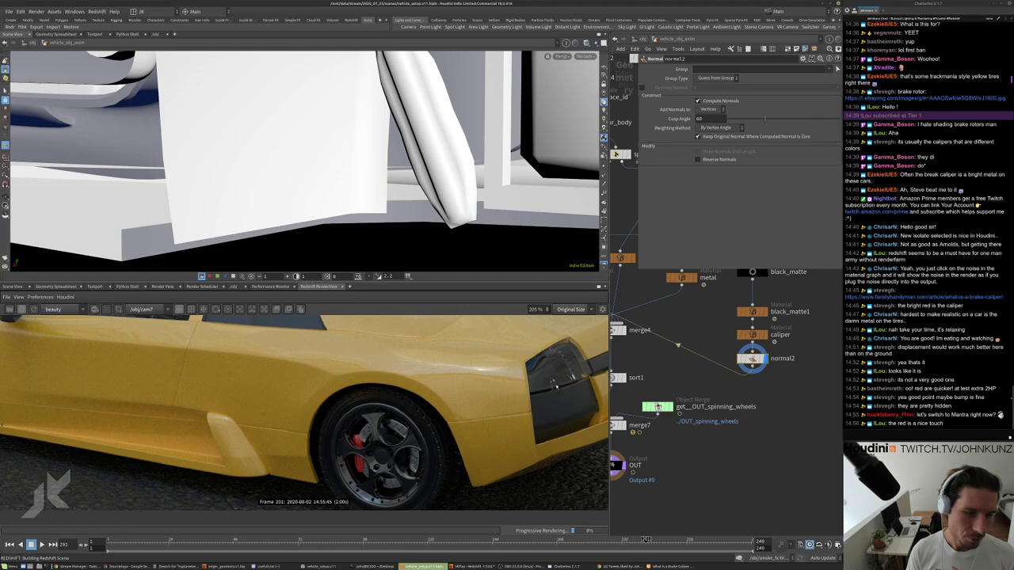
pyautogui.scroll(-3, 559, 371)
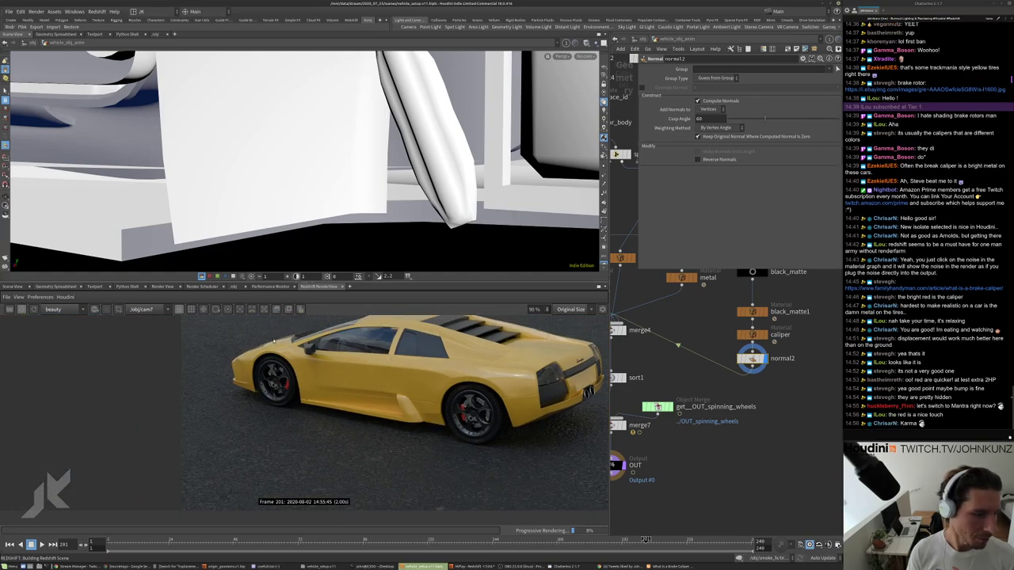
pyautogui.scroll(1, 539, 379)
pyautogui.scroll(-3, 446, 403)
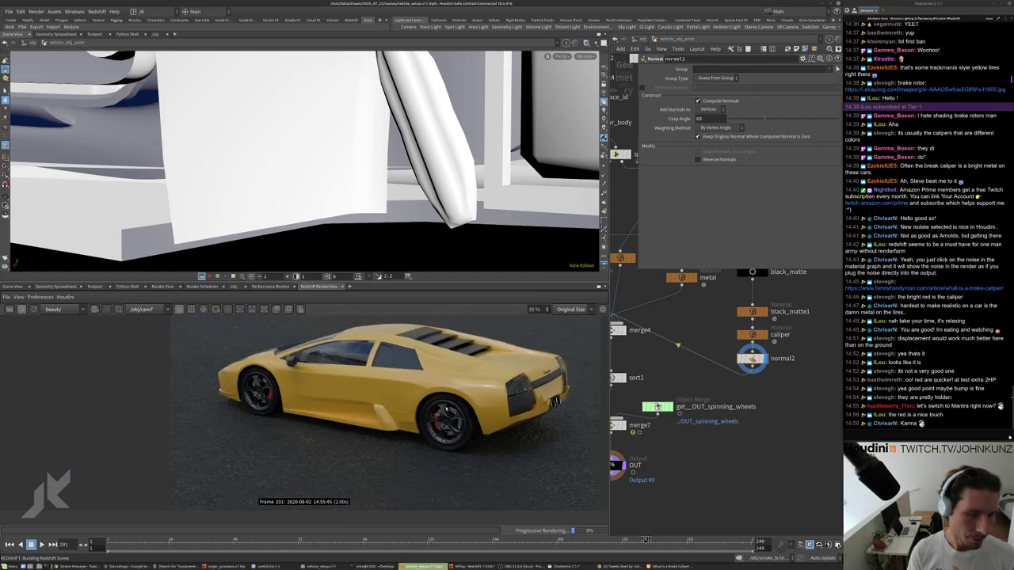
# Save the scene incrementally as vehicle_setup.v11.hip.
pyautogui.scroll(-2, 773, 453)
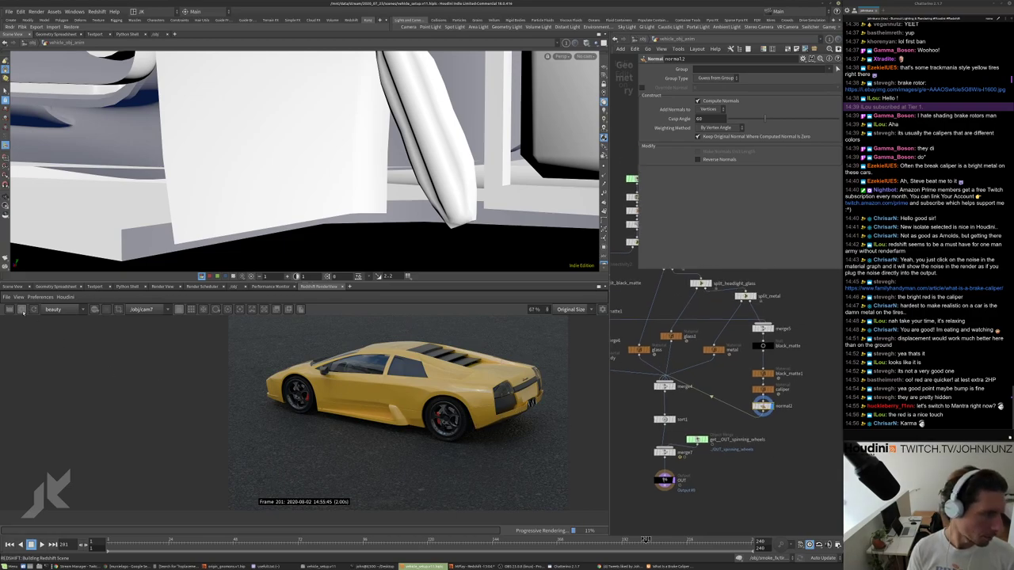
pyautogui.click(10, 11)
pyautogui.click(32, 50)
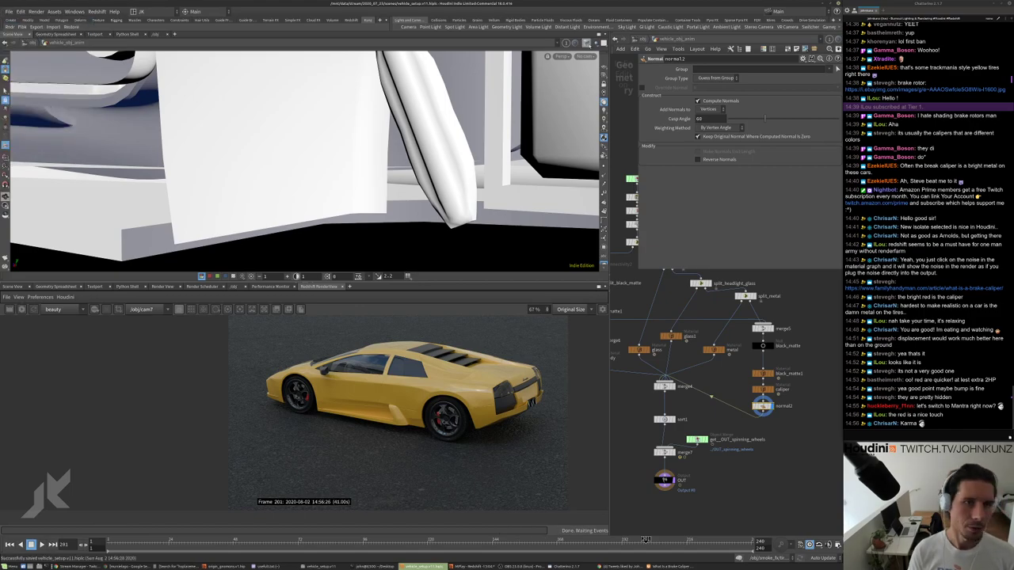
# Go up to /obj, frame all nodes, and dive into the asphalt ground geometry.
pyautogui.press('u')
pyautogui.click(783, 334)
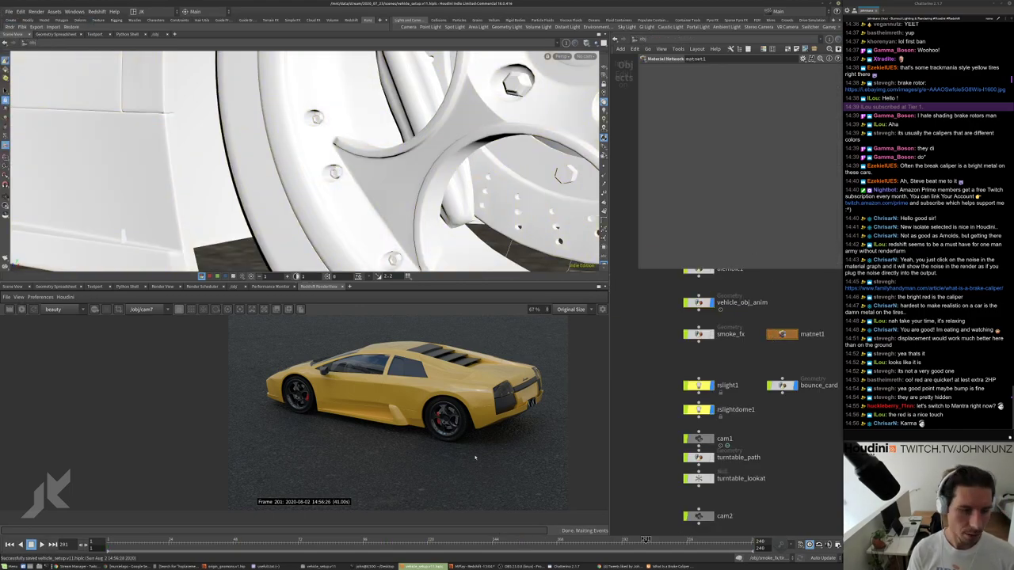
pyautogui.press('h')
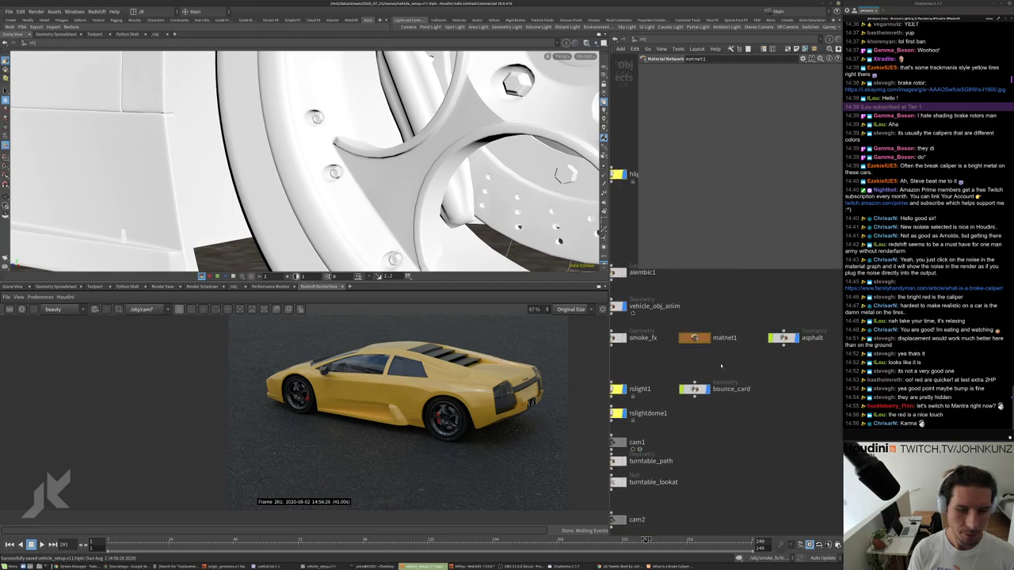
pyautogui.doubleClick(786, 339)
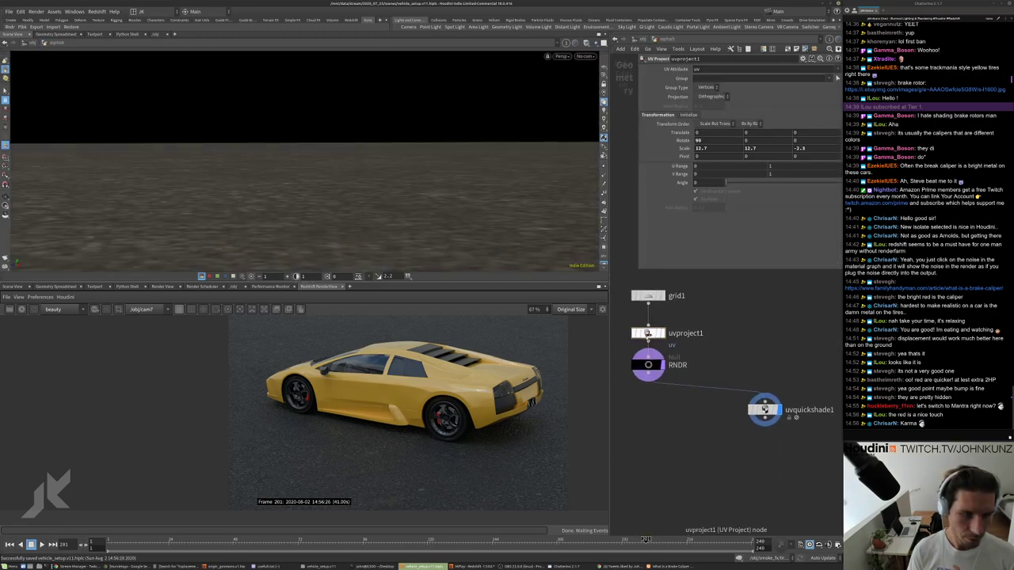
pyautogui.scroll(5, 458, 473)
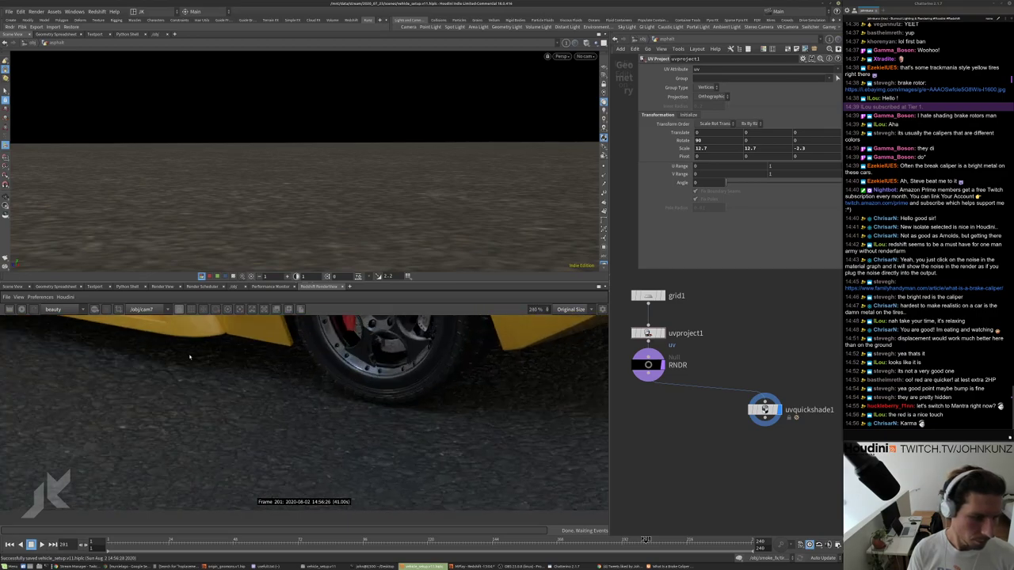
# Restart the Redshift render and lower uvproject1's scale from 12.7 to 2.7.
pyautogui.click(21, 309)
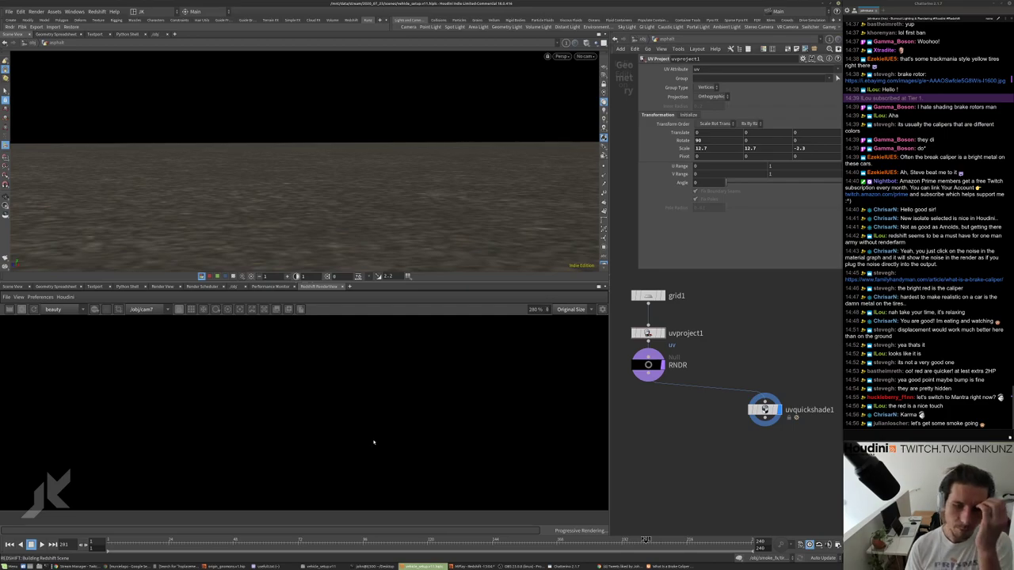
pyautogui.scroll(2, 382, 421)
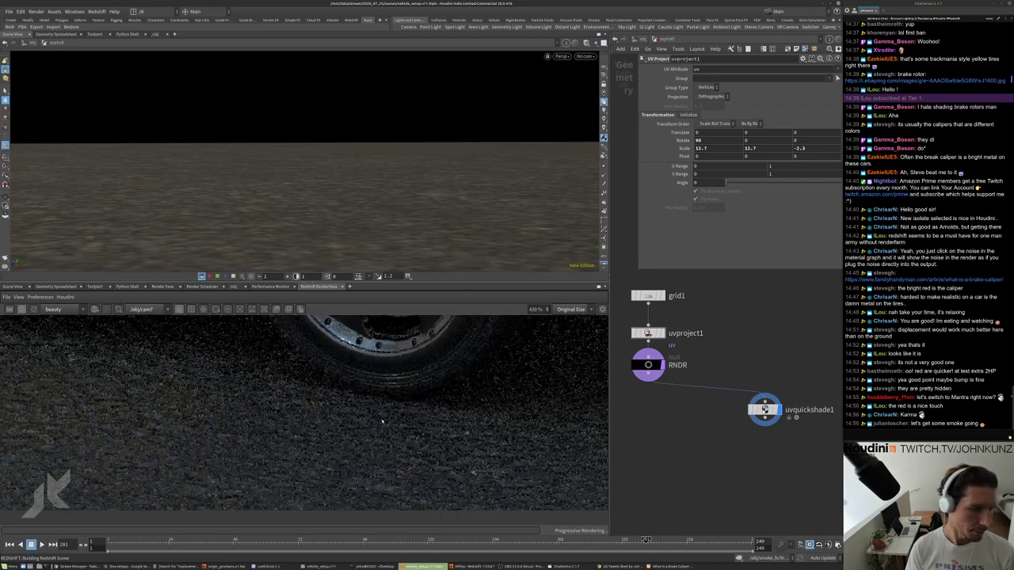
pyautogui.scroll(-5, 382, 421)
pyautogui.scroll(4, 475, 455)
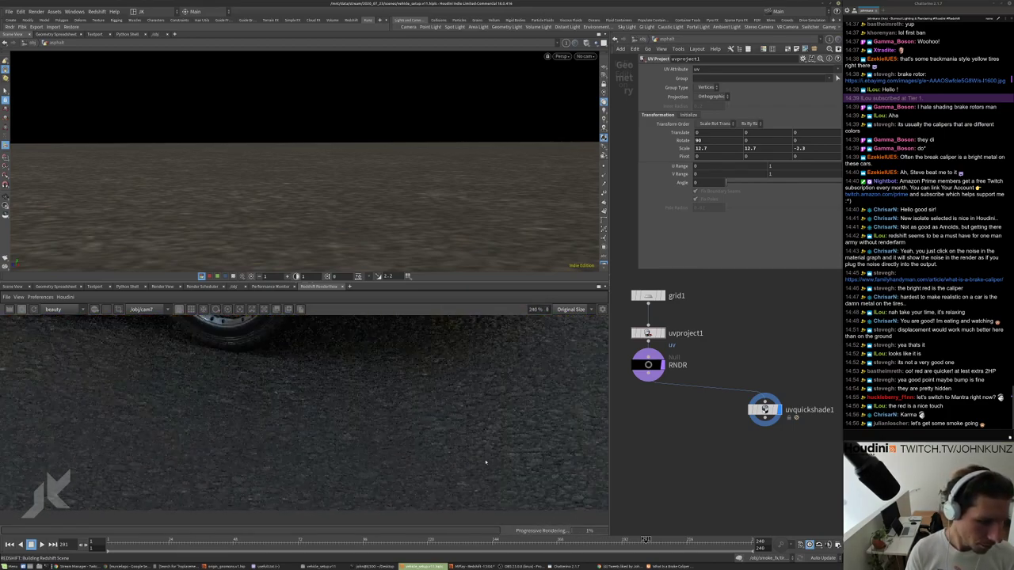
pyautogui.moveTo(687, 148); pyautogui.dragTo(648, 132, button='middle')
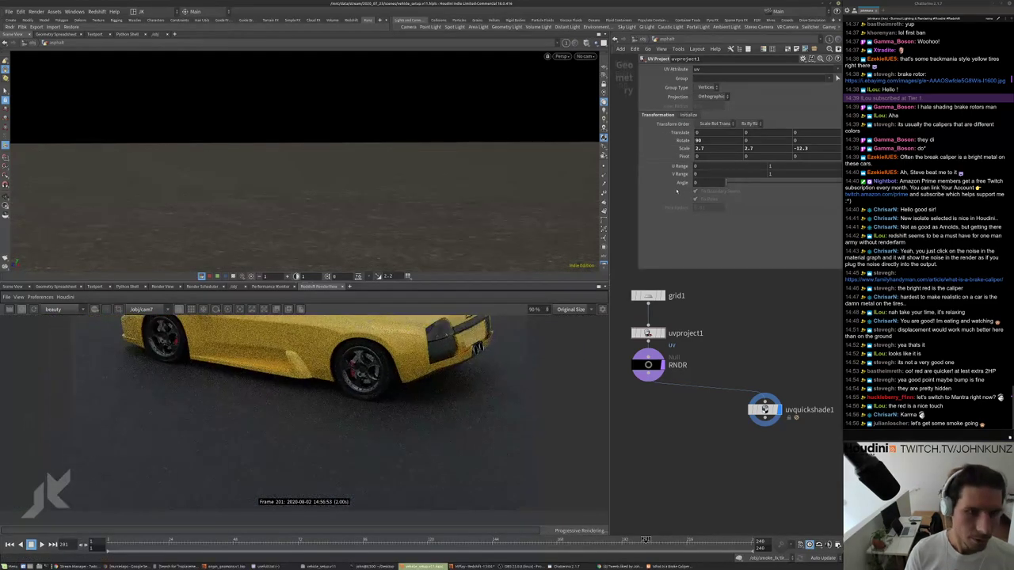
# Set uvproject1's scale to 10 on the X, Y and Z axes.
pyautogui.click(697, 148)
pyautogui.write('10')
pyautogui.press('Tab')
pyautogui.write('10')
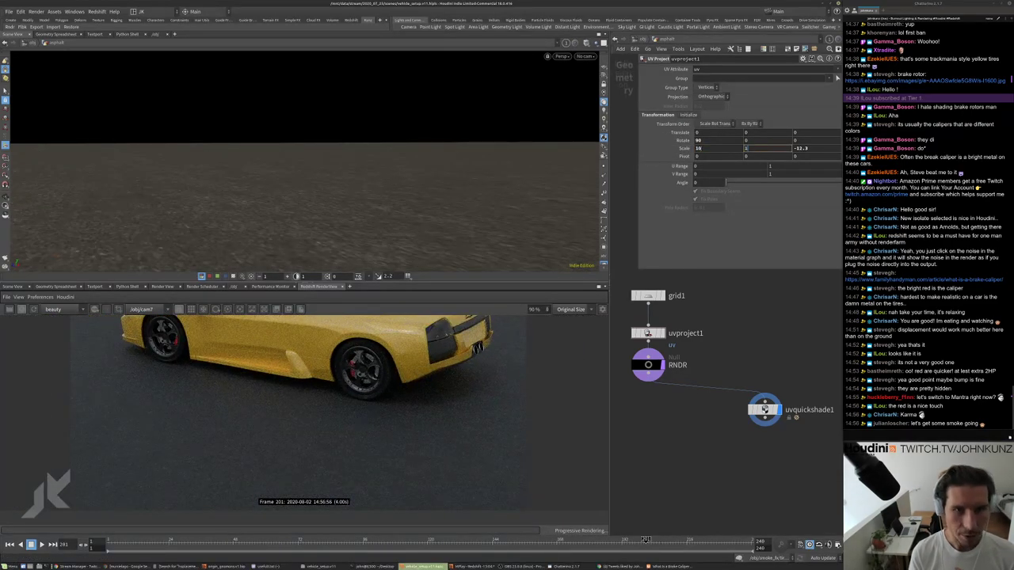
pyautogui.press('Tab')
pyautogui.write('10')
pyautogui.press('Return')
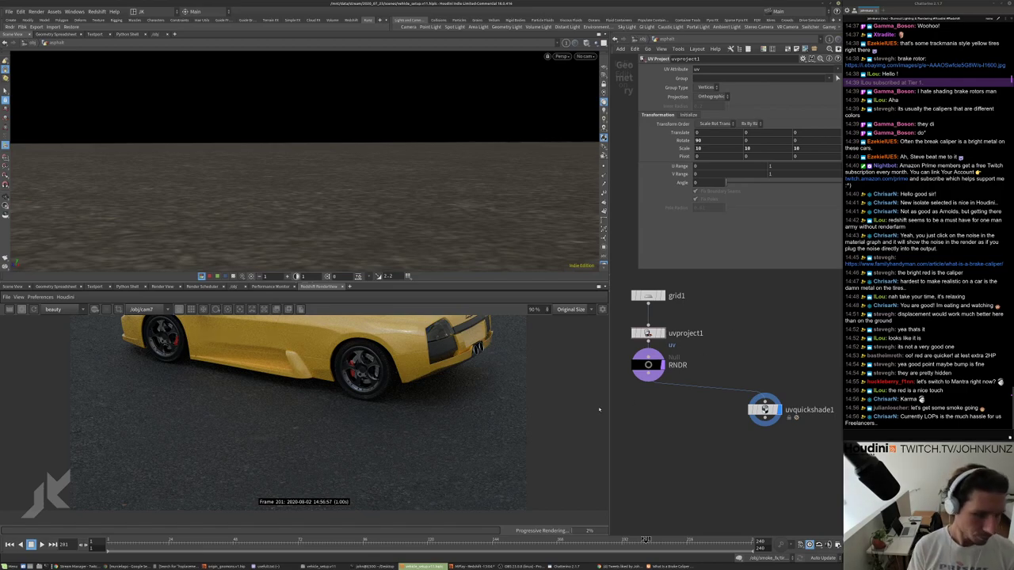
# Inspect the re-rendering road surface in Redshift, nudging the node network up slightly.
pyautogui.scroll(5, 442, 409)
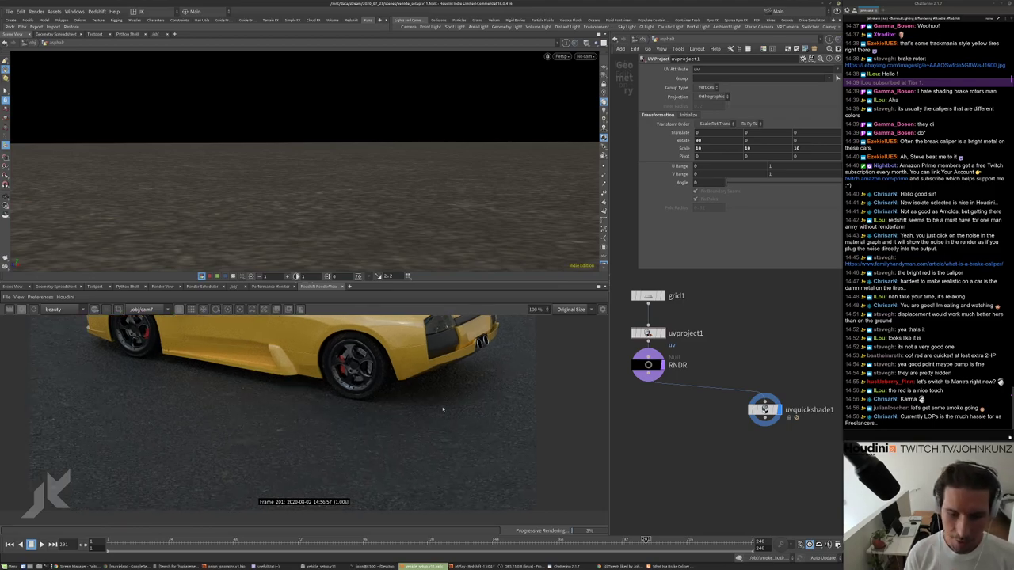
pyautogui.scroll(-3, 443, 416)
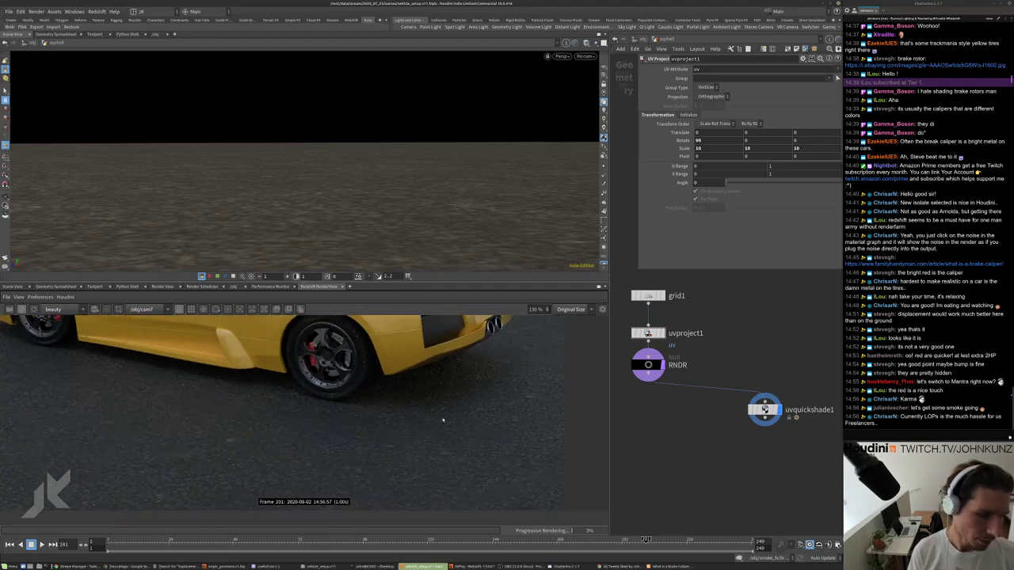
pyautogui.scroll(4, 359, 444)
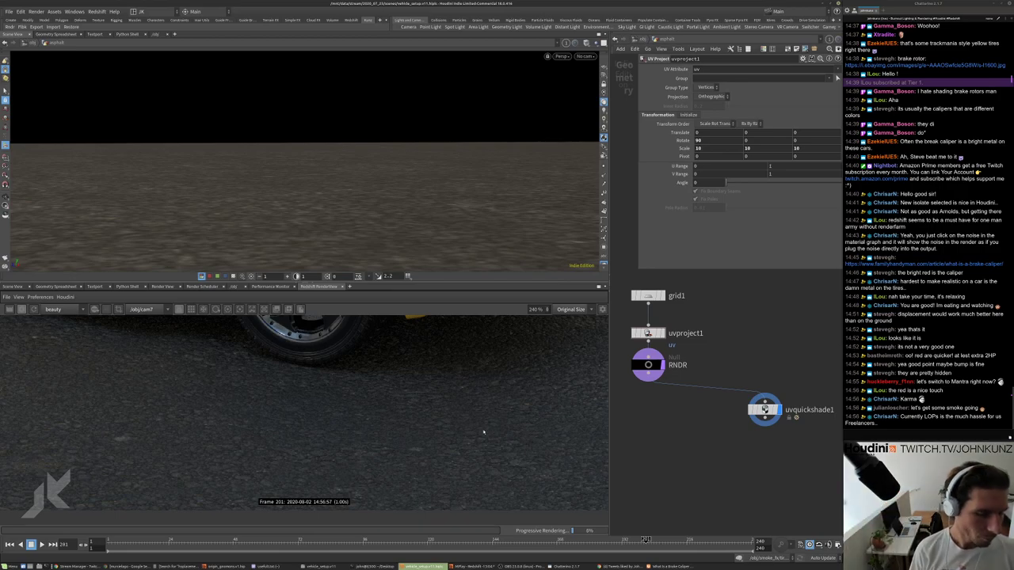
pyautogui.scroll(2, 509, 412)
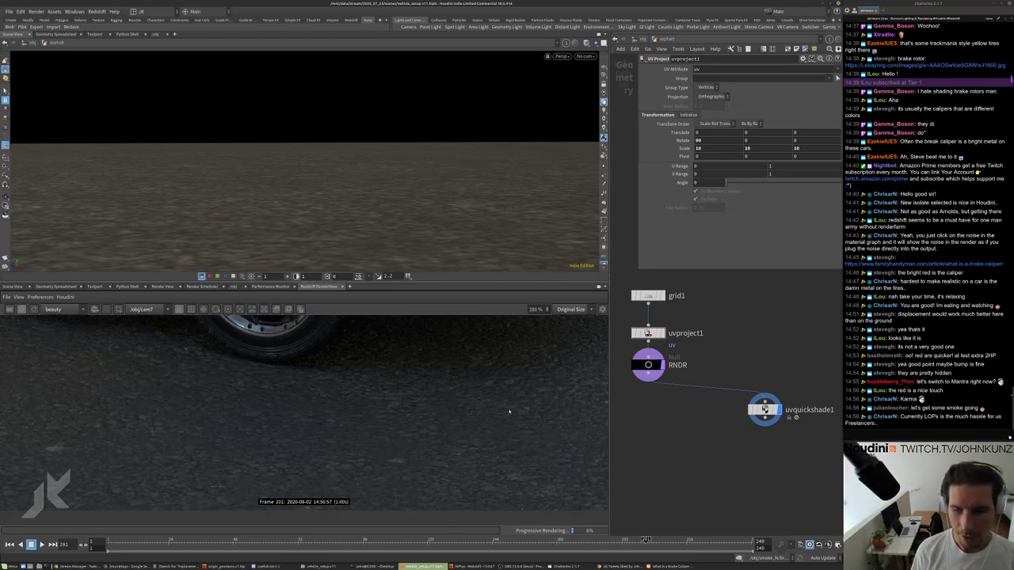
pyautogui.scroll(-4, 510, 410)
pyautogui.scroll(2, 507, 409)
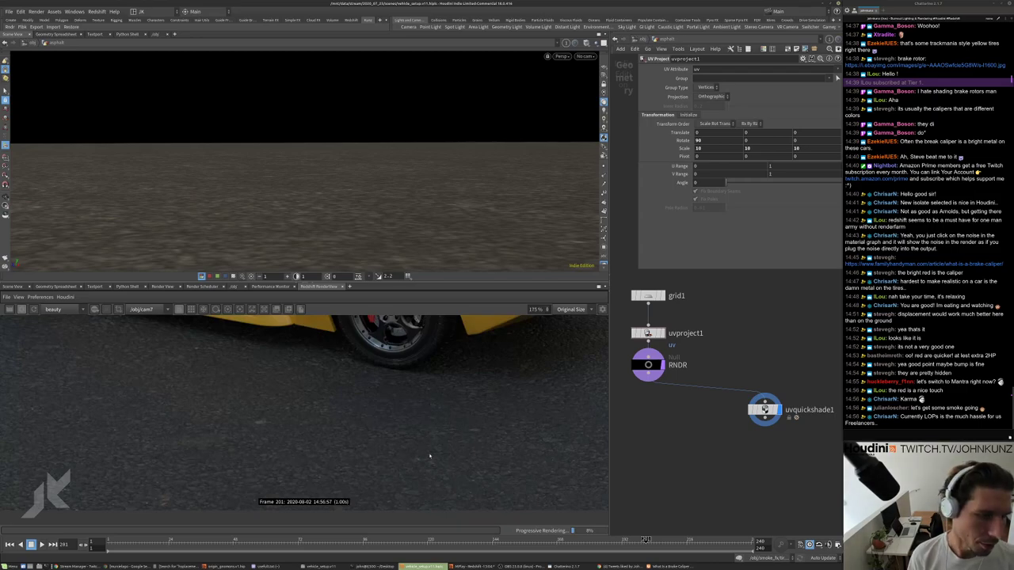
pyautogui.scroll(-3, 431, 457)
pyautogui.scroll(4, 379, 443)
pyautogui.moveTo(637, 441); pyautogui.dragTo(636, 405, button='middle')
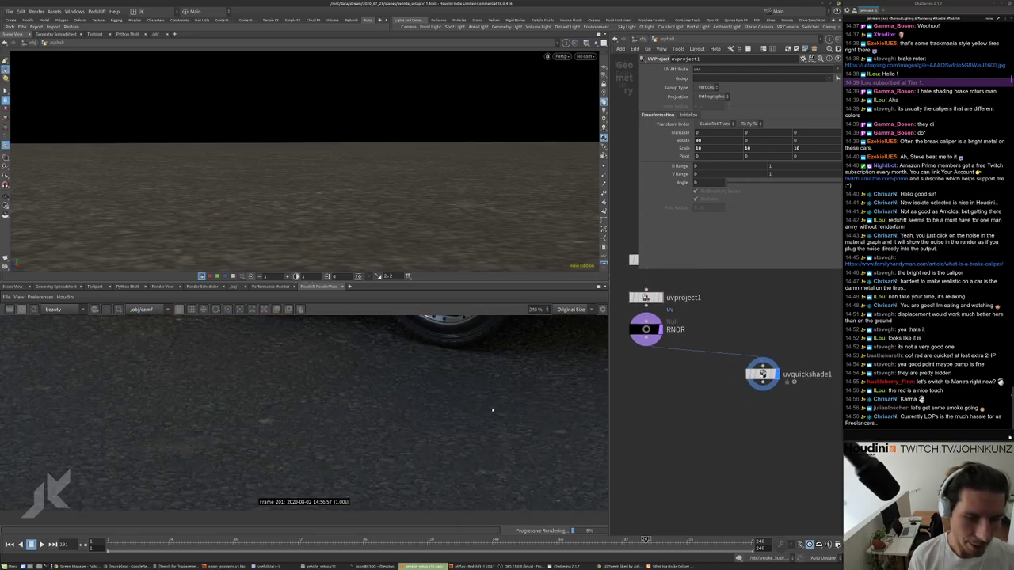
pyautogui.scroll(5, 542, 431)
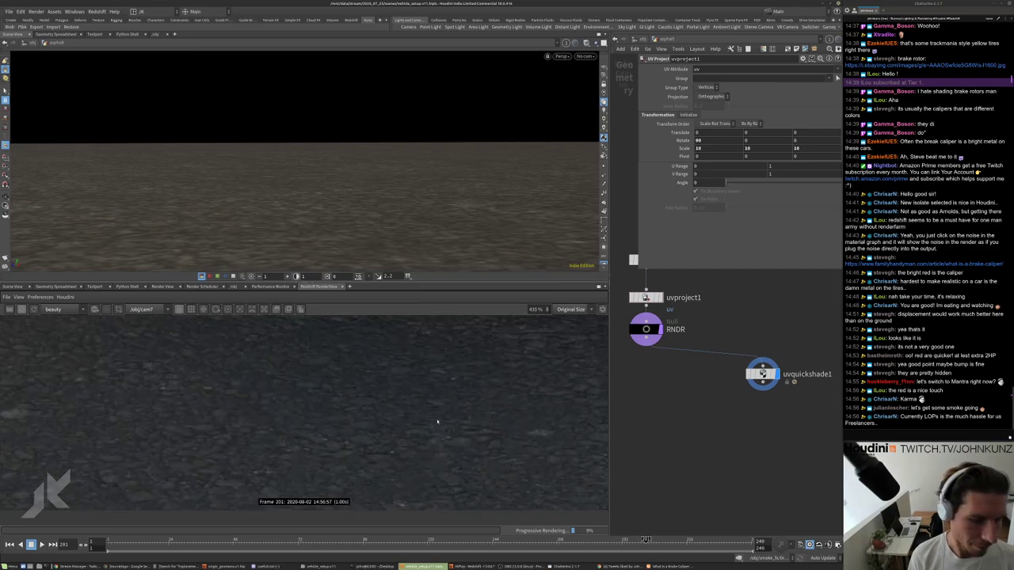
pyautogui.scroll(2, 494, 443)
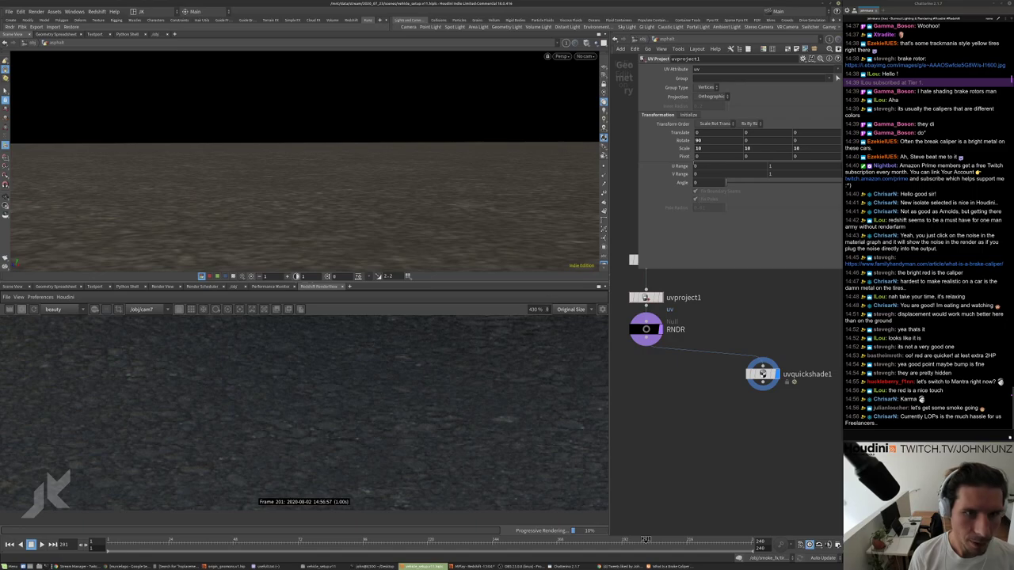
# Set uvproject1's scale to 1 on the X, Y and Z axes.
pyautogui.click(698, 148)
pyautogui.write('1')
pyautogui.press('Tab')
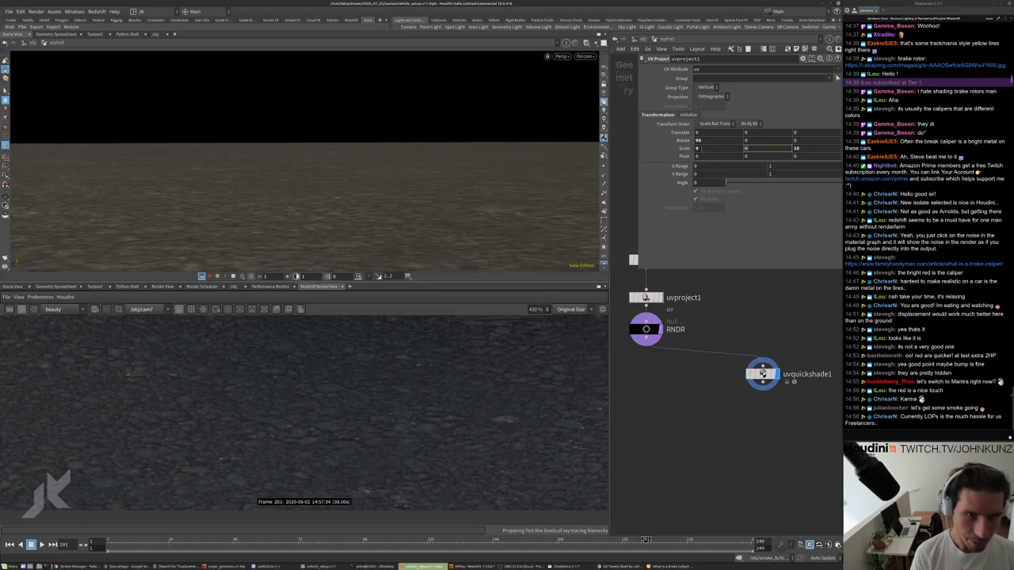
pyautogui.write('1')
pyautogui.press('Tab')
pyautogui.write('1')
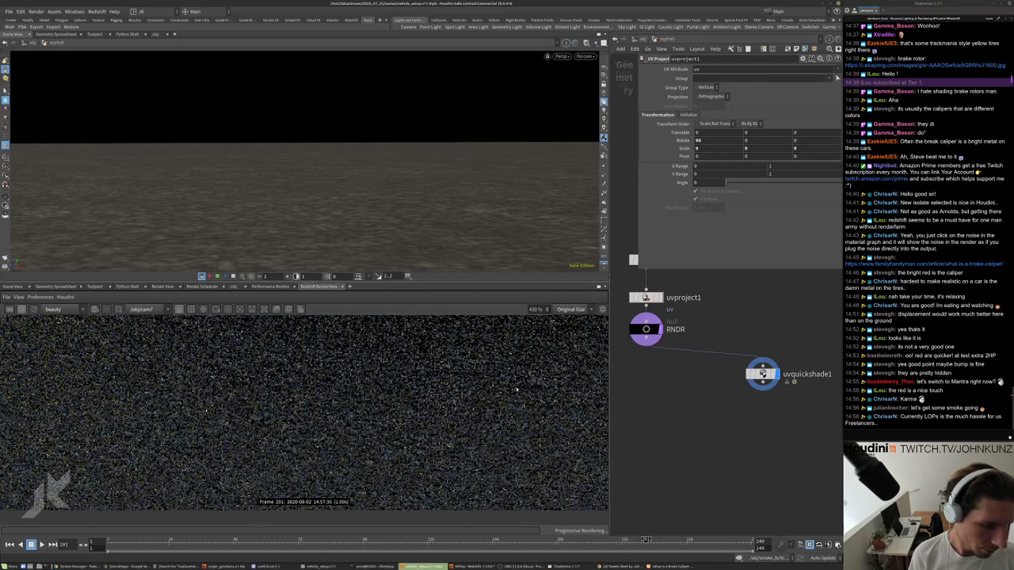
# Zoom out in the Redshift RenderView and return to the /obj network.
pyautogui.scroll(-4, 476, 439)
pyautogui.scroll(-1, 431, 421)
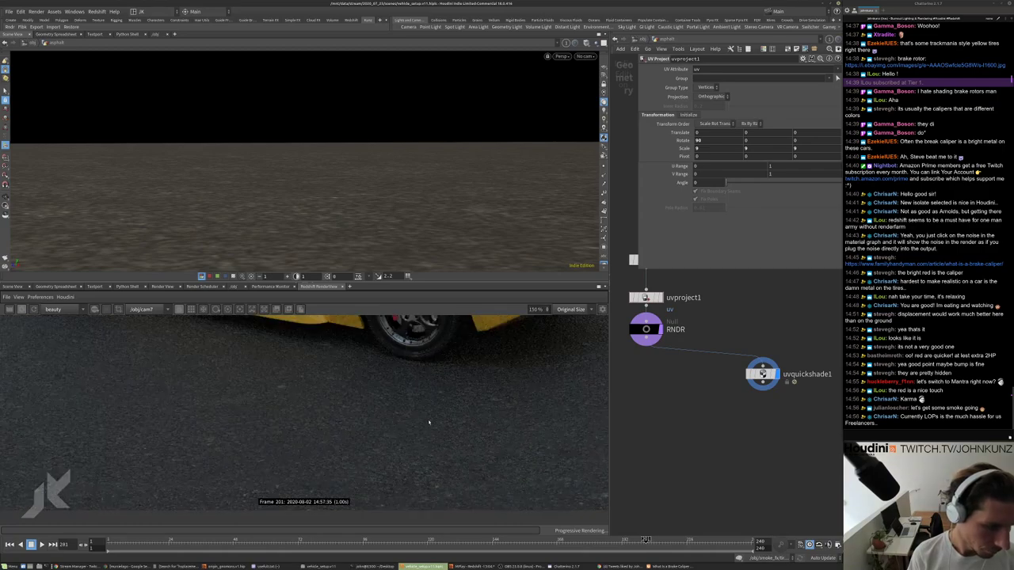
pyautogui.scroll(-5, 438, 458)
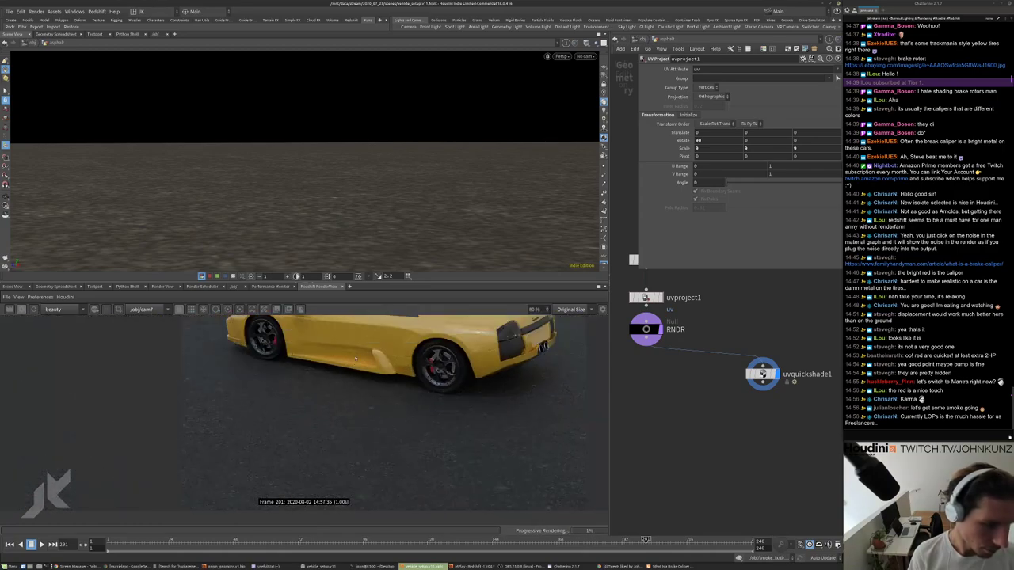
pyautogui.scroll(-1, 358, 400)
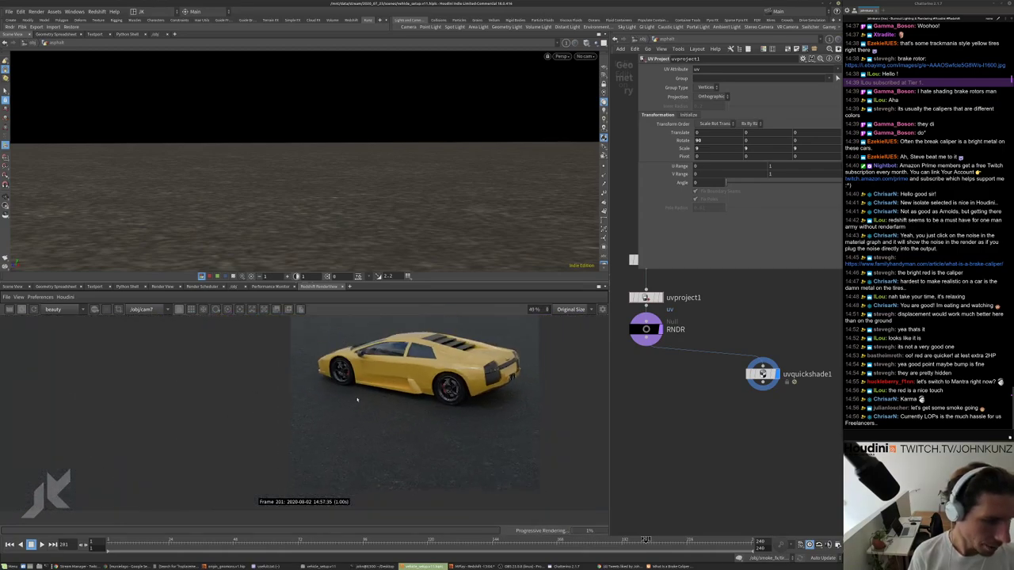
pyautogui.scroll(4, 343, 410)
pyautogui.scroll(-3, 789, 475)
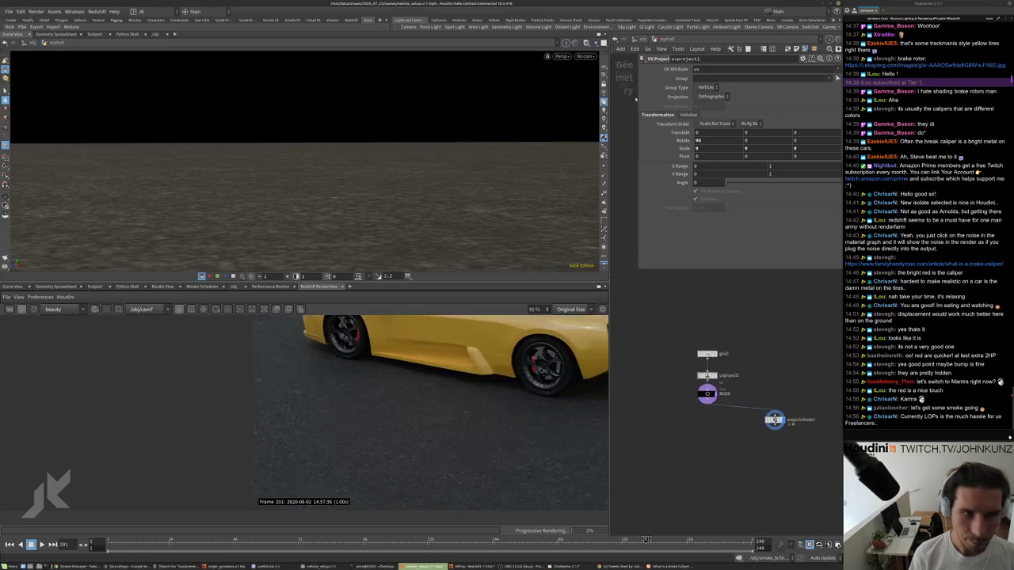
pyautogui.press('u')
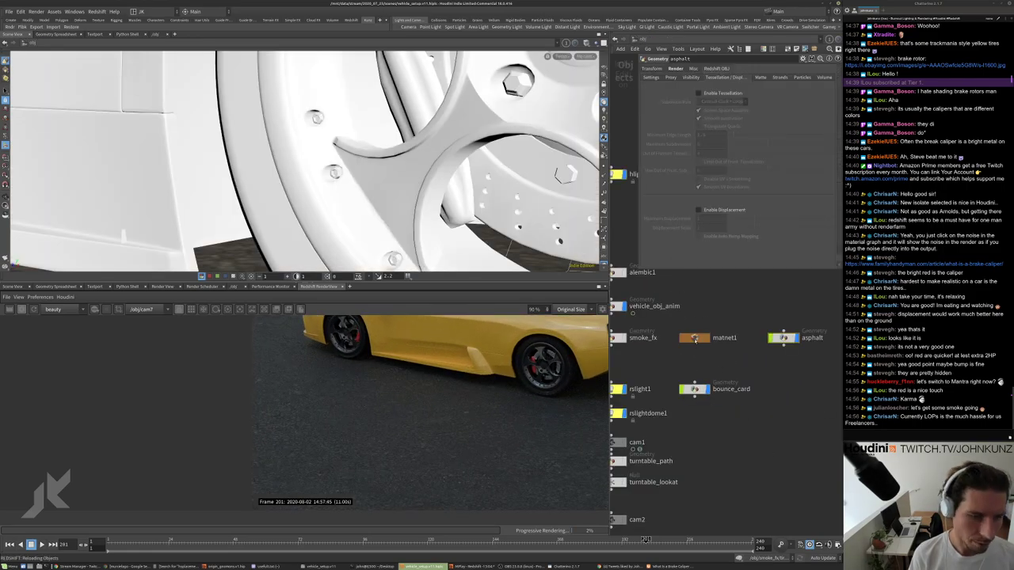
pyautogui.click(694, 339)
pyautogui.press('i')
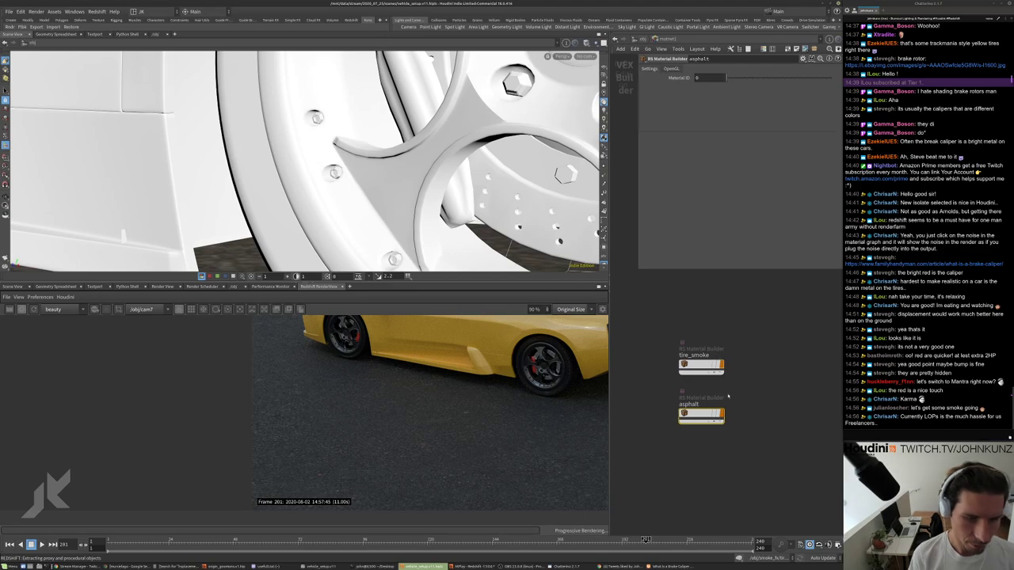
pyautogui.click(701, 414)
pyautogui.press('i')
pyautogui.scroll(2, 737, 402)
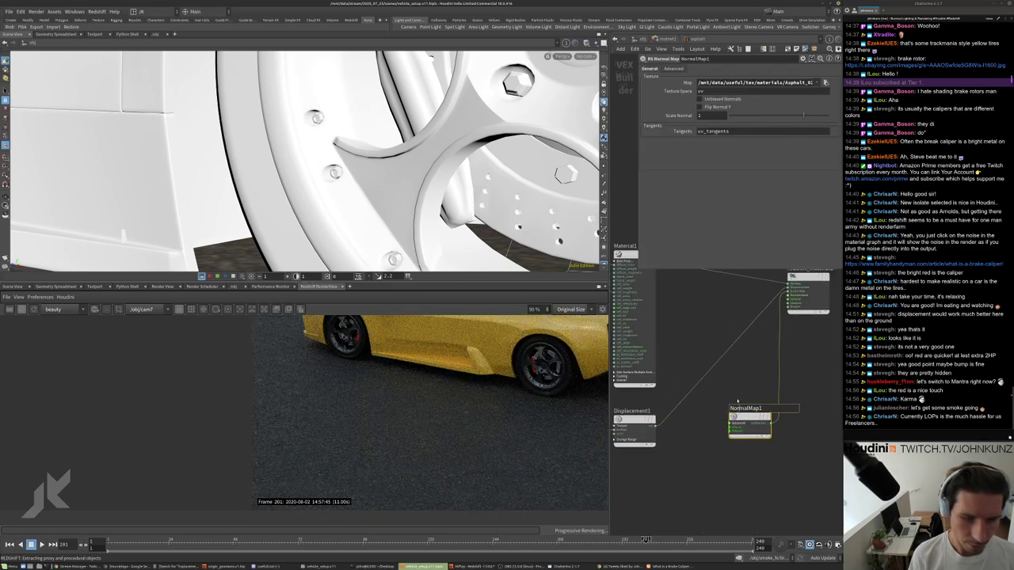
pyautogui.scroll(6, 419, 362)
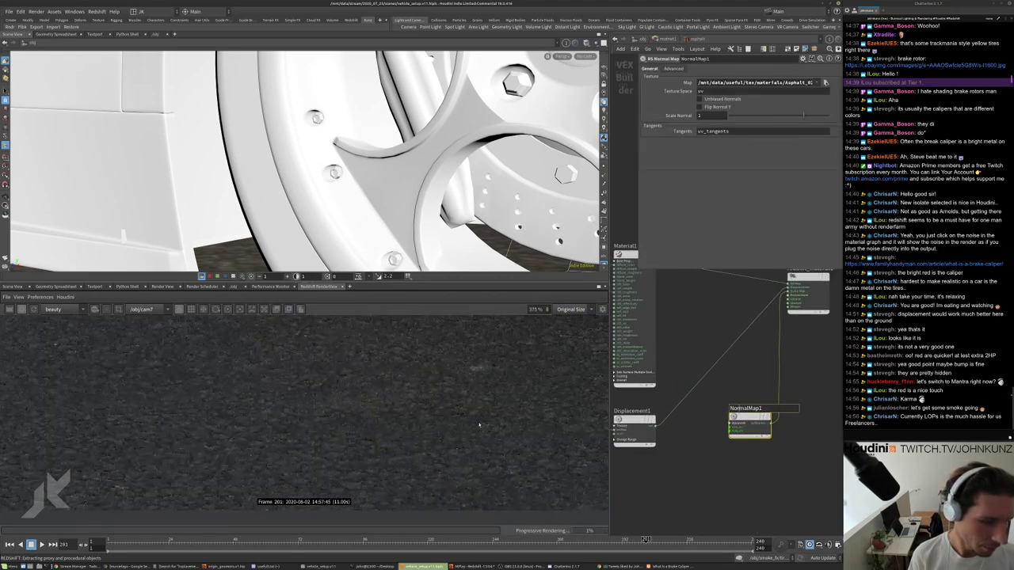
pyautogui.moveTo(728, 375); pyautogui.dragTo(712, 412, button='middle')
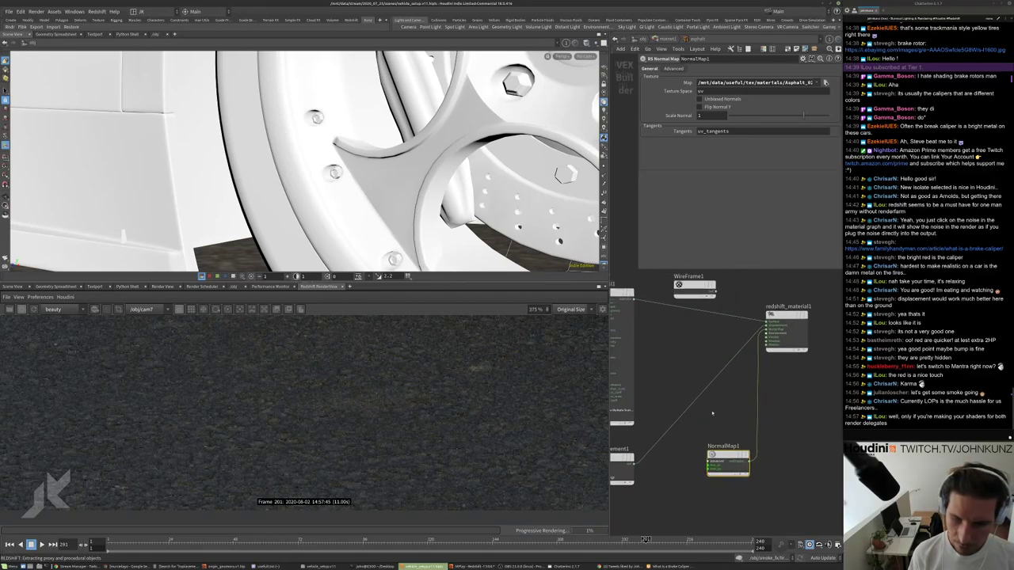
pyautogui.scroll(-3, 714, 409)
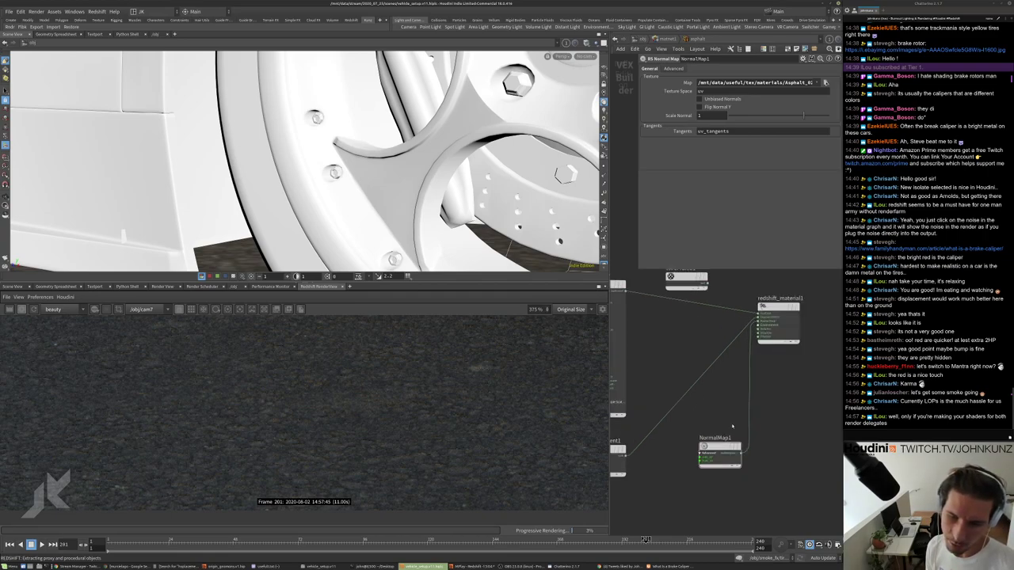
pyautogui.scroll(3, 733, 418)
pyautogui.scroll(-3, 732, 424)
pyautogui.scroll(4, 733, 426)
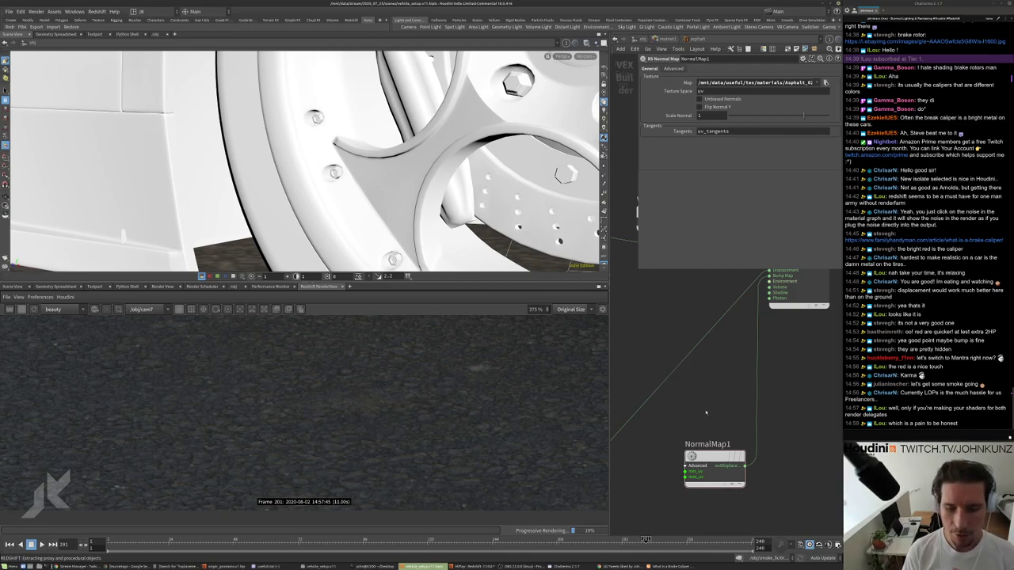
pyautogui.scroll(-5, 706, 412)
pyautogui.moveTo(719, 427); pyautogui.dragTo(730, 416)
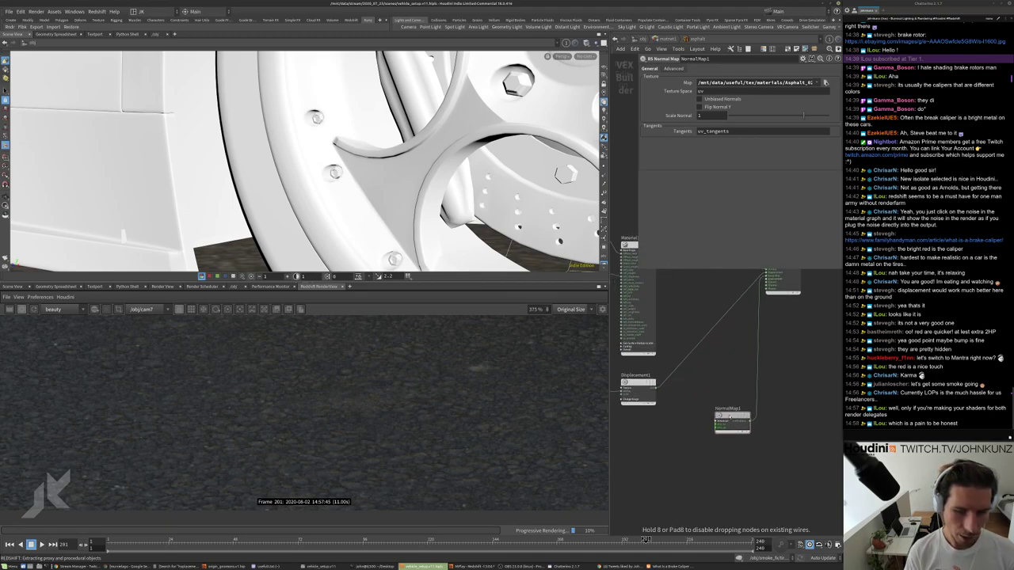
pyautogui.scroll(4, 726, 419)
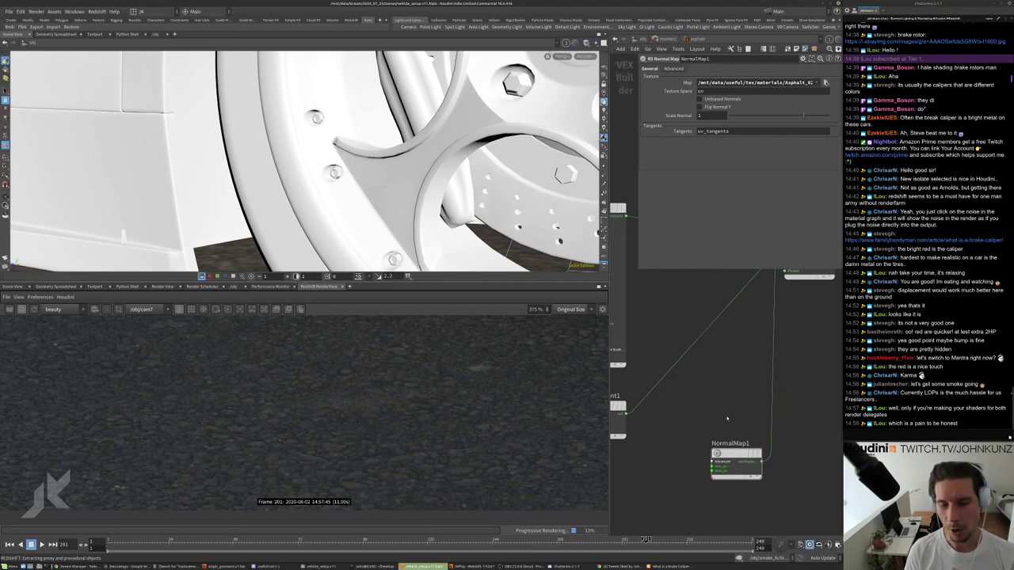
pyautogui.scroll(-3, 722, 402)
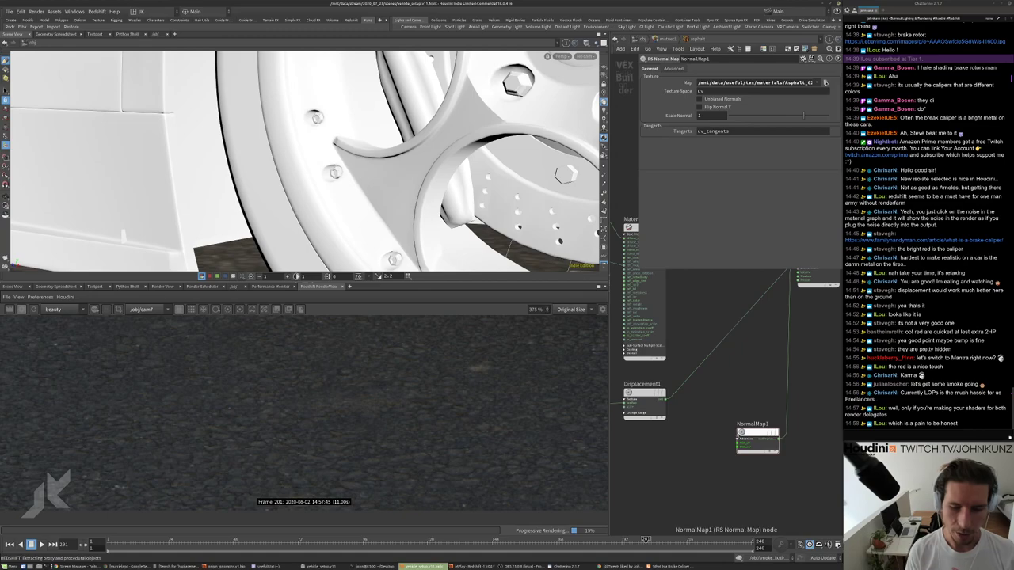
pyautogui.moveTo(757, 436); pyautogui.dragTo(736, 448)
pyautogui.scroll(-2, 736, 448)
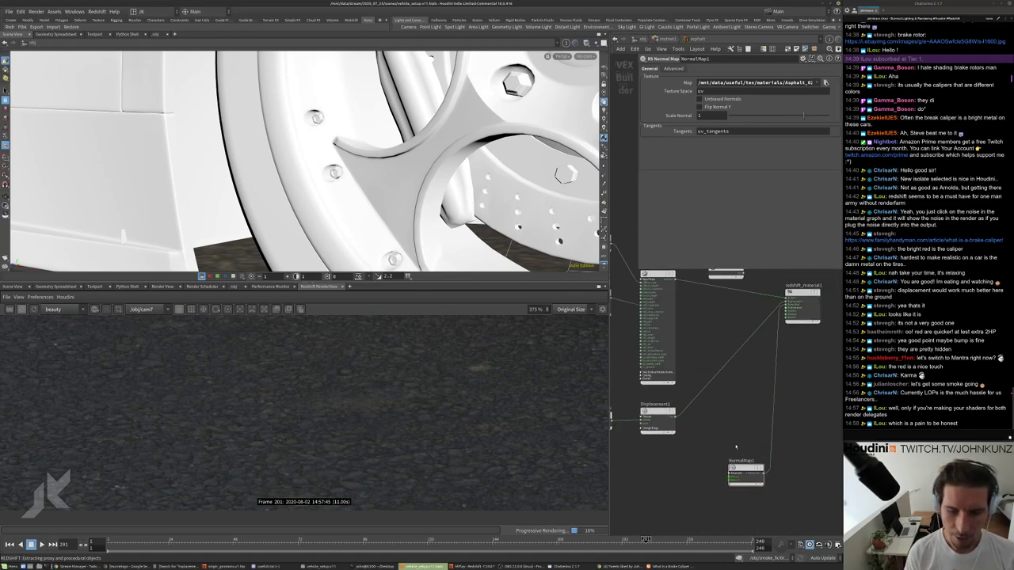
pyautogui.moveTo(736, 448); pyautogui.dragTo(793, 418, button='middle')
pyautogui.scroll(1, 792, 417)
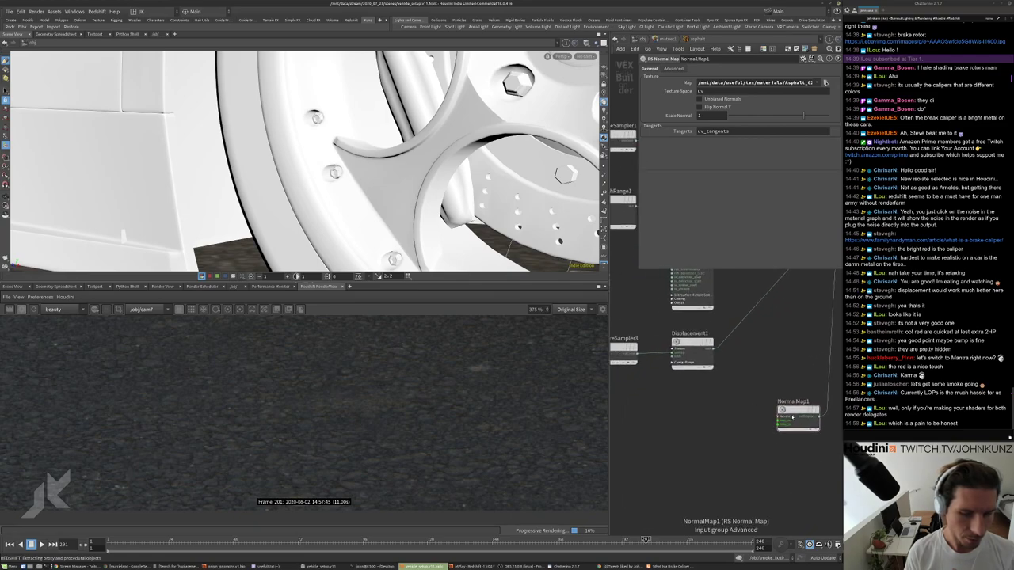
pyautogui.moveTo(793, 418); pyautogui.dragTo(787, 436)
pyautogui.moveTo(787, 436); pyautogui.dragTo(750, 454, button='middle')
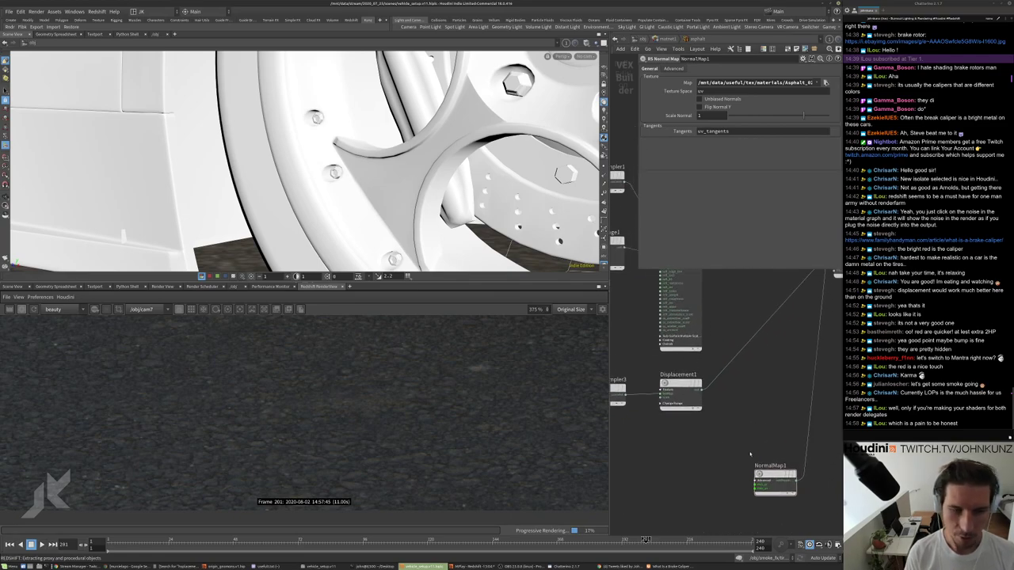
pyautogui.press('h')
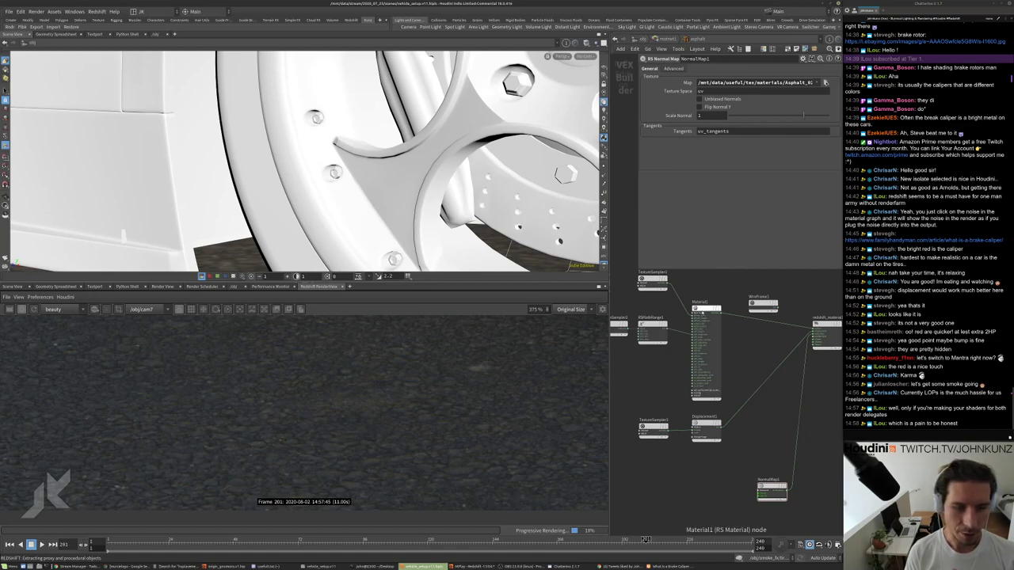
pyautogui.moveTo(743, 392); pyautogui.dragTo(739, 356, button='middle')
pyautogui.scroll(5, 649, 371)
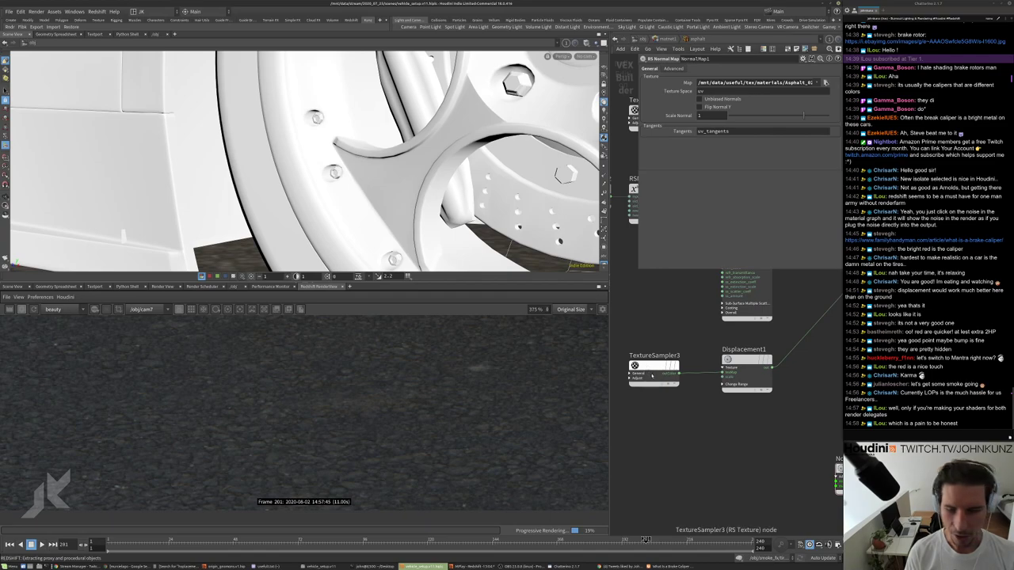
pyautogui.scroll(-5, 649, 370)
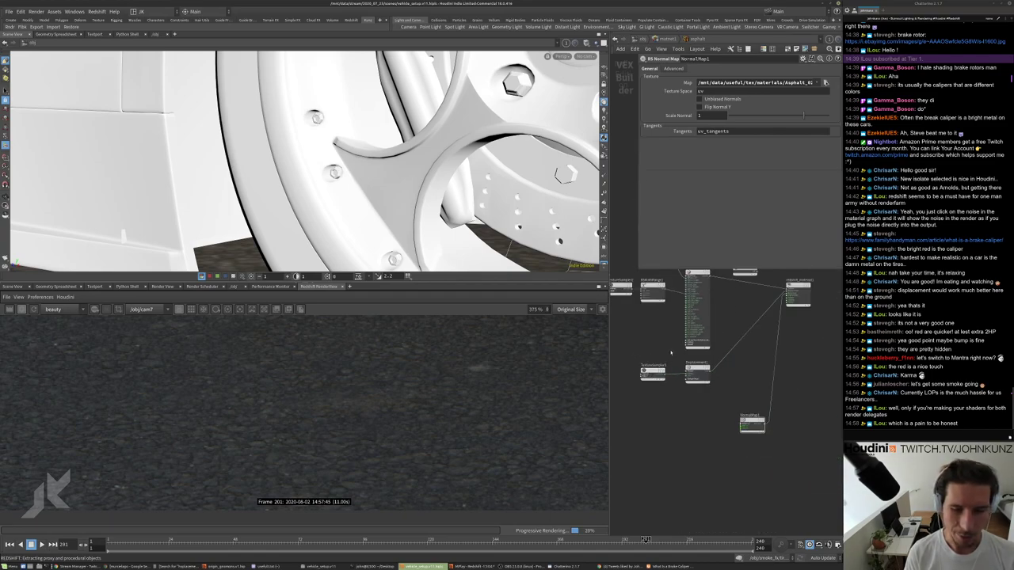
pyautogui.scroll(-5, 491, 402)
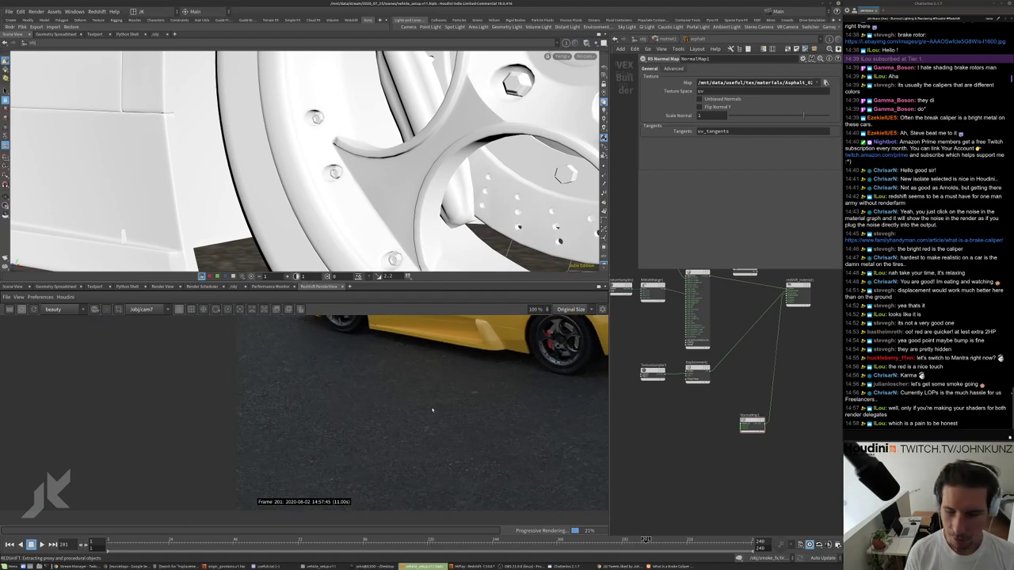
pyautogui.scroll(-2, 432, 405)
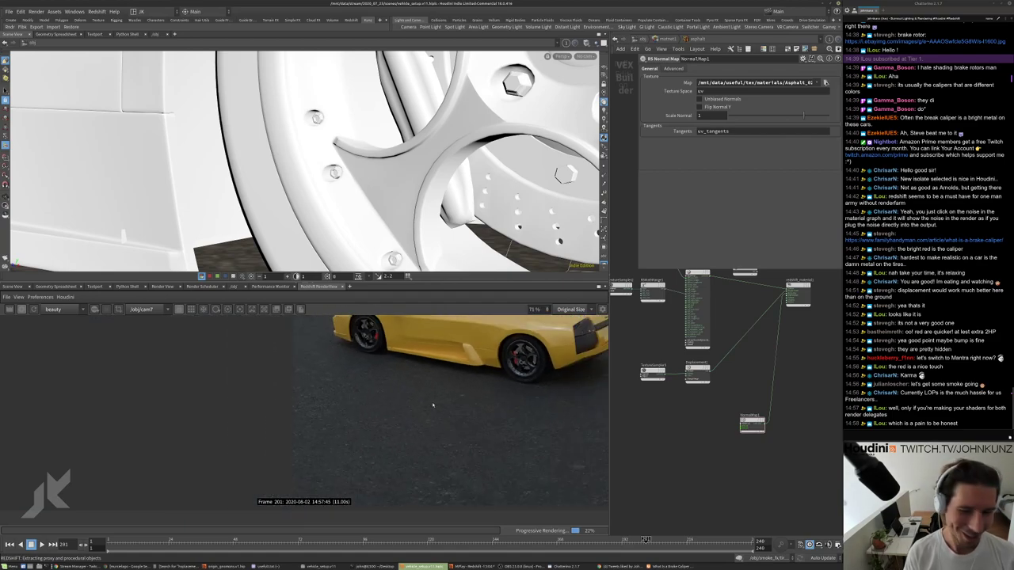
pyautogui.scroll(2, 433, 404)
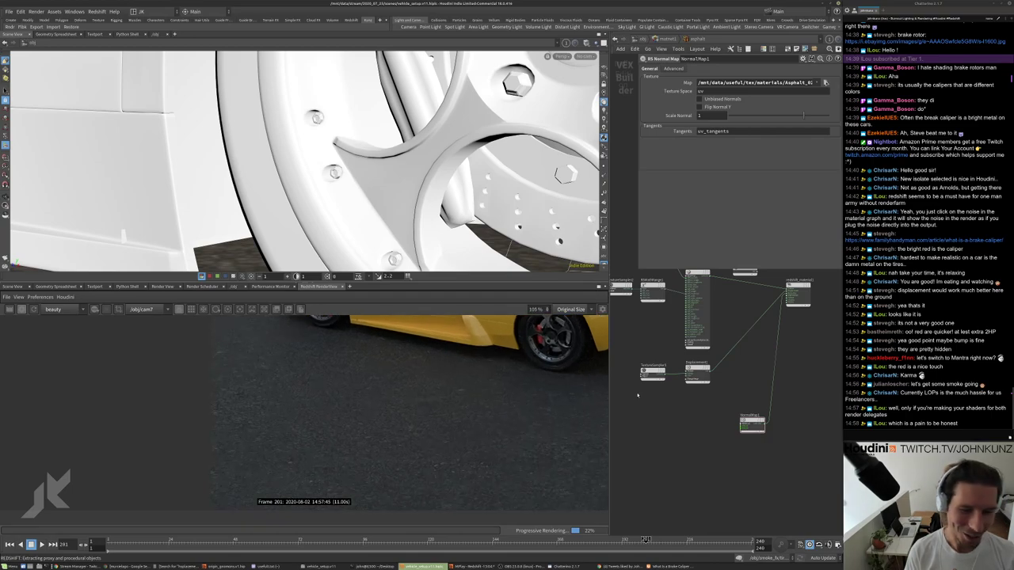
pyautogui.scroll(1, 689, 386)
pyautogui.scroll(1, 689, 385)
pyautogui.moveTo(742, 382); pyautogui.dragTo(711, 425, button='middle')
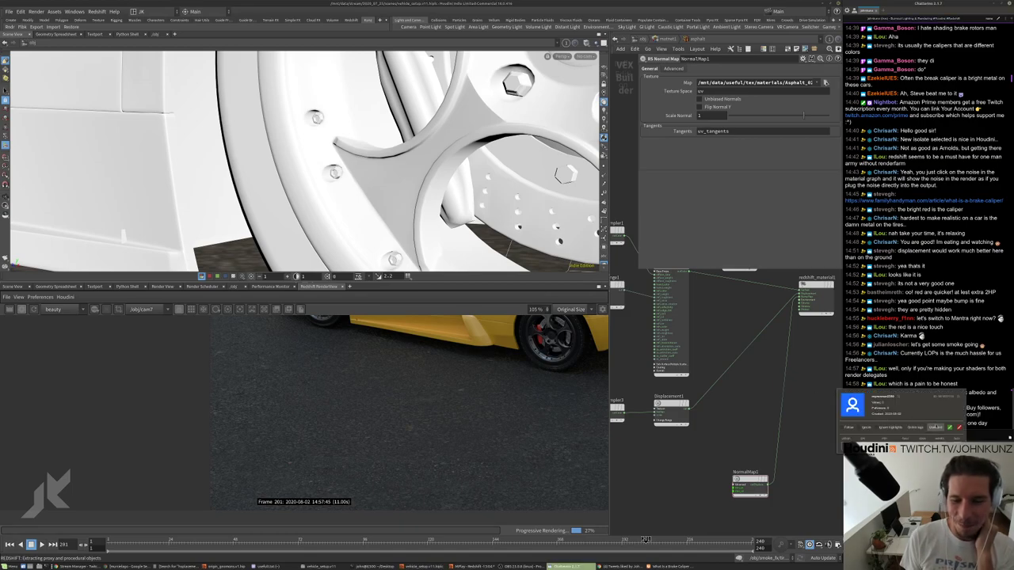
pyautogui.click(958, 428)
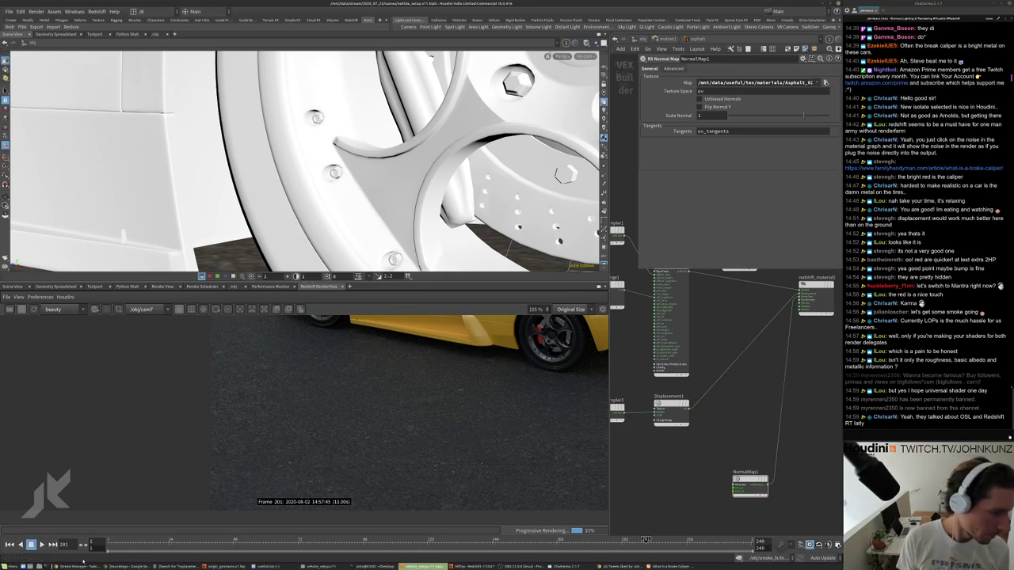
pyautogui.scroll(5, 475, 424)
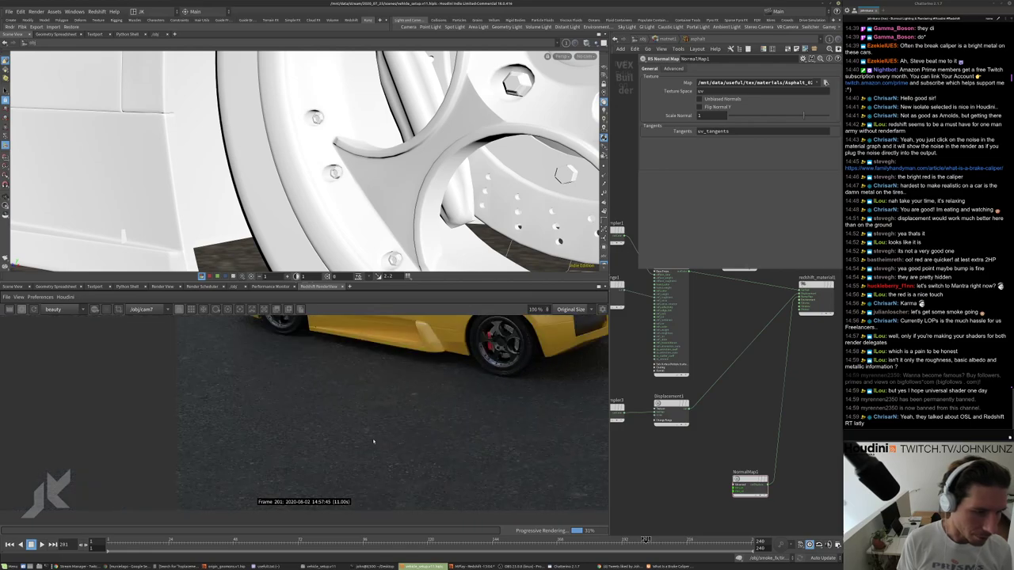
pyautogui.scroll(-5, 475, 412)
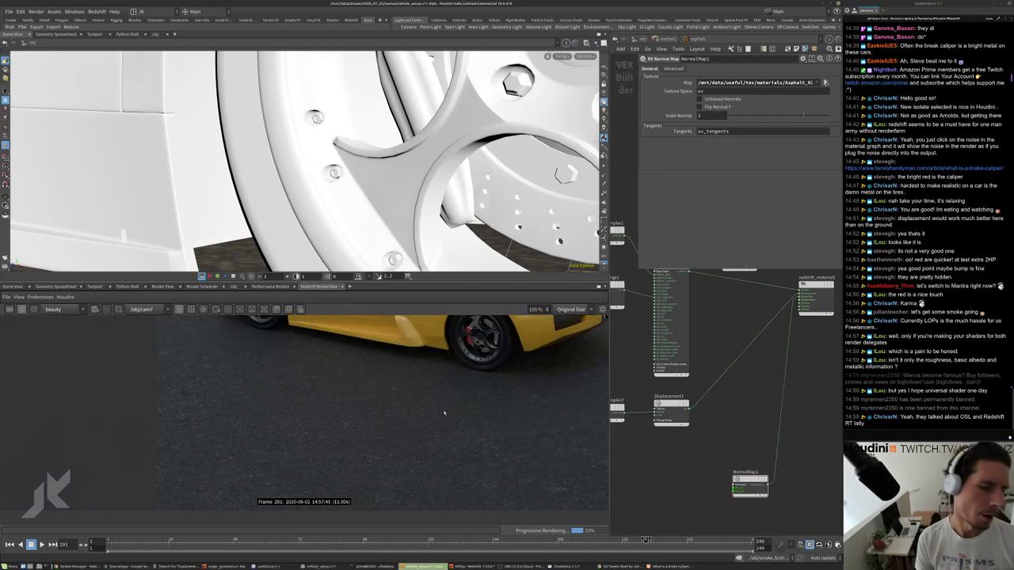
pyautogui.scroll(1, 444, 412)
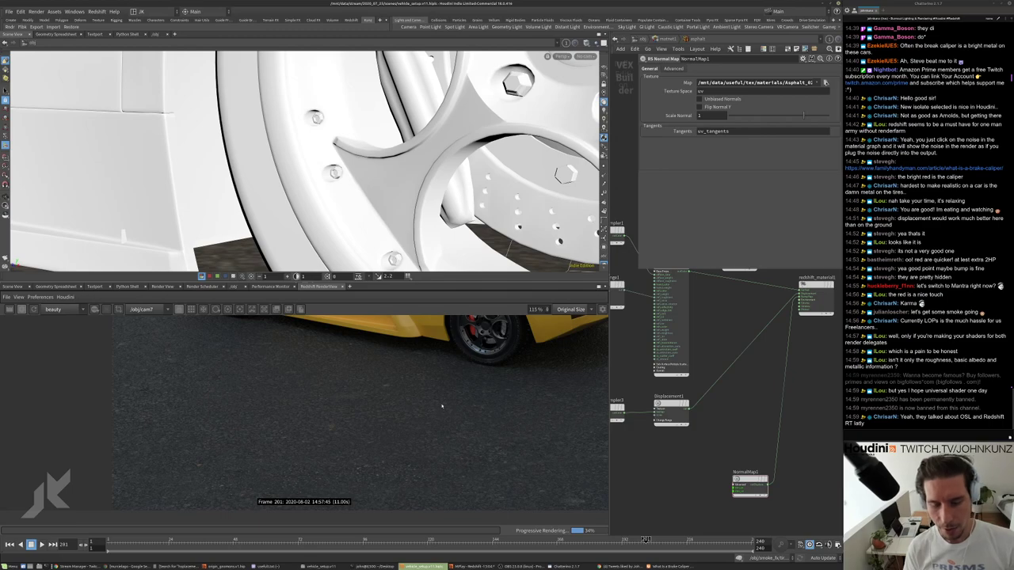
pyautogui.scroll(-1, 442, 396)
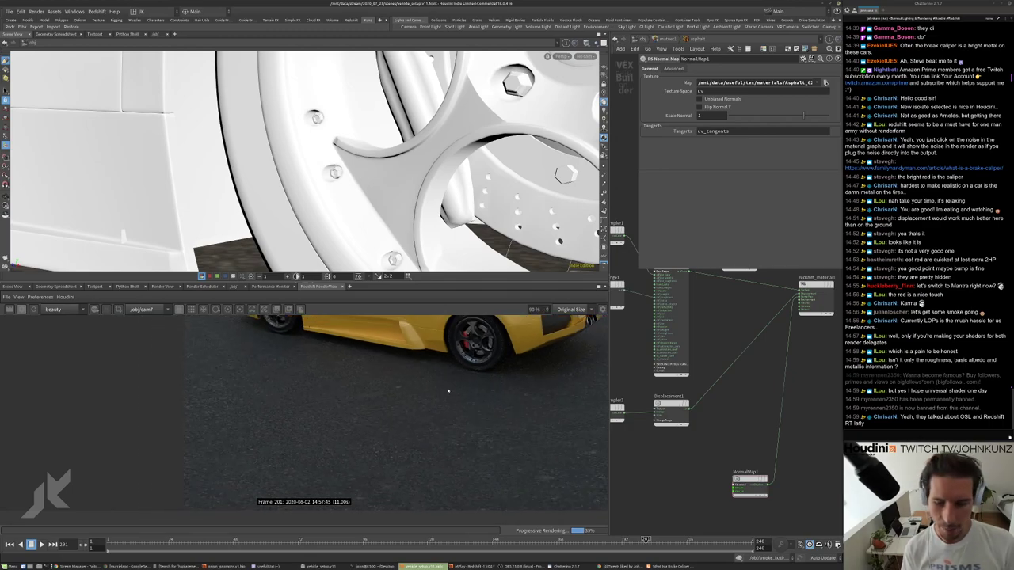
pyautogui.scroll(1, 448, 390)
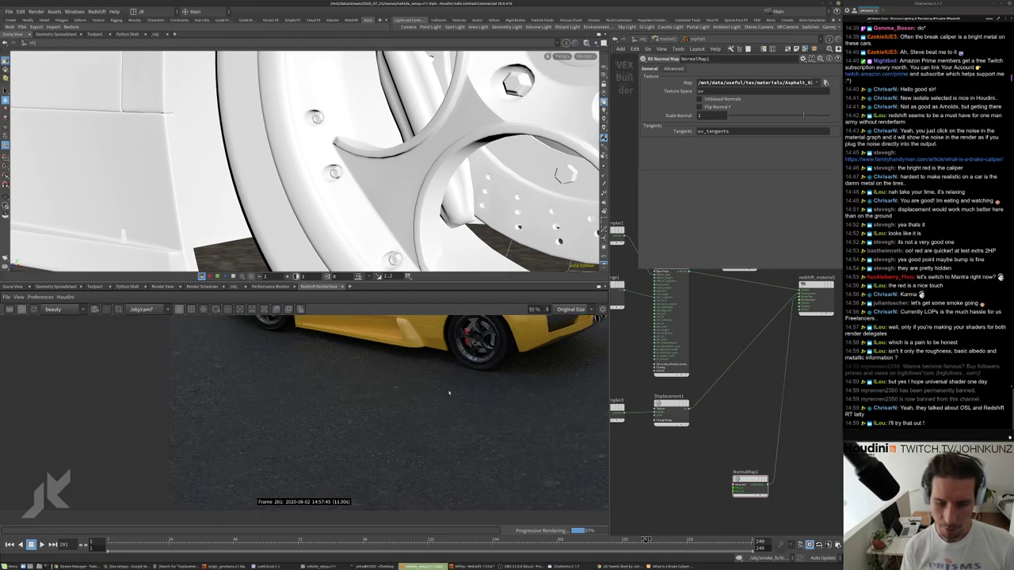
pyautogui.scroll(-2, 448, 393)
pyautogui.scroll(1, 440, 437)
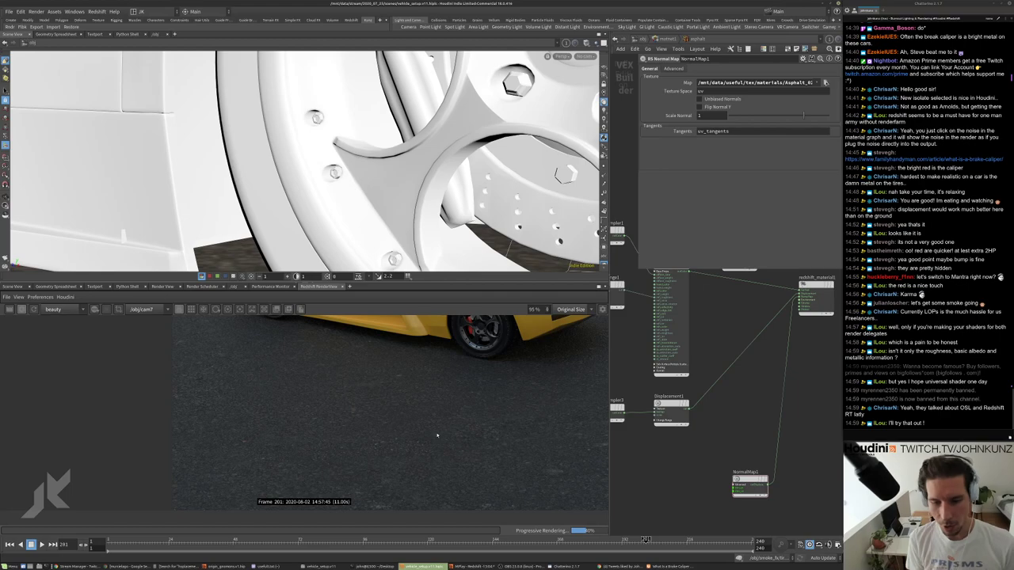
pyautogui.scroll(-2, 394, 417)
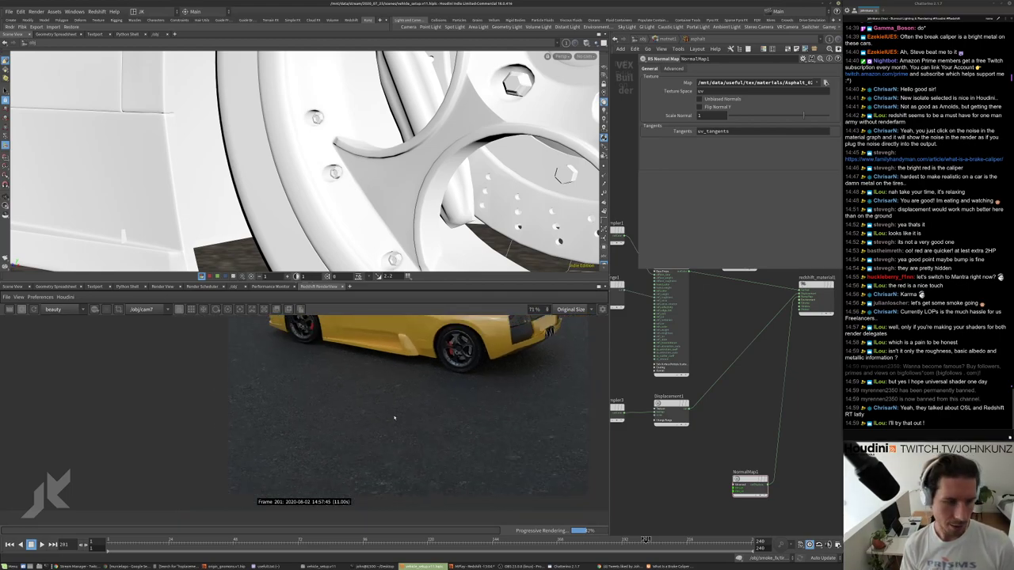
pyautogui.scroll(-1, 394, 416)
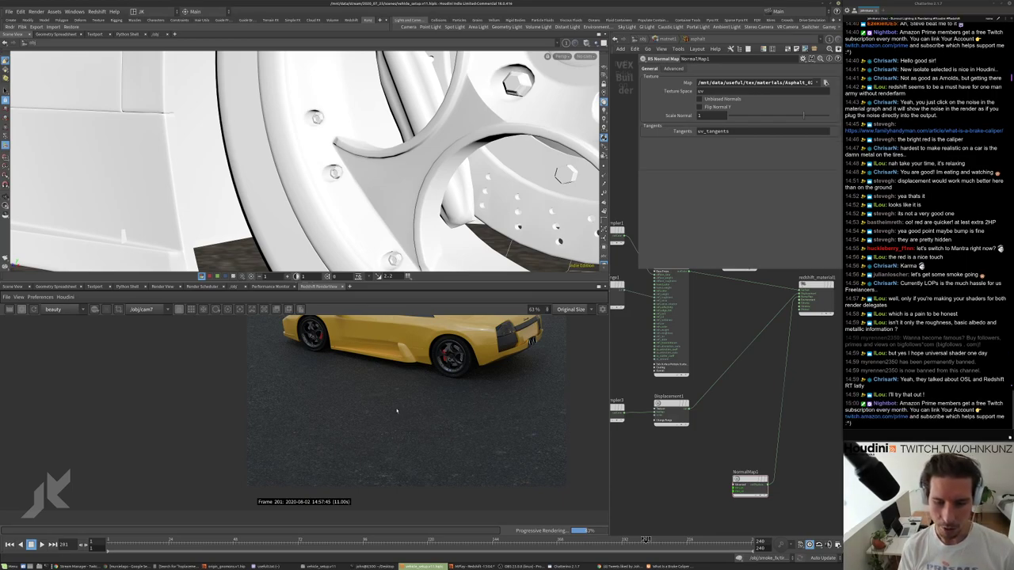
pyautogui.scroll(1, 483, 423)
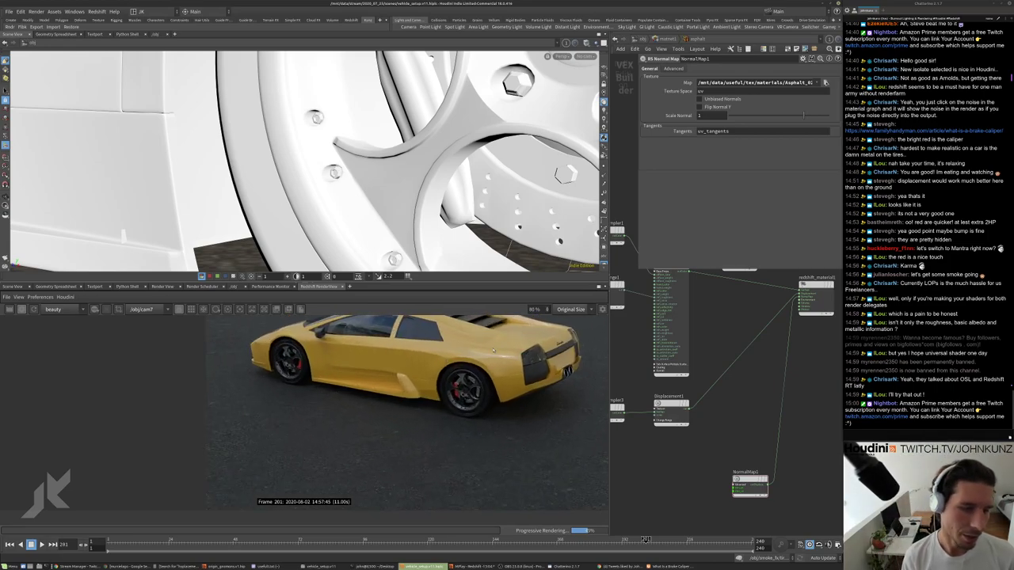
pyautogui.scroll(2, 477, 358)
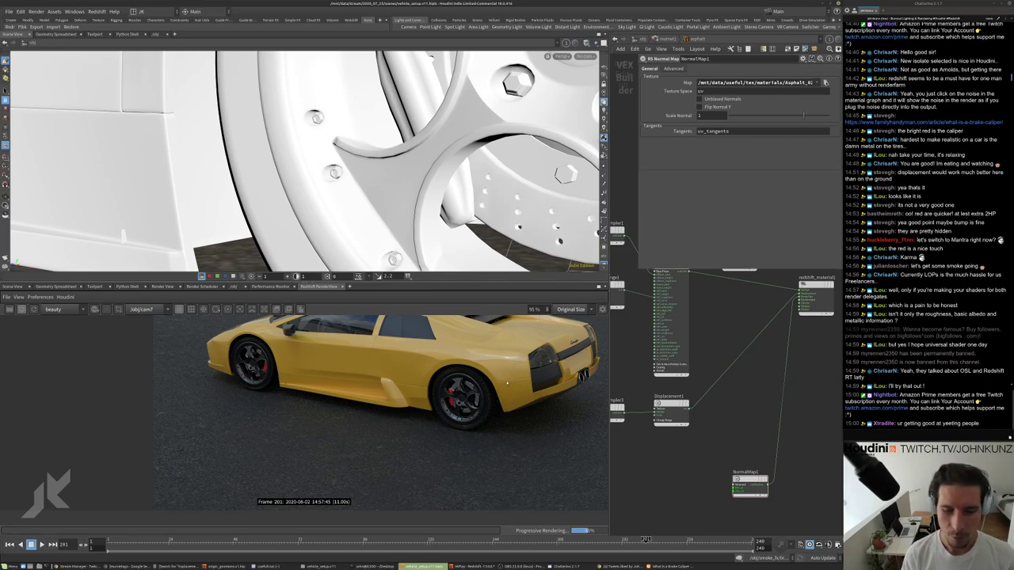
pyautogui.scroll(2, 507, 384)
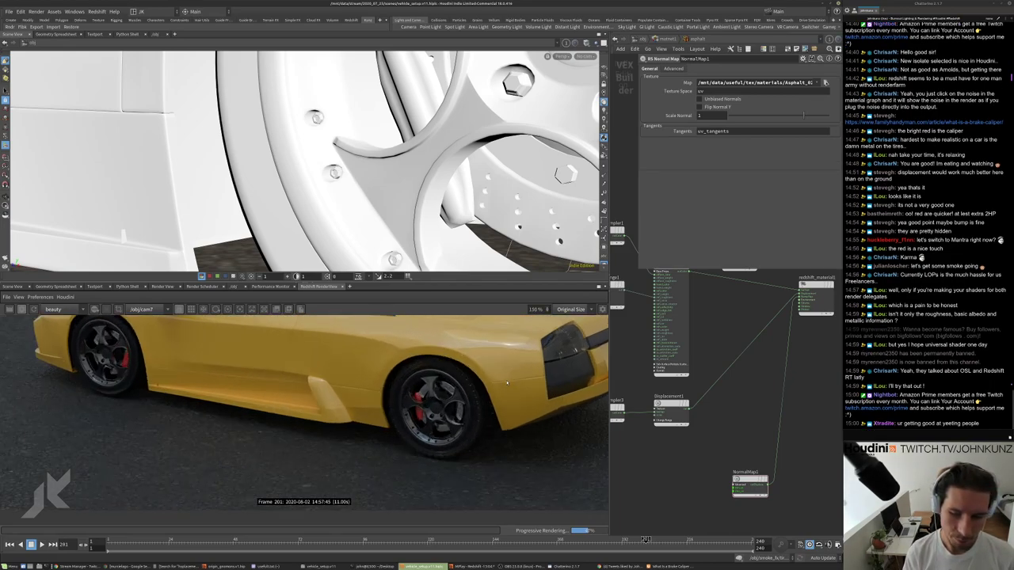
pyautogui.scroll(-4, 507, 384)
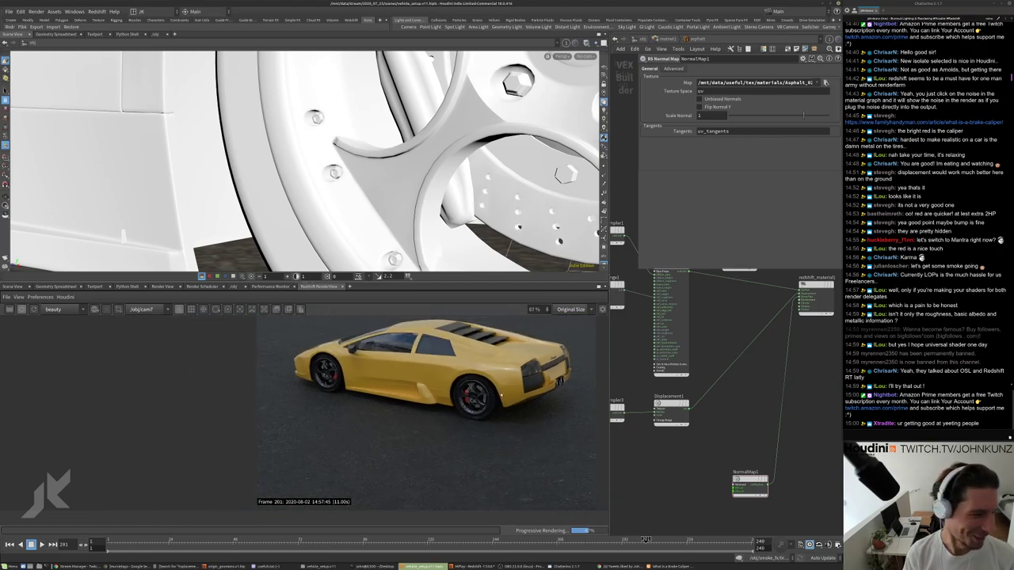
pyautogui.scroll(1, 457, 400)
pyautogui.scroll(-1, 448, 435)
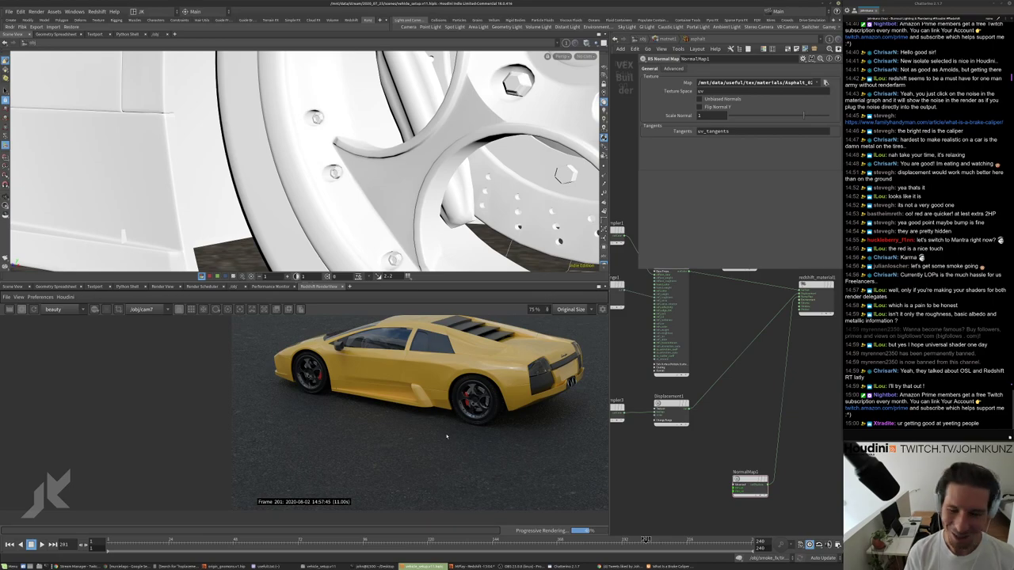
pyautogui.scroll(1, 366, 430)
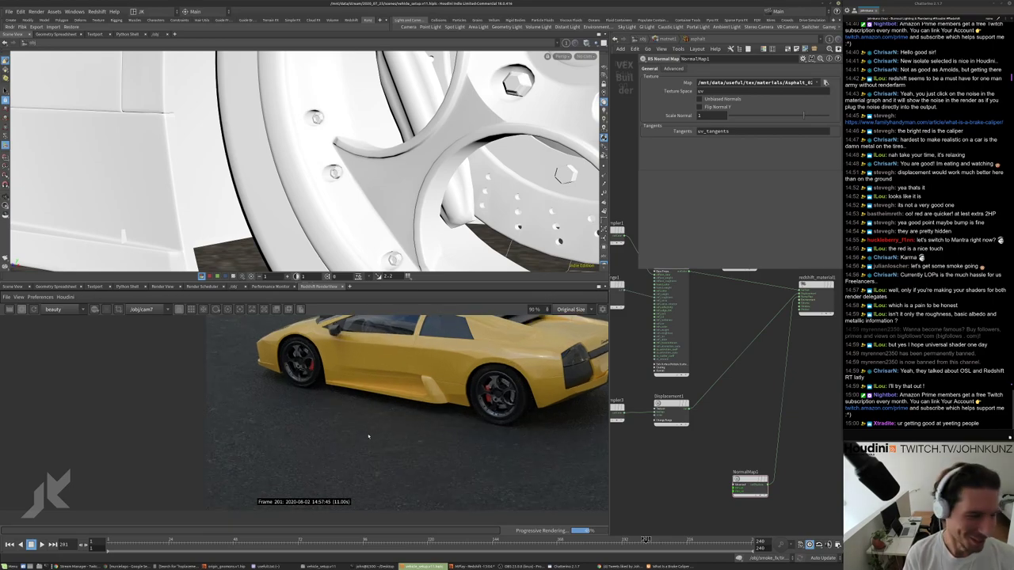
pyautogui.scroll(1, 292, 413)
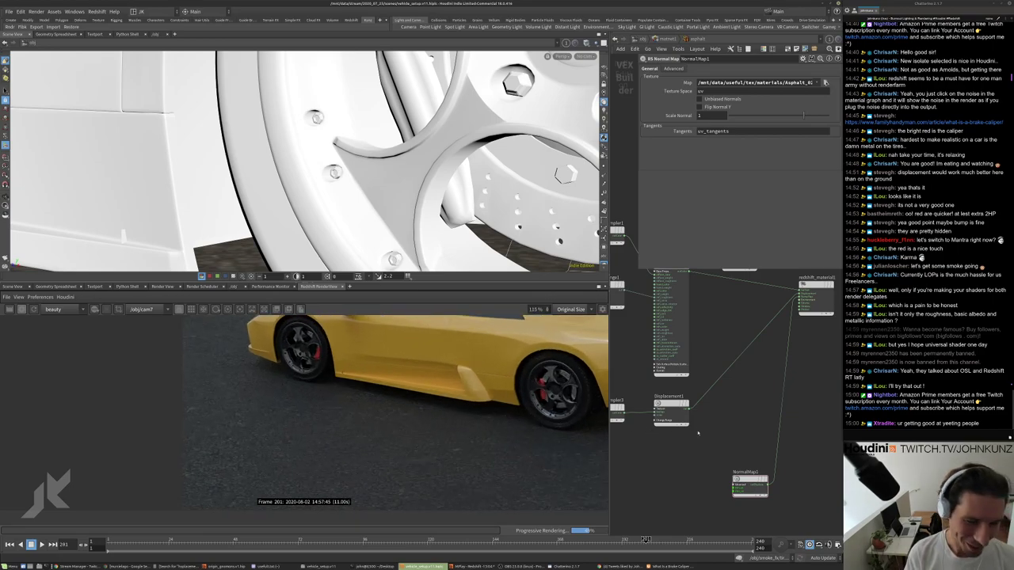
# Move NormalMap1 to the lower right and raise its Scale Normal to 2.
pyautogui.moveTo(661, 433); pyautogui.dragTo(693, 432, button='middle')
pyautogui.scroll(3, 802, 323)
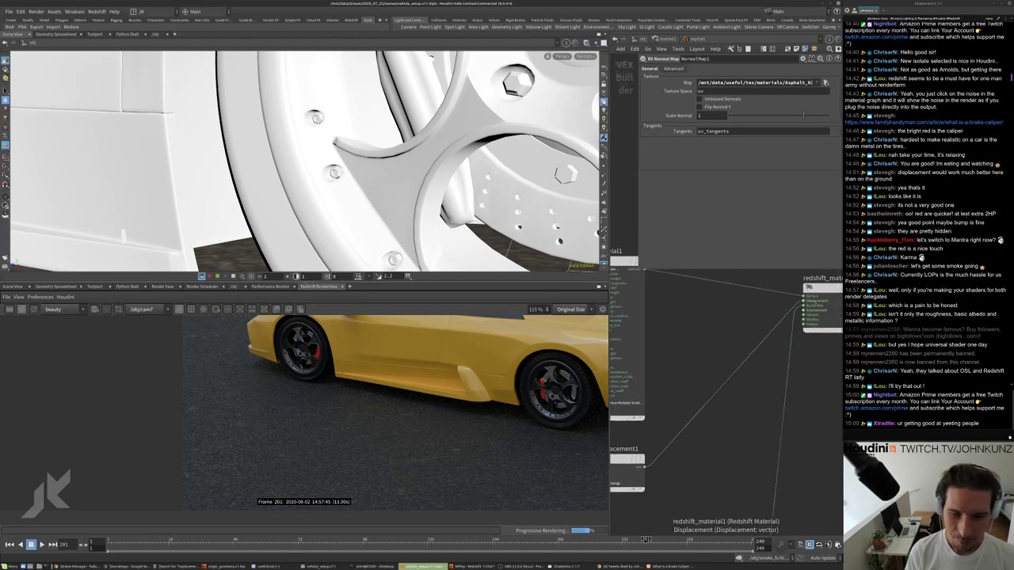
pyautogui.moveTo(736, 522); pyautogui.dragTo(759, 432)
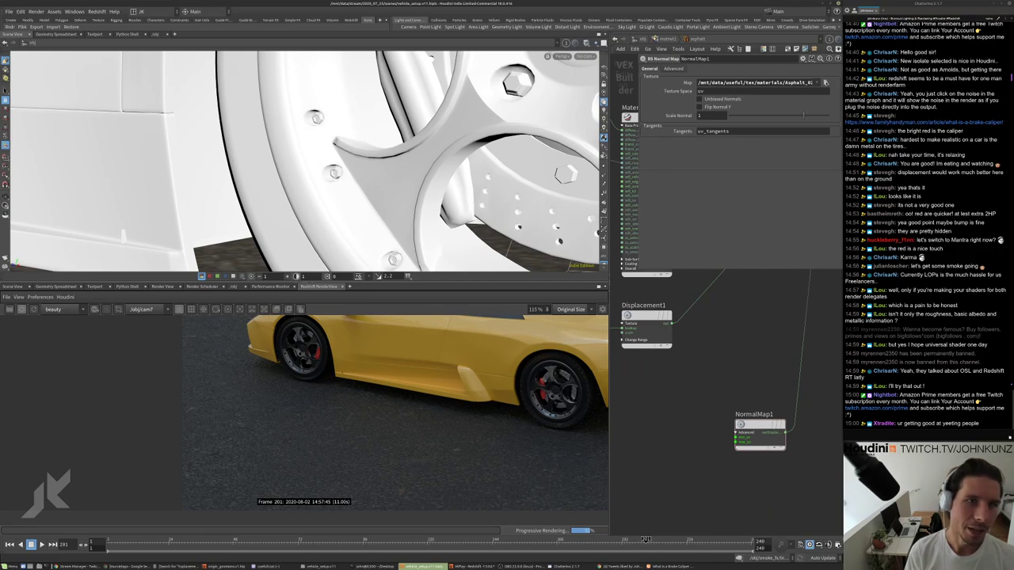
pyautogui.scroll(4, 552, 453)
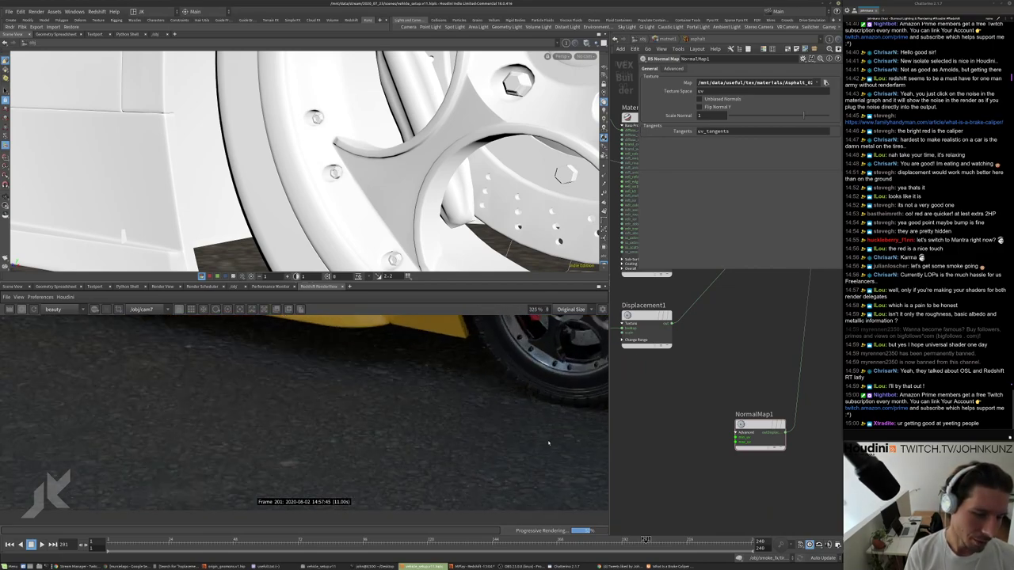
pyautogui.moveTo(717, 385); pyautogui.dragTo(694, 421, button='middle')
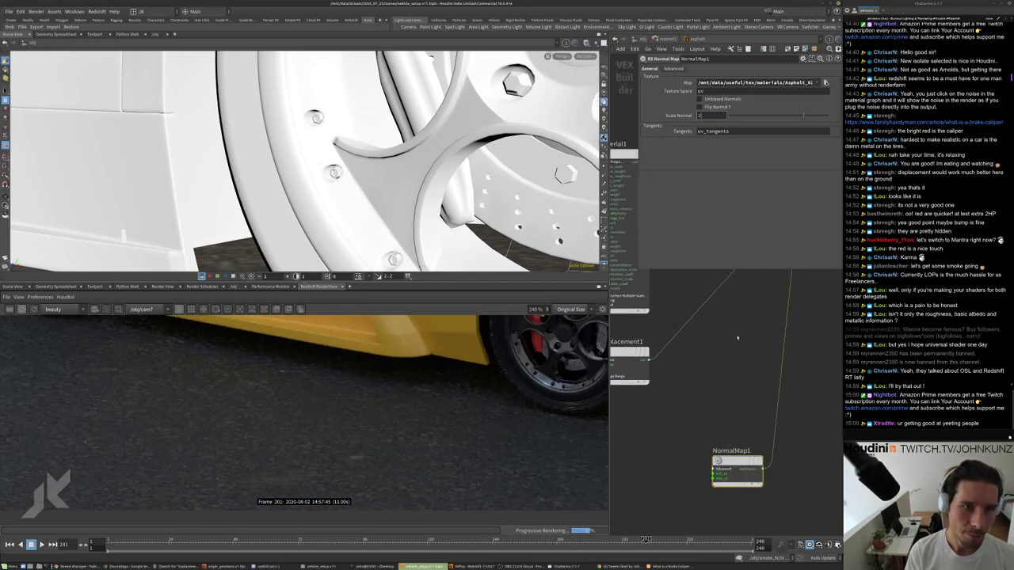
# Check the render, then set NormalMap1's Scale Normal back to 1.
pyautogui.scroll(2, 491, 472)
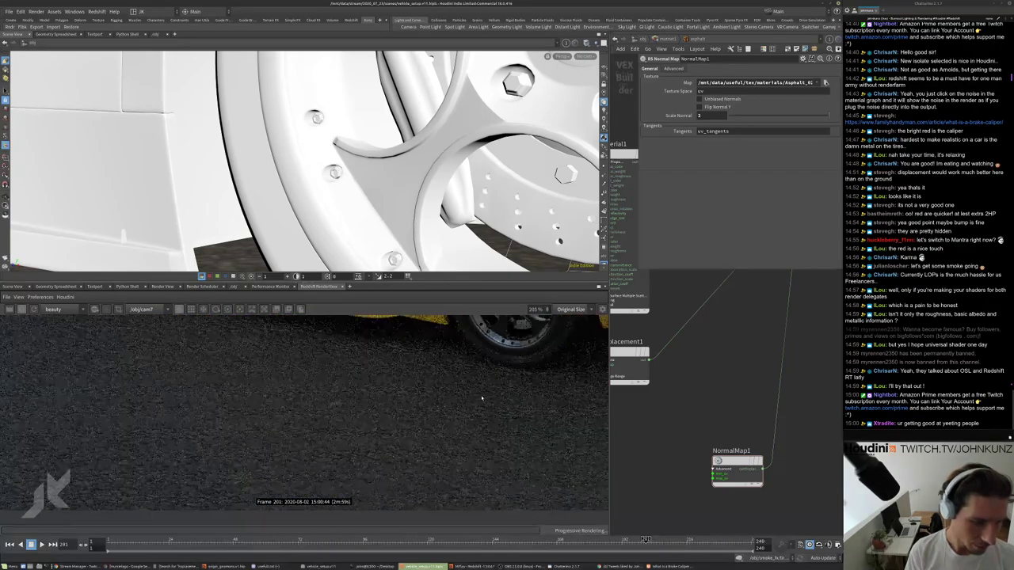
pyautogui.scroll(-4, 443, 444)
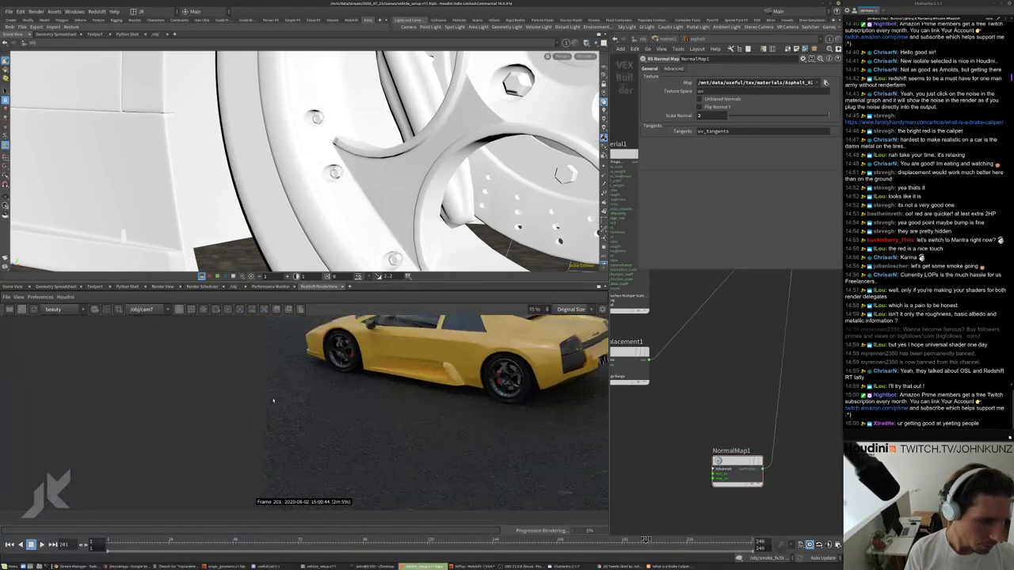
pyautogui.scroll(2, 297, 392)
pyautogui.scroll(-1, 301, 396)
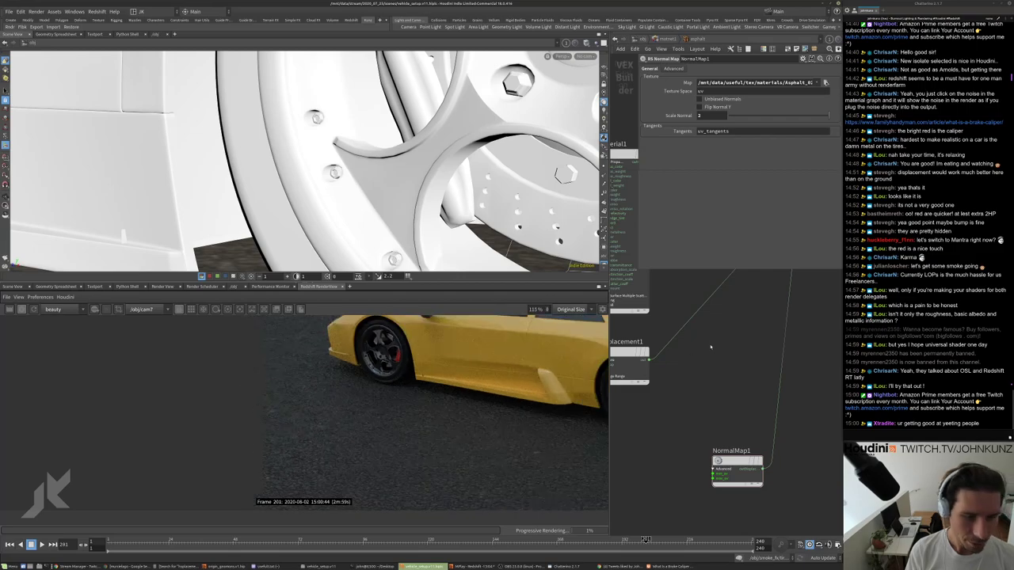
pyautogui.scroll(-3, 707, 392)
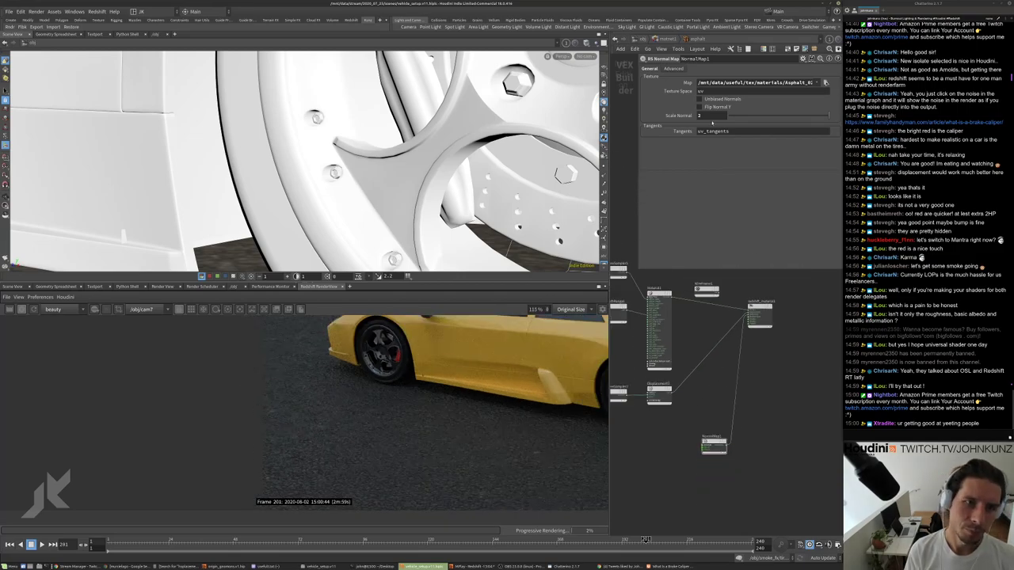
pyautogui.click(710, 116)
pyautogui.press('Return')
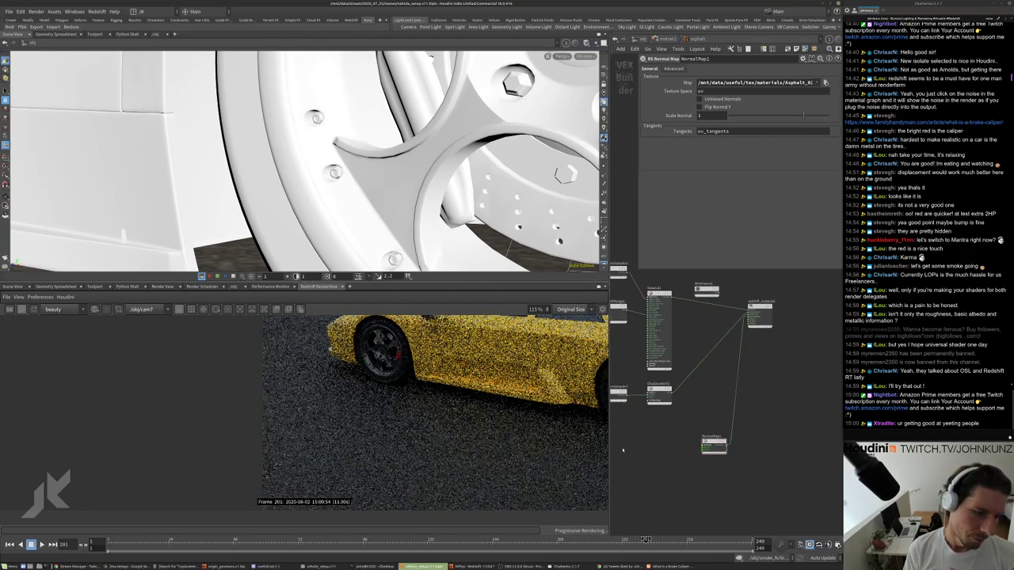
# Add an RS Bump Map node, BumpMap1, and place it beside Displacement1.
pyautogui.press('Tab')
pyautogui.moveTo(704, 413)
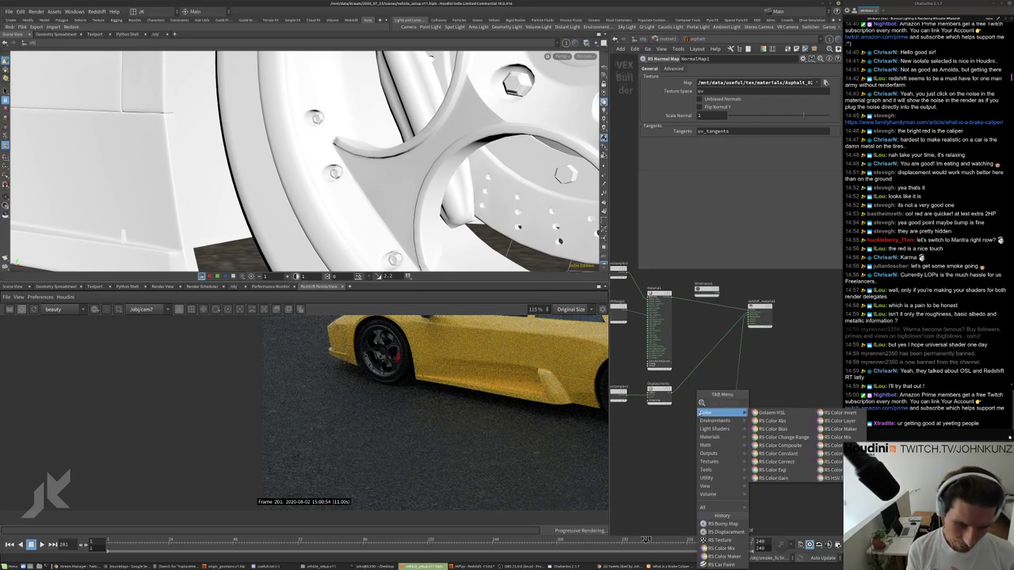
pyautogui.write('bum')
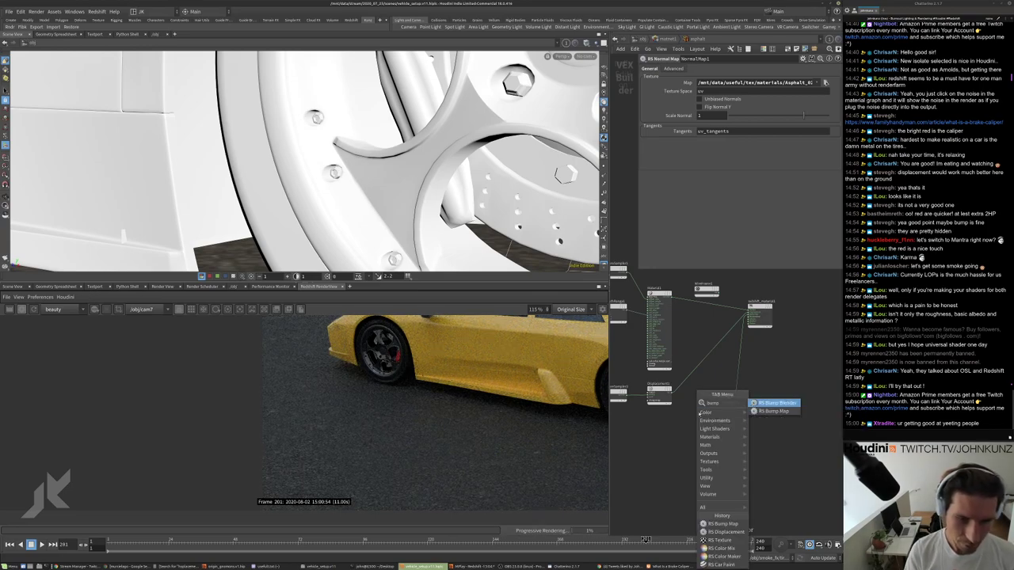
pyautogui.write('p')
pyautogui.press('Down')
pyautogui.press('Return')
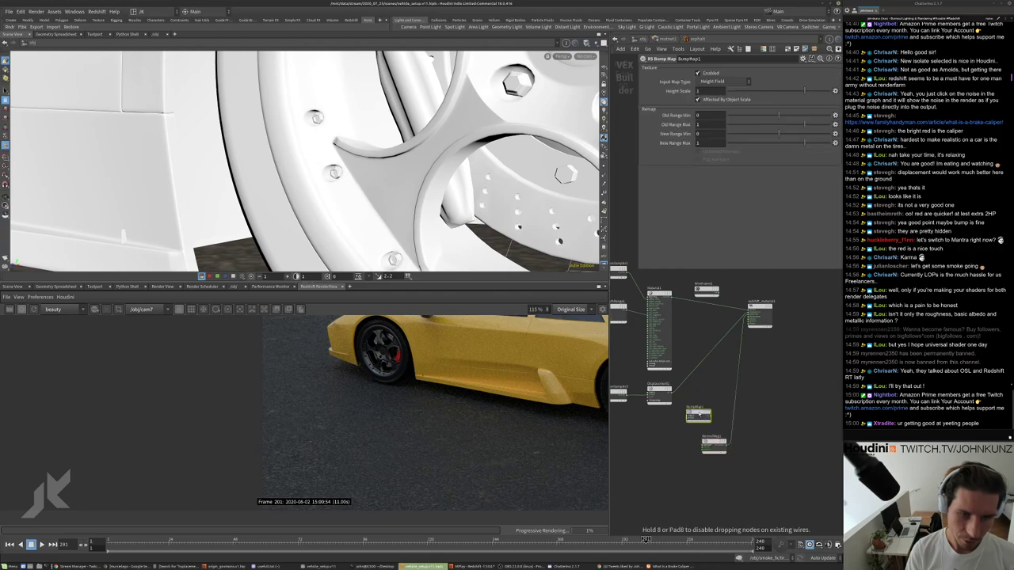
pyautogui.click(688, 423)
pyautogui.press('h')
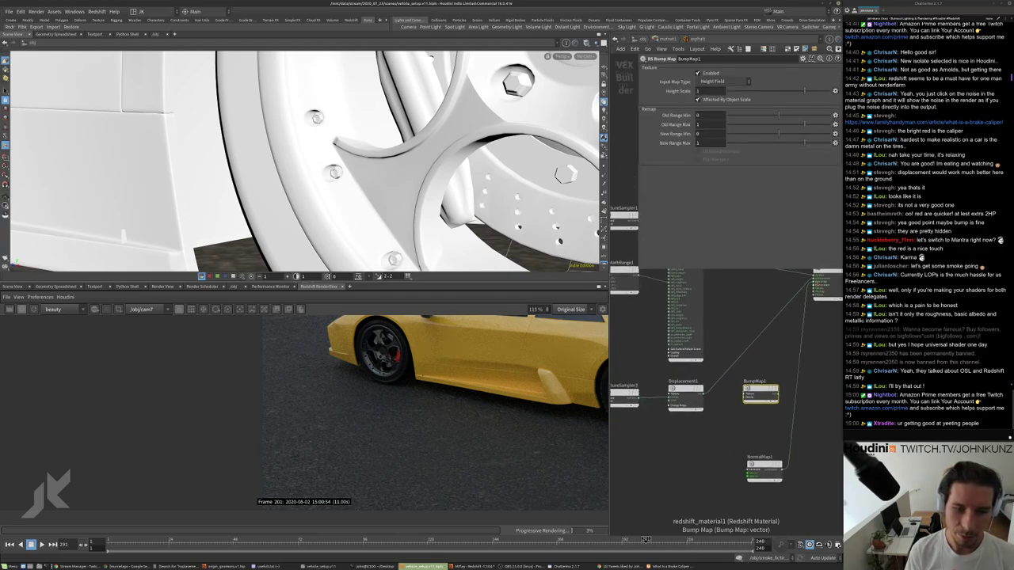
pyautogui.moveTo(746, 394)
pyautogui.mouseDown()
pyautogui.moveTo(683, 396)
pyautogui.moveTo(733, 400)
pyautogui.mouseUp()
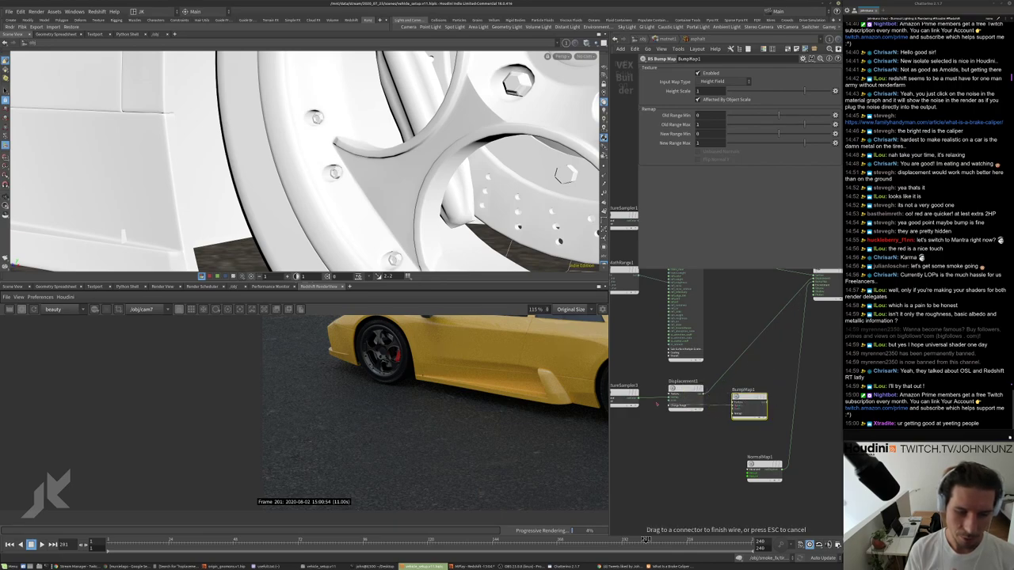
# Wire BumpMap1 into redshift_material1's Bump Map input.
pyautogui.scroll(3, 718, 405)
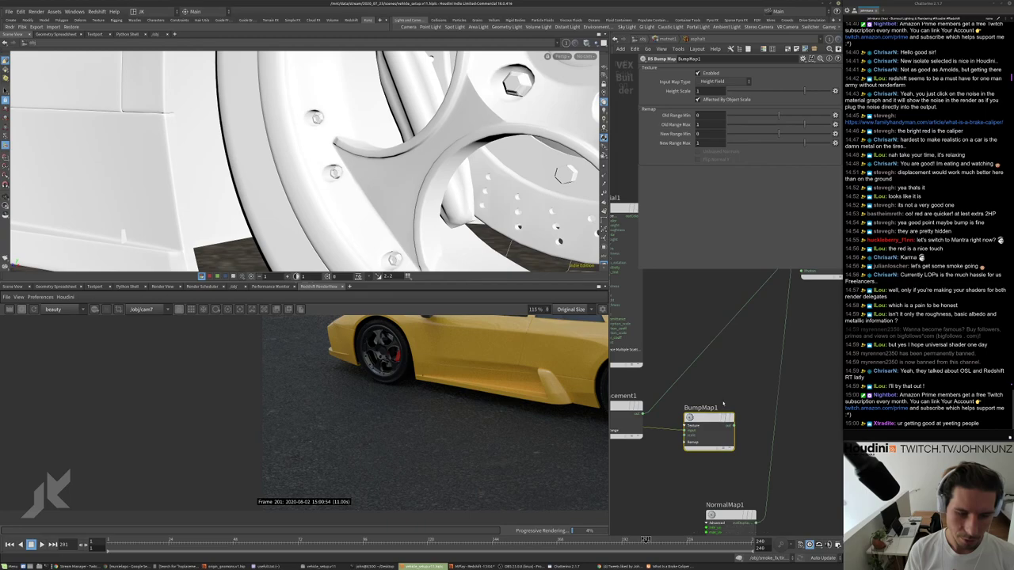
pyautogui.scroll(-2, 743, 402)
pyautogui.moveTo(729, 452); pyautogui.dragTo(784, 320)
pyautogui.scroll(1, 710, 452)
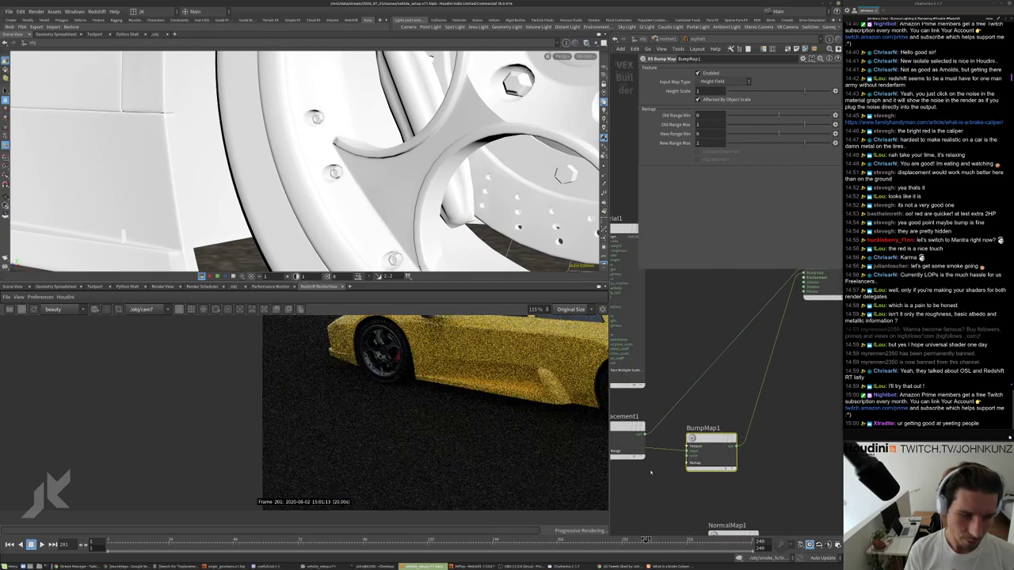
pyautogui.scroll(-1, 541, 442)
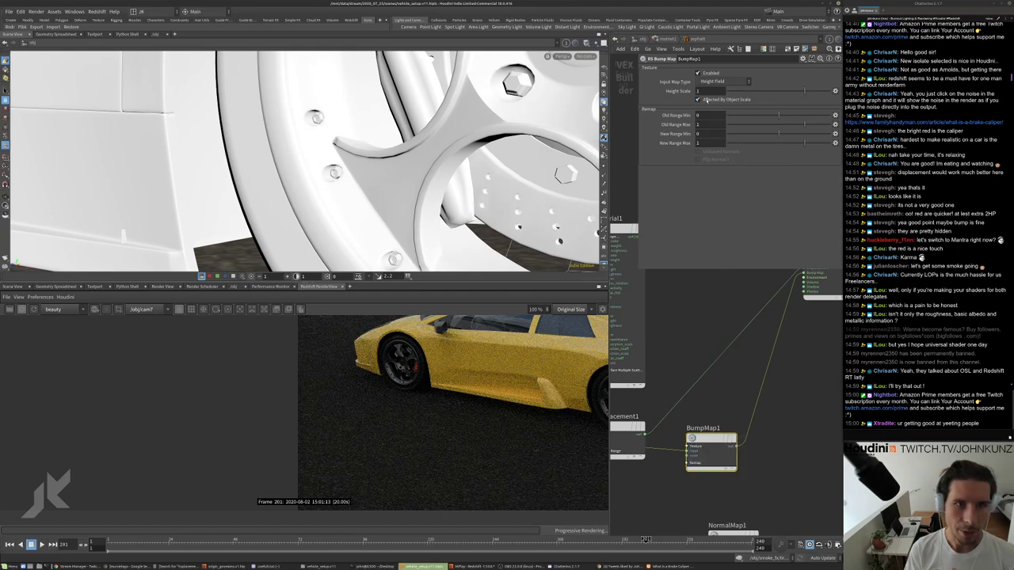
# Set BumpMap1's Height Scale to .01, then change it to .075.
pyautogui.click(711, 91)
pyautogui.write('.01')
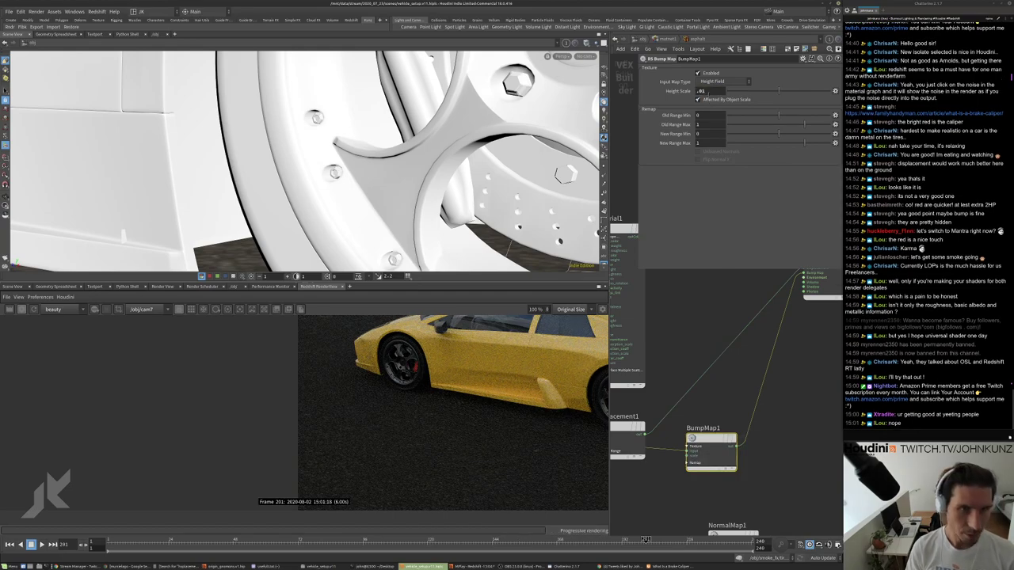
pyautogui.press('Return')
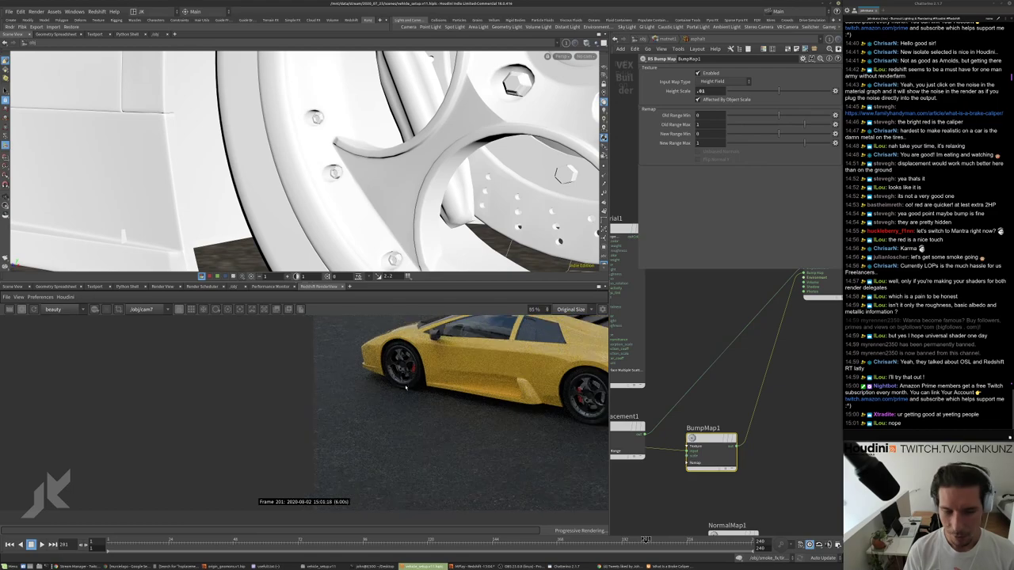
pyautogui.scroll(2, 501, 442)
pyautogui.scroll(3, 501, 442)
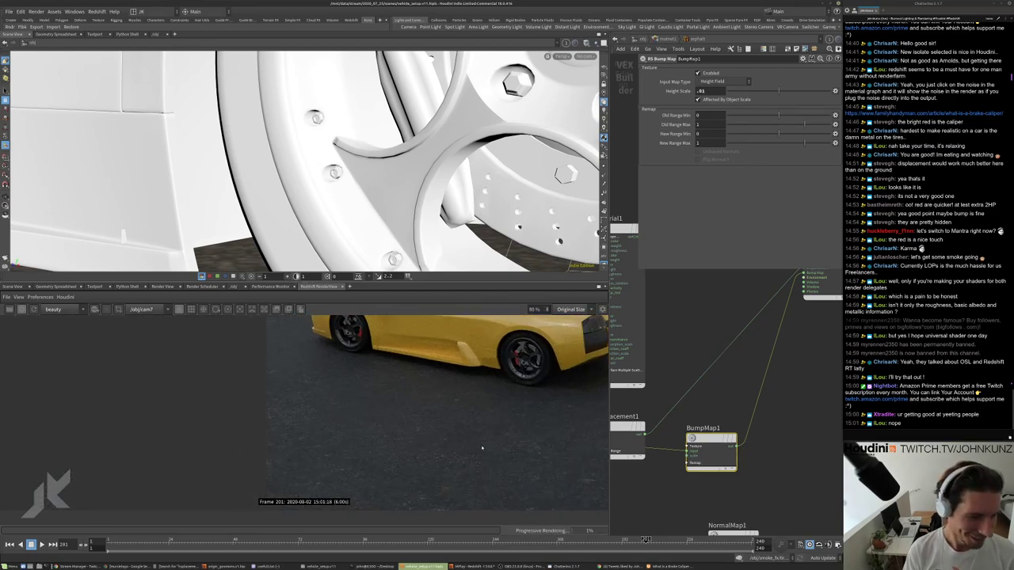
pyautogui.scroll(4, 507, 456)
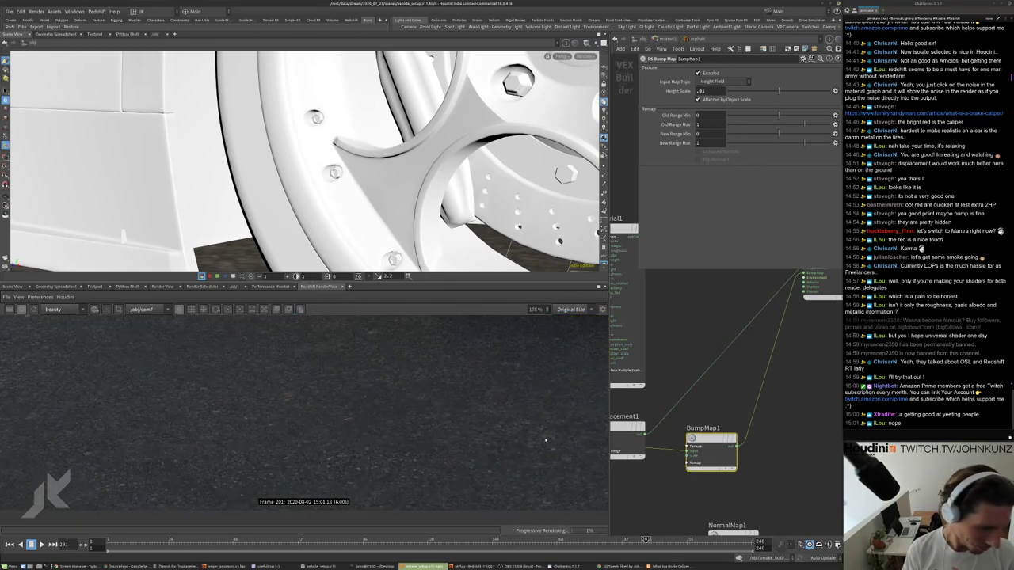
pyautogui.scroll(-5, 531, 447)
pyautogui.scroll(-1, 392, 454)
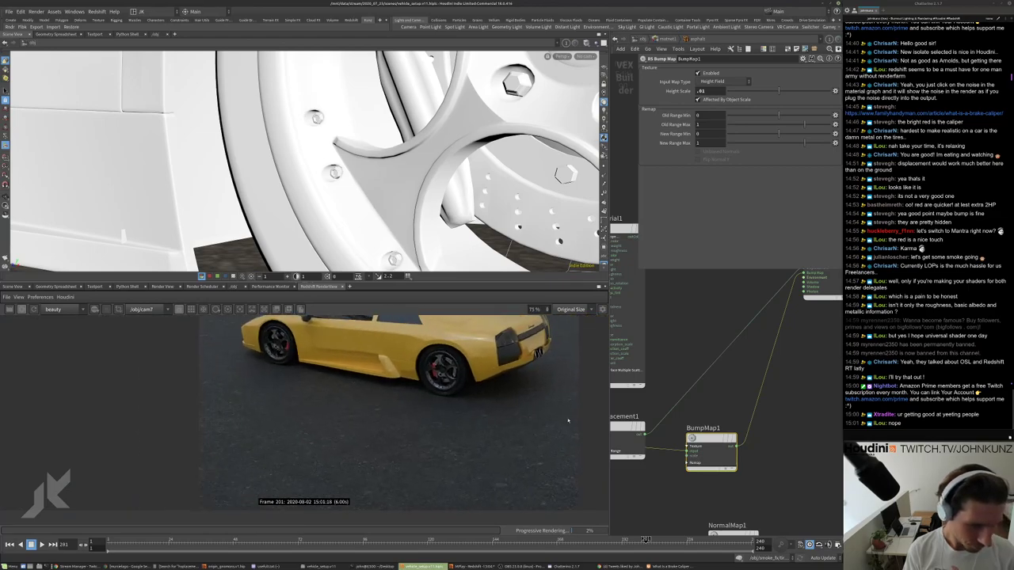
pyautogui.write('.075')
pyautogui.press('Return')
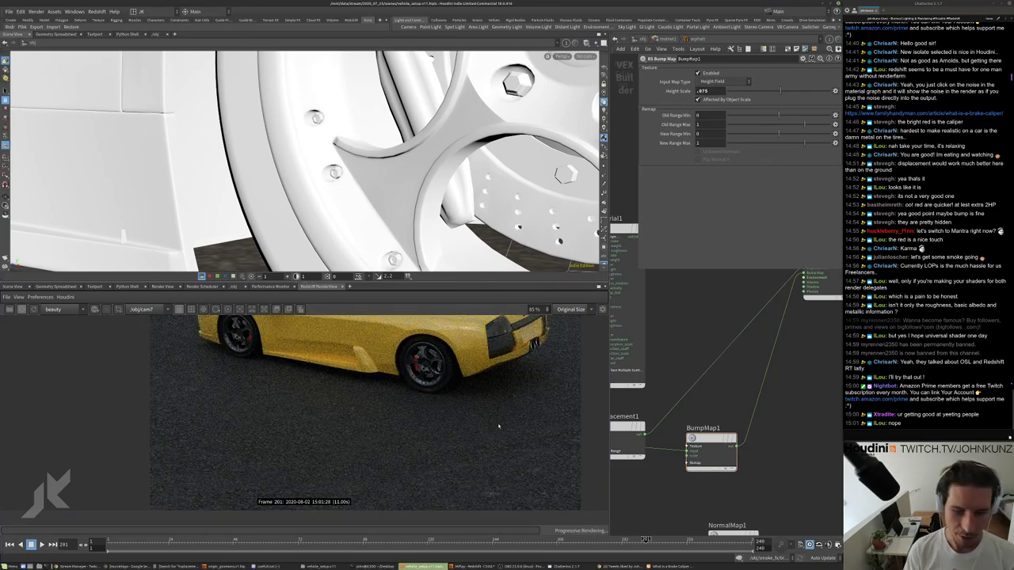
# Reposition BumpMap1 near TextureSampler3 and Displacement1 in the material network.
pyautogui.scroll(3, 491, 447)
pyautogui.moveTo(702, 390); pyautogui.dragTo(840, 342, button='middle')
pyautogui.scroll(-1, 450, 406)
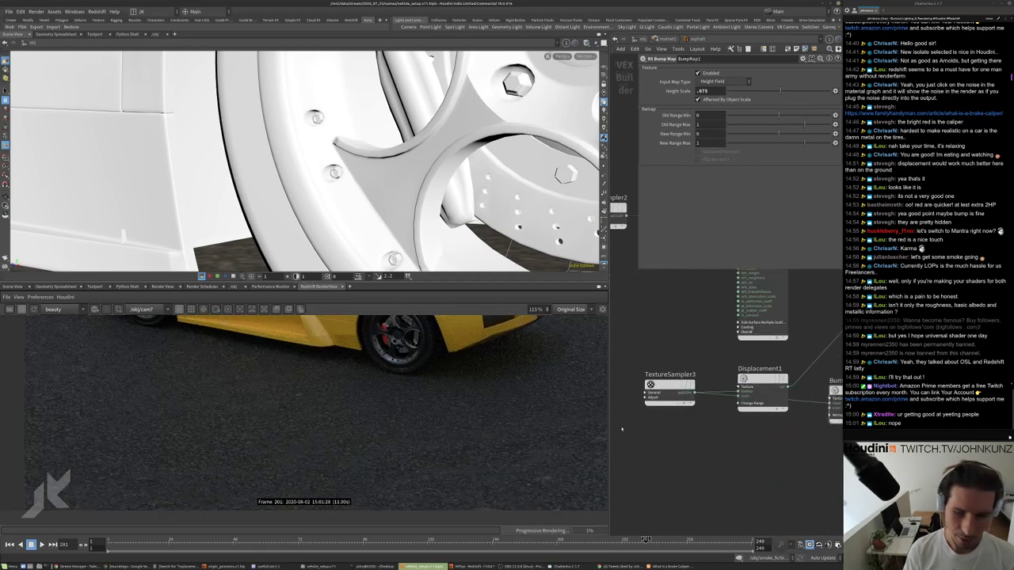
pyautogui.scroll(4, 404, 413)
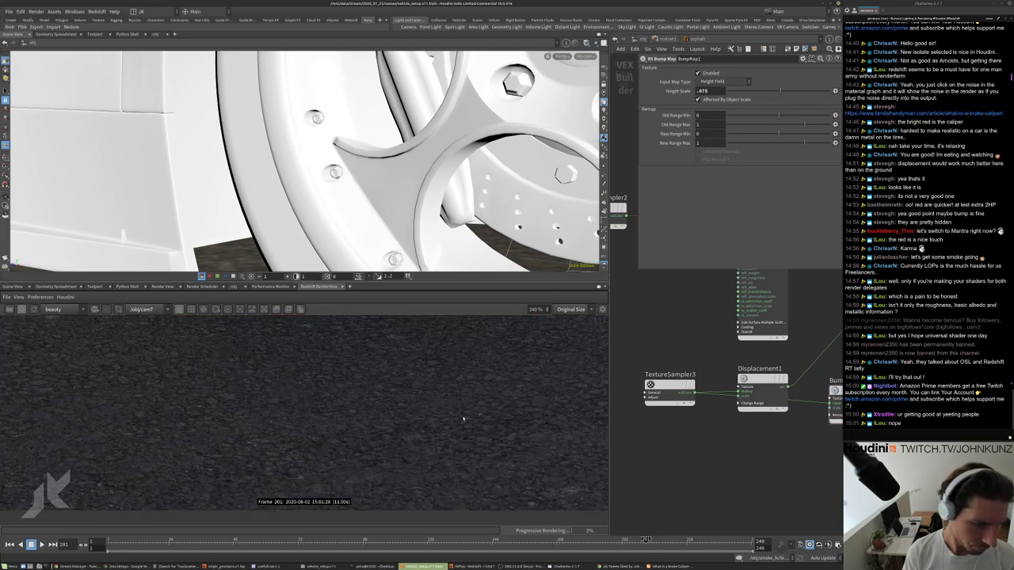
pyautogui.scroll(-4, 464, 418)
pyautogui.scroll(2, 496, 453)
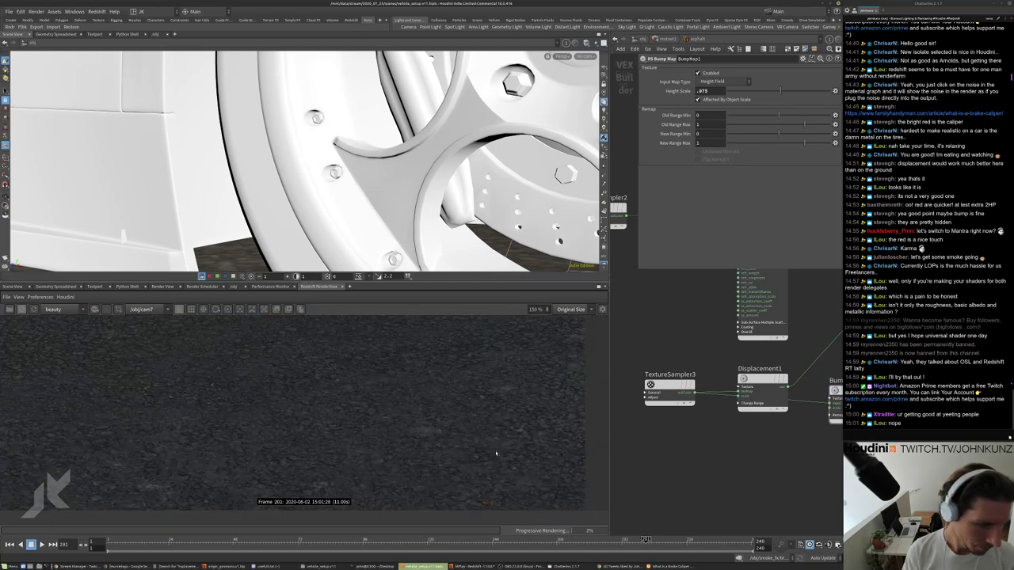
pyautogui.scroll(-2, 375, 412)
pyautogui.scroll(2, 372, 424)
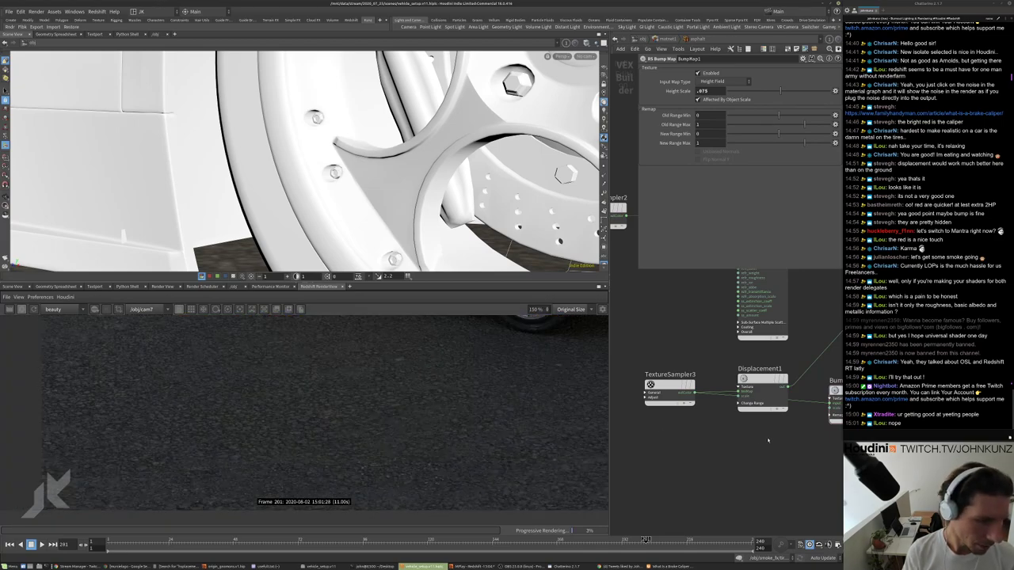
pyautogui.scroll(-3, 767, 440)
pyautogui.moveTo(753, 443); pyautogui.dragTo(713, 444, button='middle')
pyautogui.moveTo(687, 400); pyautogui.dragTo(688, 413)
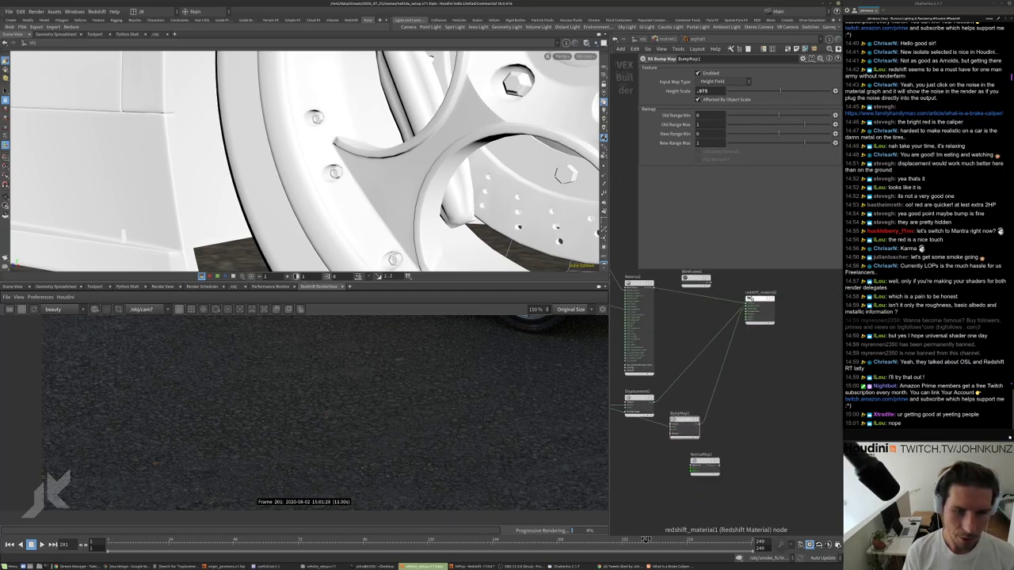
pyautogui.scroll(4, 726, 420)
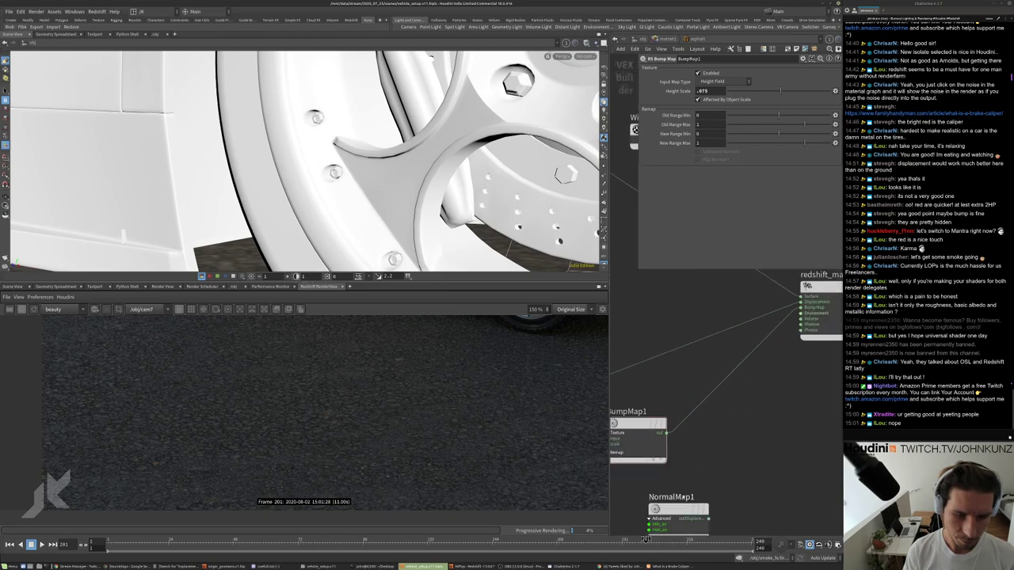
# Keep the name NormalMap1 and move that node up and to the right.
pyautogui.doubleClick(682, 496)
pyautogui.press('Return')
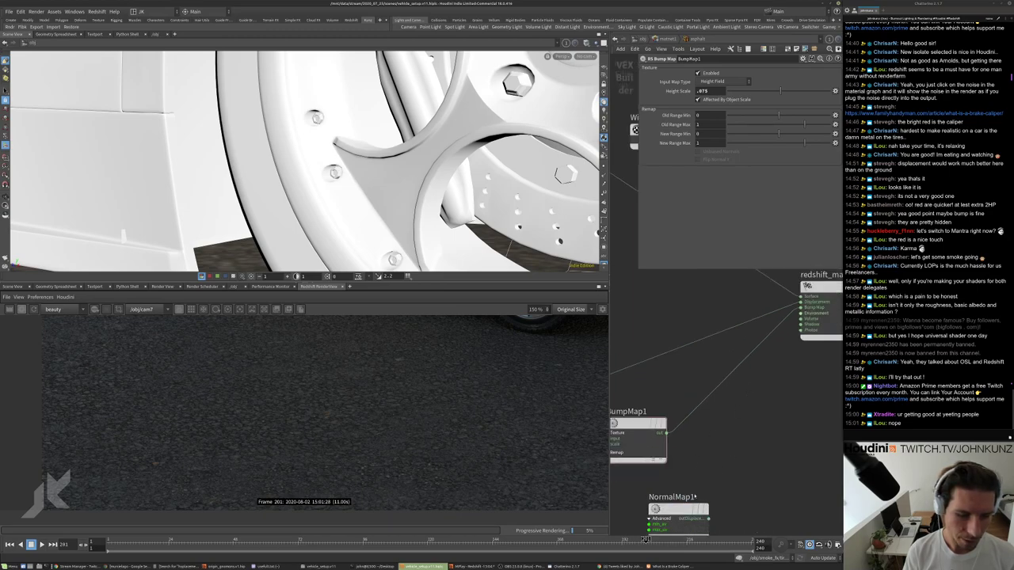
pyautogui.moveTo(678, 508); pyautogui.dragTo(709, 428)
pyautogui.scroll(1, 757, 362)
pyautogui.scroll(-2, 717, 410)
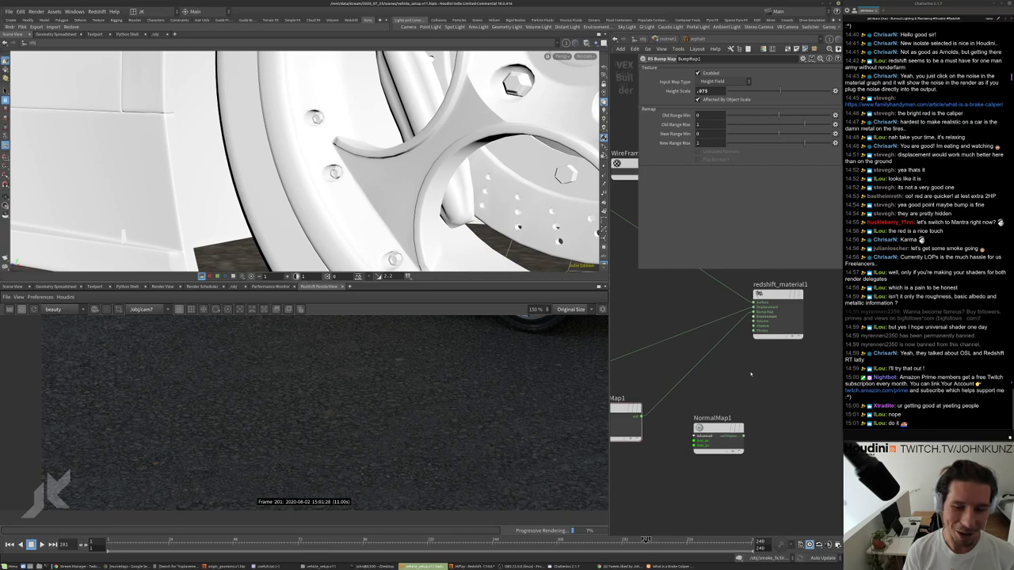
pyautogui.press('Tab')
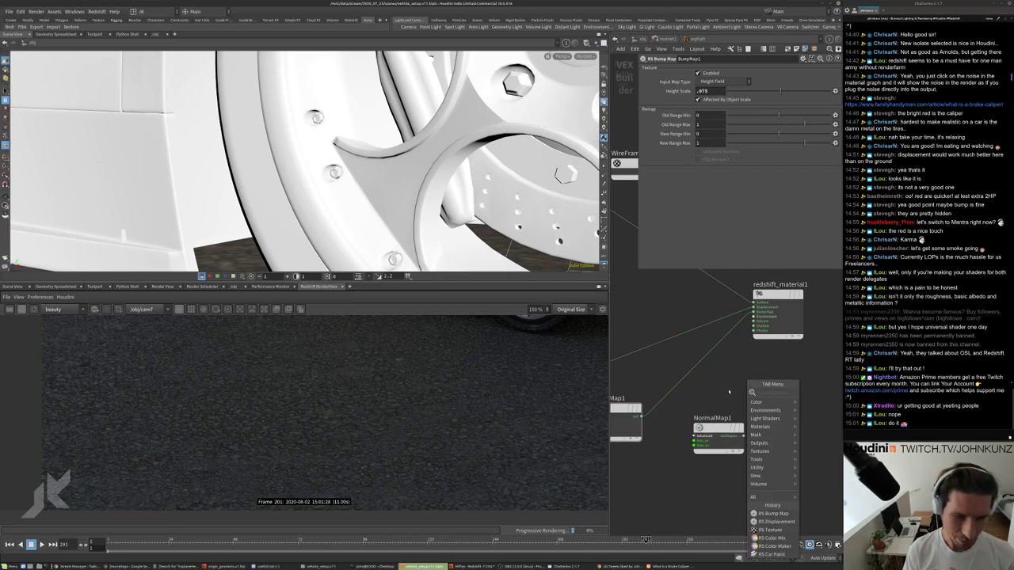
# Wire NormalMap1's output into an input on redshift_material1.
pyautogui.press('Escape')
pyautogui.moveTo(712, 357); pyautogui.dragTo(754, 336, button='middle')
pyautogui.scroll(3, 422, 404)
pyautogui.scroll(2, 421, 406)
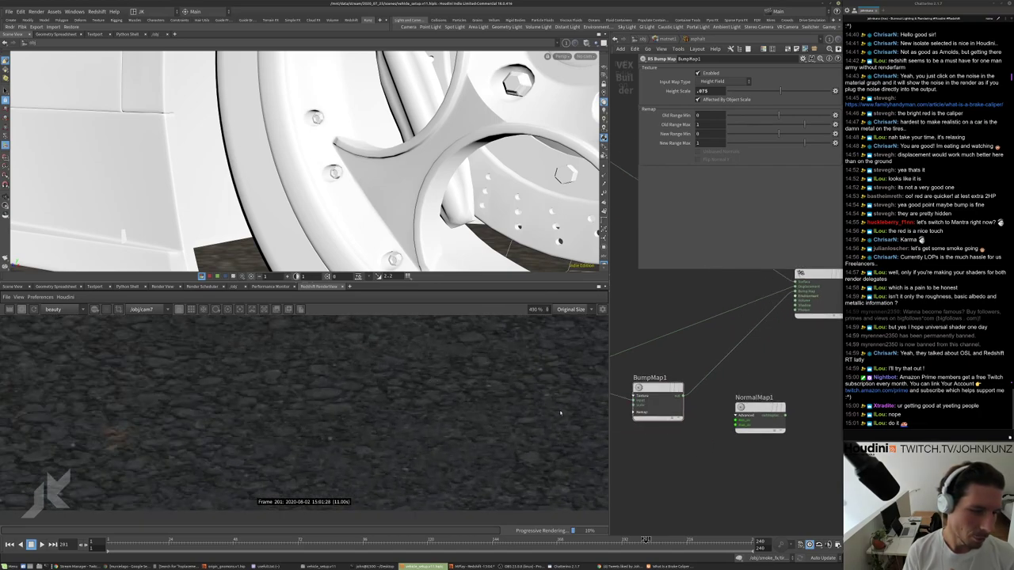
pyautogui.moveTo(789, 315); pyautogui.dragTo(781, 332, button='middle')
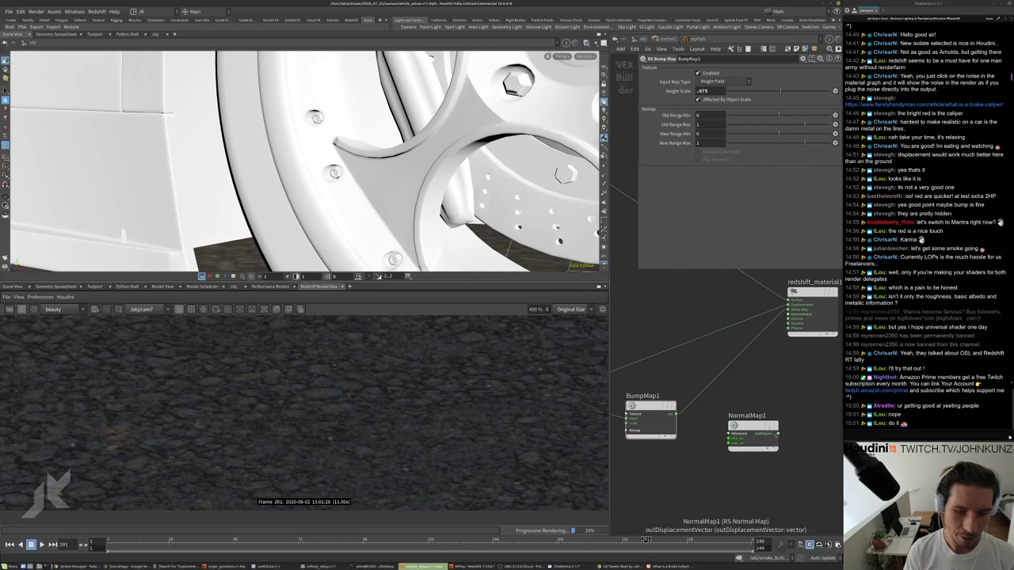
pyautogui.moveTo(777, 427); pyautogui.dragTo(789, 309)
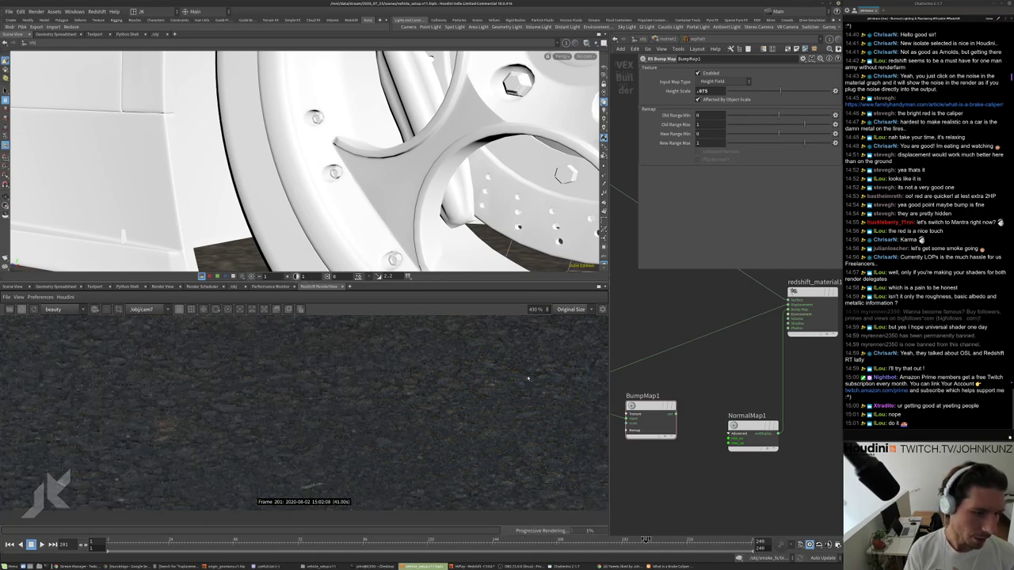
pyautogui.scroll(-5, 511, 394)
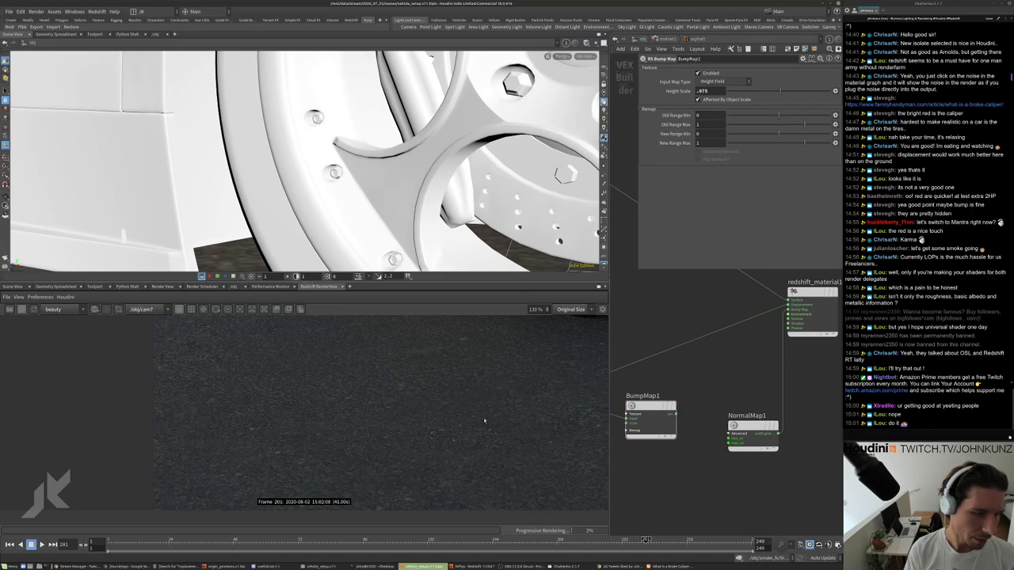
pyautogui.scroll(5, 462, 414)
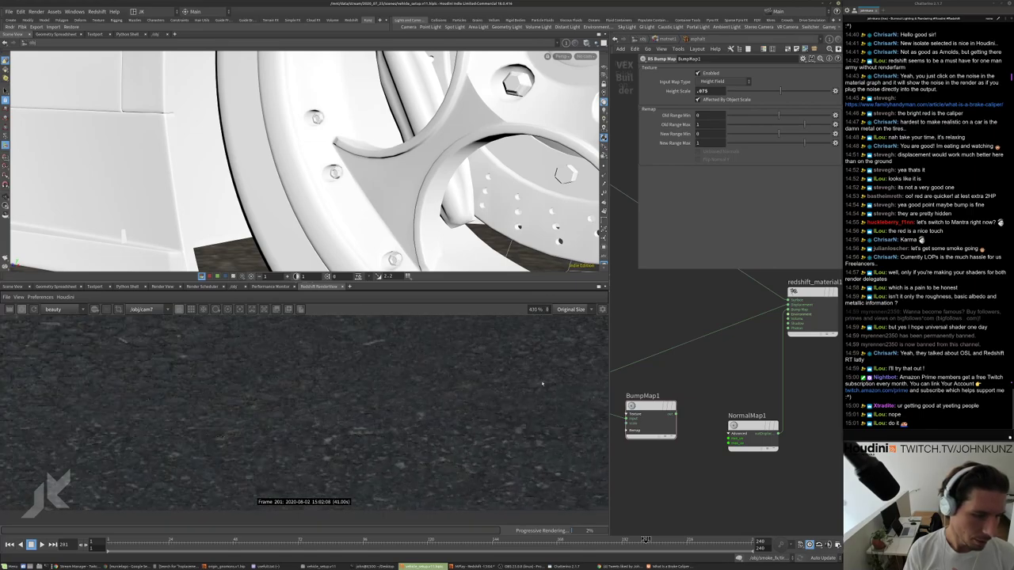
pyautogui.scroll(-5, 507, 396)
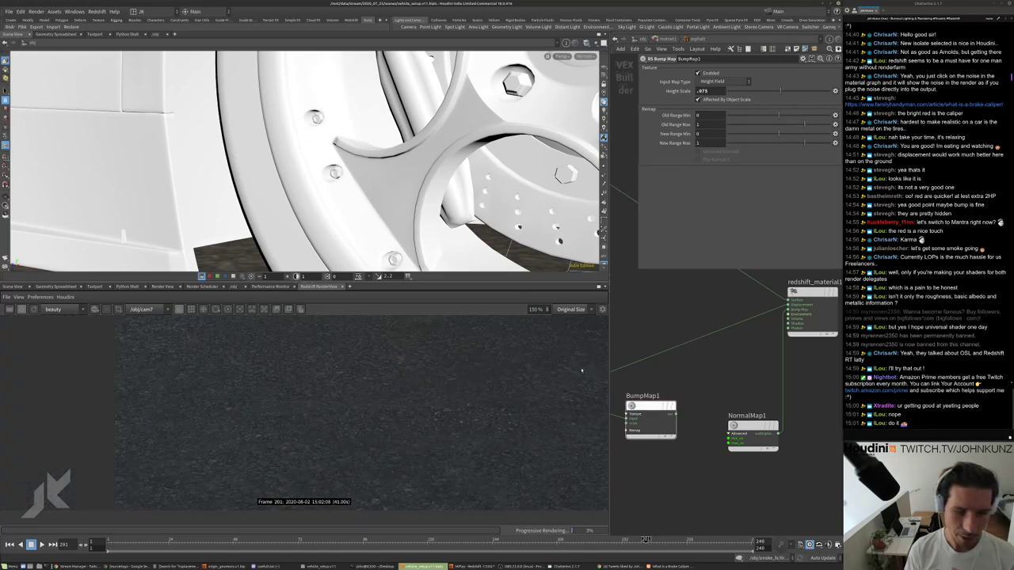
pyautogui.click(746, 429)
# Add an RS Bump Blender, BumpBlender1, with BumpMap1 feeding its base input.
pyautogui.moveTo(747, 429); pyautogui.dragTo(737, 448)
pyautogui.press('Tab')
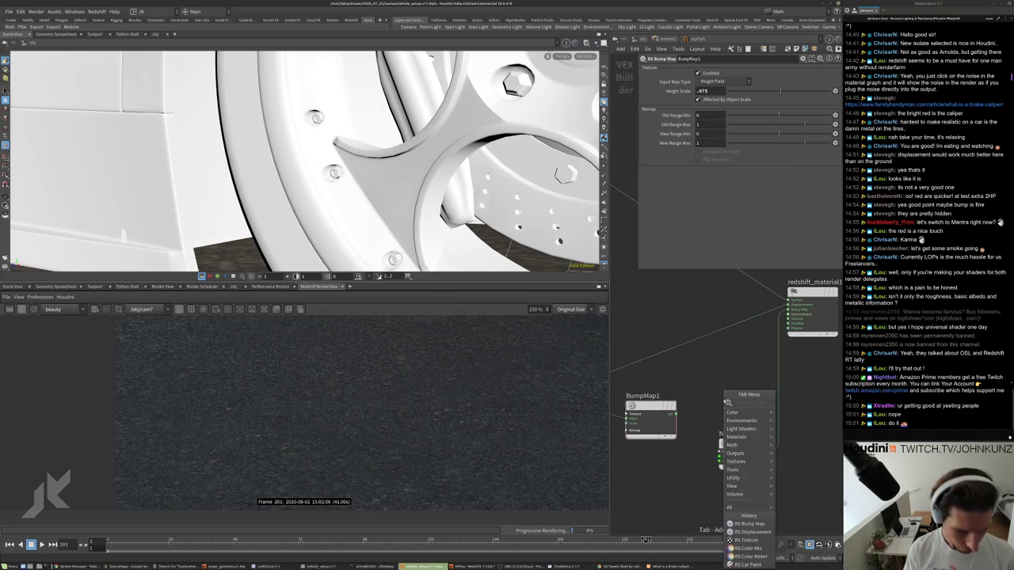
pyautogui.write('bl')
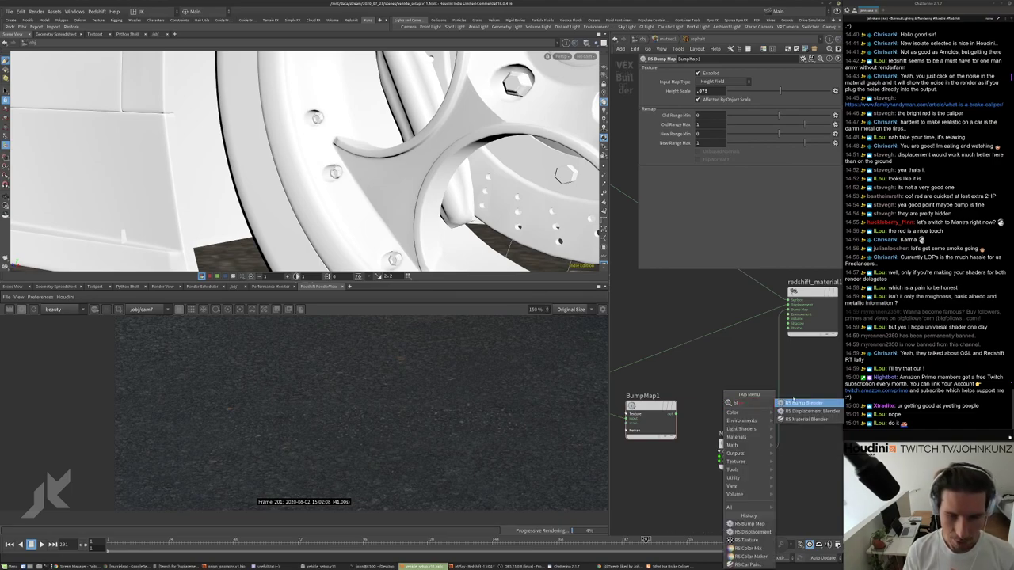
pyautogui.click(804, 402)
pyautogui.click(730, 384)
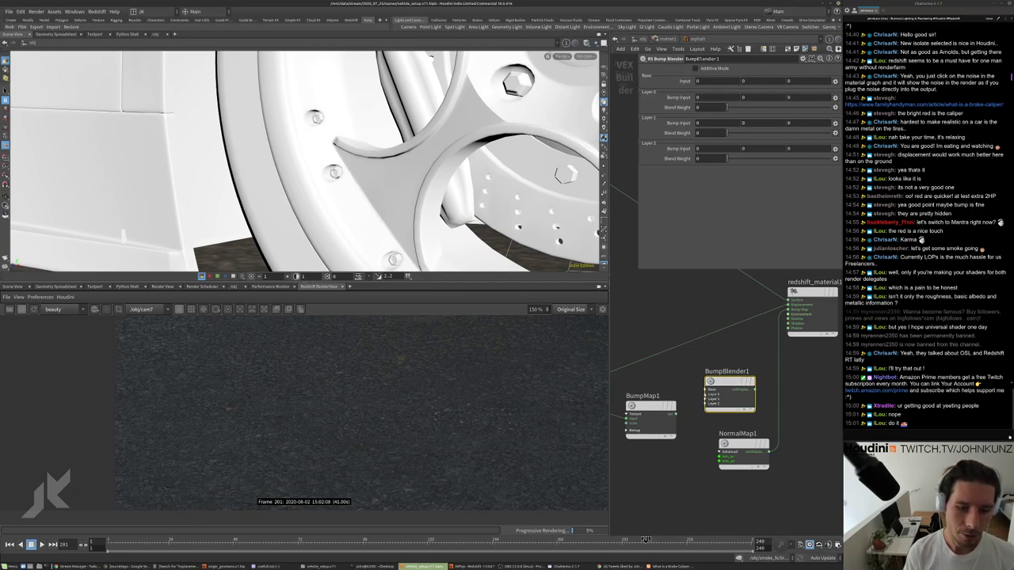
pyautogui.scroll(2, 704, 394)
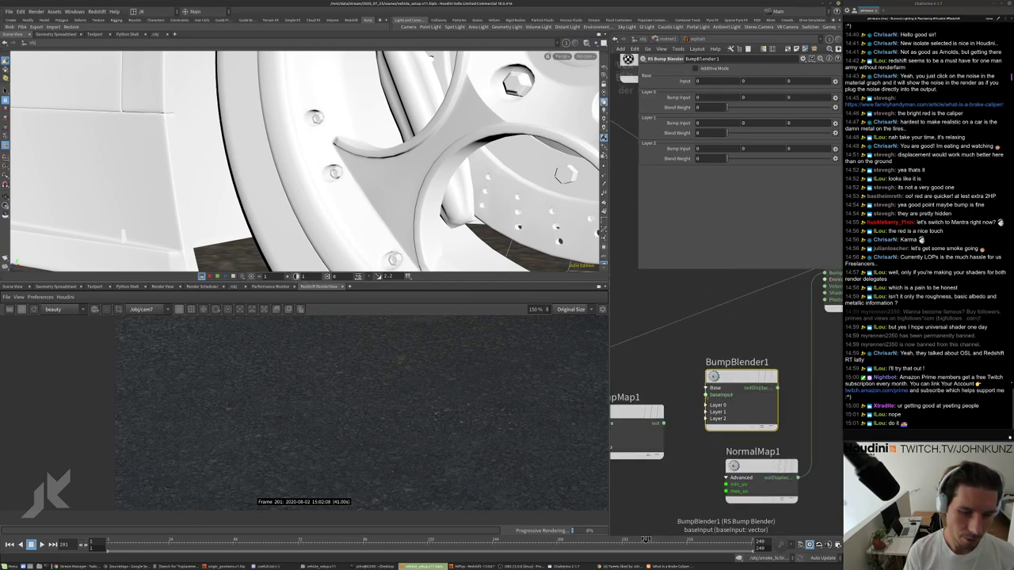
pyautogui.moveTo(706, 394); pyautogui.dragTo(663, 423)
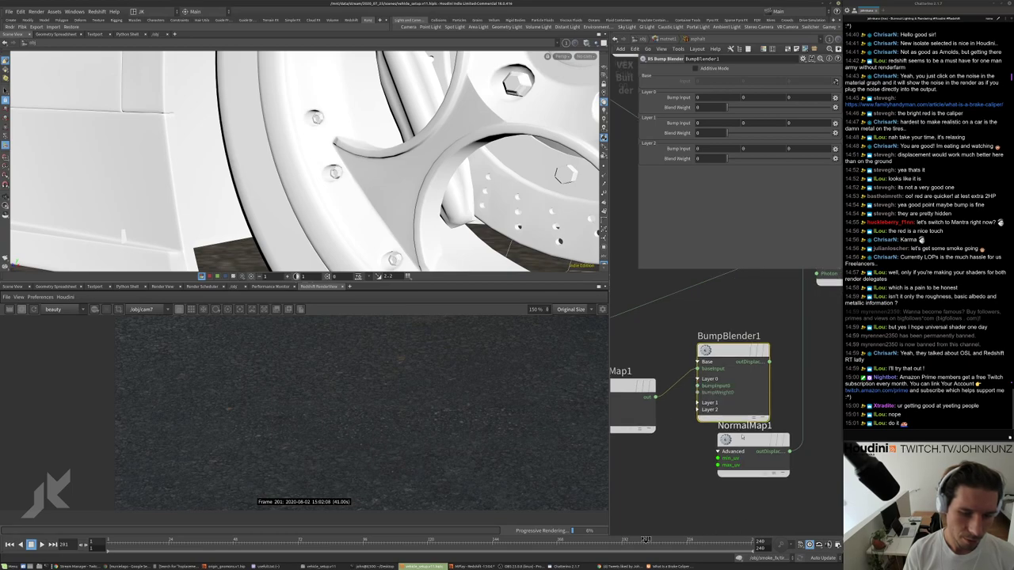
# Connect NormalMap1 to Layer 0, enable Additive Mode, and set Layer 0 weight to 1.
pyautogui.moveTo(743, 436); pyautogui.dragTo(697, 386)
pyautogui.moveTo(713, 396); pyautogui.dragTo(693, 465, button='middle')
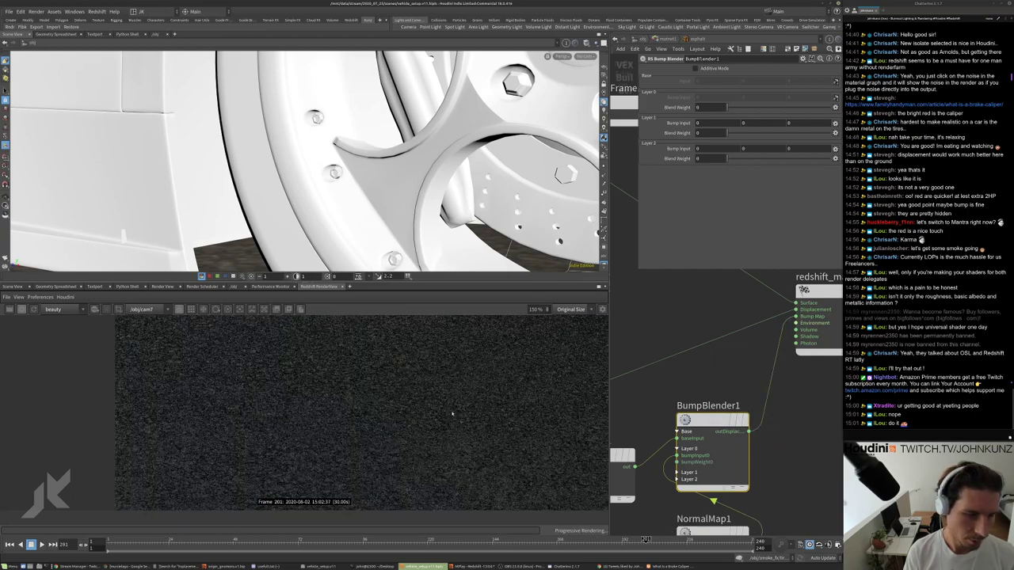
pyautogui.click(695, 68)
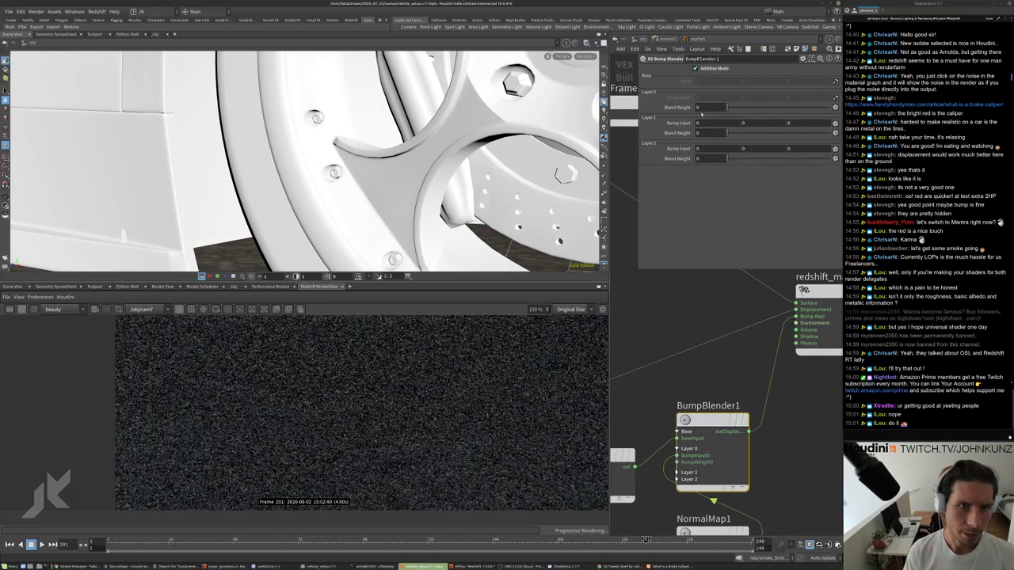
pyautogui.click(700, 108)
pyautogui.write('1')
pyautogui.press('Return')
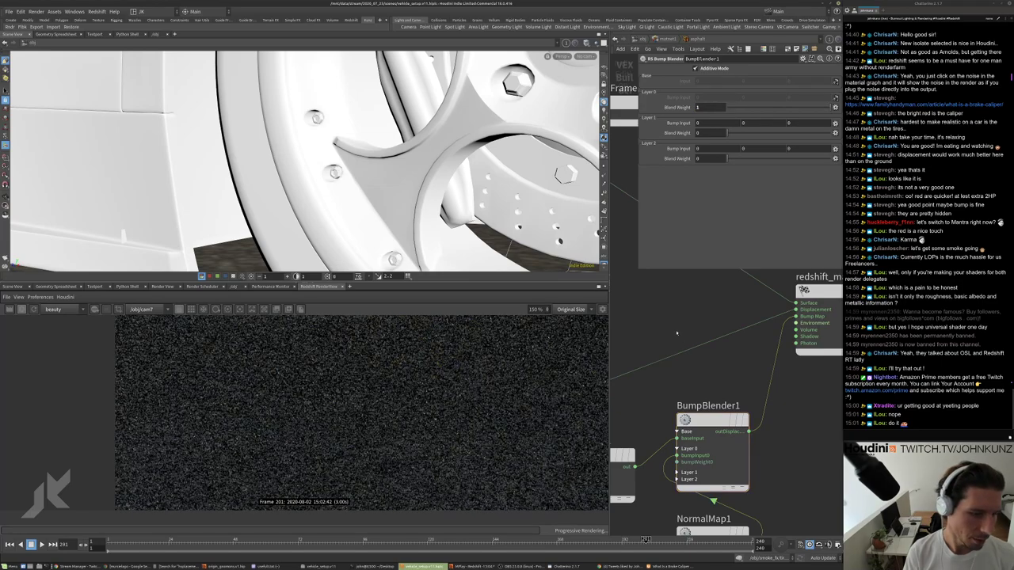
pyautogui.scroll(-3, 391, 438)
pyautogui.scroll(-2, 391, 432)
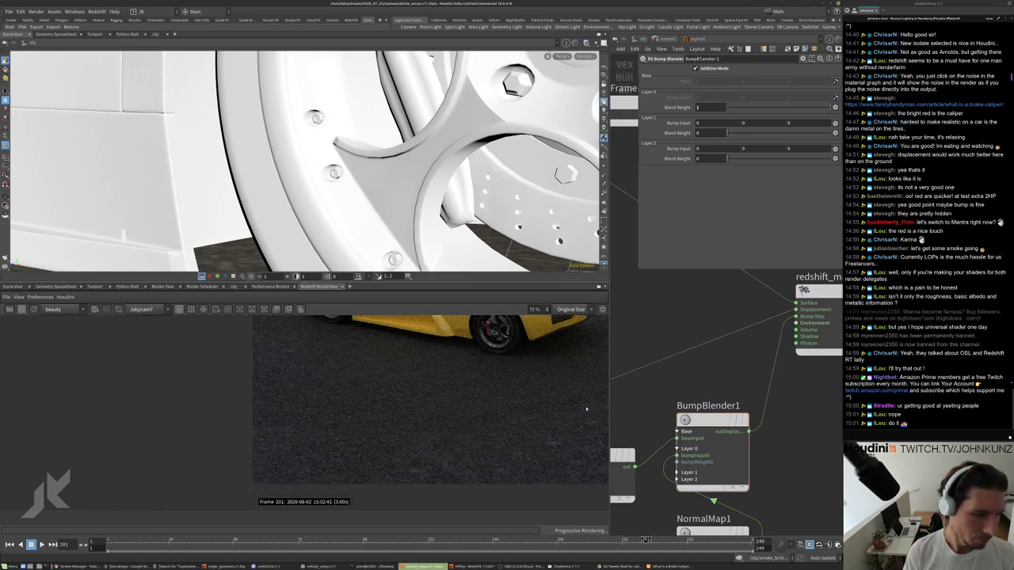
pyautogui.scroll(-4, 409, 461)
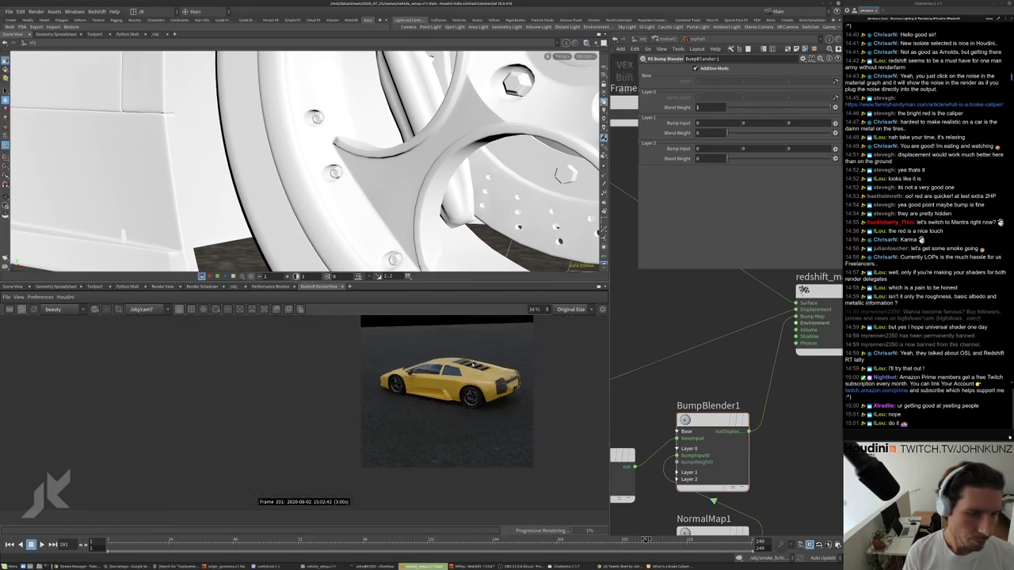
pyautogui.scroll(12, 460, 399)
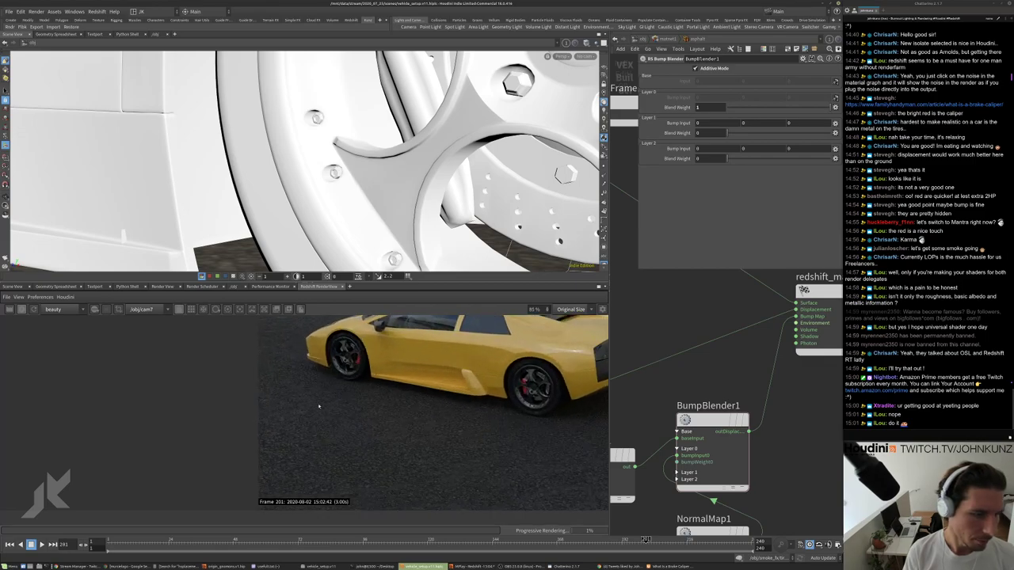
pyautogui.scroll(-10, 352, 387)
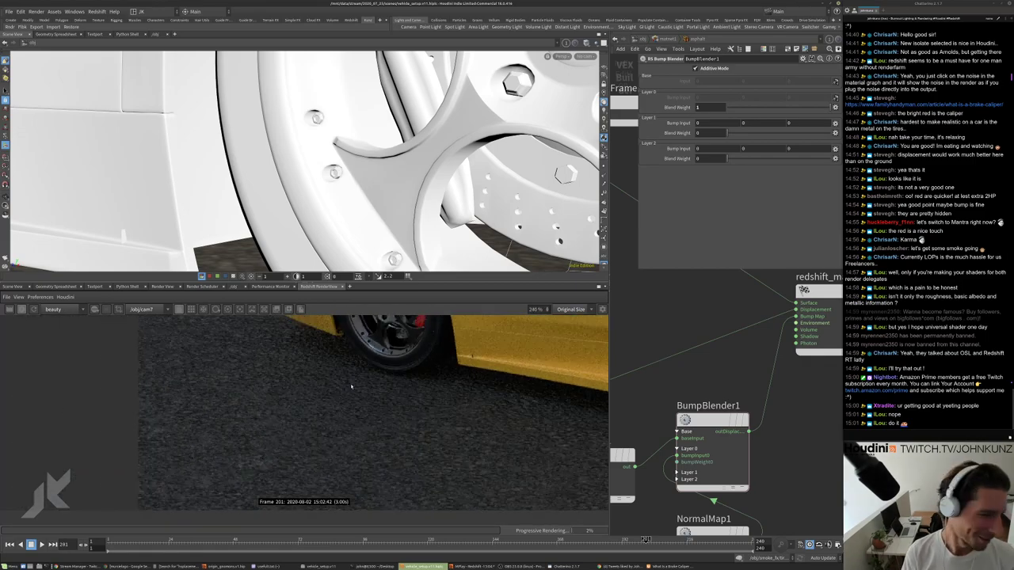
pyautogui.scroll(3, 544, 403)
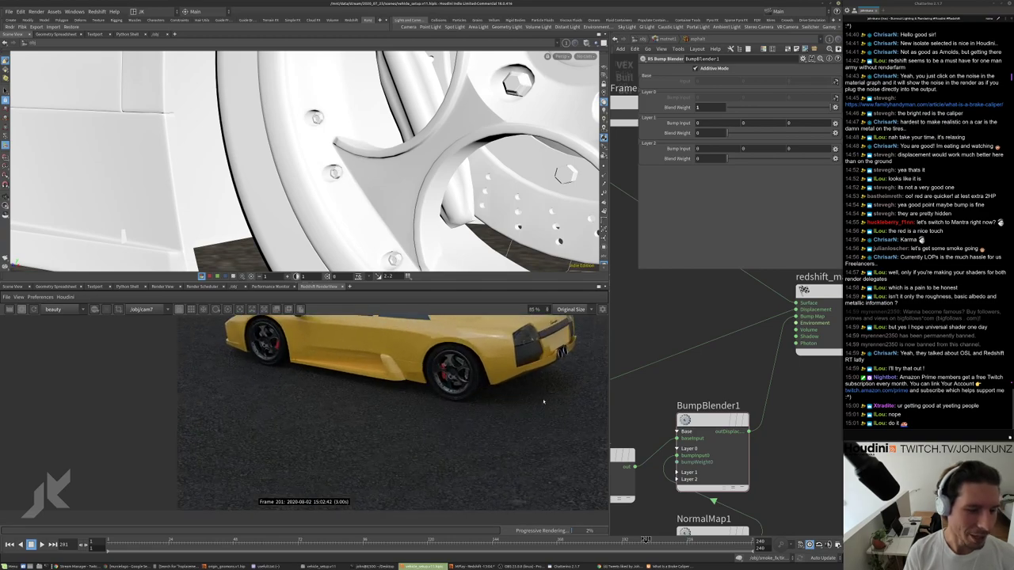
pyautogui.scroll(-1, 587, 365)
pyautogui.scroll(4, 554, 389)
pyautogui.scroll(-5, 516, 406)
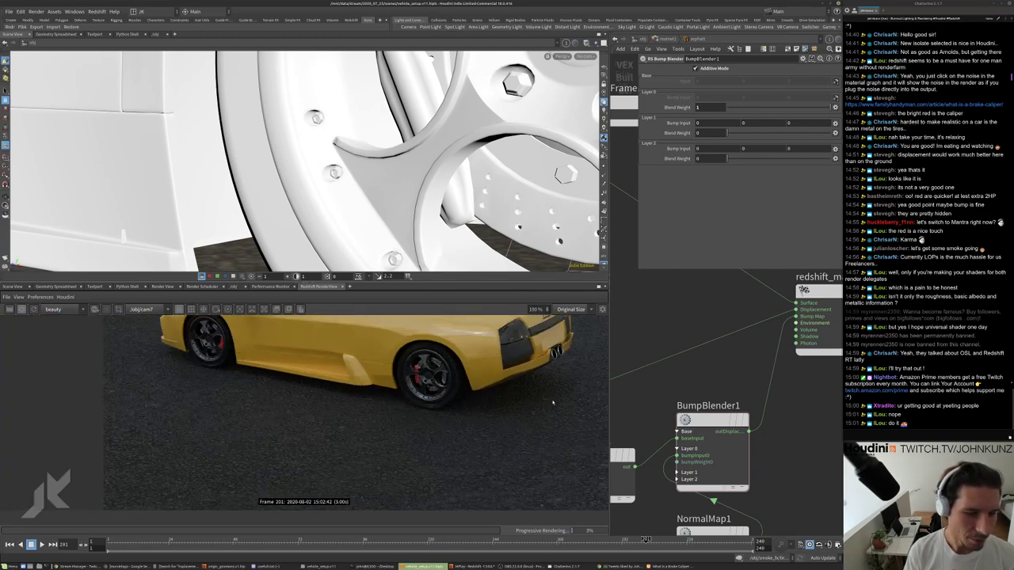
pyautogui.scroll(-2, 523, 380)
pyautogui.scroll(10, 345, 388)
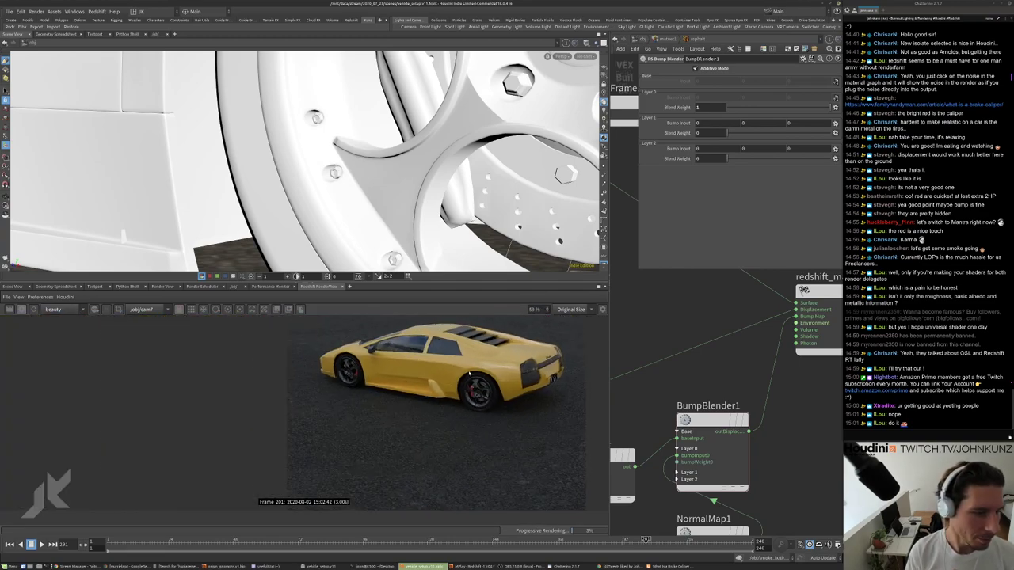
pyautogui.scroll(2, 363, 404)
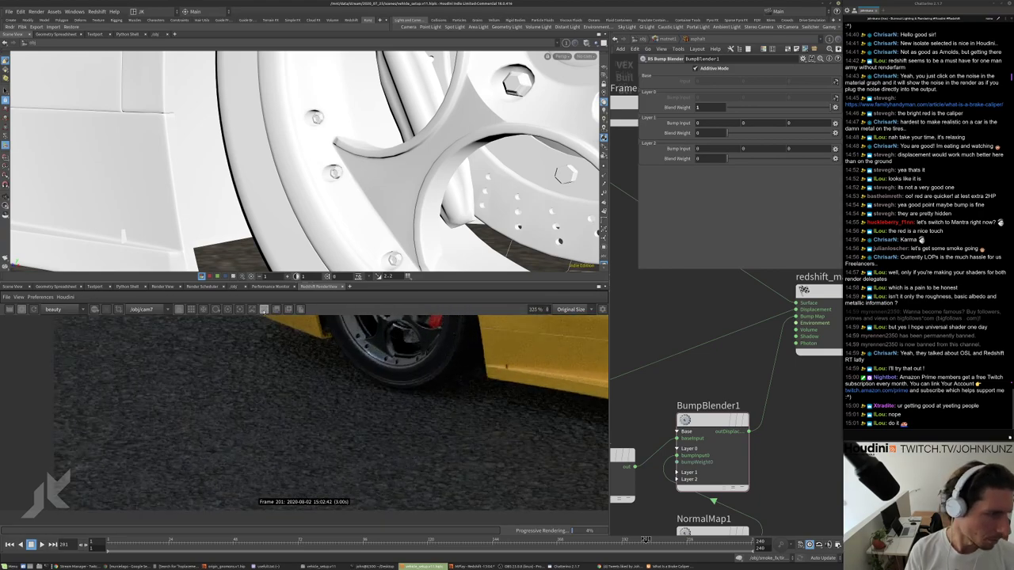
# Save a snapshot of the current asphalt render for comparison.
pyautogui.click(288, 309)
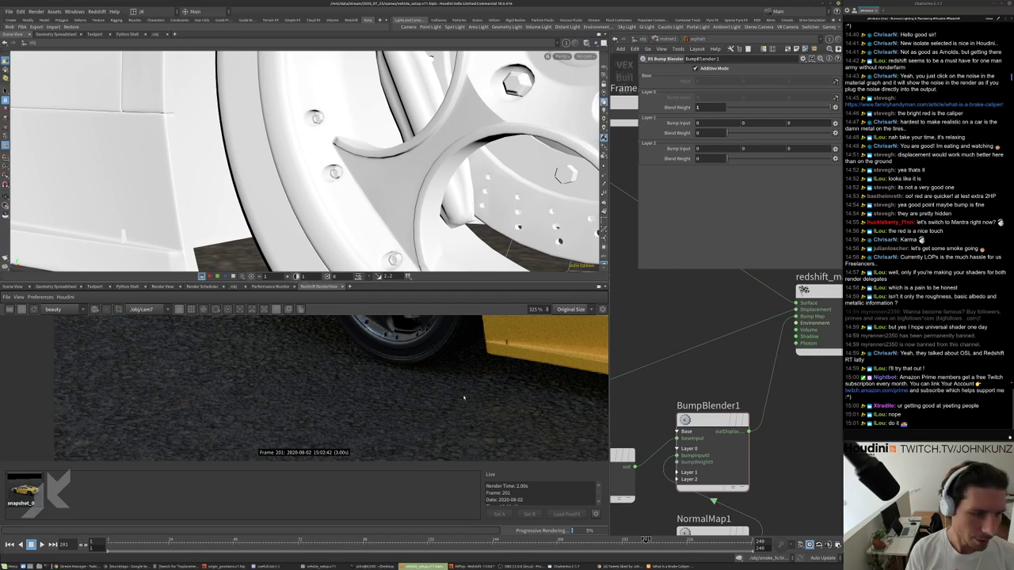
pyautogui.scroll(-4, 464, 398)
pyautogui.scroll(-2, 717, 460)
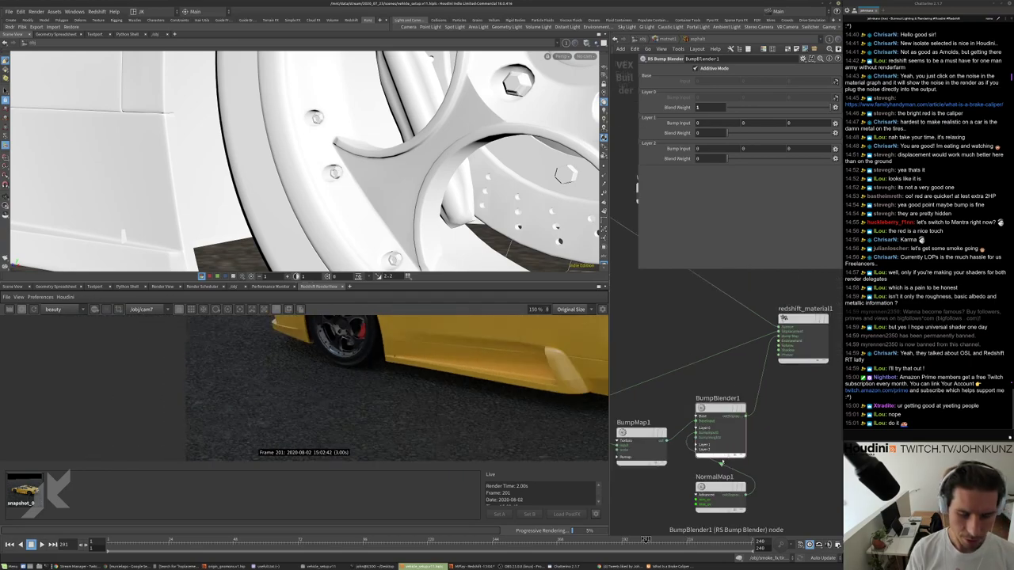
# Rearrange NormalMap1 and BumpBlender1, then wire BumpMap1's output straight into redshift_material1.
pyautogui.moveTo(720, 489); pyautogui.dragTo(675, 502)
pyautogui.moveTo(723, 416); pyautogui.dragTo(737, 444)
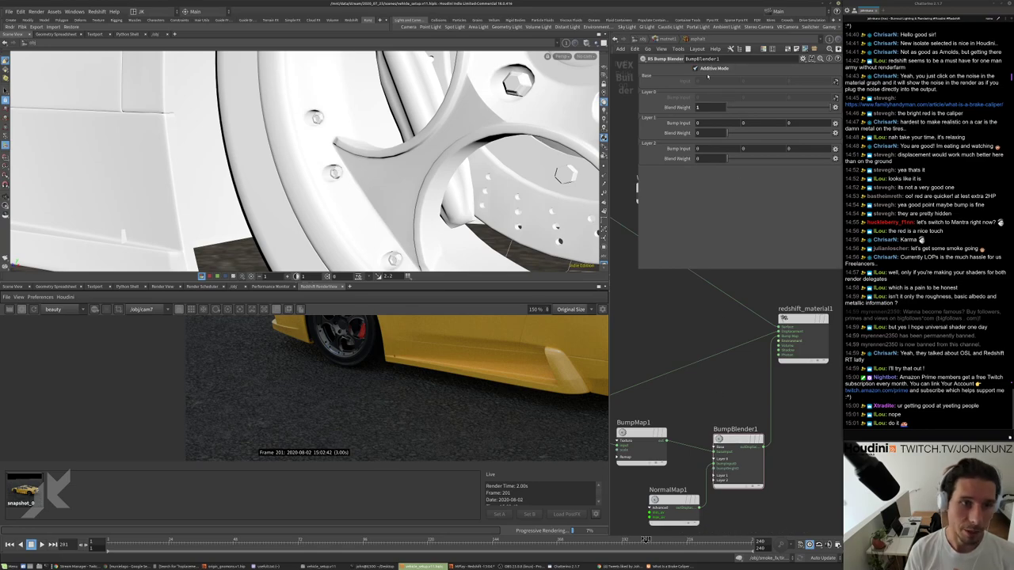
pyautogui.moveTo(709, 355); pyautogui.dragTo(705, 305, button='middle')
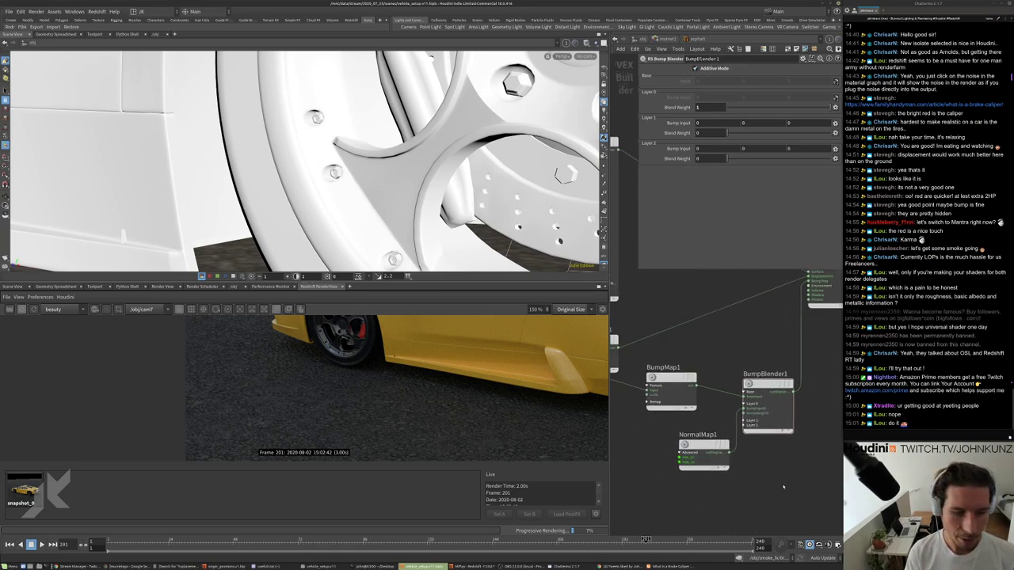
pyautogui.moveTo(690, 365); pyautogui.dragTo(692, 404, button='middle')
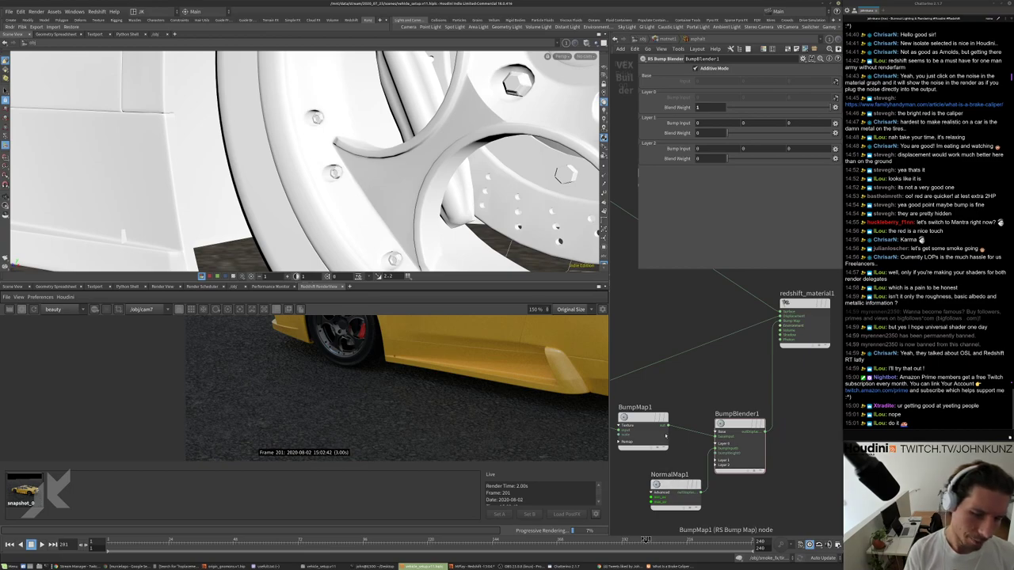
pyautogui.moveTo(668, 426); pyautogui.dragTo(779, 339)
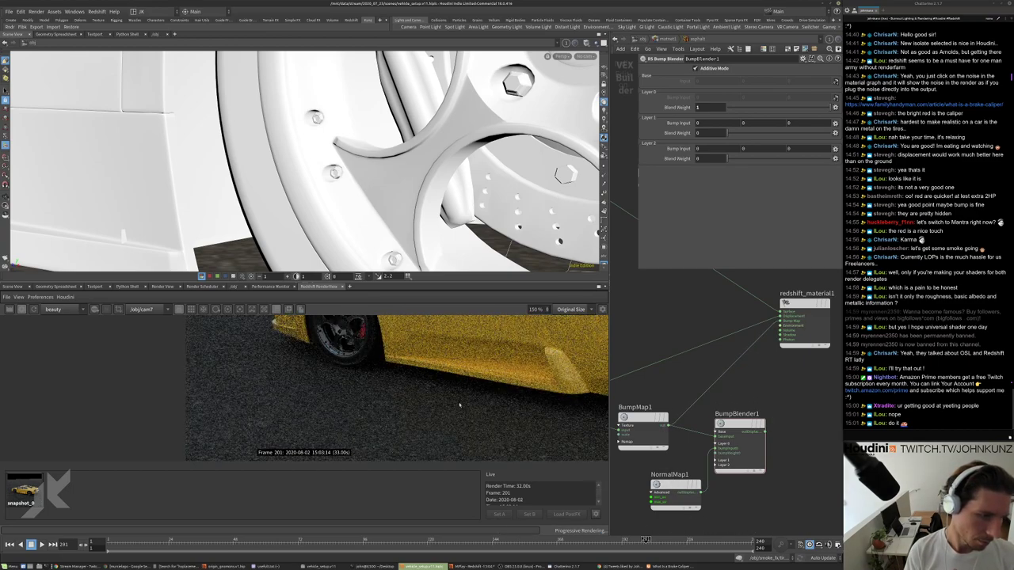
pyautogui.scroll(-5, 398, 379)
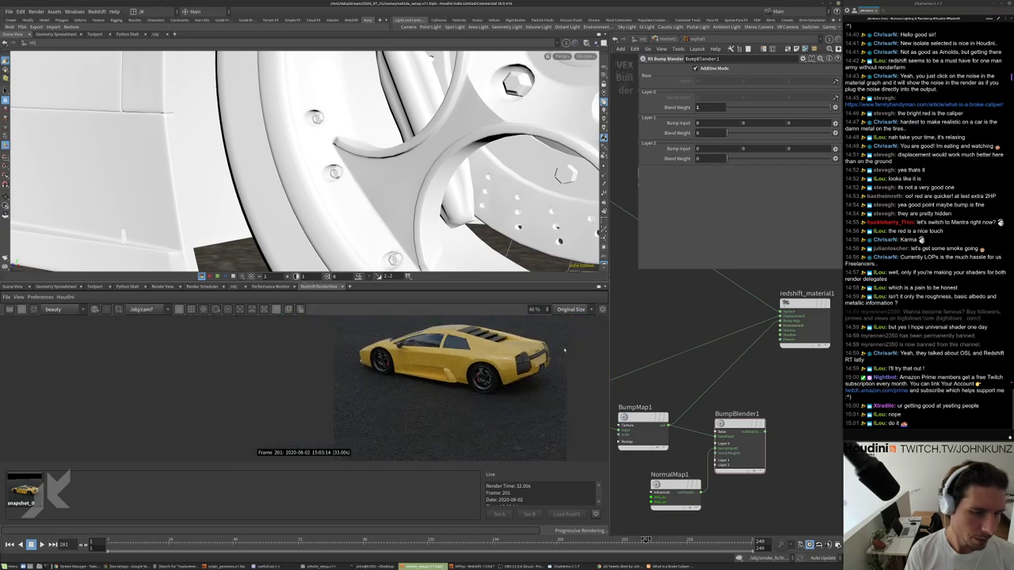
pyautogui.scroll(6, 564, 350)
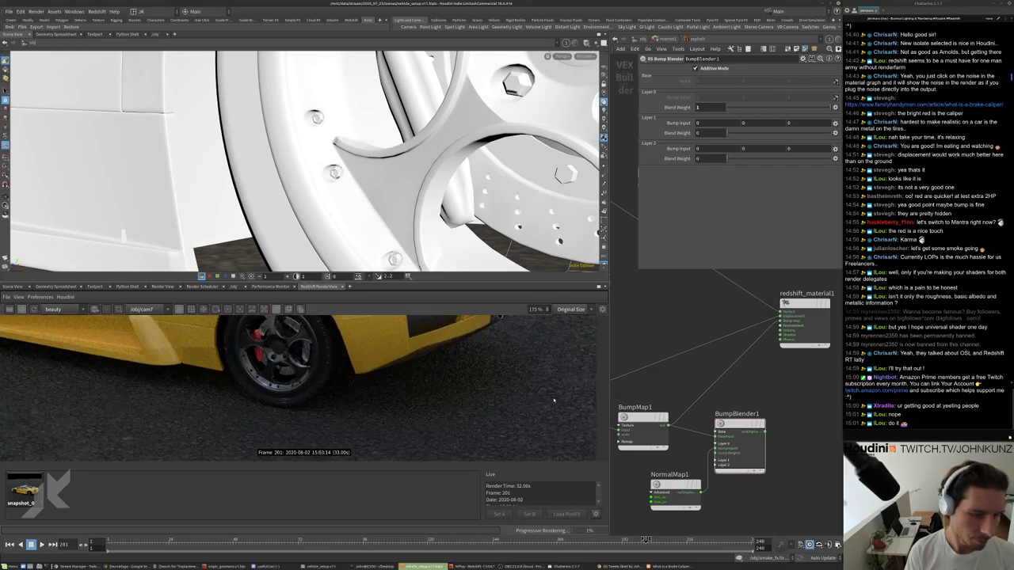
pyautogui.scroll(2, 550, 394)
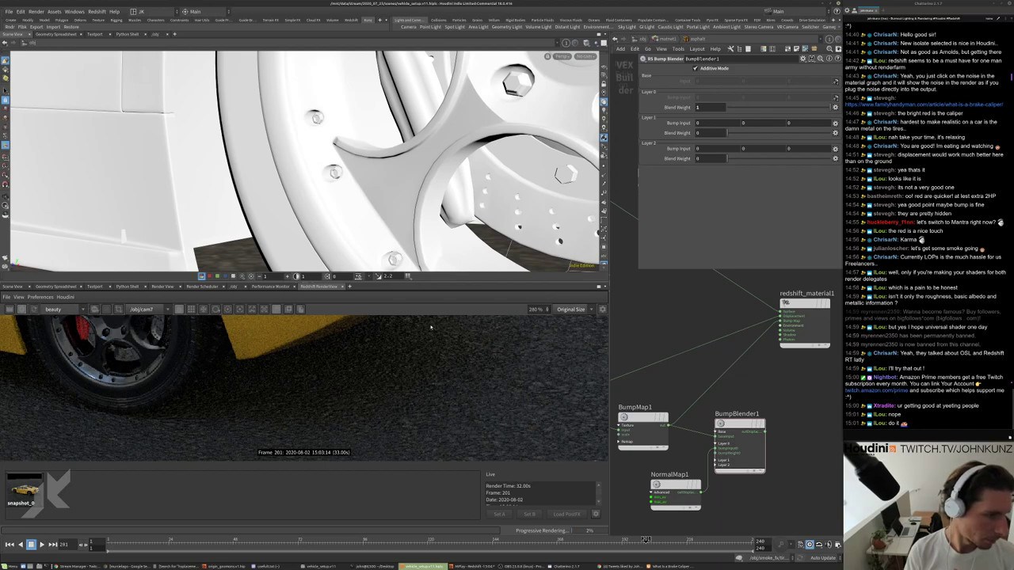
# Save a second snapshot of the render with the new bump wiring.
pyautogui.click(287, 309)
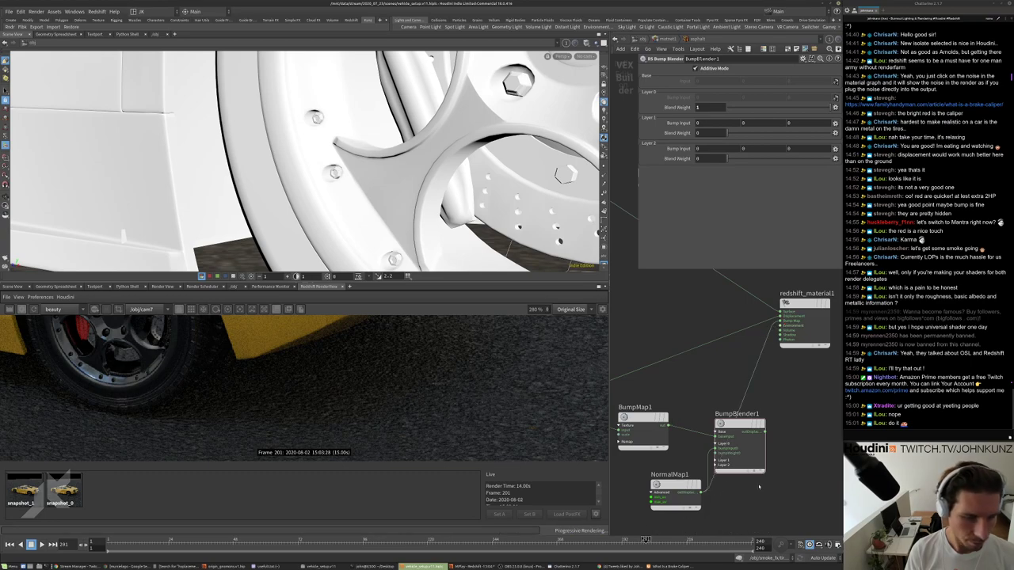
pyautogui.scroll(-5, 329, 388)
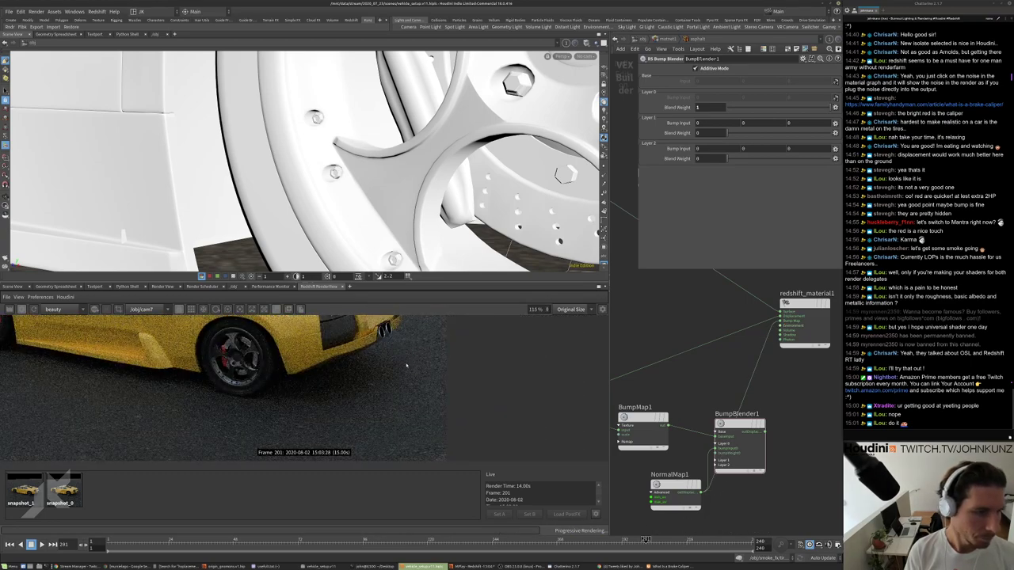
pyautogui.scroll(6, 390, 340)
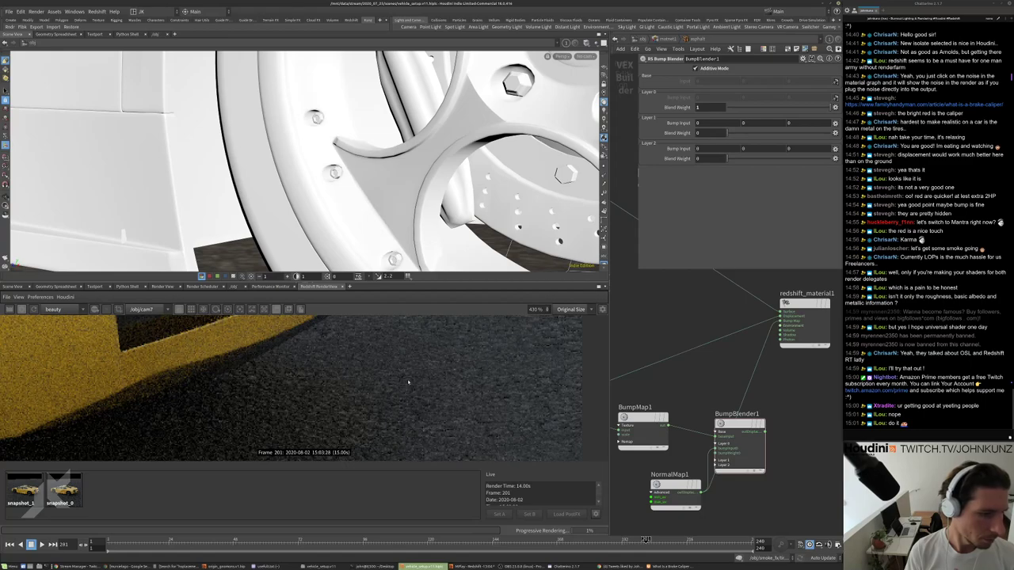
pyautogui.scroll(-3, 408, 382)
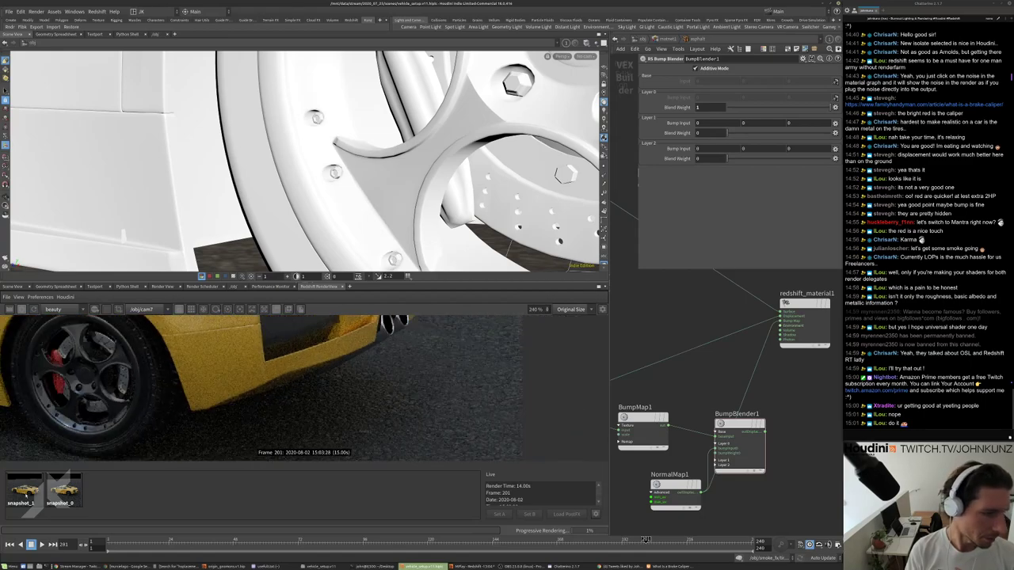
# Flip between snapshot_0, snapshot_1 and the live render to compare the asphalt bump detail.
pyautogui.click(65, 491)
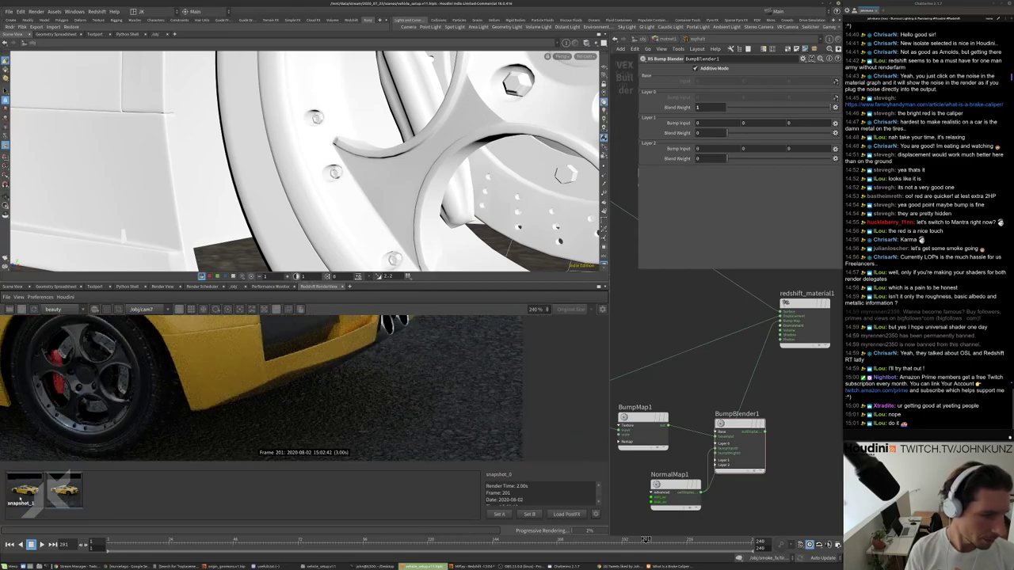
pyautogui.click(80, 498)
pyautogui.click(70, 497)
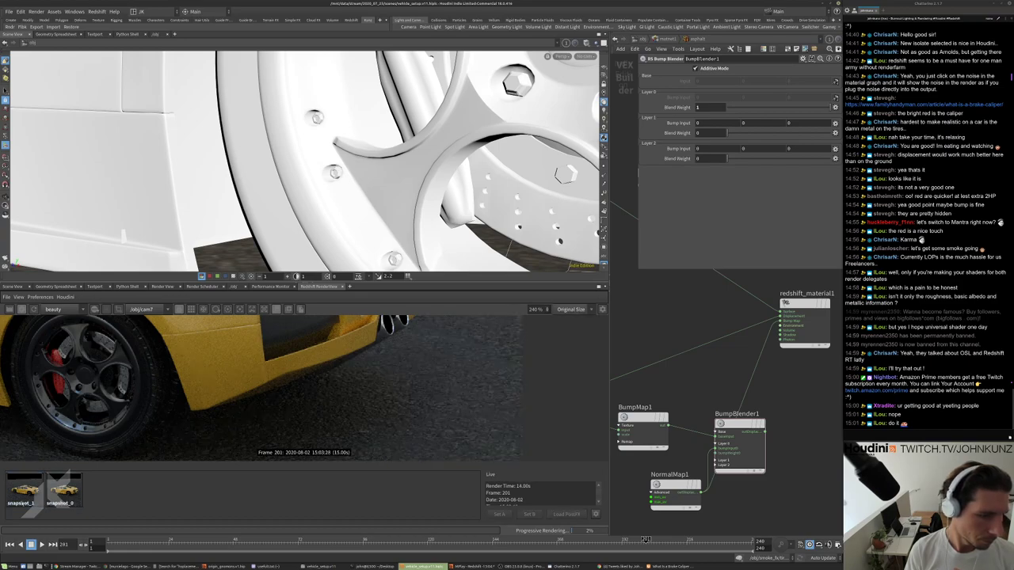
pyautogui.click(25, 495)
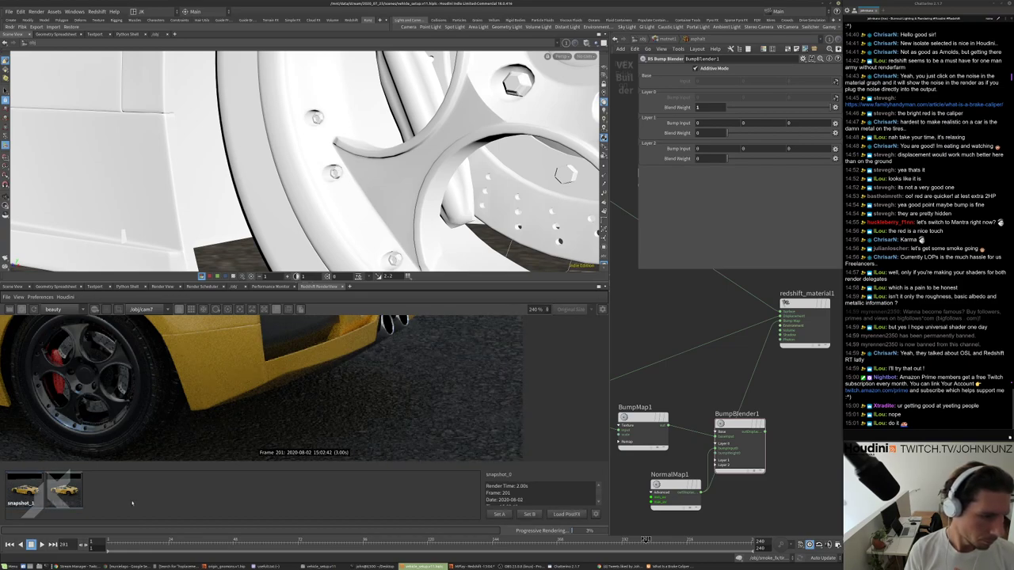
pyautogui.click(11, 497)
pyautogui.click(24, 494)
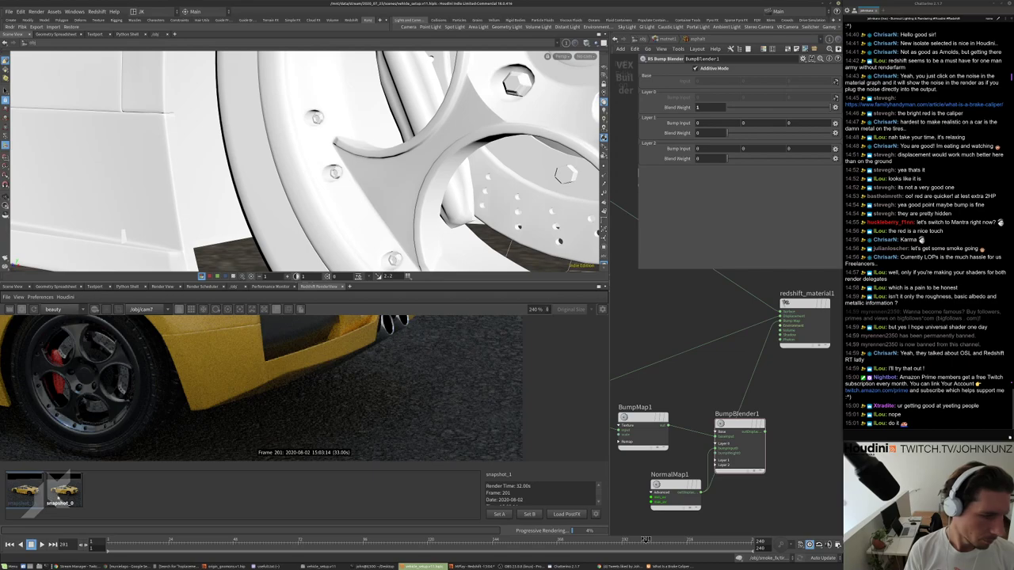
pyautogui.click(51, 495)
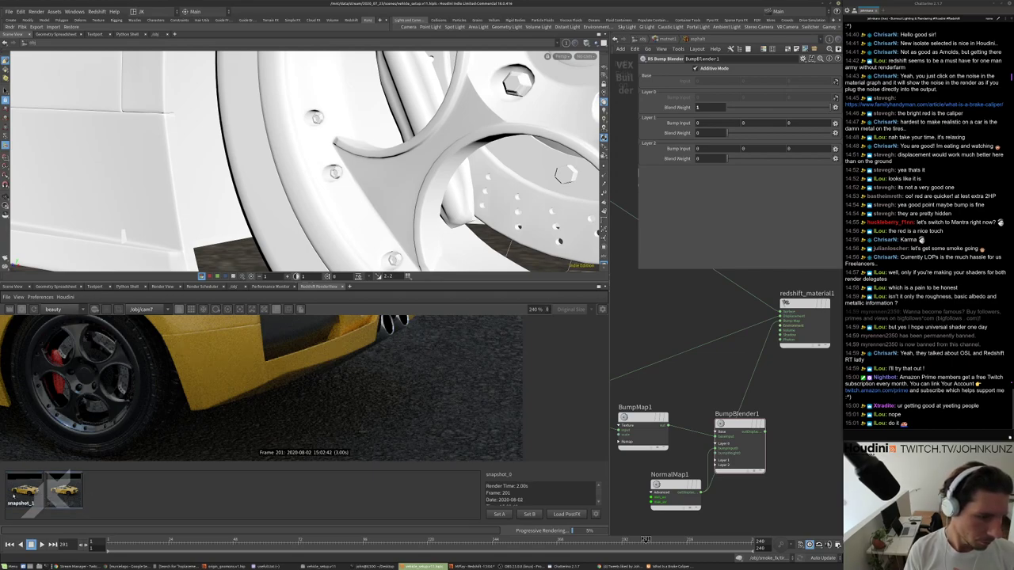
pyautogui.click(25, 494)
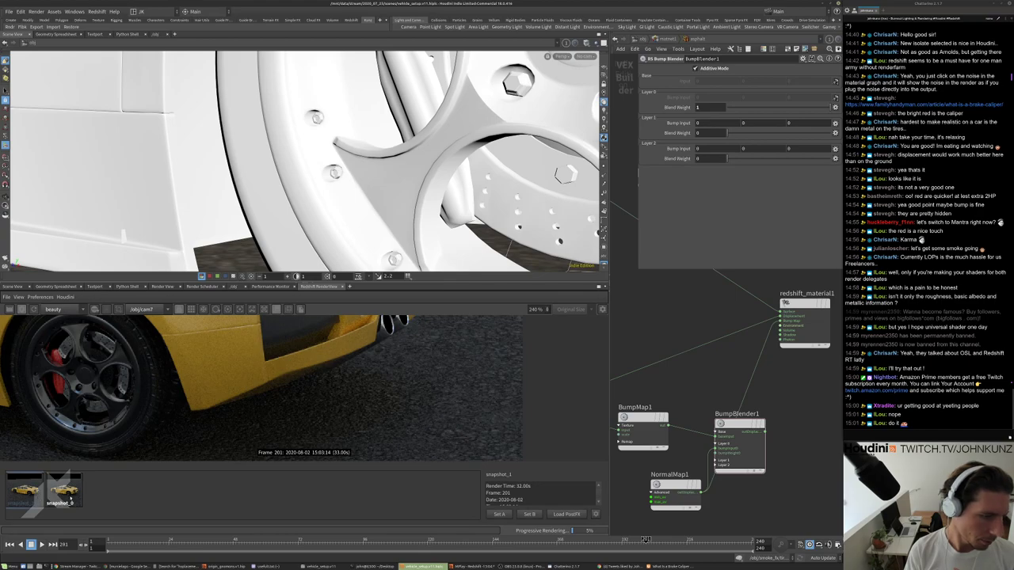
# Compare snapshot_0 and snapshot_1 up close again, then zoom out to the whole car.
pyautogui.scroll(3, 460, 400)
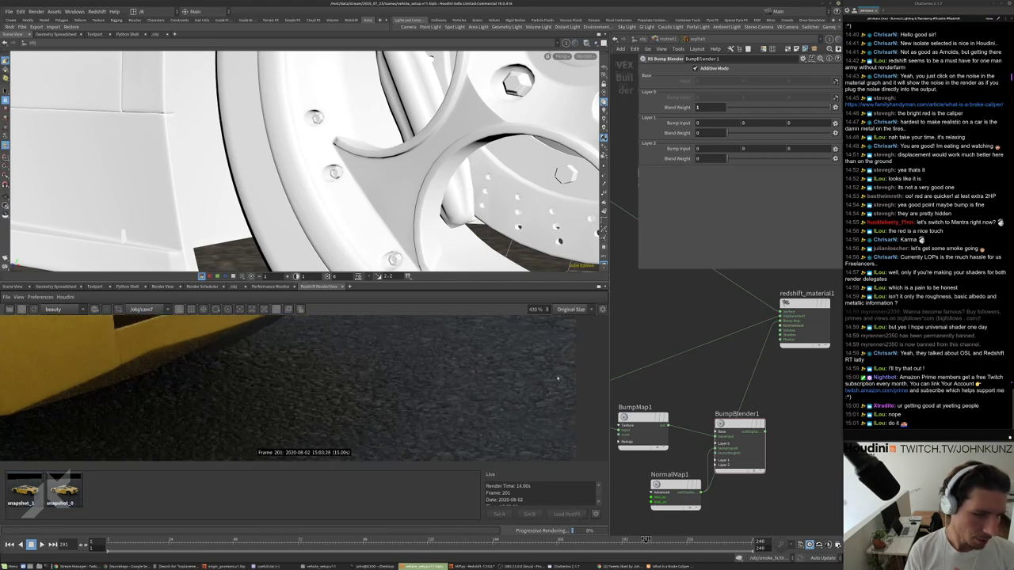
pyautogui.scroll(-5, 515, 388)
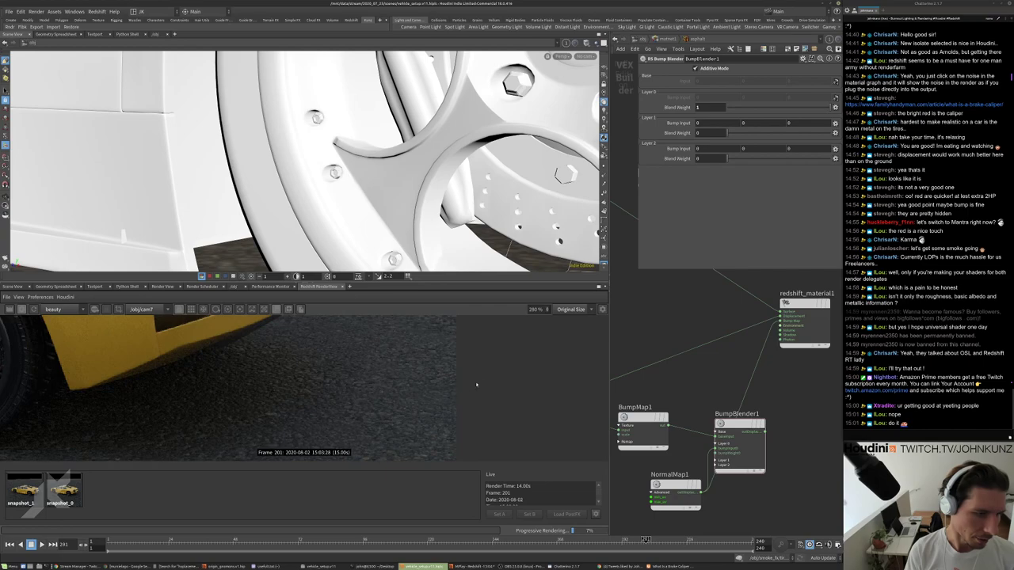
pyautogui.scroll(3, 403, 385)
pyautogui.scroll(-3, 373, 389)
pyautogui.scroll(4, 403, 388)
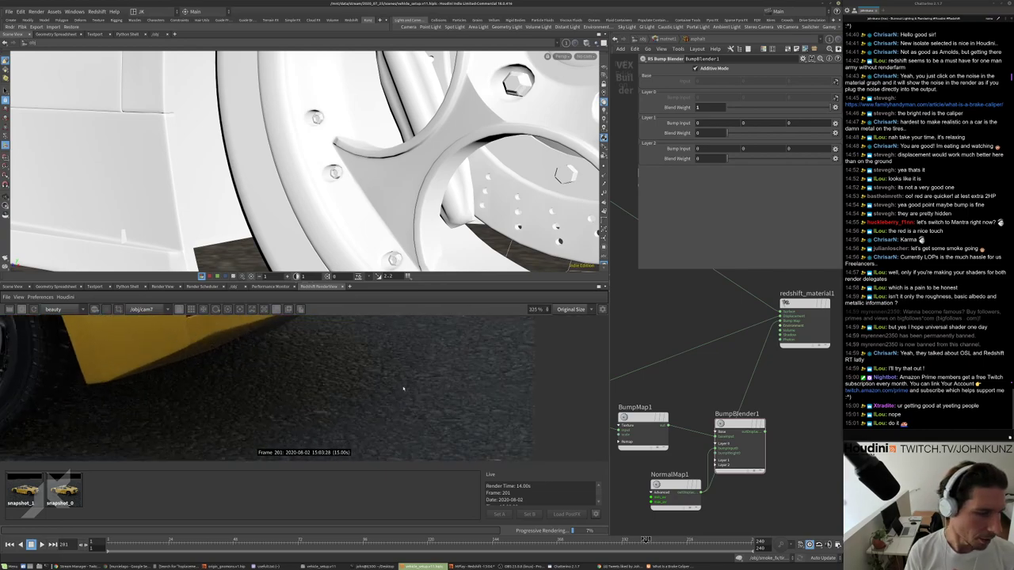
pyautogui.click(54, 494)
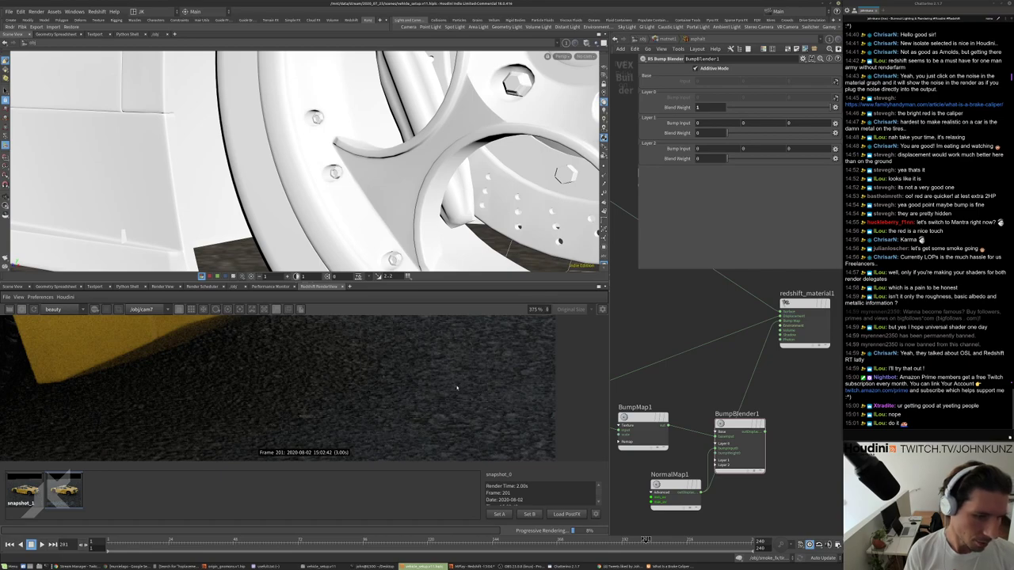
pyautogui.scroll(-3, 467, 385)
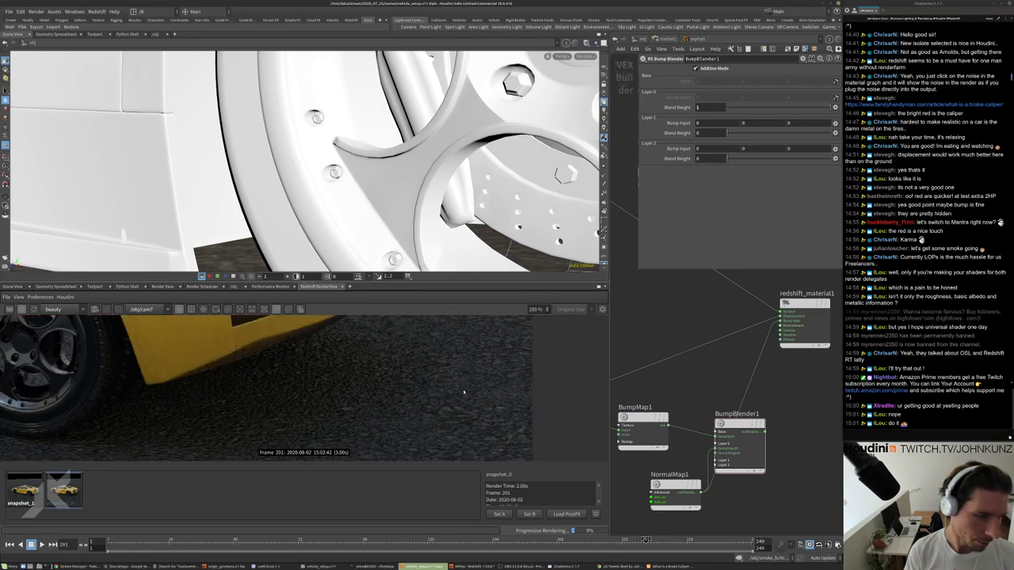
pyautogui.scroll(3, 463, 379)
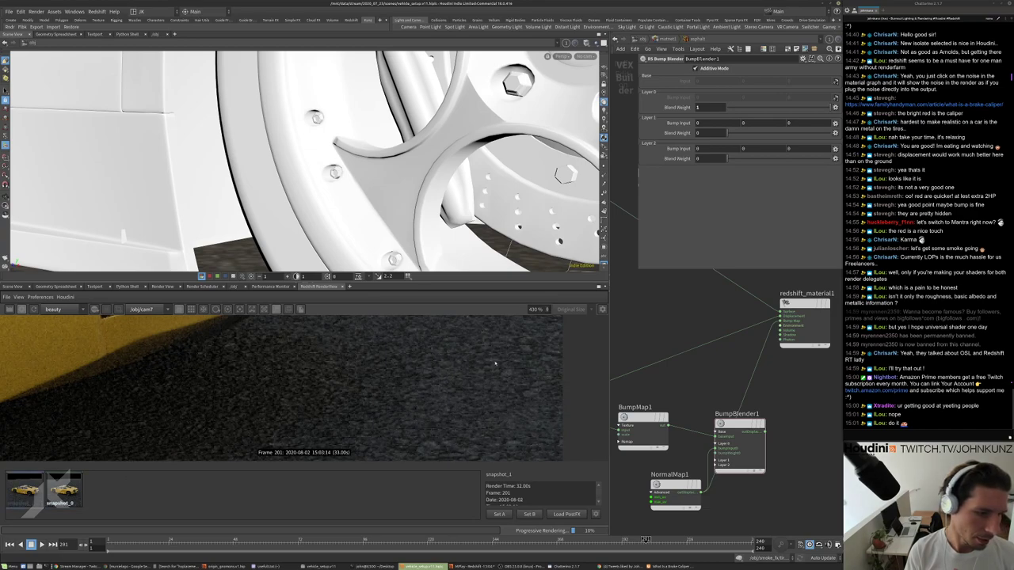
pyautogui.click(72, 497)
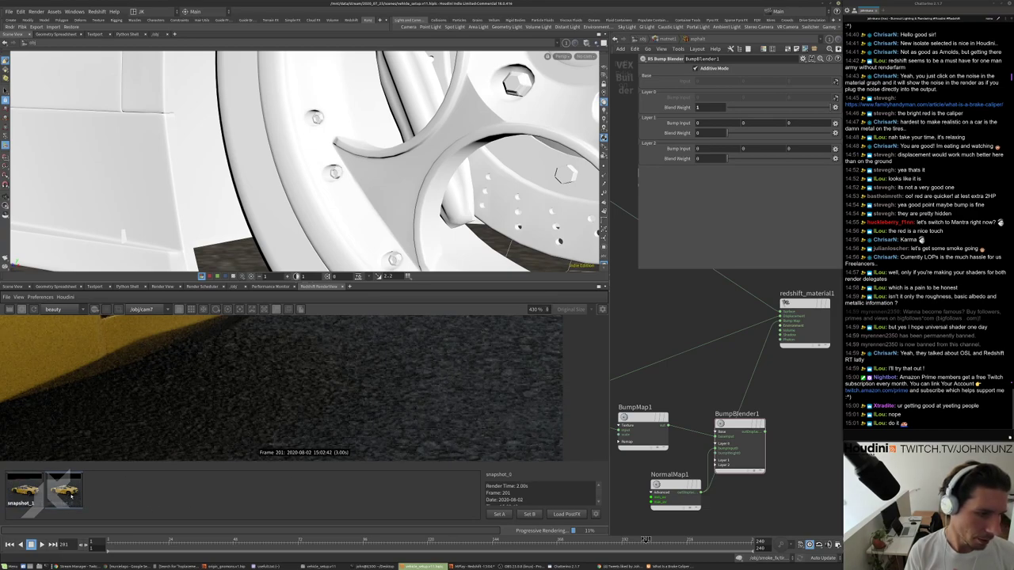
pyautogui.click(40, 491)
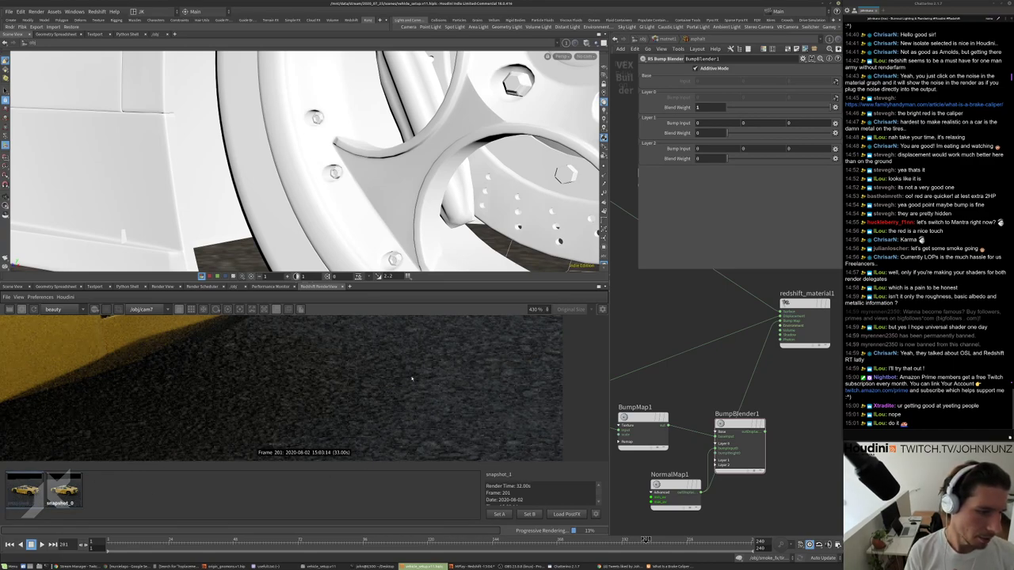
pyautogui.scroll(-10, 411, 379)
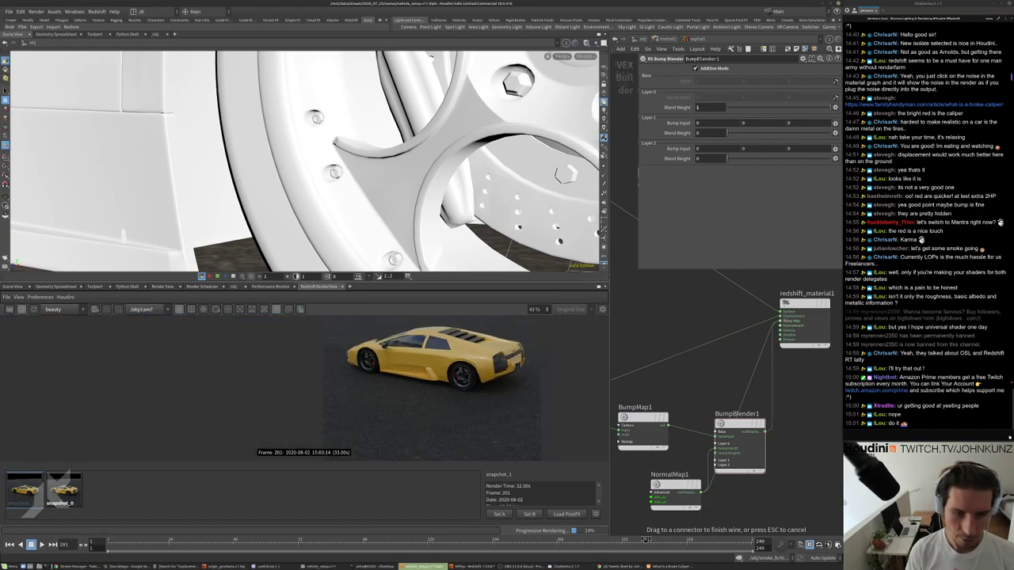
# Move NormalMap1 left of BumpBlender1 and set BumpMap1's Height Scale to .035.
pyautogui.moveTo(729, 373); pyautogui.dragTo(757, 340, button='middle')
pyautogui.moveTo(700, 451); pyautogui.dragTo(664, 446)
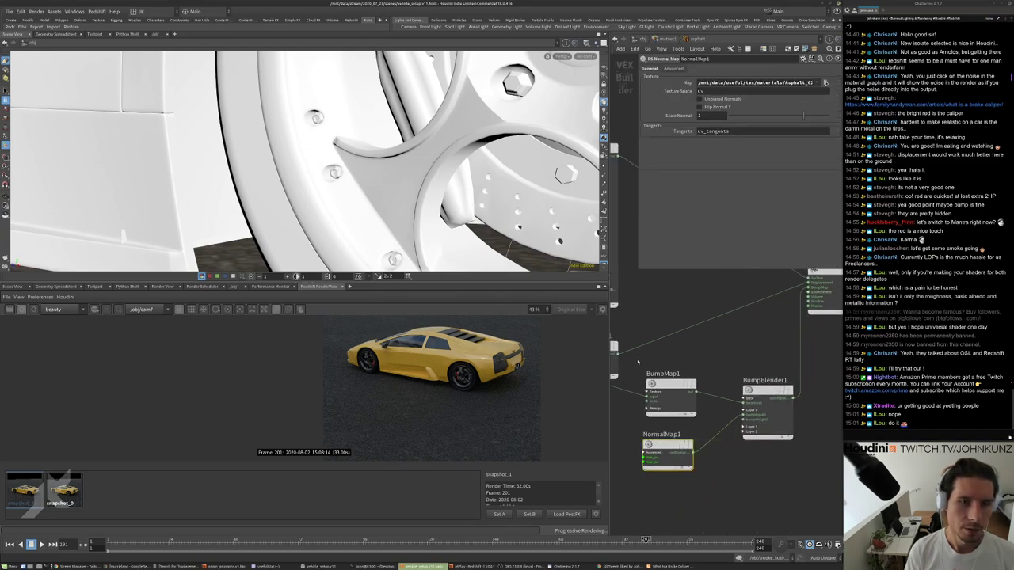
pyautogui.click(670, 398)
pyautogui.write('.035')
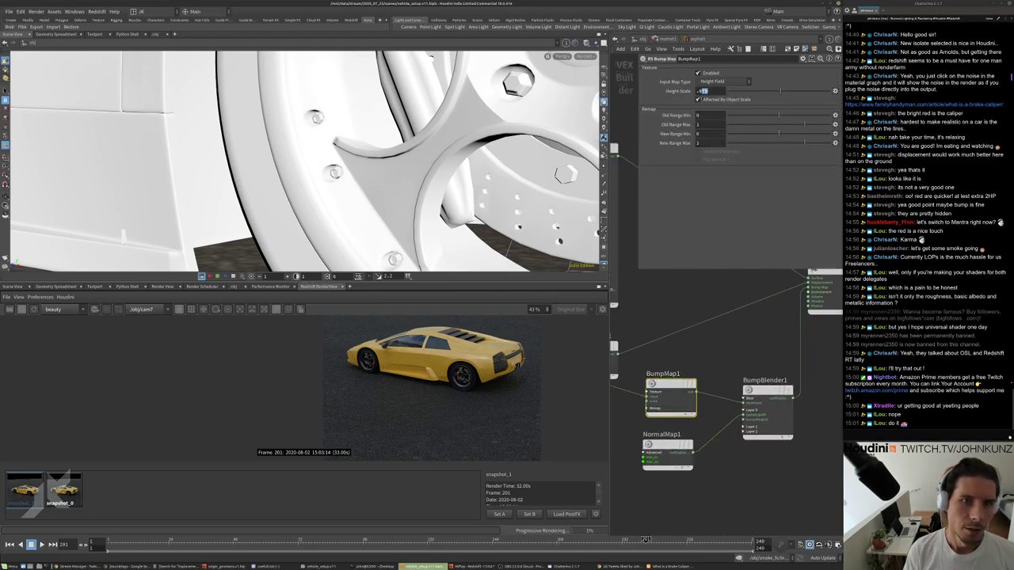
pyautogui.press('Return')
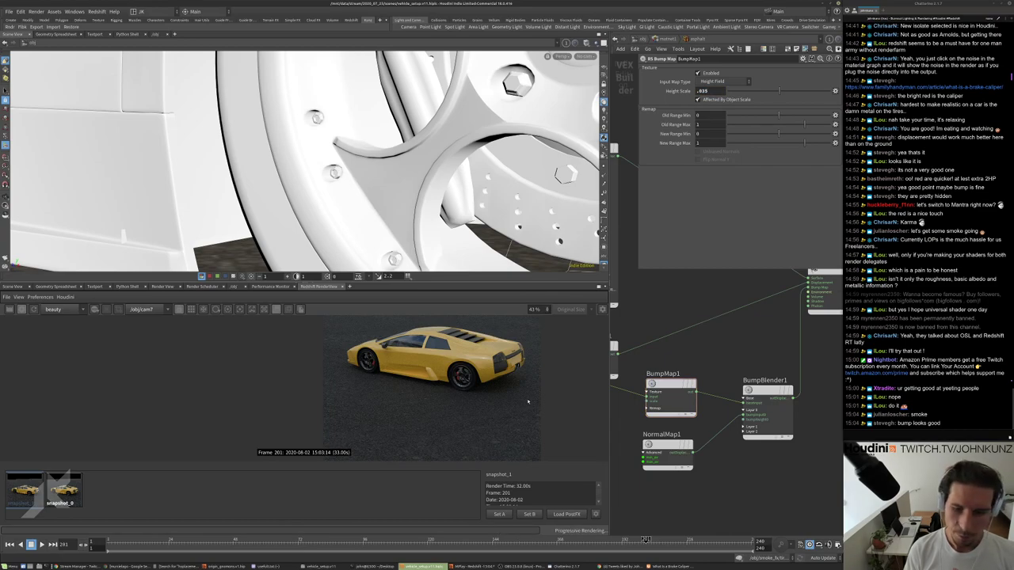
# Check the render, then raise BumpMap1's Height Scale to .1.
pyautogui.scroll(6, 380, 426)
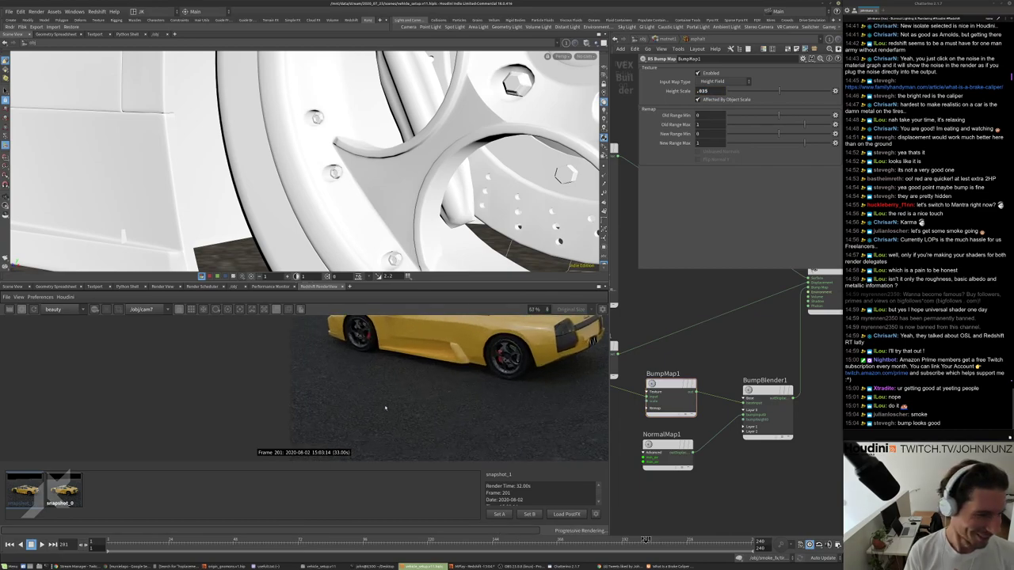
pyautogui.scroll(4, 393, 414)
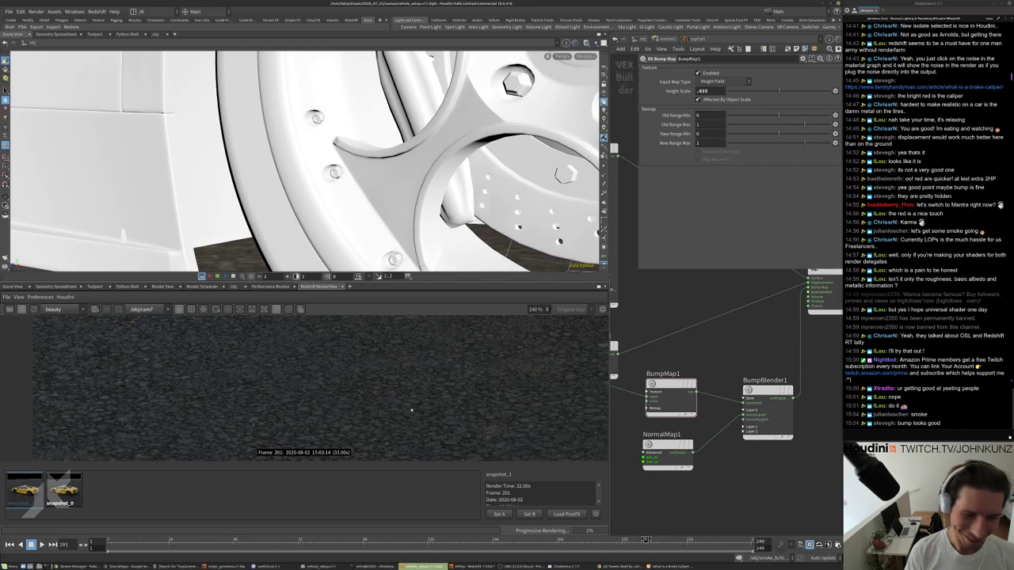
pyautogui.write('.1')
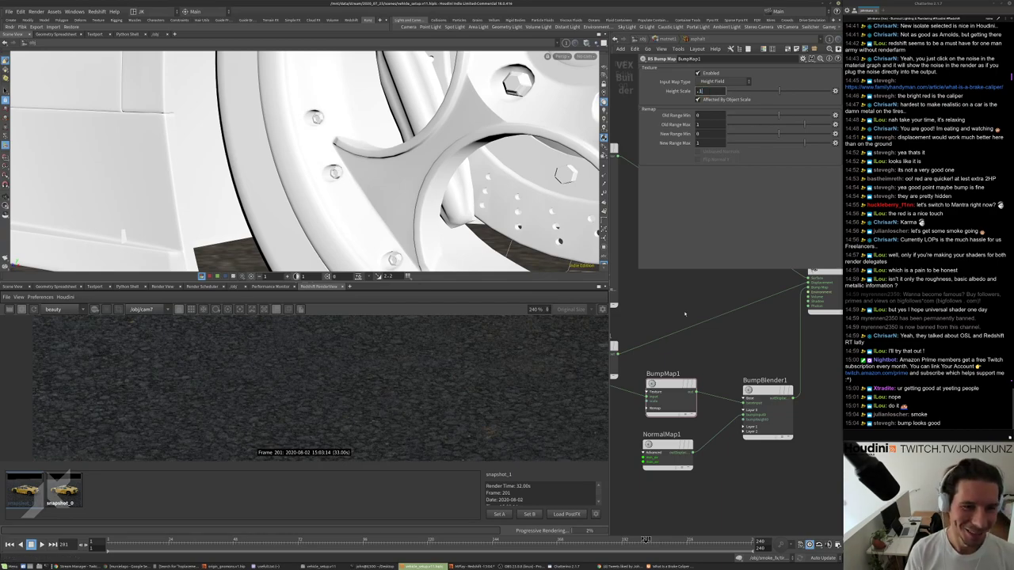
pyautogui.press('Return')
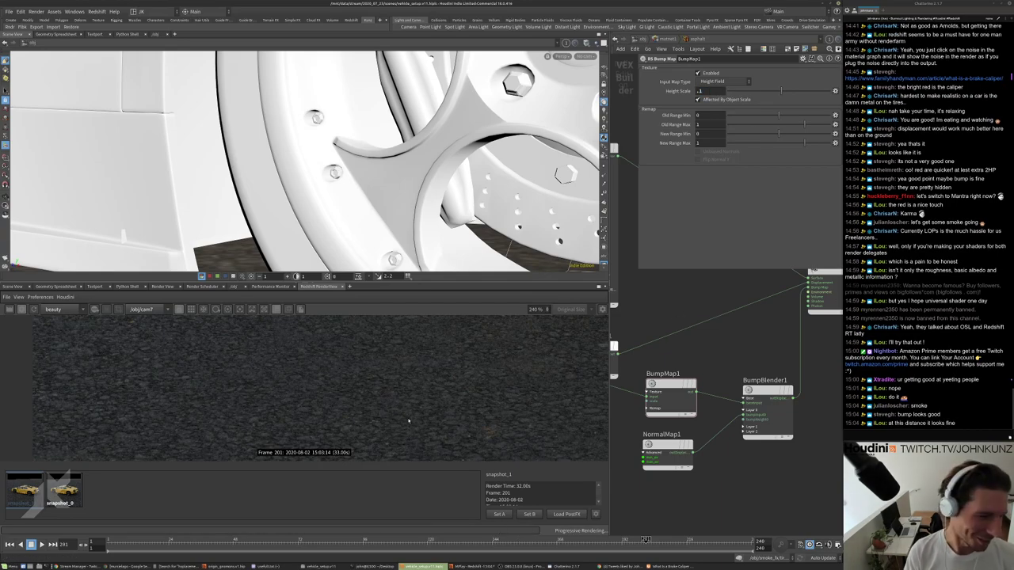
pyautogui.scroll(1, 412, 416)
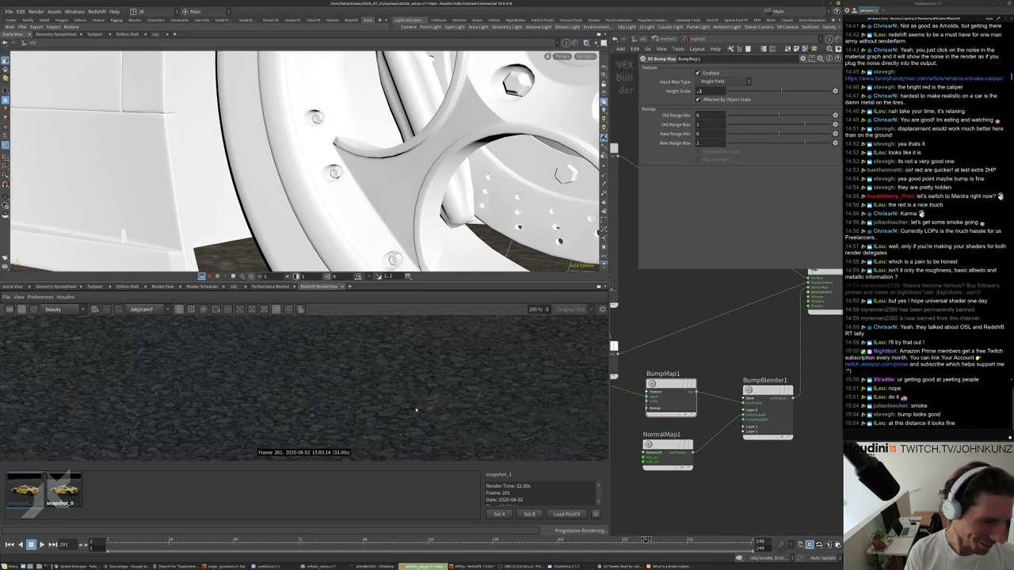
pyautogui.scroll(-8, 416, 409)
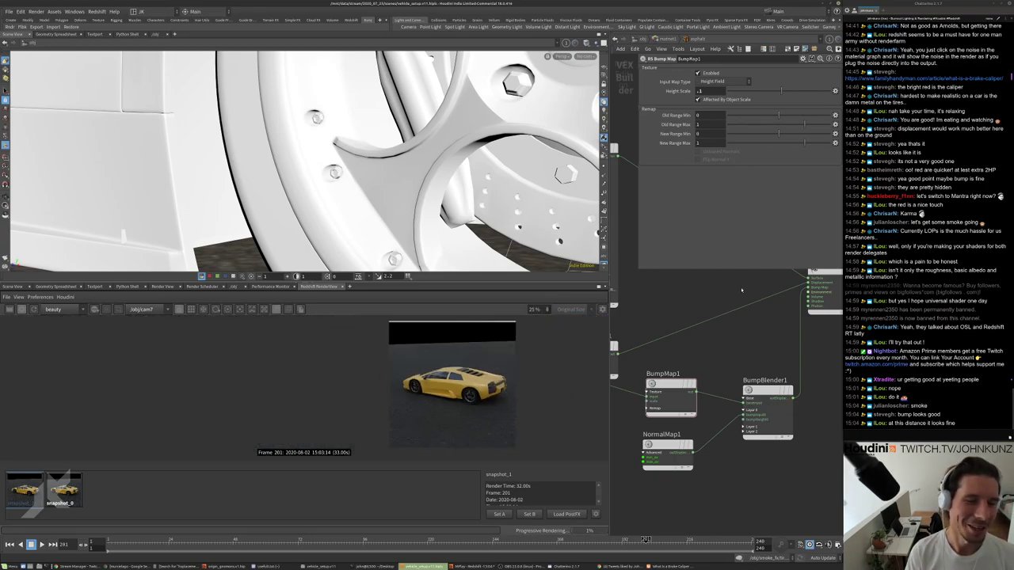
# Return to the /obj network and delete the snapshot_0 render snapshot.
pyautogui.press('u')
pyautogui.press('u')
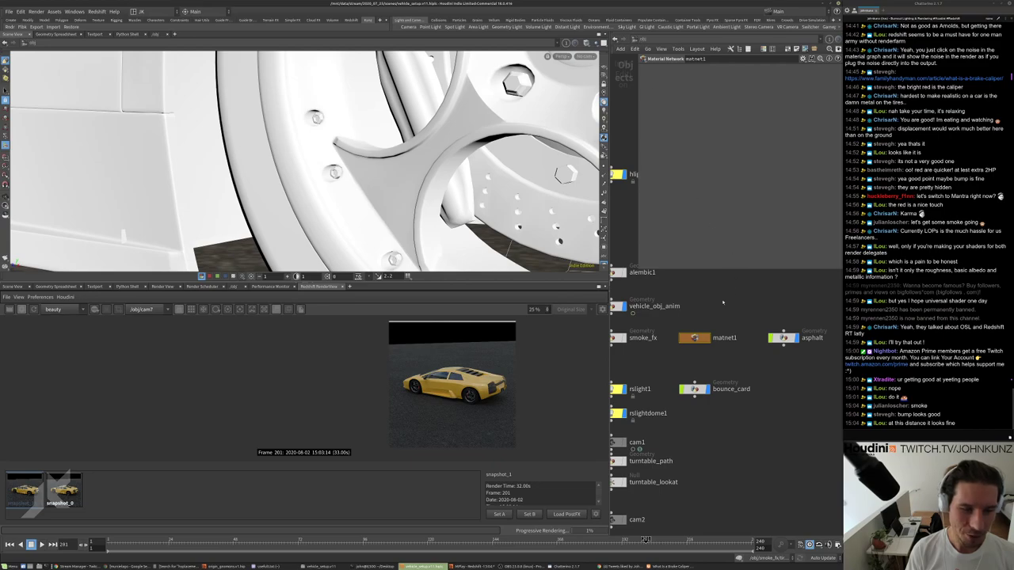
pyautogui.scroll(-3, 722, 302)
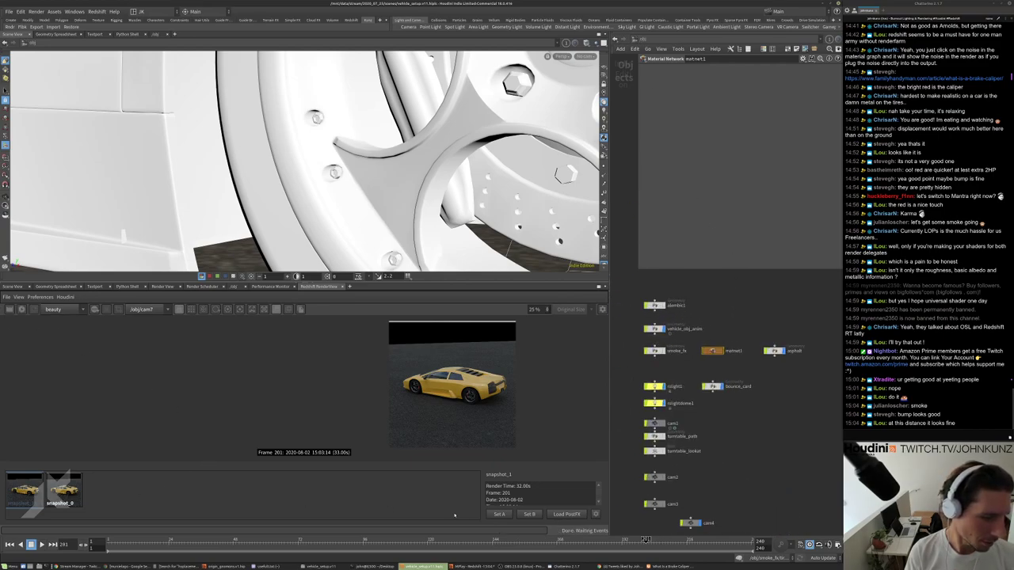
pyautogui.click(71, 492)
pyautogui.rightClick(74, 491)
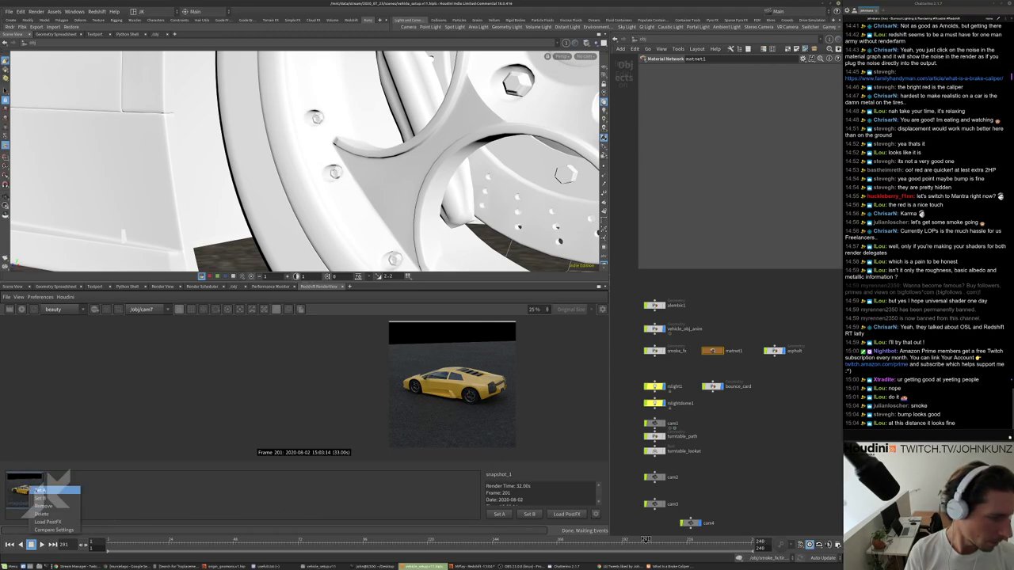
pyautogui.press('Delete')
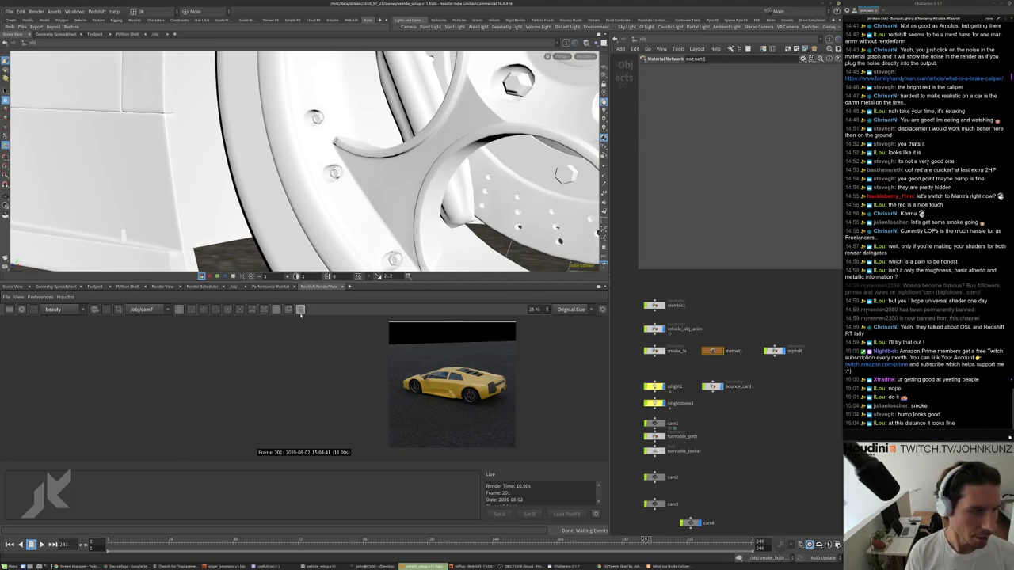
# Give the render image more vertical space and review the whole yellow car.
pyautogui.scroll(4, 543, 380)
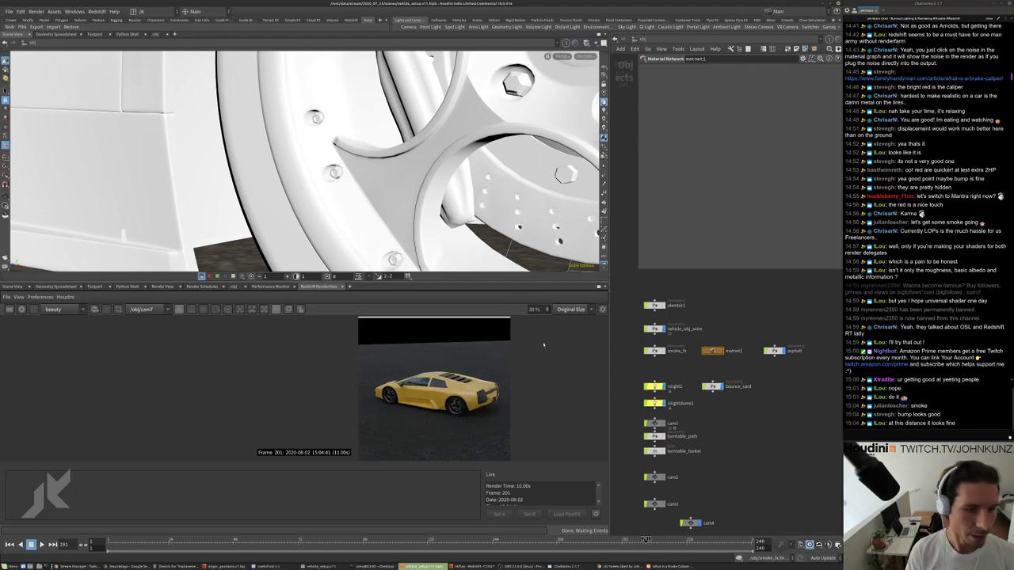
pyautogui.click(276, 310)
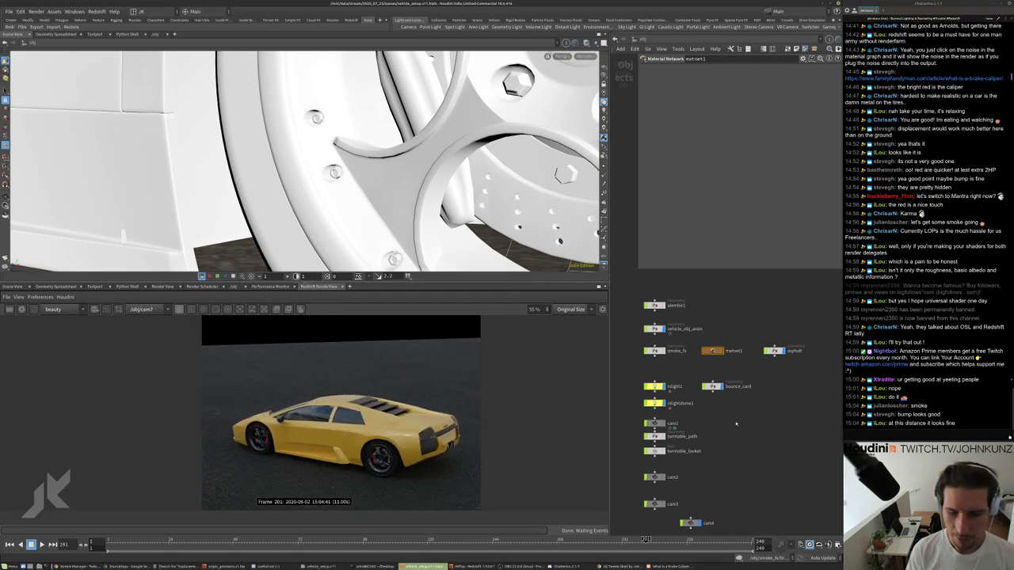
pyautogui.scroll(-4, 736, 424)
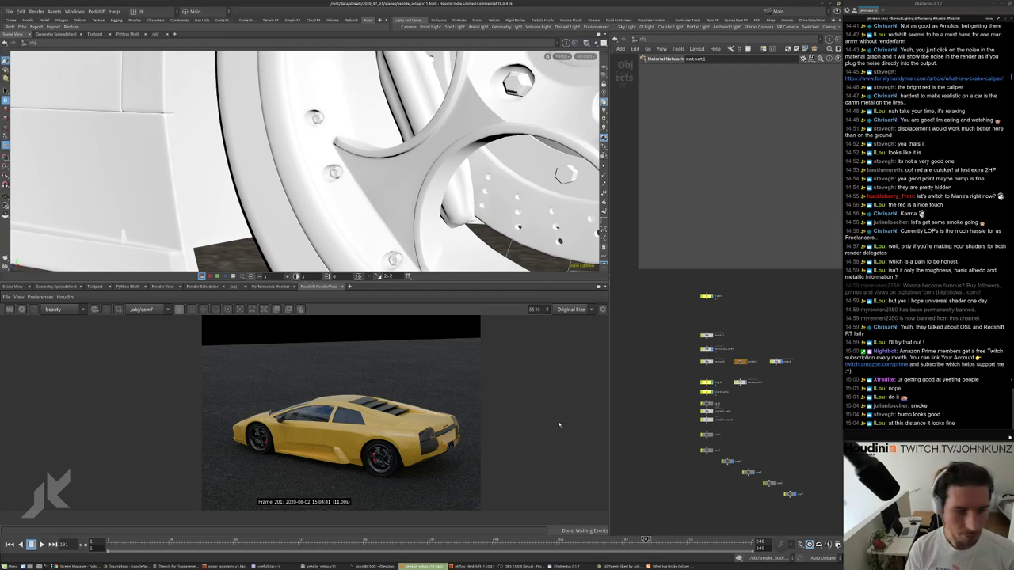
pyautogui.scroll(1, 371, 424)
pyautogui.scroll(-2, 371, 424)
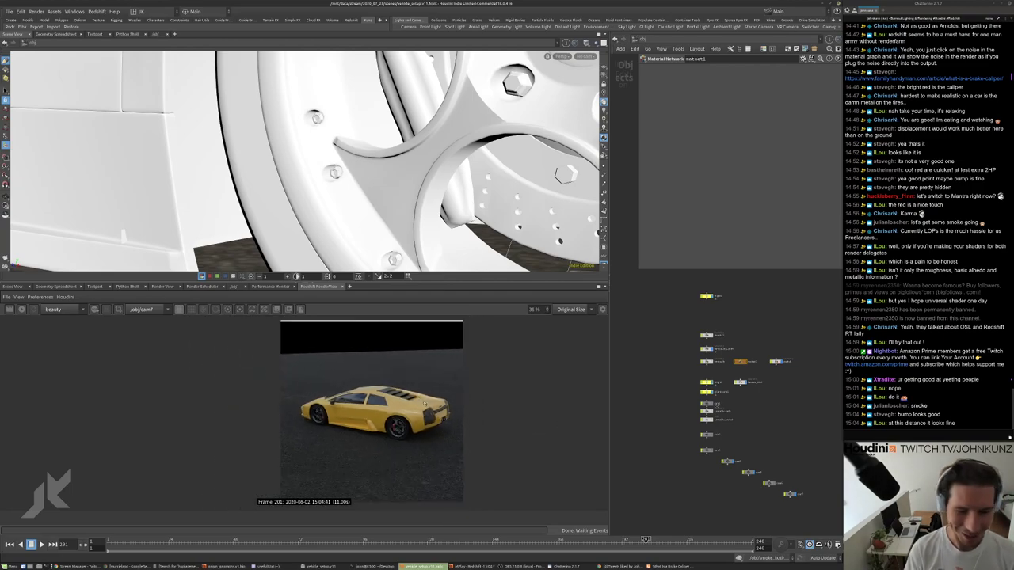
pyautogui.scroll(5, 726, 374)
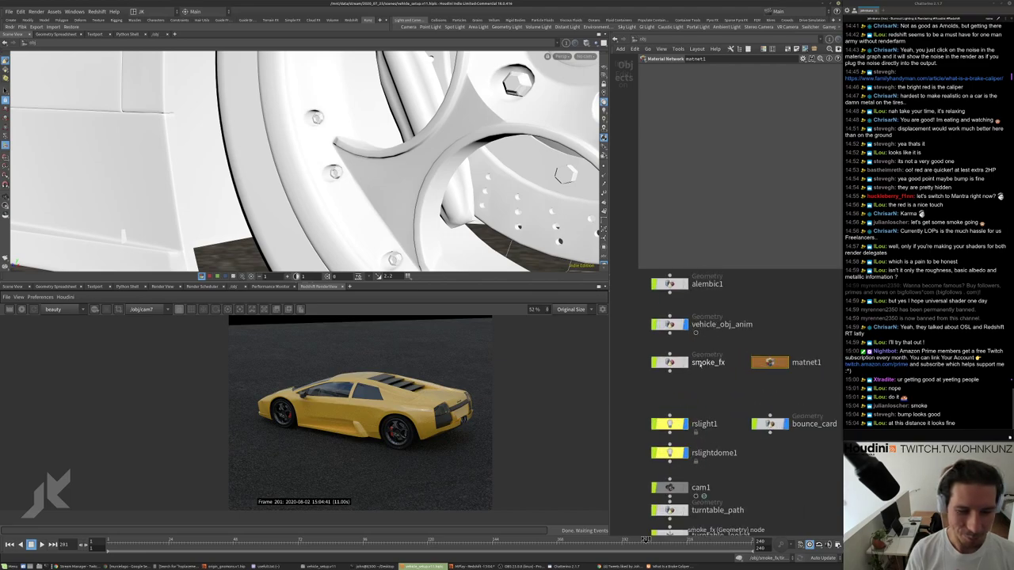
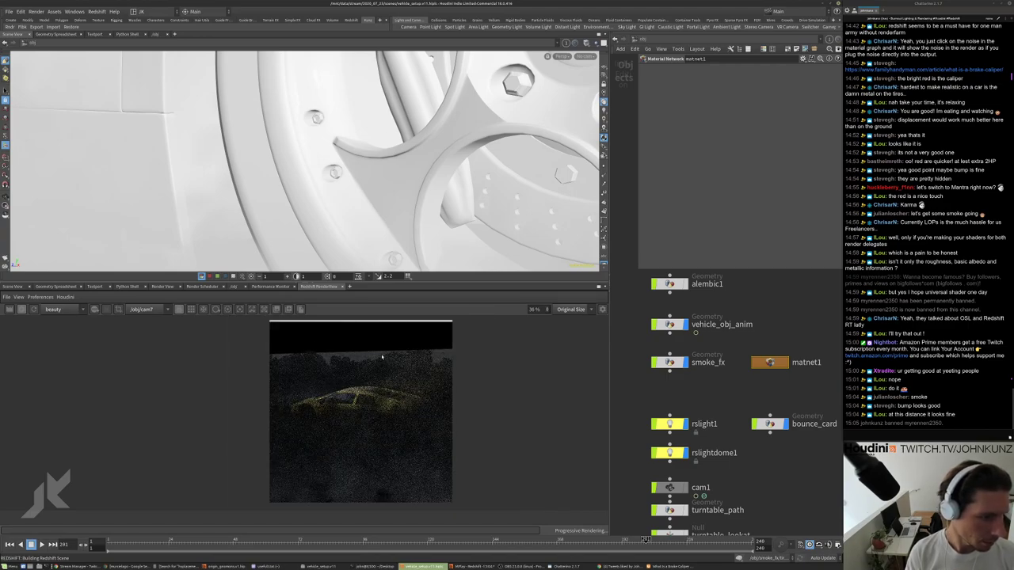
# Select the smoke_fx object and dive into its network.
pyautogui.scroll(-1, 381, 357)
pyautogui.scroll(2, 382, 371)
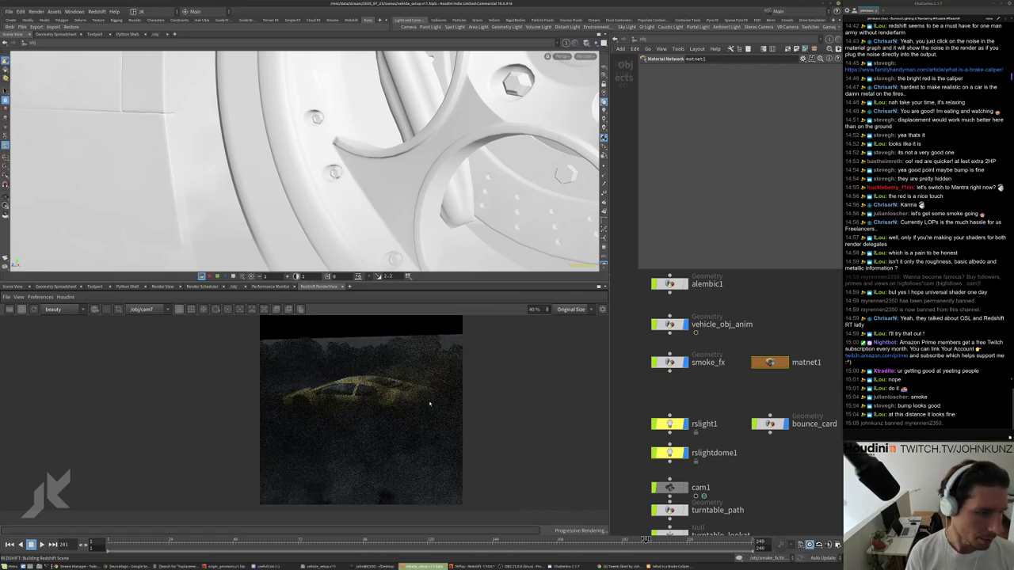
pyautogui.scroll(-3, 751, 396)
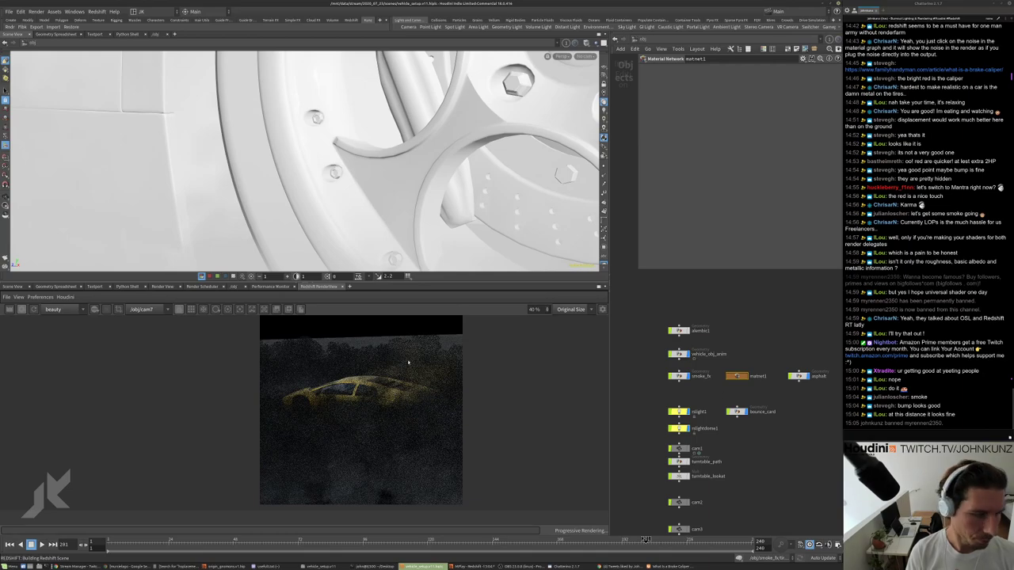
pyautogui.scroll(3, 730, 389)
pyautogui.scroll(-2, 694, 392)
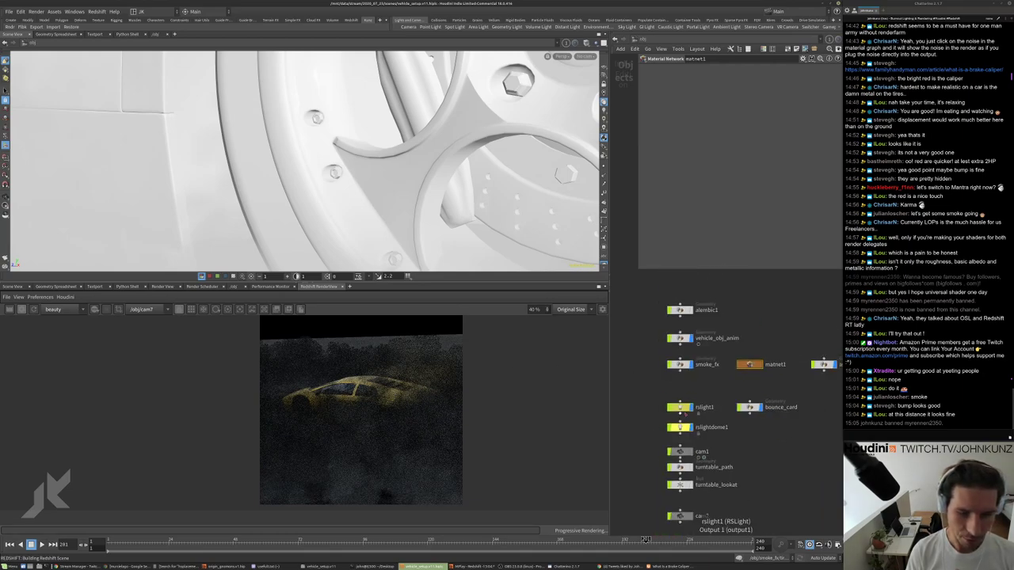
pyautogui.moveTo(694, 391); pyautogui.dragTo(701, 478, button='middle')
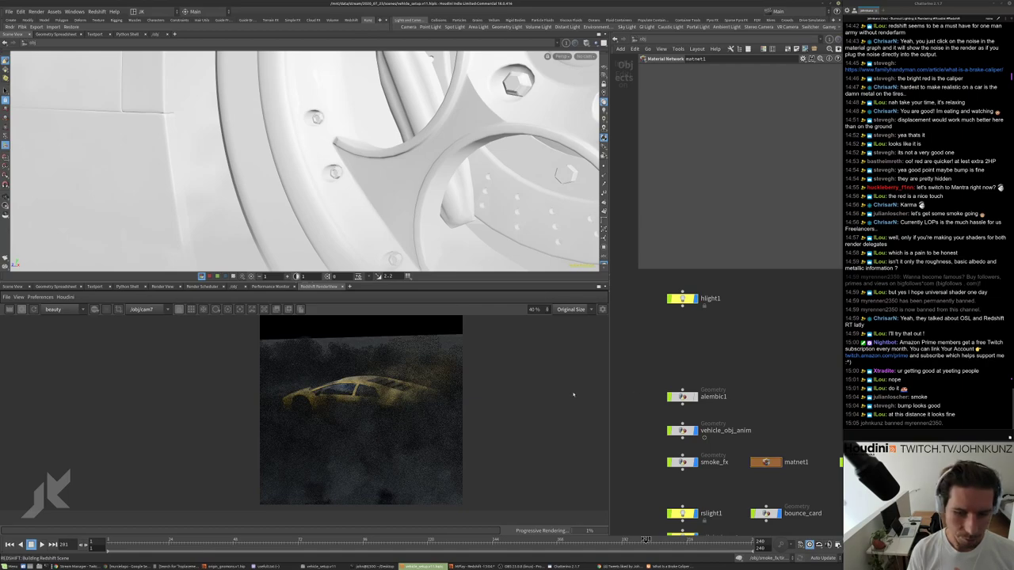
pyautogui.scroll(1, 332, 363)
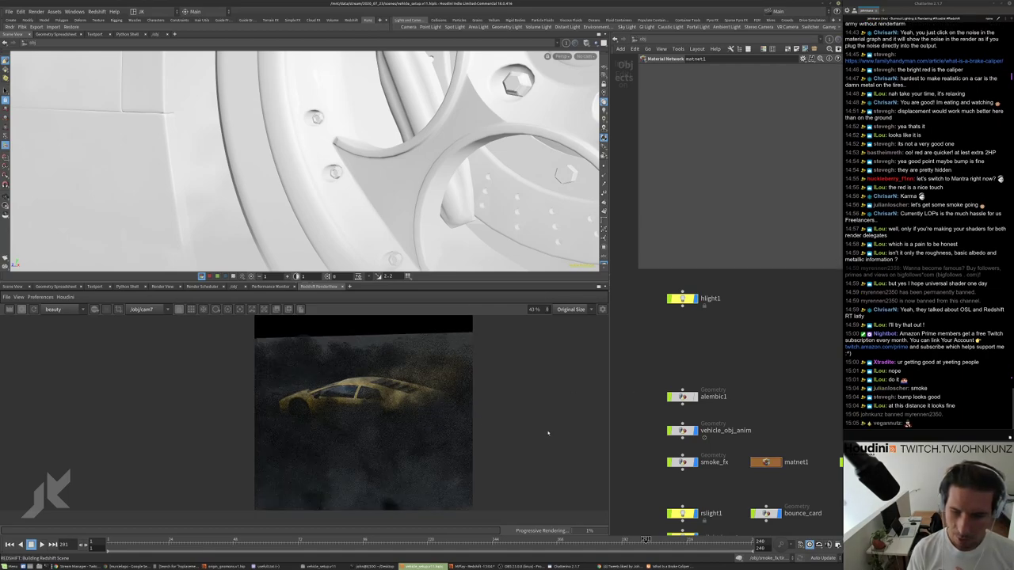
pyautogui.scroll(2, 340, 407)
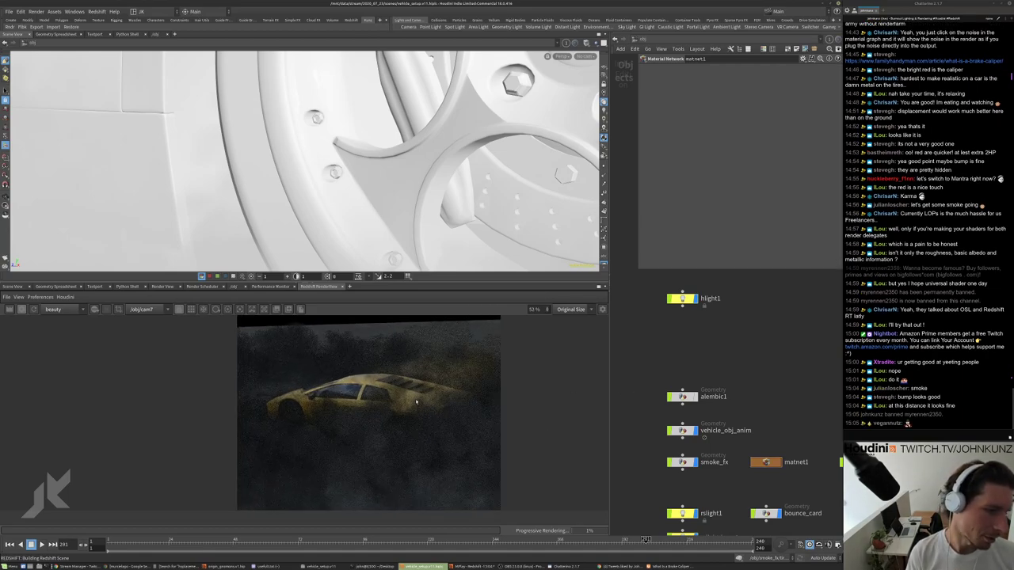
pyautogui.scroll(-3, 413, 393)
pyautogui.moveTo(724, 416); pyautogui.dragTo(713, 391, button='middle')
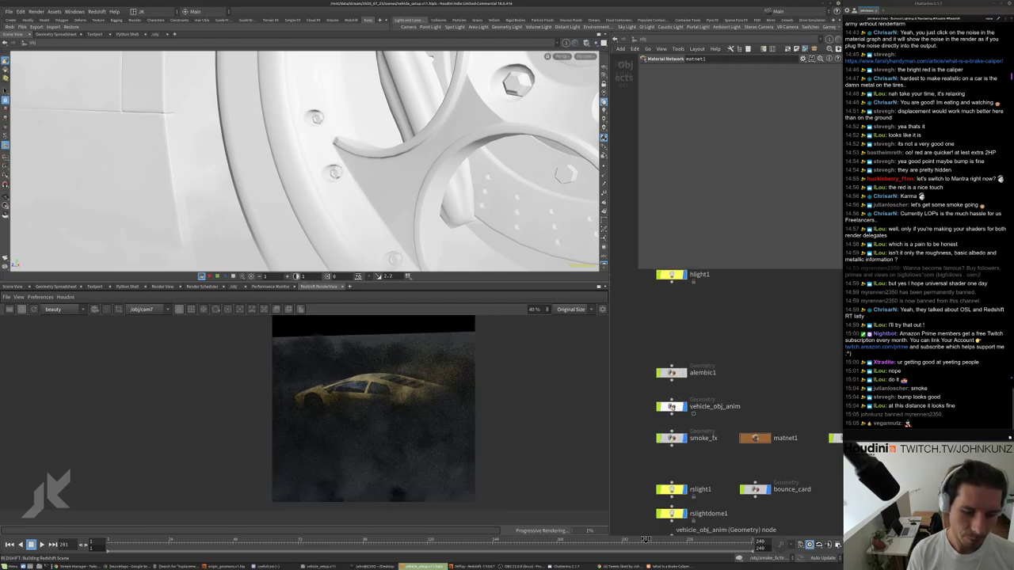
pyautogui.click(672, 438)
pyautogui.doubleClick(672, 438)
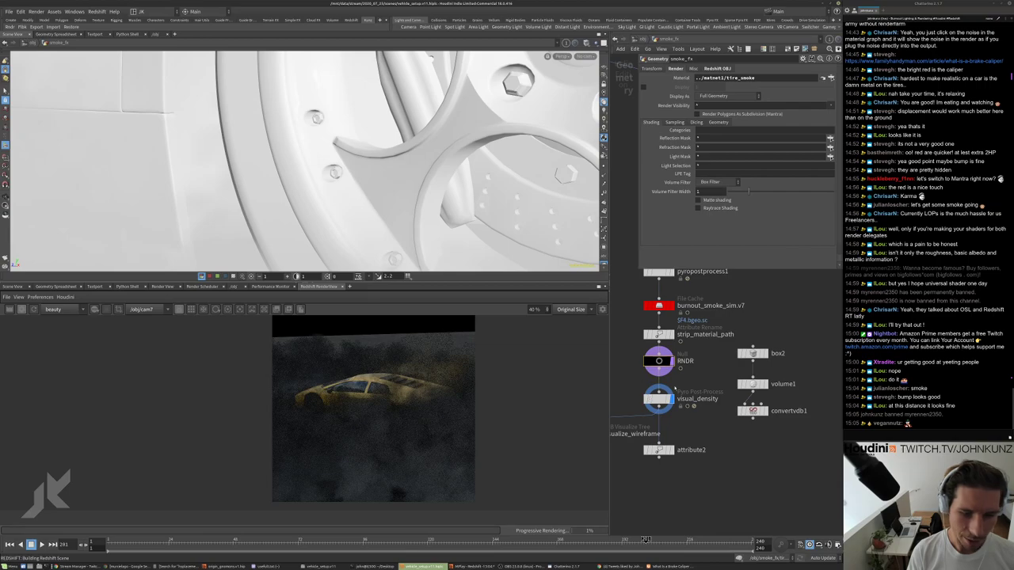
# Look through cam7 in the viewport to see the tire smoke volume.
pyautogui.scroll(5, 634, 388)
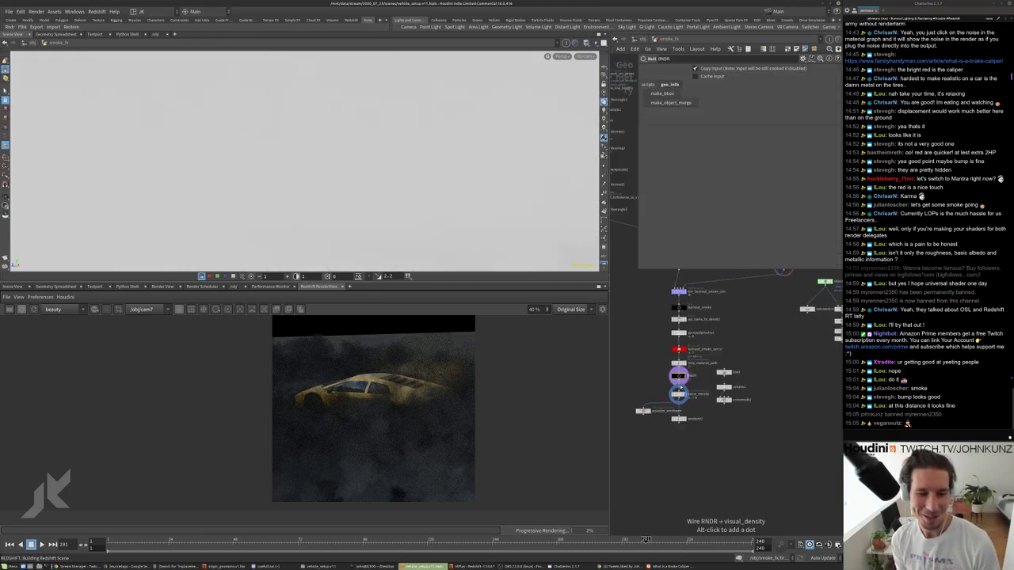
pyautogui.scroll(-3, 694, 349)
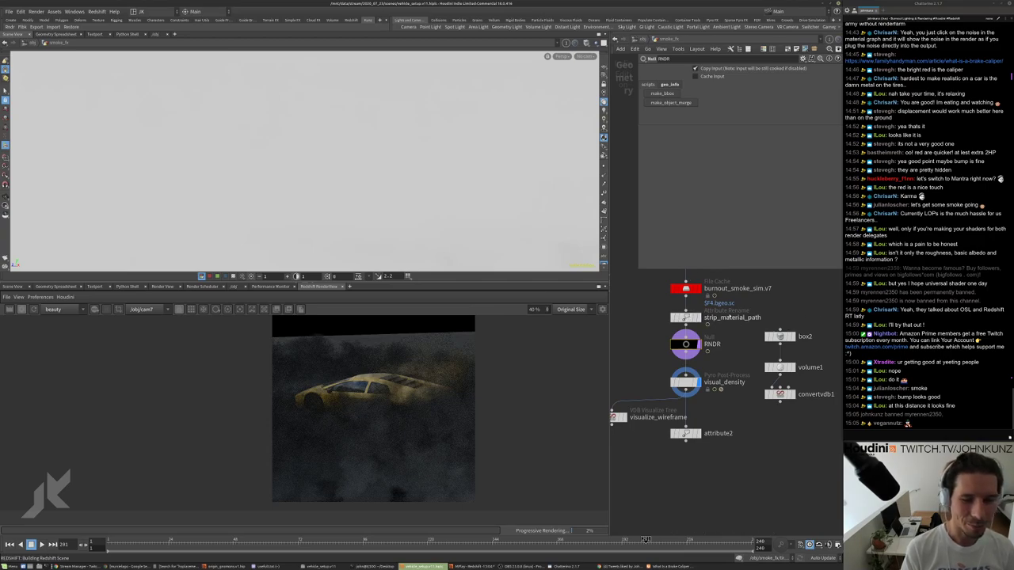
pyautogui.moveTo(732, 327); pyautogui.dragTo(732, 389, button='middle')
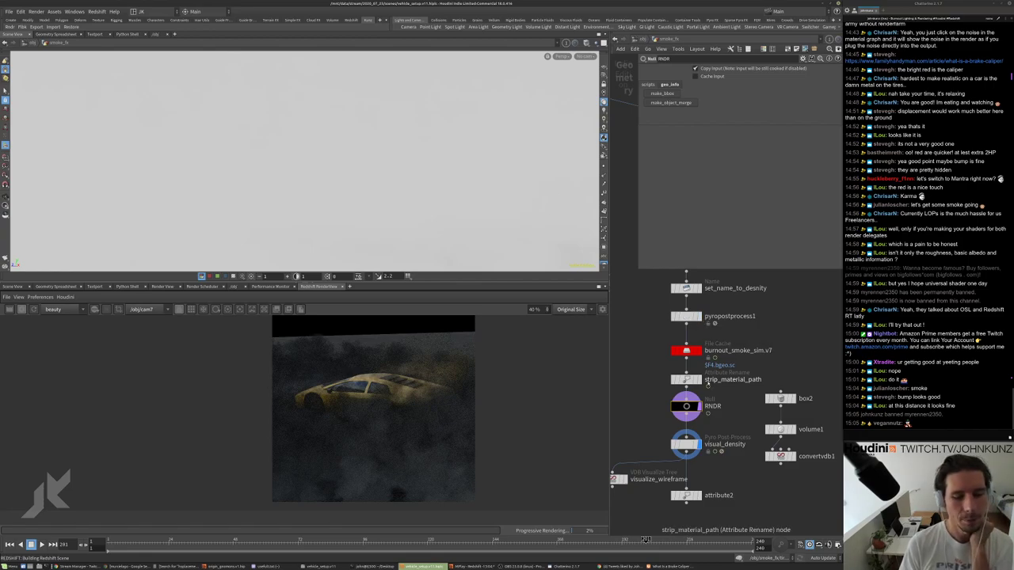
pyautogui.scroll(1, 702, 381)
pyautogui.moveTo(712, 479); pyautogui.dragTo(717, 448, button='middle')
pyautogui.click(584, 56)
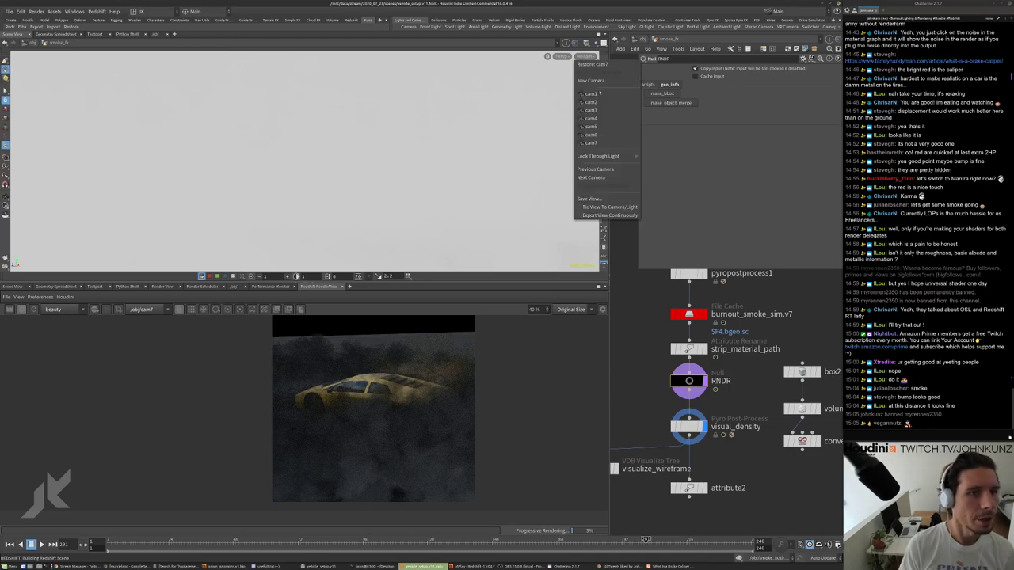
pyautogui.click(595, 118)
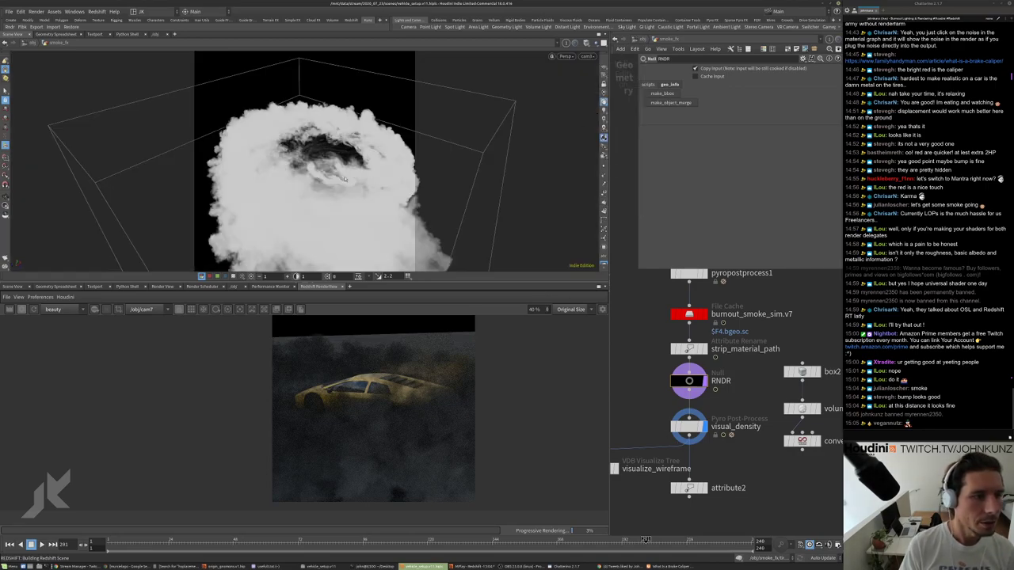
pyautogui.click(587, 56)
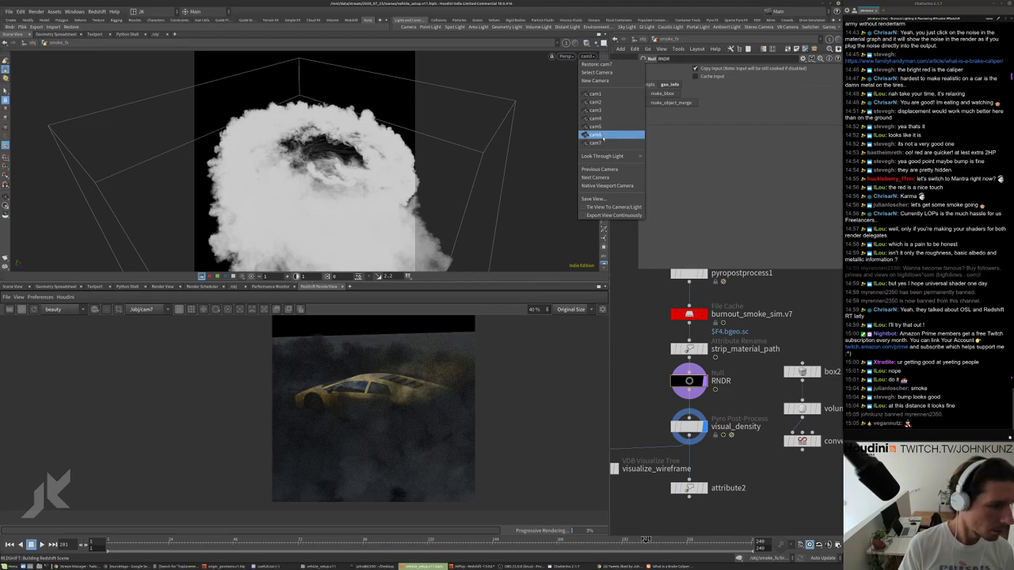
pyautogui.click(601, 142)
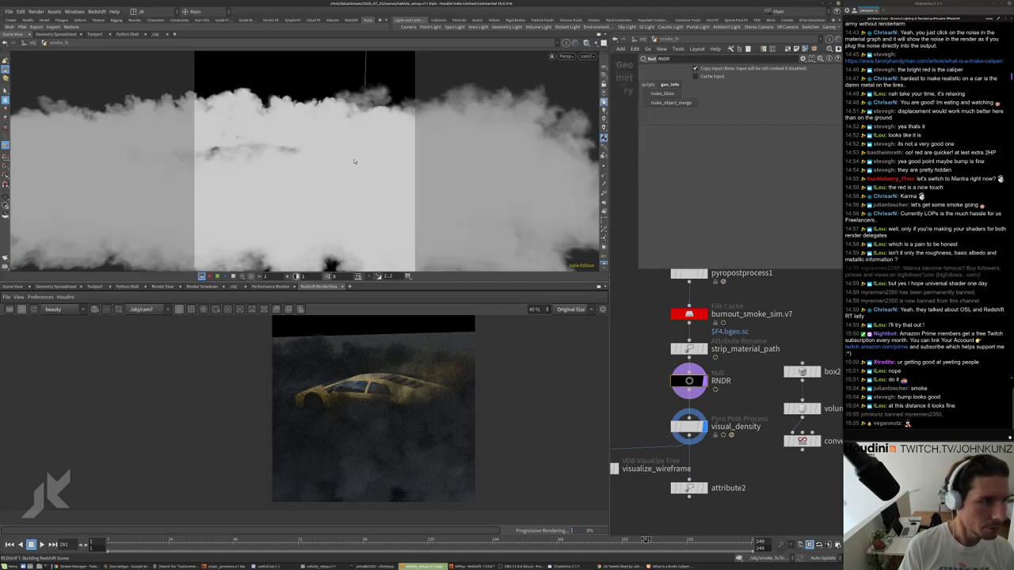
pyautogui.scroll(-3, 763, 419)
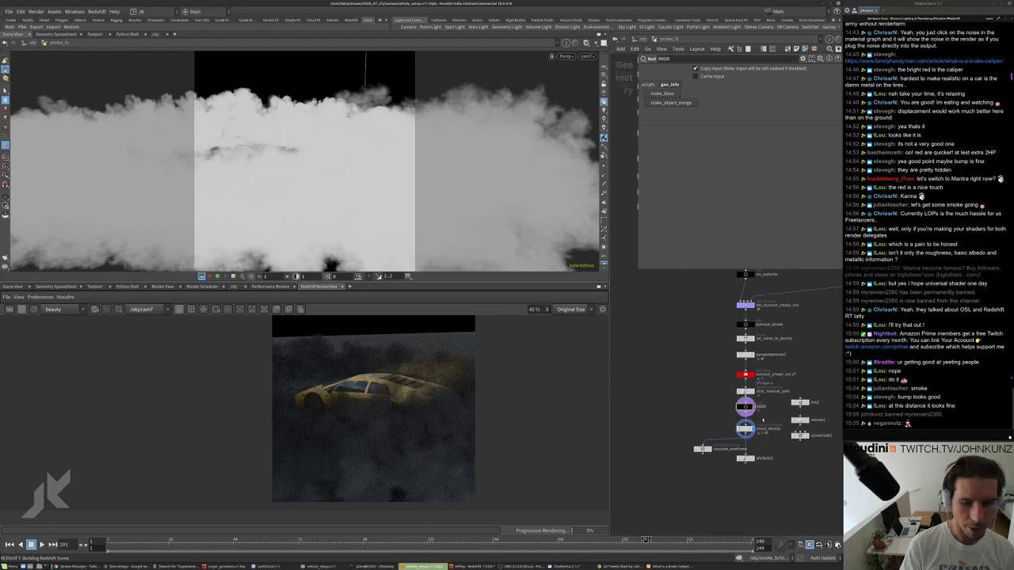
# Go from smoke_fx back to /obj and into matnet1's tire_smoke material.
pyautogui.click(643, 41)
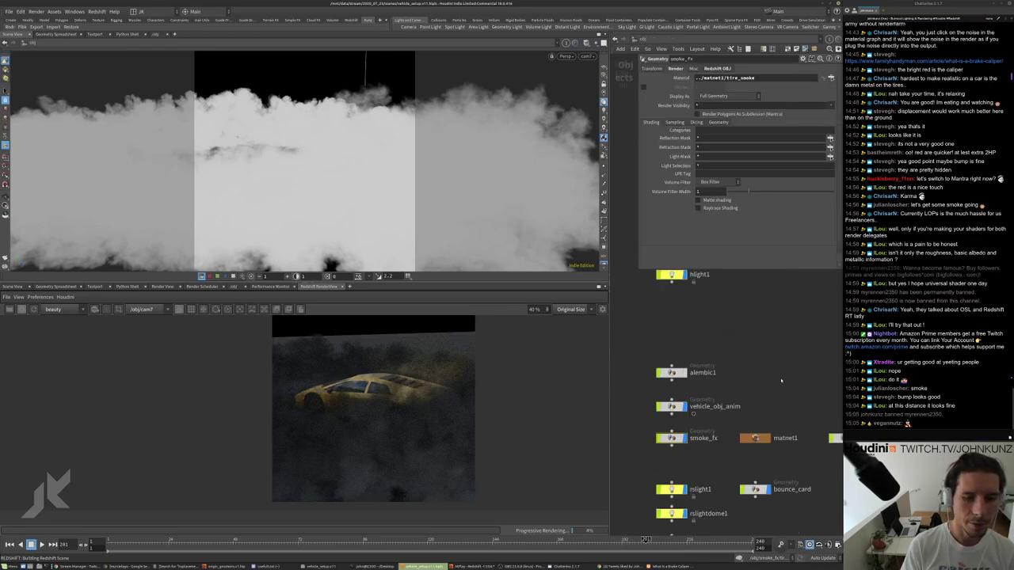
pyautogui.doubleClick(680, 400)
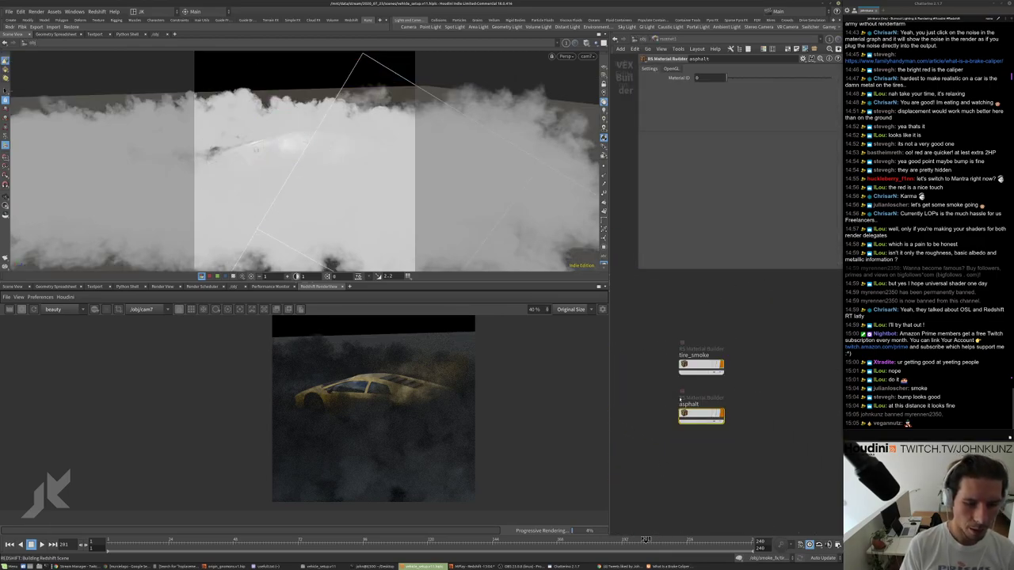
pyautogui.doubleClick(700, 364)
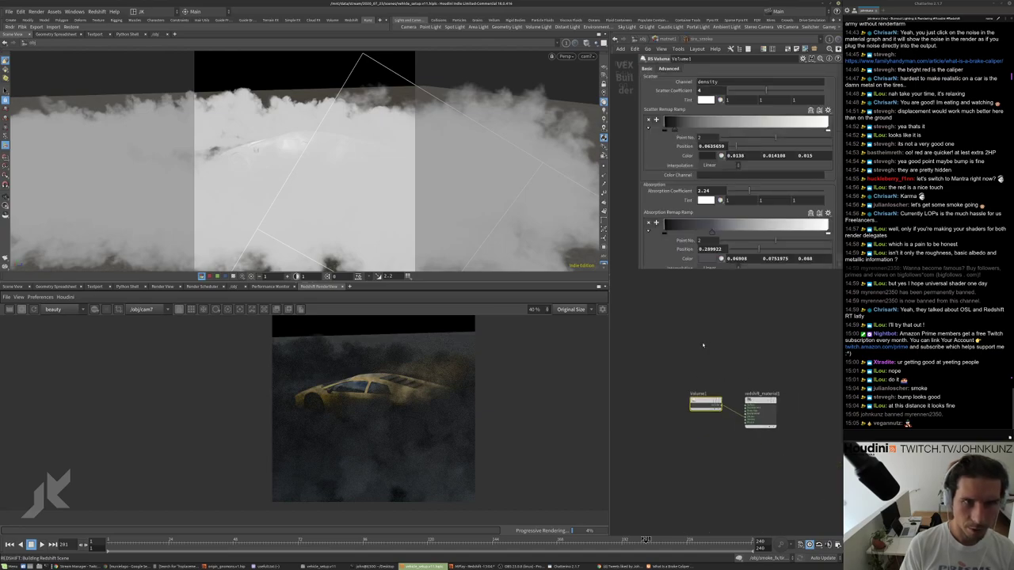
# Set the RS Volume Scatter Coefficient to 35, after first trying 15.
pyautogui.doubleClick(701, 91)
pyautogui.write('15')
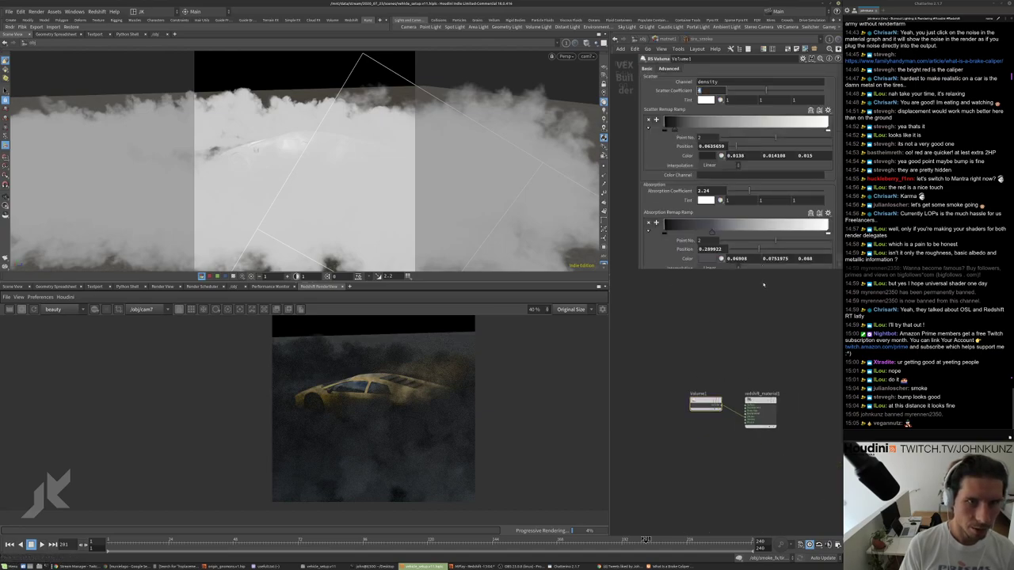
pyautogui.press('Return')
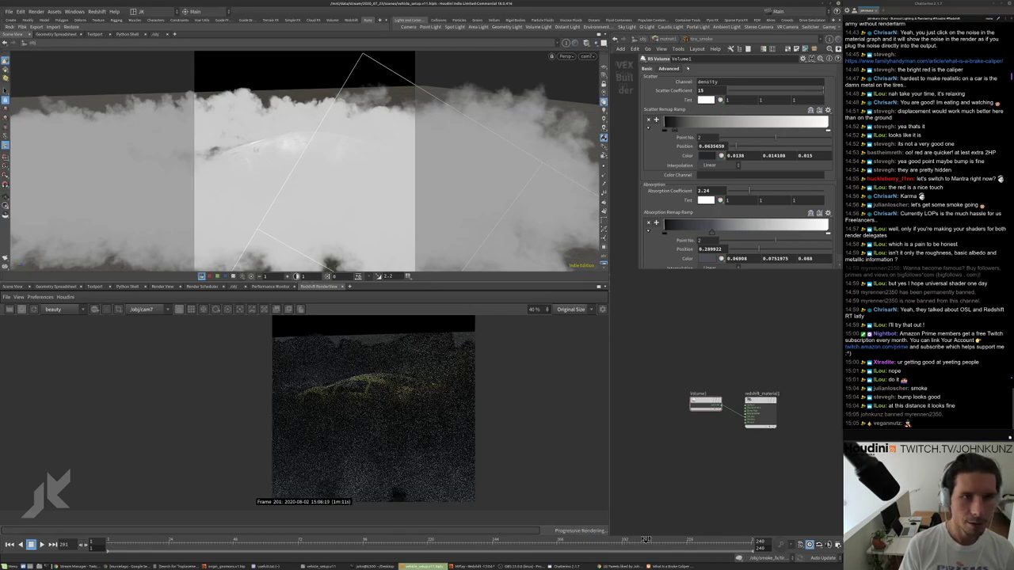
pyautogui.scroll(-2, 370, 385)
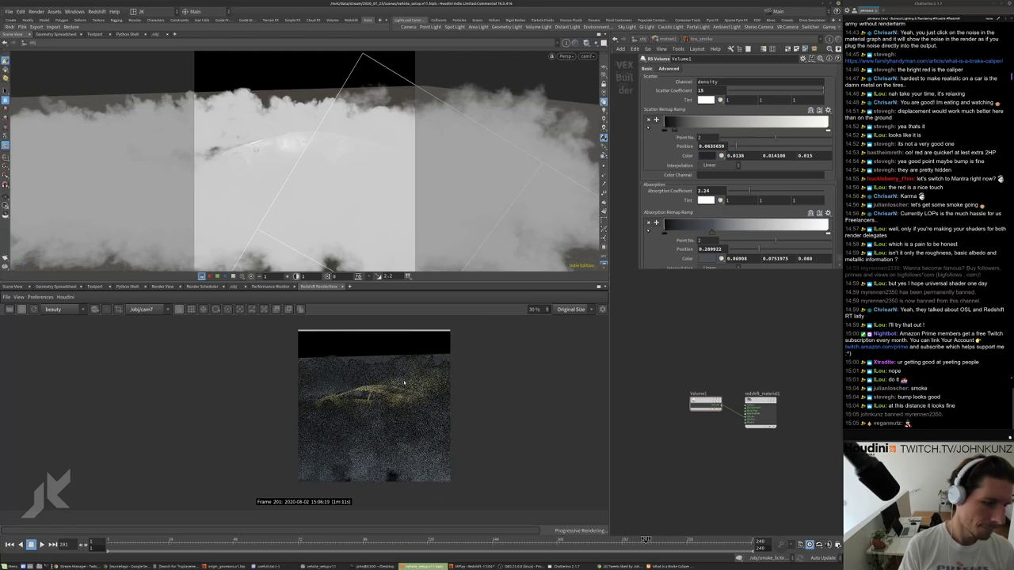
pyautogui.click(701, 91)
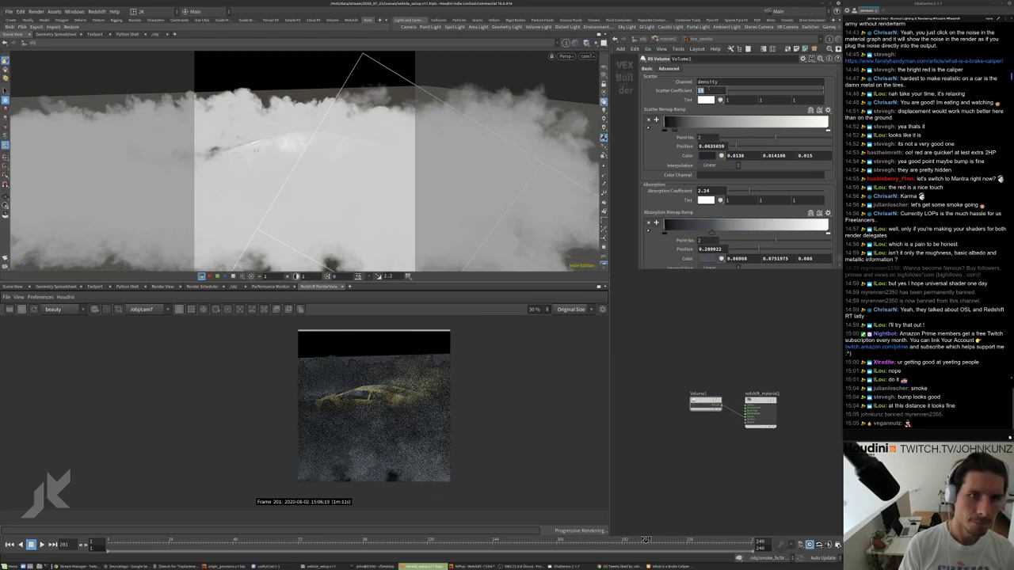
pyautogui.write('35')
pyautogui.press('Return')
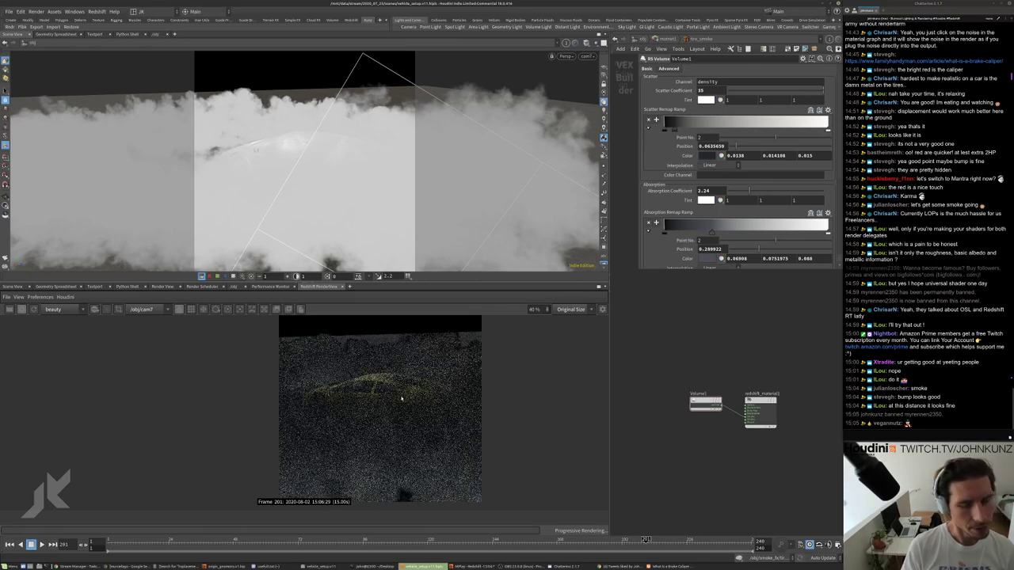
# Lower the RS Volume Absorption Coefficient to 1.
pyautogui.scroll(1, 412, 396)
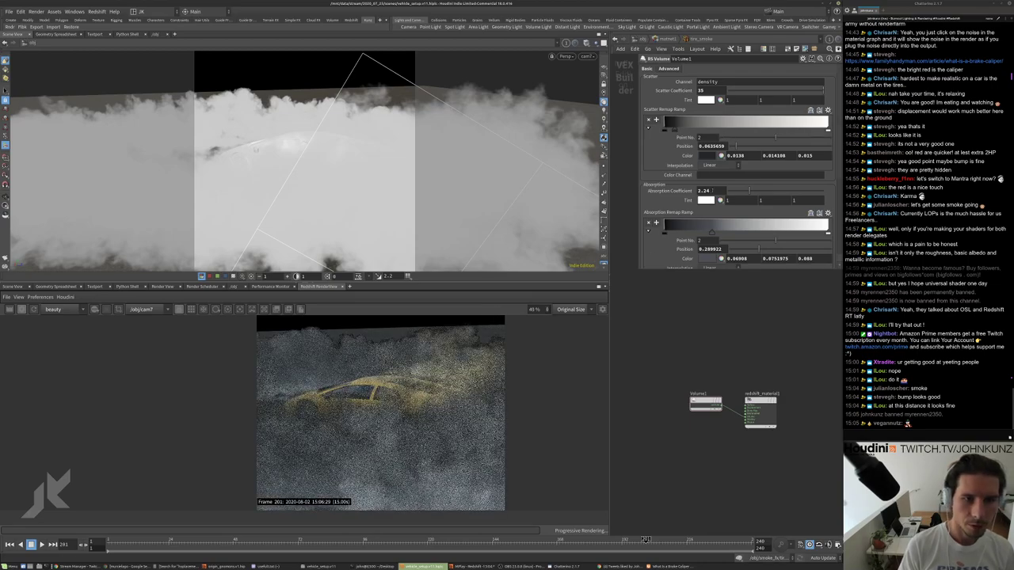
pyautogui.click(705, 191)
pyautogui.write('1')
pyautogui.press('Return')
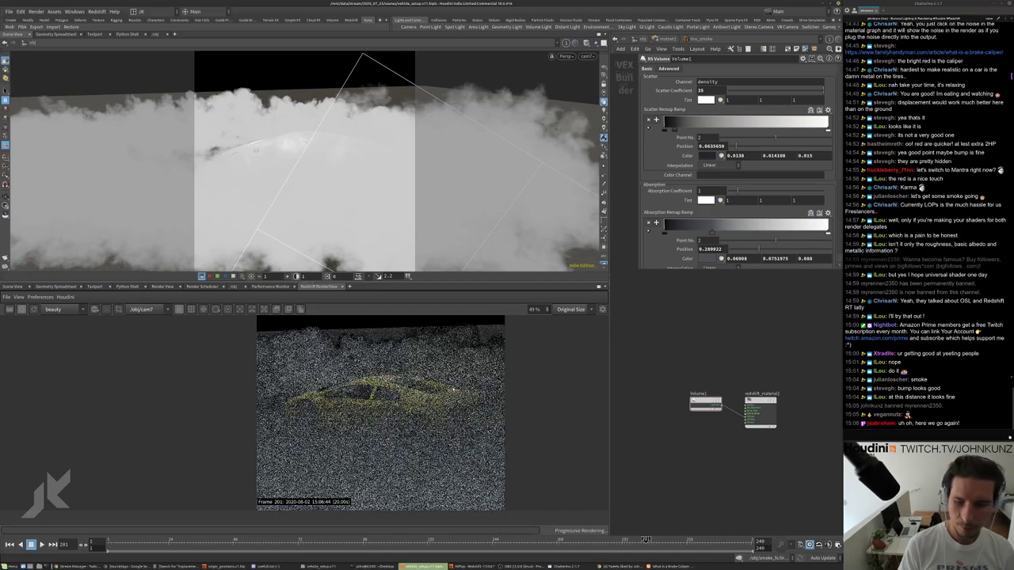
pyautogui.scroll(-1, 453, 390)
pyautogui.scroll(-2, 389, 410)
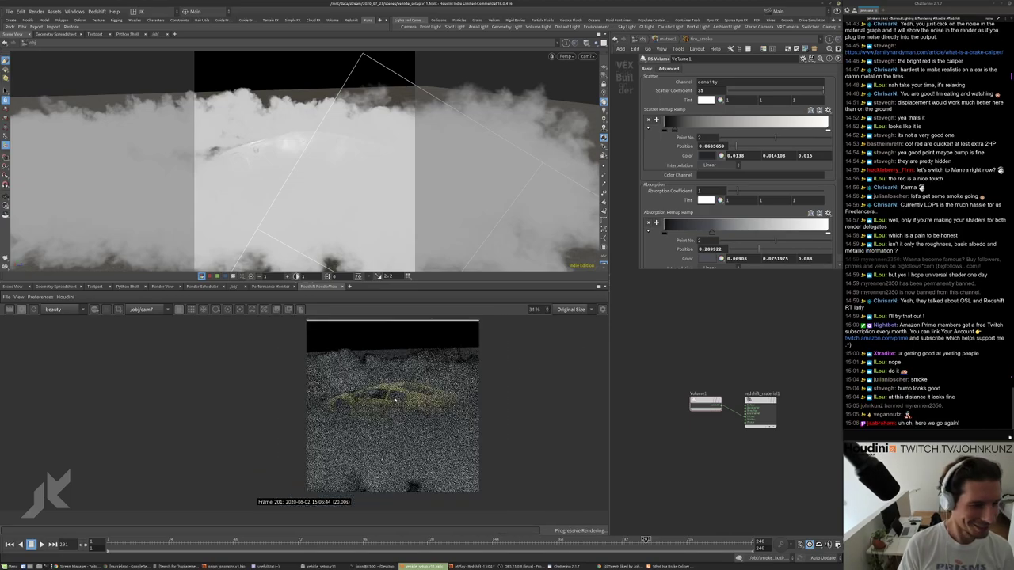
# Back at /obj, turn rslightdome1 off and turn the rslight1 spotlight on.
pyautogui.press('u')
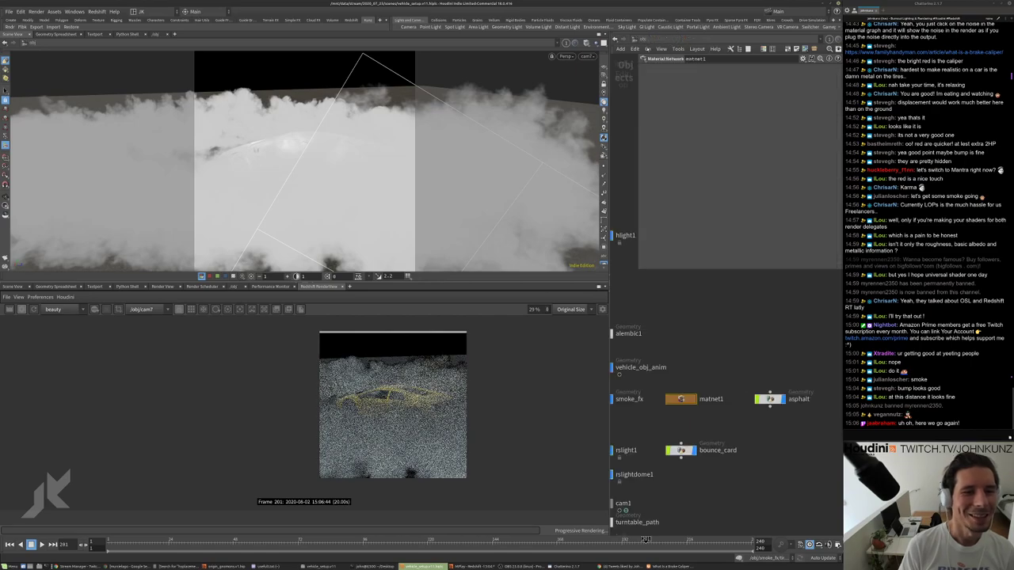
pyautogui.press('u')
pyautogui.scroll(2, 681, 313)
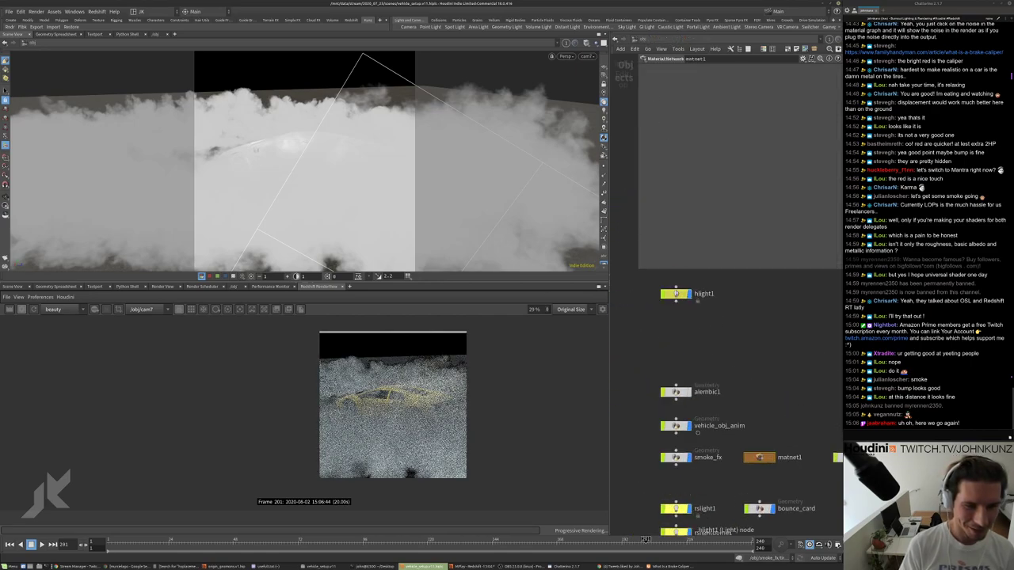
pyautogui.click(676, 298)
pyautogui.scroll(-2, 686, 350)
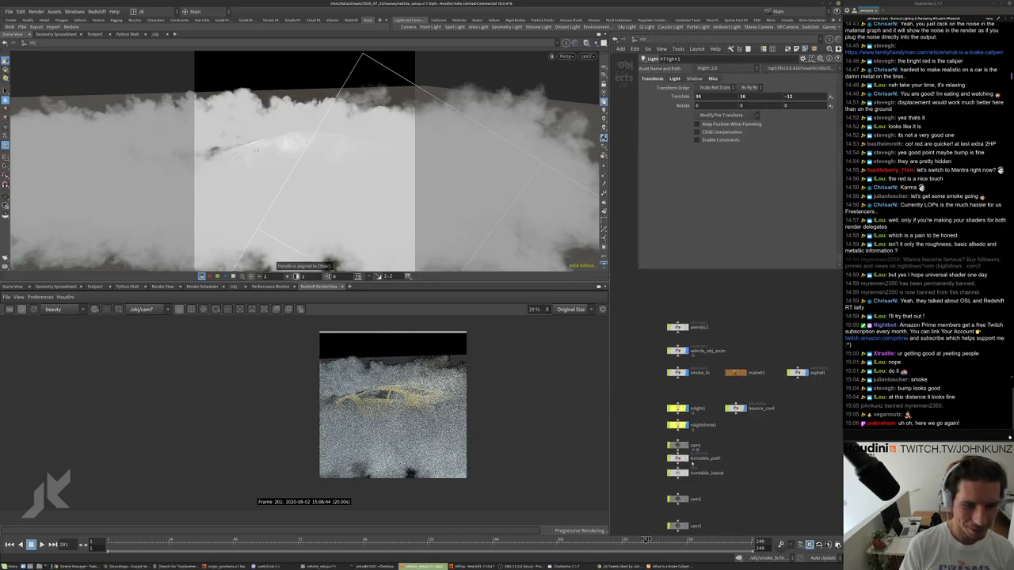
pyautogui.click(676, 418)
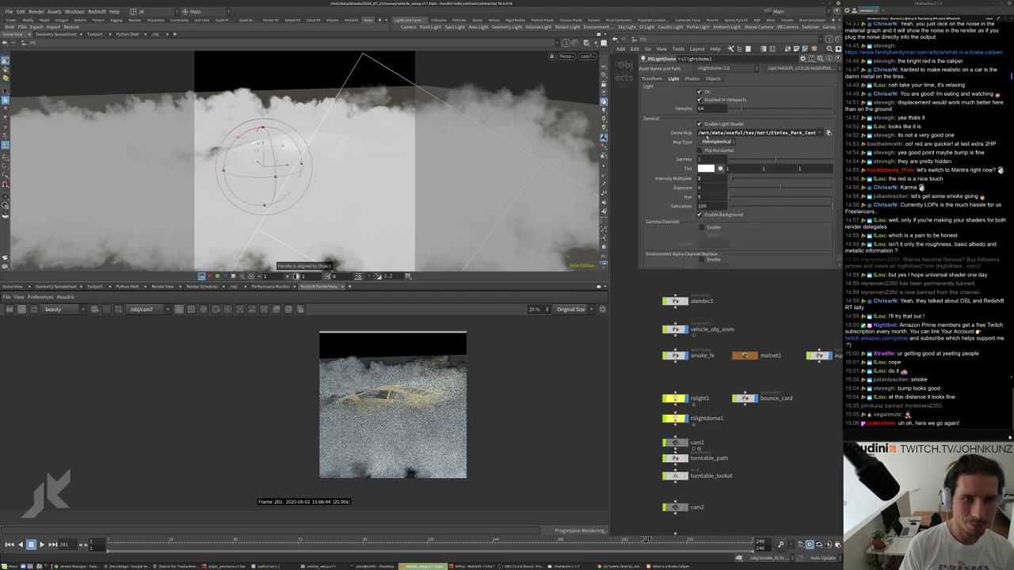
pyautogui.click(700, 91)
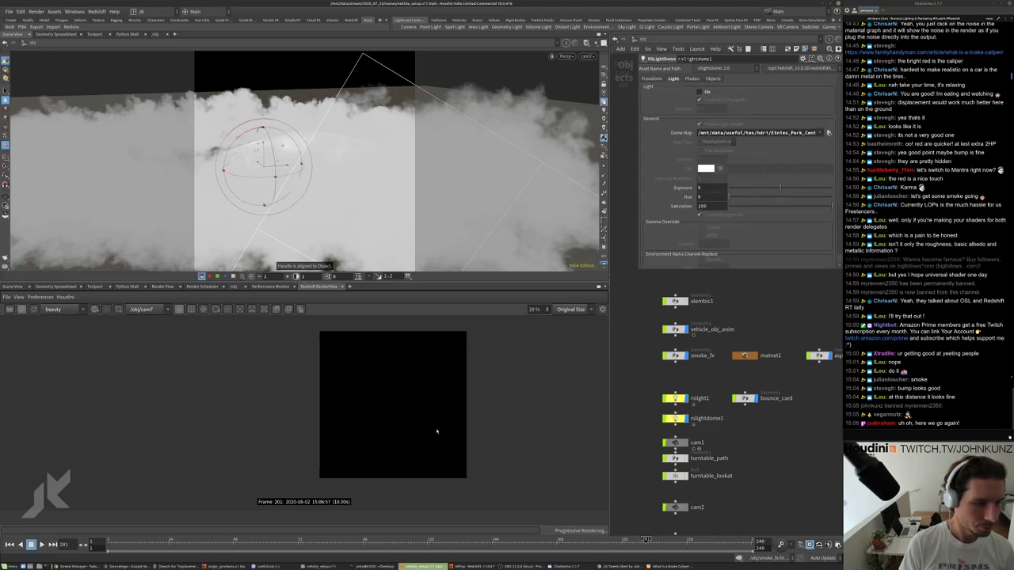
pyautogui.click(680, 399)
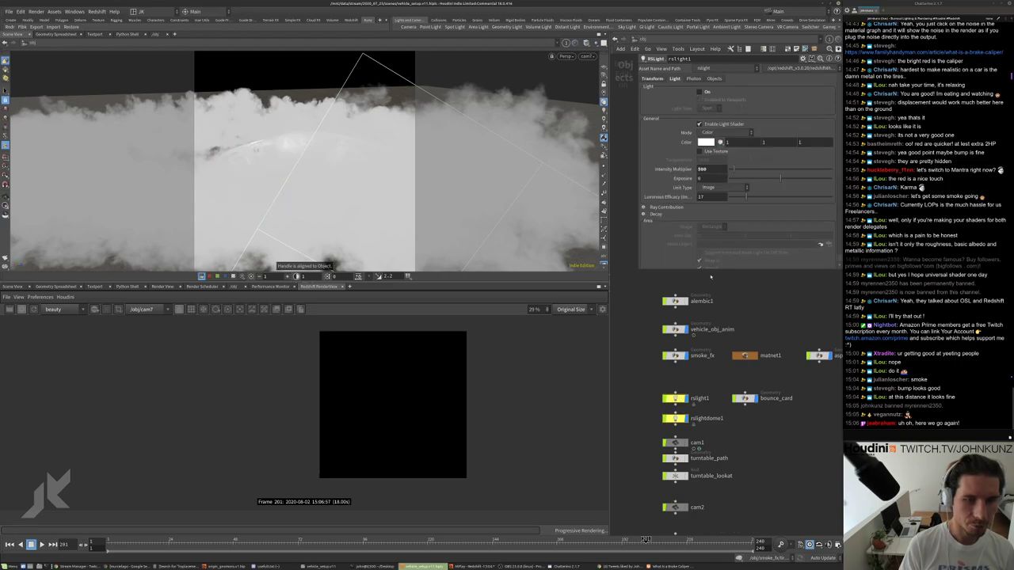
pyautogui.click(699, 92)
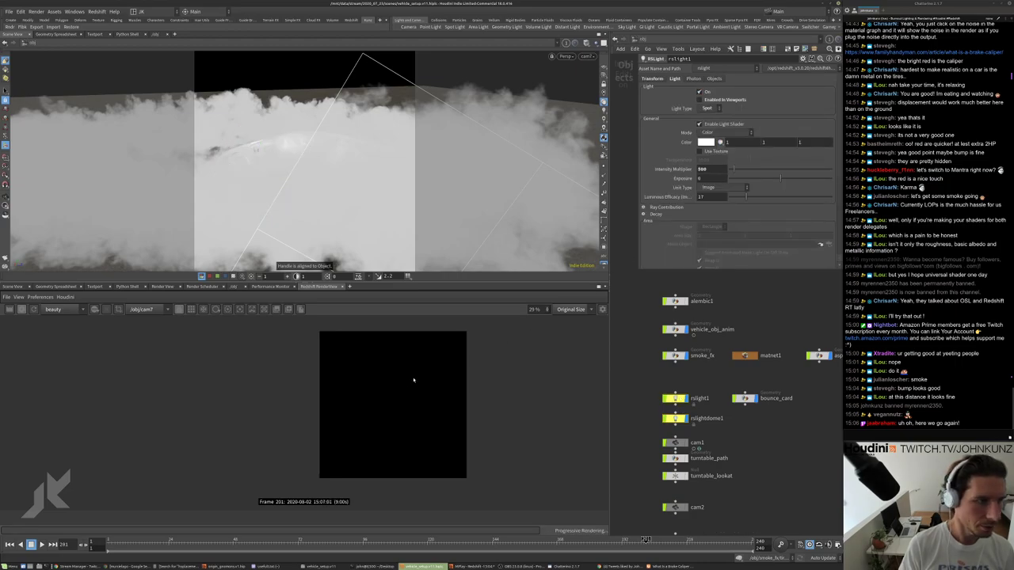
# Look through cam2 in the viewport.
pyautogui.scroll(-1, 243, 326)
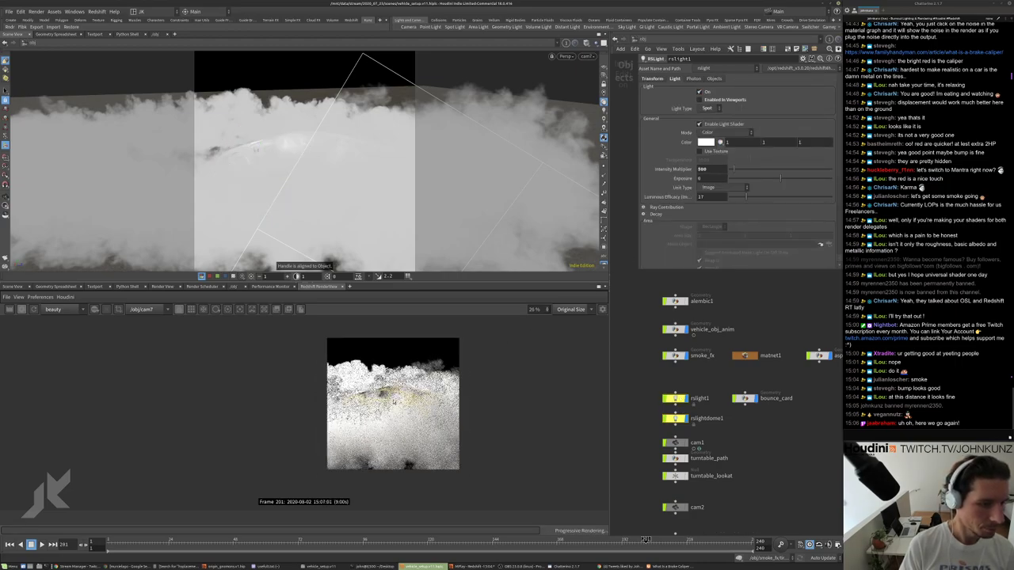
pyautogui.click(588, 56)
pyautogui.click(590, 110)
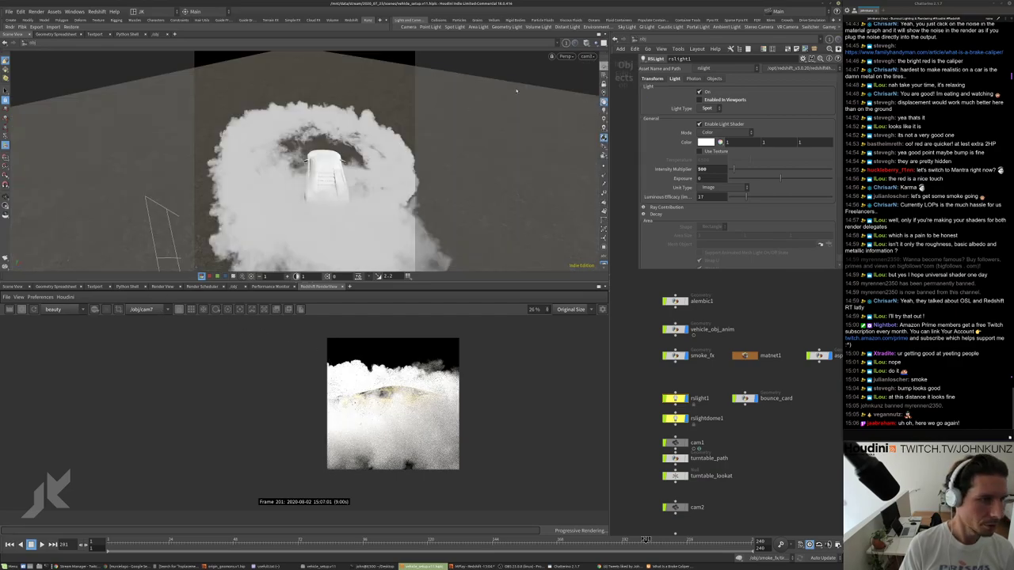
pyautogui.click(588, 56)
pyautogui.click(594, 101)
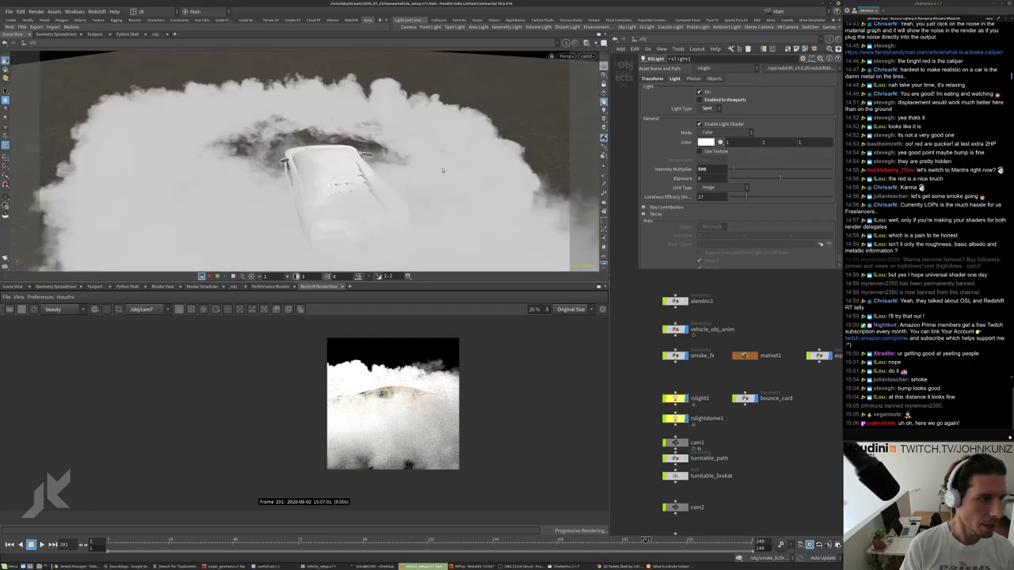
# Switch the Redshift RenderView camera to /obj/cam2 and restart the render.
pyautogui.click(151, 309)
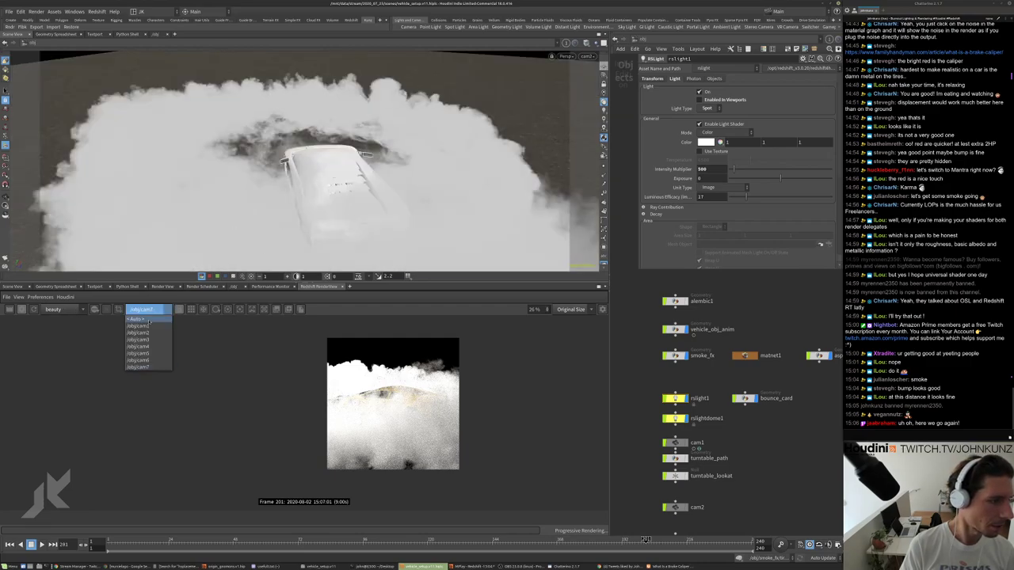
pyautogui.click(146, 332)
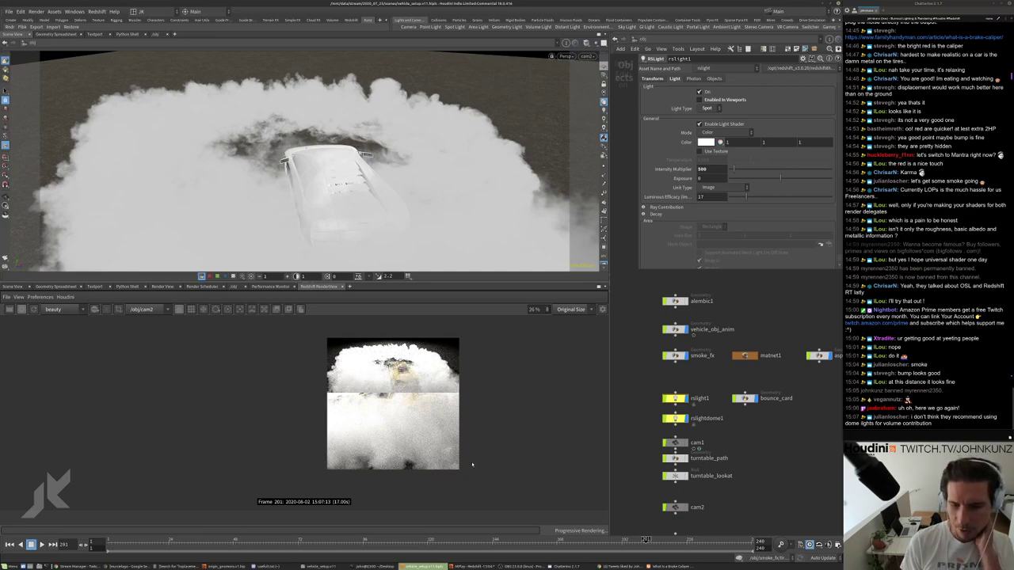
pyautogui.click(34, 308)
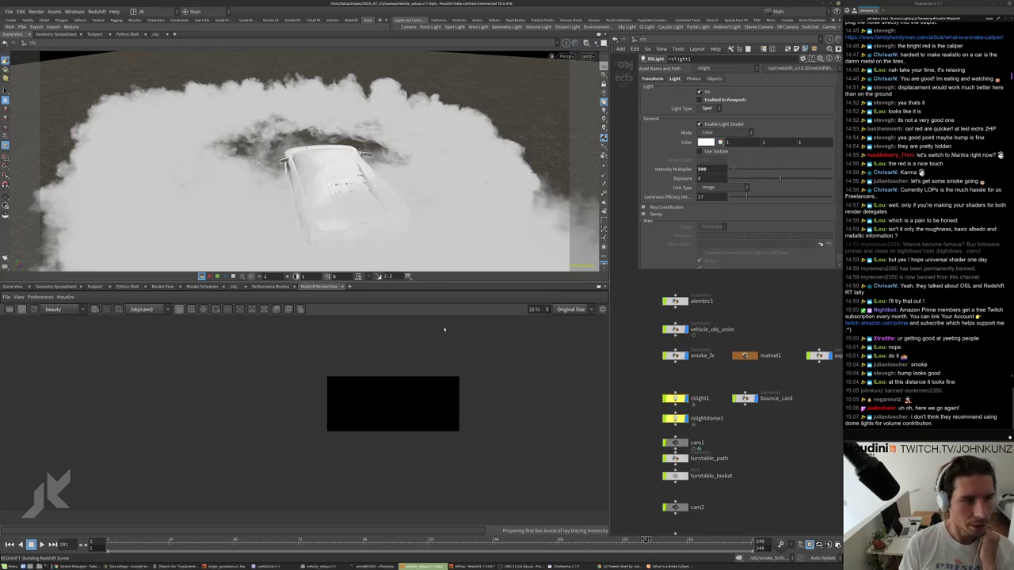
pyautogui.scroll(5, 402, 407)
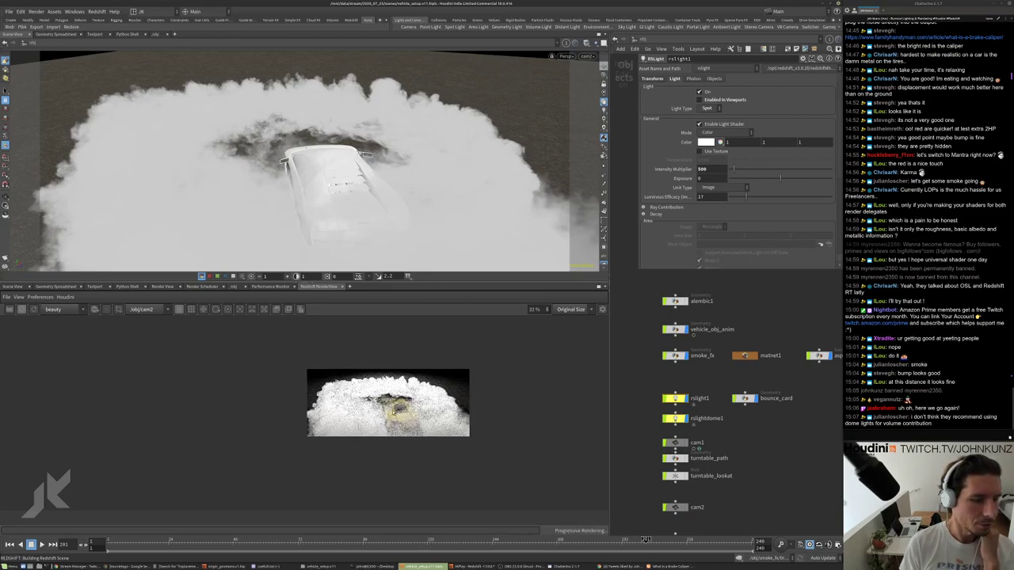
pyautogui.scroll(6, 380, 400)
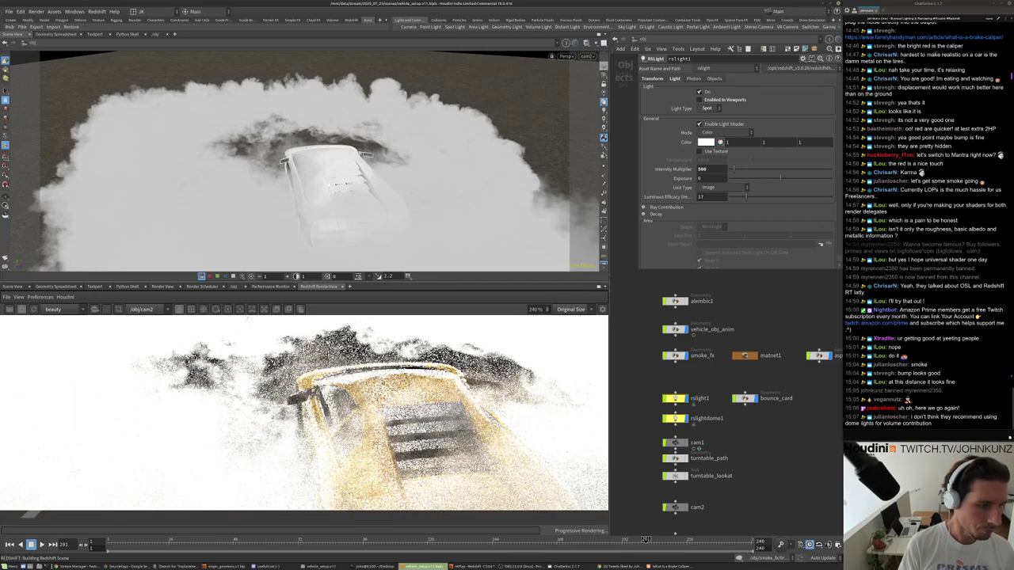
pyautogui.scroll(-2, 388, 399)
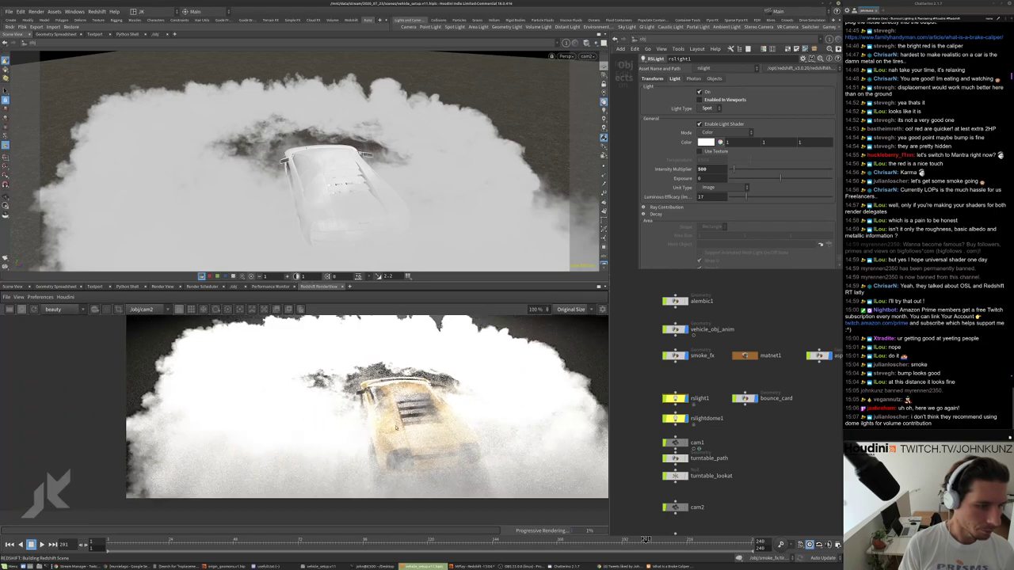
pyautogui.scroll(-1, 394, 380)
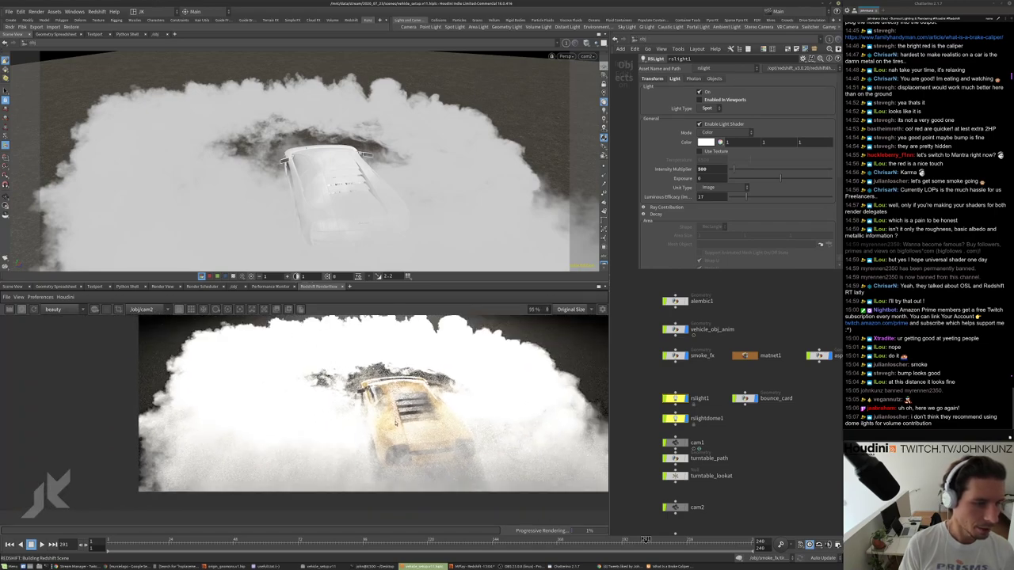
pyautogui.scroll(2, 394, 390)
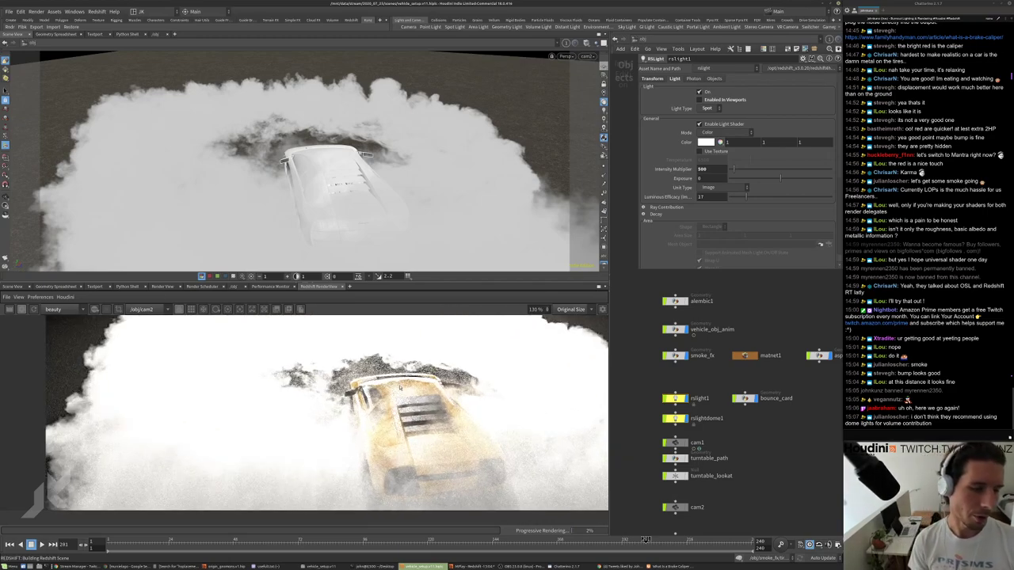
pyautogui.scroll(-1, 397, 388)
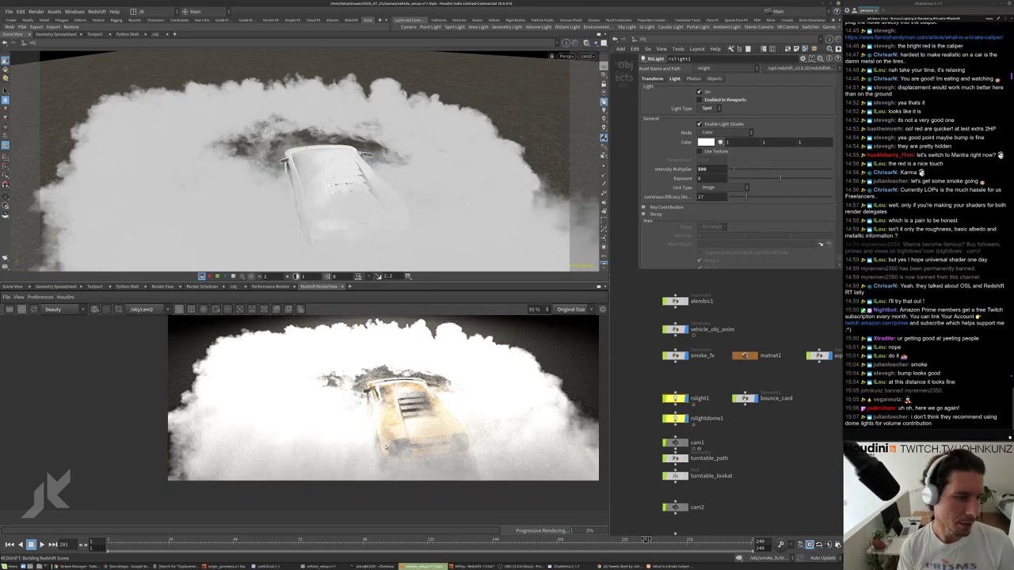
pyautogui.scroll(-1, 387, 449)
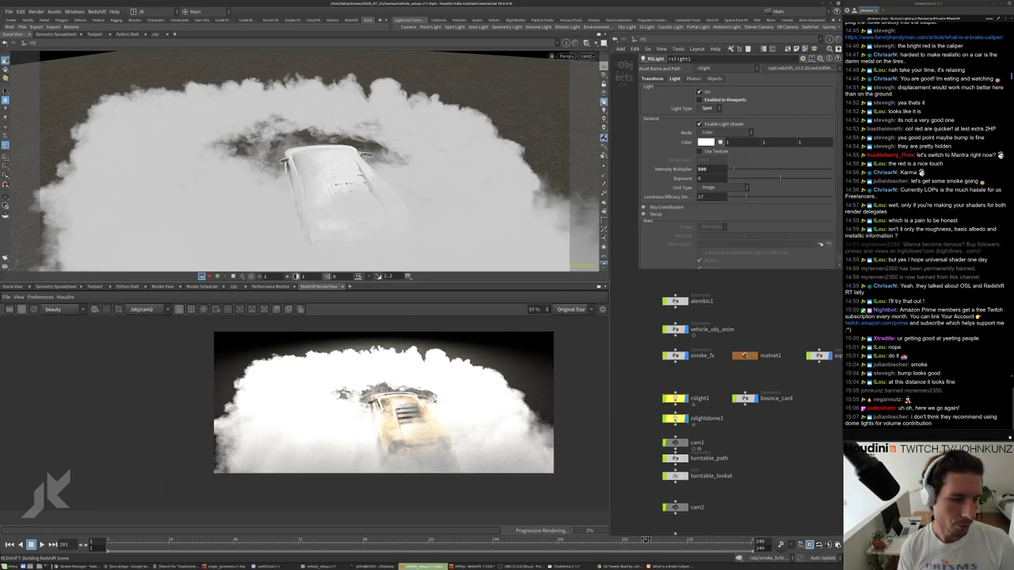
pyautogui.scroll(2, 384, 403)
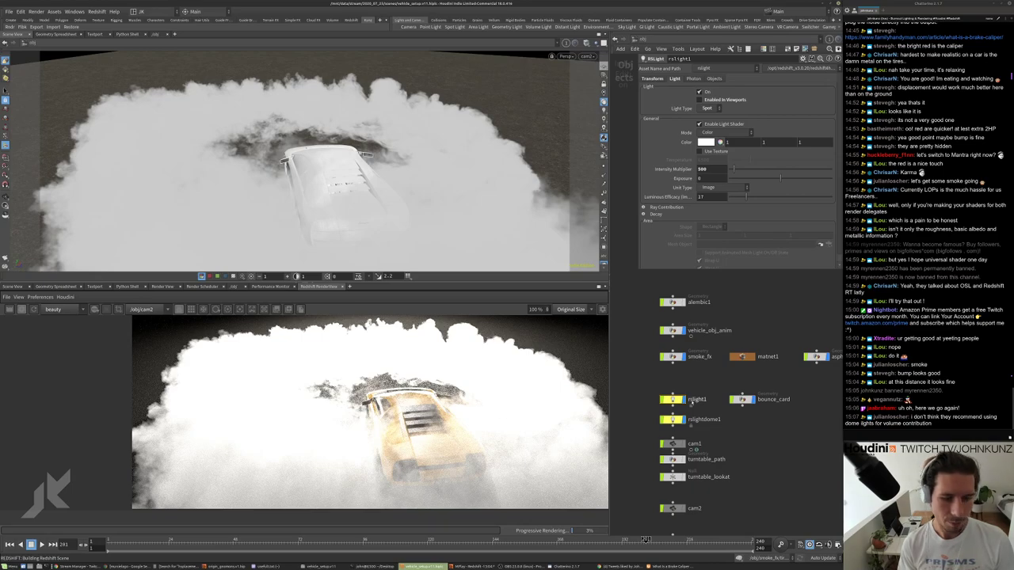
# Set rslight1's Intensity Multiplier to 100 instead of 500.
pyautogui.click(671, 419)
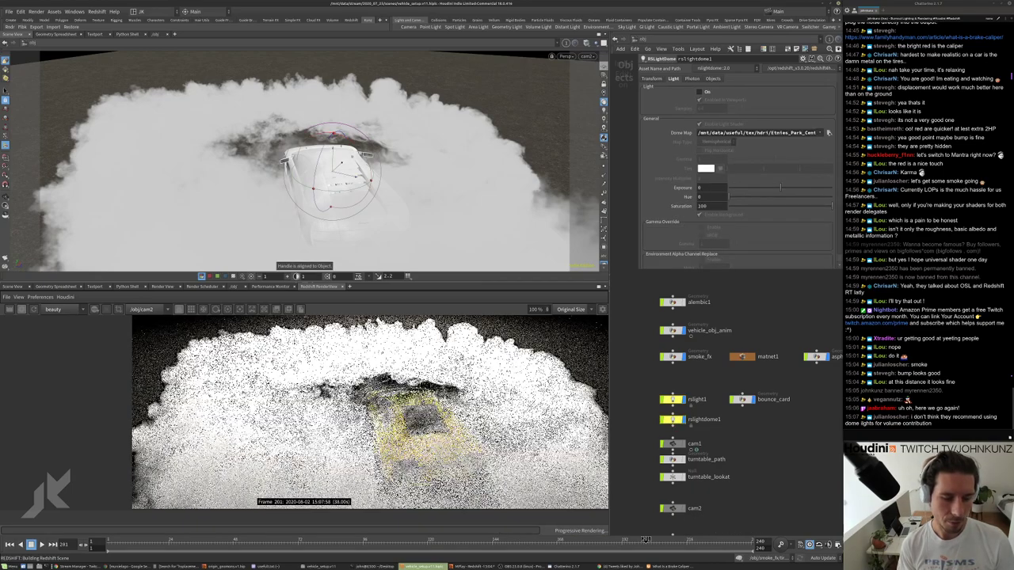
pyautogui.click(672, 399)
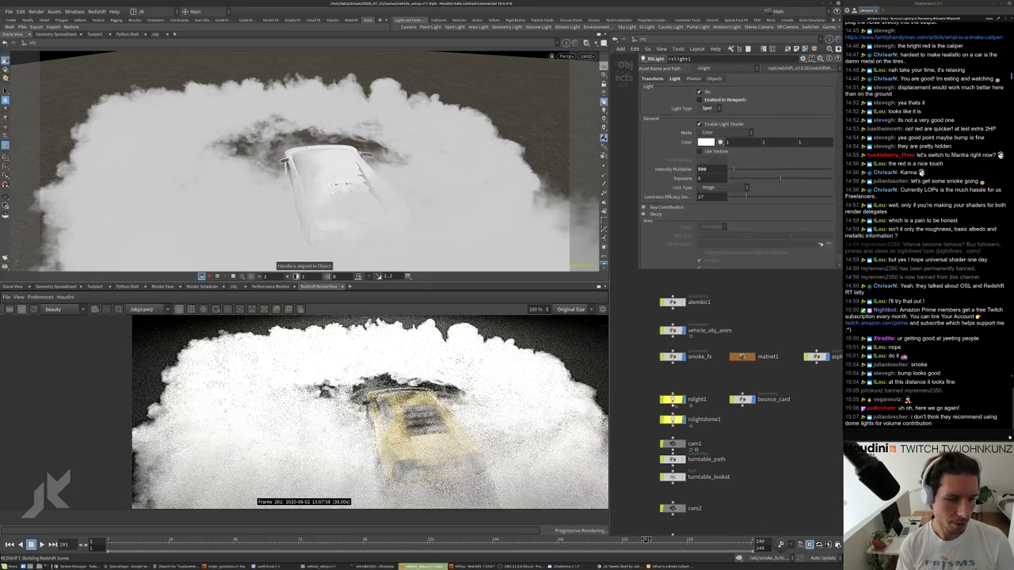
pyautogui.scroll(4, 416, 400)
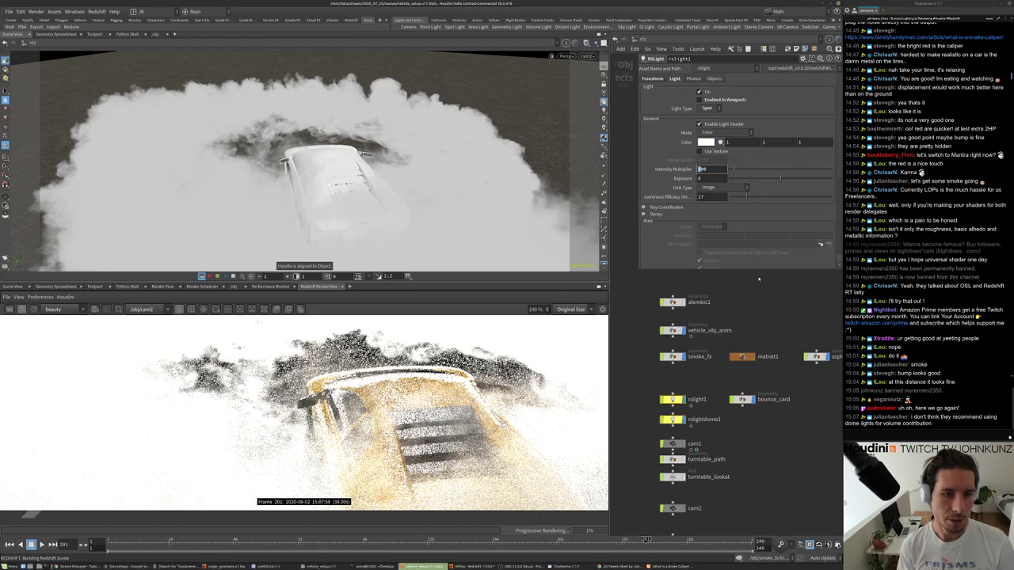
pyautogui.press('Return')
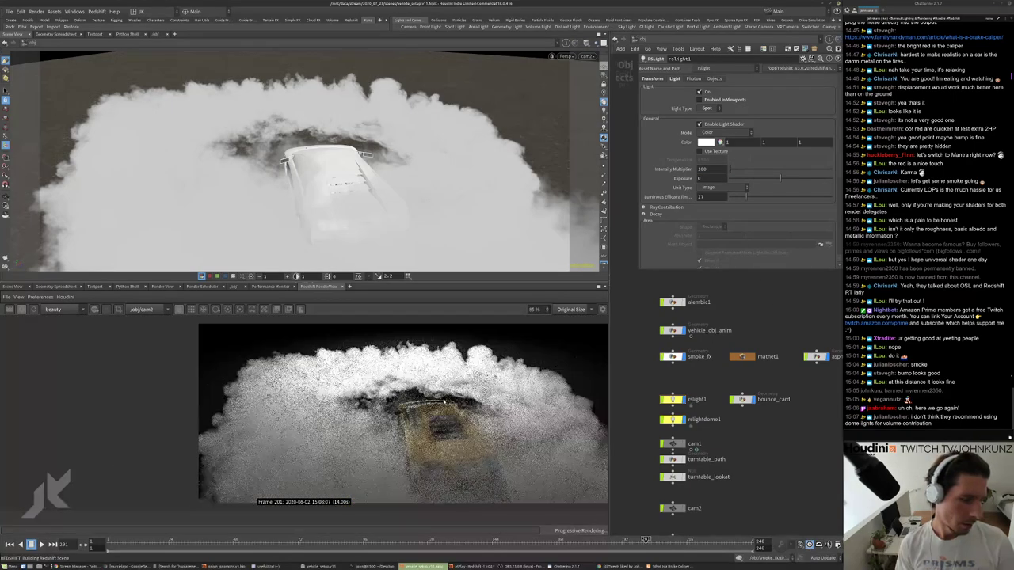
pyautogui.scroll(3, 446, 402)
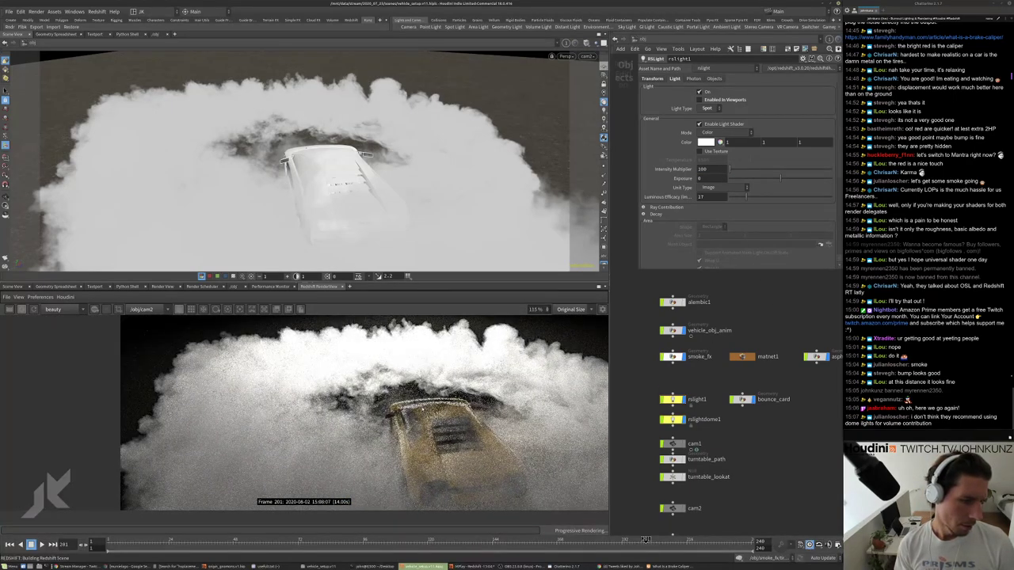
pyautogui.scroll(-2, 446, 402)
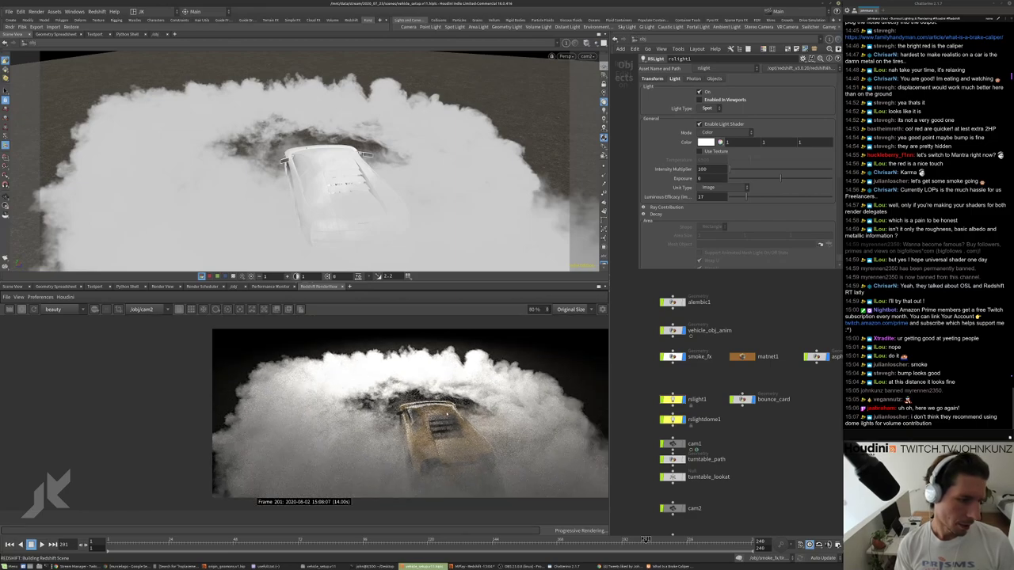
pyautogui.scroll(-2, 446, 408)
# Enter smoke_fx's tire_smoke material and set Scatter Coefficient to 5.
pyautogui.doubleClick(670, 358)
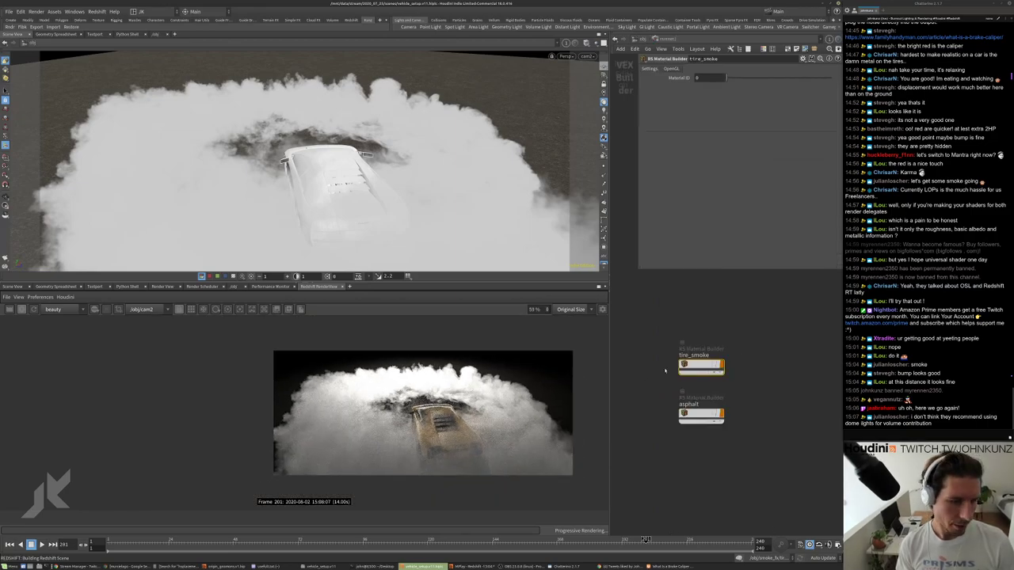
pyautogui.doubleClick(696, 367)
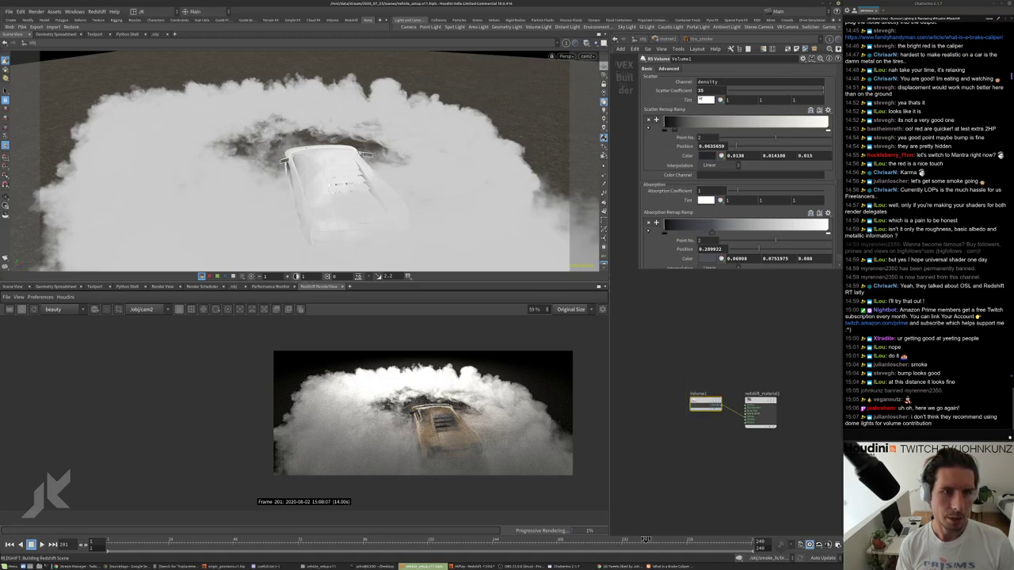
pyautogui.doubleClick(701, 90)
pyautogui.write('5')
pyautogui.press('Return')
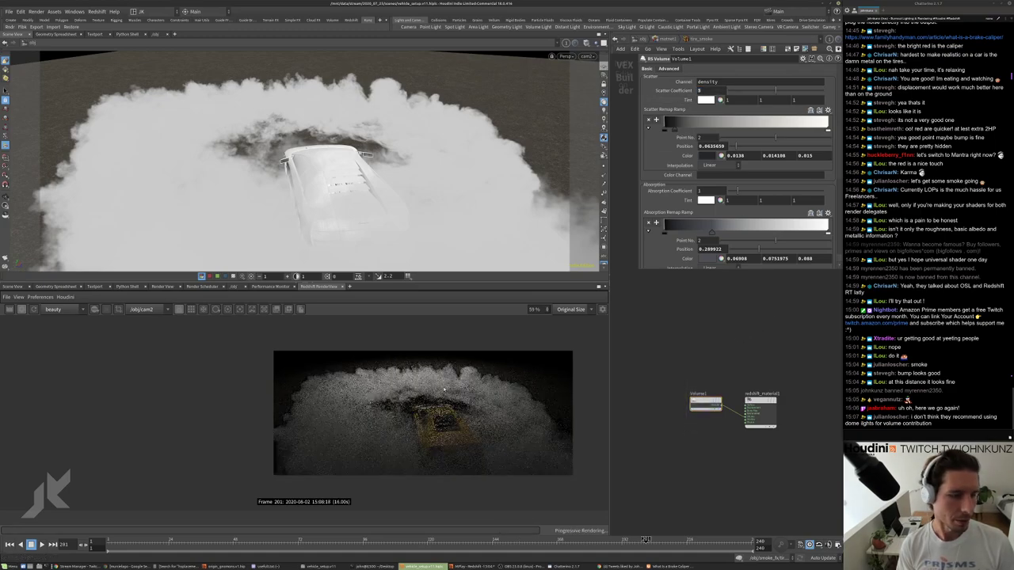
# Try a Scatter Coefficient of 12 and switch the scatter ramp to point 4.
pyautogui.scroll(2, 397, 430)
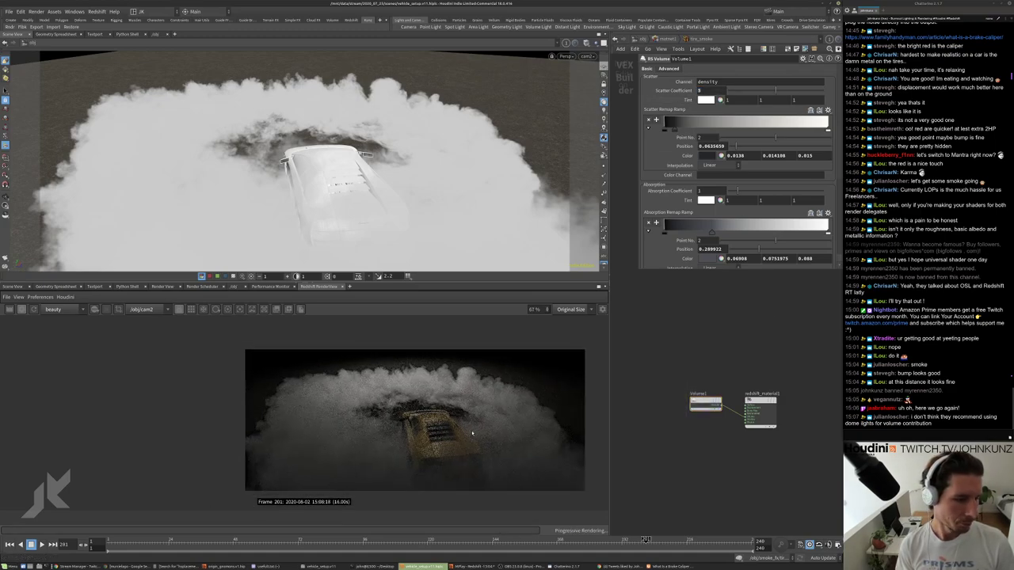
pyautogui.scroll(1, 428, 419)
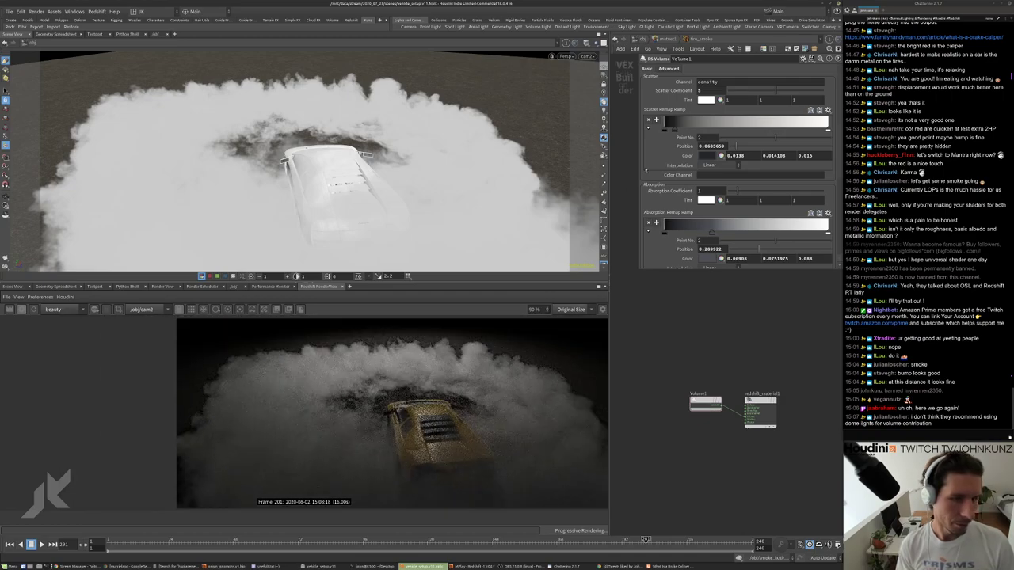
pyautogui.doubleClick(701, 91)
pyautogui.write('12')
pyautogui.press('Return')
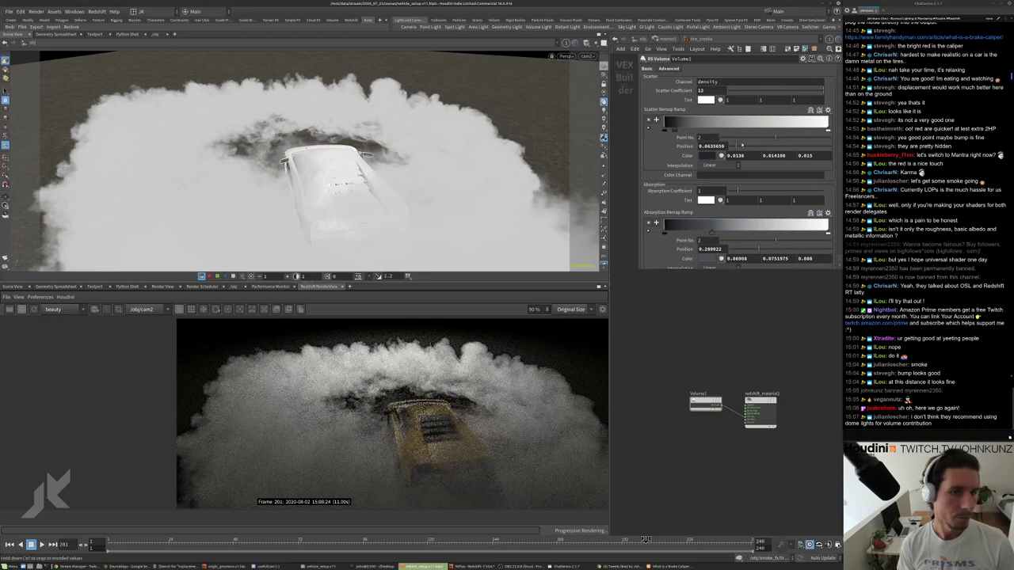
pyautogui.doubleClick(700, 137)
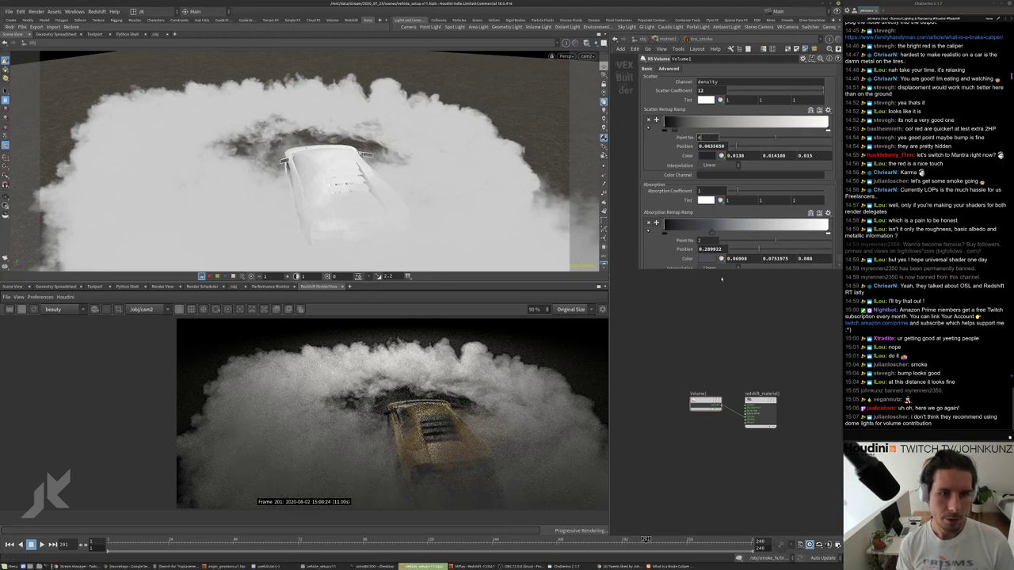
pyautogui.write('4')
pyautogui.press('Return')
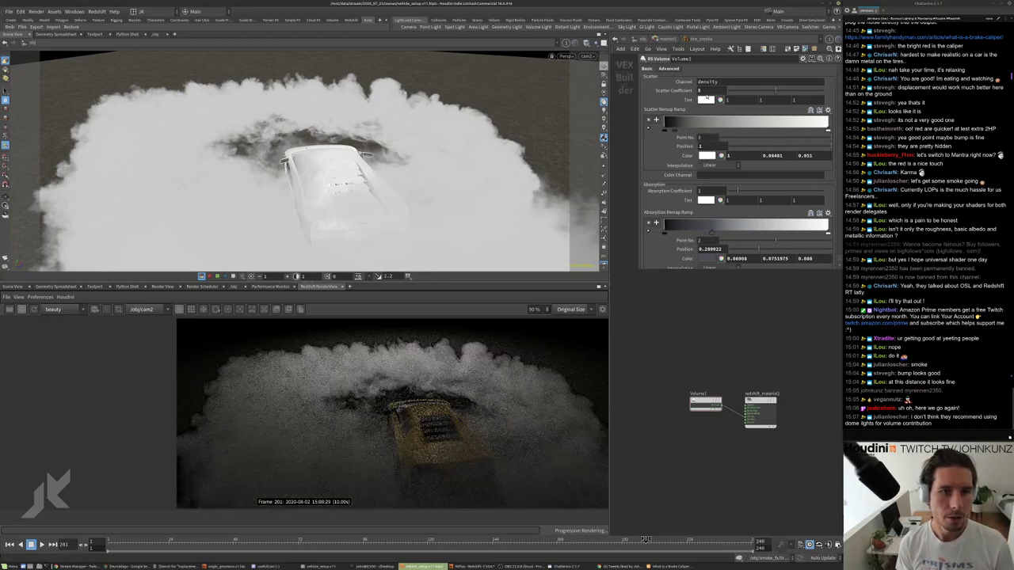
# Set Absorption Coefficient to 2, after trying 4, and return to /obj.
pyautogui.doubleClick(700, 190)
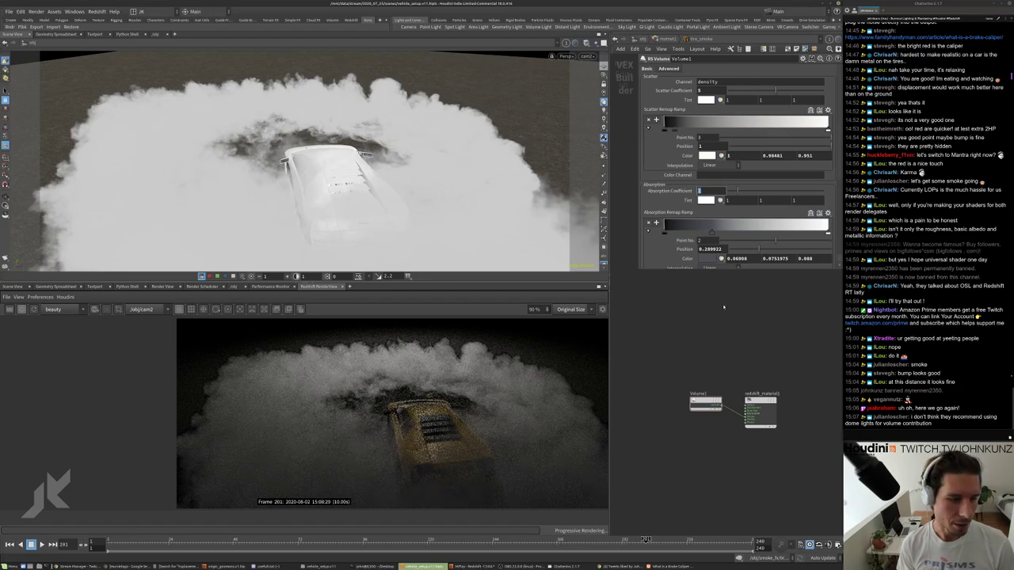
pyautogui.write('4')
pyautogui.press('Return')
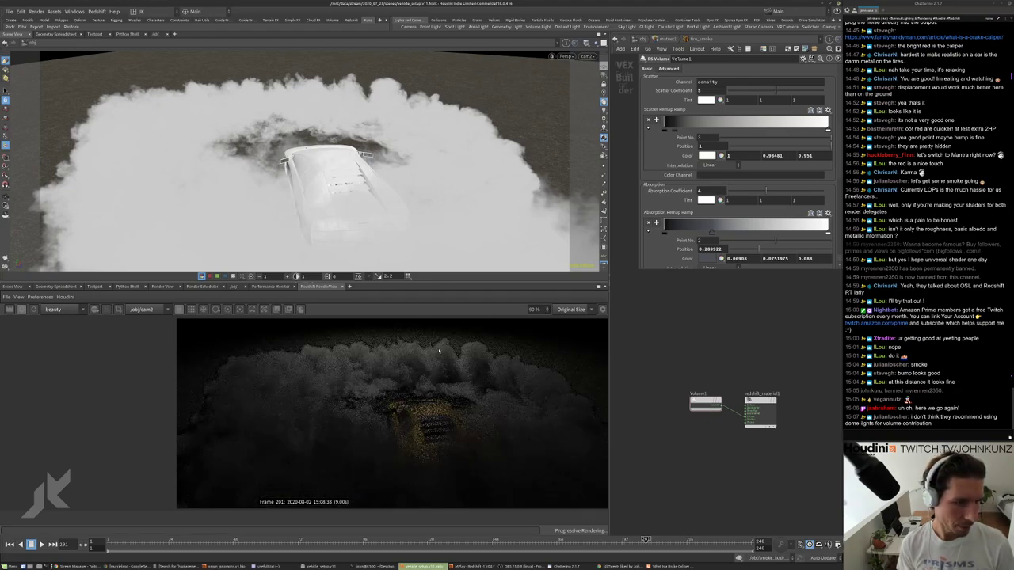
pyautogui.doubleClick(701, 191)
pyautogui.write('2')
pyautogui.press('Return')
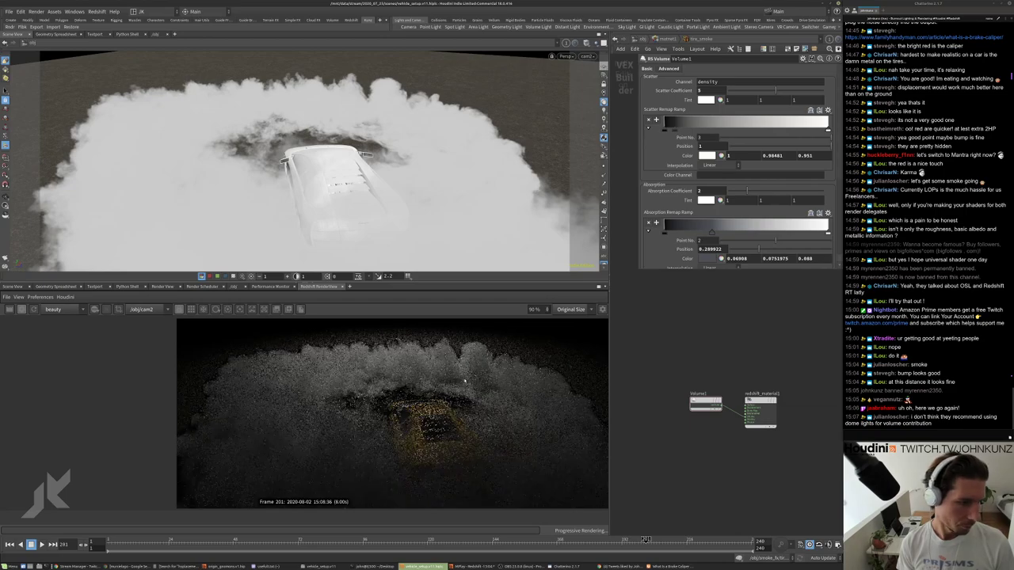
pyautogui.scroll(-2, 368, 391)
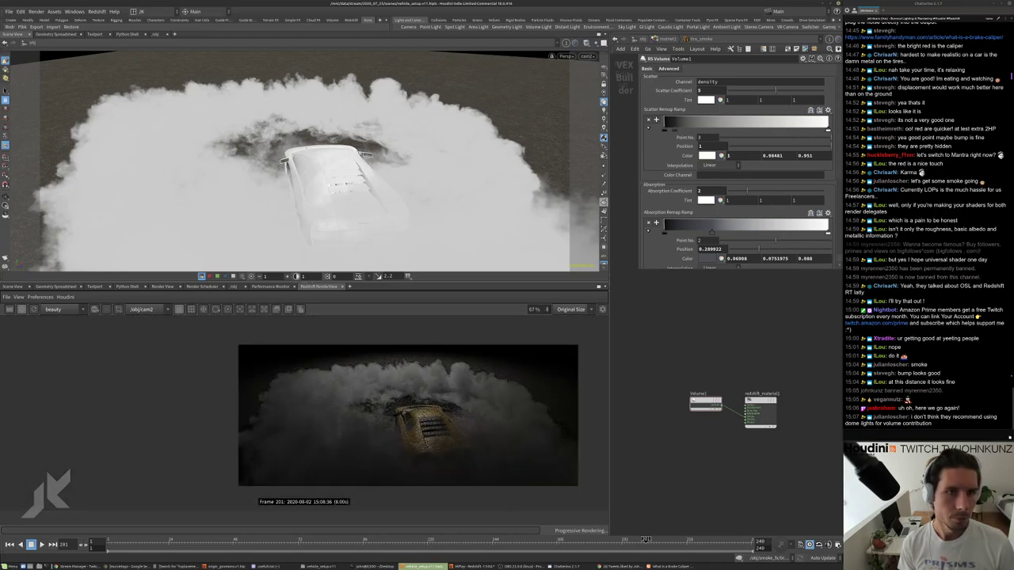
pyautogui.click(640, 39)
pyautogui.moveTo(734, 328); pyautogui.dragTo(733, 309, button='middle')
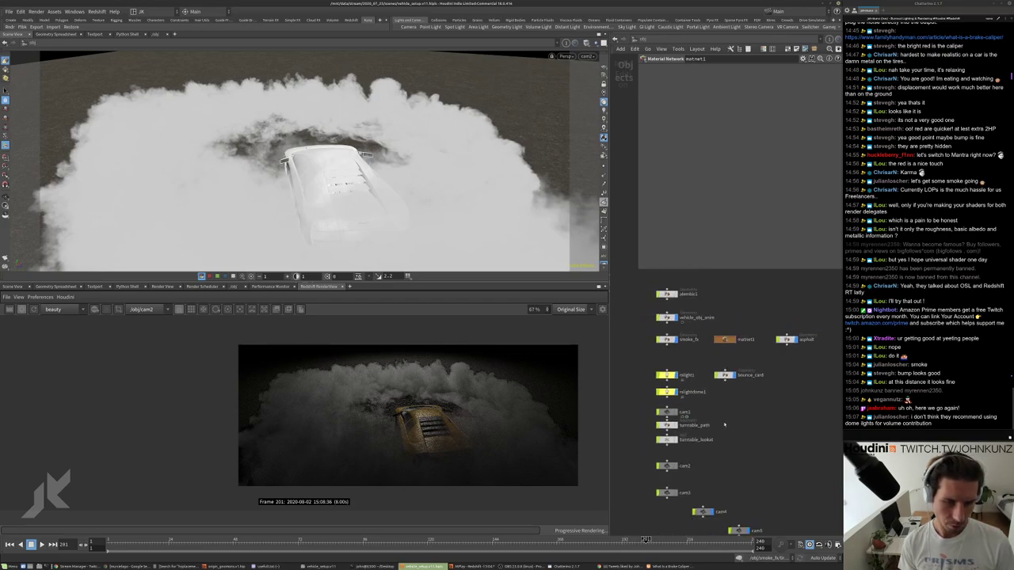
# Look through the rslight1 spotlight and swing its aim down across the smoke.
pyautogui.click(674, 381)
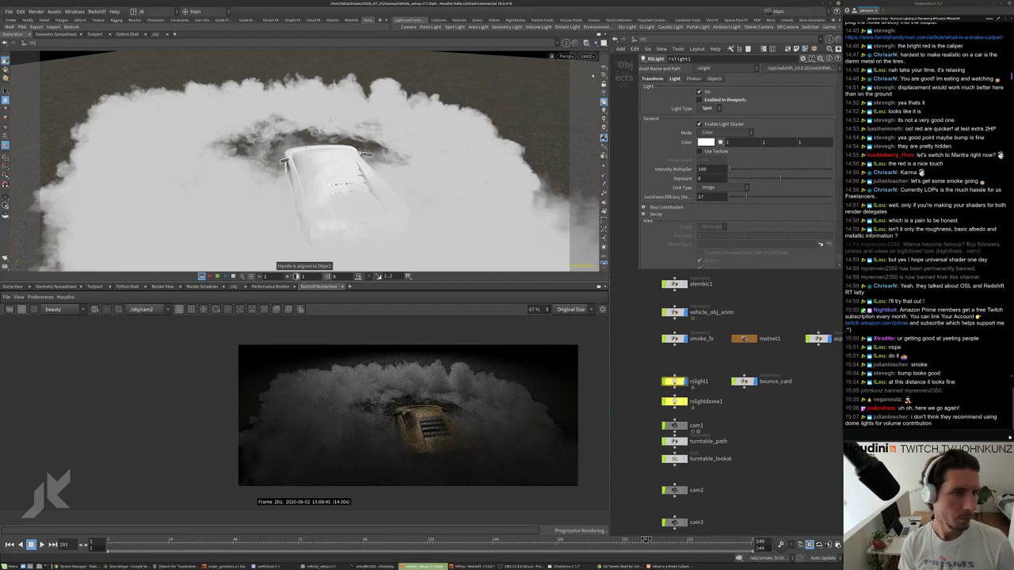
pyautogui.click(587, 56)
pyautogui.moveTo(610, 156)
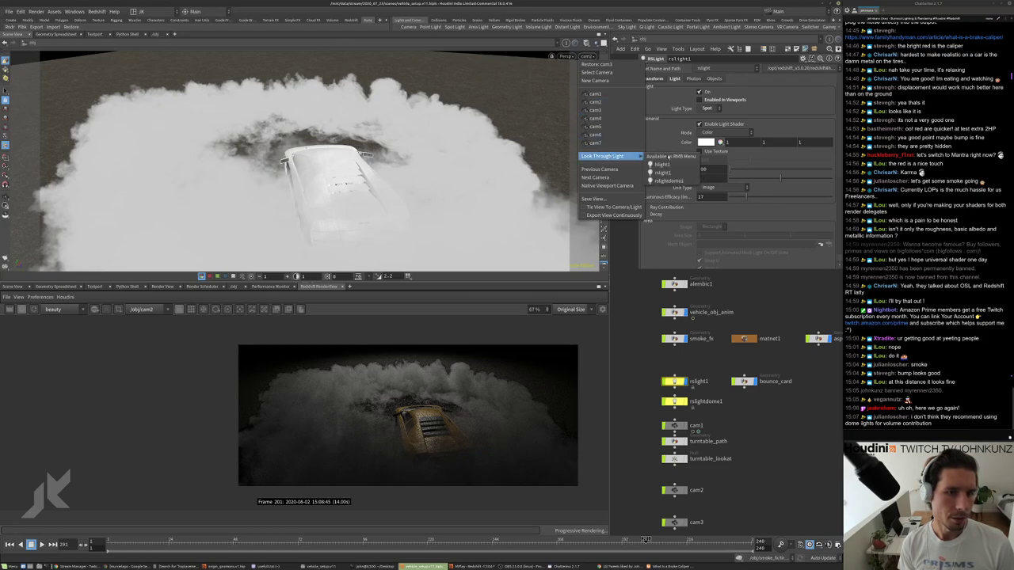
pyautogui.click(666, 172)
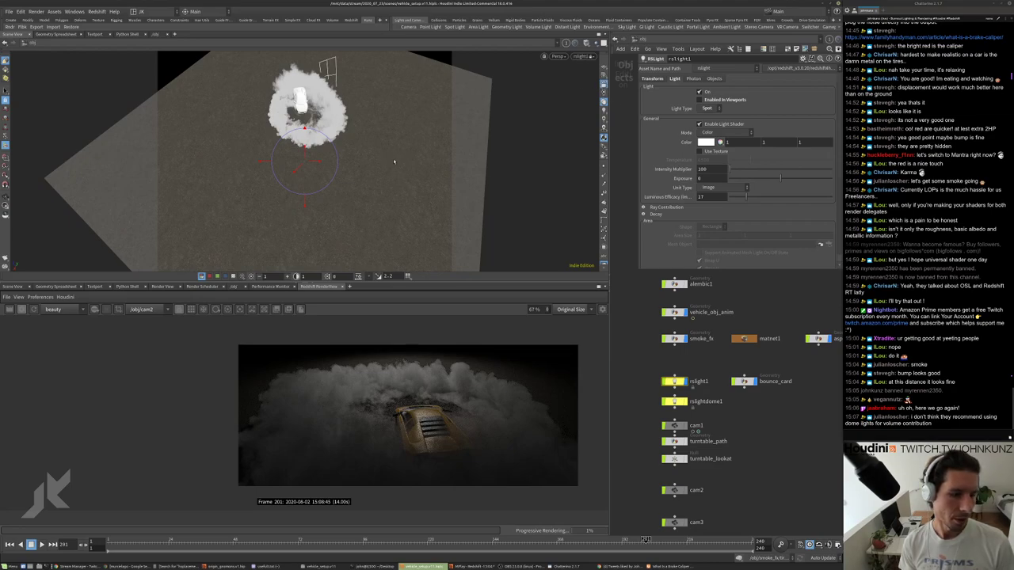
pyautogui.press('Escape')
pyautogui.moveTo(393, 161); pyautogui.dragTo(389, 132)
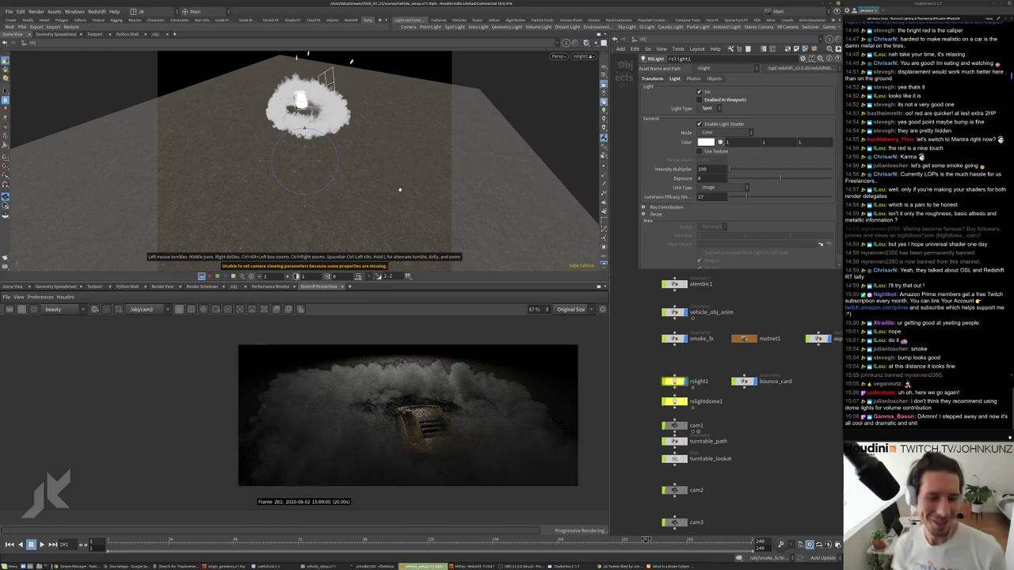
pyautogui.moveTo(396, 158); pyautogui.dragTo(364, 159)
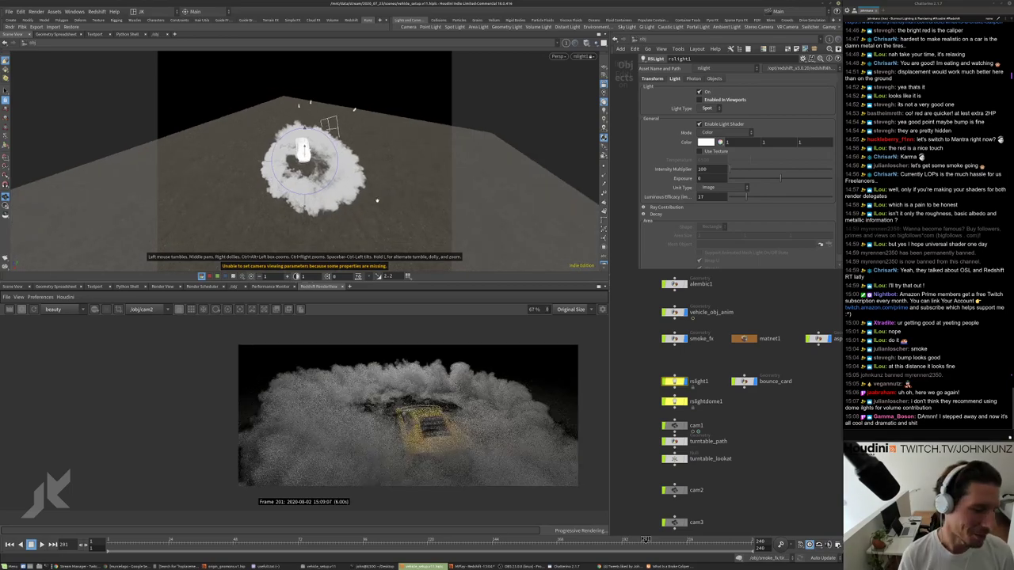
pyautogui.press('Return')
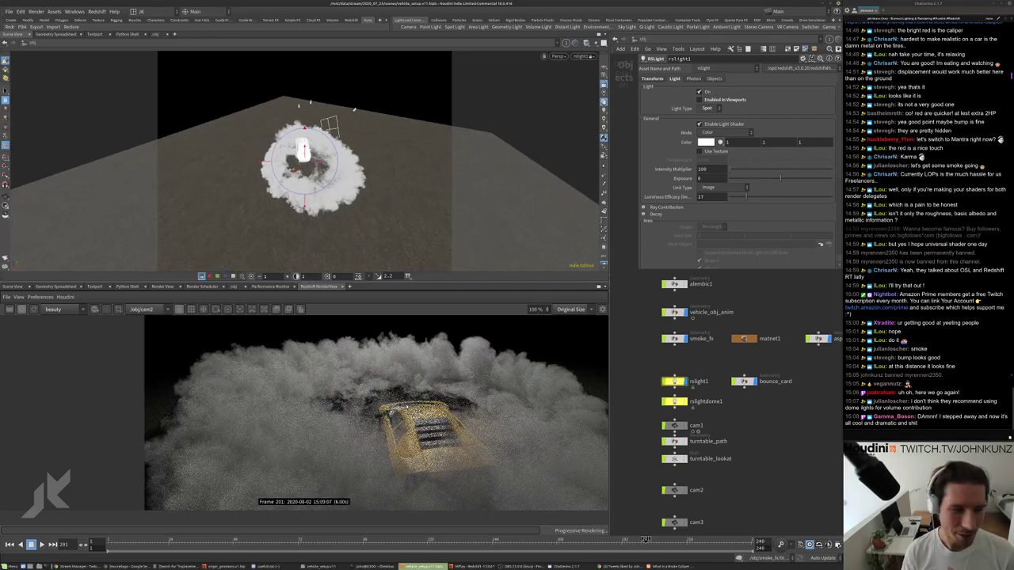
# Refine the spotlight's aim, moving it closer to the car and smoke.
pyautogui.scroll(-3, 406, 409)
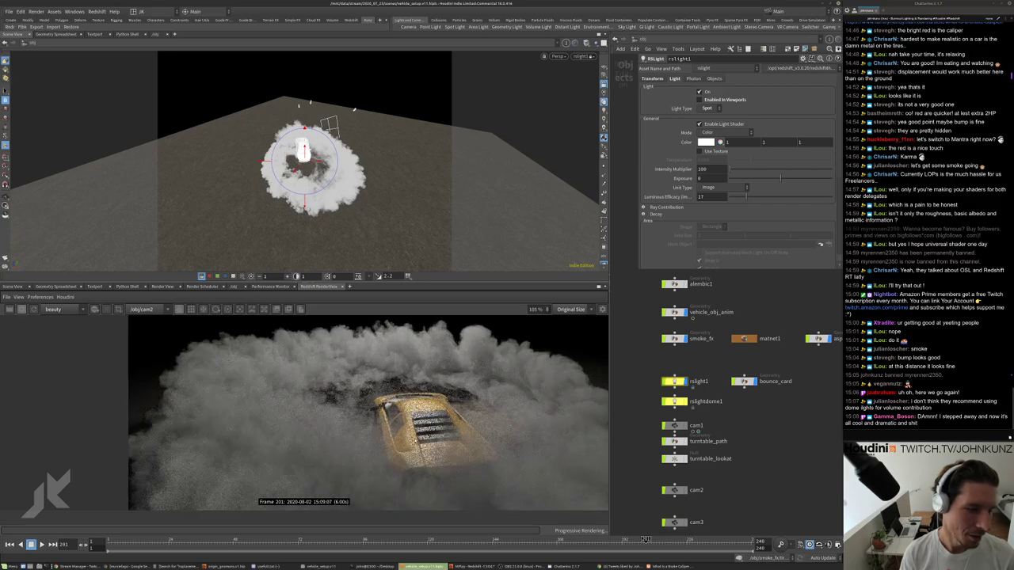
pyautogui.scroll(2, 396, 412)
pyautogui.scroll(-3, 396, 412)
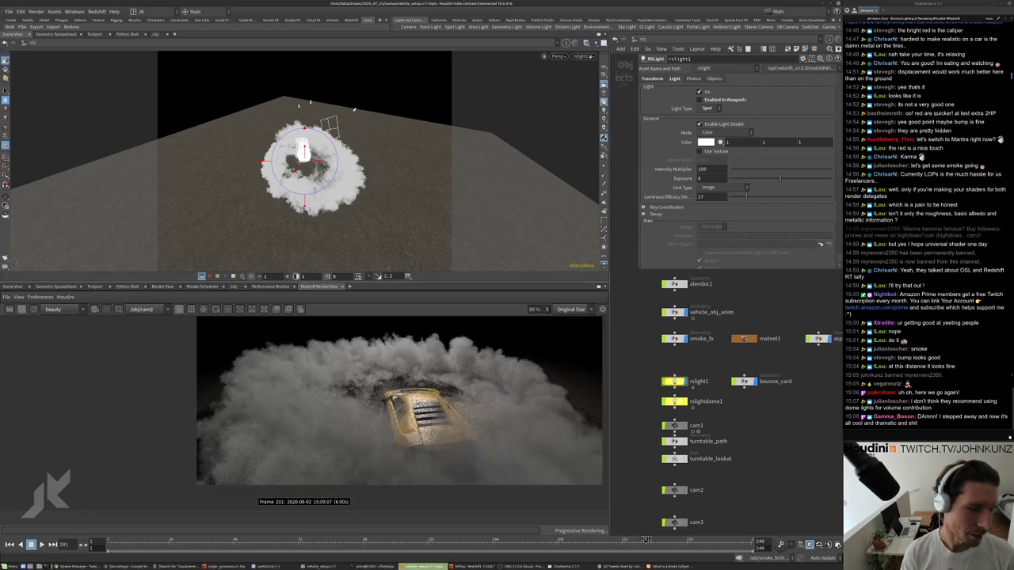
pyautogui.scroll(6, 406, 409)
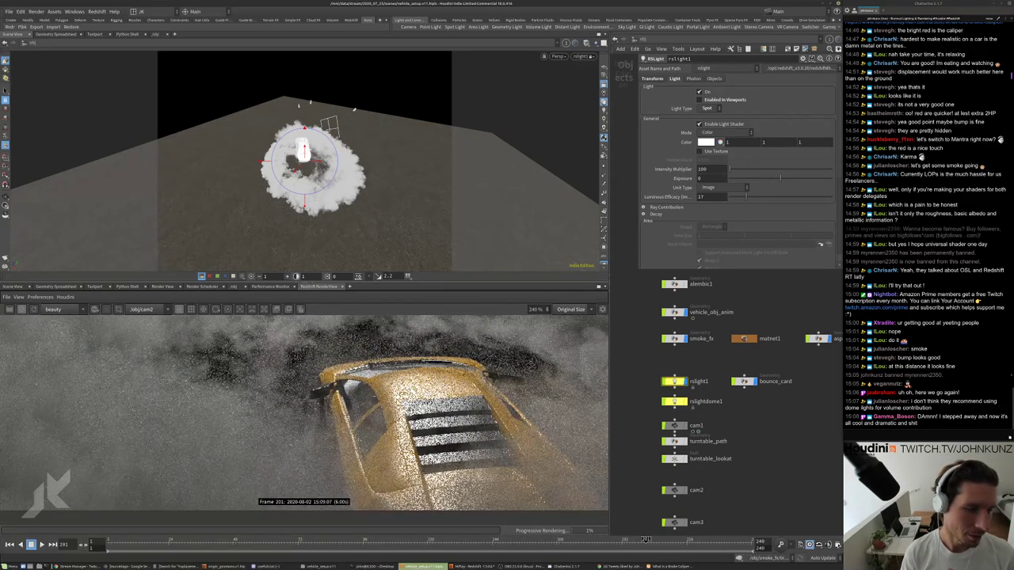
pyautogui.scroll(-6, 405, 410)
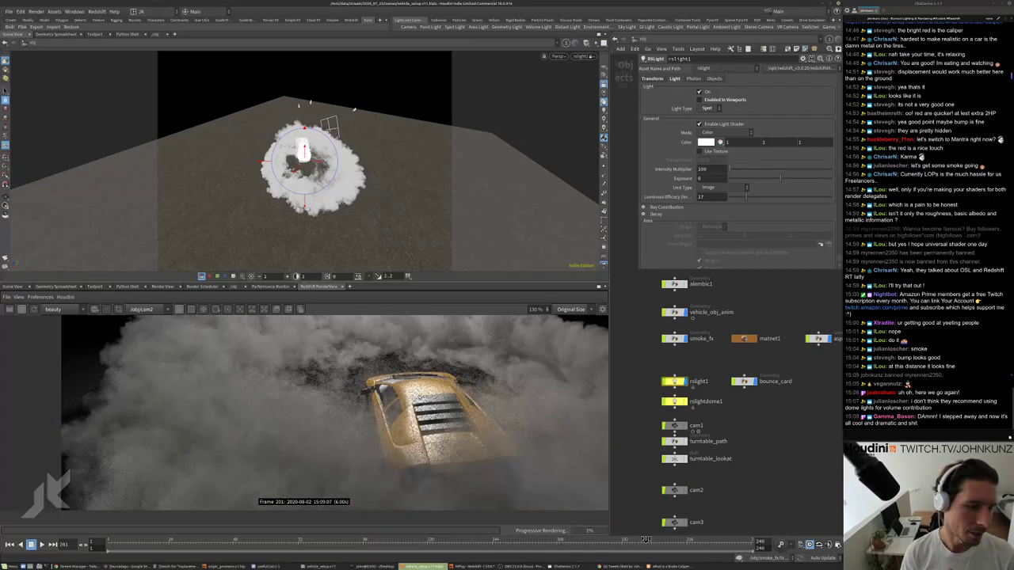
pyautogui.scroll(-2, 406, 409)
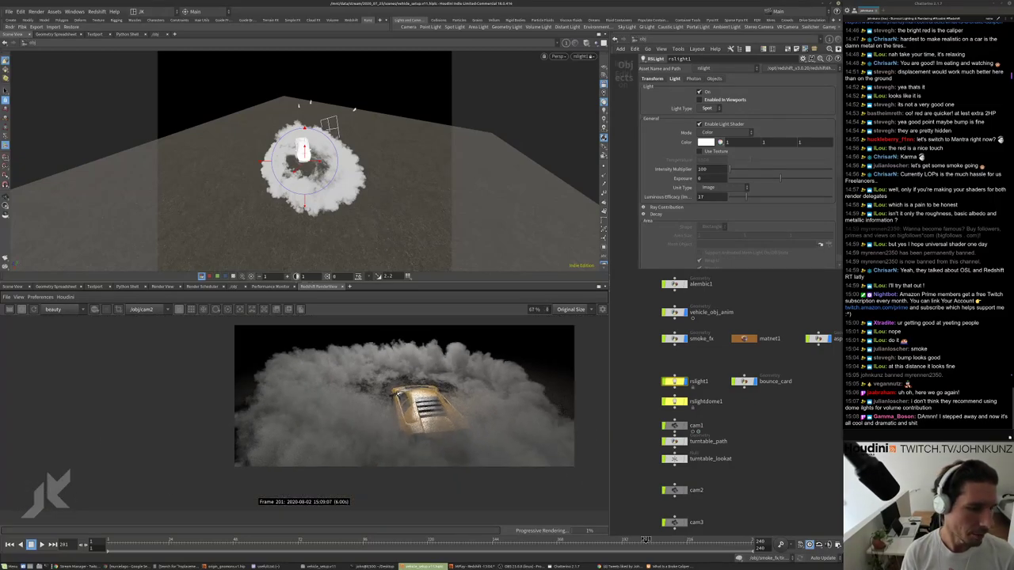
pyautogui.moveTo(369, 212)
pyautogui.mouseDown()
pyautogui.moveTo(403, 164)
pyautogui.moveTo(374, 219)
pyautogui.moveTo(364, 211)
pyautogui.mouseUp()
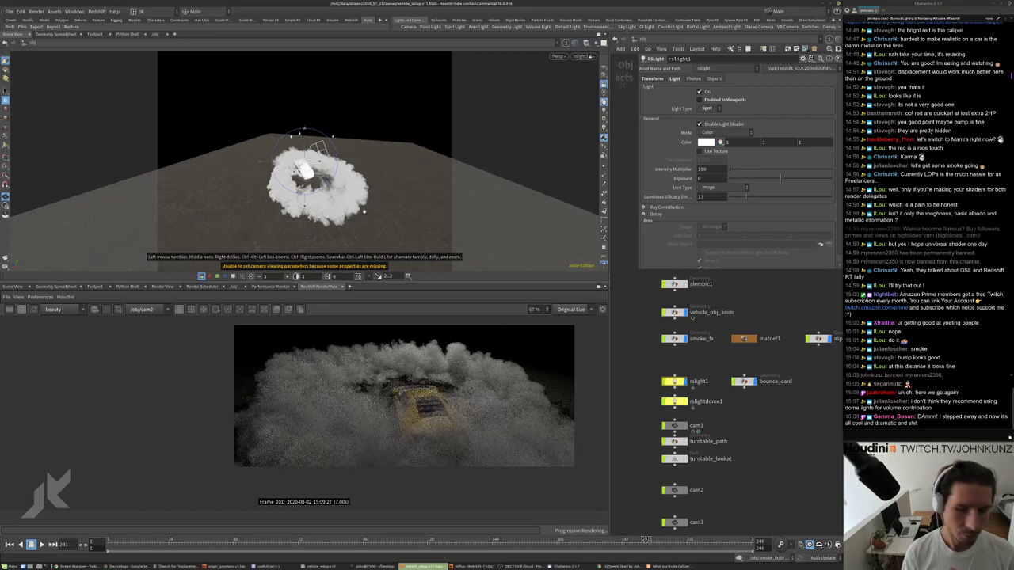
pyautogui.scroll(3, 363, 209)
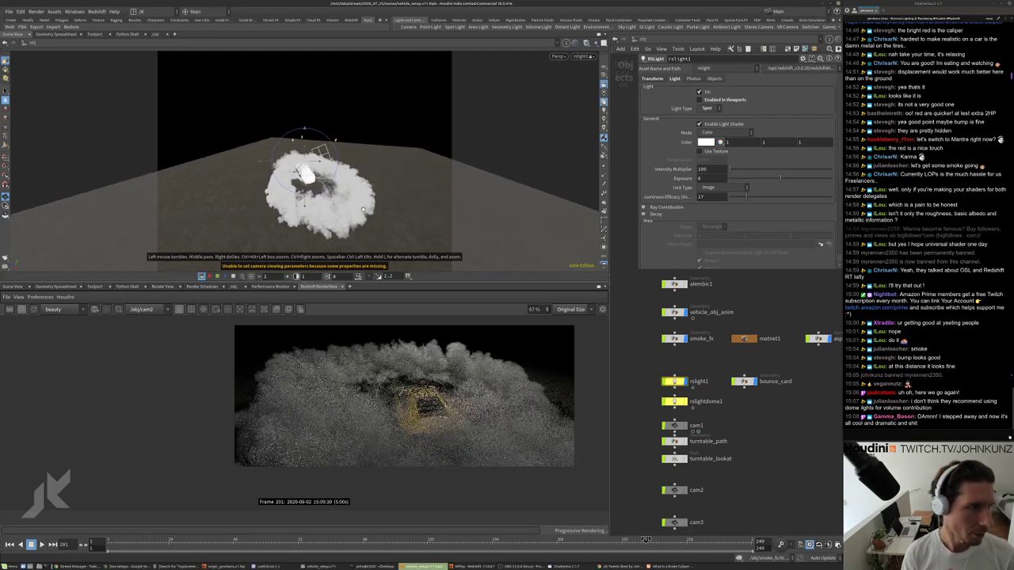
pyautogui.moveTo(363, 208); pyautogui.dragTo(363, 196)
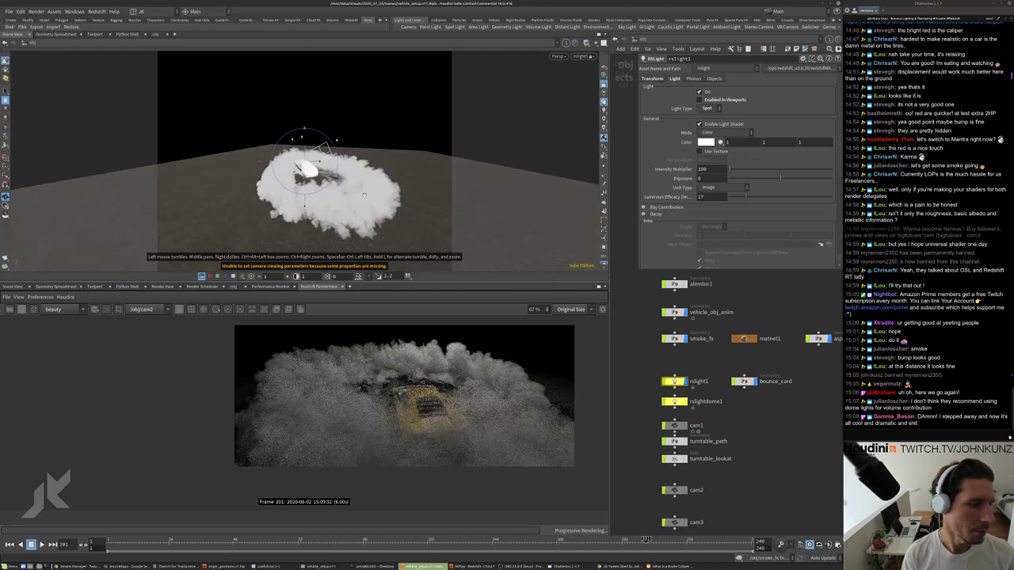
pyautogui.scroll(-2, 437, 380)
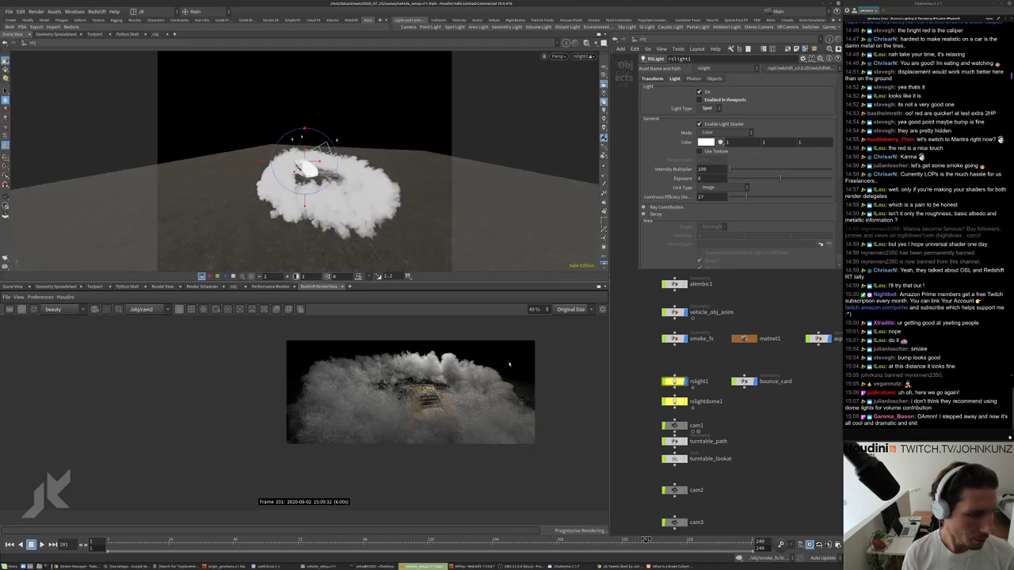
pyautogui.scroll(2, 444, 377)
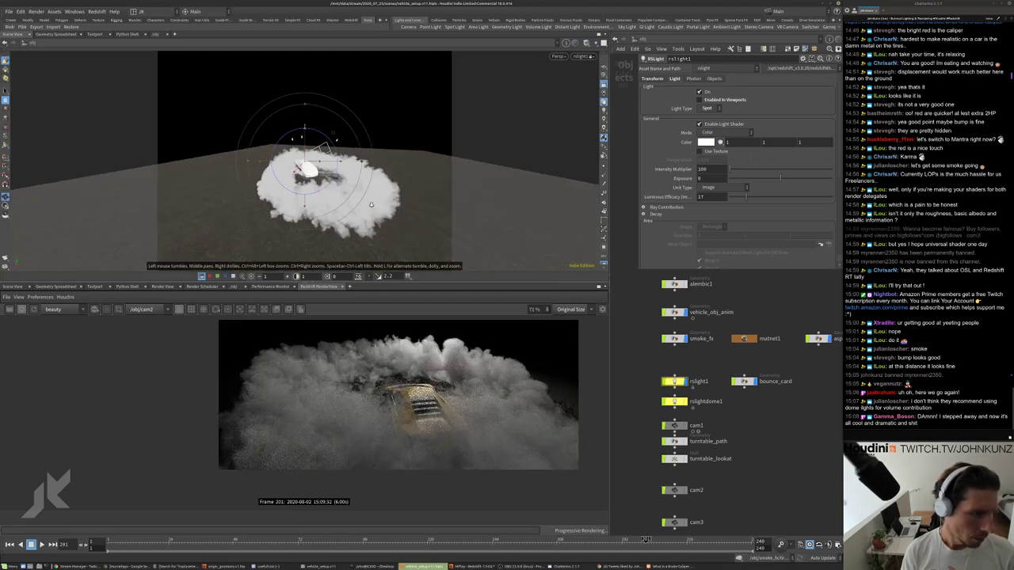
pyautogui.scroll(-3, 344, 217)
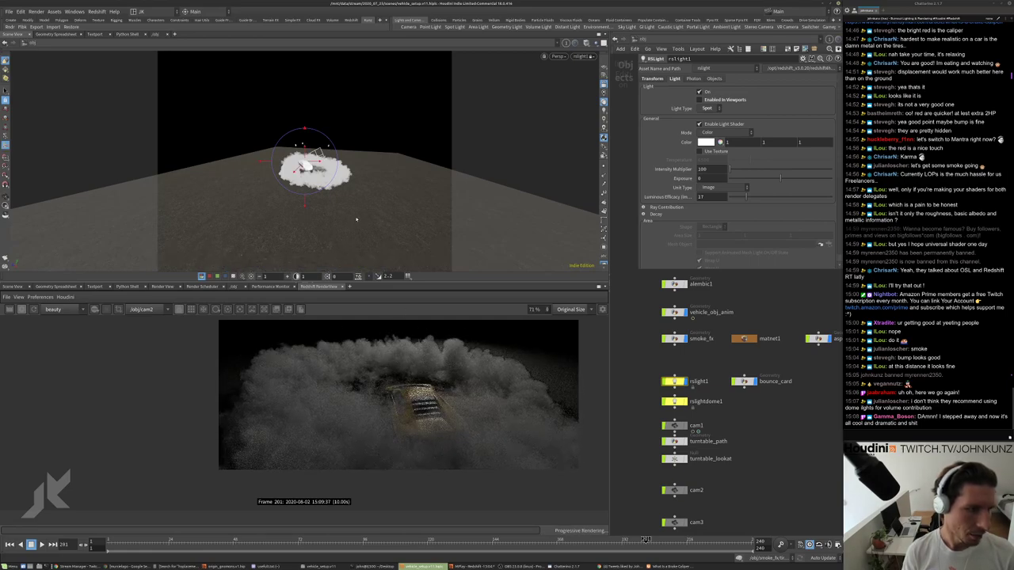
pyautogui.scroll(-1, 499, 347)
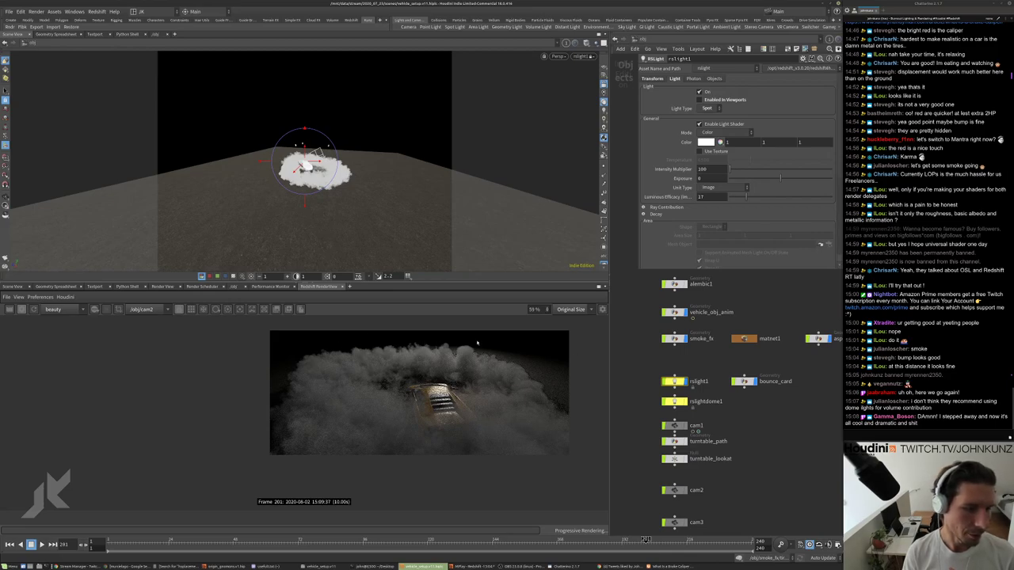
pyautogui.scroll(2, 423, 165)
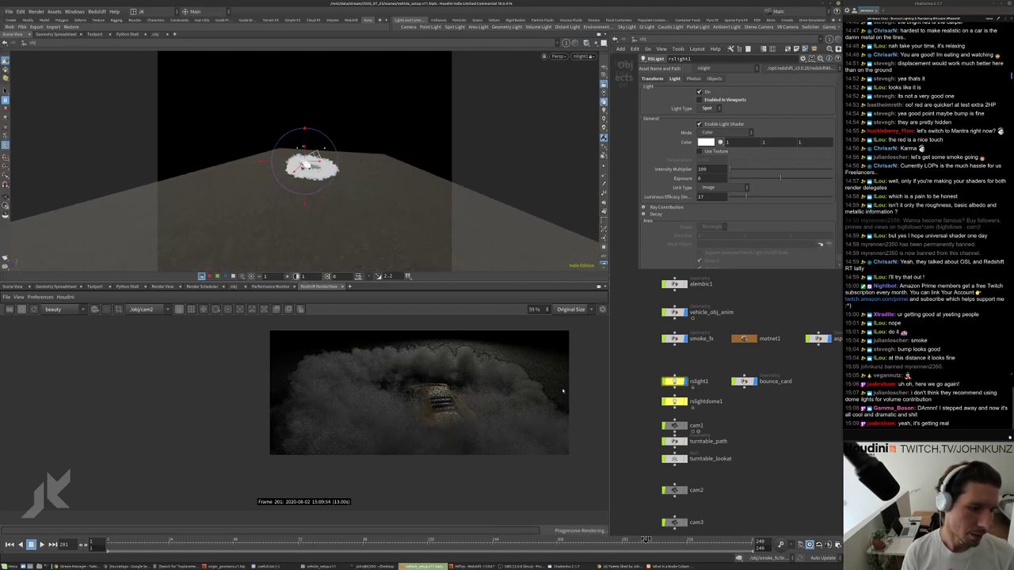
pyautogui.scroll(3, 462, 349)
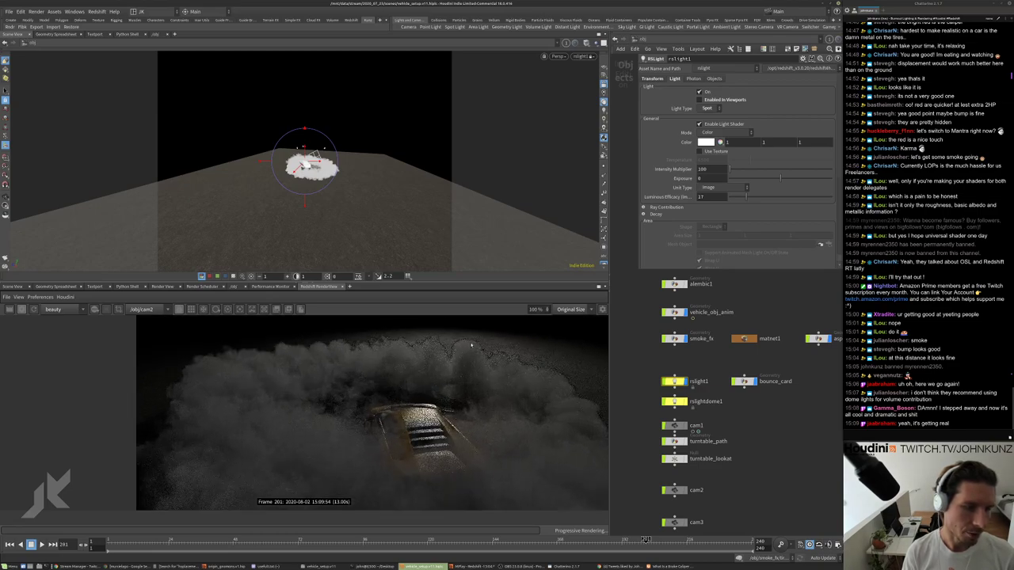
pyautogui.scroll(-2, 471, 345)
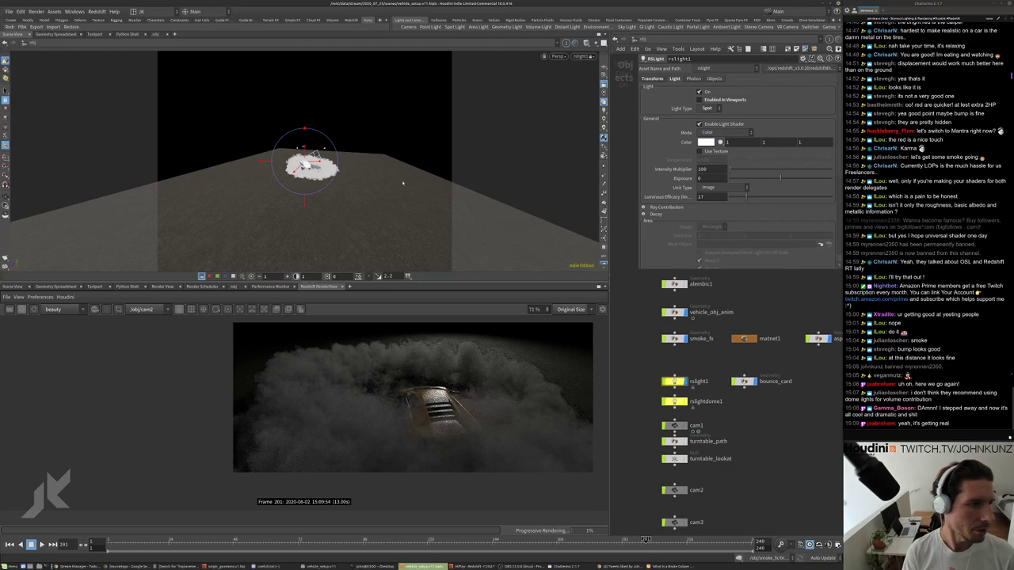
# Raise the spotlight to a higher angle over the ground.
pyautogui.press('Escape')
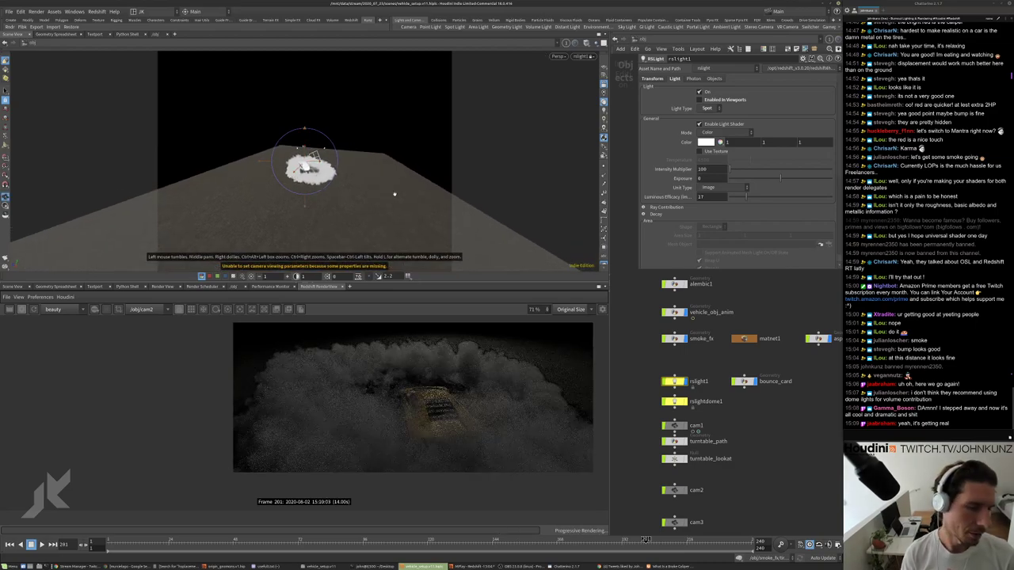
pyautogui.moveTo(395, 194); pyautogui.dragTo(396, 215)
pyautogui.press('Return')
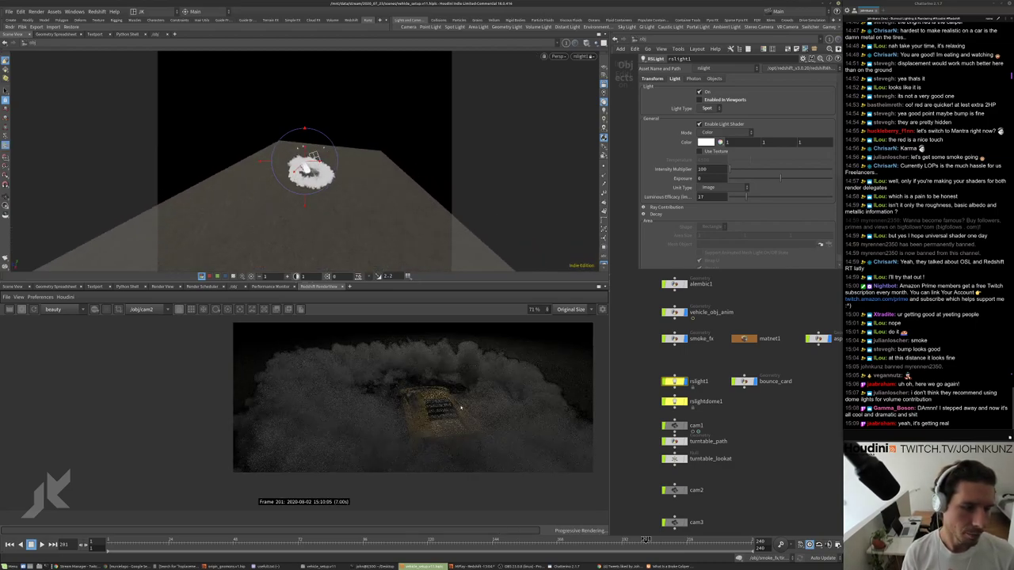
pyautogui.scroll(-1, 510, 366)
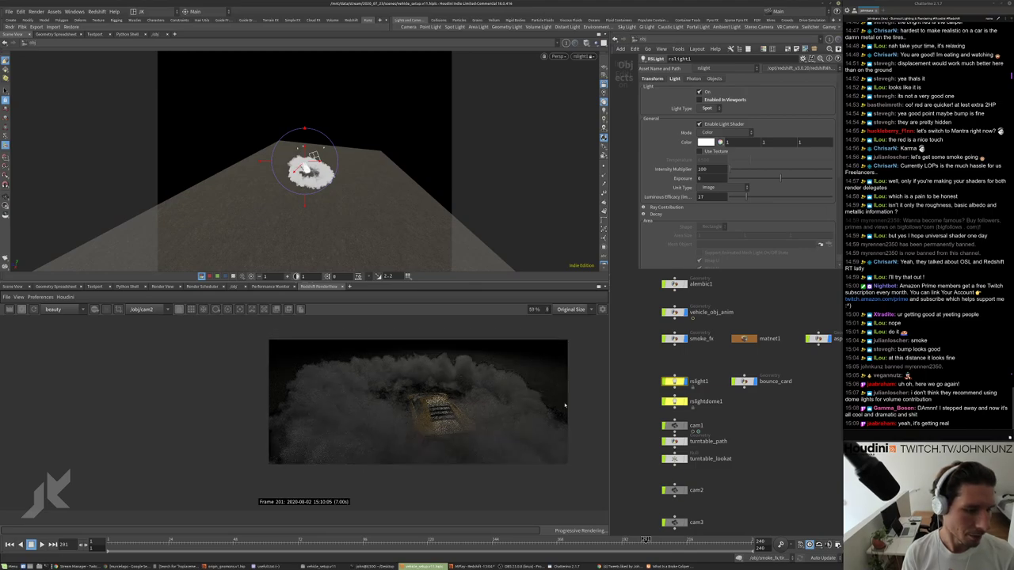
pyautogui.scroll(2, 723, 396)
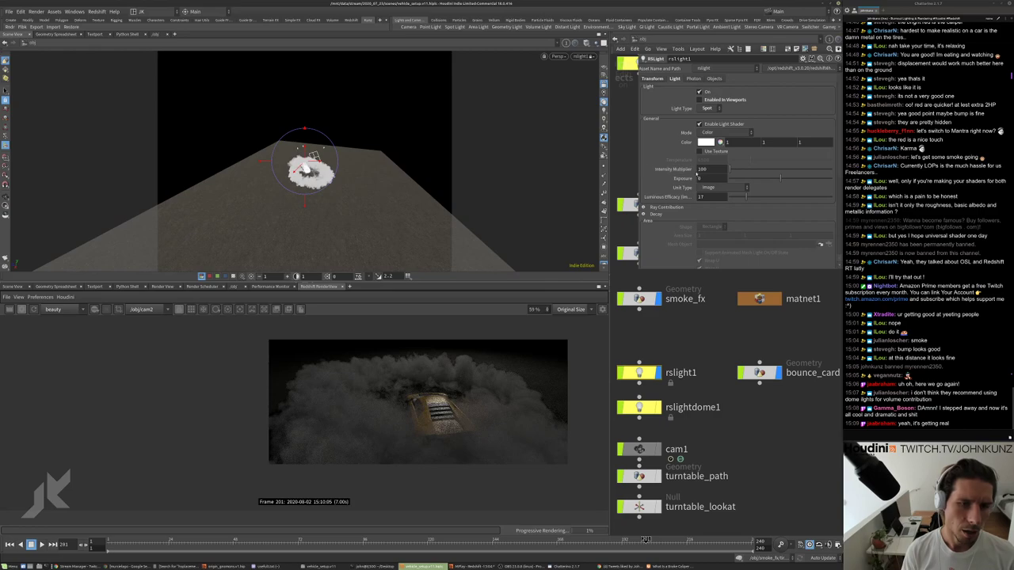
# Try a spotlight Intensity Multiplier of 600, then set it back to 100.
pyautogui.write('600')
pyautogui.press('Return')
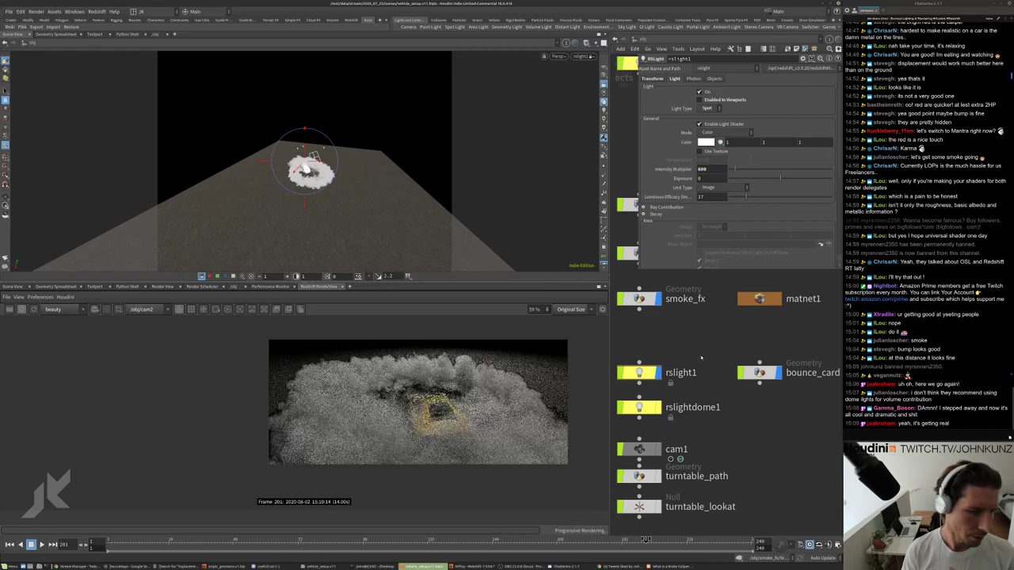
pyautogui.doubleClick(702, 168)
pyautogui.write('100')
pyautogui.press('Return')
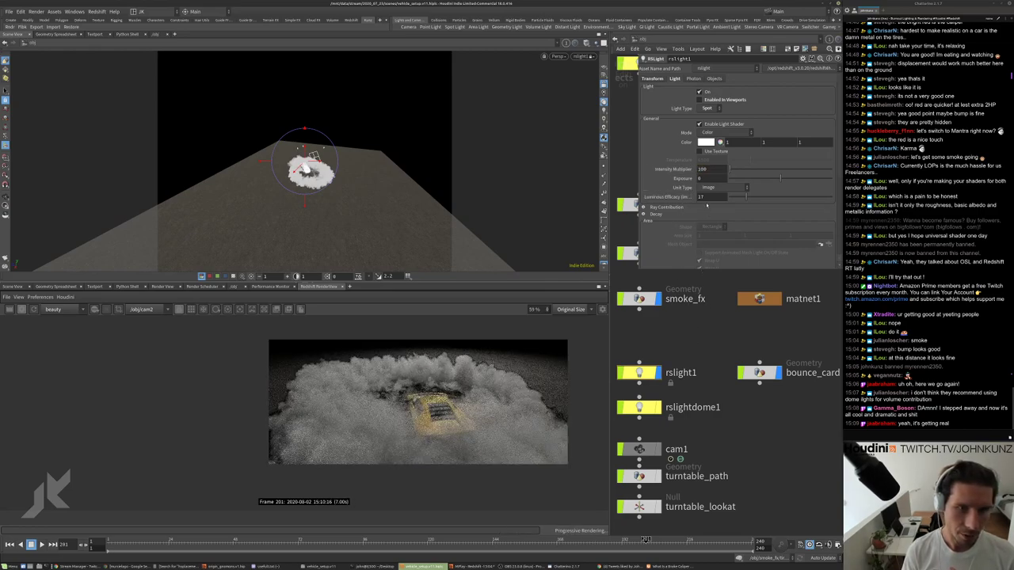
# Raise the spotlight's Exposure step by step from 1 to 3.
pyautogui.write('1')
pyautogui.press('Return')
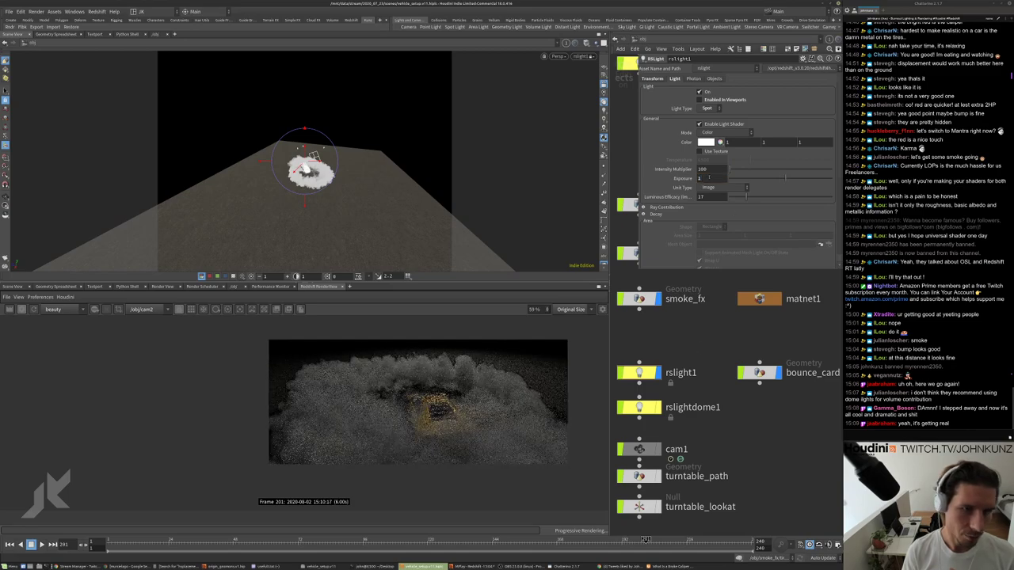
pyautogui.write('2')
pyautogui.press('Return')
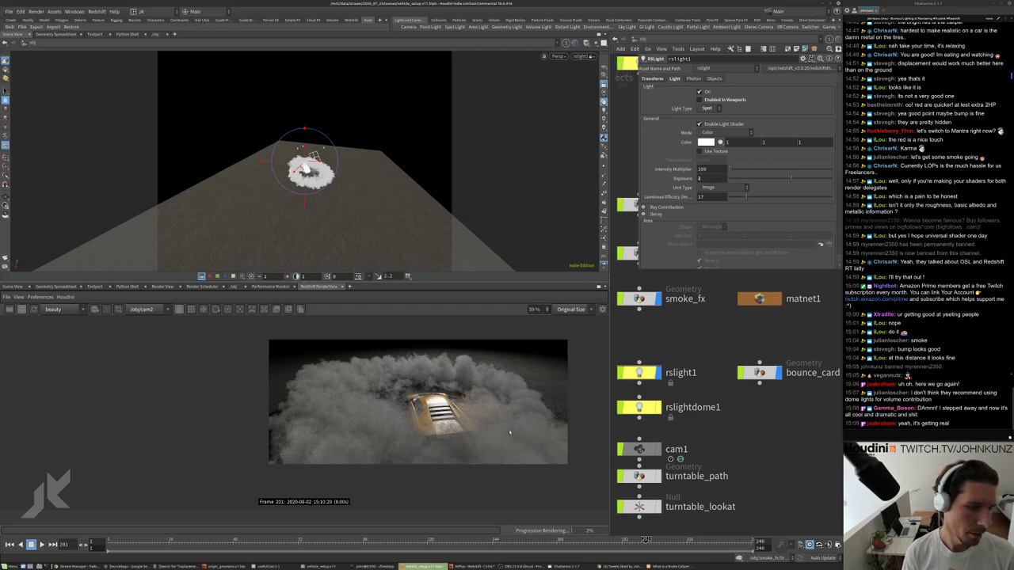
pyautogui.write('3')
pyautogui.press('Return')
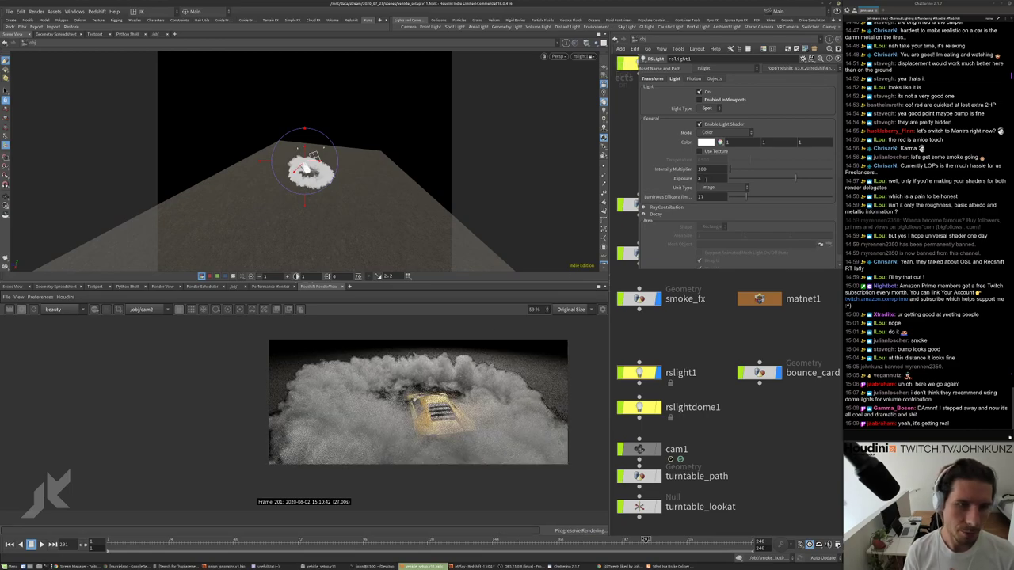
pyautogui.scroll(3, 452, 369)
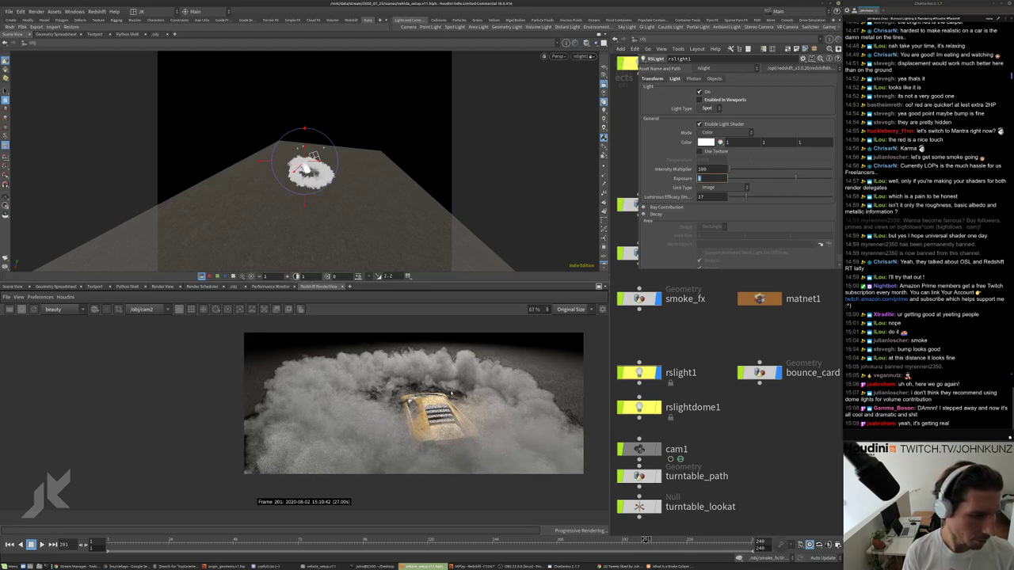
pyautogui.scroll(-3, 532, 427)
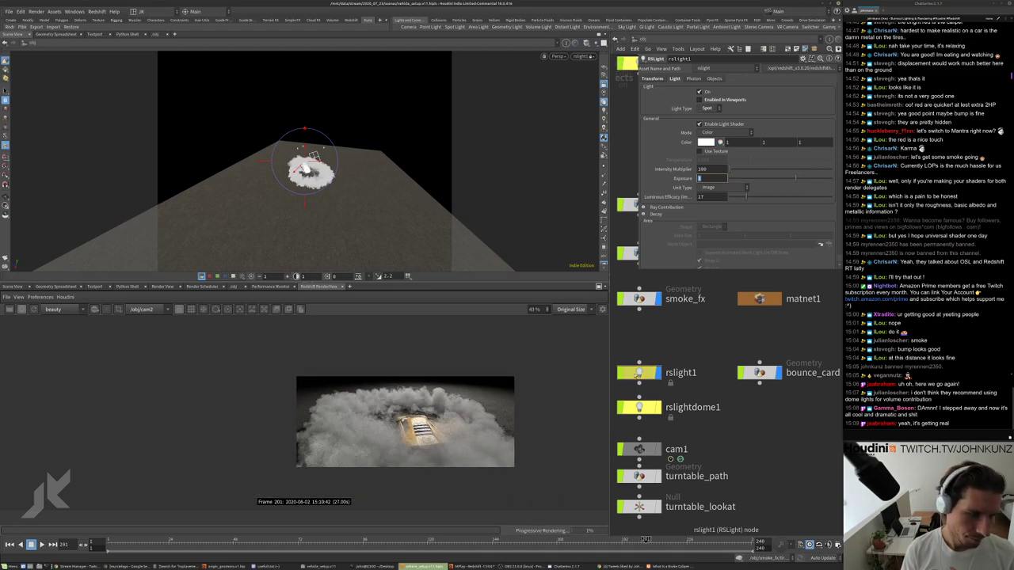
pyautogui.write('3')
pyautogui.press('Return')
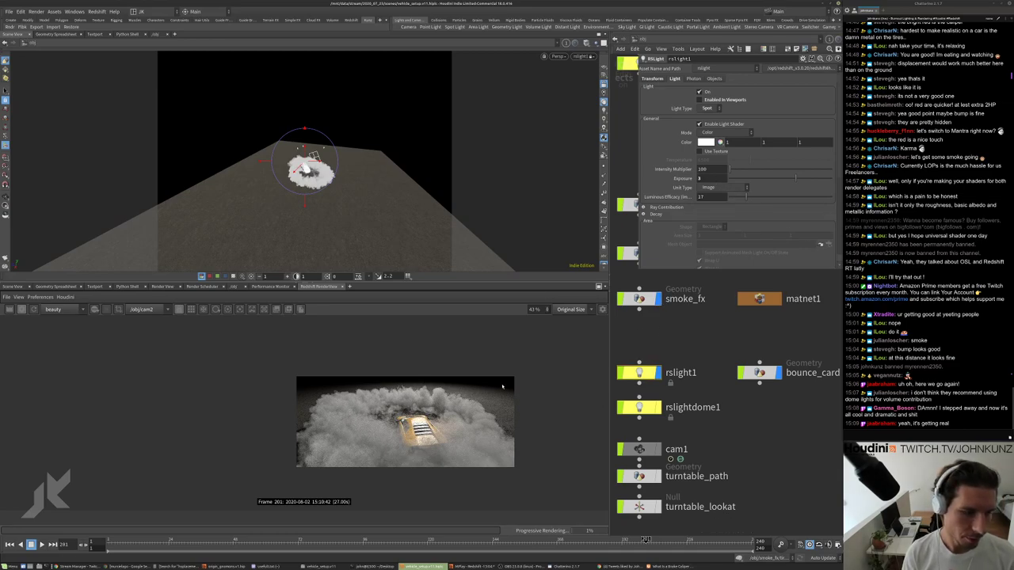
pyautogui.scroll(-5, 768, 184)
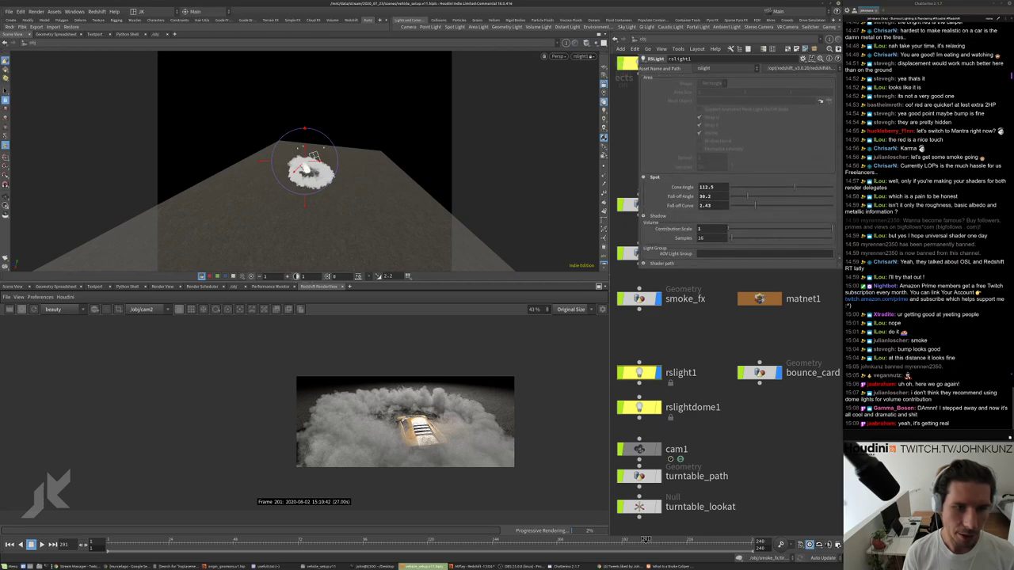
# Set the rslight1 spotlight cone angle to 106.7 and its fall-off angle to 73.3.
pyautogui.click(768, 184)
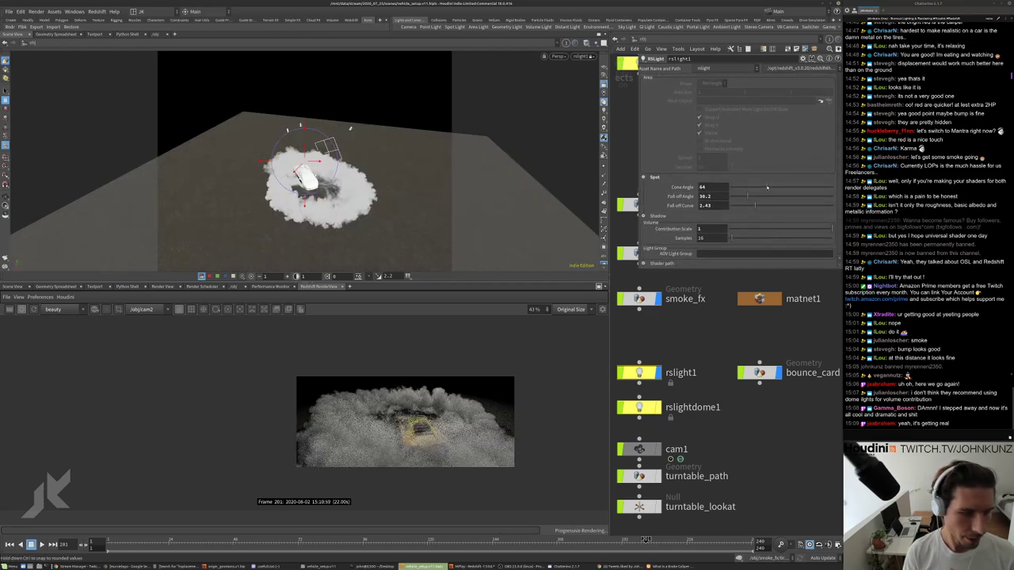
pyautogui.click(783, 186)
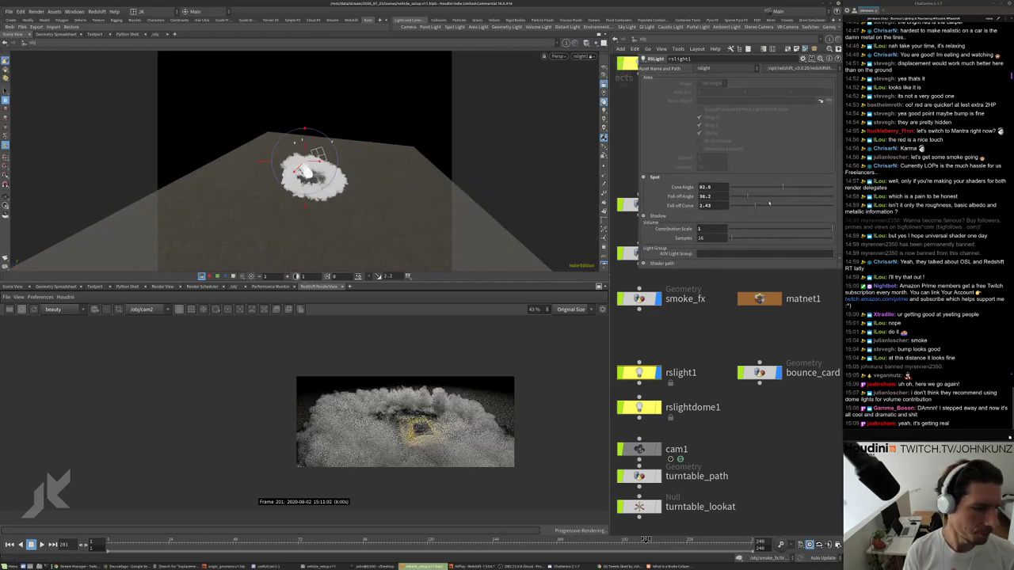
pyautogui.click(815, 188)
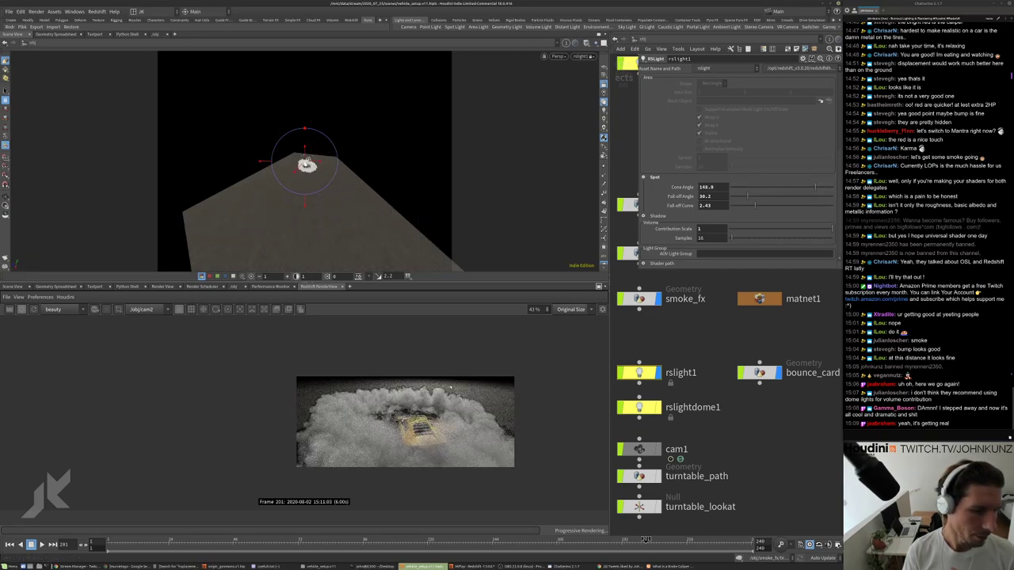
pyautogui.click(771, 198)
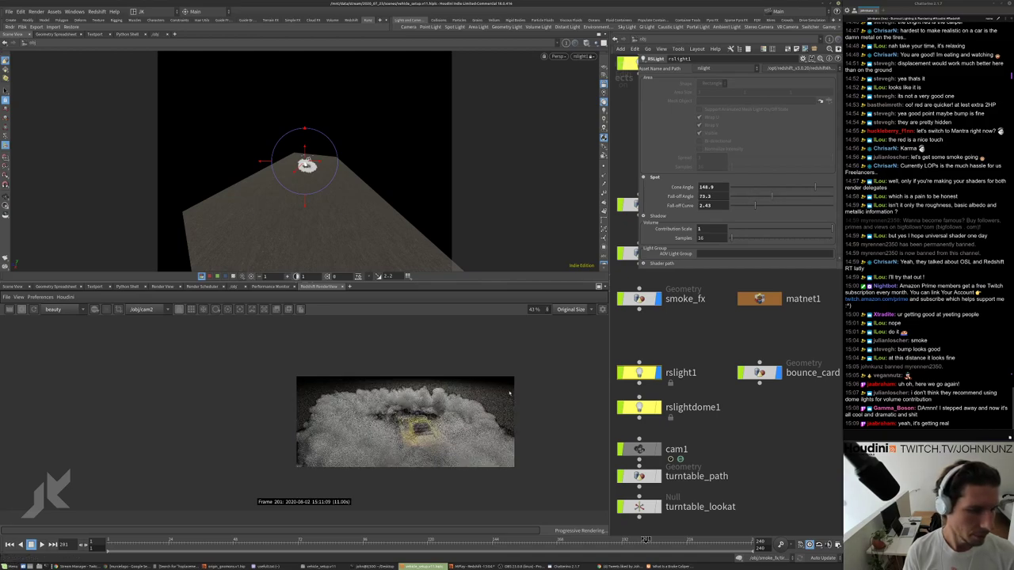
pyautogui.scroll(2, 476, 402)
pyautogui.scroll(2, 476, 402)
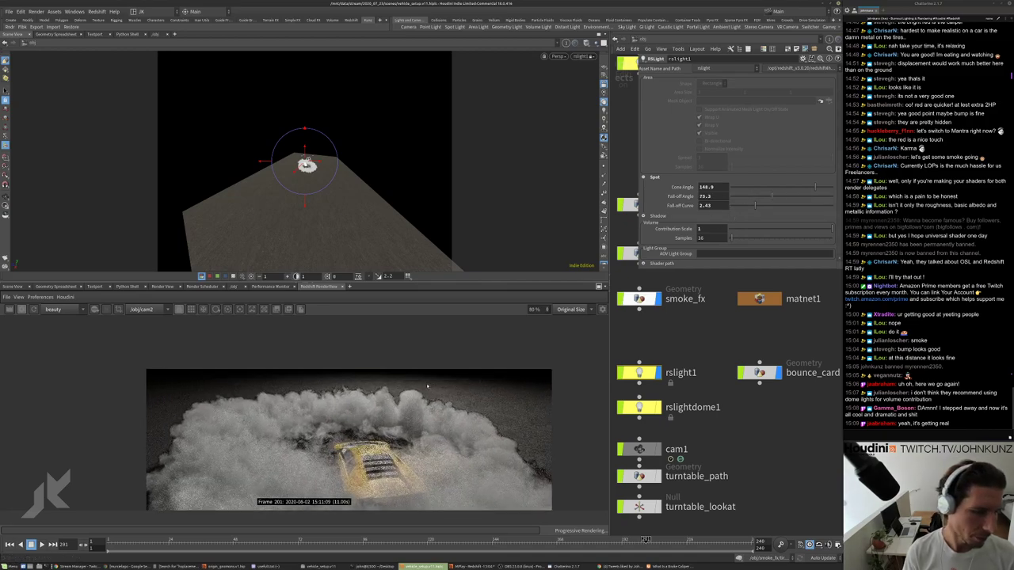
pyautogui.scroll(-3, 425, 362)
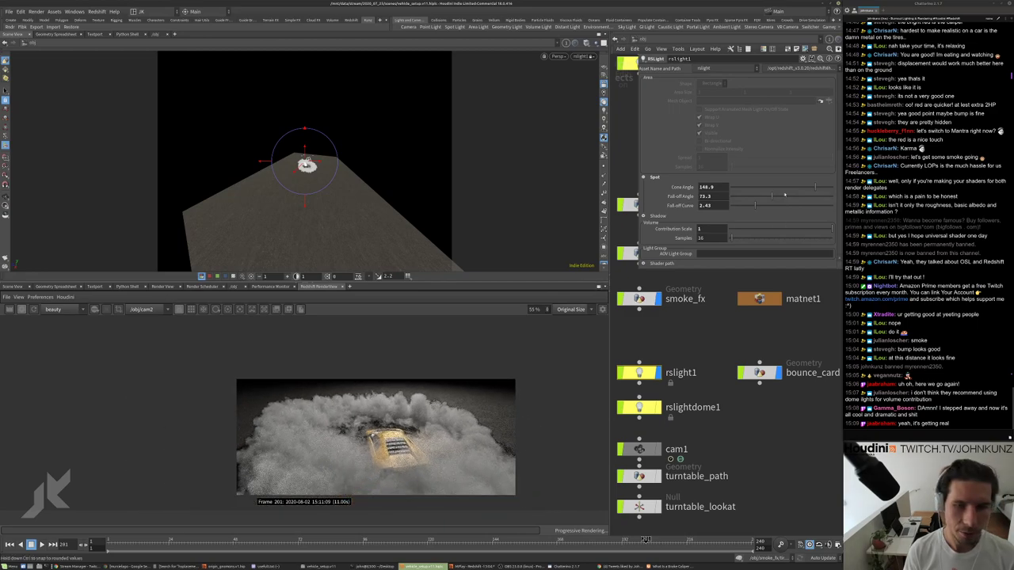
pyautogui.click(791, 188)
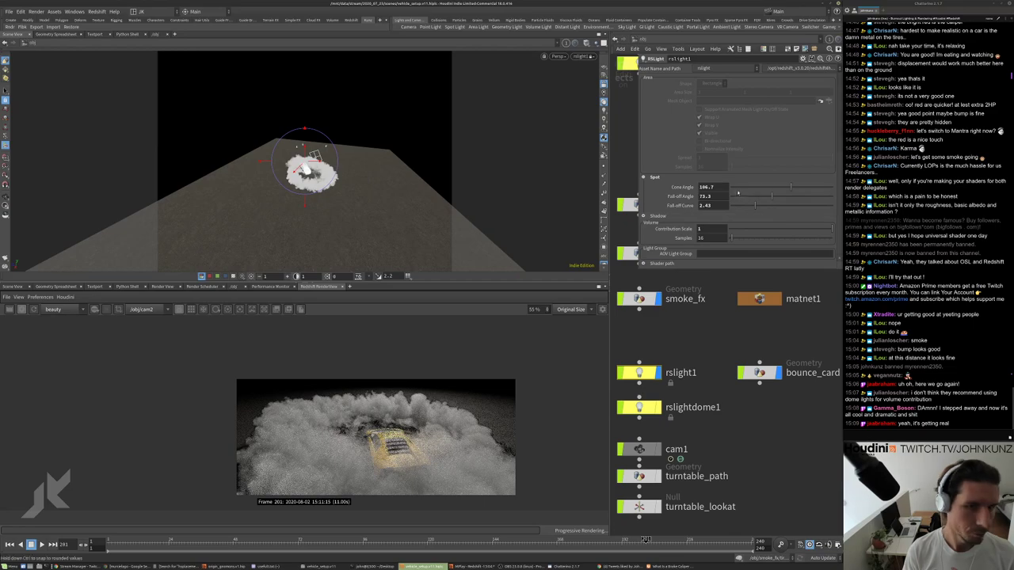
pyautogui.scroll(3, 689, 170)
pyautogui.scroll(1, 682, 167)
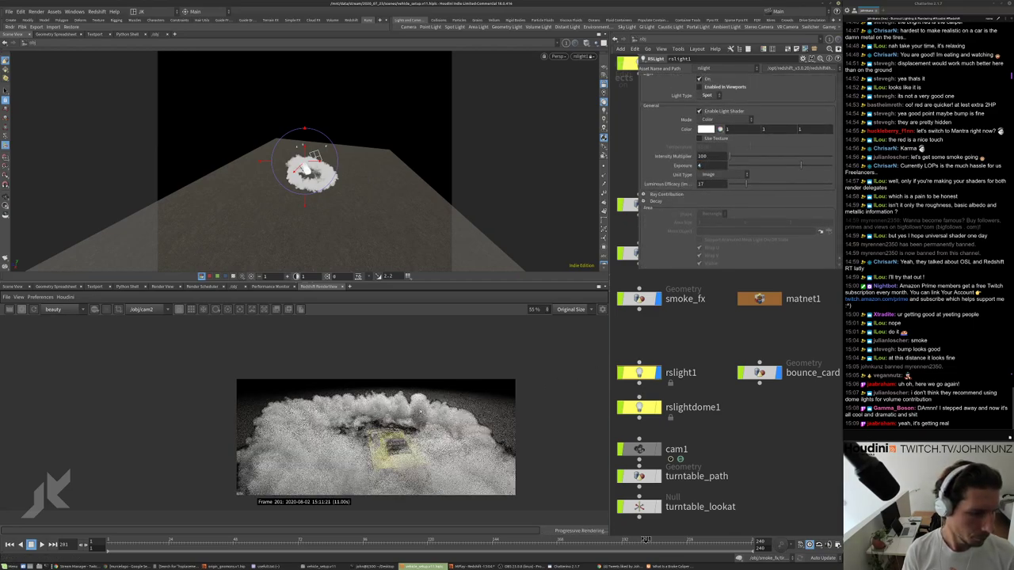
# Re-aim the spotlight through the look-through-light view across the smoke and over the car.
pyautogui.scroll(-2, 432, 410)
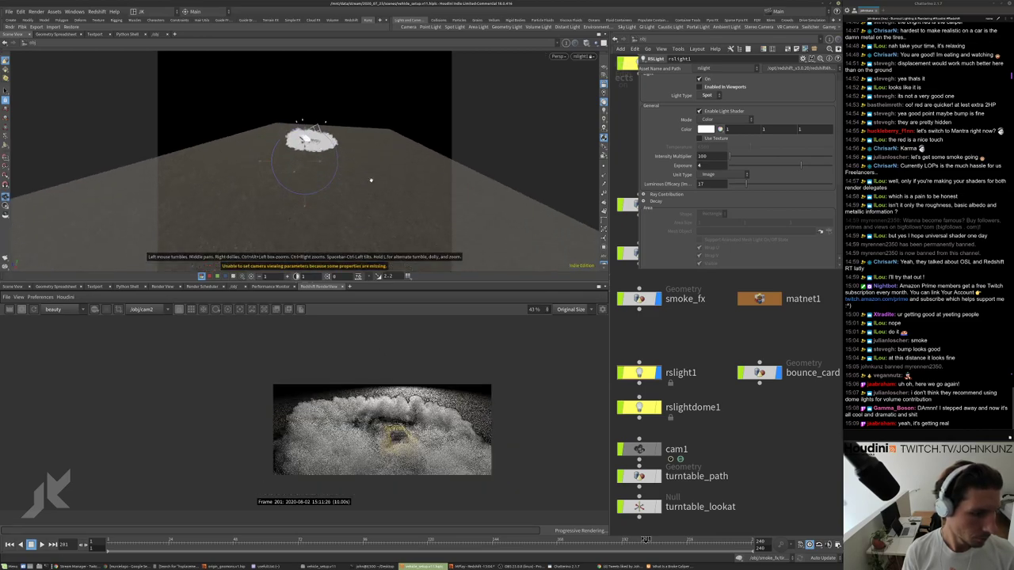
pyautogui.moveTo(371, 181); pyautogui.dragTo(380, 211)
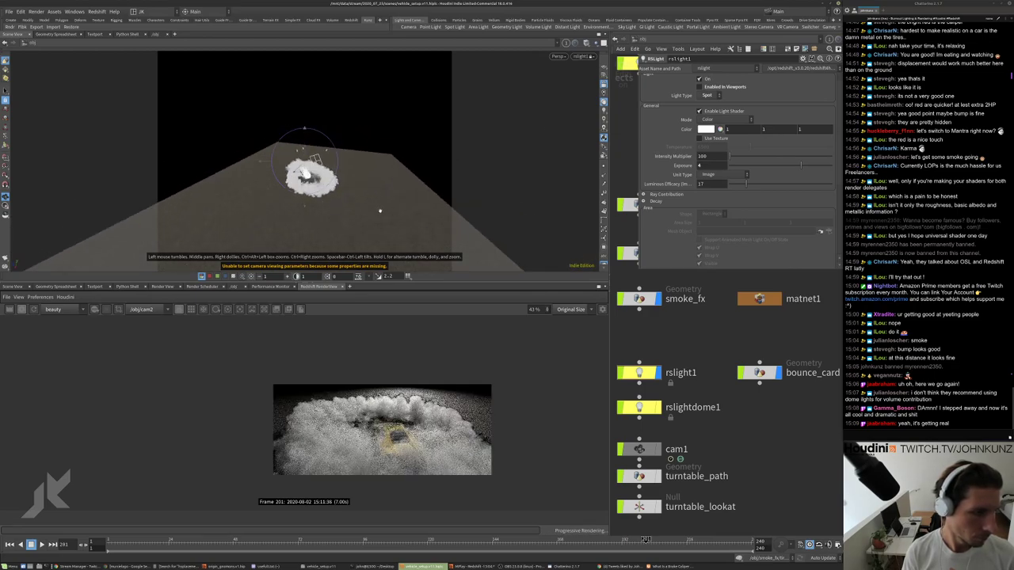
pyautogui.moveTo(398, 256); pyautogui.dragTo(396, 226)
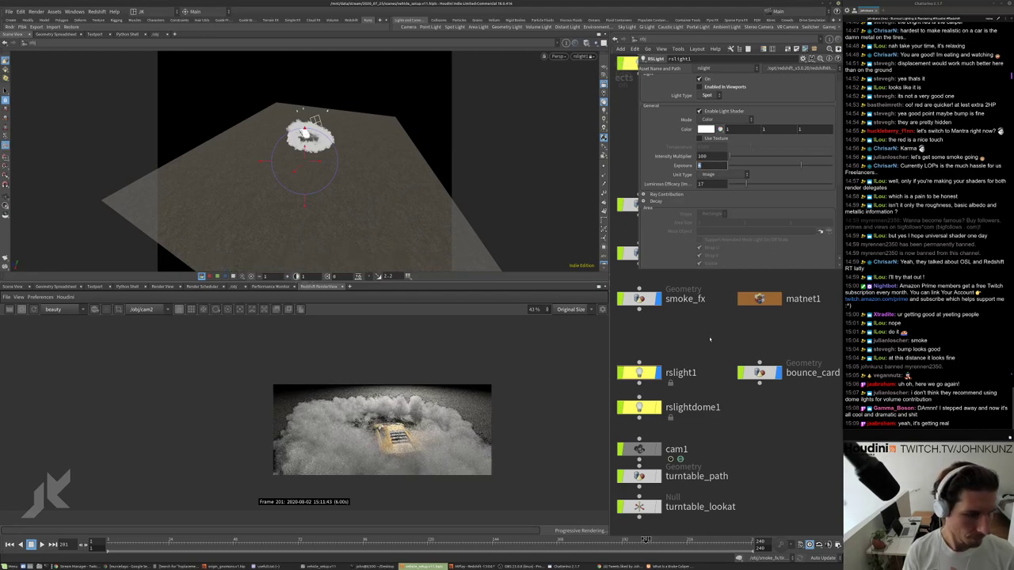
# Lower the spotlight exposure back to 3 and show the light's transform handles.
pyautogui.press('Return')
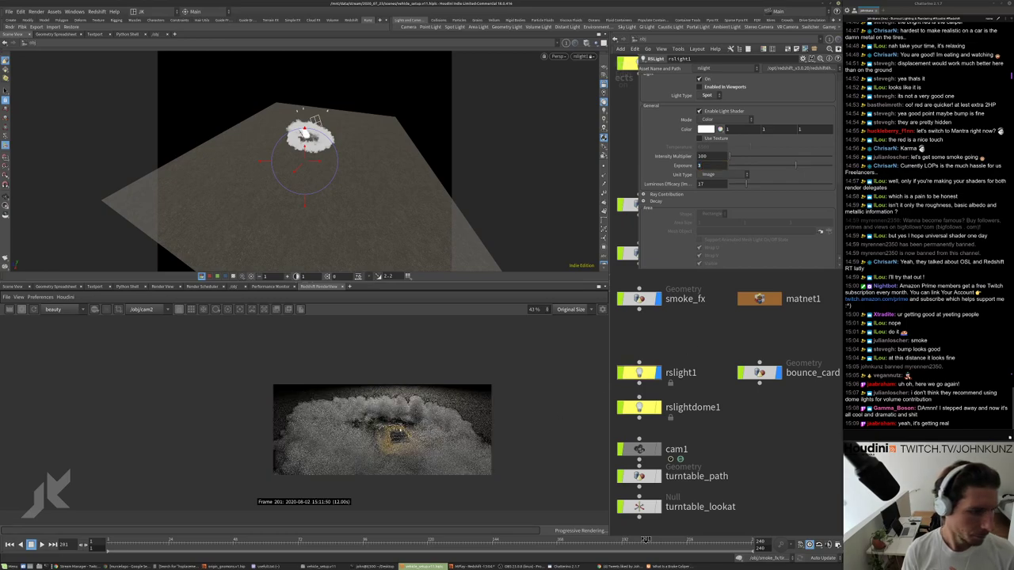
pyautogui.scroll(3, 367, 178)
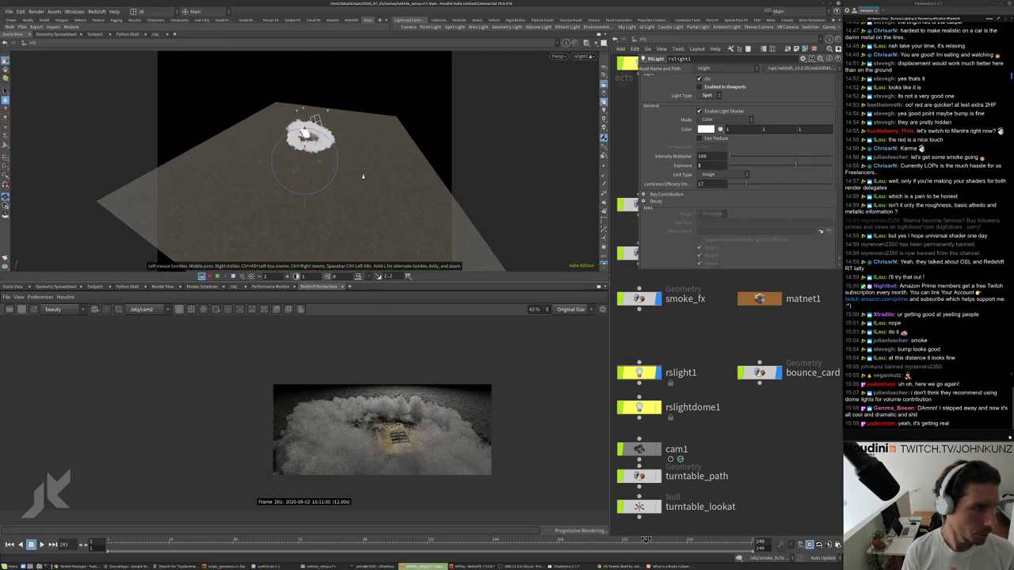
pyautogui.press('Return')
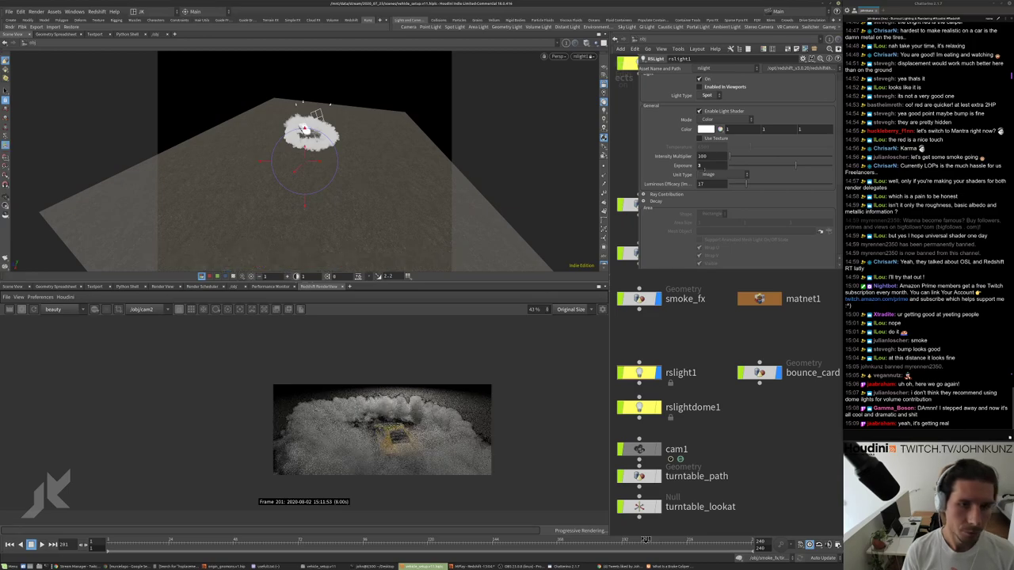
pyautogui.scroll(-3, 739, 171)
# Try cone angles from 47.4 to 115.5, settling on 114.6 with a 71 fall-off.
pyautogui.moveTo(790, 196); pyautogui.dragTo(758, 198)
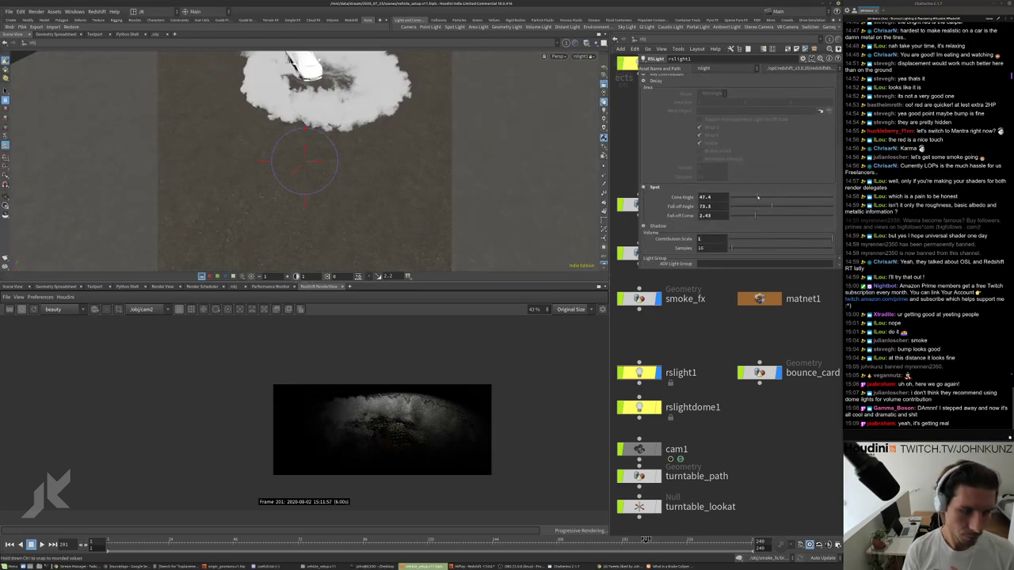
pyautogui.scroll(2, 386, 420)
pyautogui.scroll(1, 386, 419)
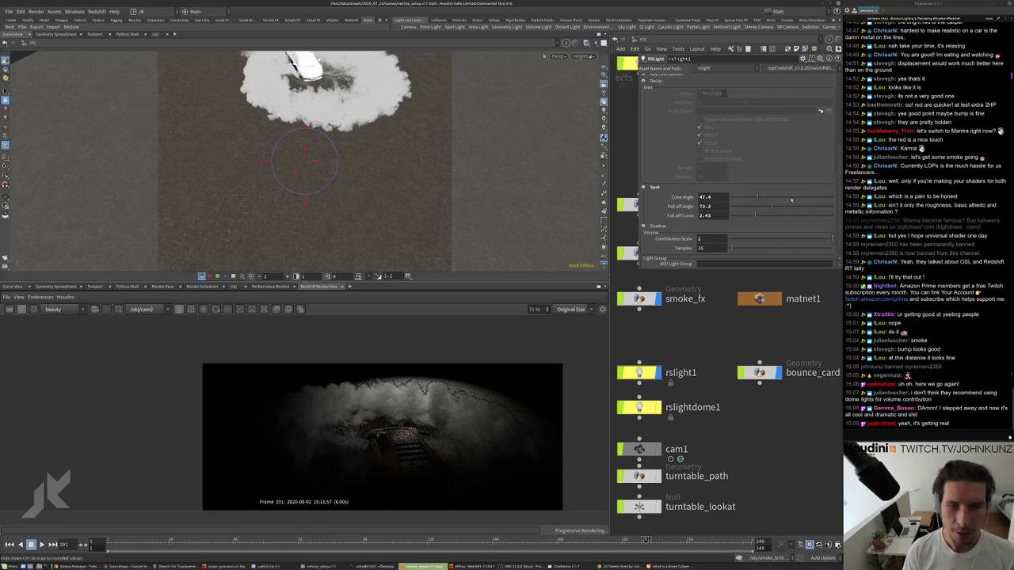
pyautogui.moveTo(756, 196); pyautogui.dragTo(796, 196)
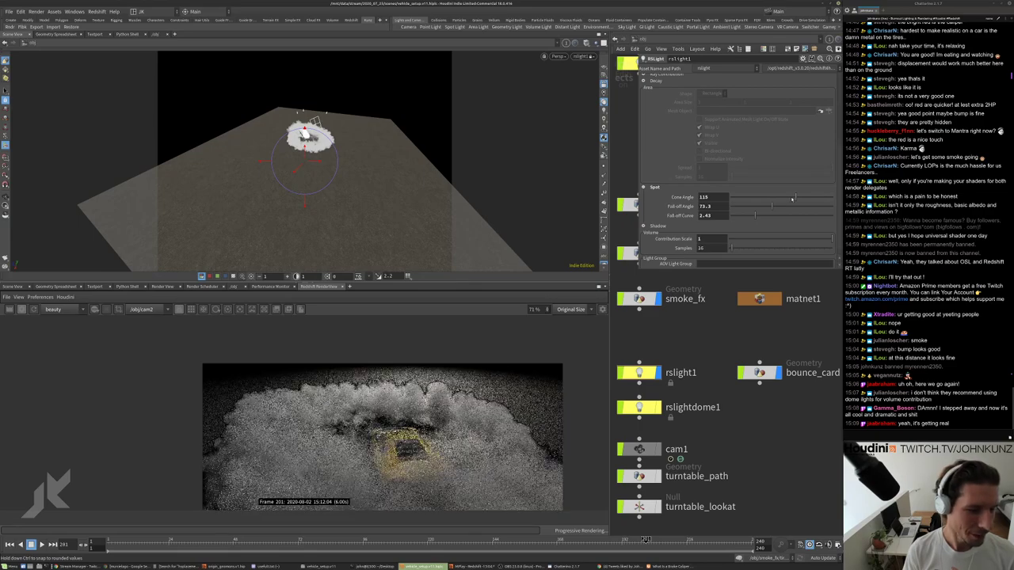
pyautogui.moveTo(796, 196); pyautogui.dragTo(770, 209)
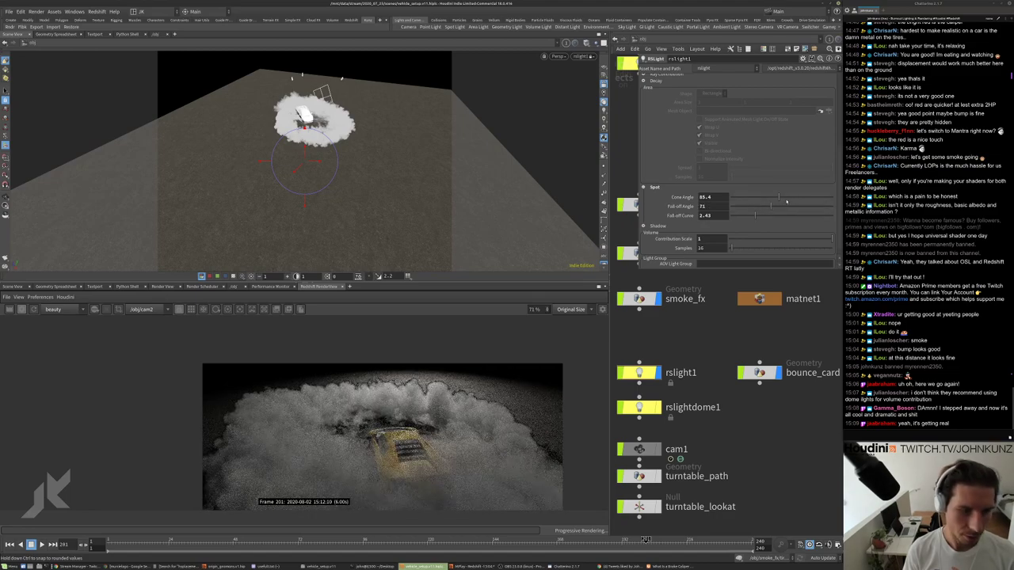
pyautogui.moveTo(779, 198); pyautogui.dragTo(796, 198)
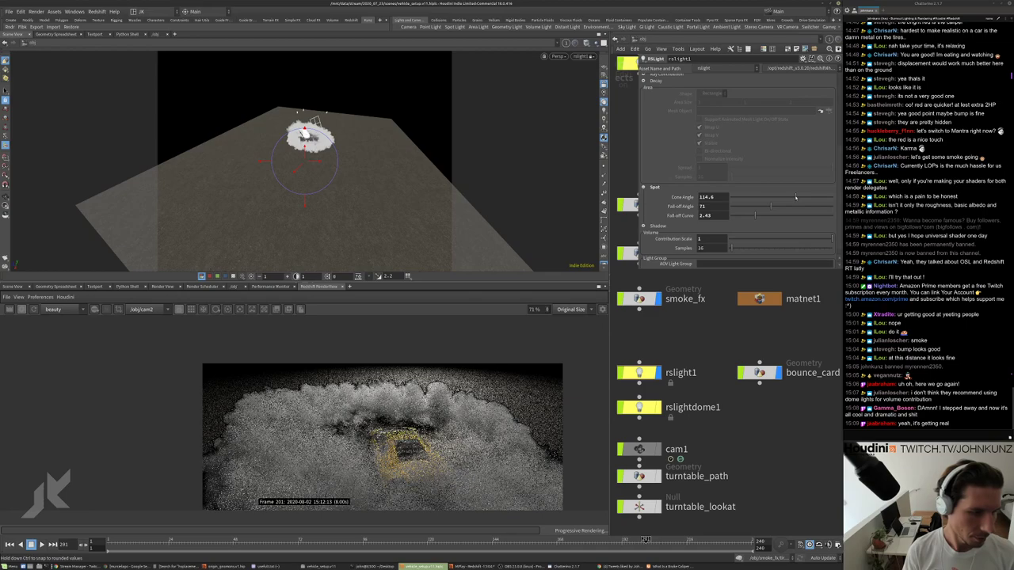
pyautogui.scroll(-1, 381, 475)
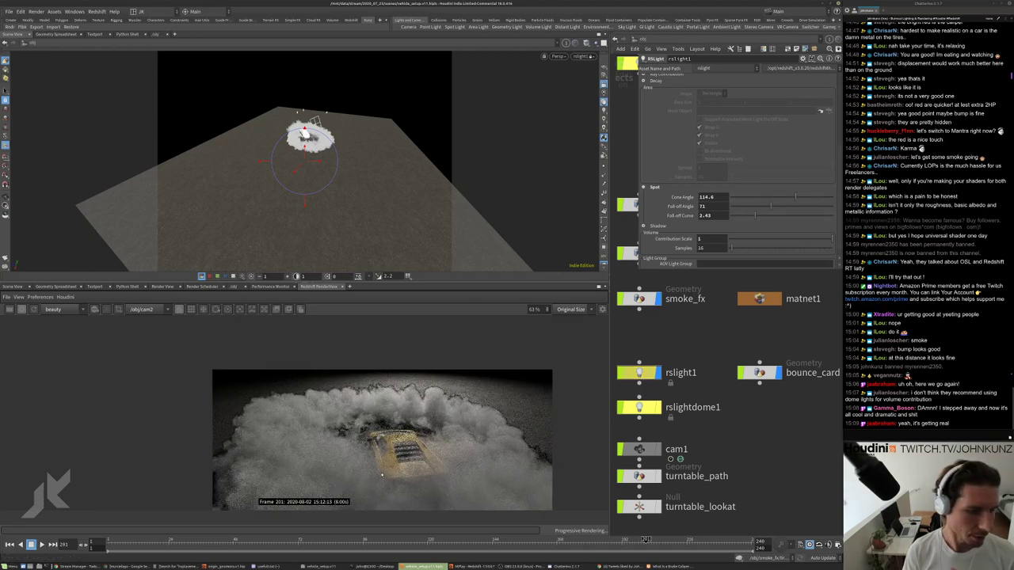
pyautogui.scroll(-1, 381, 474)
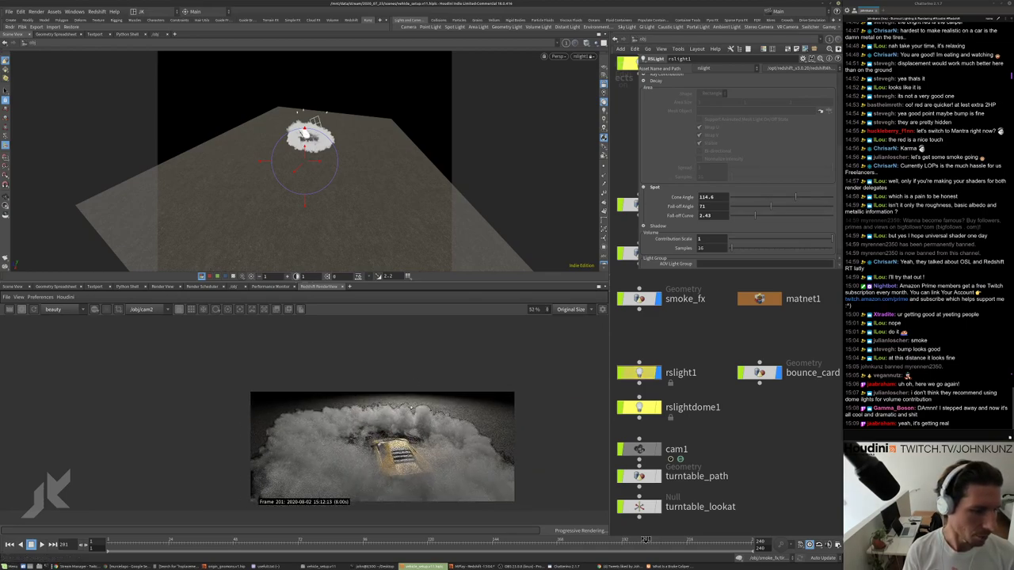
pyautogui.scroll(-2, 840, 346)
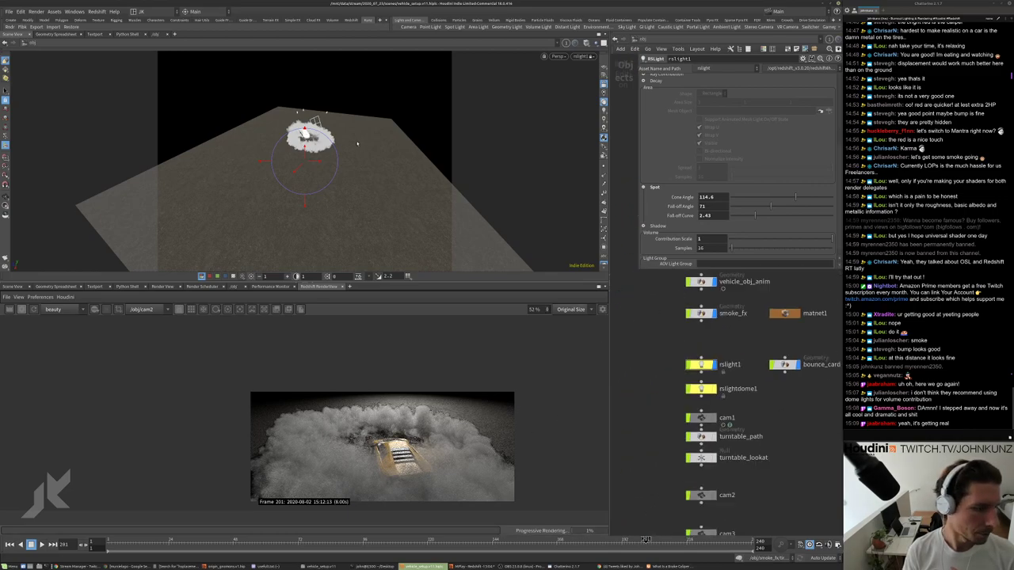
# Orbit the viewport slightly around the light and smoke, showing the spotlight's transform handles.
pyautogui.press('Escape')
pyautogui.moveTo(348, 119); pyautogui.dragTo(384, 156)
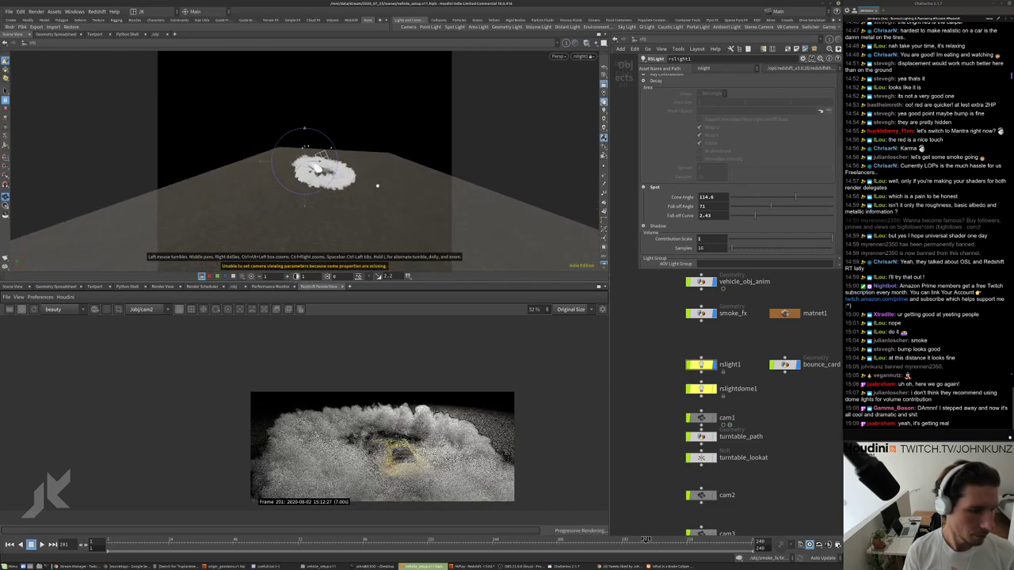
pyautogui.moveTo(377, 186); pyautogui.dragTo(333, 204)
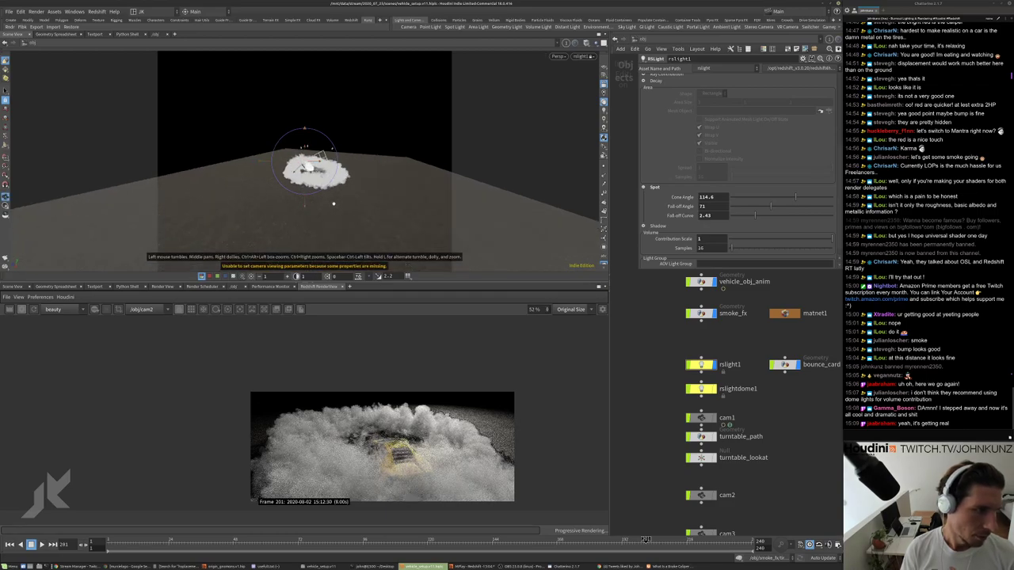
pyautogui.press('Escape')
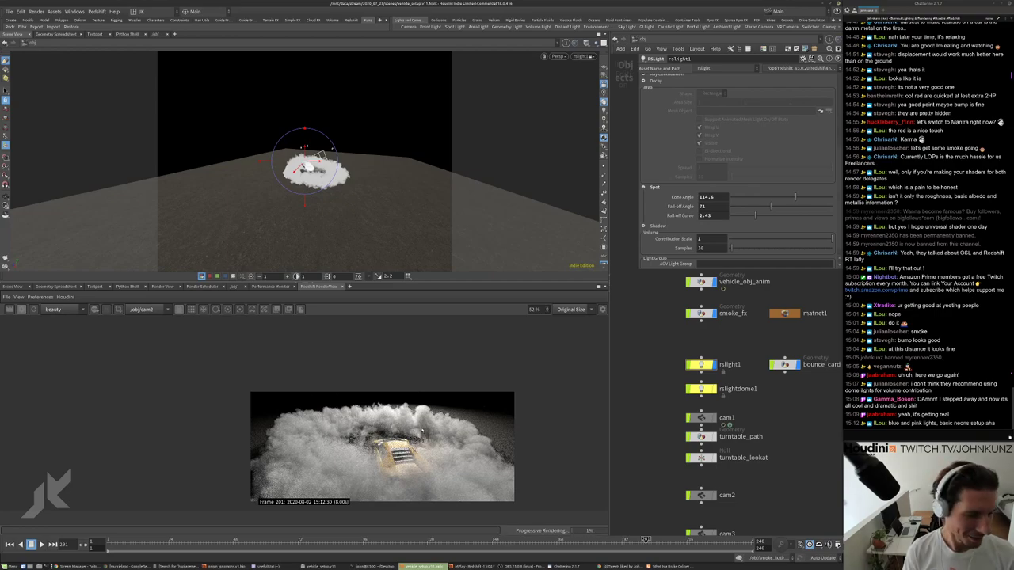
# Zoom the Redshift render view to 205% on the car's striped bonnet.
pyautogui.scroll(-2, 422, 430)
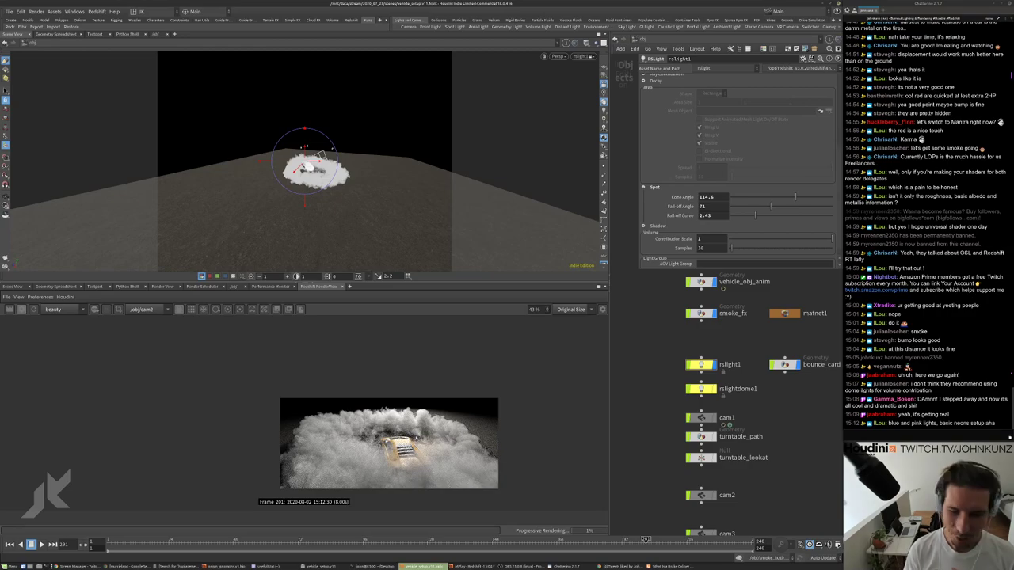
pyautogui.scroll(4, 401, 443)
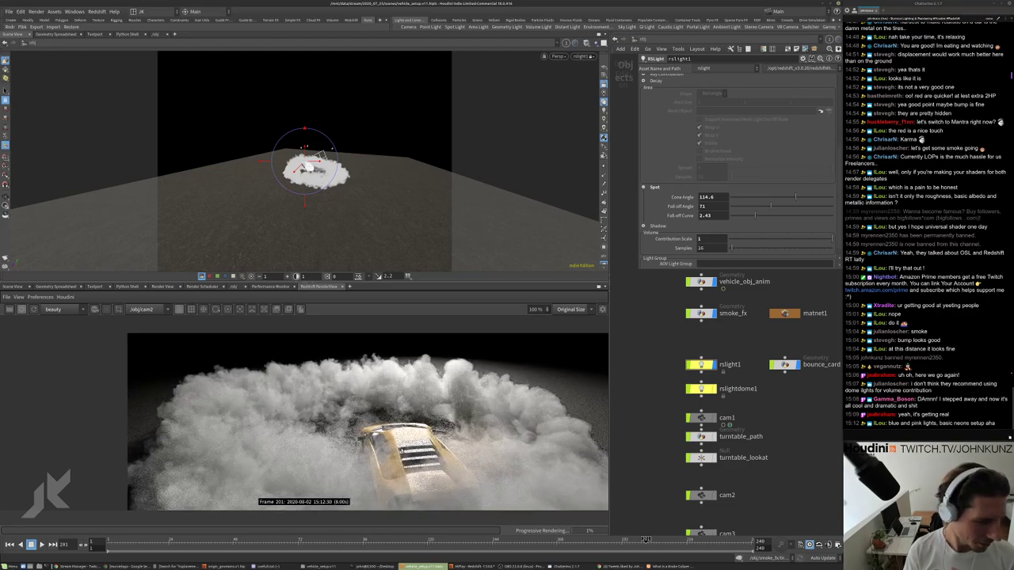
pyautogui.scroll(4, 402, 449)
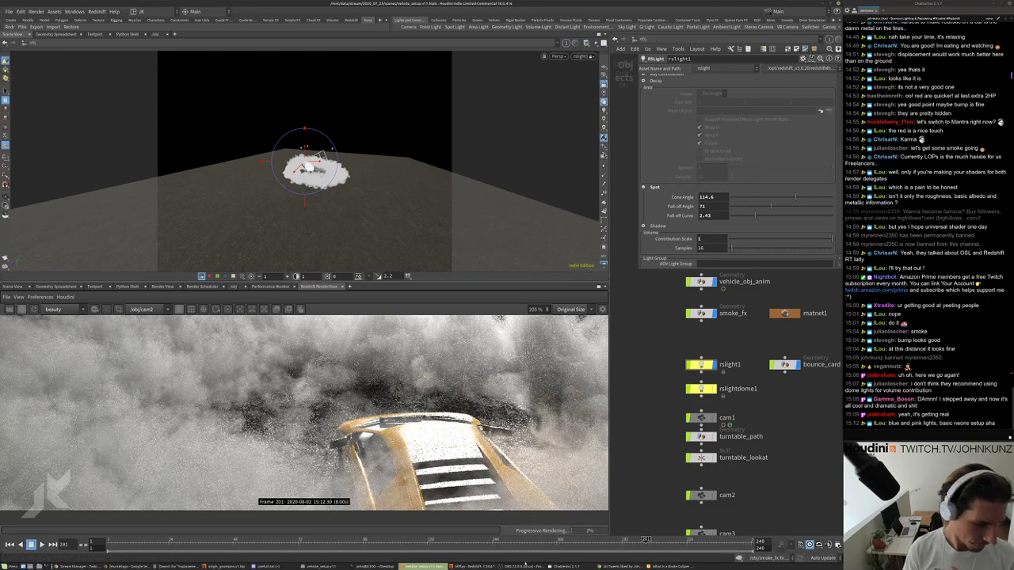
# Search Google for 'bisexual lighting' in a new Chrome tab and widen the window.
pyautogui.click(612, 566)
pyautogui.hotkey('ctrl', 't')
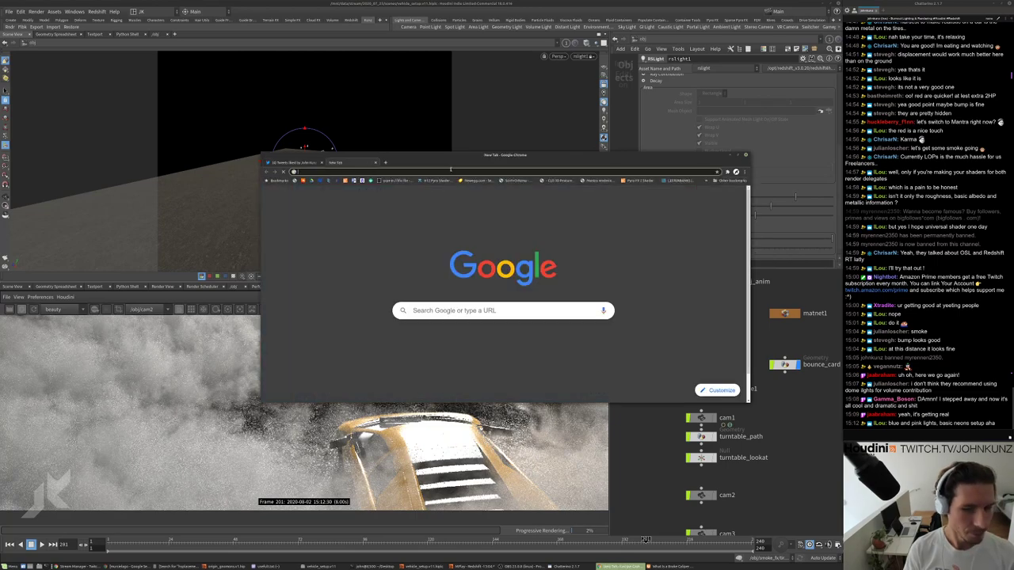
pyautogui.write('bi')
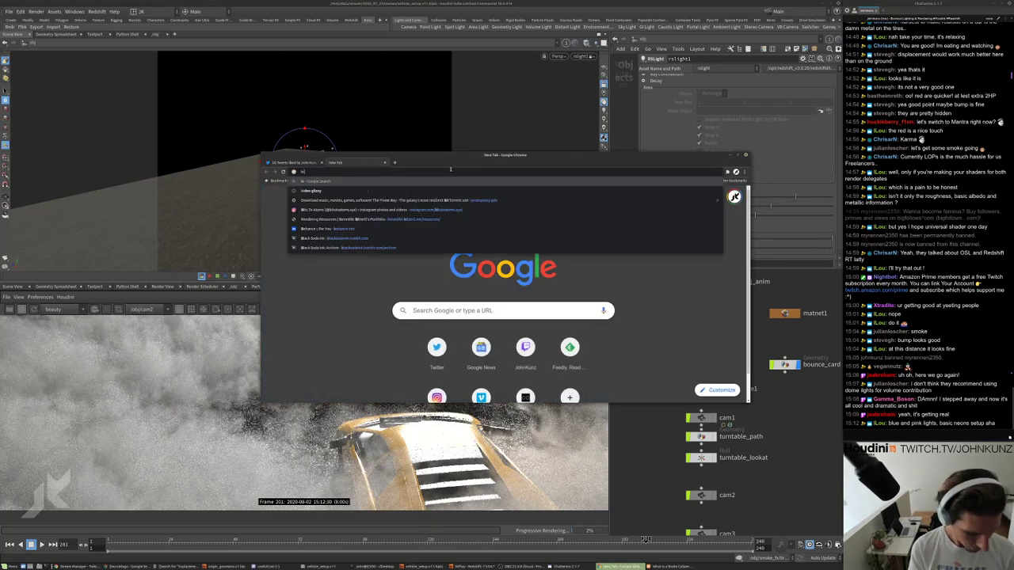
pyautogui.write('sexual ligh')
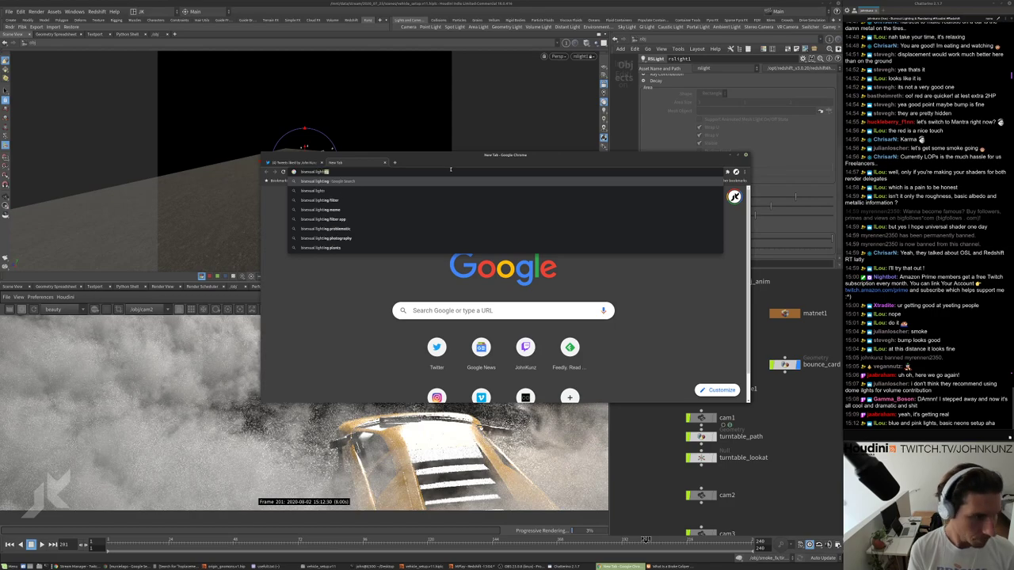
pyautogui.press('Return')
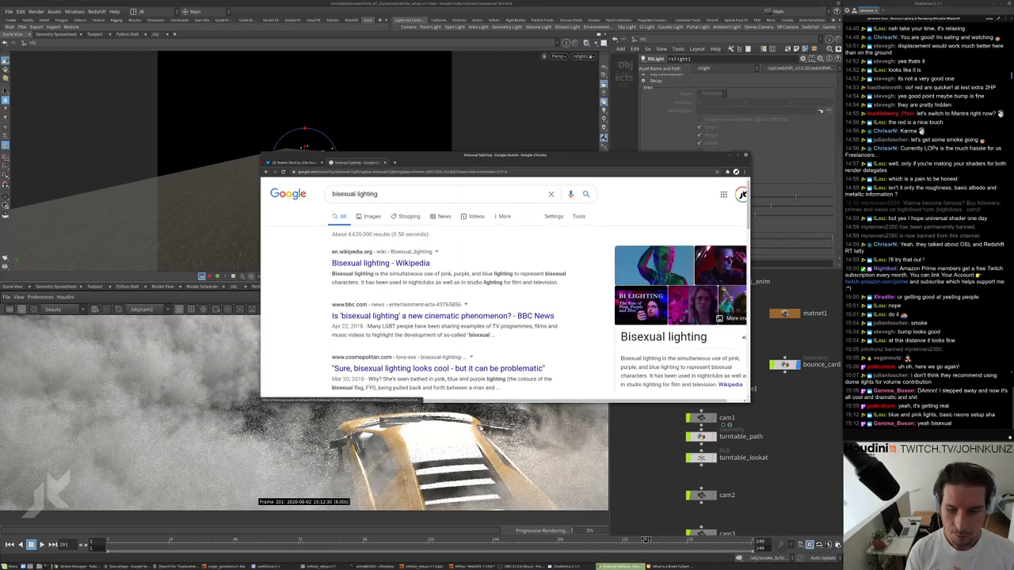
pyautogui.scroll(-1, 669, 273)
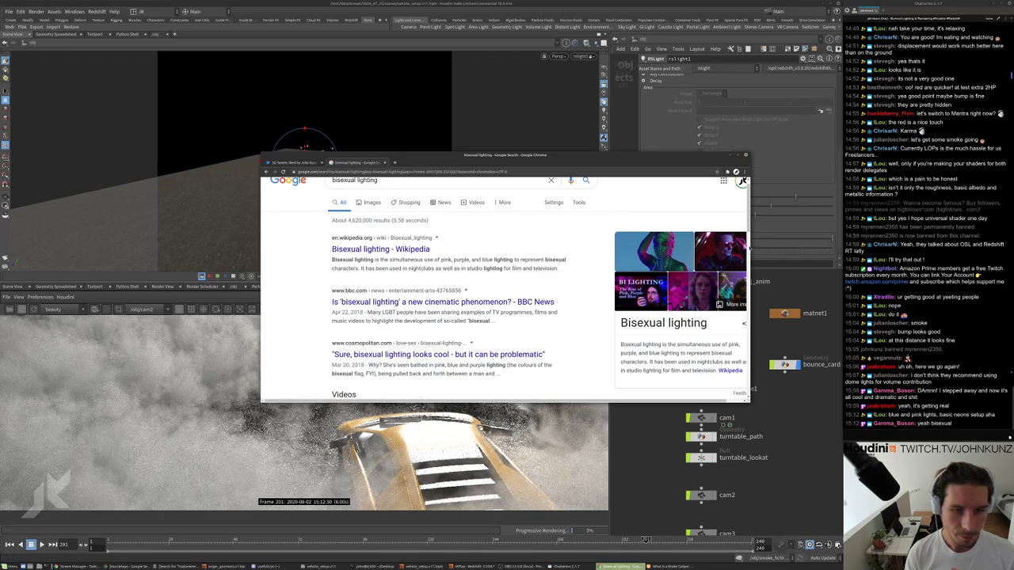
pyautogui.moveTo(747, 244); pyautogui.dragTo(783, 244)
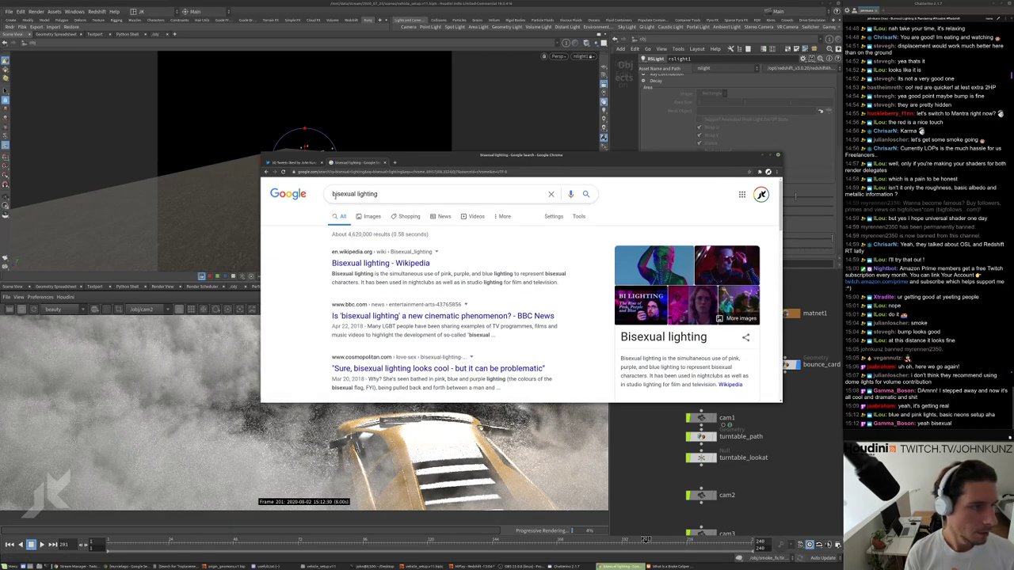
# Revise the query to 'transxual lighting' and run the search again.
pyautogui.tripleClick(342, 197)
pyautogui.press('Home')
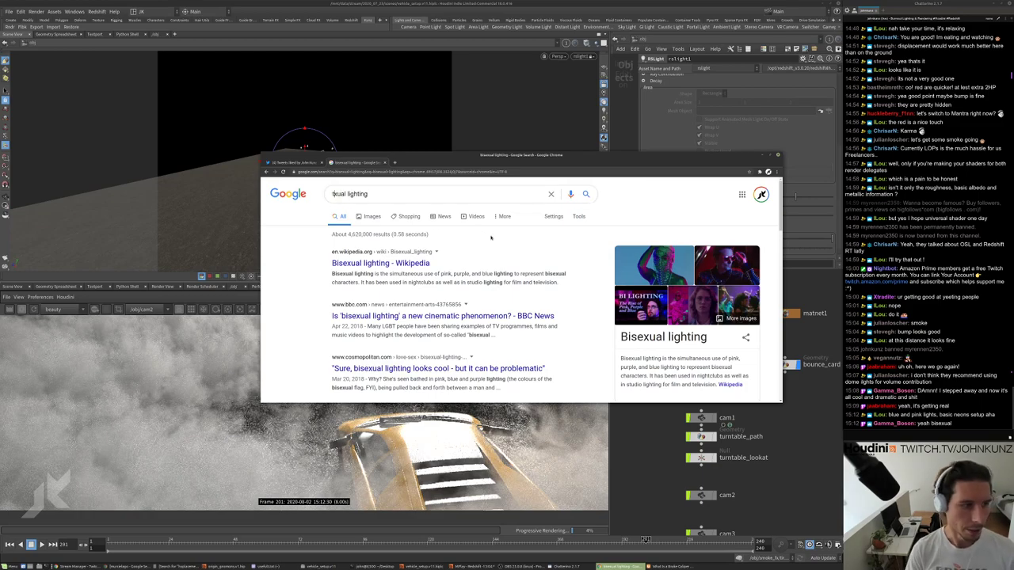
pyautogui.press('Delete')
pyautogui.press('Delete')
pyautogui.press('Delete')
pyautogui.press('Delete')
pyautogui.write('trans')
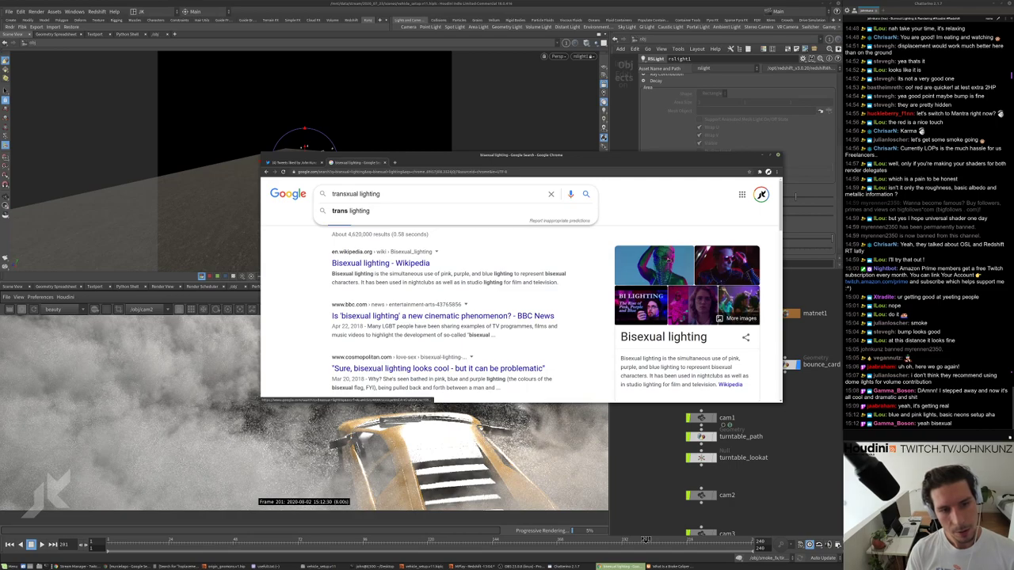
pyautogui.press('Return')
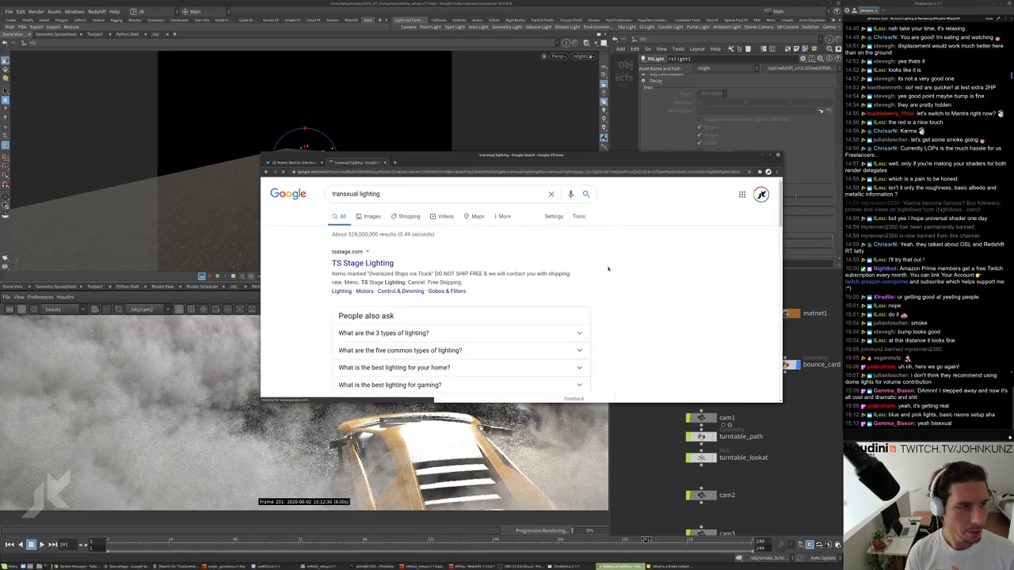
pyautogui.scroll(-5, 396, 317)
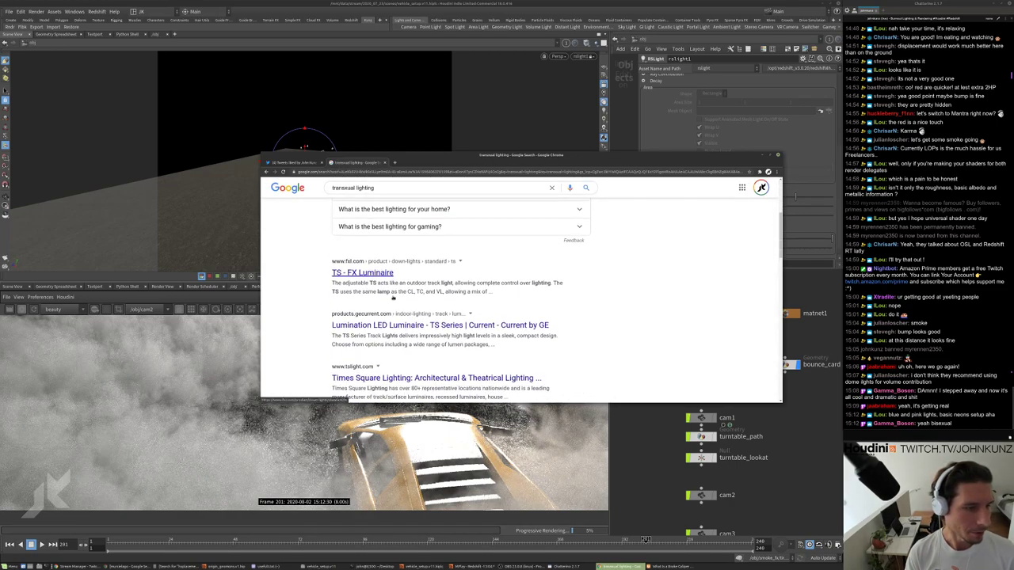
pyautogui.scroll(5, 400, 322)
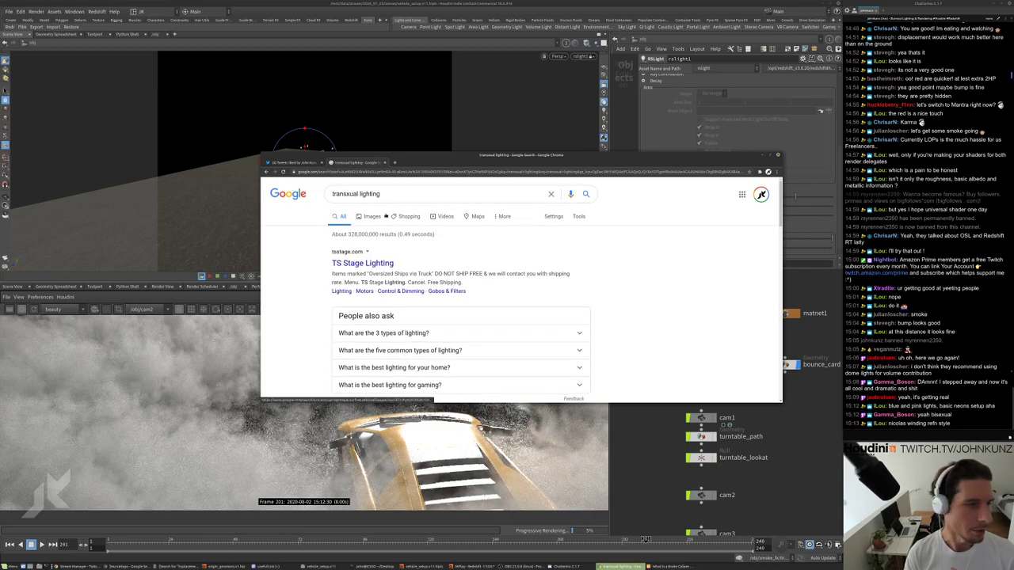
# Return to the Twitter tab, close it, and switch back to Houdini.
pyautogui.click(372, 216)
pyautogui.hotkey('ctrl', 'w')
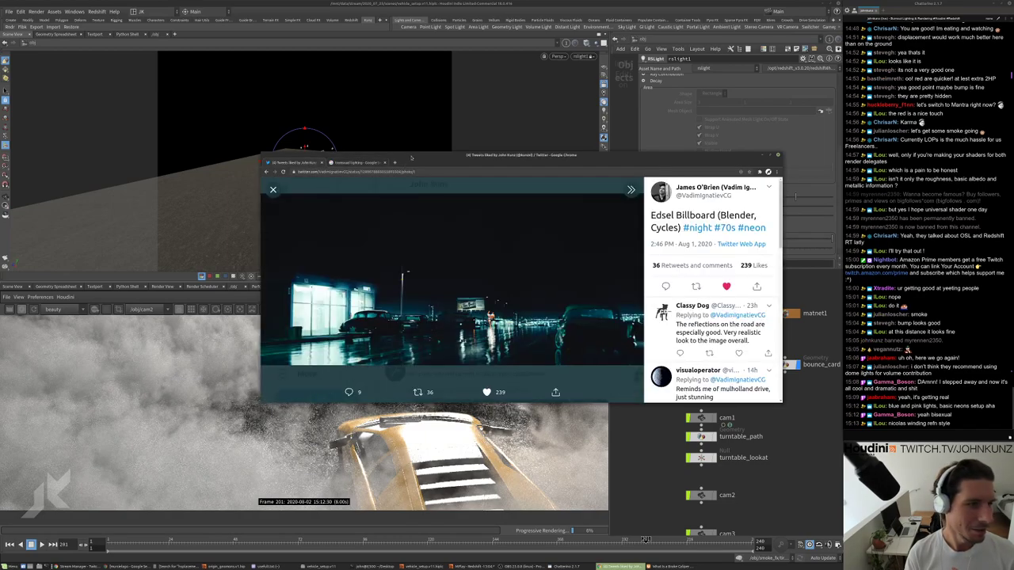
pyautogui.hotkey('alt', 'Tab')
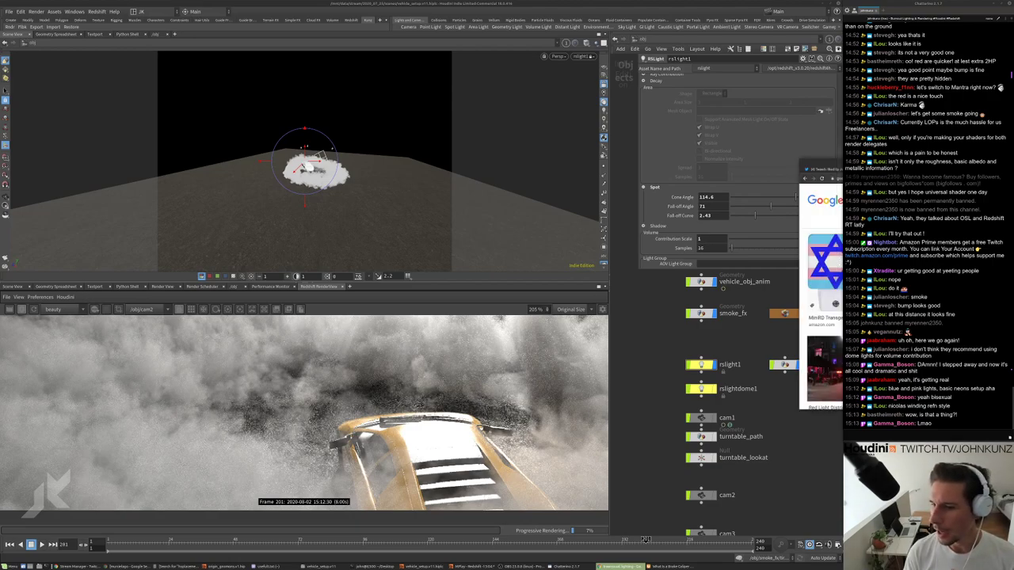
# Bring Chrome back on screen and preview the 'Behind the Red Light District' image result.
pyautogui.moveTo(842, 175); pyautogui.dragTo(741, 176)
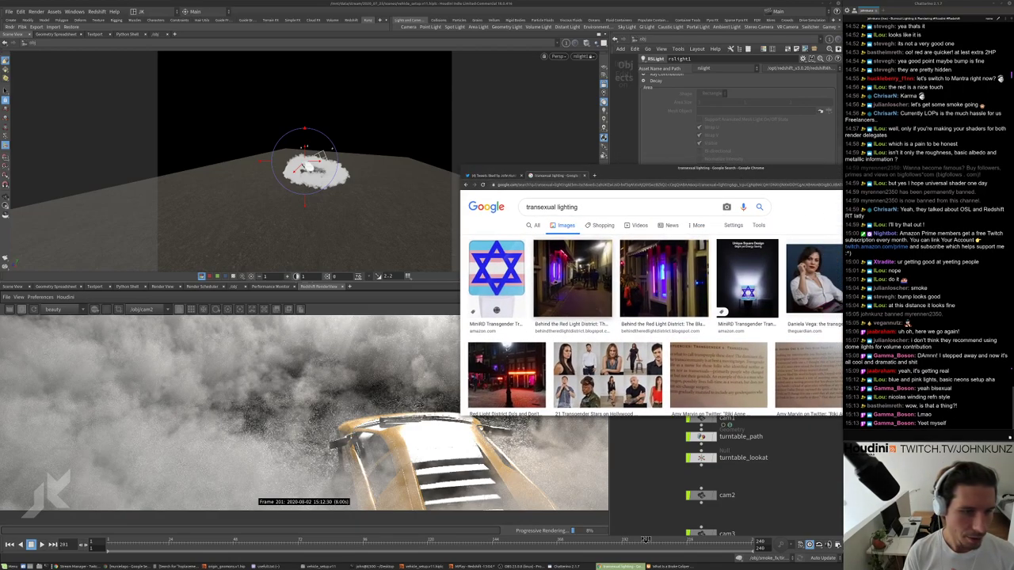
pyautogui.click(664, 279)
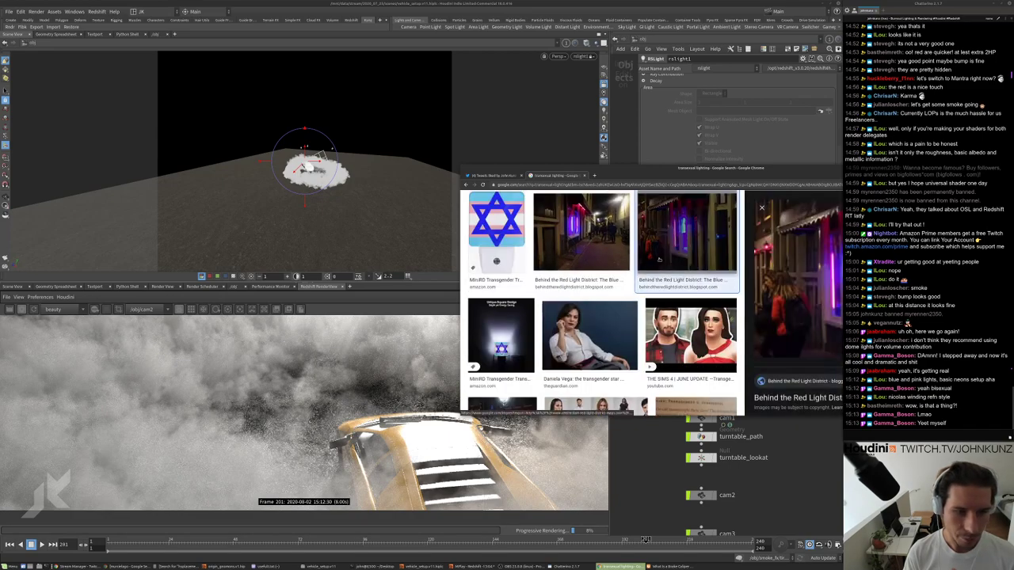
pyautogui.moveTo(740, 276); pyautogui.dragTo(695, 293)
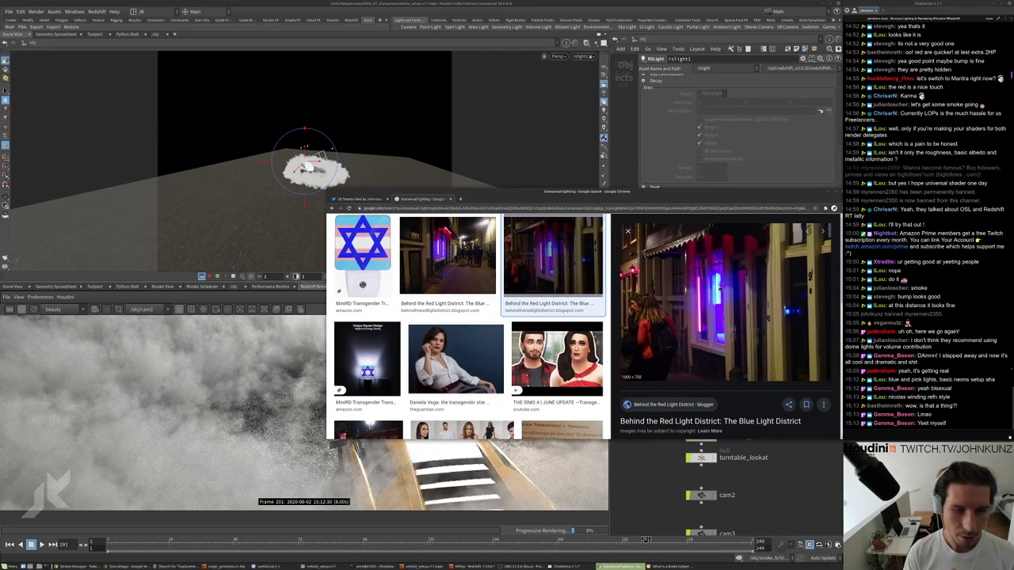
pyautogui.press('super+h')
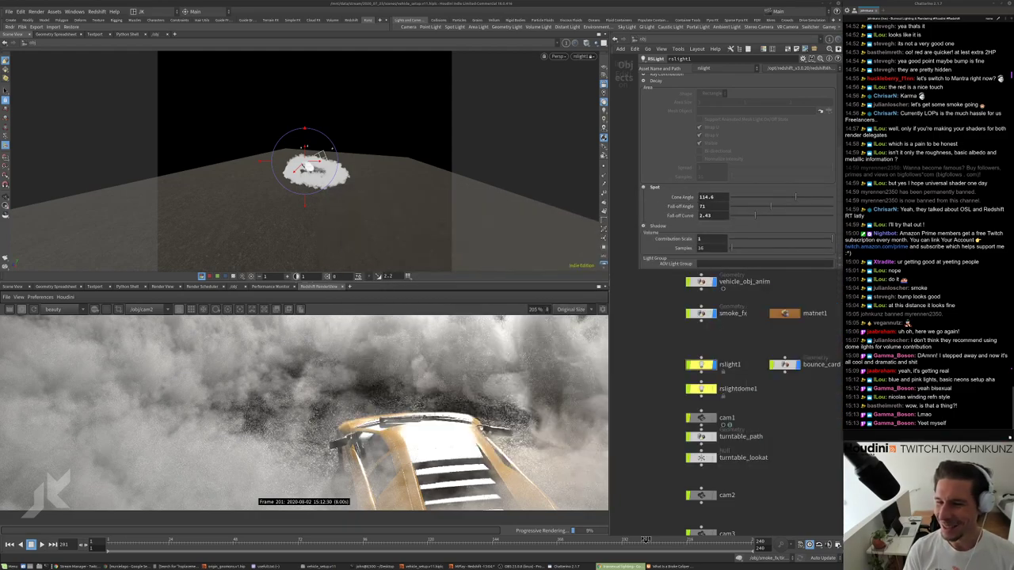
# Scroll through the image results once more, then switch back to Houdini.
pyautogui.hotkey('alt', 'Tab')
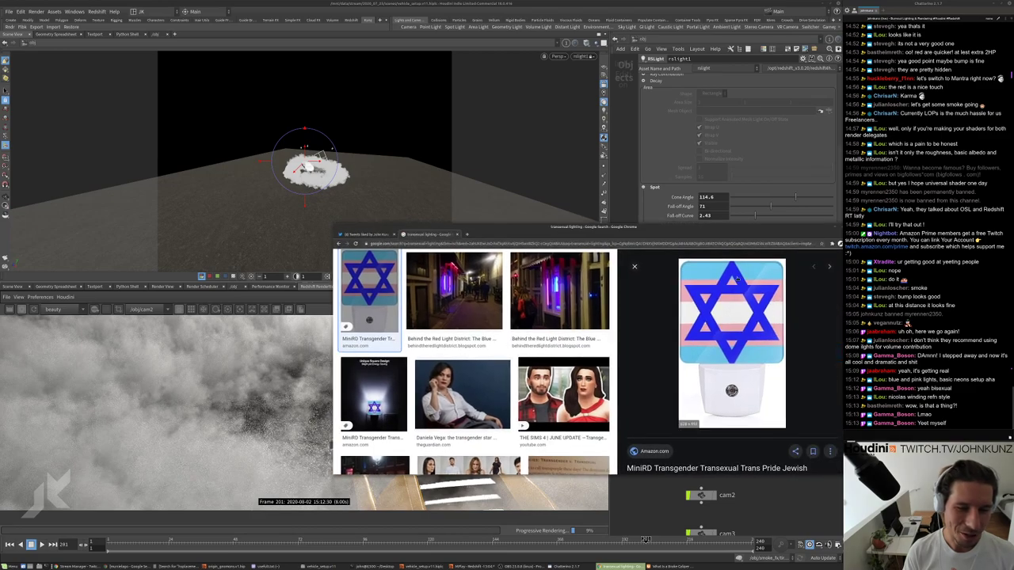
pyautogui.scroll(-2, 740, 299)
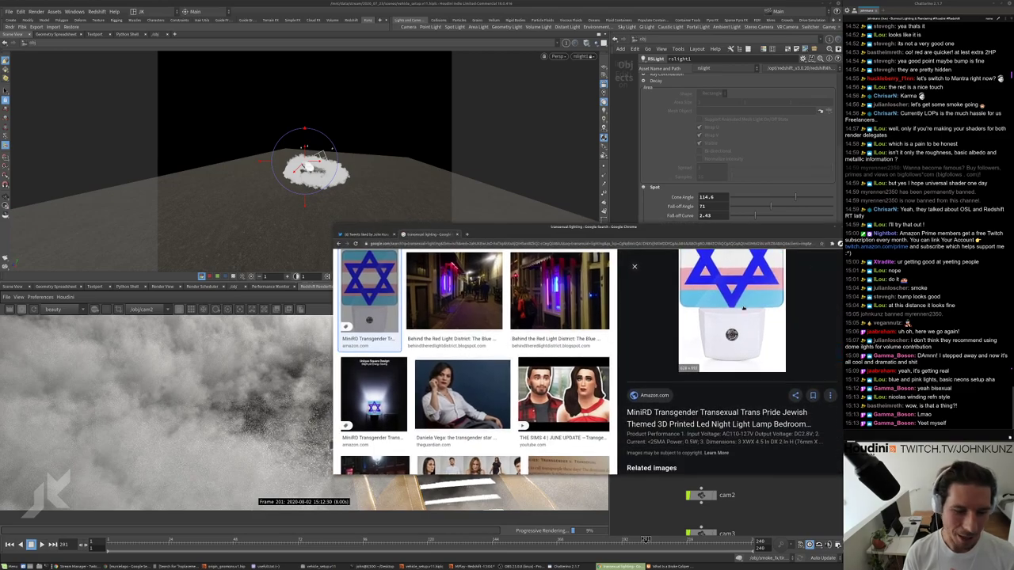
pyautogui.scroll(2, 742, 305)
pyautogui.click(454, 243)
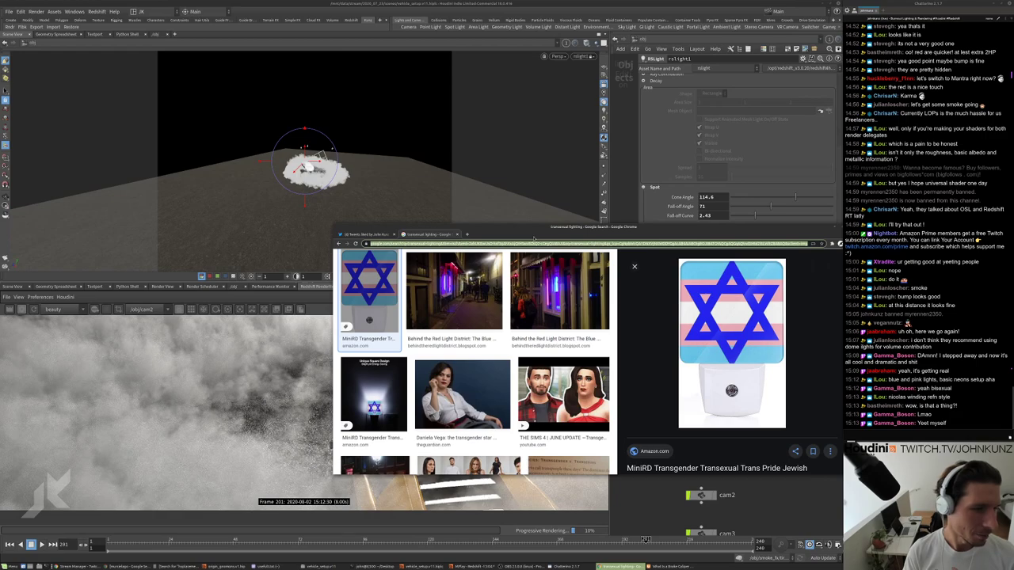
pyautogui.hotkey('alt', 'Tab')
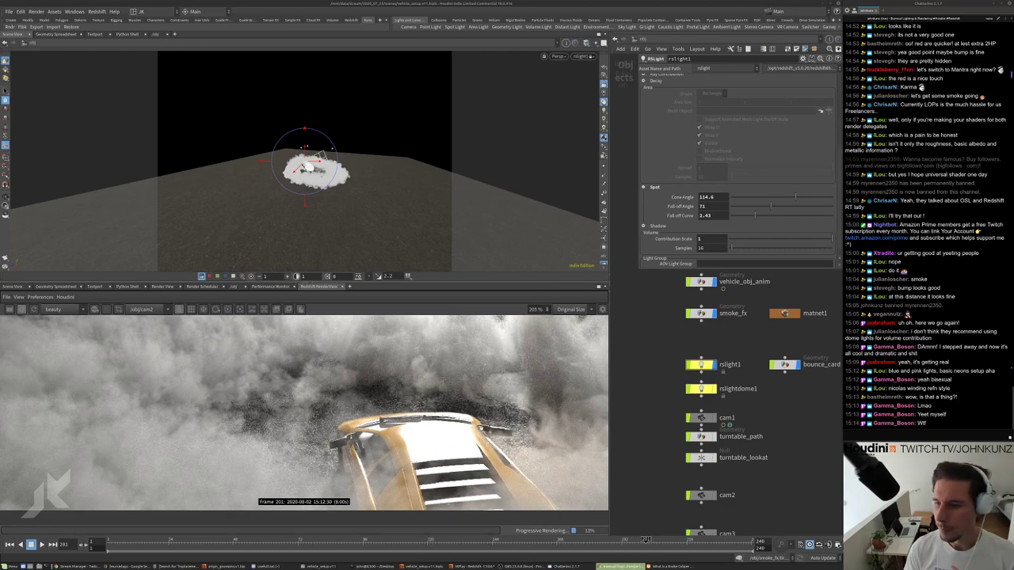
# Look over the 'bisexual flag' colour results in Chrome, then switch back to Houdini.
pyautogui.hotkey('alt', 'Tab')
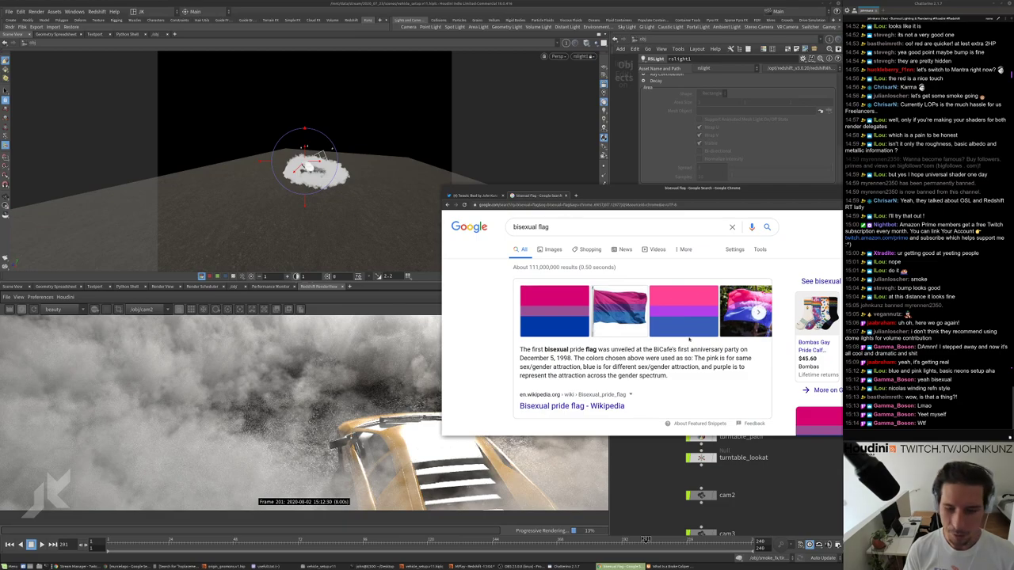
pyautogui.scroll(-2, 685, 333)
pyautogui.scroll(2, 673, 317)
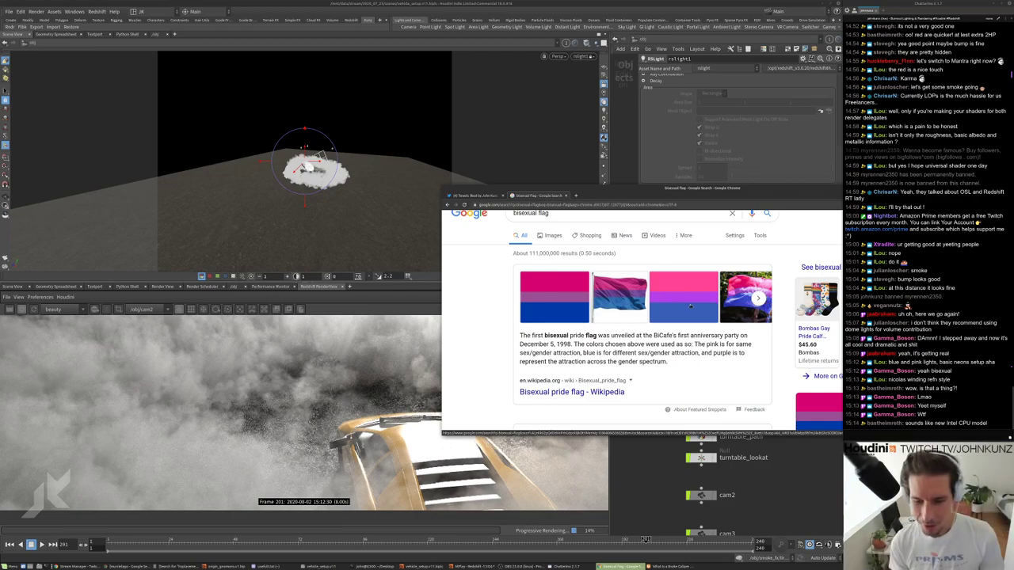
pyautogui.scroll(-5, 690, 306)
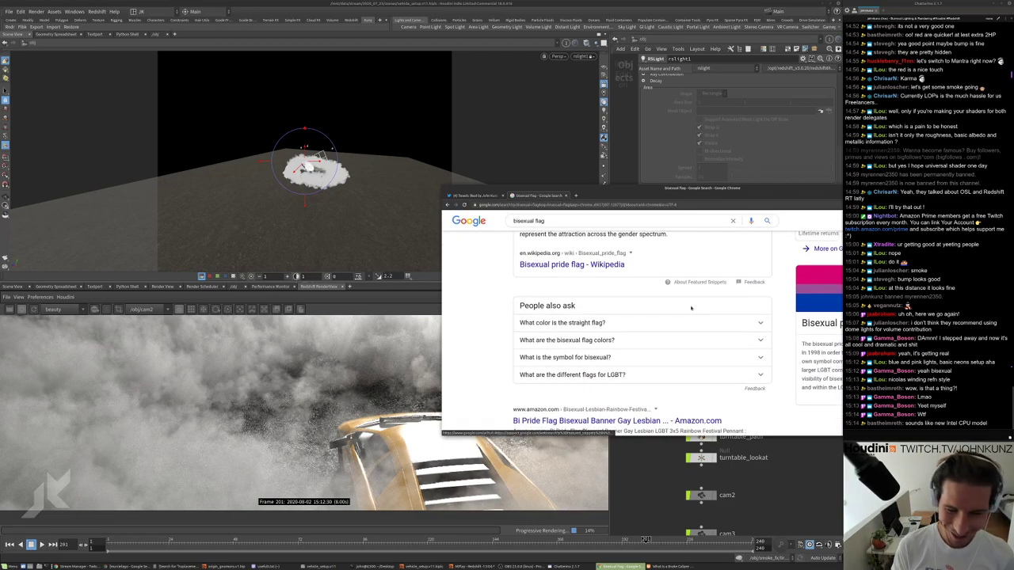
pyautogui.scroll(5, 691, 306)
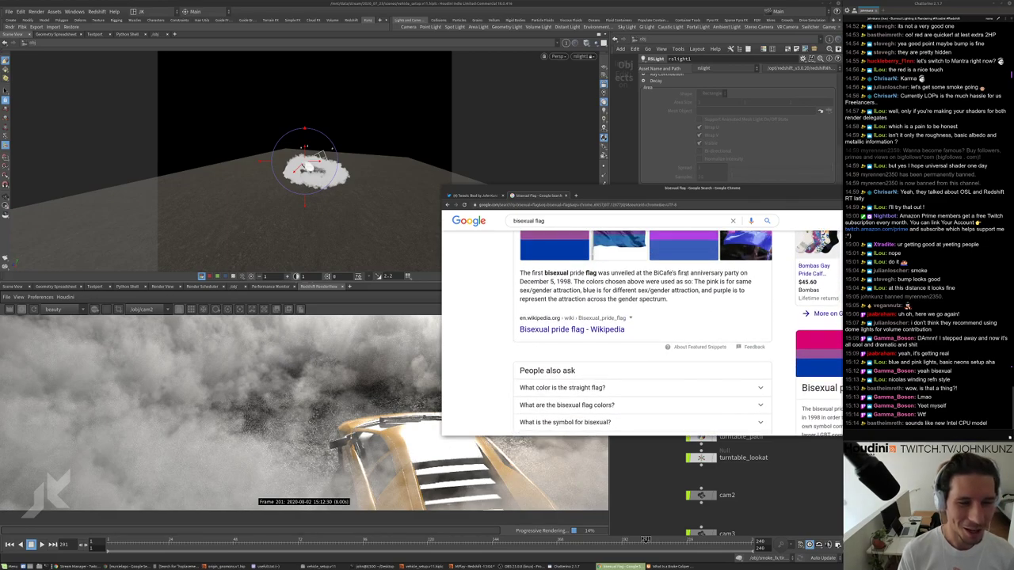
pyautogui.moveTo(685, 192); pyautogui.dragTo(639, 207)
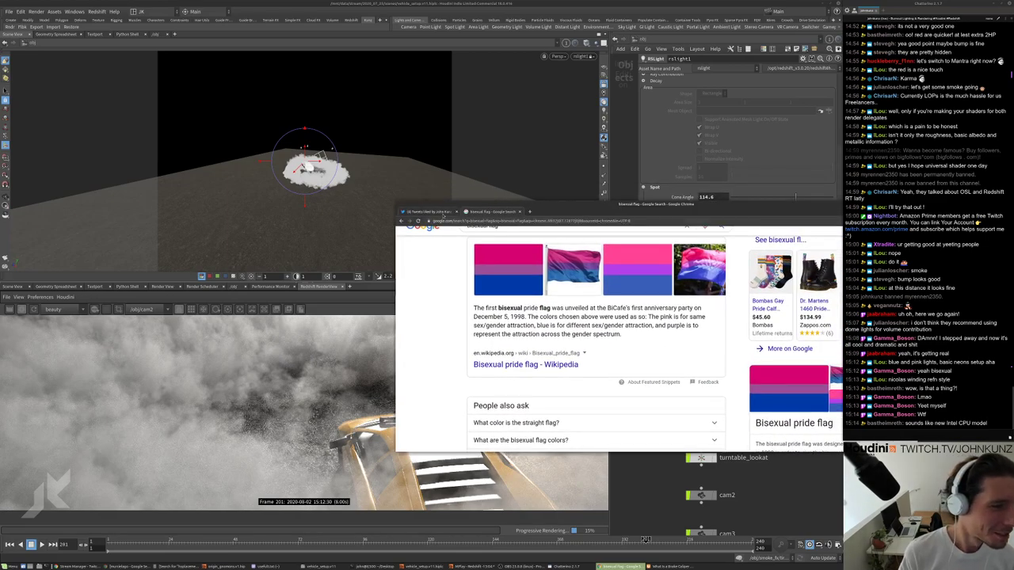
pyautogui.hotkey('alt', 'Tab')
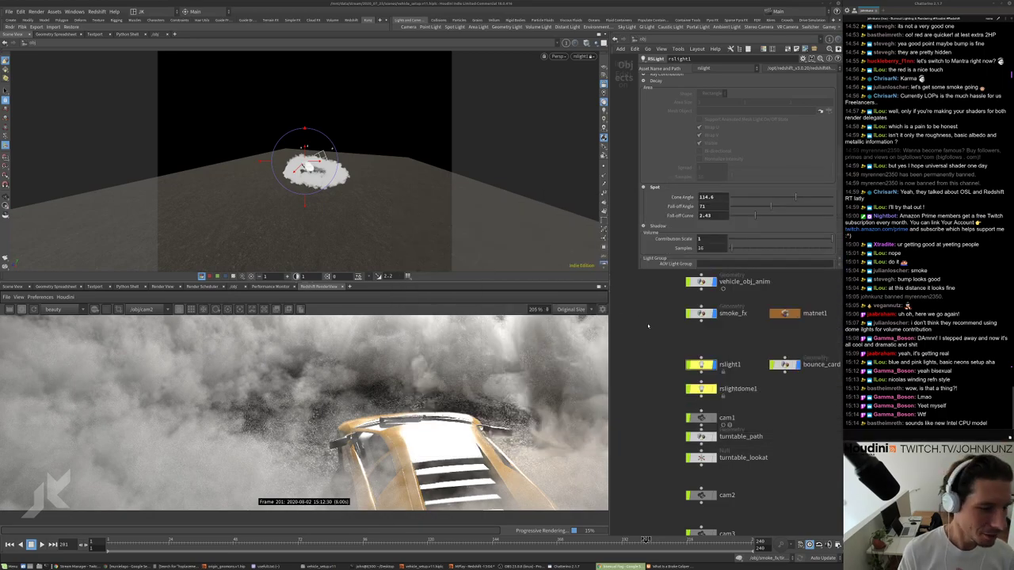
# Set the rslight1 spotlight exposure to 2 in its General parameters.
pyautogui.scroll(-6, 357, 410)
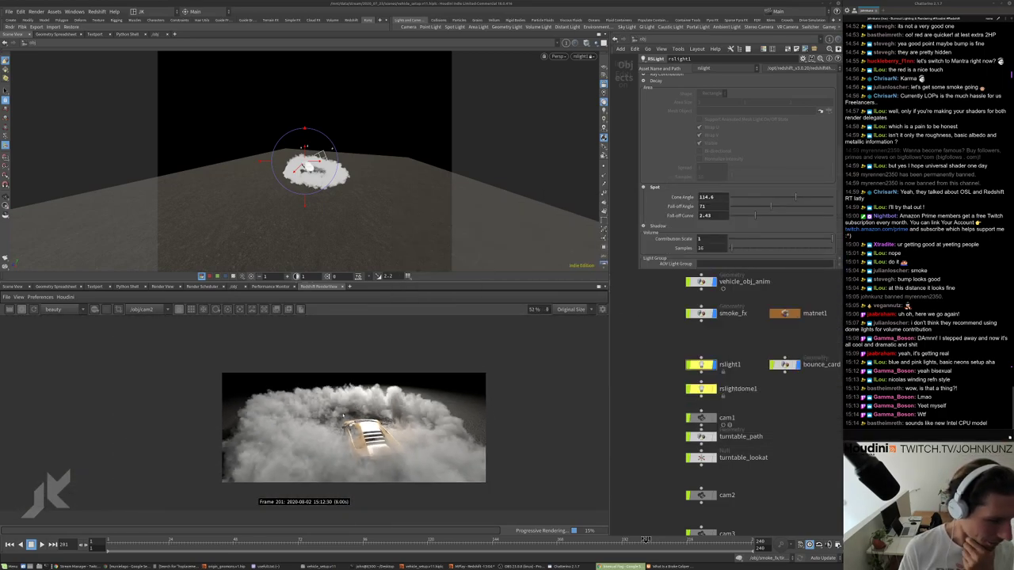
pyautogui.scroll(2, 386, 408)
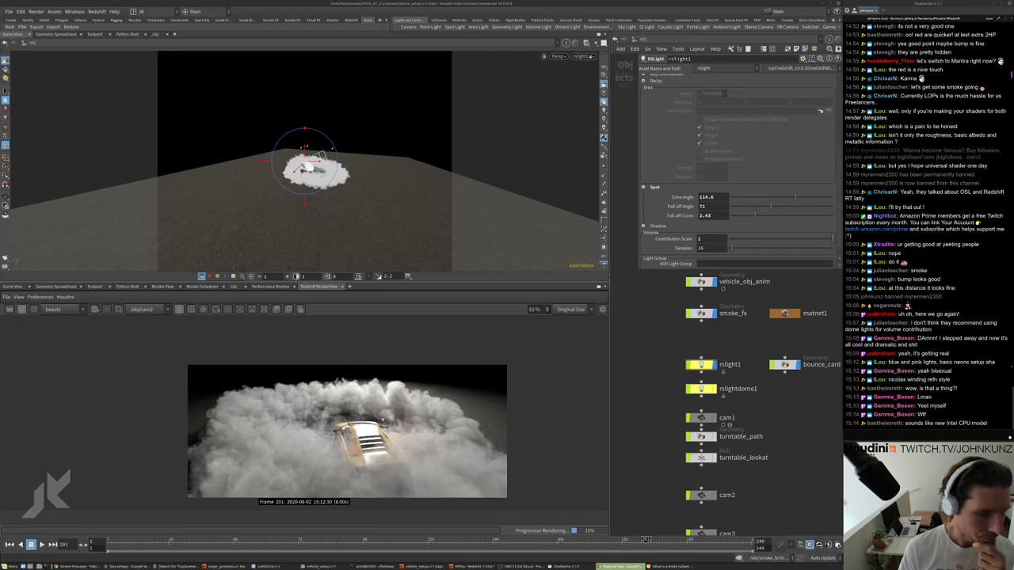
pyautogui.scroll(1, 391, 394)
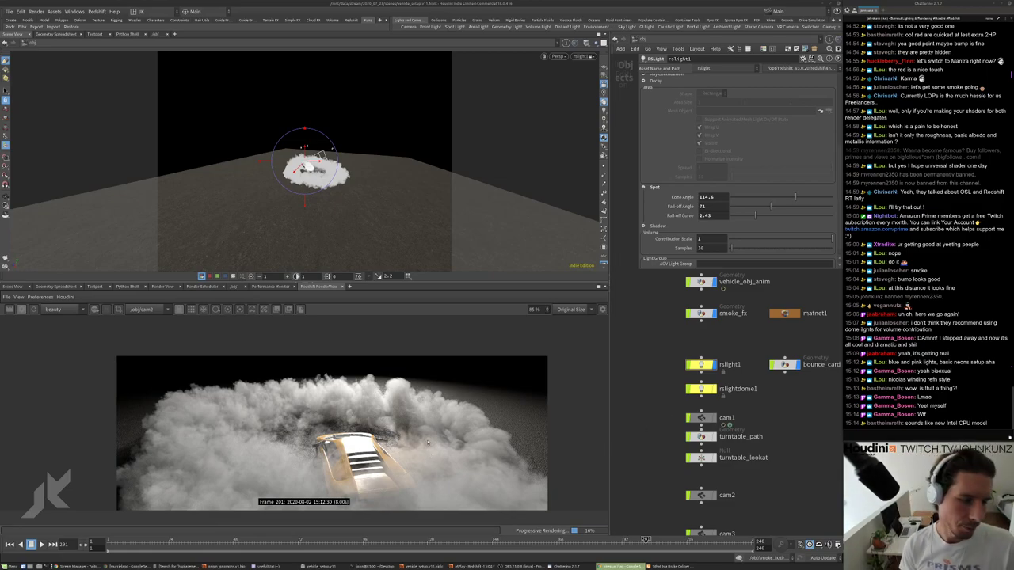
pyautogui.scroll(-2, 454, 397)
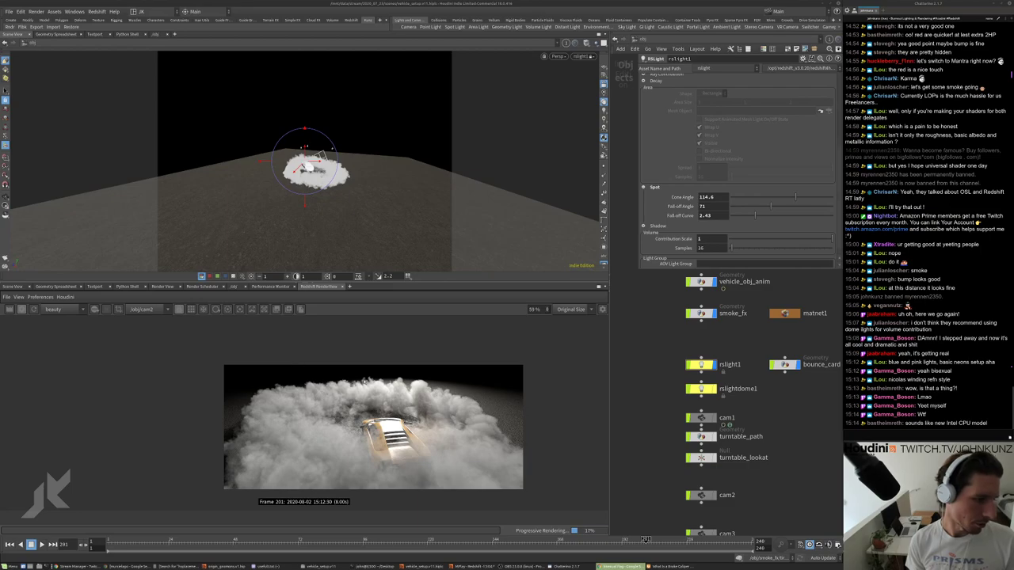
pyautogui.scroll(3, 505, 365)
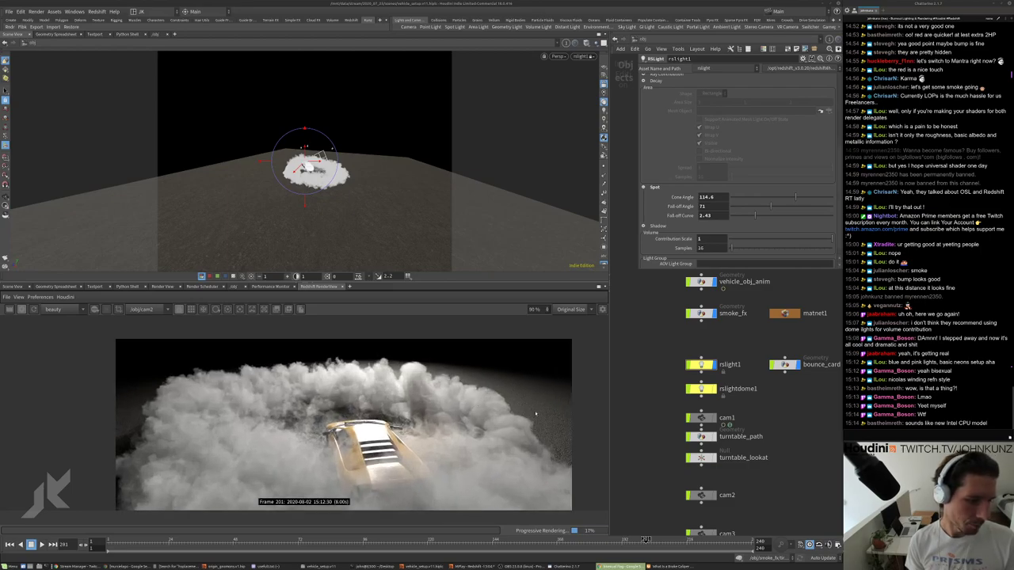
pyautogui.scroll(8, 536, 413)
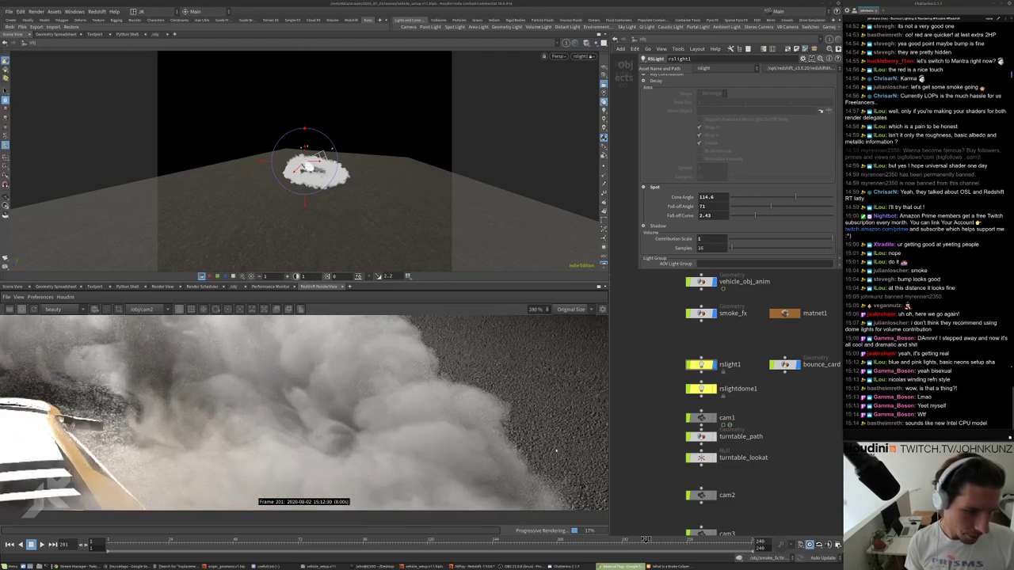
pyautogui.scroll(-3, 557, 384)
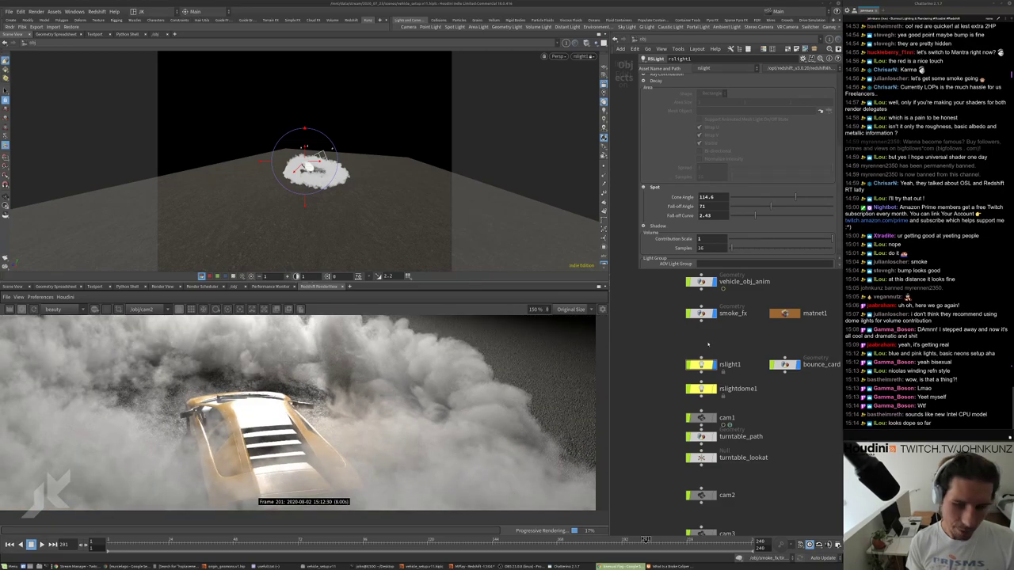
pyautogui.scroll(-3, 250, 382)
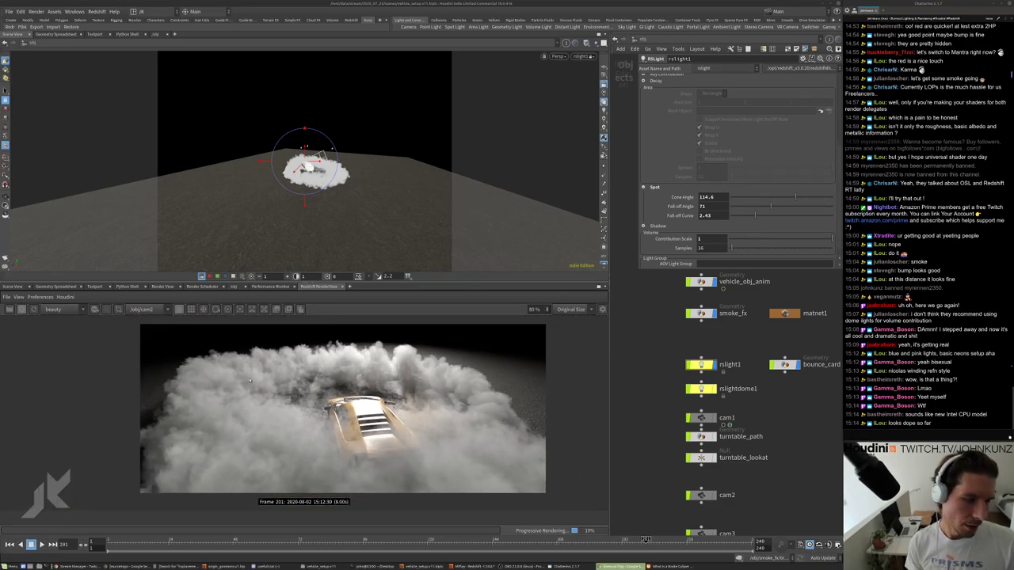
pyautogui.scroll(2, 346, 380)
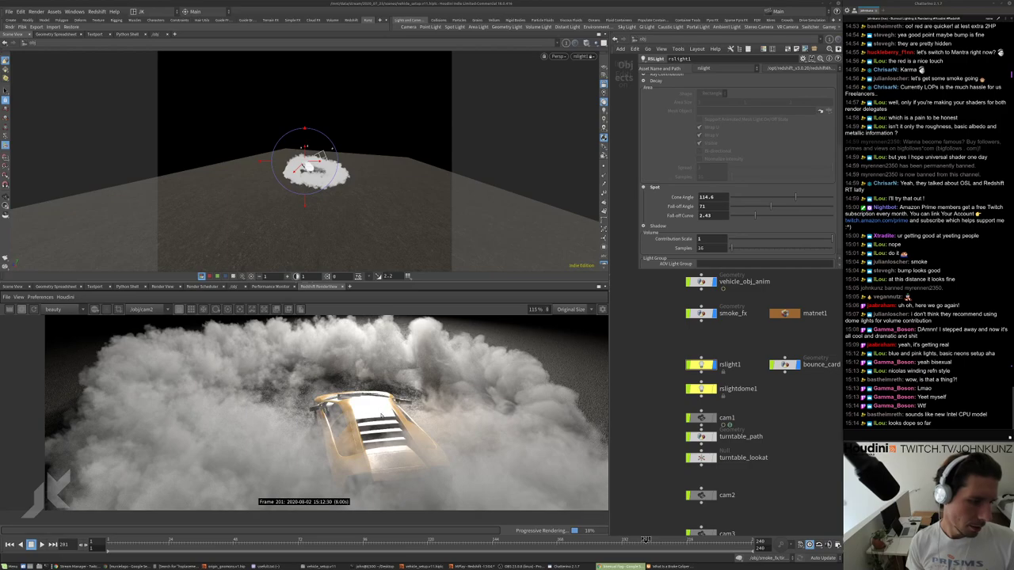
pyautogui.scroll(-2, 345, 411)
pyautogui.scroll(2, 367, 412)
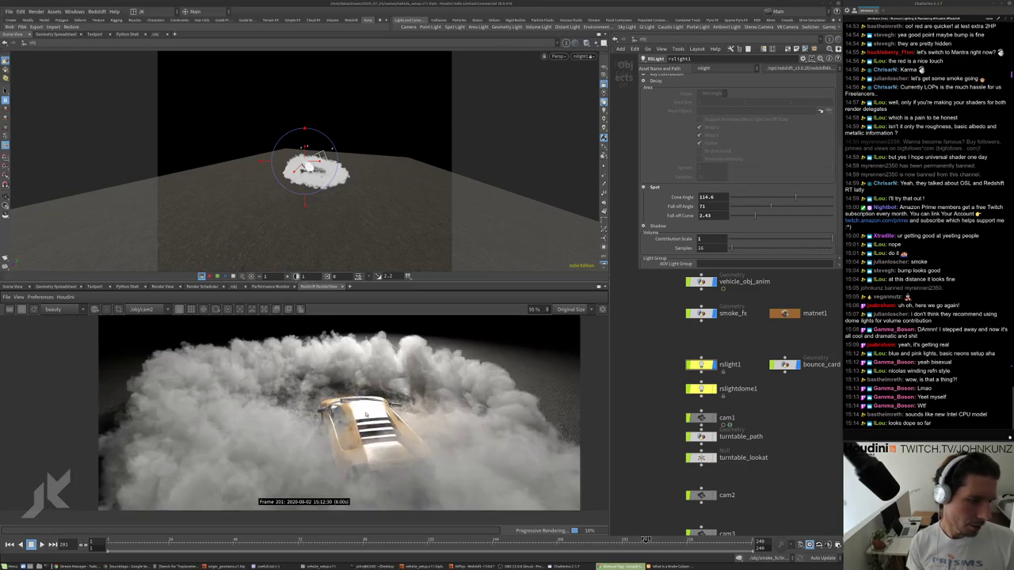
pyautogui.scroll(1, 365, 401)
pyautogui.scroll(2, 364, 401)
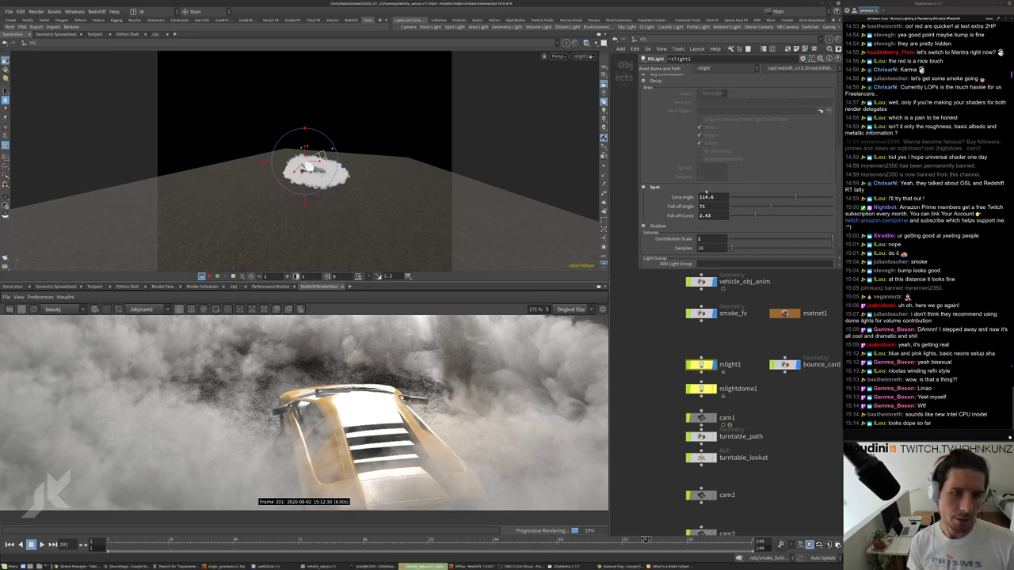
pyautogui.scroll(4, 705, 192)
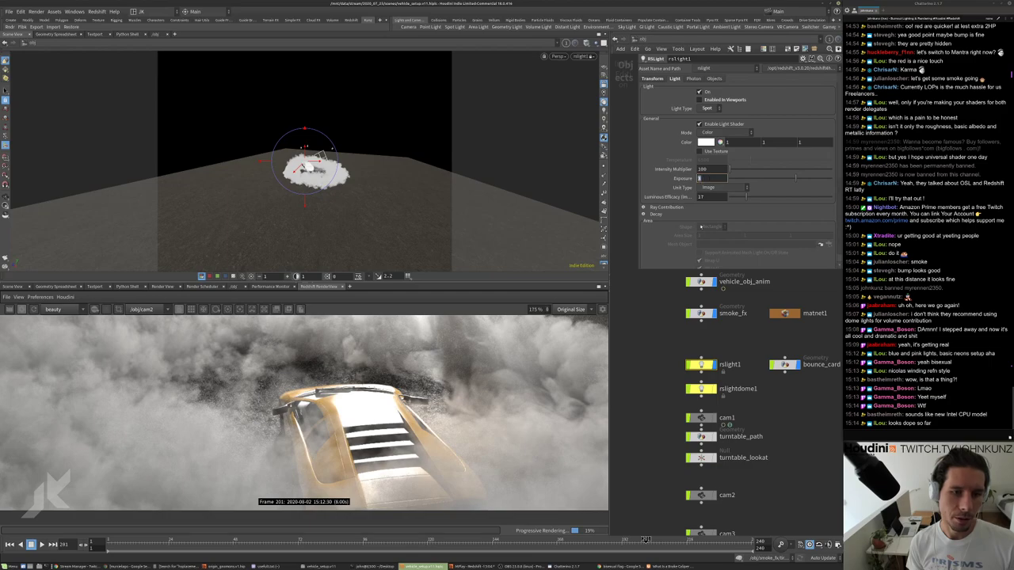
pyautogui.press('Return')
# Inspect the brighter smoke render and bring up the 209-frame MPlay flipbook of the car.
pyautogui.scroll(-4, 364, 405)
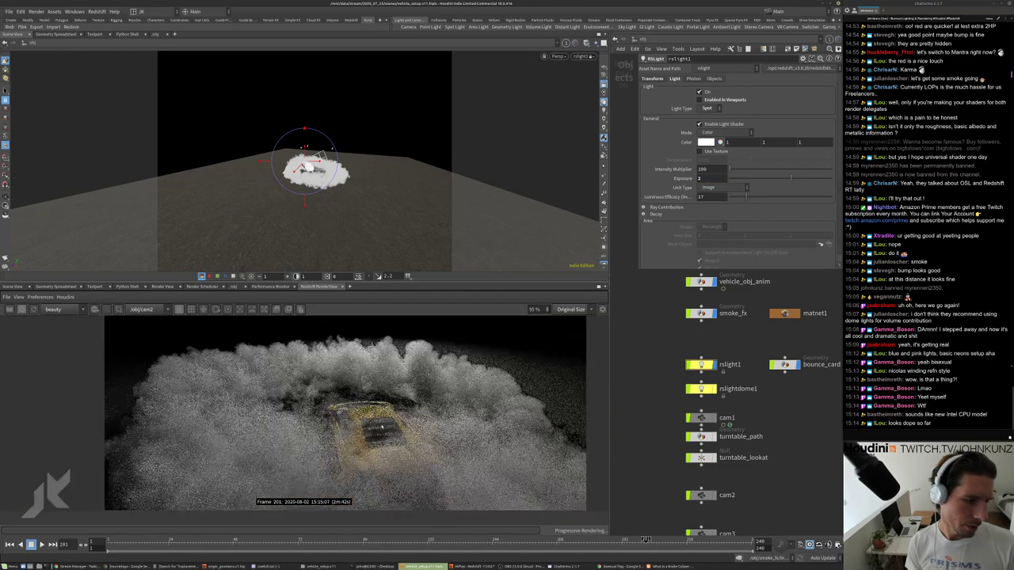
pyautogui.scroll(5, 380, 404)
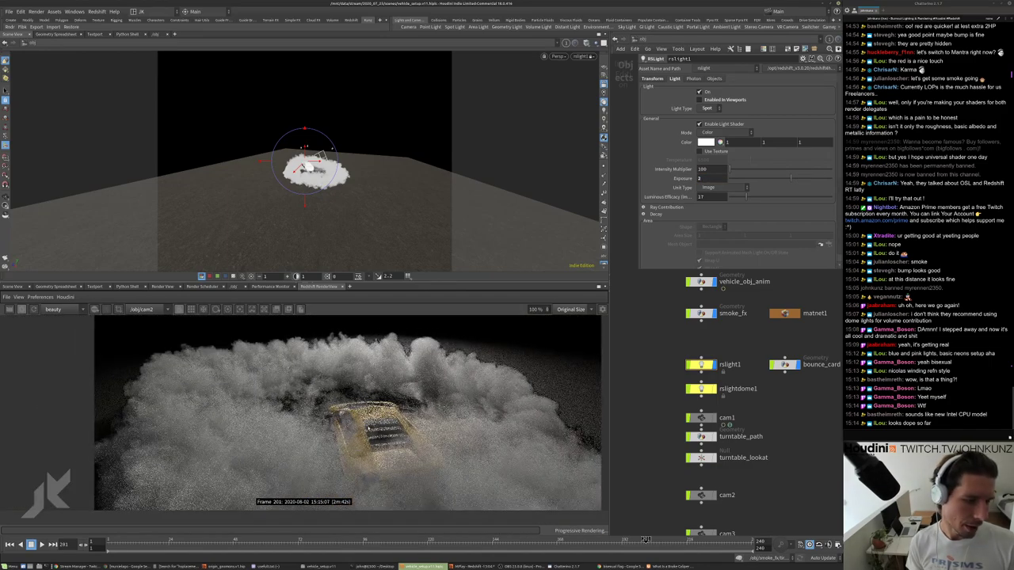
pyautogui.scroll(-3, 364, 408)
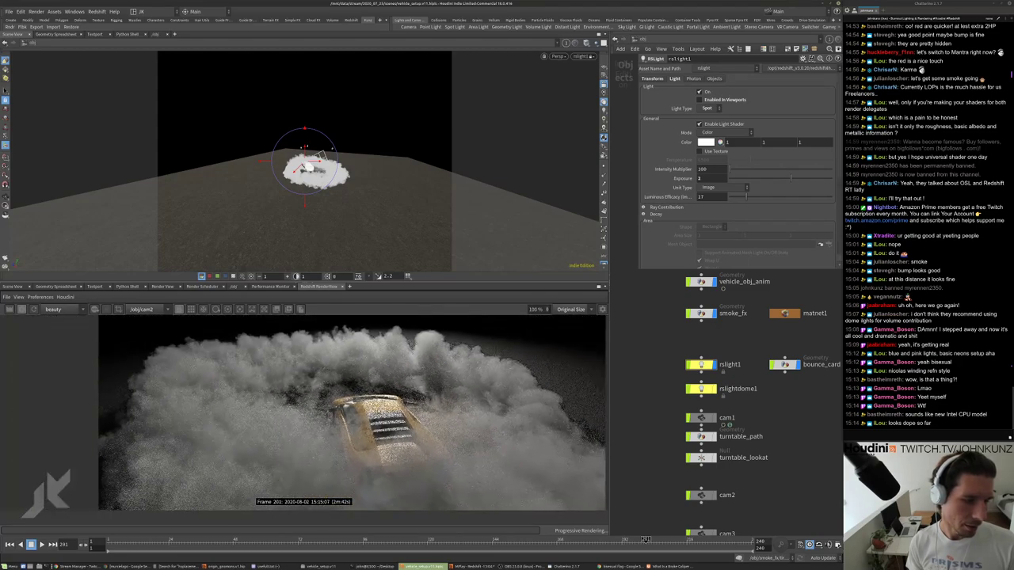
pyautogui.scroll(-2, 363, 408)
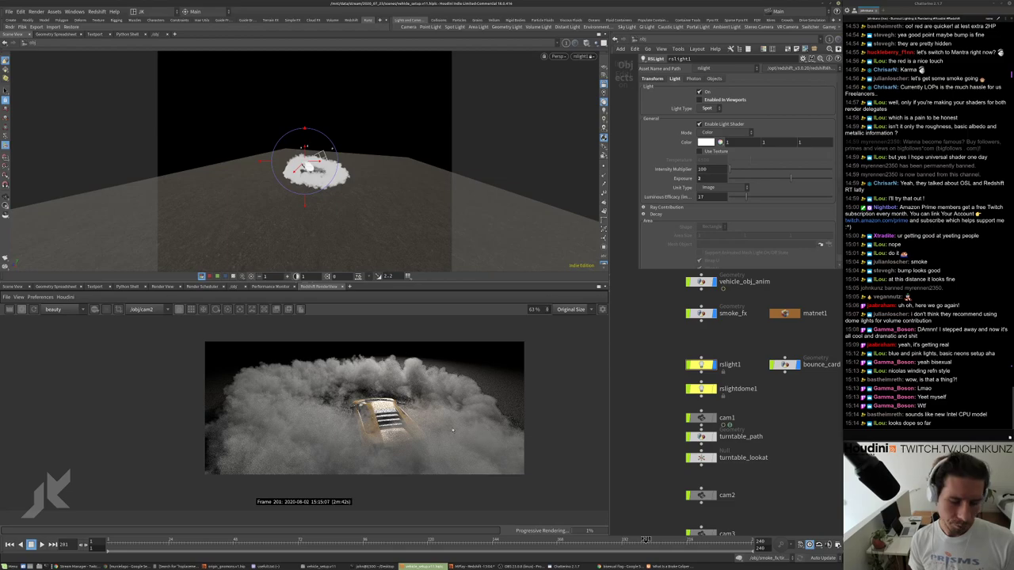
pyautogui.scroll(5, 493, 383)
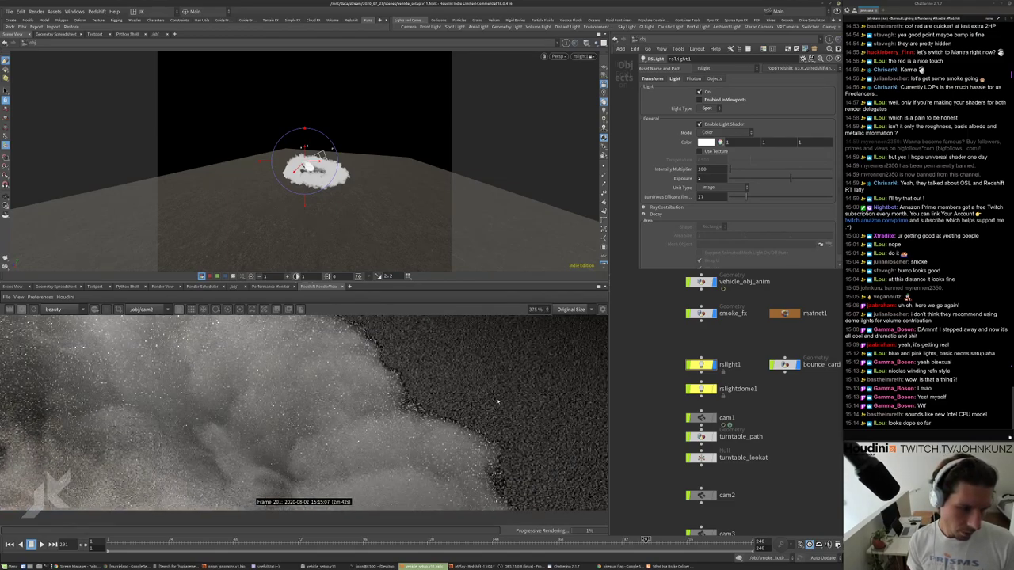
pyautogui.scroll(-6, 498, 402)
pyautogui.scroll(-1, 495, 406)
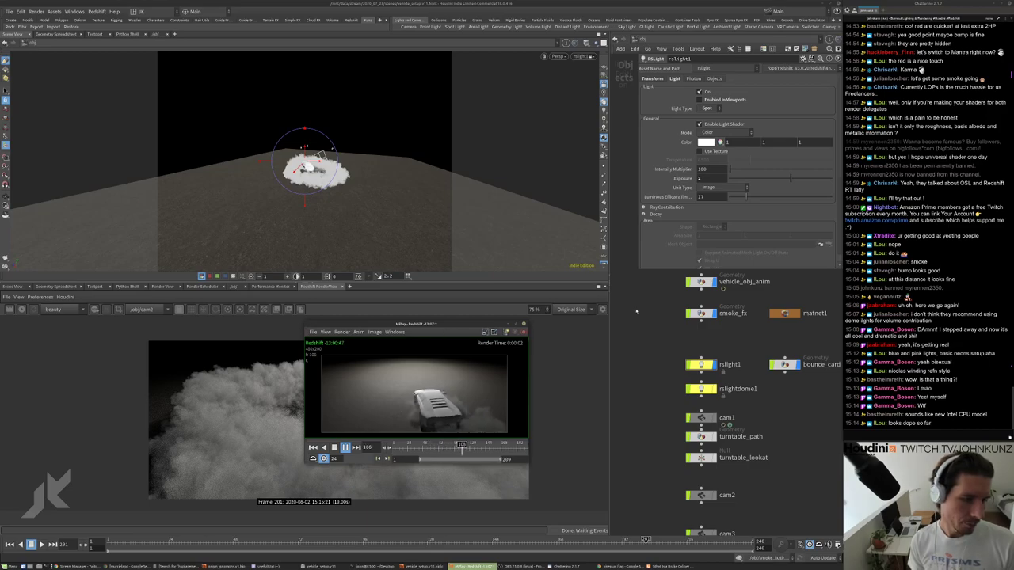
# Move the MPlay flipbook aside, enlarge it twice to watch the car animation, then close it.
pyautogui.moveTo(450, 325); pyautogui.dragTo(642, 324)
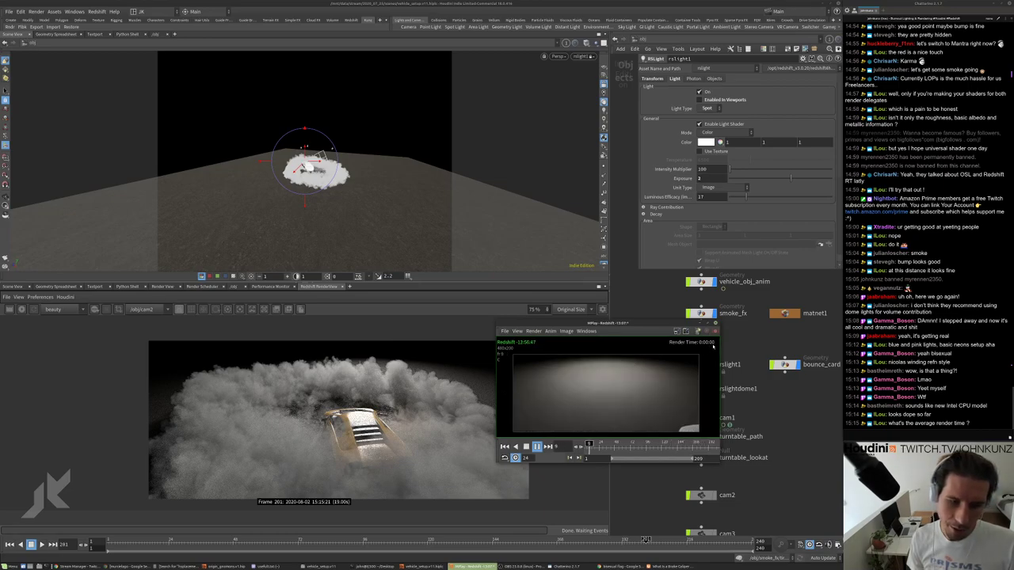
pyautogui.moveTo(715, 346); pyautogui.dragTo(735, 366)
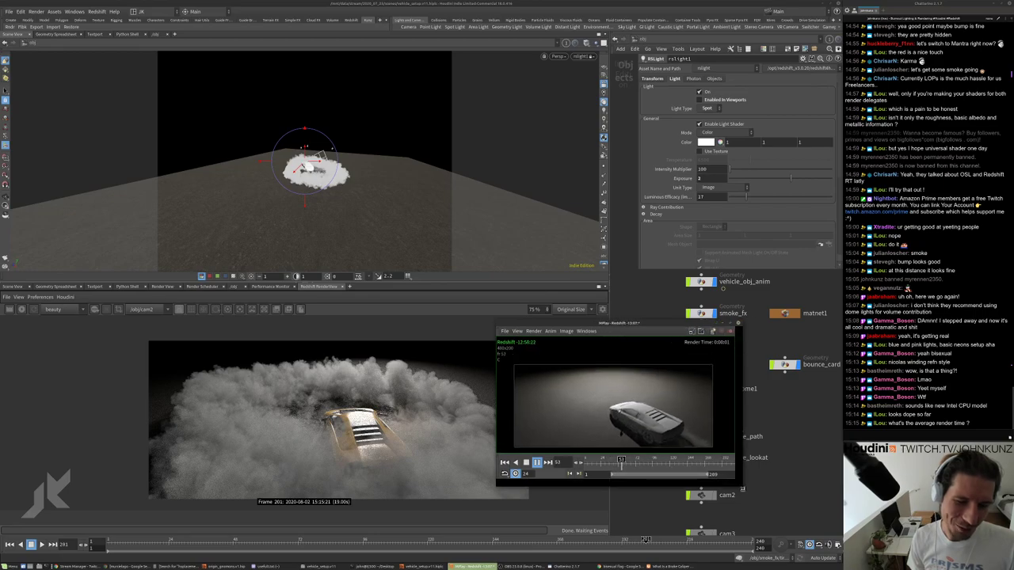
pyautogui.moveTo(738, 484); pyautogui.dragTo(763, 518)
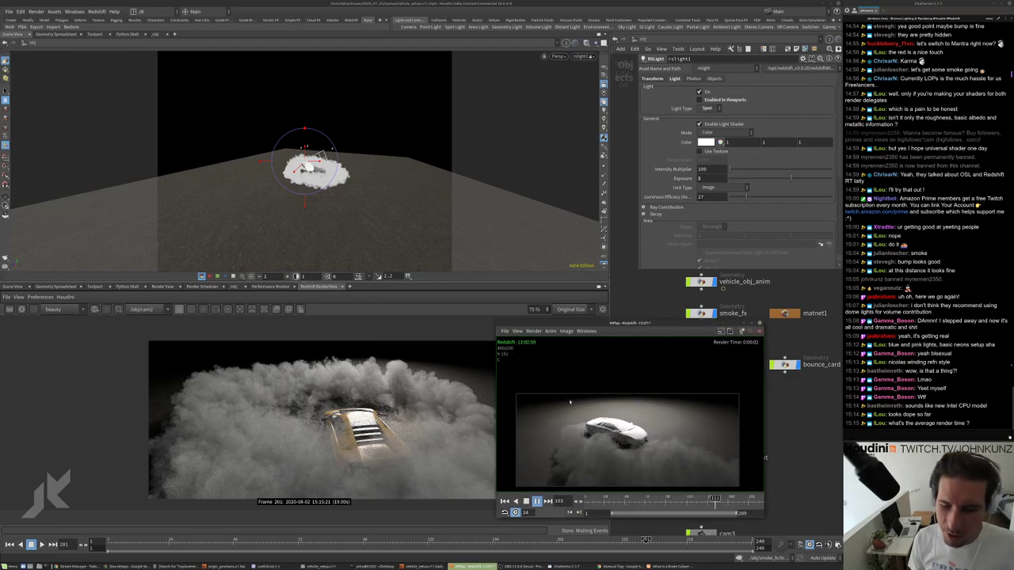
pyautogui.scroll(2, 569, 403)
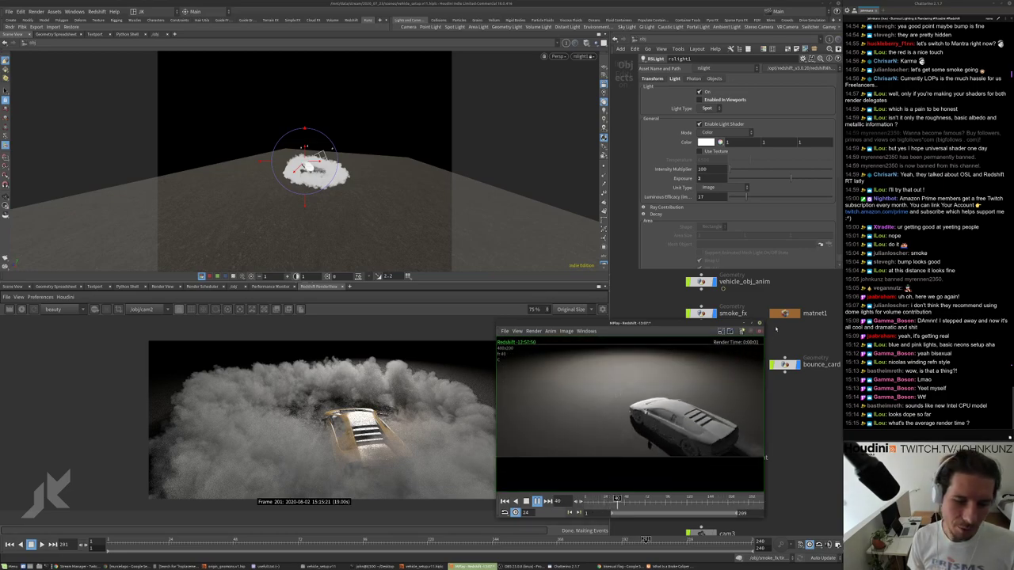
pyautogui.click(759, 323)
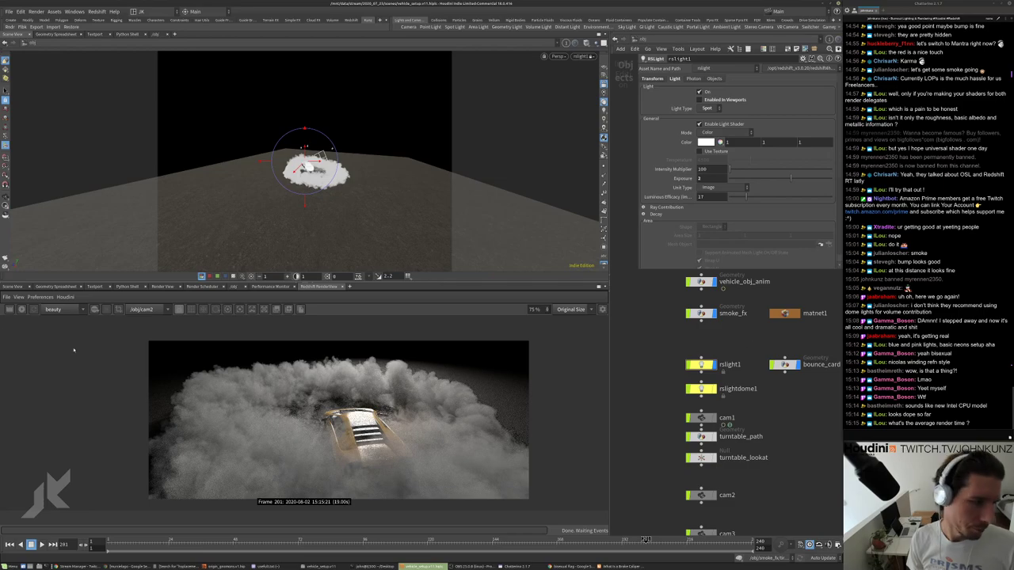
# Jump to the /out network of render nodes.
pyautogui.click(643, 38)
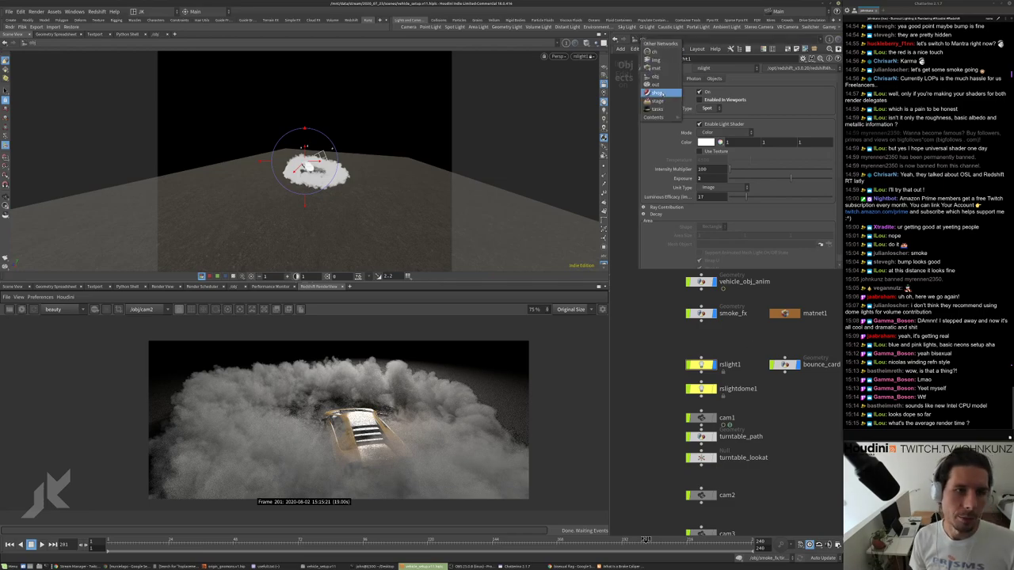
pyautogui.click(650, 64)
pyautogui.scroll(-2, 728, 388)
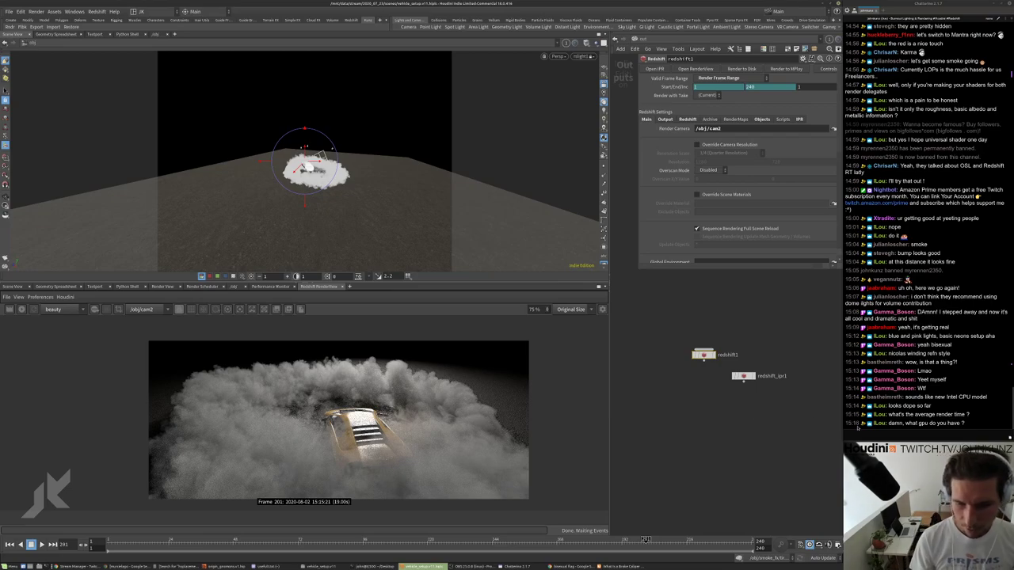
# Send '!specs' in the chat, then display redshift1's Brute Force primary and secondary GI settings.
pyautogui.click(859, 432)
pyautogui.write('!')
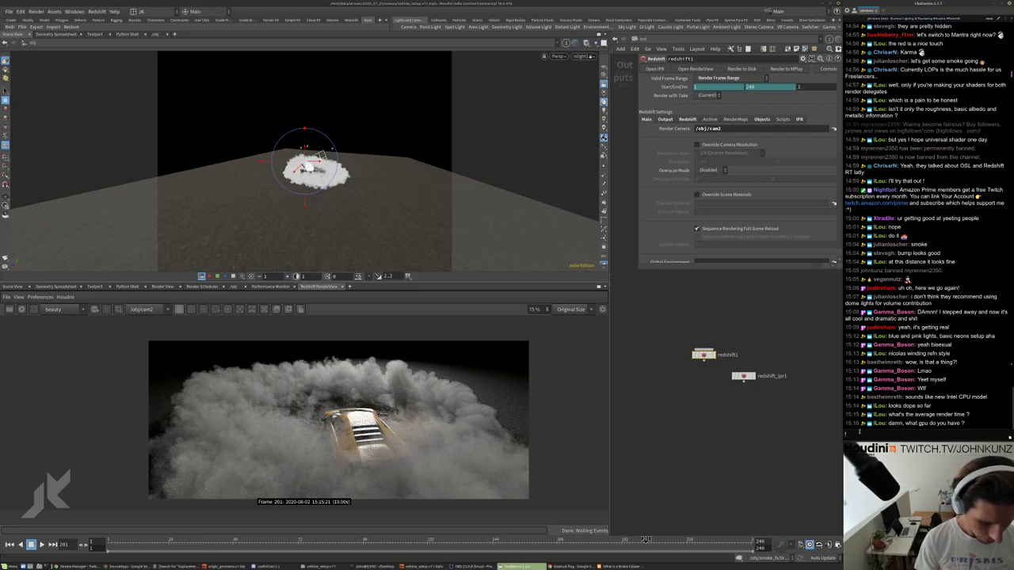
pyautogui.write('specs')
pyautogui.press('Return')
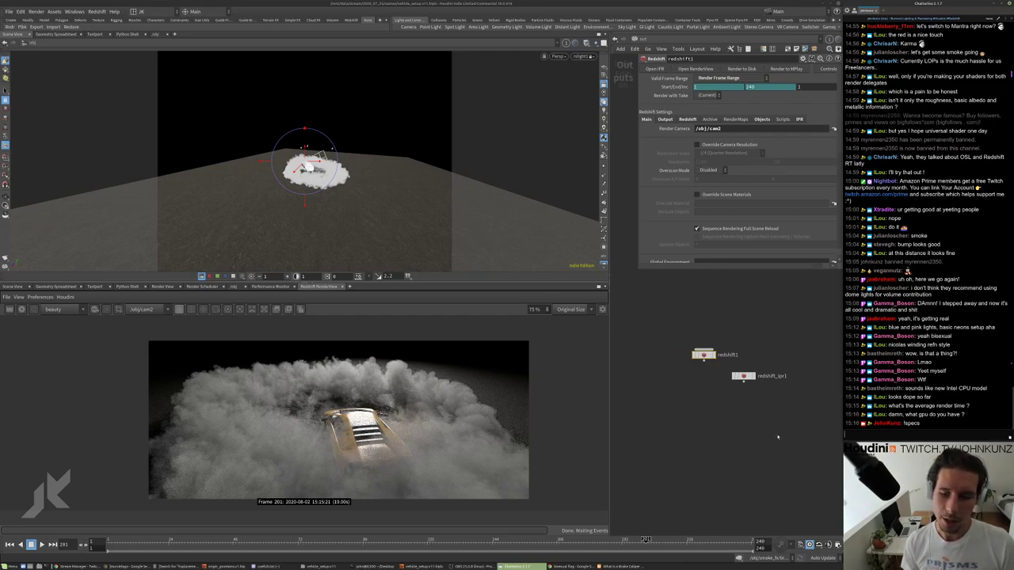
pyautogui.click(753, 440)
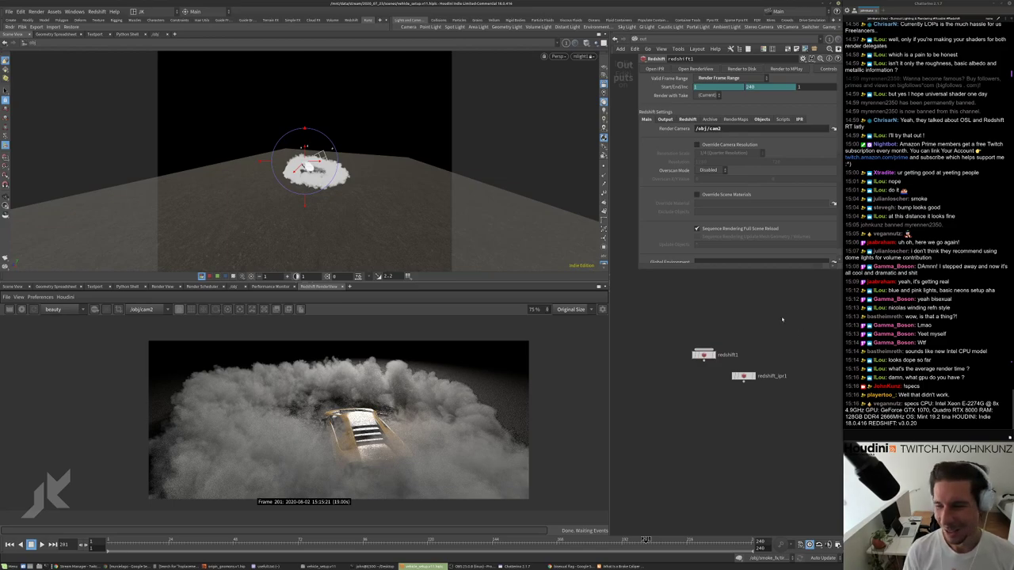
pyautogui.click(687, 120)
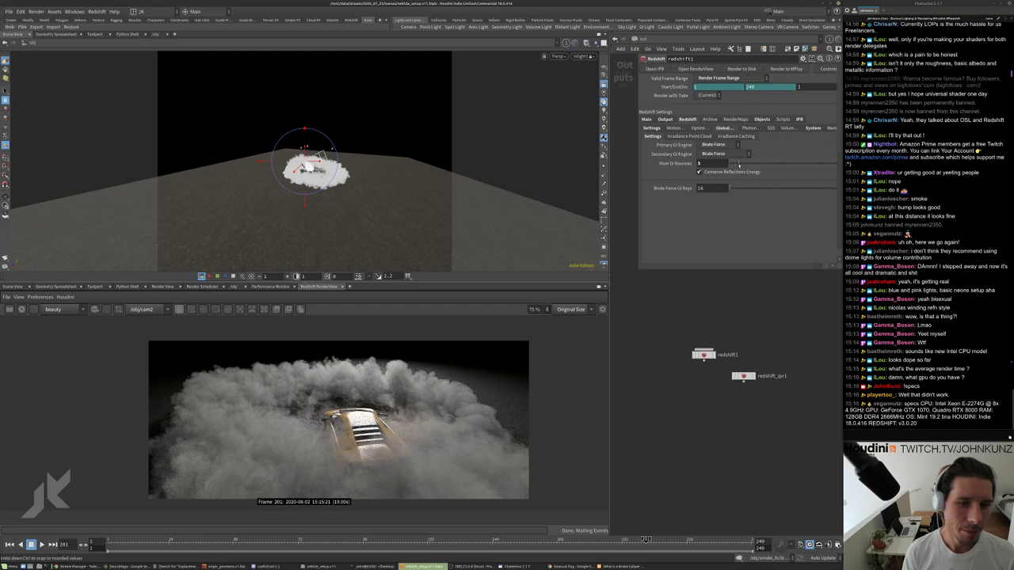
# Set the Redshift Adaptive Error Threshold to 0.275 and restart the RenderView render.
pyautogui.click(647, 120)
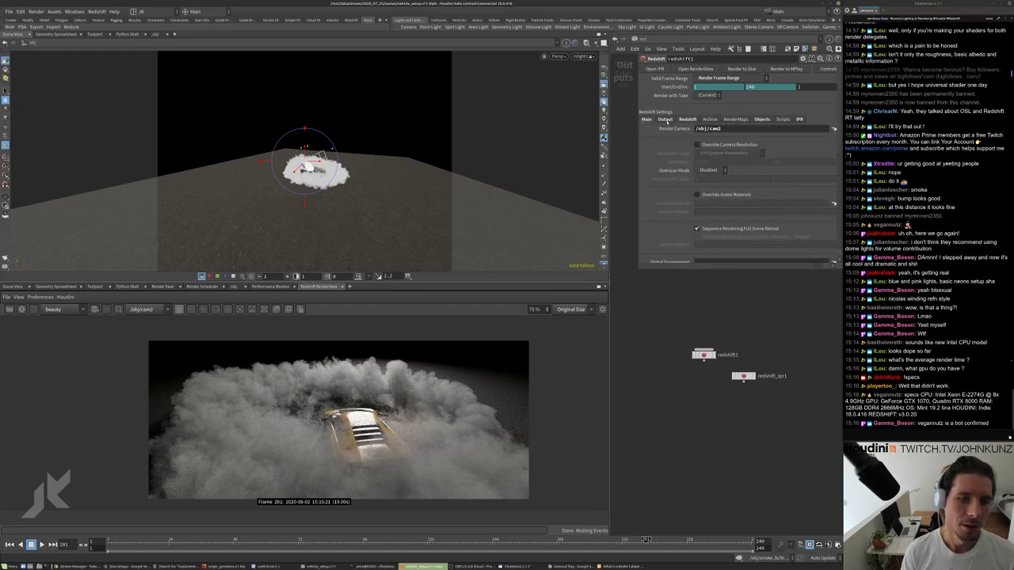
pyautogui.click(686, 119)
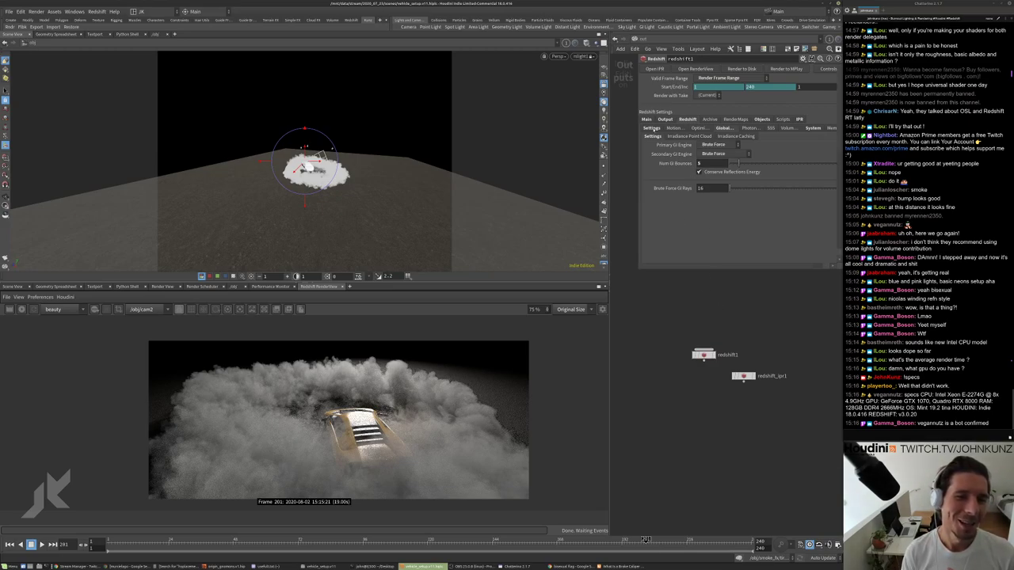
pyautogui.click(651, 128)
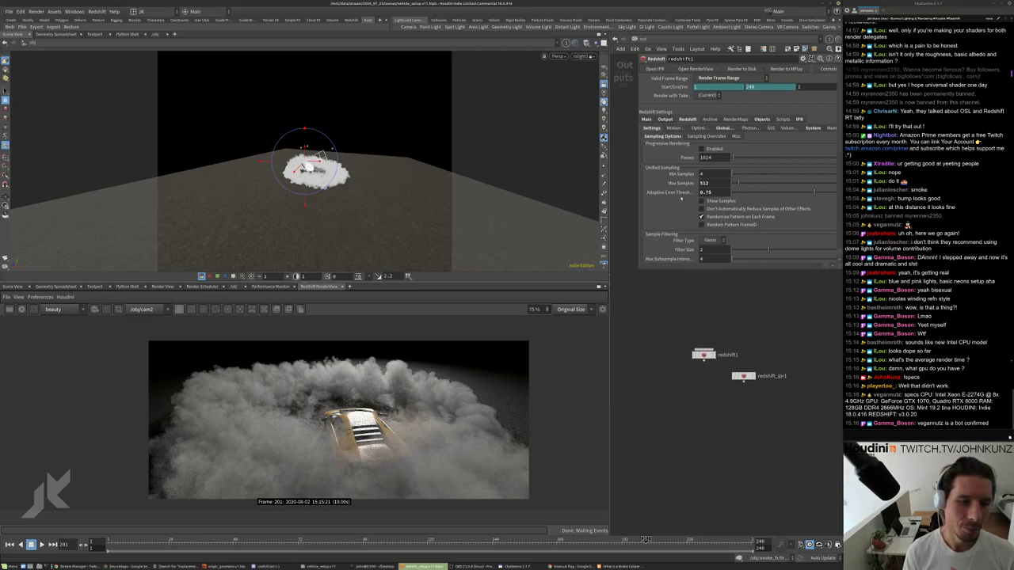
pyautogui.write('2')
pyautogui.press('Return')
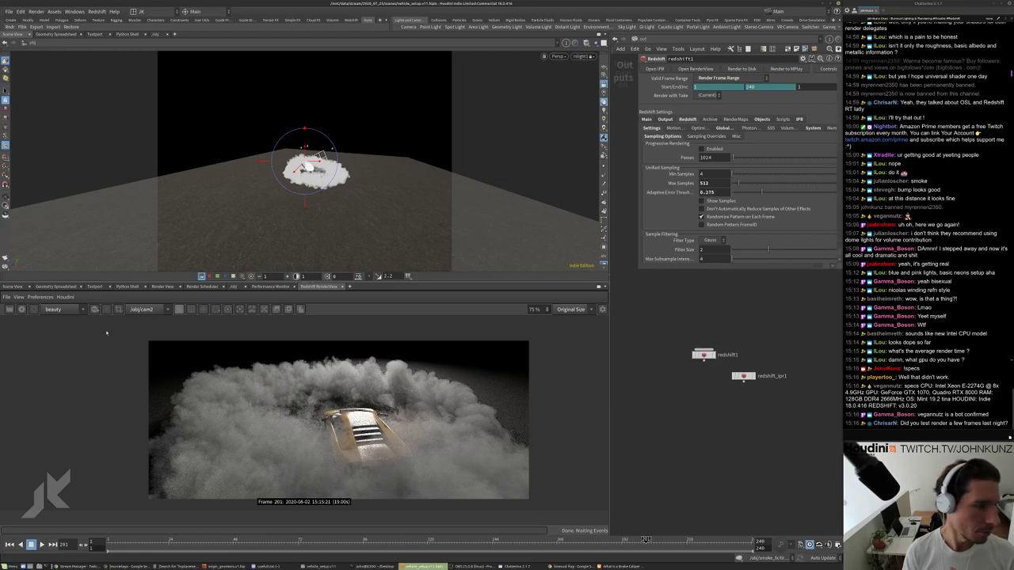
pyautogui.click(21, 309)
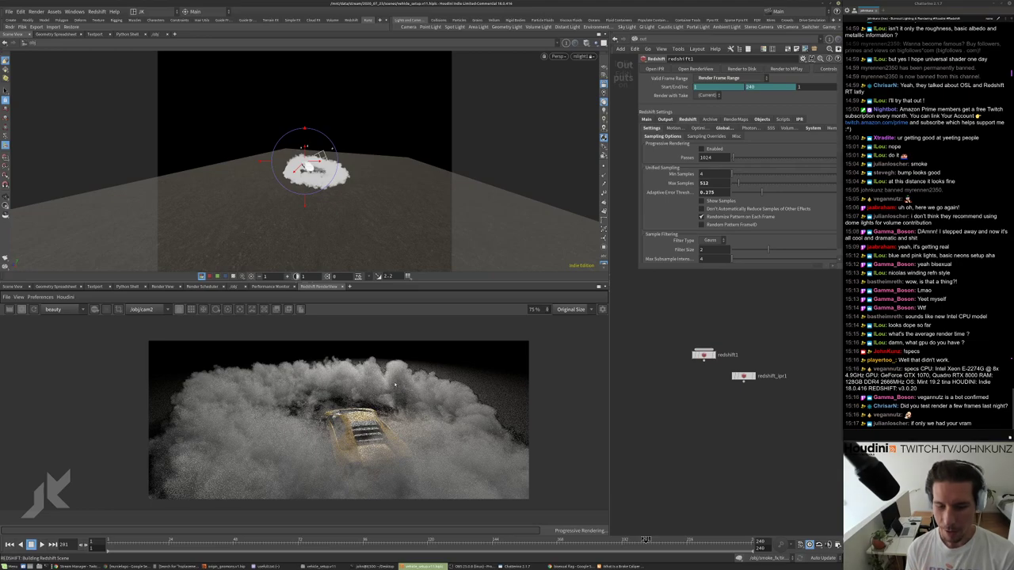
# Review the redshift1 camera, output and sampling options while the new render refines.
pyautogui.scroll(3, 352, 410)
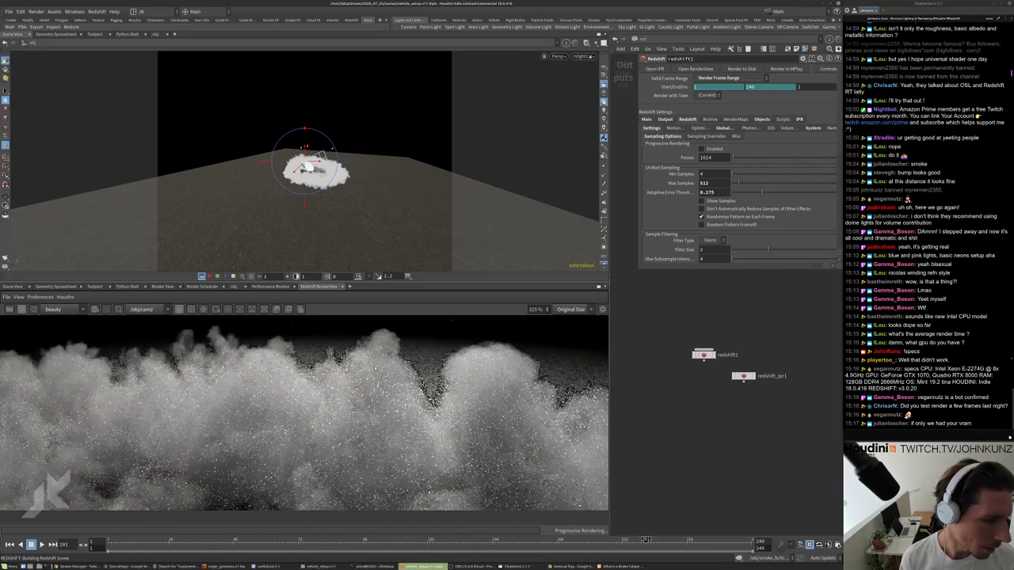
pyautogui.scroll(-4, 351, 410)
pyautogui.scroll(-1, 129, 347)
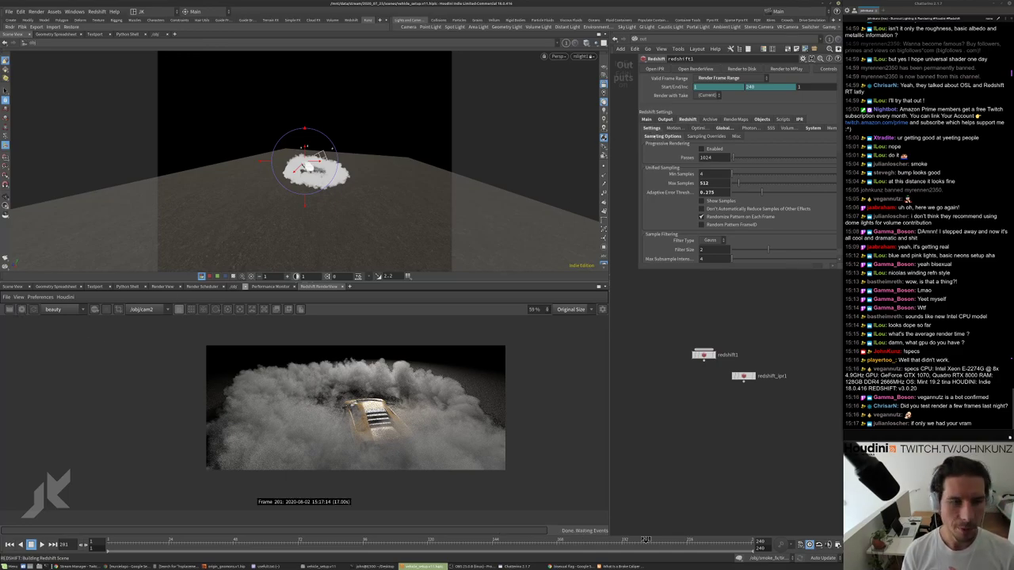
pyautogui.click(647, 119)
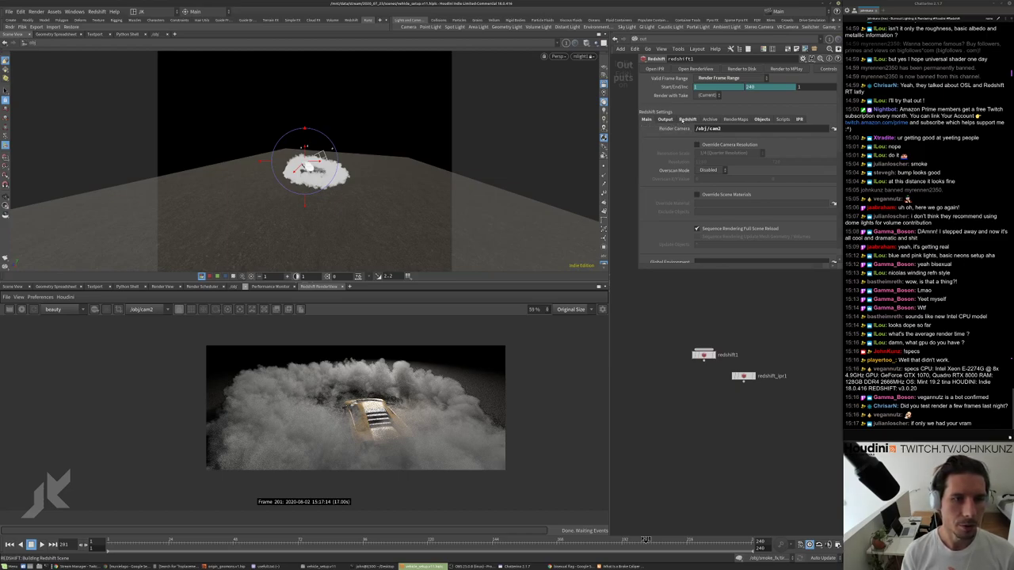
pyautogui.click(687, 118)
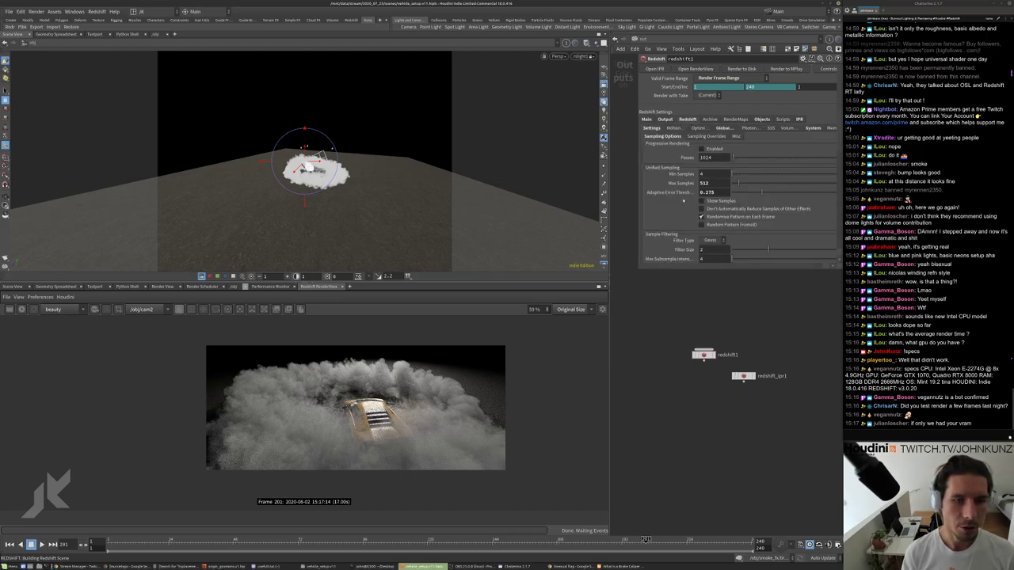
pyautogui.scroll(3, 461, 412)
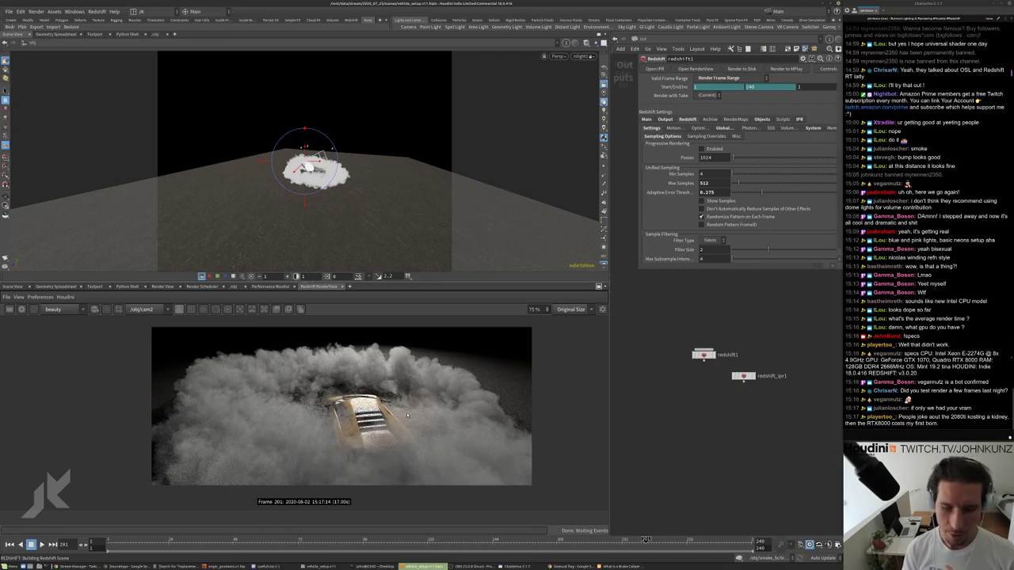
pyautogui.scroll(-1, 360, 400)
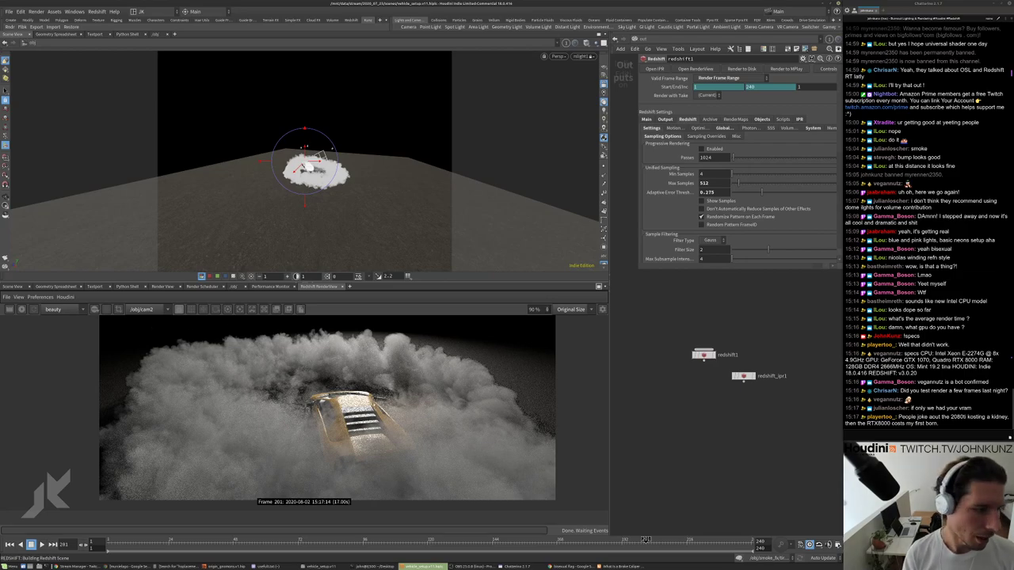
pyautogui.scroll(-3, 489, 421)
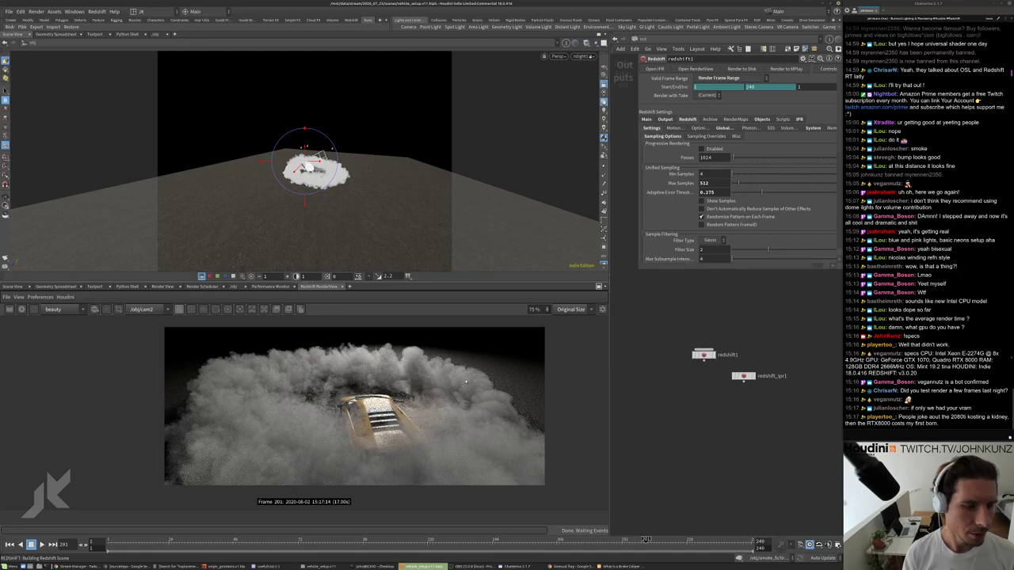
pyautogui.scroll(1, 468, 380)
pyautogui.click(658, 39)
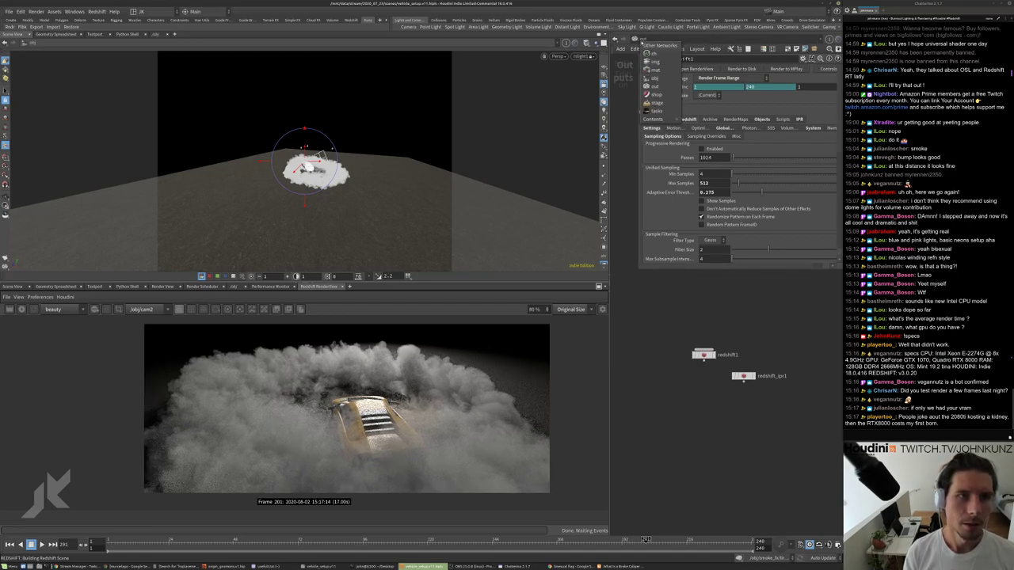
# Hide vehicle_obj_anim in /obj and dive into the matnet1 asphalt material.
pyautogui.click(661, 74)
pyautogui.moveTo(668, 354); pyautogui.dragTo(652, 367, button='middle')
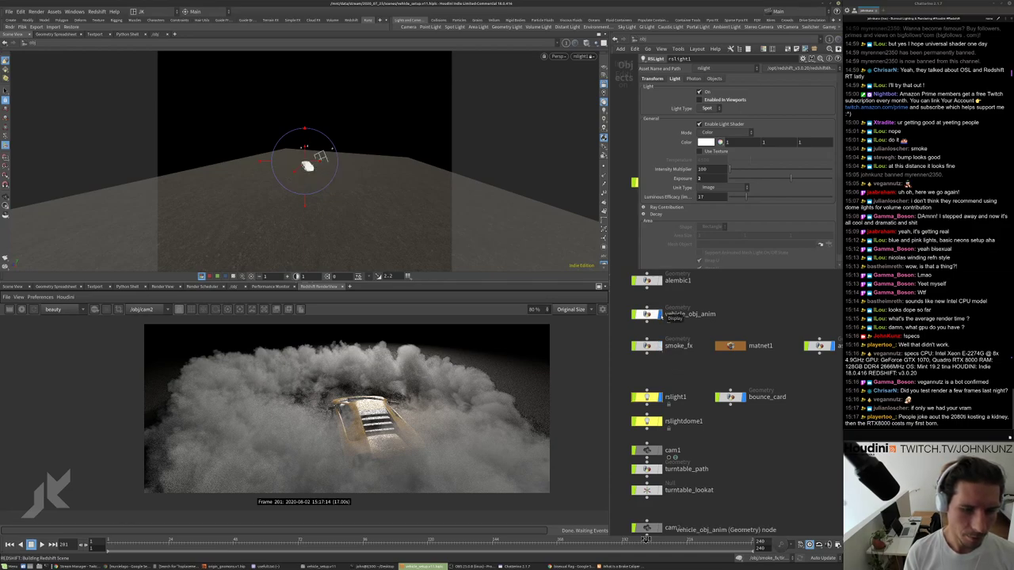
pyautogui.click(659, 314)
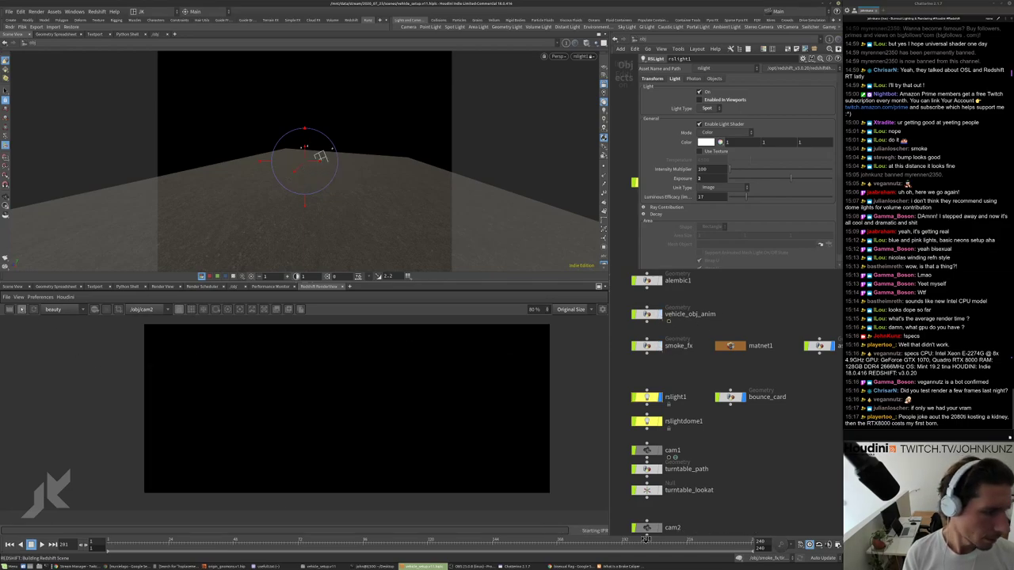
pyautogui.press('i')
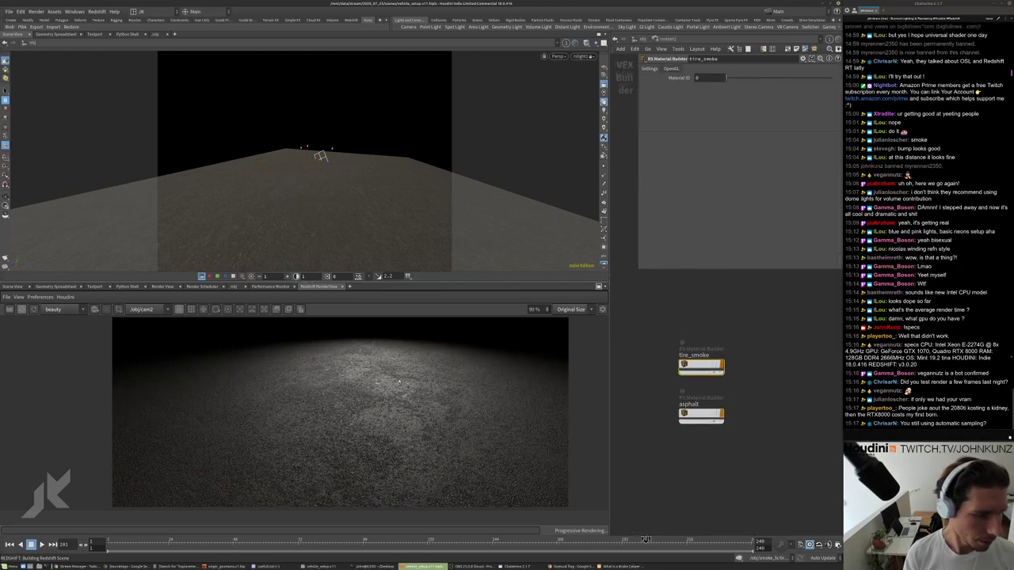
pyautogui.press('i')
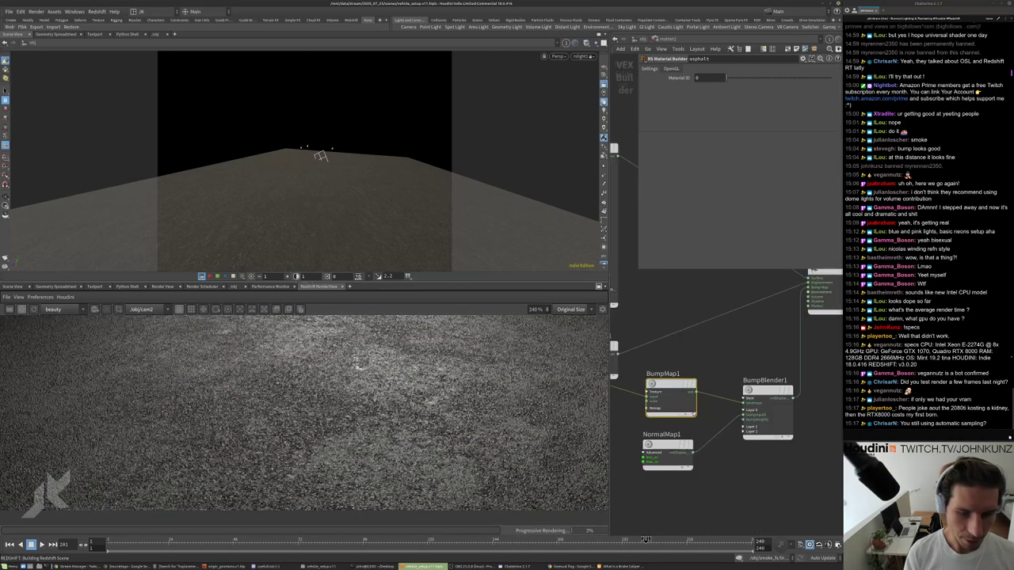
# Set the asphalt Material1 reflection IOR to 1.612.
pyautogui.scroll(5, 648, 329)
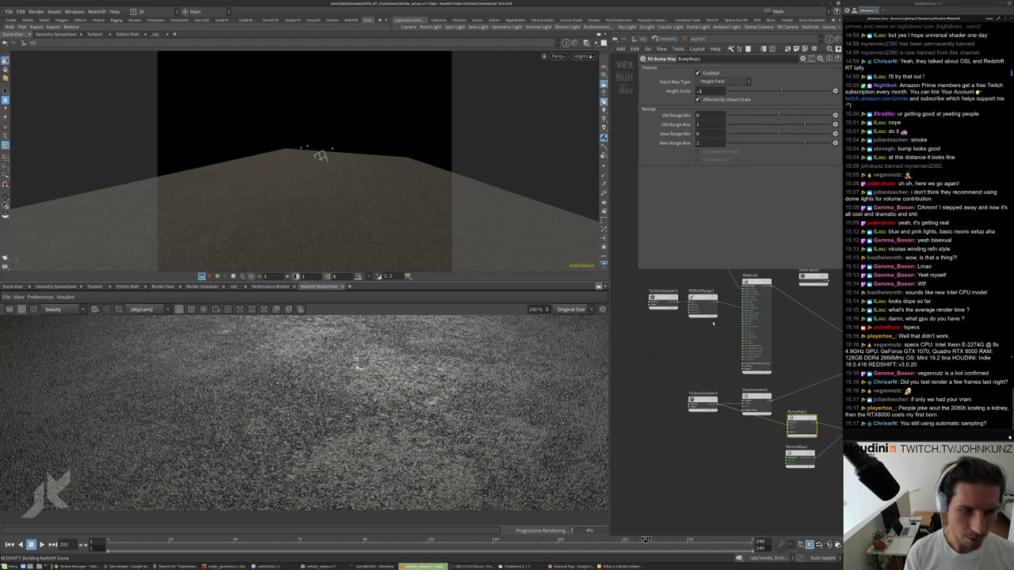
pyautogui.click(701, 334)
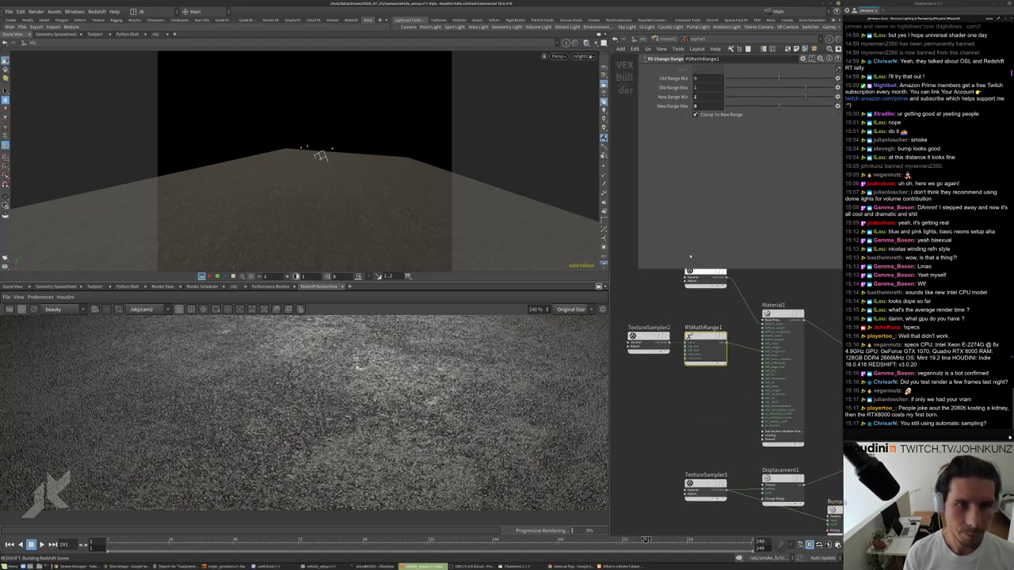
pyautogui.click(782, 333)
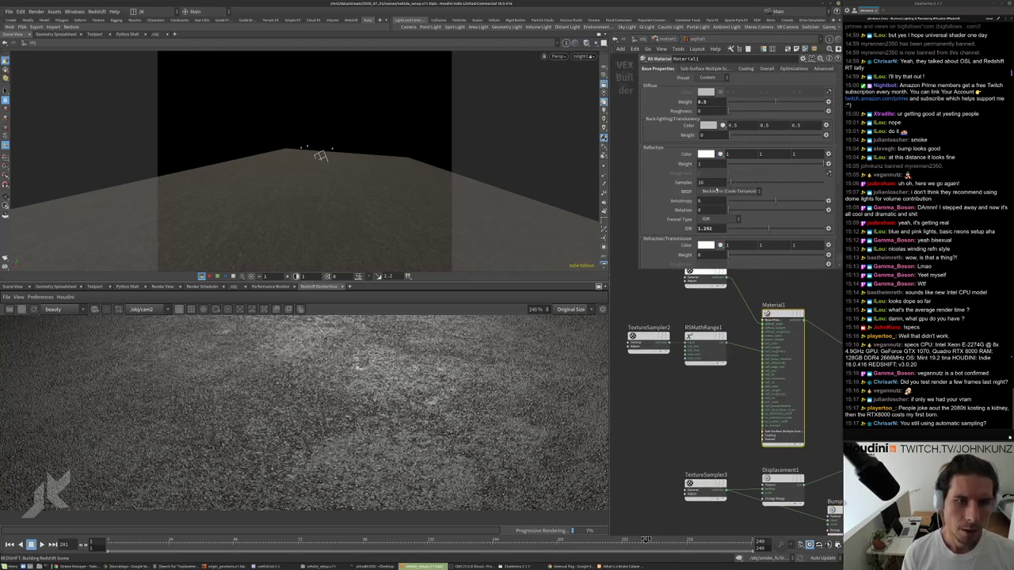
pyautogui.click(780, 230)
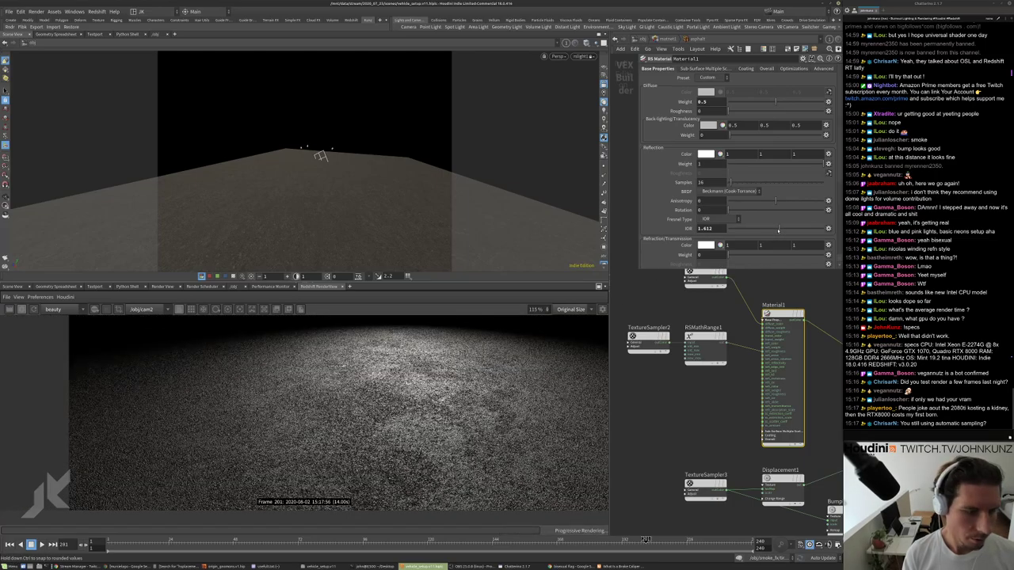
pyautogui.scroll(-2, 401, 389)
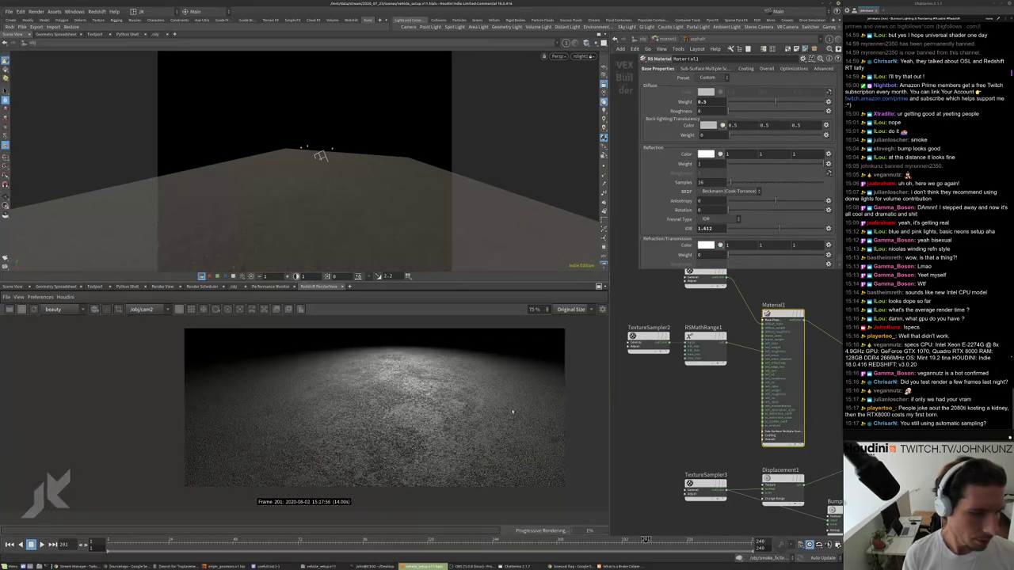
pyautogui.scroll(1, 512, 411)
# Lower the TextureSampler2 gamma to 0.57 and bring the bump and normal map nodes into view.
pyautogui.moveTo(679, 380); pyautogui.dragTo(685, 359, button='middle')
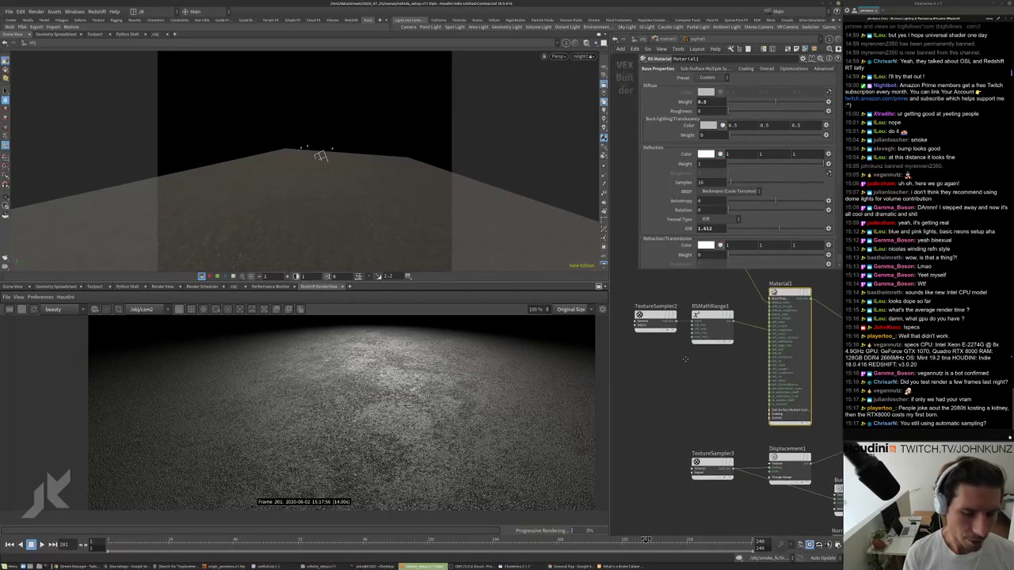
pyautogui.click(656, 316)
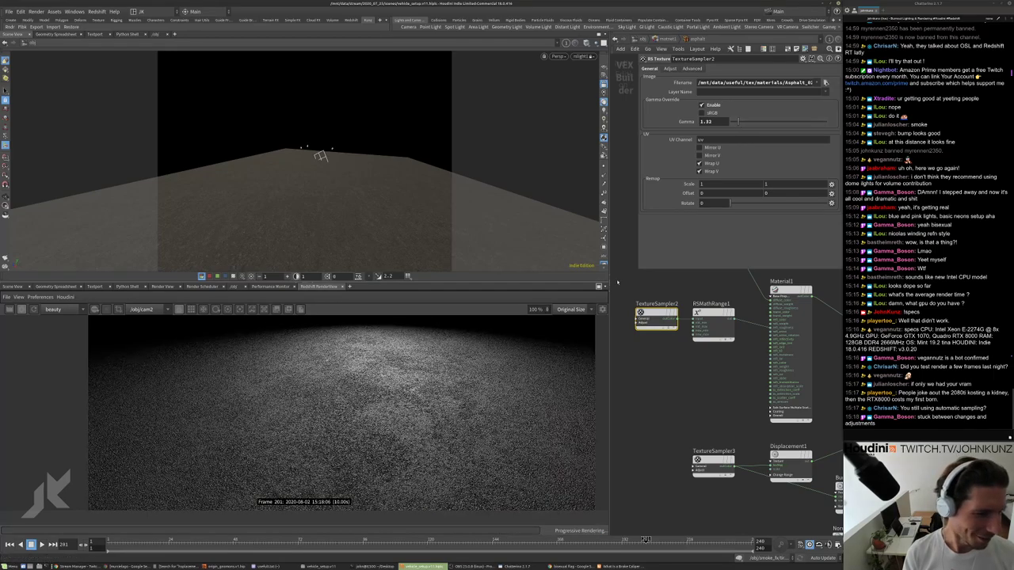
pyautogui.scroll(3, 304, 412)
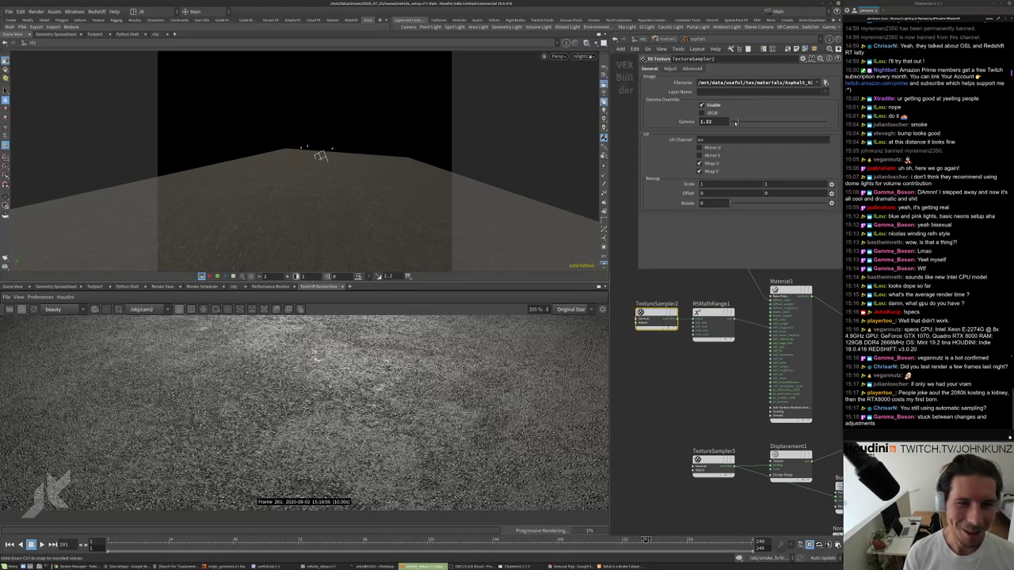
pyautogui.moveTo(737, 121); pyautogui.dragTo(733, 121)
pyautogui.scroll(-1, 447, 404)
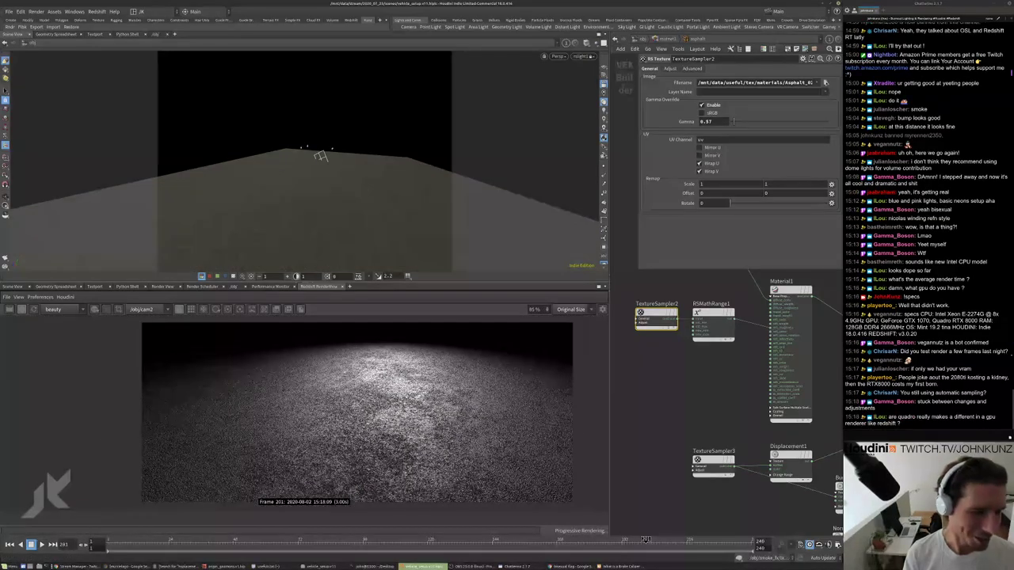
pyautogui.moveTo(669, 399); pyautogui.dragTo(548, 335, button='middle')
pyautogui.moveTo(732, 369); pyautogui.dragTo(732, 386, button='middle')
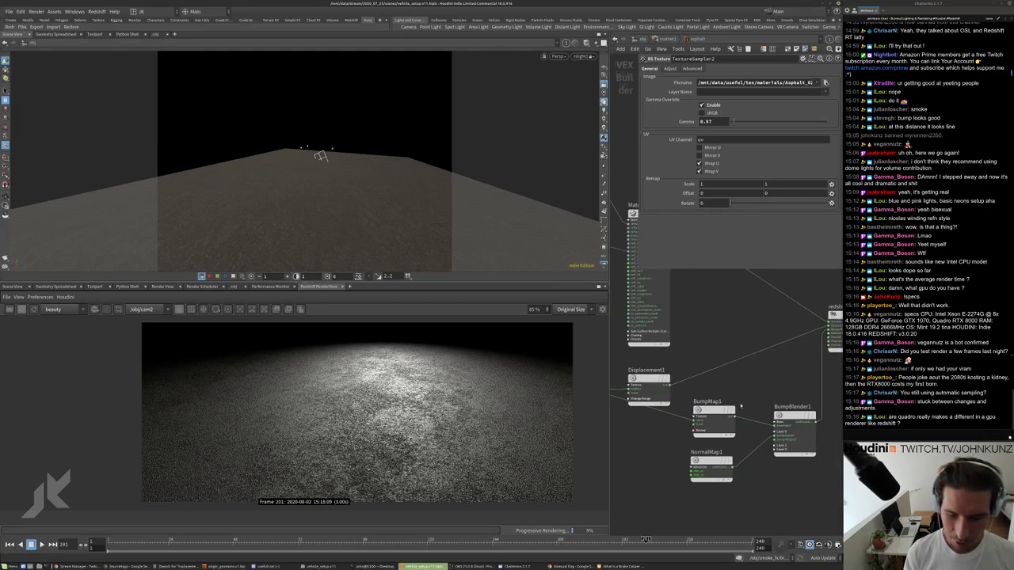
# Set BumpMap1's Height Scale to .05.
pyautogui.scroll(2, 741, 407)
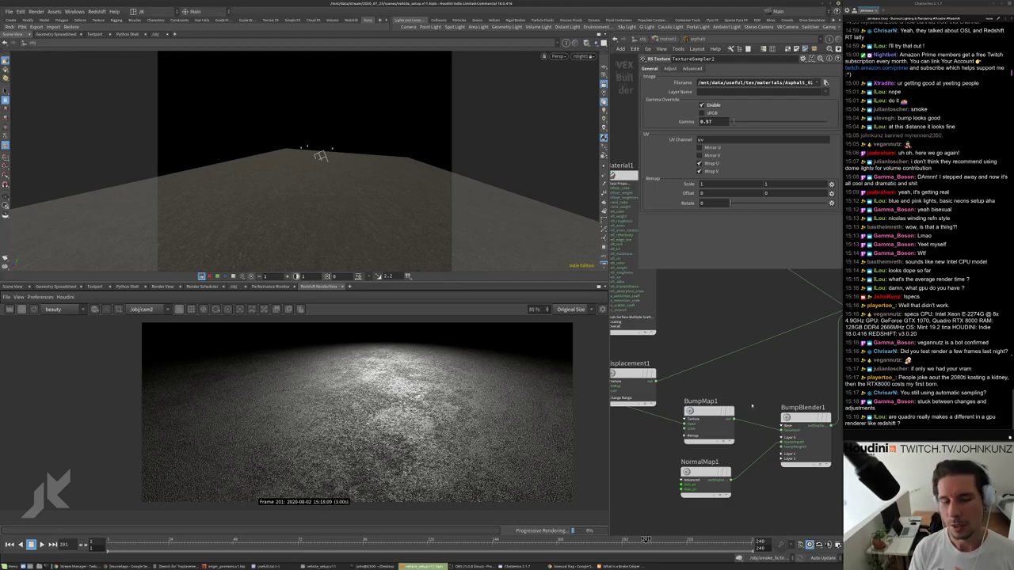
pyautogui.scroll(2, 751, 407)
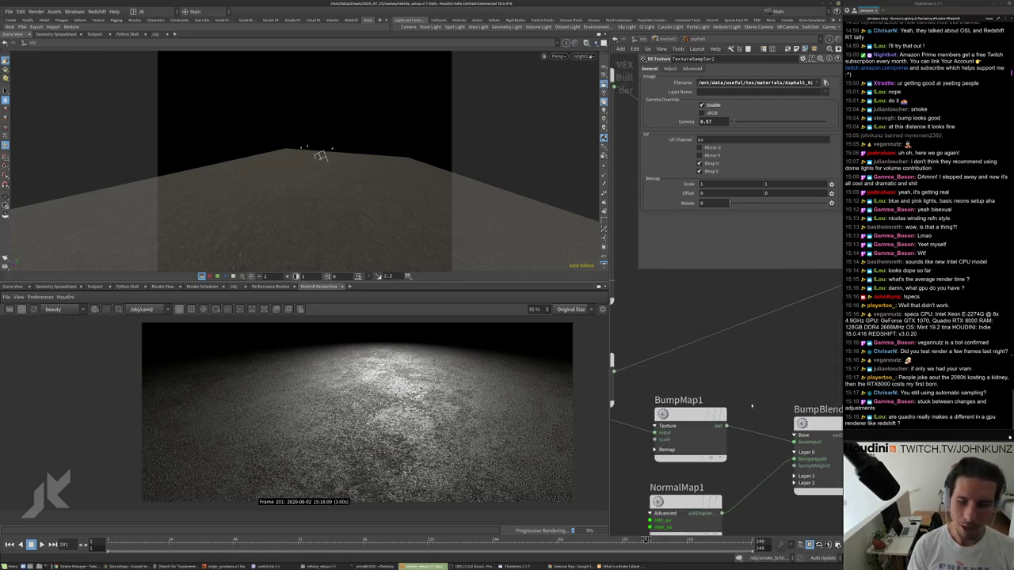
pyautogui.scroll(-3, 749, 400)
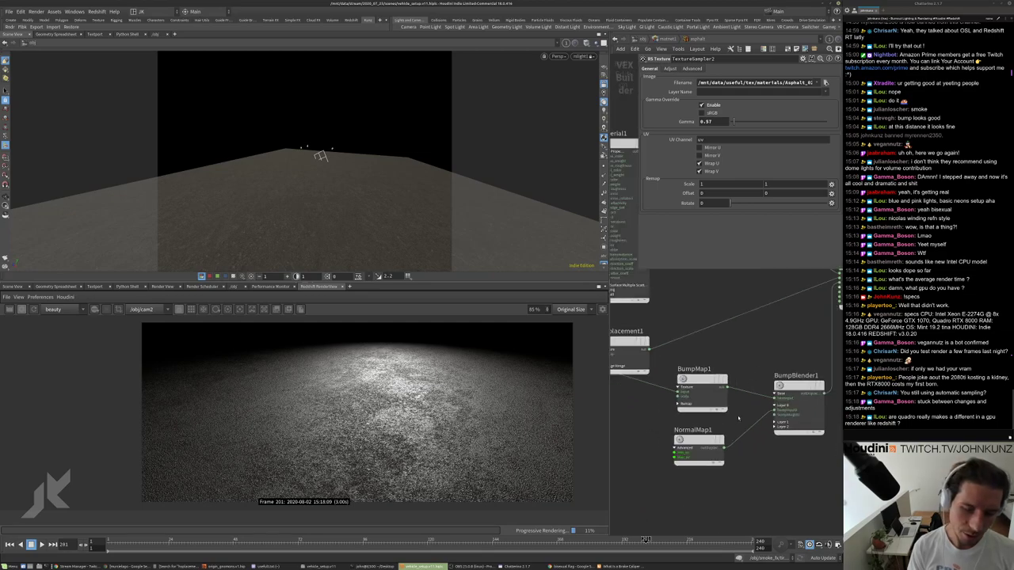
pyautogui.scroll(1, 741, 386)
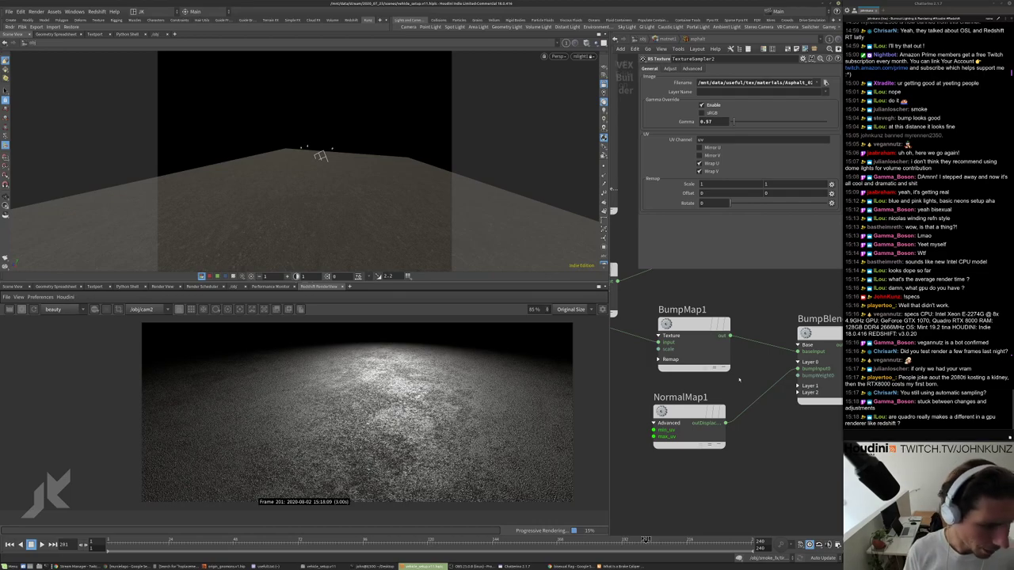
pyautogui.scroll(-2, 738, 382)
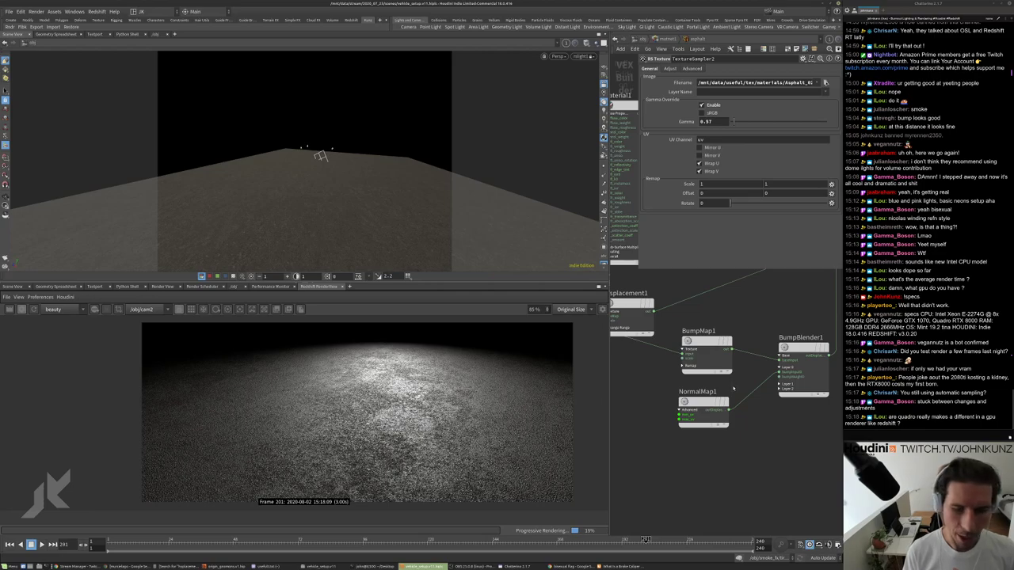
pyautogui.moveTo(719, 459); pyautogui.dragTo(712, 415)
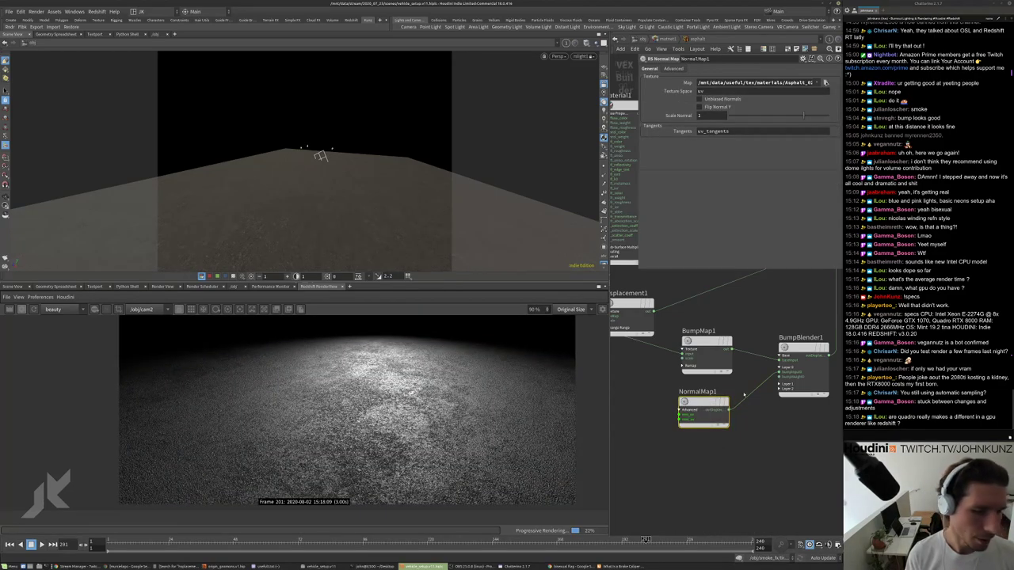
pyautogui.scroll(1, 751, 335)
pyautogui.moveTo(749, 330); pyautogui.dragTo(679, 390)
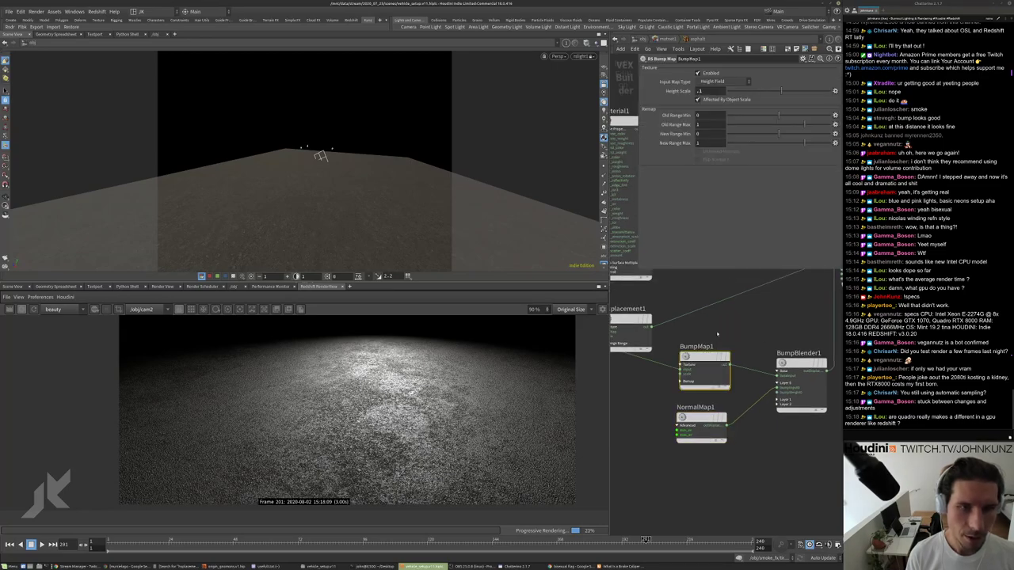
pyautogui.click(709, 91)
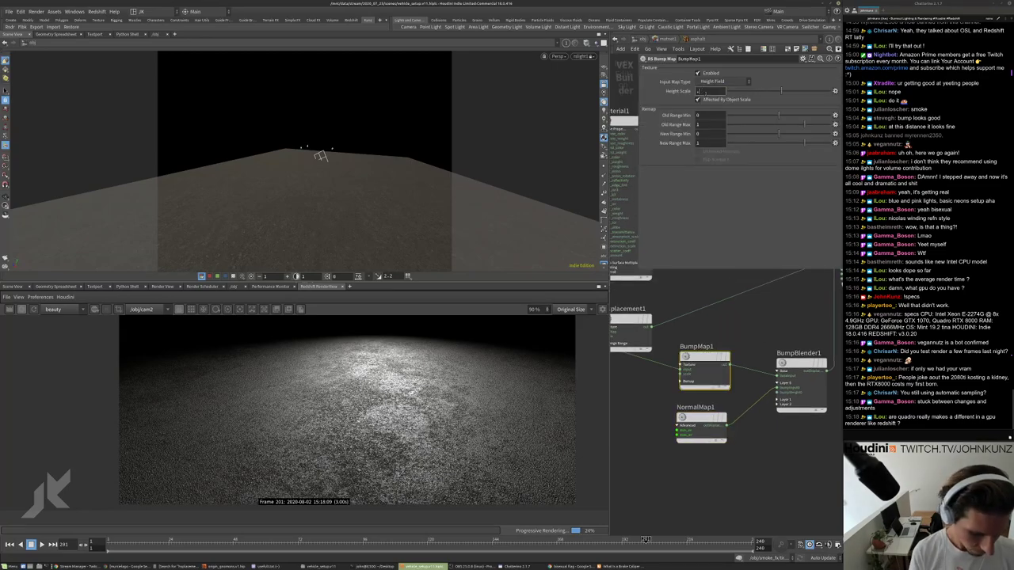
pyautogui.write('.05')
pyautogui.press('Return')
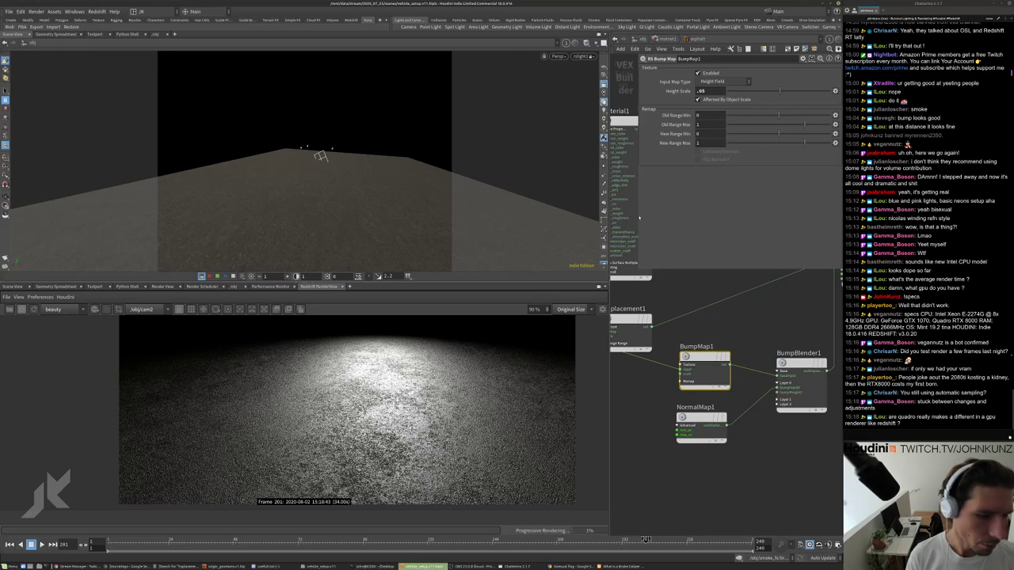
# Set NormalMap1's Scale Normal to .5.
pyautogui.click(701, 426)
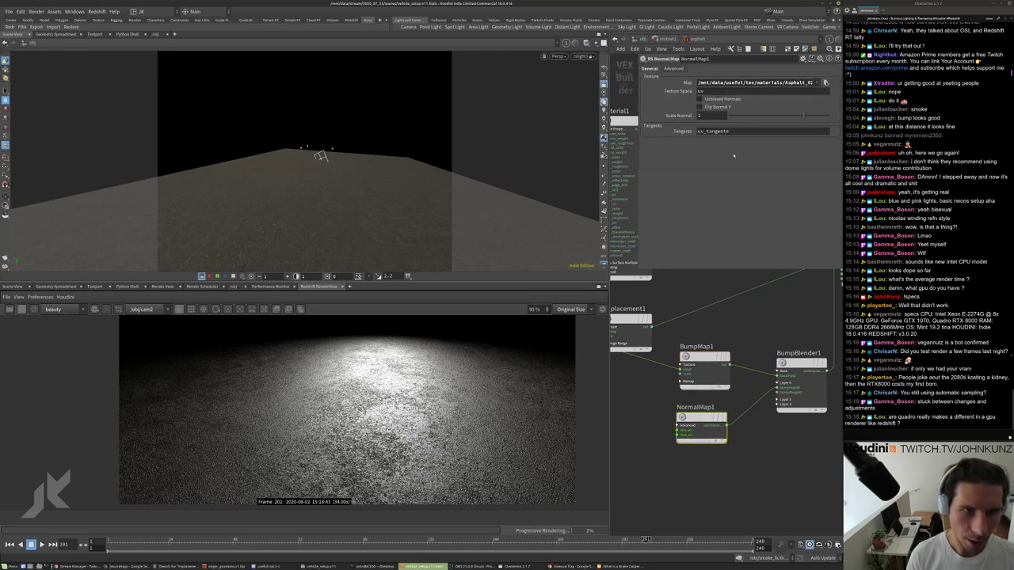
pyautogui.click(709, 115)
pyautogui.write('.5')
pyautogui.press('Return')
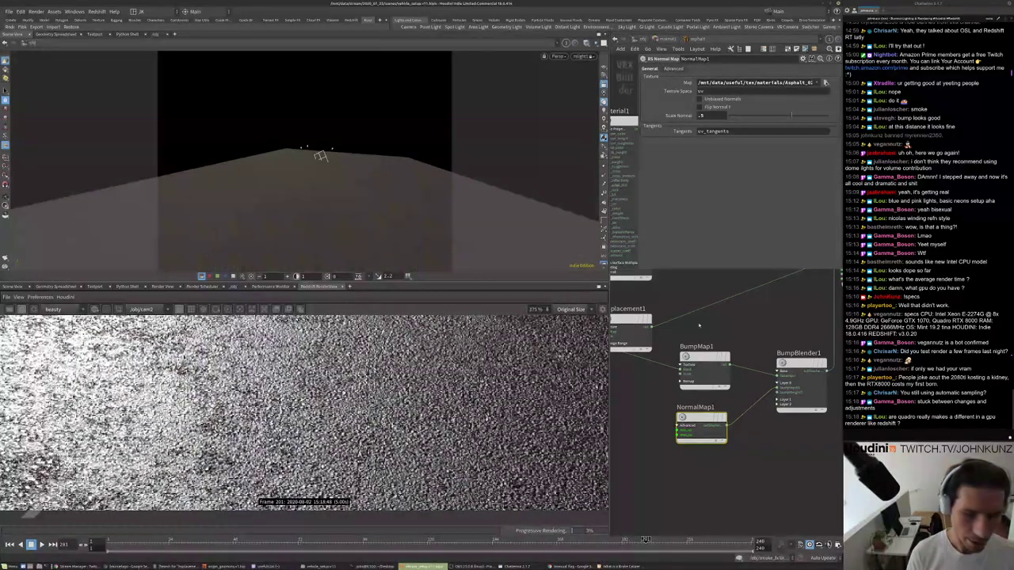
# Refine BumpMap1's Height Scale to .025.
pyautogui.click(701, 364)
pyautogui.doubleClick(701, 91)
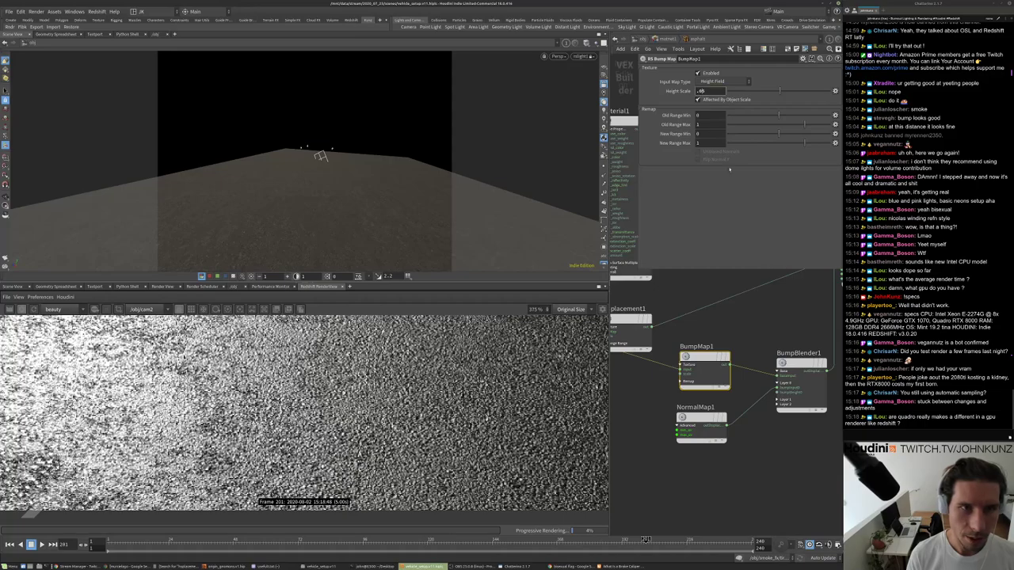
pyautogui.press('Return')
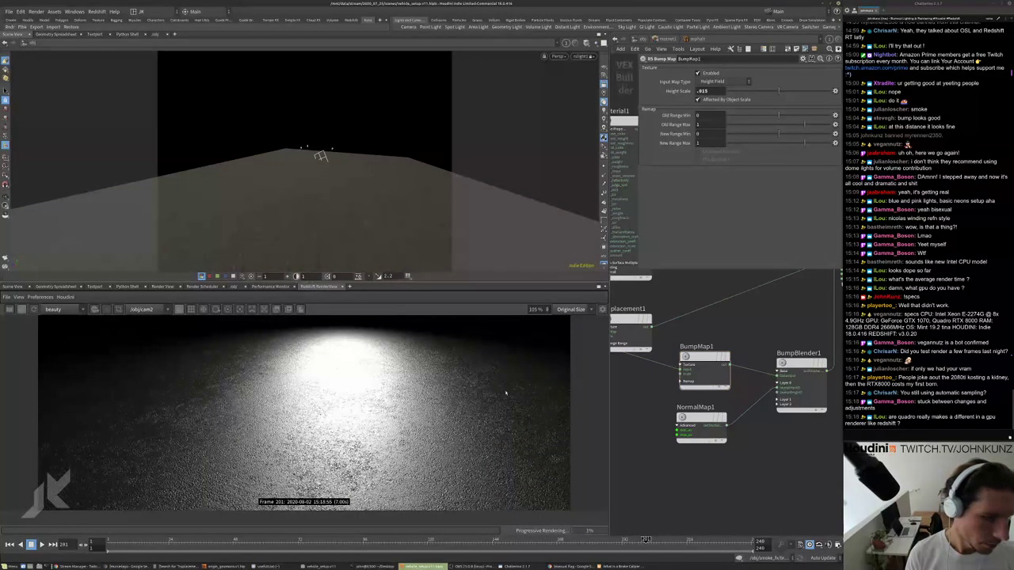
pyautogui.doubleClick(701, 91)
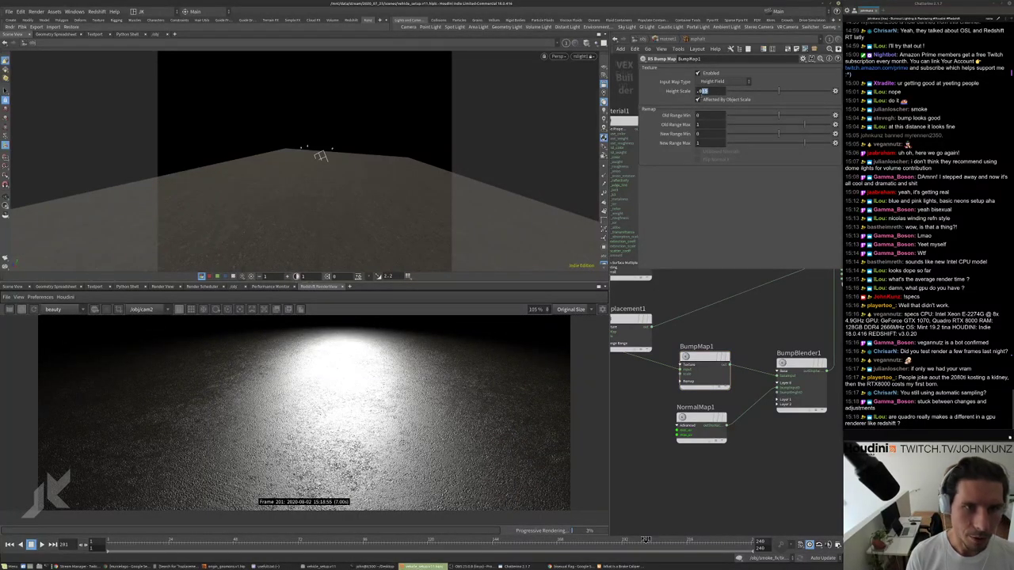
pyautogui.write('.025')
pyautogui.press('Return')
pyautogui.scroll(-1, 249, 449)
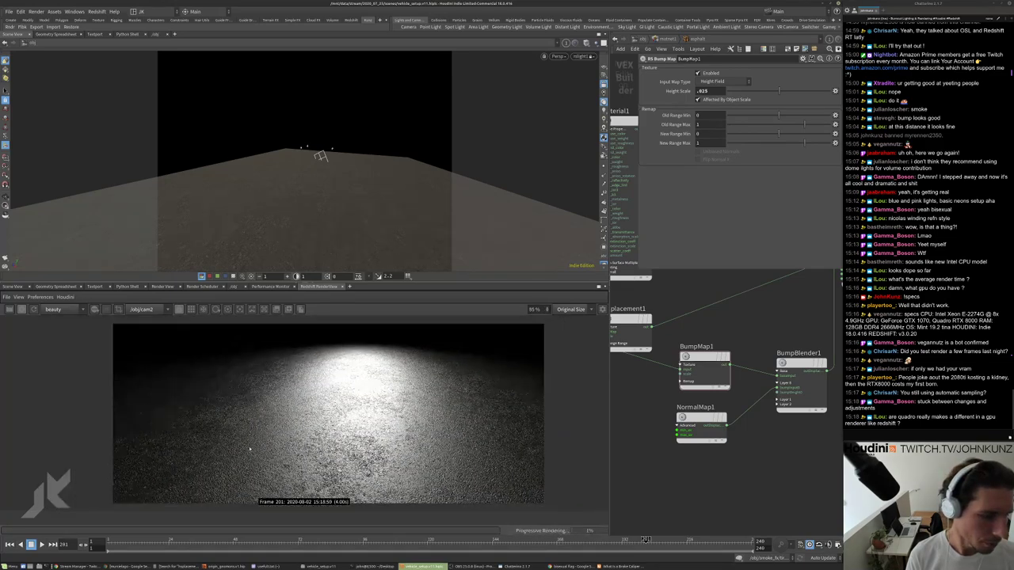
pyautogui.scroll(-5, 692, 475)
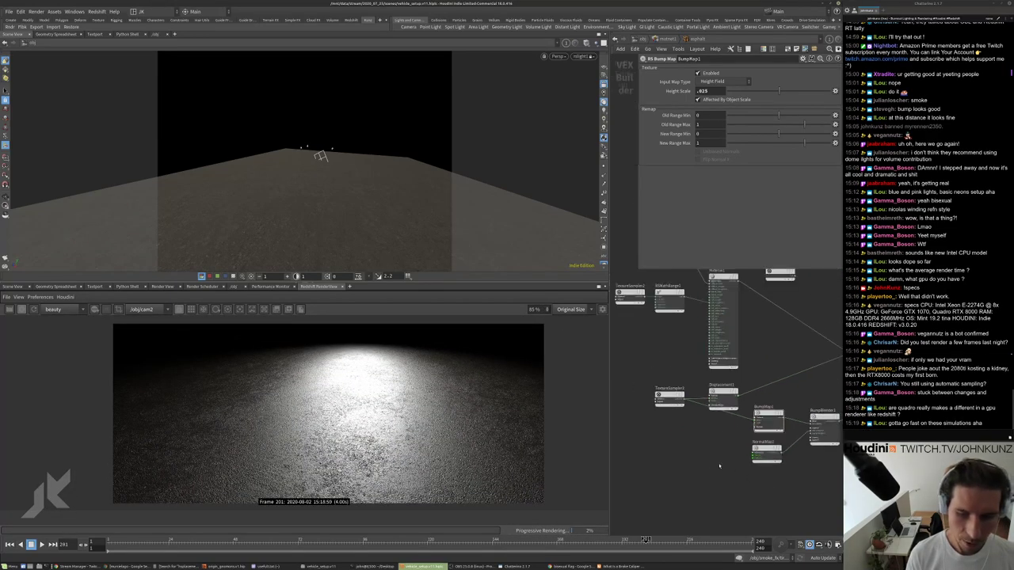
# Set the asphalt TextureSampler2 gamma to 1.25.
pyautogui.scroll(5, 697, 412)
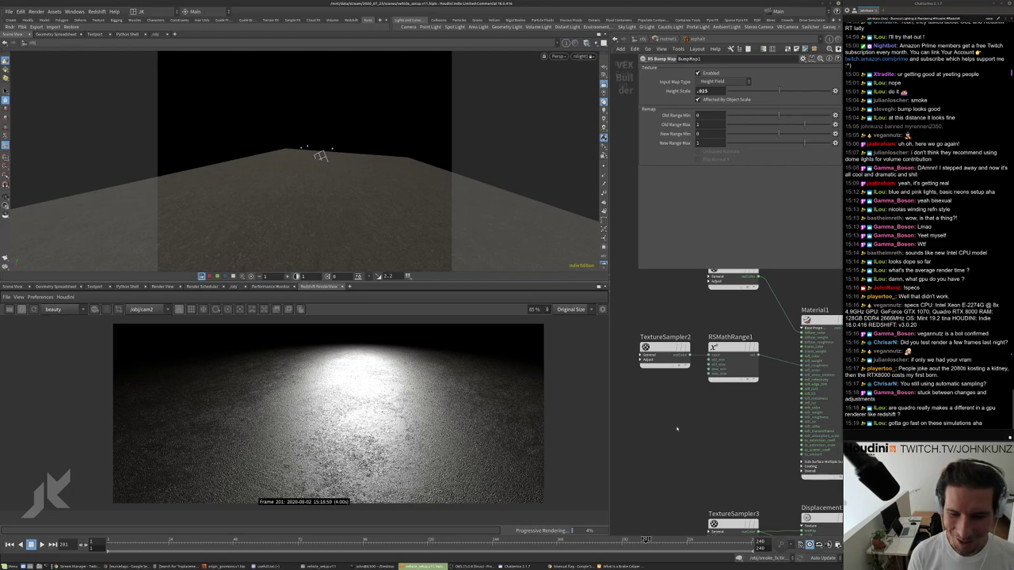
pyautogui.click(749, 357)
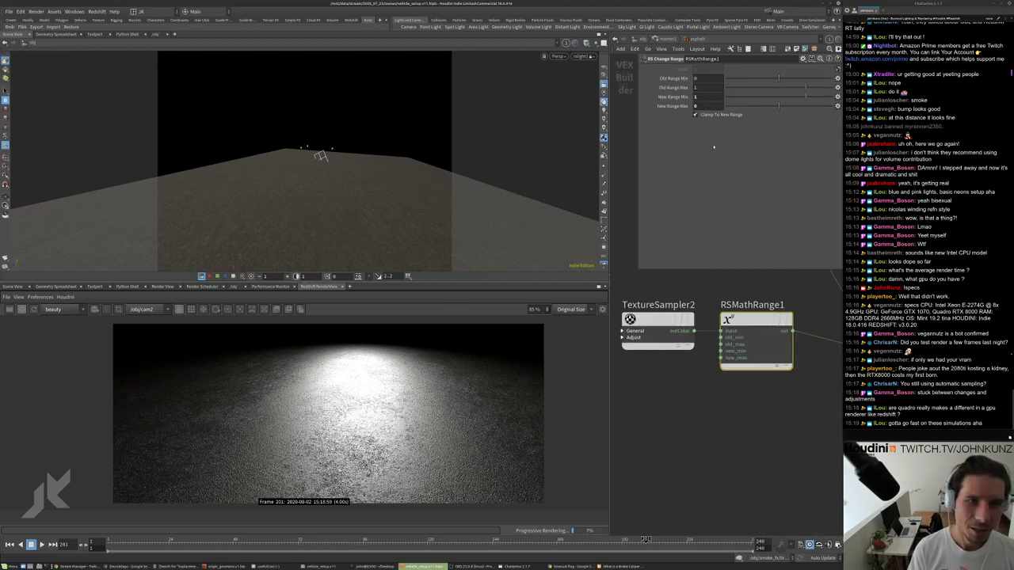
pyautogui.scroll(-3, 732, 375)
pyautogui.click(664, 326)
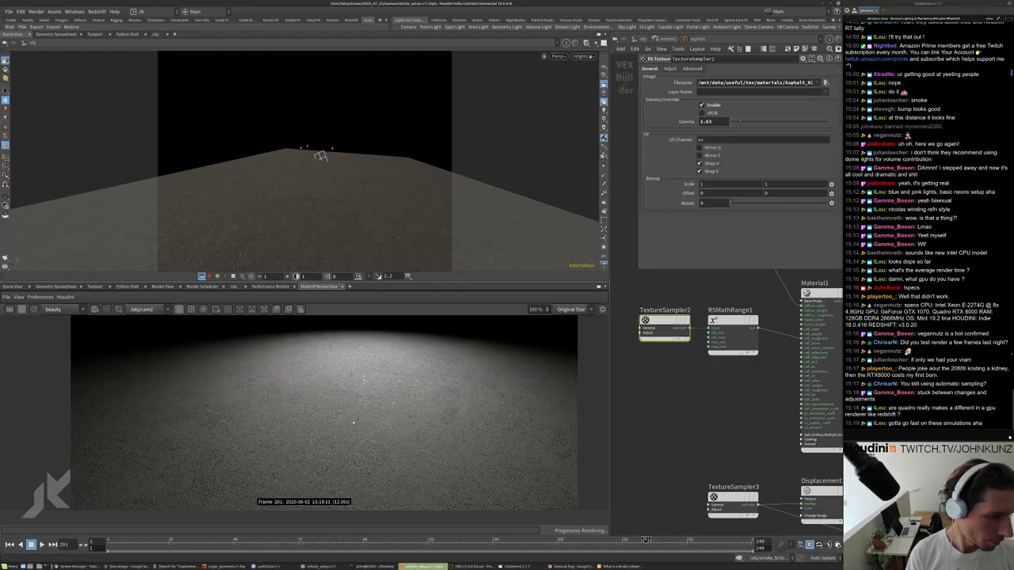
pyautogui.scroll(3, 360, 411)
pyautogui.scroll(-2, 402, 430)
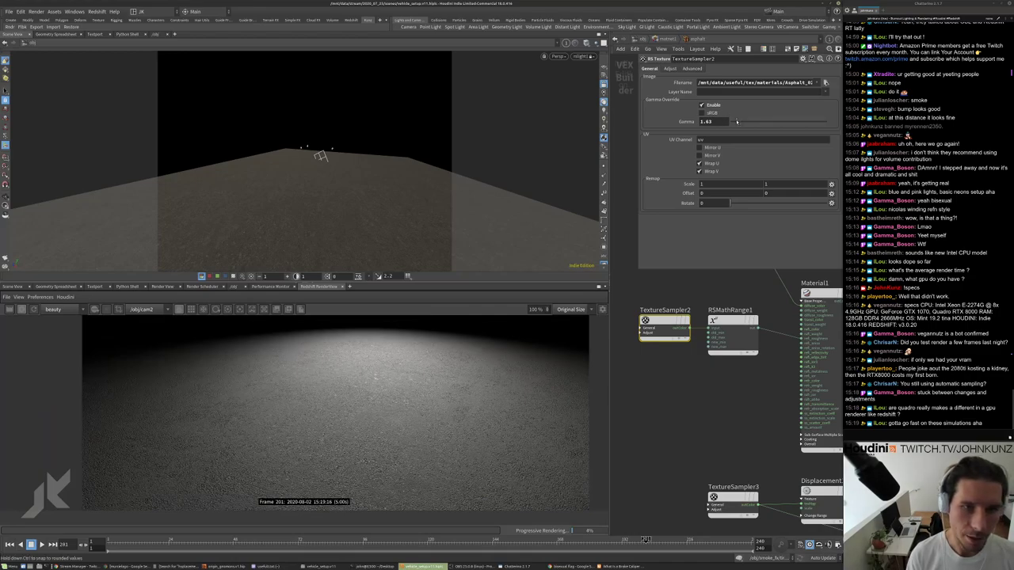
pyautogui.moveTo(740, 121); pyautogui.dragTo(735, 121)
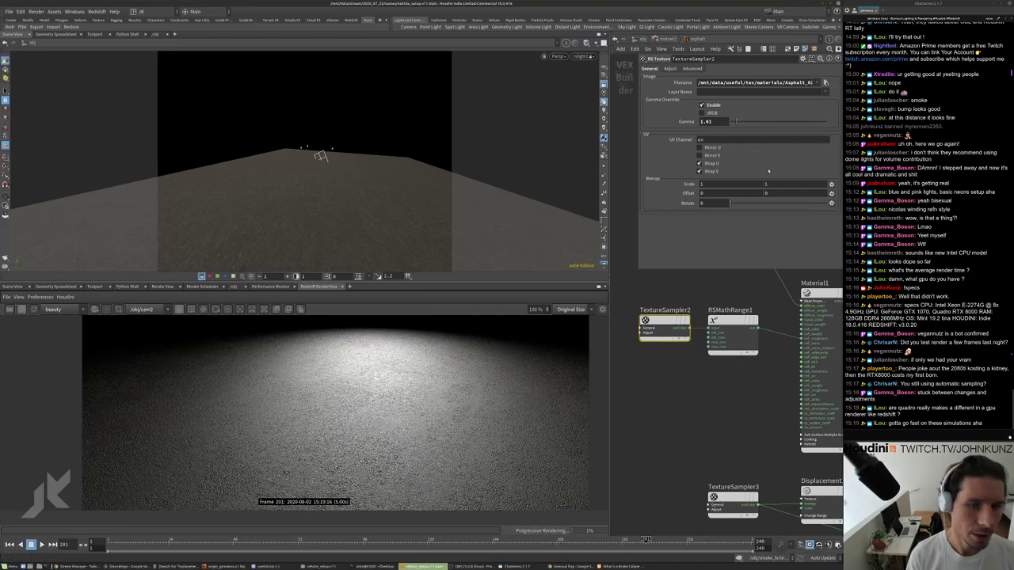
pyautogui.write('1.25')
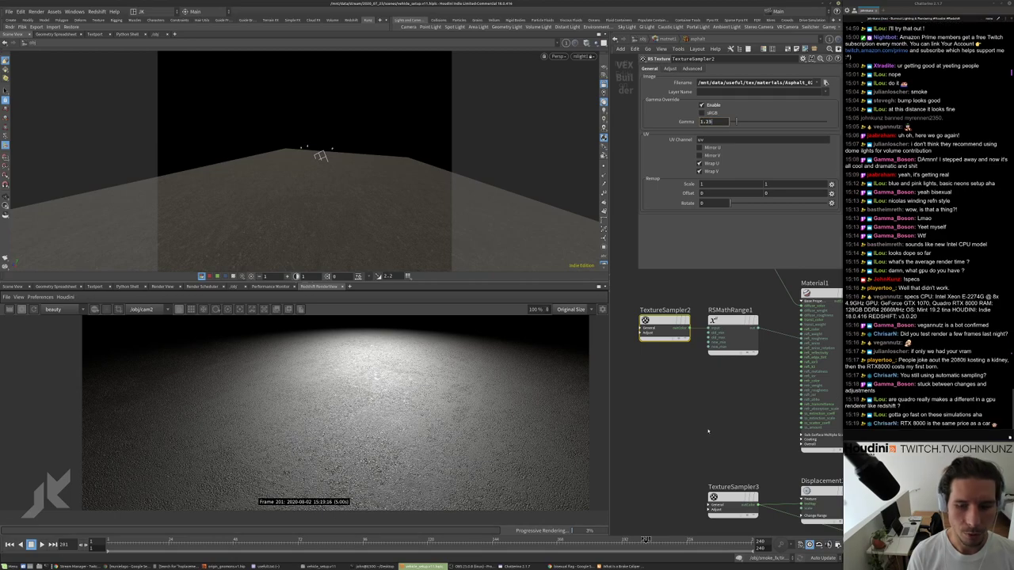
pyautogui.press('Return')
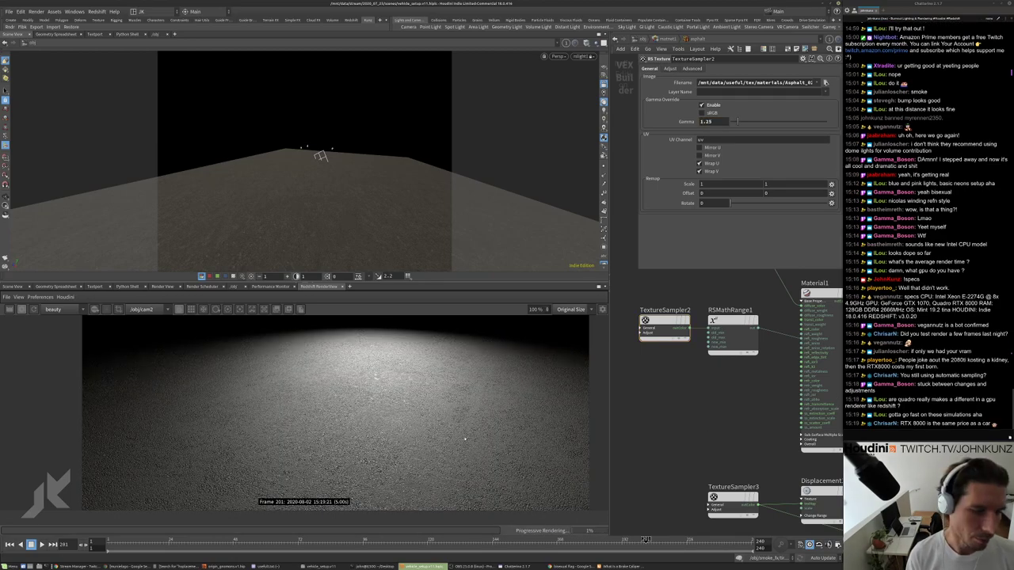
# Zoom the Redshift render view in and out to inspect the brighter asphalt.
pyautogui.scroll(2, 460, 442)
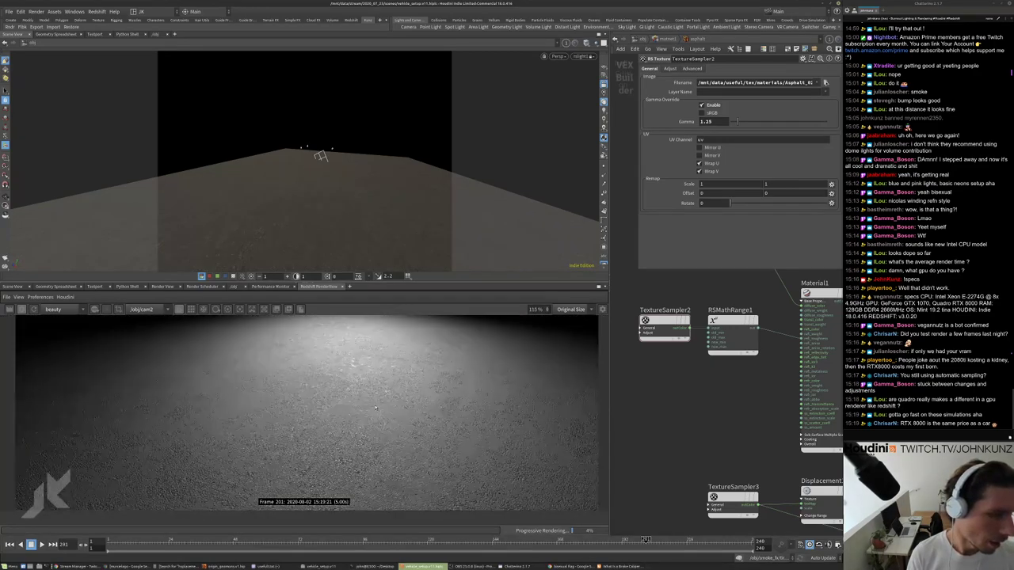
pyautogui.scroll(-3, 375, 409)
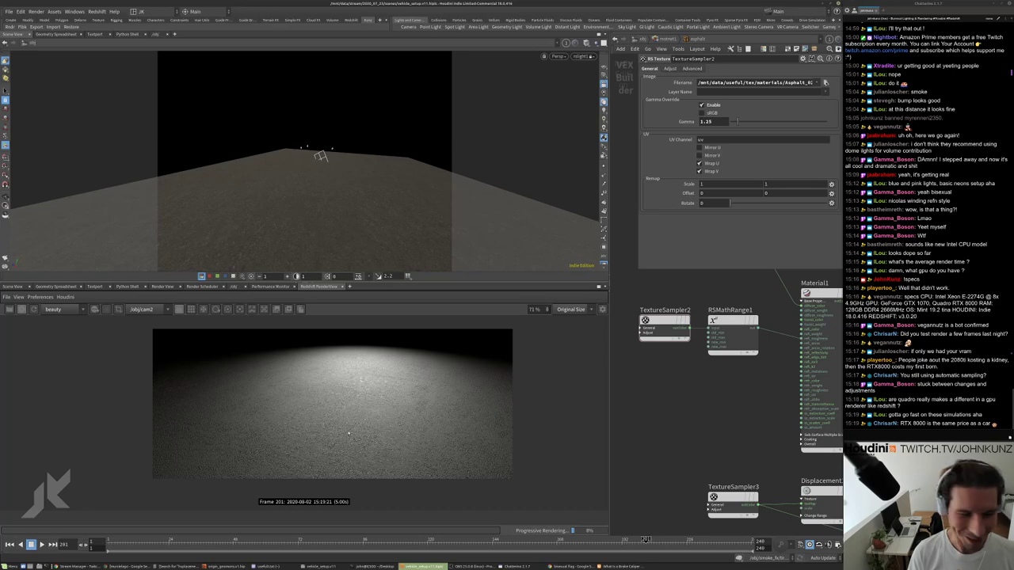
pyautogui.scroll(1, 301, 414)
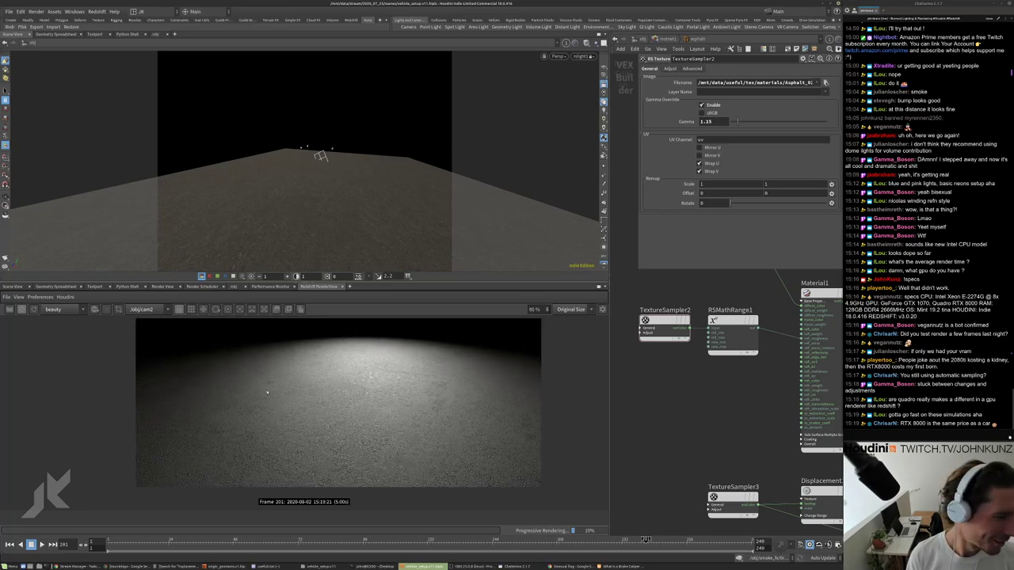
pyautogui.scroll(6, 267, 392)
pyautogui.scroll(-6, 228, 409)
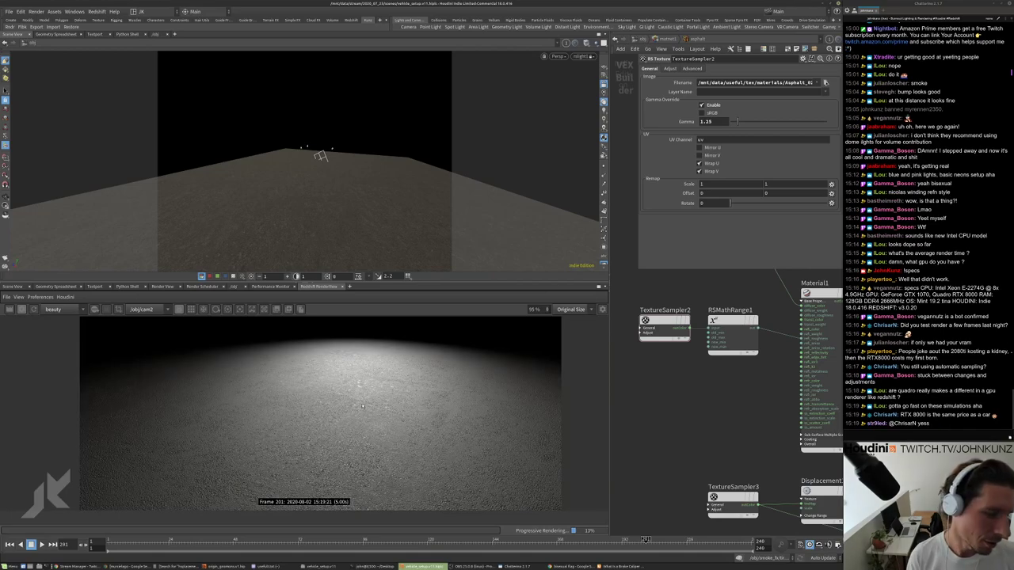
pyautogui.scroll(1, 372, 419)
pyautogui.scroll(-1, 365, 430)
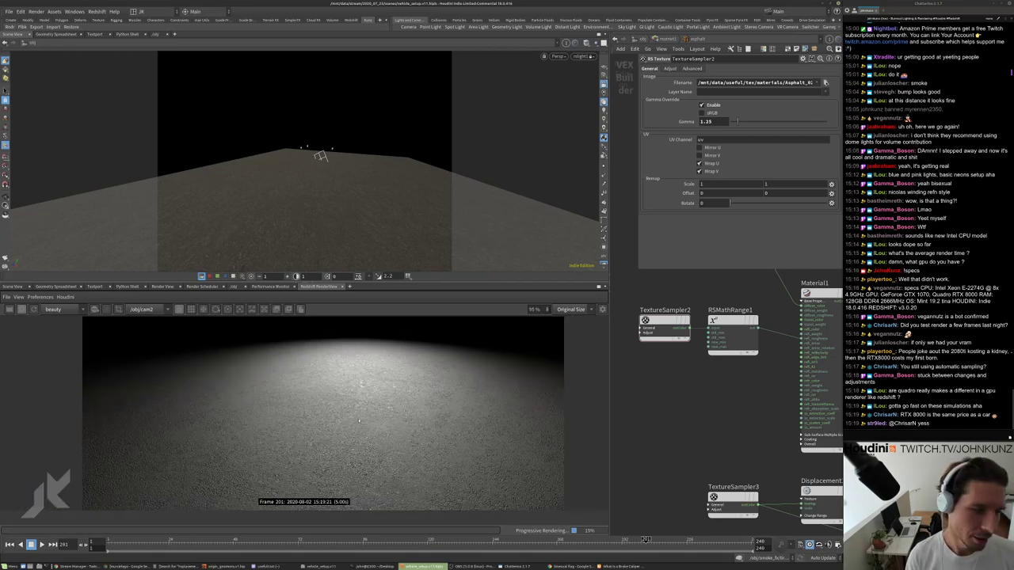
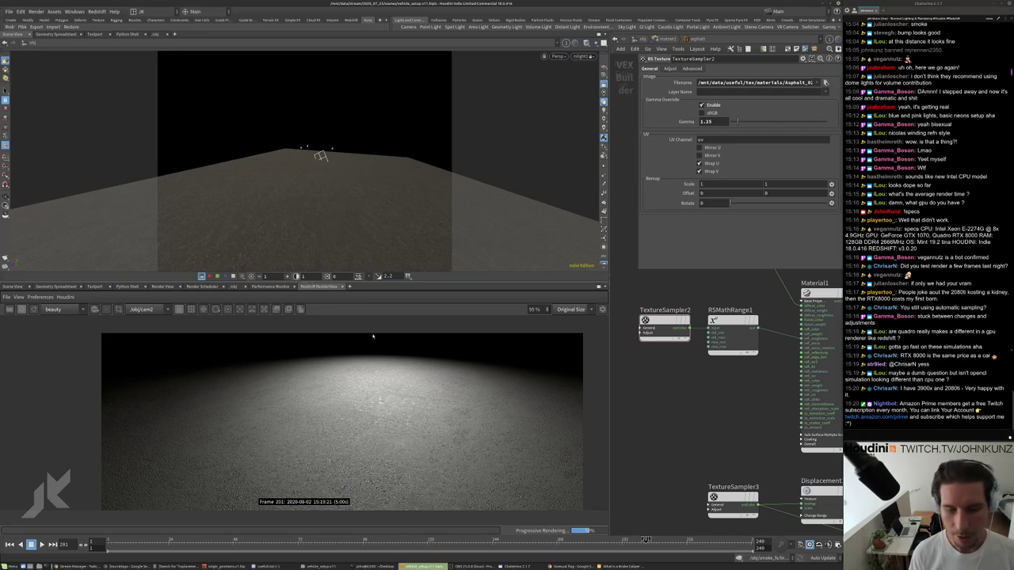
# Insert an RS Color Correct node on the wire between TextureSampler1 and Material1.
pyautogui.scroll(-2, 362, 408)
pyautogui.scroll(1, 340, 402)
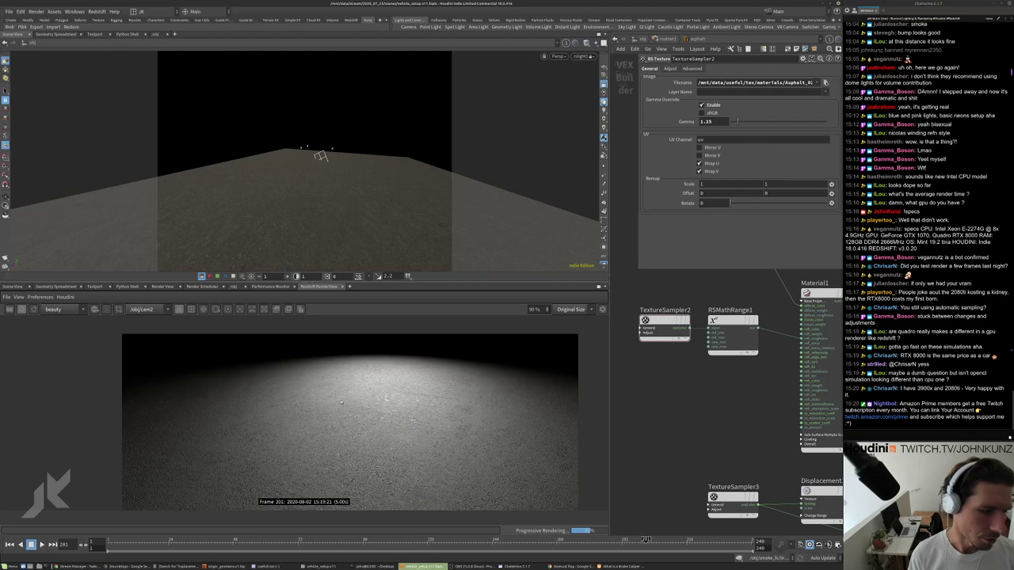
pyautogui.scroll(-1, 343, 400)
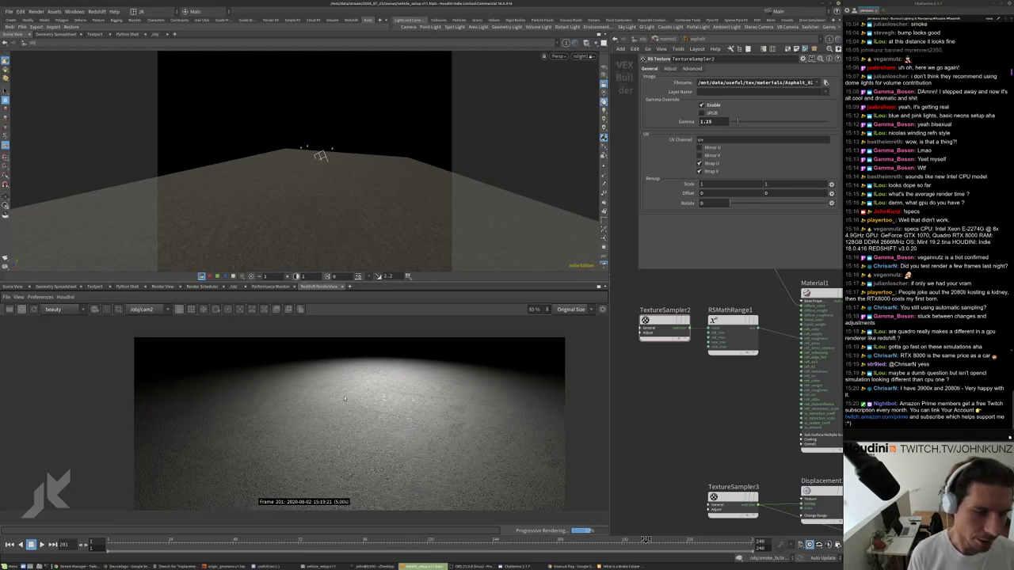
pyautogui.scroll(1, 345, 396)
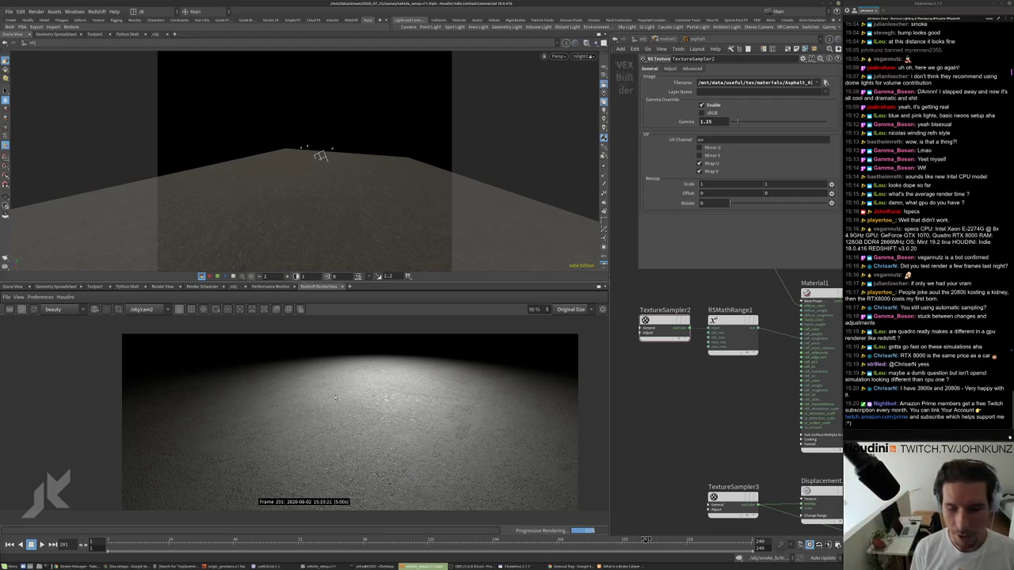
pyautogui.scroll(-1, 343, 392)
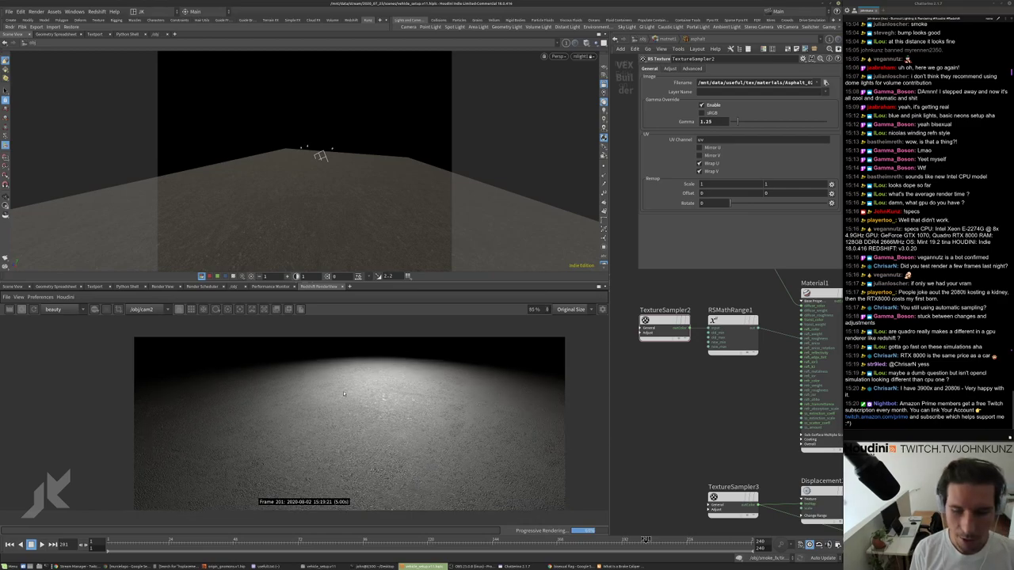
pyautogui.scroll(-2, 342, 391)
pyautogui.scroll(2, 337, 386)
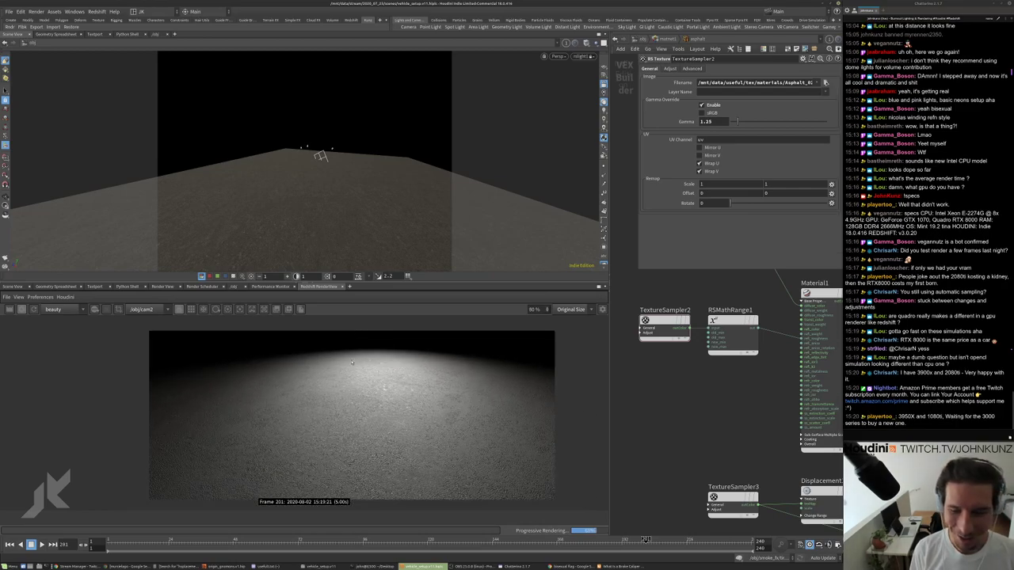
pyautogui.scroll(2, 353, 390)
pyautogui.scroll(-1, 365, 365)
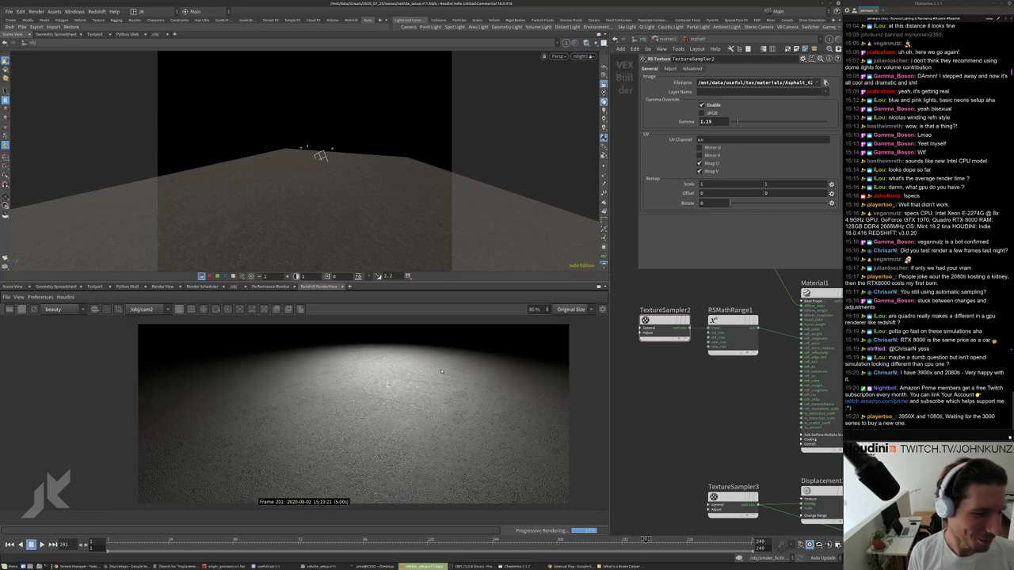
pyautogui.moveTo(650, 380); pyautogui.dragTo(668, 451, button='middle')
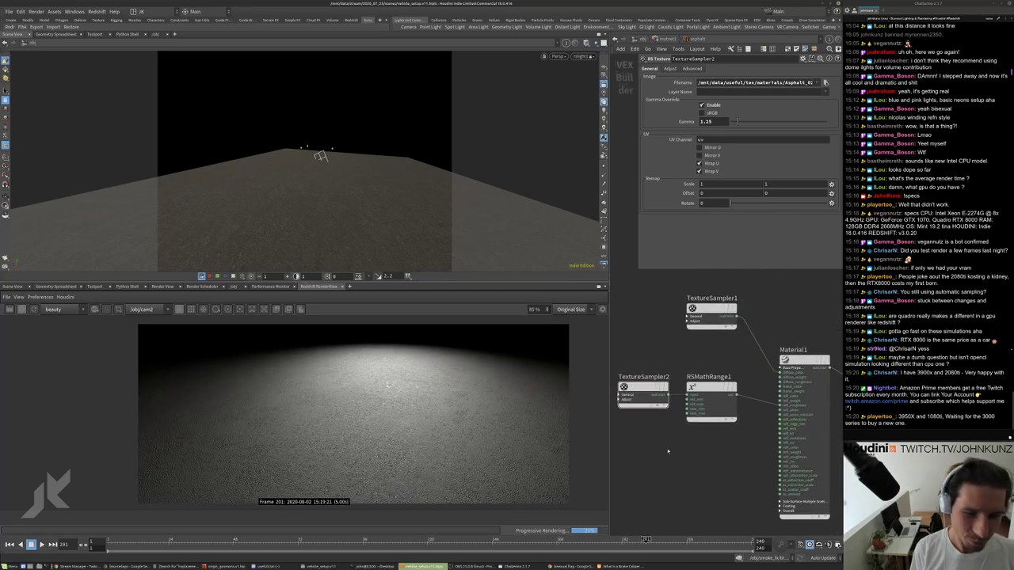
pyautogui.click(711, 321)
pyautogui.moveTo(798, 371); pyautogui.dragTo(792, 378, button='middle')
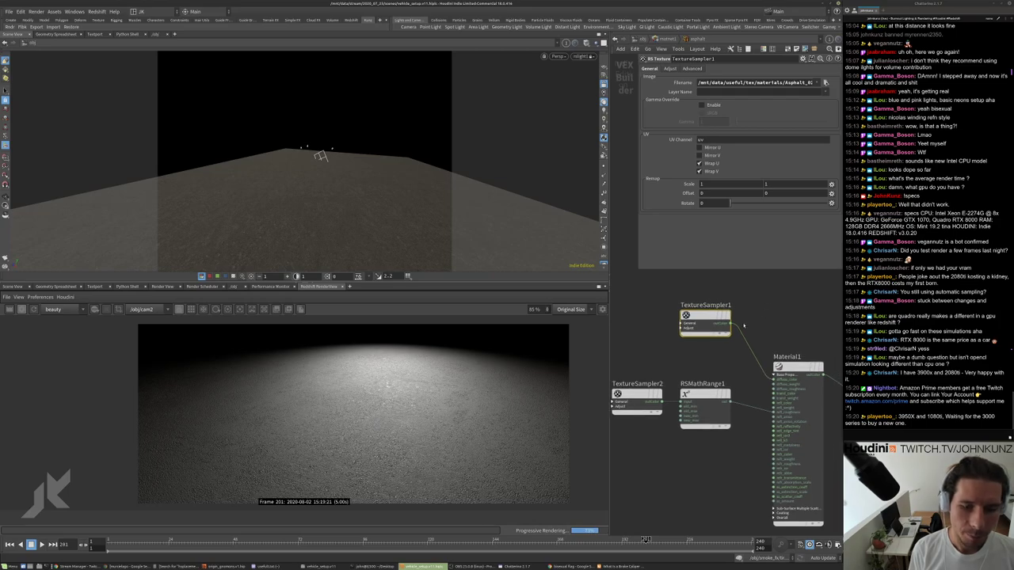
pyautogui.click(792, 378)
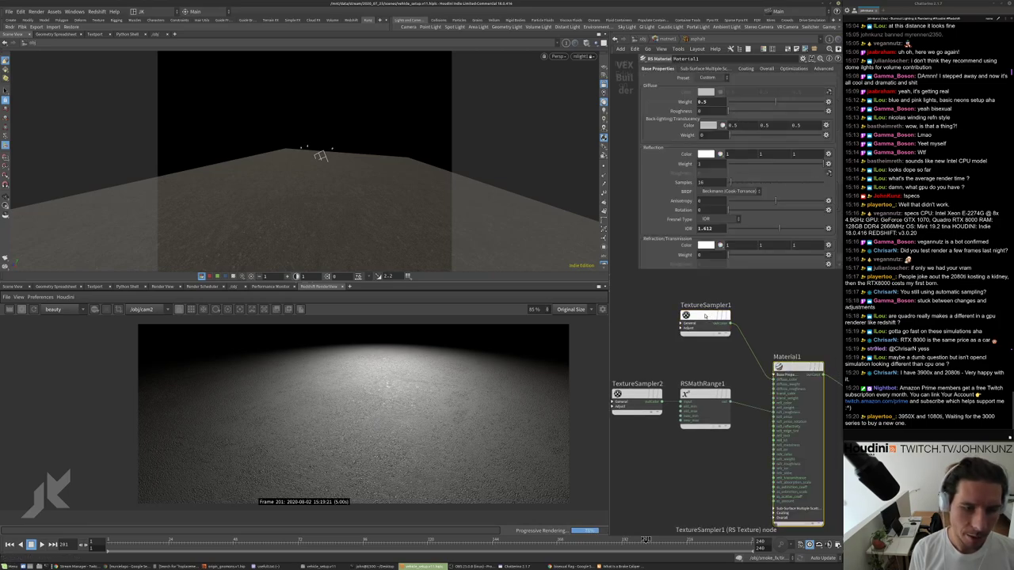
pyautogui.moveTo(709, 320); pyautogui.dragTo(674, 309)
pyautogui.press('Tab')
pyautogui.write('color')
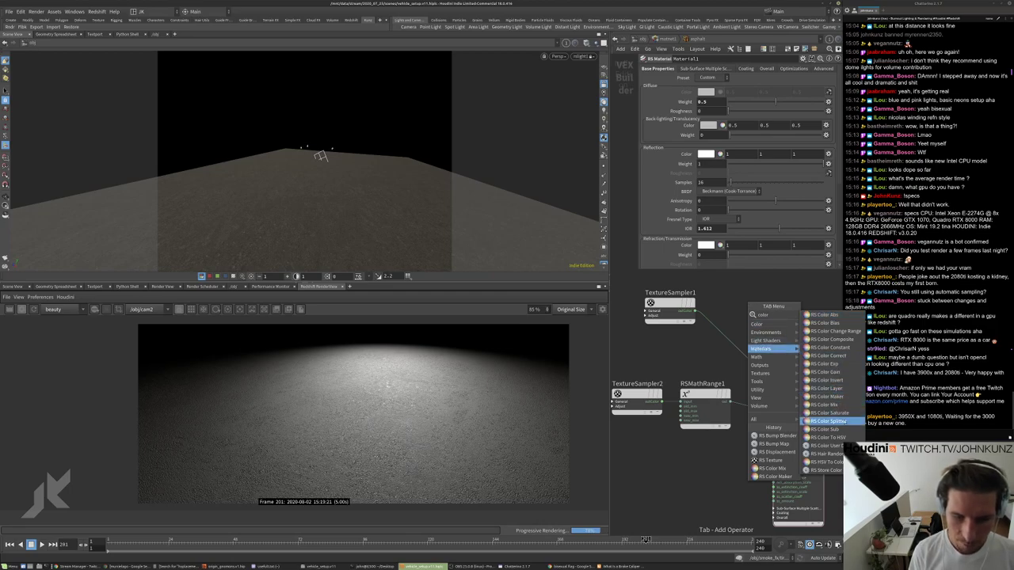
pyautogui.click(827, 356)
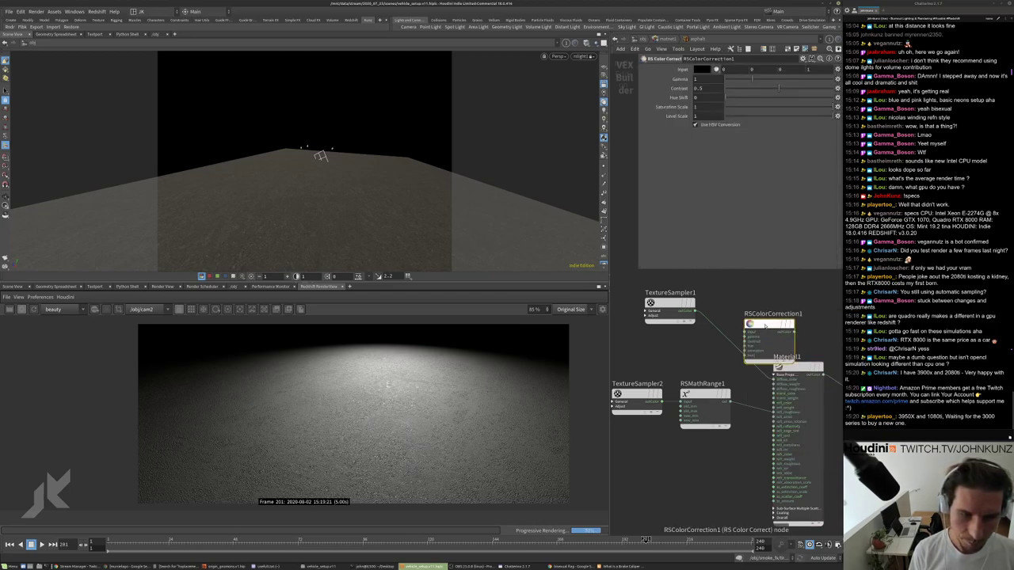
pyautogui.click(733, 338)
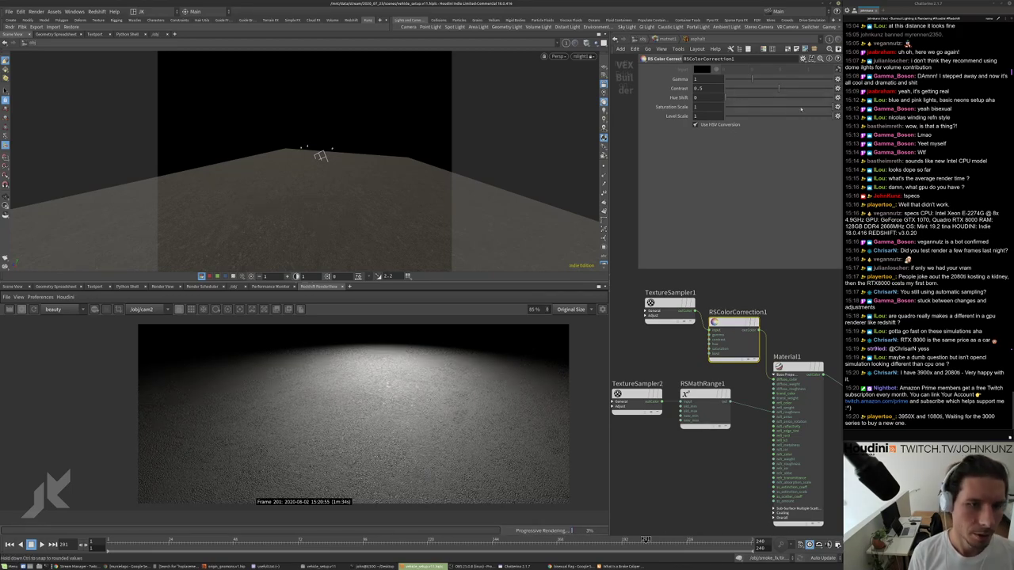
# Lower the colour correction's saturation to 0.706 and gamma to 0.963.
pyautogui.moveTo(801, 110); pyautogui.dragTo(785, 107)
pyautogui.scroll(-2, 450, 393)
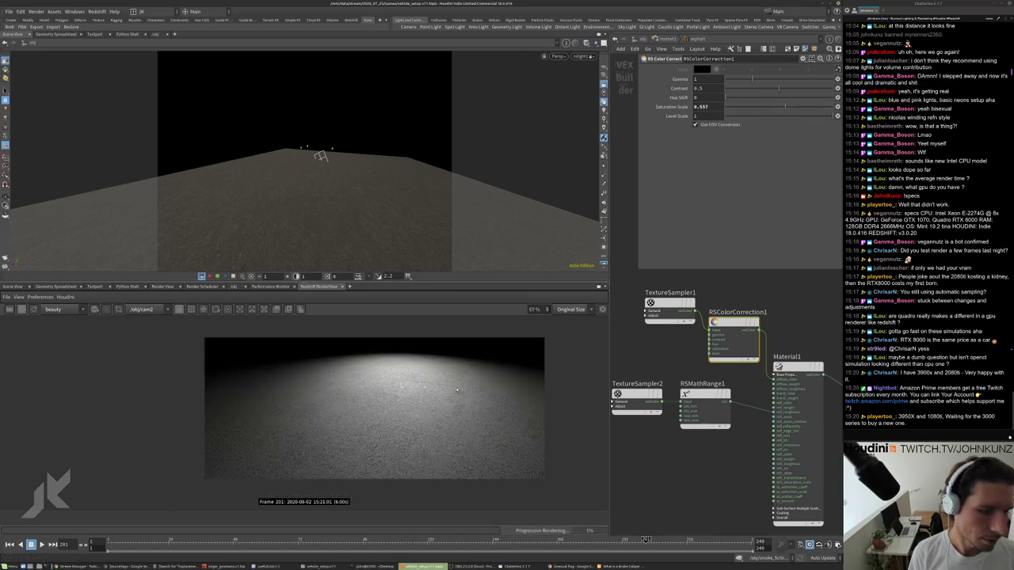
pyautogui.moveTo(769, 106); pyautogui.dragTo(809, 105)
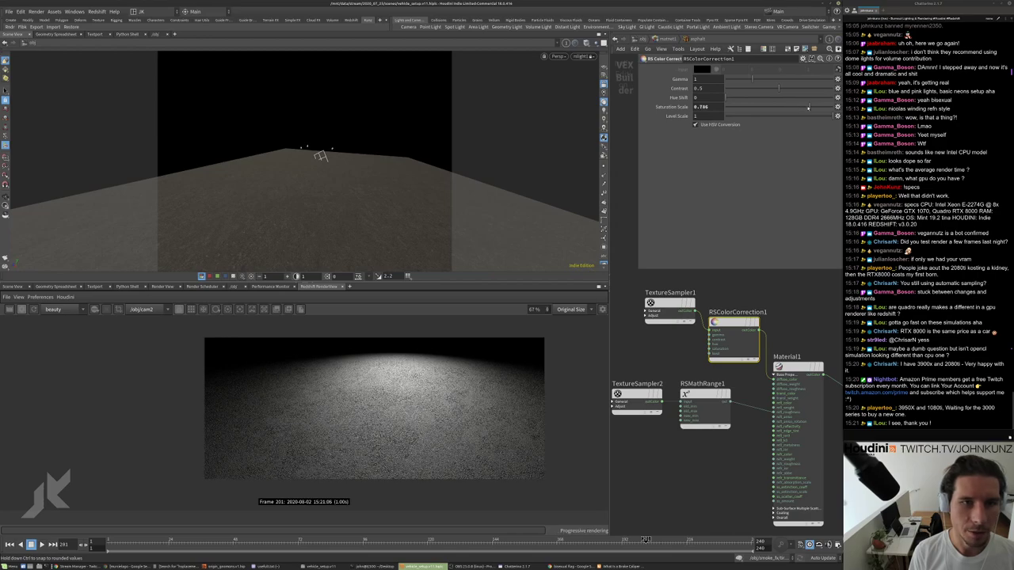
pyautogui.moveTo(742, 80); pyautogui.dragTo(736, 81)
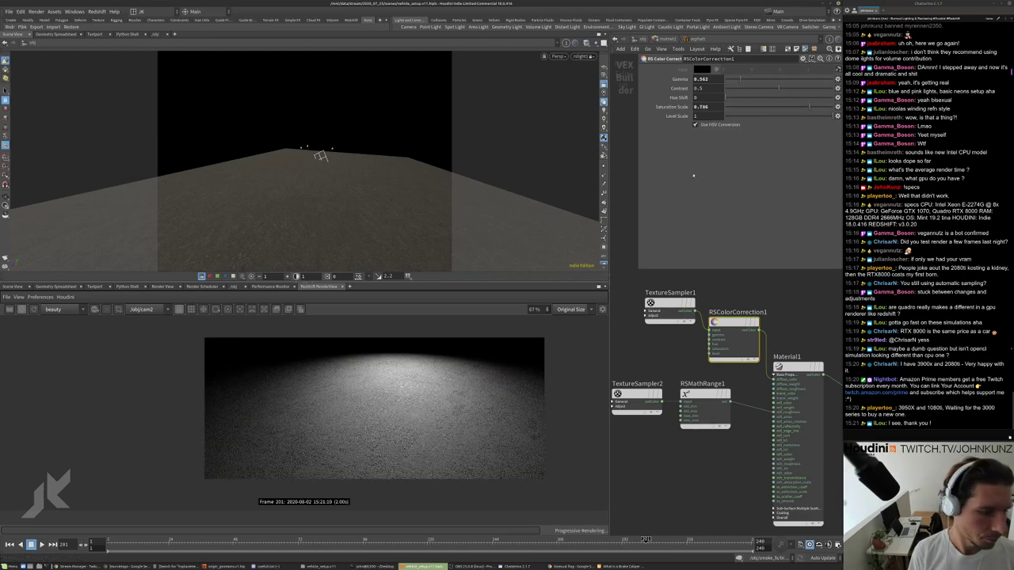
pyautogui.scroll(1, 393, 406)
pyautogui.scroll(-1, 393, 406)
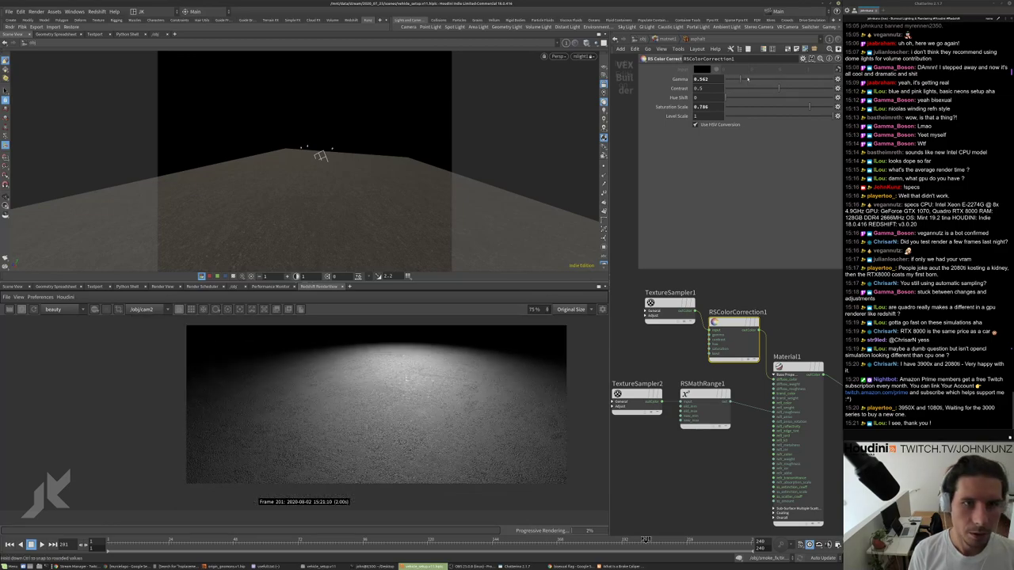
pyautogui.click(691, 411)
# Adjust TextureSampler2's gamma slider to brighten the asphalt render.
pyautogui.click(636, 400)
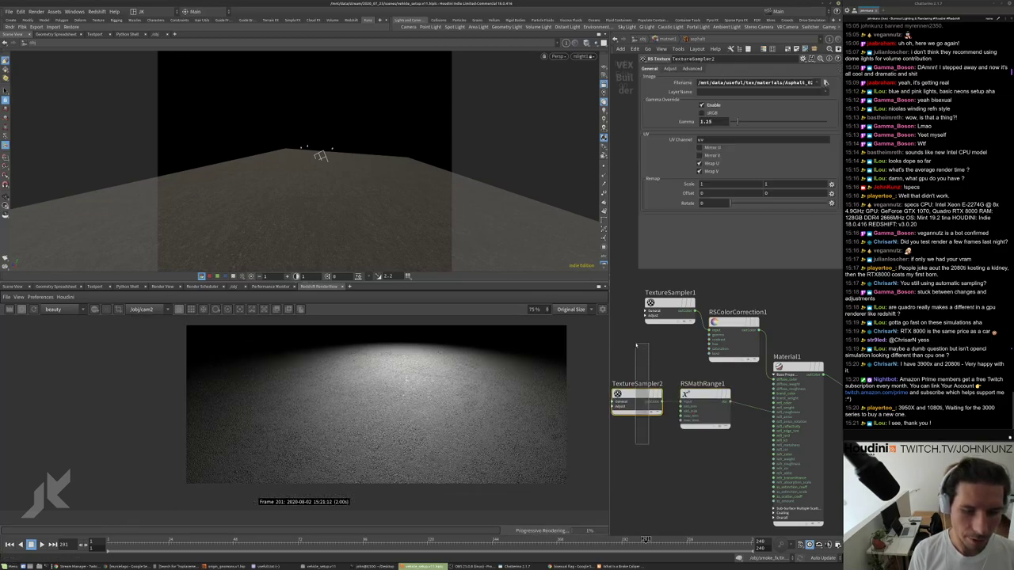
pyautogui.click(745, 123)
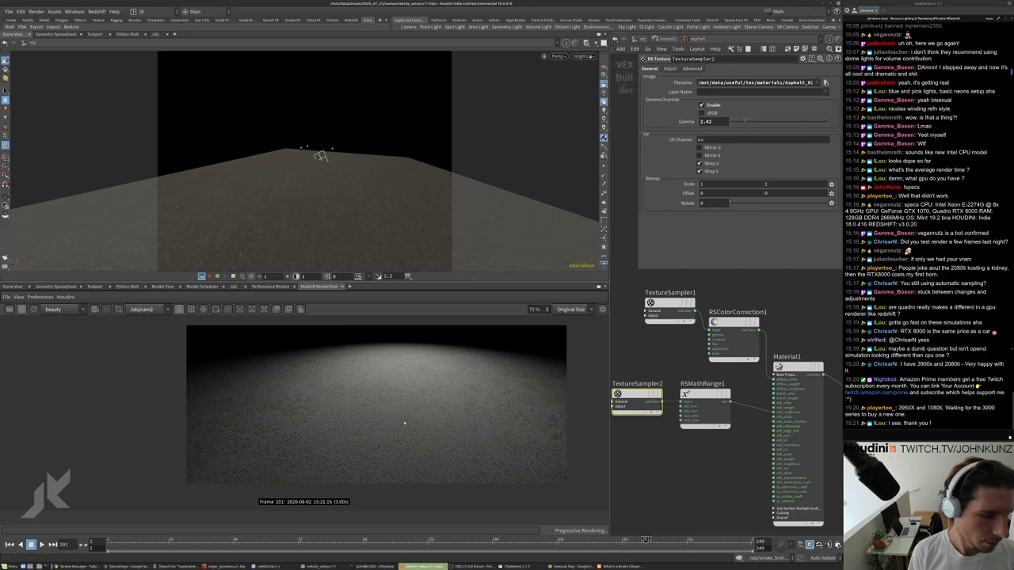
pyautogui.scroll(5, 407, 420)
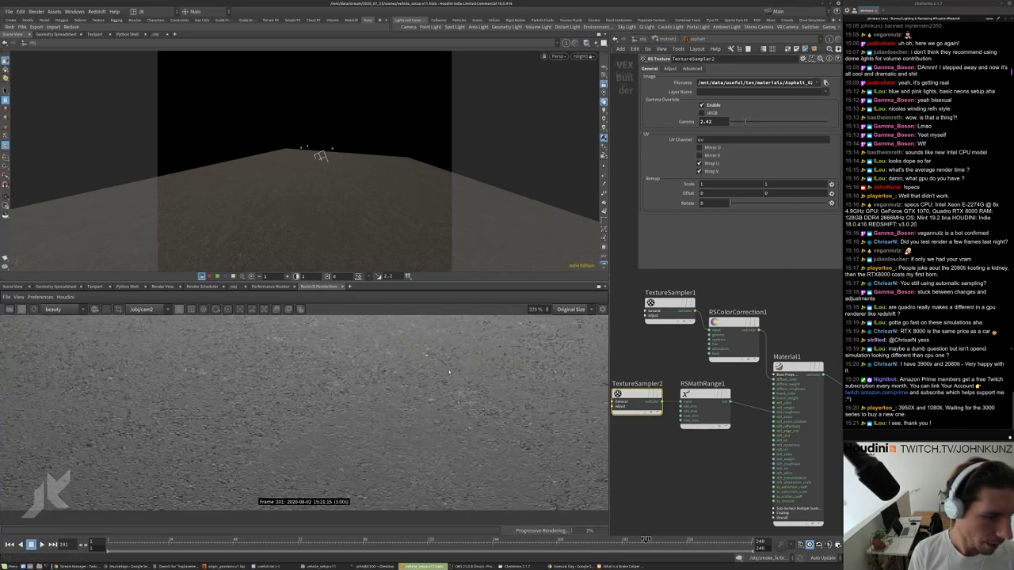
pyautogui.scroll(-4, 427, 409)
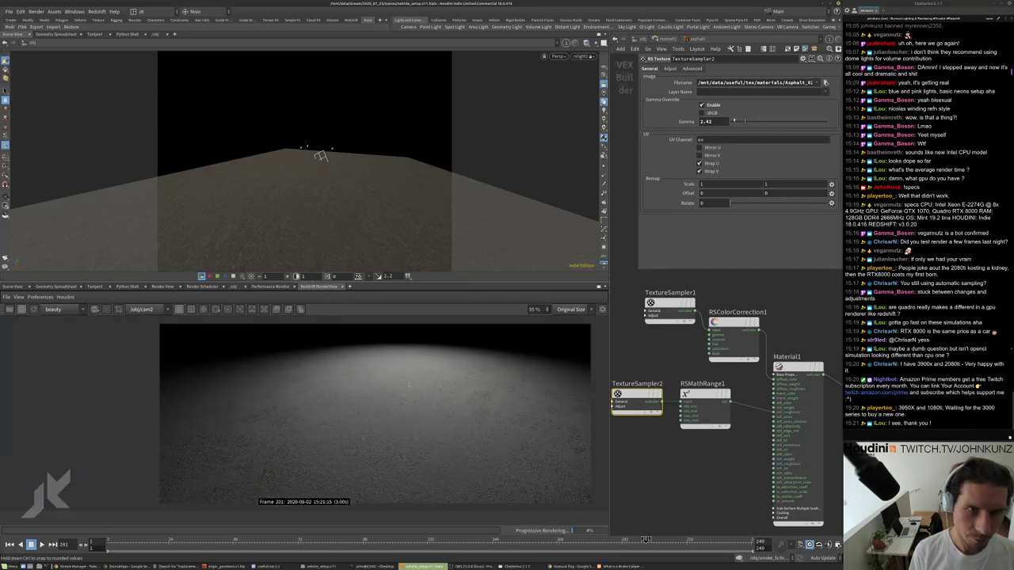
pyautogui.click(737, 121)
# Set Material1's IOR to 1.346 and its diffuse weight to 0.629.
pyautogui.click(798, 368)
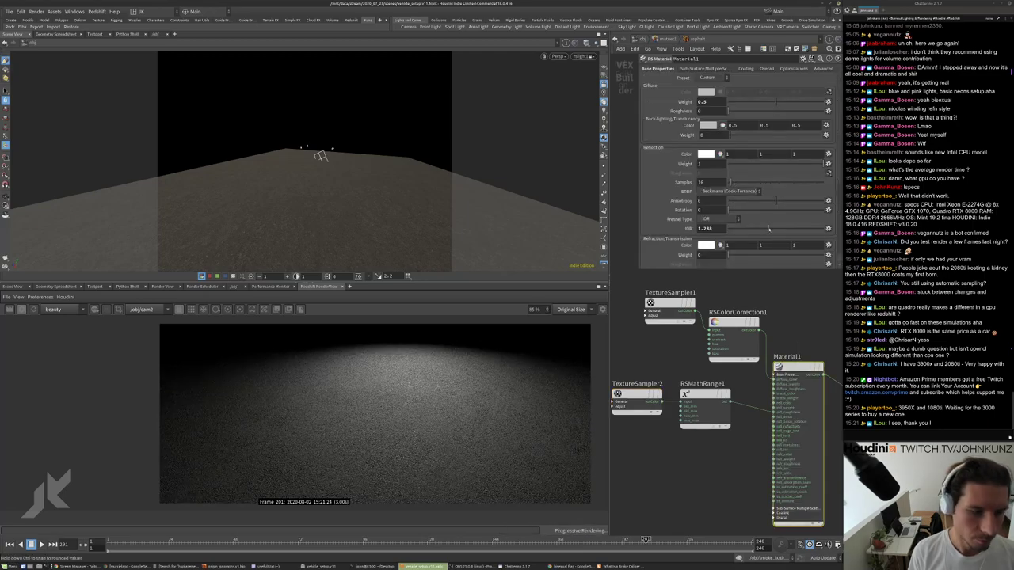
pyautogui.moveTo(770, 229); pyautogui.dragTo(770, 229)
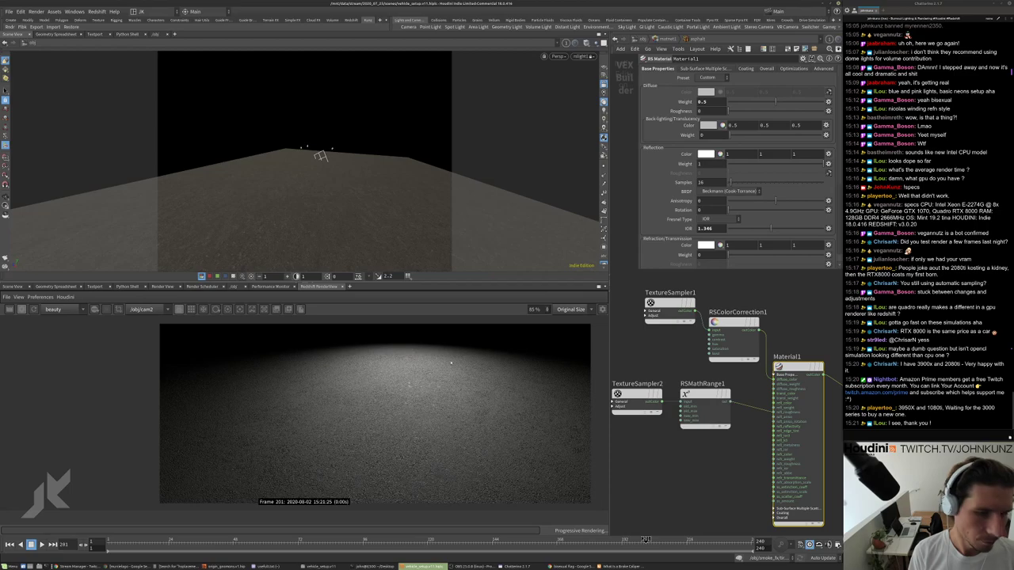
pyautogui.scroll(5, 401, 393)
pyautogui.scroll(-5, 401, 394)
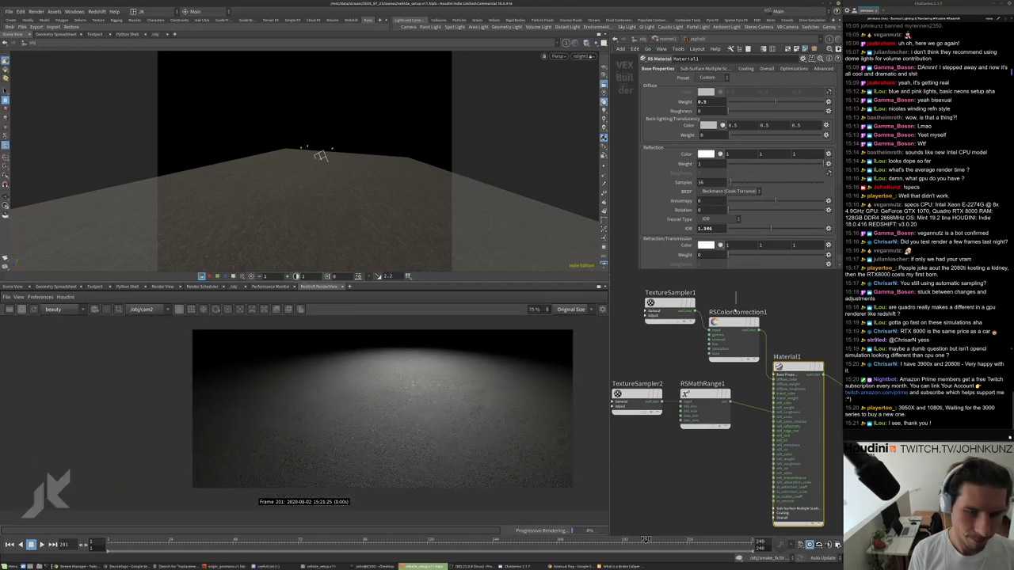
pyautogui.click(733, 336)
pyautogui.click(789, 369)
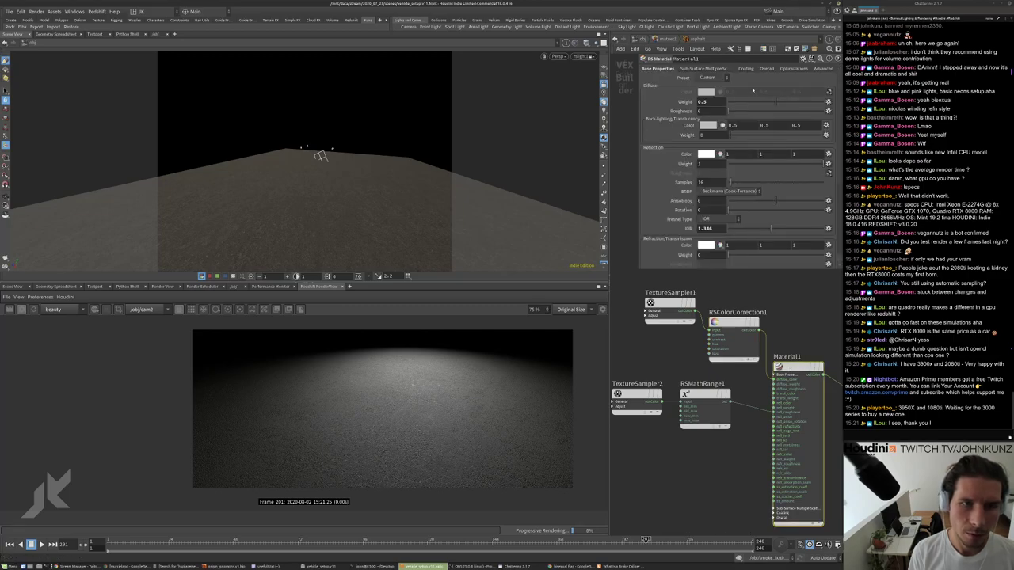
pyautogui.click(788, 101)
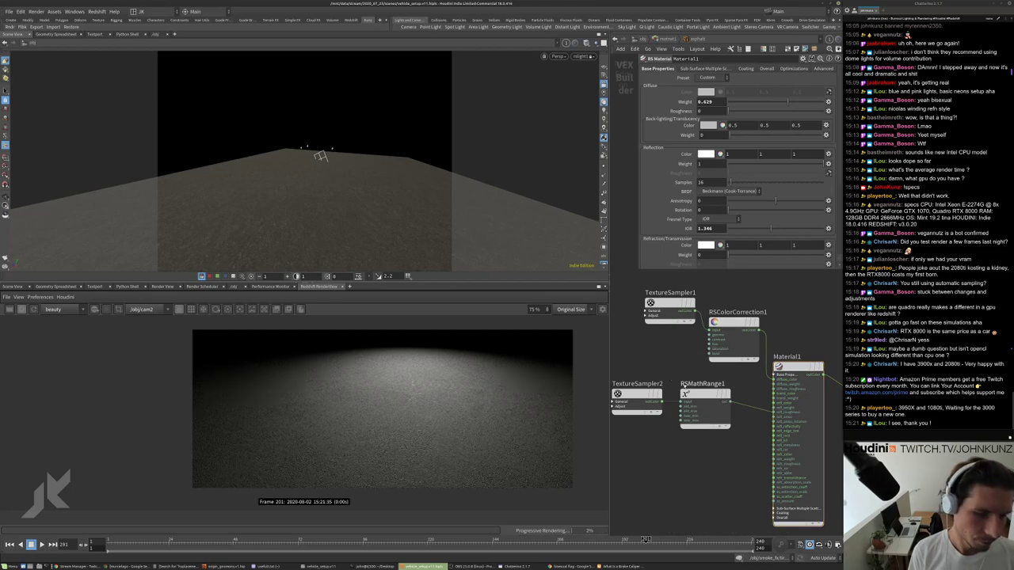
# Enter 0.8 as TextureSampler2's gamma, then go back up to /obj.
pyautogui.click(637, 401)
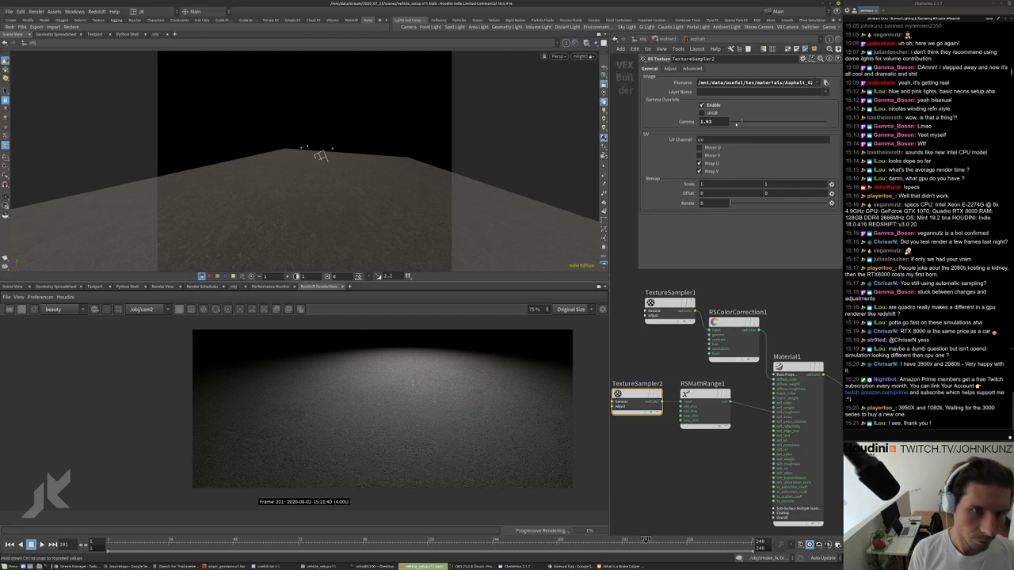
pyautogui.moveTo(741, 122); pyautogui.dragTo(736, 123)
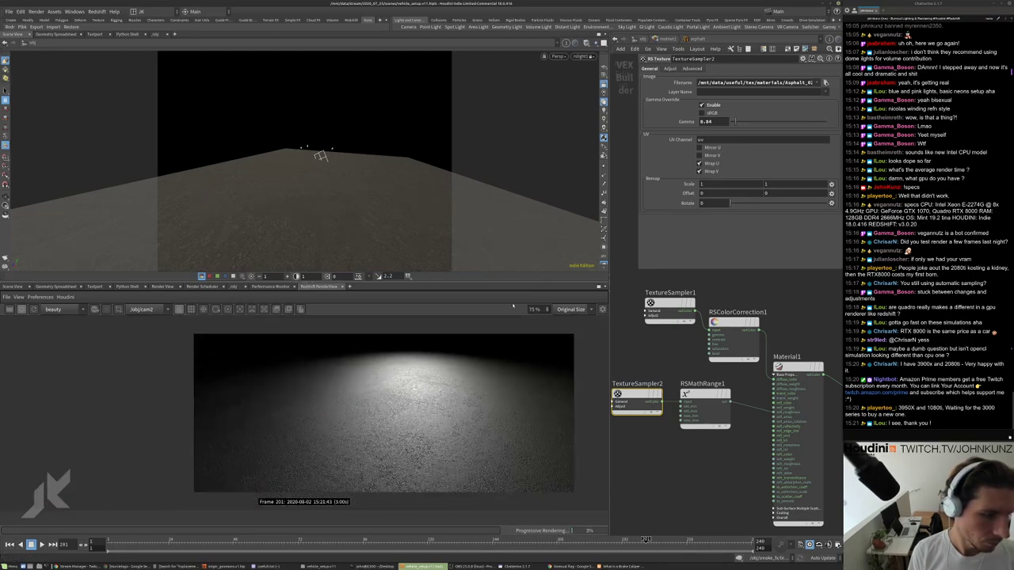
pyautogui.doubleClick(707, 121)
pyautogui.write('0.8')
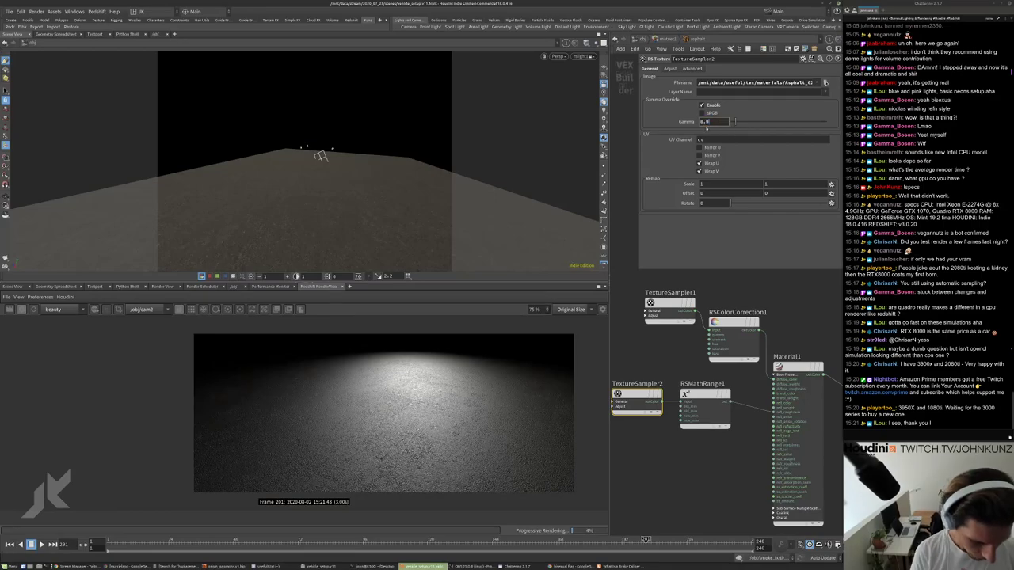
pyautogui.press('Return')
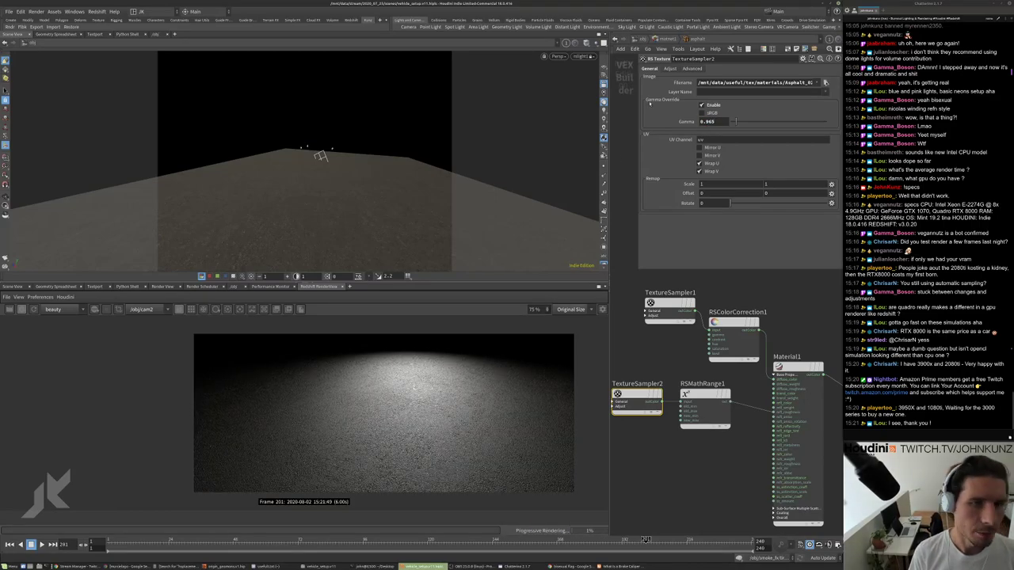
pyautogui.press('u')
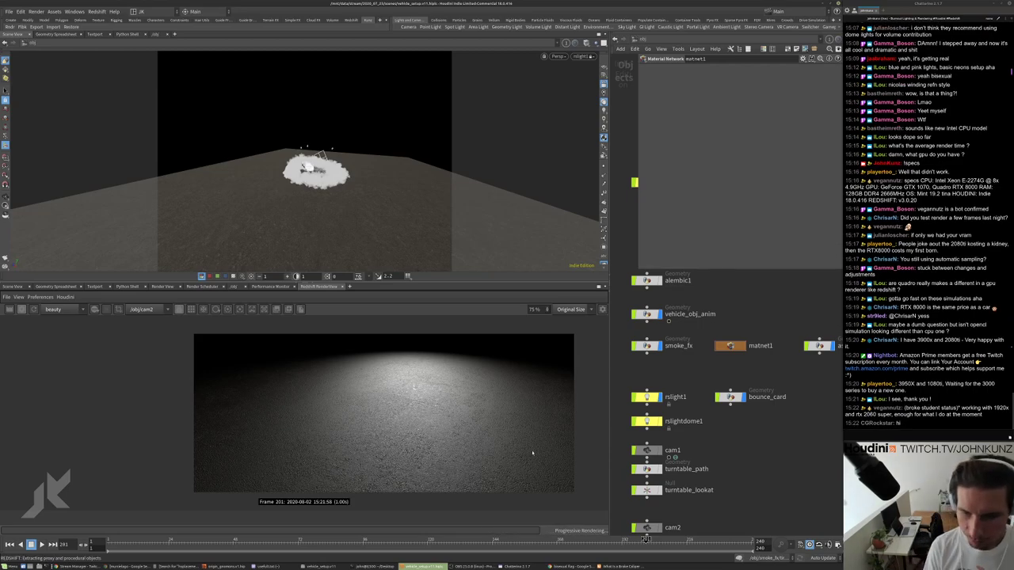
# Switch the network view to /out and show redshift1's Main settings.
pyautogui.scroll(-2, 533, 453)
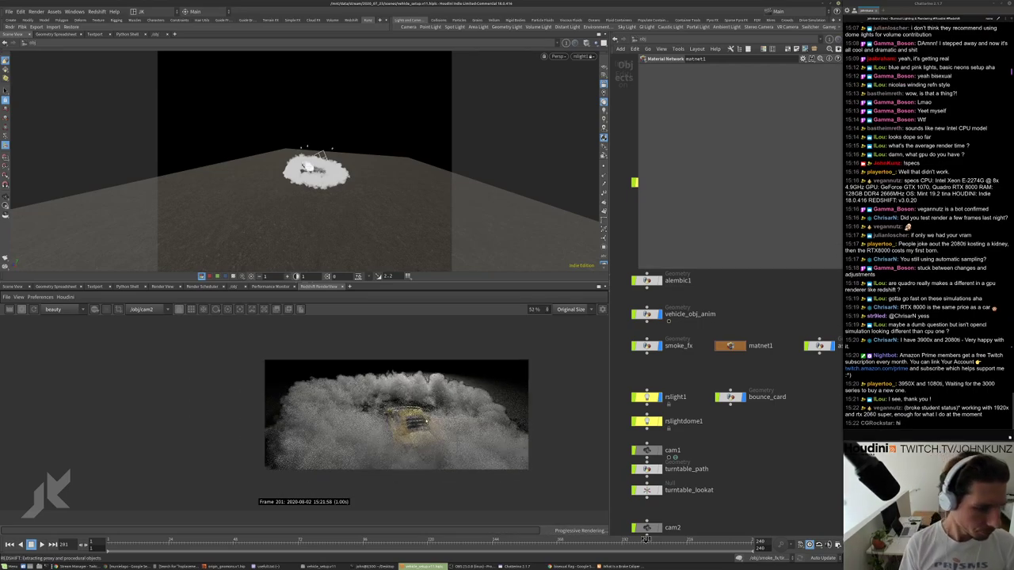
pyautogui.scroll(2, 425, 419)
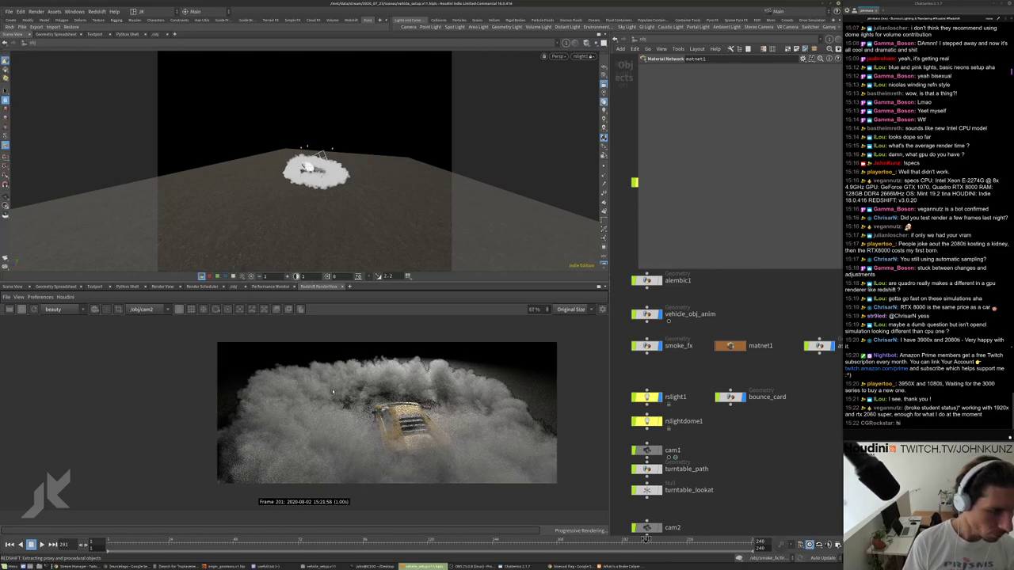
pyautogui.scroll(2, 408, 413)
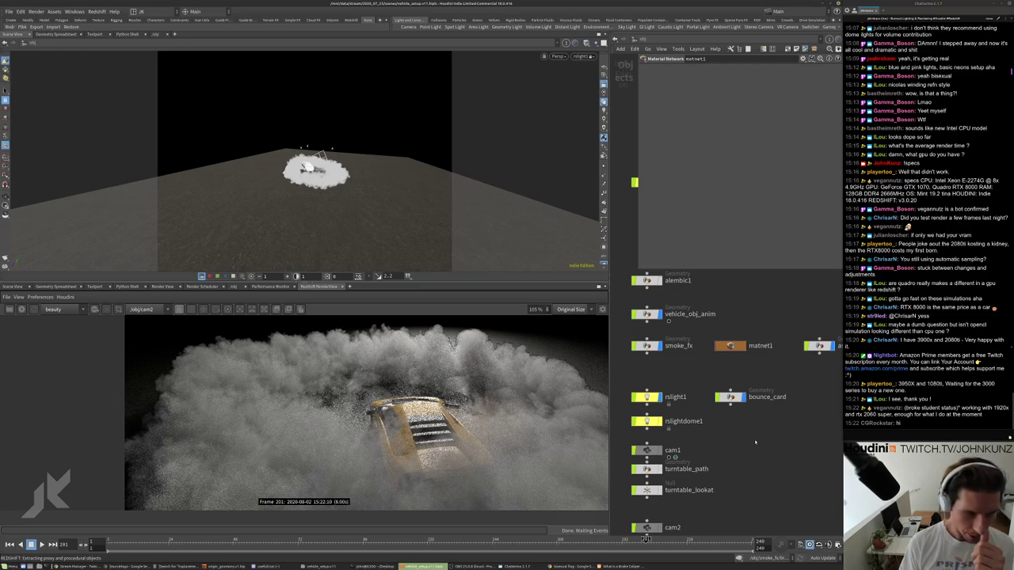
pyautogui.click(646, 58)
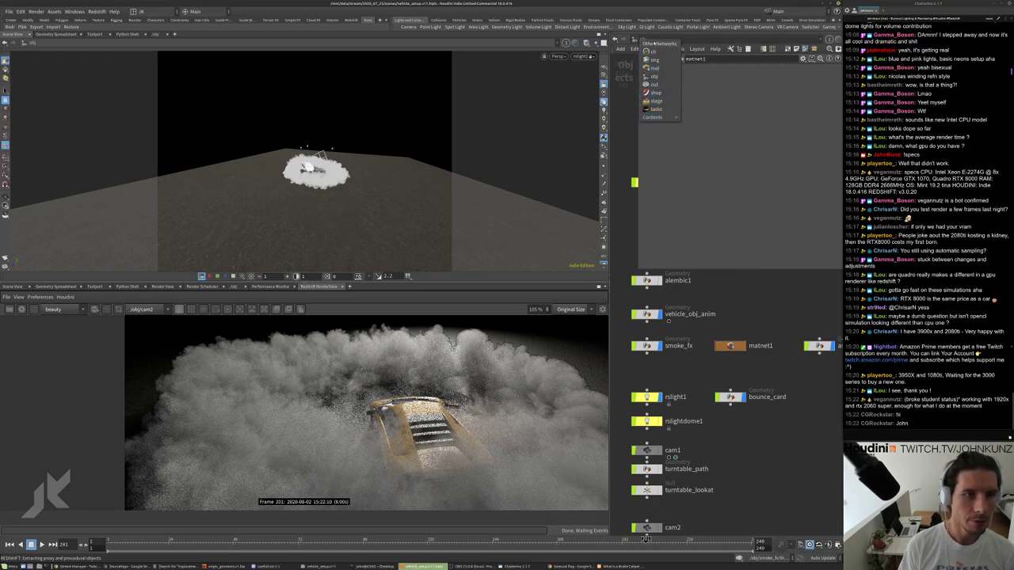
pyautogui.click(649, 84)
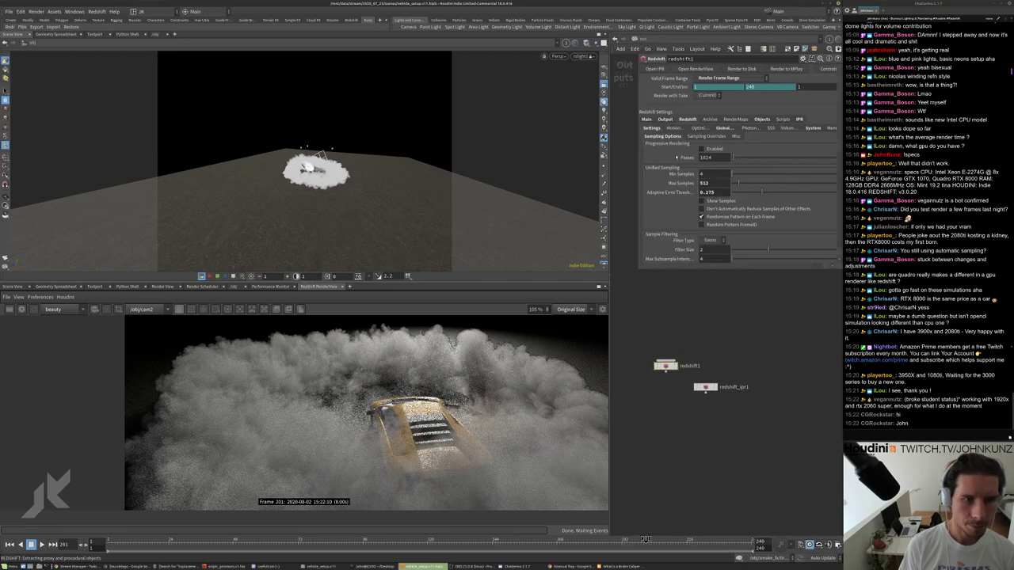
pyautogui.click(646, 119)
pyautogui.scroll(3, 681, 325)
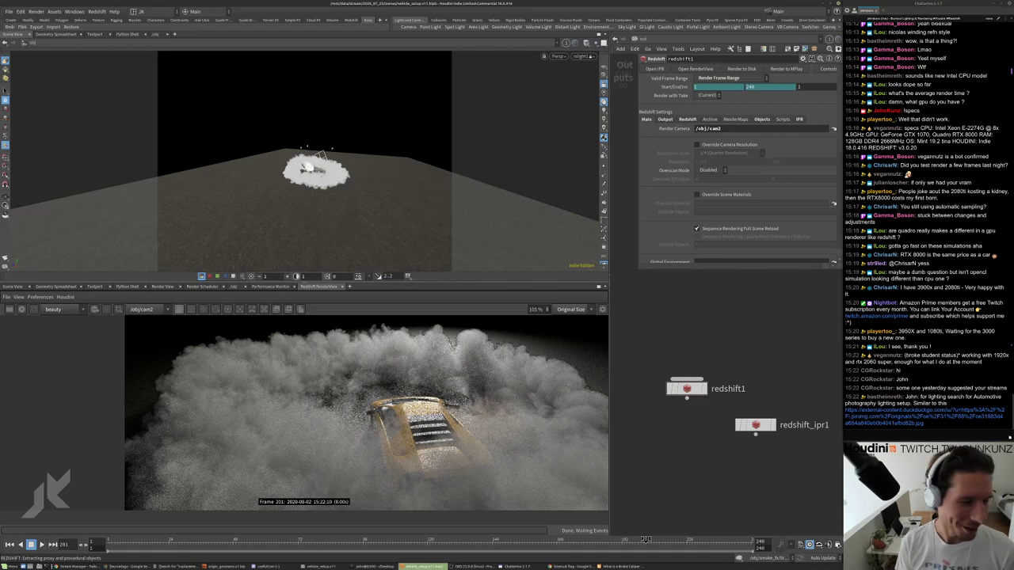
# Open the car studio photo linked in chat in Firefox.
pyautogui.scroll(-2, 446, 405)
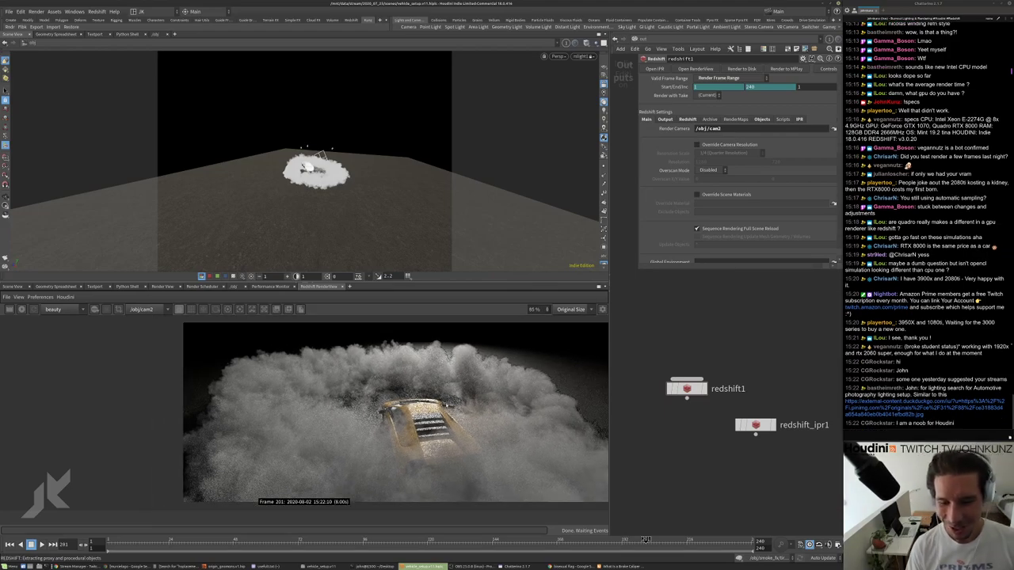
pyautogui.scroll(2, 446, 406)
pyautogui.scroll(-3, 446, 428)
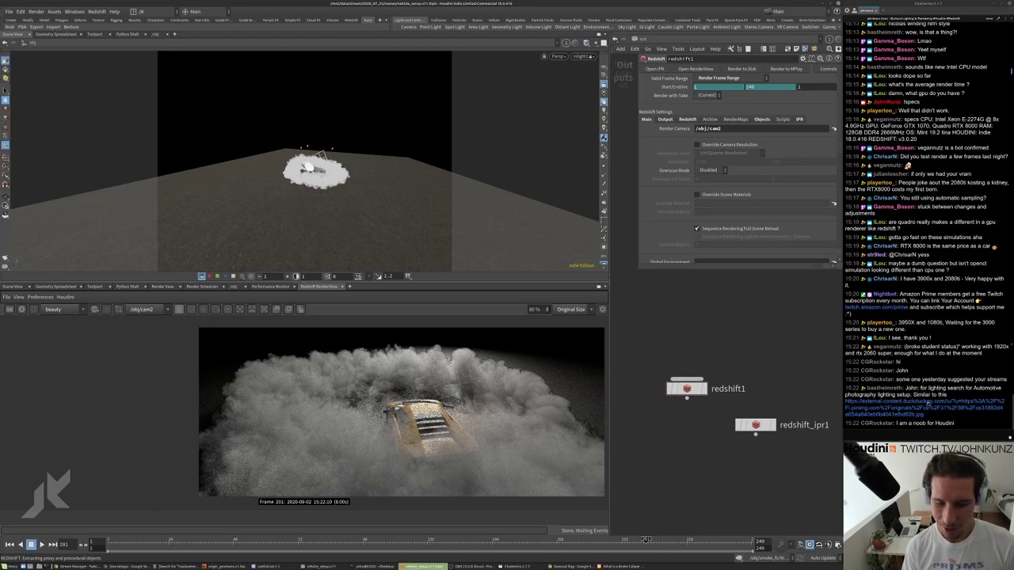
pyautogui.click(919, 407)
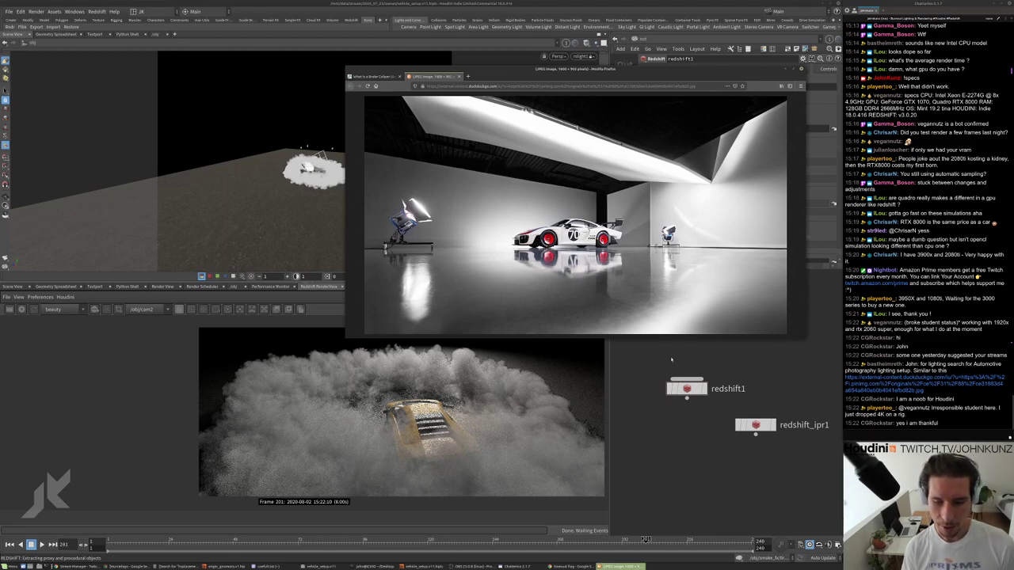
# Dismiss the car photo so Houdini's frame-201 dust render is back in front.
pyautogui.click(678, 426)
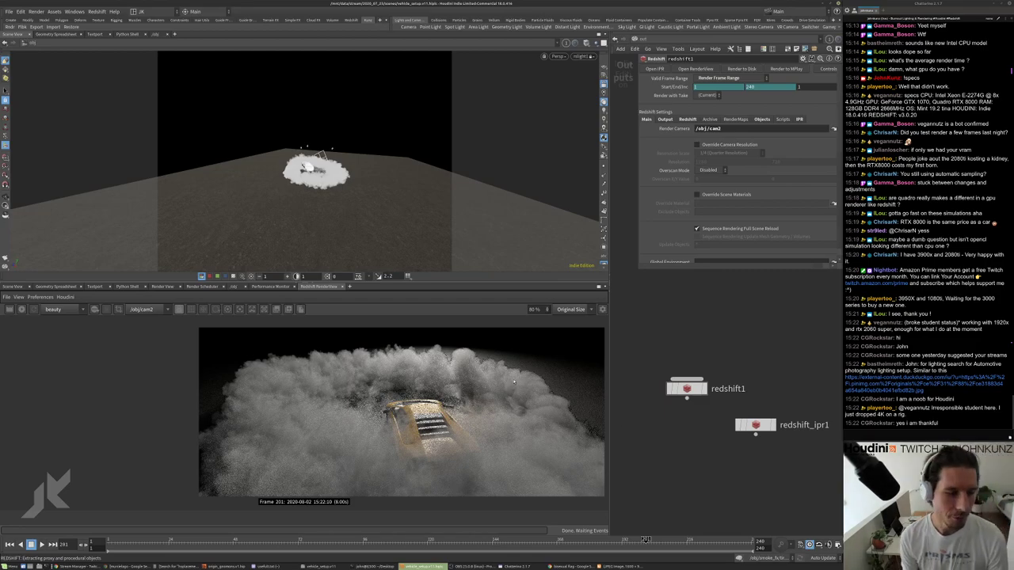
pyautogui.scroll(3, 475, 388)
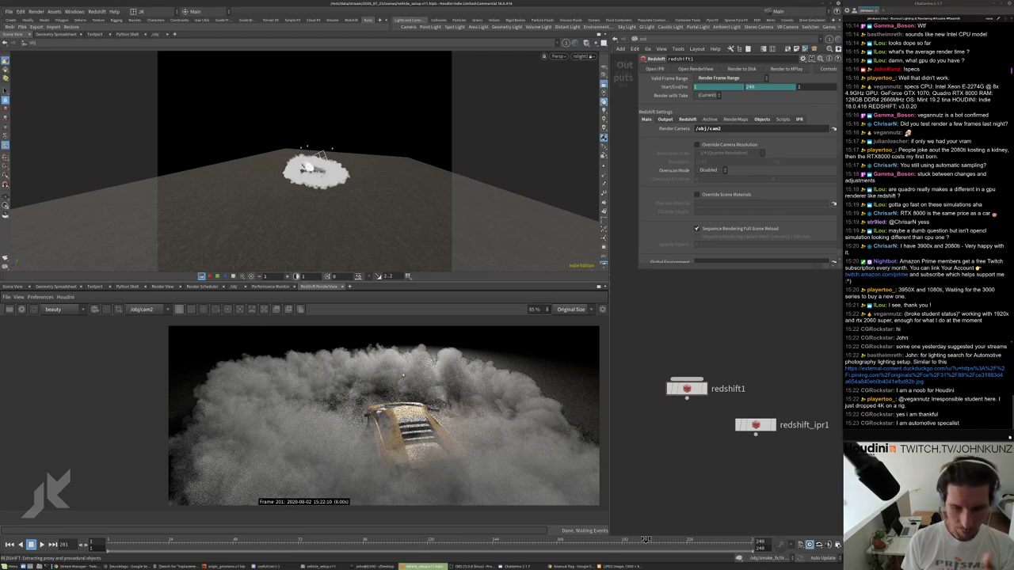
pyautogui.scroll(-1, 416, 387)
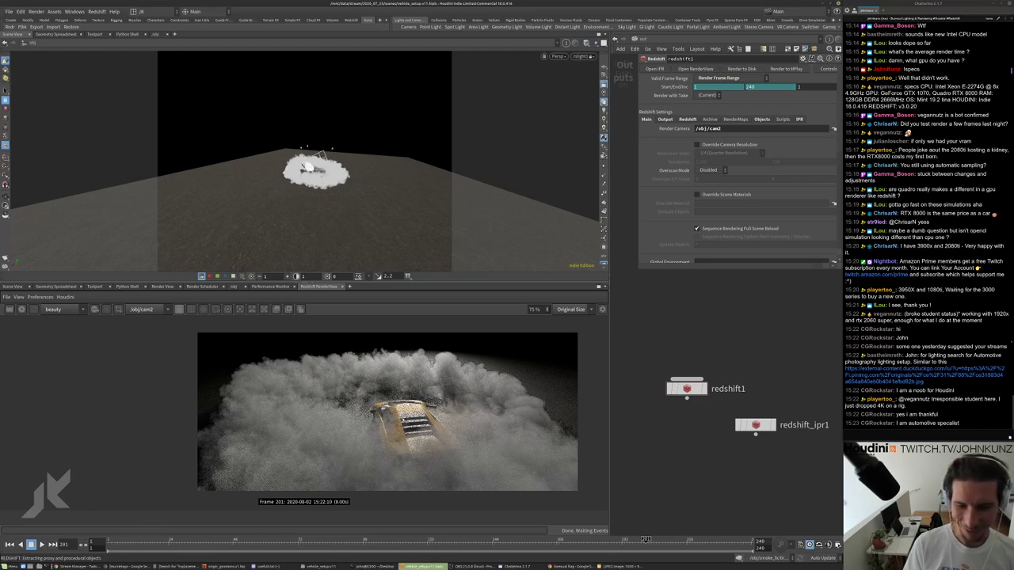
pyautogui.scroll(1, 387, 411)
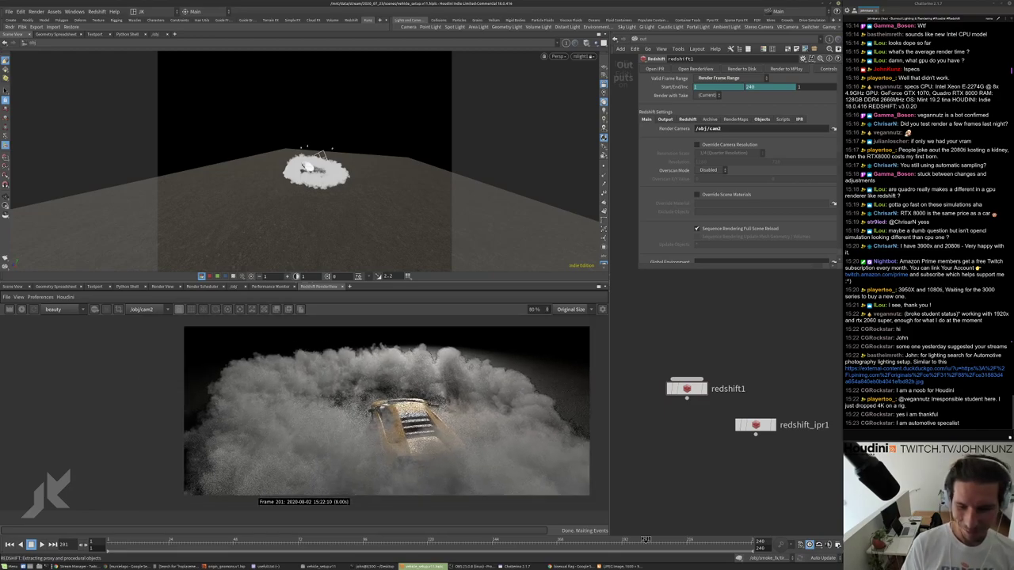
pyautogui.scroll(5, 398, 437)
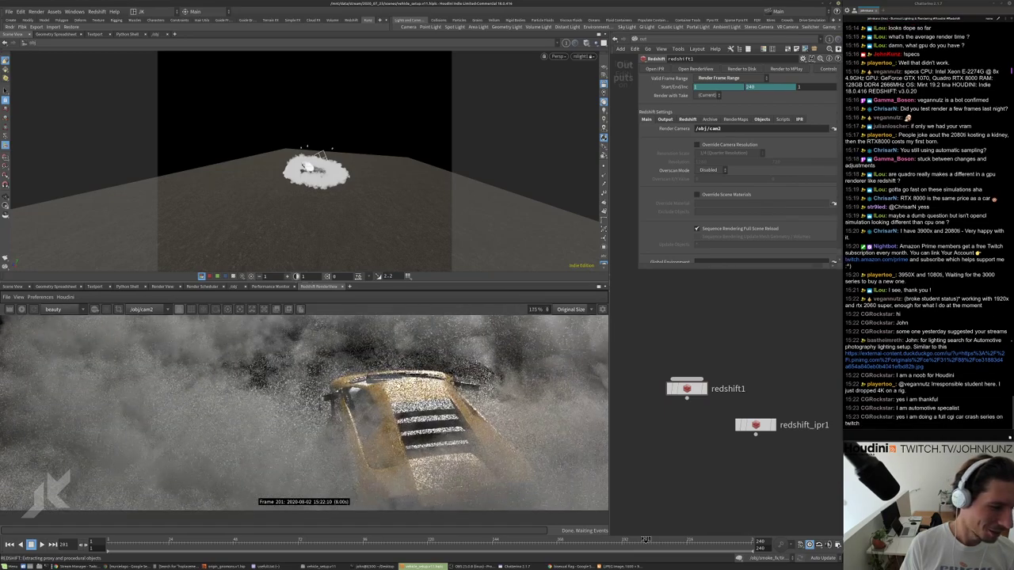
pyautogui.scroll(5, 388, 408)
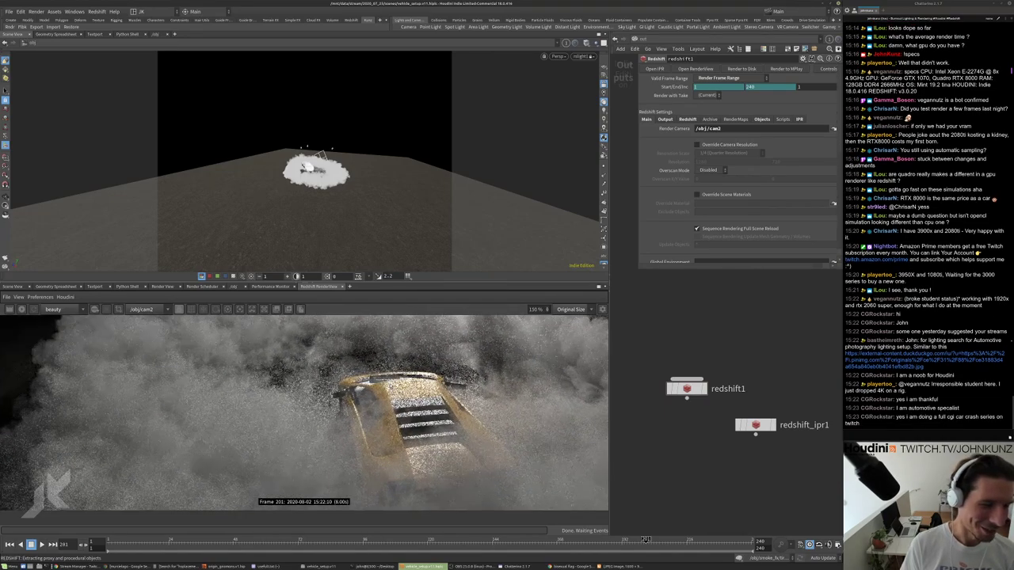
pyautogui.scroll(-4, 390, 378)
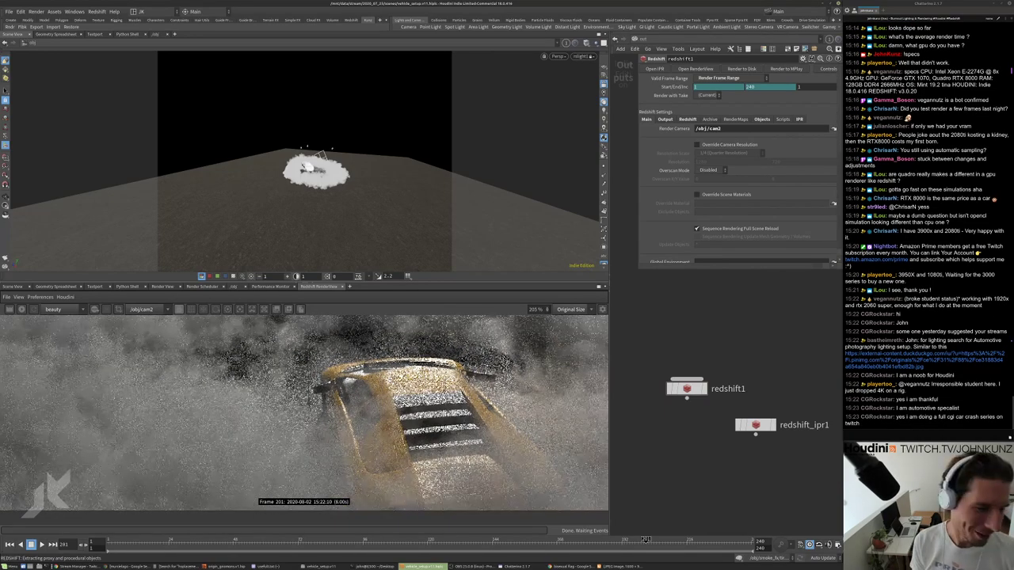
pyautogui.scroll(4, 380, 402)
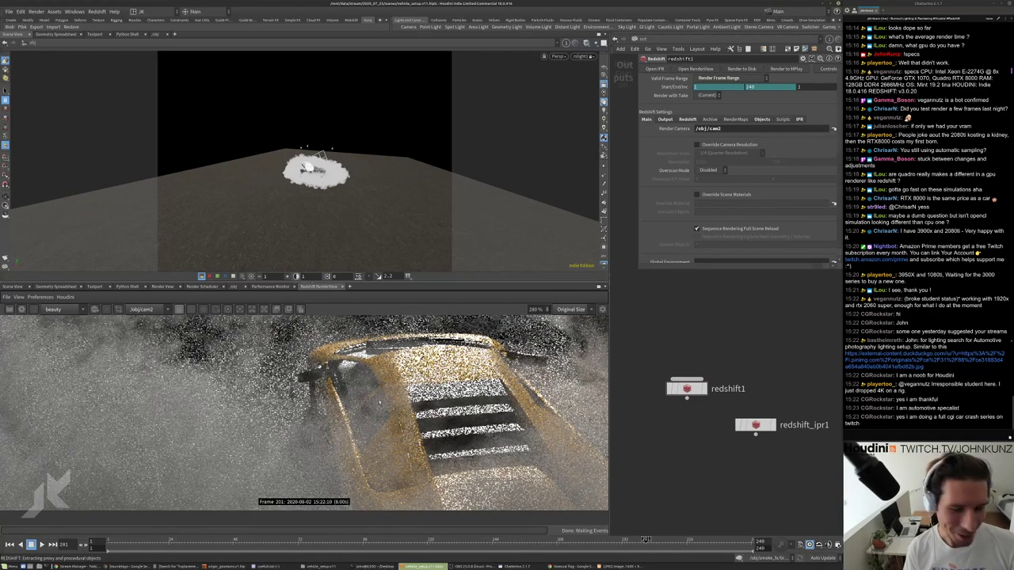
pyautogui.scroll(-3, 381, 400)
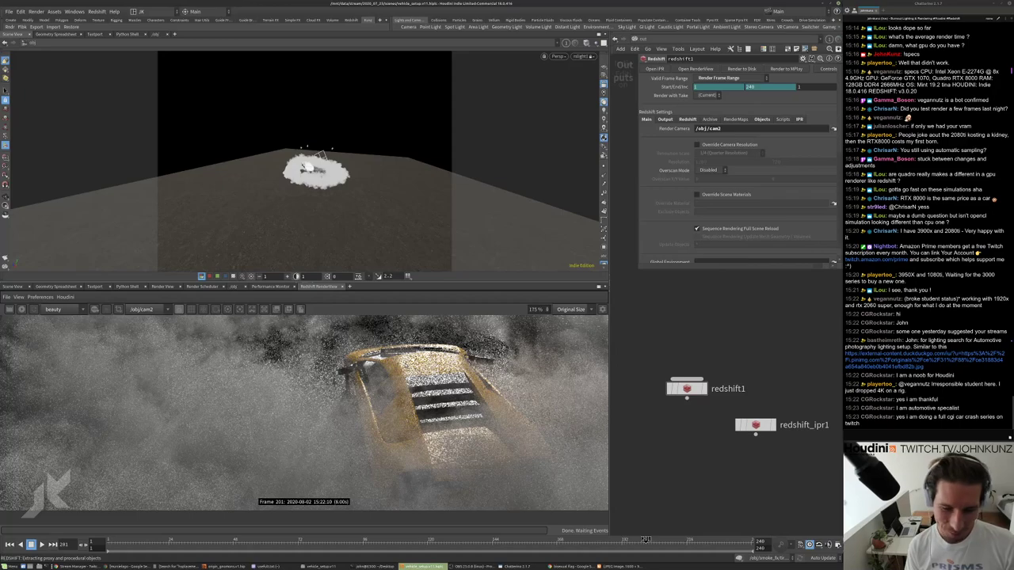
pyautogui.scroll(-2, 384, 392)
pyautogui.scroll(1, 384, 392)
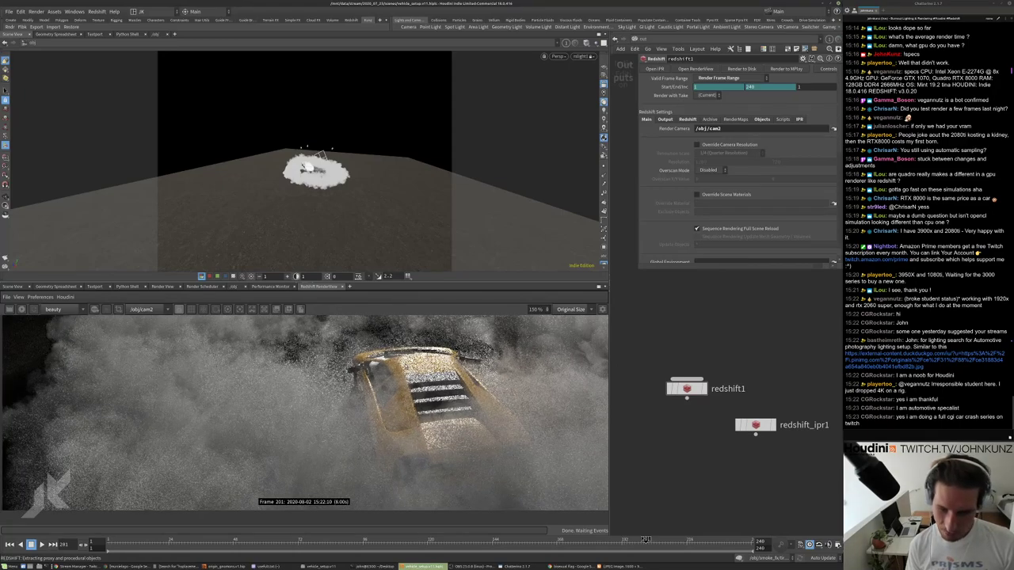
pyautogui.scroll(1, 384, 392)
pyautogui.scroll(3, 402, 399)
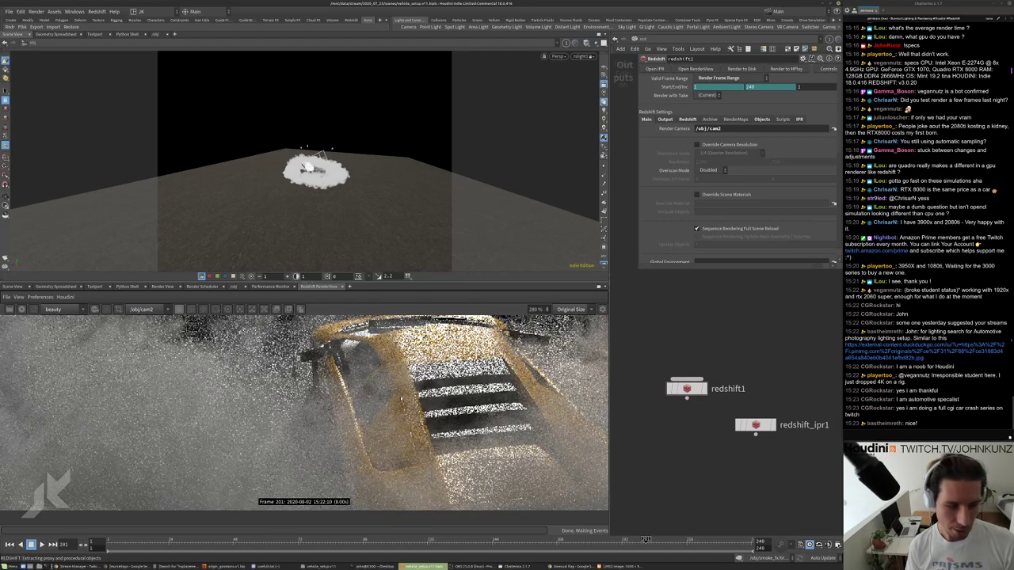
pyautogui.scroll(-1, 402, 398)
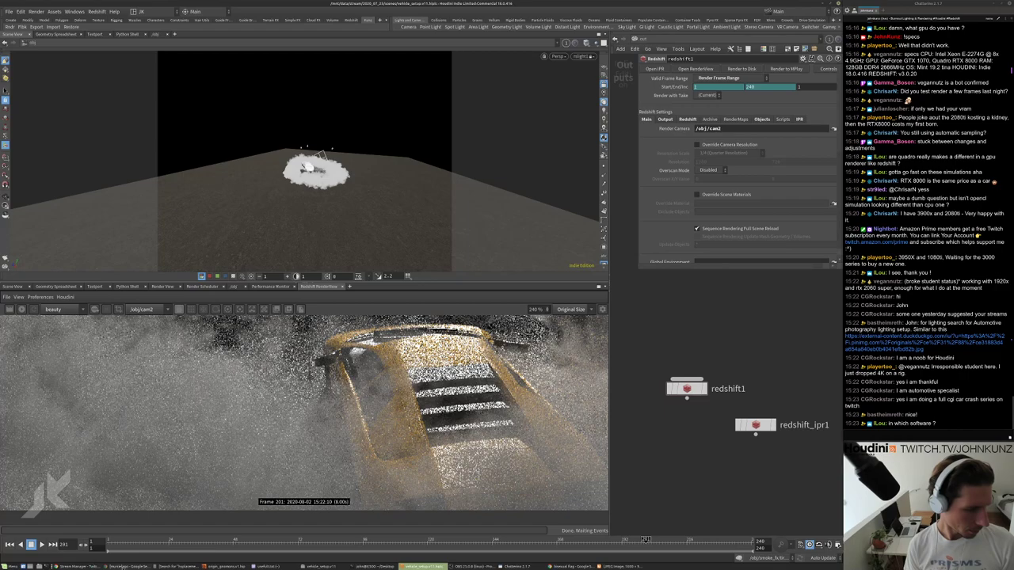
# Bring Chrome forward and search Google for 'steam car simulator' in a new tab.
pyautogui.click(127, 566)
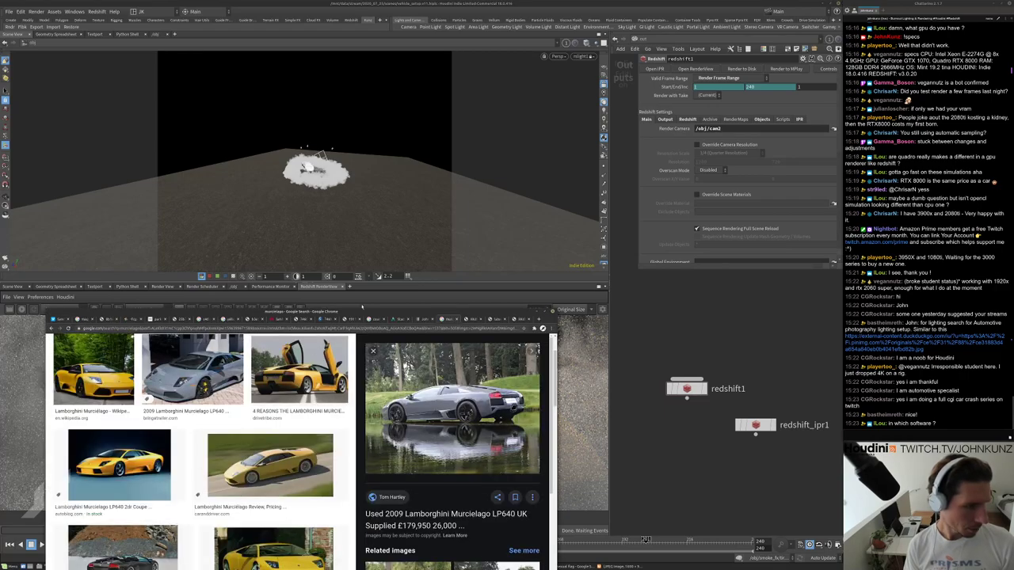
pyautogui.moveTo(360, 310); pyautogui.dragTo(484, 251)
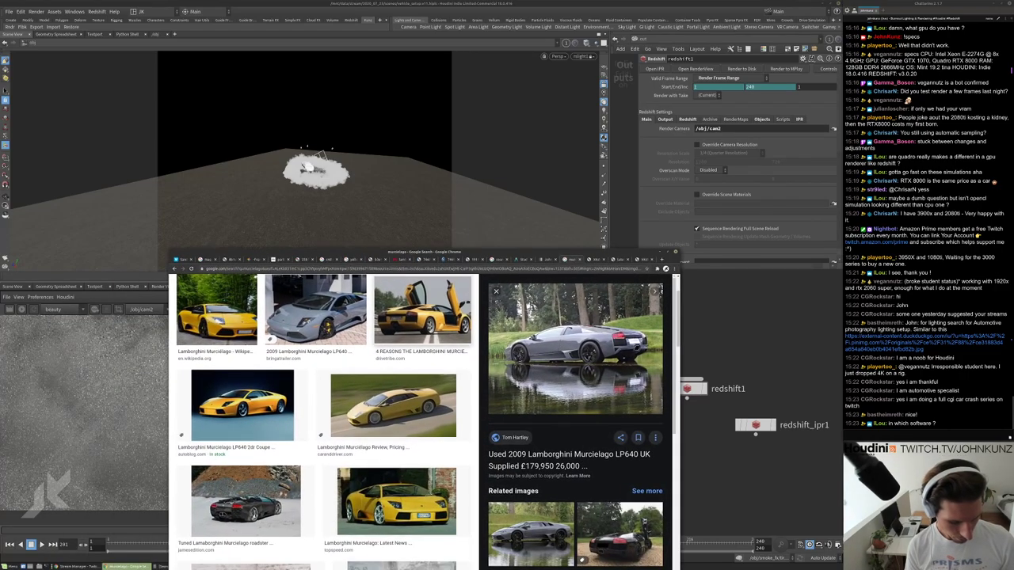
pyautogui.hotkey('ctrl', 't')
pyautogui.write('steam c')
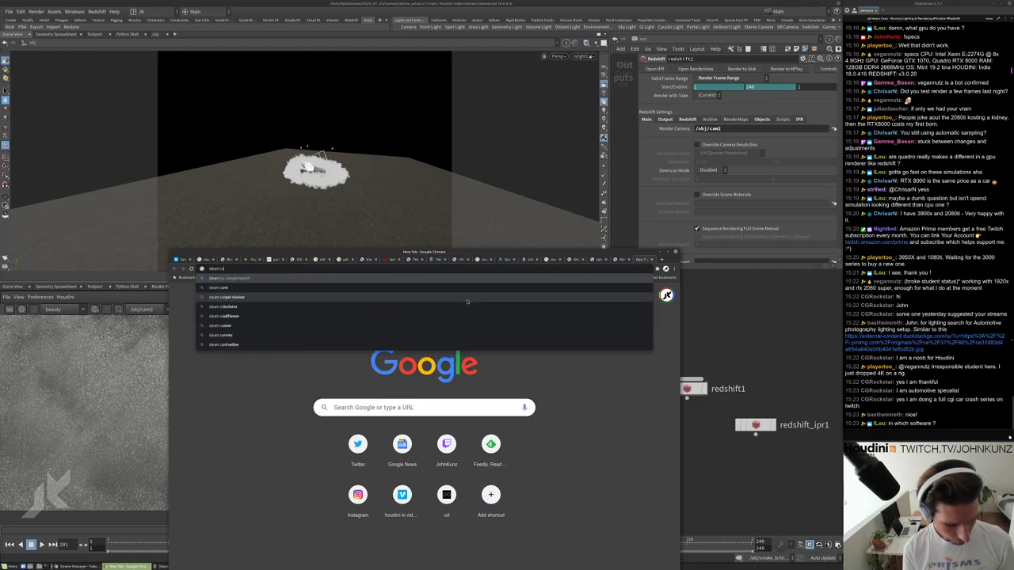
pyautogui.write('ar simulator')
pyautogui.press('Return')
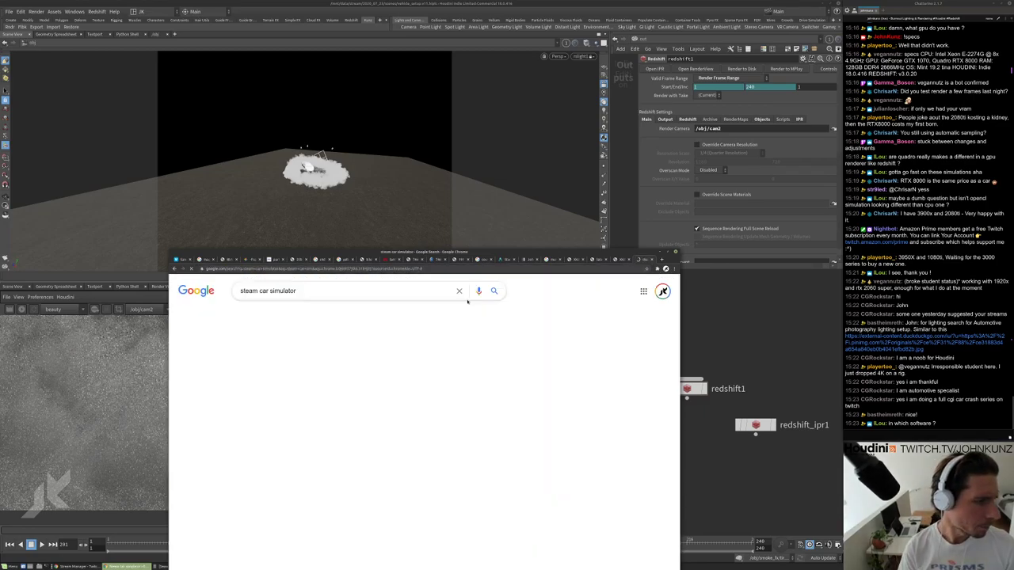
# Change the query to 'steam car physics' and rerun the search.
pyautogui.scroll(-2, 279, 428)
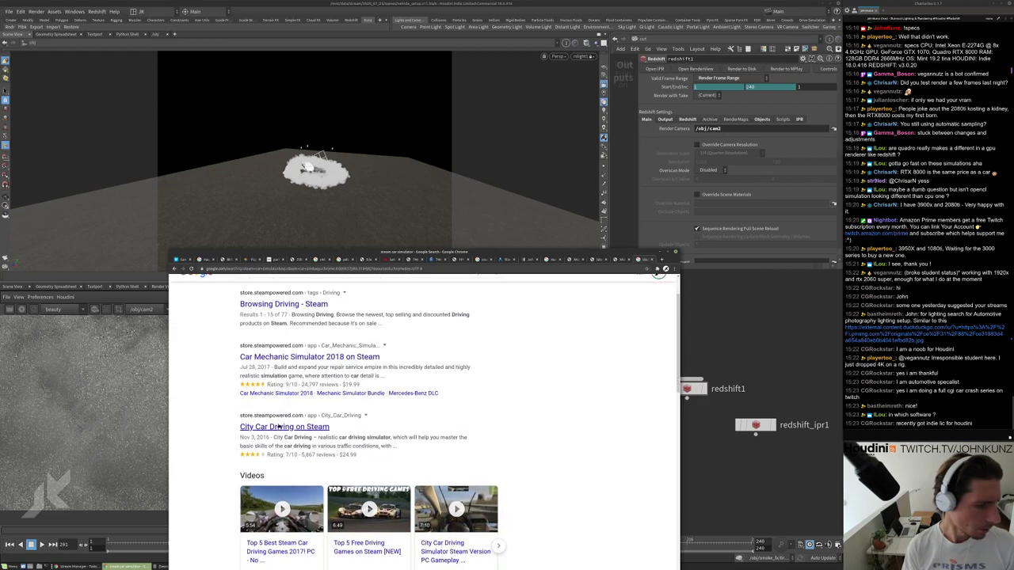
pyautogui.scroll(-3, 279, 428)
pyautogui.scroll(1, 340, 434)
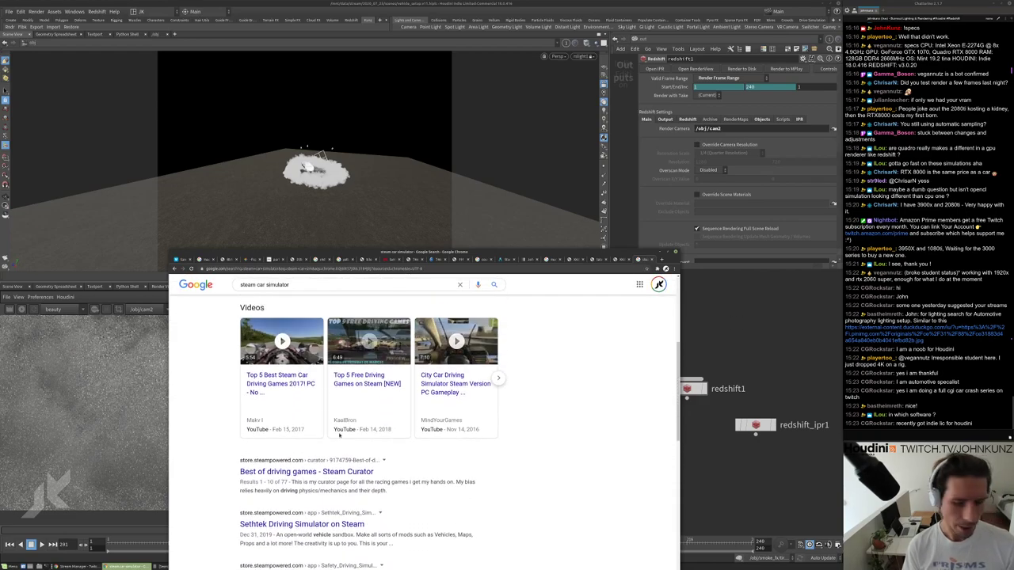
pyautogui.scroll(3, 340, 434)
pyautogui.doubleClick(283, 291)
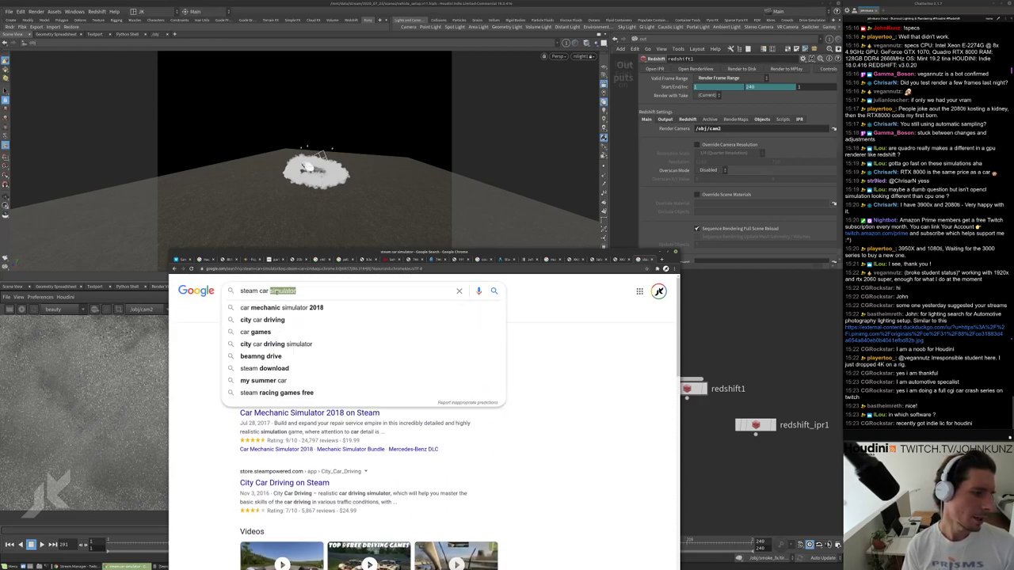
pyautogui.write('rig')
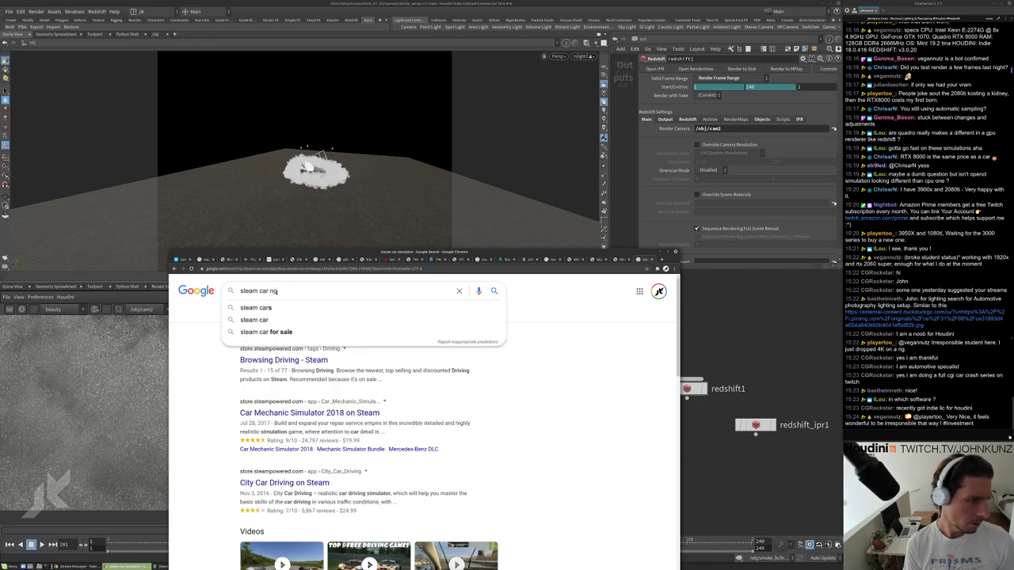
pyautogui.press('BackSpace')
pyautogui.press('BackSpace')
pyautogui.press('BackSpace')
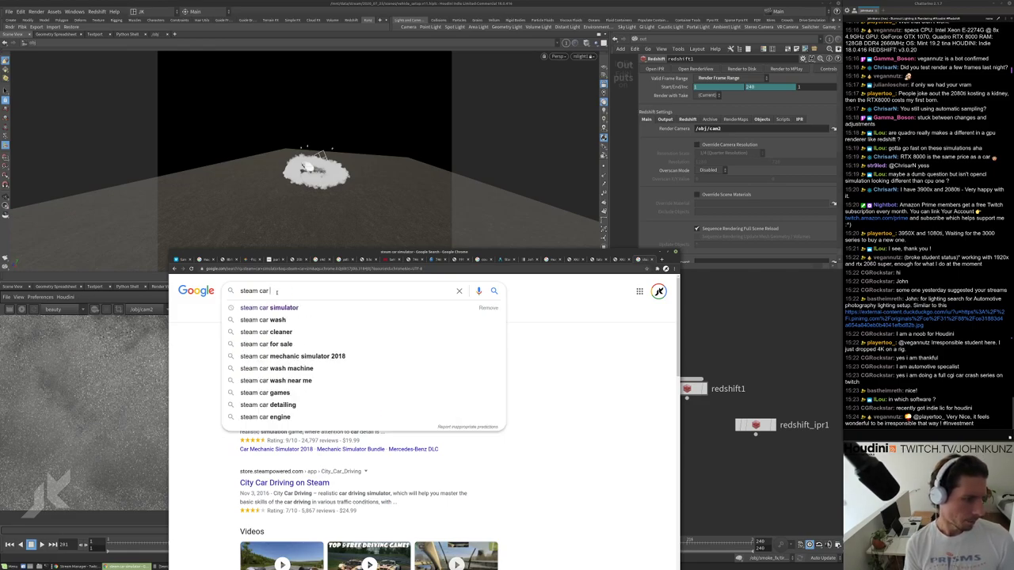
pyautogui.write('physi')
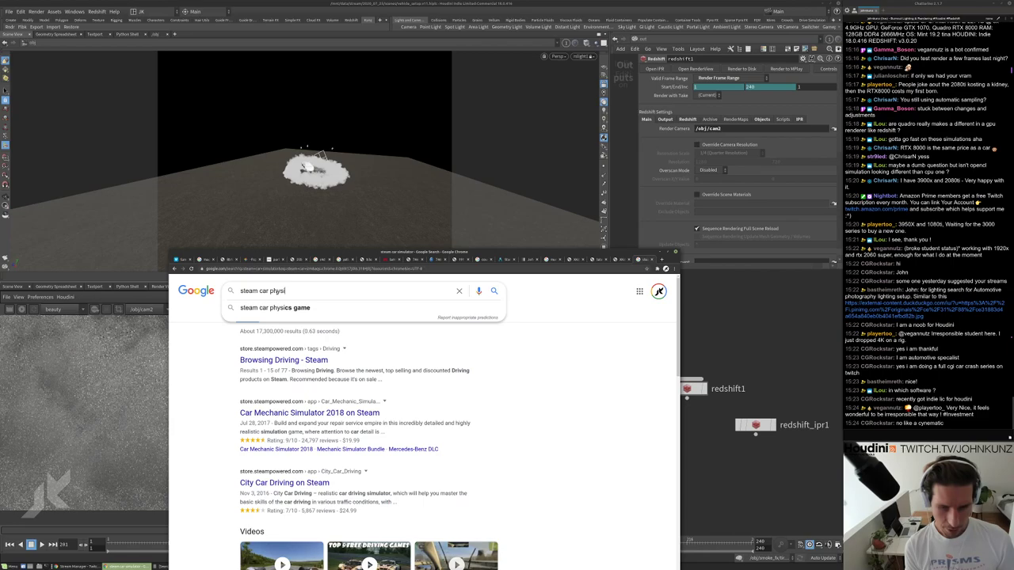
pyautogui.write('cs')
pyautogui.press('Return')
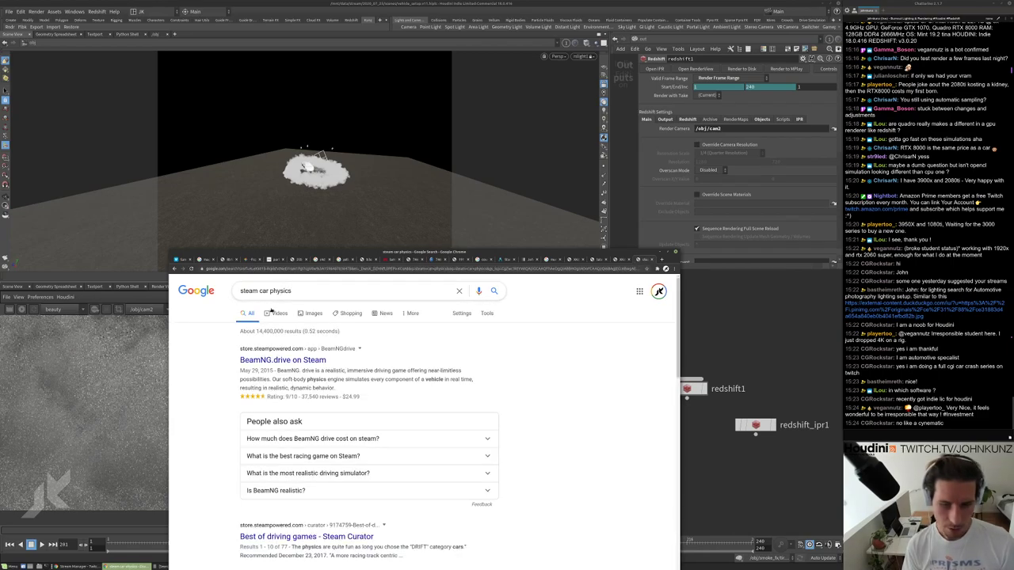
# Open the BeamNG.drive Steam store page and scroll through it.
pyautogui.click(306, 360)
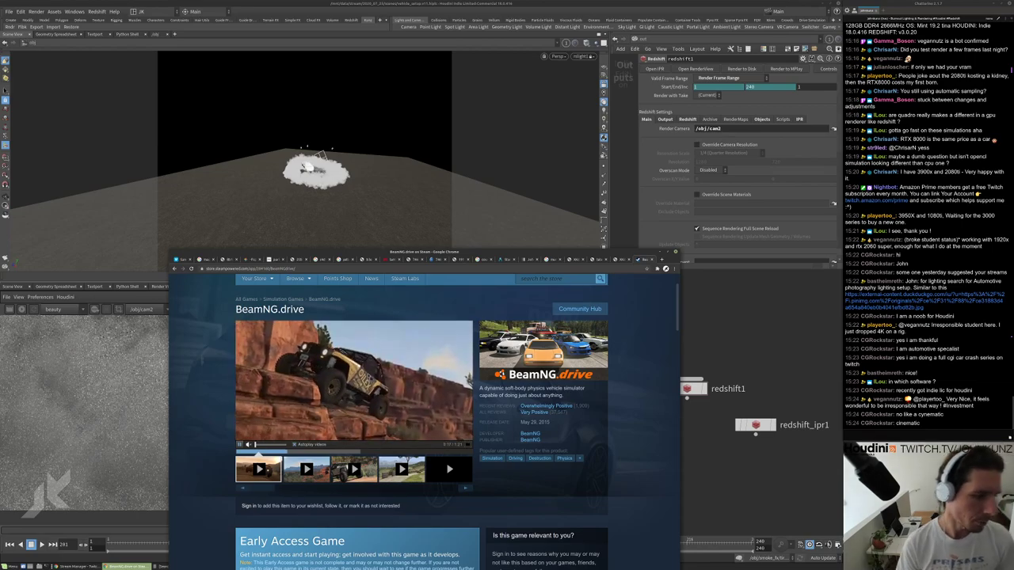
pyautogui.scroll(-10, 420, 420)
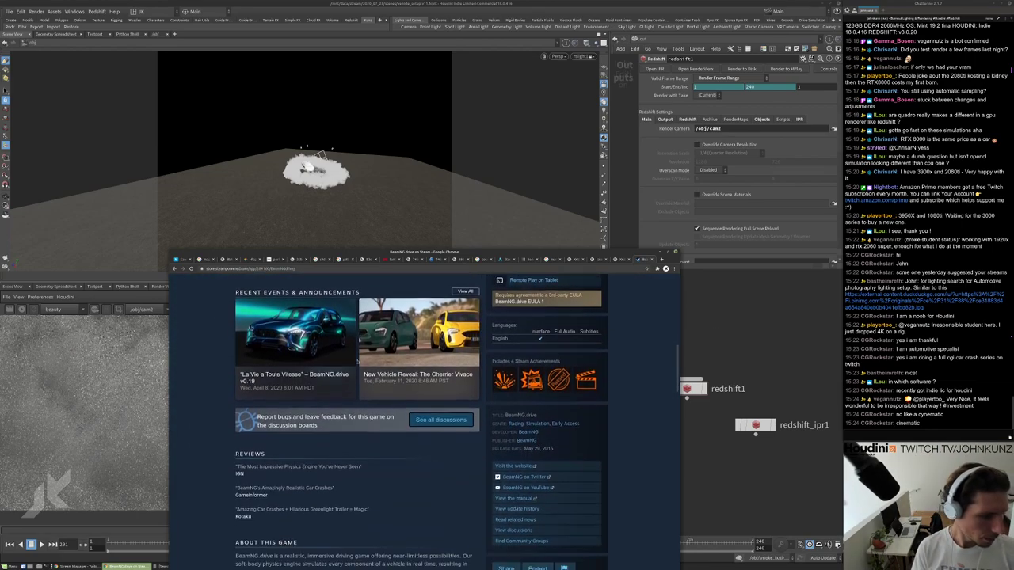
pyautogui.scroll(-5, 353, 367)
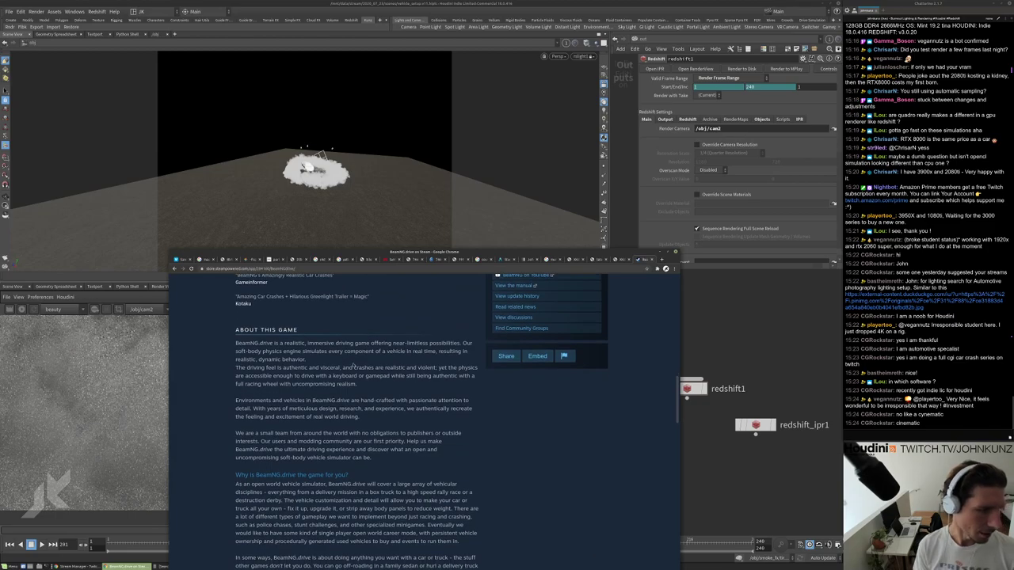
pyautogui.scroll(-1, 353, 366)
pyautogui.moveTo(434, 252); pyautogui.dragTo(547, 215)
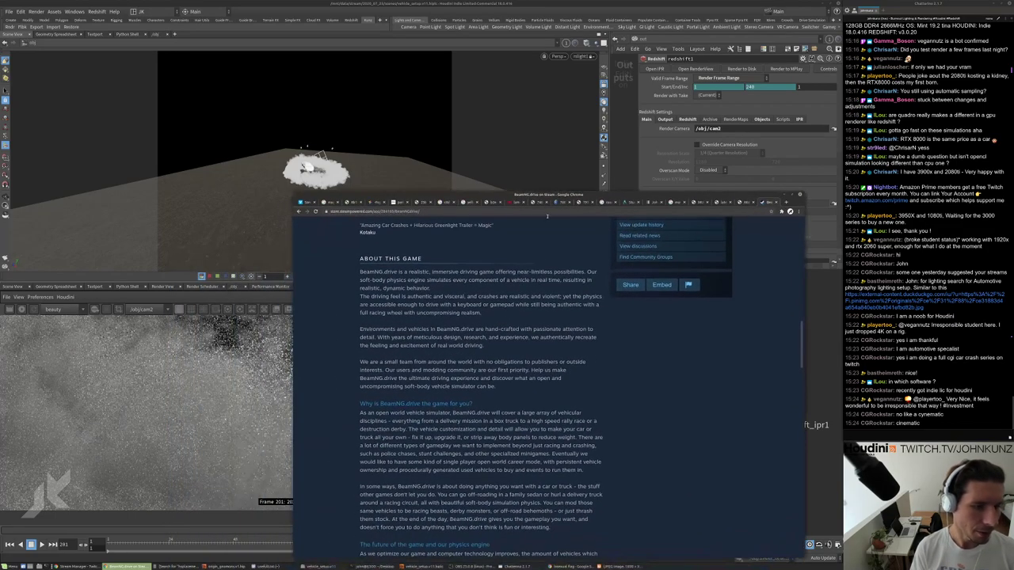
pyautogui.scroll(-5, 478, 347)
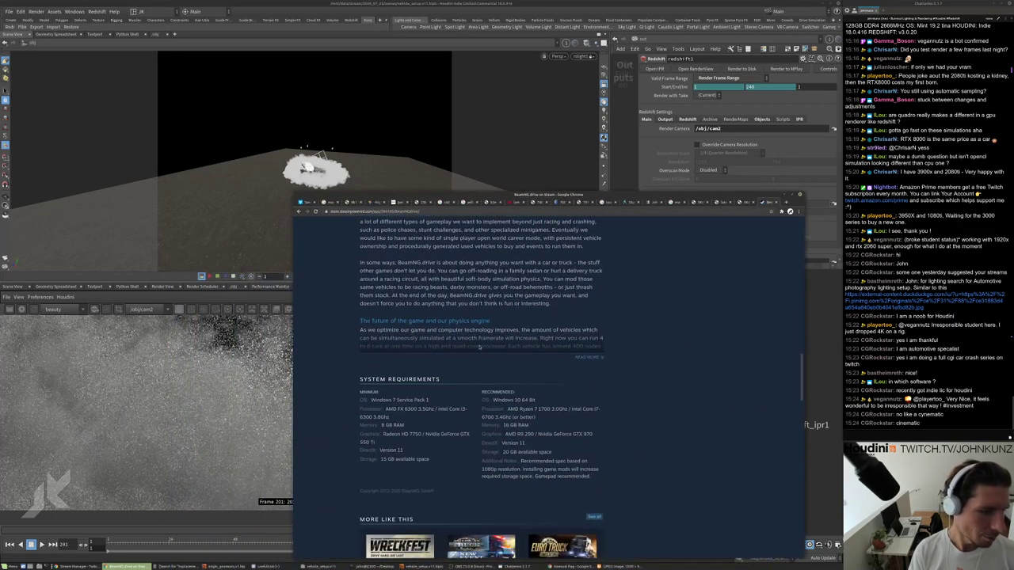
pyautogui.scroll(2, 478, 347)
# Expand the full About This Game description and read through it.
pyautogui.click(598, 443)
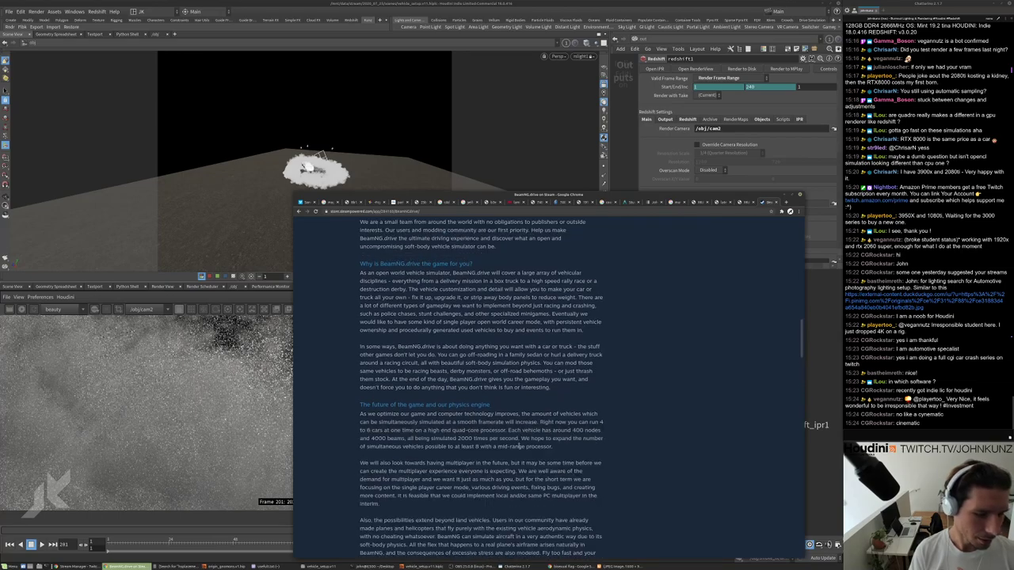
pyautogui.scroll(-5, 600, 428)
pyautogui.scroll(-1, 599, 422)
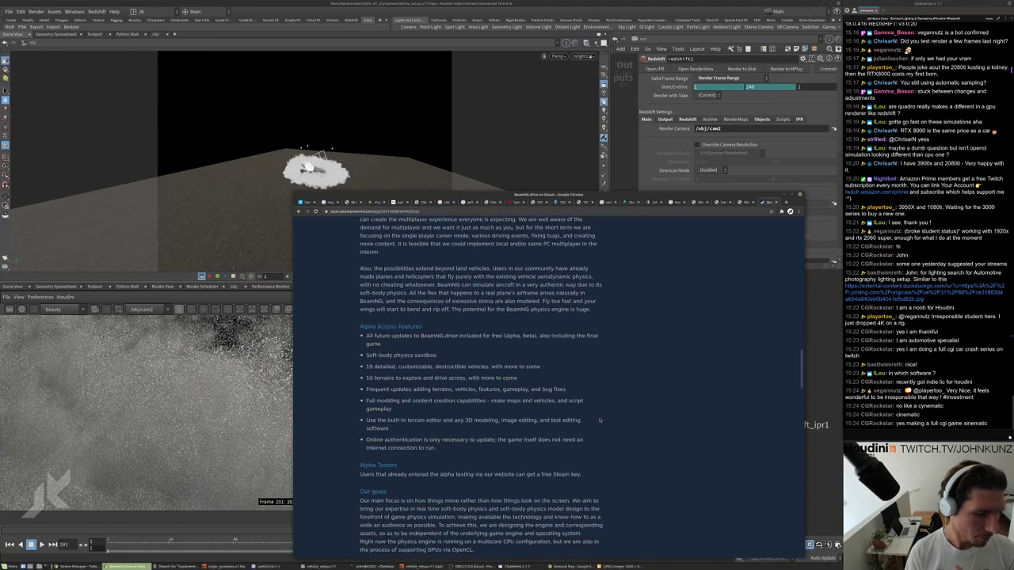
pyautogui.scroll(4, 732, 412)
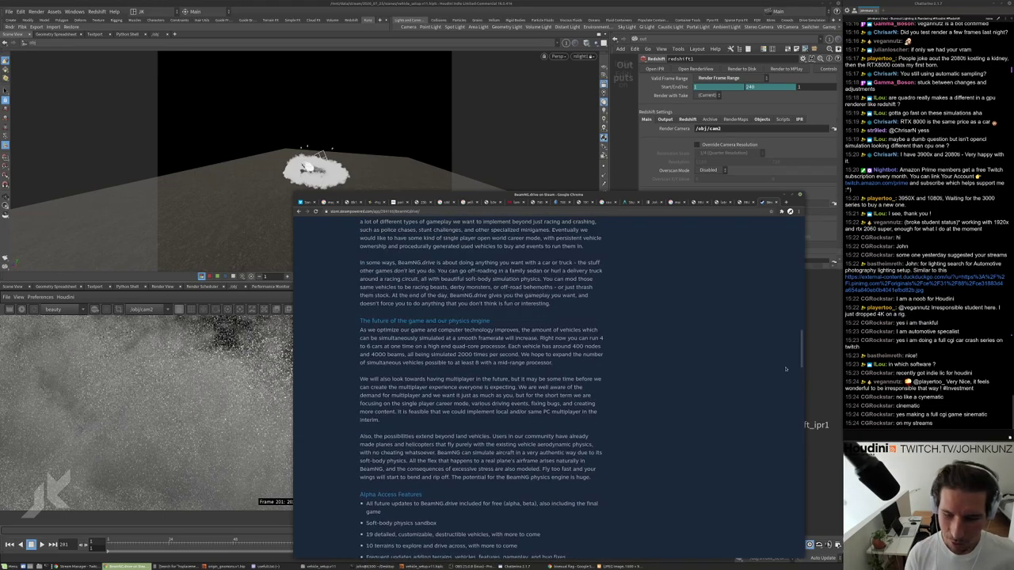
pyautogui.moveTo(802, 362); pyautogui.dragTo(793, 291)
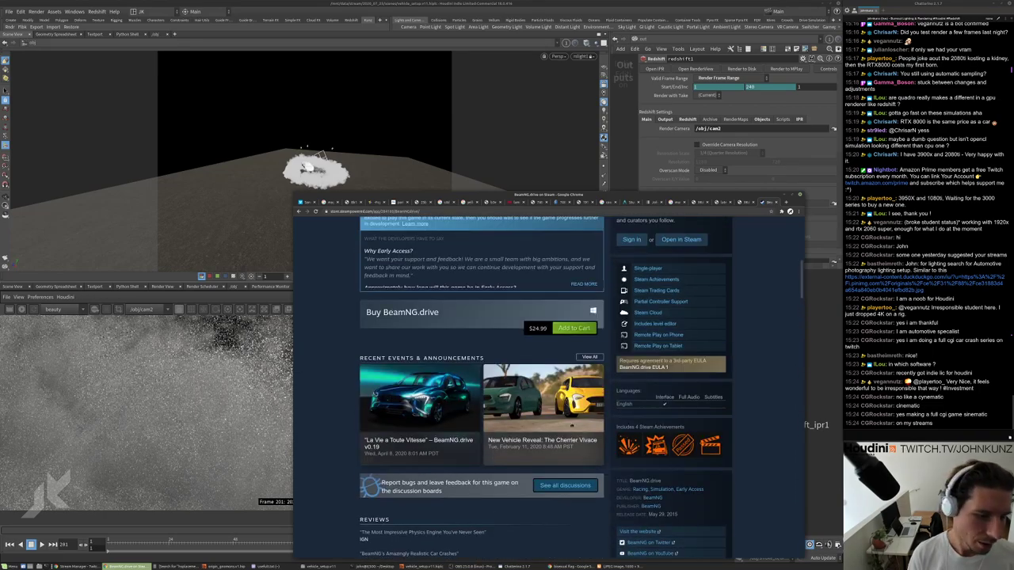
pyautogui.scroll(5, 552, 342)
pyautogui.scroll(3, 553, 343)
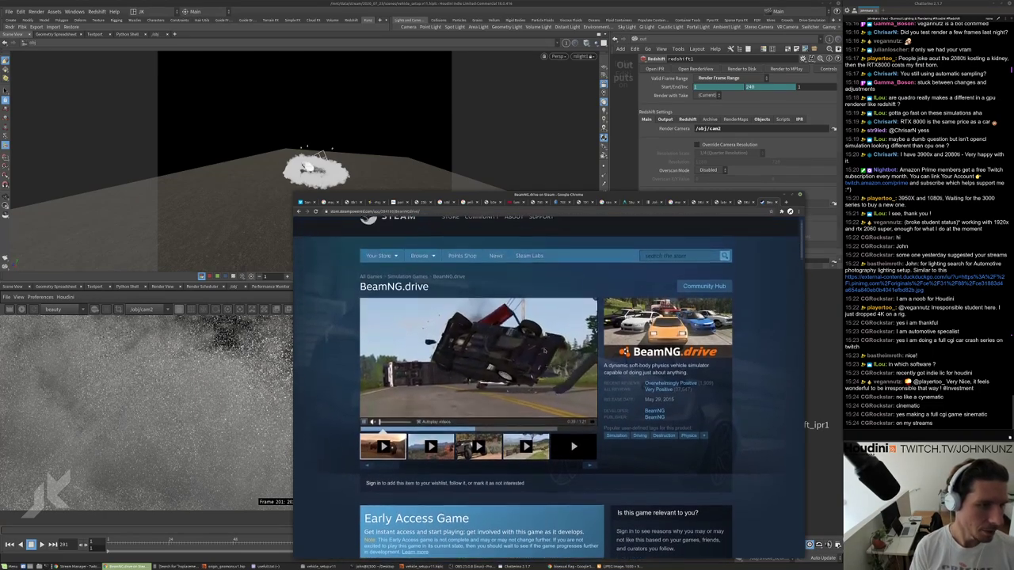
pyautogui.click(500, 212)
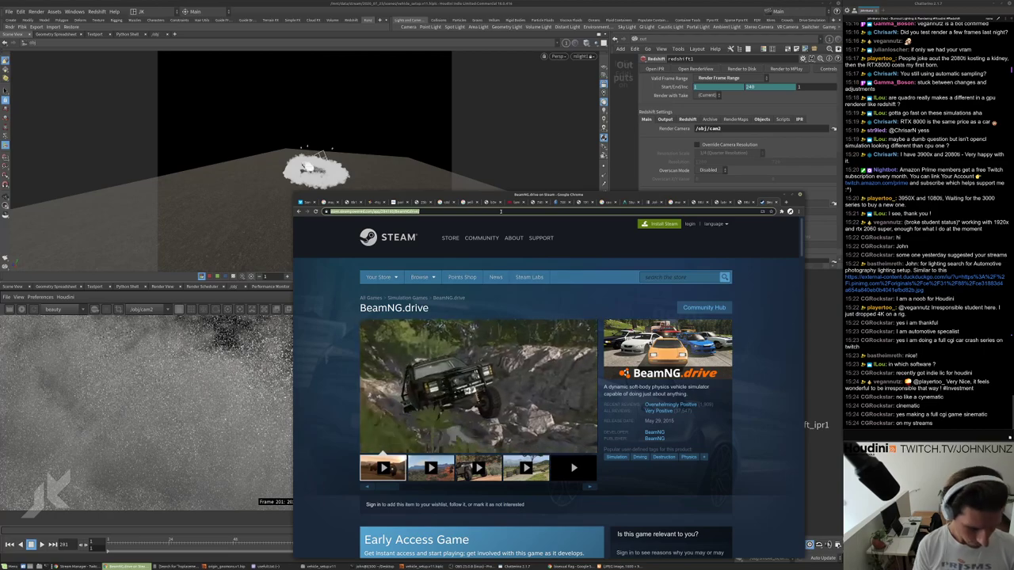
# Search 'deadpool title car crash scene' and play the Deadpool Bike Chasing and Car Crash video.
pyautogui.write('deadpool')
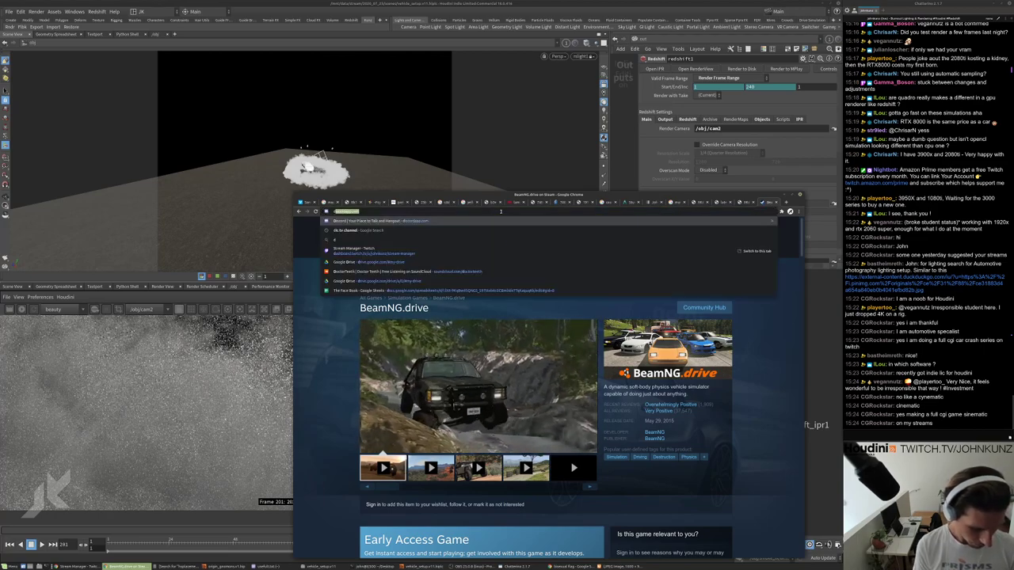
pyautogui.write(' ti')
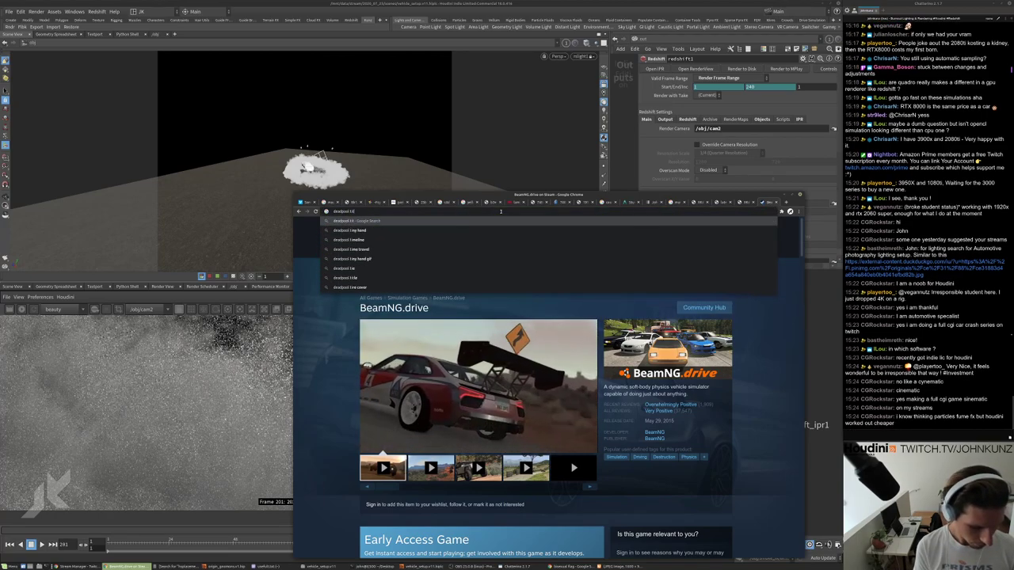
pyautogui.write('tle car crash scene')
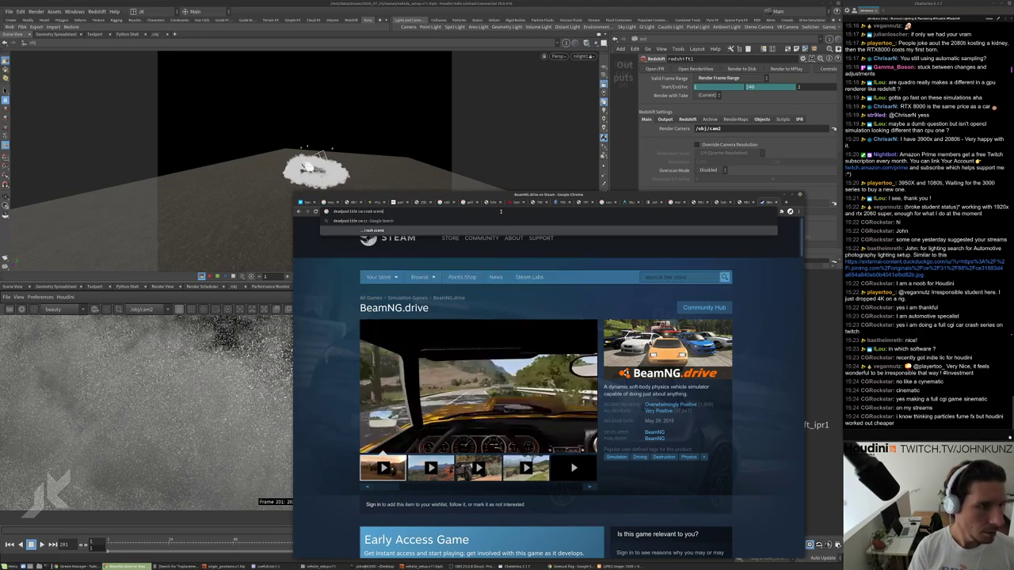
pyautogui.press('Return')
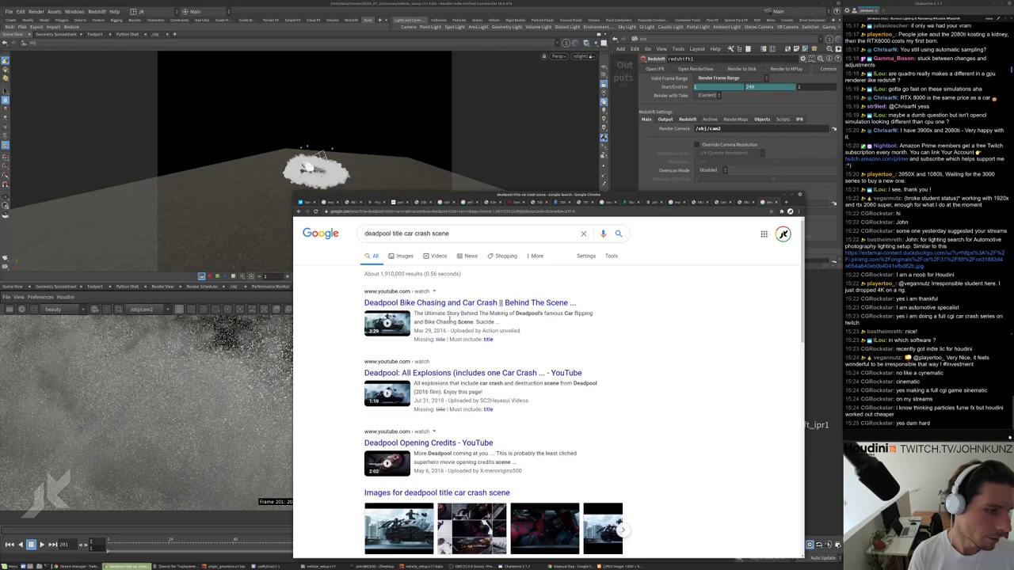
pyautogui.click(516, 302)
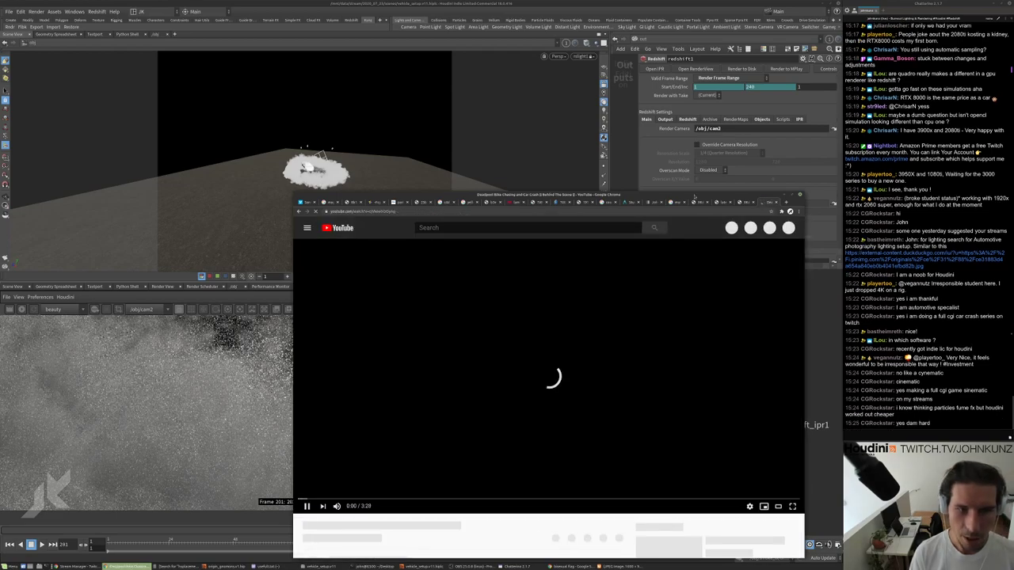
pyautogui.keyDown('alt'); pyautogui.moveTo(669, 219); pyautogui.dragTo(677, 181); pyautogui.keyUp('alt')
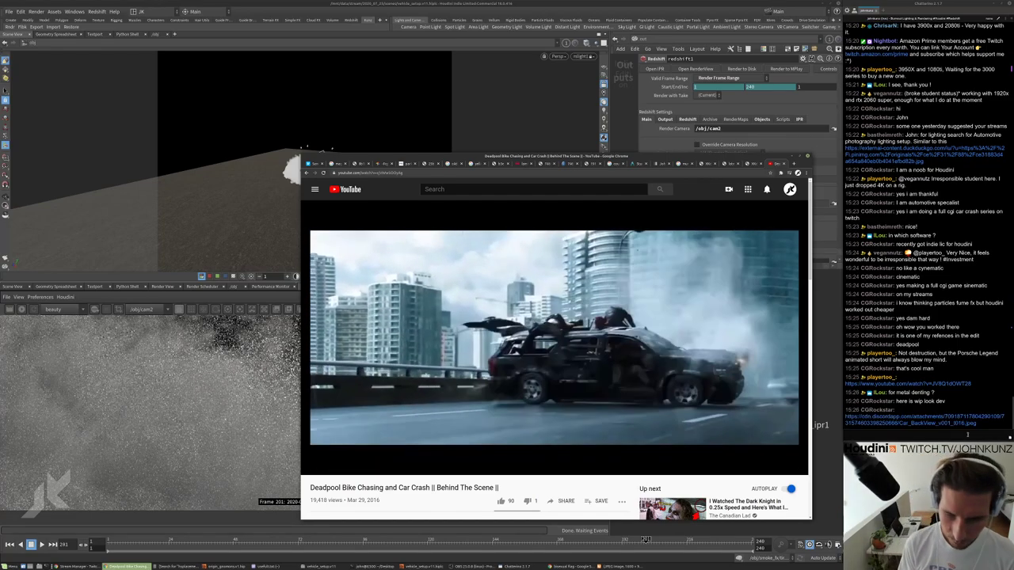
# Open the shared Car_BackView image and move the YouTube window to the screen bottom.
pyautogui.click(951, 422)
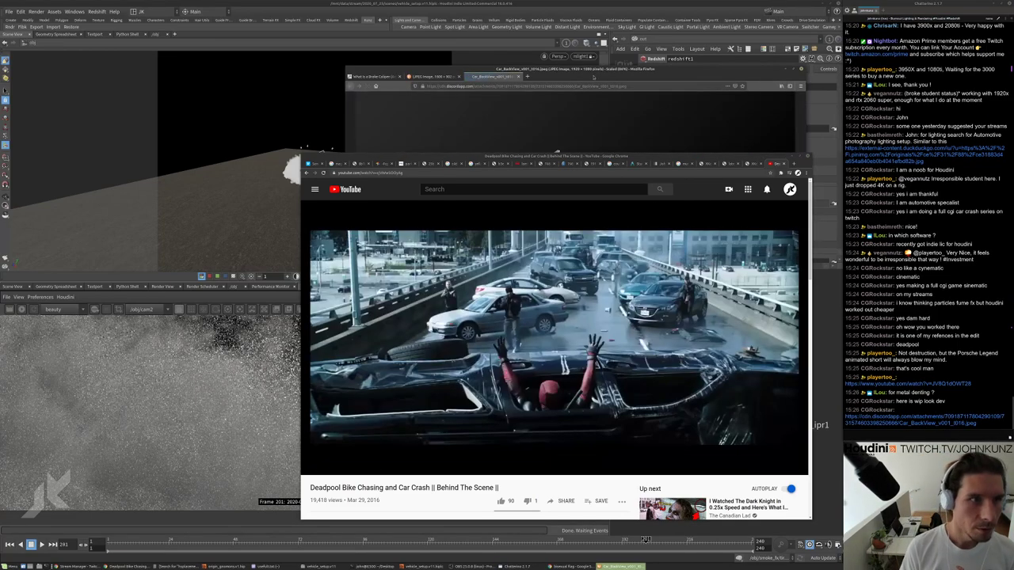
pyautogui.hotkey('alt', 'Tab')
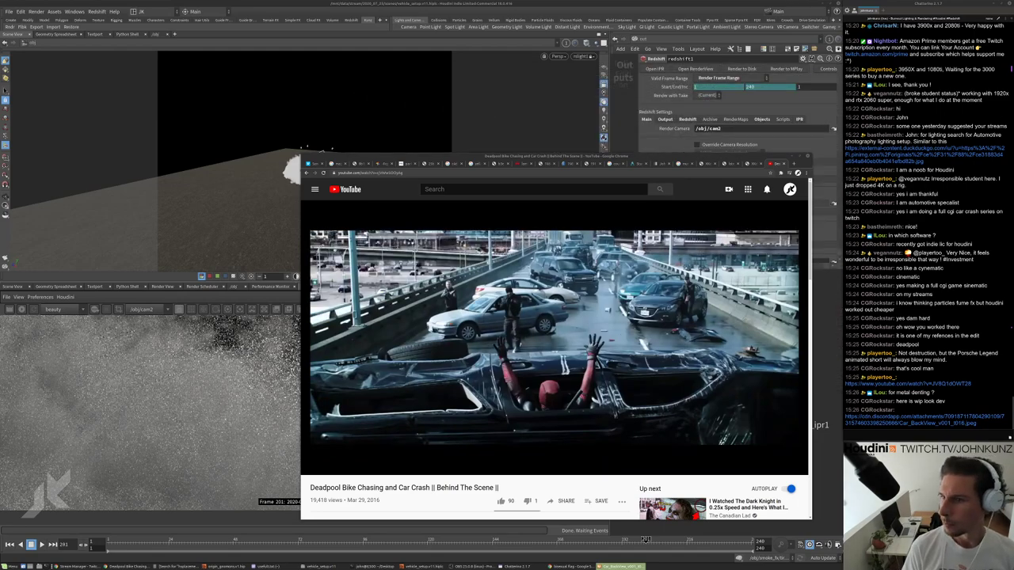
pyautogui.hotkey('alt', 'Tab')
pyautogui.moveTo(652, 157); pyautogui.dragTo(658, 440)
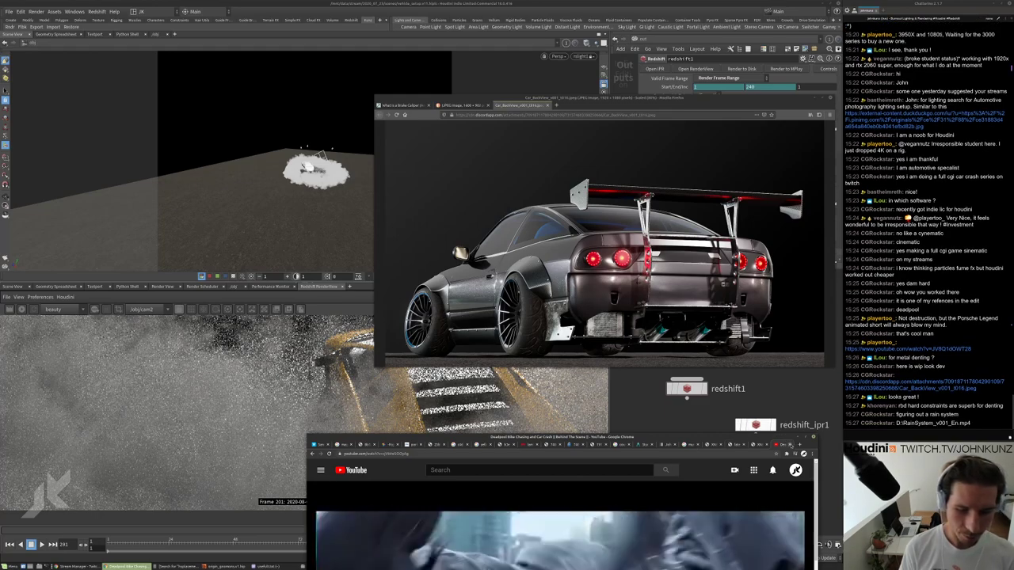
# Close the lower YouTube Chrome window and bring Houdini forward.
pyautogui.click(790, 445)
pyautogui.click(798, 437)
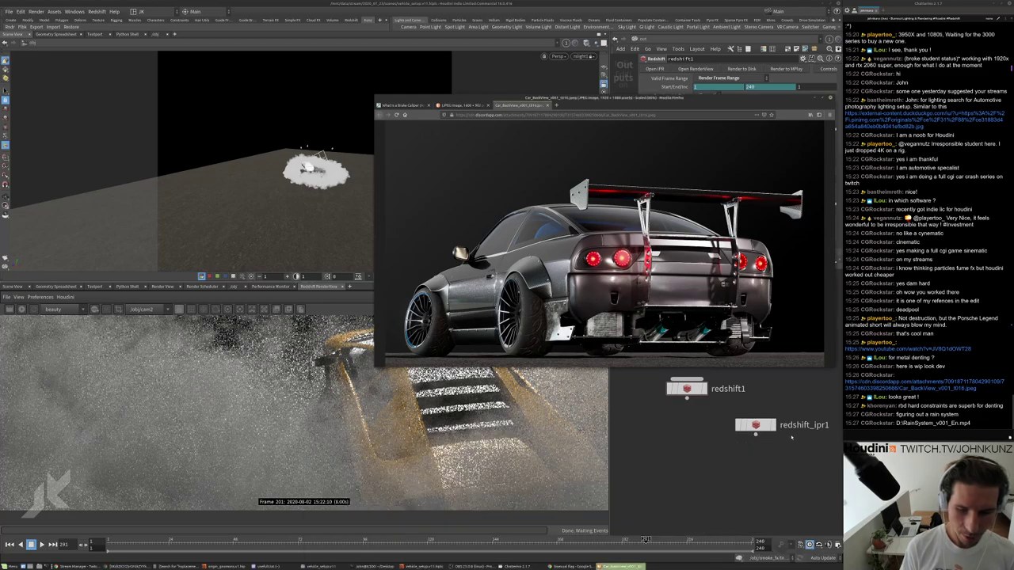
pyautogui.click(727, 474)
# Select the RainSystem path in chat and make the Car_BackView image window taller.
pyautogui.moveTo(897, 425); pyautogui.dragTo(973, 425)
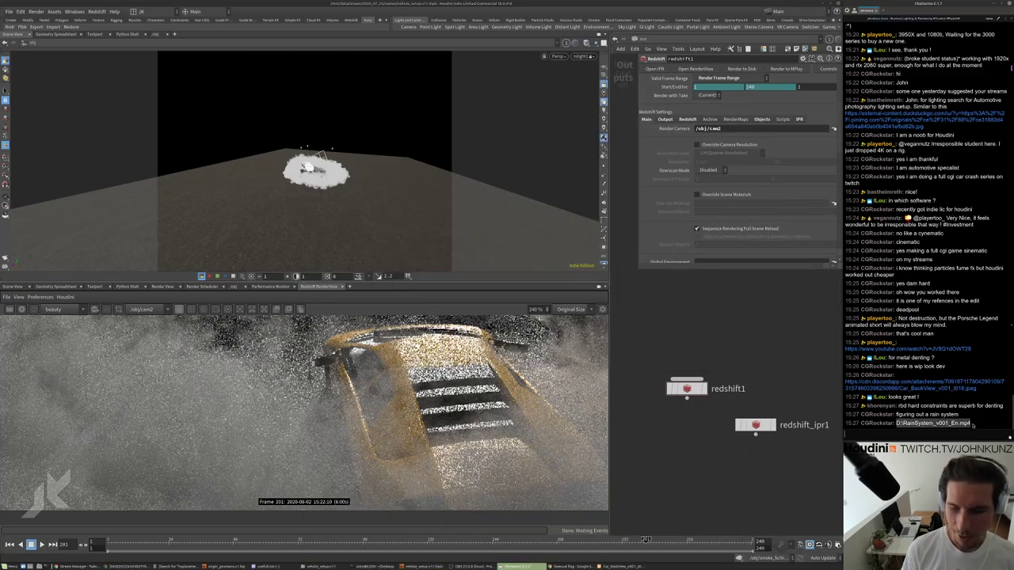
pyautogui.hotkey('alt', 'Tab')
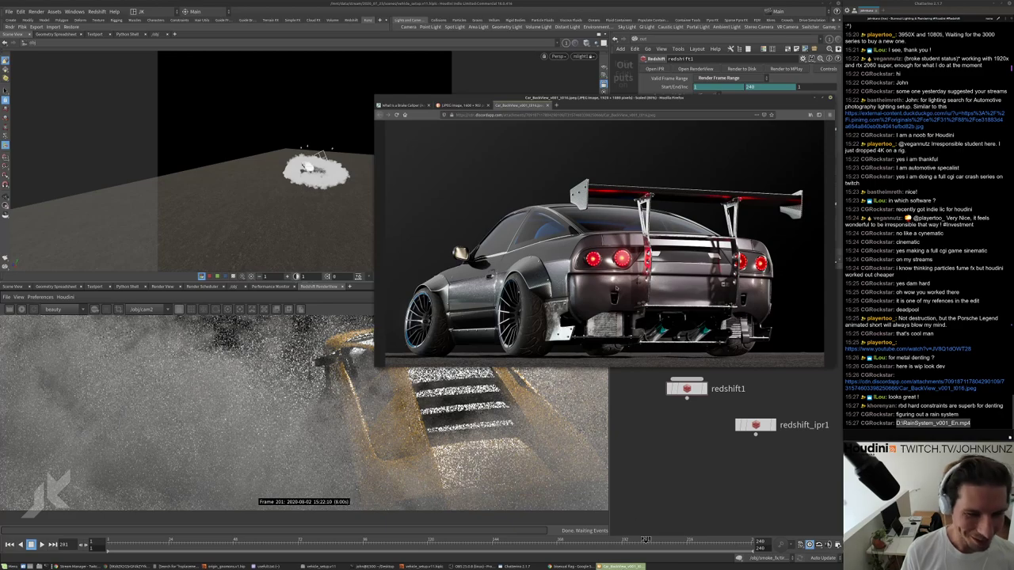
pyautogui.moveTo(647, 366); pyautogui.dragTo(687, 398)
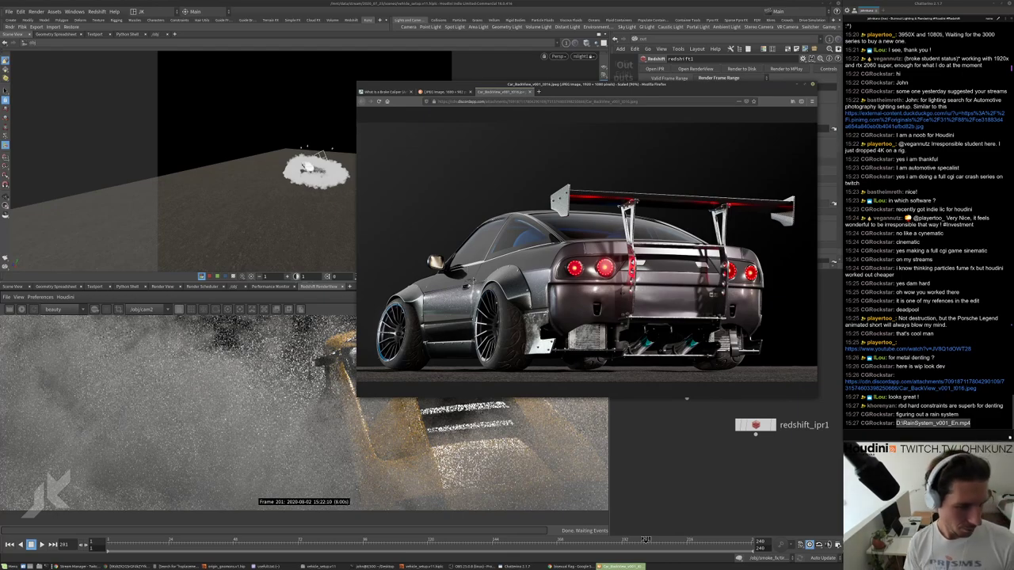
# Bring Houdini forward and restart the Redshift render of the car-in-dust frame from cam2.
pyautogui.click(696, 446)
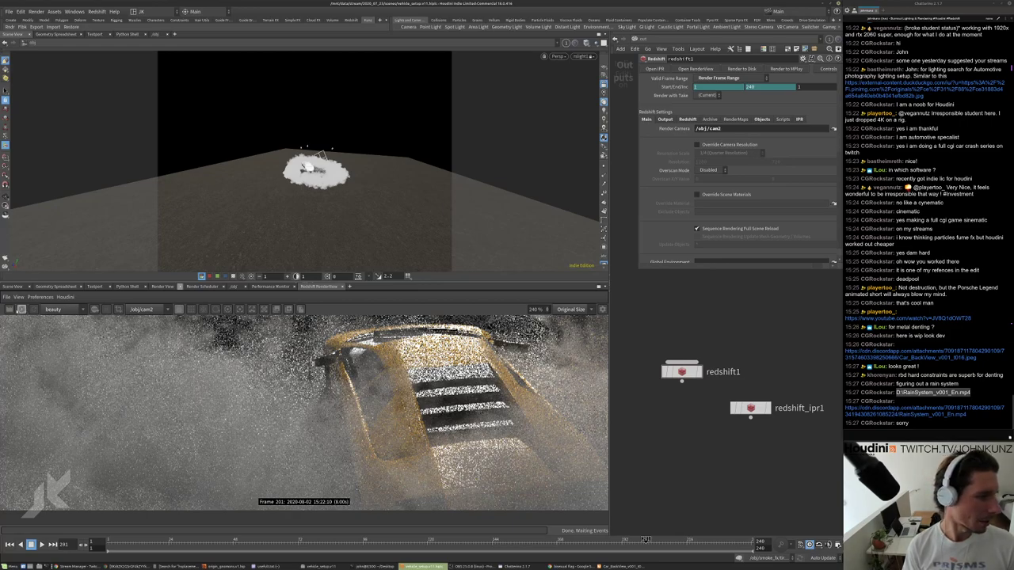
pyautogui.click(10, 310)
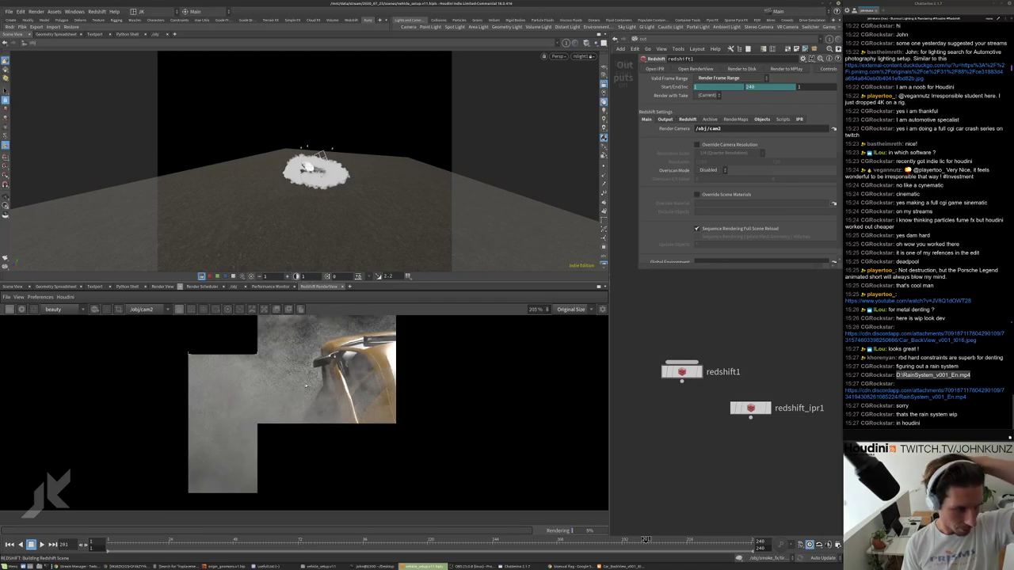
# Zoom the frame 201 render, then show Post Effects with Photographic Exposure expanded.
pyautogui.scroll(-5, 309, 435)
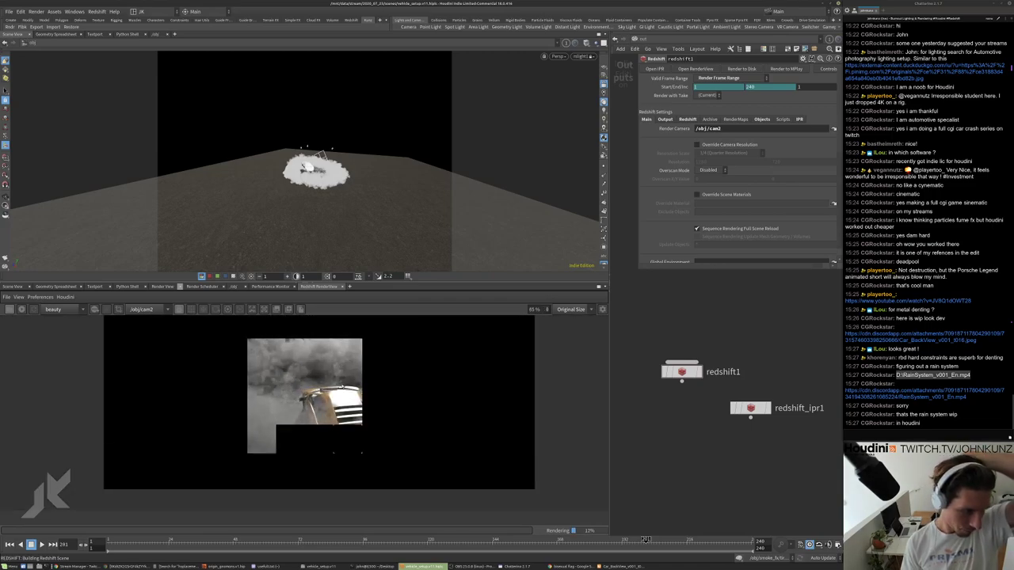
pyautogui.scroll(3, 310, 435)
pyautogui.scroll(-2, 331, 412)
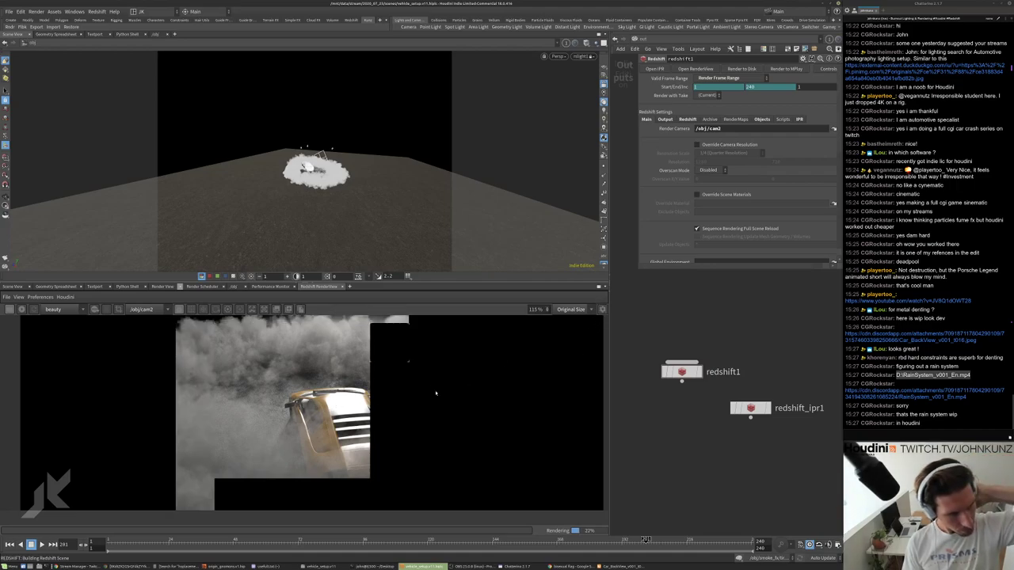
pyautogui.click(602, 309)
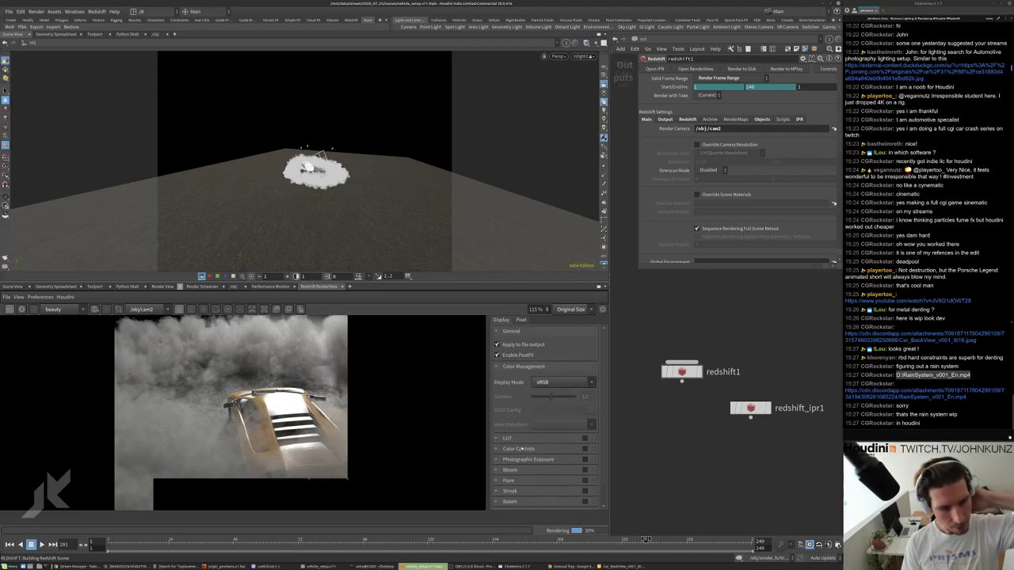
pyautogui.click(497, 460)
pyautogui.scroll(-2, 497, 459)
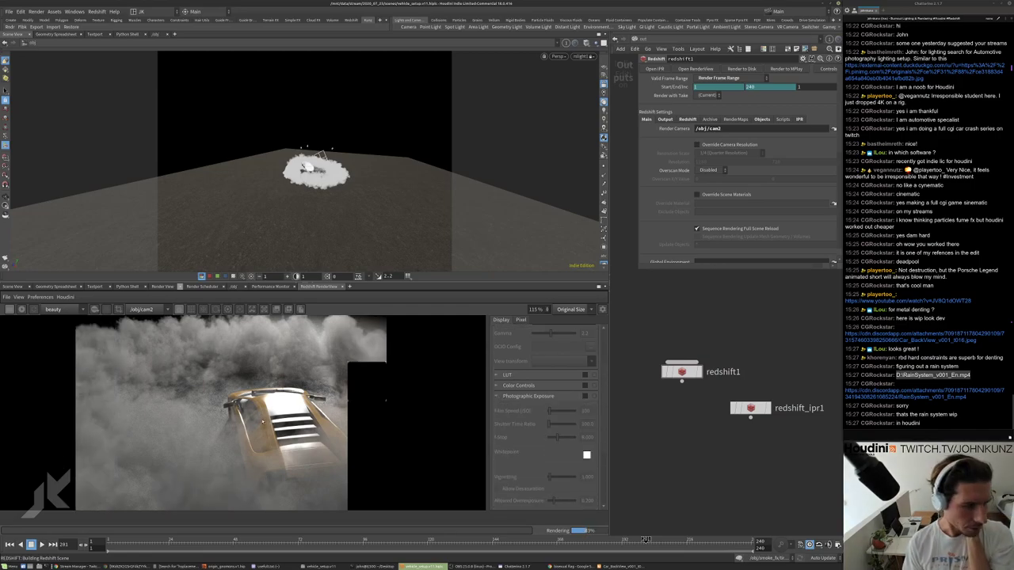
pyautogui.scroll(-3, 295, 407)
pyautogui.scroll(5, 295, 407)
pyautogui.scroll(-4, 295, 407)
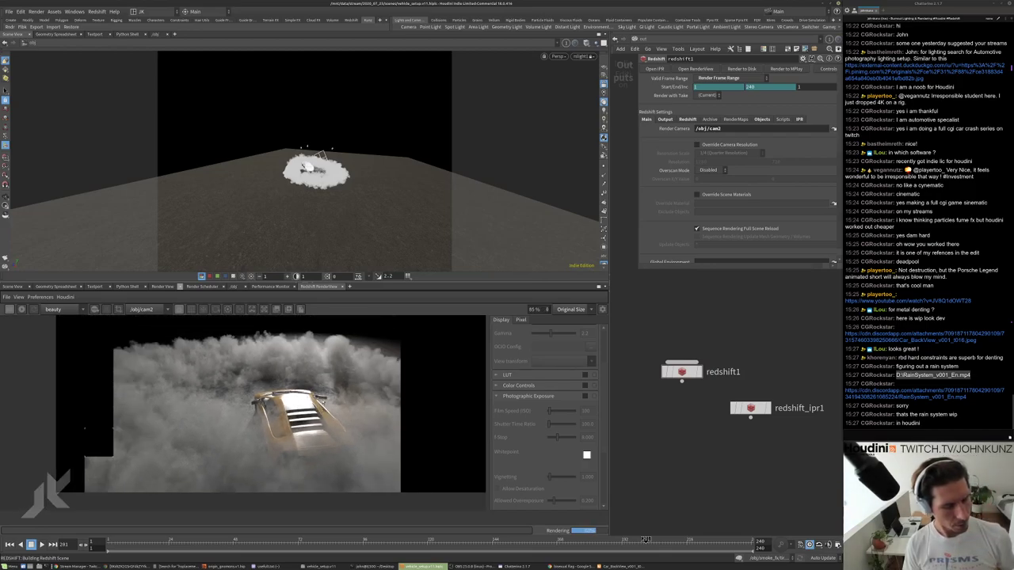
pyautogui.scroll(1, 461, 367)
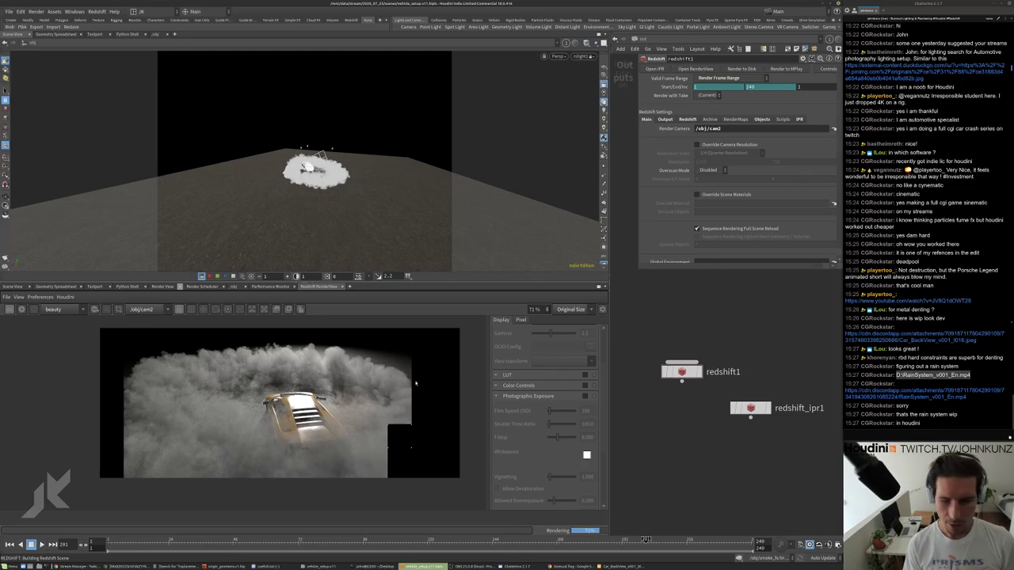
pyautogui.scroll(2, 412, 382)
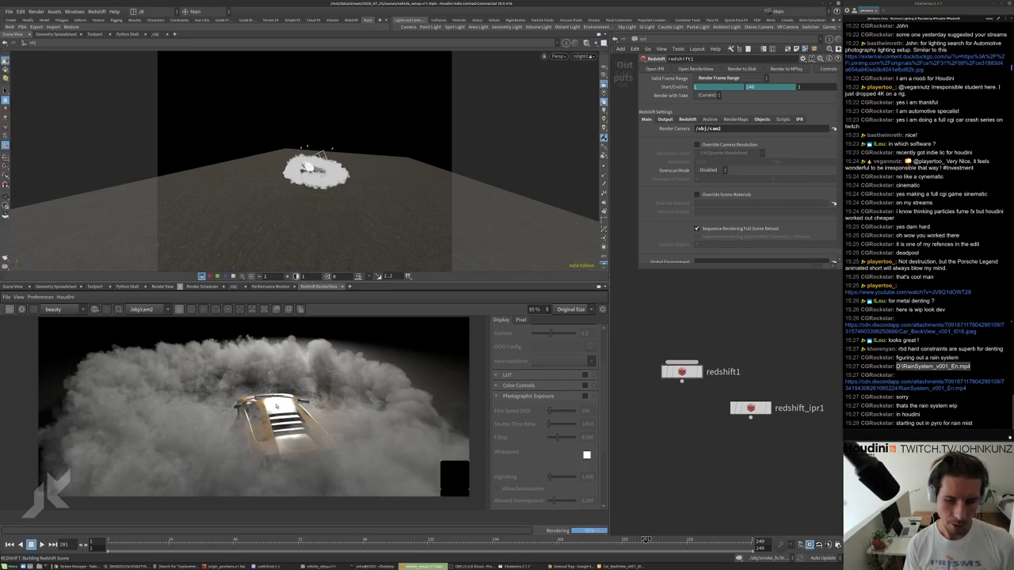
pyautogui.scroll(-2, 336, 406)
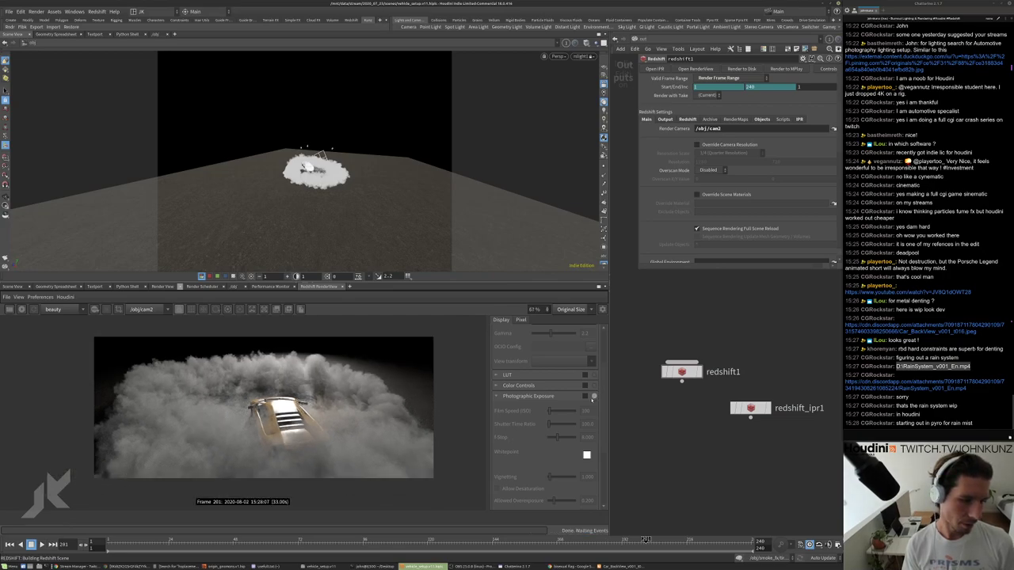
# Enable Photographic Exposure with F-Stop 12.367 and Allowed Overexposure 0.165.
pyautogui.click(586, 395)
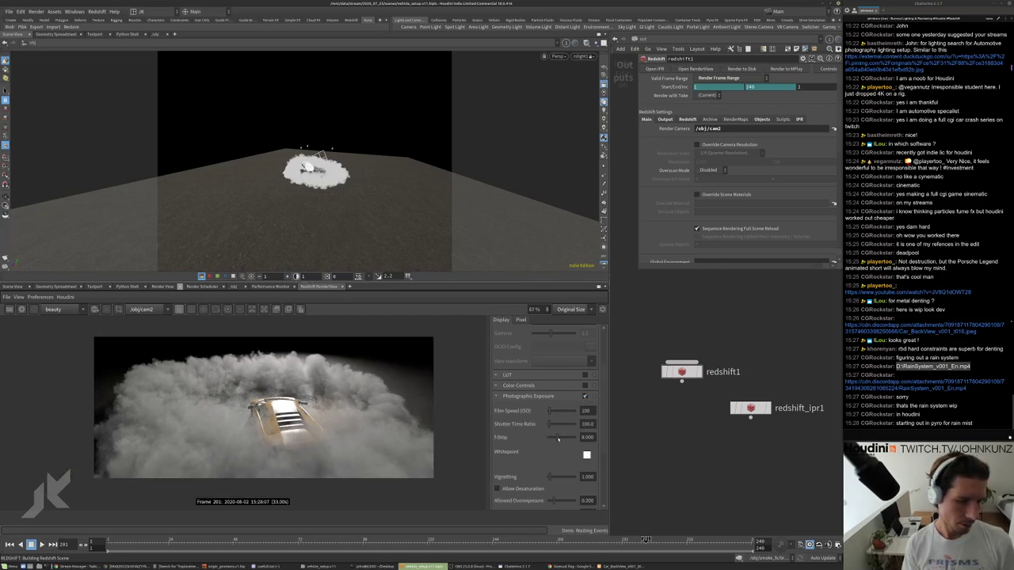
pyautogui.moveTo(559, 439); pyautogui.dragTo(560, 439)
pyautogui.scroll(-3, 562, 445)
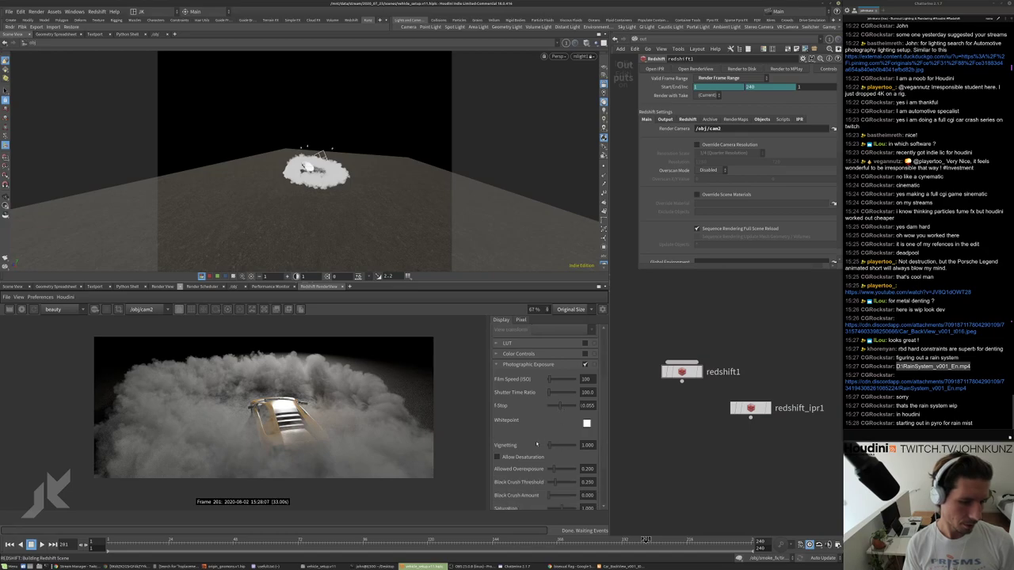
pyautogui.moveTo(568, 444)
pyautogui.mouseDown()
pyautogui.moveTo(549, 444)
pyautogui.moveTo(554, 431)
pyautogui.mouseUp()
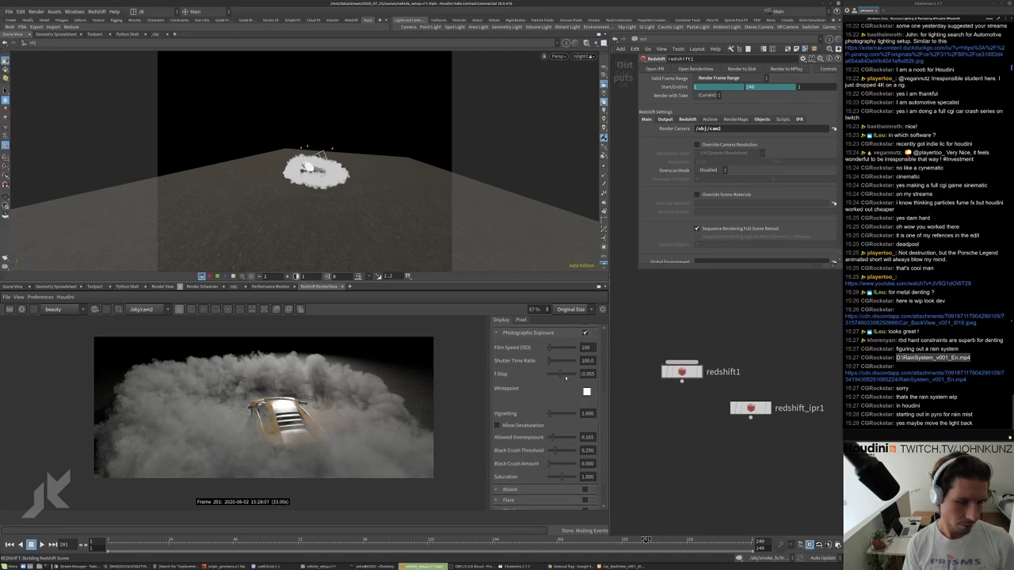
pyautogui.moveTo(565, 378); pyautogui.dragTo(570, 374)
# Zoom in and out on the exposed dusty car render to inspect the result.
pyautogui.scroll(2, 257, 364)
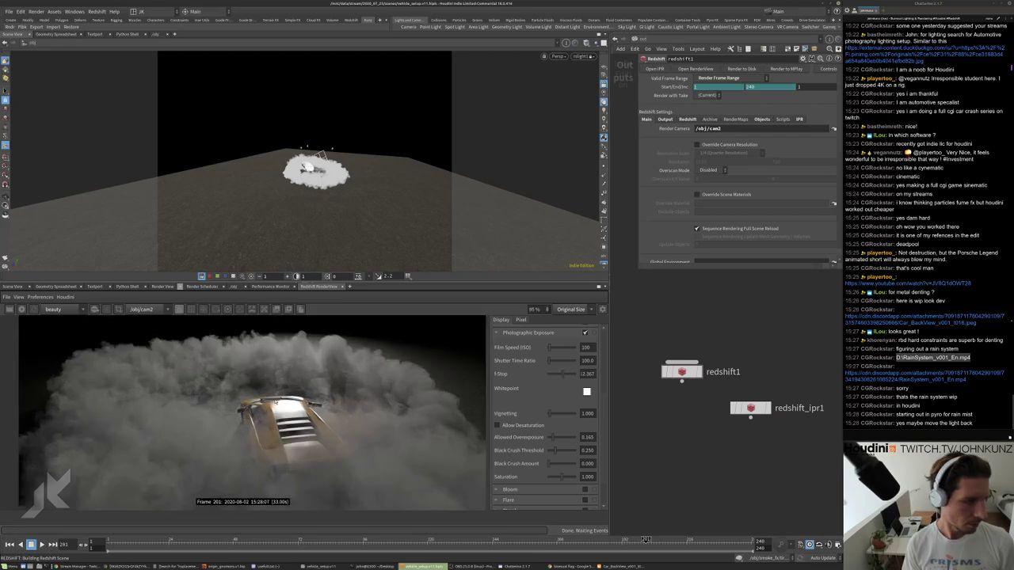
pyautogui.scroll(-2, 269, 411)
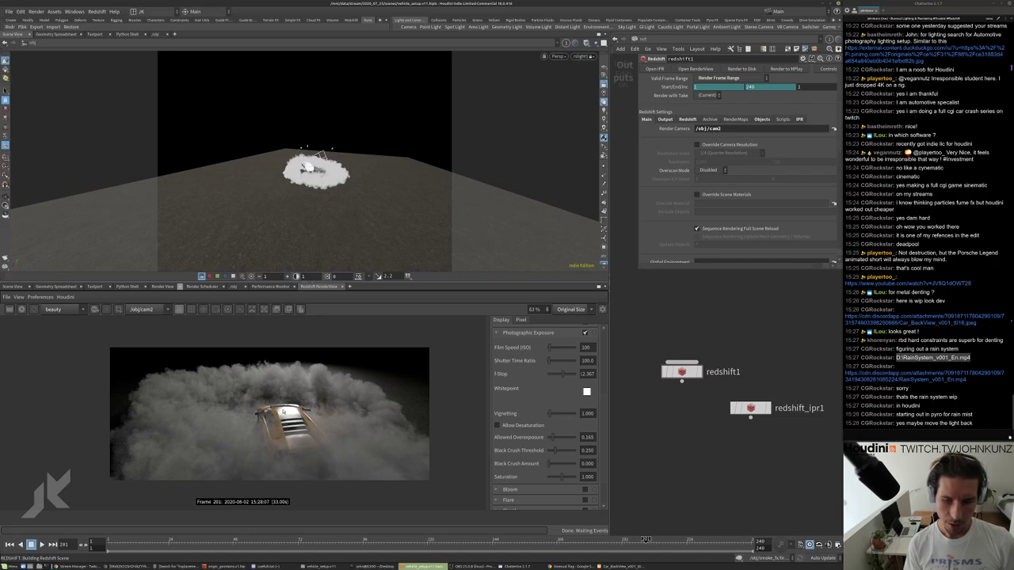
pyautogui.scroll(-1, 283, 412)
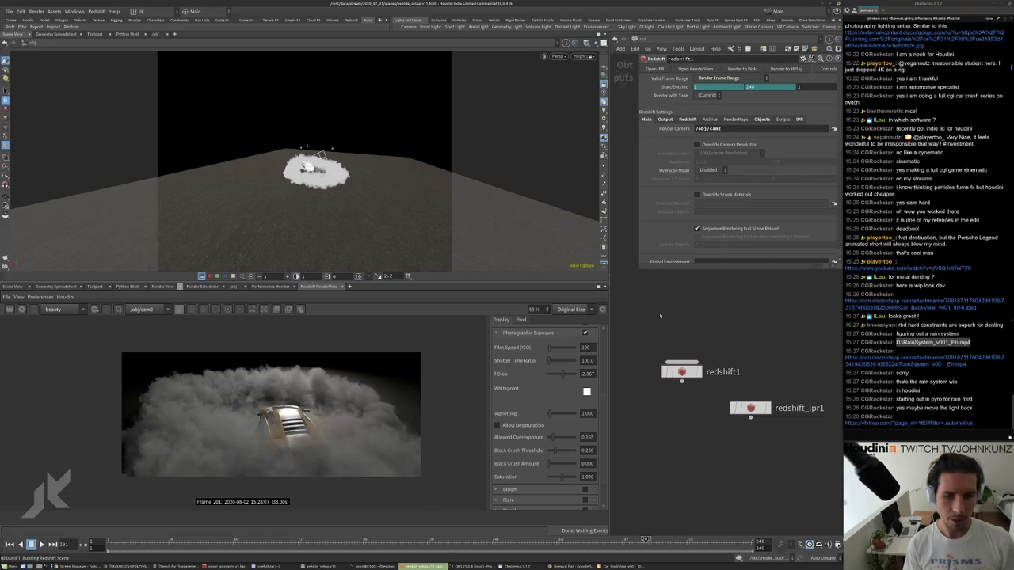
pyautogui.scroll(5, 283, 412)
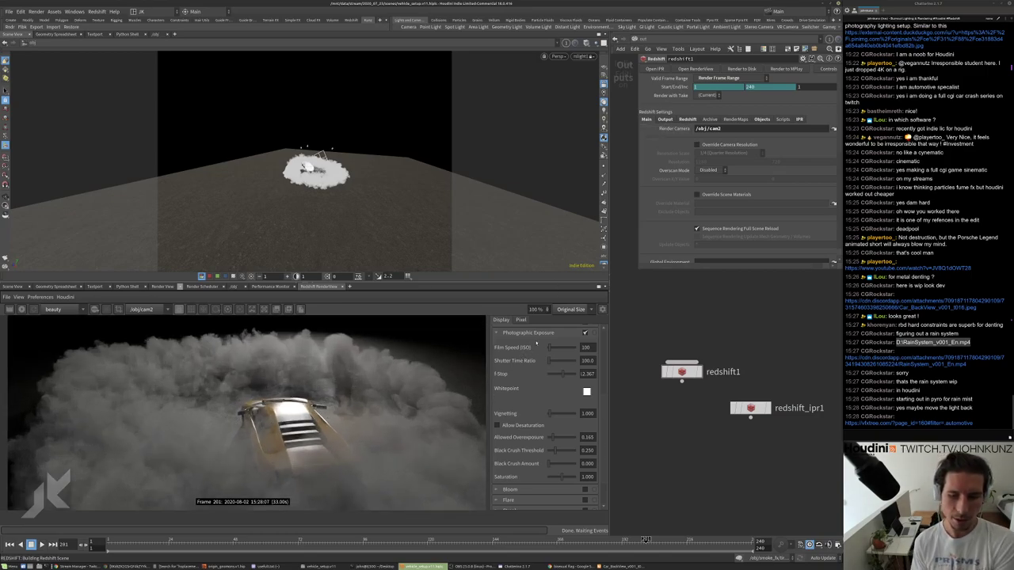
pyautogui.scroll(5, 263, 423)
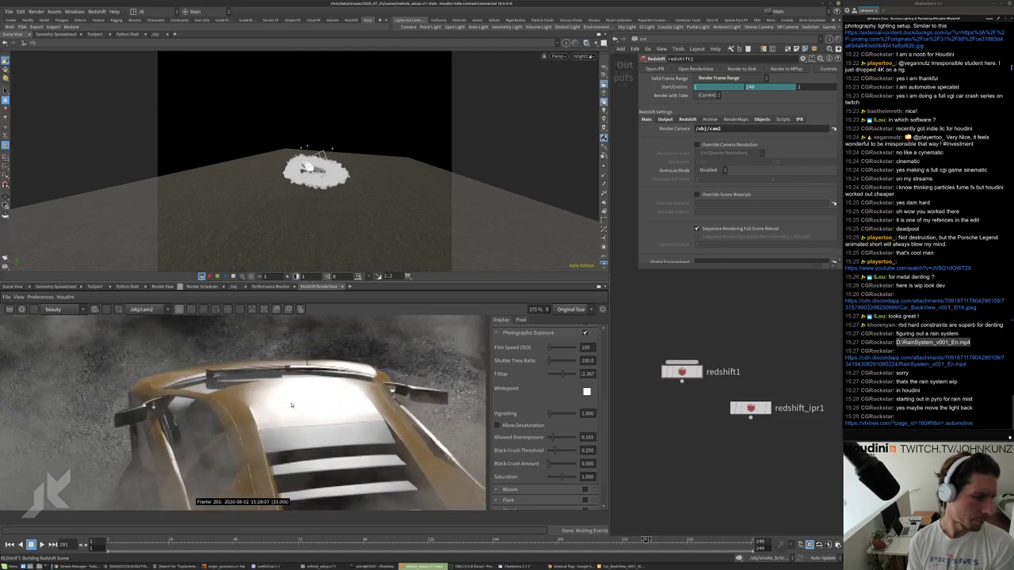
pyautogui.scroll(-6, 292, 404)
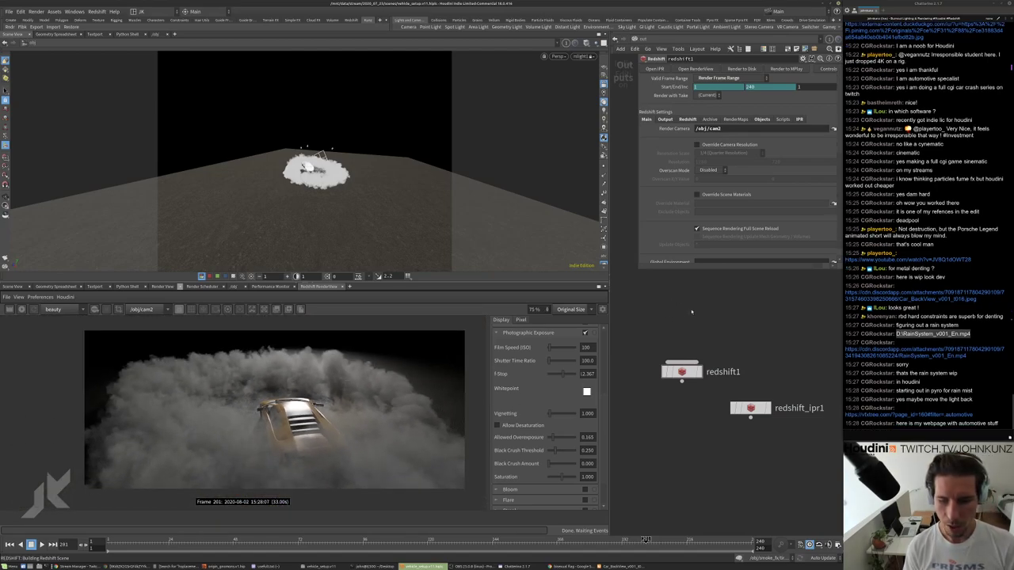
pyautogui.scroll(4, 197, 421)
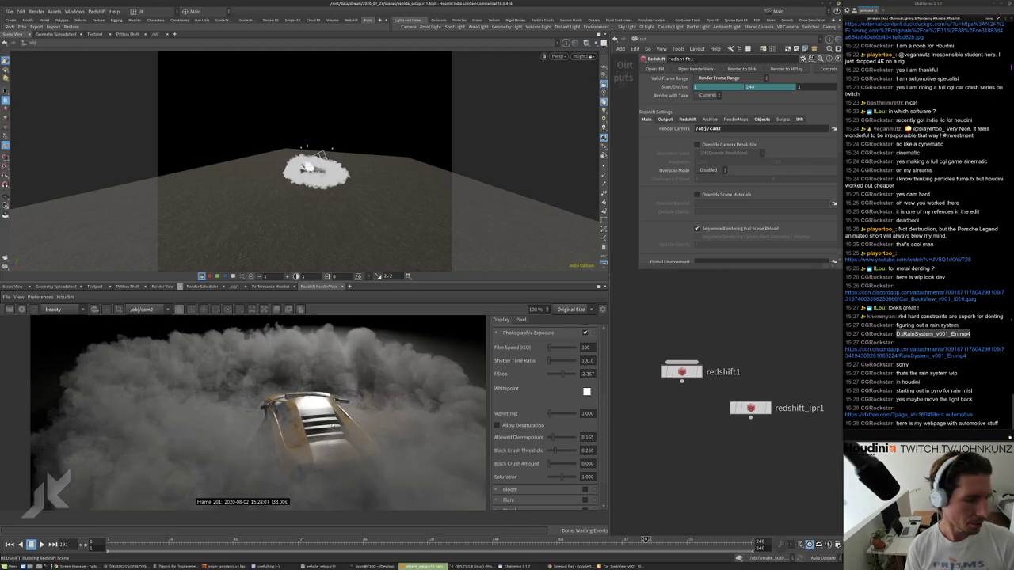
pyautogui.scroll(-1, 198, 421)
pyautogui.scroll(-3, 299, 429)
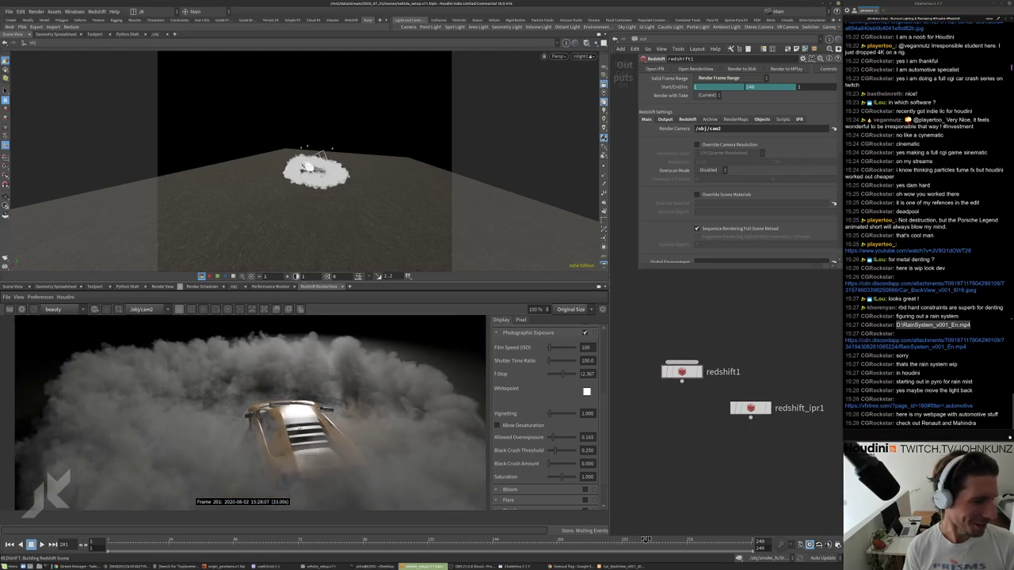
pyautogui.scroll(3, 575, 392)
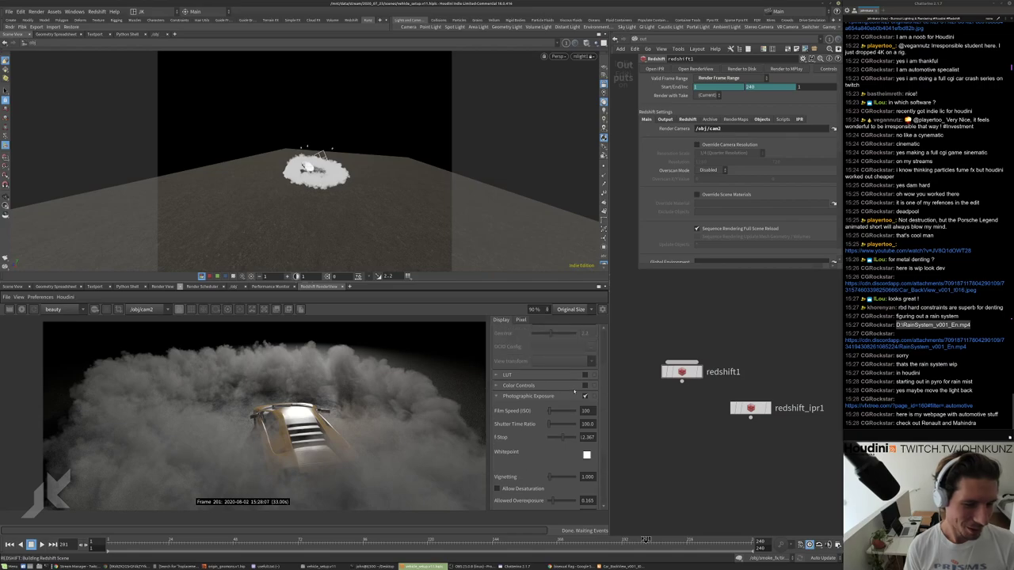
# Turn Photographic Exposure off and select the rslight1 spot light in /obj.
pyautogui.click(585, 396)
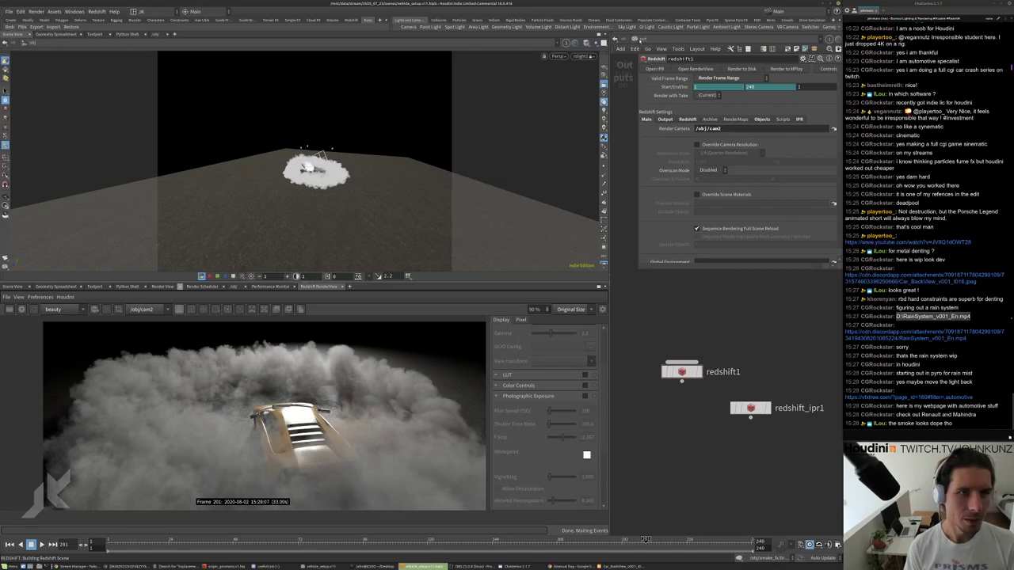
pyautogui.click(639, 39)
pyautogui.click(652, 95)
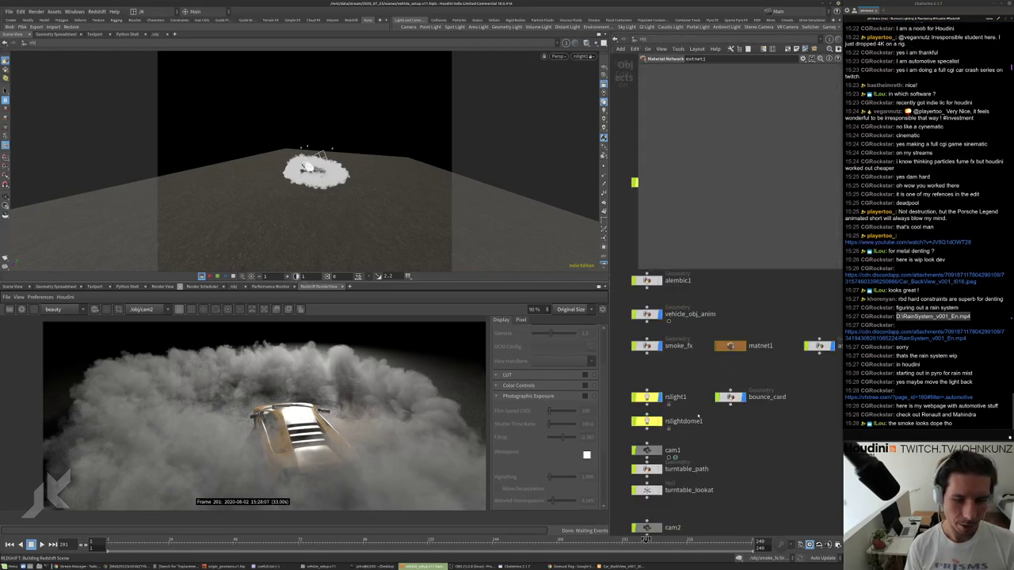
pyautogui.click(646, 397)
# Rotate the rslight1 spot light in the viewport to re-aim it at the scene.
pyautogui.moveTo(596, 89); pyautogui.dragTo(410, 182)
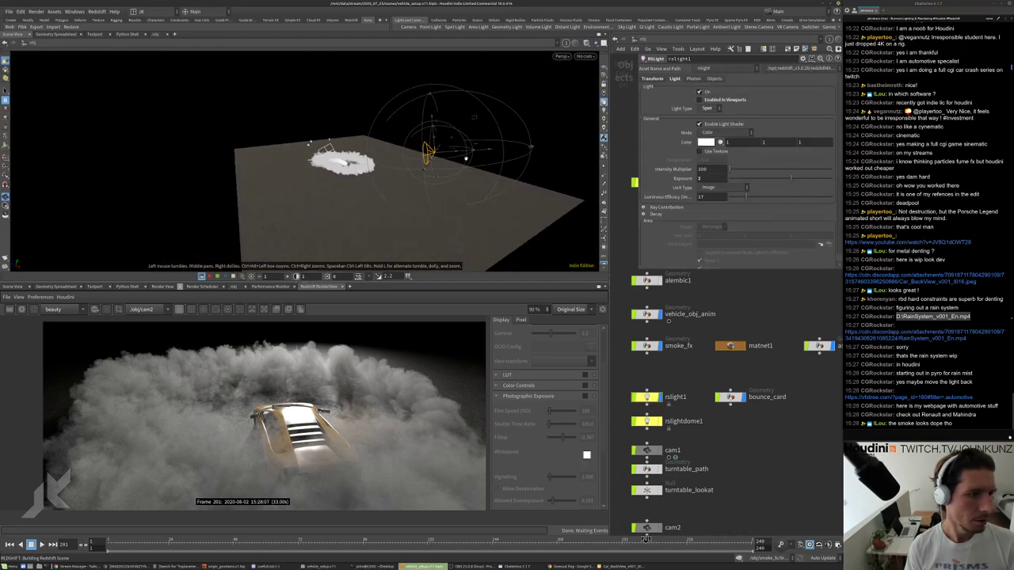
pyautogui.press('Return')
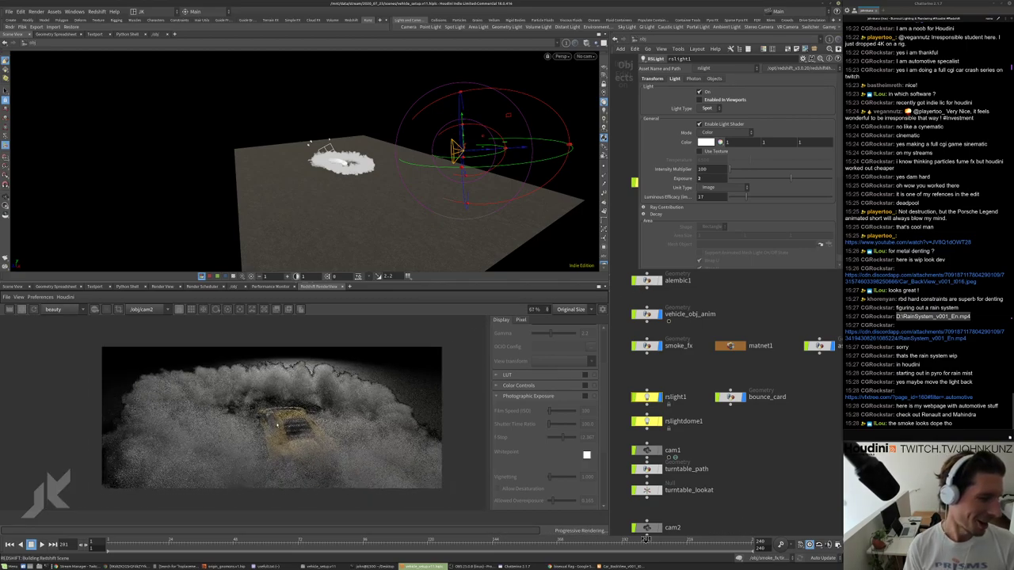
pyautogui.scroll(4, 272, 417)
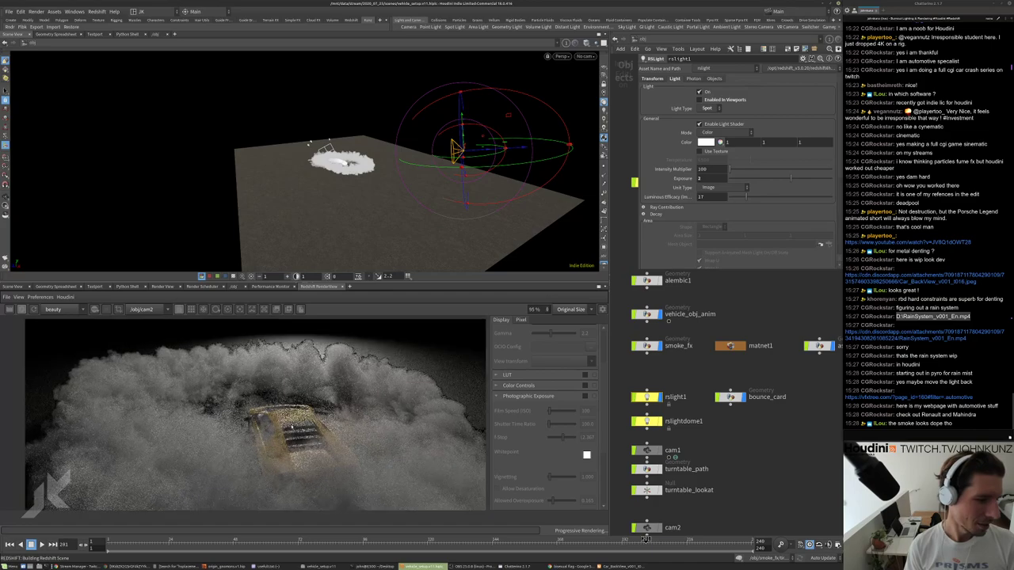
pyautogui.scroll(-3, 271, 418)
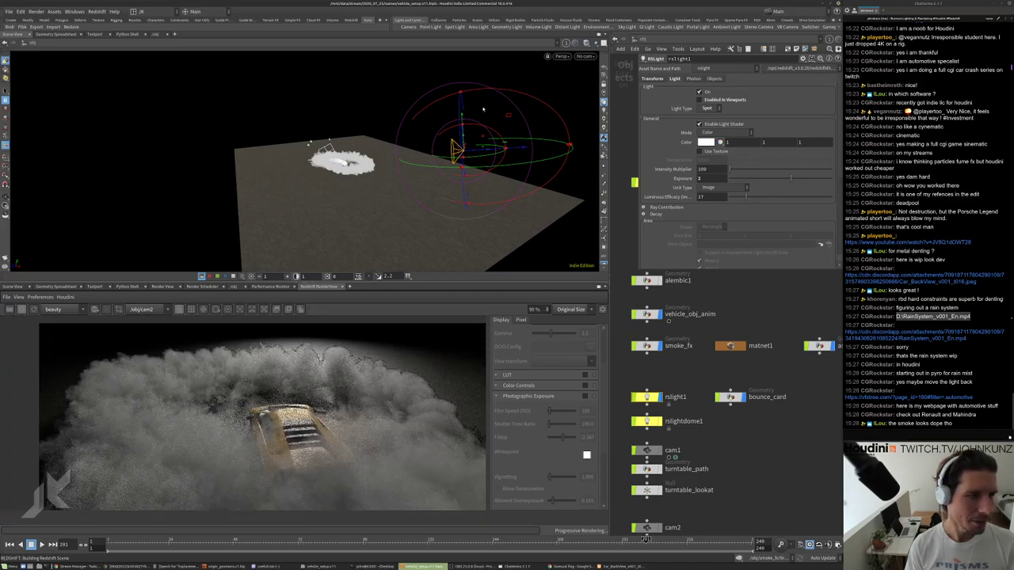
pyautogui.moveTo(514, 93); pyautogui.dragTo(452, 260)
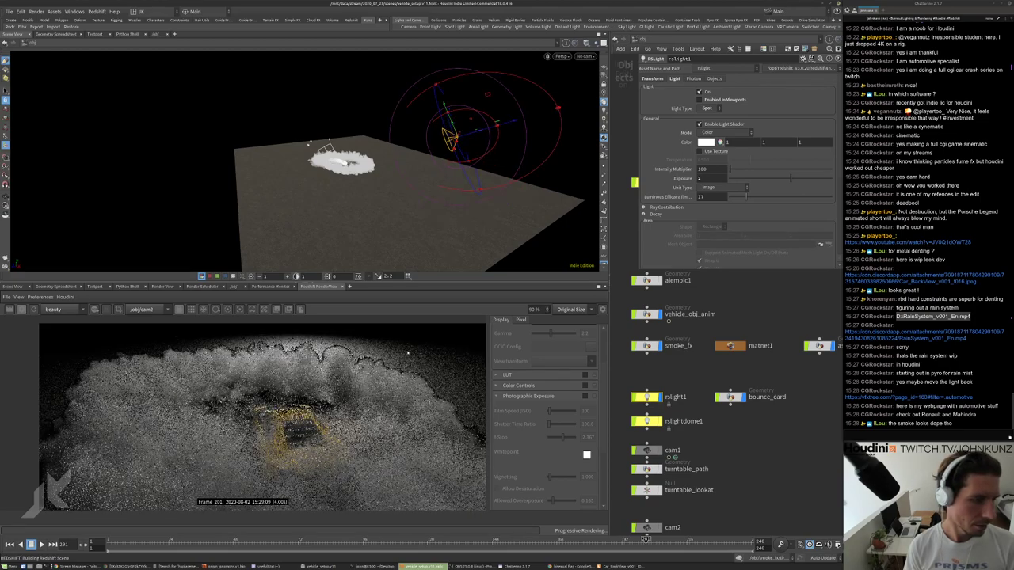
pyautogui.scroll(-2, 293, 455)
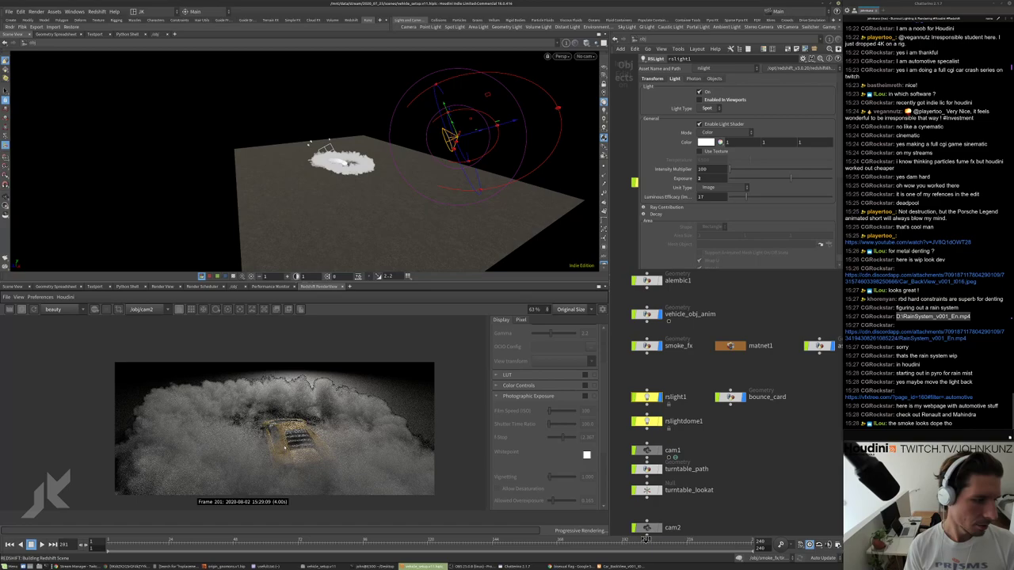
pyautogui.scroll(2, 281, 448)
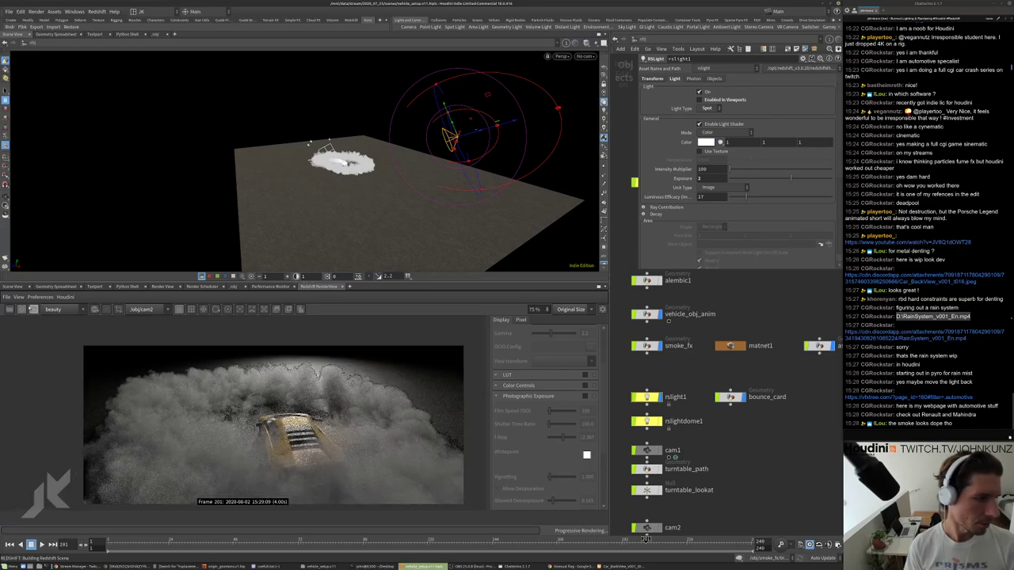
pyautogui.click(651, 58)
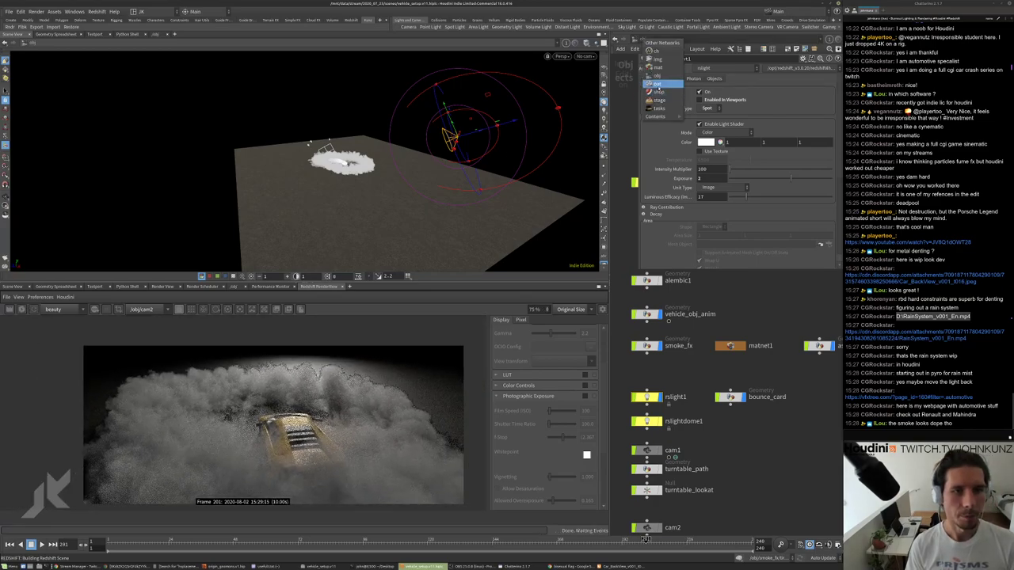
# In /out, set redshift1's Adaptive Error Threshold to 0.575.
pyautogui.click(654, 83)
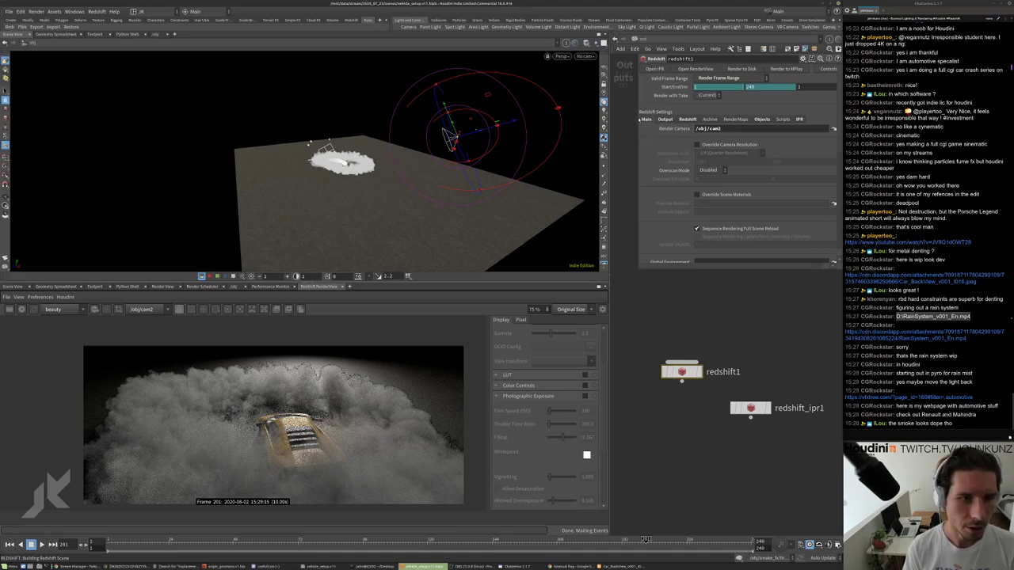
pyautogui.click(687, 119)
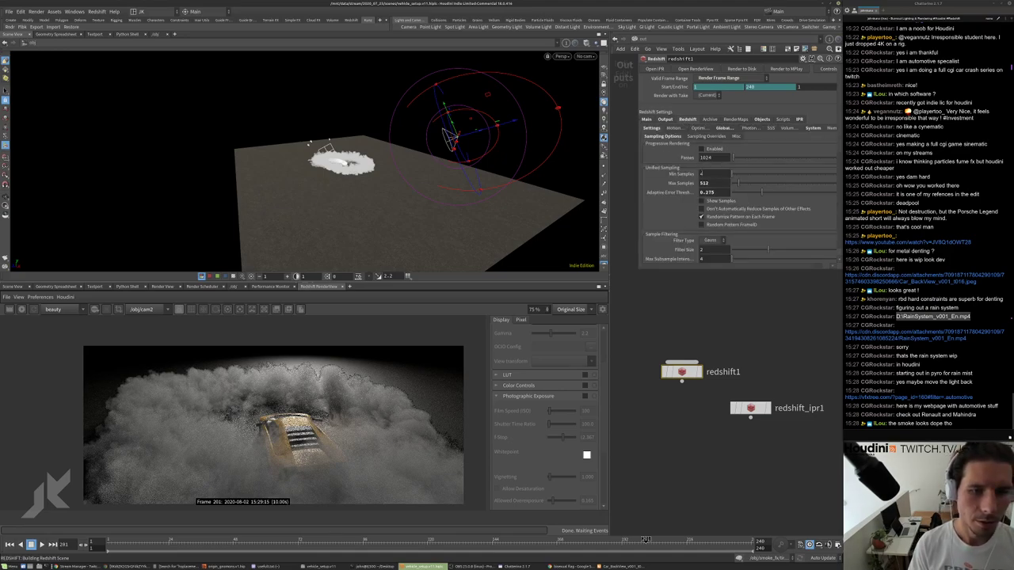
pyautogui.doubleClick(705, 192)
pyautogui.write('0.5')
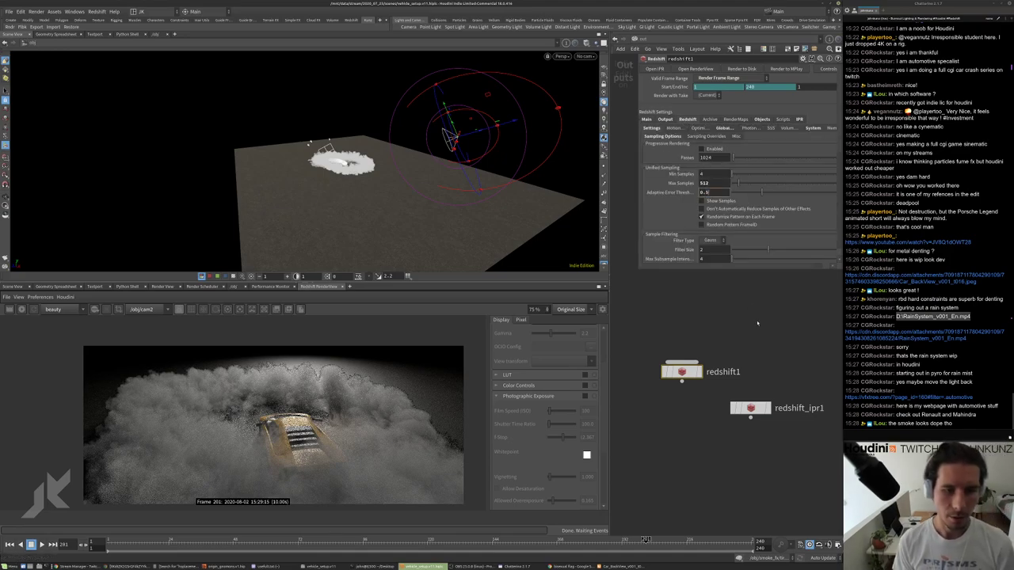
pyautogui.write('75')
pyautogui.press('Return')
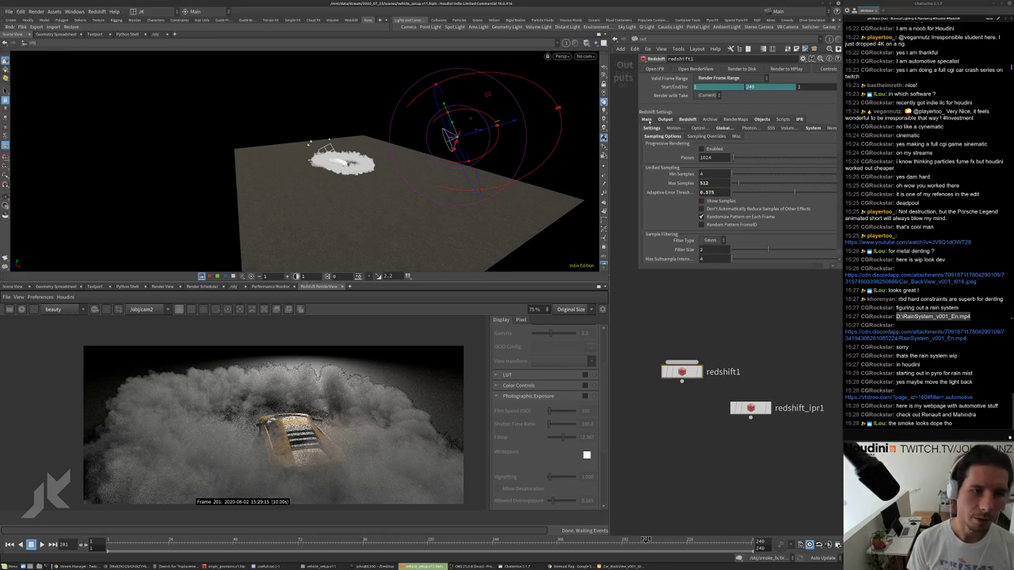
# Override redshift1's camera resolution to 1/2 (Half Resolution).
pyautogui.click(647, 120)
pyautogui.click(698, 145)
pyautogui.click(727, 153)
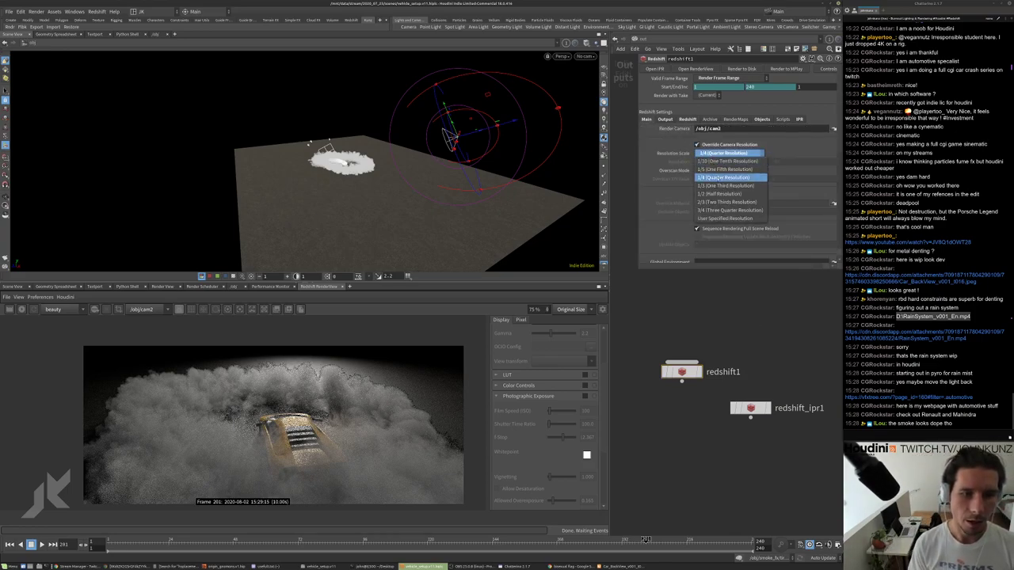
pyautogui.click(717, 194)
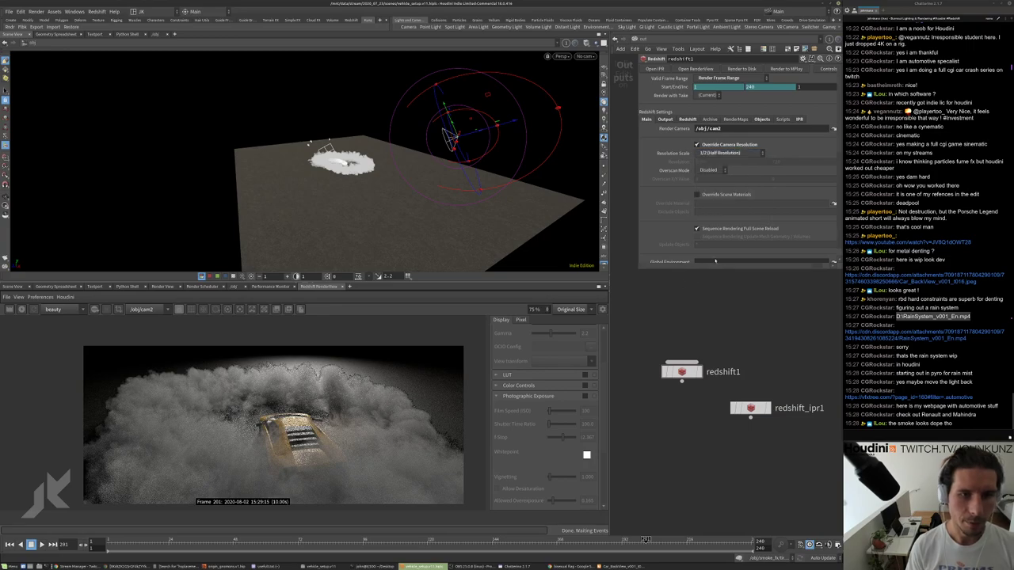
pyautogui.click(687, 119)
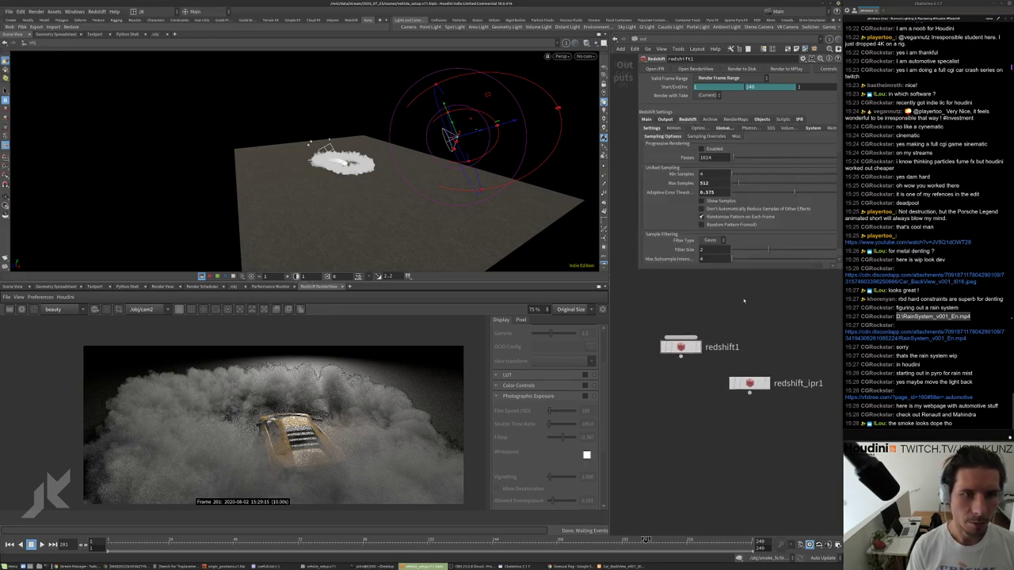
pyautogui.click(665, 118)
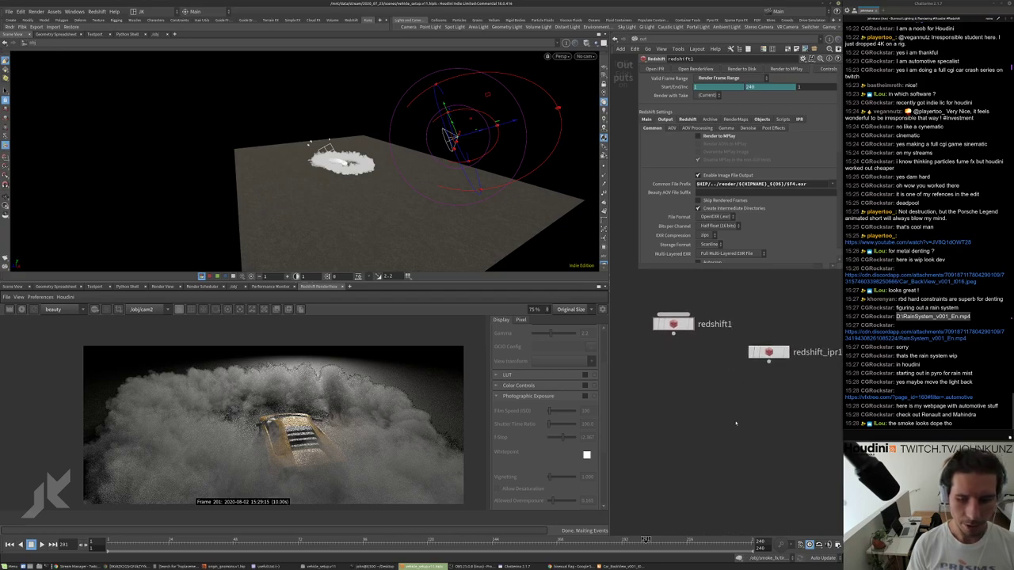
# Search the node menu for 'hq' to list the HQueue nodes.
pyautogui.press('Tab')
pyautogui.write('r')
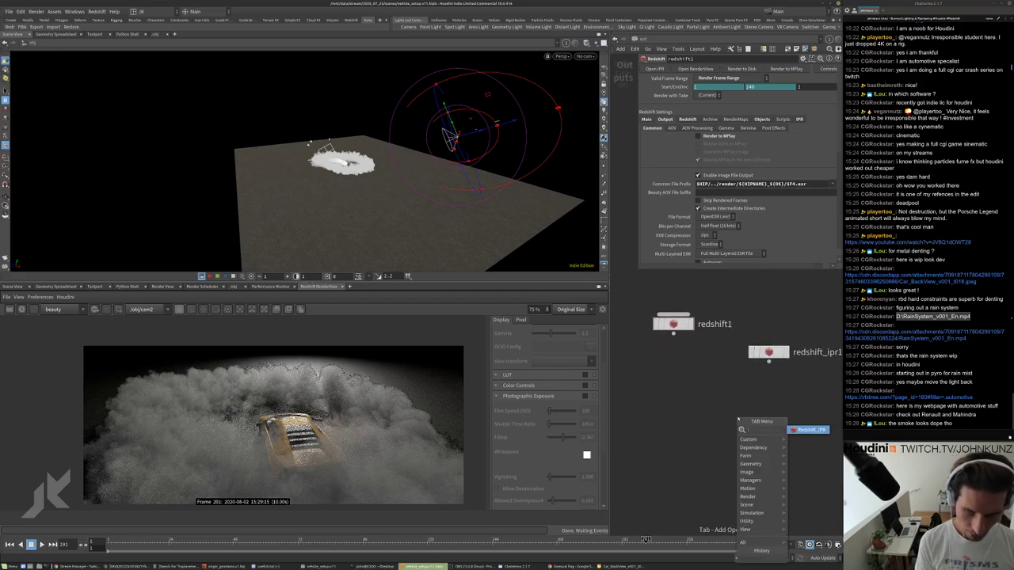
pyautogui.press('BackSpace')
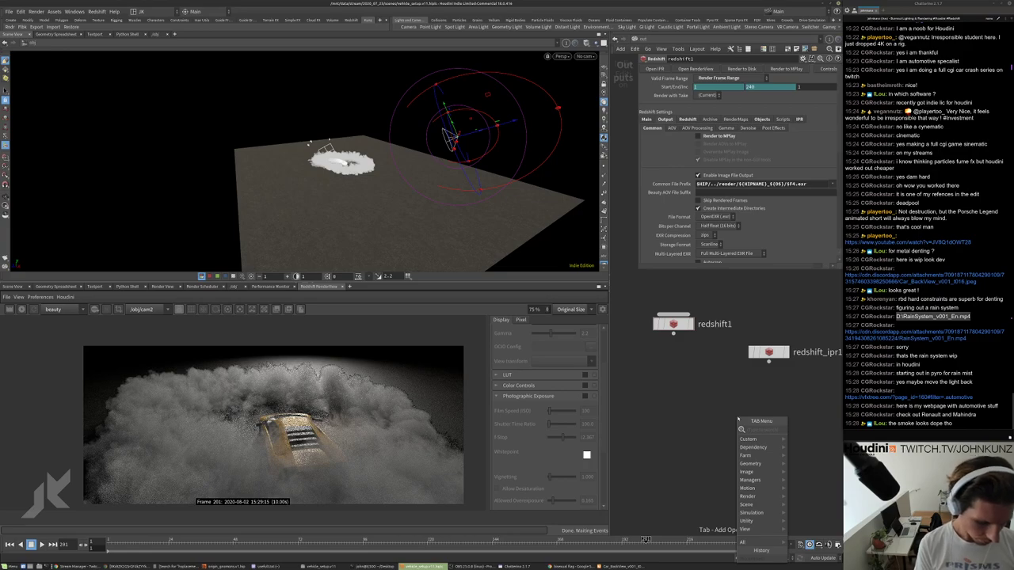
pyautogui.write('hq')
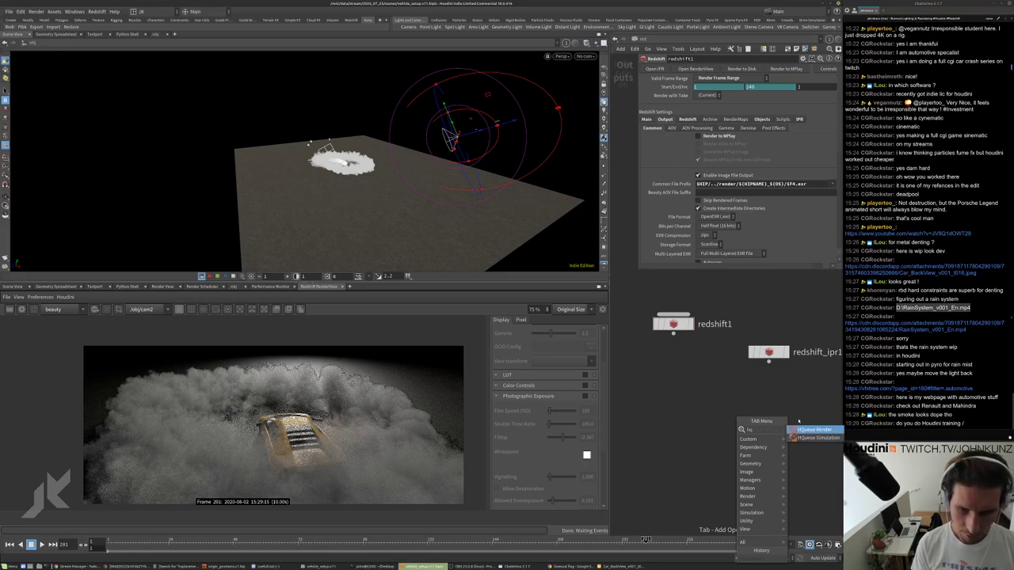
# Create an hq_render1 HQueue Render node wired below redshift1 and recentre the network.
pyautogui.press('Return')
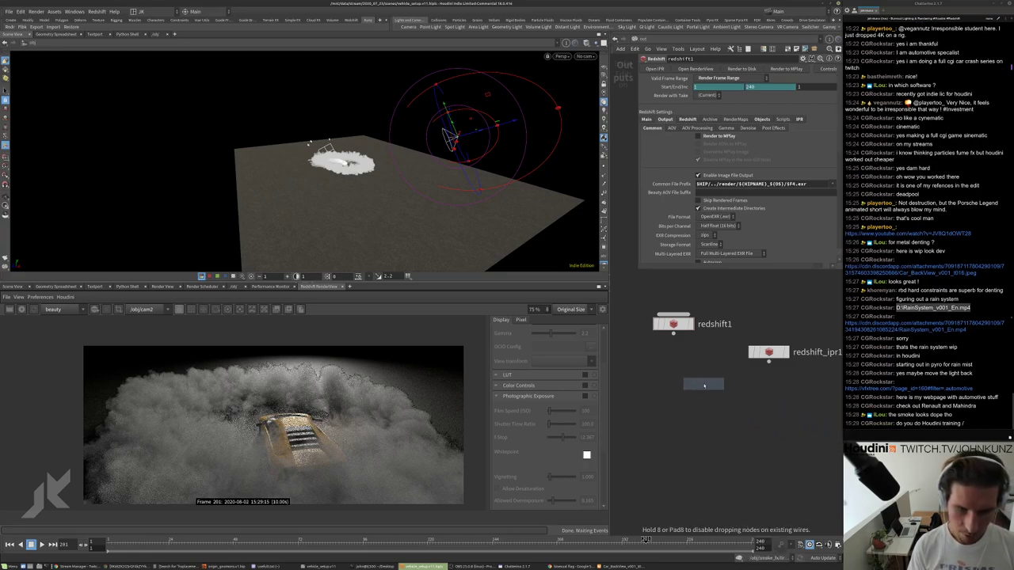
pyautogui.click(675, 392)
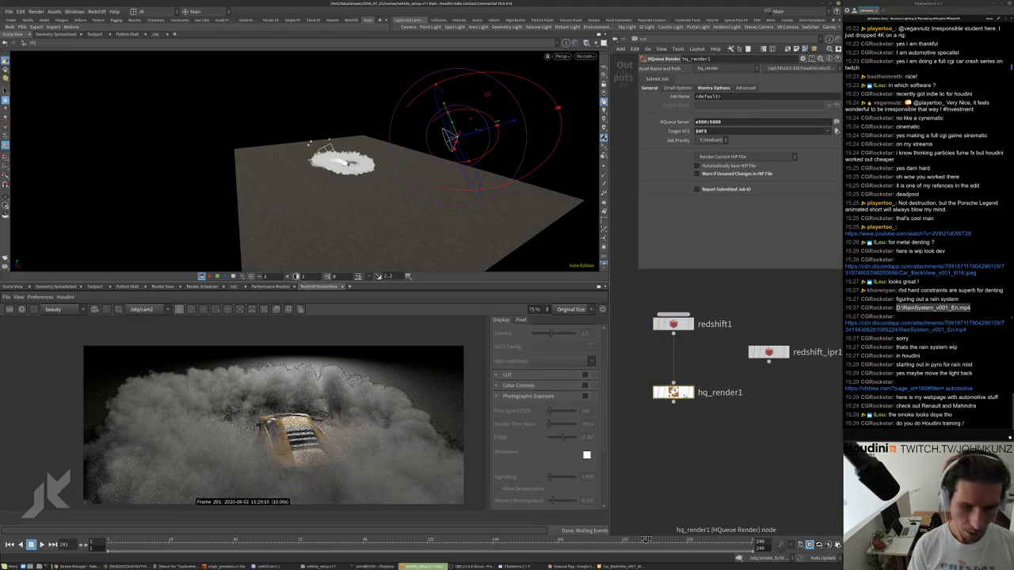
pyautogui.moveTo(719, 386); pyautogui.dragTo(716, 398, button='middle')
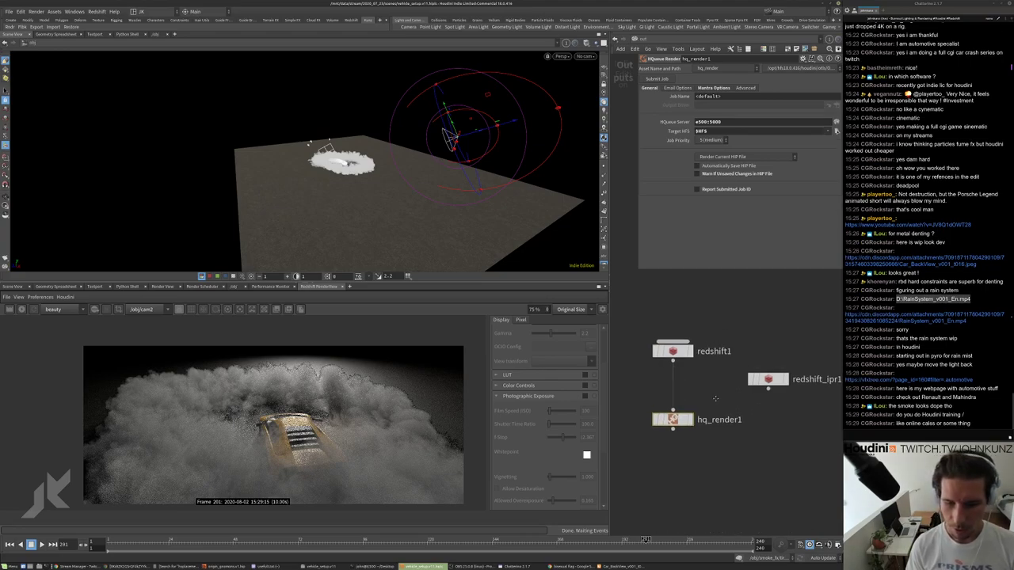
pyautogui.scroll(2, 705, 398)
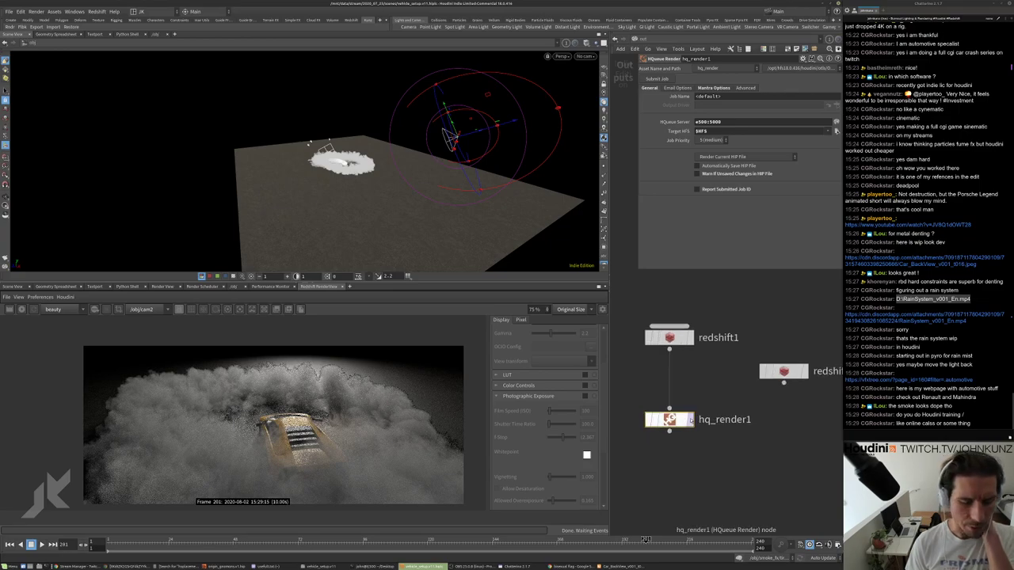
pyautogui.moveTo(689, 381); pyautogui.dragTo(689, 393, button='middle')
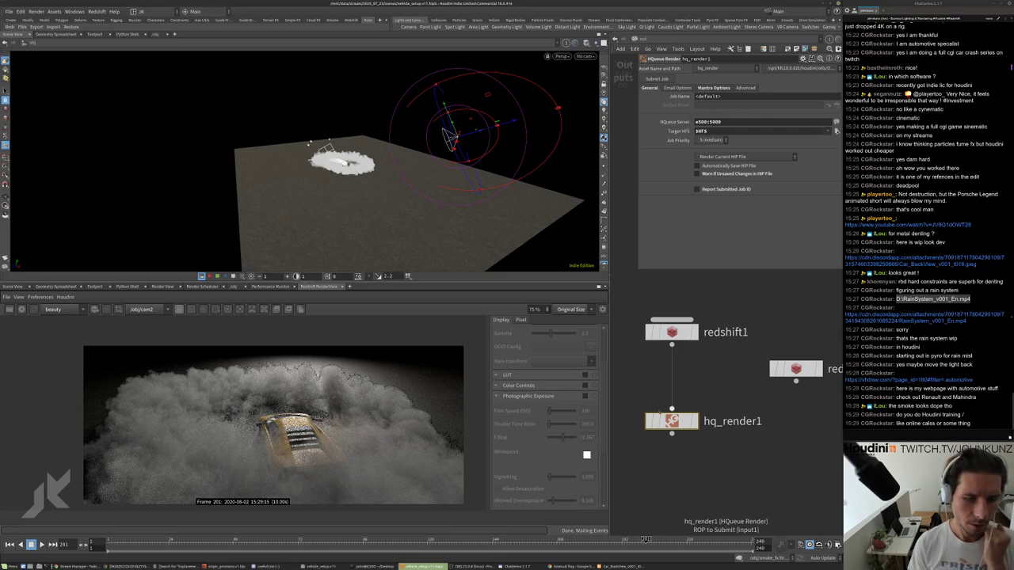
pyautogui.click(8, 12)
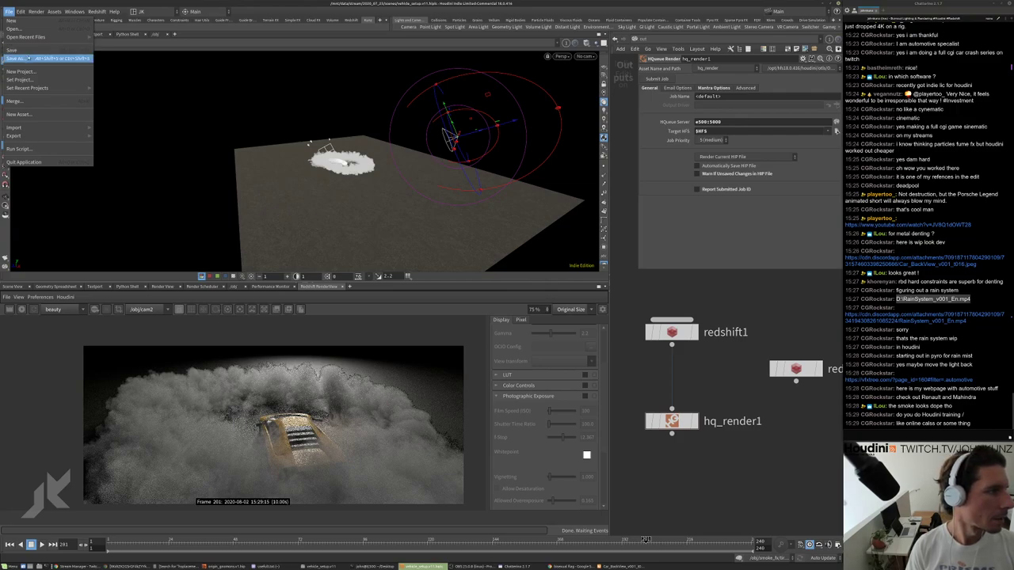
# Save the scene and switch to the HQueue job page in Chrome.
pyautogui.click(29, 54)
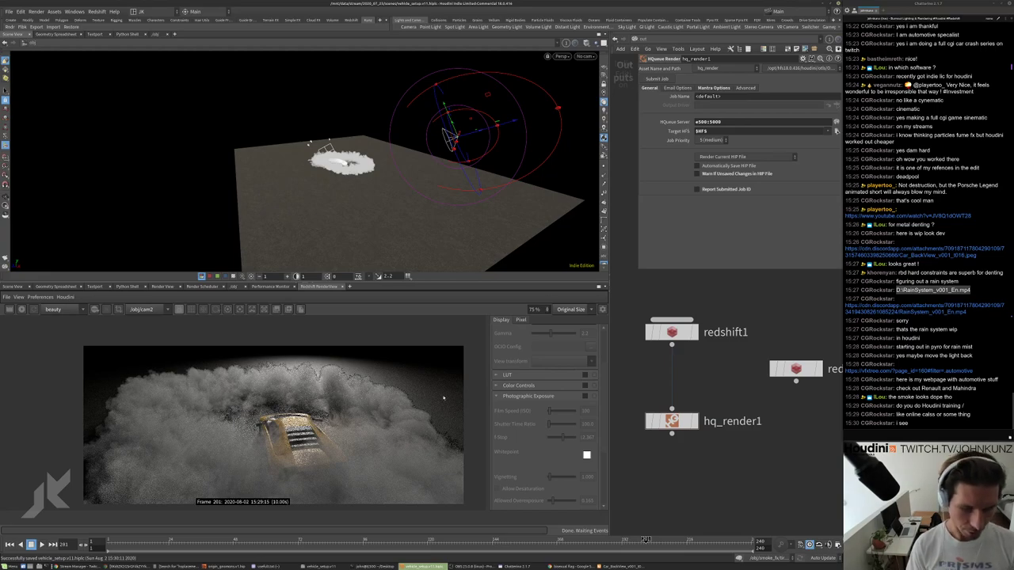
pyautogui.click(571, 567)
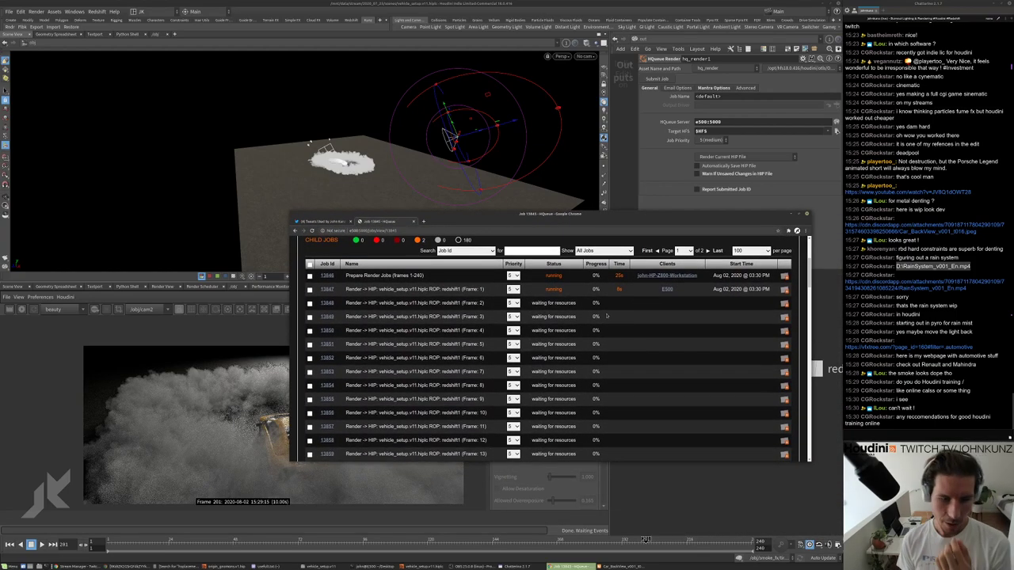
# Review the child job statuses, then click the RainSystem_v001_En.mp4 chat link.
pyautogui.scroll(2, 646, 412)
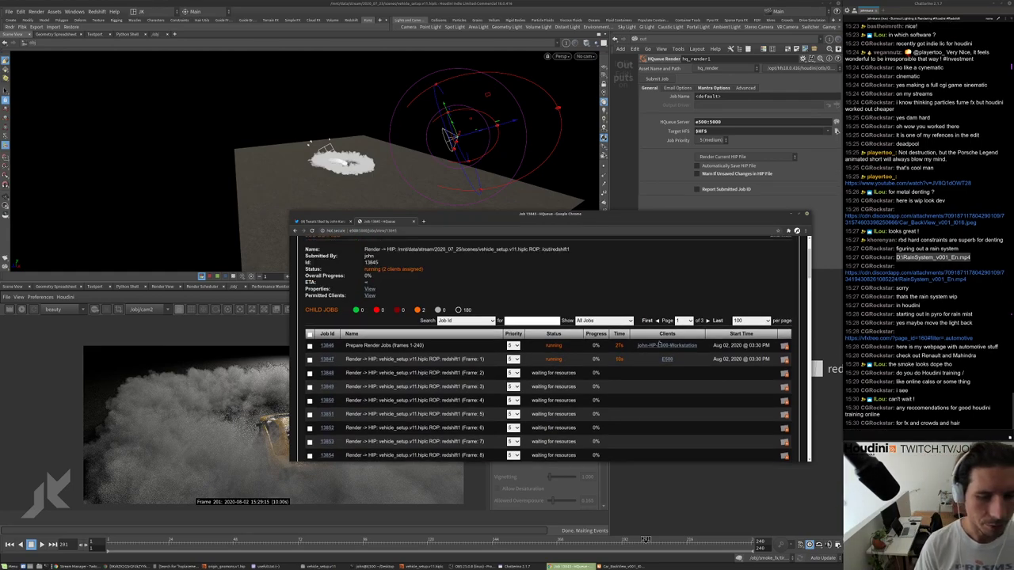
pyautogui.scroll(-2, 552, 358)
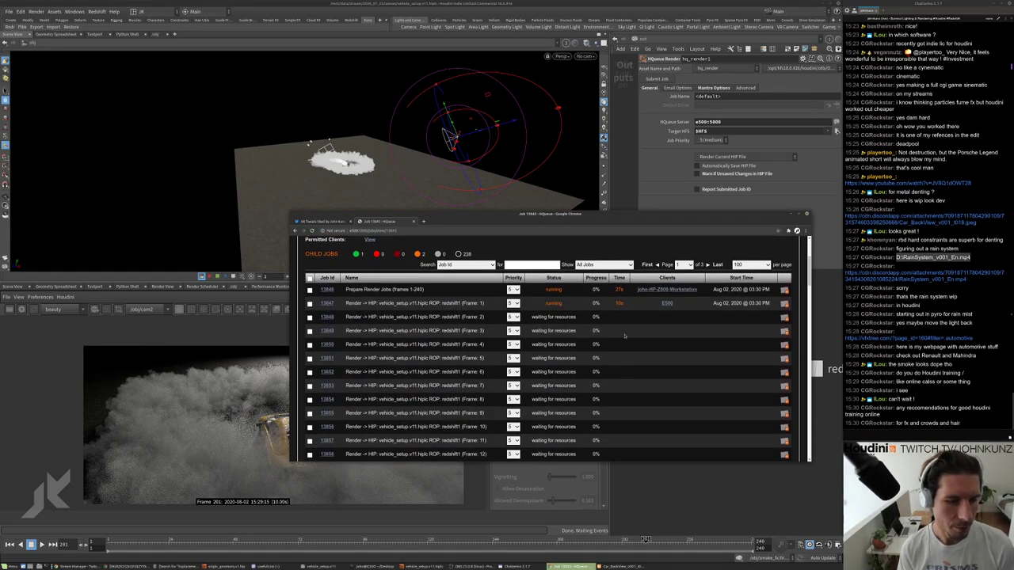
pyautogui.scroll(-1, 624, 335)
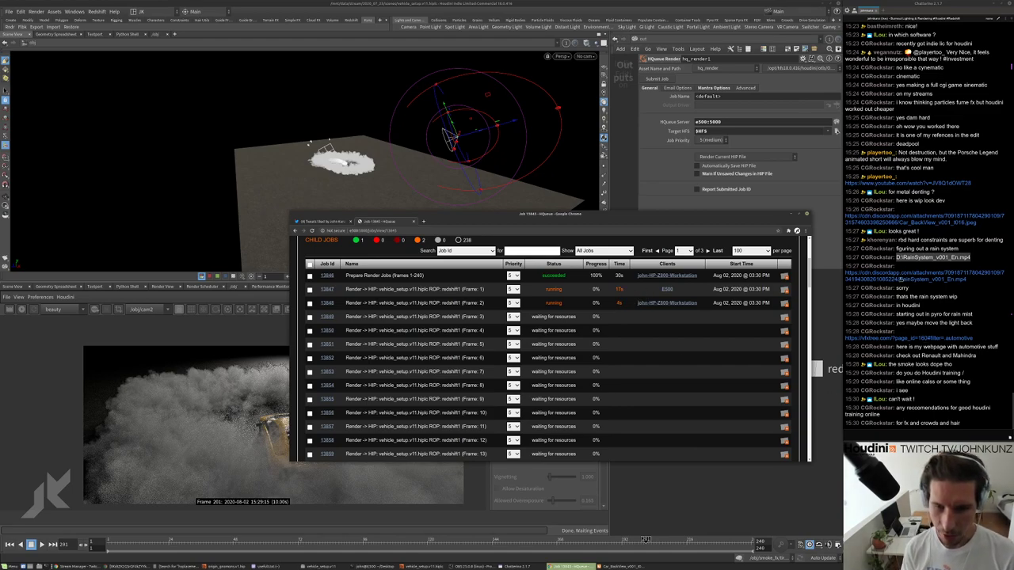
pyautogui.click(901, 277)
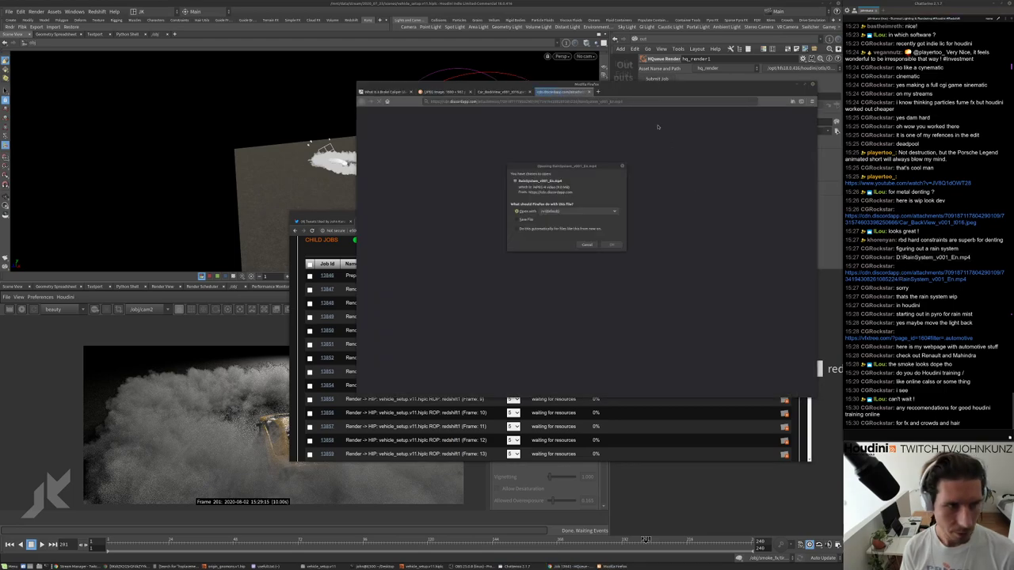
# Save the download, then run 'rv ~/Downloads/RainSystem_v001_En.mp4' in the terminal.
pyautogui.click(528, 220)
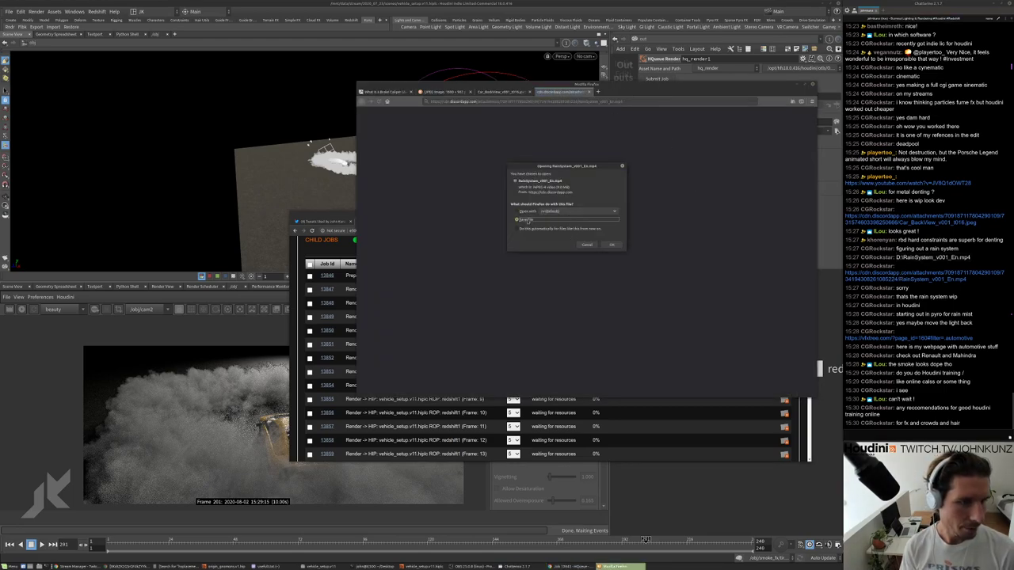
pyautogui.click(616, 246)
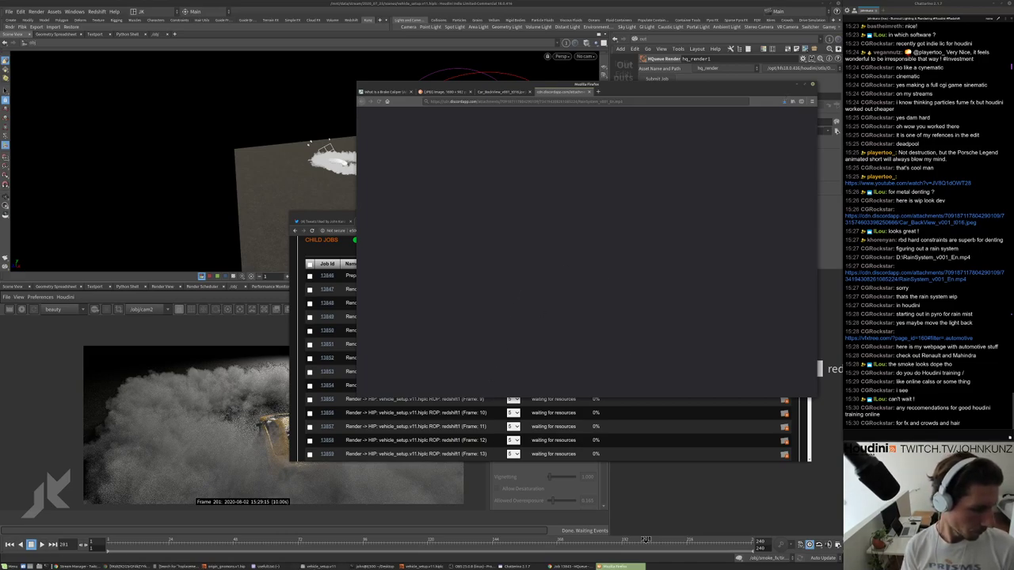
pyautogui.click(362, 567)
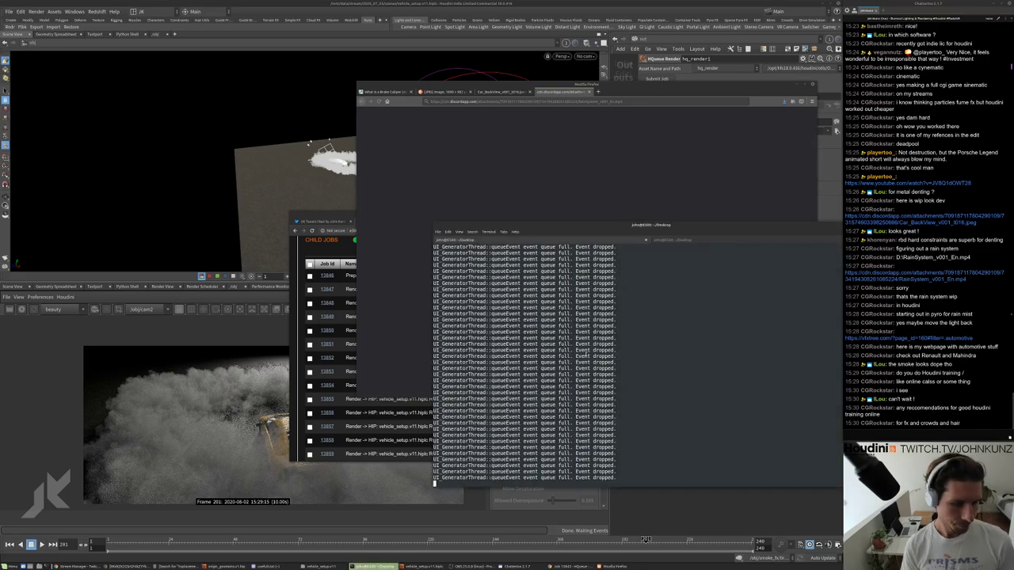
pyautogui.press('Return')
pyautogui.press('Return')
pyautogui.hotkey('ctrl', 'l')
pyautogui.write('rv ')
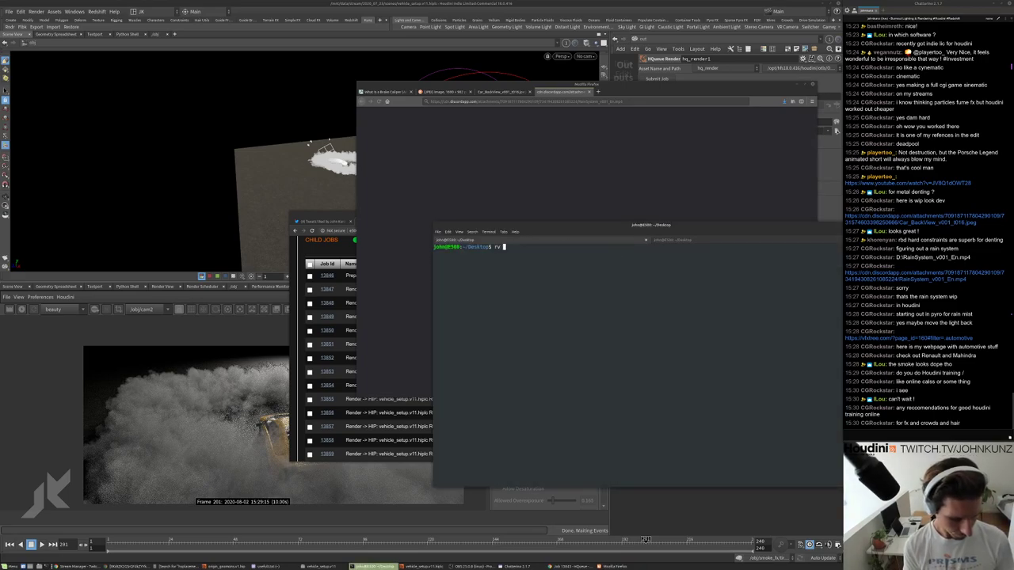
pyautogui.write('~/D')
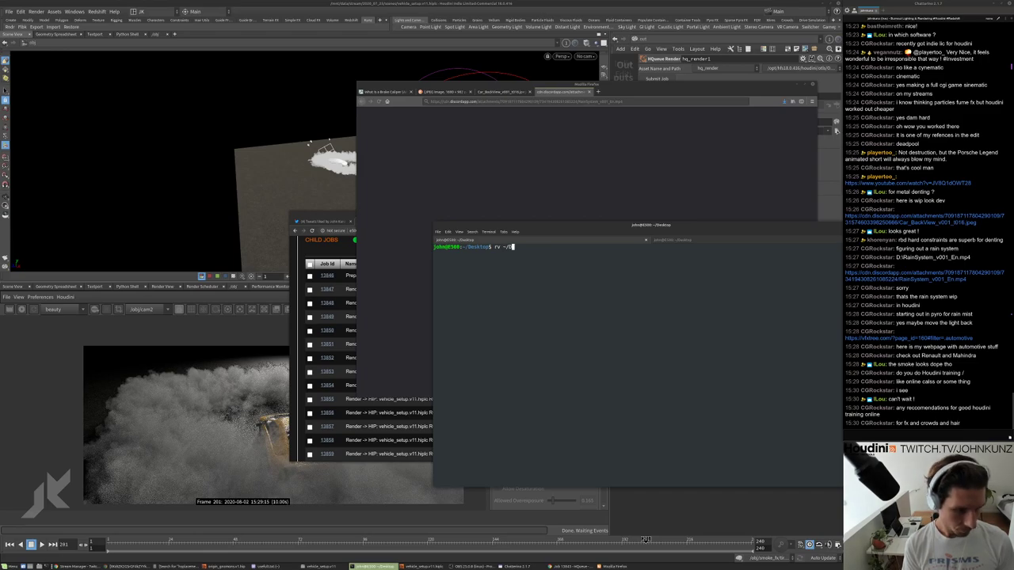
pyautogui.write('ownloads/r')
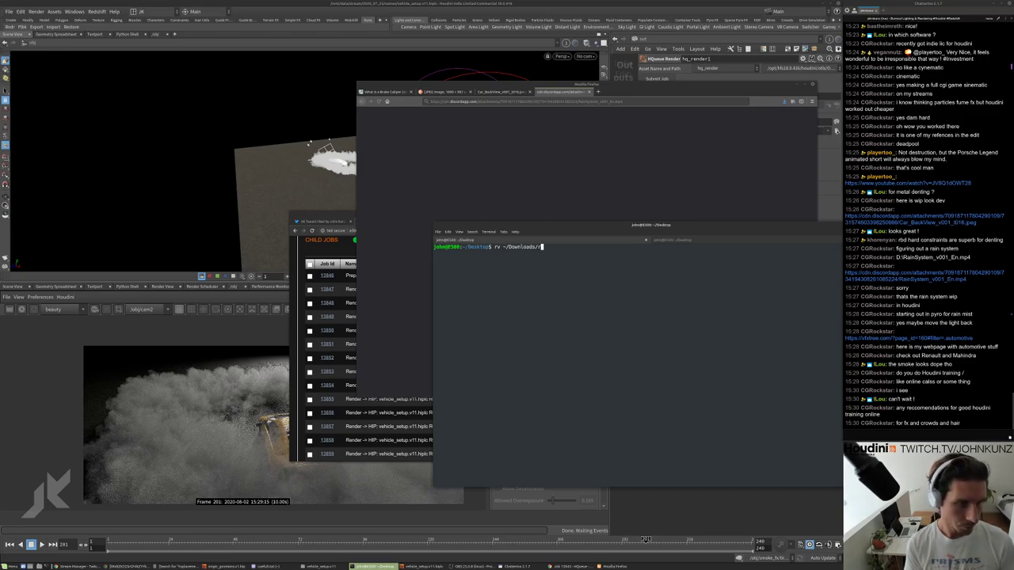
pyautogui.press('BackSpace')
pyautogui.write('R')
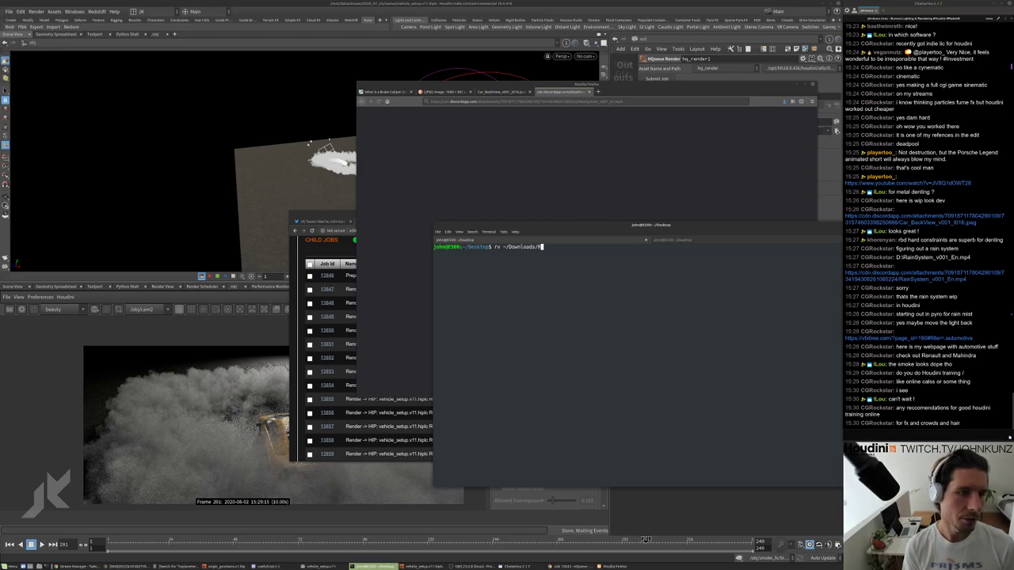
pyautogui.press('Tab')
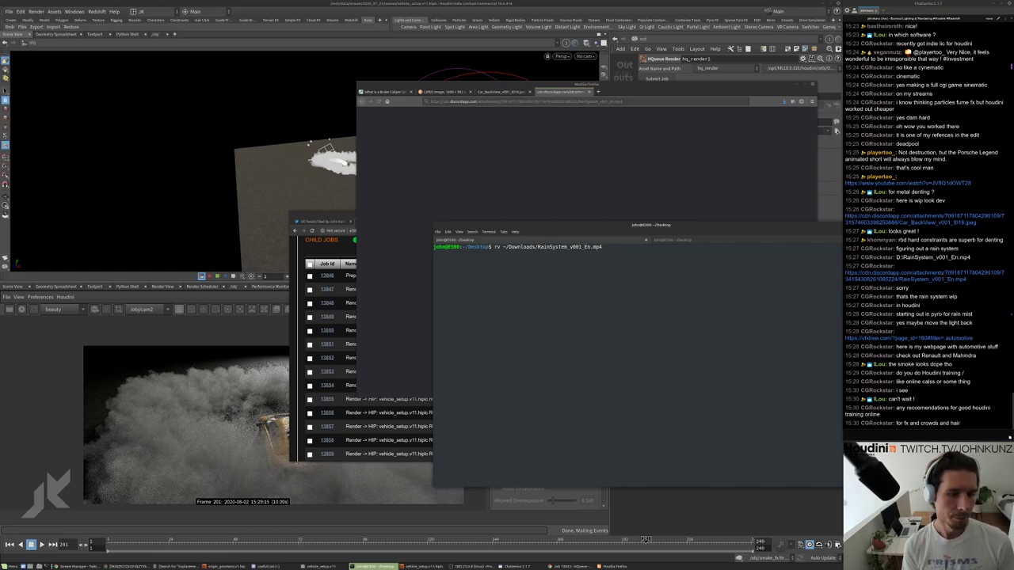
pyautogui.press('Return')
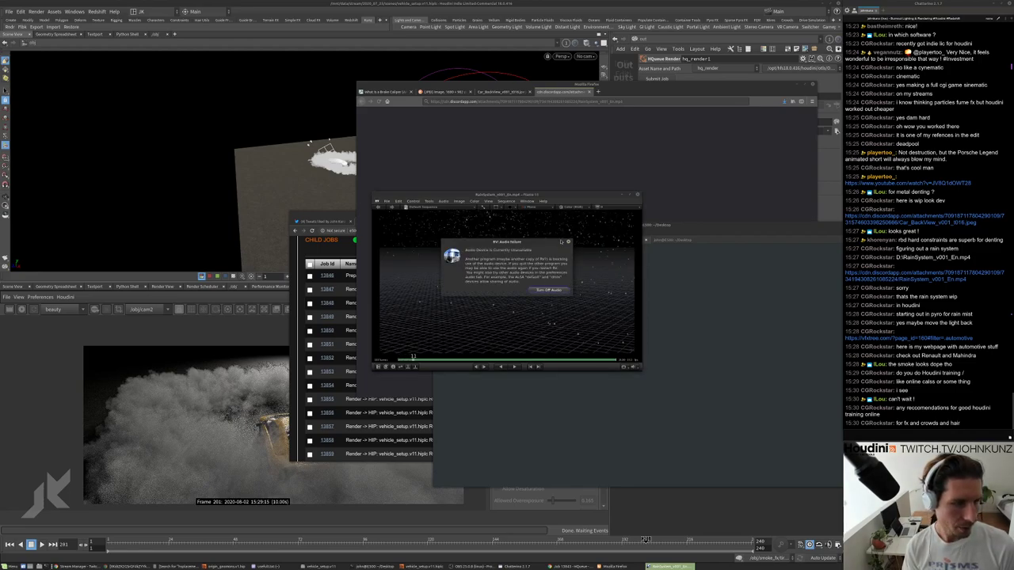
# Play the RainSystem clip in an enlarged, repositioned RV window, then quit Firefox.
pyautogui.press('space')
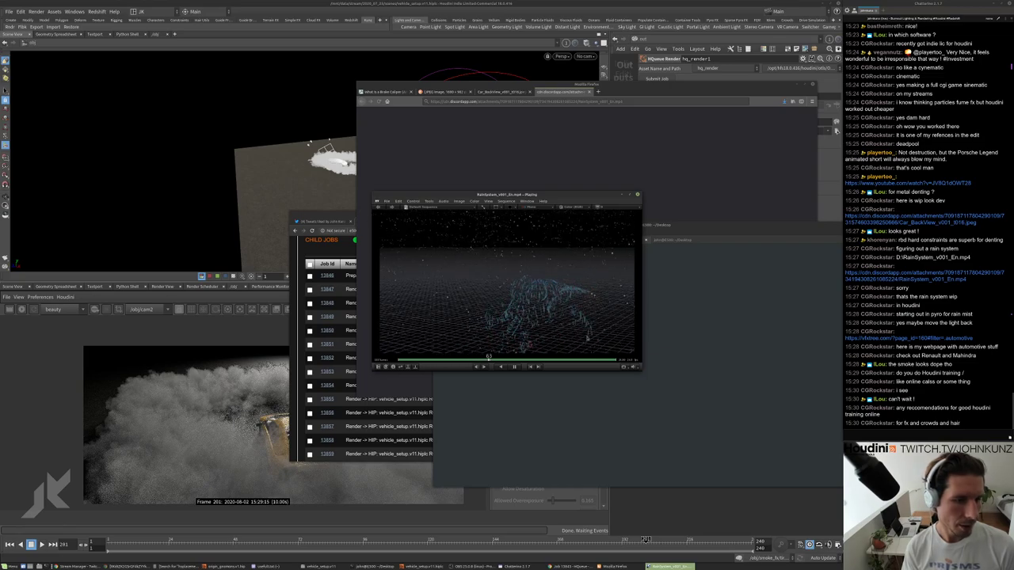
pyautogui.moveTo(640, 367); pyautogui.dragTo(693, 427)
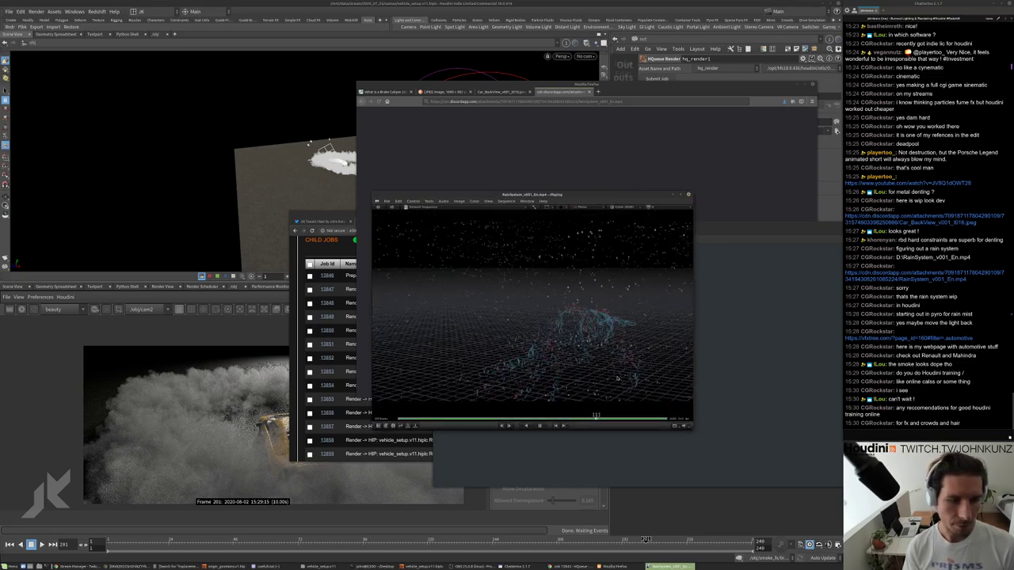
pyautogui.moveTo(694, 315); pyautogui.dragTo(732, 314)
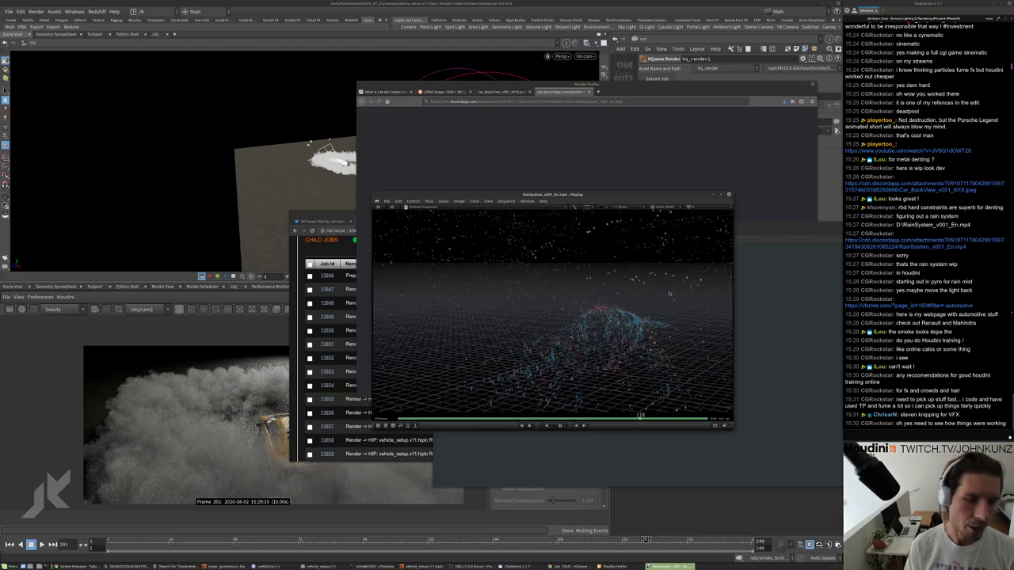
pyautogui.moveTo(499, 194); pyautogui.dragTo(321, 210)
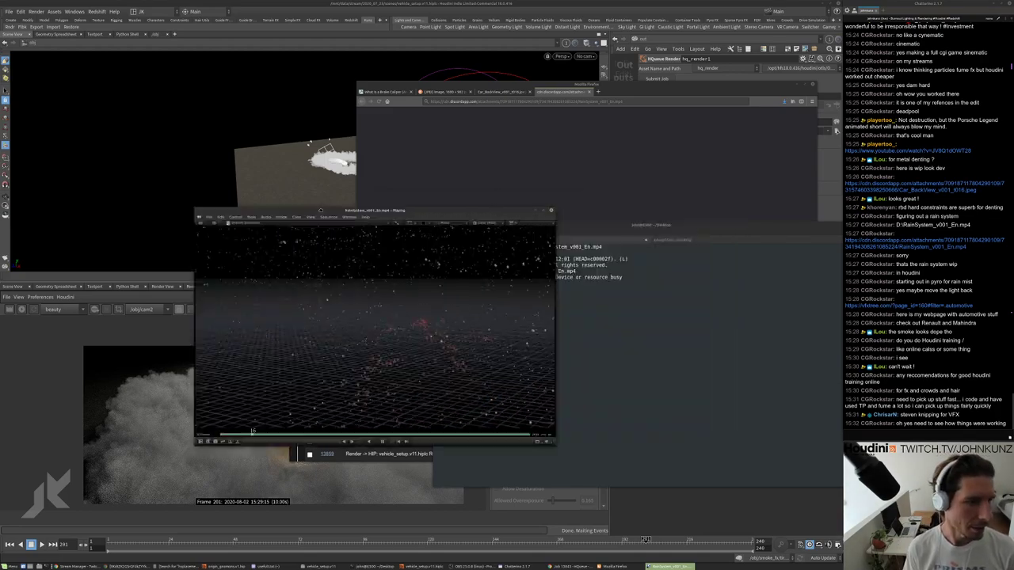
pyautogui.moveTo(759, 88); pyautogui.dragTo(462, 132)
pyautogui.click(515, 128)
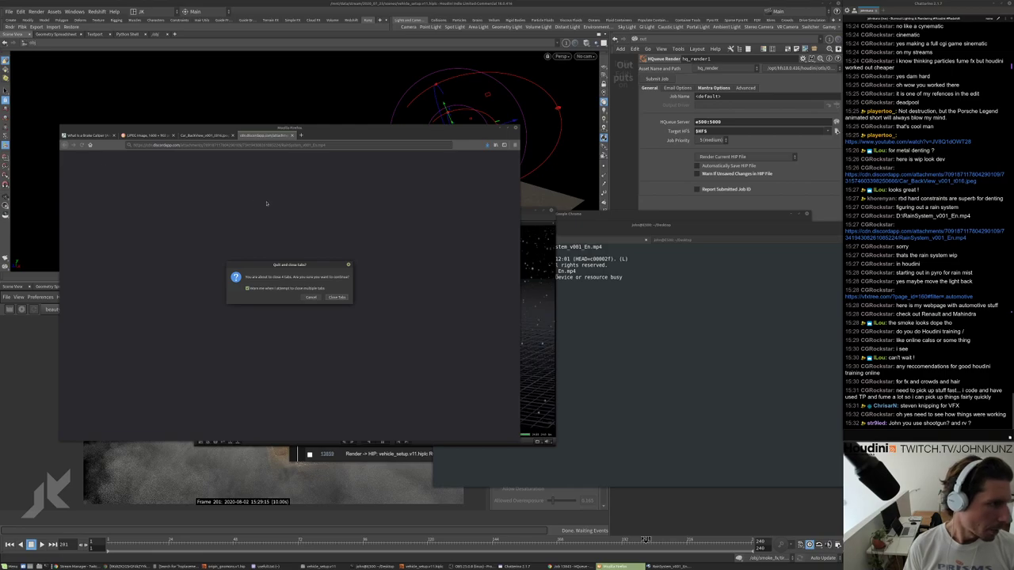
# Cancel the quit to step through Firefox's tabs, then quit closing all four tabs.
pyautogui.press('Escape')
pyautogui.moveTo(337, 132); pyautogui.dragTo(645, 144)
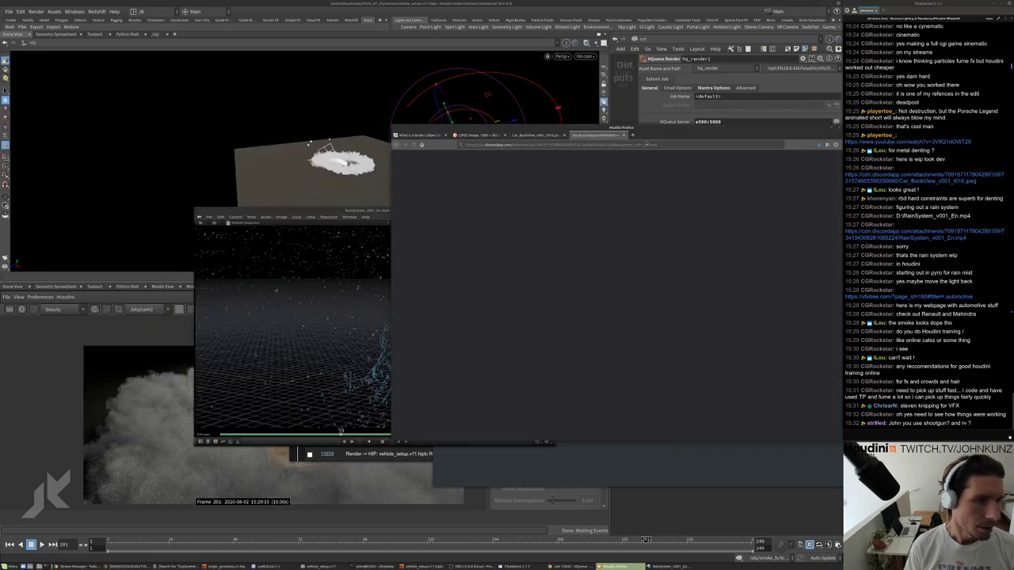
pyautogui.hotkey('ctrl', 'pageup')
pyautogui.hotkey('ctrl', 'pageup')
pyautogui.hotkey('ctrl', 'pageup')
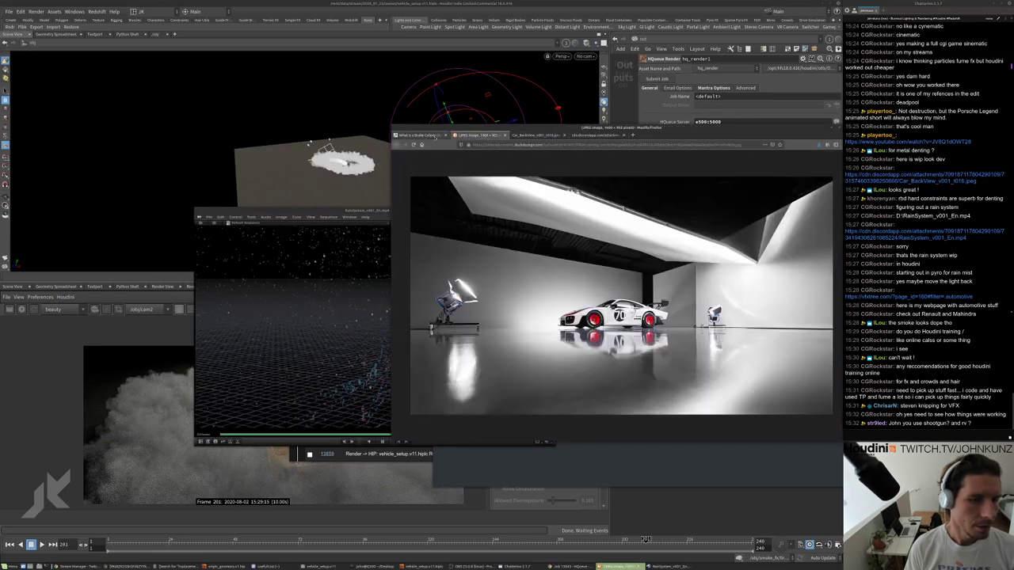
pyautogui.moveTo(655, 128); pyautogui.dragTo(564, 132)
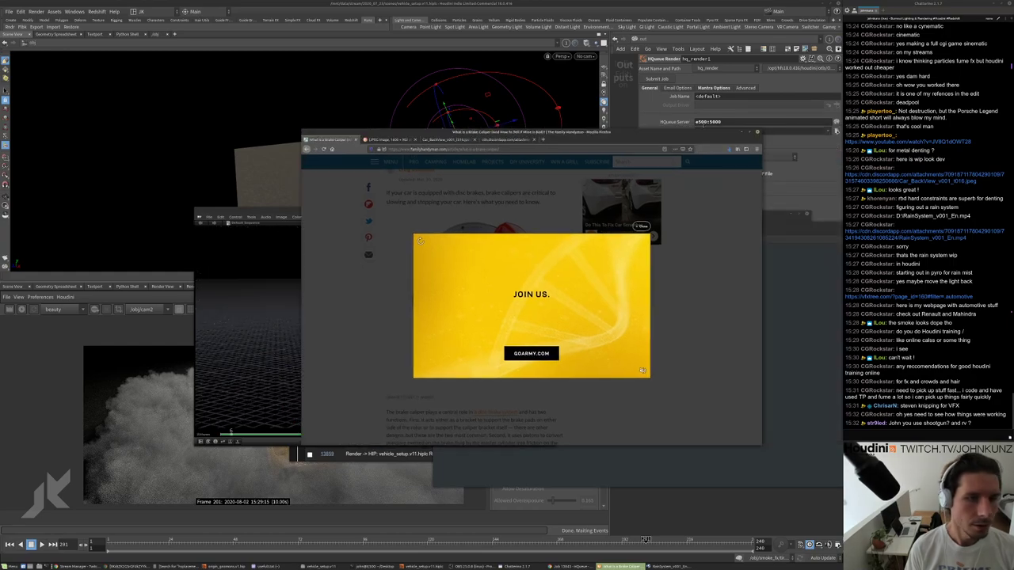
pyautogui.click(755, 131)
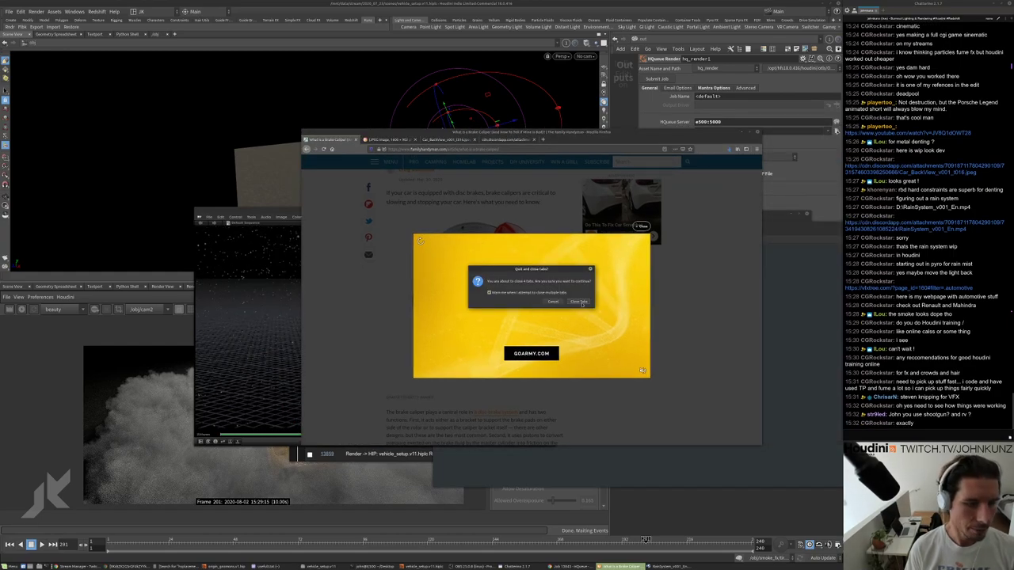
pyautogui.click(582, 302)
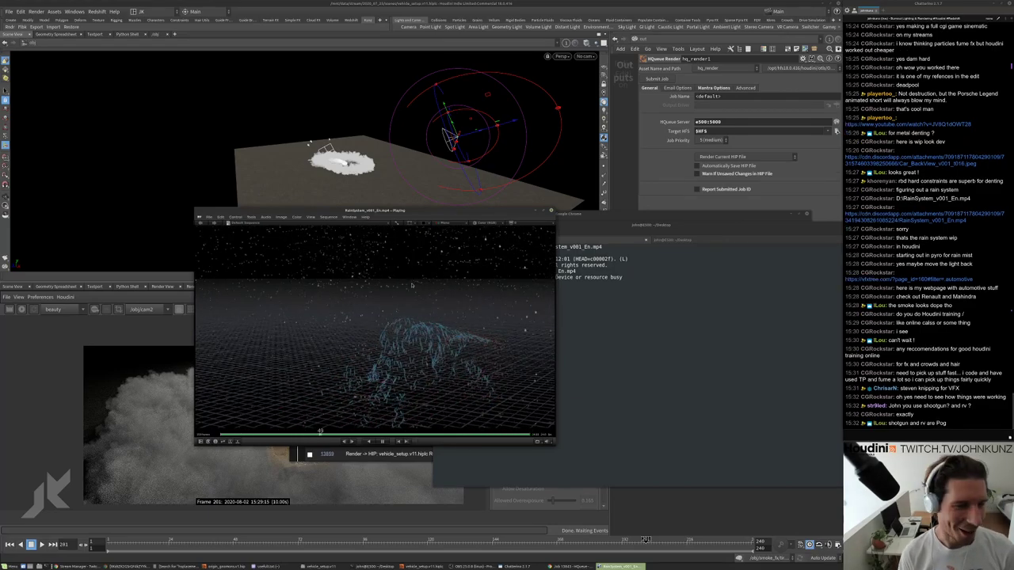
# Move the RV player aside and browse its Color and Tools menus.
pyautogui.moveTo(486, 210); pyautogui.dragTo(516, 204)
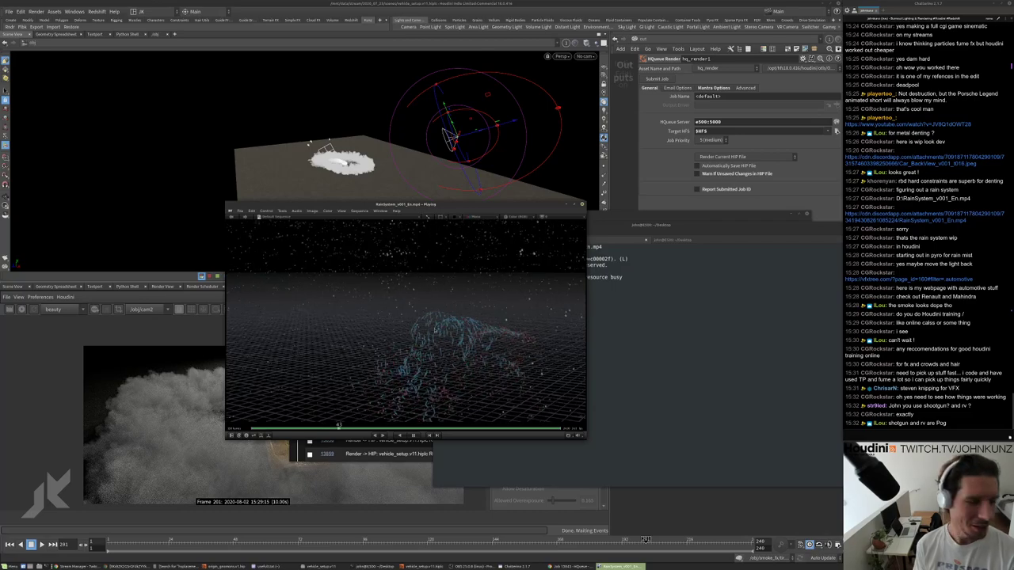
pyautogui.moveTo(514, 304); pyautogui.dragTo(607, 251)
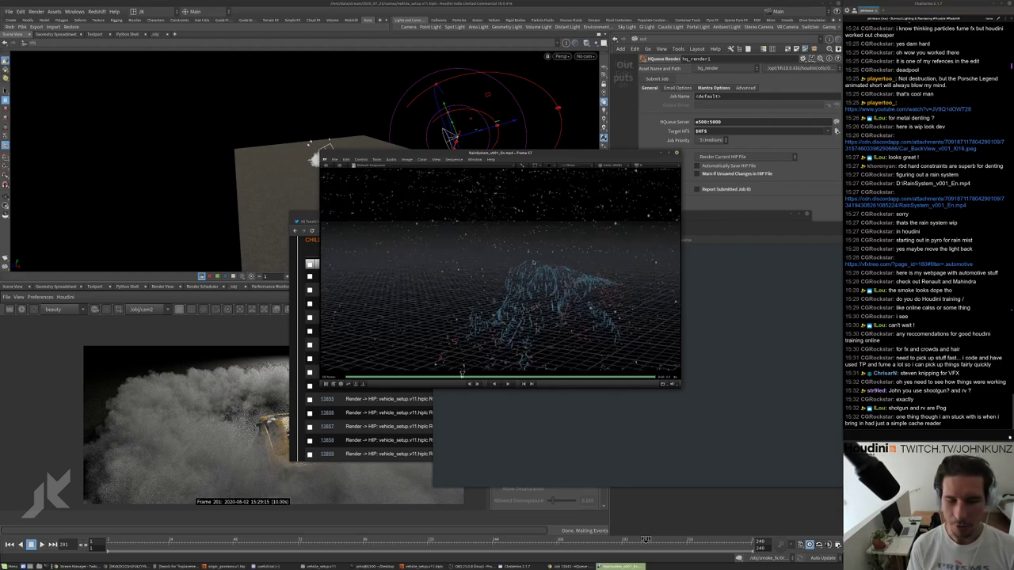
pyautogui.click(407, 159)
pyautogui.click(422, 159)
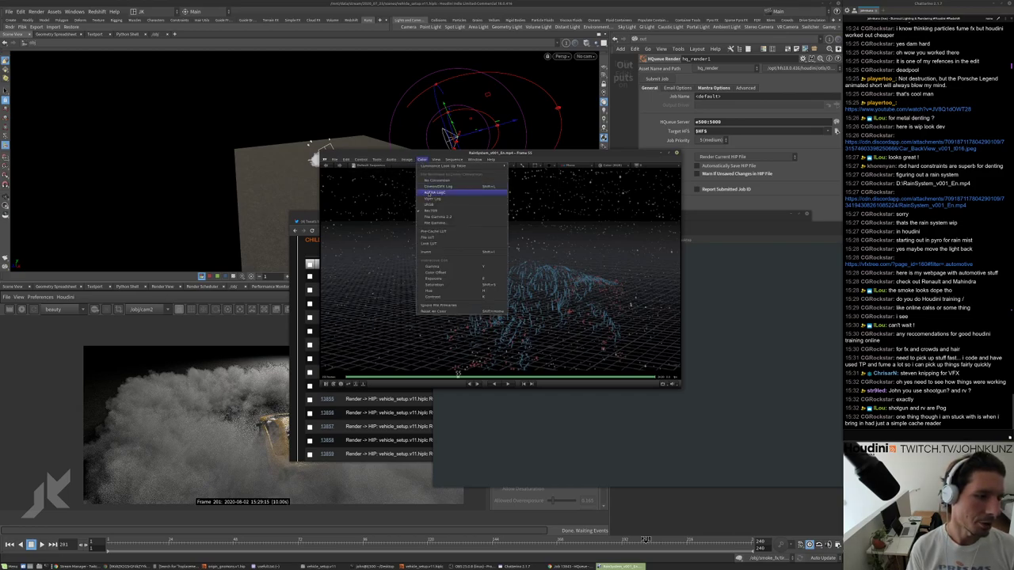
pyautogui.click(422, 160)
pyautogui.click(376, 159)
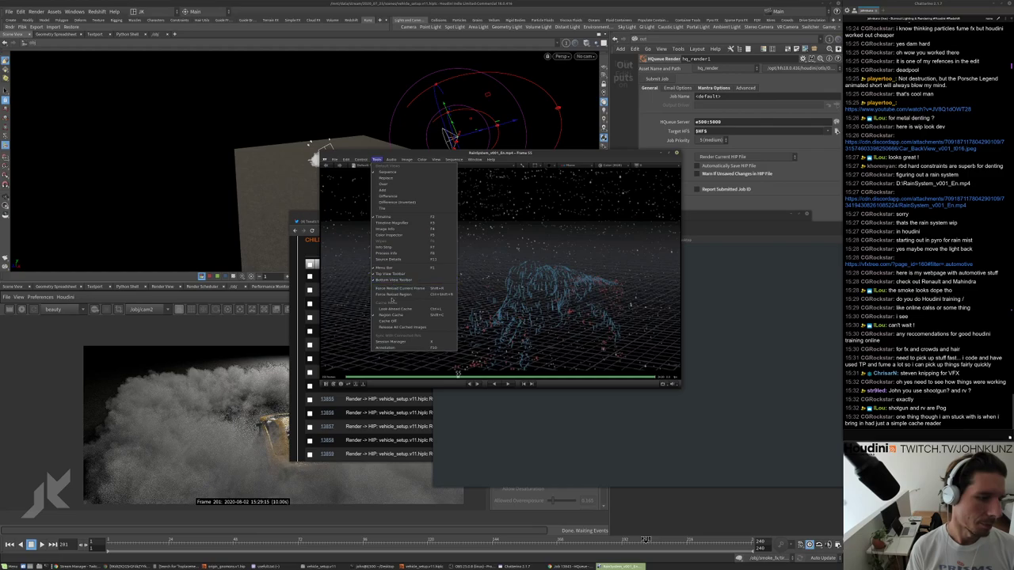
# Draw two white annotation strokes across the rain video frame, then return to the HQueue job list.
pyautogui.click(392, 346)
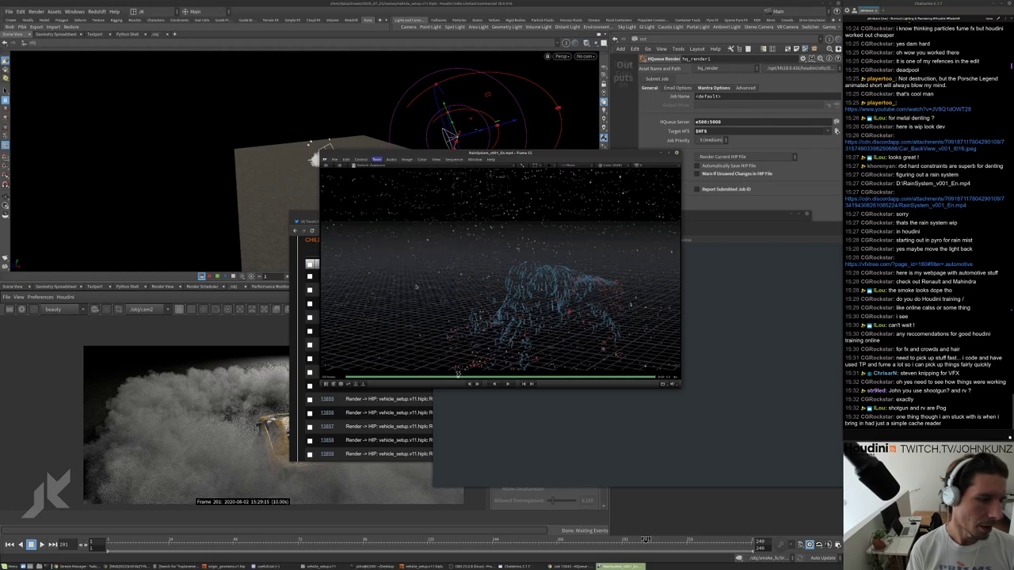
pyautogui.moveTo(453, 256)
pyautogui.mouseDown()
pyautogui.moveTo(491, 257)
pyautogui.moveTo(600, 301)
pyautogui.mouseUp()
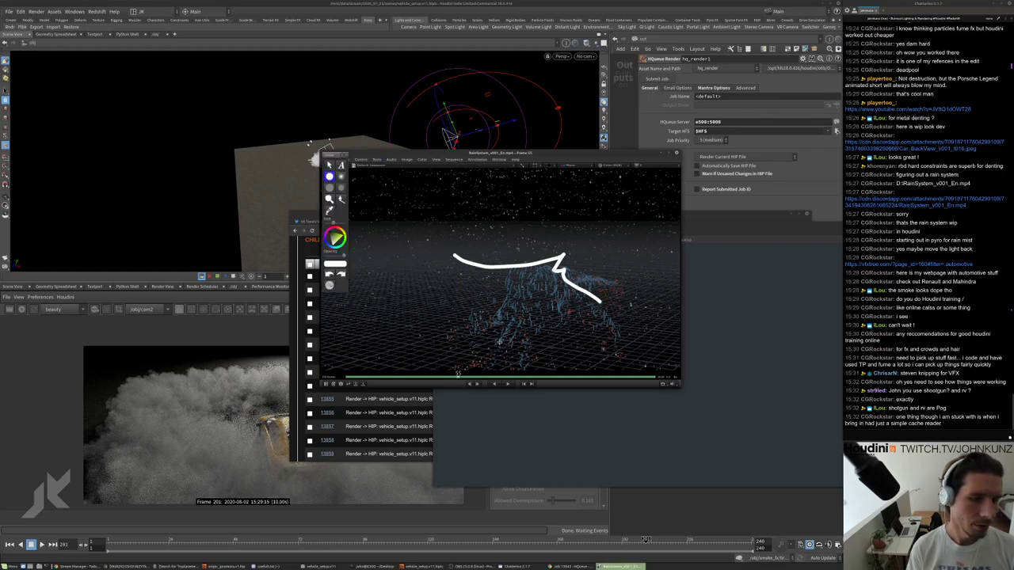
pyautogui.moveTo(499, 343); pyautogui.dragTo(649, 315)
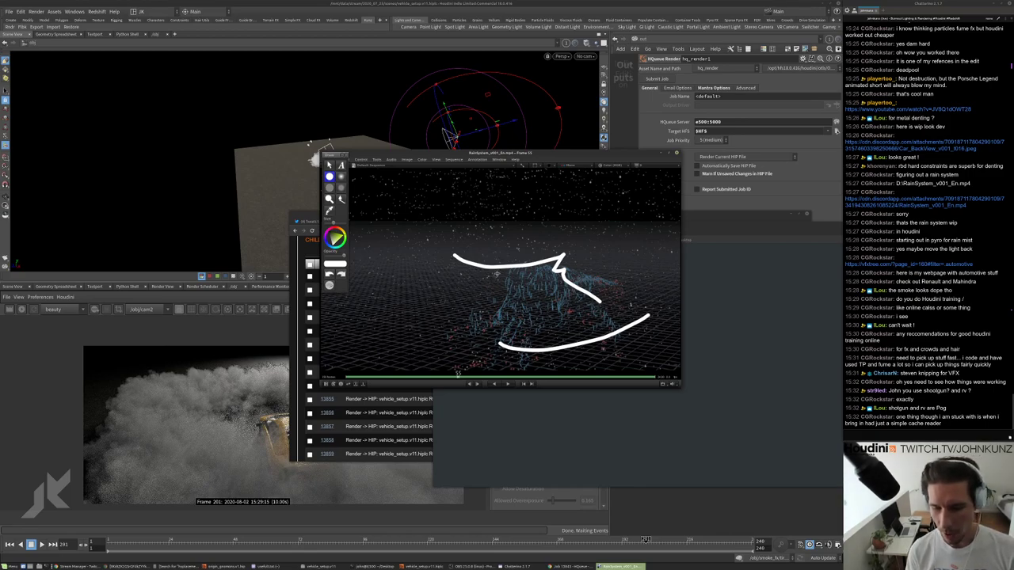
pyautogui.click(347, 157)
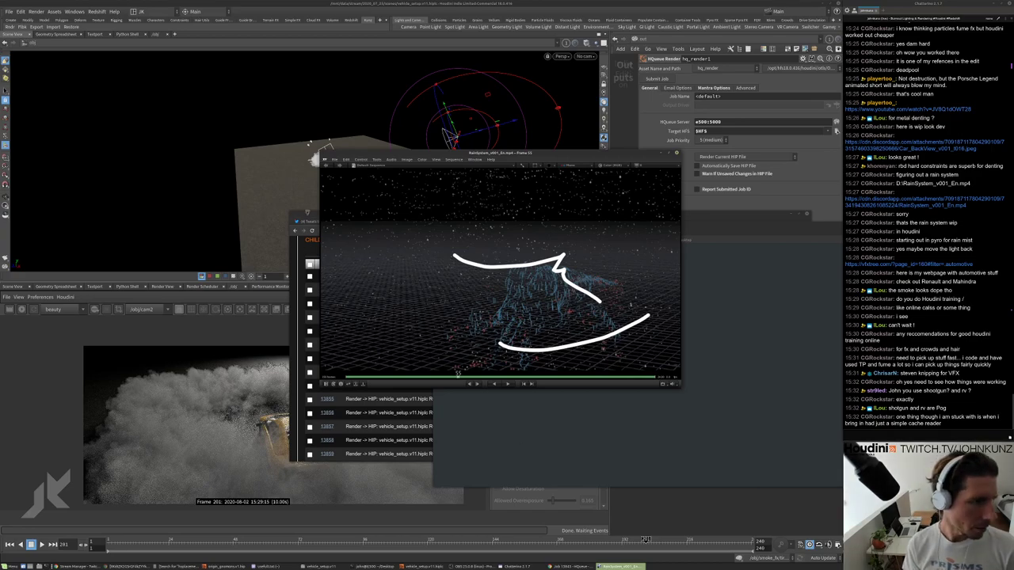
pyautogui.click(307, 220)
pyautogui.scroll(-2, 543, 370)
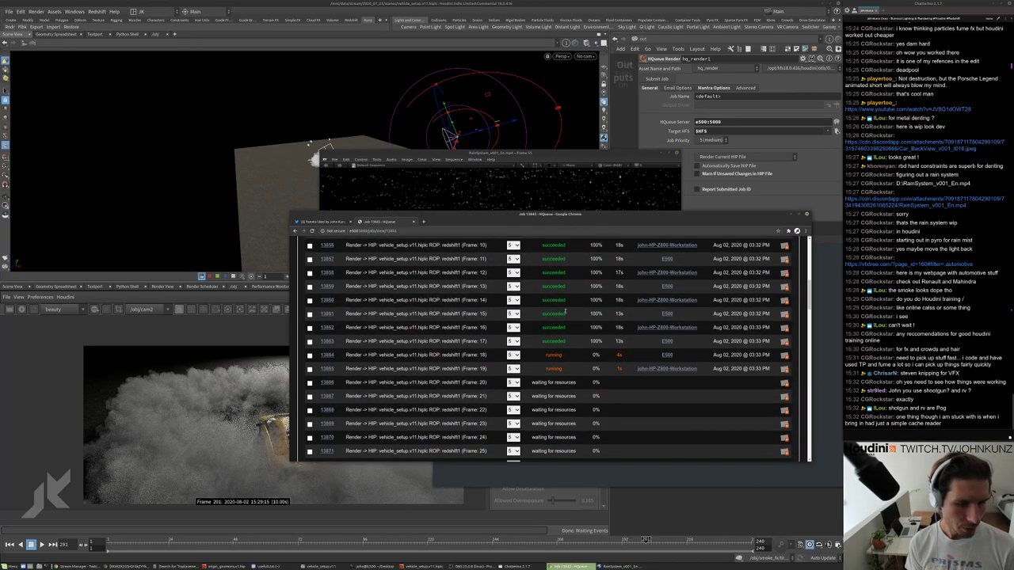
# Review the frame jobs' progress in HQueue and read Frame 16's job details and log.
pyautogui.scroll(-4, 597, 329)
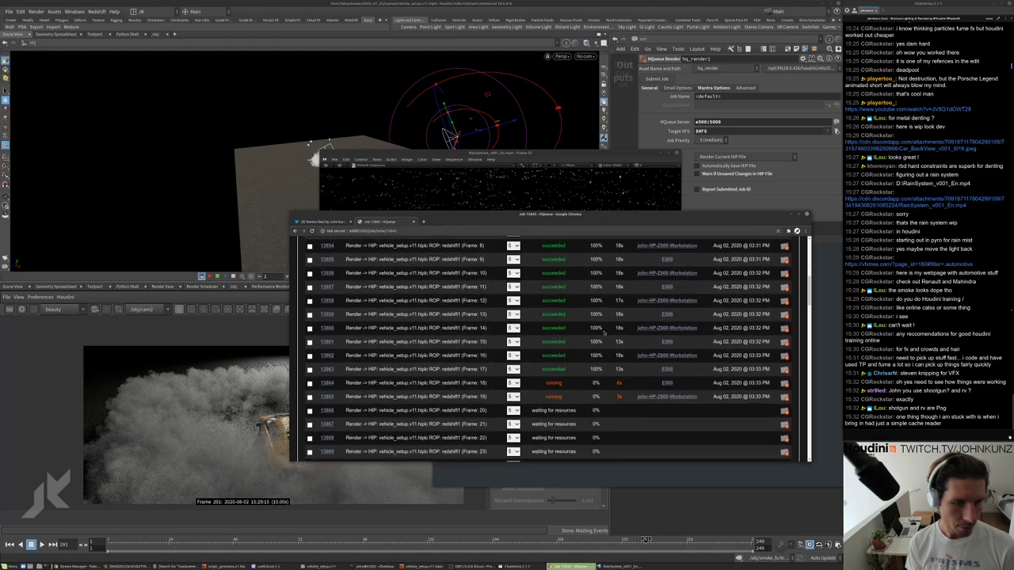
pyautogui.scroll(5, 616, 348)
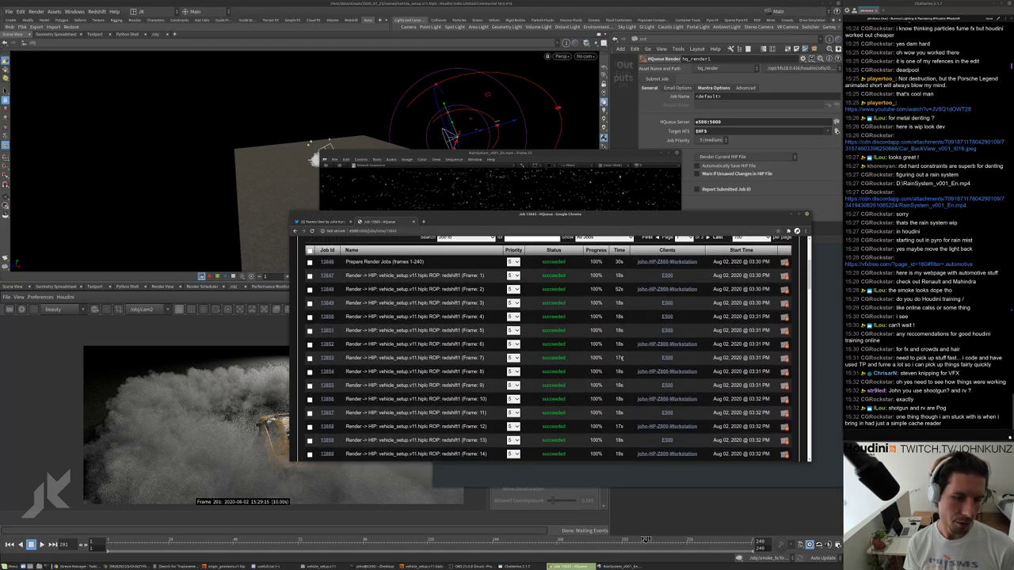
pyautogui.scroll(-6, 618, 352)
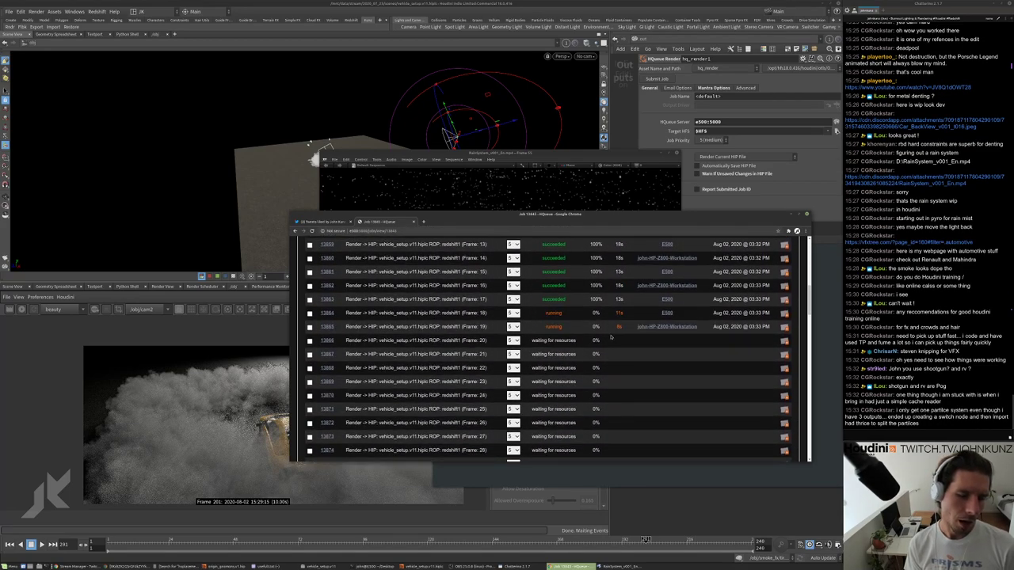
pyautogui.scroll(1, 549, 341)
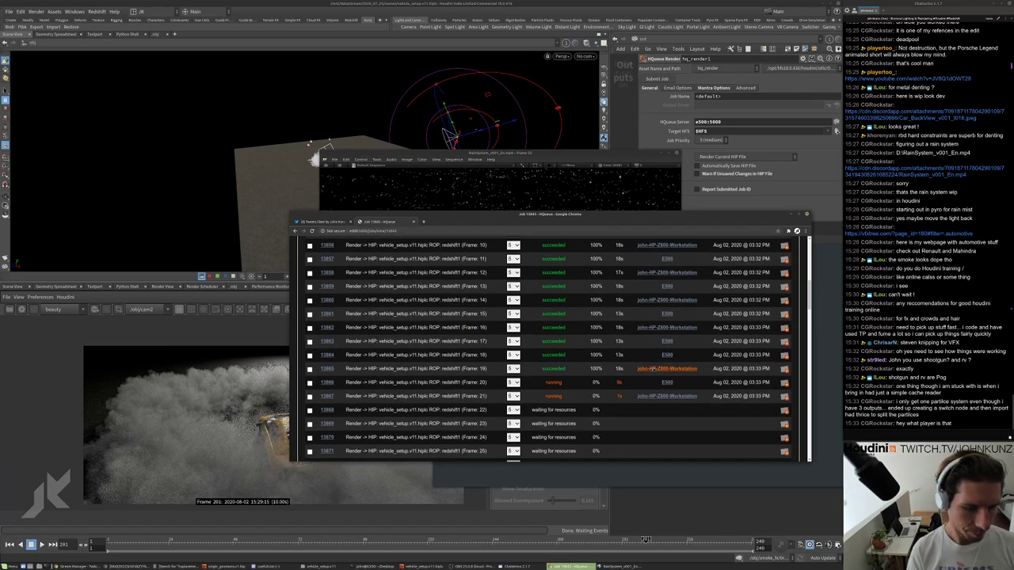
pyautogui.click(653, 369)
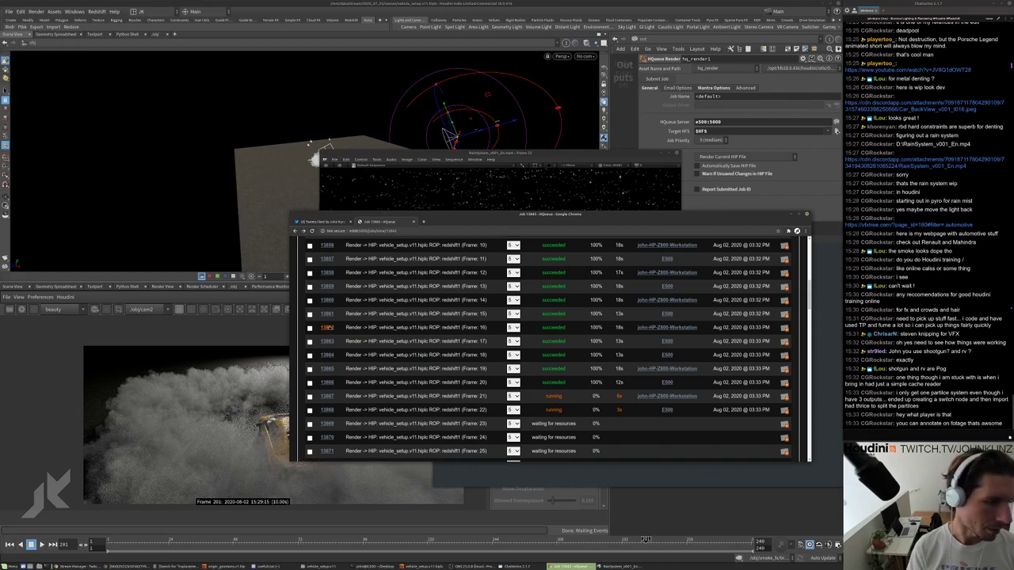
pyautogui.click(330, 327)
pyautogui.scroll(-3, 461, 331)
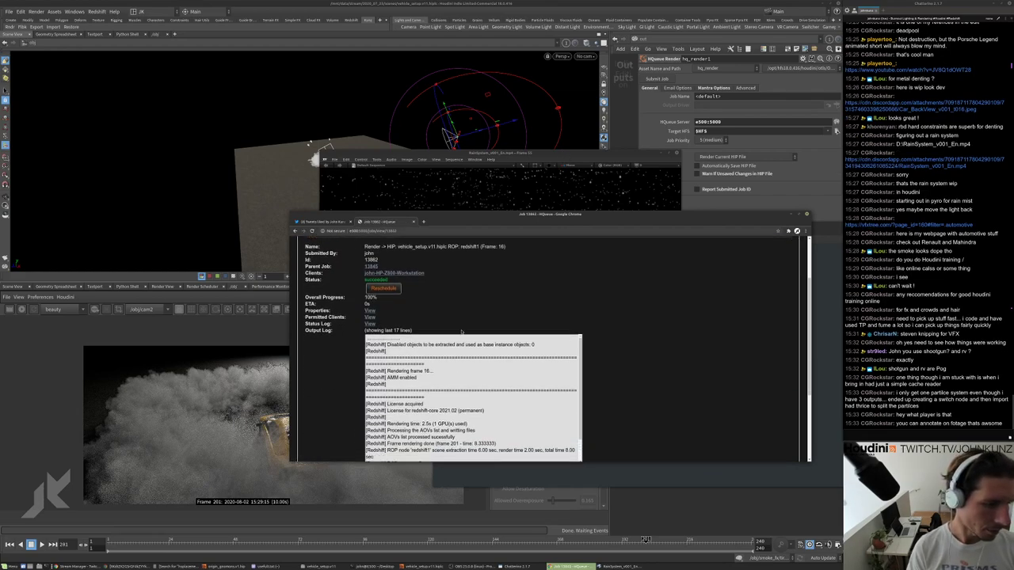
pyautogui.scroll(5, 458, 341)
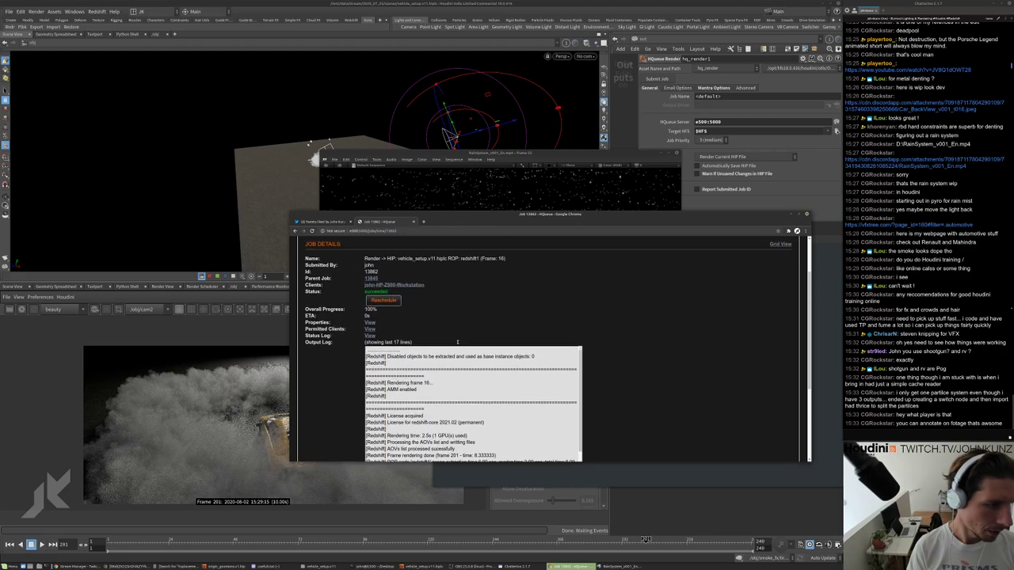
pyautogui.scroll(-2, 458, 319)
pyautogui.scroll(-3, 457, 319)
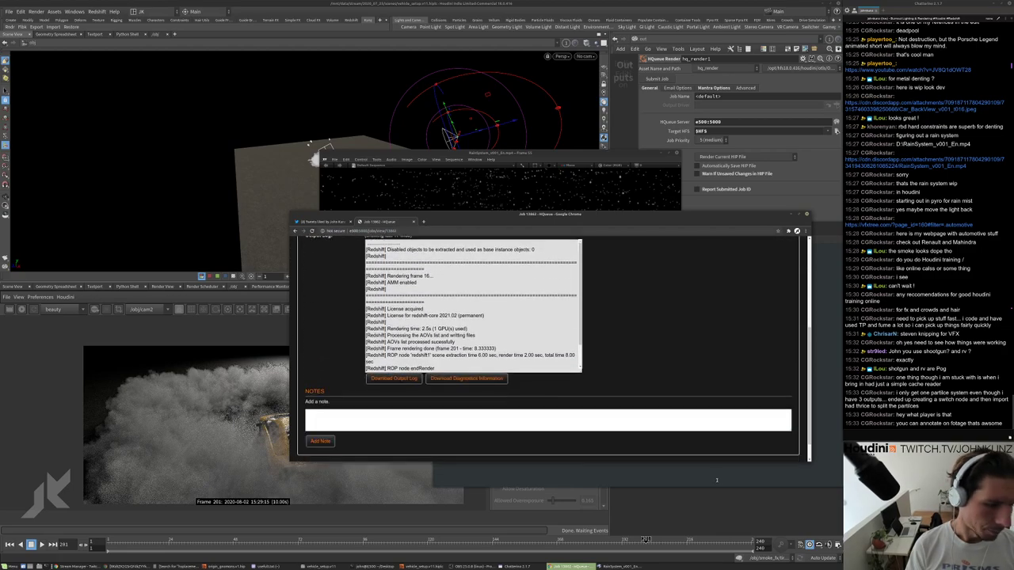
# Copy redshift1's output prefix $HIP/../render/$(HIPNAME)_$(OS)/$F4.exr from Houdini for the terminal.
pyautogui.click(788, 214)
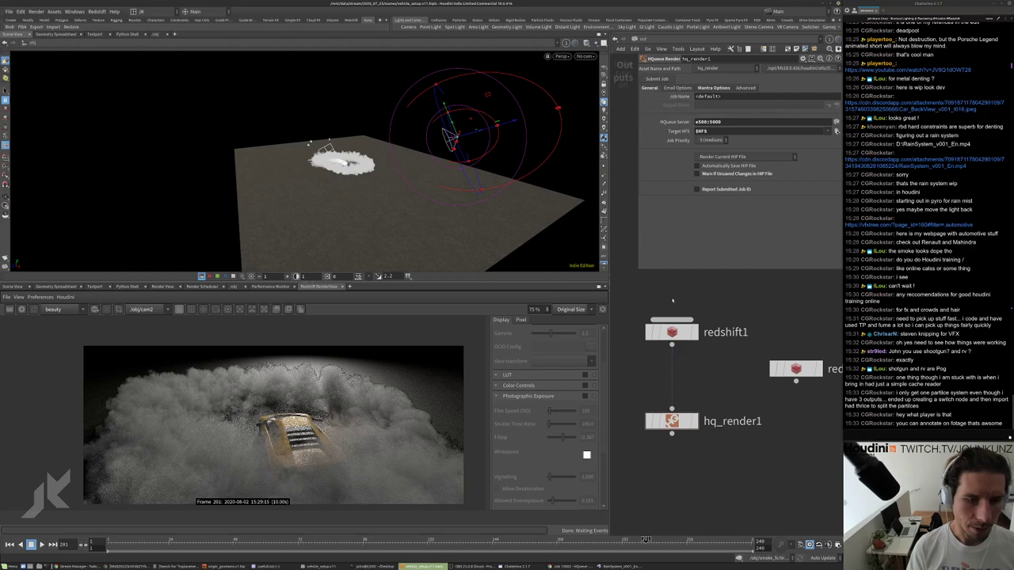
pyautogui.click(672, 332)
pyautogui.click(735, 184)
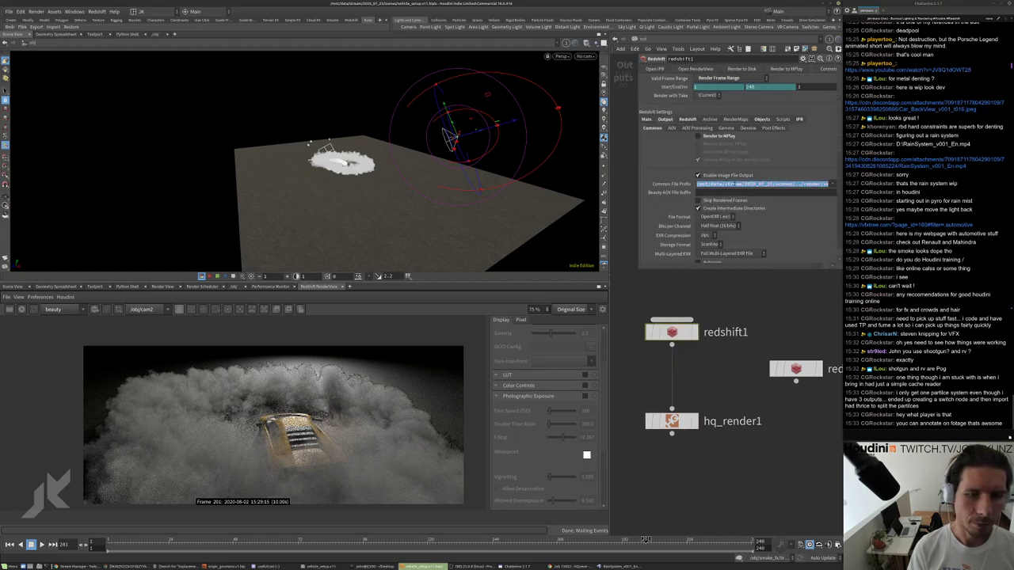
pyautogui.write('$HIP/../render/${HIPNAME}_${OS}/$F4.exr')
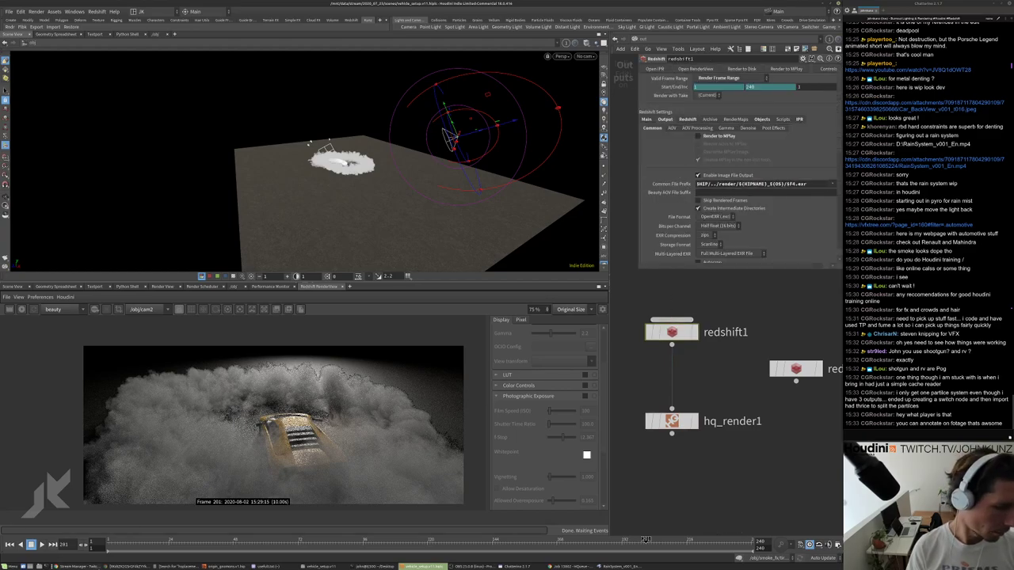
pyautogui.click(377, 566)
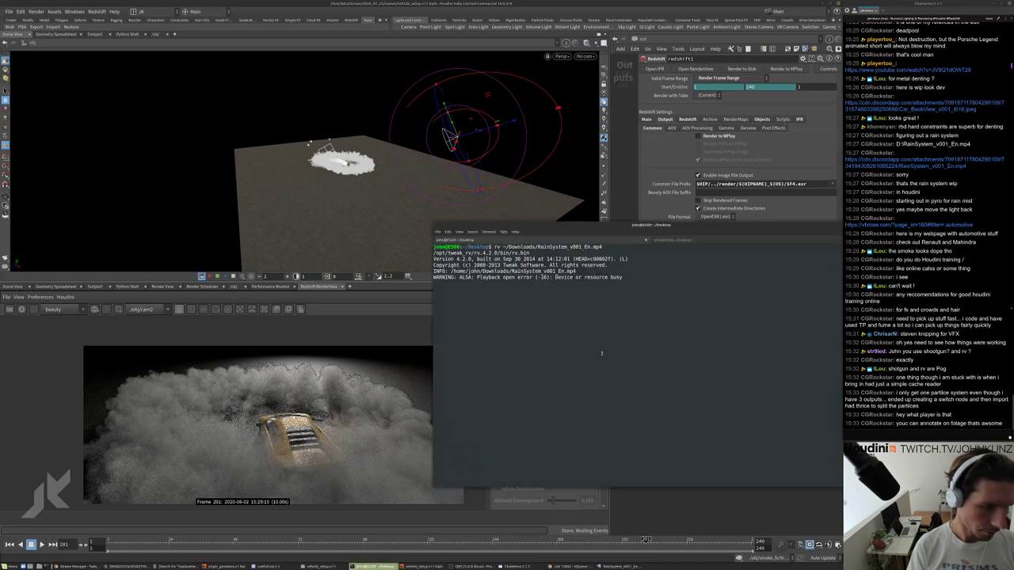
# Stop the rain playback and run rv on the pasted render path with the frame number replaced by *.
pyautogui.press('Return')
pyautogui.press('Return')
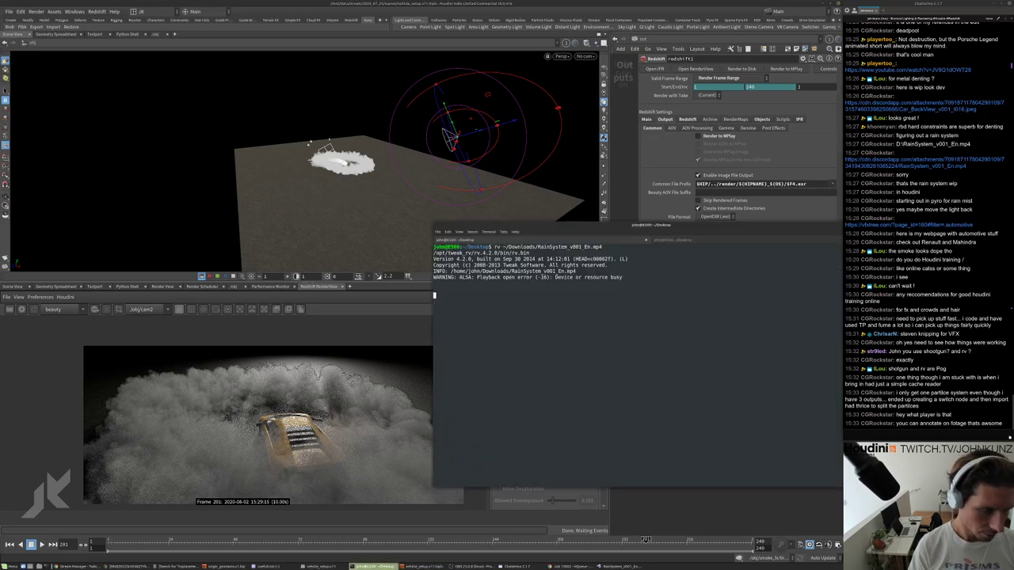
pyautogui.hotkey('ctrl', 'c')
pyautogui.press('Return')
pyautogui.press('Return')
pyautogui.press('Return')
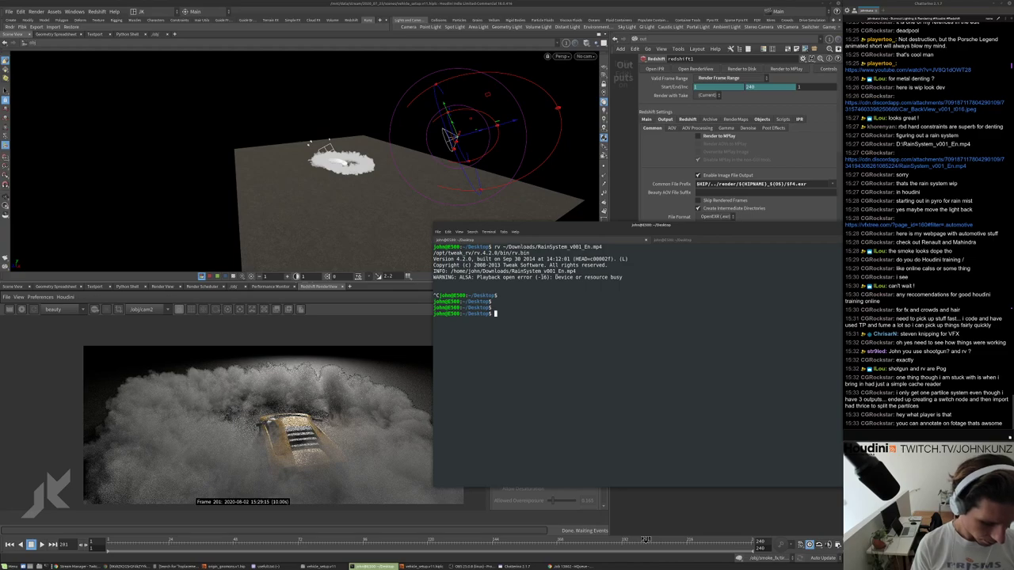
pyautogui.write('rv')
pyautogui.hotkey('ctrl', 'shift', 'v')
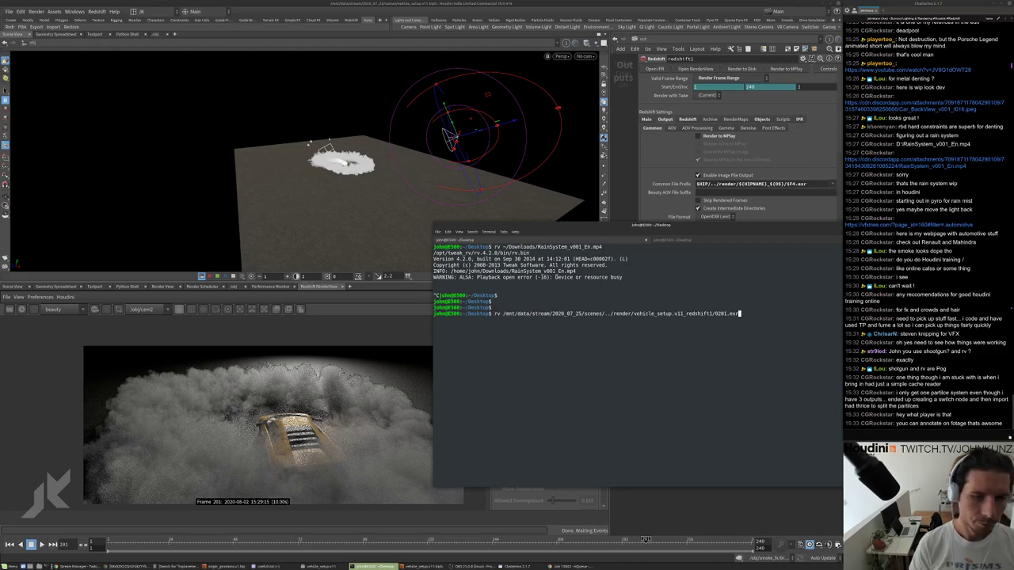
pyautogui.press('Left')
pyautogui.press('Left')
pyautogui.press('Left')
pyautogui.press('Left')
pyautogui.press('BackSpace')
pyautogui.press('BackSpace')
pyautogui.press('BackSpace')
pyautogui.press('BackSpace')
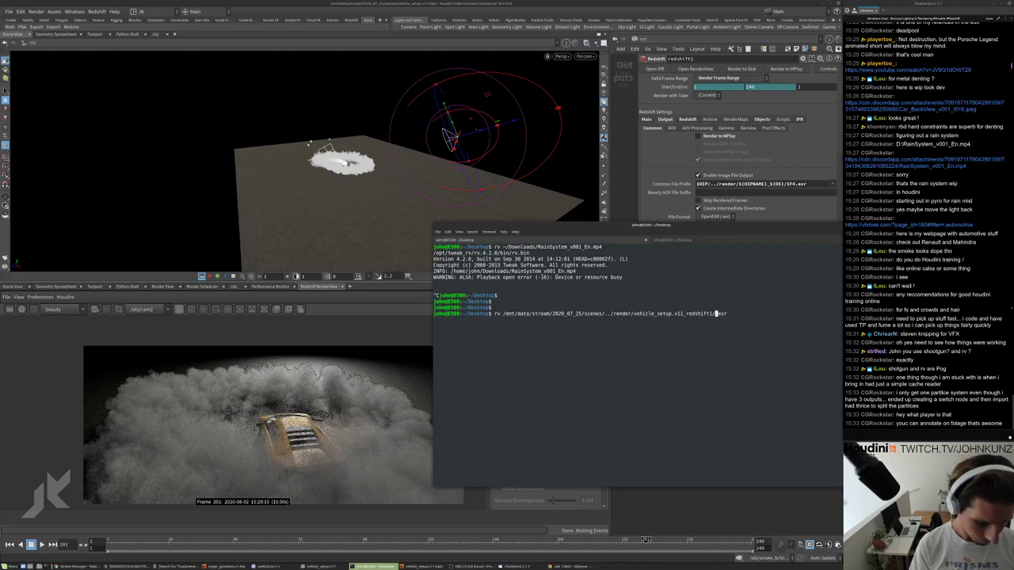
pyautogui.write('*')
pyautogui.press('Return')
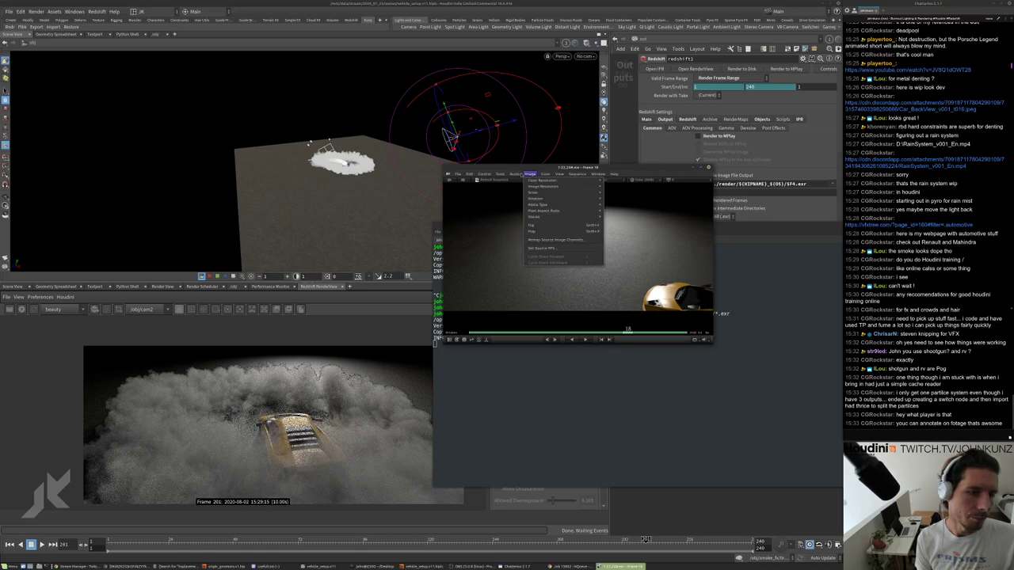
# Enable RV annotation and draw white freehand strokes over the rendered car frames, including frame 19.
pyautogui.click(500, 175)
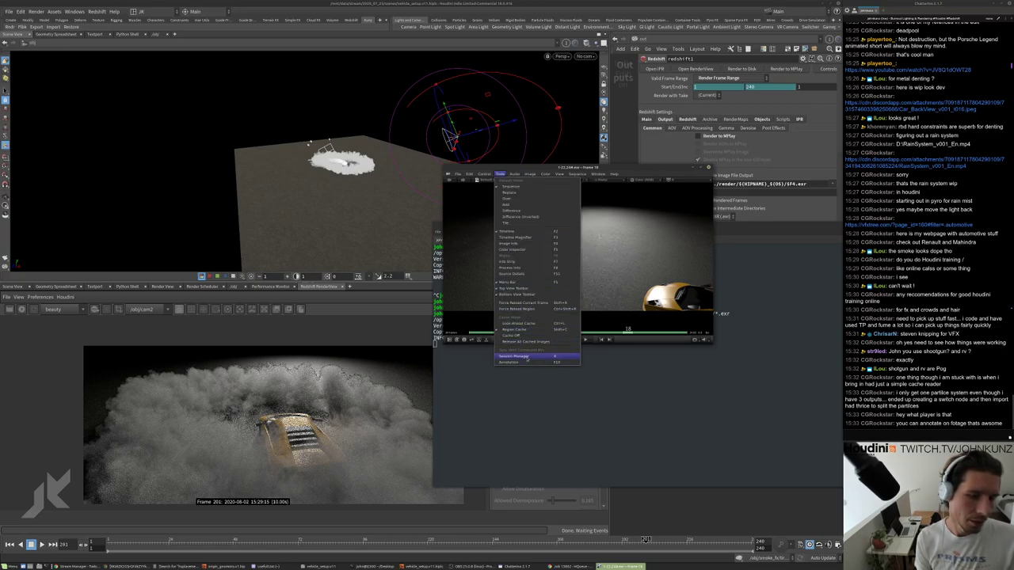
pyautogui.click(527, 358)
pyautogui.moveTo(545, 255); pyautogui.dragTo(675, 258)
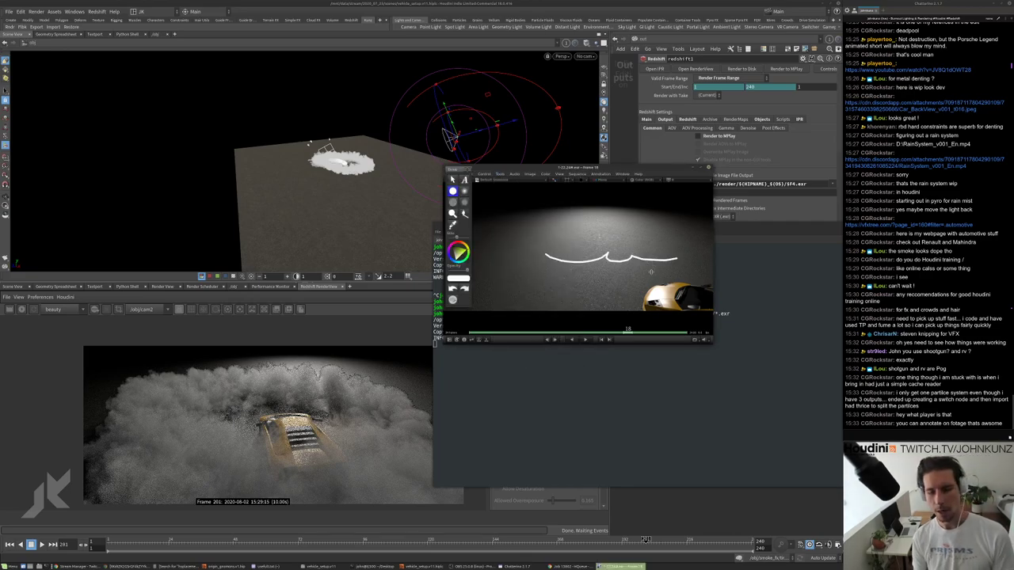
pyautogui.press('Left')
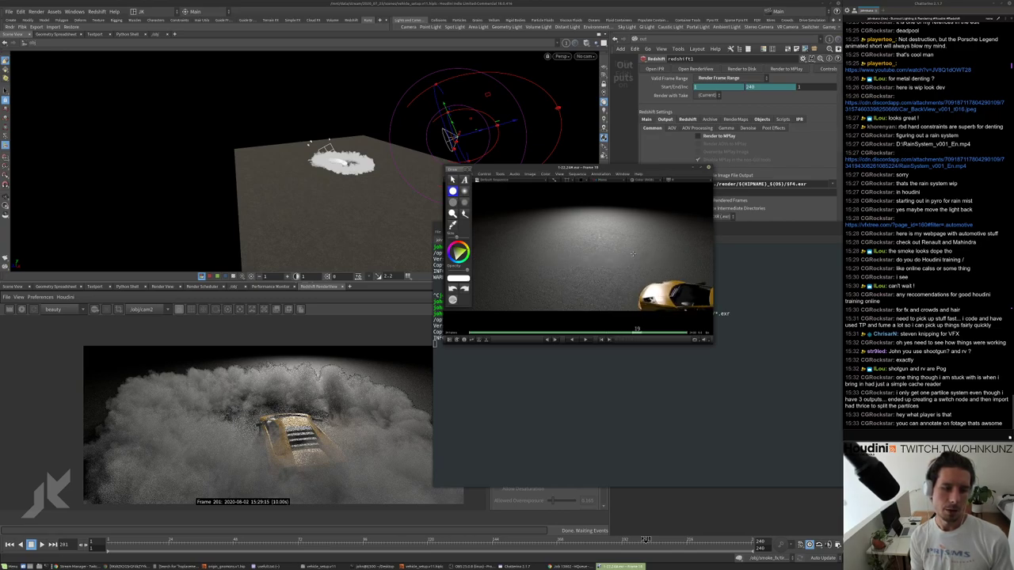
pyautogui.moveTo(634, 225)
pyautogui.mouseDown()
pyautogui.moveTo(648, 251)
pyautogui.moveTo(623, 229)
pyautogui.moveTo(614, 246)
pyautogui.mouseUp()
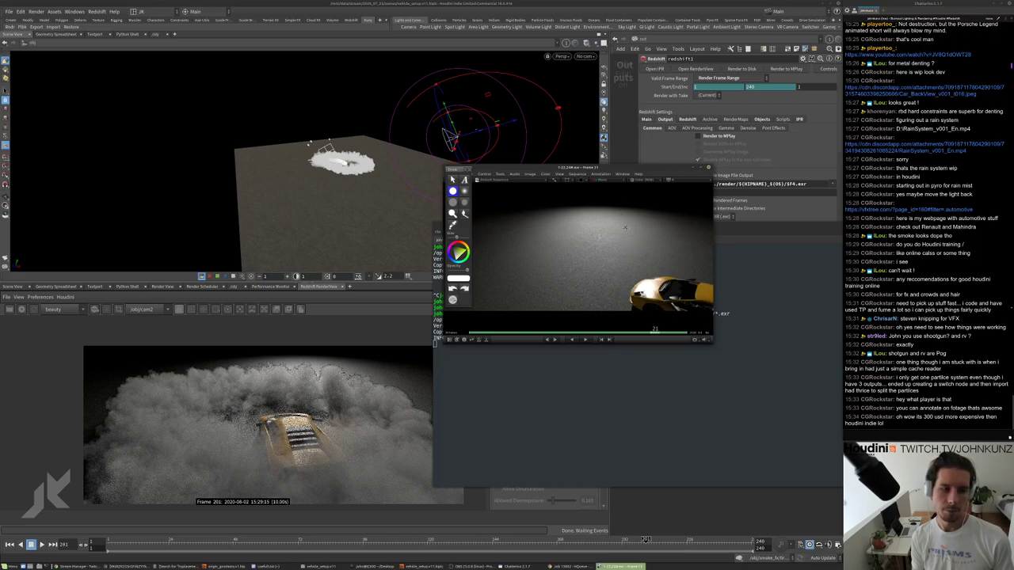
pyautogui.moveTo(612, 222)
pyautogui.mouseDown()
pyautogui.moveTo(593, 235)
pyautogui.moveTo(618, 203)
pyautogui.moveTo(583, 192)
pyautogui.moveTo(637, 195)
pyautogui.moveTo(603, 225)
pyautogui.mouseUp()
pyautogui.moveTo(513, 195); pyautogui.dragTo(600, 220)
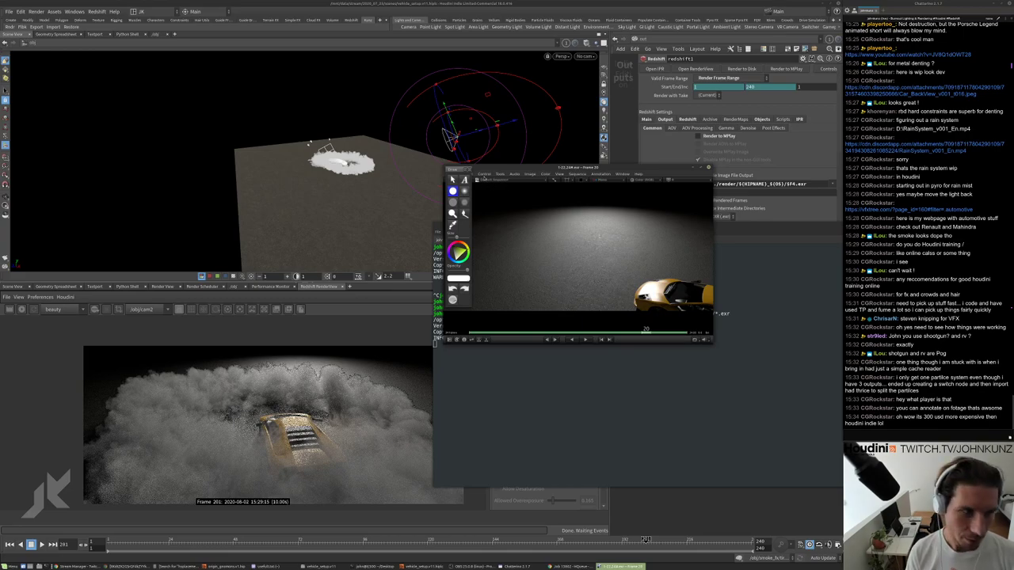
pyautogui.click(469, 170)
# Close RV, shift the terminal slightly left, and bring back the HQueue Frame 16 job page.
pyautogui.click(708, 167)
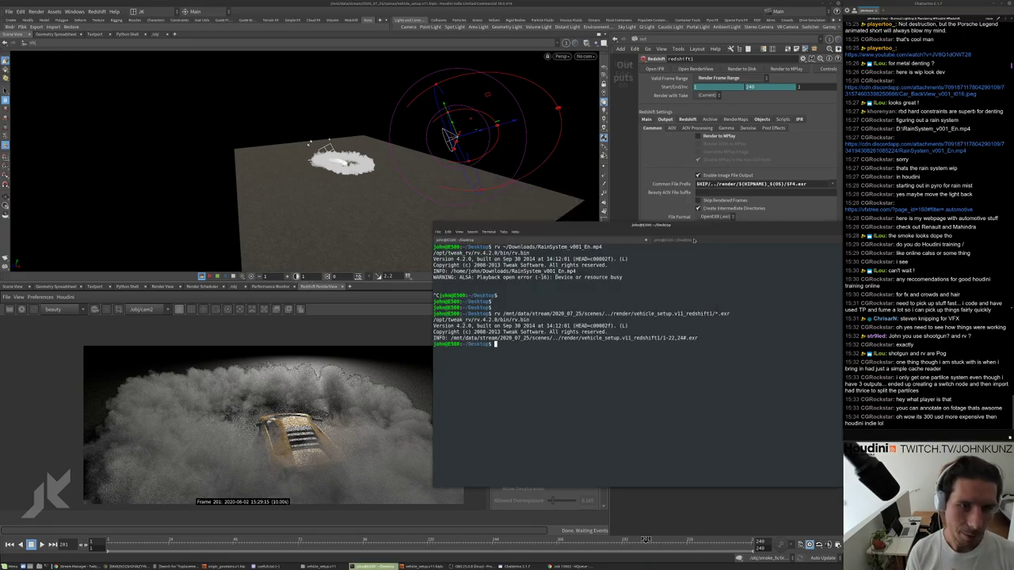
pyautogui.moveTo(696, 227); pyautogui.dragTo(666, 228)
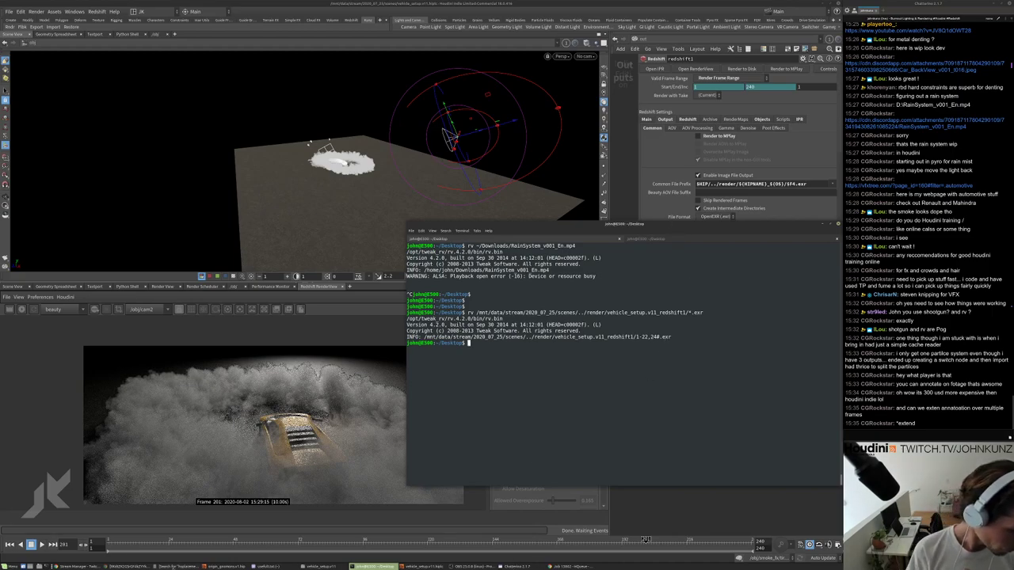
pyautogui.click(572, 566)
pyautogui.scroll(3, 547, 300)
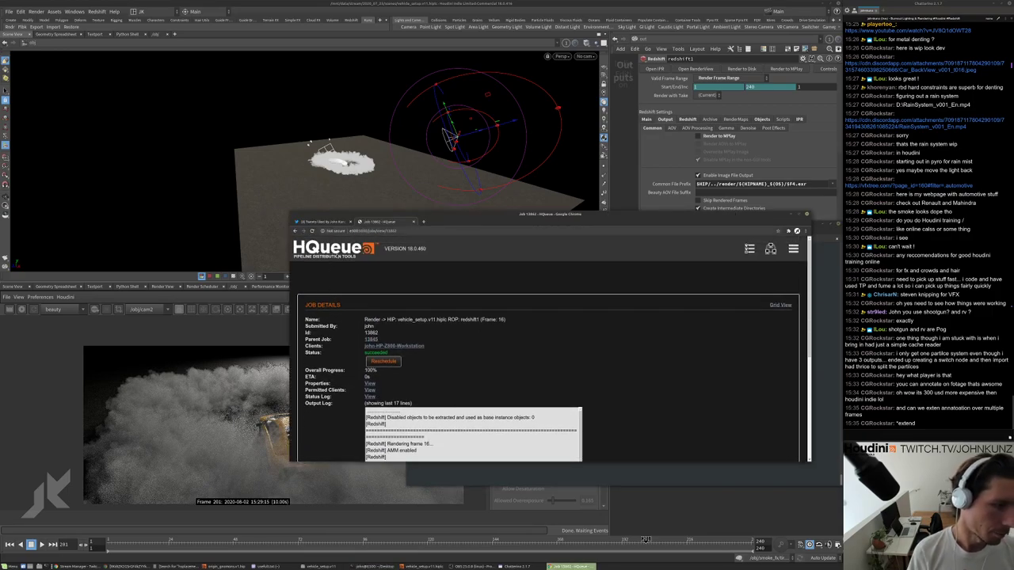
# In a new tab, search Google for 'blue umbrella', then refine it to 'blue umbrella rain drops'.
pyautogui.click(333, 247)
pyautogui.hotkey('ctrl', 't')
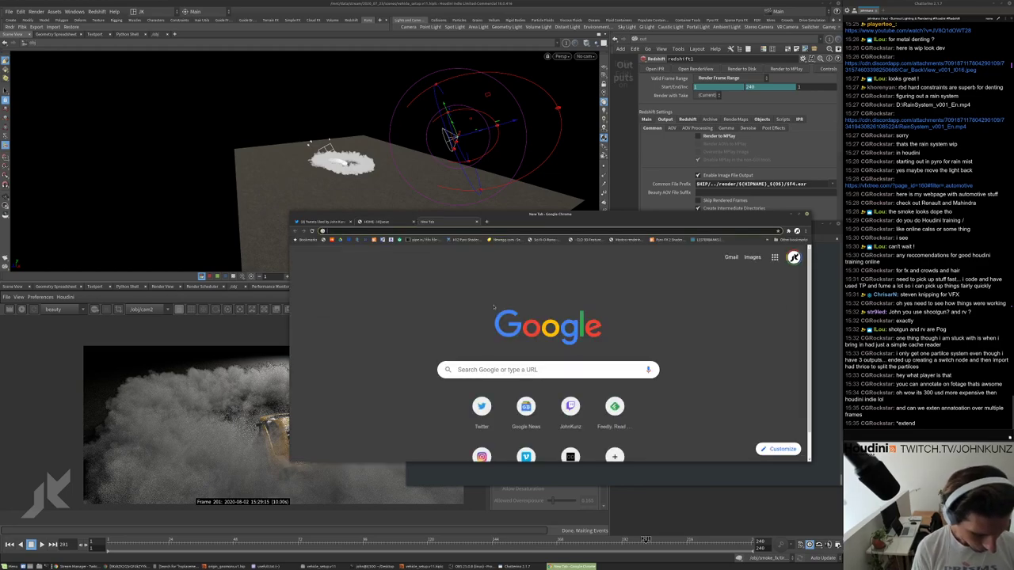
pyautogui.write('blue umb')
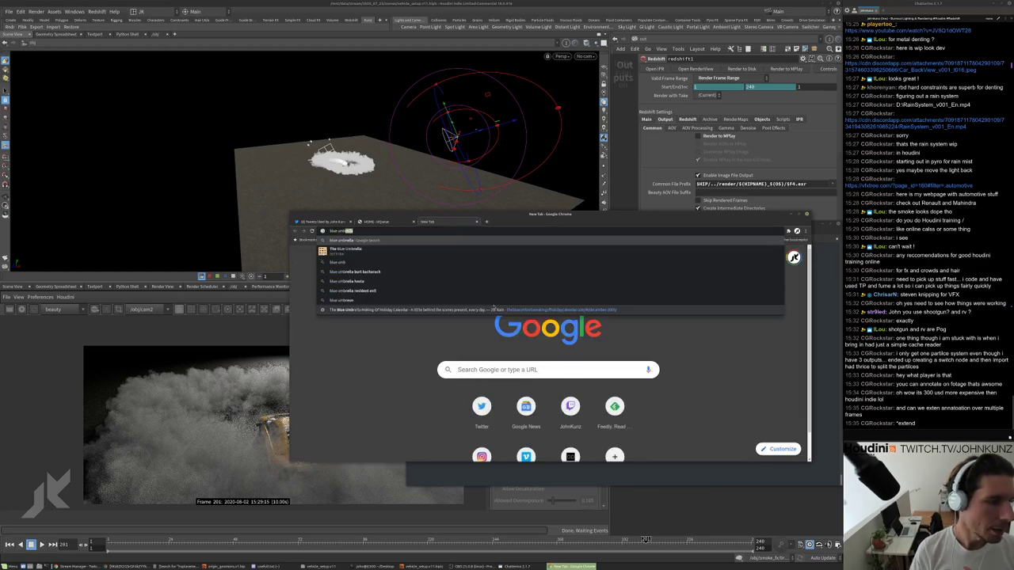
pyautogui.press('Return')
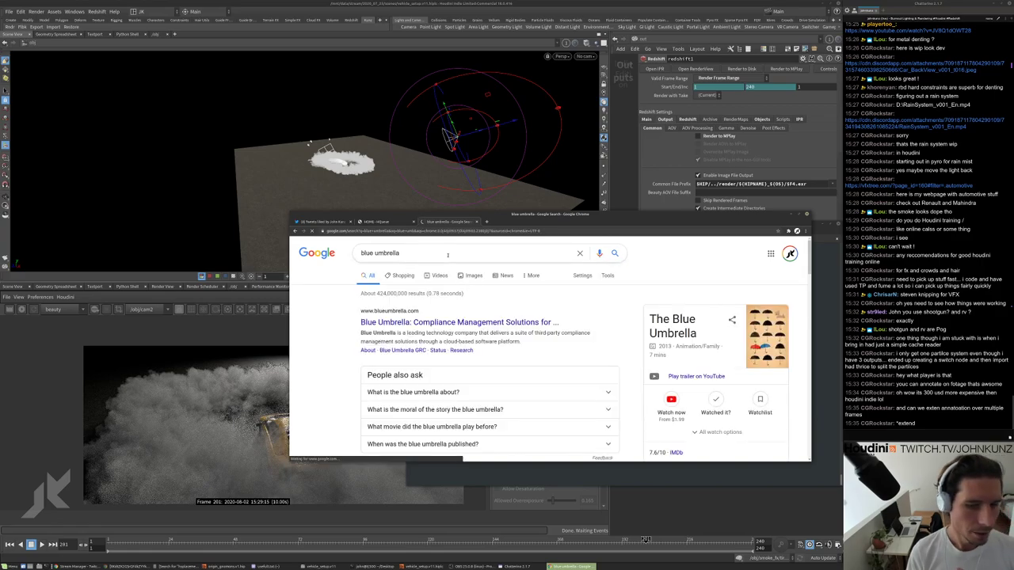
pyautogui.click(448, 254)
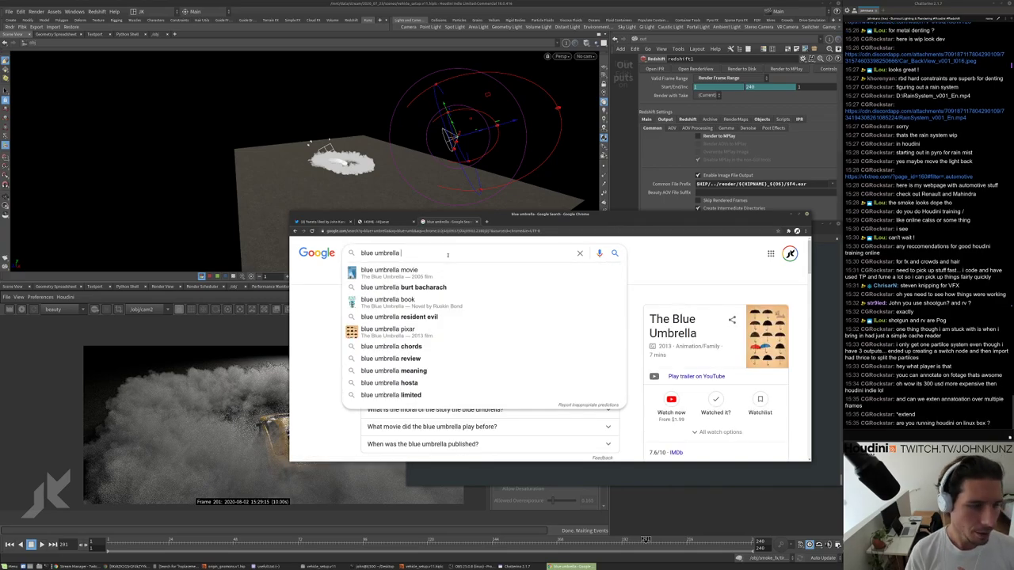
pyautogui.press('Escape')
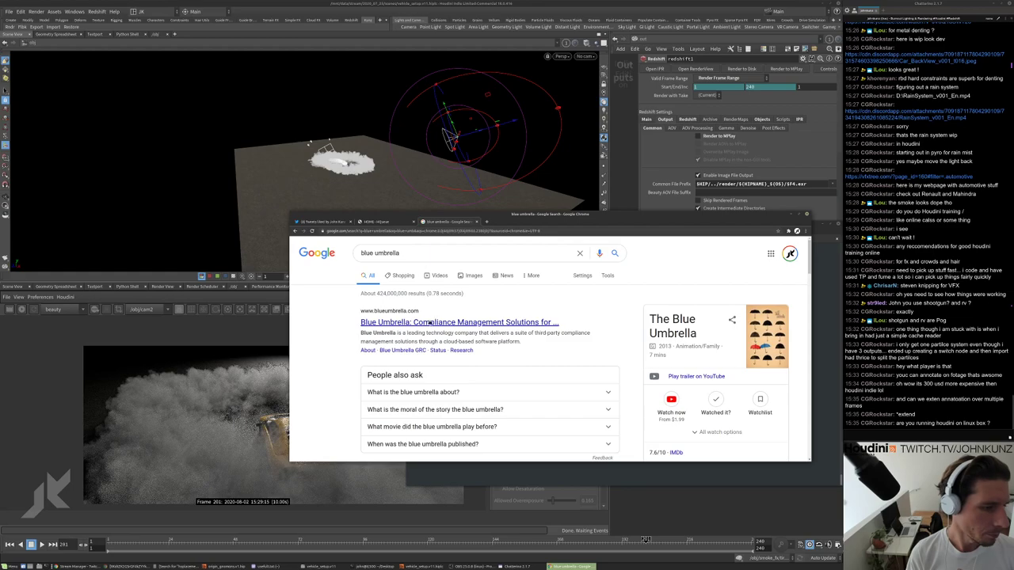
pyautogui.click(420, 253)
pyautogui.write('r')
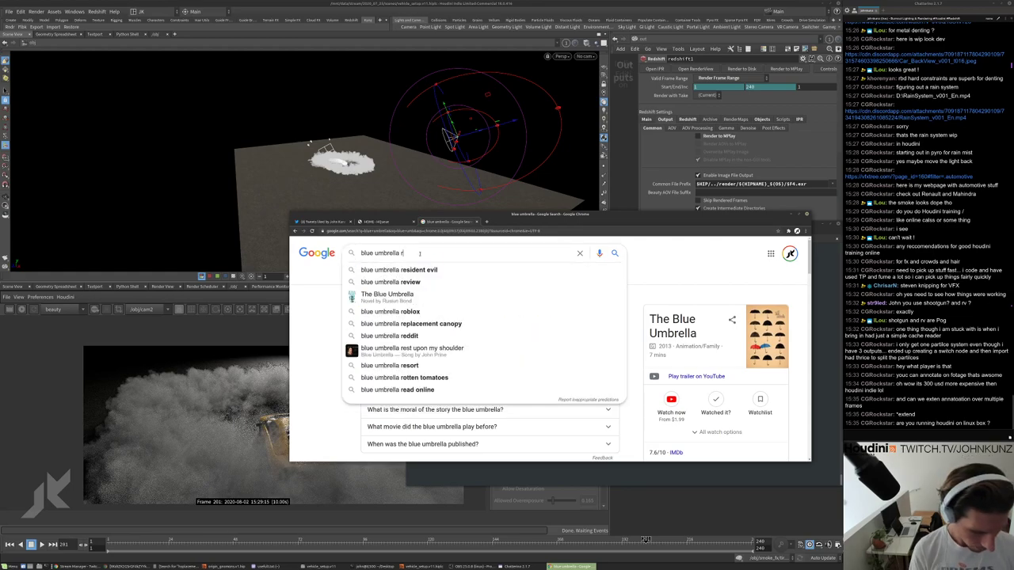
pyautogui.write('ain dr')
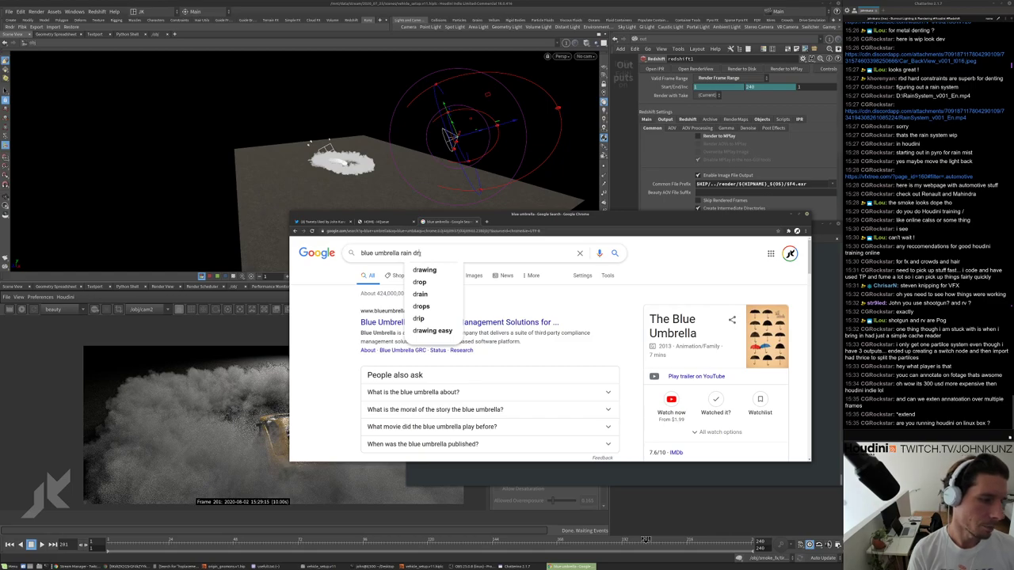
pyautogui.write('ops')
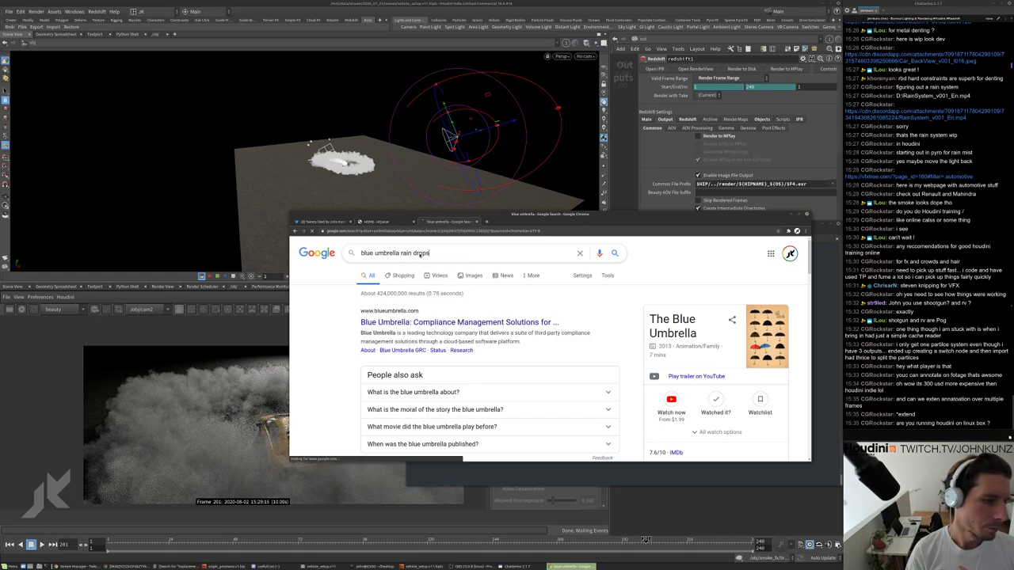
pyautogui.press('Return')
# Append 'presentation' to the query and replace 'drops' with 'picar'.
pyautogui.scroll(-2, 420, 317)
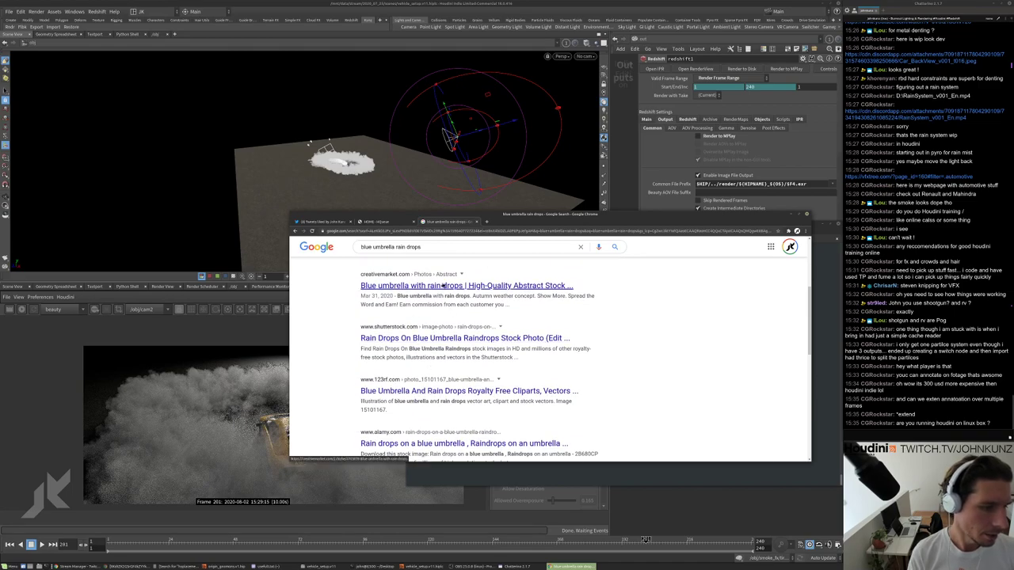
pyautogui.scroll(-1, 440, 293)
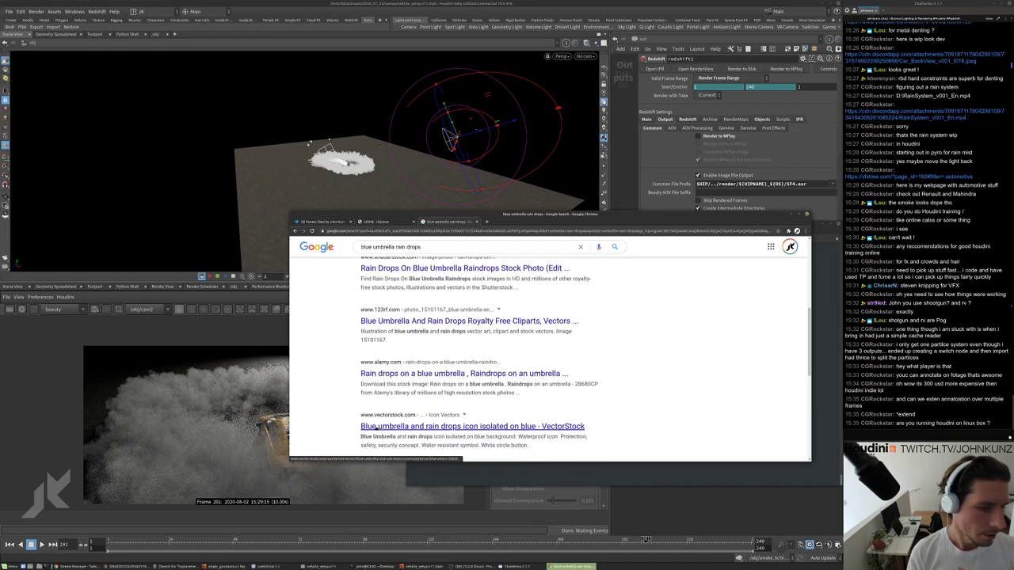
pyautogui.scroll(-1, 373, 423)
pyautogui.scroll(-3, 366, 422)
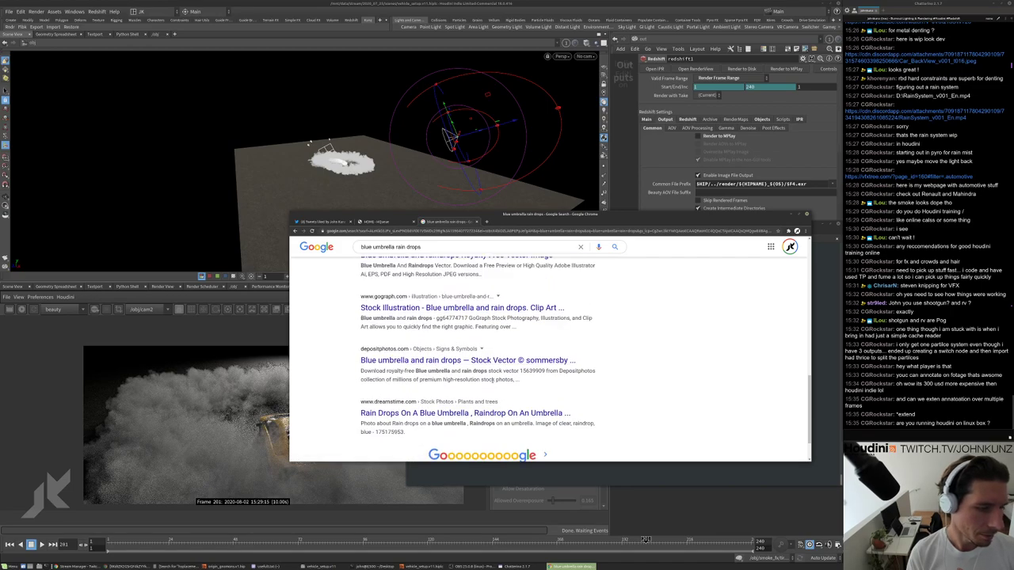
pyautogui.scroll(6, 801, 383)
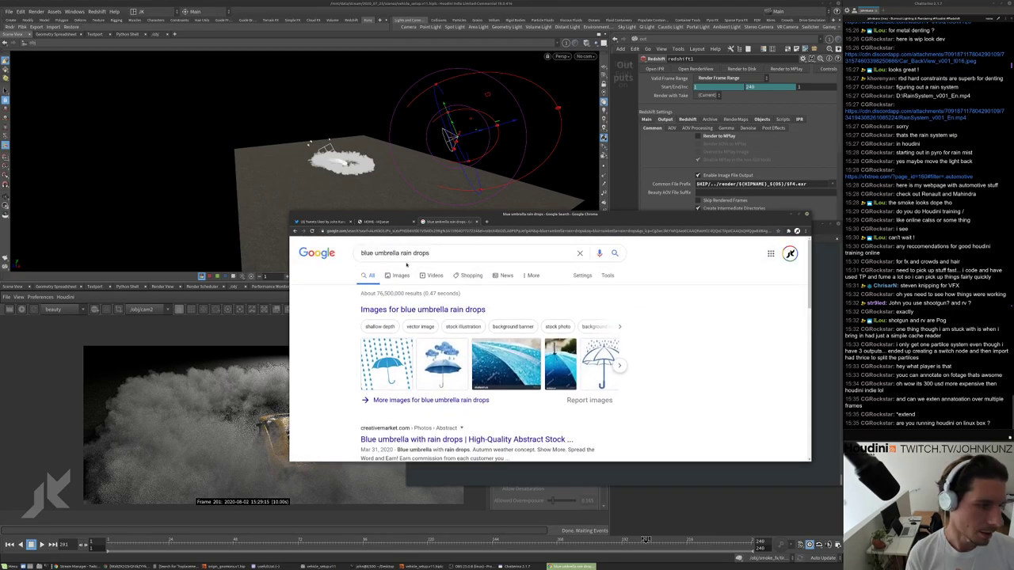
pyautogui.click(436, 252)
pyautogui.write('presenta')
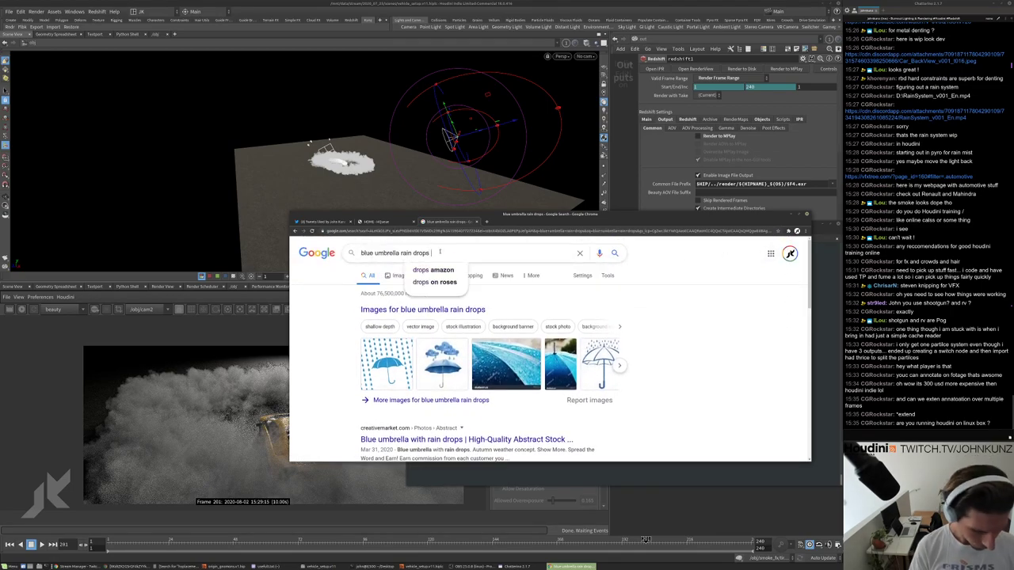
pyautogui.write('tio')
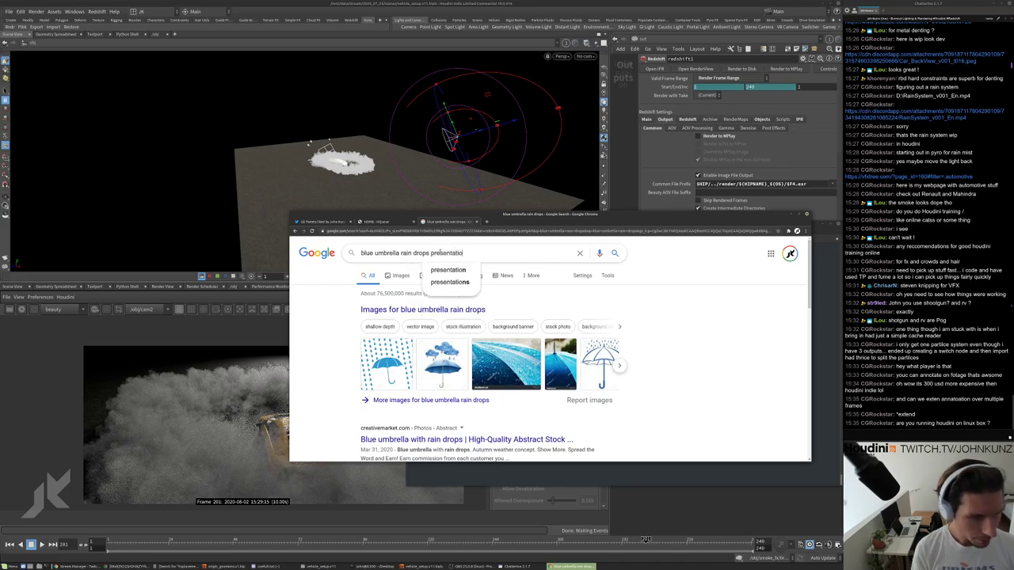
pyautogui.write('n')
pyautogui.press('Return')
pyautogui.scroll(-3, 446, 327)
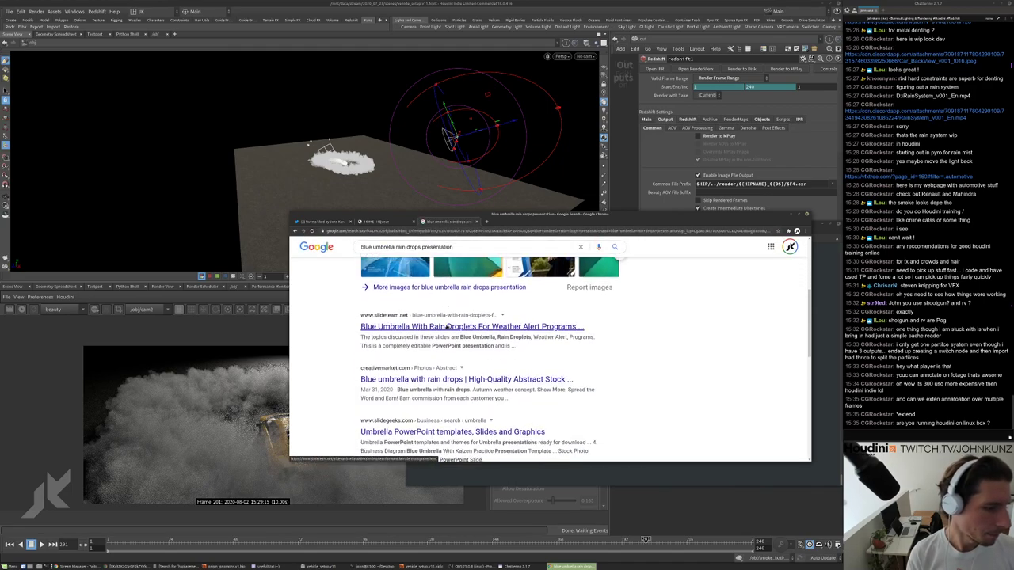
pyautogui.scroll(3, 446, 328)
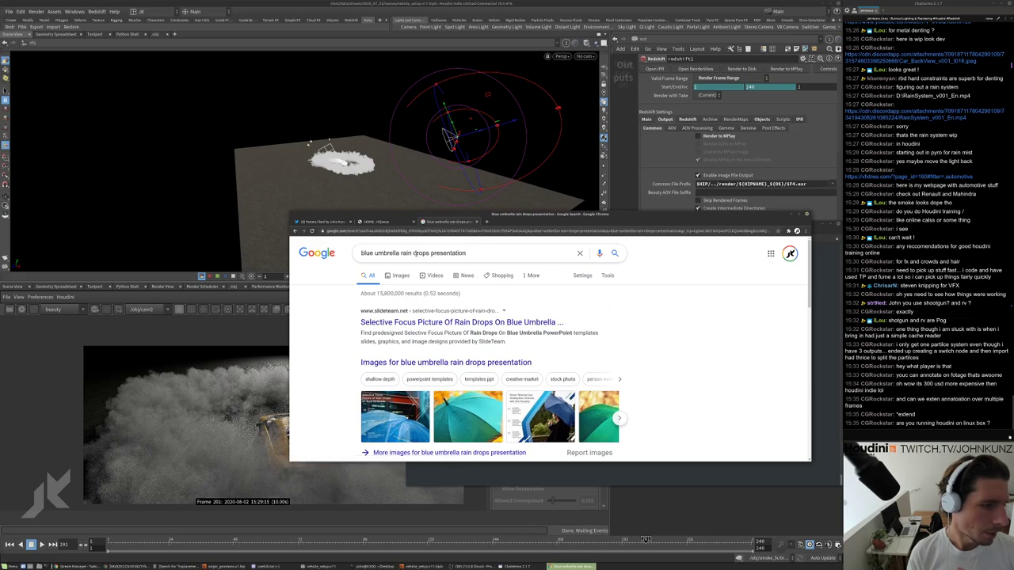
pyautogui.doubleClick(414, 252)
pyautogui.write('picar')
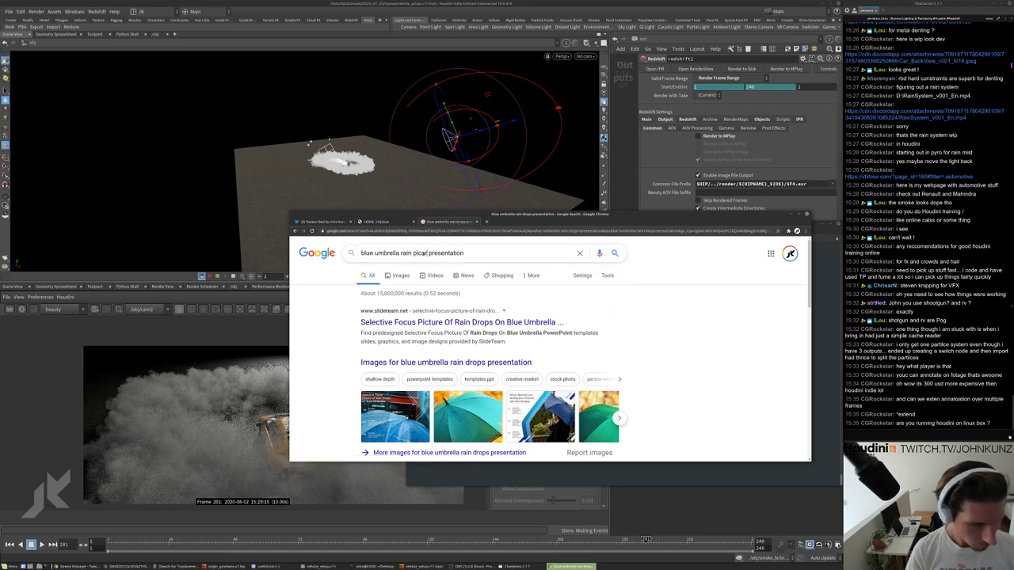
pyautogui.press('Return')
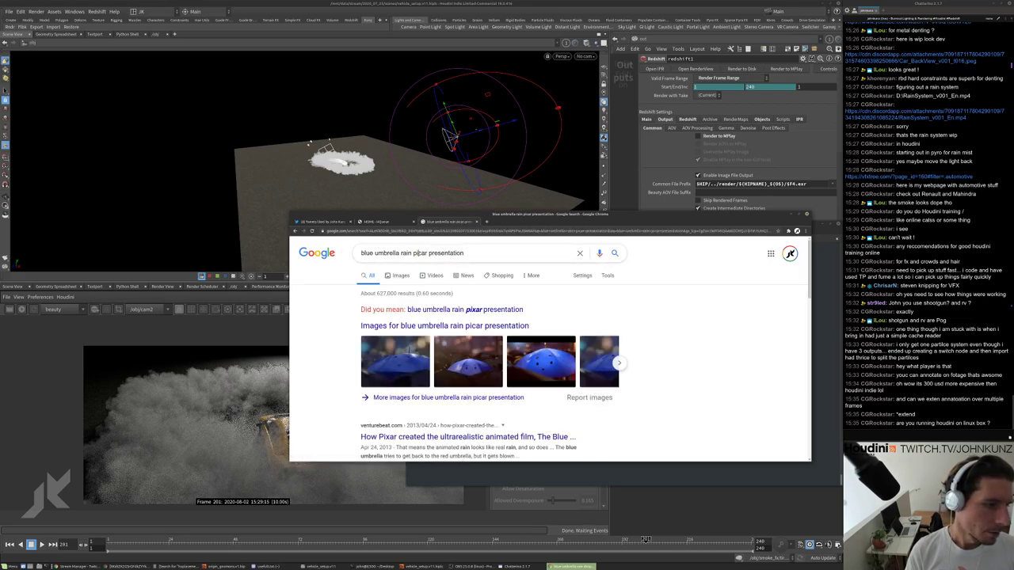
# Fix the typo to search 'blue umbrella rain pixar presentation' and skim the results.
pyautogui.click(414, 253)
pyautogui.press('Escape')
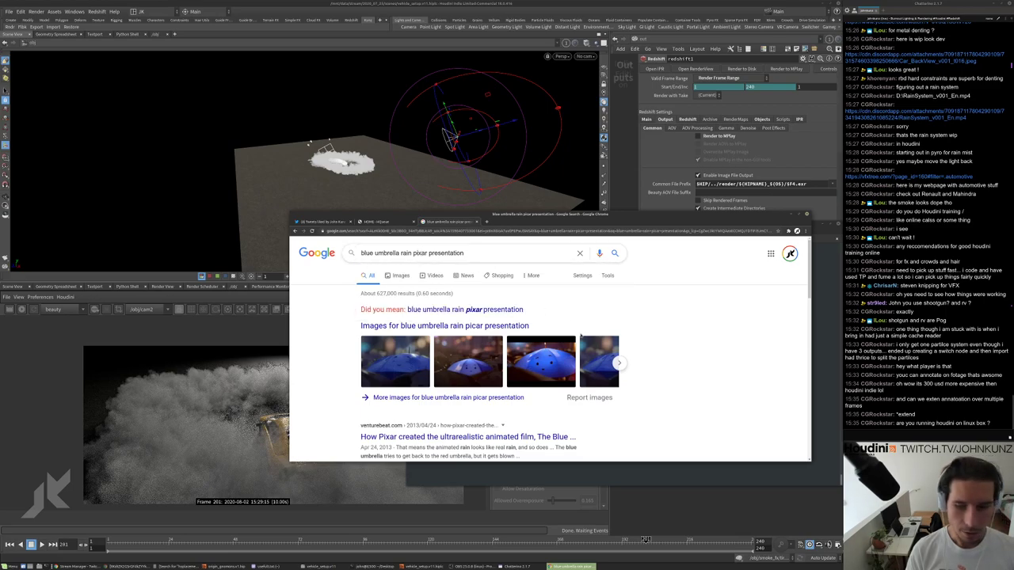
pyautogui.press('Delete')
pyautogui.write('x')
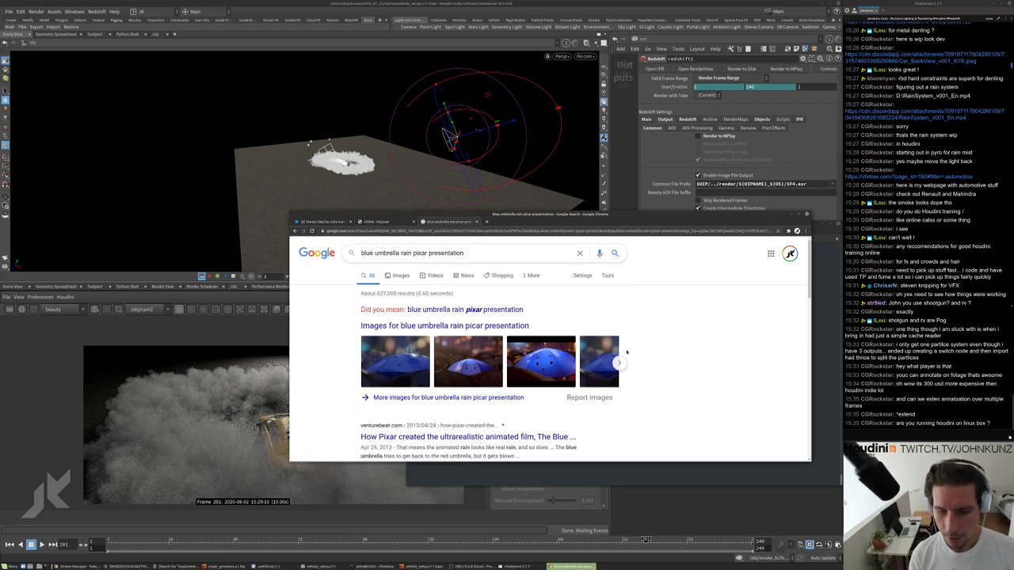
pyautogui.press('Return')
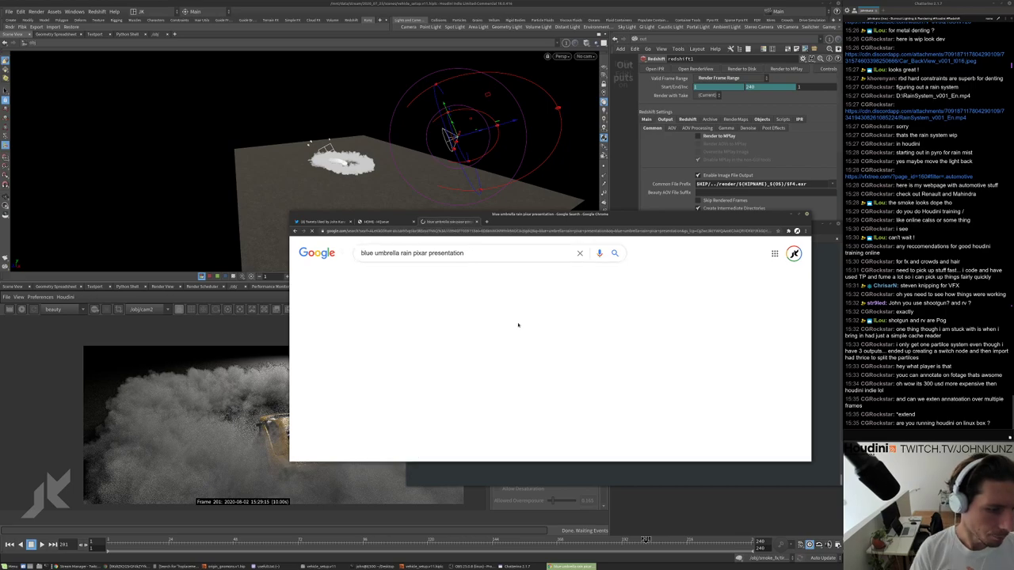
pyautogui.scroll(-2, 507, 333)
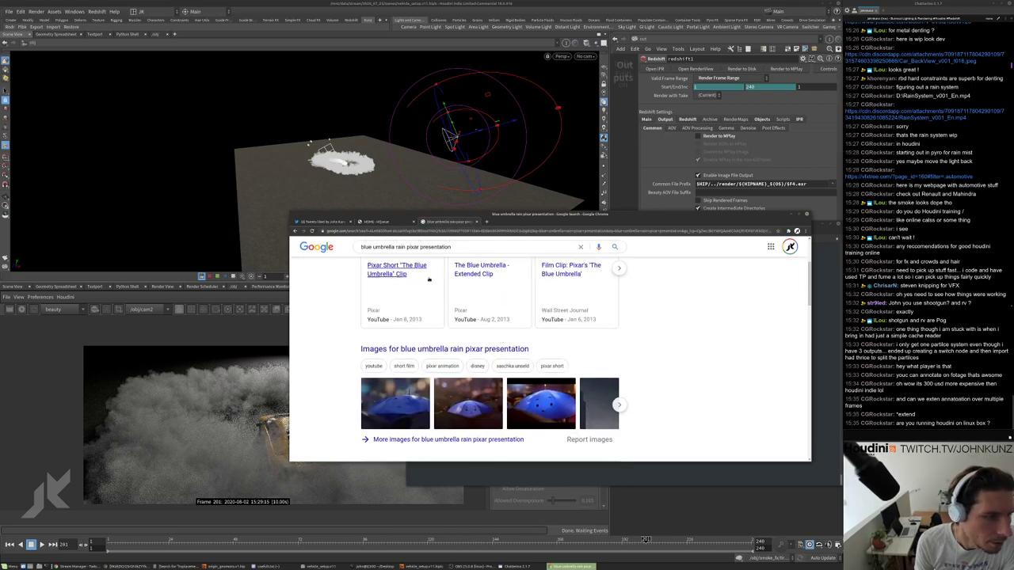
pyautogui.scroll(-5, 444, 325)
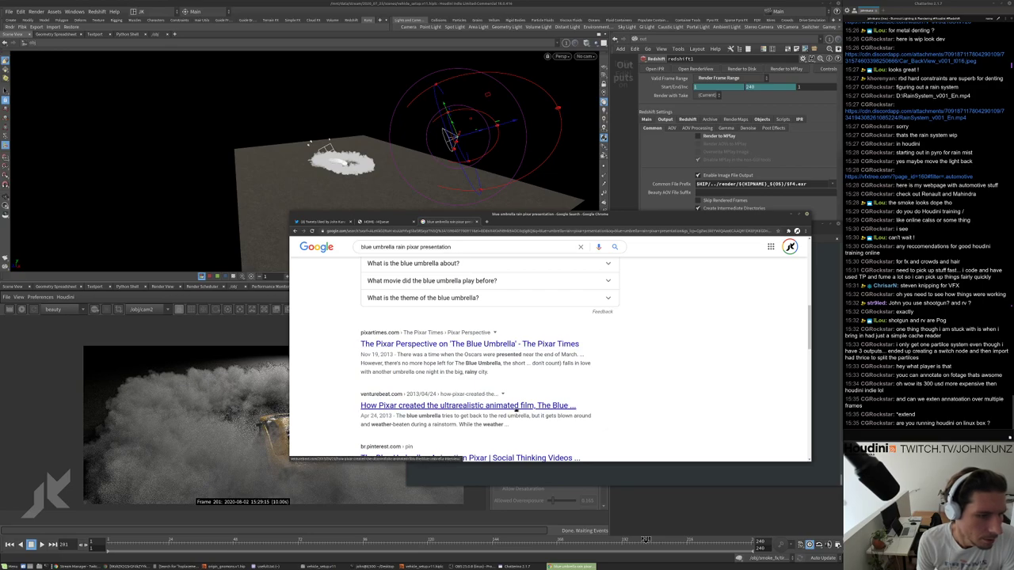
# Open the VentureBeat Blue Umbrella article, dismiss the cookie banner and read page one.
pyautogui.click(515, 405)
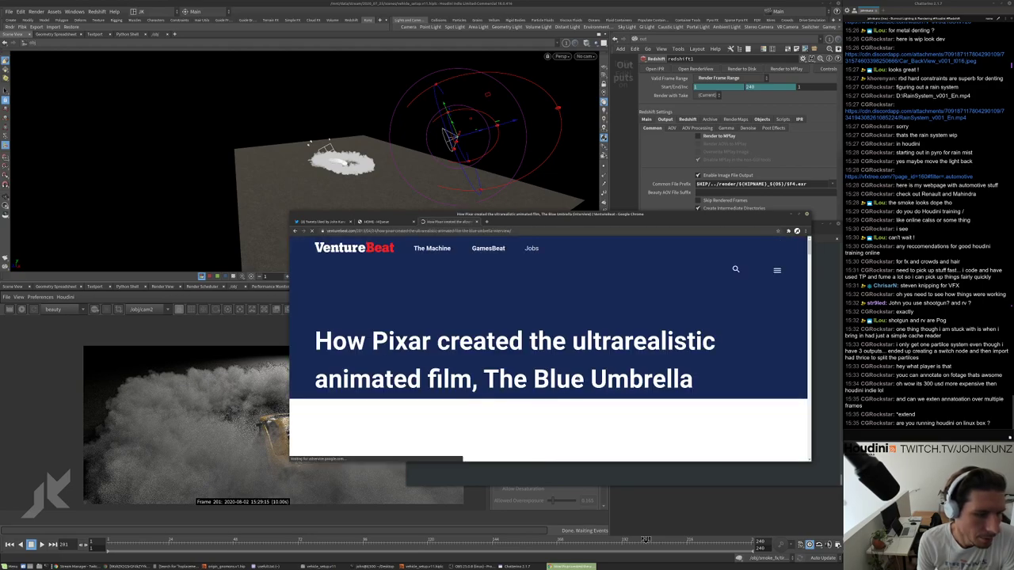
pyautogui.scroll(-3, 576, 374)
pyautogui.scroll(-3, 576, 374)
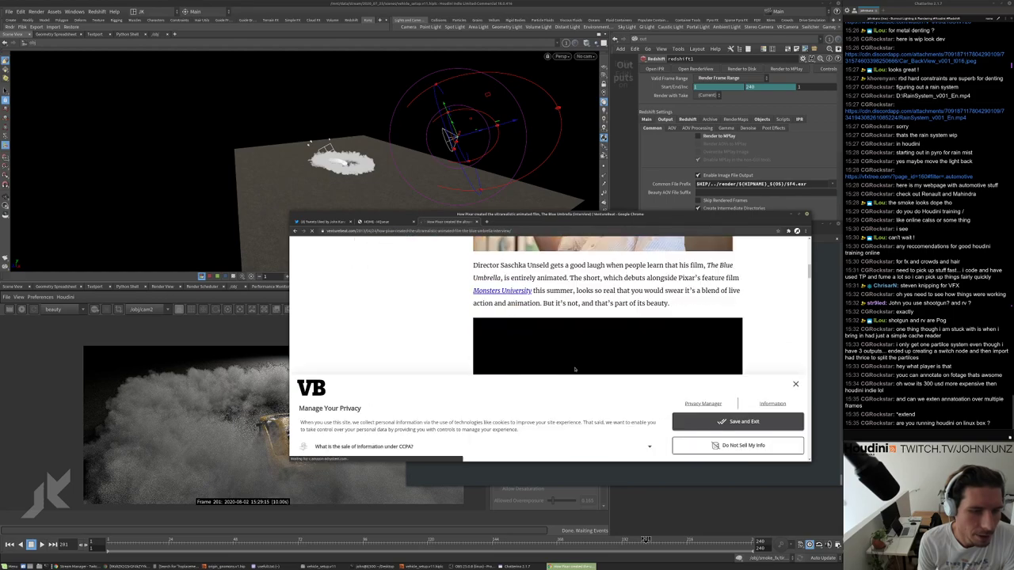
pyautogui.click(795, 385)
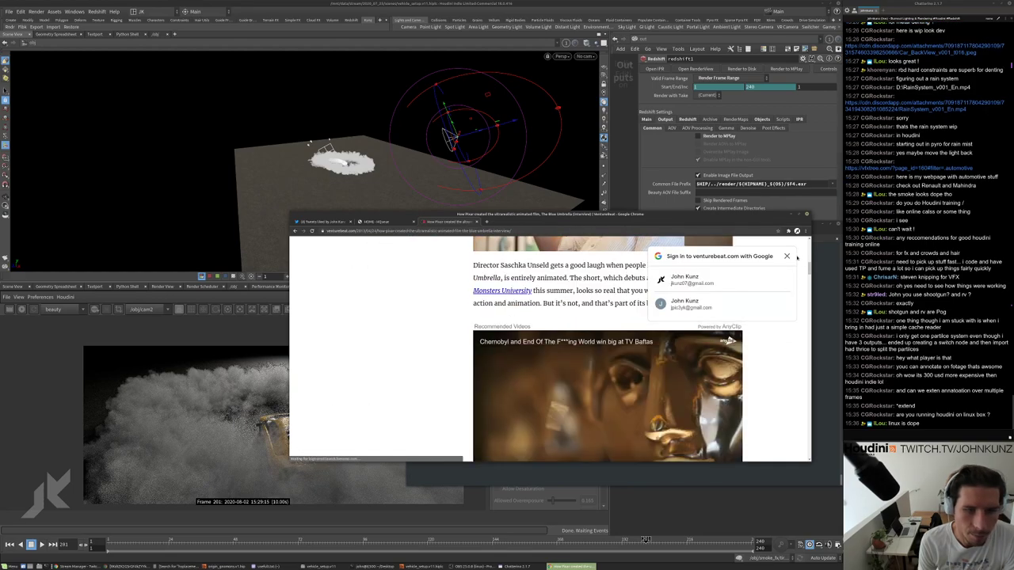
pyautogui.scroll(-10, 800, 267)
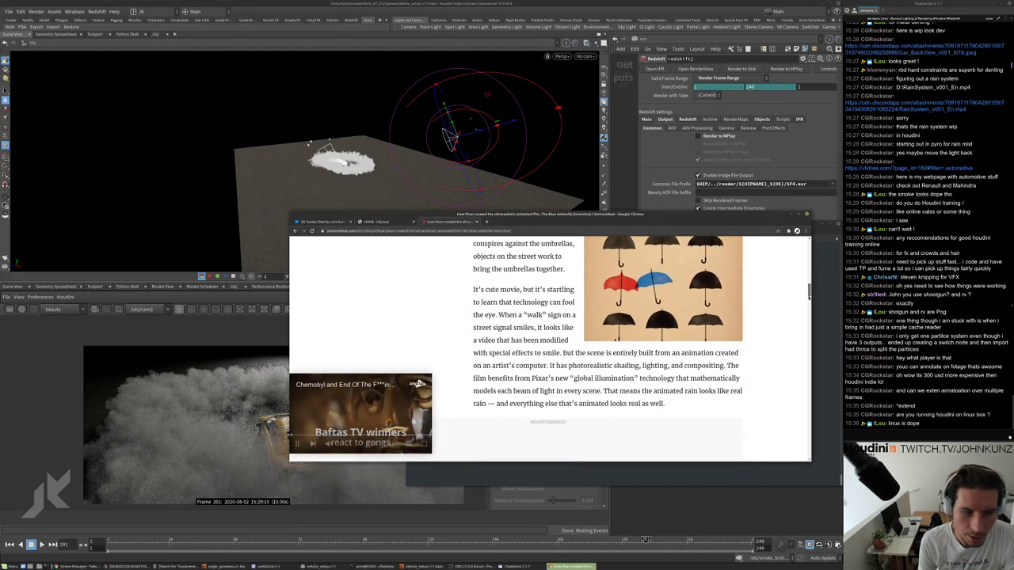
pyautogui.scroll(-10, 804, 342)
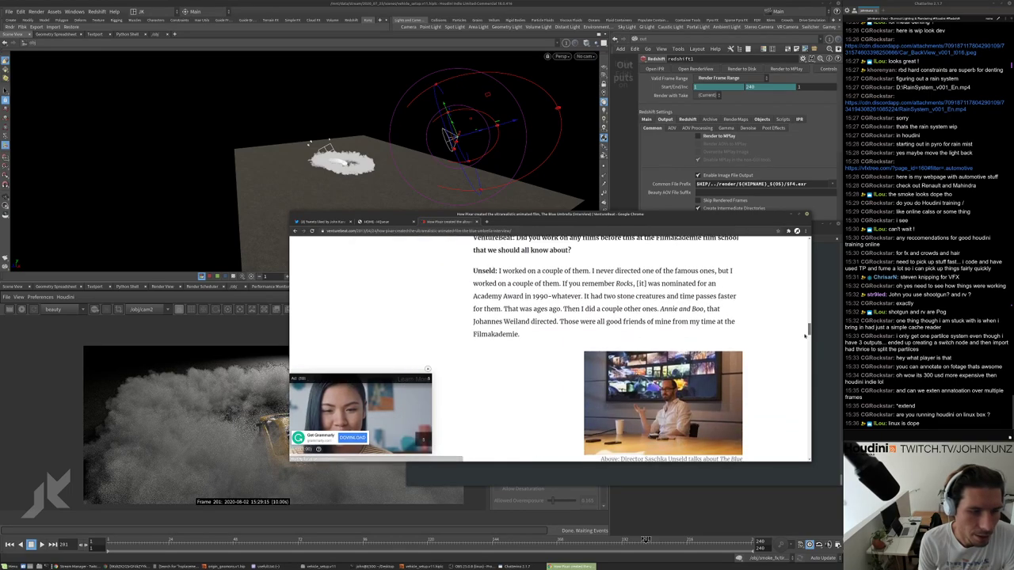
pyautogui.scroll(-10, 802, 356)
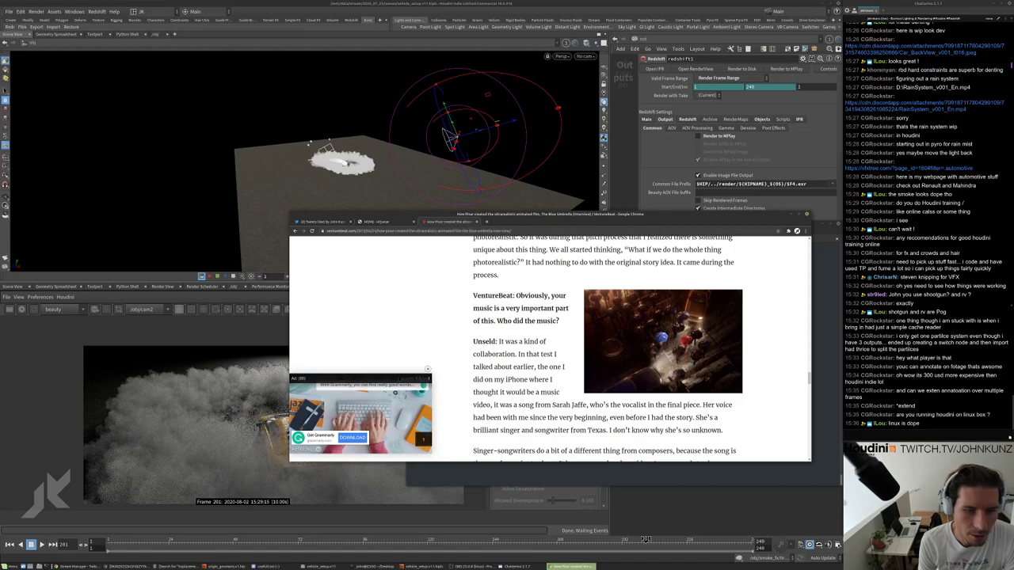
pyautogui.scroll(-2, 671, 334)
pyautogui.scroll(-10, 670, 334)
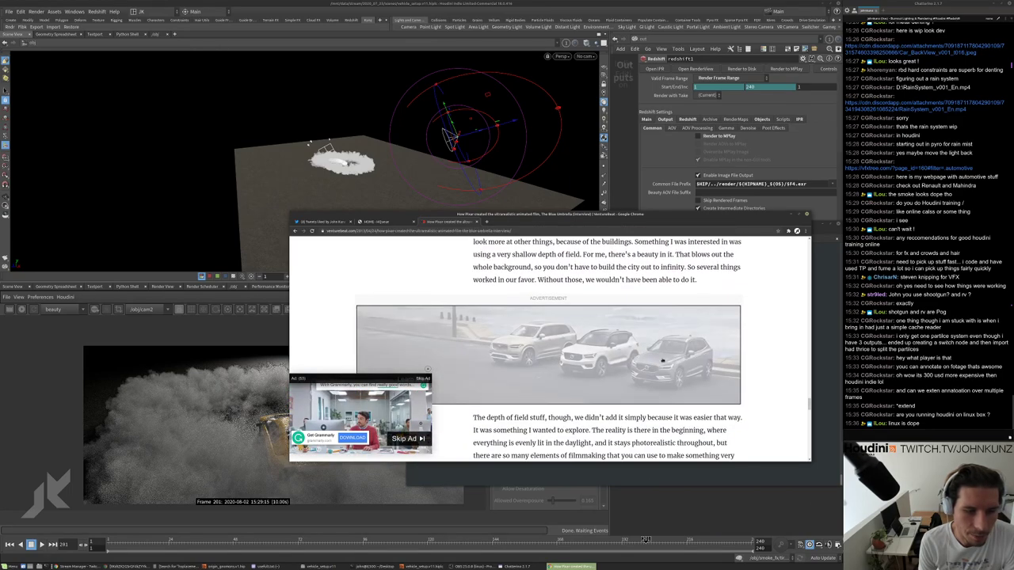
pyautogui.scroll(-3, 662, 364)
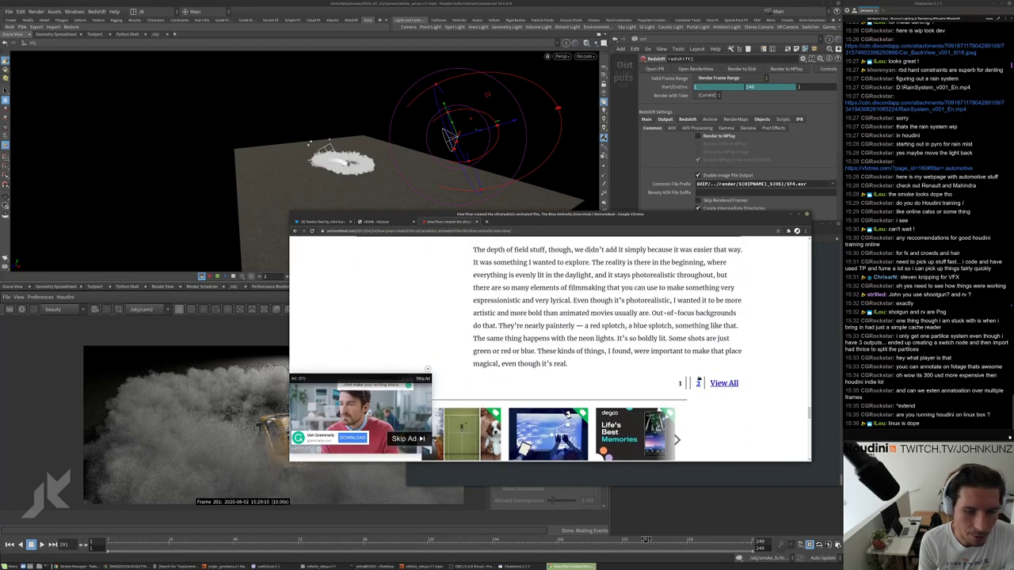
# Read the article's second page, then return to the first page.
pyautogui.click(685, 381)
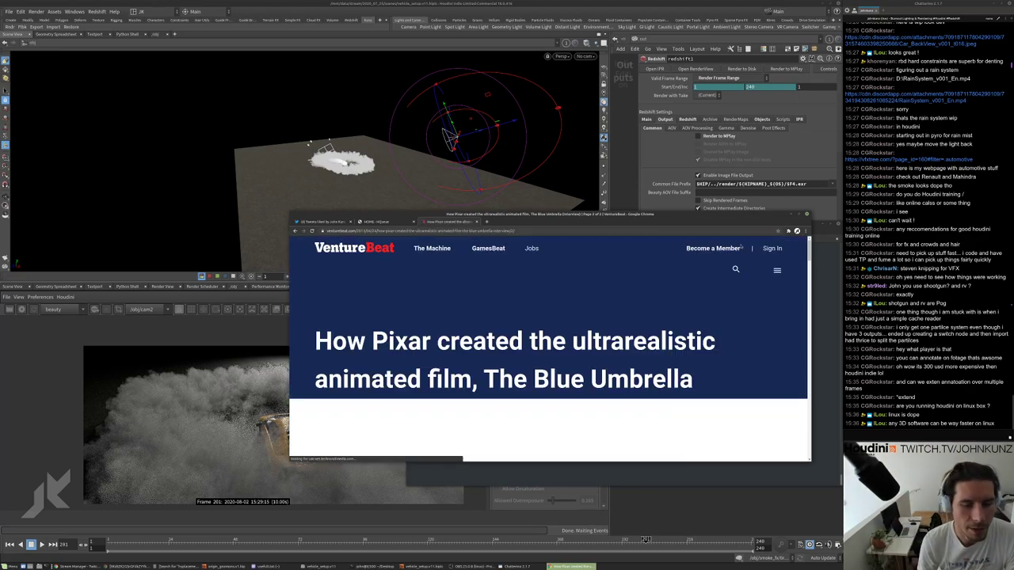
pyautogui.scroll(-15, 796, 340)
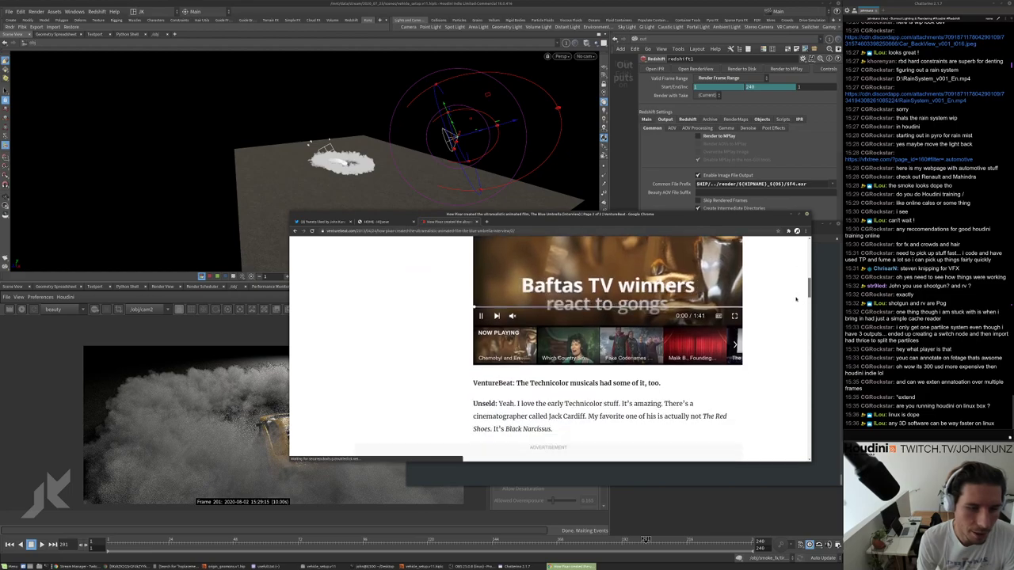
pyautogui.scroll(-10, 796, 340)
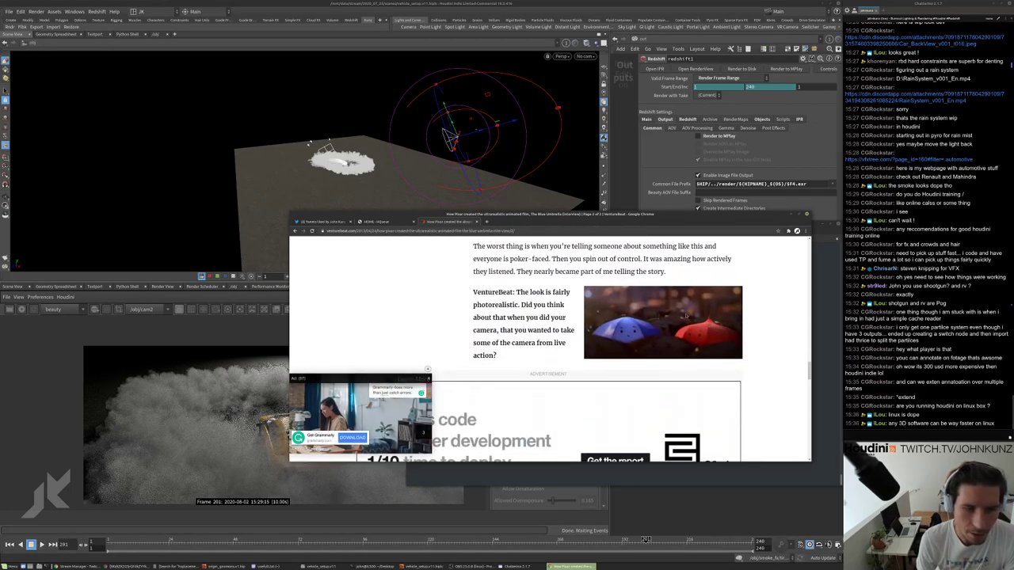
pyautogui.click(294, 230)
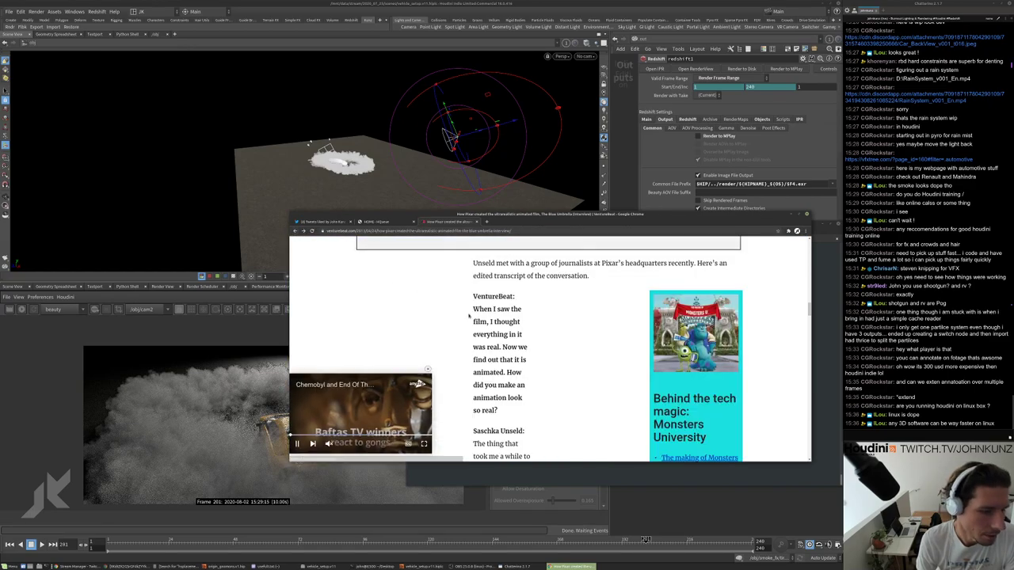
pyautogui.scroll(-1, 462, 321)
# Go back to the Google results, skim the Blue Umbrella clips, and start editing the search query.
pyautogui.hotkey('alt', 'Left')
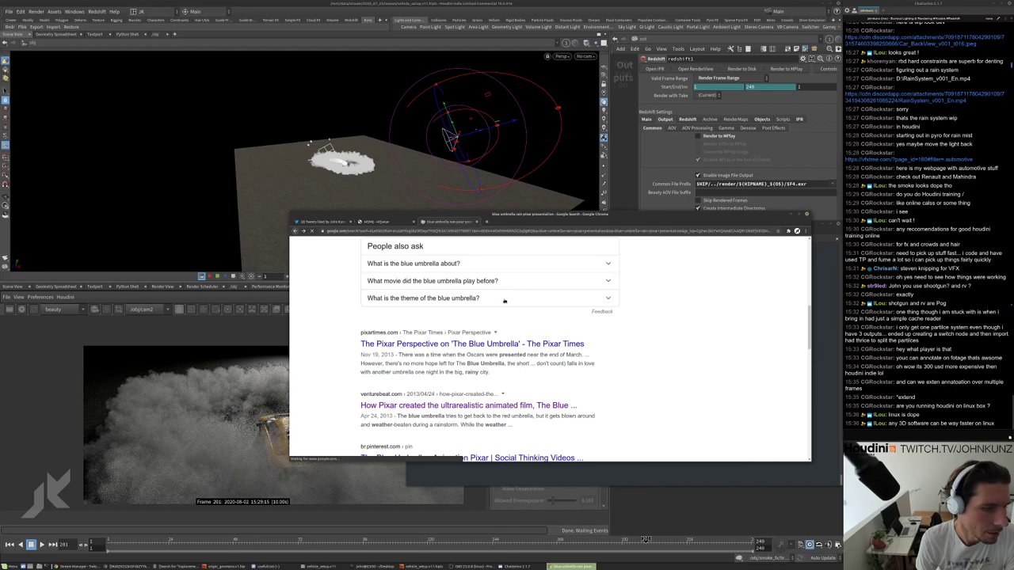
pyautogui.scroll(-4, 498, 319)
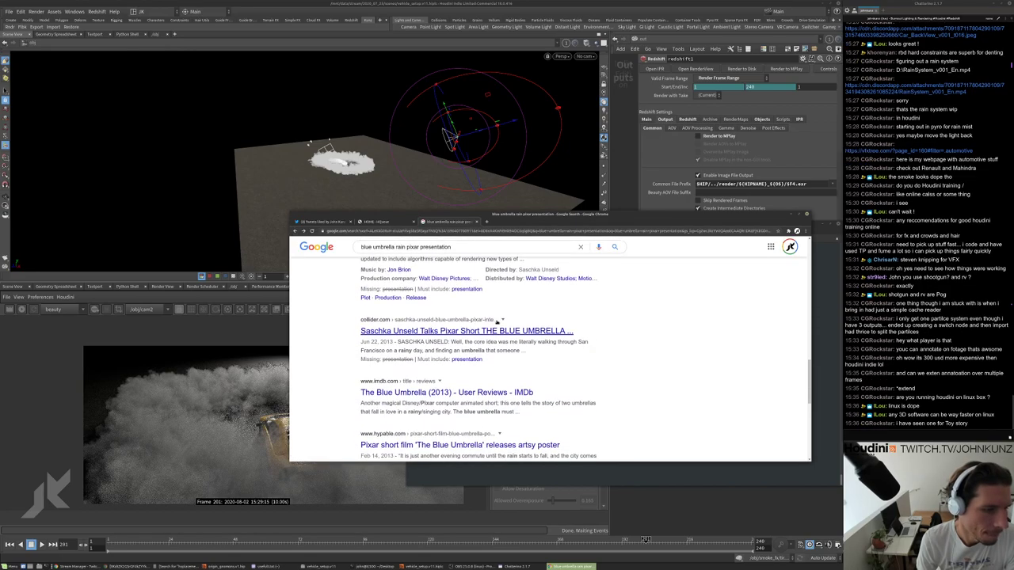
pyautogui.scroll(-2, 470, 384)
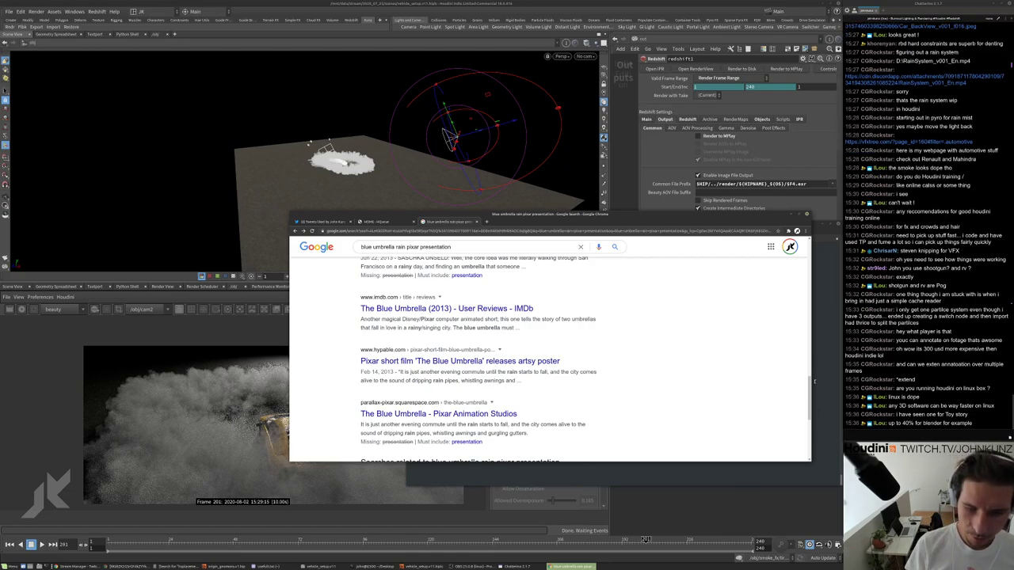
pyautogui.scroll(10, 682, 342)
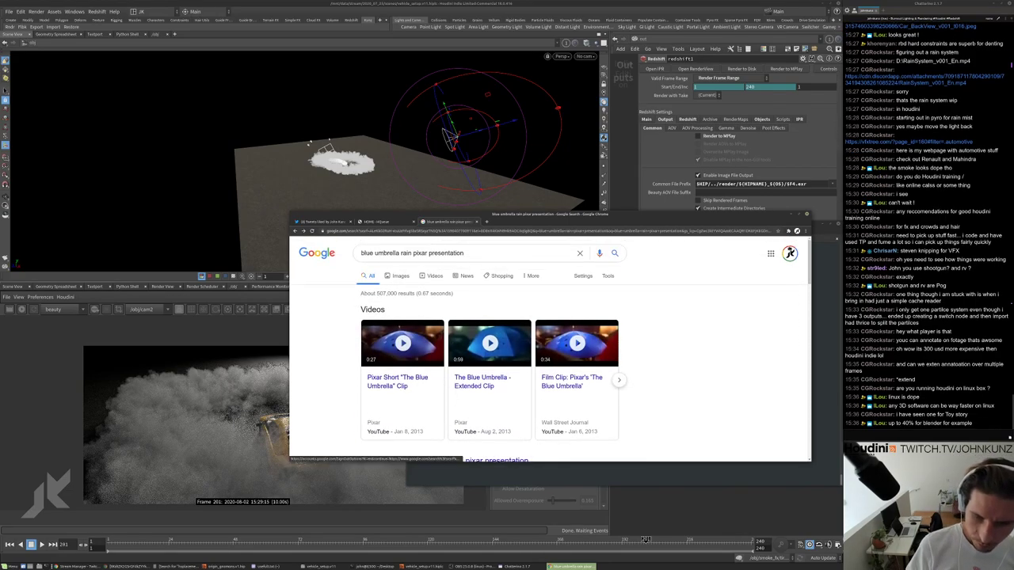
pyautogui.moveTo(607, 349)
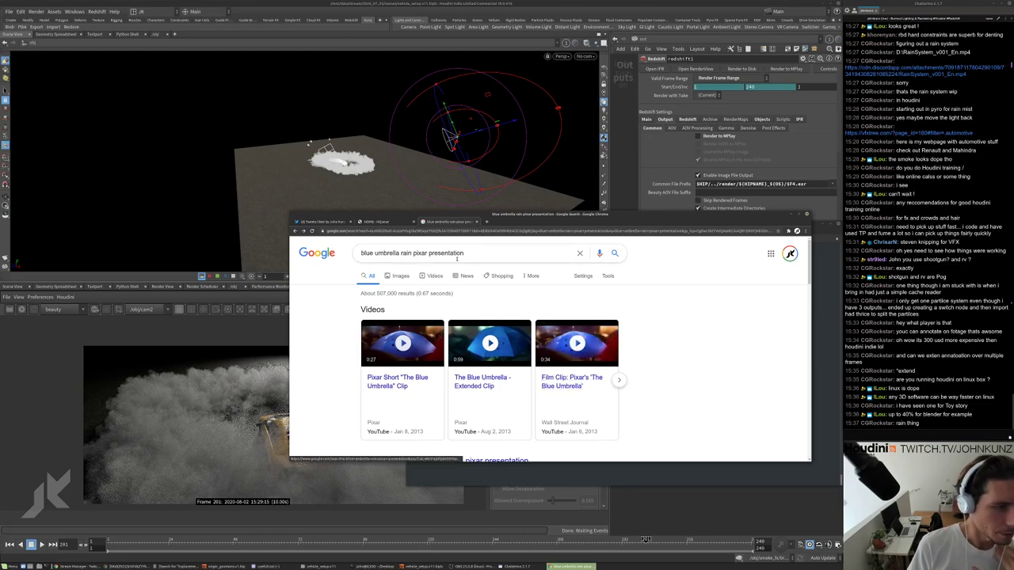
pyautogui.click(428, 254)
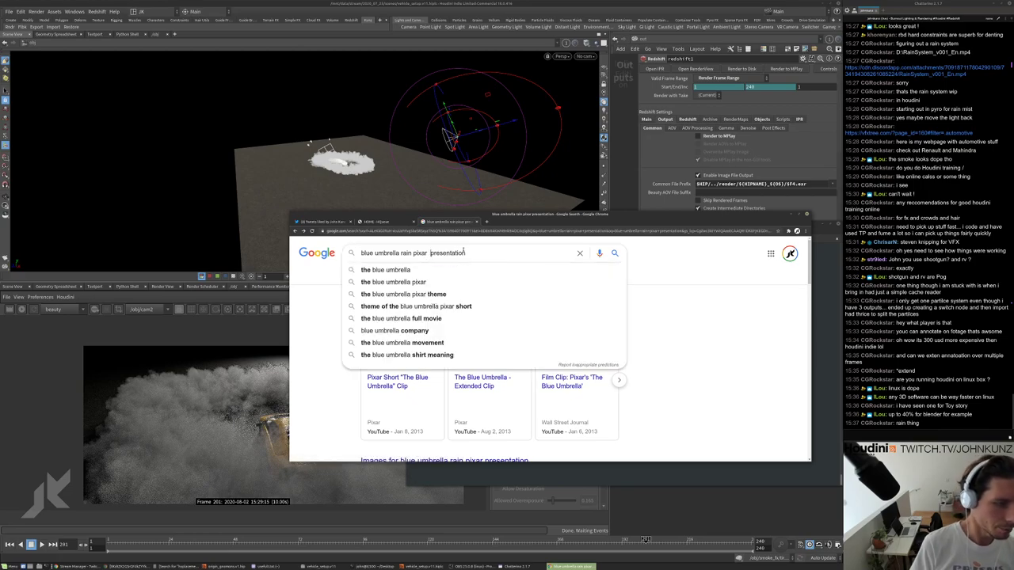
# Add 'techinal' to the query, skim those results, then switch to the HQueue job dashboard.
pyautogui.write('techin')
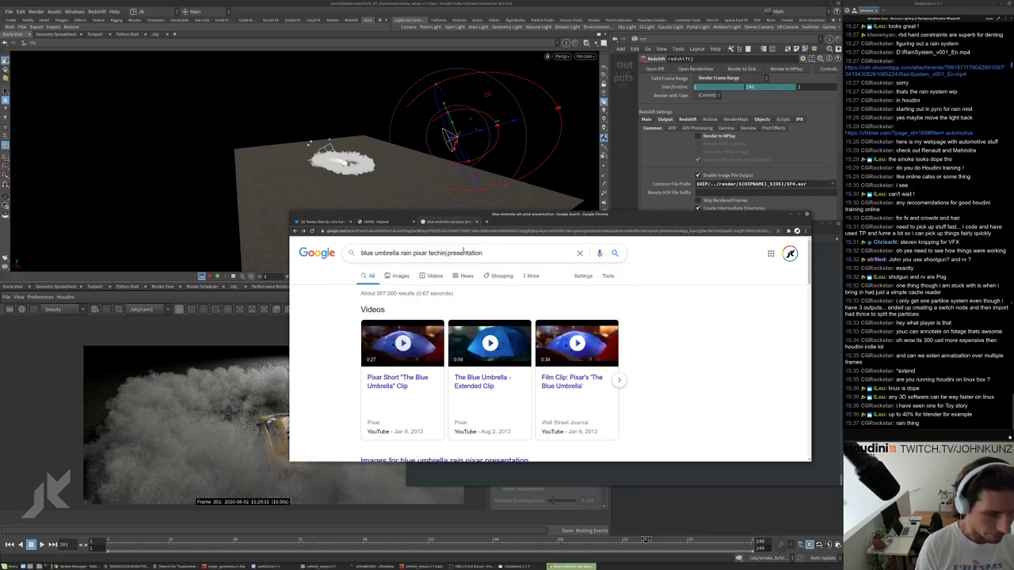
pyautogui.write('al')
pyautogui.press('Return')
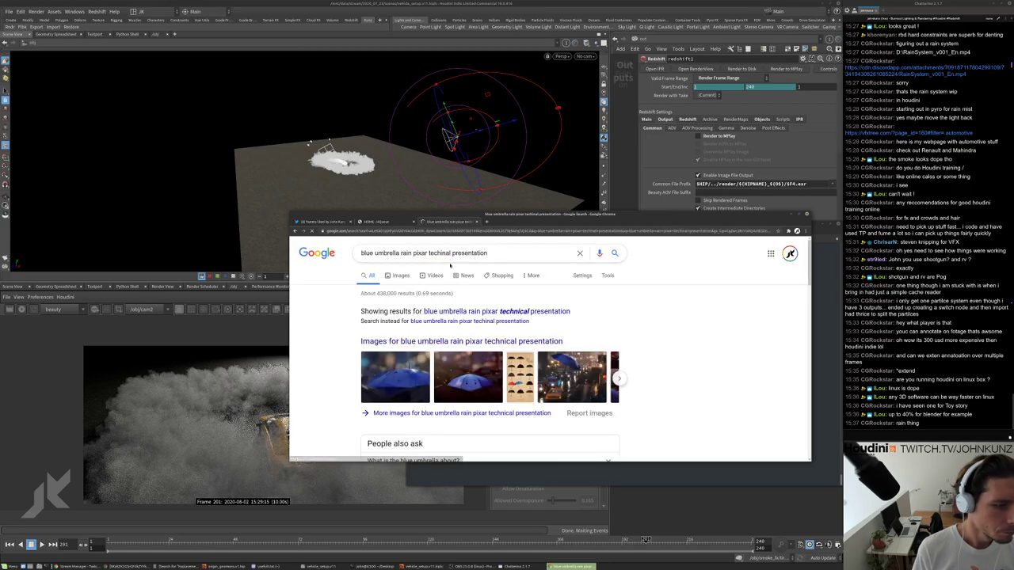
pyautogui.scroll(-5, 453, 320)
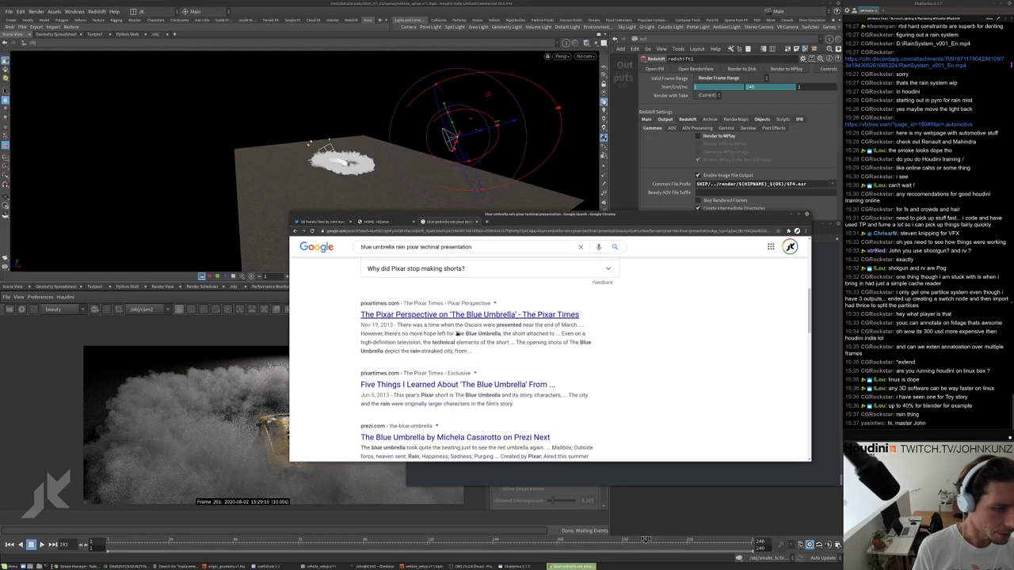
pyautogui.scroll(-1, 488, 346)
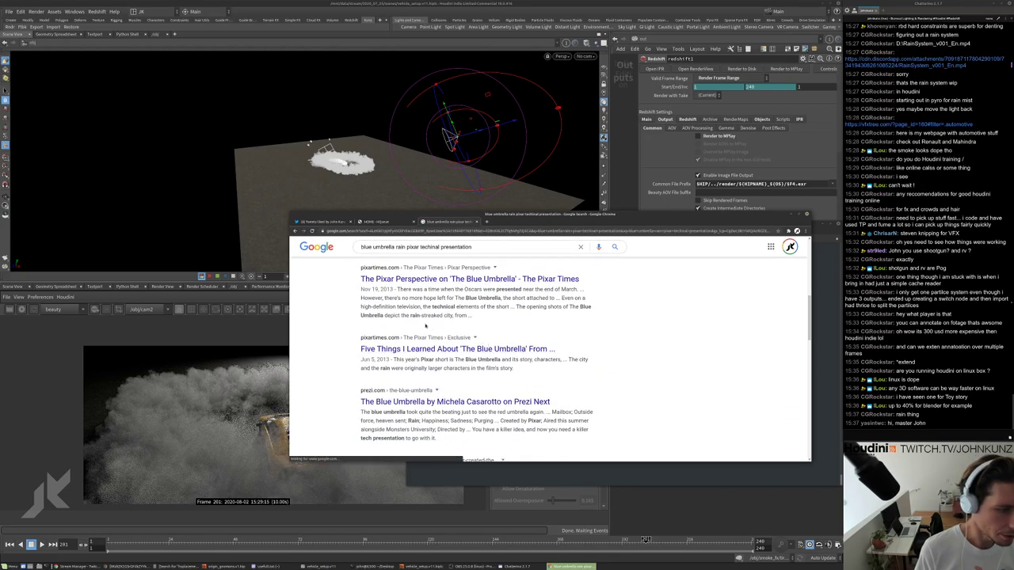
pyautogui.scroll(-3, 443, 325)
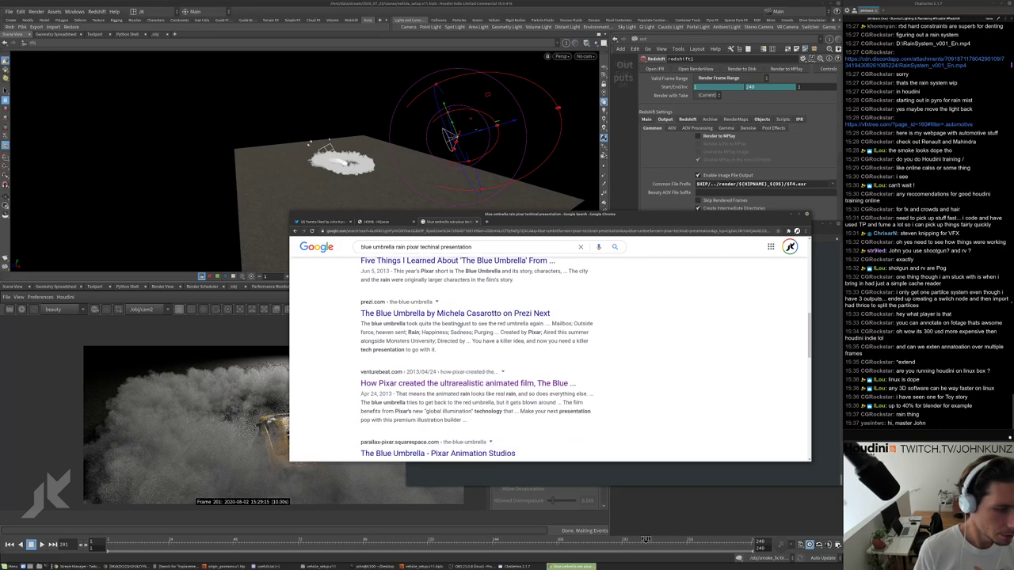
pyautogui.scroll(-5, 461, 325)
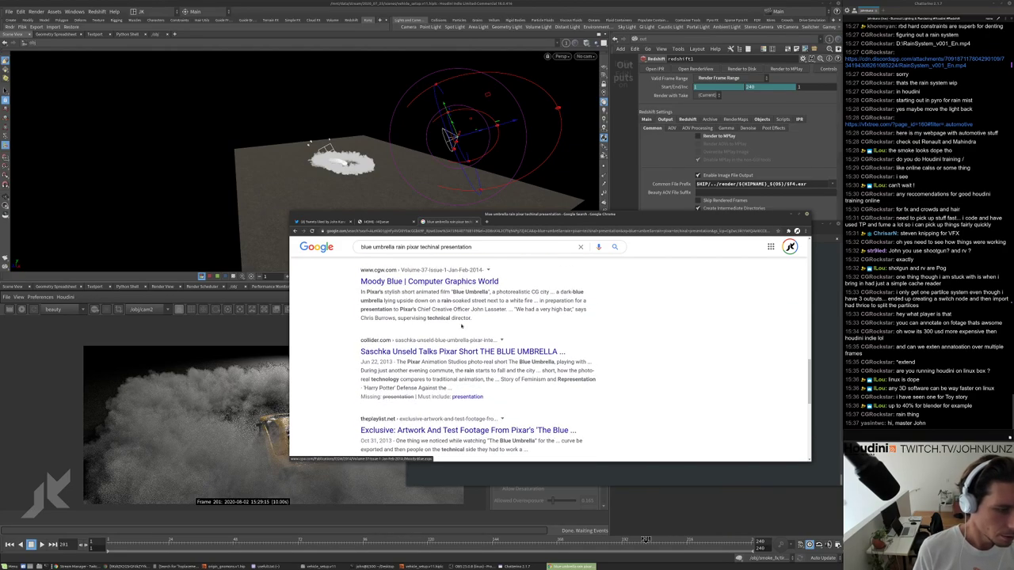
pyautogui.scroll(-2, 461, 323)
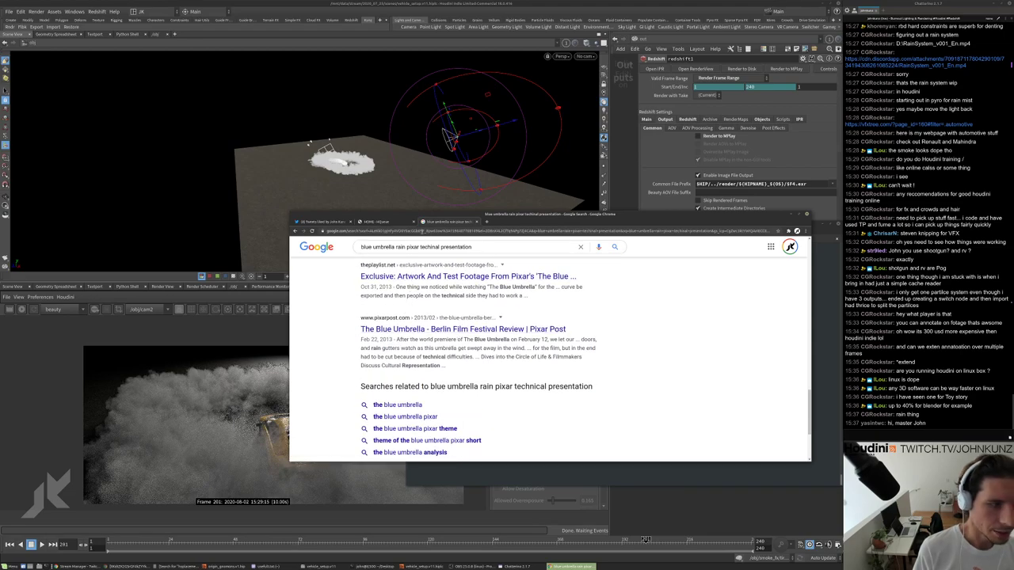
pyautogui.click(400, 222)
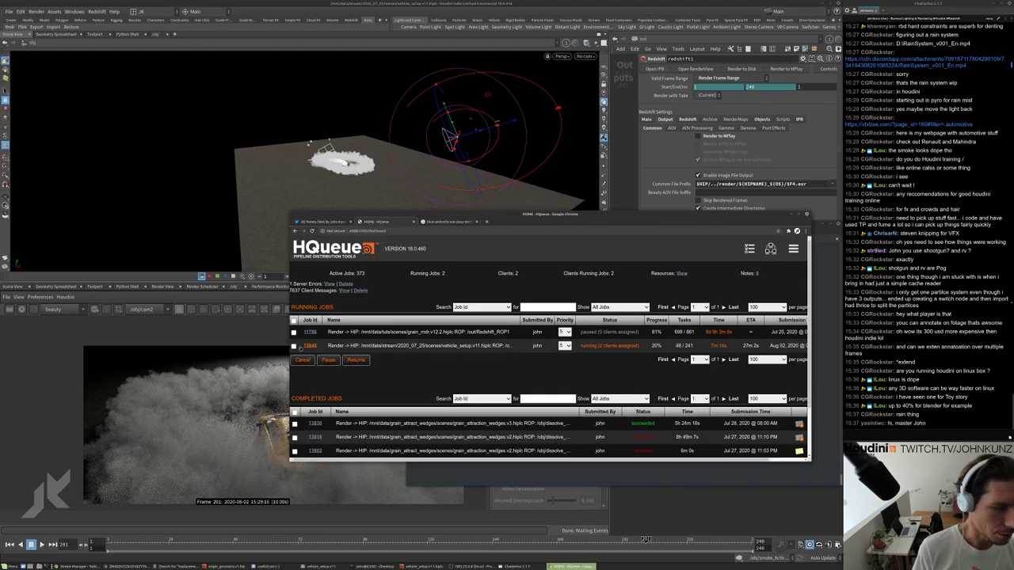
# Open the running vehicle_setup job and scroll its per-frame tasks to frames 50–51 rendering.
pyautogui.click(347, 347)
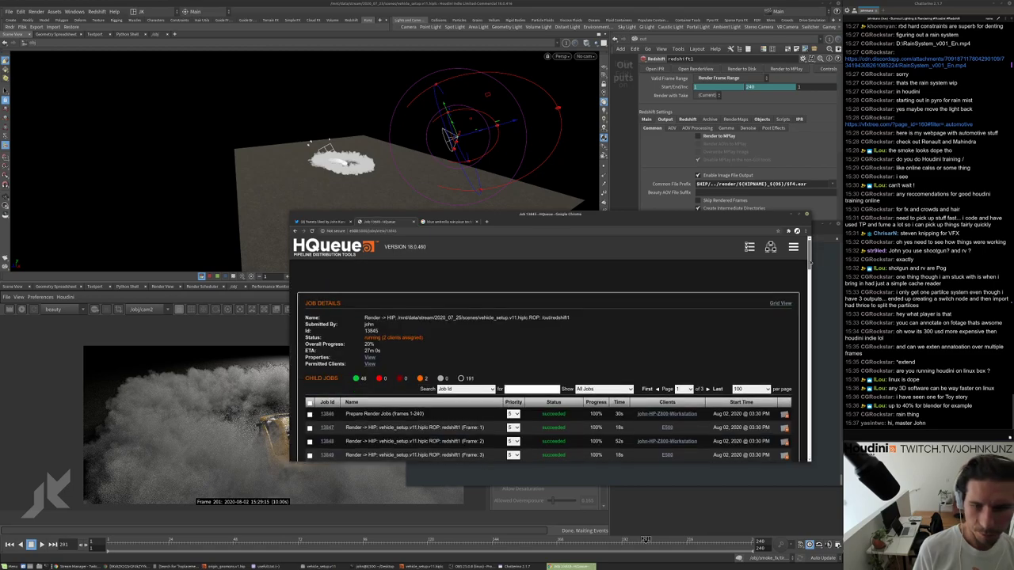
pyautogui.scroll(-5, 347, 347)
pyautogui.scroll(-4, 812, 351)
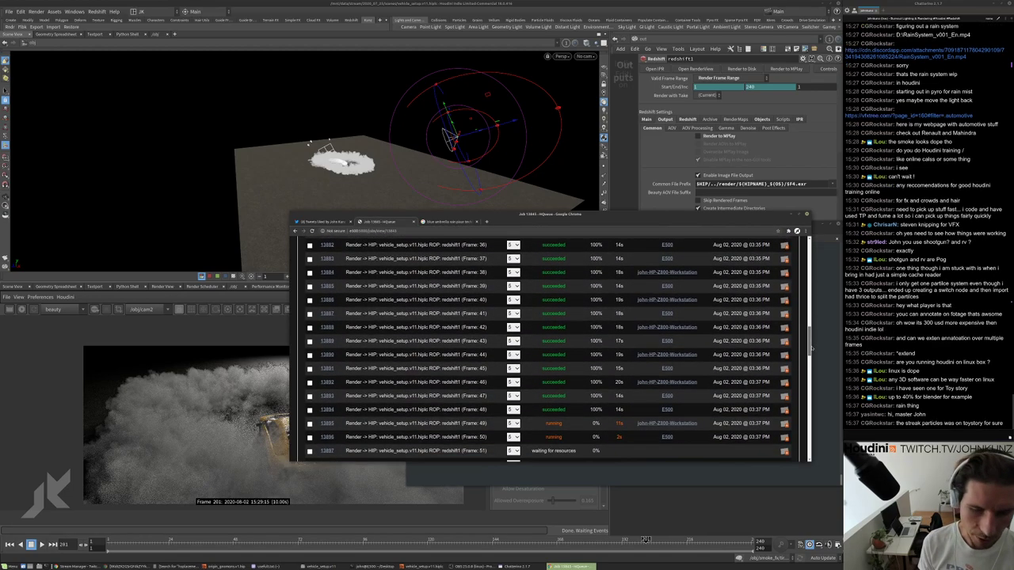
pyautogui.scroll(-2, 812, 350)
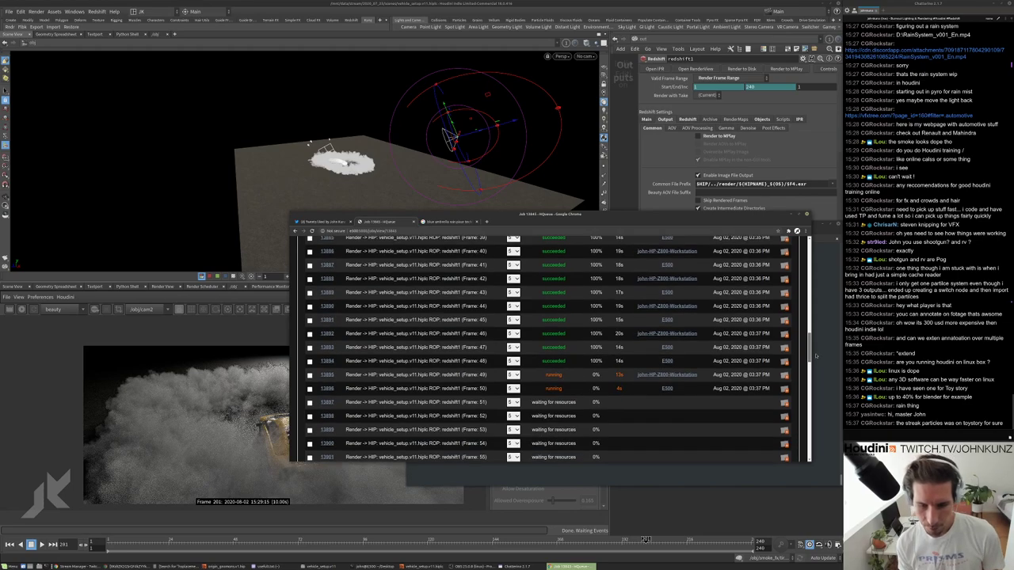
pyautogui.scroll(-2, 797, 363)
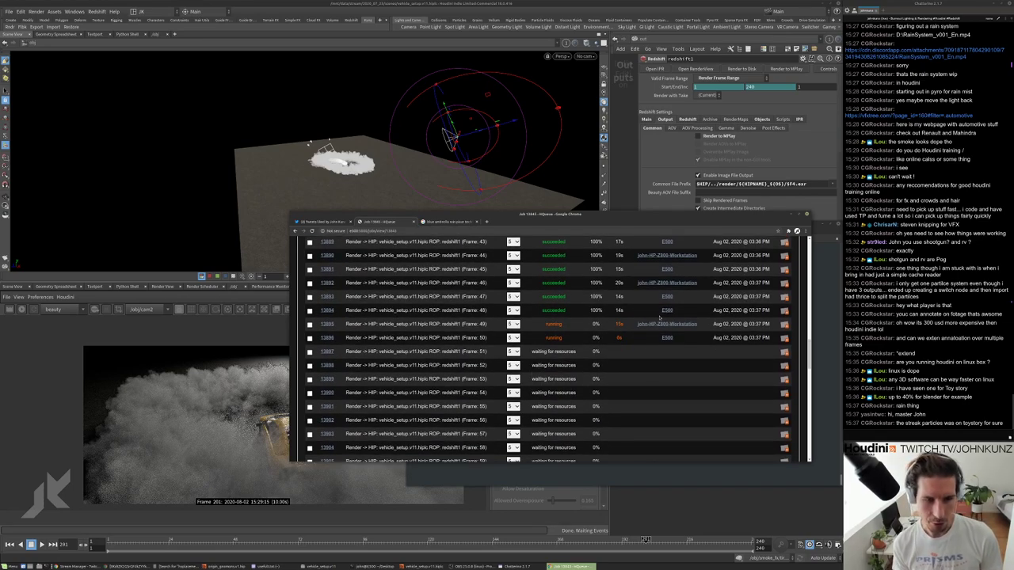
pyautogui.scroll(2, 670, 320)
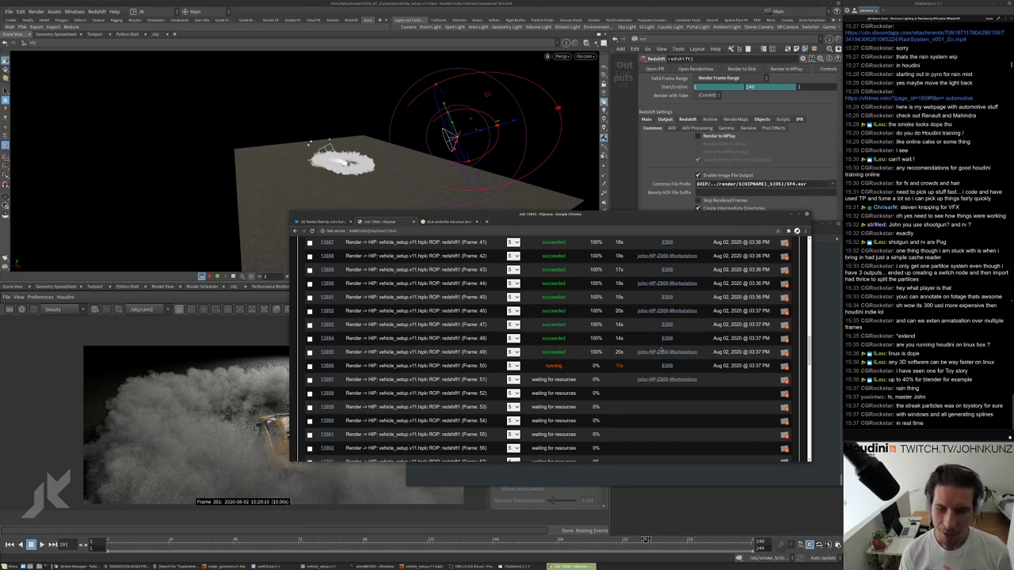
pyautogui.scroll(-2, 662, 355)
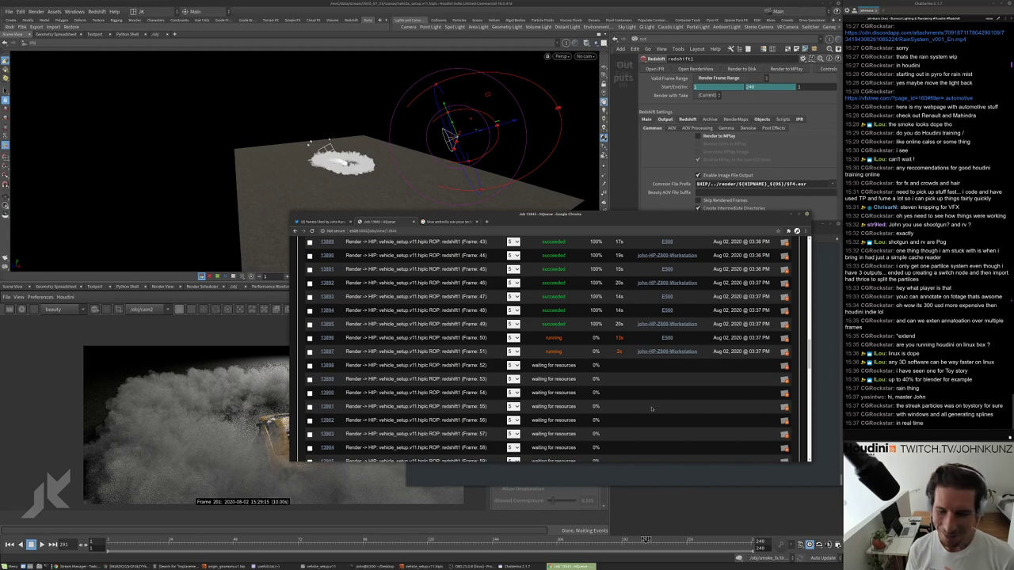
# Relaunch RV from the terminal on the vehicle_setup.v11_redshift1 EXR frames 1–50, running in the background.
pyautogui.click(704, 473)
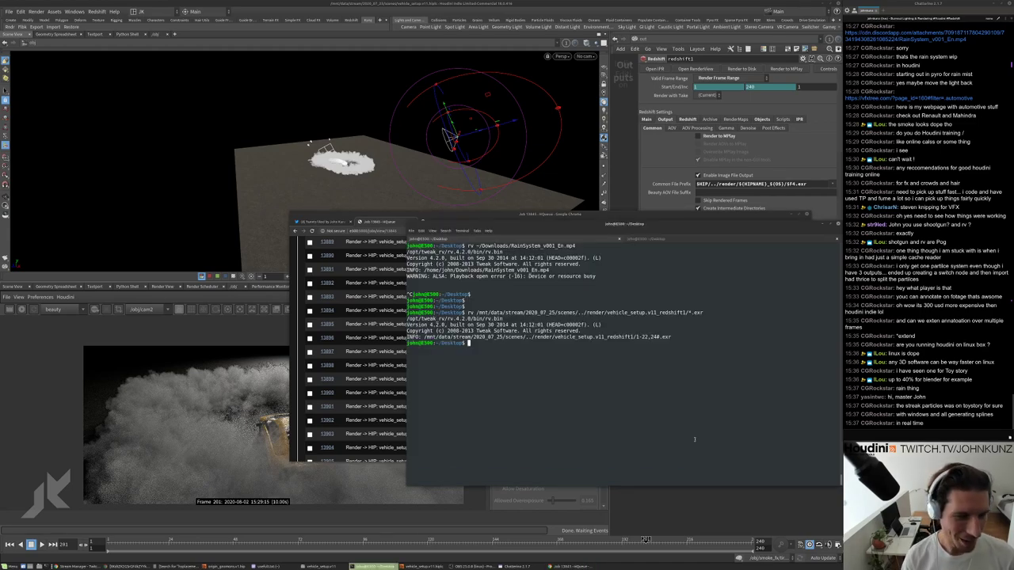
pyautogui.press('Return')
pyautogui.press('Return')
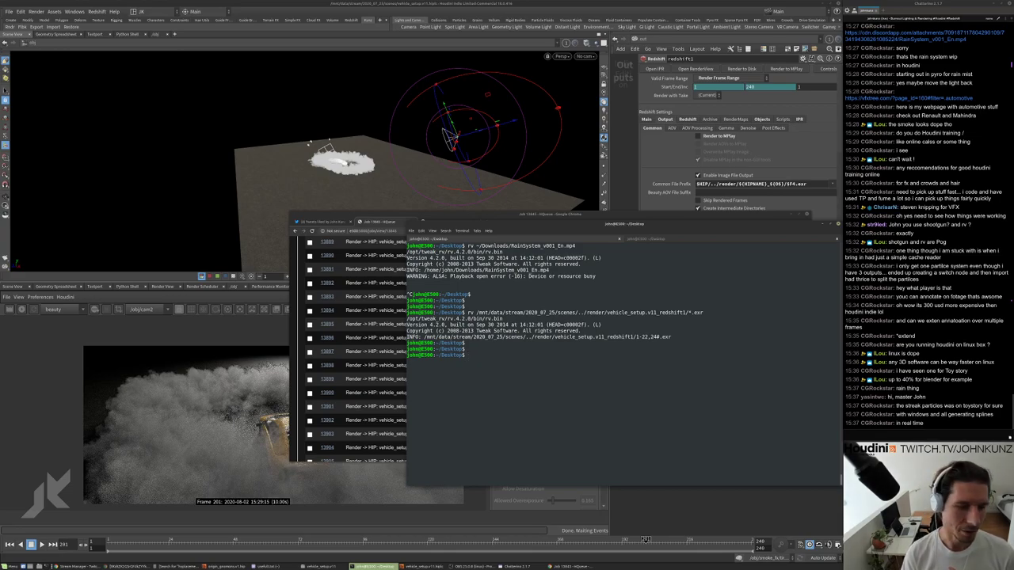
pyautogui.press('Up')
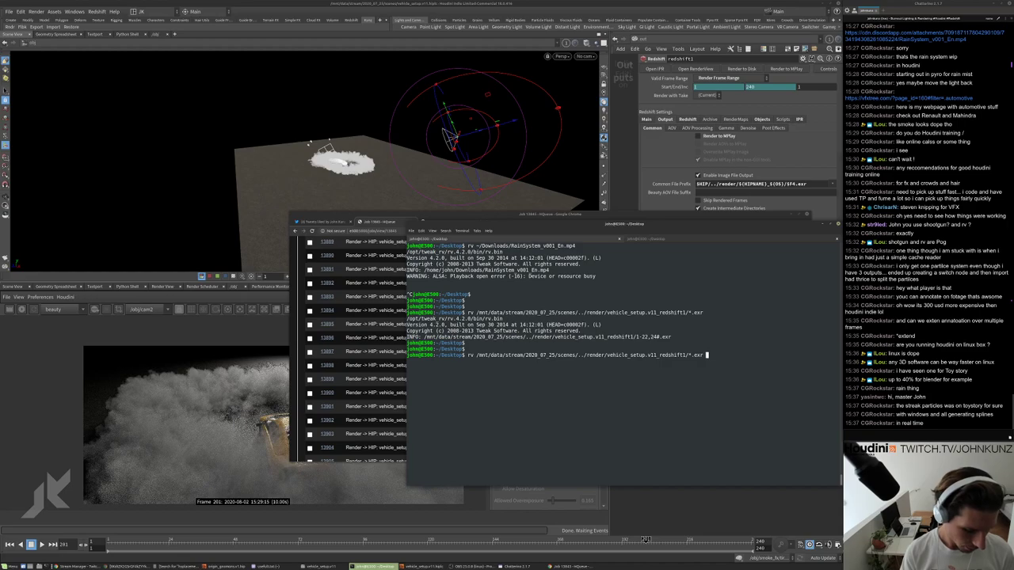
pyautogui.write('&')
pyautogui.press('Return')
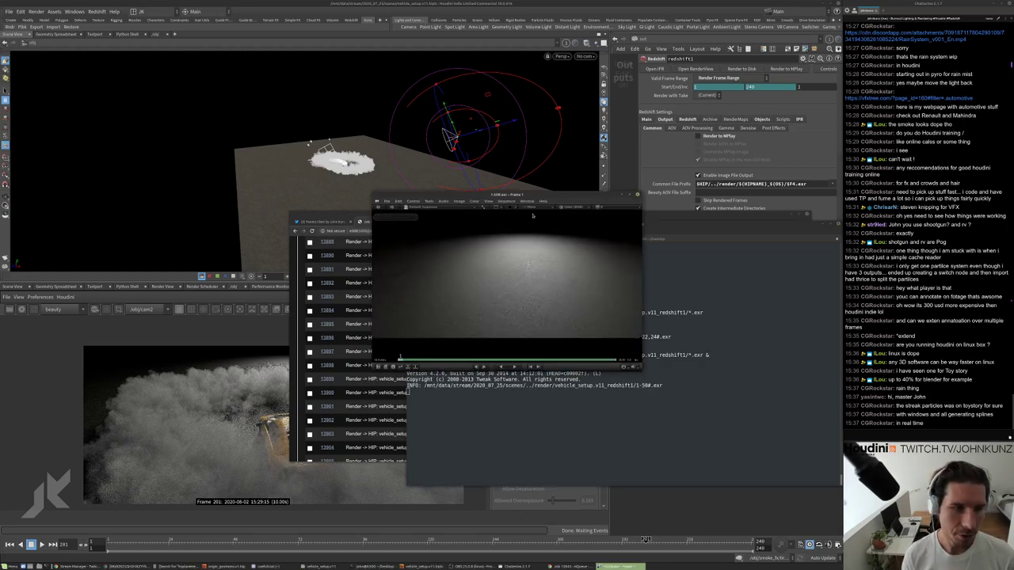
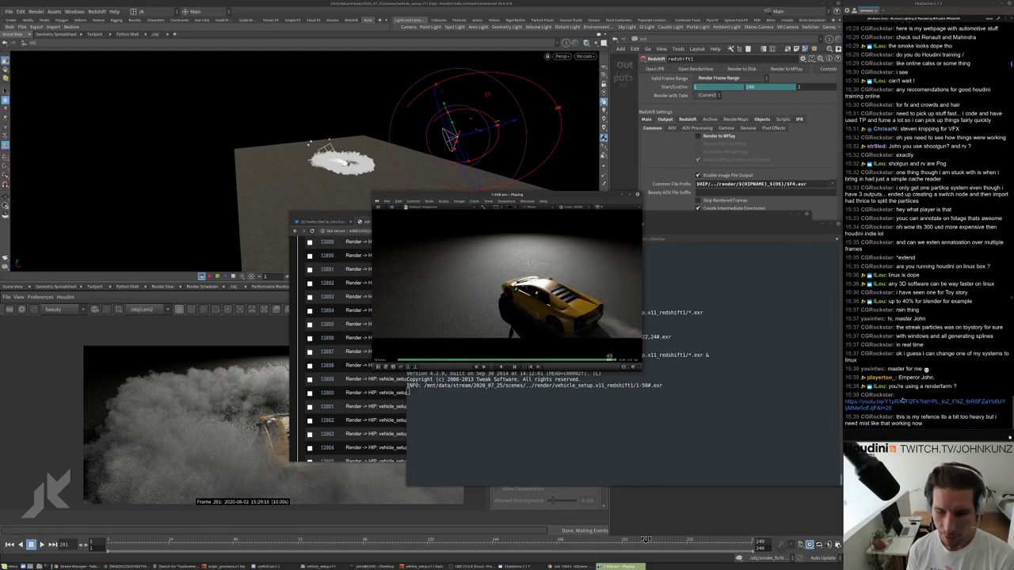
# Open the Chennai cyclone reference video from the chat's YouTube link in Firefox.
pyautogui.click(895, 402)
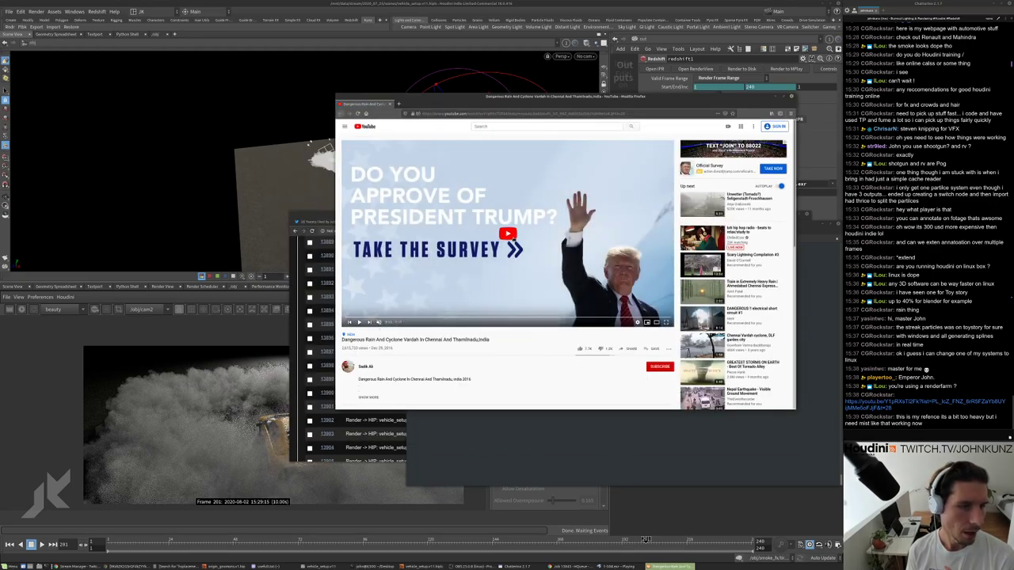
# Play the paused survey ad, then skip it to start the Chennai cyclone video.
pyautogui.click(508, 234)
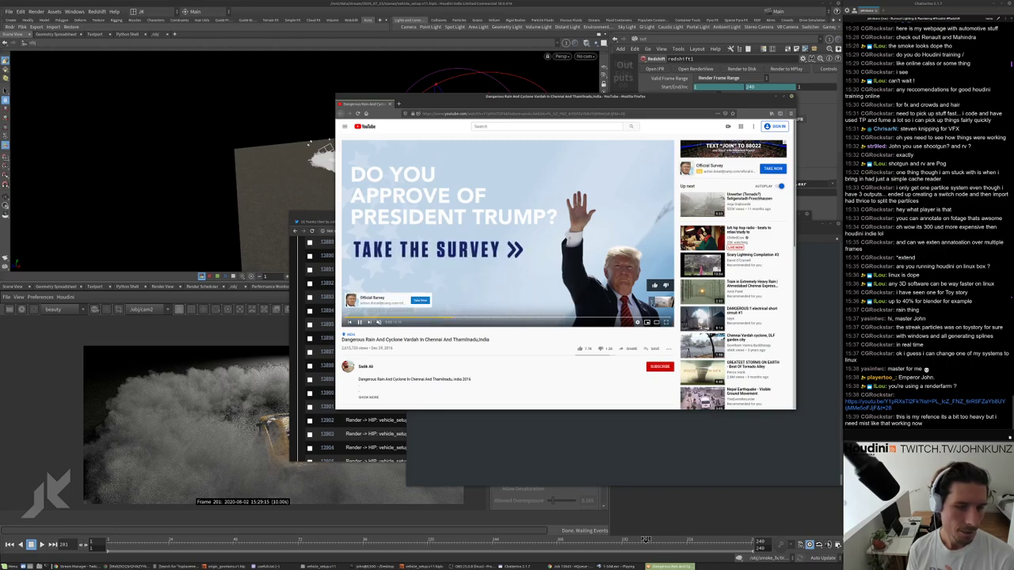
pyautogui.click(659, 302)
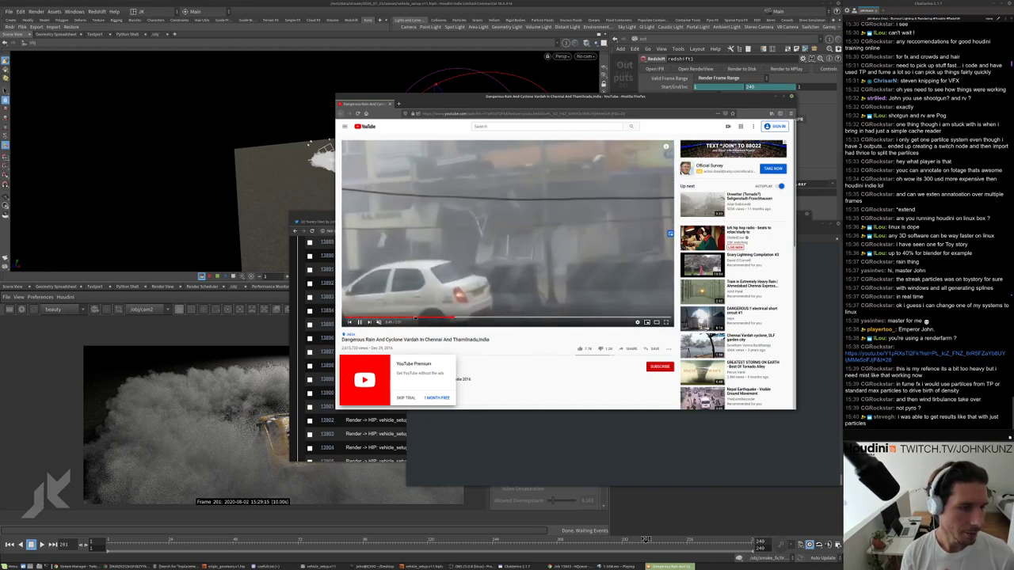
# Skim the cyclone video forward past 1:05 and 1:19 to the rainy street at 1:35.
pyautogui.click(410, 317)
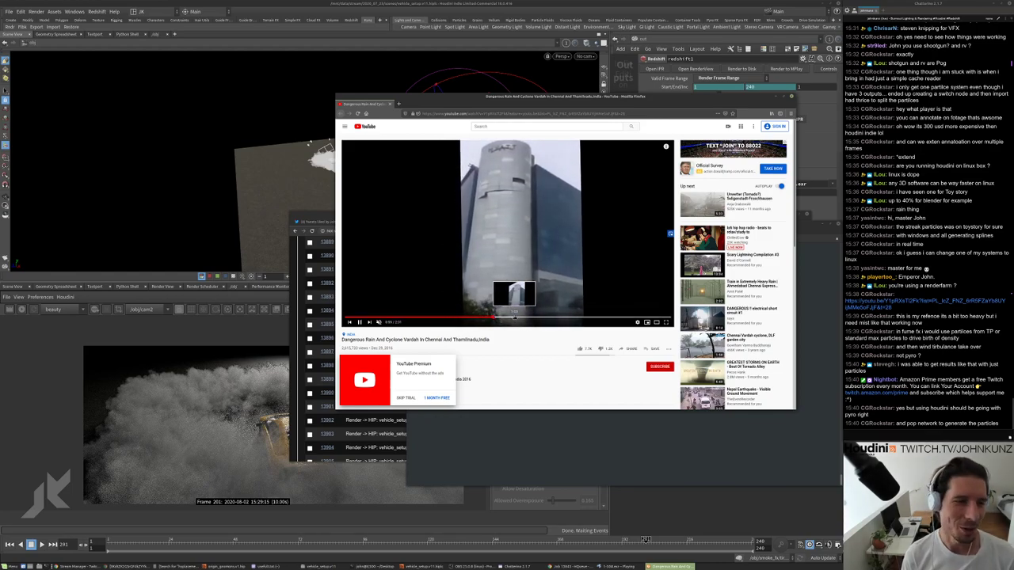
pyautogui.click(519, 318)
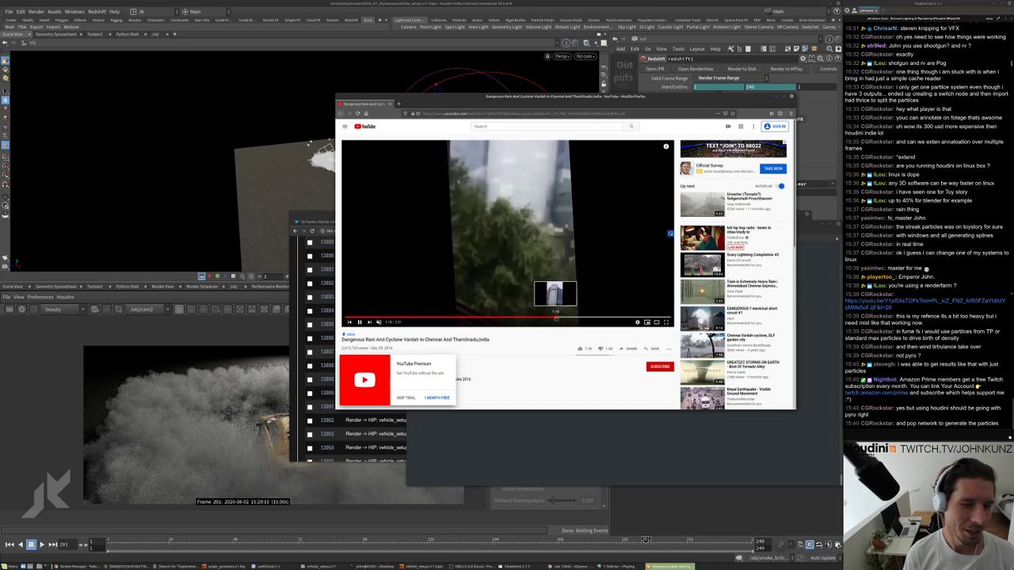
pyautogui.click(555, 318)
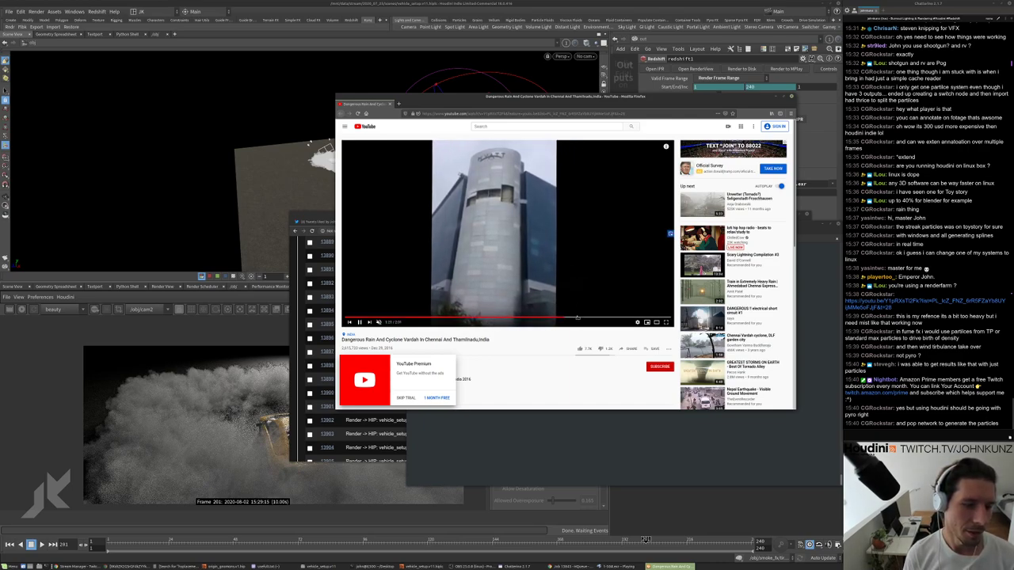
pyautogui.click(579, 318)
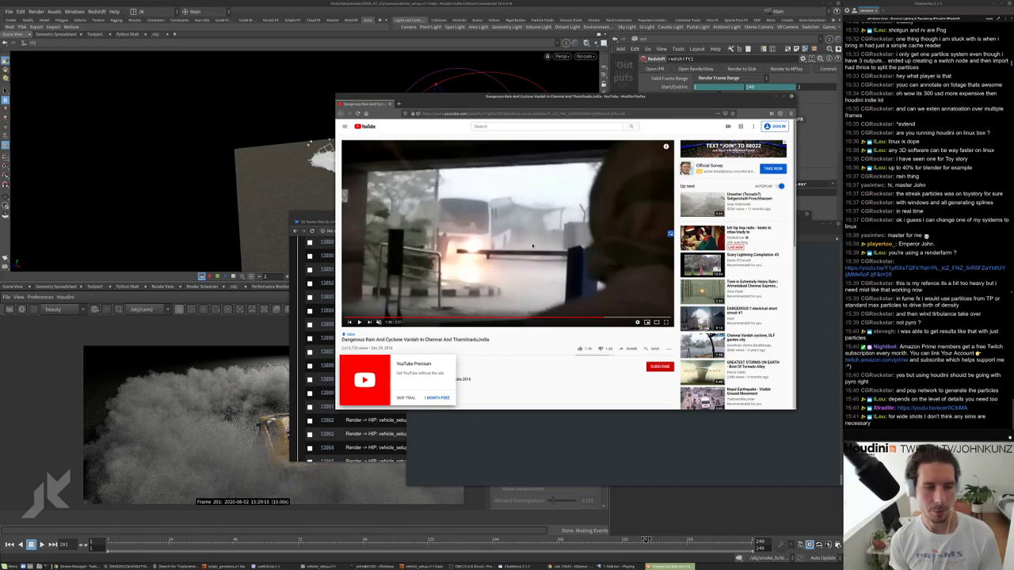
# Scrub the cyclone video between 0:29 and 1:23, then resume from the storm street at 0:33.
pyautogui.moveTo(478, 318); pyautogui.dragTo(519, 318)
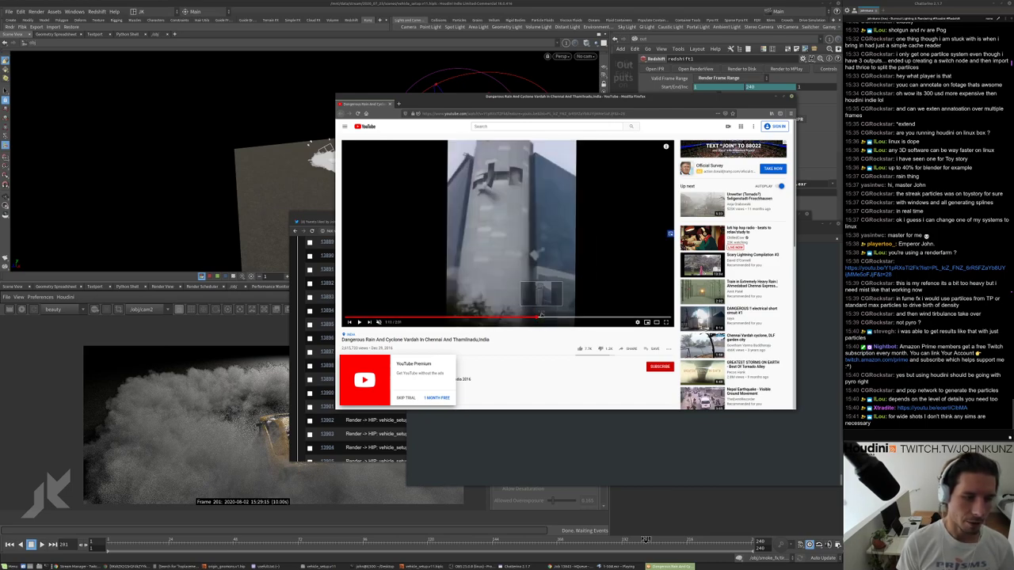
pyautogui.click(558, 317)
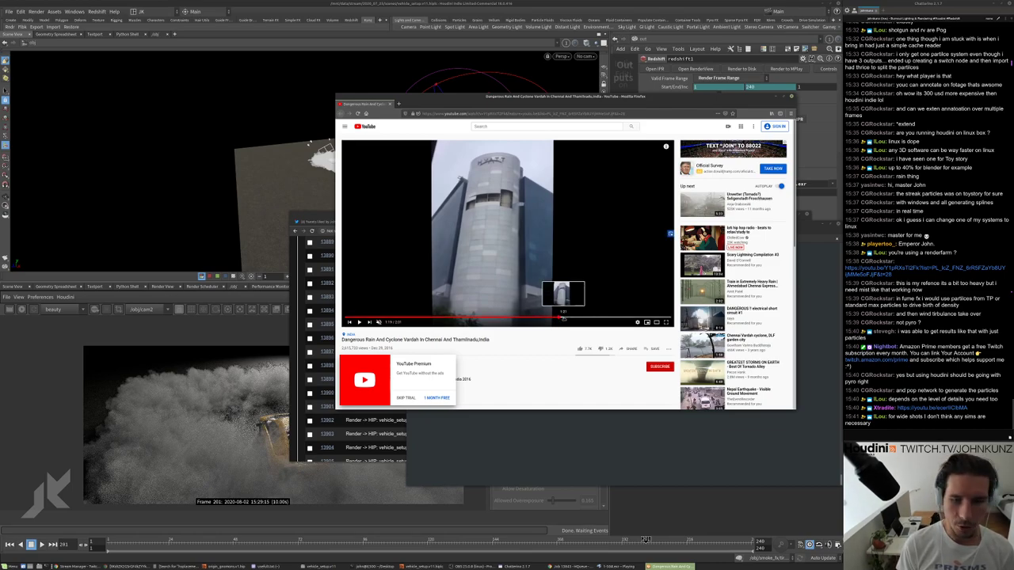
pyautogui.click(570, 318)
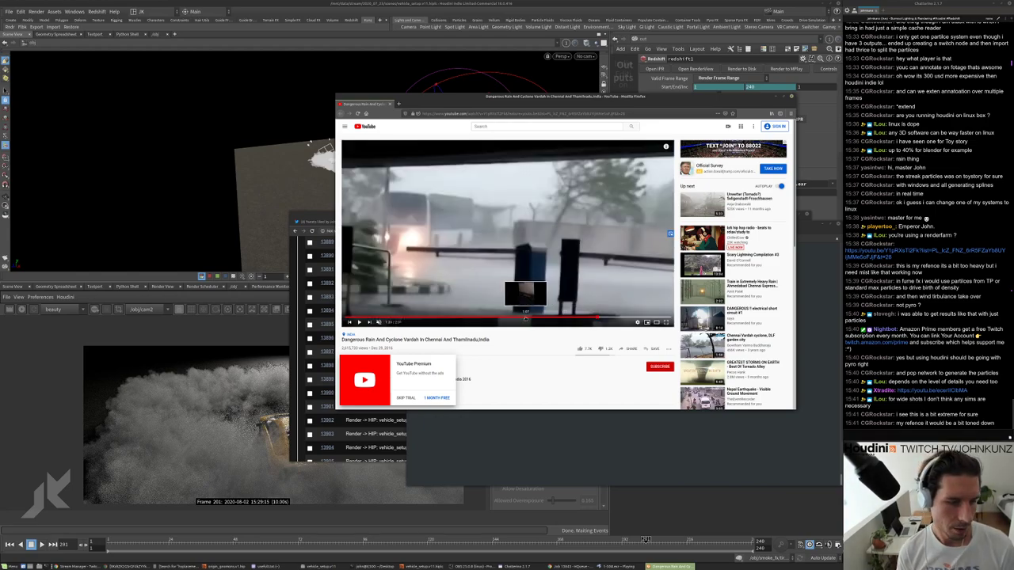
pyautogui.click(507, 319)
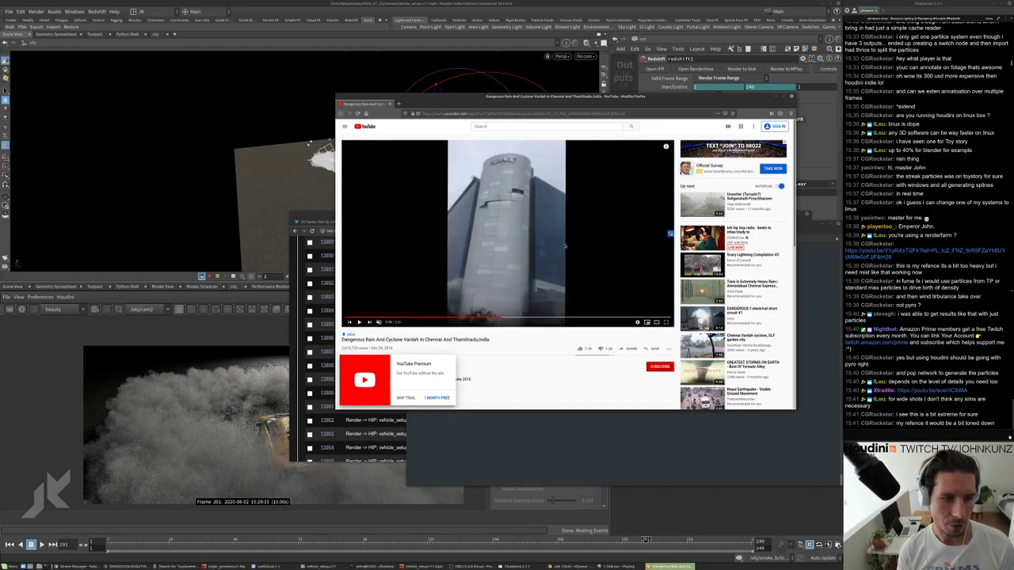
pyautogui.click(449, 319)
pyautogui.click(430, 319)
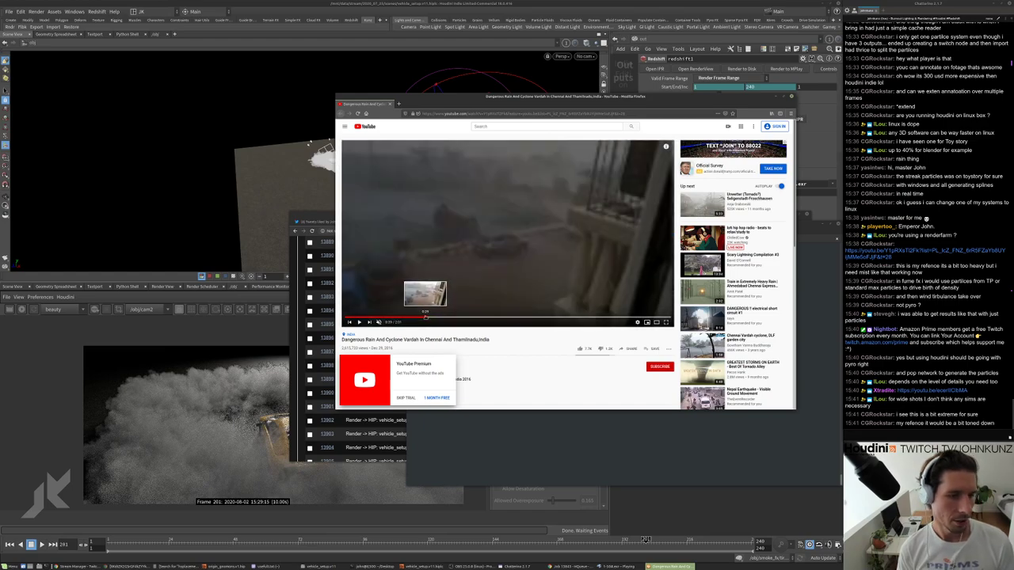
pyautogui.moveTo(426, 318); pyautogui.dragTo(527, 322)
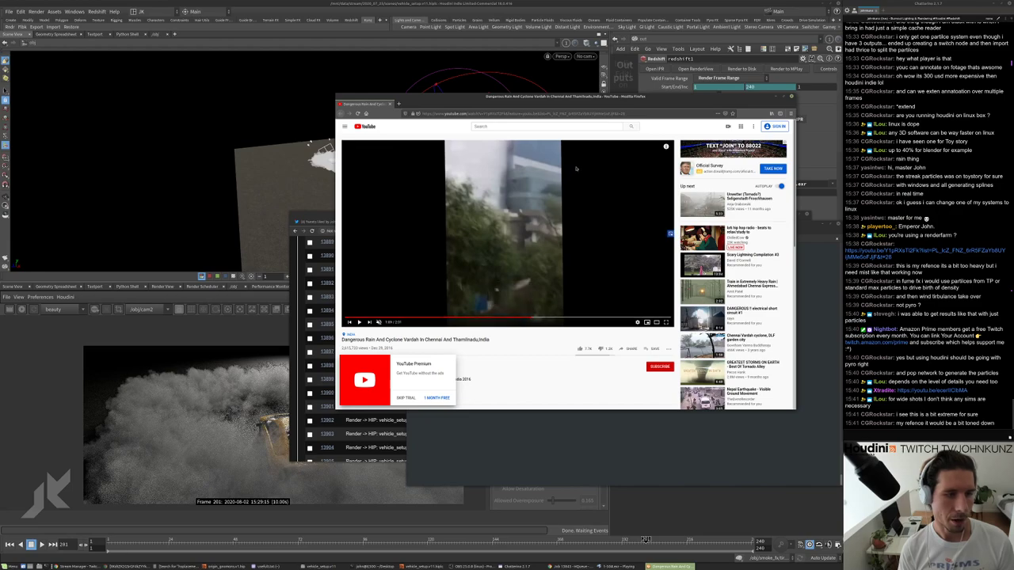
pyautogui.click(505, 318)
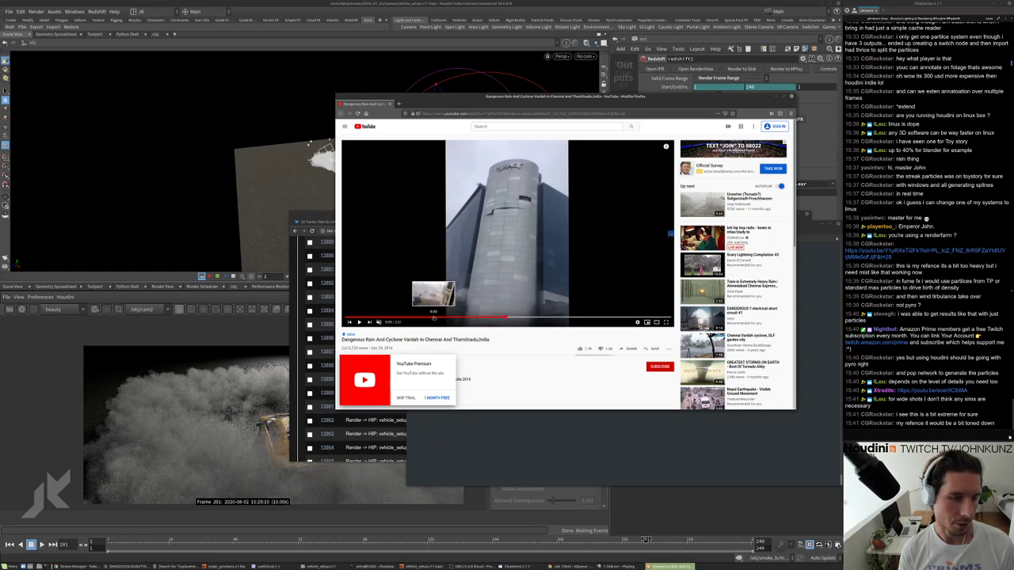
pyautogui.click(434, 318)
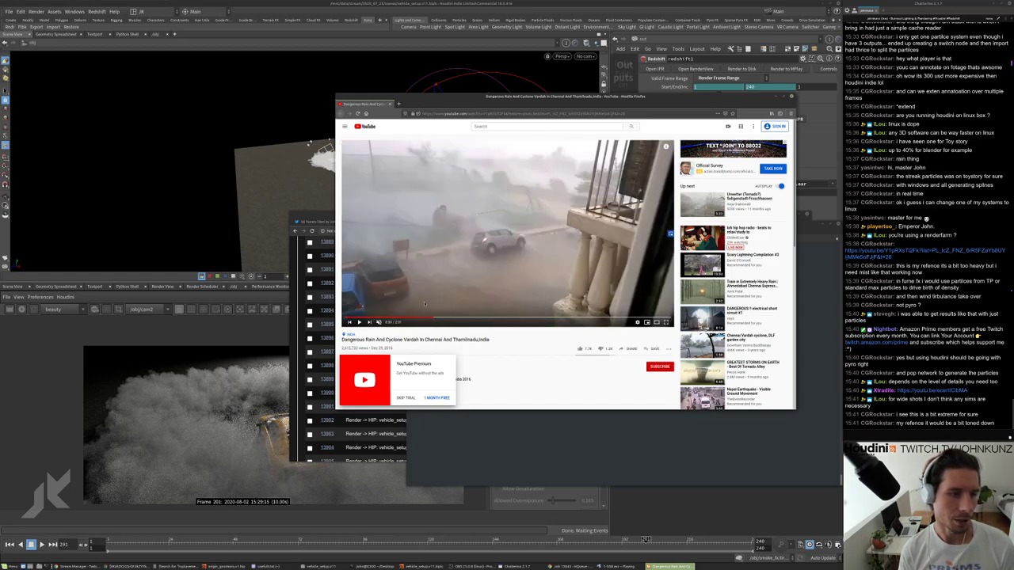
pyautogui.click(359, 322)
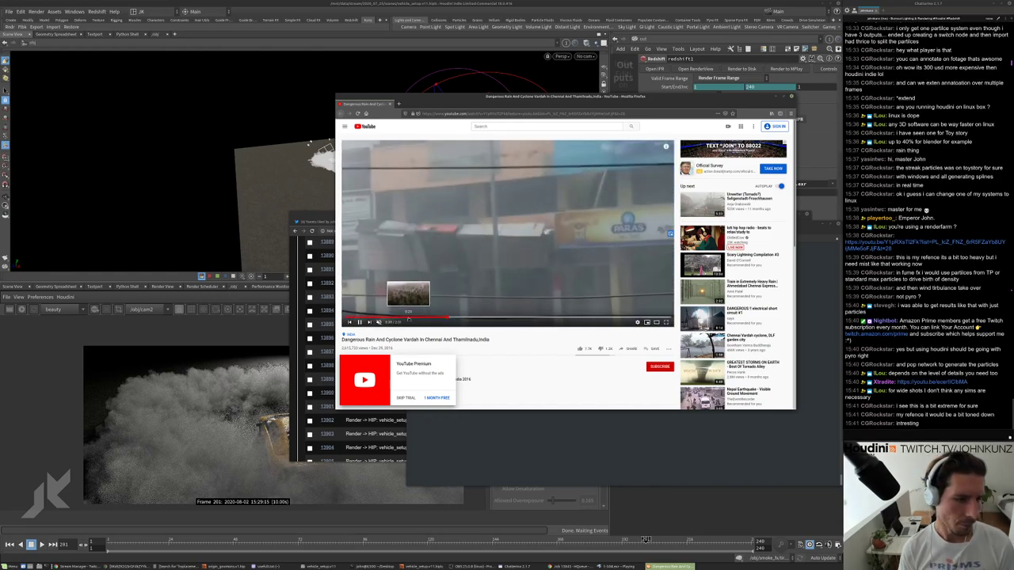
# Replay the palm-tree storm footage, then minimise the Firefox YouTube window.
pyautogui.click(409, 317)
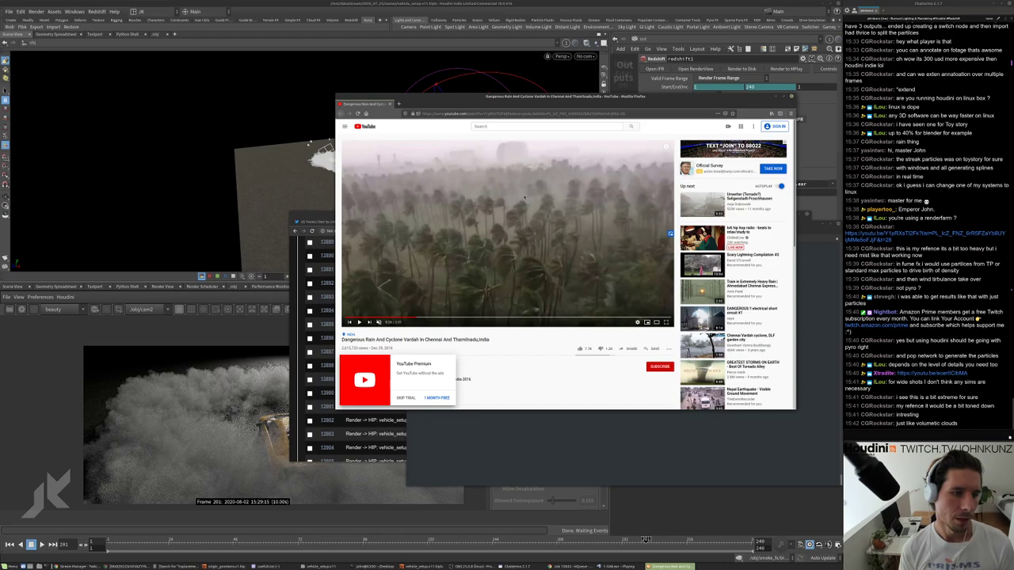
pyautogui.click(529, 116)
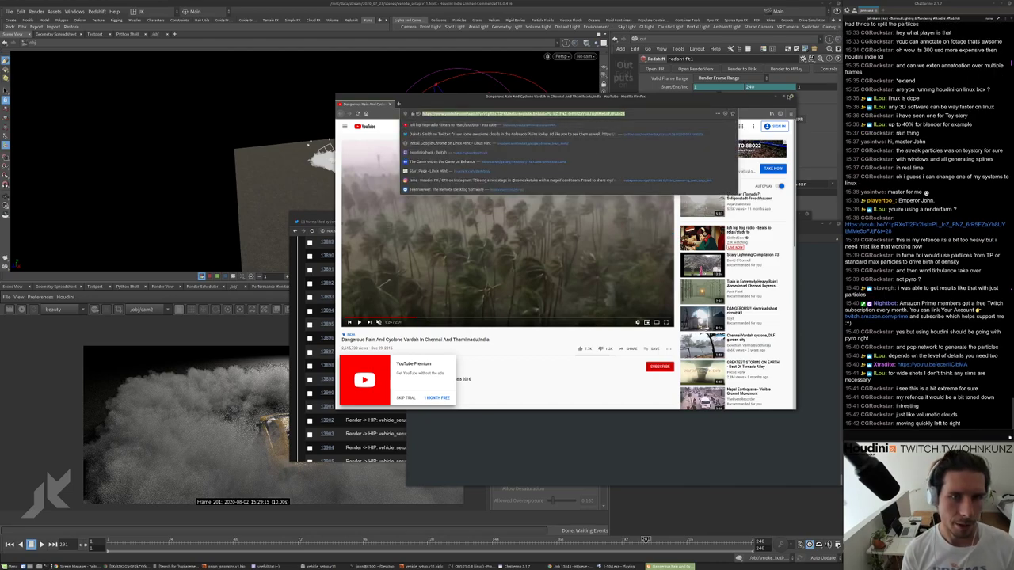
pyautogui.click(772, 115)
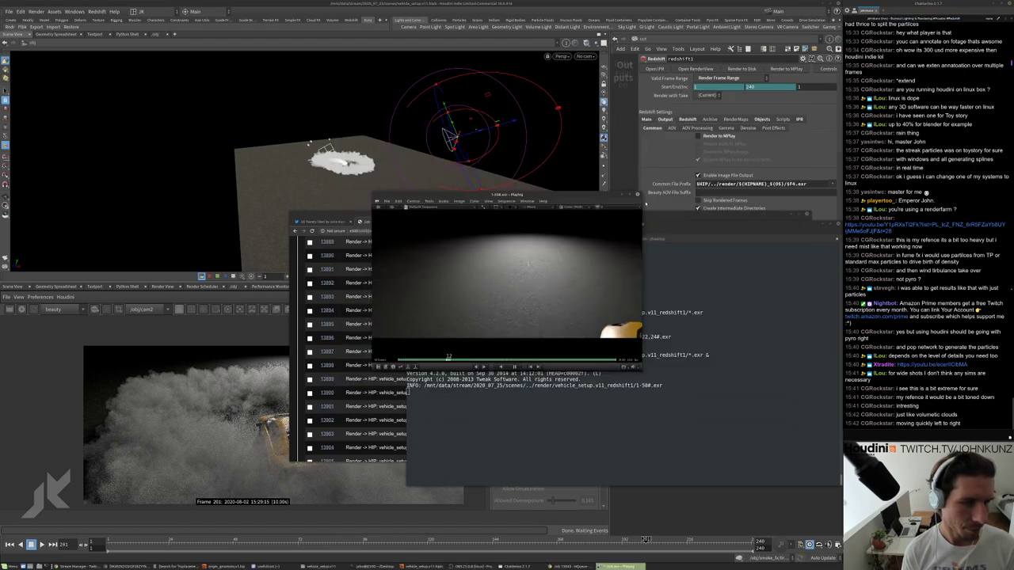
# Hide the mplay render window and open a new Chrome tab beside the HQueue job list.
pyautogui.click(637, 194)
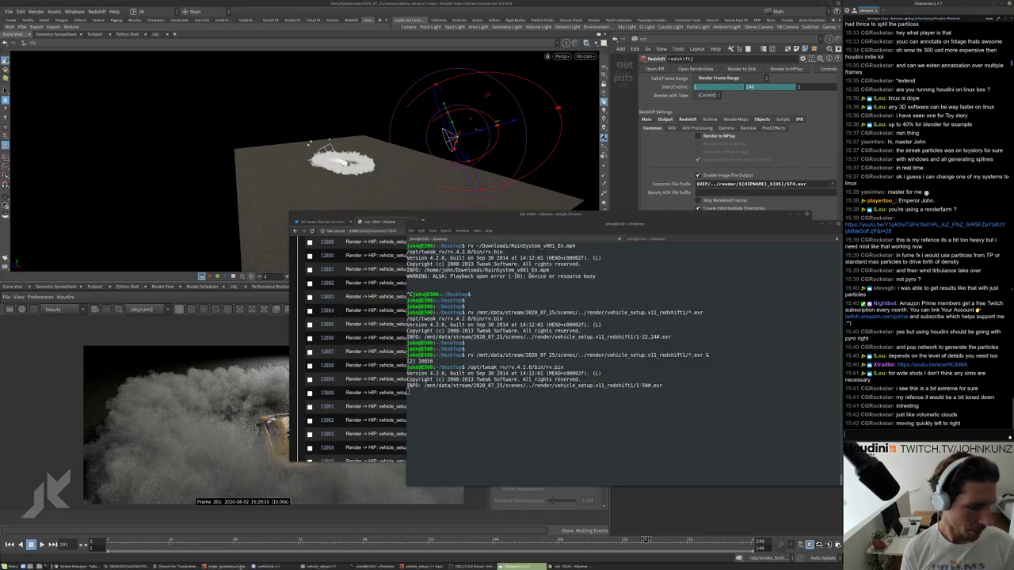
pyautogui.click(570, 567)
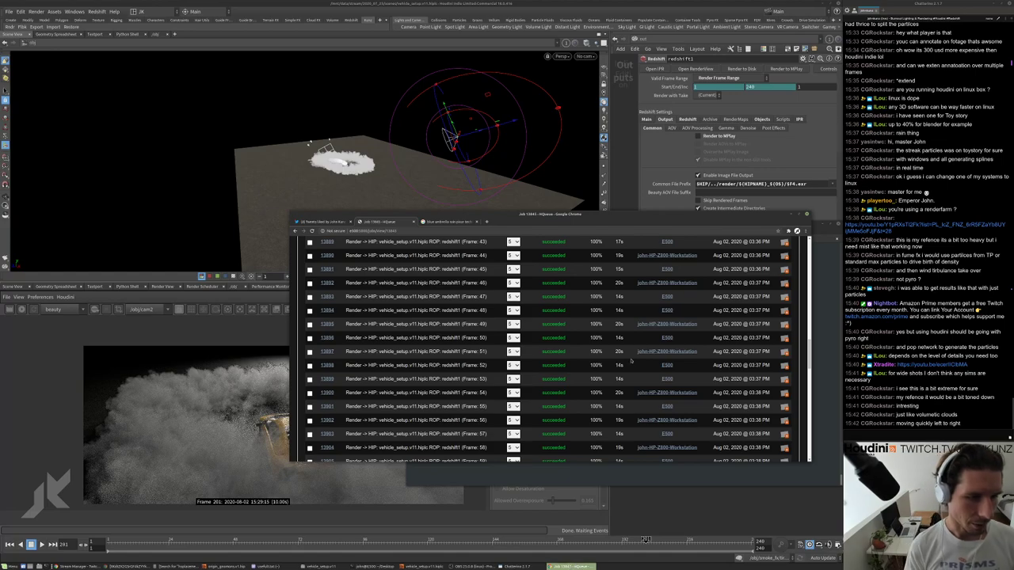
pyautogui.hotkey('ctrl', 't')
# Search Chrome for 'realtime clouds houdini unreal' and open the 'Cloudscape! - Houdini for Games' video.
pyautogui.write('real')
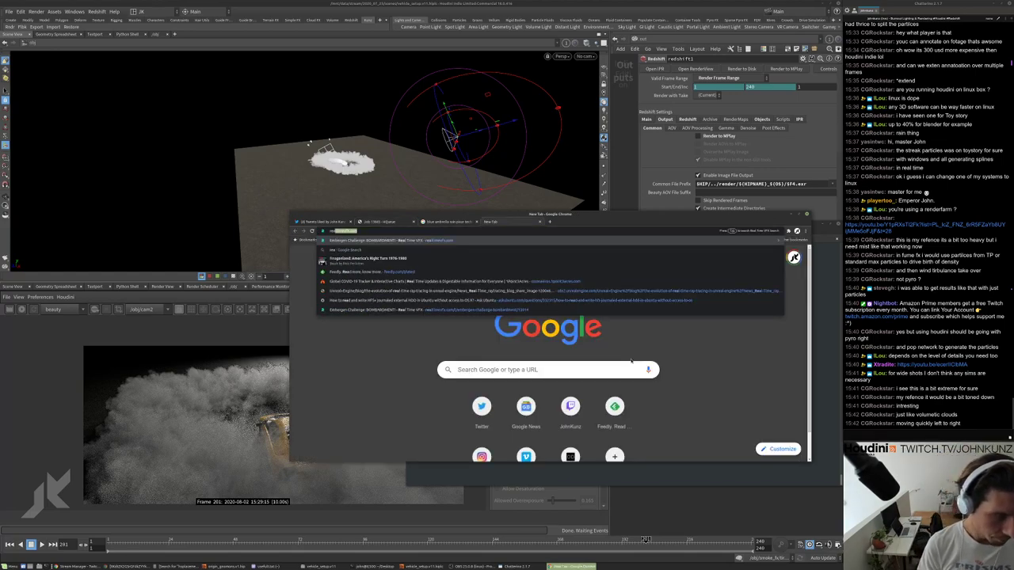
pyautogui.write('time clouds g')
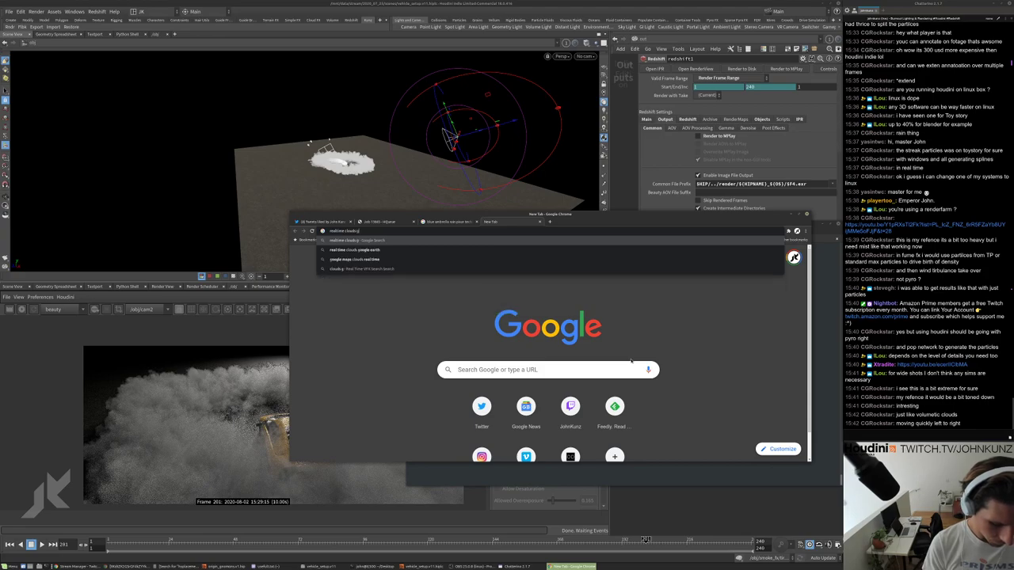
pyautogui.press('BackSpace')
pyautogui.write('houdini')
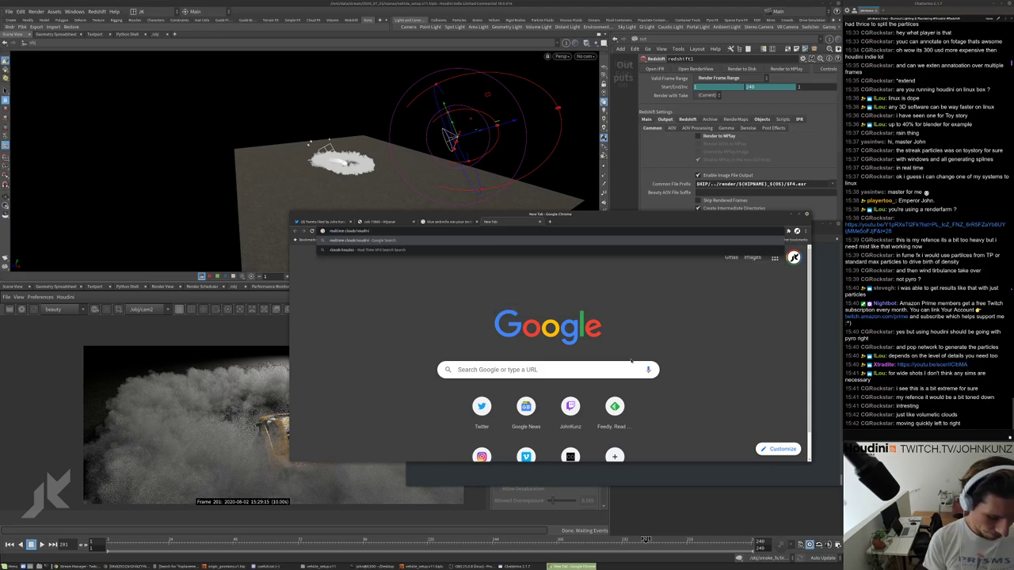
pyautogui.write(' unre')
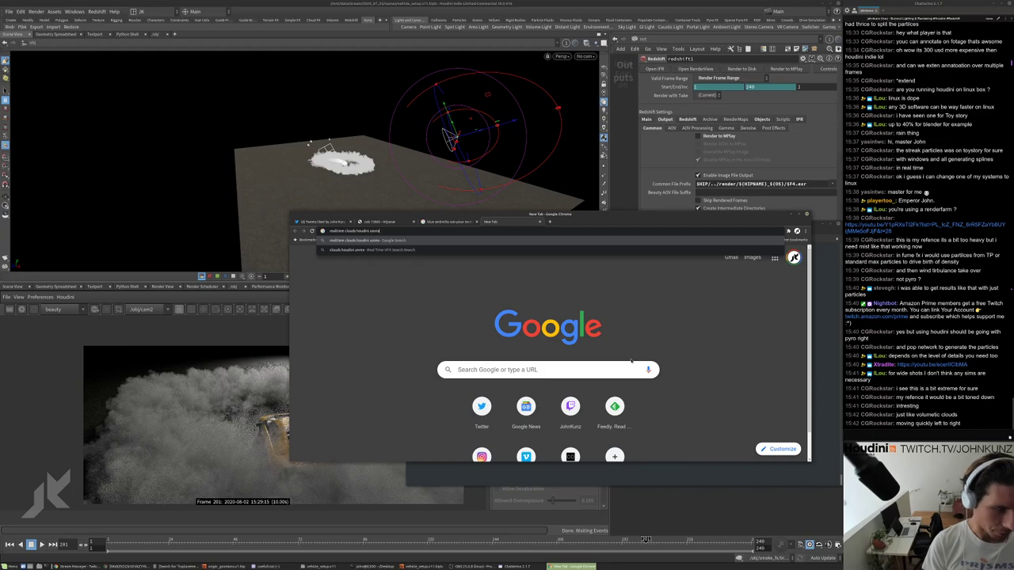
pyautogui.write('al')
pyautogui.press('Return')
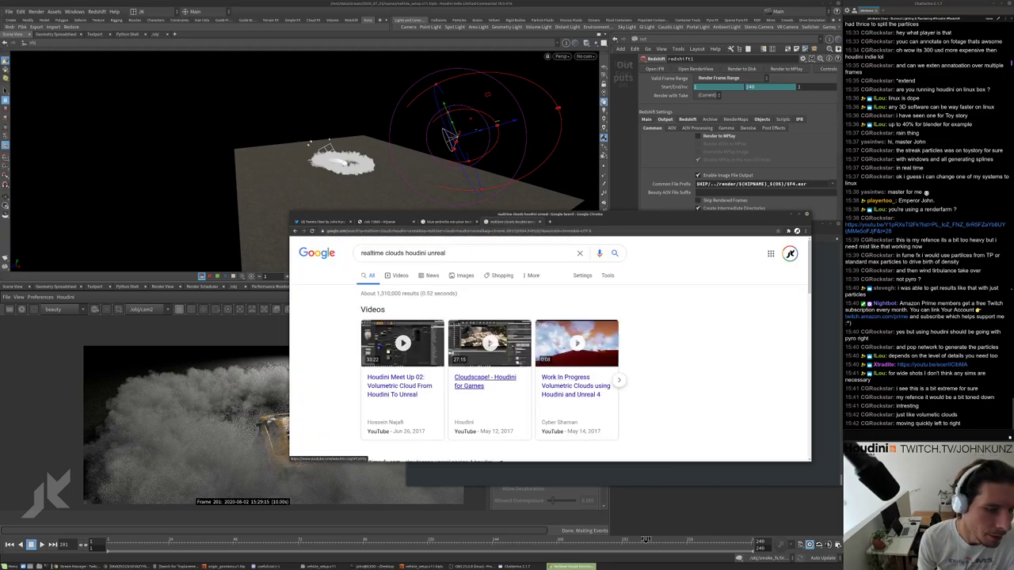
pyautogui.click(497, 349)
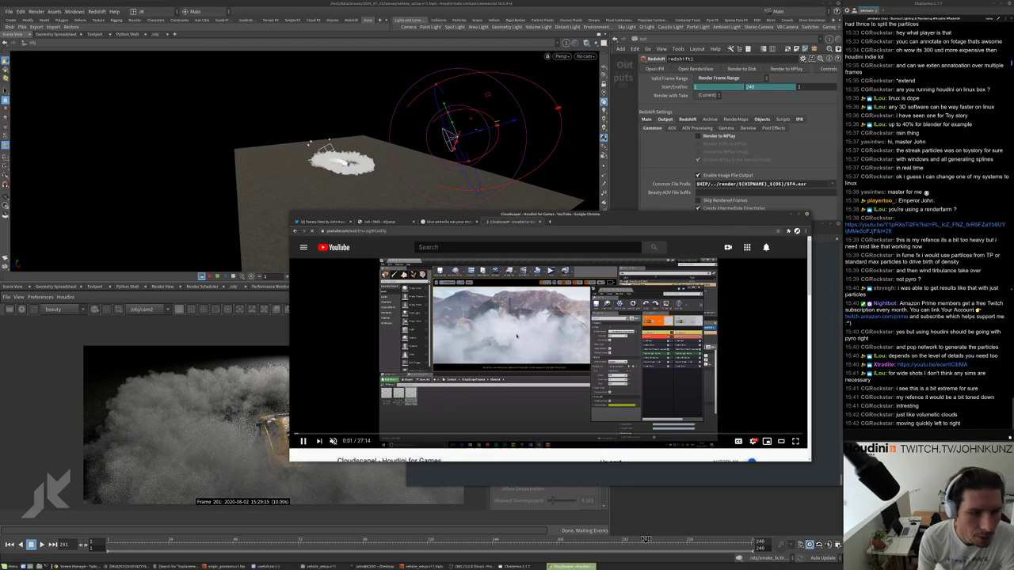
# Dismiss the sign-in prompt and rewind the Cloudscape video to its opening title card.
pyautogui.click(482, 442)
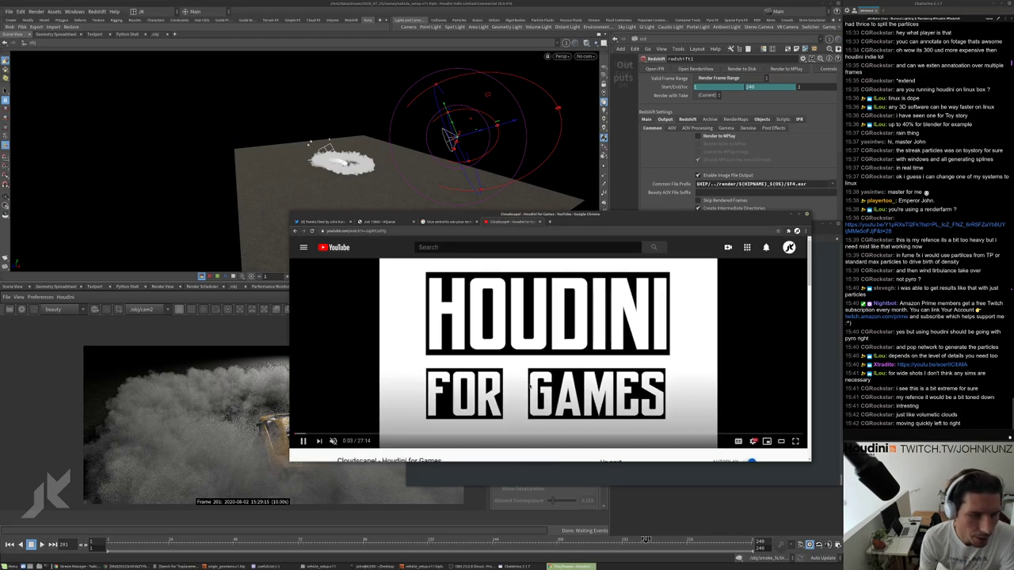
pyautogui.click(302, 434)
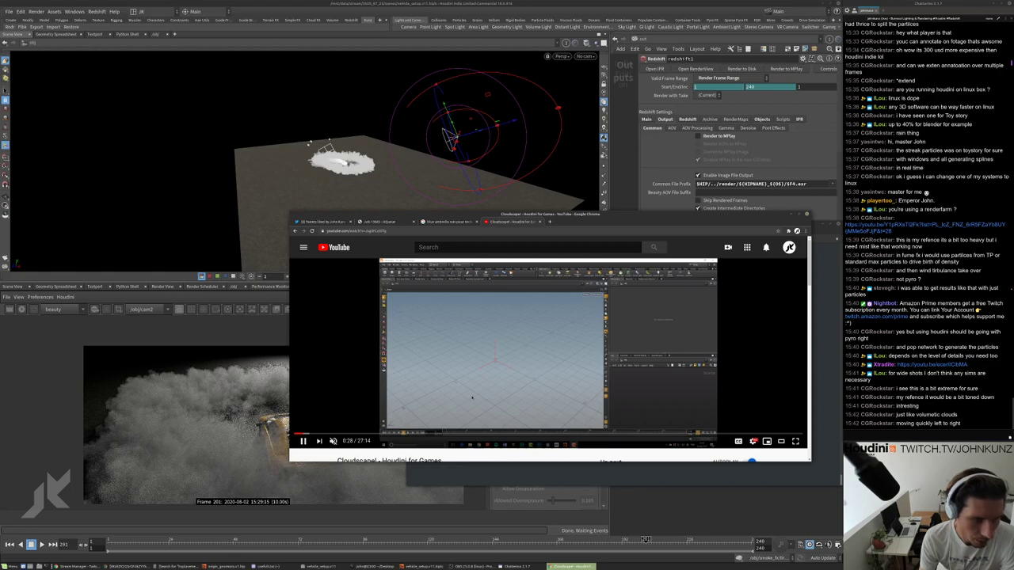
pyautogui.click(298, 434)
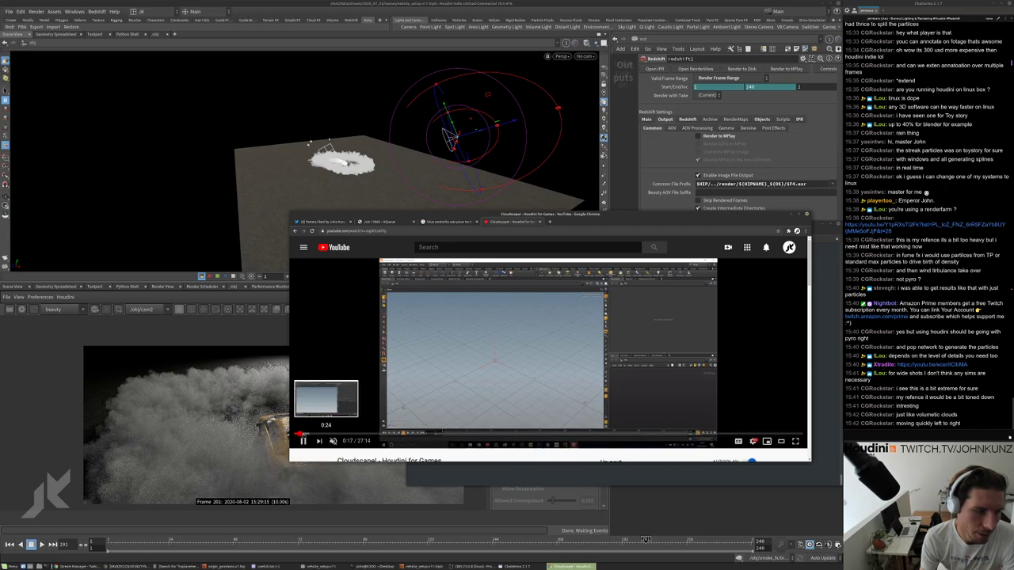
pyautogui.click(299, 435)
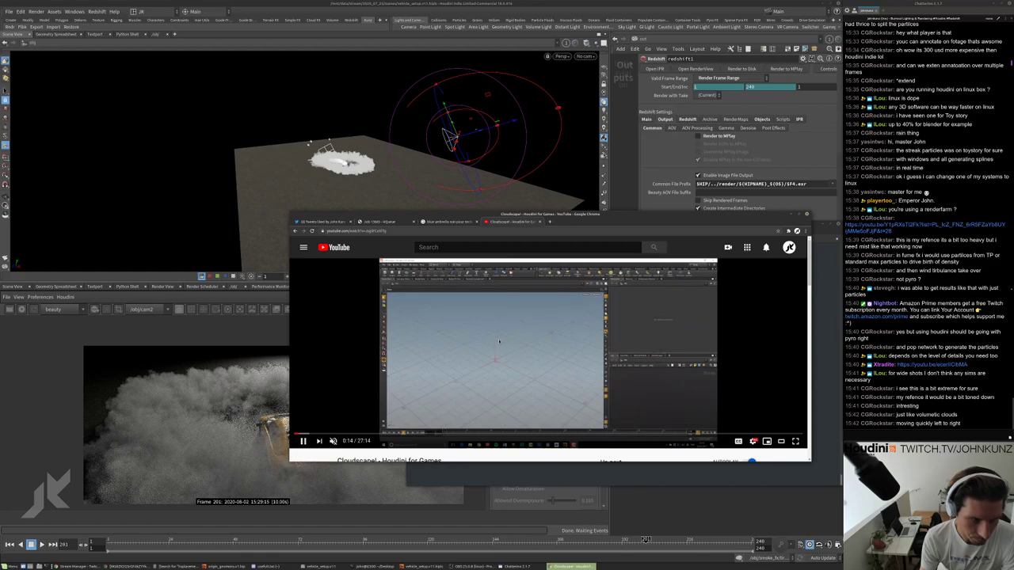
pyautogui.click(298, 434)
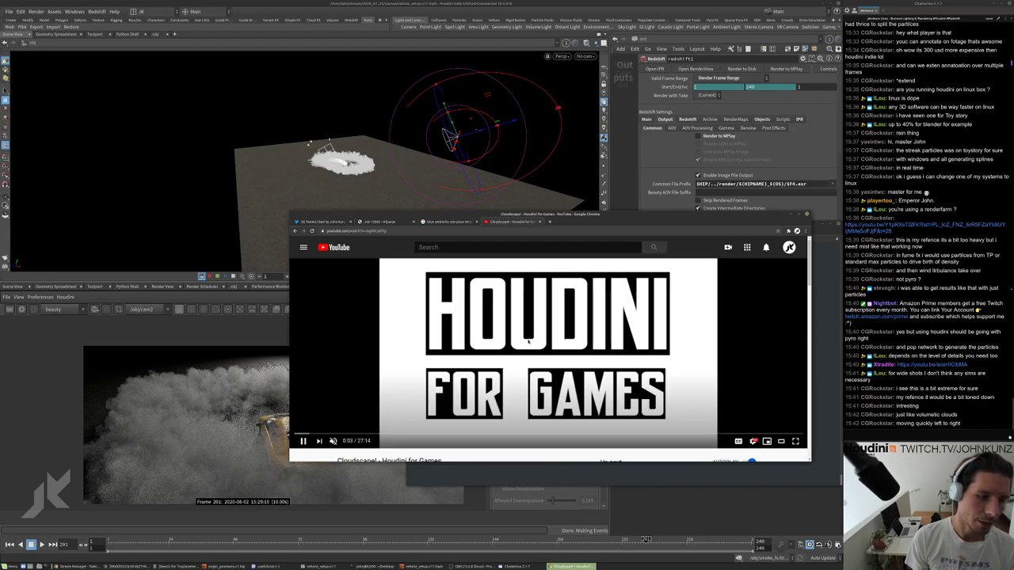
# Skim the Cloudscape video with number keys from 20% to 80%, then return to the start.
pyautogui.press('Left')
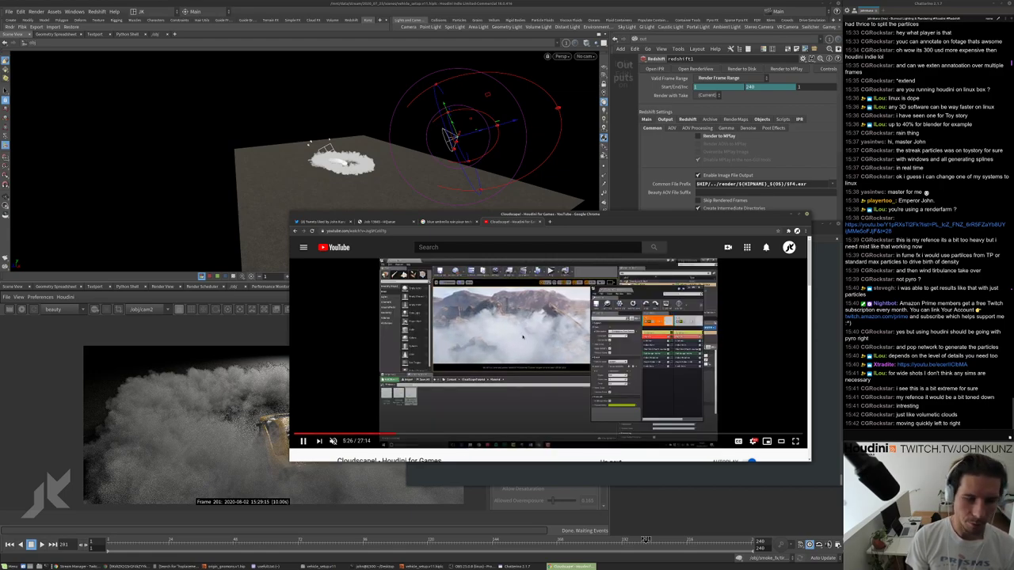
pyautogui.press('2')
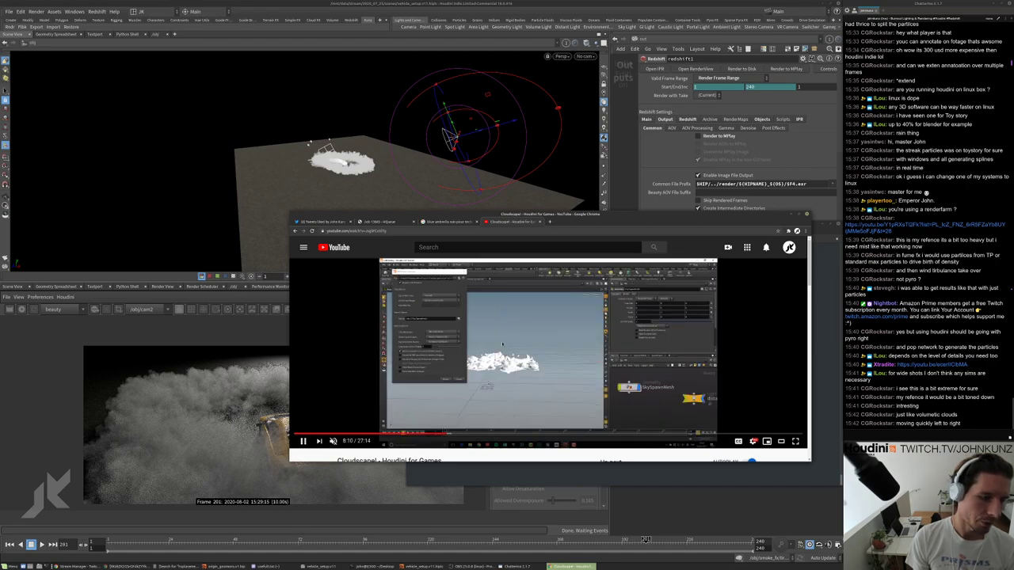
pyautogui.press('4')
pyautogui.press('6')
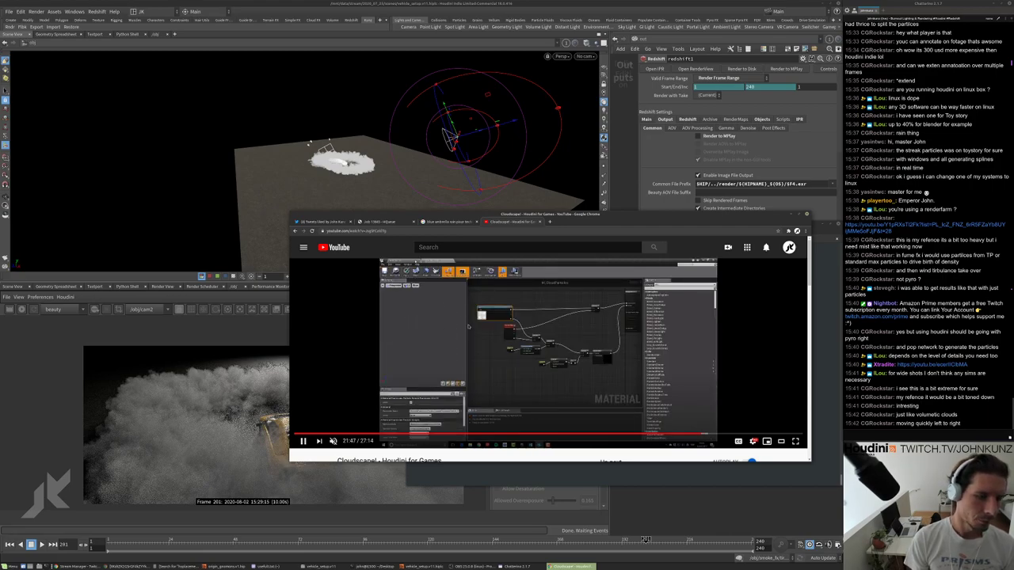
pyautogui.press('4')
pyautogui.press('5')
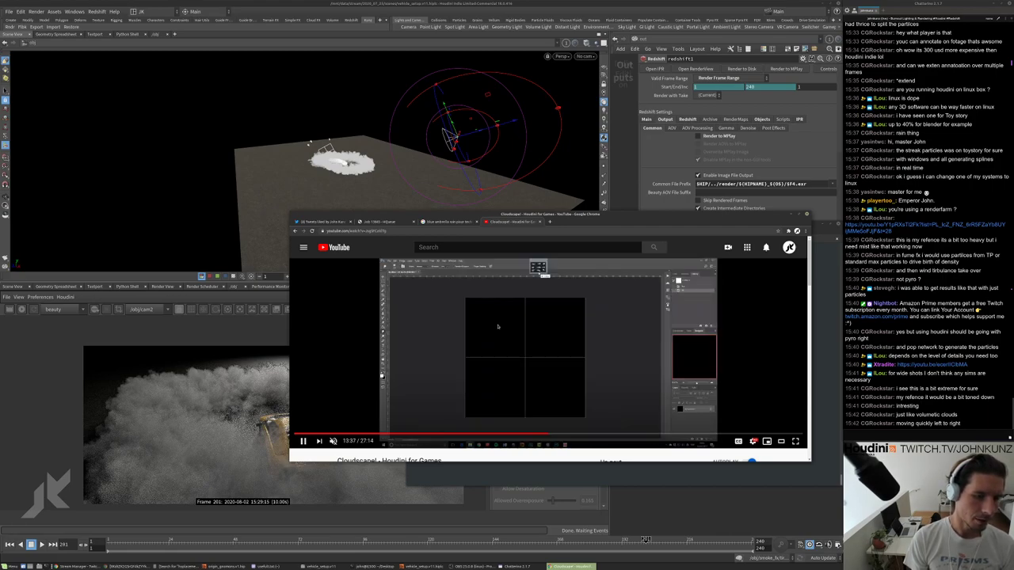
pyautogui.press('6')
pyautogui.press('7')
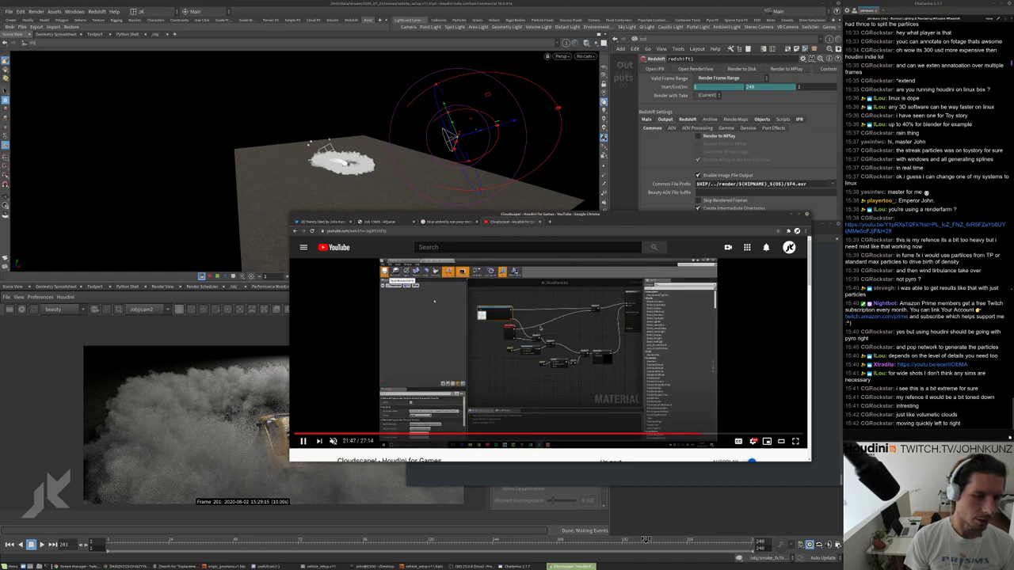
pyautogui.press('8')
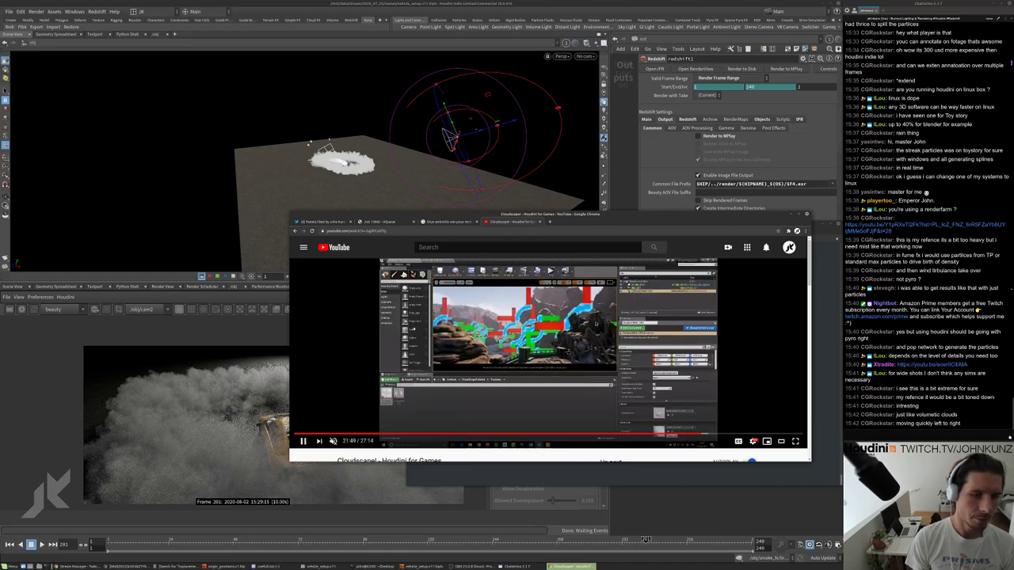
pyautogui.press('8')
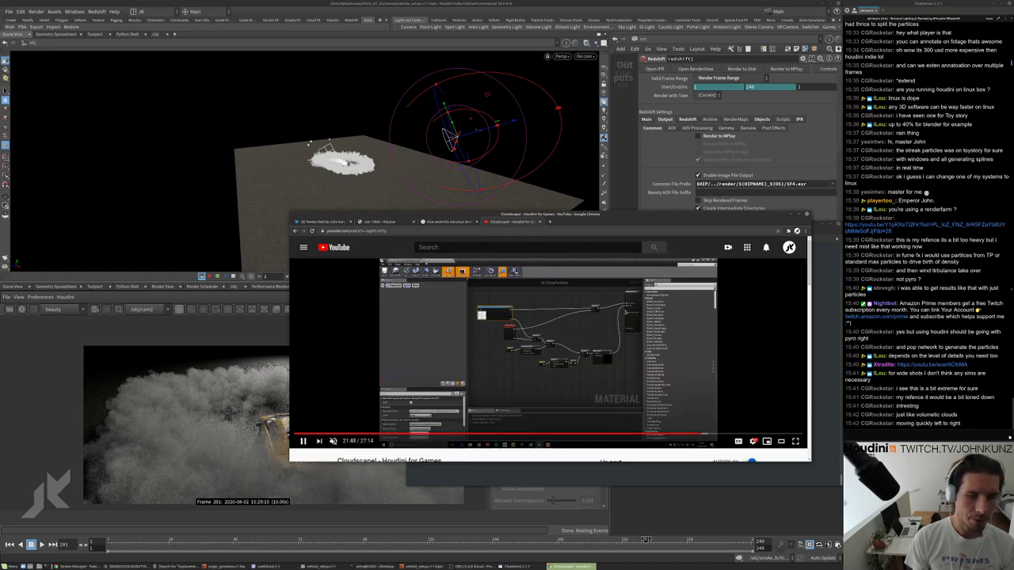
pyautogui.press('7')
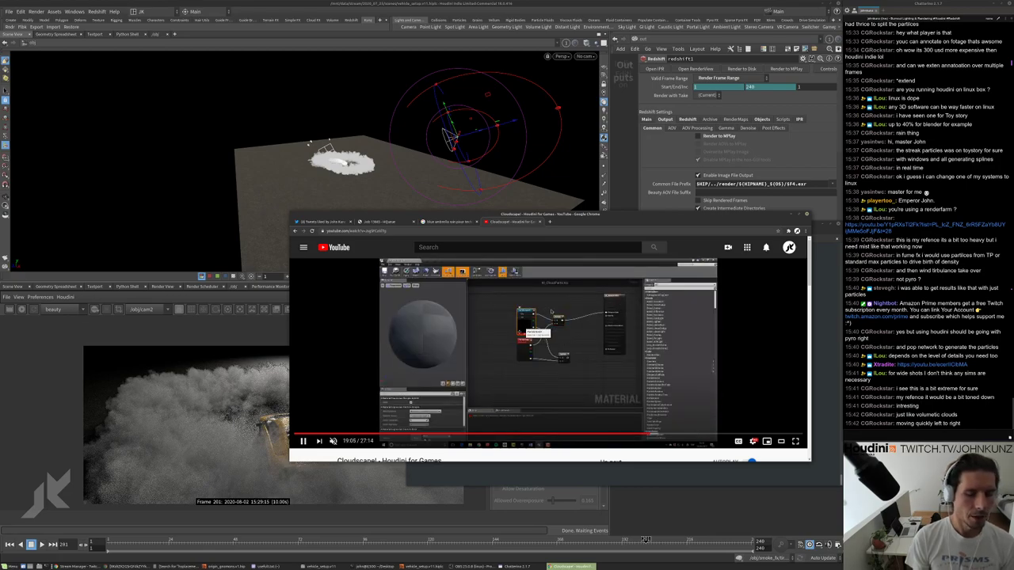
pyautogui.press('0')
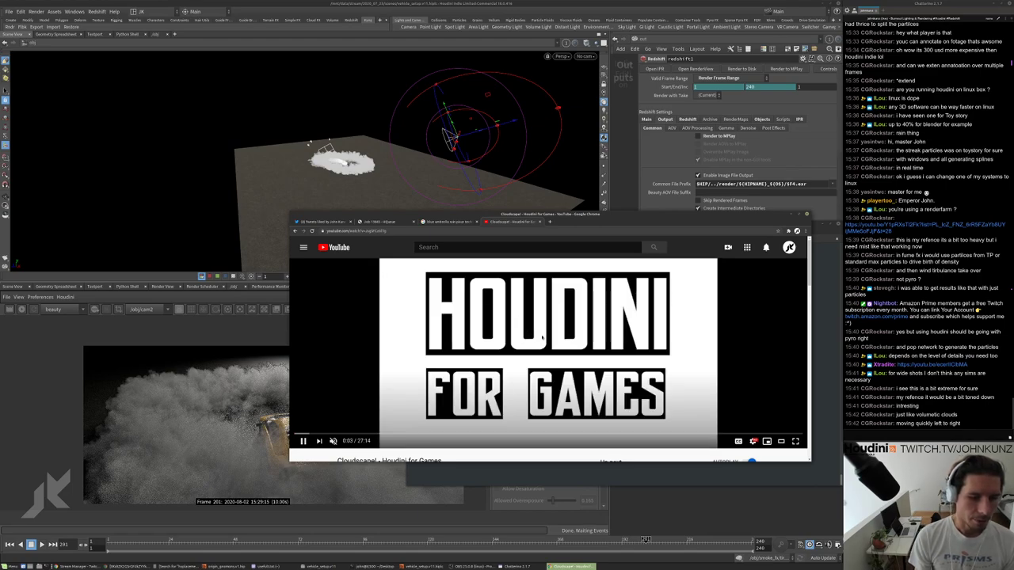
# Skip through the video's final section from 22:32 to near the end at 26:51.
pyautogui.click(715, 435)
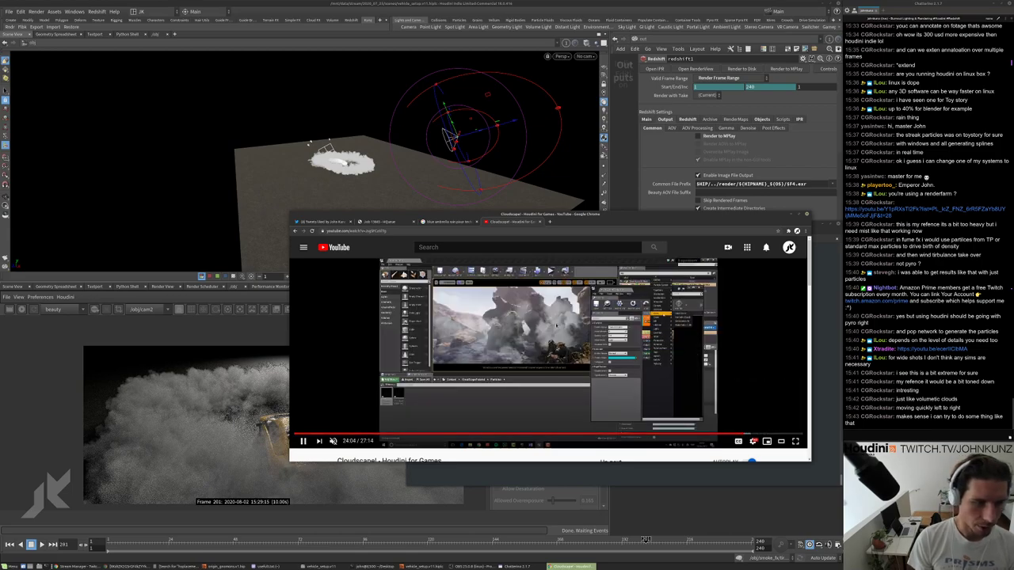
pyautogui.click(768, 435)
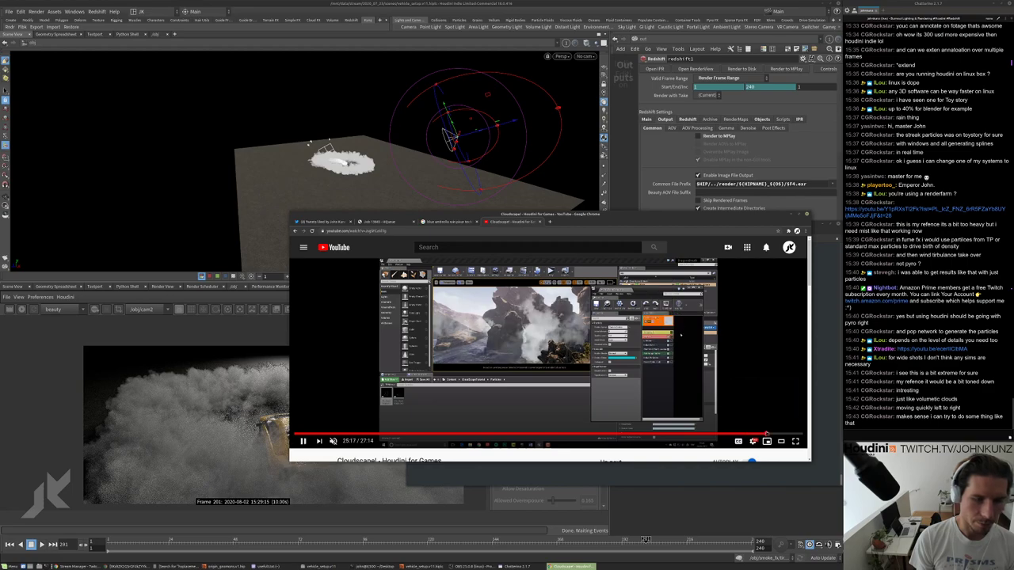
pyautogui.click(777, 435)
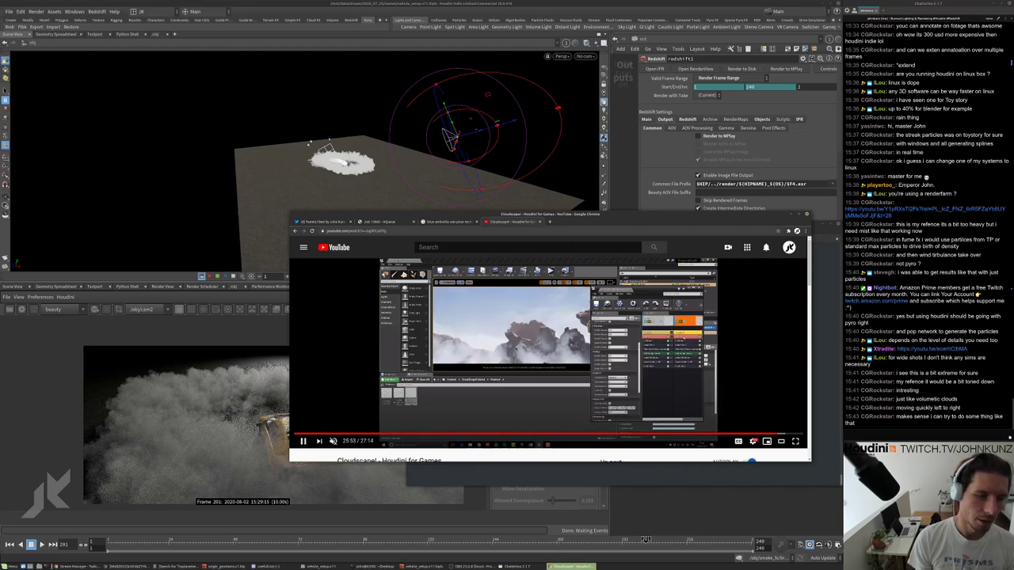
pyautogui.click(790, 435)
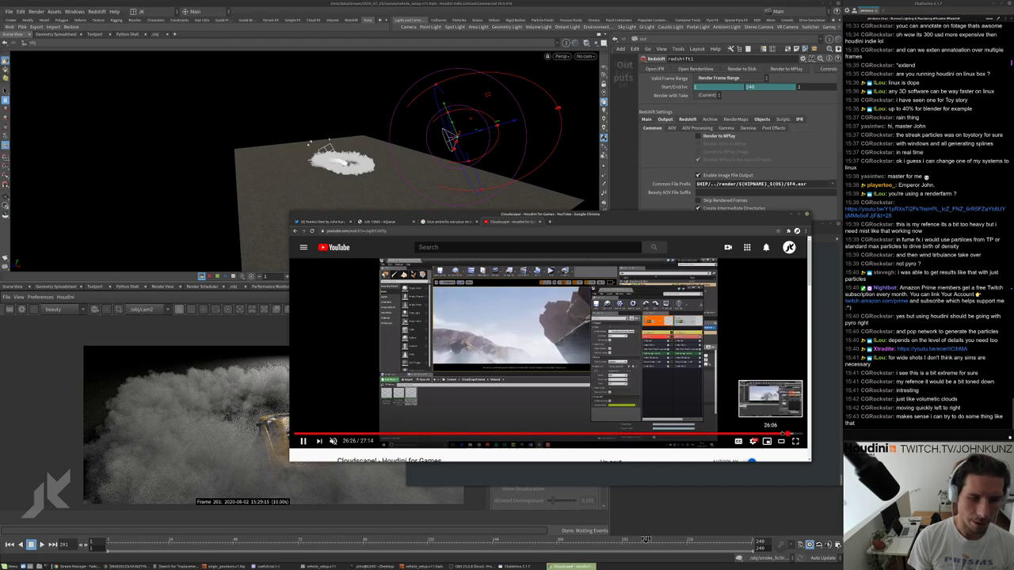
pyautogui.click(796, 434)
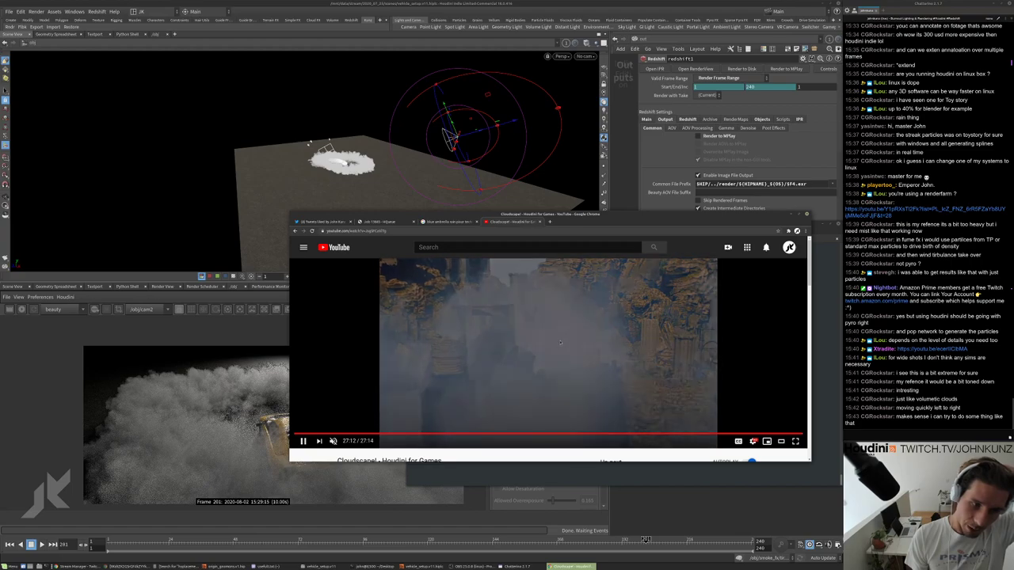
# Return the video to the start, pause it, and minimise Chrome.
pyautogui.click(303, 441)
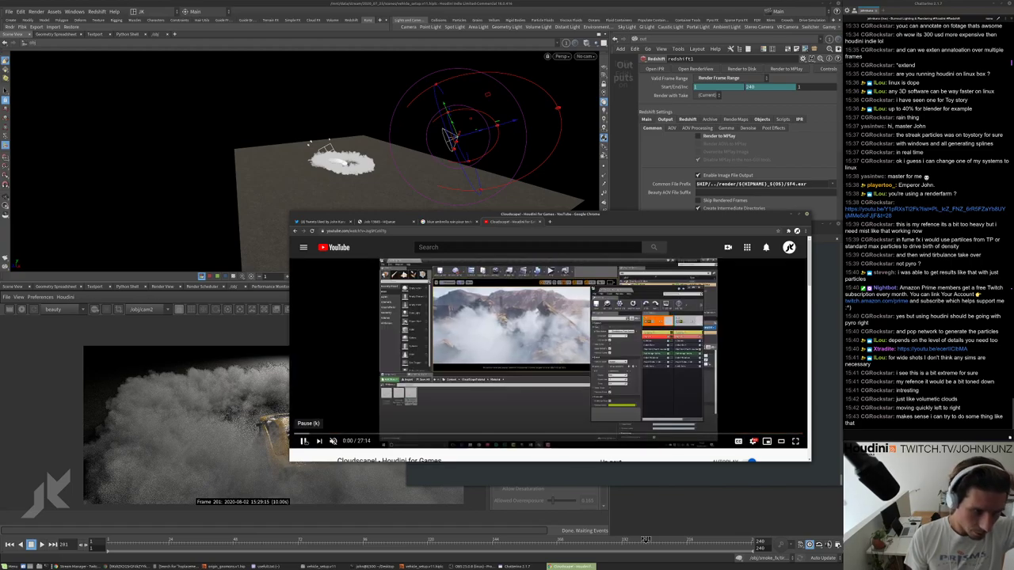
pyautogui.press('space')
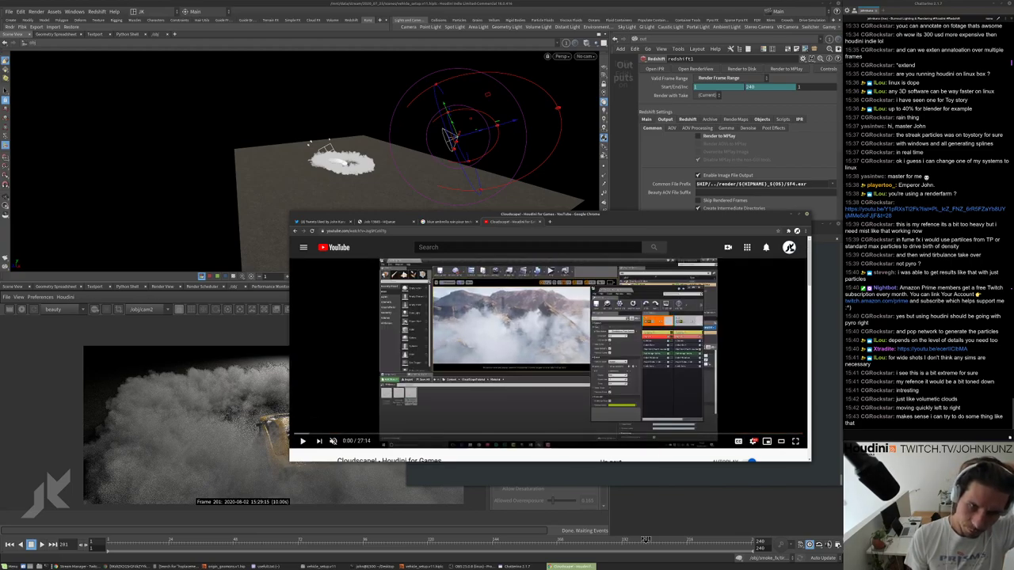
pyautogui.click(789, 247)
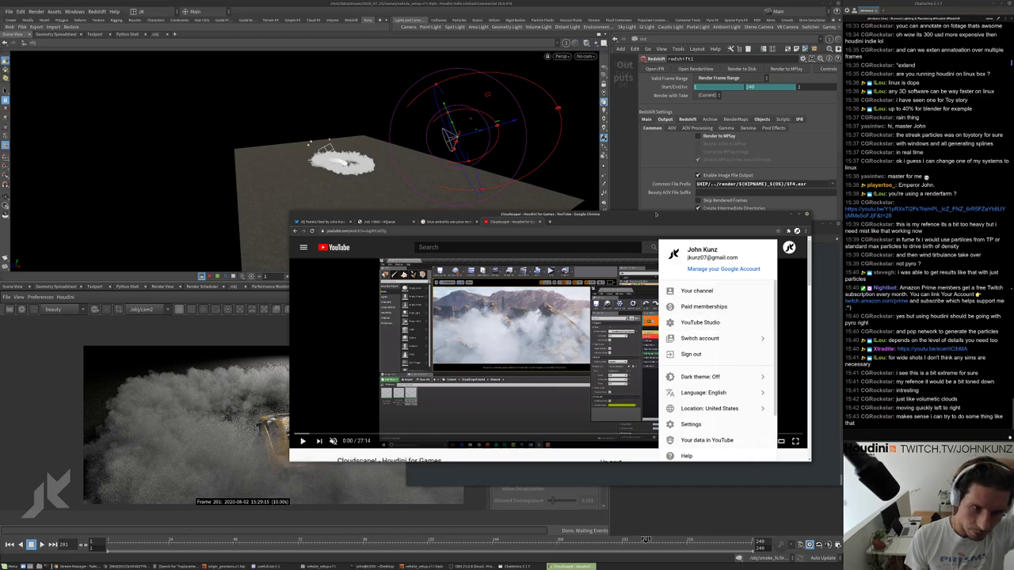
pyautogui.click(785, 214)
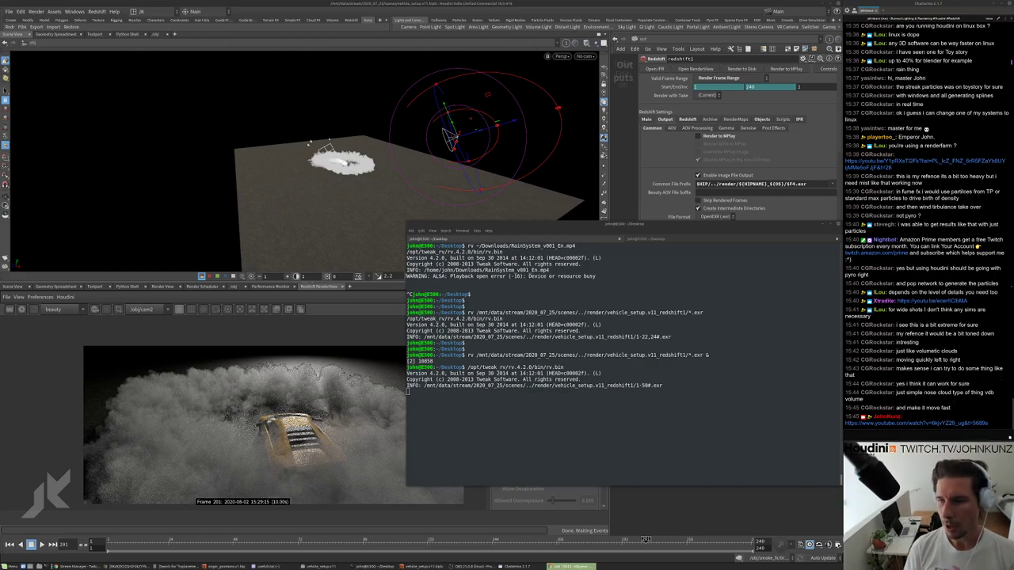
# Bring Chrome's HQueue job list for vehicle_setup.v11 redshift1 in front of the terminal.
pyautogui.hotkey('alt', 'Tab')
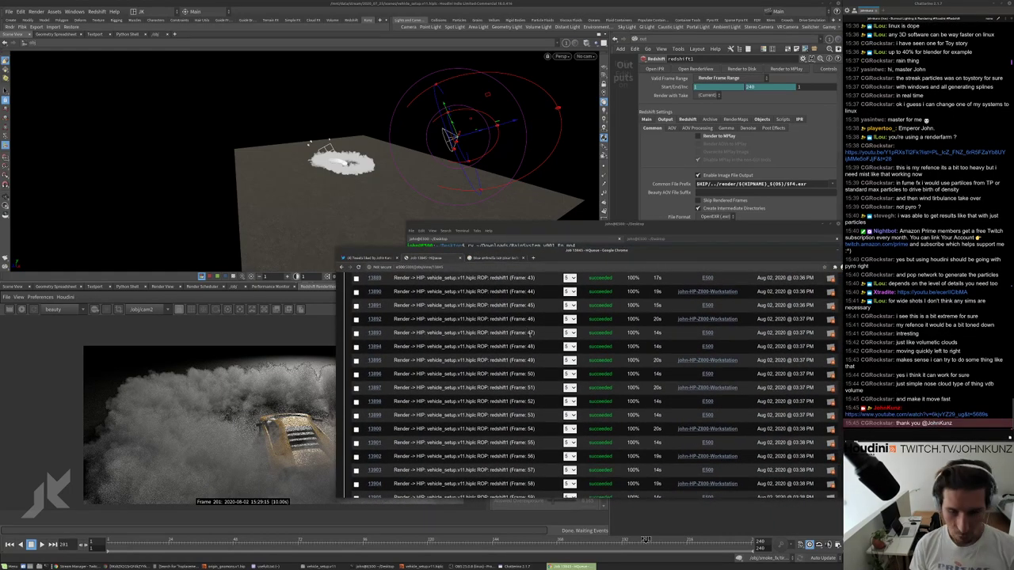
# Move the HQueue window over the terminal and scroll down through the job details.
pyautogui.moveTo(659, 263); pyautogui.dragTo(613, 227)
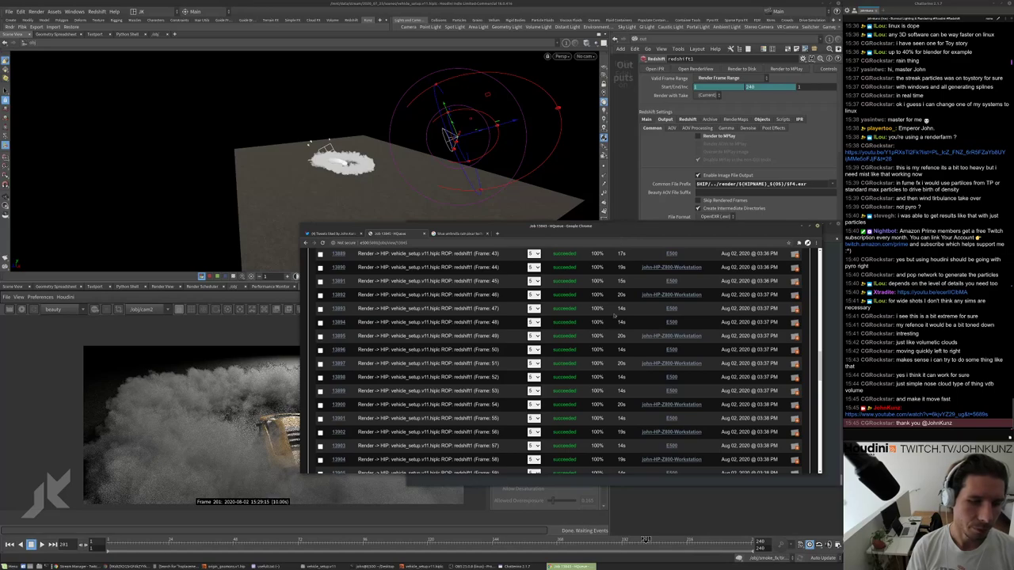
pyautogui.scroll(-4, 625, 366)
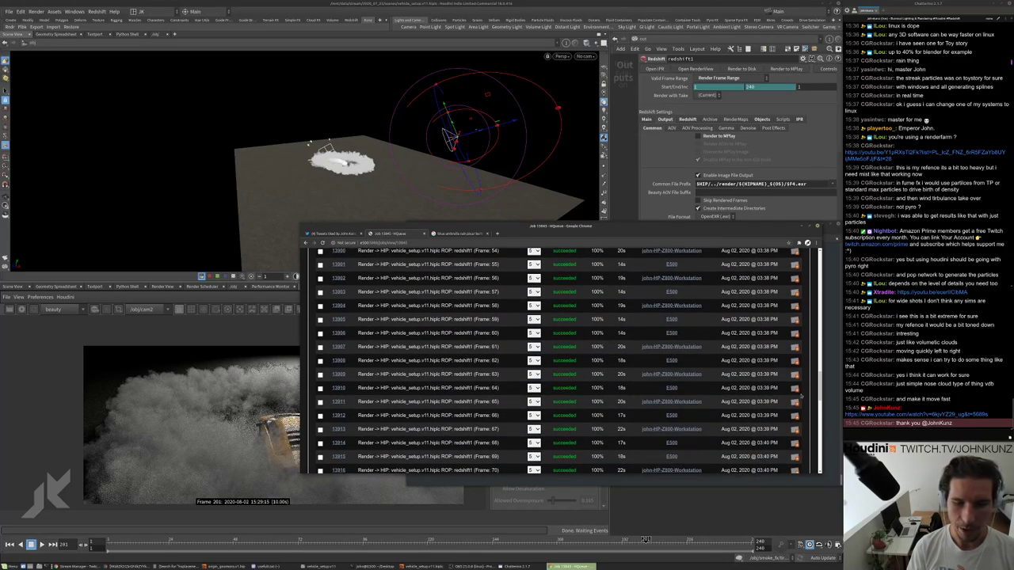
pyautogui.scroll(-10, 625, 366)
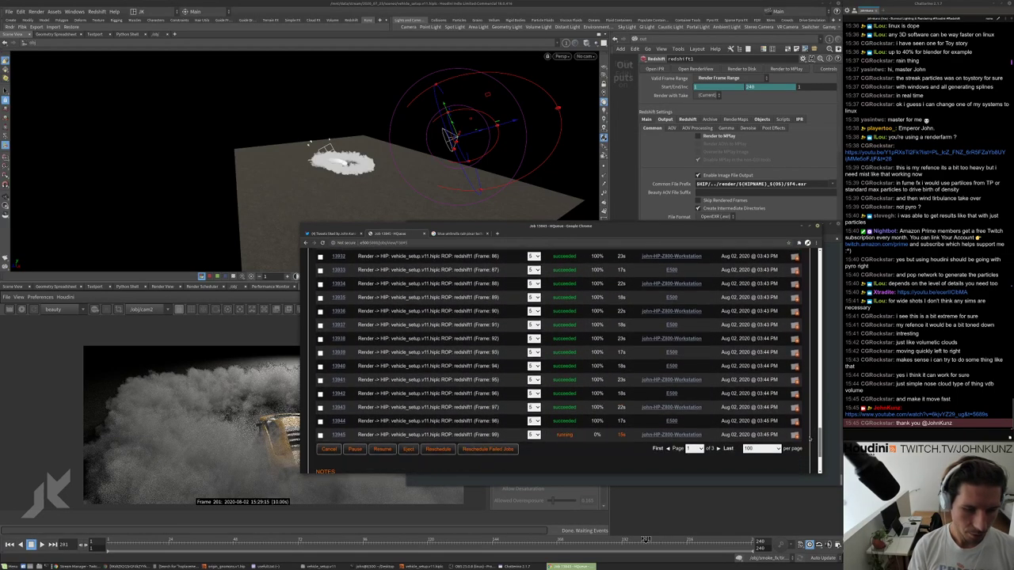
pyautogui.scroll(-1, 682, 436)
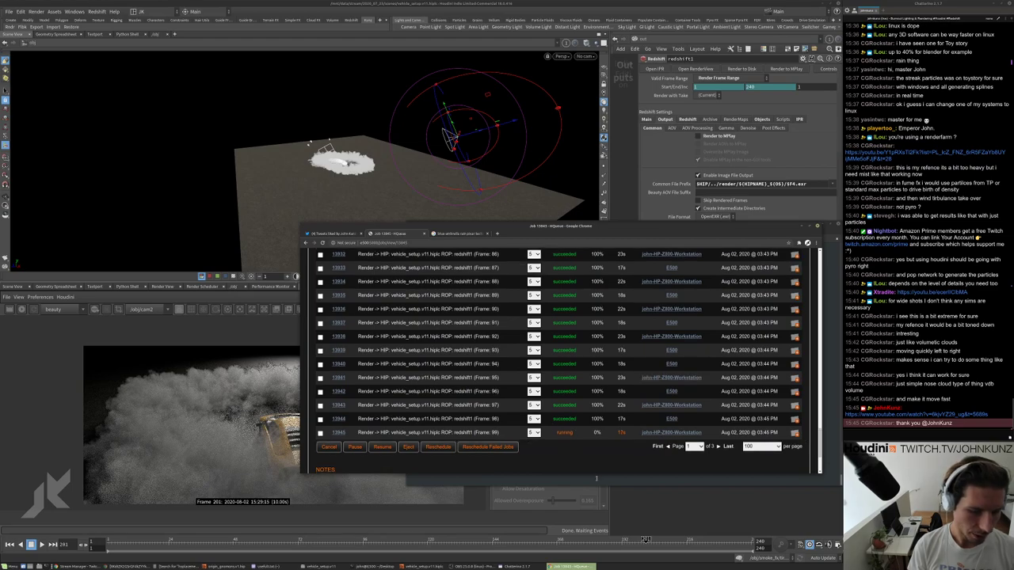
# Rerun the previous rv command in the terminal and play through all rendered frames.
pyautogui.hotkey('alt', 'Tab')
pyautogui.press('Return')
pyautogui.press('Return')
pyautogui.press('Return')
pyautogui.press('Up')
pyautogui.press('Return')
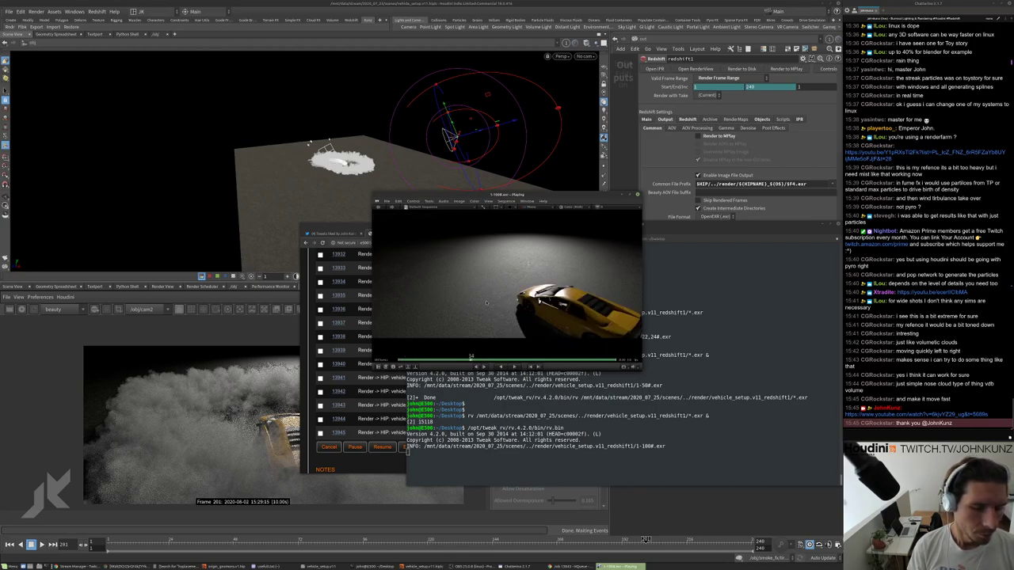
pyautogui.press('space')
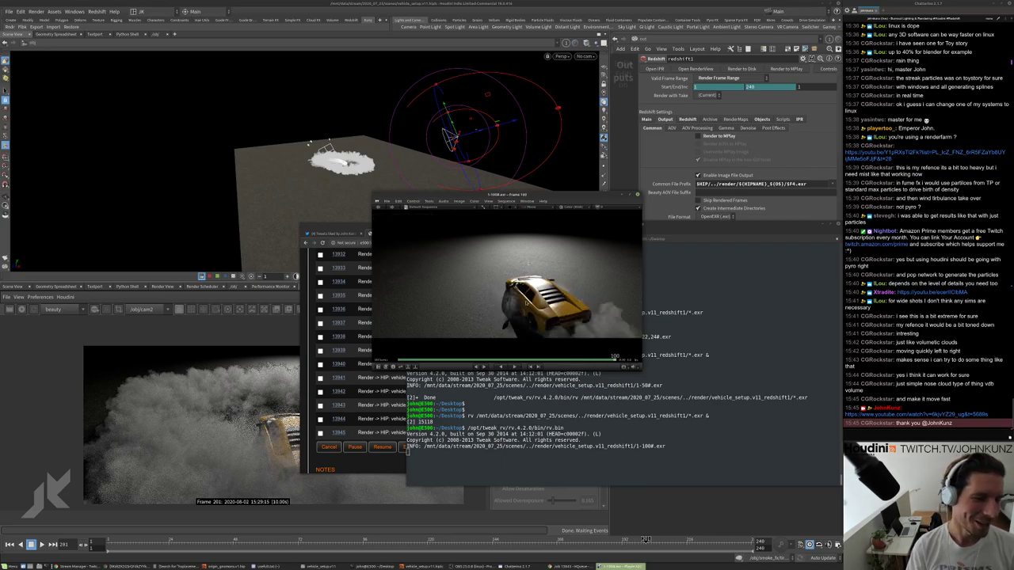
# Check HQueue child jobs page 2: frames 100–104 succeeded, 105–106 still rendering.
pyautogui.click(369, 249)
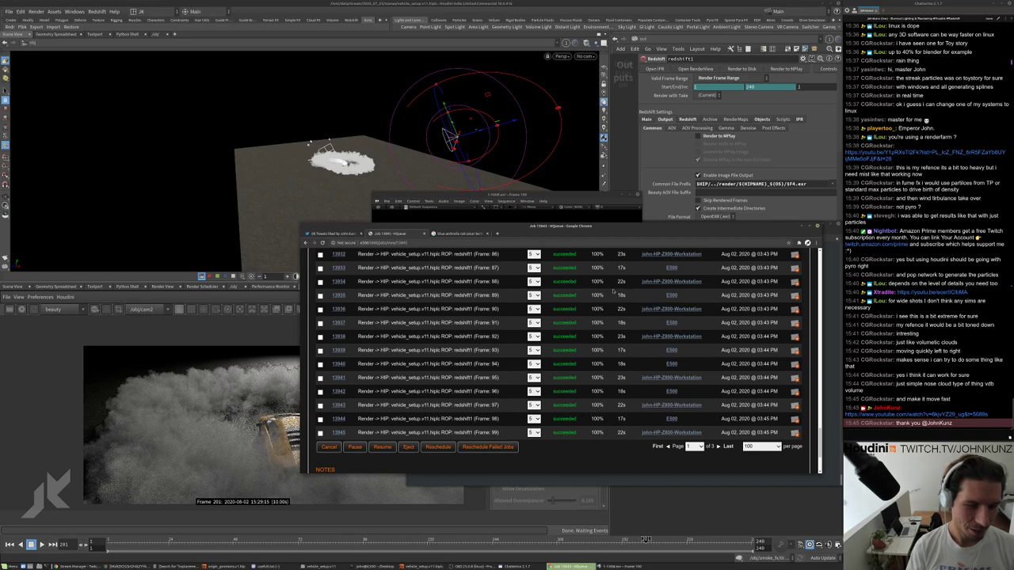
pyautogui.scroll(3, 612, 292)
pyautogui.scroll(3, 626, 289)
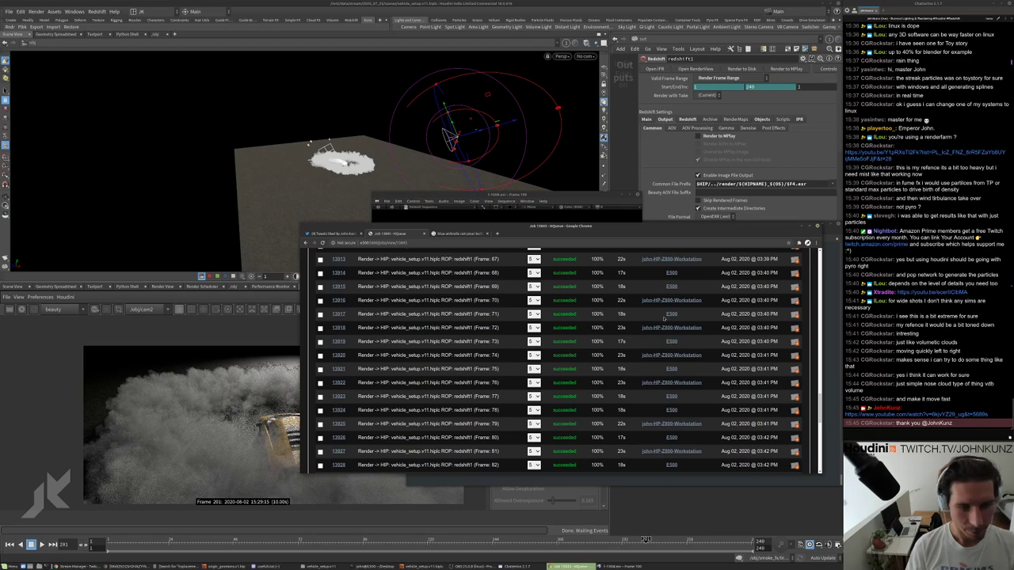
pyautogui.scroll(-8, 647, 335)
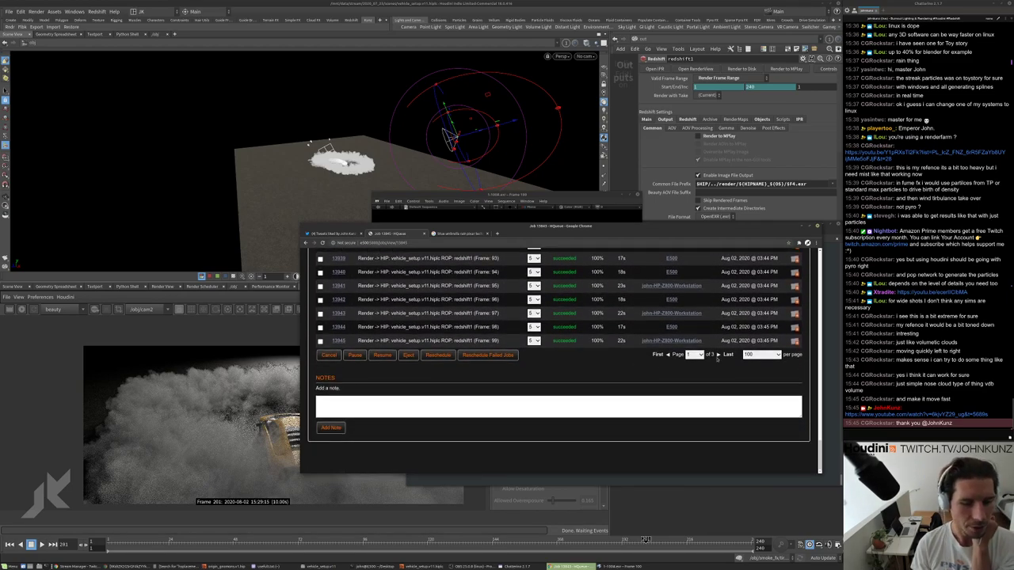
pyautogui.click(718, 355)
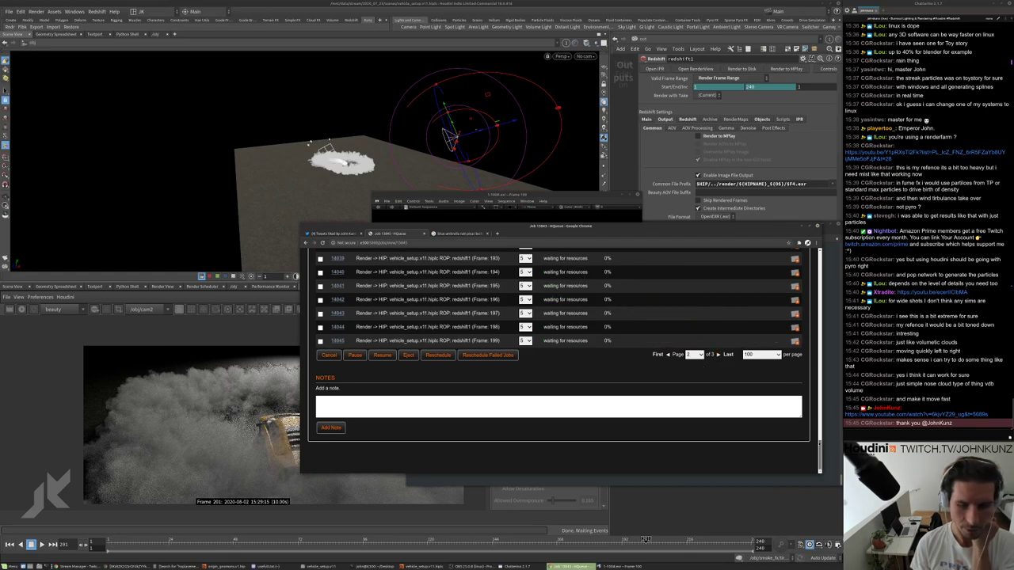
pyautogui.scroll(-1, 604, 316)
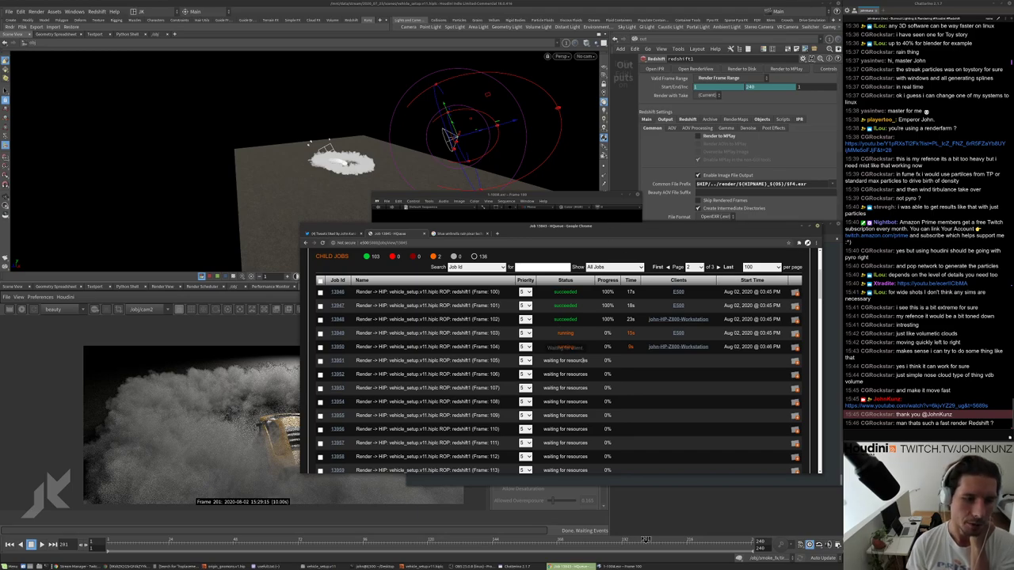
pyautogui.scroll(3, 567, 327)
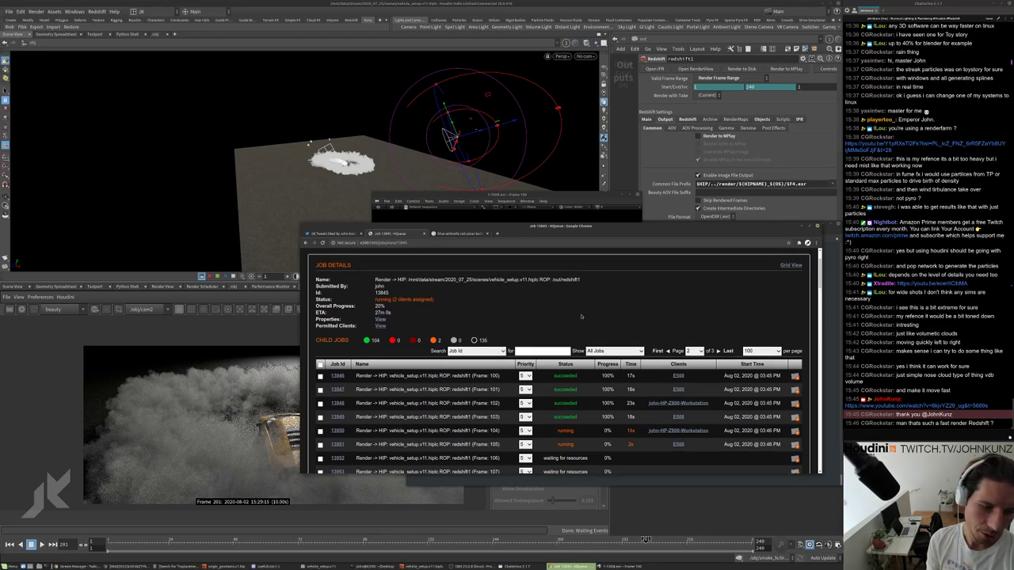
pyautogui.scroll(-1, 587, 312)
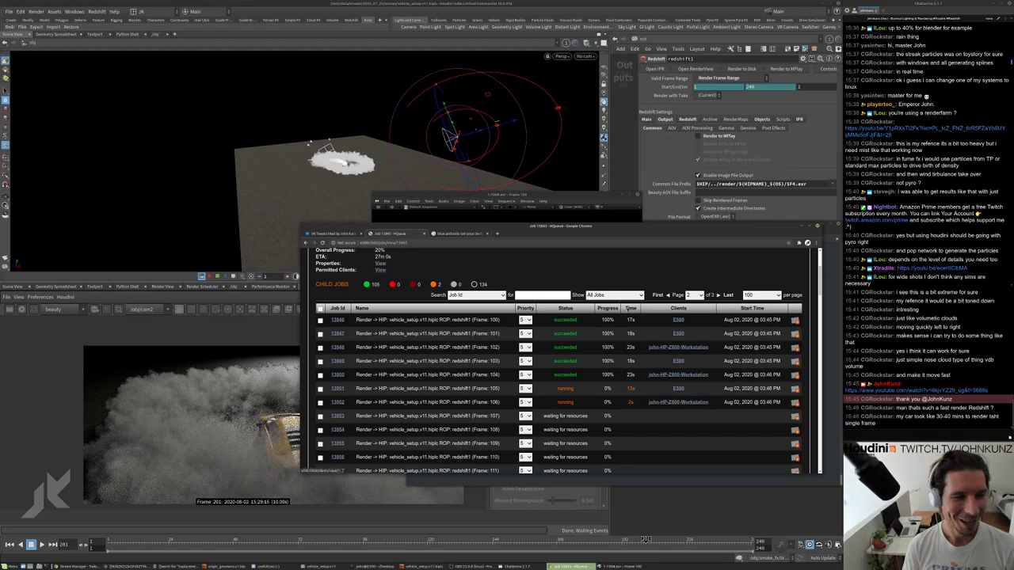
pyautogui.click(523, 202)
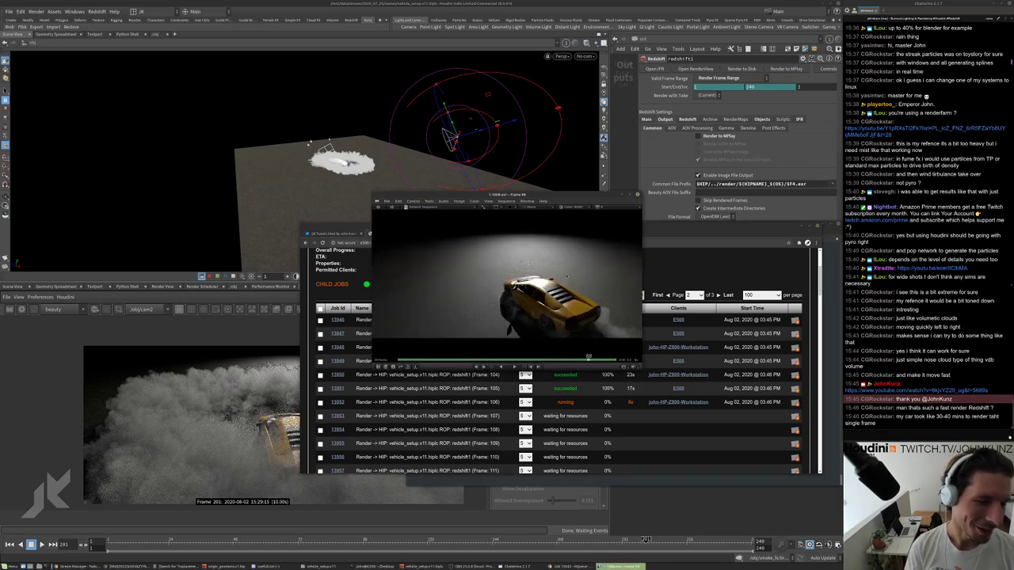
pyautogui.scroll(2, 523, 285)
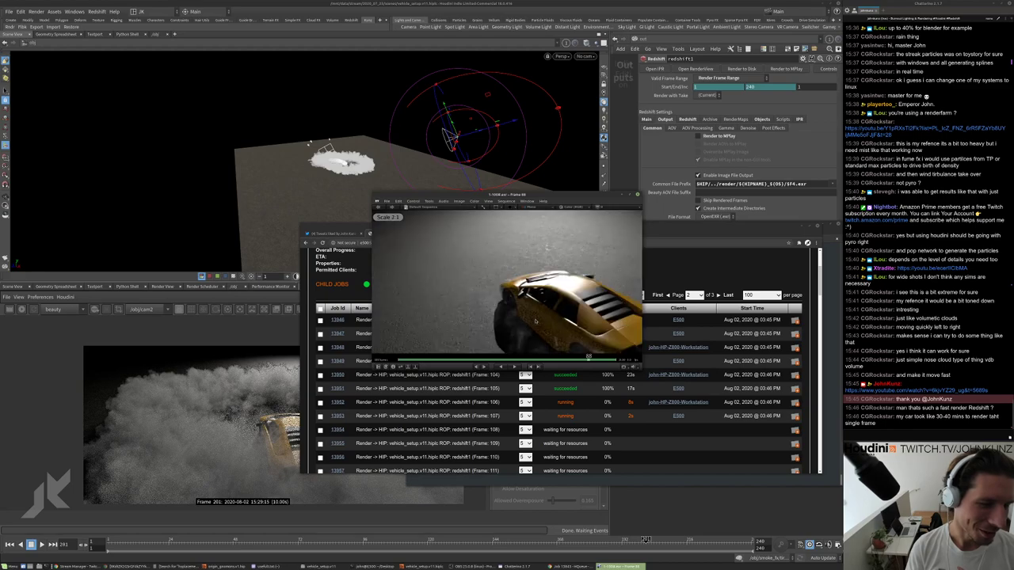
pyautogui.scroll(2, 519, 284)
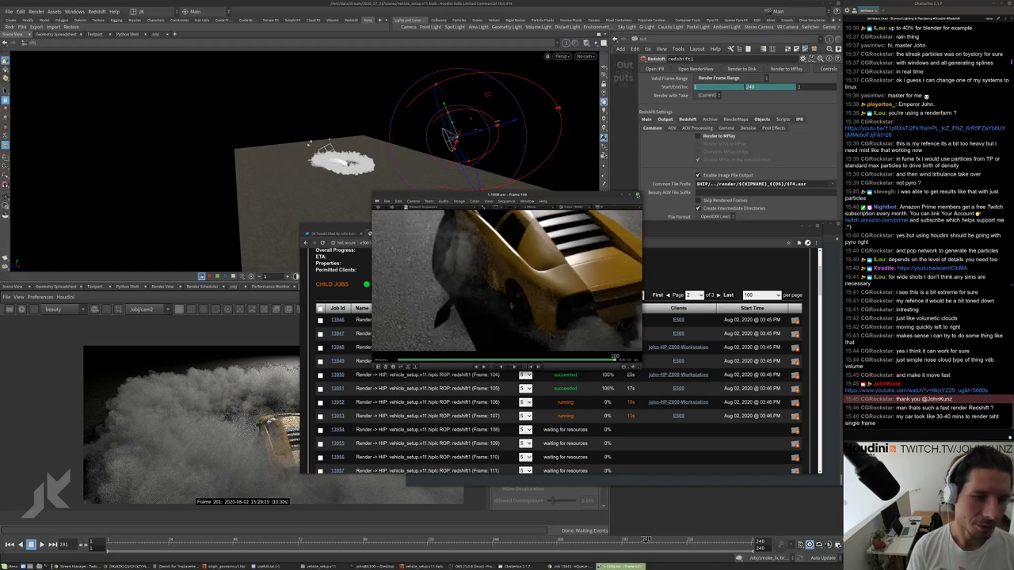
pyautogui.press('Escape')
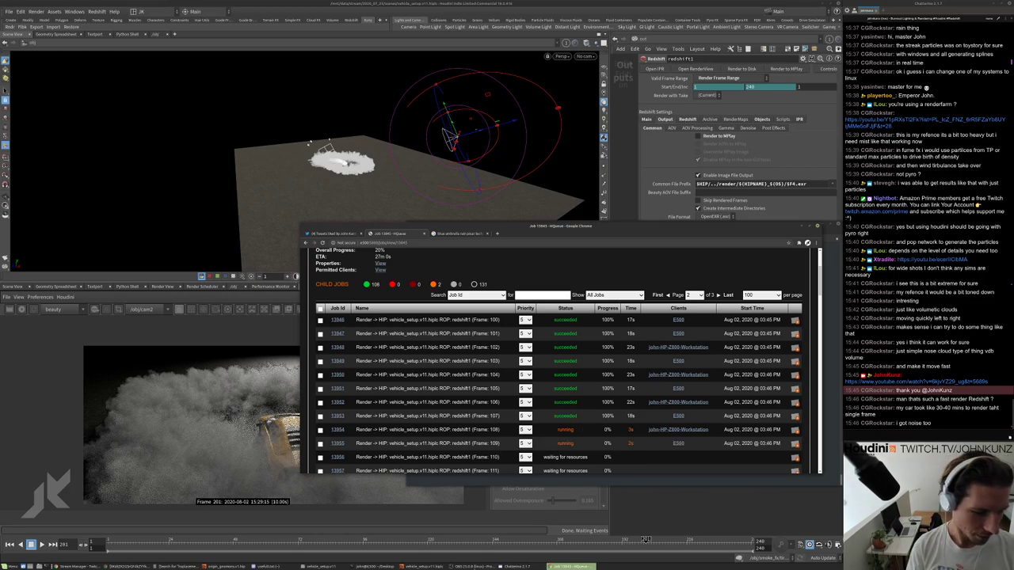
# Relaunch RV from the terminal on the rendered vehicle_setup_v11 Redshift frames.
pyautogui.hotkey('alt', 'Tab')
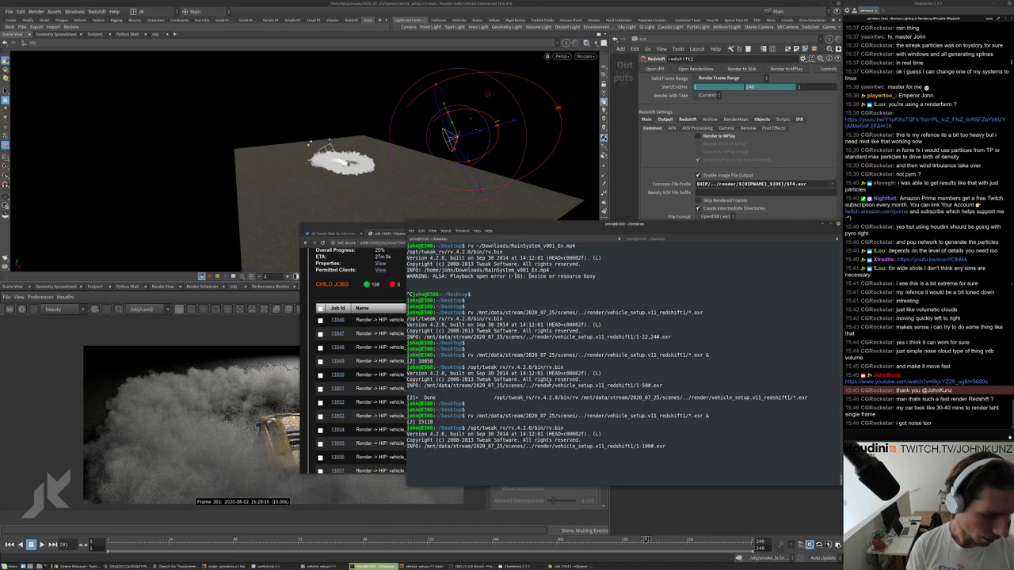
pyautogui.press('Return')
pyautogui.press('Return')
pyautogui.press('Return')
pyautogui.press('Return')
pyautogui.press('Up')
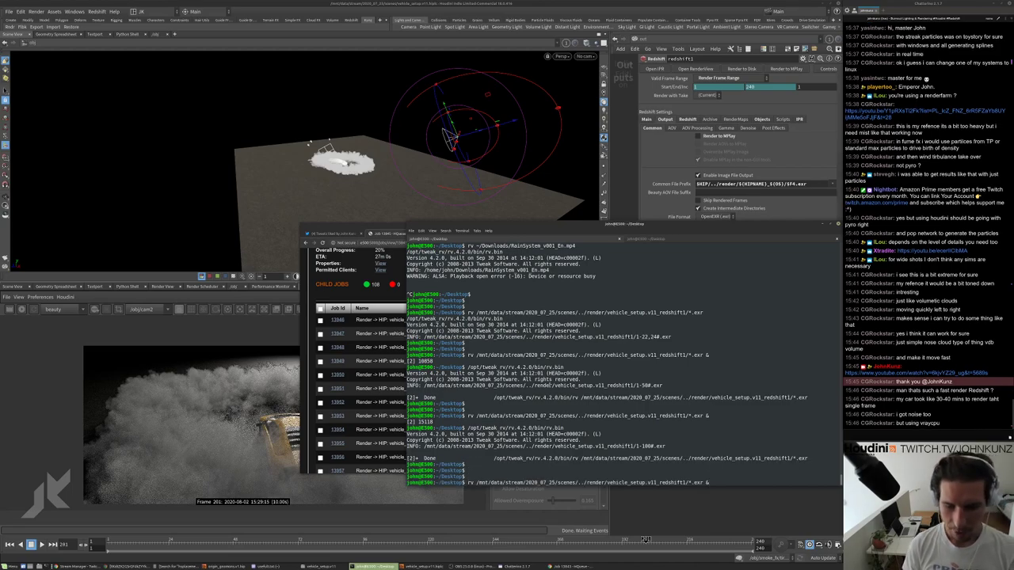
pyautogui.press('Return')
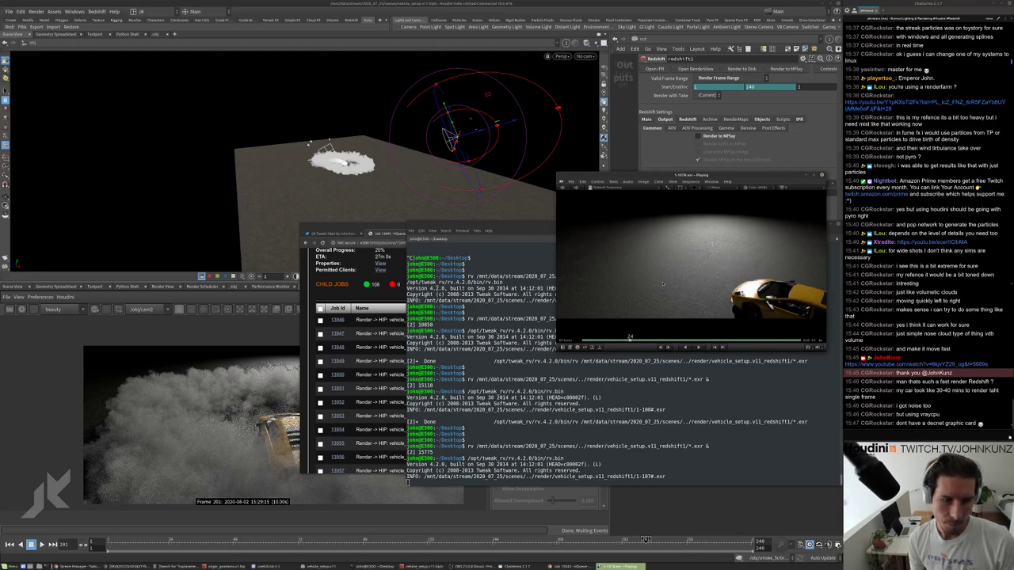
# Step through the rendered frames around 97–107 to inspect the car in smoke.
pyautogui.press('Left')
pyautogui.press('Left')
pyautogui.press('Left')
pyautogui.press('Left')
pyautogui.press('Left')
pyautogui.press('Left')
pyautogui.press('Left')
pyautogui.press('Left')
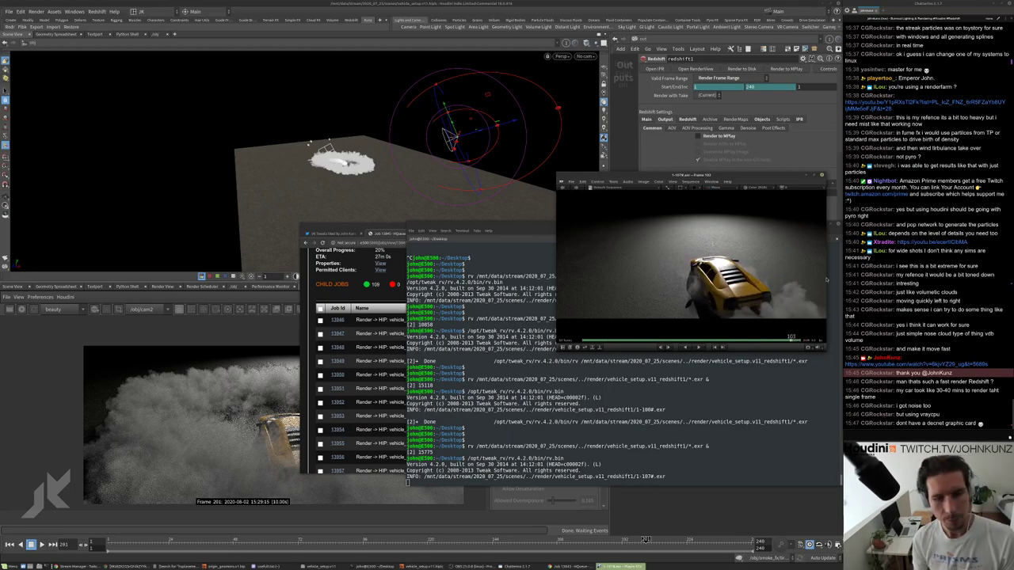
pyautogui.press('Right')
pyautogui.press('Right')
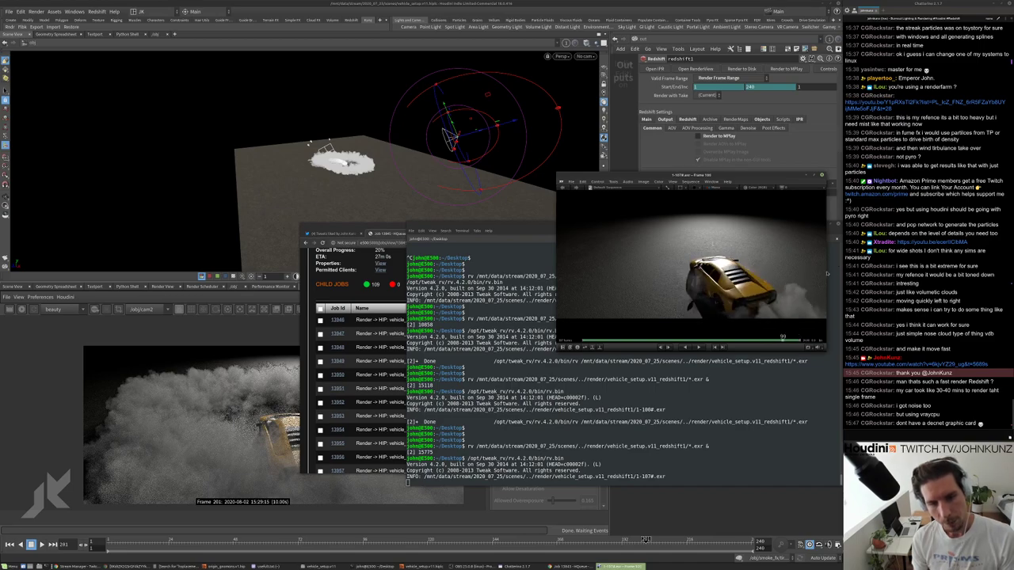
pyautogui.press('Left')
pyautogui.press('Left')
pyautogui.press('Left')
pyautogui.press('Left')
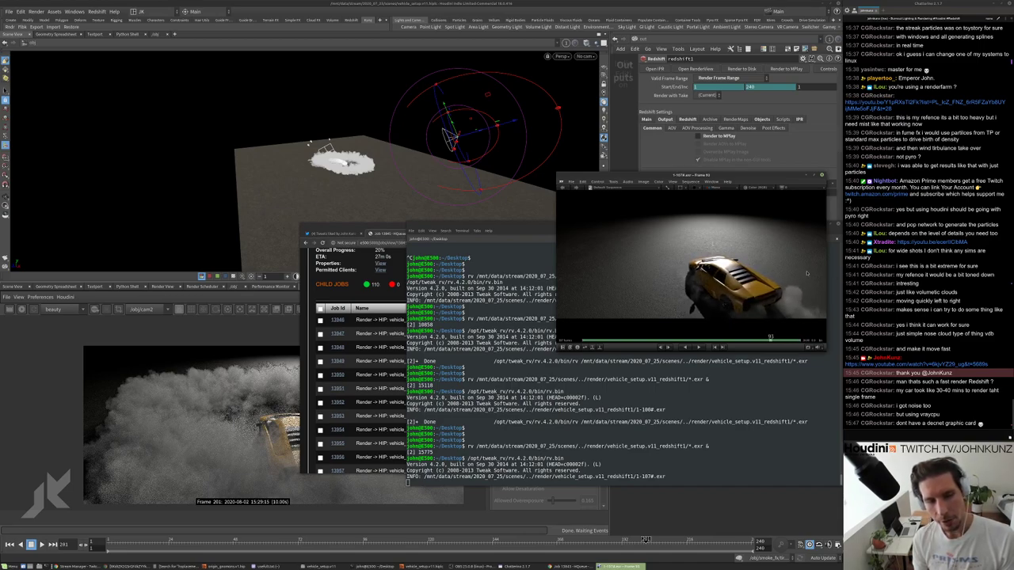
pyautogui.press('Right')
pyautogui.press('Right')
pyautogui.press('Right')
pyautogui.press('Right')
pyautogui.press('Right')
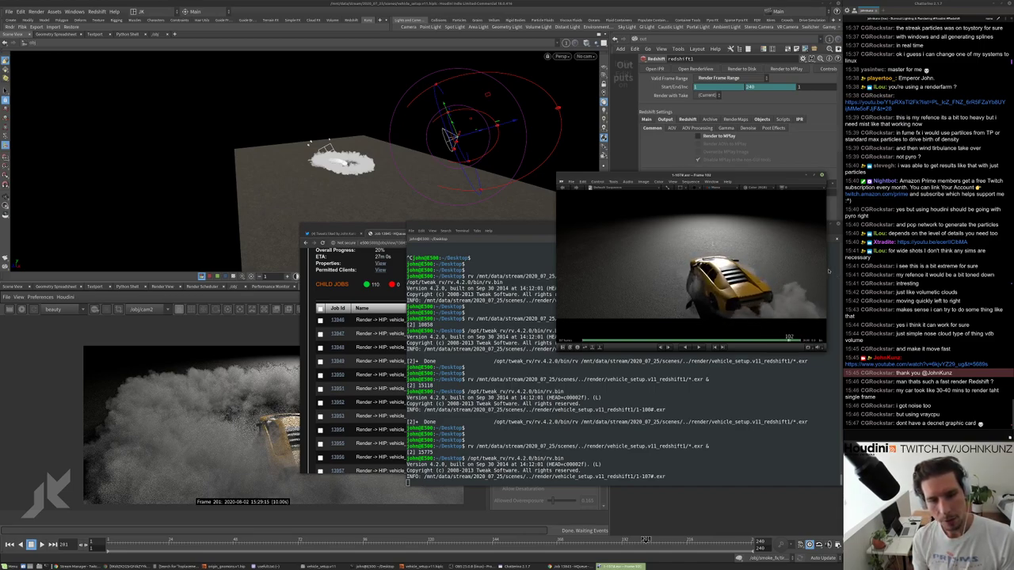
pyautogui.press('Right')
pyautogui.press('Right')
pyautogui.press('Right')
pyautogui.press('Right')
pyautogui.press('Right')
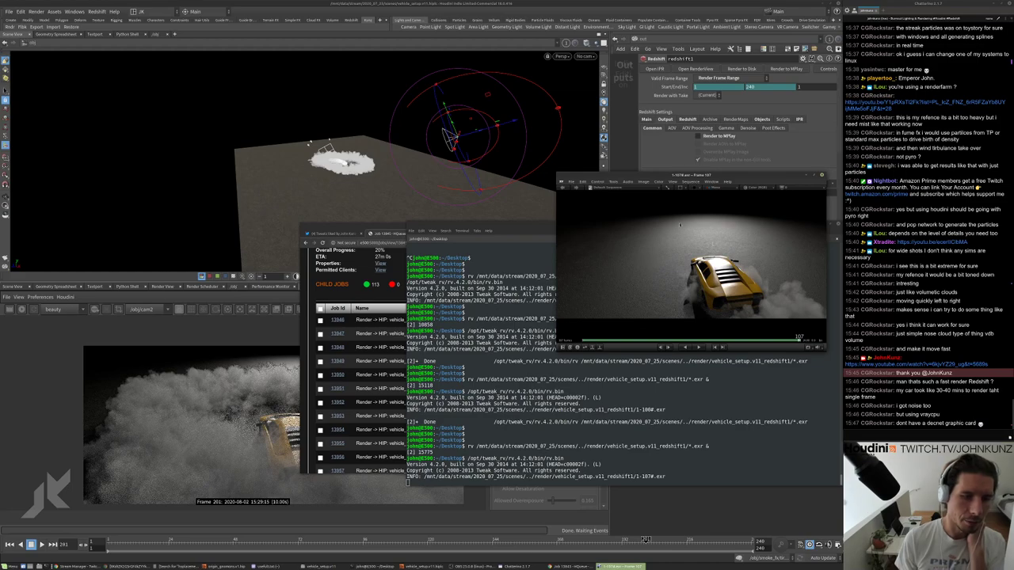
# Play the car-and-smoke sequence, pause at frame 85, then resume playback.
pyautogui.press('space')
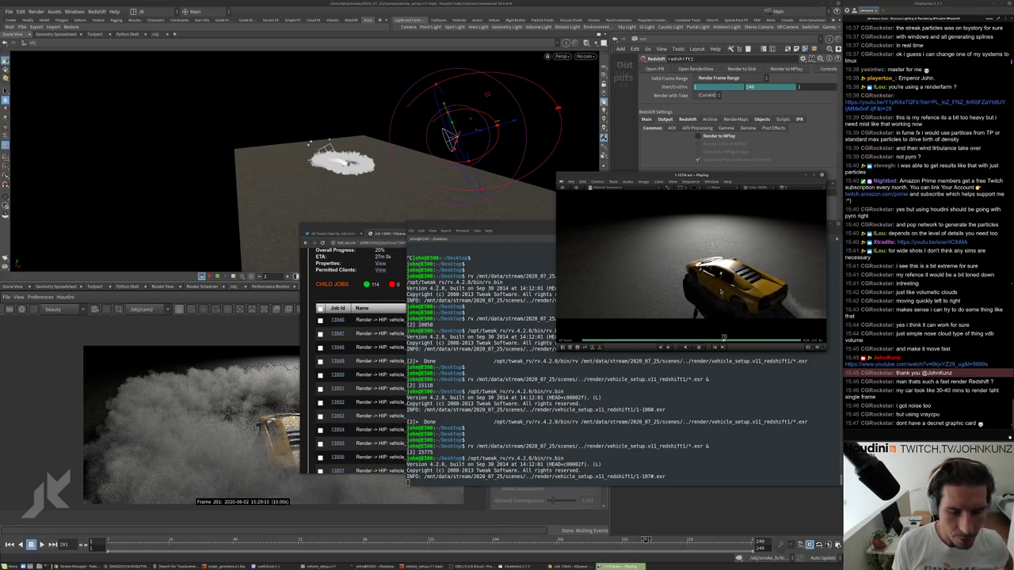
pyautogui.press('space')
pyautogui.press('Right')
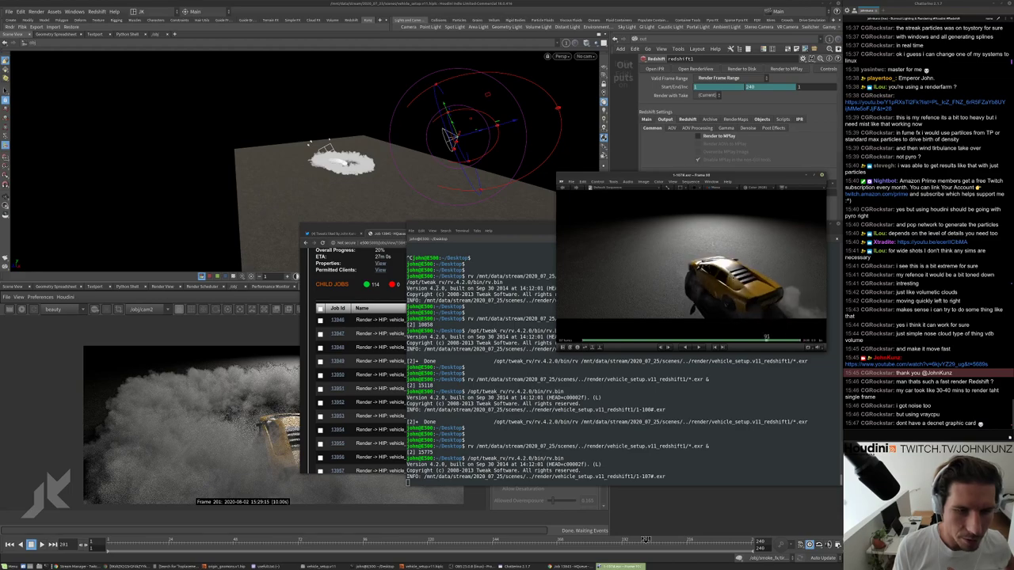
pyautogui.press('space')
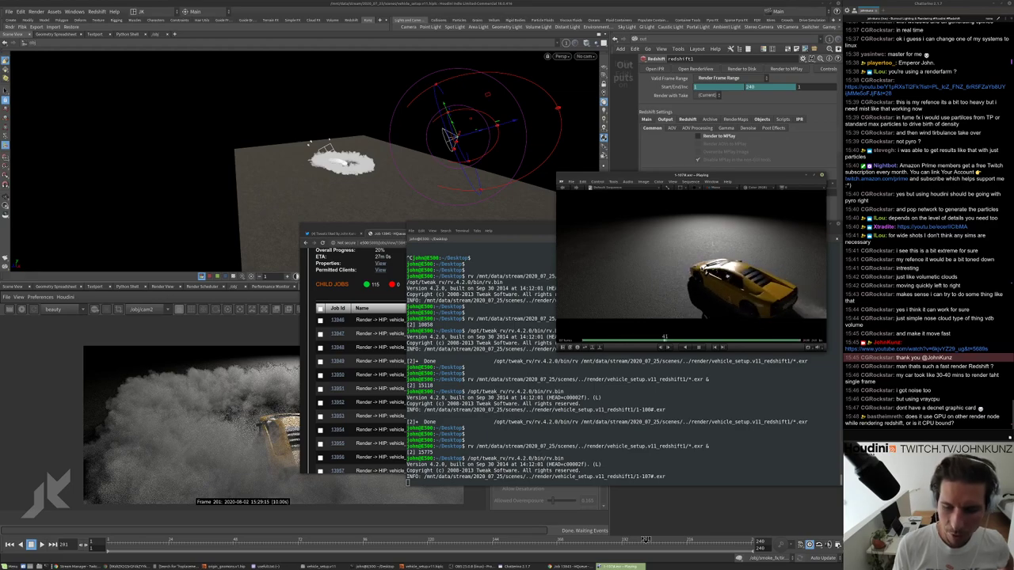
# Open the HP Z800 workstation's client page in HQueue showing 24 CPUs and 188.89 GB memory.
pyautogui.click(365, 230)
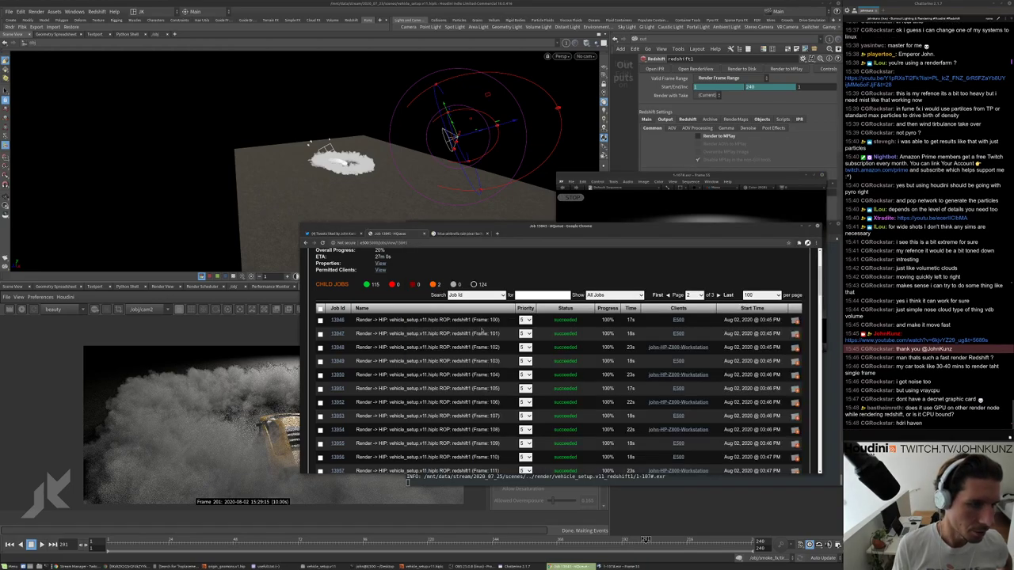
pyautogui.scroll(-2, 460, 302)
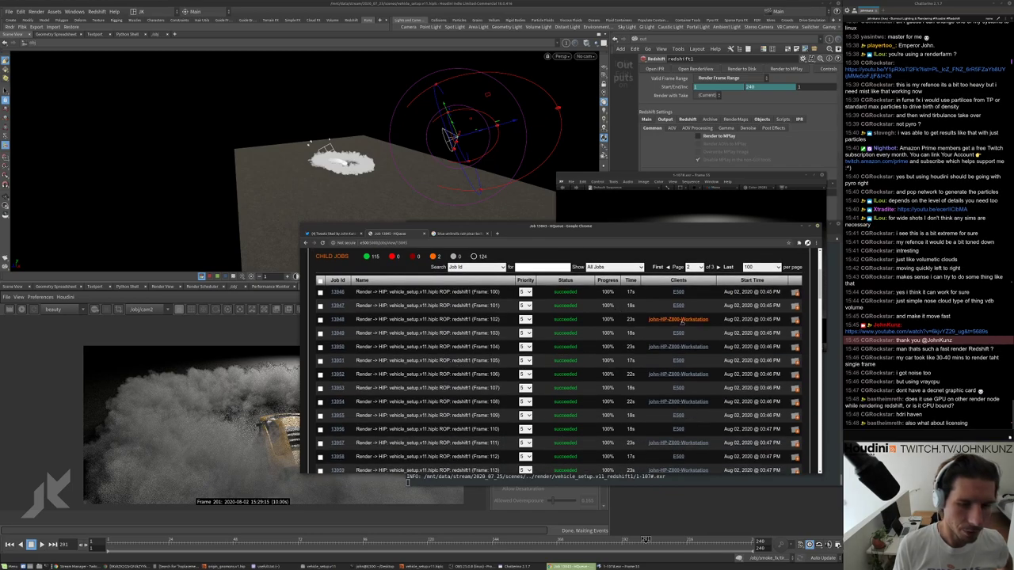
pyautogui.click(665, 319)
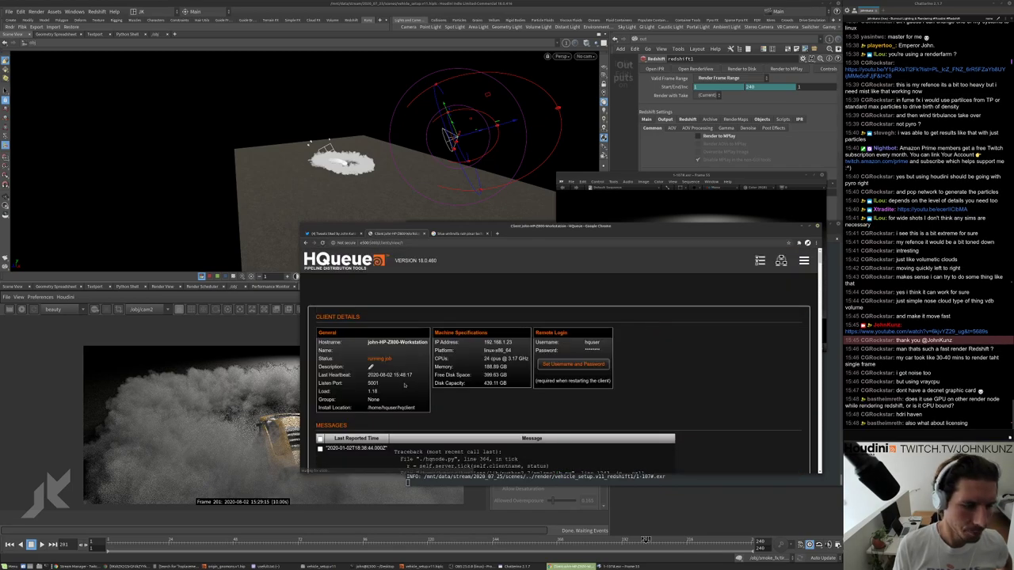
pyautogui.scroll(-3, 438, 349)
pyautogui.scroll(3, 438, 348)
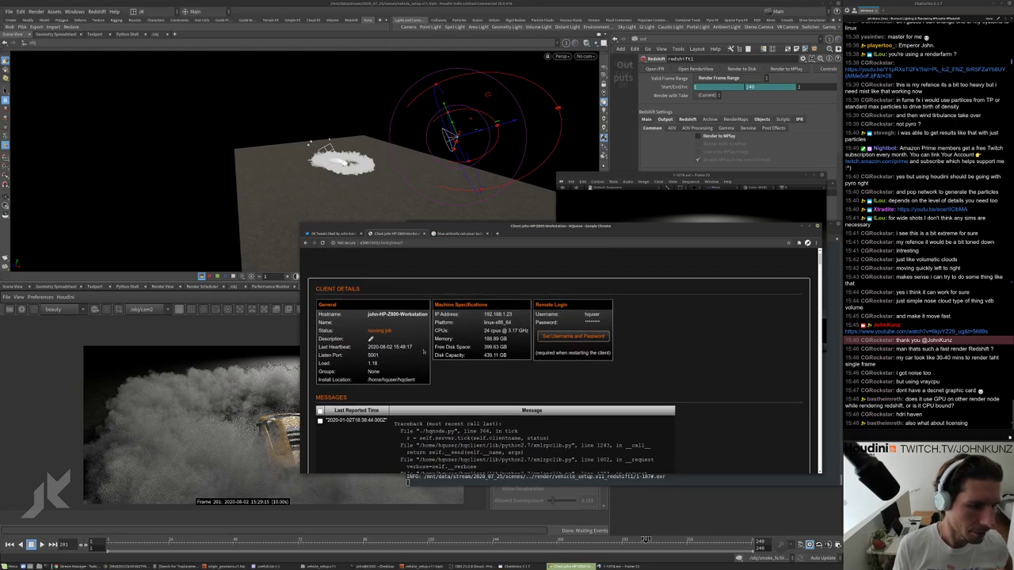
pyautogui.scroll(1, 438, 349)
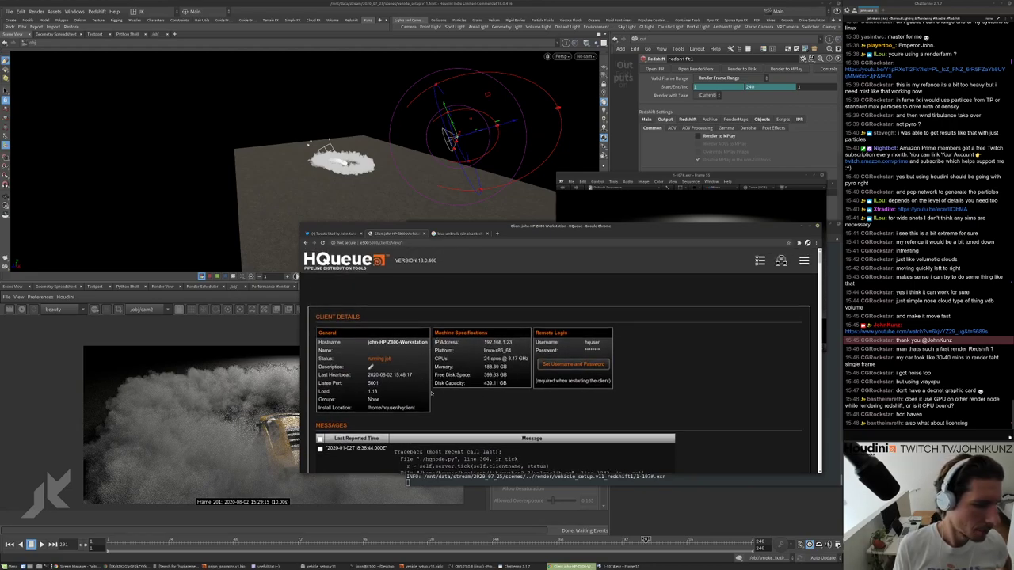
# Highlight the workstation's CPU count, then return to the render job's frame list.
pyautogui.tripleClick(513, 362)
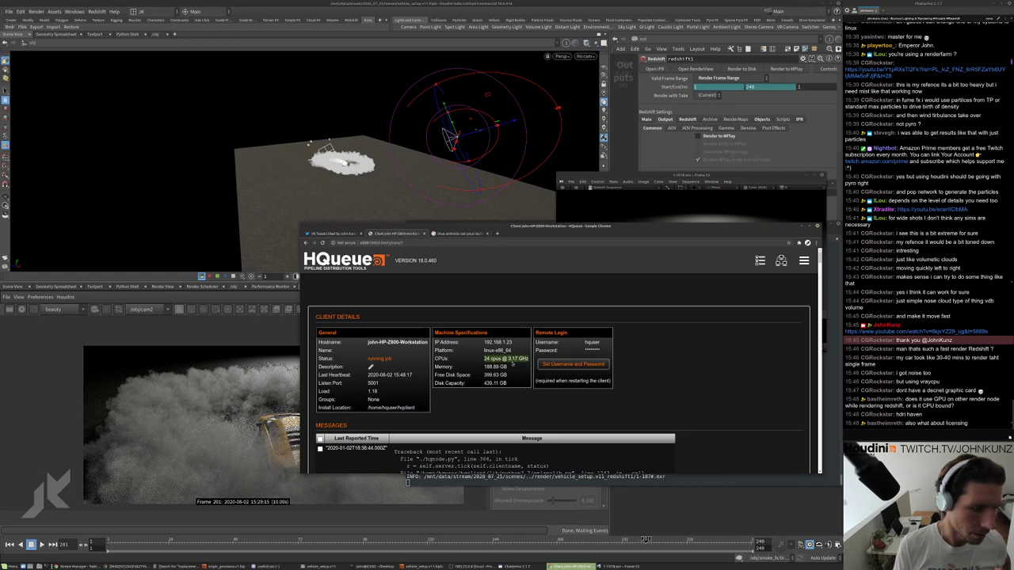
pyautogui.scroll(-1, 412, 316)
pyautogui.scroll(1, 357, 278)
pyautogui.click(305, 243)
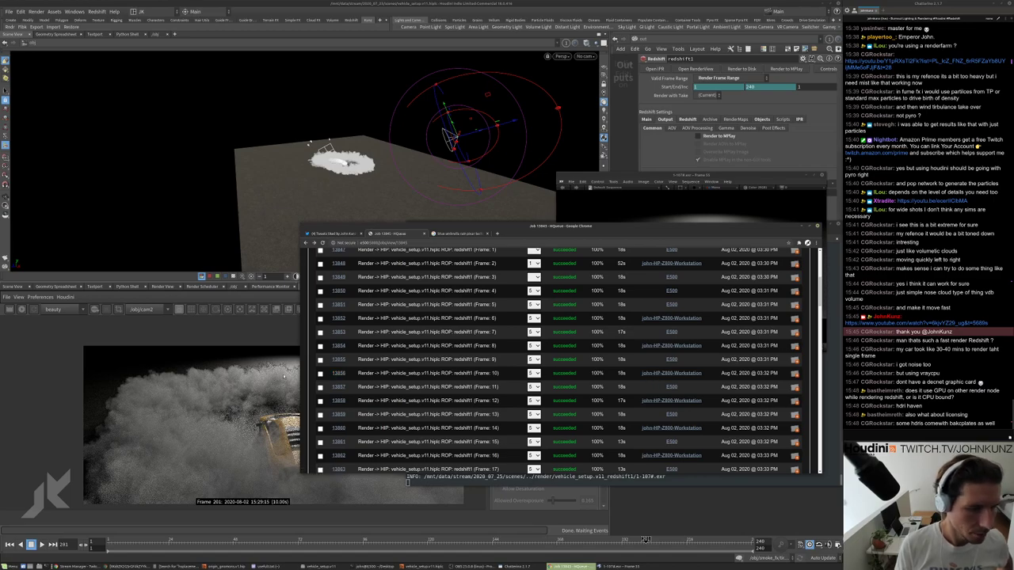
# Open frame 10's job details and review the Redshift render timings in its output log.
pyautogui.click(338, 374)
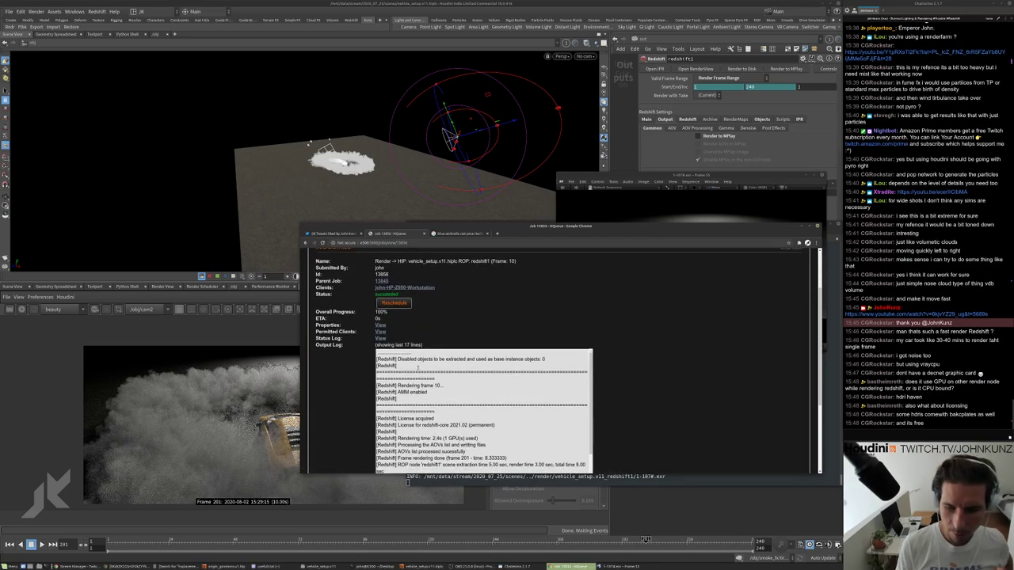
pyautogui.scroll(-1, 417, 367)
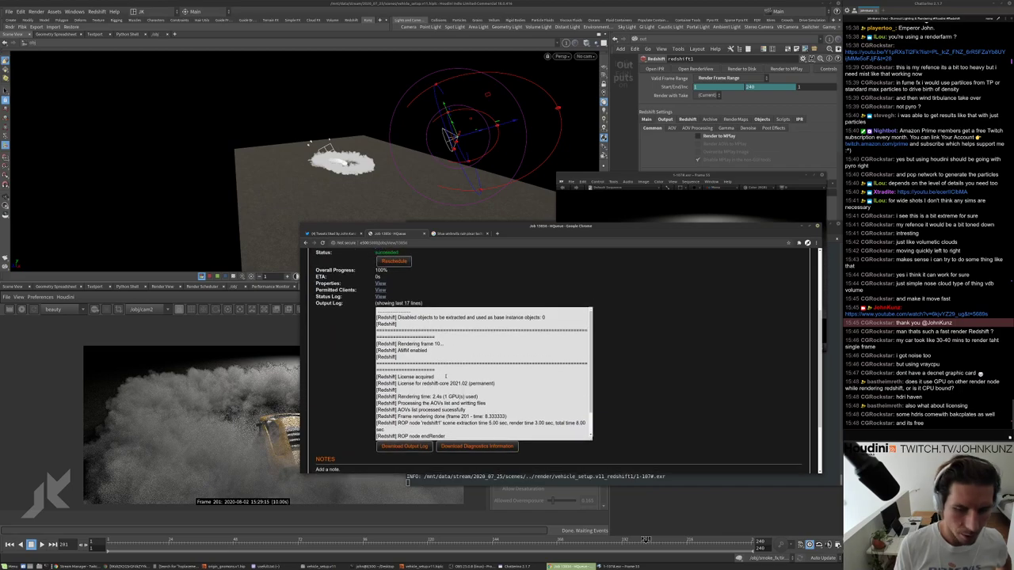
pyautogui.moveTo(474, 370); pyautogui.dragTo(514, 432)
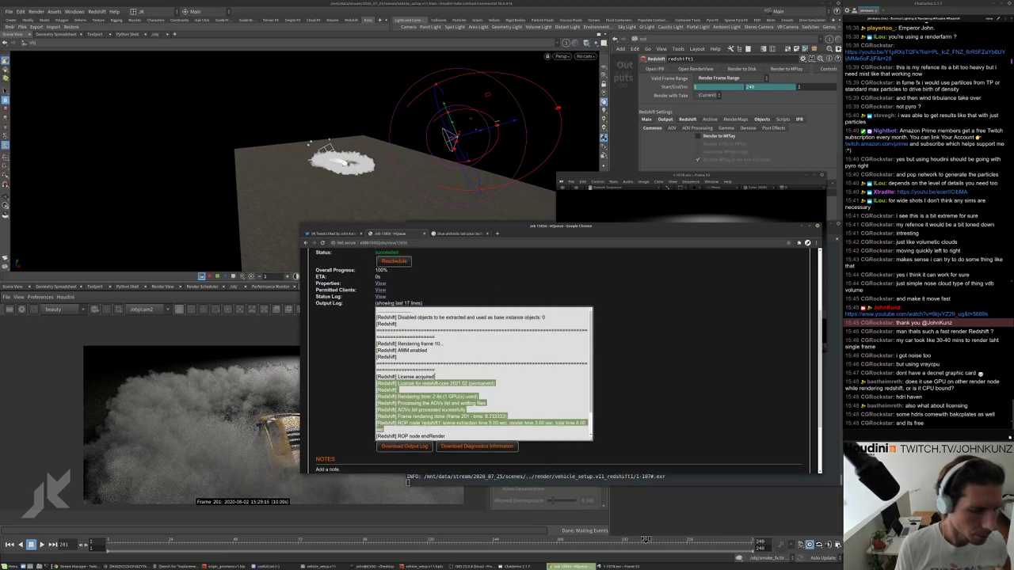
pyautogui.click(469, 398)
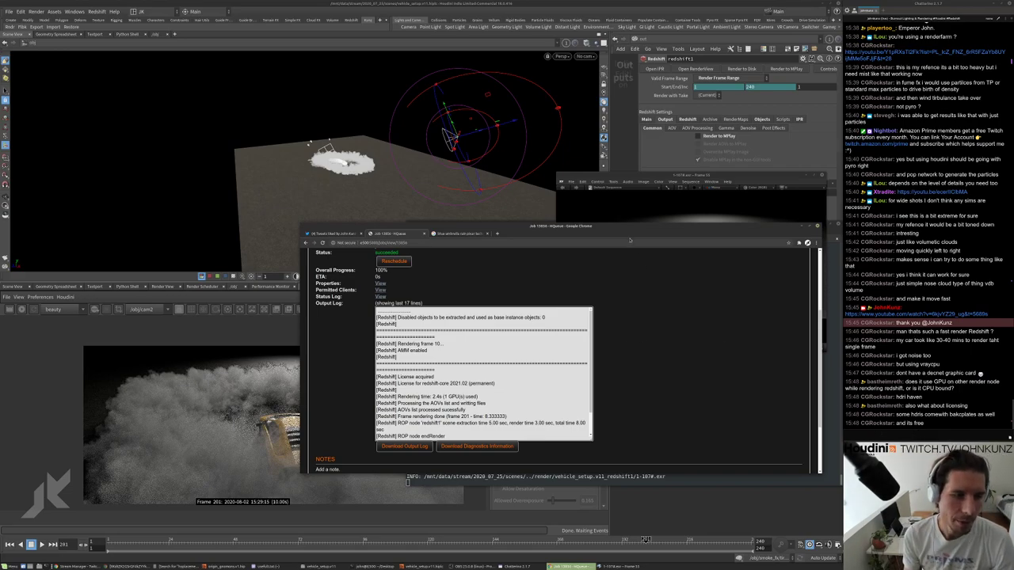
pyautogui.click(630, 241)
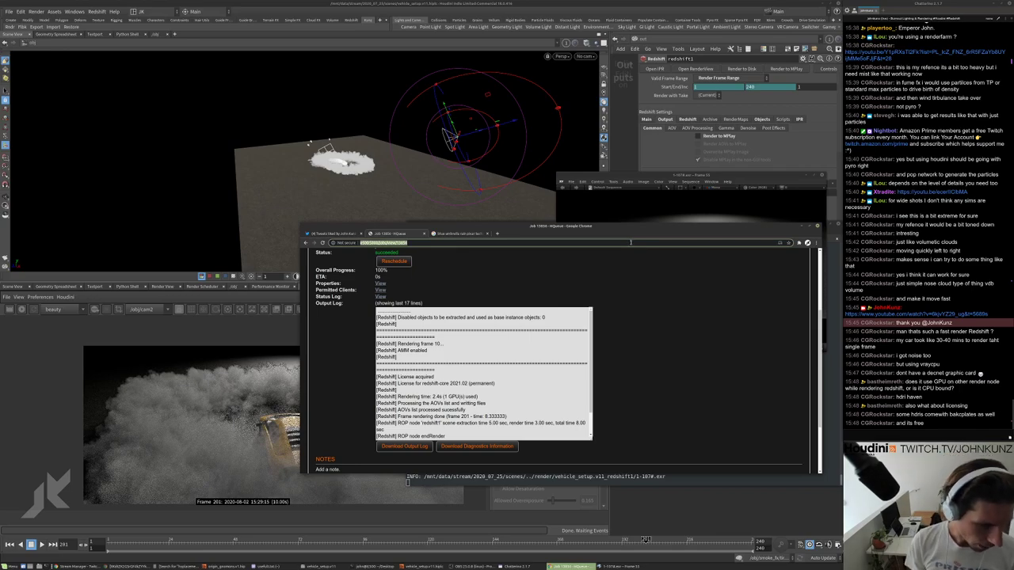
# Go to johnkunz.com/resources in a new tab and follow the Kungfujackrabbit HDRI link.
pyautogui.hotkey('ctrl', 't')
pyautogui.write('reso')
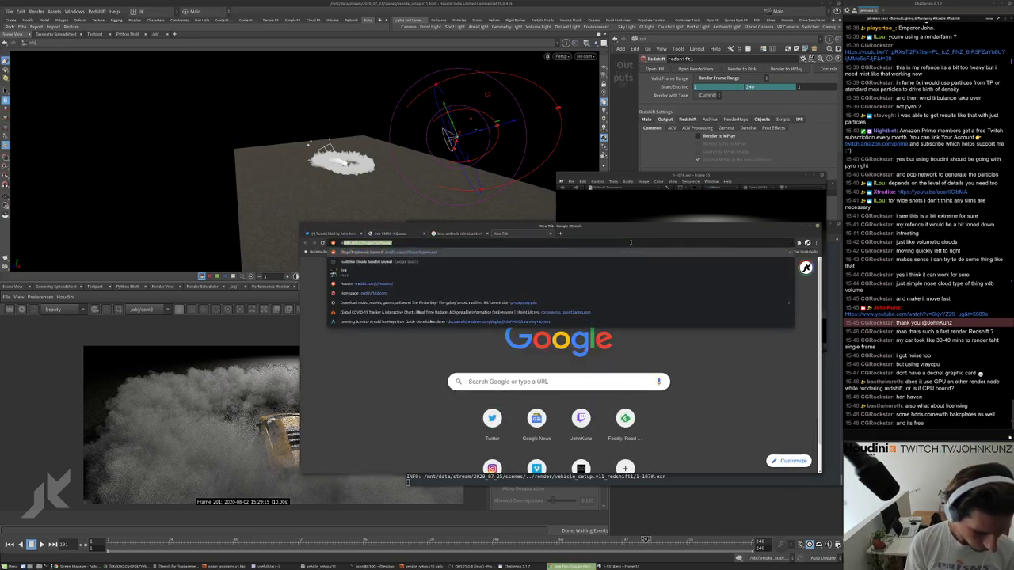
pyautogui.press('BackSpace')
pyautogui.press('BackSpace')
pyautogui.press('BackSpace')
pyautogui.press('BackSpace')
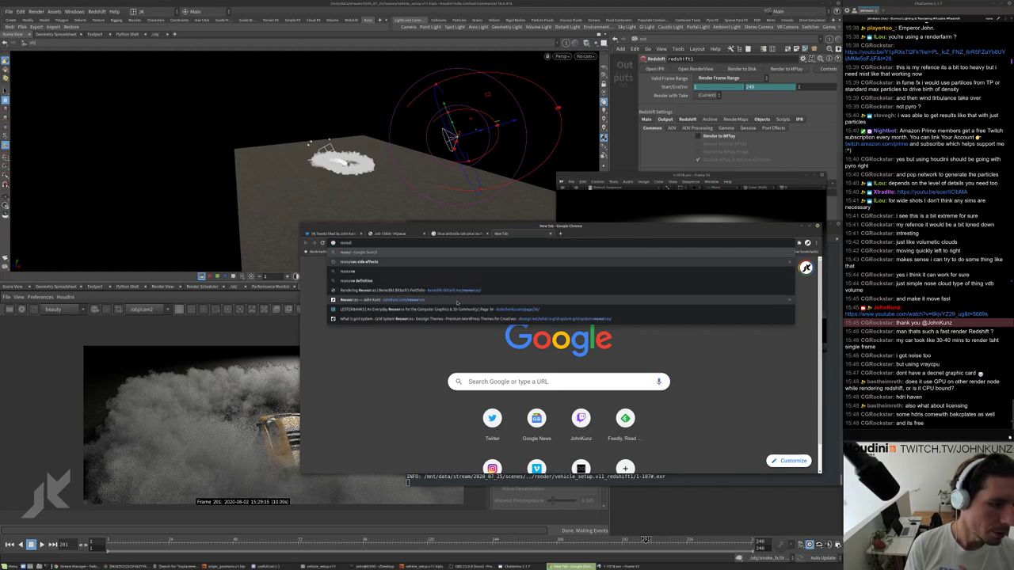
pyautogui.press('Return')
pyautogui.scroll(-3, 616, 333)
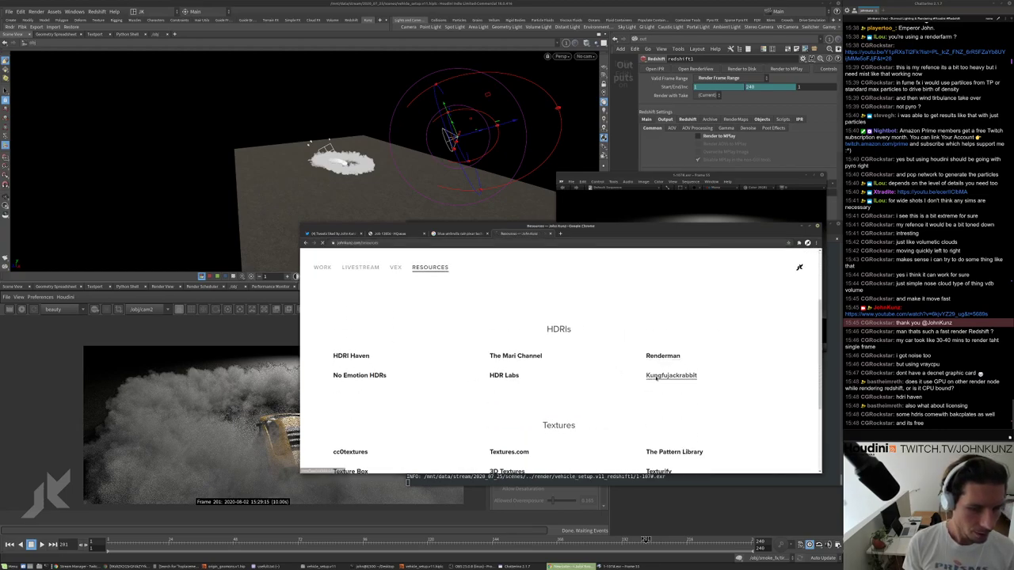
pyautogui.click(669, 375)
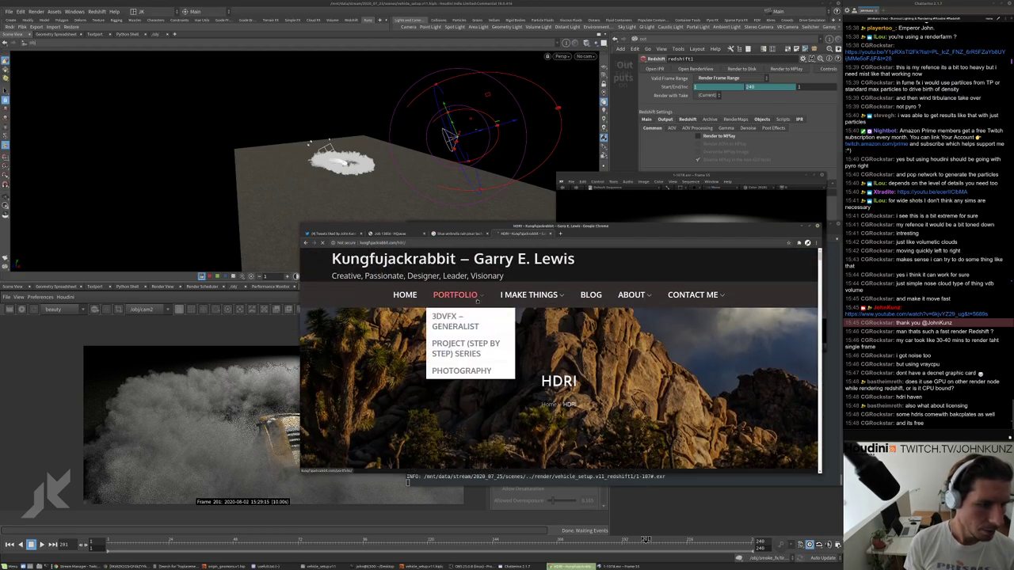
pyautogui.moveTo(550, 305)
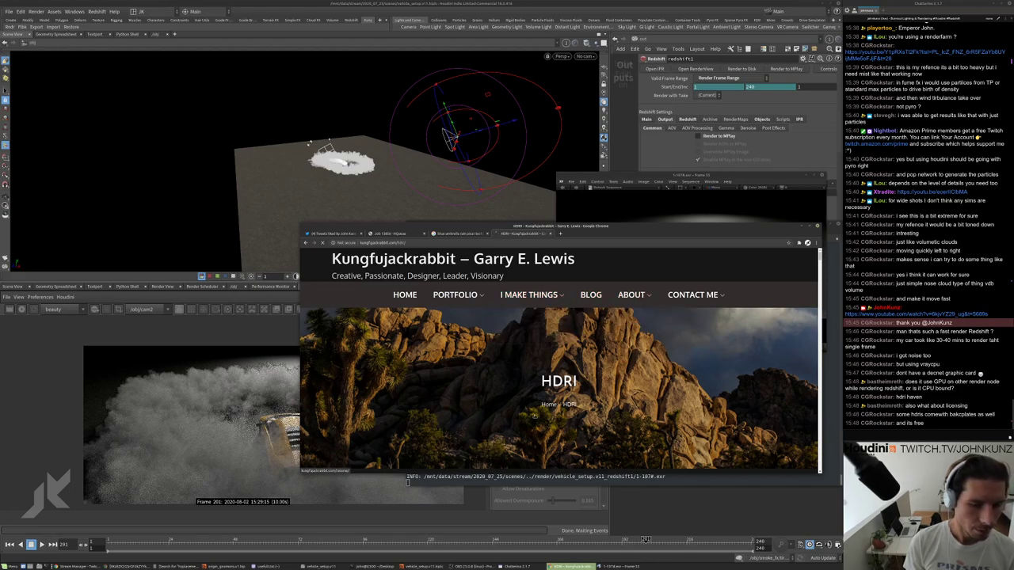
pyautogui.click(465, 243)
# Open the Chaos Group VRayDenoiser help page from a 'vray' suggestion in a new tab.
pyautogui.hotkey('ctrl', 't')
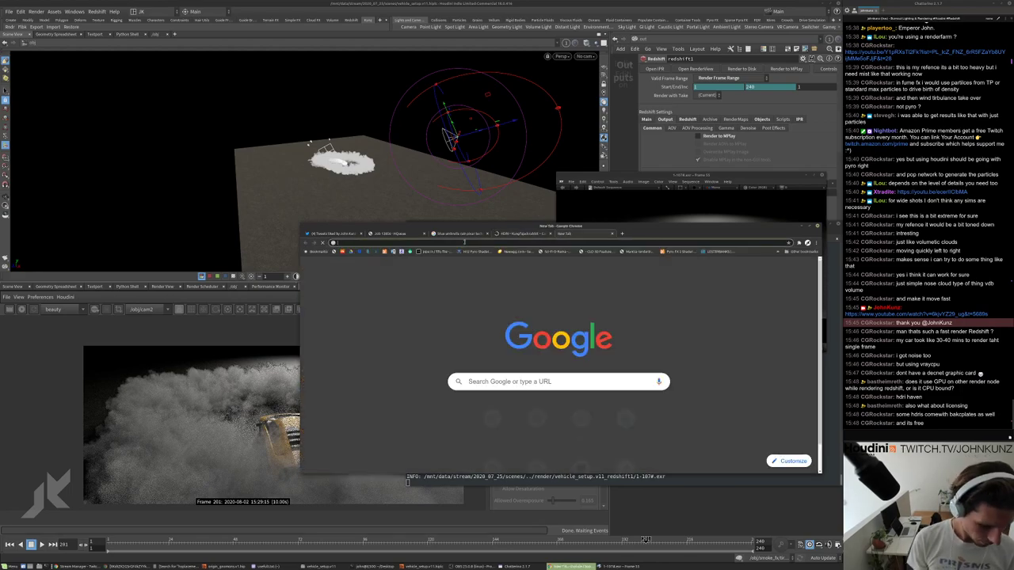
pyautogui.write('vray')
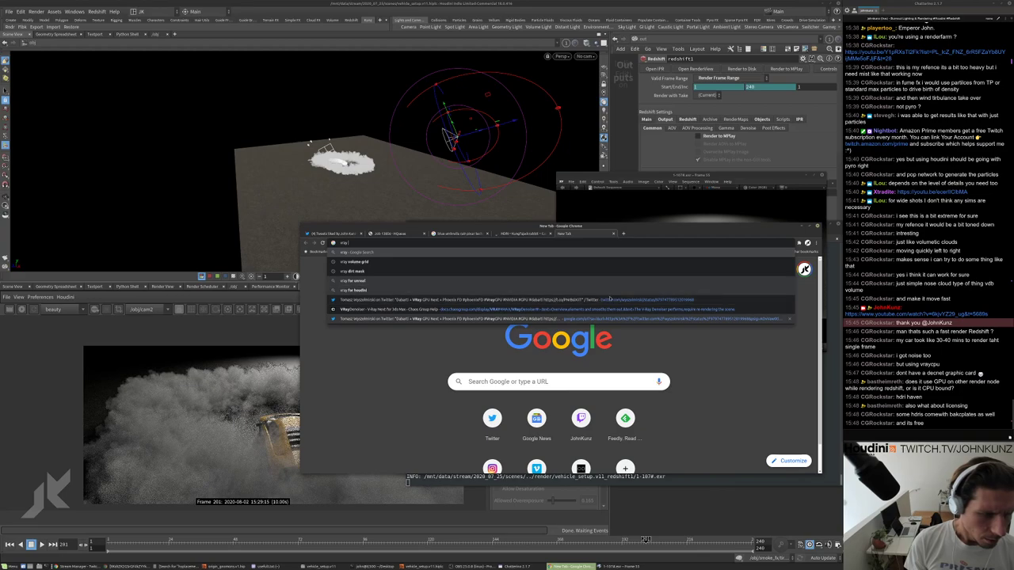
pyautogui.click(637, 310)
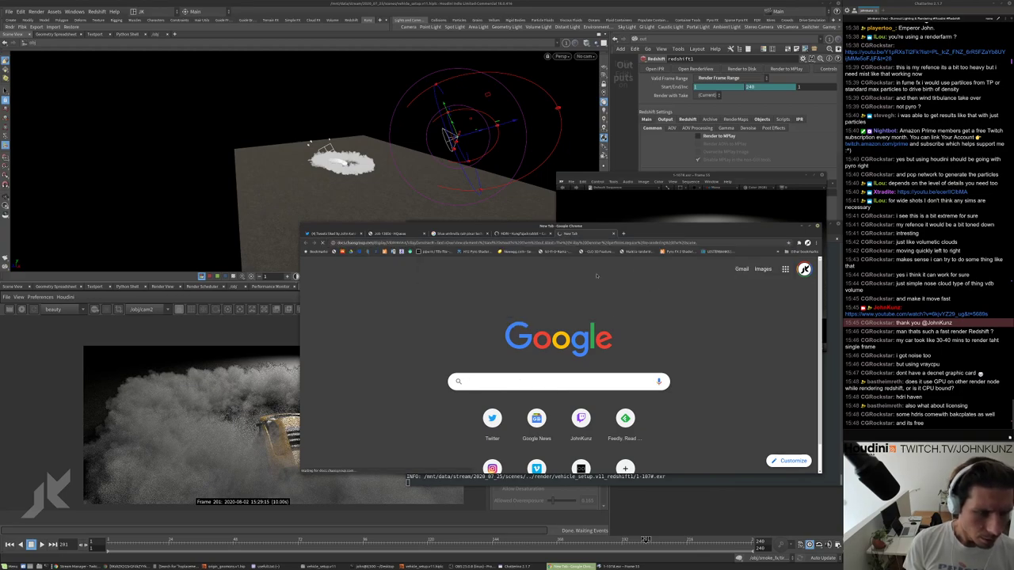
# Search Google for 'vray smoke burnout'.
pyautogui.click(417, 246)
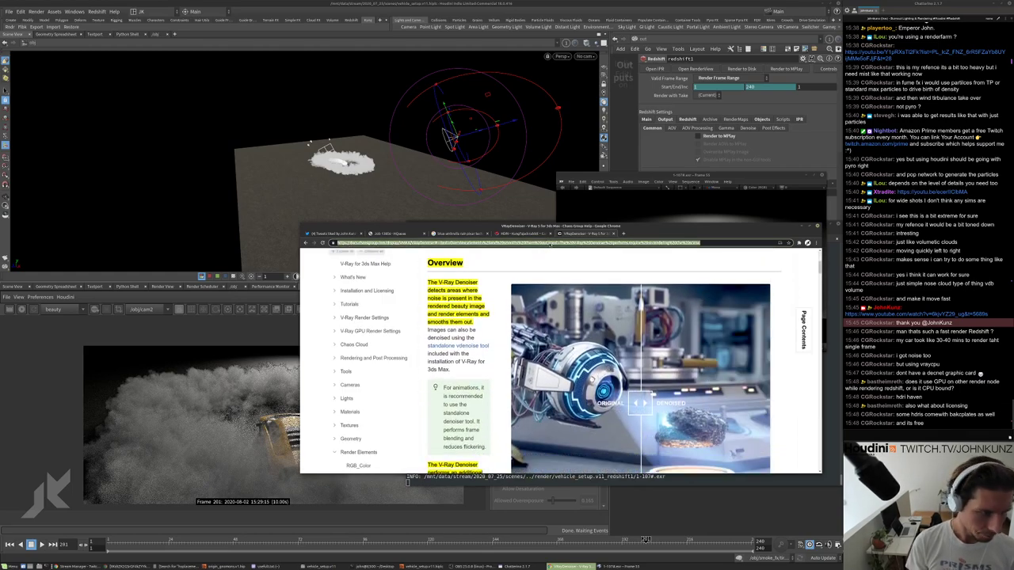
pyautogui.write('vray smoke')
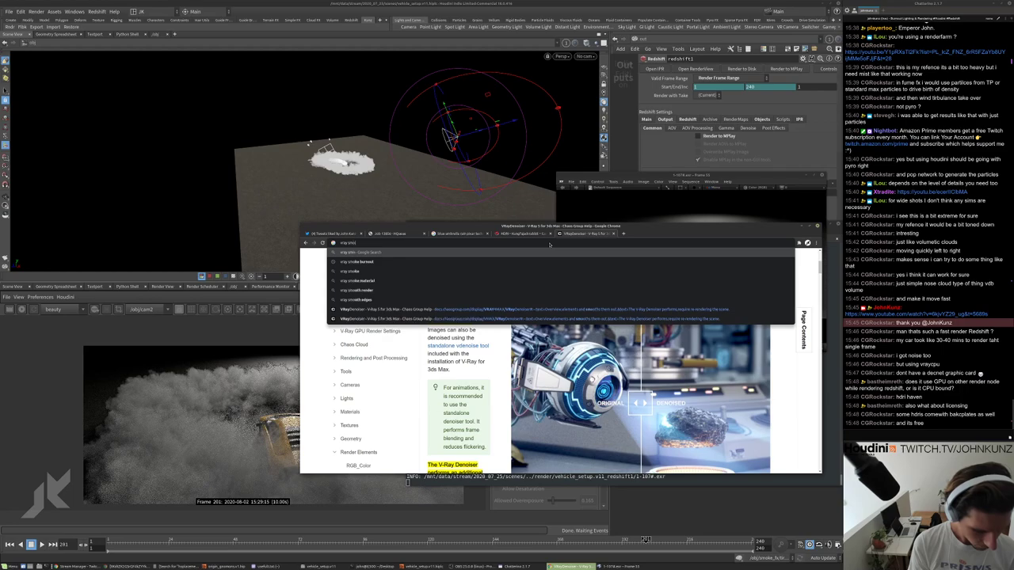
pyautogui.write(' burnout')
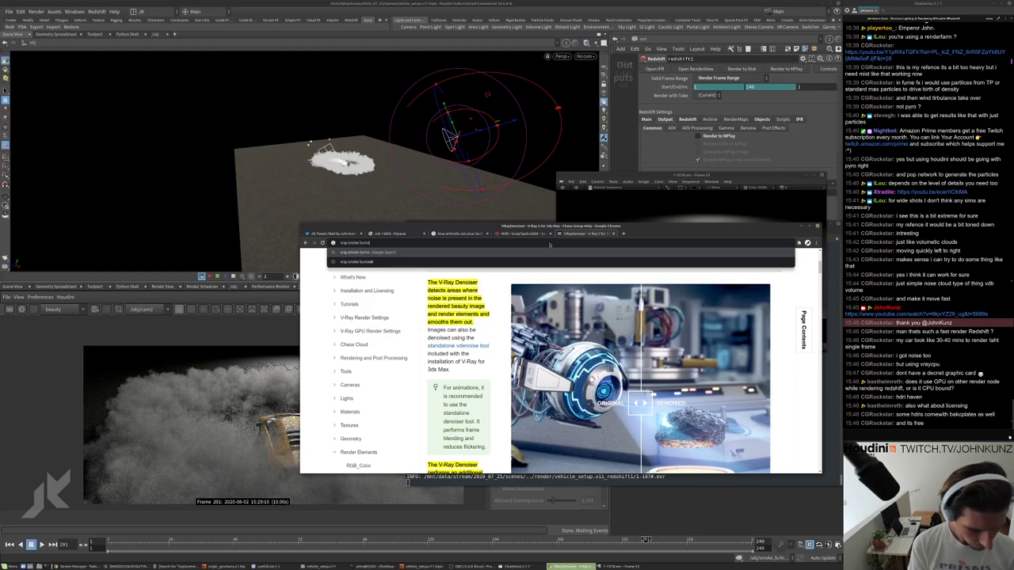
pyautogui.press('Return')
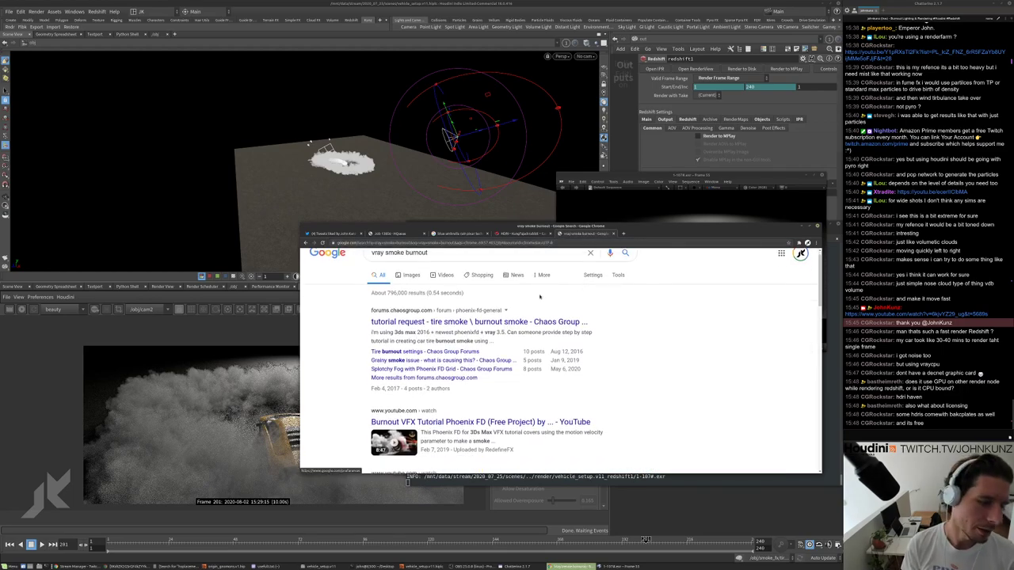
# Show image results and preview the 'Getting a cinematic look with V-Ray GPU' smoke image.
pyautogui.click(407, 287)
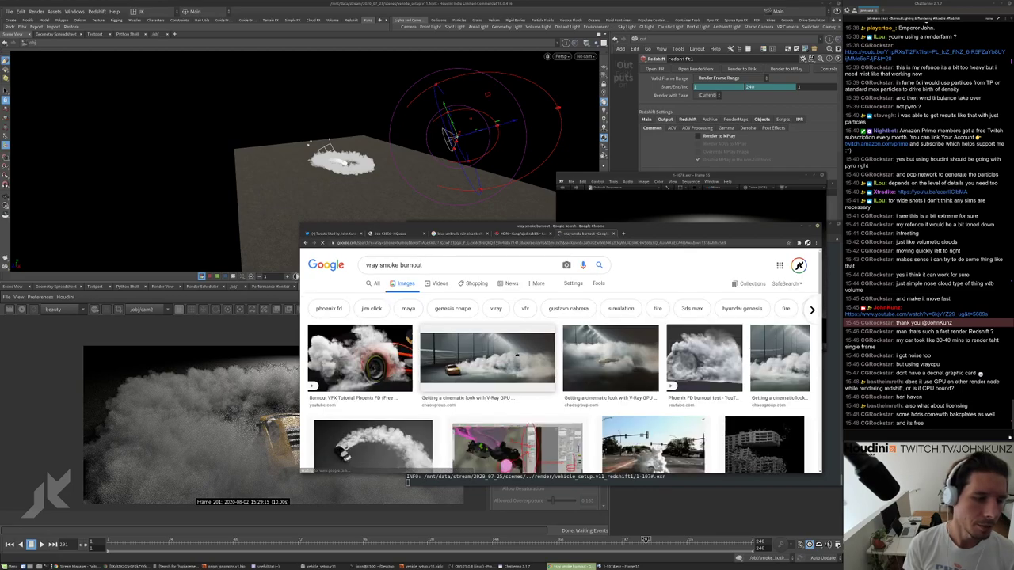
pyautogui.scroll(-1, 491, 365)
pyautogui.click(491, 361)
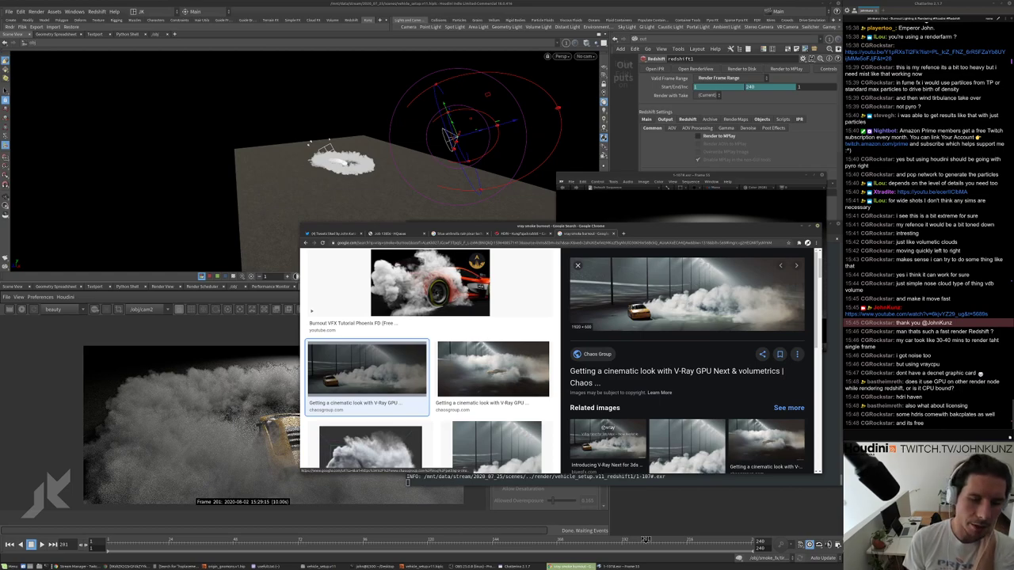
pyautogui.hotkey('alt', 'Tab')
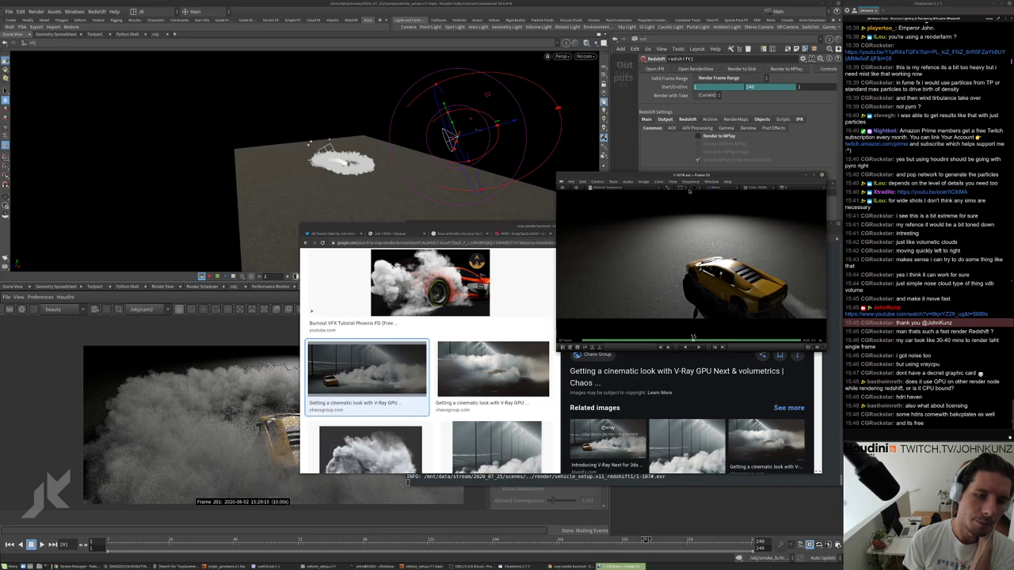
# Move the MPlay flipbook up-left, then bring it back in front of the main Houdini window.
pyautogui.moveTo(689, 175); pyautogui.dragTo(568, 80)
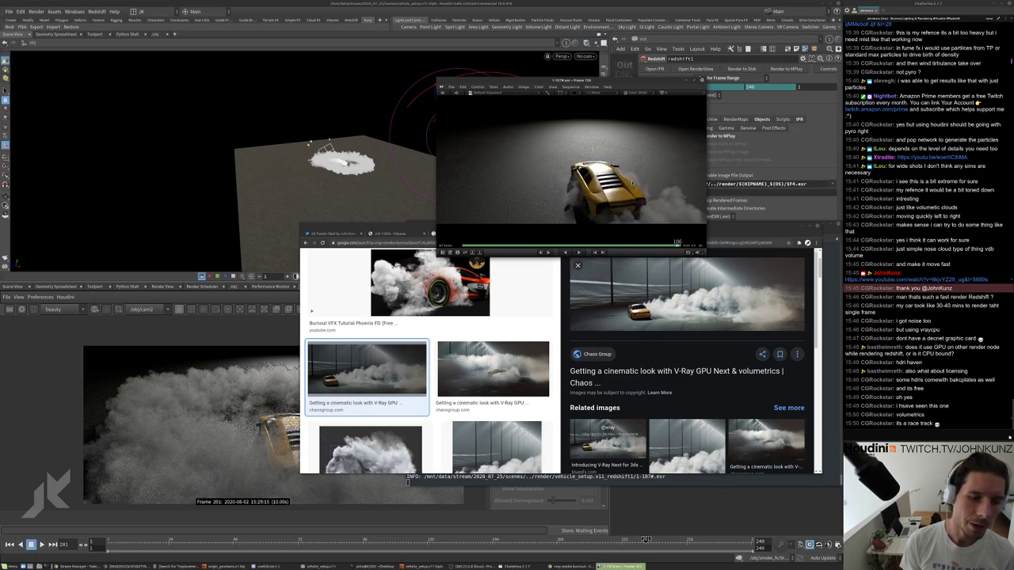
pyautogui.click(392, 203)
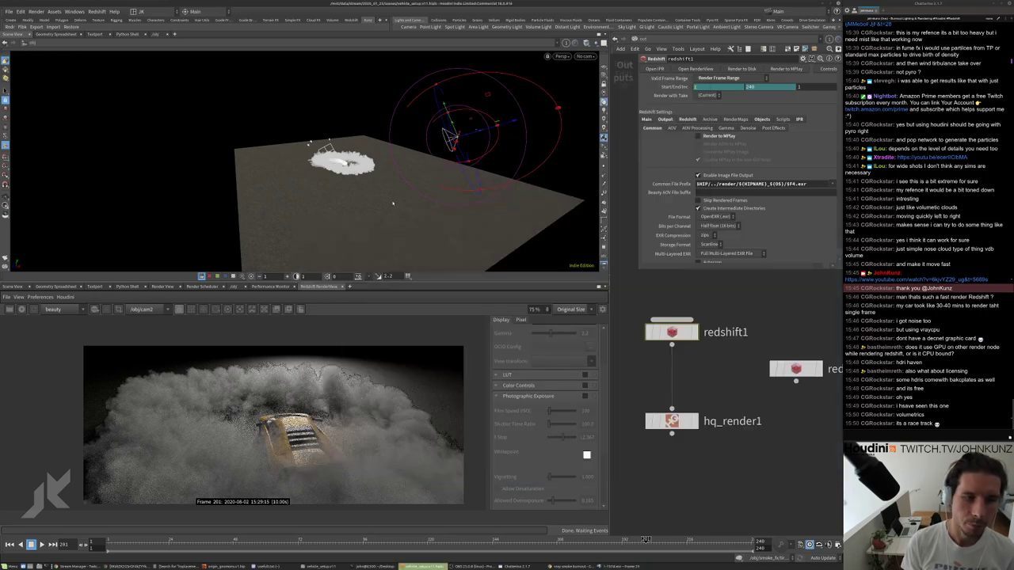
pyautogui.hotkey('alt', 'Tab')
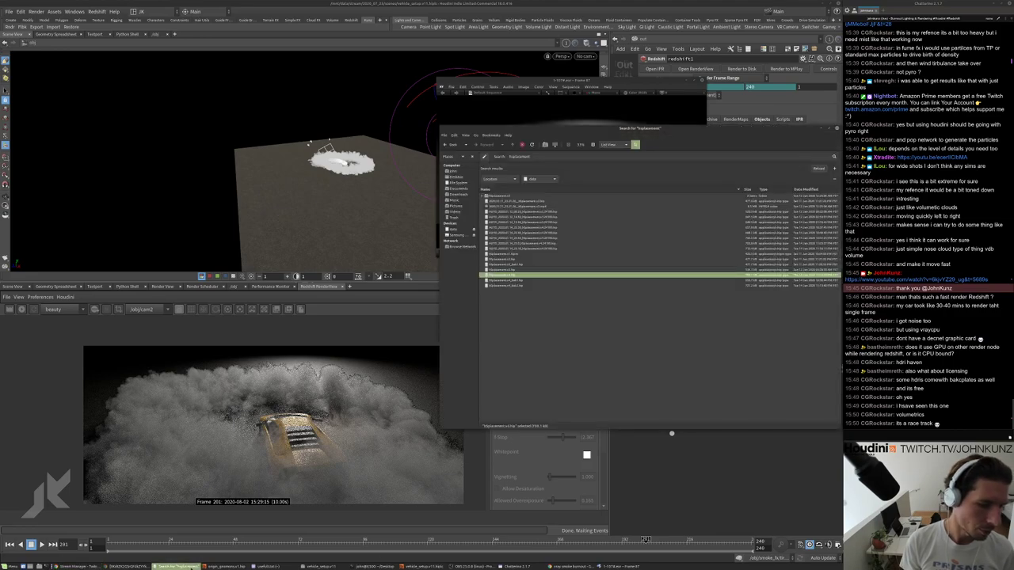
pyautogui.click(127, 566)
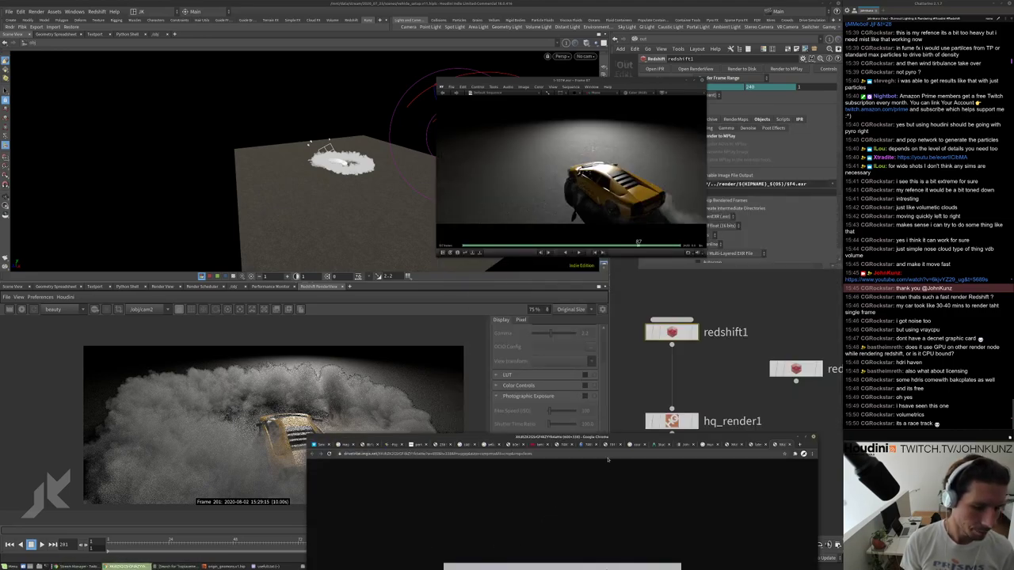
pyautogui.moveTo(397, 444); pyautogui.dragTo(267, 98)
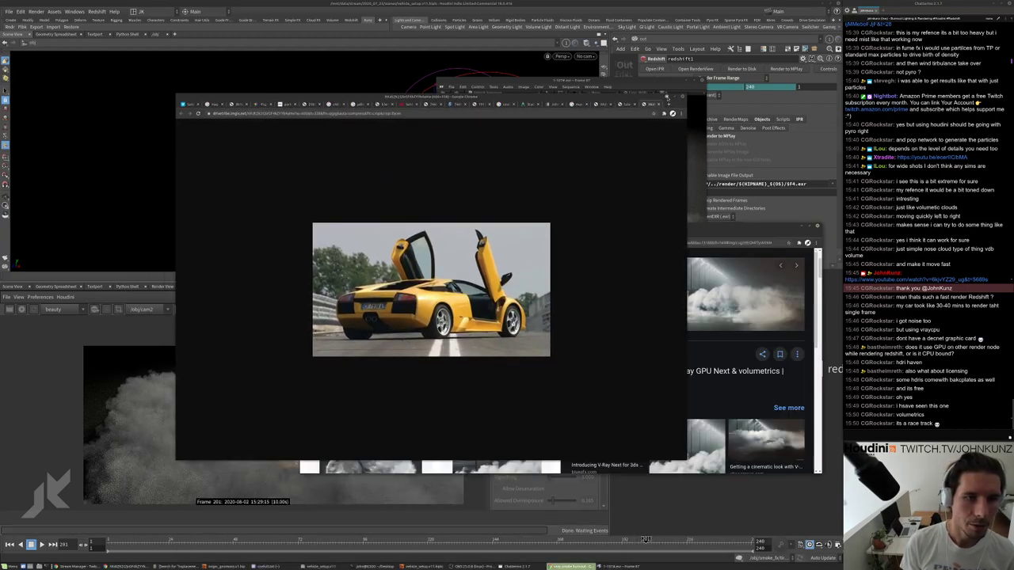
pyautogui.click(667, 99)
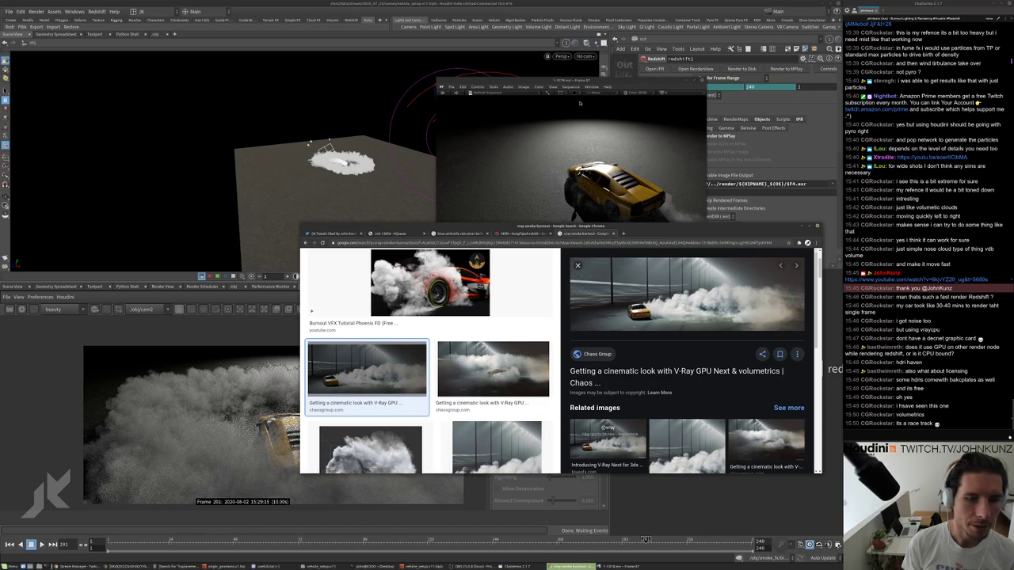
# Scroll the smoke burnout image results and enlarge a related cinematic V-Ray smoke image.
pyautogui.scroll(-3, 632, 351)
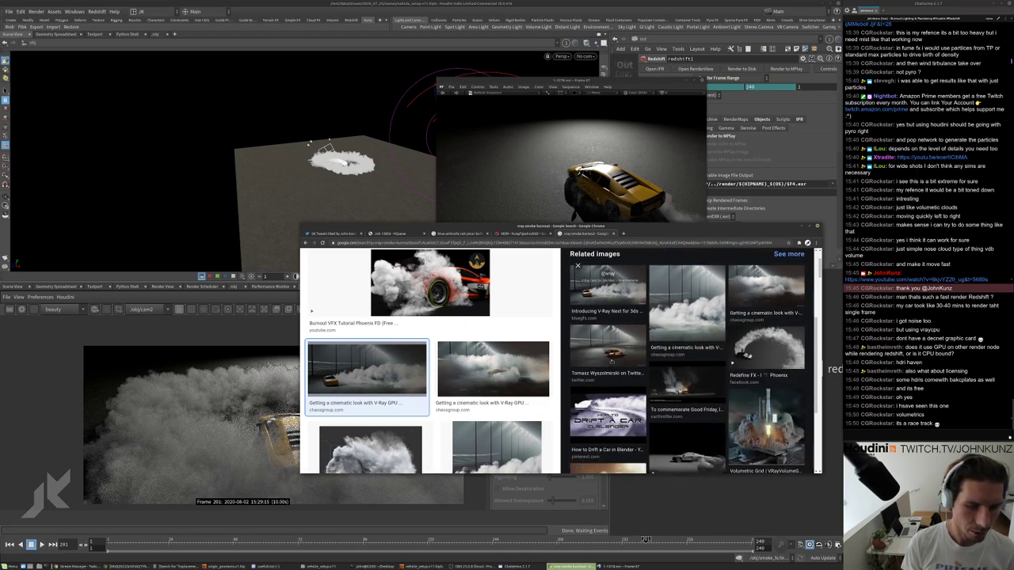
pyautogui.scroll(-1, 632, 350)
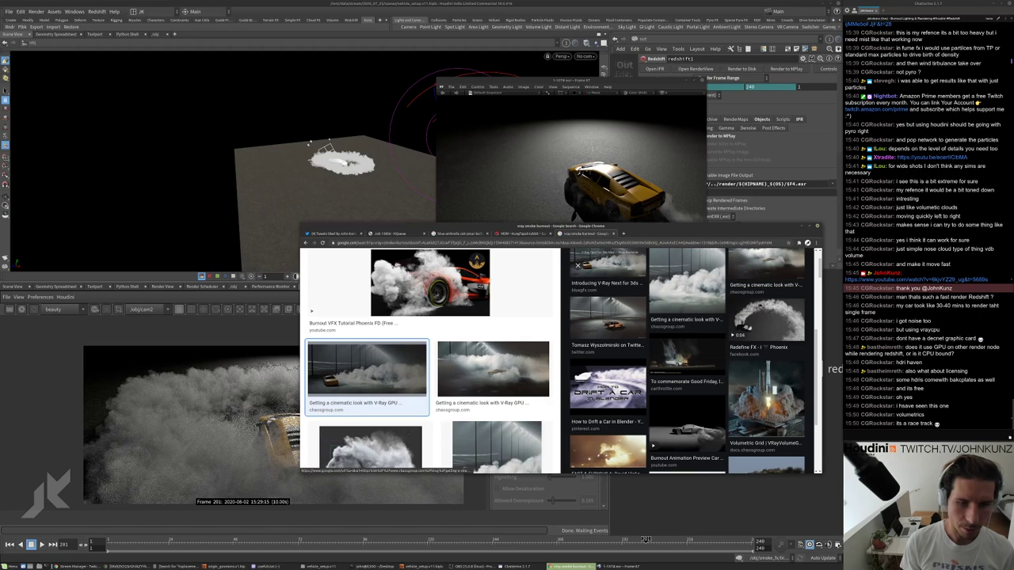
pyautogui.scroll(1, 768, 292)
pyautogui.click(768, 292)
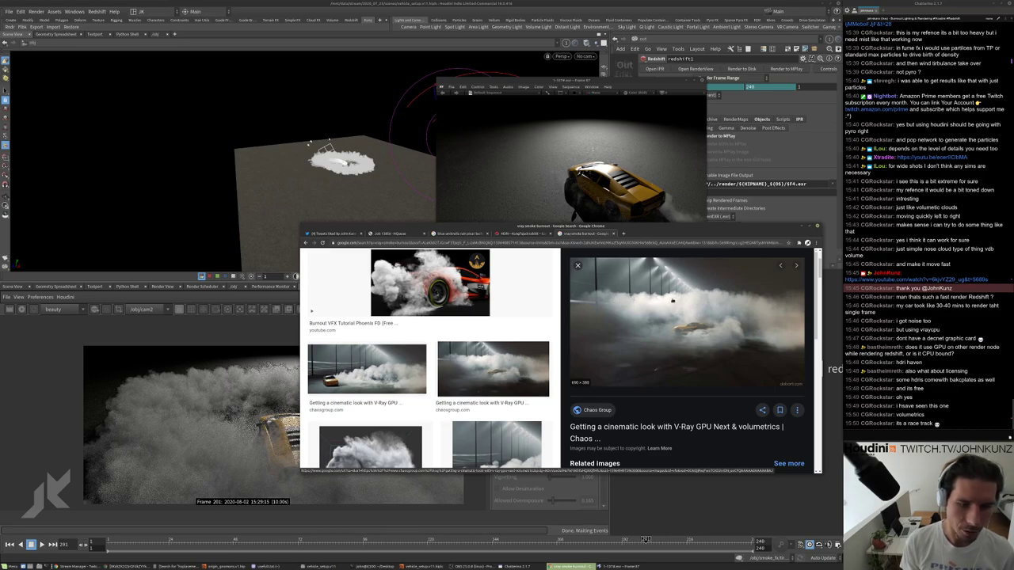
# Compare the render flipbook with the browser, then preview the second V-Ray smoke thumbnail.
pyautogui.click(622, 566)
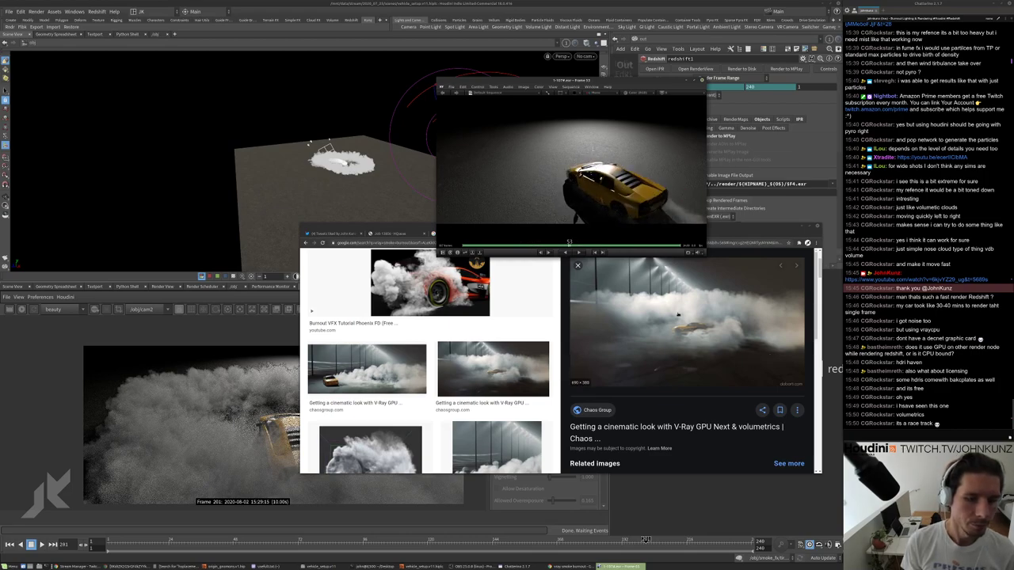
pyautogui.click(367, 369)
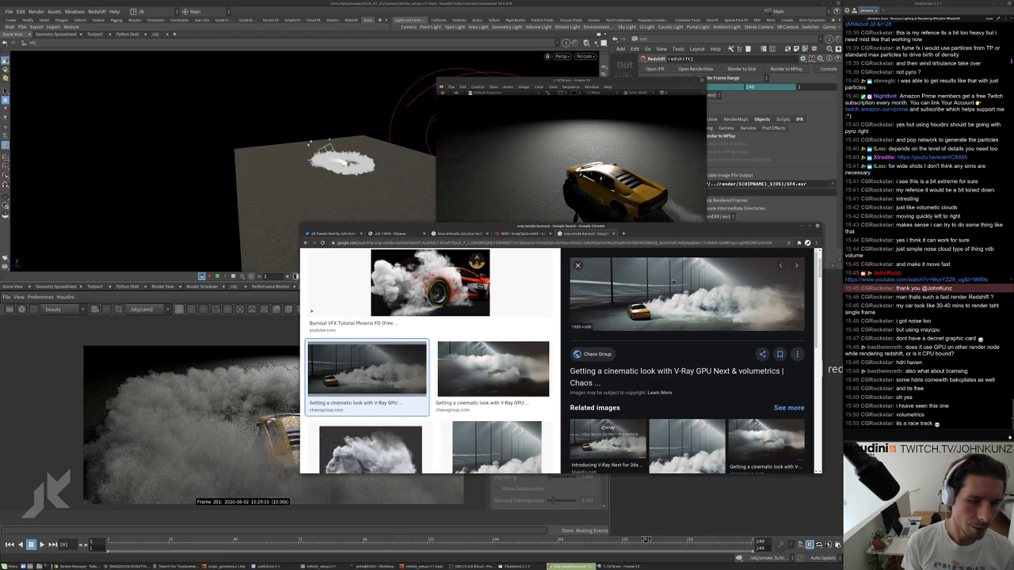
pyautogui.scroll(2, 661, 354)
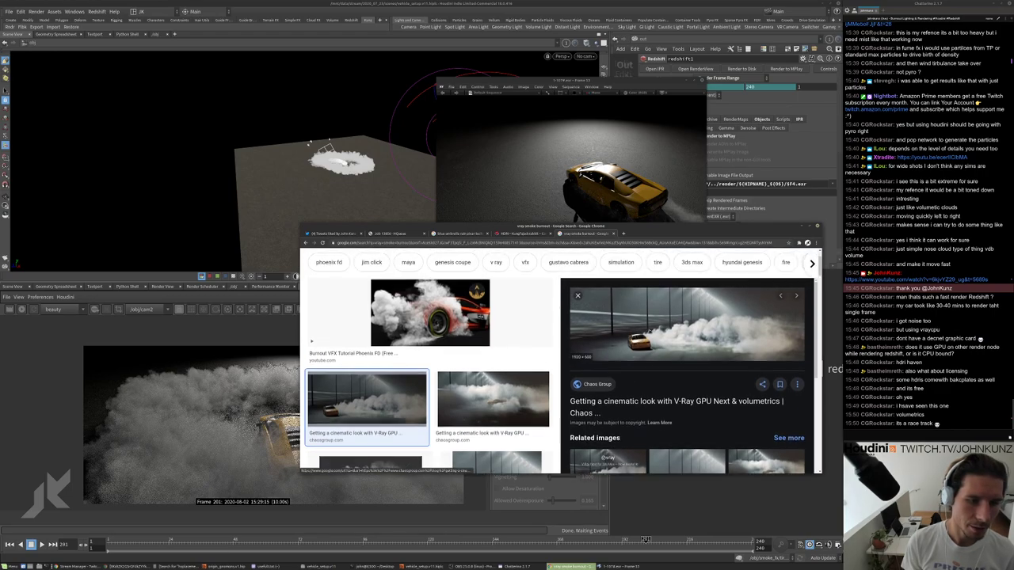
pyautogui.click(493, 426)
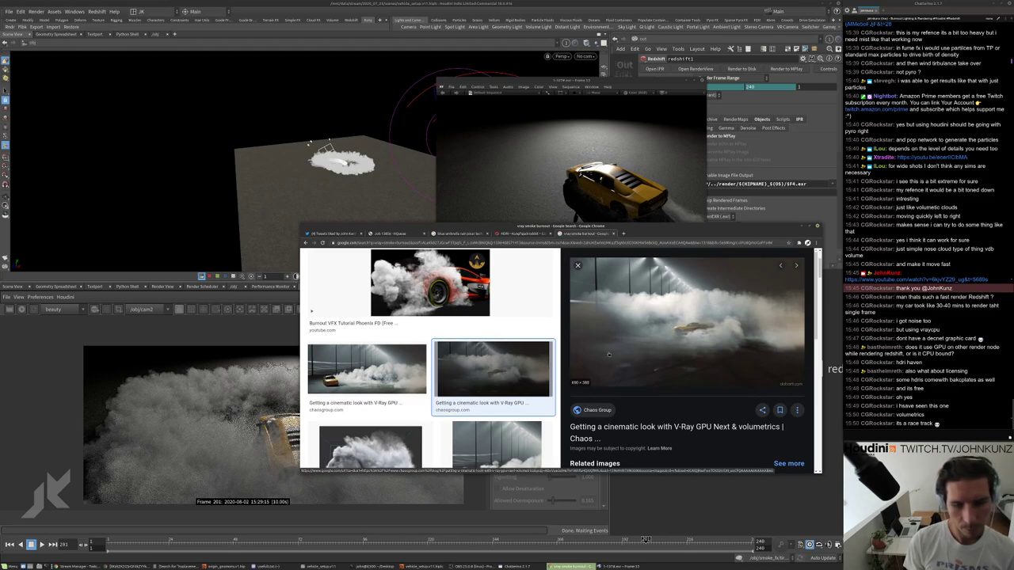
# Scroll further down the results and preview the green sports car V-Ray volumetrics image.
pyautogui.scroll(-5, 610, 329)
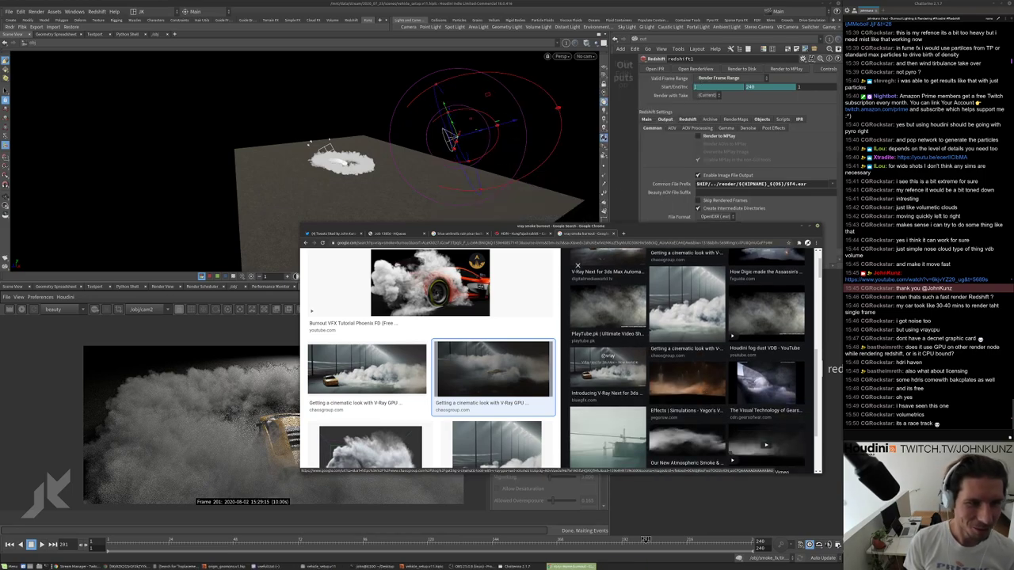
pyautogui.scroll(-2, 687, 356)
pyautogui.scroll(-5, 456, 353)
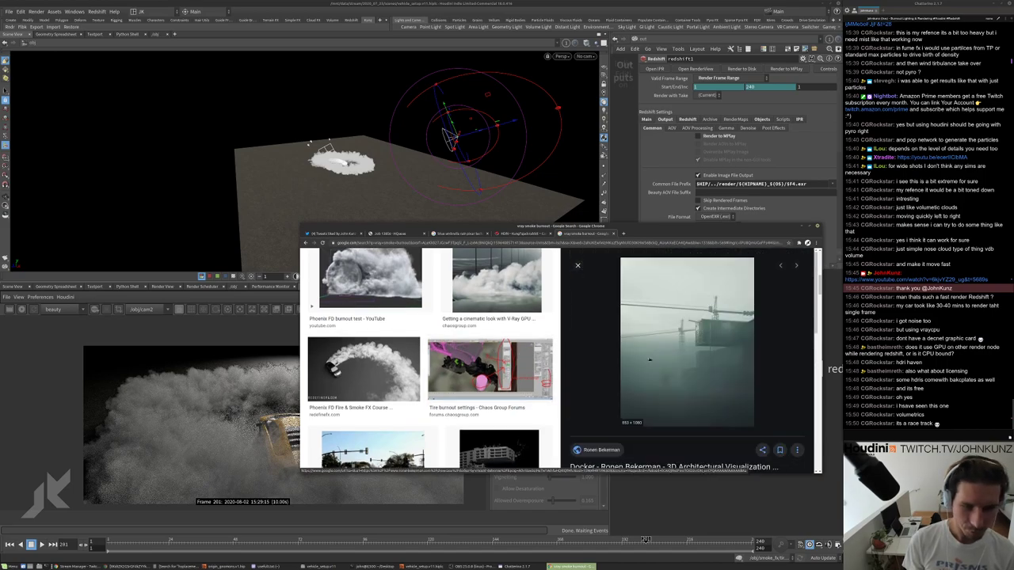
pyautogui.scroll(-3, 693, 309)
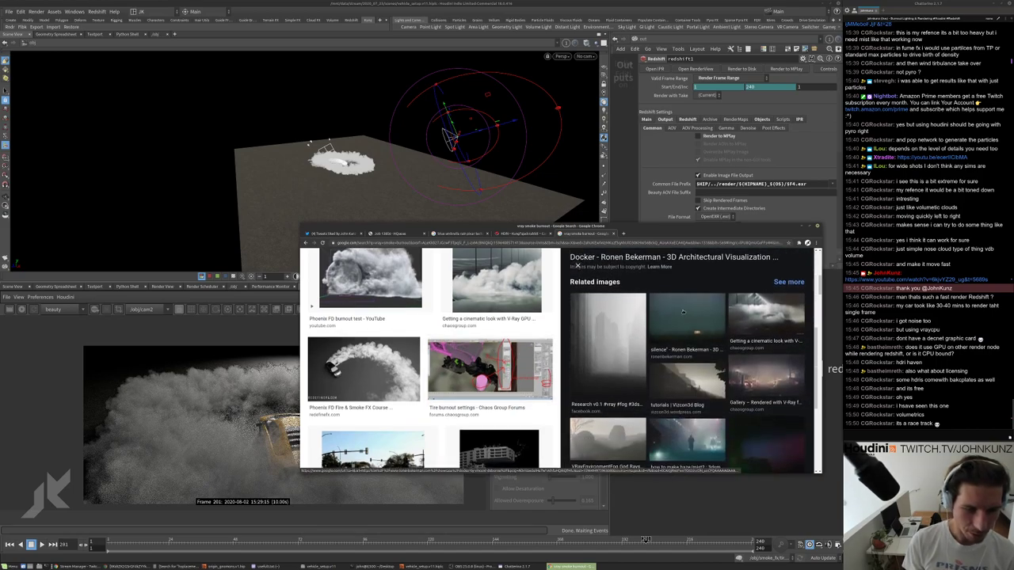
pyautogui.scroll(-5, 733, 319)
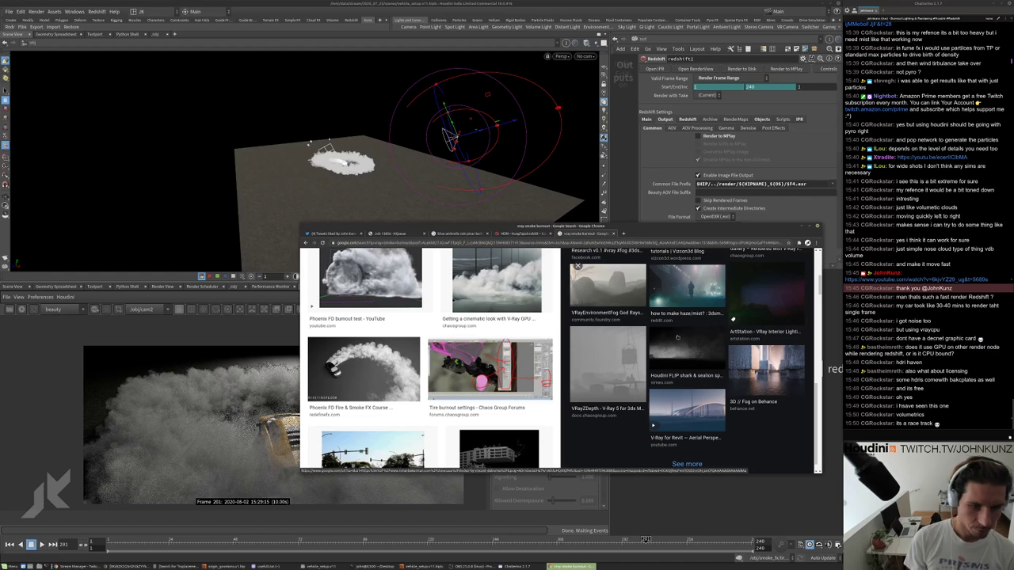
pyautogui.scroll(-2, 733, 319)
pyautogui.scroll(-5, 469, 392)
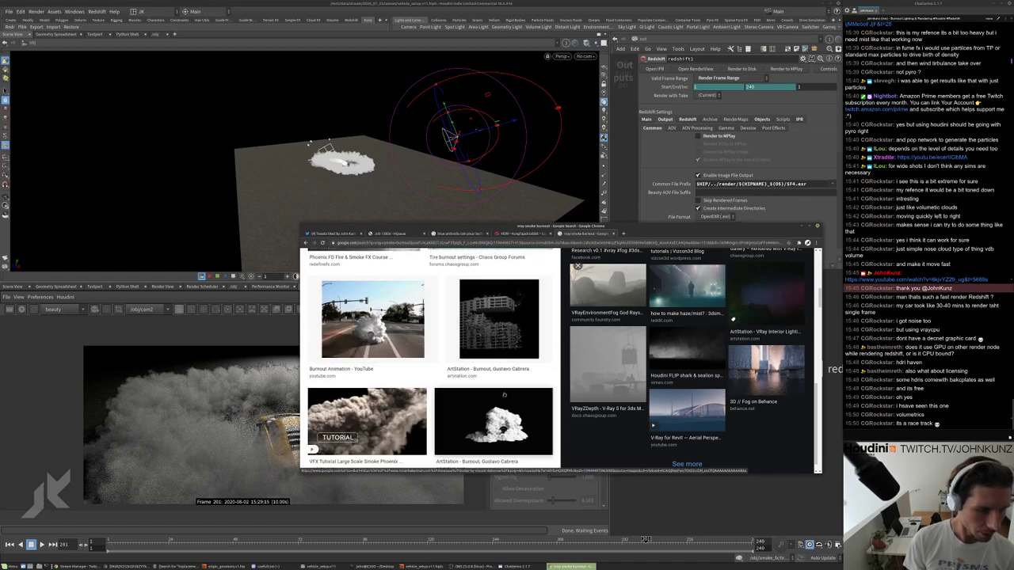
pyautogui.scroll(-3, 513, 377)
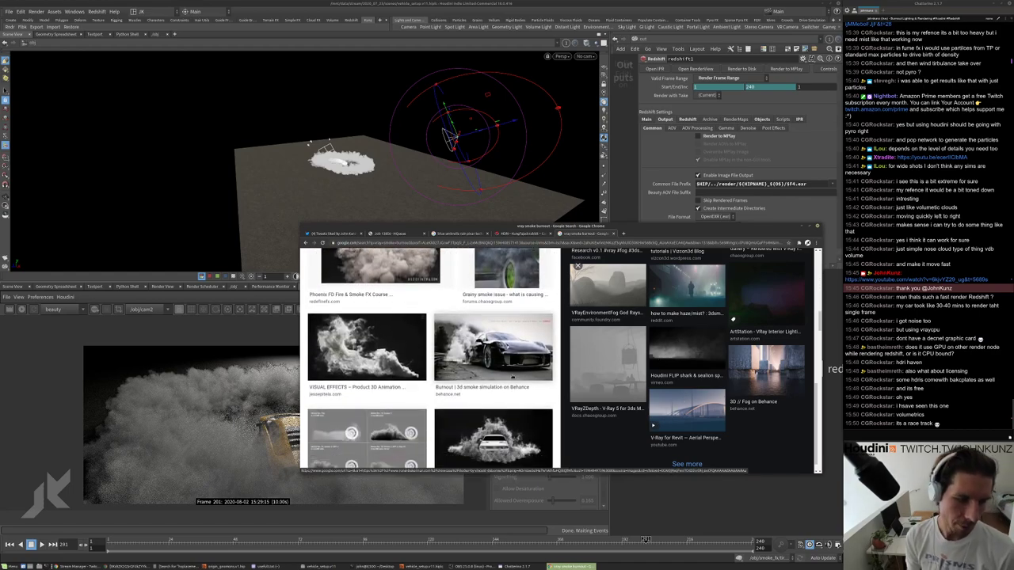
pyautogui.scroll(-5, 405, 362)
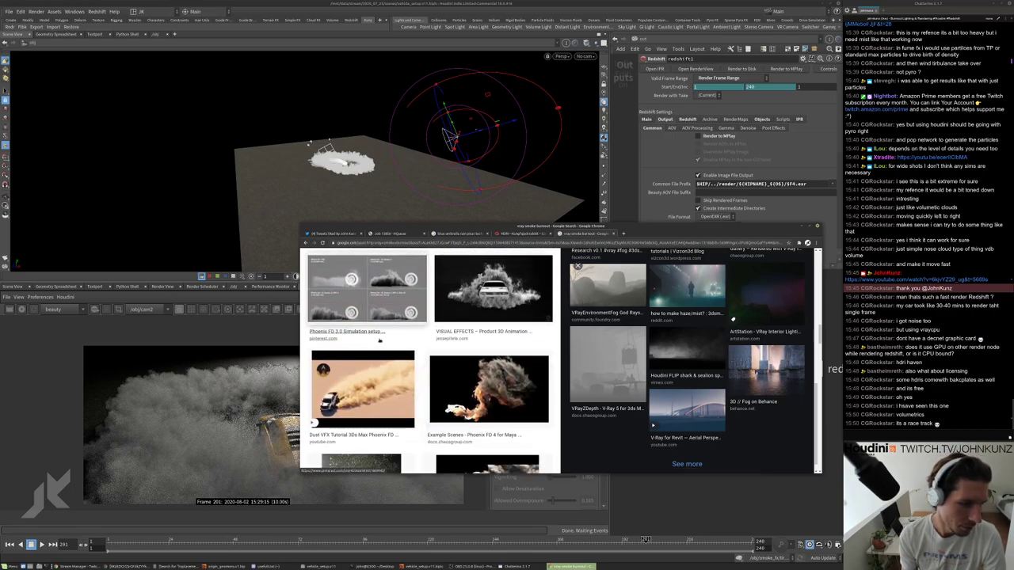
pyautogui.scroll(-4, 405, 362)
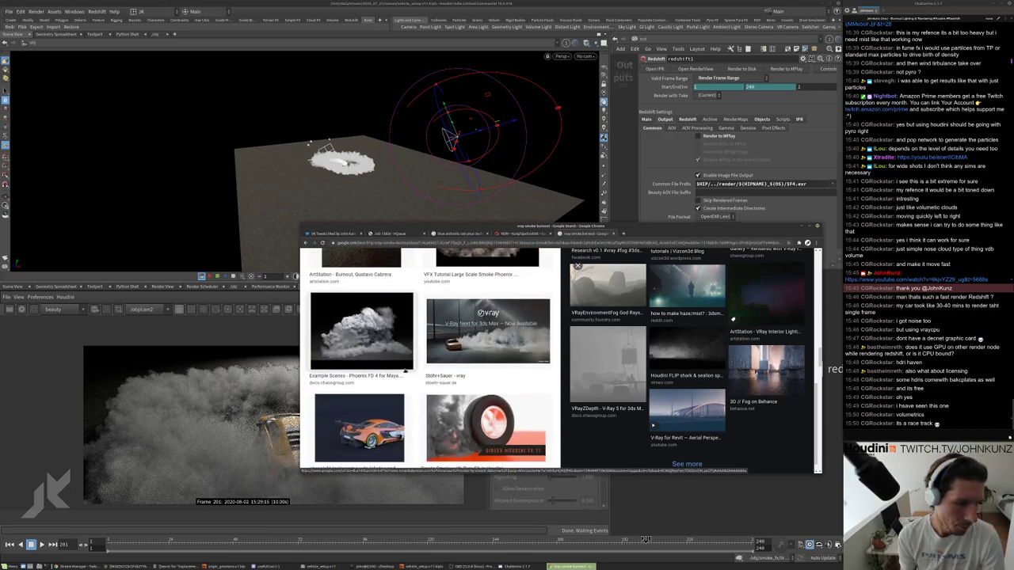
pyautogui.scroll(-1, 431, 357)
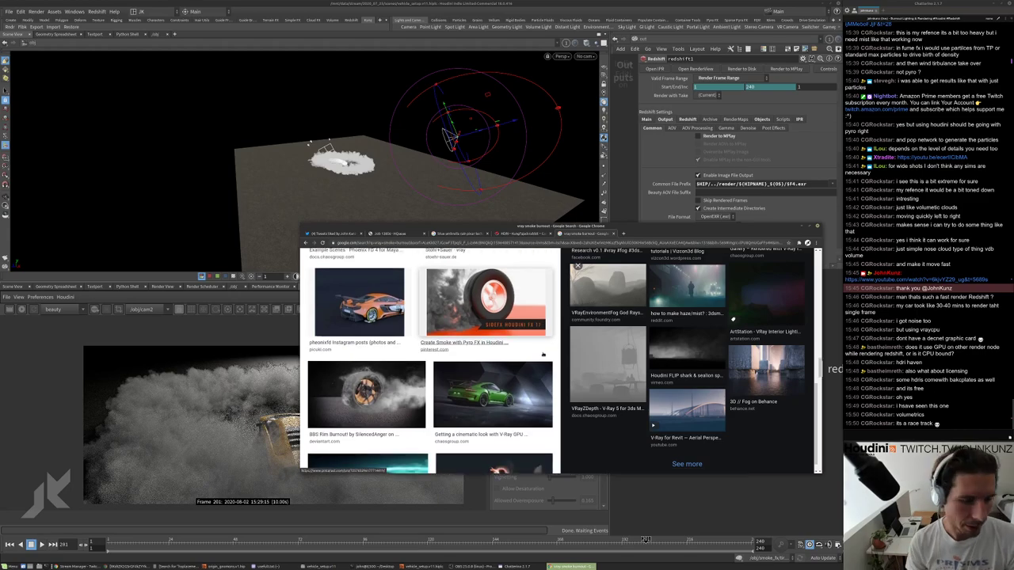
pyautogui.click(492, 393)
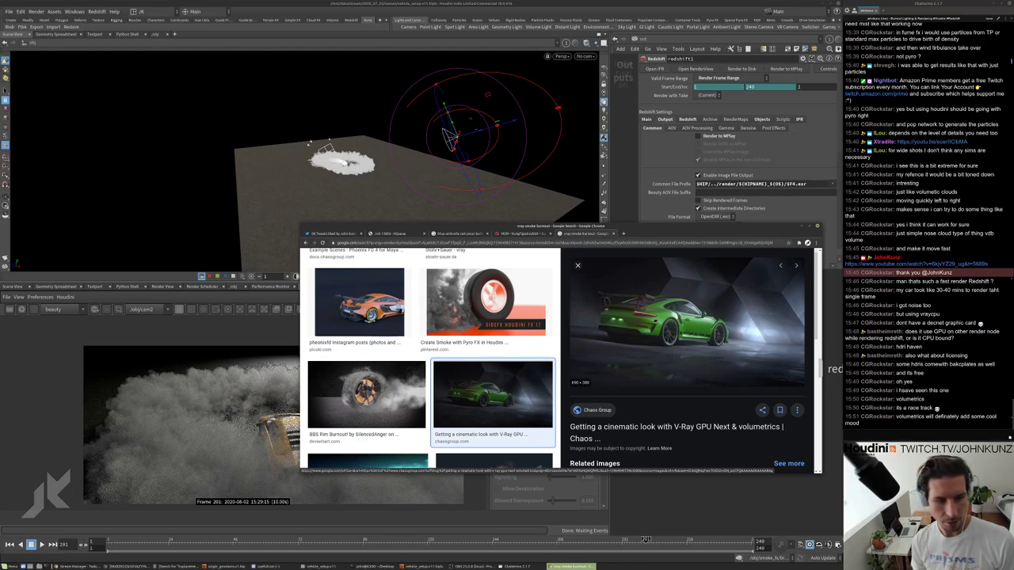
pyautogui.scroll(1, 432, 358)
pyautogui.scroll(-1, 432, 358)
pyautogui.scroll(-4, 639, 409)
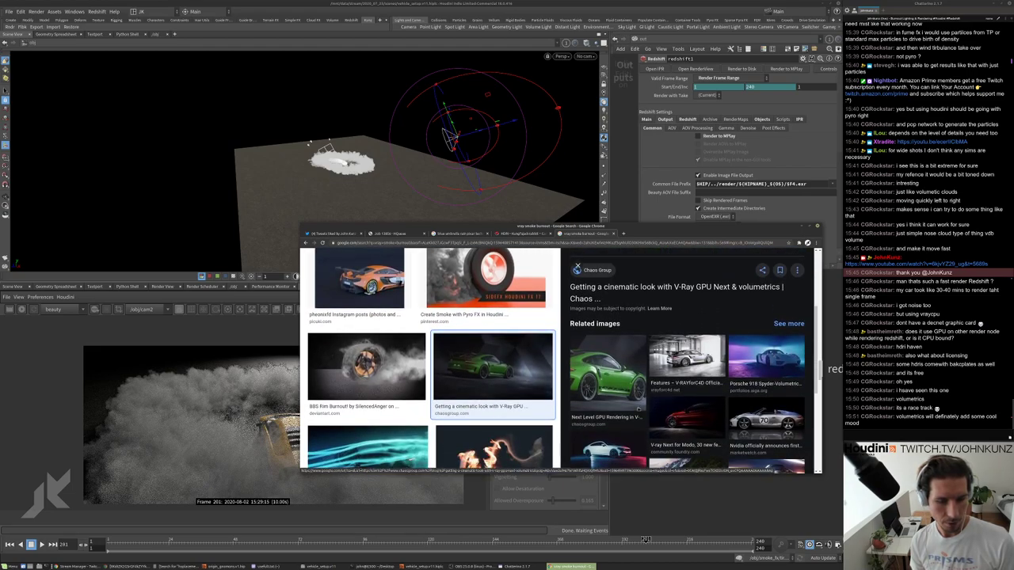
pyautogui.scroll(4, 767, 317)
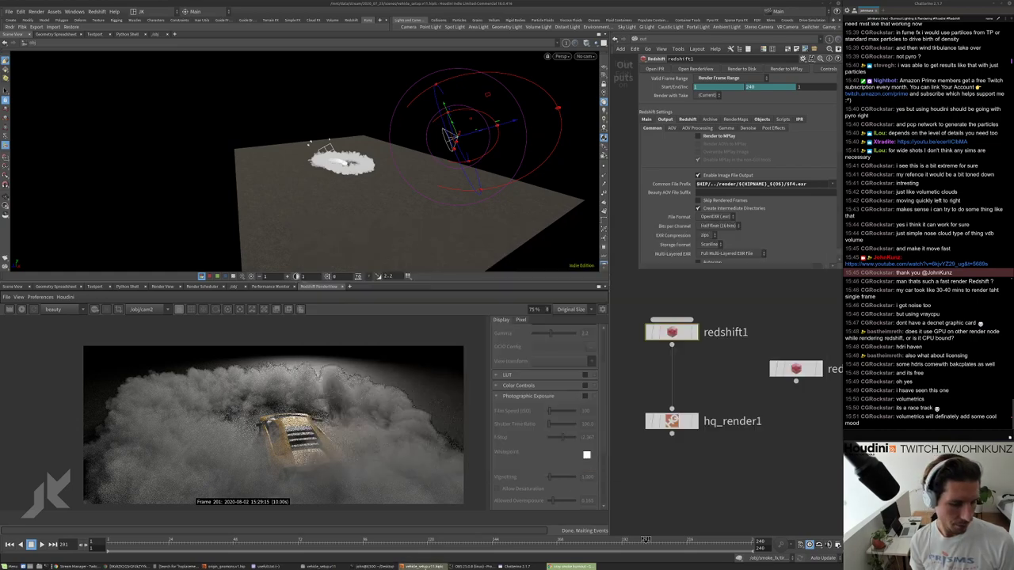
# Rerun rv on the redshift1 EXR sequence from the terminal and play it.
pyautogui.hotkey('alt', 'Tab')
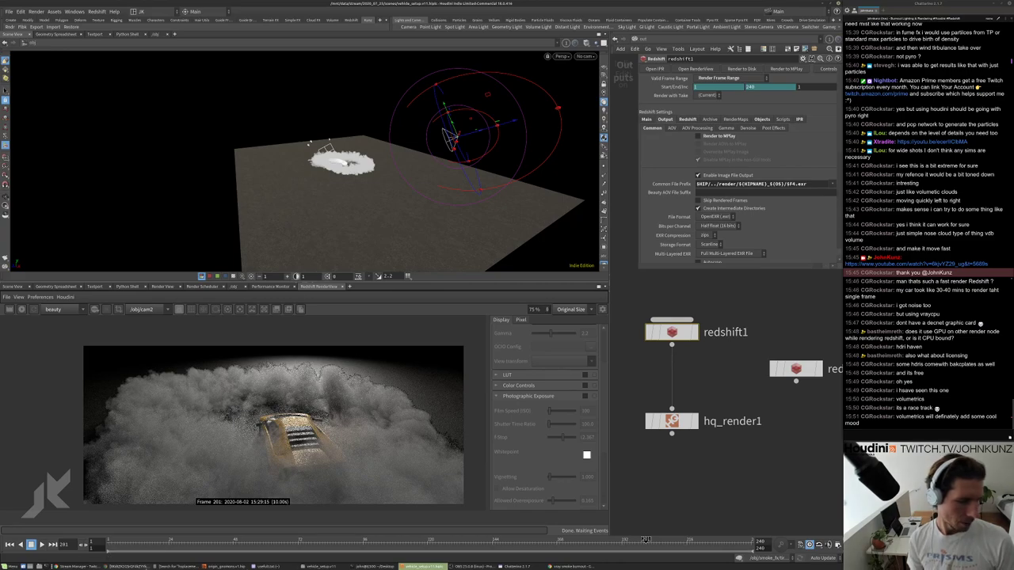
pyautogui.click(379, 567)
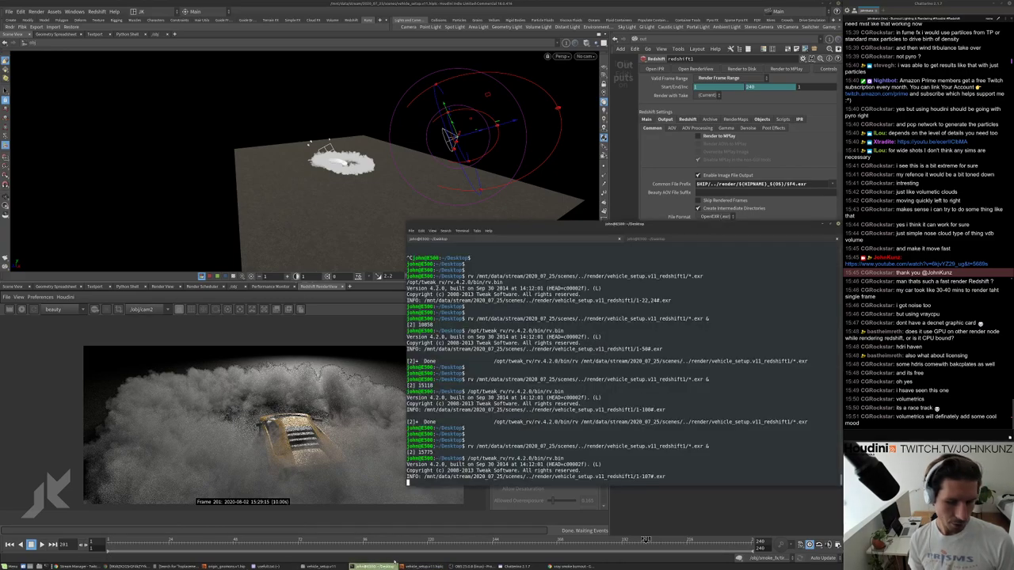
pyautogui.press('Return')
pyautogui.press('Return')
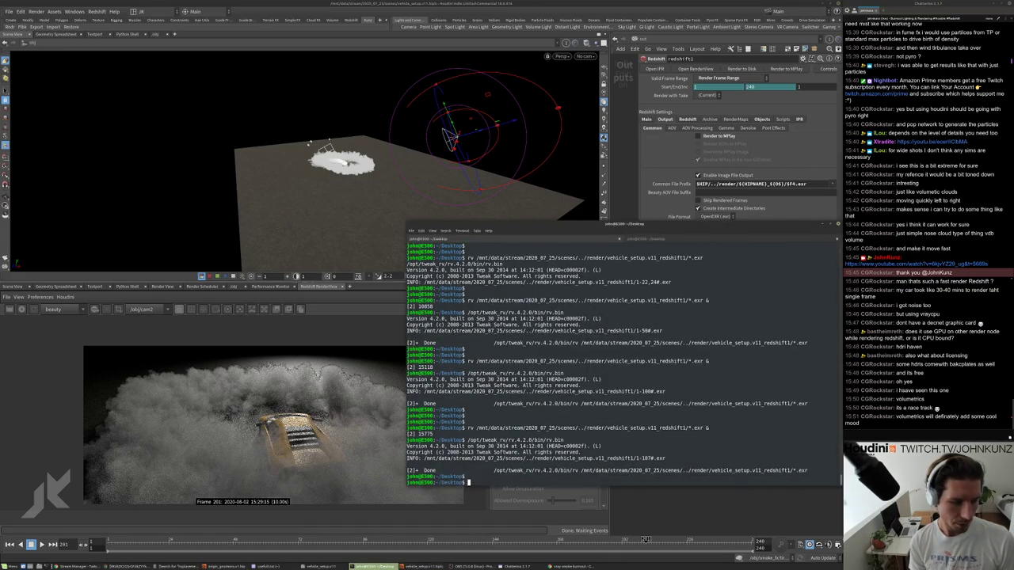
pyautogui.press('Up')
pyautogui.press('Return')
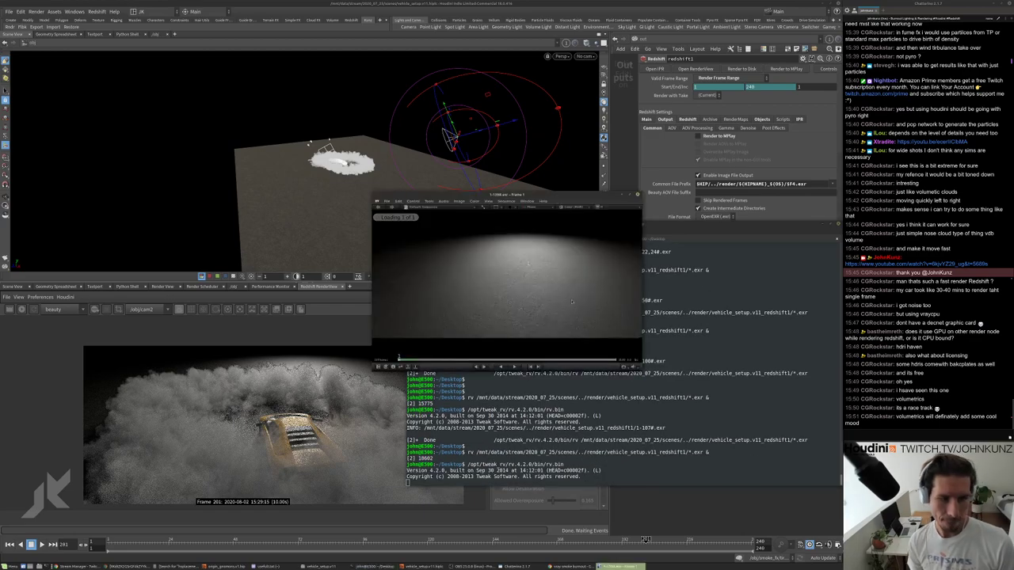
pyautogui.press('space')
# Move RV to the upper right, scrub back through the frames near 139, then close it.
pyautogui.moveTo(552, 198); pyautogui.dragTo(729, 132)
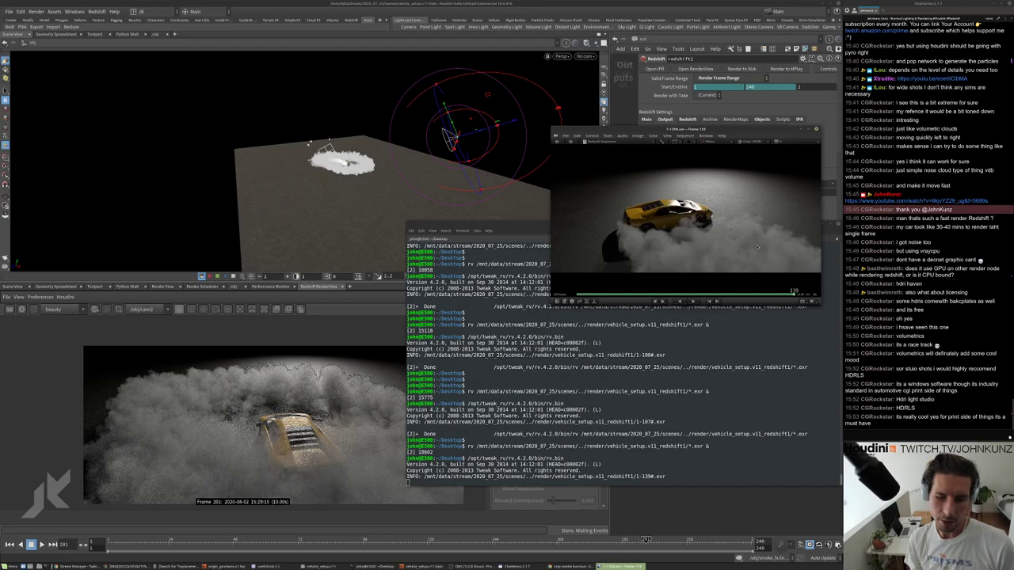
pyautogui.moveTo(757, 293); pyautogui.dragTo(740, 255)
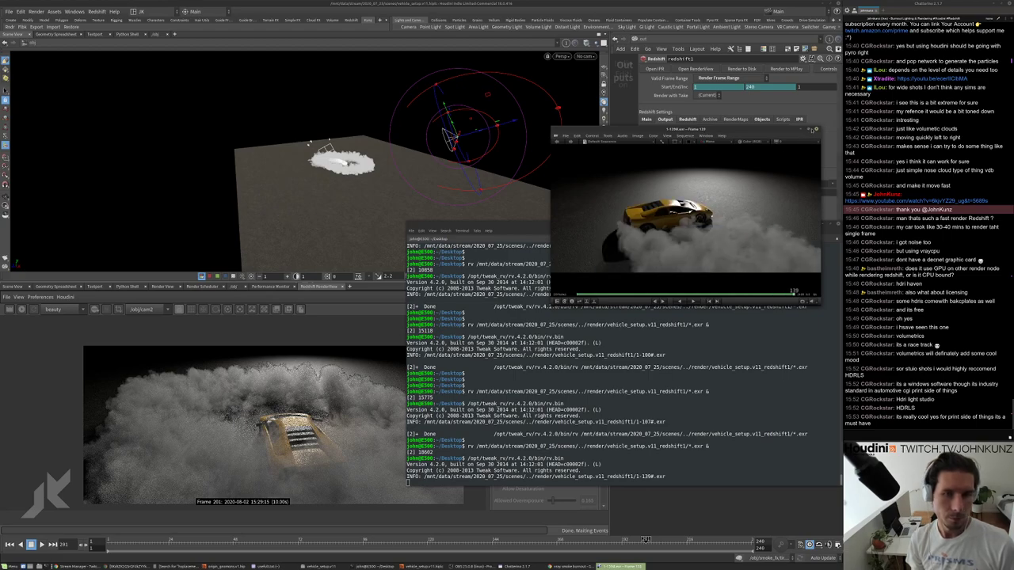
pyautogui.click(816, 129)
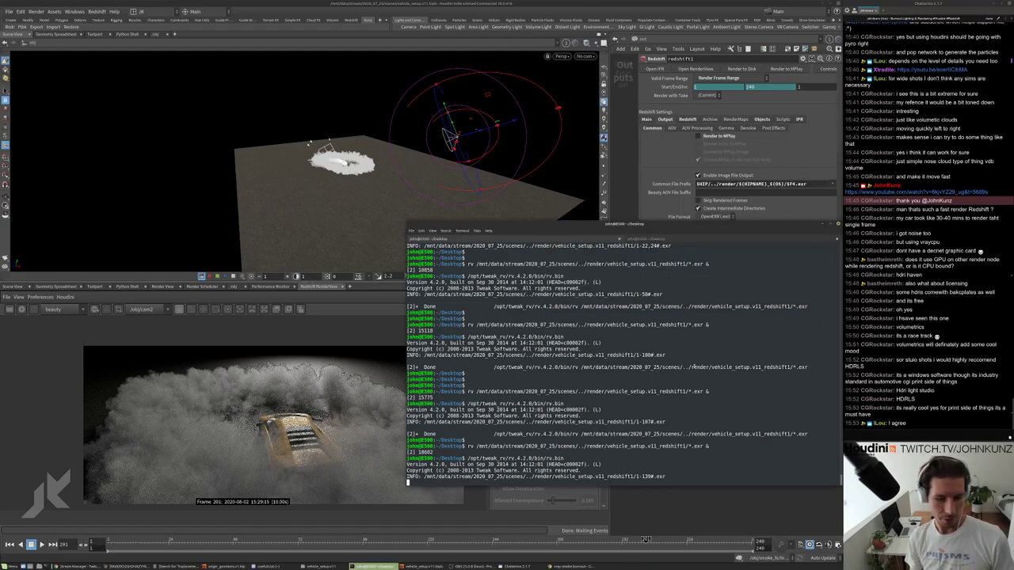
# Rerun rv on the new frames 1–146, move the player up-right, then return to Houdini.
pyautogui.press('Return')
pyautogui.press('Up')
pyautogui.press('Return')
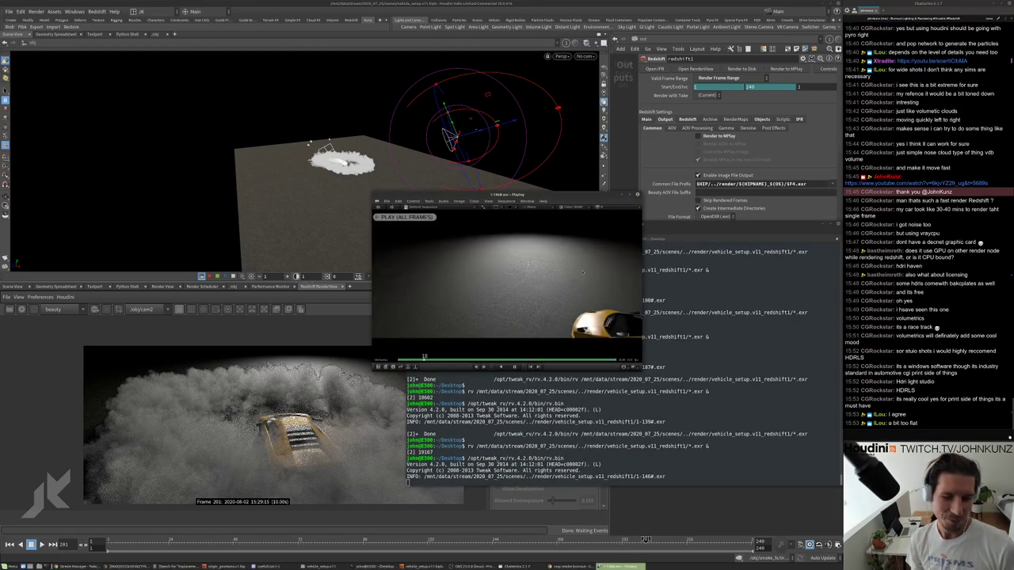
pyautogui.moveTo(563, 195); pyautogui.dragTo(676, 166)
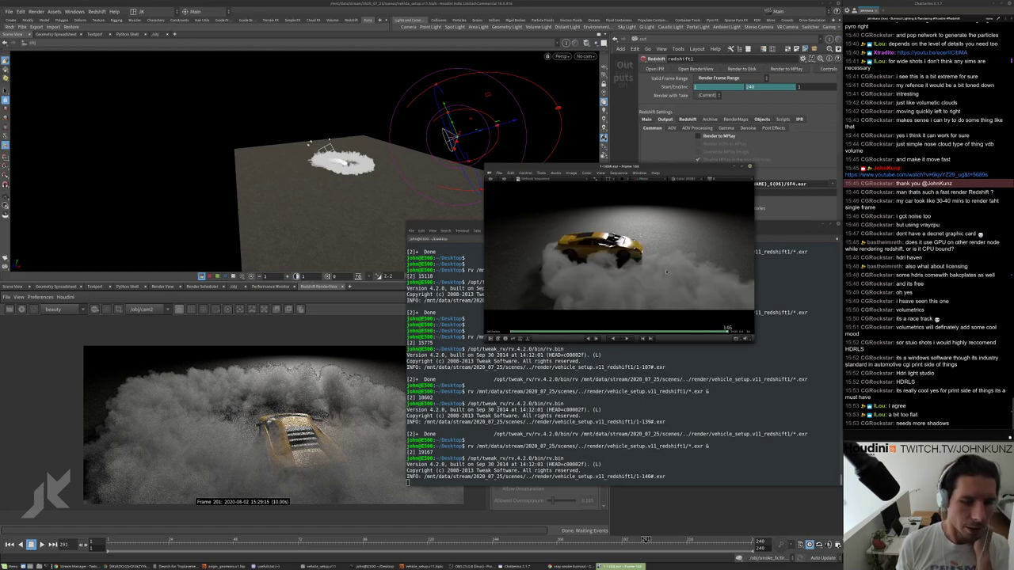
pyautogui.click(646, 501)
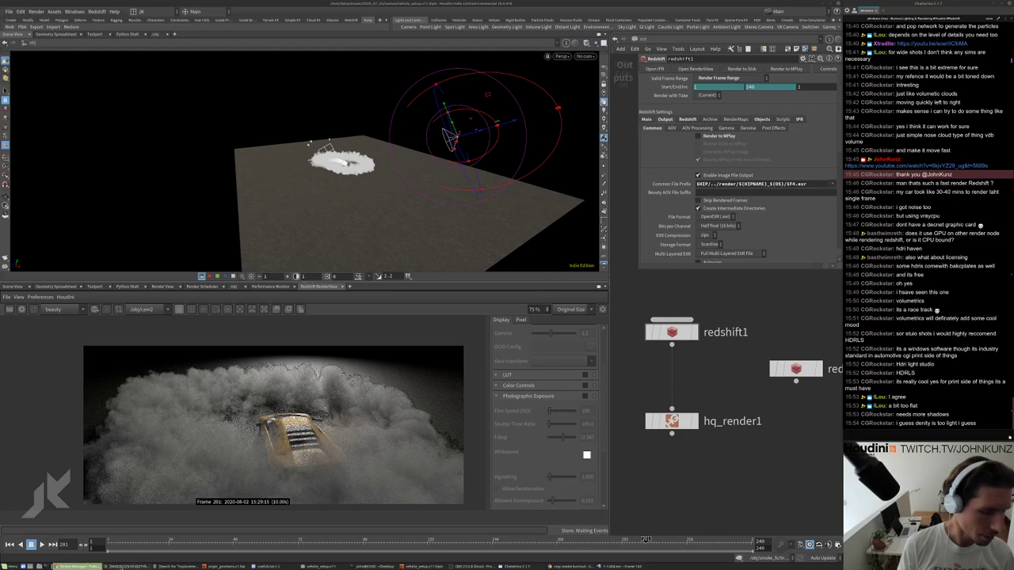
# Check the yellow car reference image, then close the Lamborghini image window.
pyautogui.click(127, 566)
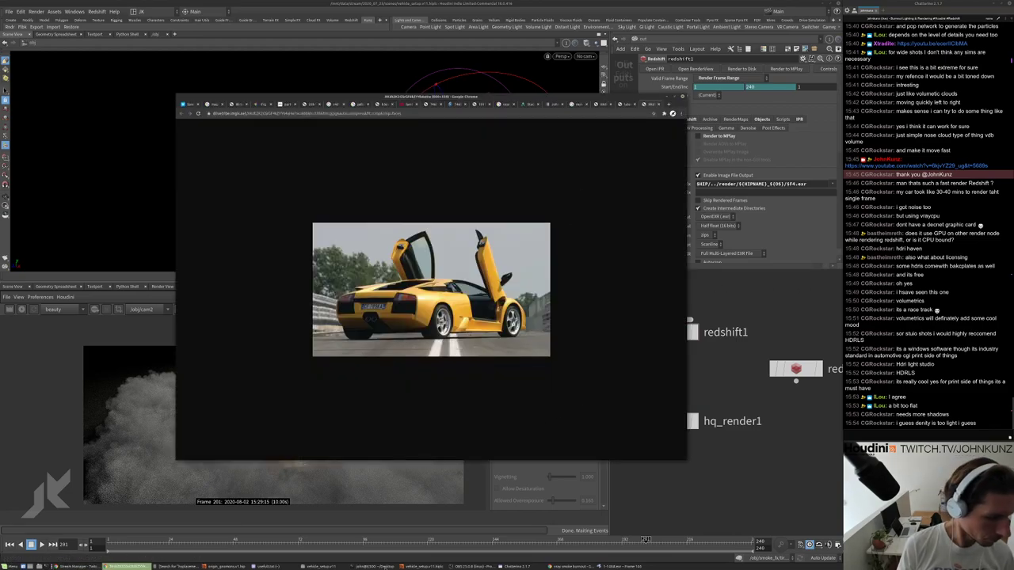
pyautogui.click(560, 566)
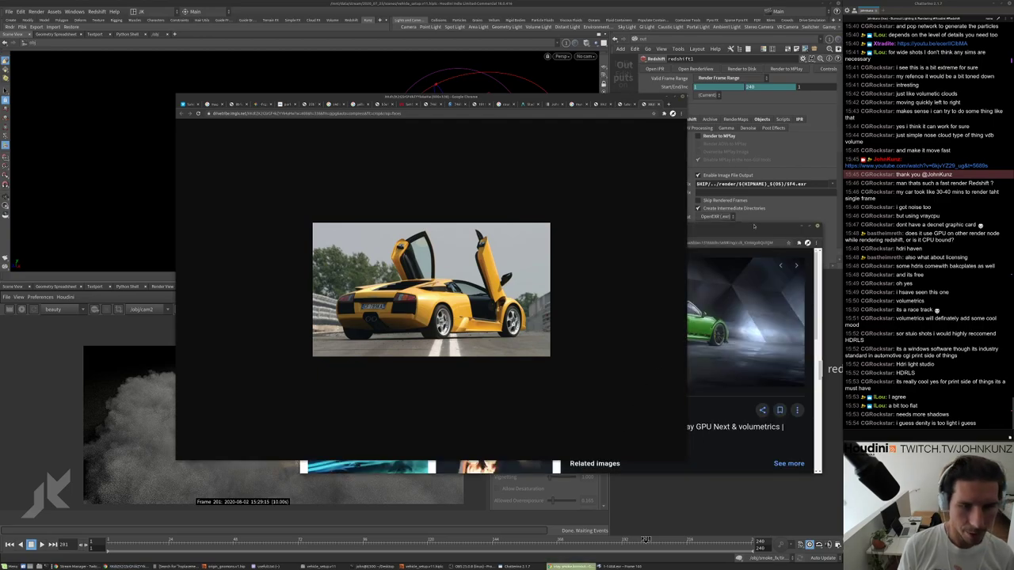
pyautogui.click(682, 96)
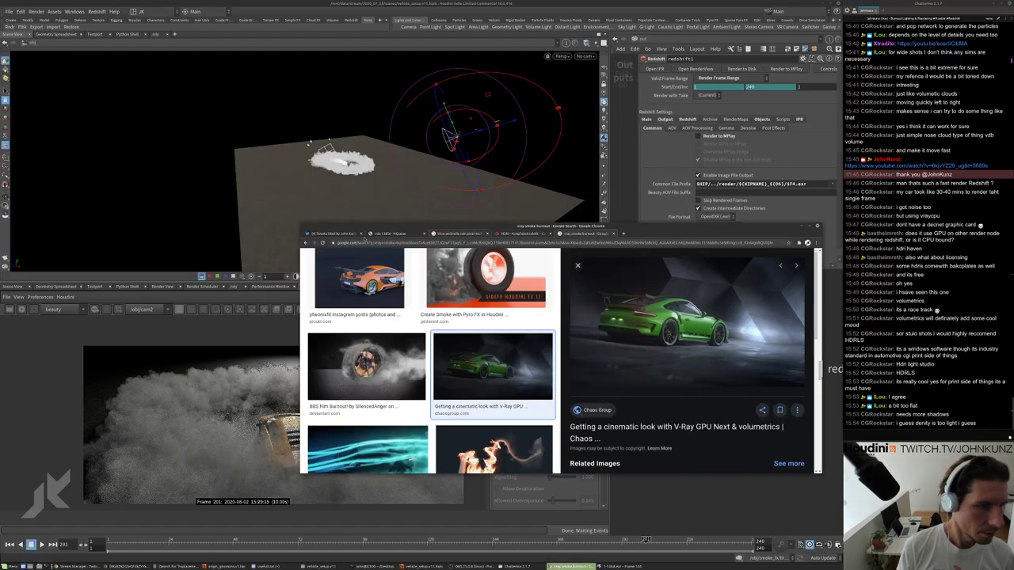
# Reload the HQueue job list and cancel the running vehicle_setup render job.
pyautogui.click(388, 234)
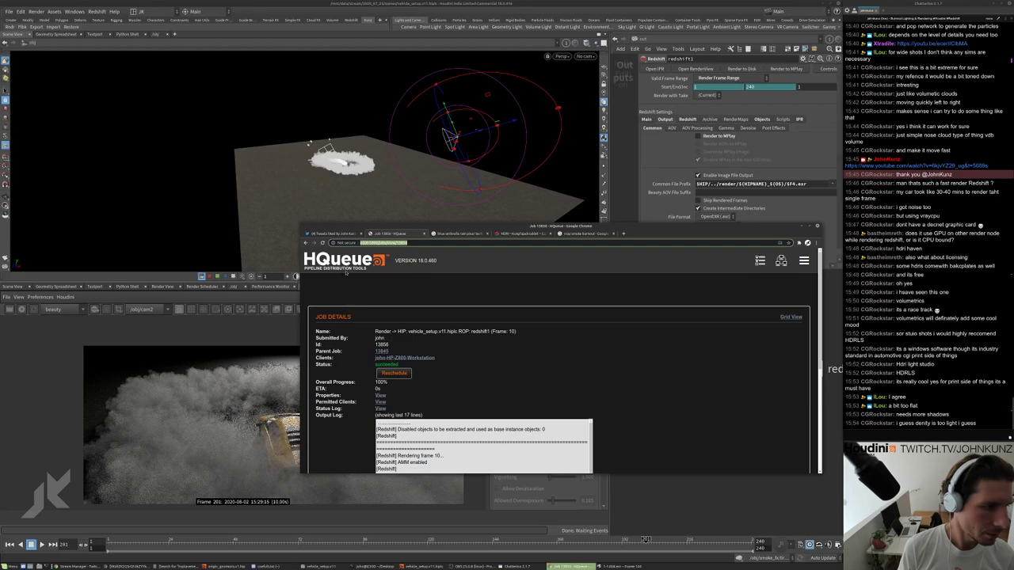
pyautogui.press('F5')
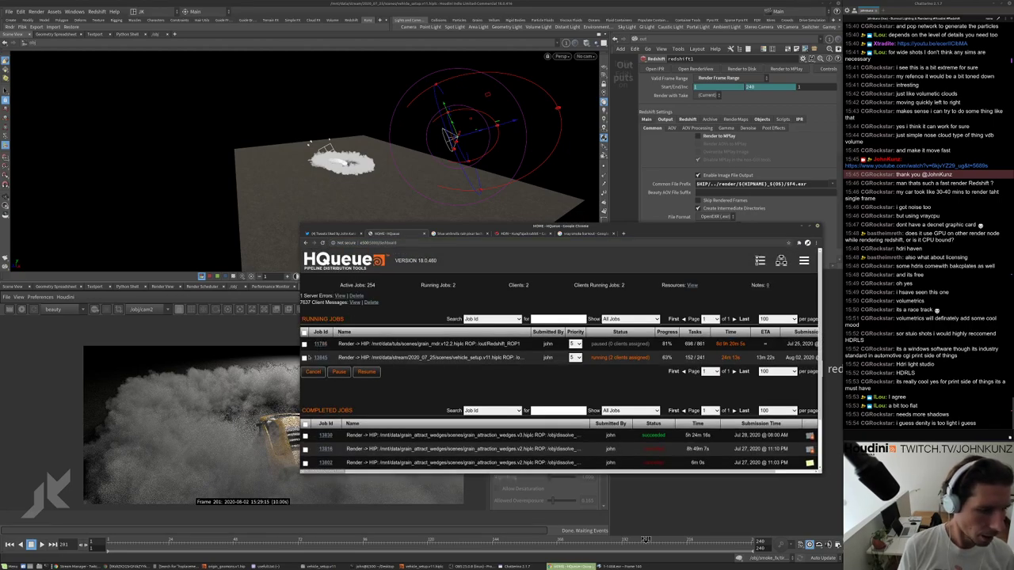
pyautogui.click(313, 372)
# Back in Houdini, jump to around frame 127 and restart the Redshift render.
pyautogui.click(828, 469)
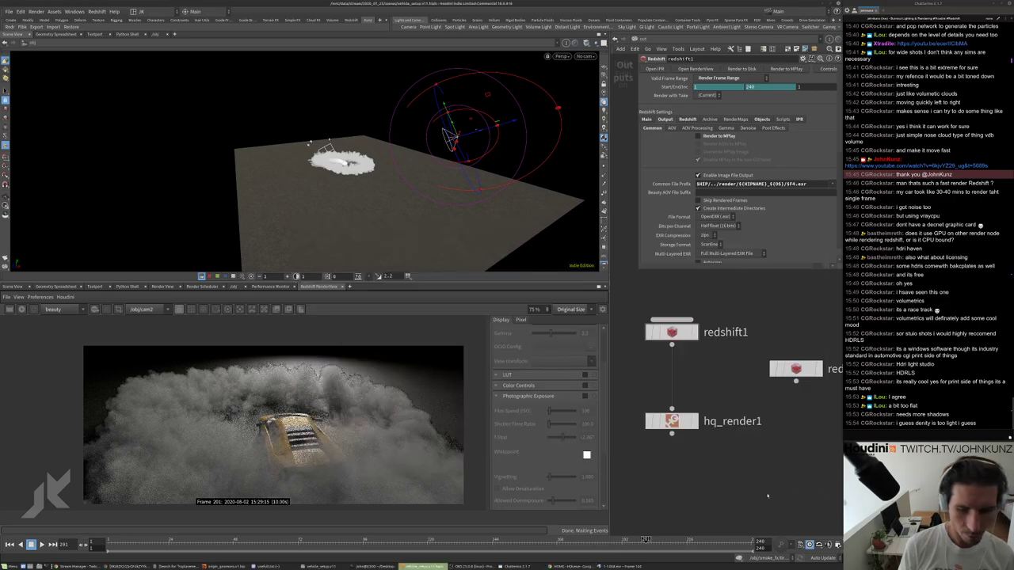
pyautogui.moveTo(701, 425); pyautogui.dragTo(716, 404, button='middle')
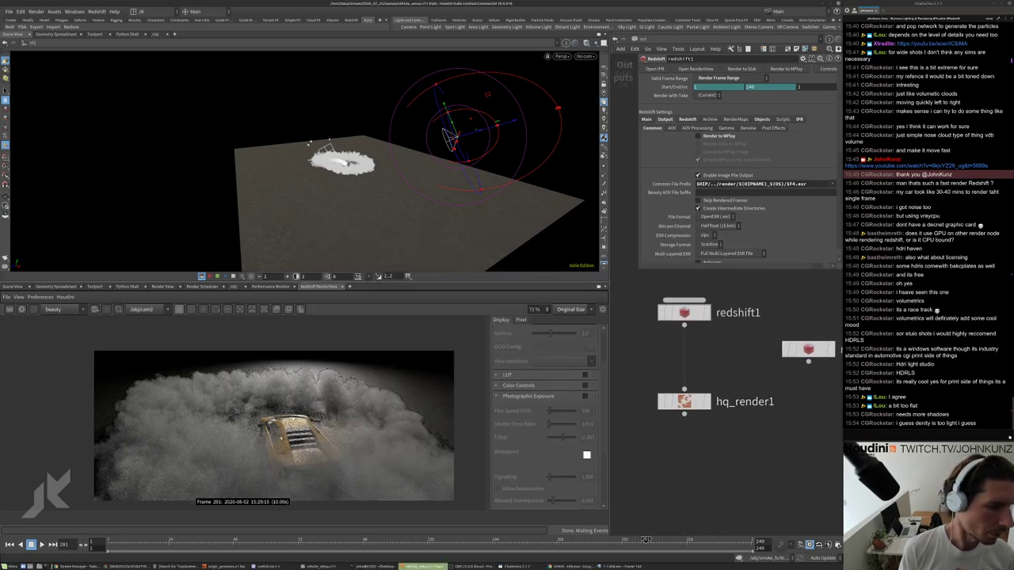
pyautogui.moveTo(428, 541); pyautogui.dragTo(448, 540)
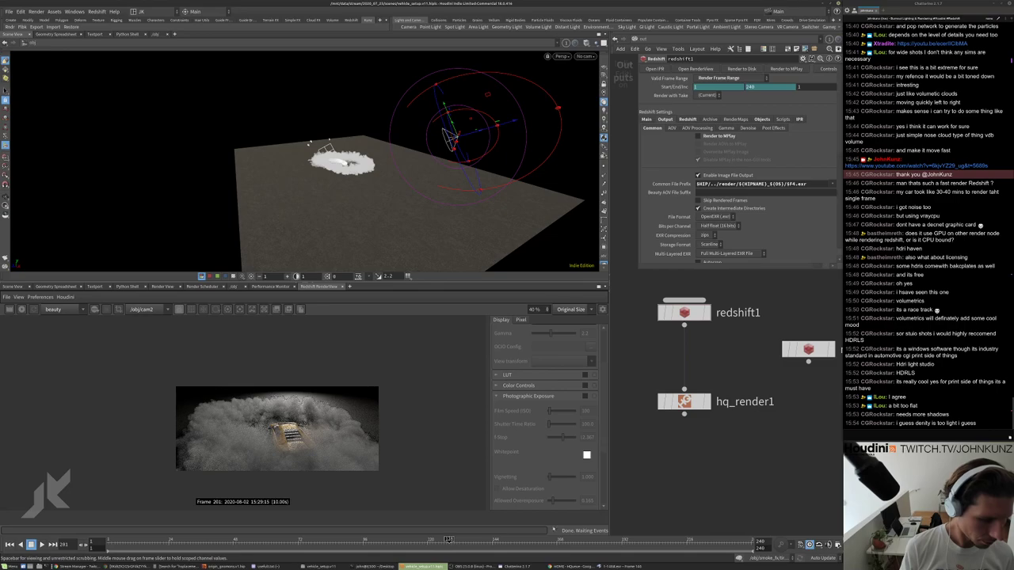
pyautogui.click(10, 310)
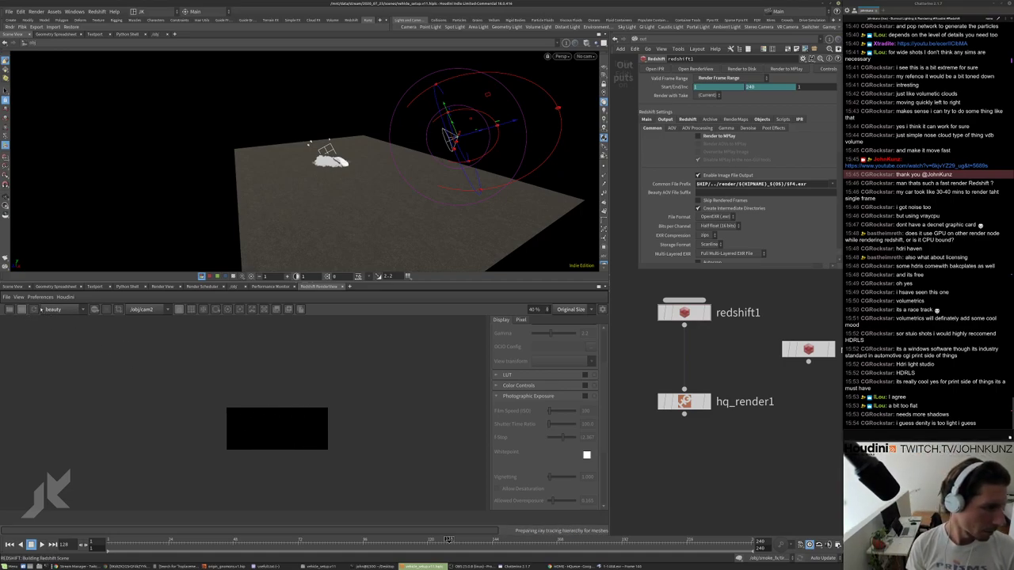
# Open the network path menu listing obj, out, mat and other networks.
pyautogui.scroll(4, 237, 432)
pyautogui.scroll(4, 320, 441)
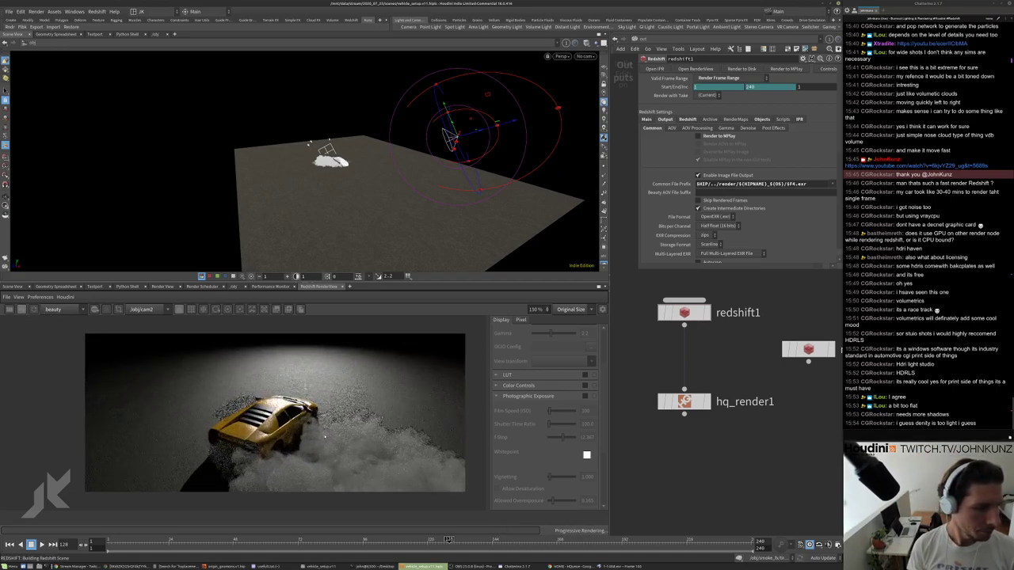
pyautogui.click(646, 38)
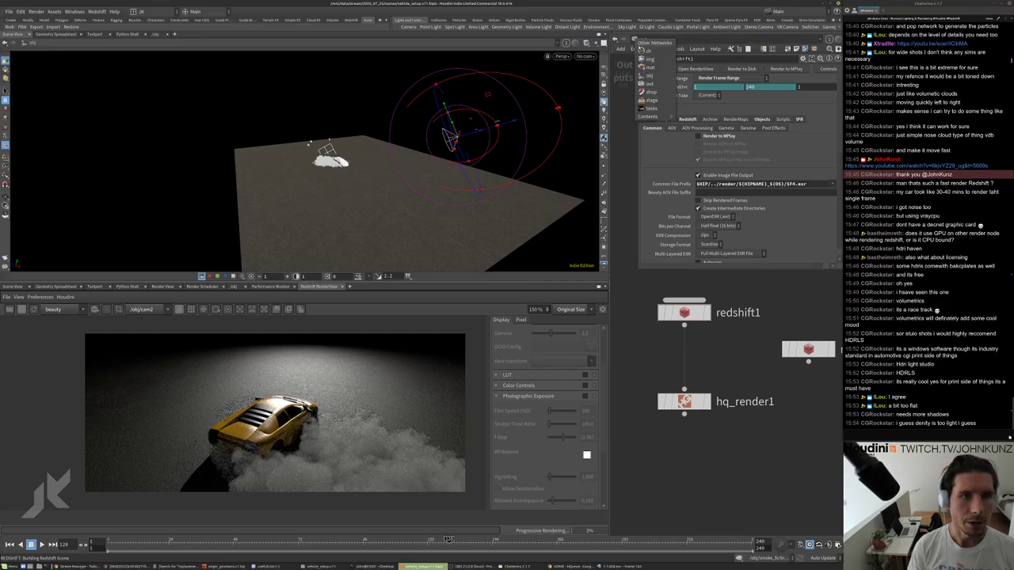
# Go to the obj network and set rslight1's exposure to 1.
pyautogui.click(655, 84)
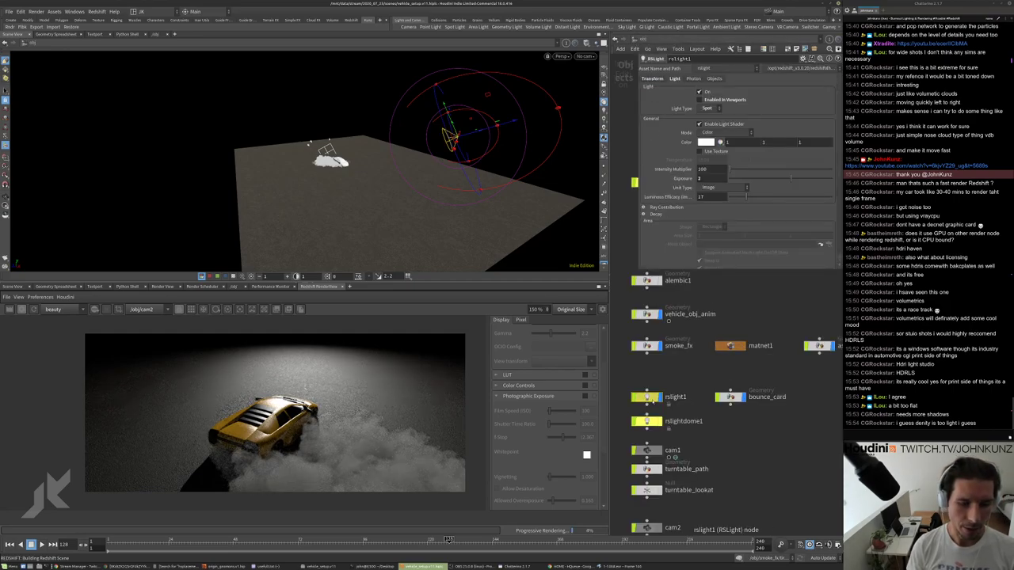
pyautogui.write('1')
pyautogui.press('Return')
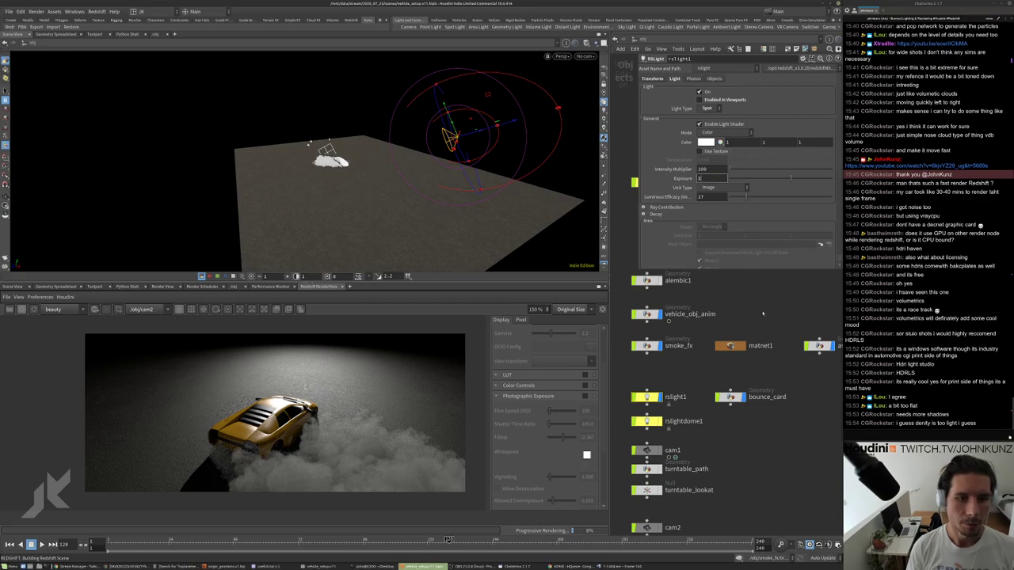
pyautogui.scroll(5, 277, 404)
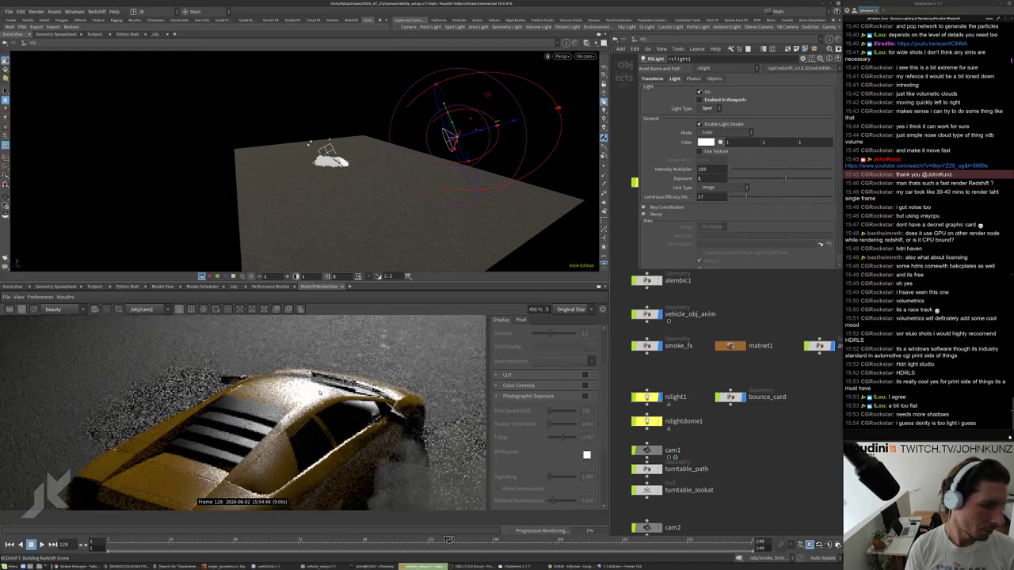
pyautogui.scroll(-3, 281, 404)
# Try an exposure of 0 on rslight1 to darken the render.
pyautogui.click(701, 178)
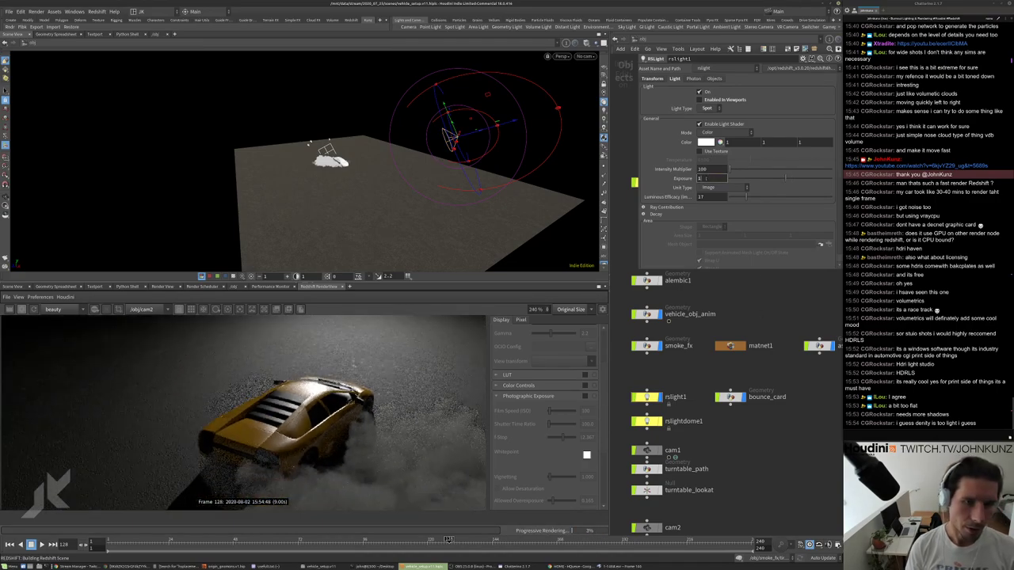
pyautogui.write('0')
pyautogui.press('Return')
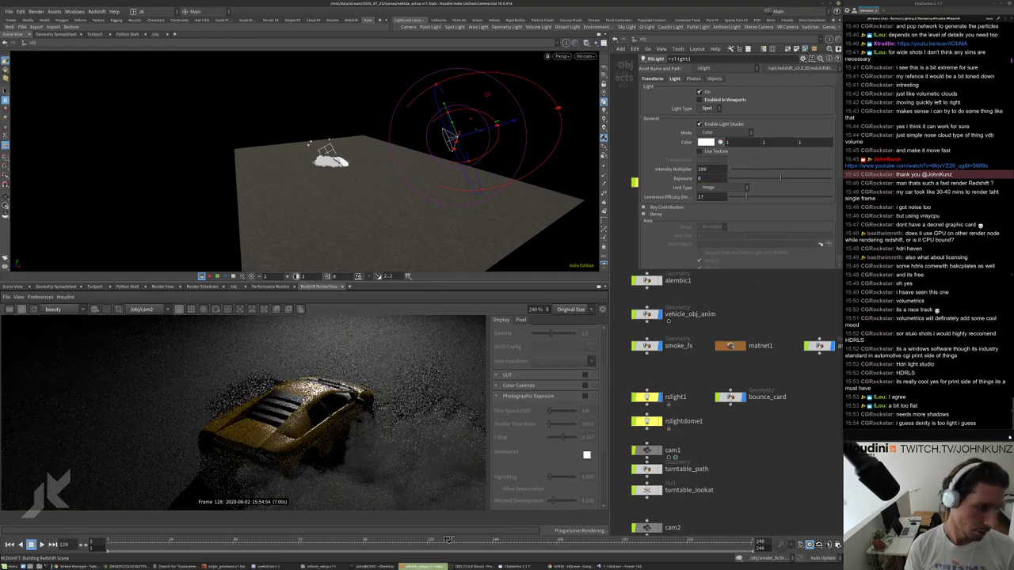
pyautogui.scroll(-3, 309, 397)
pyautogui.scroll(3, 316, 400)
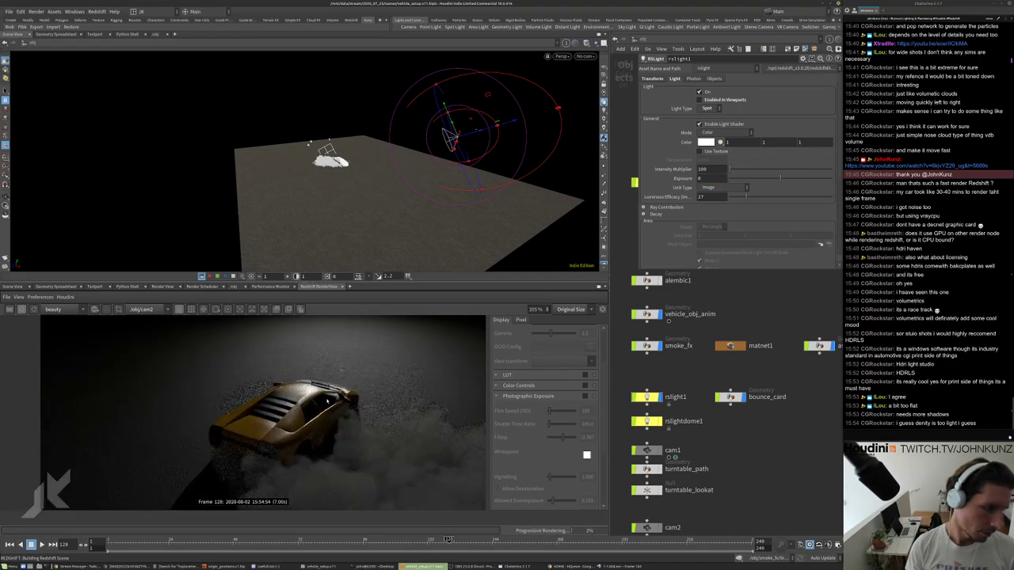
pyautogui.scroll(1, 293, 394)
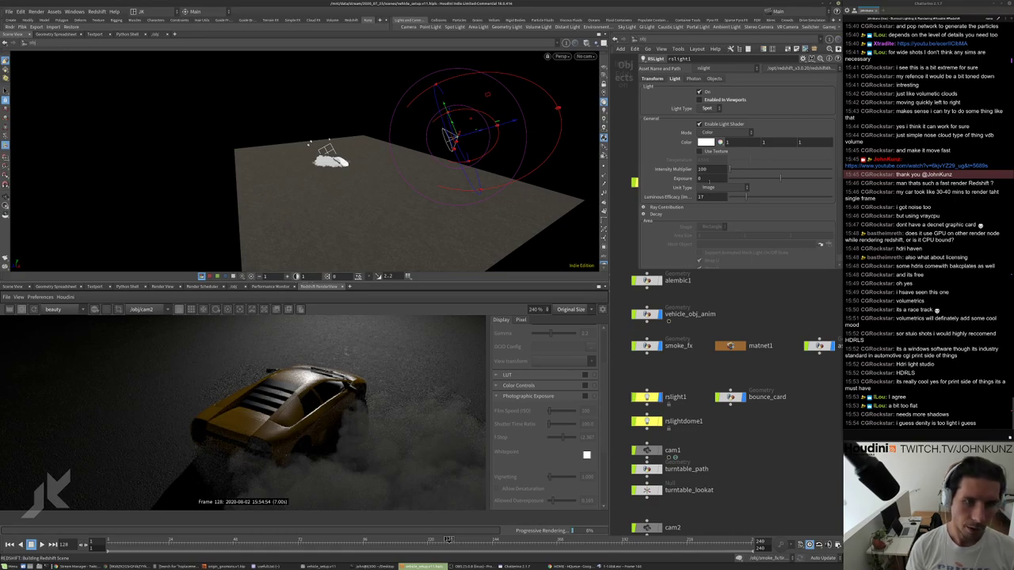
# Set rslight1's exposure back to 1.
pyautogui.write('1')
pyautogui.press('Return')
pyautogui.scroll(-3, 243, 412)
pyautogui.scroll(2, 269, 412)
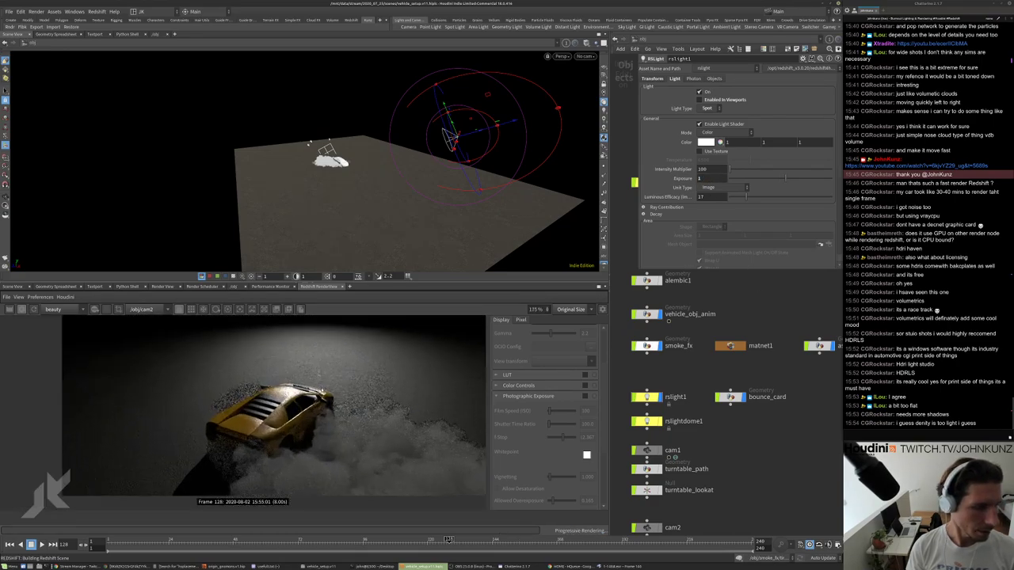
pyautogui.scroll(1, 369, 439)
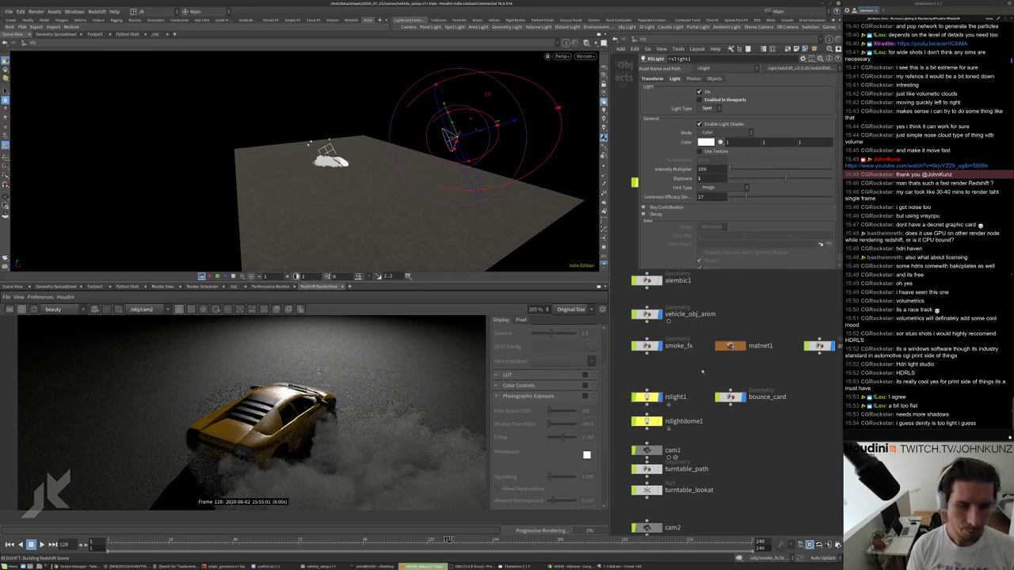
pyautogui.scroll(-1, 324, 419)
pyautogui.scroll(-1, 333, 412)
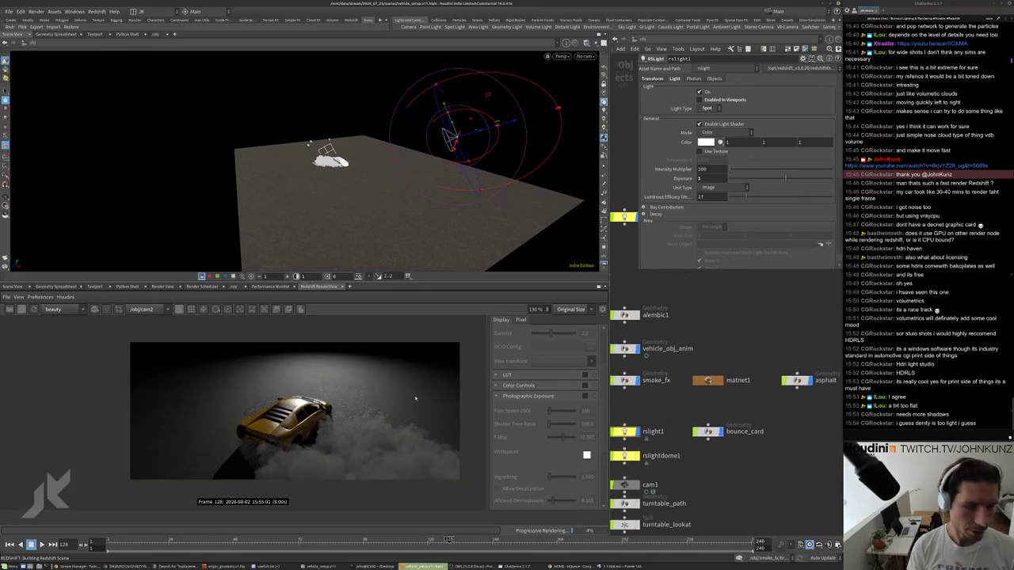
# Enter matnet1's tire_smoke material and set the RS Volume scatter coefficient to 15, then 25.
pyautogui.doubleClick(705, 380)
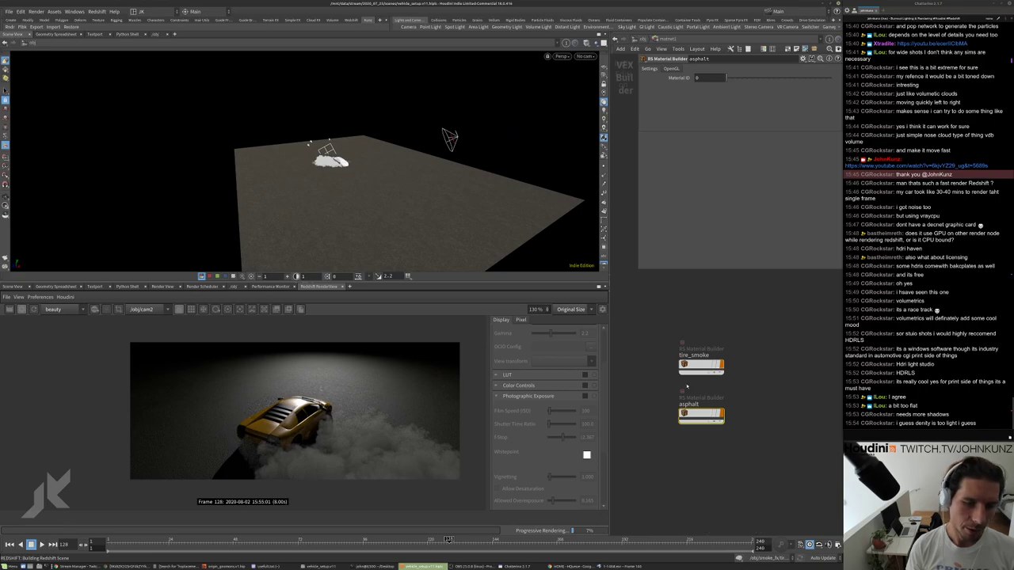
pyautogui.doubleClick(697, 366)
pyautogui.moveTo(732, 323); pyautogui.dragTo(716, 325, button='middle')
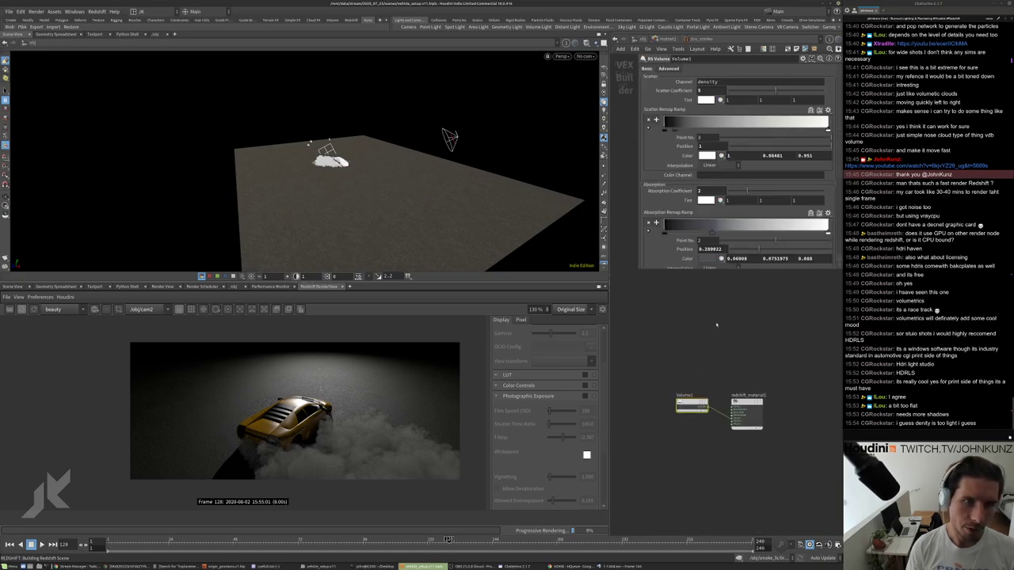
pyautogui.click(700, 90)
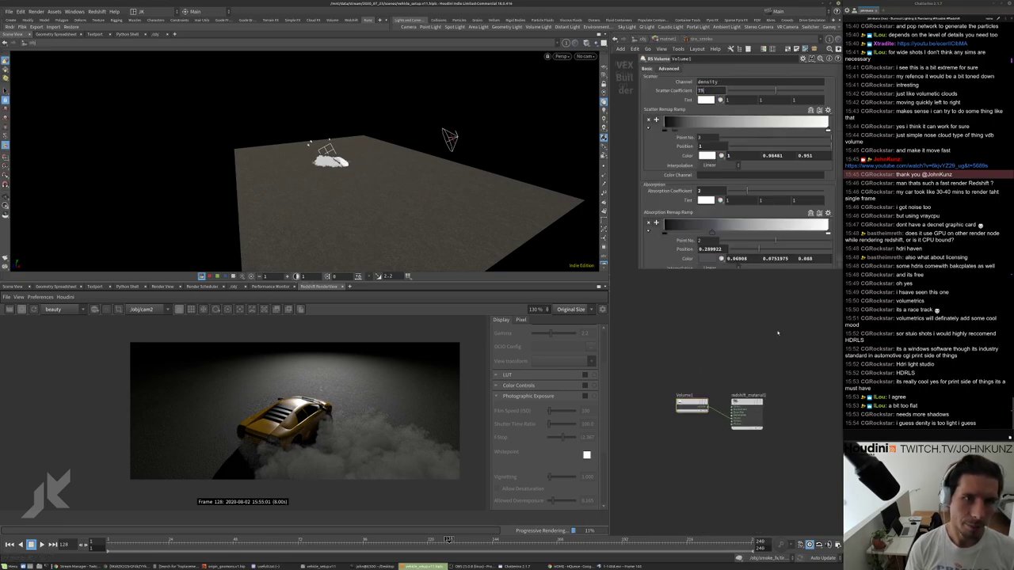
pyautogui.write('15')
pyautogui.press('Return')
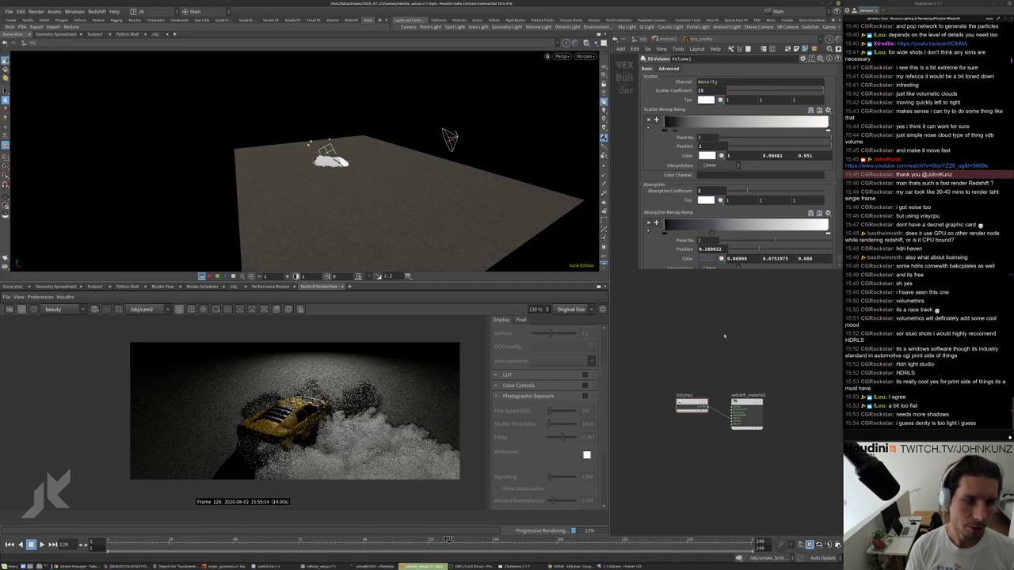
pyautogui.scroll(2, 376, 465)
pyautogui.scroll(2, 375, 465)
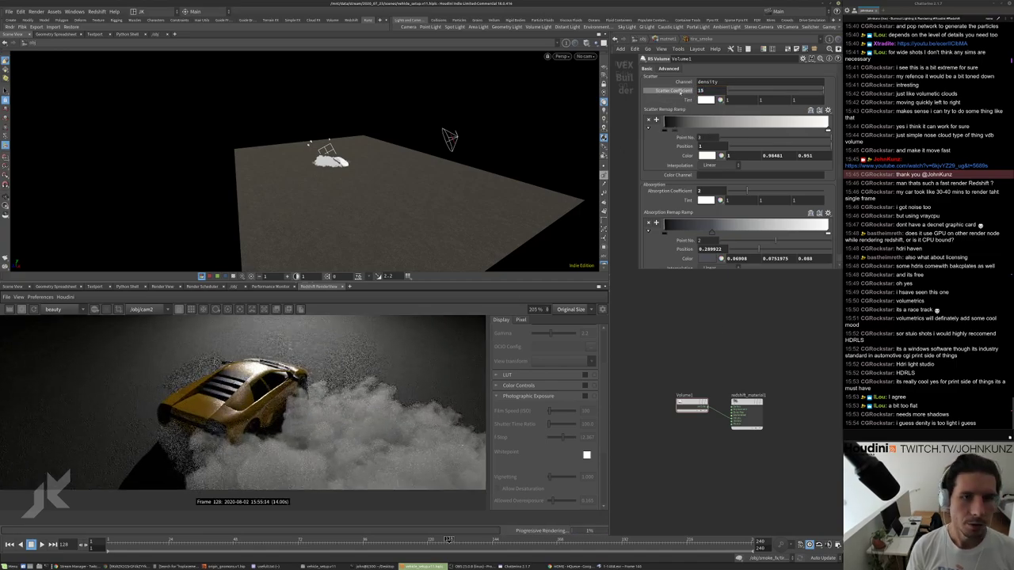
pyautogui.click(700, 90)
pyautogui.write('25')
pyautogui.press('Return')
pyautogui.scroll(-3, 391, 440)
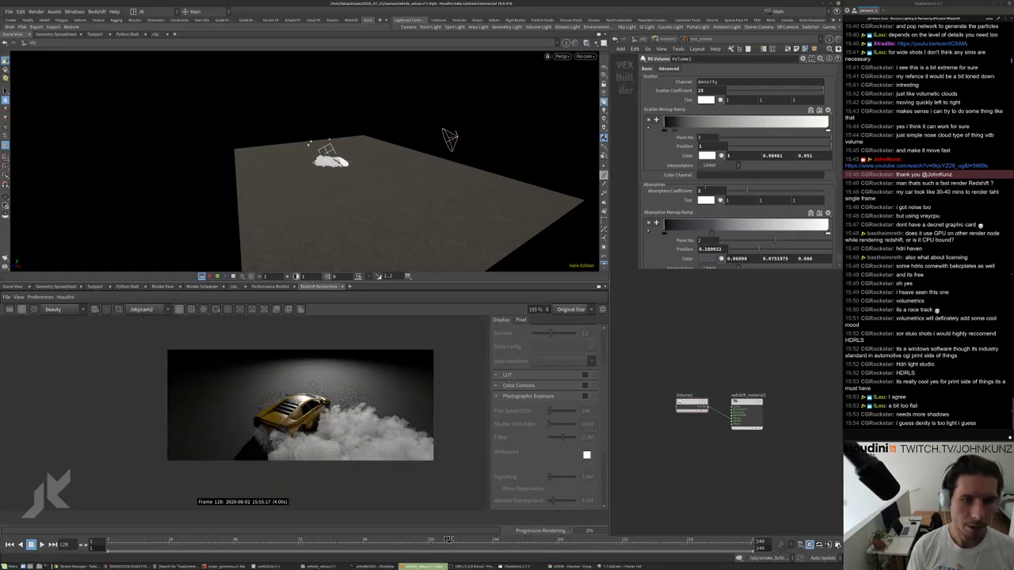
# Set the smoke's absorption coefficient to 2, then 6.
pyautogui.click(674, 69)
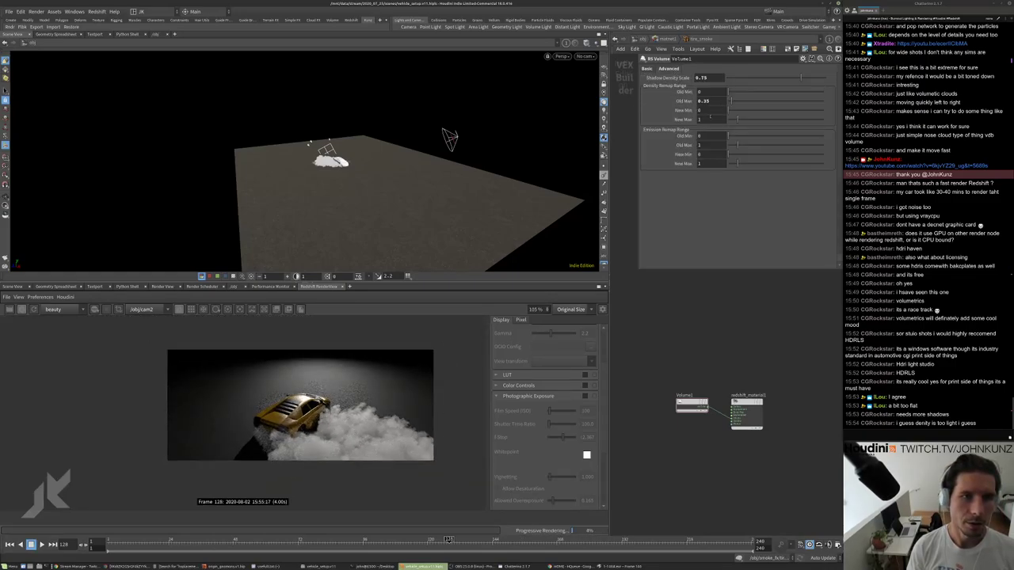
pyautogui.click(648, 69)
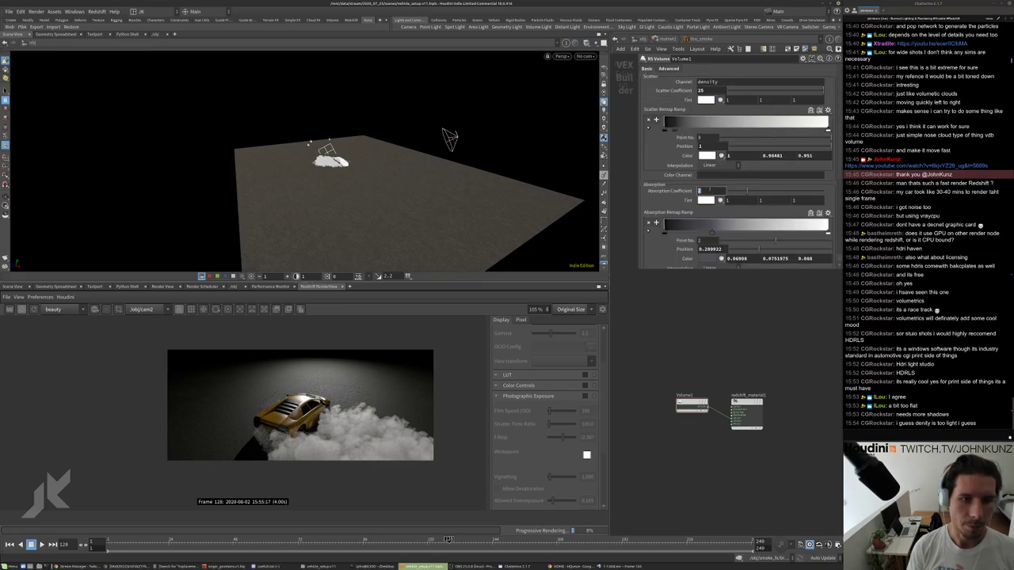
pyautogui.write('2')
pyautogui.press('Return')
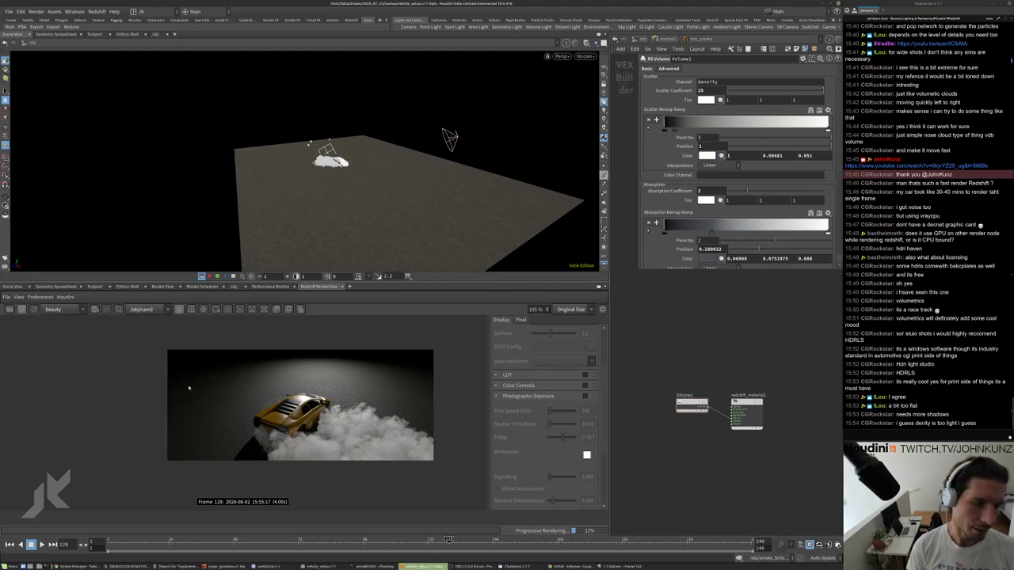
pyautogui.doubleClick(705, 191)
pyautogui.write('6')
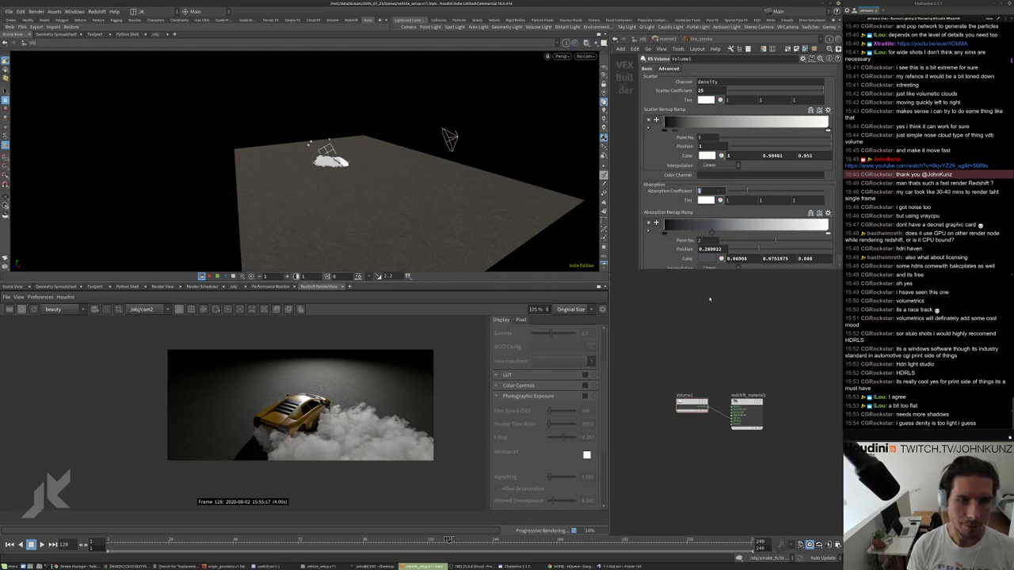
pyautogui.press('Return')
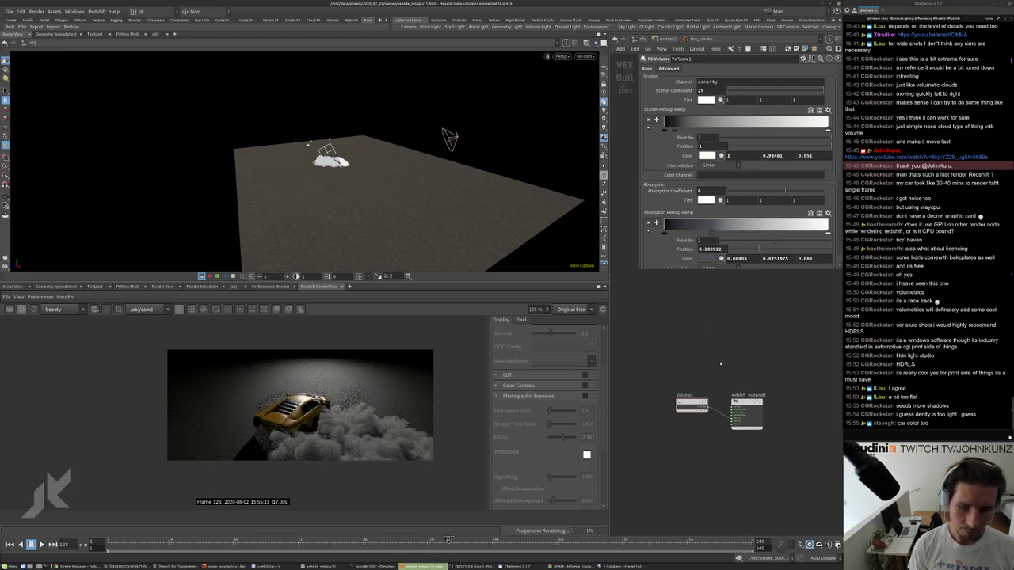
pyautogui.scroll(5, 407, 404)
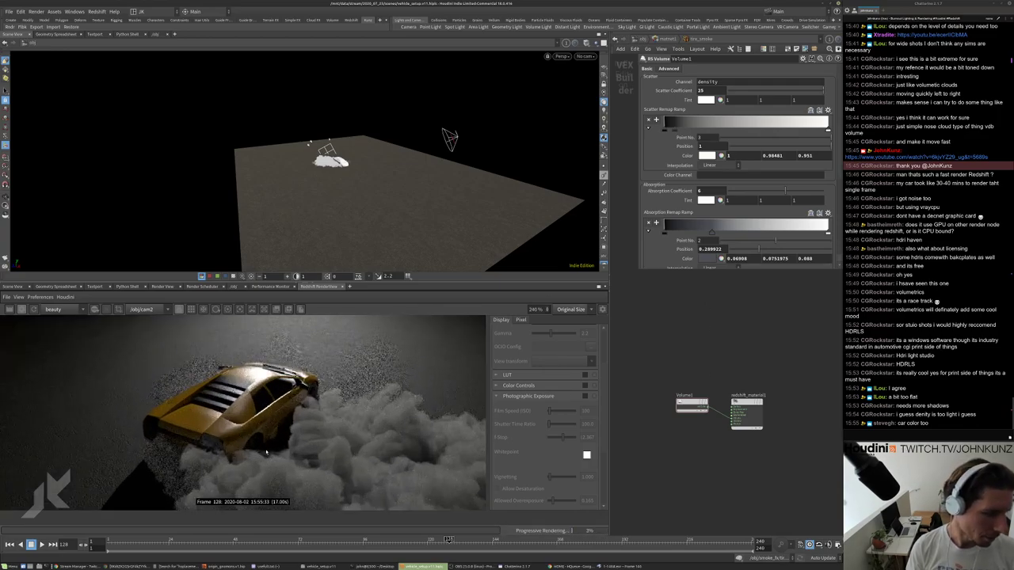
pyautogui.scroll(-3, 407, 404)
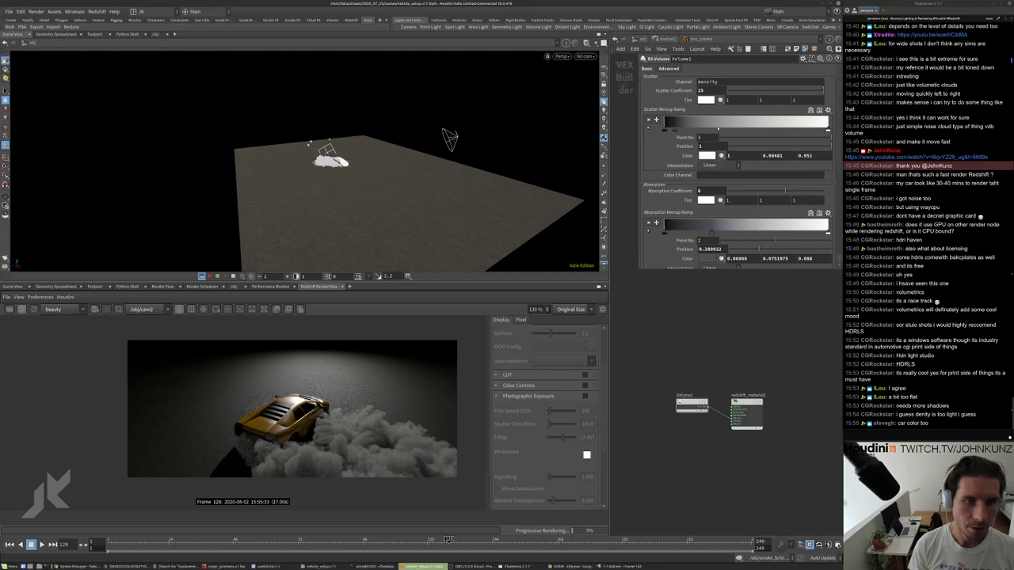
# In the advanced volume settings, set the shadow density scale to 1.25.
pyautogui.click(669, 69)
pyautogui.doubleClick(705, 101)
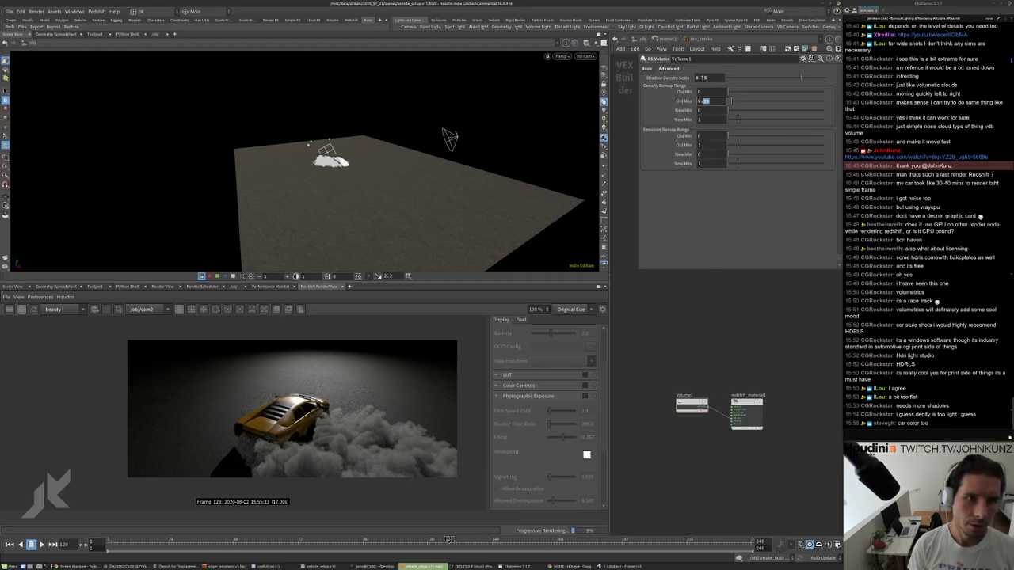
pyautogui.click(705, 77)
pyautogui.write('1.25')
pyautogui.press('Return')
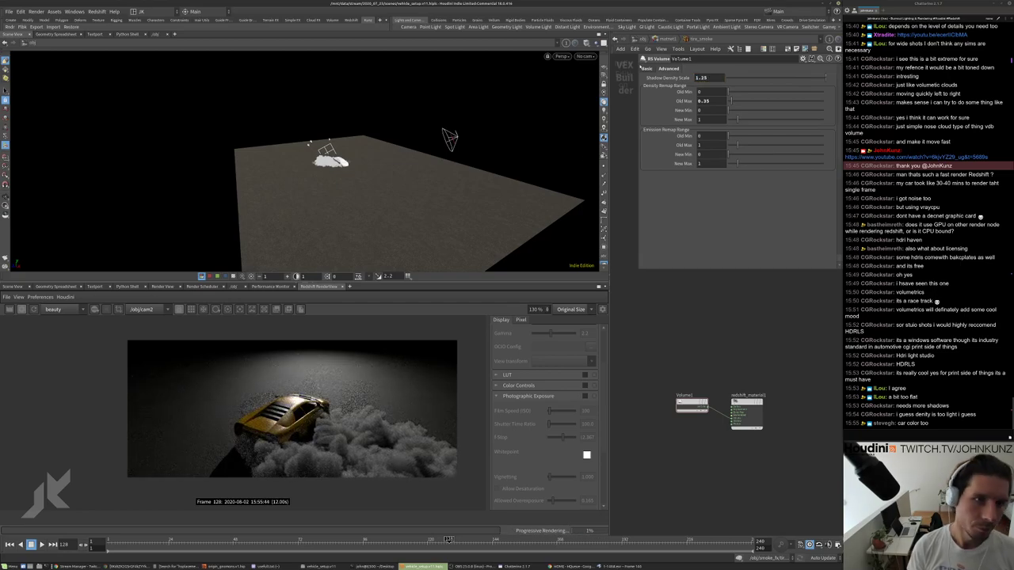
# Set the scatter coefficient to 45, then 86, and finally 75.
pyautogui.click(647, 68)
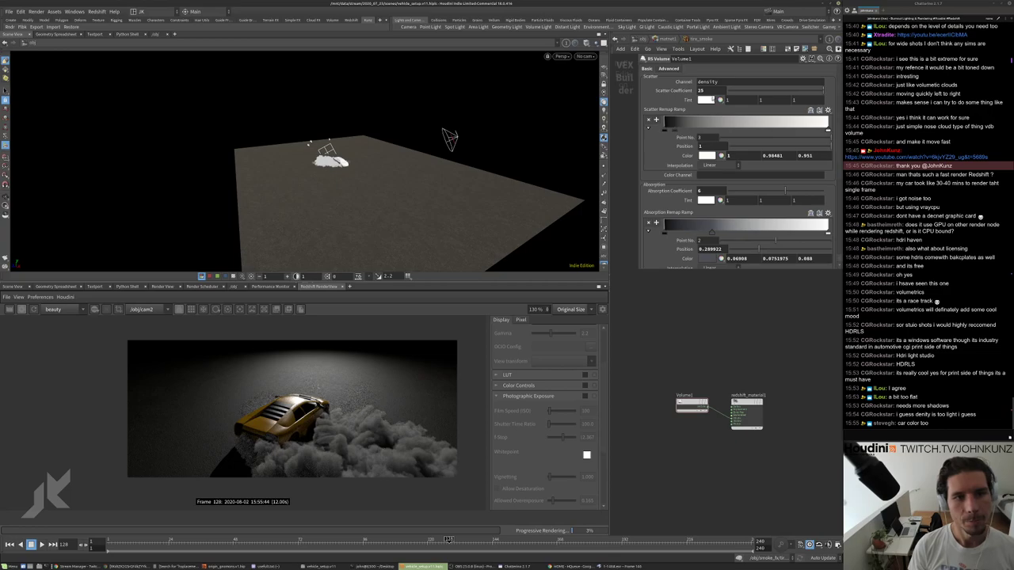
pyautogui.write('45')
pyautogui.press('Return')
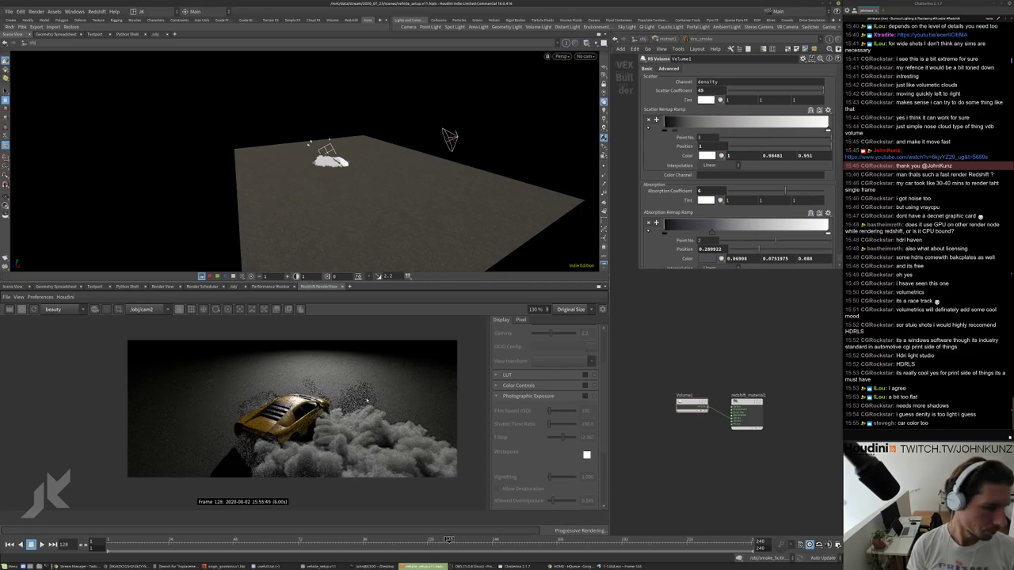
pyautogui.scroll(4, 306, 459)
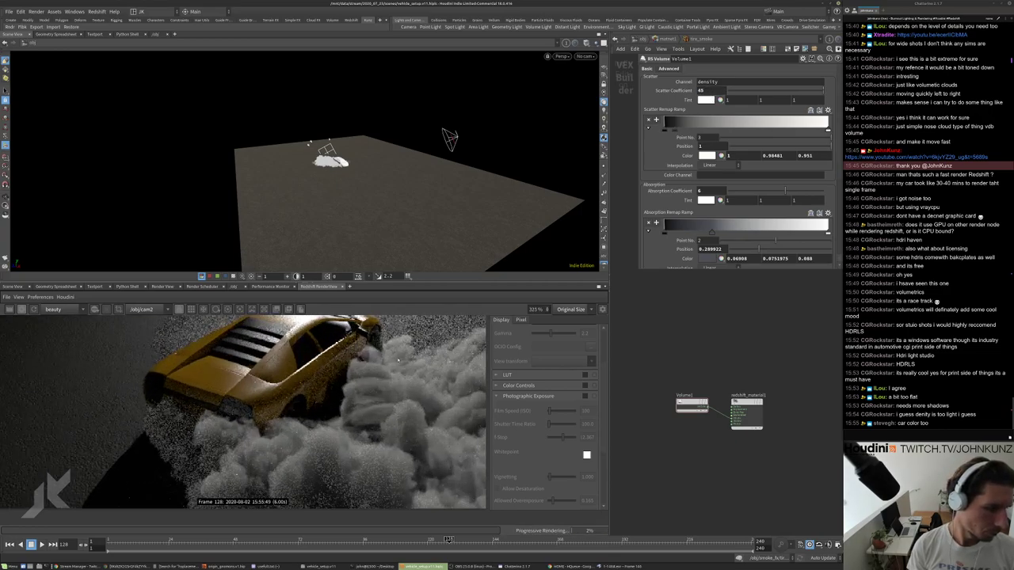
pyautogui.write('86')
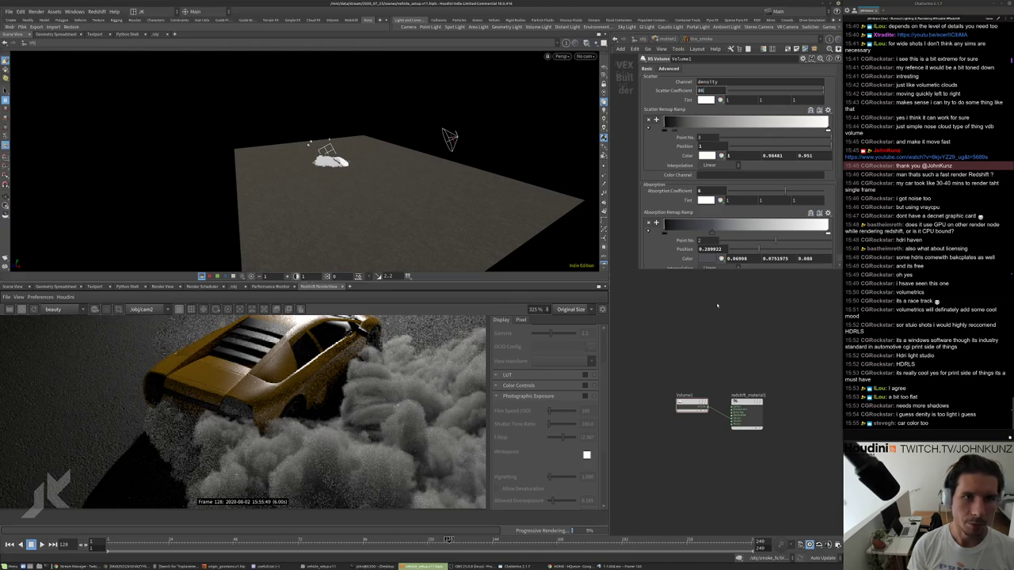
pyautogui.press('Return')
pyautogui.scroll(-3, 394, 420)
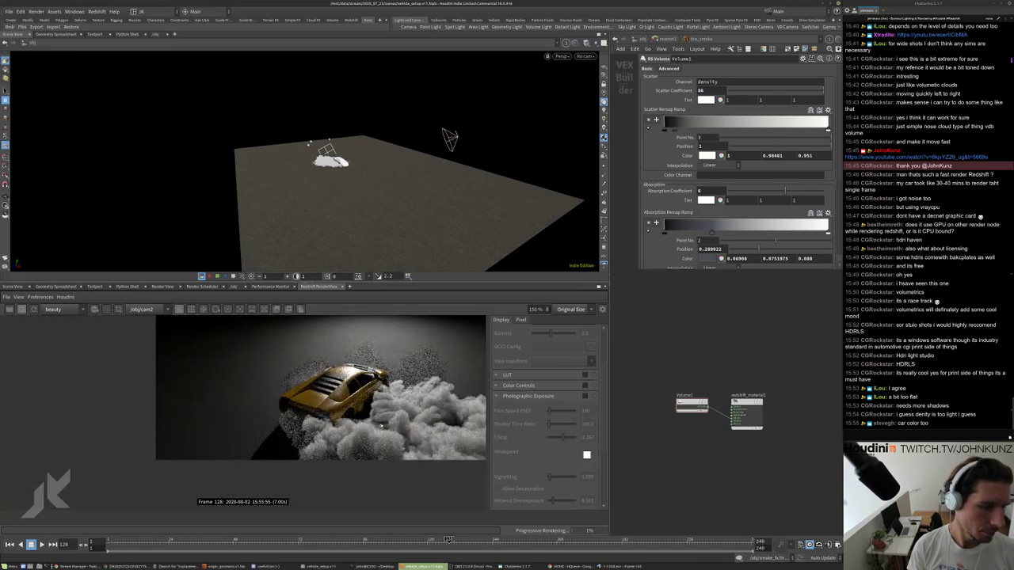
pyautogui.scroll(-2, 394, 426)
pyautogui.doubleClick(703, 91)
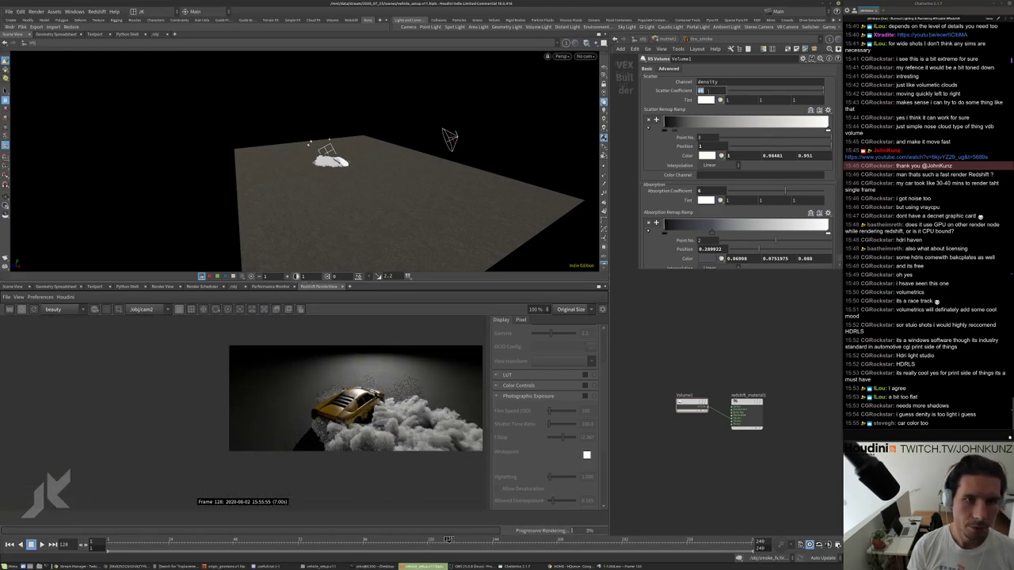
pyautogui.write('1')
pyautogui.press('Return')
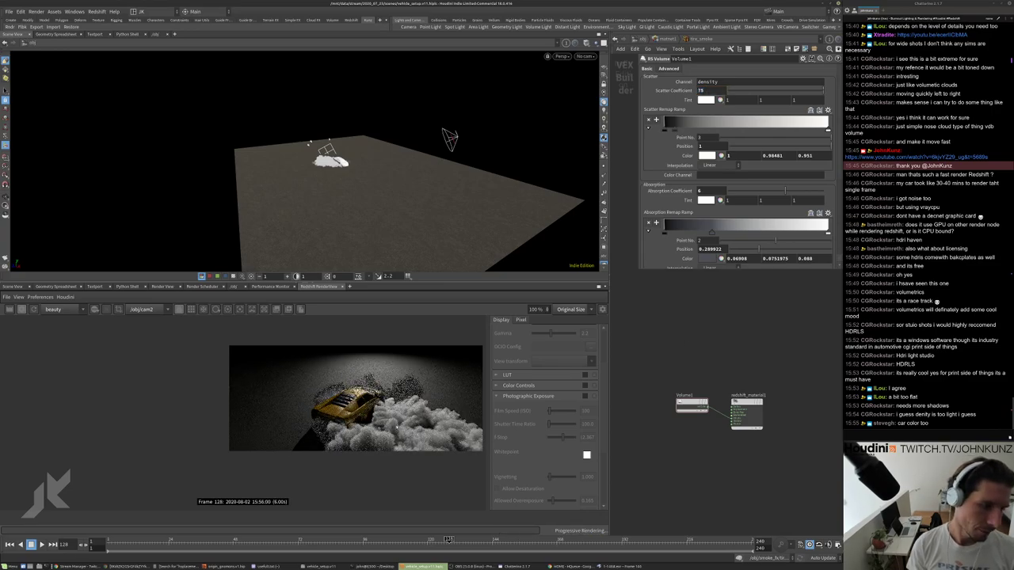
pyautogui.scroll(4, 419, 419)
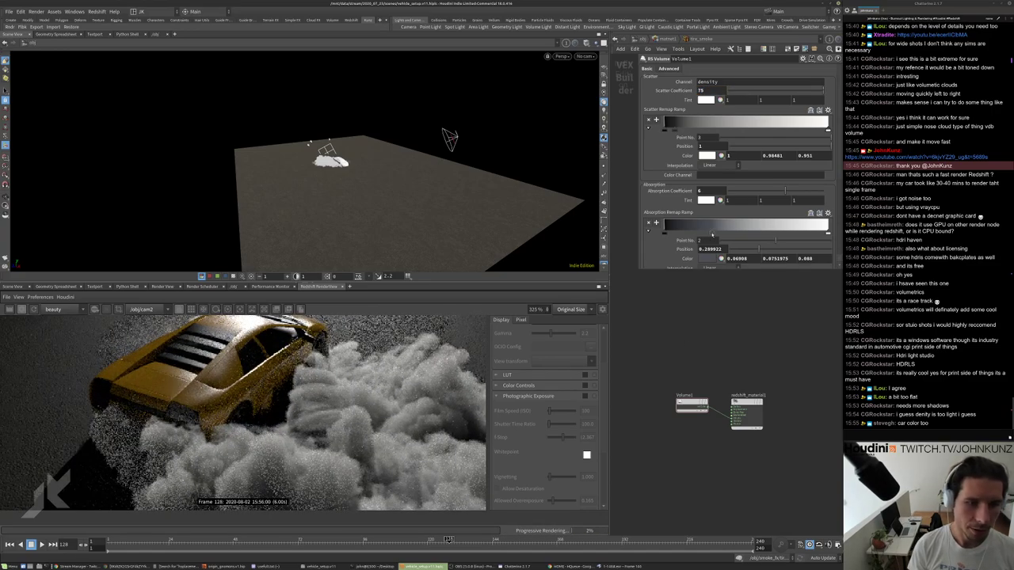
# Move the Absorption Remap Ramp point to 0.78, then back to about 0.45.
pyautogui.moveTo(711, 233); pyautogui.dragTo(779, 232)
pyautogui.scroll(-3, 317, 412)
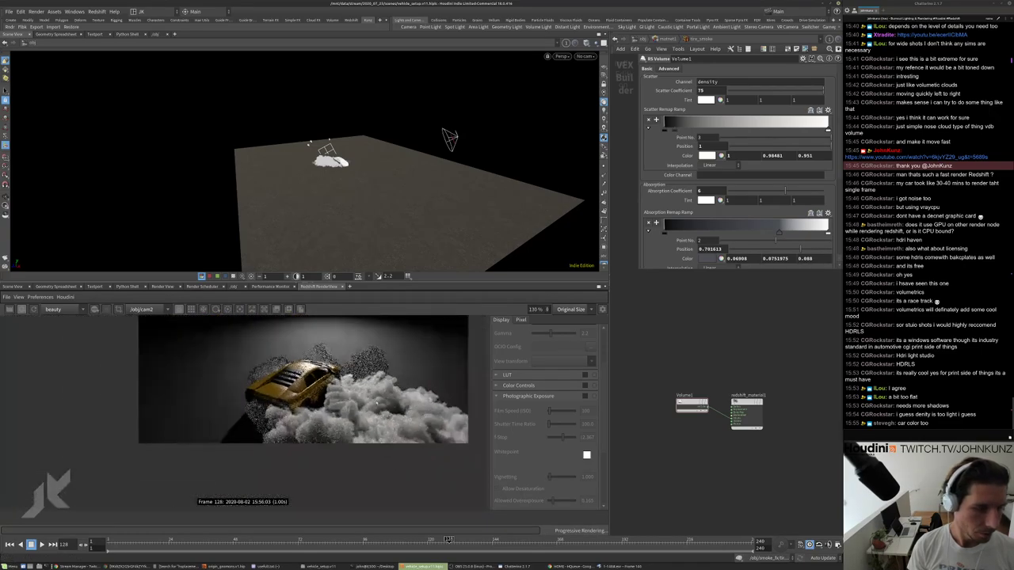
pyautogui.scroll(2, 317, 412)
pyautogui.moveTo(779, 236); pyautogui.dragTo(760, 240)
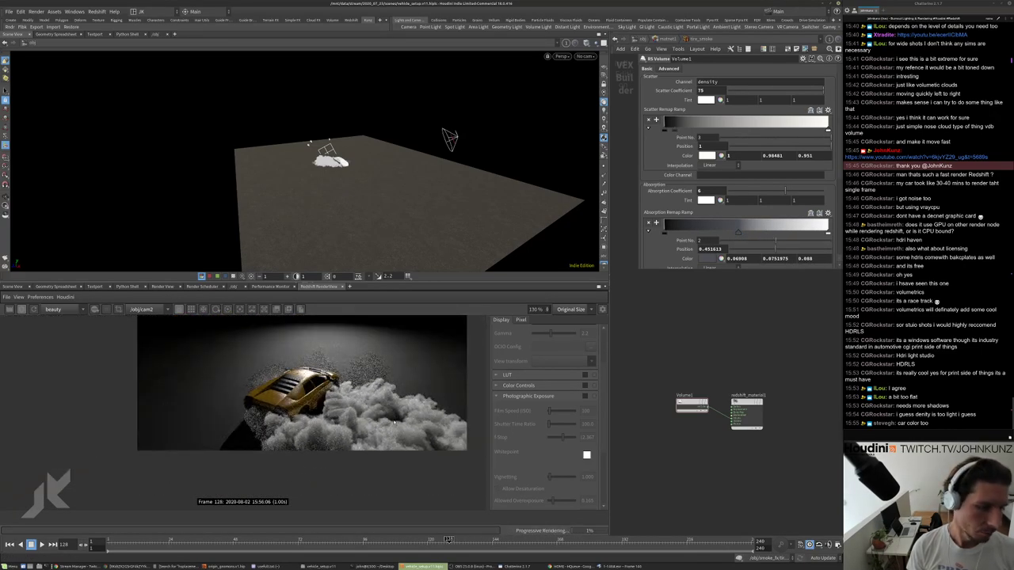
# Try a scatter coefficient of 125 on the smoke RS Volume.
pyautogui.scroll(3, 380, 417)
pyautogui.scroll(2, 377, 383)
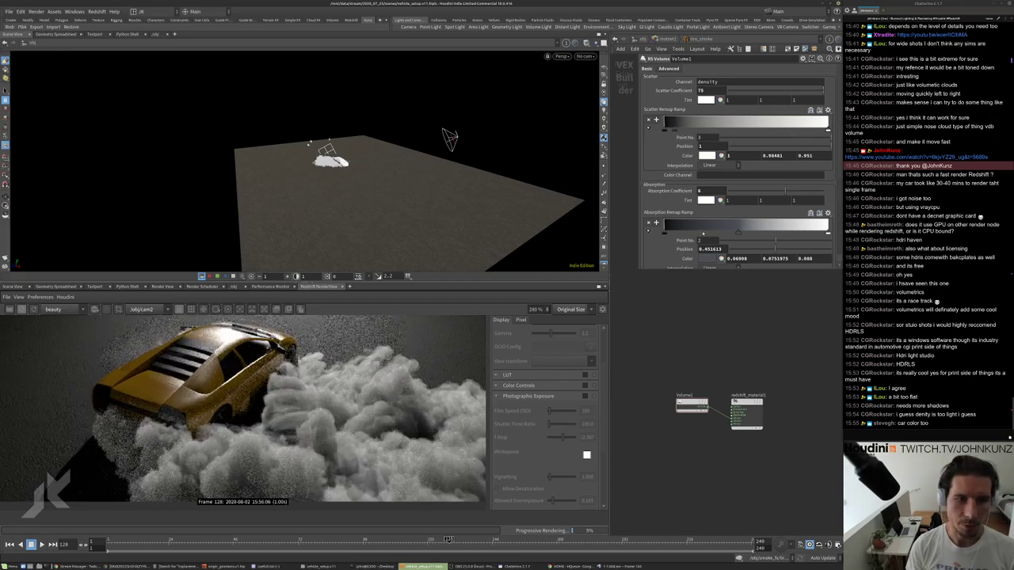
pyautogui.scroll(4, 304, 459)
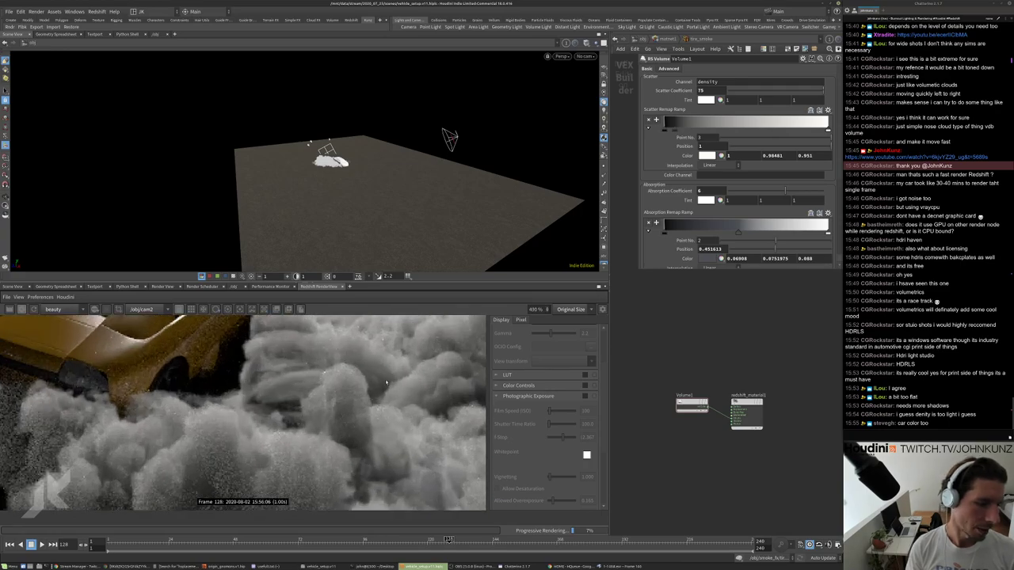
pyautogui.scroll(-4, 304, 459)
pyautogui.scroll(4, 411, 357)
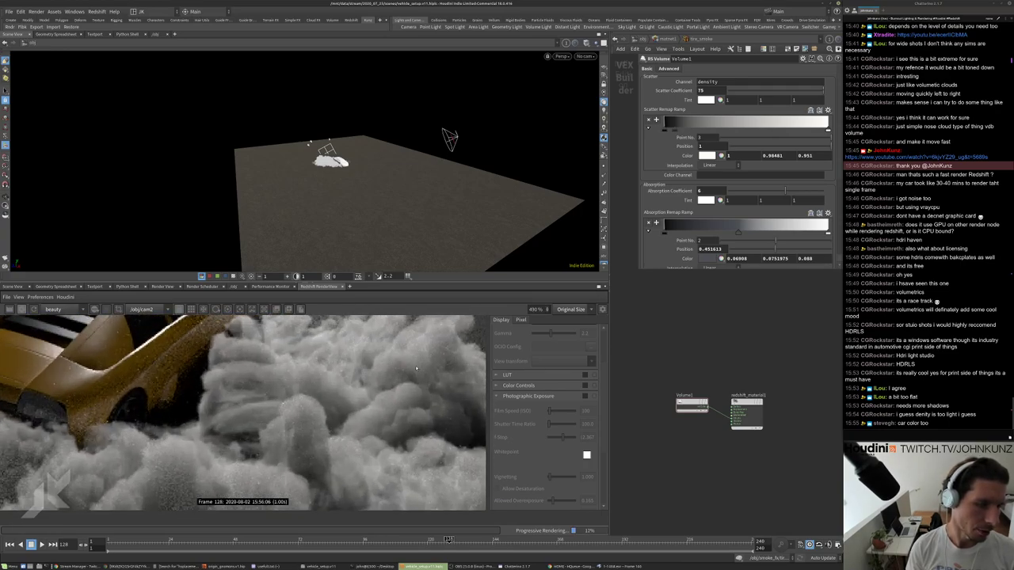
pyautogui.scroll(-2, 415, 367)
pyautogui.scroll(2, 412, 404)
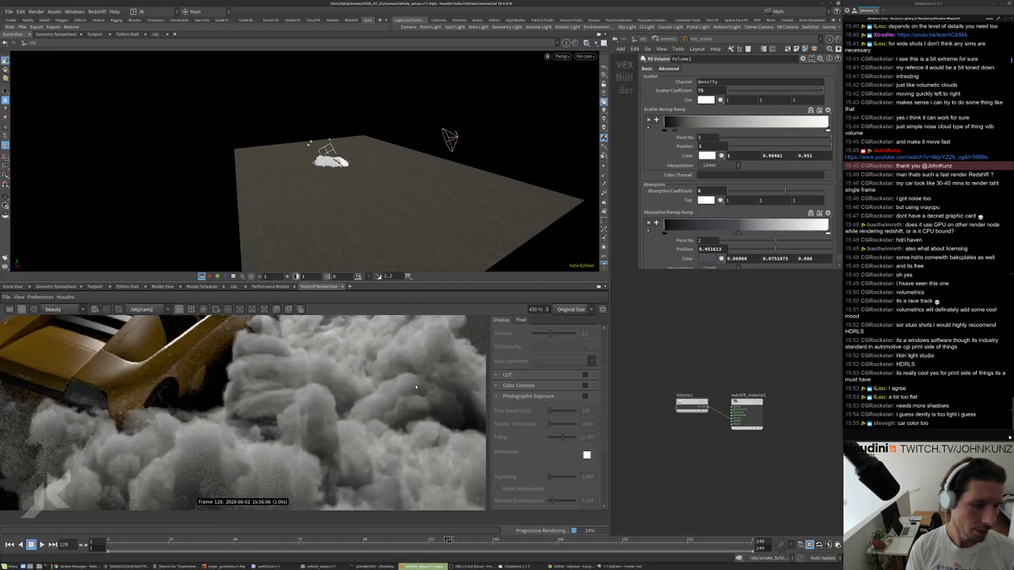
pyautogui.scroll(-3, 407, 376)
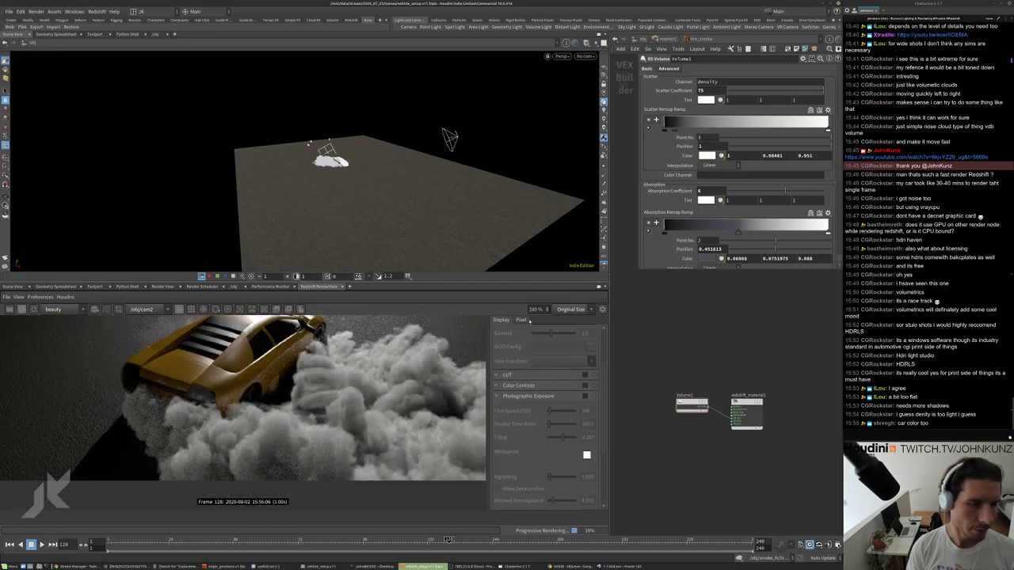
pyautogui.scroll(-2, 368, 377)
pyautogui.scroll(3, 369, 377)
pyautogui.scroll(-3, 368, 377)
pyautogui.scroll(2, 369, 377)
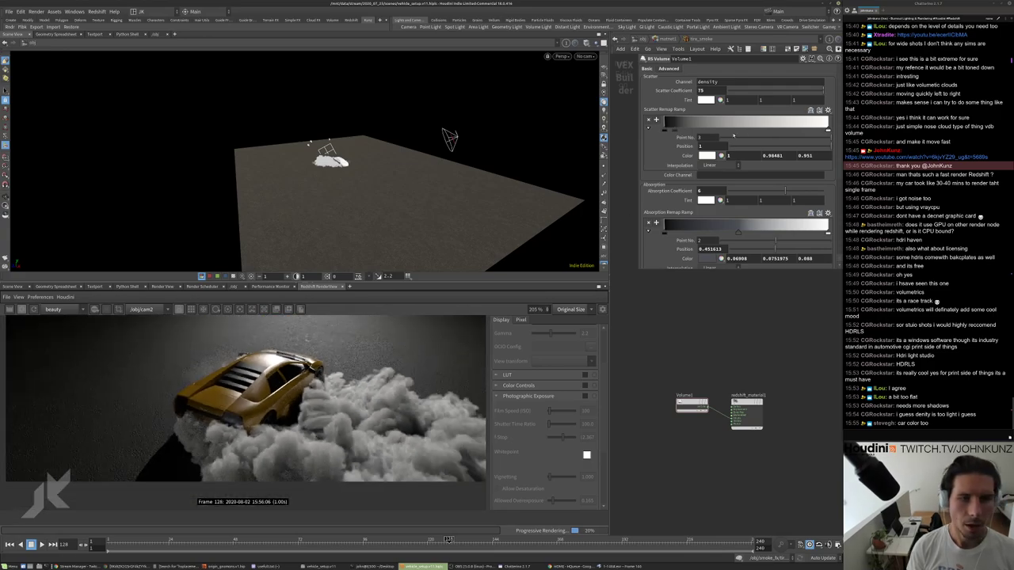
pyautogui.scroll(-2, 650, 256)
pyautogui.scroll(2, 649, 256)
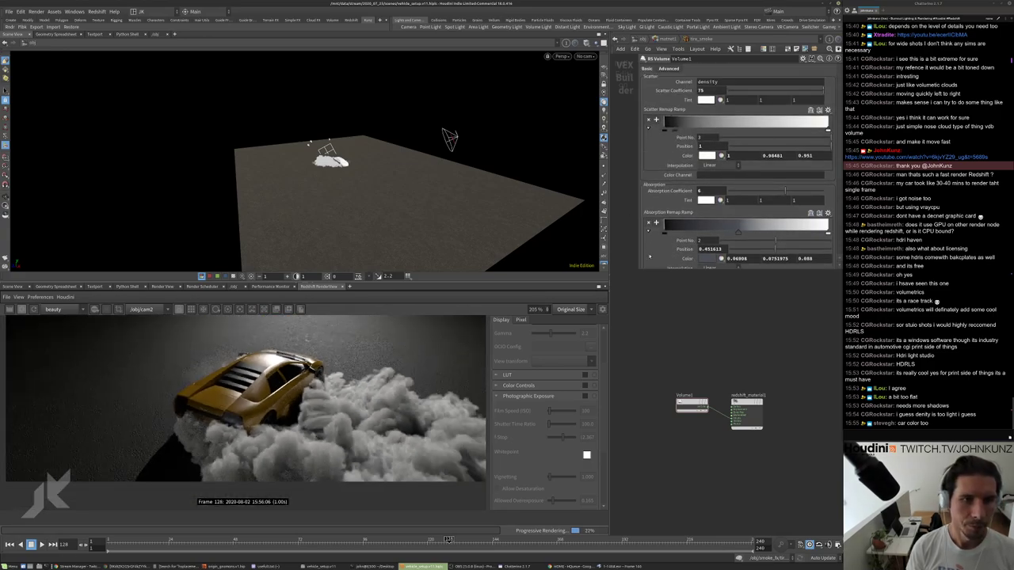
pyautogui.write('125')
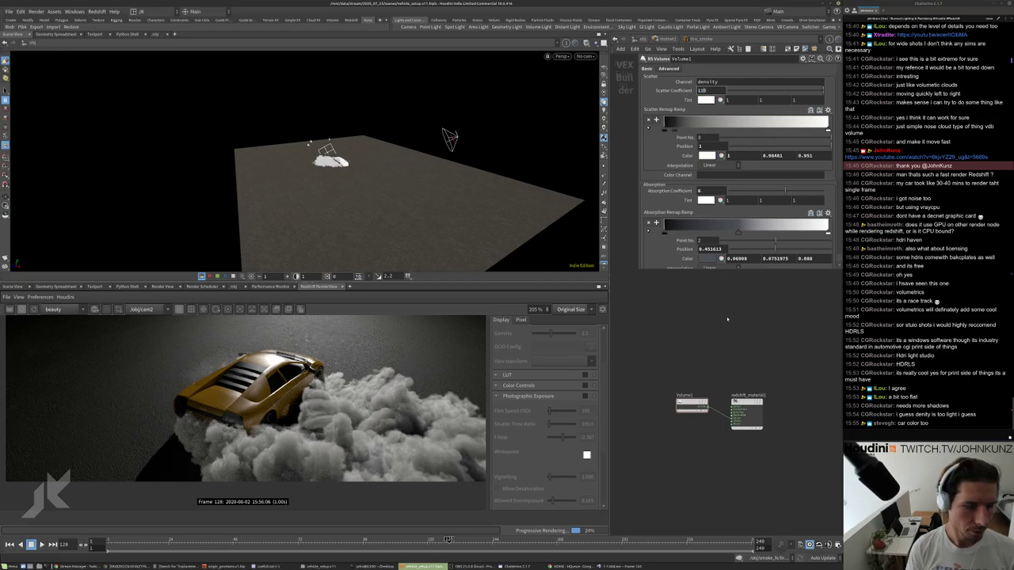
pyautogui.press('Return')
# Settle the smoke's scatter coefficient at 100.
pyautogui.scroll(-2, 391, 402)
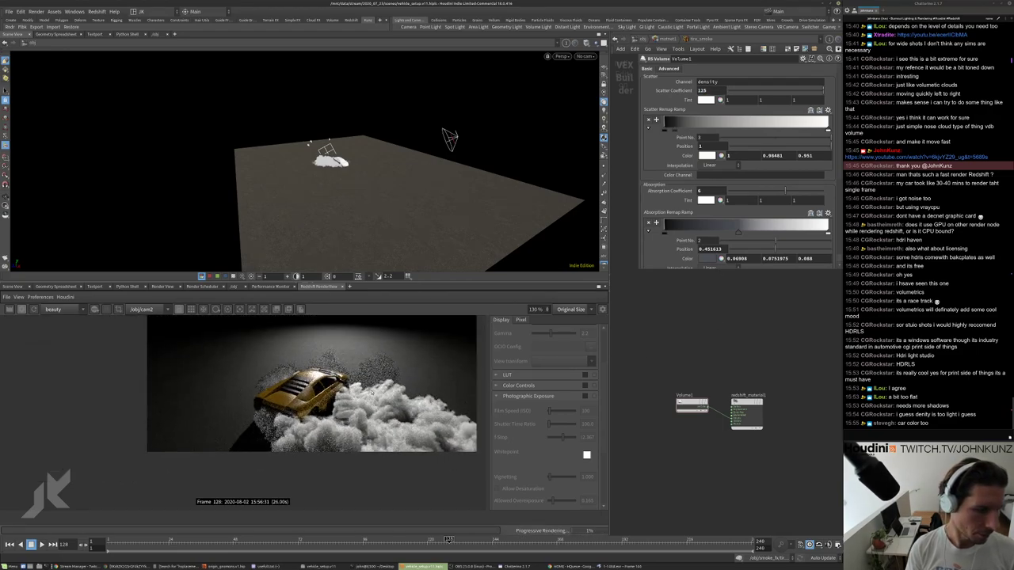
pyautogui.scroll(2, 384, 427)
pyautogui.scroll(-3, 377, 453)
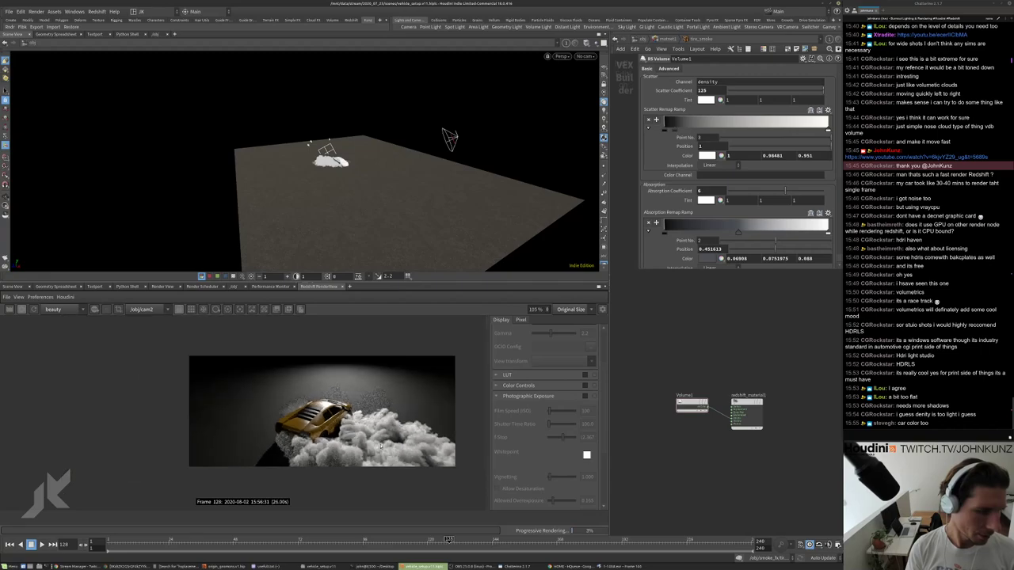
pyautogui.doubleClick(702, 90)
pyautogui.write('100')
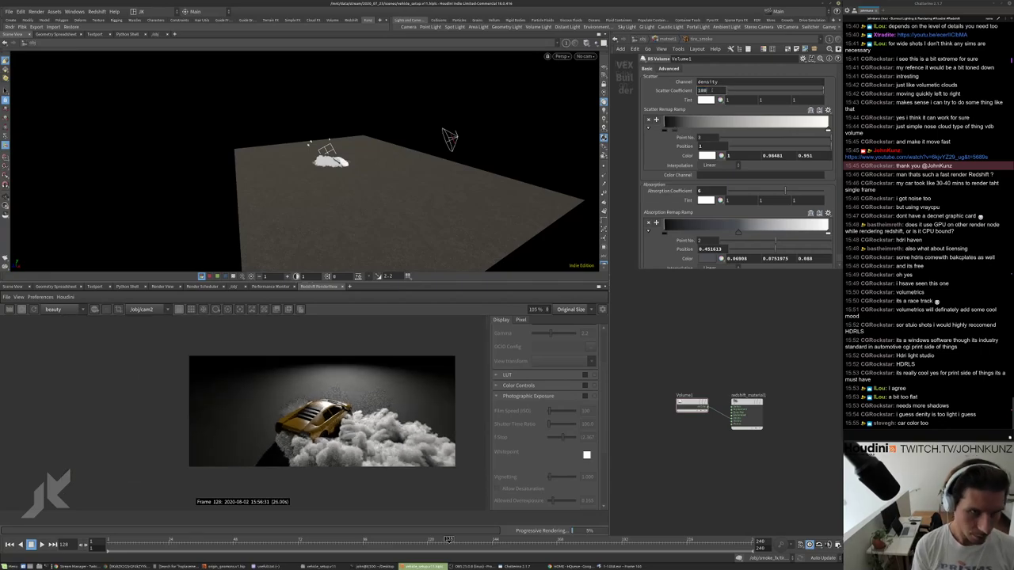
pyautogui.press('Return')
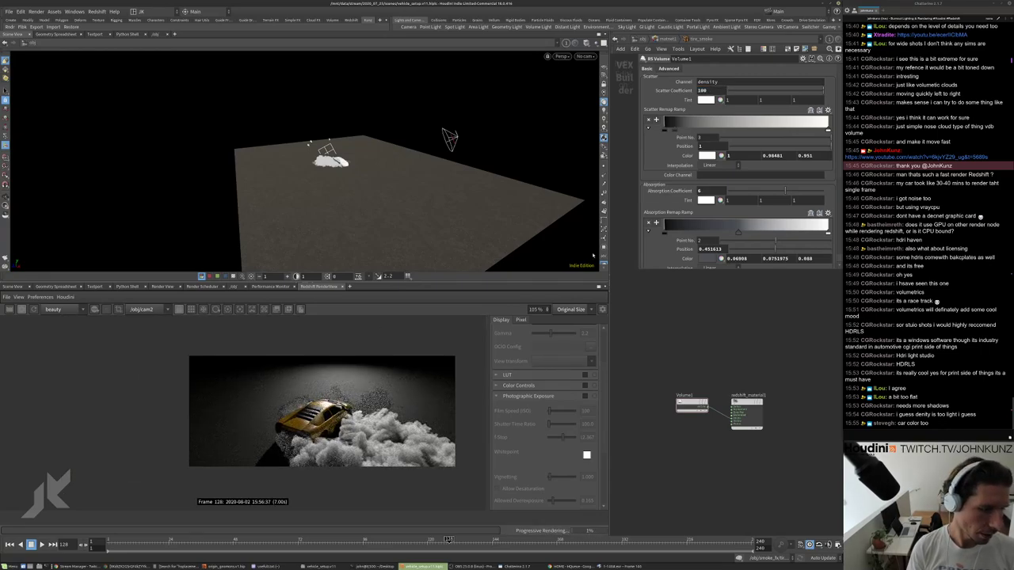
# Go up to /obj, enter the vehicle's matnet and car_body, and select Material1.
pyautogui.press('u')
pyautogui.press('u')
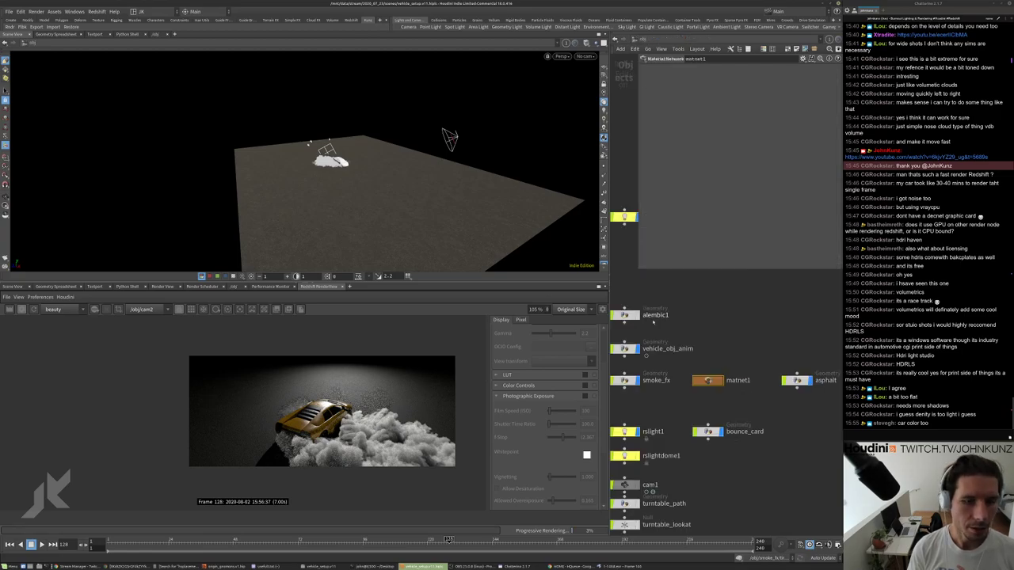
pyautogui.scroll(-3, 718, 361)
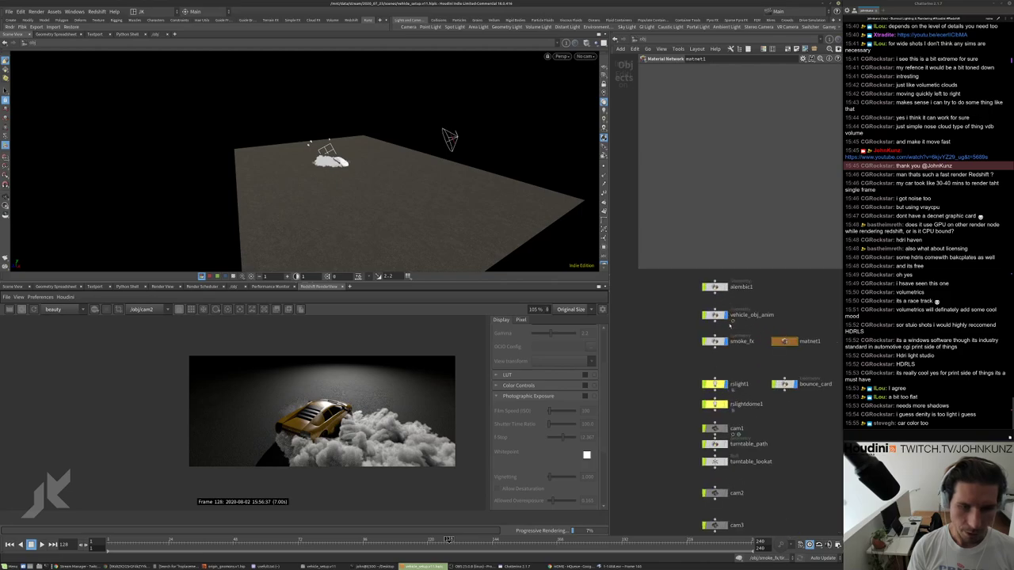
pyautogui.doubleClick(719, 365)
pyautogui.doubleClick(739, 341)
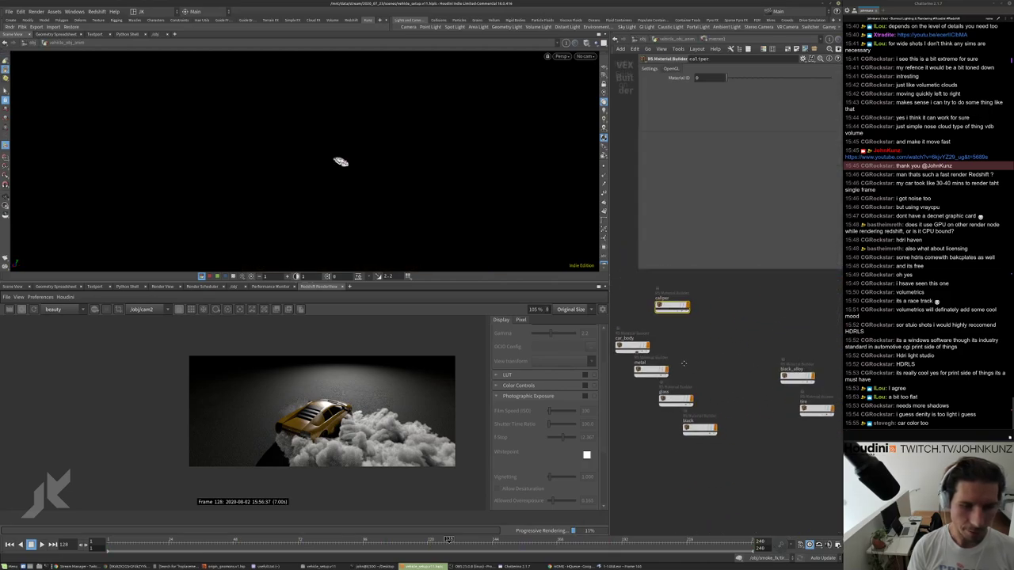
pyautogui.doubleClick(644, 338)
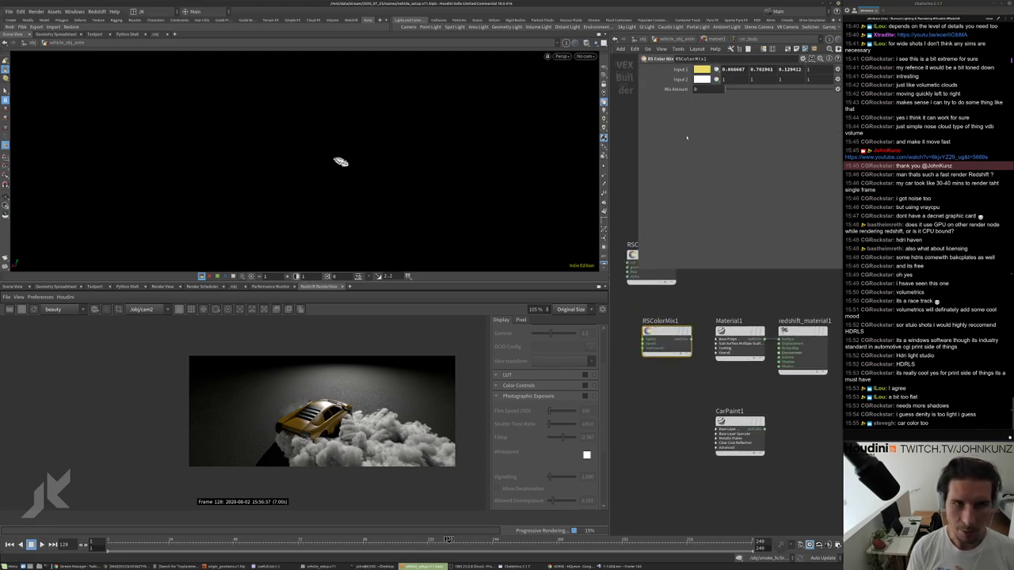
pyautogui.click(739, 342)
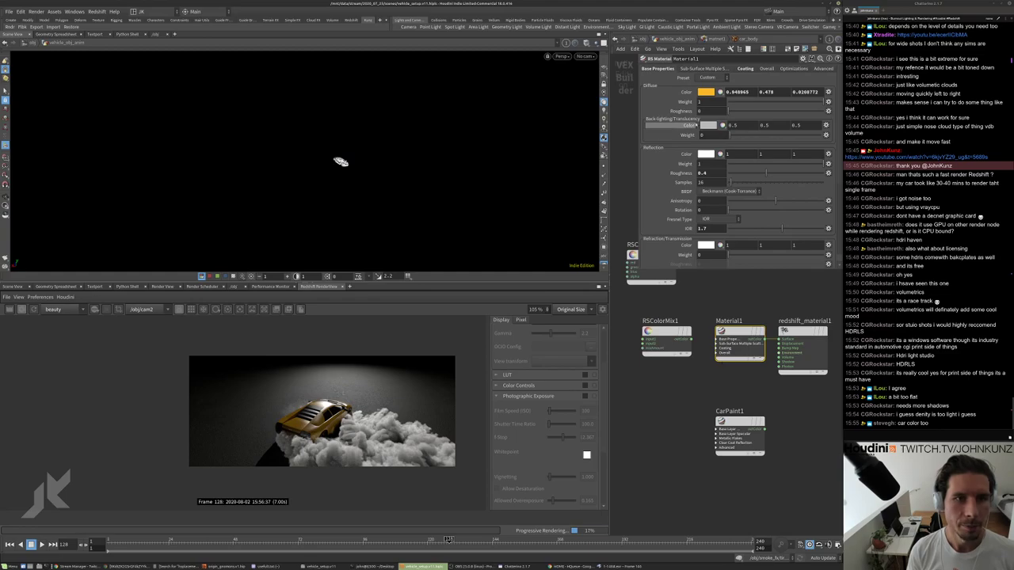
# Tweak Material1's diffuse colour to a yellower 0.996, 0.628, 0.03984 in the colour editor.
pyautogui.click(706, 92)
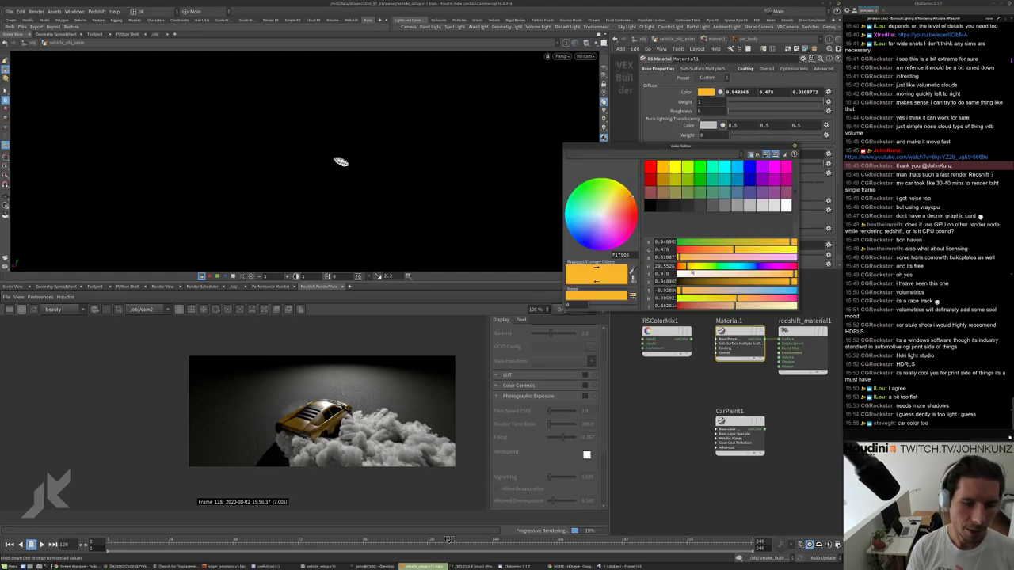
pyautogui.moveTo(733, 250); pyautogui.dragTo(749, 249)
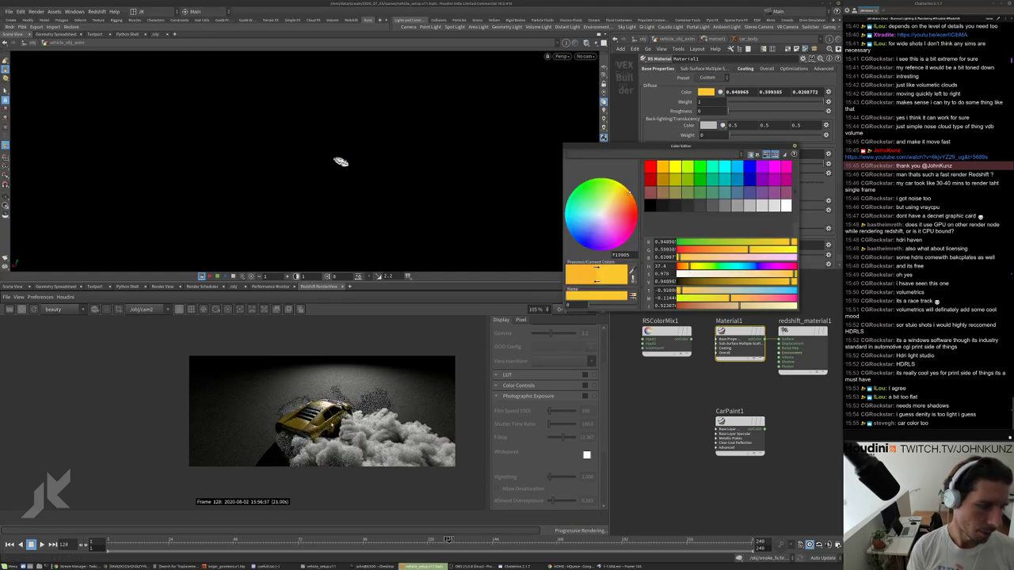
pyautogui.scroll(5, 317, 412)
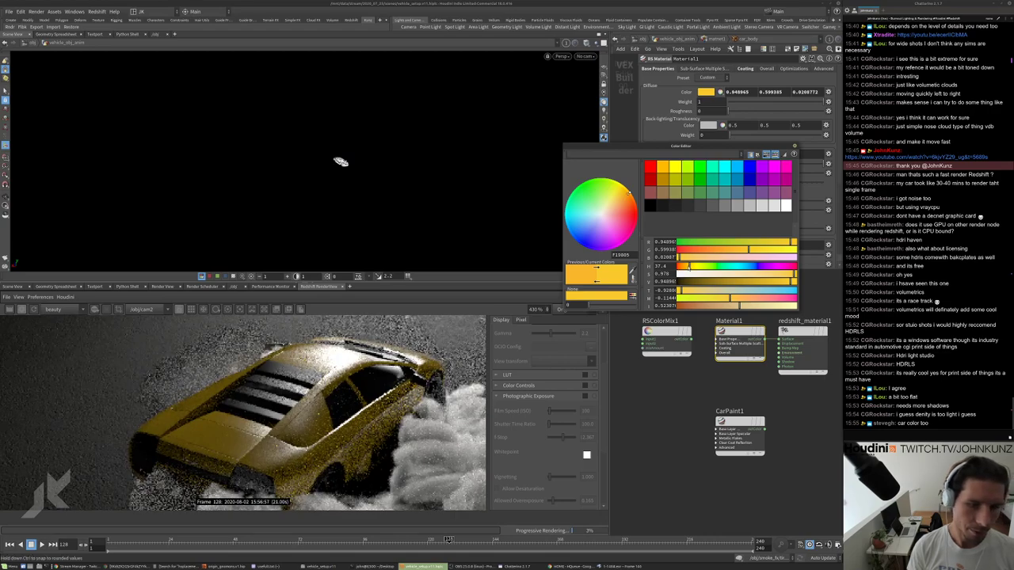
pyautogui.moveTo(689, 266); pyautogui.dragTo(688, 267)
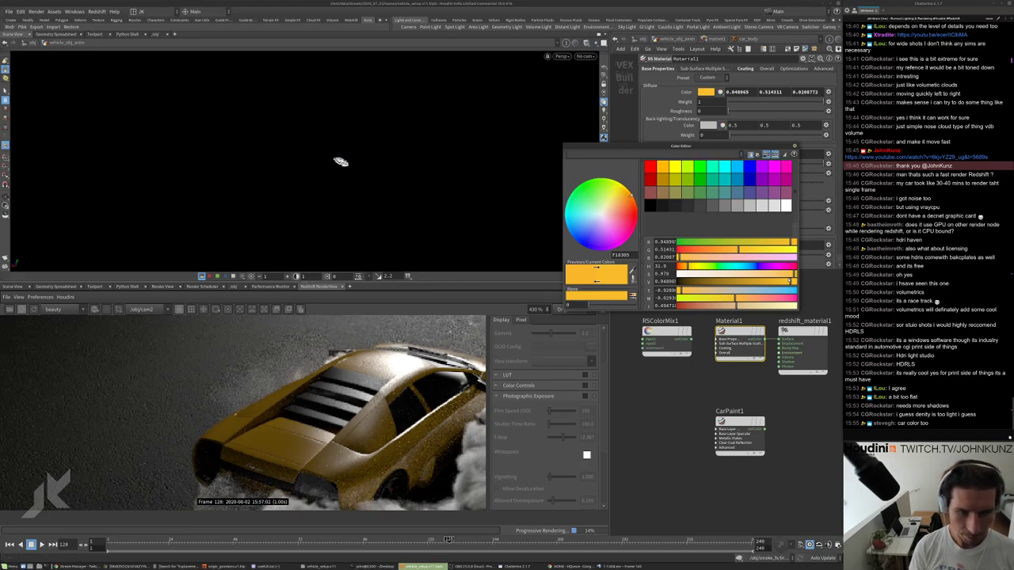
pyautogui.moveTo(793, 281)
pyautogui.mouseDown()
pyautogui.moveTo(782, 278)
pyautogui.moveTo(793, 274)
pyautogui.mouseUp()
pyautogui.click(689, 267)
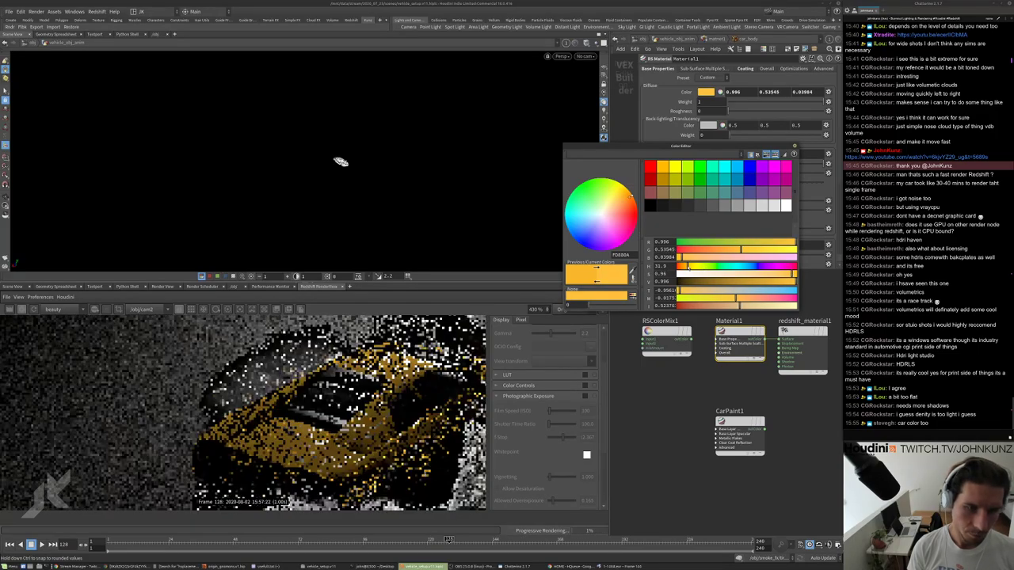
pyautogui.click(692, 267)
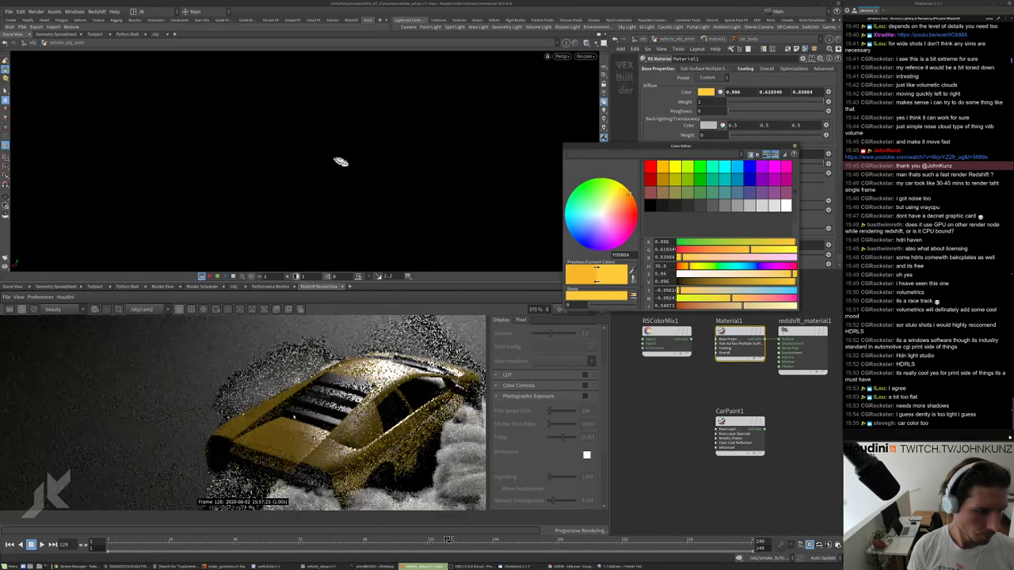
pyautogui.scroll(-1, 372, 396)
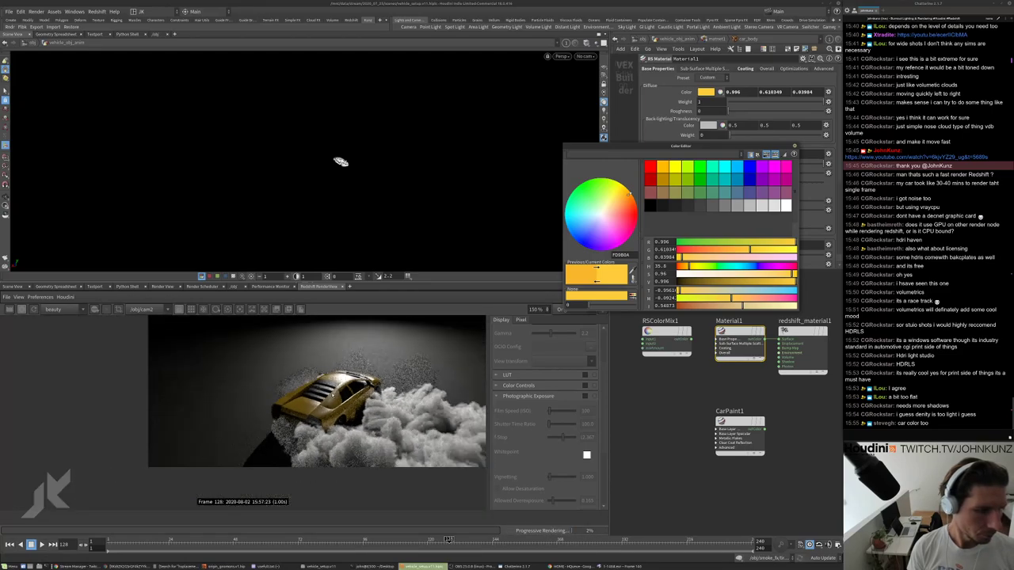
pyautogui.click(753, 249)
pyautogui.scroll(4, 340, 385)
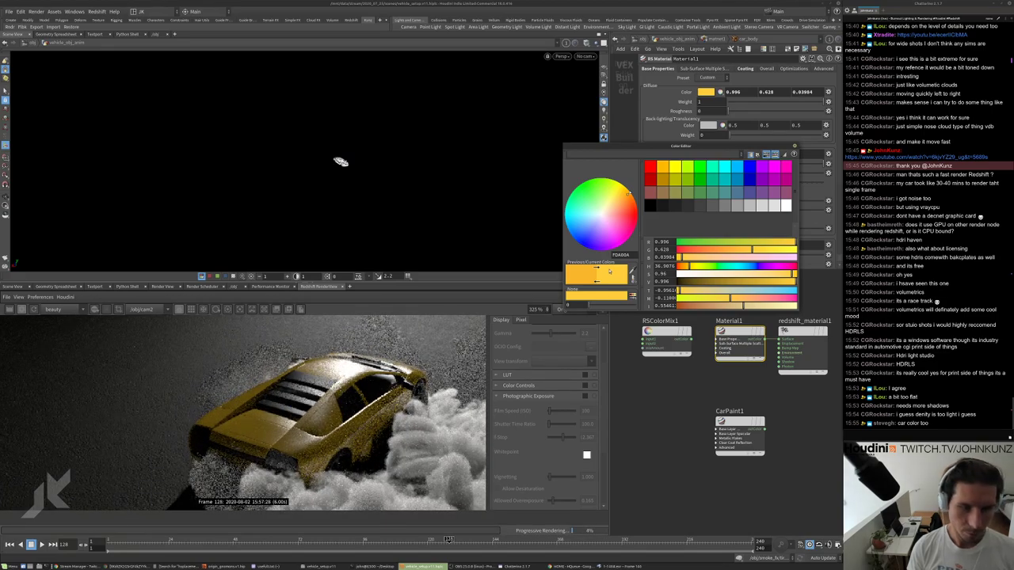
pyautogui.scroll(-5, 369, 382)
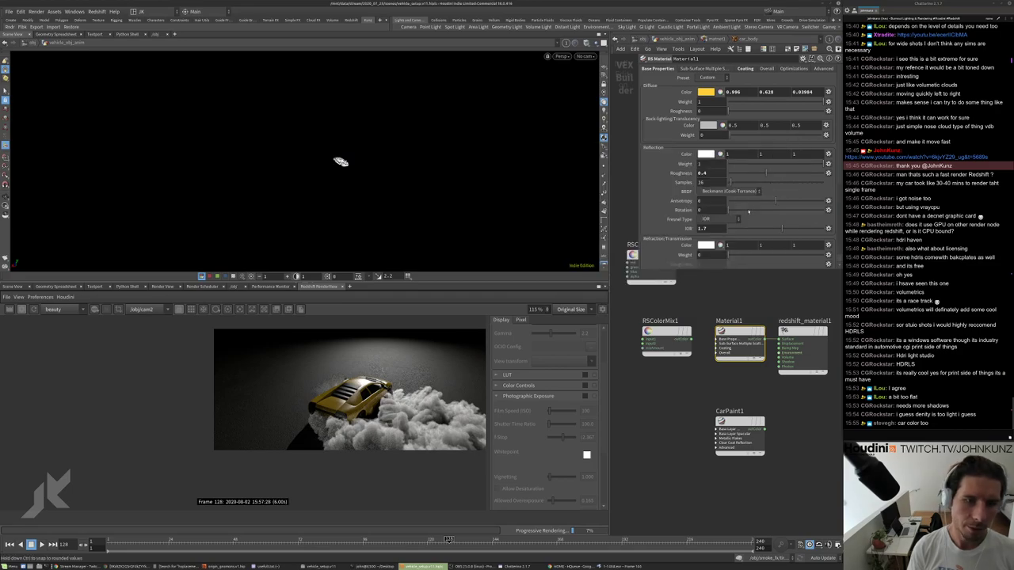
# Try a reflection roughness of 0.455 on the material's base reflection settings.
pyautogui.click(746, 69)
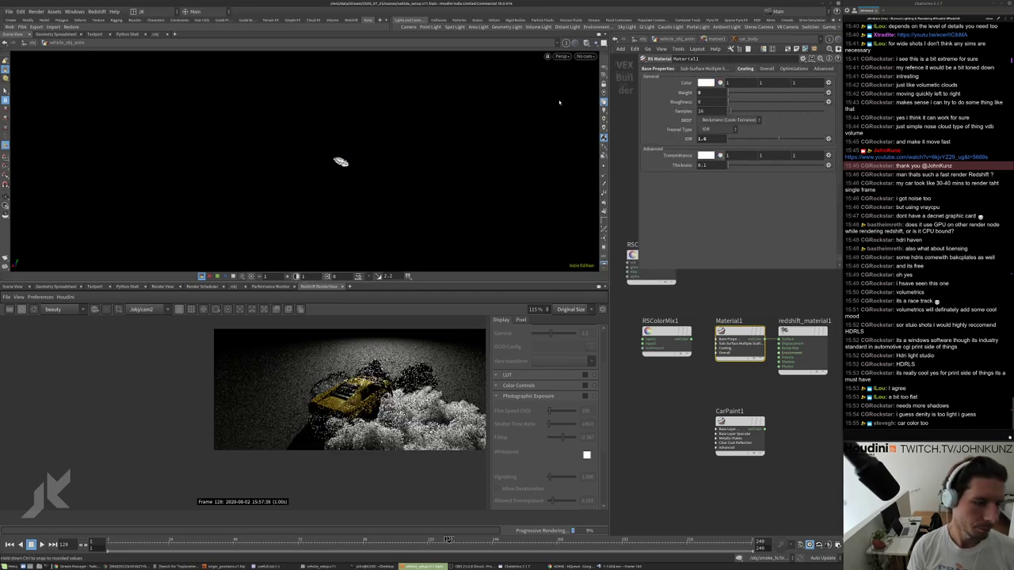
pyautogui.scroll(5, 348, 396)
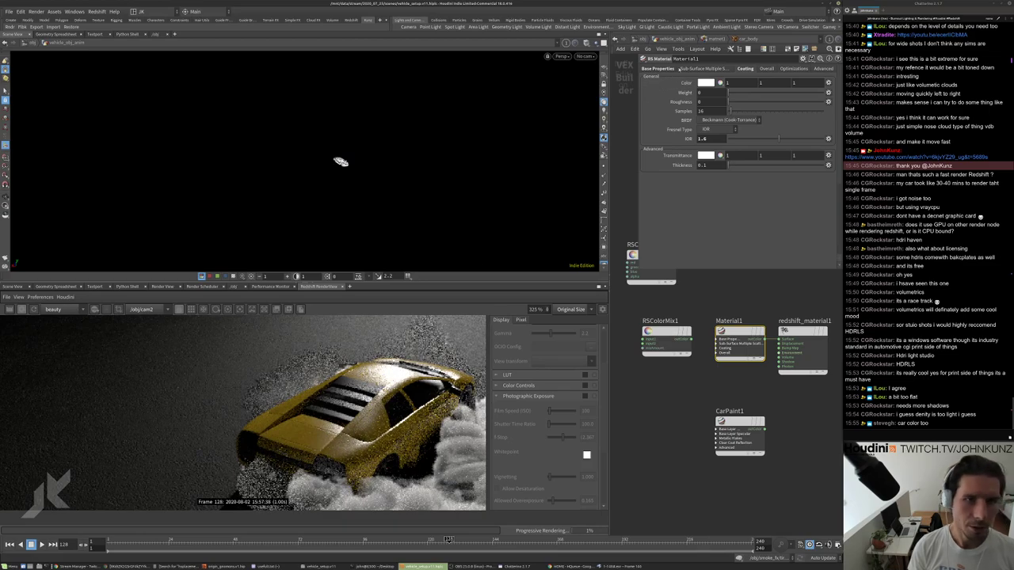
pyautogui.click(666, 69)
pyautogui.press('BackSpace')
pyautogui.write('455')
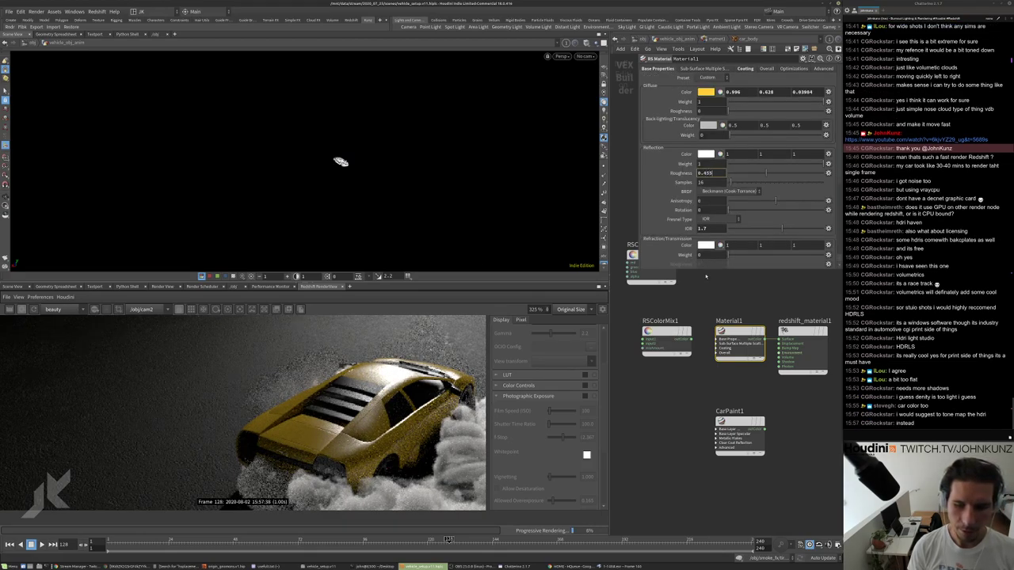
pyautogui.press('Return')
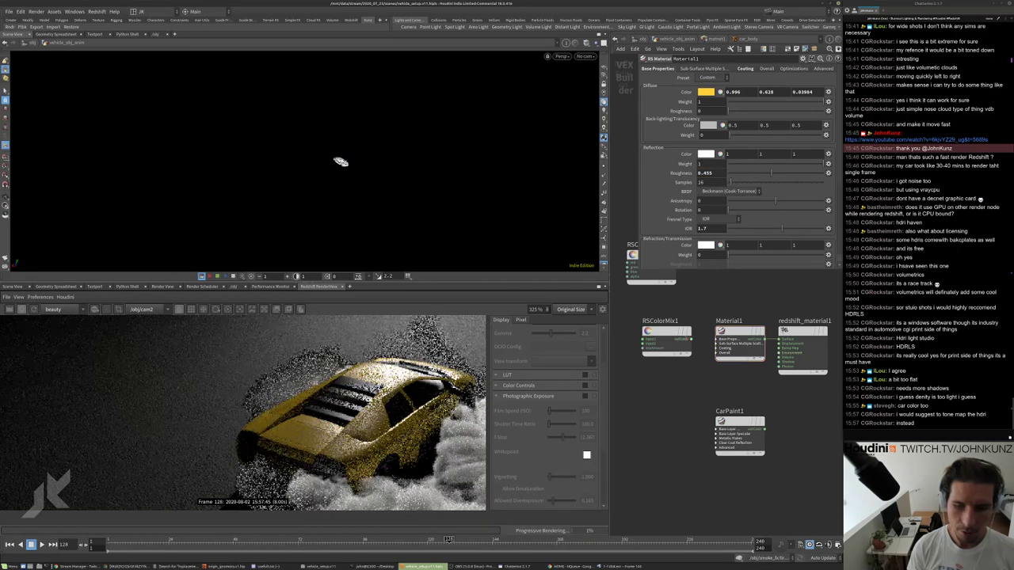
pyautogui.scroll(-3, 686, 345)
pyautogui.scroll(3, 682, 353)
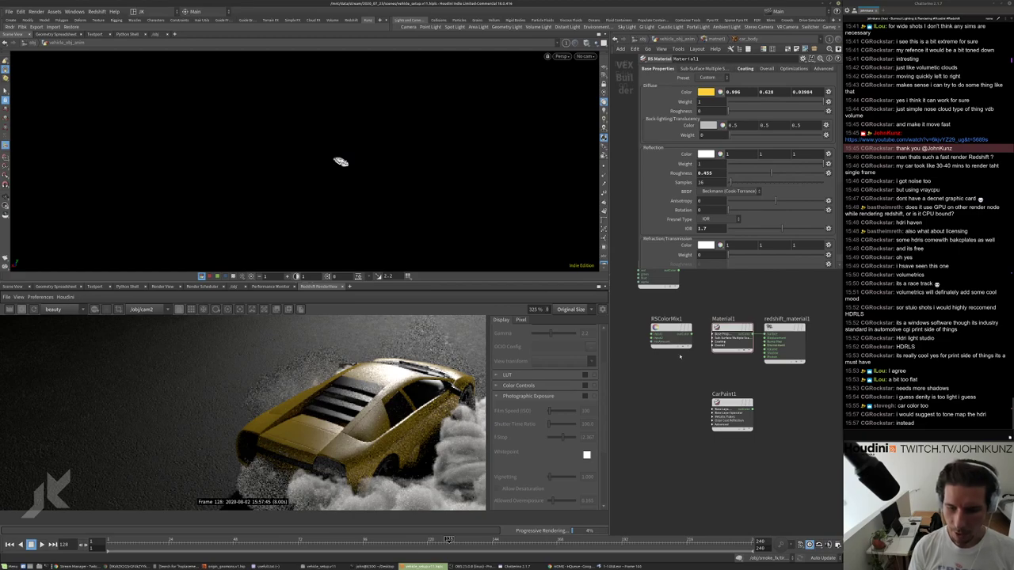
pyautogui.scroll(-5, 362, 389)
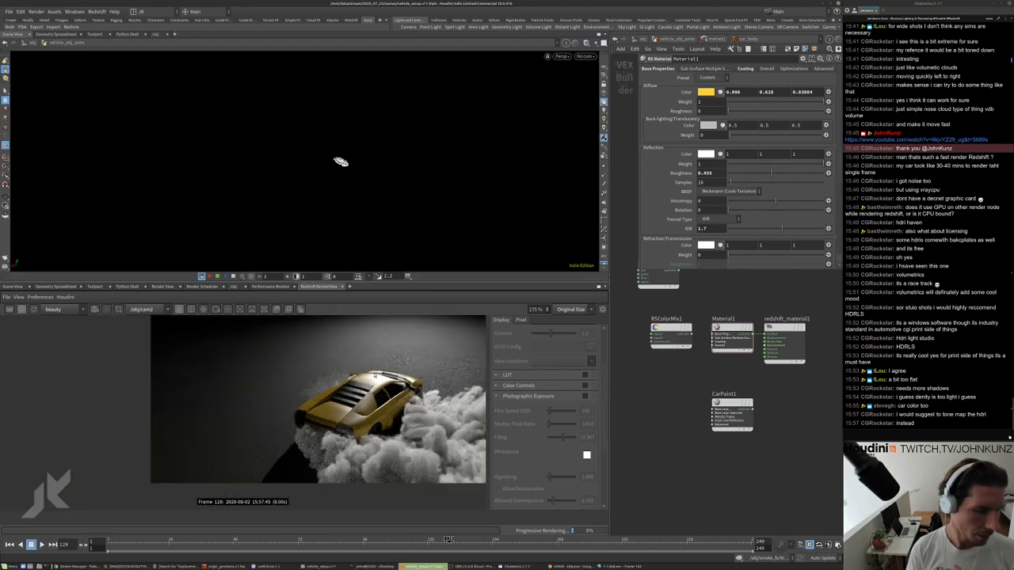
pyautogui.scroll(4, 381, 385)
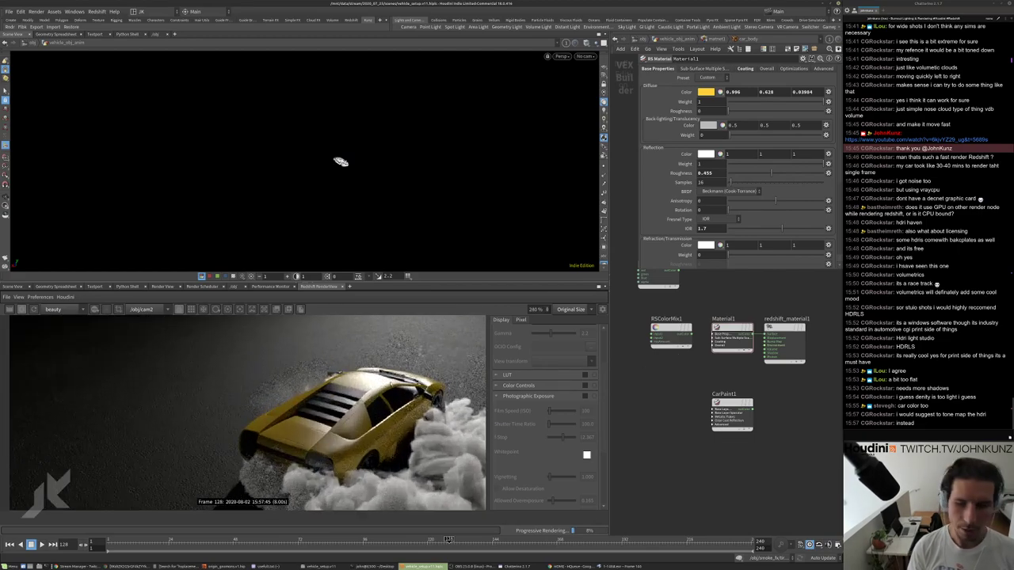
pyautogui.scroll(-3, 417, 419)
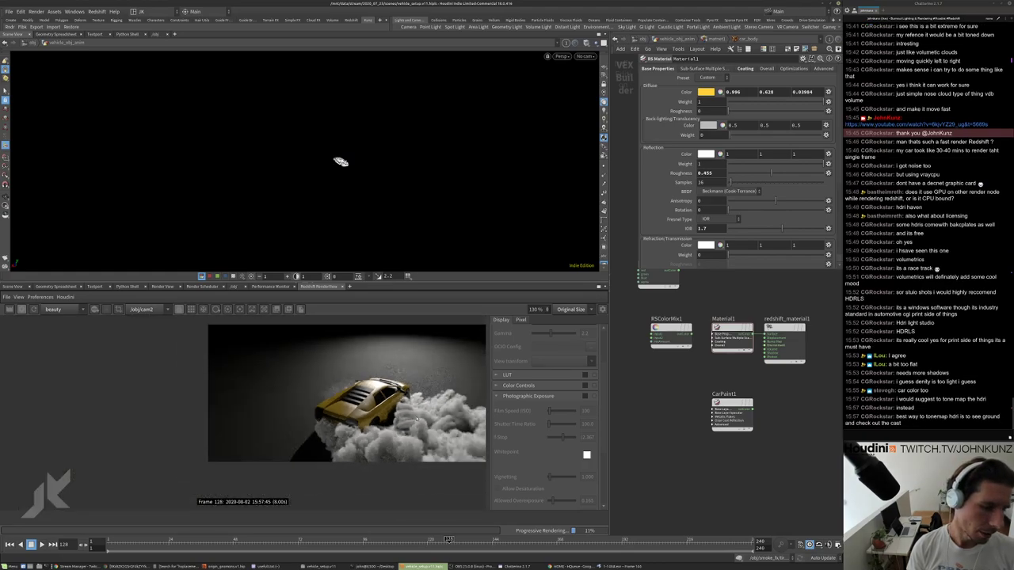
pyautogui.scroll(5, 428, 404)
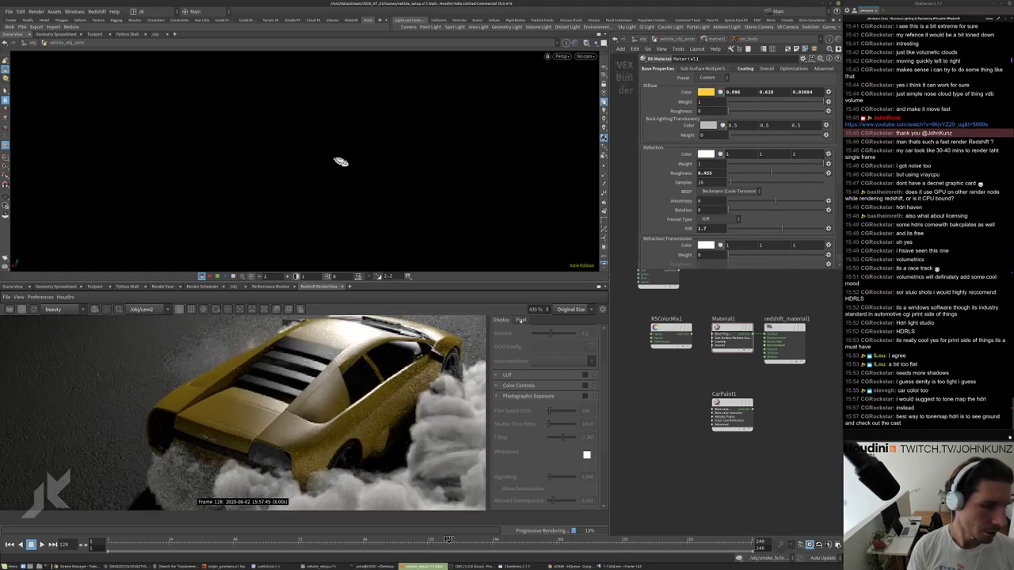
# Change the reflection roughness to 0.6, then settle on 0.55.
pyautogui.doubleClick(707, 173)
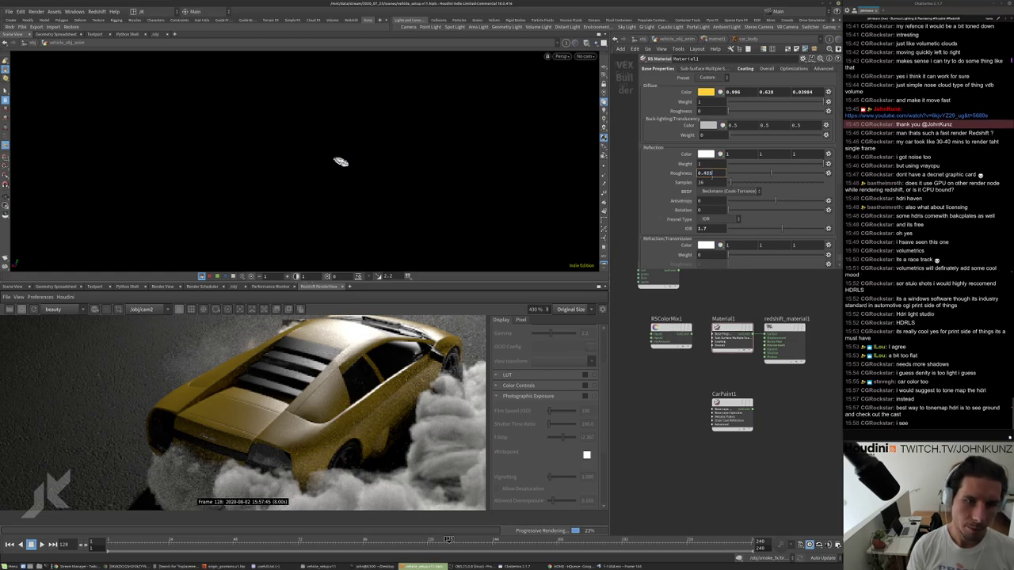
pyautogui.write('0.6')
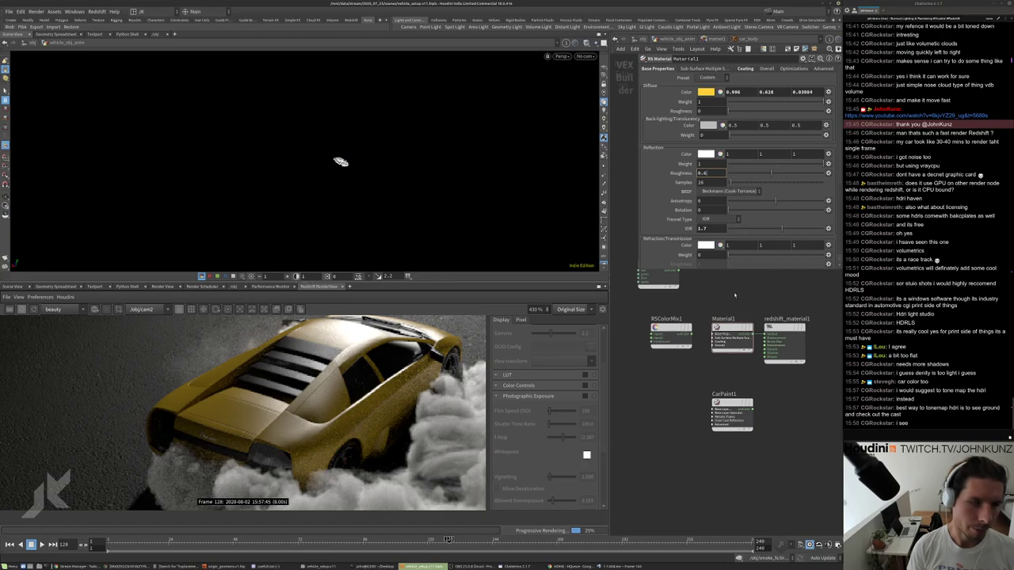
pyautogui.press('Return')
pyautogui.scroll(2, 309, 400)
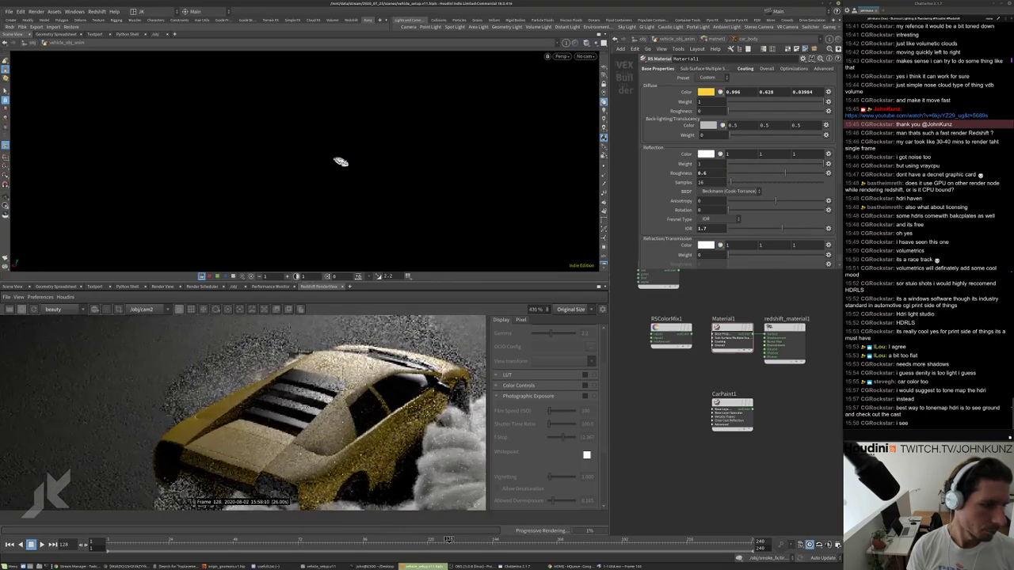
pyautogui.scroll(-4, 309, 401)
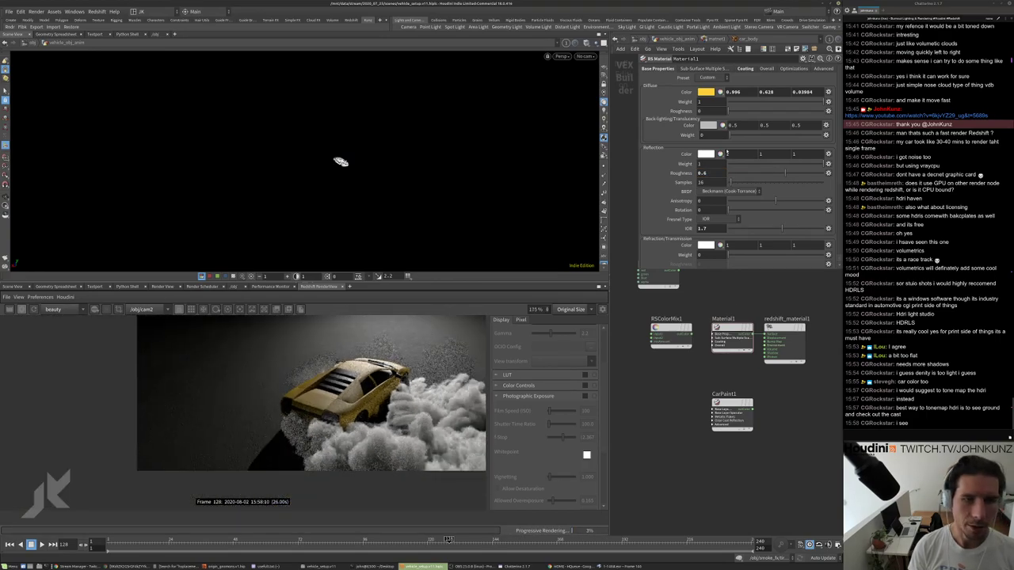
pyautogui.scroll(3, 361, 368)
pyautogui.scroll(-1, 360, 368)
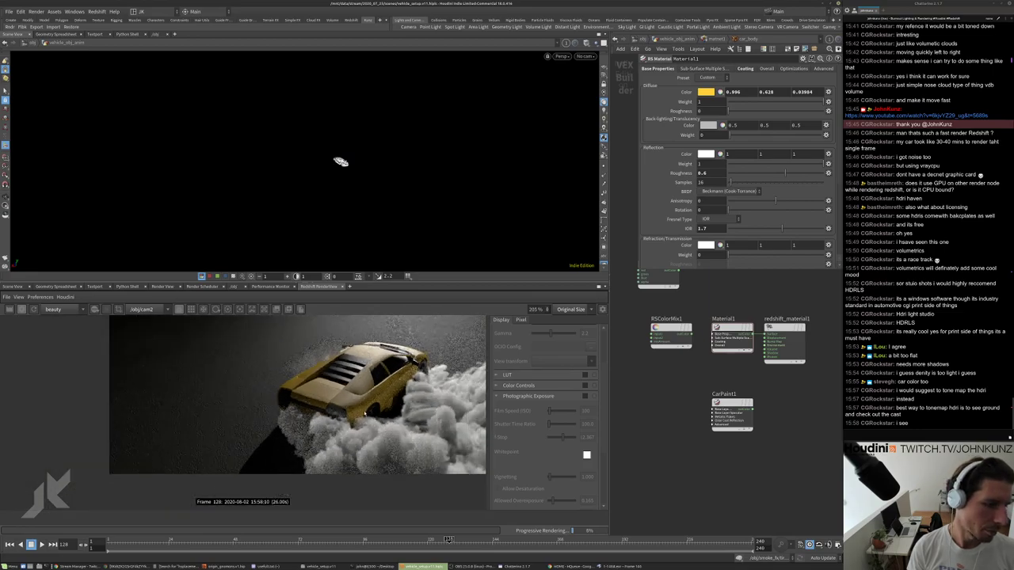
pyautogui.scroll(2, 361, 369)
pyautogui.scroll(-2, 366, 372)
pyautogui.scroll(1, 366, 372)
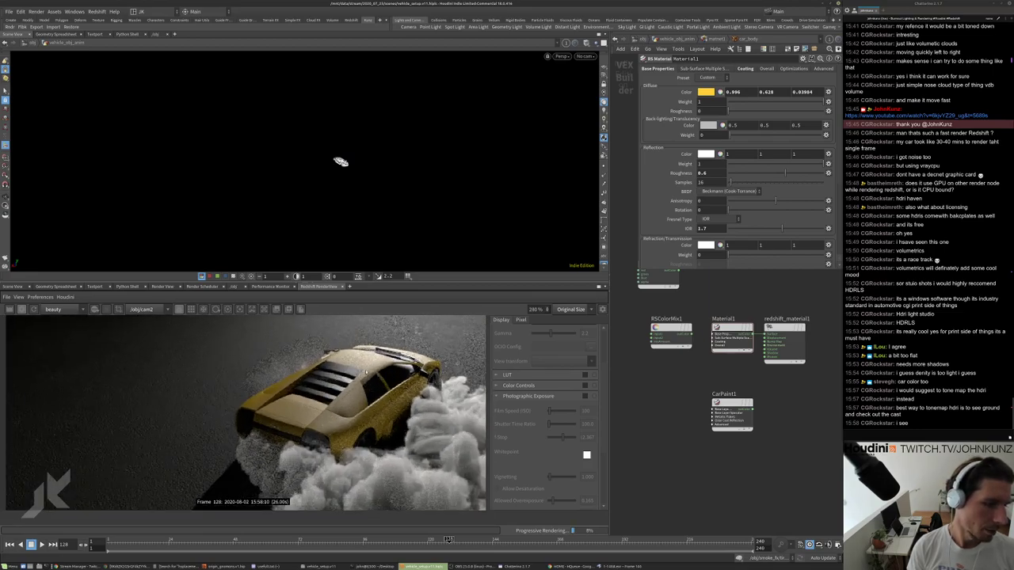
pyautogui.click(702, 172)
pyautogui.write('0.55')
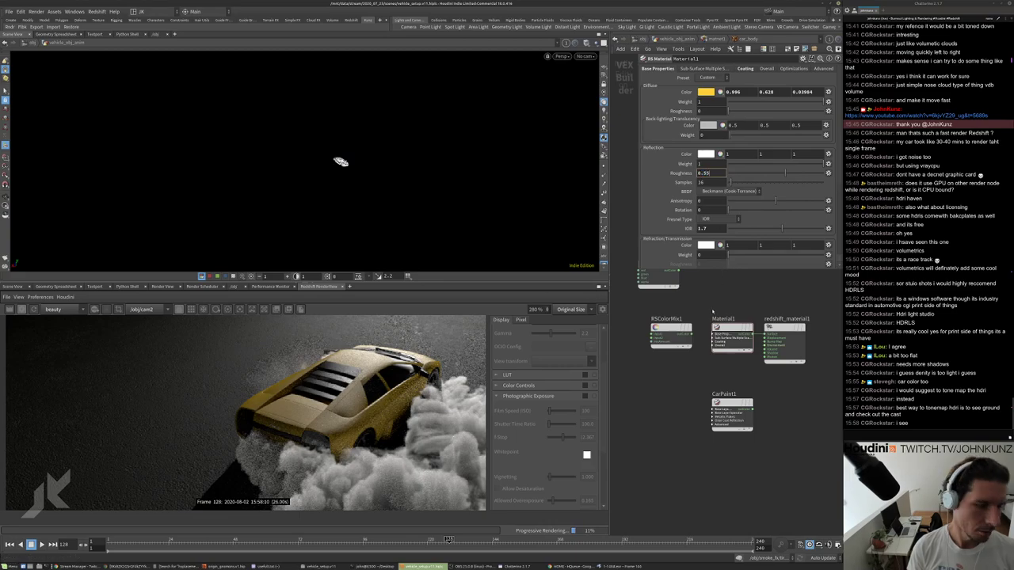
pyautogui.press('Return')
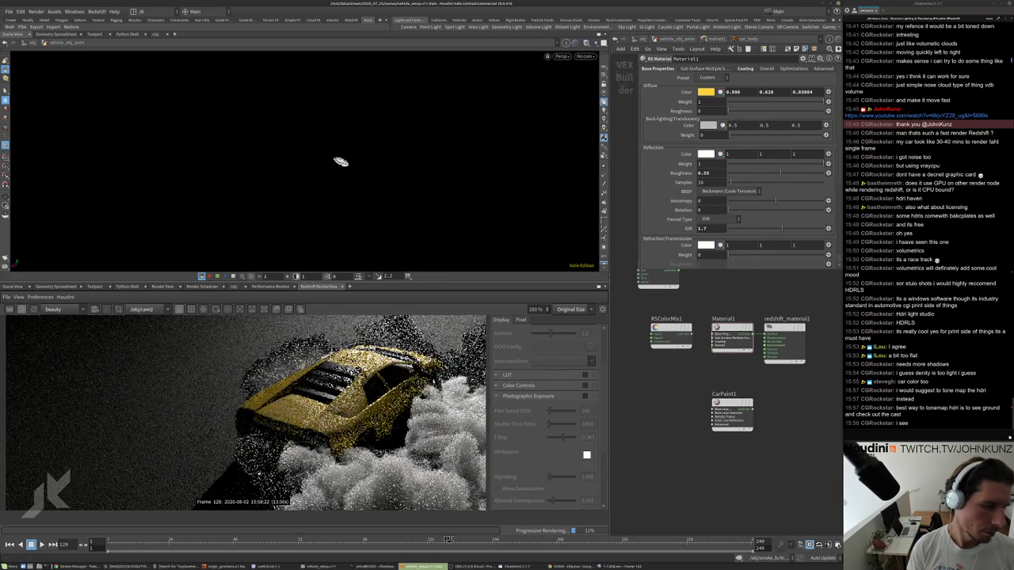
# Set the material's coating weight to 1 on the Coating tab.
pyautogui.click(745, 68)
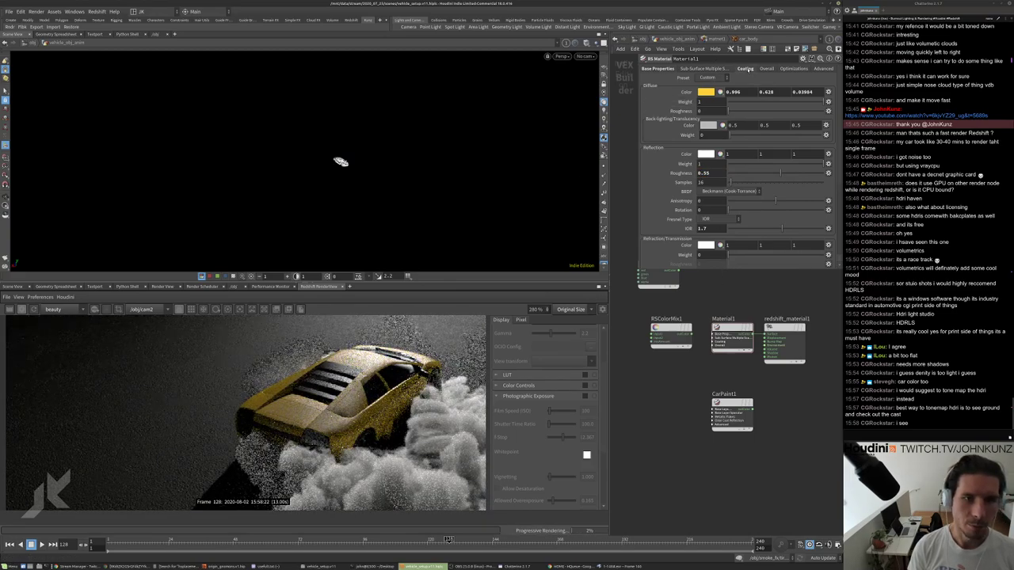
pyautogui.click(699, 92)
pyautogui.write('1')
pyautogui.press('Return')
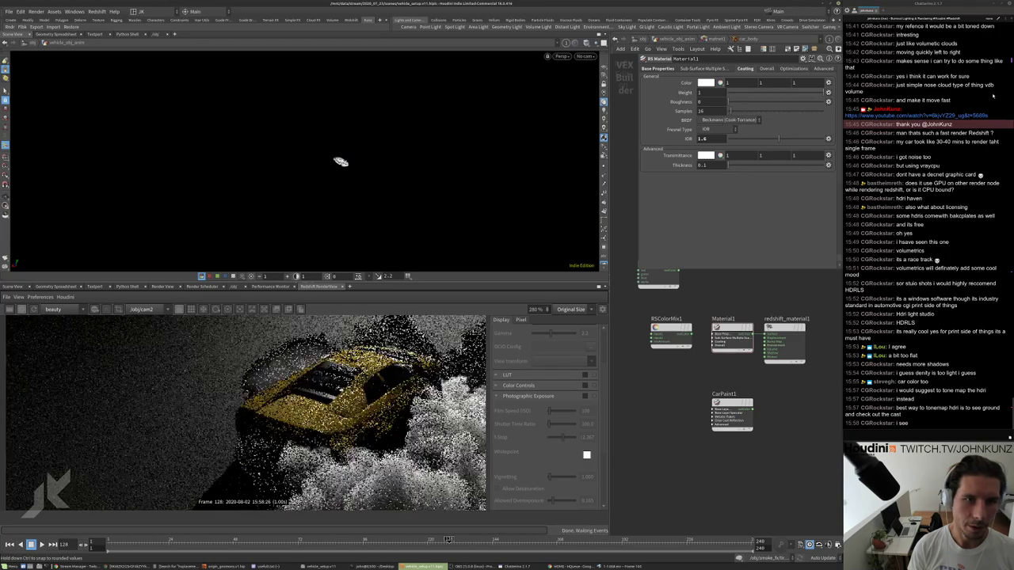
pyautogui.scroll(-5, 245, 412)
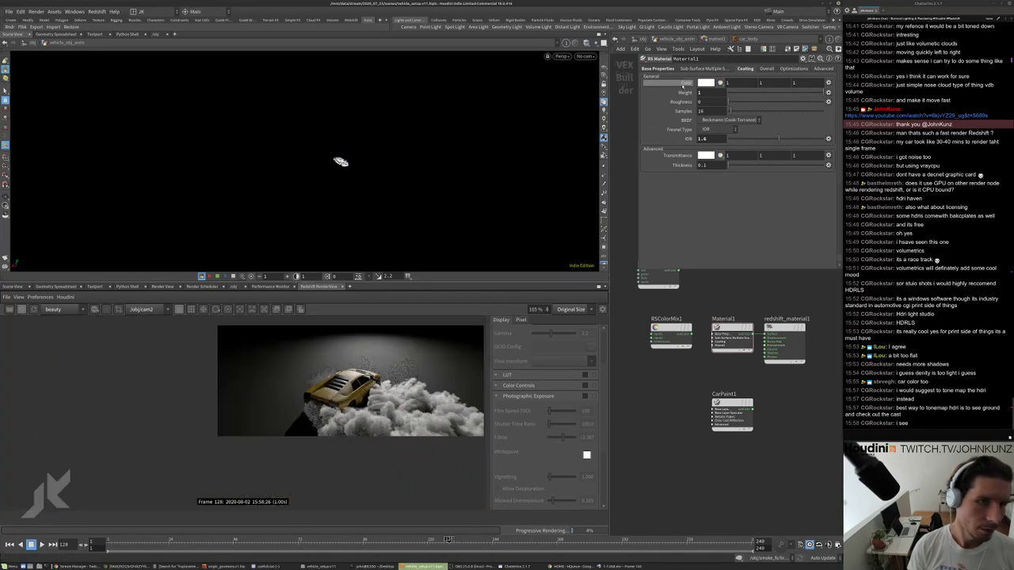
# Set the reflection IOR to 1.45 after briefly trying 1.55.
pyautogui.click(657, 68)
pyautogui.doubleClick(703, 228)
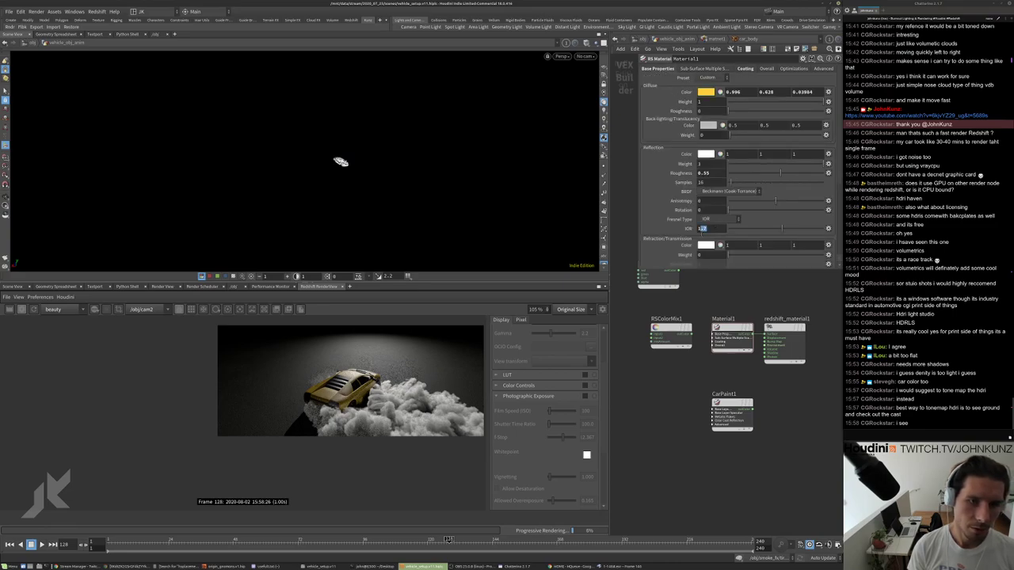
pyautogui.write('1.55')
pyautogui.press('Return')
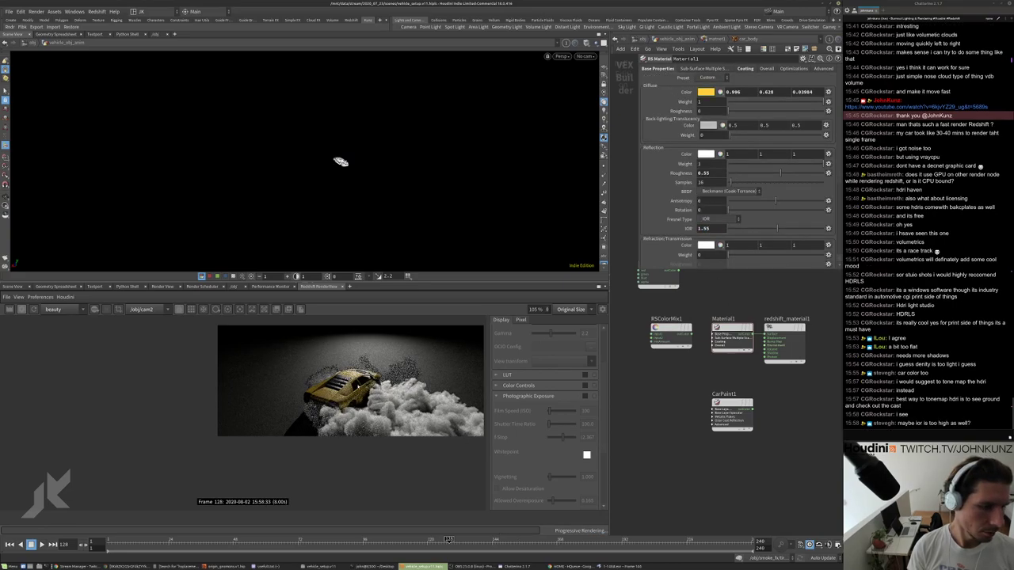
pyautogui.scroll(5, 315, 377)
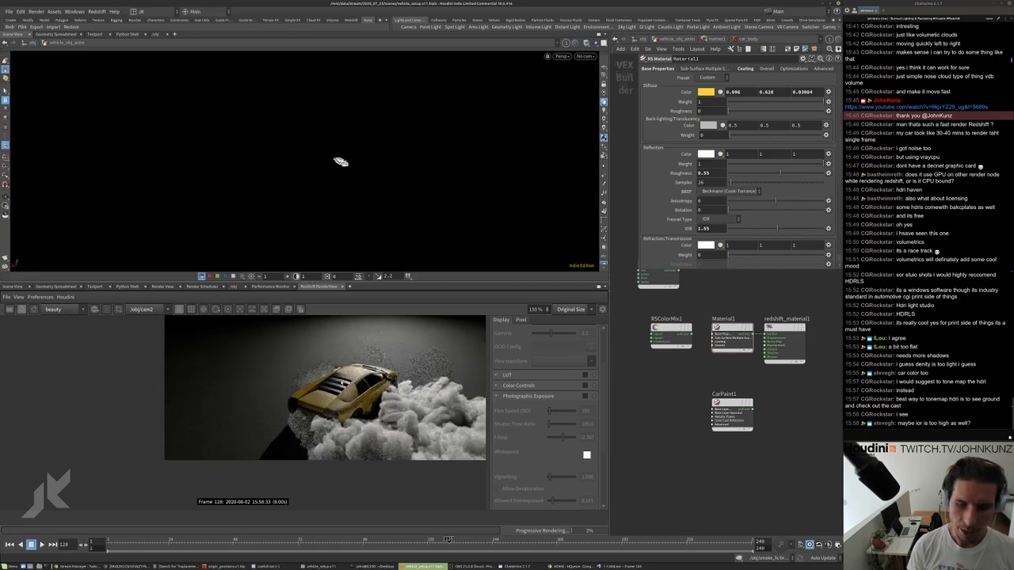
pyautogui.scroll(2, 316, 377)
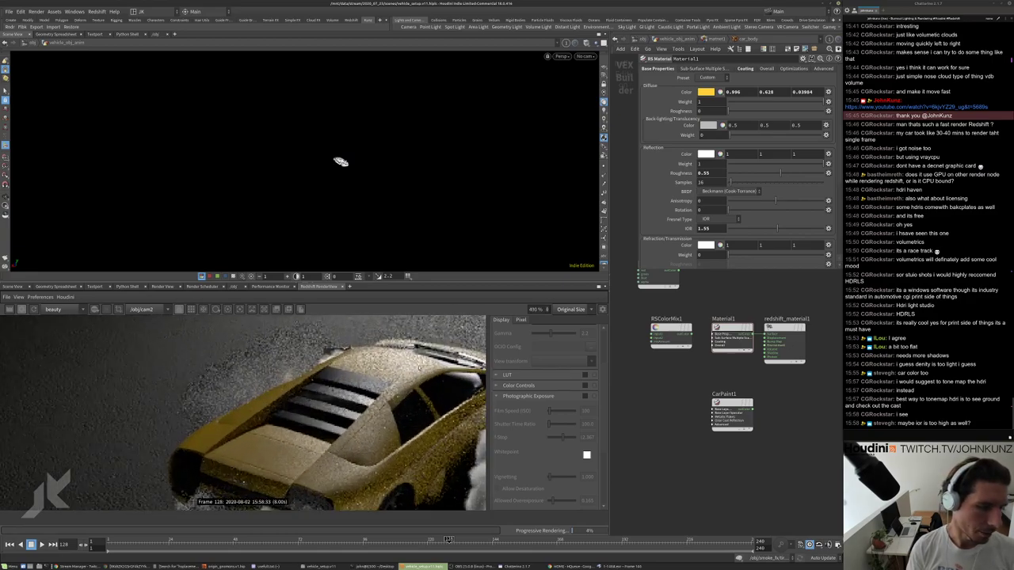
pyautogui.press('BackSpace')
pyautogui.press('BackSpace')
pyautogui.write('45')
pyautogui.press('Return')
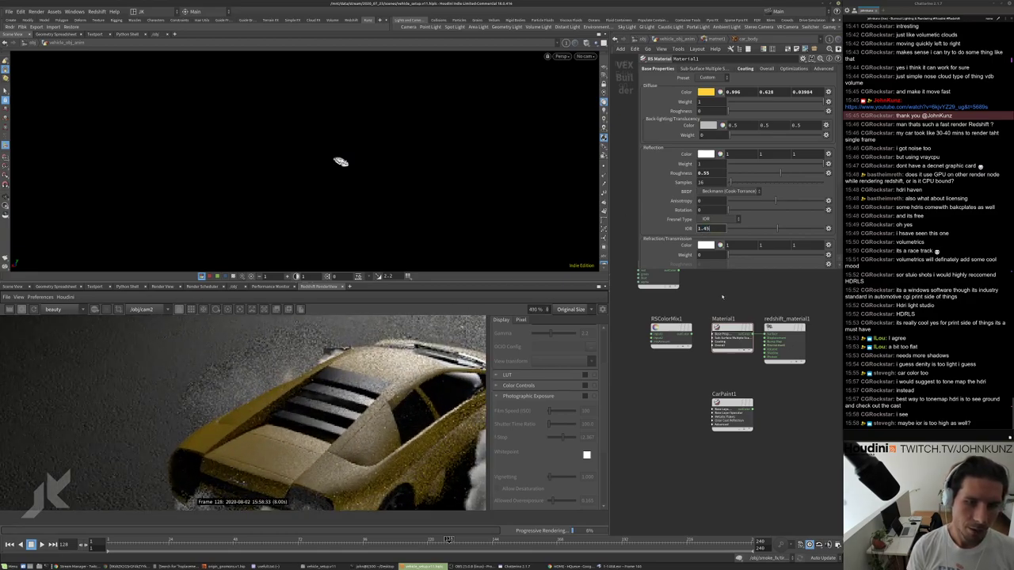
pyautogui.scroll(-1, 244, 414)
pyautogui.scroll(2, 419, 388)
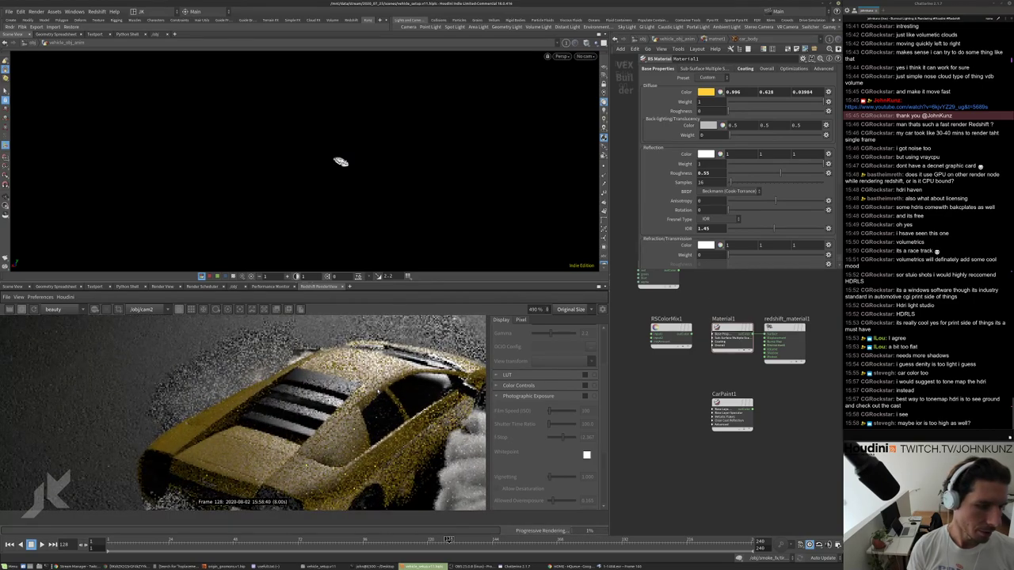
# Lower Material1's reflection roughness to 0.4 and watch the Redshift render update.
pyautogui.doubleClick(707, 228)
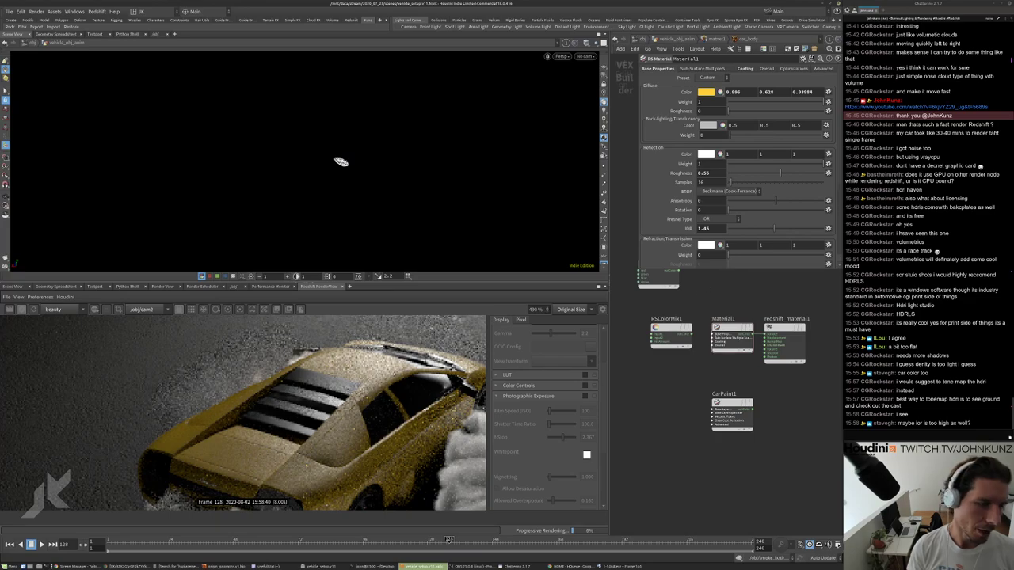
pyautogui.scroll(-2, 382, 423)
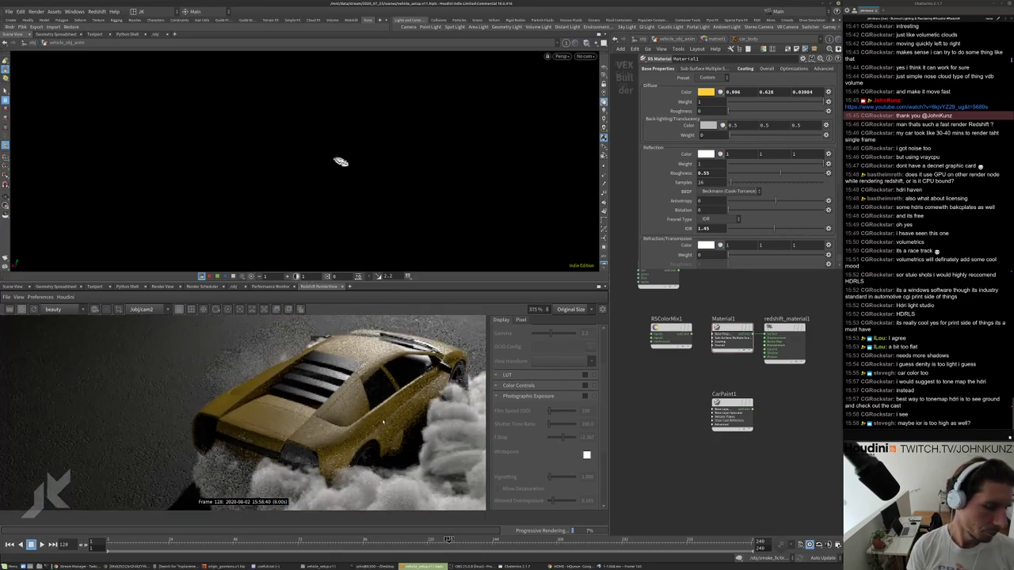
pyautogui.scroll(-1, 384, 422)
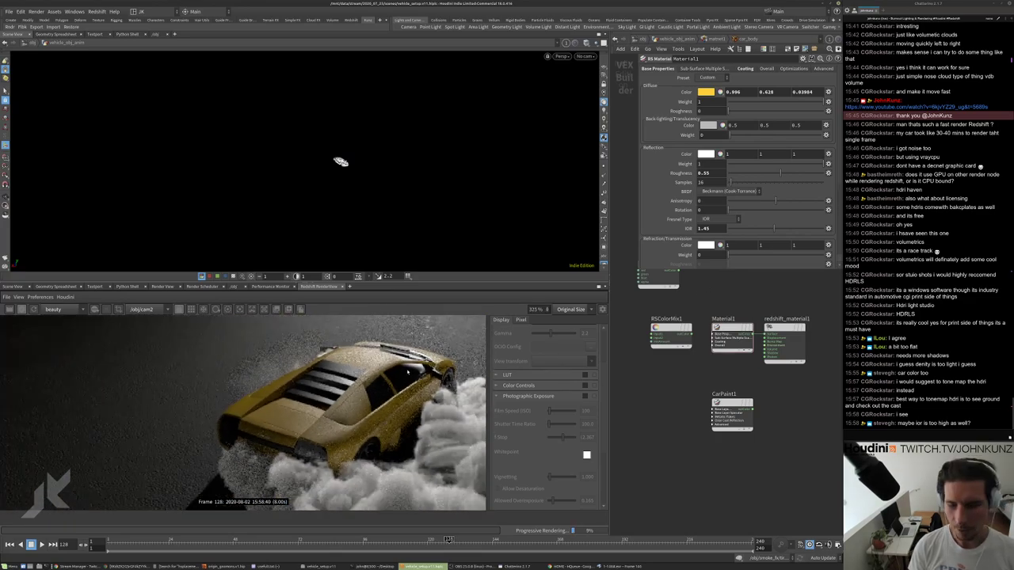
pyautogui.scroll(2, 408, 371)
pyautogui.scroll(-3, 408, 371)
pyautogui.scroll(3, 408, 372)
pyautogui.scroll(-2, 408, 371)
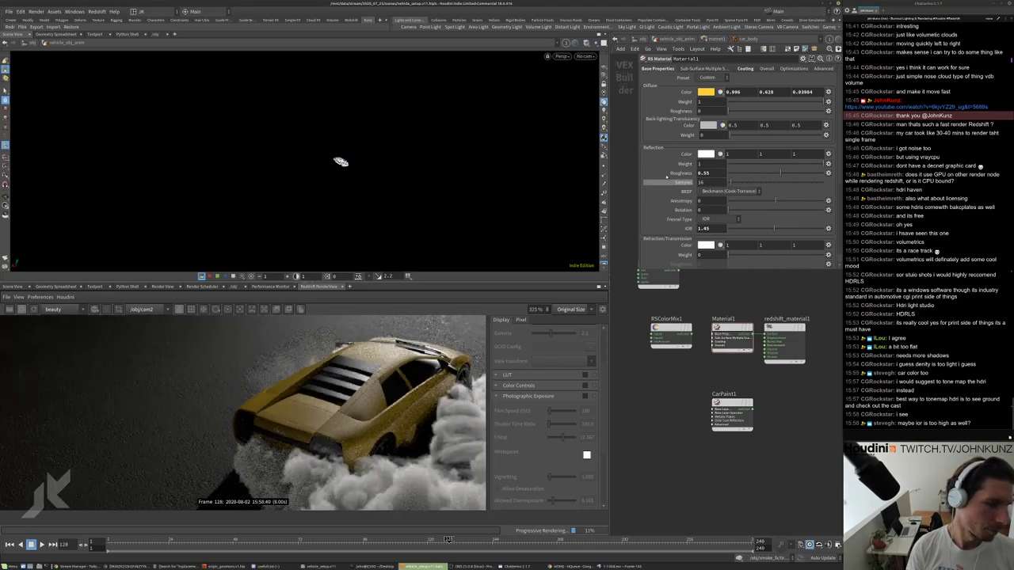
pyautogui.doubleClick(705, 173)
pyautogui.write('0.4')
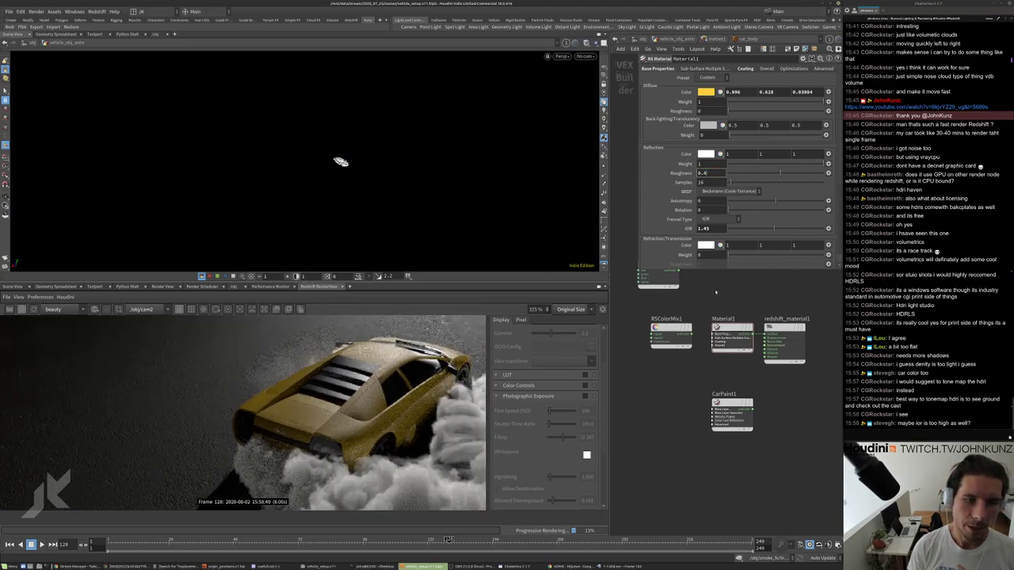
pyautogui.press('Return')
pyautogui.scroll(3, 373, 380)
pyautogui.scroll(-4, 372, 380)
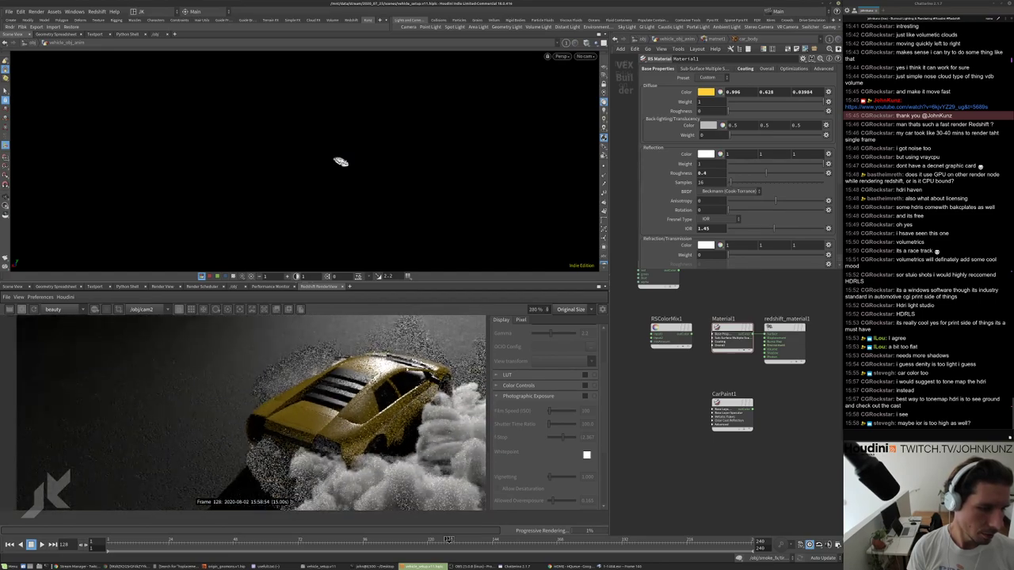
pyautogui.scroll(-4, 372, 380)
pyautogui.scroll(1, 372, 380)
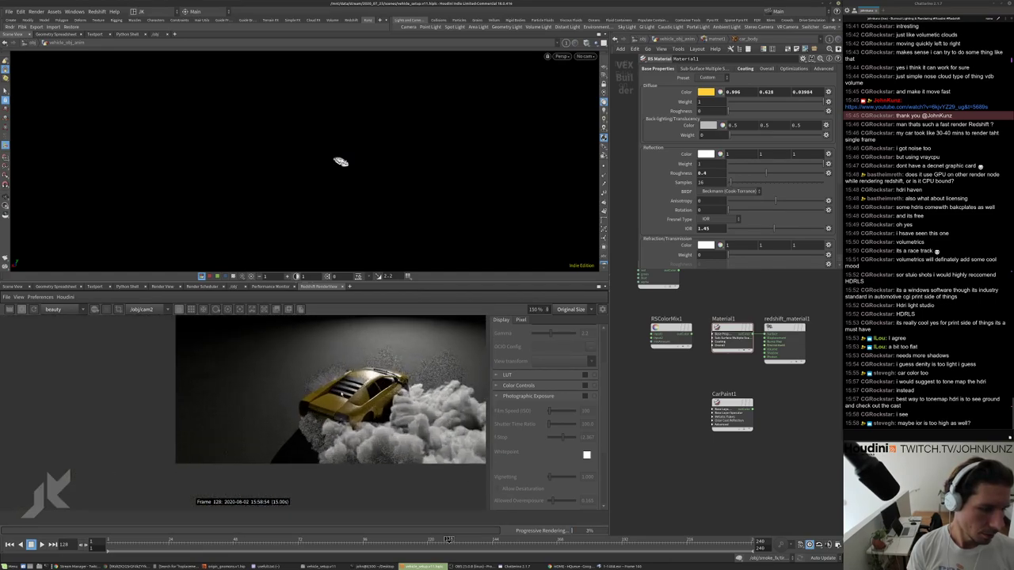
pyautogui.scroll(2, 372, 380)
pyautogui.scroll(-4, 369, 419)
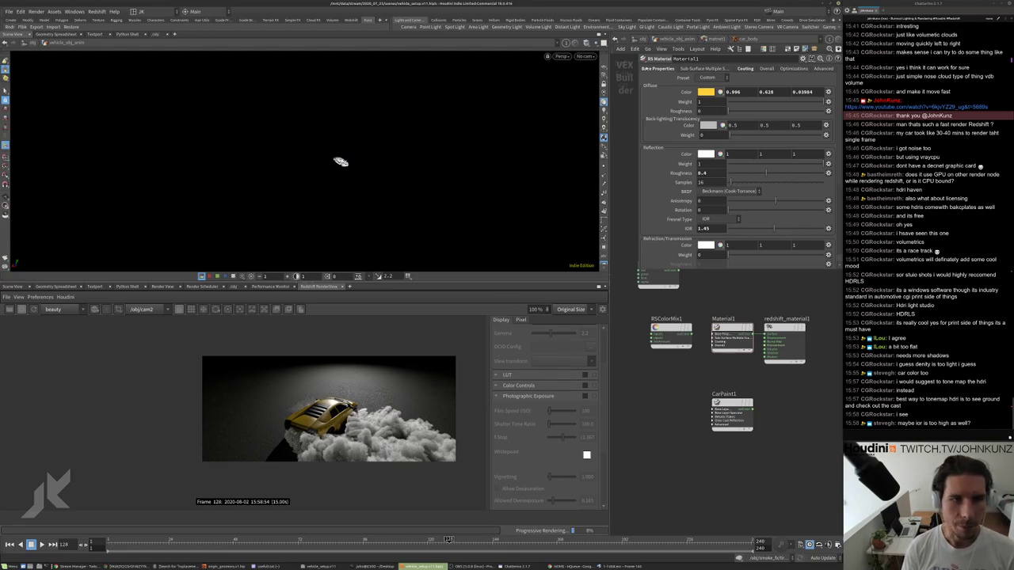
# Go up to the /obj level and select vehicle_obj_anim.
pyautogui.press('u')
pyautogui.press('u')
pyautogui.click(714, 314)
pyautogui.scroll(-2, 713, 332)
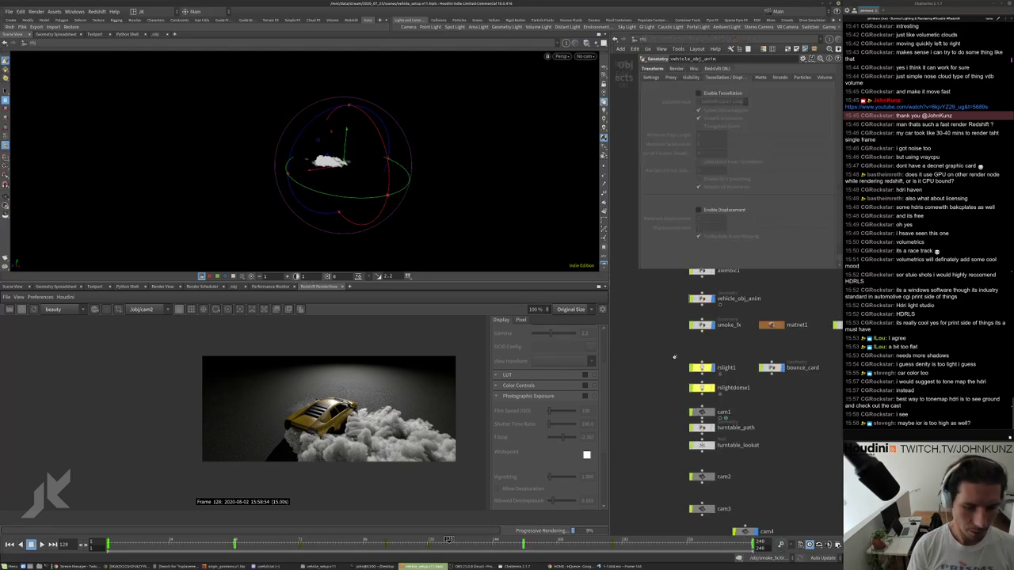
pyautogui.scroll(3, 726, 378)
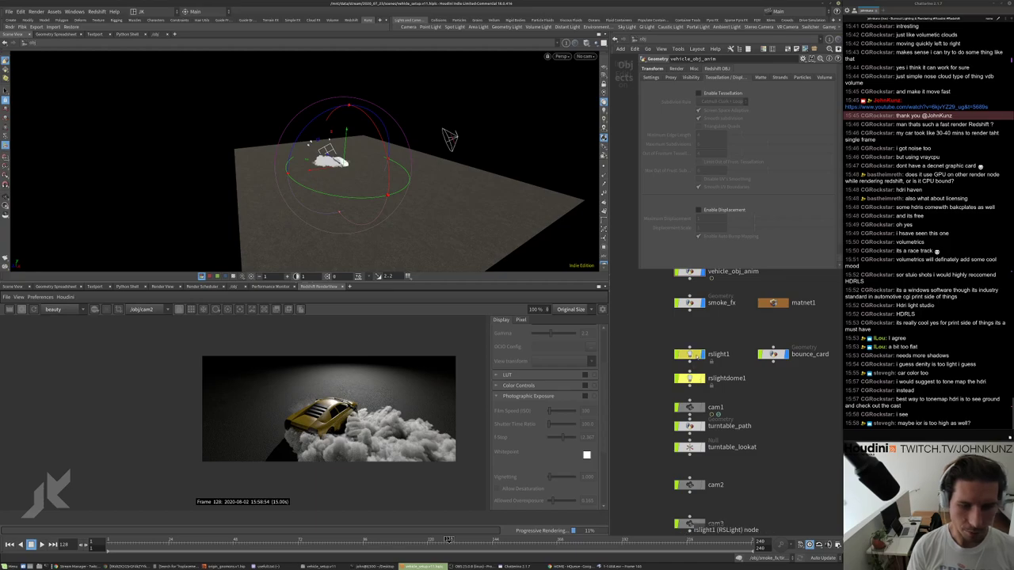
pyautogui.scroll(-2, 728, 375)
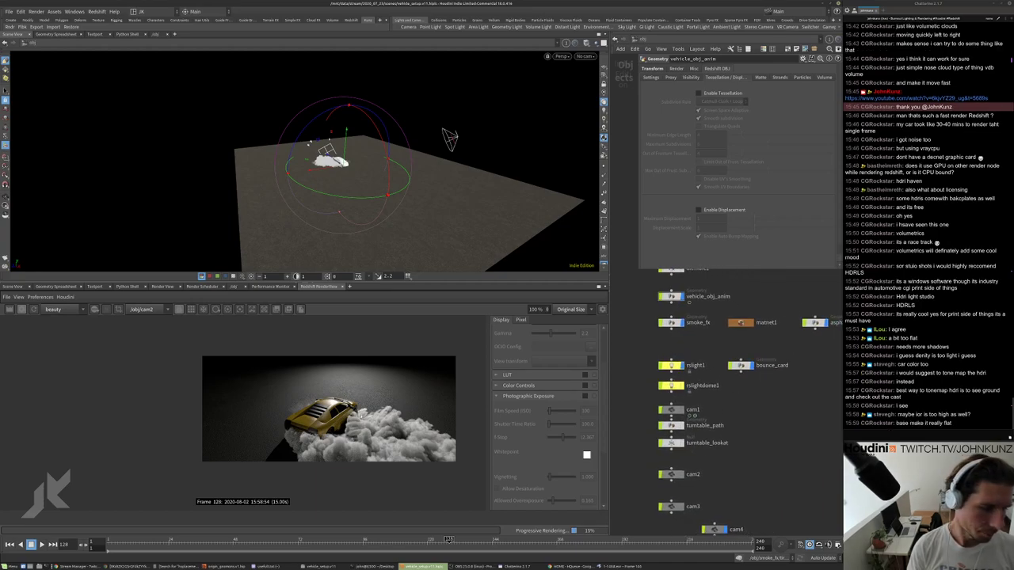
pyautogui.scroll(2, 356, 410)
pyautogui.scroll(2, 362, 420)
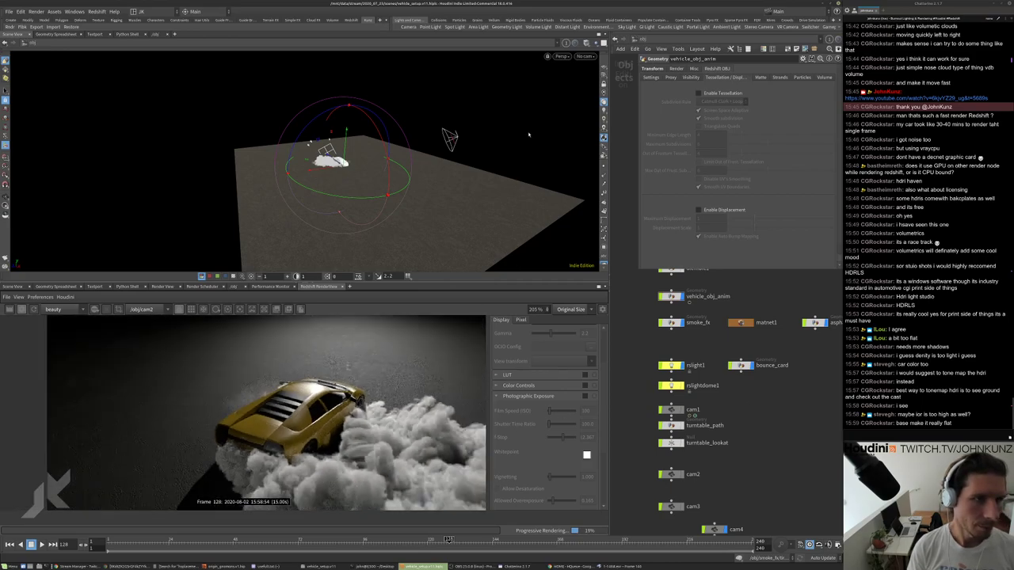
# Tumble the viewport around the ground plane and bring up the Redshift shelf.
pyautogui.moveTo(528, 134); pyautogui.dragTo(305, 133)
pyautogui.moveTo(340, 162); pyautogui.dragTo(120, 86)
pyautogui.press('r')
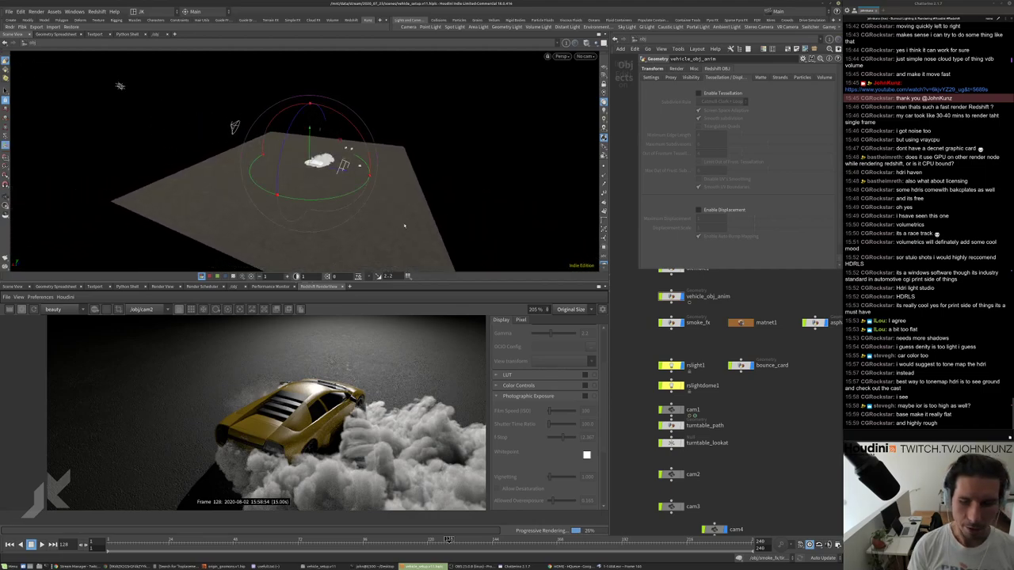
pyautogui.moveTo(789, 386); pyautogui.dragTo(786, 414, button='middle')
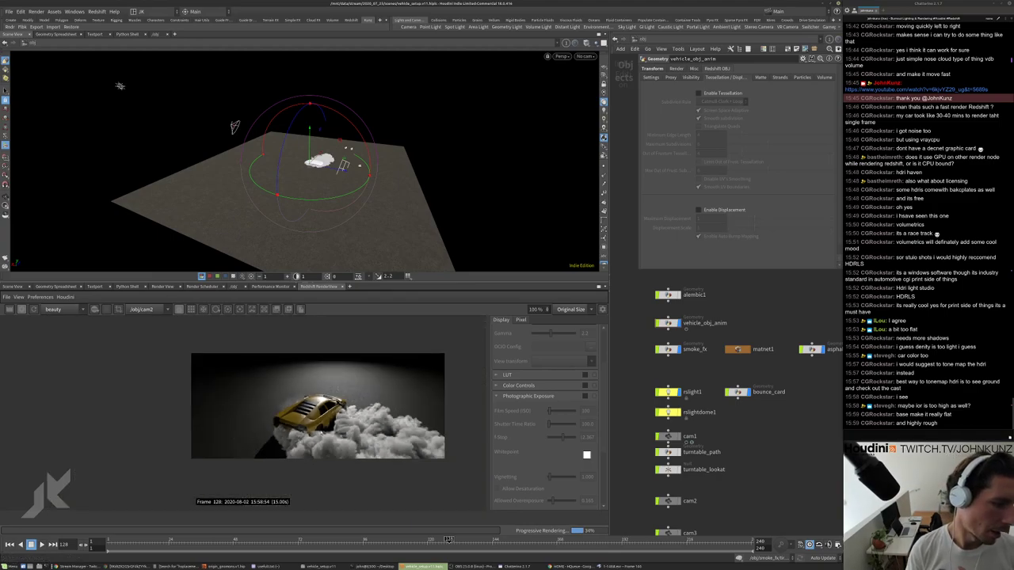
pyautogui.scroll(5, 377, 401)
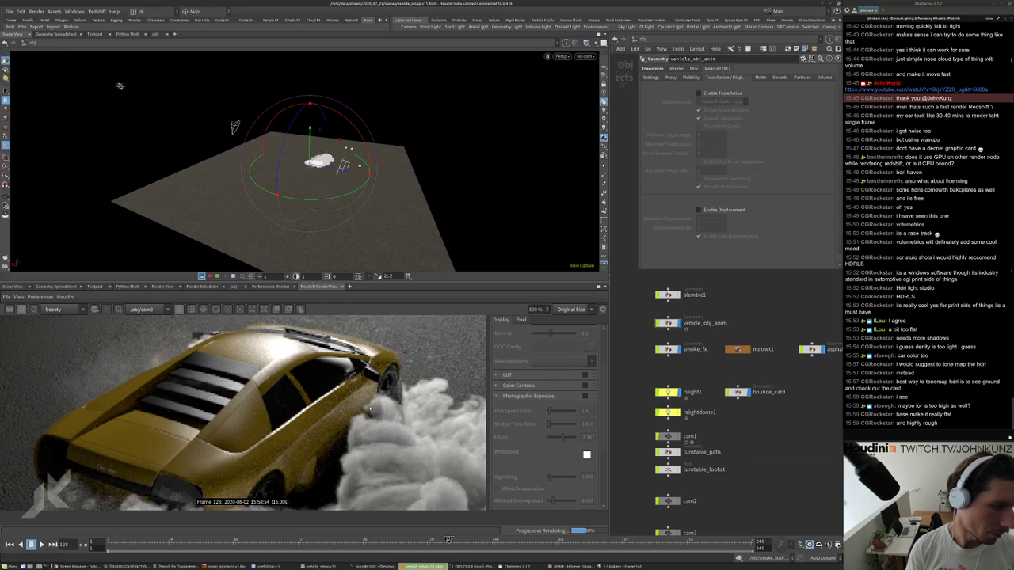
pyautogui.scroll(-1, 369, 409)
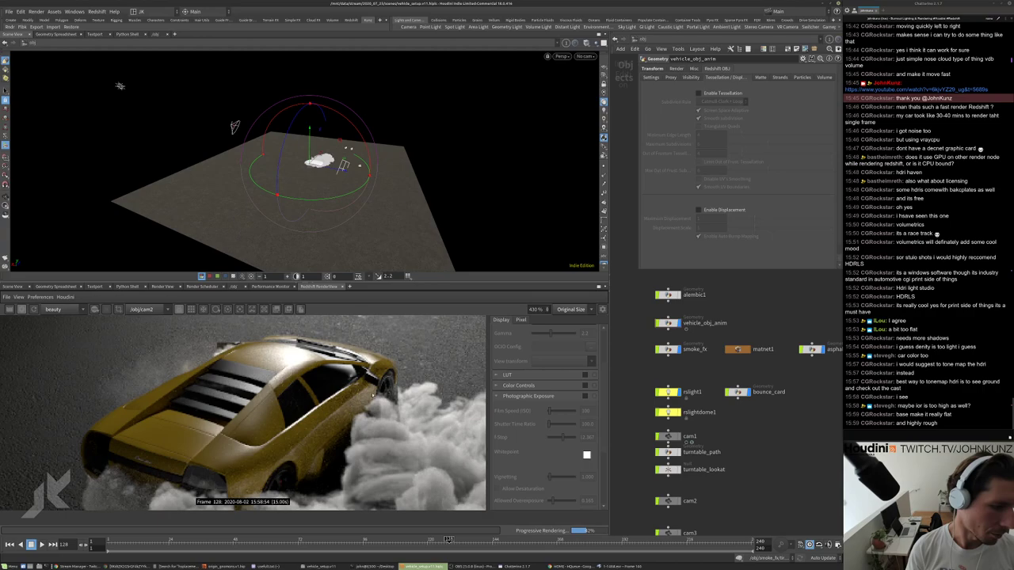
pyautogui.scroll(-2, 370, 409)
pyautogui.scroll(-2, 334, 411)
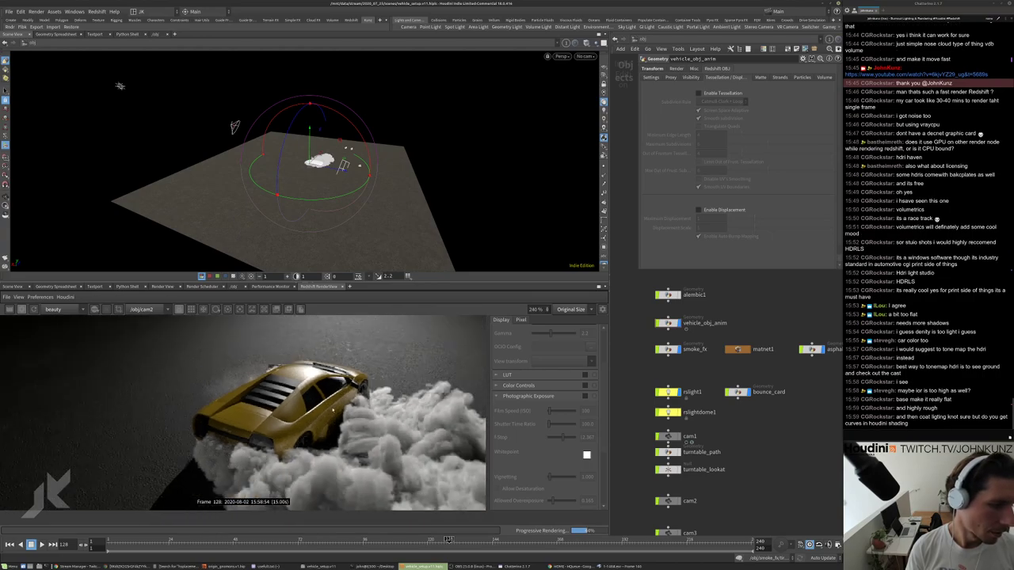
pyautogui.scroll(2, 358, 400)
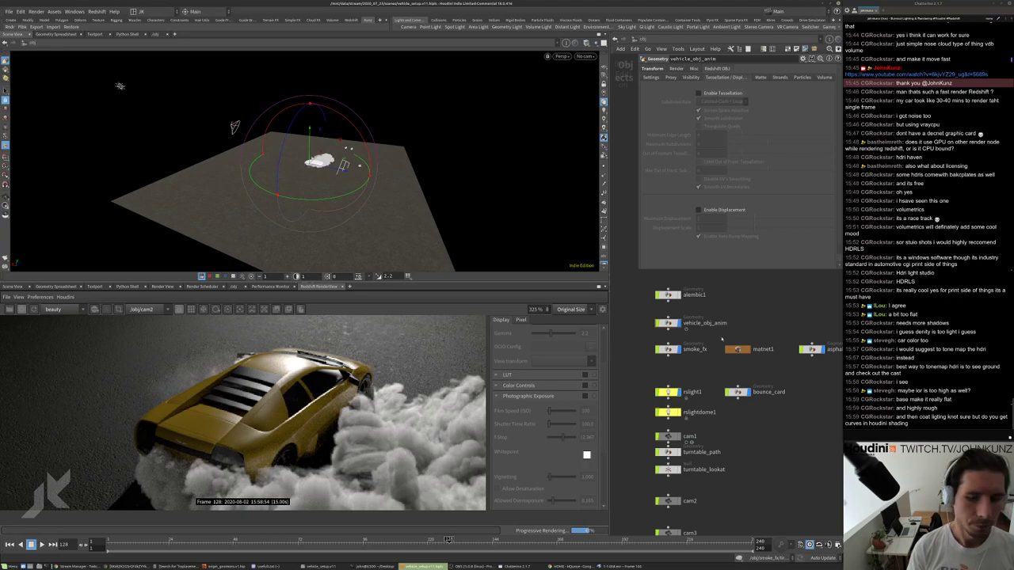
pyautogui.moveTo(697, 372); pyautogui.dragTo(688, 368, button='middle')
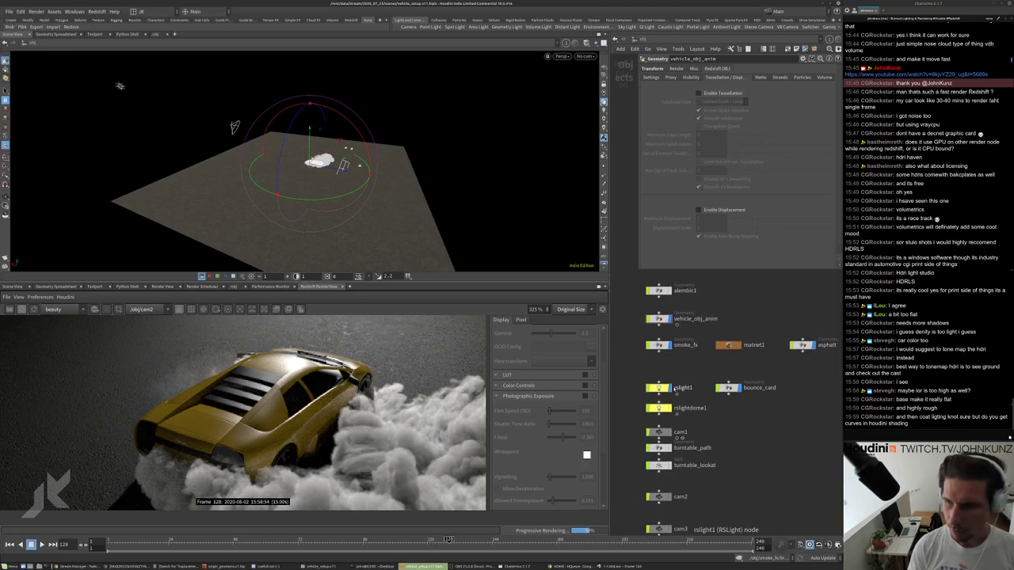
pyautogui.click(365, 20)
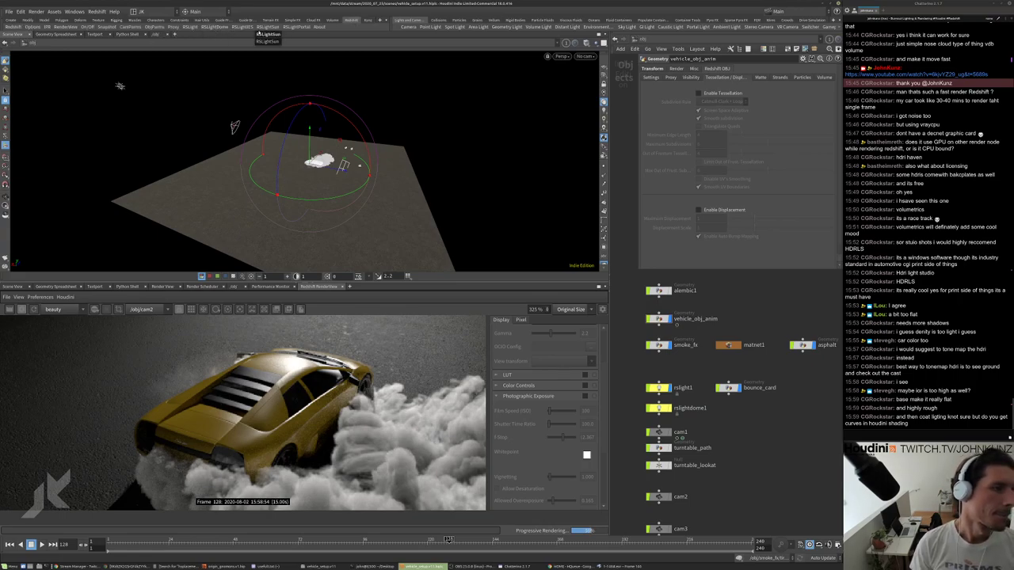
# Create a Redshift light, rslight2, and place its node beside cam1.
pyautogui.click(190, 33)
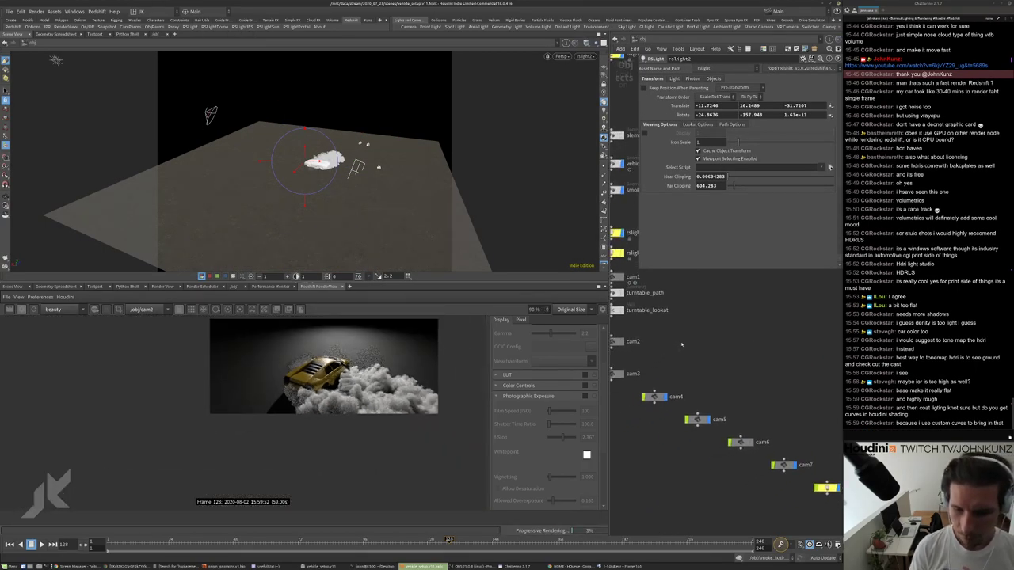
pyautogui.press('h')
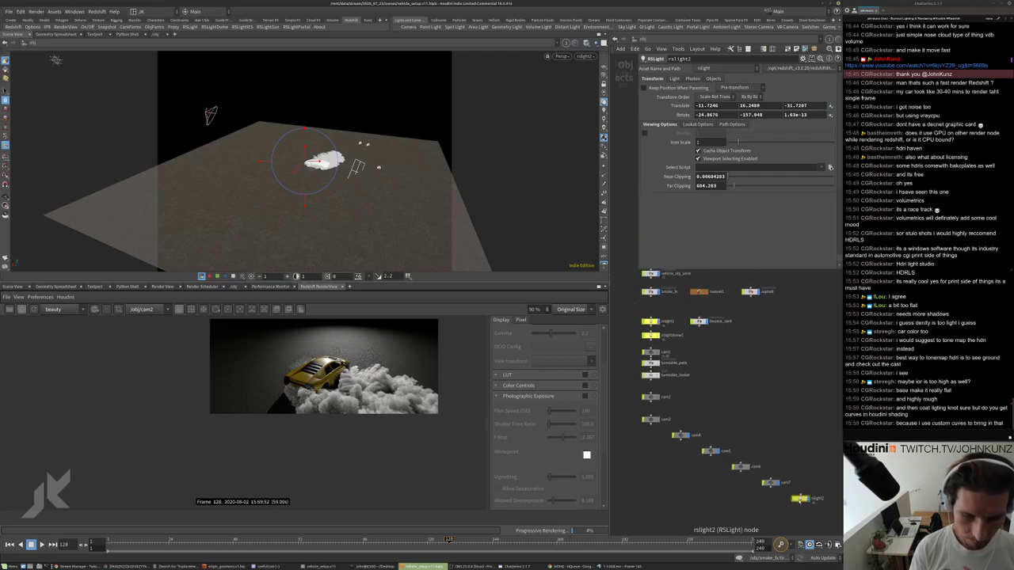
pyautogui.moveTo(797, 498); pyautogui.dragTo(725, 378)
pyautogui.press('h')
pyautogui.moveTo(745, 411); pyautogui.dragTo(658, 356)
pyautogui.press('h')
pyautogui.press('h')
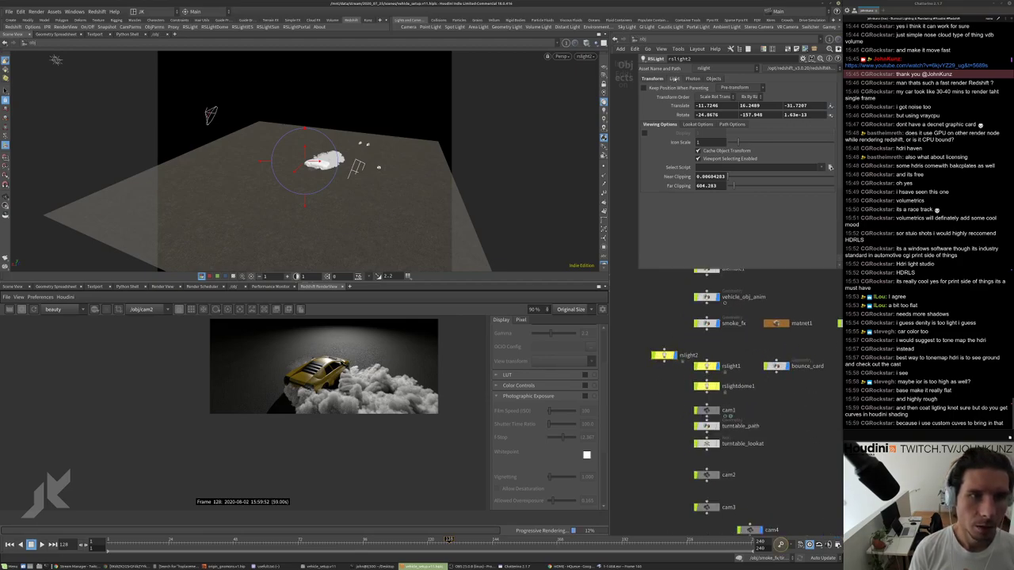
# Set rslight2's exposure to 1 and restart the Redshift render preview.
pyautogui.click(675, 78)
pyautogui.press('Tab')
pyautogui.write('1')
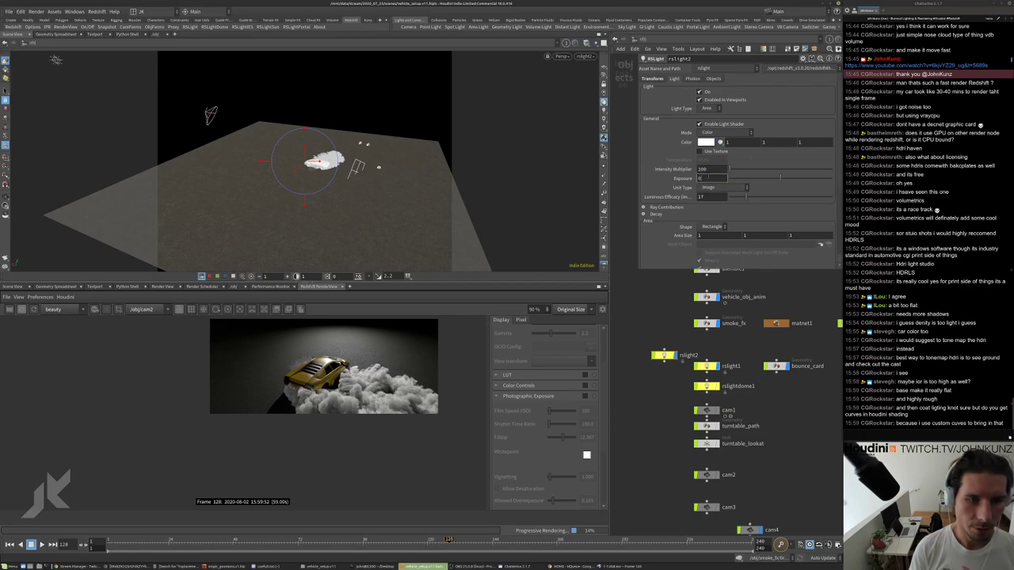
pyautogui.press('Return')
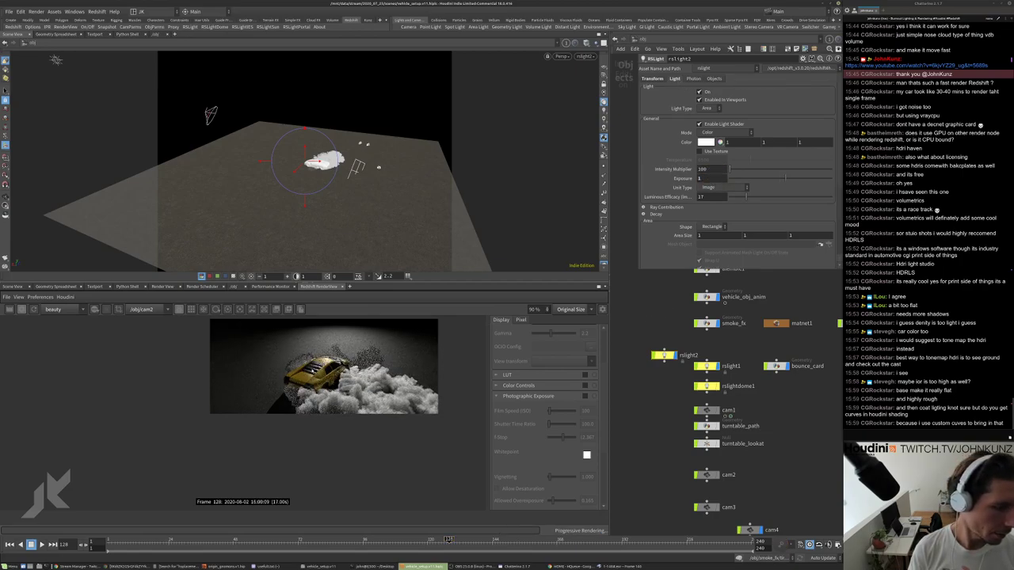
pyautogui.click(32, 310)
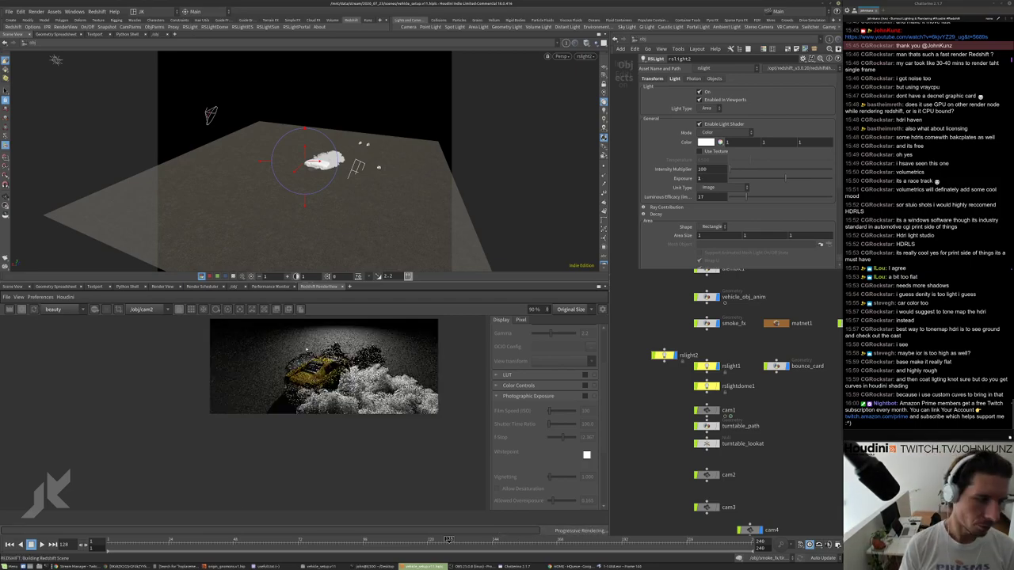
pyautogui.scroll(2, 324, 352)
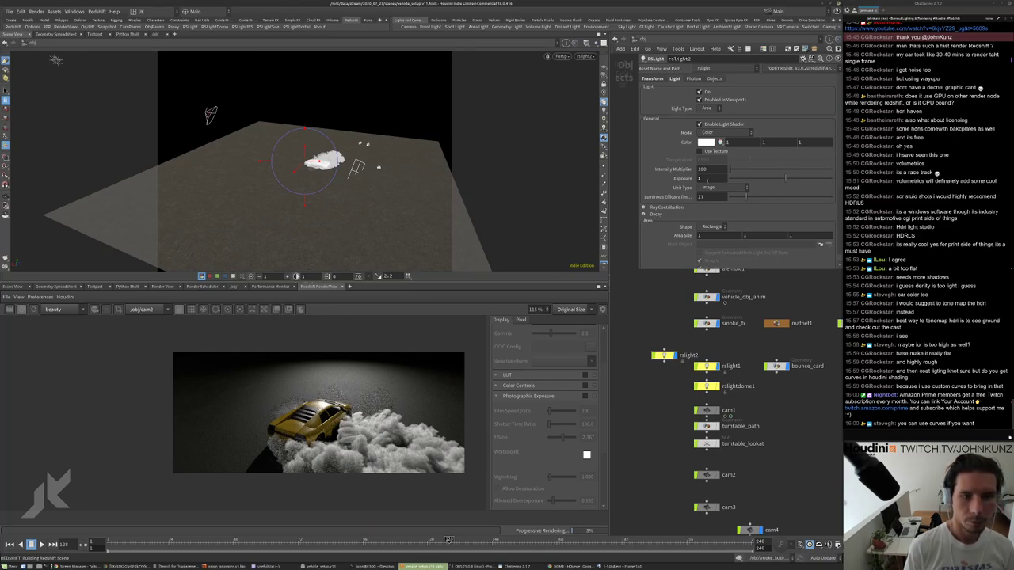
# Raise rslight2's exposure to 4.
pyautogui.doubleClick(700, 178)
pyautogui.write('4')
pyautogui.press('Return')
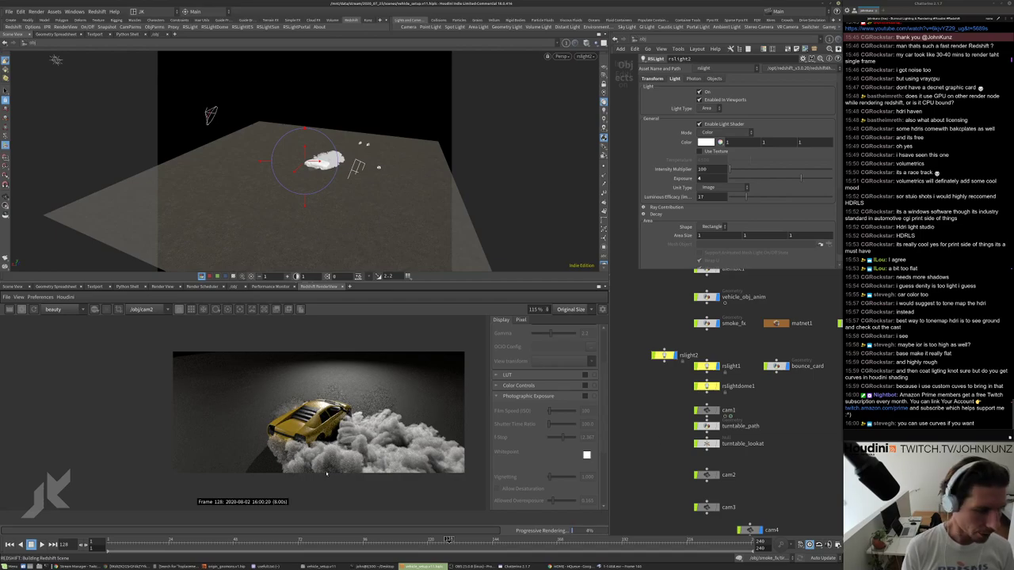
pyautogui.scroll(3, 317, 464)
pyautogui.scroll(-3, 316, 433)
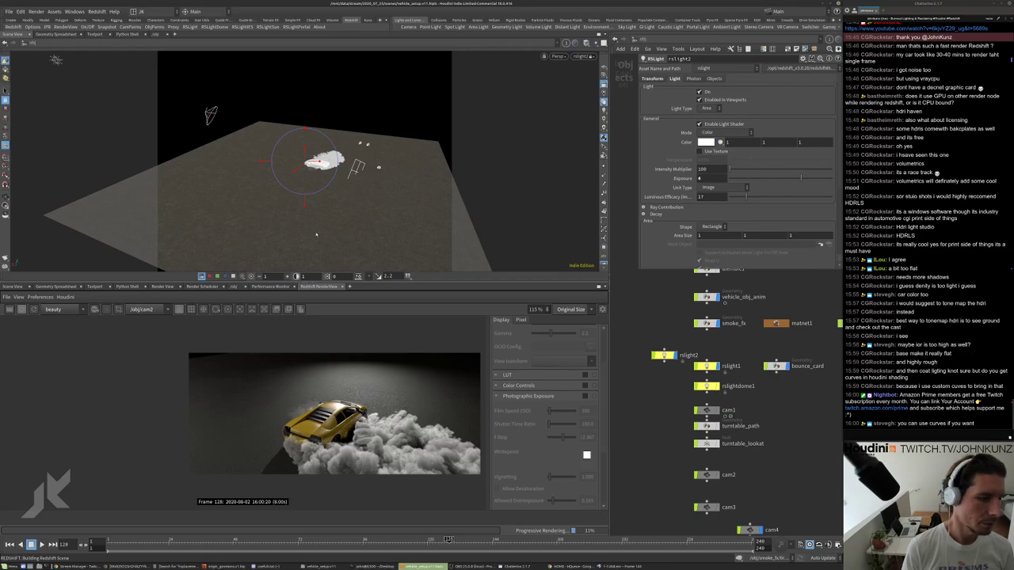
# Swing the rslight2 area light around the car and smoke, checking the render.
pyautogui.press('Escape')
pyautogui.moveTo(340, 198); pyautogui.dragTo(379, 234)
pyautogui.scroll(4, 295, 441)
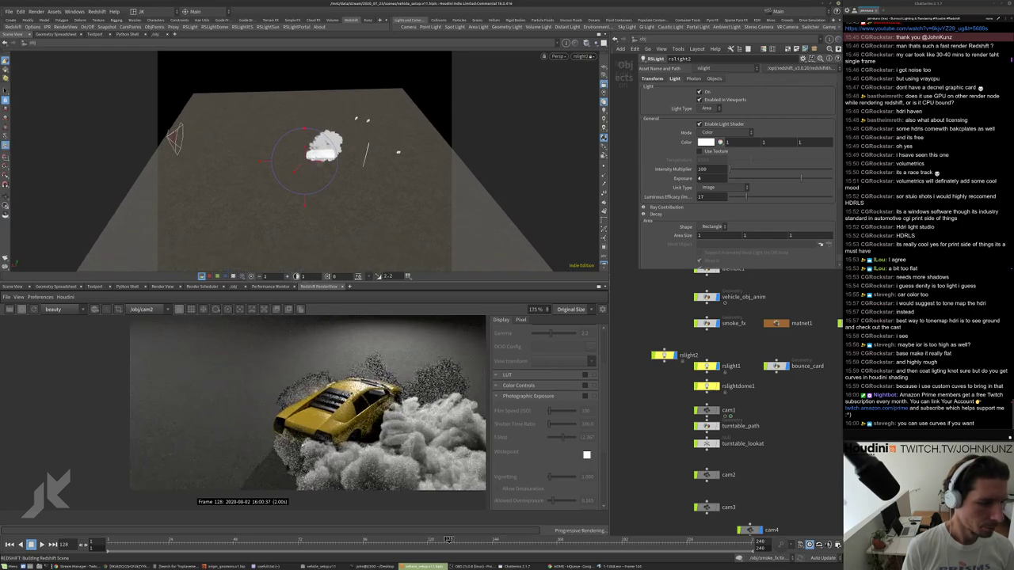
pyautogui.scroll(-4, 289, 438)
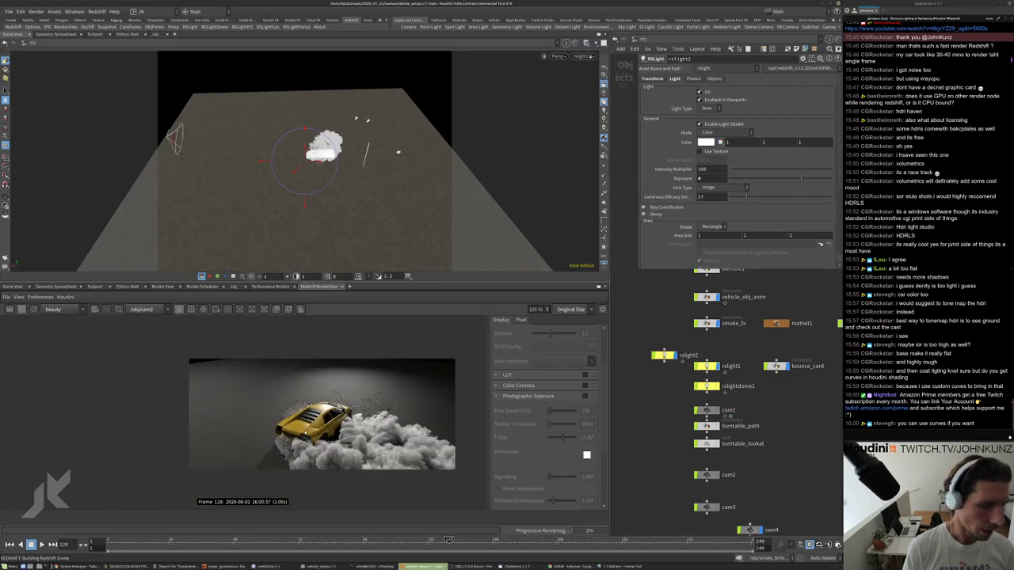
pyautogui.scroll(3, 293, 436)
pyautogui.scroll(-1, 293, 436)
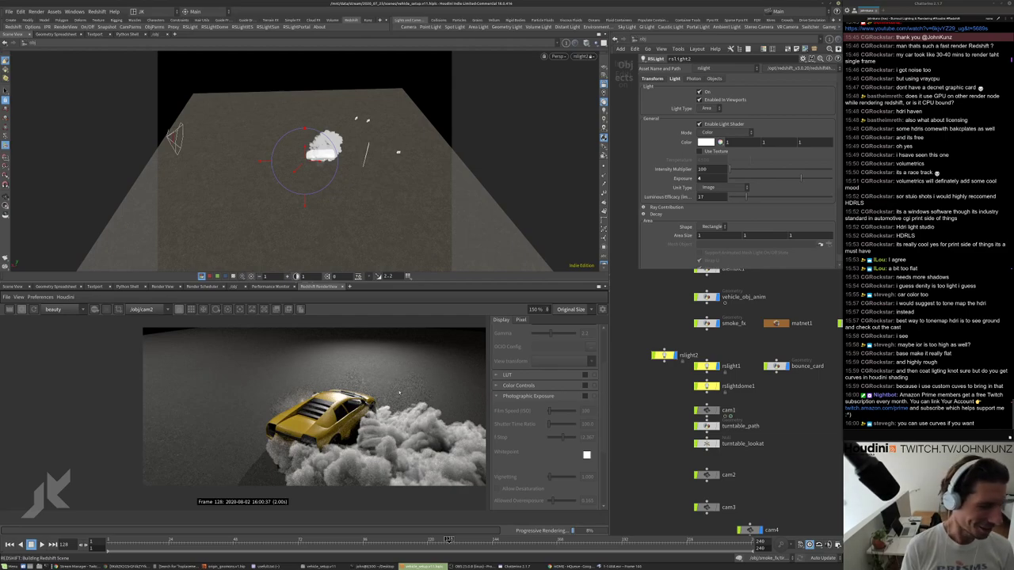
pyautogui.scroll(-3, 382, 380)
pyautogui.moveTo(373, 157); pyautogui.dragTo(338, 189)
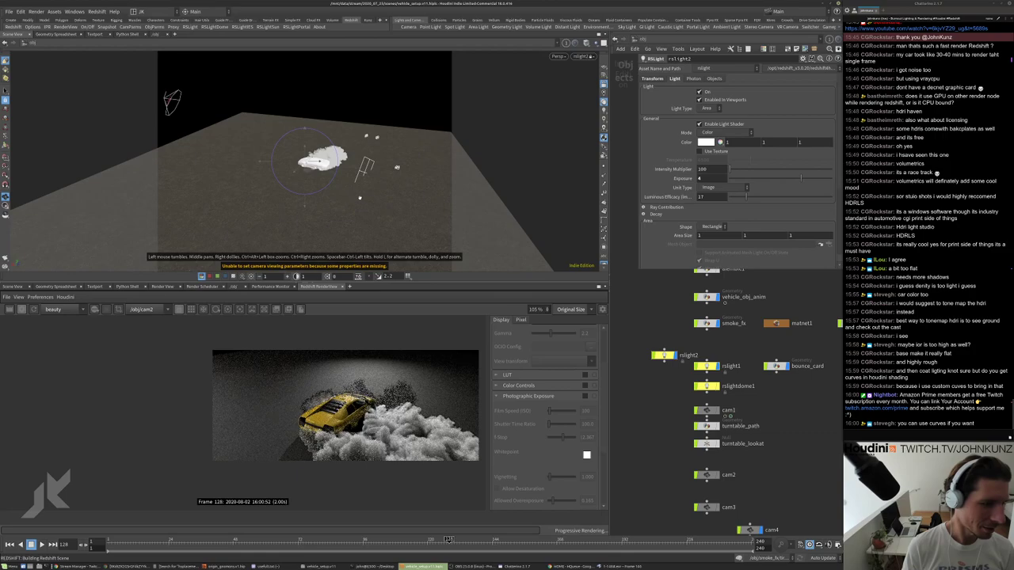
pyautogui.moveTo(397, 167); pyautogui.dragTo(416, 170)
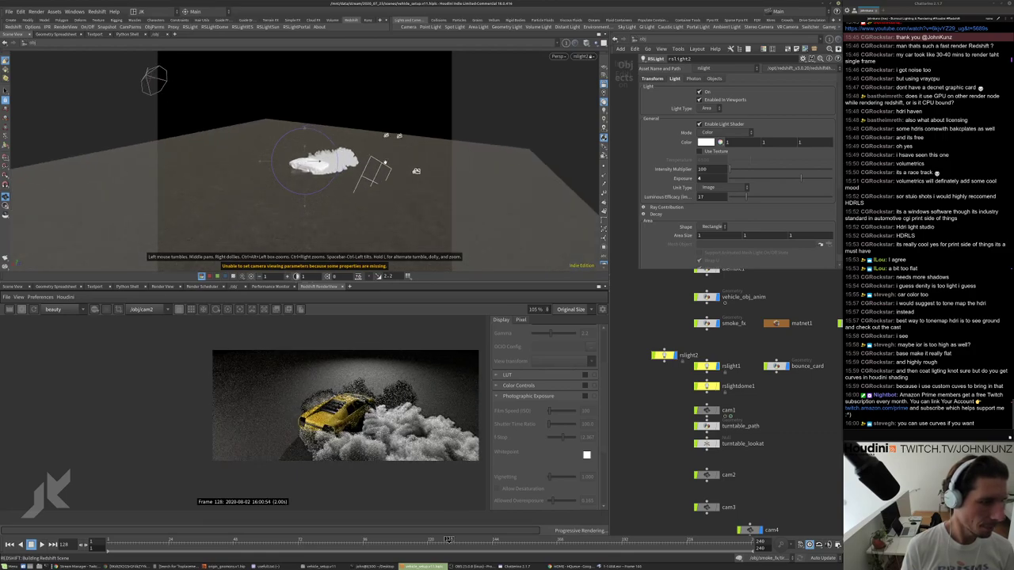
pyautogui.scroll(5, 336, 423)
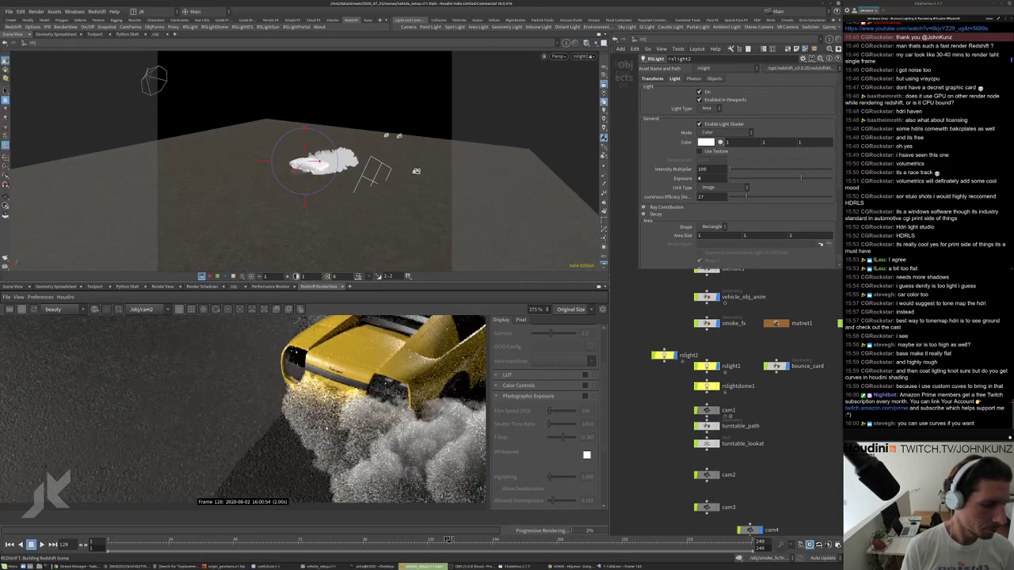
pyautogui.scroll(-4, 336, 422)
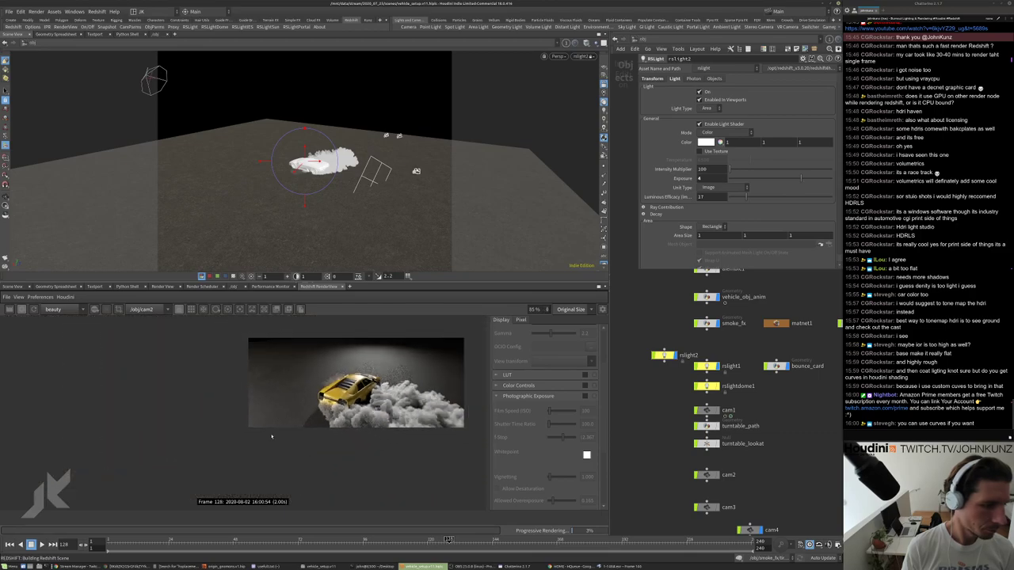
pyautogui.scroll(1, 336, 422)
pyautogui.scroll(3, 336, 422)
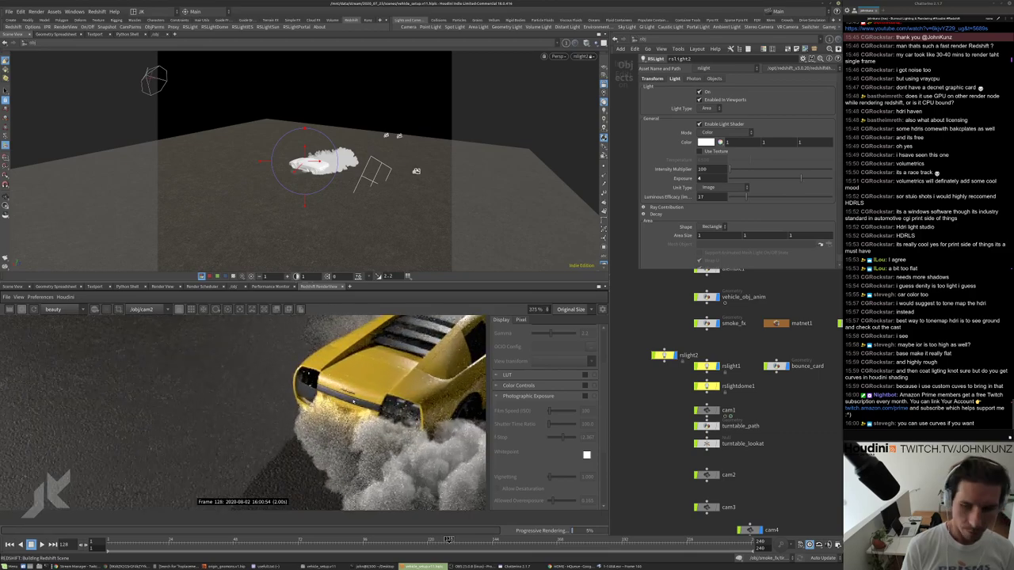
pyautogui.scroll(-7, 353, 401)
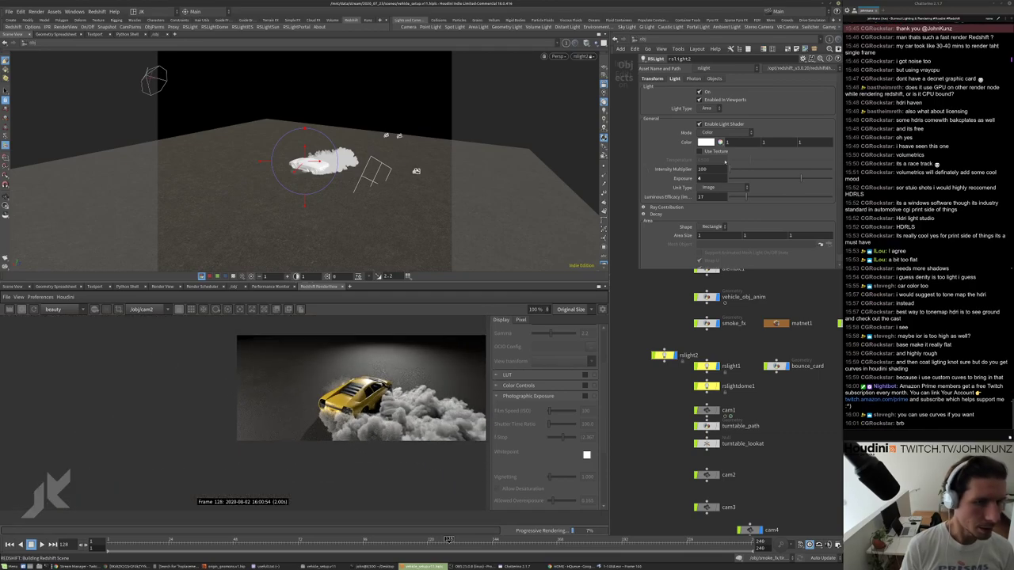
pyautogui.keyDown('alt'); pyautogui.moveTo(462, 190); pyautogui.dragTo(424, 182); pyautogui.keyUp('alt')
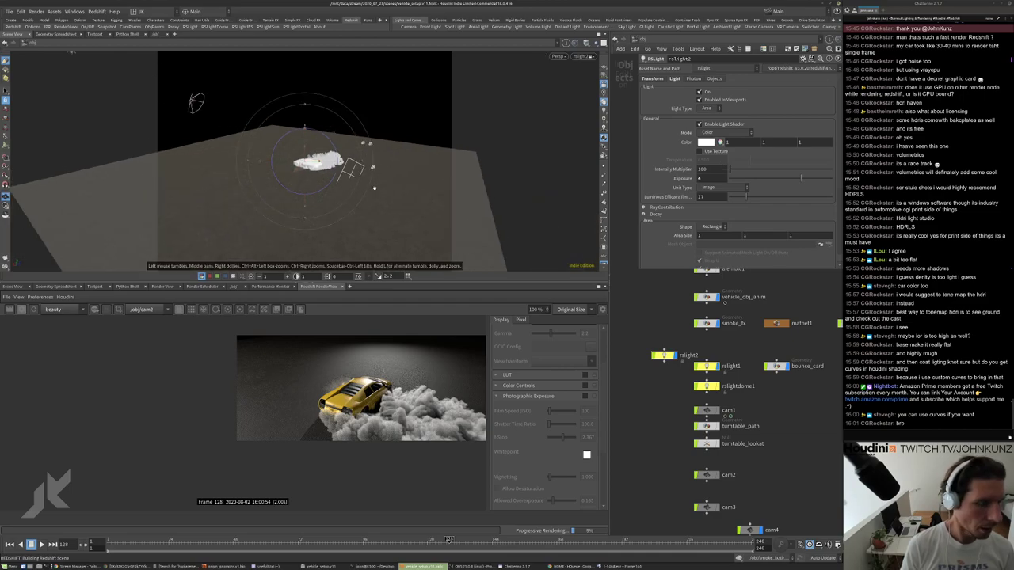
pyautogui.scroll(3, 326, 420)
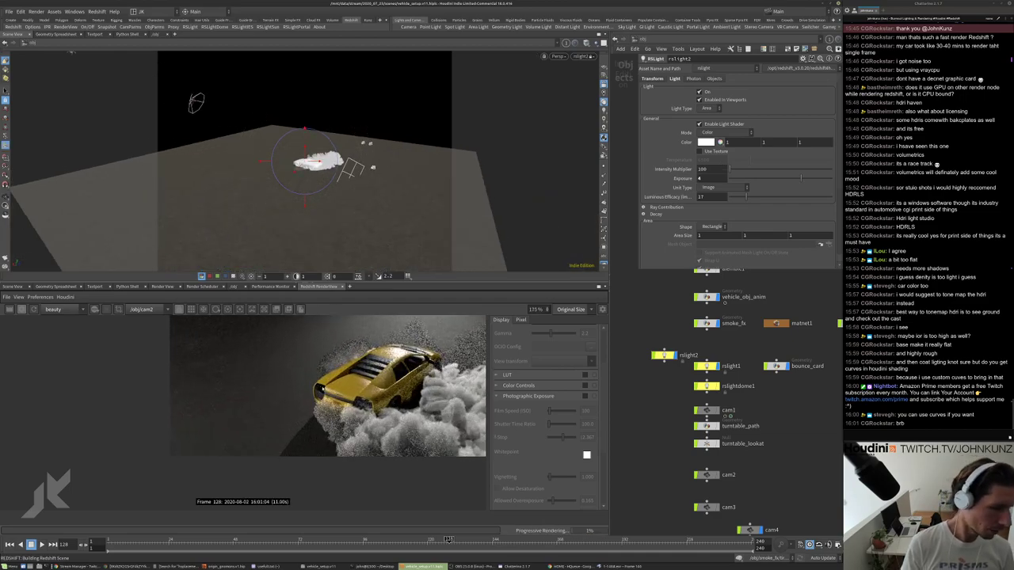
pyautogui.scroll(-3, 321, 388)
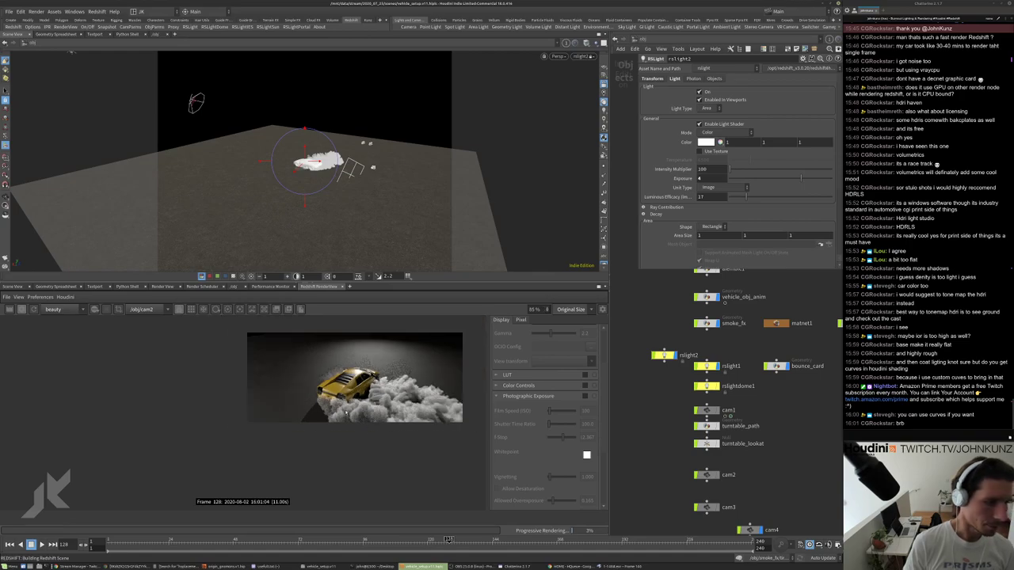
pyautogui.scroll(2, 345, 411)
pyautogui.scroll(-1, 327, 394)
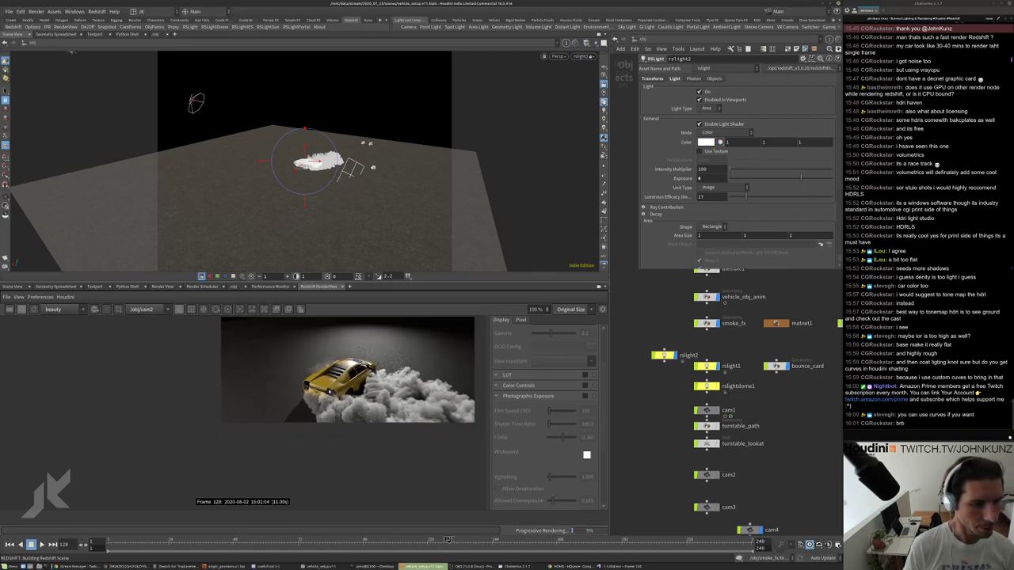
pyautogui.scroll(-1, 323, 390)
# Select rslight1 and narrow its spot cone angle to about 120.6.
pyautogui.moveTo(664, 396); pyautogui.dragTo(659, 385, button='middle')
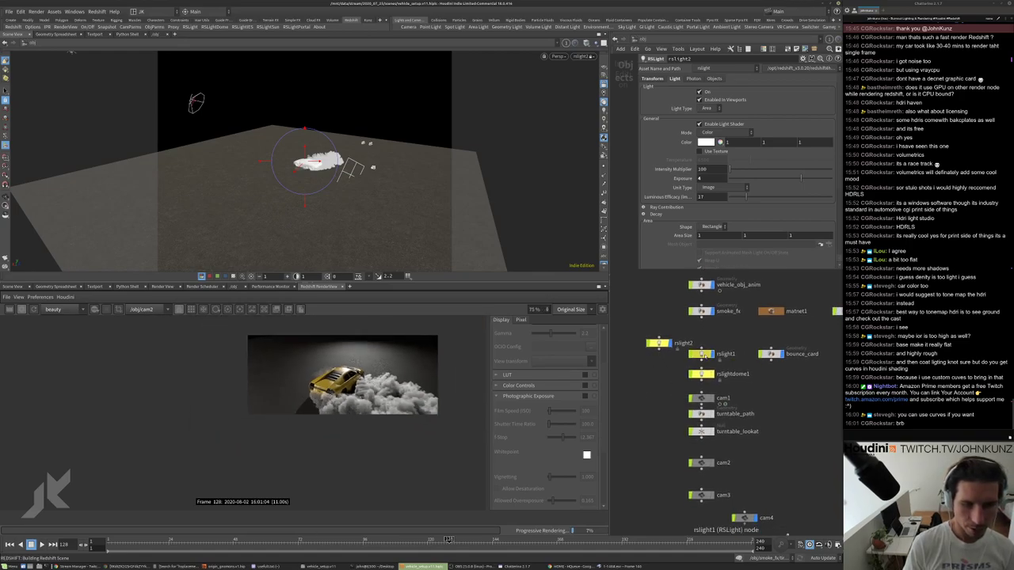
pyautogui.click(703, 355)
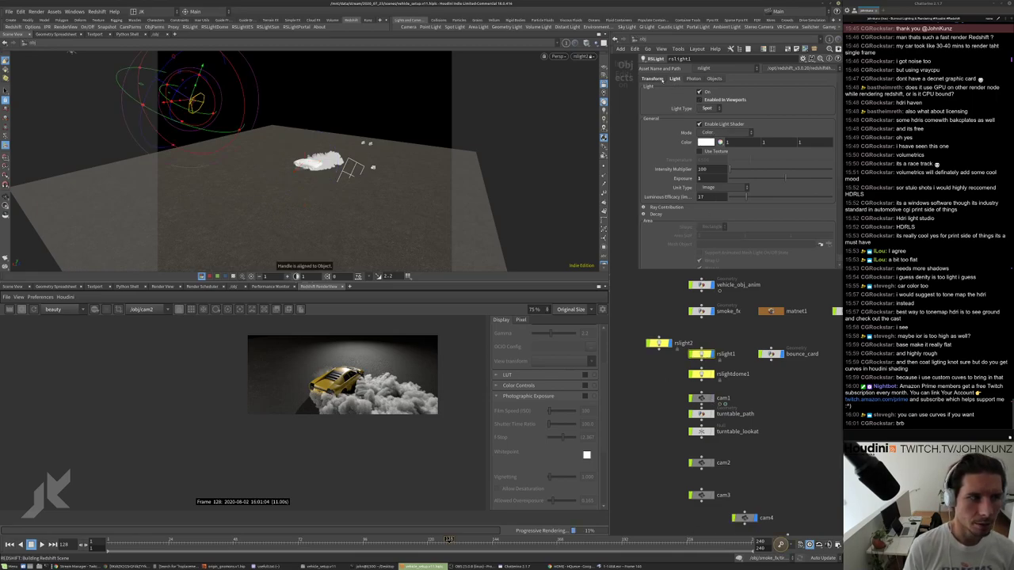
pyautogui.scroll(-4, 685, 129)
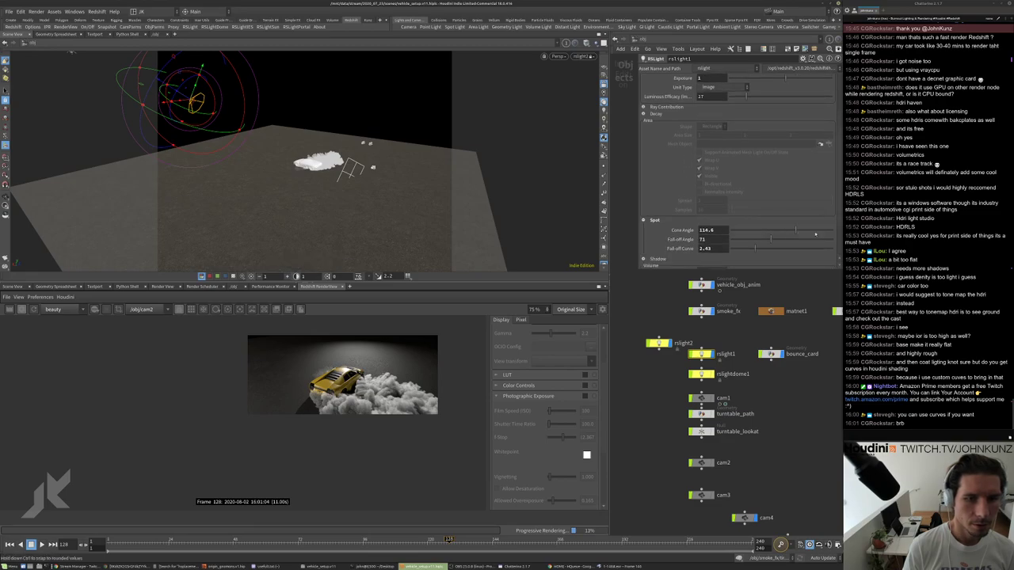
pyautogui.moveTo(808, 231); pyautogui.dragTo(798, 234)
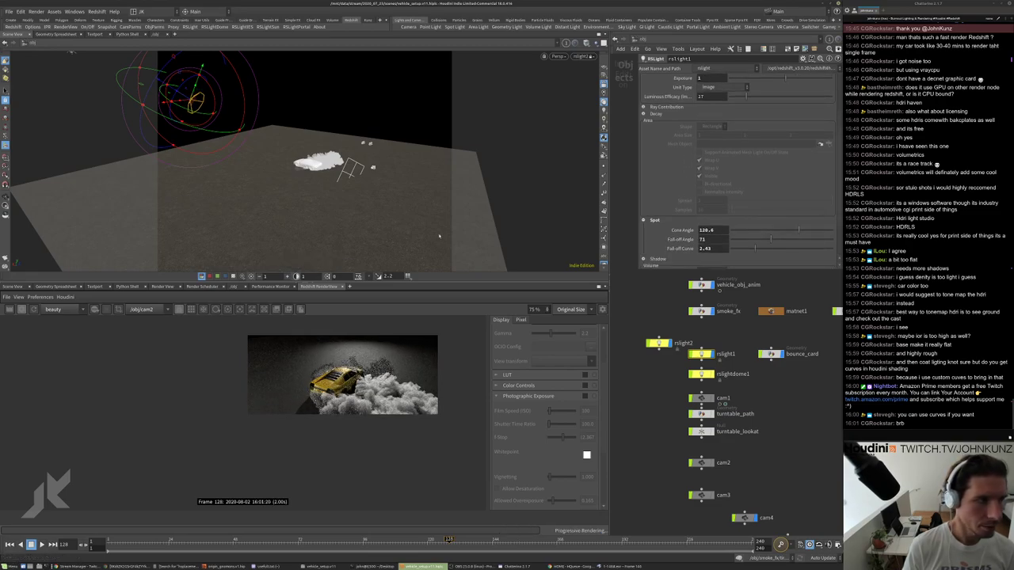
pyautogui.moveTo(729, 396); pyautogui.dragTo(674, 396, button='middle')
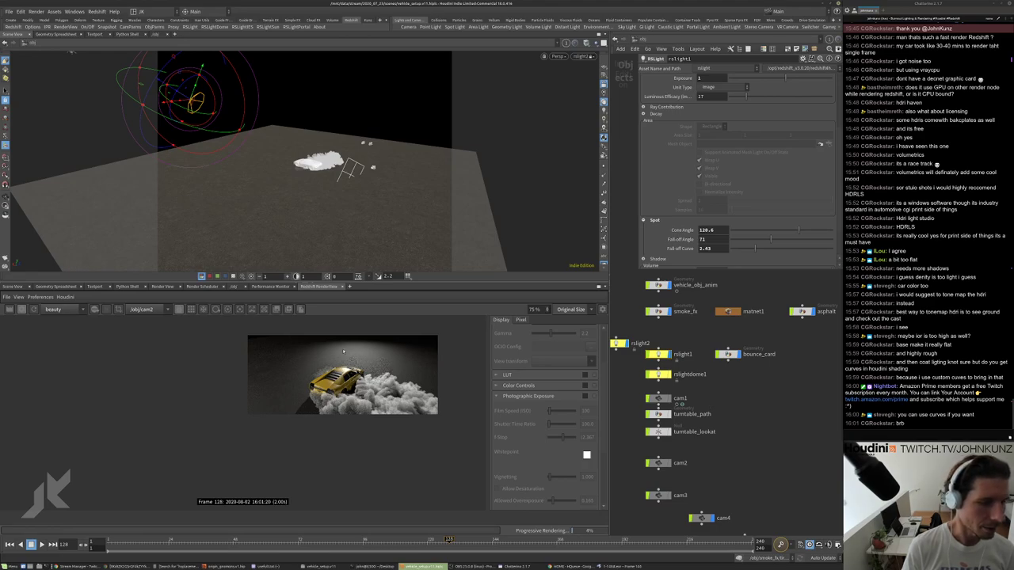
pyautogui.scroll(-5, 724, 434)
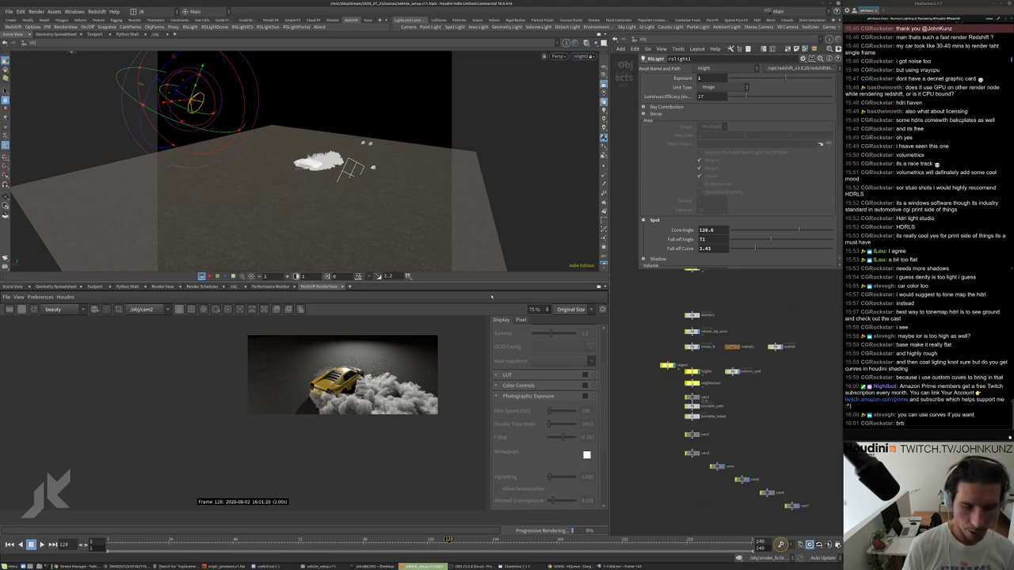
pyautogui.scroll(2, 662, 379)
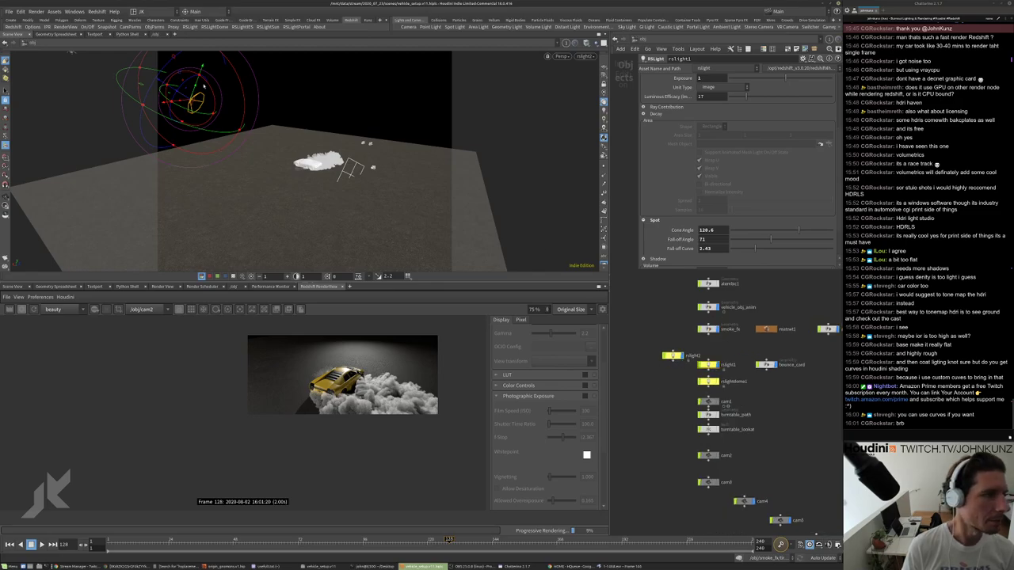
# Move and re-aim rslight1 up and to the right above the smoke.
pyautogui.moveTo(364, 194); pyautogui.dragTo(397, 265)
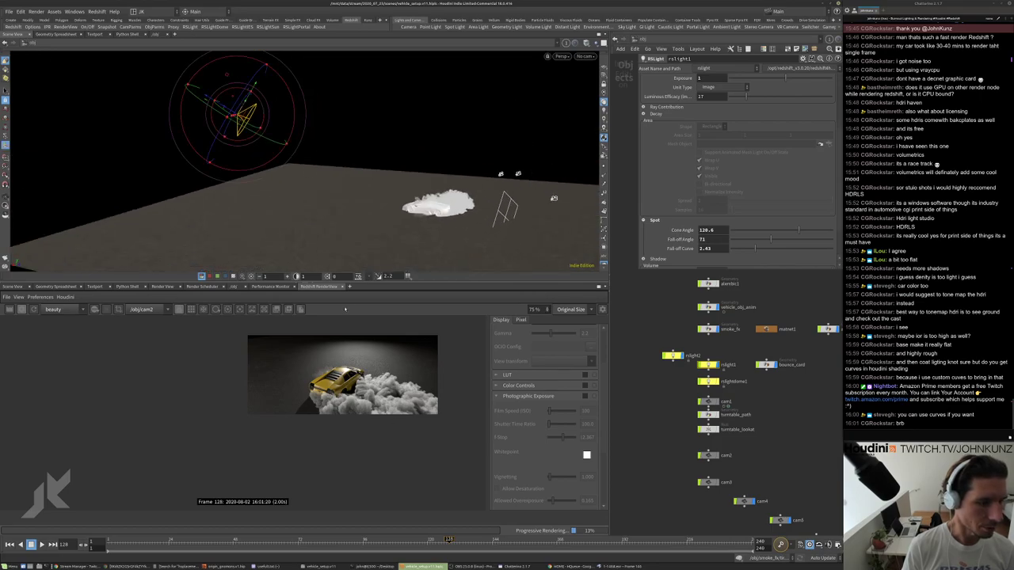
pyautogui.moveTo(248, 103); pyautogui.dragTo(274, 83)
pyautogui.moveTo(372, 238); pyautogui.dragTo(332, 198)
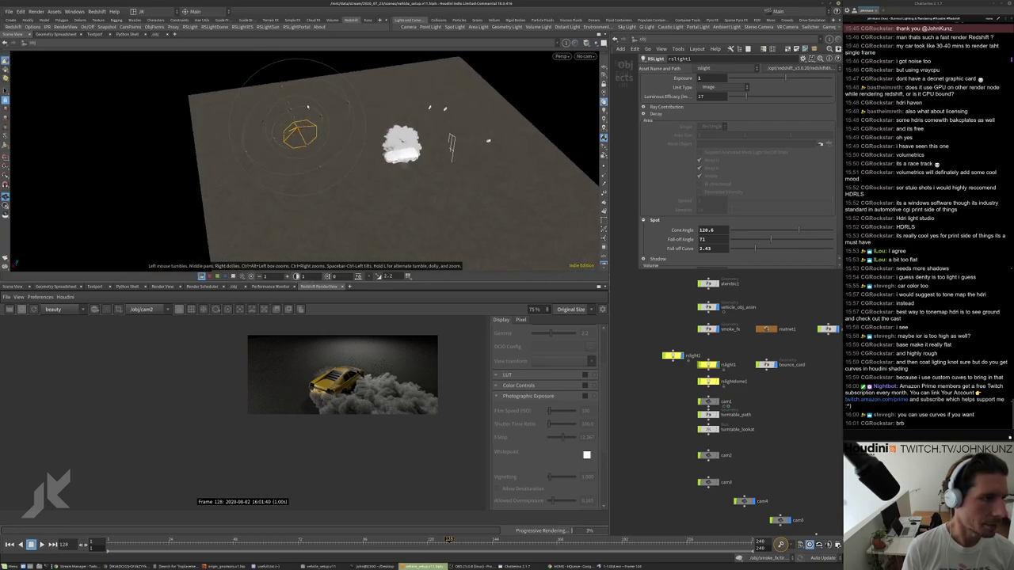
pyautogui.moveTo(299, 135); pyautogui.dragTo(366, 102)
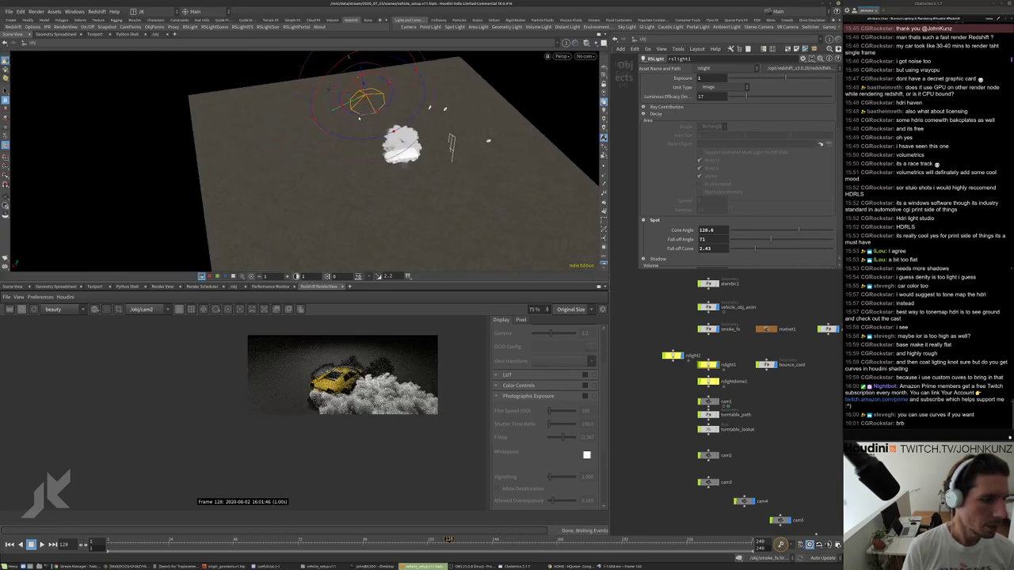
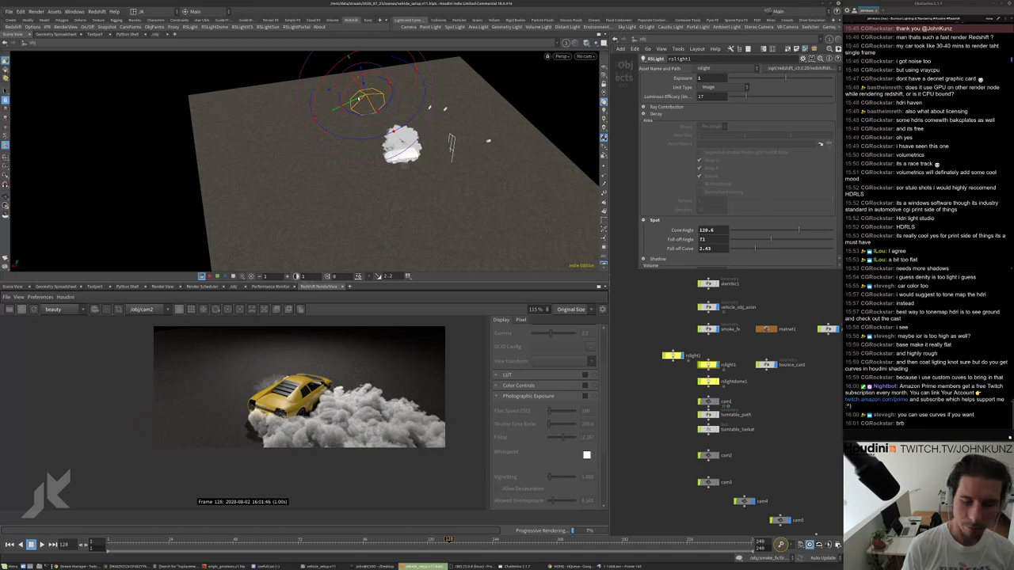
# Reposition the rslight1 spot light over the car in the viewport.
pyautogui.moveTo(359, 100); pyautogui.dragTo(336, 116)
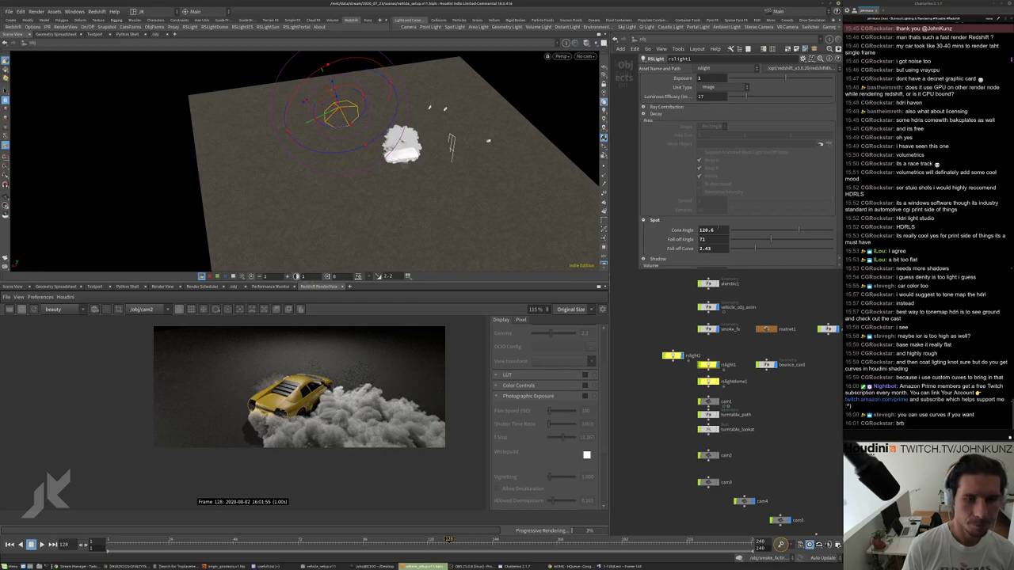
pyautogui.scroll(3, 736, 166)
pyautogui.scroll(2, 317, 378)
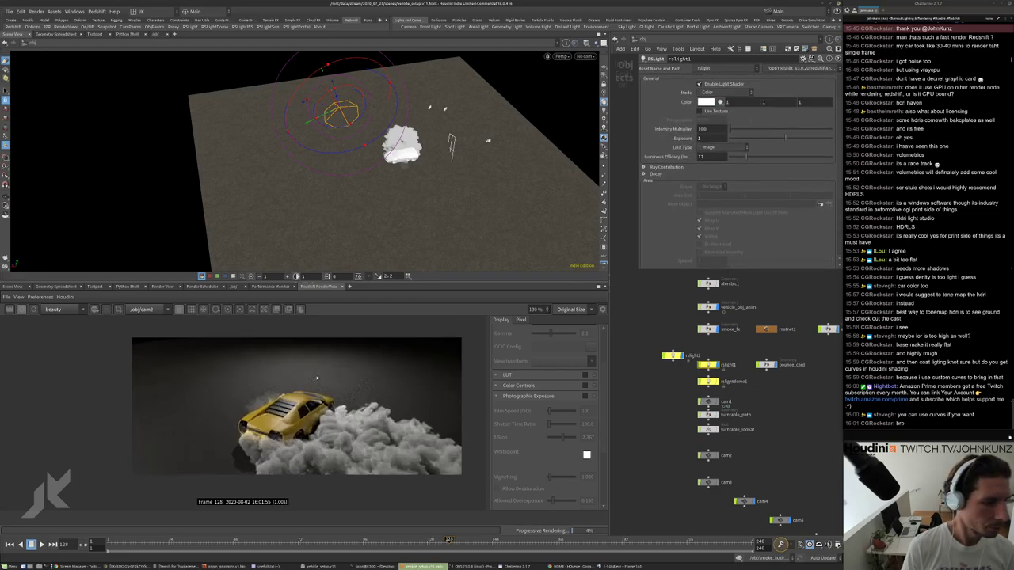
# Set the RS Light exposure to 2 and zoom the render to check the brighter smoke.
pyautogui.write('2')
pyautogui.press('Return')
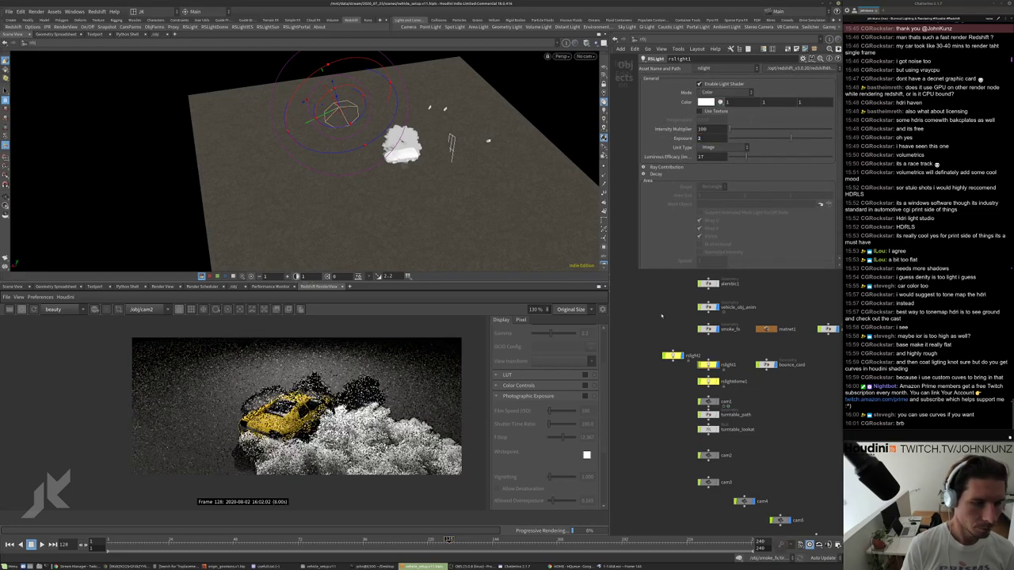
pyautogui.scroll(4, 309, 411)
pyautogui.scroll(-5, 301, 412)
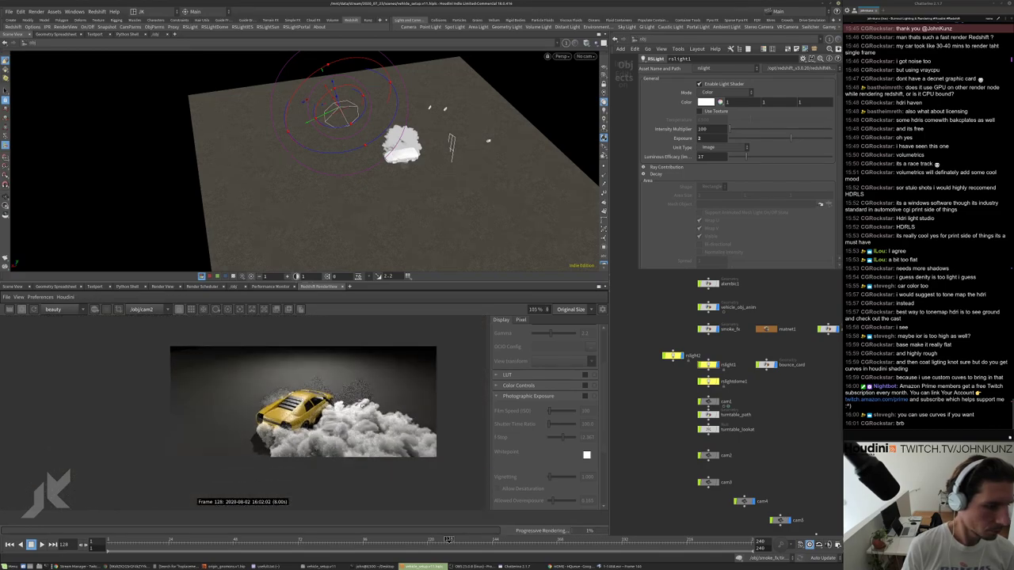
pyautogui.scroll(-1, 307, 402)
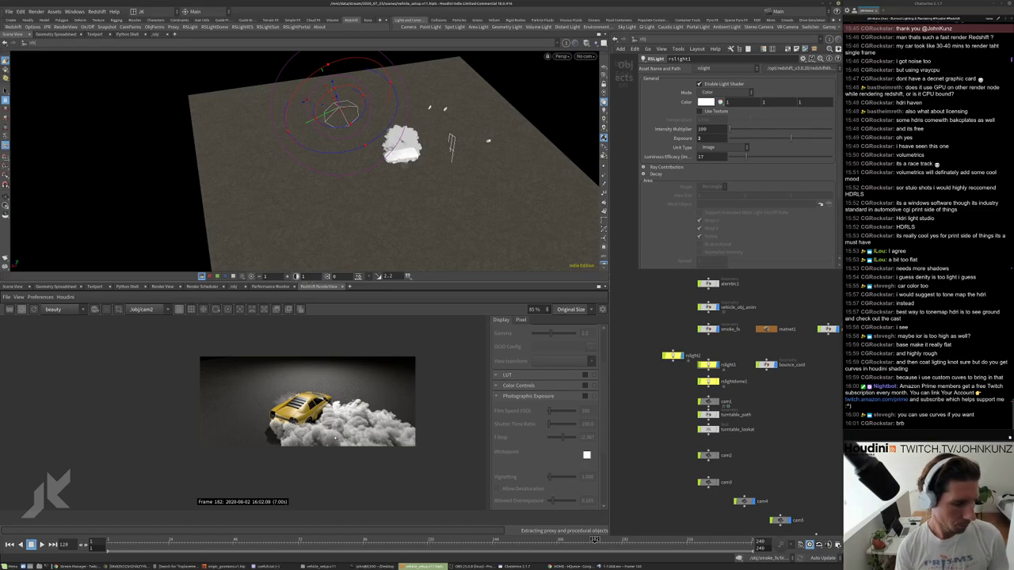
pyautogui.scroll(5, 307, 381)
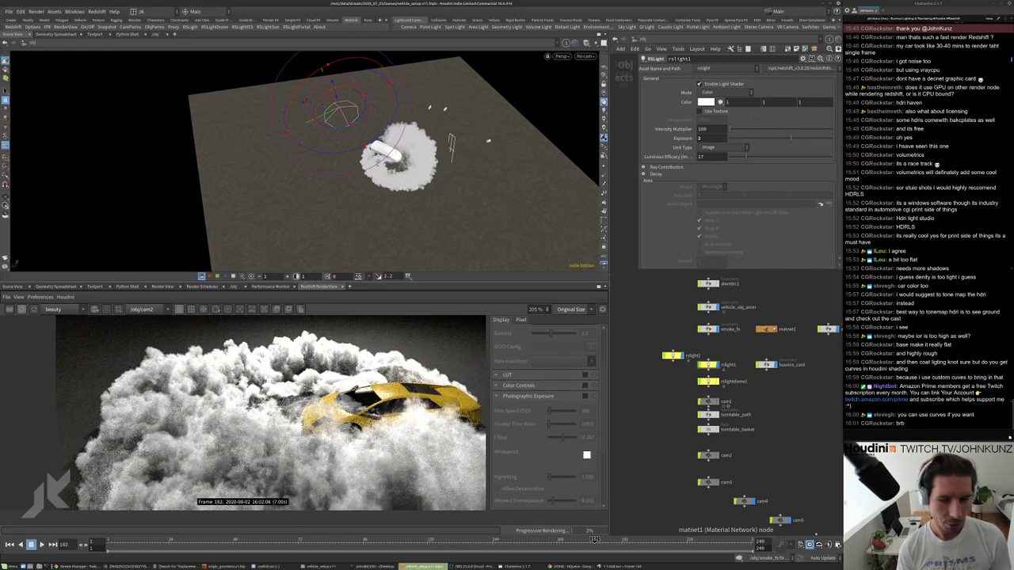
# In matnet1 > tire_smoke, set Volume1 Scatter Coefficient to 50, after trying 65.
pyautogui.doubleClick(765, 328)
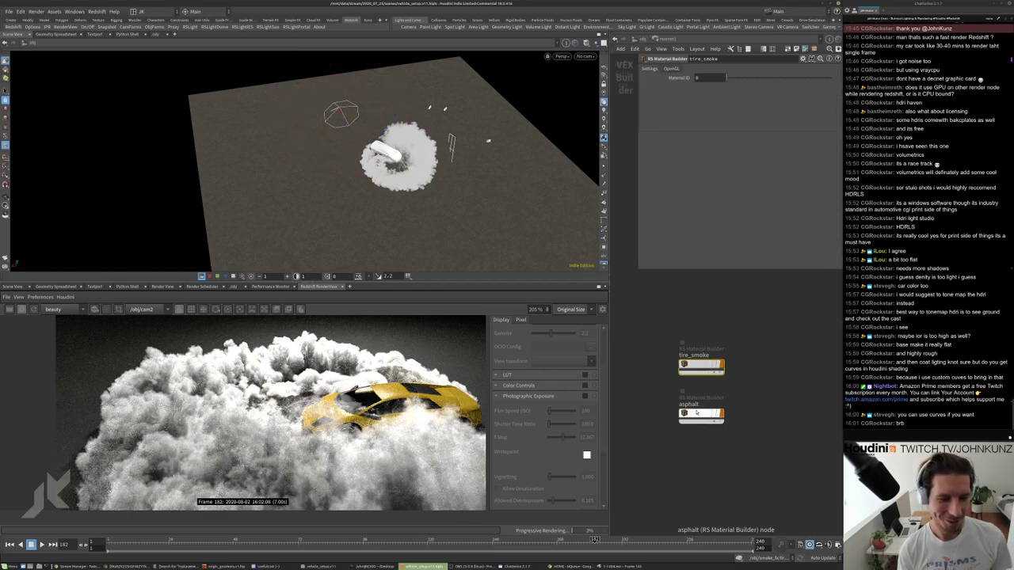
pyautogui.doubleClick(700, 366)
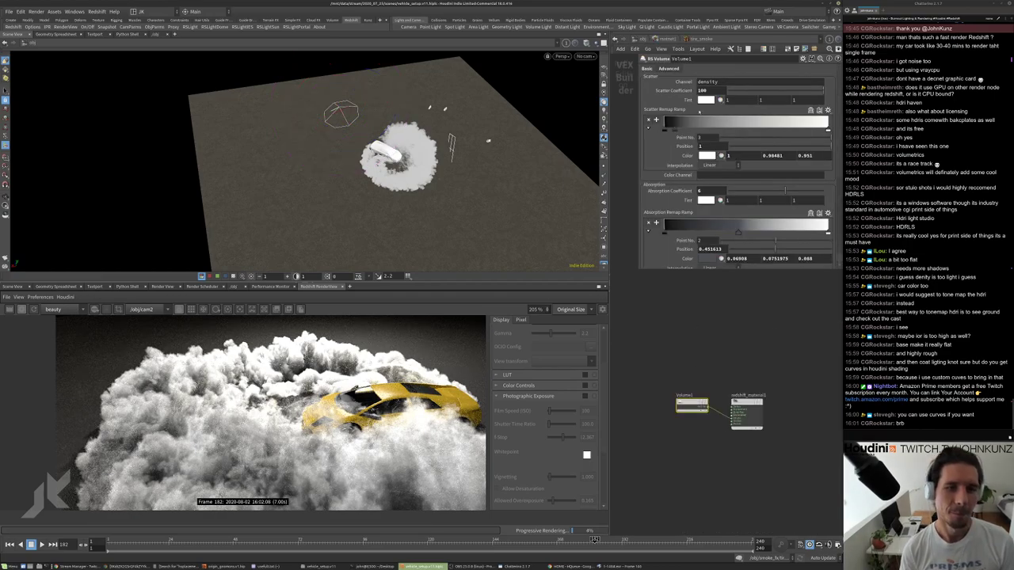
pyautogui.doubleClick(702, 91)
pyautogui.write('65')
pyautogui.press('Return')
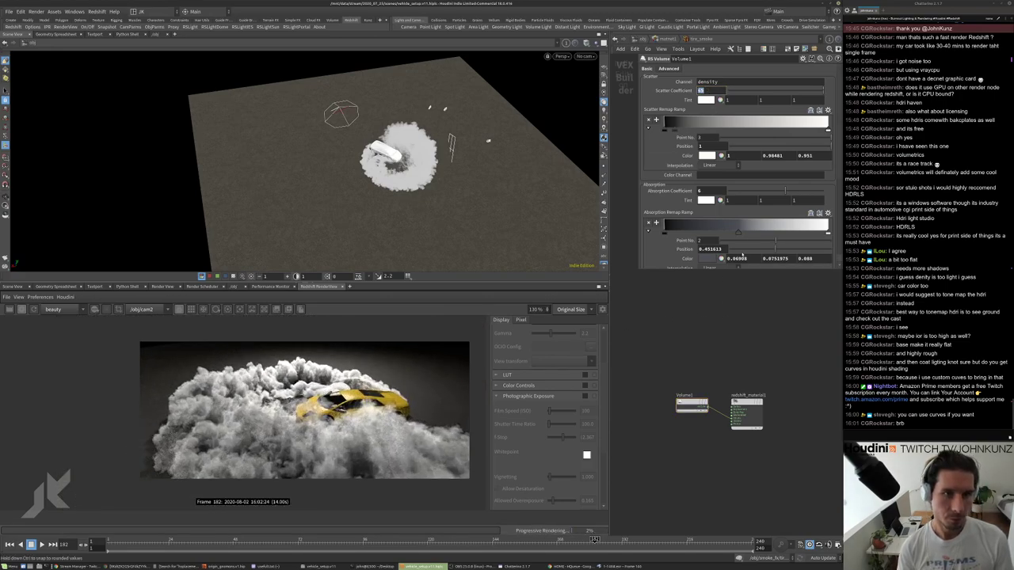
pyautogui.press('Return')
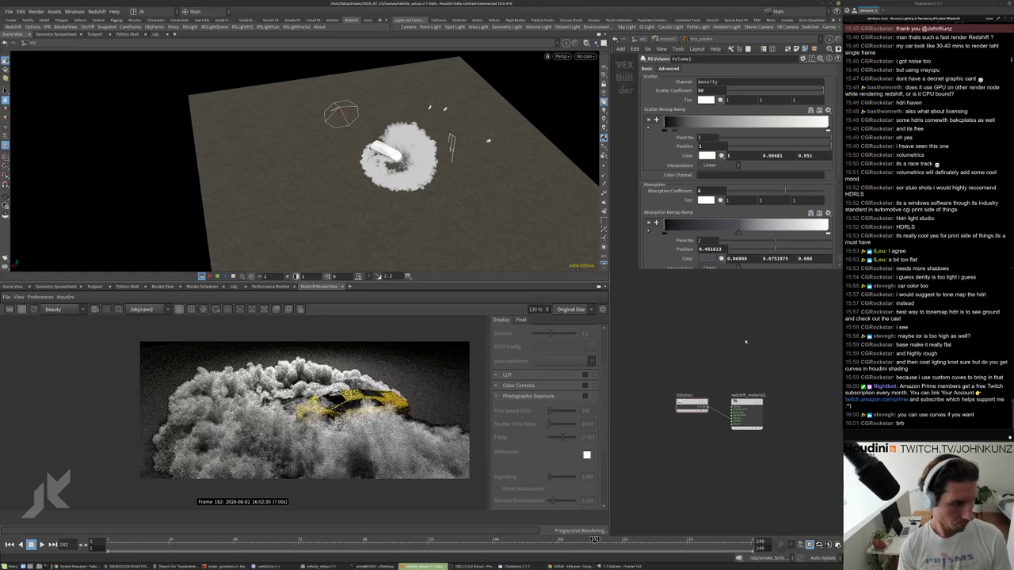
# Drag the Absorption Remap Ramp's second point left to about 0.106.
pyautogui.scroll(3, 228, 360)
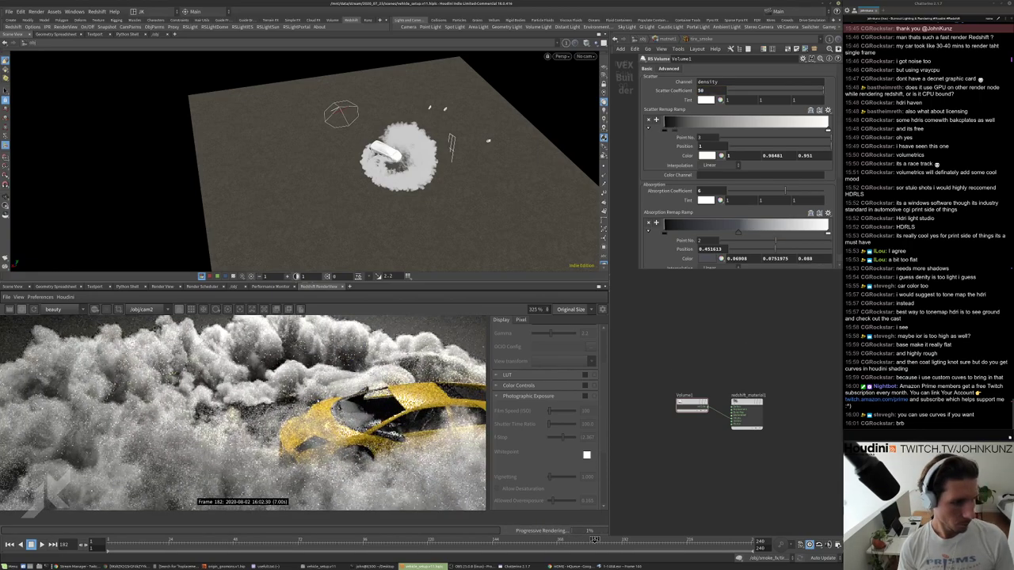
pyautogui.scroll(-2, 228, 361)
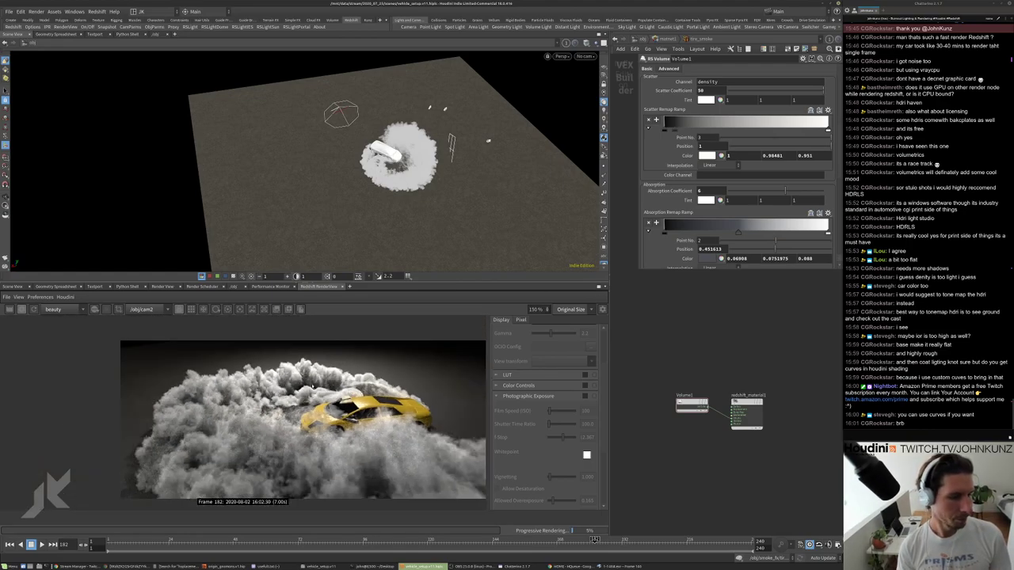
pyautogui.scroll(4, 328, 404)
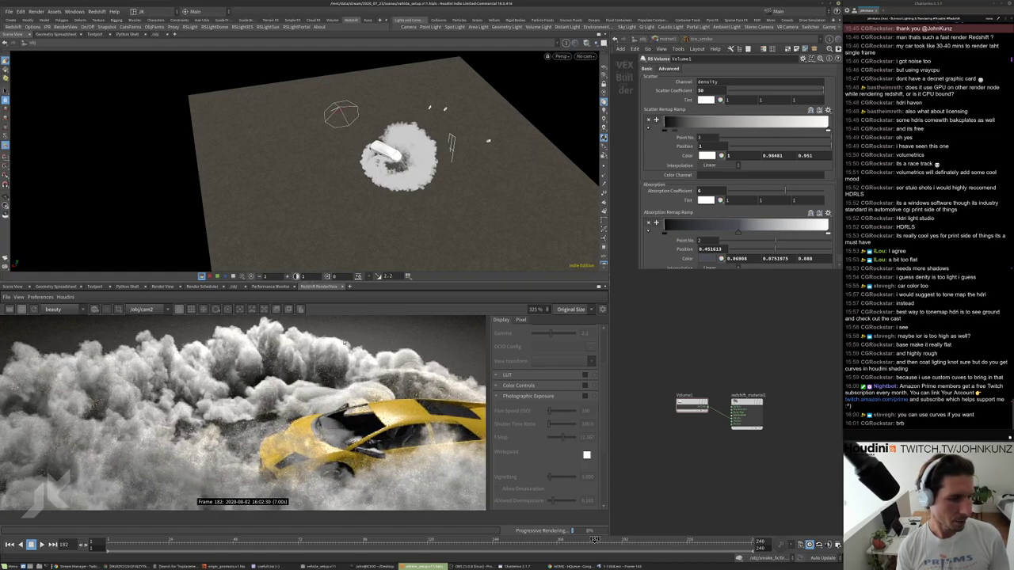
pyautogui.scroll(-2, 341, 357)
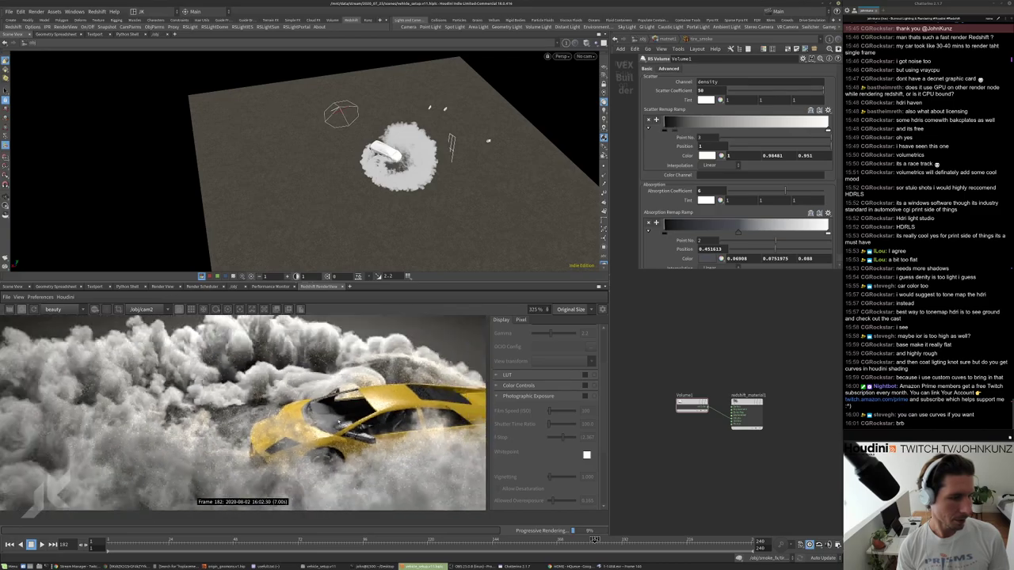
pyautogui.scroll(3, 265, 387)
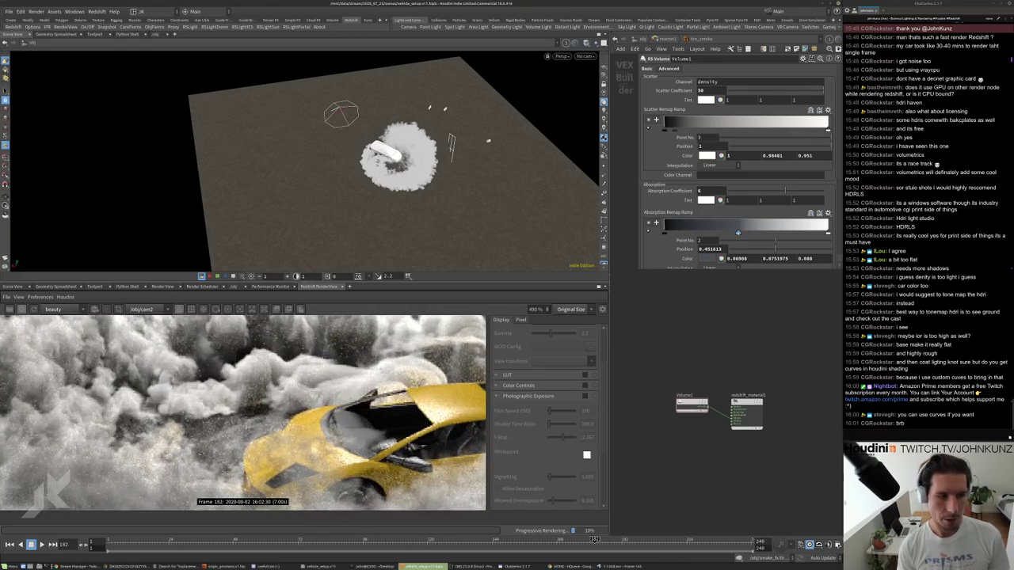
pyautogui.moveTo(738, 232); pyautogui.dragTo(816, 234)
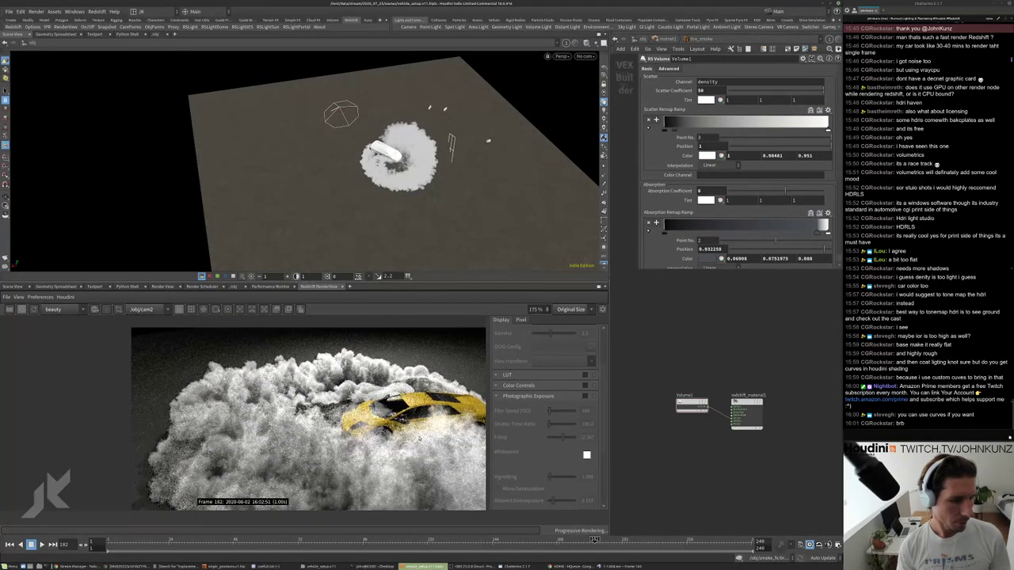
pyautogui.scroll(-2, 366, 440)
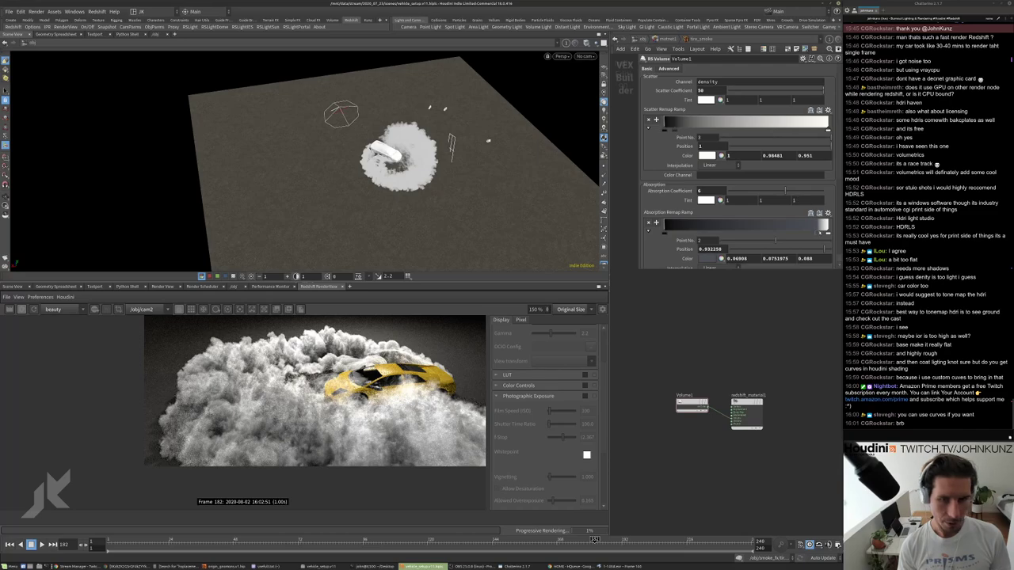
pyautogui.moveTo(817, 233); pyautogui.dragTo(673, 233)
pyautogui.scroll(3, 410, 388)
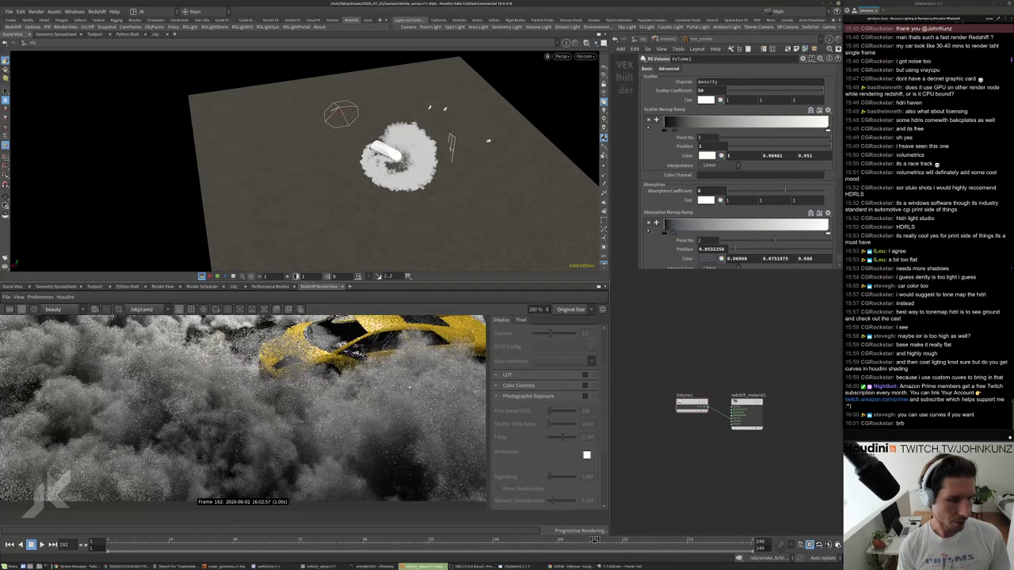
pyautogui.scroll(-4, 410, 387)
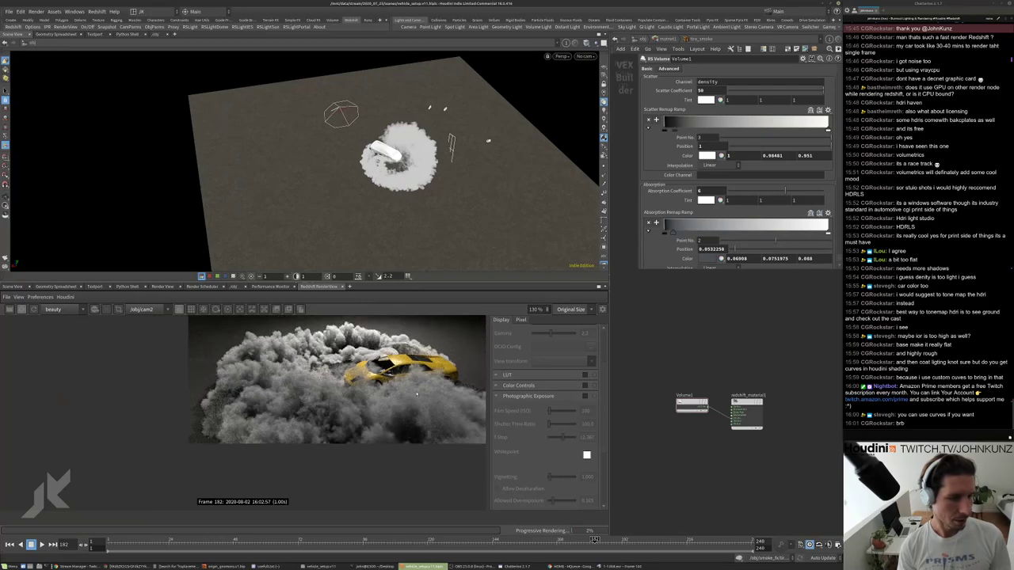
pyautogui.moveTo(673, 235); pyautogui.dragTo(768, 233)
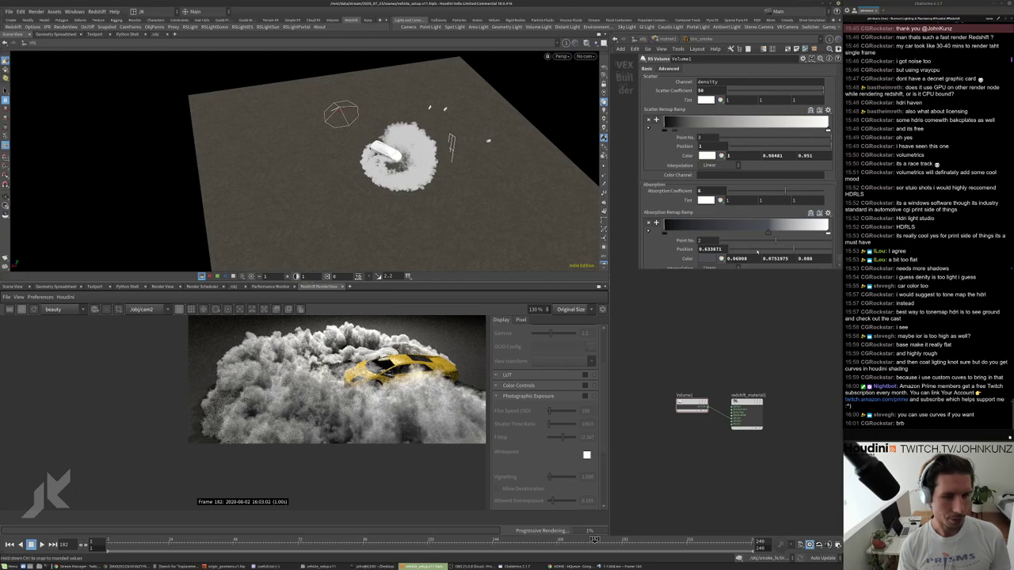
pyautogui.moveTo(768, 232); pyautogui.dragTo(675, 235)
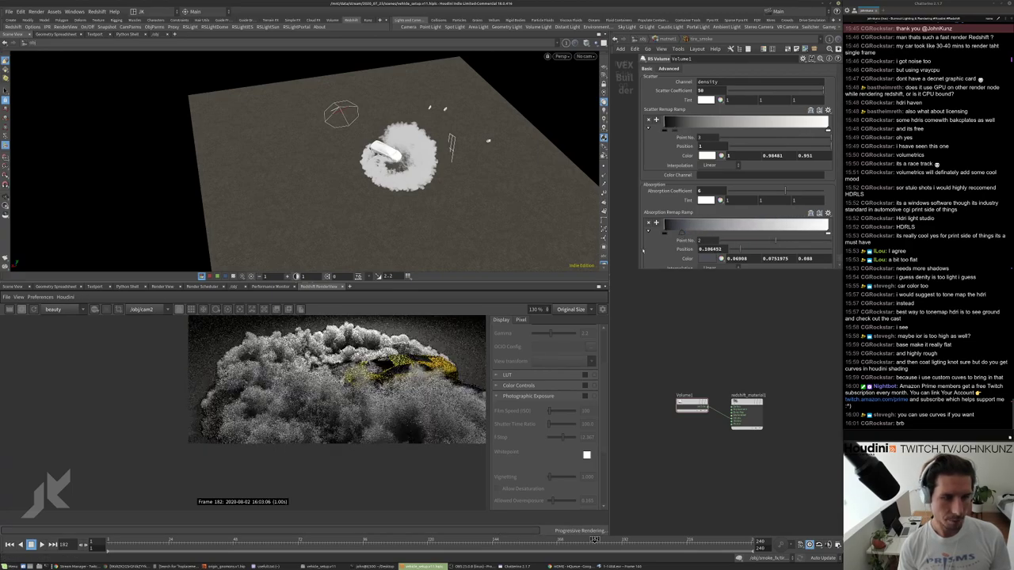
# Nudge the absorption ramp point right and darken its colour from light blue-grey to near black.
pyautogui.click(710, 258)
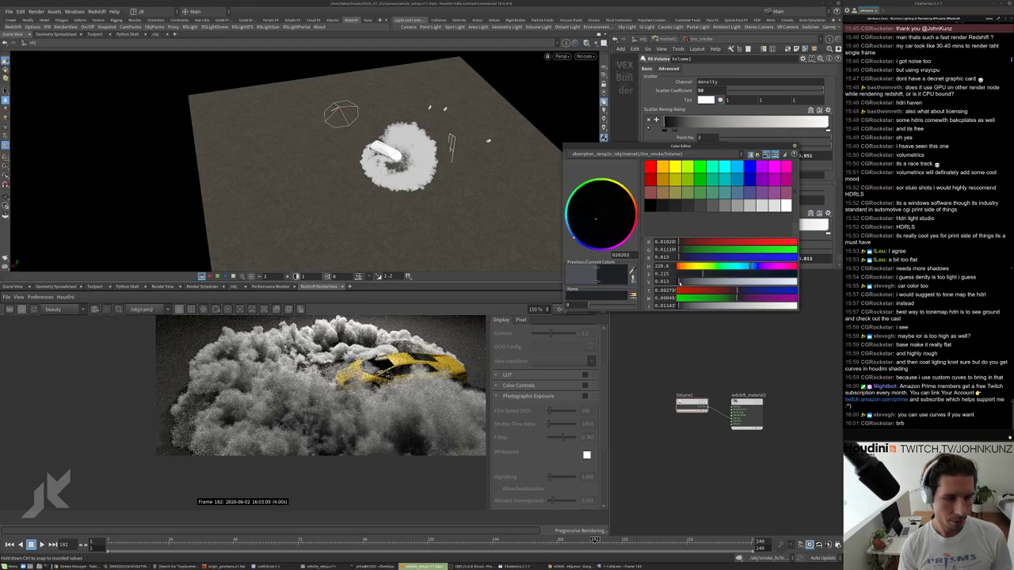
pyautogui.moveTo(679, 281); pyautogui.dragTo(780, 283)
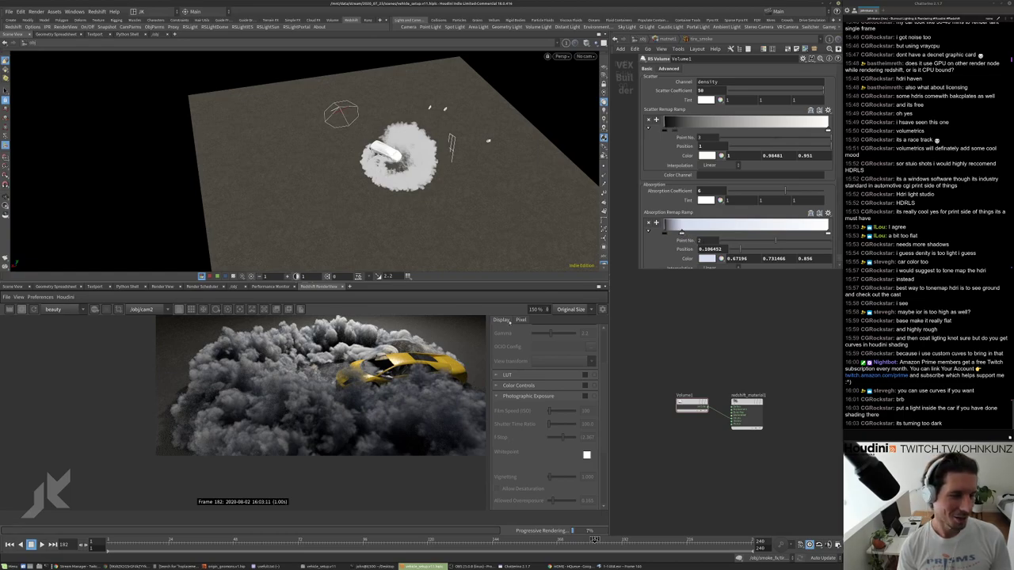
pyautogui.moveTo(682, 232); pyautogui.dragTo(692, 233)
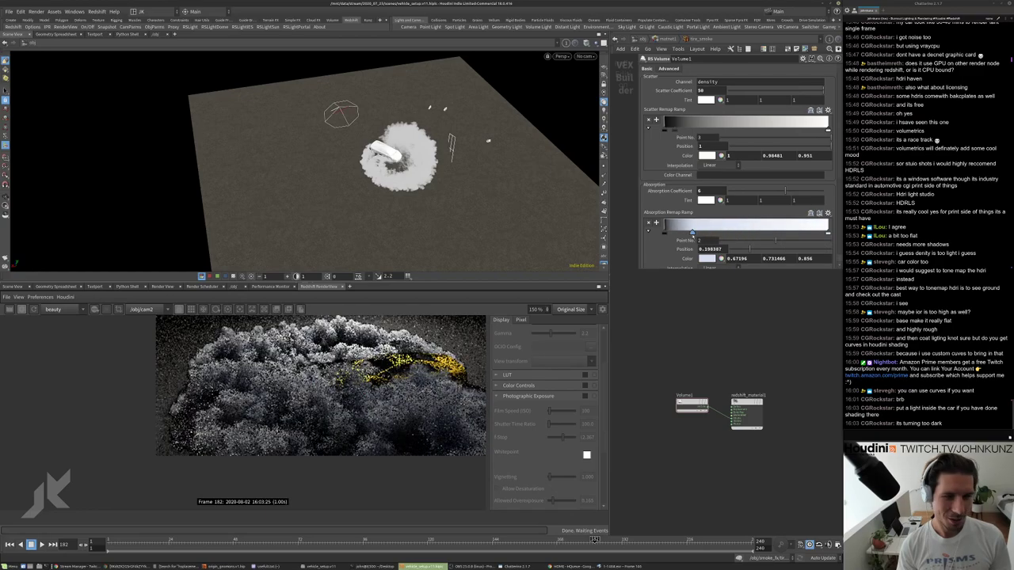
pyautogui.click(707, 258)
pyautogui.moveTo(686, 282); pyautogui.dragTo(684, 282)
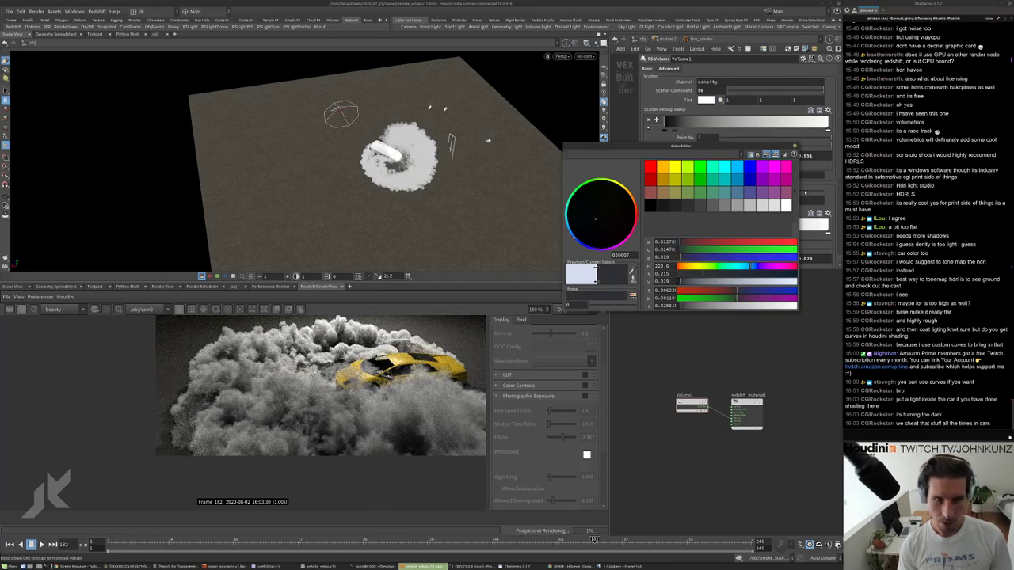
# Zoom the Redshift RenderView to inspect the smoky car, then go up to matnet1.
pyautogui.scroll(2, 381, 417)
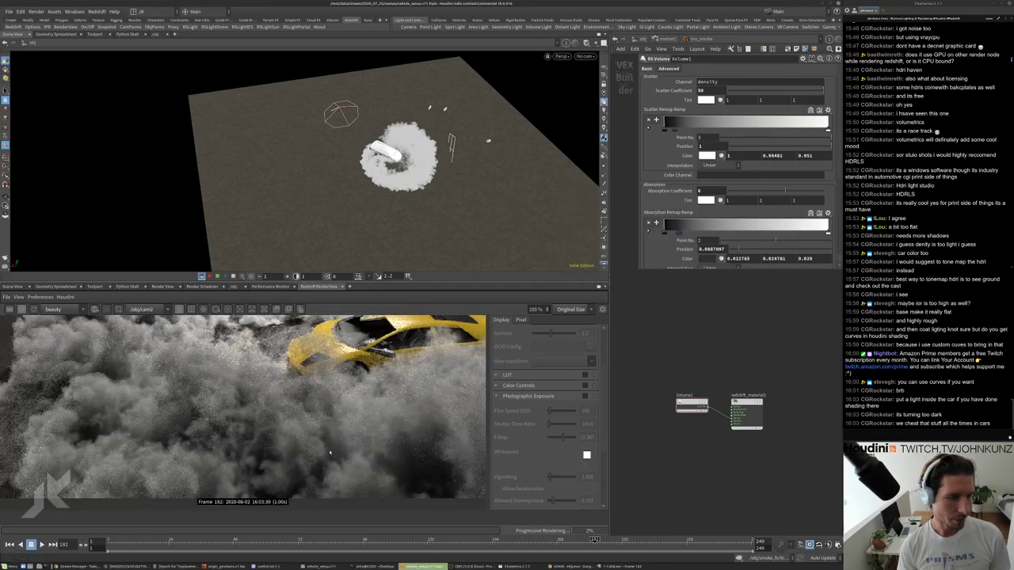
pyautogui.scroll(1, 322, 400)
pyautogui.scroll(-1, 244, 412)
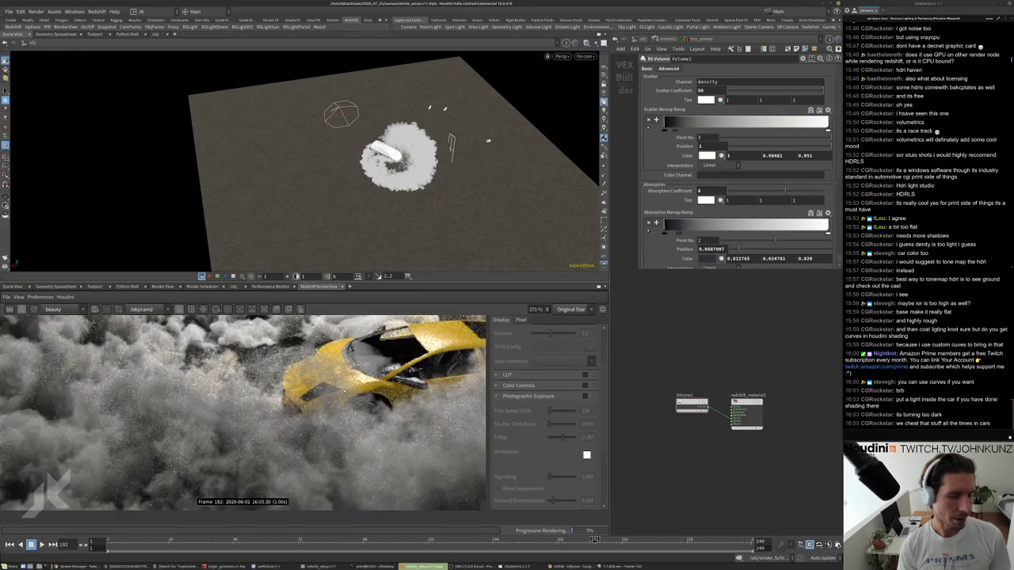
pyautogui.scroll(3, 244, 413)
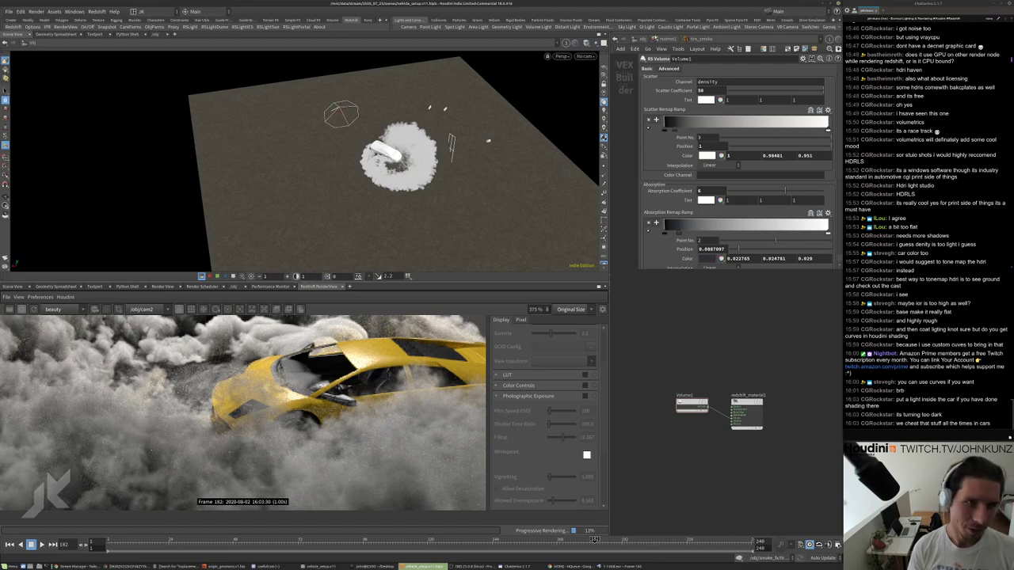
pyautogui.scroll(2, 248, 393)
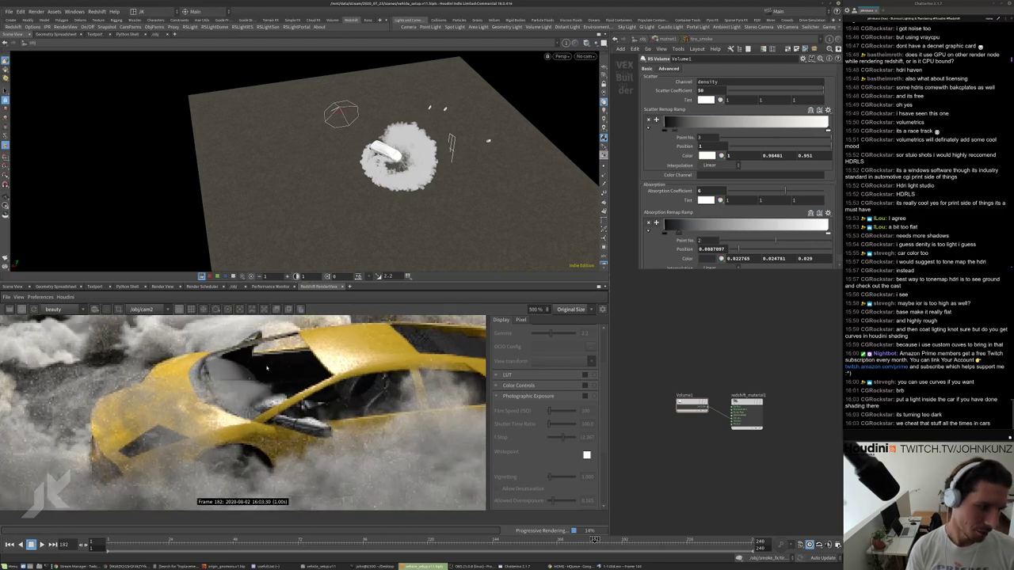
pyautogui.scroll(-4, 240, 374)
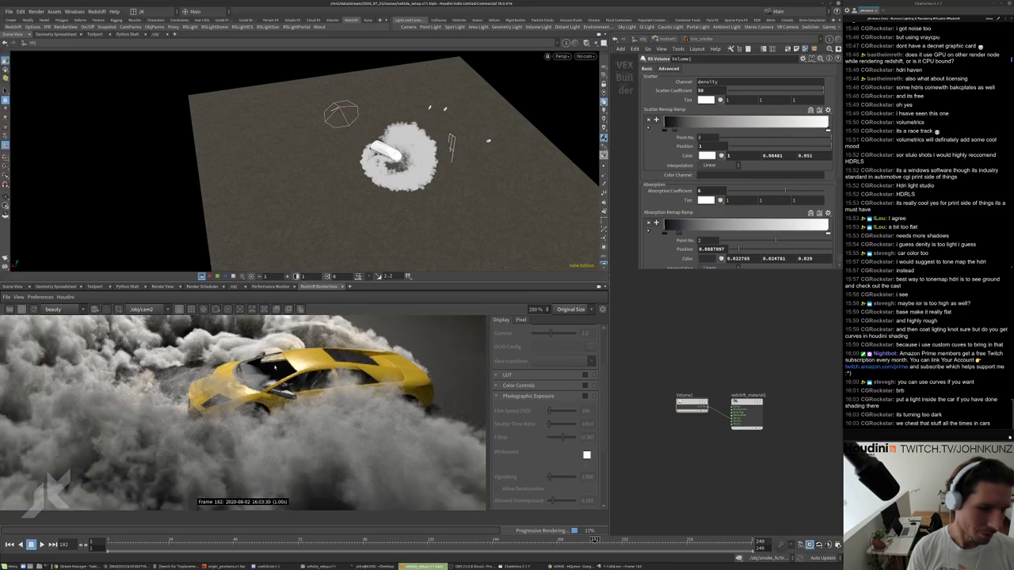
pyautogui.scroll(-3, 424, 389)
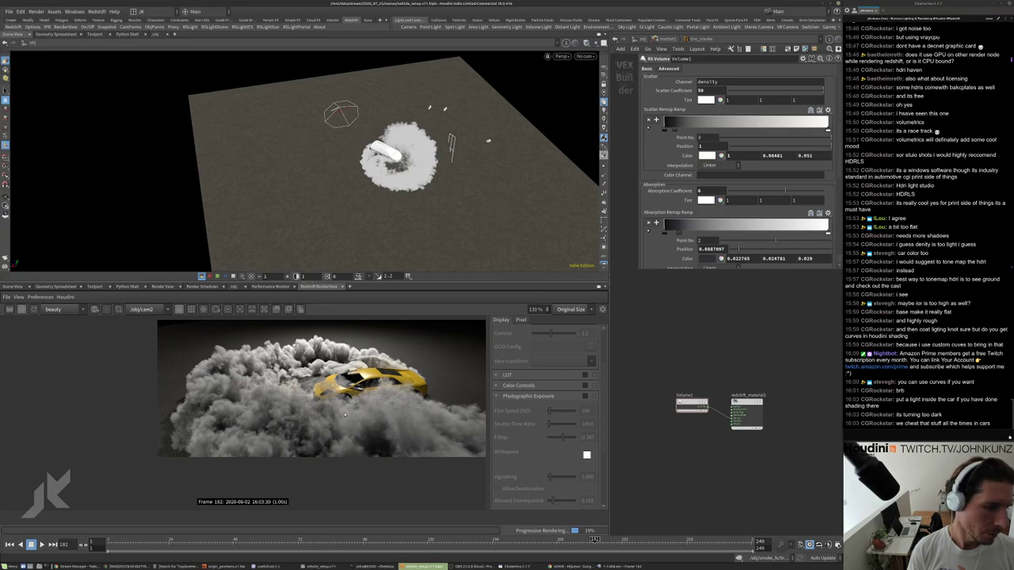
pyautogui.scroll(-2, 329, 425)
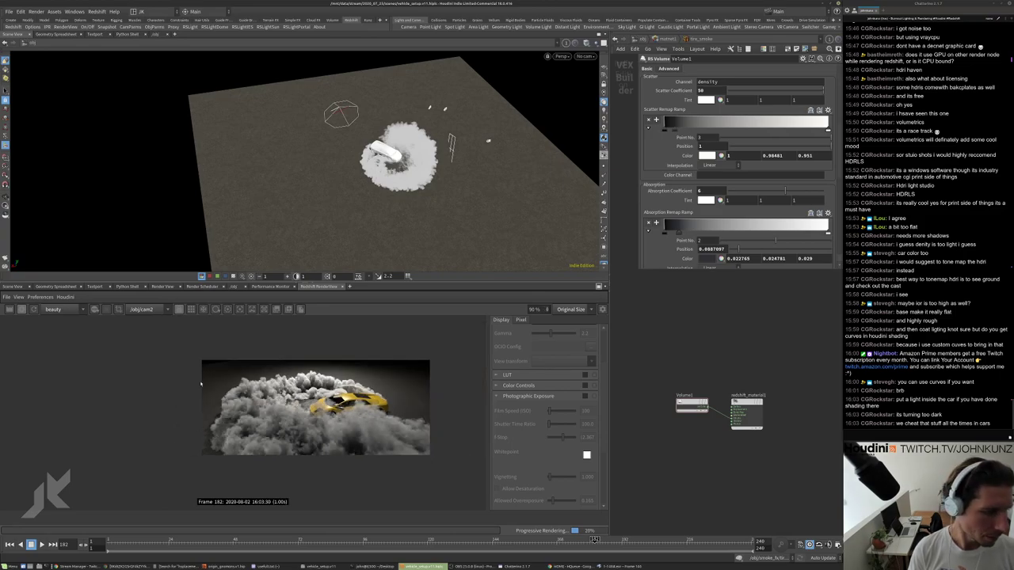
pyautogui.scroll(3, 318, 380)
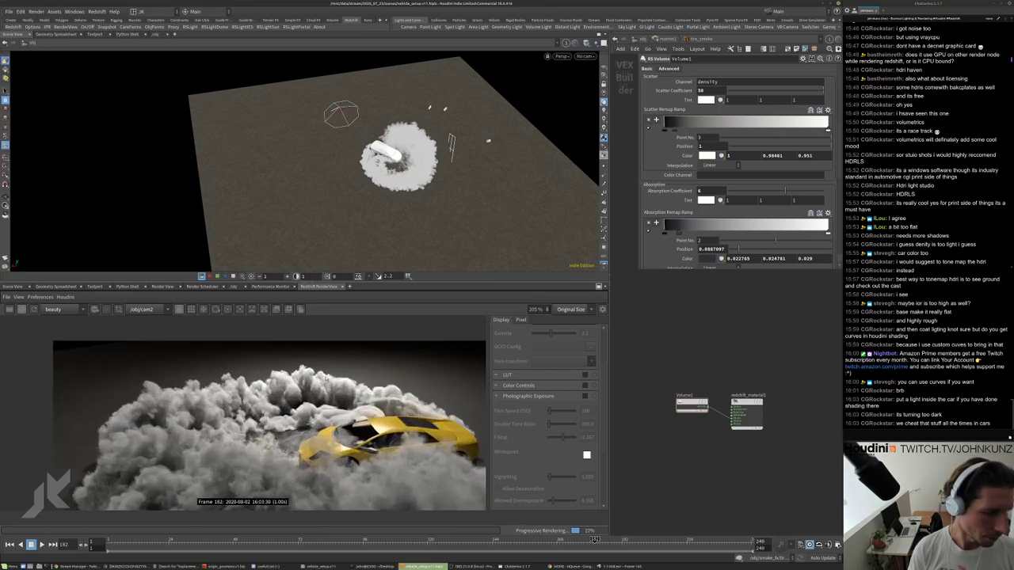
pyautogui.scroll(-2, 331, 412)
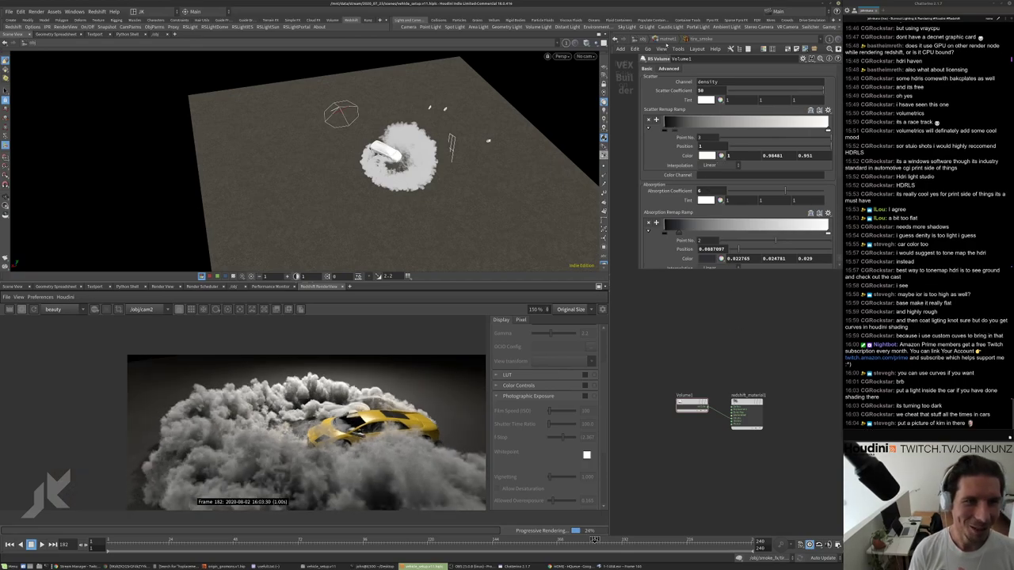
pyautogui.click(656, 40)
# Navigate into vehicle_obj_anim > matnet1 and inside the glass material builder.
pyautogui.click(639, 40)
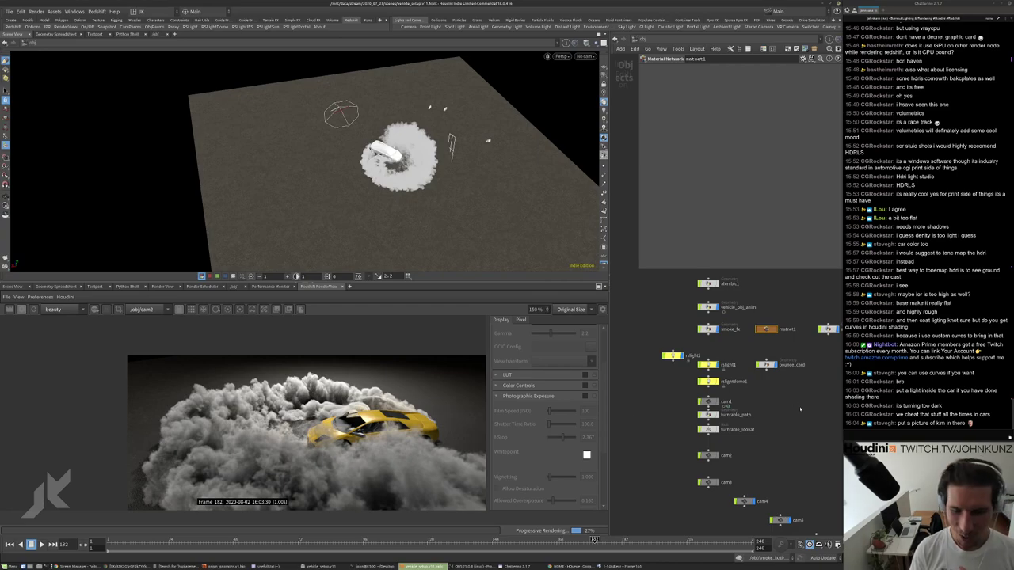
pyautogui.scroll(3, 792, 346)
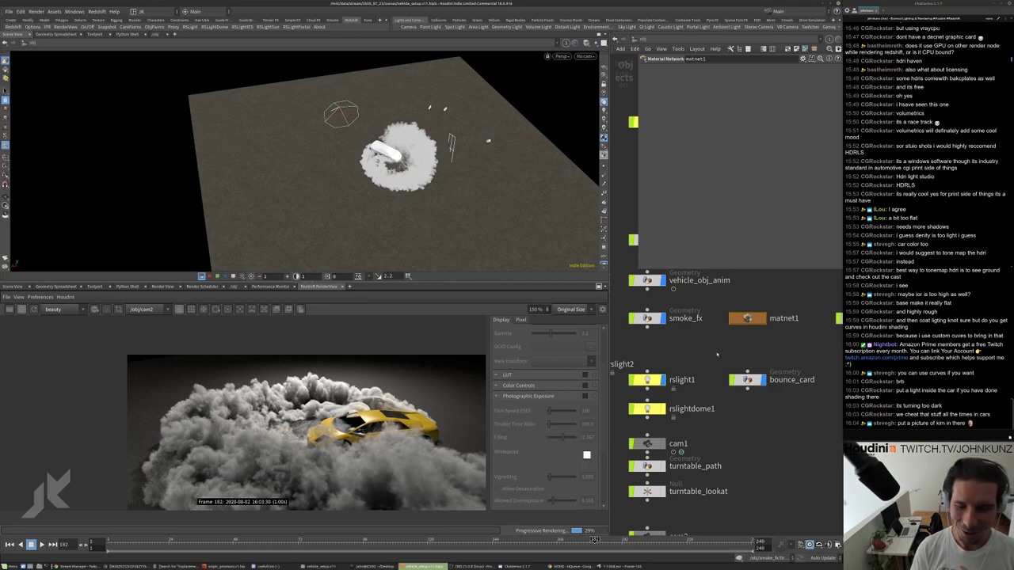
pyautogui.scroll(-2, 732, 350)
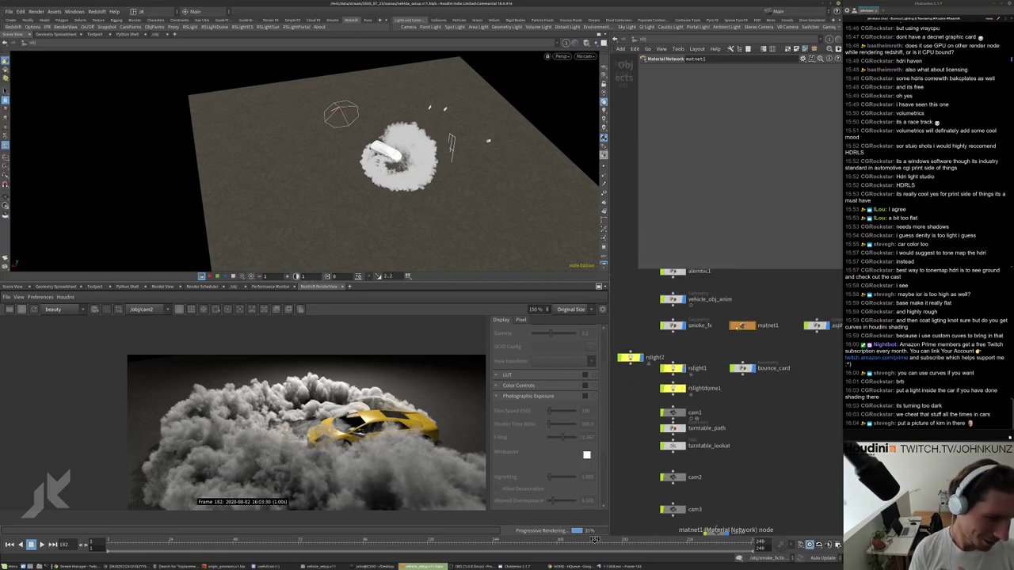
pyautogui.moveTo(742, 326); pyautogui.dragTo(753, 340, button='middle')
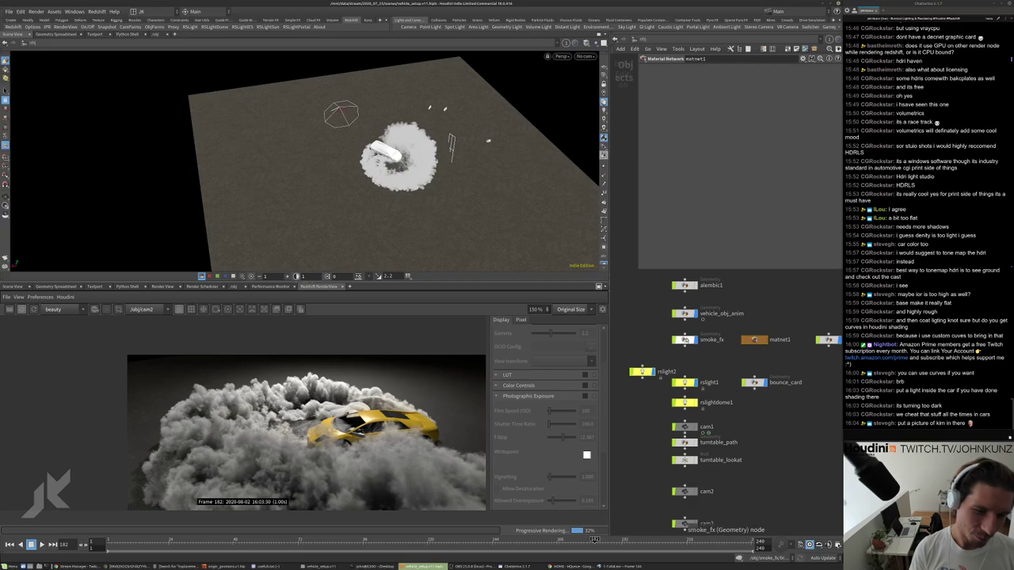
pyautogui.doubleClick(686, 313)
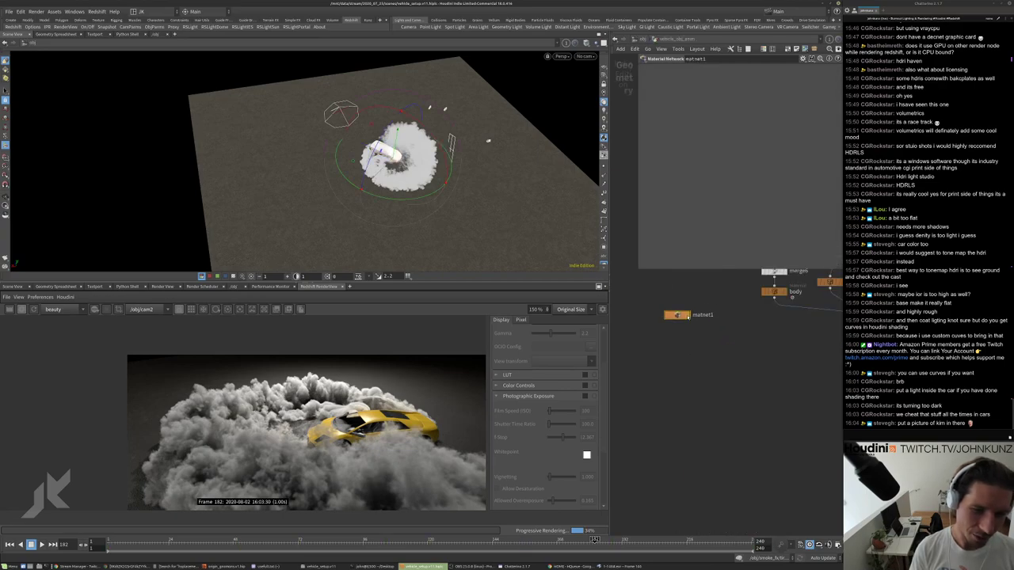
pyautogui.doubleClick(686, 315)
pyautogui.click(693, 401)
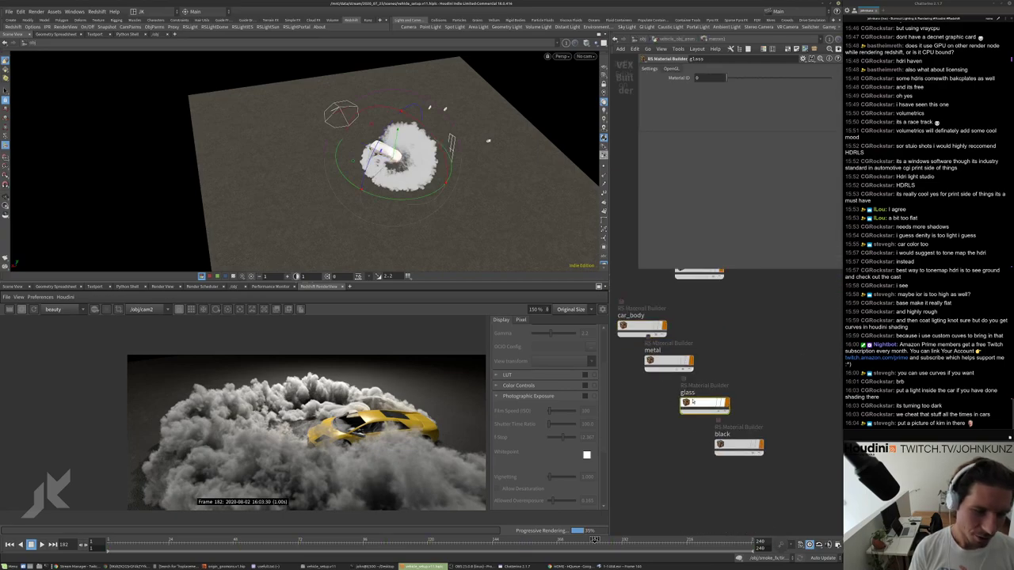
pyautogui.doubleClick(692, 402)
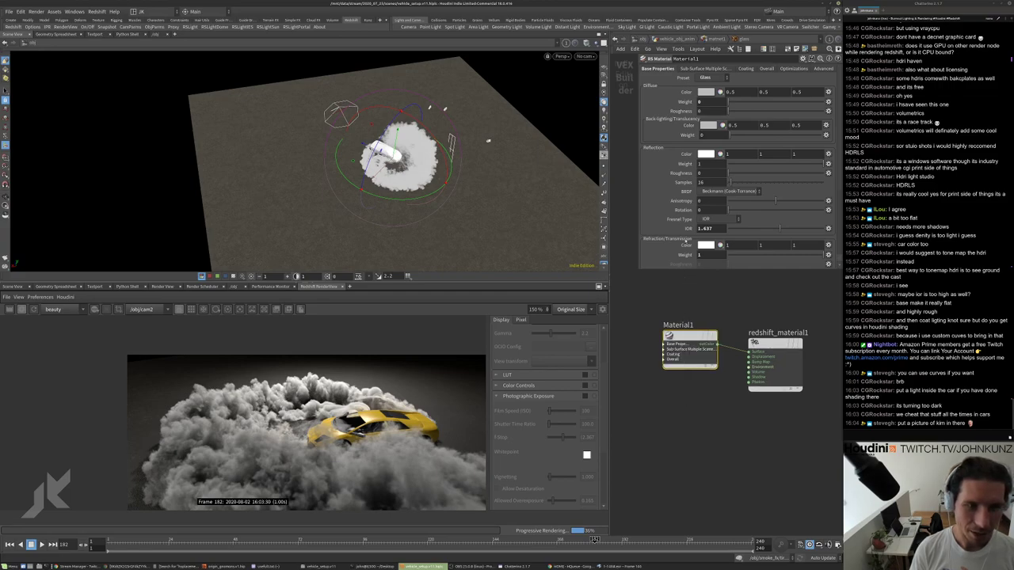
# Set the glass IOR to 1.75, after trying 3.
pyautogui.scroll(-3, 686, 179)
pyautogui.scroll(3, 686, 179)
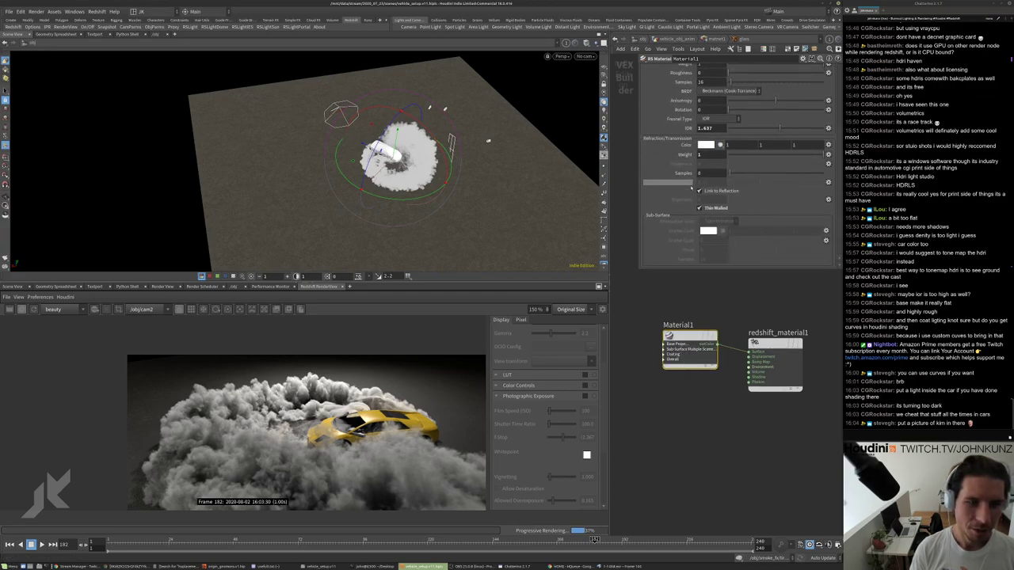
pyautogui.scroll(-3, 680, 210)
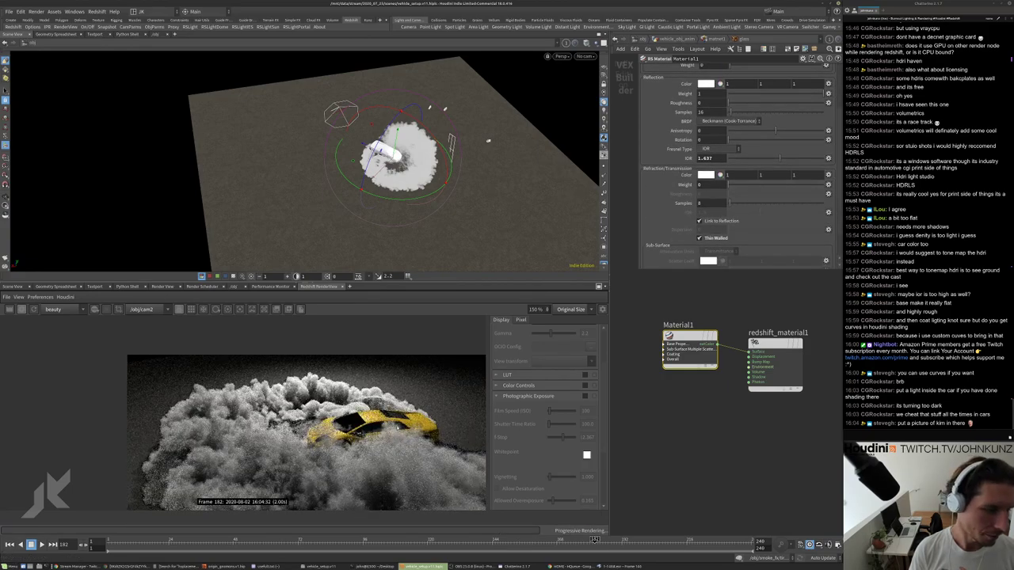
pyautogui.scroll(5, 235, 426)
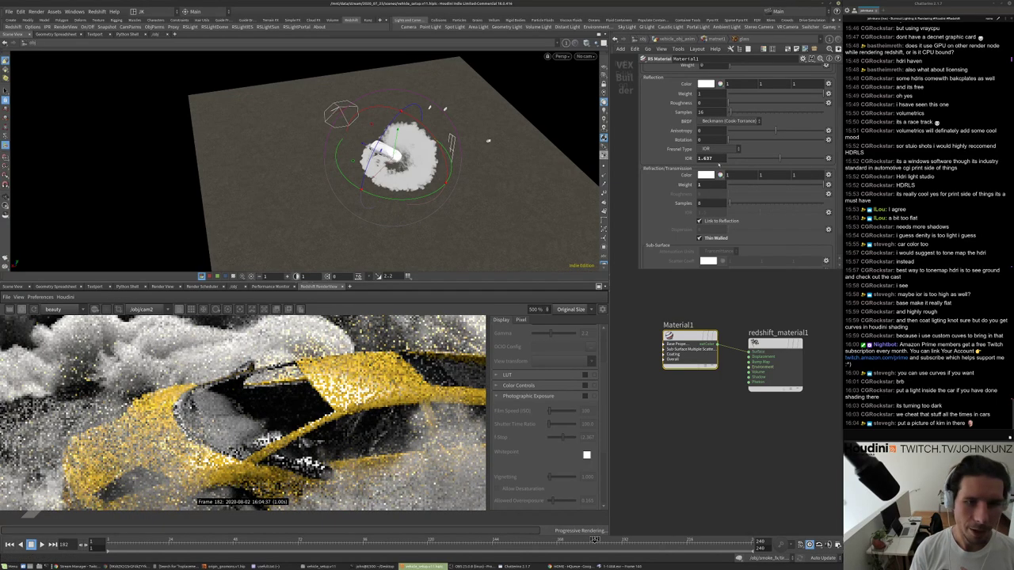
pyautogui.write('3')
pyautogui.press('Return')
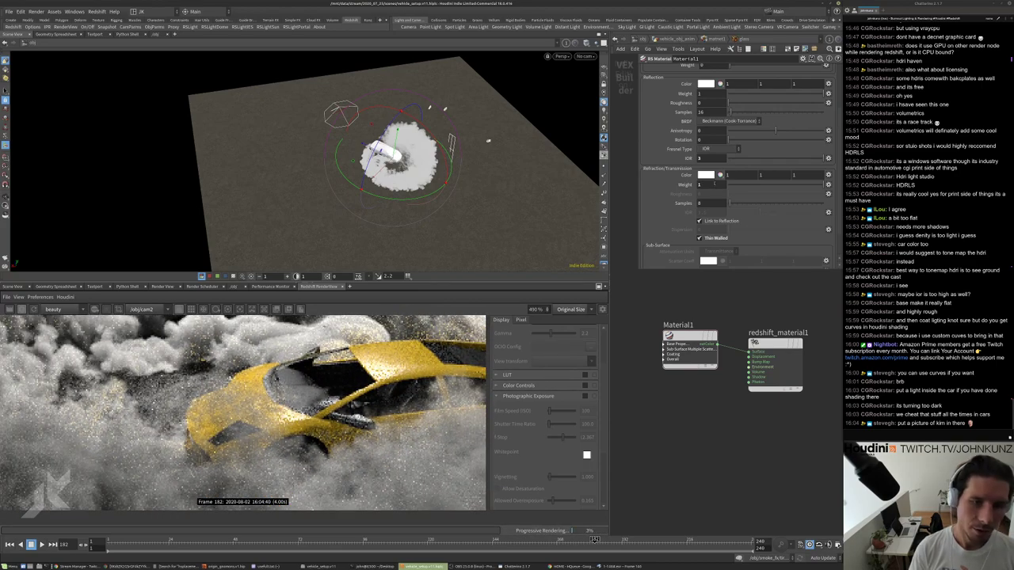
pyautogui.click(710, 159)
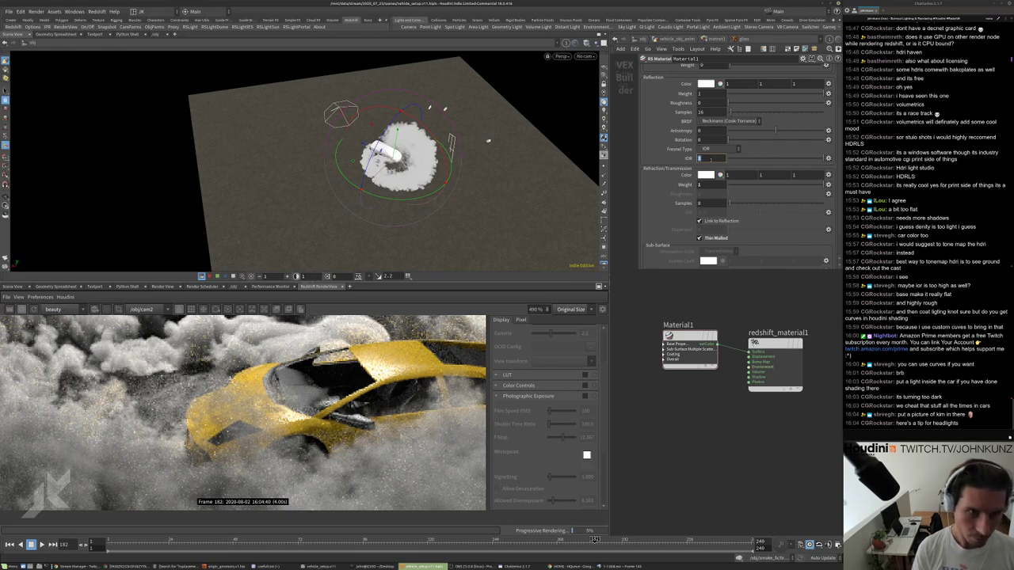
pyautogui.write('75')
pyautogui.press('Return')
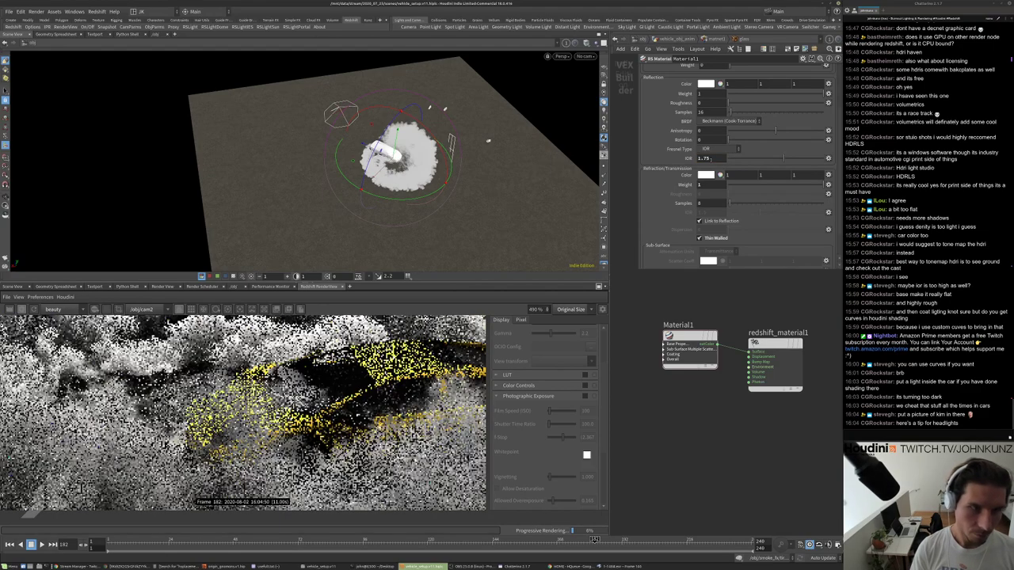
# Set the refraction weight to 0.75, correcting a mistyped entry.
pyautogui.doubleClick(699, 184)
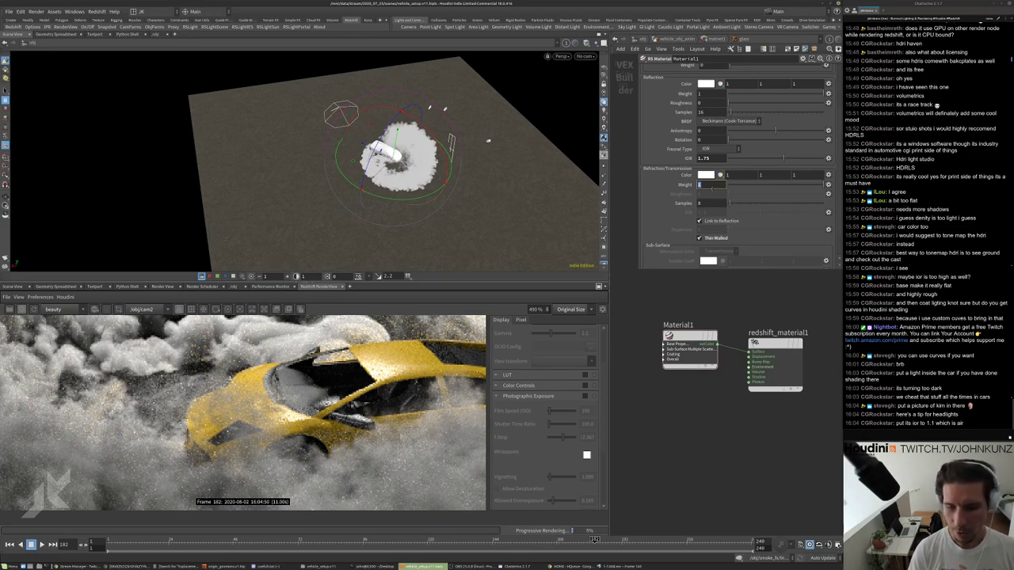
pyautogui.write('2/')
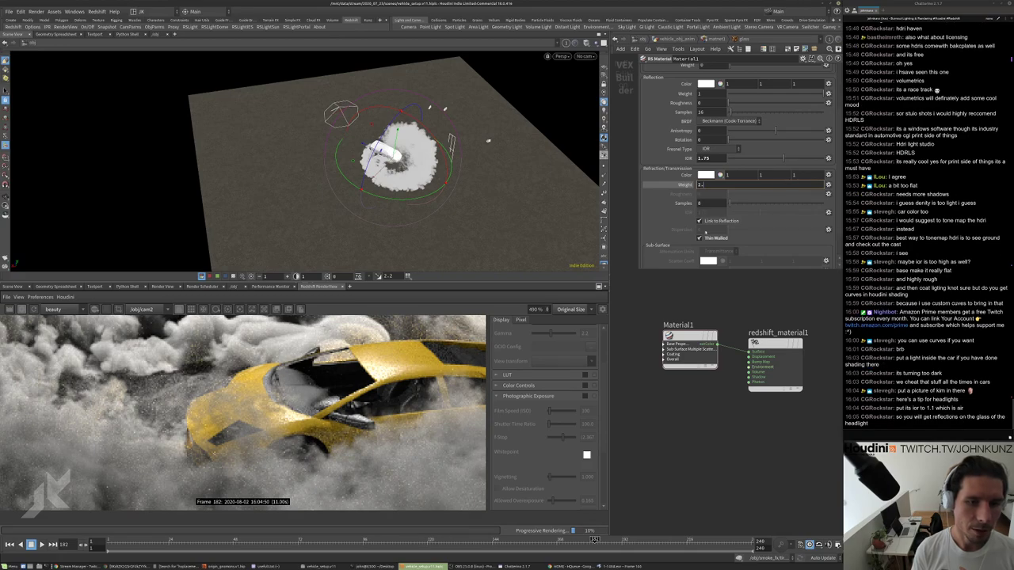
pyautogui.doubleClick(700, 184)
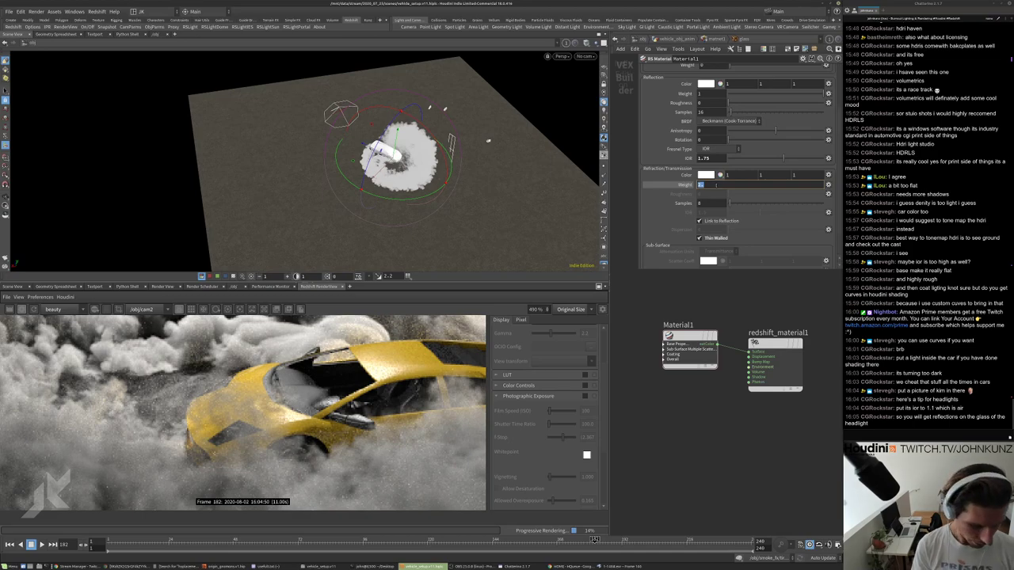
pyautogui.write('0.75')
pyautogui.press('Return')
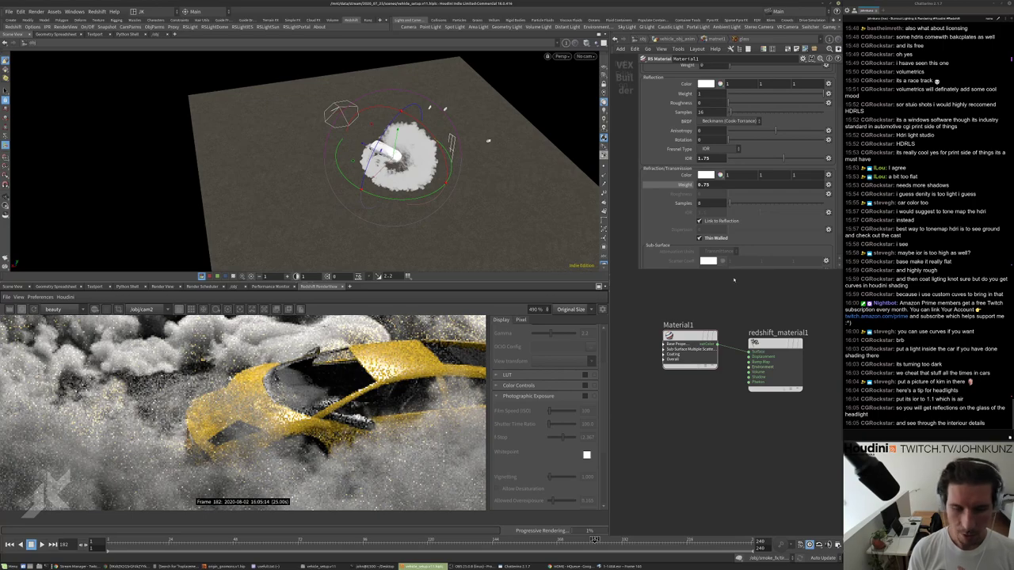
pyautogui.scroll(-2, 155, 435)
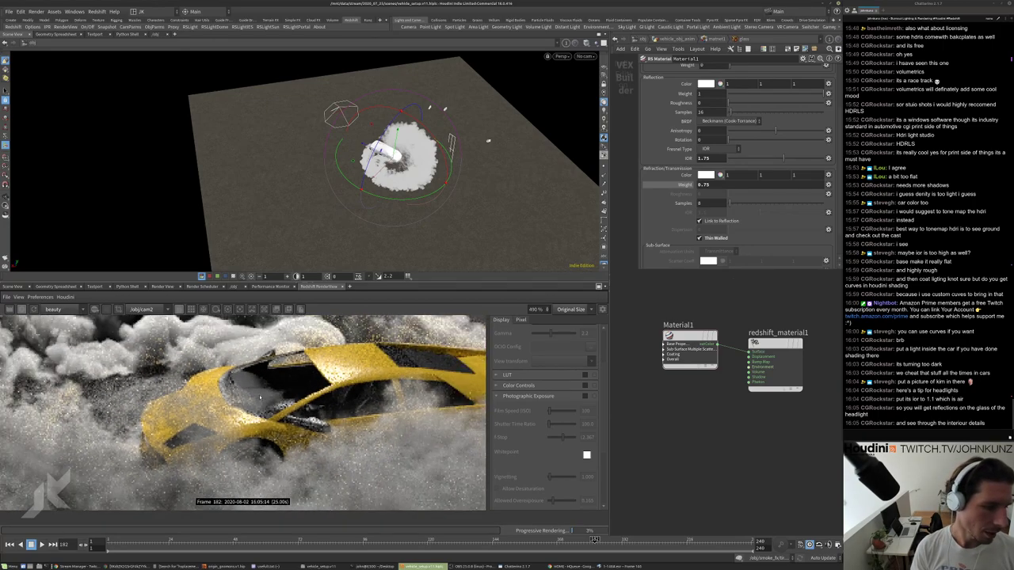
pyautogui.scroll(3, 155, 435)
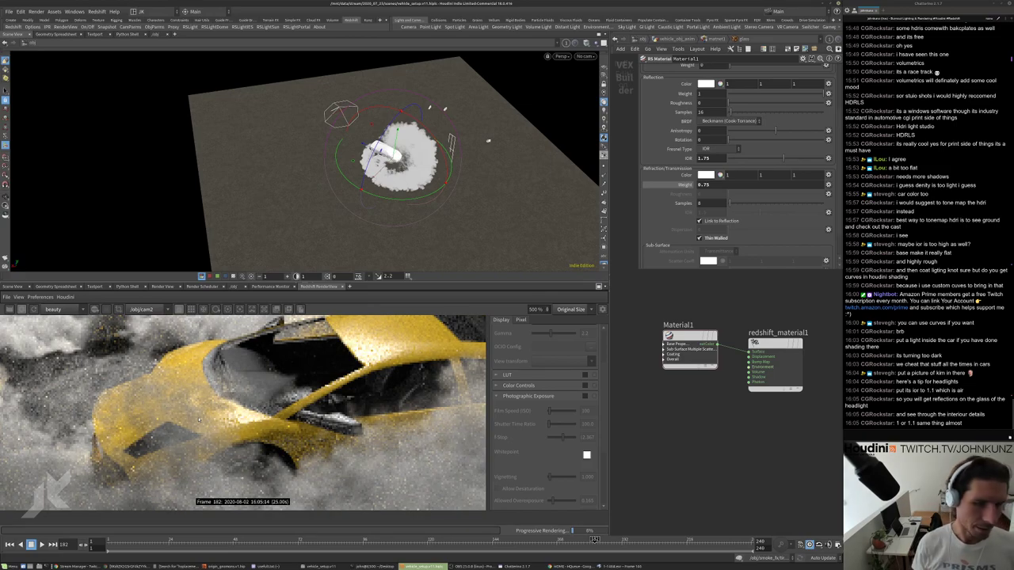
# Lower the refraction weight to 0.275 and zoom the render to inspect the car.
pyautogui.moveTo(289, 368); pyautogui.dragTo(411, 380, button='middle')
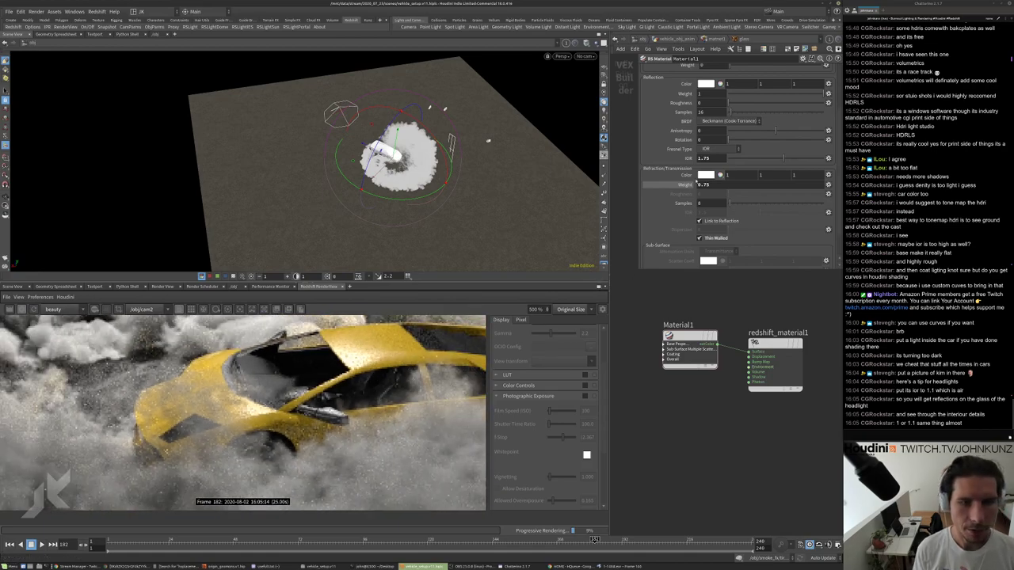
pyautogui.click(705, 184)
pyautogui.write('0.275')
pyautogui.press('Return')
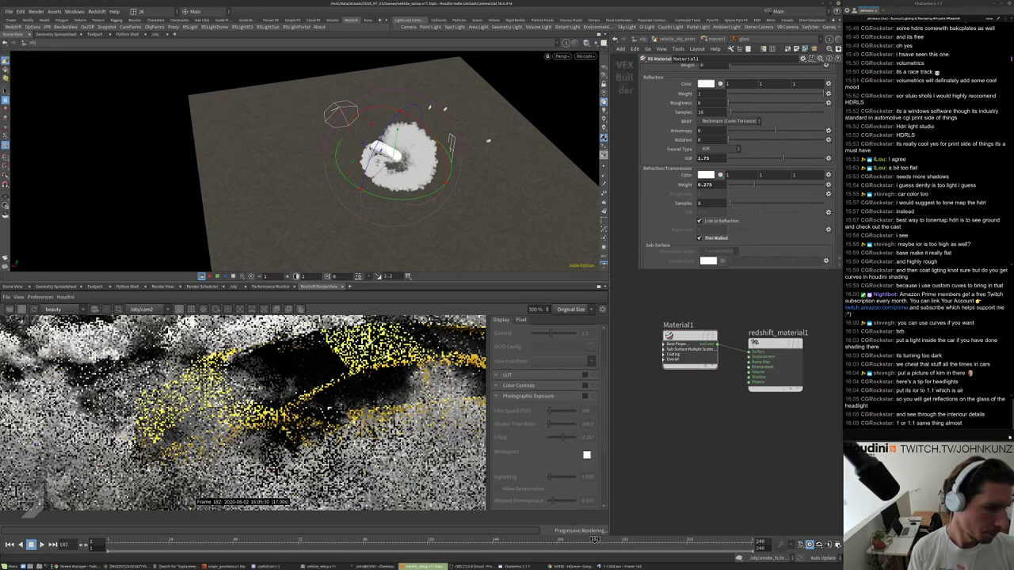
pyautogui.scroll(3, 243, 412)
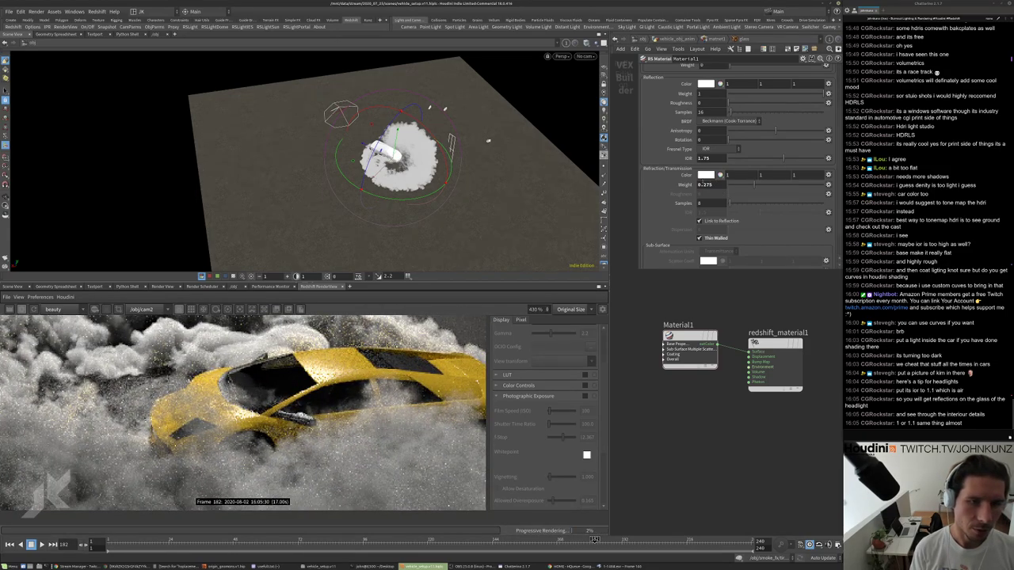
pyautogui.scroll(-2, 279, 342)
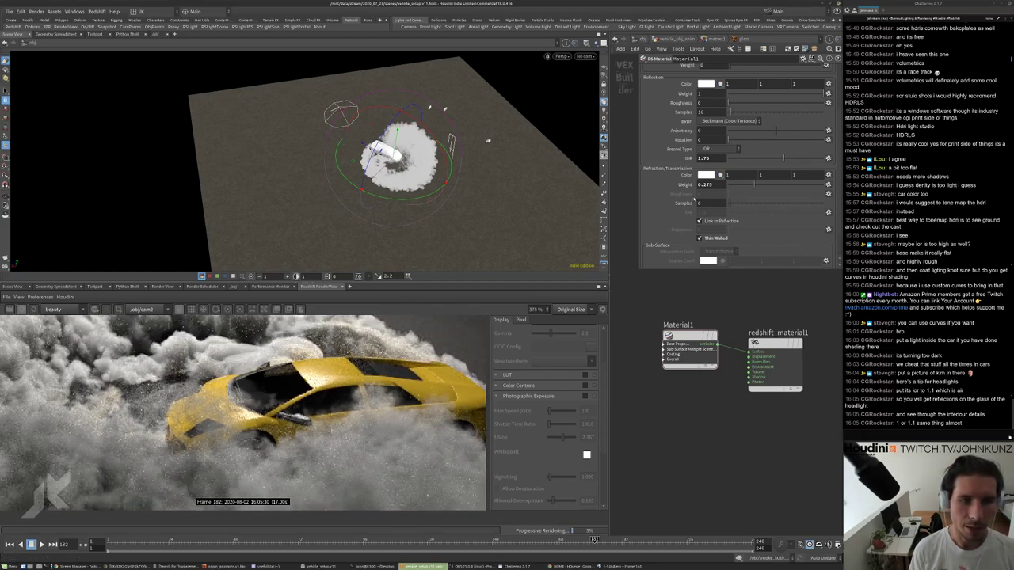
pyautogui.scroll(1, 694, 200)
pyautogui.scroll(2, 279, 403)
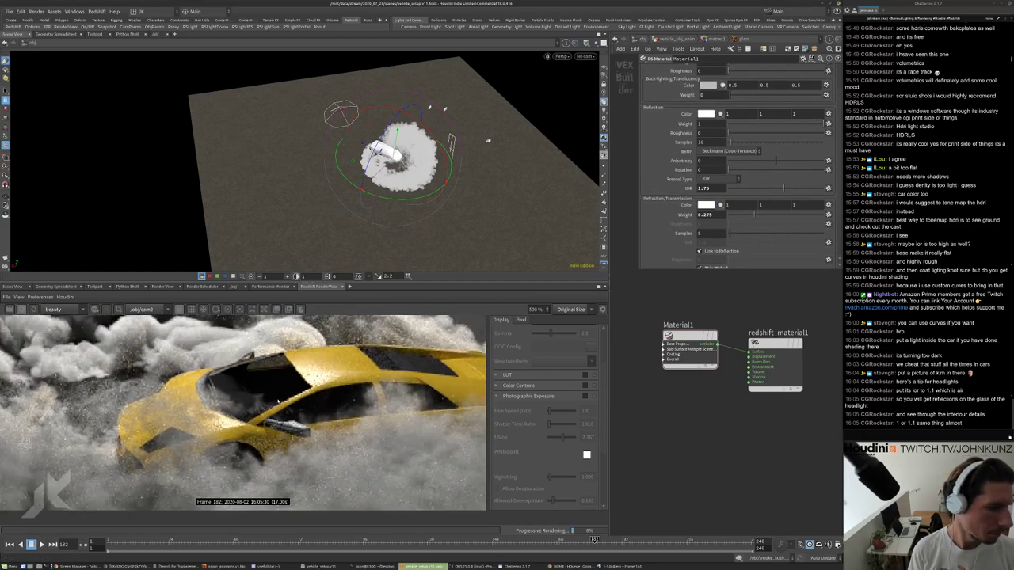
pyautogui.scroll(-2, 279, 402)
# Try refraction weights of 0.1 and then 0.165, zooming the render to compare.
pyautogui.write('0.1')
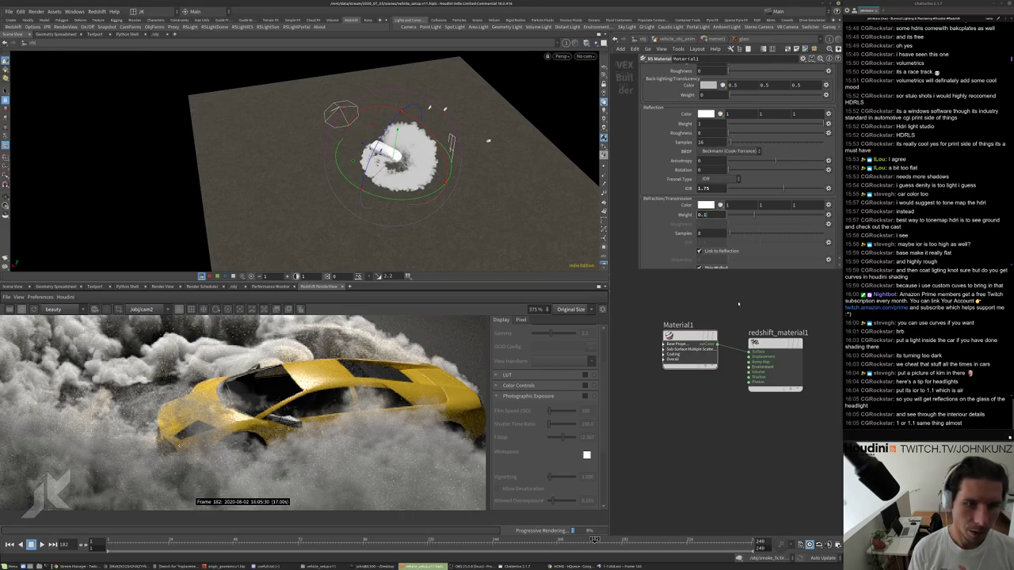
pyautogui.press('Return')
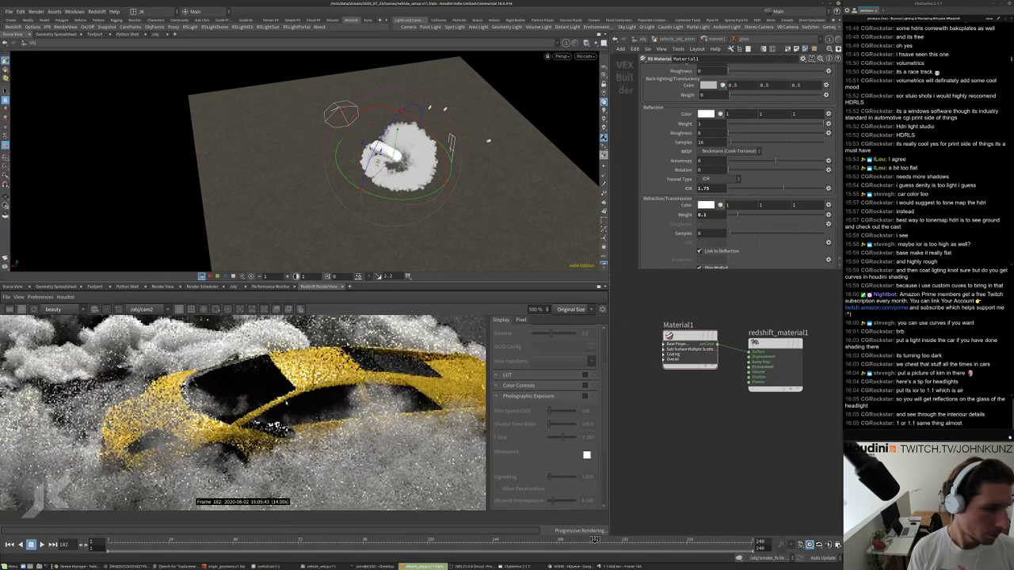
pyautogui.scroll(-8, 317, 407)
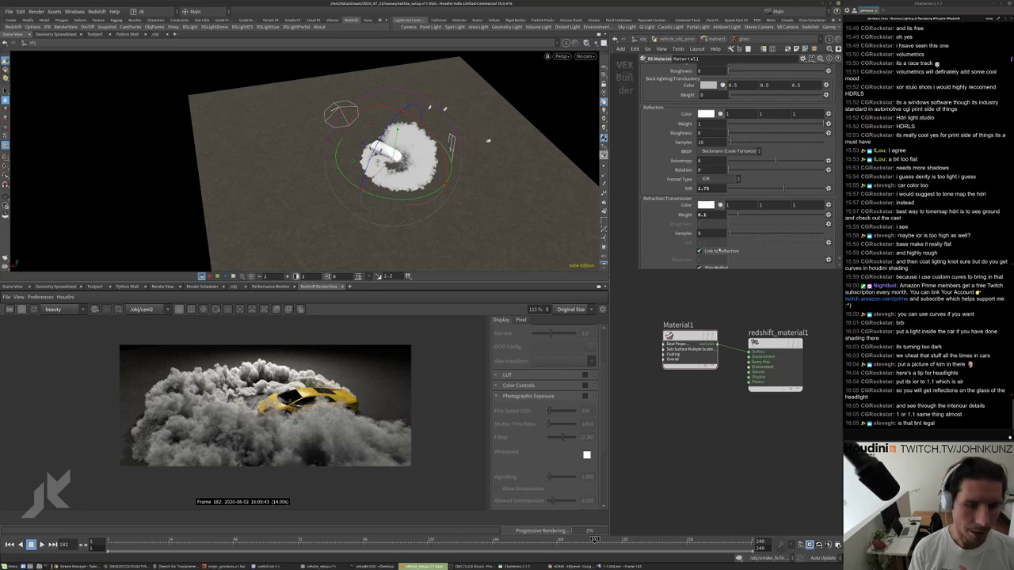
pyautogui.write('65')
pyautogui.press('Return')
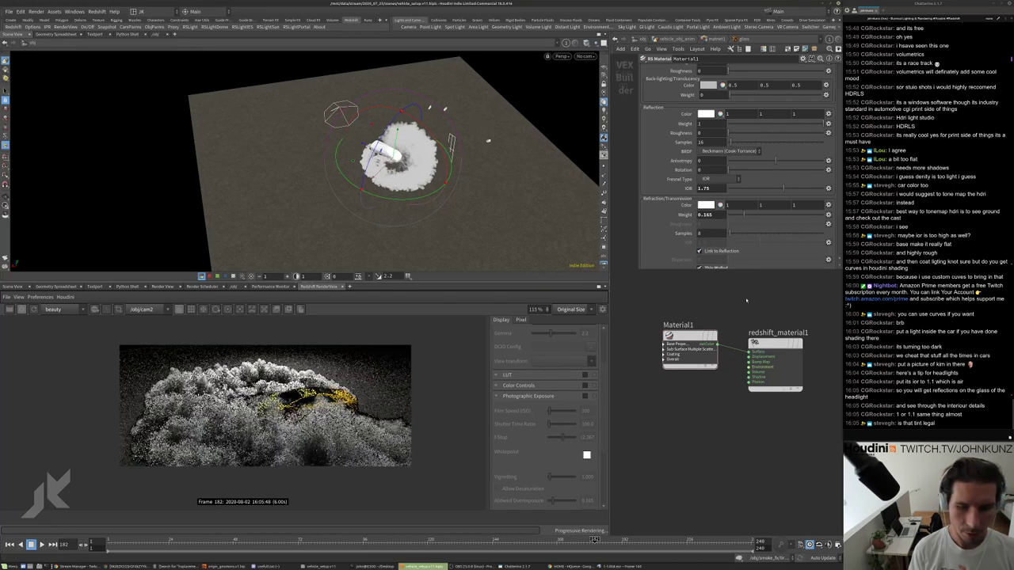
pyautogui.scroll(3, 336, 388)
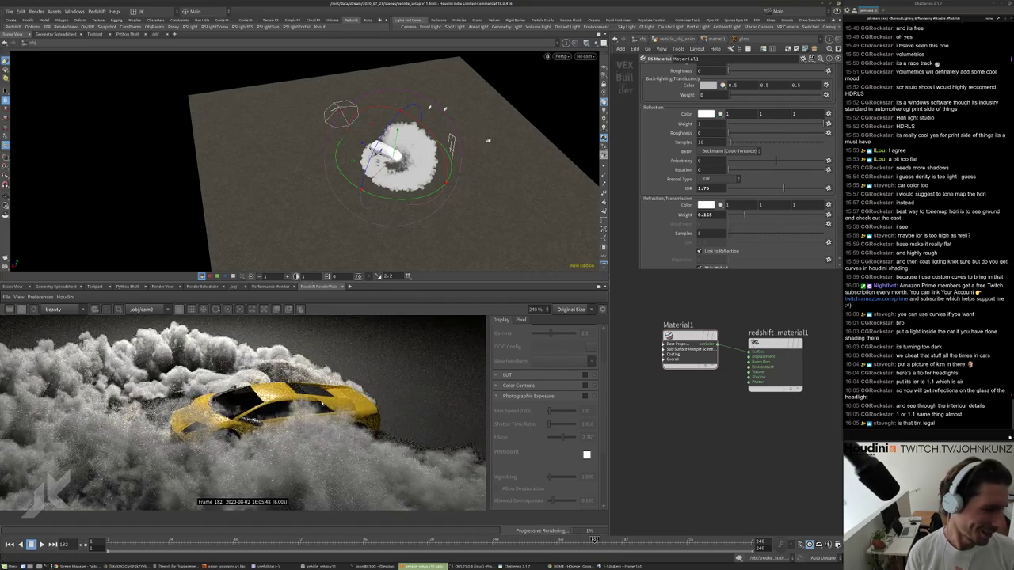
pyautogui.scroll(1, 238, 412)
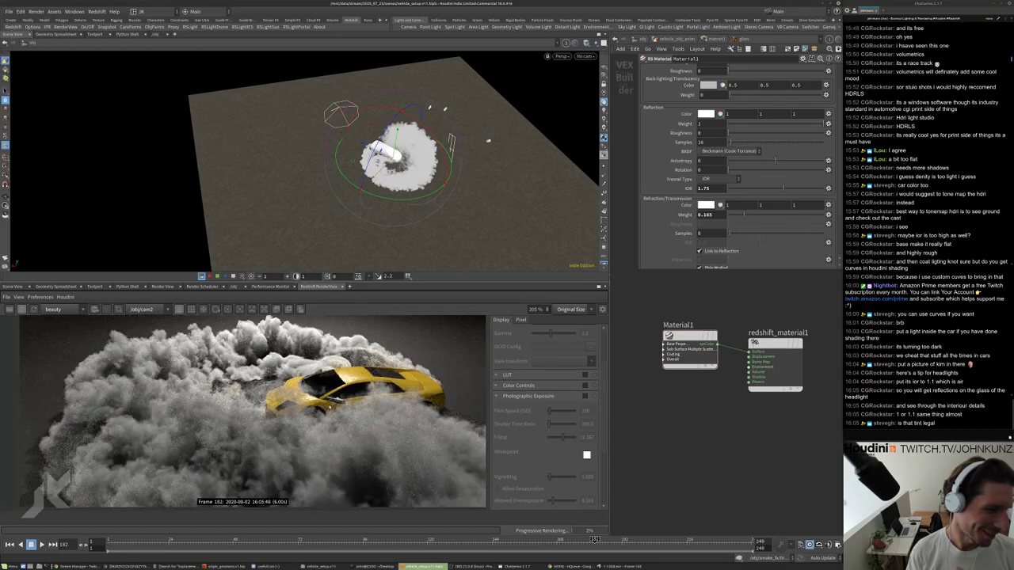
pyautogui.scroll(3, 340, 400)
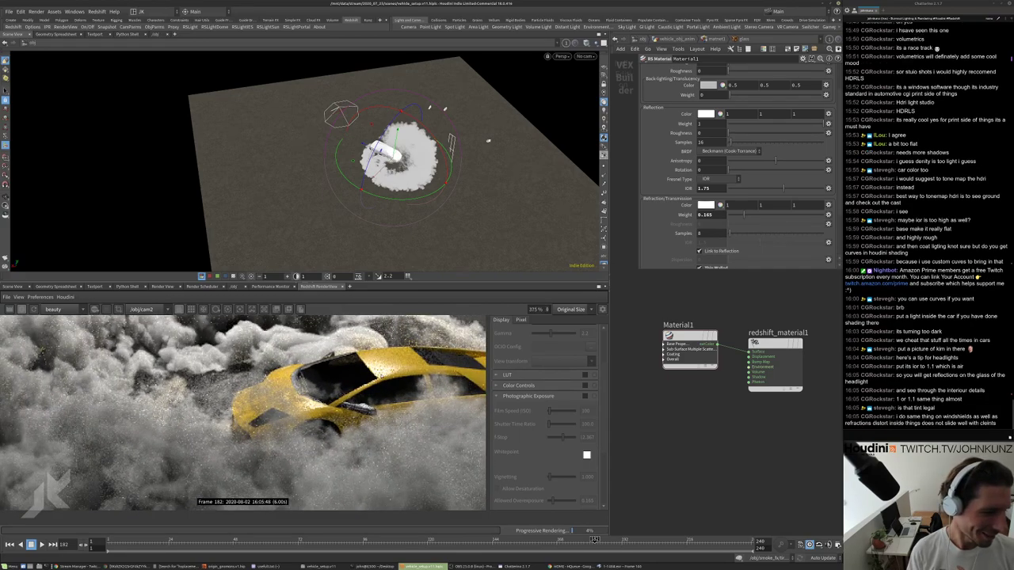
pyautogui.scroll(-2, 381, 382)
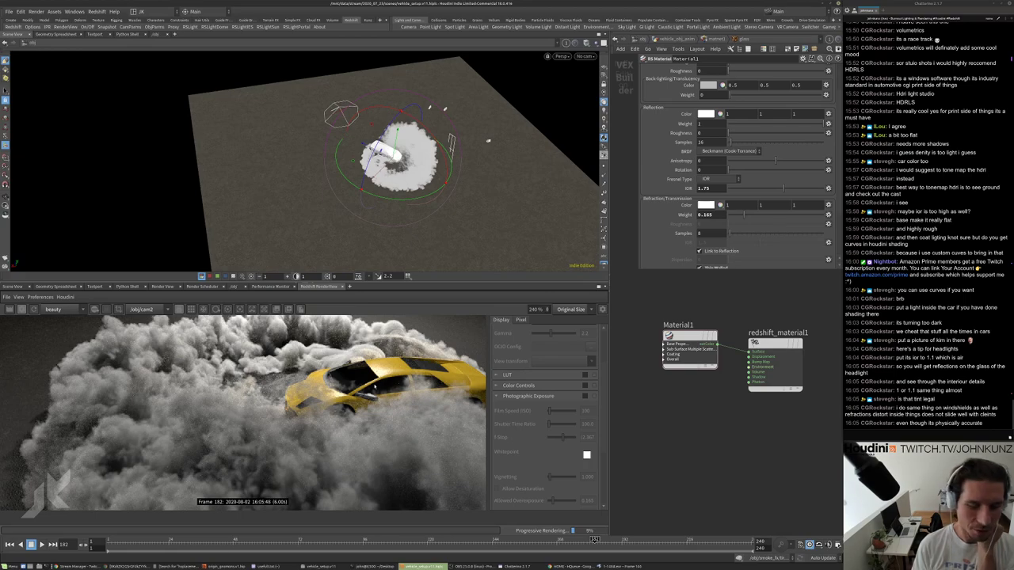
pyautogui.scroll(-2, 262, 408)
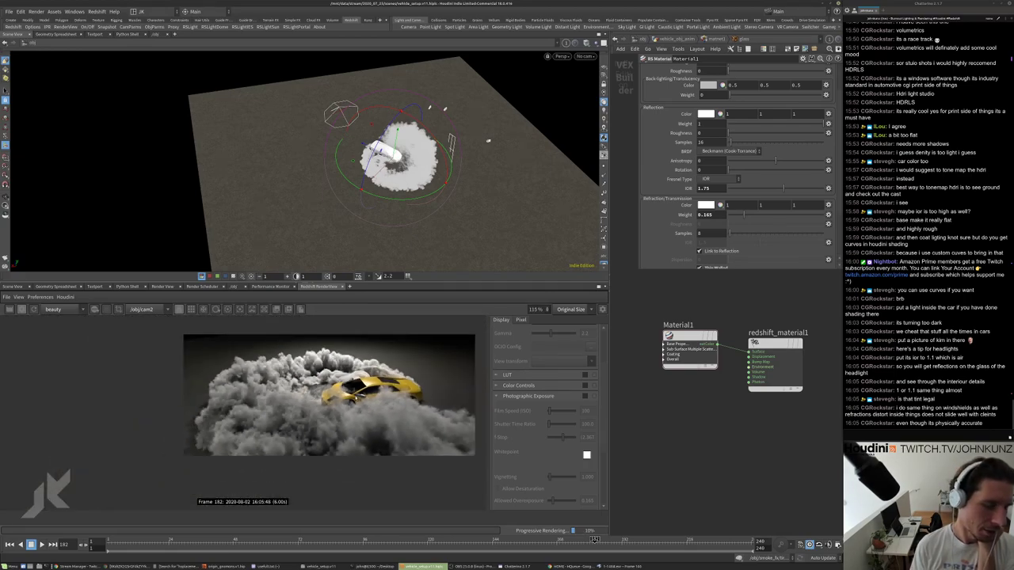
pyautogui.scroll(2, 356, 398)
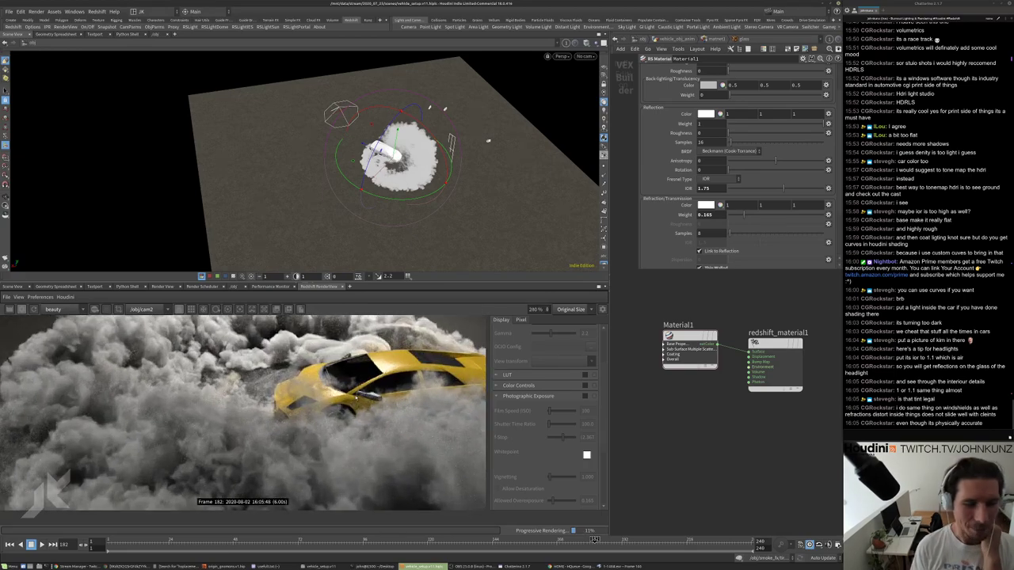
pyautogui.scroll(3, 365, 373)
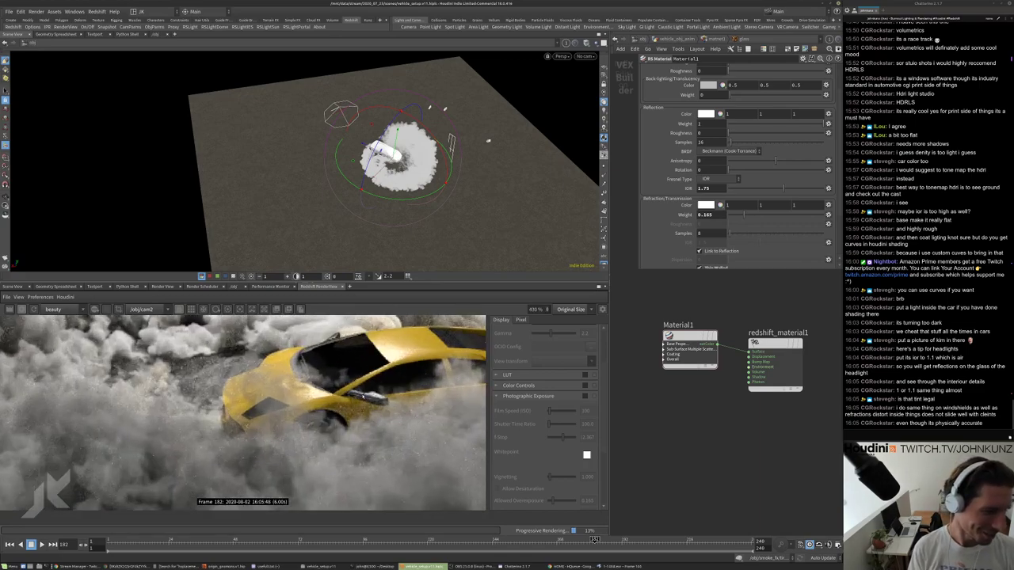
pyautogui.scroll(-8, 400, 396)
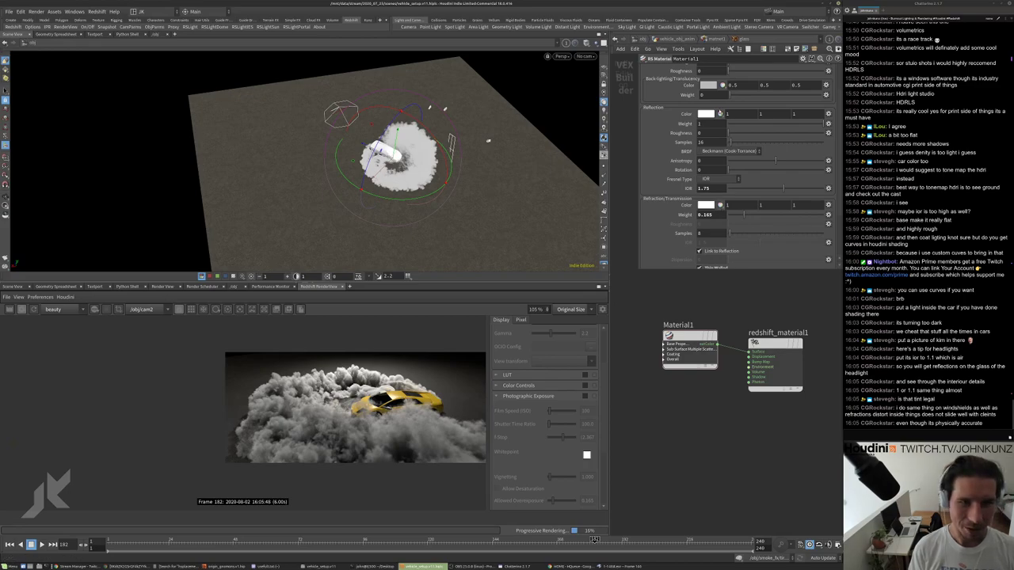
# Raise the refraction weight to 0.25, then 0.4, and check the finished render.
pyautogui.moveTo(711, 215); pyautogui.dragTo(702, 214)
pyautogui.write('25')
pyautogui.press('Return')
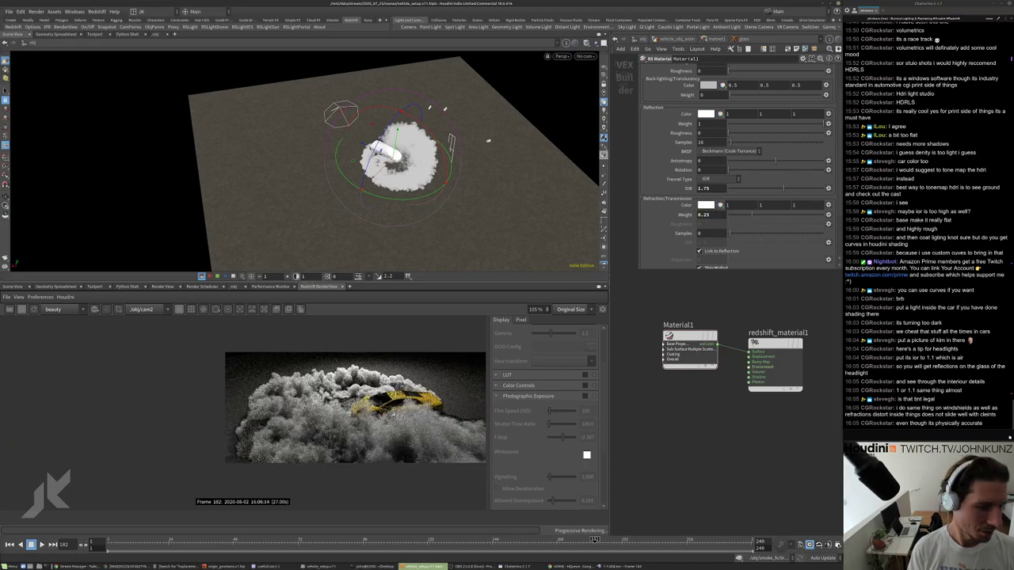
pyautogui.scroll(5, 356, 404)
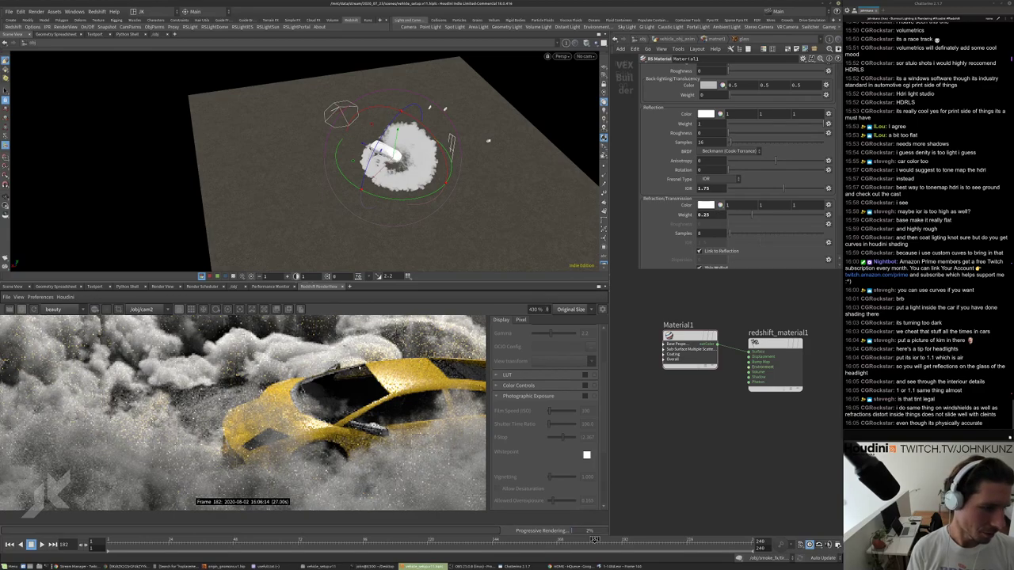
pyautogui.write('0.4')
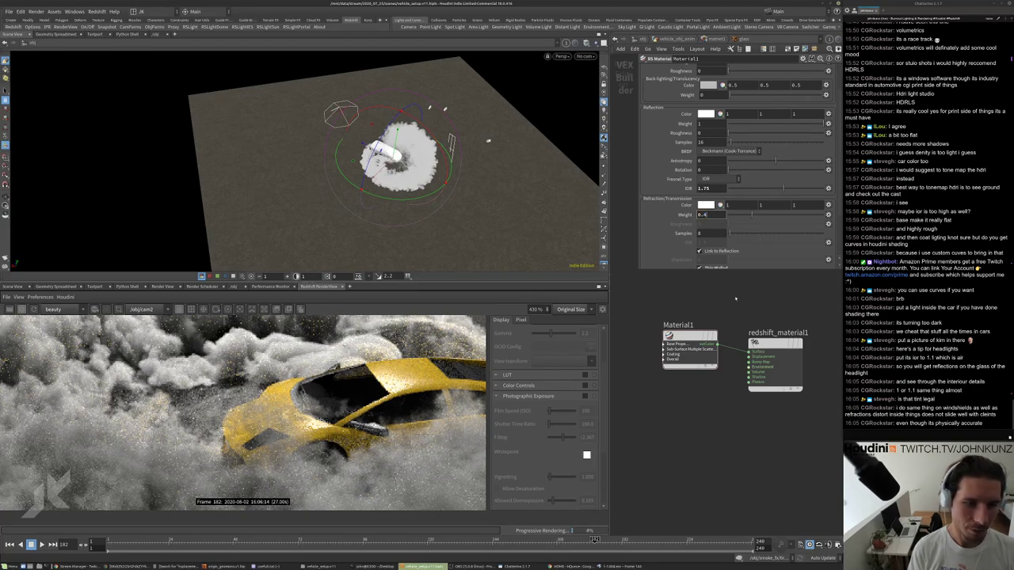
pyautogui.press('Return')
pyautogui.scroll(-3, 359, 381)
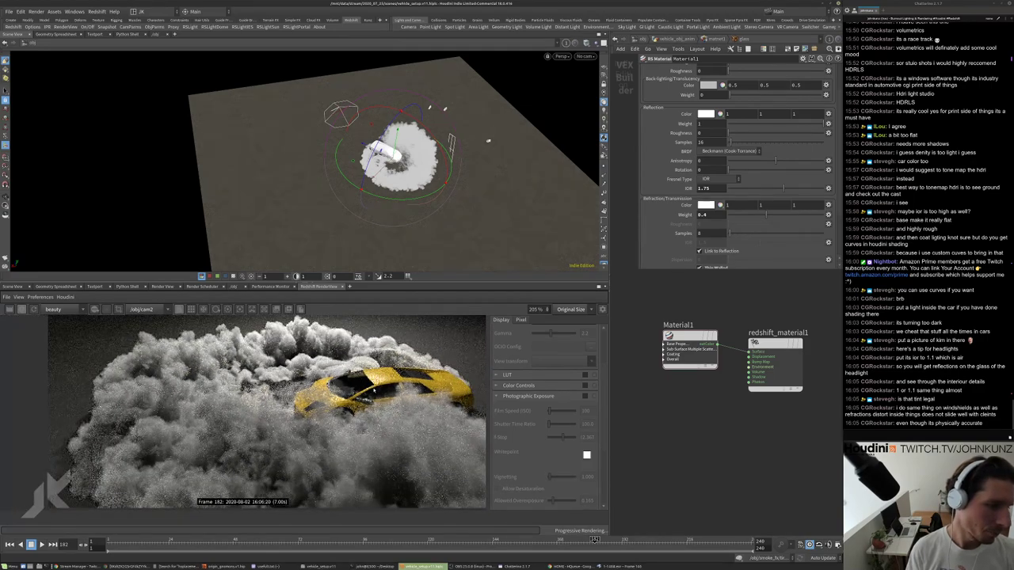
pyautogui.scroll(-2, 359, 388)
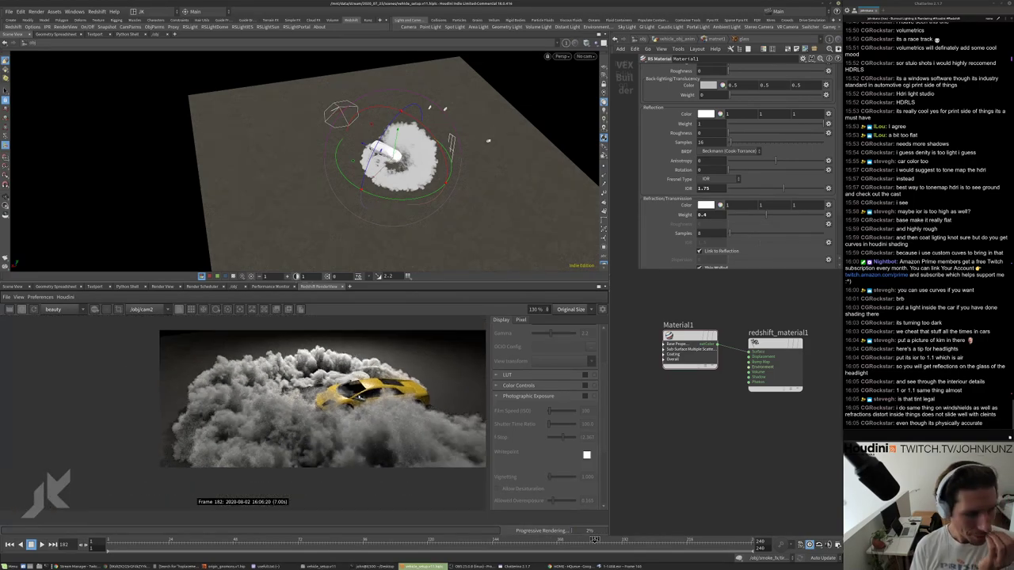
pyautogui.scroll(5, 346, 389)
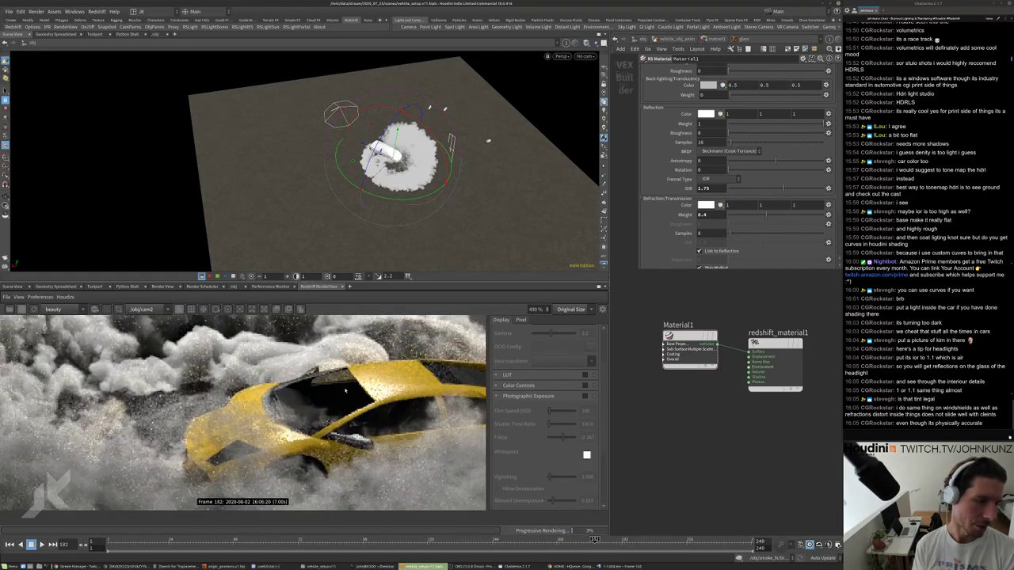
pyautogui.scroll(-6, 336, 414)
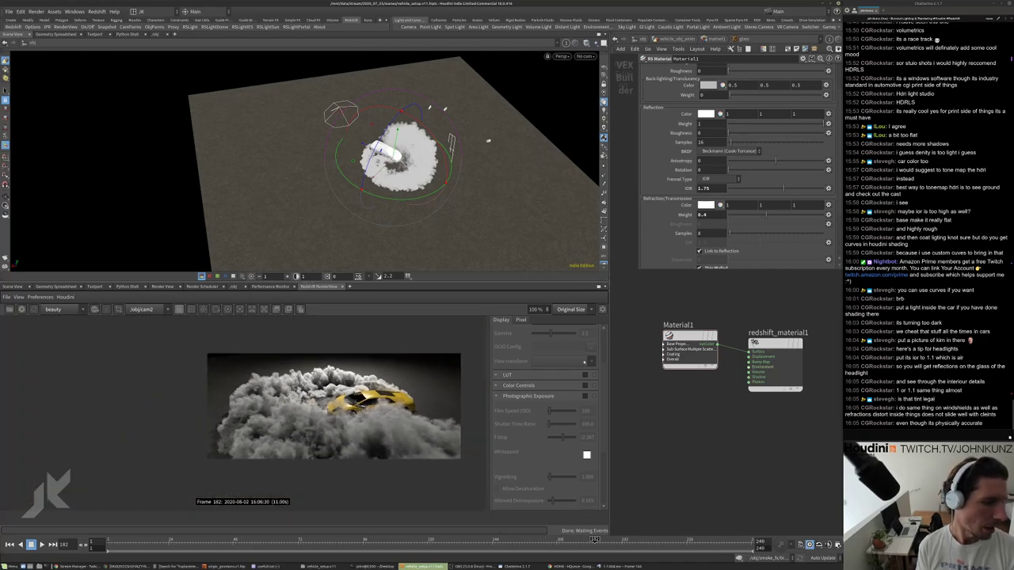
# Restart the Redshift render at frame 118 and zoom in to inspect the car in smoke.
pyautogui.click(21, 308)
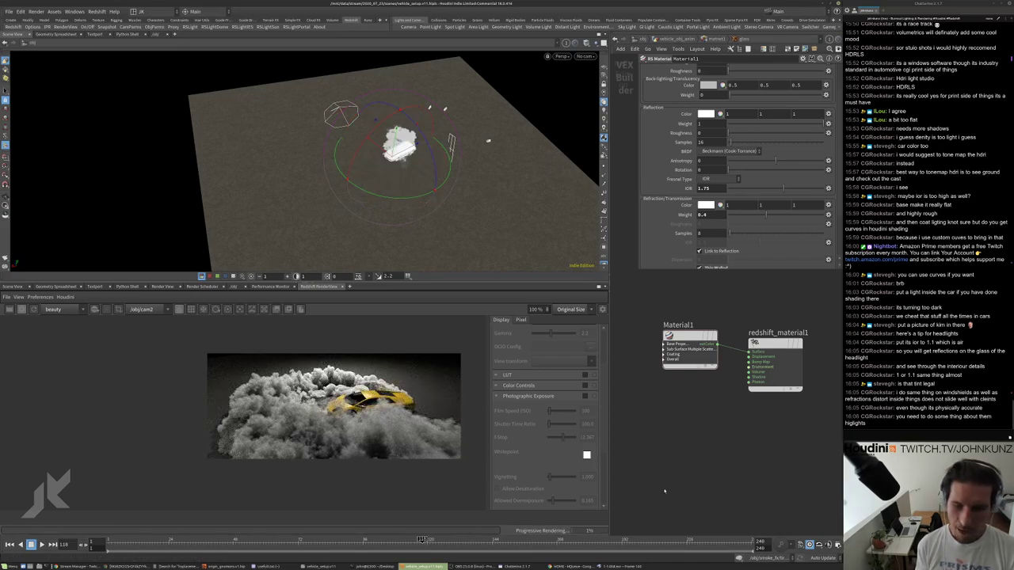
pyautogui.scroll(8, 372, 390)
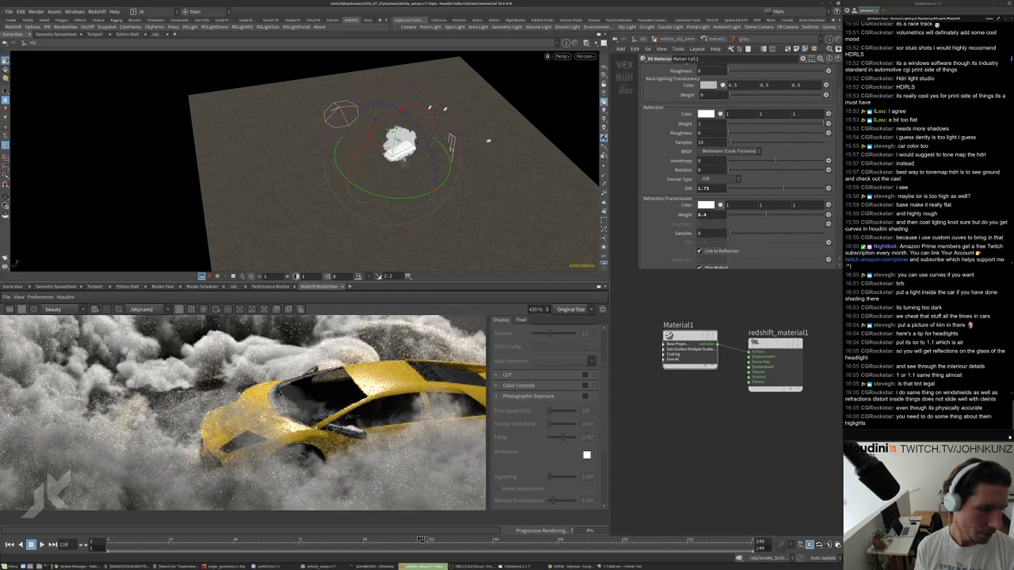
pyautogui.scroll(-4, 387, 458)
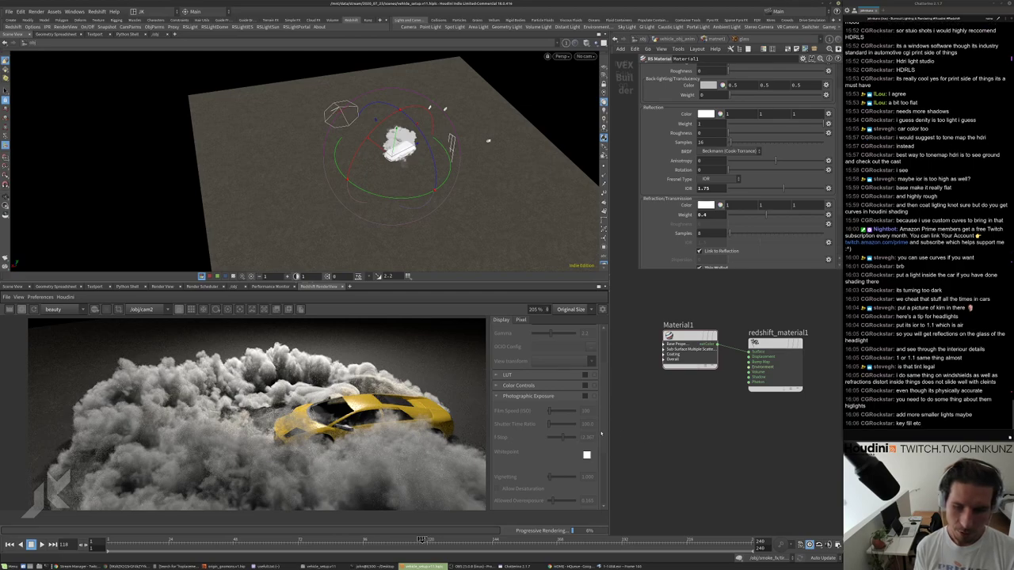
pyautogui.scroll(-2, 370, 393)
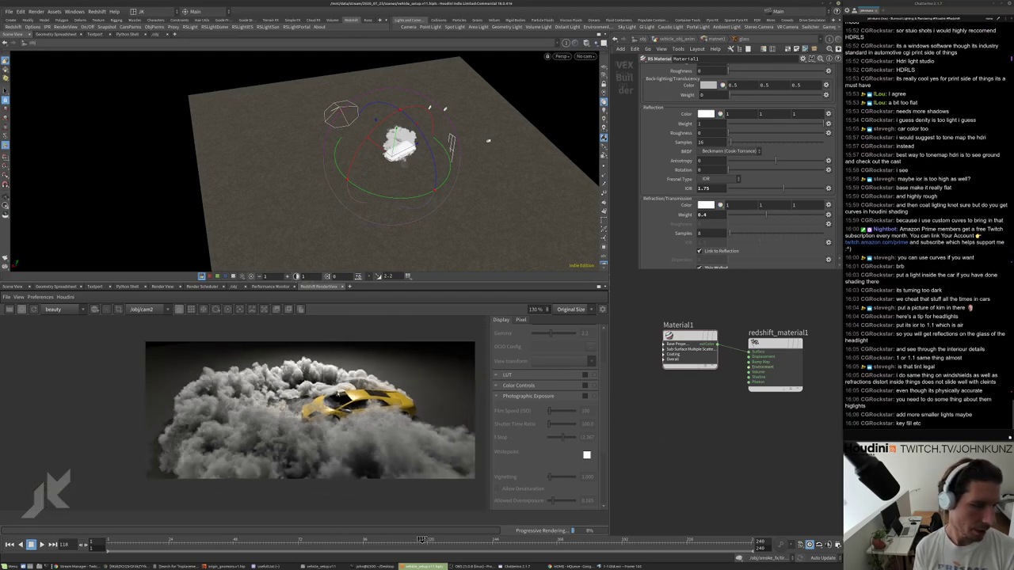
pyautogui.scroll(2, 435, 393)
pyautogui.scroll(-2, 436, 393)
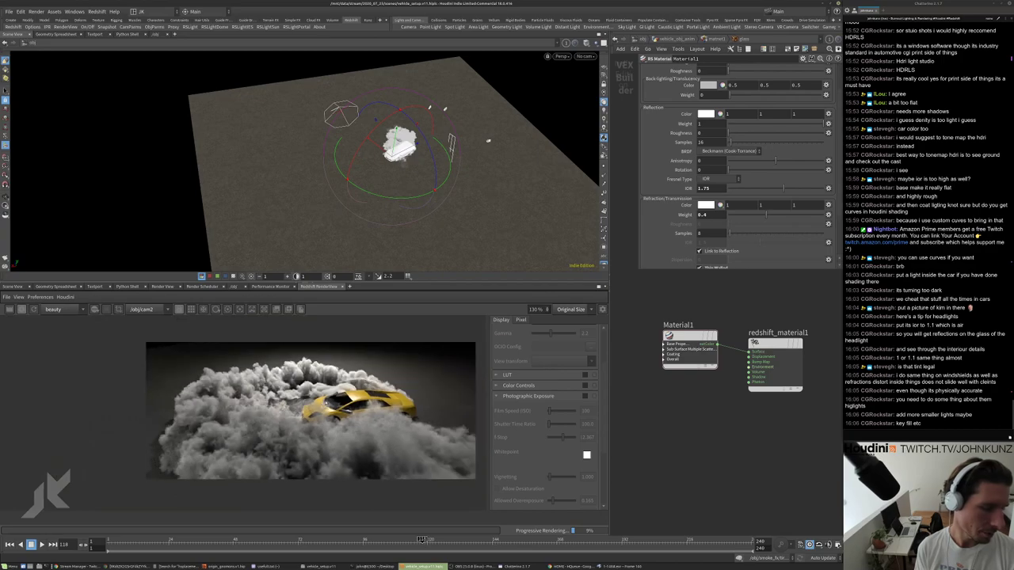
pyautogui.scroll(1, 436, 393)
pyautogui.scroll(-3, 404, 381)
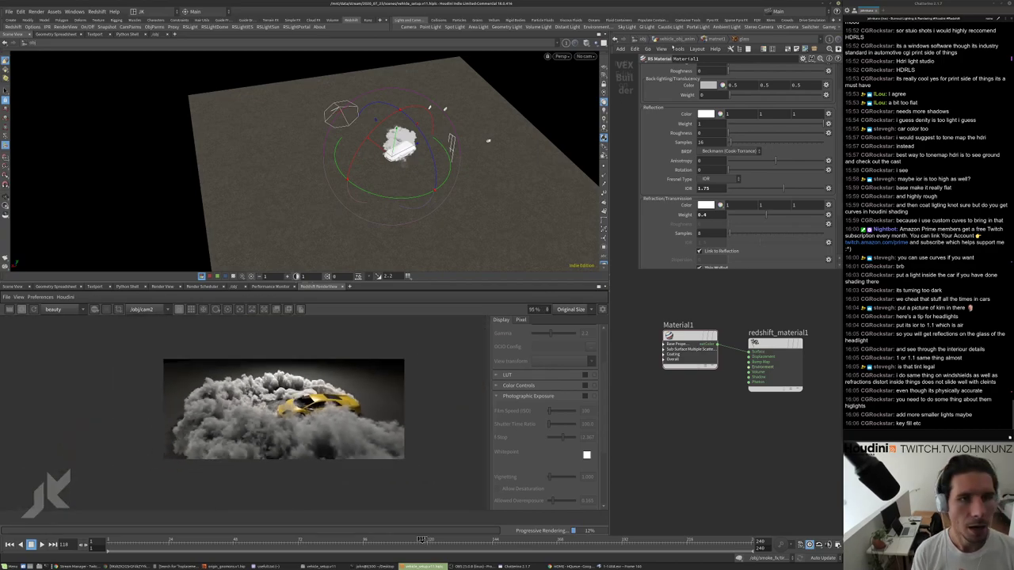
# Go up out of the glass shader and into Material1's node network in matnet1.
pyautogui.press('u')
pyautogui.moveTo(704, 324); pyautogui.dragTo(702, 364, button='middle')
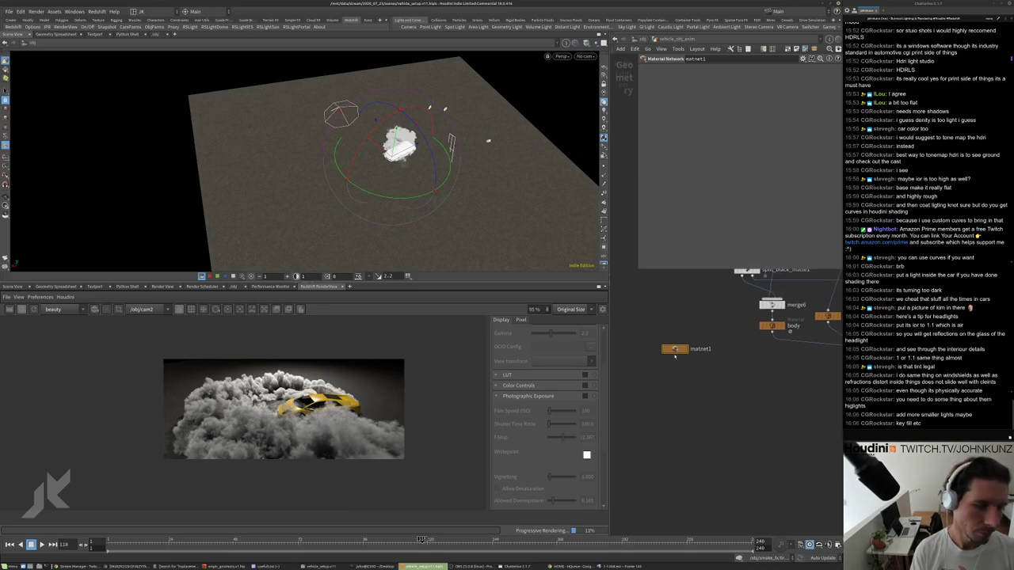
pyautogui.doubleClick(672, 354)
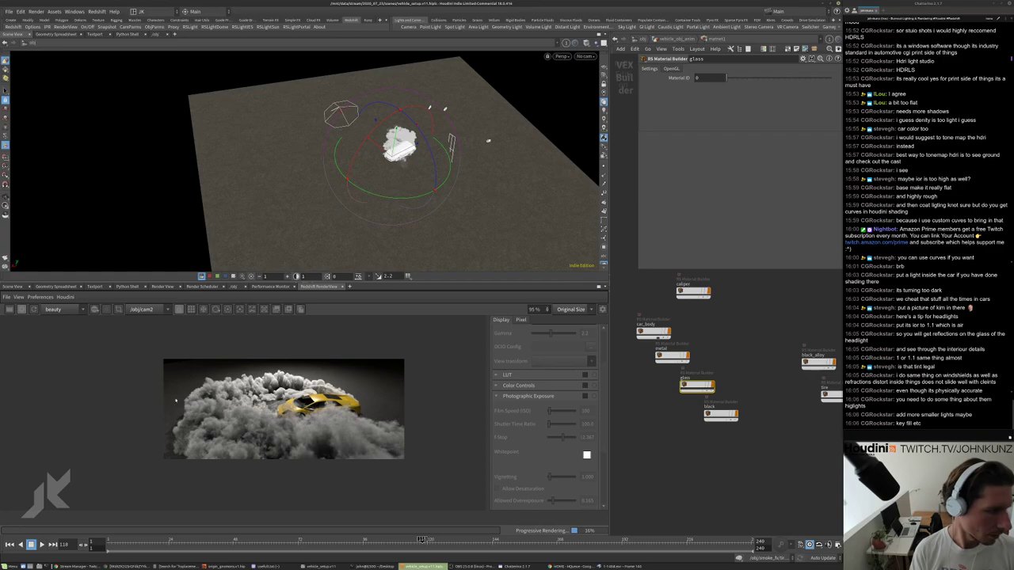
pyautogui.doubleClick(697, 386)
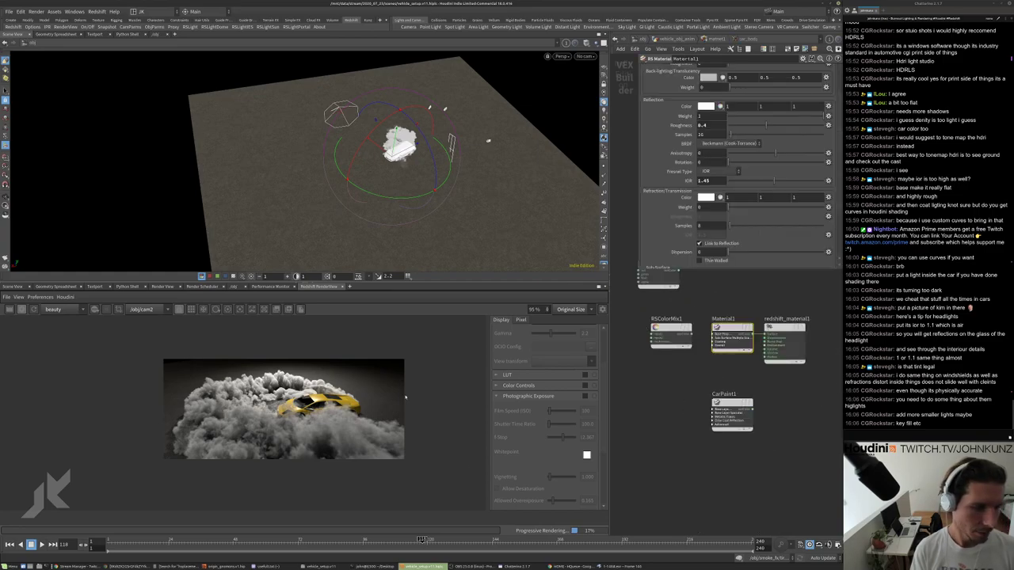
pyautogui.scroll(5, 341, 411)
pyautogui.moveTo(721, 300); pyautogui.dragTo(718, 343, button='middle')
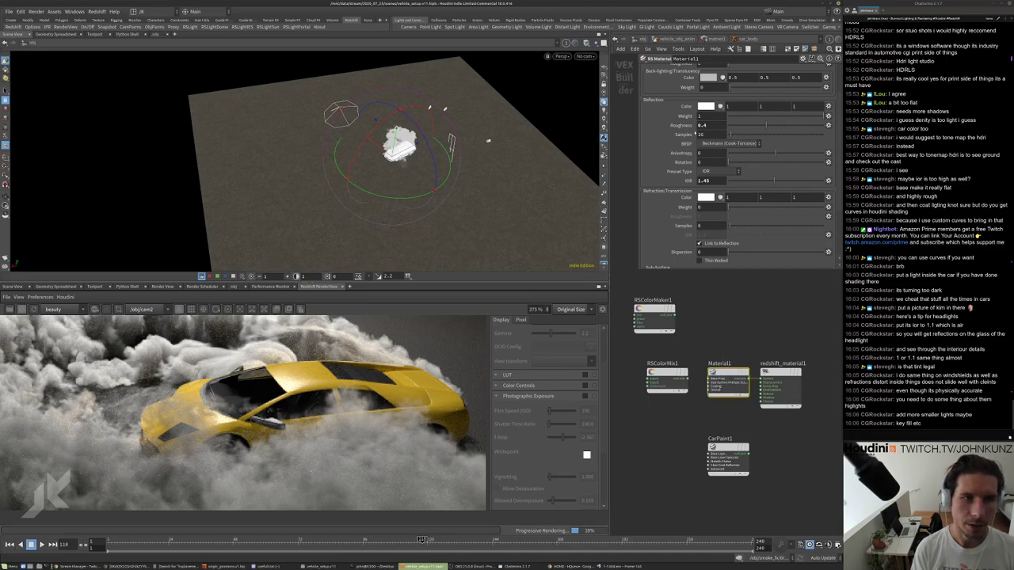
# Set the car paint reflection roughness to 0.6 and zoom the render to inspect.
pyautogui.scroll(3, 679, 135)
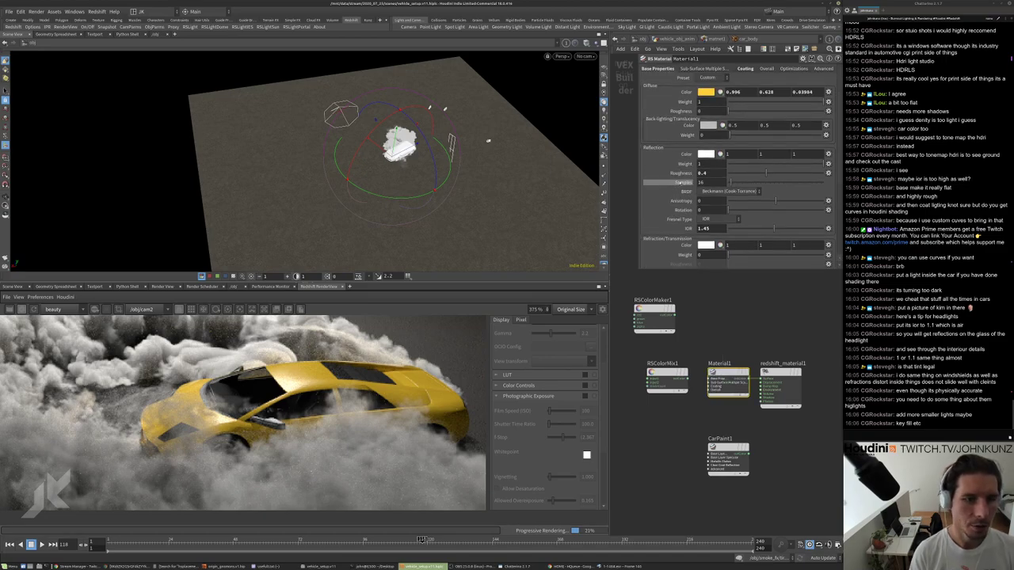
pyautogui.write('0.6')
pyautogui.press('Return')
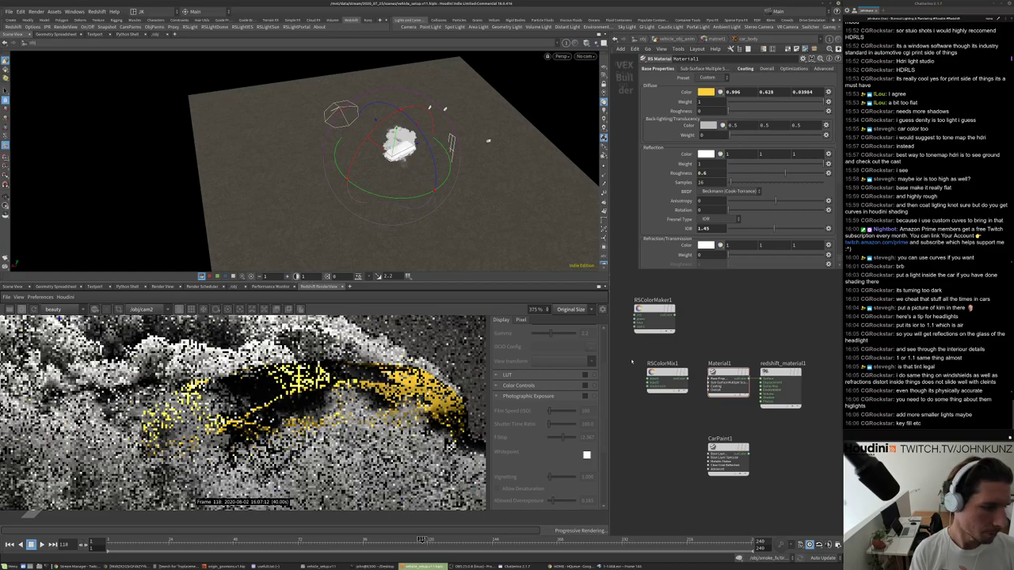
pyautogui.scroll(3, 305, 374)
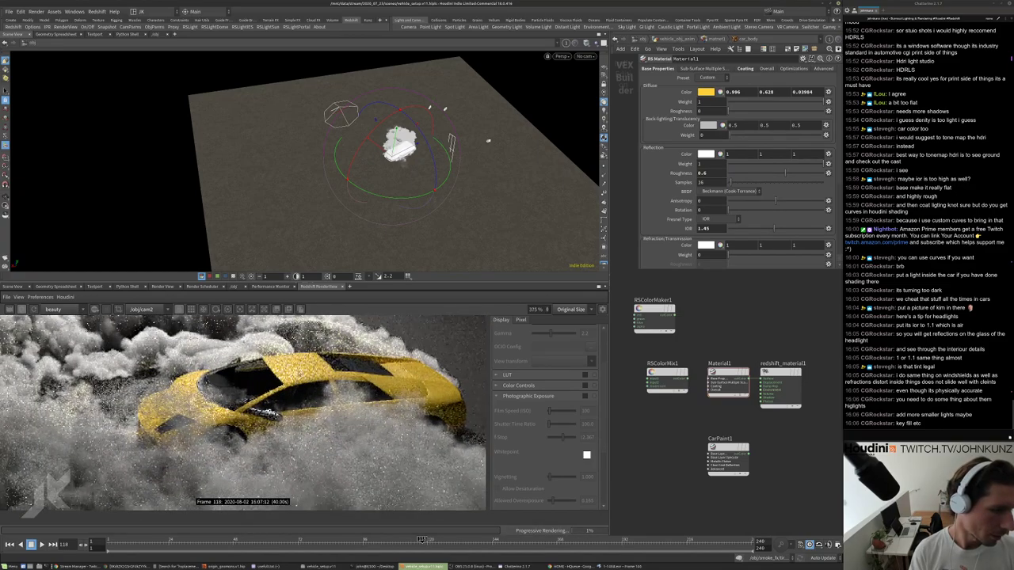
pyautogui.scroll(-6, 414, 373)
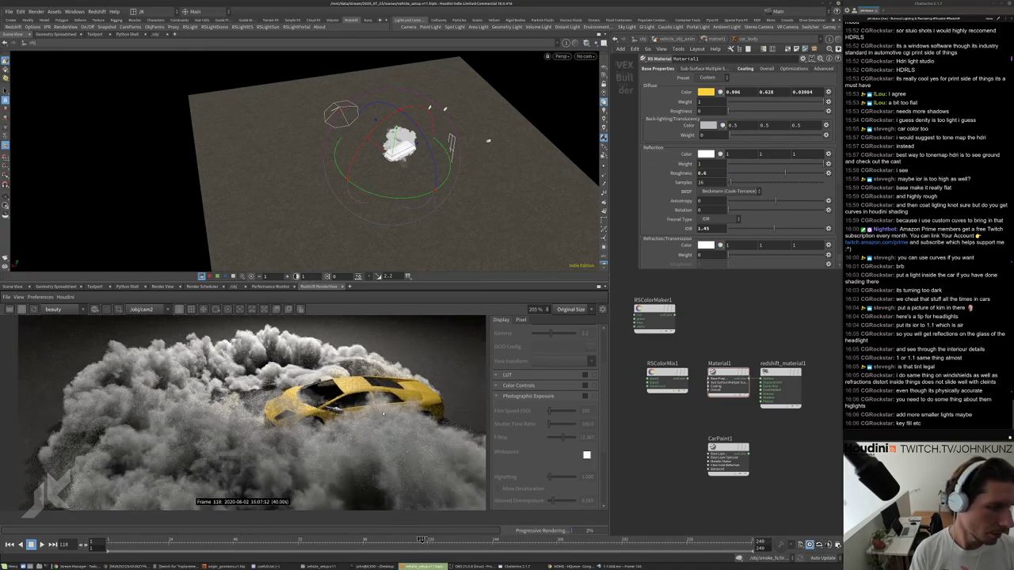
# Open Material1's Coating settings and try a clear-coat IOR of 1.6, then 2.
pyautogui.scroll(2, 352, 389)
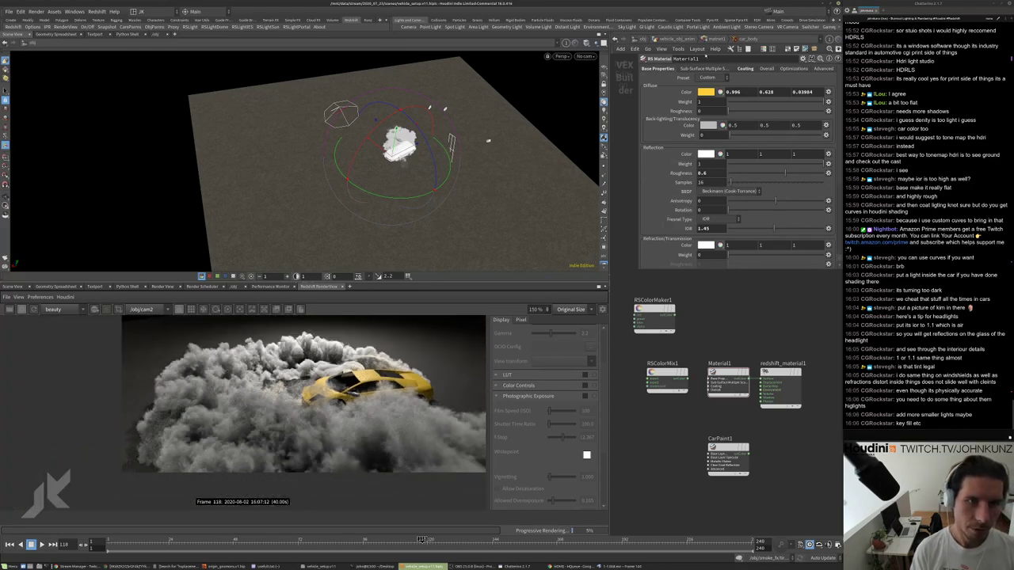
pyautogui.click(745, 69)
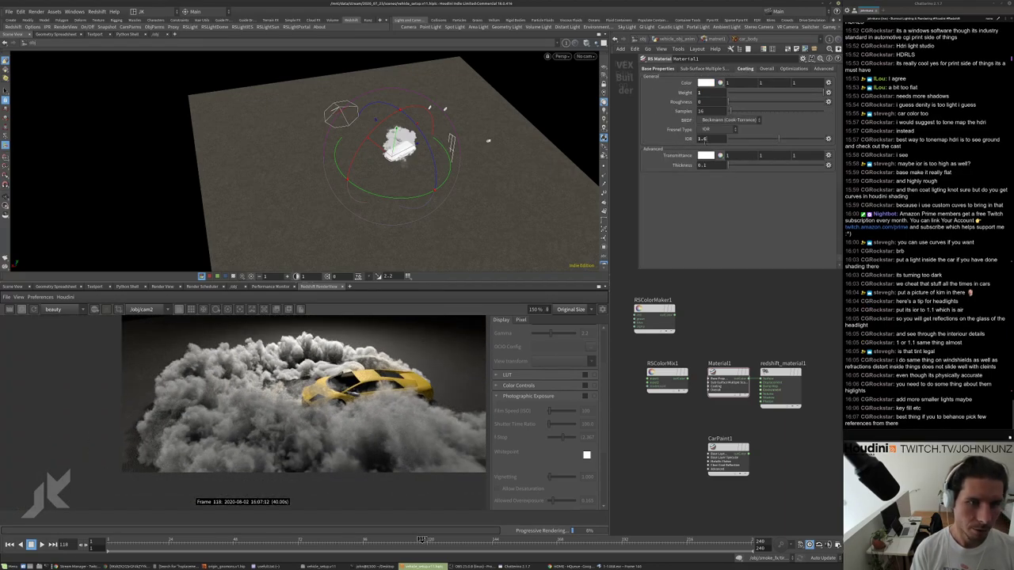
pyautogui.click(703, 139)
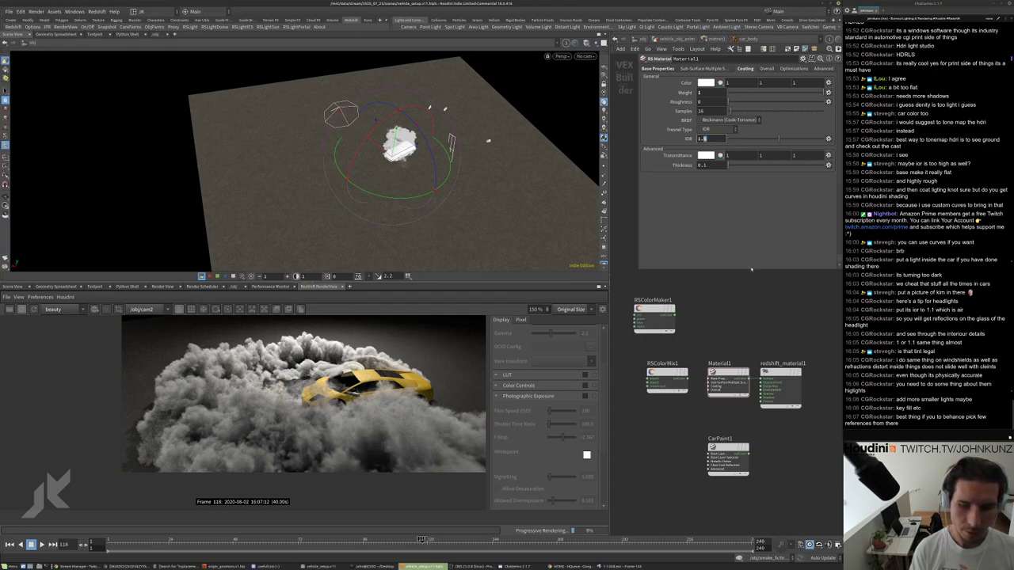
pyautogui.write('1.')
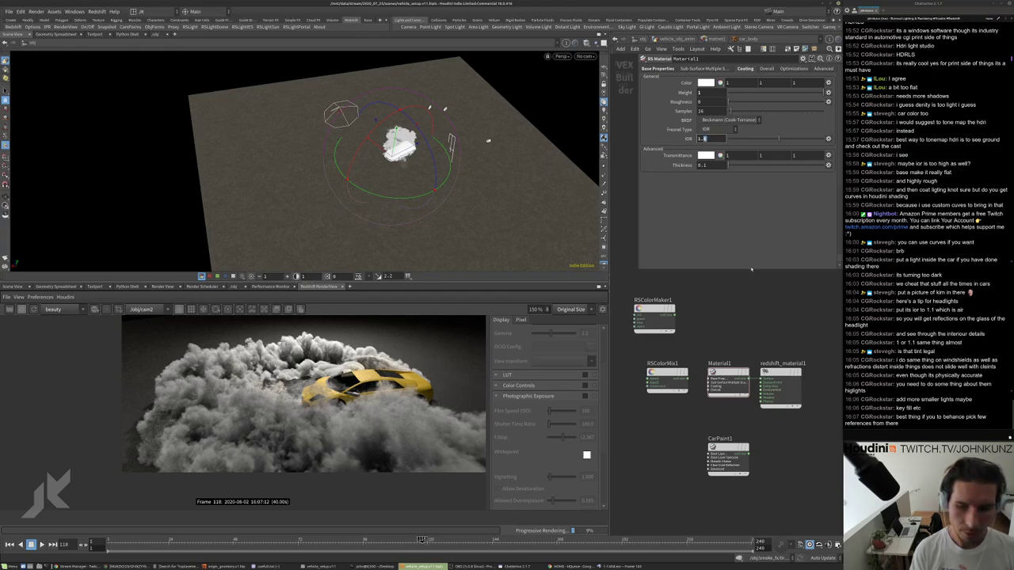
pyautogui.write('6')
pyautogui.press('Return')
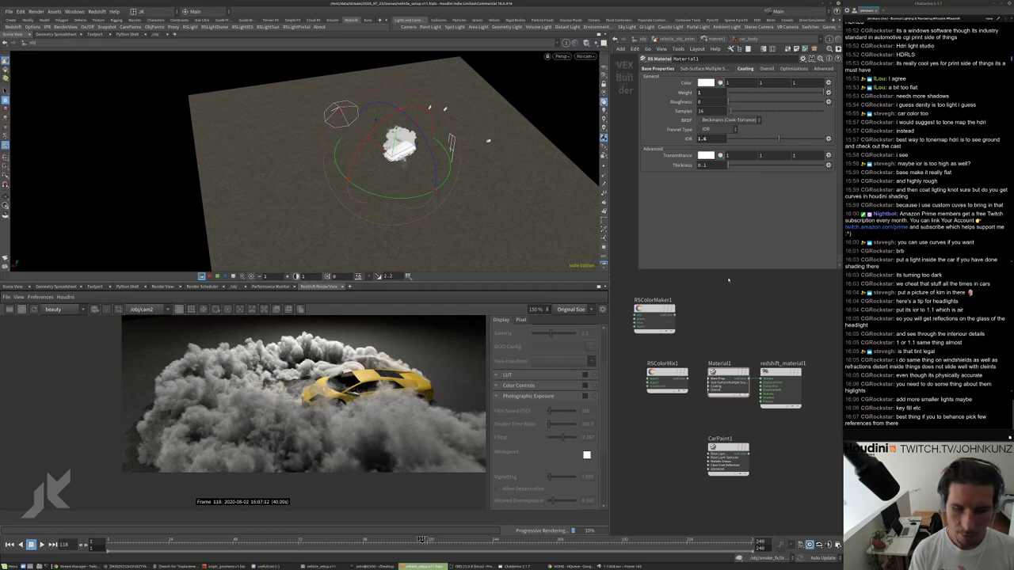
pyautogui.click(703, 139)
pyautogui.write('2')
pyautogui.press('Return')
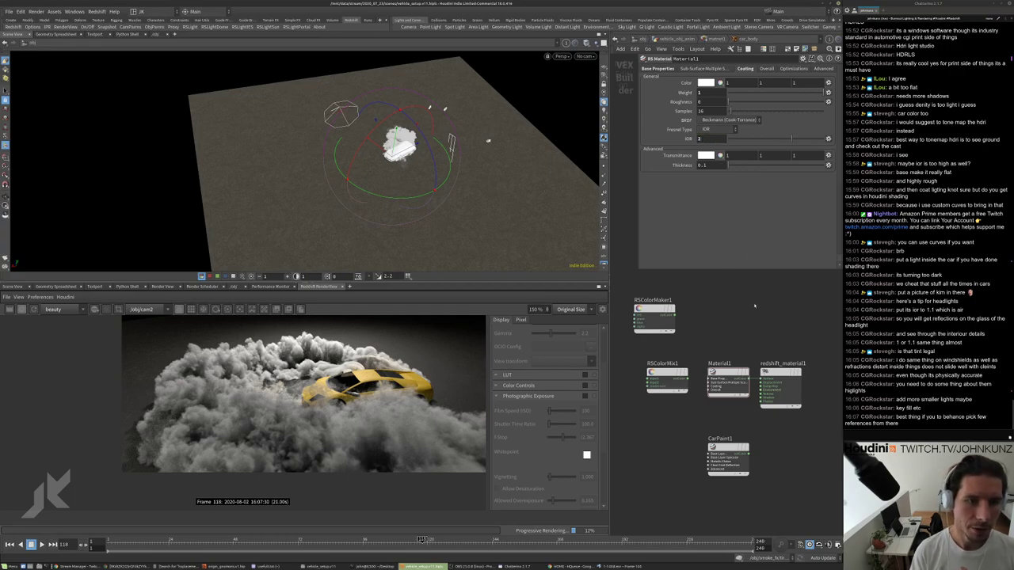
# Compare coating IOR 2.75 and a lower value, then return the IOR to 2.
pyautogui.scroll(5, 408, 388)
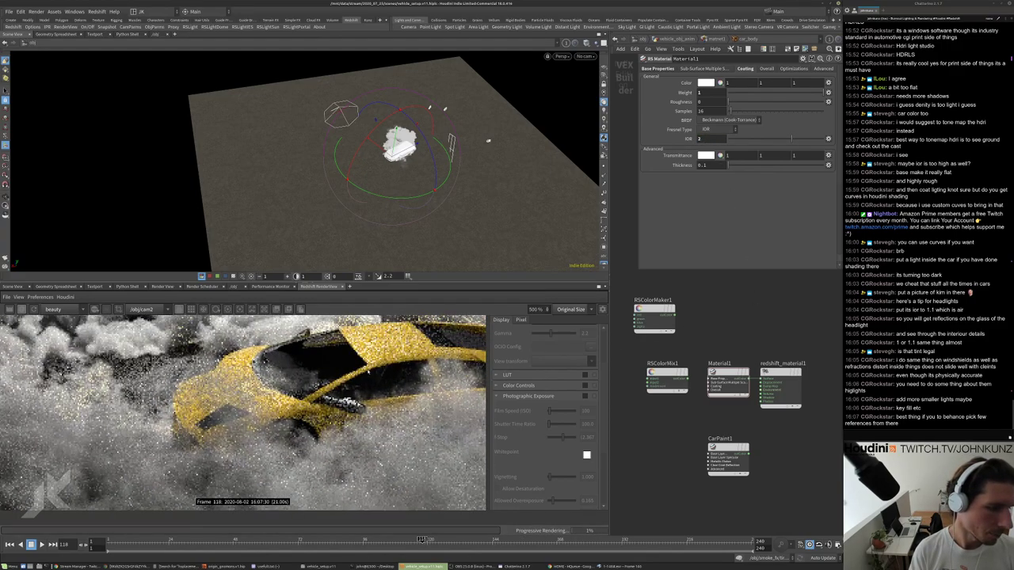
pyautogui.scroll(-3, 418, 343)
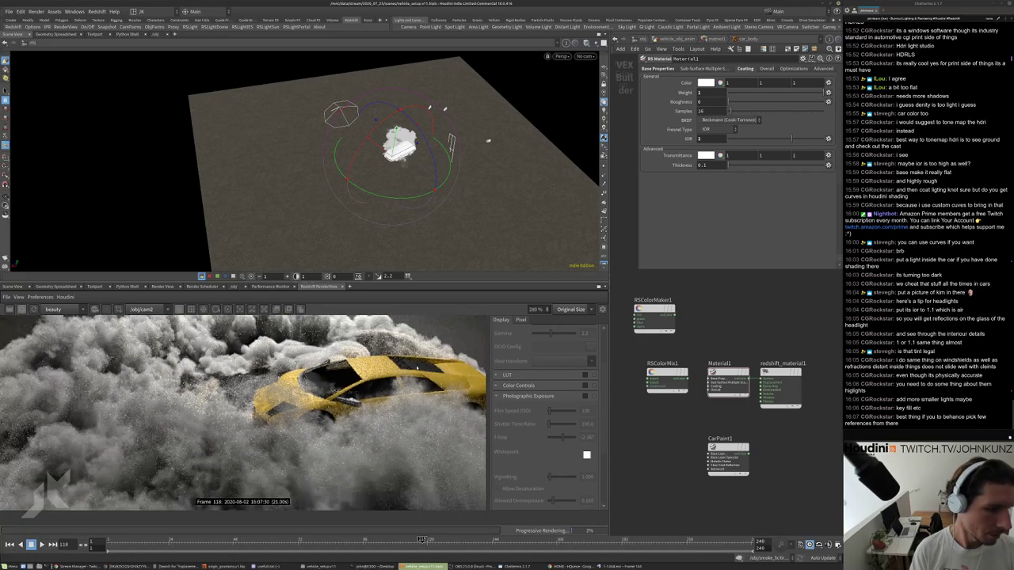
pyautogui.doubleClick(703, 138)
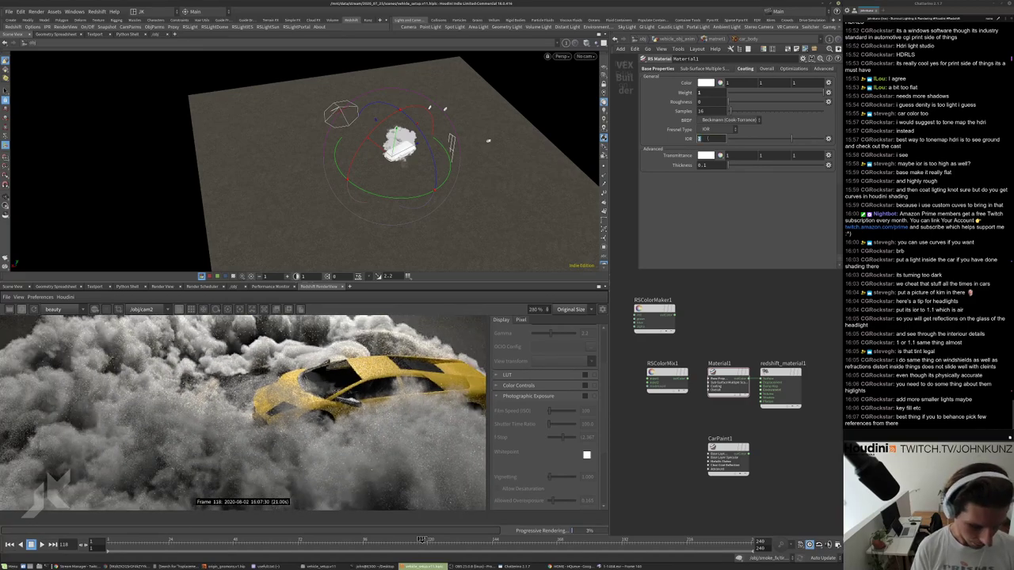
pyautogui.press('Return')
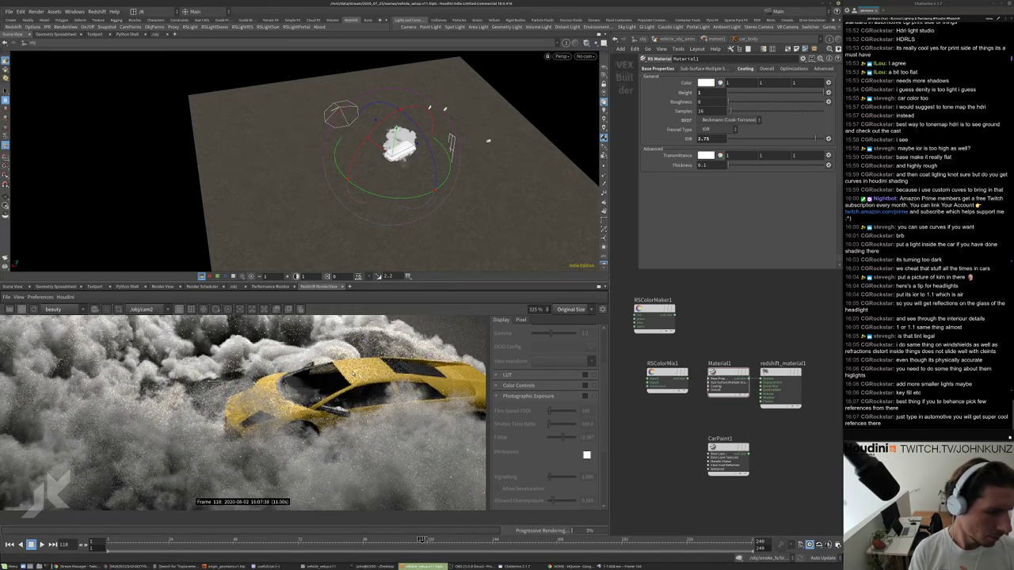
pyautogui.scroll(-3, 349, 384)
pyautogui.scroll(2, 339, 405)
pyautogui.scroll(-3, 345, 400)
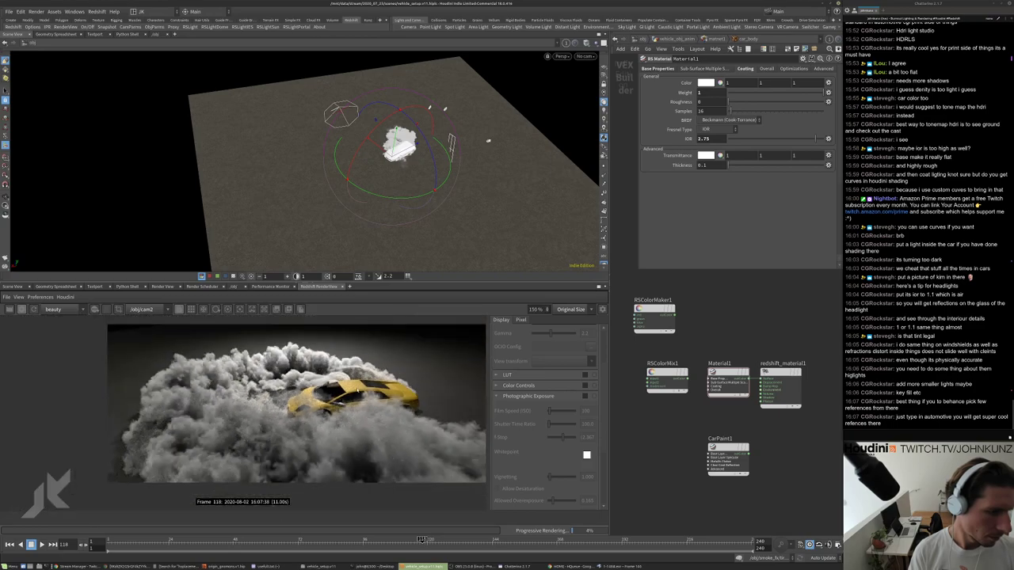
pyautogui.scroll(3, 356, 392)
pyautogui.scroll(-5, 369, 438)
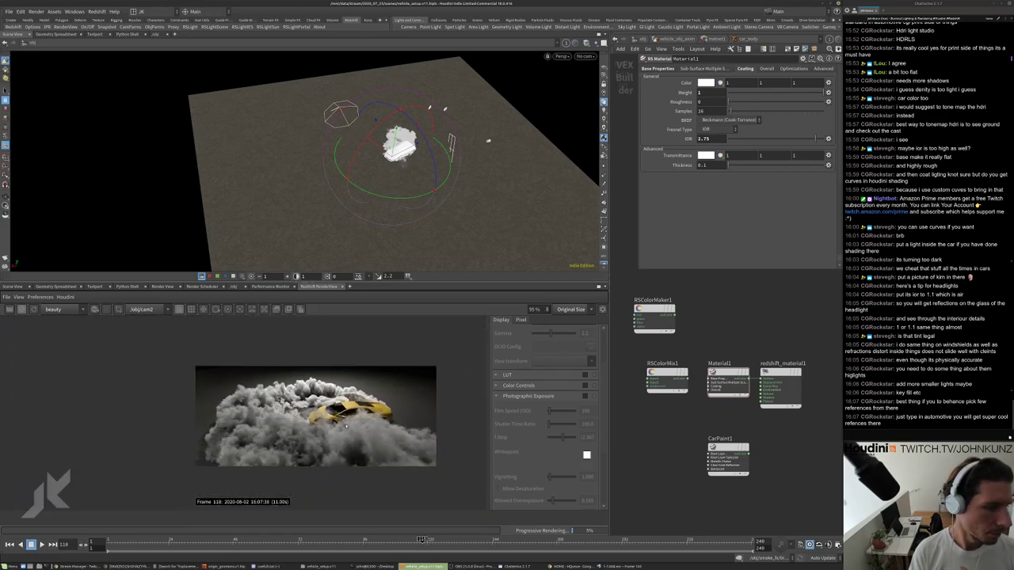
pyautogui.scroll(1, 326, 434)
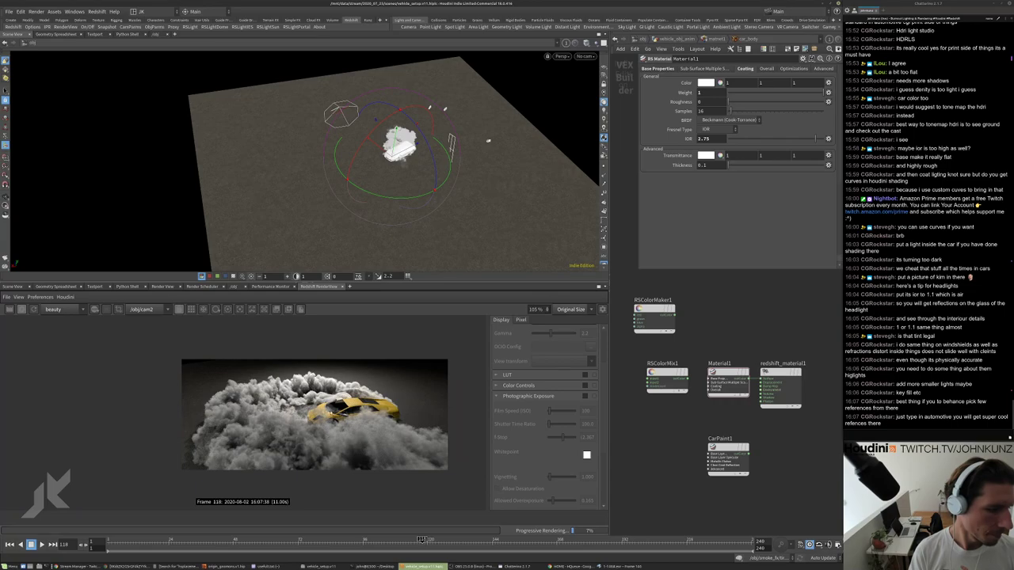
pyautogui.scroll(5, 401, 423)
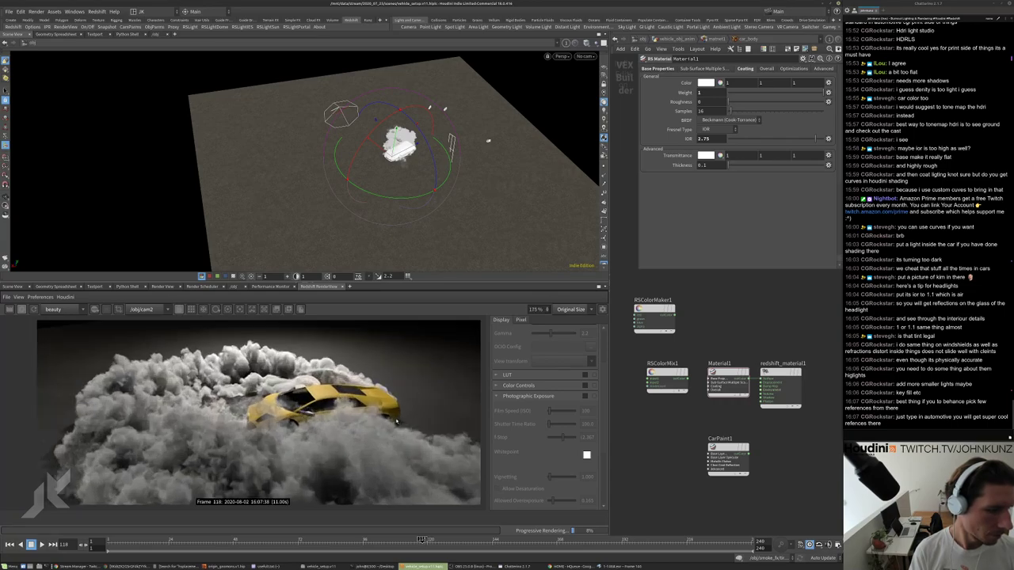
pyautogui.scroll(-4, 280, 377)
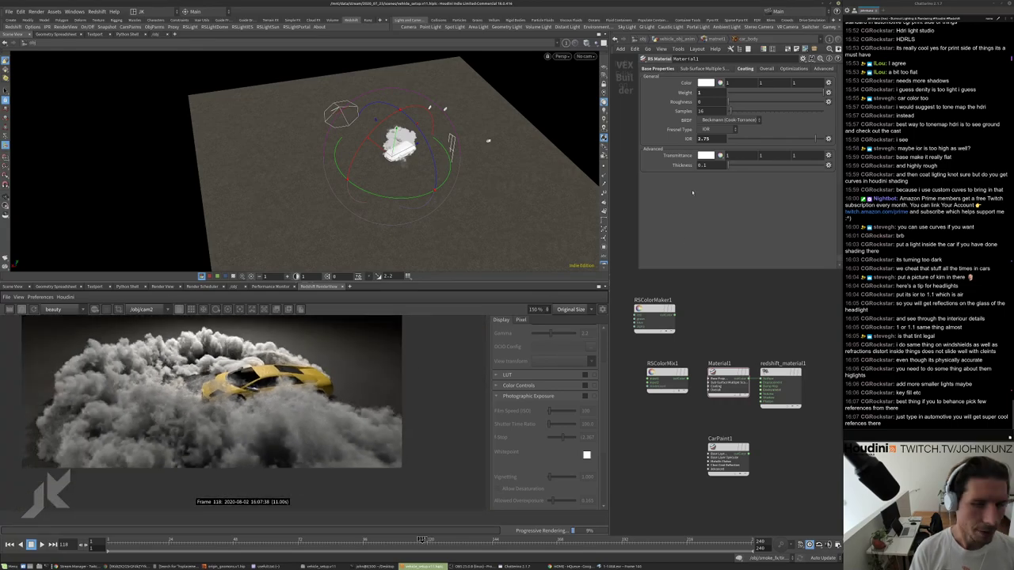
pyautogui.write('0.75')
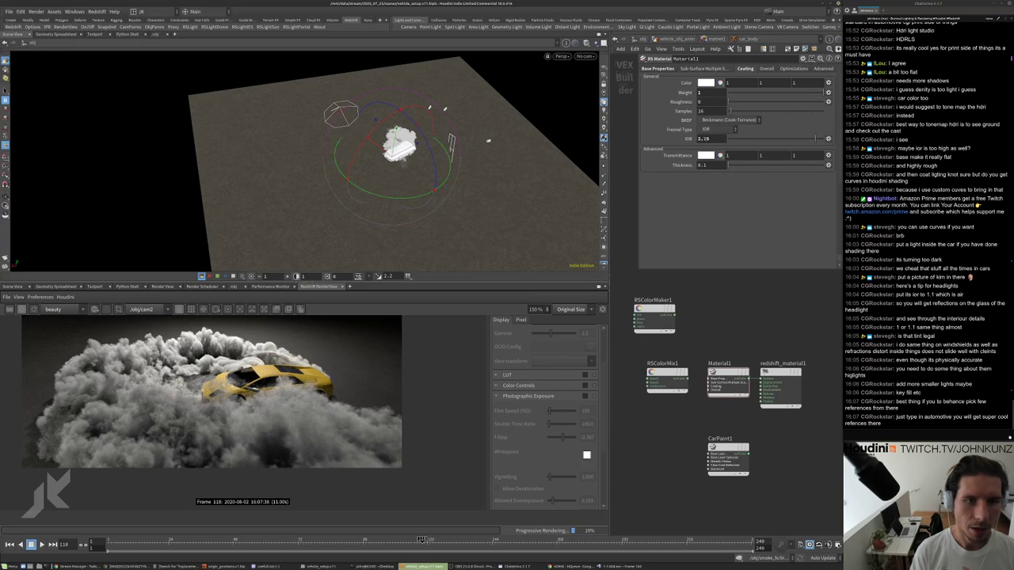
pyautogui.write('1.1')
pyautogui.press('Return')
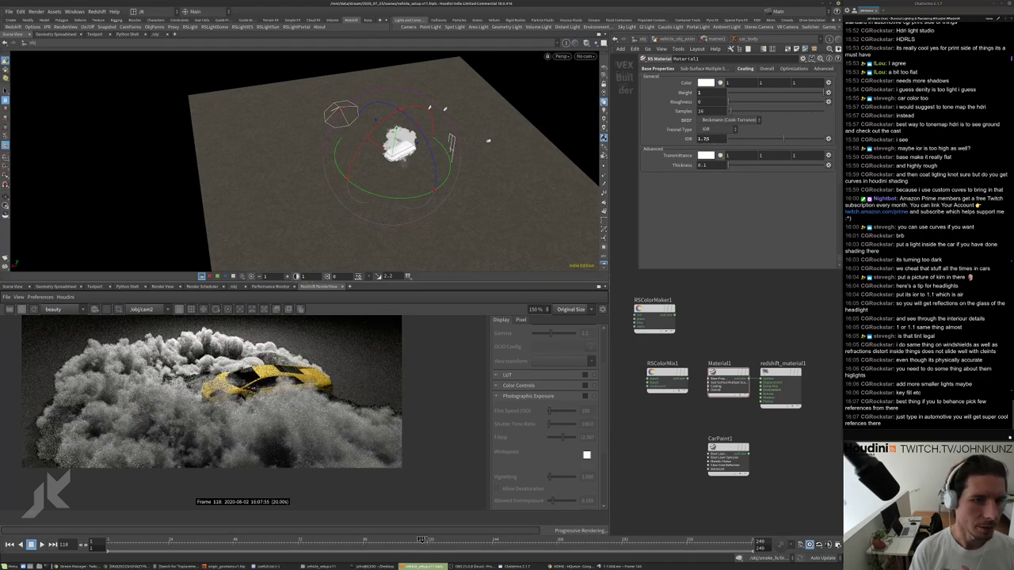
pyautogui.write('2')
pyautogui.press('Return')
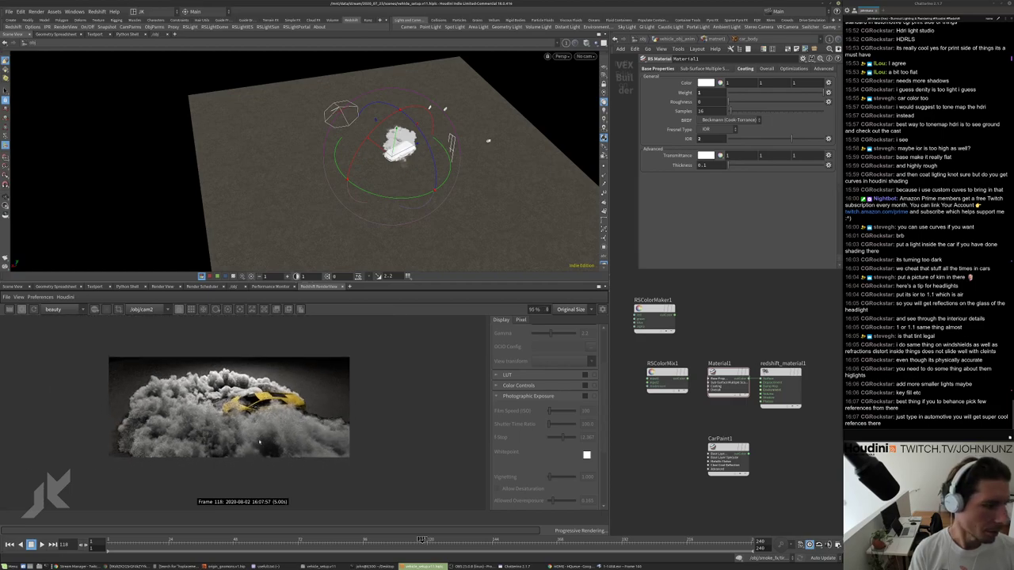
# At /obj, duplicate rslight2 as rslight3, look through it, and tumble it down over the smoke and car.
pyautogui.click(640, 39)
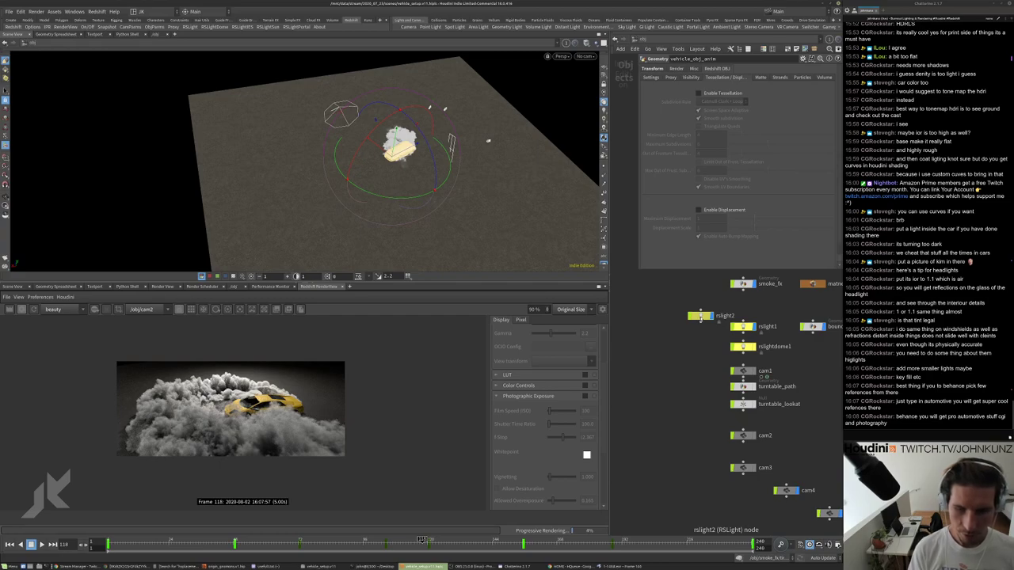
pyautogui.keyDown('alt'); pyautogui.moveTo(700, 317); pyautogui.dragTo(664, 336); pyautogui.keyUp('alt')
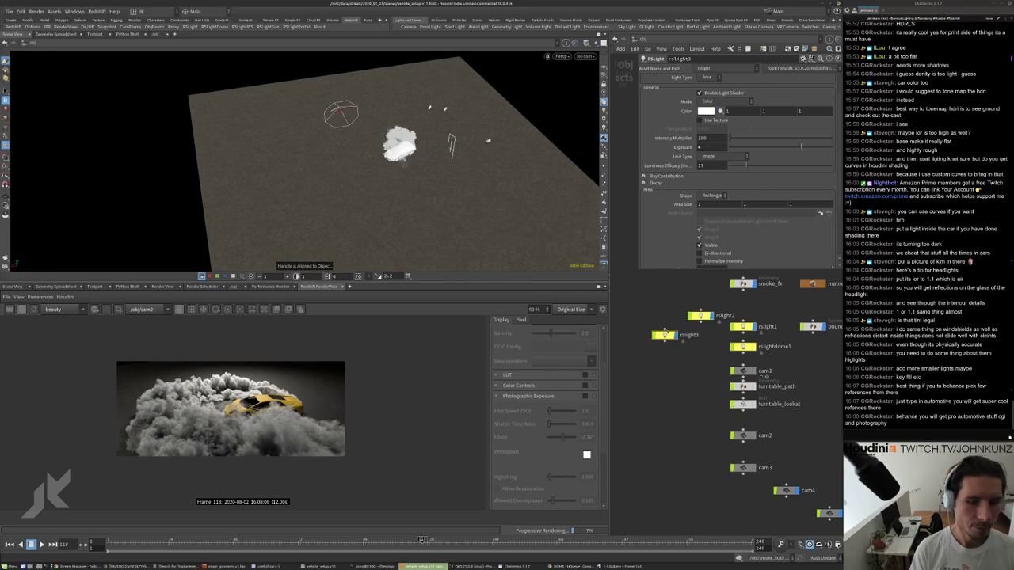
pyautogui.click(585, 56)
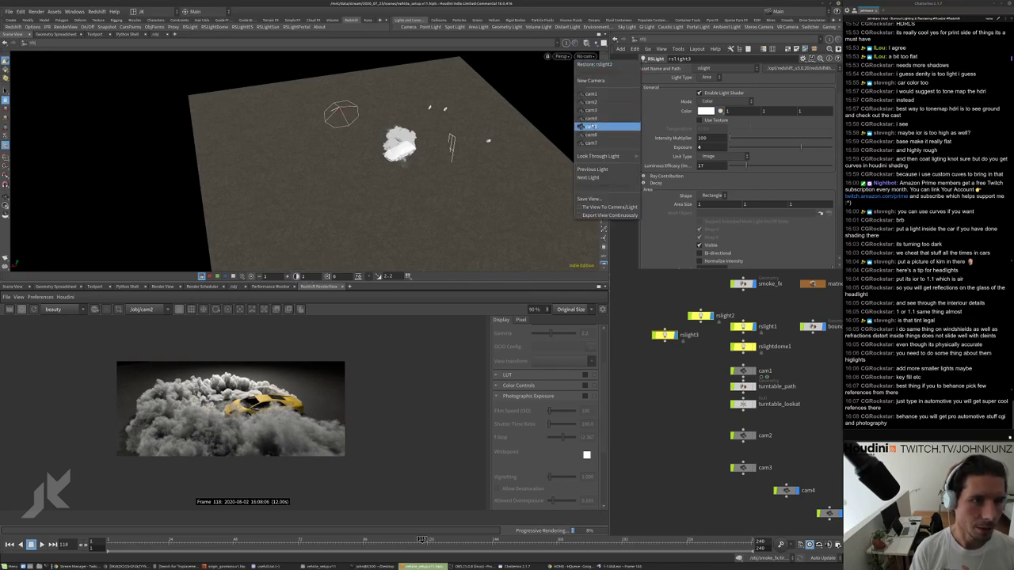
pyautogui.moveTo(602, 156)
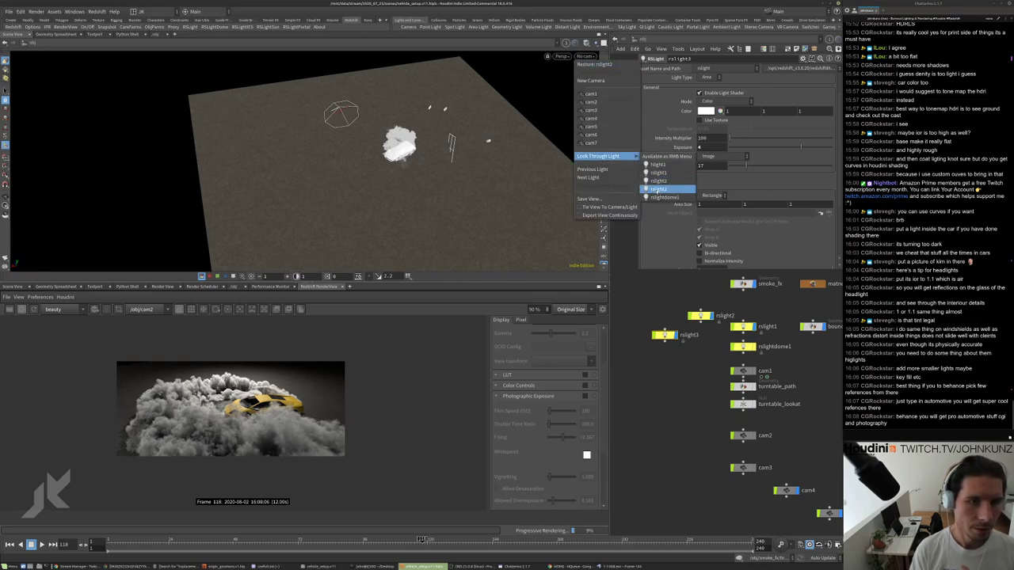
pyautogui.click(658, 188)
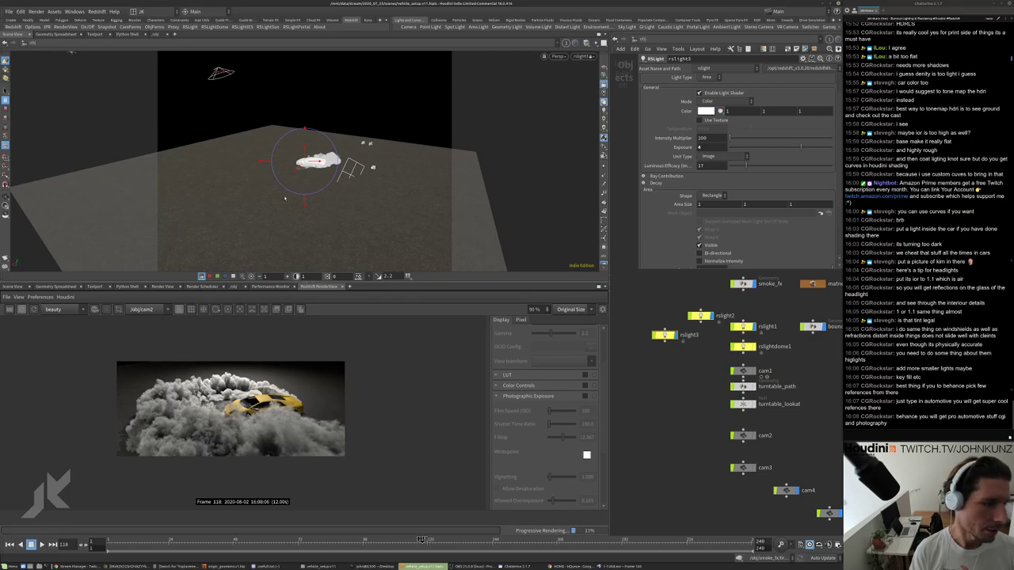
pyautogui.moveTo(229, 193); pyautogui.dragTo(255, 94)
pyautogui.moveTo(345, 213); pyautogui.dragTo(346, 158)
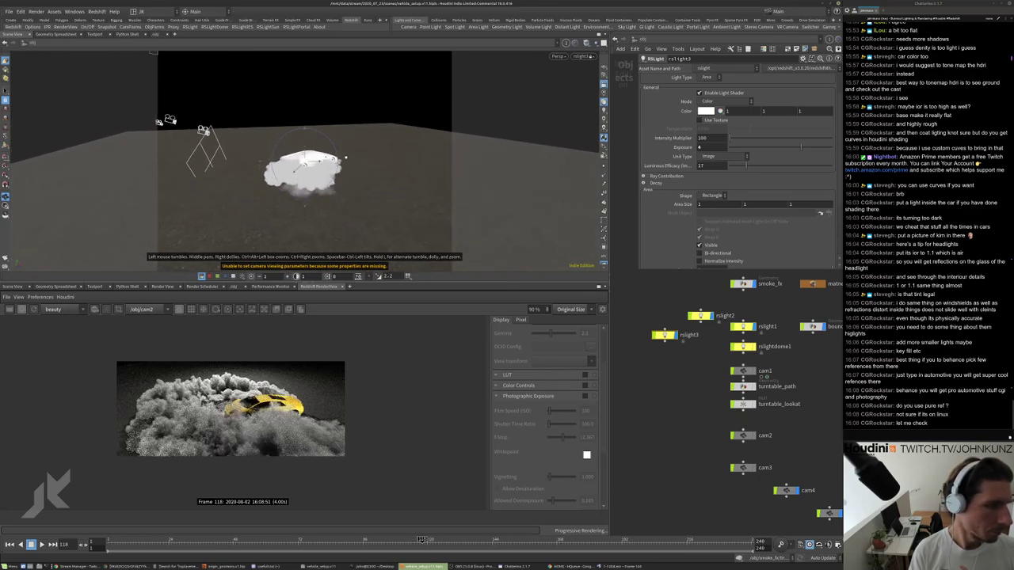
# Check the lights' exposure settings and untick On for rslight1.
pyautogui.press('Return')
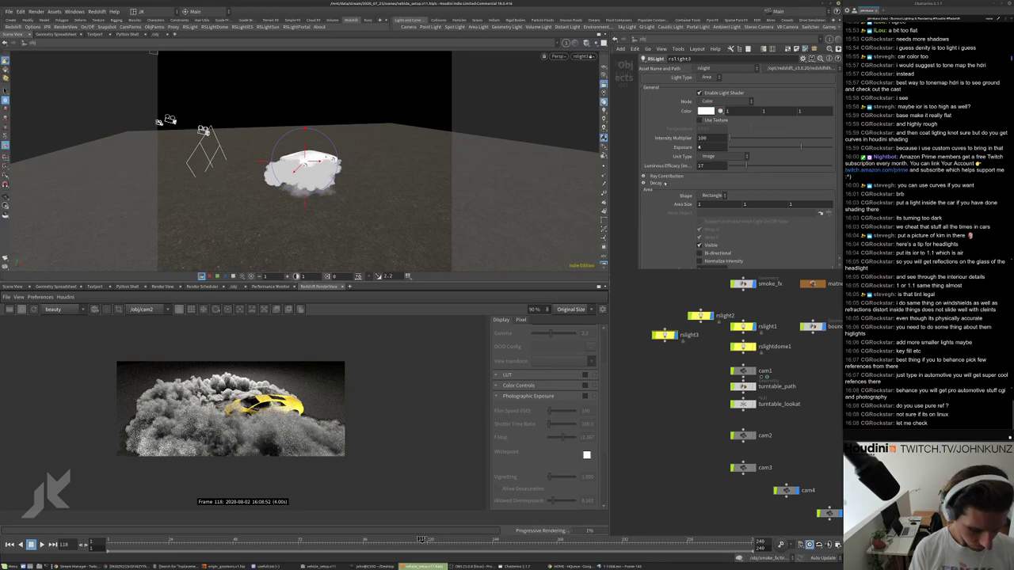
pyautogui.click(700, 147)
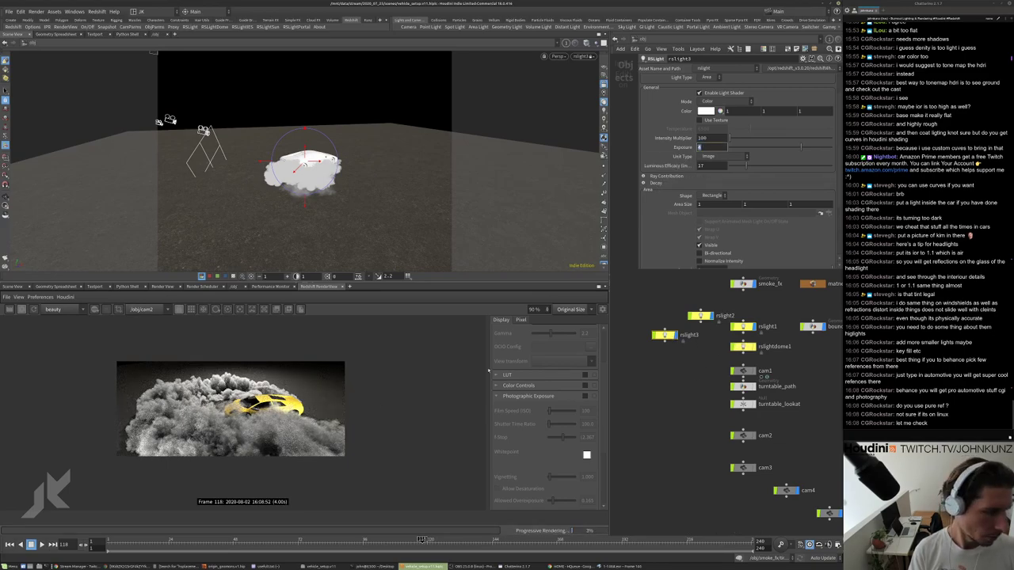
pyautogui.click(700, 316)
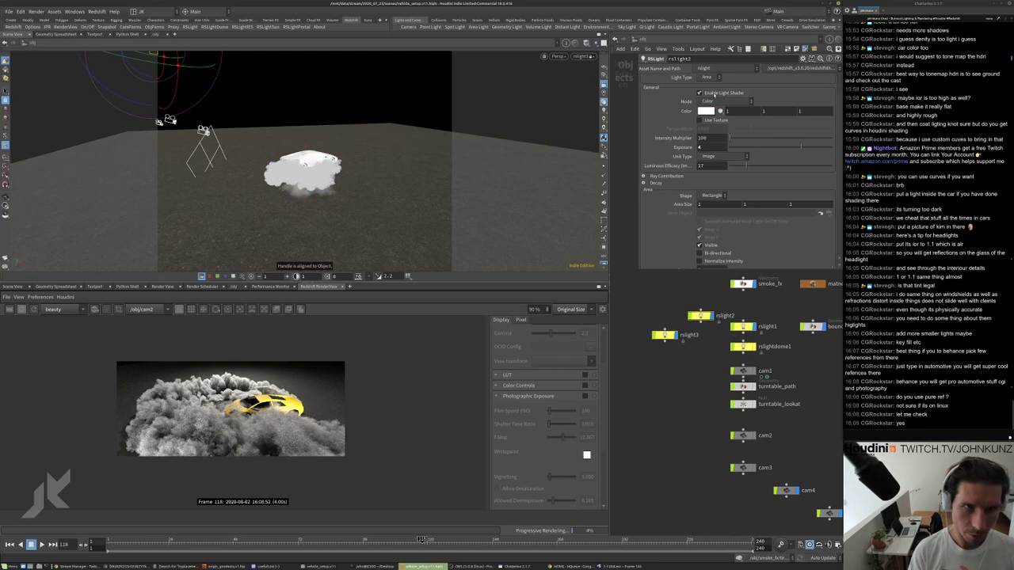
pyautogui.scroll(2, 714, 103)
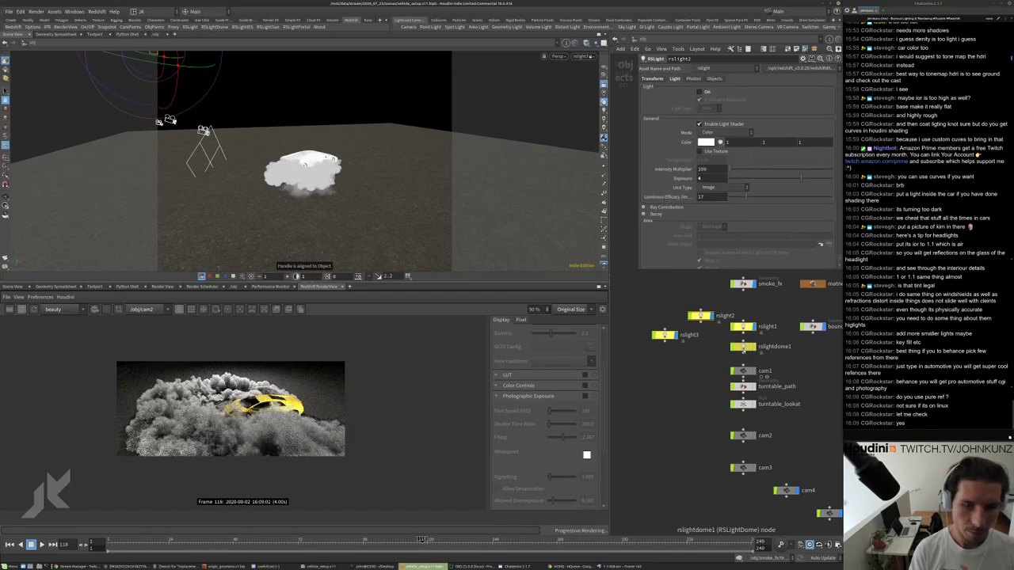
pyautogui.click(742, 327)
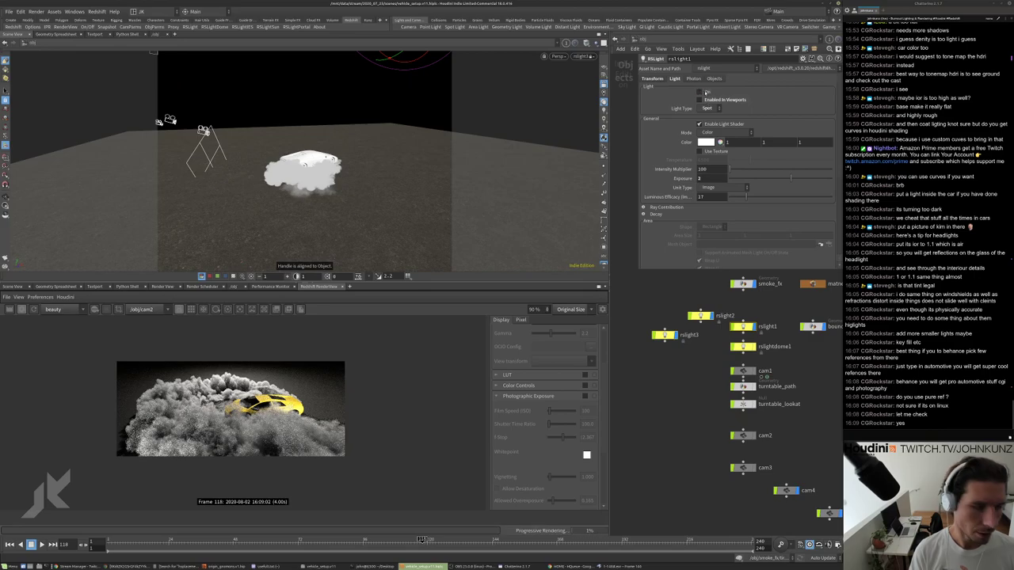
pyautogui.click(700, 93)
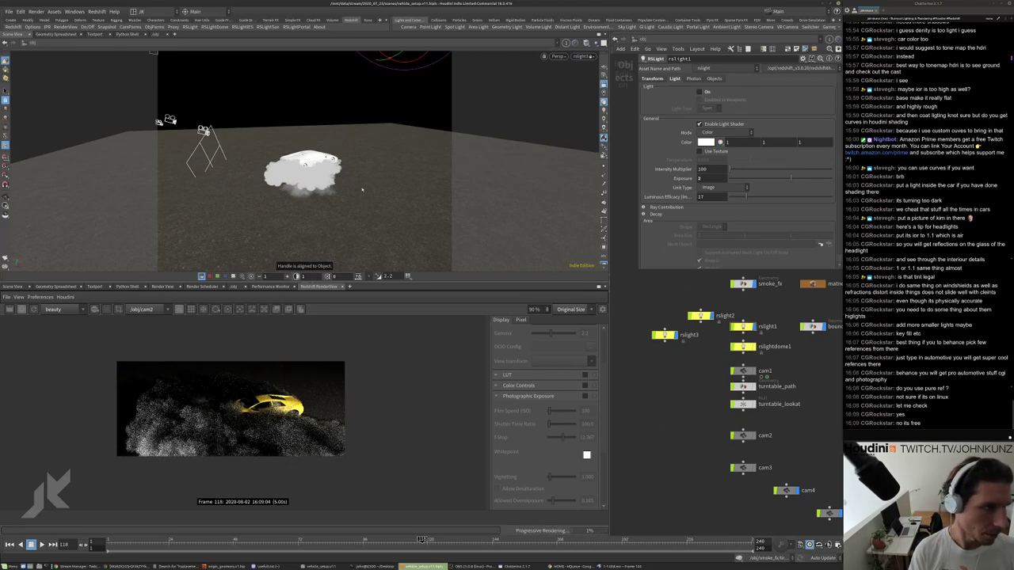
# Orbit the viewport to inspect the darker smoke and review rslight2's settings.
pyautogui.moveTo(262, 119); pyautogui.dragTo(191, 56)
pyautogui.moveTo(191, 56); pyautogui.dragTo(214, 77, button='right')
pyautogui.moveTo(214, 77); pyautogui.dragTo(214, 123)
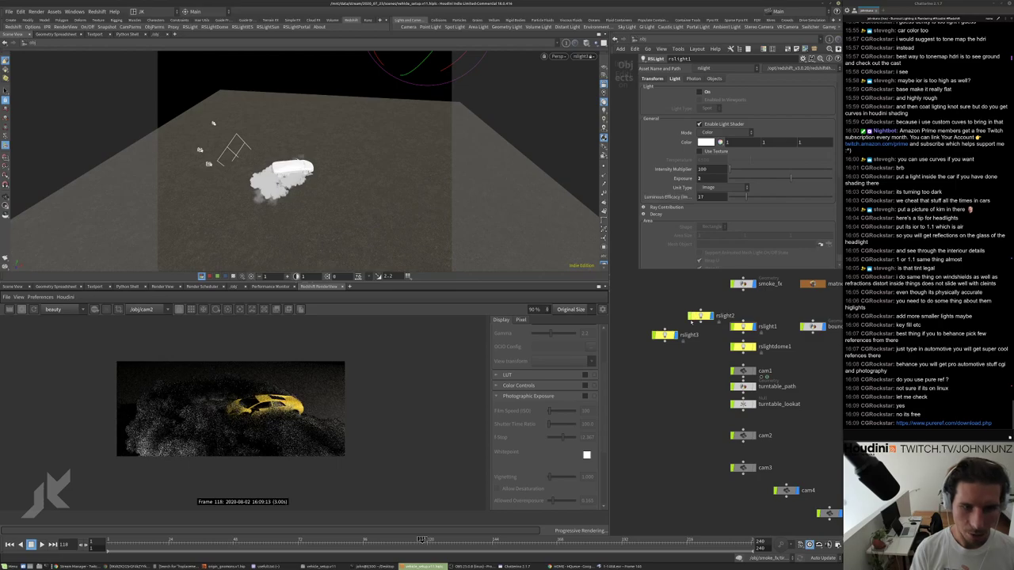
pyautogui.scroll(3, 692, 315)
pyautogui.click(692, 313)
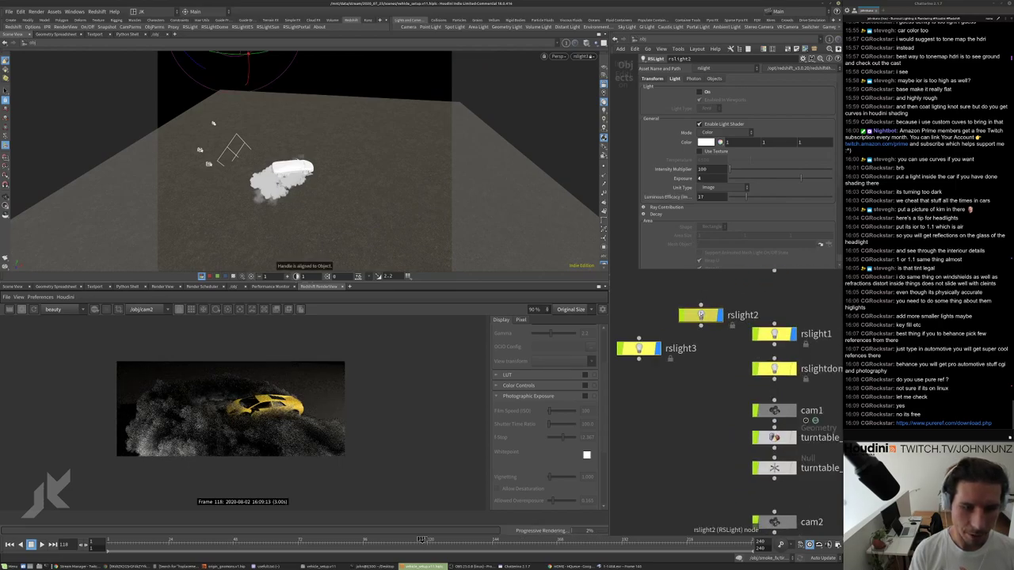
pyautogui.scroll(-3, 674, 223)
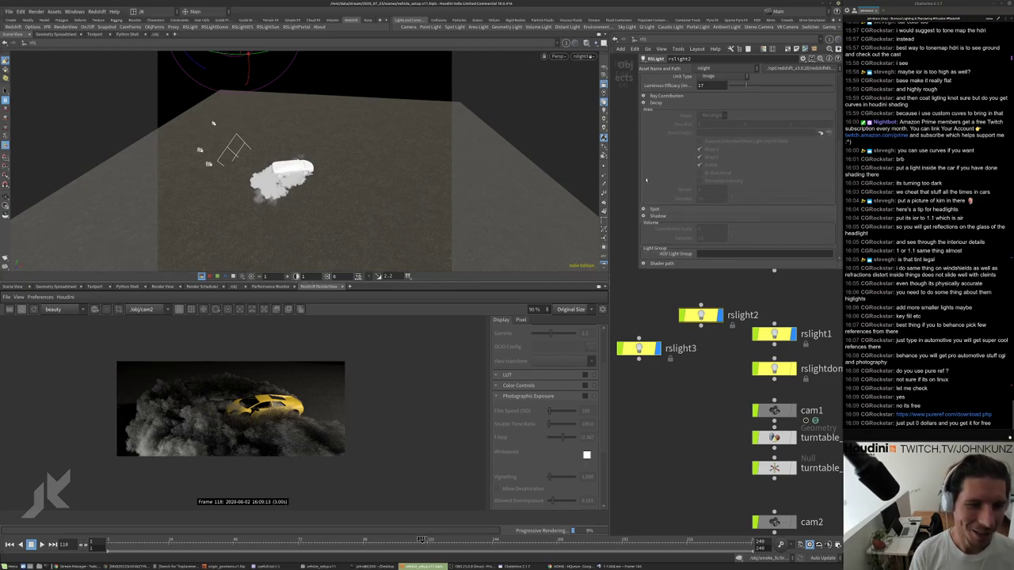
pyautogui.scroll(3, 736, 158)
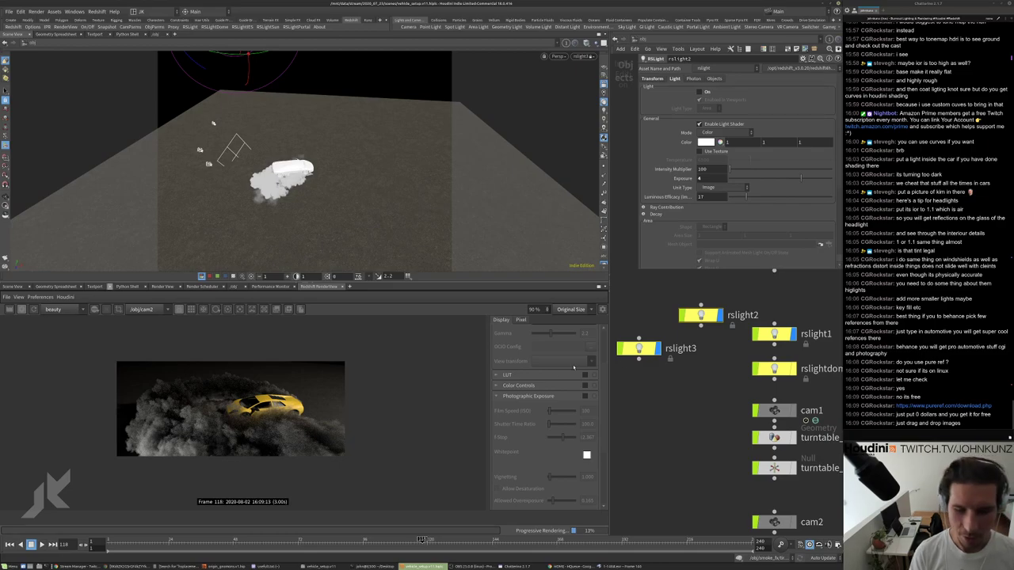
# Set rslight3's volume Contribution Scale to 1.
pyautogui.click(638, 349)
pyautogui.scroll(-5, 688, 214)
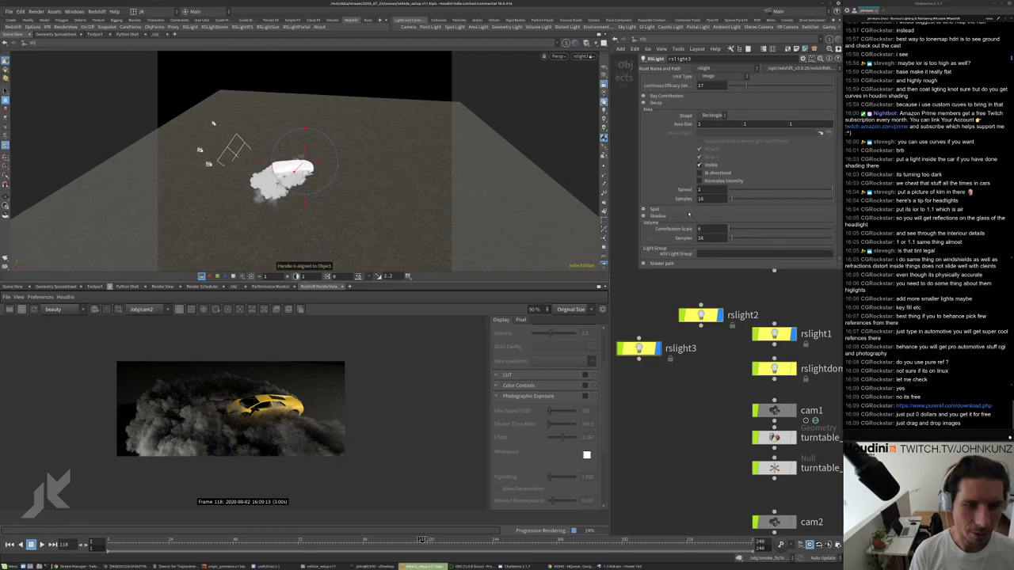
pyautogui.click(709, 228)
pyautogui.write('1')
pyautogui.press('Return')
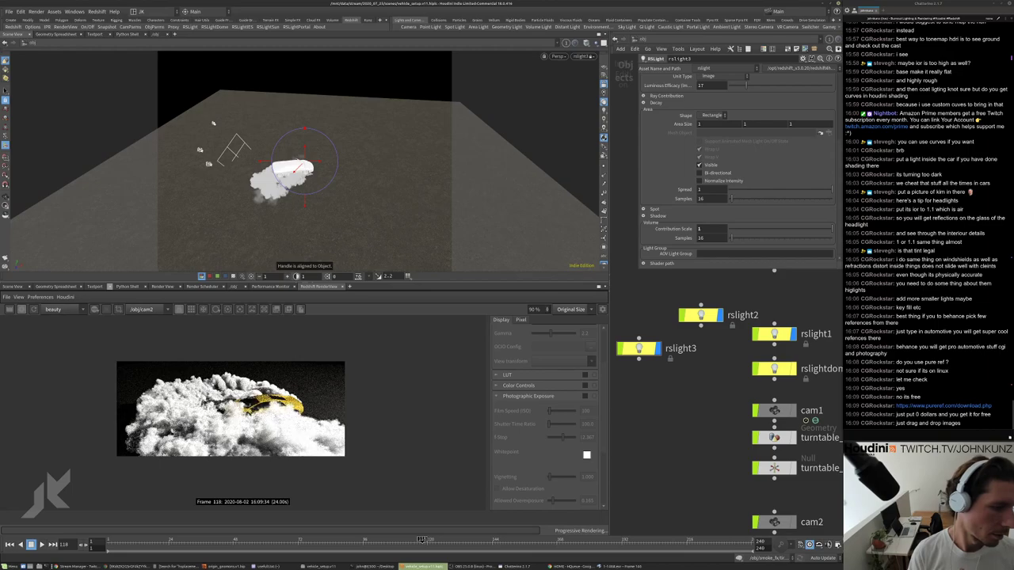
pyautogui.scroll(2, 680, 204)
pyautogui.moveTo(372, 152); pyautogui.dragTo(356, 170)
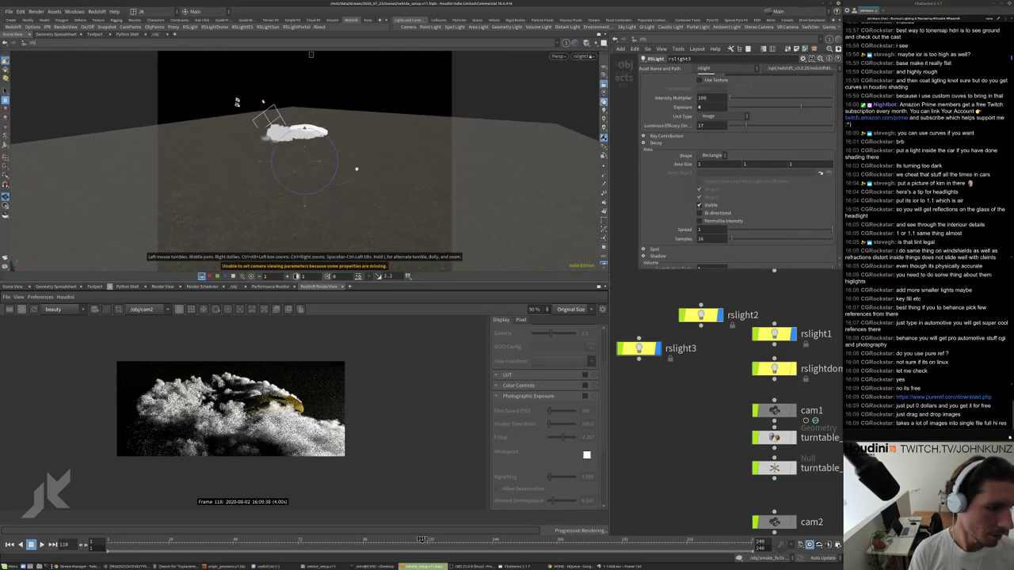
pyautogui.moveTo(367, 205); pyautogui.dragTo(392, 170)
# Give rslight2 a volume Contribution Scale of 1 as well.
pyautogui.click(701, 316)
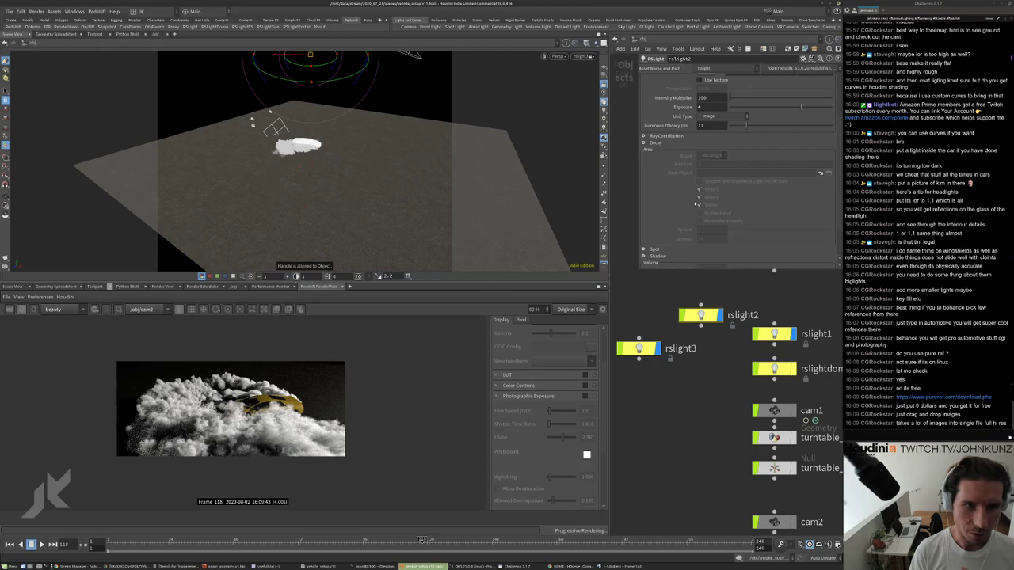
pyautogui.scroll(1, 699, 123)
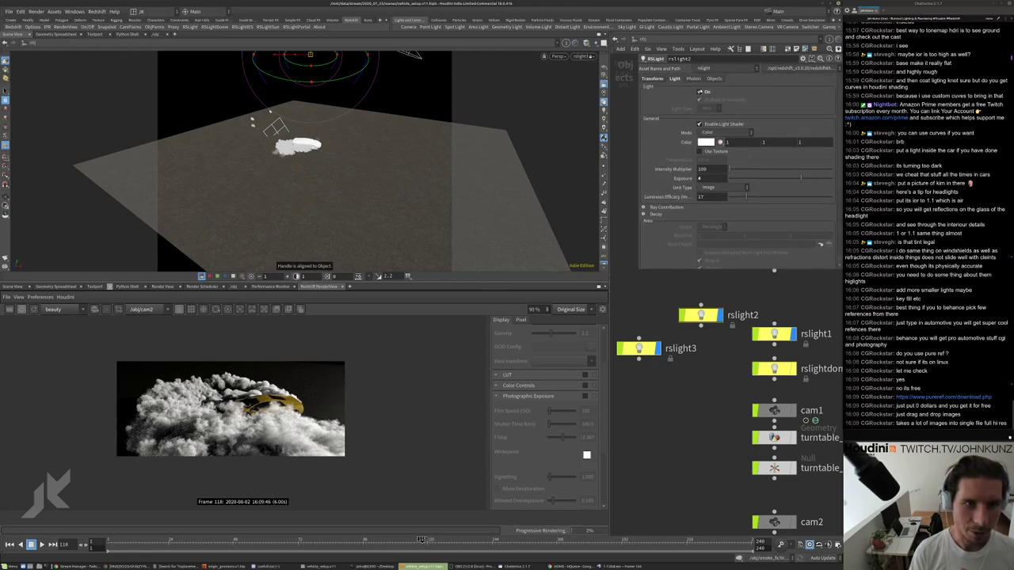
pyautogui.scroll(-4, 705, 247)
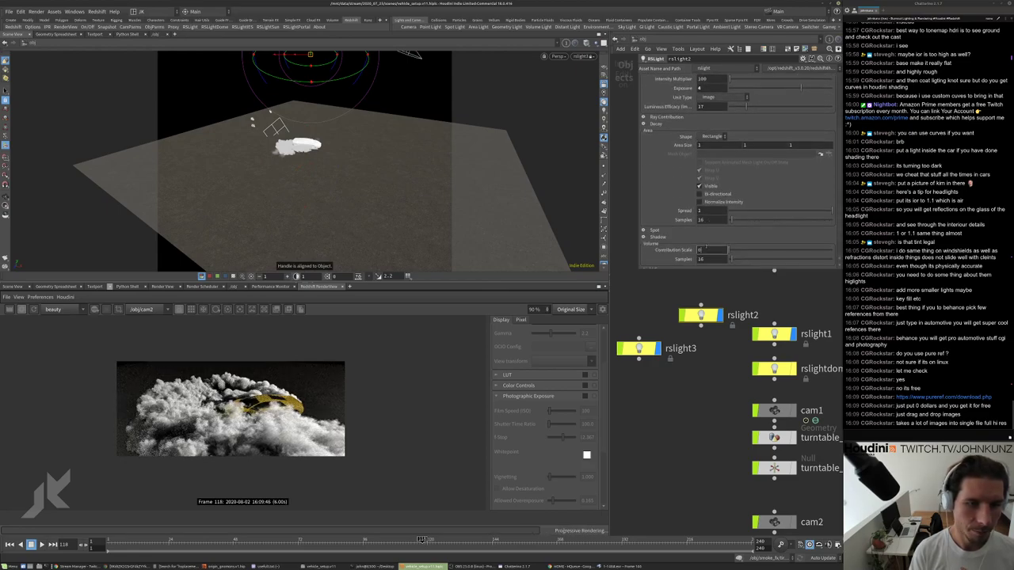
pyautogui.write('1')
pyautogui.press('Return')
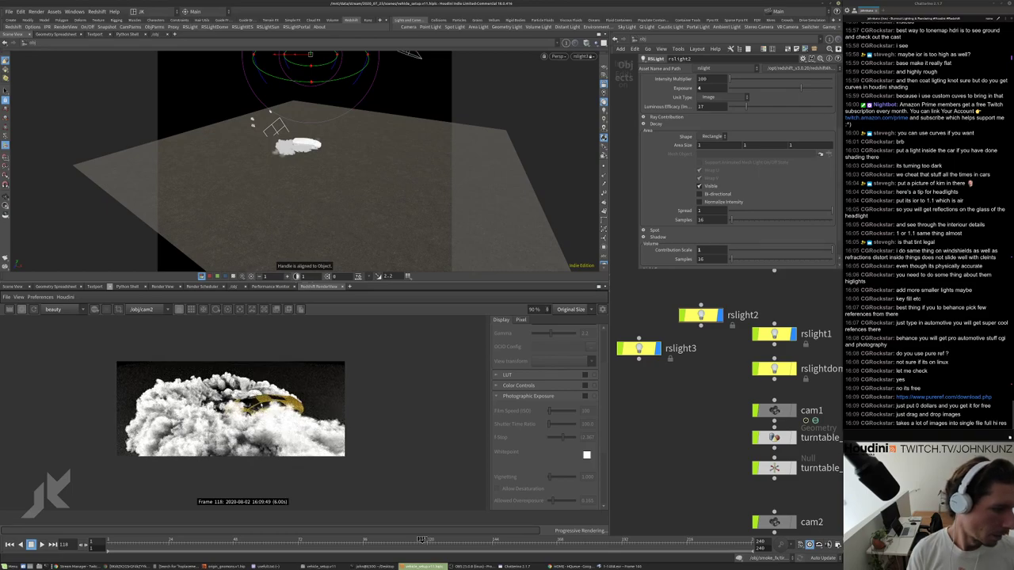
# Switch rslight1 back on and enter the matnet1 material network.
pyautogui.click(774, 334)
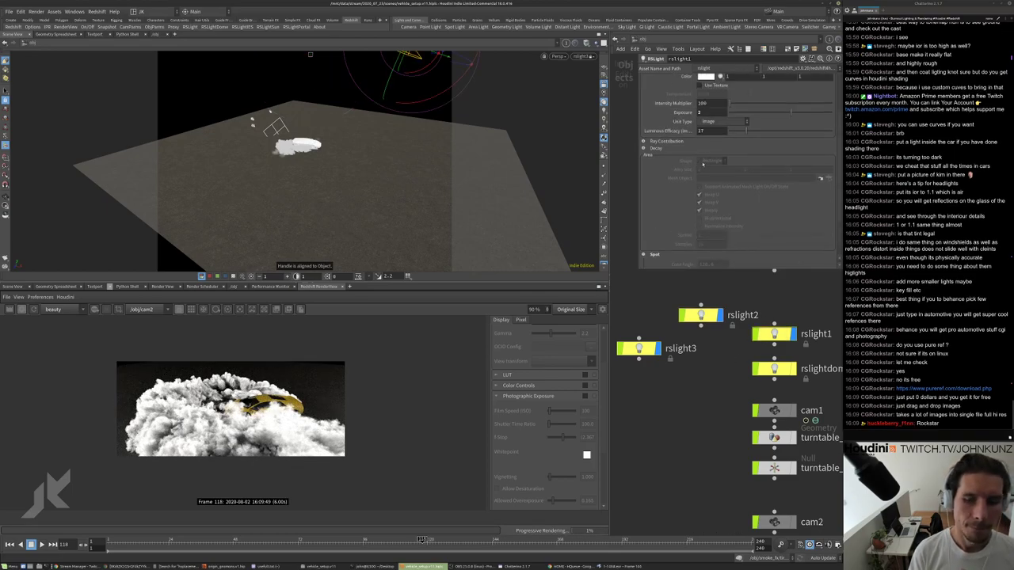
pyautogui.scroll(4, 703, 164)
pyautogui.scroll(1, 619, 214)
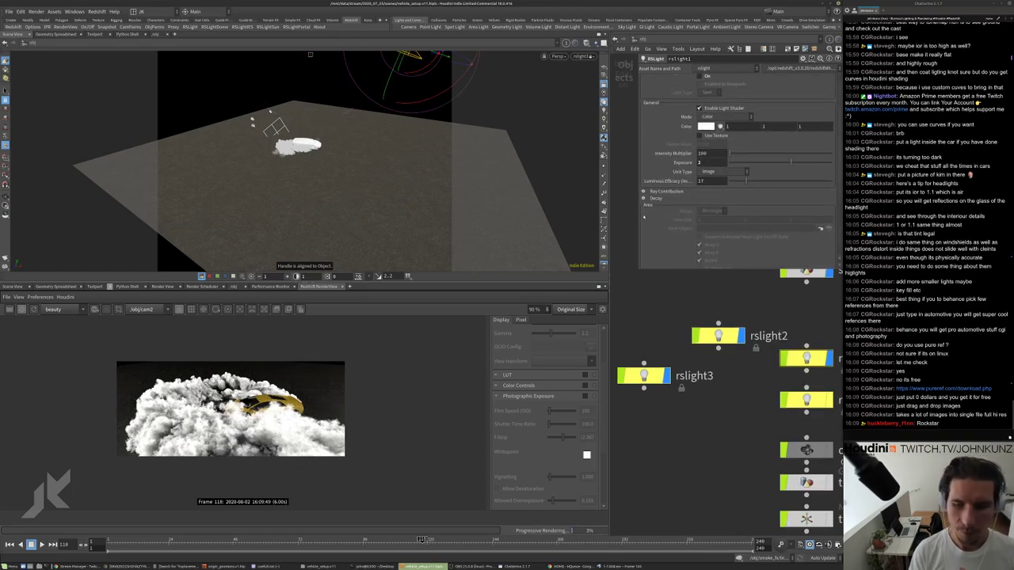
pyautogui.scroll(1, 657, 182)
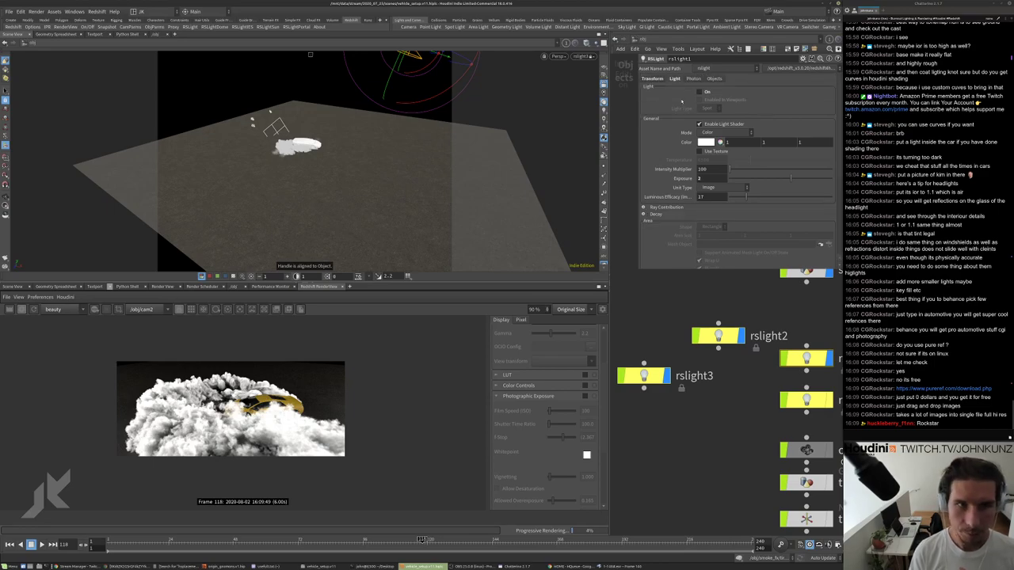
pyautogui.click(698, 91)
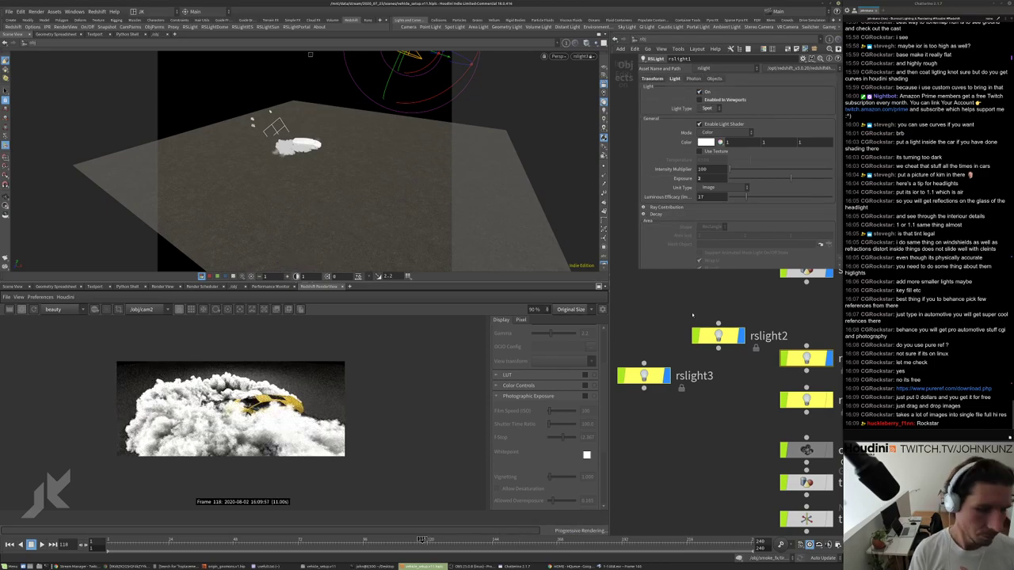
pyautogui.scroll(-5, 693, 315)
pyautogui.moveTo(675, 364); pyautogui.dragTo(647, 363)
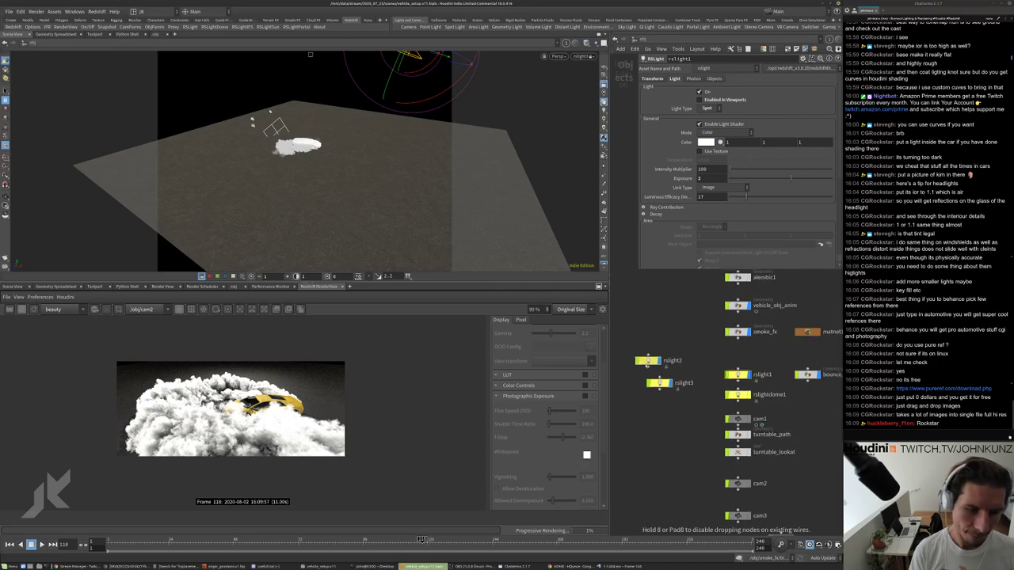
pyautogui.doubleClick(806, 331)
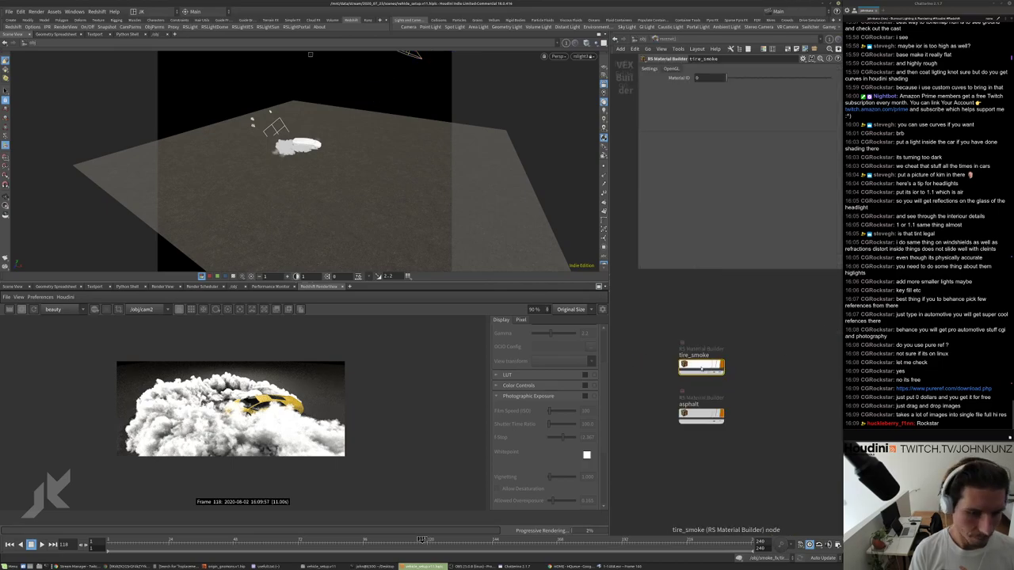
# Inside the tire_smoke material, try a Scatter Coefficient of 25, then 12.
pyautogui.scroll(2, 710, 379)
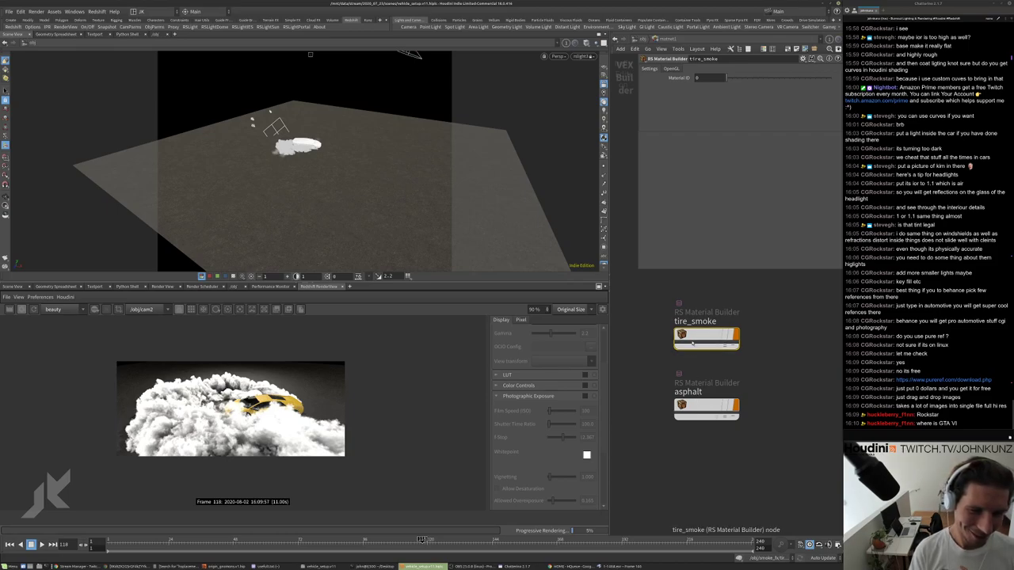
pyautogui.doubleClick(693, 342)
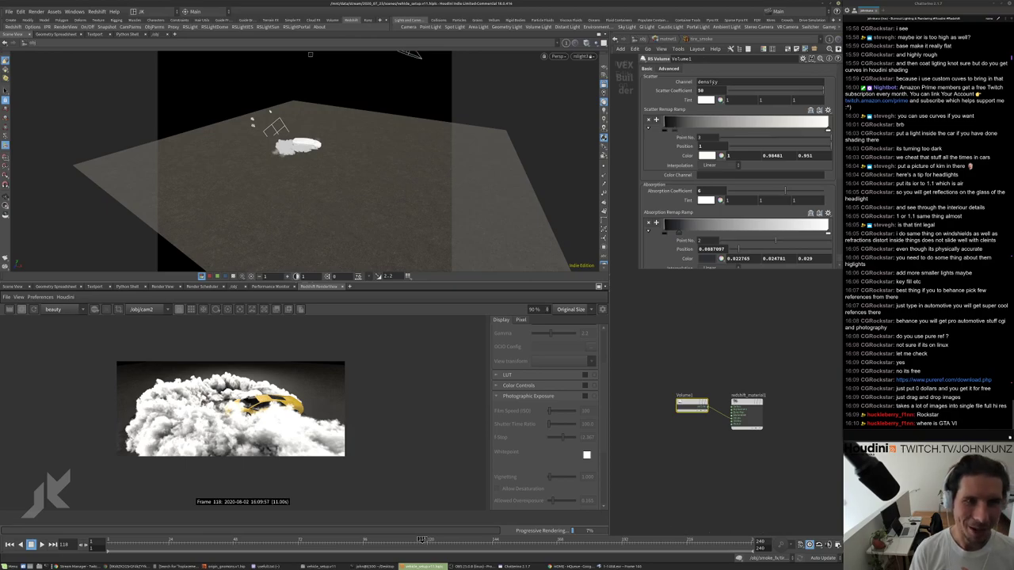
pyautogui.press('Return')
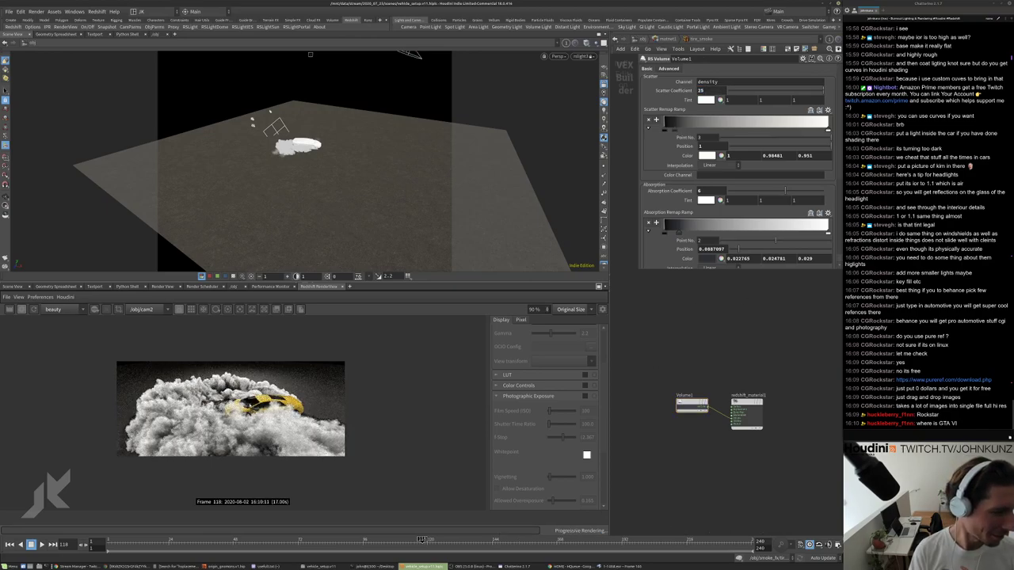
pyautogui.scroll(4, 285, 417)
pyautogui.scroll(-3, 285, 418)
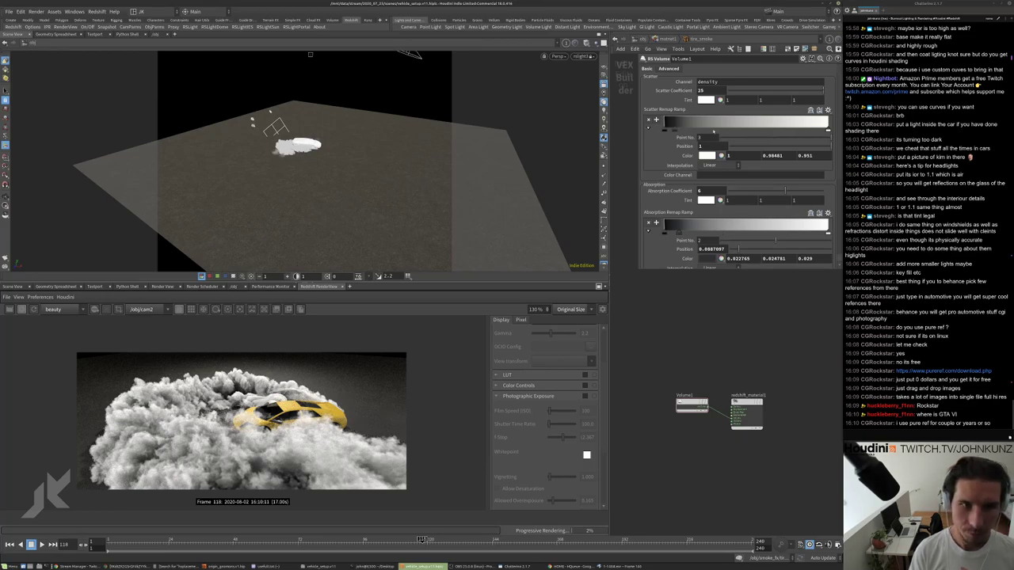
pyautogui.click(715, 91)
pyautogui.write('12')
pyautogui.press('Return')
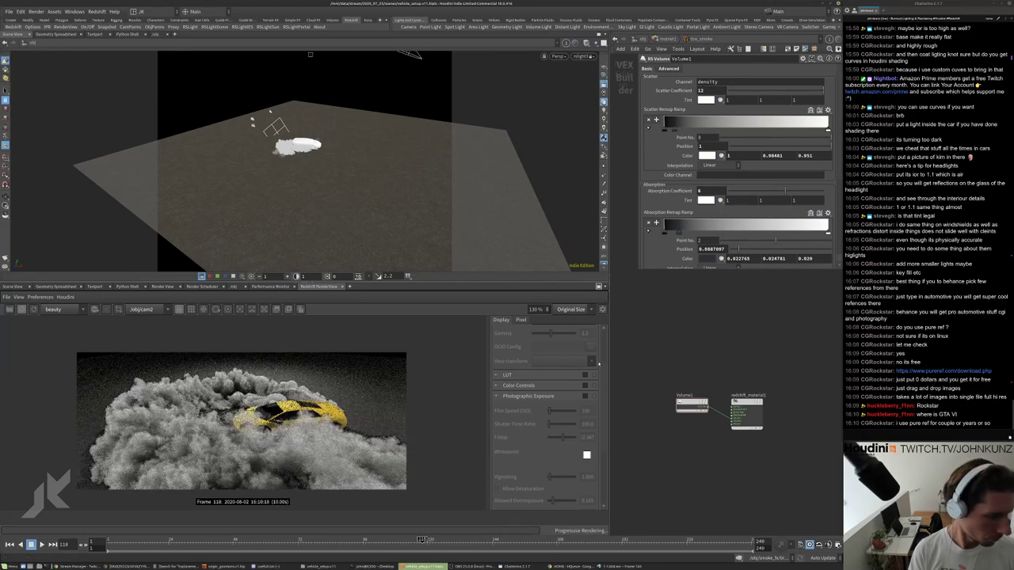
# Set the smoke's Scatter Coefficient back to 25 and inspect the brighter render.
pyautogui.scroll(3, 293, 415)
pyautogui.scroll(-4, 285, 416)
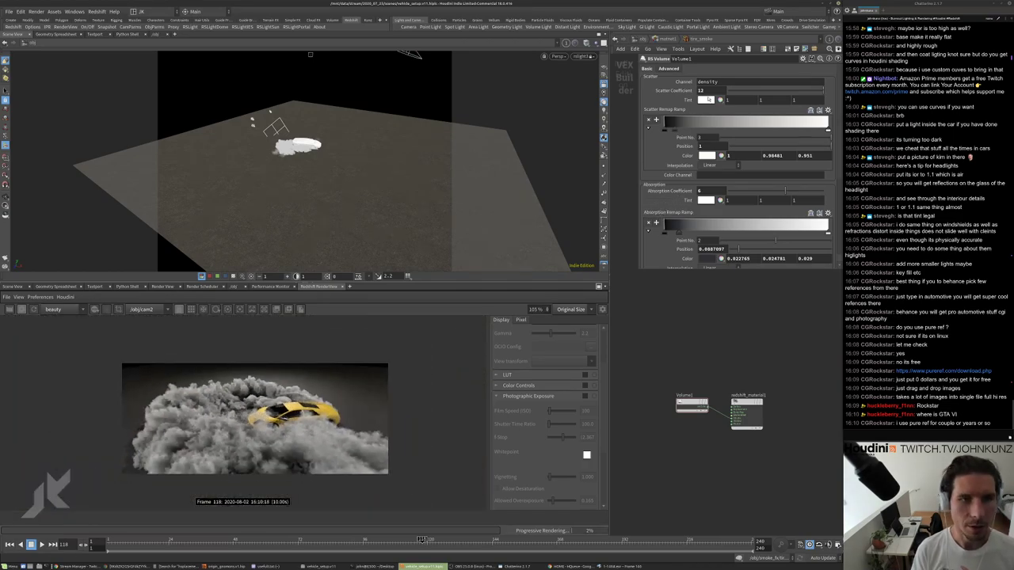
pyautogui.doubleClick(700, 91)
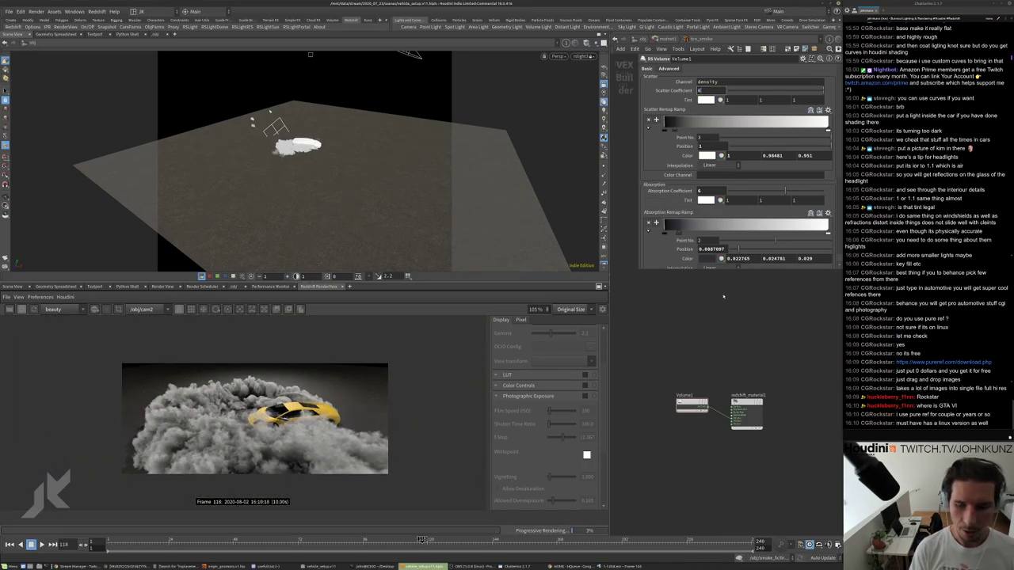
pyautogui.press('Return')
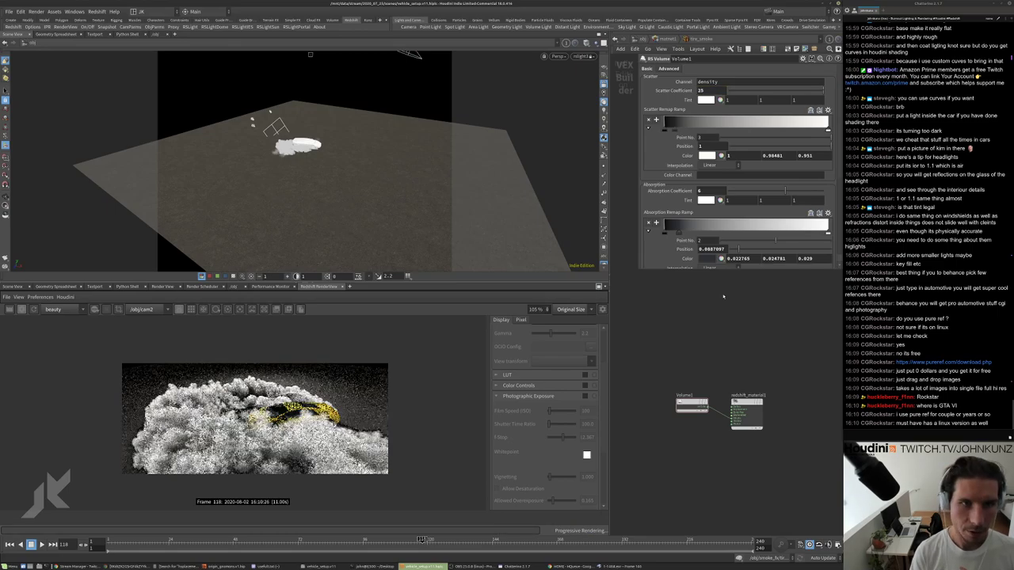
pyautogui.scroll(3, 311, 381)
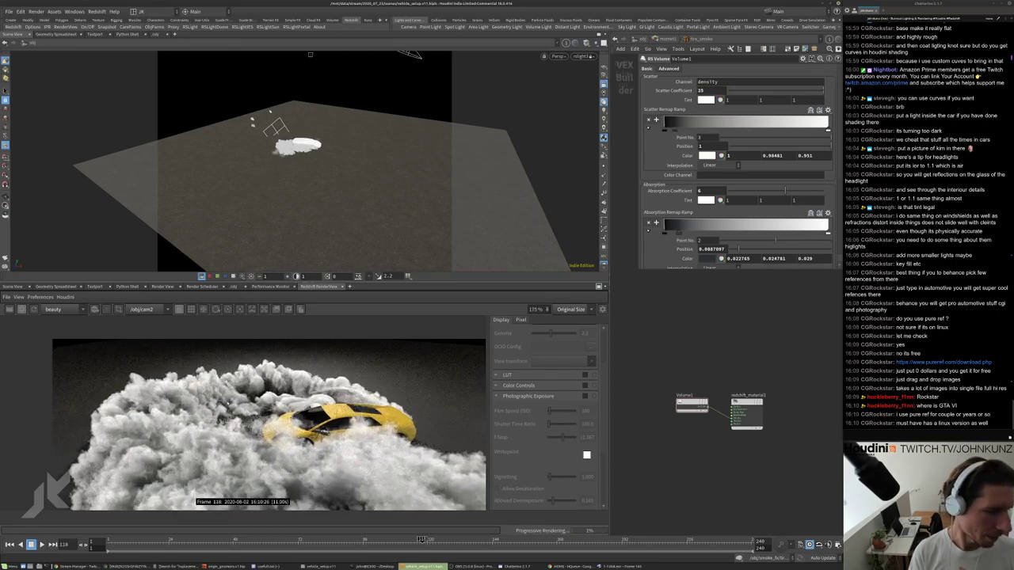
pyautogui.scroll(2, 305, 456)
pyautogui.scroll(-2, 336, 408)
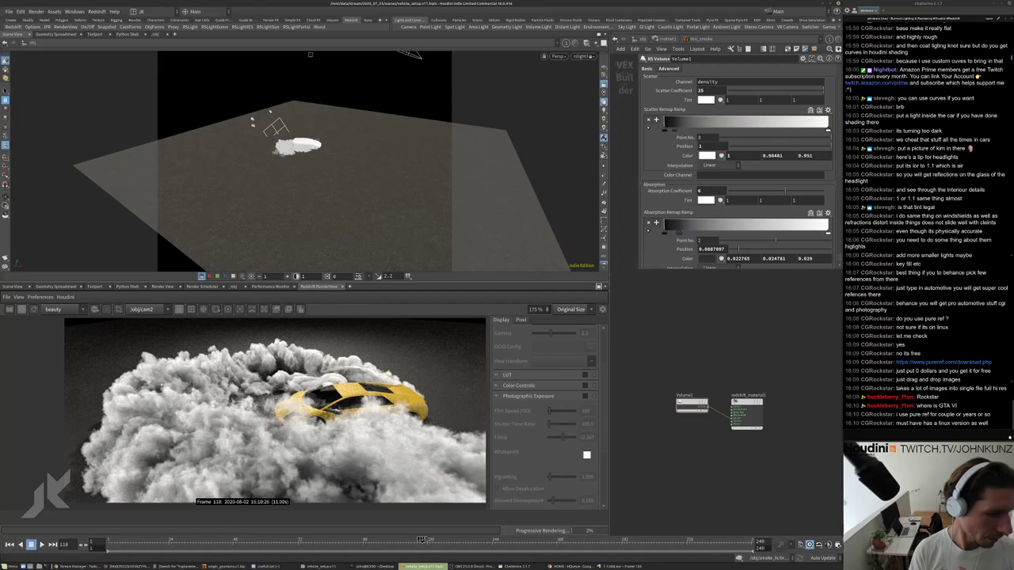
pyautogui.moveTo(321, 392); pyautogui.dragTo(335, 394, button='middle')
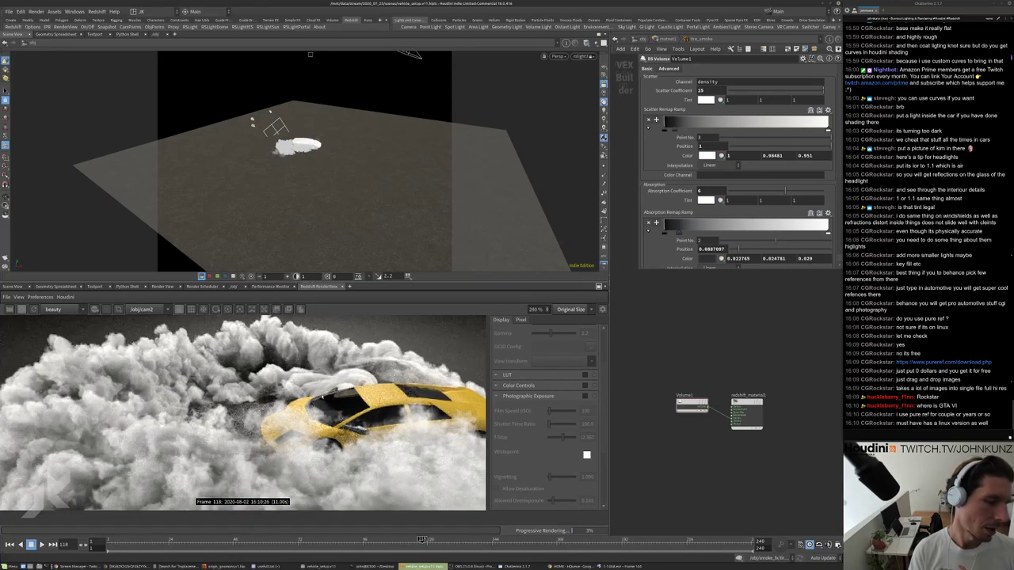
pyautogui.scroll(-2, 372, 390)
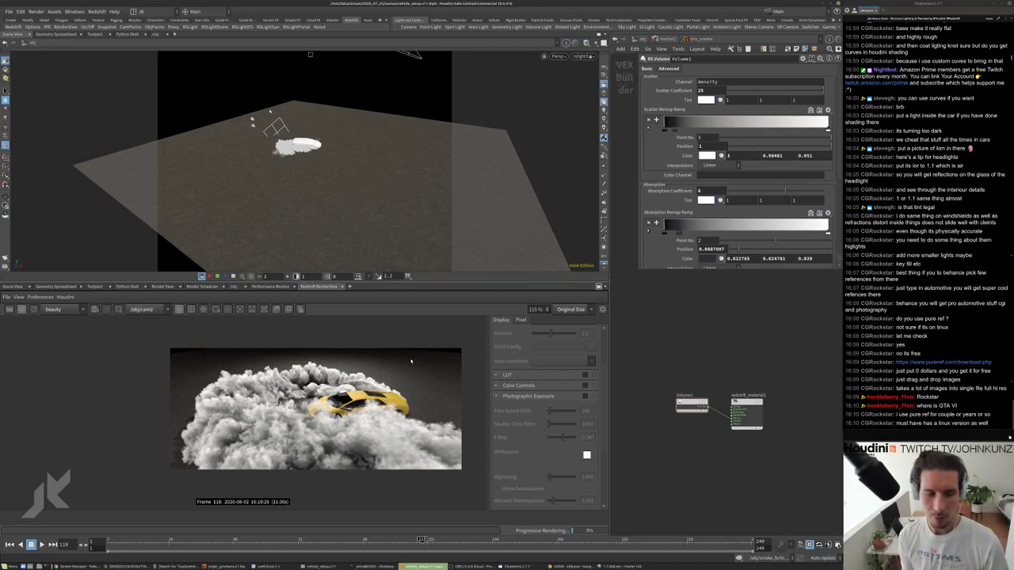
pyautogui.scroll(2, 379, 404)
pyautogui.scroll(-2, 379, 404)
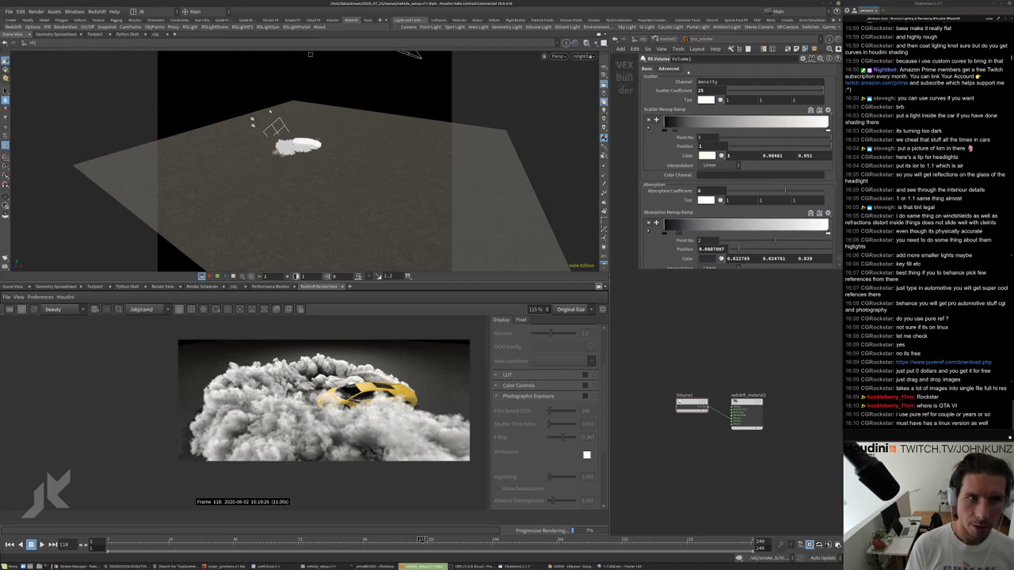
# Go up from tire_smoke to the tire_smoke and asphalt material builders.
pyautogui.press('u')
pyautogui.scroll(2, 412, 383)
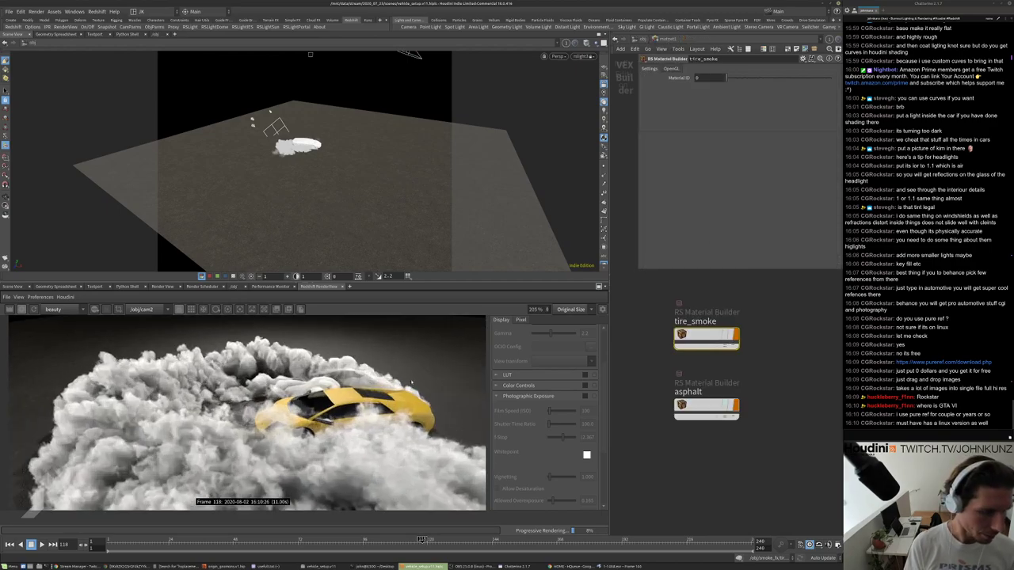
pyautogui.scroll(1, 411, 383)
pyautogui.scroll(-2, 396, 400)
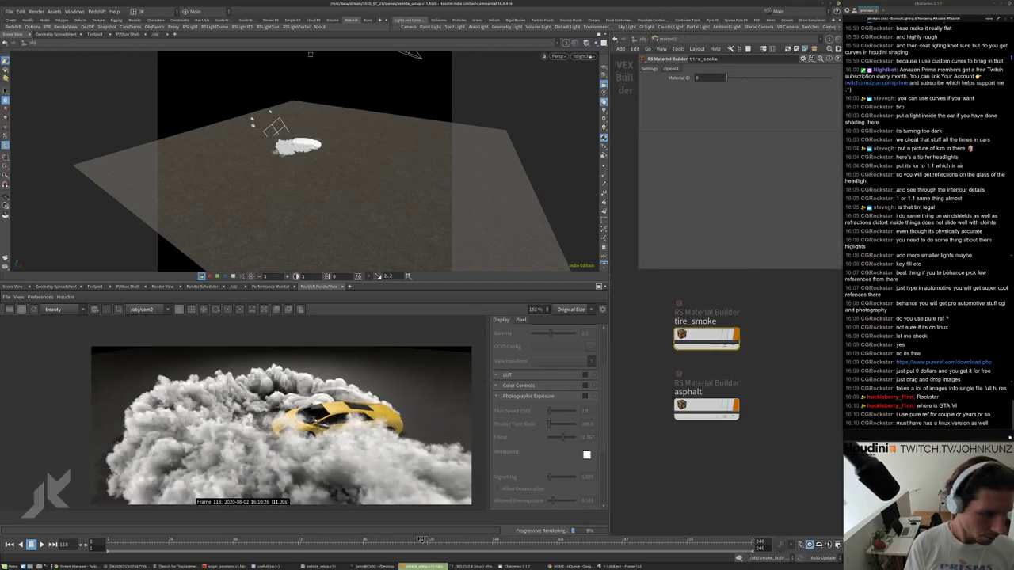
pyautogui.scroll(2, 306, 396)
pyautogui.scroll(-3, 306, 396)
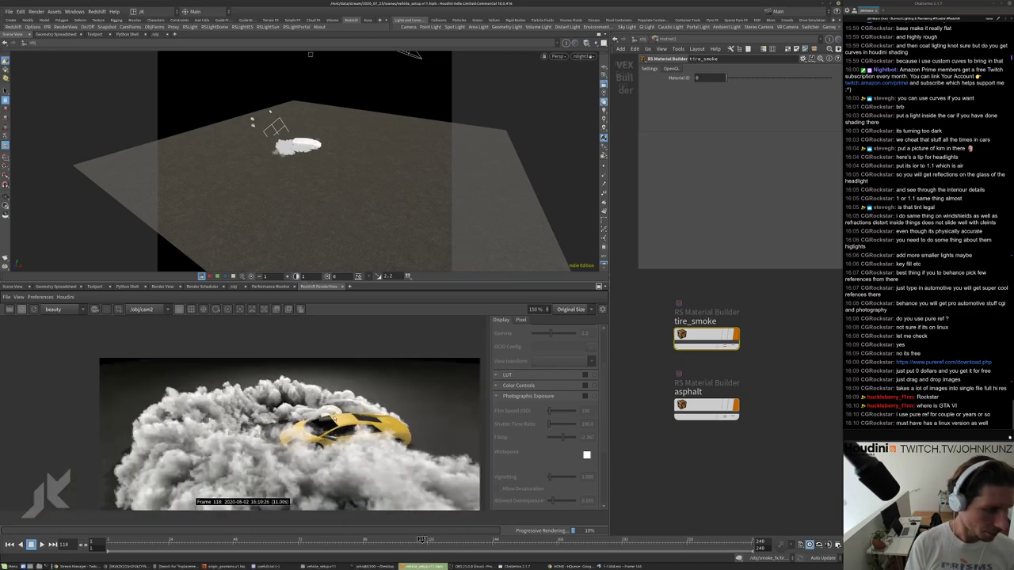
pyautogui.scroll(-1, 305, 396)
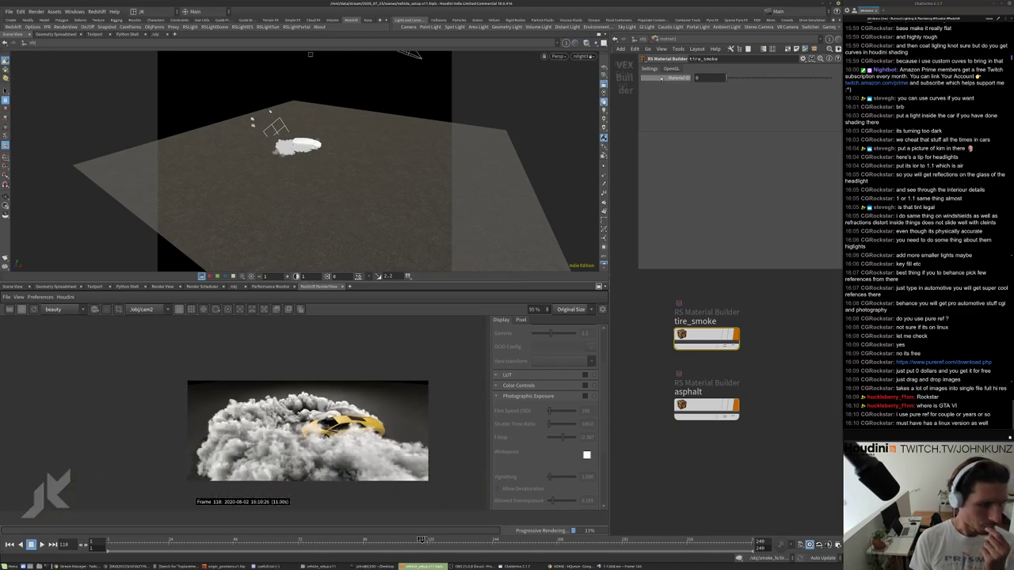
# At object level, set rslight2's exposure to 2 and rslight3's exposure to 1.
pyautogui.press('u')
pyautogui.click(648, 361)
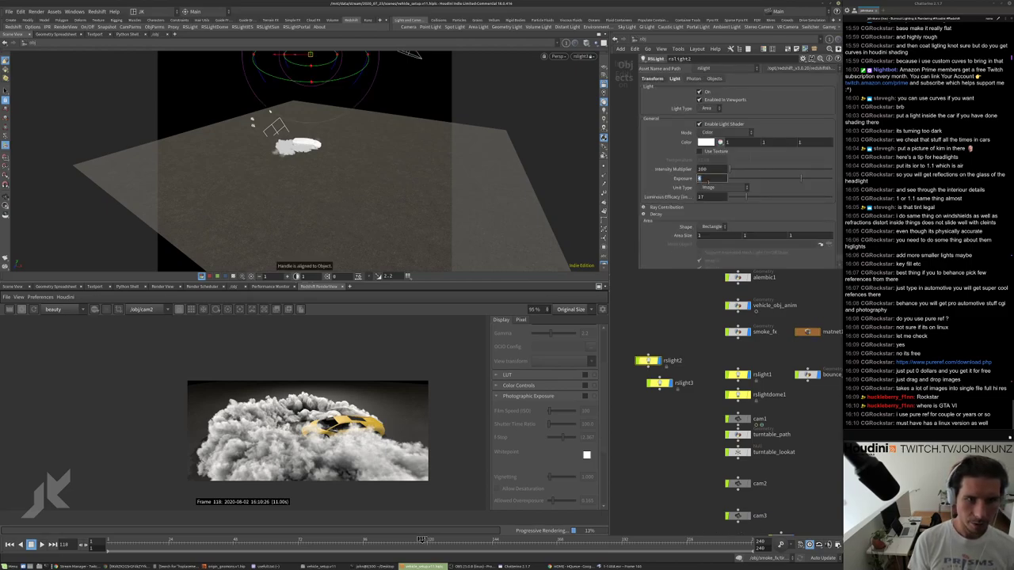
pyautogui.press('Return')
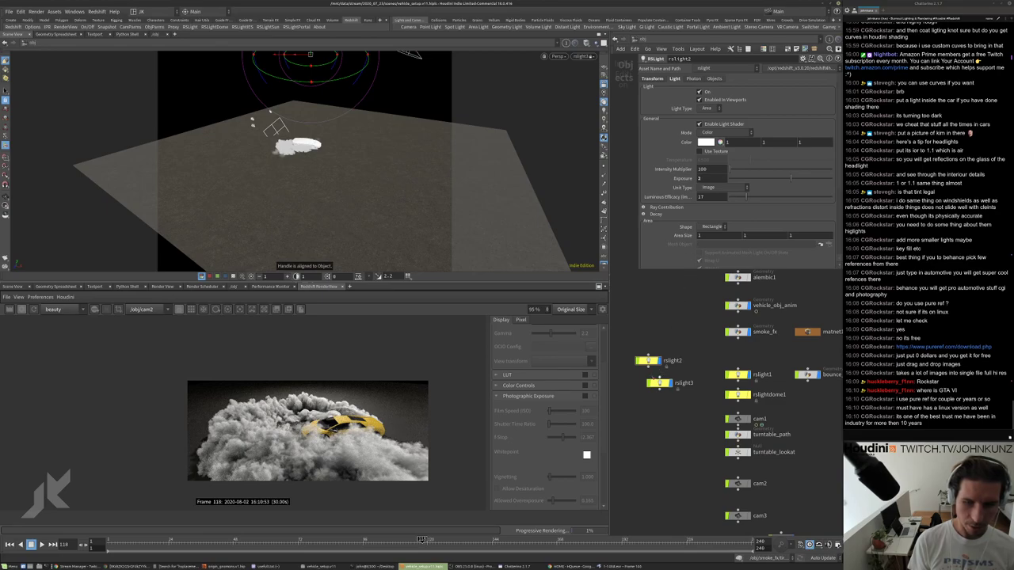
pyautogui.scroll(4, 647, 380)
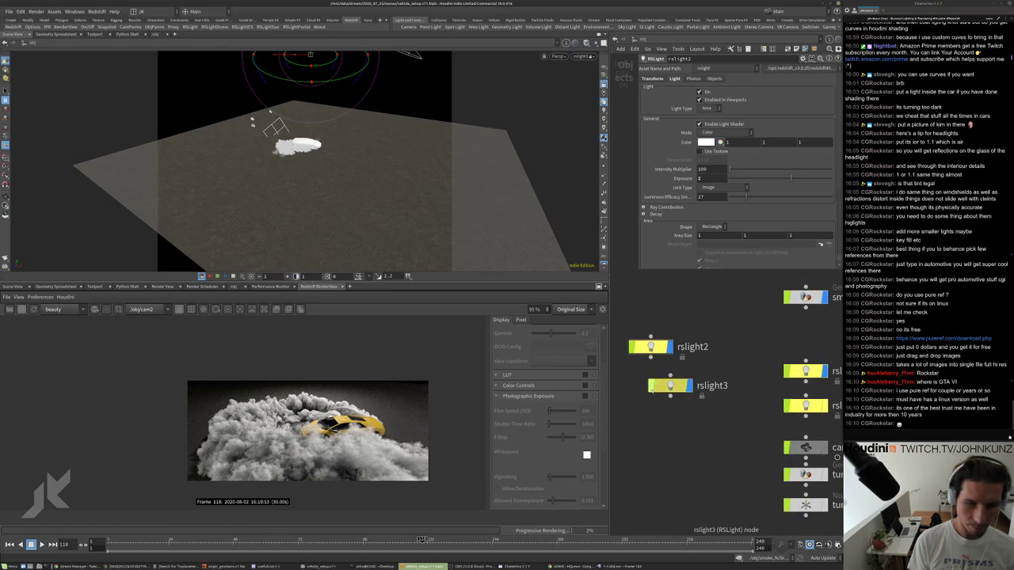
pyautogui.moveTo(670, 386); pyautogui.dragTo(665, 393)
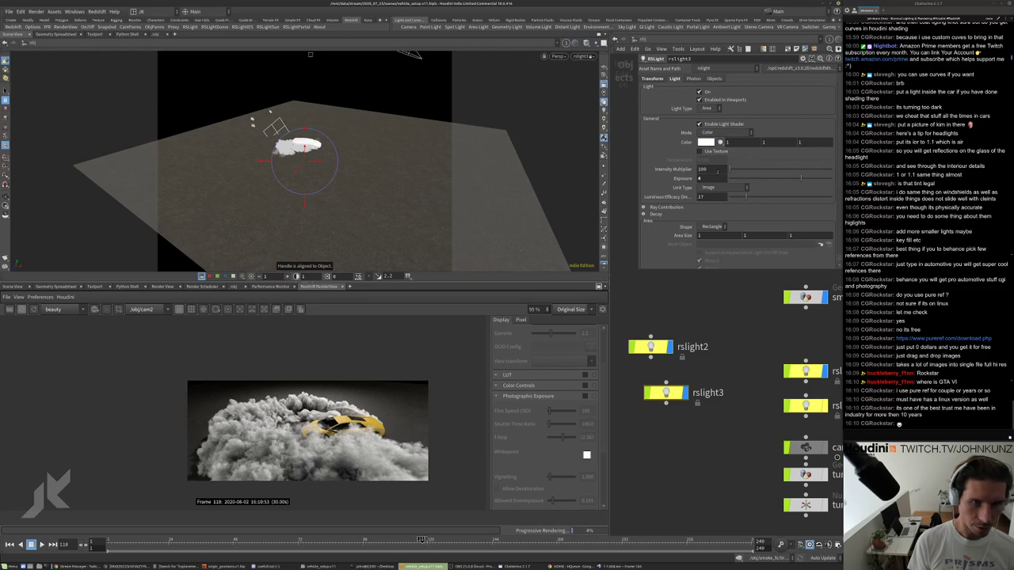
pyautogui.press('Return')
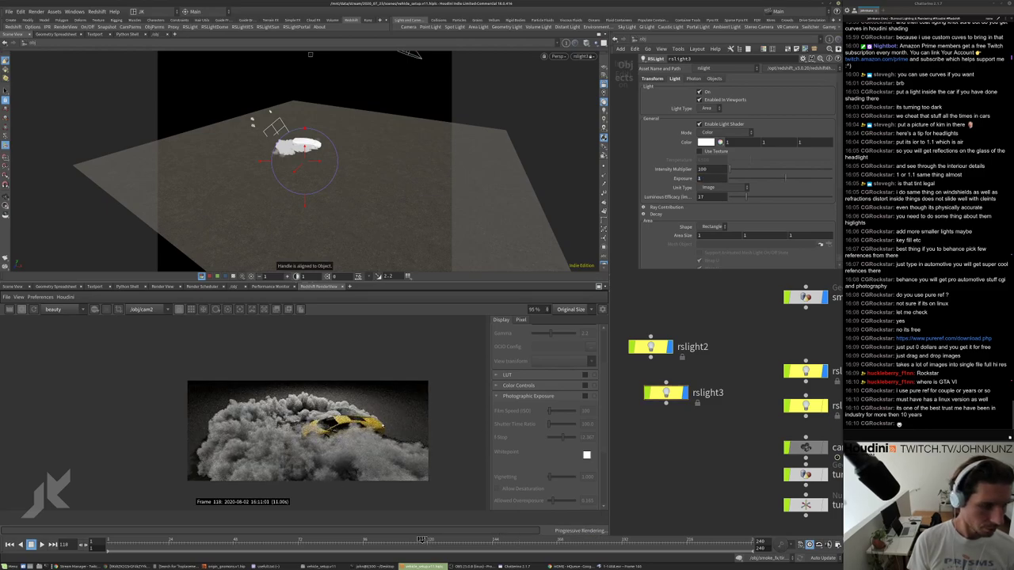
pyautogui.scroll(3, 265, 434)
pyautogui.scroll(-4, 265, 435)
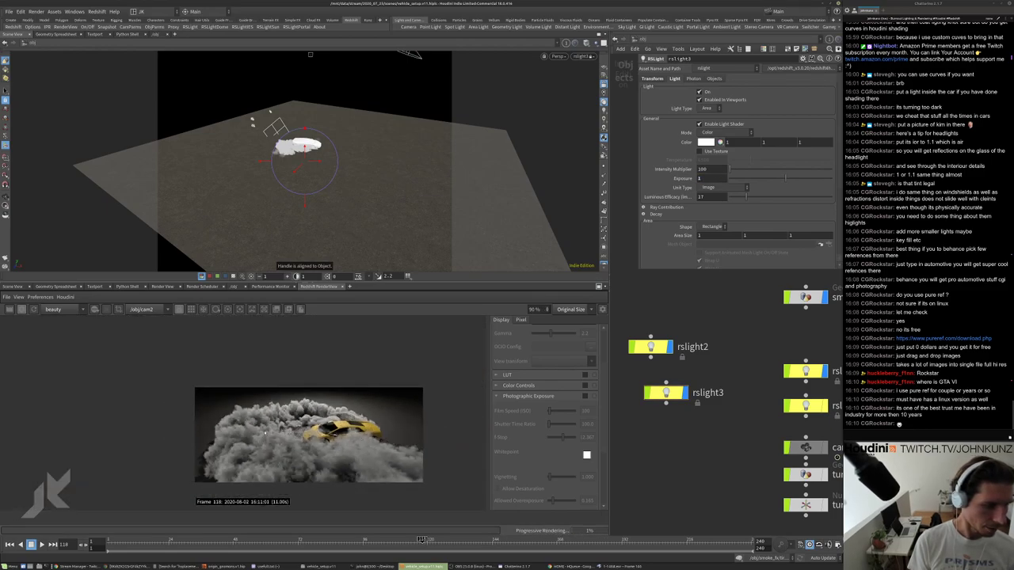
# Select the rslight1 spot light and adjust its exposure.
pyautogui.moveTo(693, 346); pyautogui.dragTo(664, 348, button='middle')
pyautogui.click(777, 373)
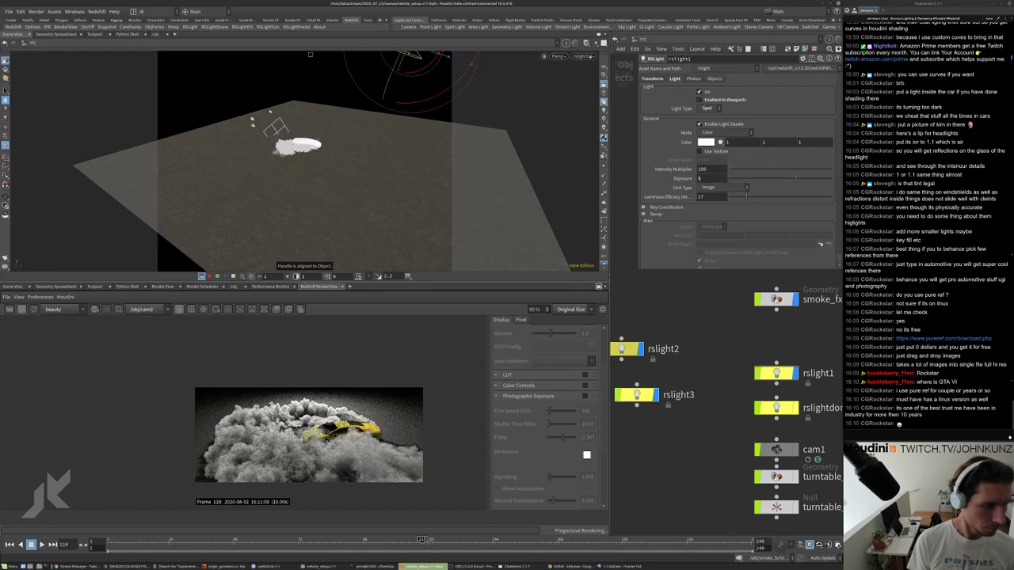
pyautogui.scroll(5, 357, 432)
pyautogui.scroll(-3, 340, 432)
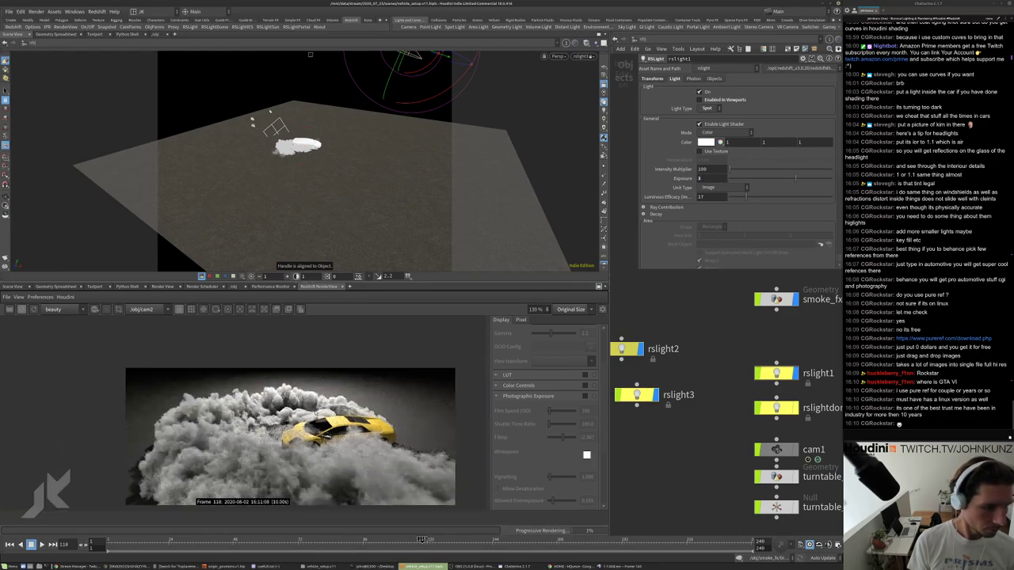
pyautogui.scroll(3, 326, 432)
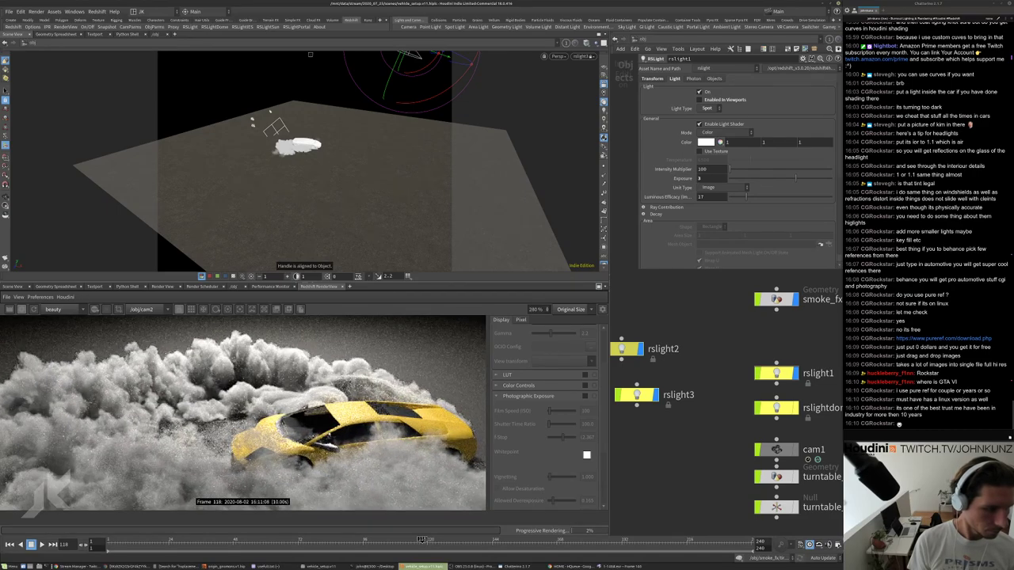
pyautogui.scroll(-3, 326, 432)
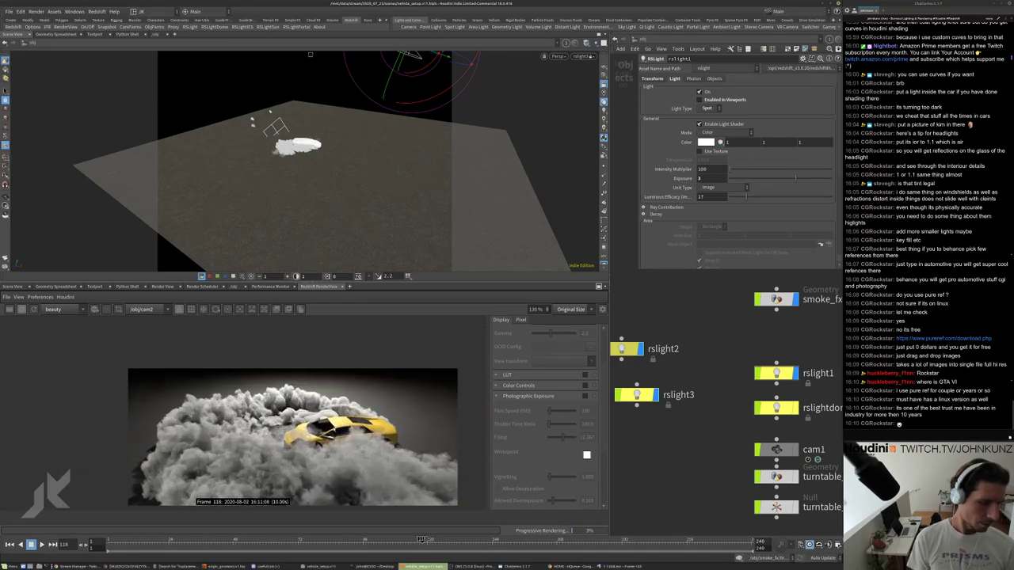
pyautogui.scroll(3, 333, 427)
pyautogui.scroll(-3, 339, 418)
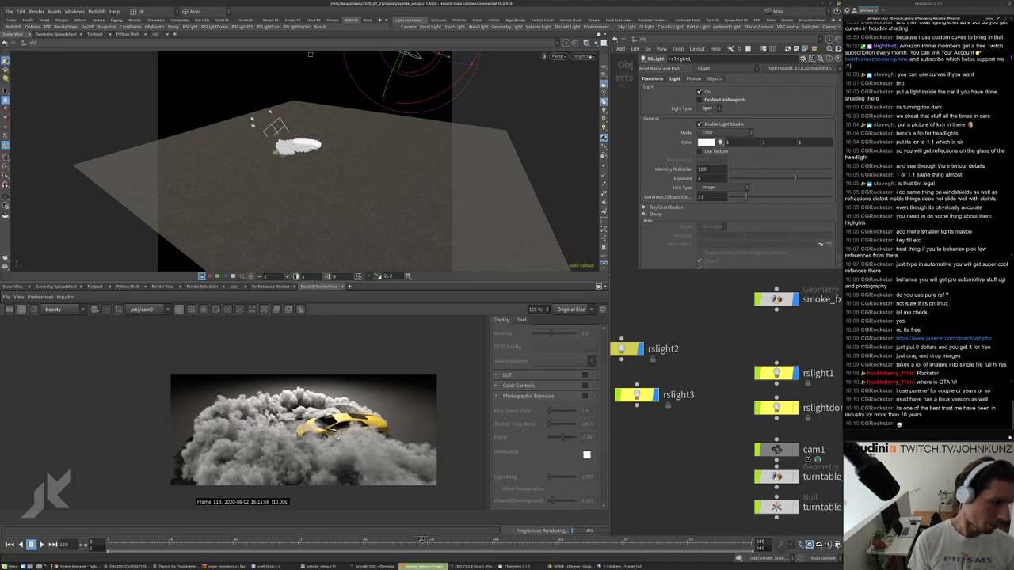
pyautogui.scroll(4, 342, 428)
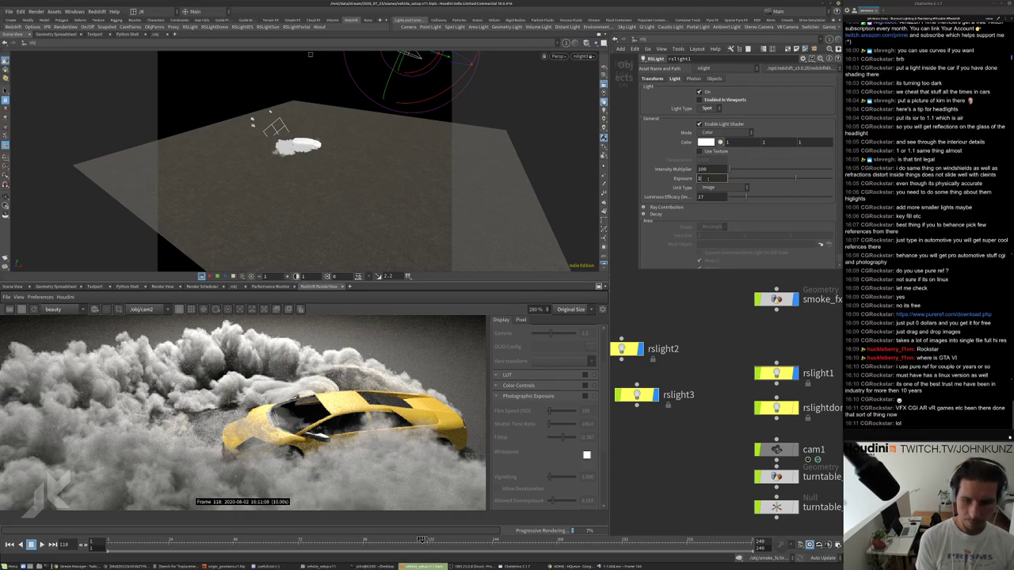
pyautogui.write('5')
pyautogui.press('Return')
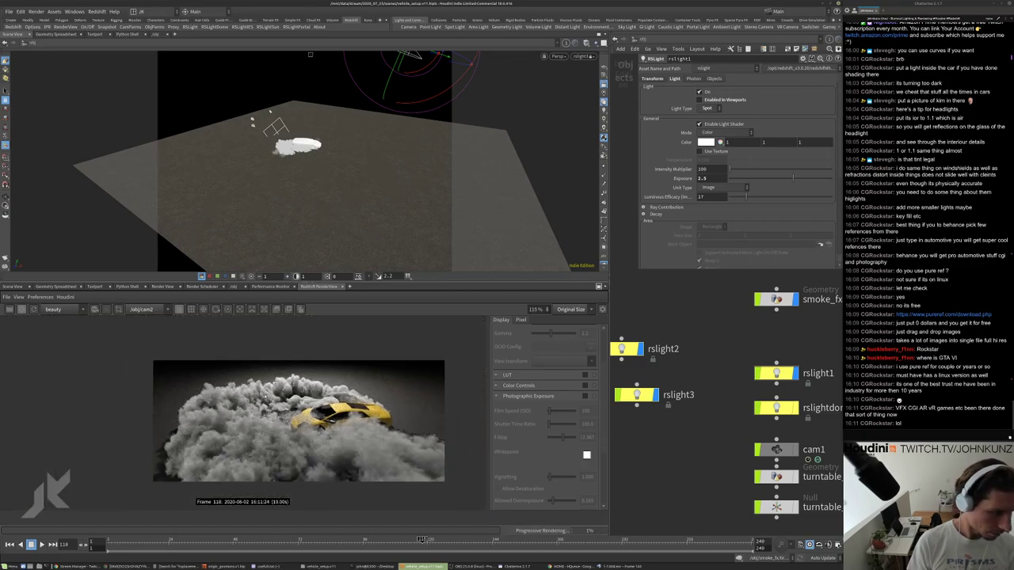
# Pan and zoom the network to show all object nodes, alembic1 through the cameras.
pyautogui.scroll(3, 270, 422)
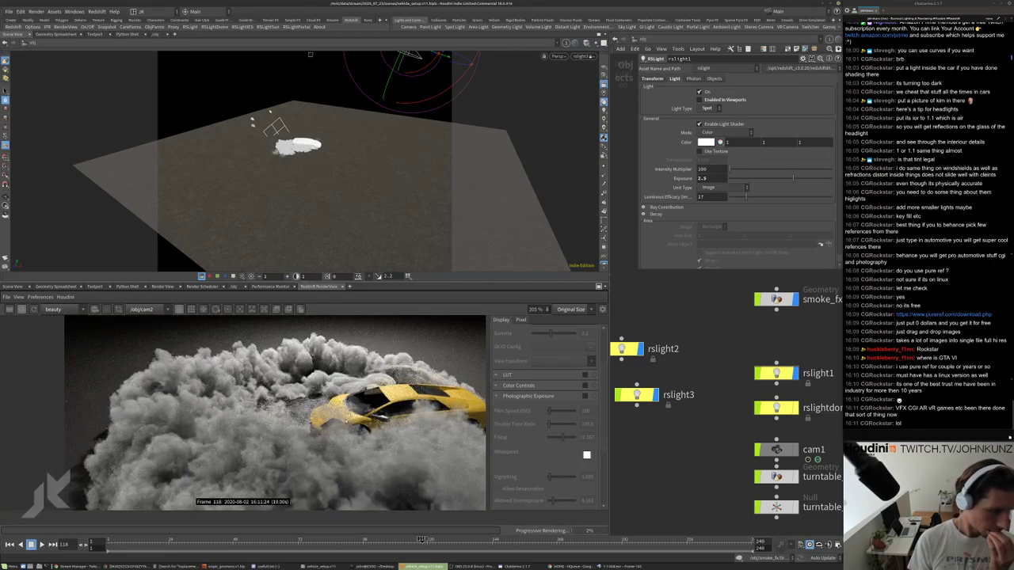
pyautogui.moveTo(596, 422); pyautogui.dragTo(639, 416, button='middle')
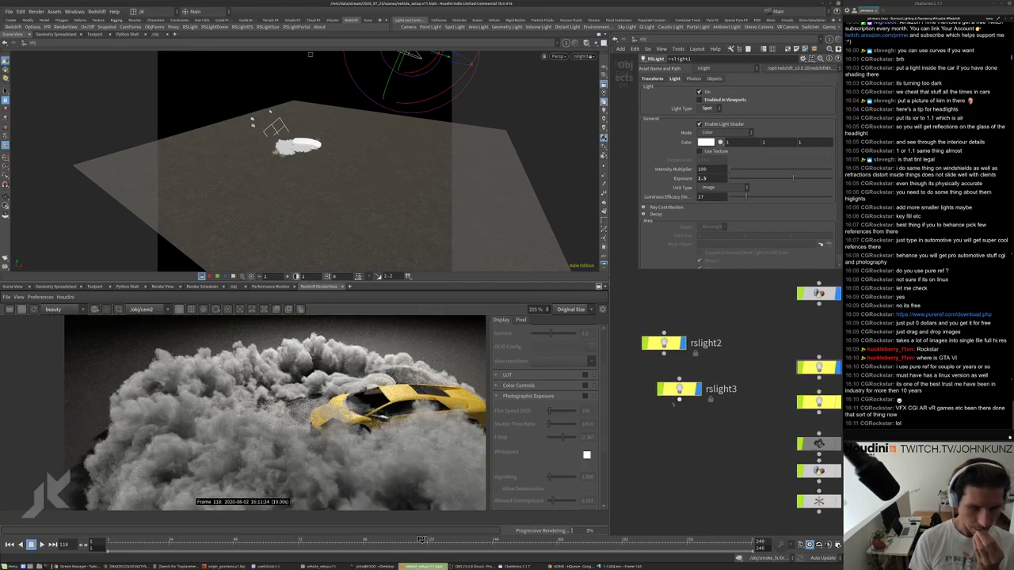
pyautogui.moveTo(679, 388); pyautogui.dragTo(669, 385)
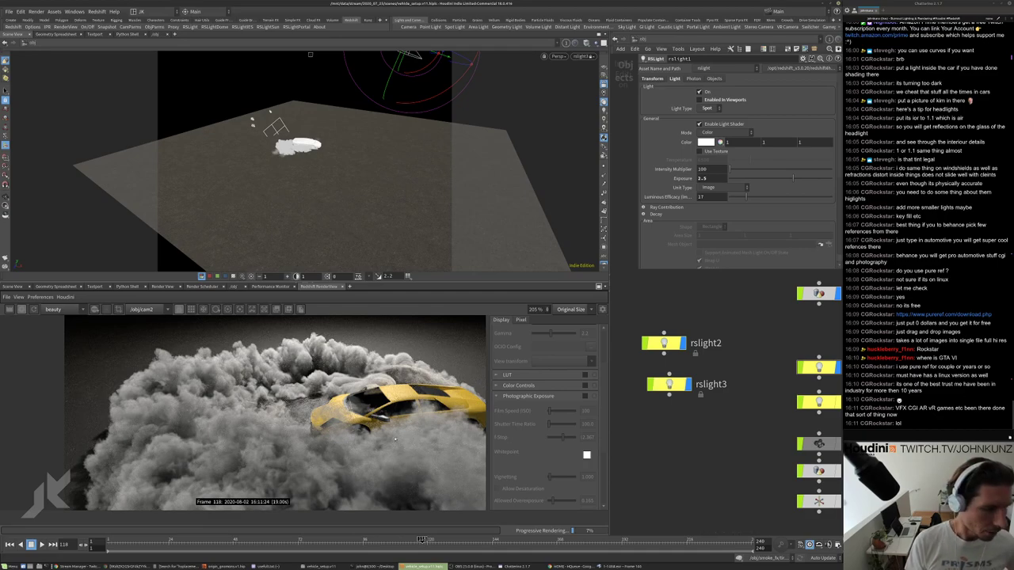
pyautogui.scroll(-2, 337, 426)
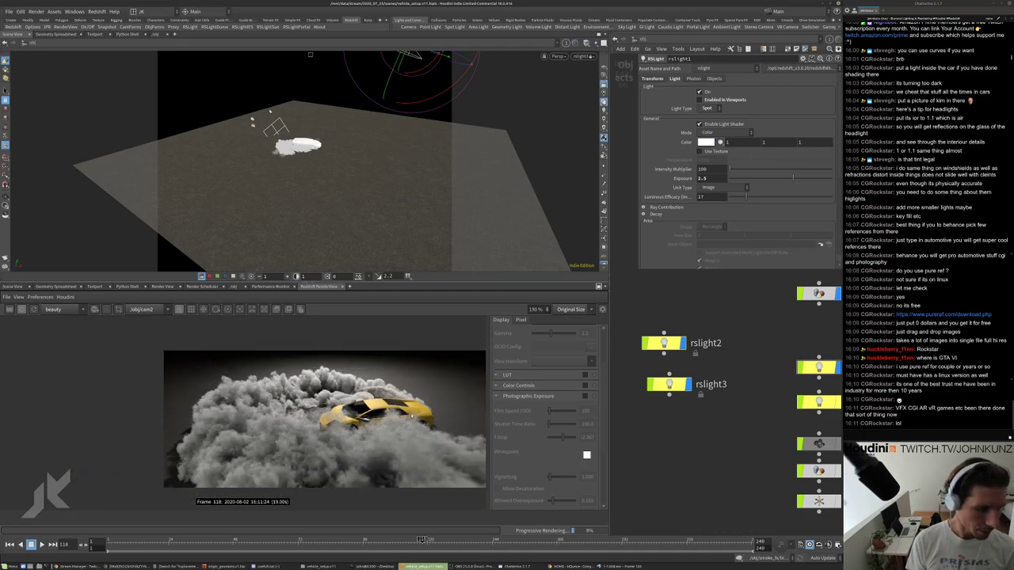
pyautogui.scroll(4, 413, 414)
pyautogui.scroll(-5, 444, 416)
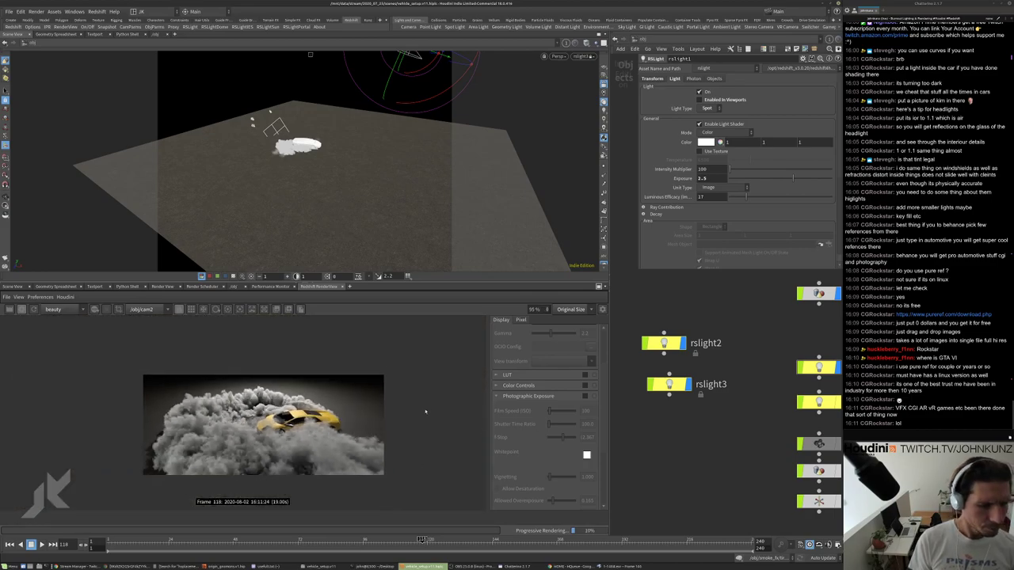
pyautogui.scroll(3, 312, 418)
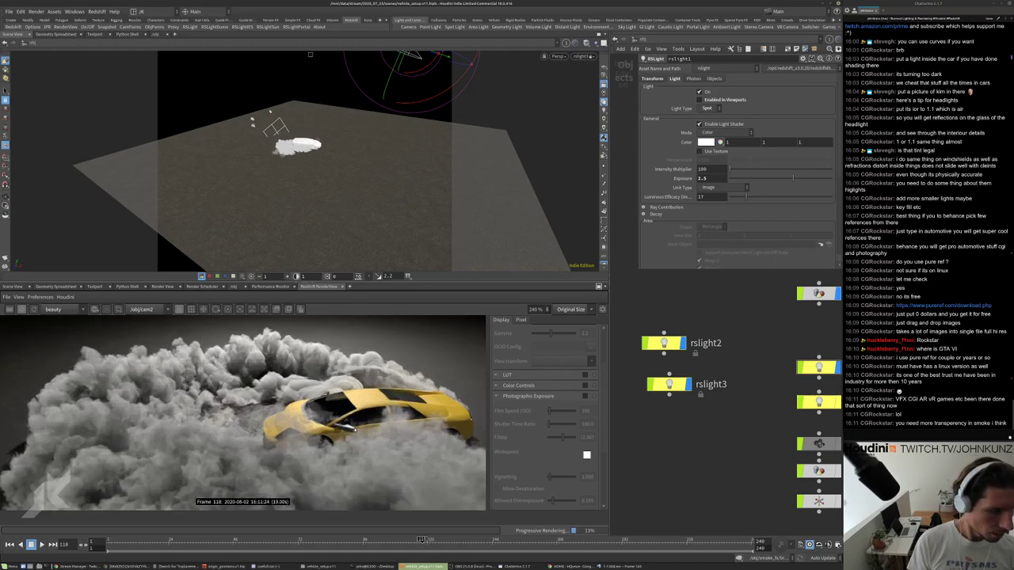
pyautogui.scroll(-3, 356, 429)
pyautogui.scroll(1, 342, 429)
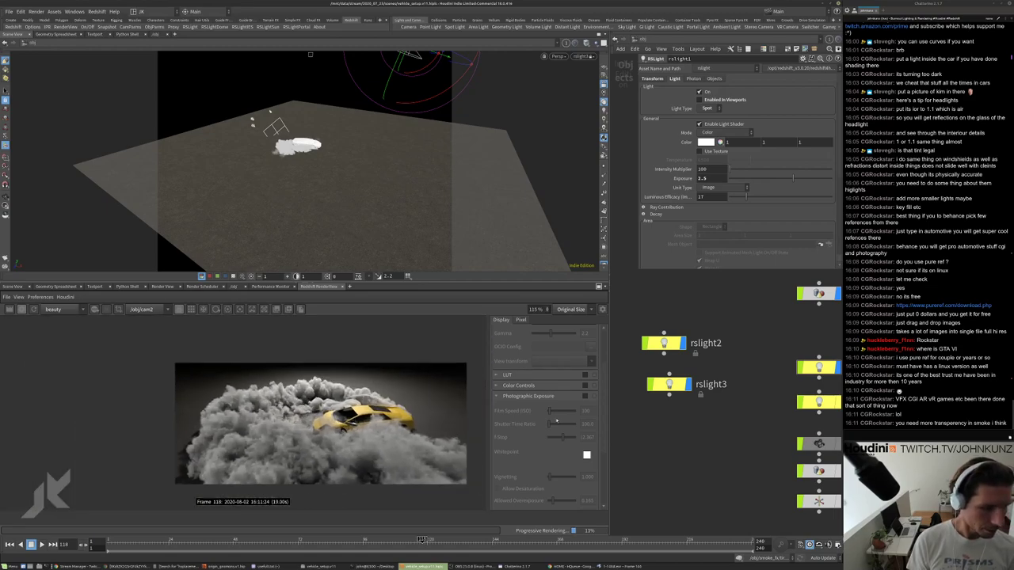
# Dive into matnet1's smoke material and set the RS Volume Absorption Coefficient to 2.
pyautogui.press('h')
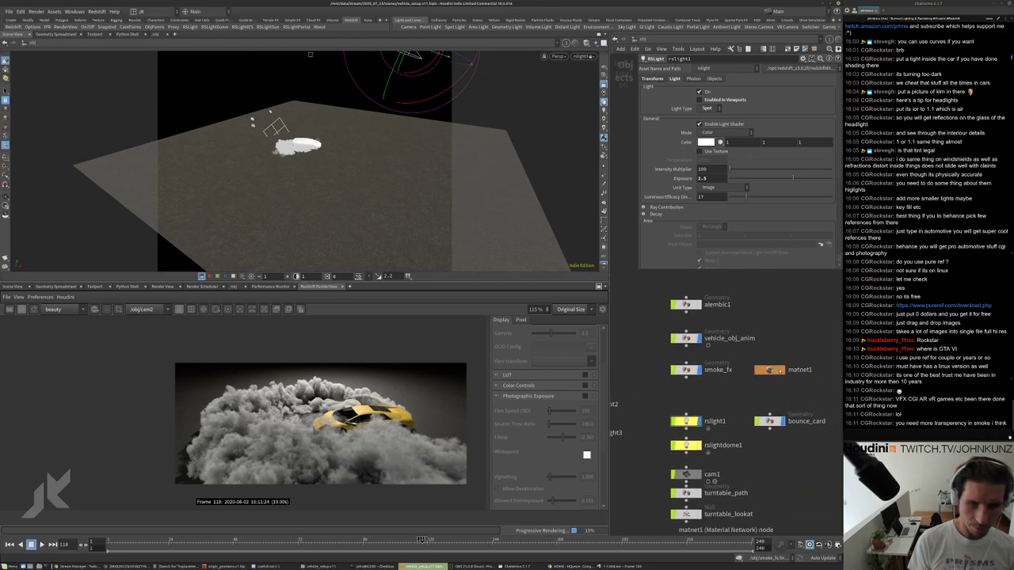
pyautogui.doubleClick(773, 370)
pyautogui.doubleClick(704, 338)
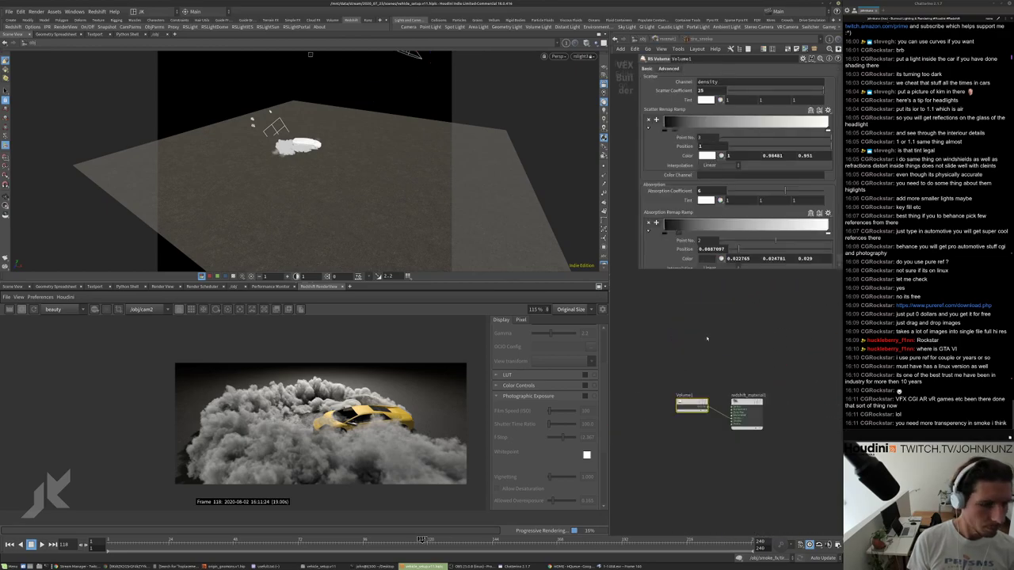
pyautogui.doubleClick(711, 91)
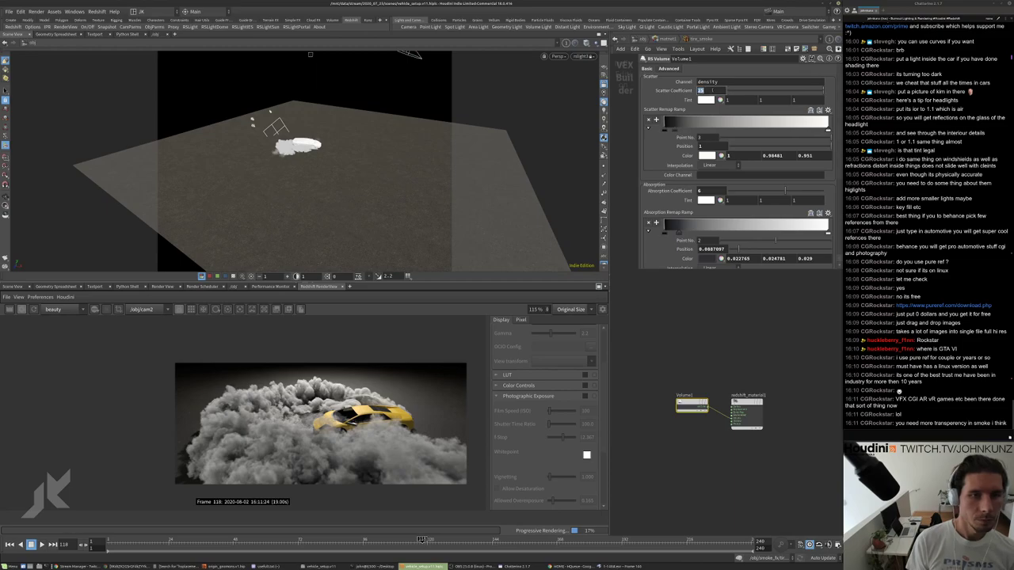
pyautogui.doubleClick(705, 191)
pyautogui.write('2')
pyautogui.press('Return')
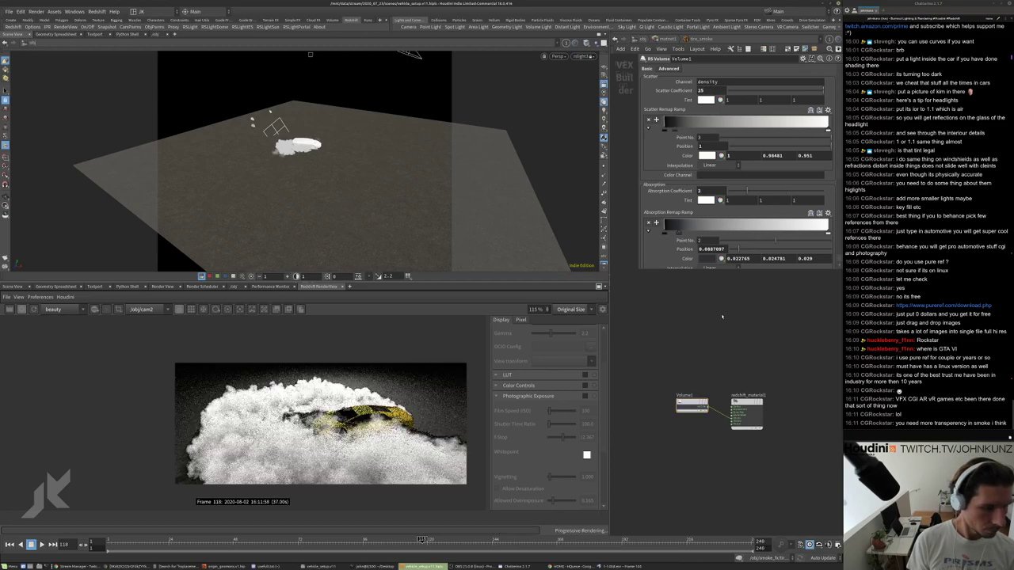
# Try Scatter Coefficient values of 12 and 2, settling on 5.
pyautogui.doubleClick(705, 91)
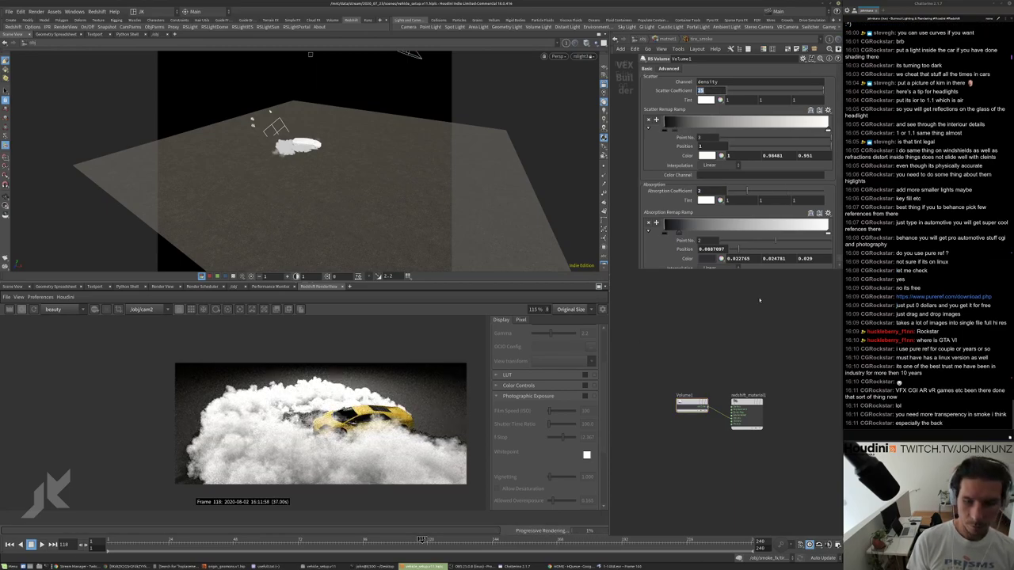
pyautogui.write('12')
pyautogui.press('Return')
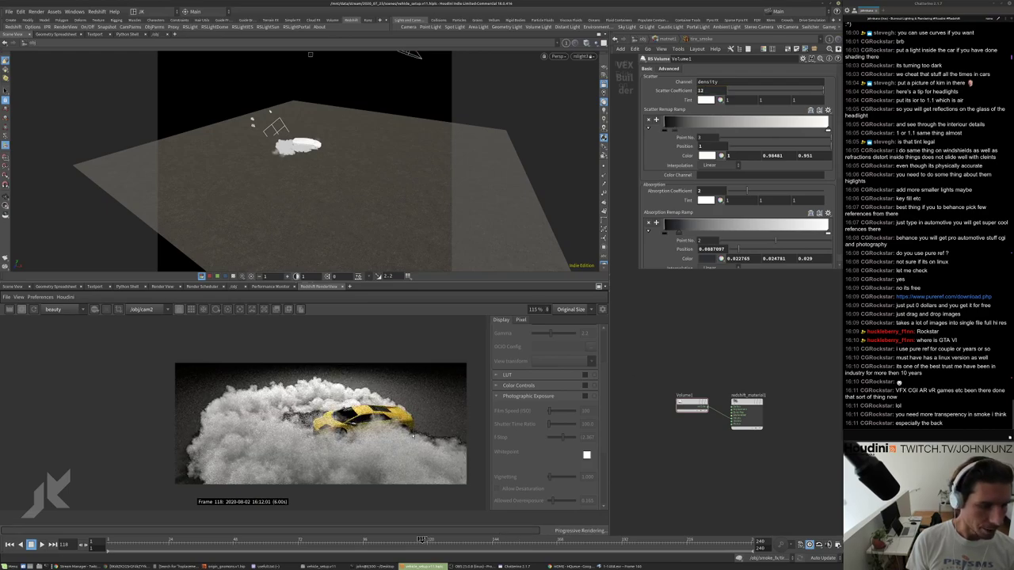
pyautogui.scroll(3, 355, 402)
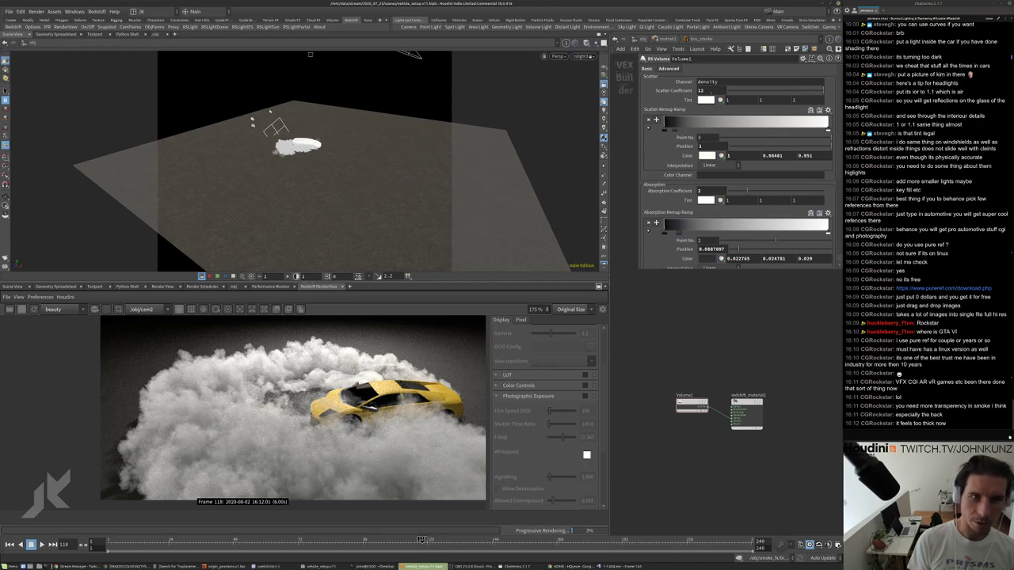
pyautogui.click(700, 90)
pyautogui.write('2')
pyautogui.press('Return')
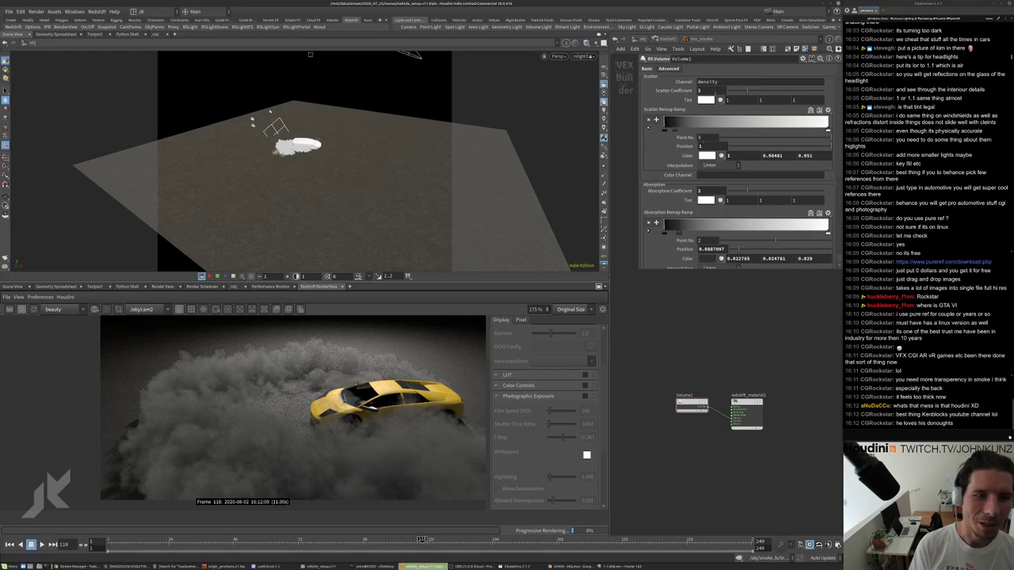
pyautogui.click(700, 91)
pyautogui.press('Return')
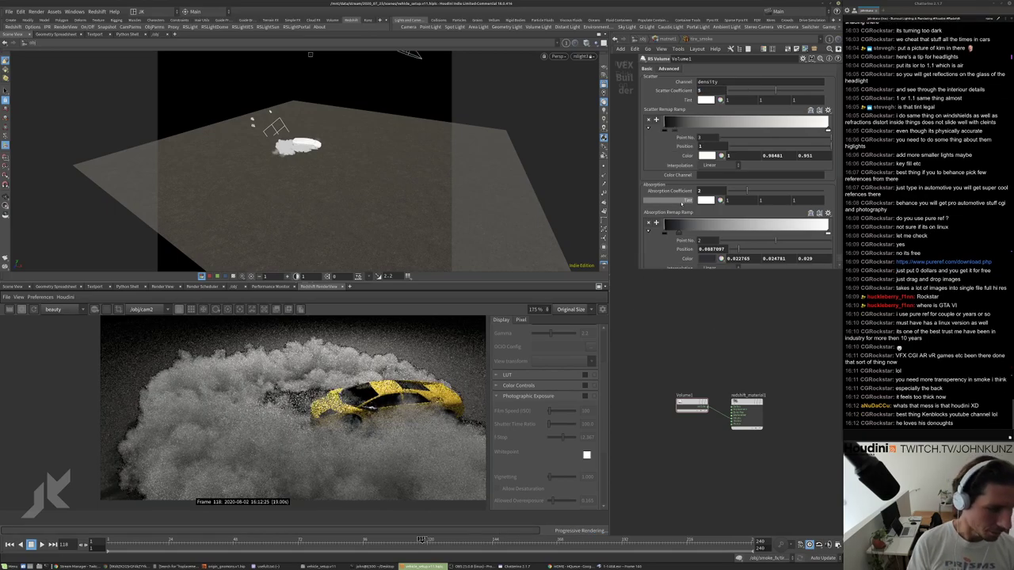
# Set the Absorption Coefficient to 1 after trying 0.5.
pyautogui.click(701, 191)
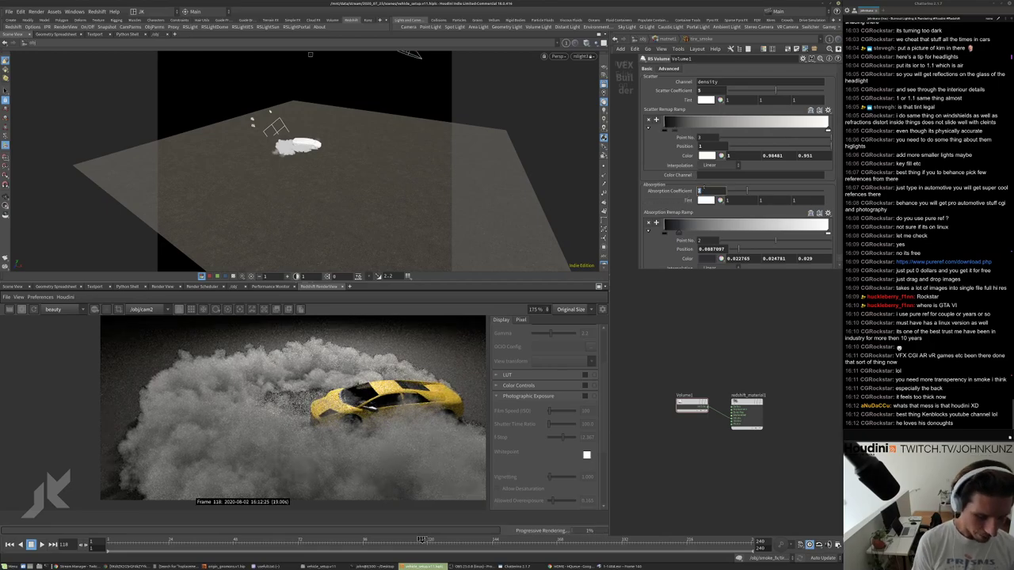
pyautogui.write('.5')
pyautogui.press('Return')
pyautogui.click(700, 191)
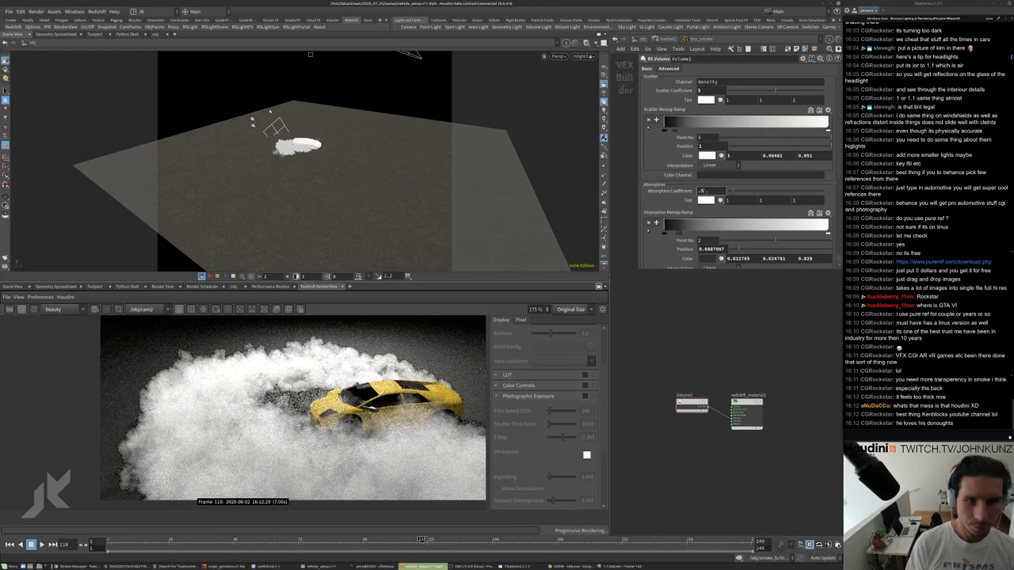
pyautogui.write('1')
pyautogui.press('Return')
pyautogui.scroll(-3, 311, 417)
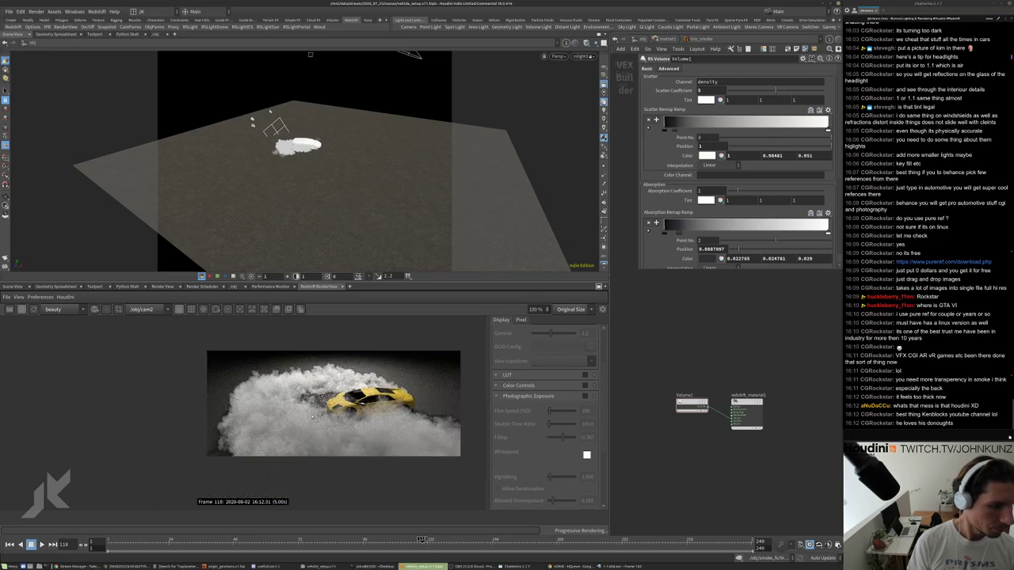
pyautogui.scroll(3, 295, 419)
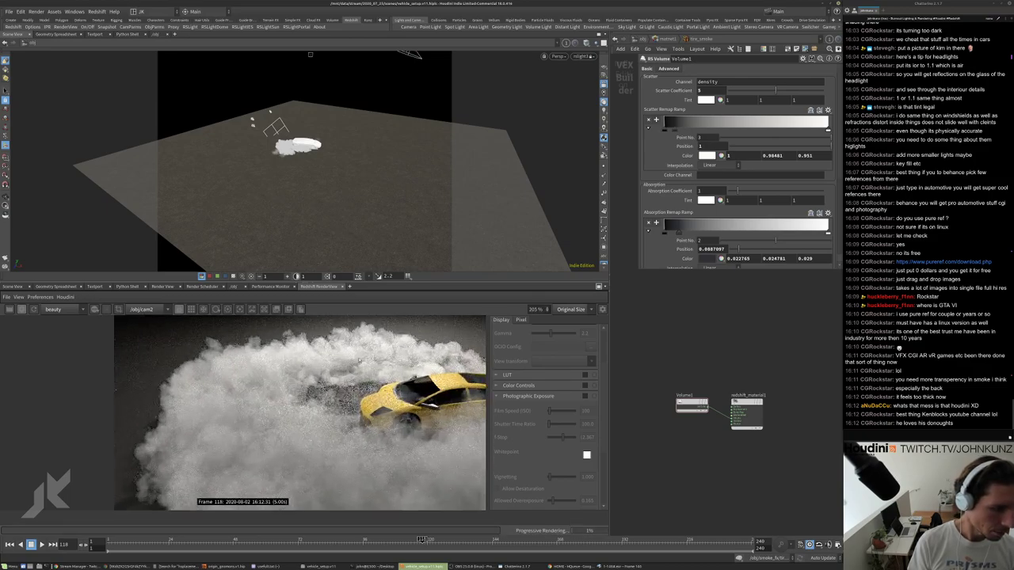
pyautogui.scroll(1, 264, 382)
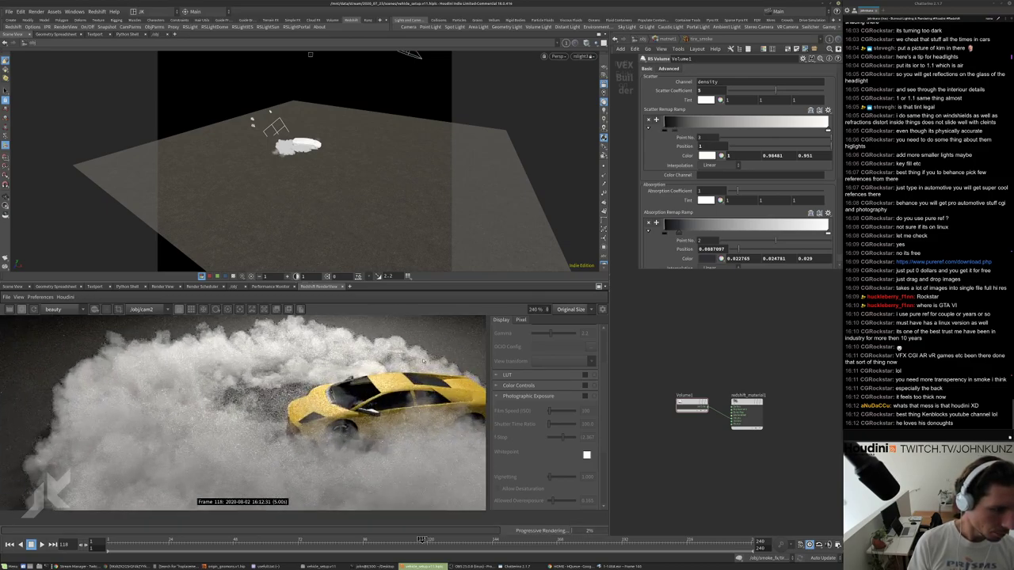
pyautogui.scroll(-3, 423, 361)
pyautogui.scroll(3, 423, 360)
pyautogui.scroll(-5, 423, 361)
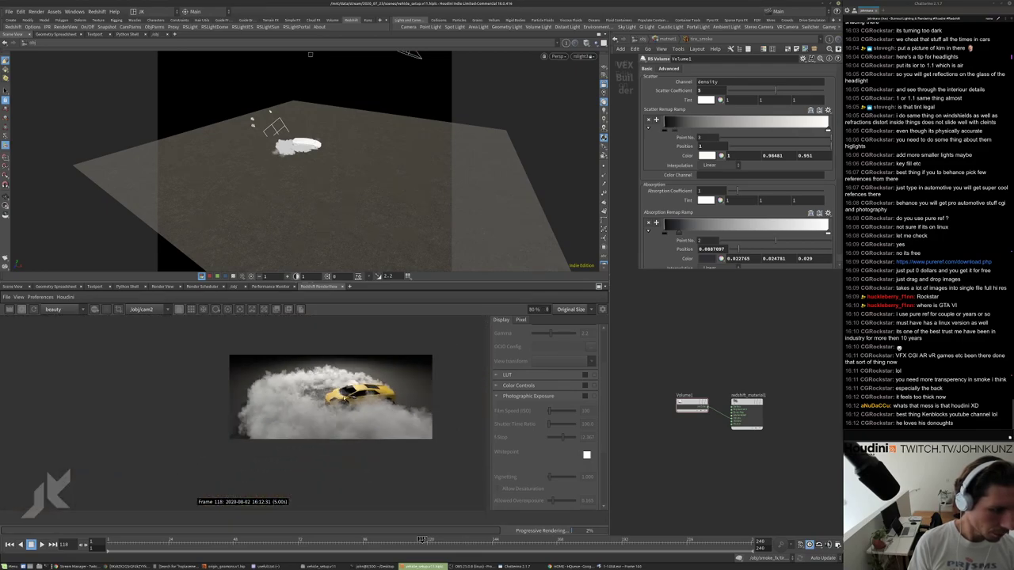
# In the volume shader's Advanced settings, try a Shadow Density Scale of 1.6.
pyautogui.click(669, 69)
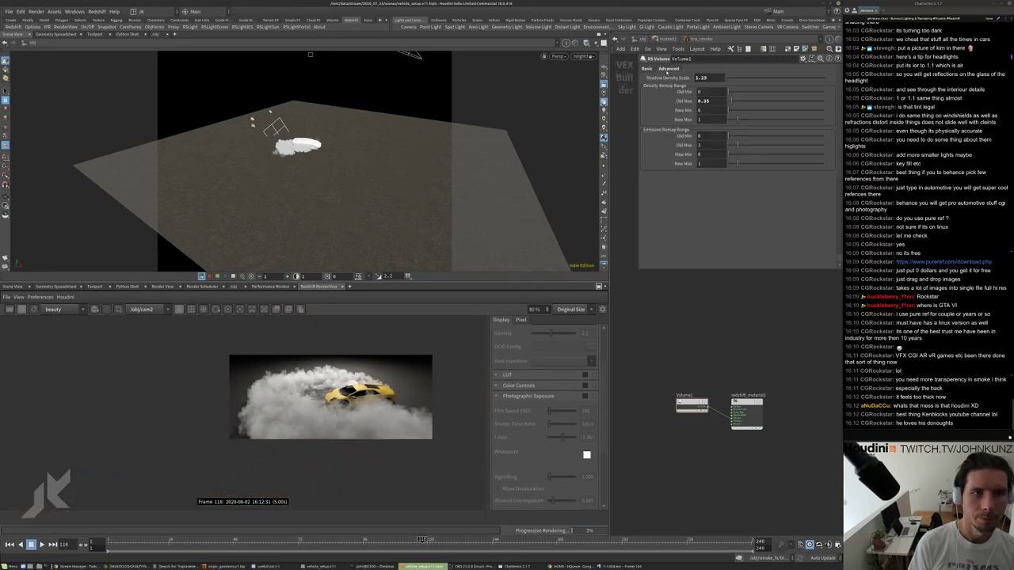
pyautogui.moveTo(709, 78); pyautogui.dragTo(705, 77)
pyautogui.write('6')
pyautogui.press('Return')
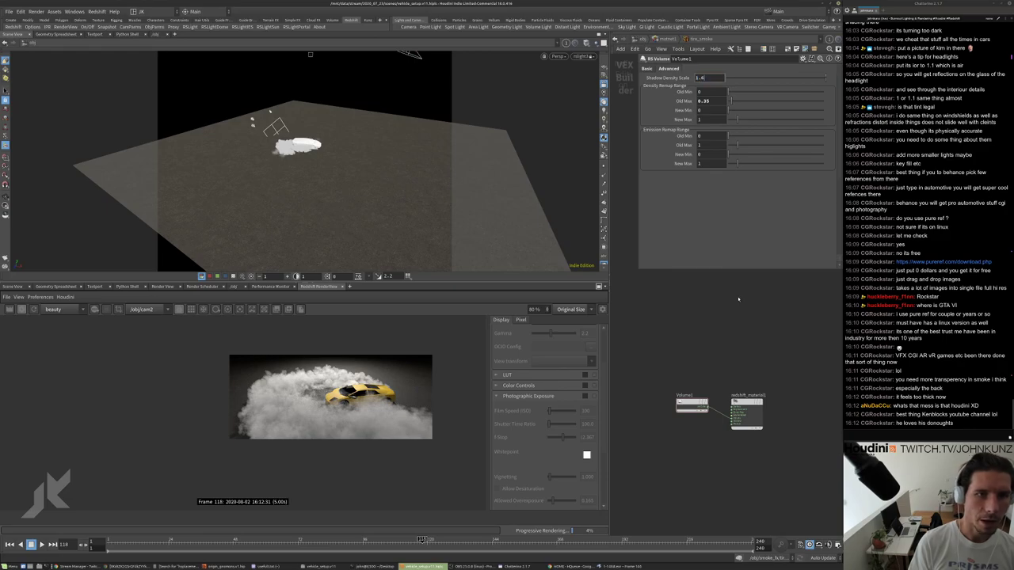
# Lower Shadow Density Scale to about 0.554, then settle on 2 and check the render.
pyautogui.scroll(3, 306, 407)
pyautogui.scroll(3, 306, 407)
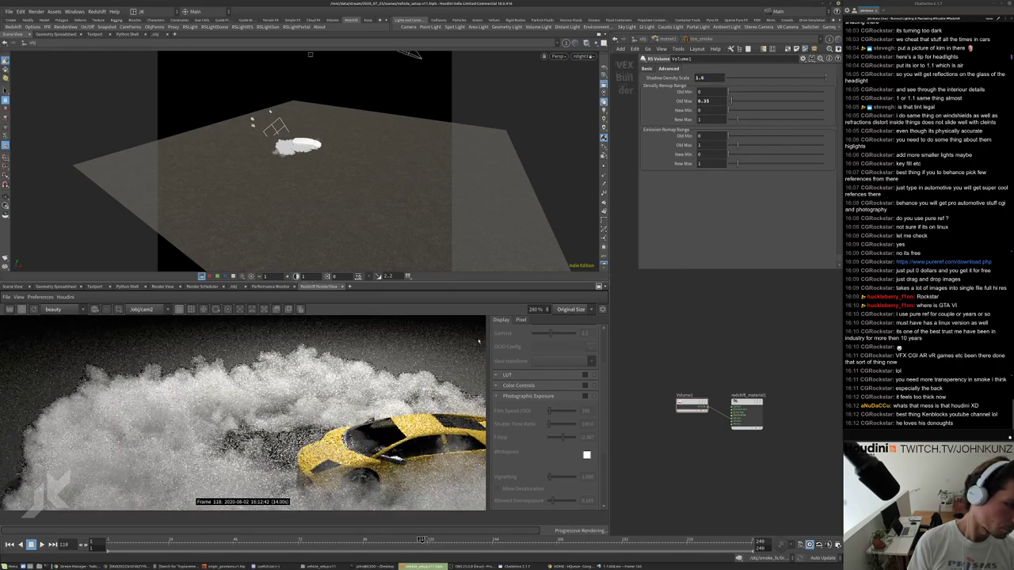
pyautogui.moveTo(826, 77); pyautogui.dragTo(781, 78)
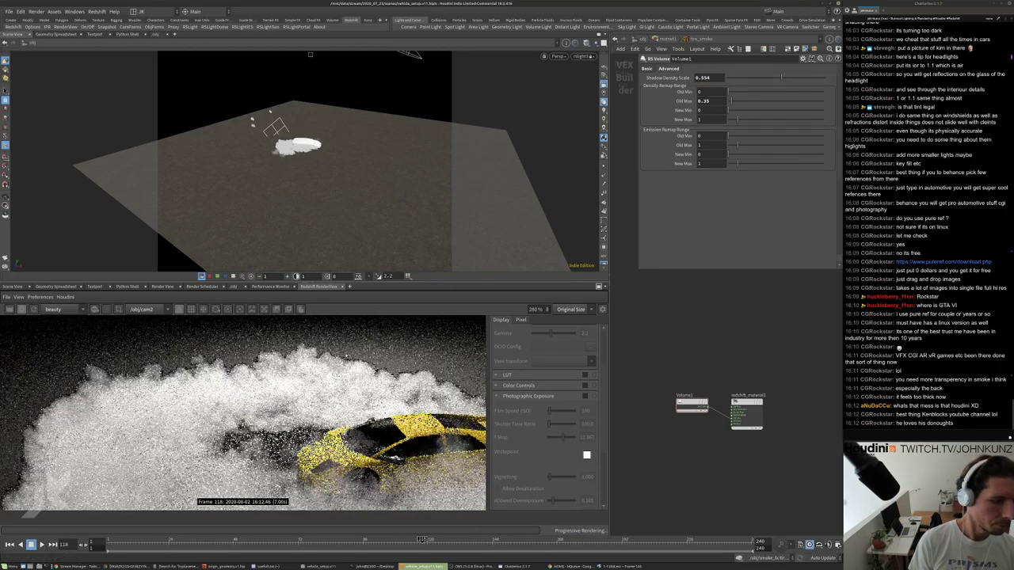
pyautogui.scroll(-4, 306, 407)
pyautogui.write('2')
pyautogui.press('Return')
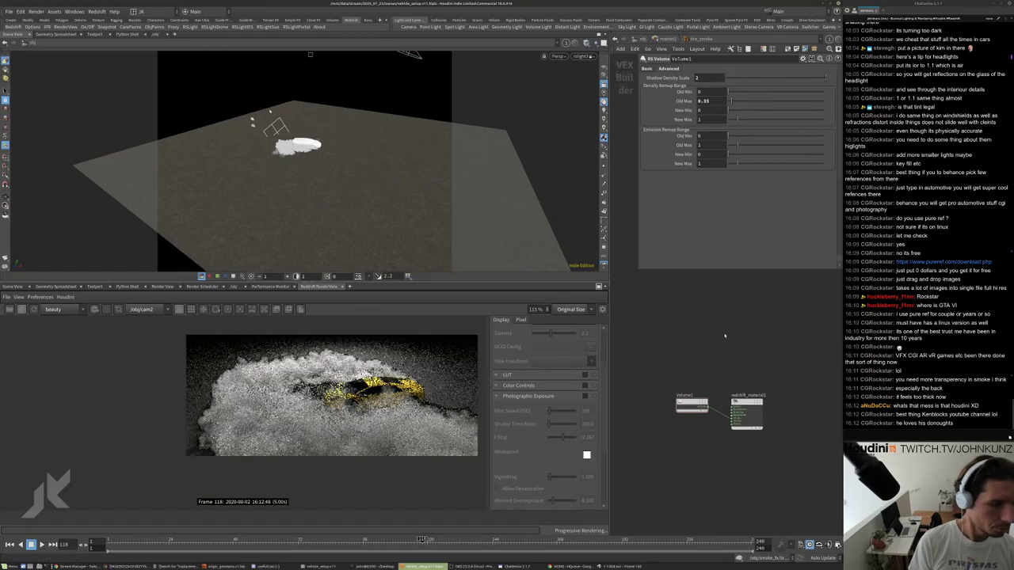
pyautogui.scroll(4, 333, 446)
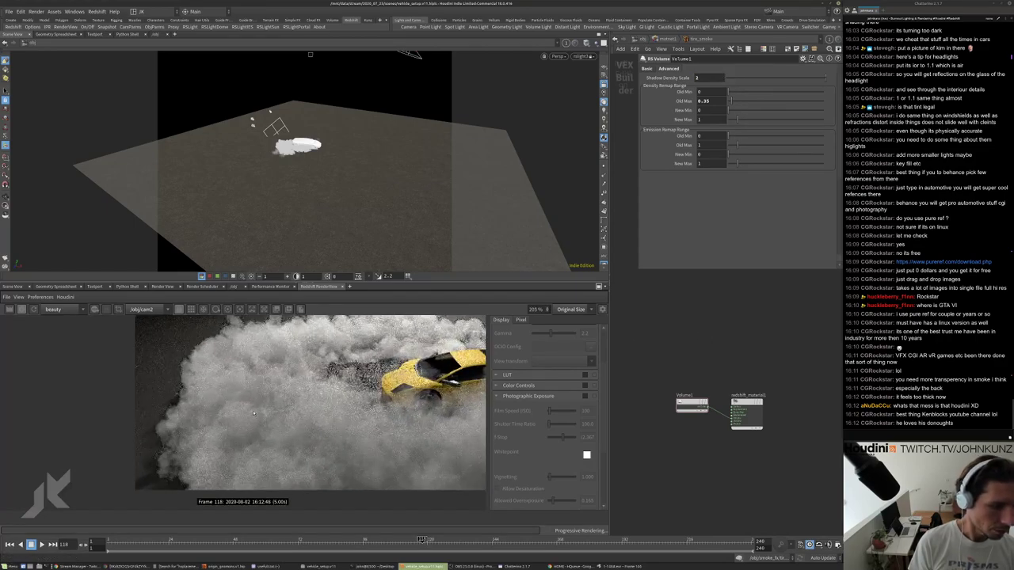
pyautogui.scroll(-3, 367, 374)
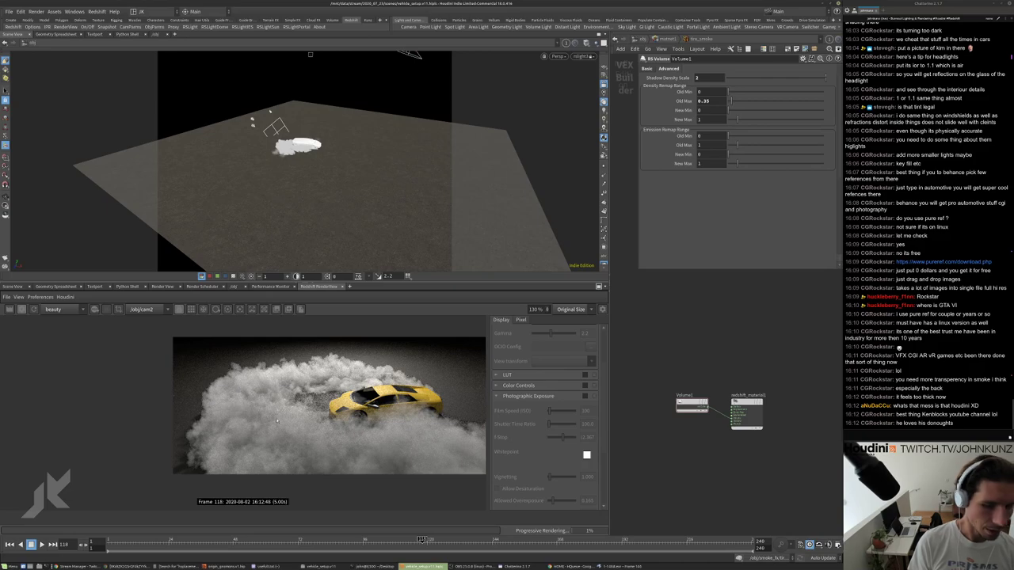
pyautogui.scroll(3, 258, 435)
pyautogui.scroll(-4, 279, 446)
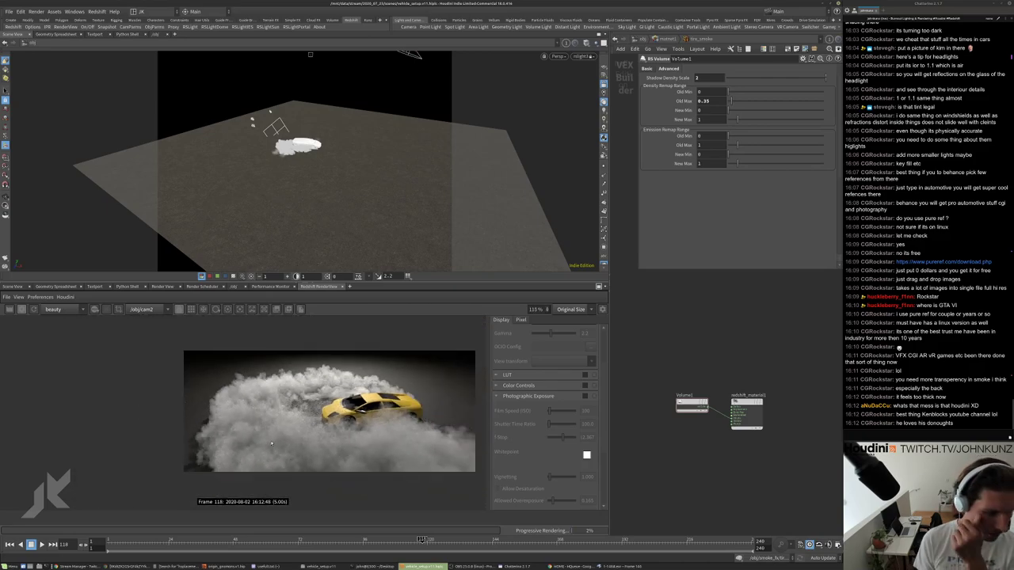
pyautogui.scroll(-1, 299, 431)
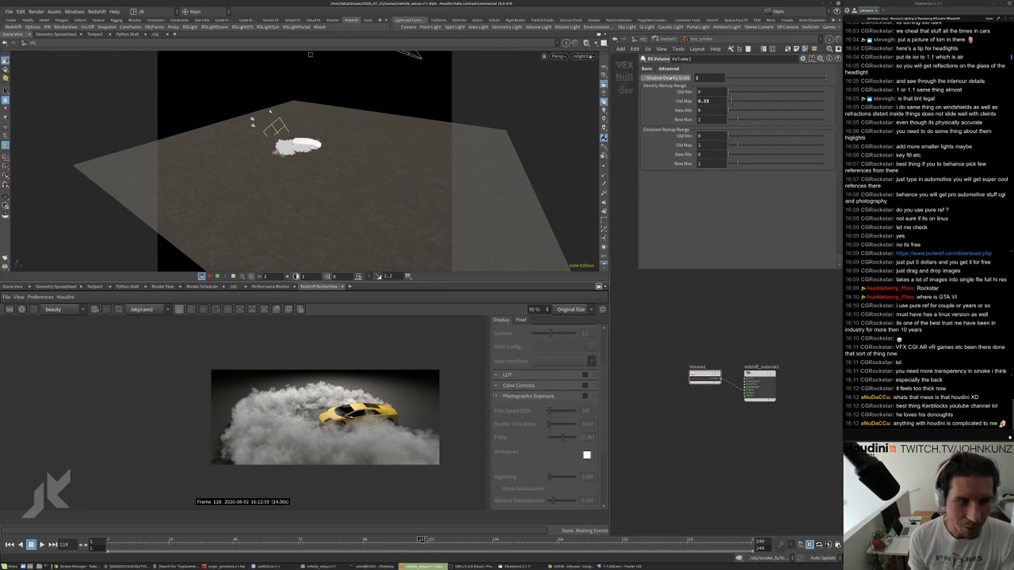
pyautogui.click(633, 38)
pyautogui.scroll(-2, 746, 357)
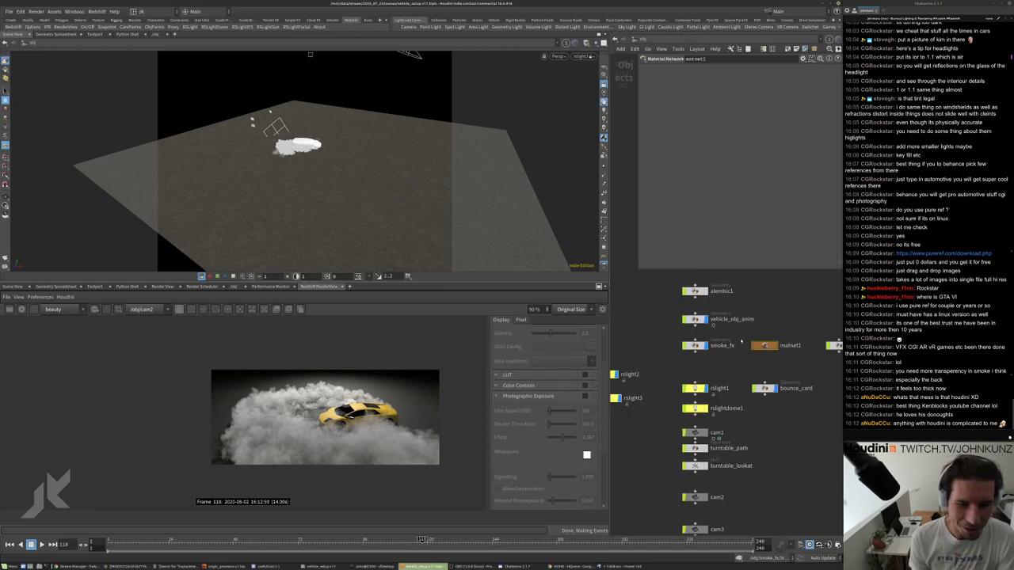
pyautogui.moveTo(630, 346); pyautogui.dragTo(652, 353)
pyautogui.moveTo(688, 388); pyautogui.dragTo(615, 424, button='middle')
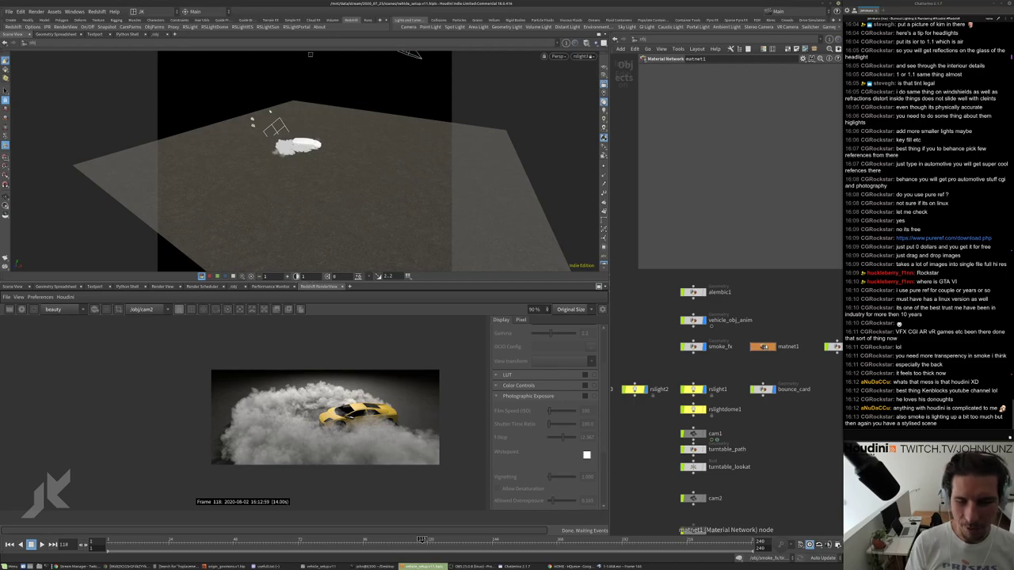
pyautogui.moveTo(689, 540); pyautogui.dragTo(679, 526, button='middle')
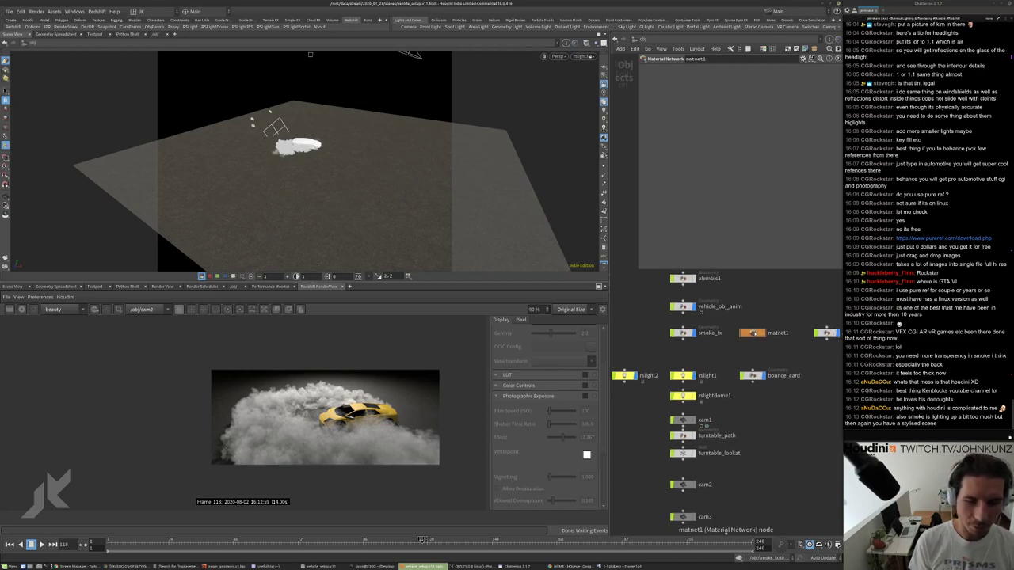
pyautogui.moveTo(771, 360)
pyautogui.mouseDown(button='middle')
pyautogui.moveTo(751, 344)
pyautogui.moveTo(769, 364)
pyautogui.mouseUp(button='middle')
pyautogui.scroll(-2, 702, 396)
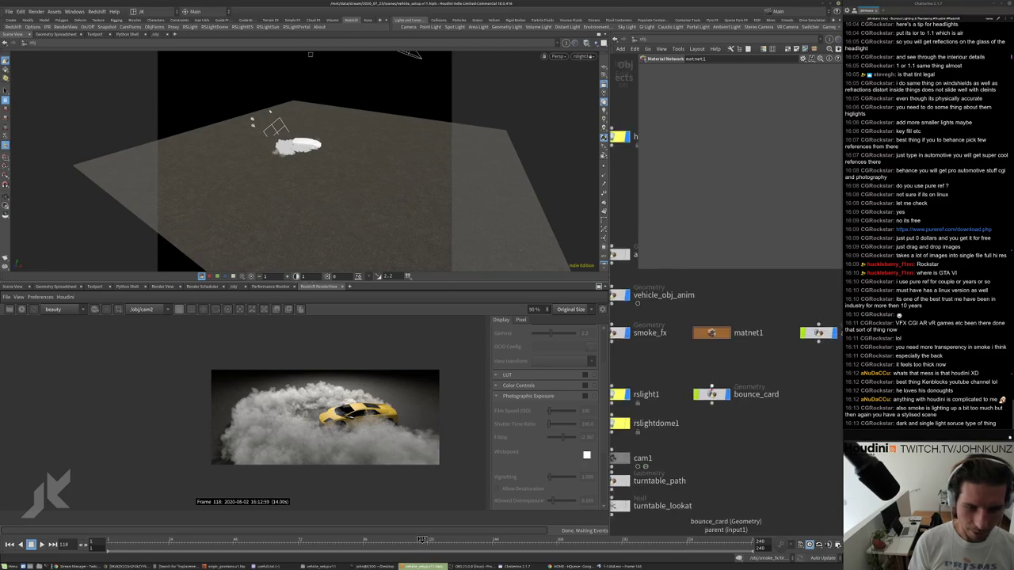
pyautogui.scroll(3, 666, 413)
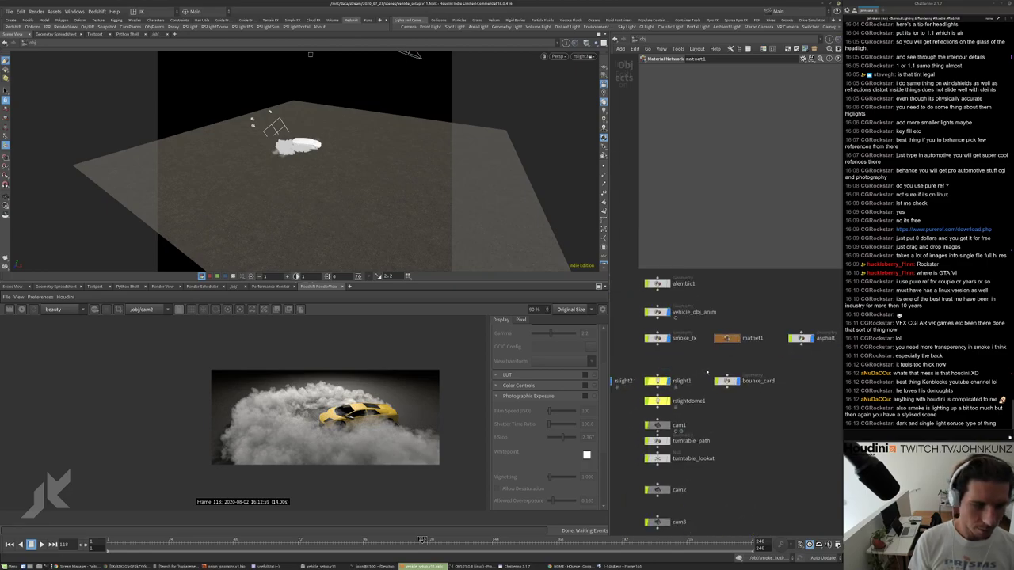
pyautogui.scroll(-1, 746, 388)
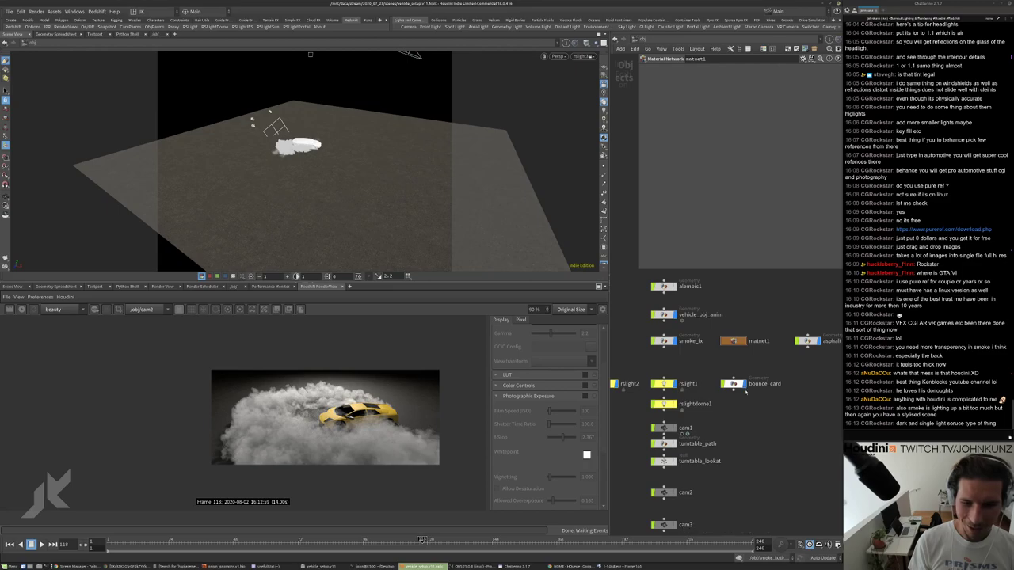
pyautogui.scroll(1, 729, 376)
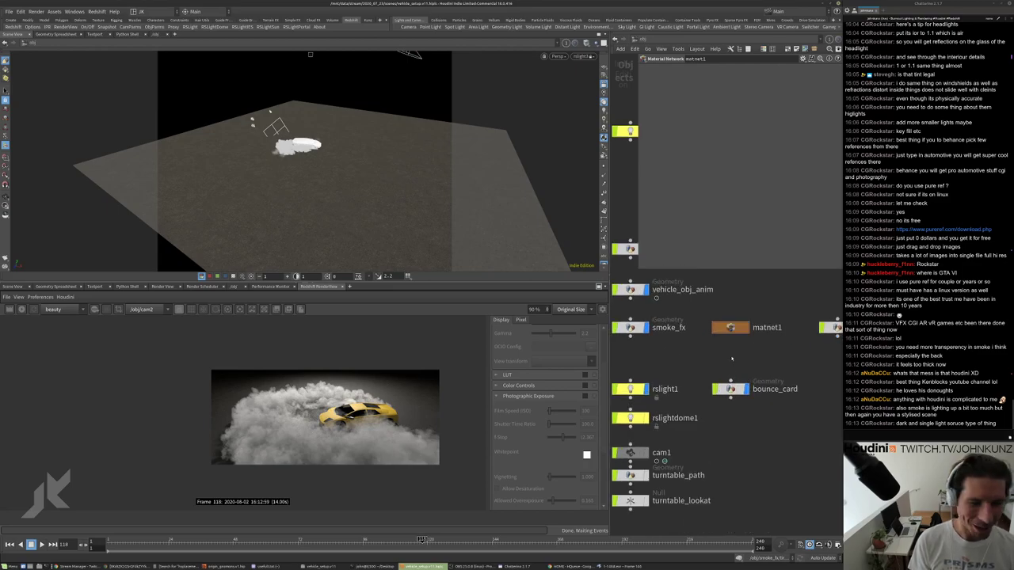
pyautogui.scroll(1, 722, 375)
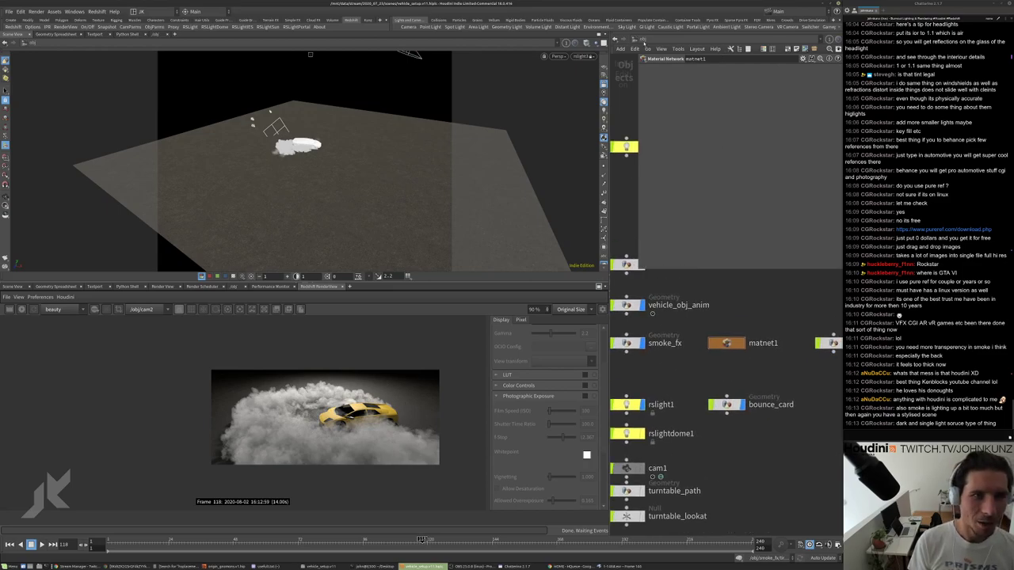
# In the /out network, set redshift1's Adaptive Error Threshold to 0.7.
pyautogui.click(645, 39)
pyautogui.click(658, 88)
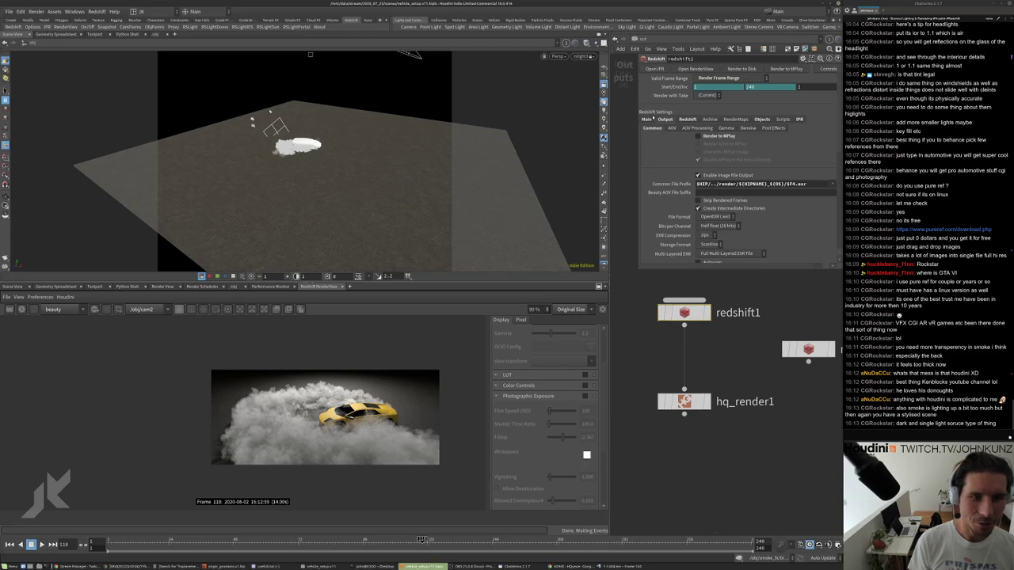
pyautogui.click(682, 119)
pyautogui.click(688, 119)
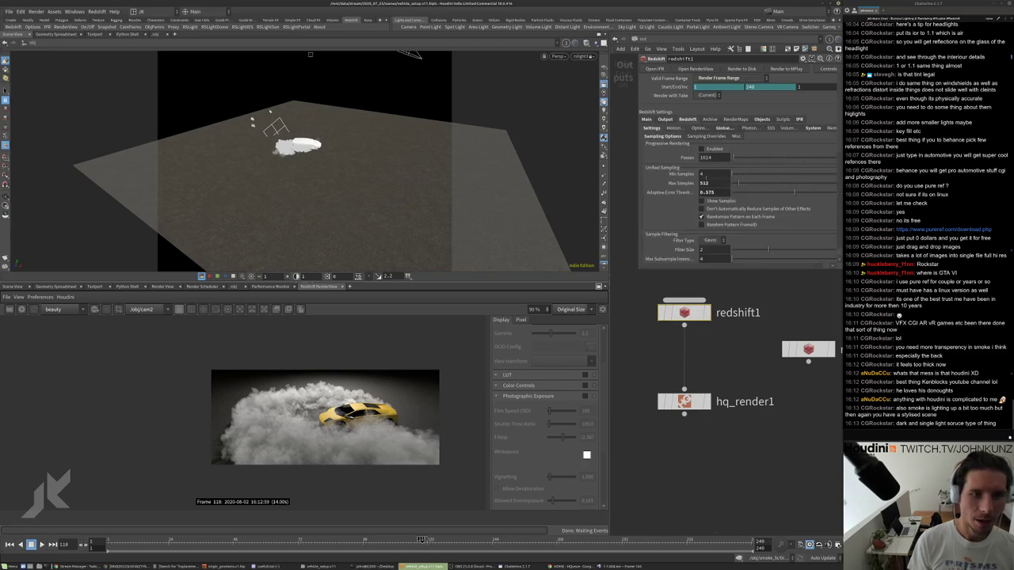
pyautogui.doubleClick(709, 192)
pyautogui.write('0.7')
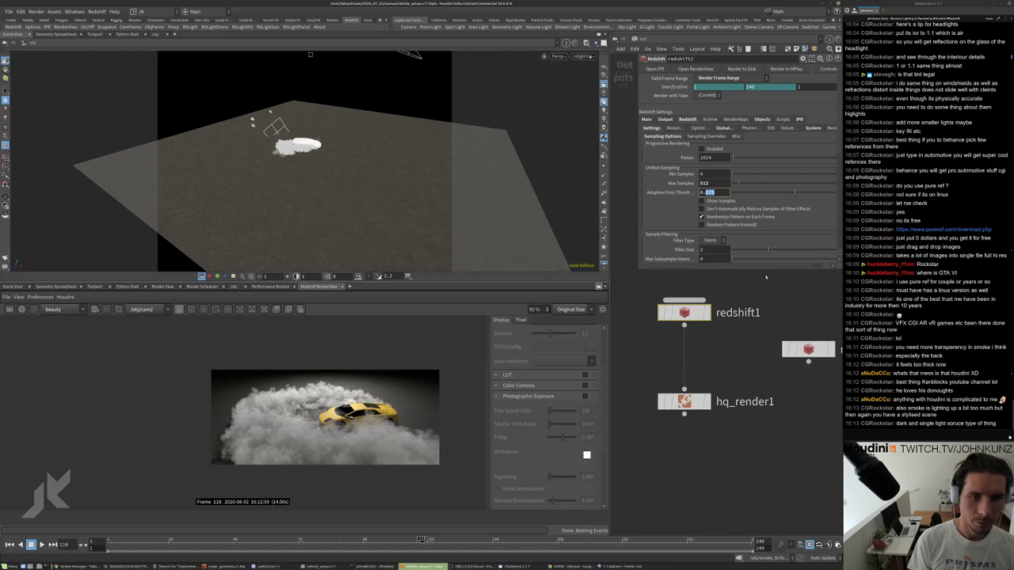
pyautogui.press('Return')
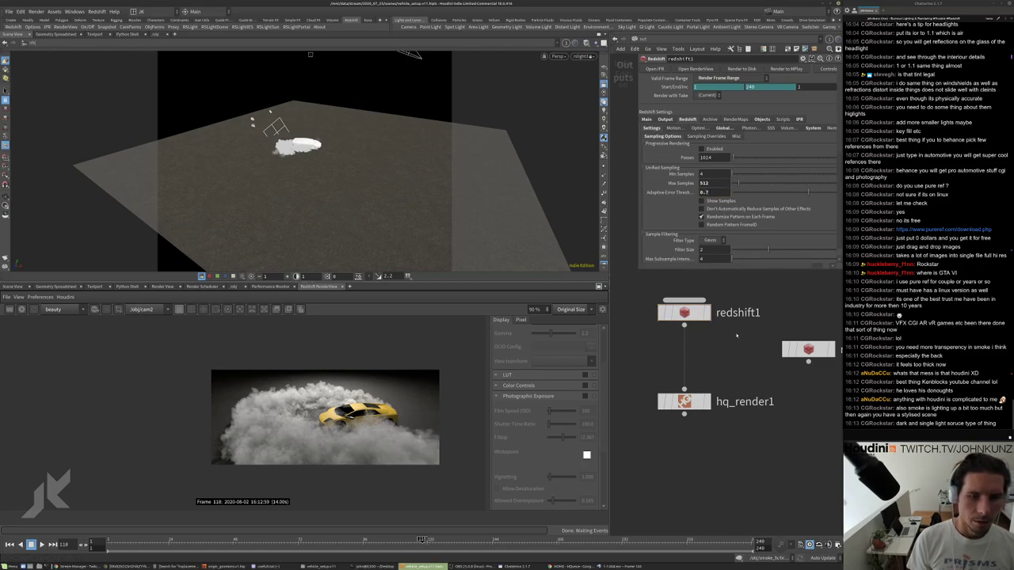
# Set redshift1's render range to start at frame 120 and save the scene.
pyautogui.click(683, 401)
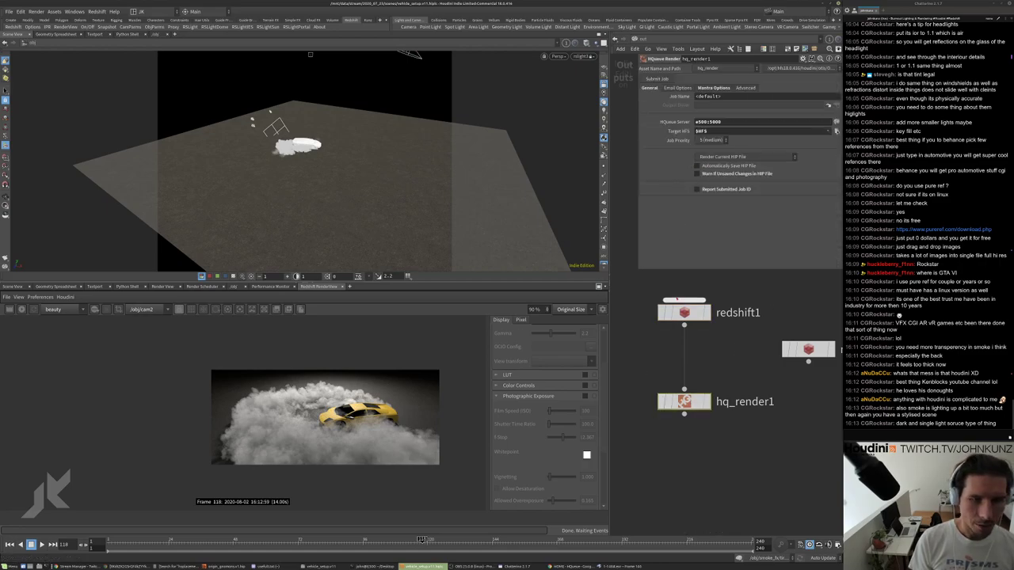
pyautogui.click(684, 312)
pyautogui.moveTo(698, 87)
pyautogui.mouseDown(button='middle')
pyautogui.moveTo(713, 180)
pyautogui.moveTo(701, 87)
pyautogui.mouseUp(button='middle')
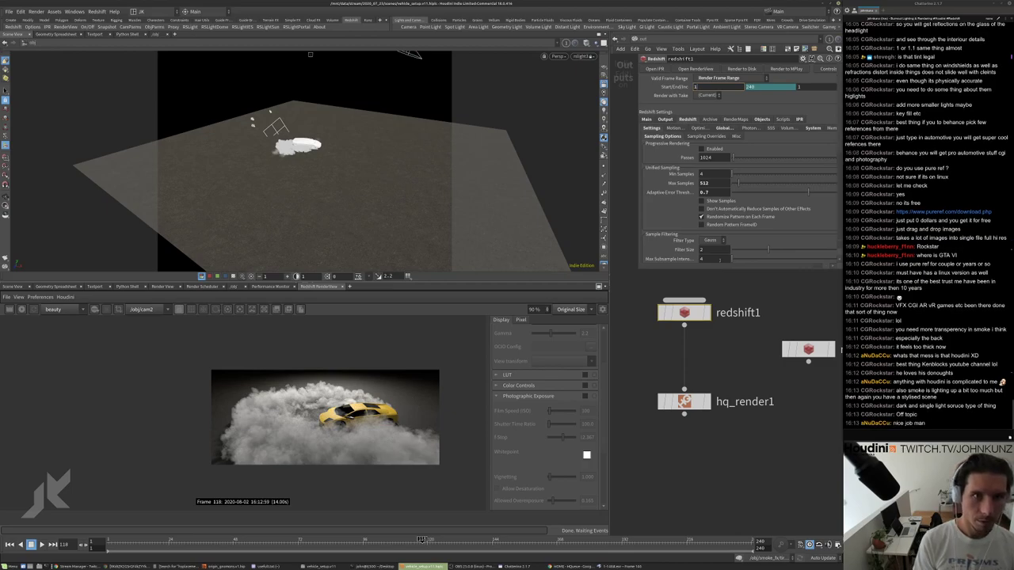
pyautogui.write('0')
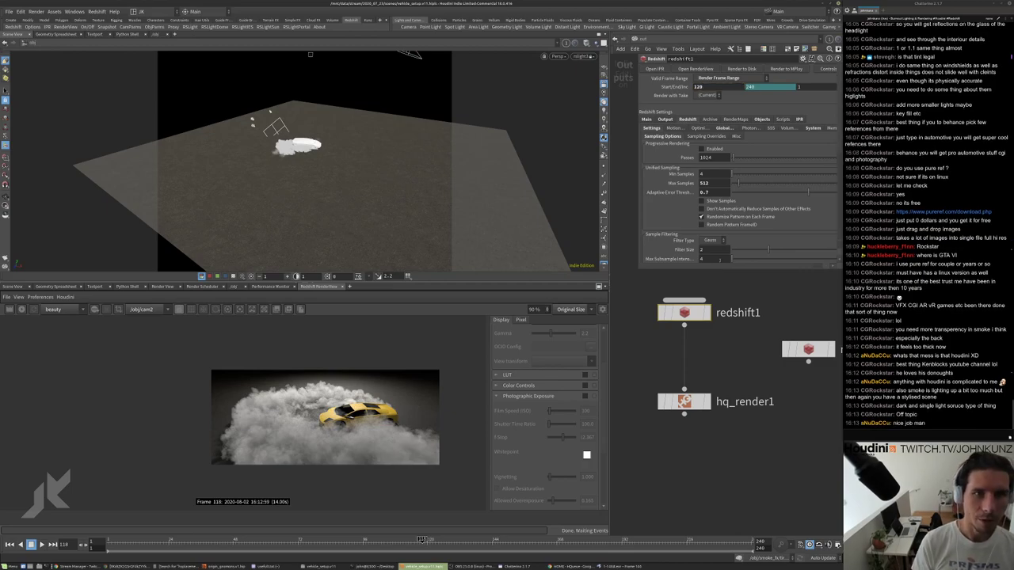
pyautogui.click(684, 401)
pyautogui.hotkey('ctrl', 's')
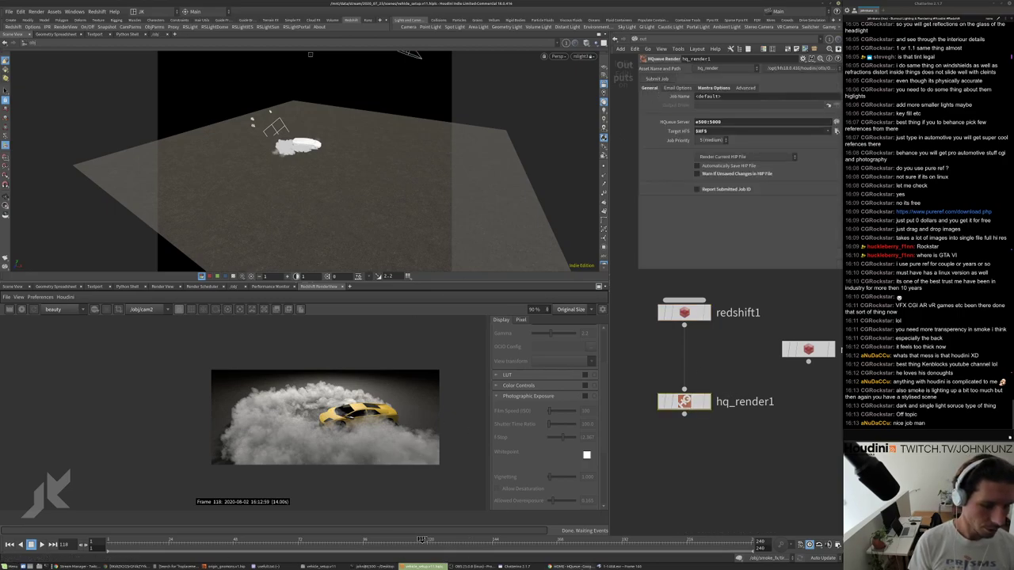
# Open the running HQueue job's details to see its child frame jobs.
pyautogui.click(570, 567)
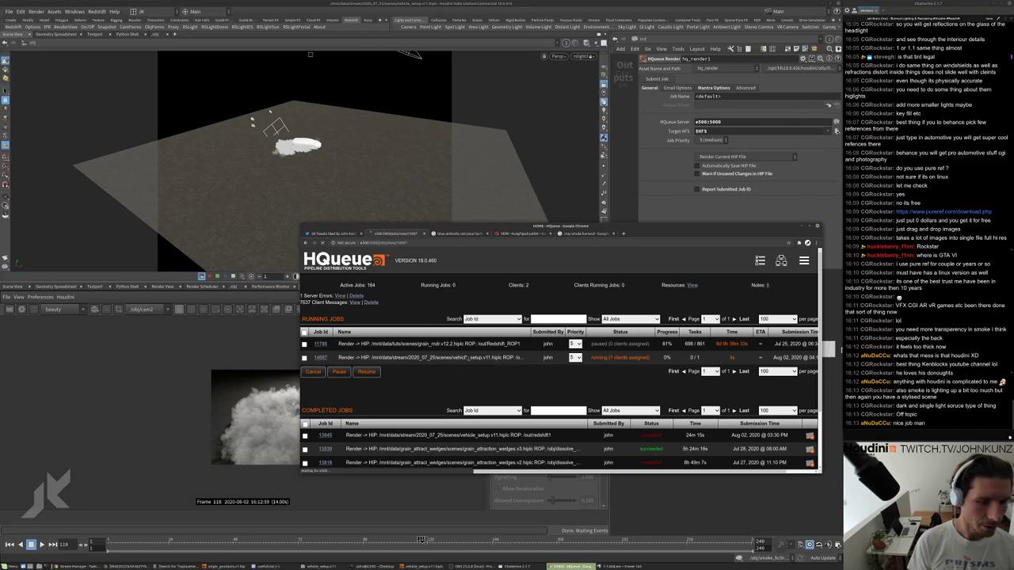
pyautogui.click(321, 358)
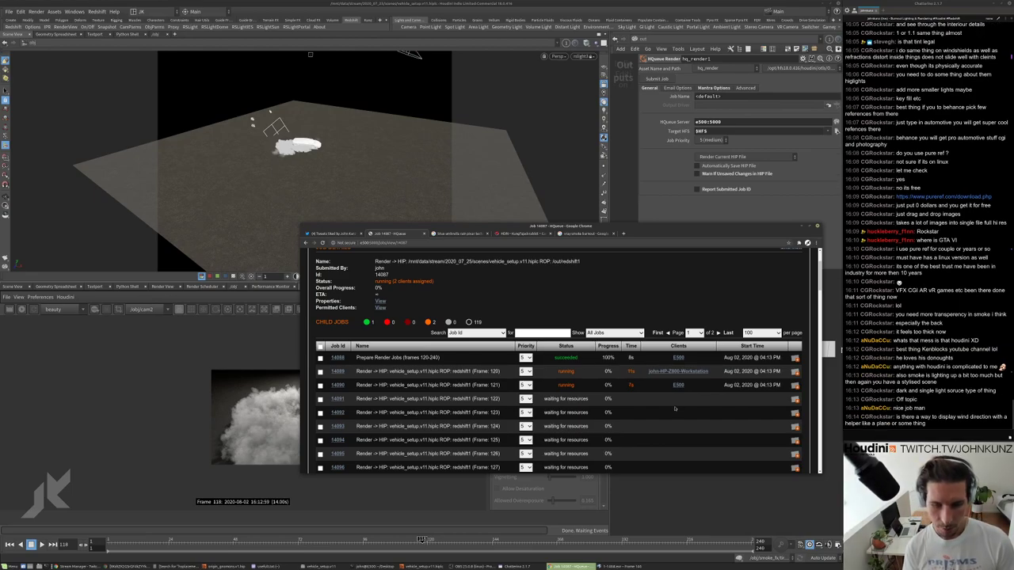
# View the yellow Lamborghini reference photo, then close it.
pyautogui.hotkey('alt', 'Tab')
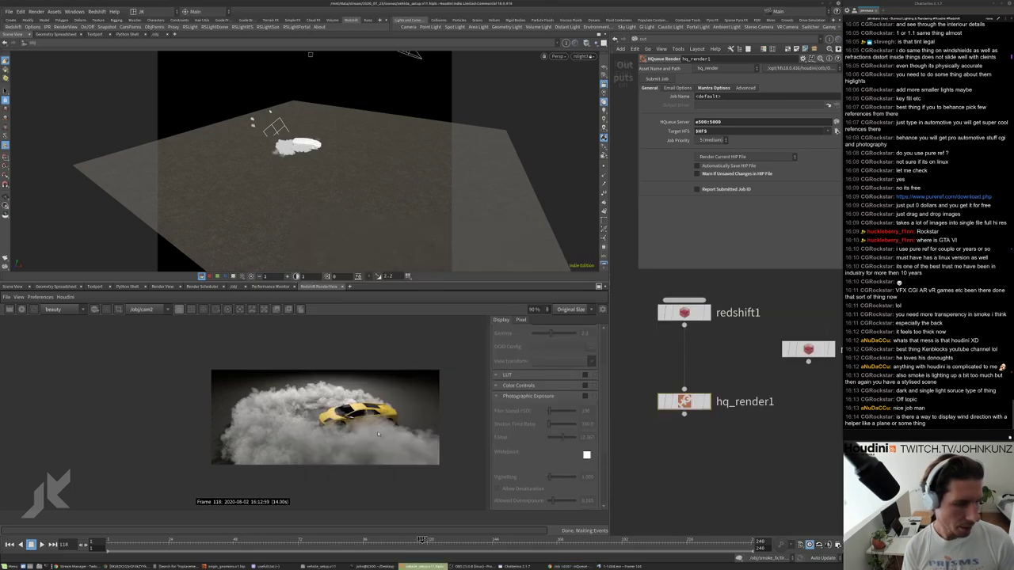
pyautogui.scroll(5, 303, 391)
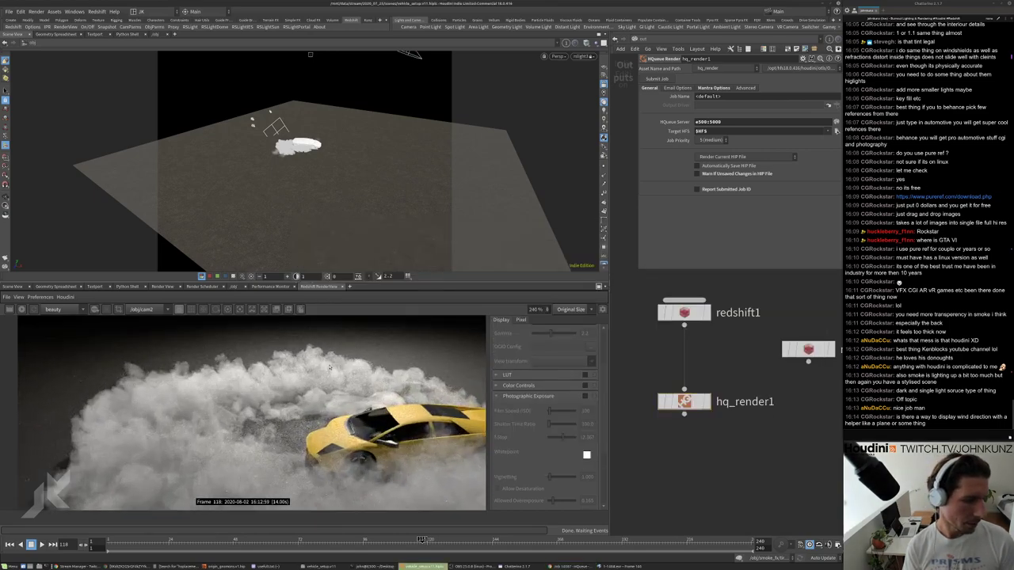
pyautogui.scroll(-4, 345, 422)
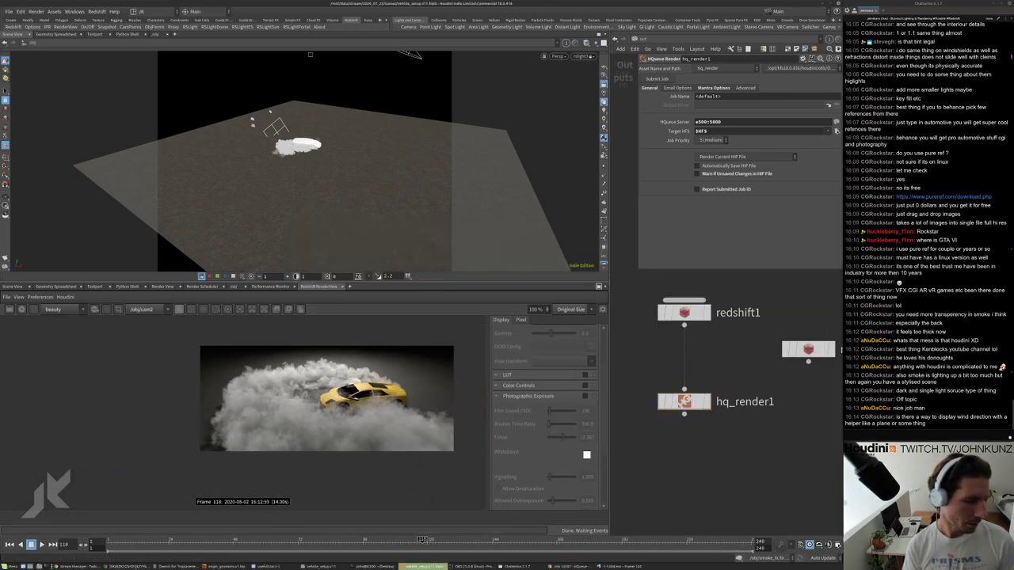
pyautogui.click(127, 566)
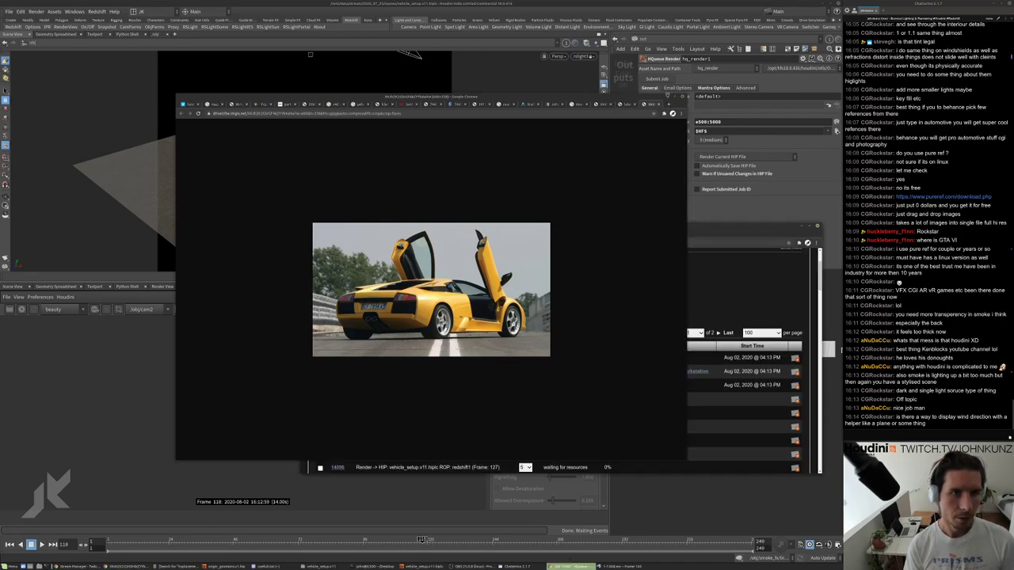
pyautogui.click(667, 96)
# Preview the V-Ray car-smoke and Phoenix FD smoke images, browsing the related images.
pyautogui.click(586, 234)
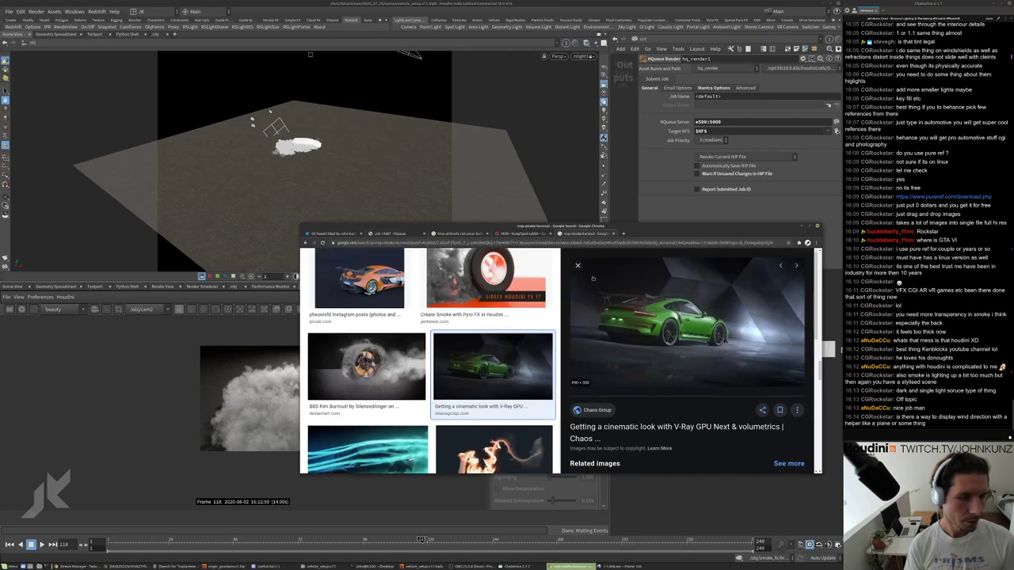
pyautogui.scroll(5, 388, 405)
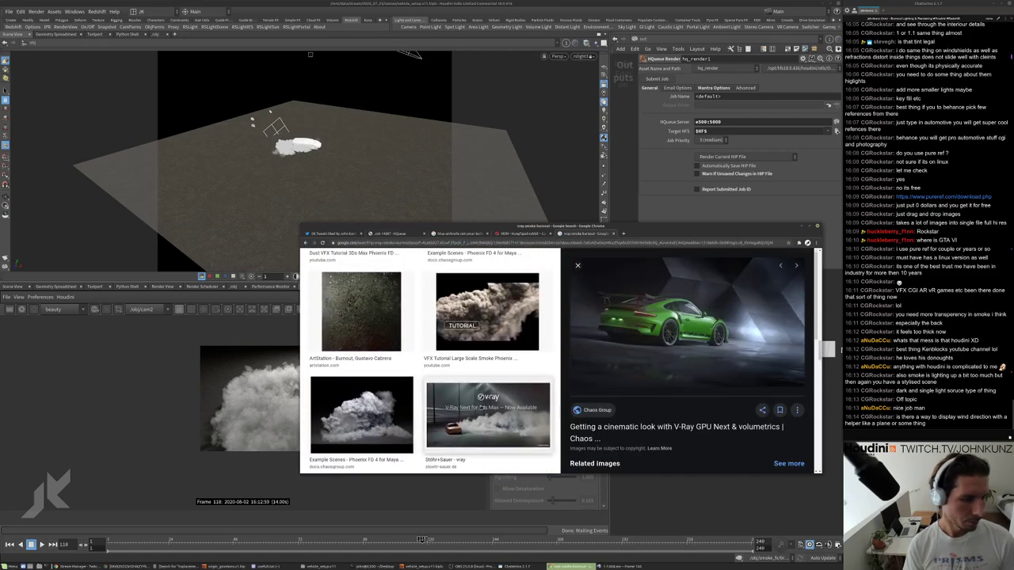
pyautogui.click(483, 408)
pyautogui.click(368, 406)
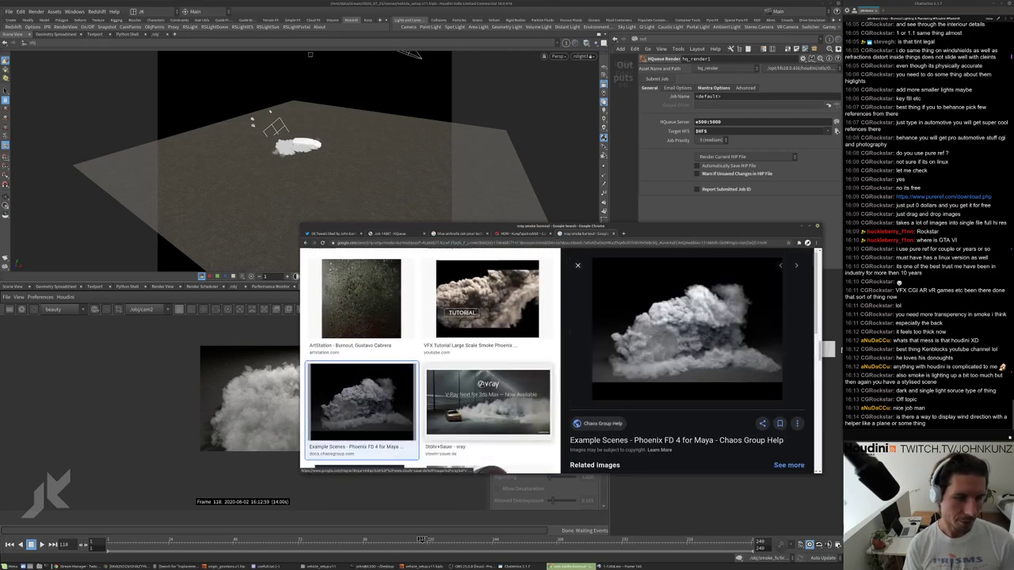
pyautogui.click(487, 404)
pyautogui.scroll(-3, 660, 315)
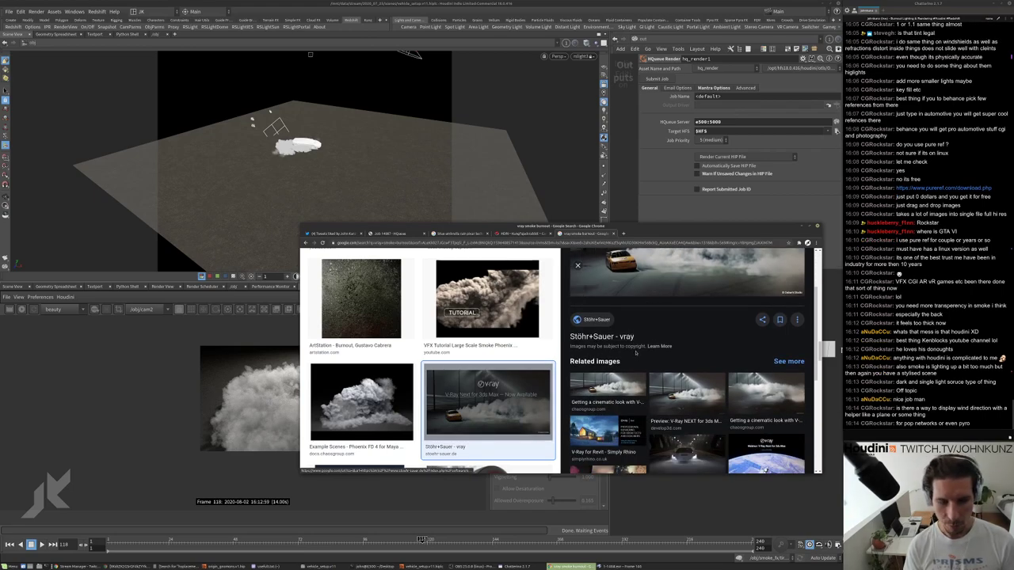
pyautogui.scroll(1, 639, 328)
pyautogui.scroll(-2, 666, 347)
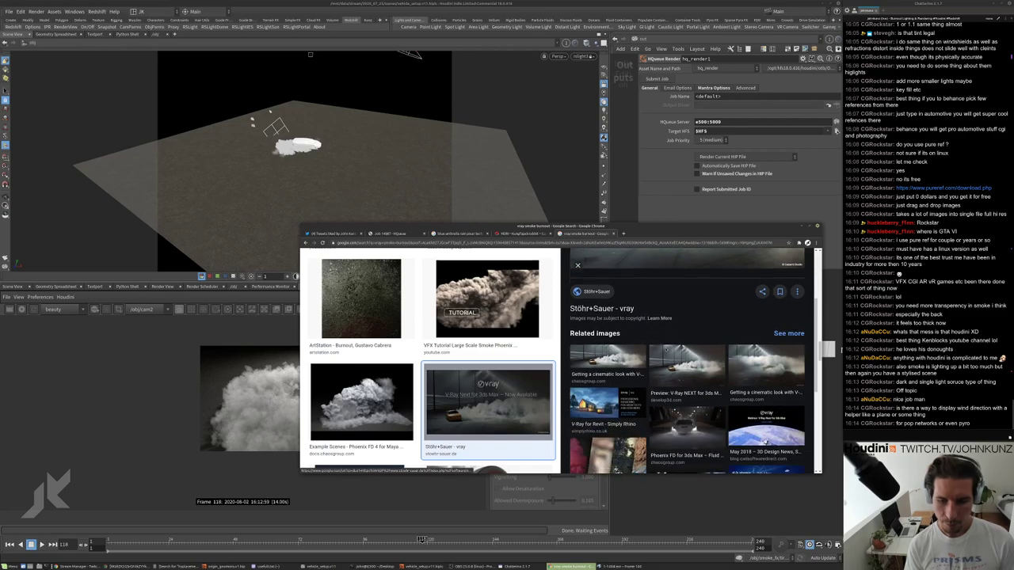
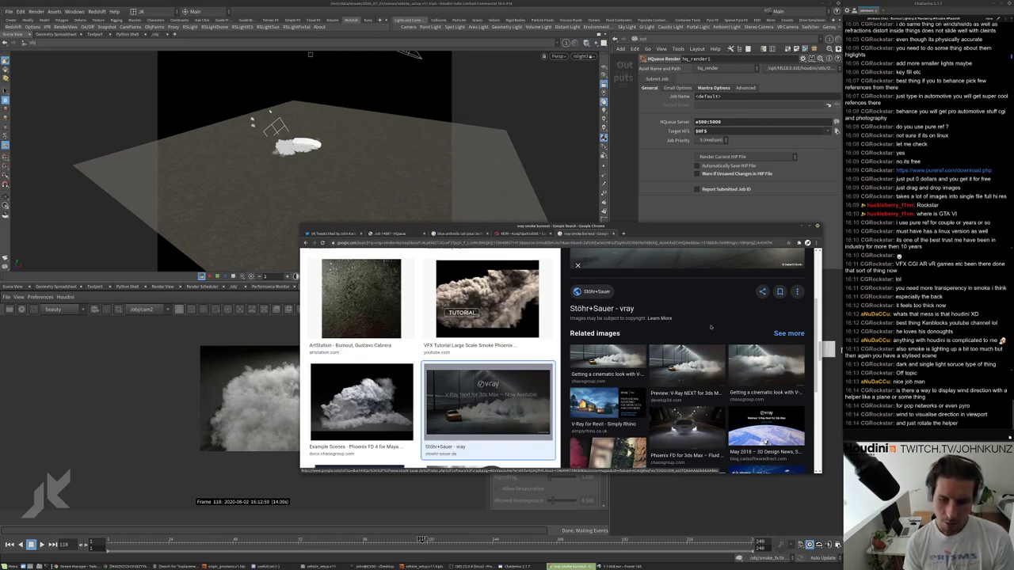
# Launch a new Houdini FX session by running houdinifx in the terminal.
pyautogui.click(710, 474)
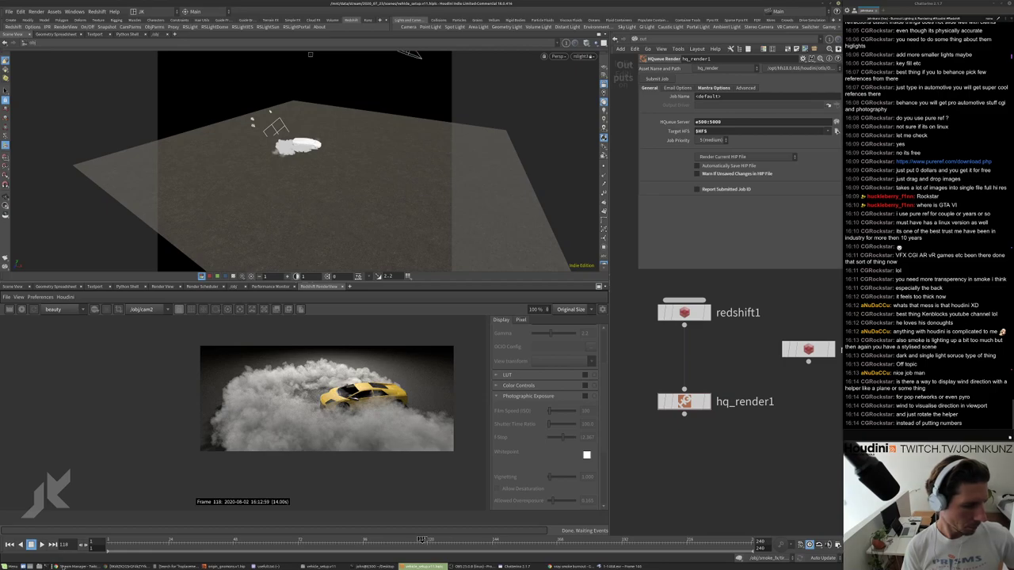
pyautogui.click(372, 566)
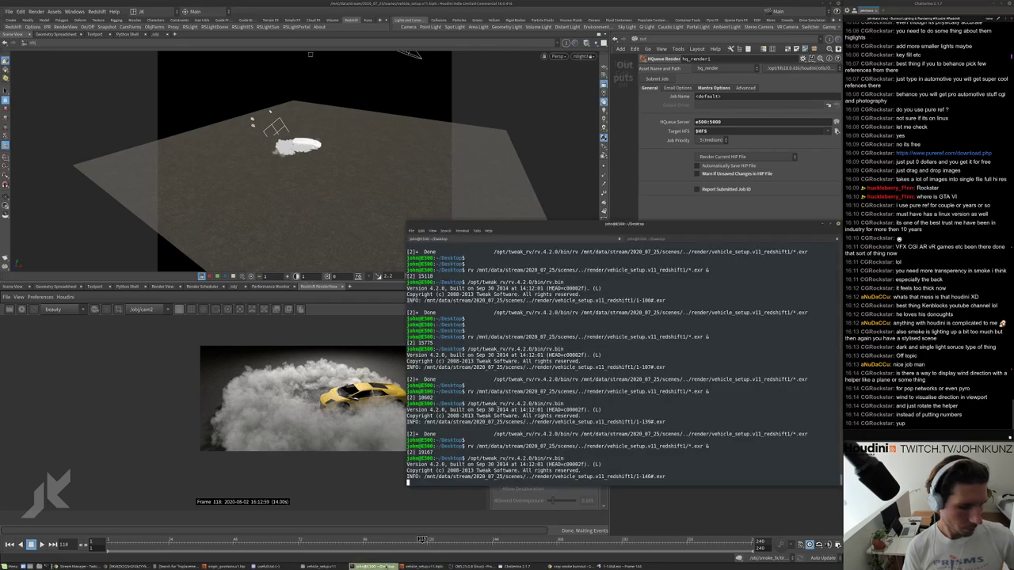
pyautogui.press('Return')
pyautogui.press('Return')
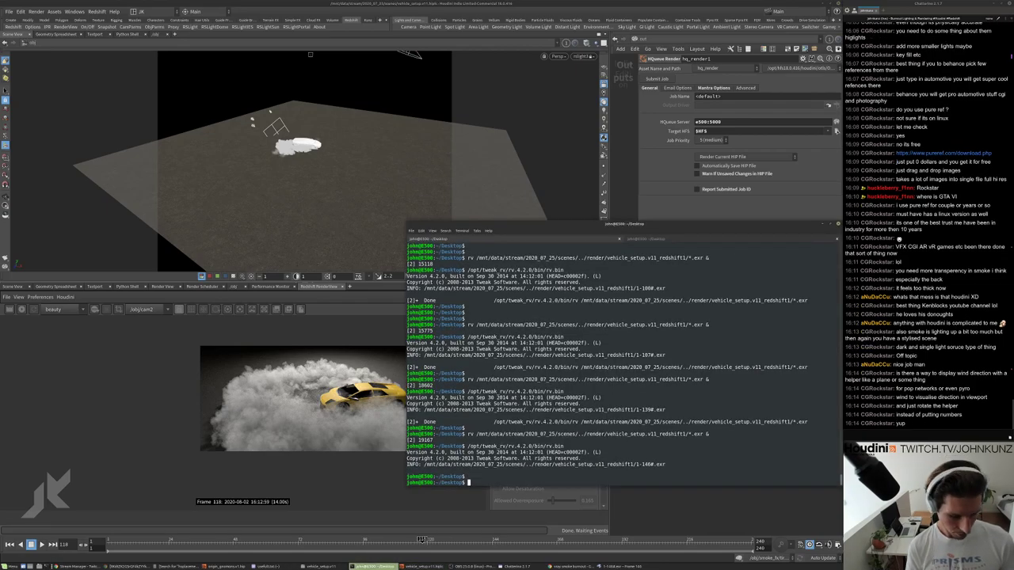
pyautogui.write('houdinifx')
pyautogui.press('Return')
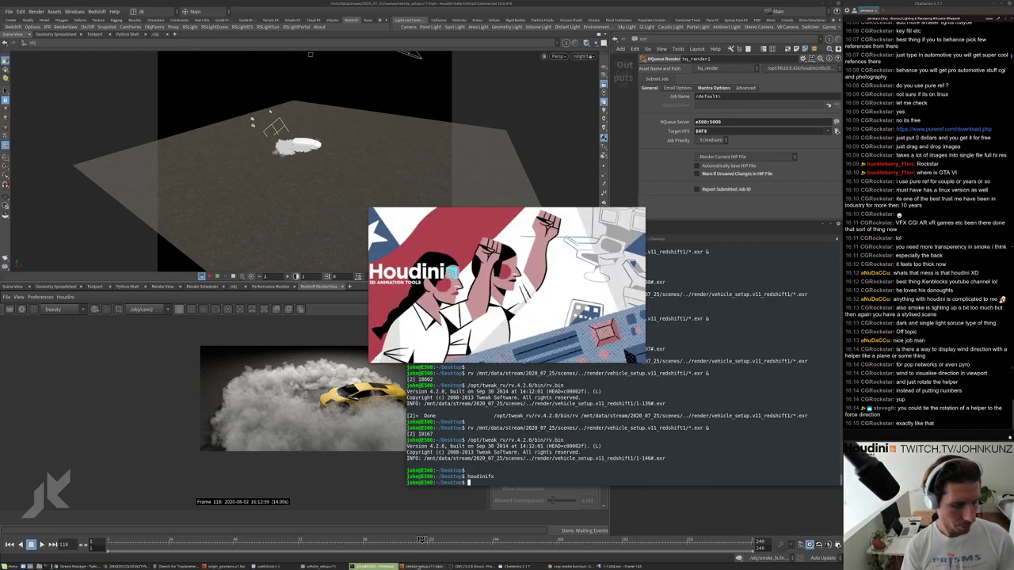
# Check the HQueue render job progress in Chrome.
pyautogui.click(426, 567)
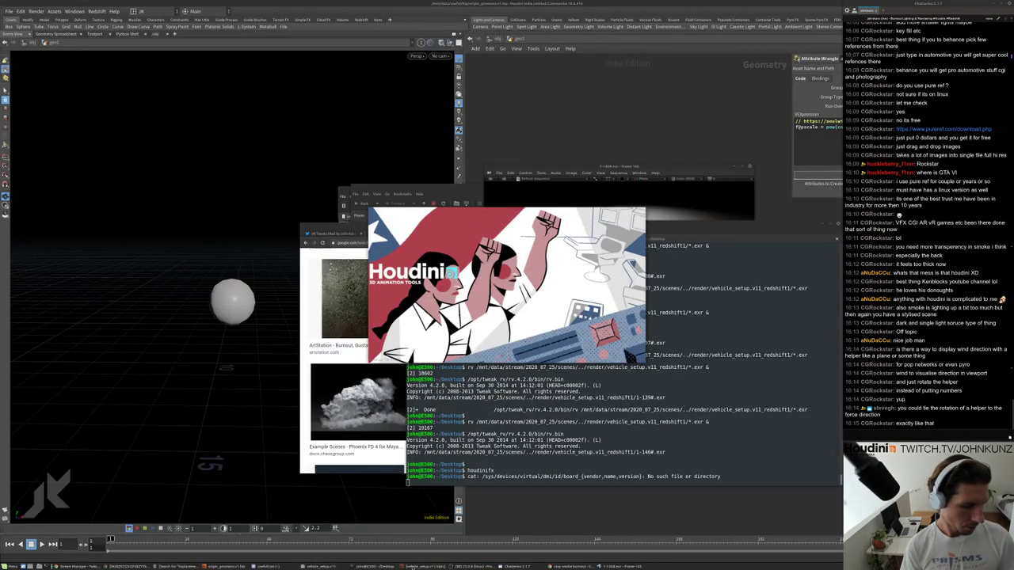
pyautogui.click(572, 567)
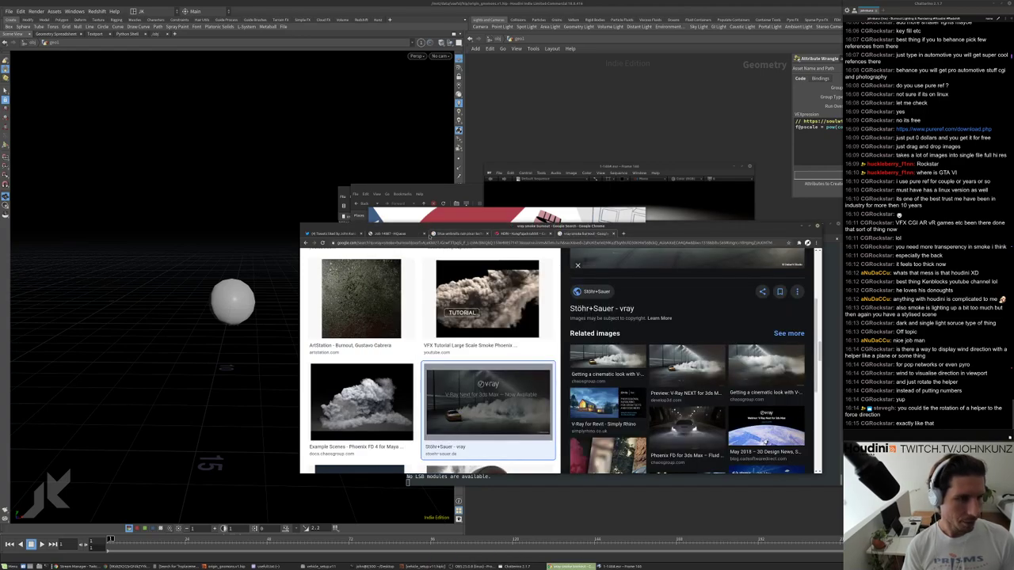
pyautogui.click(396, 234)
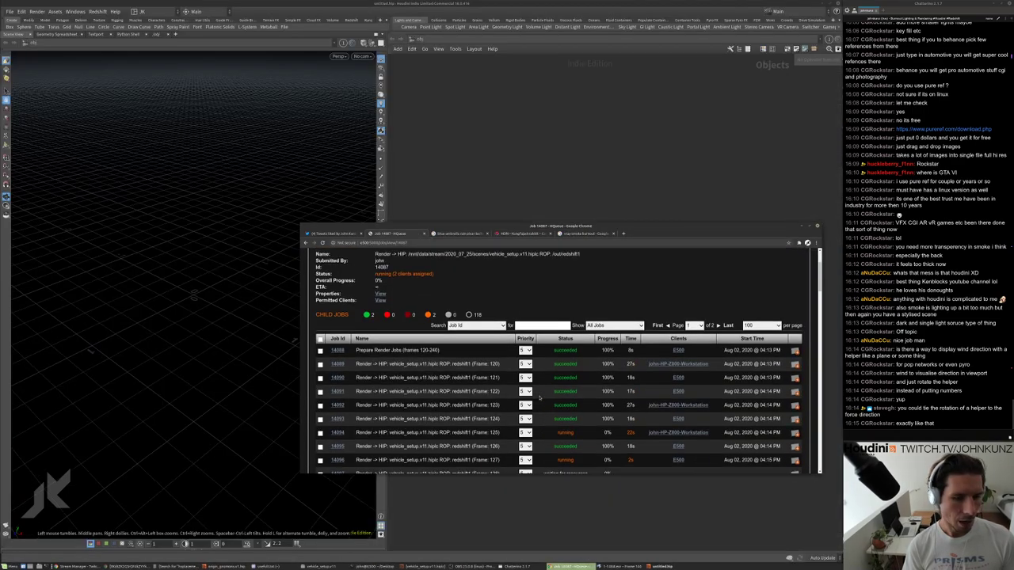
pyautogui.scroll(-1, 627, 352)
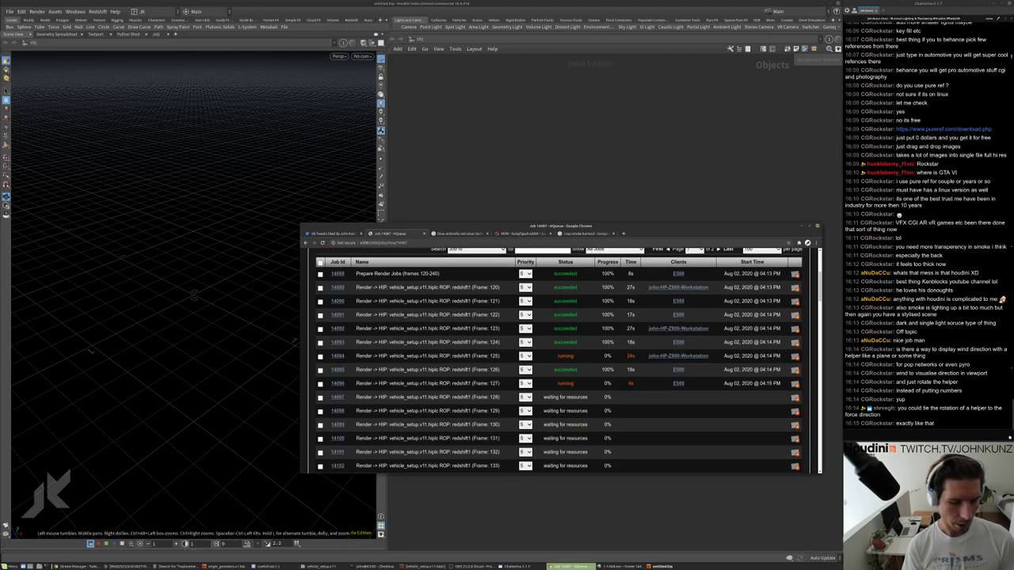
# Rerun the rv command to load the rendered EXR sequence in RV and play it.
pyautogui.hotkey('alt', 'Tab')
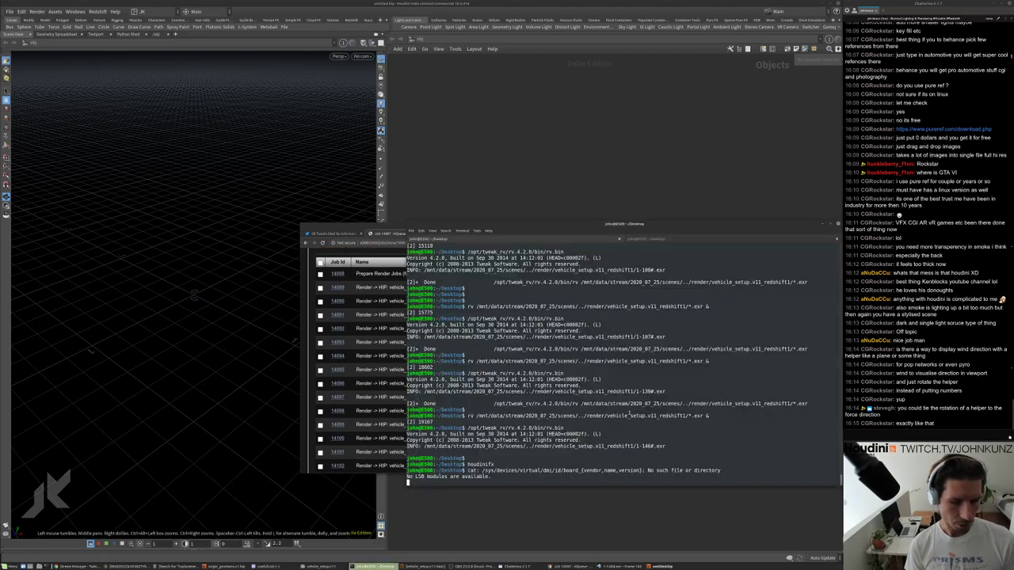
pyautogui.press('Return')
pyautogui.press('Up')
pyautogui.press('Up')
pyautogui.press('Return')
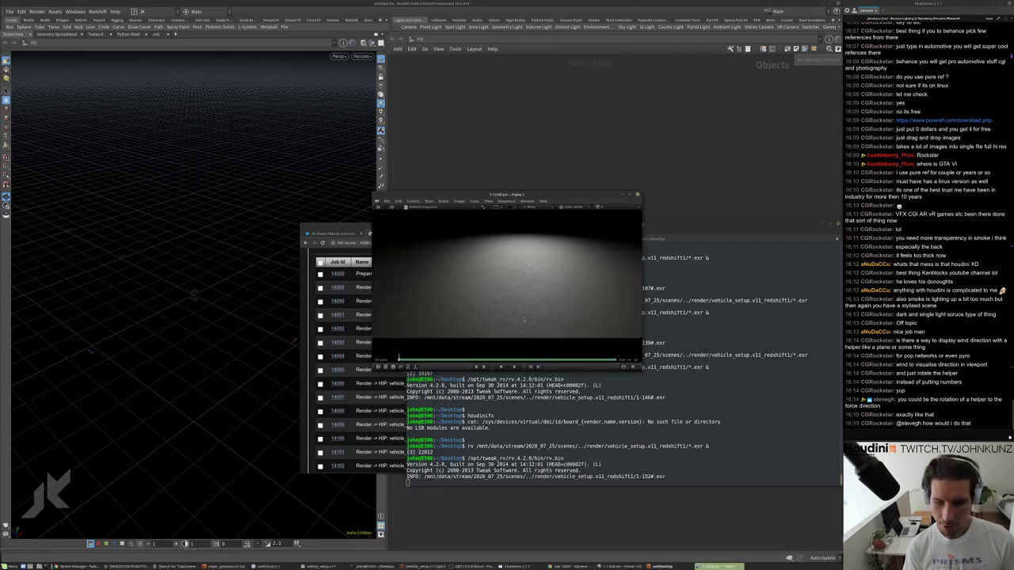
pyautogui.press('space')
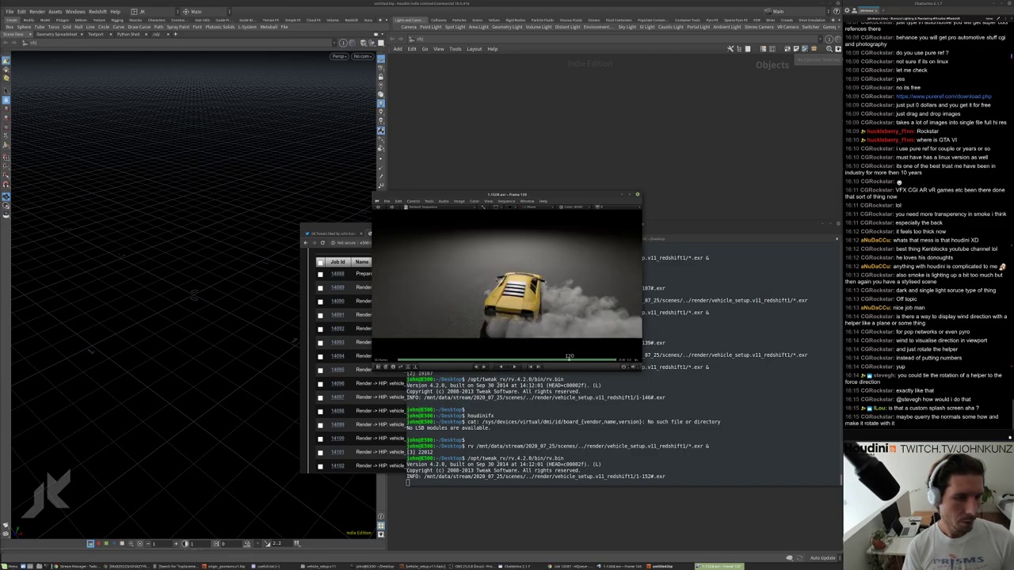
# Fit the frame, compare neighbouring frames, then close RV.
pyautogui.scroll(5, 507, 282)
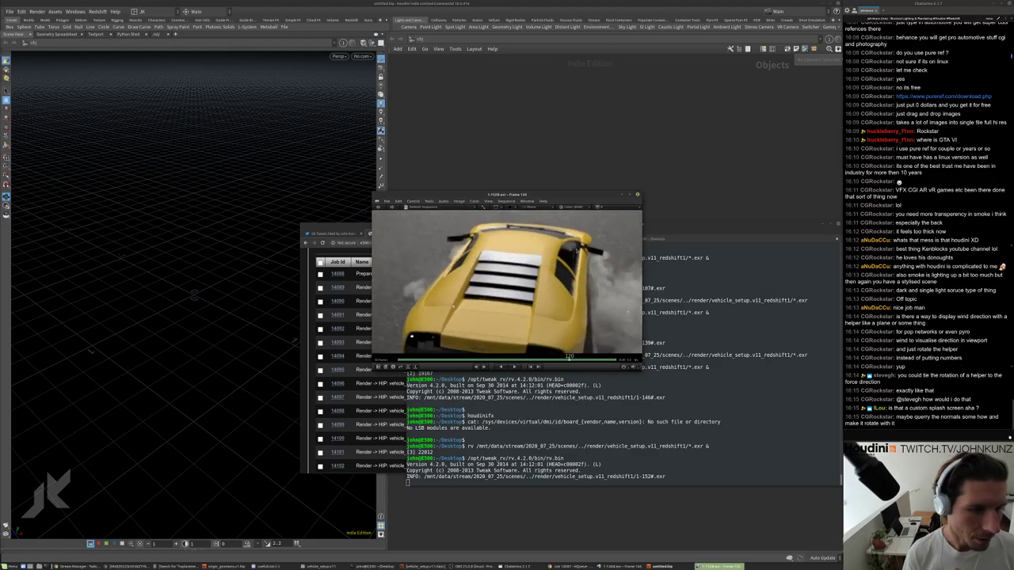
pyautogui.press('f')
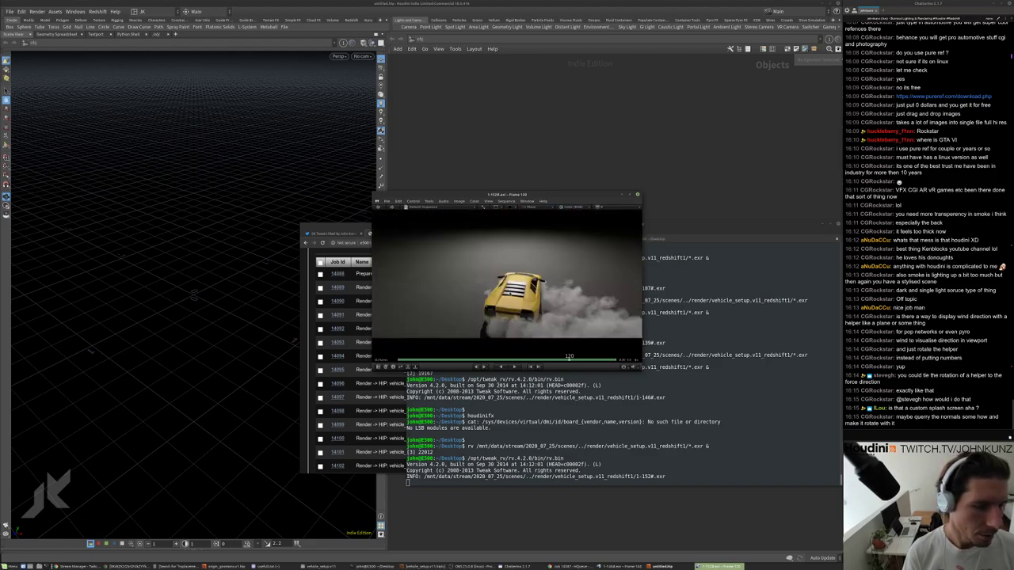
pyautogui.press('Left')
pyautogui.press('Left')
pyautogui.press('Left')
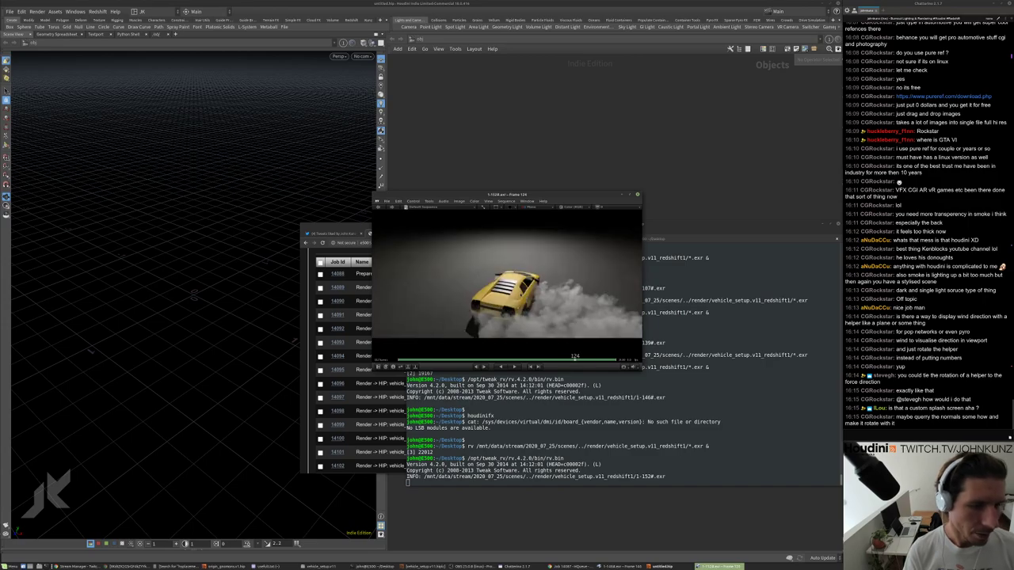
pyautogui.press('Right')
pyautogui.press('Left')
pyautogui.press('Right')
pyautogui.press('Left')
pyautogui.press('Right')
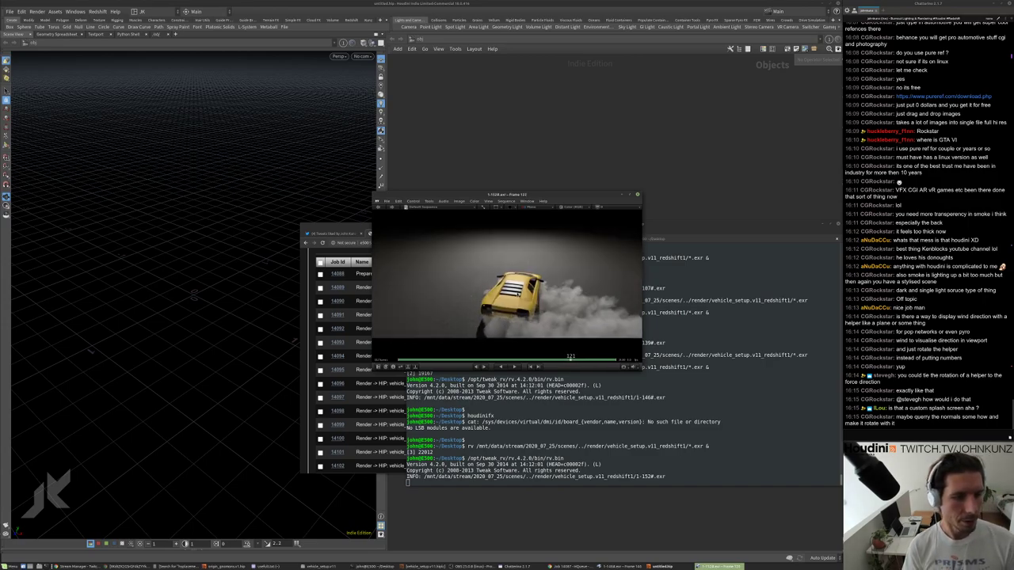
pyautogui.press('Right')
pyautogui.press('Right')
pyautogui.press('Right')
pyautogui.press('Right')
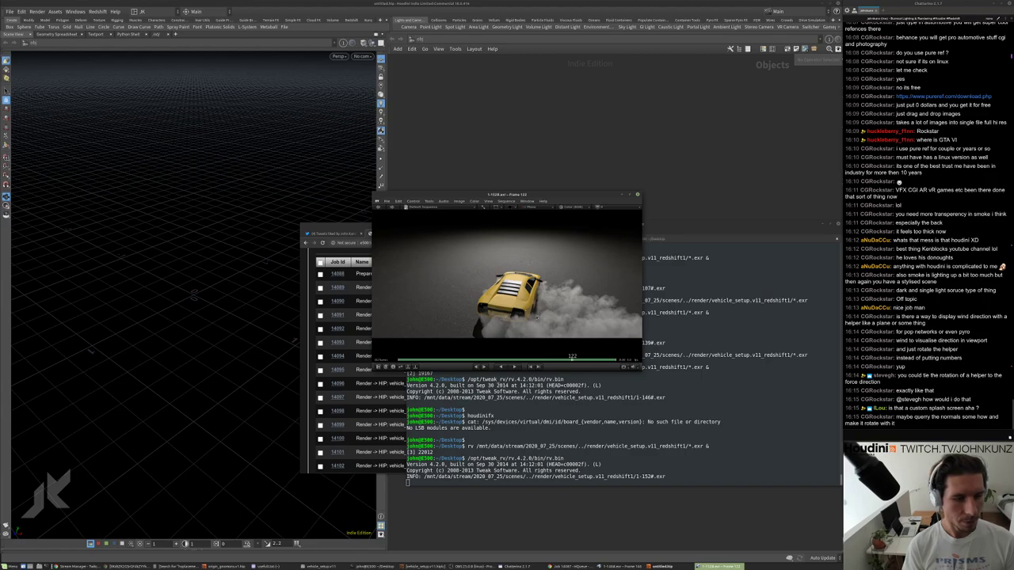
pyautogui.click(637, 194)
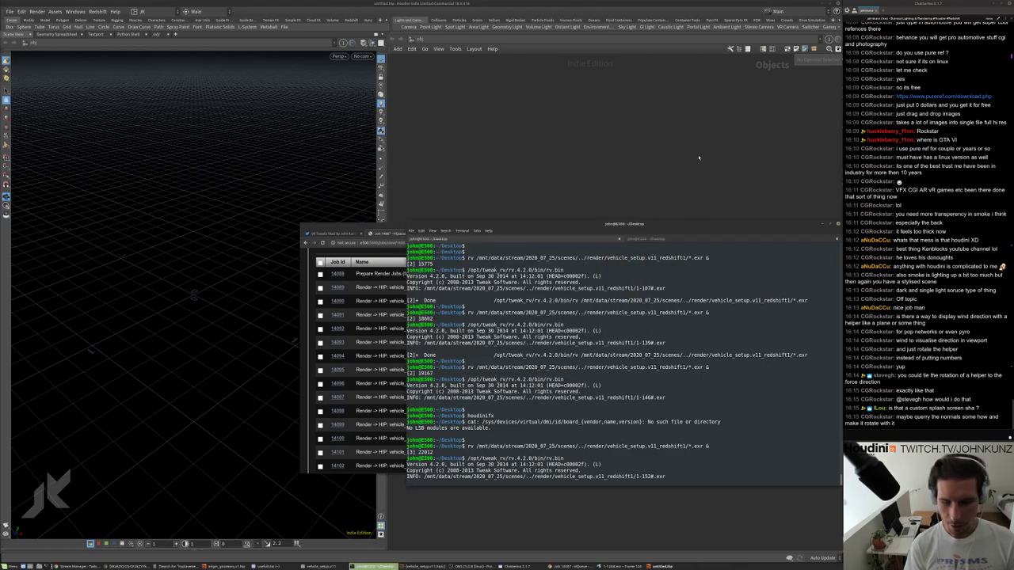
# Create a DOP Network in the empty scene and go inside it.
pyautogui.click(683, 188)
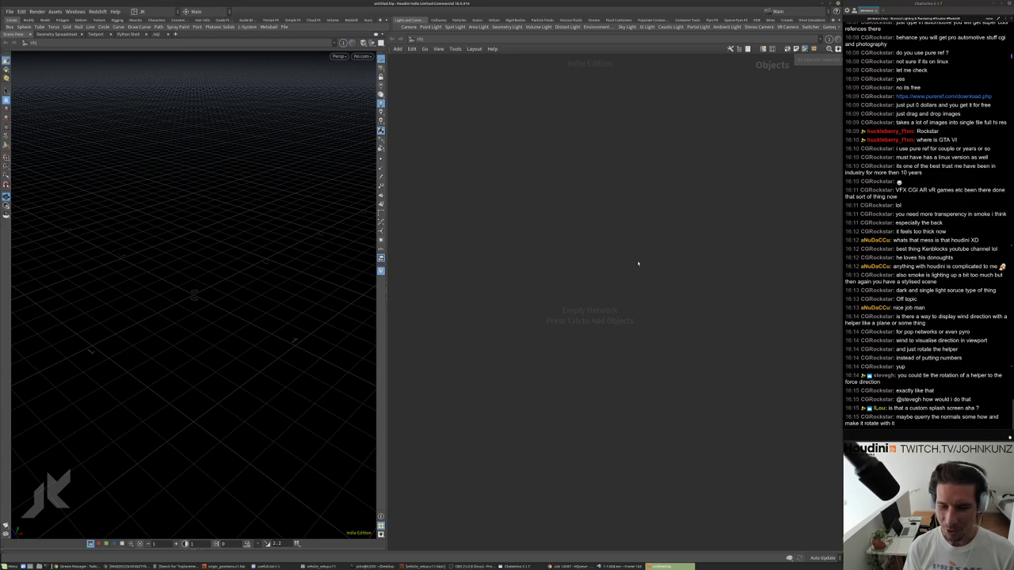
pyautogui.press('Tab')
pyautogui.write('dop')
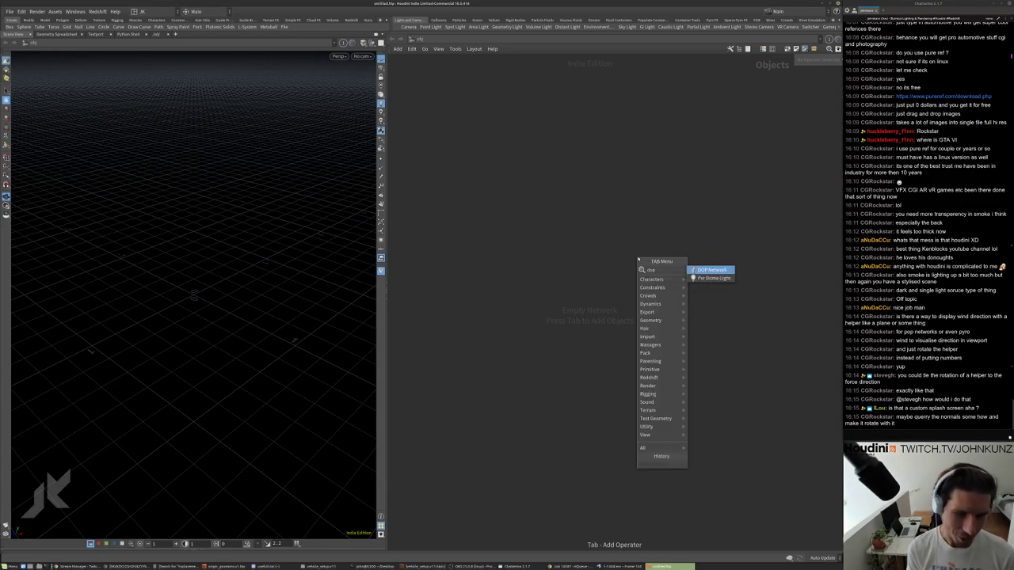
pyautogui.press('Return')
pyautogui.click(633, 256)
pyautogui.doubleClick(634, 256)
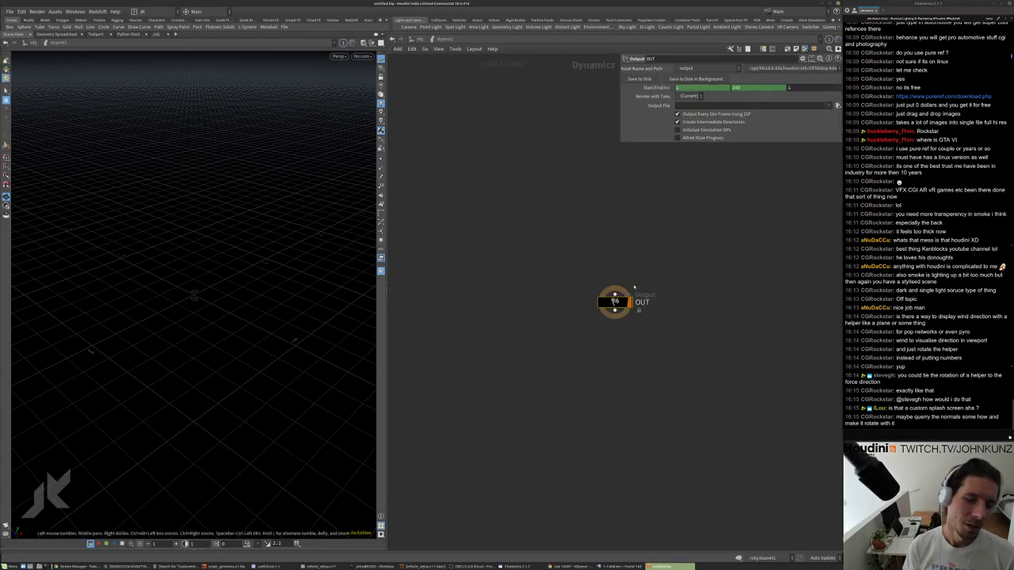
# Add a Gravity Force node wired into the OUT node.
pyautogui.press('Tab')
pyautogui.write('grav')
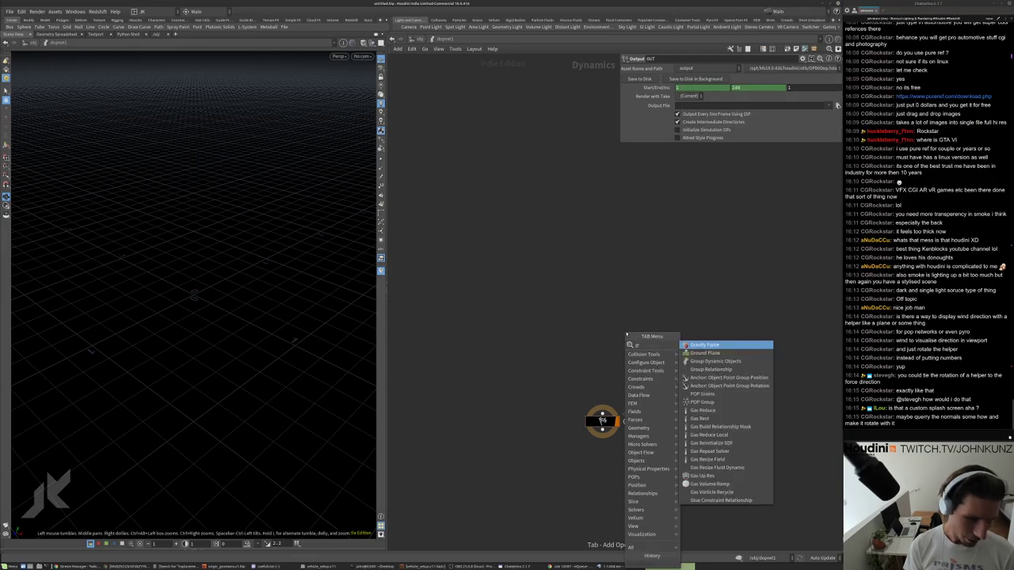
pyautogui.press('Return')
pyautogui.click(619, 360)
pyautogui.moveTo(620, 359); pyautogui.dragTo(602, 412)
# Add a Wind Force node above gravity1, wired into its input.
pyautogui.press('Tab')
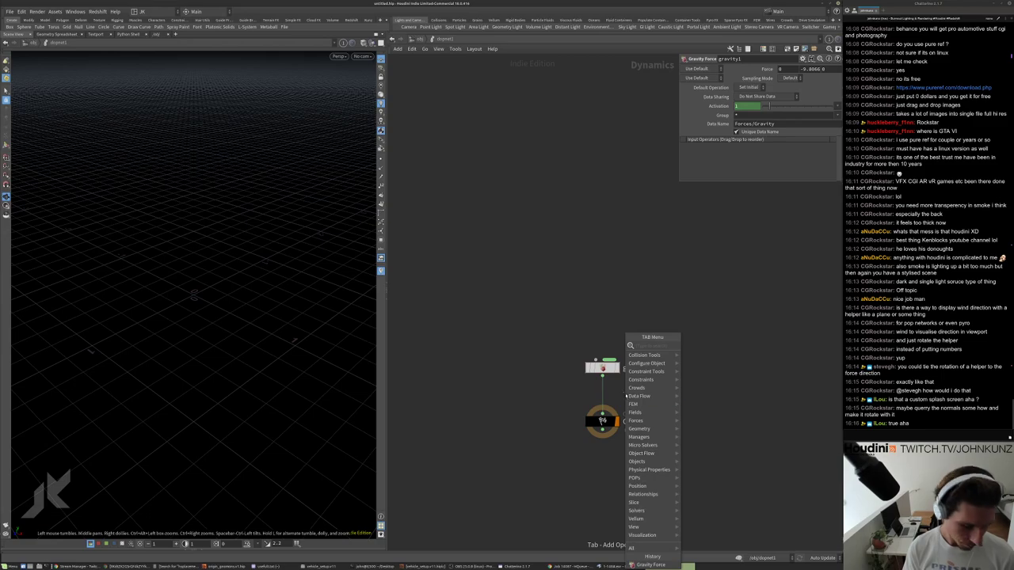
pyautogui.write('win')
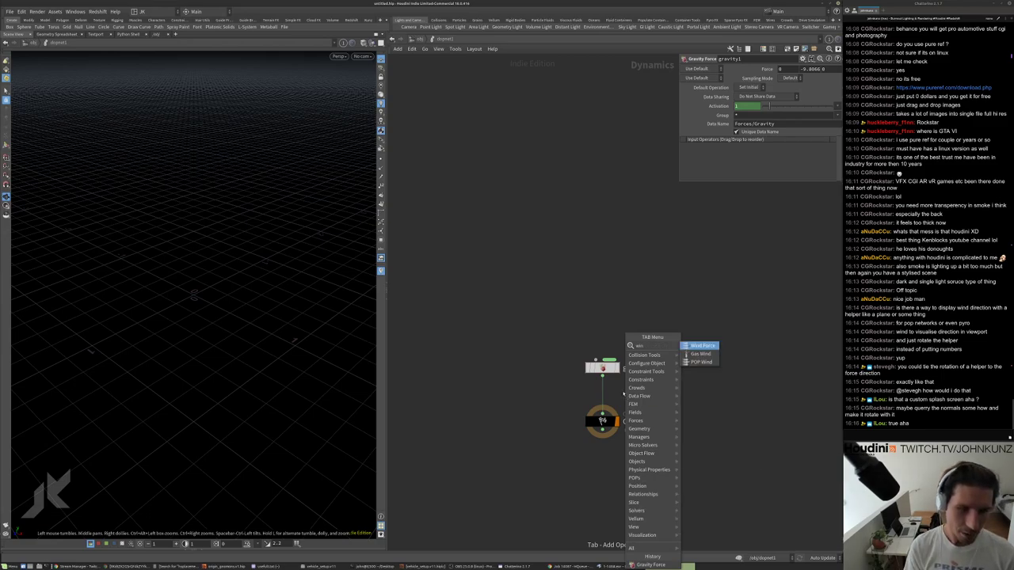
pyautogui.press('Return')
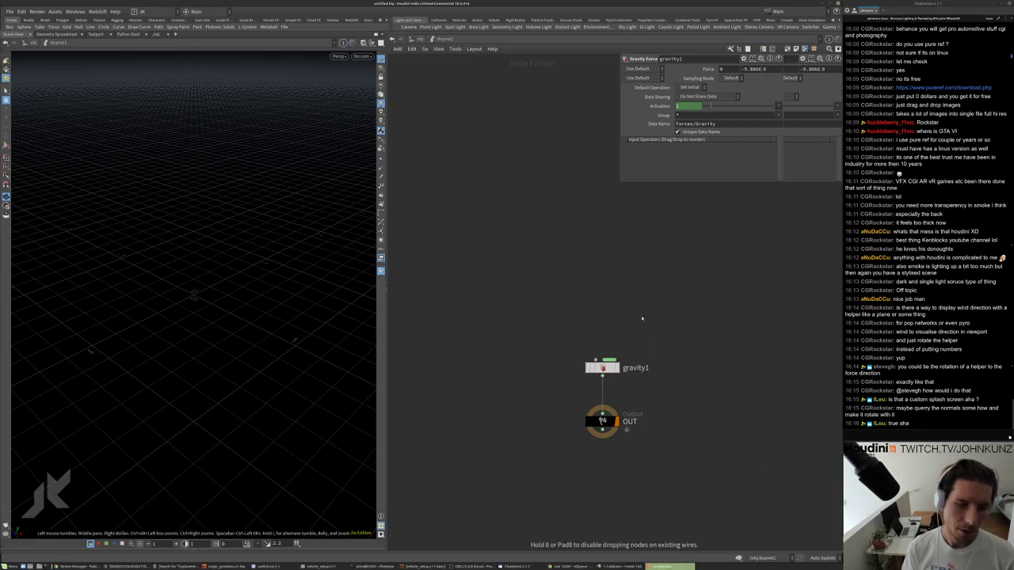
pyautogui.click(637, 317)
pyautogui.moveTo(636, 317); pyautogui.dragTo(596, 360)
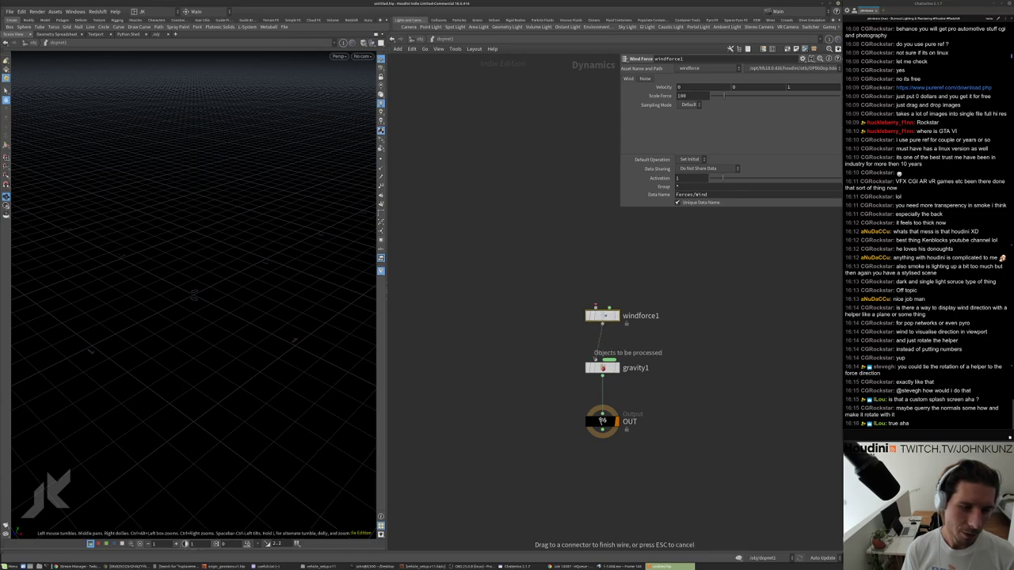
# Bring up the add-node list again, filtered by 'e' toward Empty Object.
pyautogui.press('Tab')
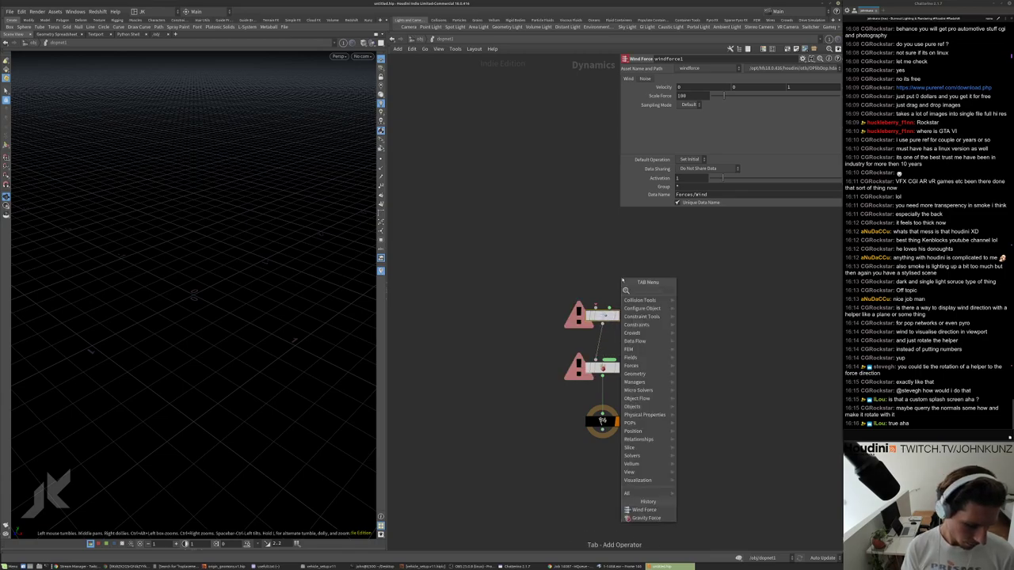
pyautogui.write('wnt')
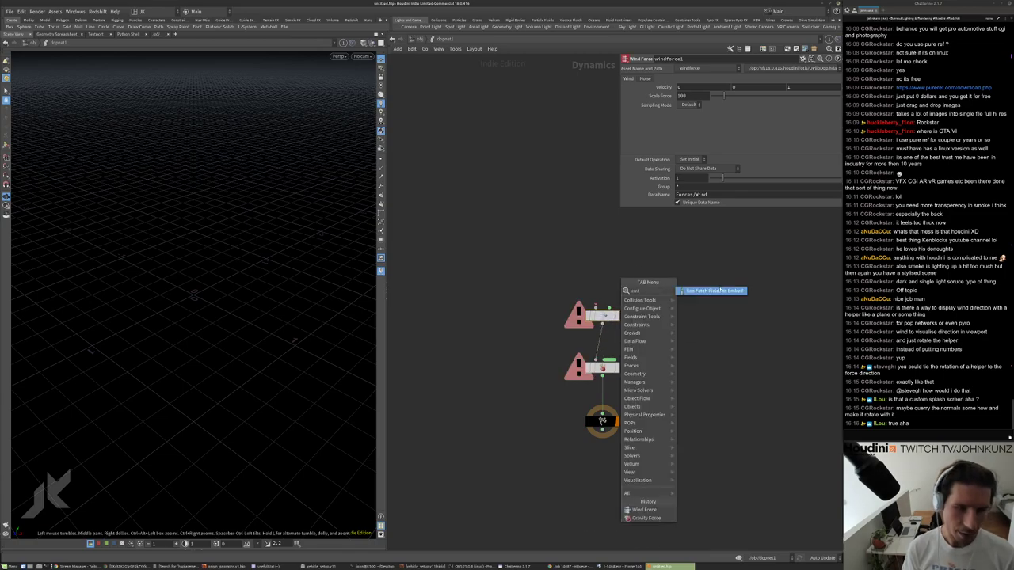
pyautogui.press('Escape')
pyautogui.press('Tab')
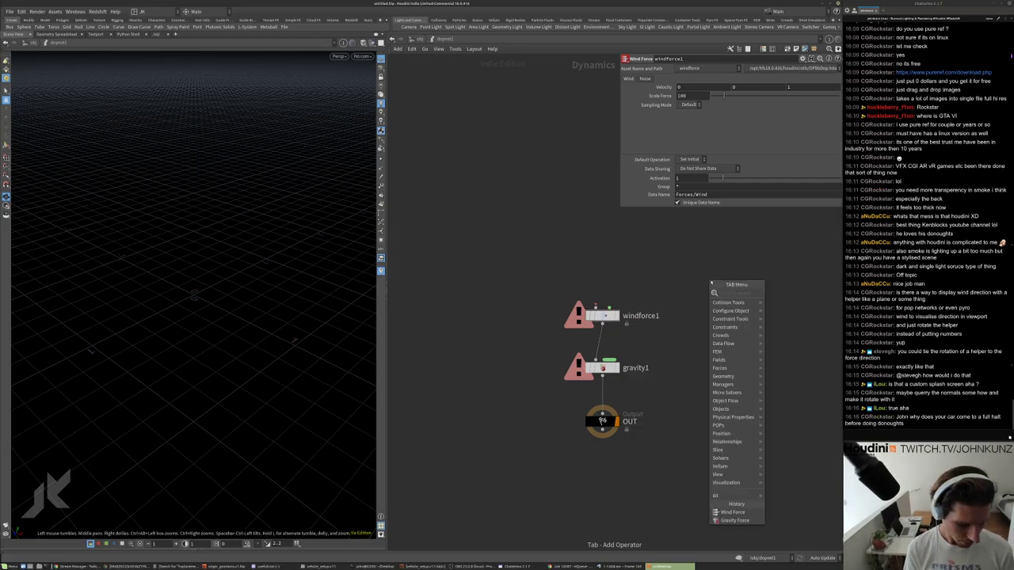
pyautogui.write('e')
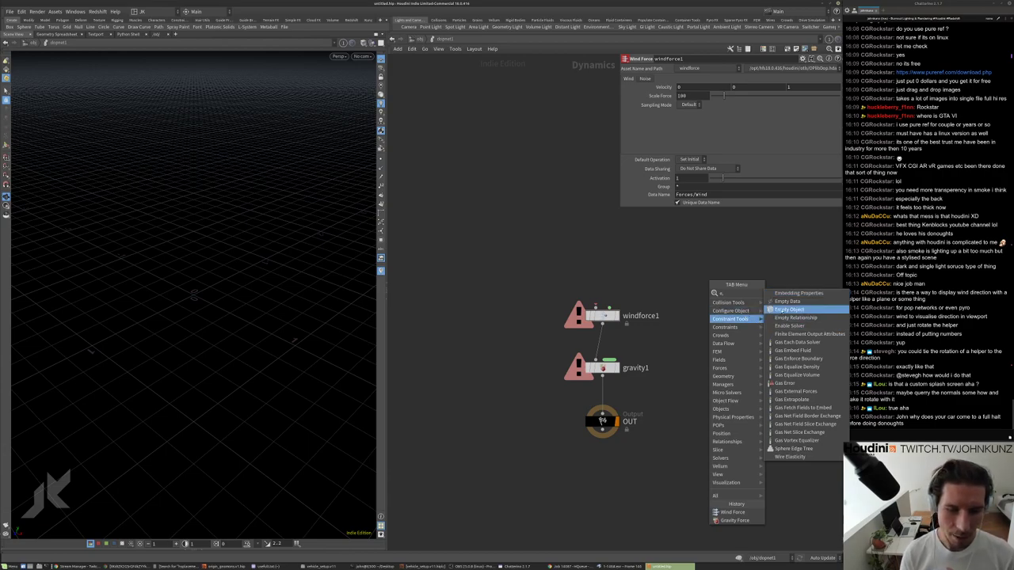
# Add an Empty Object above windforce1 and connect it into the chain.
pyautogui.click(789, 309)
pyautogui.click(603, 252)
pyautogui.moveTo(604, 258); pyautogui.dragTo(606, 308)
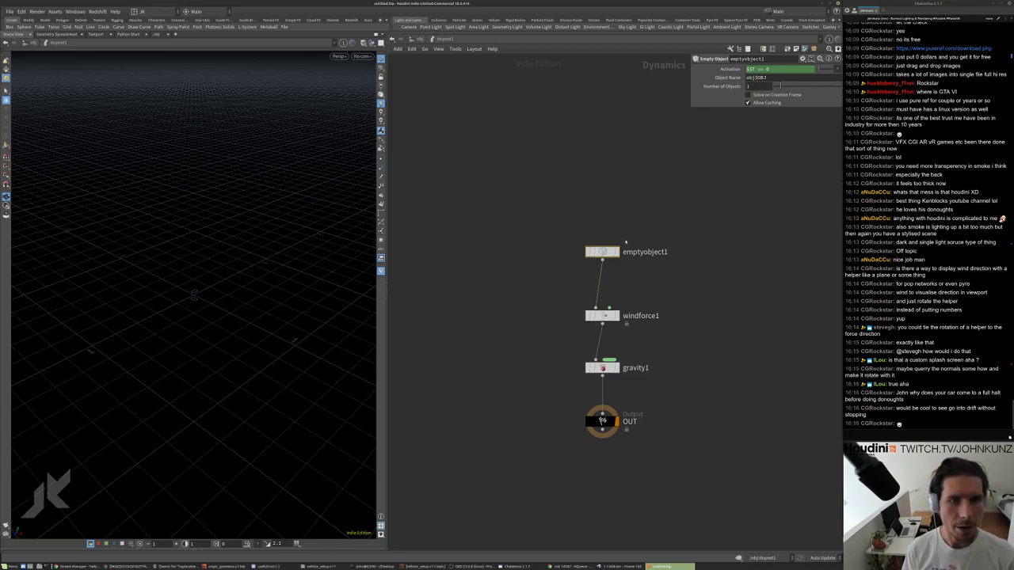
pyautogui.scroll(2, 625, 241)
pyautogui.moveTo(603, 257); pyautogui.dragTo(602, 232)
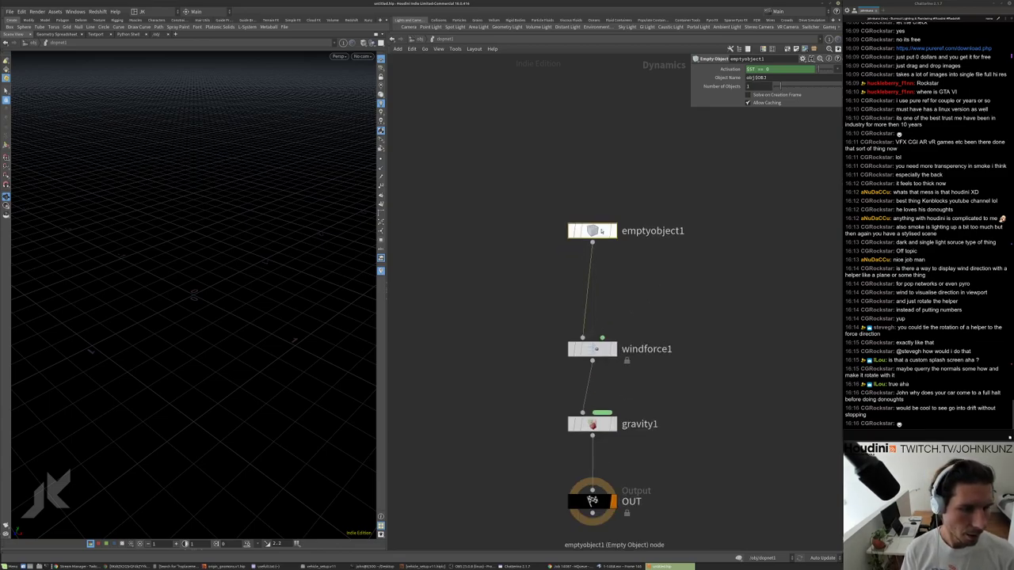
# Inspect windforce1 and rotate its wind direction guide in the viewport.
pyautogui.click(592, 350)
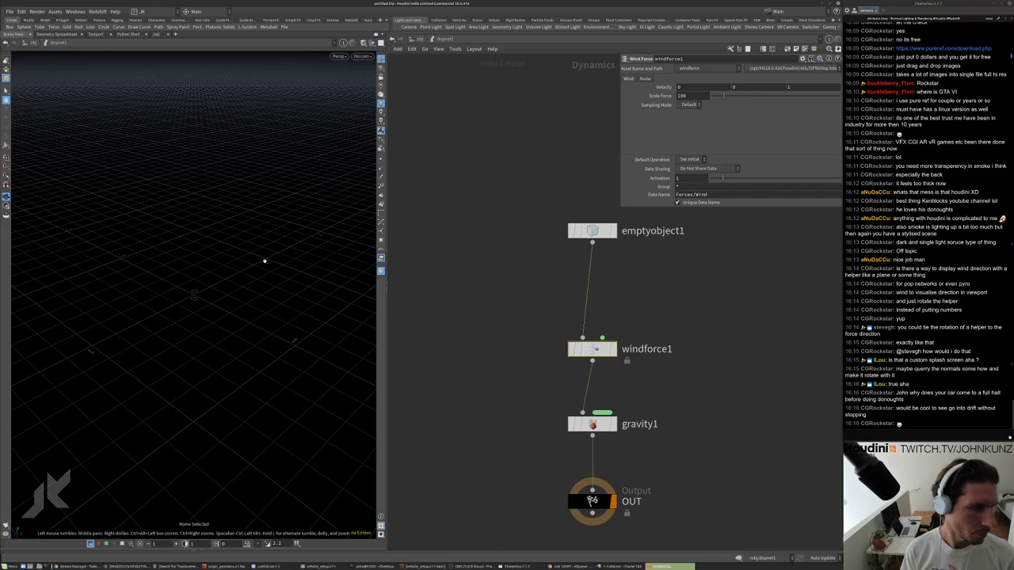
pyautogui.moveTo(265, 261); pyautogui.dragTo(214, 214)
pyautogui.press('Return')
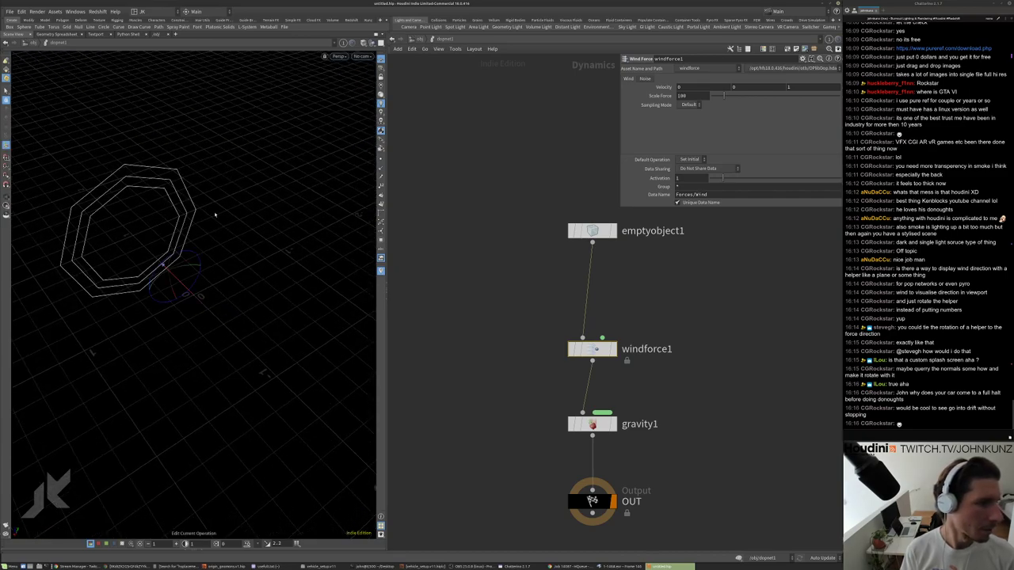
pyautogui.moveTo(200, 271); pyautogui.dragTo(257, 308)
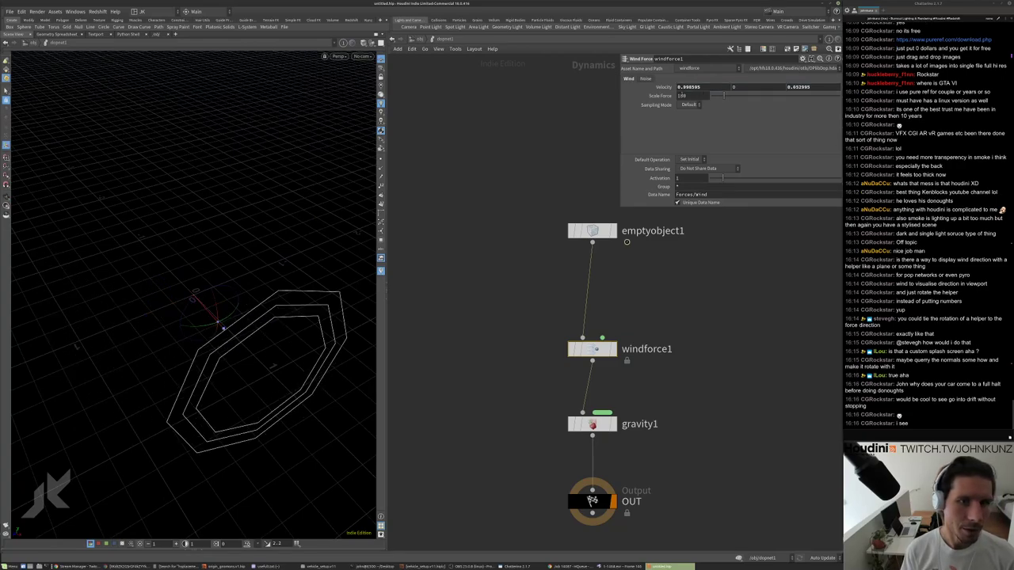
# Delete the windforce1 and gravity1 nodes.
pyautogui.moveTo(719, 292); pyautogui.dragTo(621, 291, button='middle')
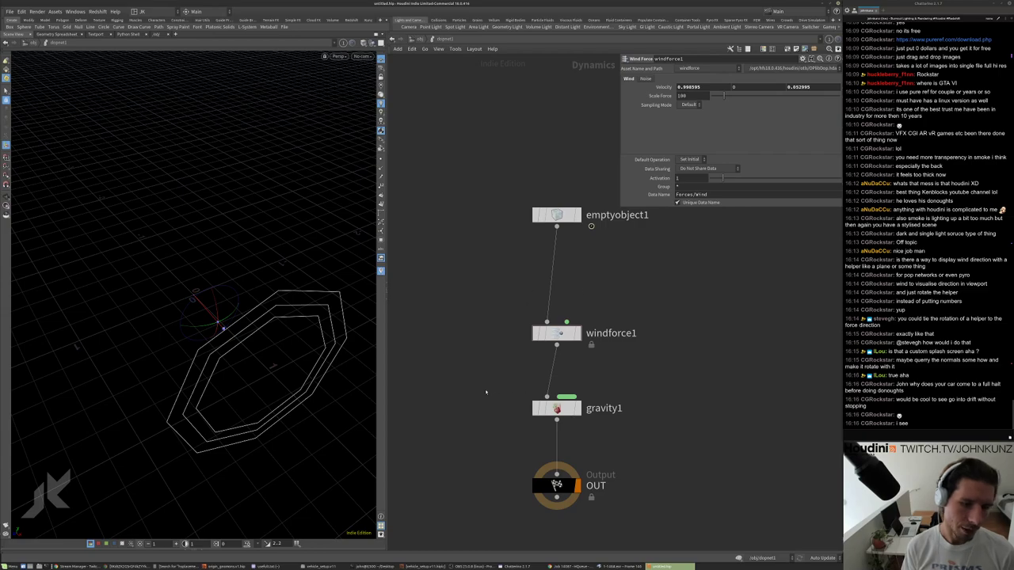
pyautogui.scroll(-3, 529, 352)
pyautogui.moveTo(513, 327); pyautogui.dragTo(608, 393)
pyautogui.press('Delete')
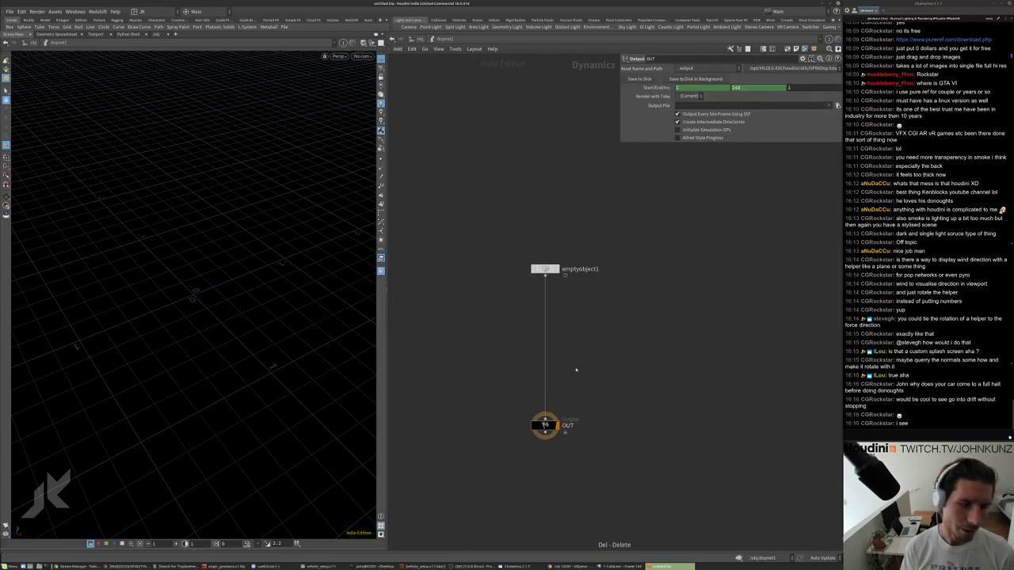
pyautogui.press('Tab')
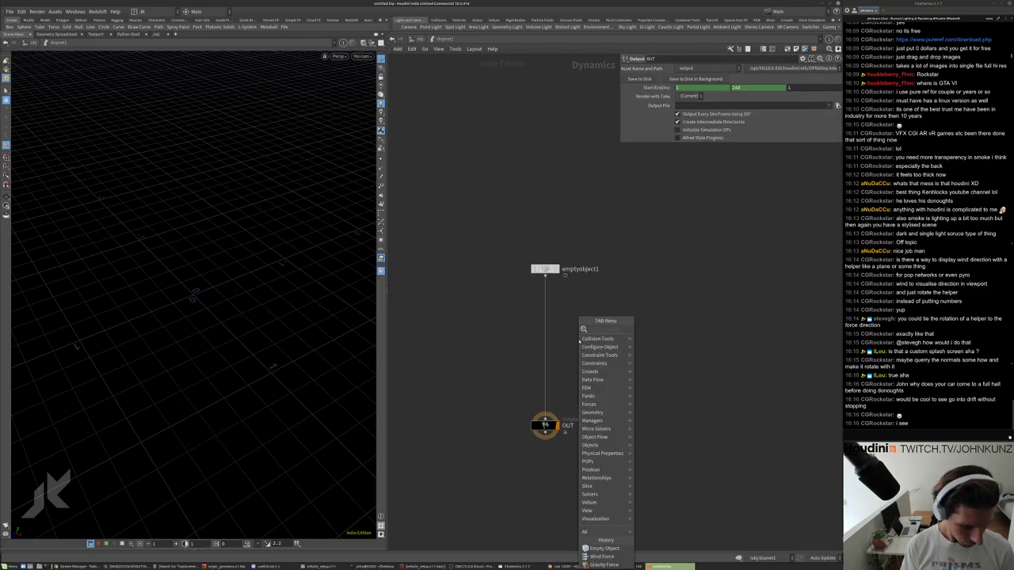
pyautogui.press('Escape')
# At object level, create a Geometry node and add a grid1 inside it.
pyautogui.press('u')
pyautogui.press('Tab')
pyautogui.write('geo')
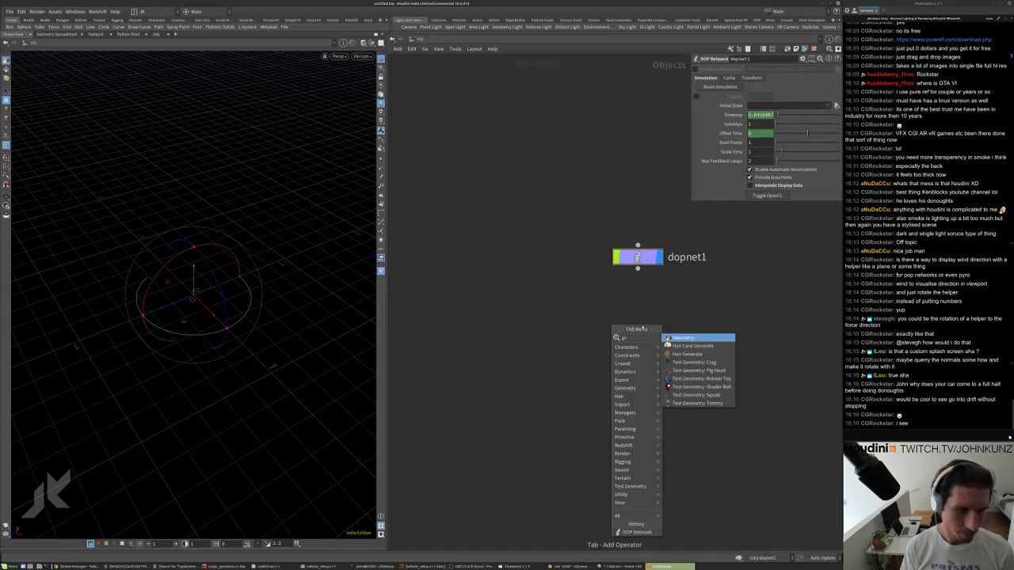
pyautogui.press('Return')
pyautogui.click(674, 336)
pyautogui.doubleClick(681, 341)
pyautogui.press('Tab')
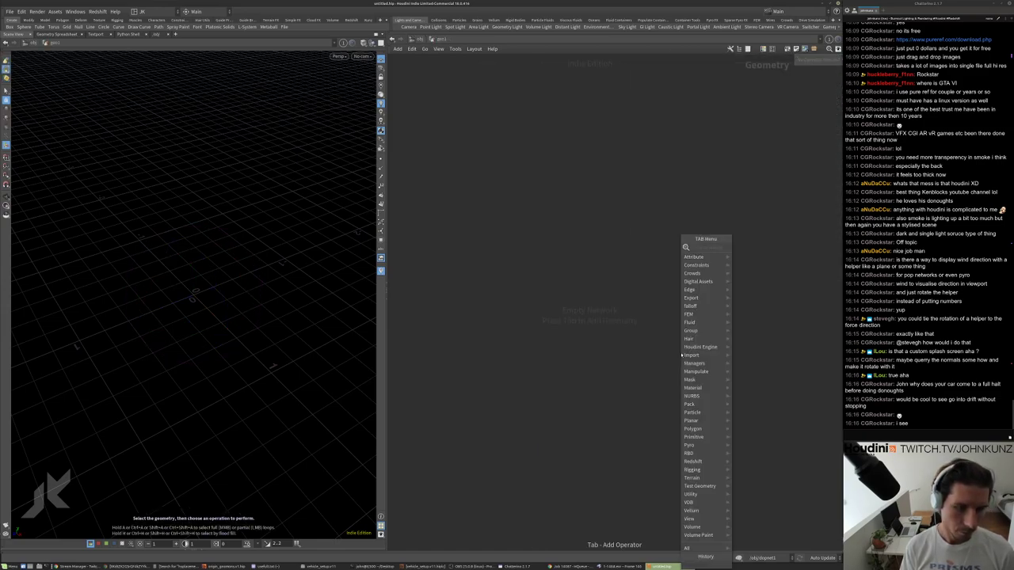
pyautogui.moveTo(705, 290)
pyautogui.click(772, 252)
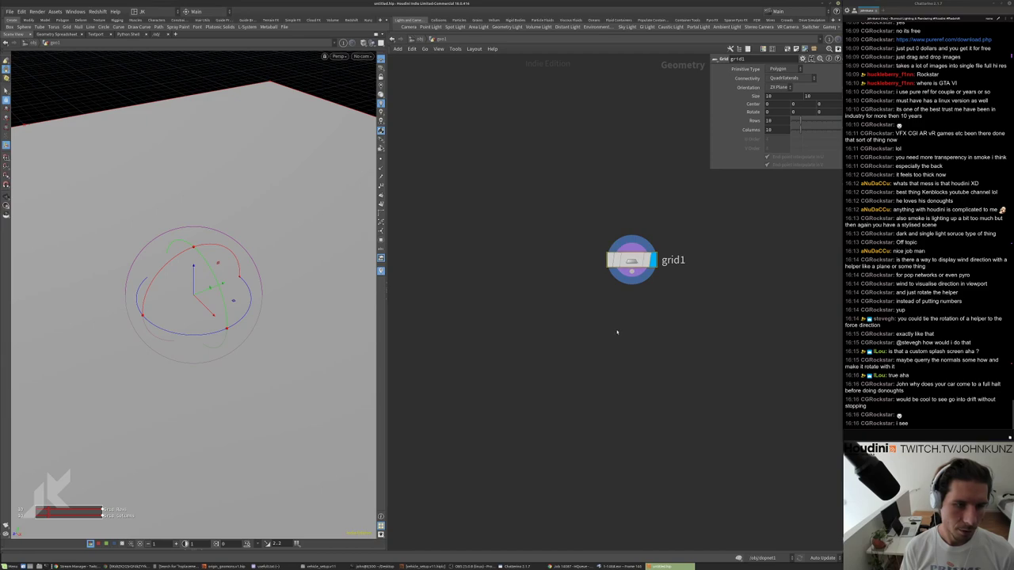
# Add a POP Network under grid1 and dive in to its source, object, solver and output nodes.
pyautogui.press('Tab')
pyautogui.write('pop')
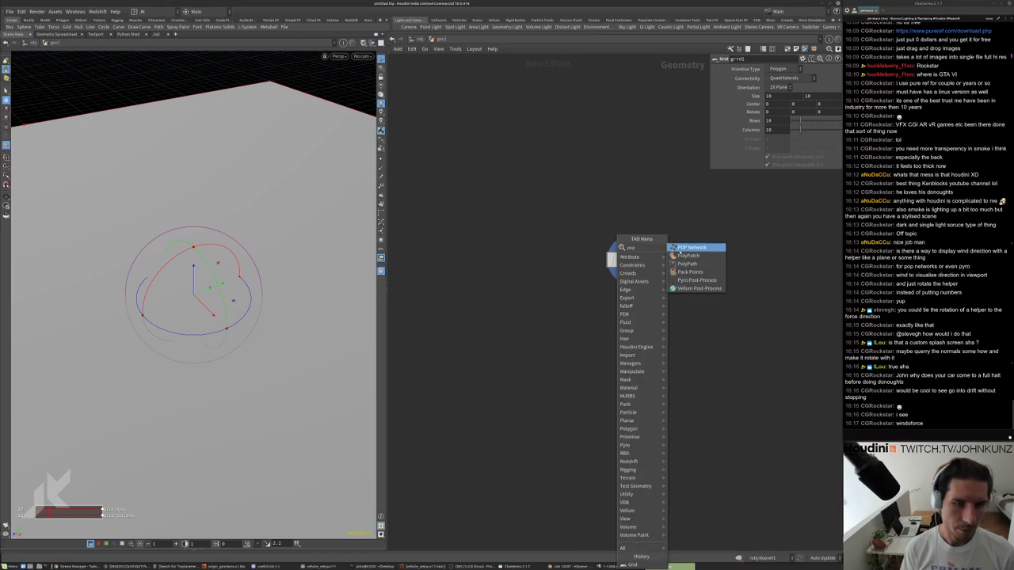
pyautogui.press('Return')
pyautogui.click(657, 321)
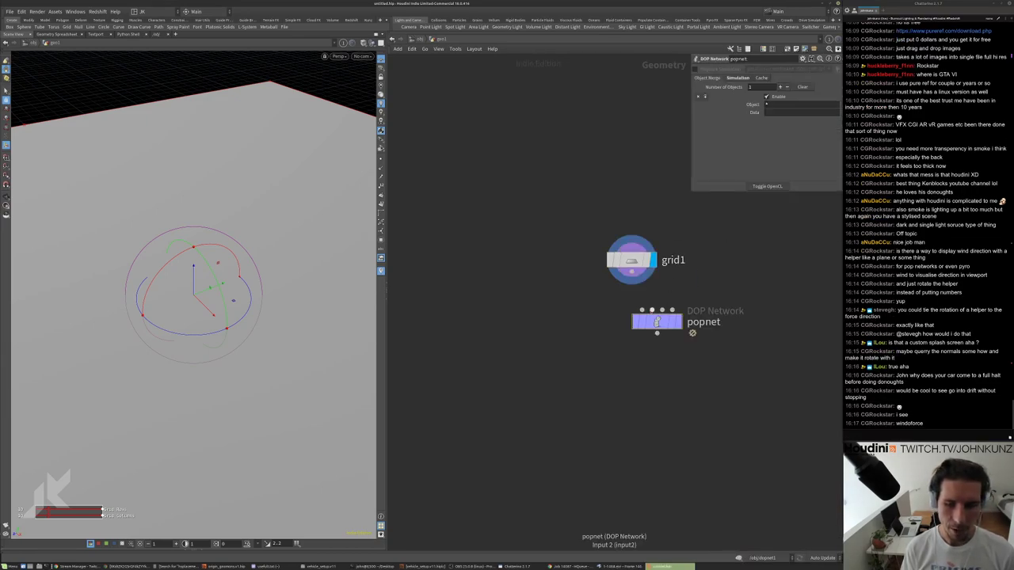
pyautogui.doubleClick(657, 321)
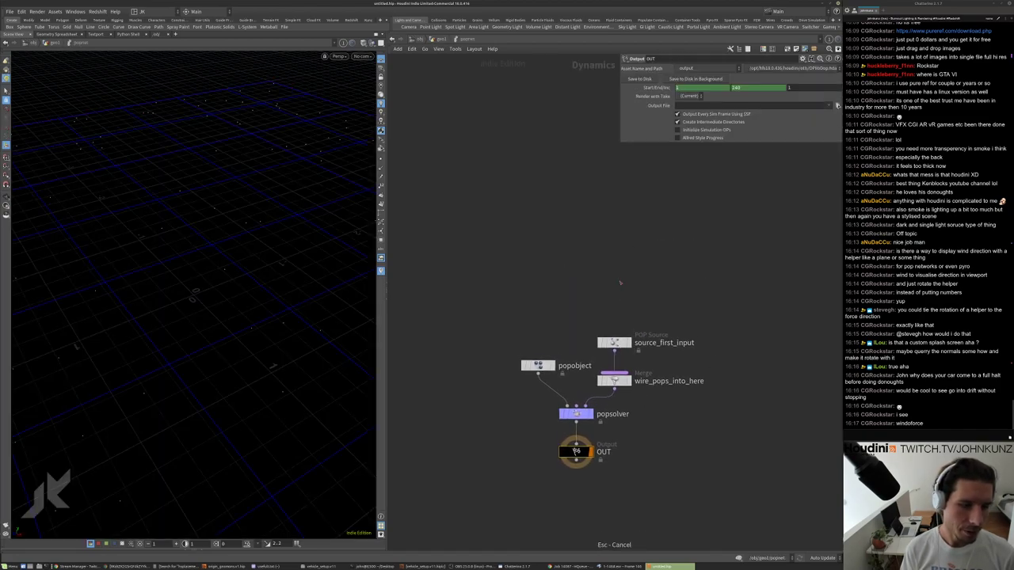
# Insert a POP Force node on the wire below source_first_input.
pyautogui.moveTo(614, 343); pyautogui.dragTo(614, 269)
pyautogui.press('Tab')
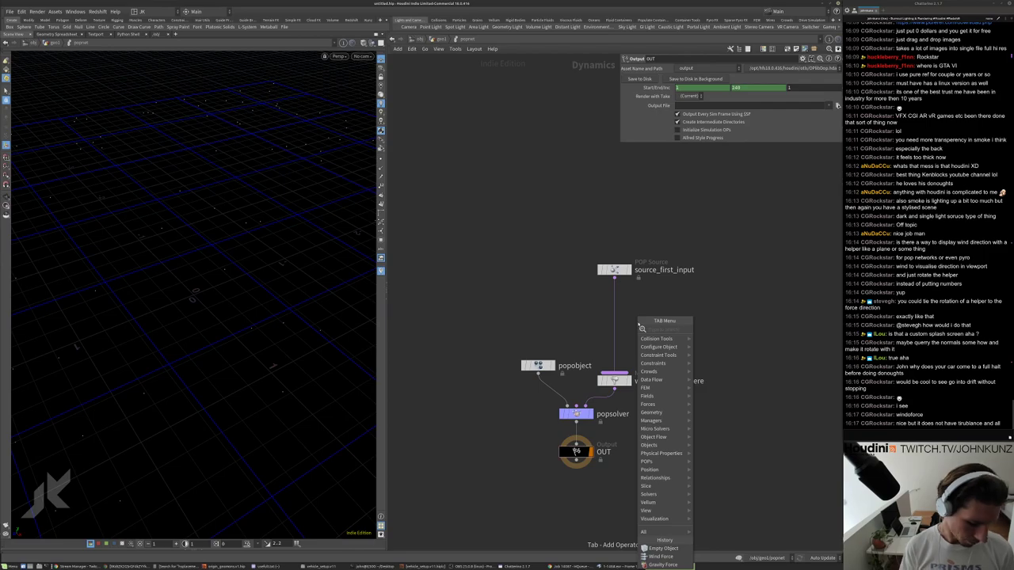
pyautogui.click(689, 334)
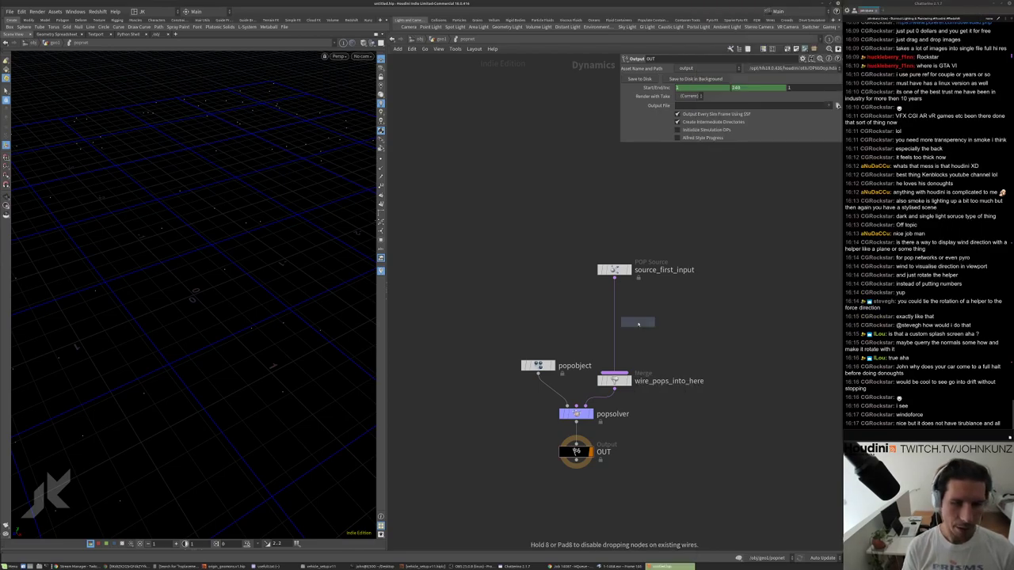
pyautogui.click(638, 323)
pyautogui.moveTo(639, 322); pyautogui.dragTo(615, 308)
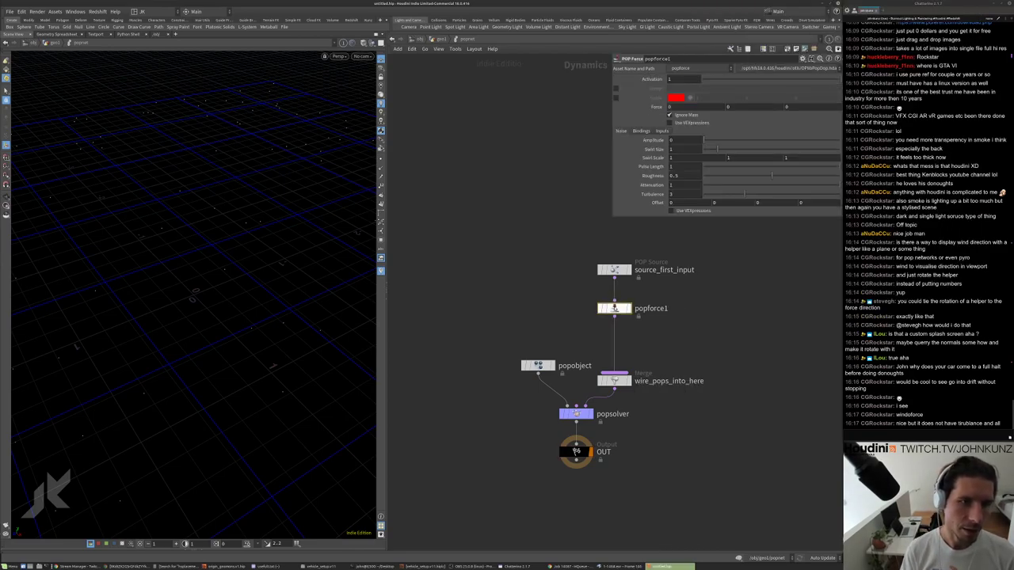
# Enable popforce1's guide display and raise its noise amplitude to 1.17.
pyautogui.click(615, 98)
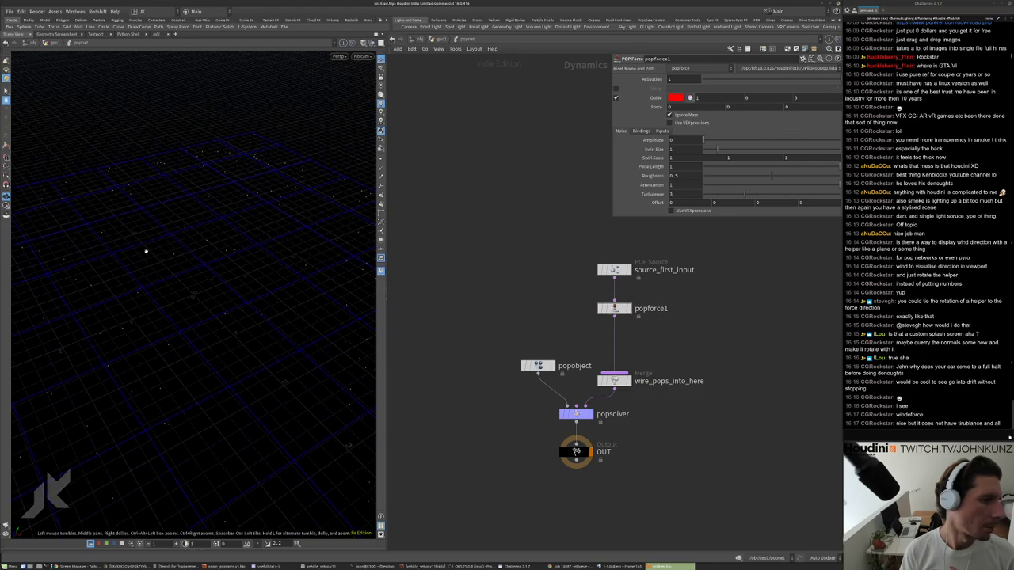
pyautogui.scroll(-5, 145, 249)
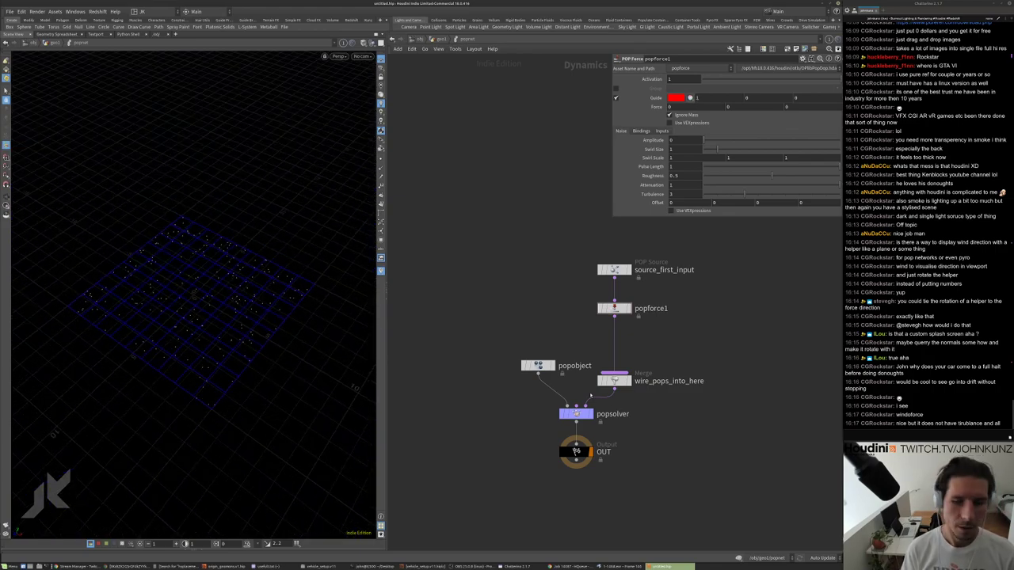
pyautogui.scroll(2, 719, 339)
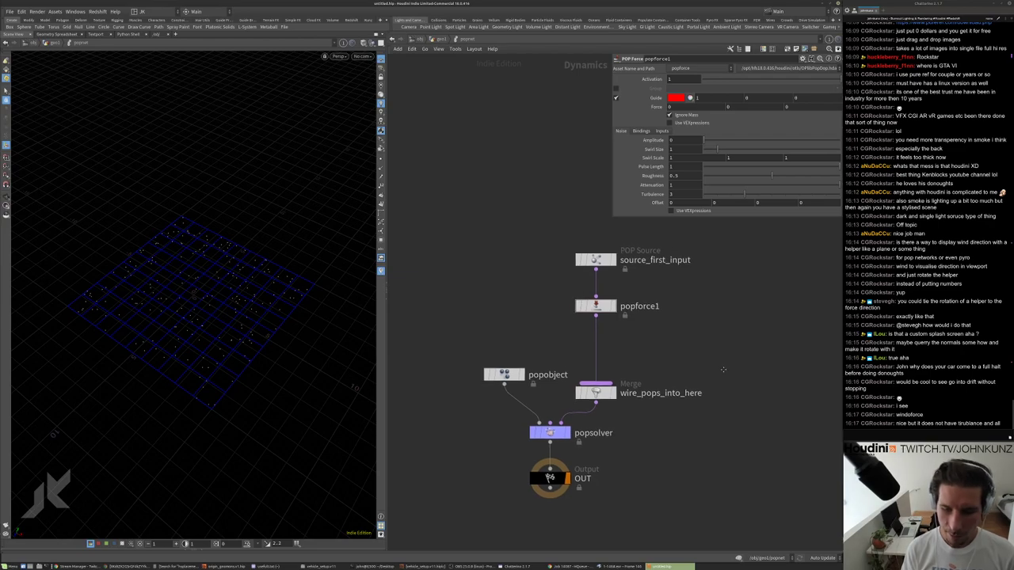
pyautogui.moveTo(709, 361); pyautogui.dragTo(716, 378, button='middle')
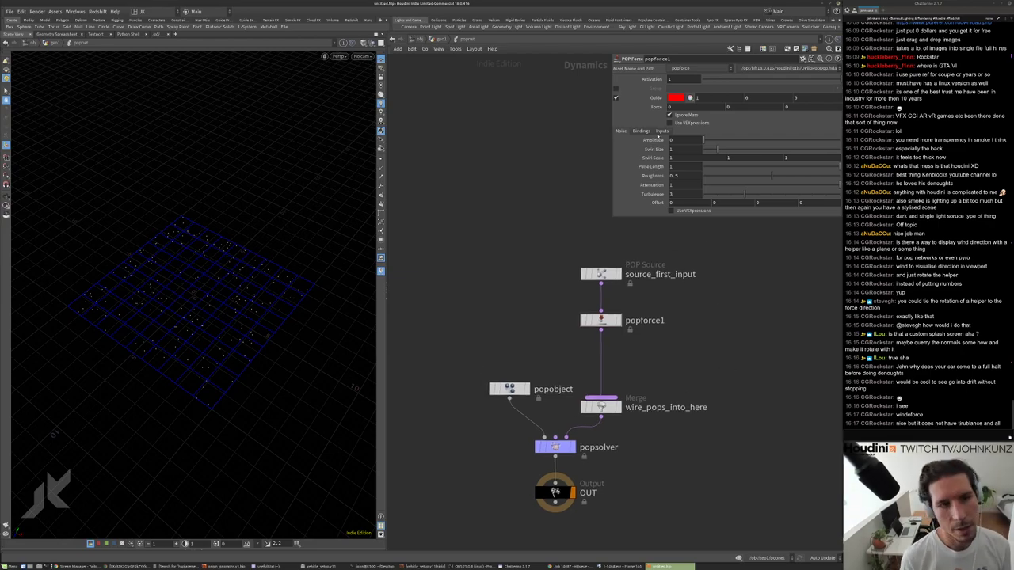
pyautogui.moveTo(711, 147); pyautogui.dragTo(718, 147)
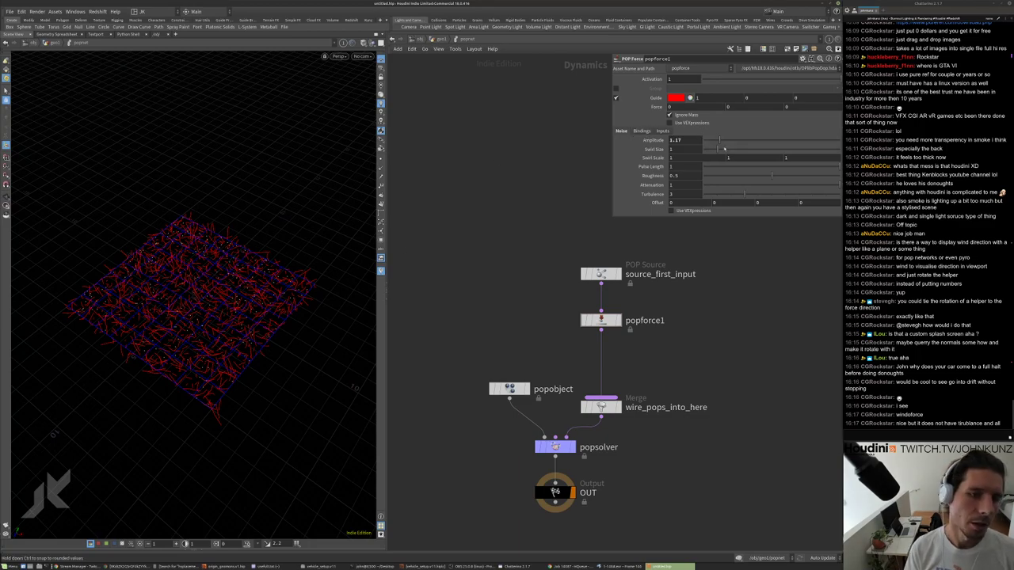
# Adjust popforce1's swirl size and set its force strength to 4.7.
pyautogui.moveTo(724, 148); pyautogui.dragTo(728, 149)
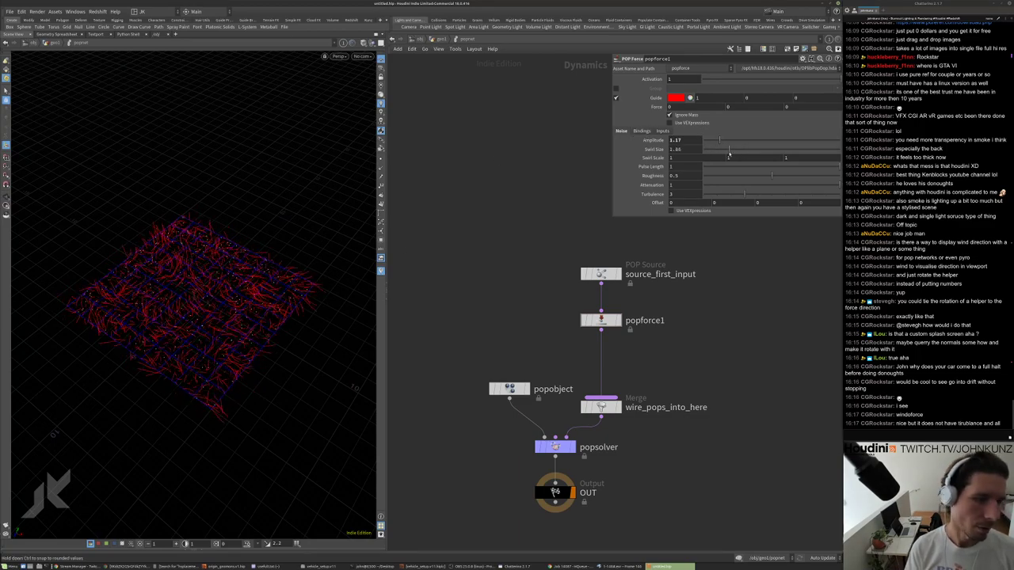
pyautogui.moveTo(729, 151); pyautogui.dragTo(739, 149)
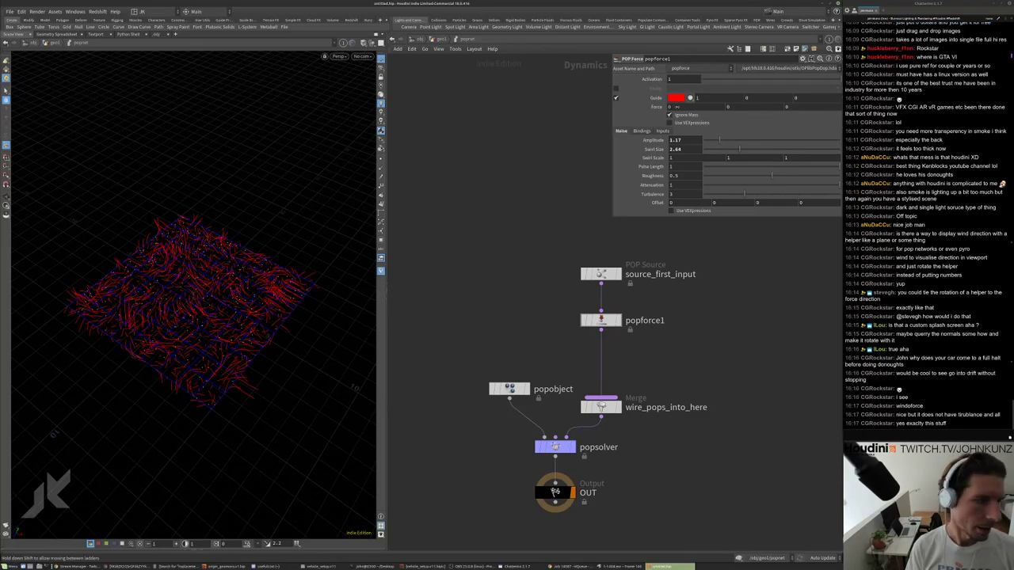
pyautogui.moveTo(673, 106); pyautogui.dragTo(749, 119, button='middle')
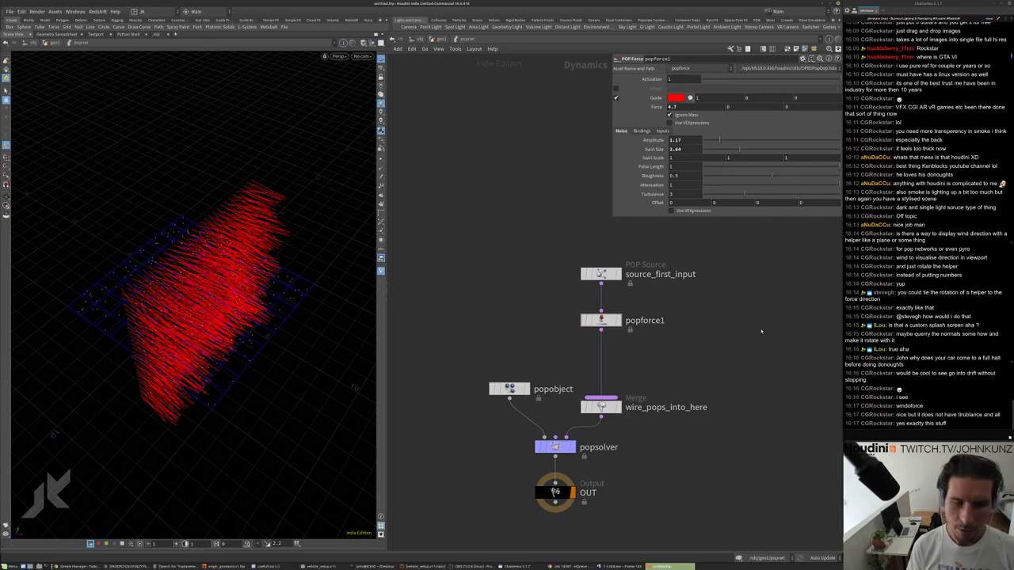
# View the particles side-on and bring up the add-node list.
pyautogui.moveTo(257, 234); pyautogui.dragTo(256, 206)
pyautogui.moveTo(177, 294); pyautogui.dragTo(246, 251)
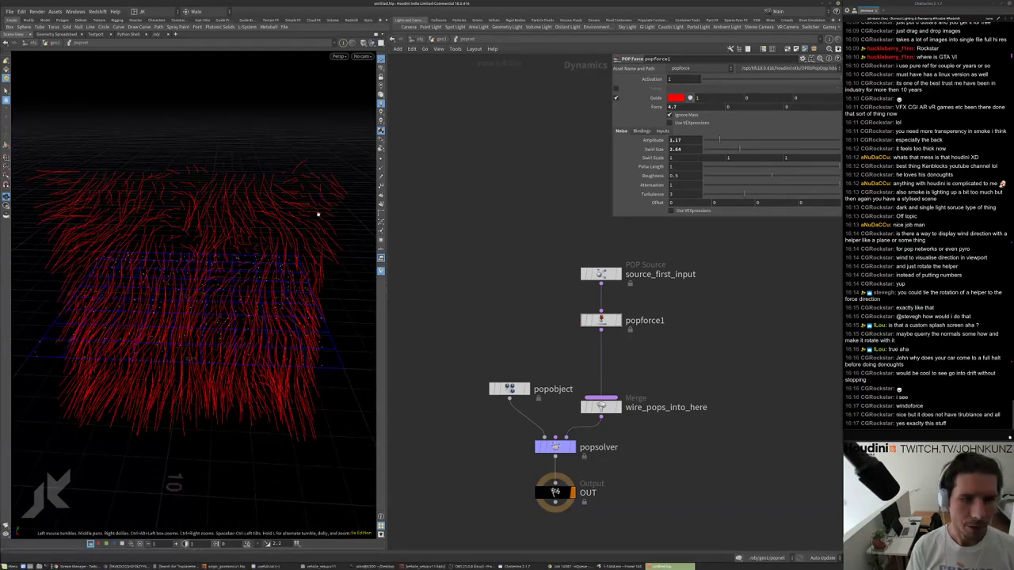
pyautogui.moveTo(317, 214); pyautogui.dragTo(109, 190)
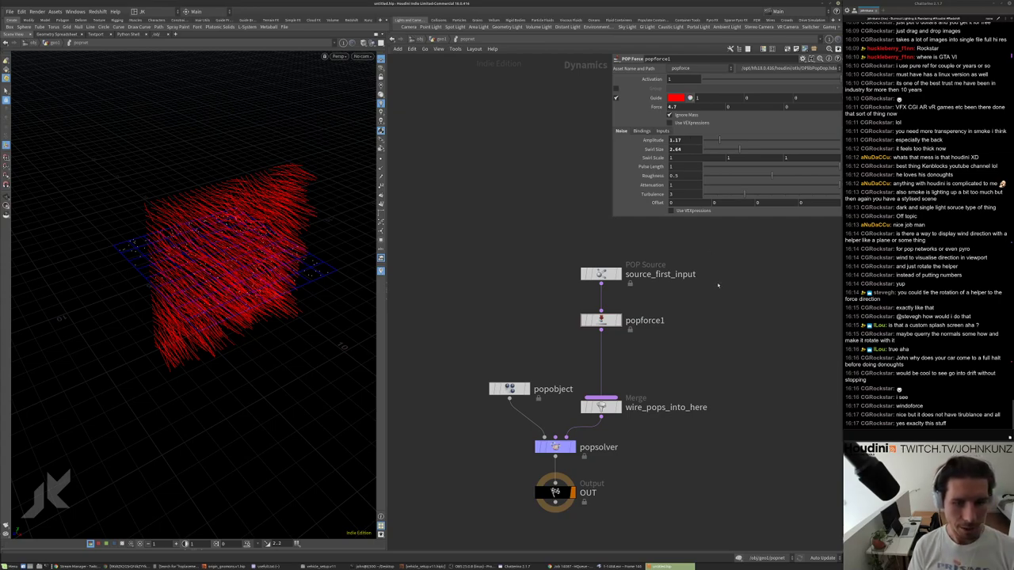
pyautogui.press('Tab')
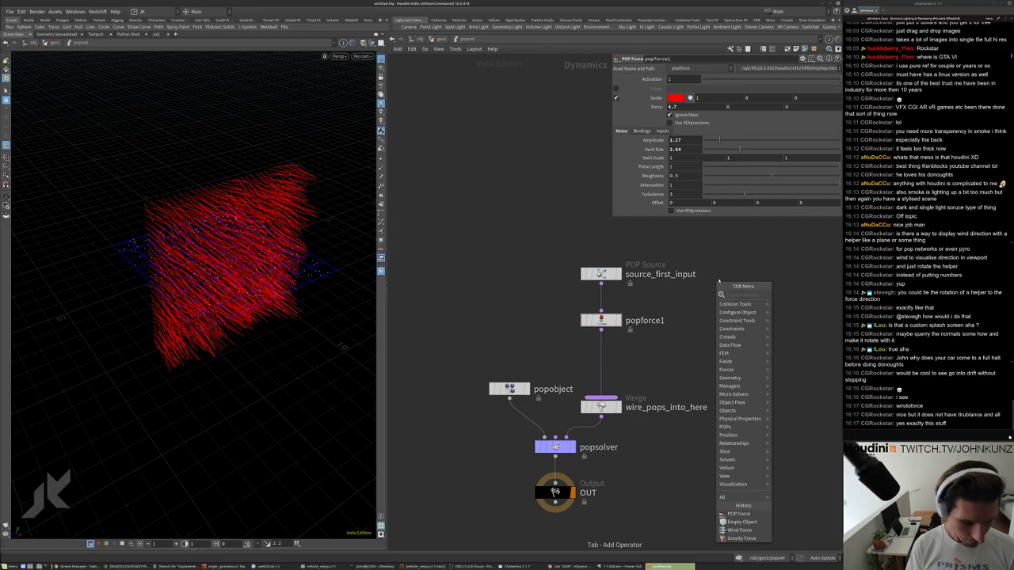
# Replace popforce1 in the particle chain with a new POP Axis Force, popaxisforce1.
pyautogui.write('ax')
pyautogui.press('Down')
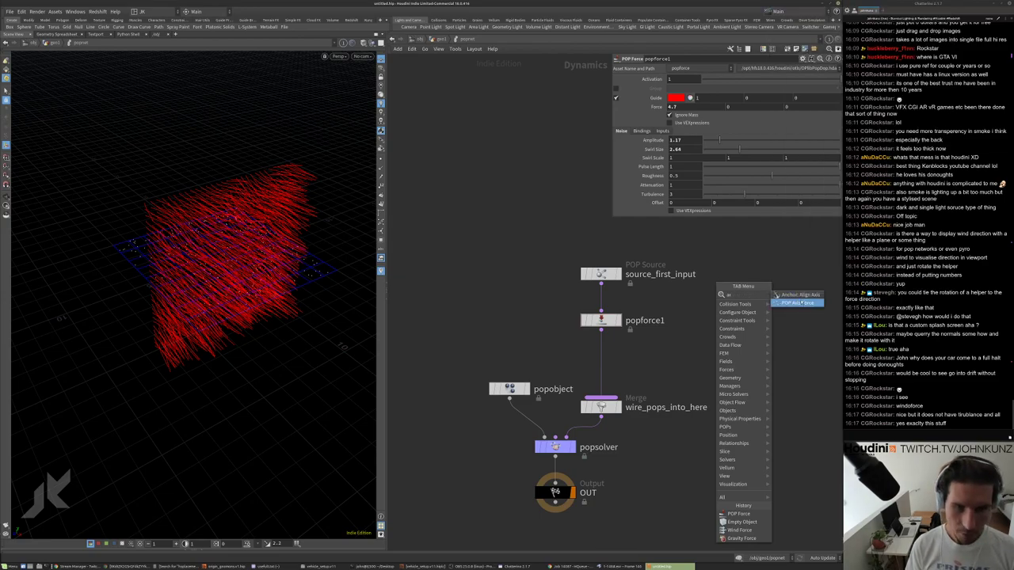
pyautogui.press('Return')
pyautogui.click(711, 325)
pyautogui.moveTo(600, 320); pyautogui.dragTo(700, 251)
pyautogui.moveTo(711, 327); pyautogui.dragTo(582, 328)
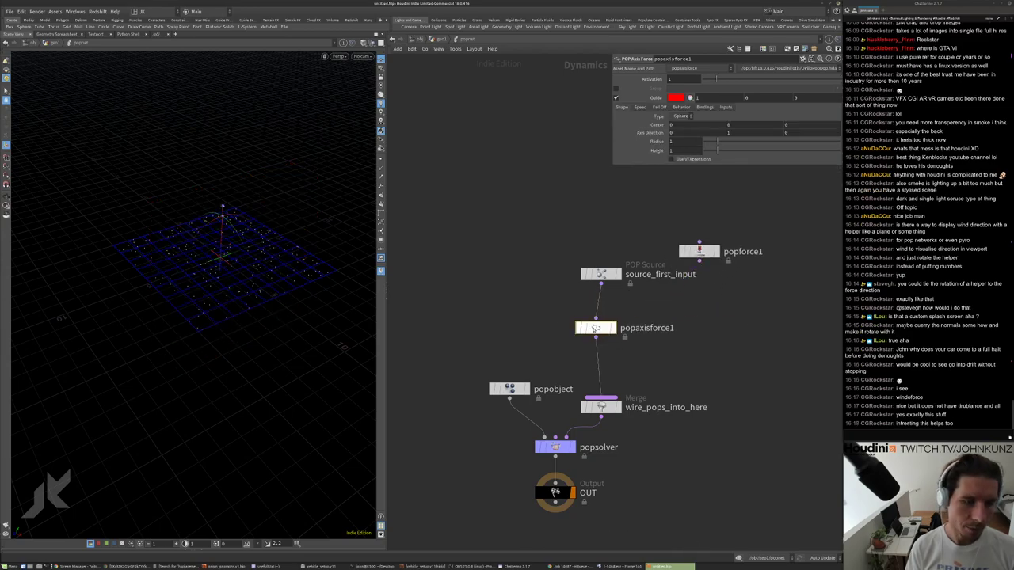
# Raise popaxisforce1's guide sphere above the grid.
pyautogui.scroll(3, 267, 186)
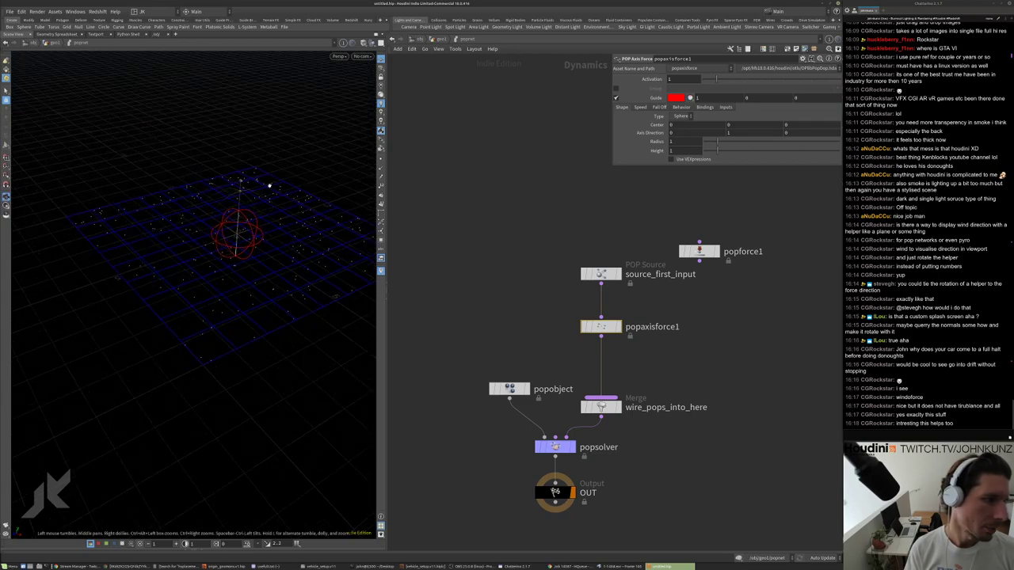
pyautogui.keyDown('alt'); pyautogui.moveTo(267, 185); pyautogui.dragTo(237, 222); pyautogui.keyUp('alt')
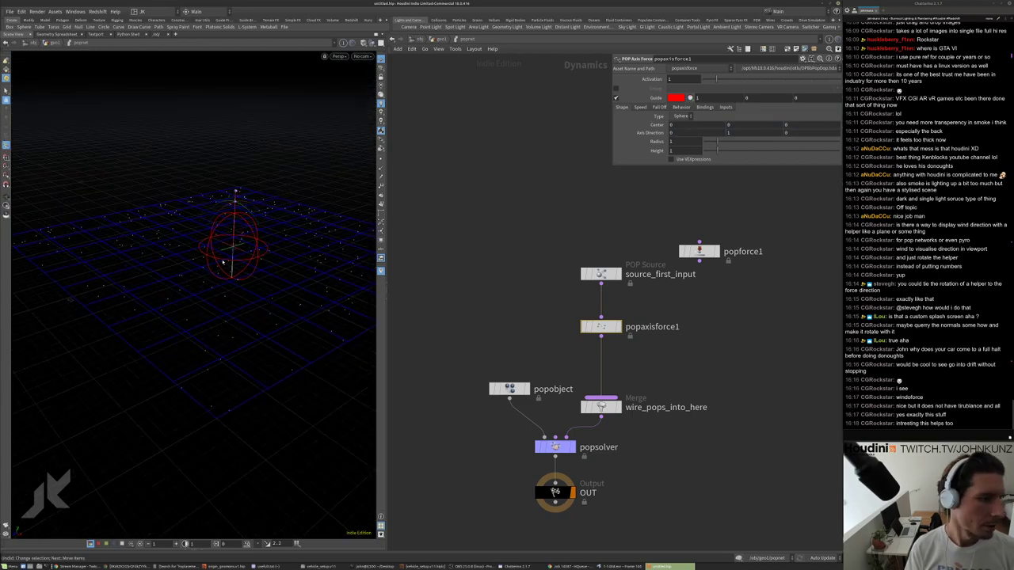
pyautogui.moveTo(232, 255); pyautogui.dragTo(242, 230)
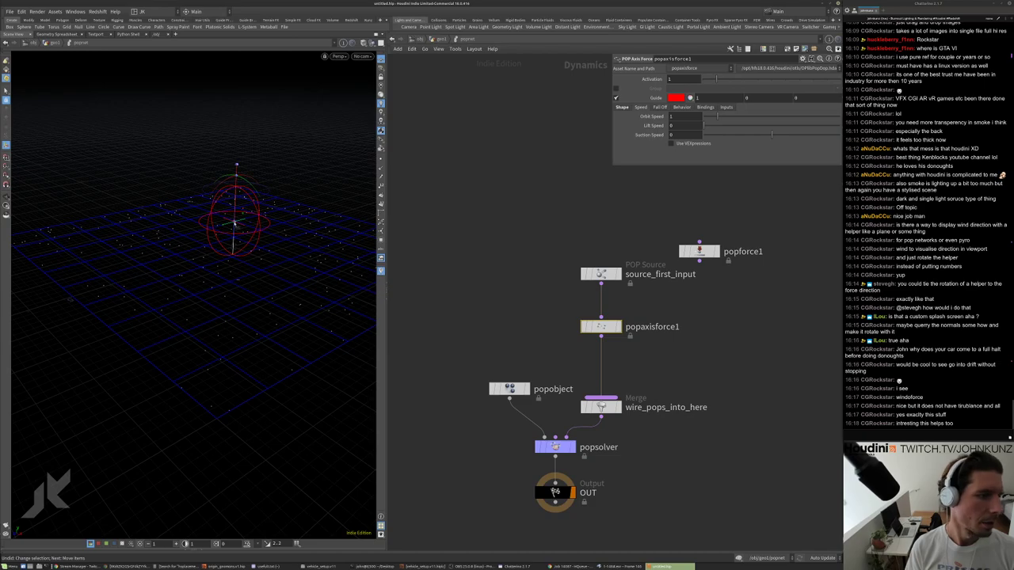
pyautogui.keyDown('alt'); pyautogui.moveTo(224, 227); pyautogui.dragTo(237, 262); pyautogui.keyUp('alt')
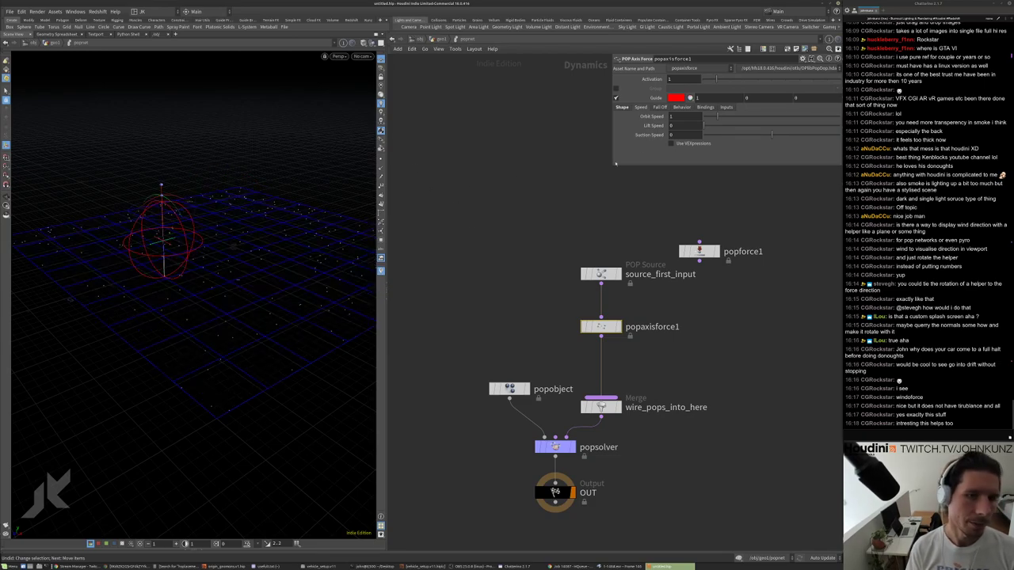
# Tilt popaxisforce1's axis direction in its Shape settings.
pyautogui.click(658, 107)
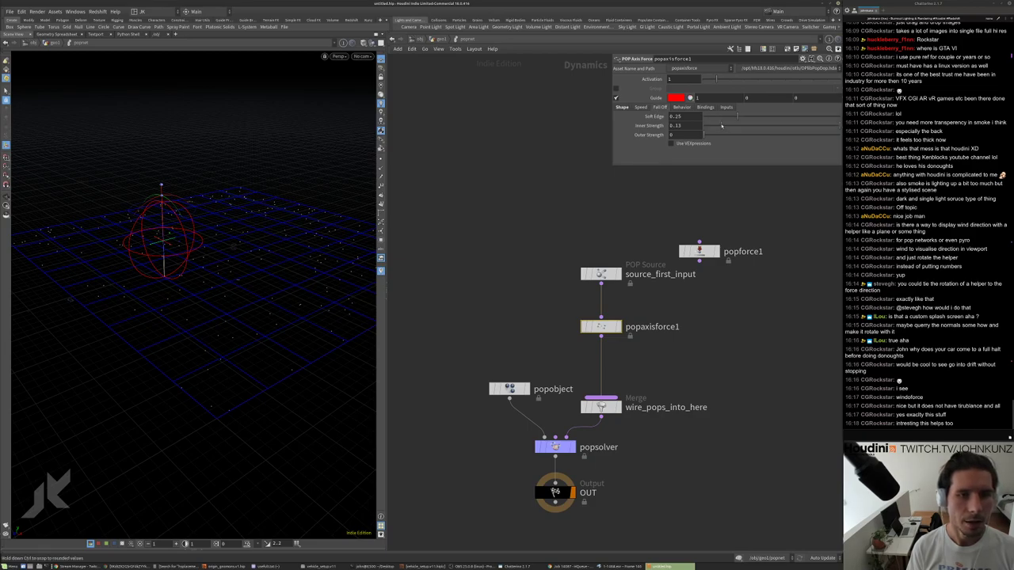
pyautogui.click(622, 107)
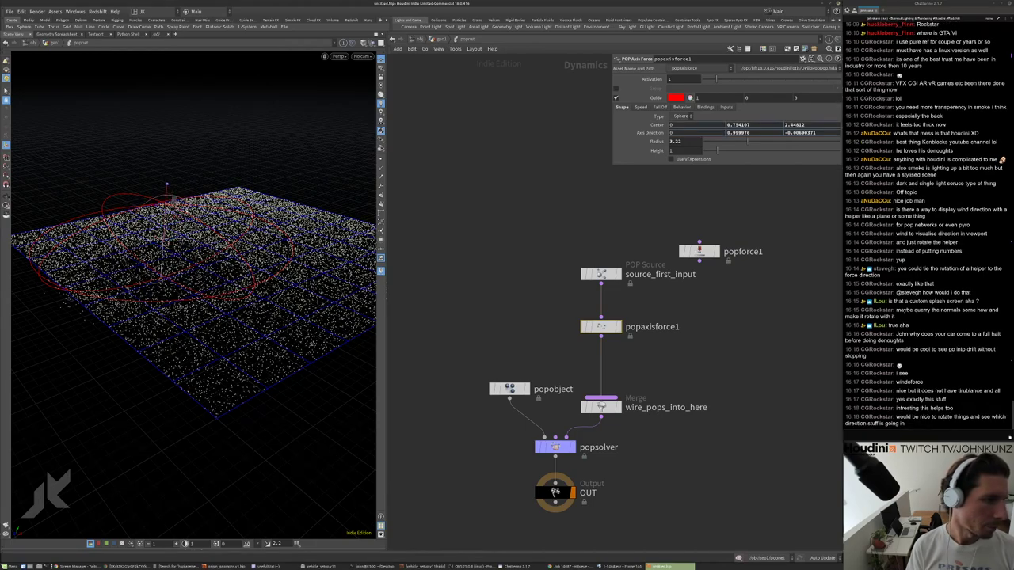
pyautogui.moveTo(161, 188); pyautogui.dragTo(194, 226)
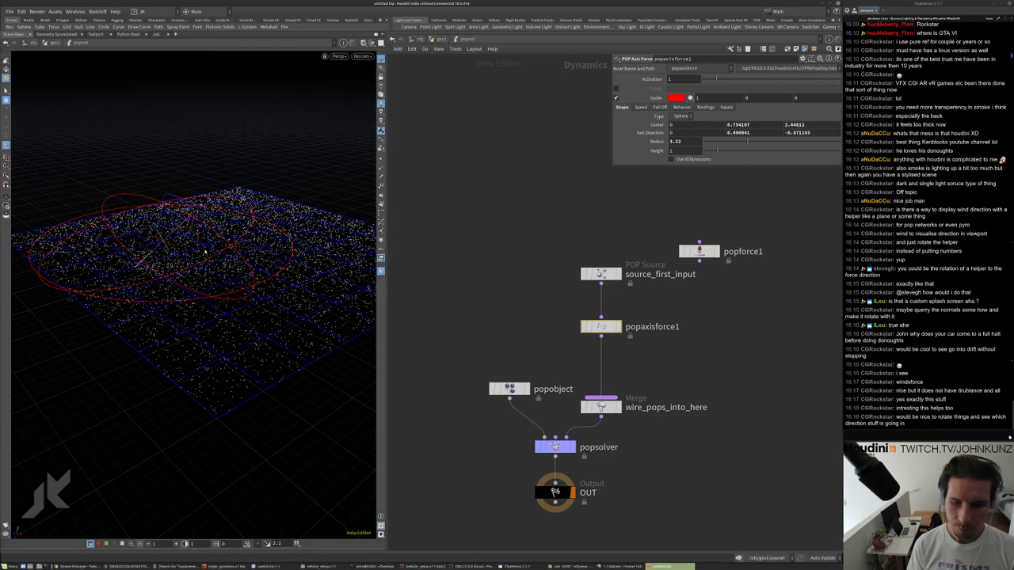
pyautogui.moveTo(168, 216); pyautogui.dragTo(212, 218)
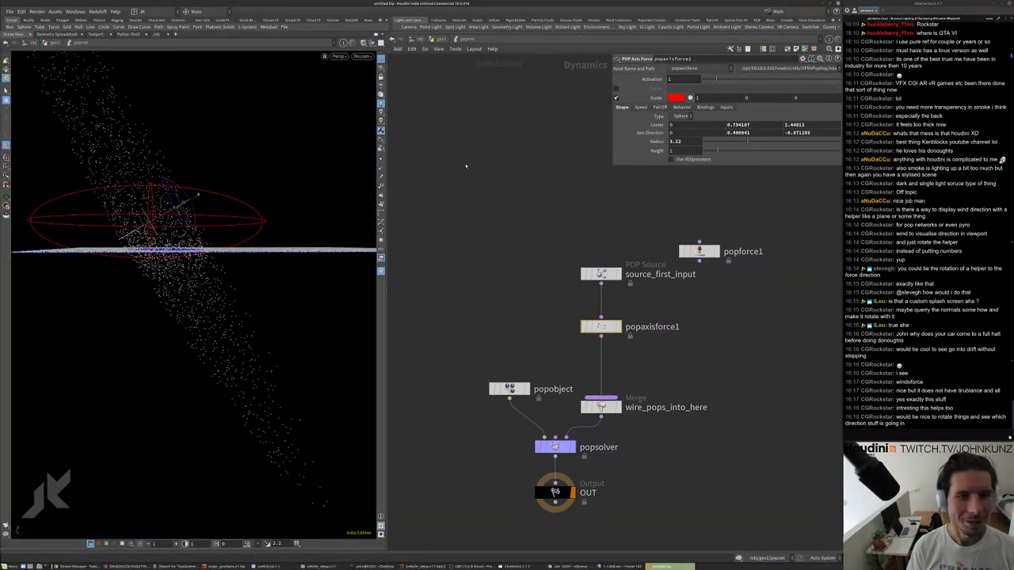
pyautogui.moveTo(229, 238); pyautogui.dragTo(190, 161)
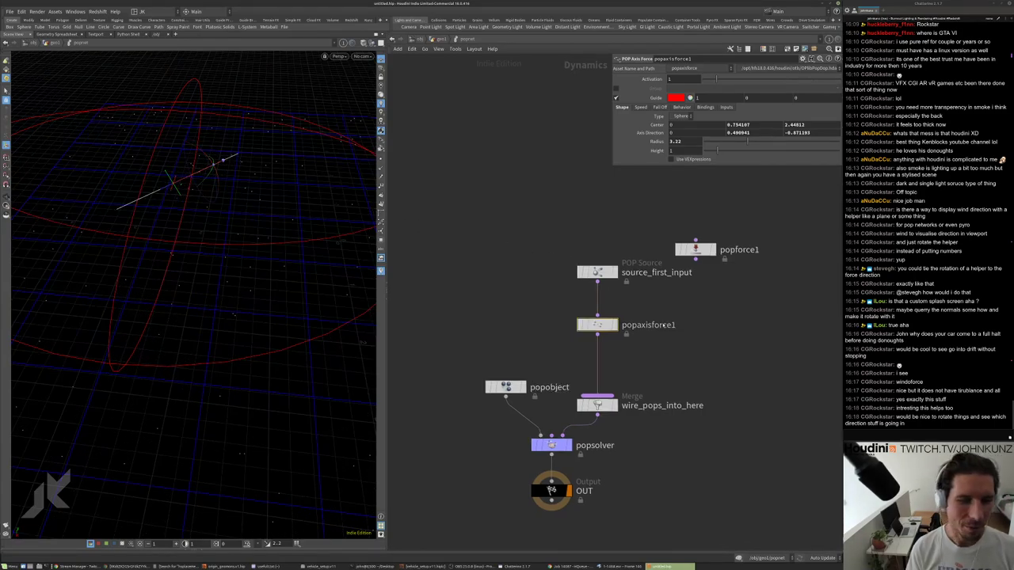
# Pull popaxisforce1 out and wire source_first_input straight into the merge.
pyautogui.moveTo(478, 237); pyautogui.dragTo(429, 212, button='middle')
pyautogui.moveTo(551, 301); pyautogui.dragTo(677, 257)
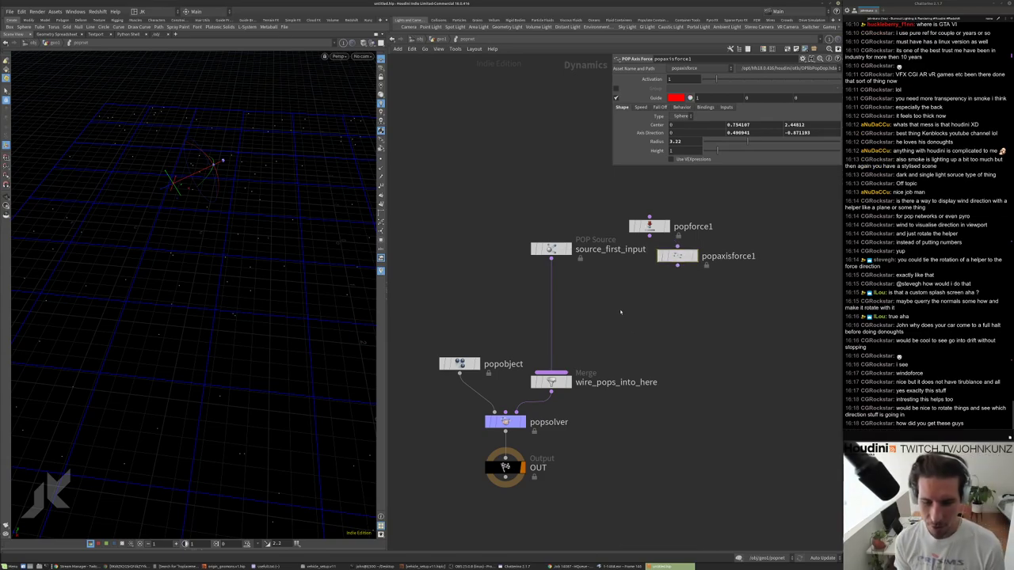
pyautogui.scroll(3, 647, 329)
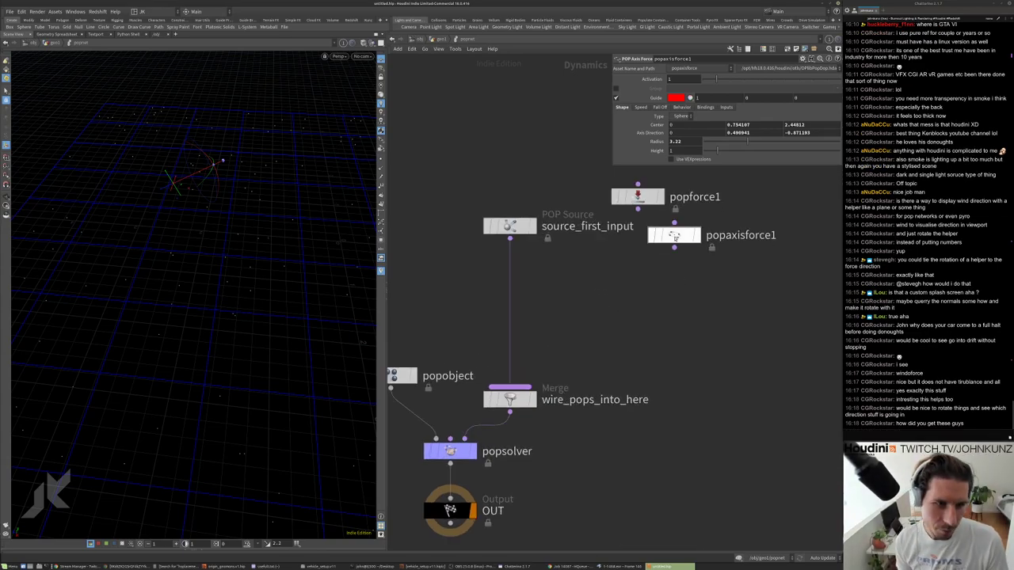
# Add a POP Axis Force, popaxisforce2, between source_first_input and the merge.
pyautogui.press('Tab')
pyautogui.write('ax')
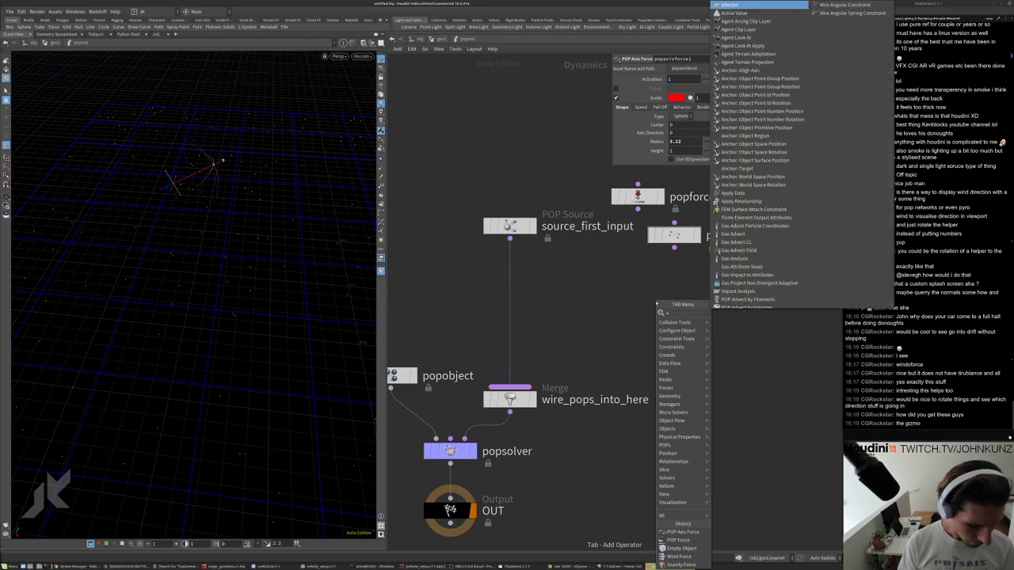
pyautogui.click(736, 321)
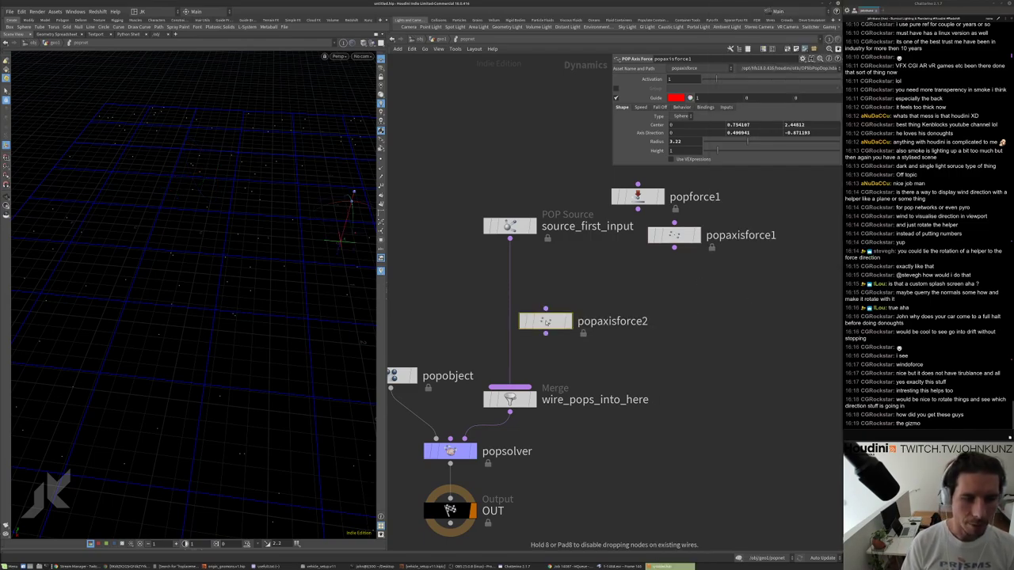
pyautogui.click(509, 311)
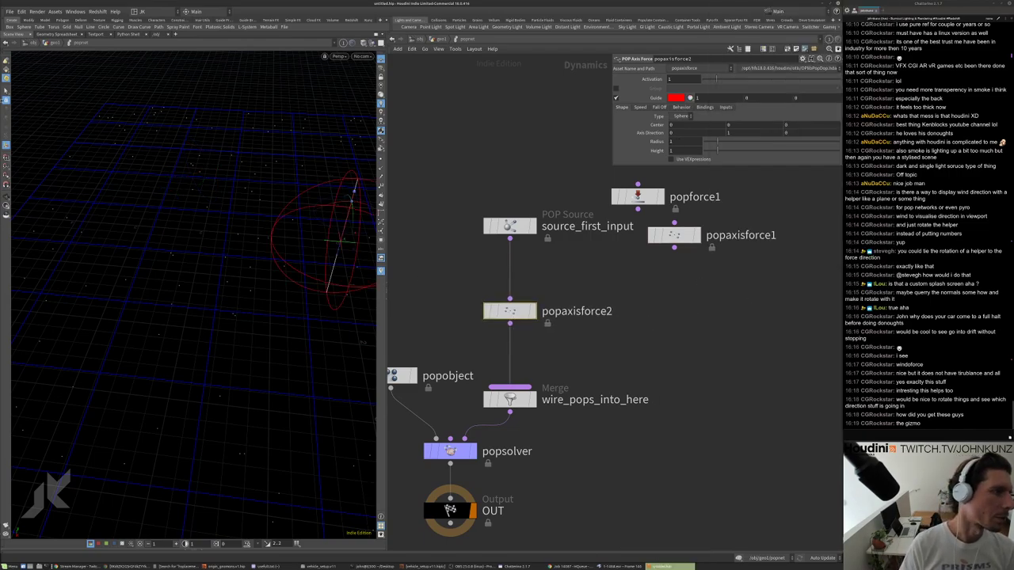
# Tilt popaxisforce2's axis direction with its handle to 0.612625, 0.7827, -0.108867.
pyautogui.press('s')
pyautogui.click(6, 147)
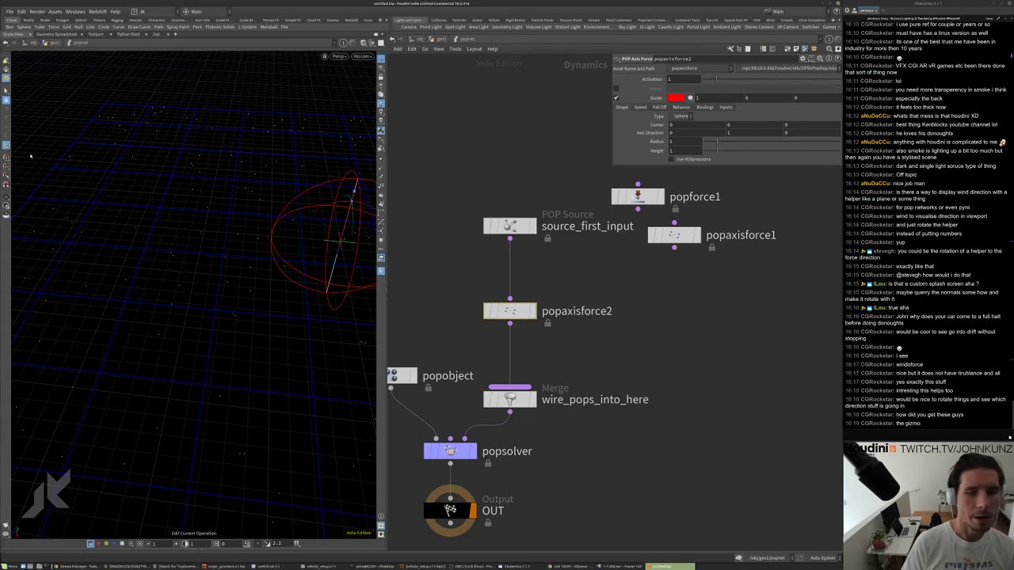
pyautogui.keyDown('alt'); pyautogui.moveTo(194, 321); pyautogui.dragTo(198, 270); pyautogui.keyUp('alt')
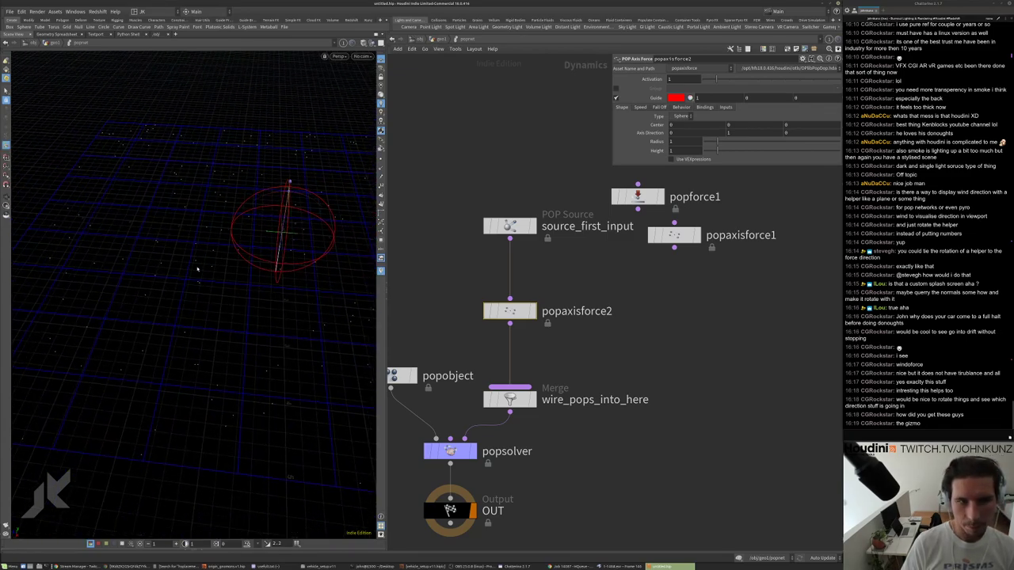
pyautogui.click(5, 94)
pyautogui.keyDown('alt'); pyautogui.moveTo(281, 184); pyautogui.dragTo(109, 237); pyautogui.keyUp('alt')
pyautogui.press('Return')
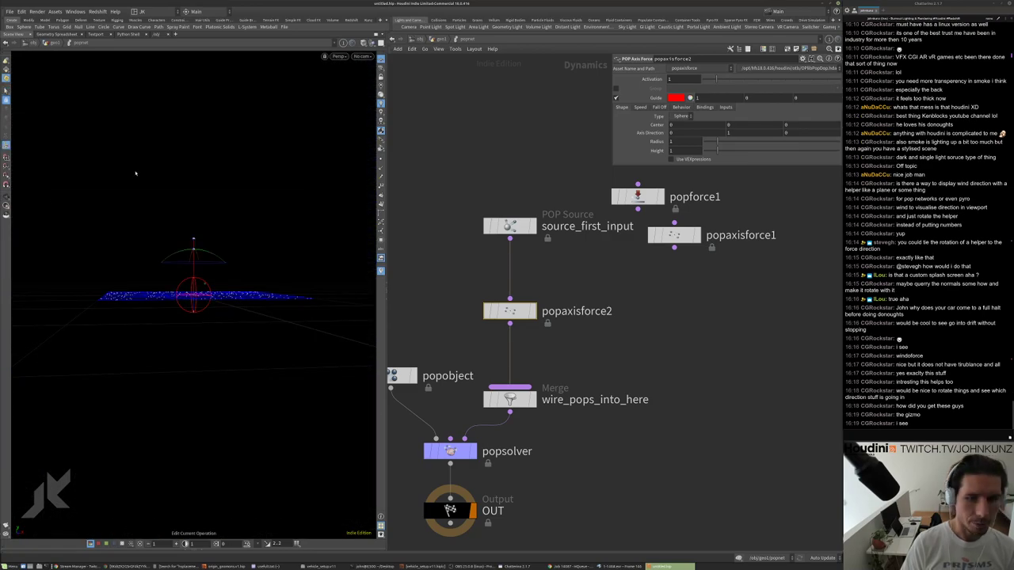
pyautogui.keyDown('alt'); pyautogui.moveTo(236, 235); pyautogui.dragTo(267, 211); pyautogui.keyUp('alt')
pyautogui.scroll(3, 266, 210)
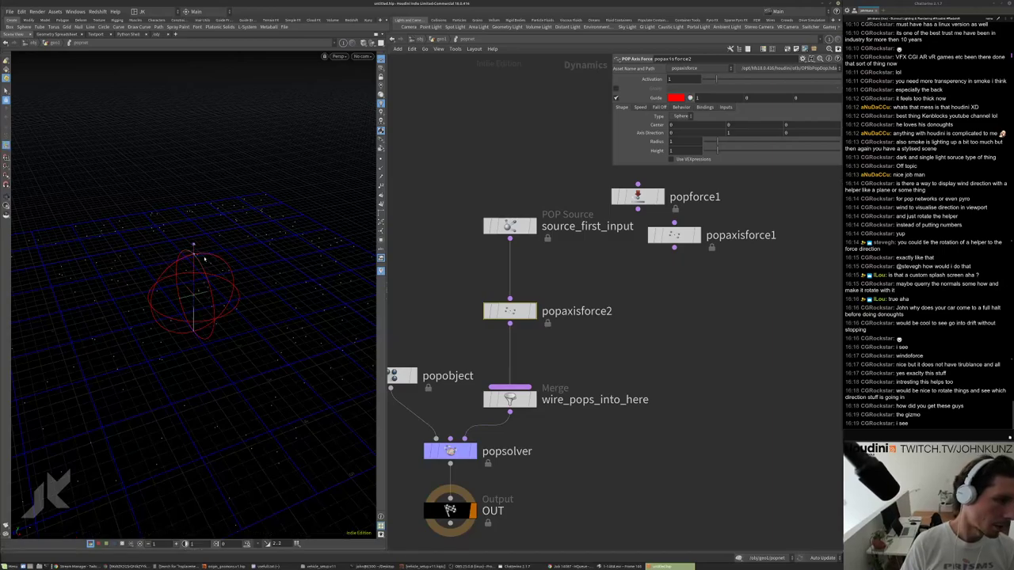
pyautogui.moveTo(194, 285); pyautogui.dragTo(278, 263)
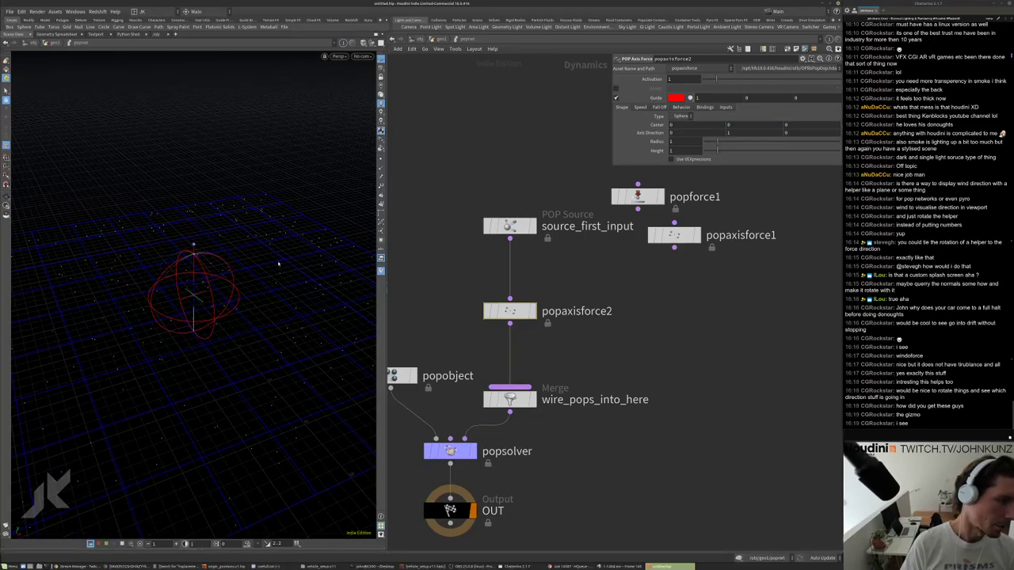
pyautogui.moveTo(205, 268); pyautogui.dragTo(229, 297)
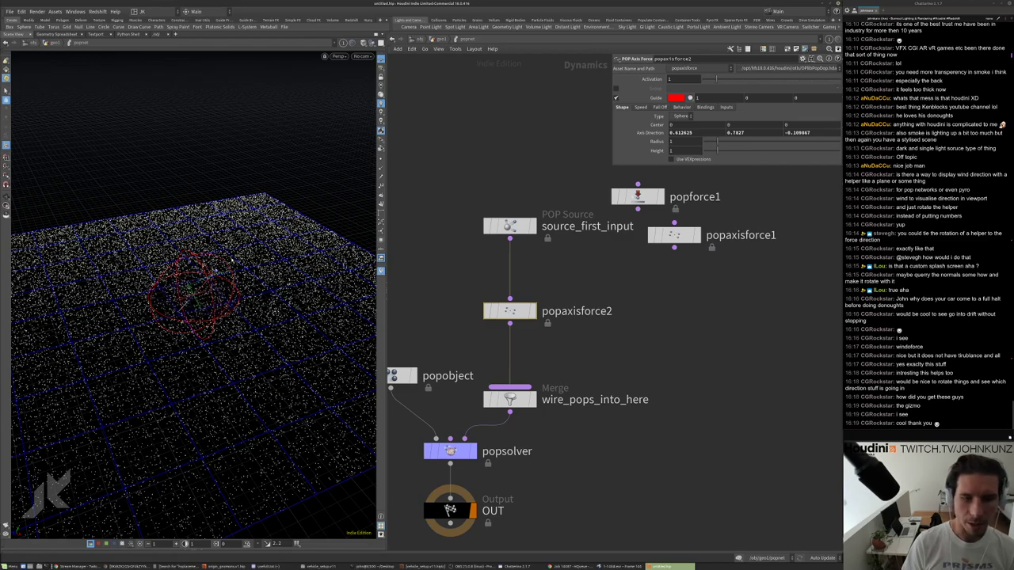
pyautogui.press('Tab')
# Add a POP Wind node, popwind1, and swap it onto the wire in place of popaxisforce2.
pyautogui.moveTo(718, 330)
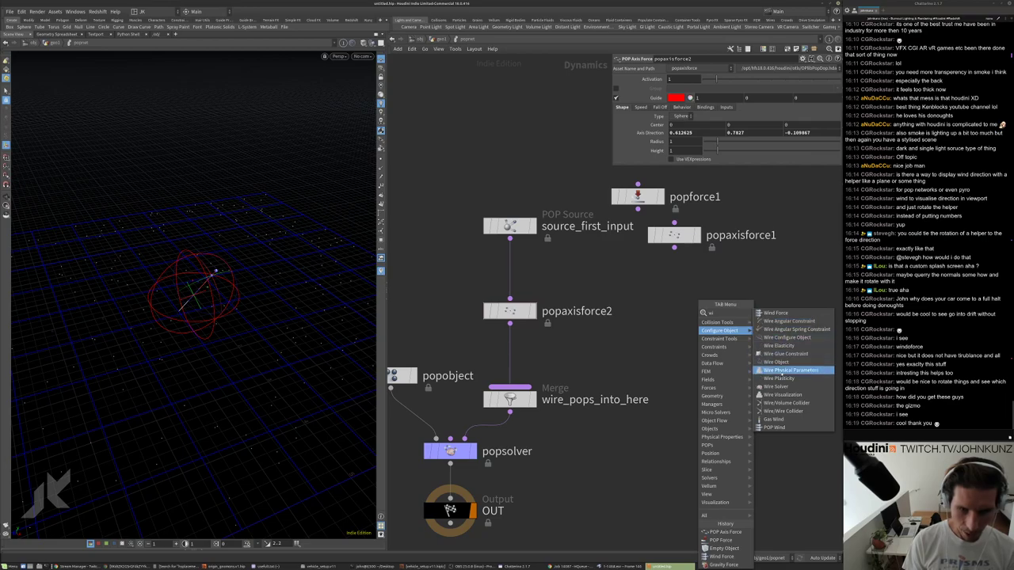
pyautogui.click(784, 428)
pyautogui.click(686, 352)
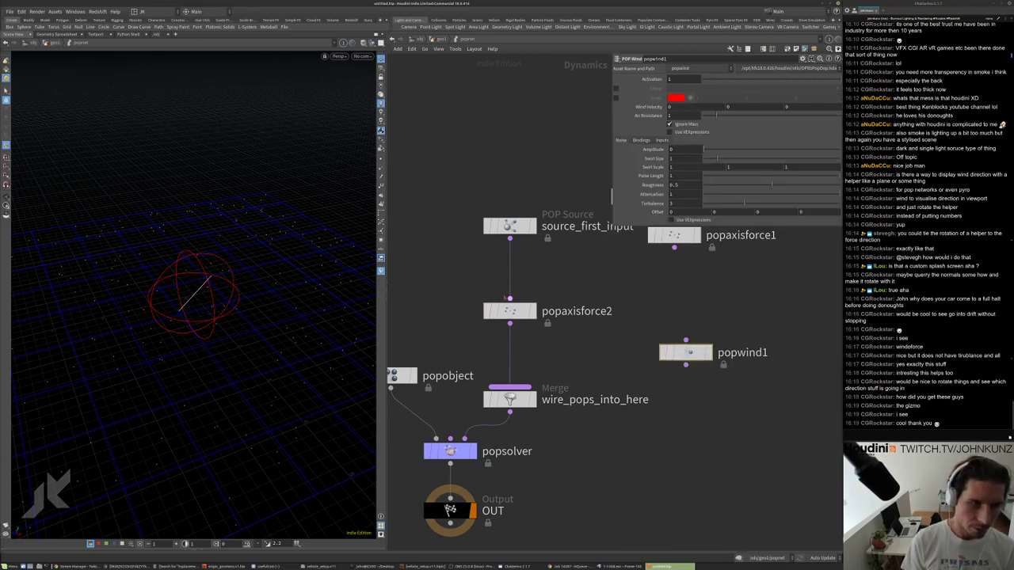
pyautogui.doubleClick(554, 311)
pyautogui.moveTo(515, 312); pyautogui.dragTo(631, 291)
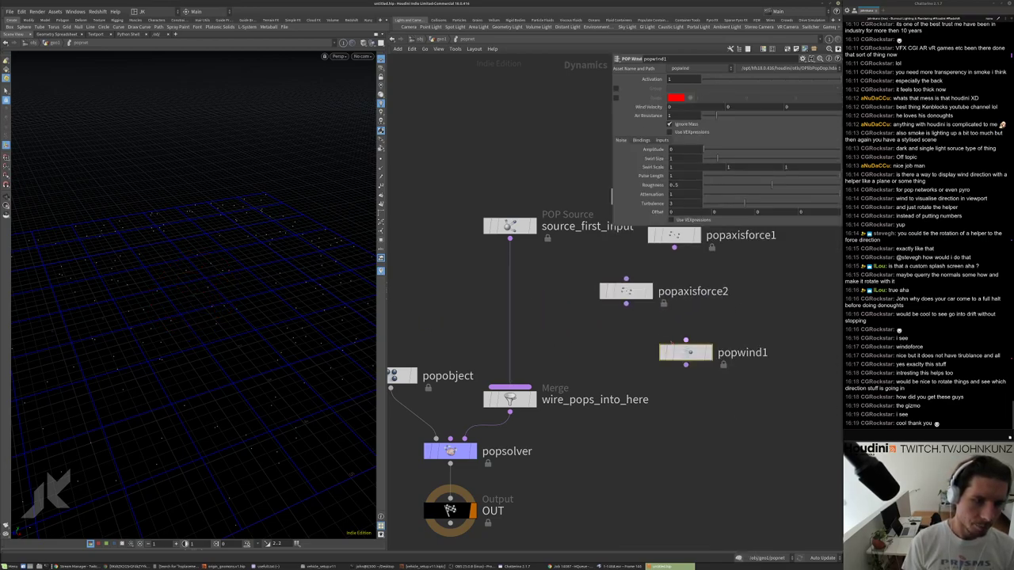
pyautogui.moveTo(695, 353); pyautogui.dragTo(520, 303)
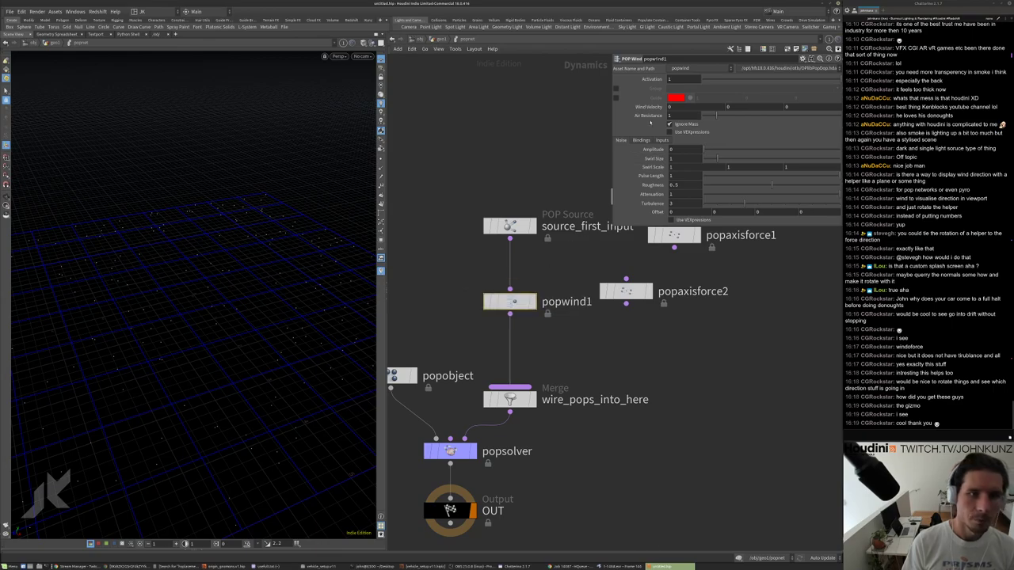
# Show popwind1's wind guides and raise its noise amplitude to 6.35.
pyautogui.click(616, 98)
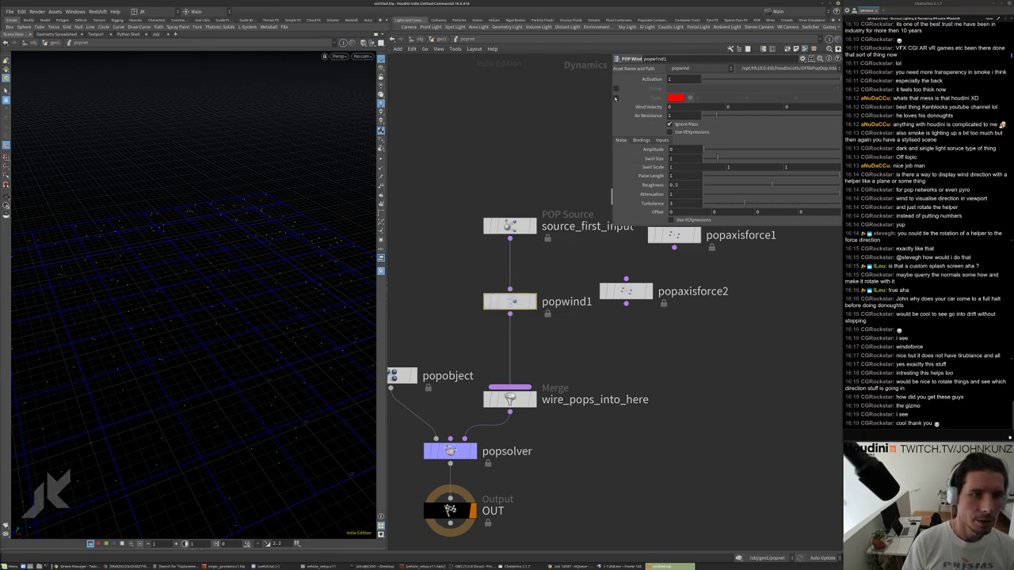
pyautogui.moveTo(724, 145); pyautogui.dragTo(789, 148)
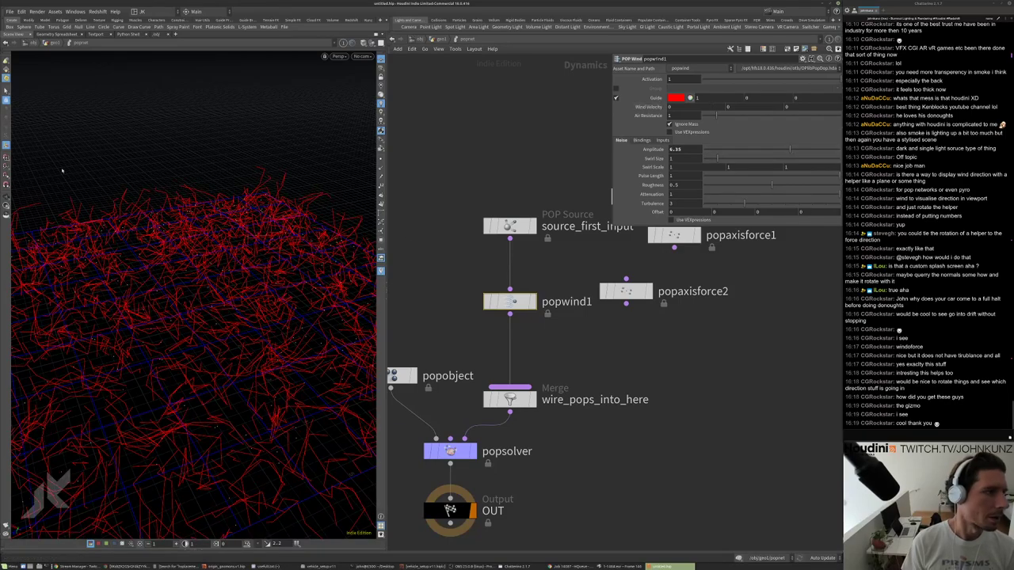
pyautogui.press('s')
pyautogui.press('Return')
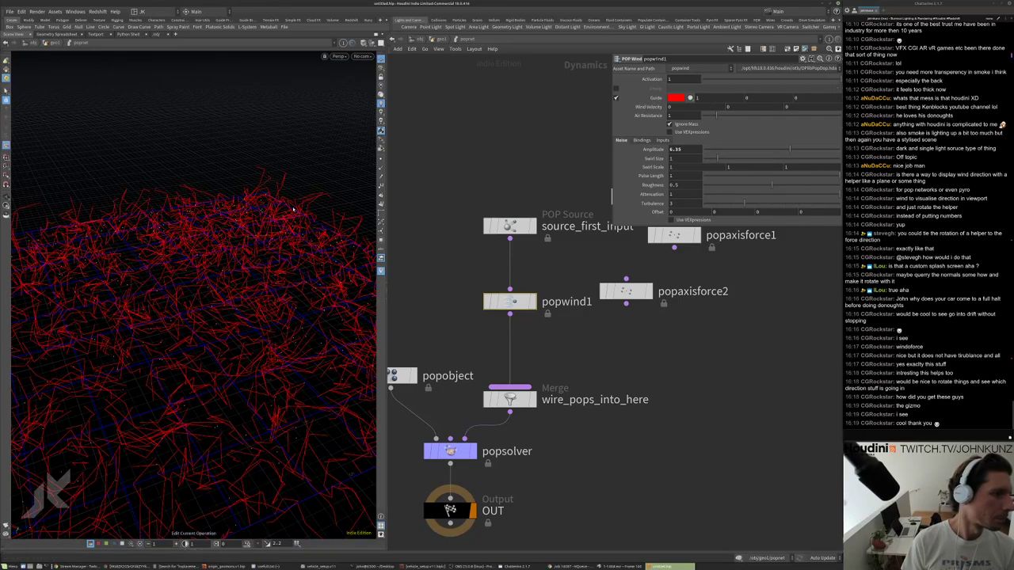
pyautogui.scroll(-5, 269, 262)
pyautogui.moveTo(498, 319); pyautogui.dragTo(498, 298, button='middle')
# Move popwind1 out of the node chain so the source feeds the merge directly.
pyautogui.moveTo(507, 282); pyautogui.dragTo(623, 297)
pyautogui.moveTo(616, 459); pyautogui.dragTo(622, 374, button='middle')
pyautogui.press('Tab')
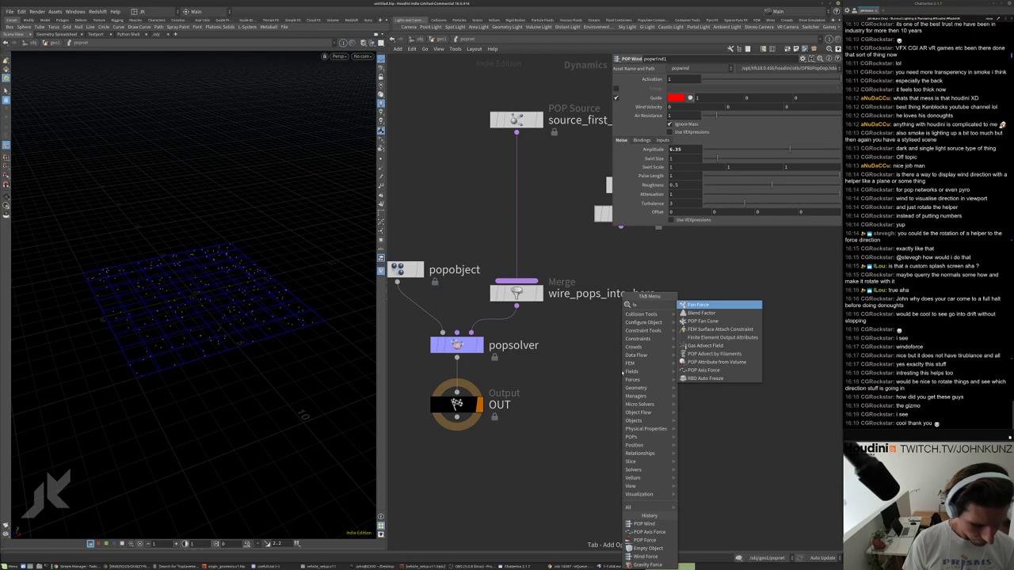
# Drop a POP Fan Cone, popfan1, onto the source-to-merge wire and aim its direction handle sideways.
pyautogui.write('fan')
pyautogui.click(713, 313)
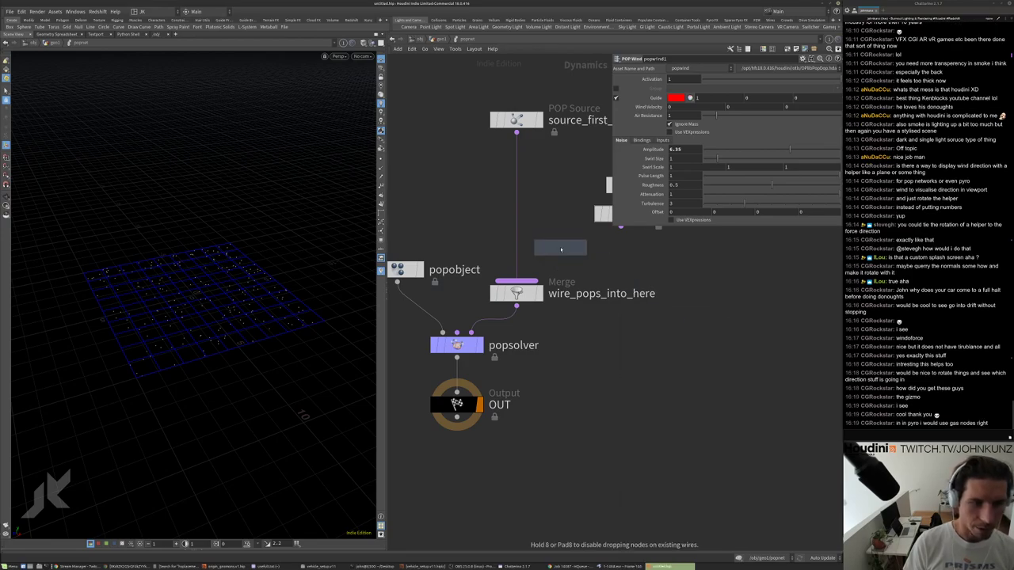
pyautogui.click(523, 208)
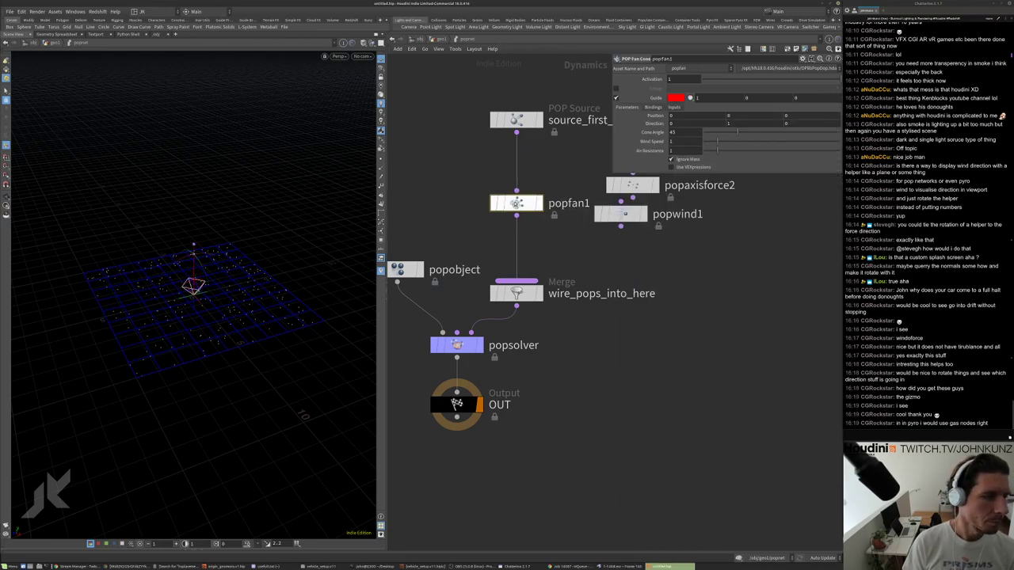
pyautogui.moveTo(238, 261); pyautogui.dragTo(225, 300)
pyautogui.press('Return')
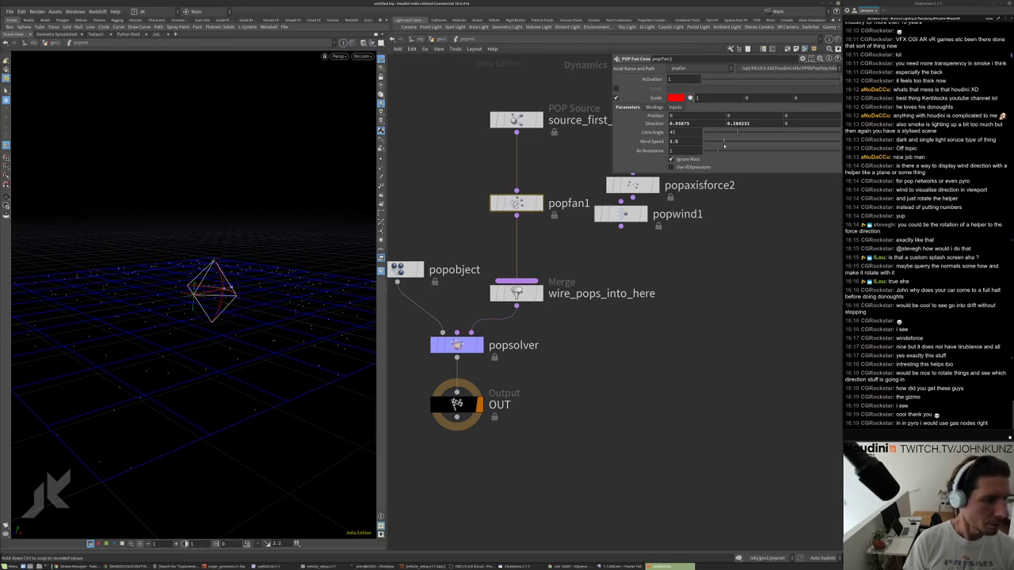
pyautogui.press('Escape')
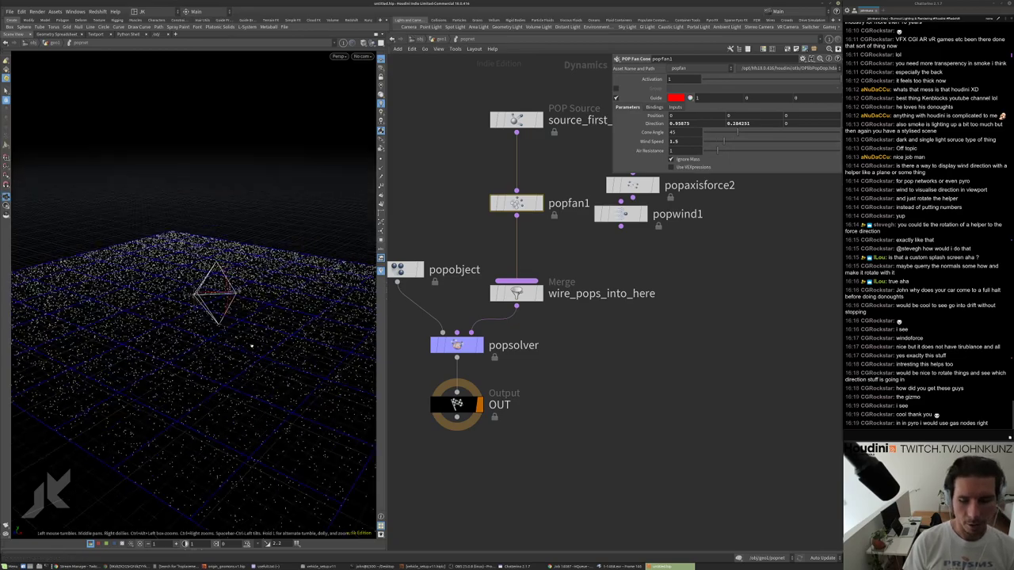
pyautogui.moveTo(251, 345); pyautogui.dragTo(270, 317)
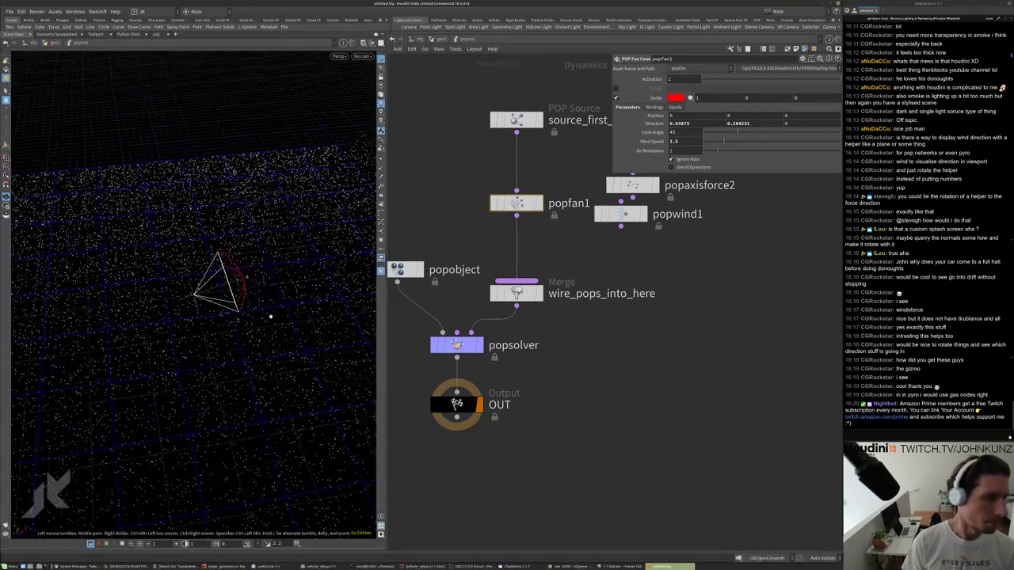
pyautogui.moveTo(270, 317); pyautogui.dragTo(183, 330, button='right')
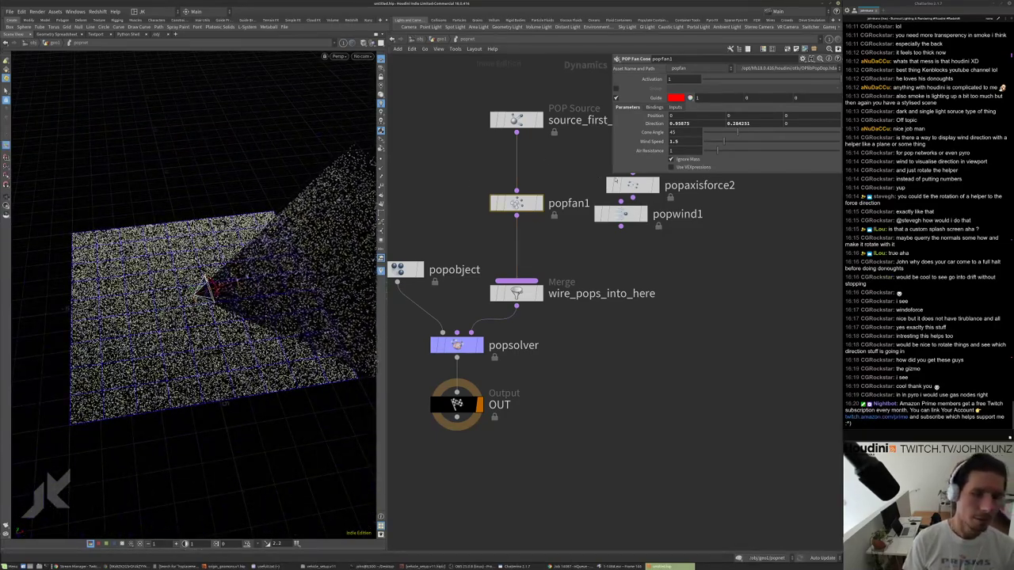
# Widen popfan1's cone angle to 65 with wind speed 1.5, and frame the network.
pyautogui.moveTo(722, 145); pyautogui.dragTo(737, 141)
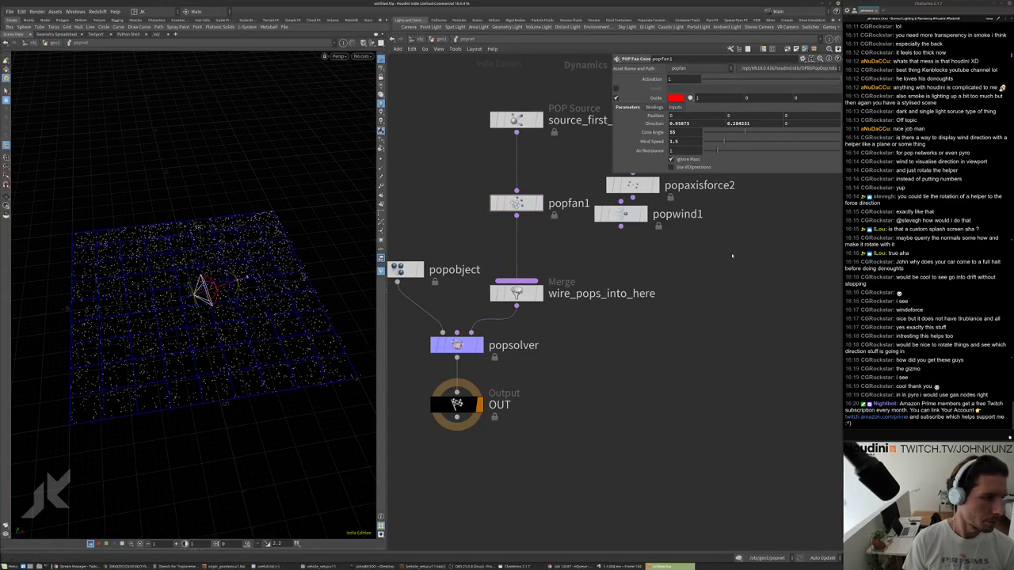
pyautogui.moveTo(674, 132); pyautogui.dragTo(686, 100, button='middle')
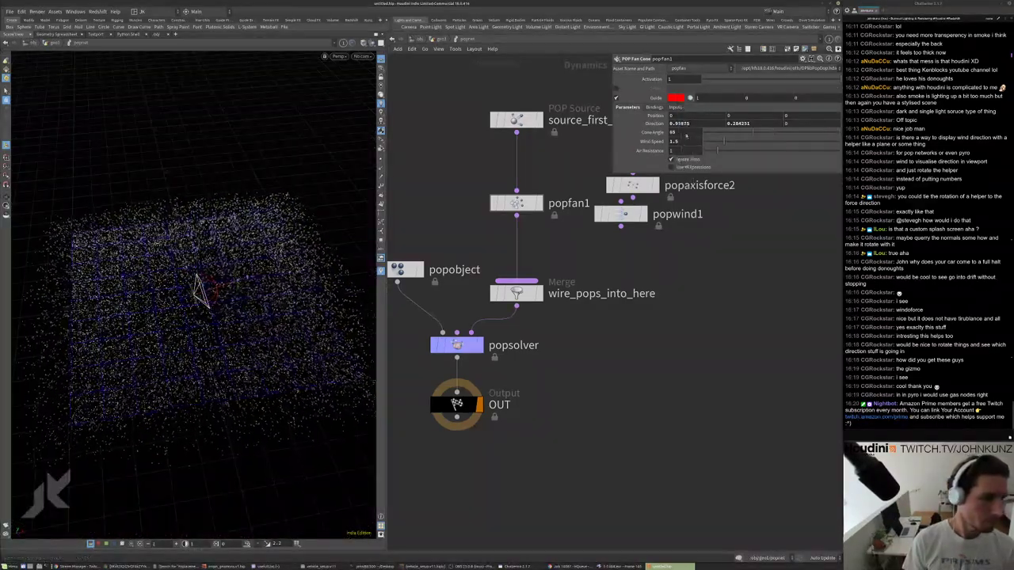
pyautogui.moveTo(669, 450); pyautogui.dragTo(664, 471, button='middle')
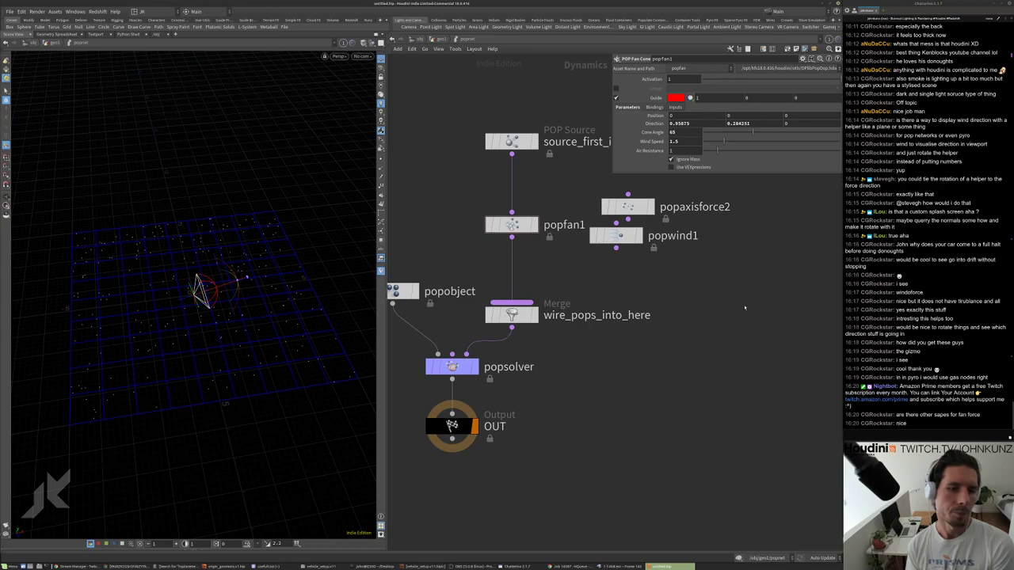
pyautogui.press('h')
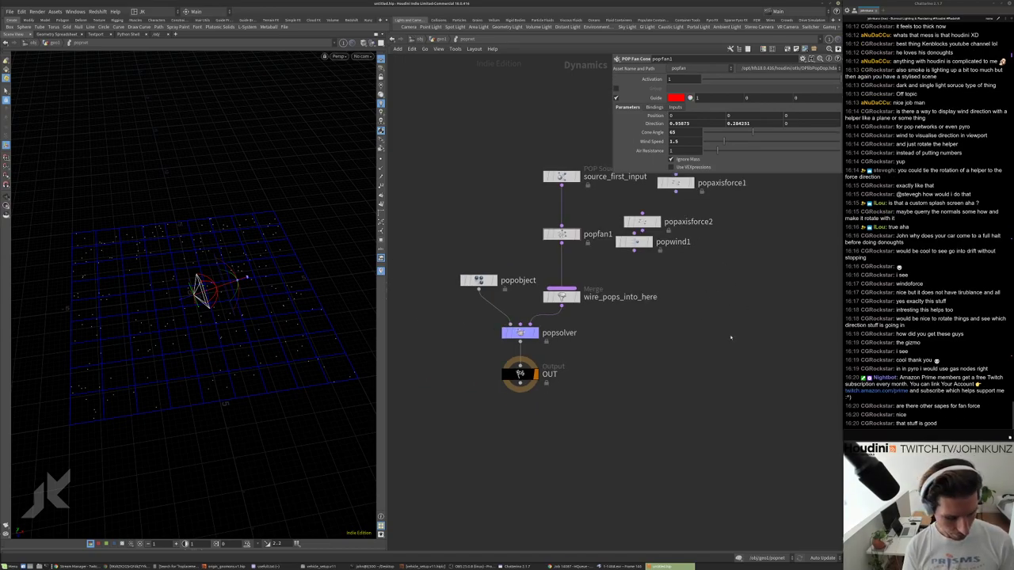
# Search the node menu for 'win' and place a Gas Wind node, gaswind1.
pyautogui.press('Tab')
pyautogui.write('gas')
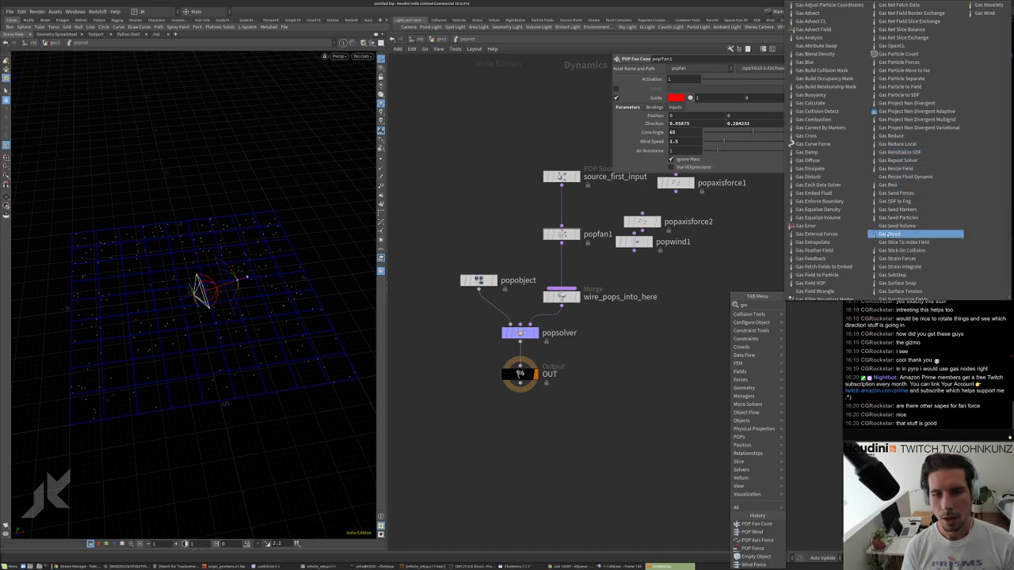
pyautogui.press('Escape')
pyautogui.press('Tab')
pyautogui.write('w')
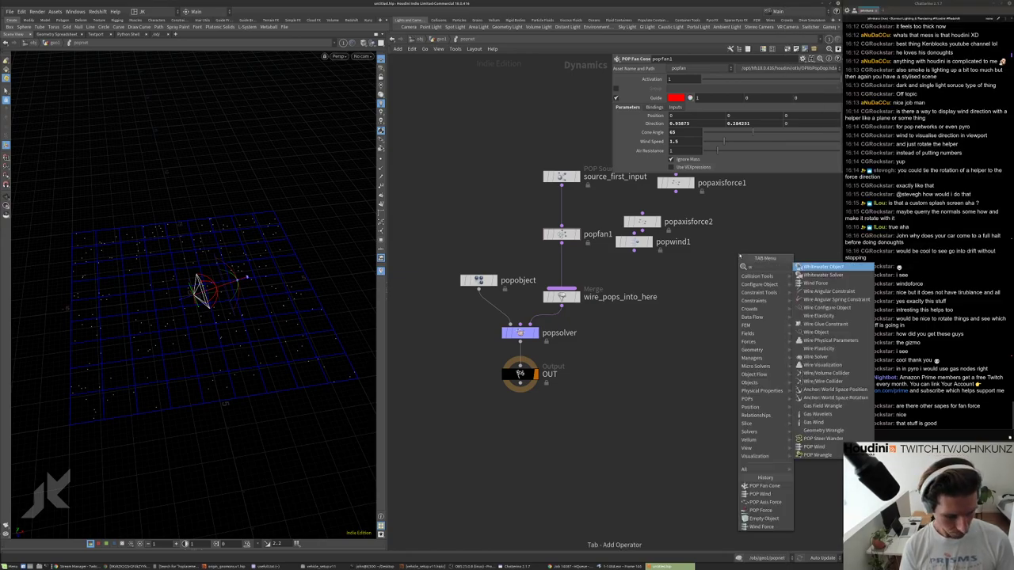
pyautogui.write('w')
pyautogui.press('Escape')
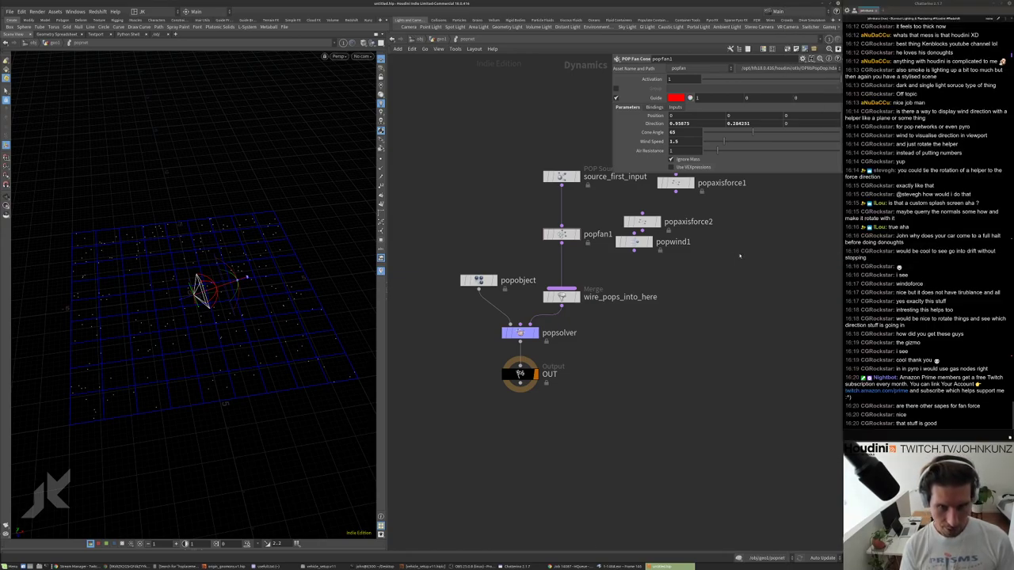
pyautogui.press('Tab')
pyautogui.write('win')
pyautogui.press('Down')
pyautogui.press('Down')
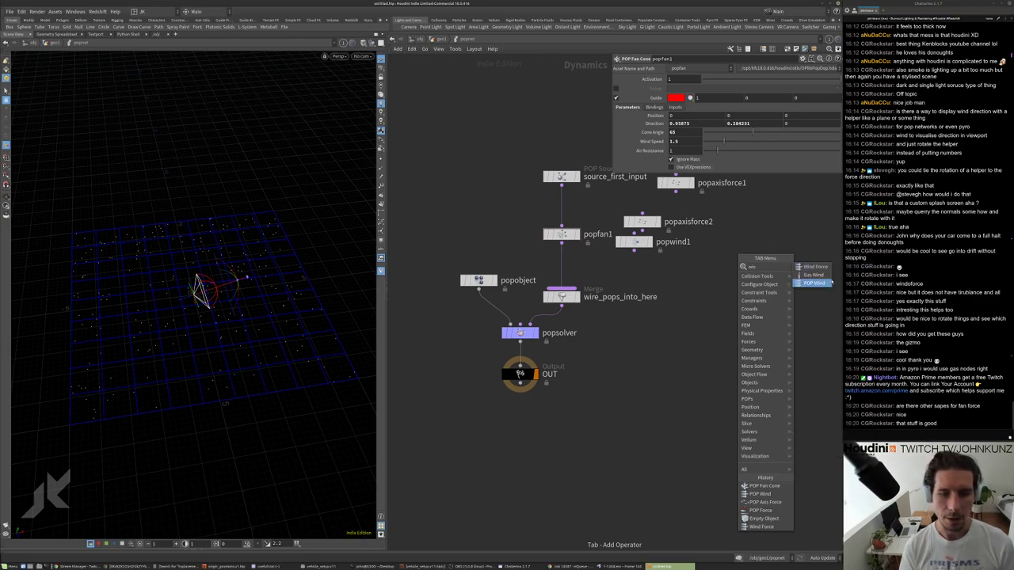
pyautogui.press('Up')
pyautogui.press('Down')
pyautogui.press('Return')
pyautogui.scroll(2, 696, 320)
pyautogui.click(696, 318)
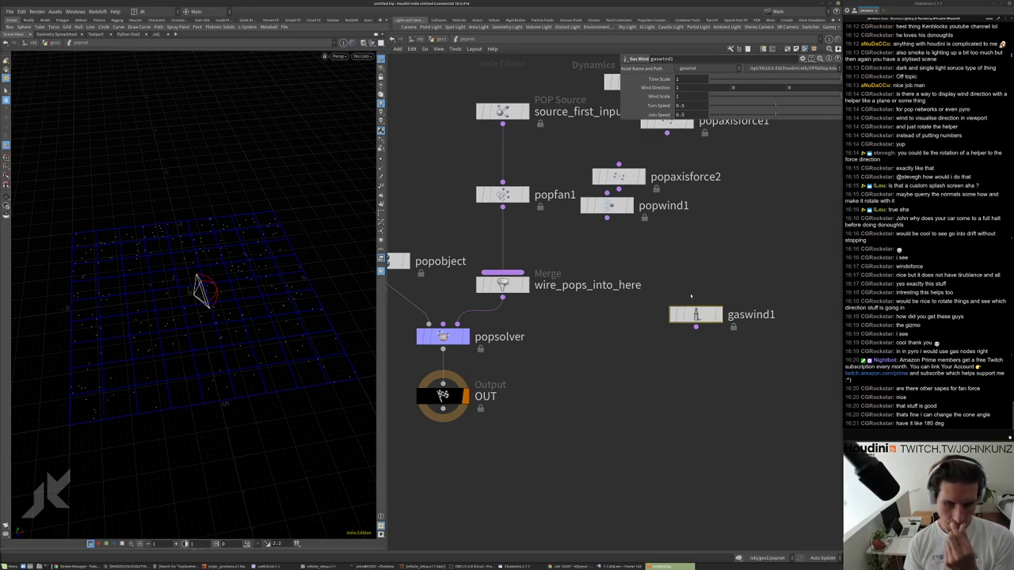
pyautogui.scroll(-3, 691, 296)
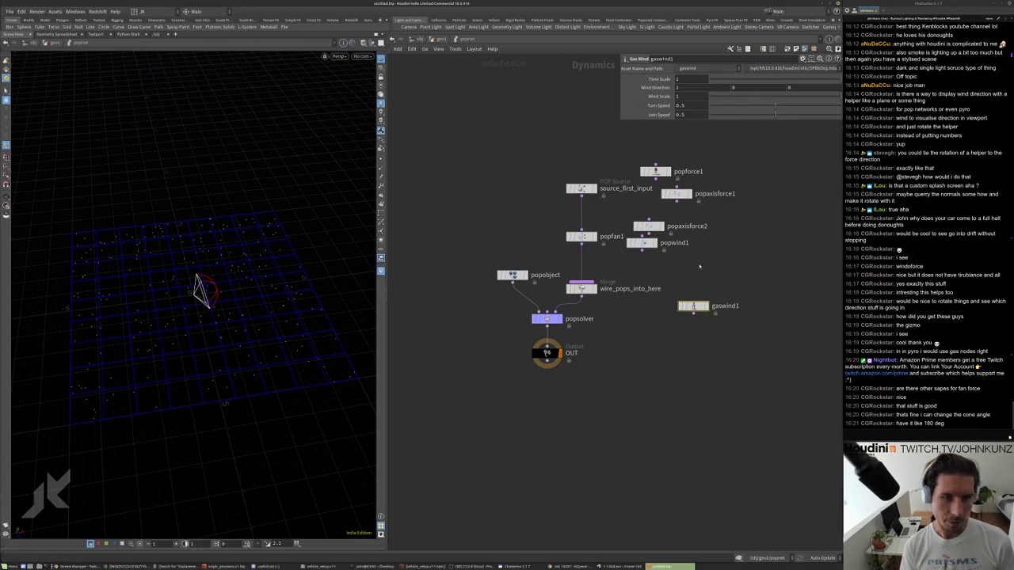
pyautogui.scroll(3, 671, 286)
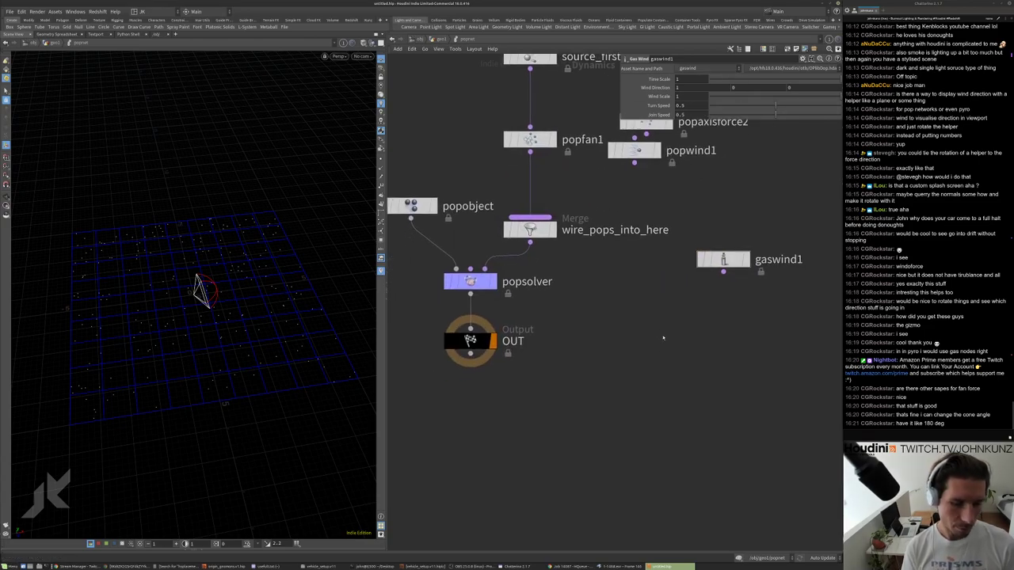
# Place a Smoke Object node, smokeobject1, below gaswind1.
pyautogui.press('Tab')
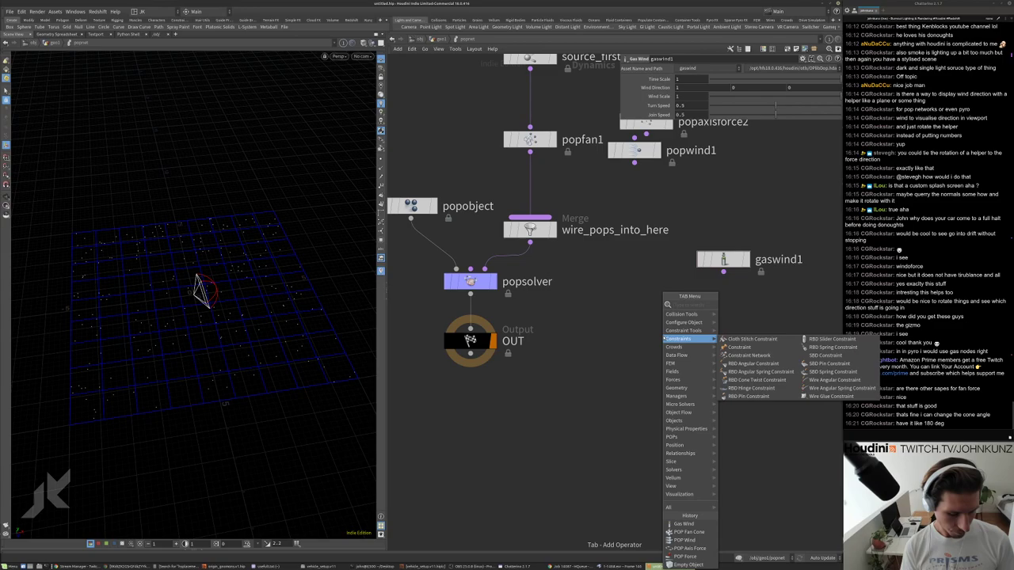
pyautogui.write('wind')
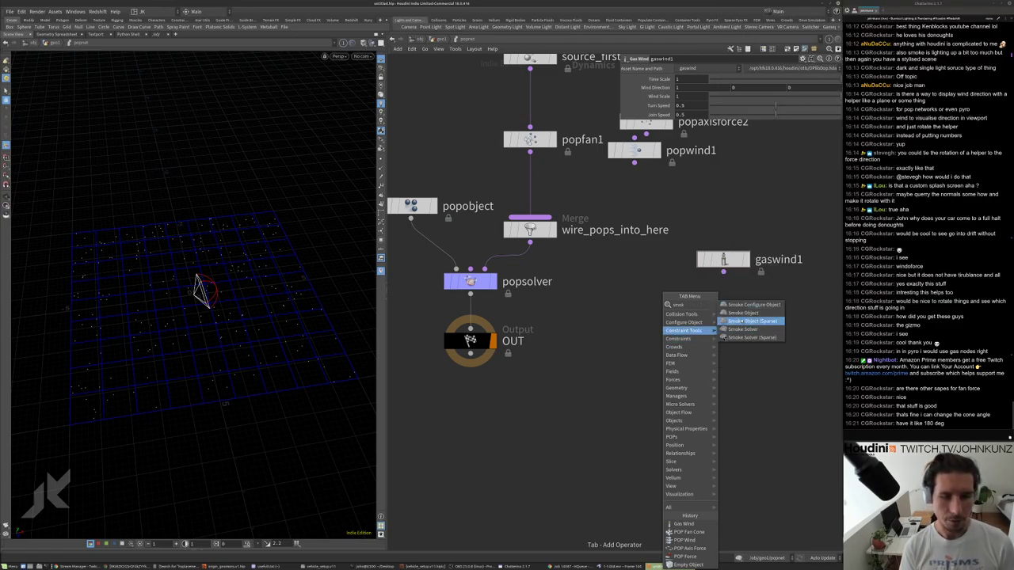
pyautogui.click(728, 321)
pyautogui.click(728, 331)
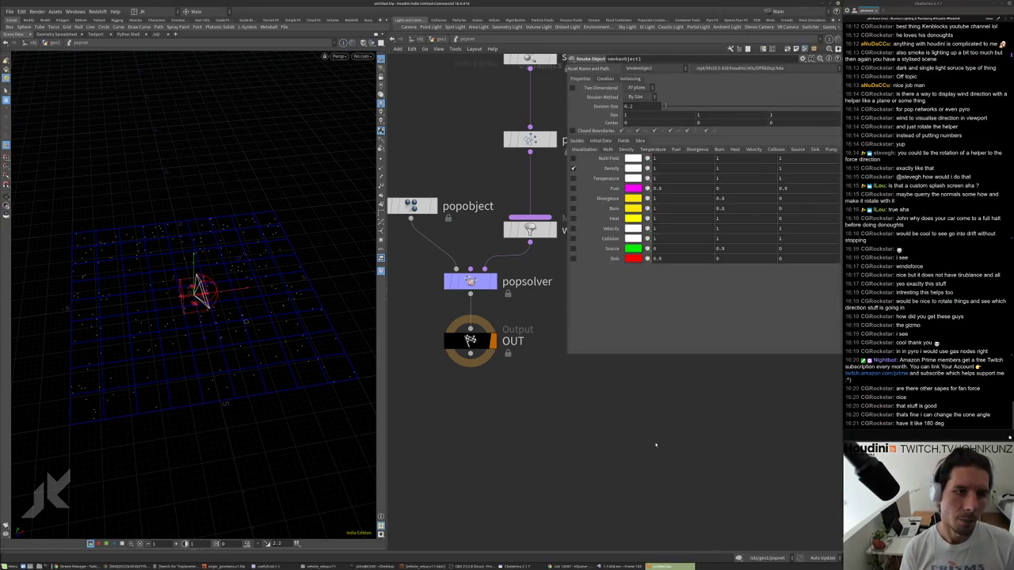
# Check the smoke object's initial data settings and add a Gas Turbulence node, gasturbulence1.
pyautogui.moveTo(656, 445); pyautogui.dragTo(579, 528, button='middle')
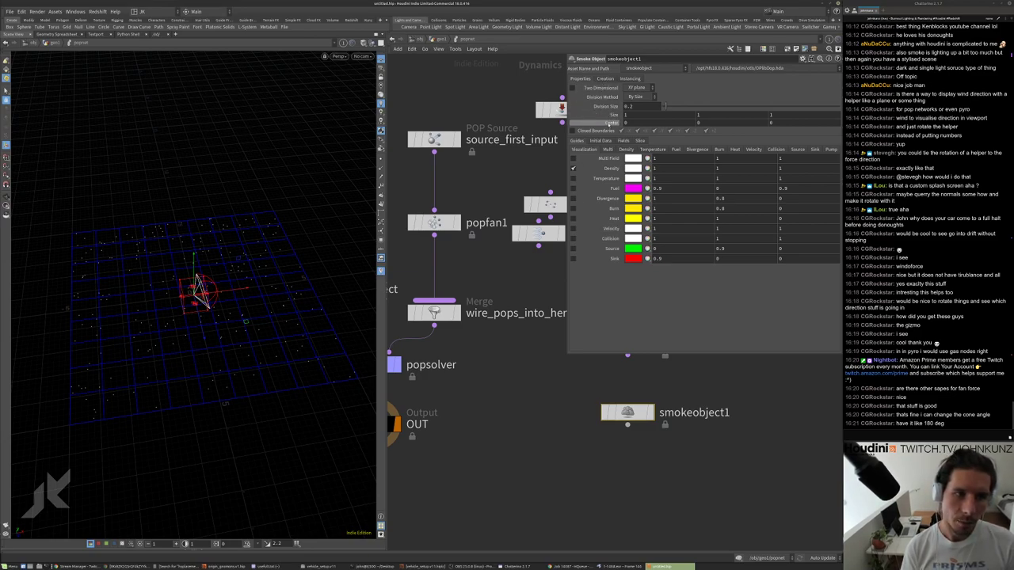
pyautogui.click(600, 140)
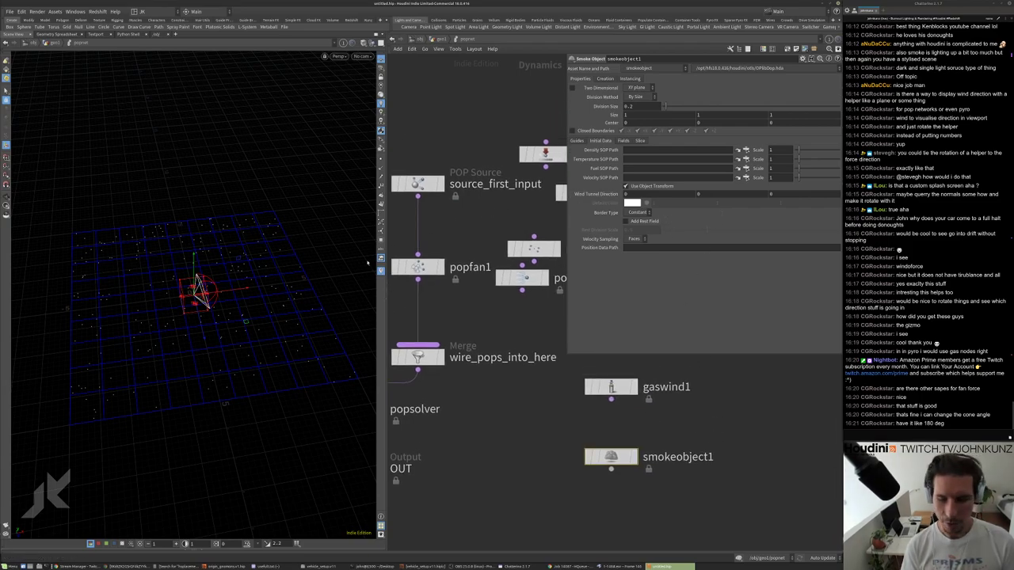
pyautogui.moveTo(715, 434); pyautogui.dragTo(708, 421, button='middle')
pyautogui.press('Tab')
pyautogui.write('t')
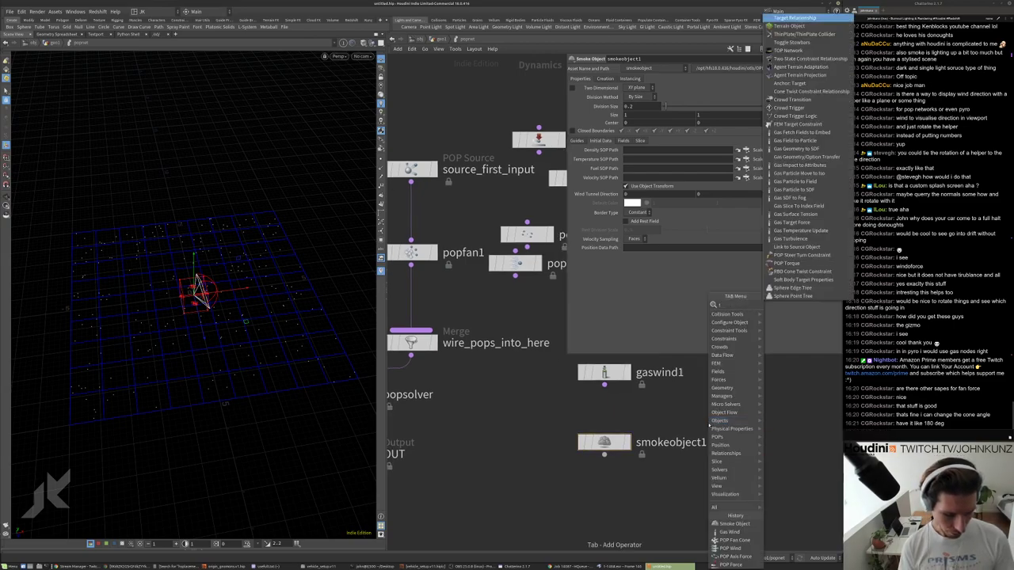
pyautogui.write('urb')
pyautogui.press('Return')
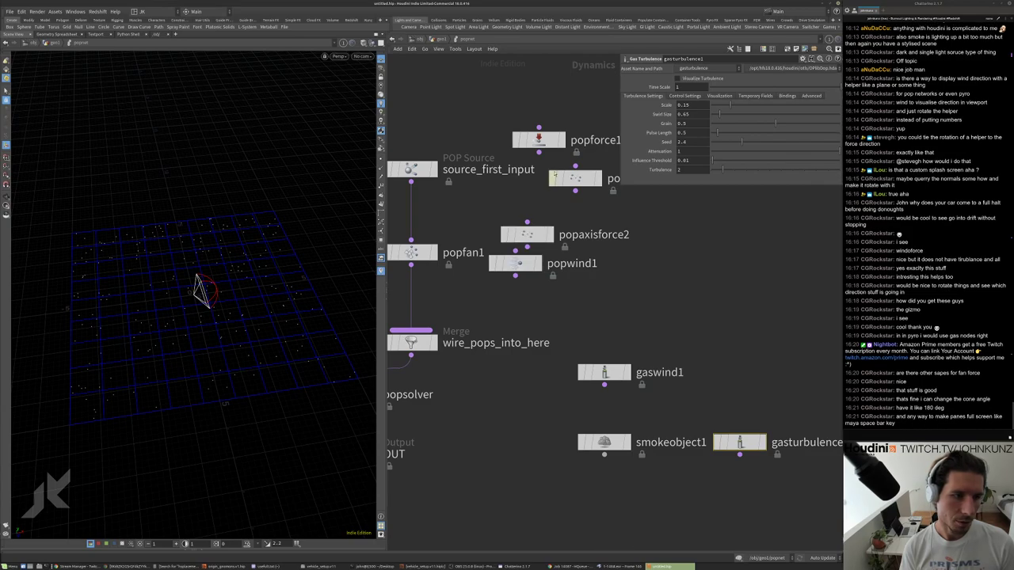
# Review popforce1's settings and frame all nodes of the particle network.
pyautogui.click(538, 140)
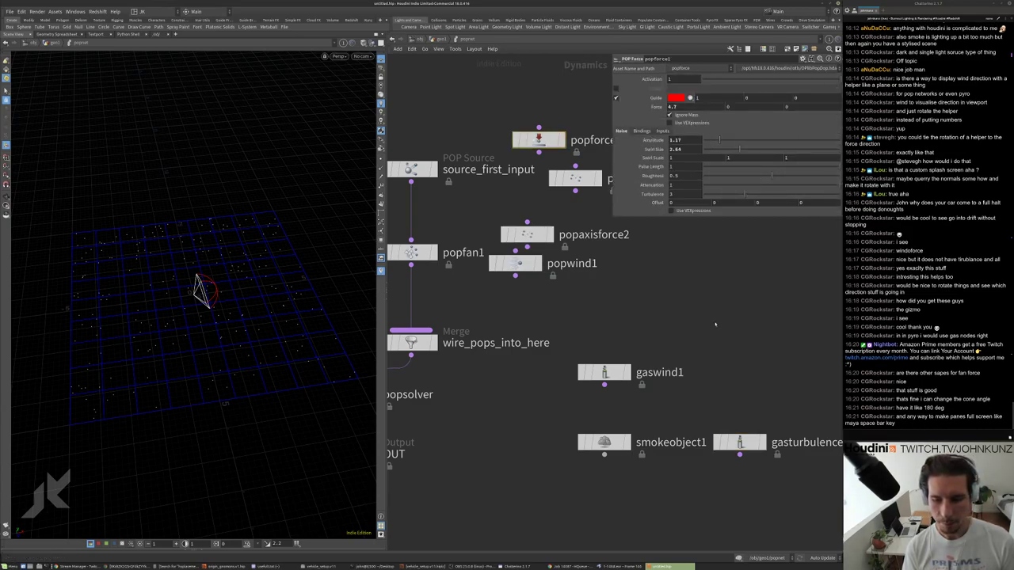
pyautogui.moveTo(715, 323); pyautogui.dragTo(715, 303, button='middle')
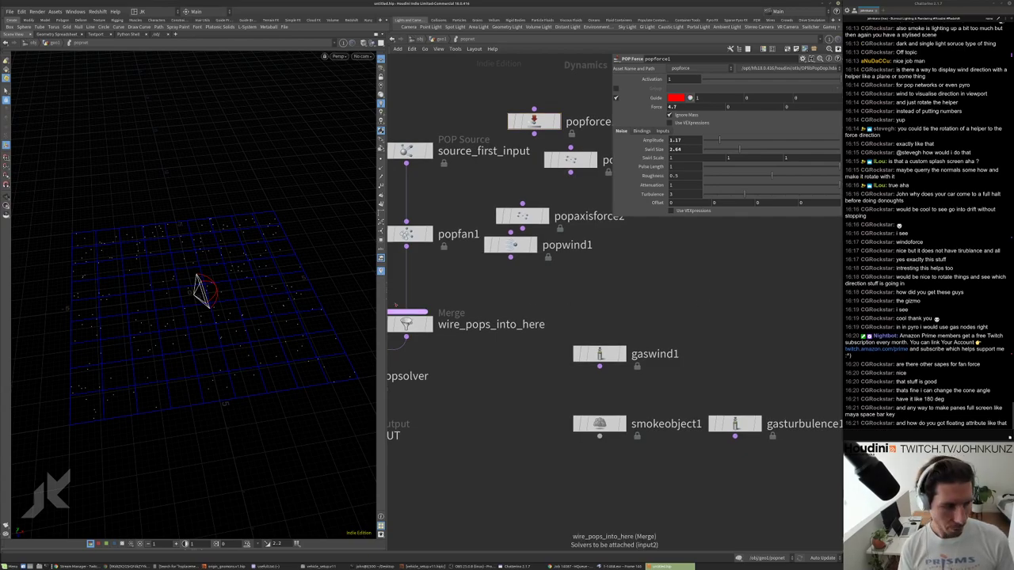
pyautogui.hotkey('ctrl', 'b')
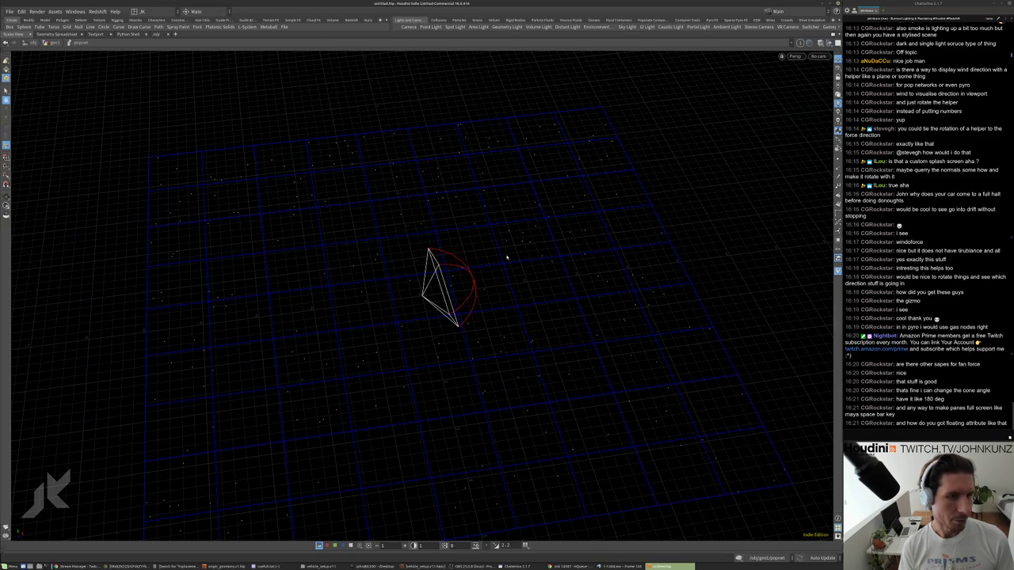
pyautogui.hotkey('ctrl', 'b')
pyautogui.hotkey('ctrl', 'b')
pyautogui.hotkey('ctrl', 'b')
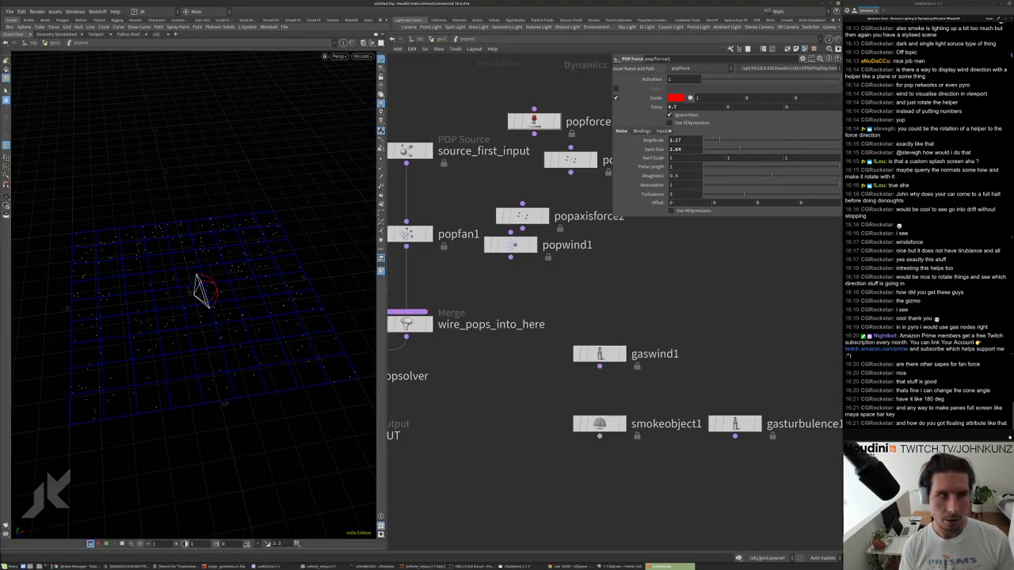
pyautogui.hotkey('ctrl', 'b')
pyautogui.hotkey('ctrl', 'b')
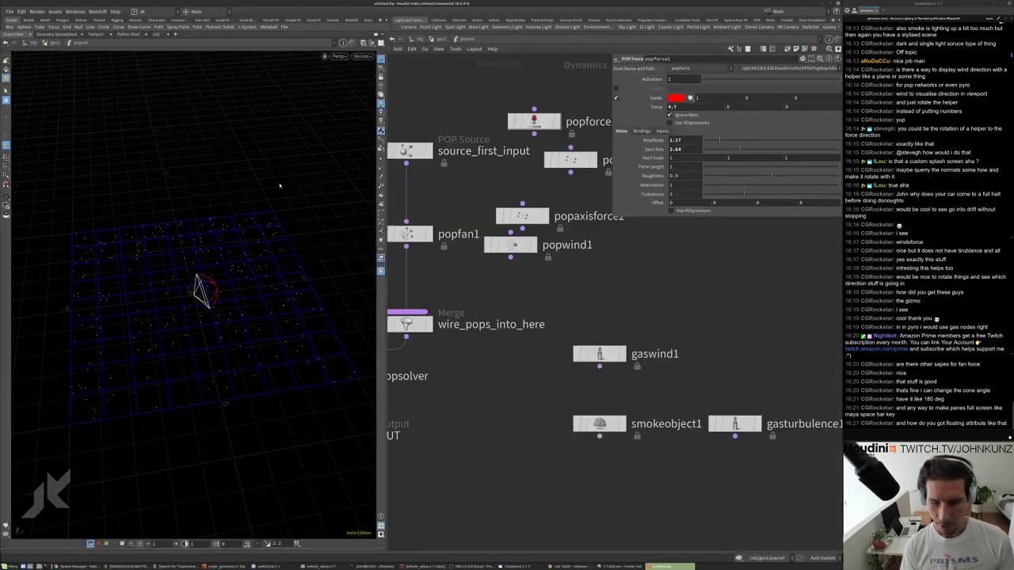
pyautogui.press('h')
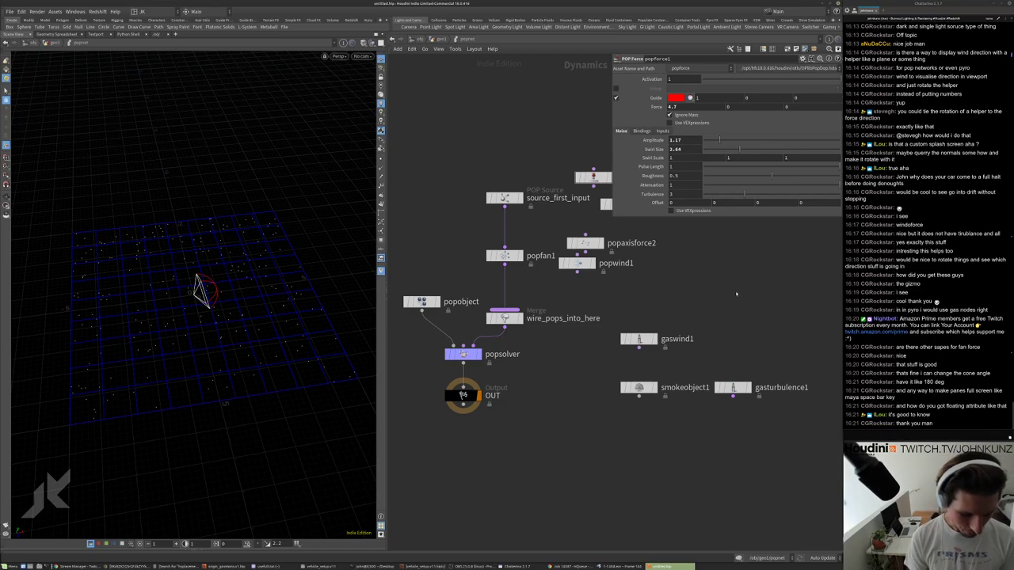
# Inspect source_first_input in a resized floating parameter dialog, then go up to the geometry level.
pyautogui.press('p')
pyautogui.press('p')
pyautogui.press('p')
pyautogui.press('p')
pyautogui.press('p')
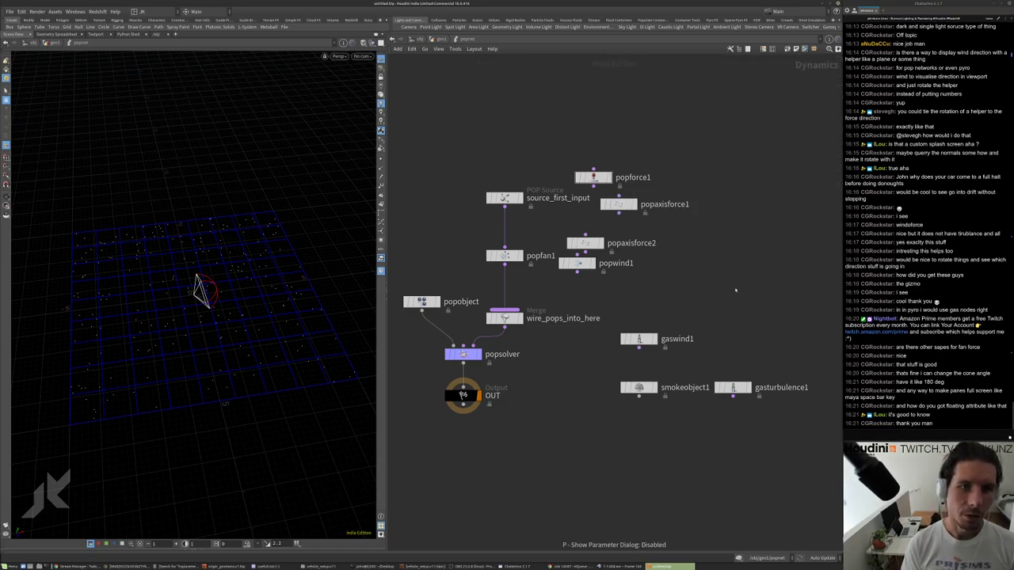
pyautogui.scroll(-2, 673, 238)
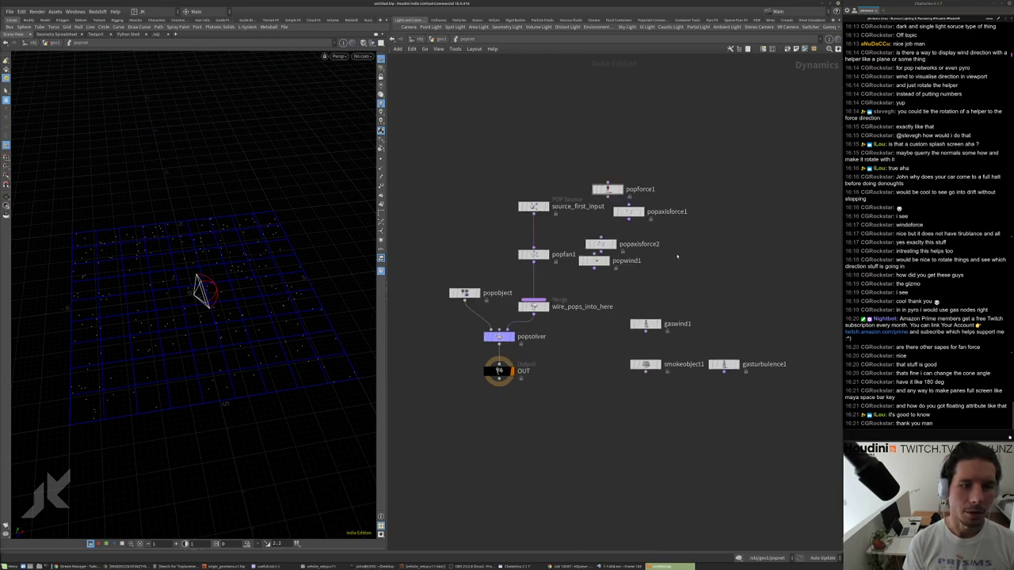
pyautogui.scroll(2, 545, 212)
pyautogui.press('p')
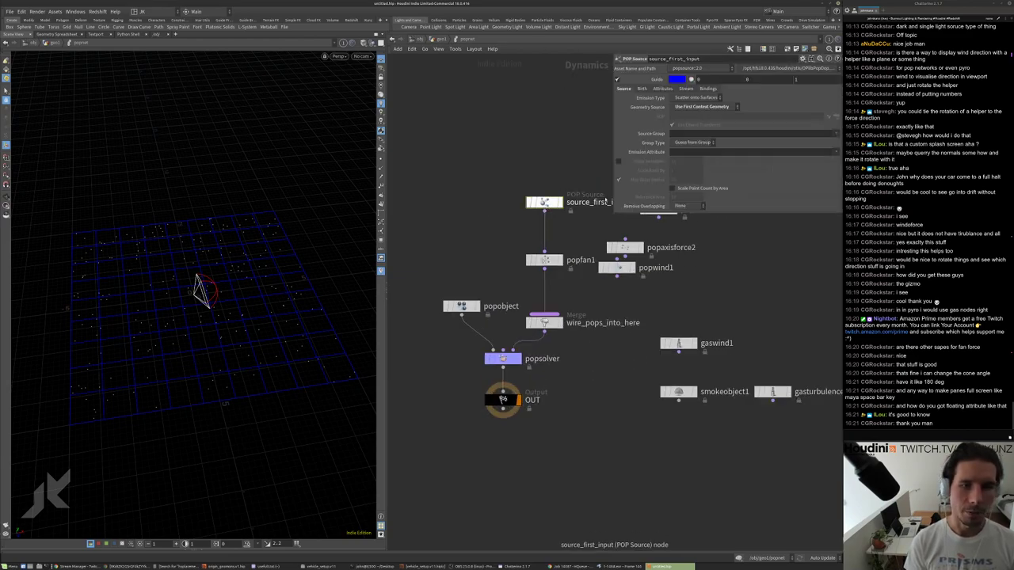
pyautogui.moveTo(549, 212); pyautogui.dragTo(539, 289, button='middle')
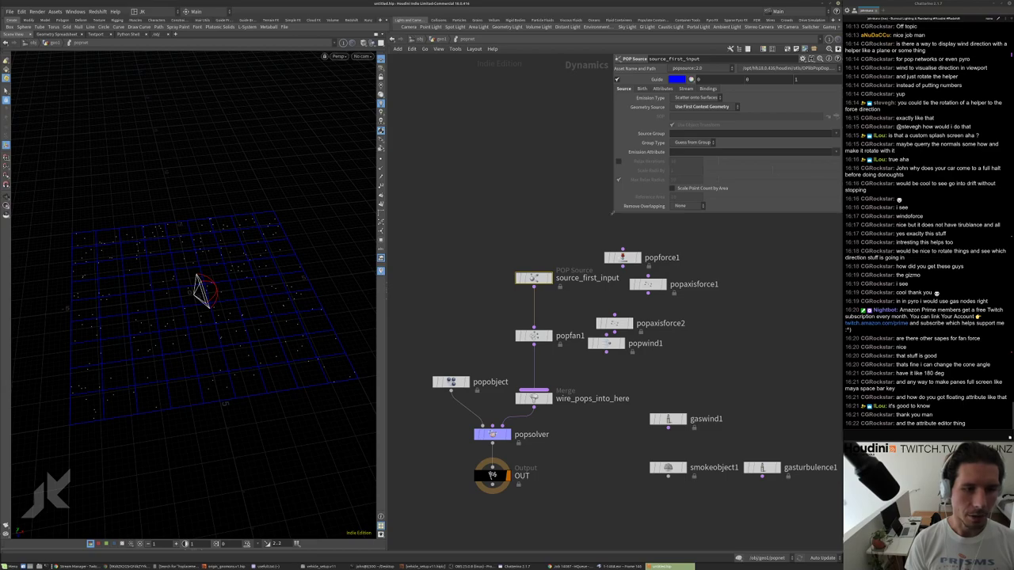
pyautogui.moveTo(614, 212); pyautogui.dragTo(602, 410)
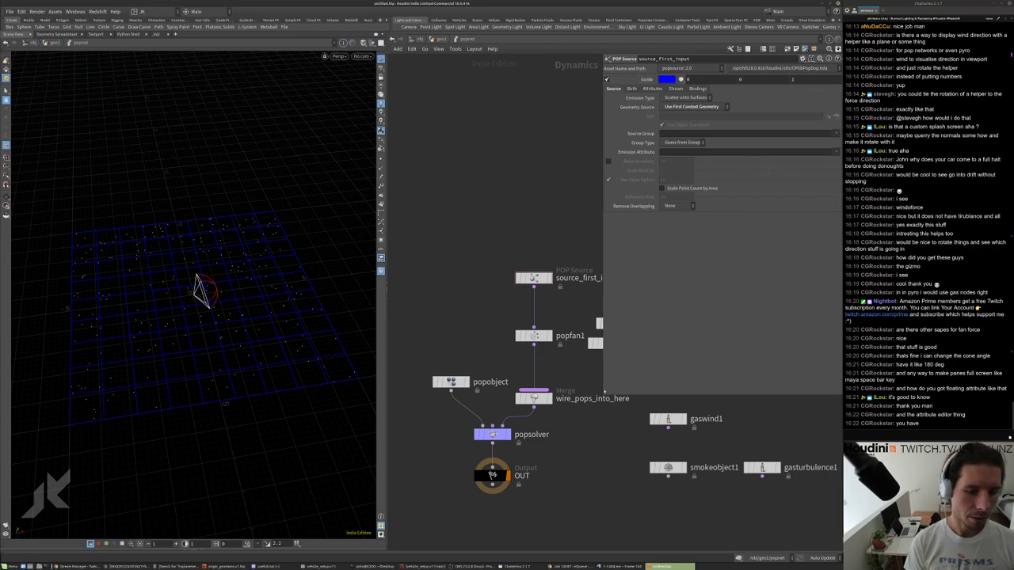
pyautogui.moveTo(603, 395); pyautogui.dragTo(640, 339)
pyautogui.press('Escape')
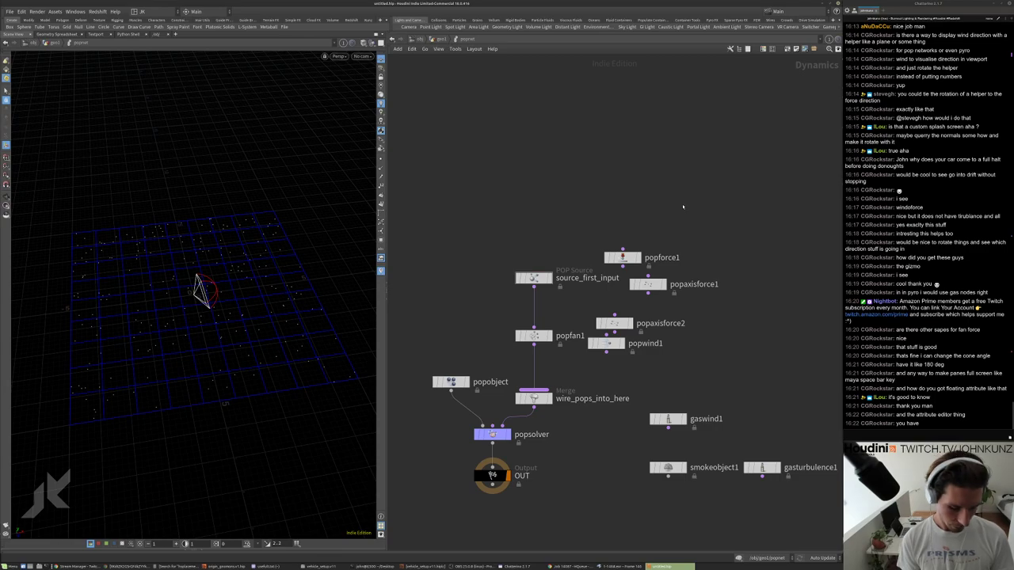
pyautogui.press('p')
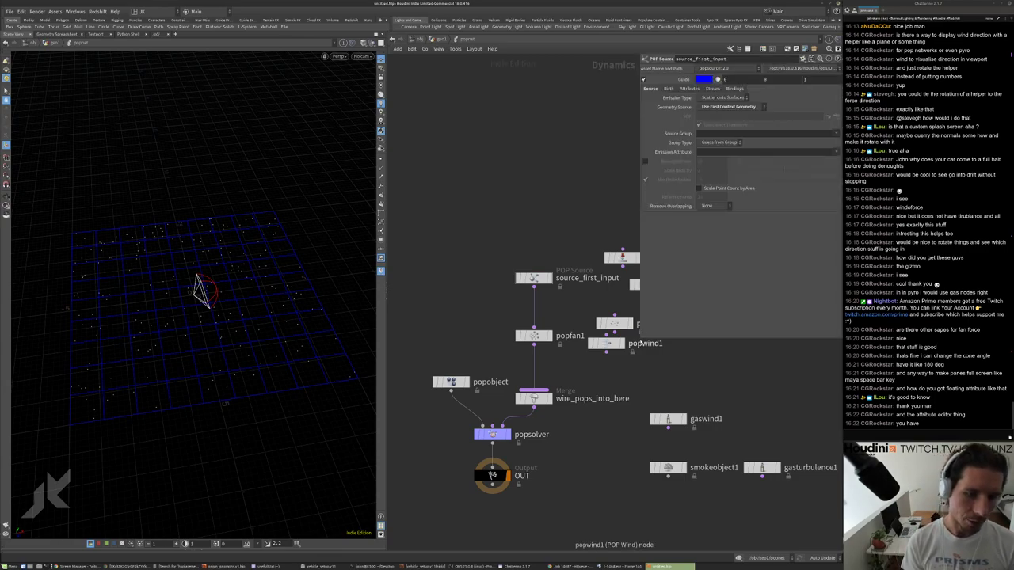
pyautogui.moveTo(640, 341); pyautogui.dragTo(468, 233)
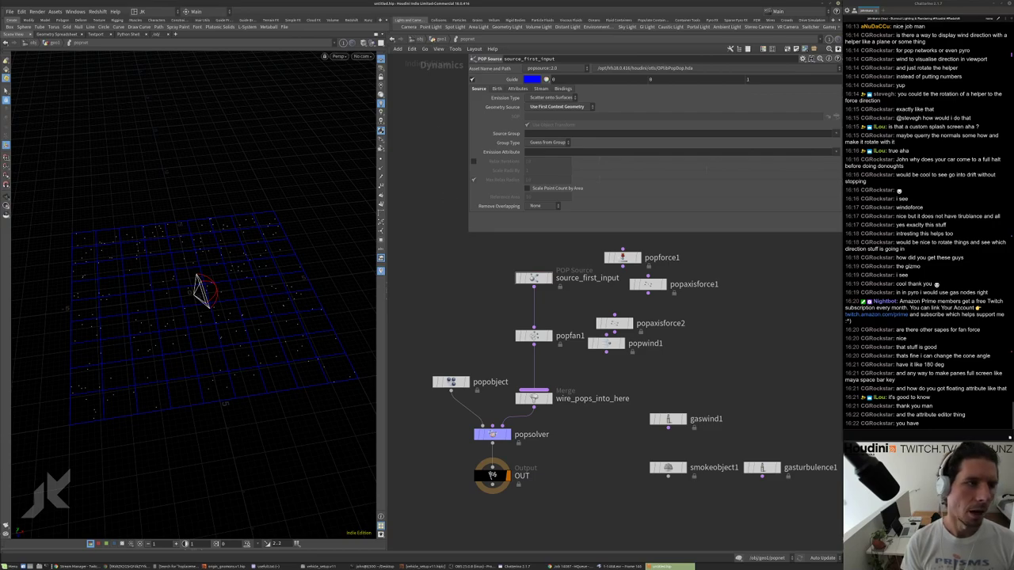
pyautogui.press('u')
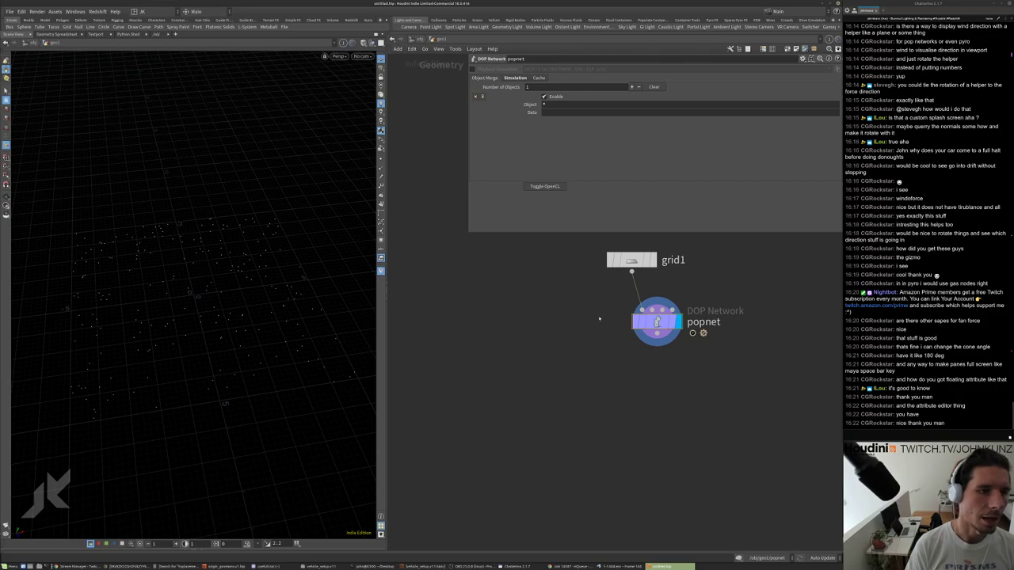
# Align grid1 vertically above popnet and dock popnet's DOP Network parameters in the network editor.
pyautogui.press('p')
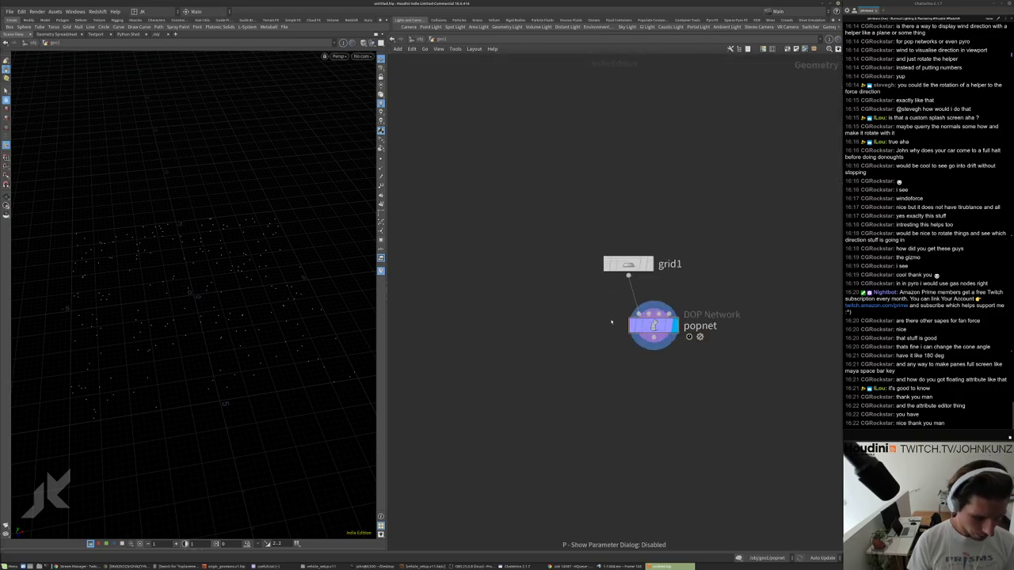
pyautogui.hotkey('ctrl', 'b')
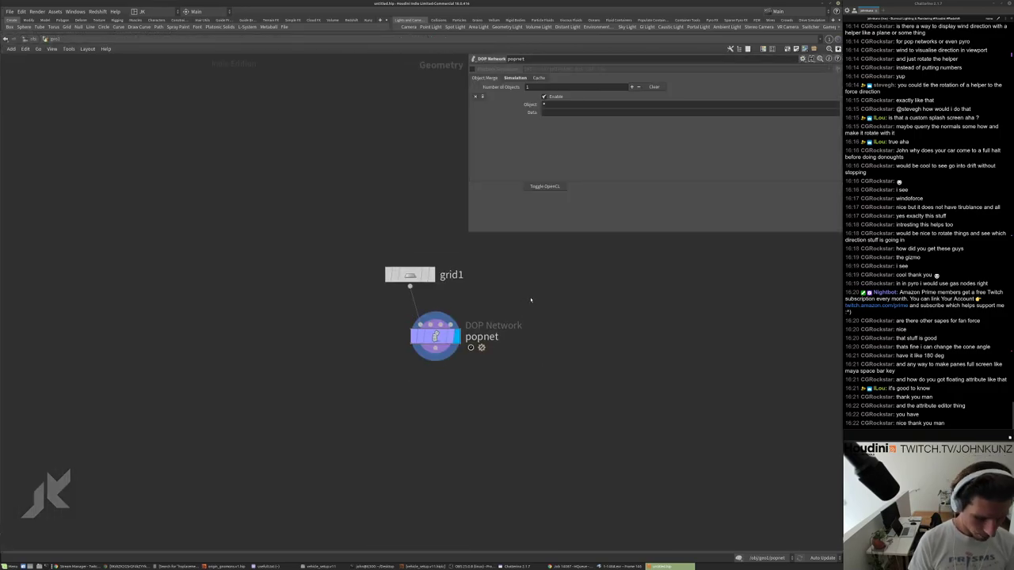
pyautogui.press('p')
pyautogui.press('l')
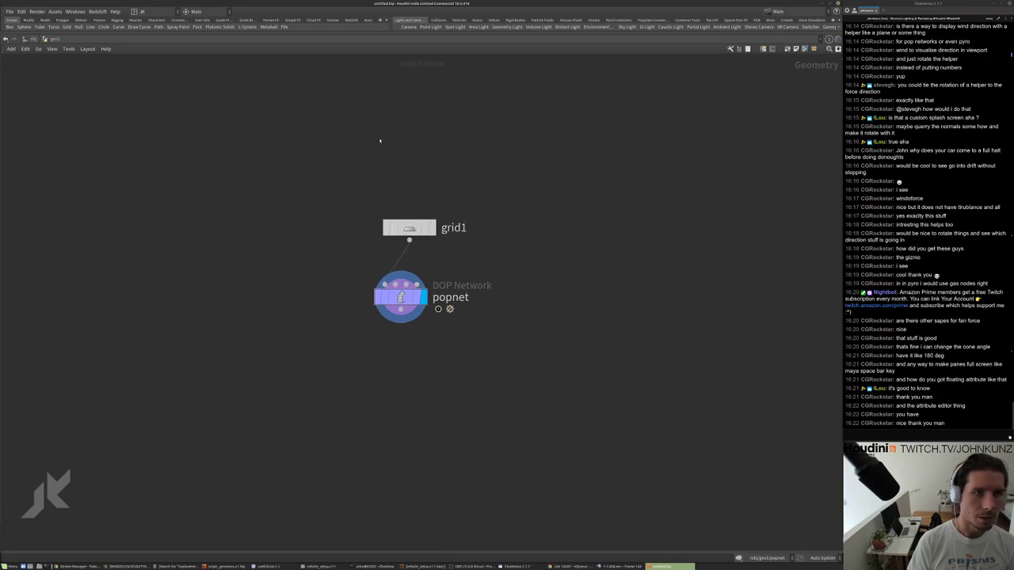
pyautogui.hotkey('ctrl', 'b')
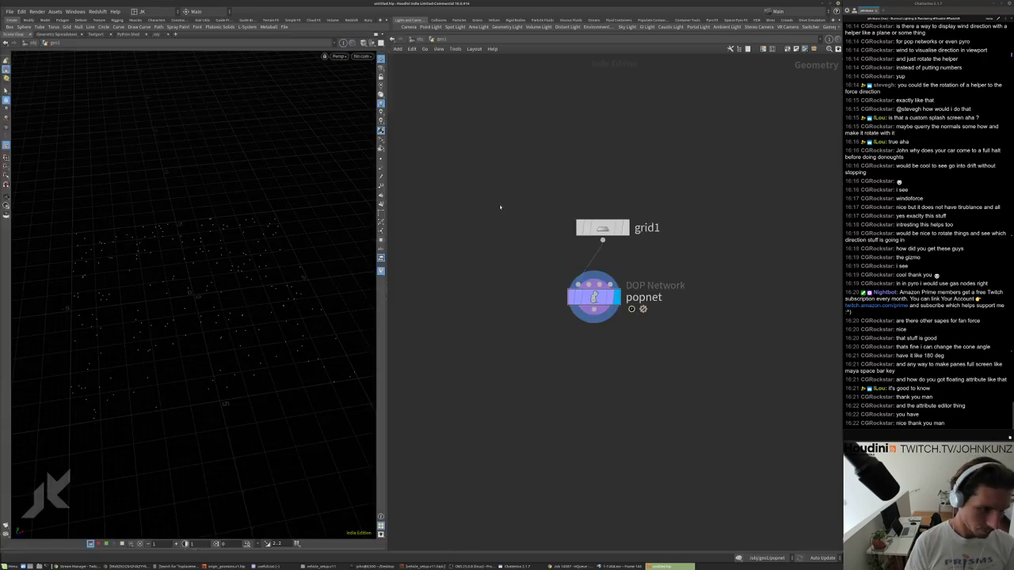
pyautogui.press('p')
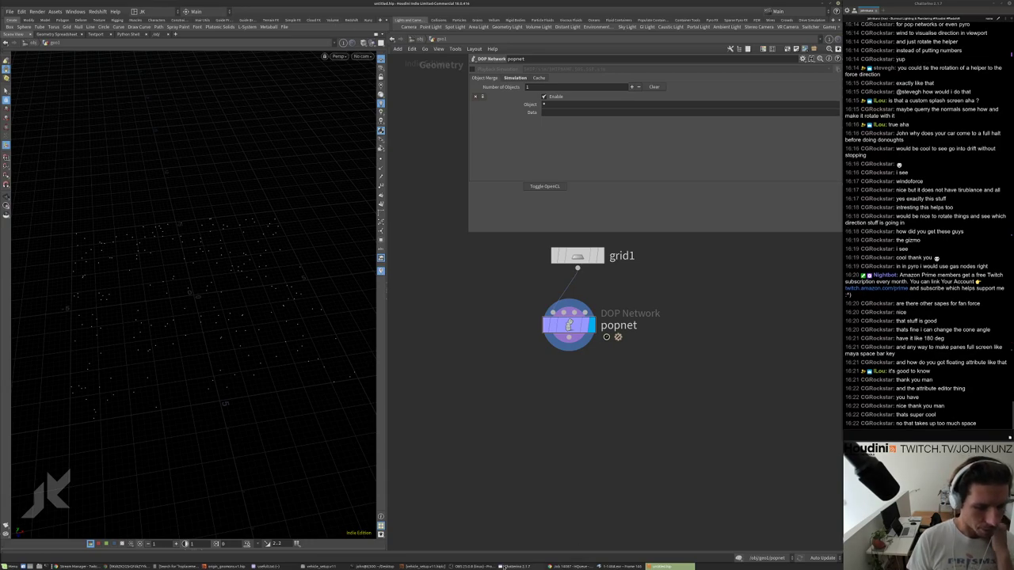
# Re-run the previous rv command in Terminal to open the vehicle_setup EXR sequence.
pyautogui.hotkey('alt', 'Tab')
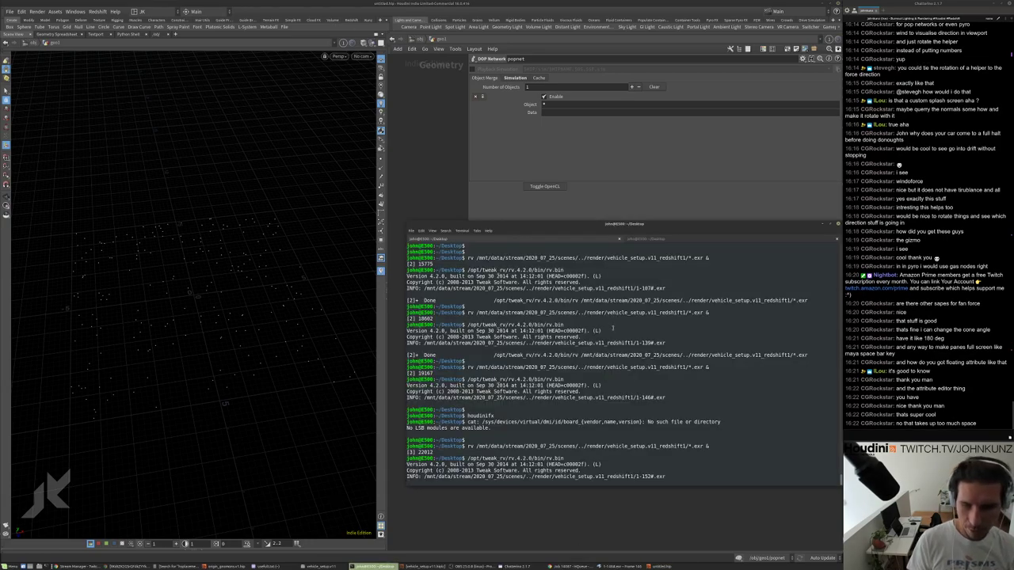
pyautogui.press('Return')
pyautogui.press('Return')
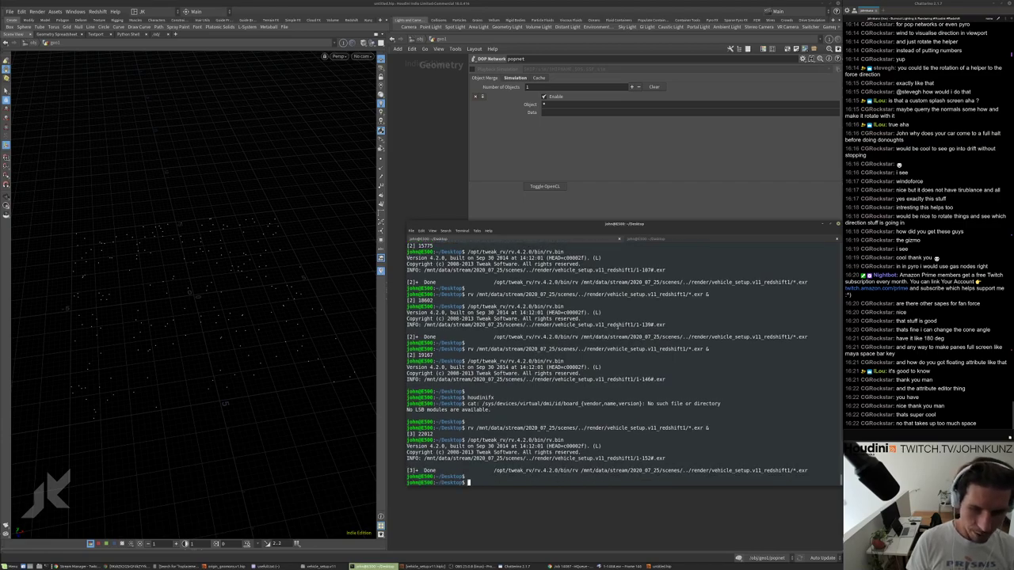
pyautogui.press('Up')
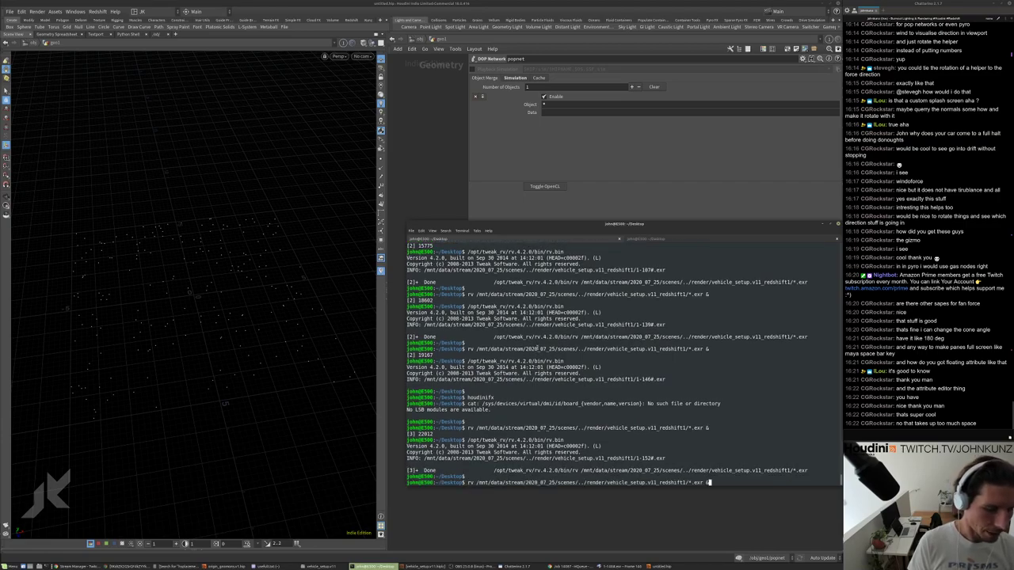
pyautogui.press('Return')
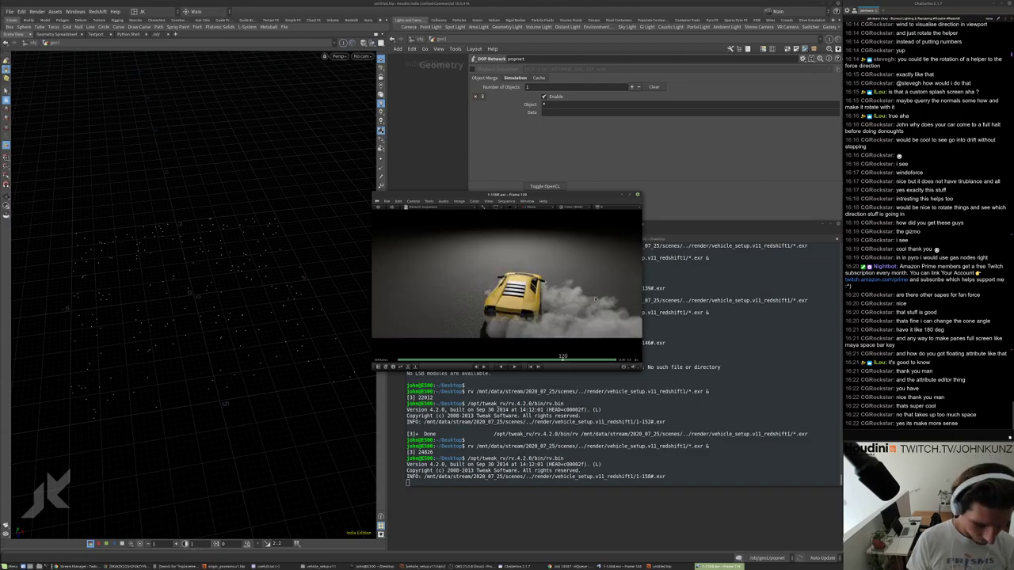
# Play the car render in RV with the player window moved further right.
pyautogui.press('space')
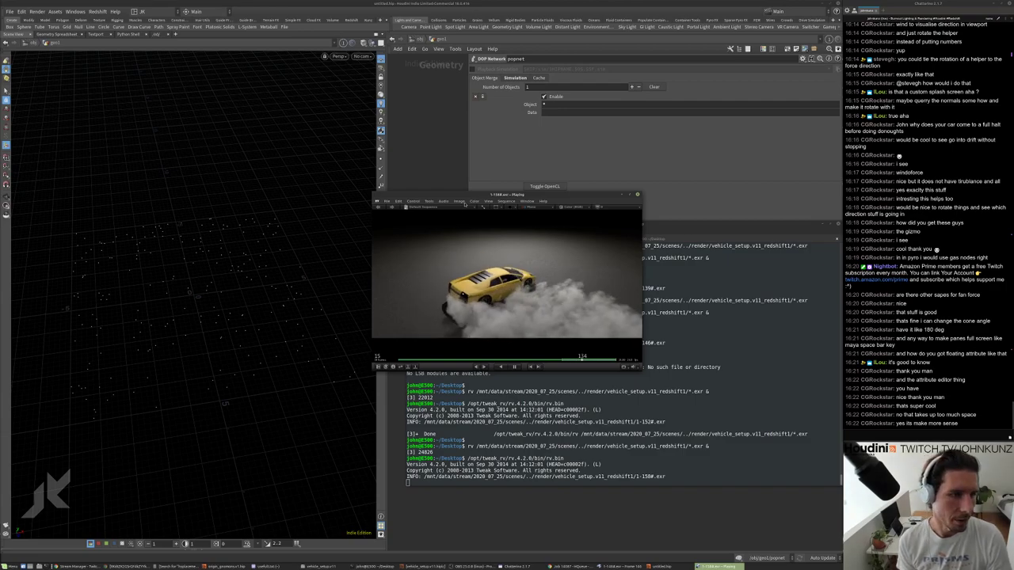
pyautogui.moveTo(466, 197); pyautogui.dragTo(563, 198)
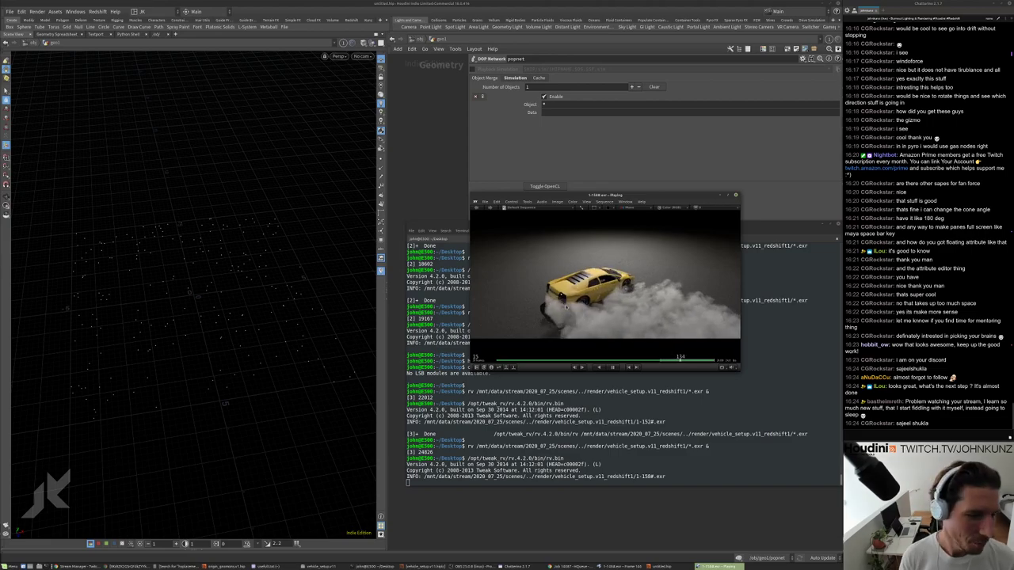
pyautogui.press('space')
pyautogui.press('space')
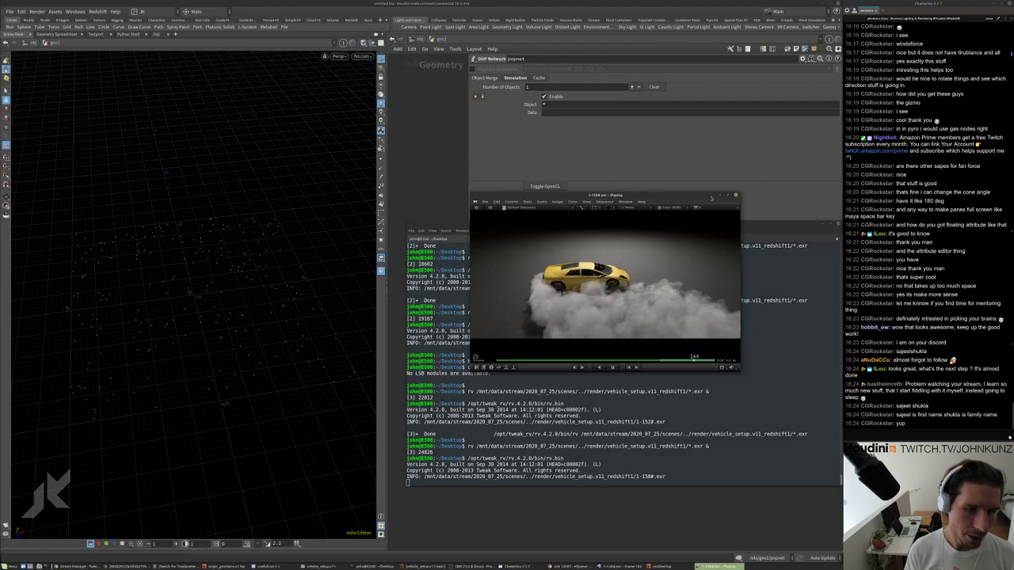
# Close RV, relaunch rv to load the newest frames, and play them.
pyautogui.press('Escape')
pyautogui.press('Up')
pyautogui.press('Return')
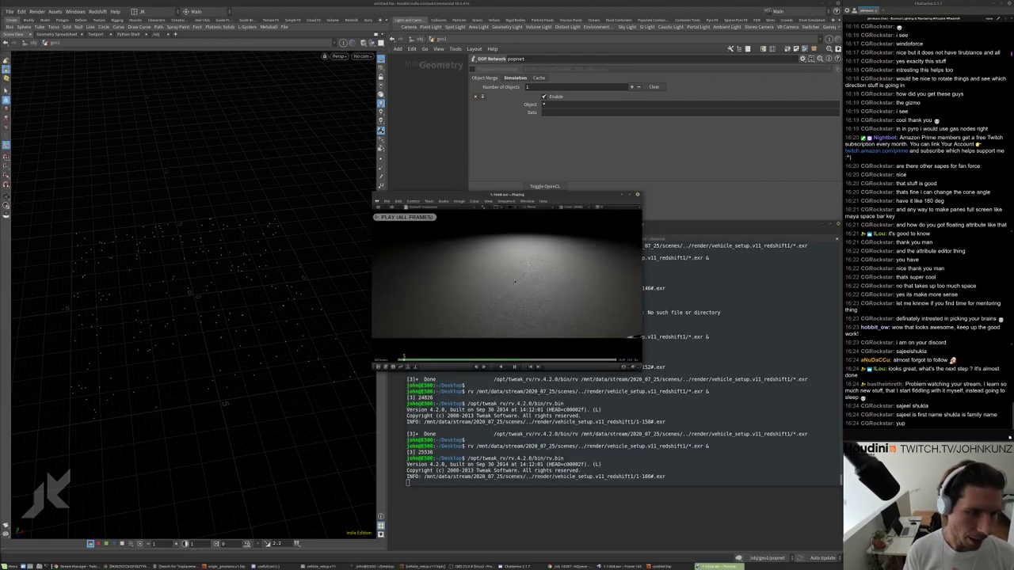
pyautogui.press('space')
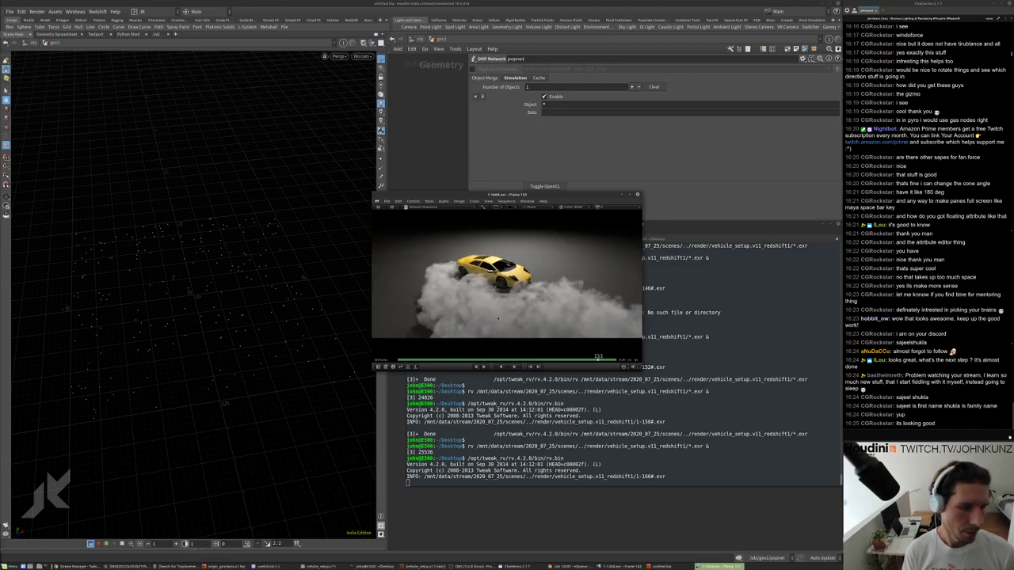
# Scrub back through the car render and play the sequence again.
pyautogui.moveTo(502, 320); pyautogui.dragTo(459, 319)
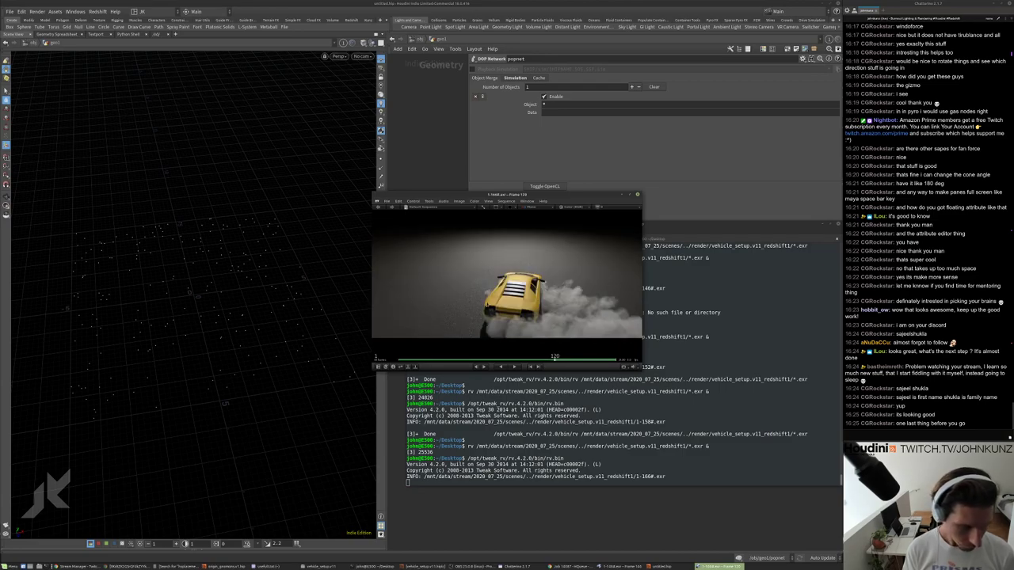
pyautogui.press('space')
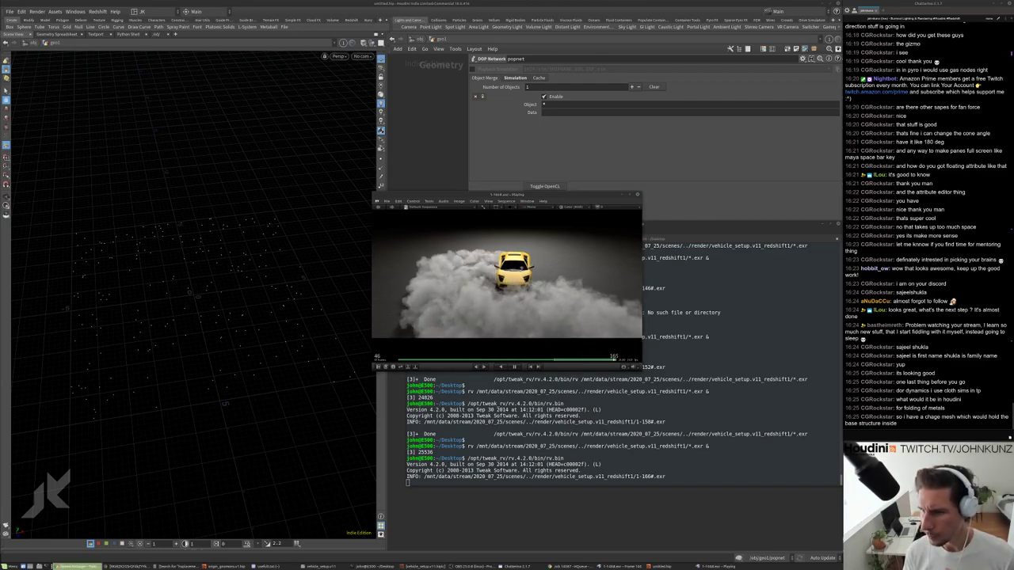
pyautogui.click(886, 437)
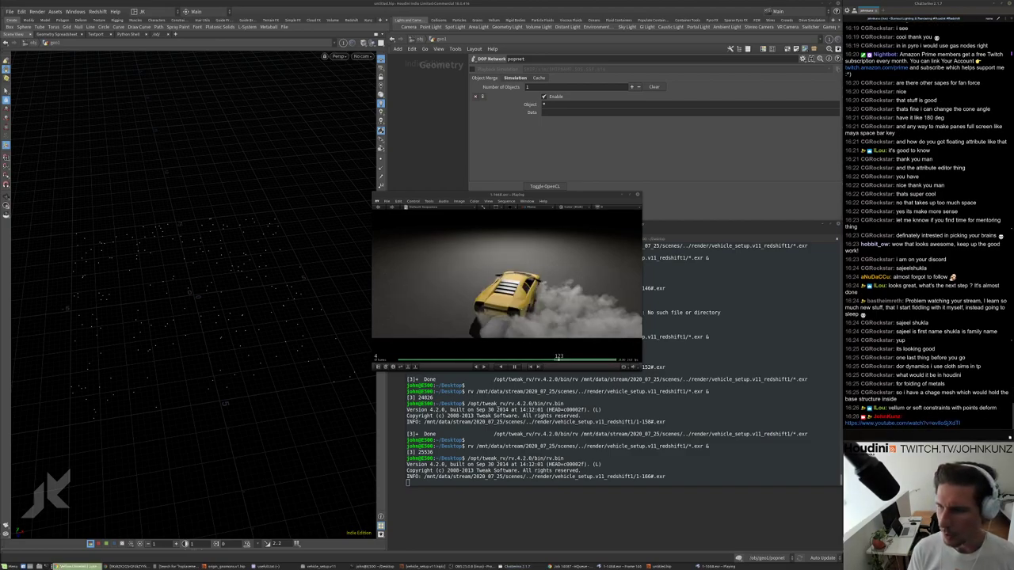
# Bring up the Vellum Unveiled talk and skip ahead past Cut of the Cloth and Leather to 27:20.
pyautogui.click(899, 423)
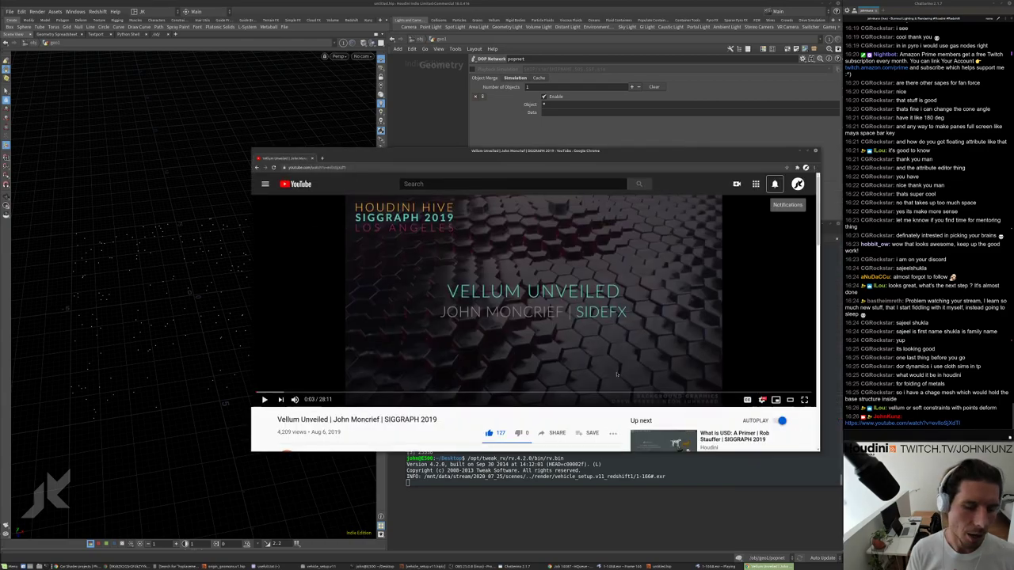
pyautogui.click(619, 393)
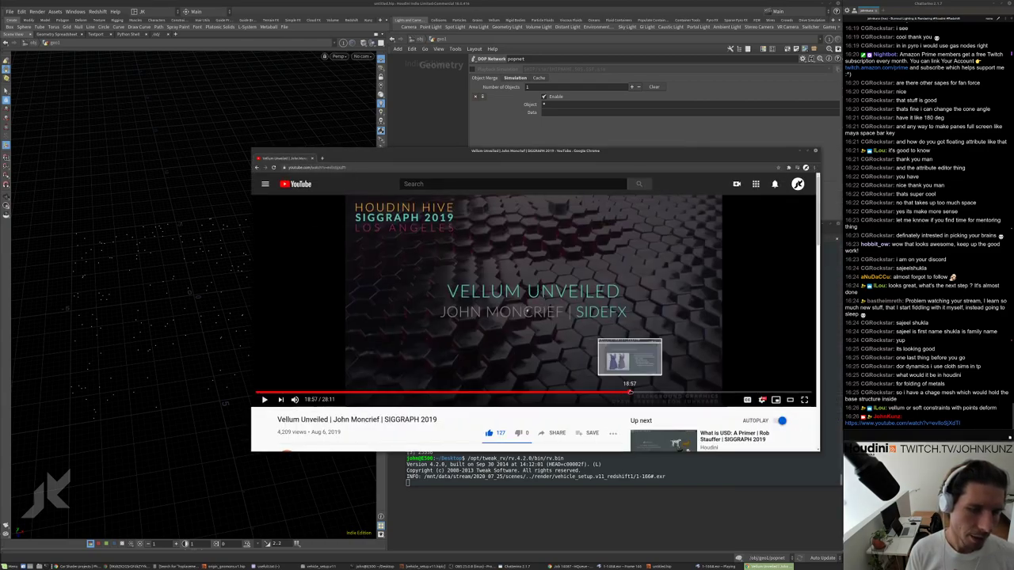
pyautogui.click(632, 393)
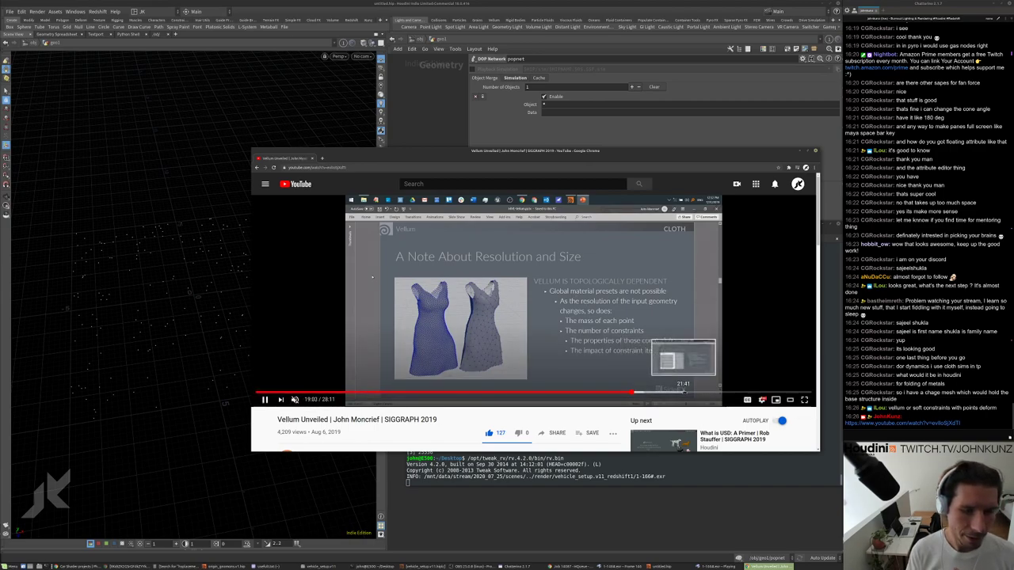
pyautogui.click(683, 392)
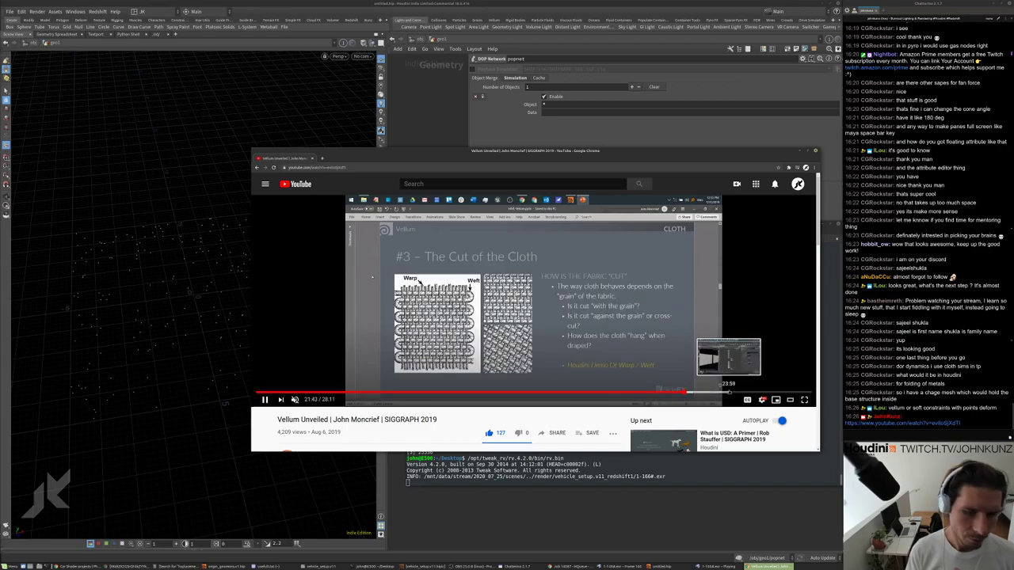
pyautogui.click(729, 392)
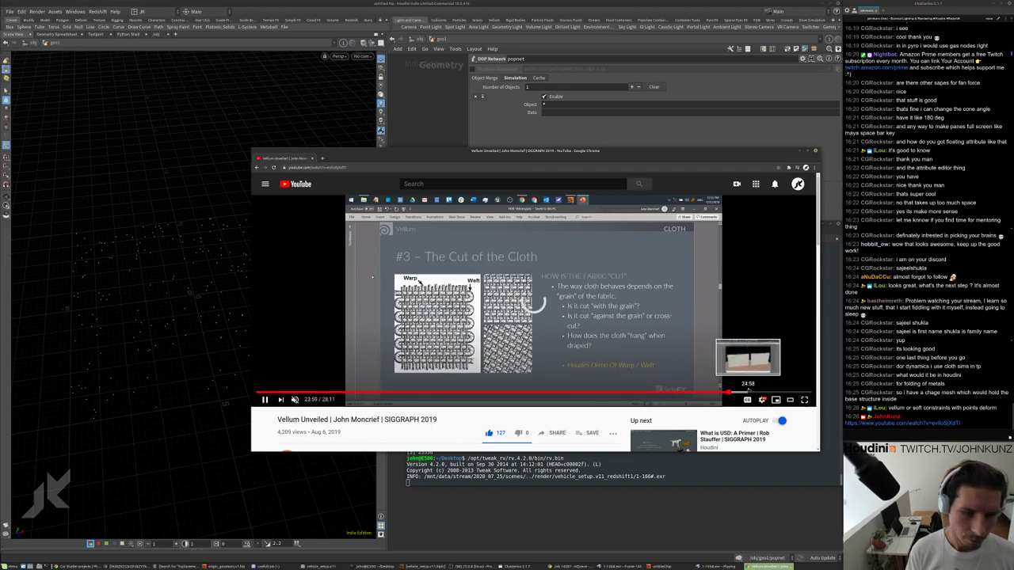
pyautogui.click(748, 392)
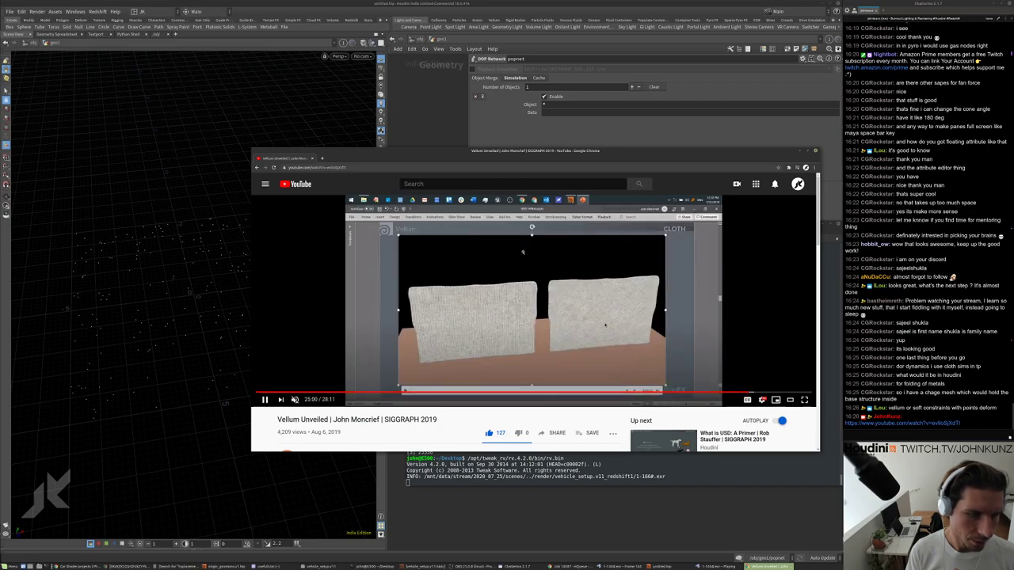
pyautogui.click(774, 393)
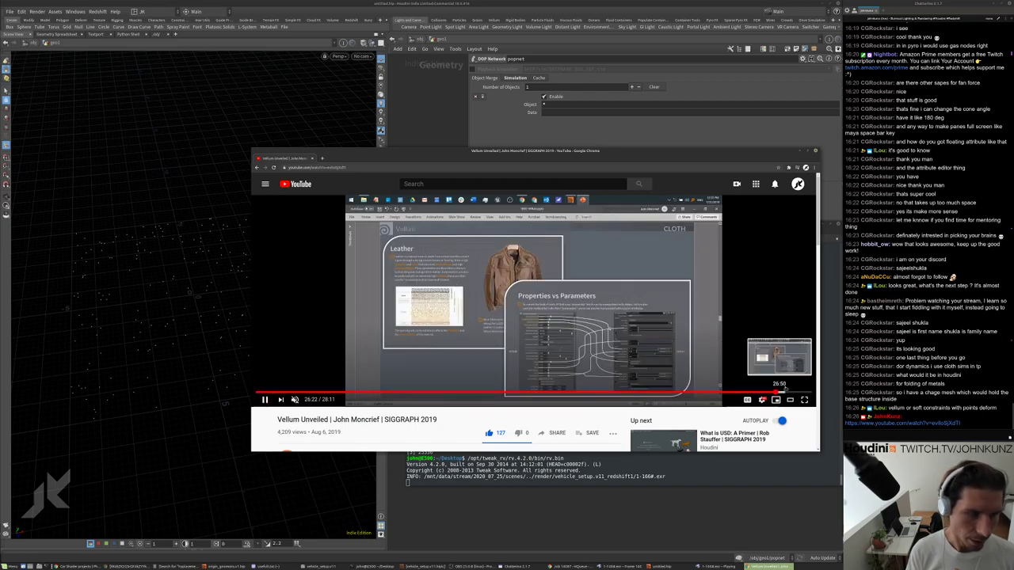
pyautogui.click(793, 391)
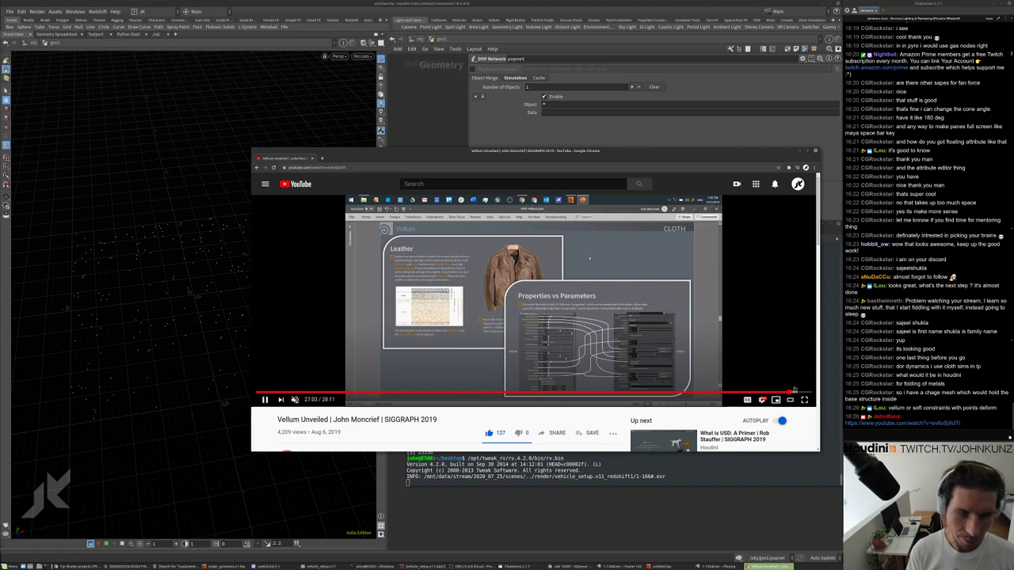
pyautogui.click(795, 392)
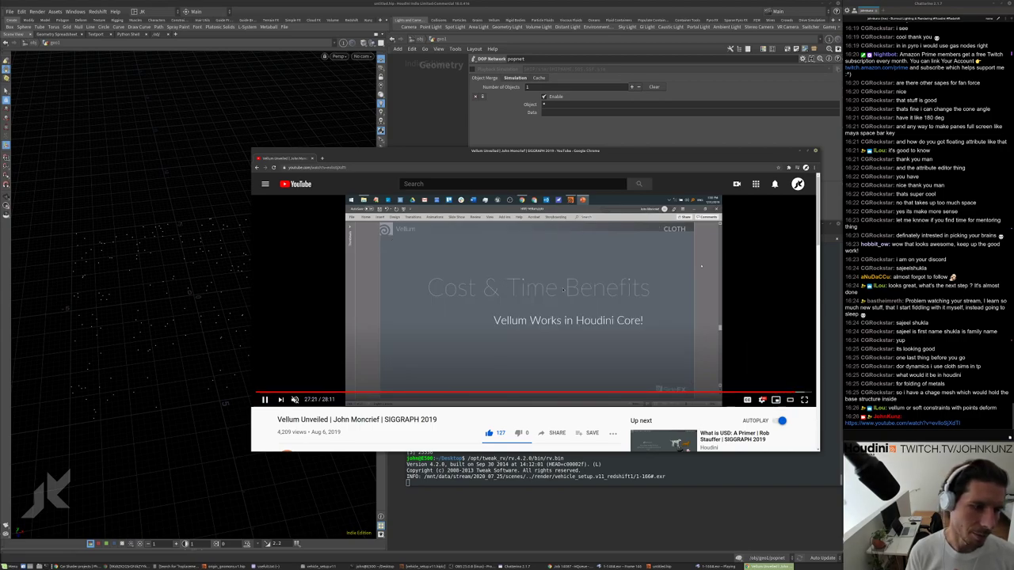
# Jump back through the cloth slides to the Top 5 Parameters slide around 17:39.
pyautogui.click(655, 392)
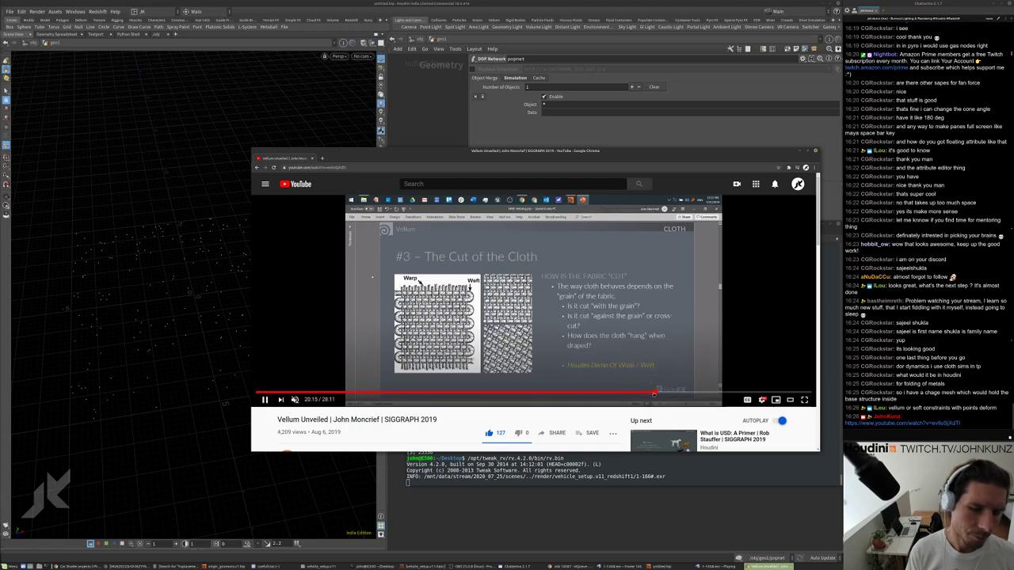
pyautogui.click(626, 393)
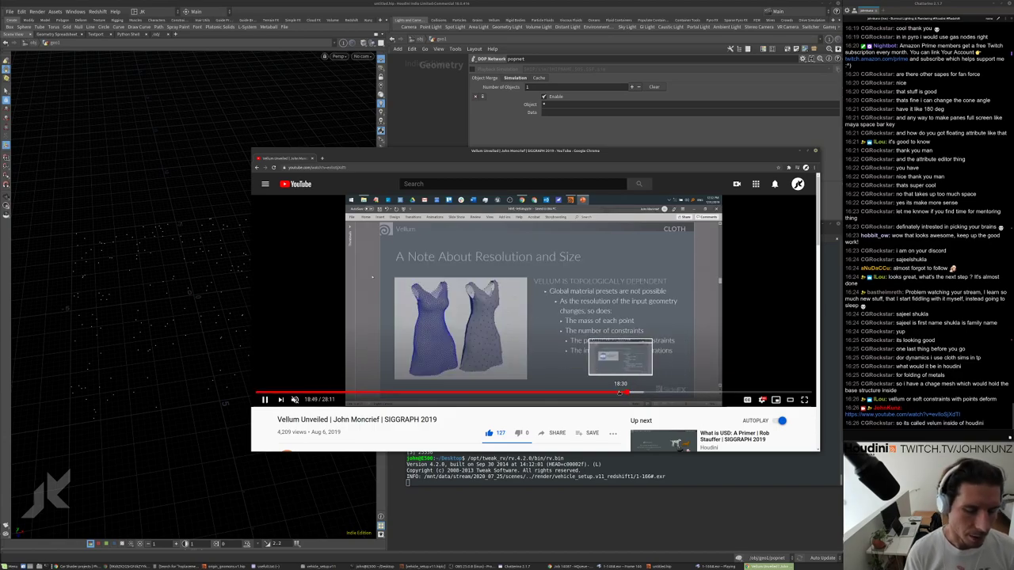
pyautogui.click(618, 393)
pyautogui.click(611, 393)
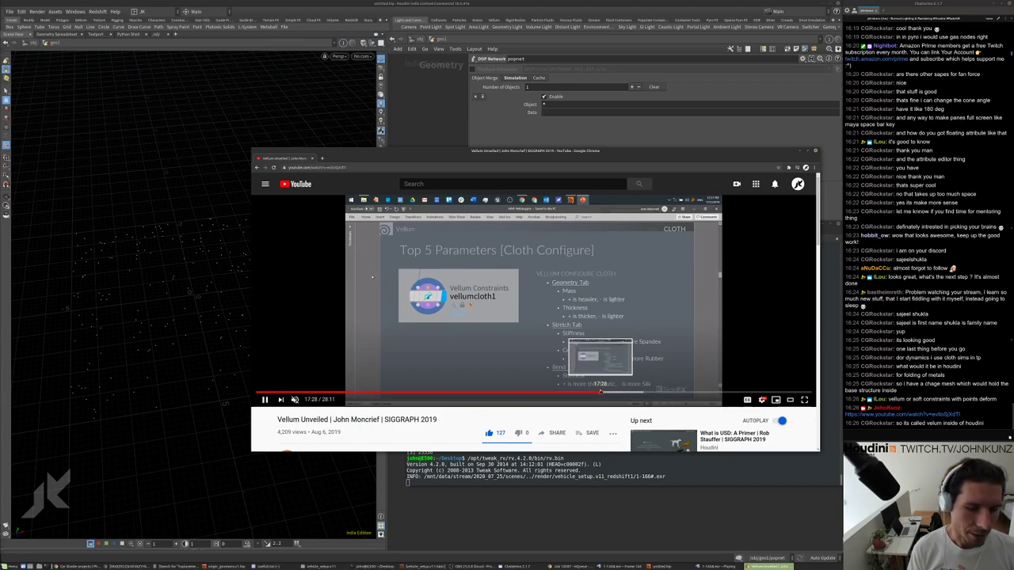
pyautogui.click(601, 393)
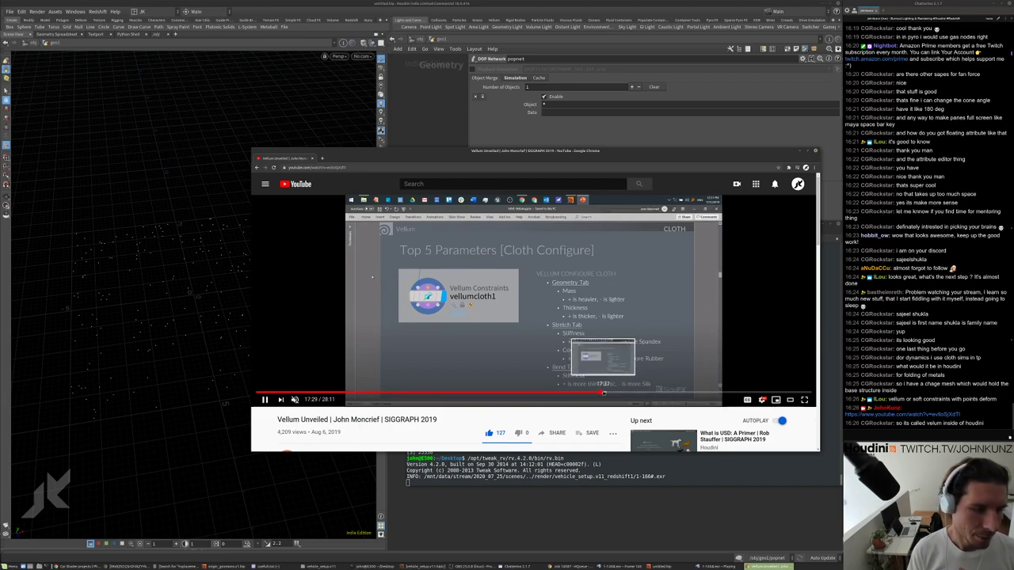
pyautogui.click(589, 393)
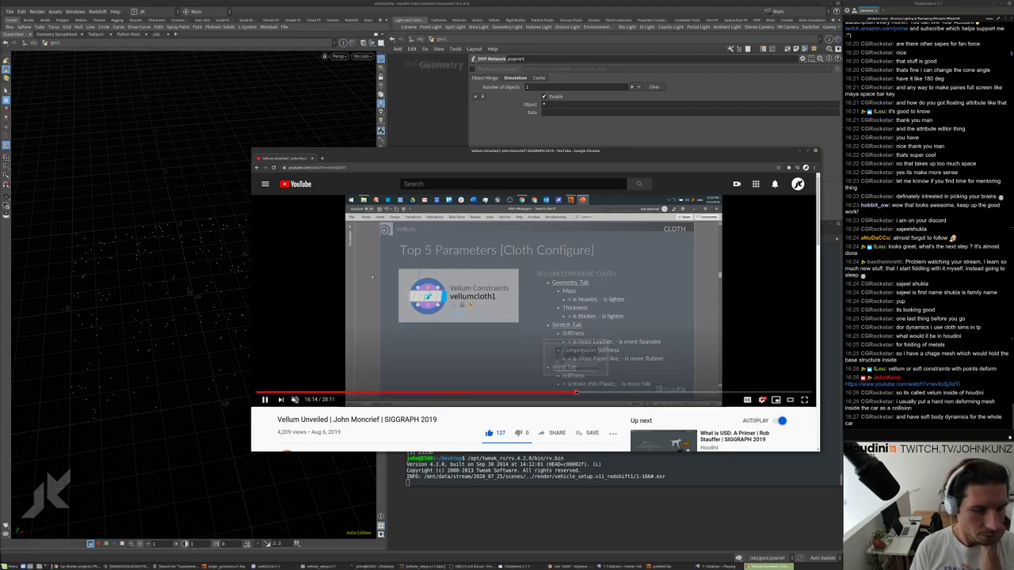
pyautogui.click(575, 392)
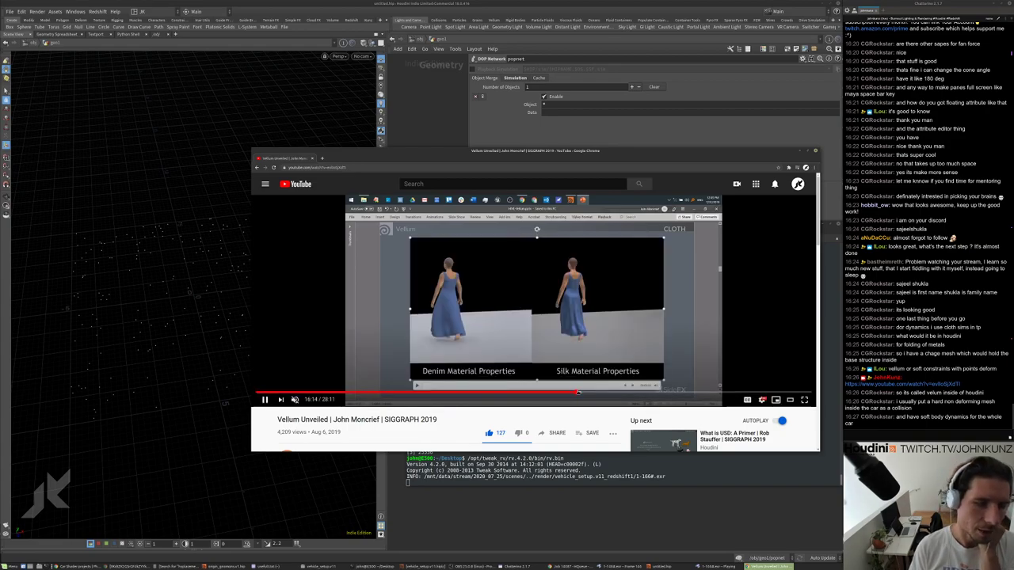
pyautogui.click(586, 392)
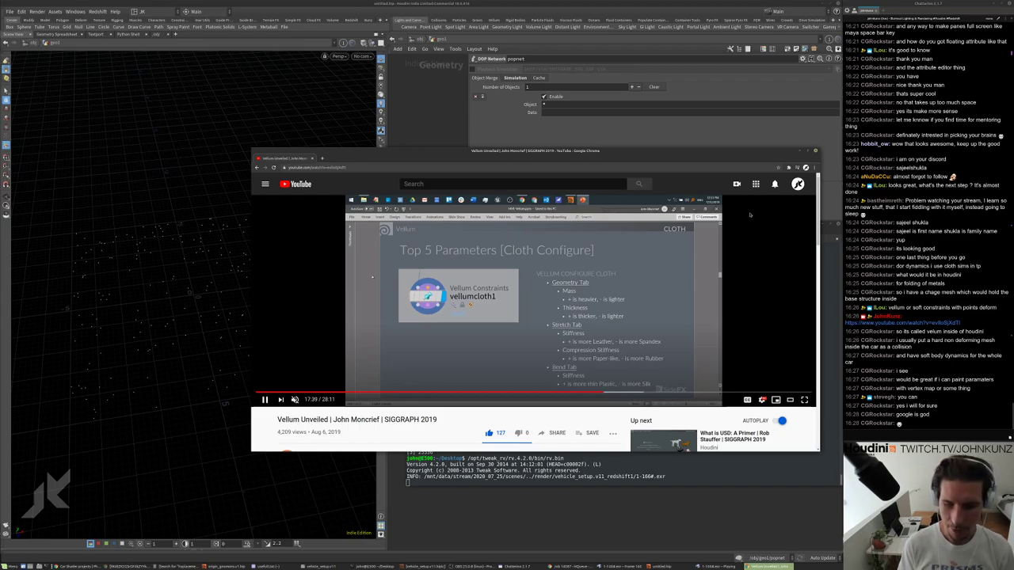
# Minimise the browser, relaunch rv on the sequence through frame 179, and play it at 2:1.
pyautogui.click(803, 152)
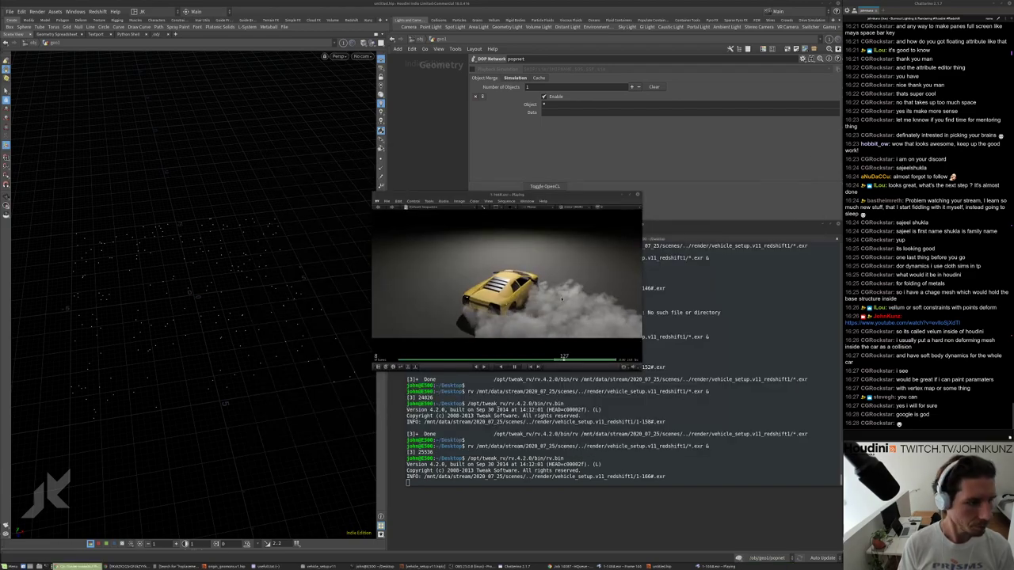
pyautogui.press('Escape')
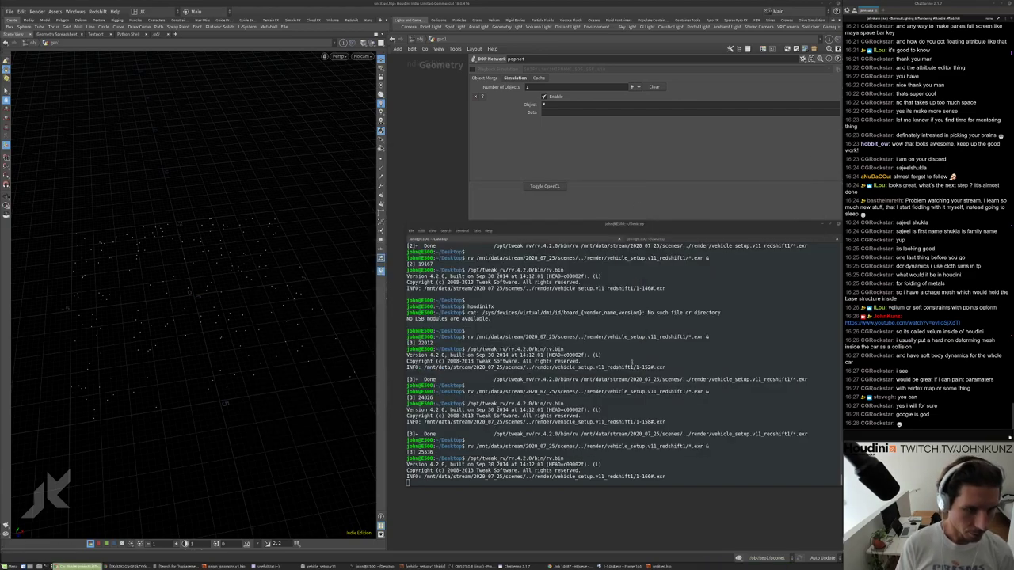
pyautogui.press('Up')
pyautogui.press('Return')
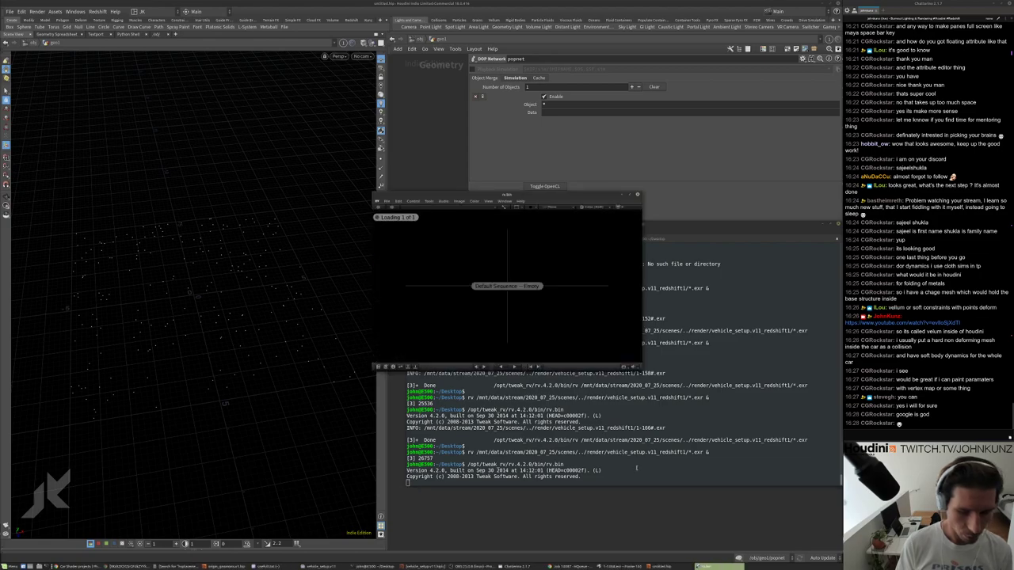
pyautogui.press('space')
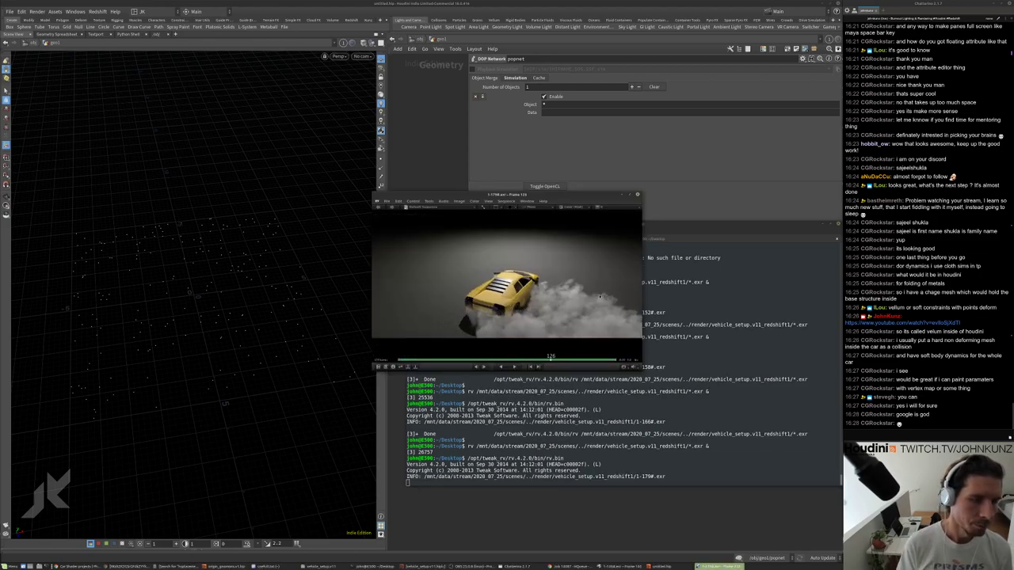
pyautogui.press('Left')
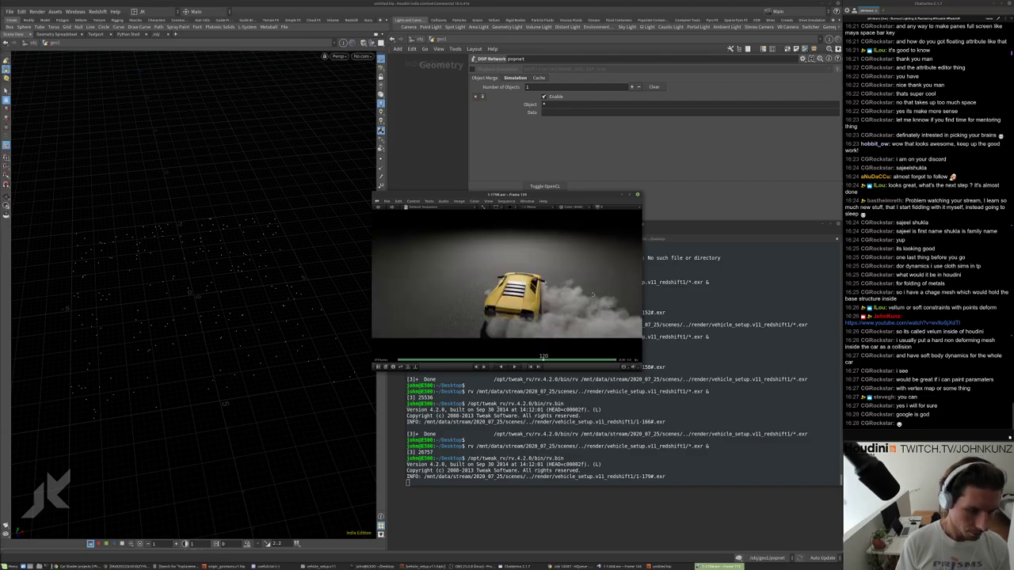
pyautogui.press('space')
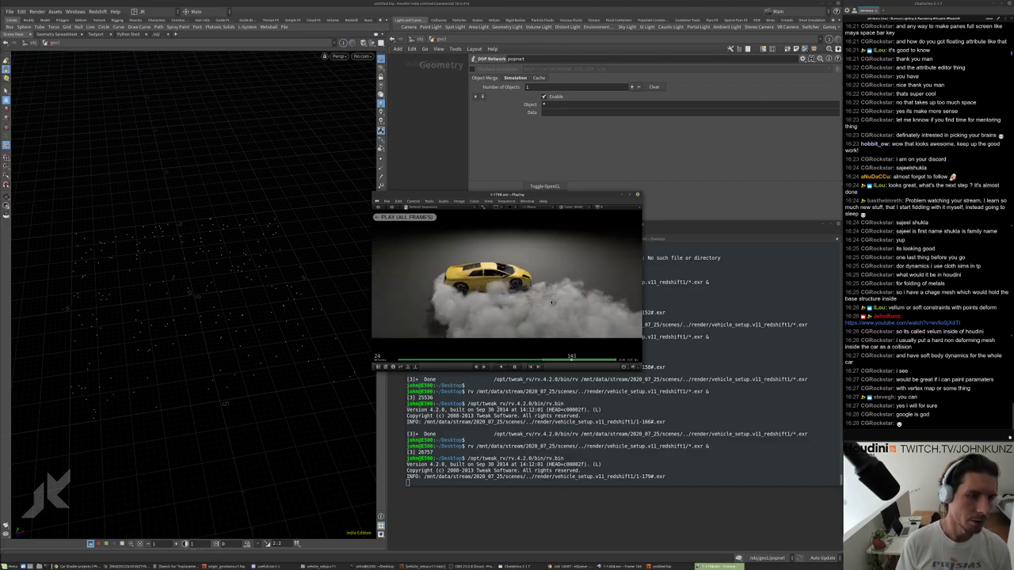
pyautogui.press('2')
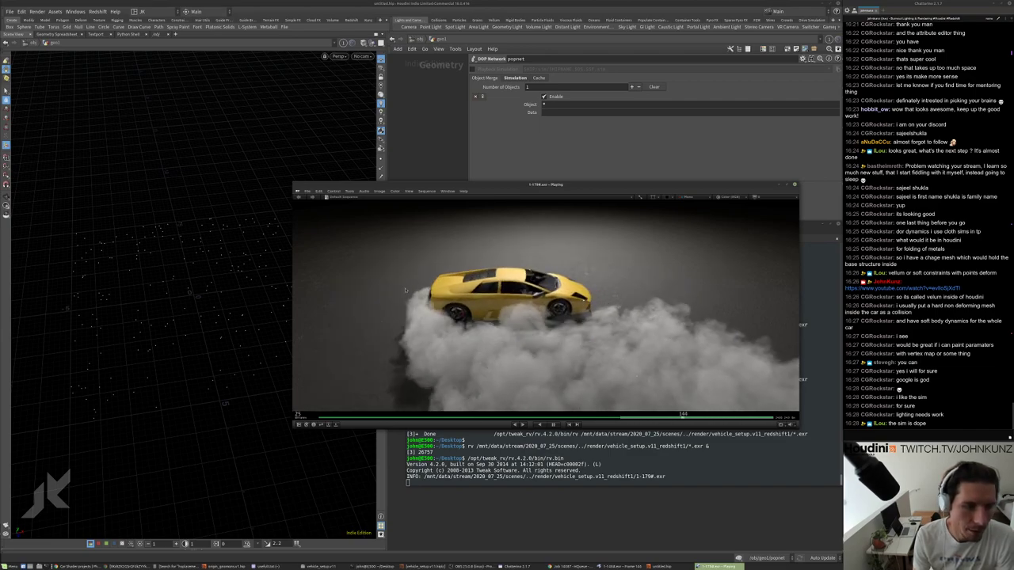
# Pause at frame 157, scrub a few frames, and resume looping the 179-frame render.
pyautogui.press('space')
pyautogui.moveTo(486, 294); pyautogui.dragTo(435, 287)
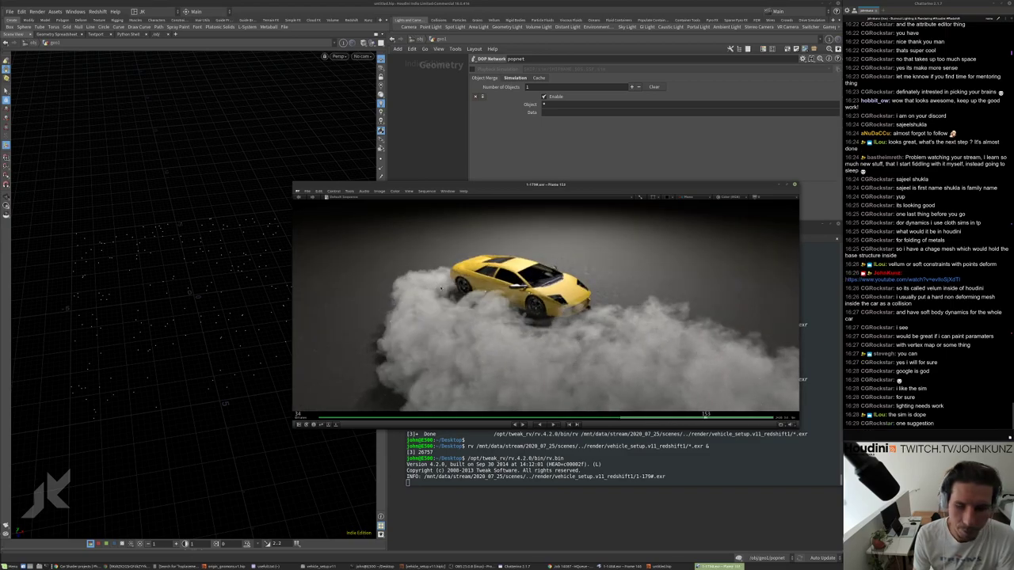
pyautogui.press('space')
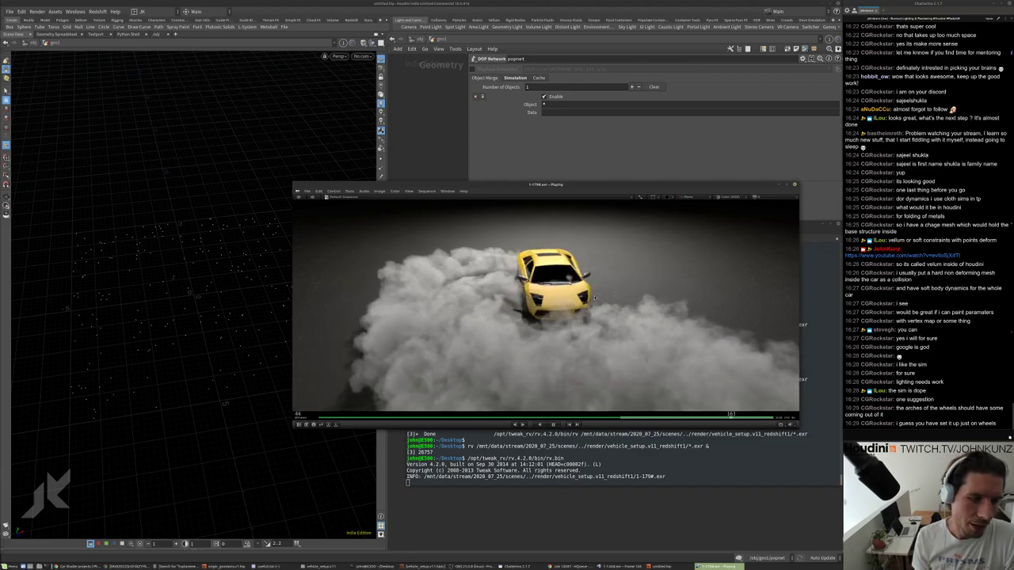
pyautogui.press('space')
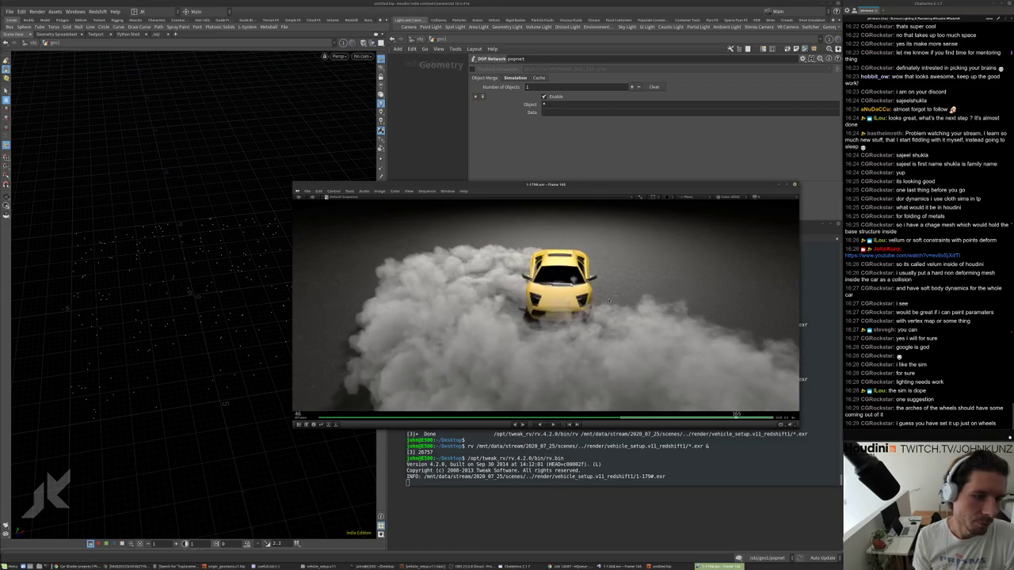
pyautogui.moveTo(609, 301)
pyautogui.mouseDown()
pyautogui.moveTo(625, 297)
pyautogui.moveTo(591, 299)
pyautogui.mouseUp()
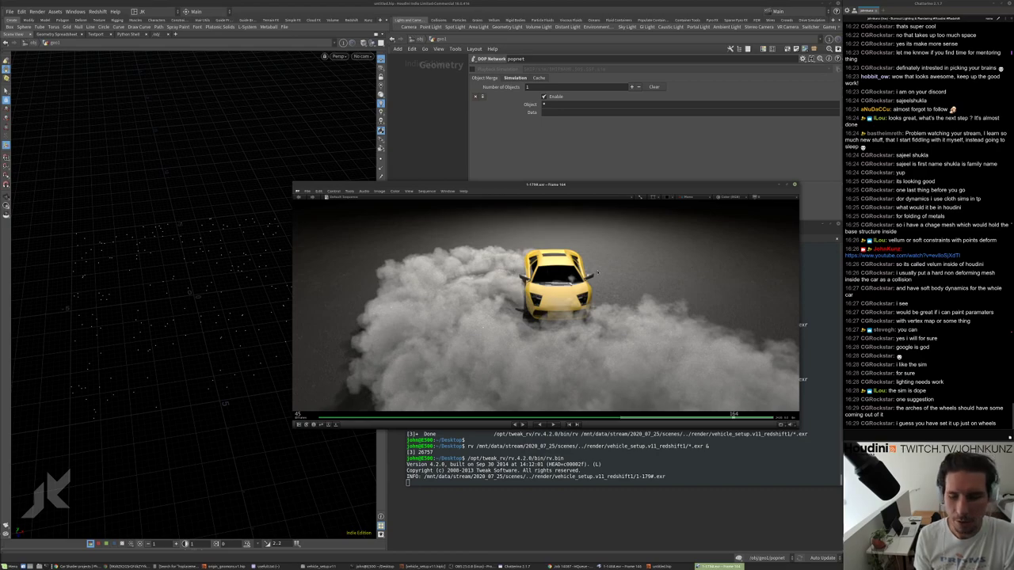
pyautogui.press('space')
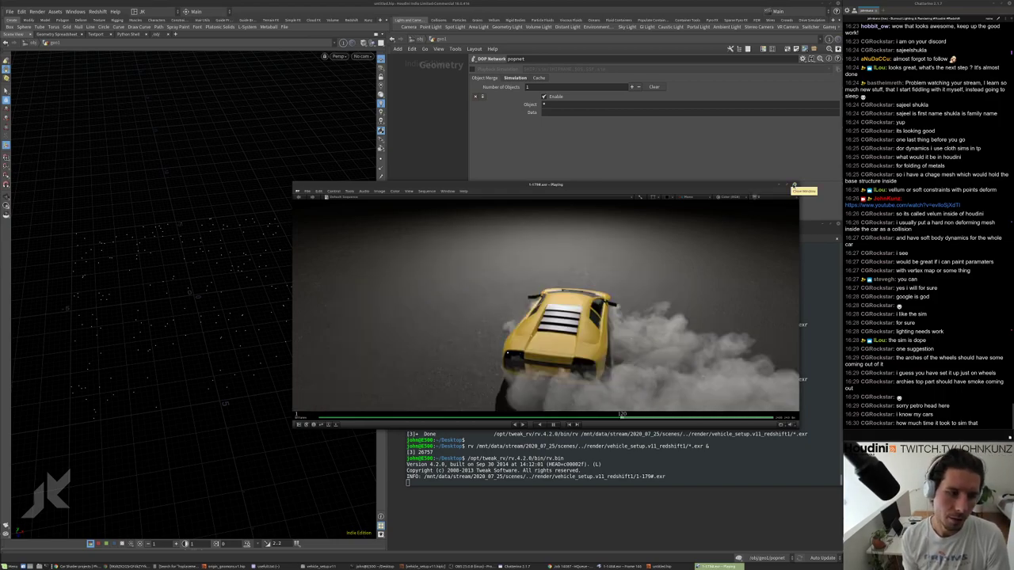
# Relaunch RV on the render sequence, frames 1-187 and 189, and start playback.
pyautogui.click(795, 185)
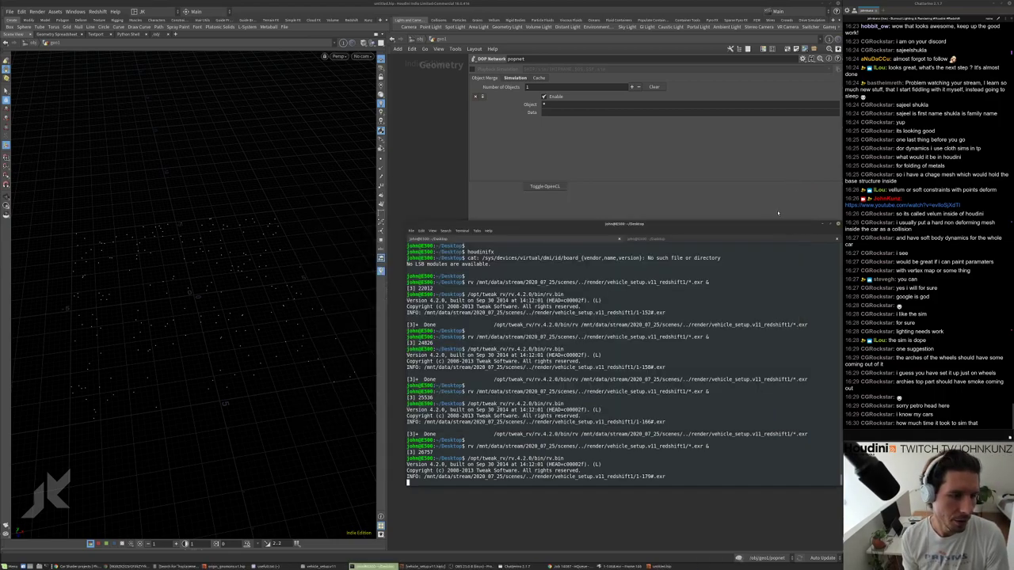
pyautogui.press('Up')
pyautogui.press('Return')
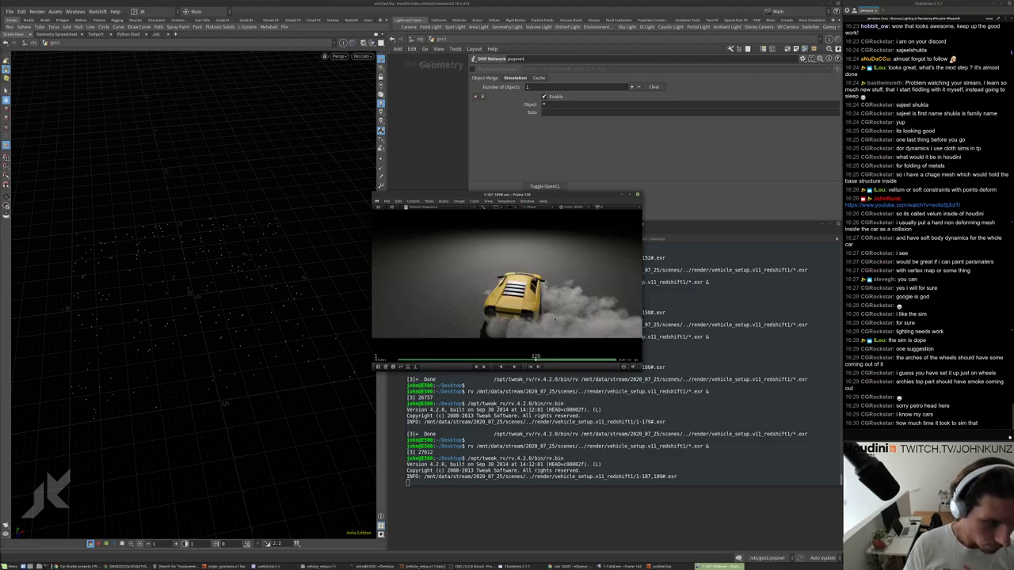
pyautogui.press('space')
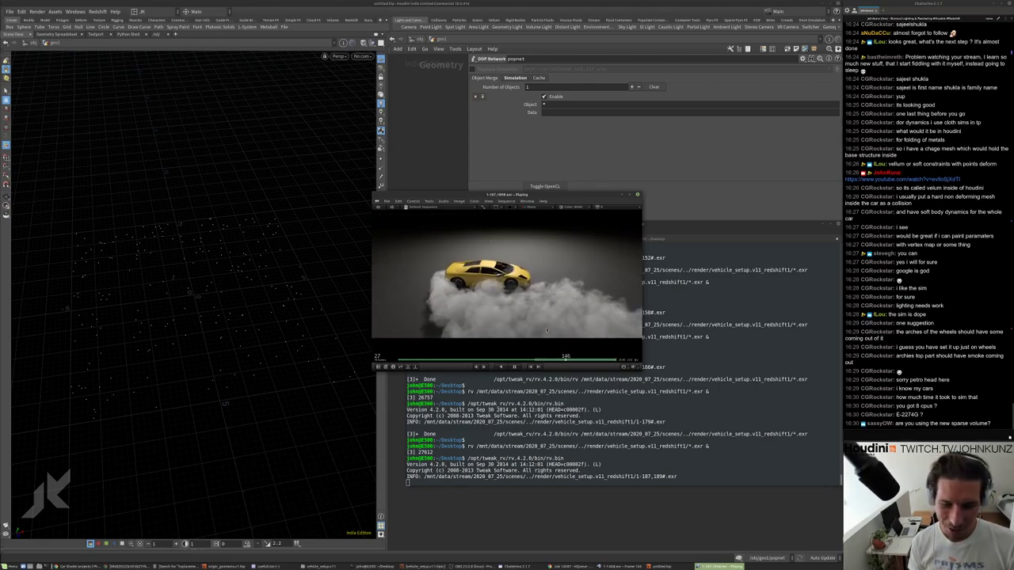
# Enlarge the RV player window, restart playback, and return to the terminal.
pyautogui.moveTo(626, 372); pyautogui.dragTo(809, 457)
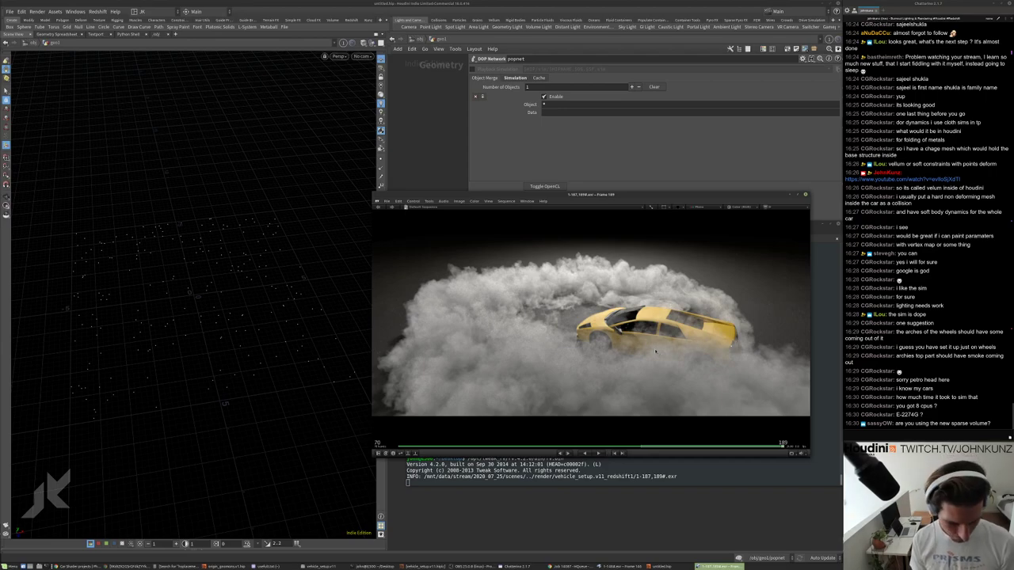
pyautogui.press('space')
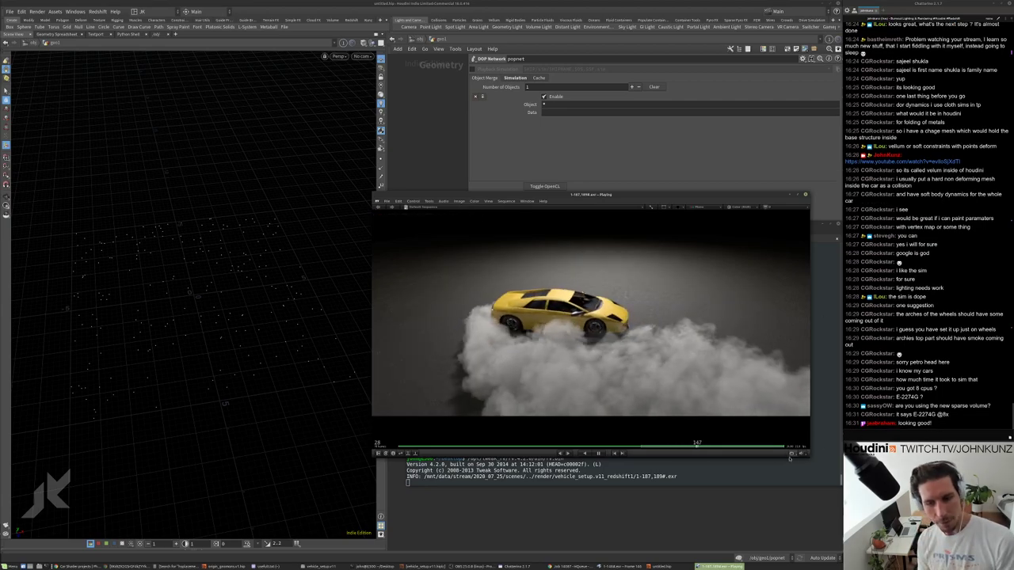
pyautogui.hotkey('alt', 'Tab')
# Run screenfetch to show the workstation's system summary.
pyautogui.press('Return')
pyautogui.press('Return')
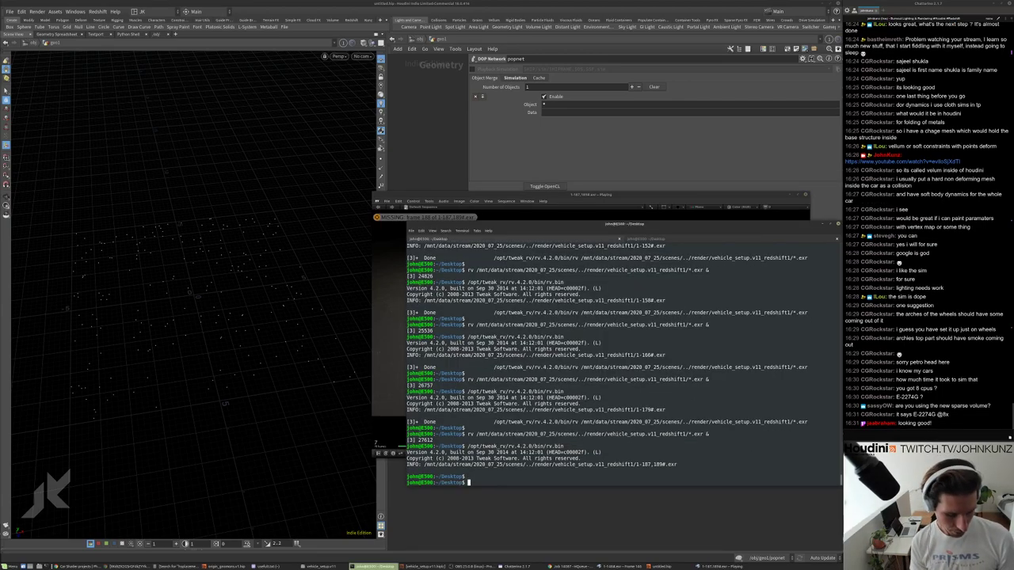
pyautogui.write('screen')
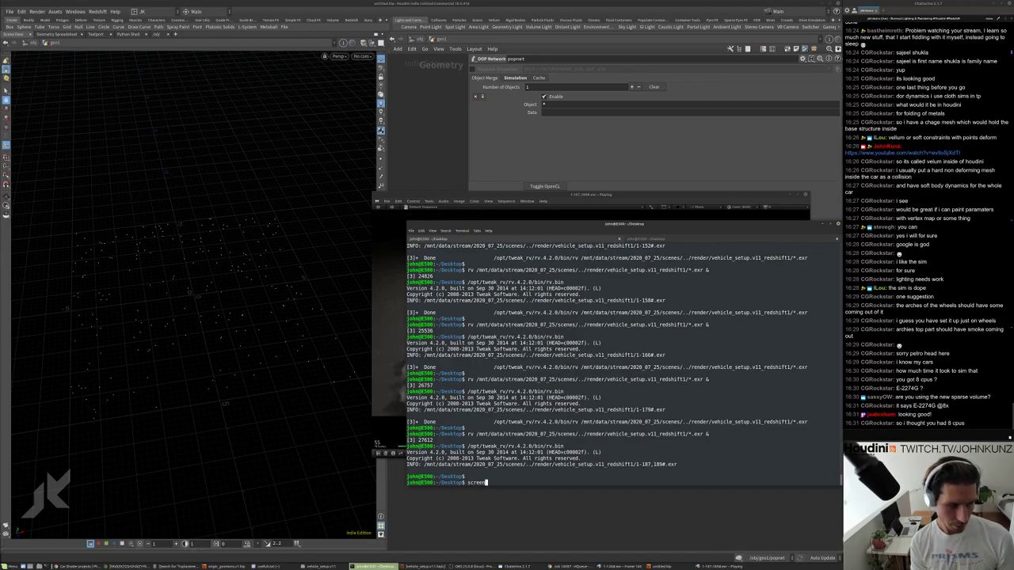
pyautogui.write('fetch')
pyautogui.press('Return')
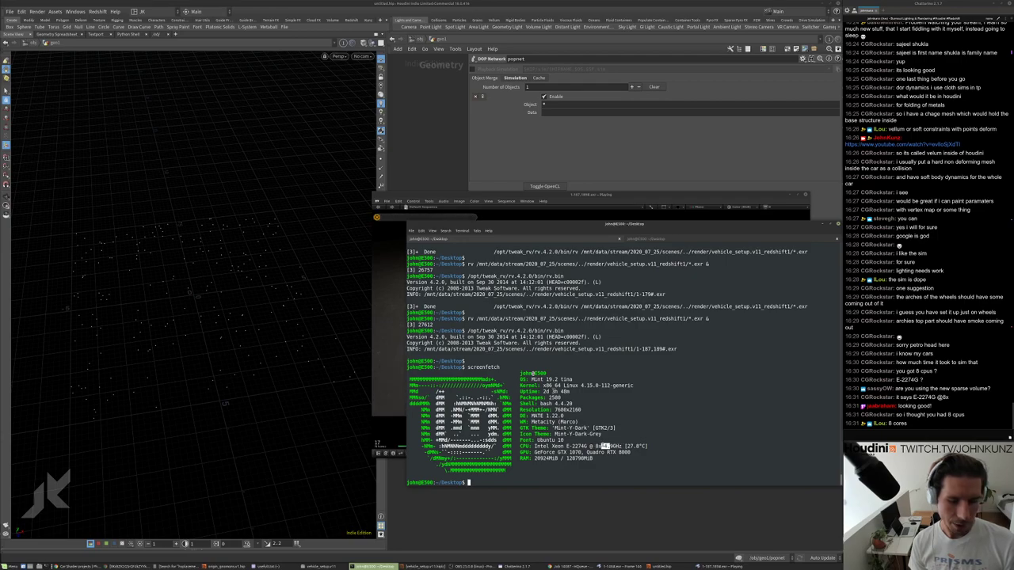
# Highlight the Xeon CPU clock speed in the output, then bring RV back in front.
pyautogui.moveTo(604, 446); pyautogui.dragTo(617, 446)
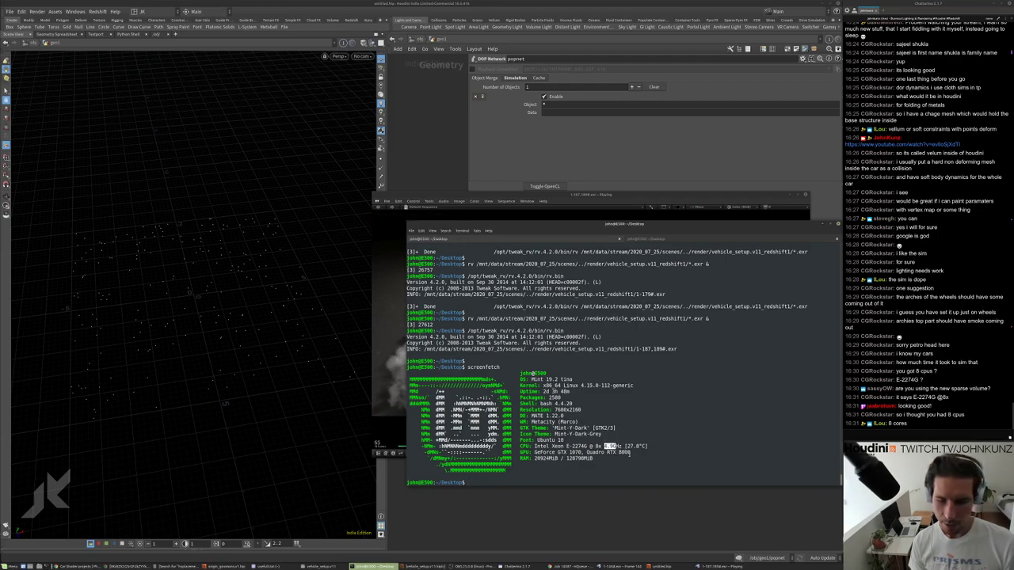
pyautogui.click(616, 447)
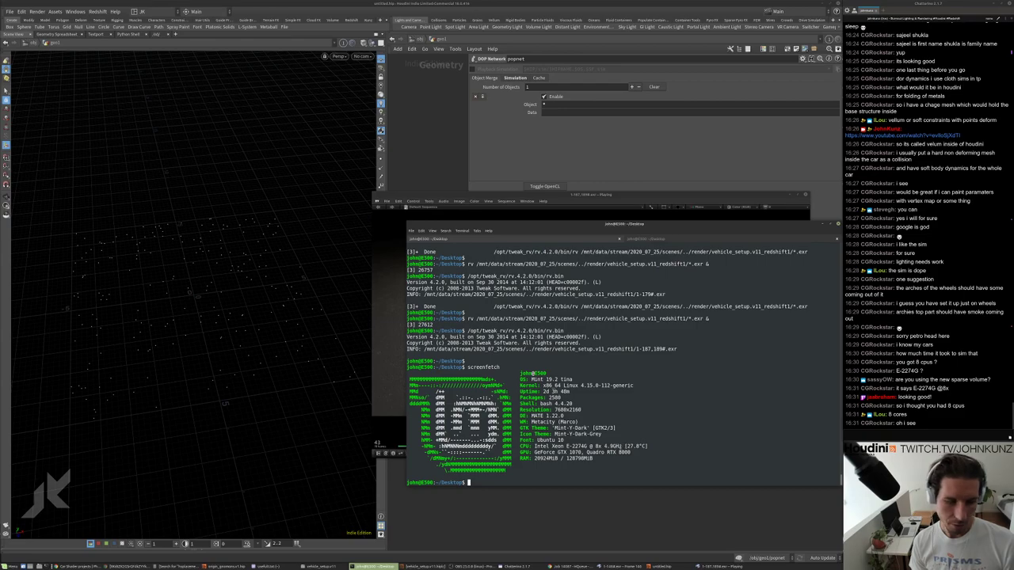
pyautogui.moveTo(481, 446); pyautogui.dragTo(610, 446)
pyautogui.click(610, 446)
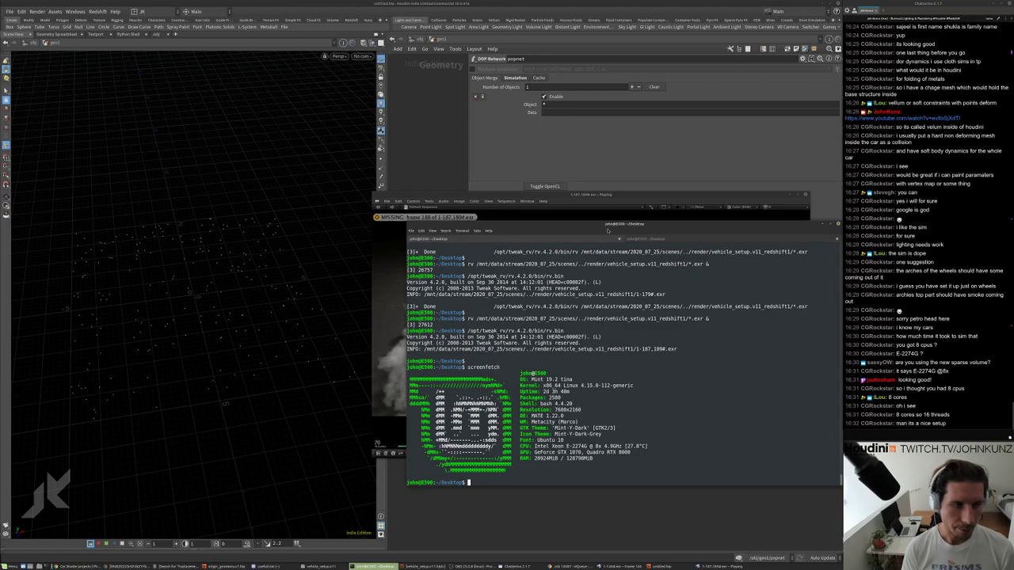
pyautogui.click(571, 208)
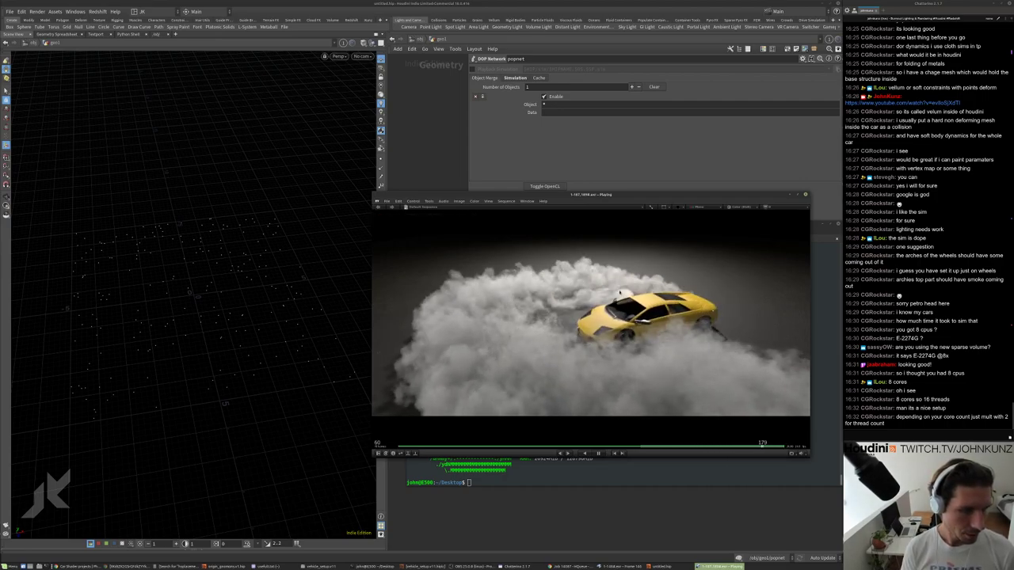
# Relaunch RV on the updated render sequence, frames 1-193 and 195.
pyautogui.click(805, 194)
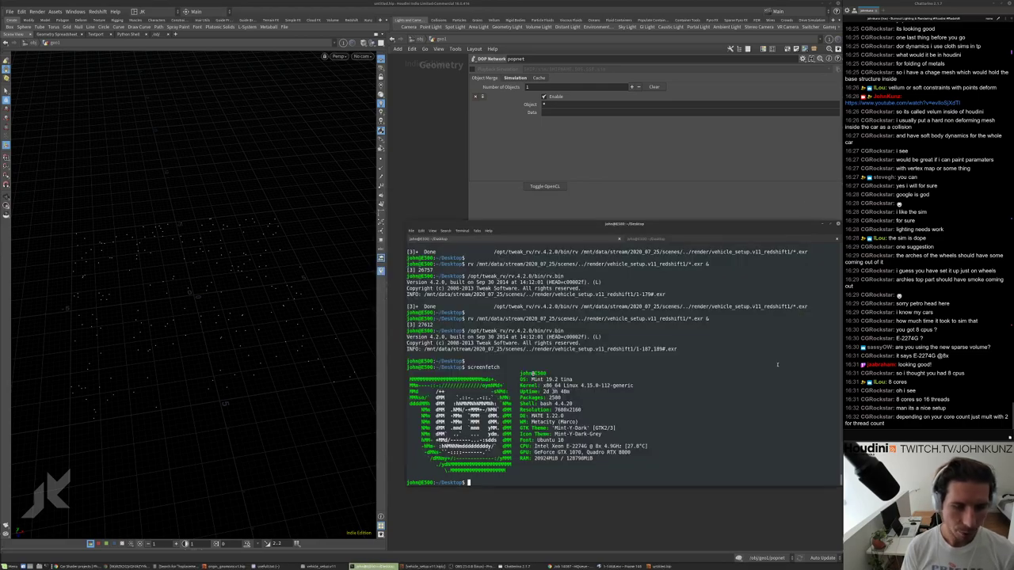
pyautogui.press('Return')
pyautogui.press('Up')
pyautogui.press('Up')
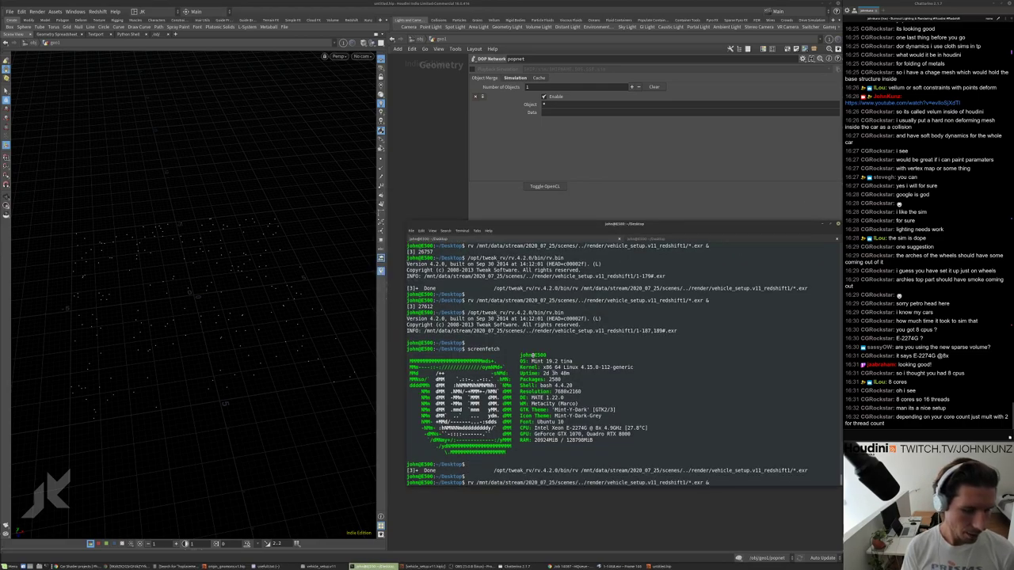
pyautogui.press('Return')
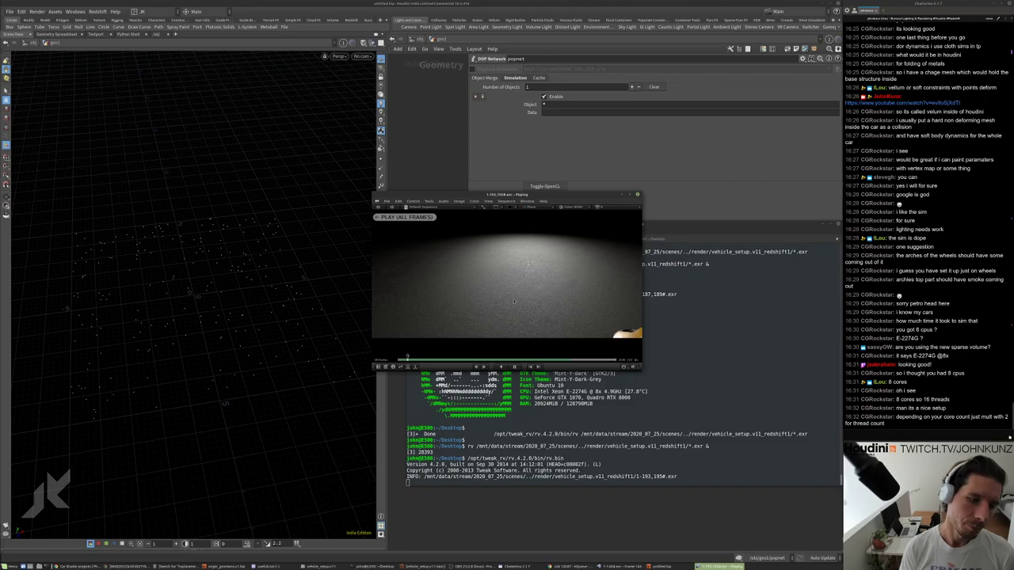
# Pause at frame 108, step one frame forward, resume playback, and nudge the window up-right.
pyautogui.press('space')
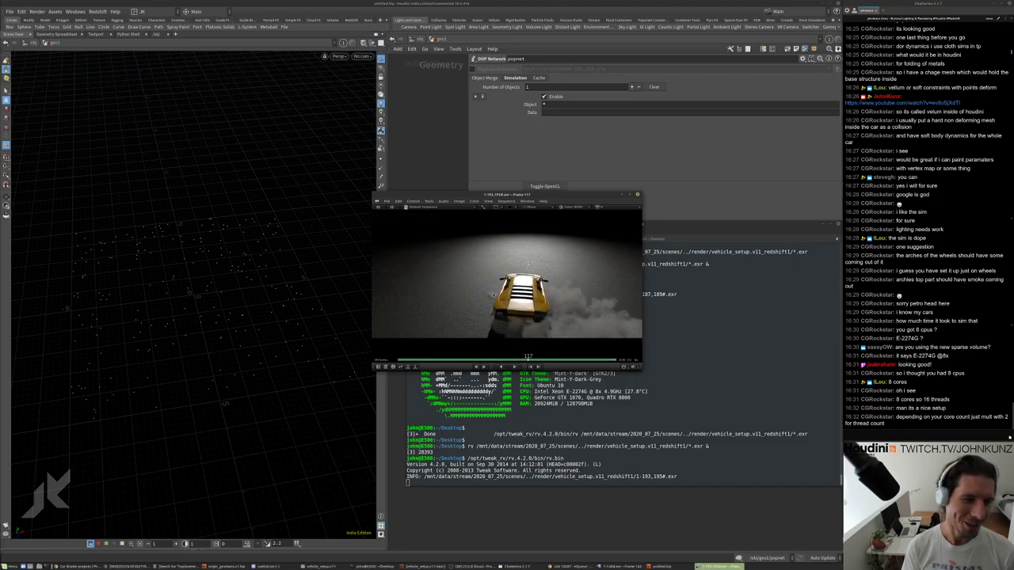
pyautogui.press('Right')
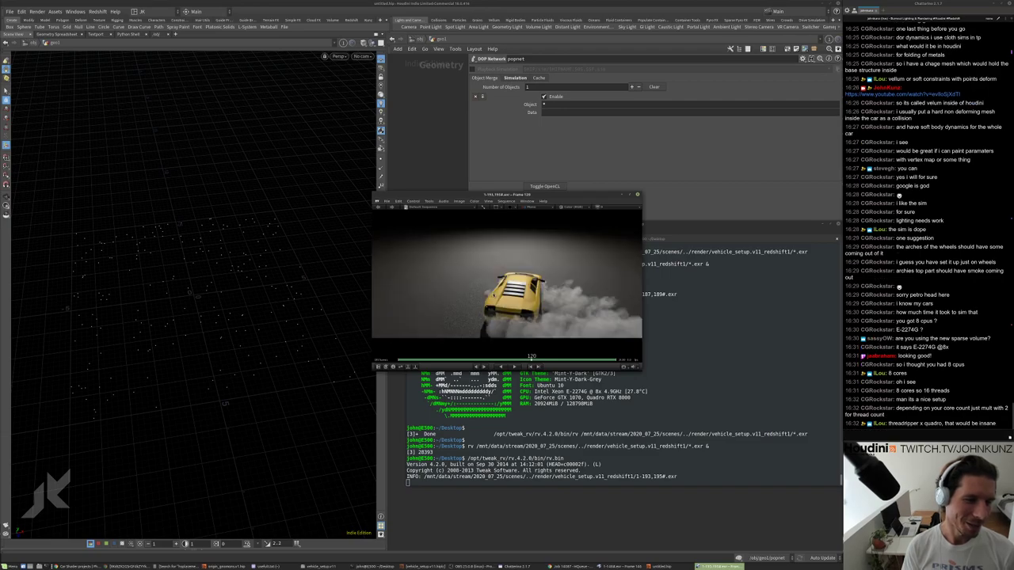
pyautogui.press('space')
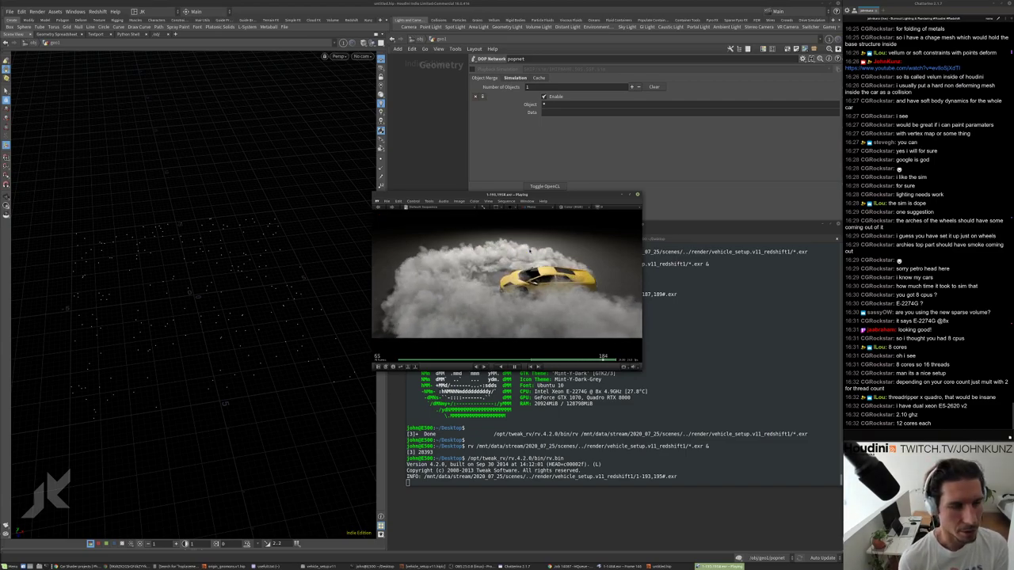
pyautogui.moveTo(527, 195); pyautogui.dragTo(562, 182)
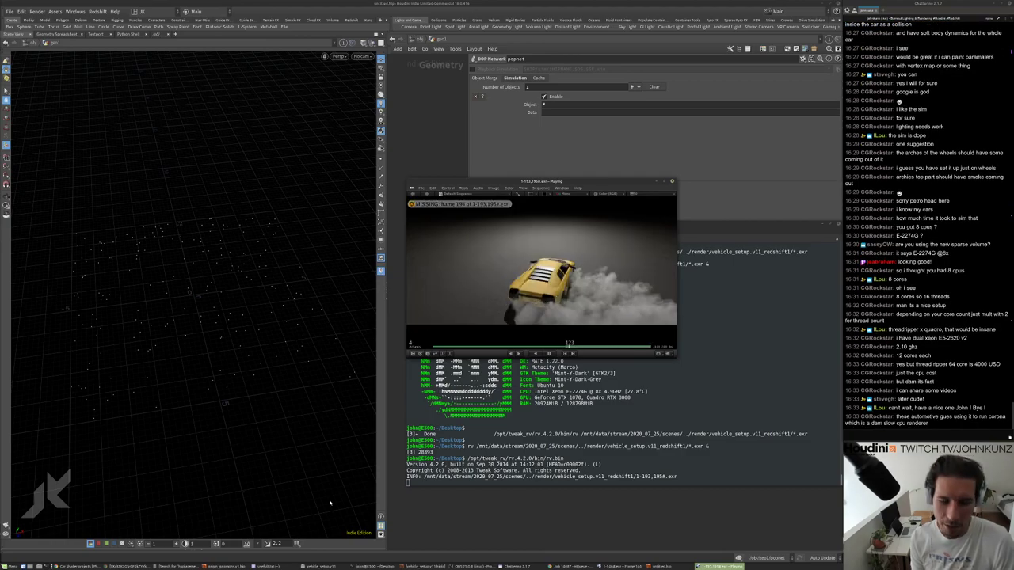
pyautogui.click(127, 566)
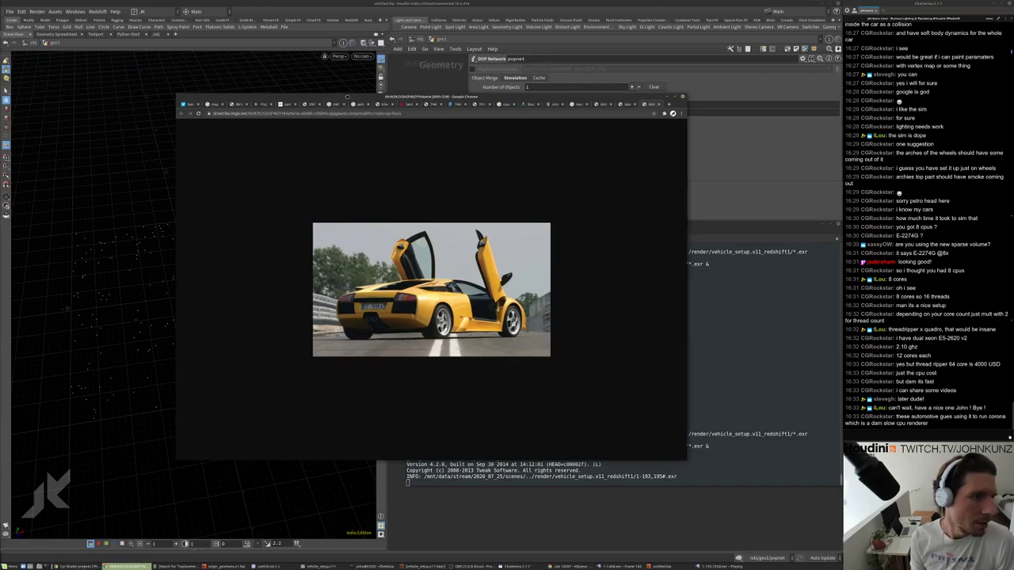
pyautogui.middleClick(347, 96)
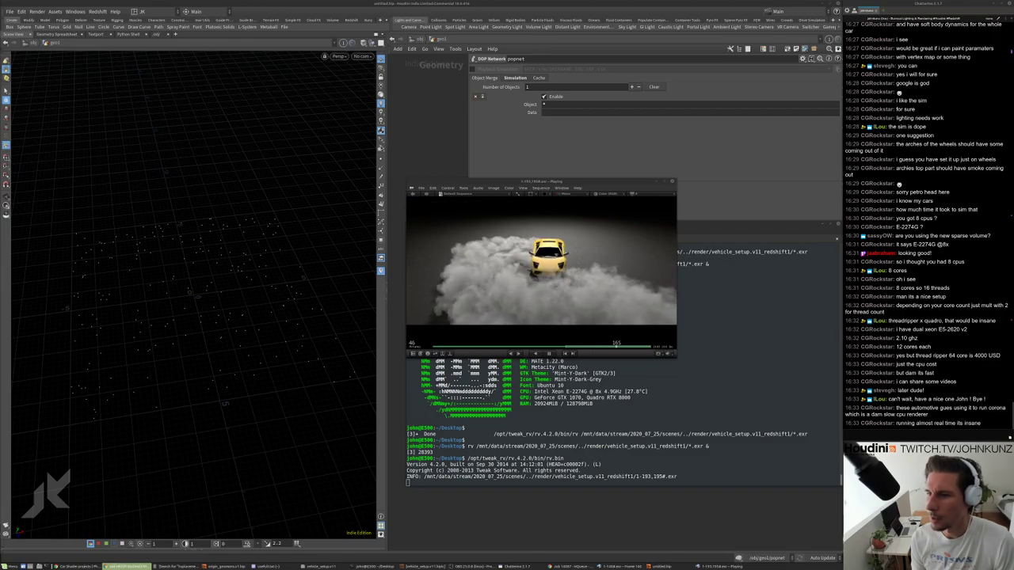
pyautogui.hotkey('alt', 'Tab')
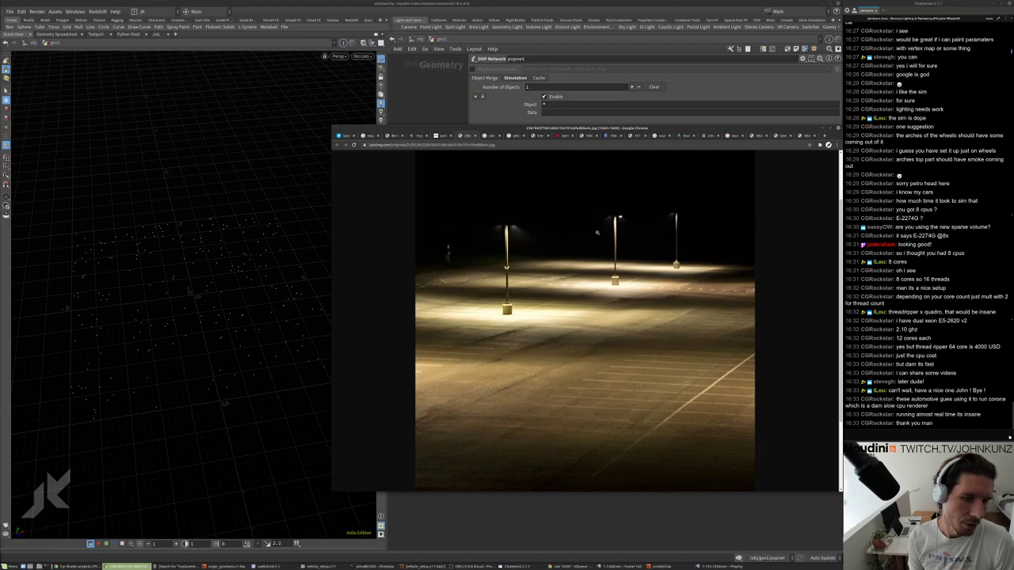
pyautogui.click(442, 135)
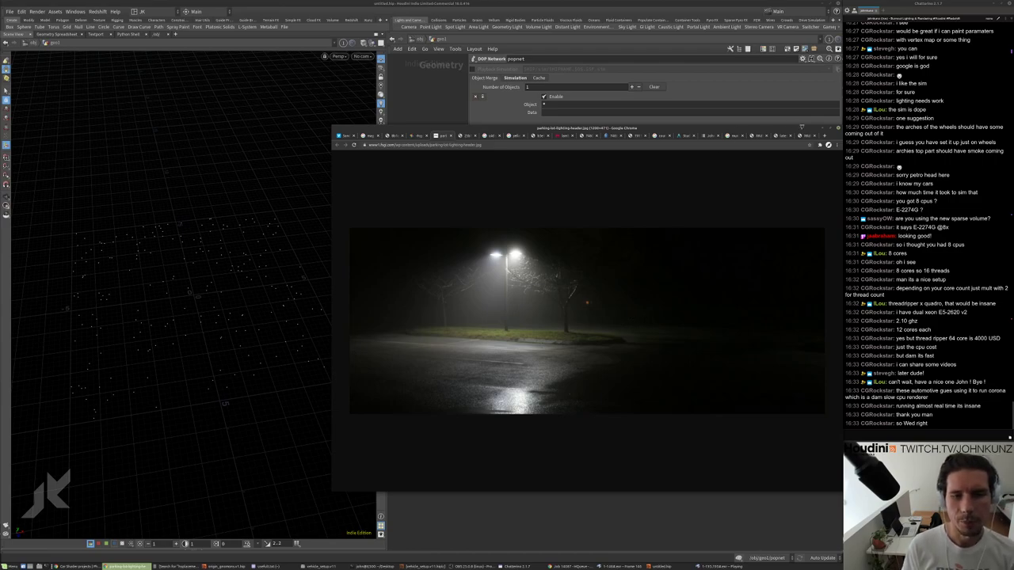
pyautogui.click(822, 129)
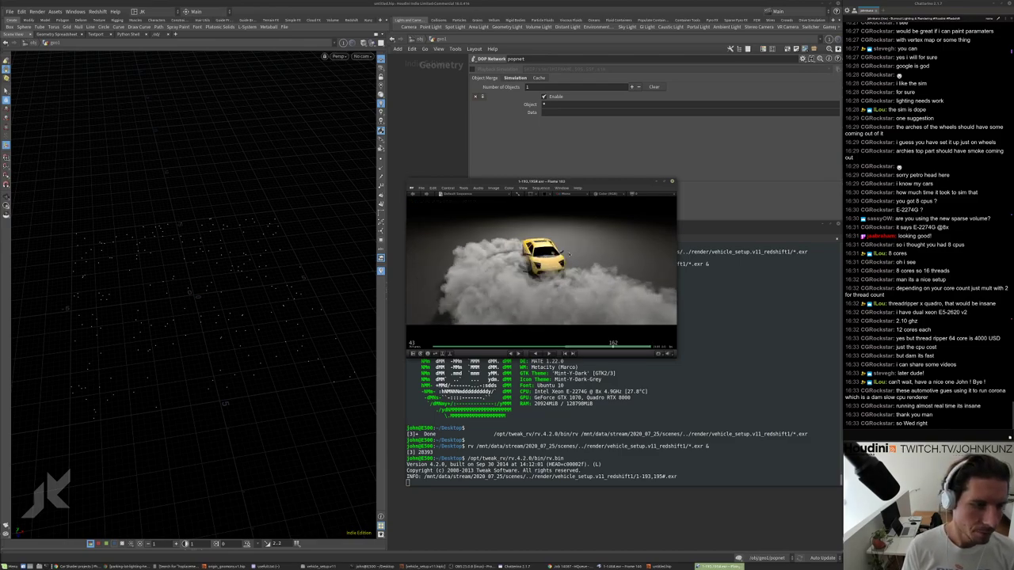
# Pause the car render at frame 165 and step forward to frame 168.
pyautogui.click(583, 290)
pyautogui.press('Right')
pyautogui.press('Right')
pyautogui.press('Right')
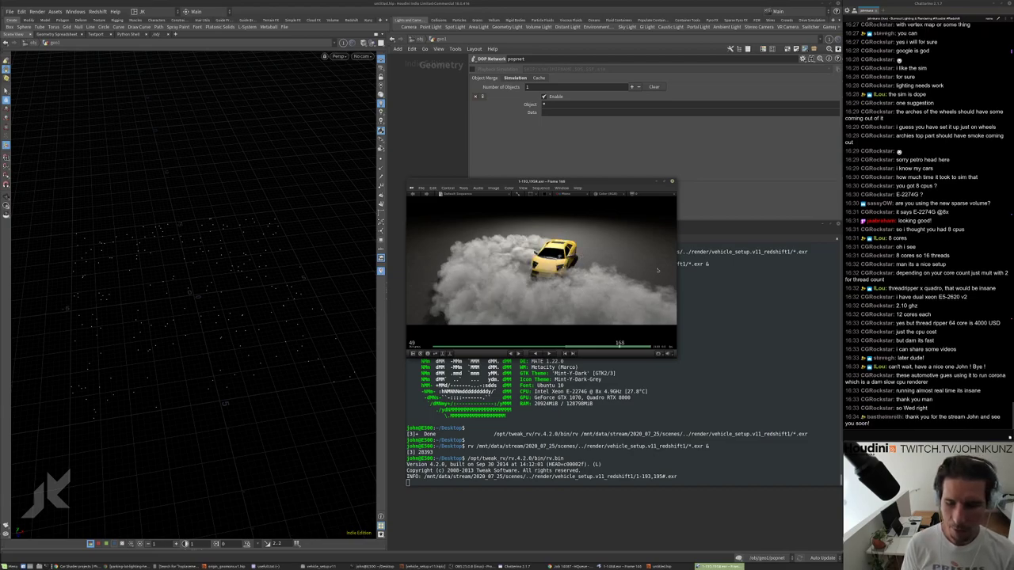